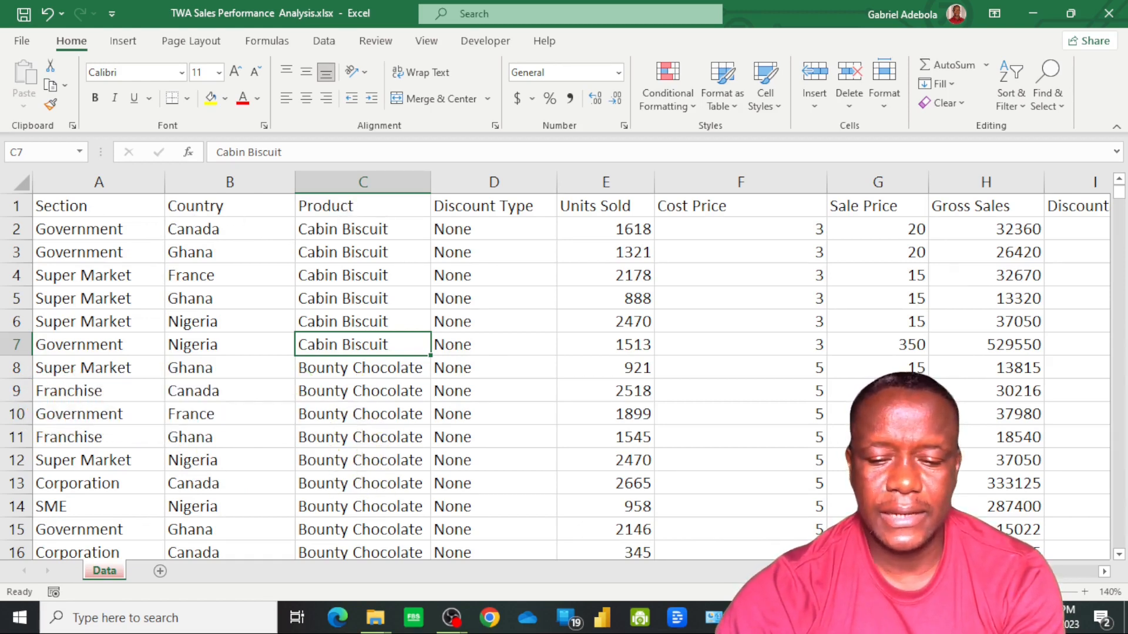
# Review all columns of the sales data, from Section through Year
pyautogui.hscroll(4, 1010, 323)
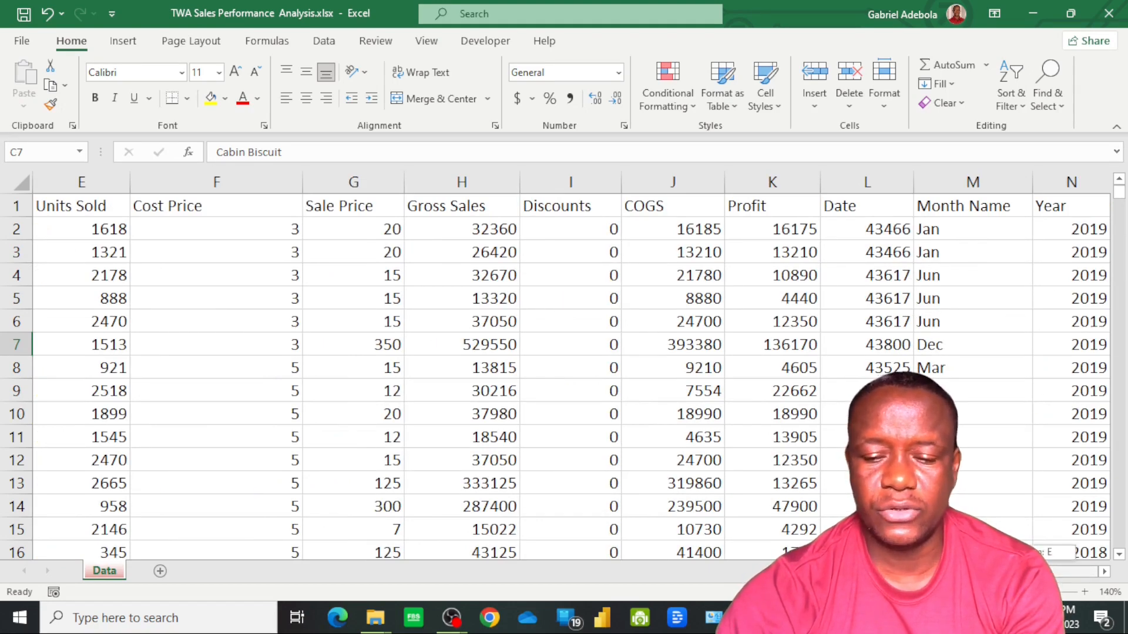
pyautogui.hscroll(-4, 676, 467)
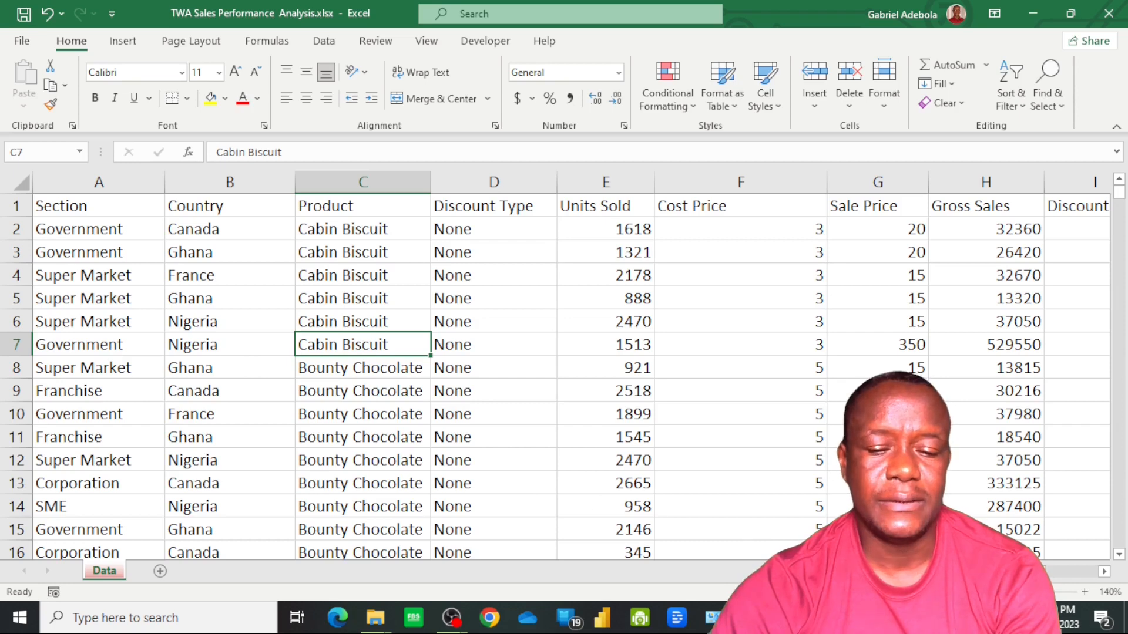
pyautogui.hscroll(2, 564, 364)
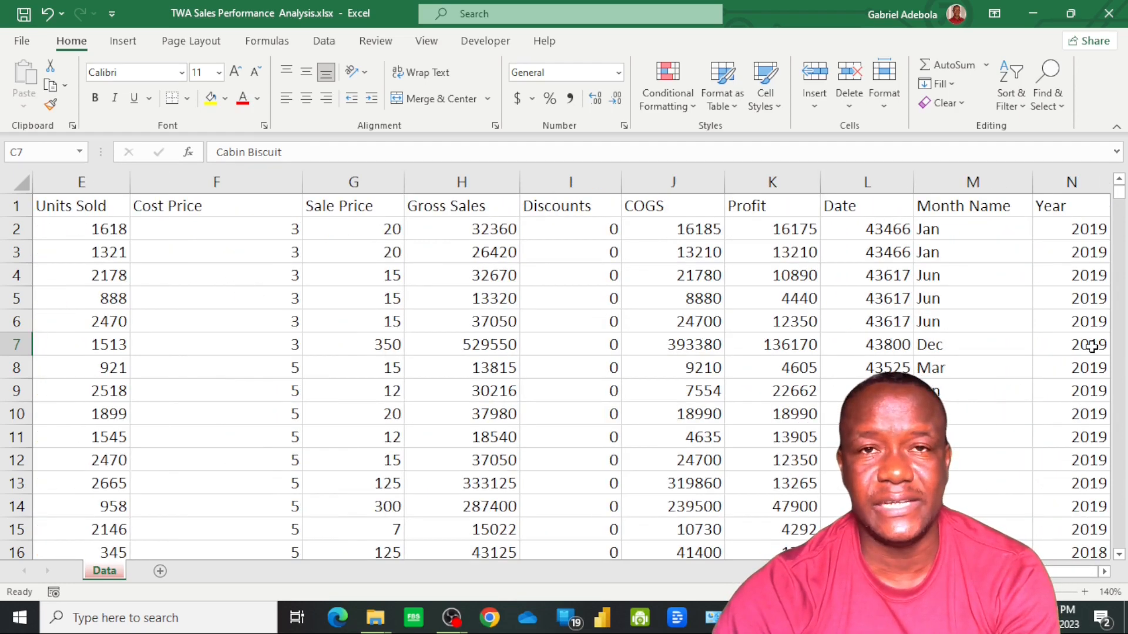
pyautogui.moveTo(1069, 572); pyautogui.dragTo(999, 573)
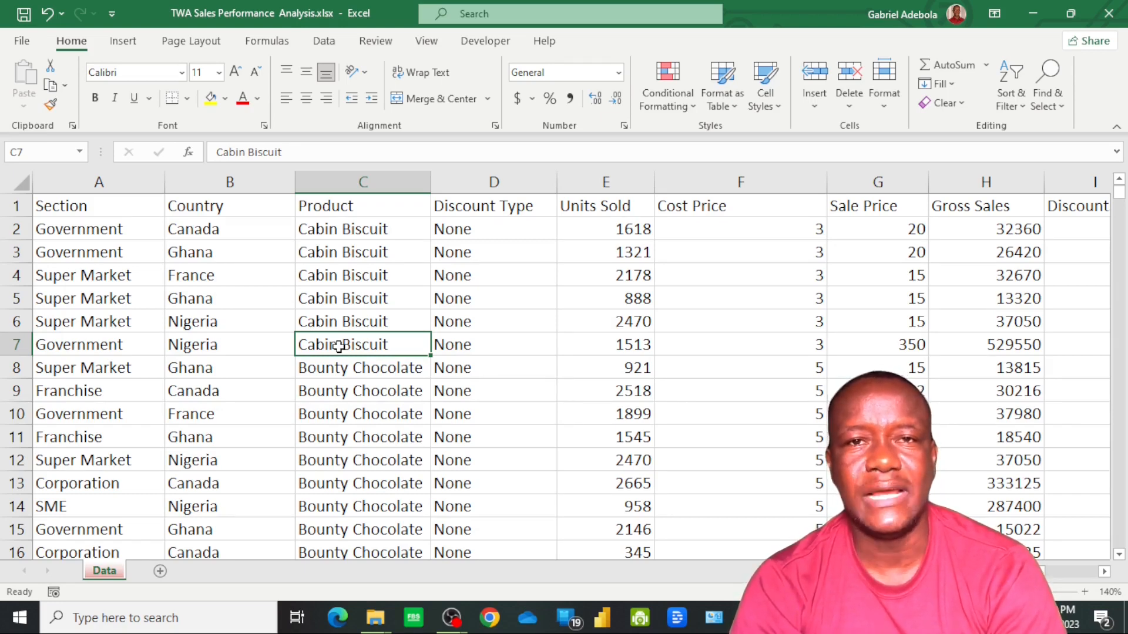
# Convert the sales data range A1:N1168 into a table with headers
pyautogui.press('Up')
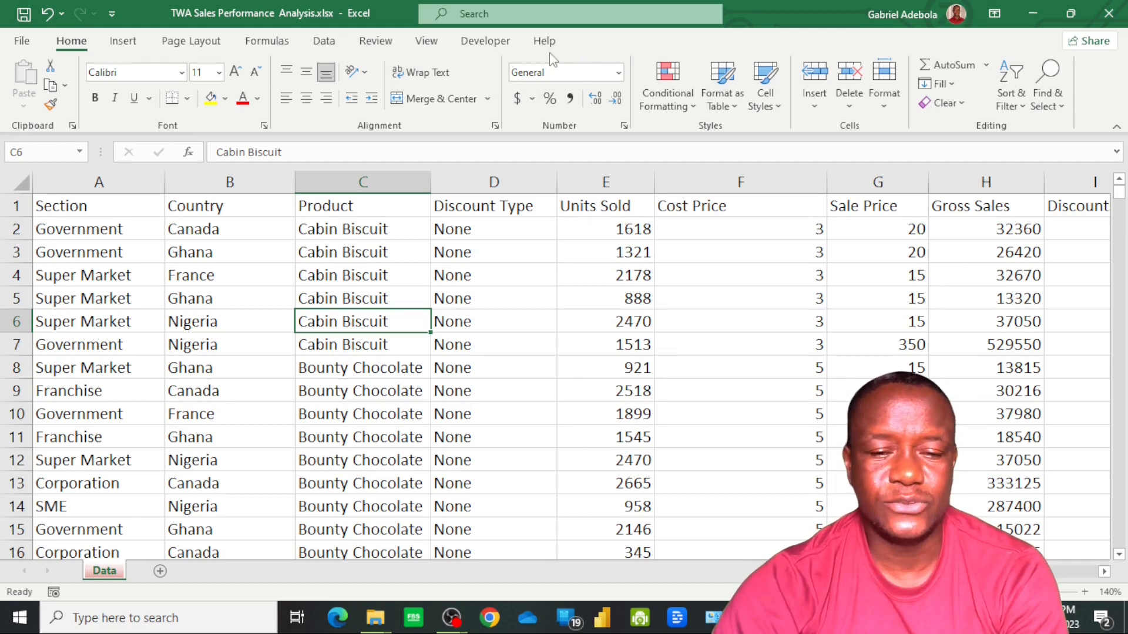
pyautogui.click(446, 412)
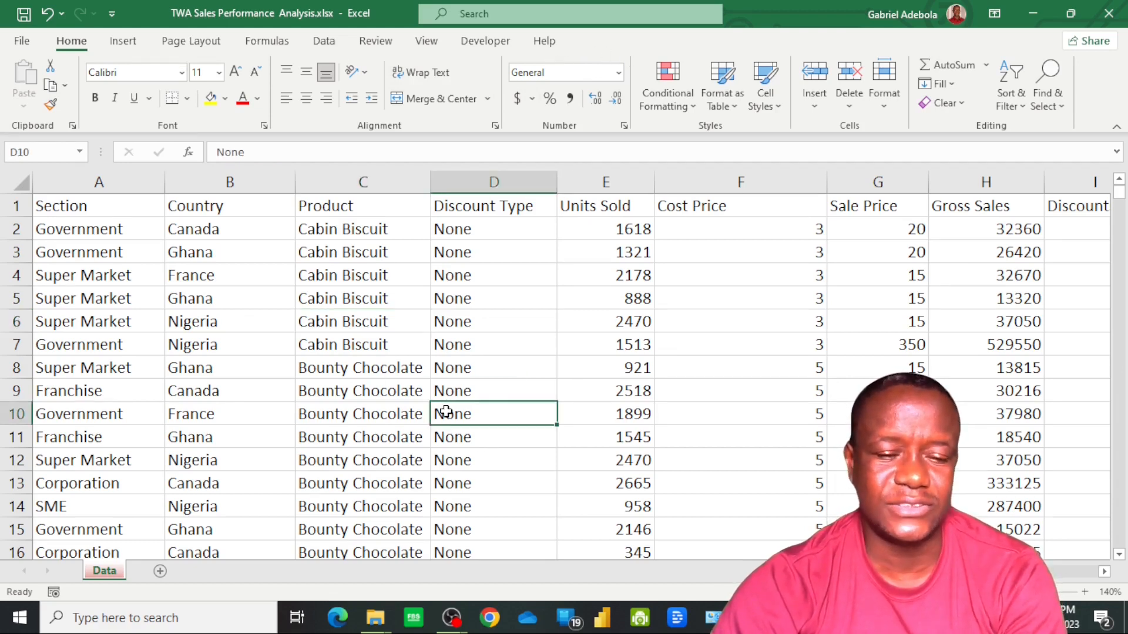
pyautogui.moveTo(321, 402); pyautogui.dragTo(331, 411)
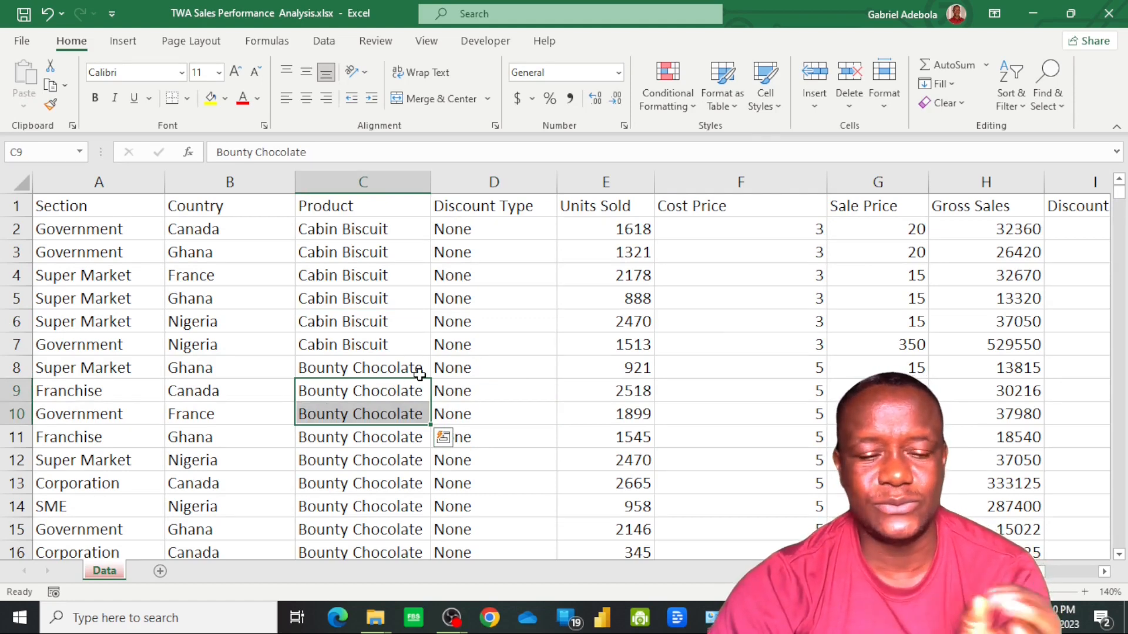
pyautogui.click(477, 364)
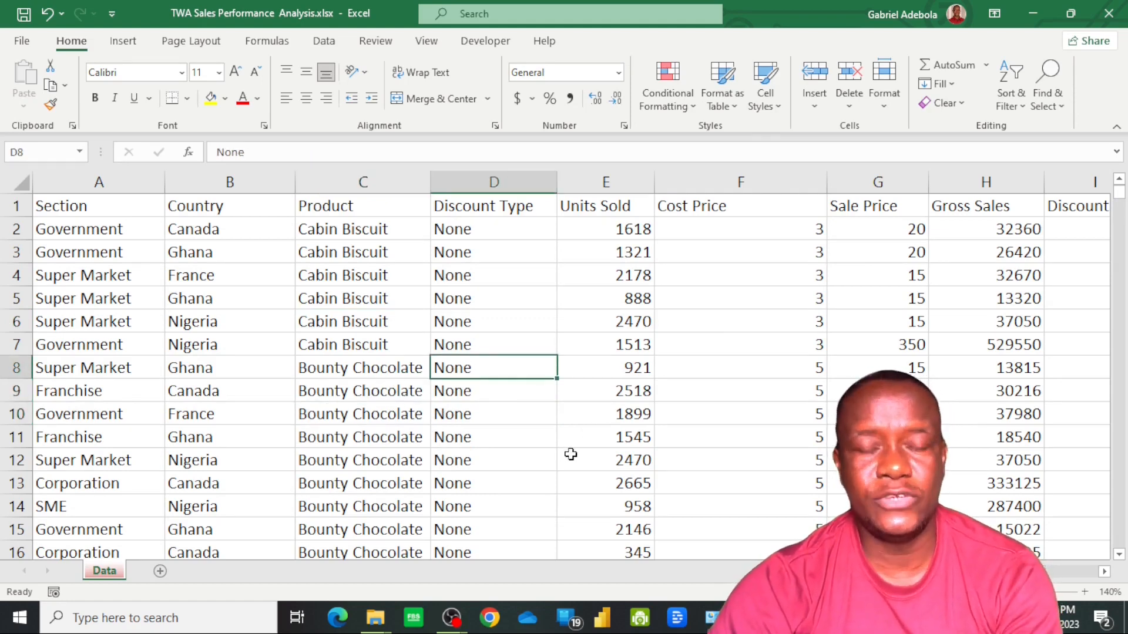
pyautogui.hotkey('ctrl', 't')
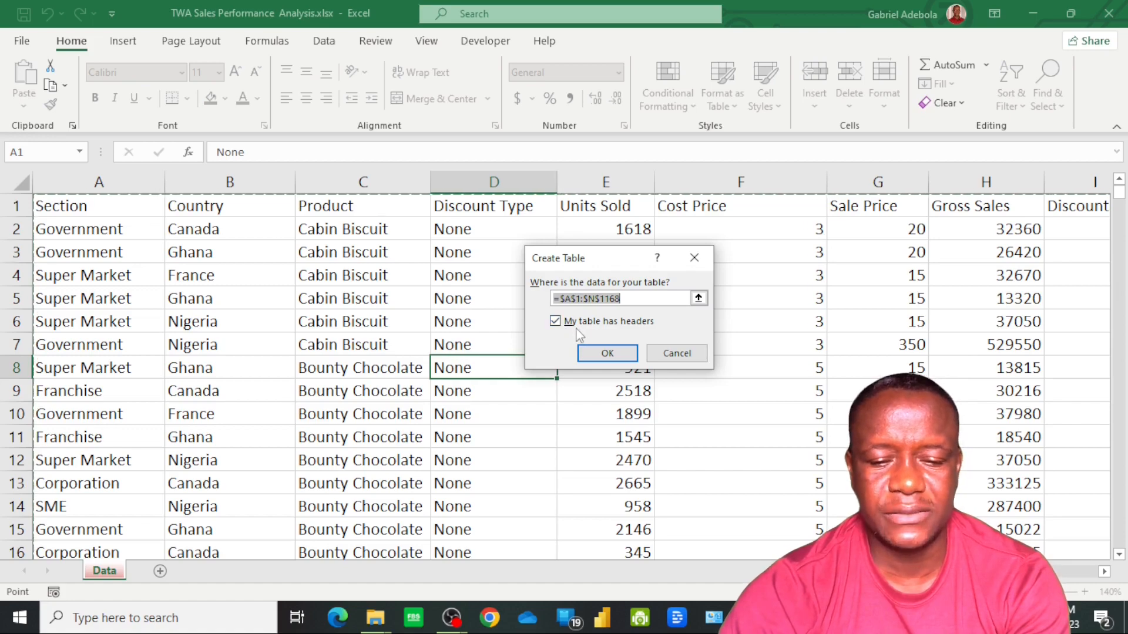
pyautogui.click(608, 354)
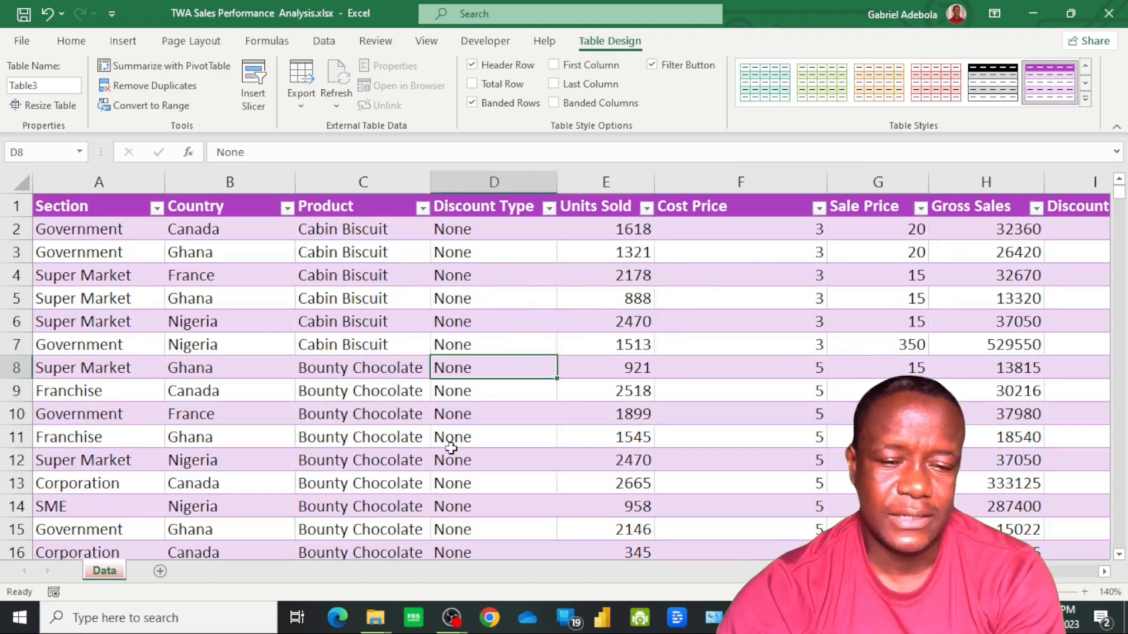
# Rename the new table as SalesData
pyautogui.click(334, 390)
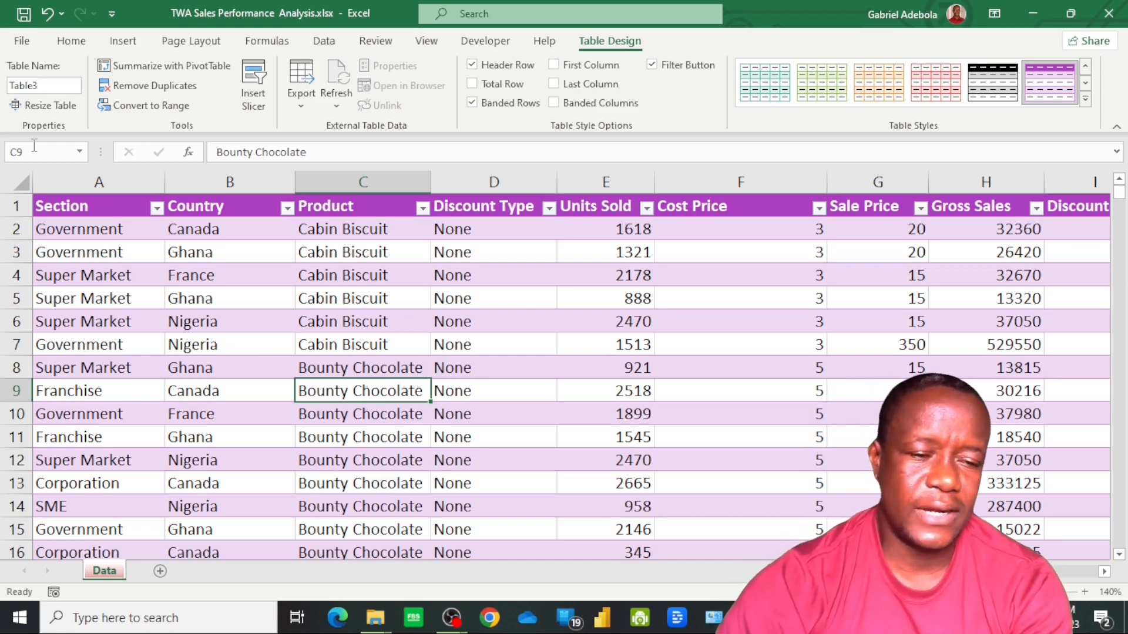
pyautogui.click(48, 85)
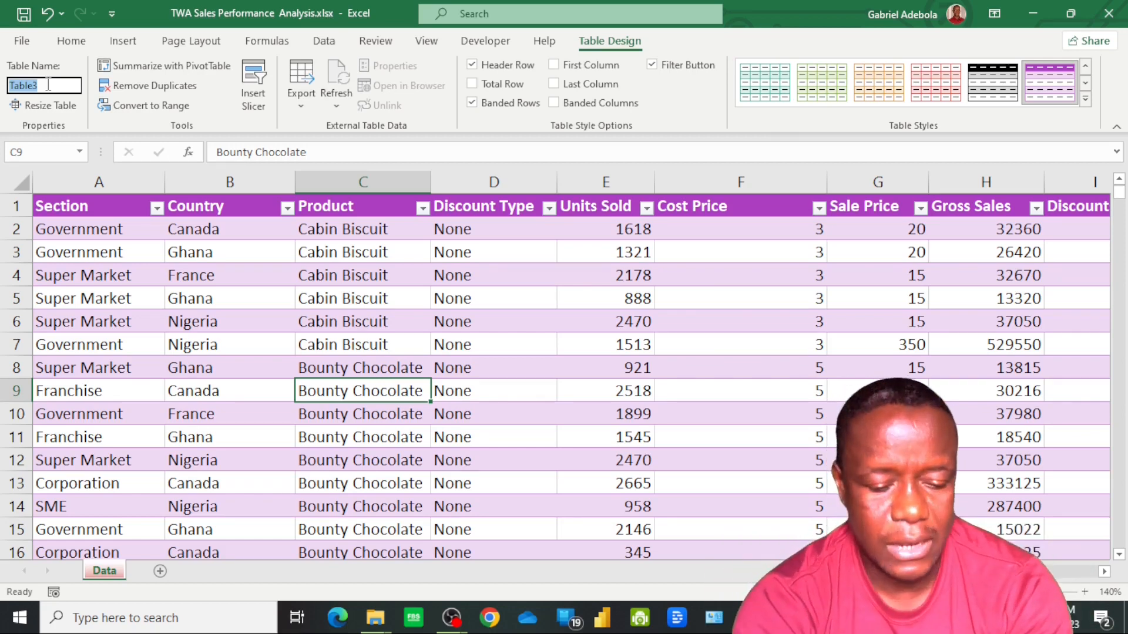
pyautogui.write('sA')
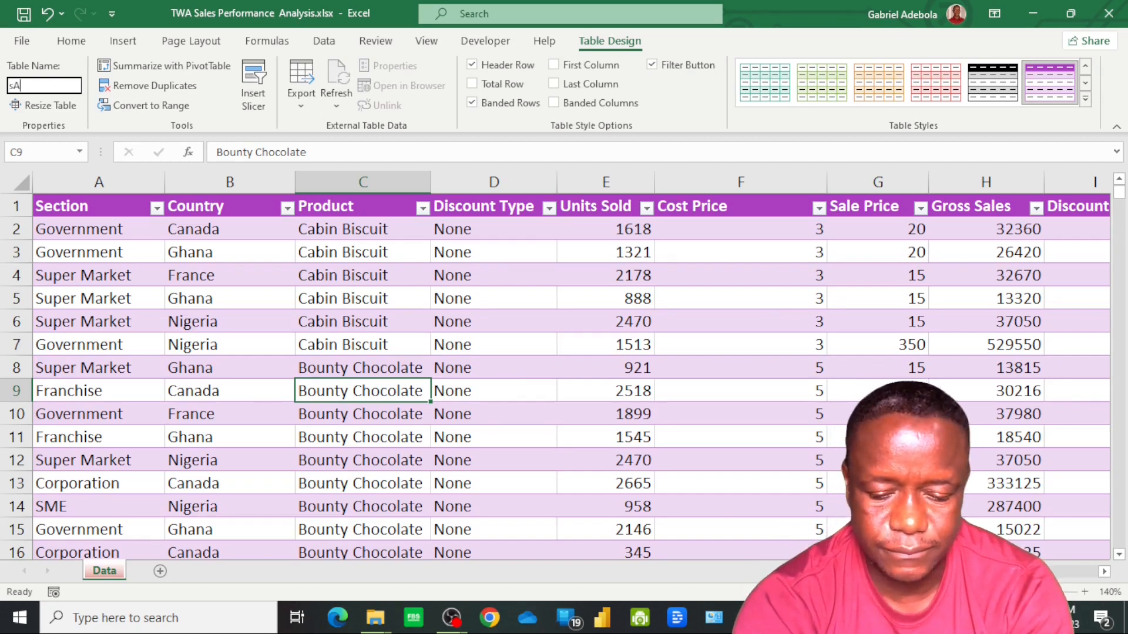
pyautogui.write('LES')
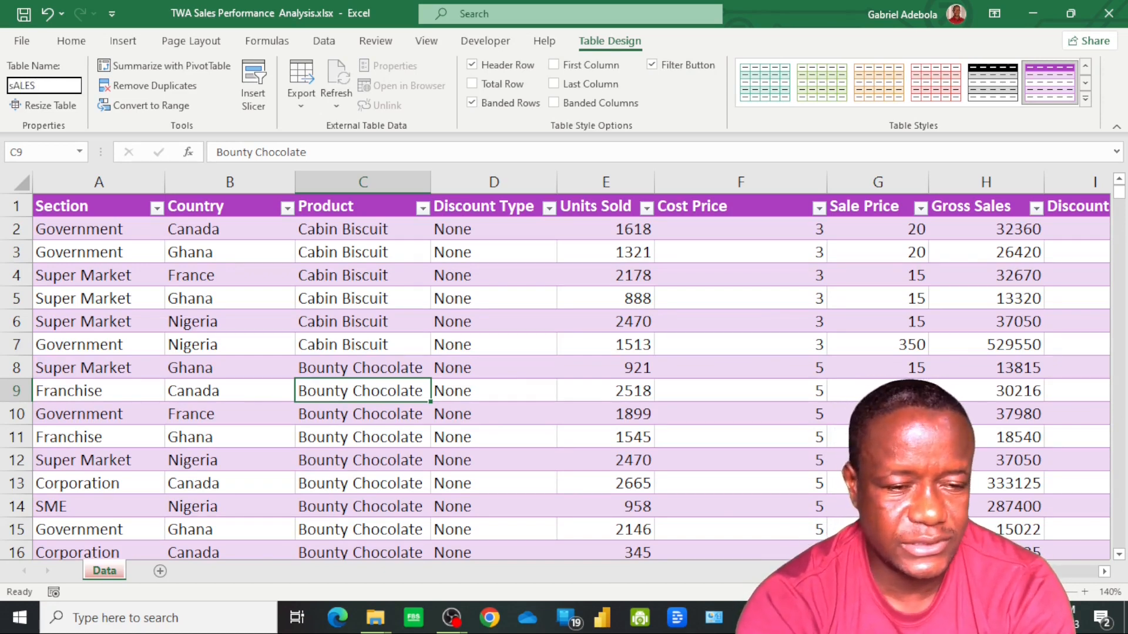
pyautogui.press('BackSpace')
pyautogui.press('BackSpace')
pyautogui.press('BackSpace')
pyautogui.press('BackSpace')
pyautogui.press('BackSpace')
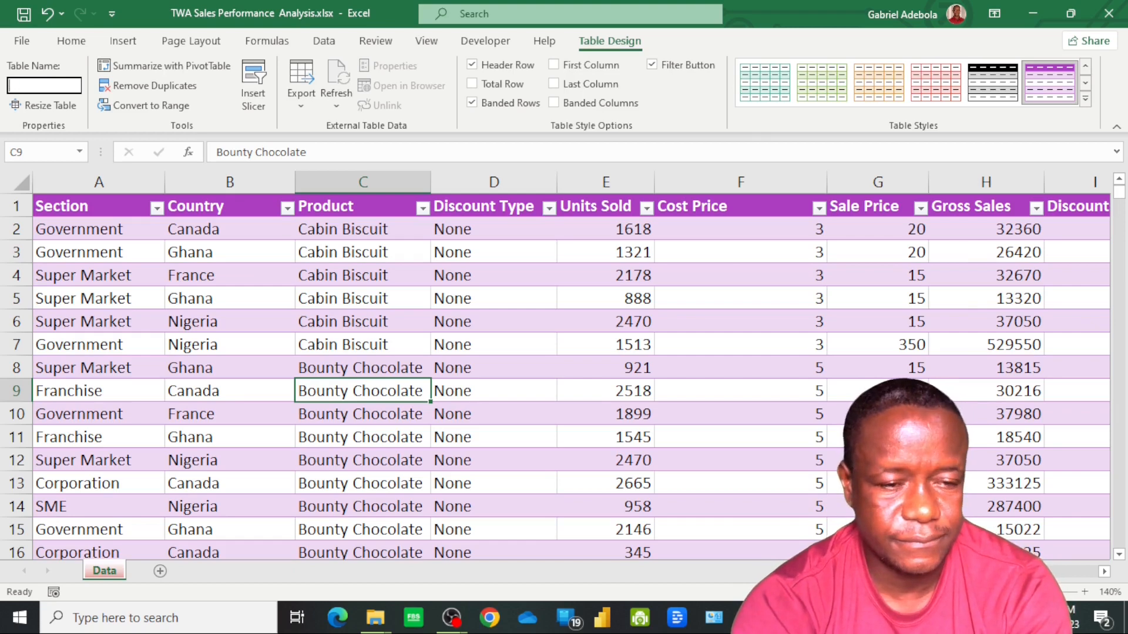
pyautogui.write('Sa')
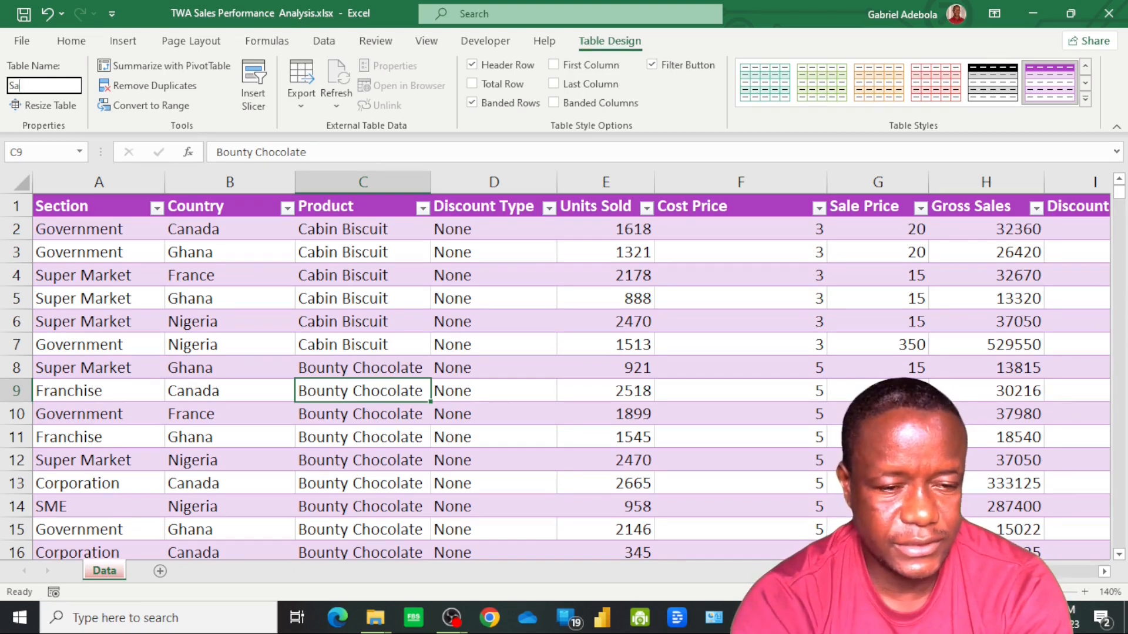
pyautogui.write('les')
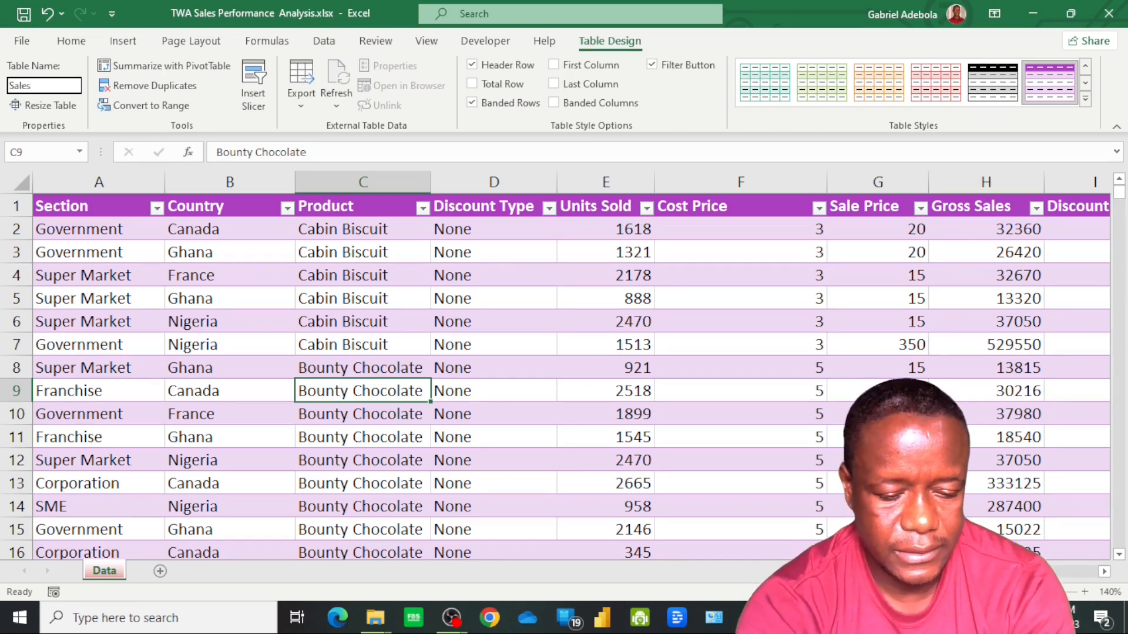
pyautogui.write('Data')
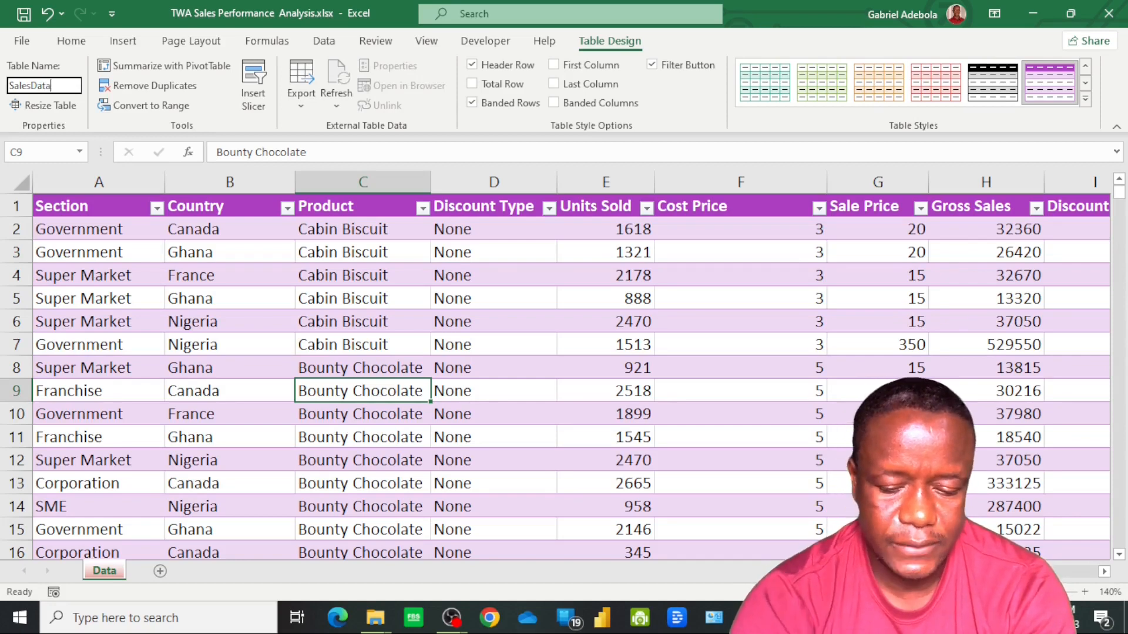
pyautogui.press('Return')
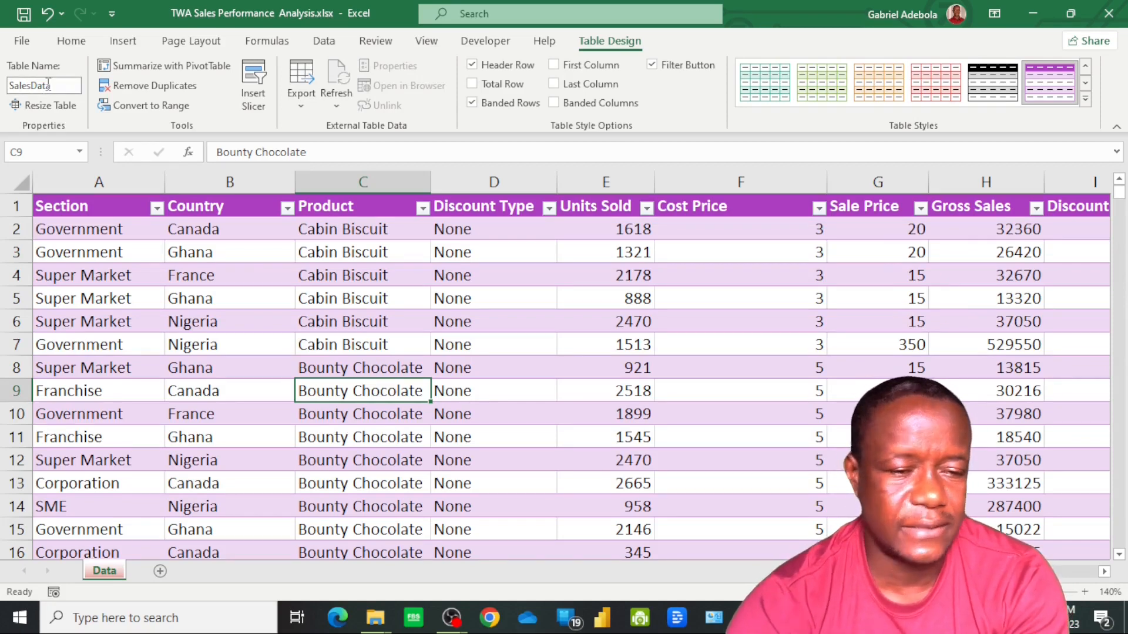
# Check the workbook's list of defined names for the SalesData table
pyautogui.click(80, 151)
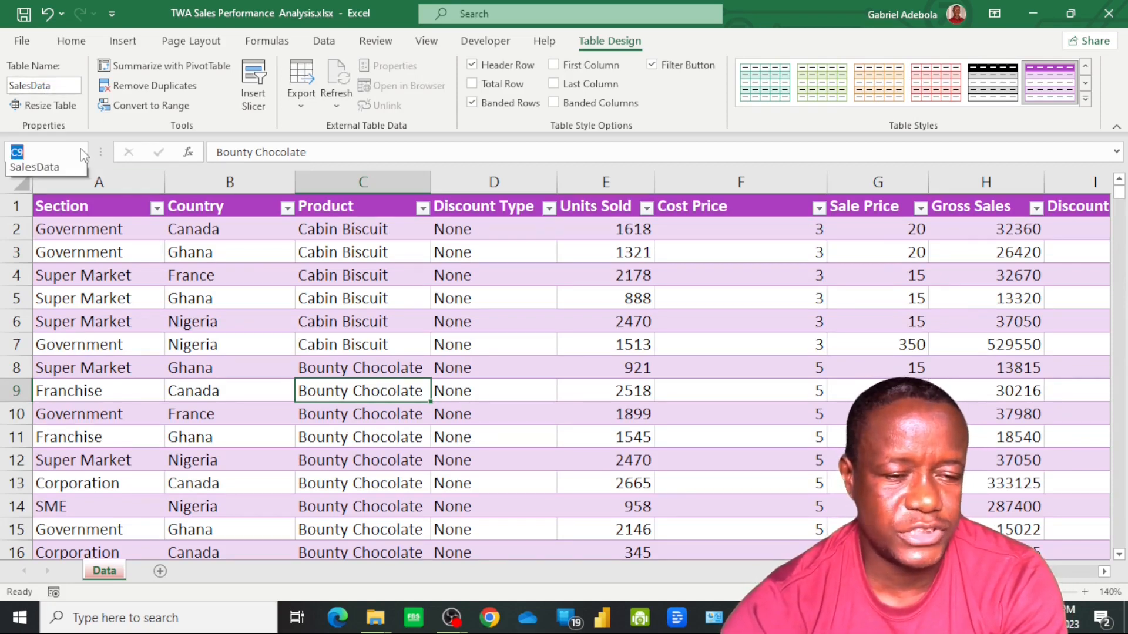
pyautogui.press('Escape')
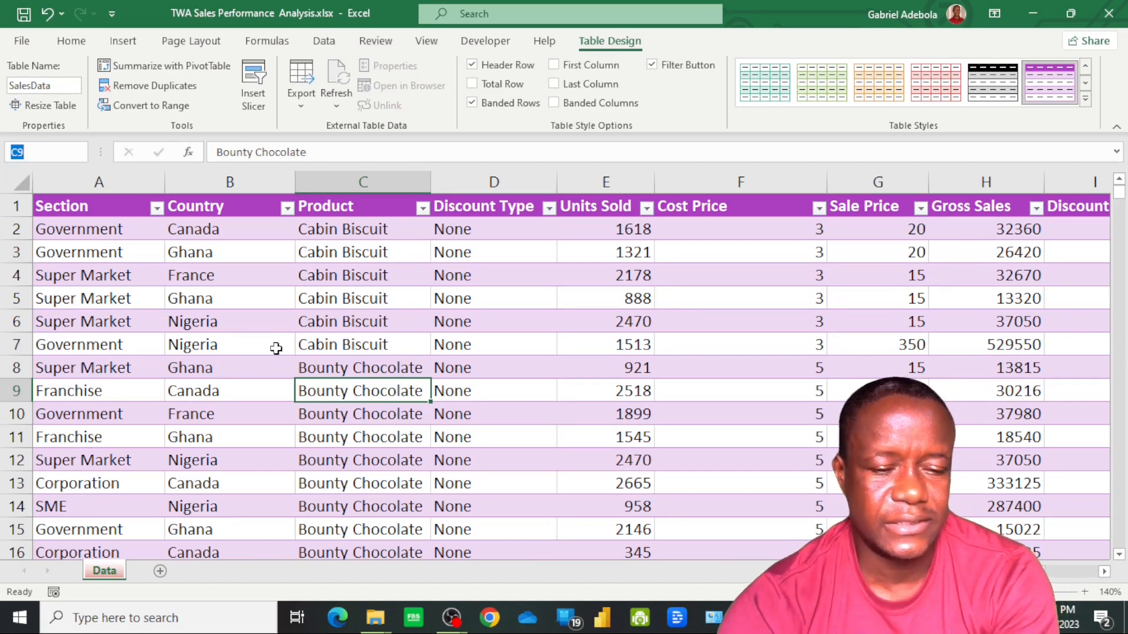
pyautogui.click(558, 465)
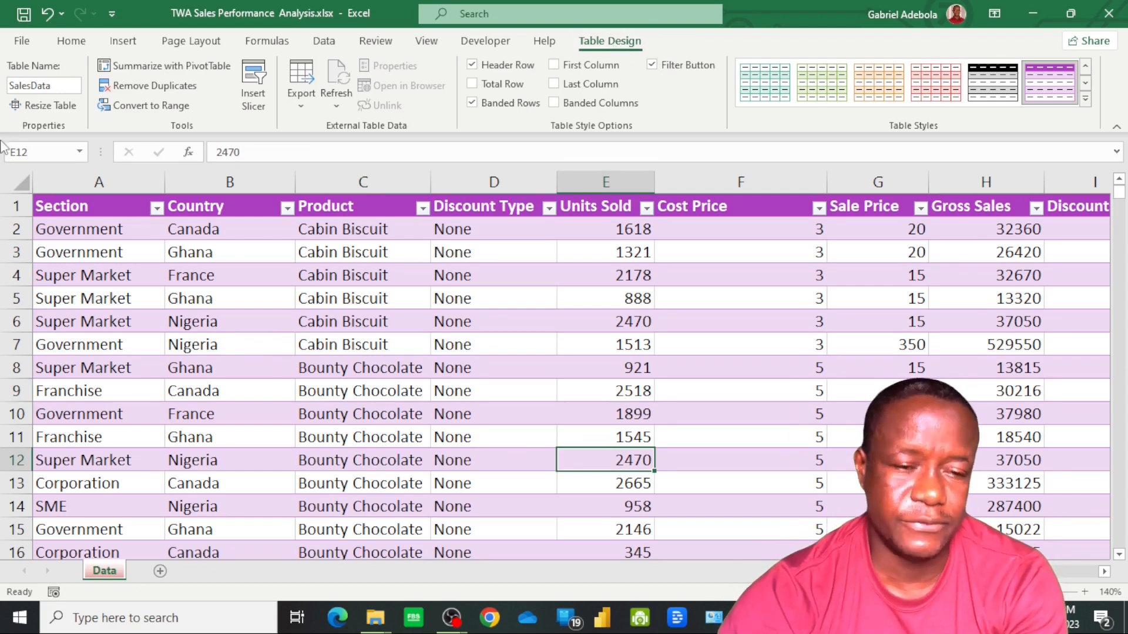
# Add a new blank worksheet after the Data sheet
pyautogui.click(215, 347)
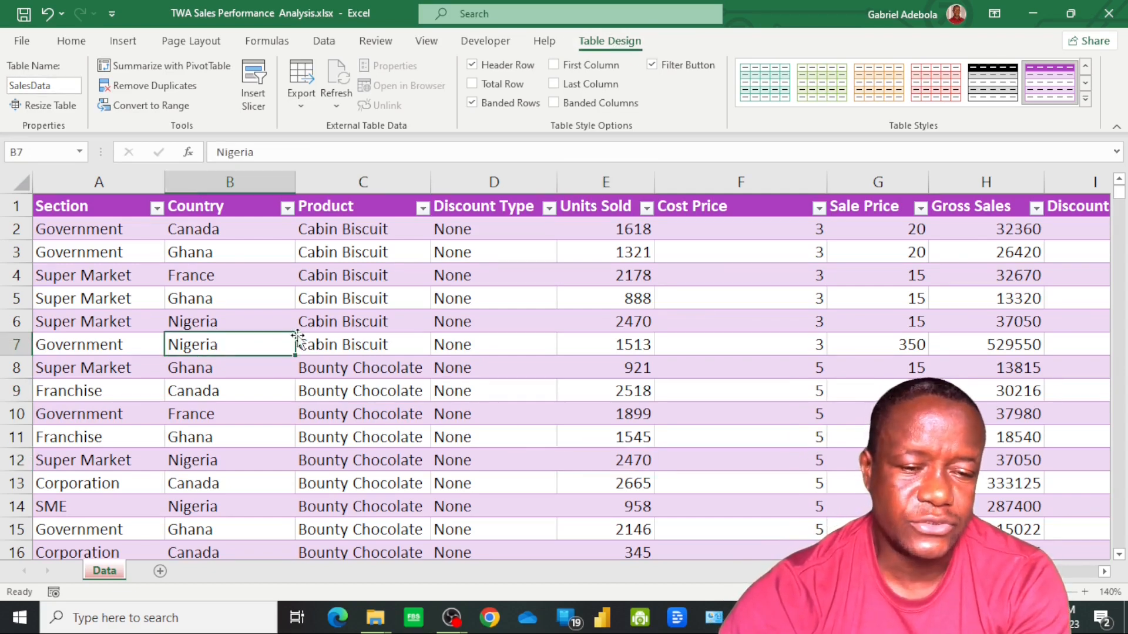
pyautogui.click(160, 571)
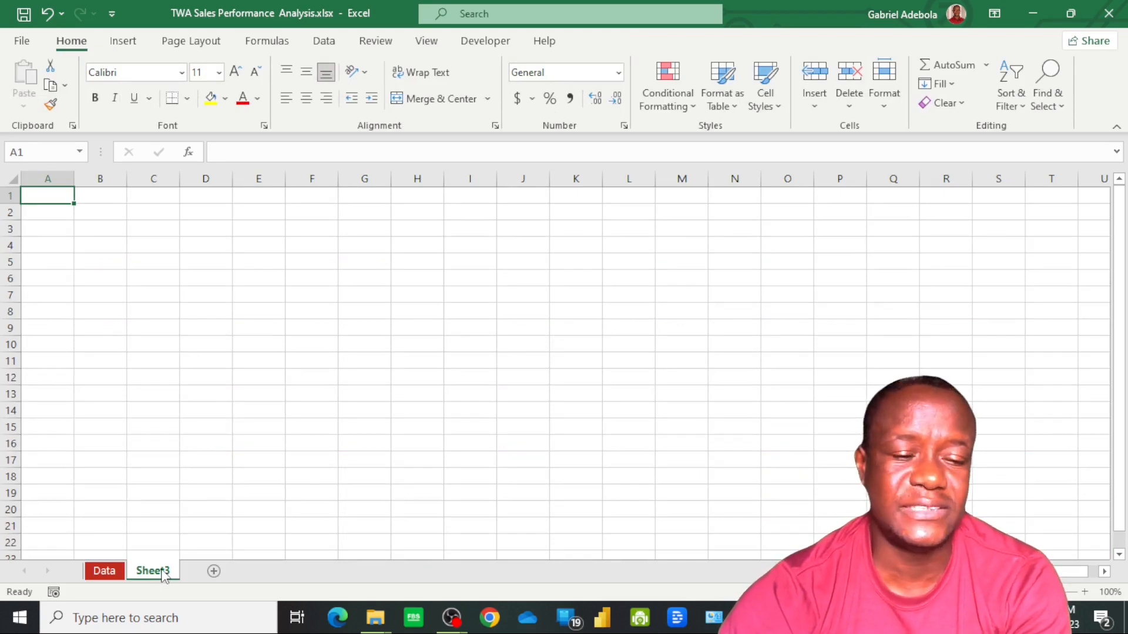
# Inspect the Data sheet's records down to the last row of the Product column
pyautogui.click(110, 574)
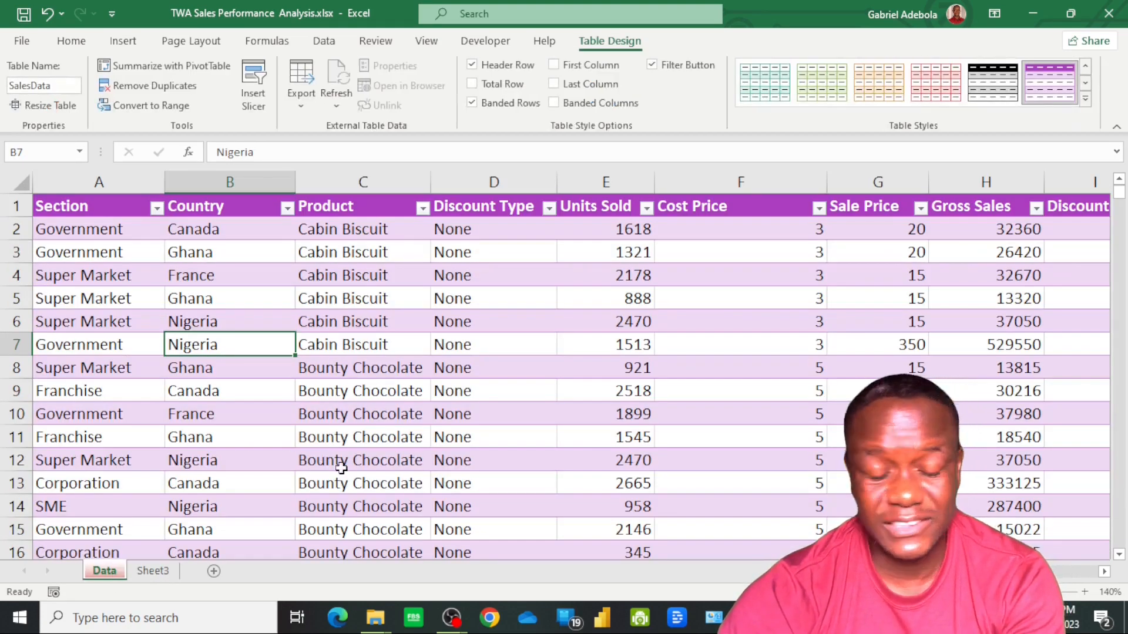
pyautogui.scroll(-3, 345, 482)
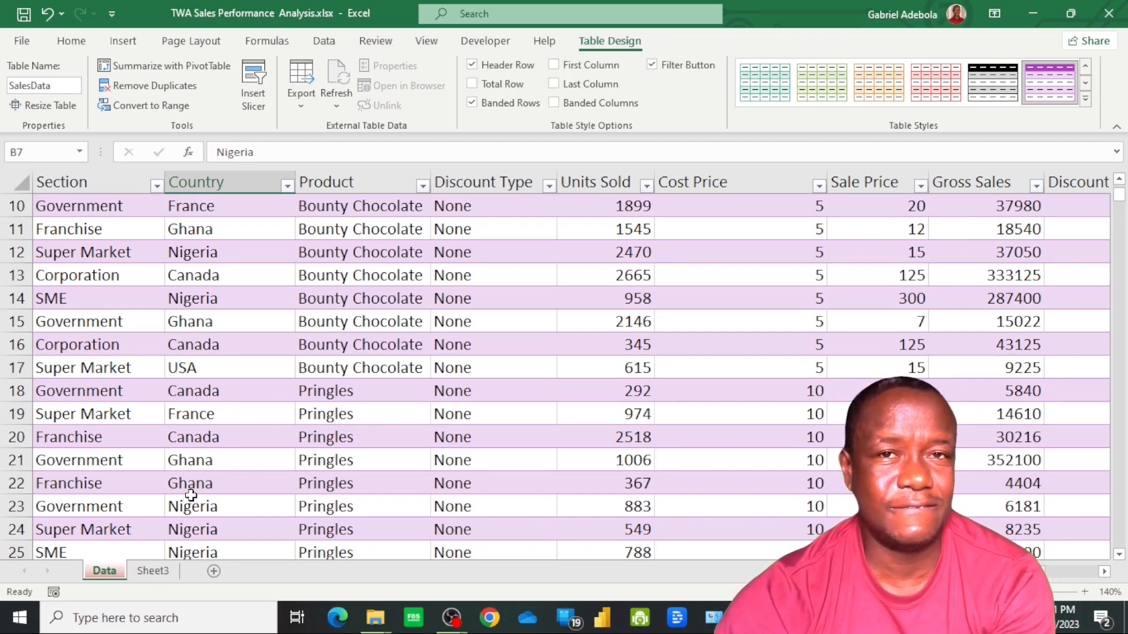
pyautogui.press('Right')
pyautogui.hotkey('ctrl', 'Down')
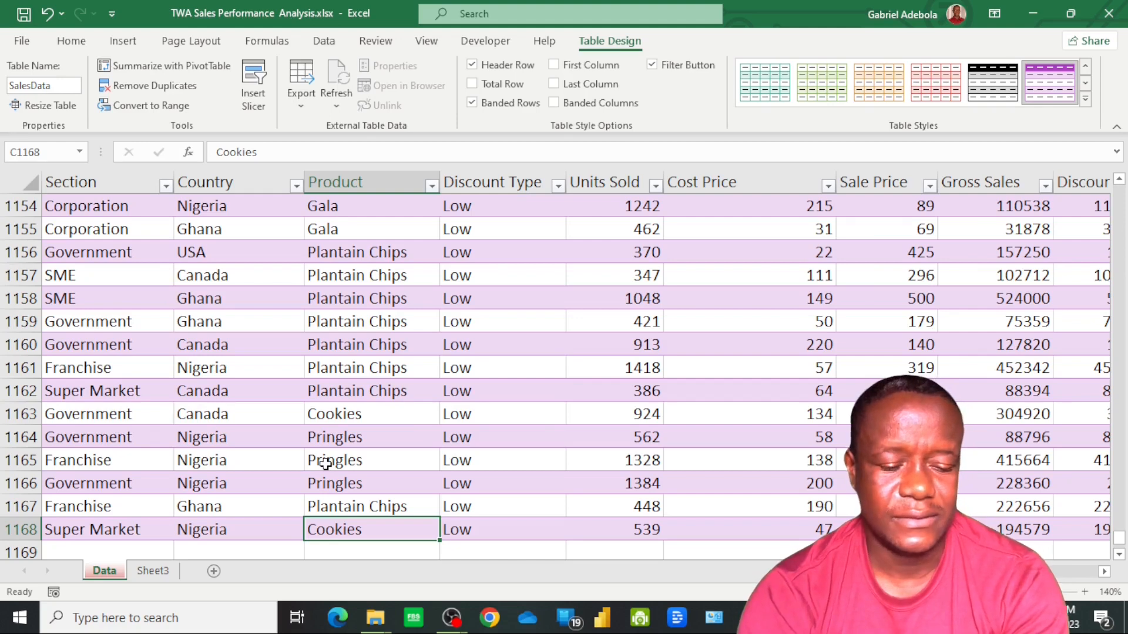
# Rename the new blank worksheet as EDA
pyautogui.hotkey('ctrl', 'pagedown')
pyautogui.click(94, 224)
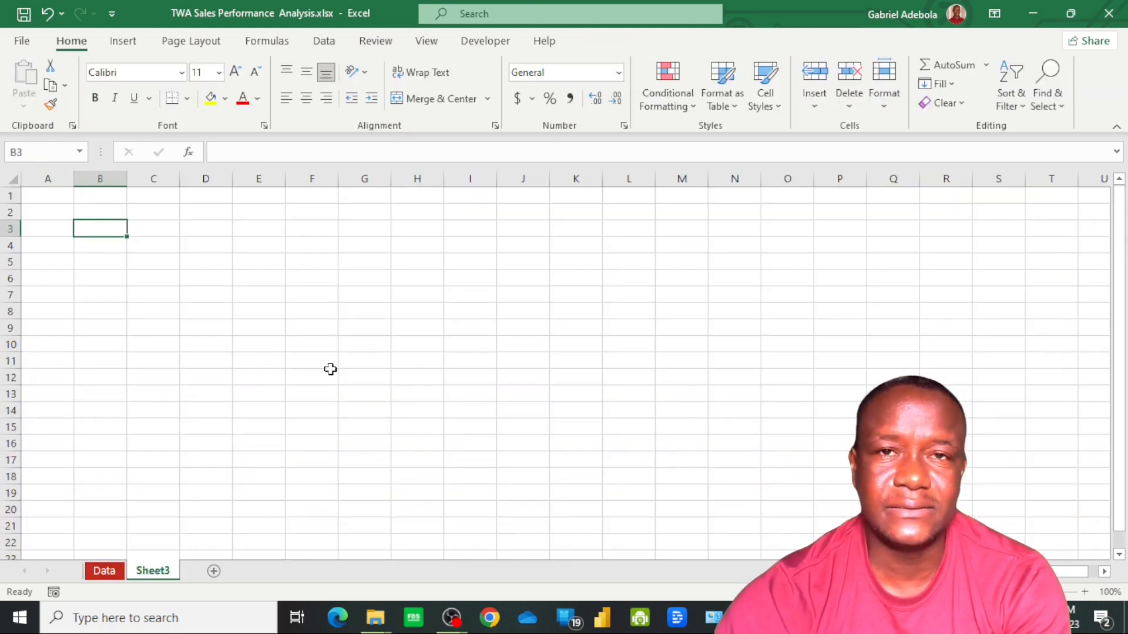
pyautogui.rightClick(163, 581)
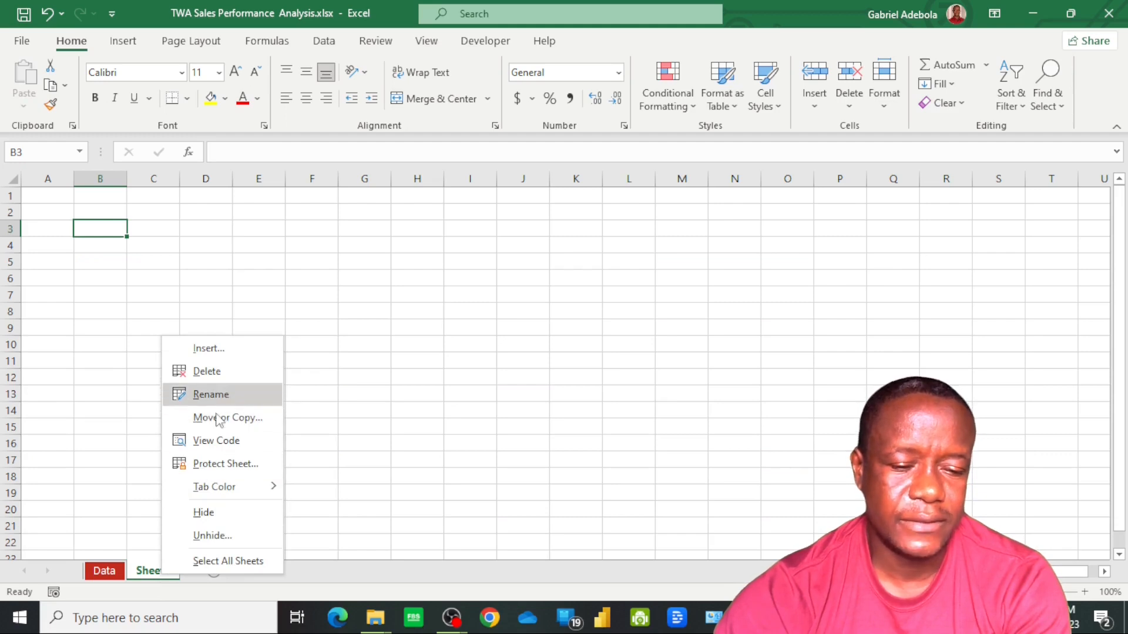
pyautogui.rightClick(141, 579)
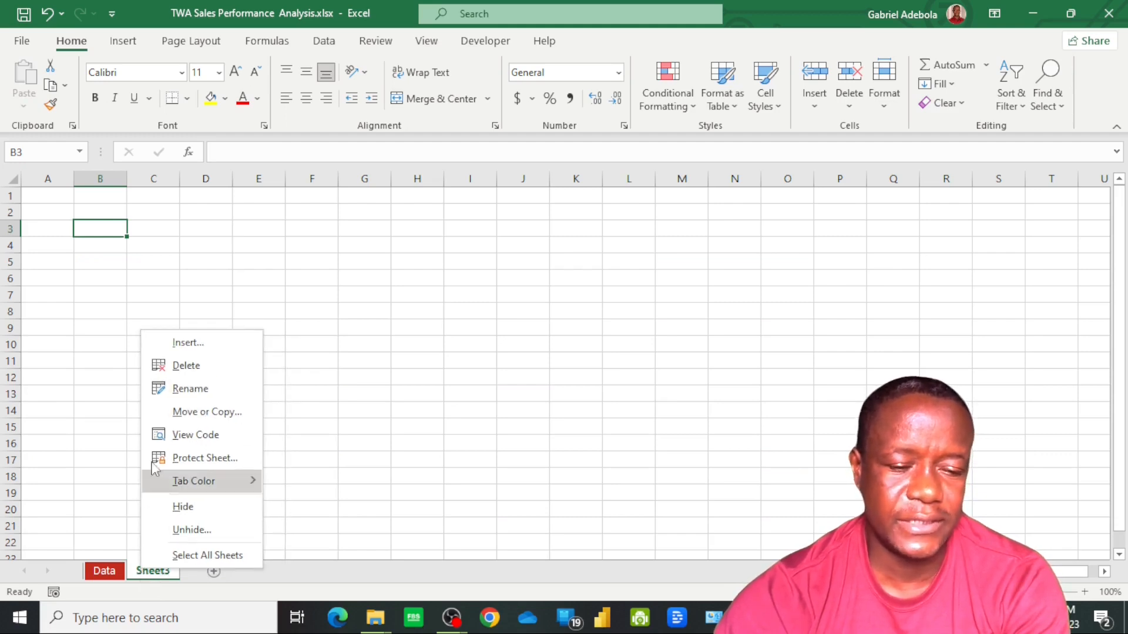
pyautogui.click(196, 395)
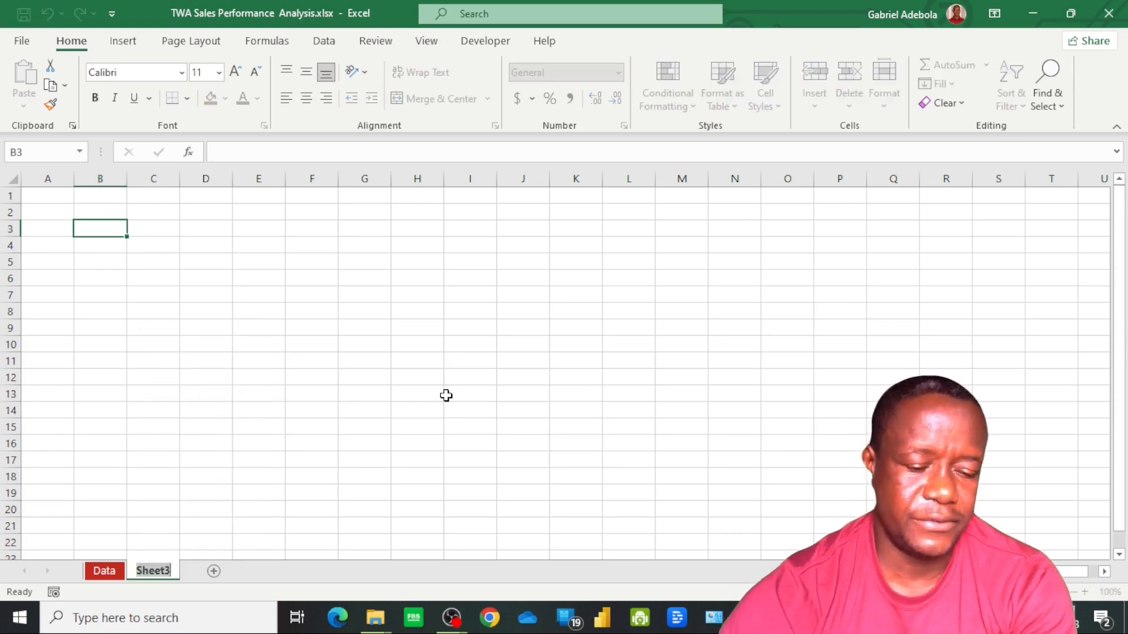
pyautogui.write('E')
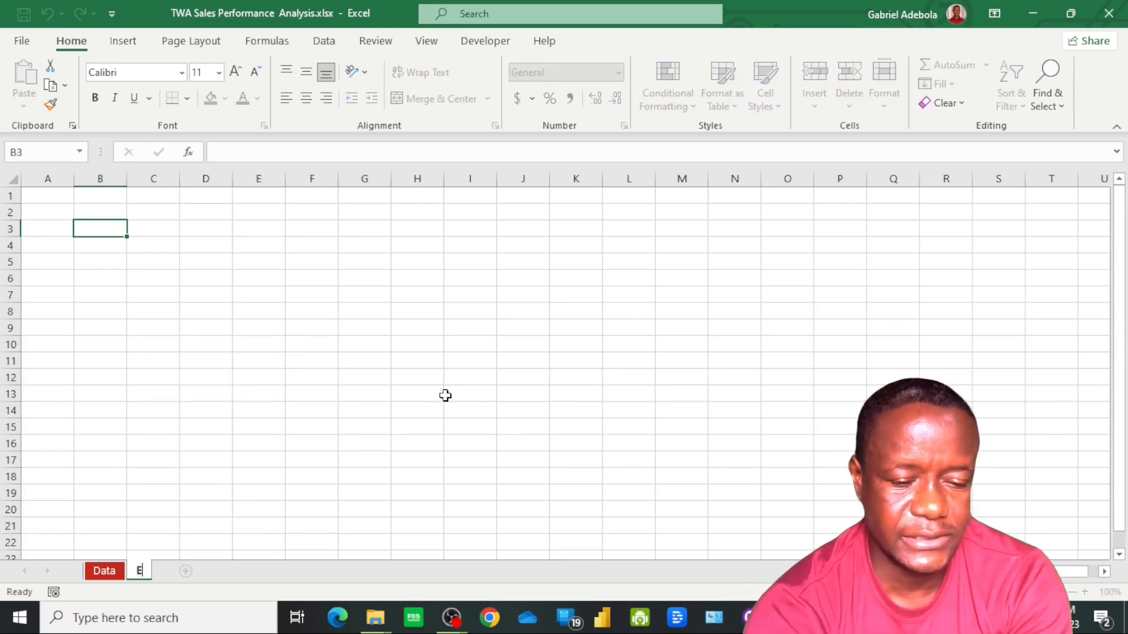
pyautogui.write('DA')
pyautogui.press('Return')
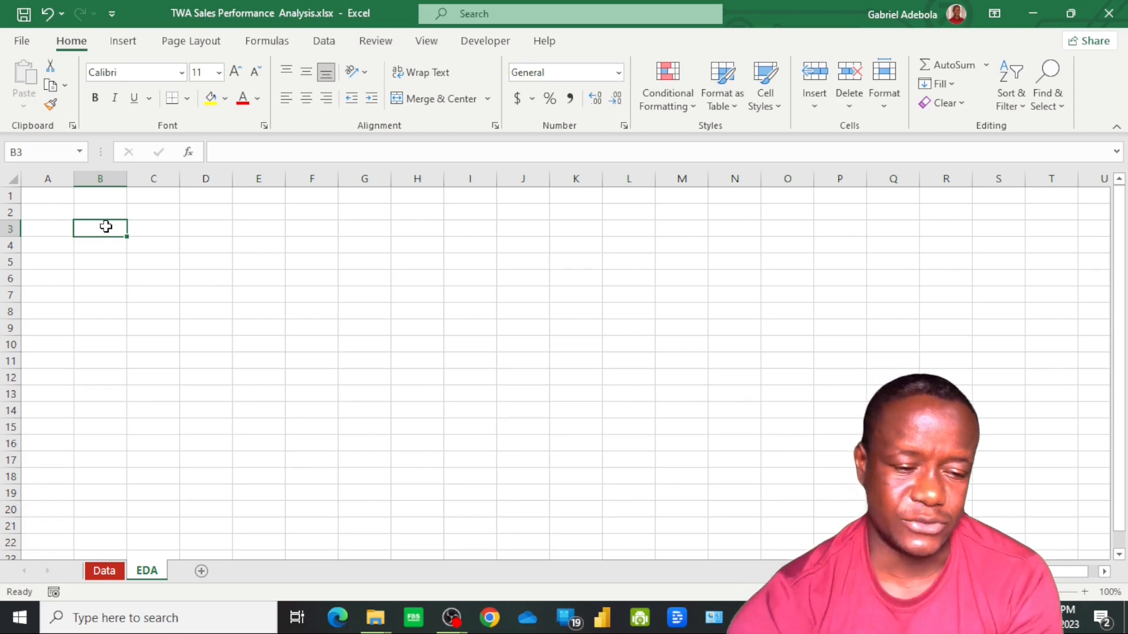
# Inspect the Year column's values on the Data sheet
pyautogui.click(101, 570)
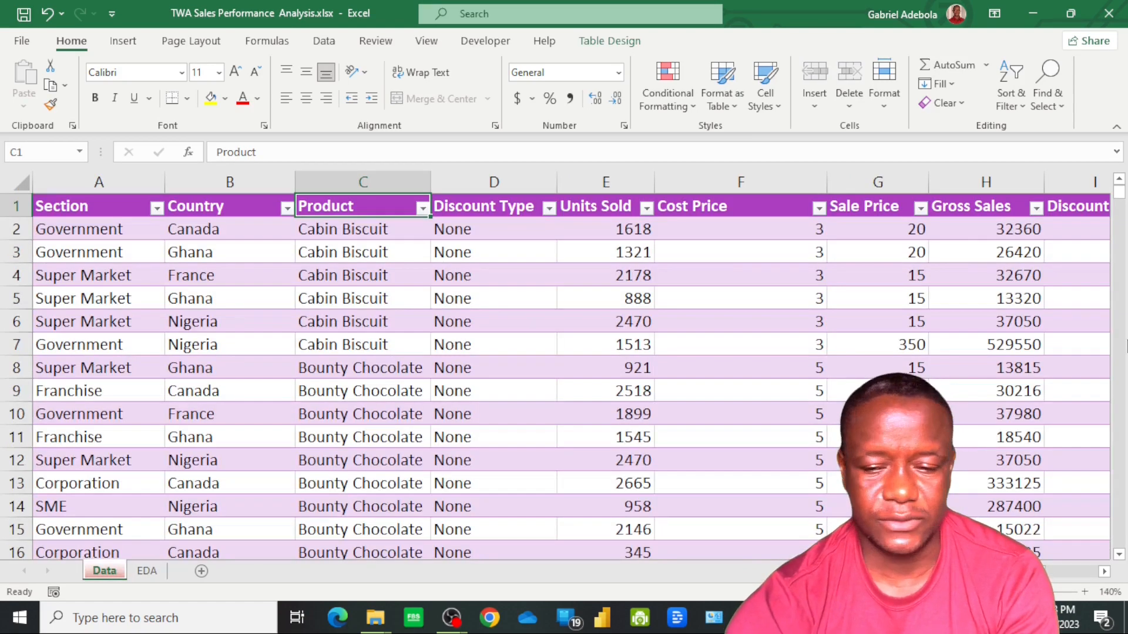
pyautogui.moveTo(976, 570); pyautogui.dragTo(1048, 561)
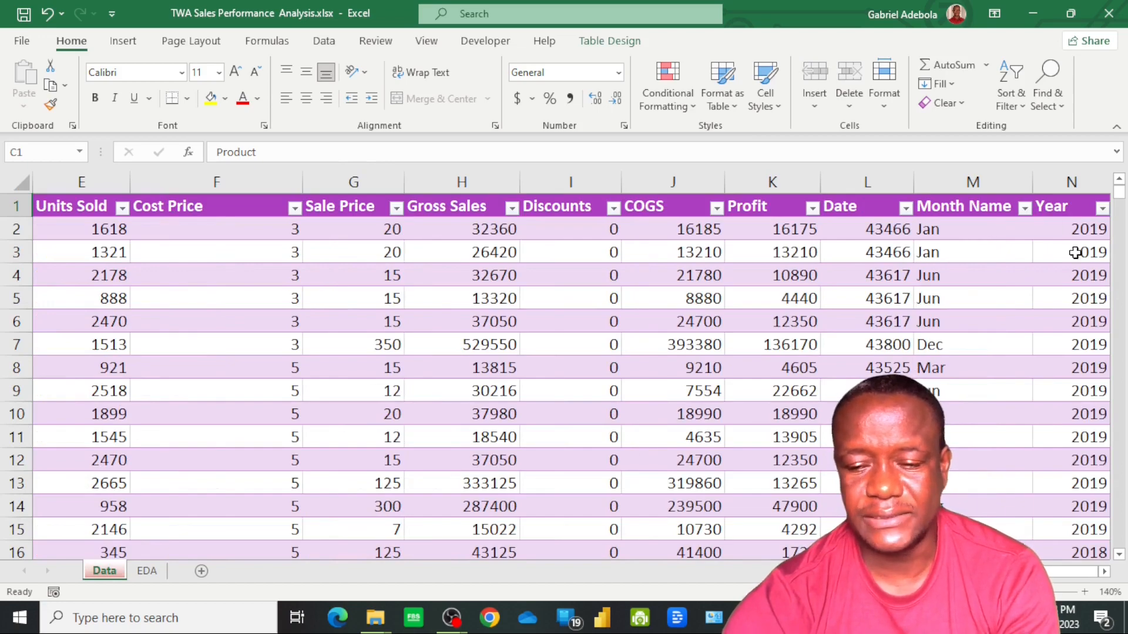
pyautogui.scroll(-8, 1096, 322)
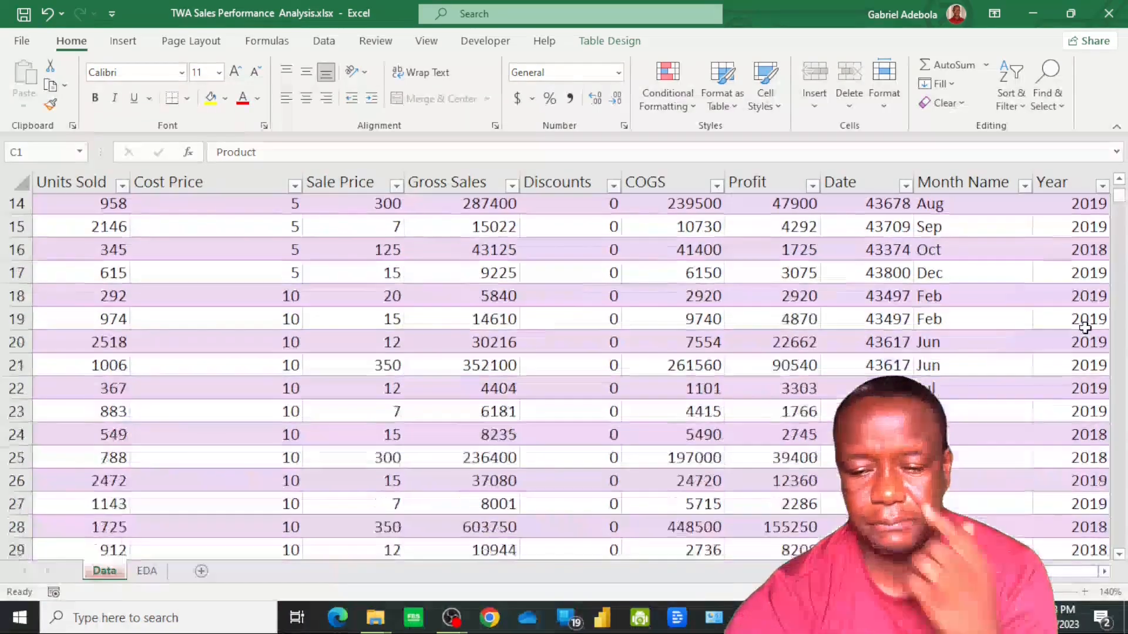
pyautogui.scroll(-12, 1084, 333)
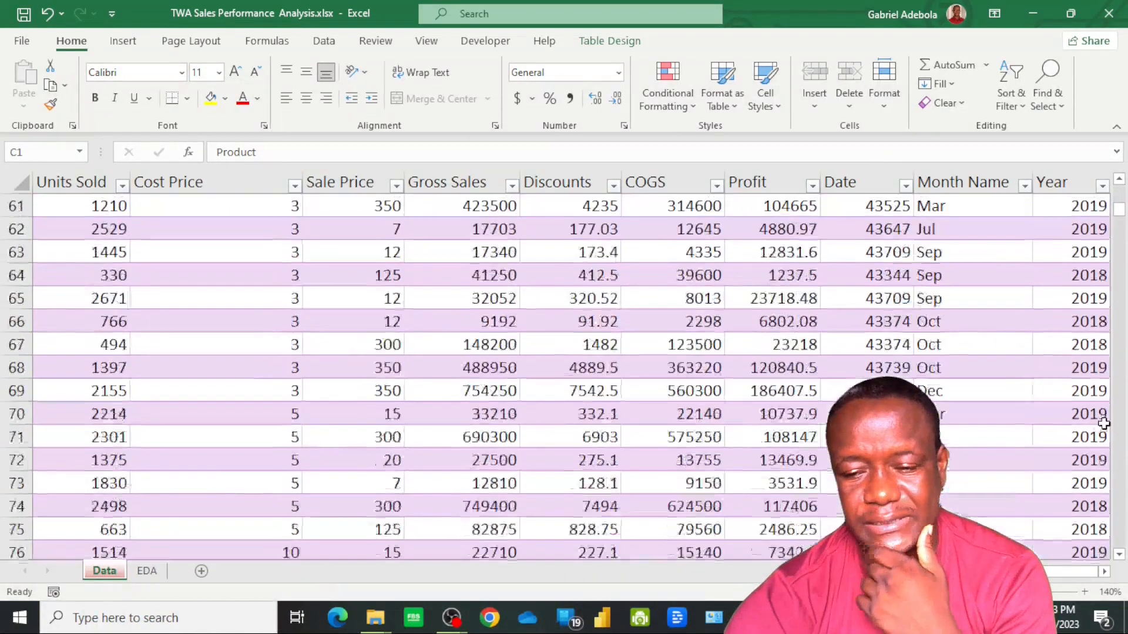
pyautogui.scroll(-6, 1096, 399)
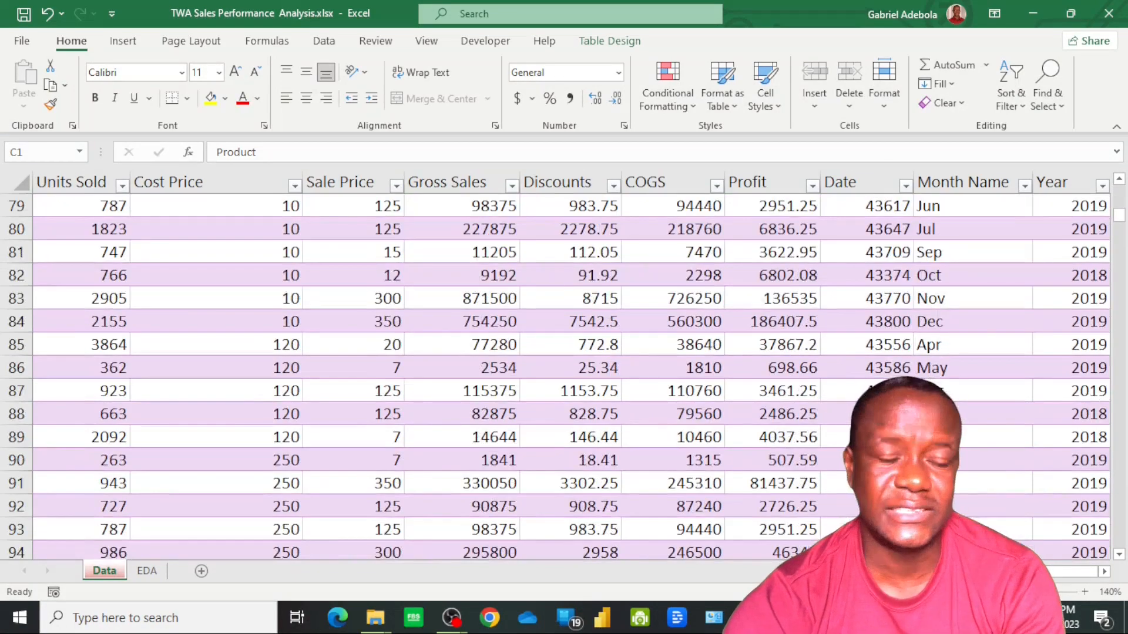
# Enter a UNIQUE formula in cell B3 of the EDA sheet that covers the whole SalesData Year column, including its header
pyautogui.click(150, 573)
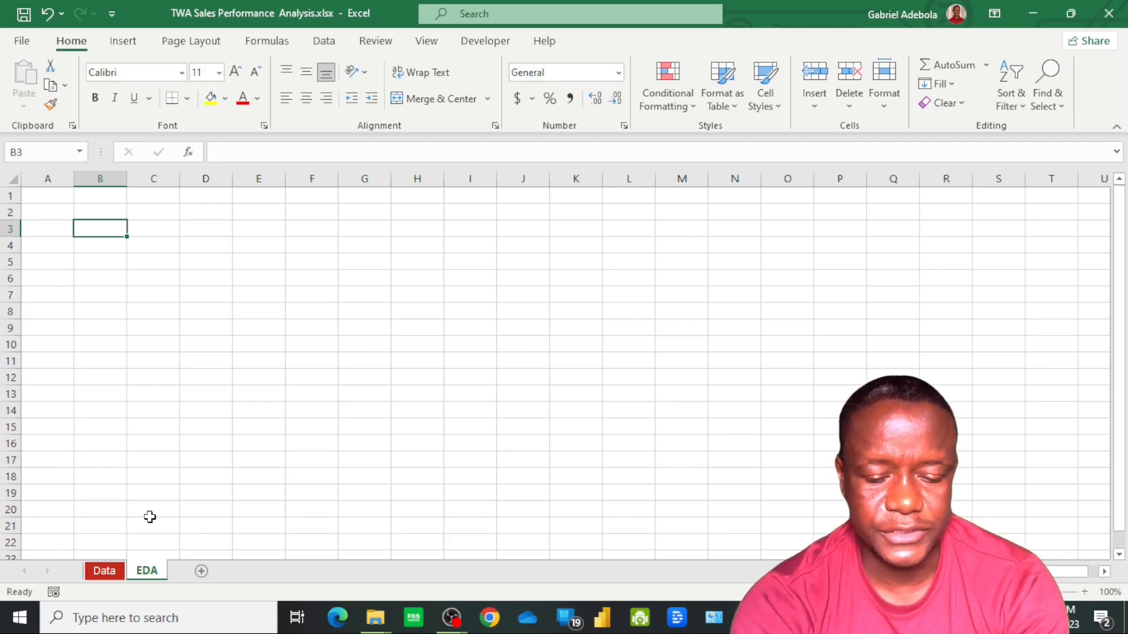
pyautogui.write('=')
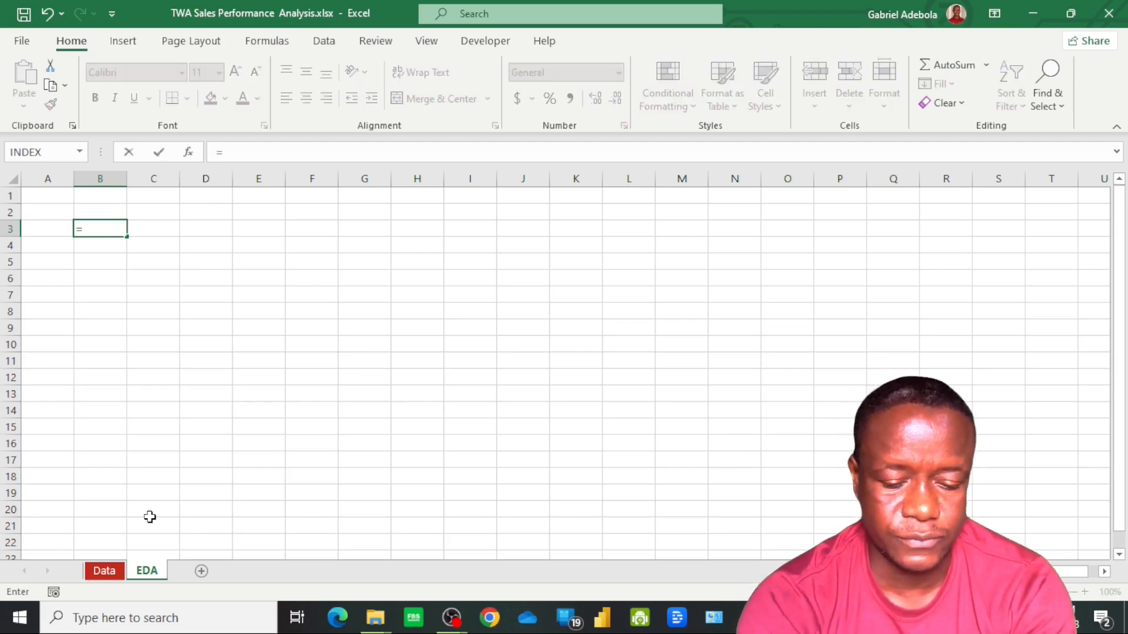
pyautogui.write('uni')
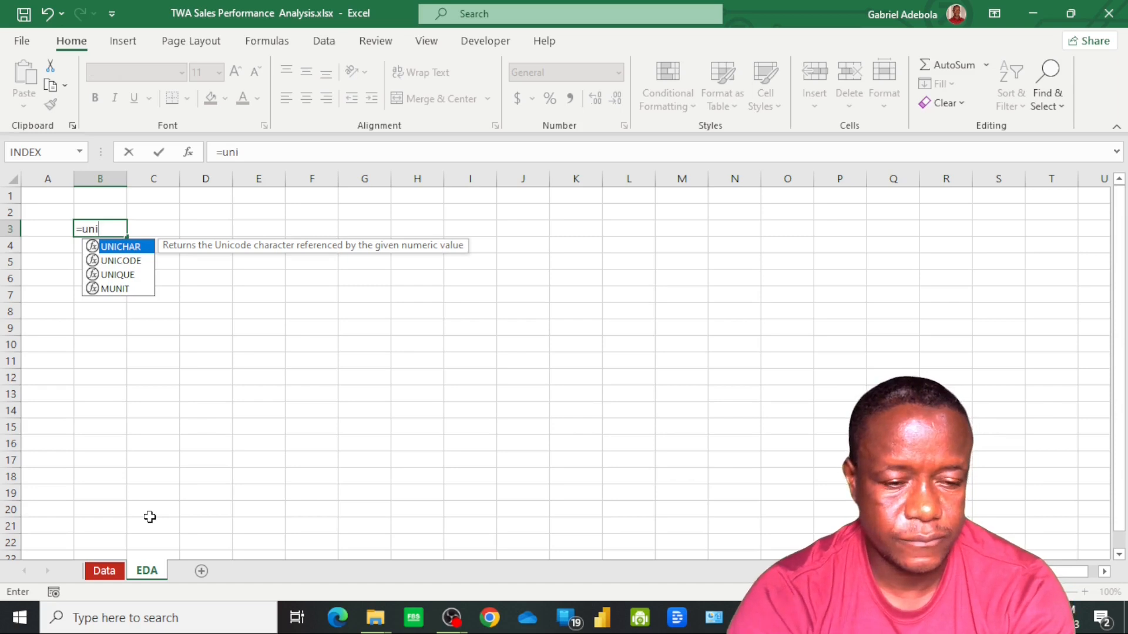
pyautogui.write('q')
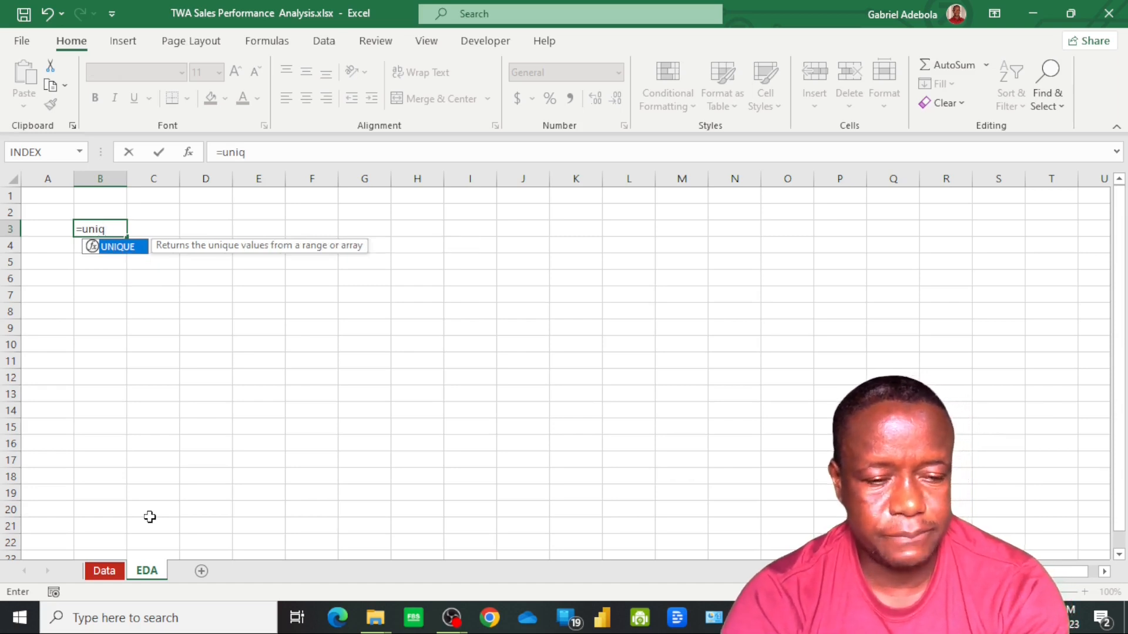
pyautogui.press('Tab')
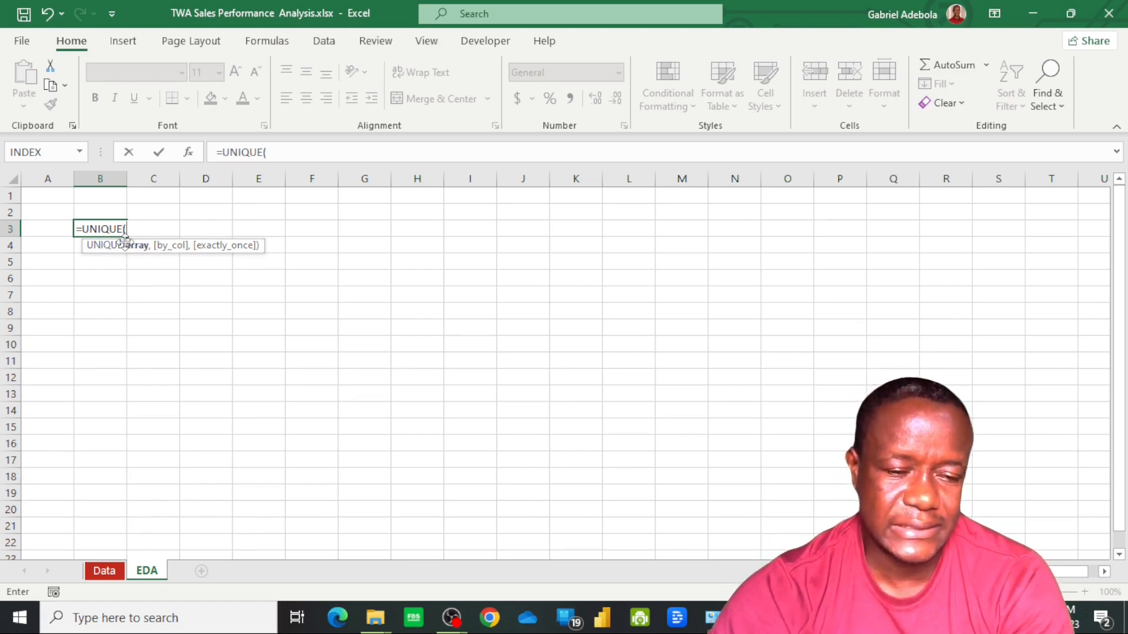
pyautogui.click(104, 571)
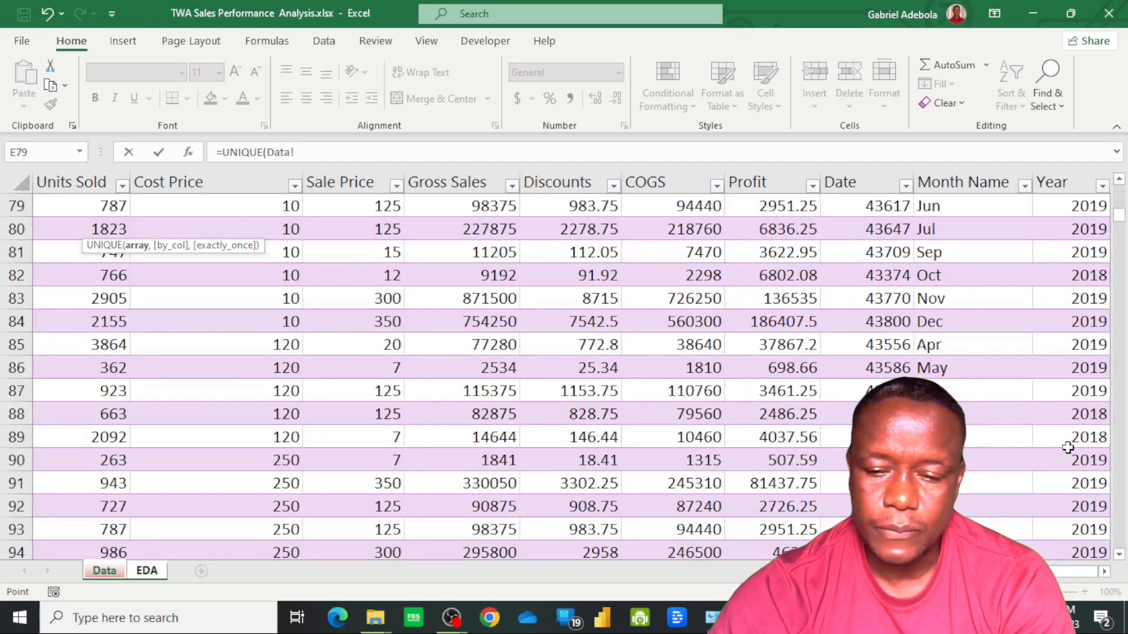
pyautogui.click(1078, 206)
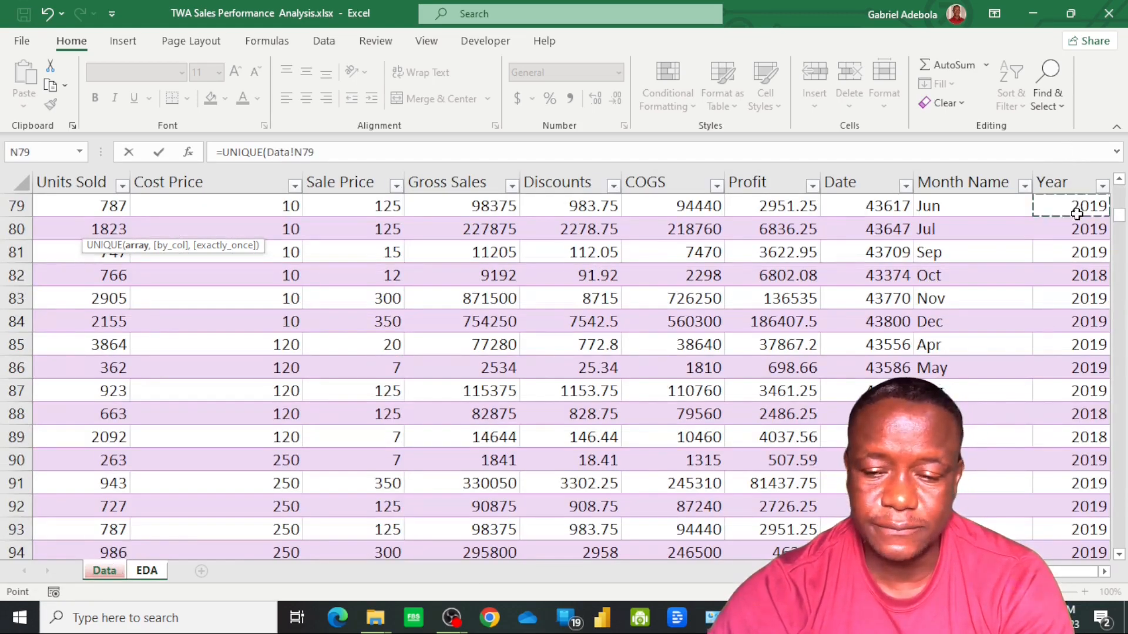
pyautogui.hotkey('ctrl', 'Up')
pyautogui.press('Up')
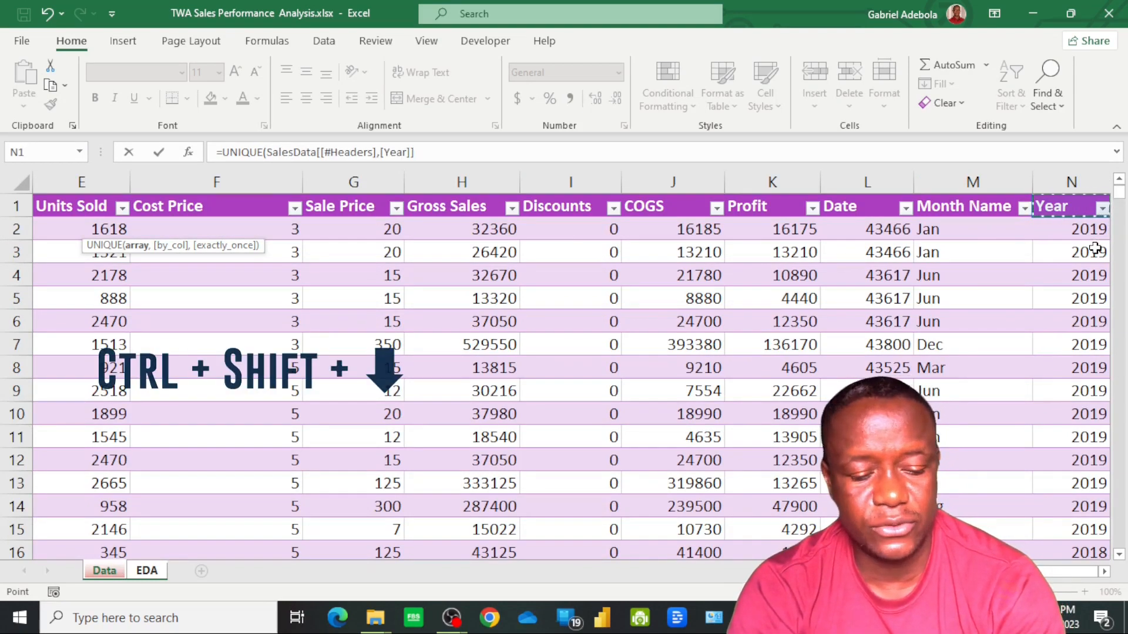
pyautogui.hotkey('ctrl', 'shift', 'Down')
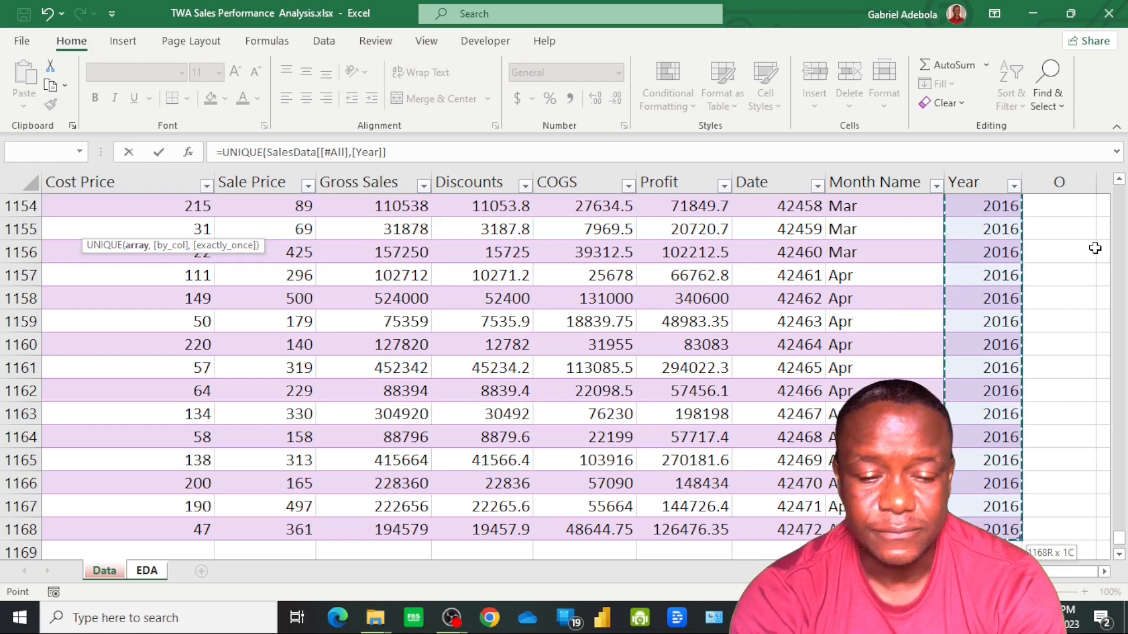
pyautogui.hotkey('ctrl', 'Return')
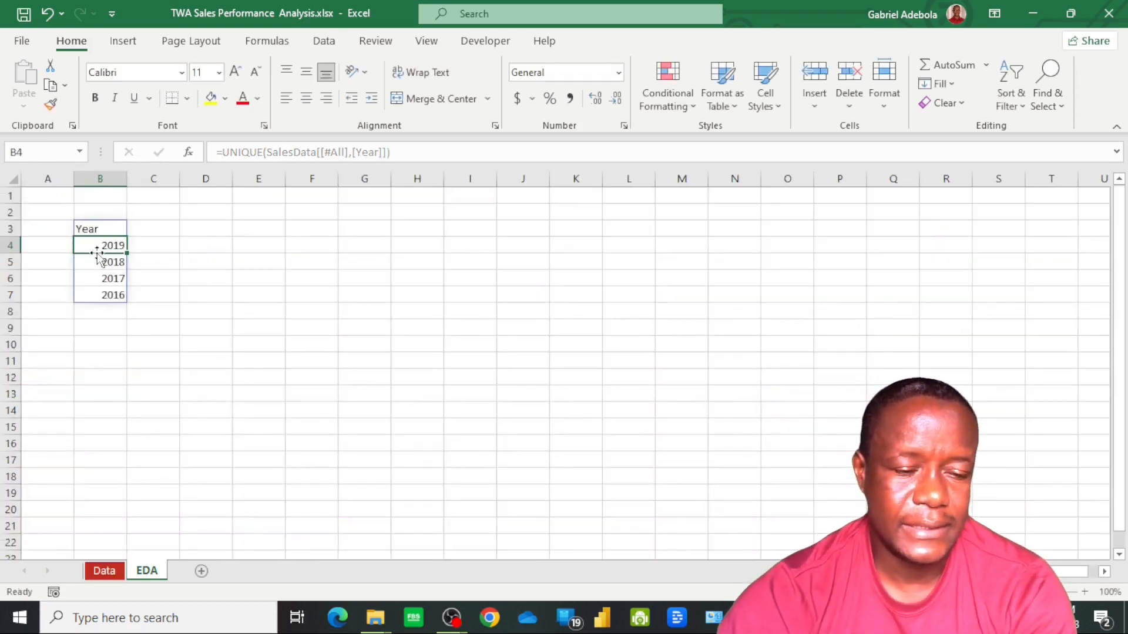
# Replace the UNIQUE formula results in B3:B7 with pasted static values and check the individual cells
pyautogui.click(105, 295)
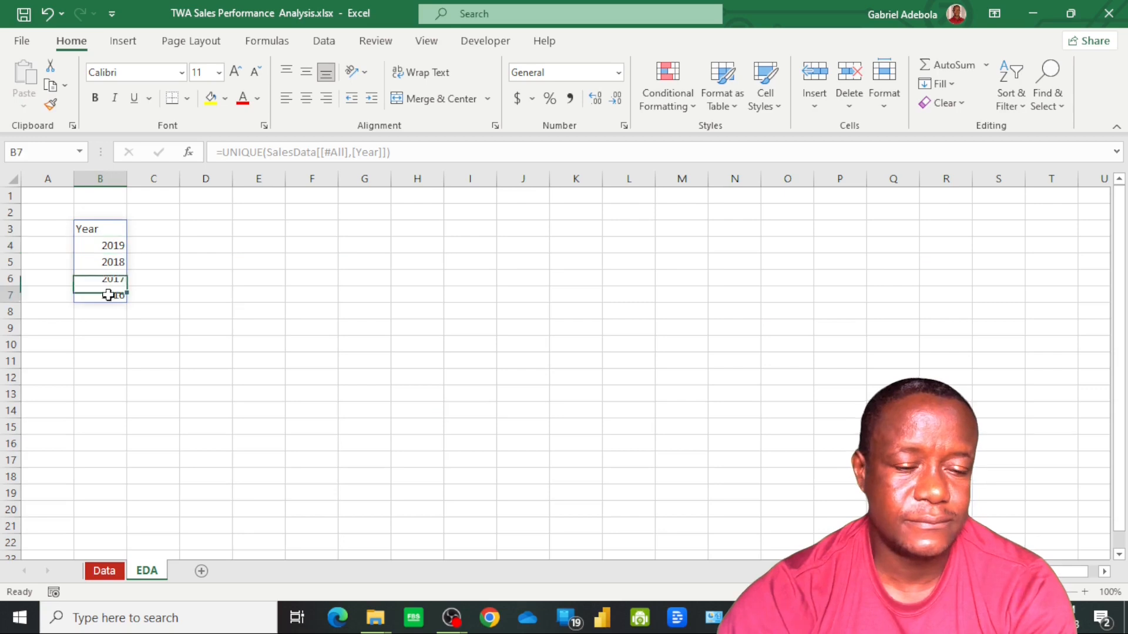
pyautogui.click(112, 229)
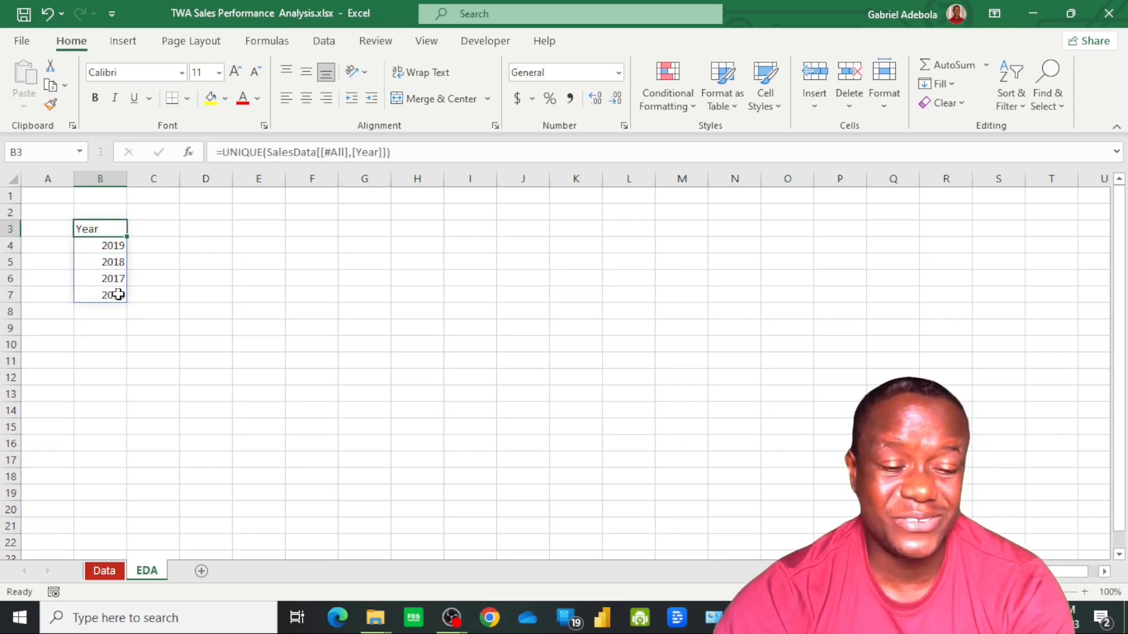
pyautogui.keyDown('shift'); pyautogui.click(118, 295); pyautogui.keyUp('shift')
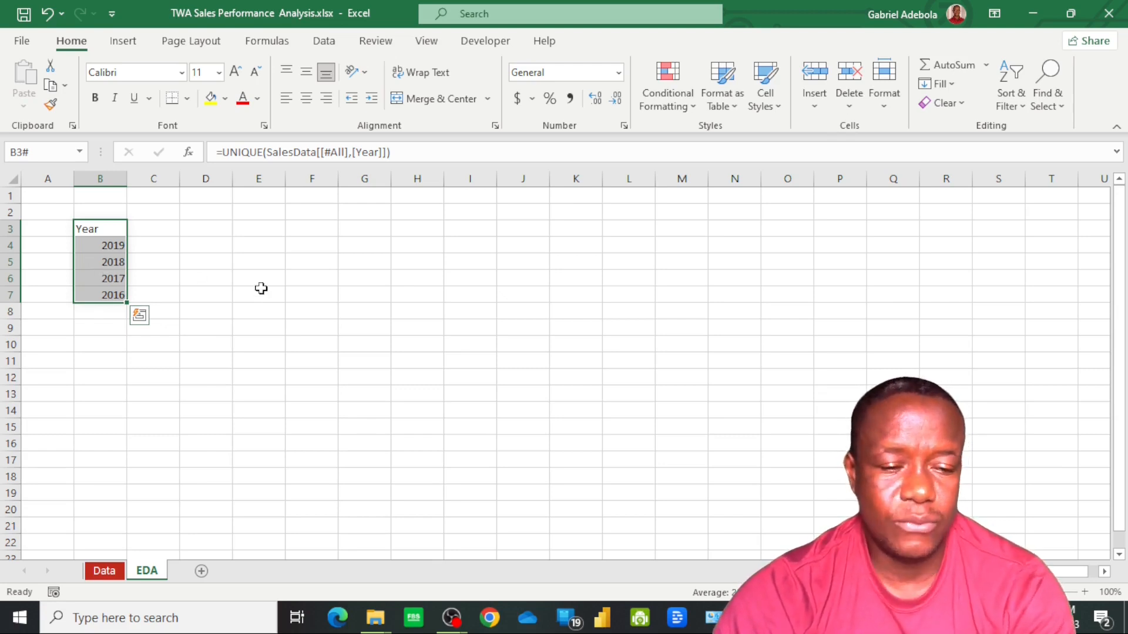
pyautogui.moveTo(105, 231); pyautogui.dragTo(117, 247)
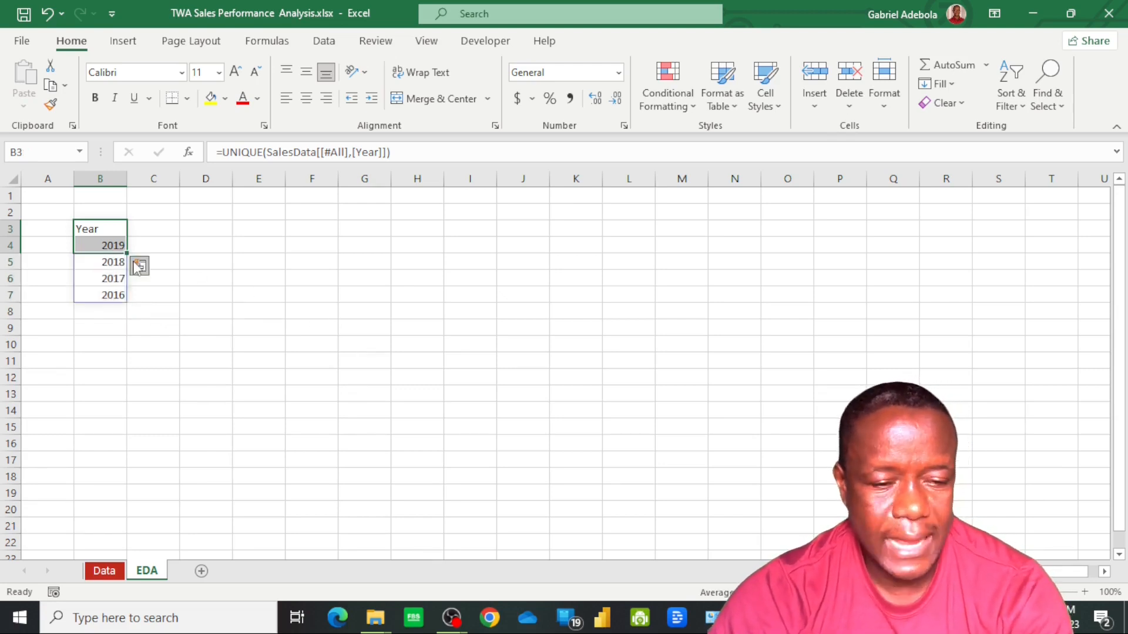
pyautogui.keyDown('shift'); pyautogui.click(112, 299); pyautogui.keyUp('shift')
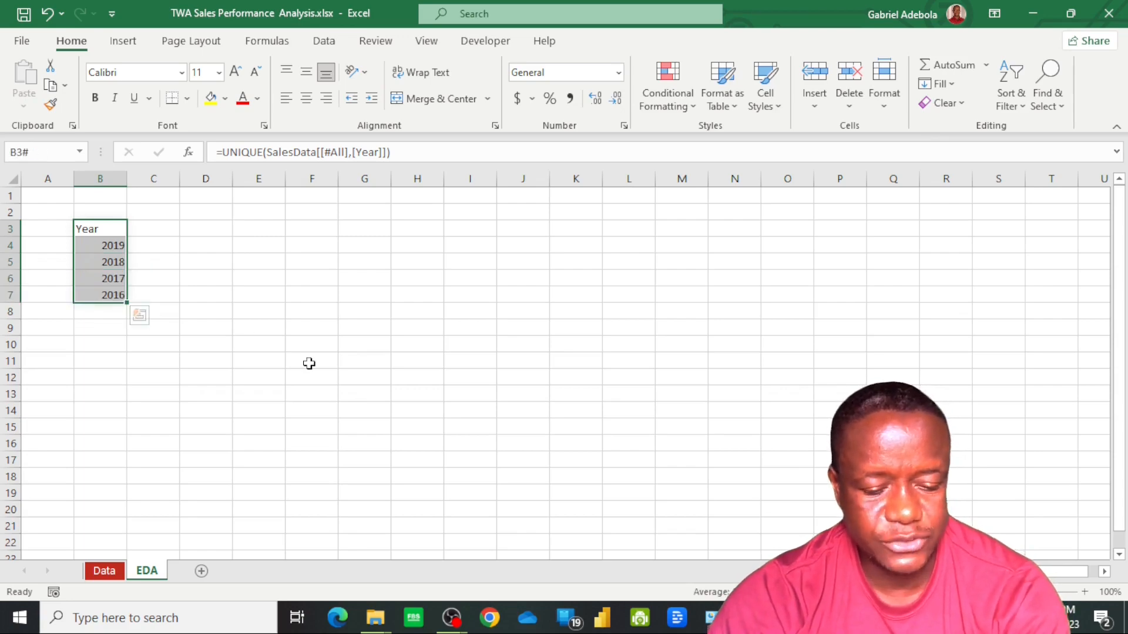
pyautogui.hotkey('ctrl', 'c')
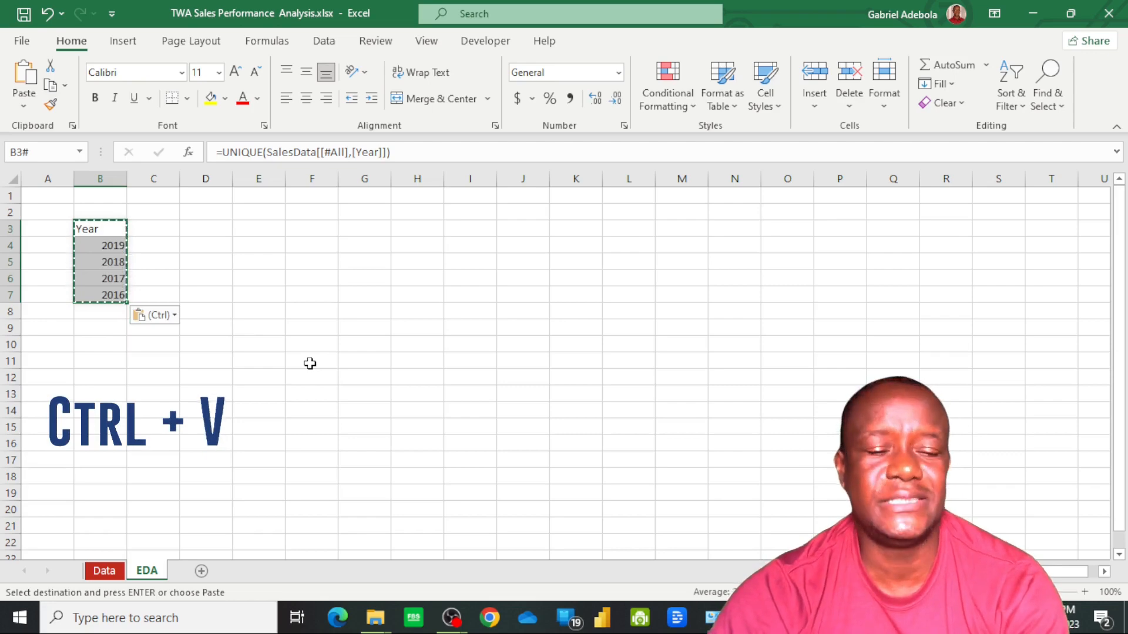
pyautogui.click(173, 317)
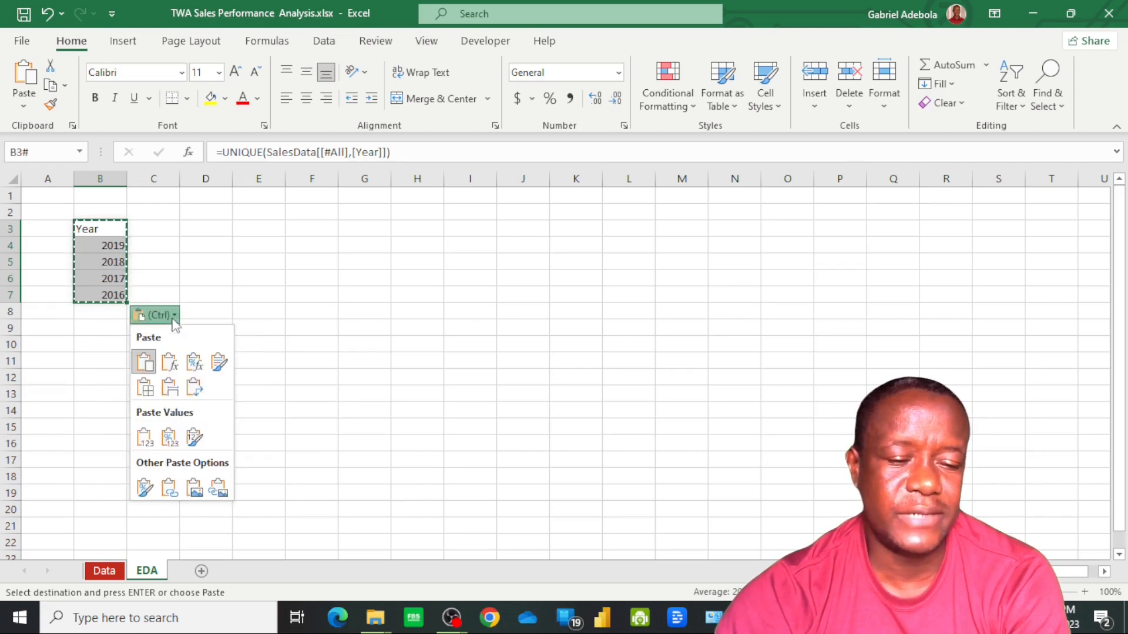
pyautogui.click(144, 437)
pyautogui.doubleClick(96, 293)
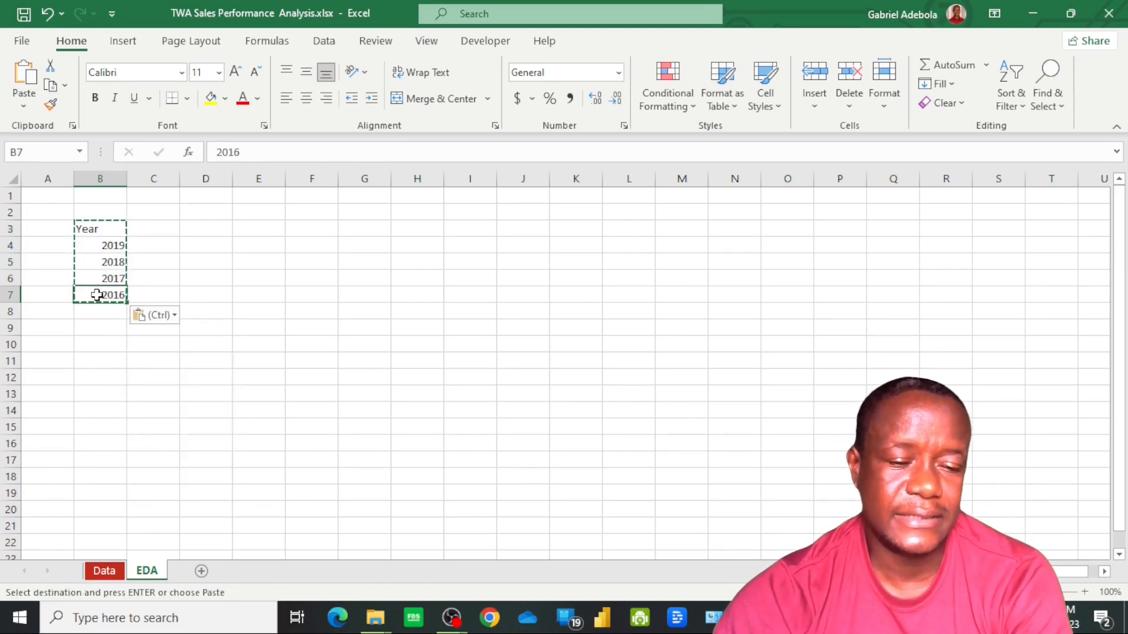
pyautogui.click(99, 273)
pyautogui.click(101, 260)
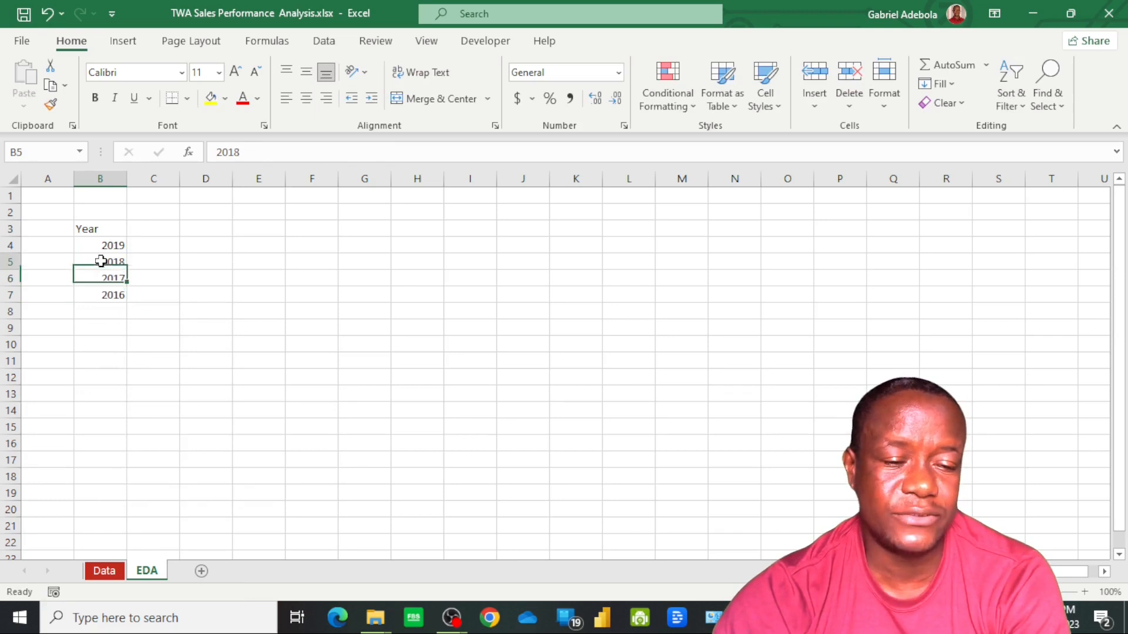
pyautogui.click(104, 245)
# Set the font of the Year header in B3 to Arial Black
pyautogui.click(109, 229)
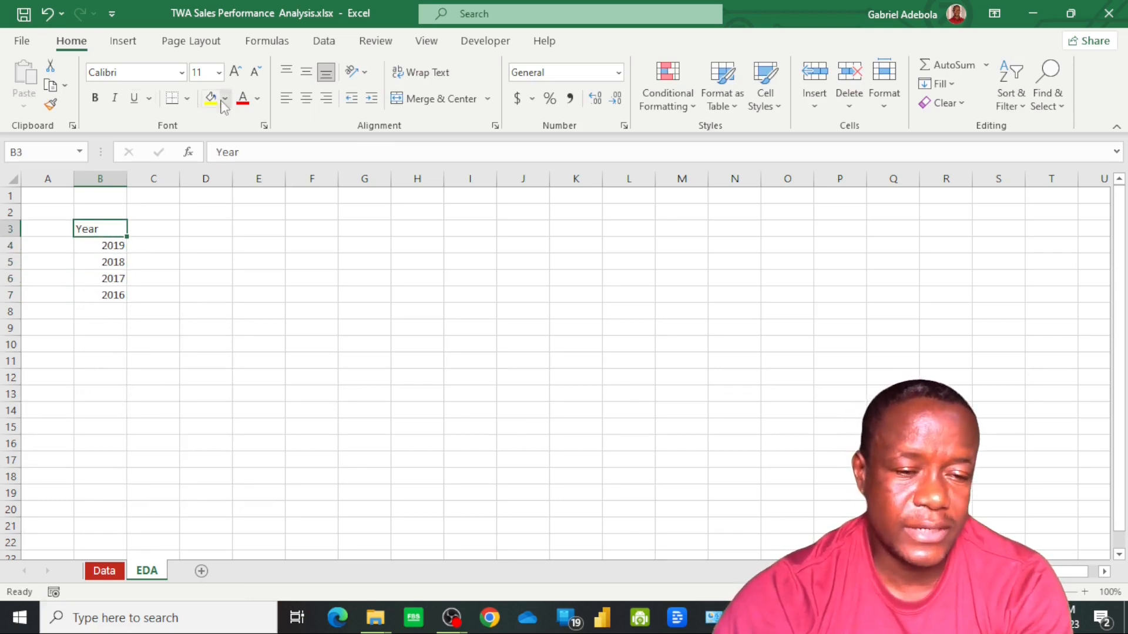
pyautogui.click(258, 99)
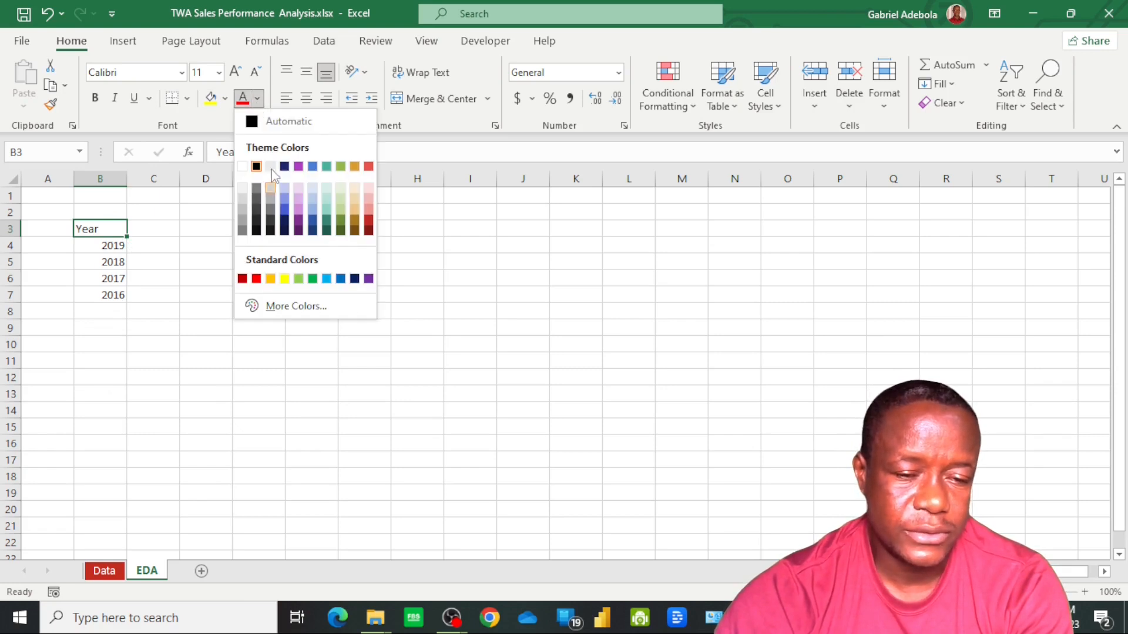
pyautogui.click(180, 70)
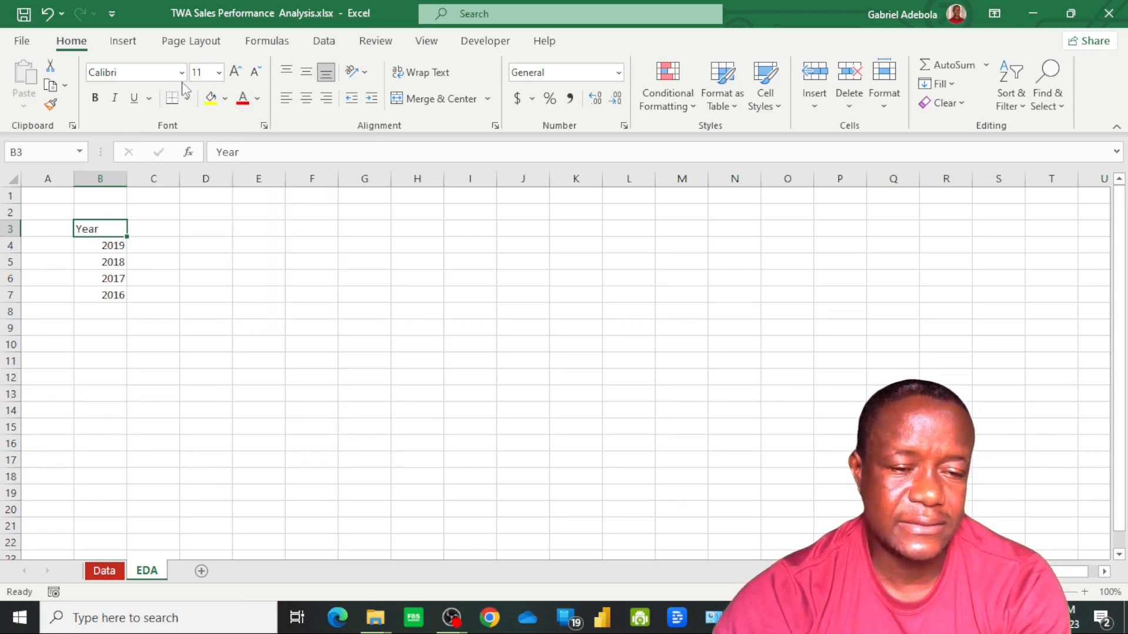
pyautogui.click(181, 72)
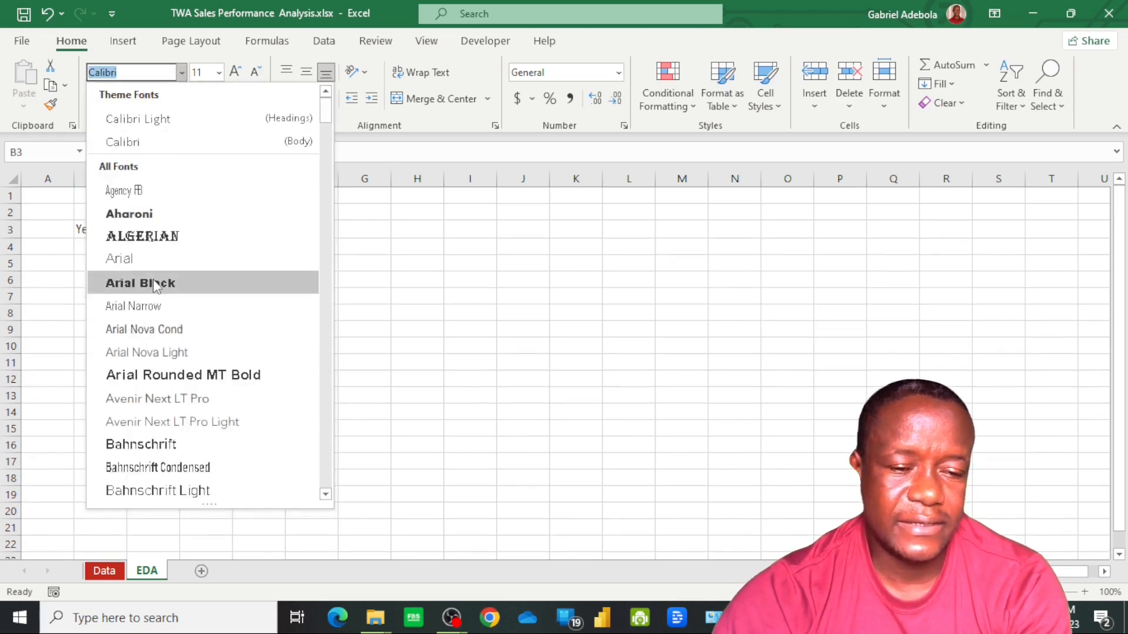
pyautogui.click(144, 283)
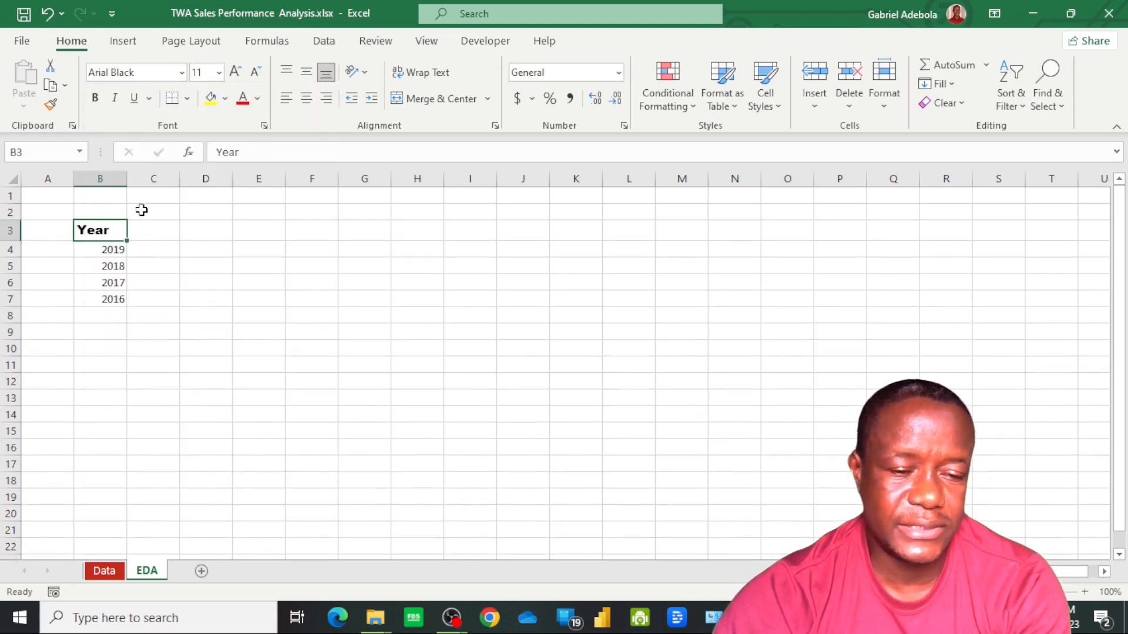
# Set the font of the year values in B4:B7 to Arial
pyautogui.click(114, 252)
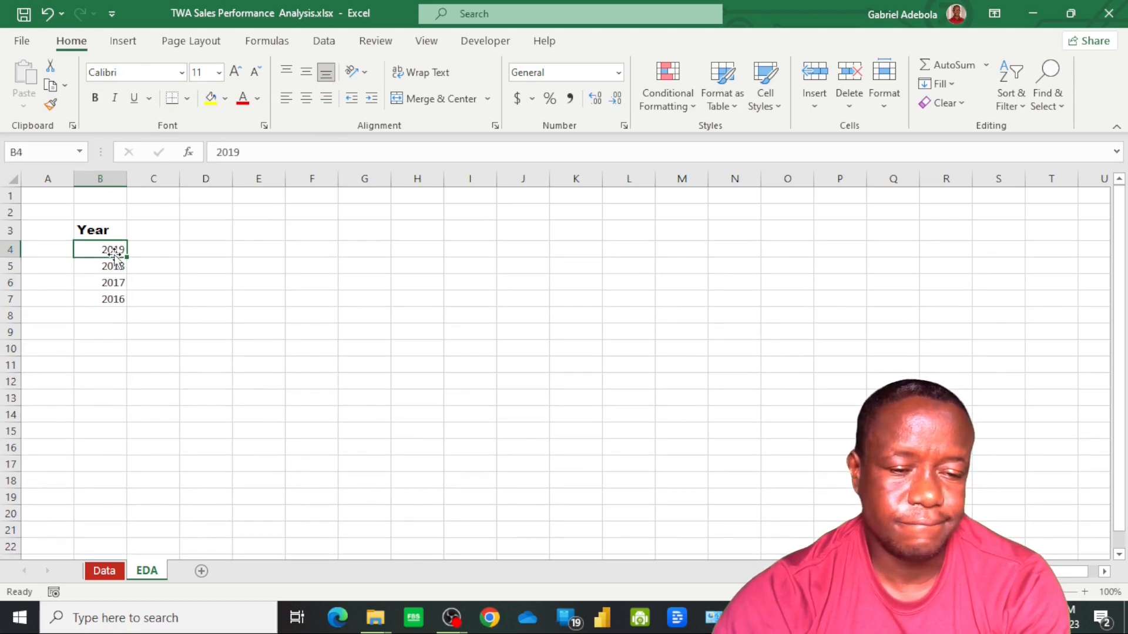
pyautogui.keyDown('shift'); pyautogui.click(114, 303); pyautogui.keyUp('shift')
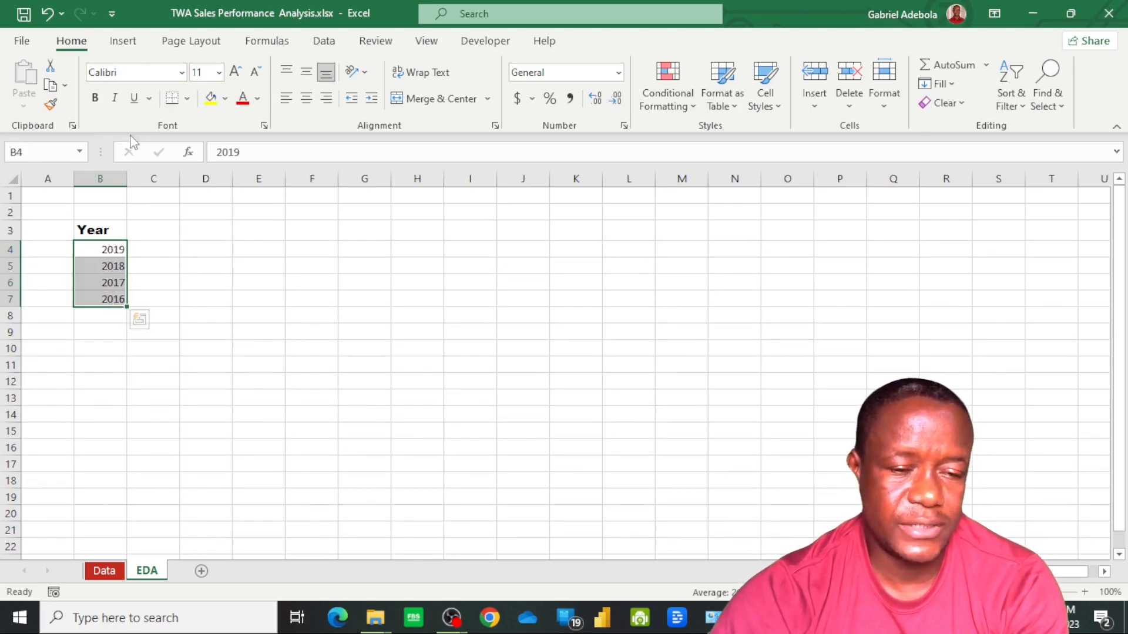
pyautogui.click(183, 72)
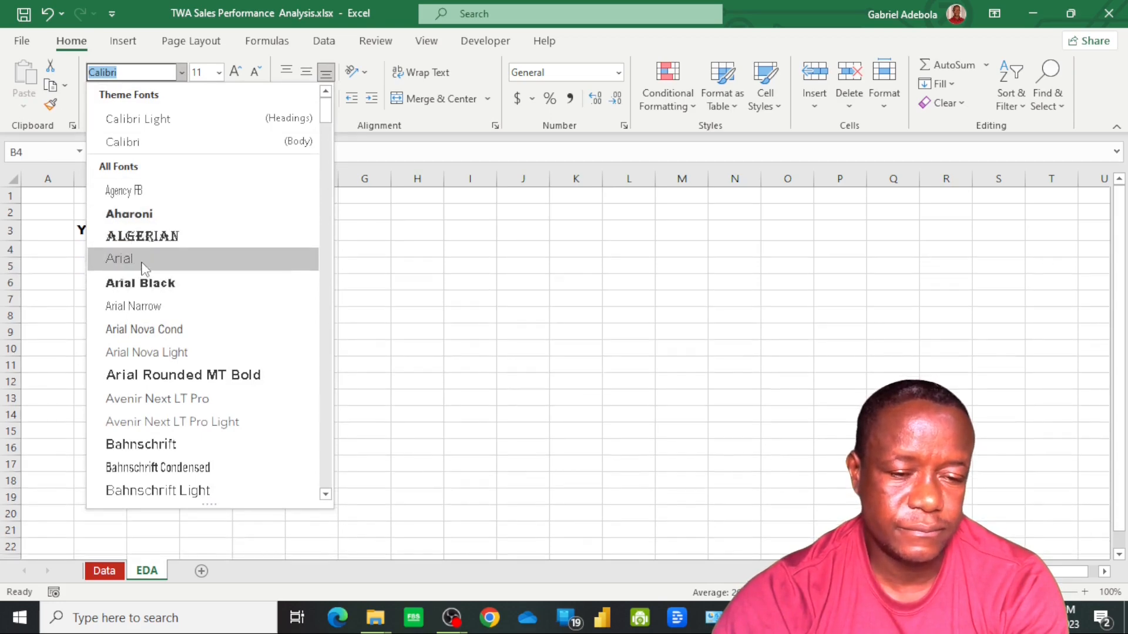
pyautogui.click(144, 263)
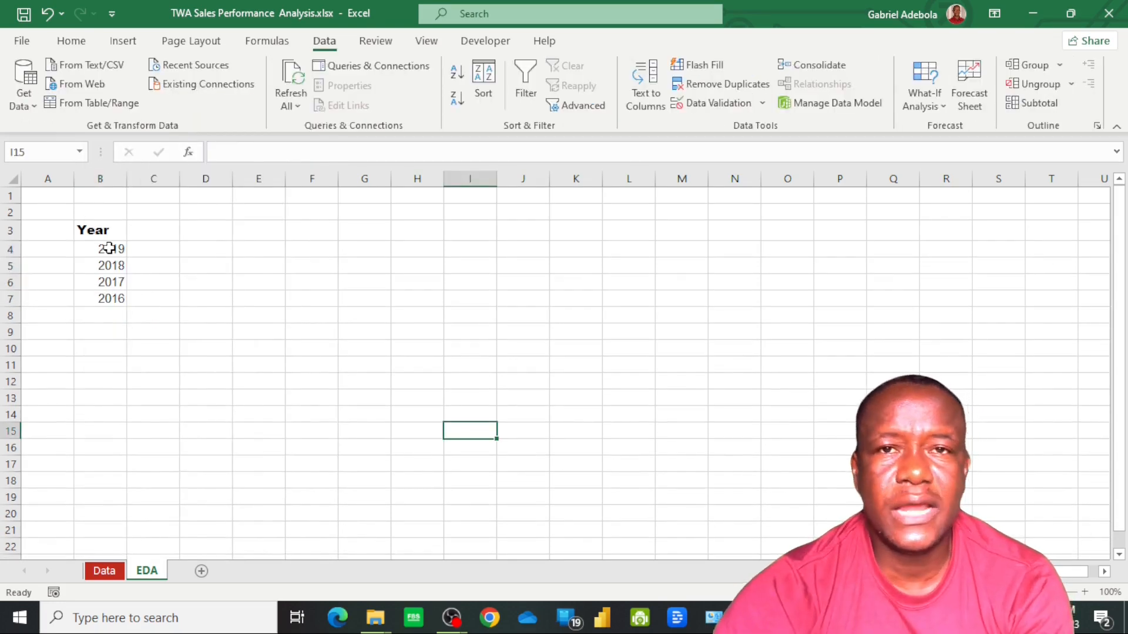
# Sort the year values in B4:B7 from smallest to largest, leaving the header out of the sort
pyautogui.click(109, 248)
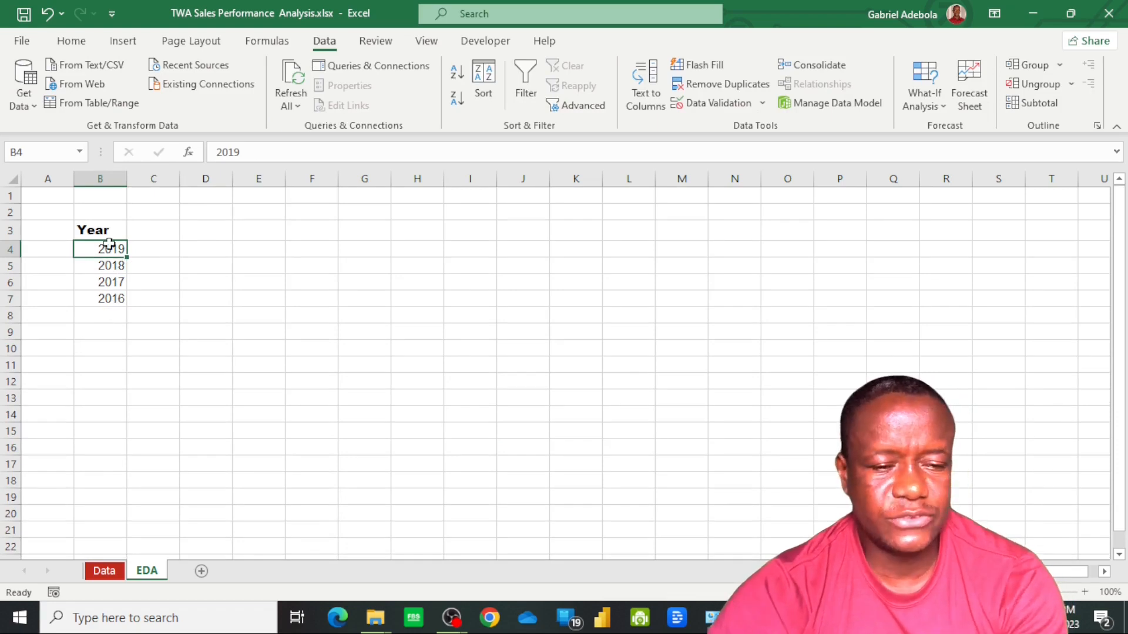
pyautogui.keyDown('shift'); pyautogui.click(101, 299); pyautogui.keyUp('shift')
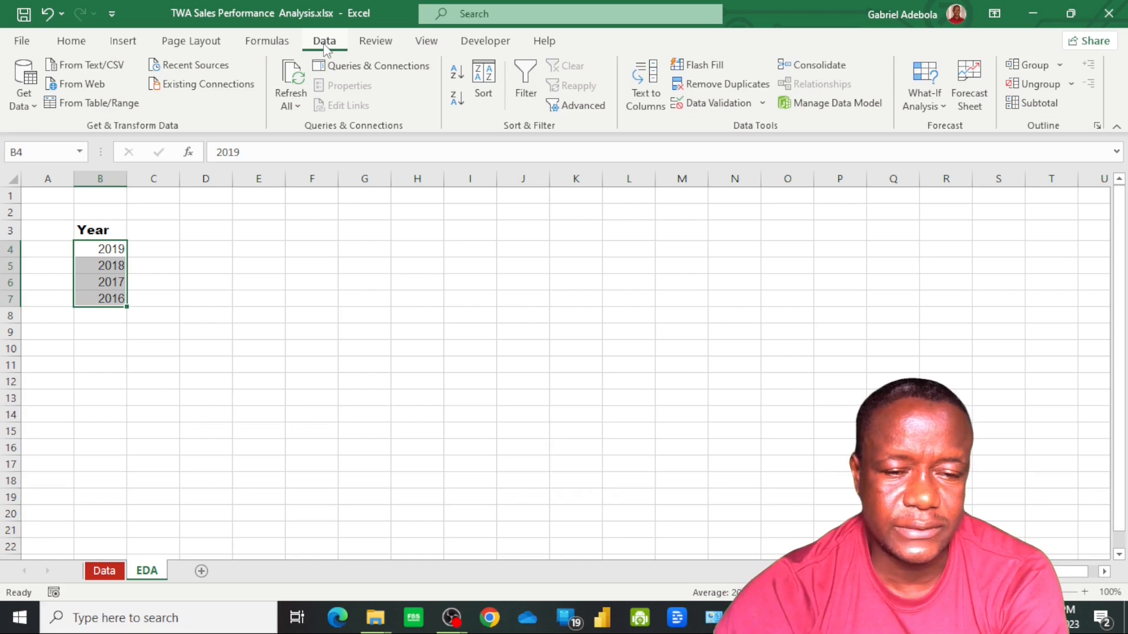
pyautogui.click(457, 75)
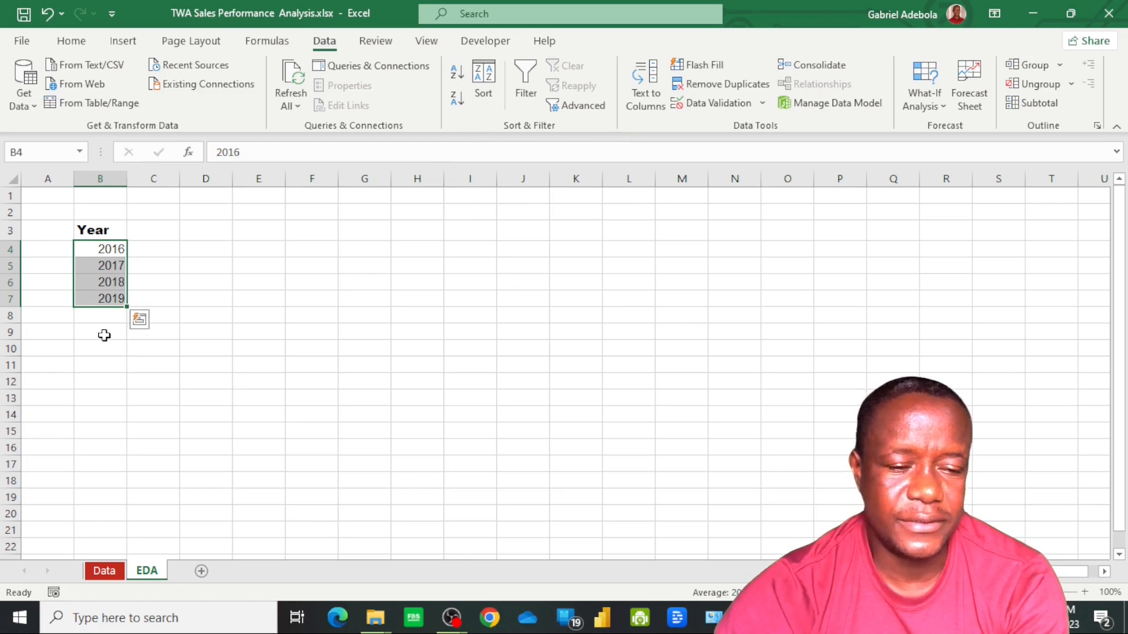
# Change the header text in cell B3 to Year List
pyautogui.click(92, 230)
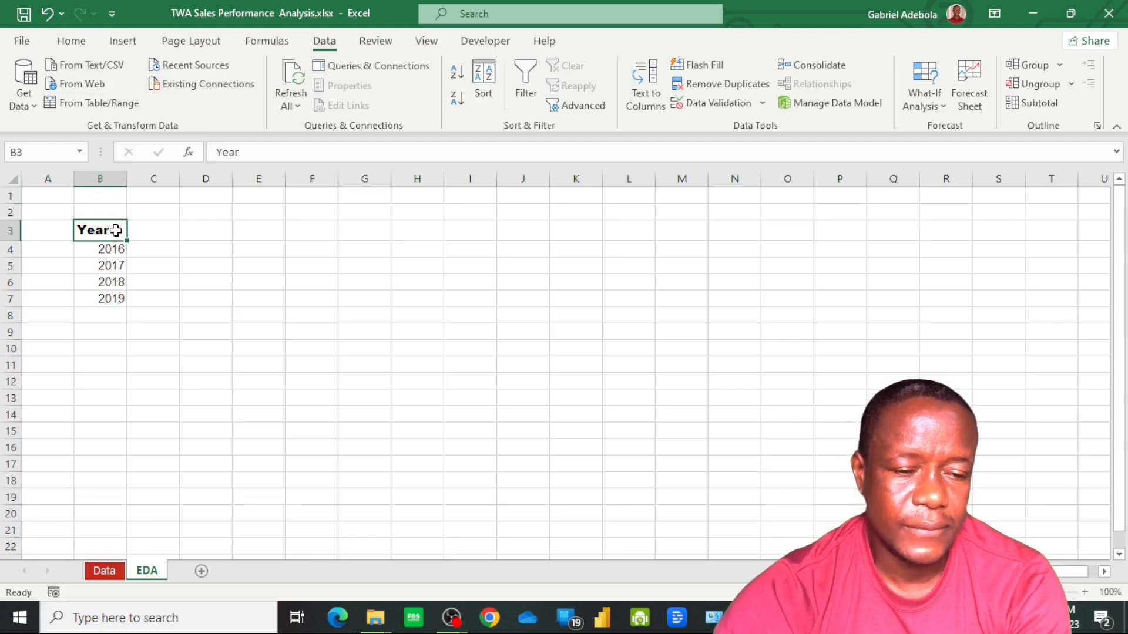
pyautogui.click(282, 152)
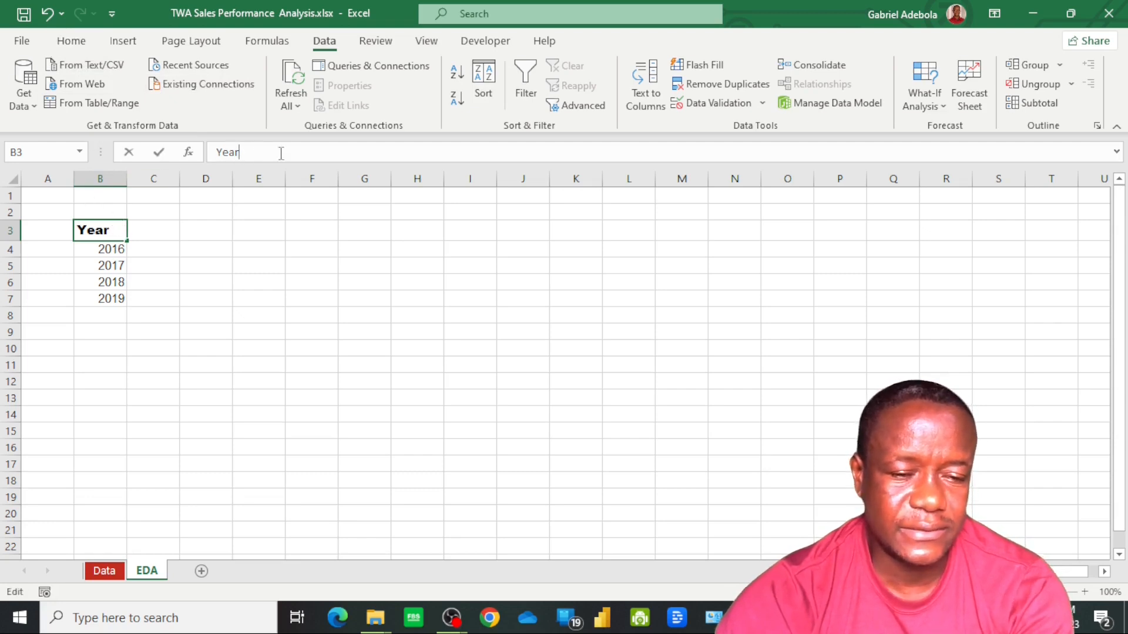
pyautogui.write('List')
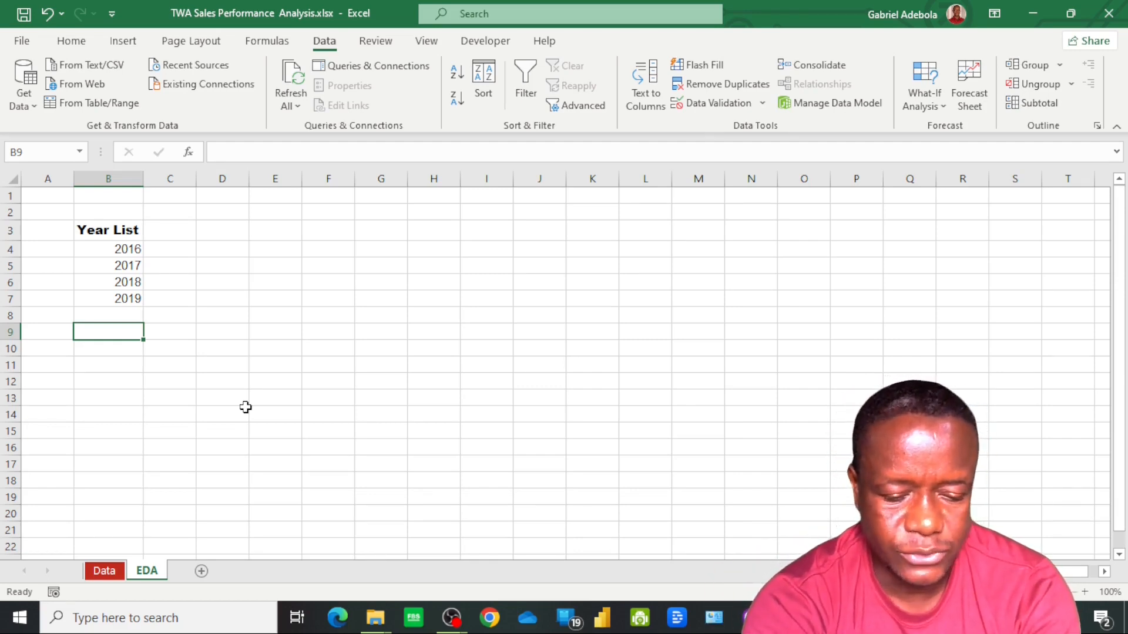
# Enter the label Row No in cell B9 and the label Year in cell B11
pyautogui.write('Row N')
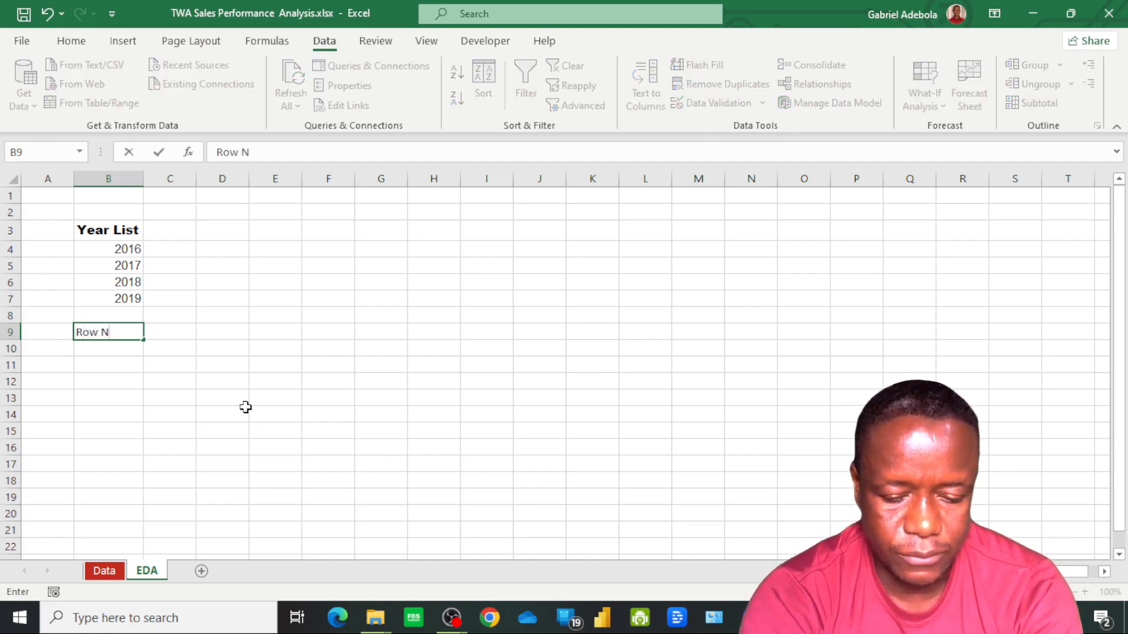
pyautogui.write('o')
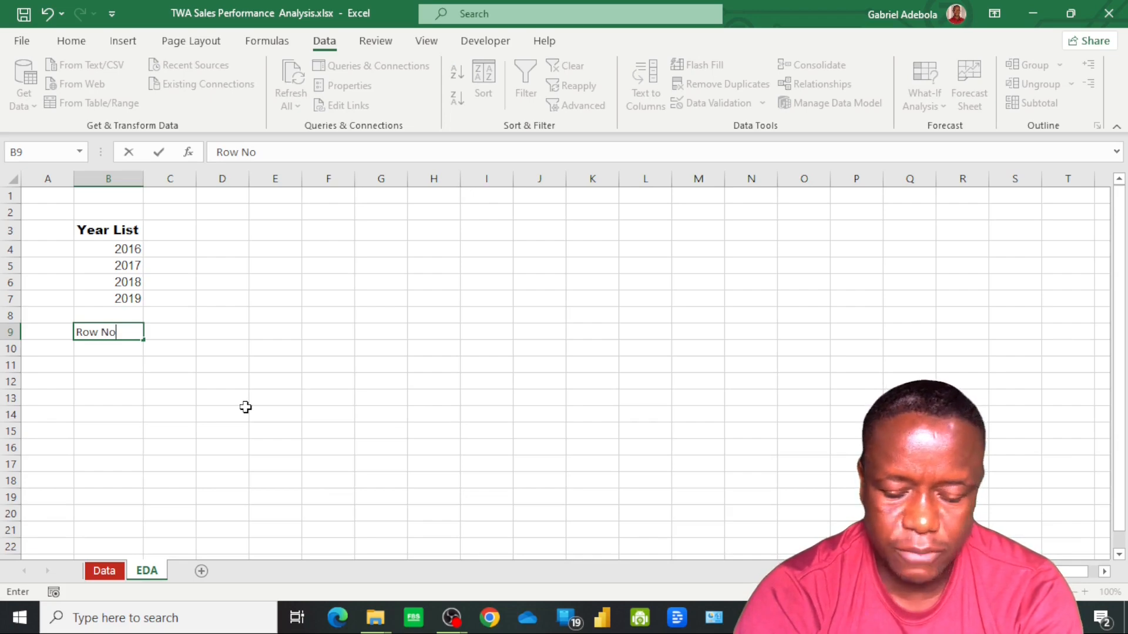
pyautogui.press('Return')
pyautogui.press('Return')
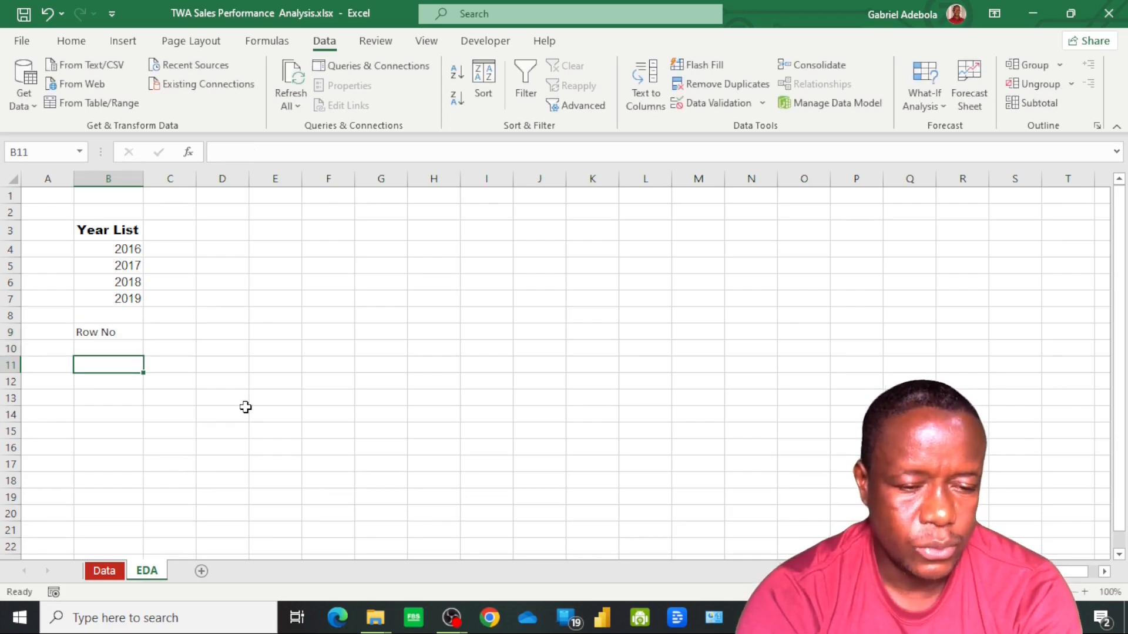
pyautogui.write('Tear')
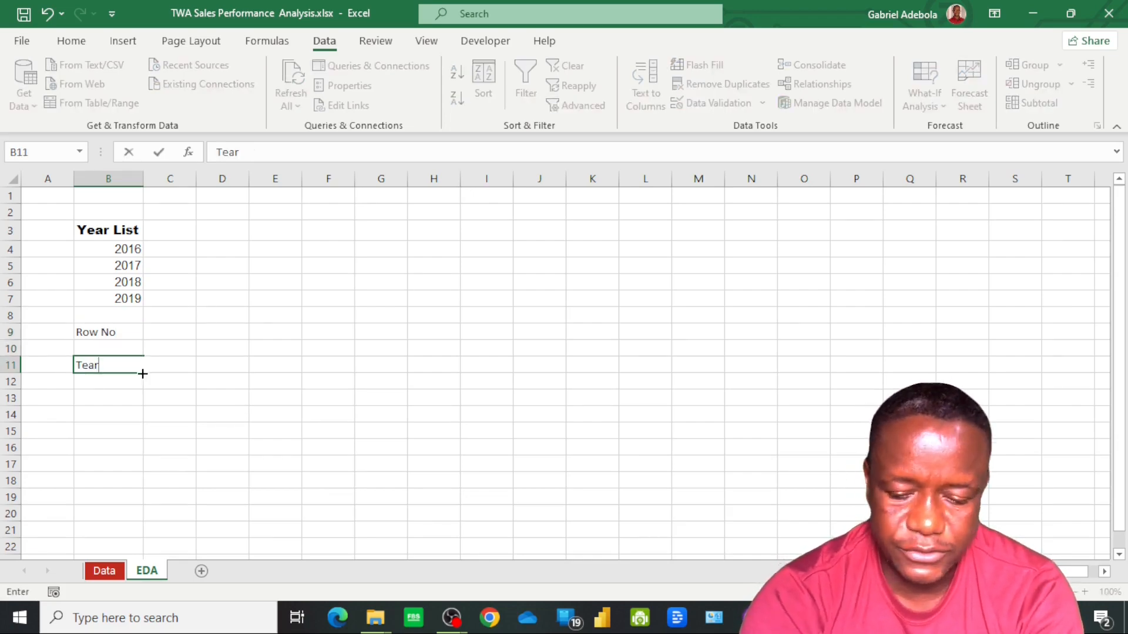
pyautogui.press('BackSpace')
pyautogui.press('BackSpace')
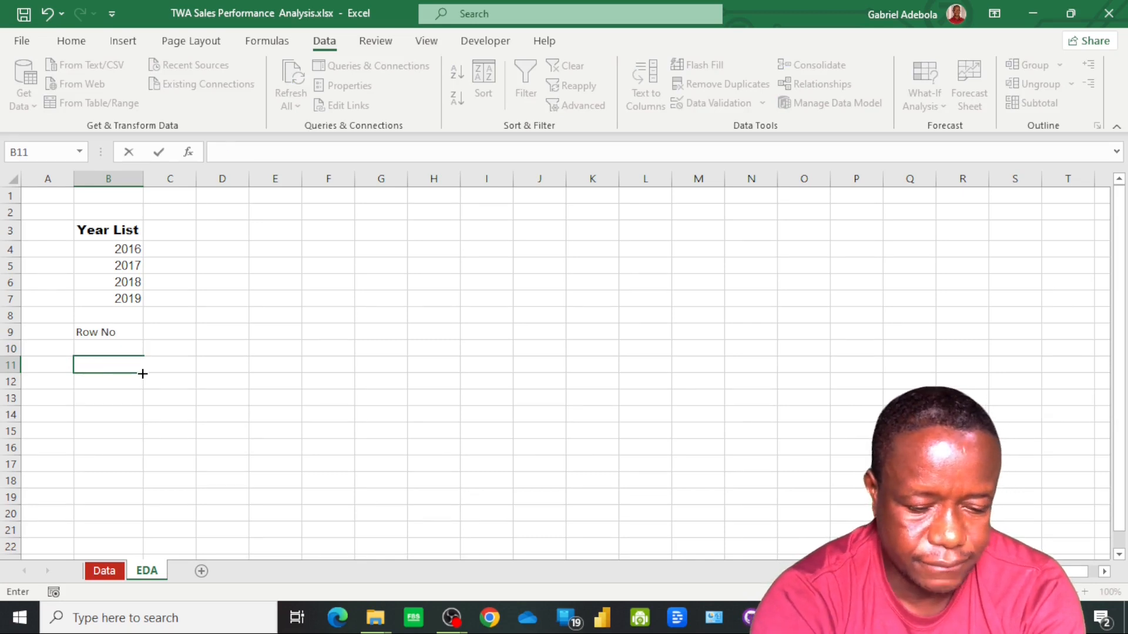
pyautogui.write('Ye')
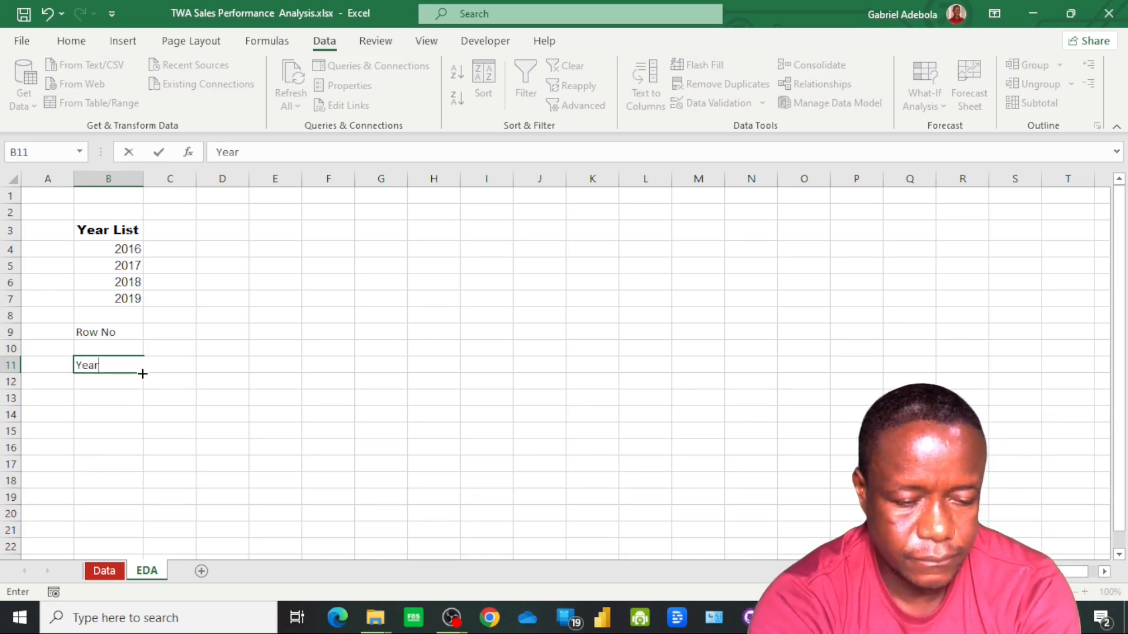
pyautogui.write('ar')
pyautogui.press('Return')
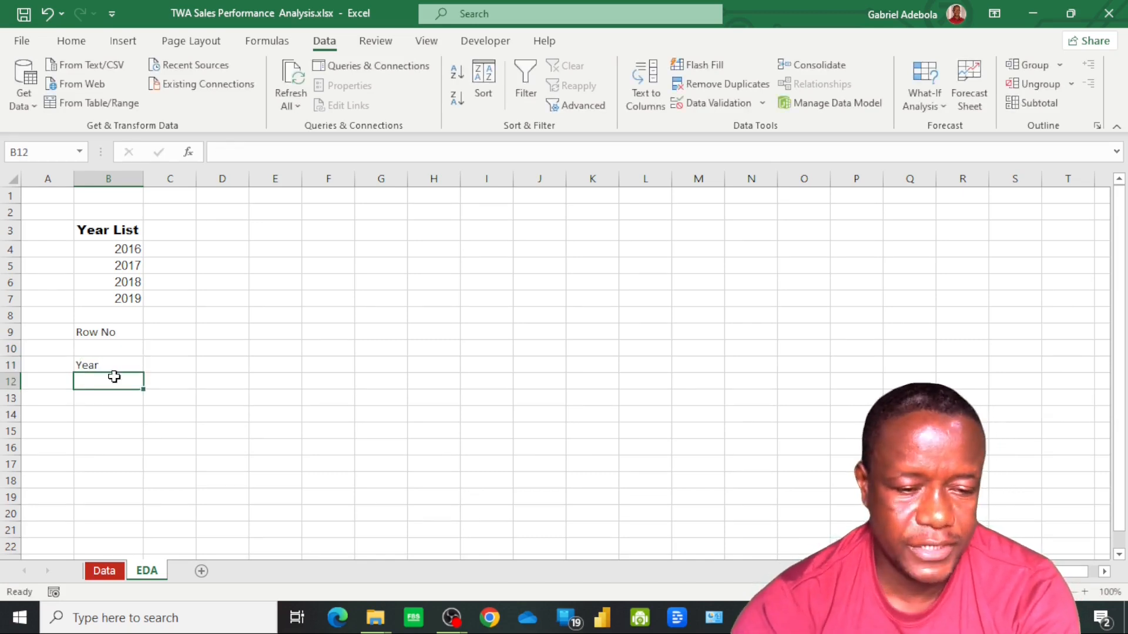
# Fill the Year List header cell B3 with the standard green color
pyautogui.click(113, 229)
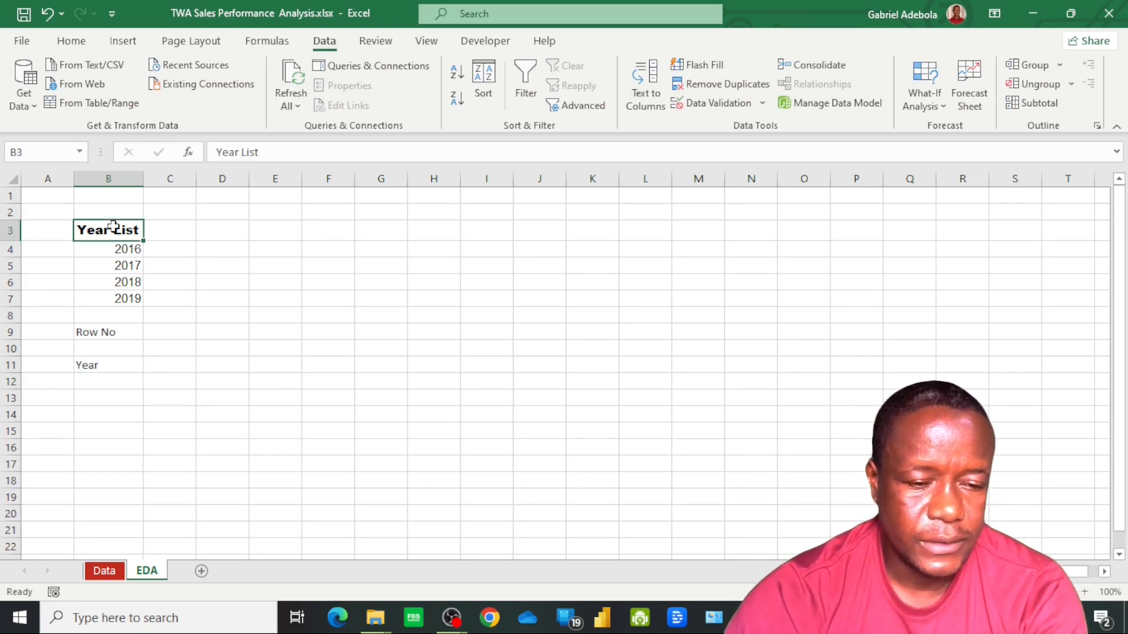
pyautogui.click(71, 42)
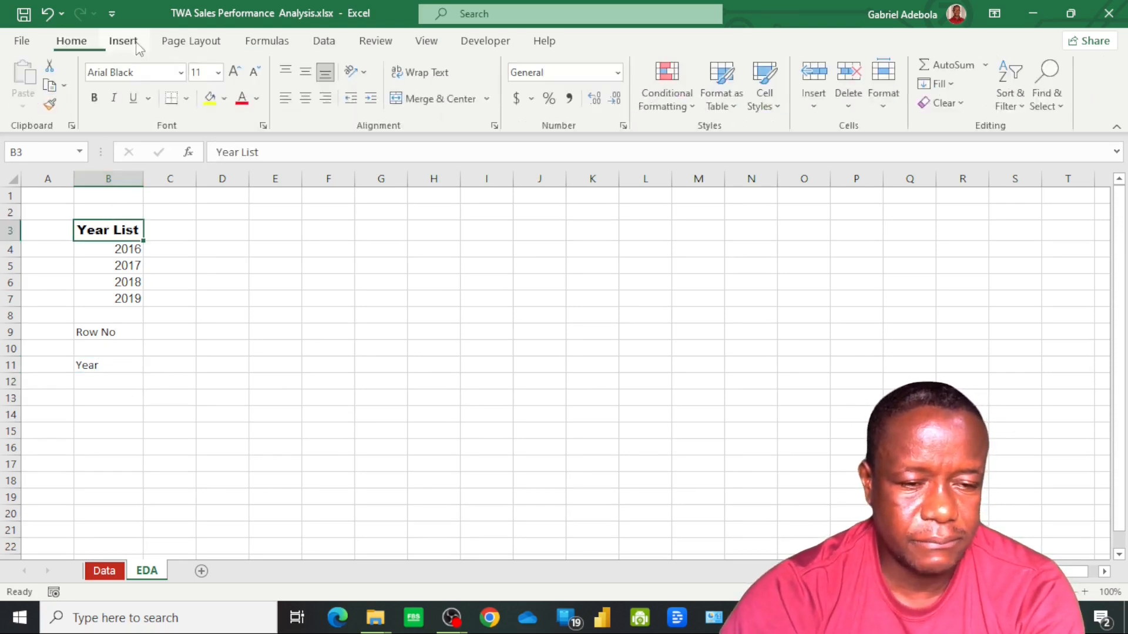
pyautogui.click(223, 99)
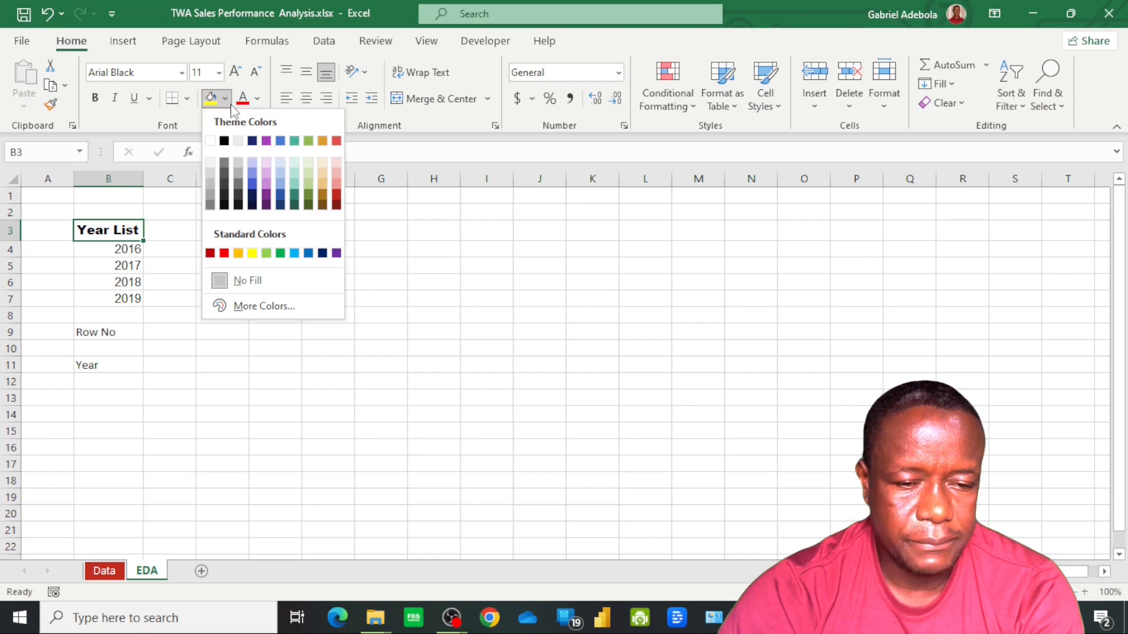
pyautogui.click(280, 254)
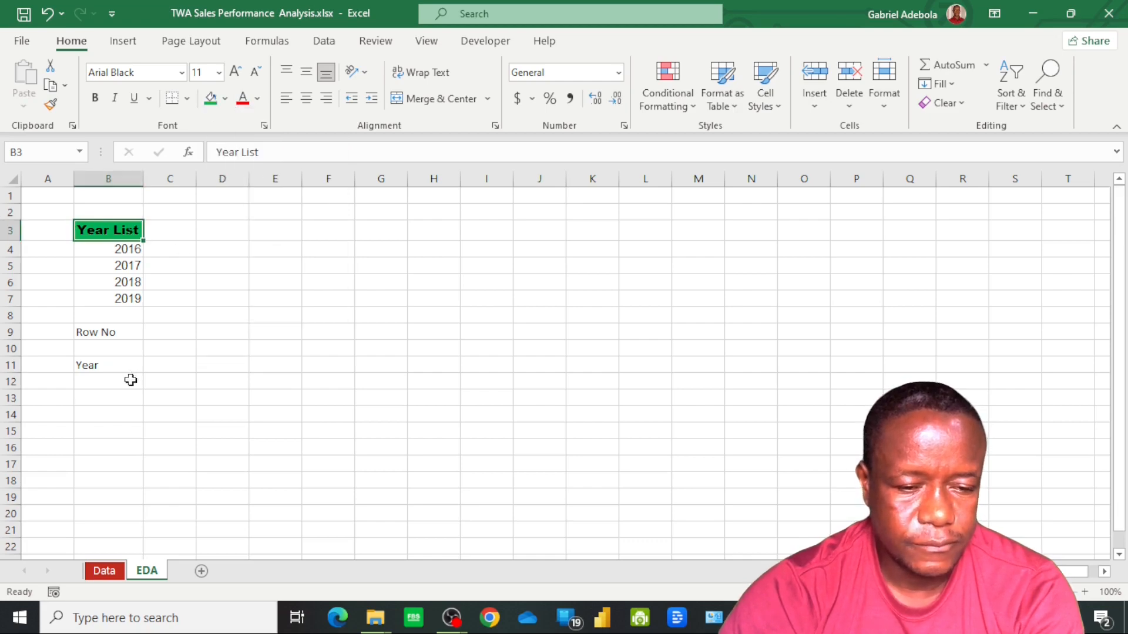
# Copy the formatting of the Year List header to the Row No label in B9 and the Year label in B11
pyautogui.click(52, 106)
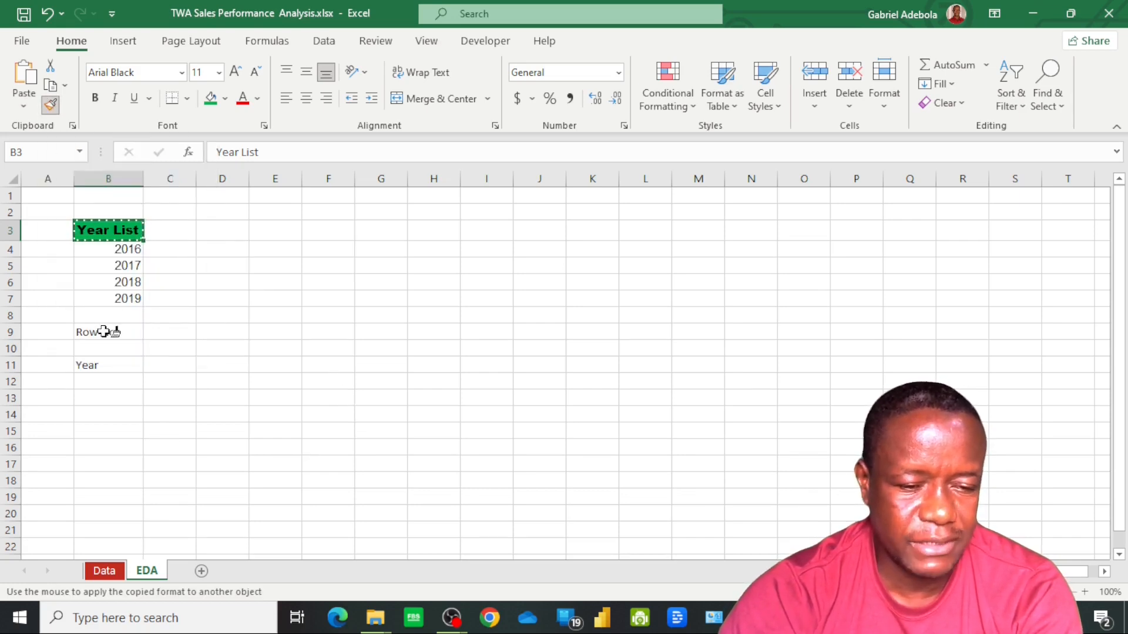
pyautogui.click(103, 332)
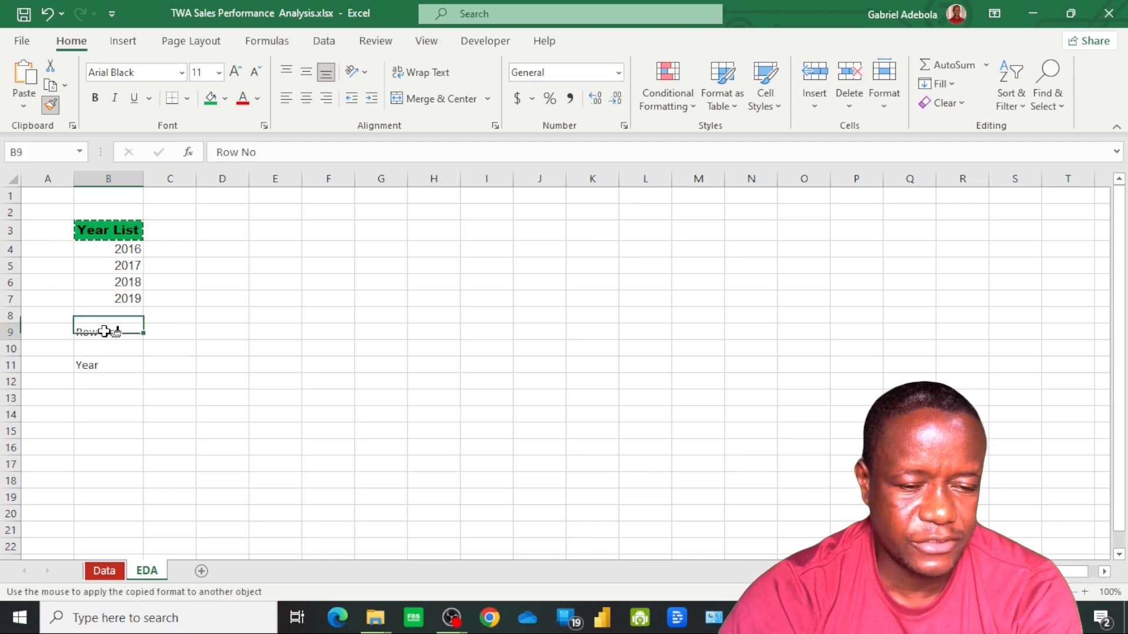
pyautogui.click(104, 369)
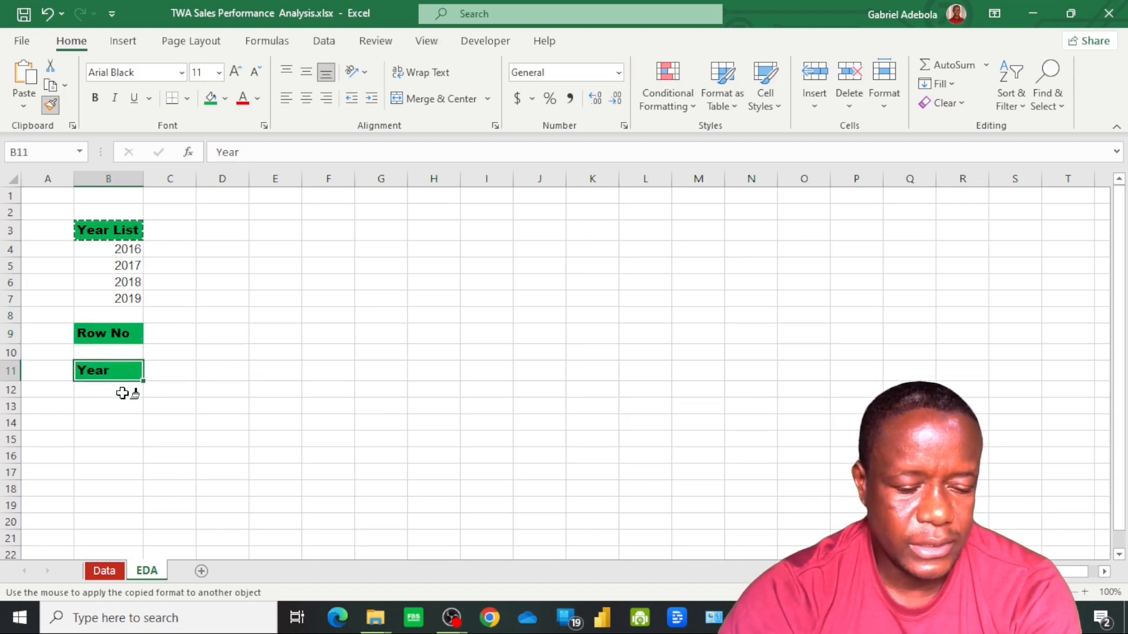
pyautogui.press('Escape')
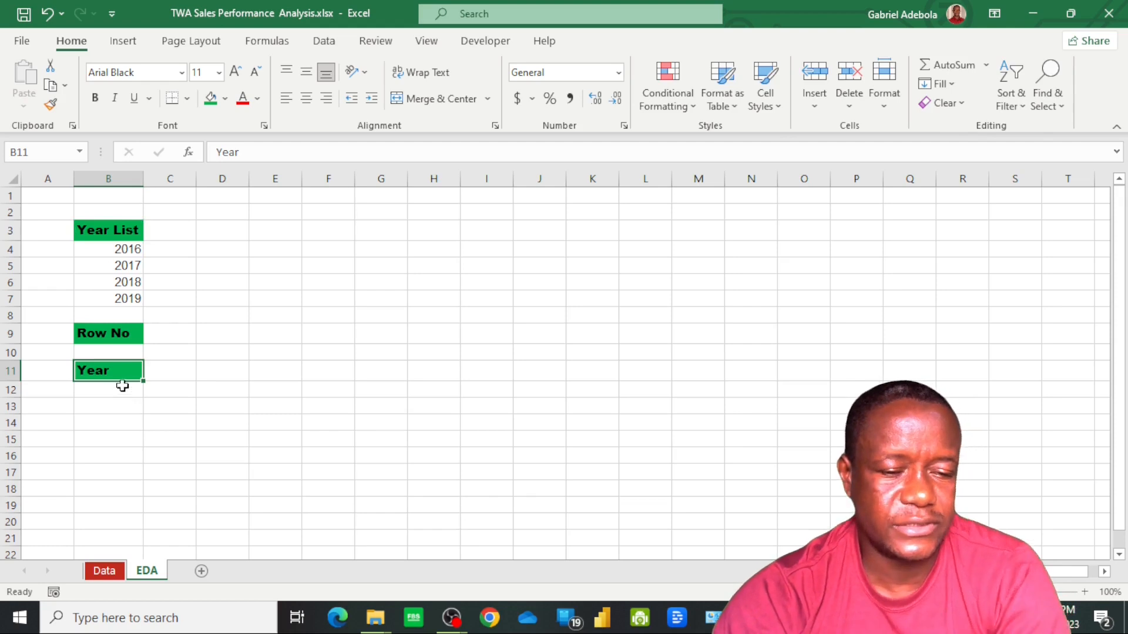
# Enter the formula =INDEX(B4:B7,B10) in cell B12 to look up the year by row number
pyautogui.click(120, 392)
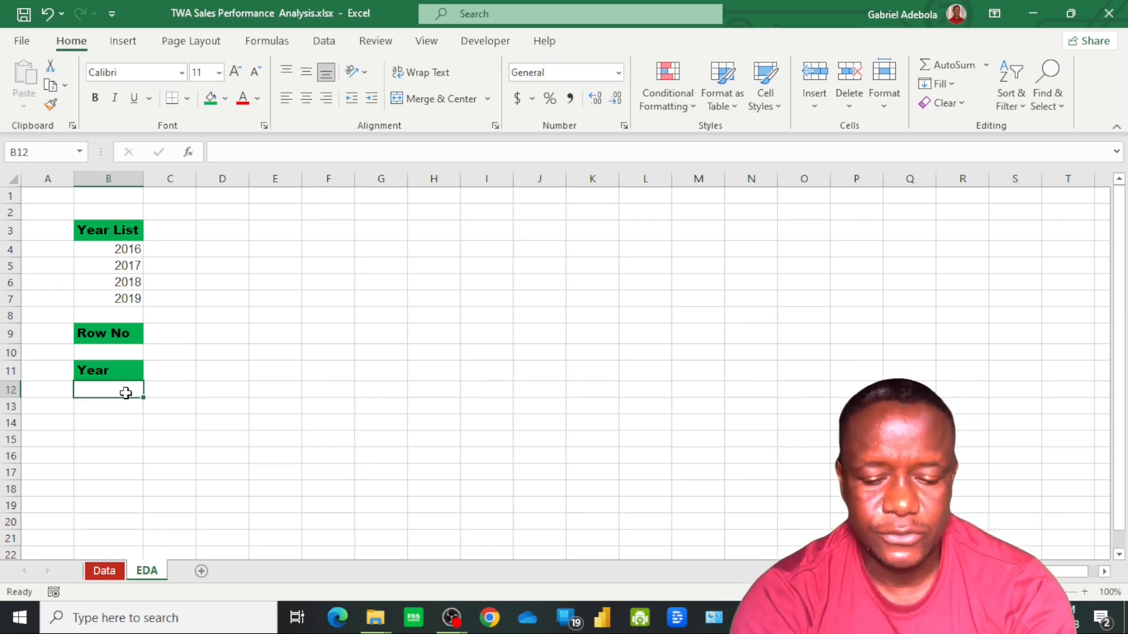
pyautogui.write('=ind')
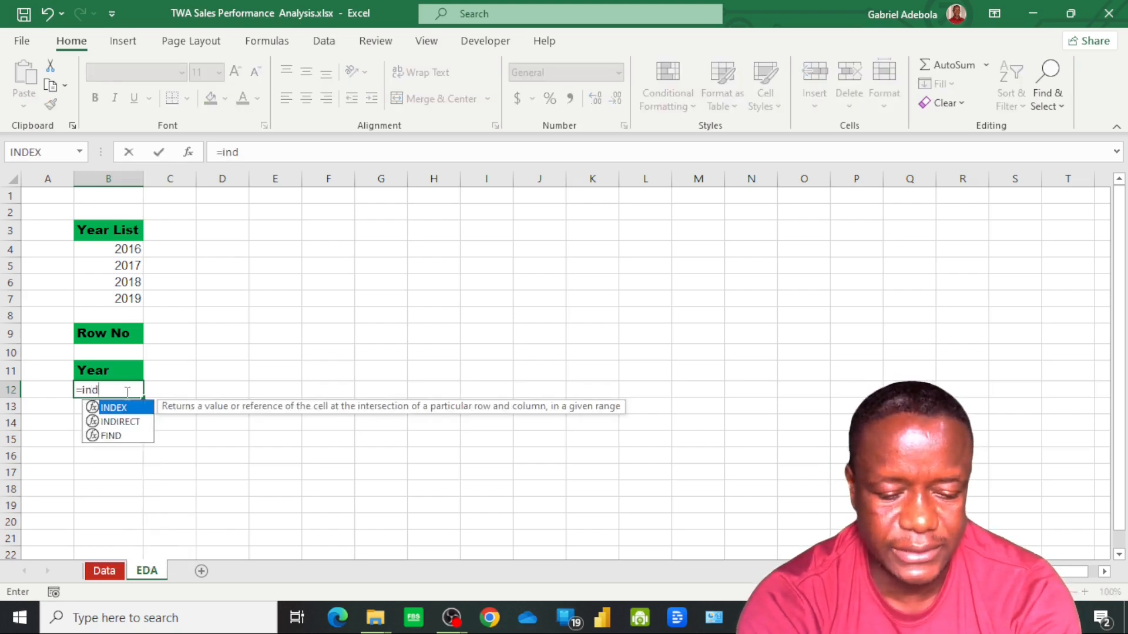
pyautogui.write('ex')
pyautogui.press('Tab')
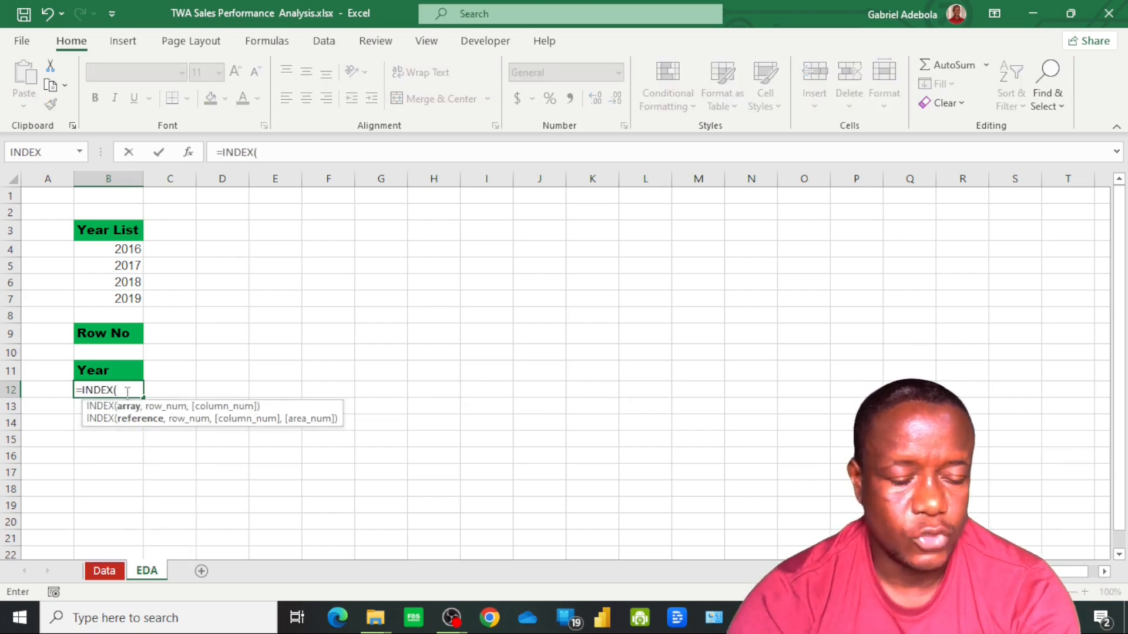
pyautogui.click(113, 250)
pyautogui.moveTo(128, 297); pyautogui.dragTo(136, 296)
pyautogui.write(',')
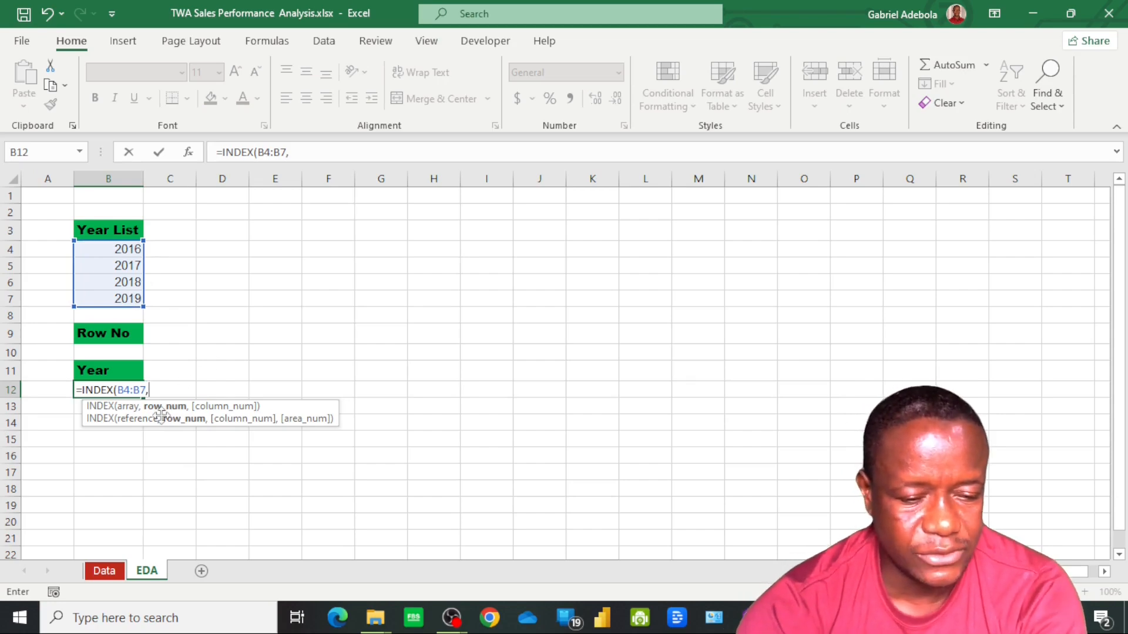
pyautogui.click(124, 353)
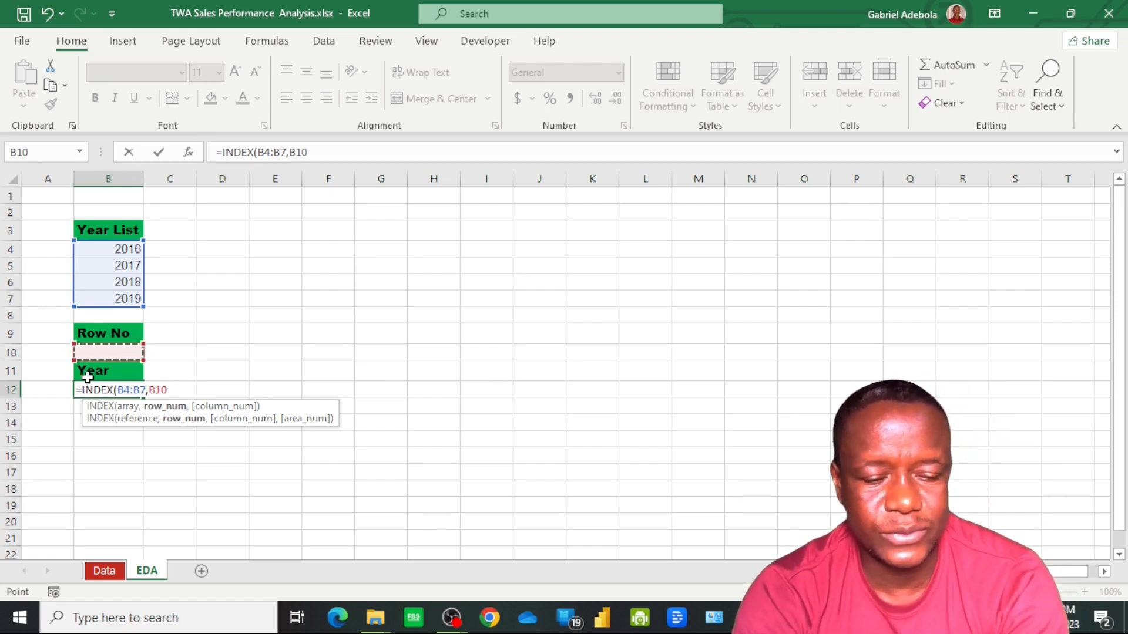
pyautogui.press('Return')
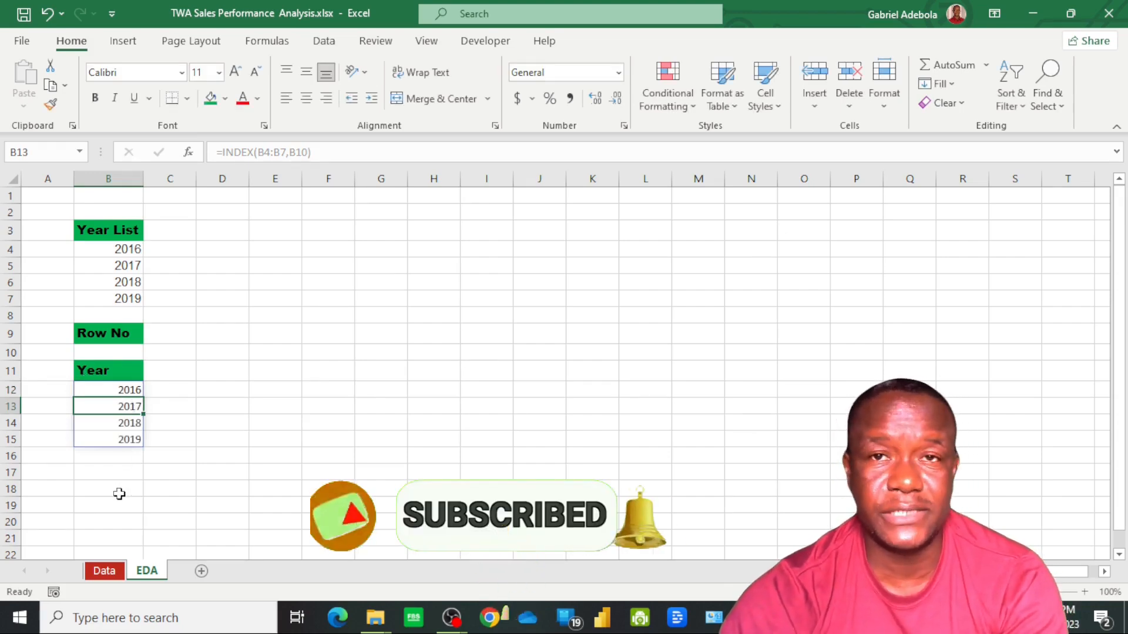
# Test the INDEX formula by entering row numbers 1, 2, 3 and 4 in turn in cell B10
pyautogui.click(119, 351)
pyautogui.write('1')
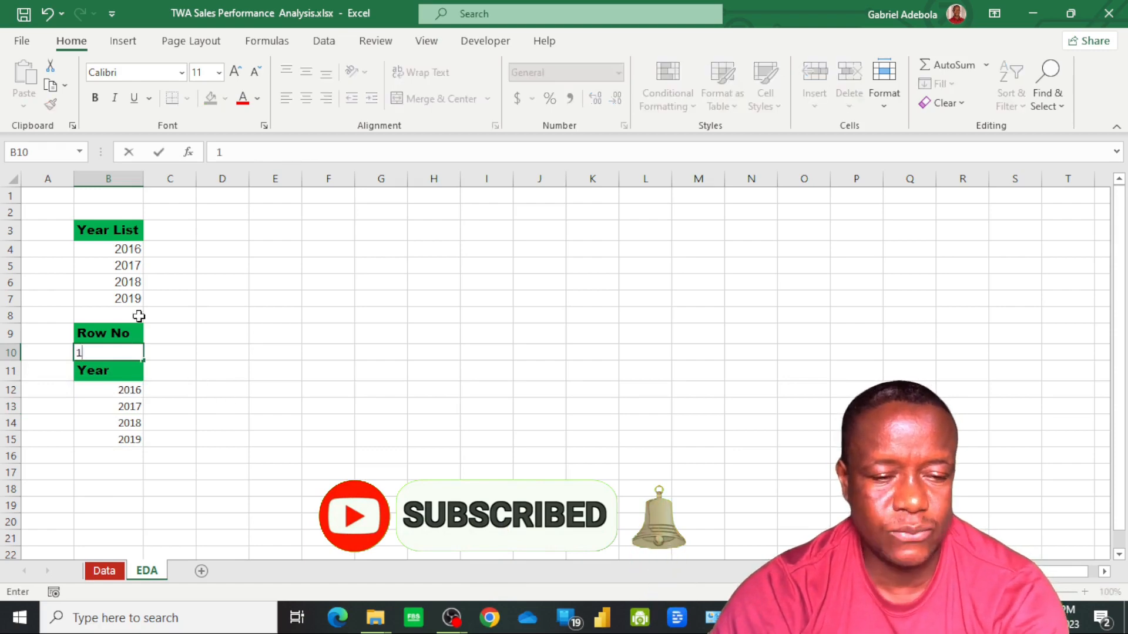
pyautogui.press('Tab')
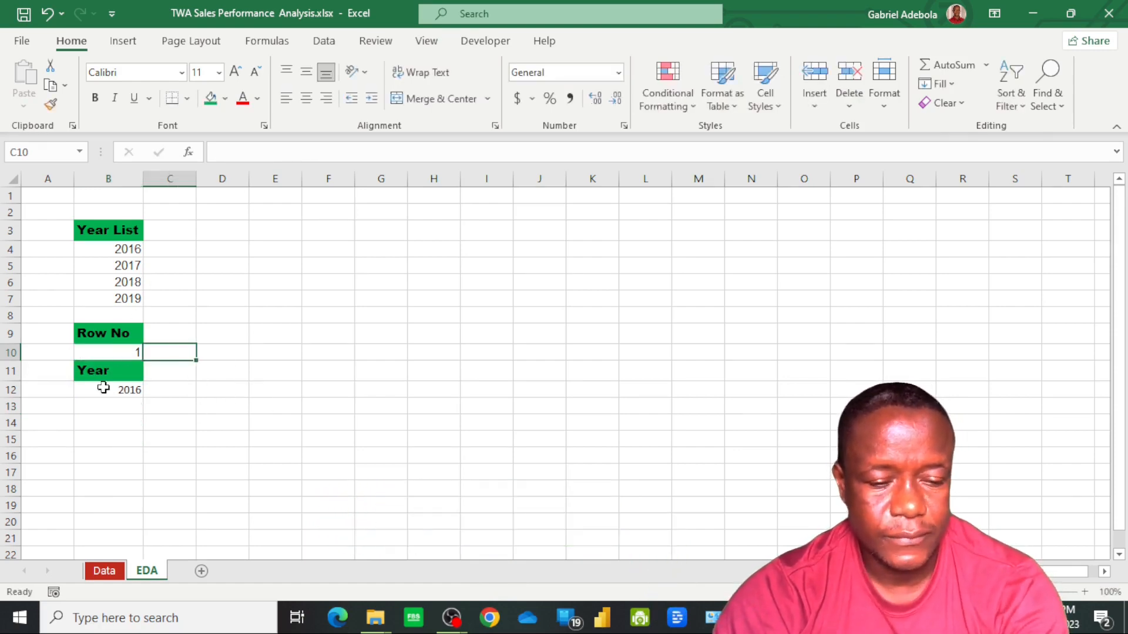
pyautogui.click(118, 352)
pyautogui.write('2')
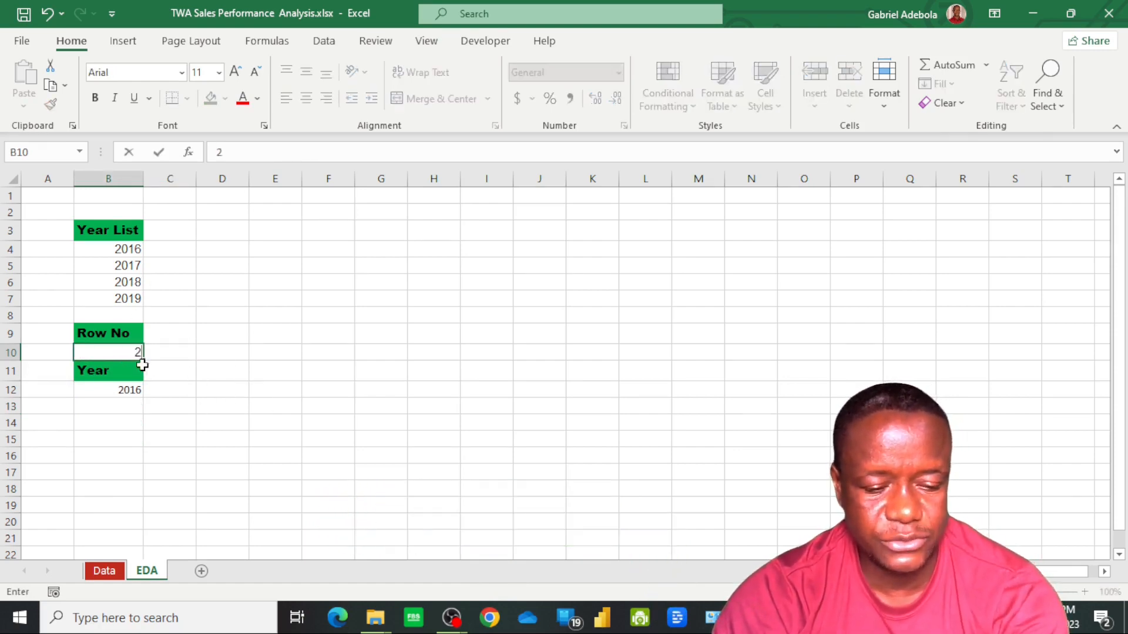
pyautogui.press('Tab')
pyautogui.click(102, 356)
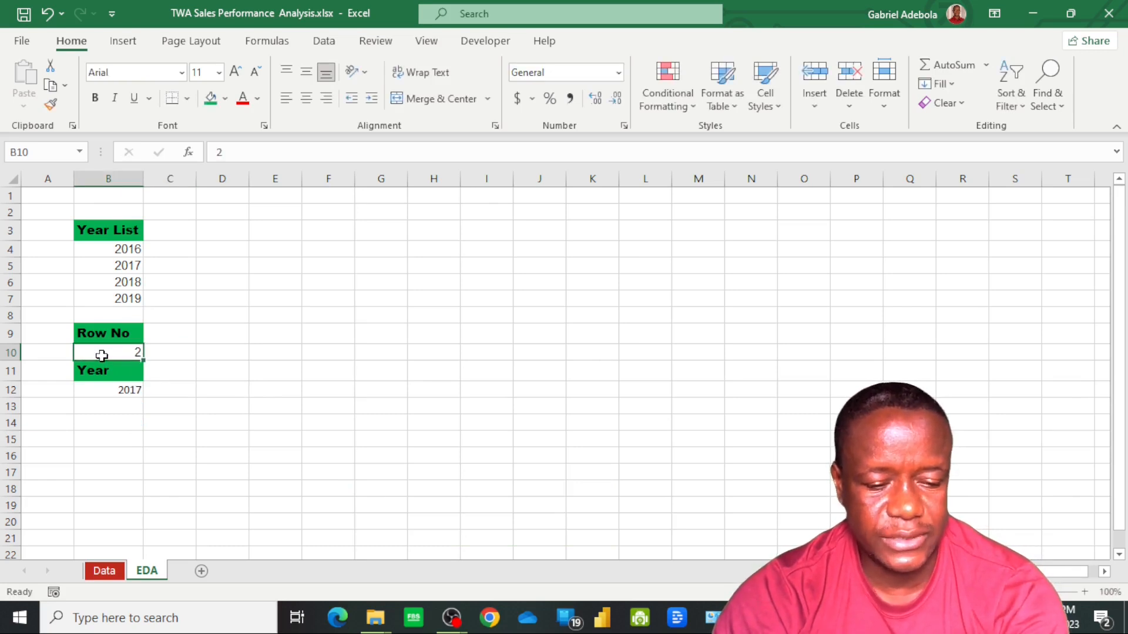
pyautogui.write('3')
pyautogui.press('Tab')
pyautogui.click(117, 356)
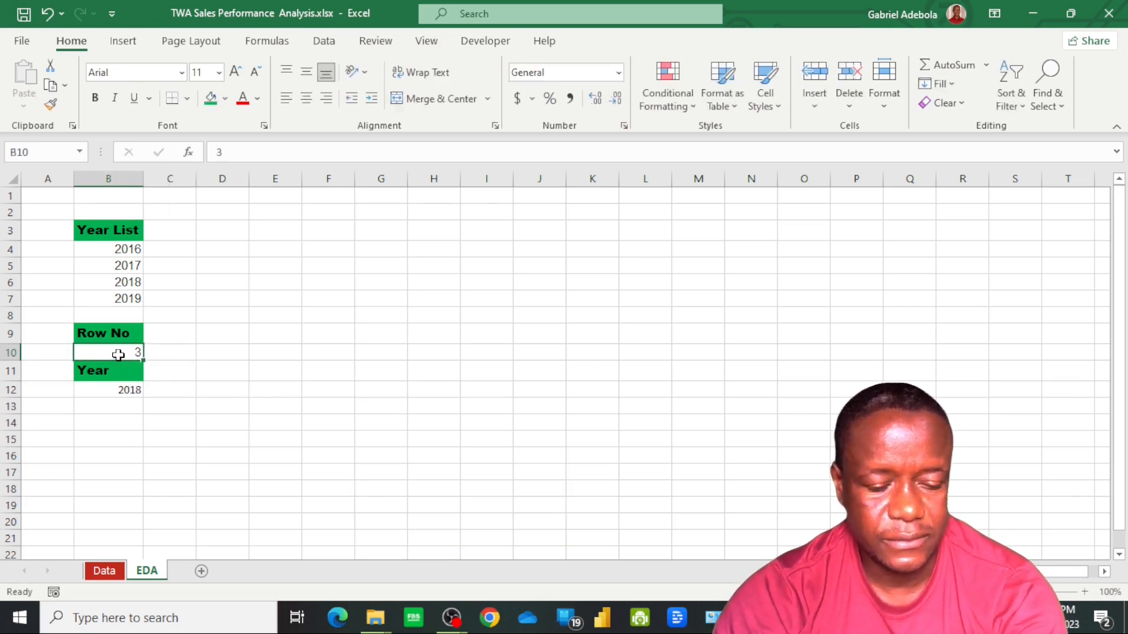
pyautogui.write('4')
pyautogui.press('Tab')
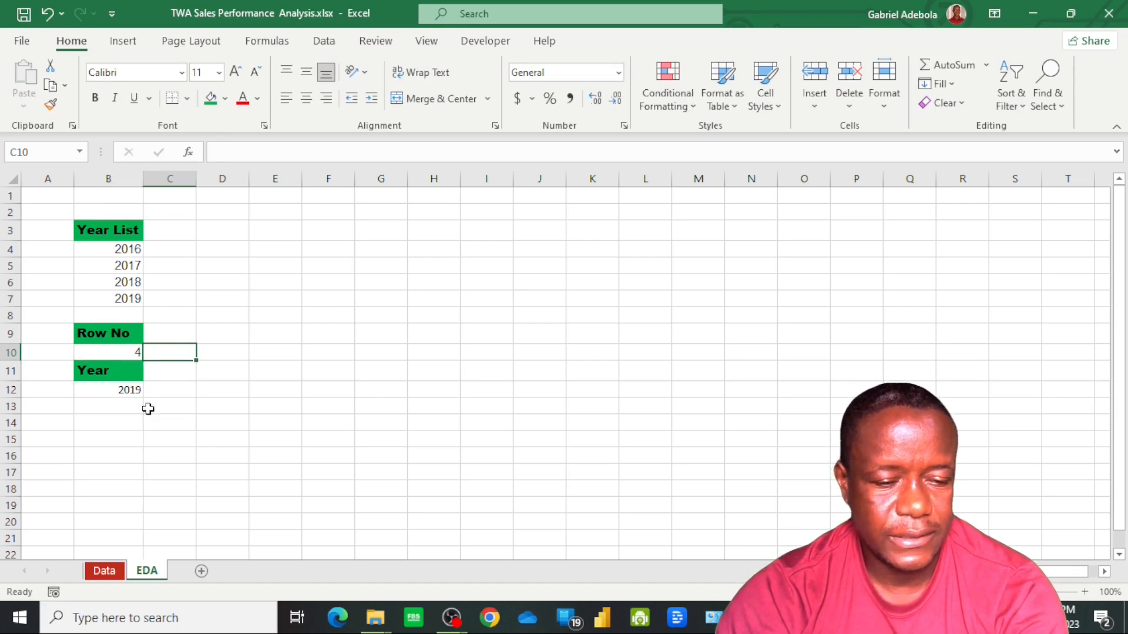
pyautogui.click(188, 407)
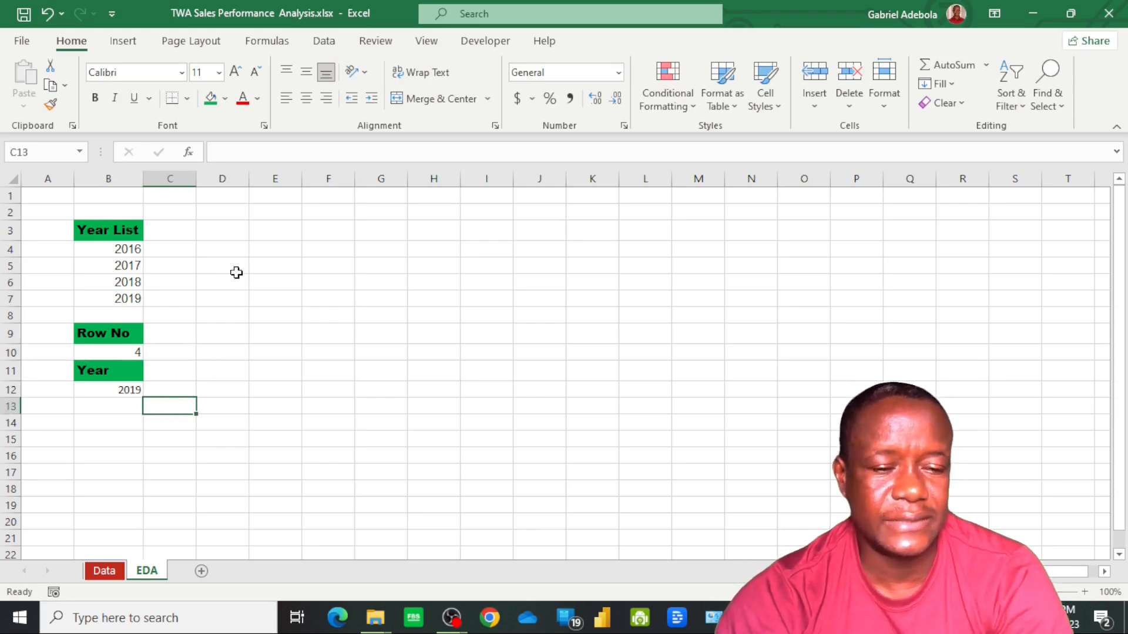
pyautogui.click(216, 212)
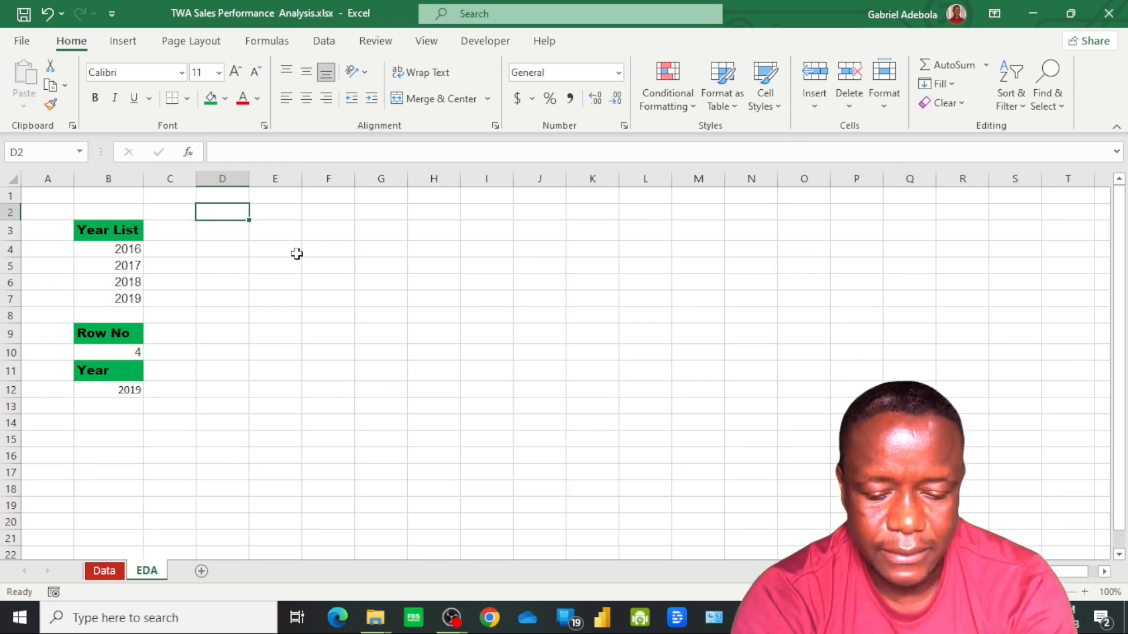
# Enter the title Country Per Year in cell D2 and merge and center it across D2:H2
pyautogui.write('Coun')
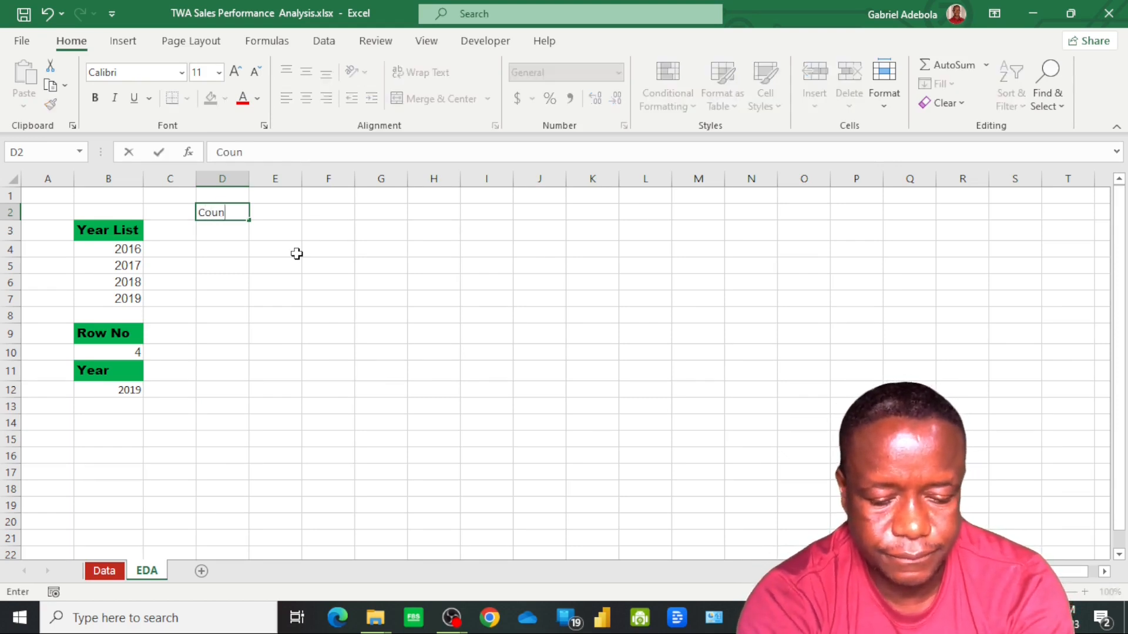
pyautogui.write('try Per Year')
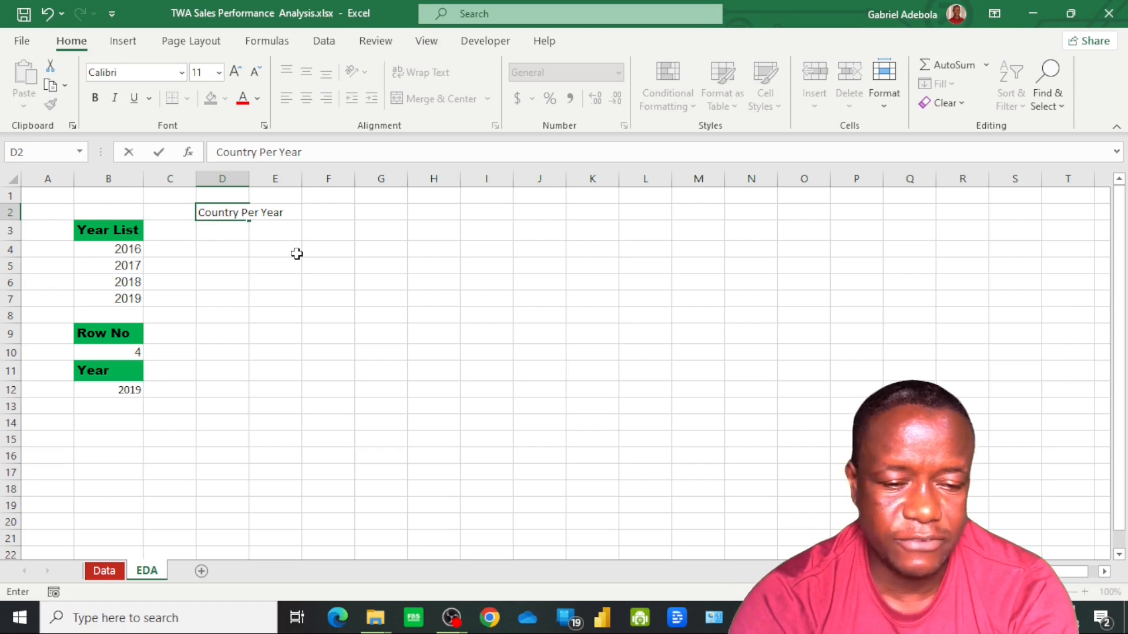
pyautogui.press('Return')
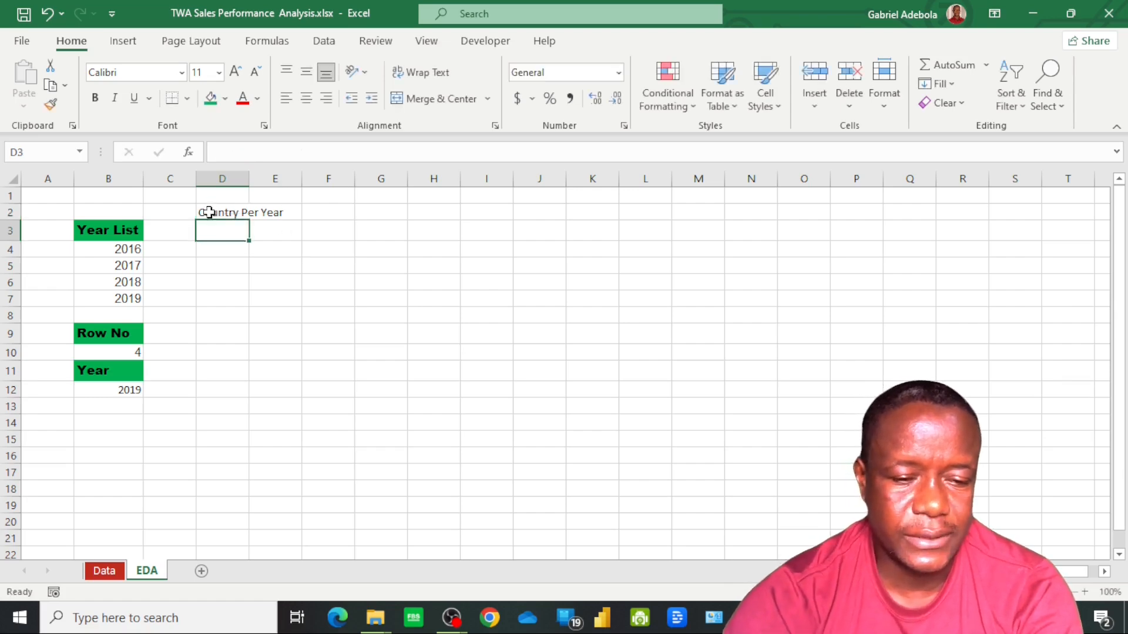
pyautogui.click(239, 207)
pyautogui.keyDown('shift'); pyautogui.click(450, 217); pyautogui.keyUp('shift')
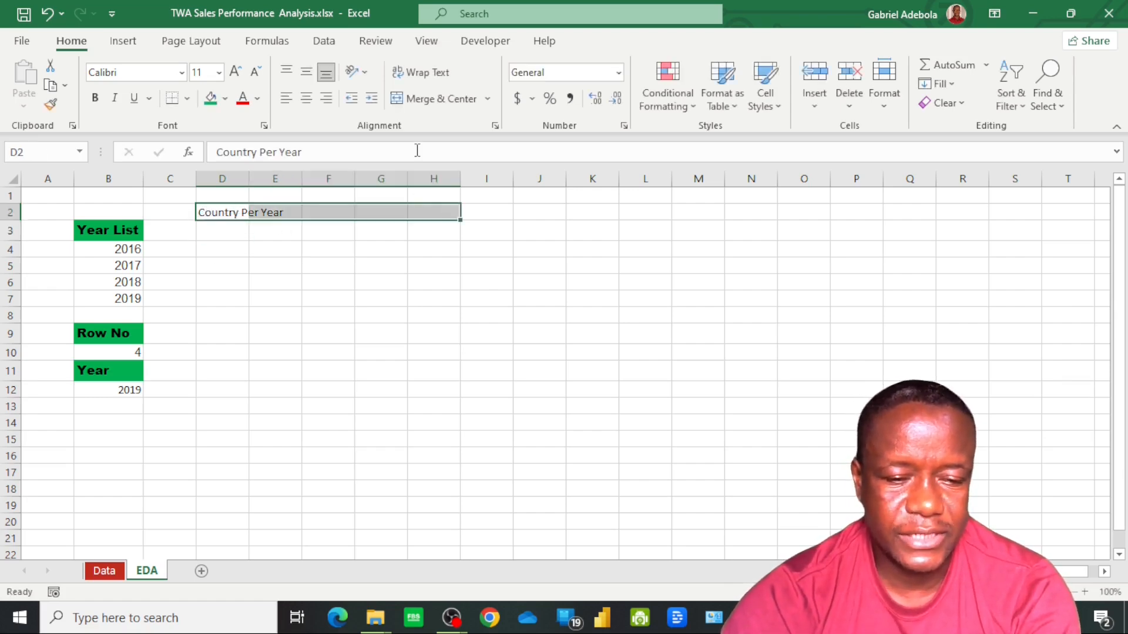
pyautogui.click(426, 99)
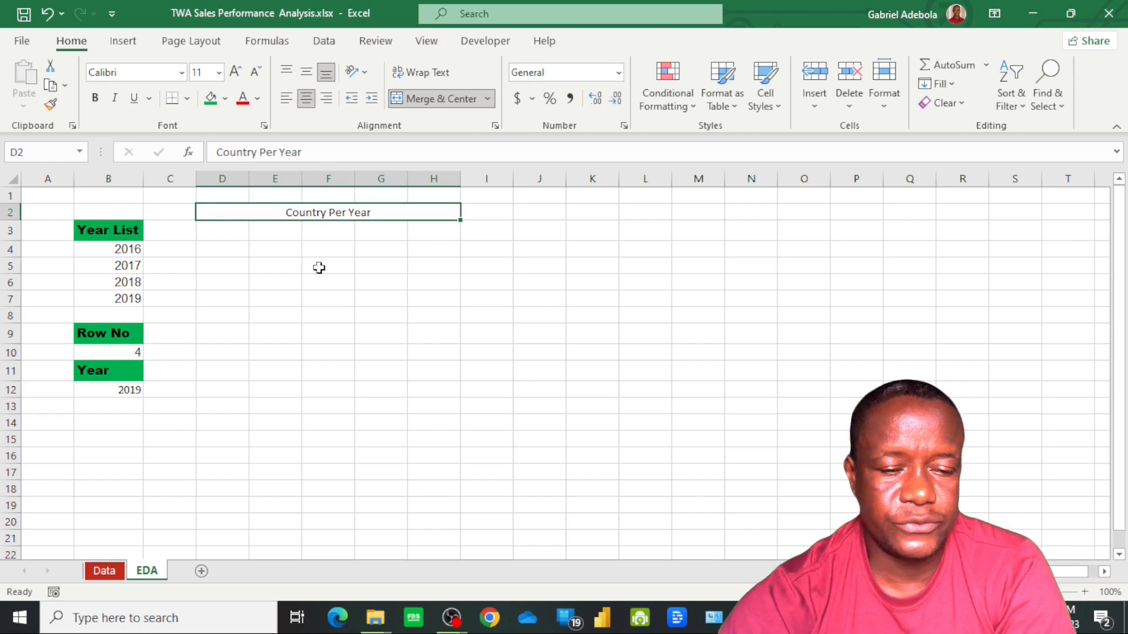
# Fill the merged Country Per Year title with the standard orange color and set its font to Arial Black
pyautogui.click(225, 99)
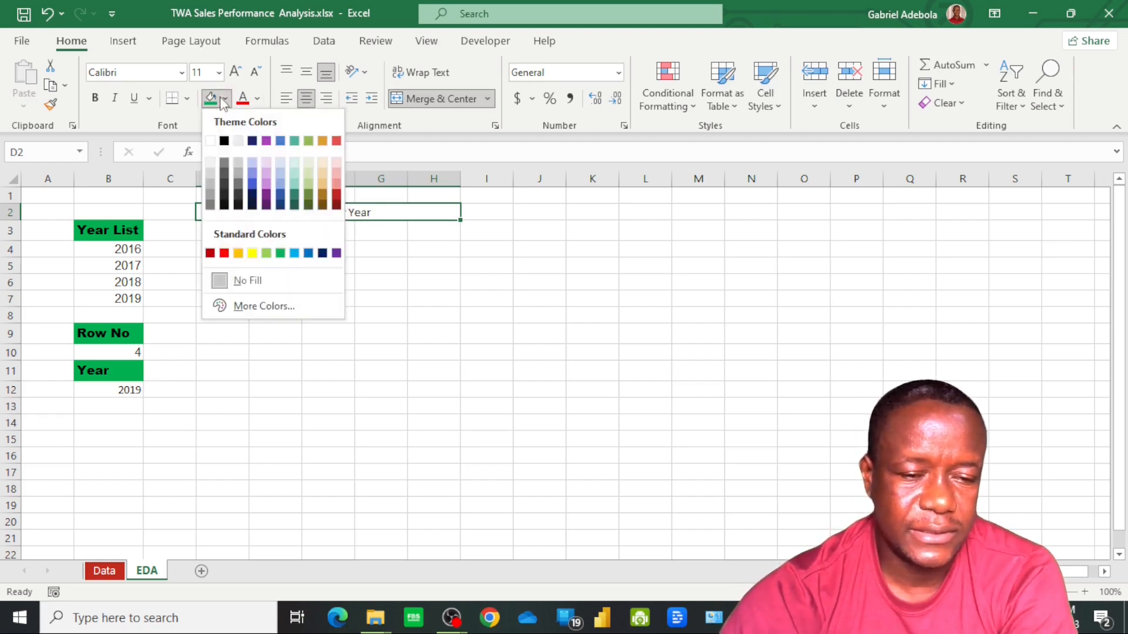
pyautogui.click(238, 253)
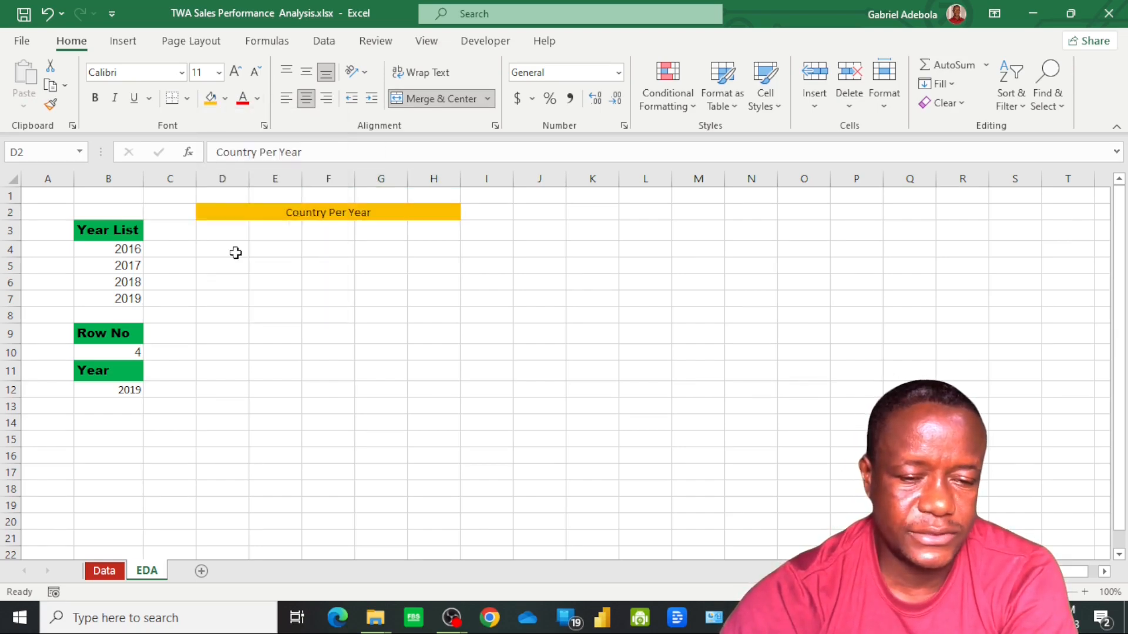
pyautogui.click(182, 72)
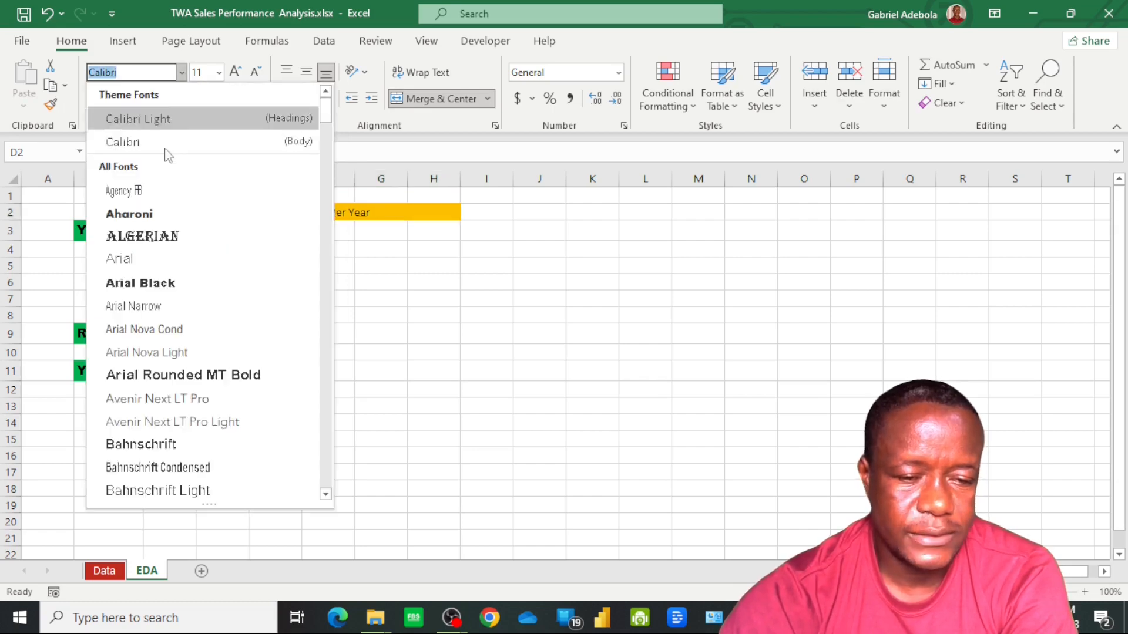
pyautogui.click(154, 283)
pyautogui.press('Return')
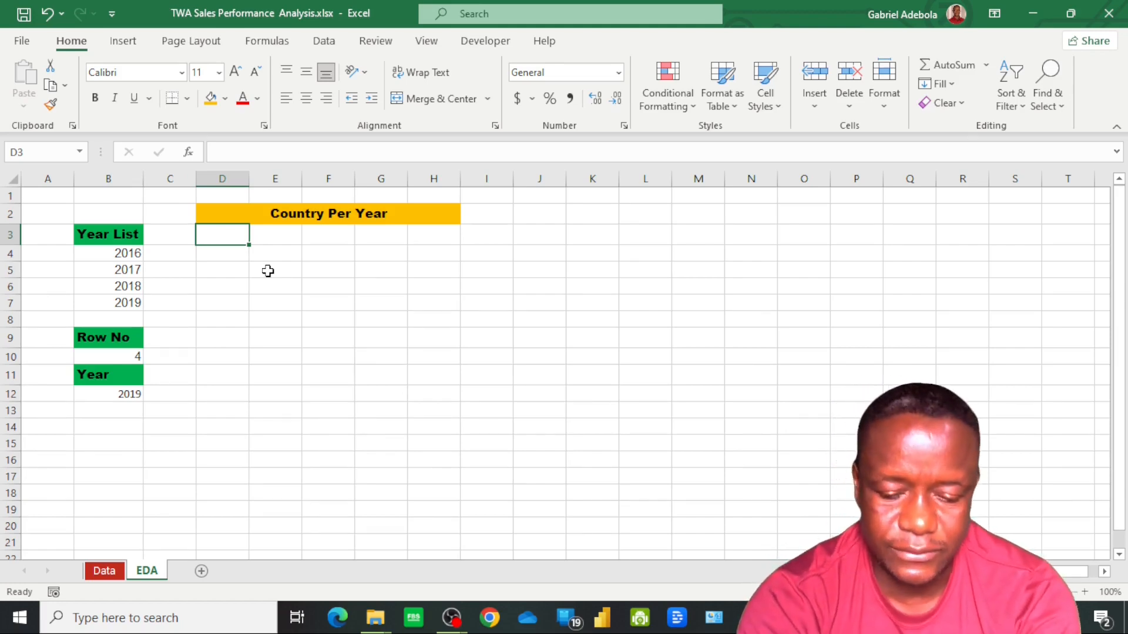
# Enter =UNIQUE(SalesData[[#All],[Country]]) in cell D3 to list the distinct countries with their column header
pyautogui.write('=uni')
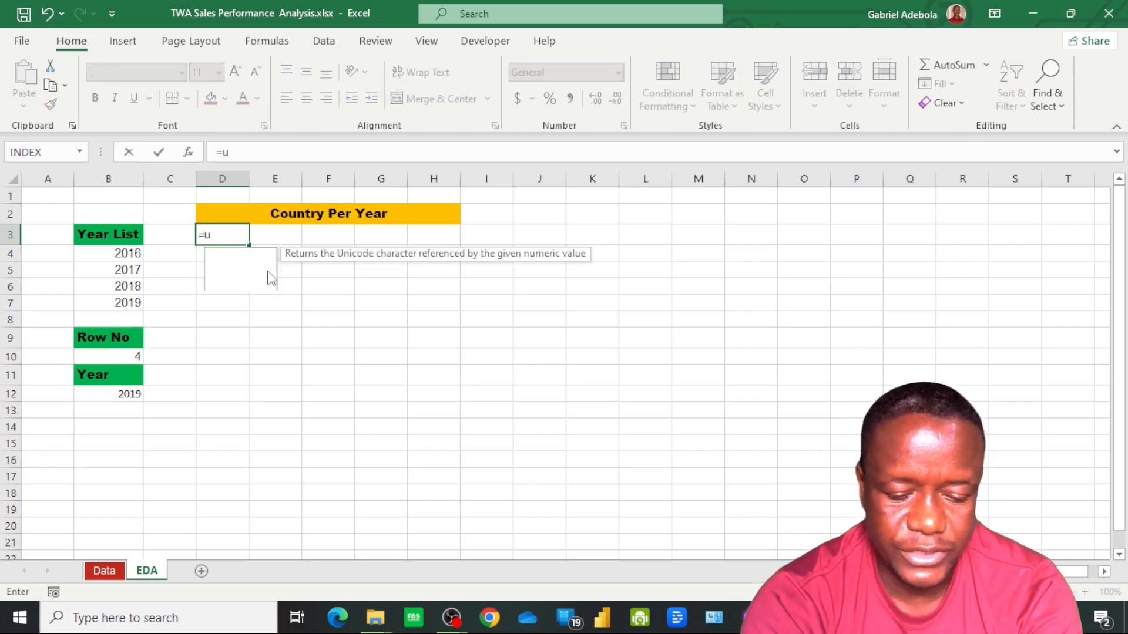
pyautogui.press('Down')
pyautogui.press('Down')
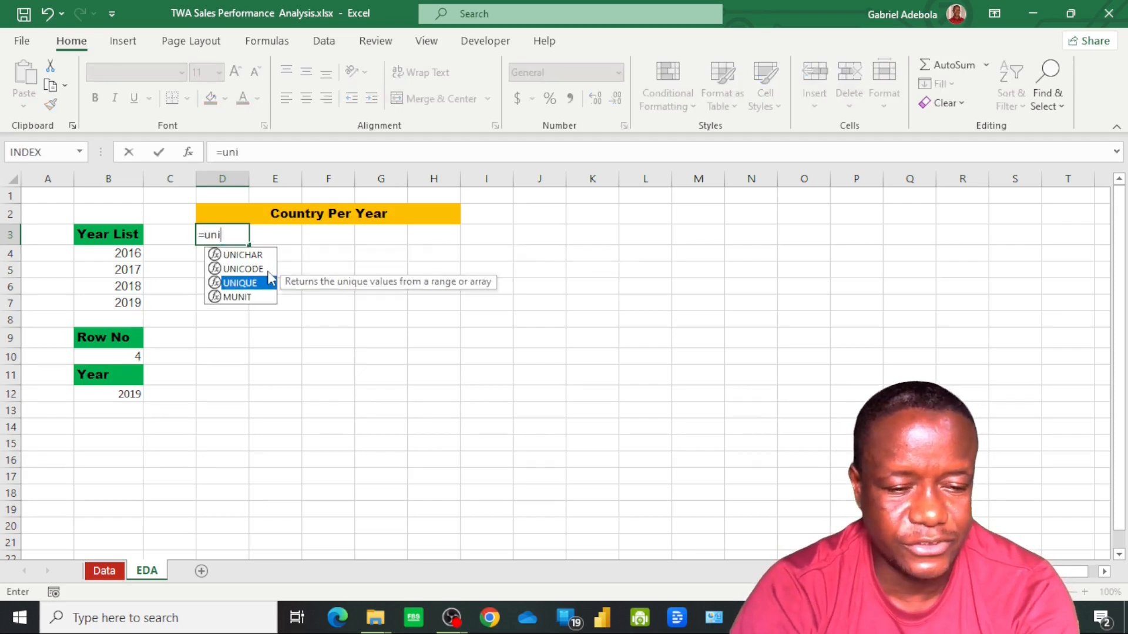
pyautogui.press('Tab')
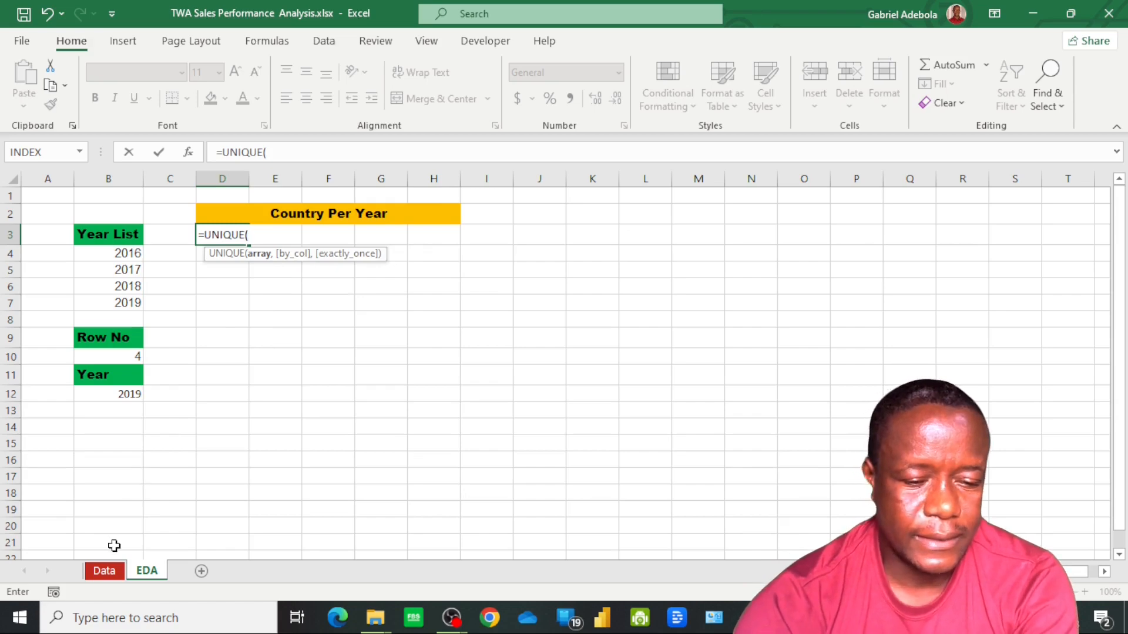
pyautogui.click(104, 571)
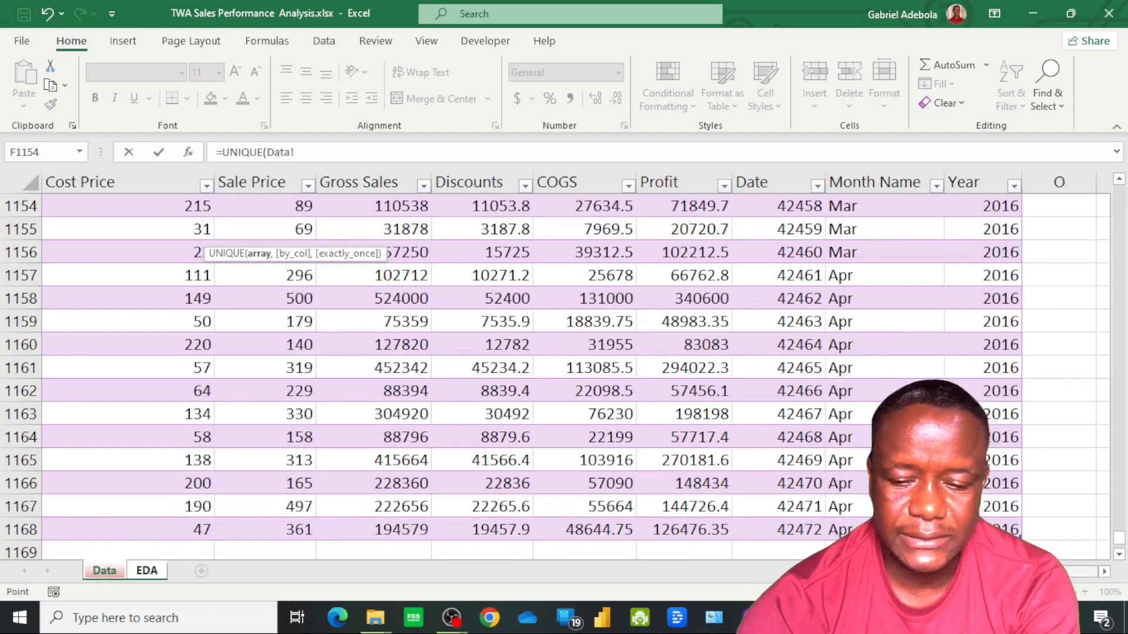
pyautogui.hscroll(-5, 298, 230)
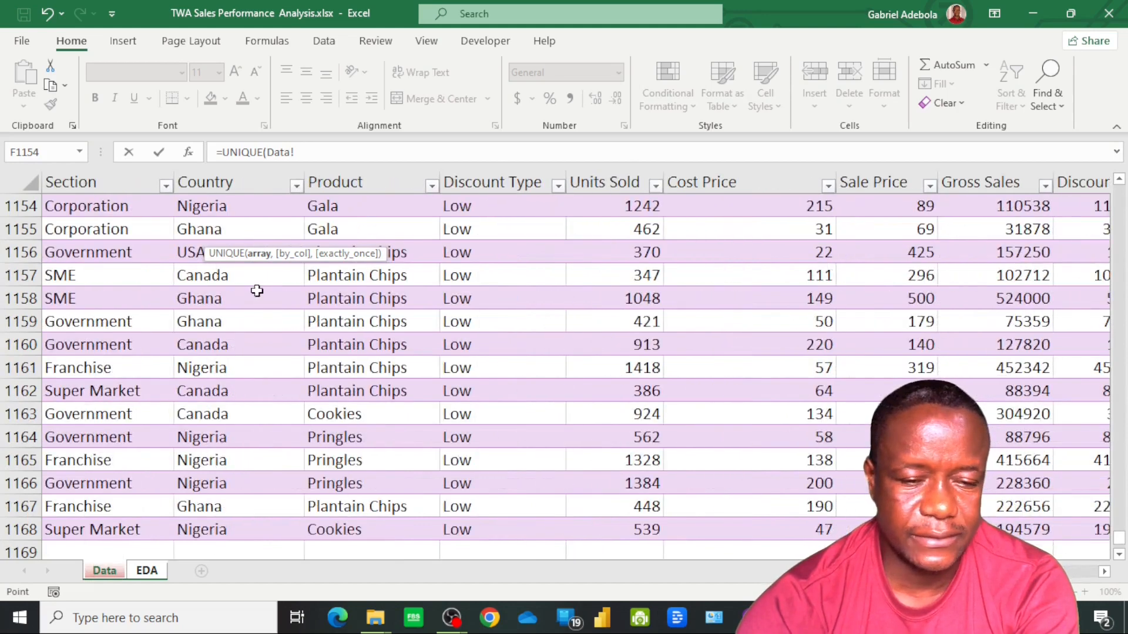
pyautogui.click(205, 529)
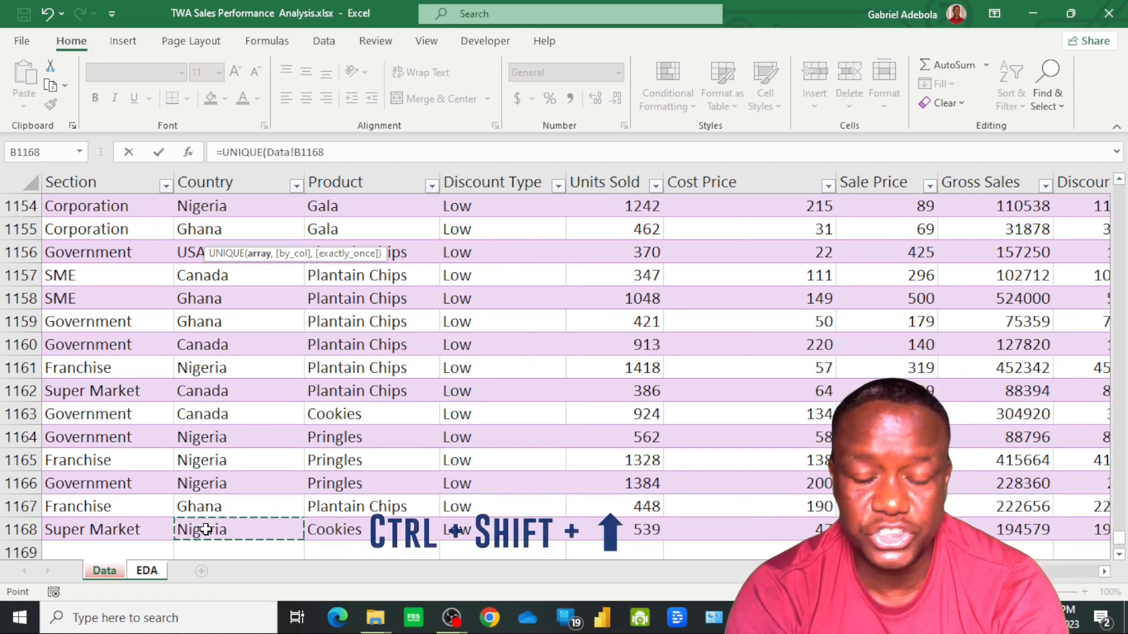
pyautogui.hotkey('ctrl', 'shift', 'Up')
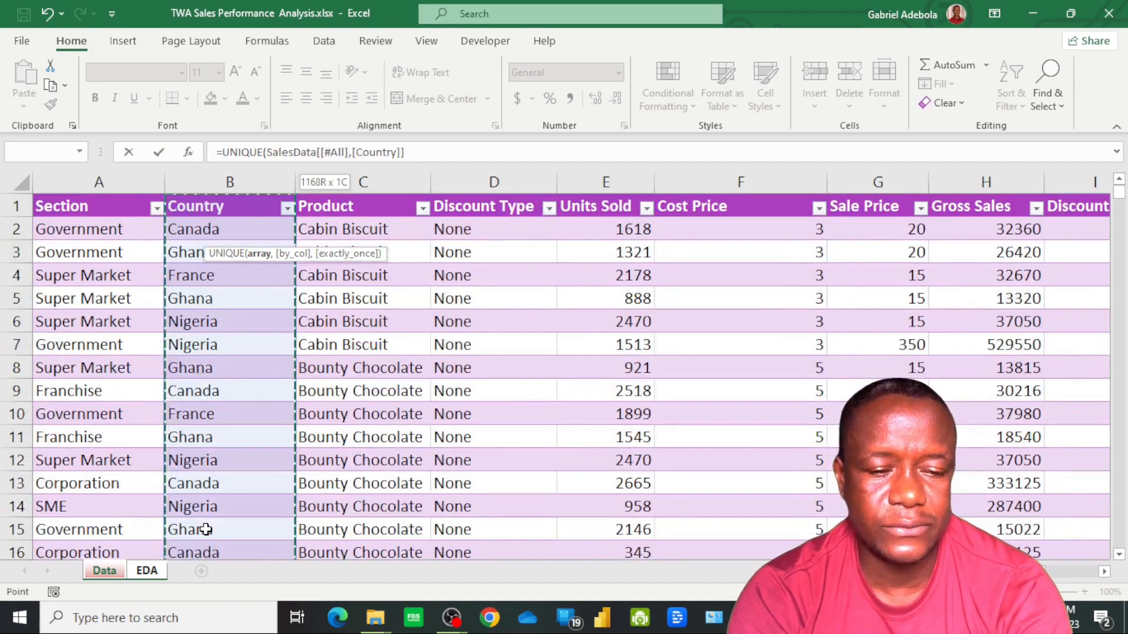
pyautogui.hotkey('shift', 'Down')
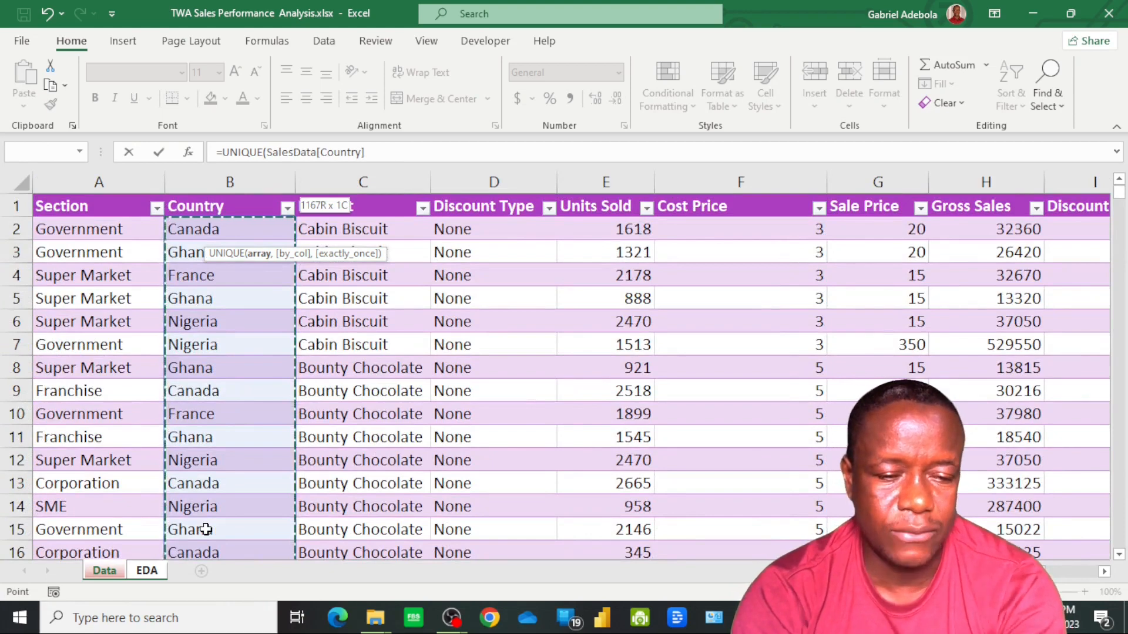
pyautogui.hotkey('shift', 'Up')
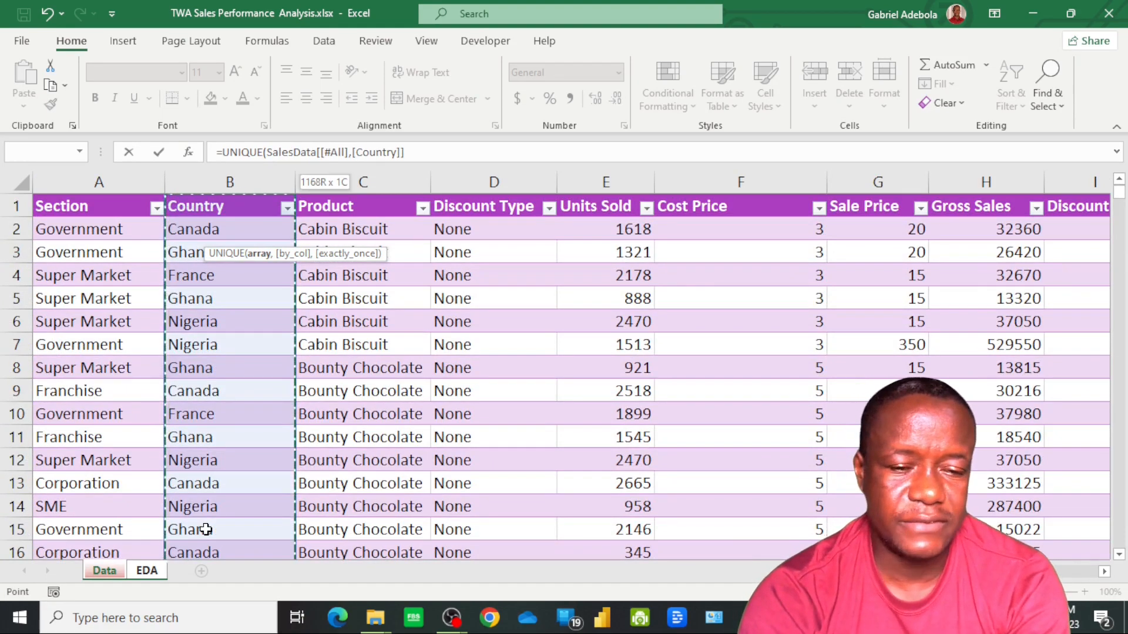
pyautogui.press('Return')
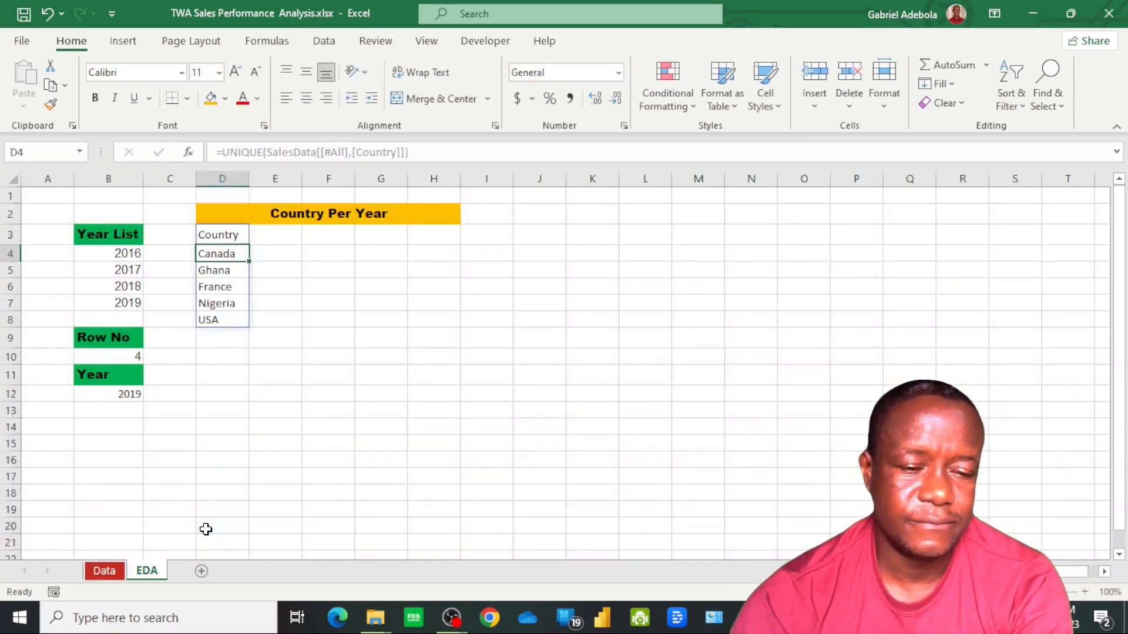
# Replace the UNIQUE formula results in D3:D8 with static values by copying and pasting them in place as values
pyautogui.click(221, 232)
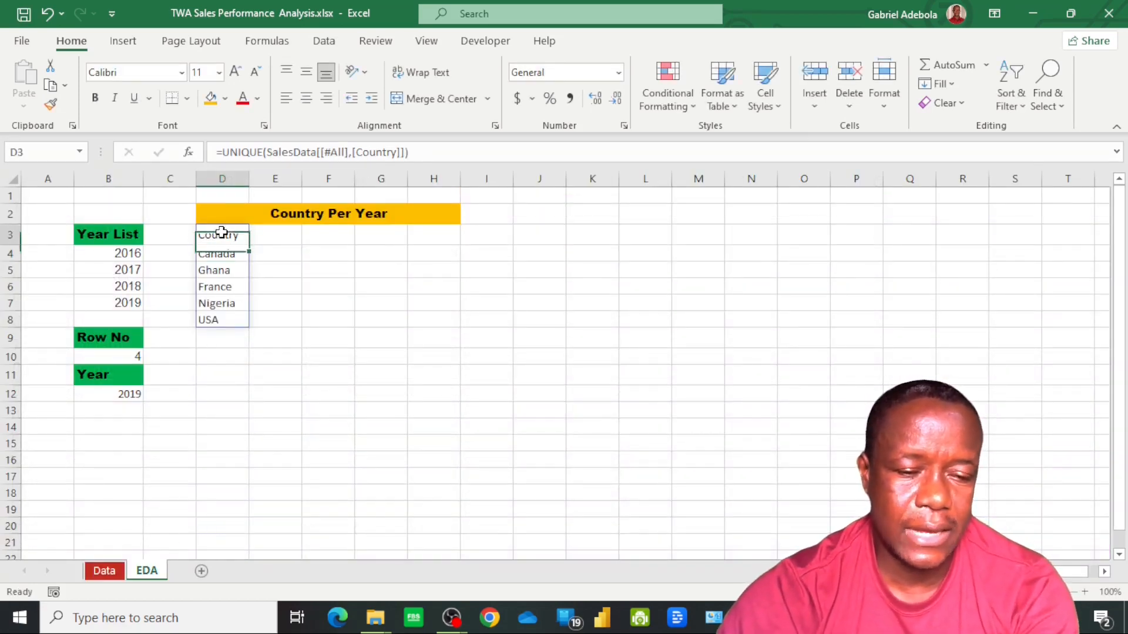
pyautogui.keyDown('shift'); pyautogui.click(218, 318); pyautogui.keyUp('shift')
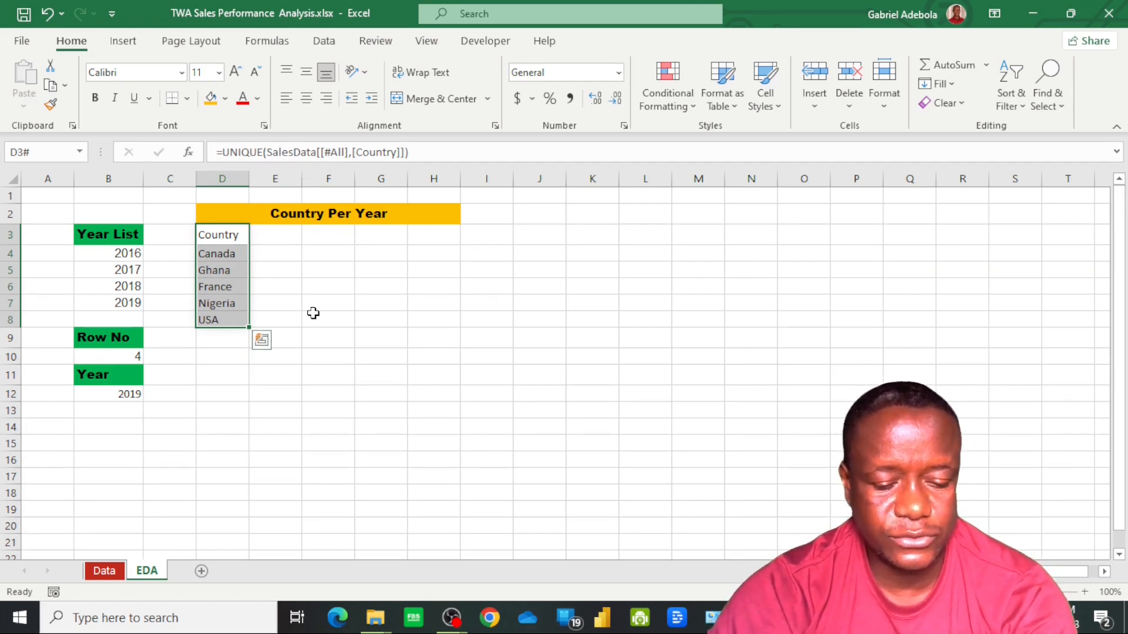
pyautogui.hotkey('ctrl', 'c')
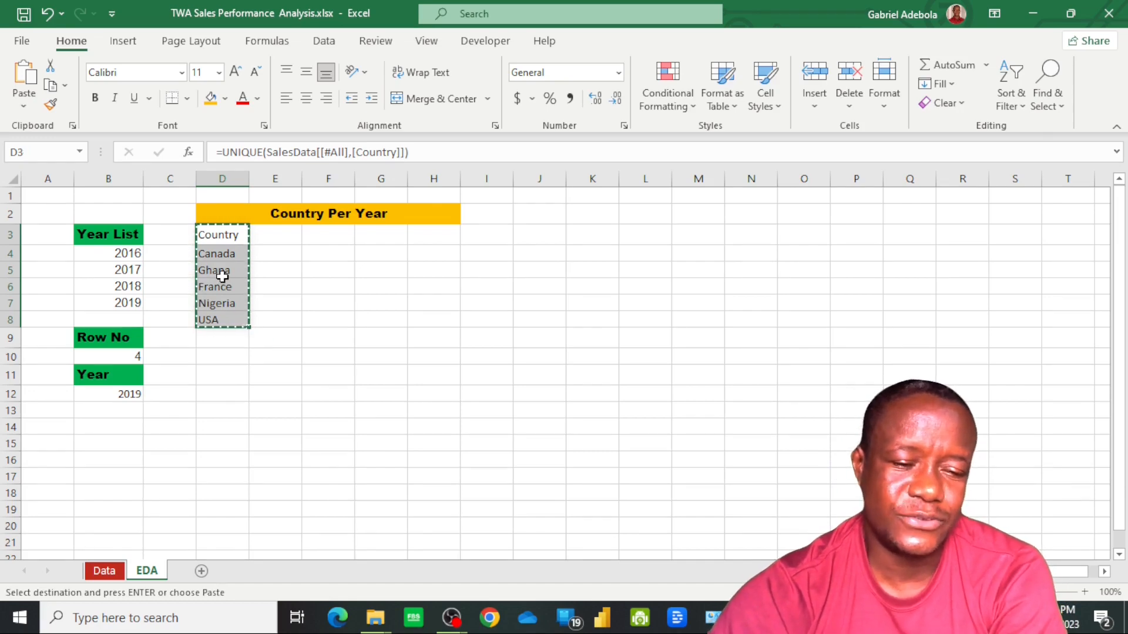
pyautogui.rightClick(223, 285)
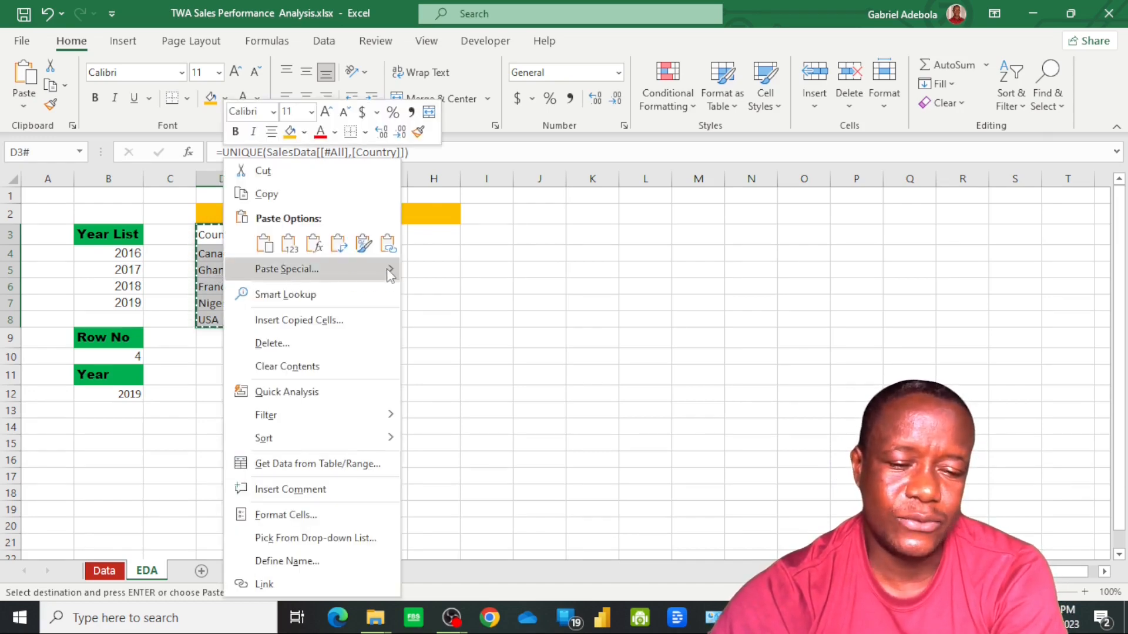
pyautogui.moveTo(393, 274)
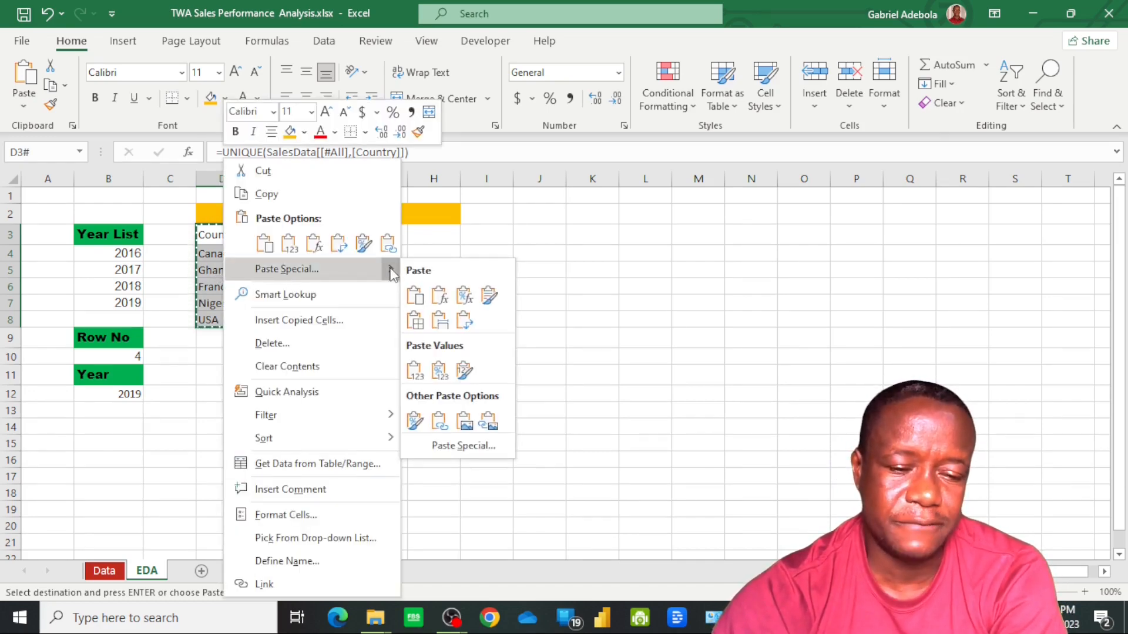
pyautogui.click(417, 375)
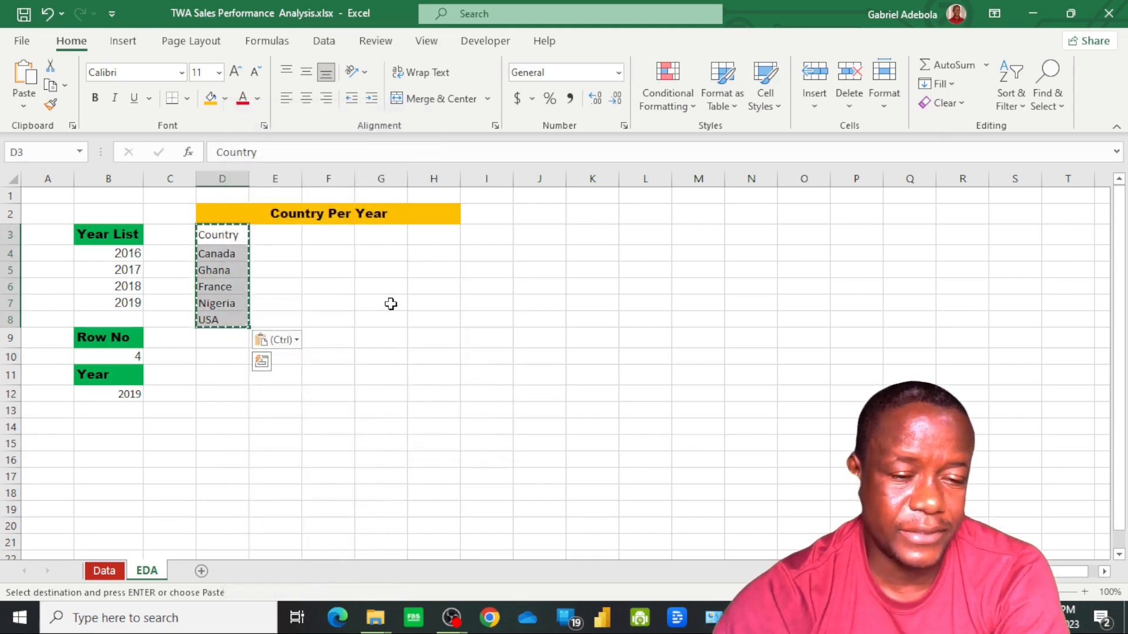
pyautogui.click(296, 341)
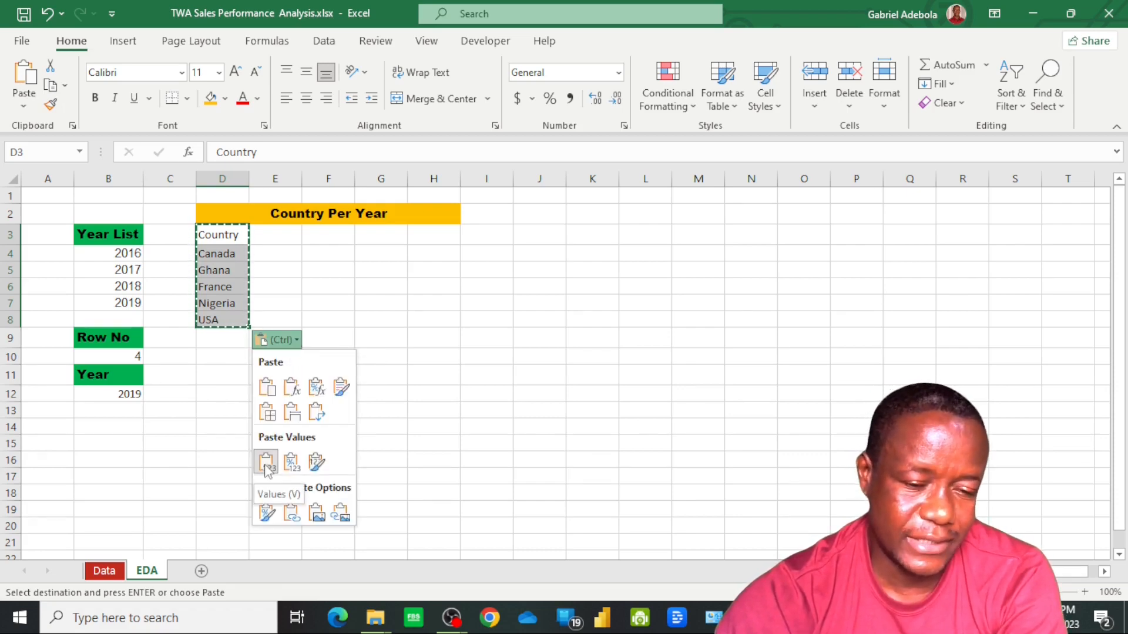
pyautogui.click(490, 352)
pyautogui.doubleClick(433, 320)
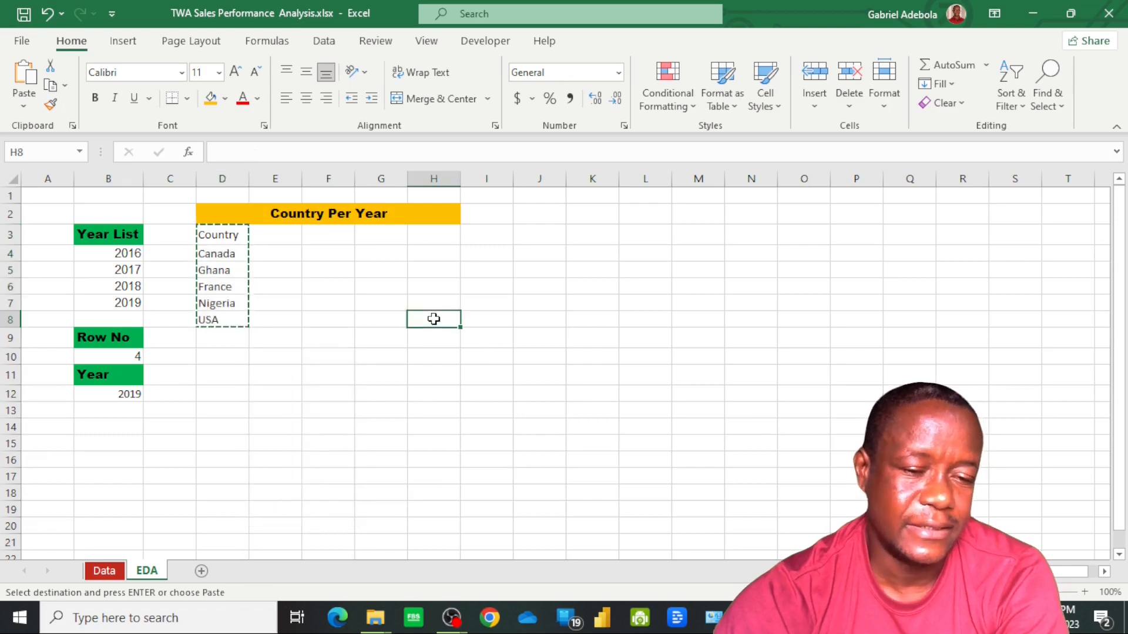
# Copy the Year List header formatting to the Country header in D3 and autofit the width of column D
pyautogui.click(222, 235)
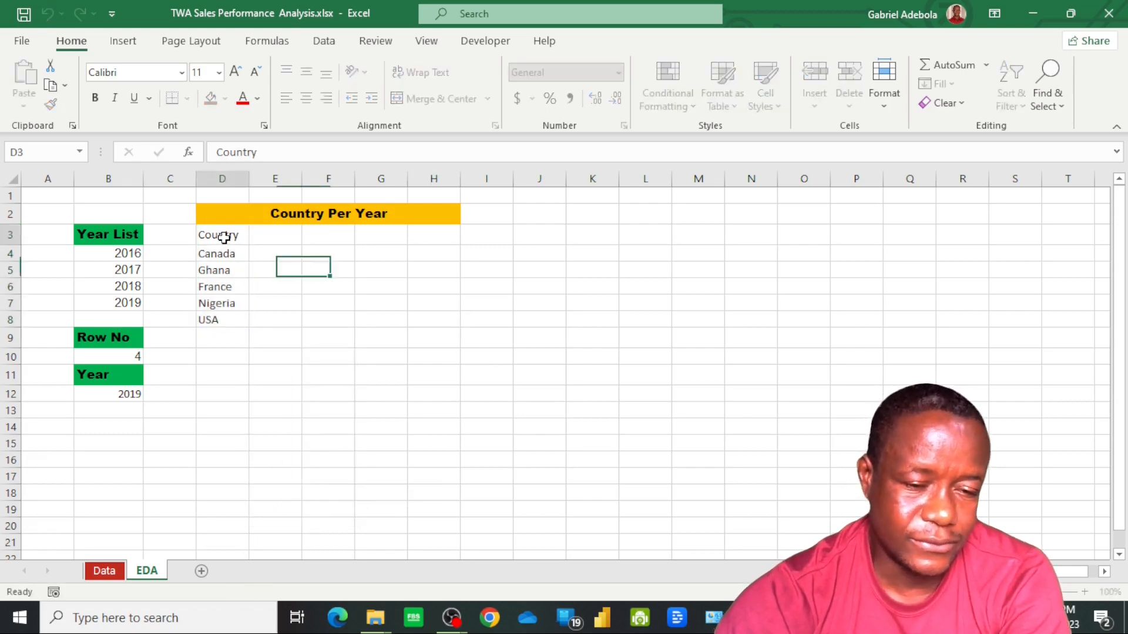
pyautogui.click(119, 227)
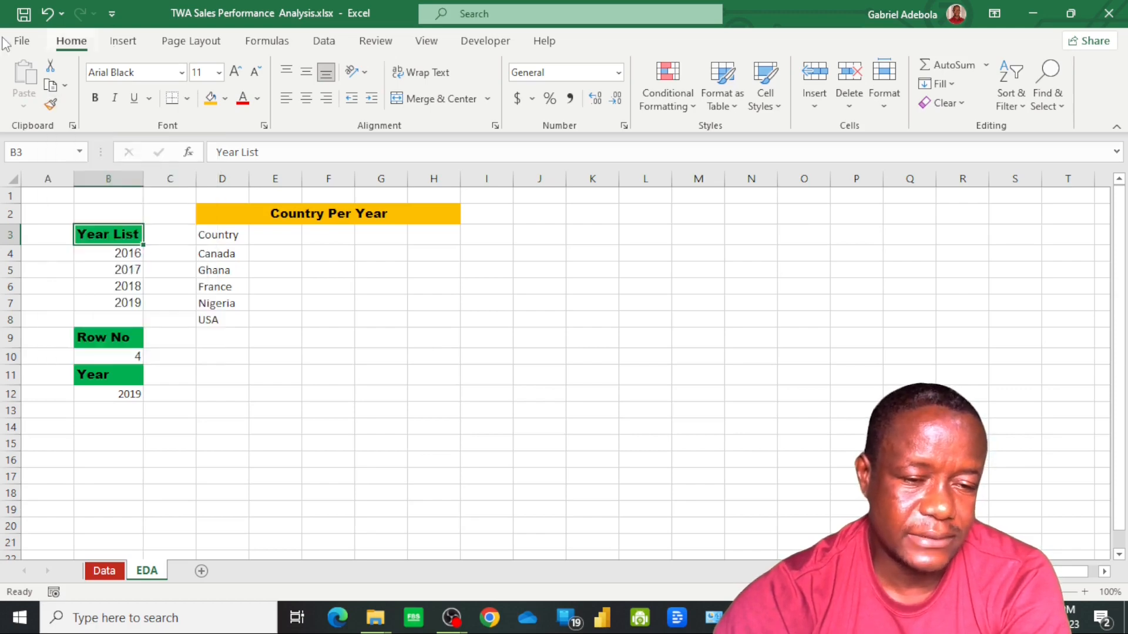
pyautogui.click(51, 106)
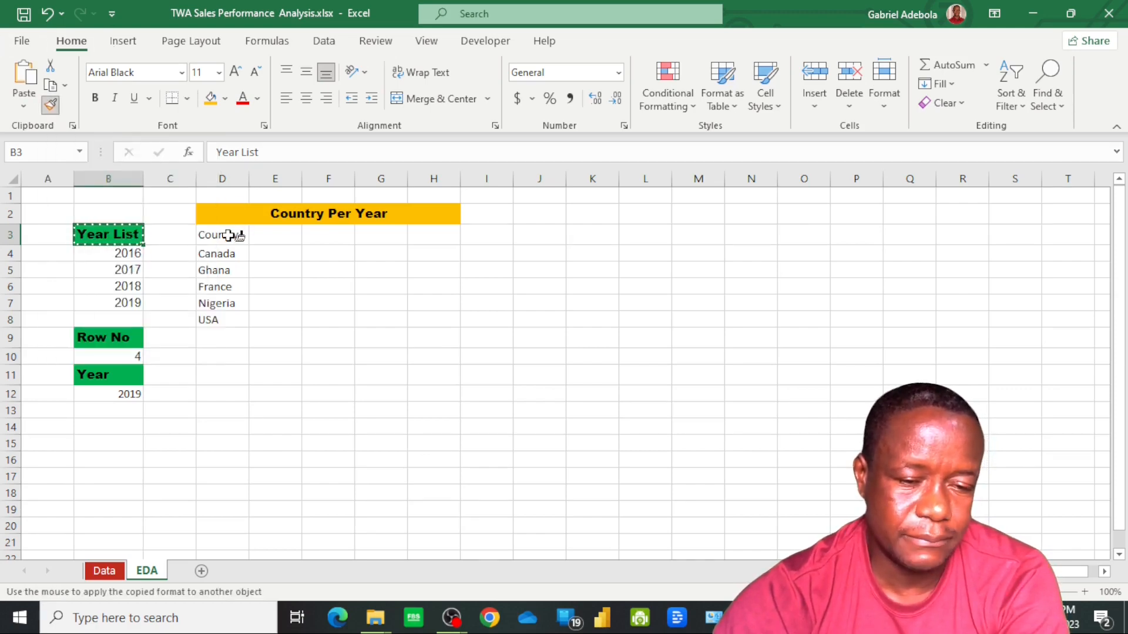
pyautogui.click(231, 234)
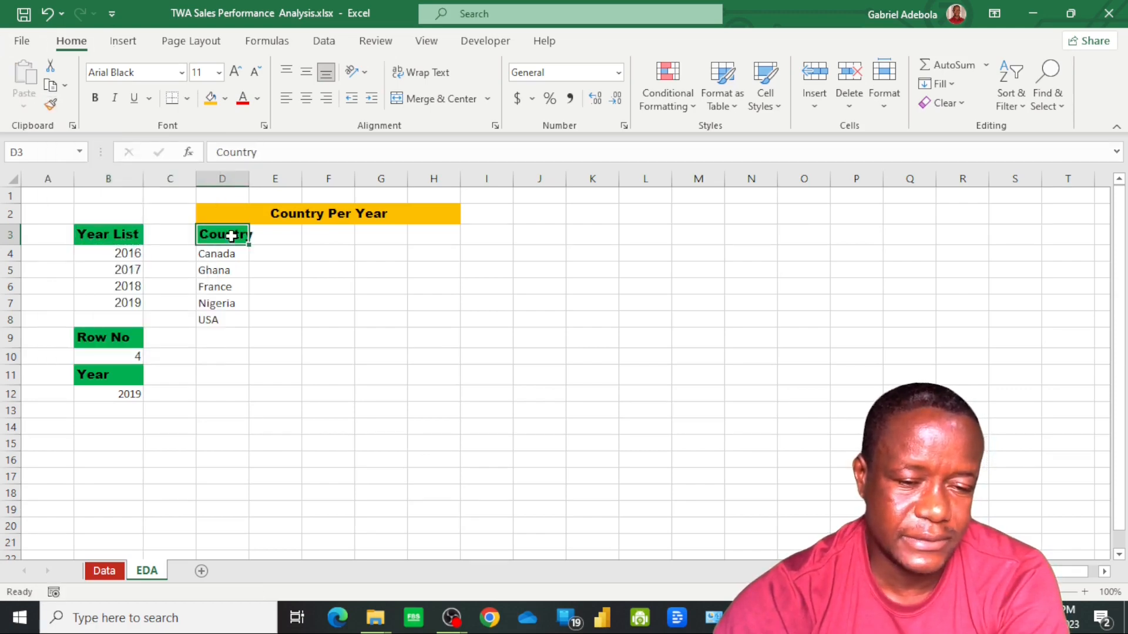
pyautogui.doubleClick(248, 179)
# Copy the formatting of the year in B4 to the country names in D4:D8
pyautogui.click(126, 254)
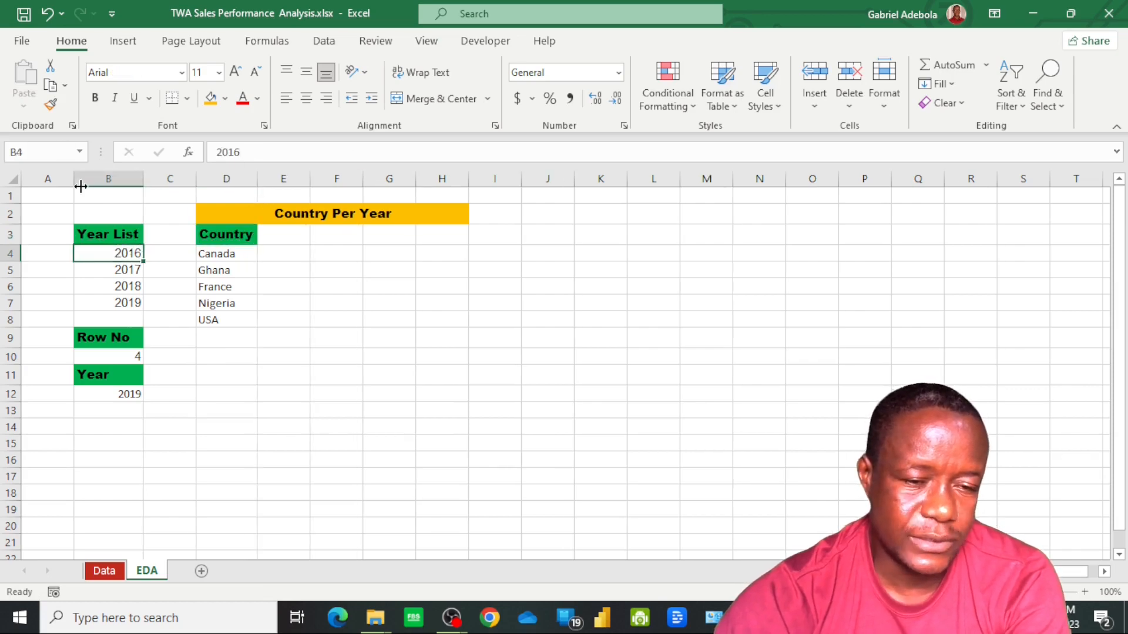
pyautogui.click(51, 106)
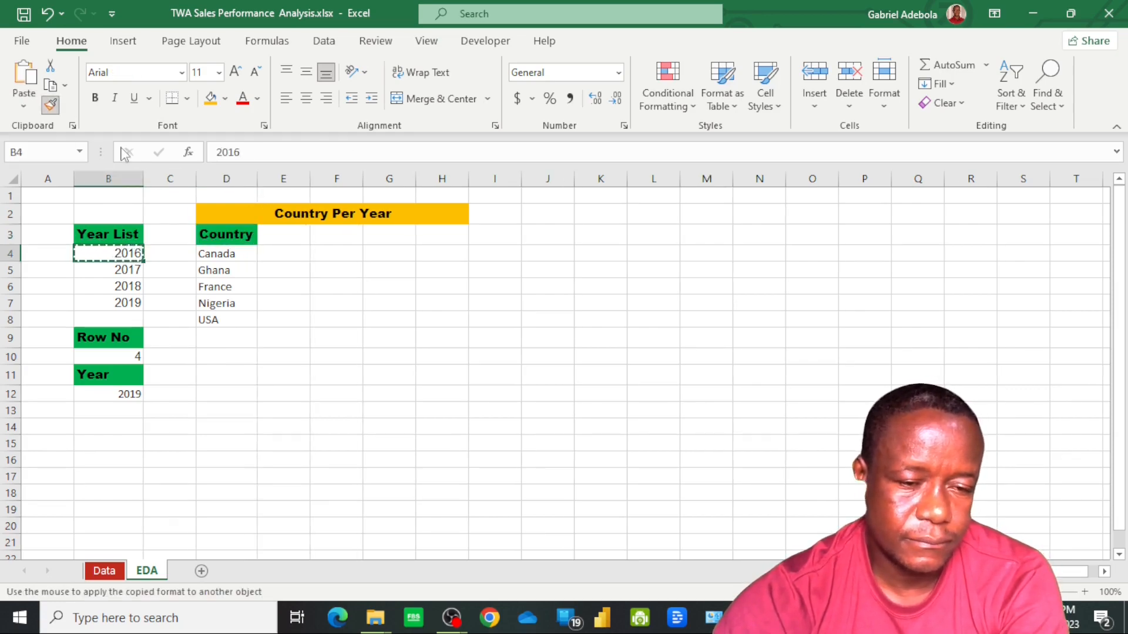
pyautogui.moveTo(220, 257)
pyautogui.mouseDown()
pyautogui.moveTo(237, 272)
pyautogui.moveTo(222, 322)
pyautogui.mouseUp()
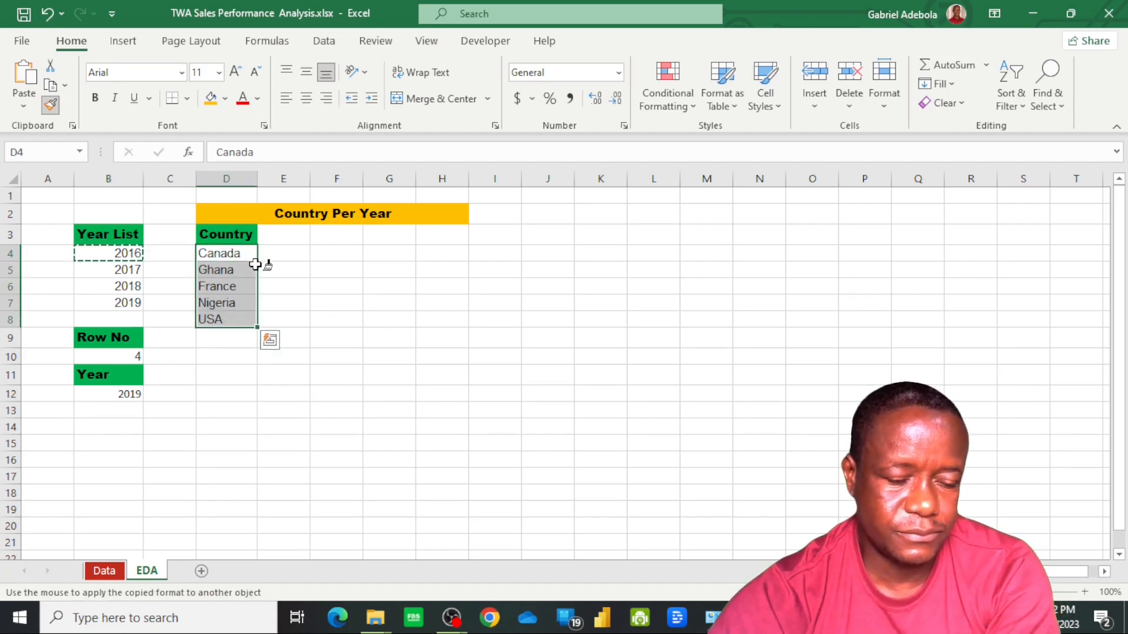
pyautogui.press('Escape')
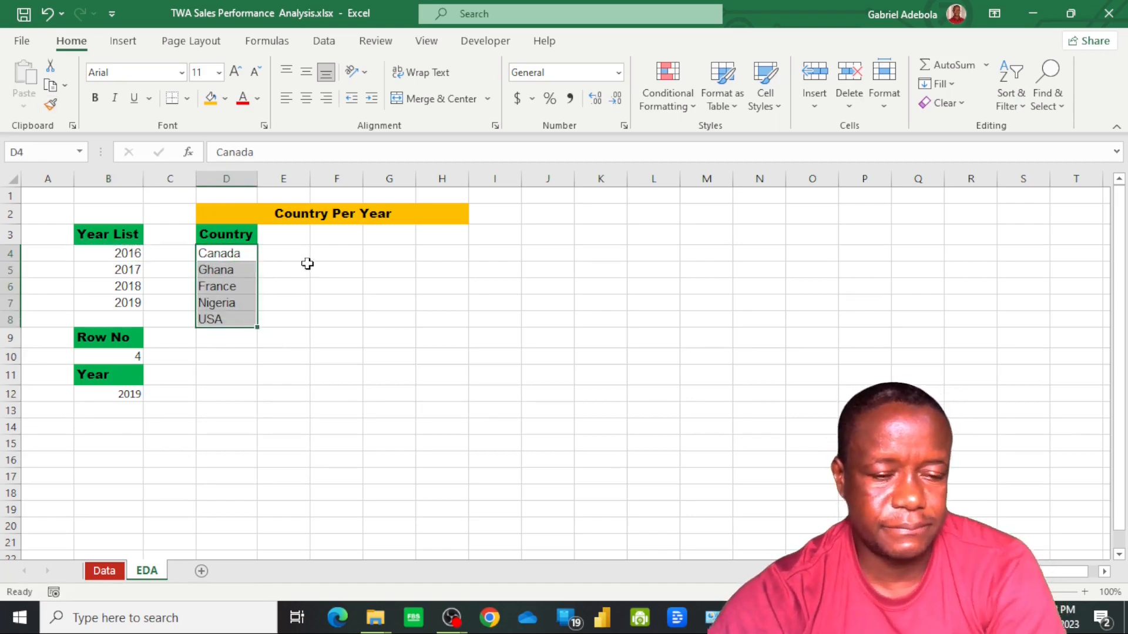
# Sort the country names in D4:D8 from A to Z, continuing with the current selection only
pyautogui.moveTo(306, 271); pyautogui.dragTo(304, 256)
pyautogui.click(236, 285)
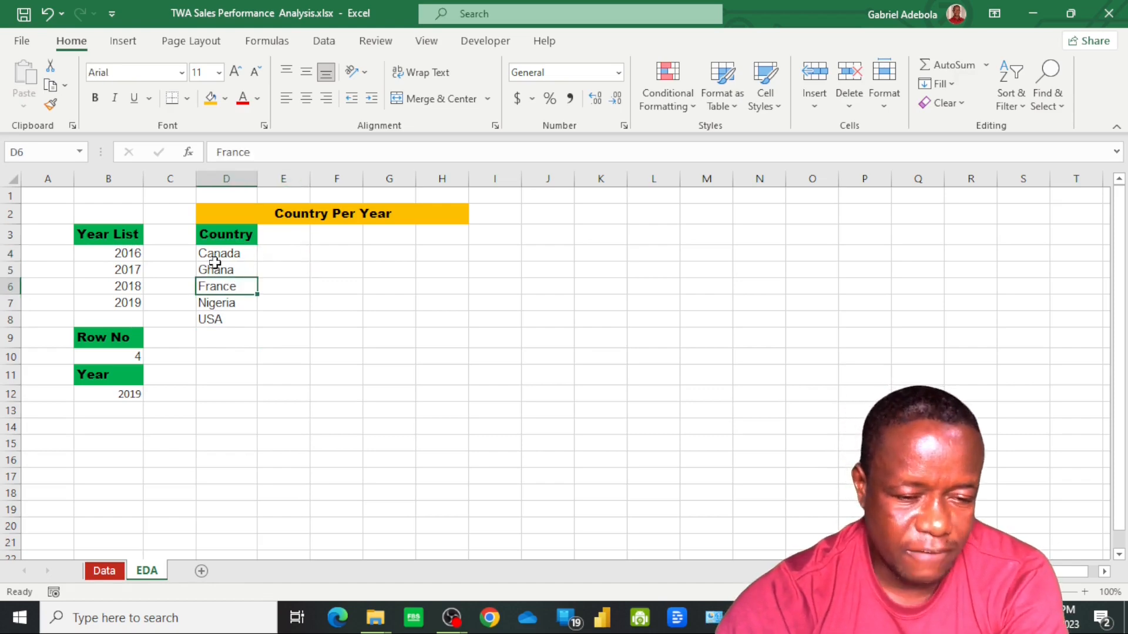
pyautogui.moveTo(218, 258); pyautogui.dragTo(218, 271)
pyautogui.click(224, 319)
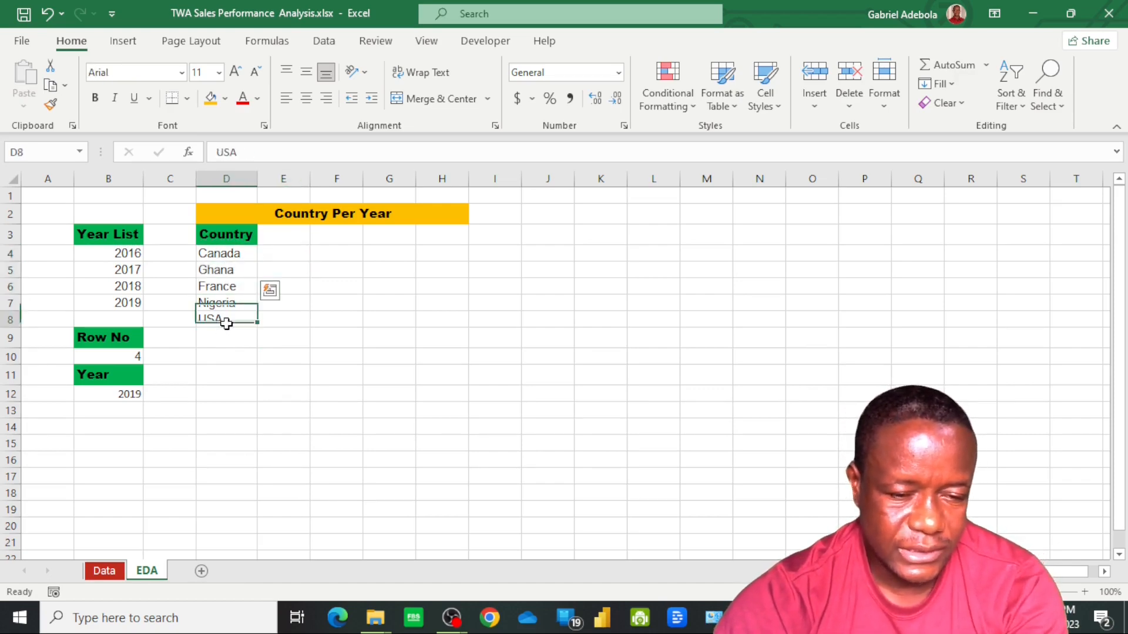
pyautogui.keyDown('shift'); pyautogui.click(215, 259); pyautogui.keyUp('shift')
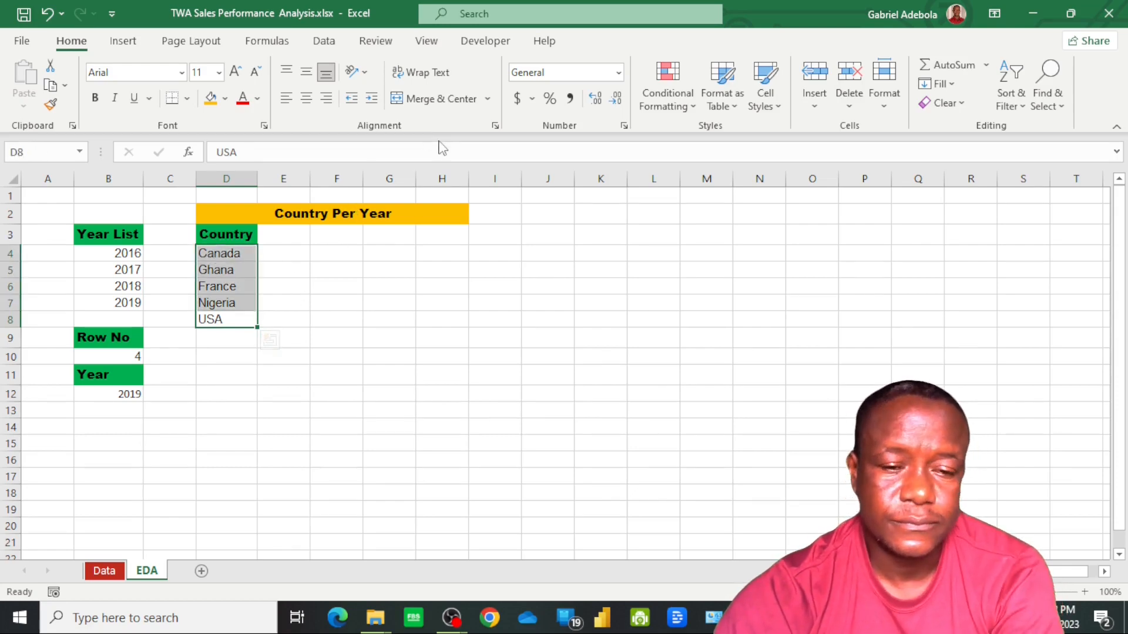
pyautogui.click(326, 41)
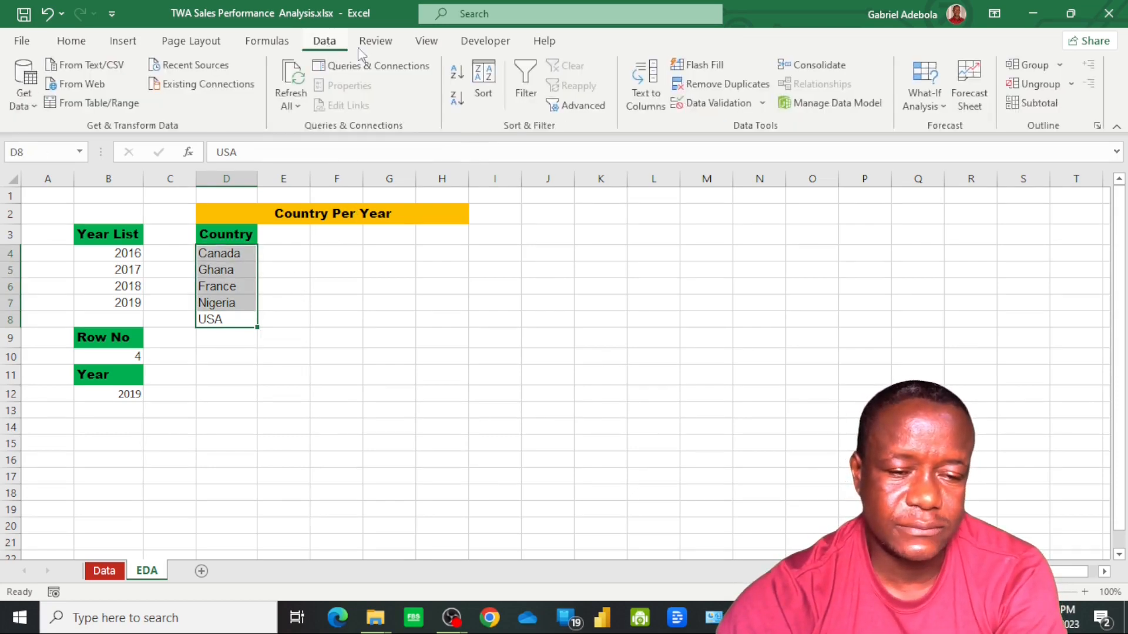
pyautogui.click(462, 73)
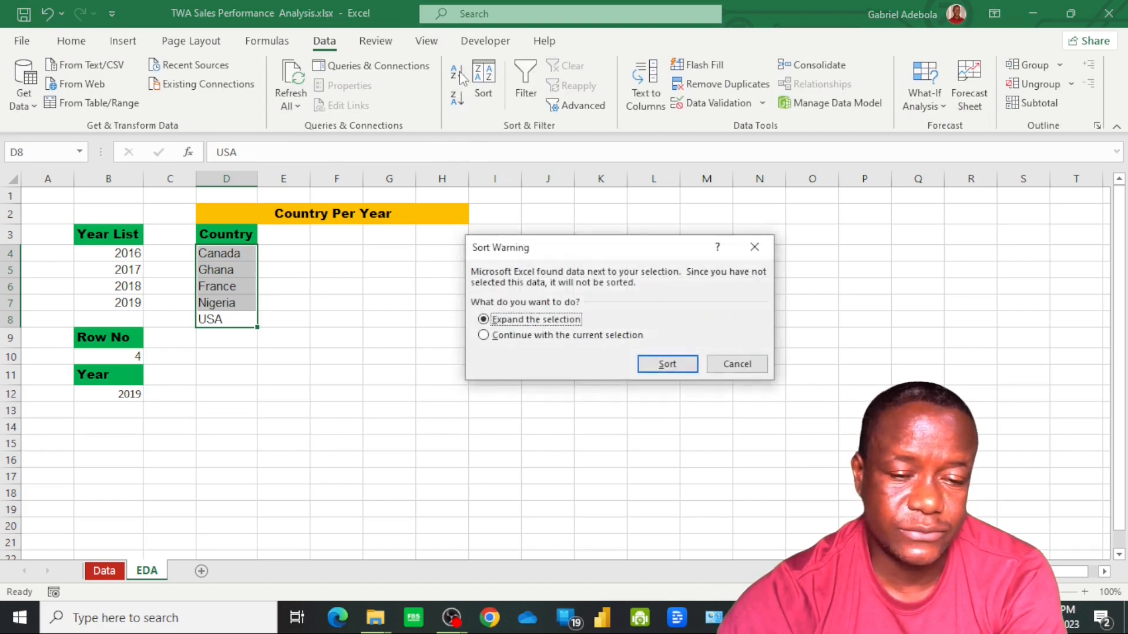
pyautogui.click(483, 335)
pyautogui.click(664, 366)
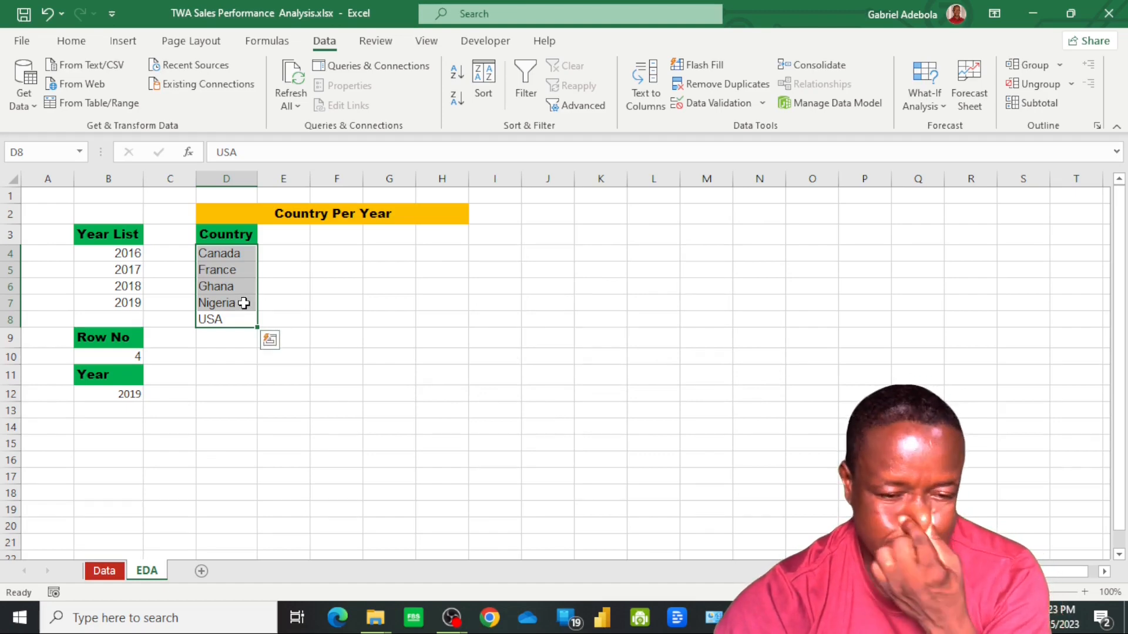
# Insert a blank row above row 3, between the Country Per Year title and the Country header
pyautogui.click(279, 288)
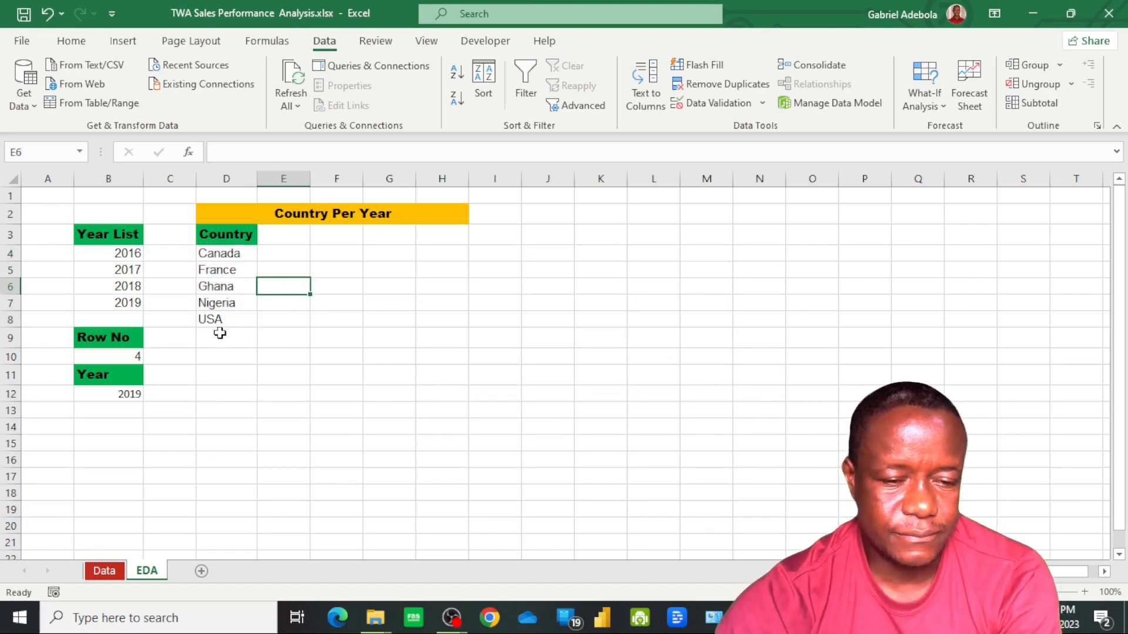
pyautogui.click(290, 240)
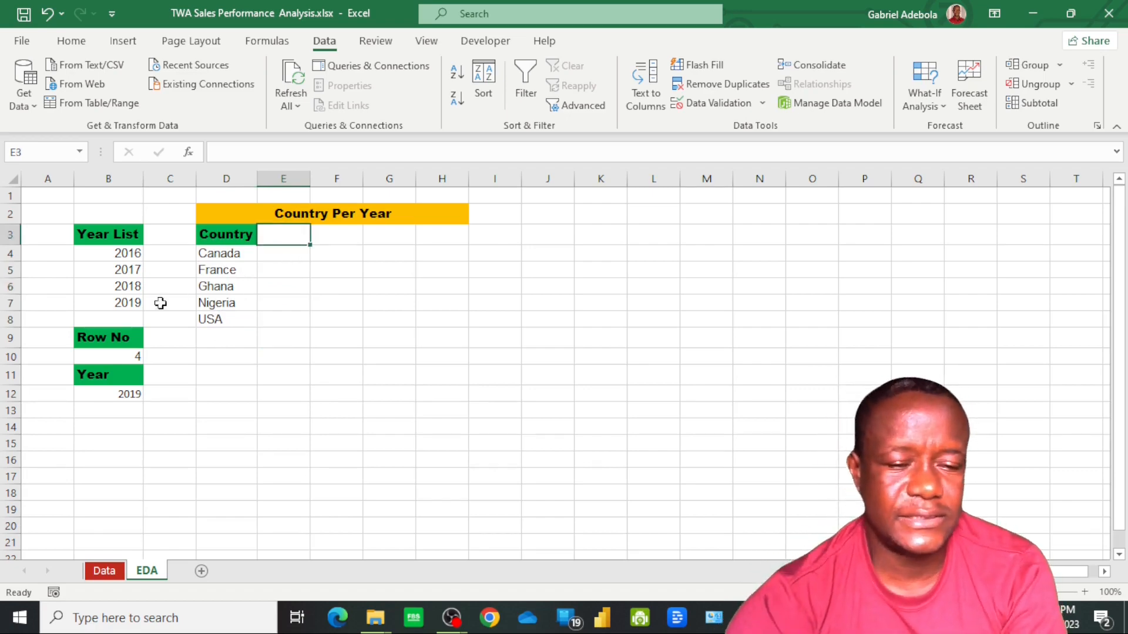
pyautogui.rightClick(4, 236)
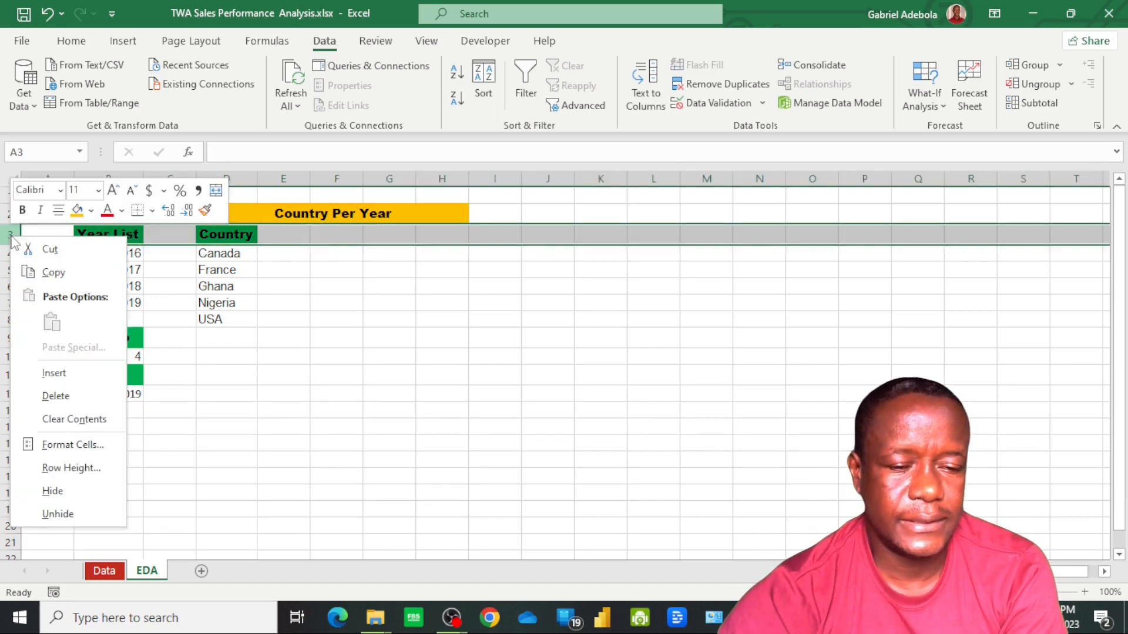
pyautogui.click(65, 382)
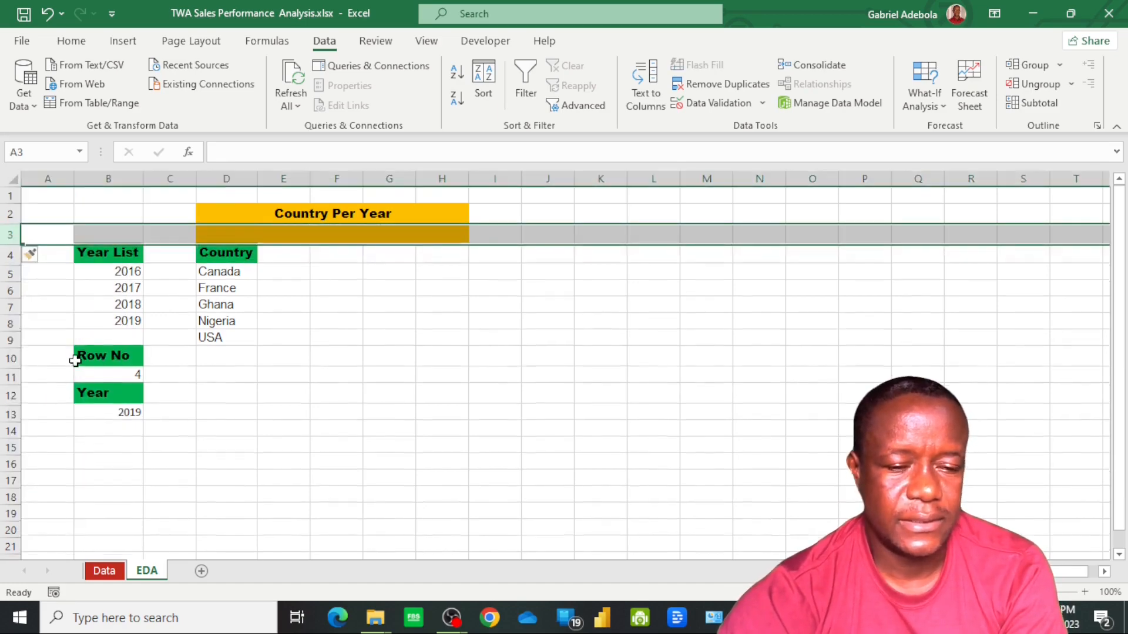
# Change the fill colour of the blank cells D3:H3 under the Country Per Year title to white
pyautogui.click(247, 236)
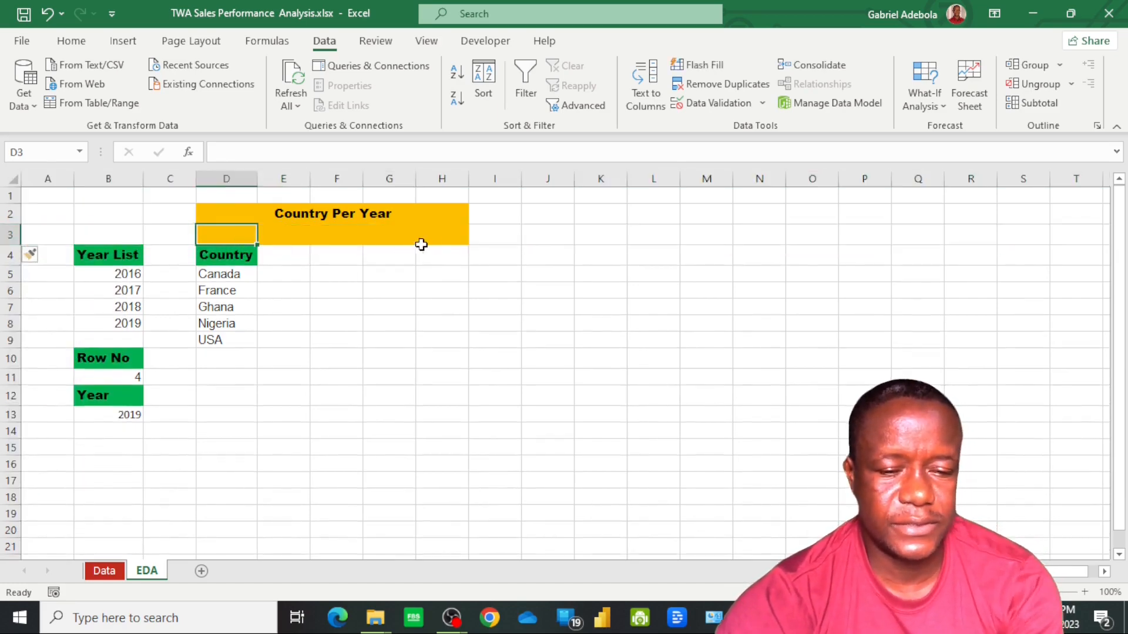
pyautogui.keyDown('shift'); pyautogui.click(438, 235); pyautogui.keyUp('shift')
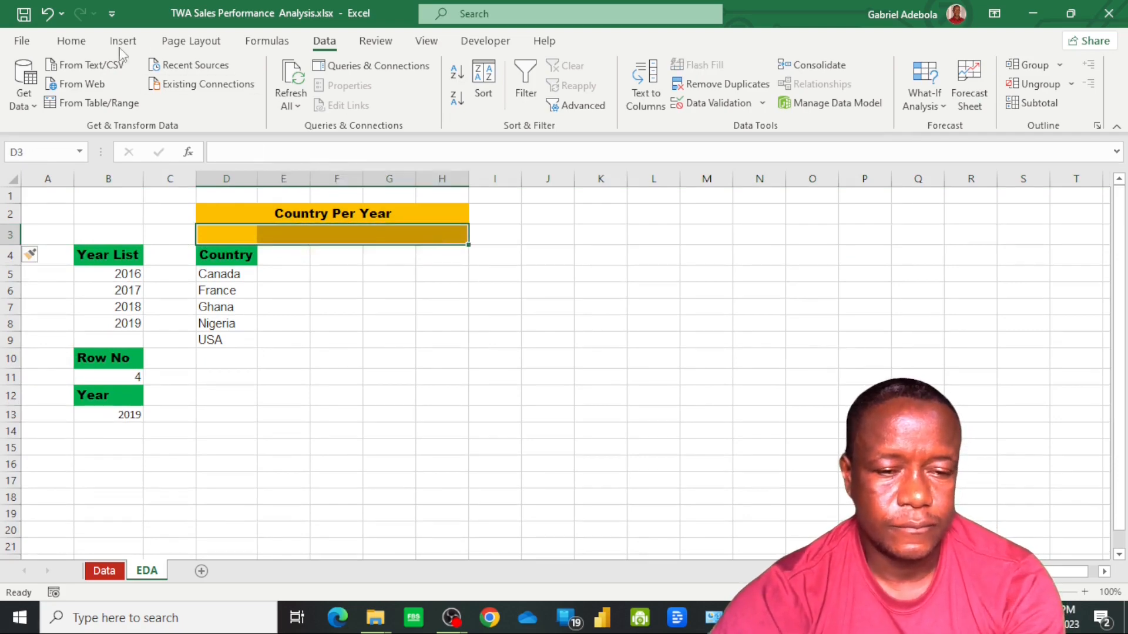
pyautogui.click(74, 42)
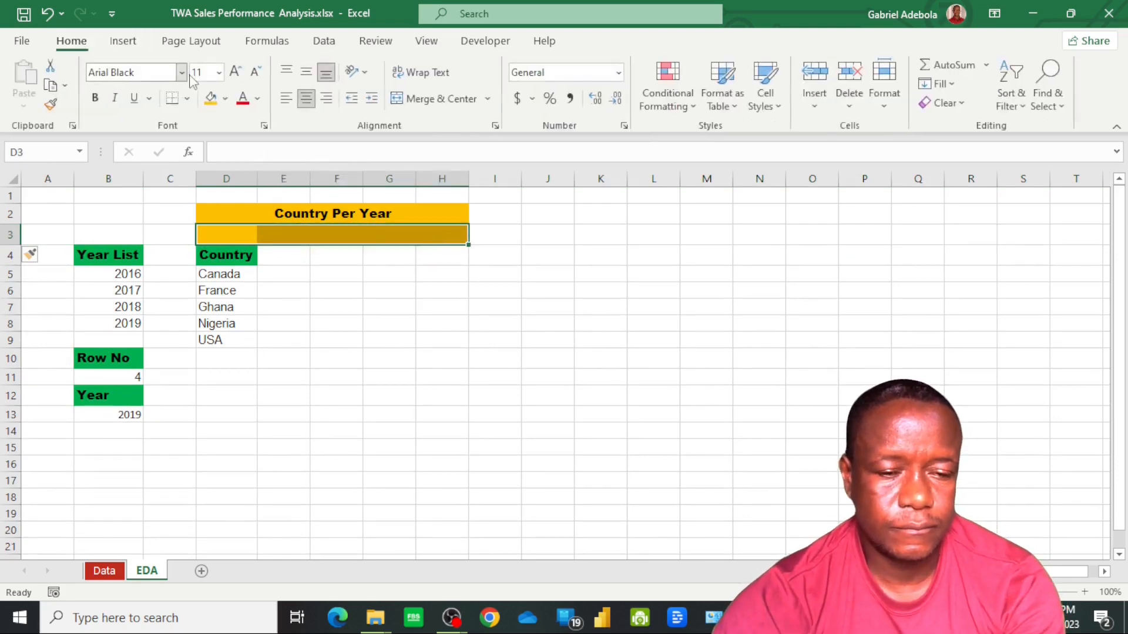
pyautogui.click(225, 98)
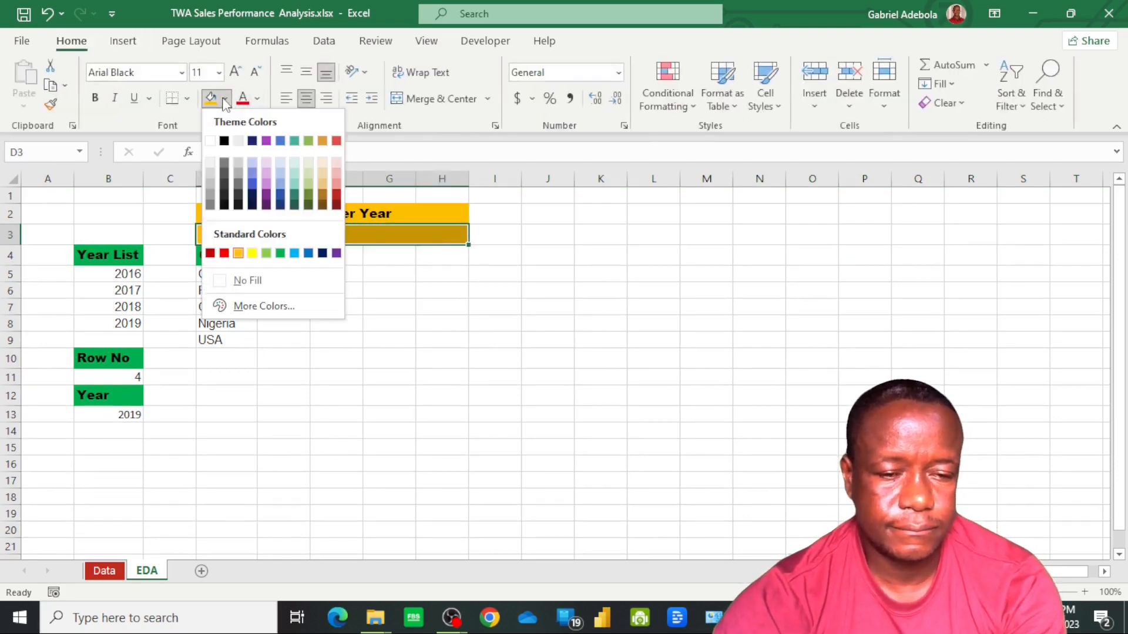
pyautogui.click(210, 140)
# Enter the header Total Sales in cell E4 and autofit the width of column E
pyautogui.click(280, 264)
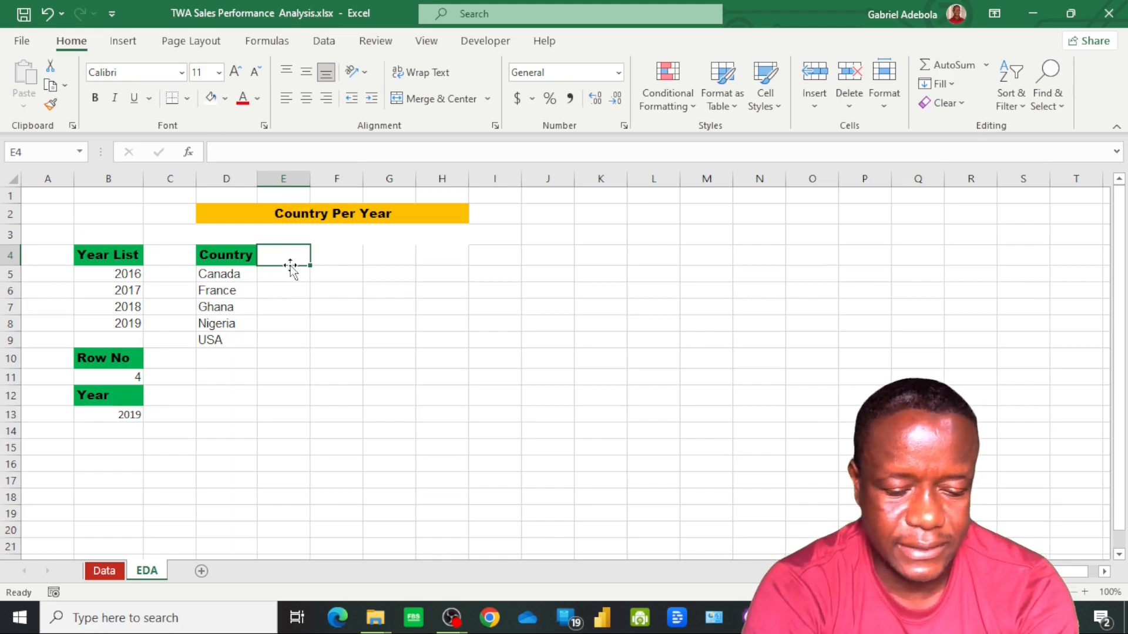
pyautogui.write('Total')
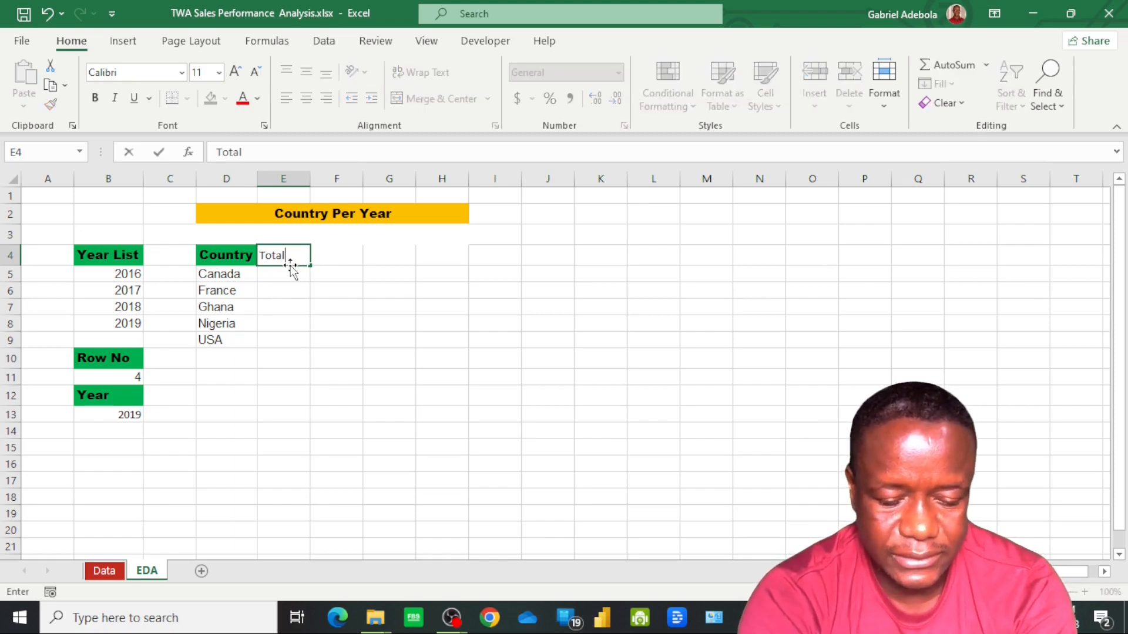
pyautogui.write(' Sales')
pyautogui.press('Return')
pyautogui.doubleClick(310, 179)
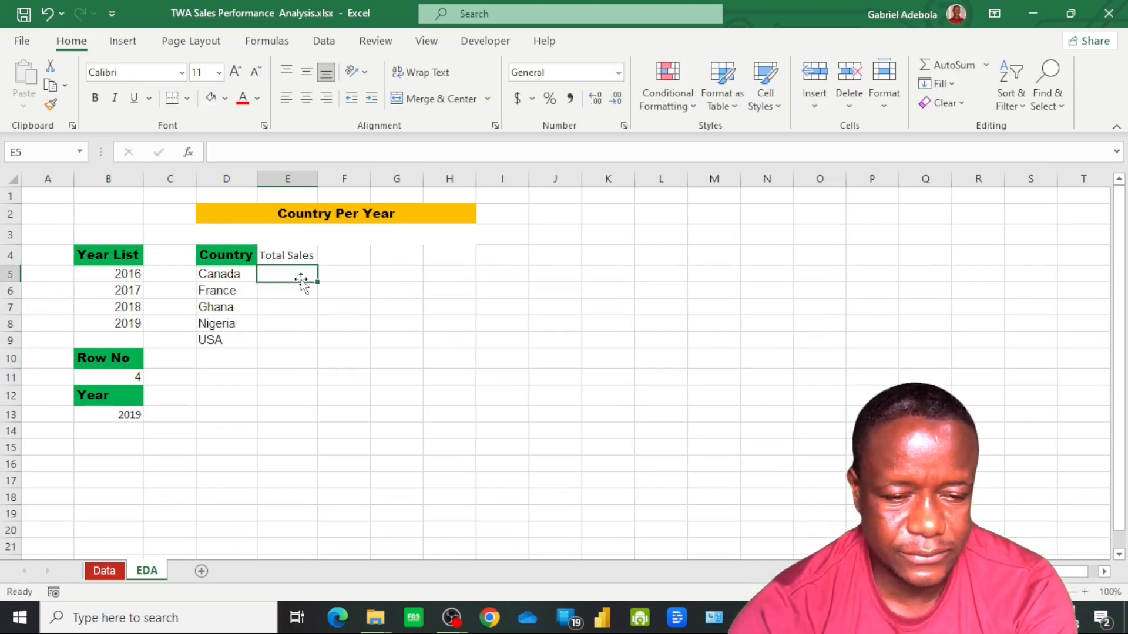
# Copy the Country header formatting from D4 to the Total Sales header in E4 and autofit column E again
pyautogui.click(292, 254)
pyautogui.click(229, 254)
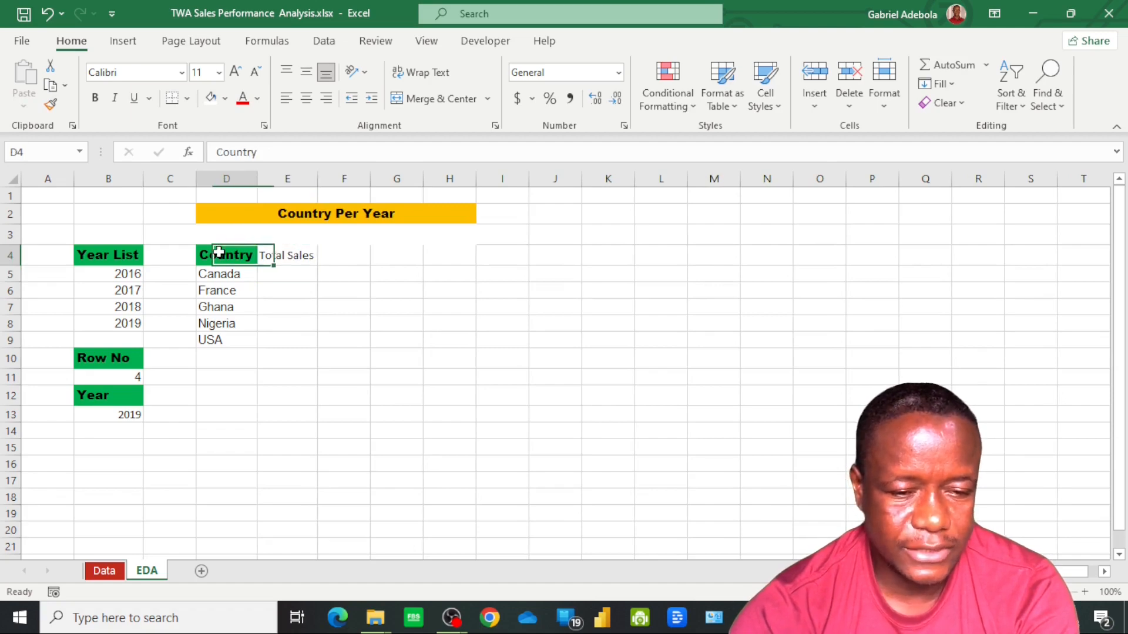
pyautogui.click(50, 105)
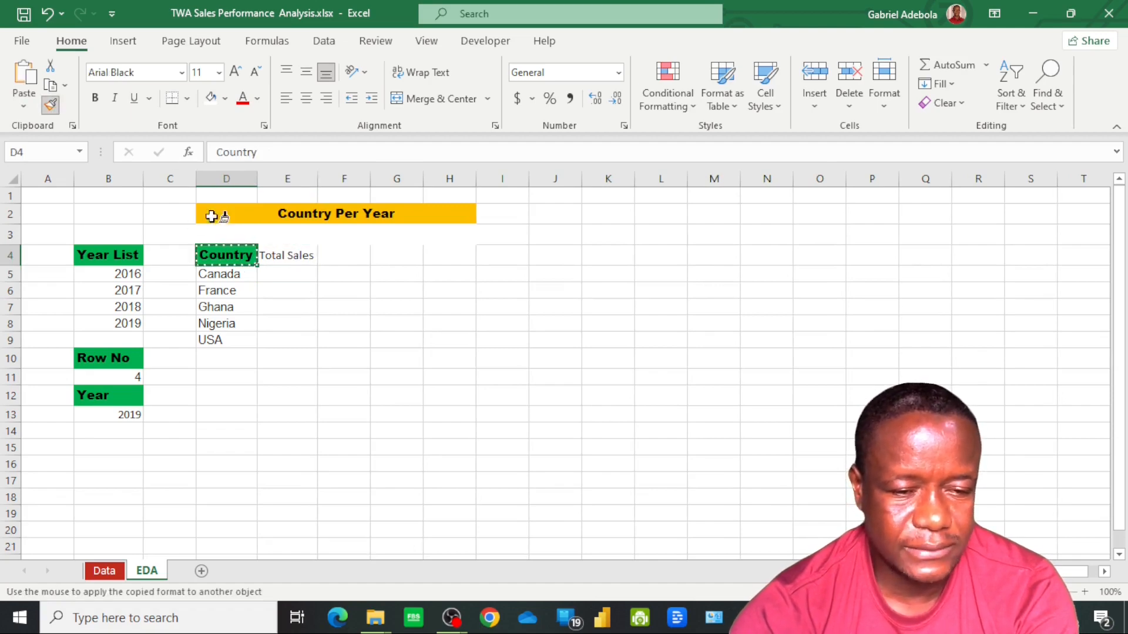
pyautogui.click(295, 254)
pyautogui.click(297, 276)
pyautogui.doubleClick(317, 178)
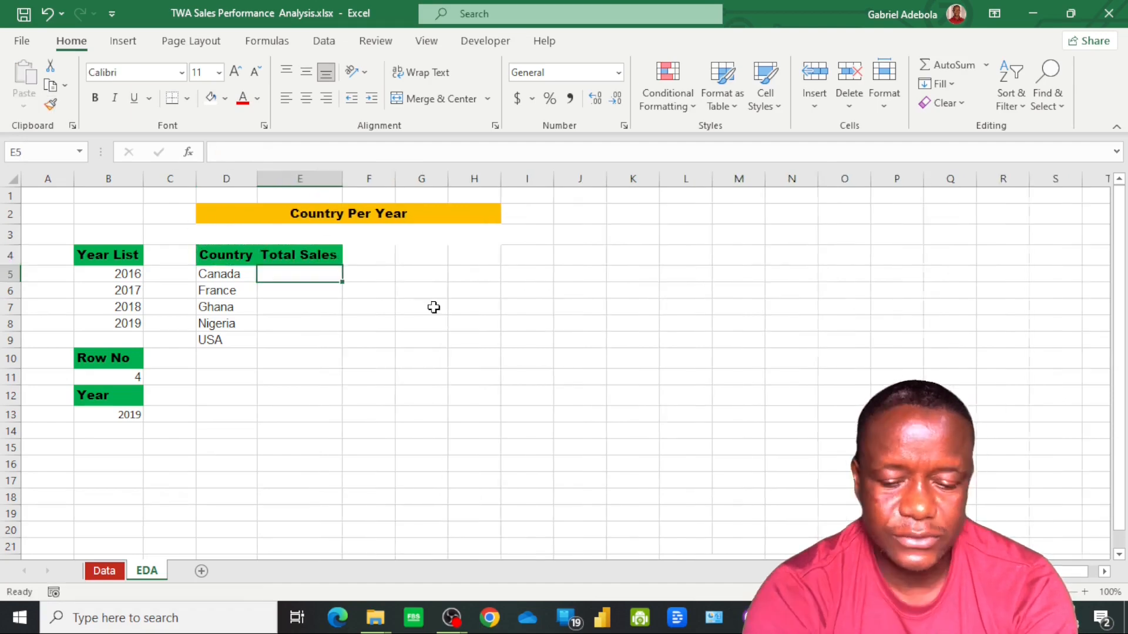
# Start a SUMIFS formula in cell E5 with SalesData[Gross Sales] from the Data sheet as the sum range
pyautogui.write('=su')
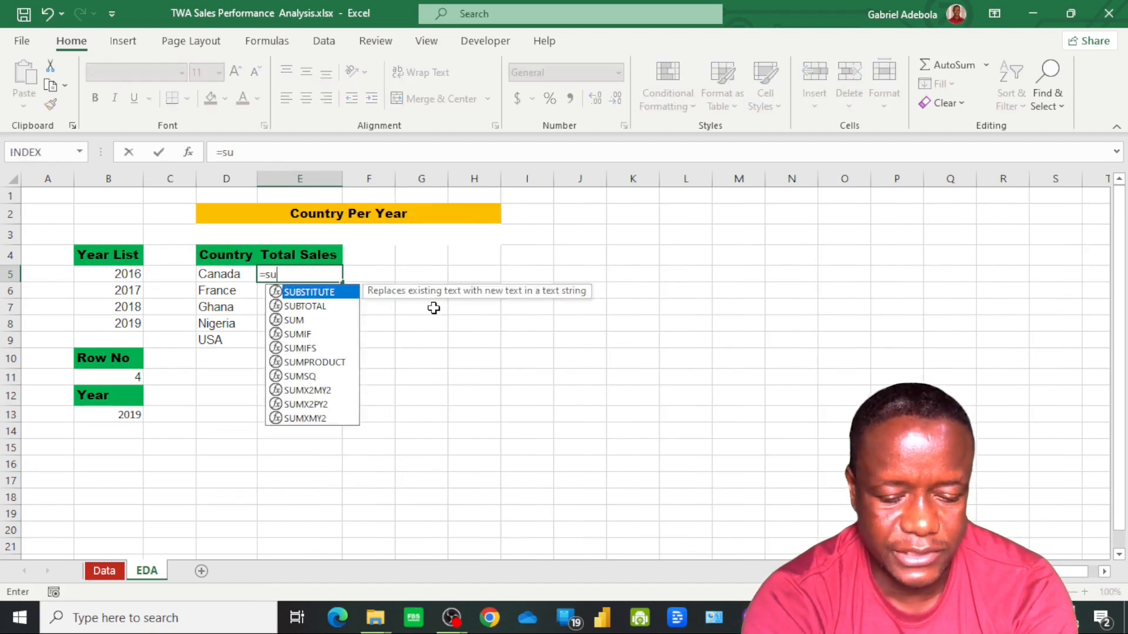
pyautogui.write('mif')
pyautogui.press('Down')
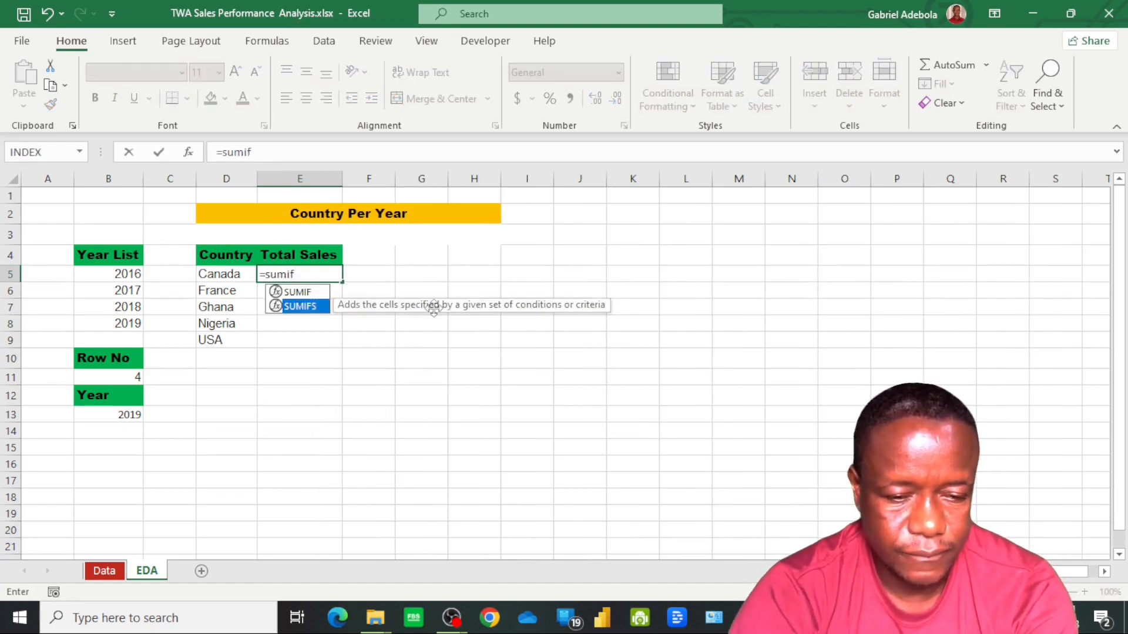
pyautogui.press('Tab')
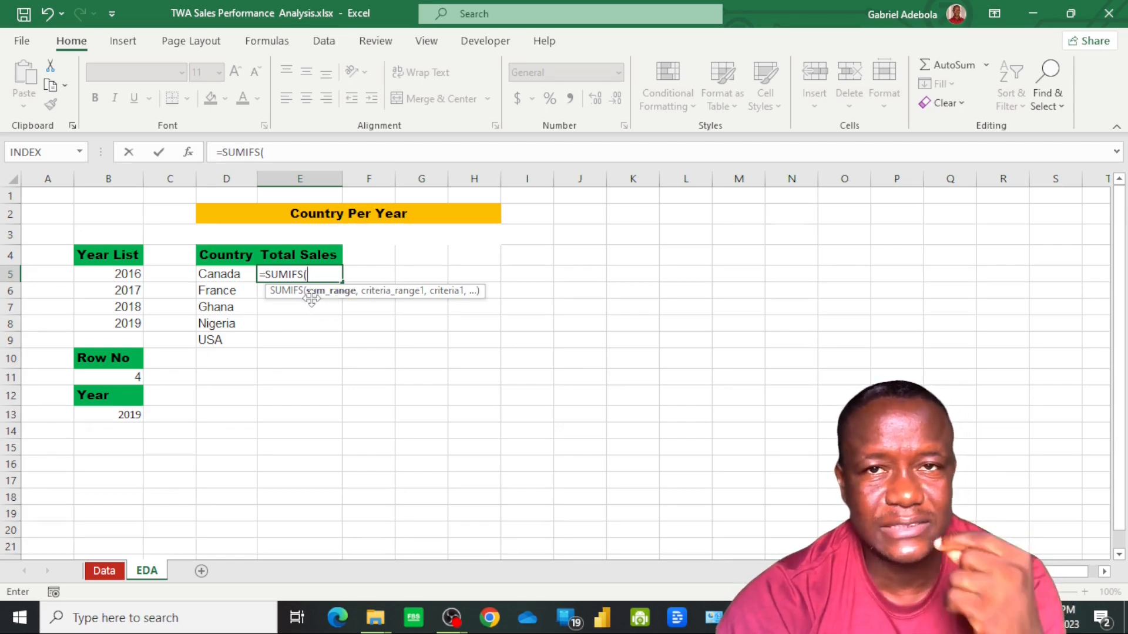
pyautogui.click(110, 578)
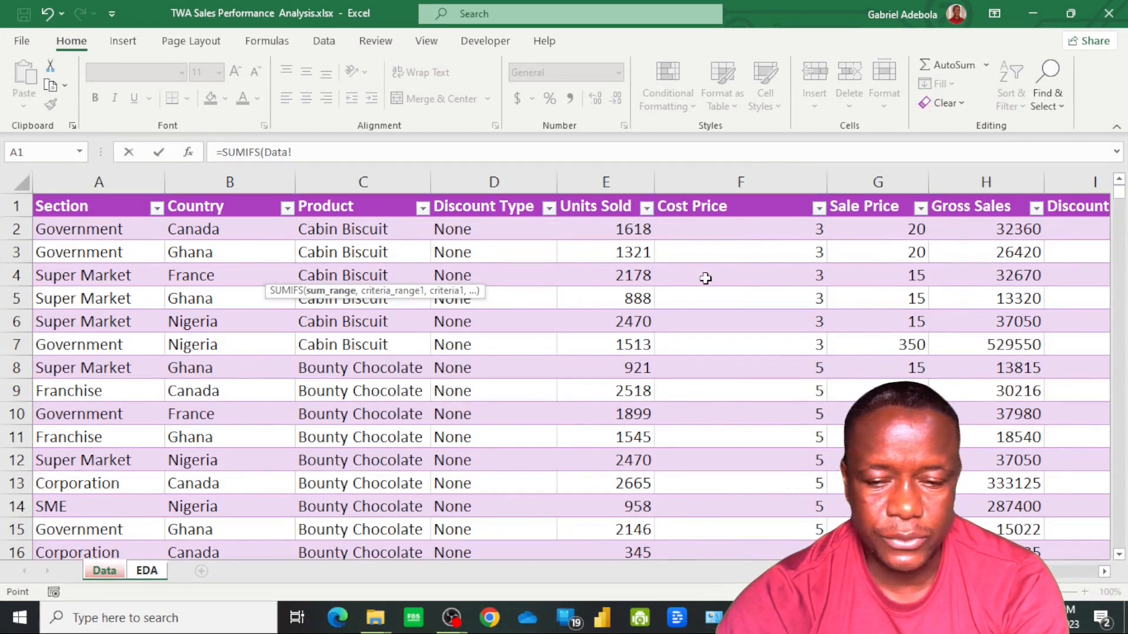
pyautogui.click(1009, 231)
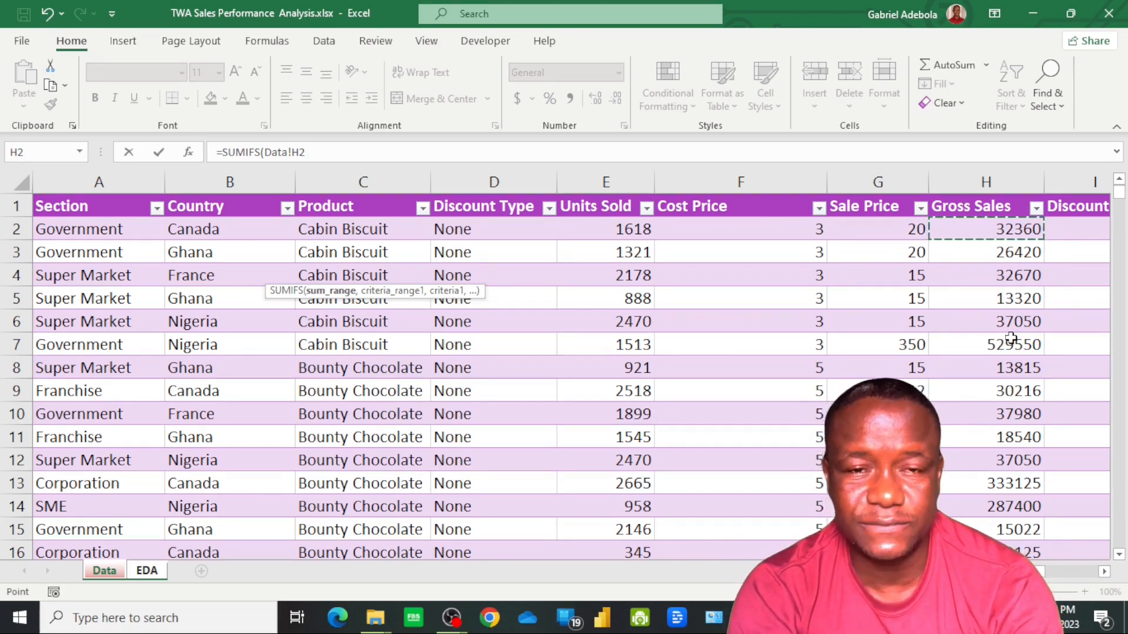
pyautogui.hotkey('ctrl', 'shift', 'Down')
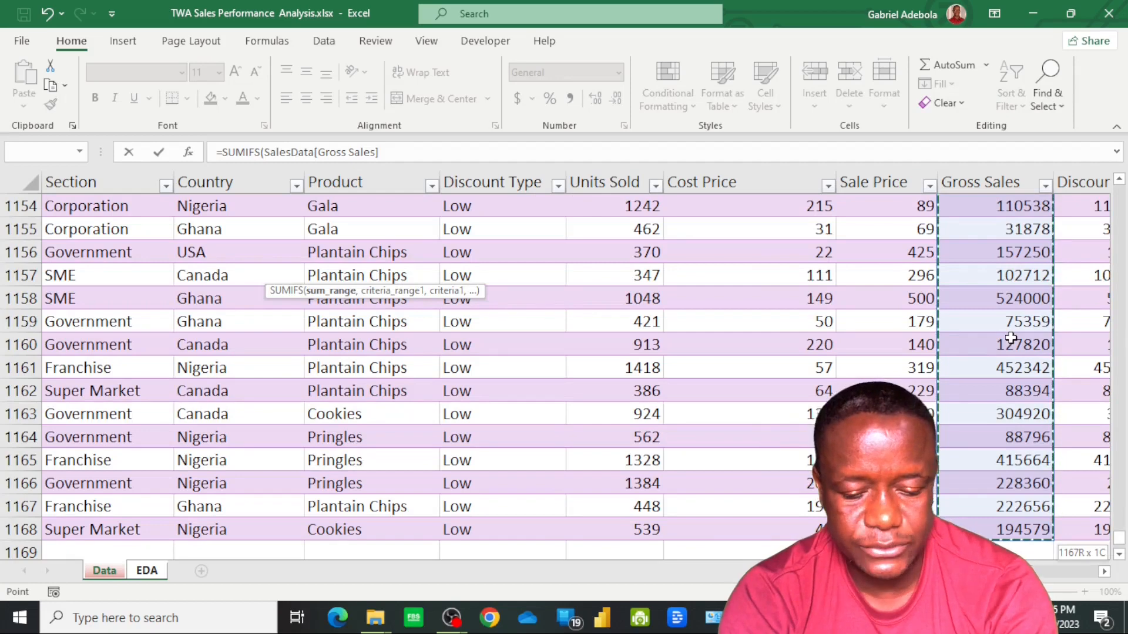
pyautogui.write(',')
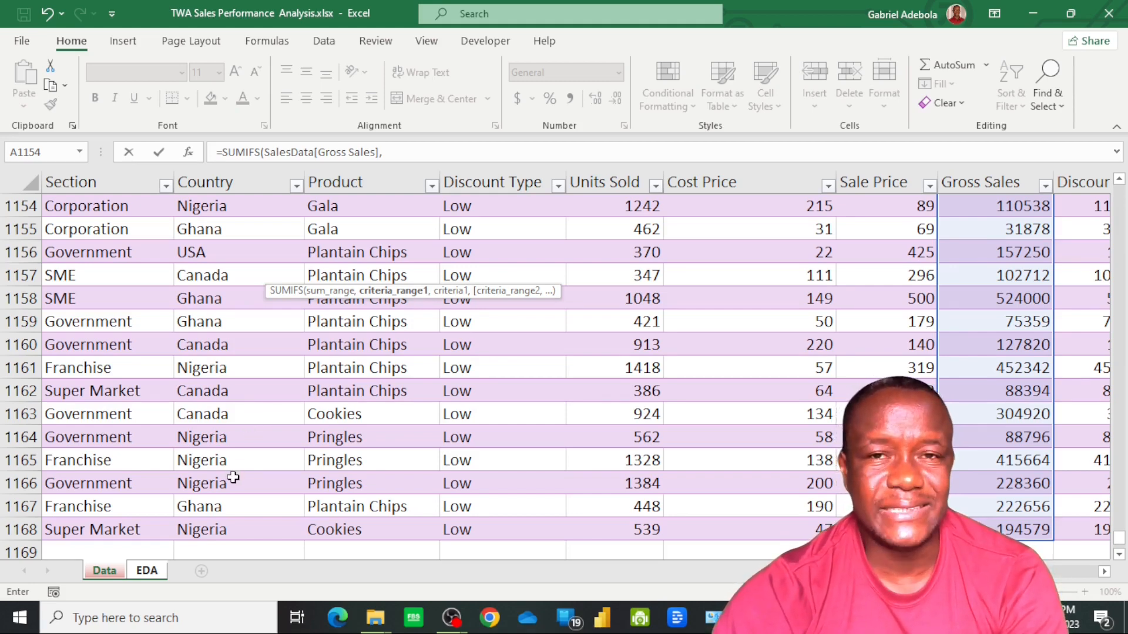
# Add SalesData[Country], without its header, as the first criteria range of the SUMIFS formula and EDA!D5 as its criterion
pyautogui.click(221, 532)
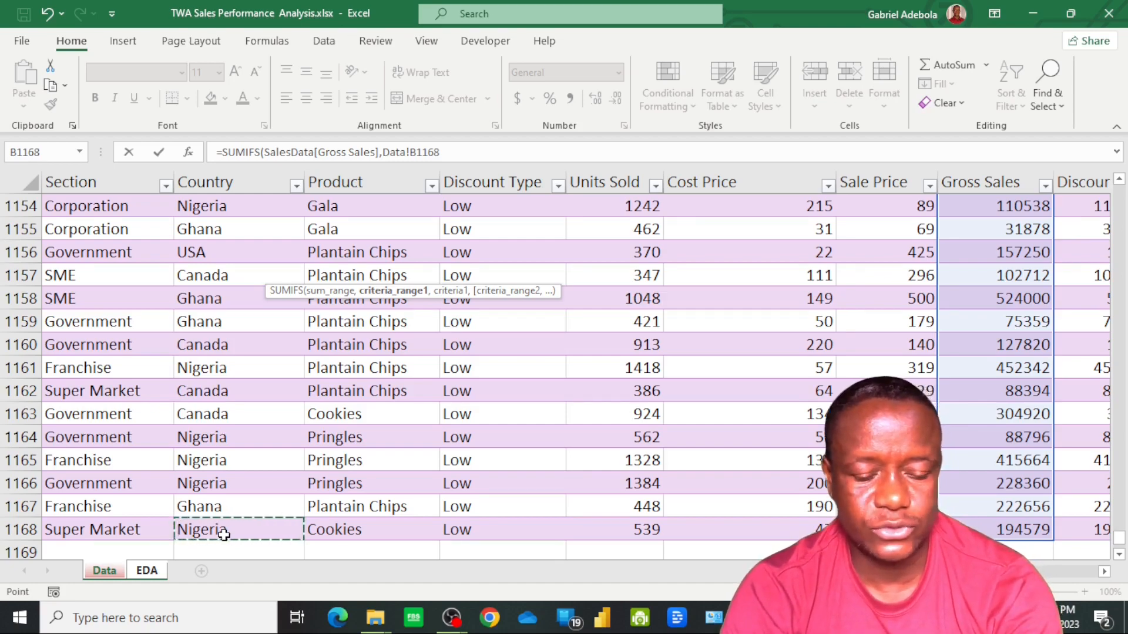
pyautogui.hotkey('ctrl', 'shift', 'Up')
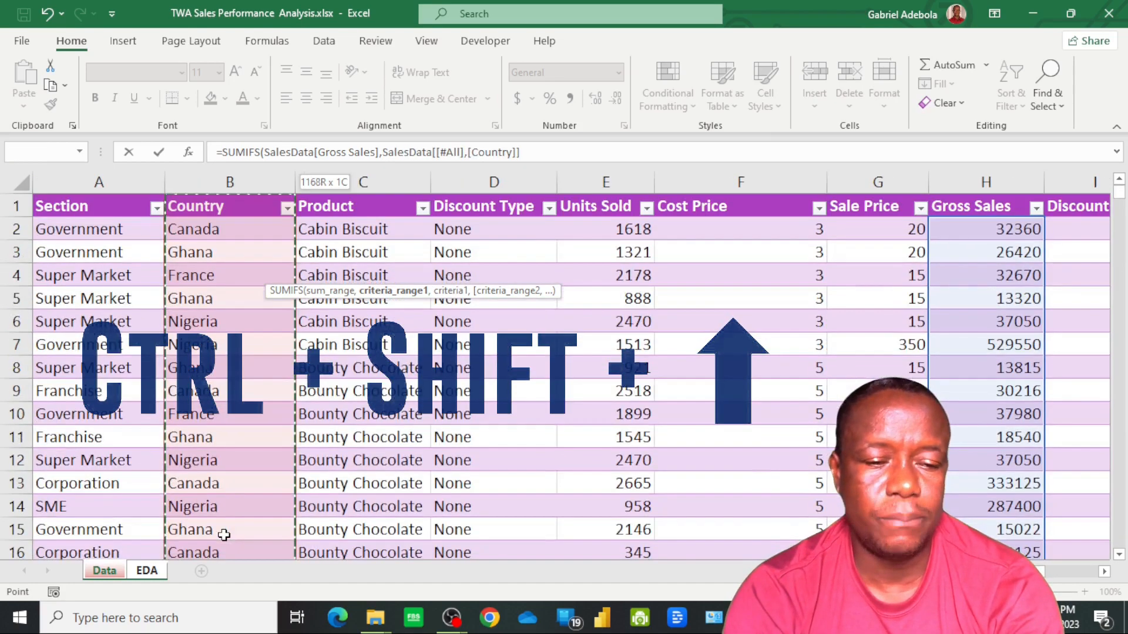
pyautogui.hotkey('shift', 'Down')
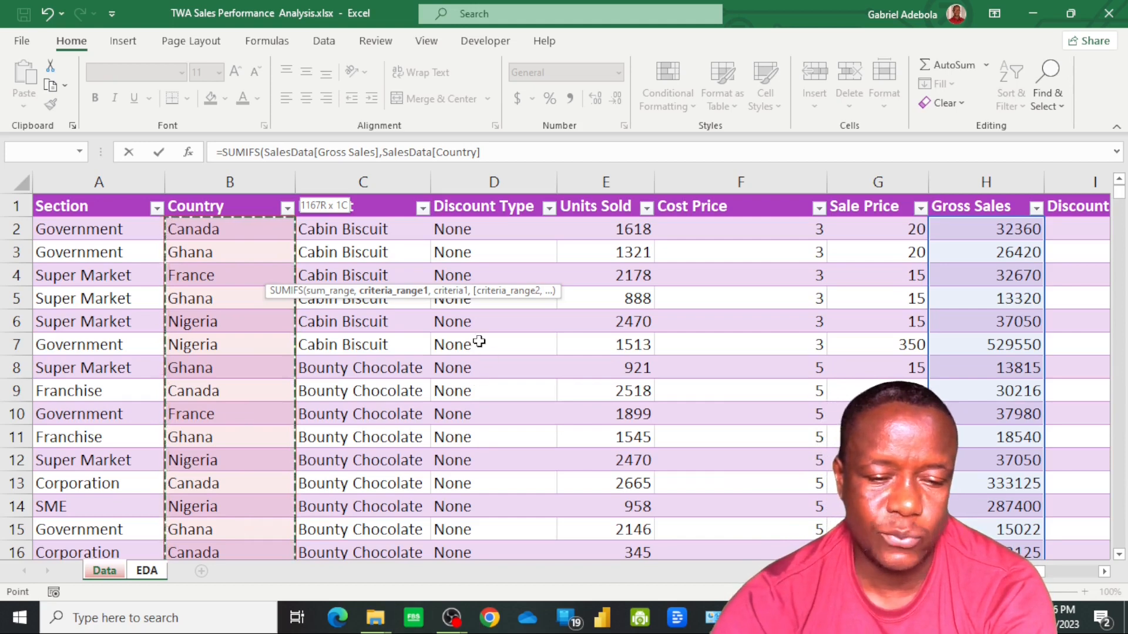
pyautogui.write(',')
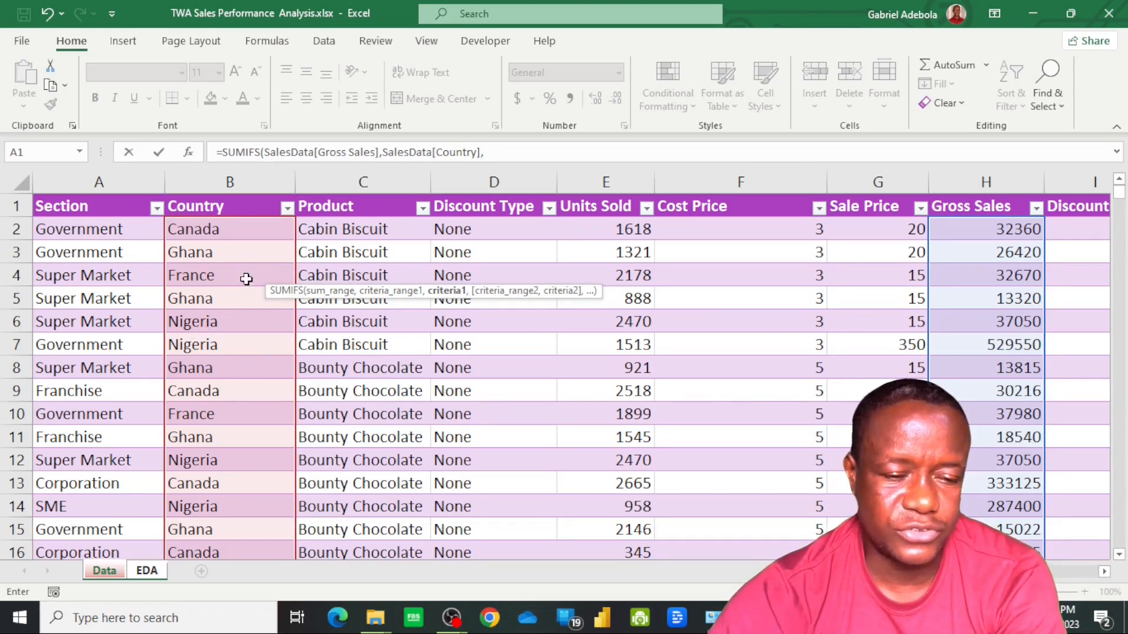
pyautogui.click(148, 573)
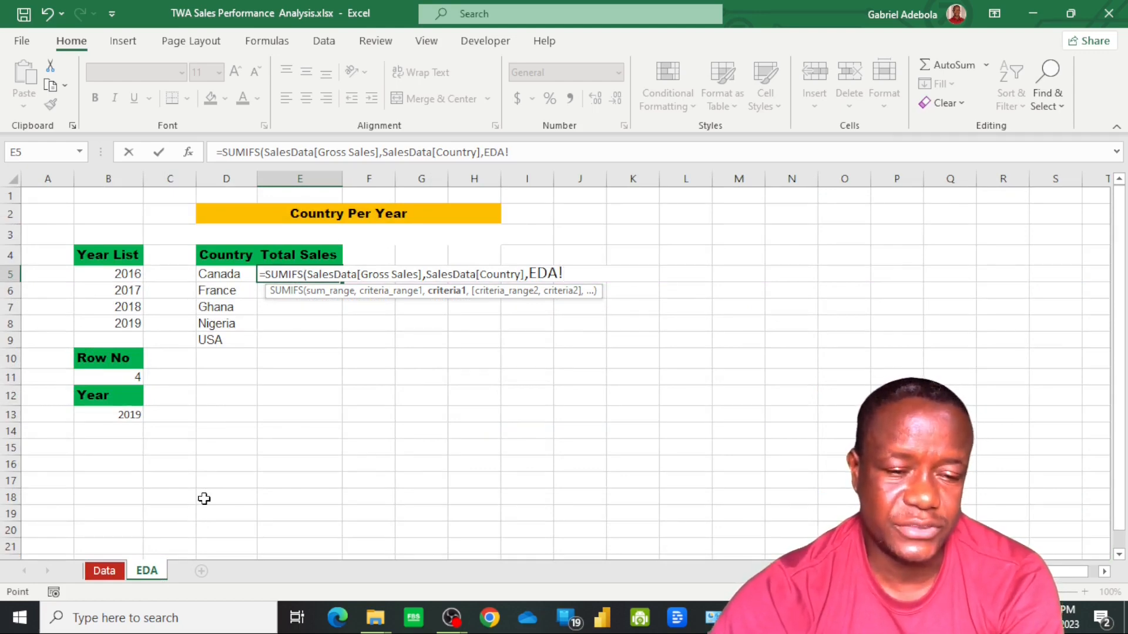
pyautogui.click(222, 275)
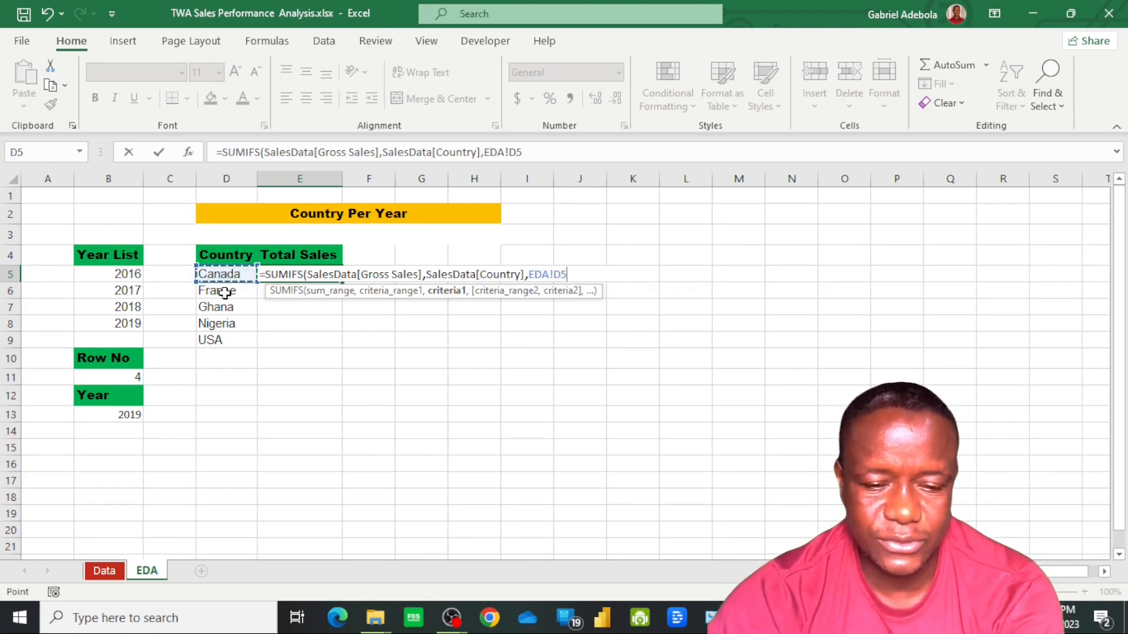
# Add SalesData[Year] from the Data sheet, without its header, as the second criteria range of the SUMIFS formula in E5
pyautogui.write(',')
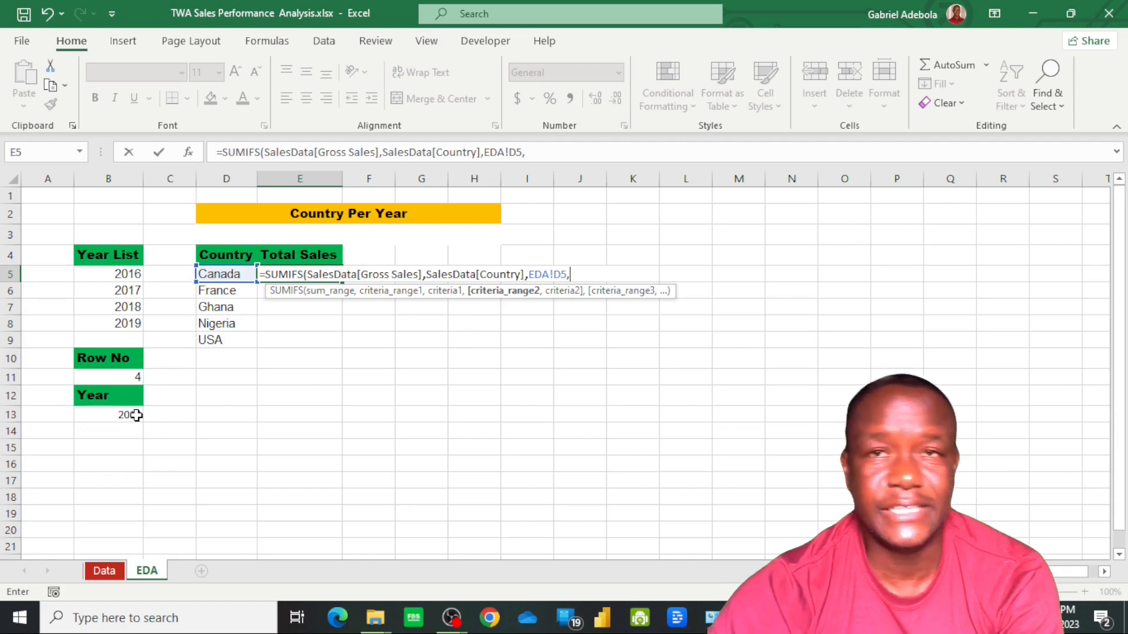
pyautogui.click(111, 575)
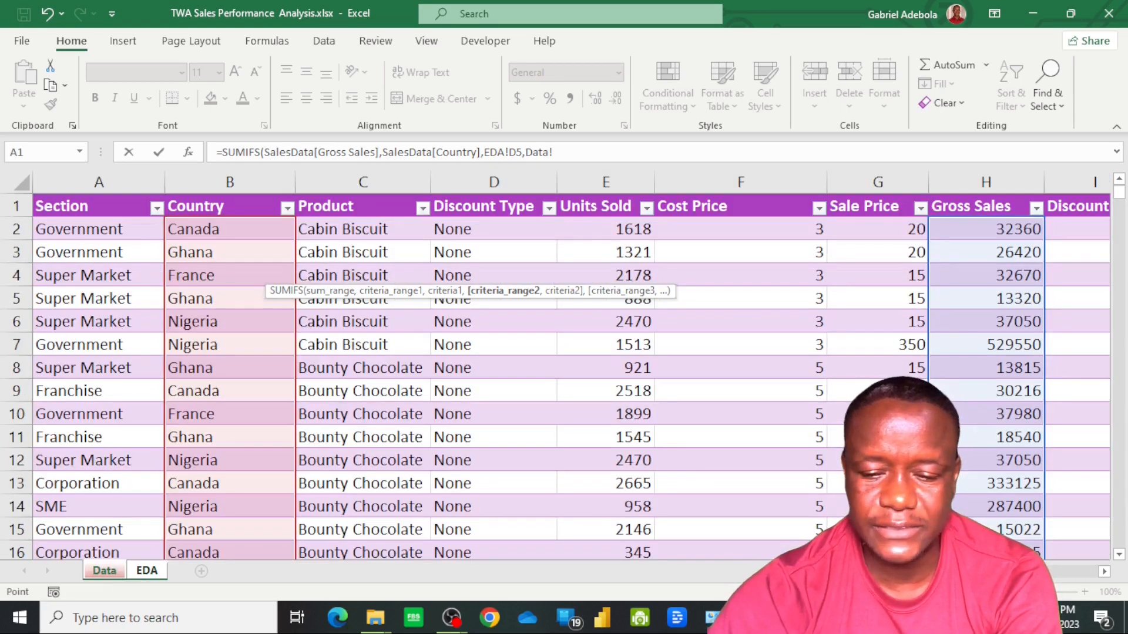
pyautogui.hscroll(4, 571, 364)
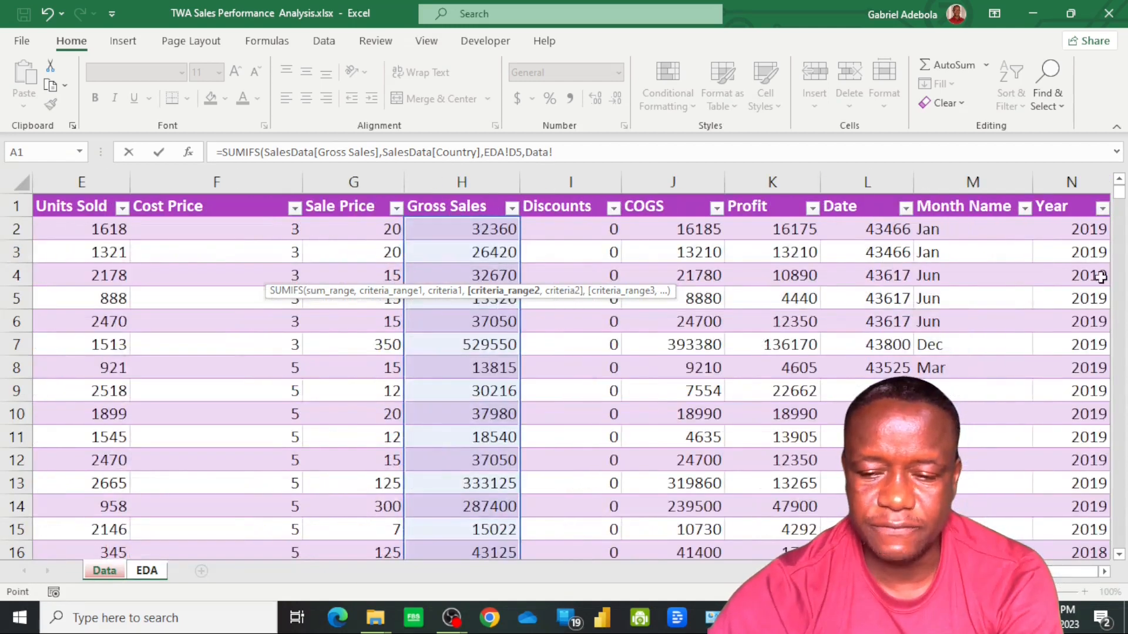
pyautogui.click(1079, 232)
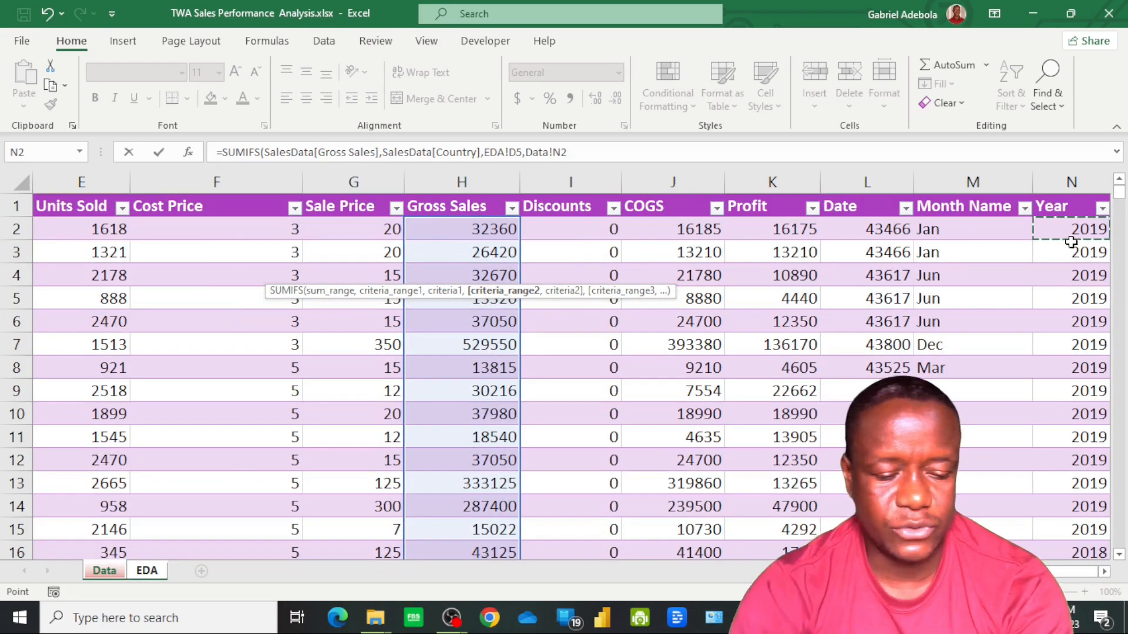
pyautogui.hotkey('ctrl', 'shift', 'Down')
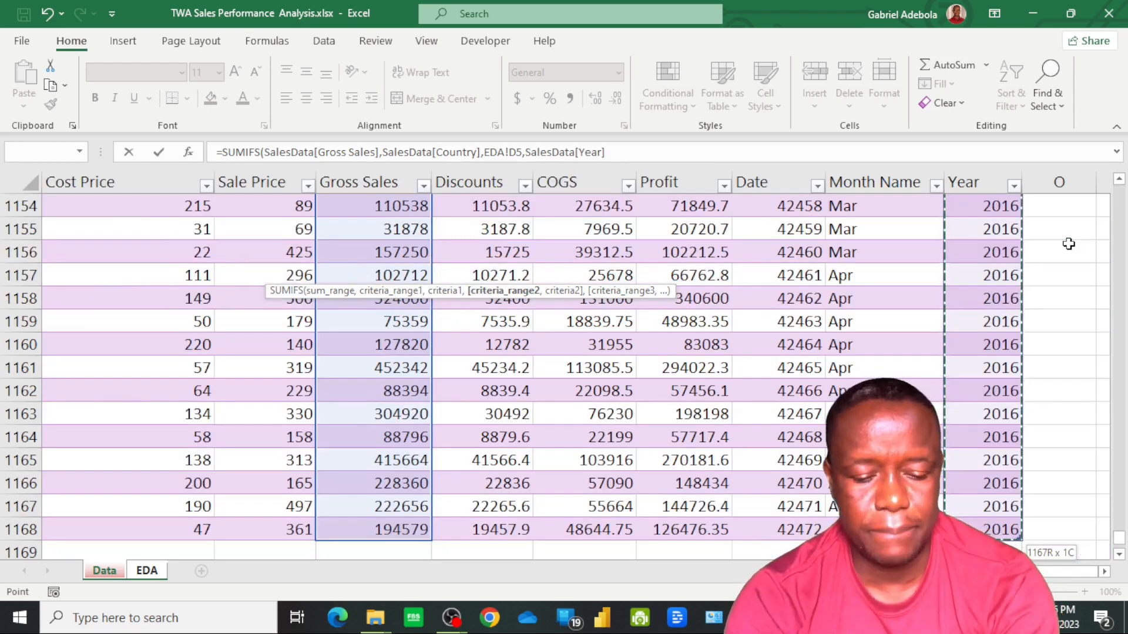
pyautogui.write(',')
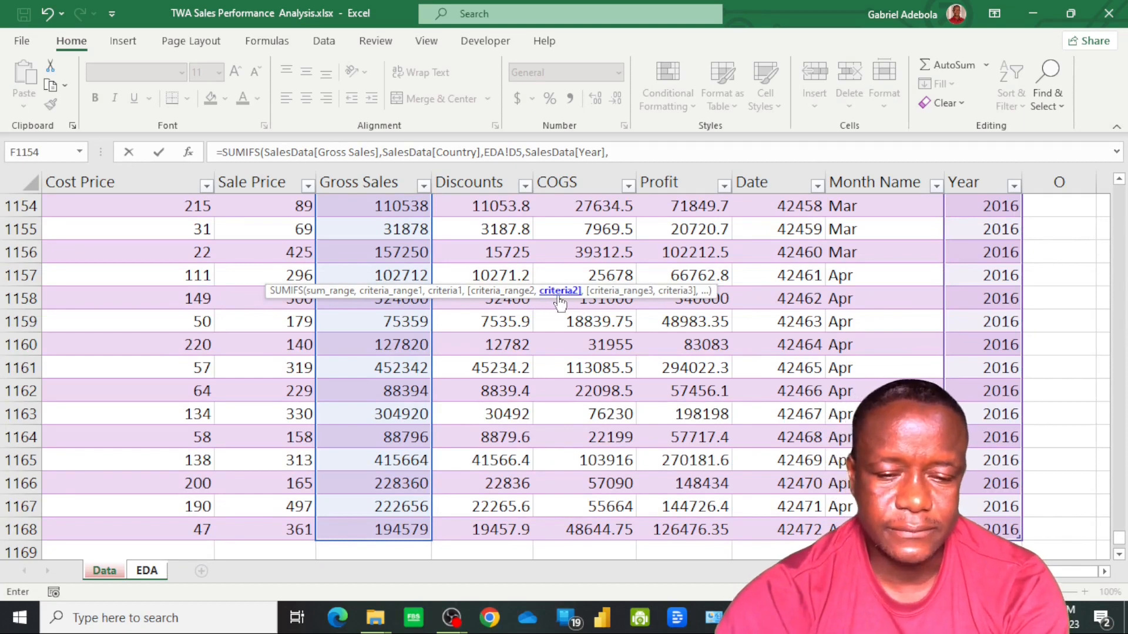
# Complete the E5 formula with the absolute reference EDA!$B$13 as the year criterion and fill it down to E9
pyautogui.click(147, 576)
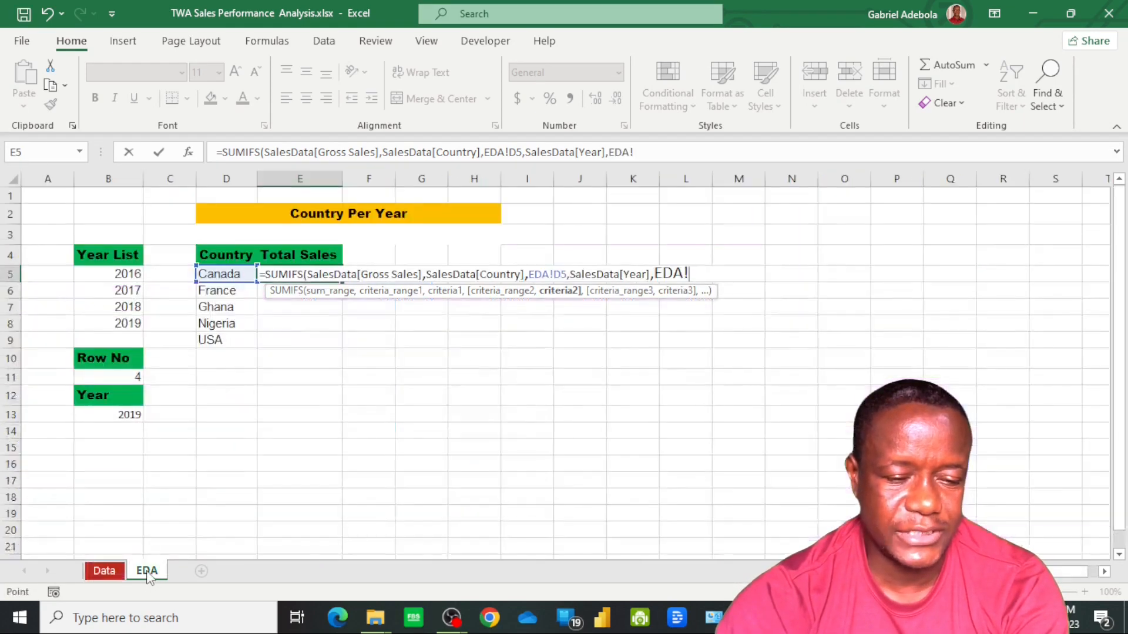
pyautogui.click(117, 410)
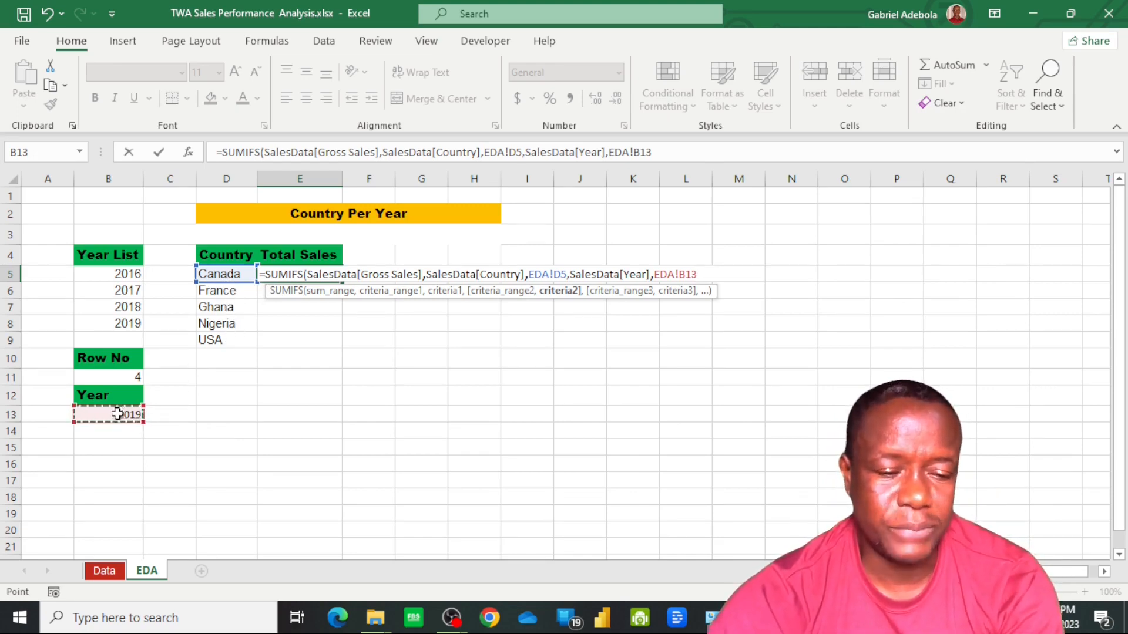
pyautogui.press('F4')
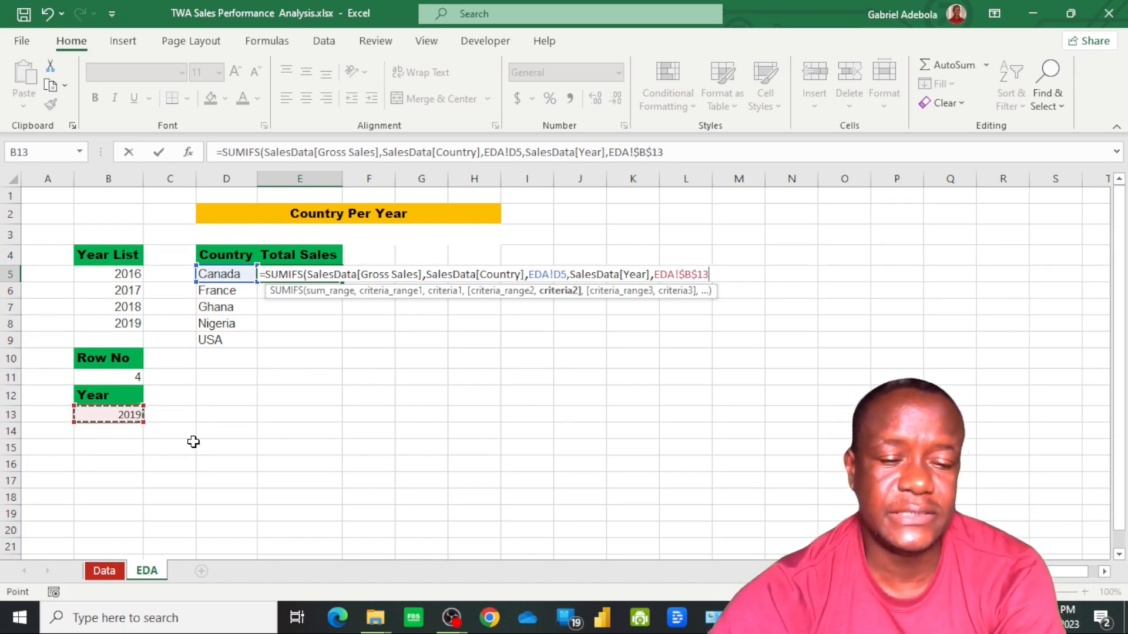
pyautogui.press('Return')
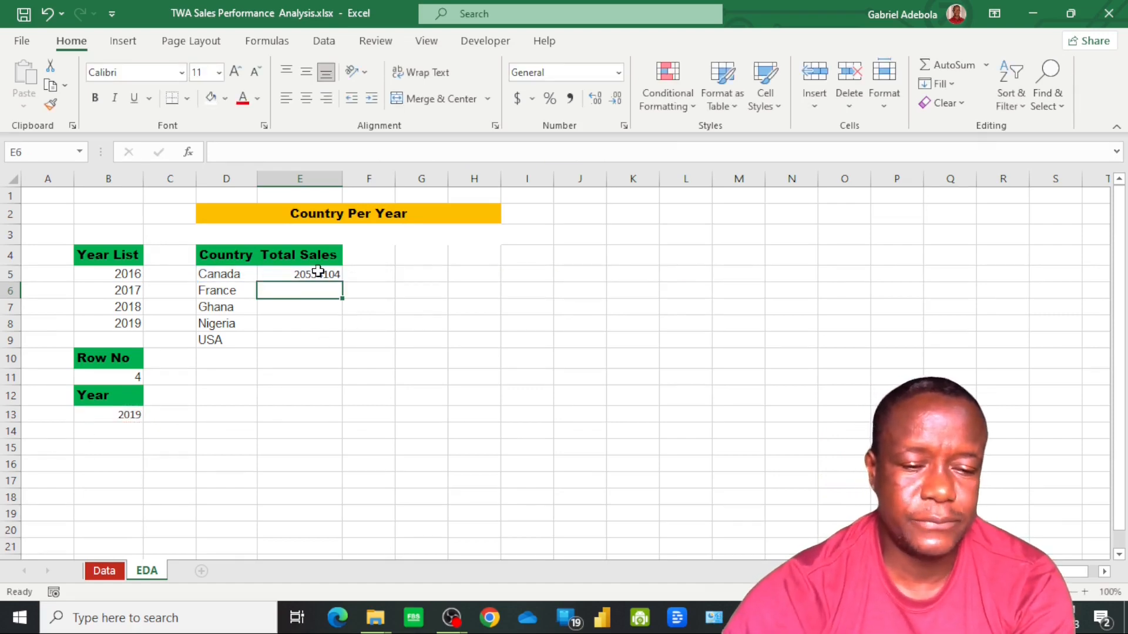
pyautogui.click(318, 272)
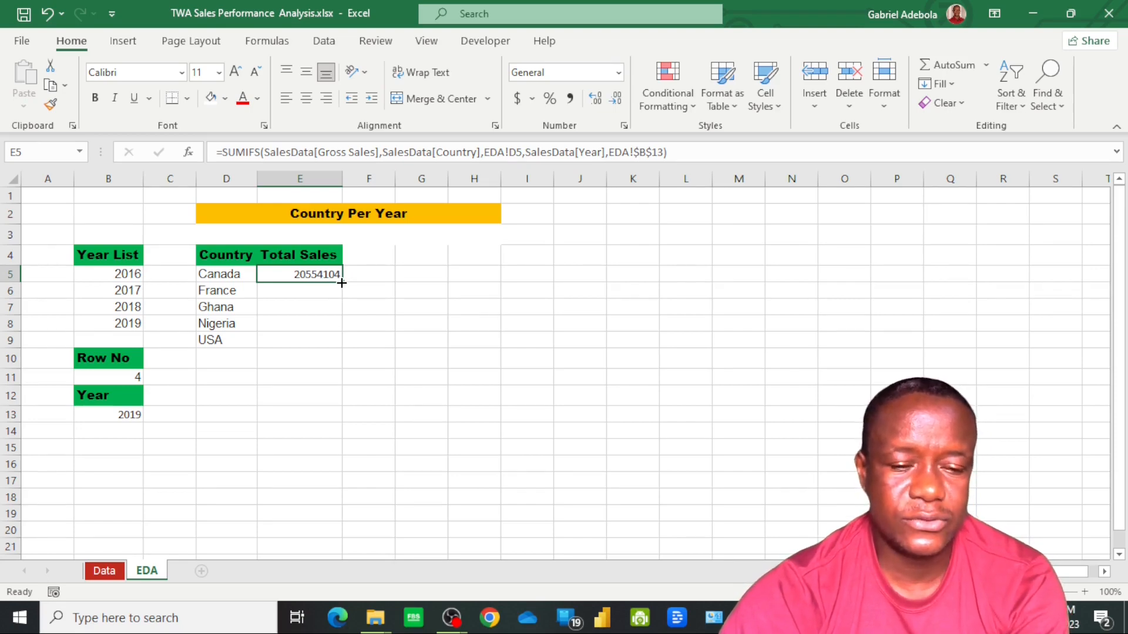
pyautogui.doubleClick(341, 283)
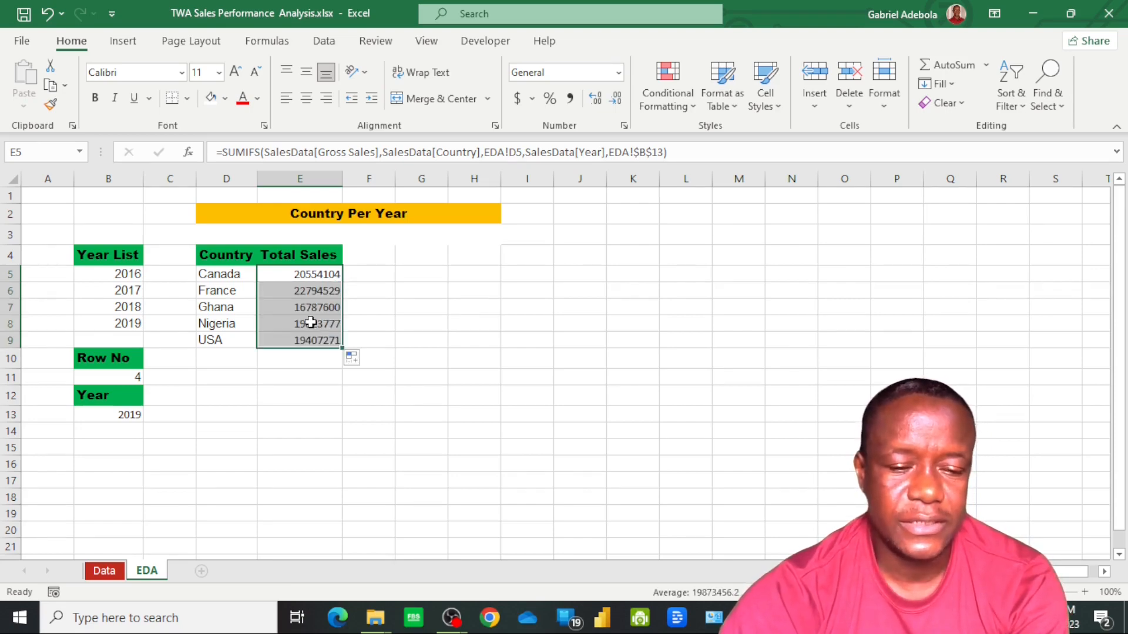
# Apply the custom number format $#,##0_);($#,##0) to the Total Sales values in E5:E9
pyautogui.rightClick(306, 291)
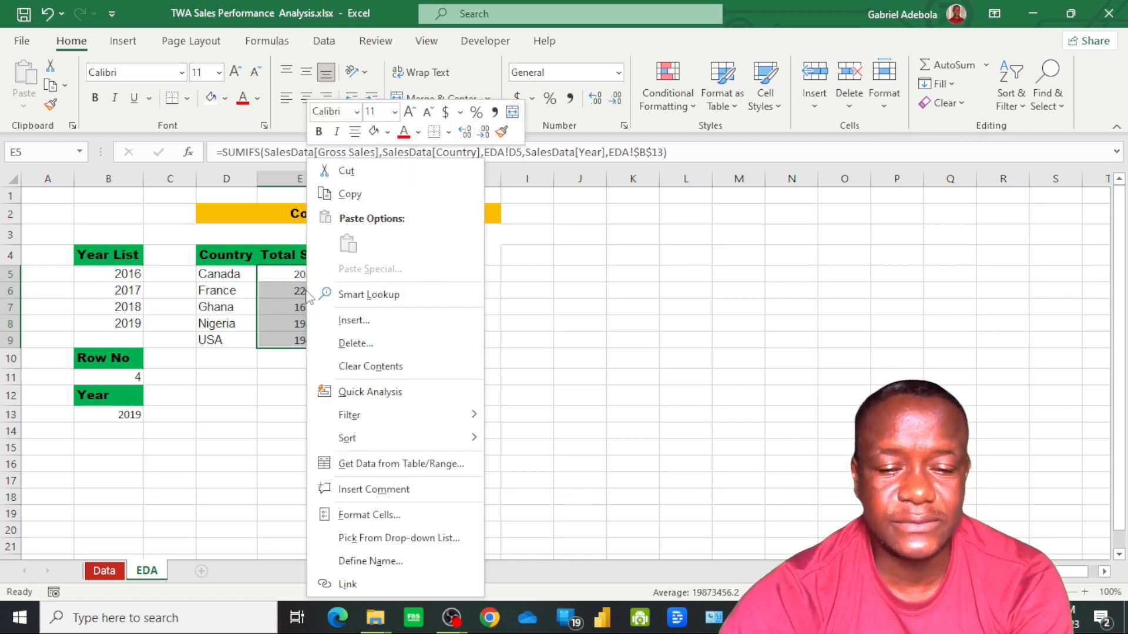
pyautogui.click(387, 516)
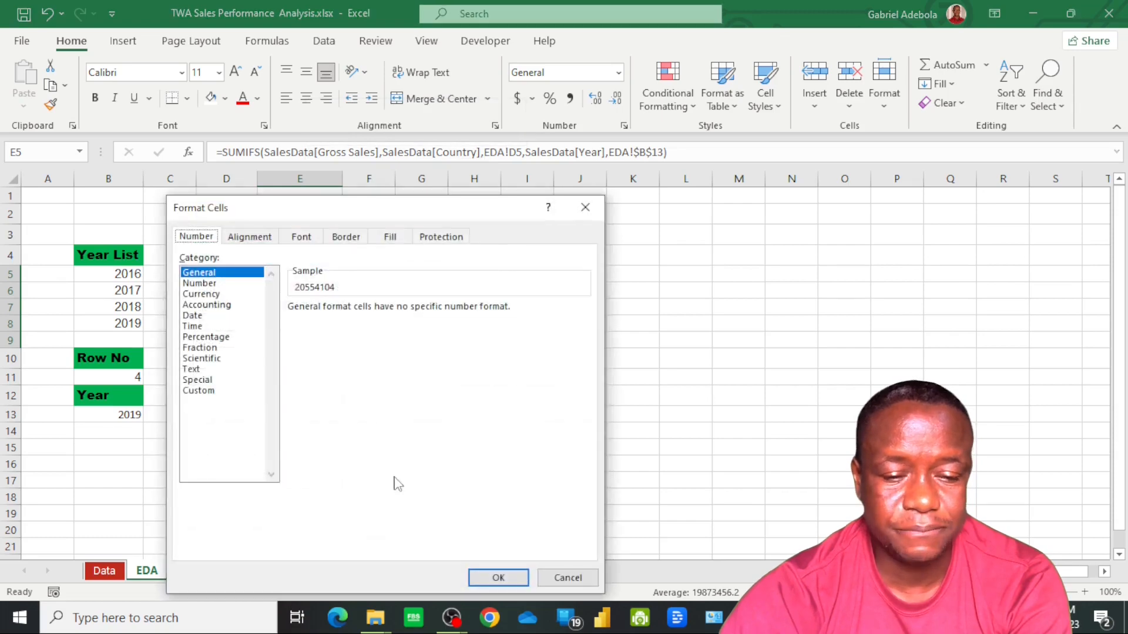
pyautogui.click(198, 391)
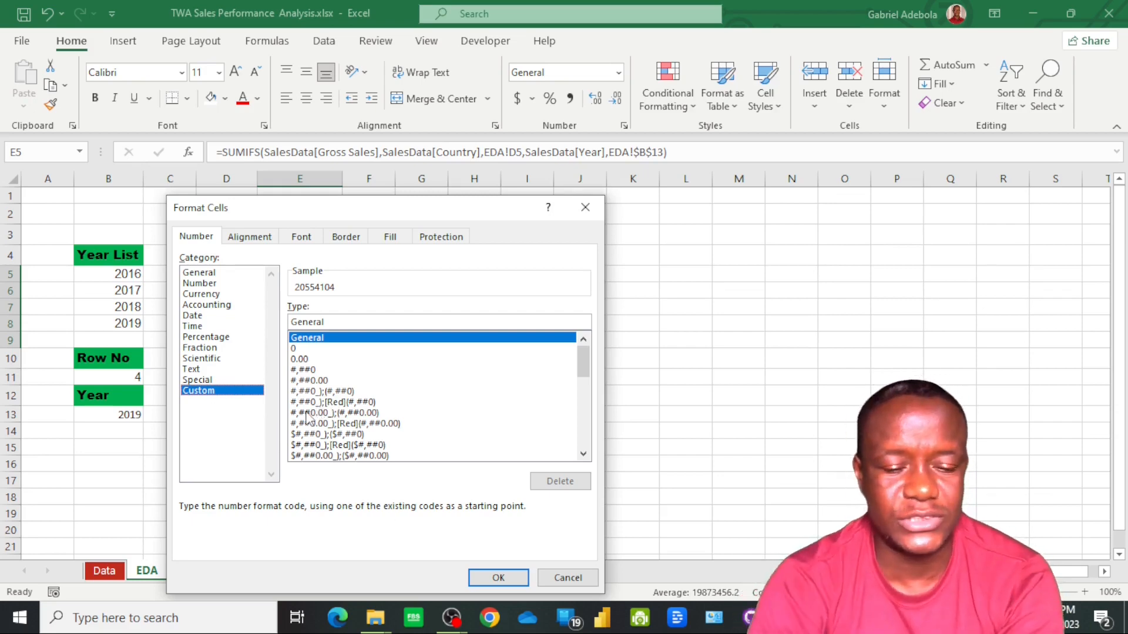
pyautogui.click(337, 435)
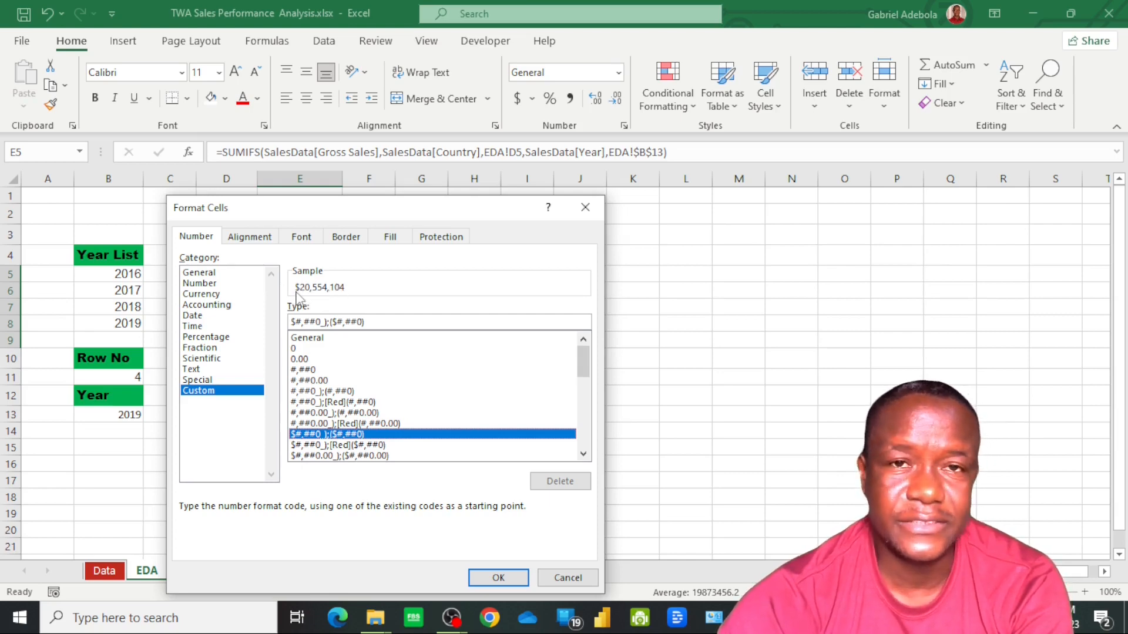
pyautogui.click(505, 575)
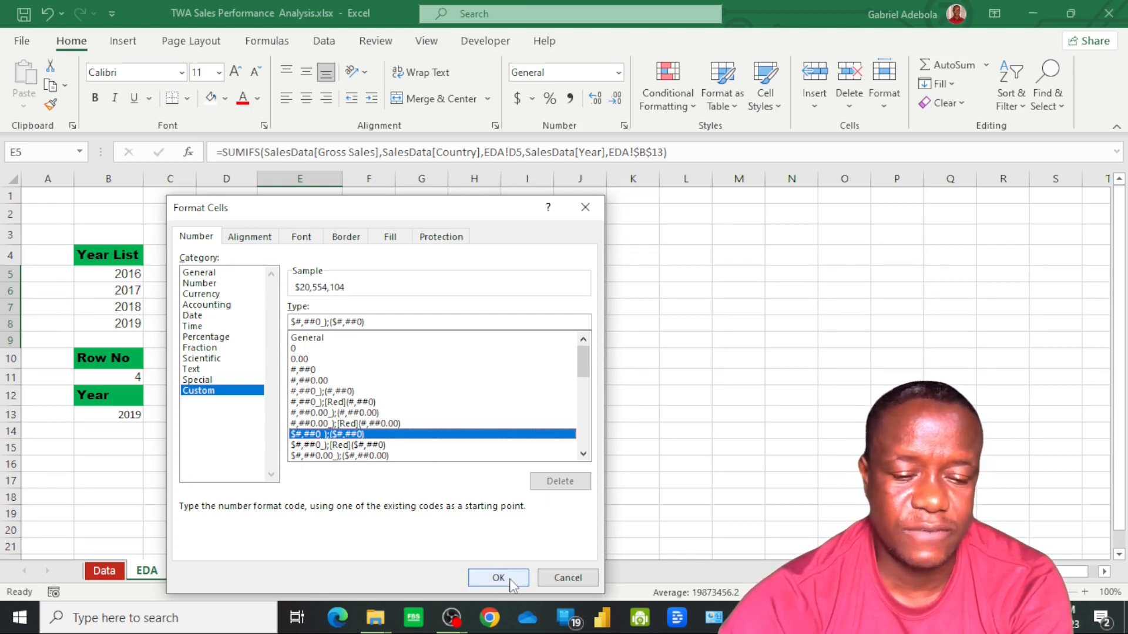
pyautogui.click(369, 324)
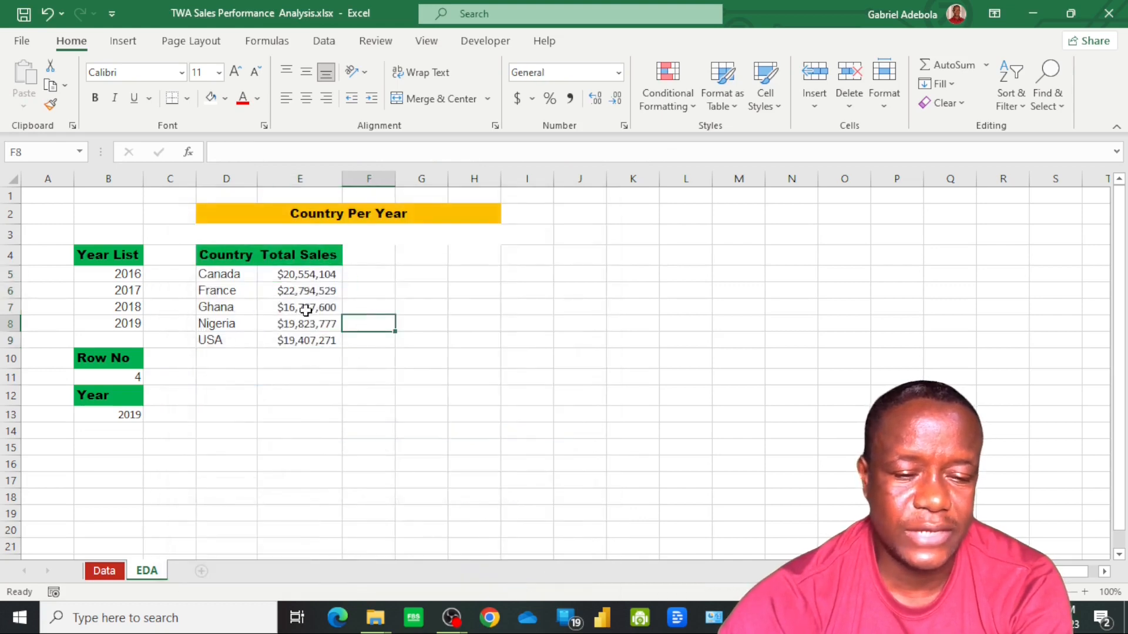
pyautogui.click(305, 309)
pyautogui.click(305, 274)
pyautogui.click(312, 308)
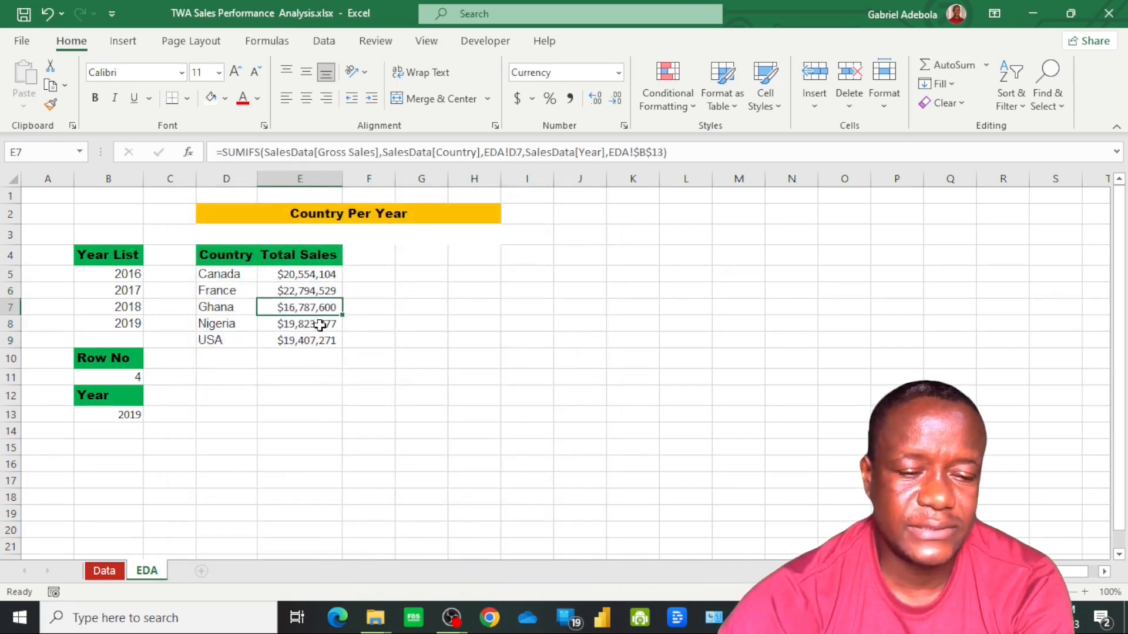
pyautogui.click(317, 339)
pyautogui.click(301, 322)
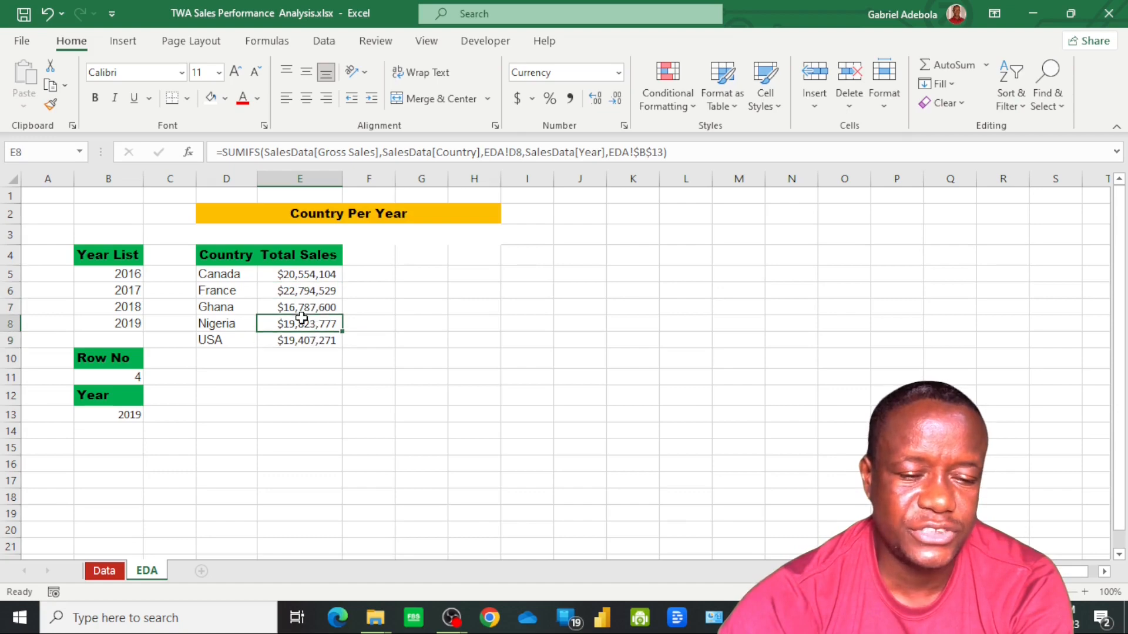
pyautogui.click(305, 292)
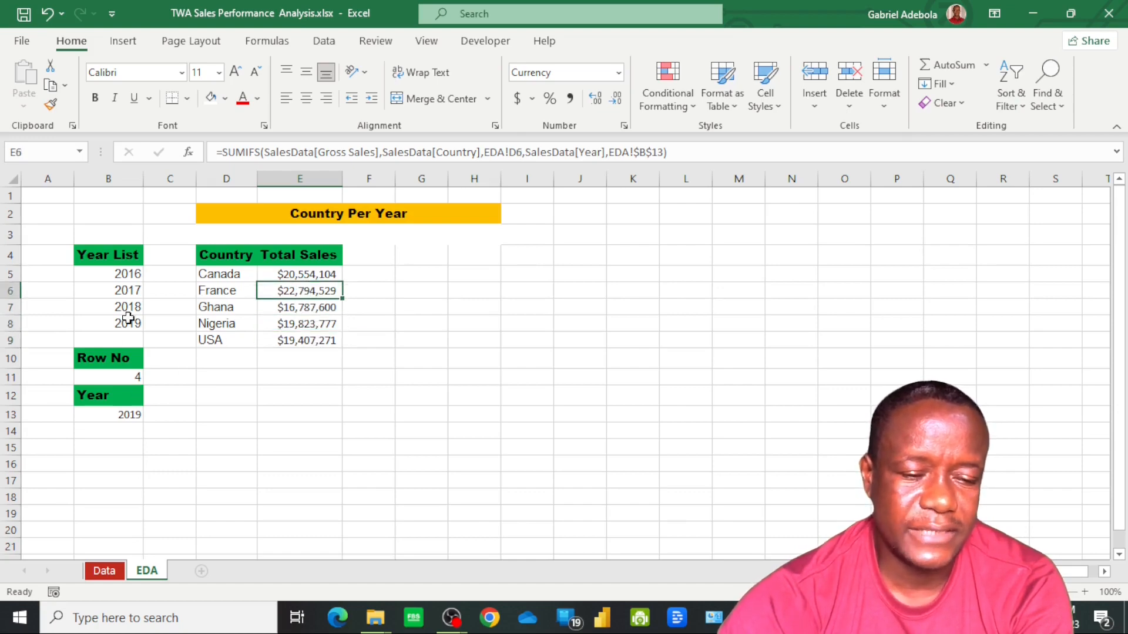
# Set the Row No value in B11 to 1 to switch the country totals to the first year in the list
pyautogui.click(132, 376)
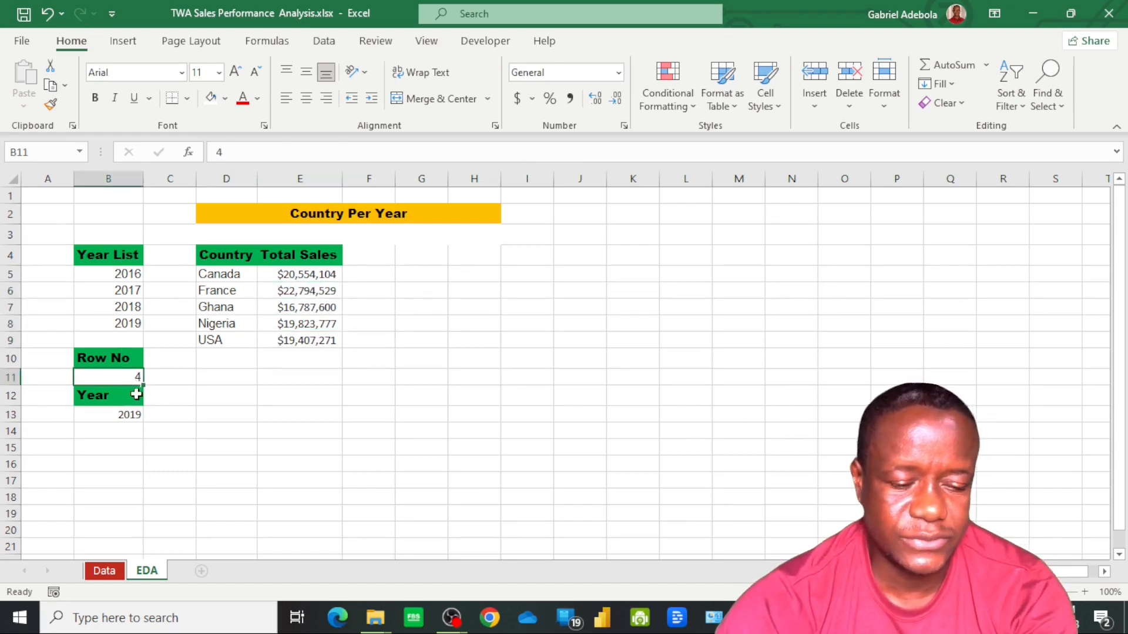
pyautogui.write('1')
pyautogui.press('Tab')
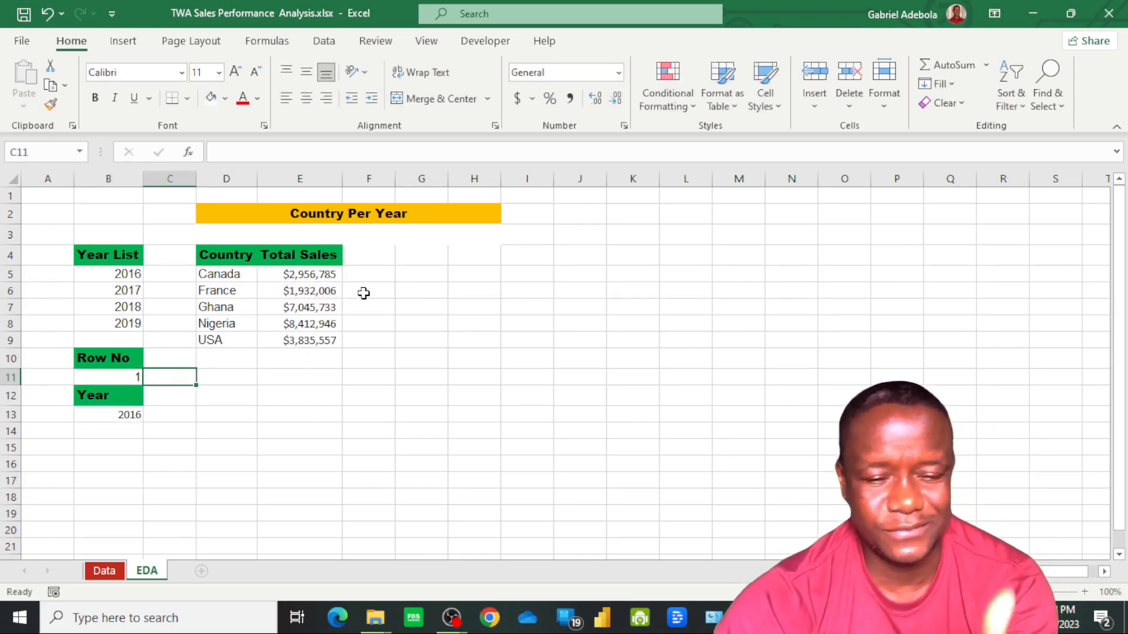
# Enter the header Total Profit in cell F4 and autofit the width of column F
pyautogui.click(378, 255)
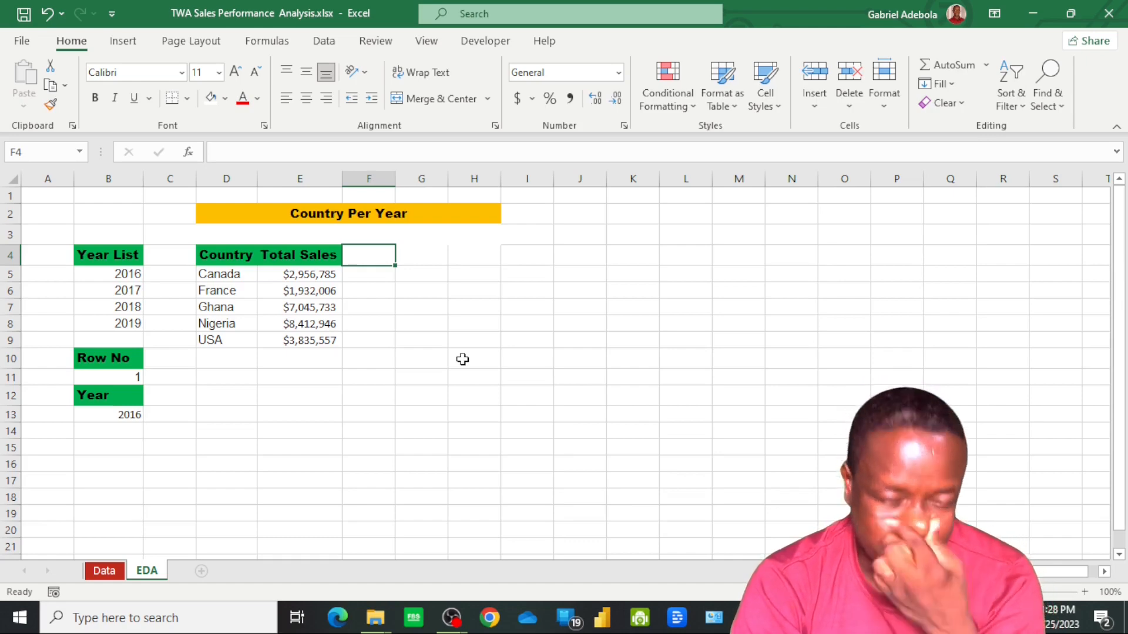
pyautogui.write('Total Profi')
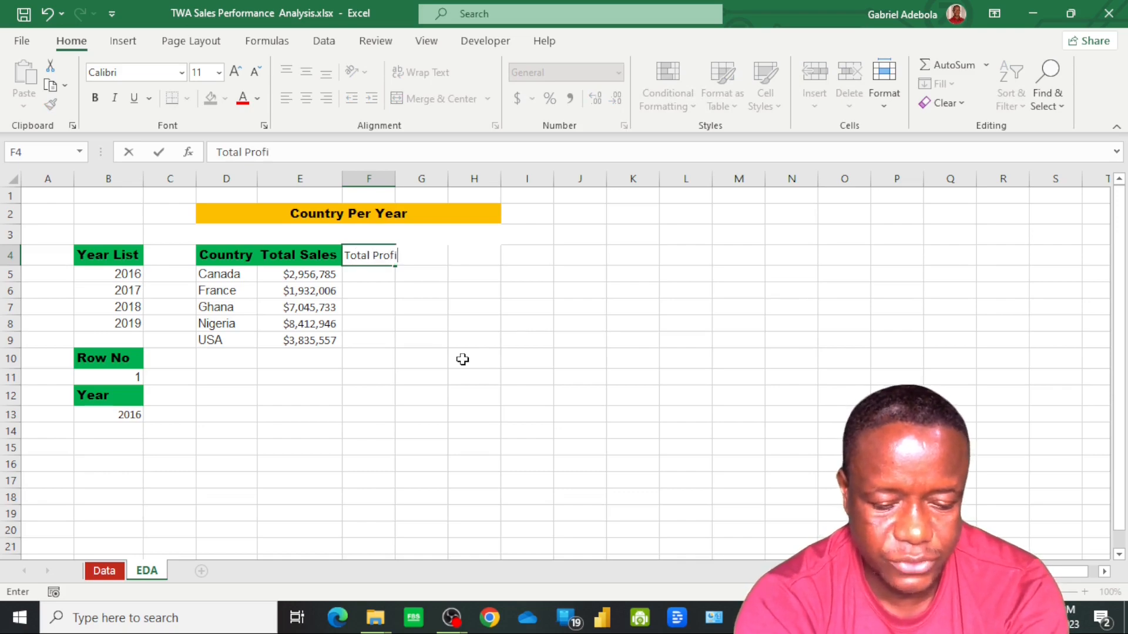
pyautogui.write('t')
pyautogui.press('Return')
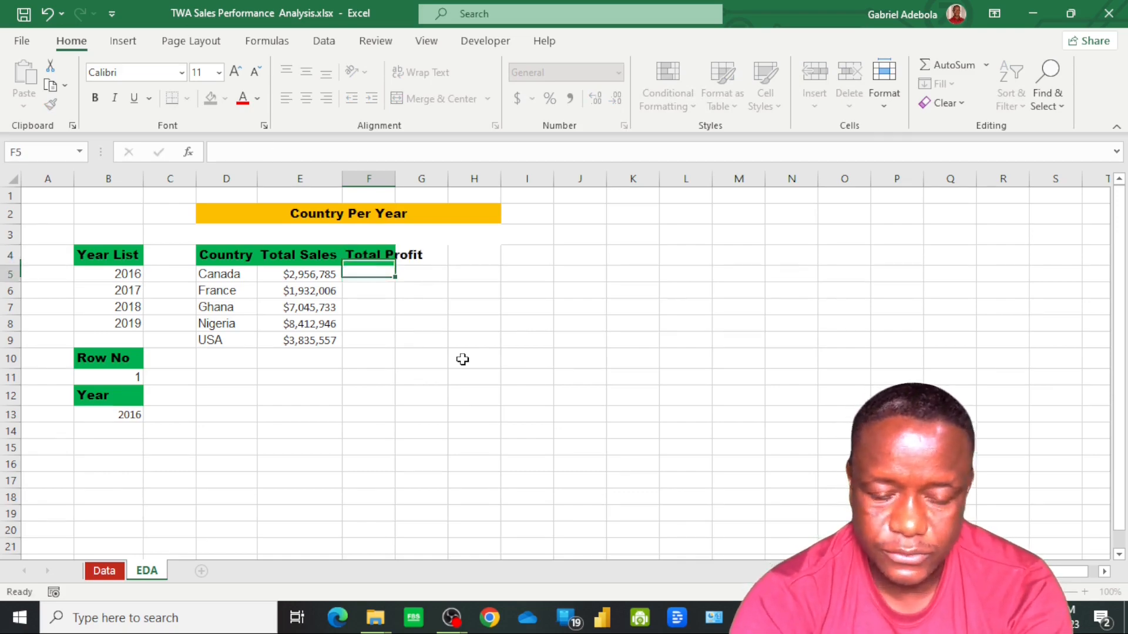
pyautogui.doubleClick(396, 180)
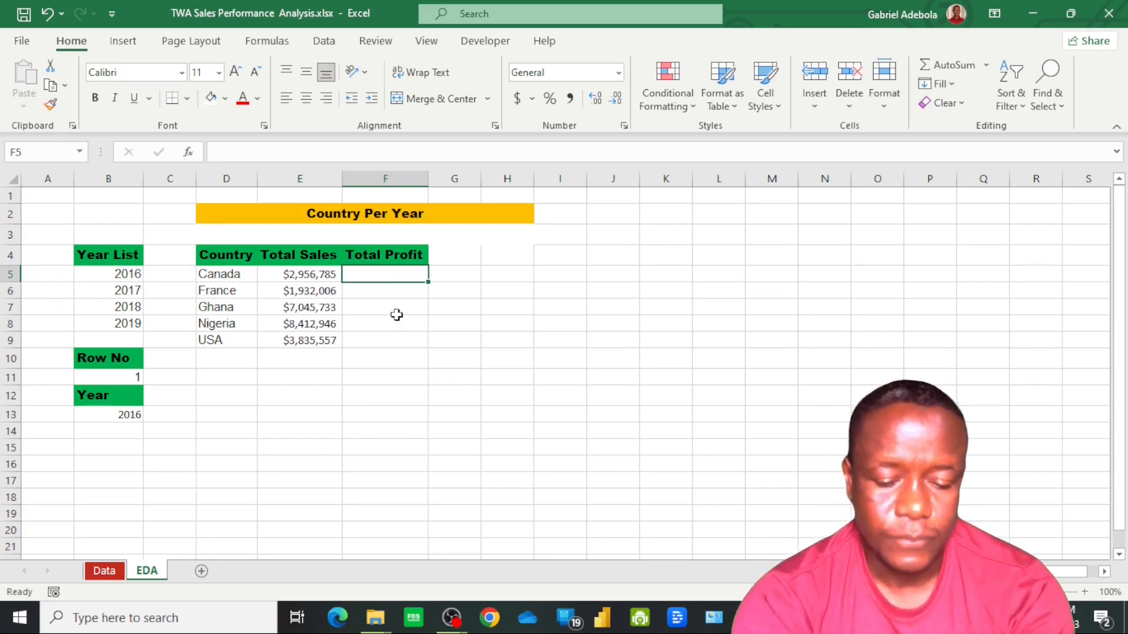
# Start a SUMIFS formula in cell F5 with SalesData[Profit] from the Data sheet, without its header, as the sum range
pyautogui.write('=')
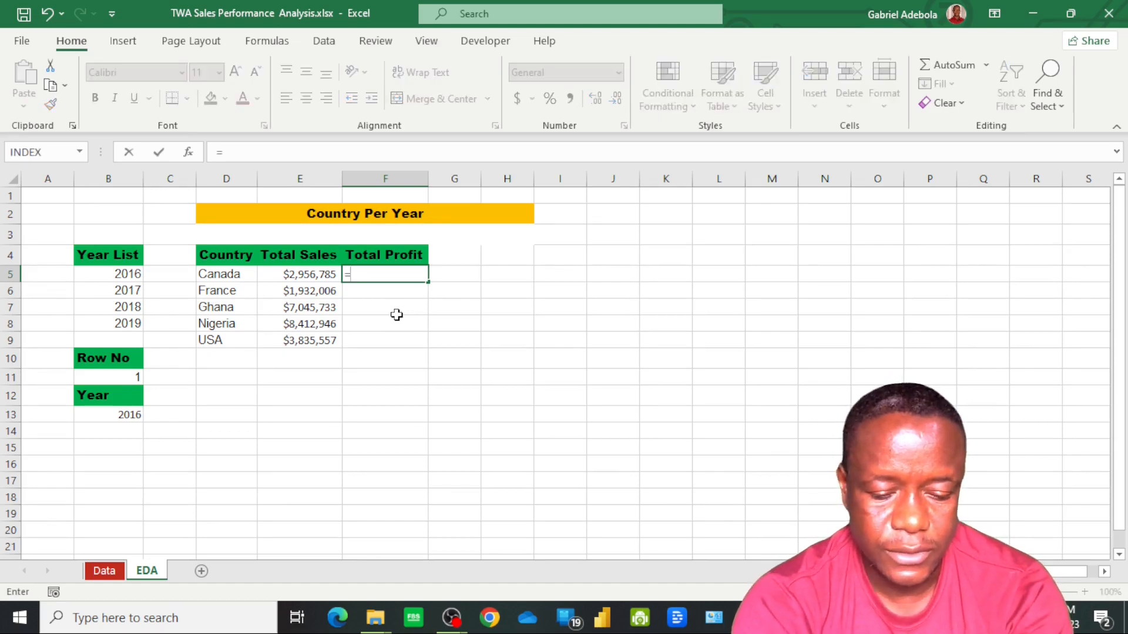
pyautogui.write('sumifs')
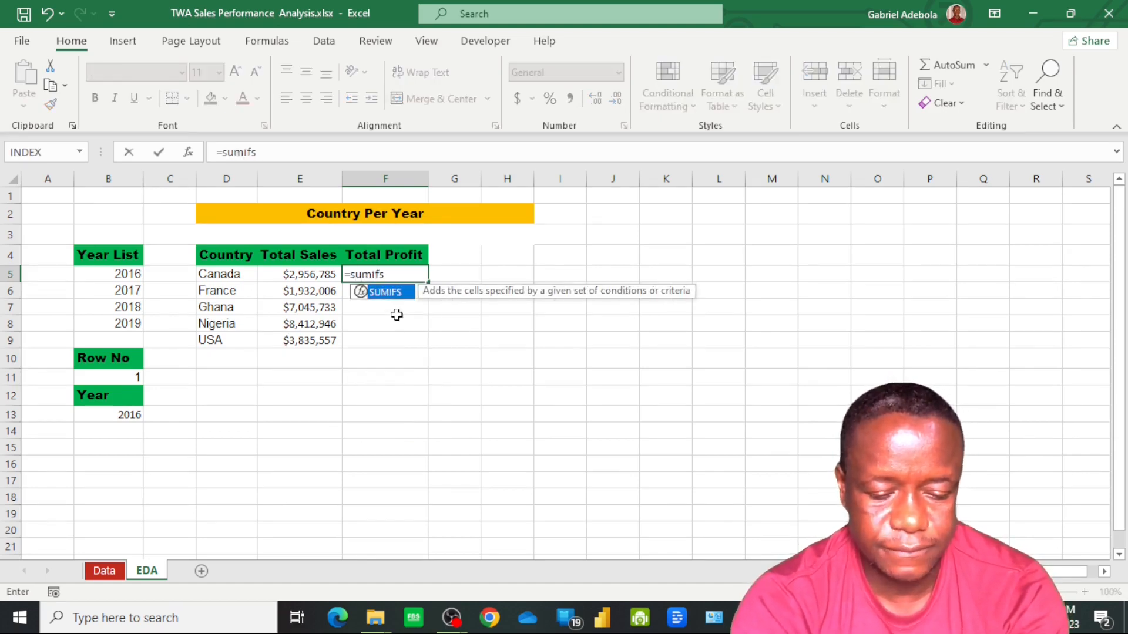
pyautogui.press('Tab')
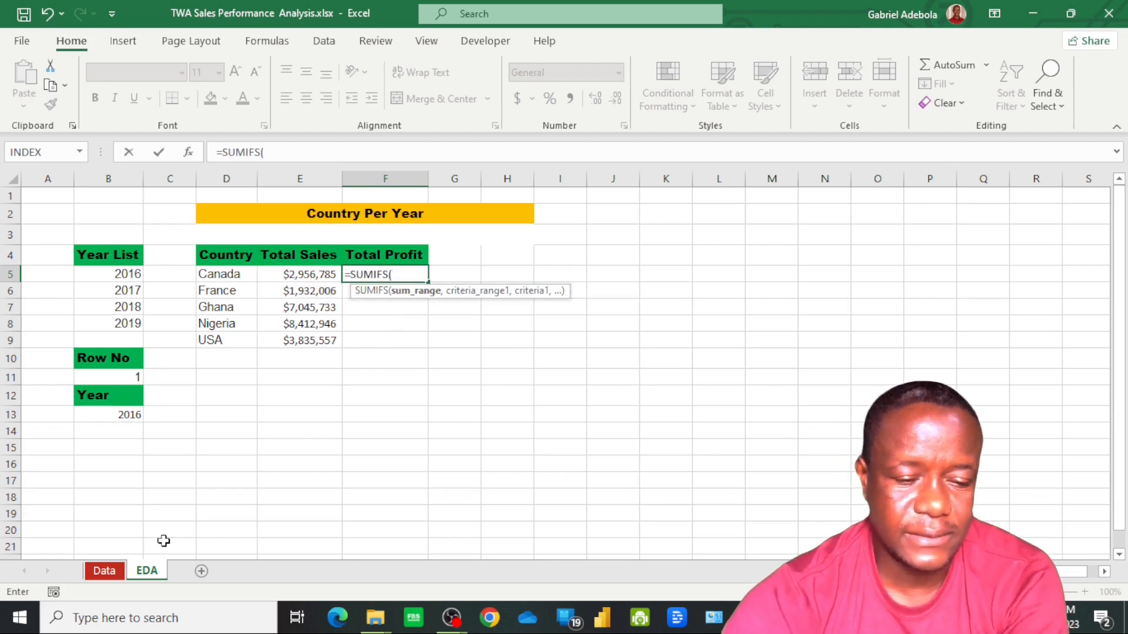
pyautogui.click(104, 570)
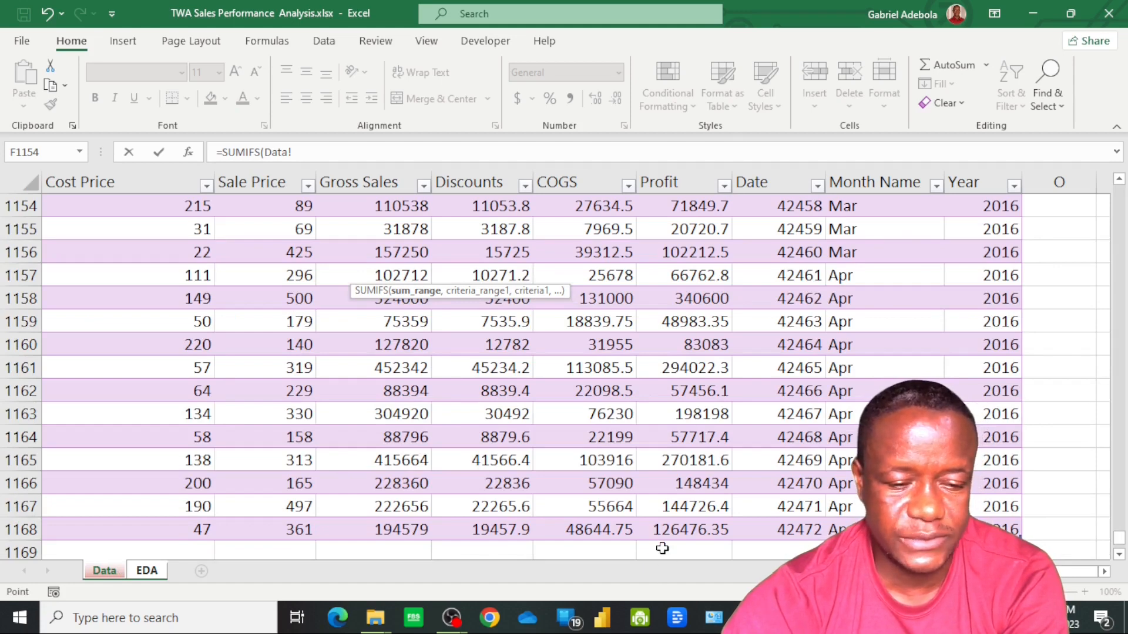
pyautogui.click(702, 533)
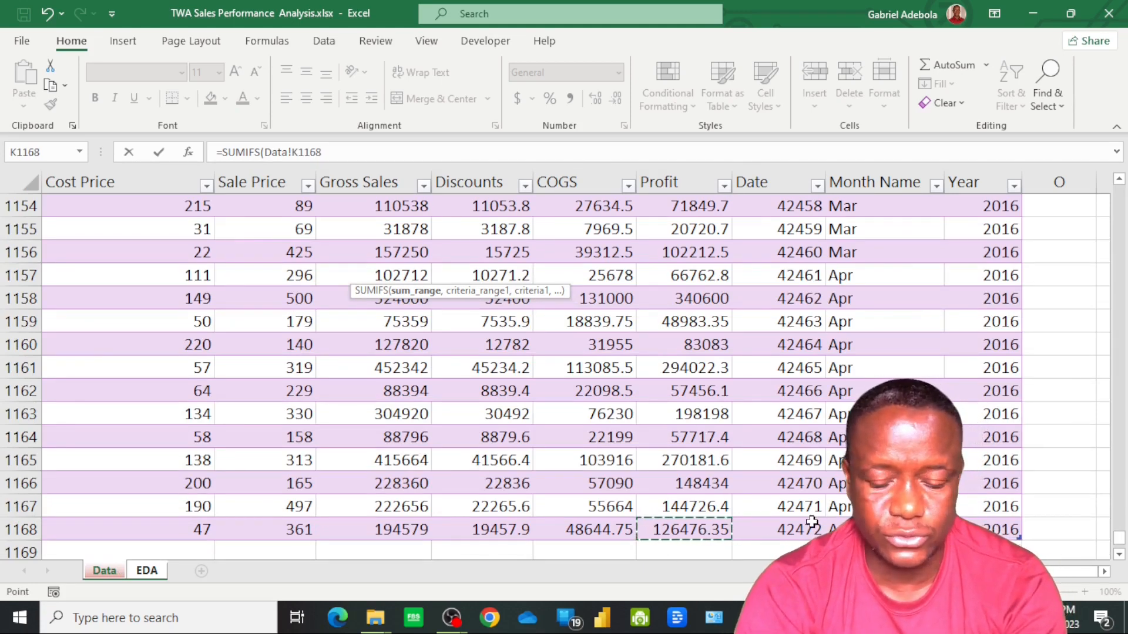
pyautogui.hotkey('ctrl', 'Up')
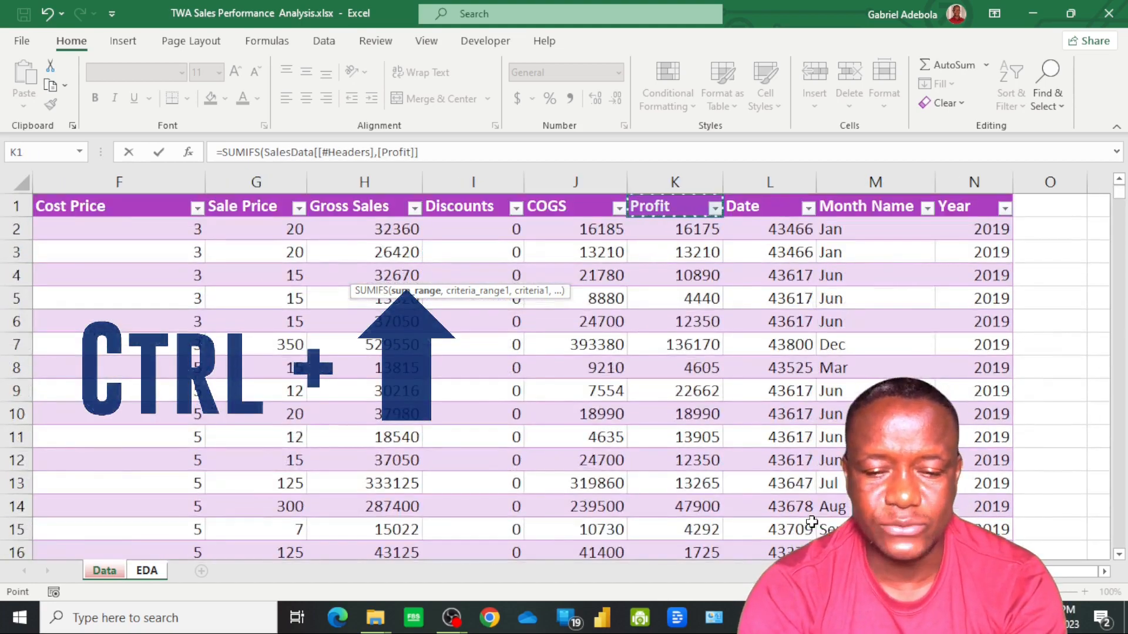
pyautogui.press('Down')
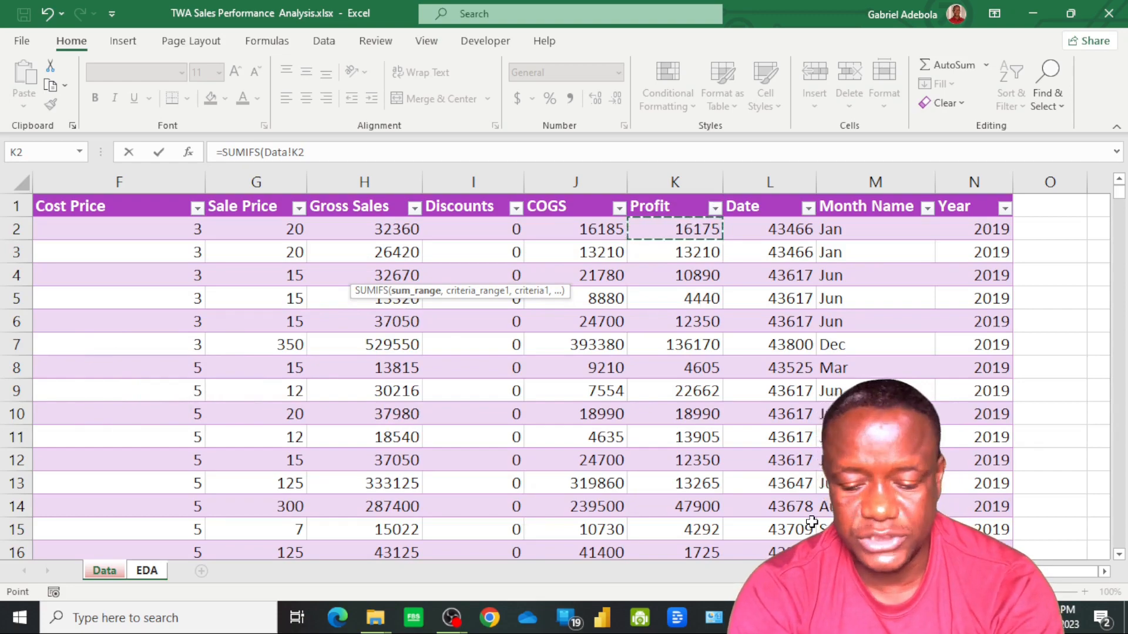
pyautogui.hotkey('ctrl', 'shift', 'Down')
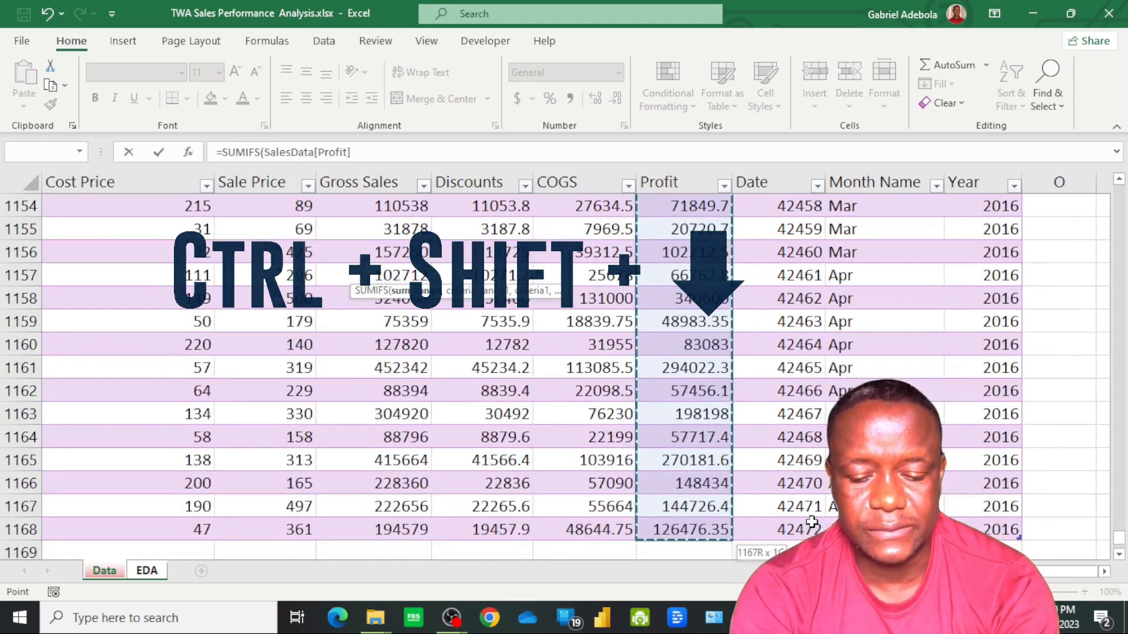
# Add the first criteria pair to the F5 SUMIFS formula: SalesData[Country], without its header, matched against cell D5 on the EDA sheet
pyautogui.write(',')
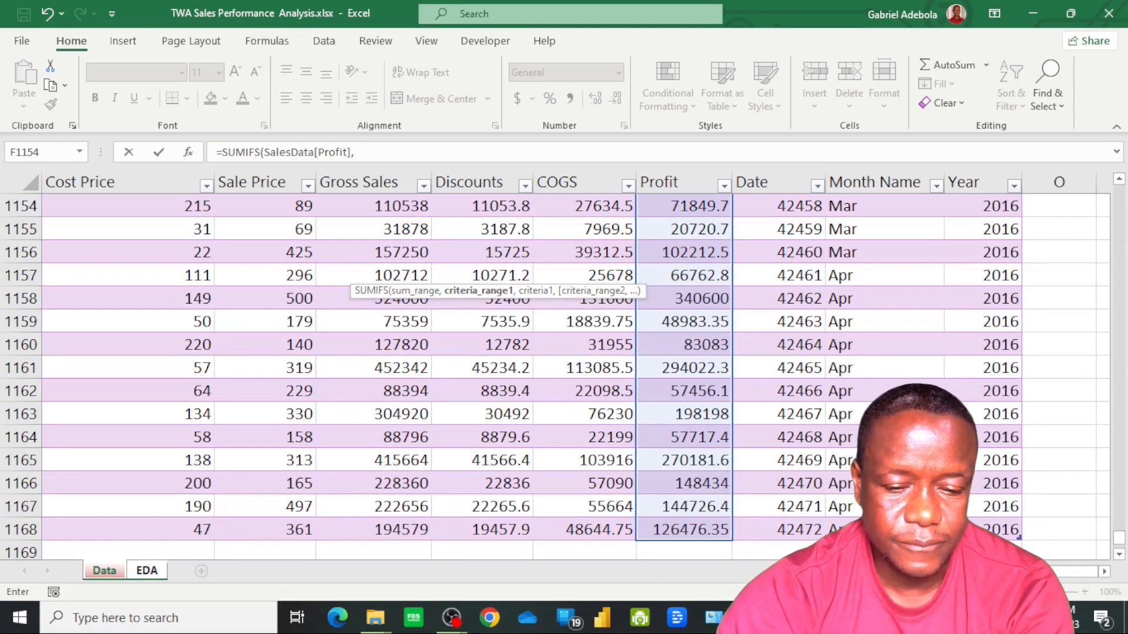
pyautogui.hscroll(-5, 575, 376)
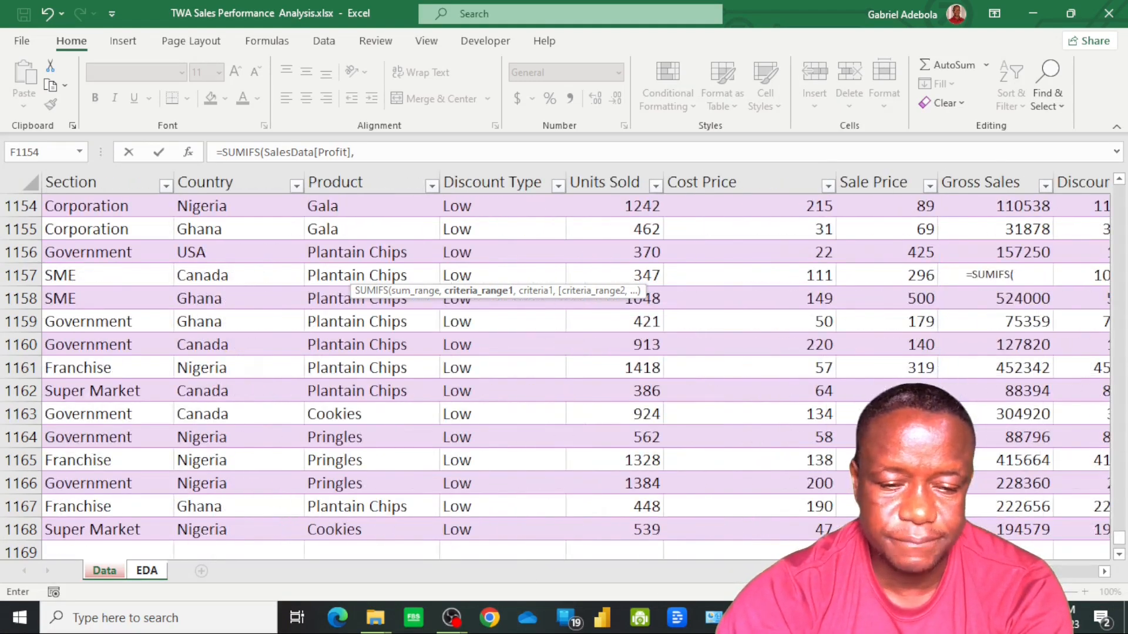
pyautogui.click(223, 532)
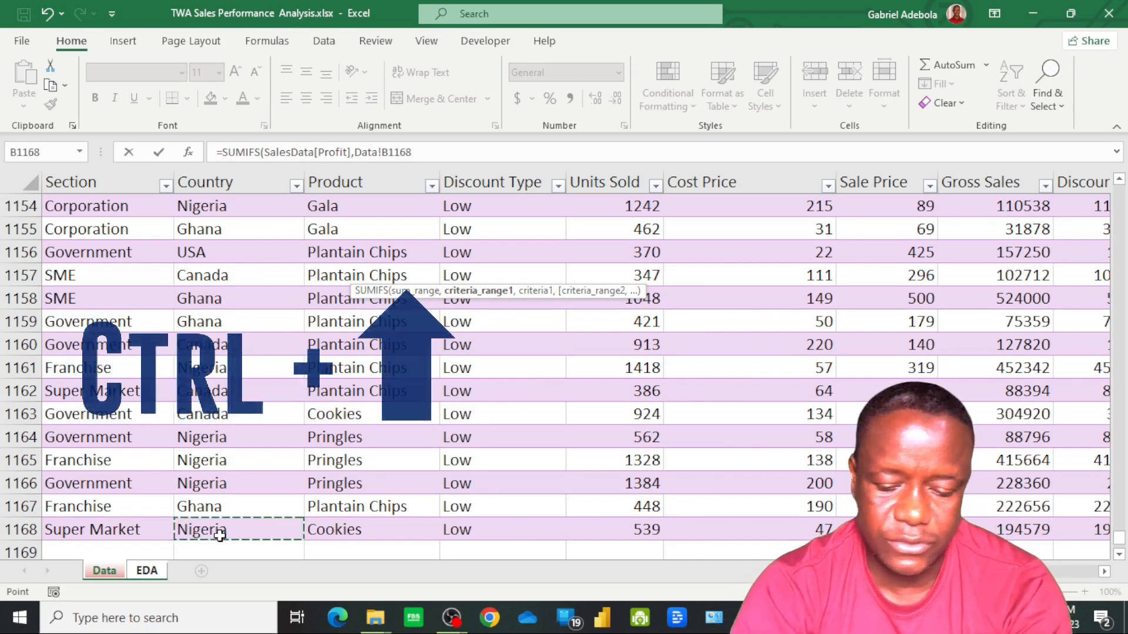
pyautogui.hotkey('ctrl', 'Up')
pyautogui.press('Down')
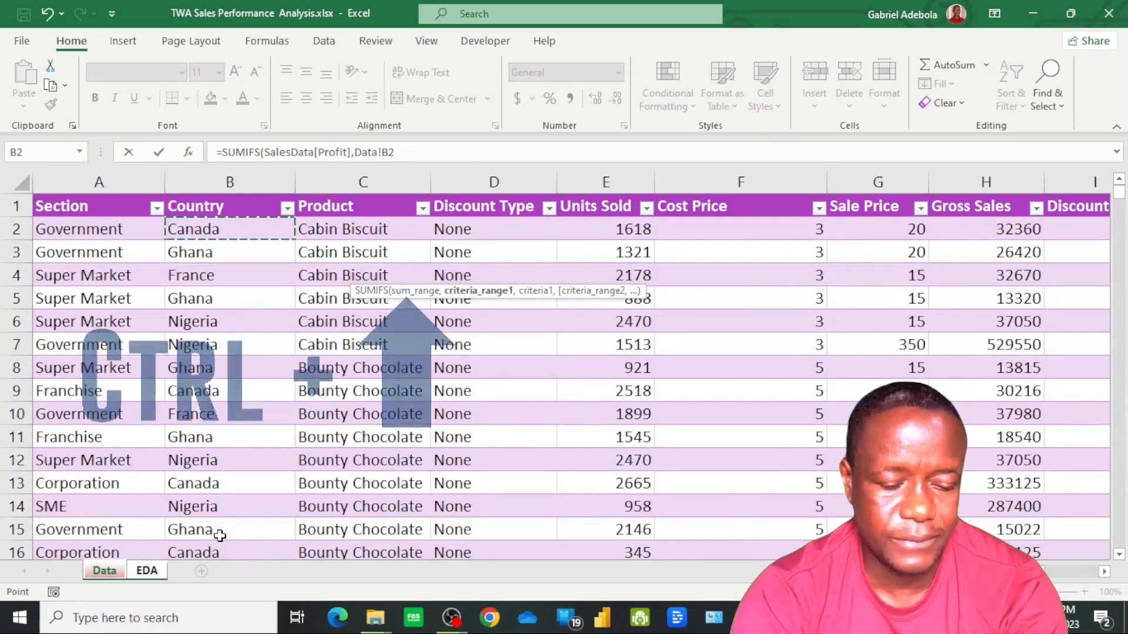
pyautogui.hotkey('ctrl', 'shift', 'Down')
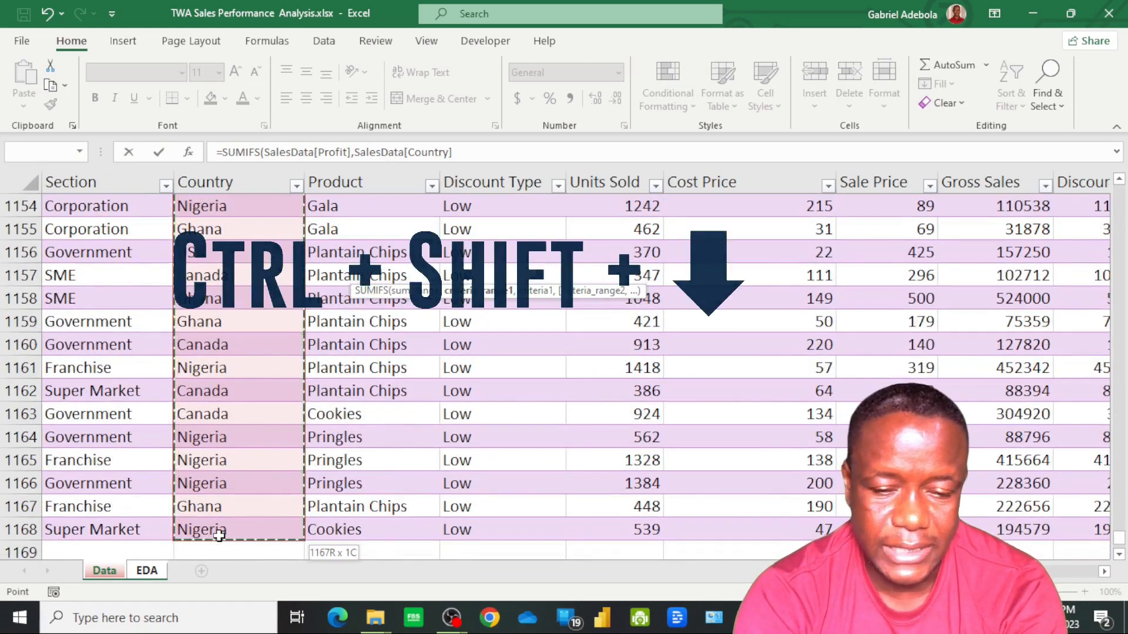
pyautogui.write(',Data!')
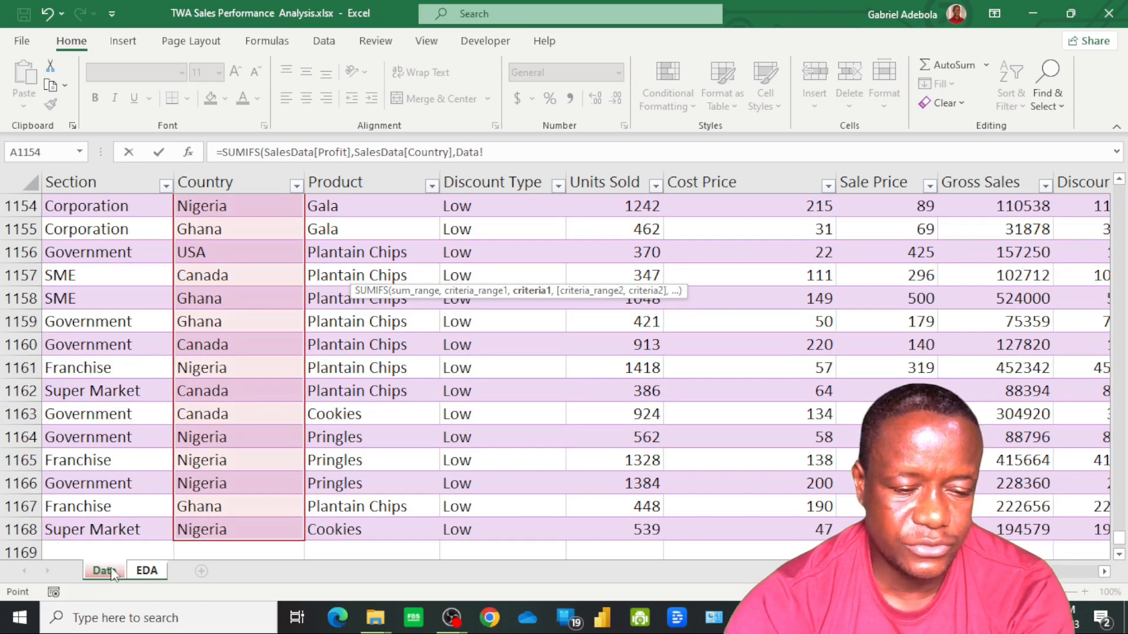
pyautogui.click(147, 571)
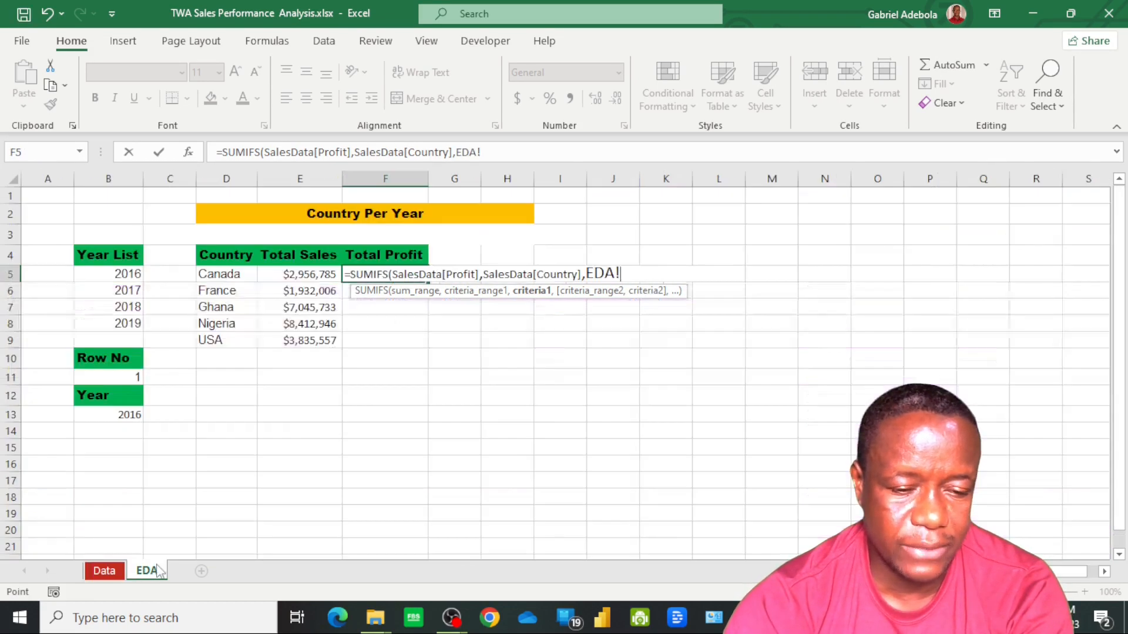
pyautogui.click(224, 277)
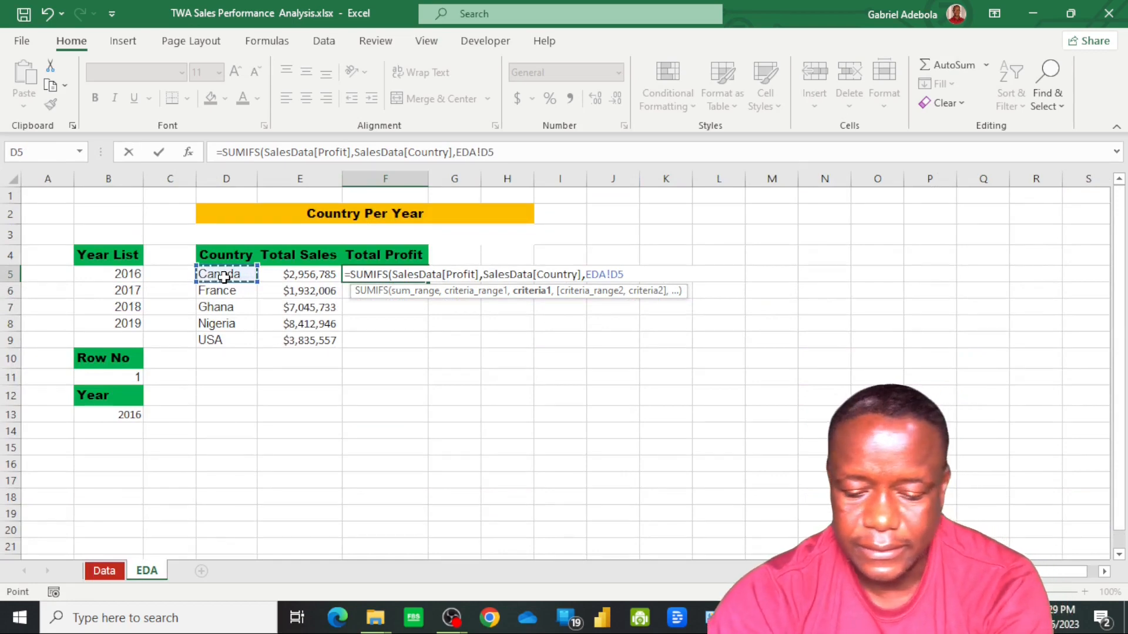
pyautogui.write(',')
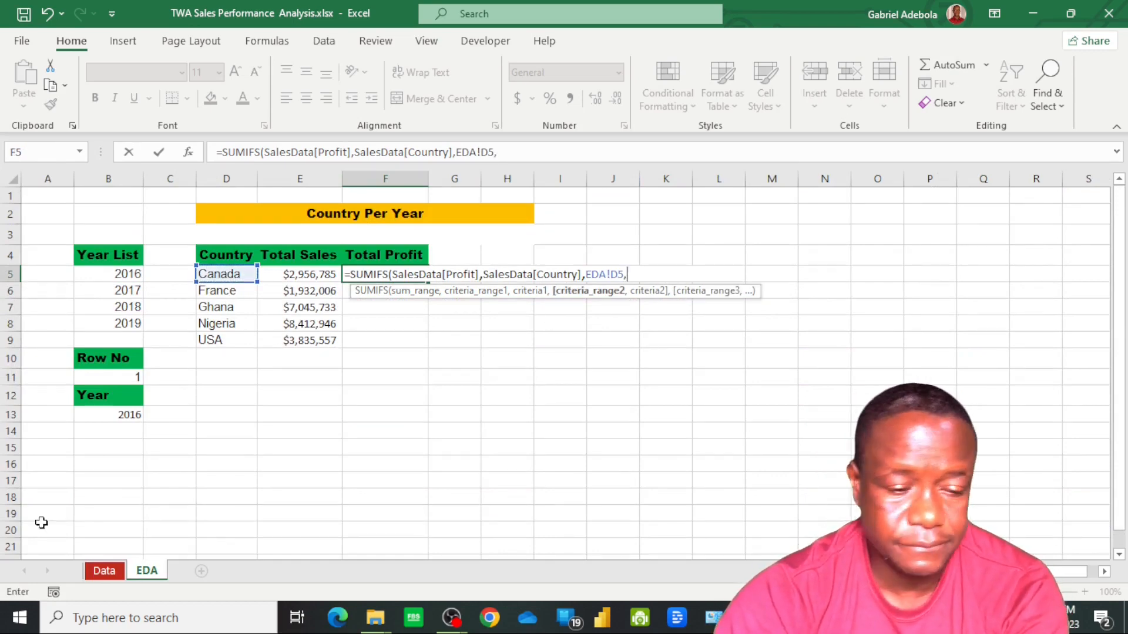
# Add SalesData[Year] as the second criteria range with absolute reference EDA!$B$13 as its criterion, and complete the F5 formula
pyautogui.click(114, 573)
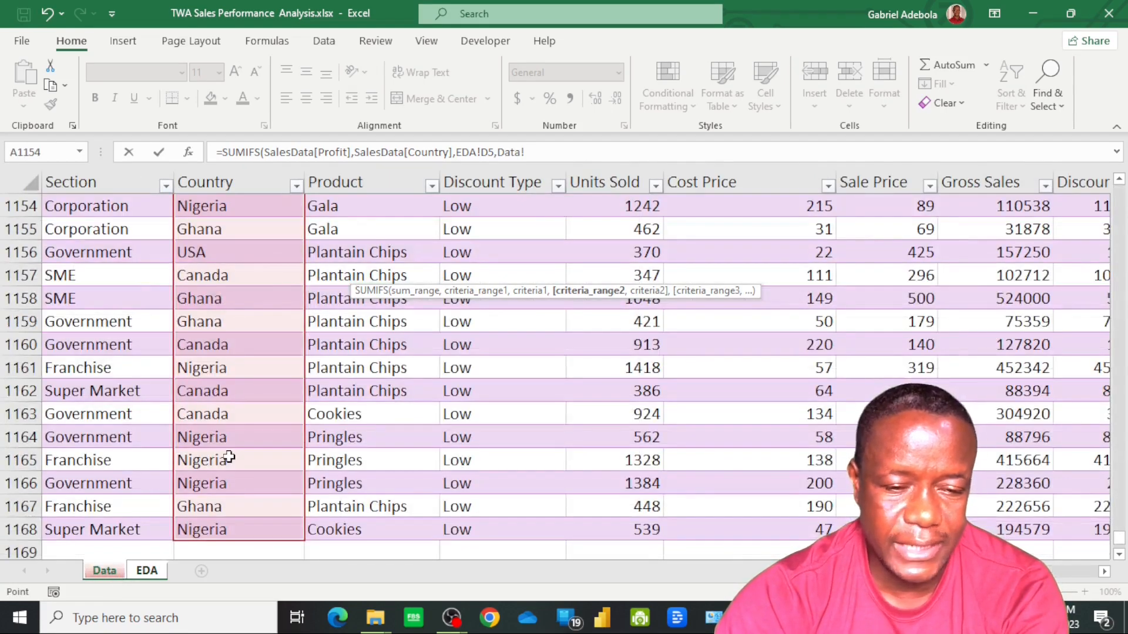
pyautogui.hscroll(5, 564, 364)
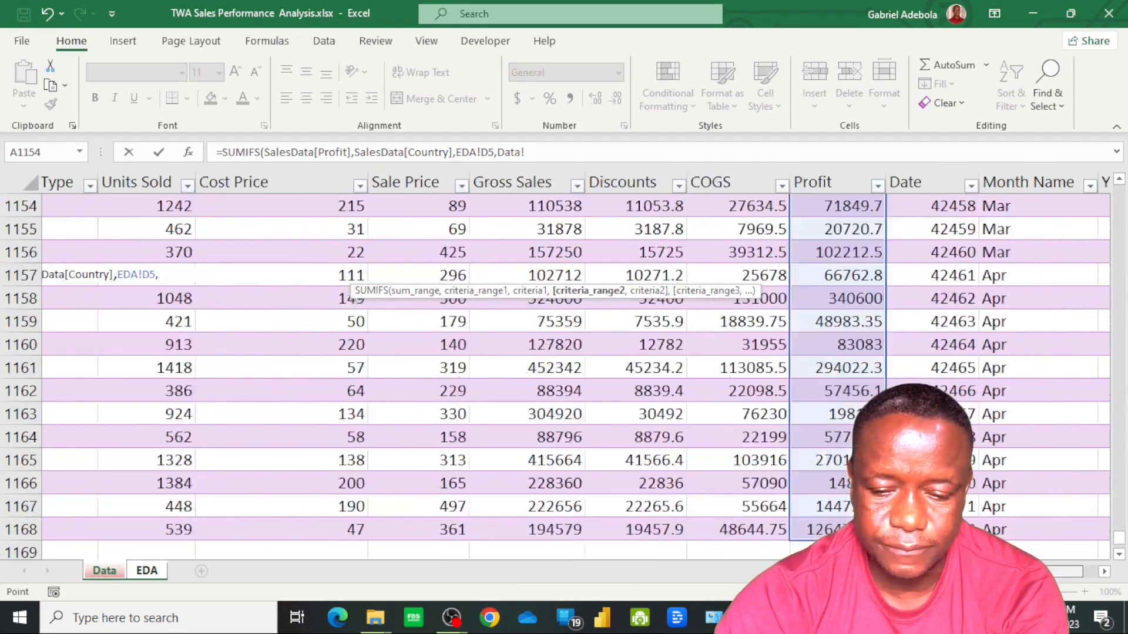
pyautogui.click(992, 531)
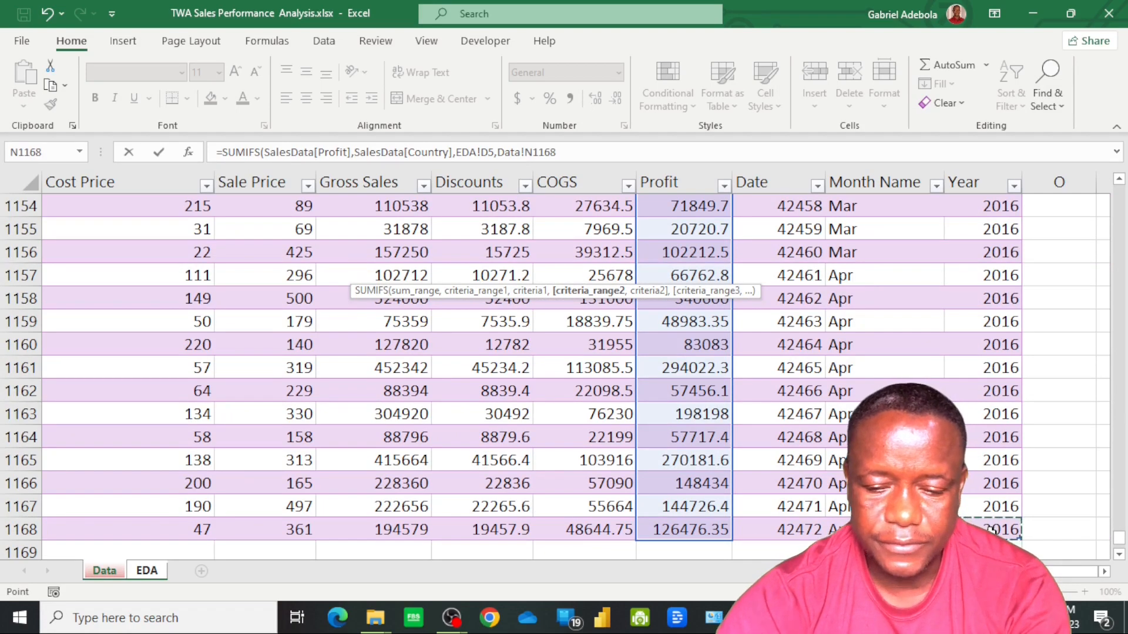
pyautogui.hotkey('ctrl', 'Up')
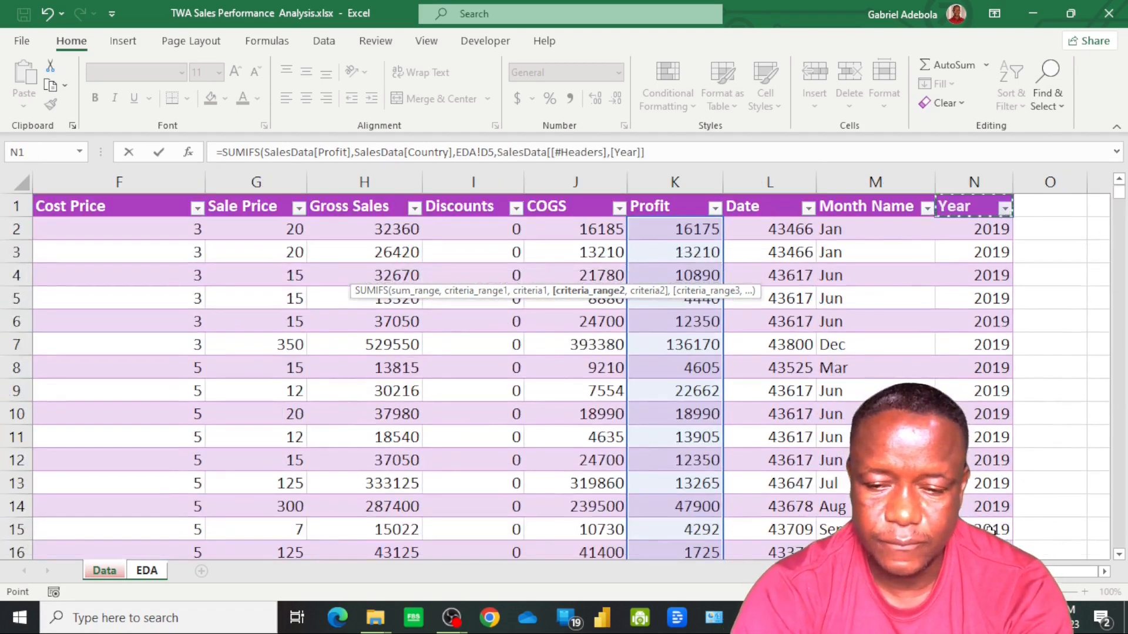
pyautogui.press('Down')
pyautogui.hotkey('ctrl', 'shift', 'Down')
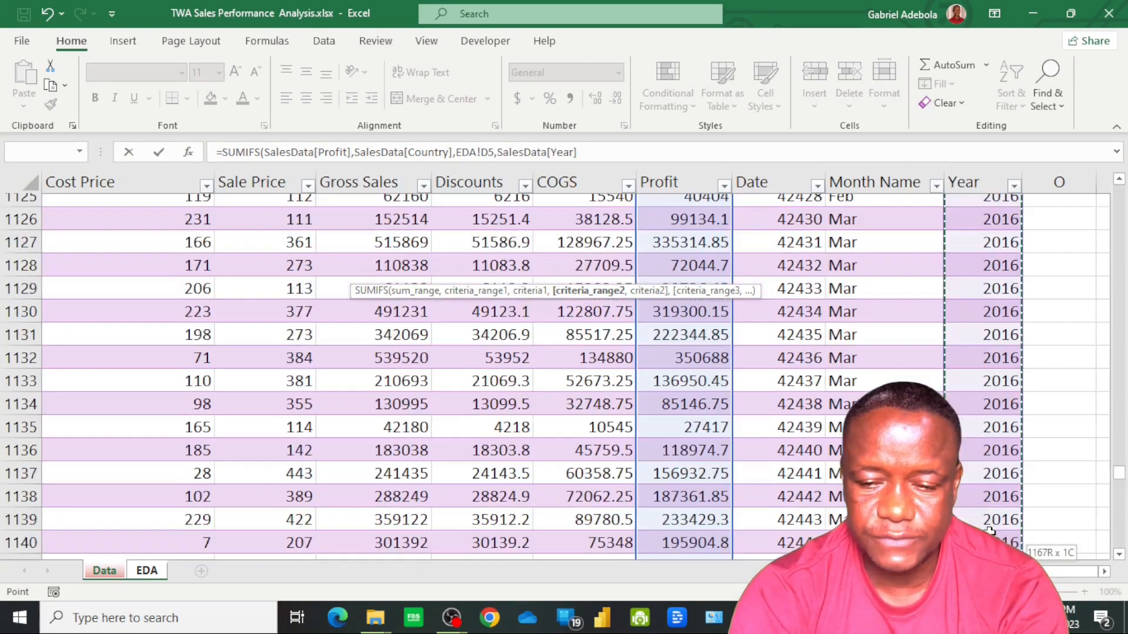
pyautogui.write(',')
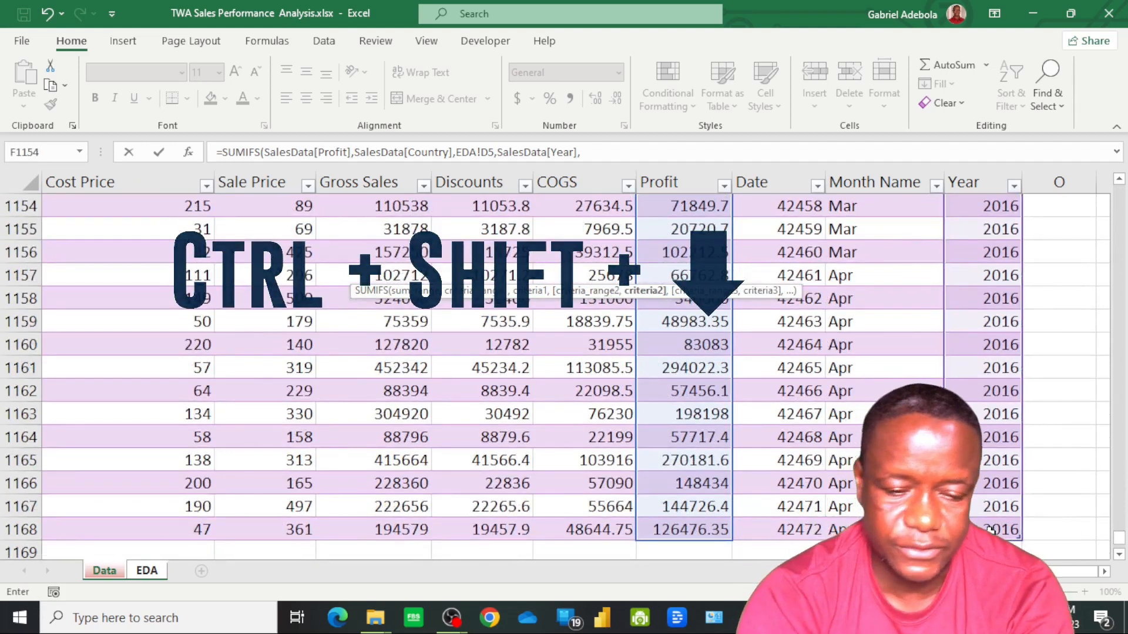
pyautogui.click(149, 571)
pyautogui.click(125, 415)
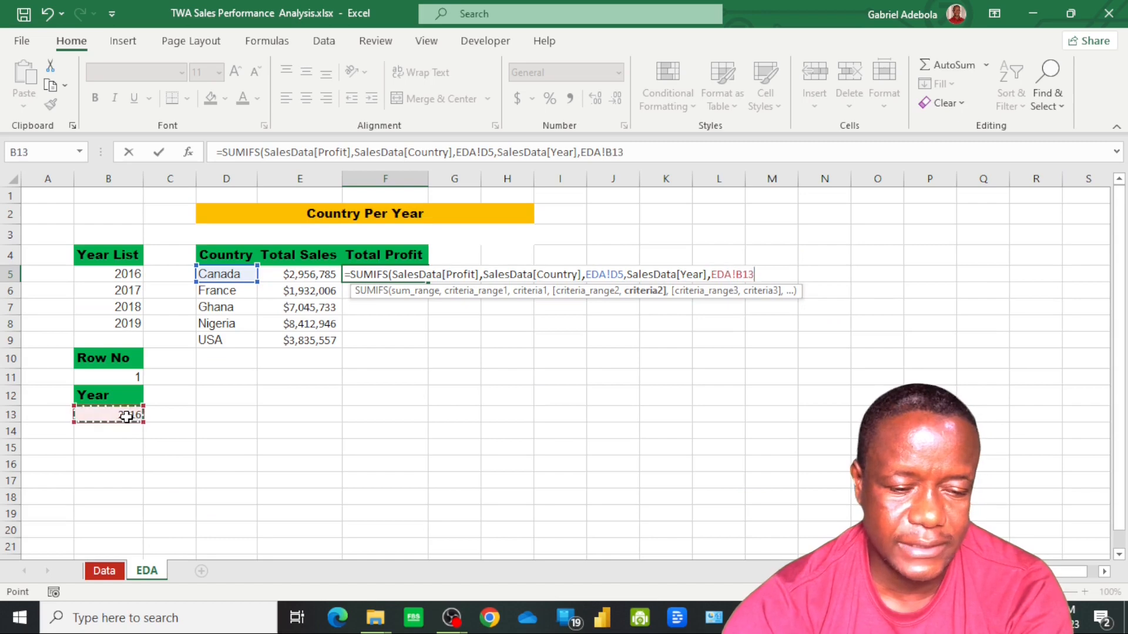
pyautogui.press('F4')
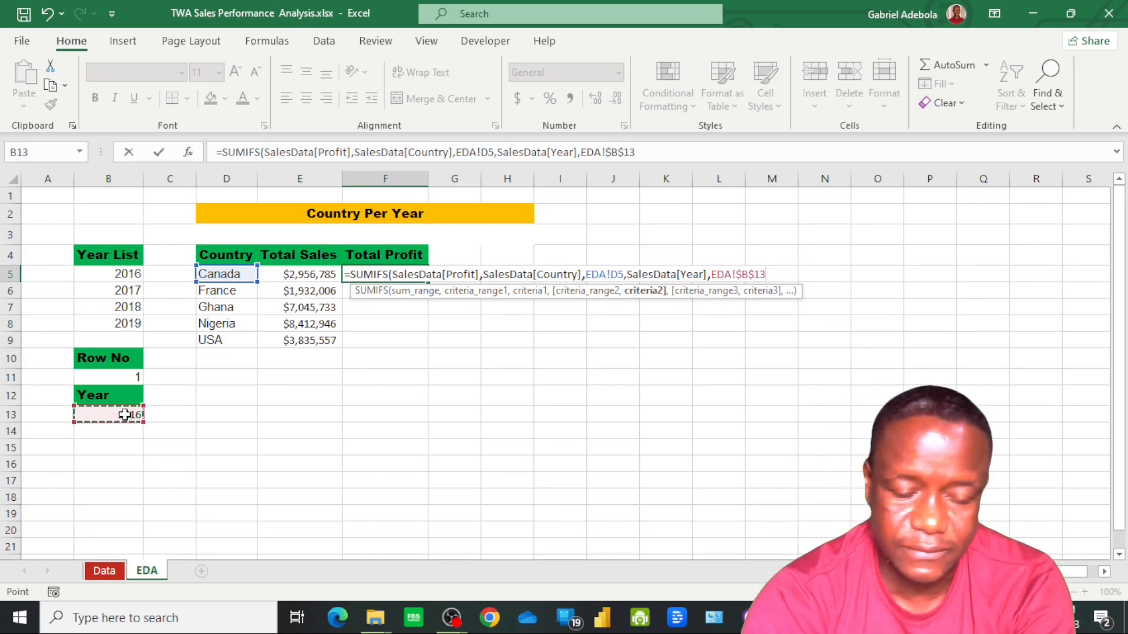
pyautogui.press('Return')
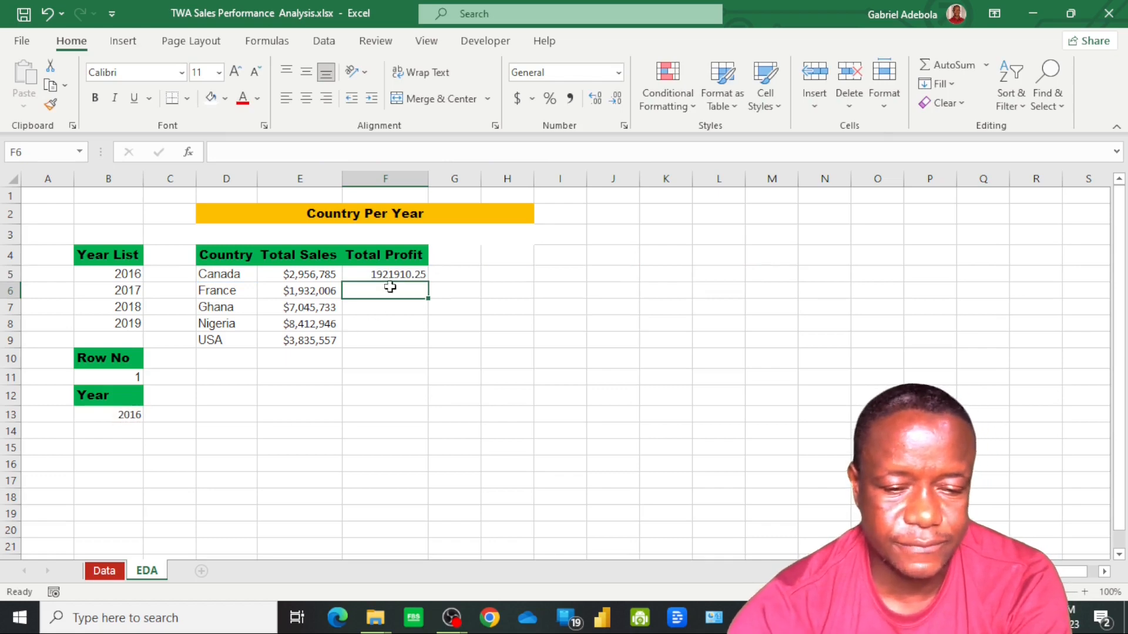
# Fill the Total Profit formula from F5 down to F9 and apply the custom number format $#,##0_);($#,##0) to those cells
pyautogui.click(412, 273)
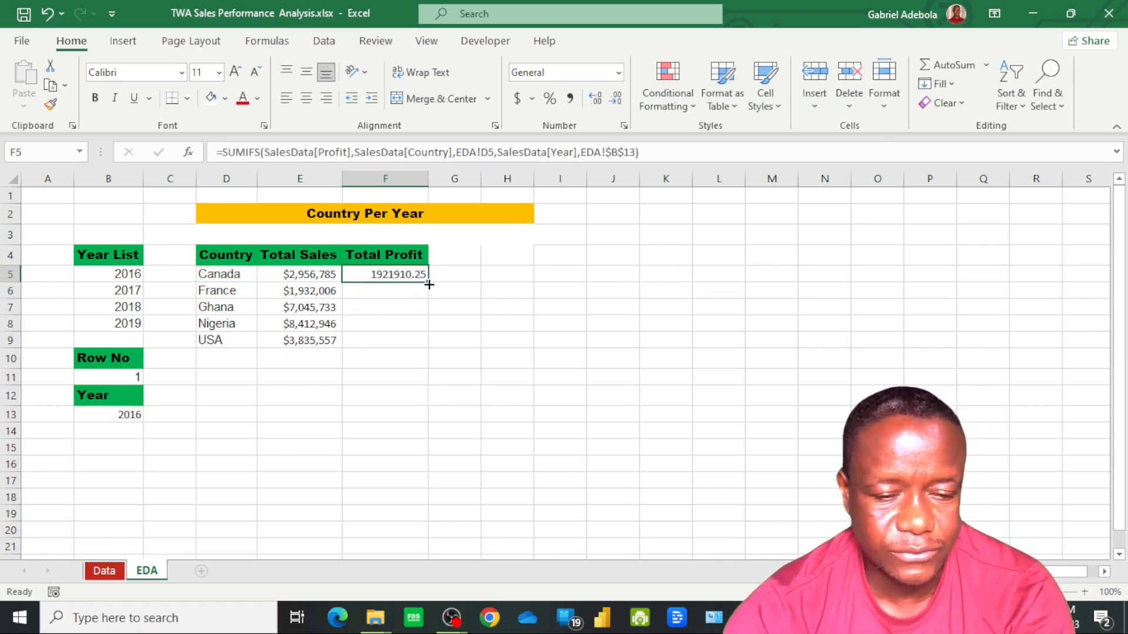
pyautogui.doubleClick(429, 284)
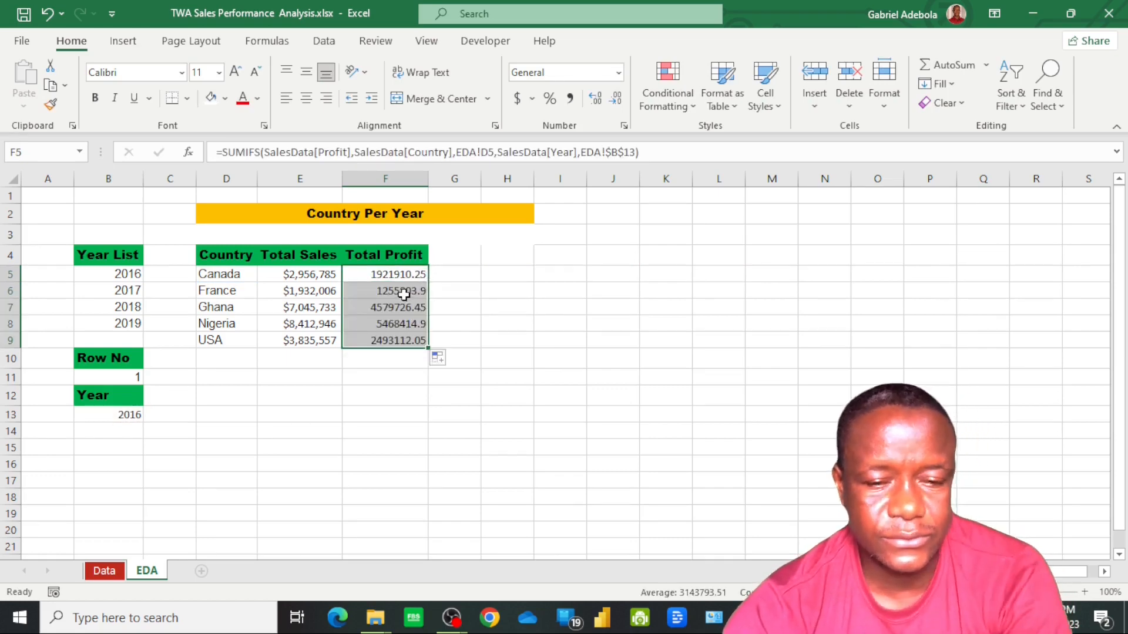
pyautogui.rightClick(403, 297)
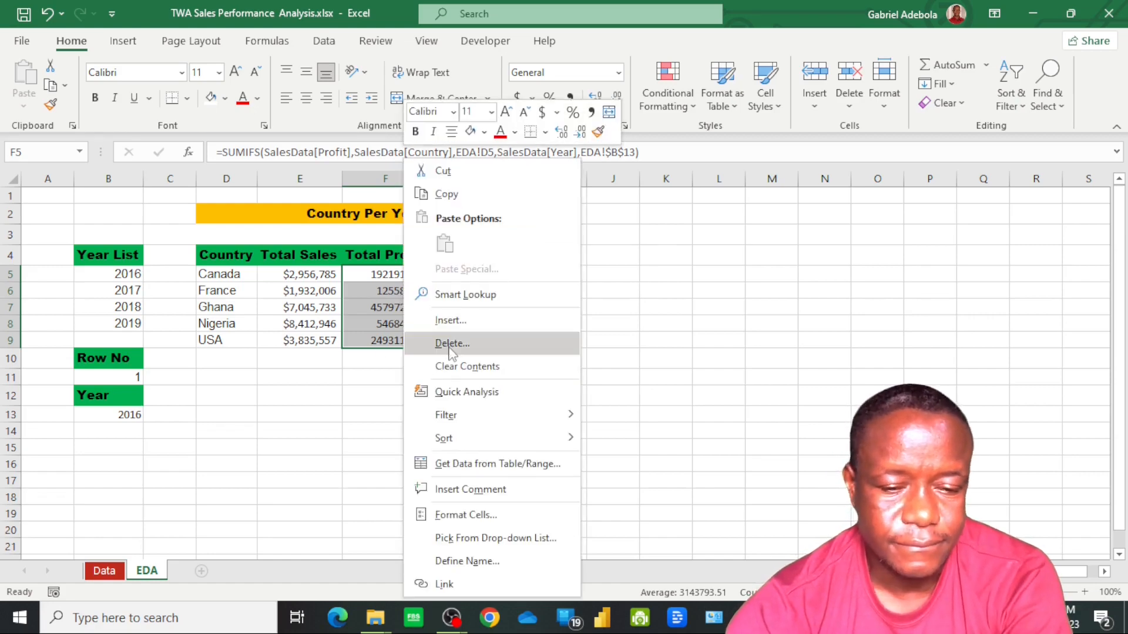
pyautogui.click(493, 515)
pyautogui.click(305, 391)
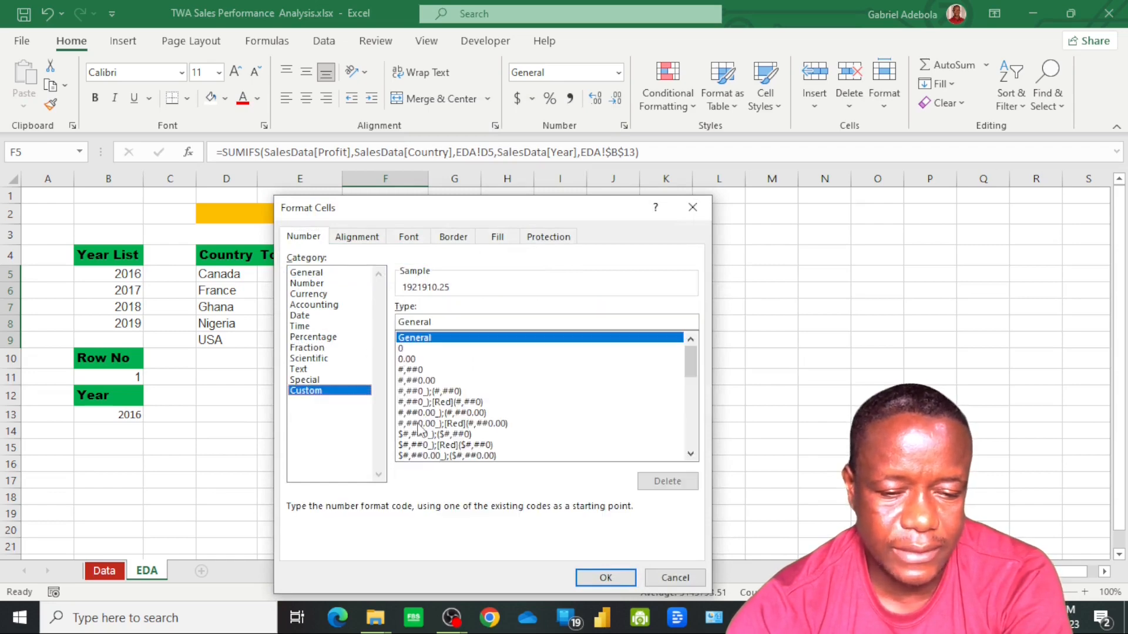
pyautogui.click(418, 434)
pyautogui.click(604, 577)
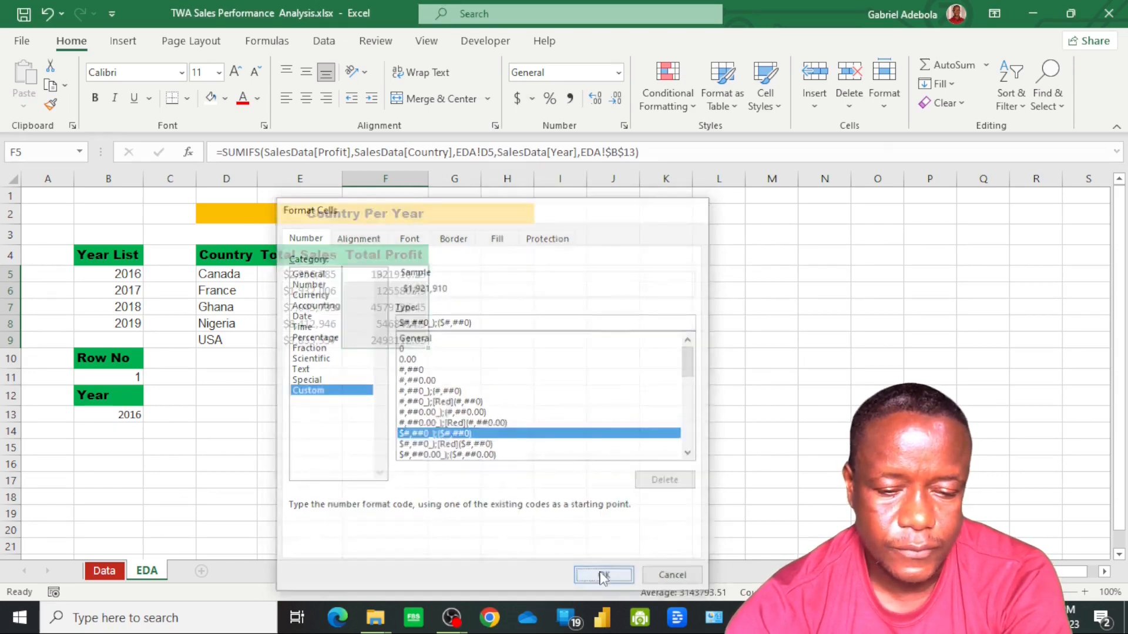
pyautogui.click(460, 338)
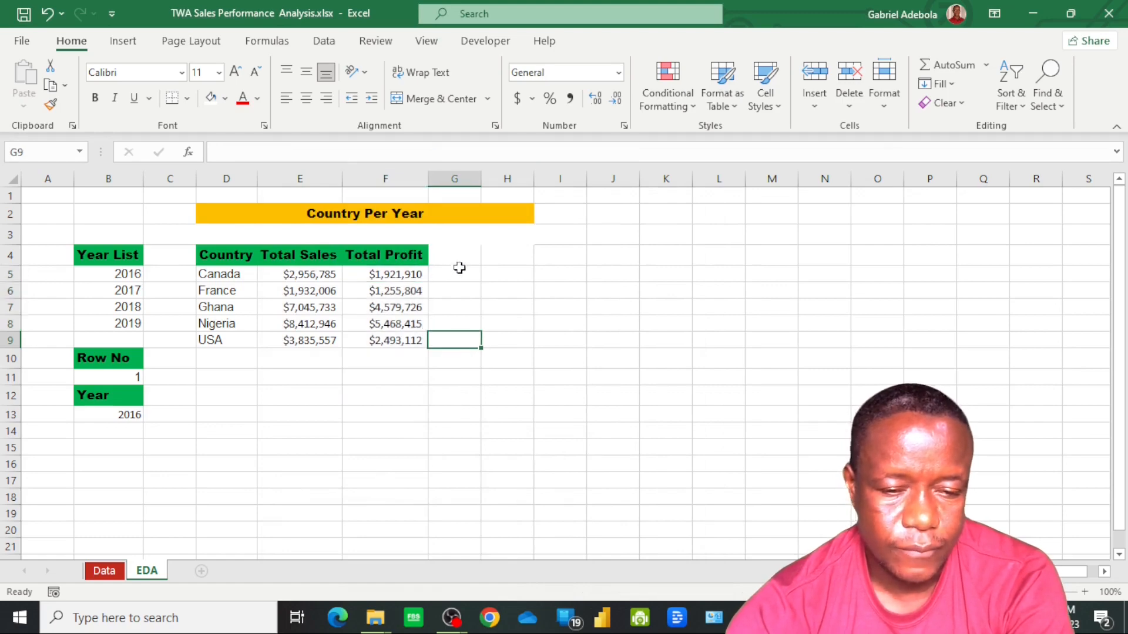
# Enter the header Total Units Sold in cell G4 and autofit the width of column G
pyautogui.click(460, 257)
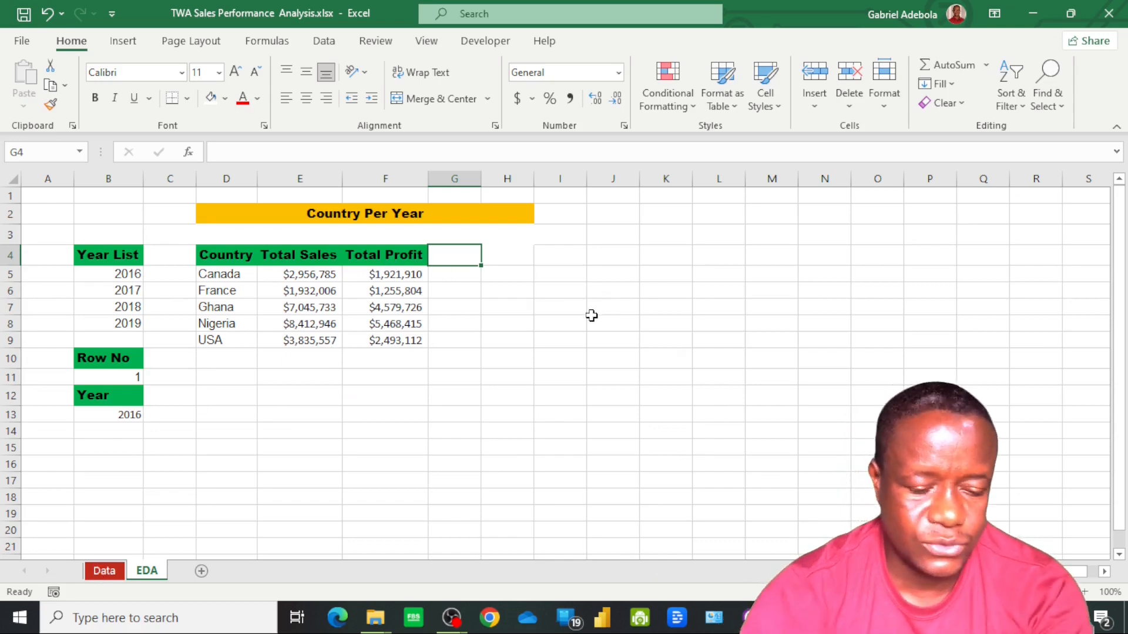
pyautogui.write('Total Units Sold')
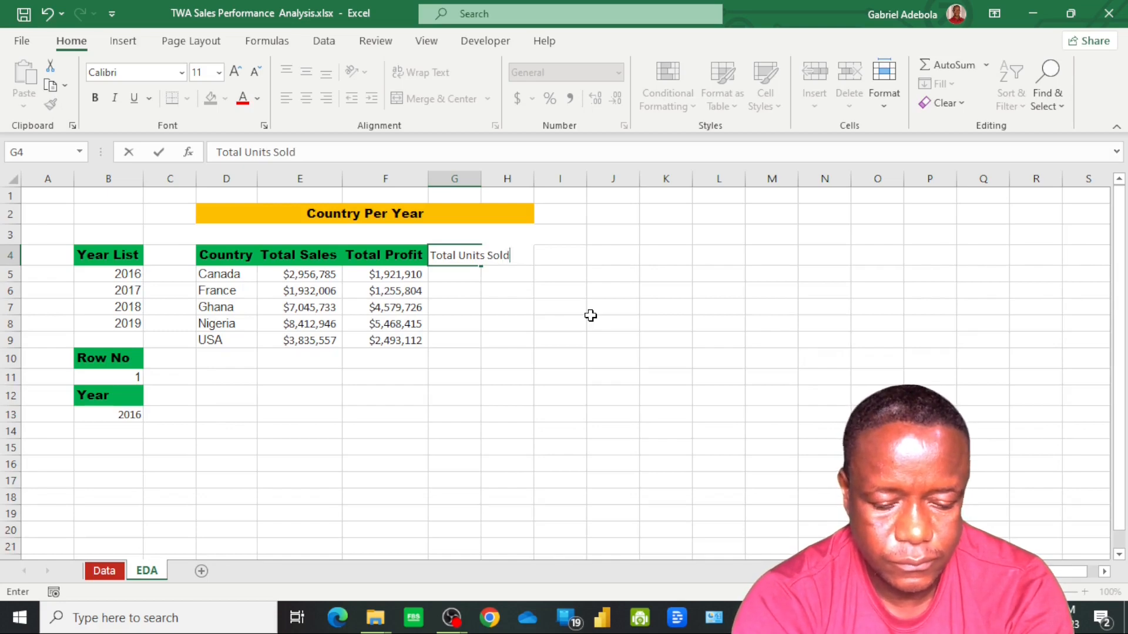
pyautogui.press('Return')
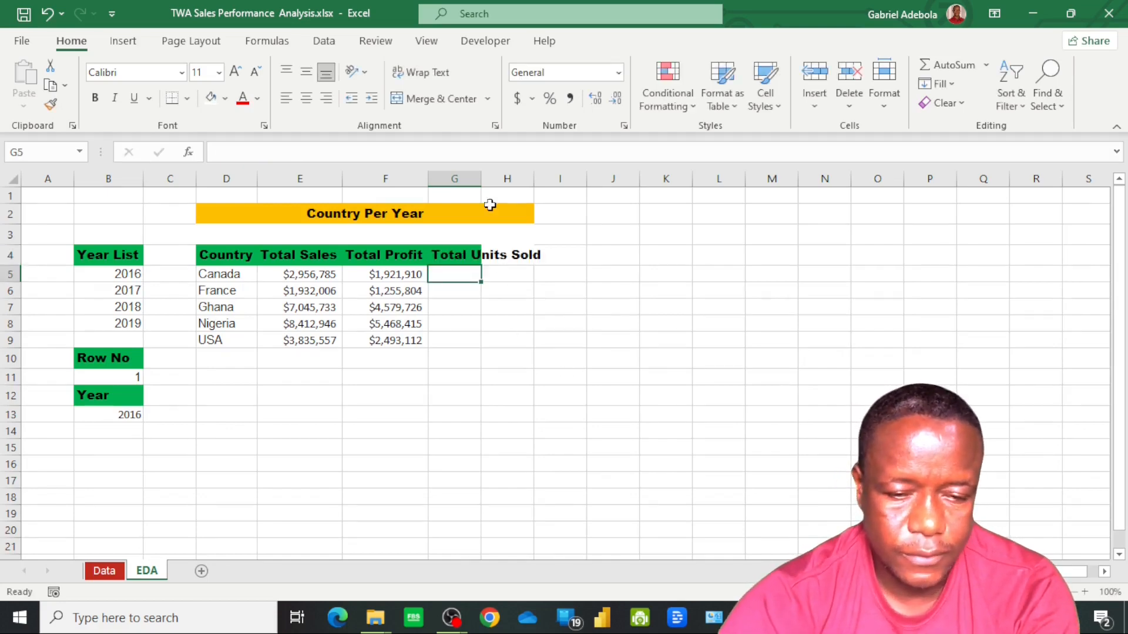
pyautogui.moveTo(479, 178); pyautogui.dragTo(485, 183)
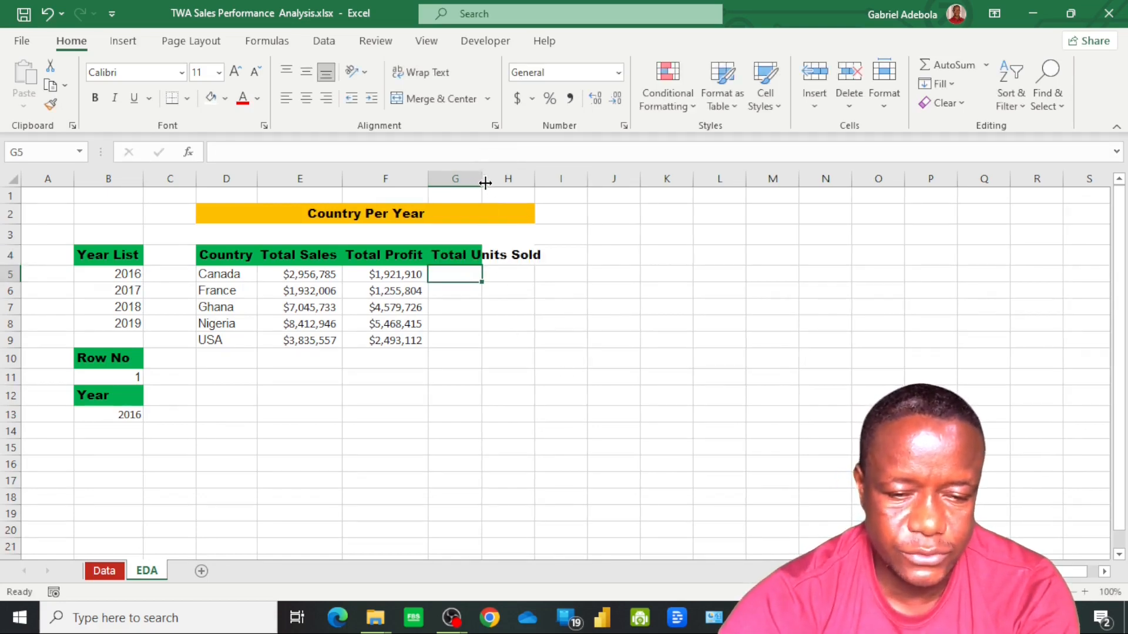
pyautogui.doubleClick(483, 179)
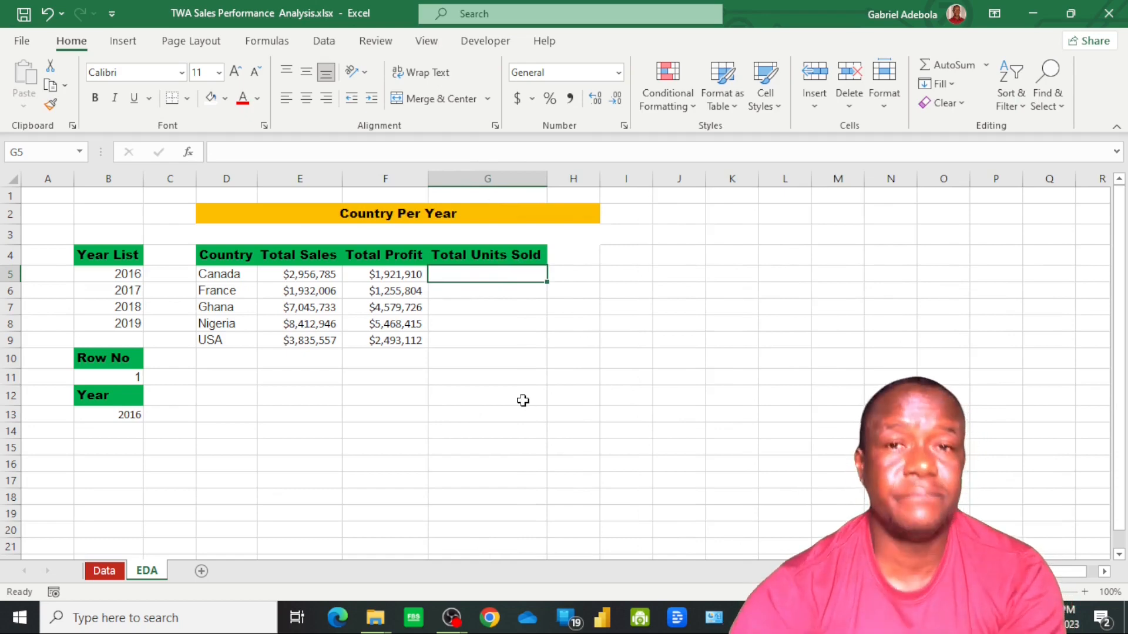
# Start a SUMIFS formula in cell G5 with SalesData[Units Sold] from the Data sheet, without its header, as the sum range
pyautogui.write('=s')
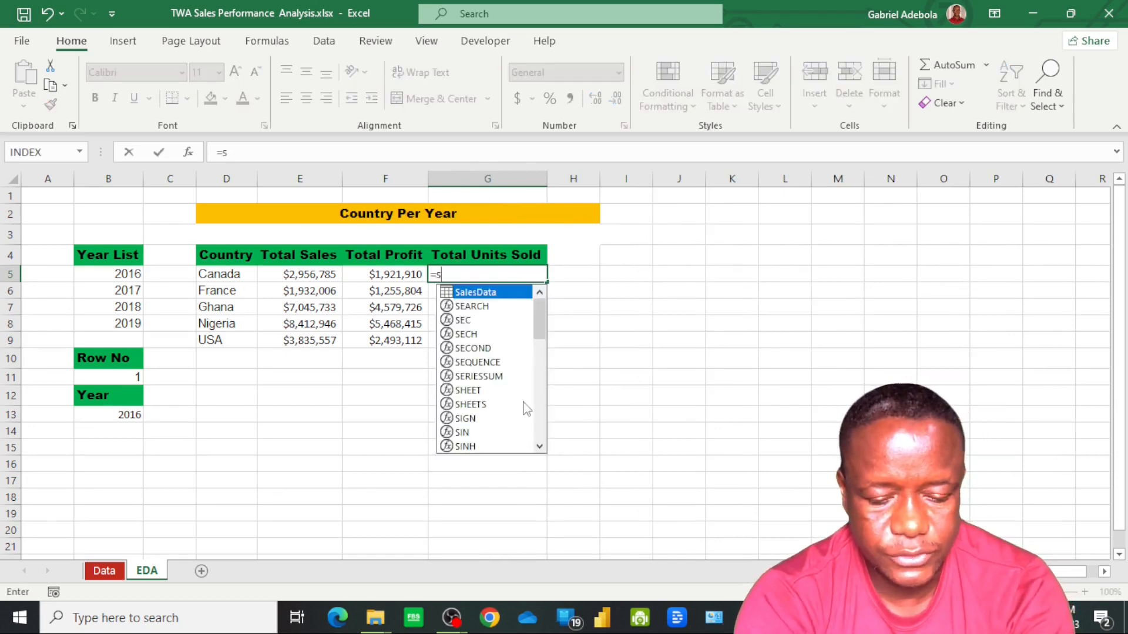
pyautogui.write('um')
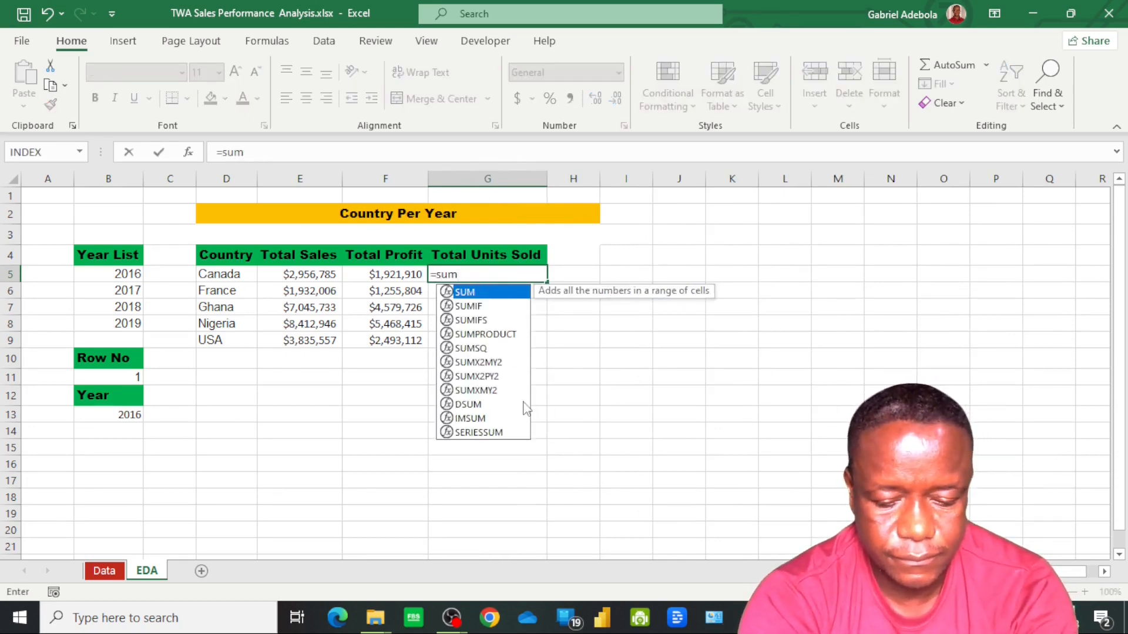
pyautogui.write('ifs')
pyautogui.press('Tab')
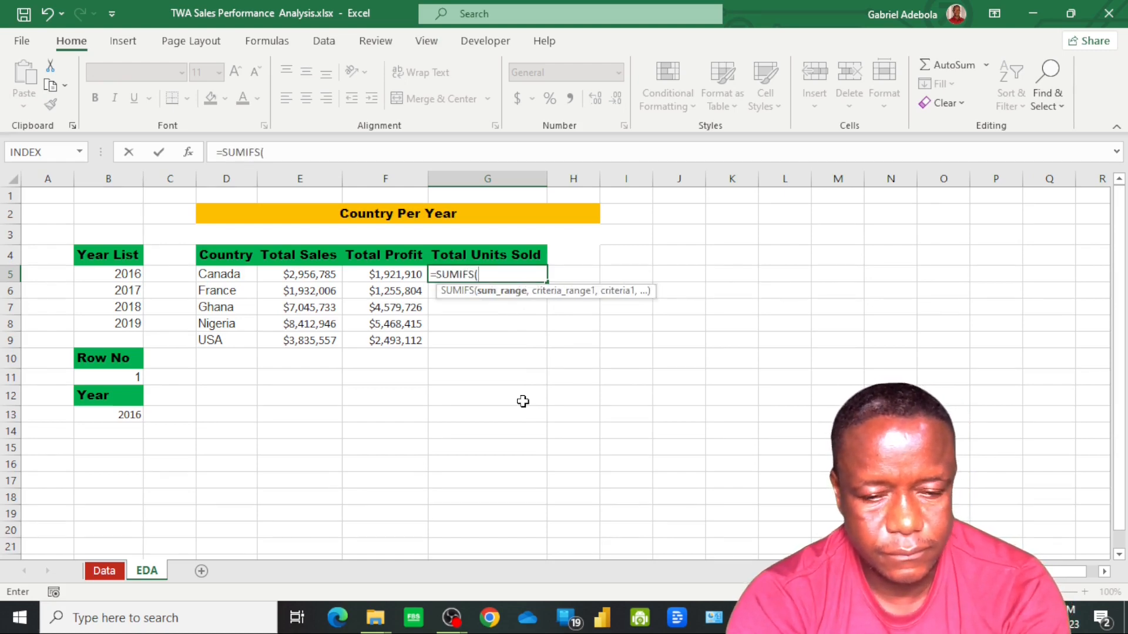
pyautogui.click(107, 572)
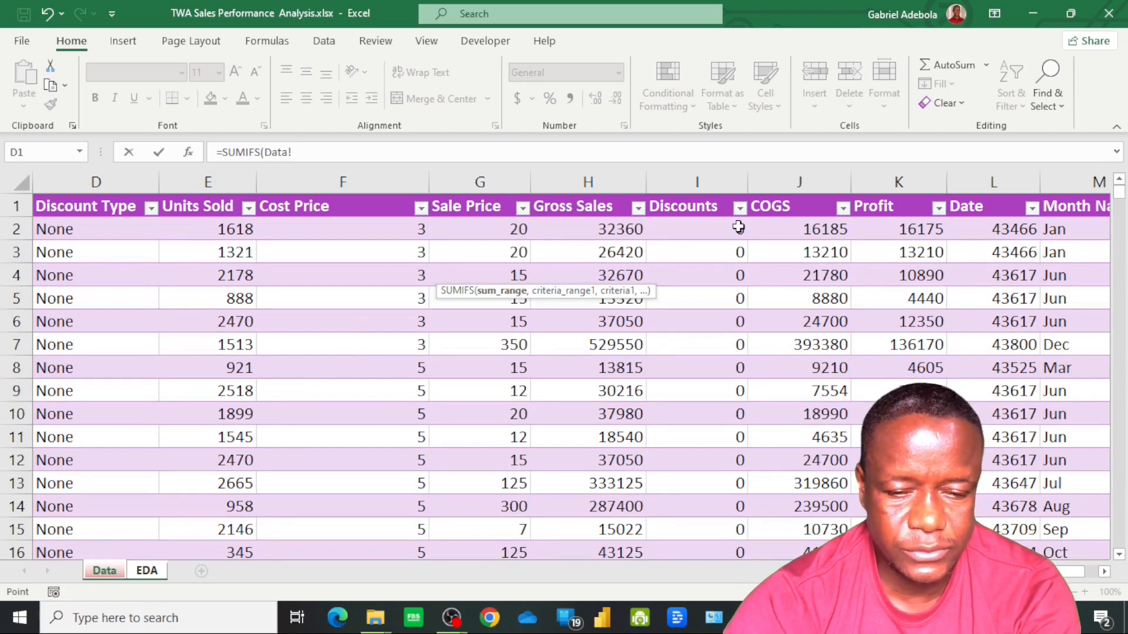
pyautogui.click(219, 229)
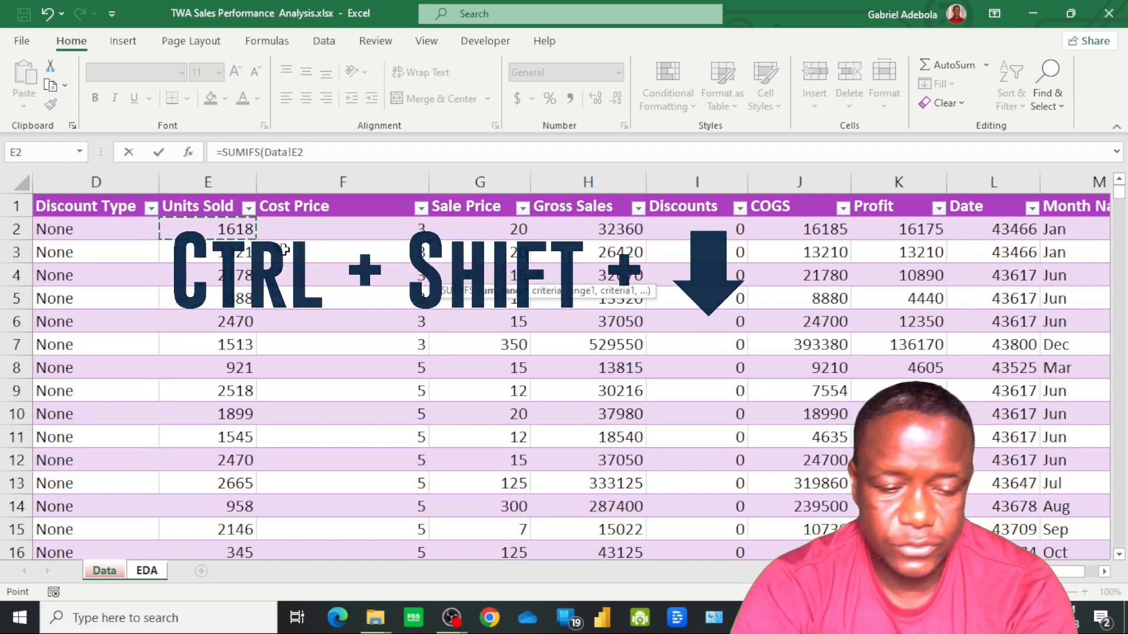
pyautogui.hotkey('ctrl', 'shift', 'Down')
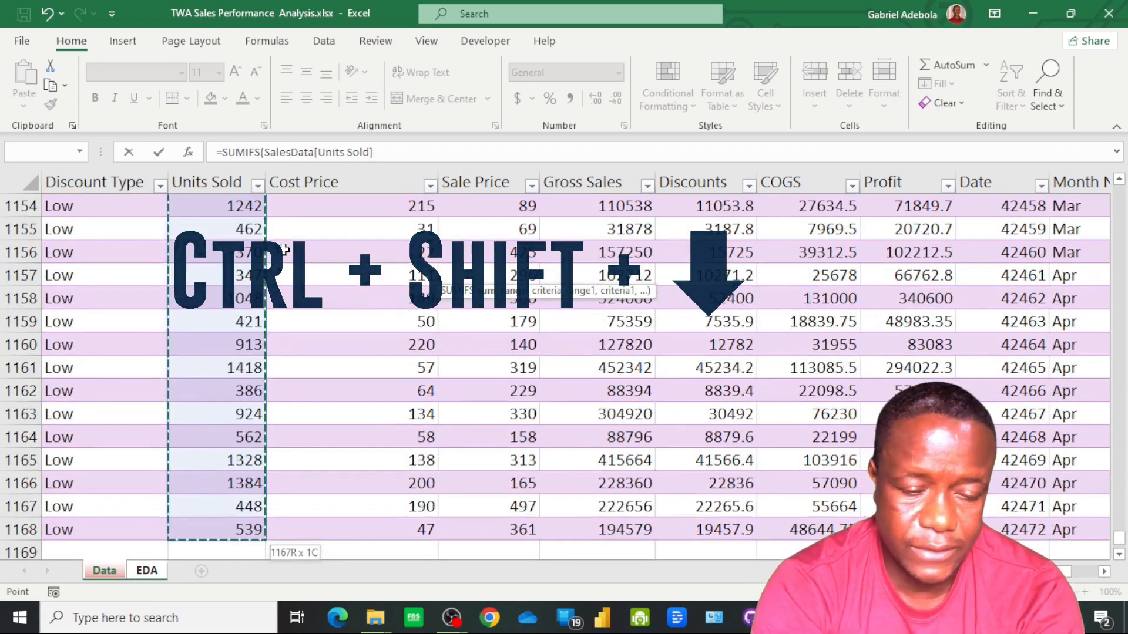
# Add SalesData[Country], without its header, as the first criteria range and EDA!D5 as its criterion in the G5 formula
pyautogui.write(',')
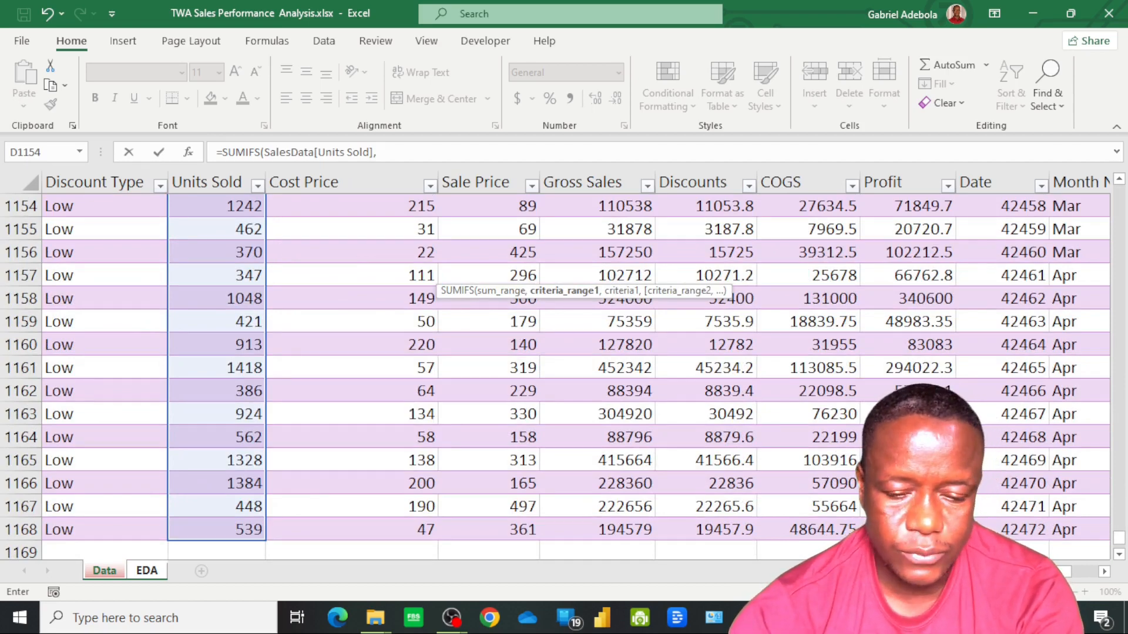
pyautogui.hscroll(-3, 564, 364)
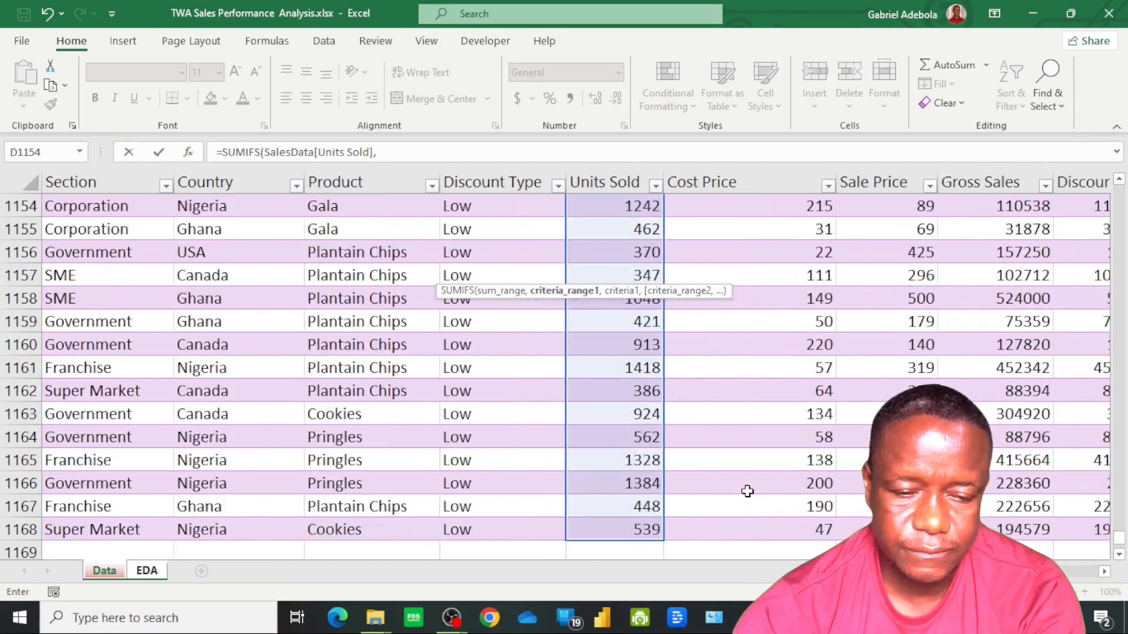
pyautogui.click(210, 530)
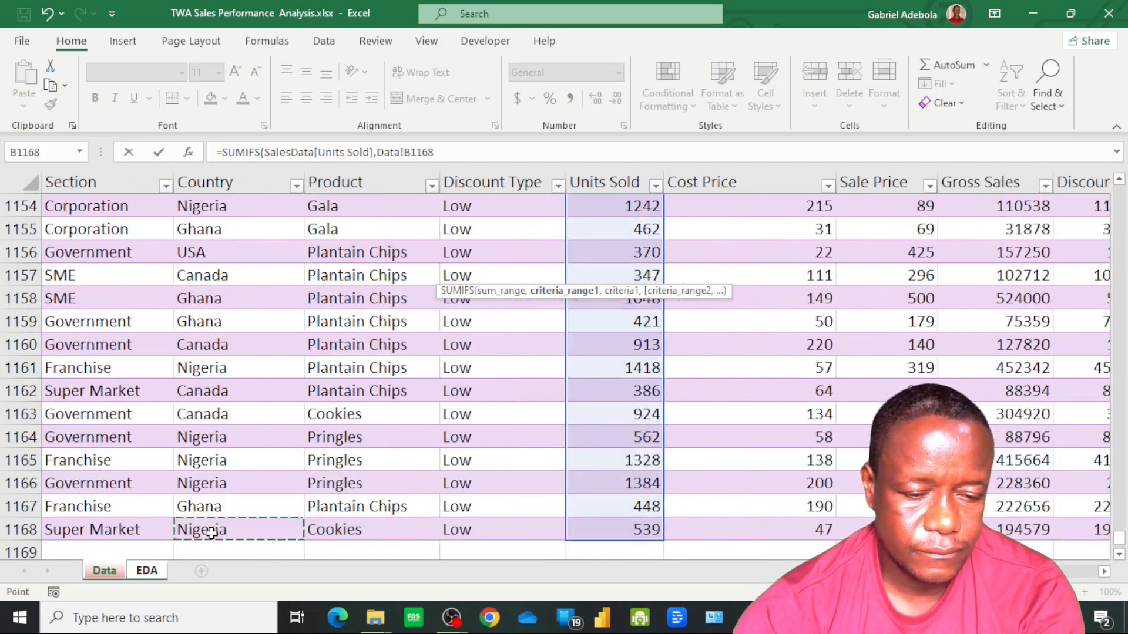
pyautogui.hotkey('ctrl', 'shift', 'Up')
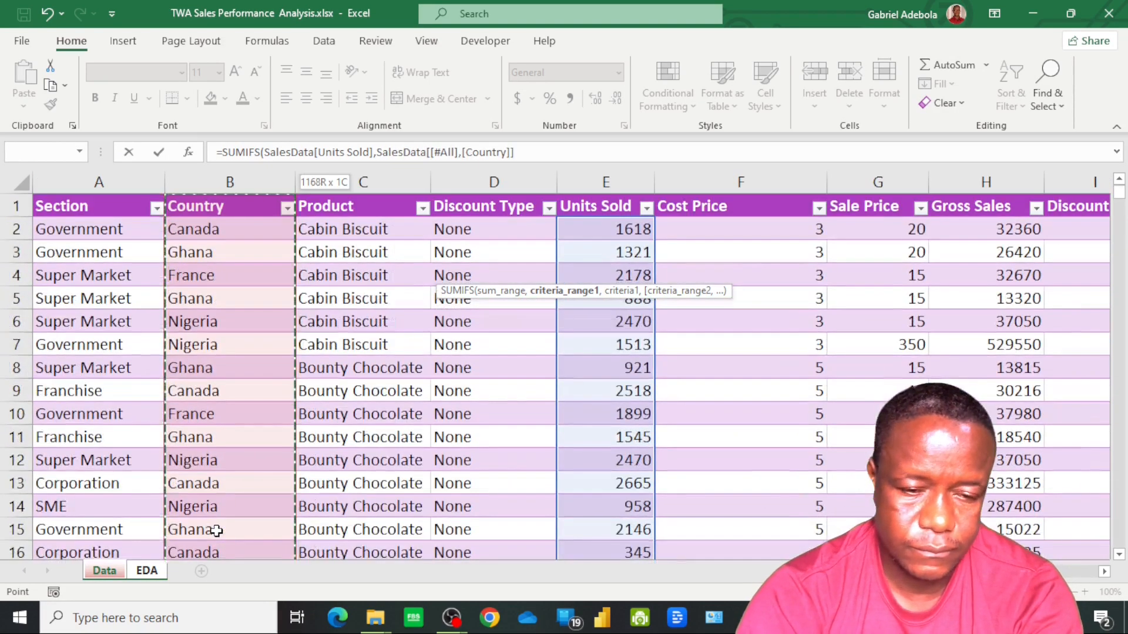
pyautogui.hotkey('shift', 'Left')
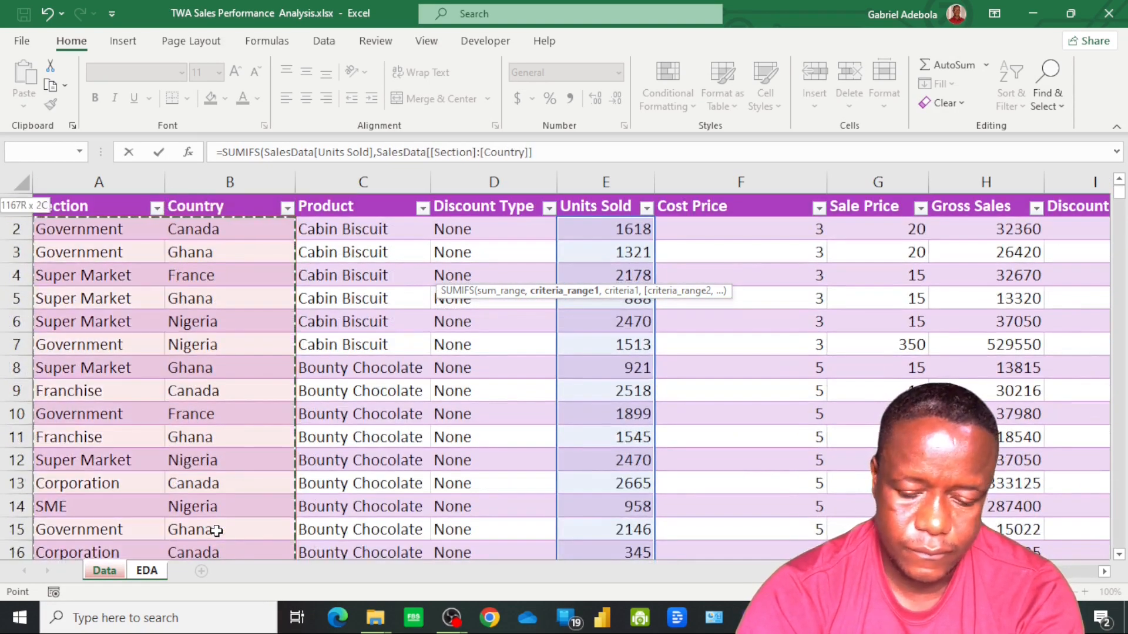
pyautogui.hotkey('shift', 'Right')
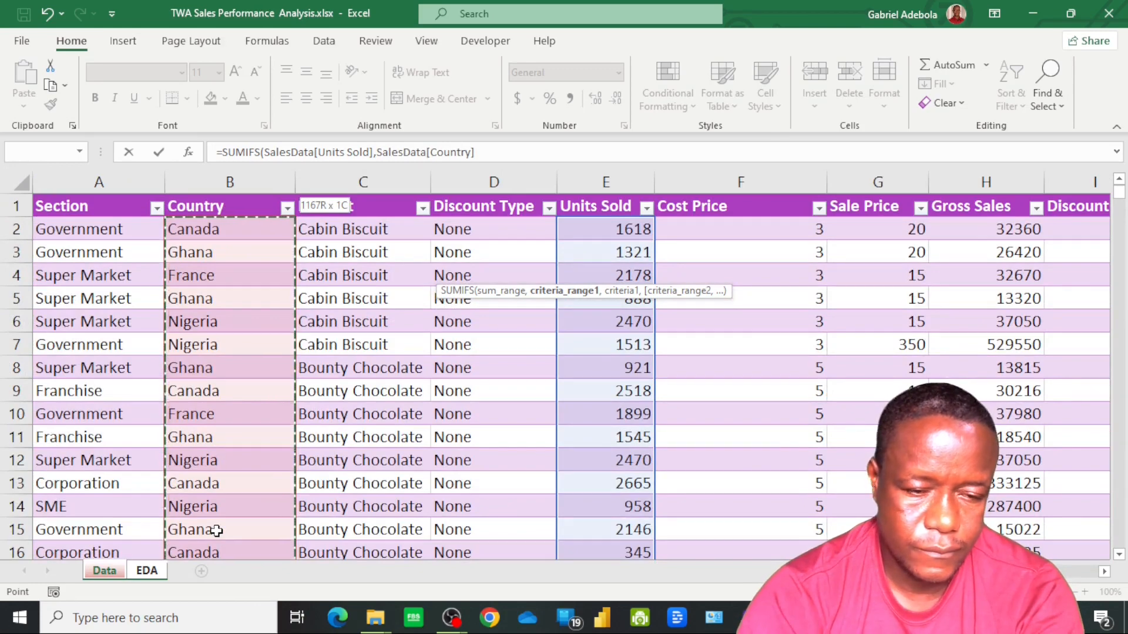
pyautogui.write(',')
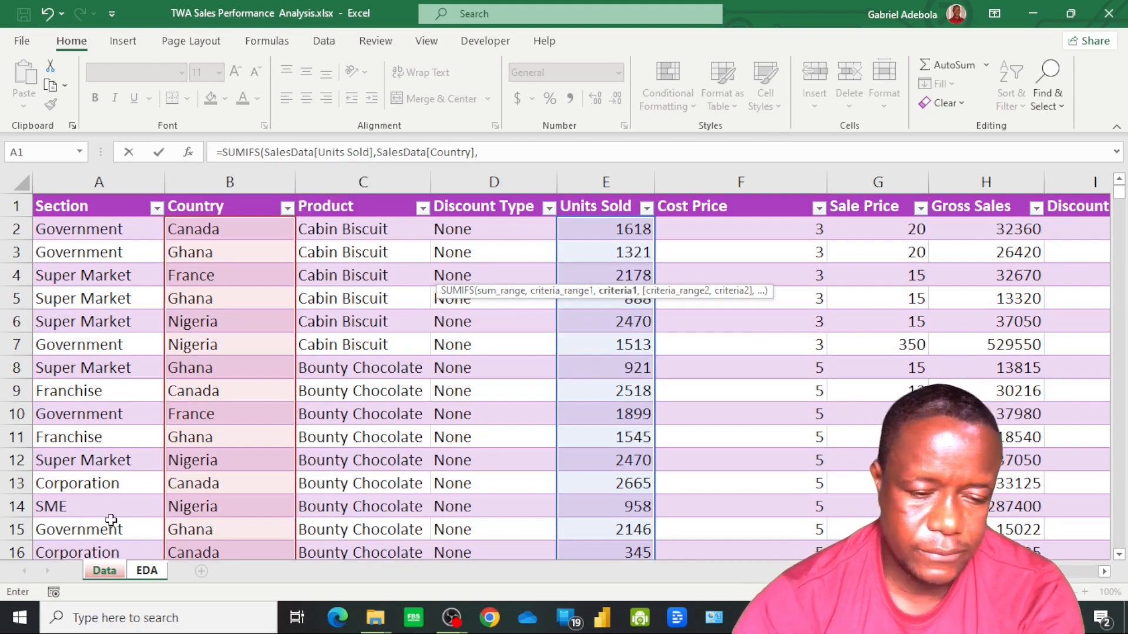
pyautogui.click(145, 571)
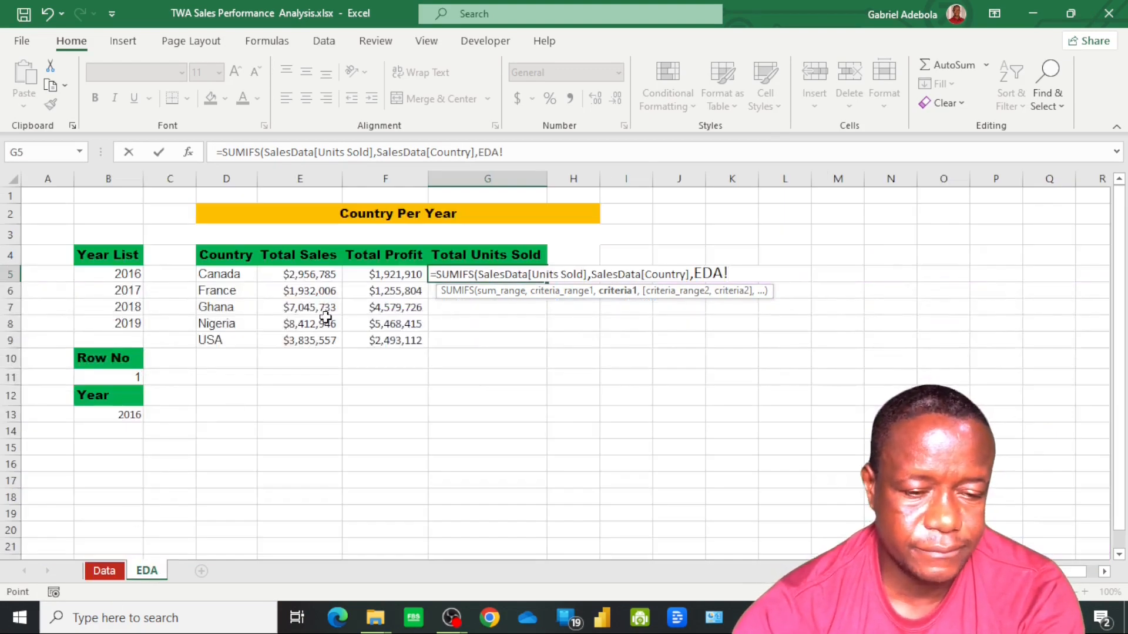
pyautogui.click(226, 275)
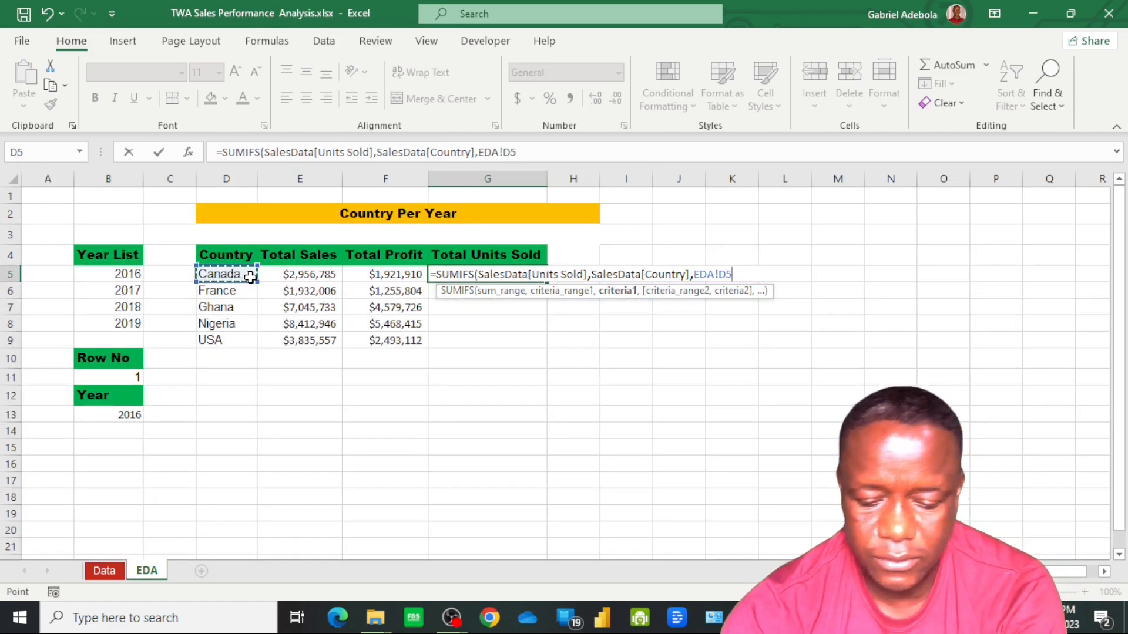
pyautogui.write(',')
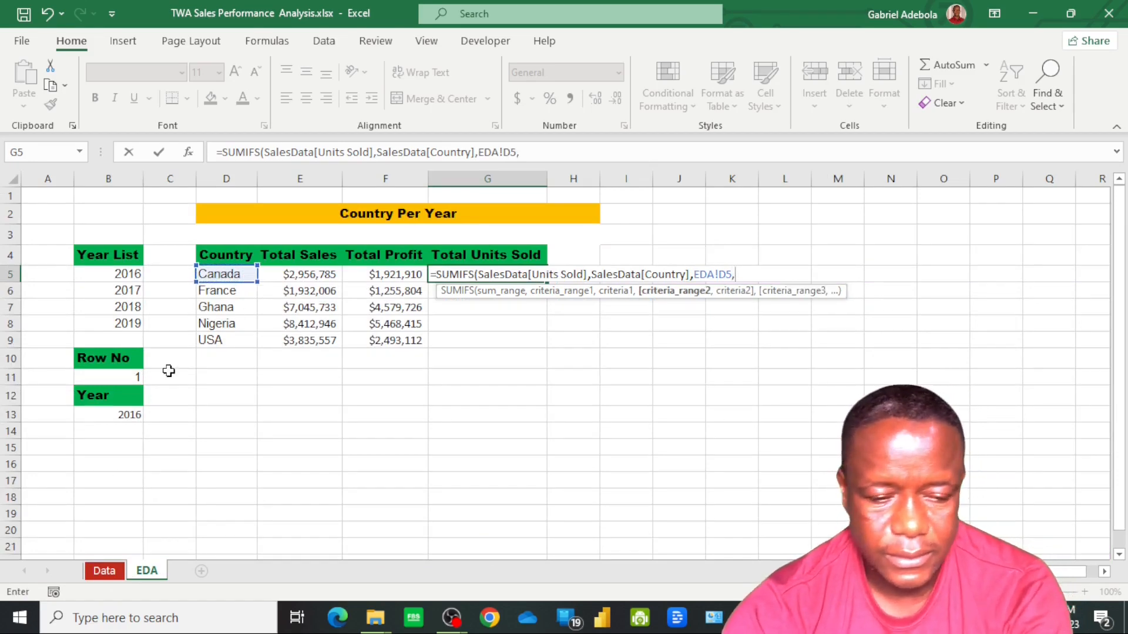
# Add SalesData[Year] as the second criteria range with absolute reference EDA!$B$13 as its criterion, and complete the G5 formula
pyautogui.click(106, 570)
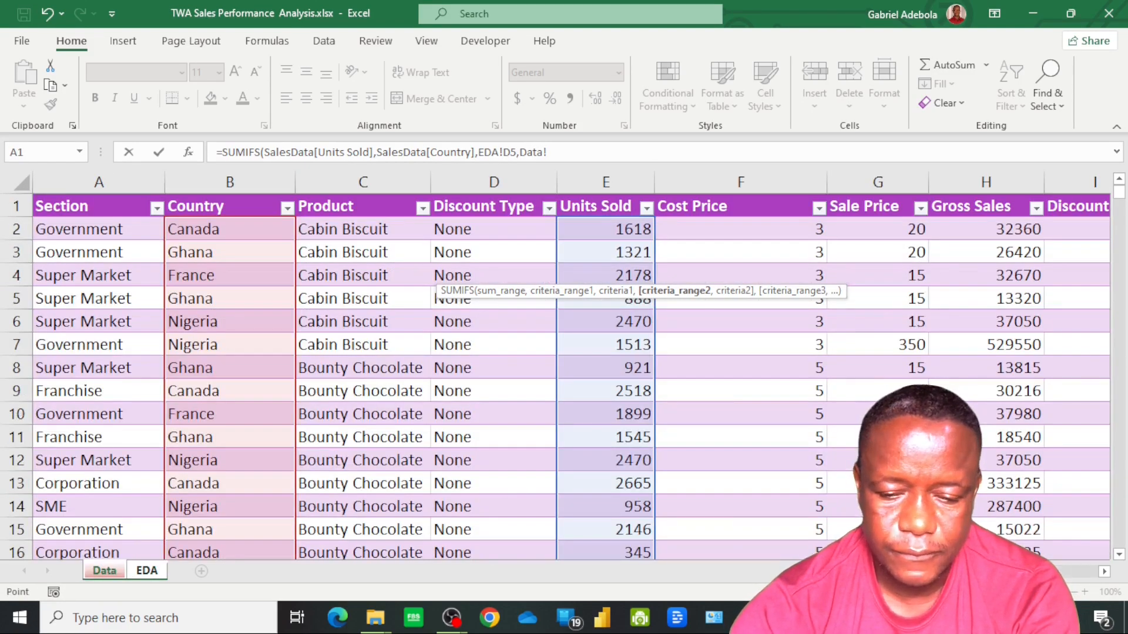
pyautogui.hscroll(4, 564, 376)
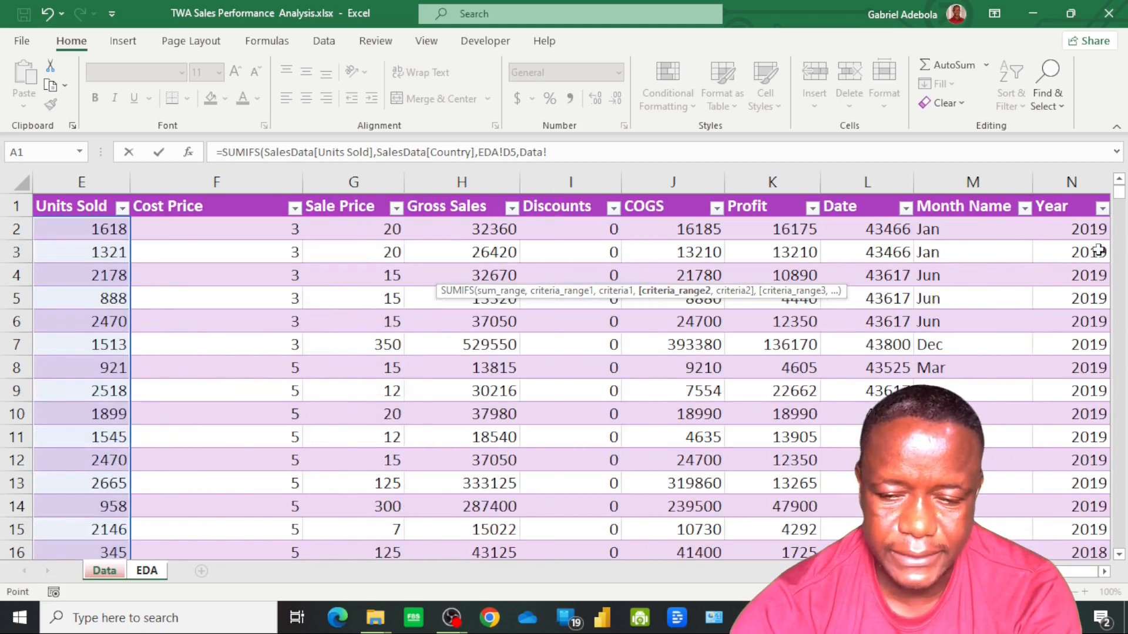
pyautogui.click(1087, 235)
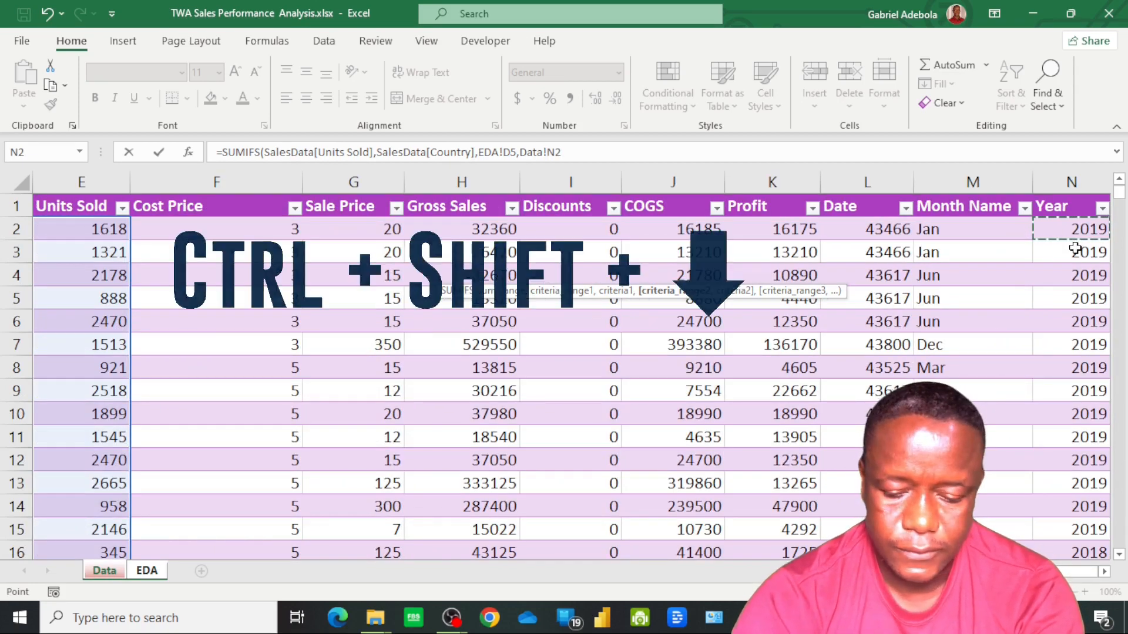
pyautogui.hotkey('ctrl', 'shift', 'Down')
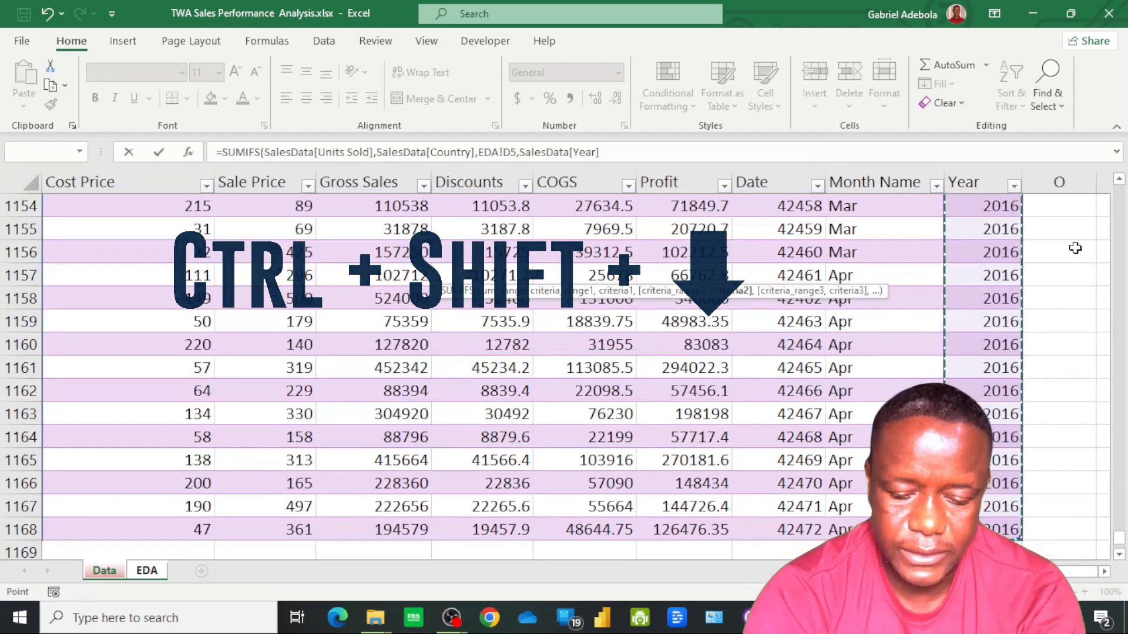
pyautogui.write(',')
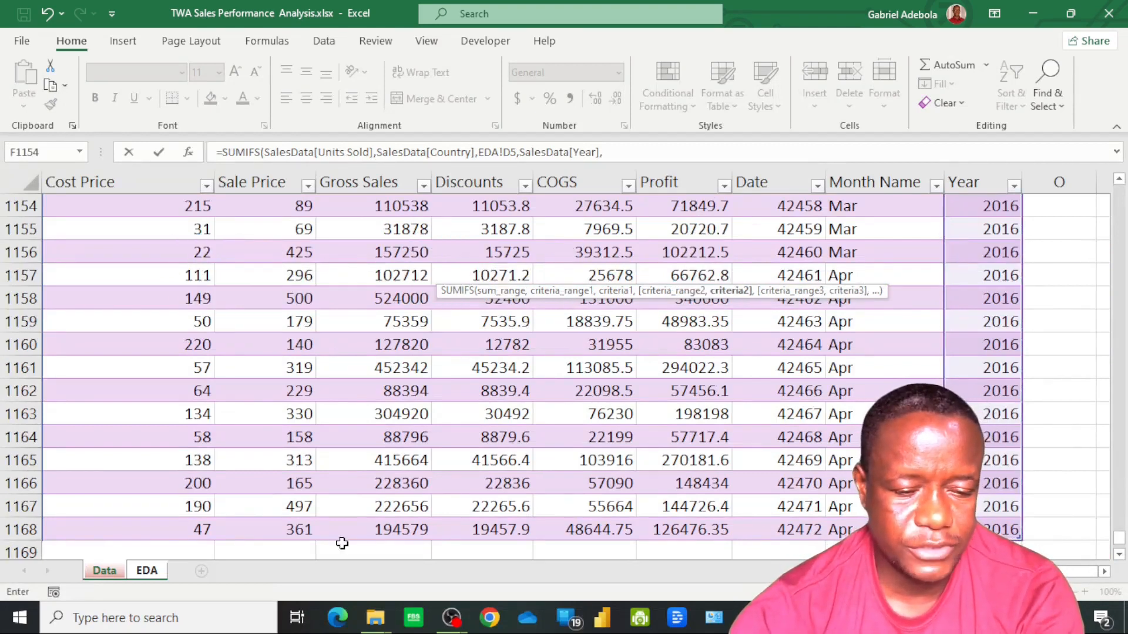
pyautogui.click(151, 571)
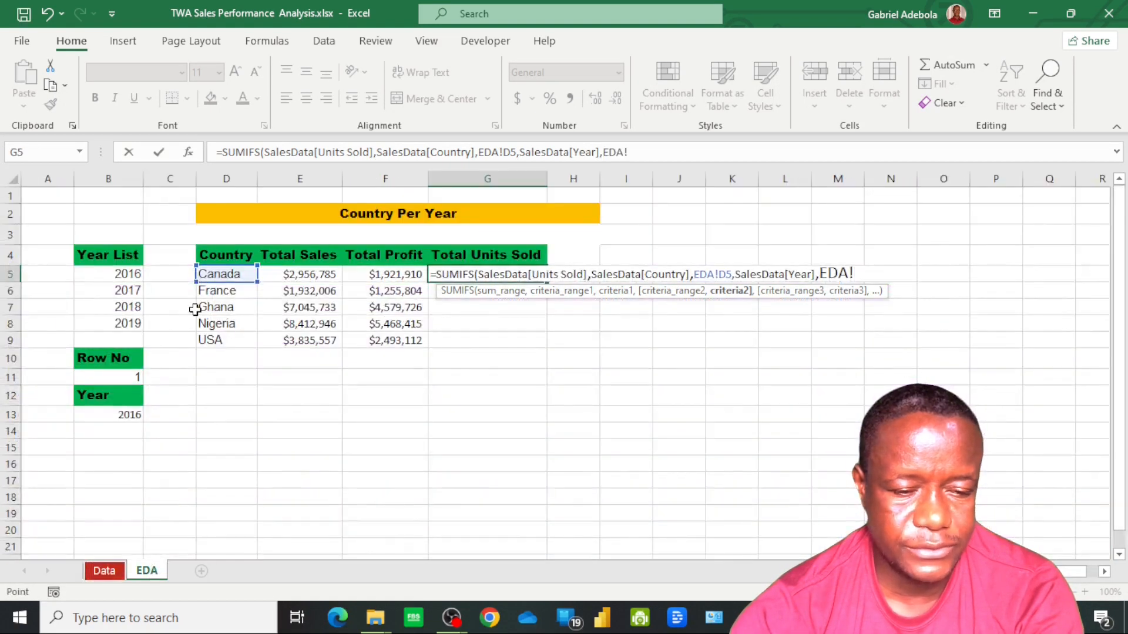
pyautogui.click(123, 416)
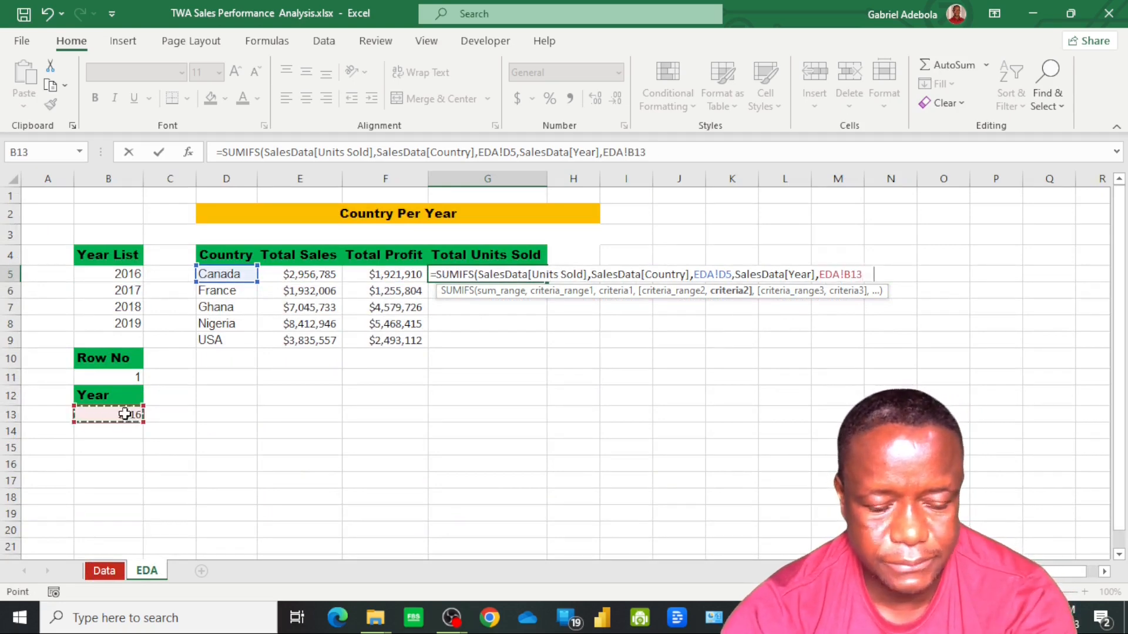
pyautogui.press('F4')
pyautogui.press('Return')
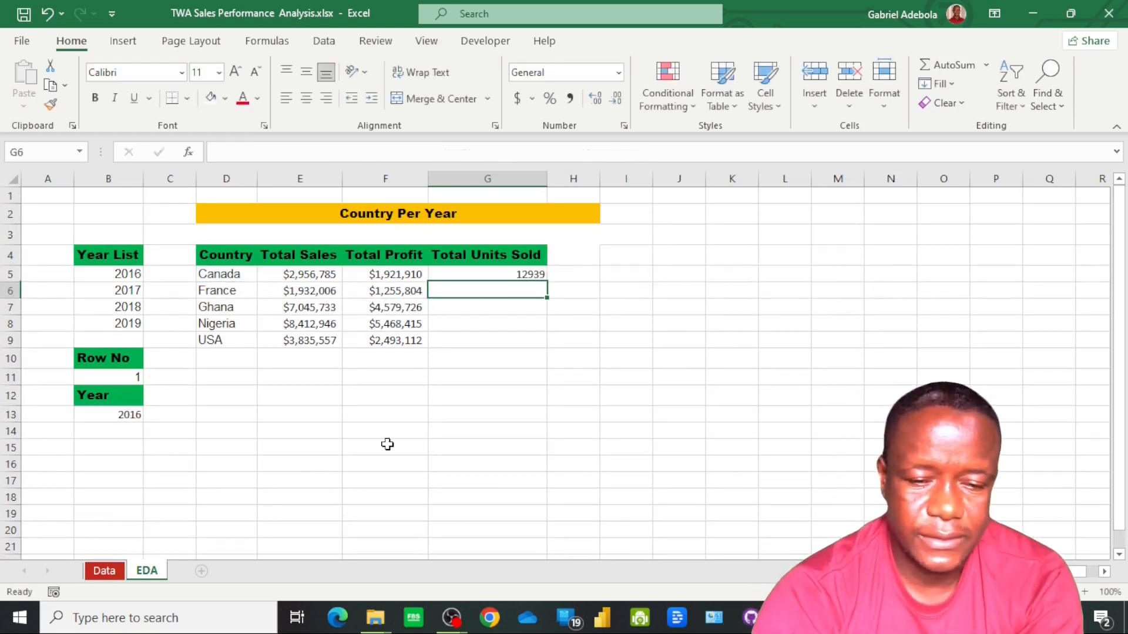
# Fill the Total Units Sold formula from G5 down to G9 and set the Row No in cell B11 to 2
pyautogui.click(515, 275)
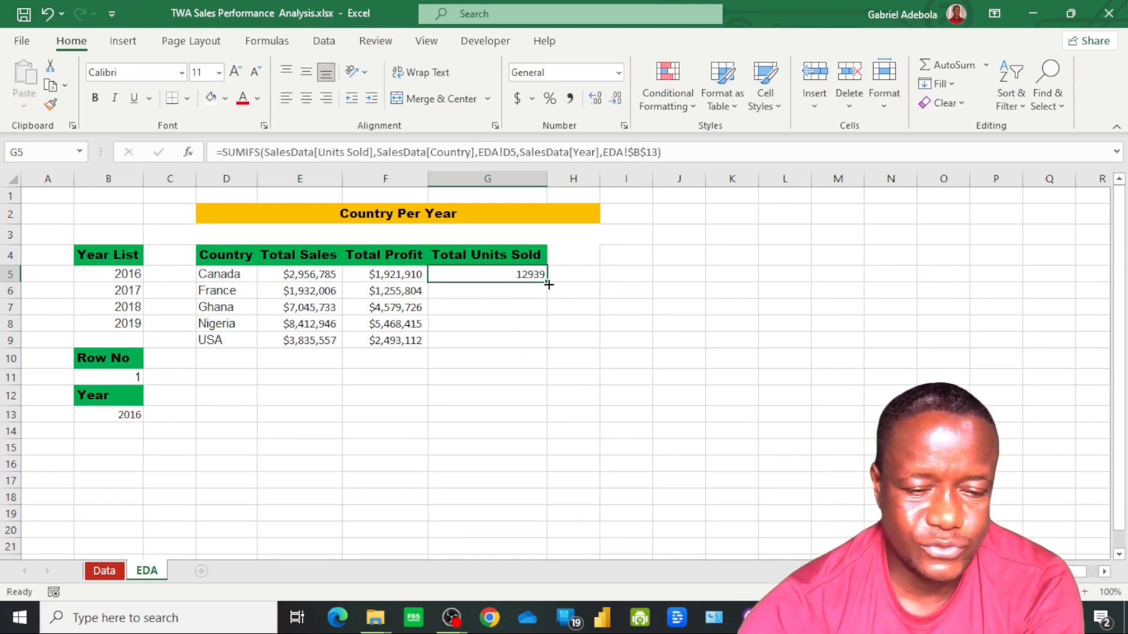
pyautogui.doubleClick(548, 283)
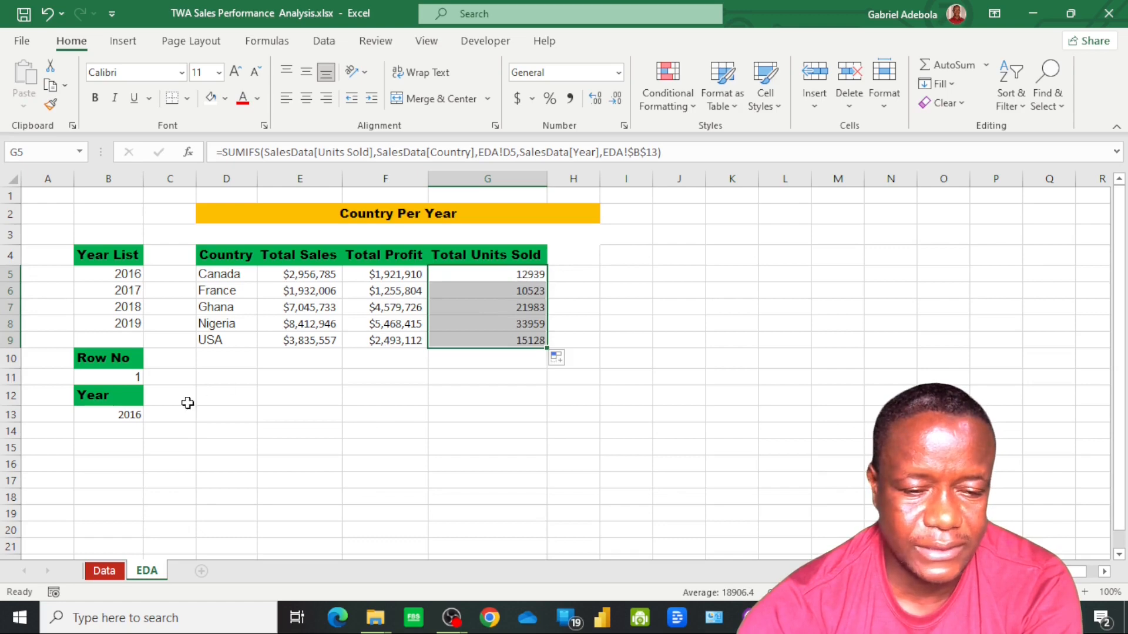
pyautogui.click(124, 375)
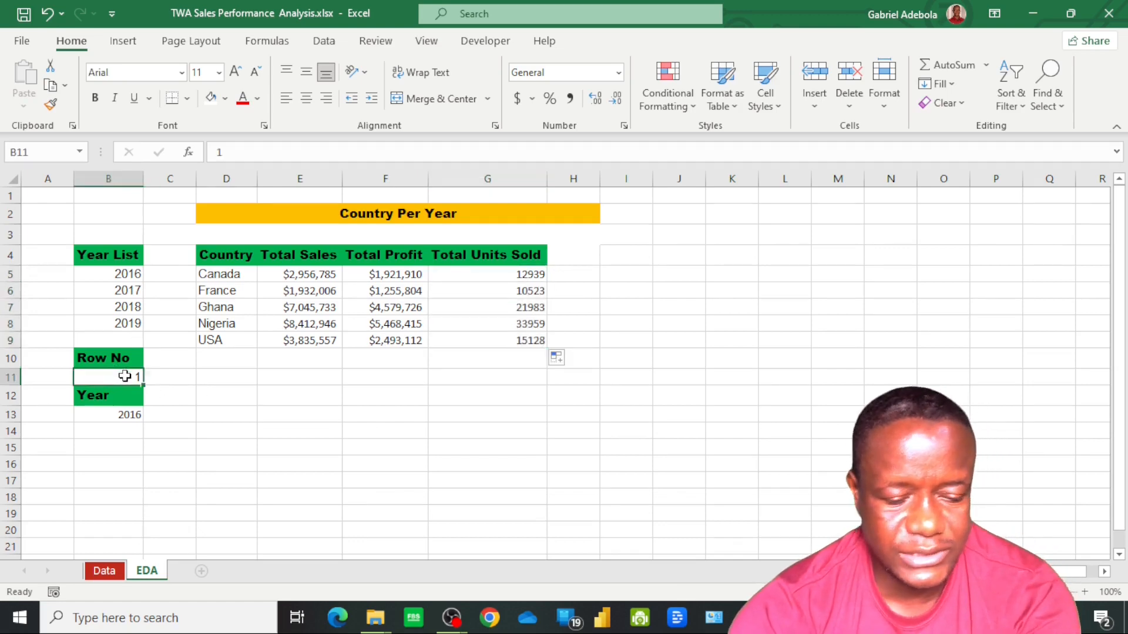
pyautogui.write('2')
pyautogui.press('Tab')
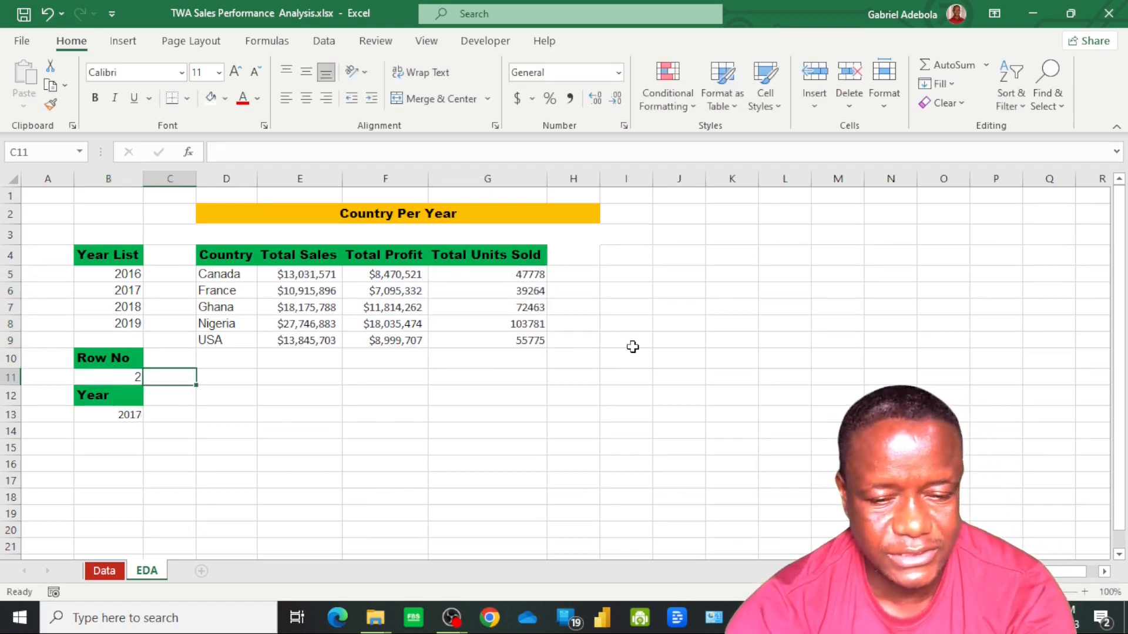
# Enter the title Products Per Year in cell J2 and copy the Country Per Year title's formatting onto it
pyautogui.click(732, 222)
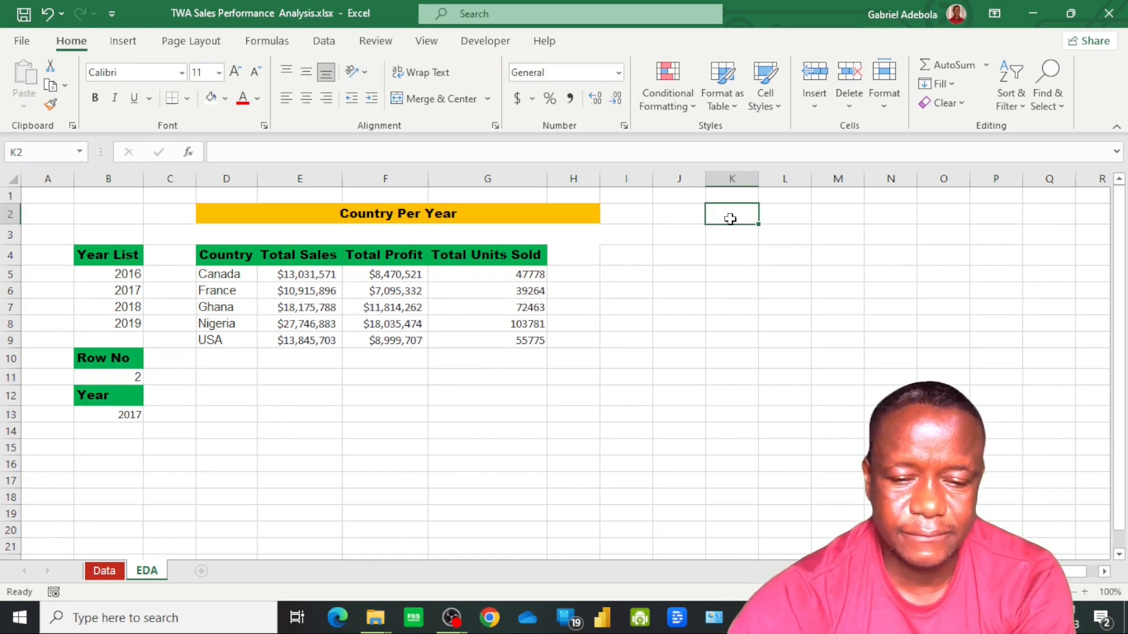
pyautogui.click(697, 222)
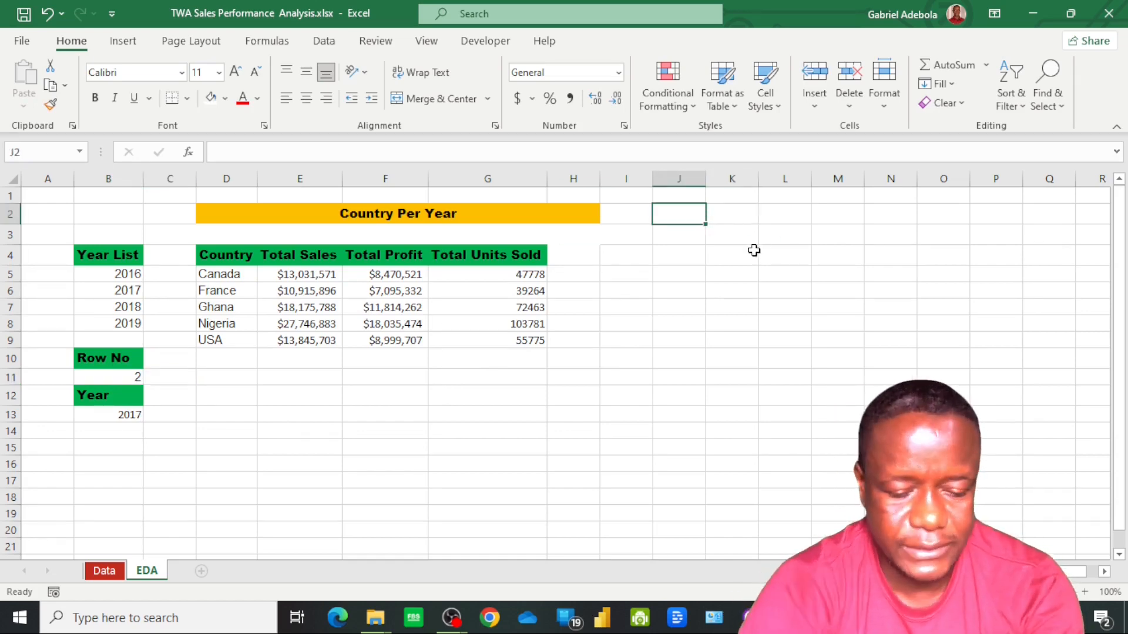
pyautogui.write('Products Per Year')
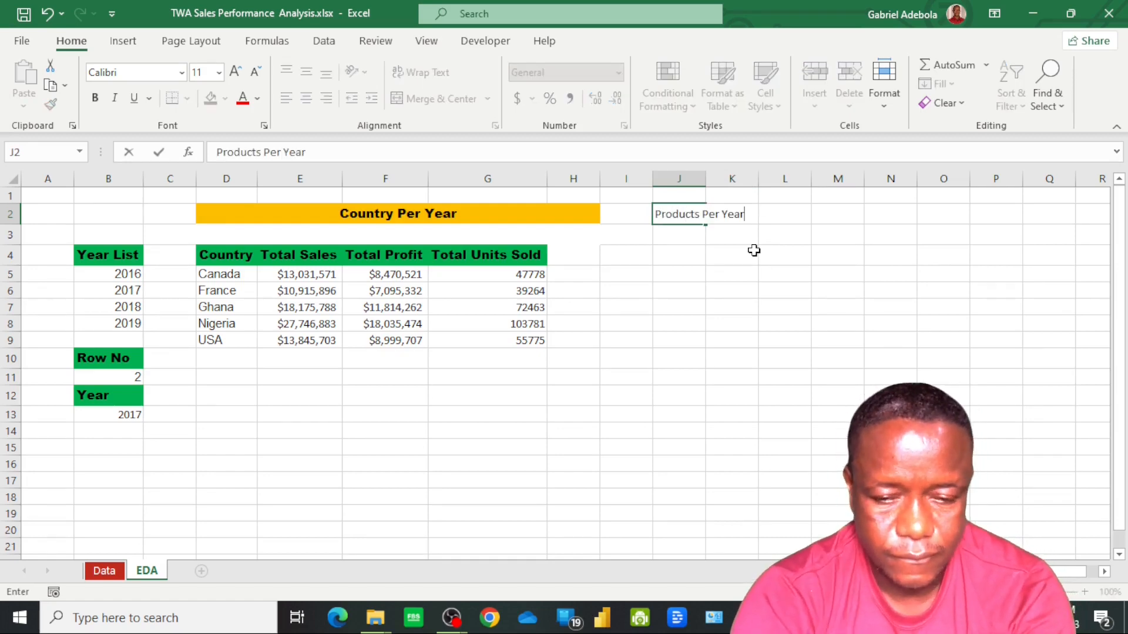
pyautogui.press('Return')
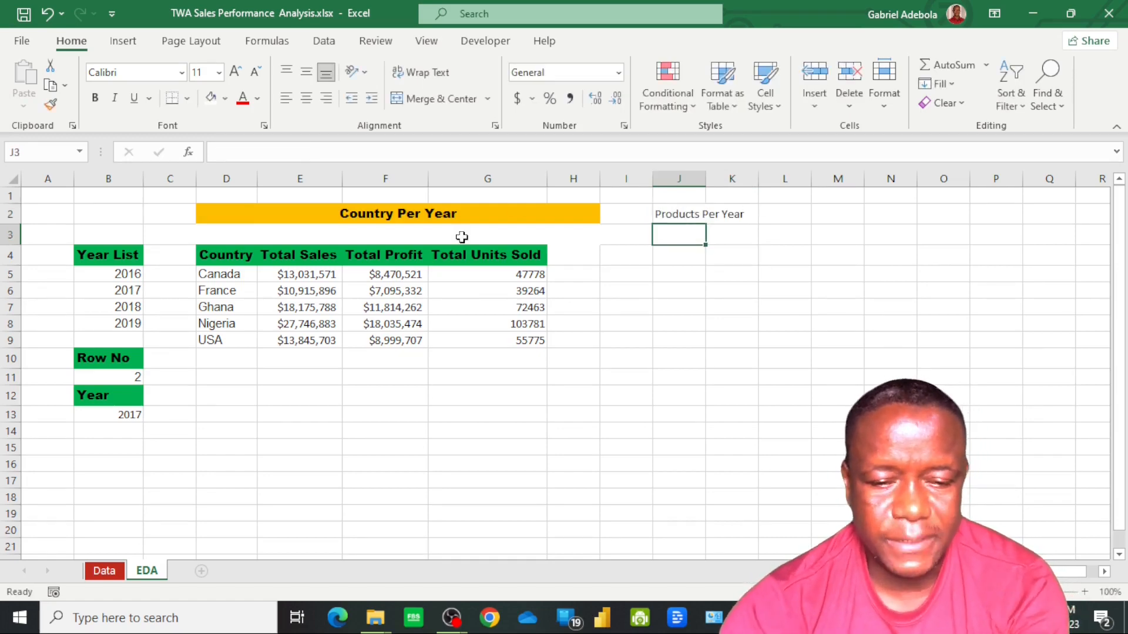
pyautogui.click(468, 212)
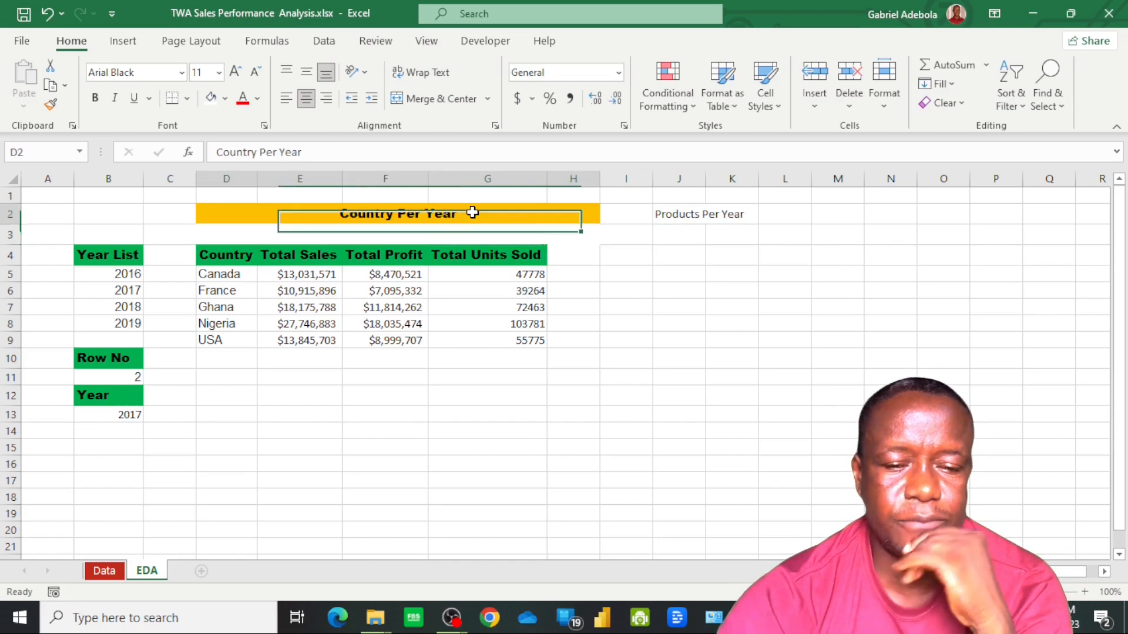
pyautogui.click(50, 105)
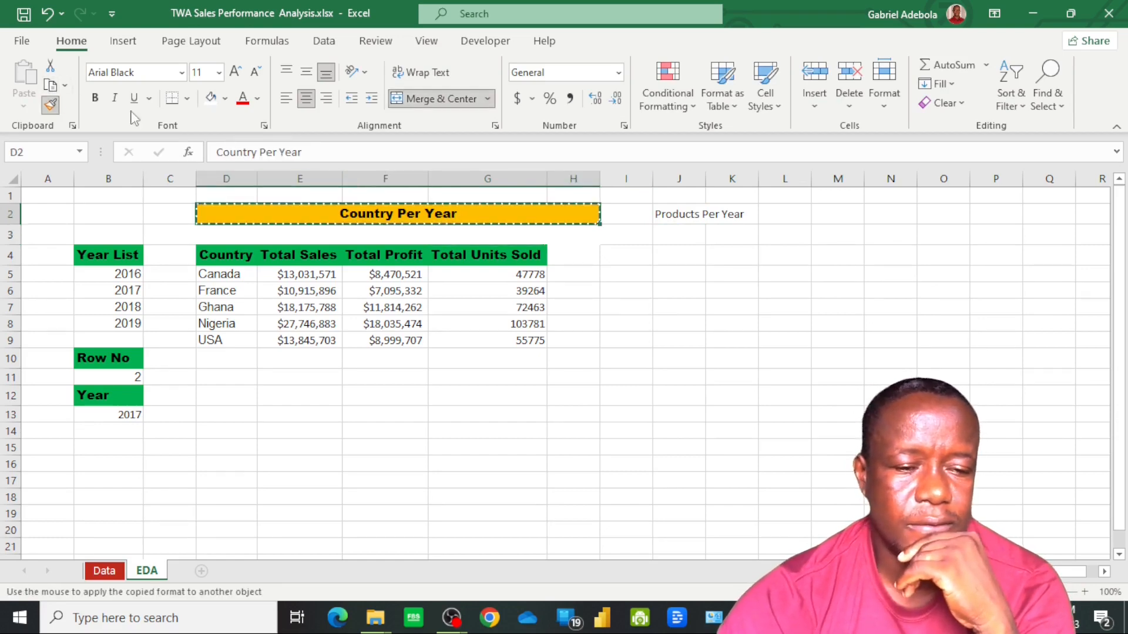
pyautogui.click(670, 214)
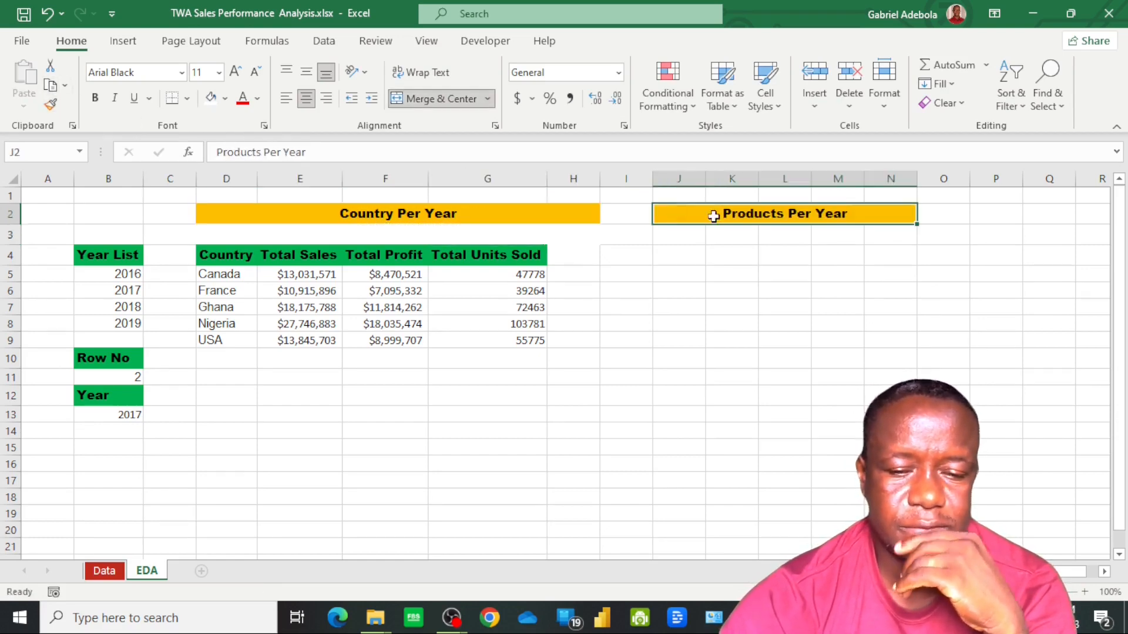
# Enter the header Products in cell J4 in the green header style and autofit the width of column J
pyautogui.click(682, 256)
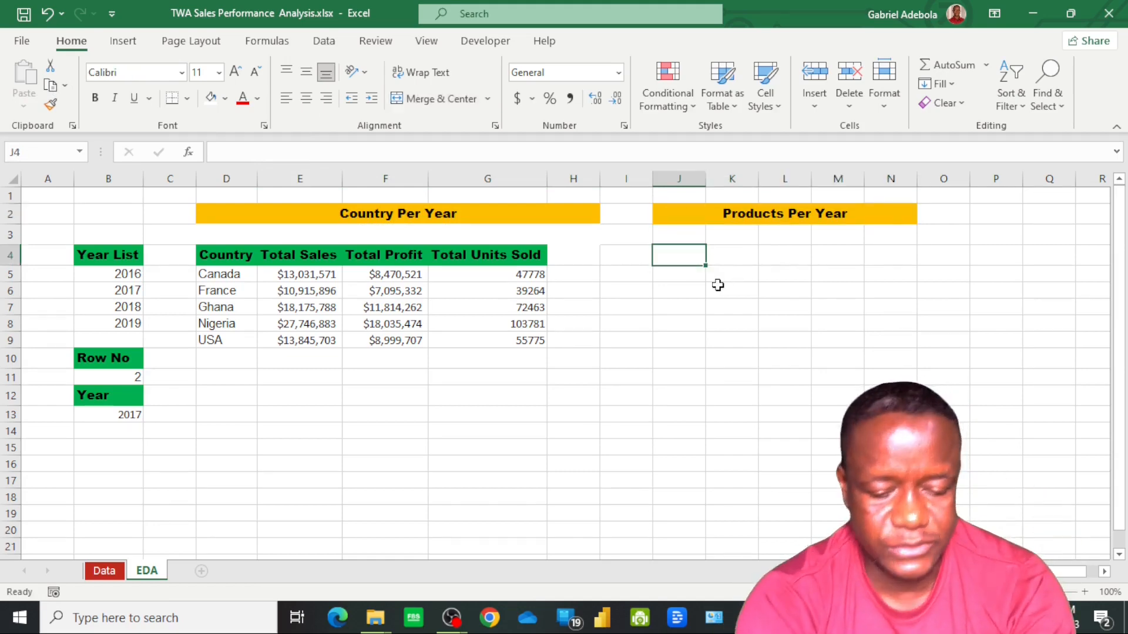
pyautogui.write('Pro')
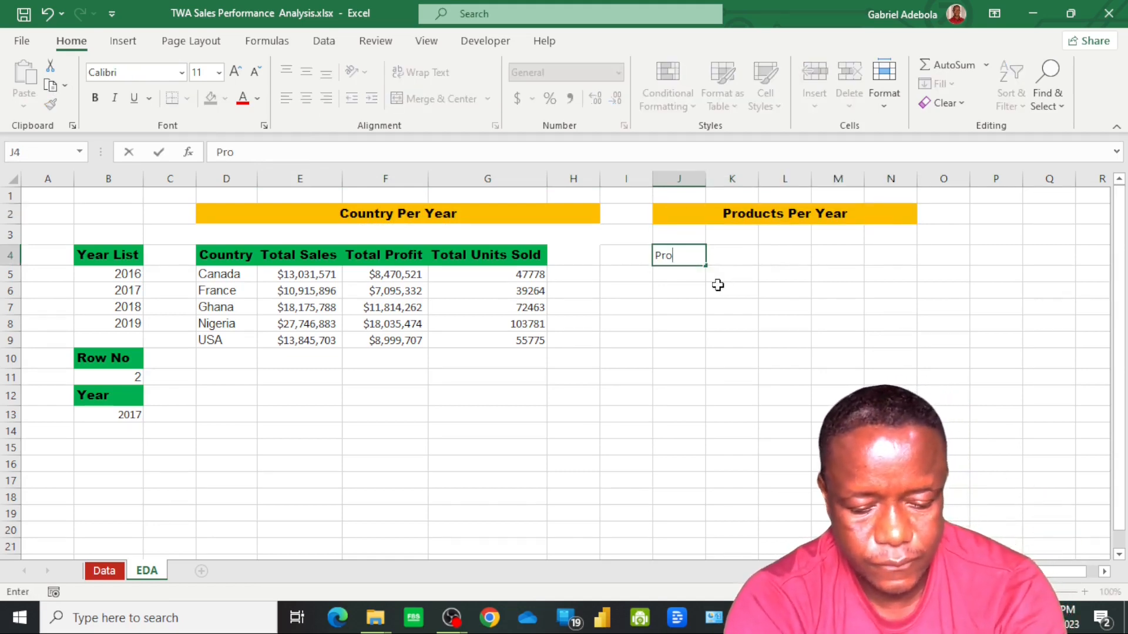
pyautogui.write('ducts')
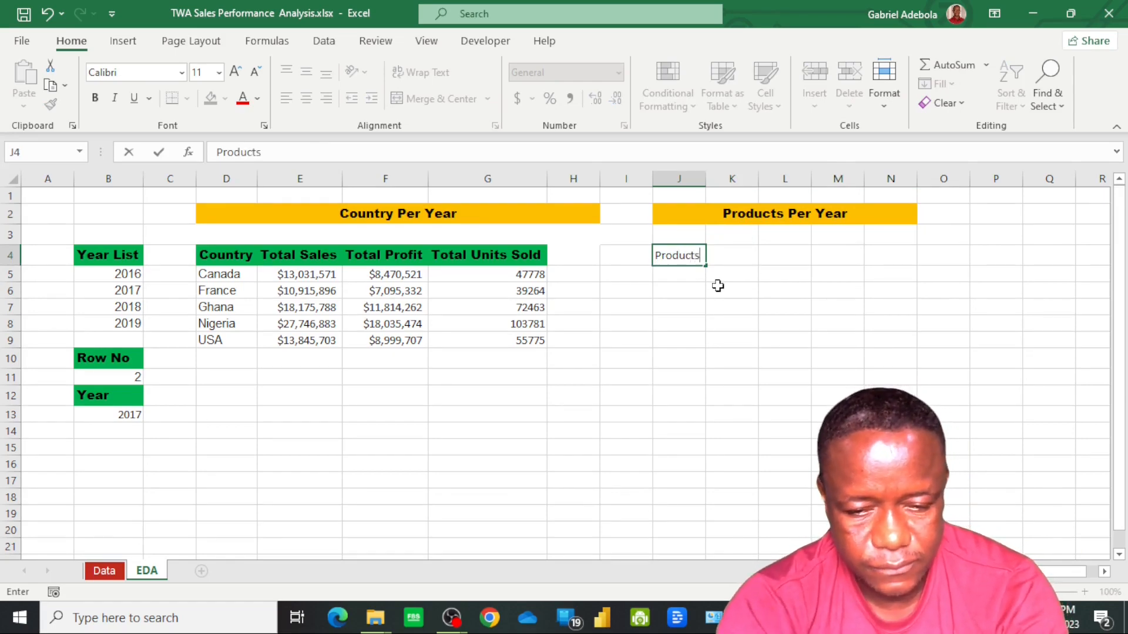
pyautogui.press('Return')
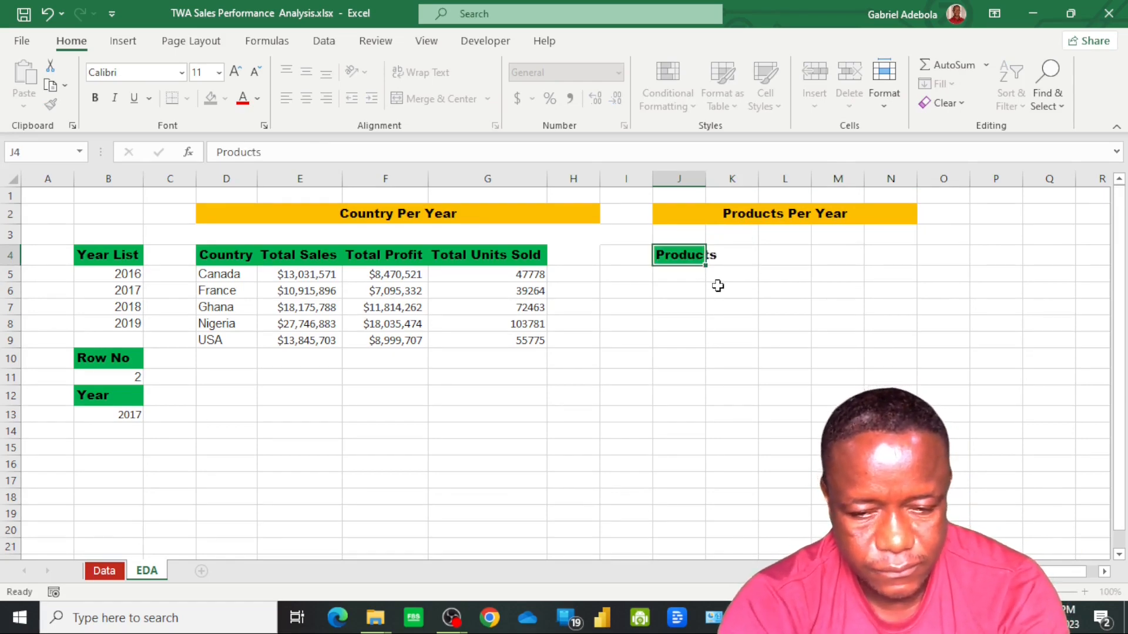
pyautogui.doubleClick(706, 178)
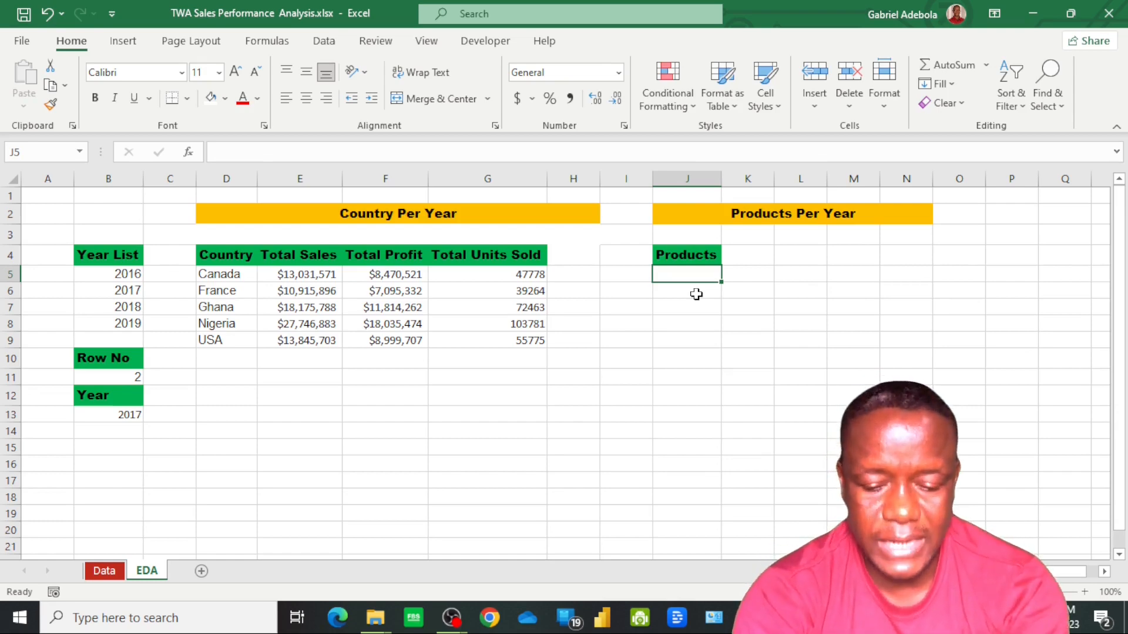
# Enter the formula =UNIQUE(SalesData[Product]) in cell J5 to list each distinct product under the Products header
pyautogui.write('=')
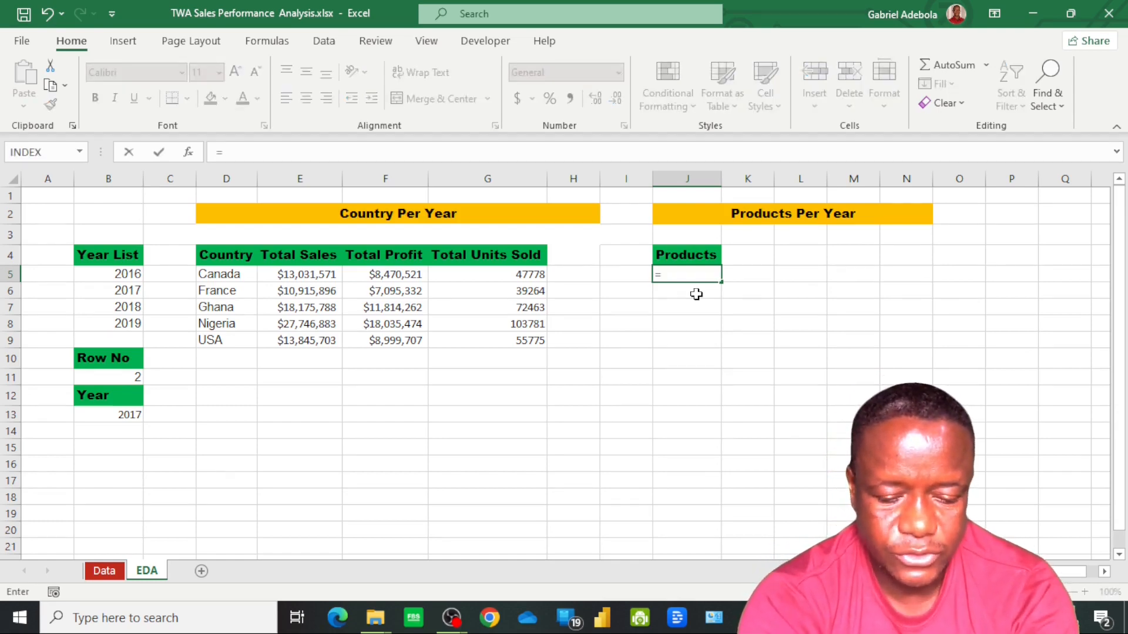
pyautogui.write('uni')
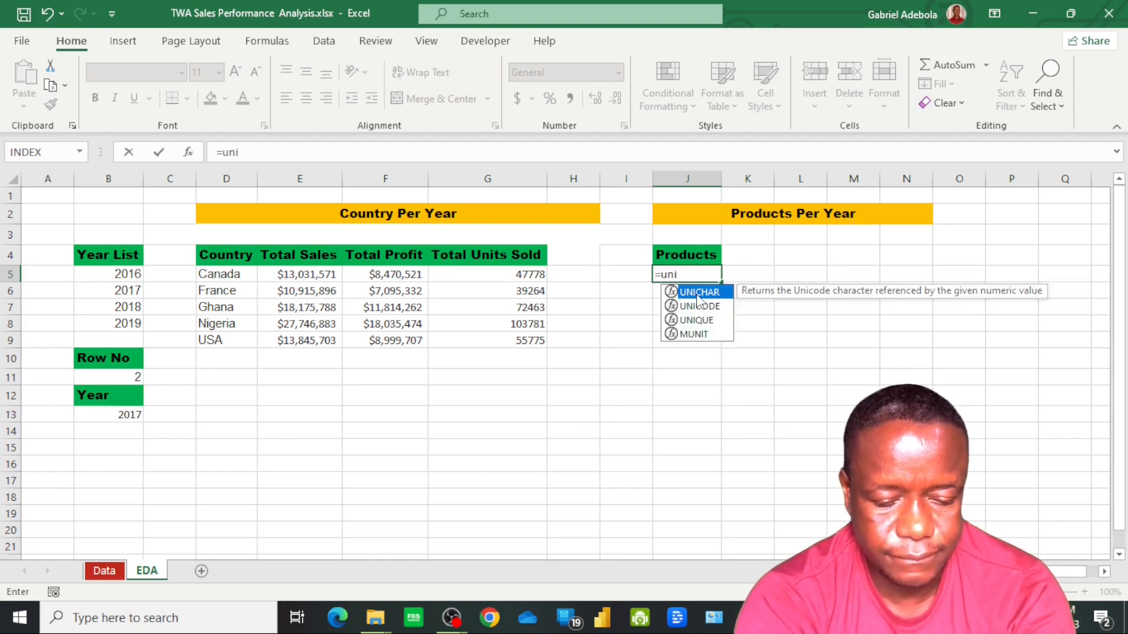
pyautogui.write('que')
pyautogui.doubleClick(698, 292)
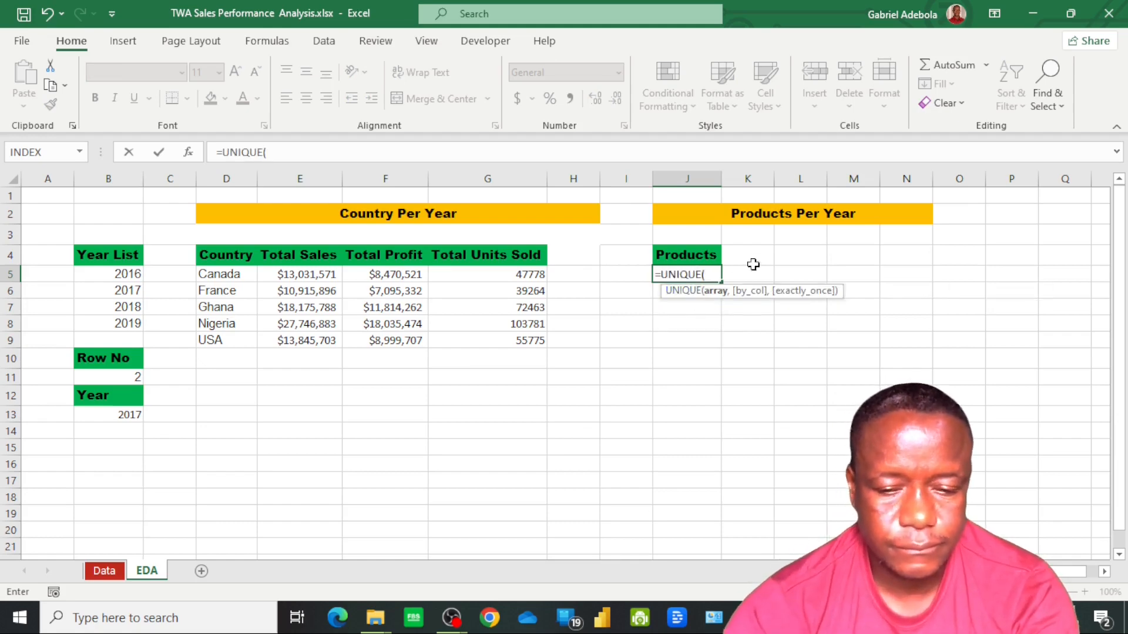
pyautogui.click(104, 571)
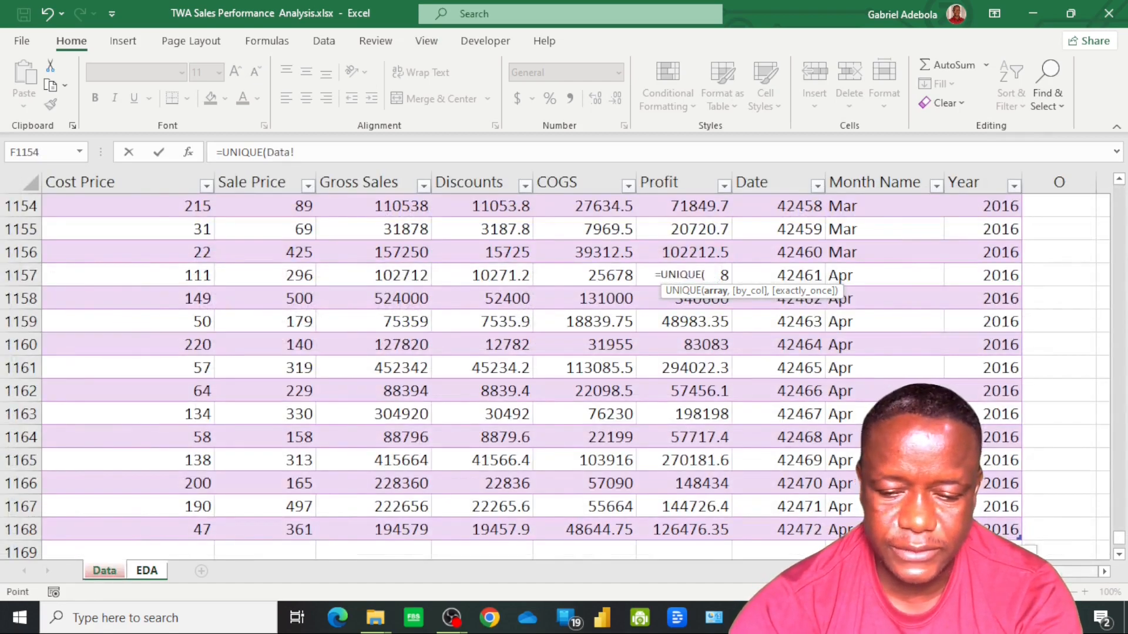
pyautogui.hscroll(-5, 374, 423)
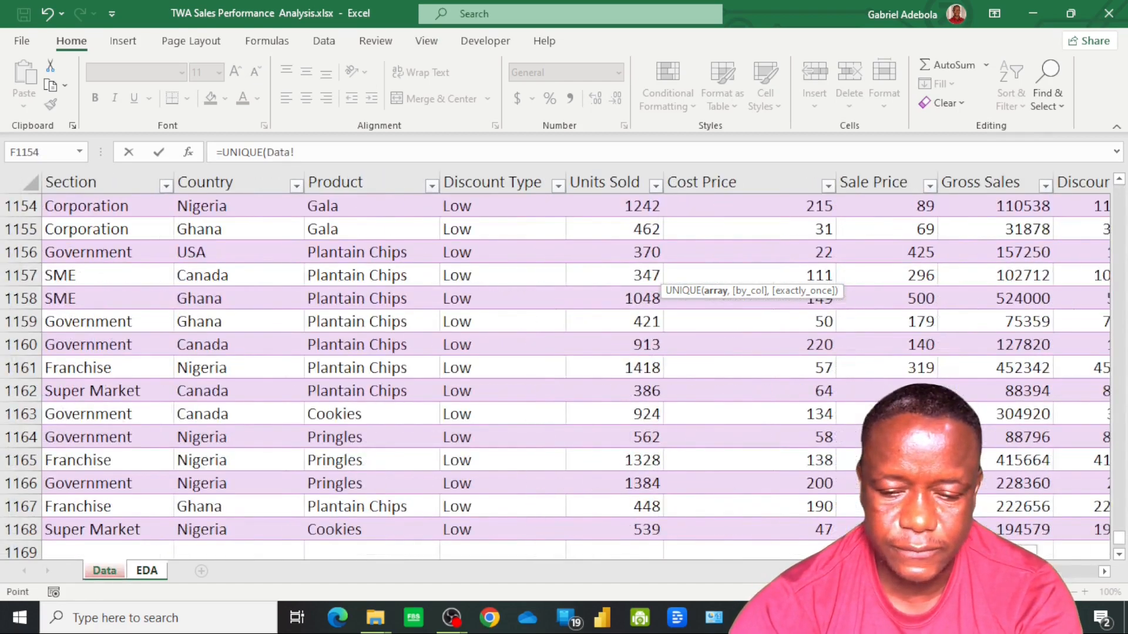
pyautogui.click(346, 534)
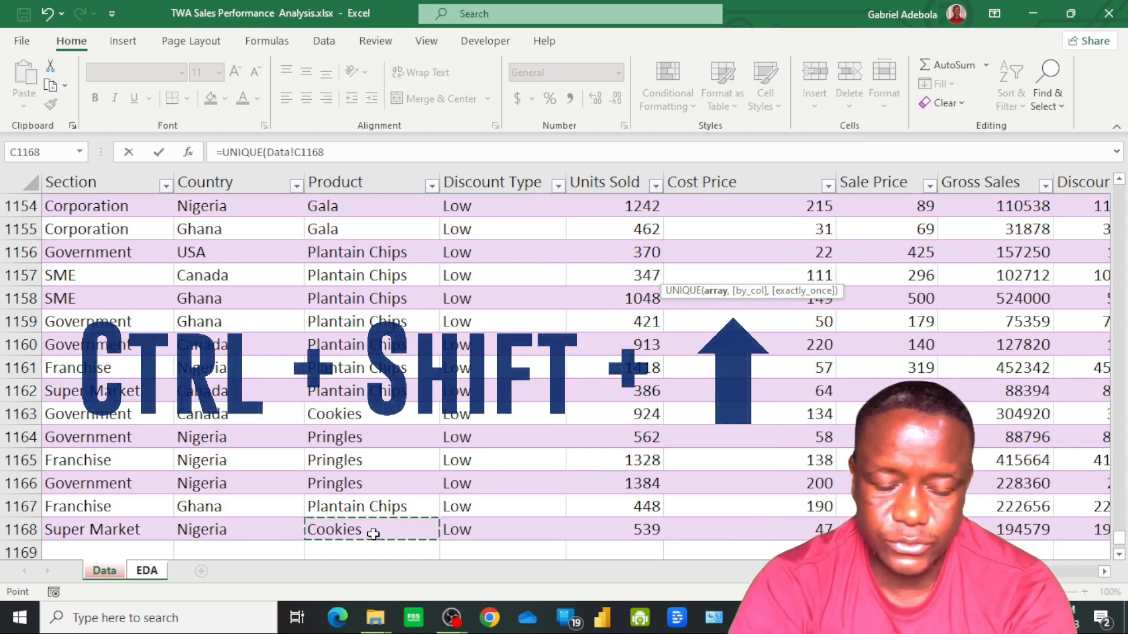
pyautogui.hotkey('ctrl', 'shift', 'Up')
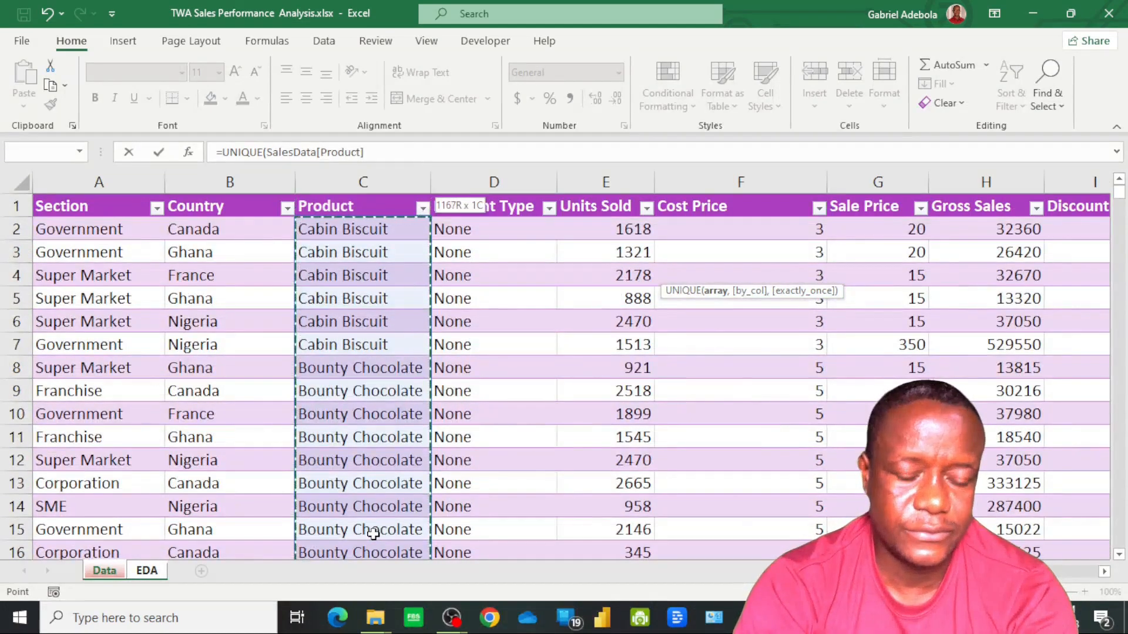
pyautogui.press('Return')
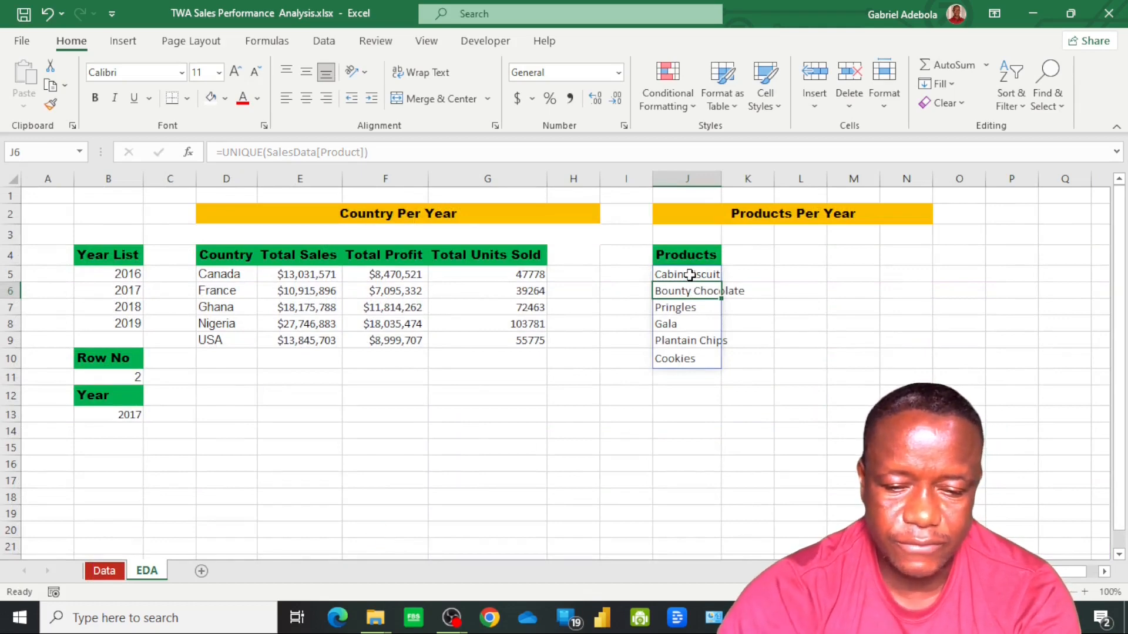
# Copy the spilled product list in J5:J10 and paste it over itself as values only
pyautogui.click(690, 274)
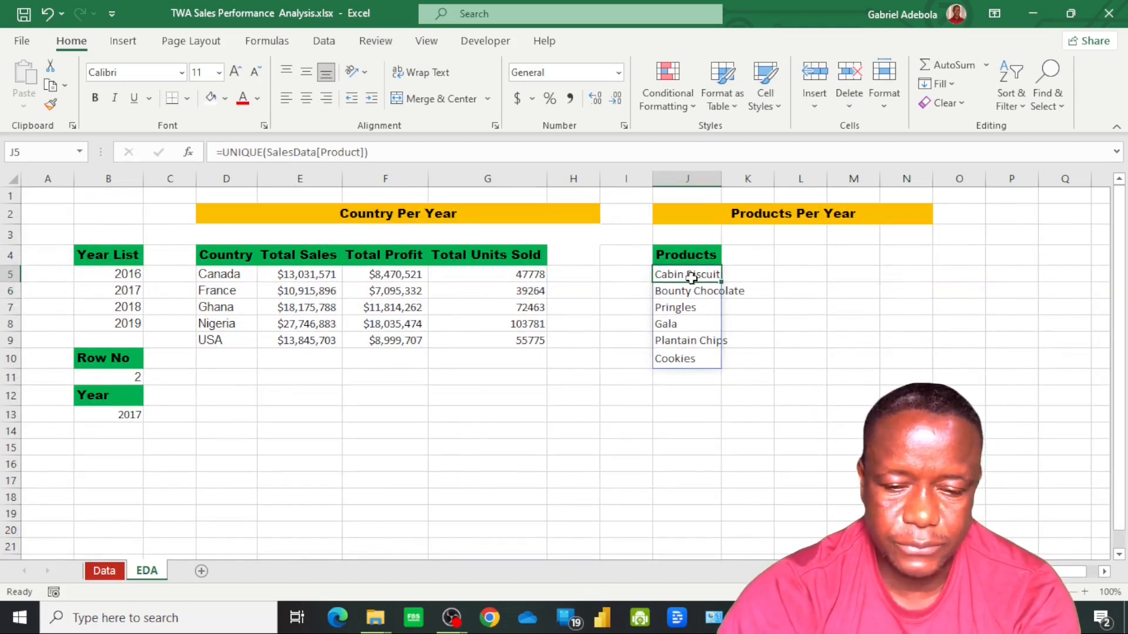
pyautogui.keyDown('shift'); pyautogui.click(691, 363); pyautogui.keyUp('shift')
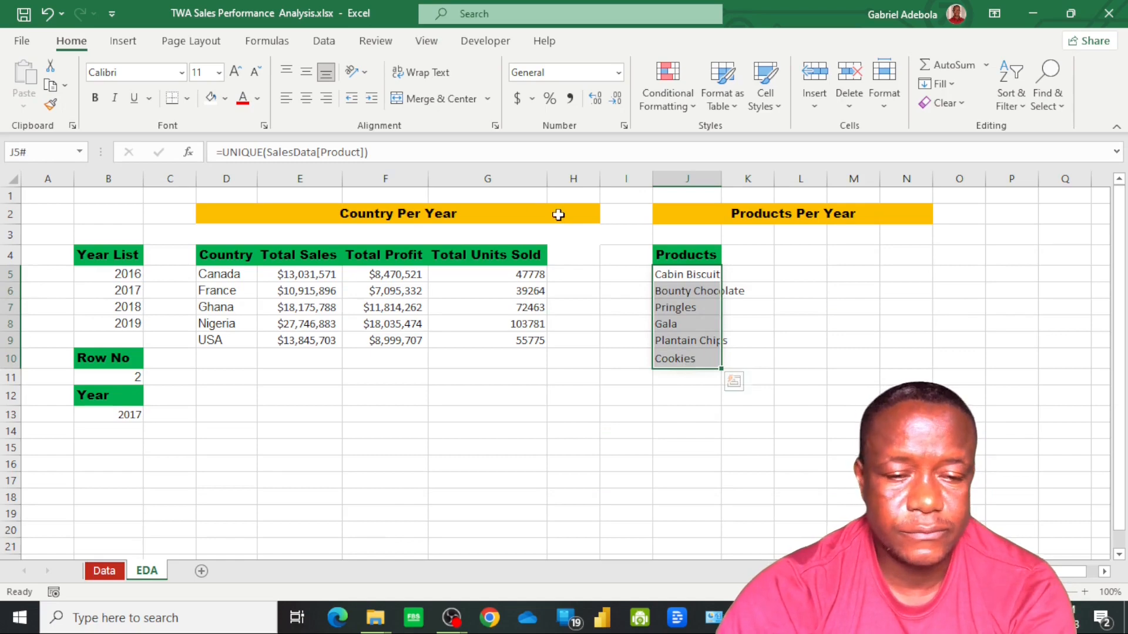
pyautogui.hotkey('ctrl', 'c')
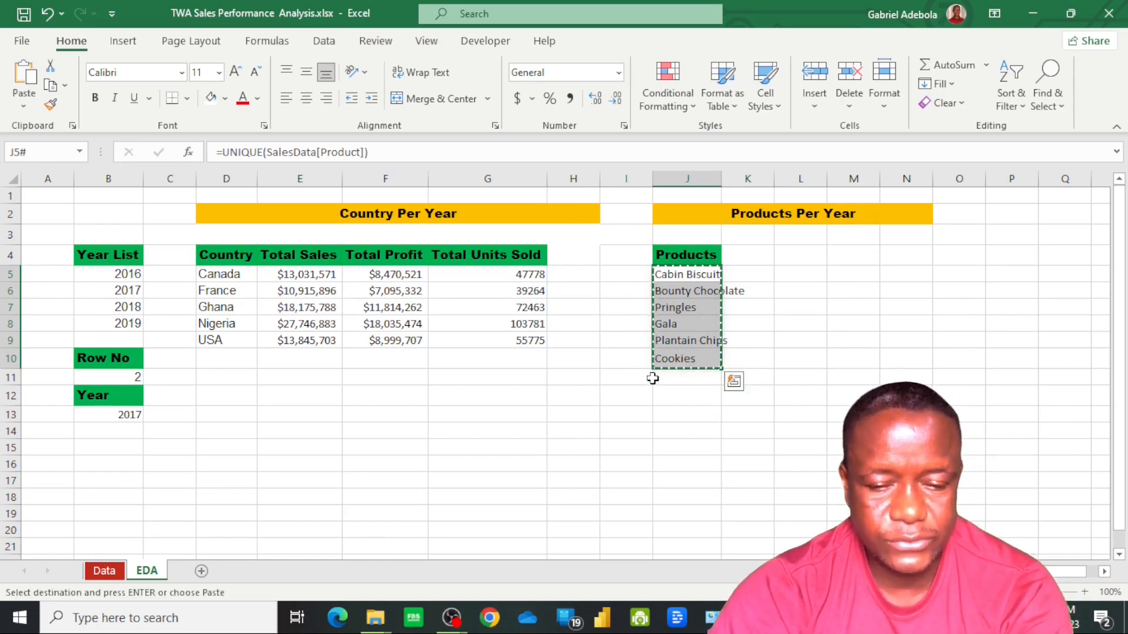
pyautogui.click(22, 107)
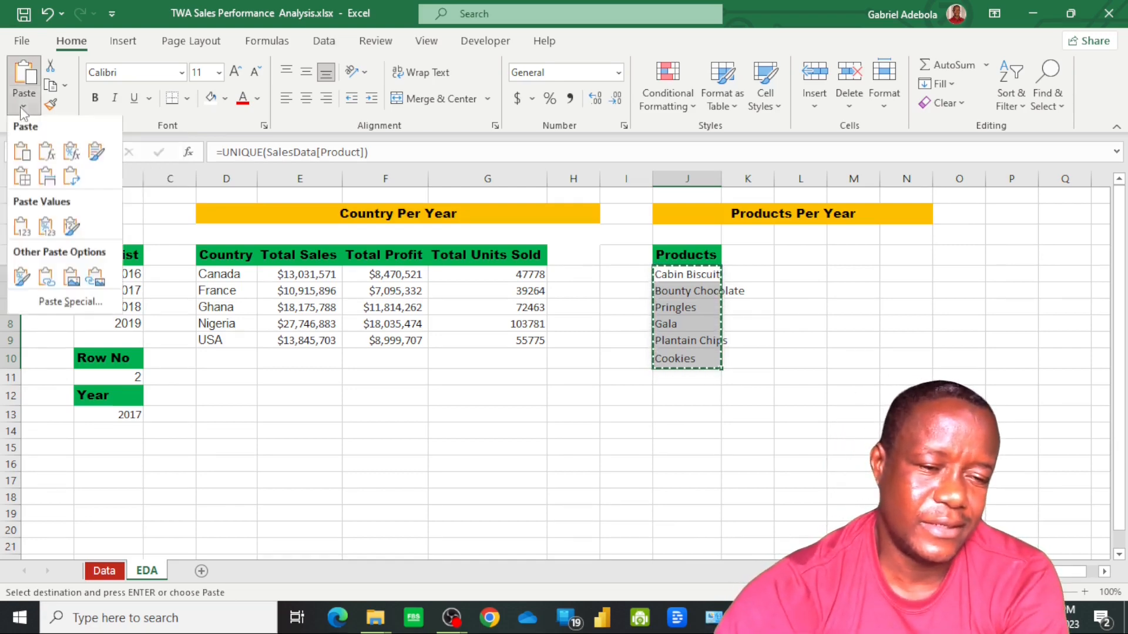
pyautogui.click(26, 236)
# Autofit column J to the longest product name and clear the copy selection
pyautogui.click(692, 323)
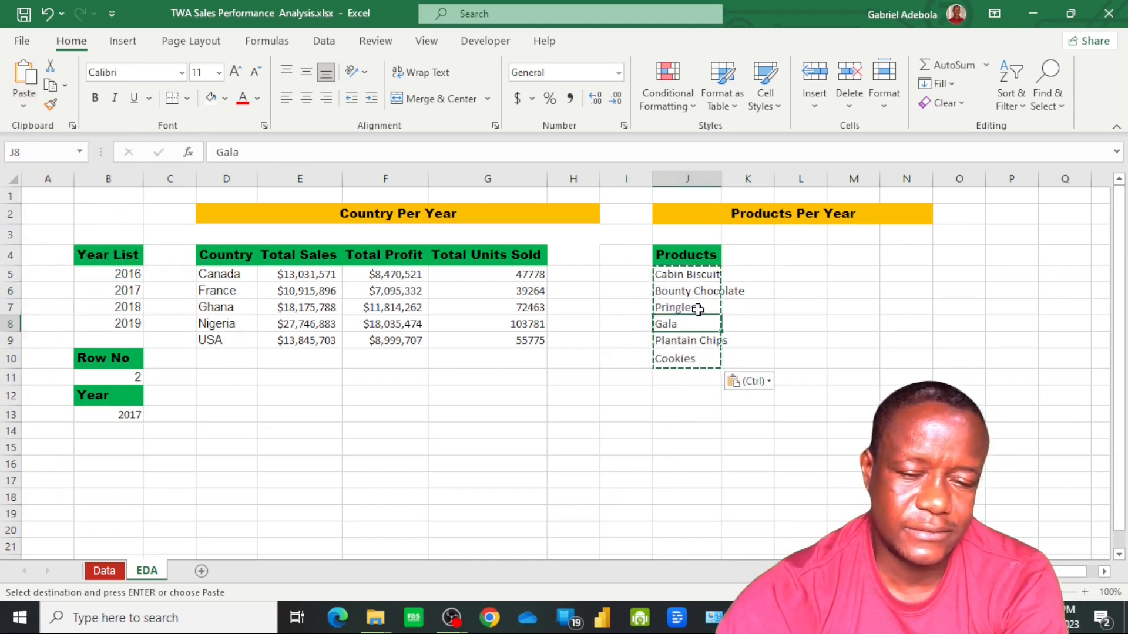
pyautogui.doubleClick(722, 179)
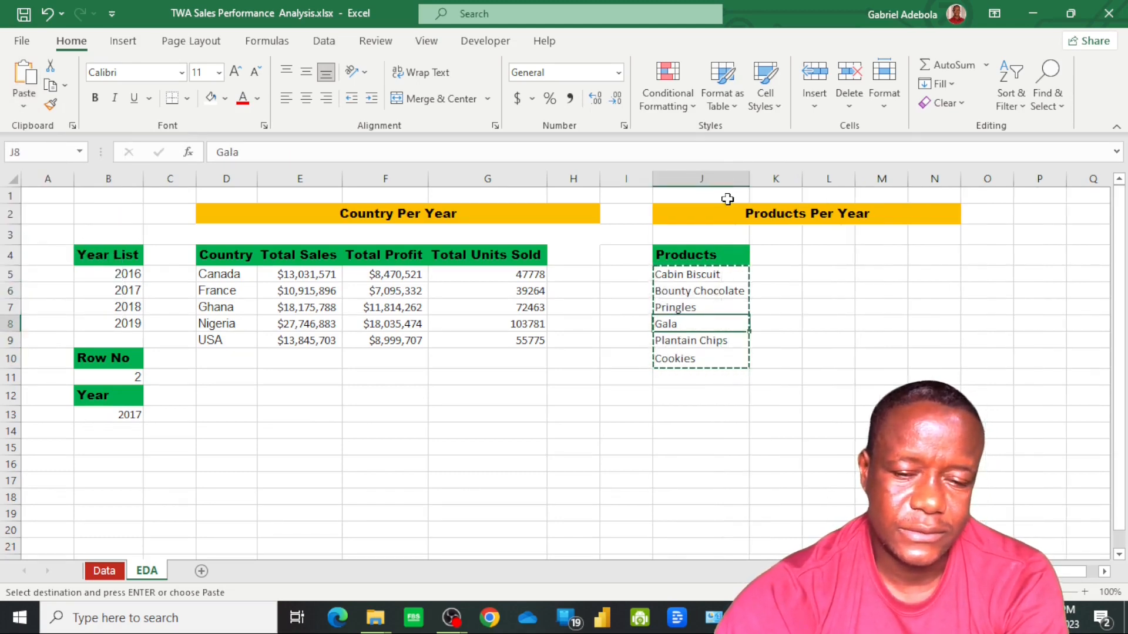
pyautogui.doubleClick(722, 351)
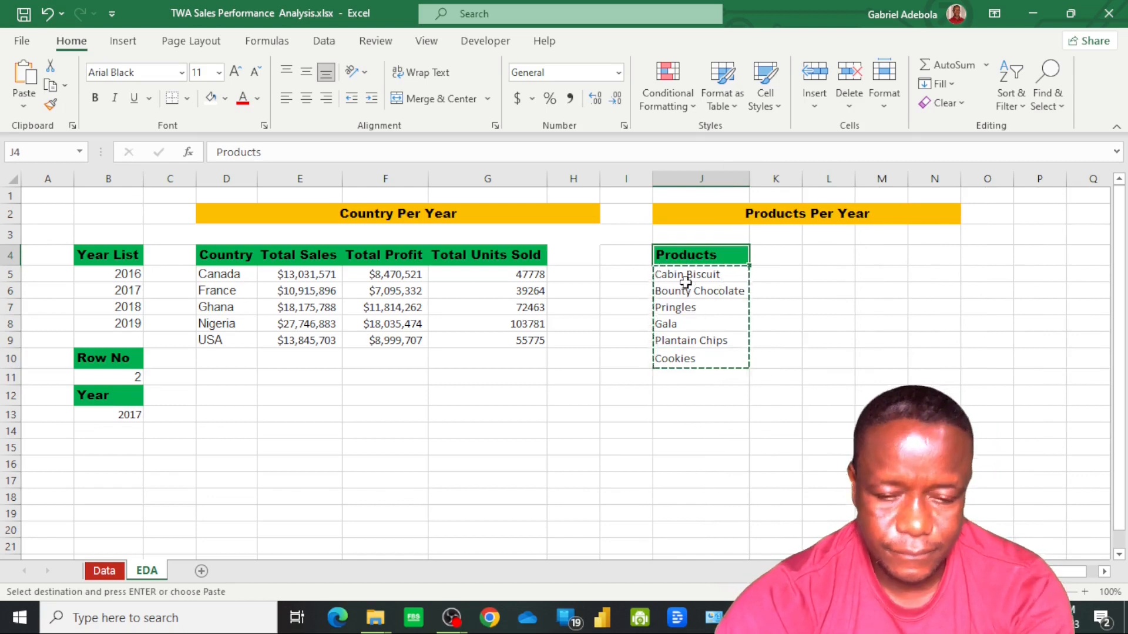
pyautogui.press('Escape')
pyautogui.click(698, 340)
pyautogui.click(693, 306)
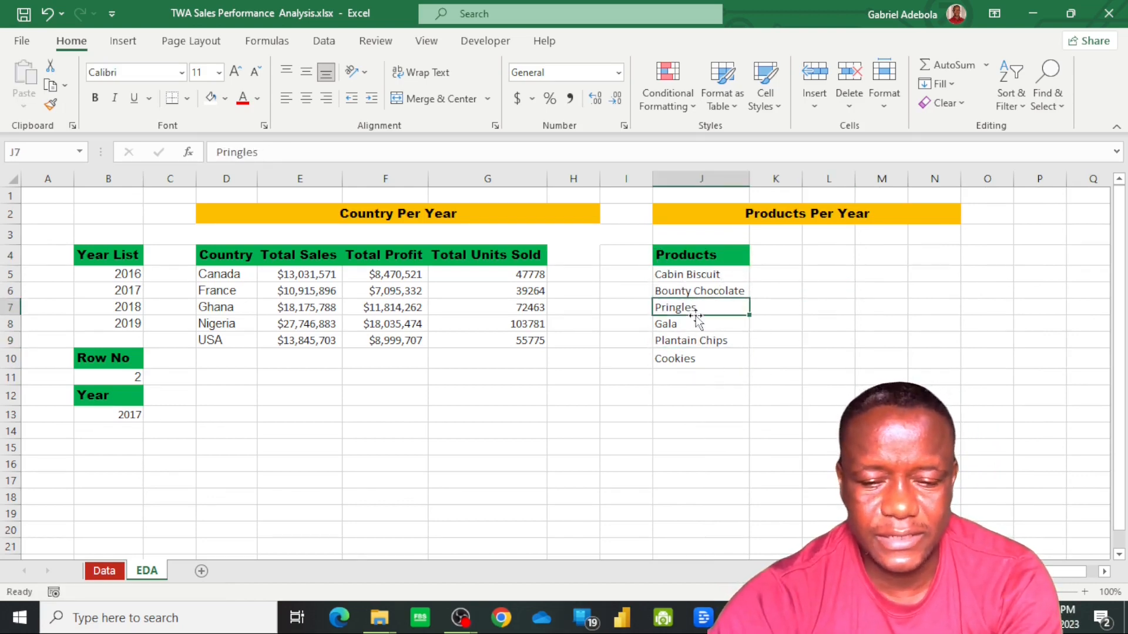
# Sort the product names in J5:J10 alphabetically from A to Z
pyautogui.click(685, 276)
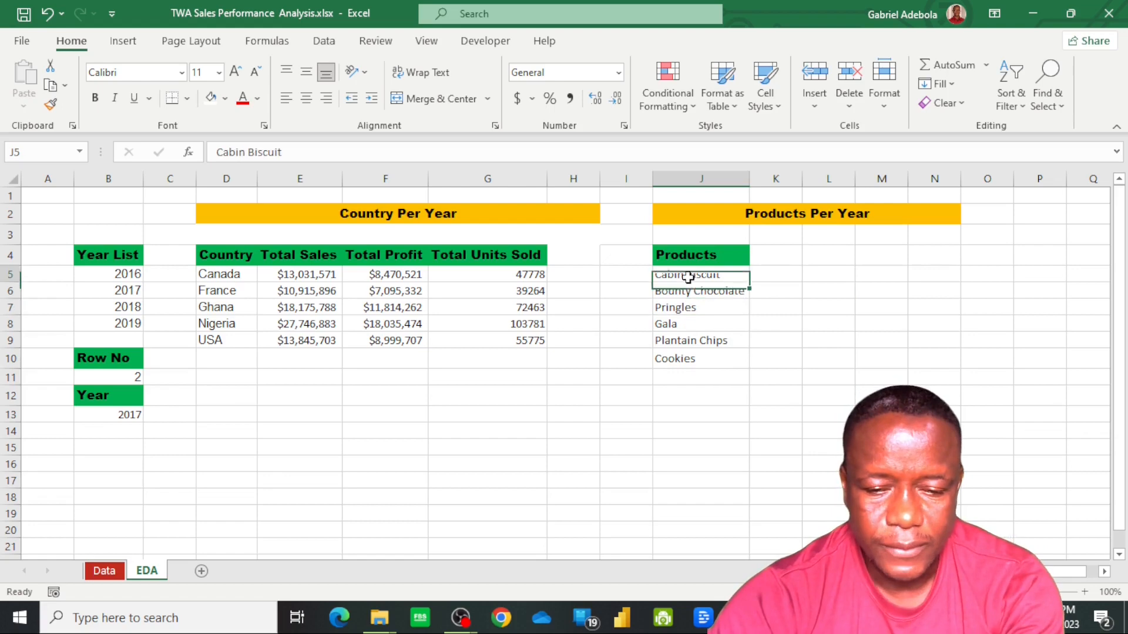
pyautogui.keyDown('shift'); pyautogui.click(705, 363); pyautogui.keyUp('shift')
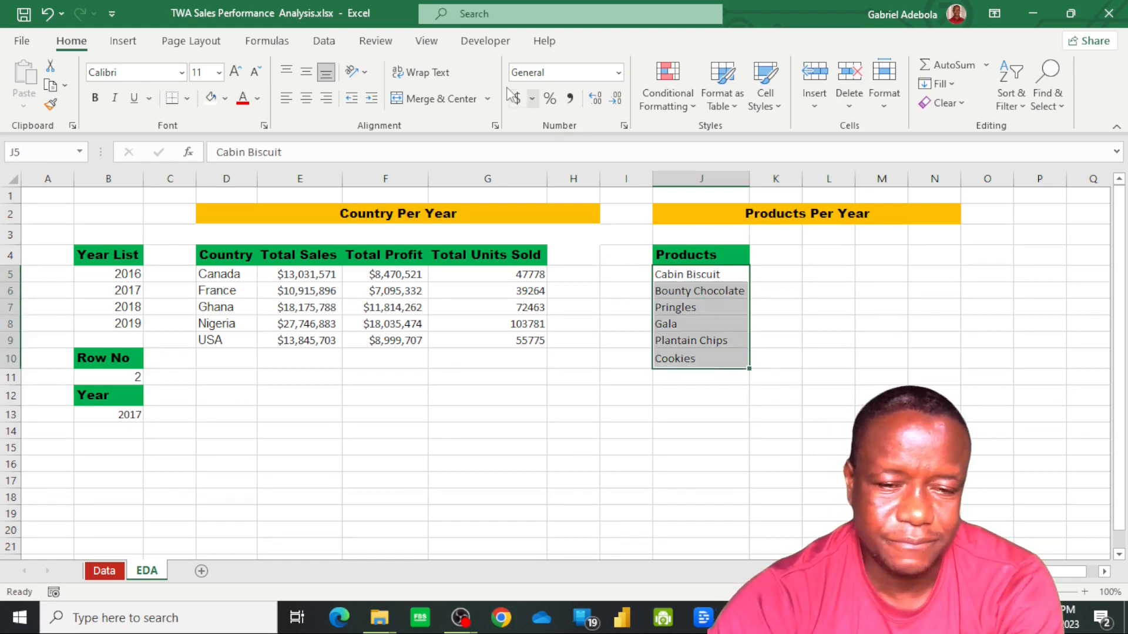
pyautogui.click(327, 42)
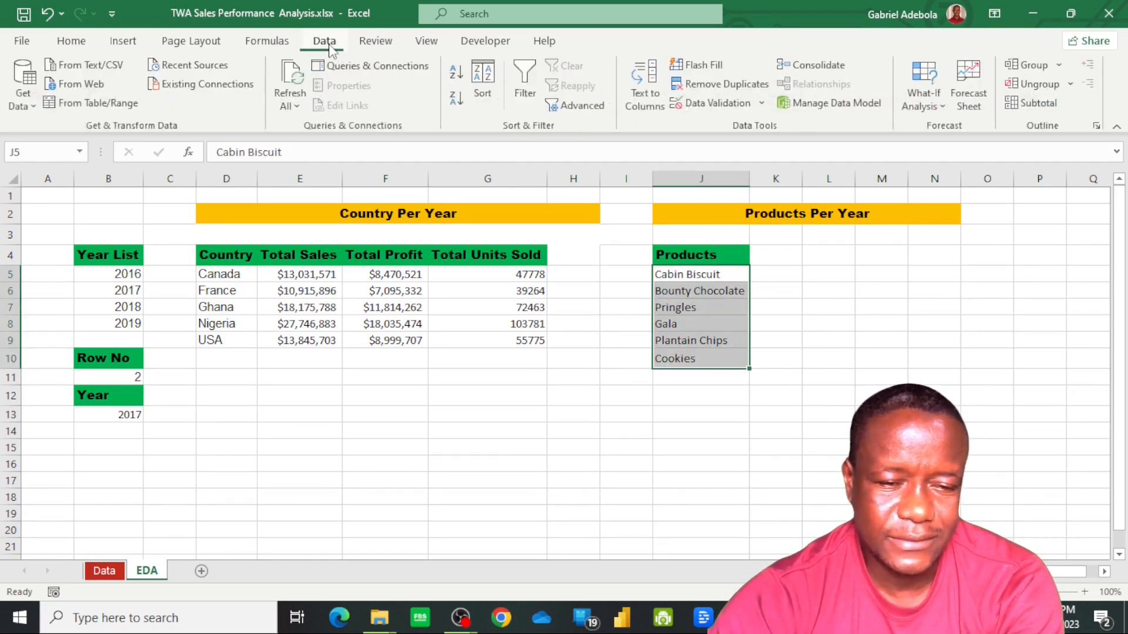
pyautogui.click(457, 72)
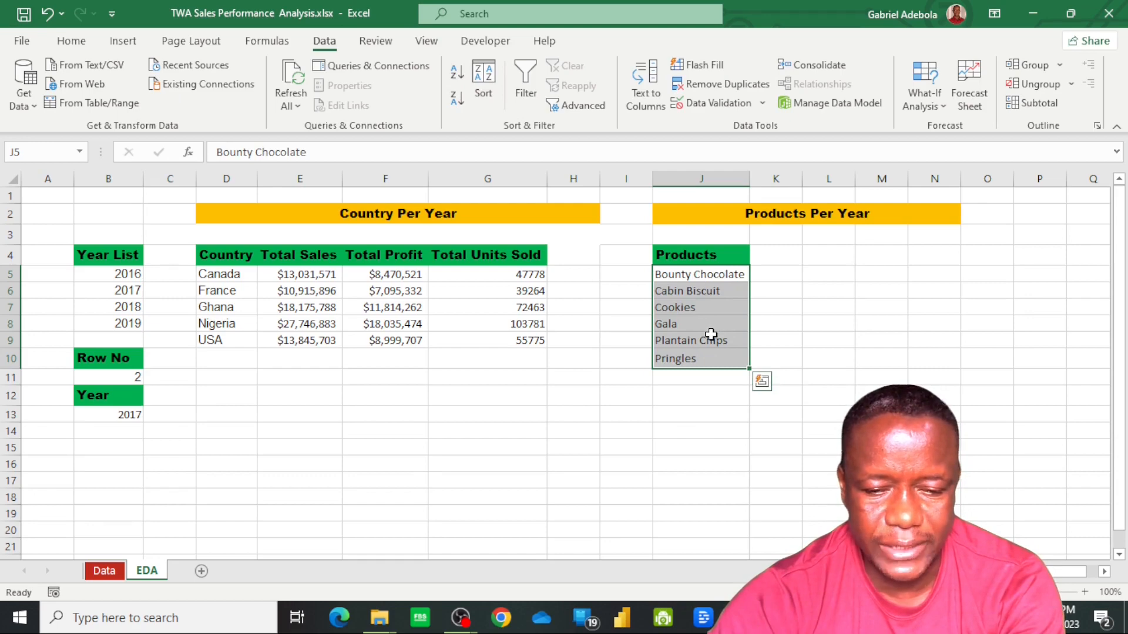
pyautogui.click(781, 259)
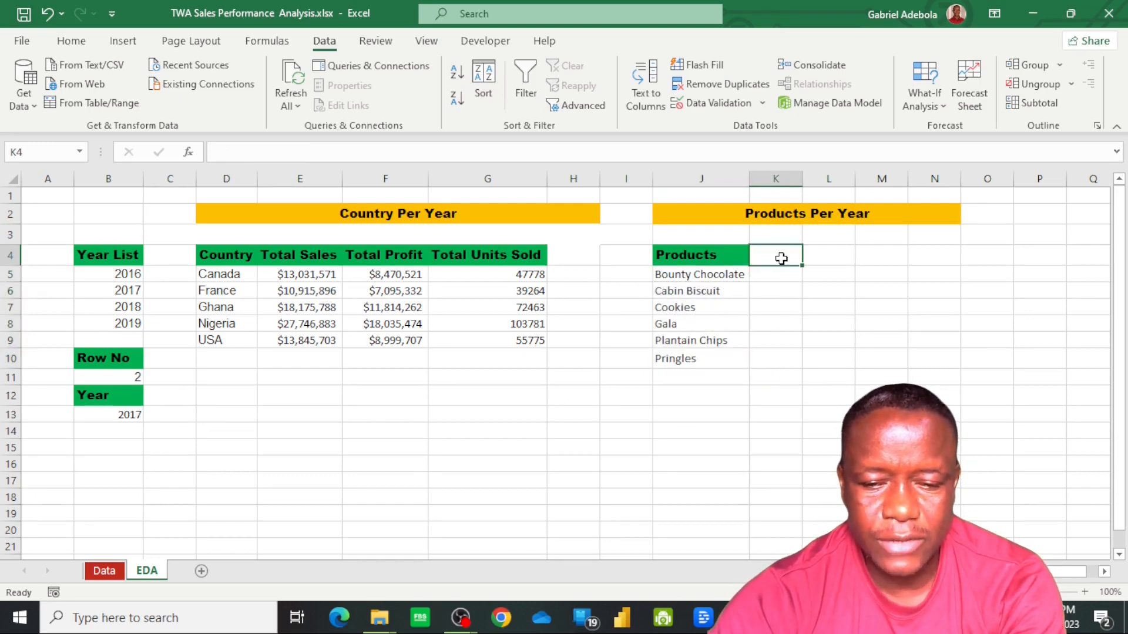
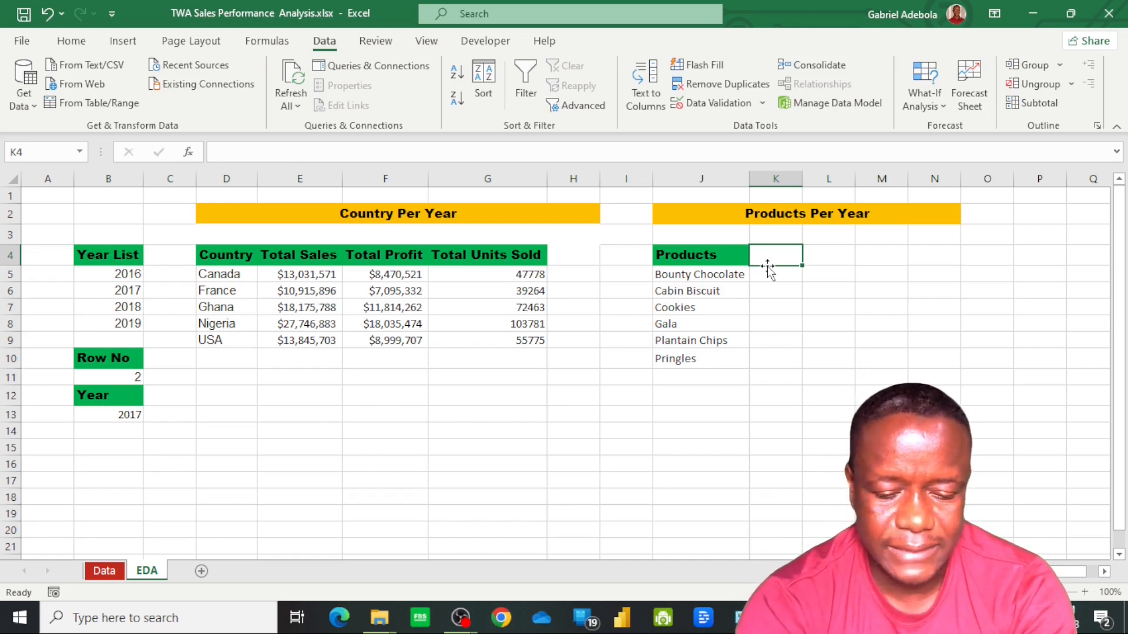
# Add the header "No of Order" in cell K4 and autofit column K to it
pyautogui.write('No')
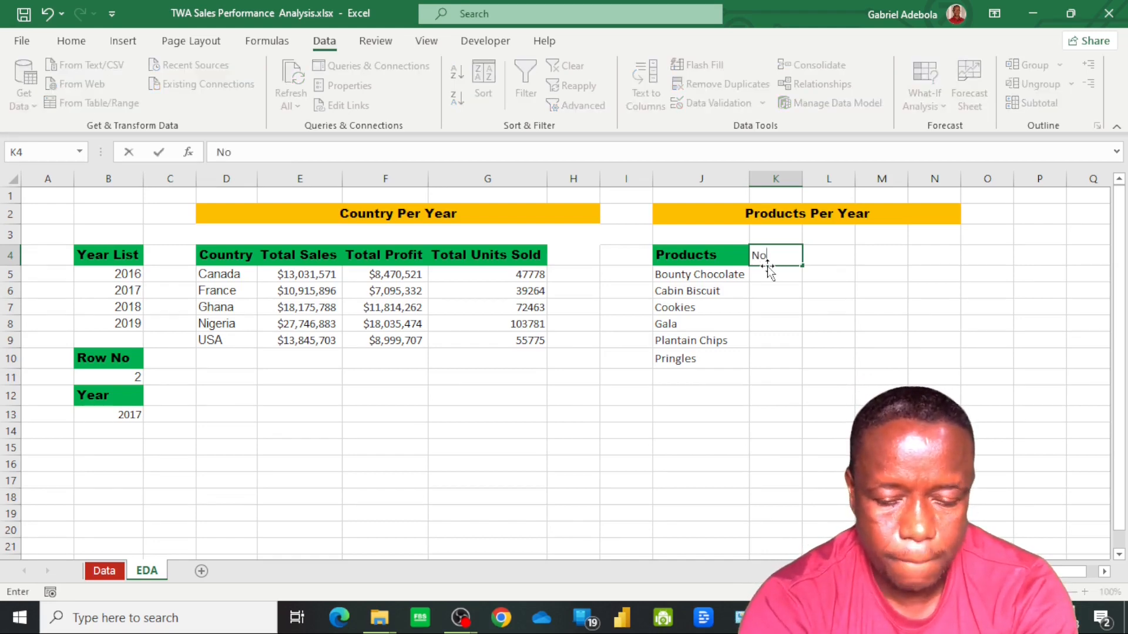
pyautogui.write(' of ')
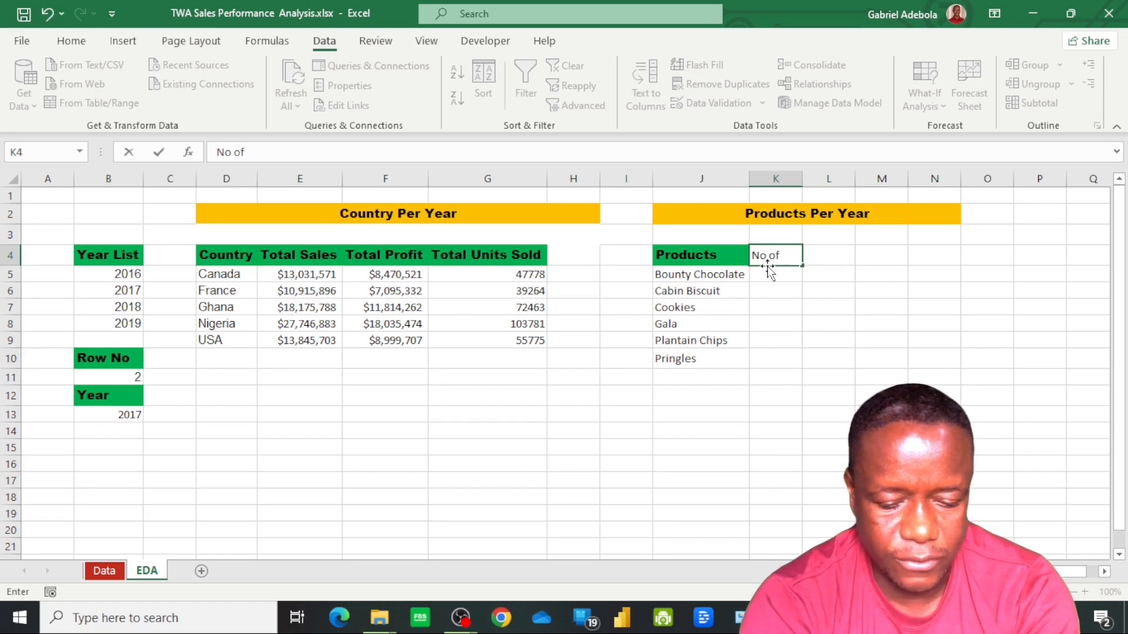
pyautogui.write('Order')
pyautogui.press('Return')
pyautogui.doubleClick(802, 178)
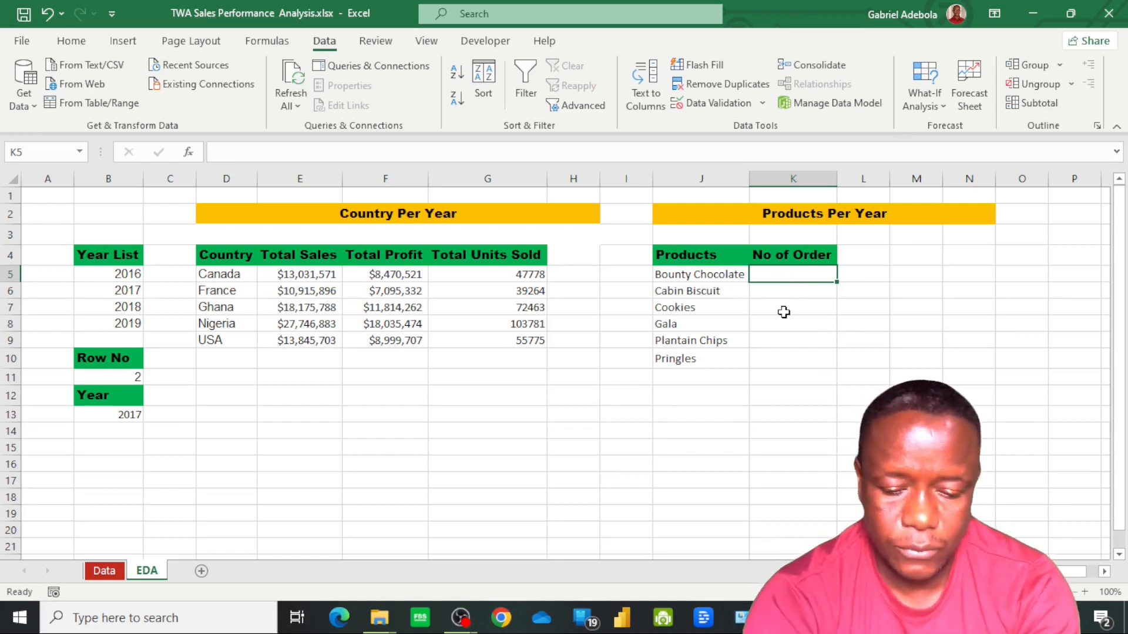
# Enter =COUNTIF(SalesData[Product],EDA!J5) in cell K5 to count the orders for the first product
pyautogui.write('=co')
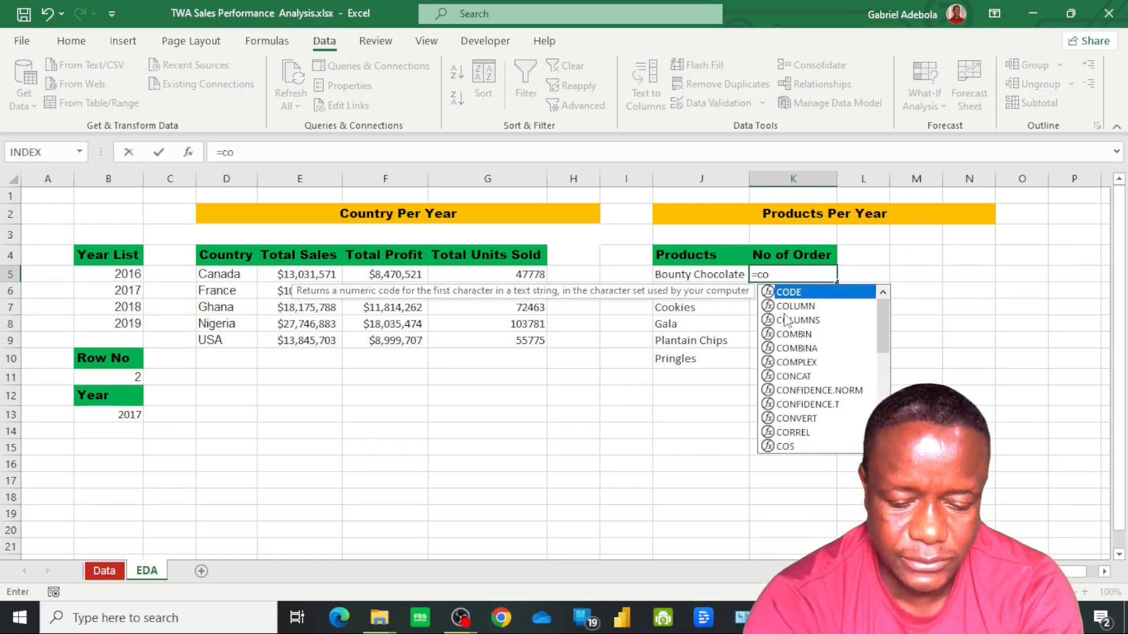
pyautogui.write('uni')
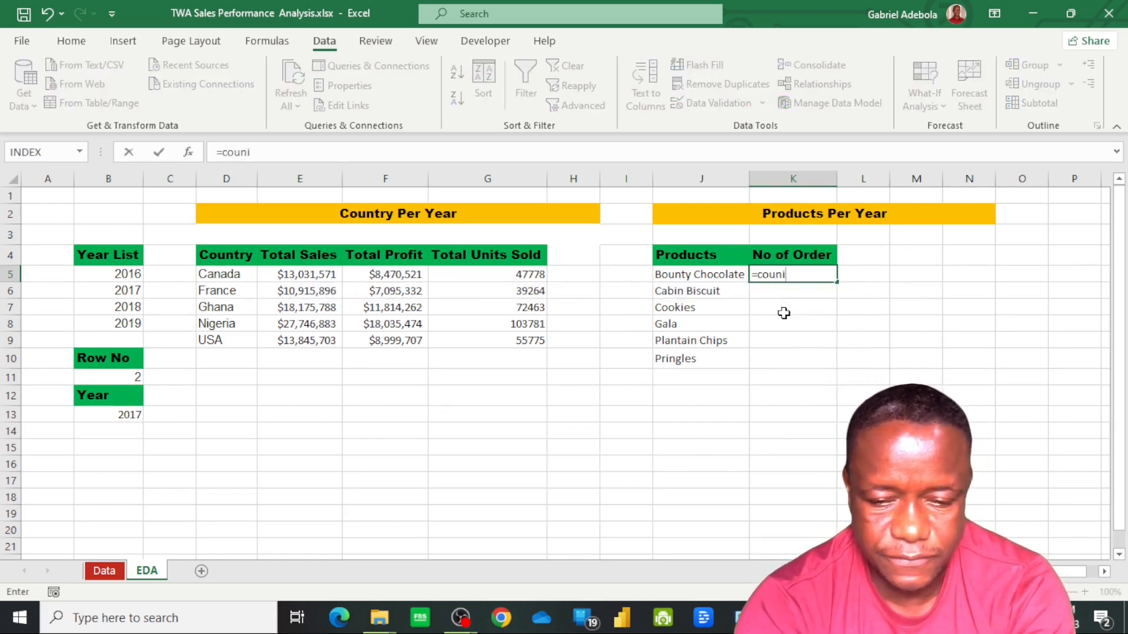
pyautogui.press('BackSpace')
pyautogui.write('t')
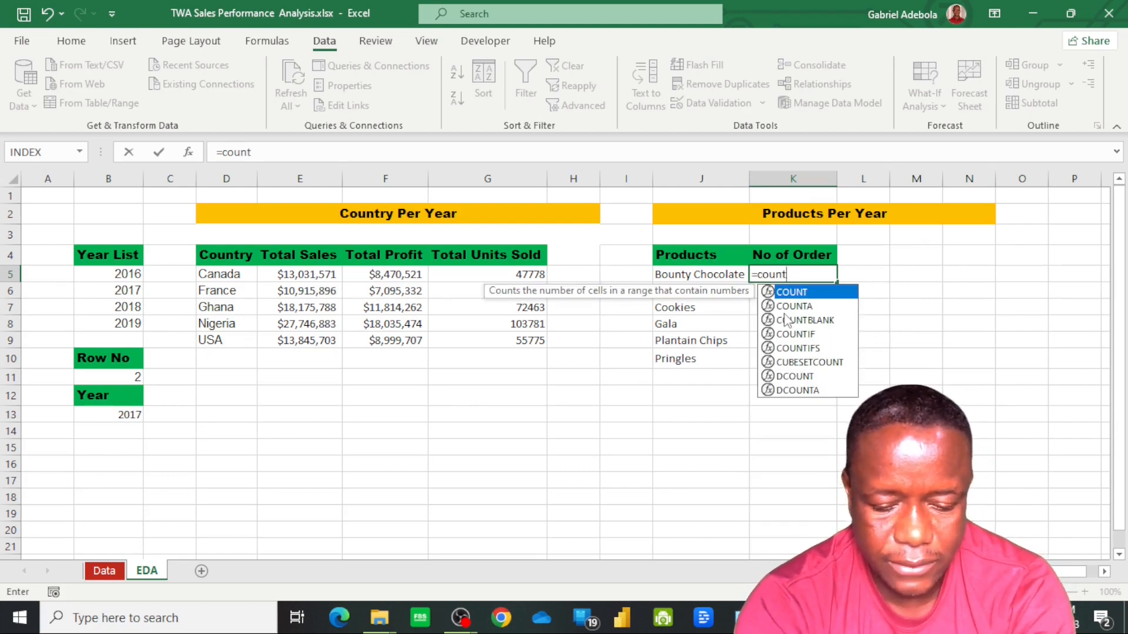
pyautogui.press('Down')
pyautogui.press('Down')
pyautogui.press('Down')
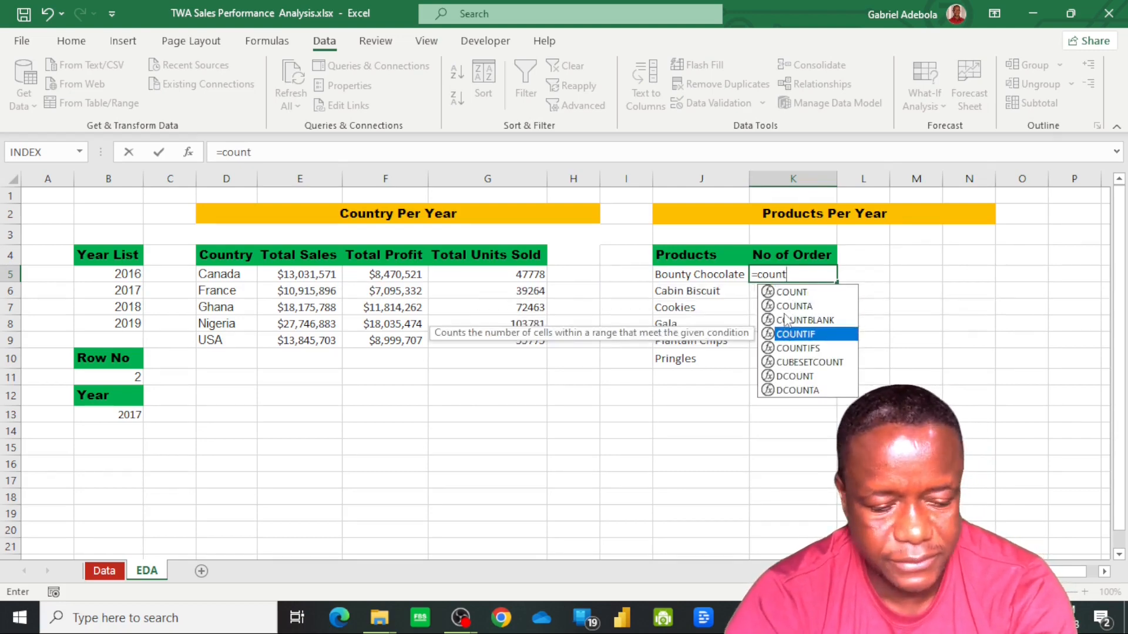
pyautogui.press('Tab')
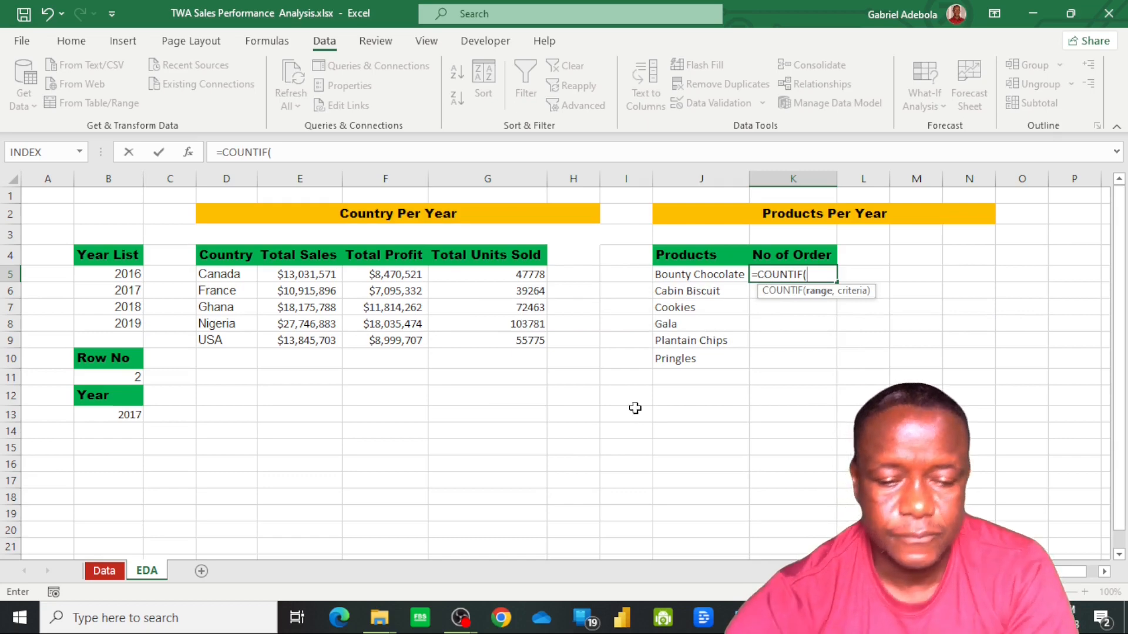
pyautogui.click(105, 571)
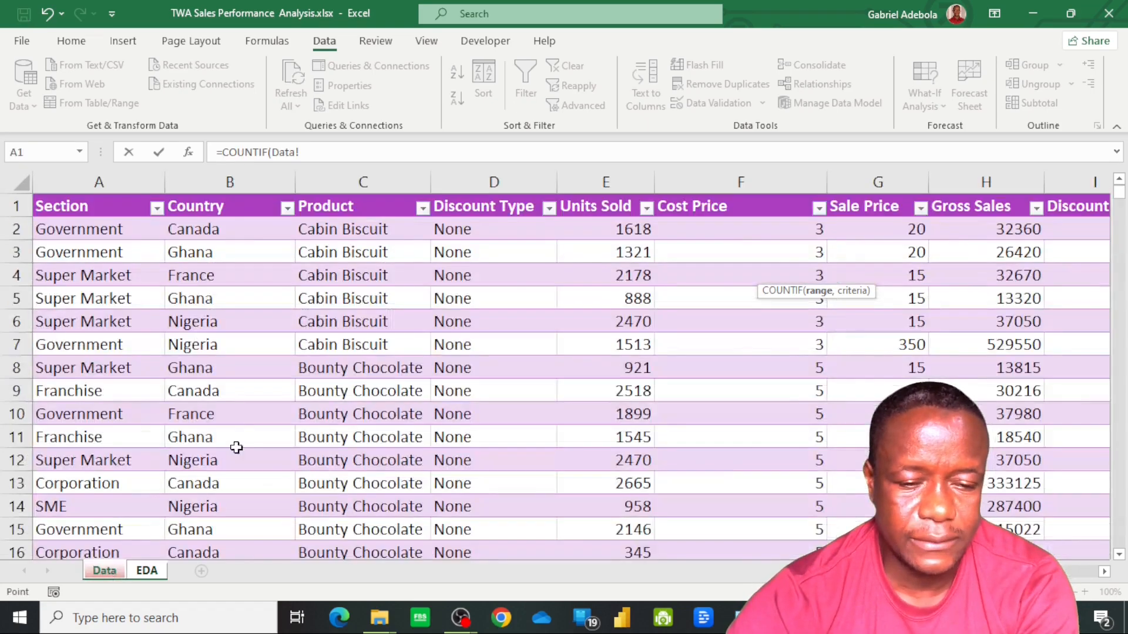
pyautogui.click(360, 230)
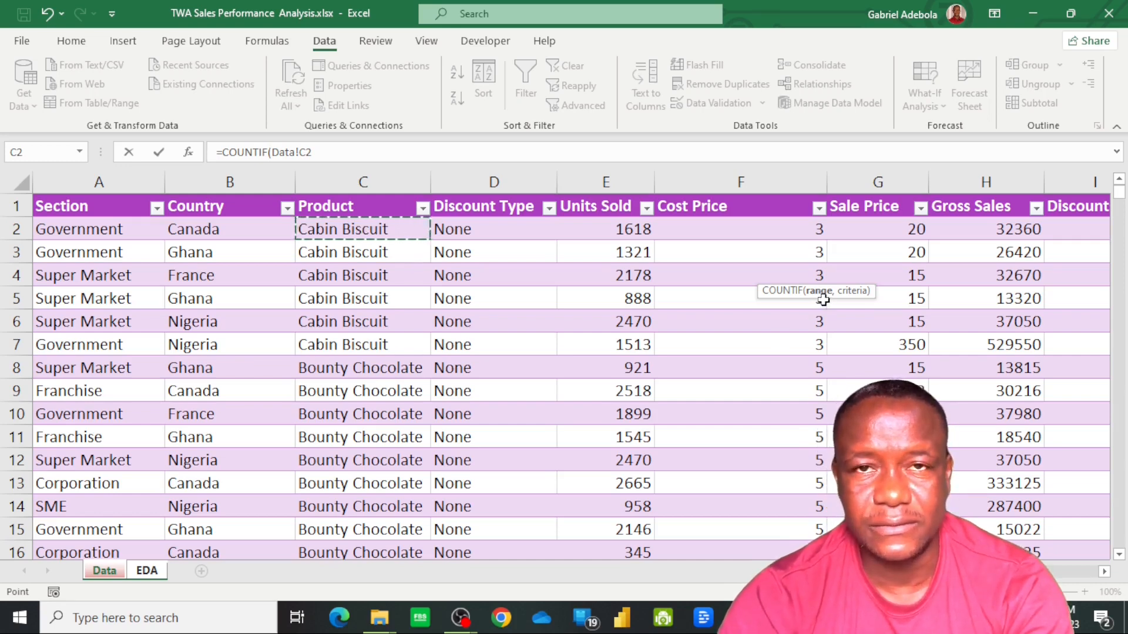
pyautogui.hotkey('ctrl', 'shift', 'Down')
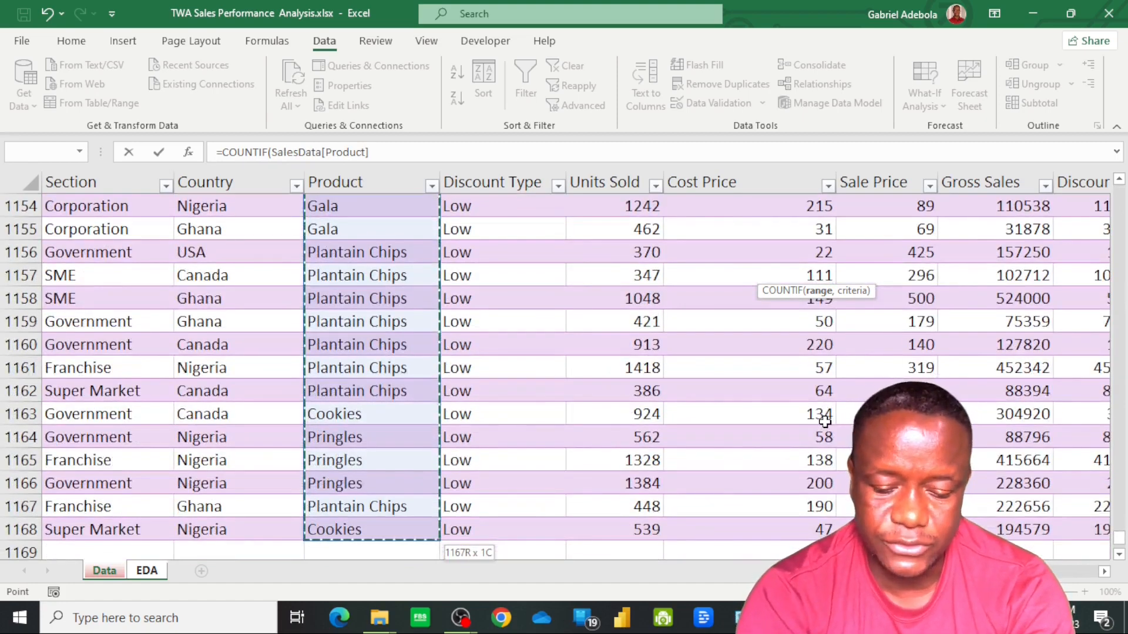
pyautogui.write(',')
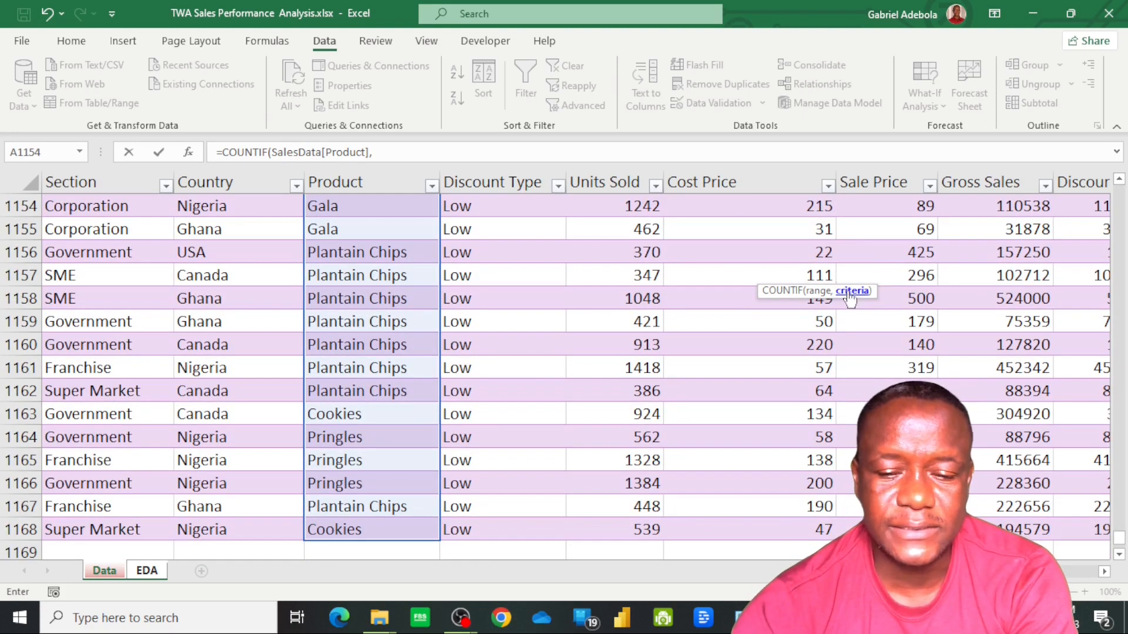
pyautogui.click(158, 573)
pyautogui.click(705, 277)
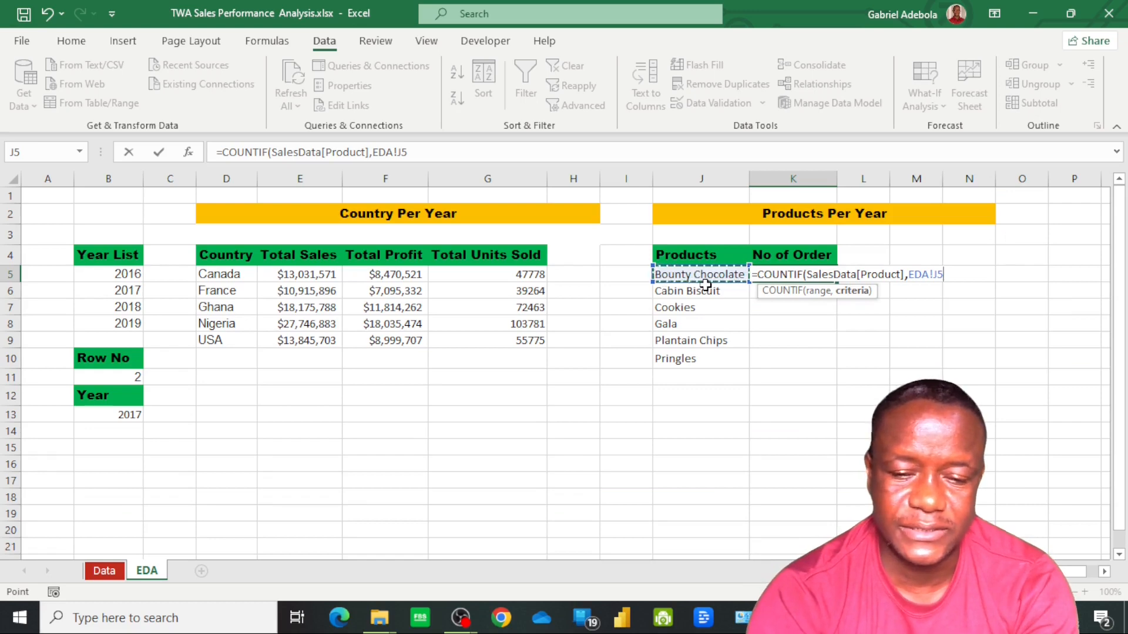
pyautogui.press('Return')
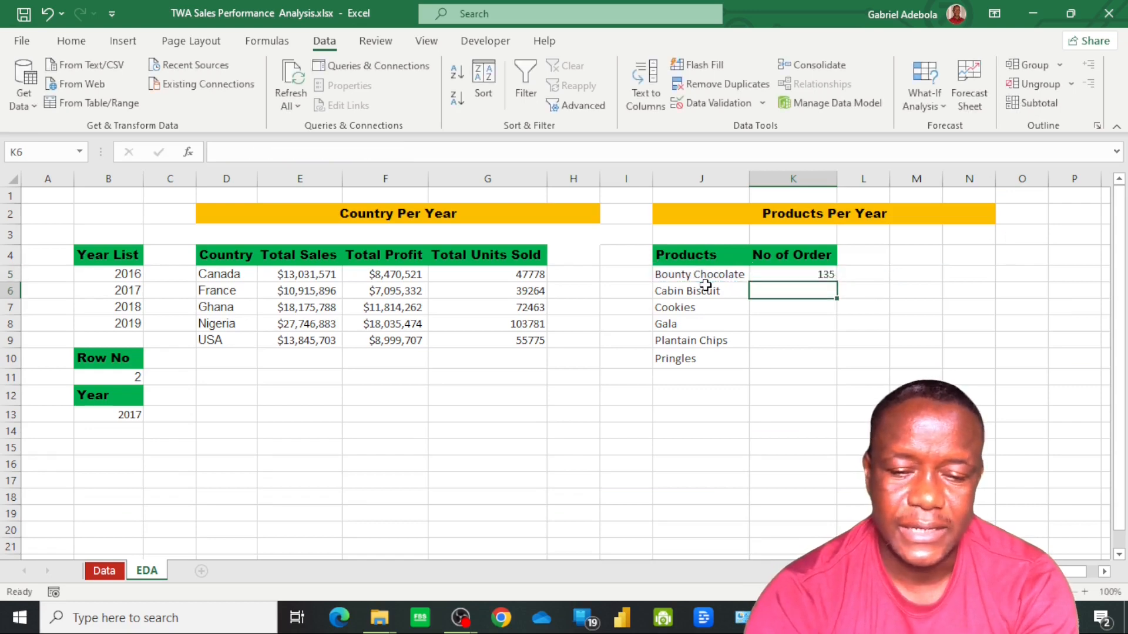
# Fill the K5 order-count formula down through K10 for the remaining products
pyautogui.click(819, 278)
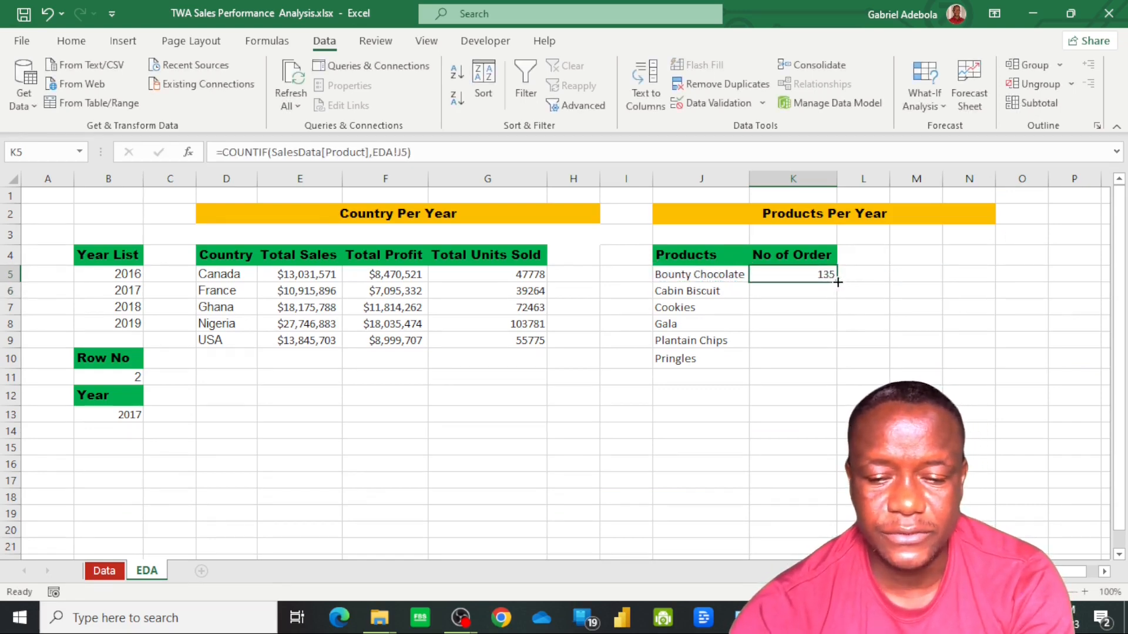
pyautogui.doubleClick(836, 282)
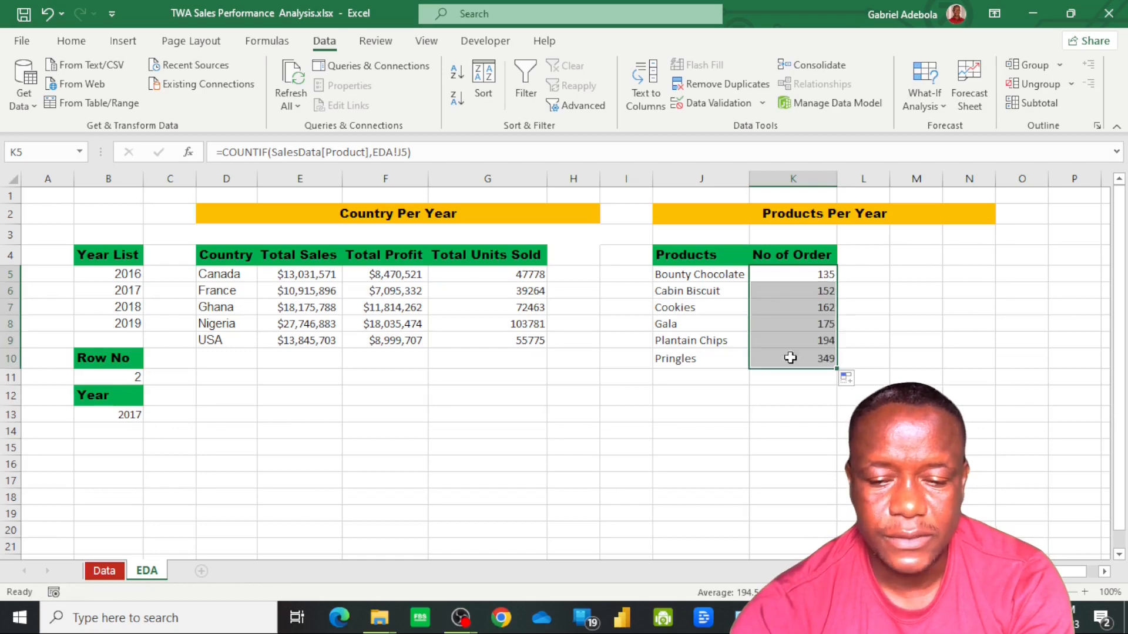
pyautogui.click(804, 322)
# Add the header "Total COGS" in cell L4 and autofit column L to it
pyautogui.click(866, 255)
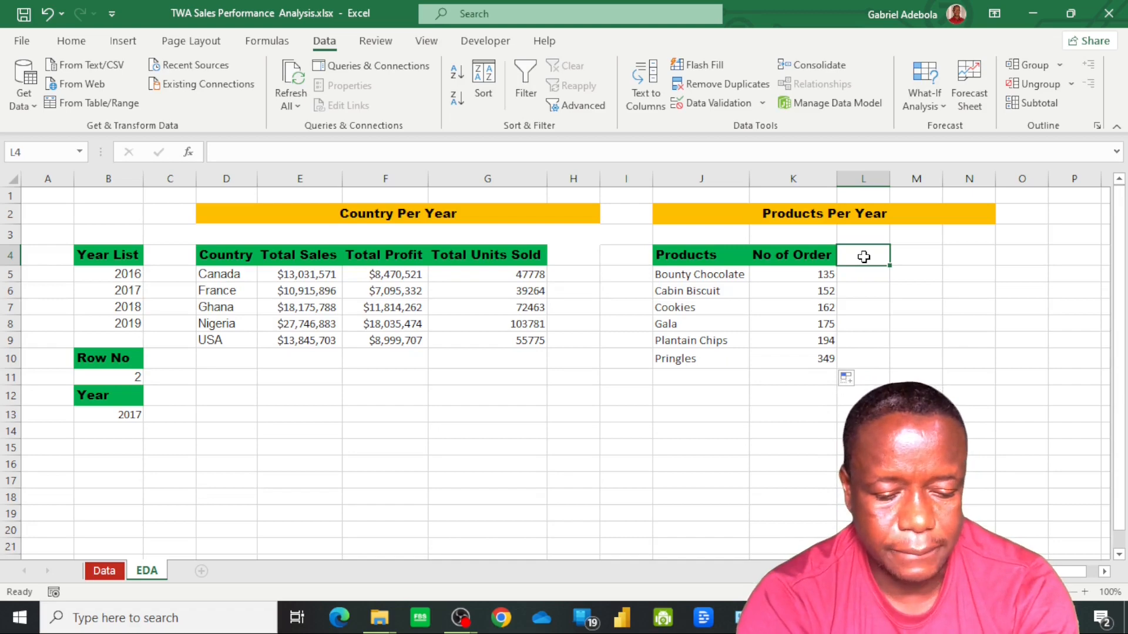
pyautogui.write('Tots')
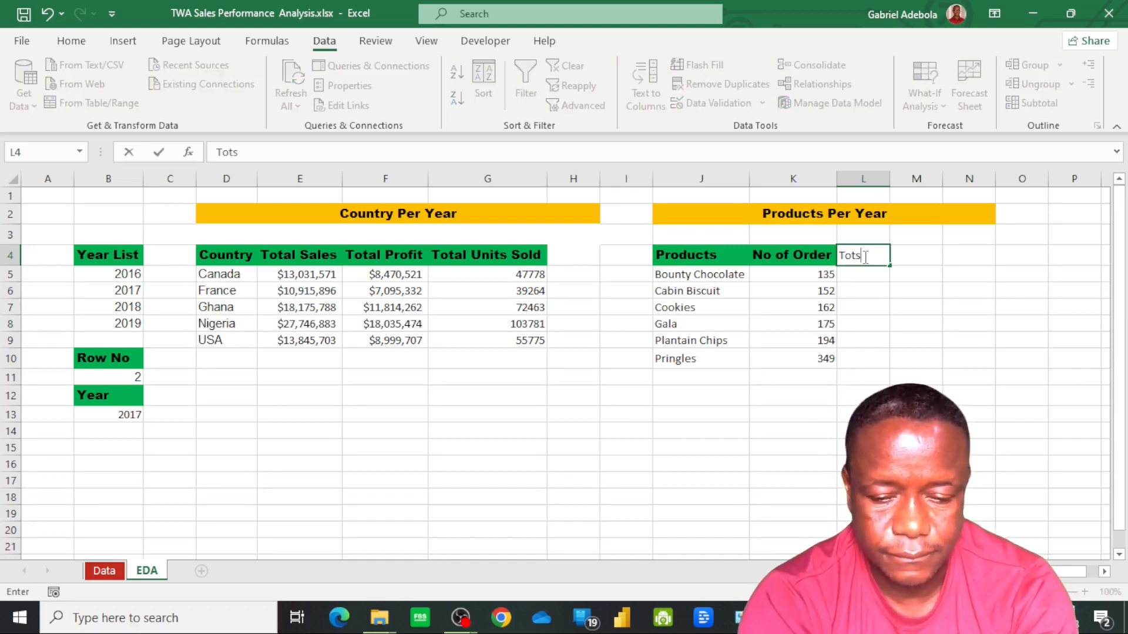
pyautogui.press('BackSpace')
pyautogui.write('al COGS')
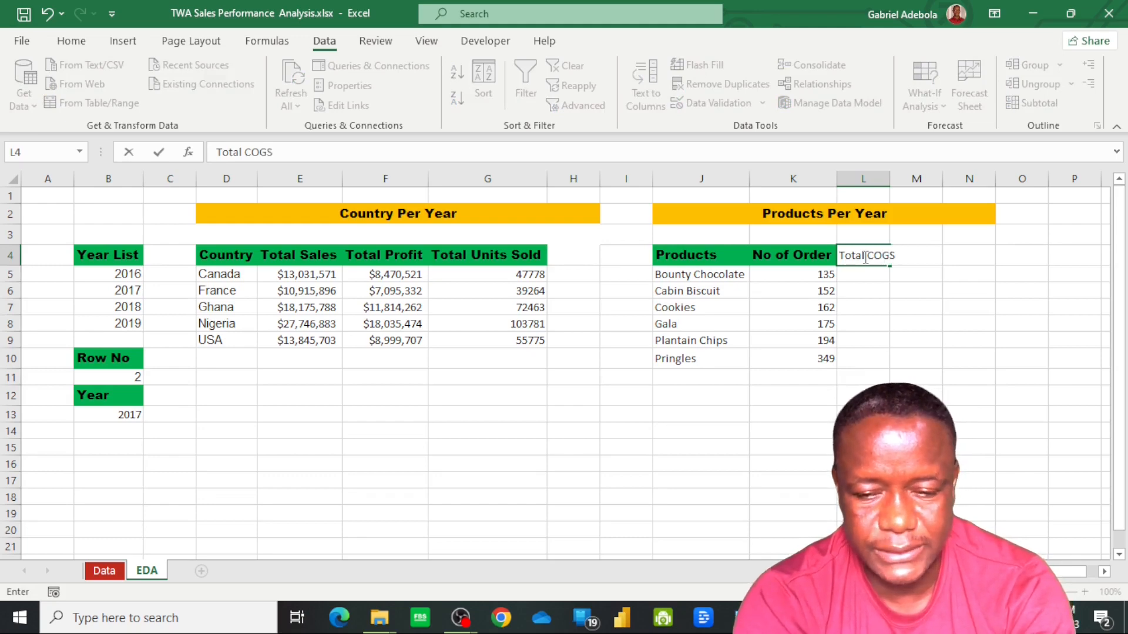
pyautogui.press('Return')
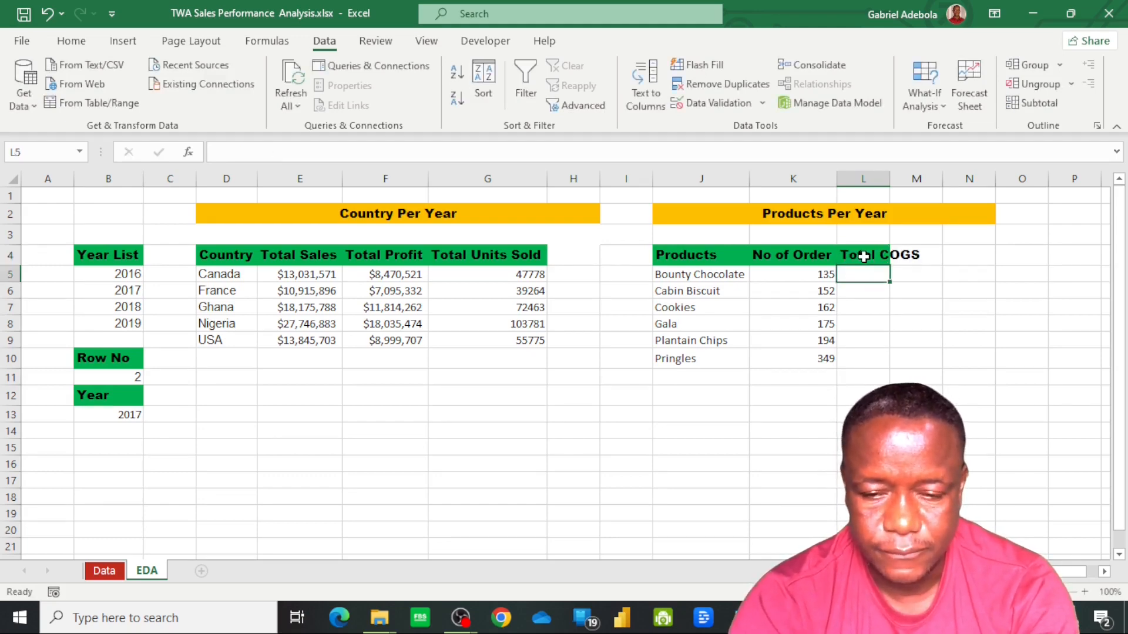
pyautogui.doubleClick(888, 178)
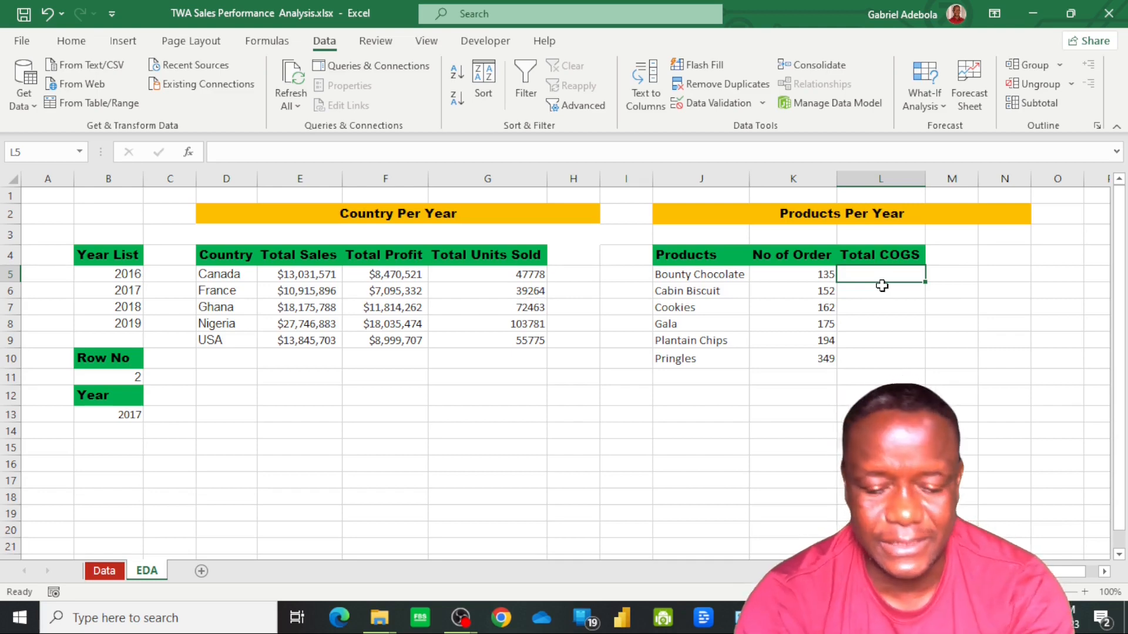
# Start a SUMIFS formula in cell L5 and point its sum range at the last COGS entry on the Data sheet
pyautogui.write('=')
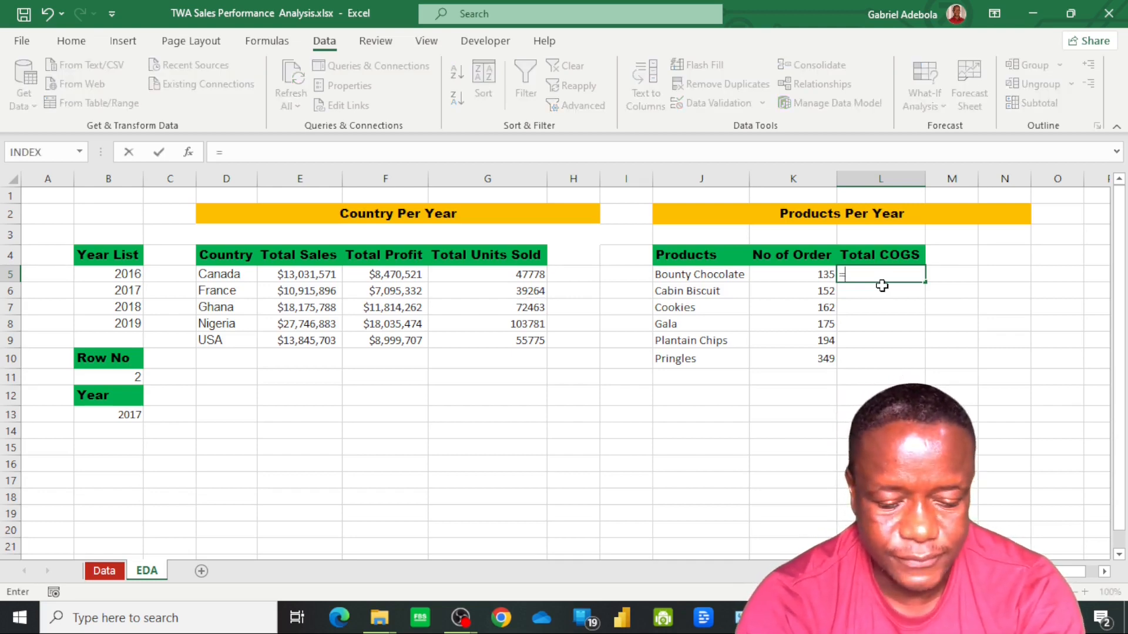
pyautogui.write('s')
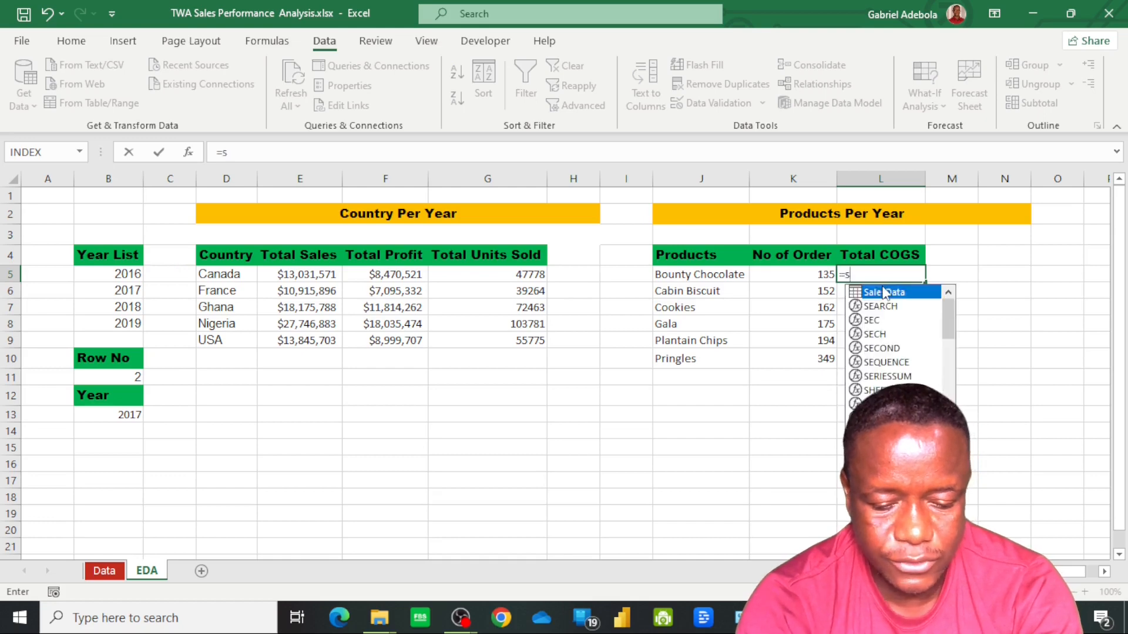
pyautogui.write('umifs')
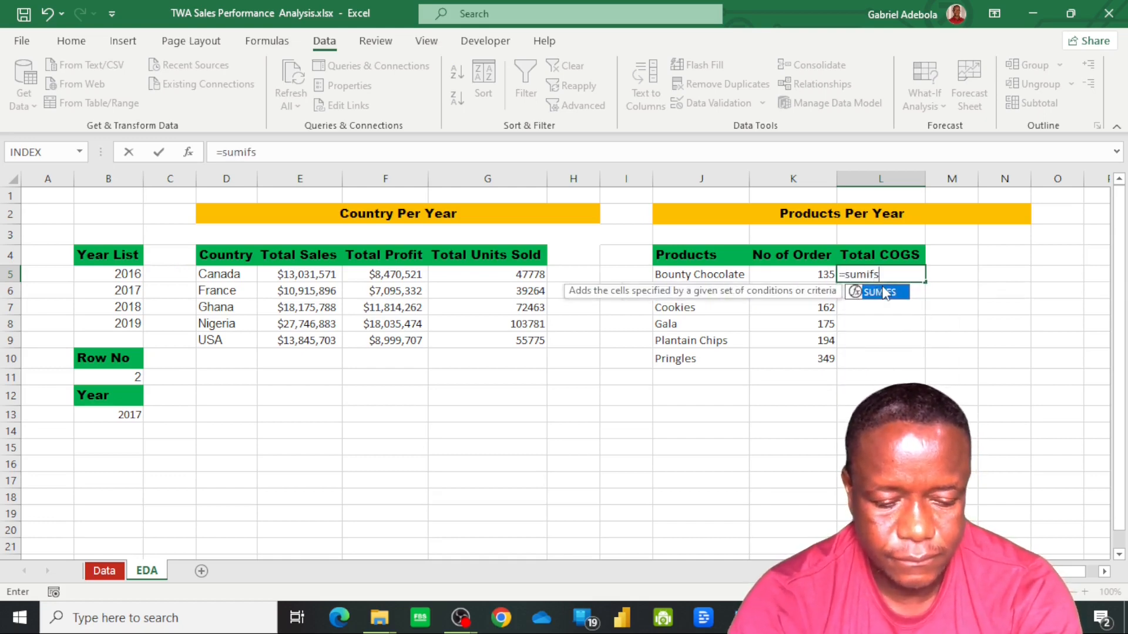
pyautogui.press('Tab')
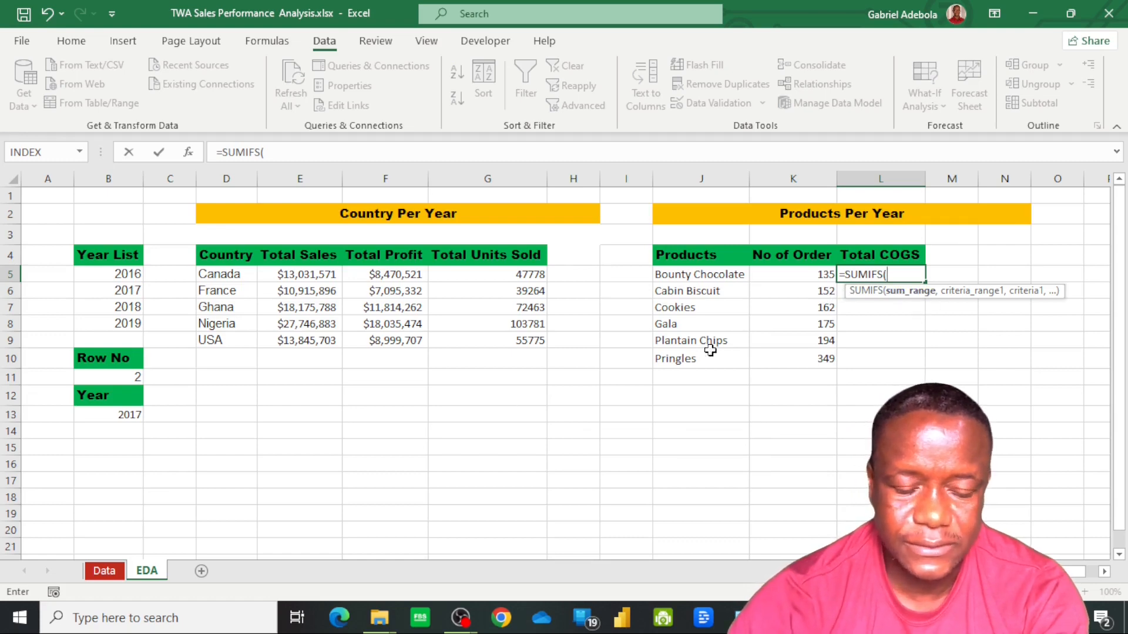
pyautogui.click(104, 572)
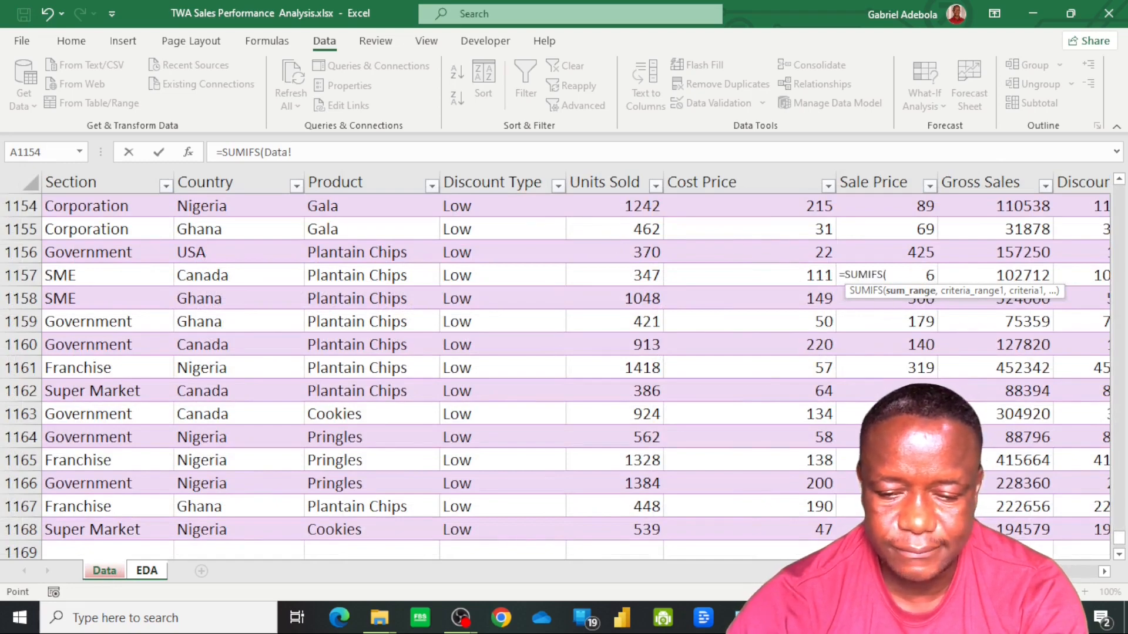
pyautogui.hscroll(2, 575, 365)
pyautogui.hscroll(1, 576, 364)
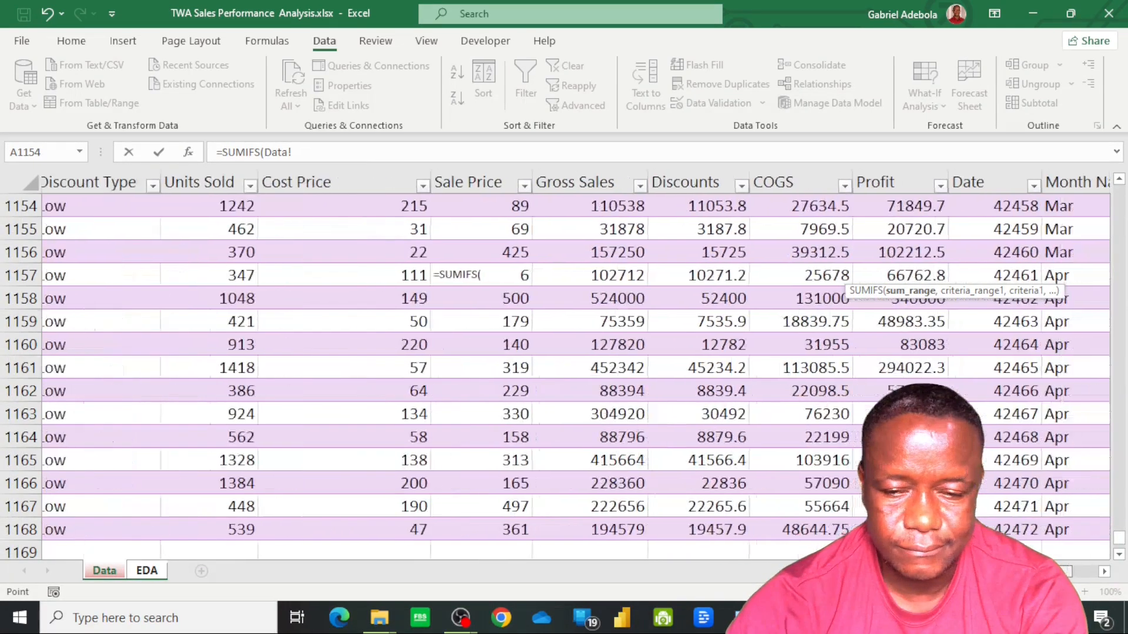
pyautogui.click(837, 529)
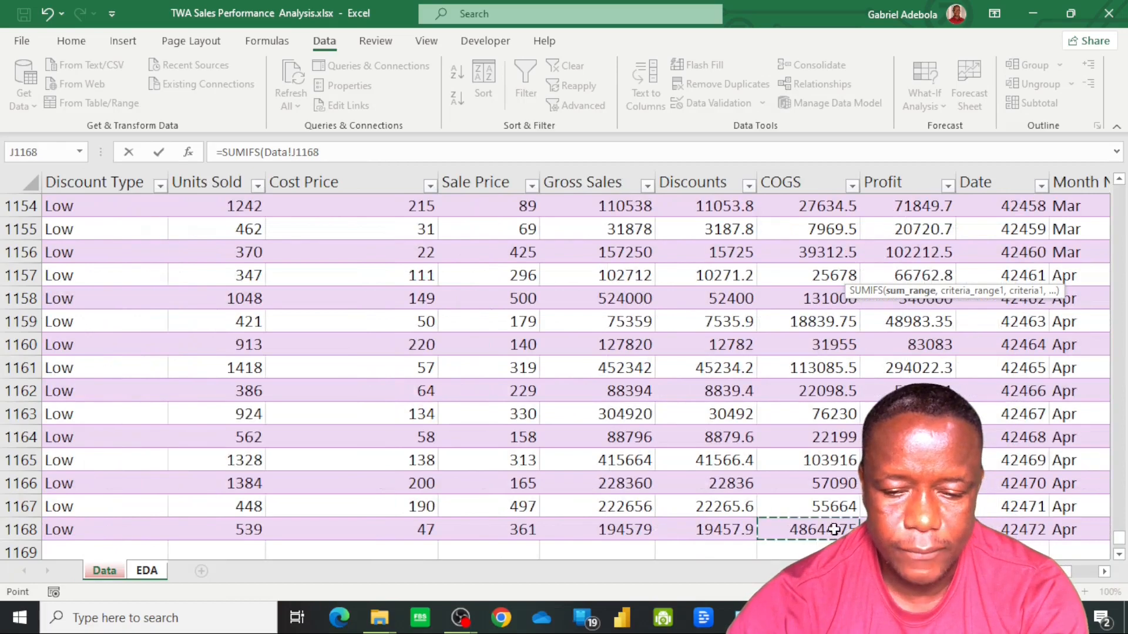
pyautogui.hotkey('ctrl', 'shift', 'Up')
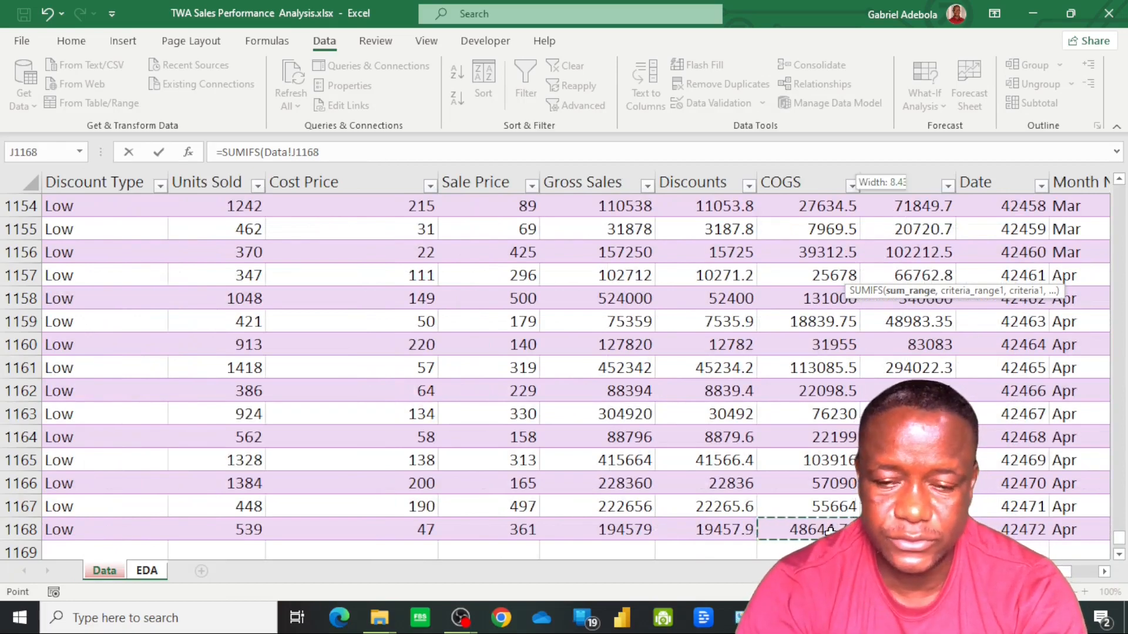
pyautogui.press('Down')
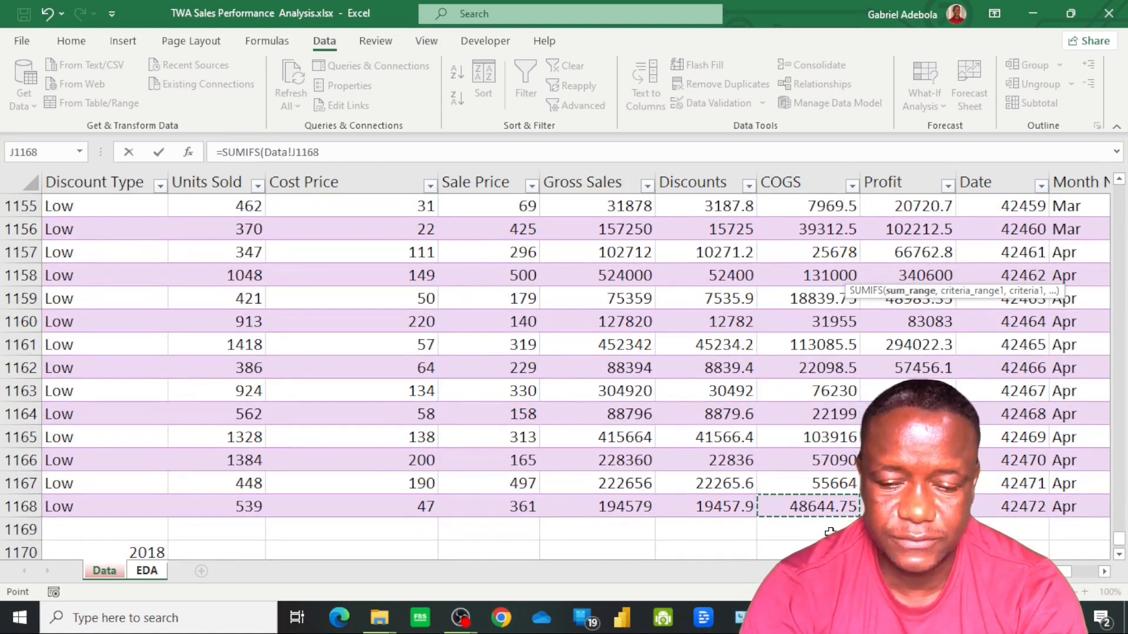
pyautogui.hotkey('ctrl', 'shift', 'Up')
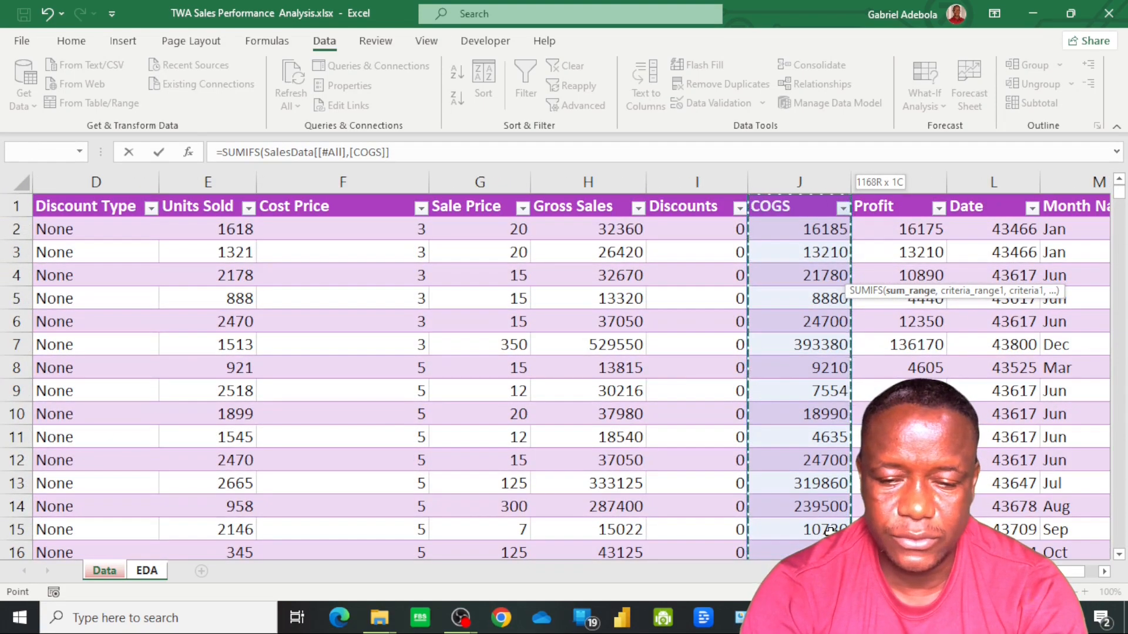
pyautogui.hotkey('shift', 'Down')
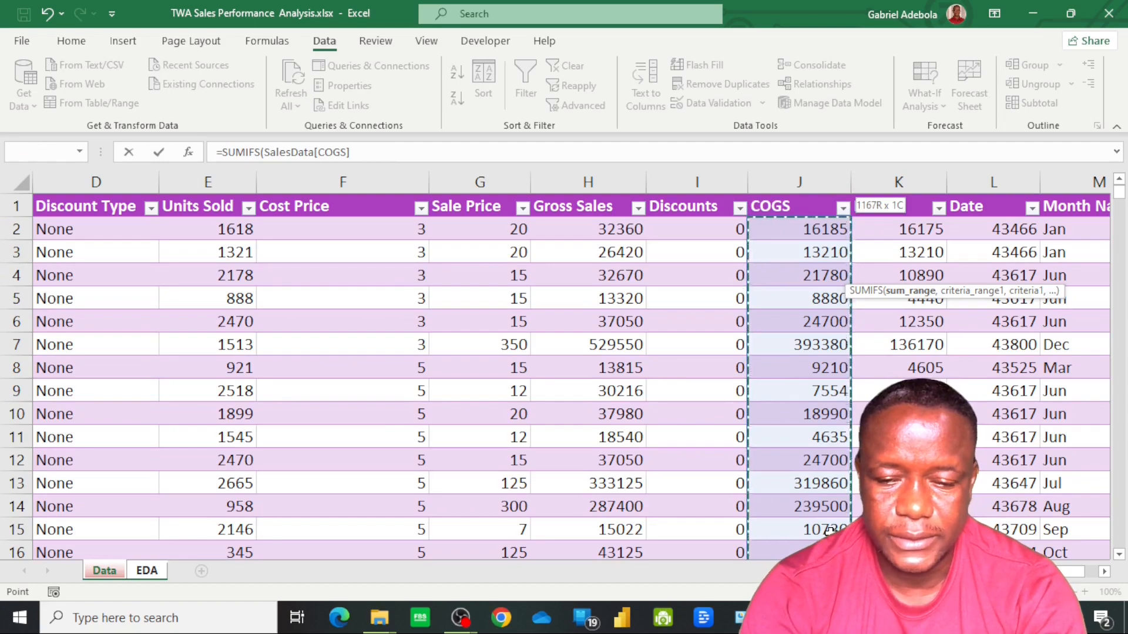
pyautogui.press('Up')
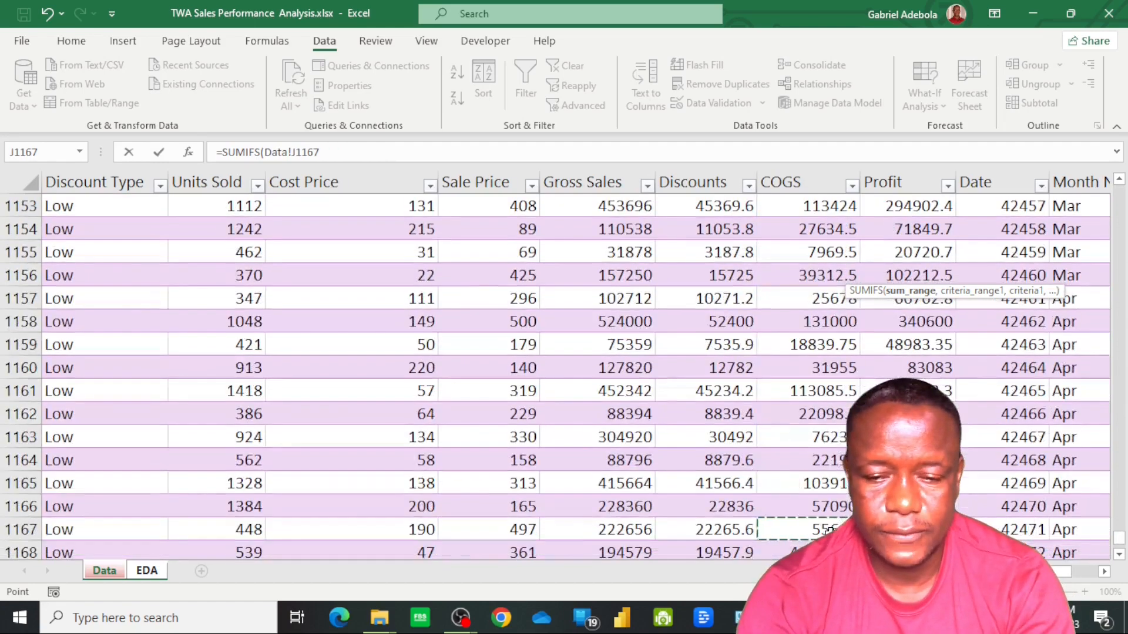
# Set the SUMIFS sum range to all the COGS data rows, SalesData[COGS], without the header
pyautogui.hotkey('ctrl', 'Up')
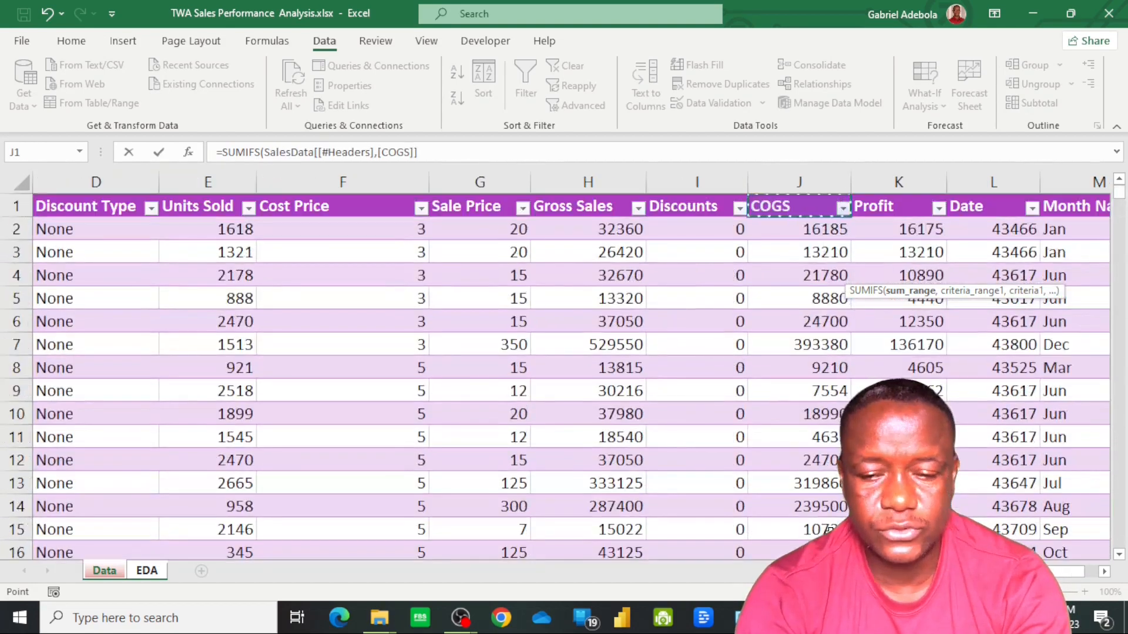
pyautogui.press('Down')
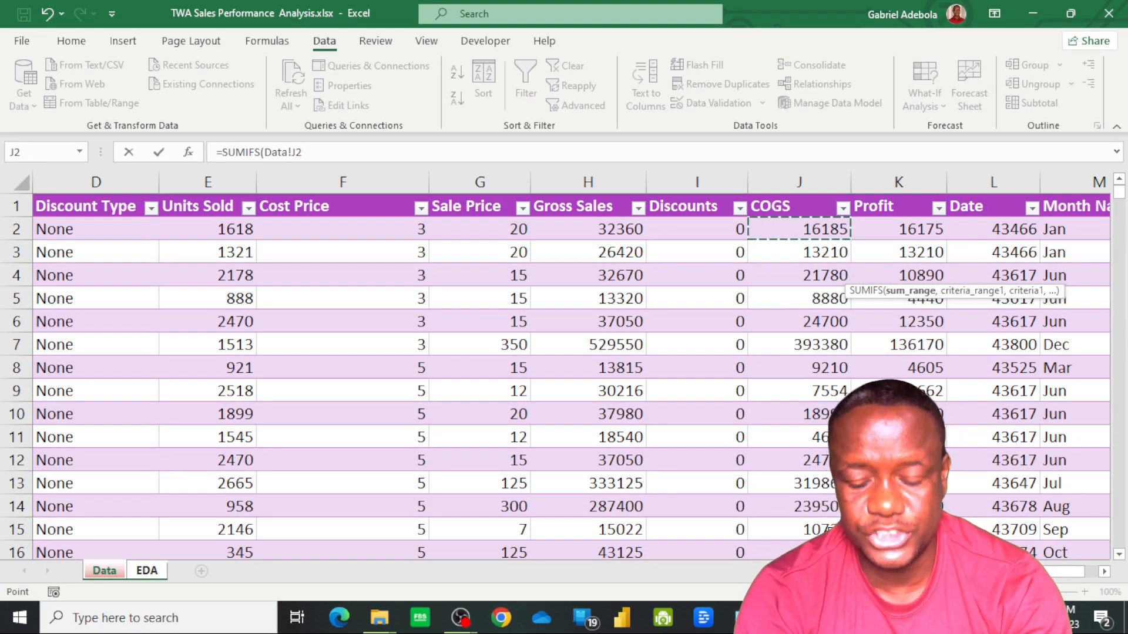
pyautogui.hotkey('ctrl', 'shift', 'Down')
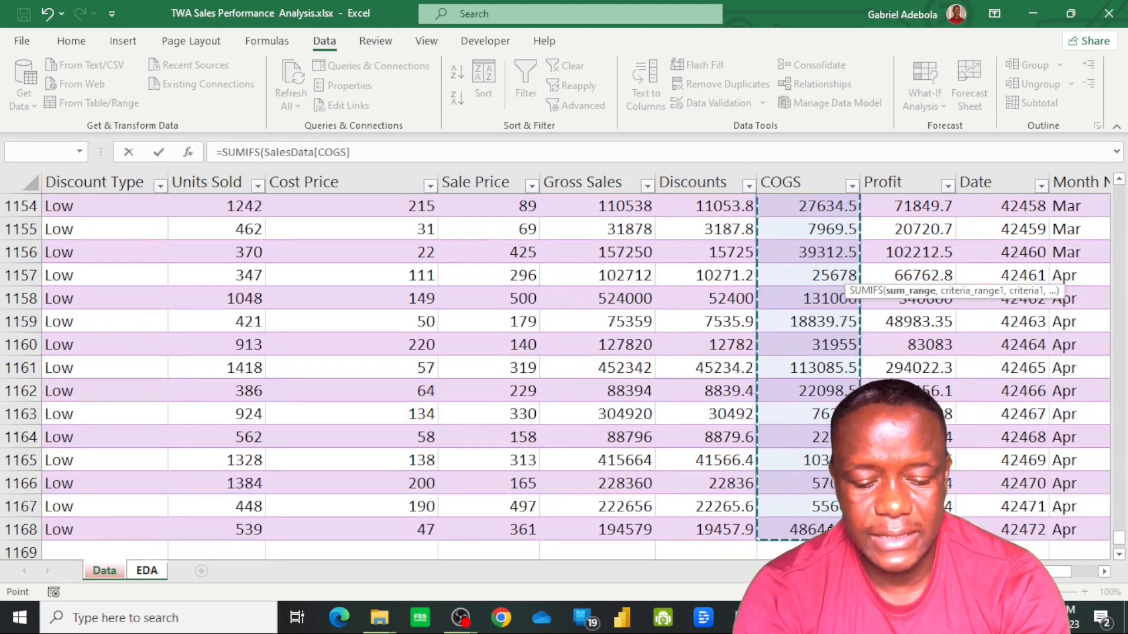
pyautogui.write(',')
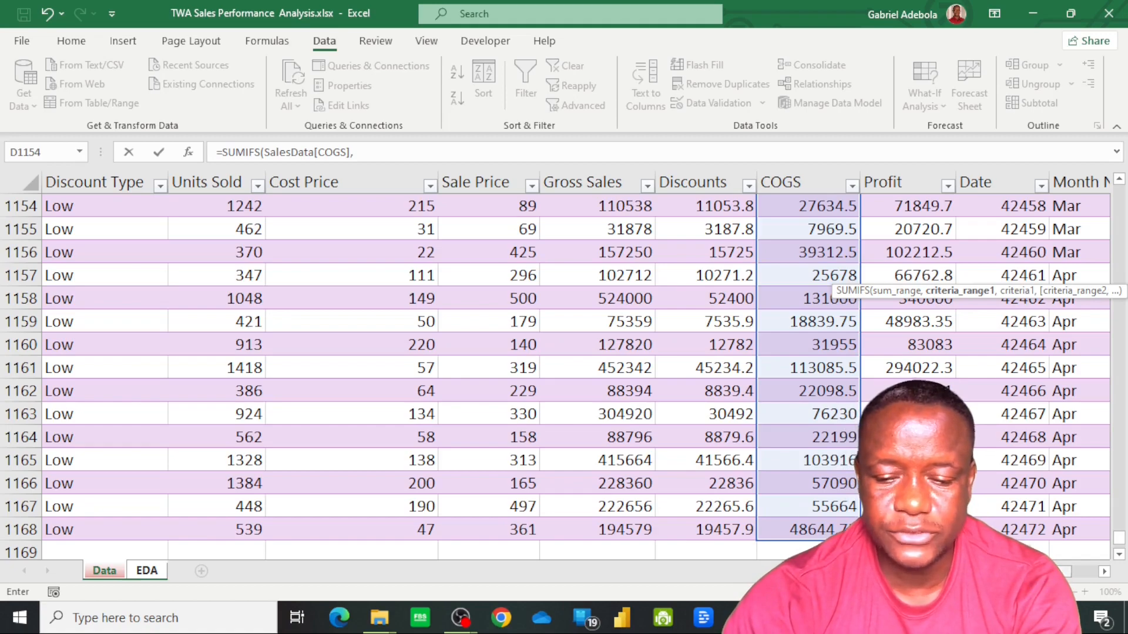
# Add the first SUMIFS criterion, matching SalesData[Product] to the product in cell J5 of the EDA sheet
pyautogui.hscroll(-3, 575, 365)
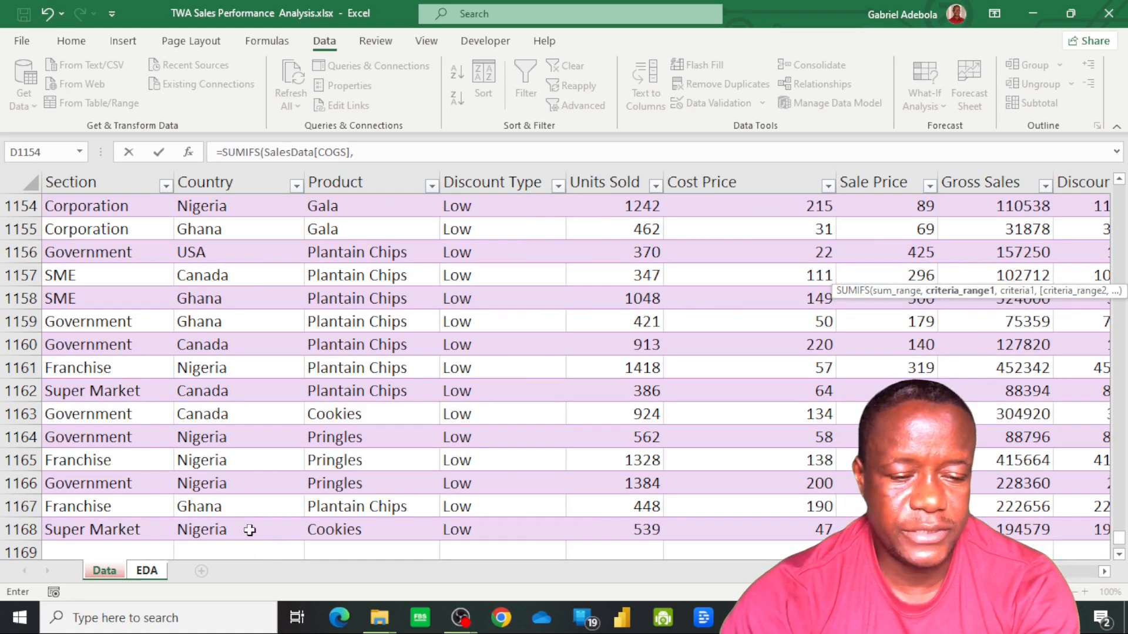
pyautogui.click(351, 531)
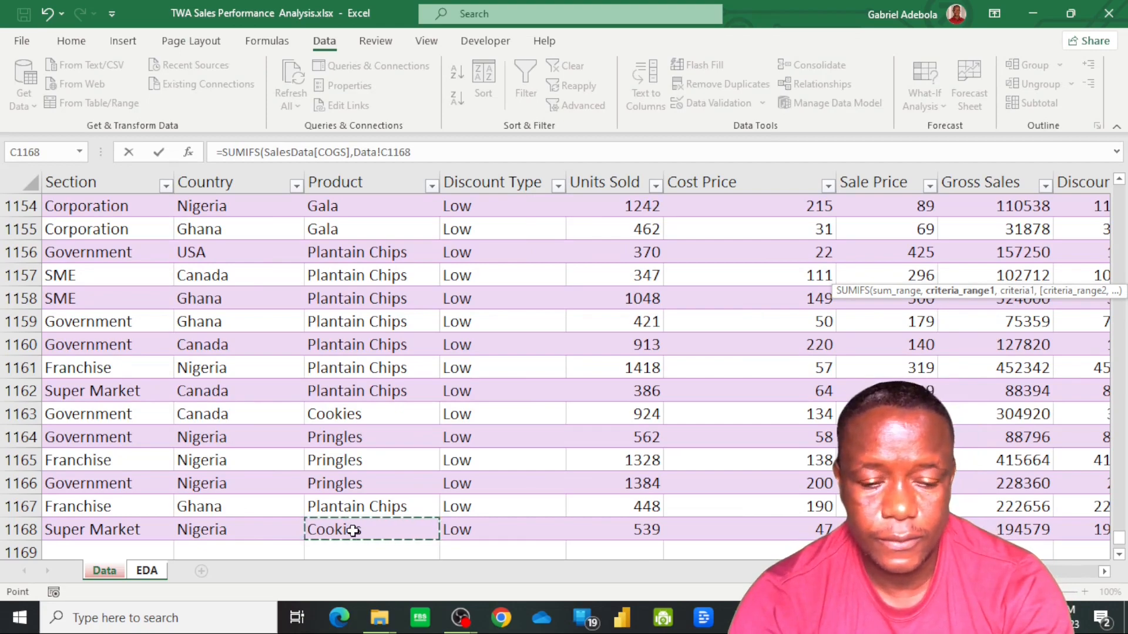
pyautogui.hotkey('ctrl', 'Up')
pyautogui.press('Down')
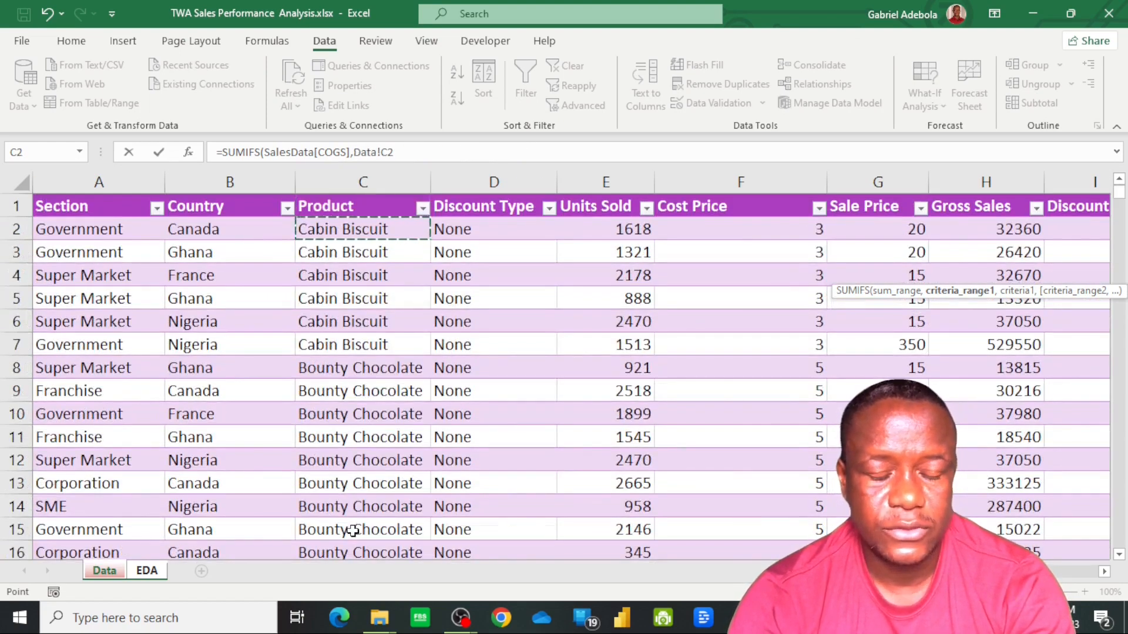
pyautogui.hotkey('ctrl', 'shift', 'Down')
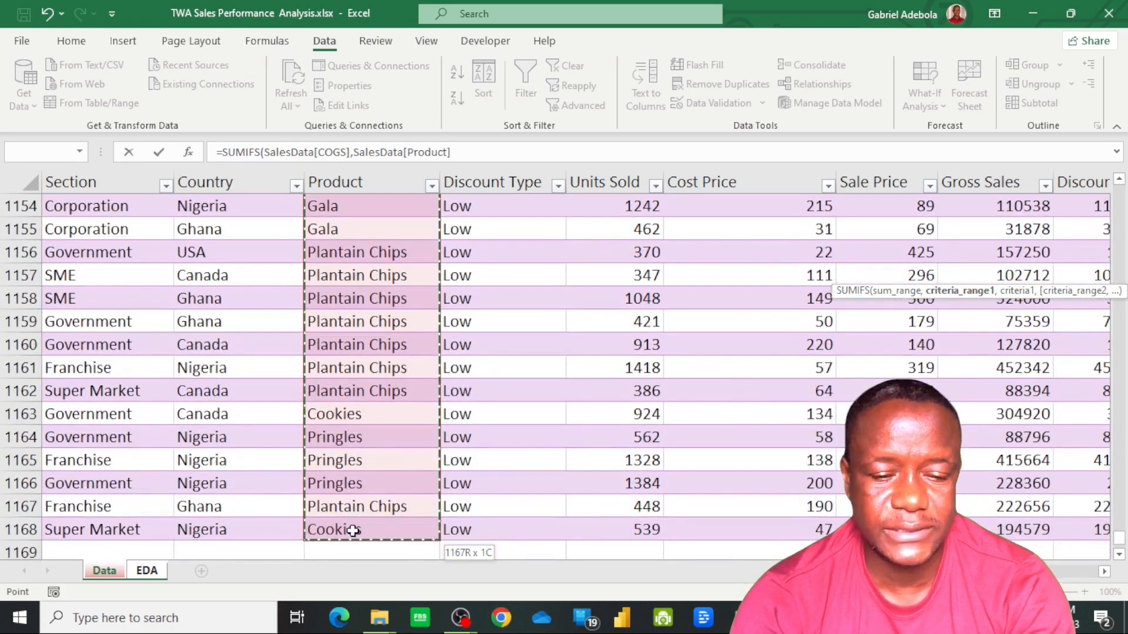
pyautogui.write(',')
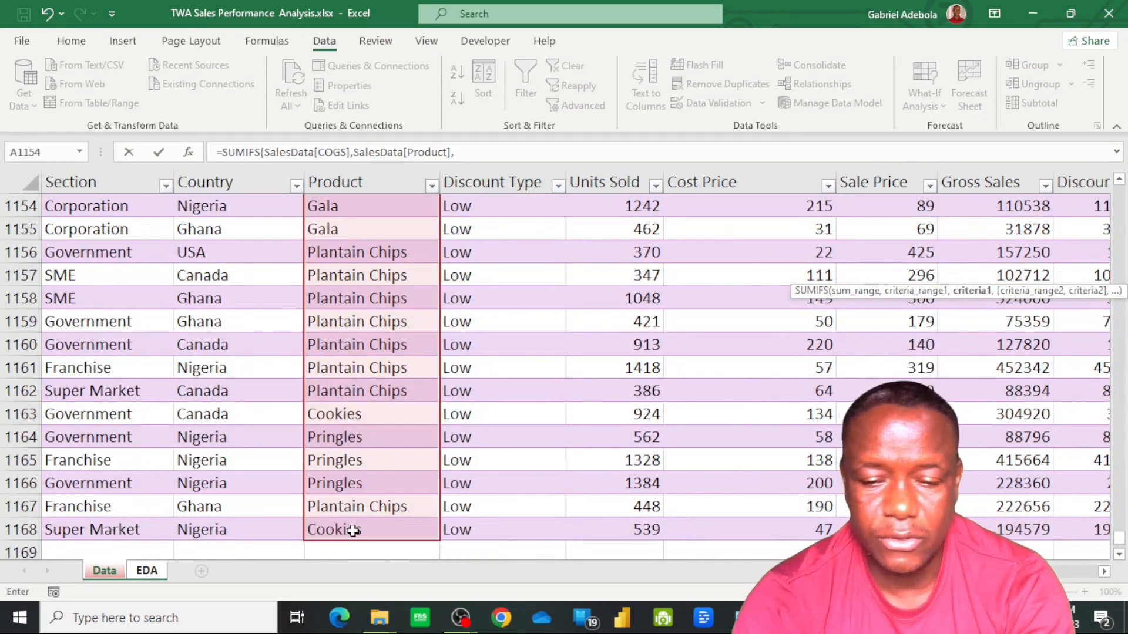
pyautogui.click(147, 571)
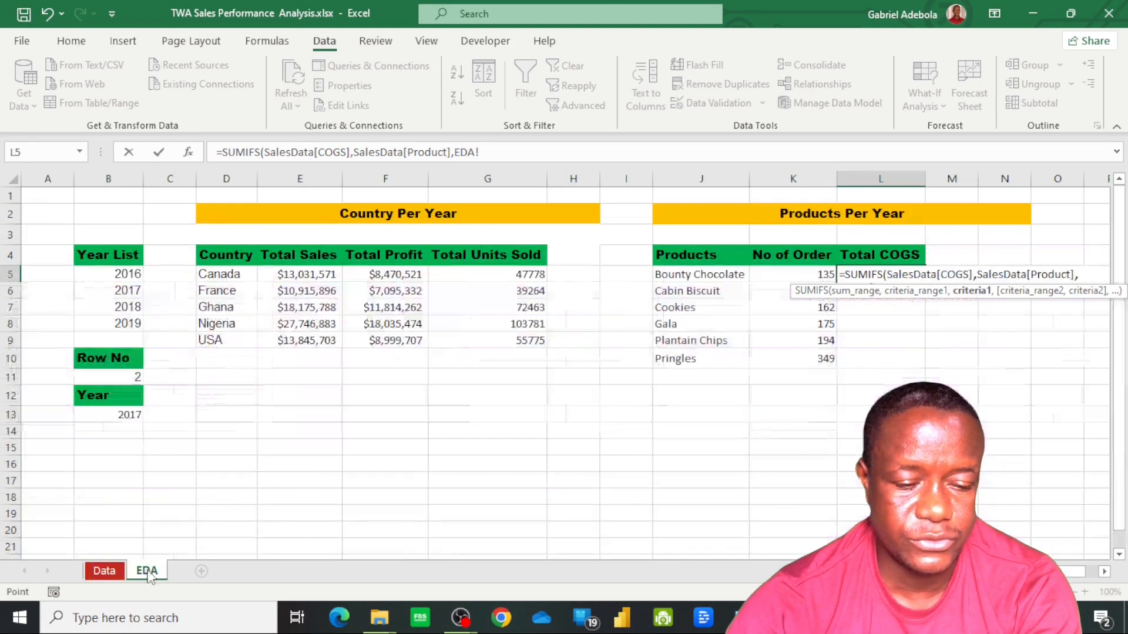
pyautogui.click(707, 277)
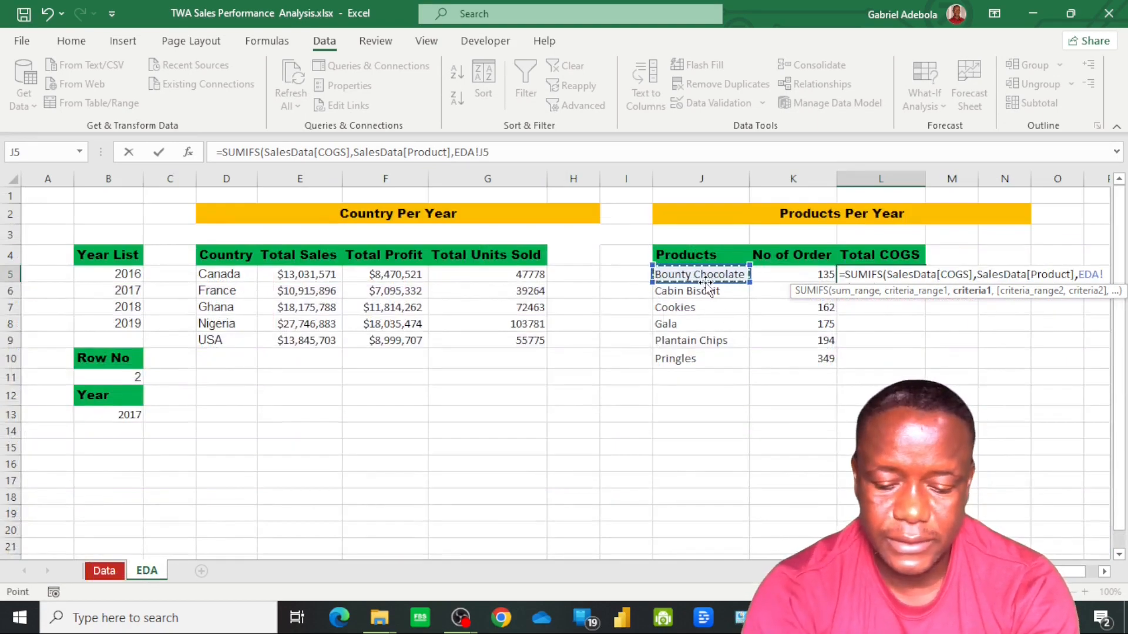
pyautogui.write(',')
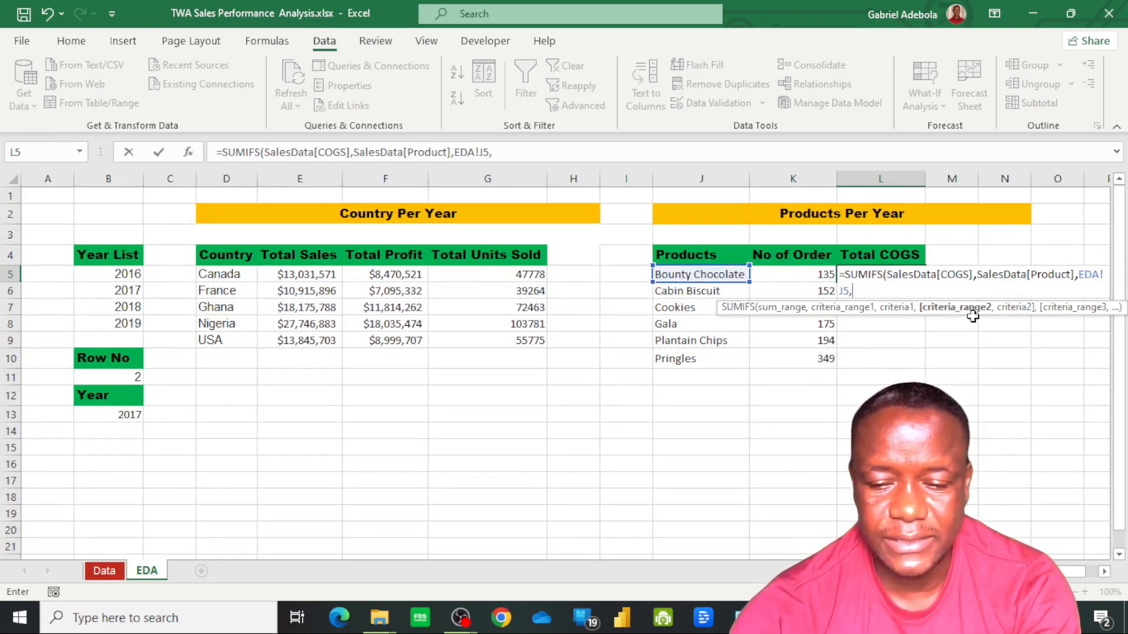
# Add the second criterion, matching SalesData[Year] to the absolute reference EDA!$B$13, and enter the finished SUMIFS formula in L5
pyautogui.click(101, 572)
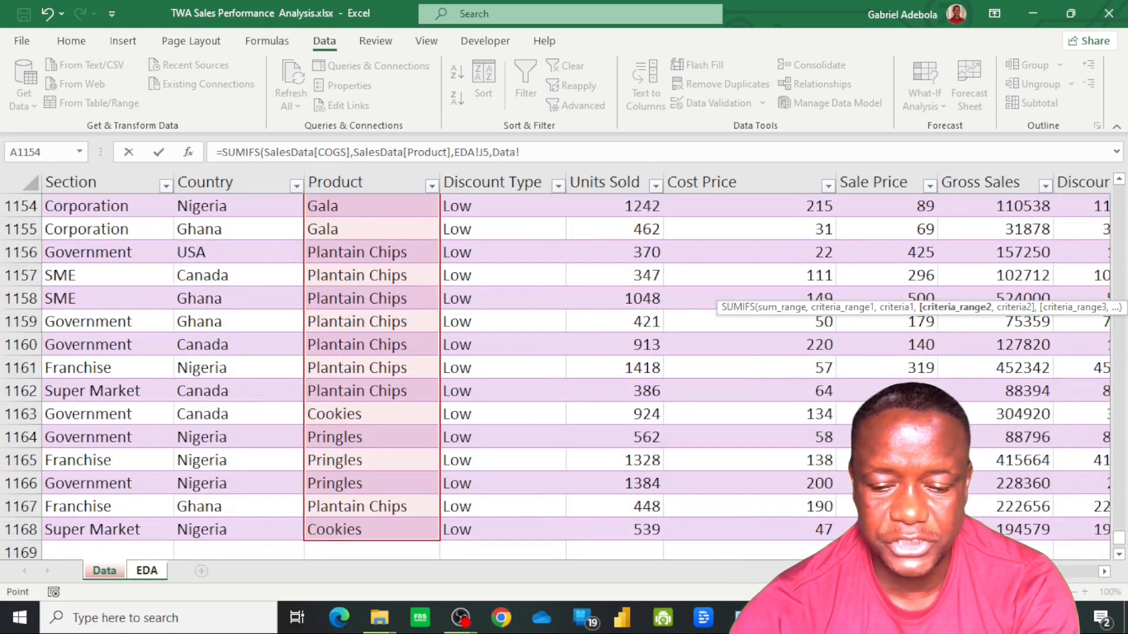
pyautogui.hscroll(3, 564, 364)
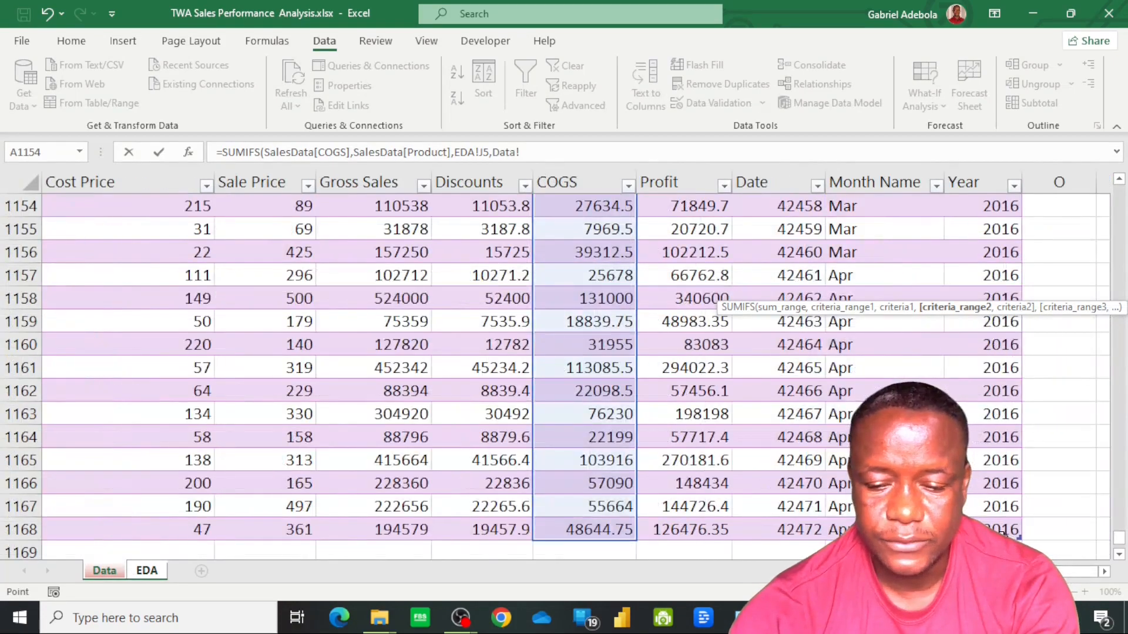
pyautogui.click(1003, 530)
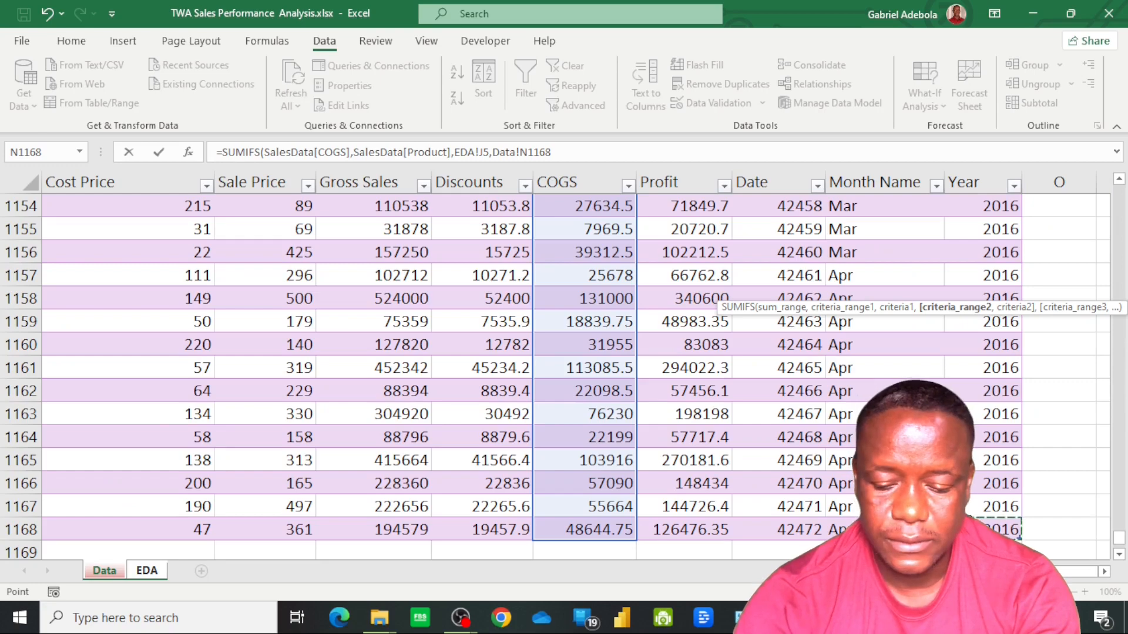
pyautogui.hotkey('ctrl', 'Up')
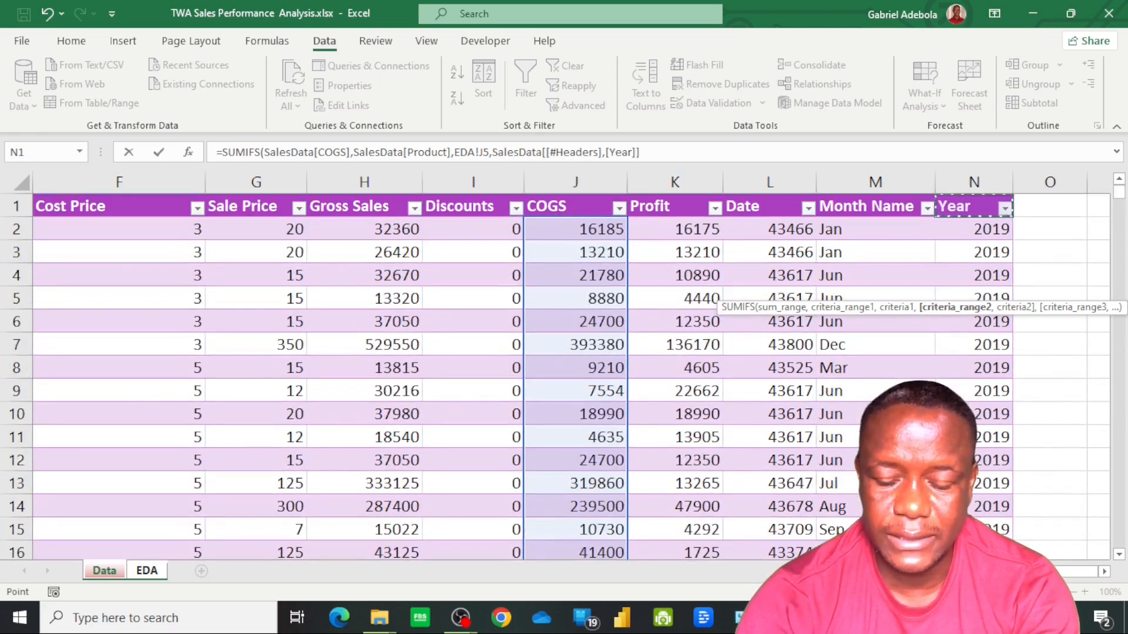
pyautogui.press('Down')
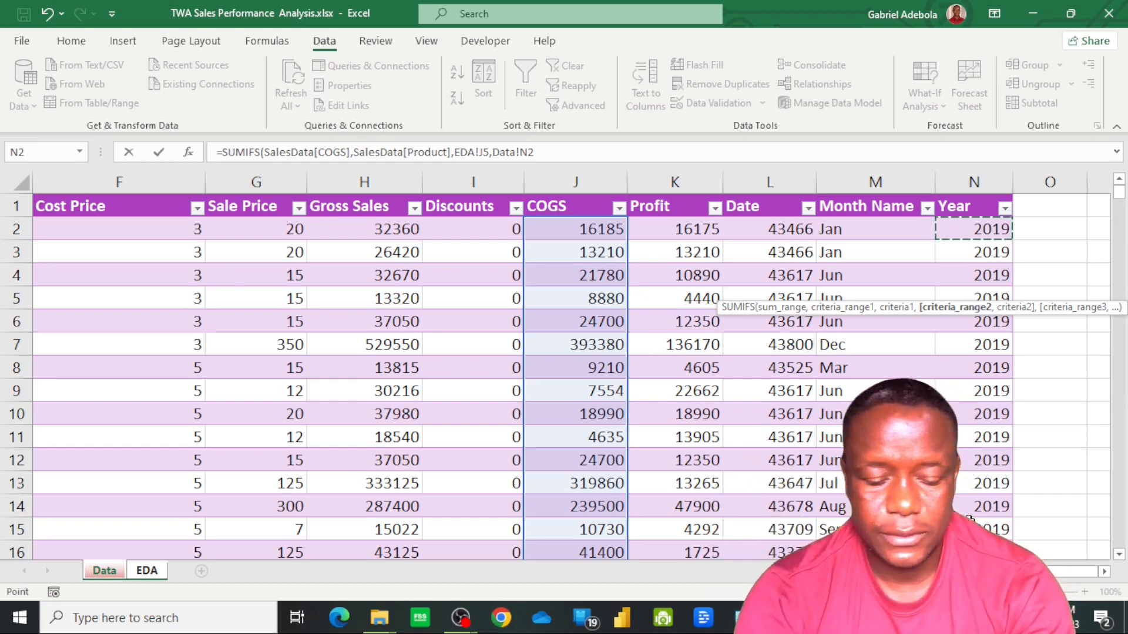
pyautogui.hotkey('ctrl', 'shift', 'Down')
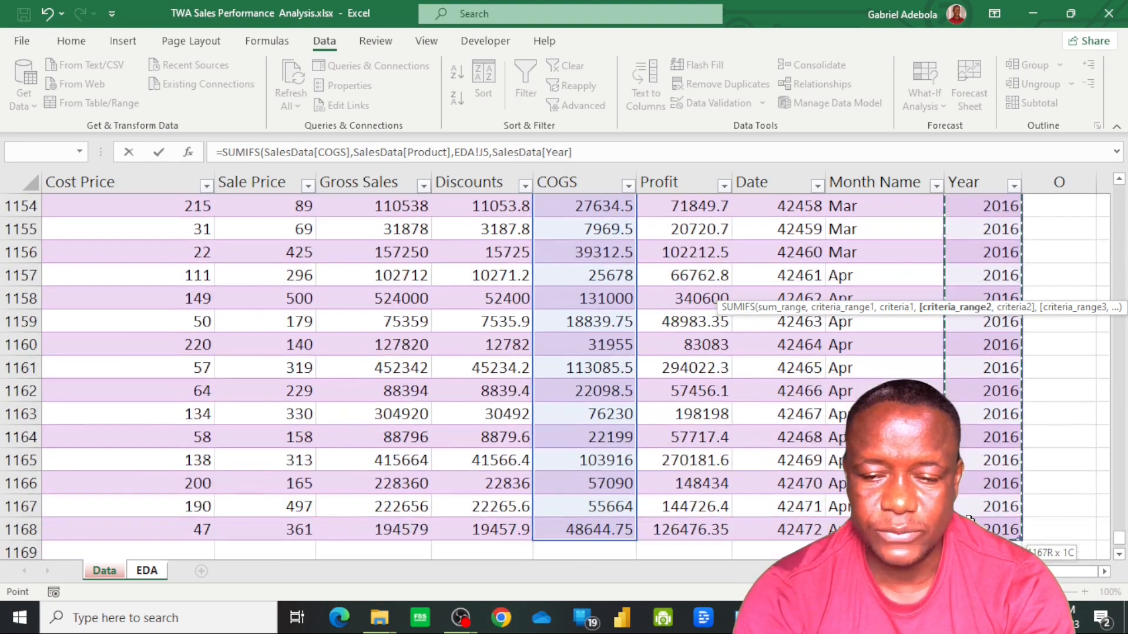
pyautogui.write(',')
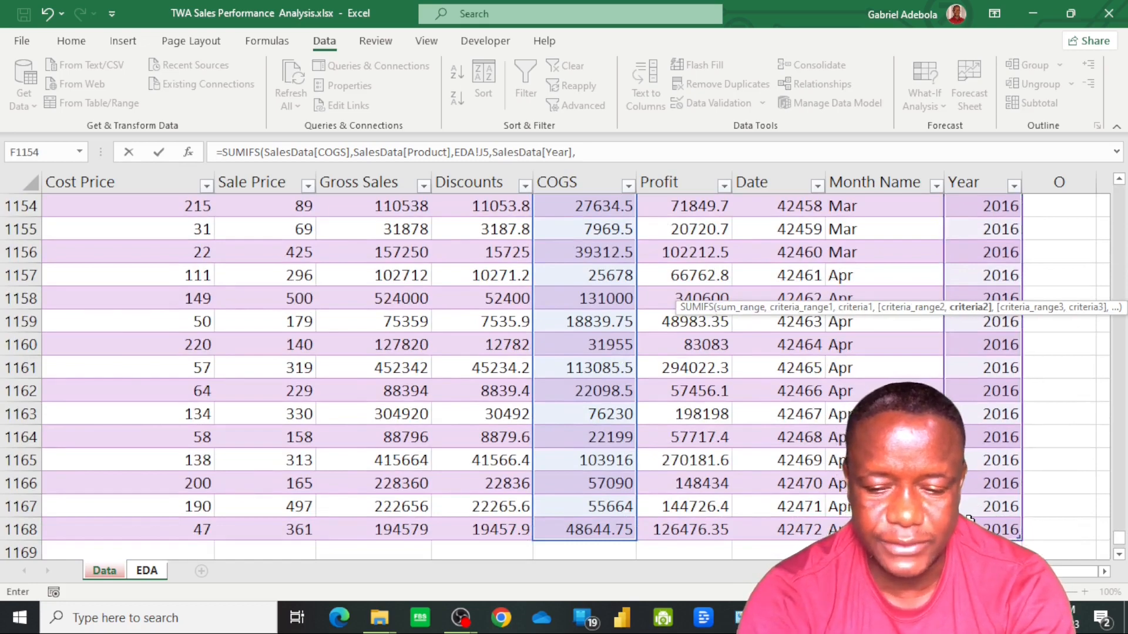
pyautogui.click(147, 571)
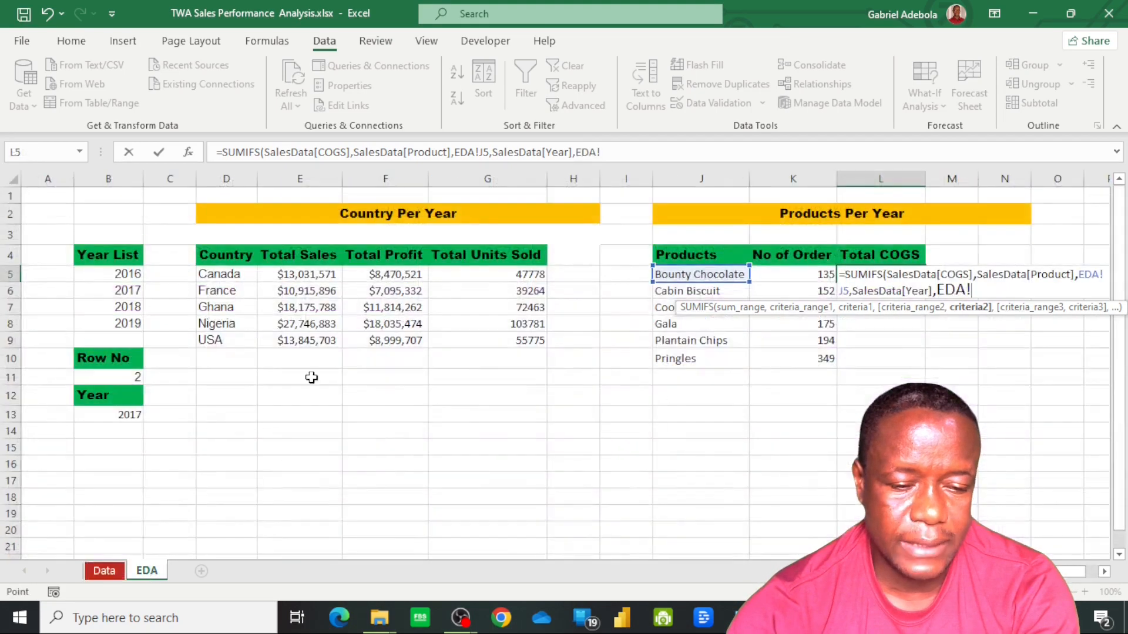
pyautogui.click(111, 416)
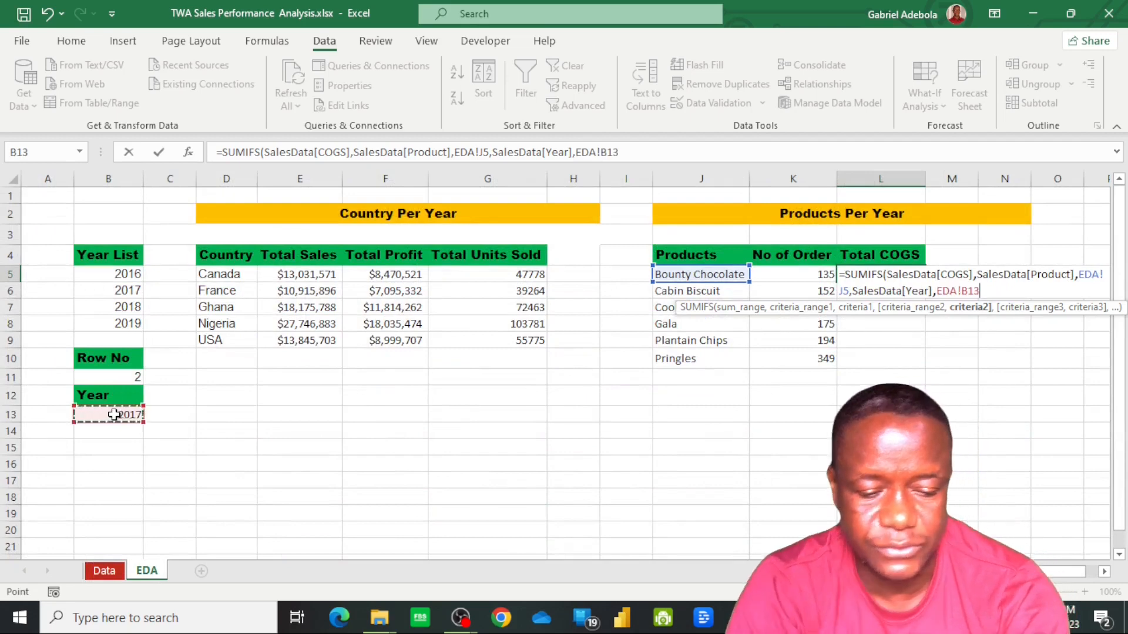
pyautogui.press('F4')
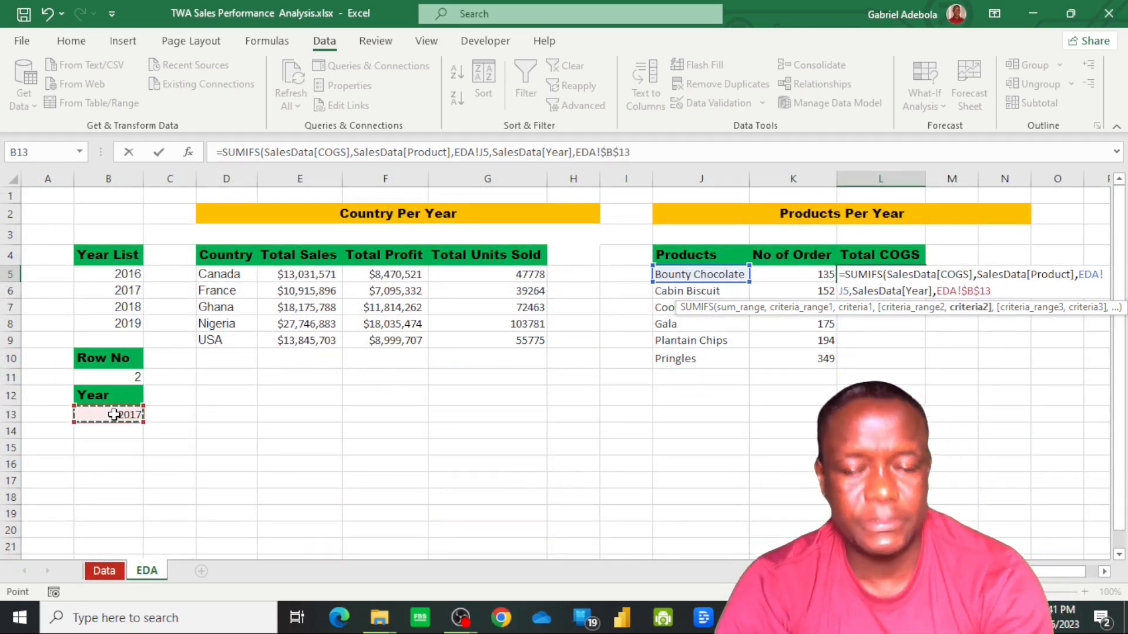
pyautogui.press('Return')
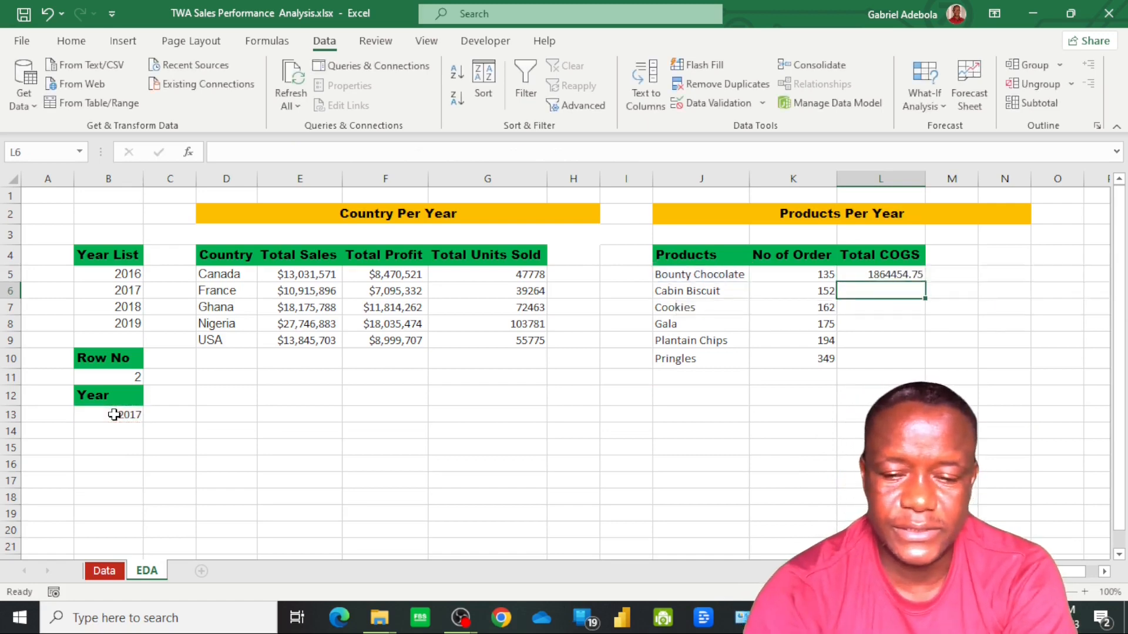
# Fill the Total COGS formula from L5 down to L10 and apply the custom whole-dollar number format $#,##0 to those cells
pyautogui.click(881, 274)
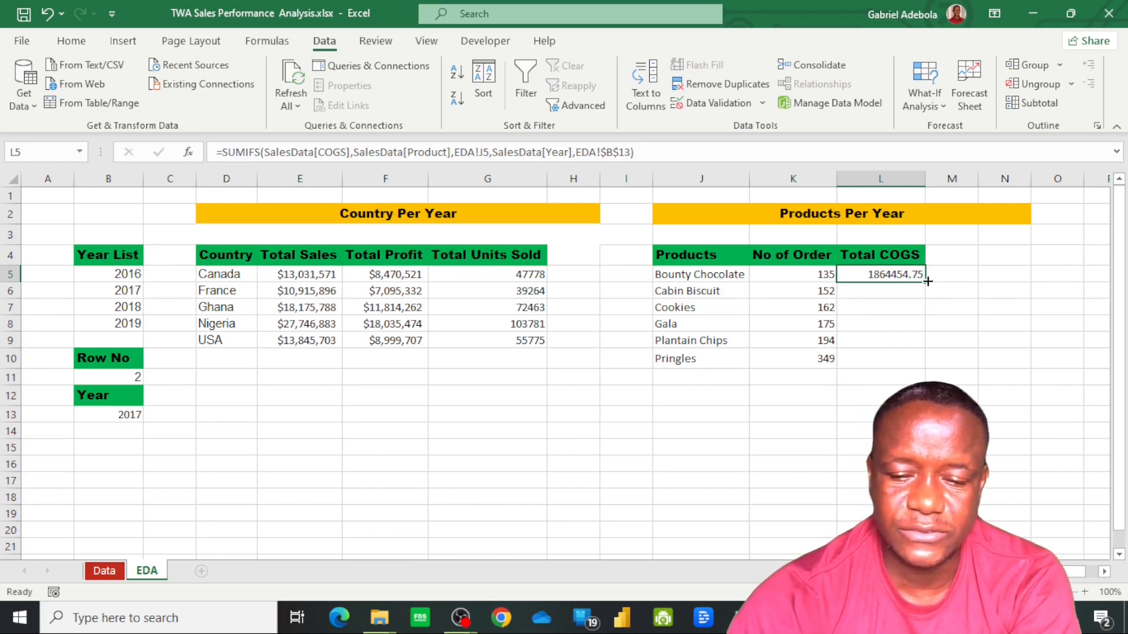
pyautogui.moveTo(928, 282); pyautogui.dragTo(926, 360)
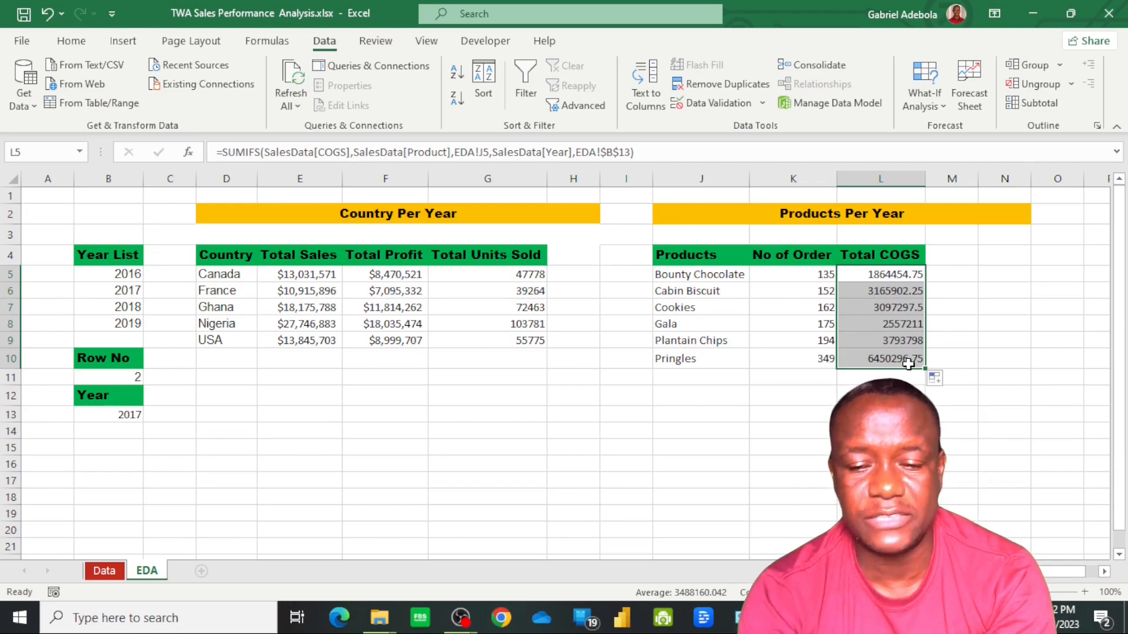
pyautogui.rightClick(883, 339)
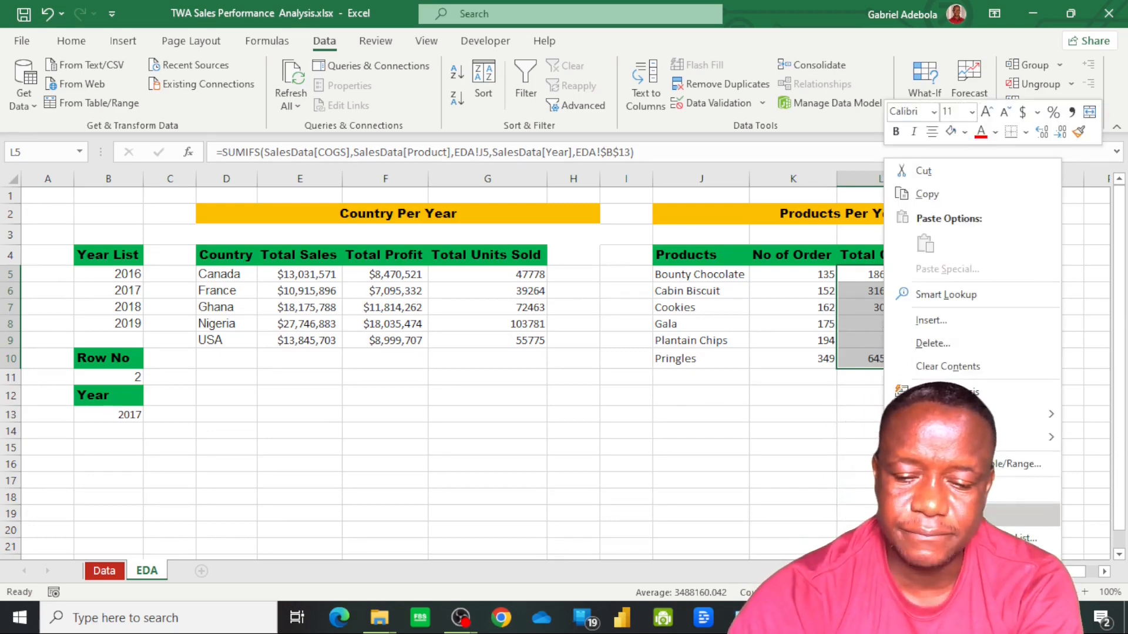
pyautogui.click(975, 516)
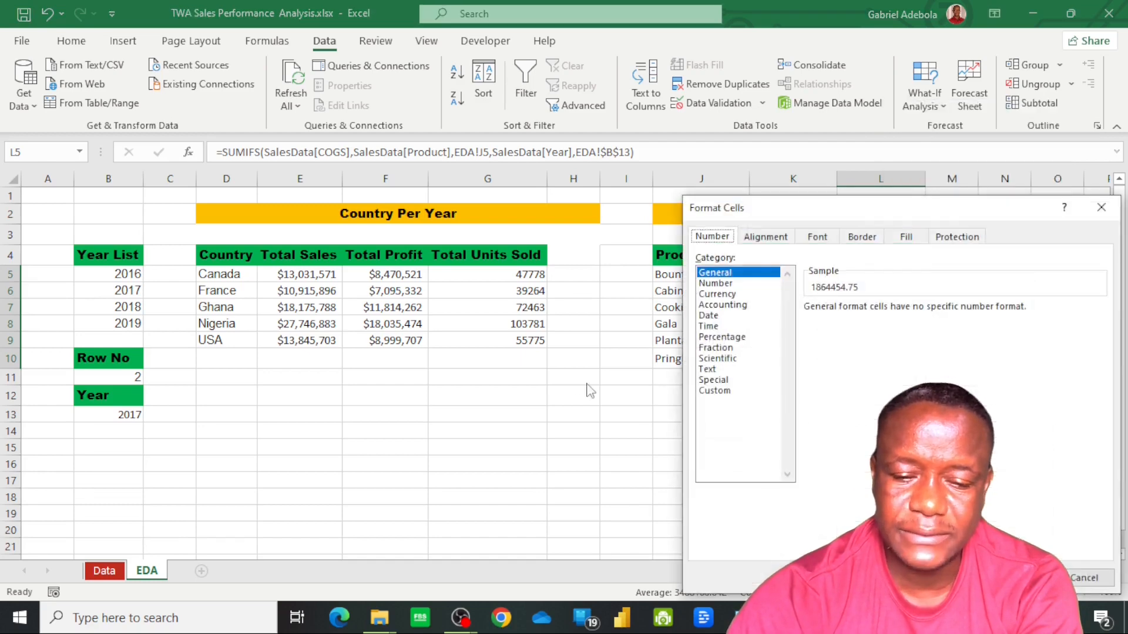
pyautogui.click(721, 391)
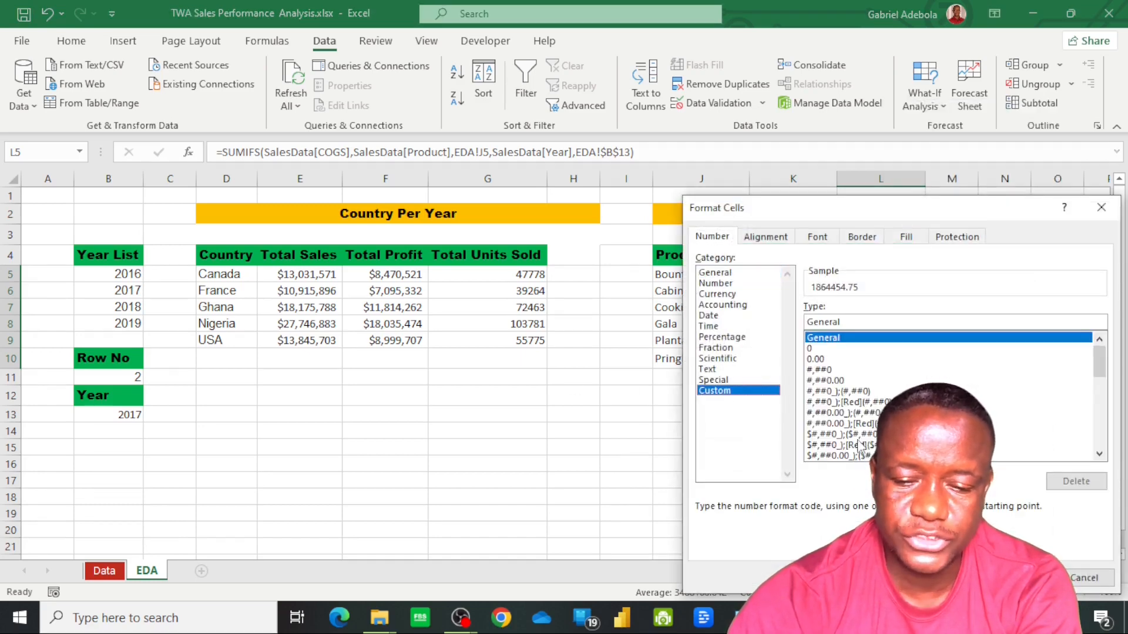
pyautogui.click(826, 435)
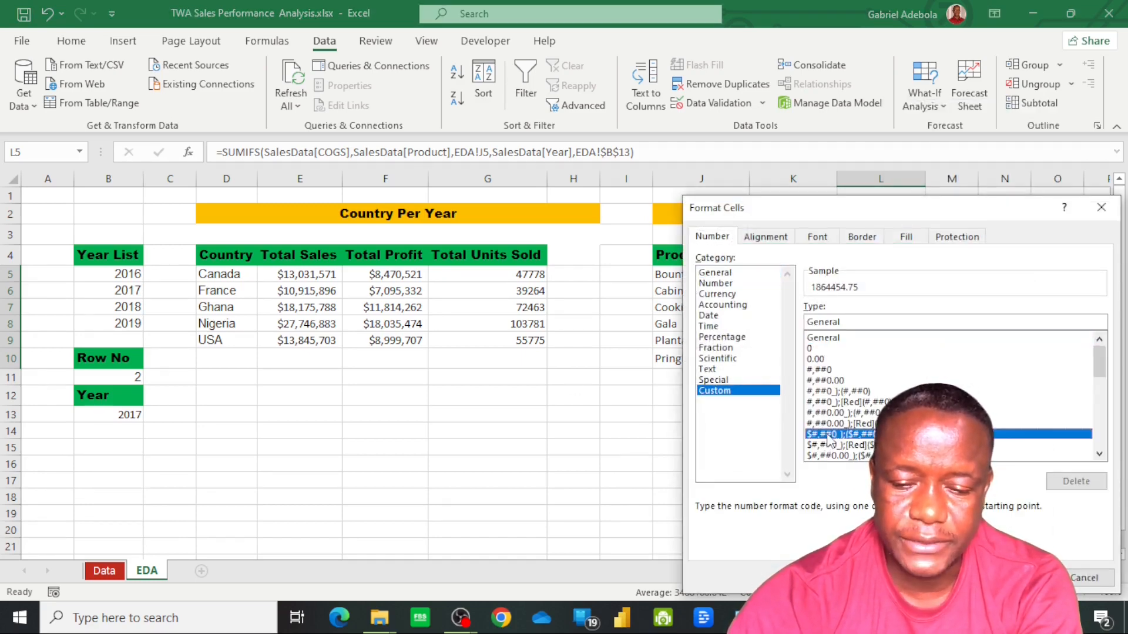
pyautogui.press('Return')
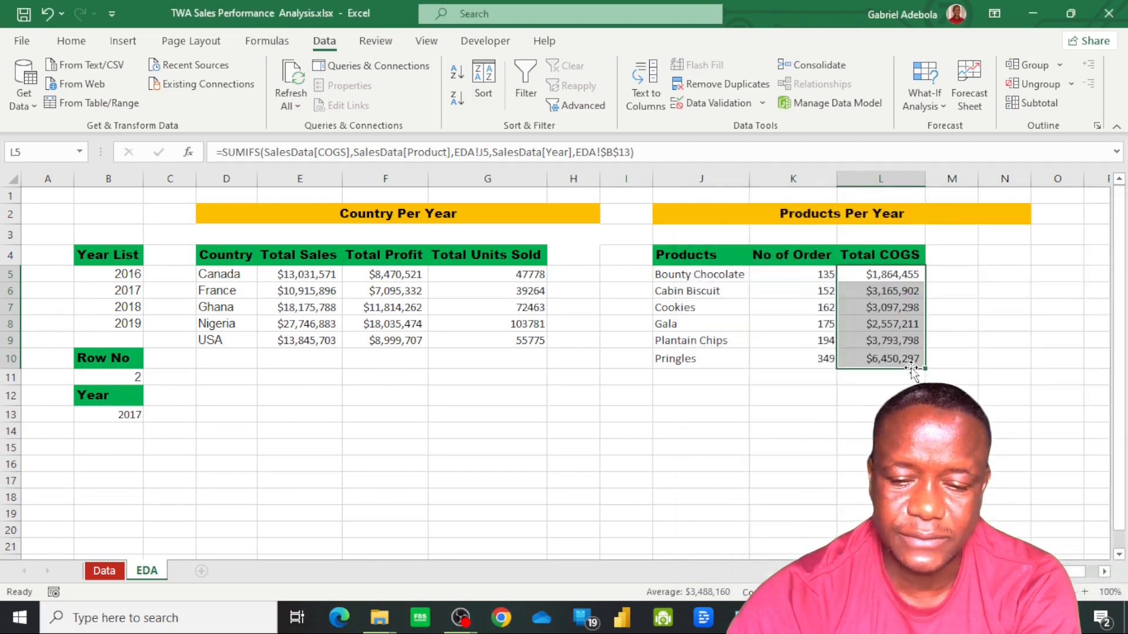
# Add the header Total Gross Sales in M4 in the same green header style and fit column M to its text
pyautogui.click(955, 260)
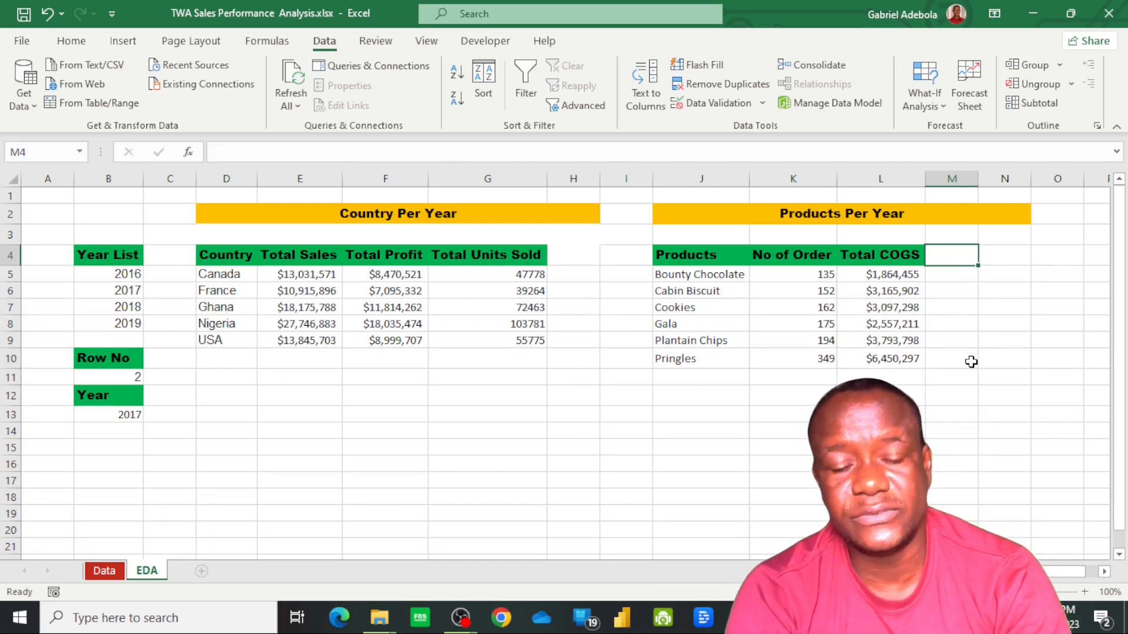
pyautogui.write('T')
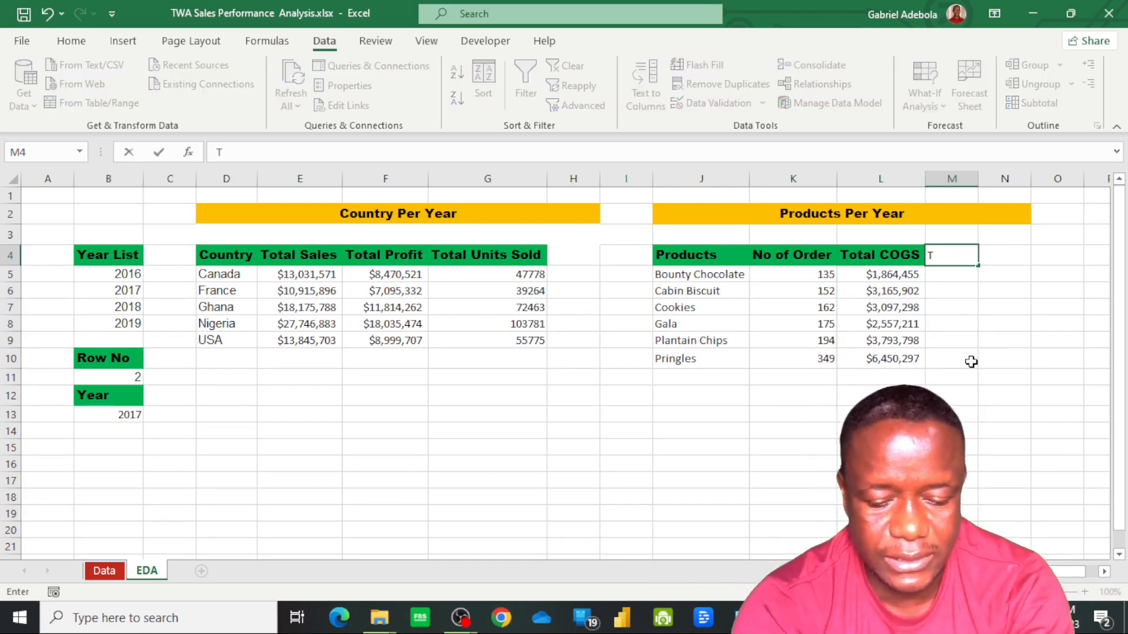
pyautogui.write('otal Gr')
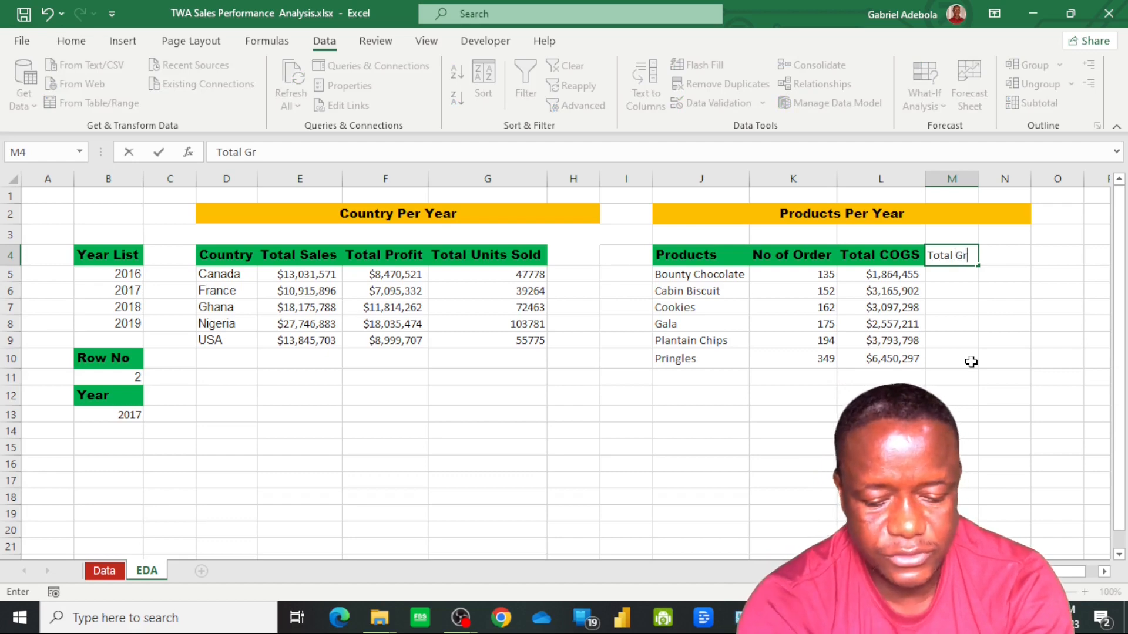
pyautogui.write('oss Sales')
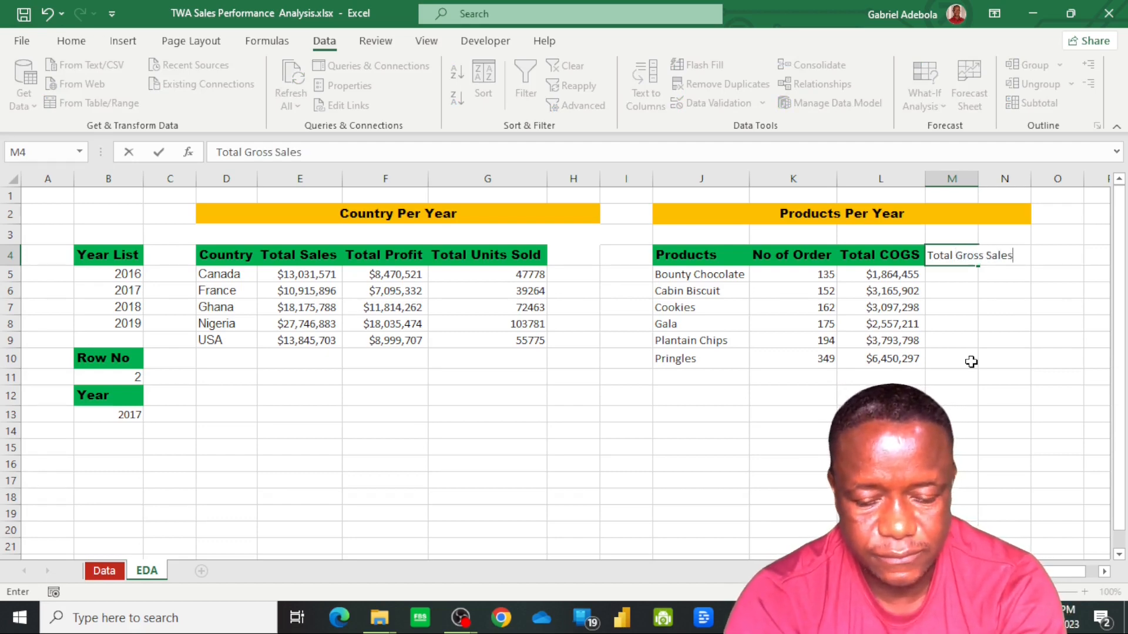
pyautogui.press('Return')
pyautogui.doubleClick(979, 178)
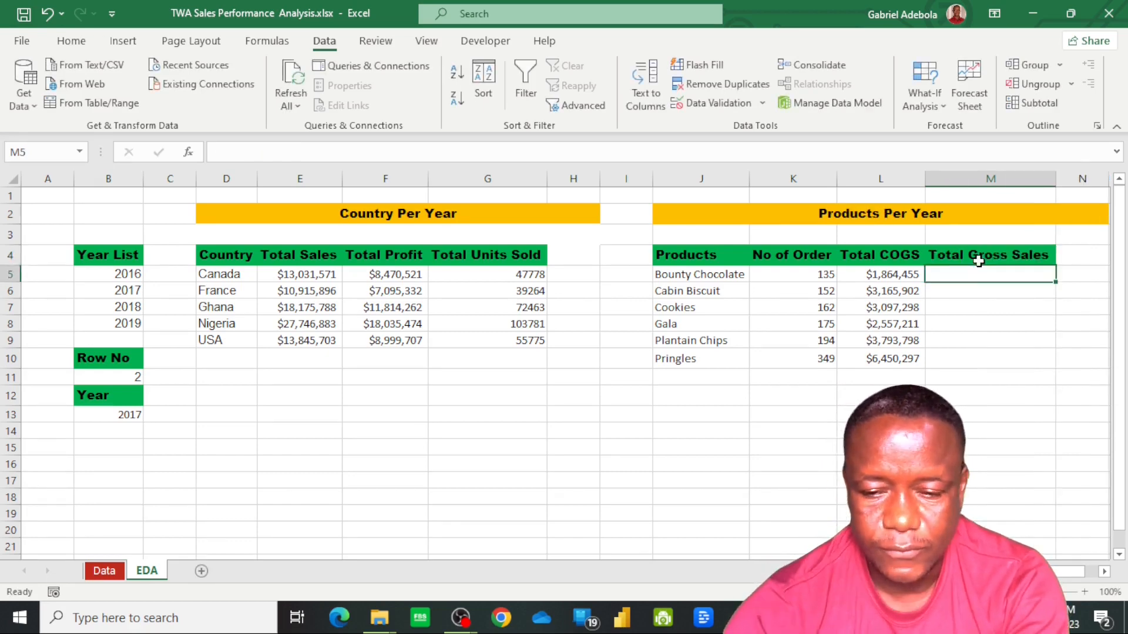
pyautogui.click(980, 258)
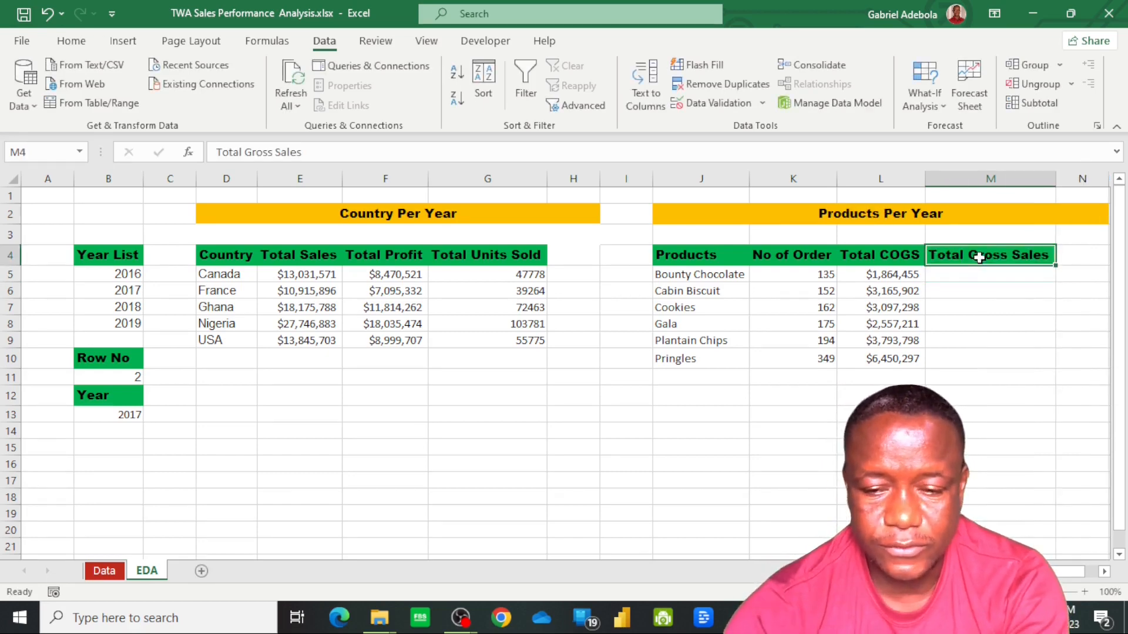
# Shorten the header in M4 to Total Sales by removing the word Gross
pyautogui.doubleClick(273, 151)
pyautogui.press('BackSpace')
pyautogui.press('BackSpace')
pyautogui.press('BackSpace')
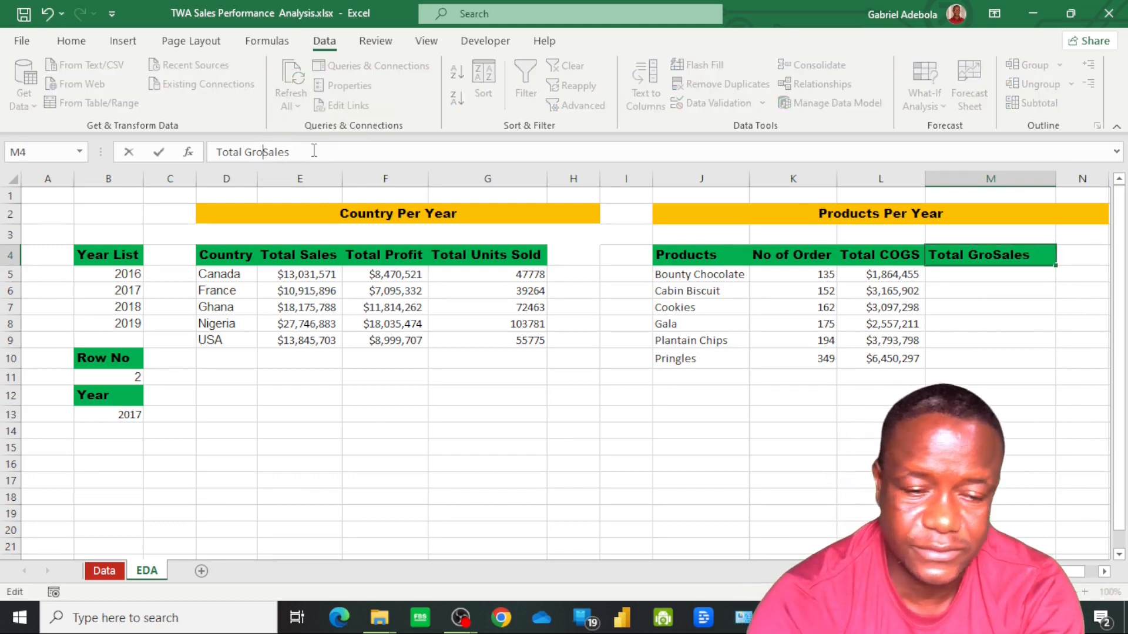
pyautogui.press('BackSpace')
pyautogui.press('BackSpace')
pyautogui.press('BackSpace')
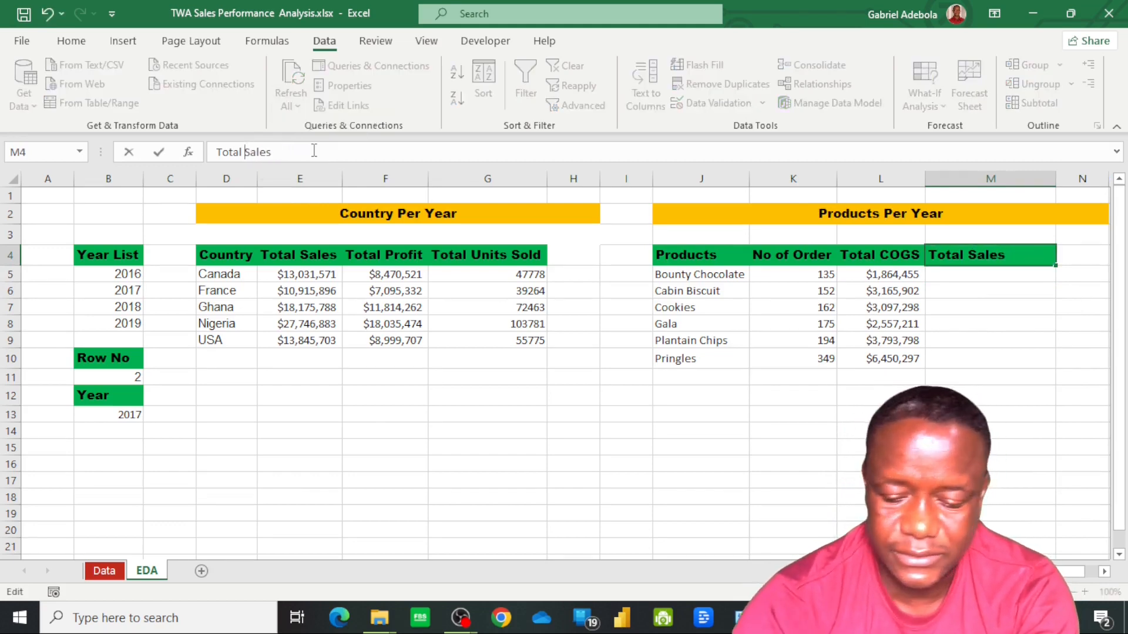
pyautogui.press('Return')
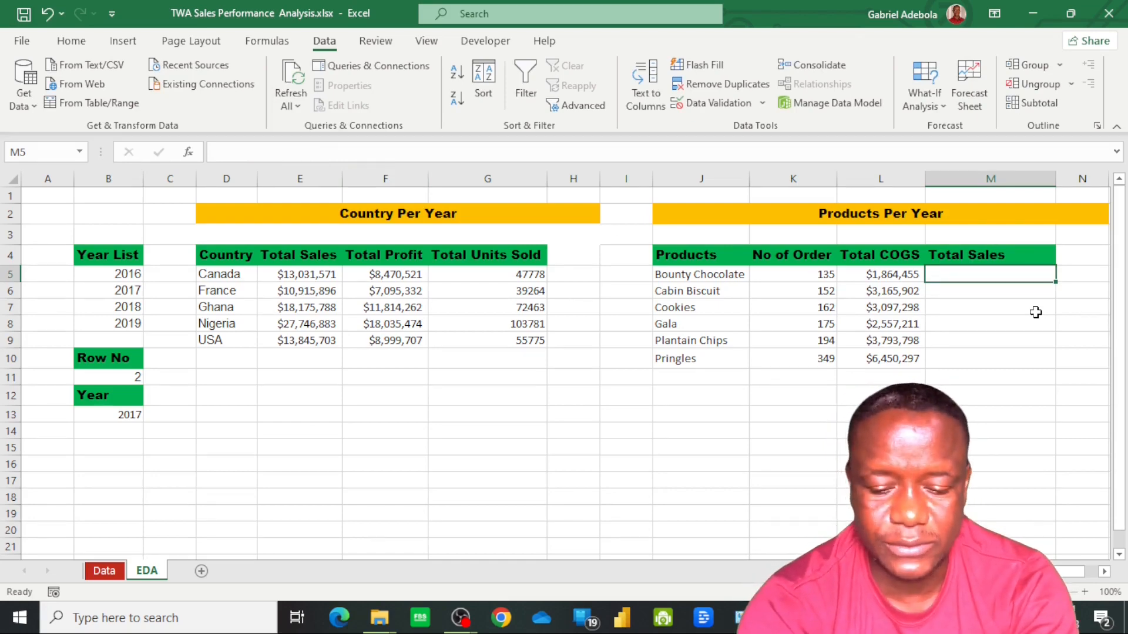
# Start a SUMIFS formula in M5 with all the Gross Sales data rows, SalesData[Gross Sales], as its sum range
pyautogui.write('=sumifs')
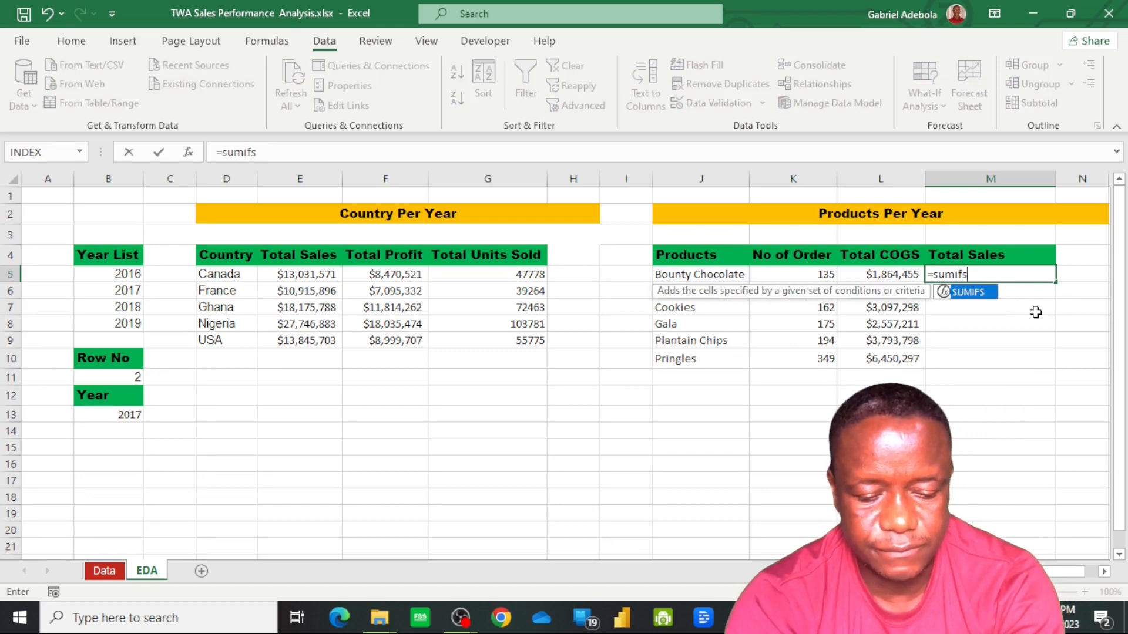
pyautogui.press('Tab')
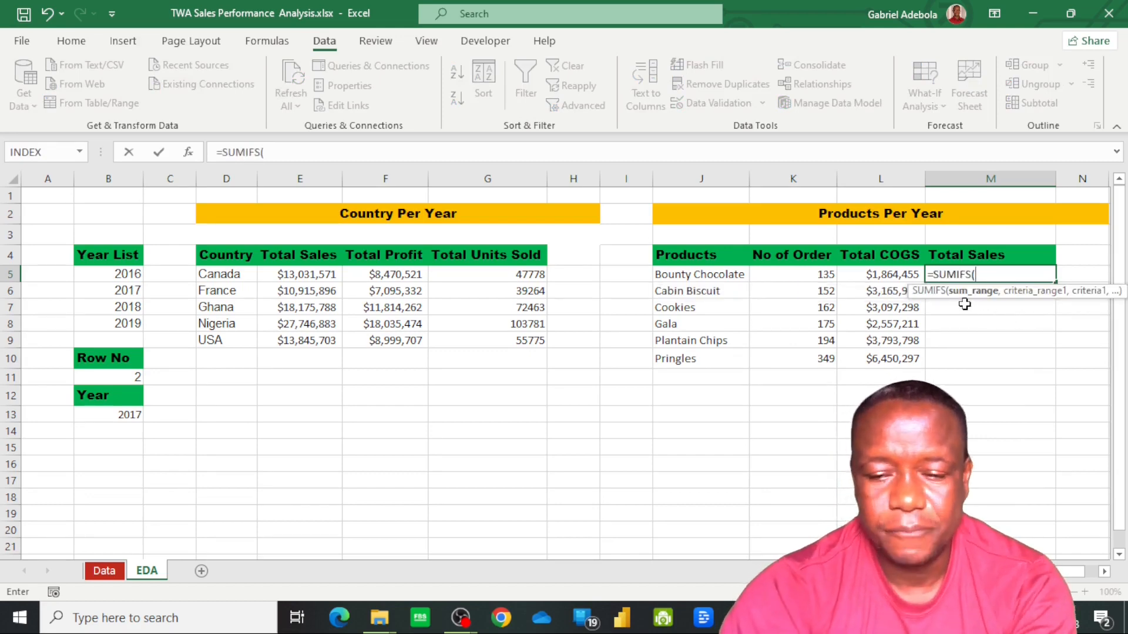
pyautogui.click(106, 571)
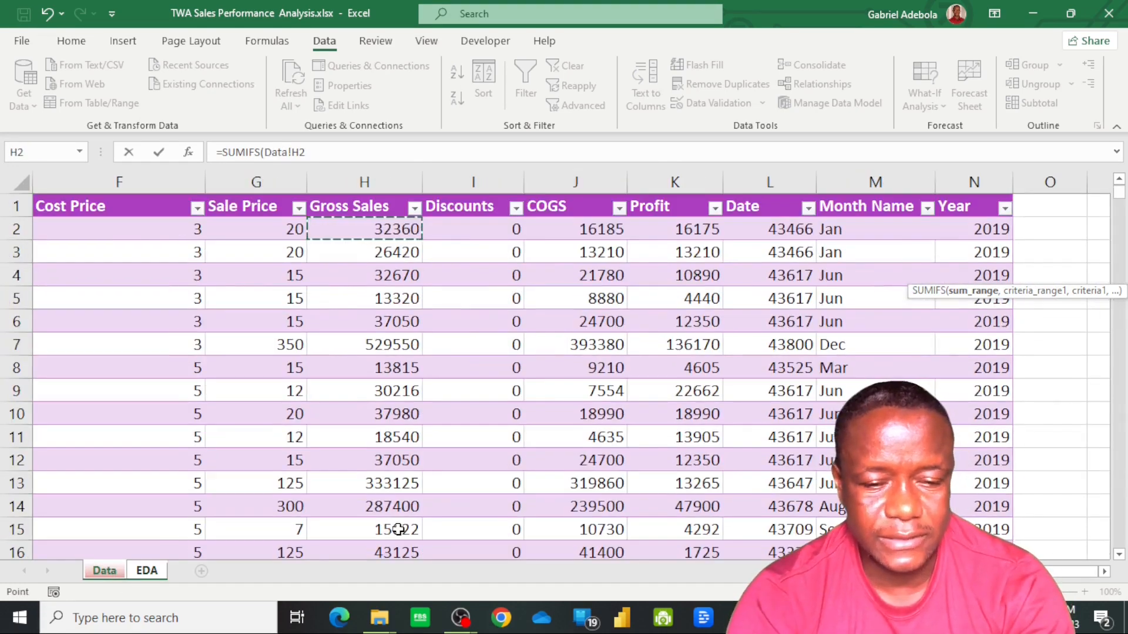
pyautogui.press('Up')
pyautogui.press('Down')
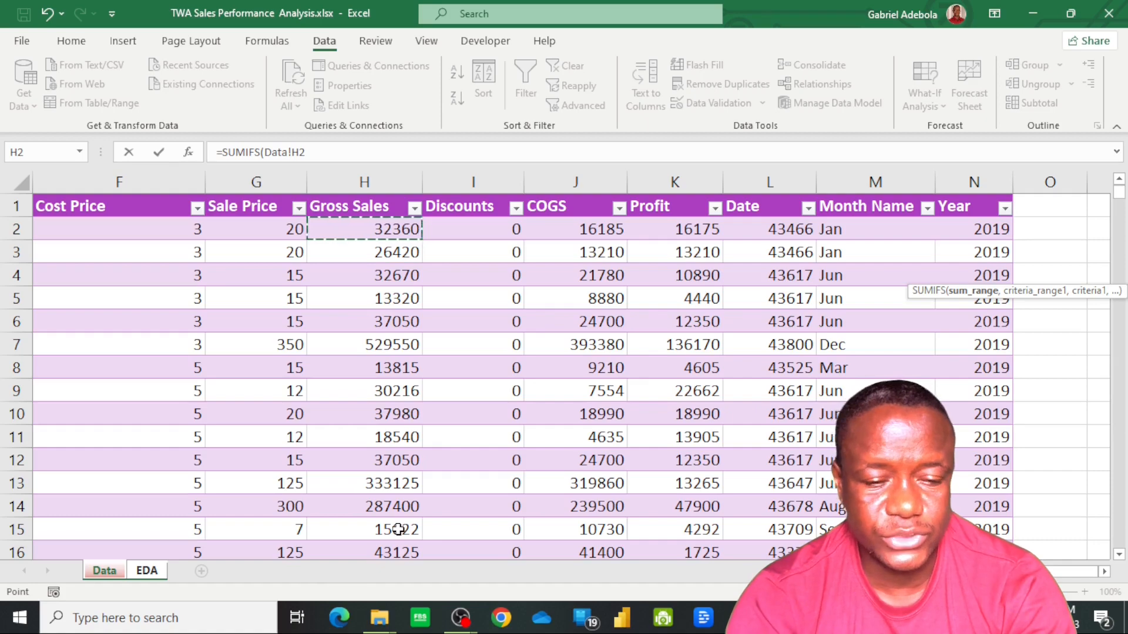
pyautogui.hotkey('ctrl', 'shift', 'Down')
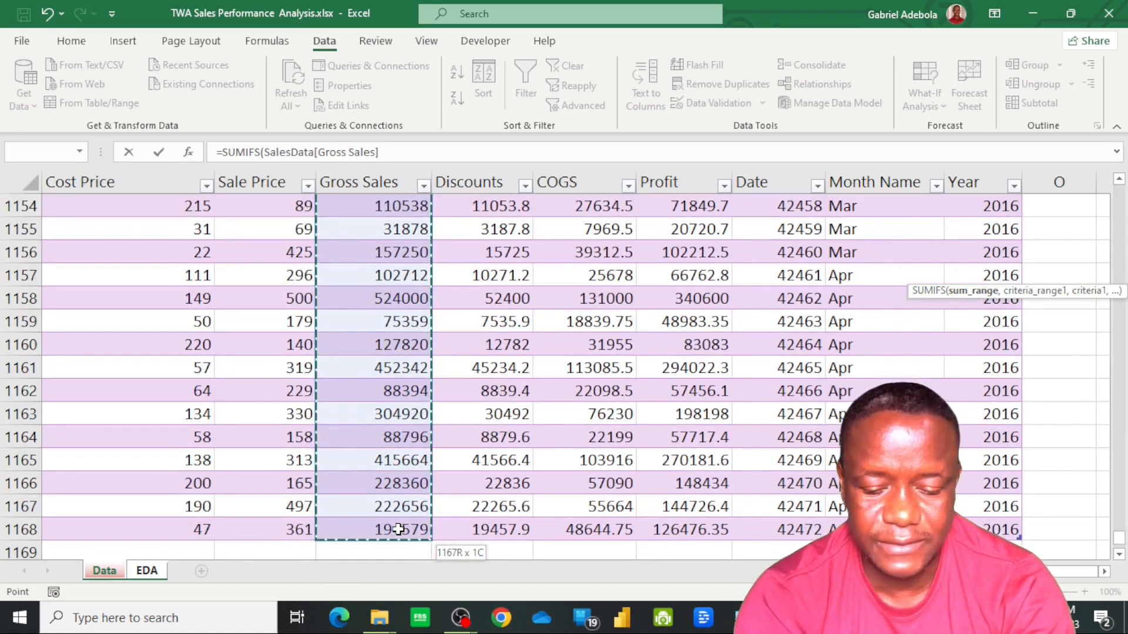
pyautogui.write(',')
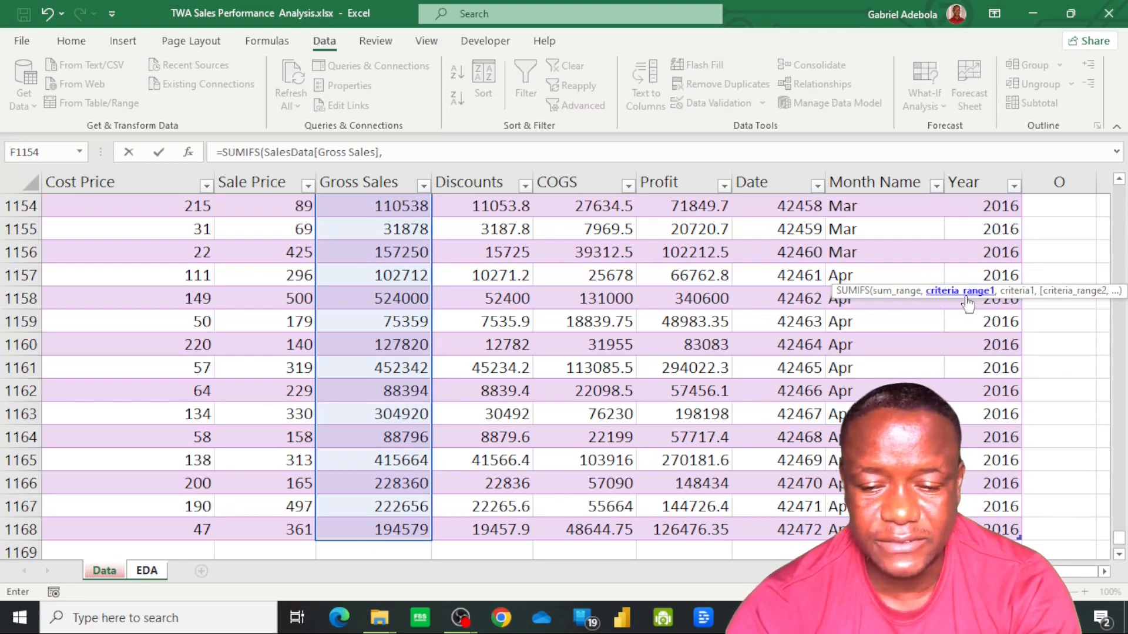
# Add the first SUMIFS criterion, matching SalesData[Product] to the product in cell J5 of the EDA sheet
pyautogui.hscroll(-5, 573, 364)
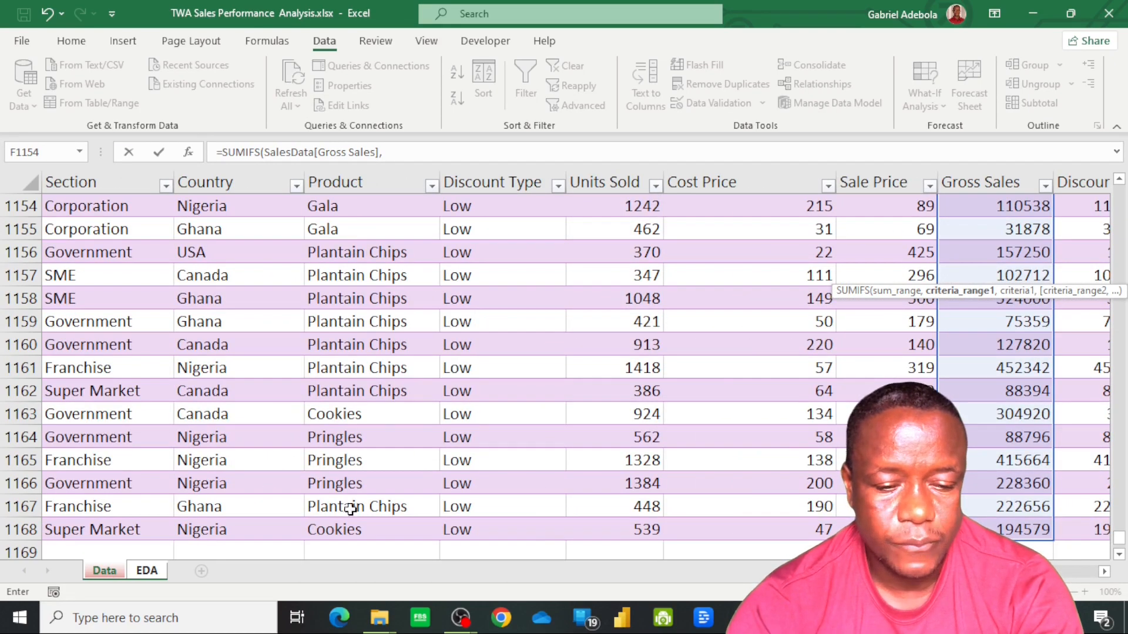
pyautogui.click(352, 531)
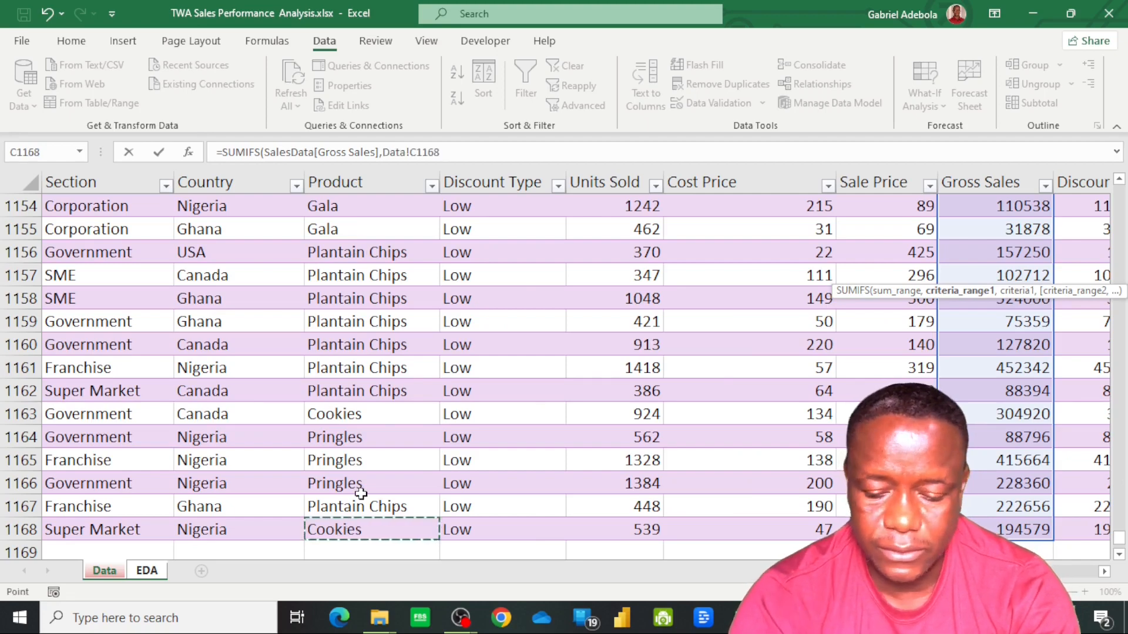
pyautogui.hotkey('ctrl', 'Up')
pyautogui.press('Down')
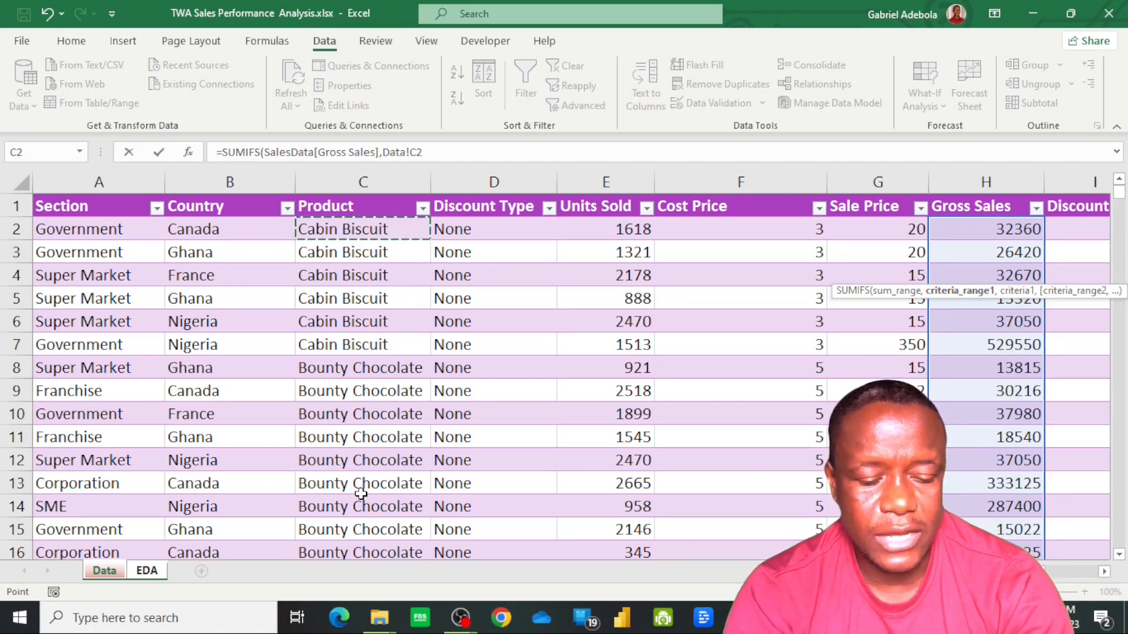
pyautogui.hotkey('ctrl', 'shift', 'Down')
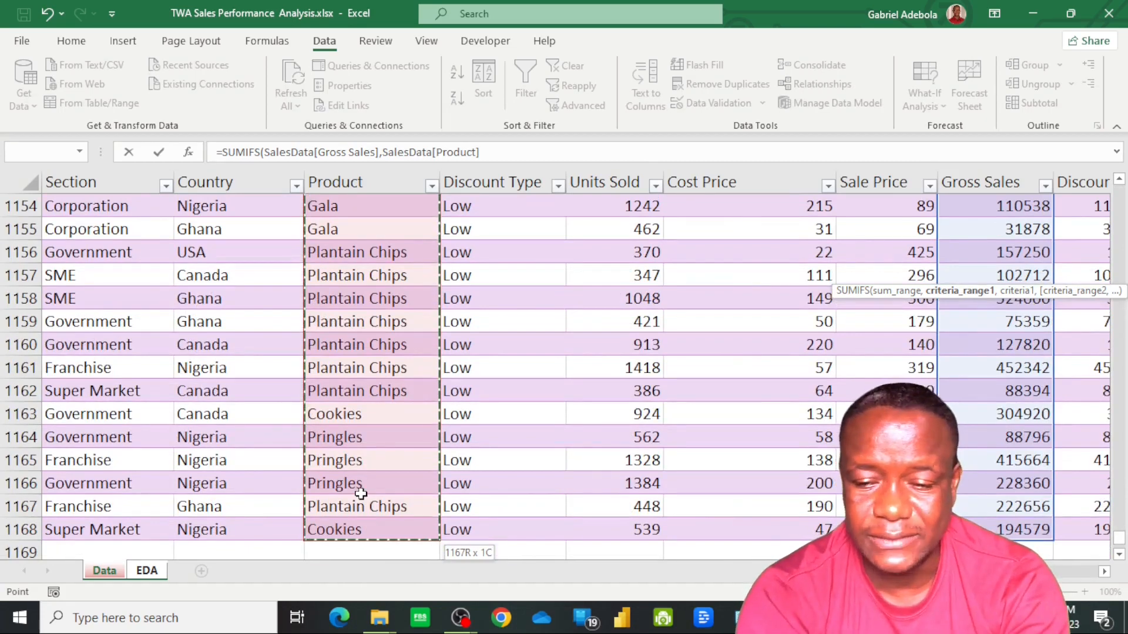
pyautogui.write(',')
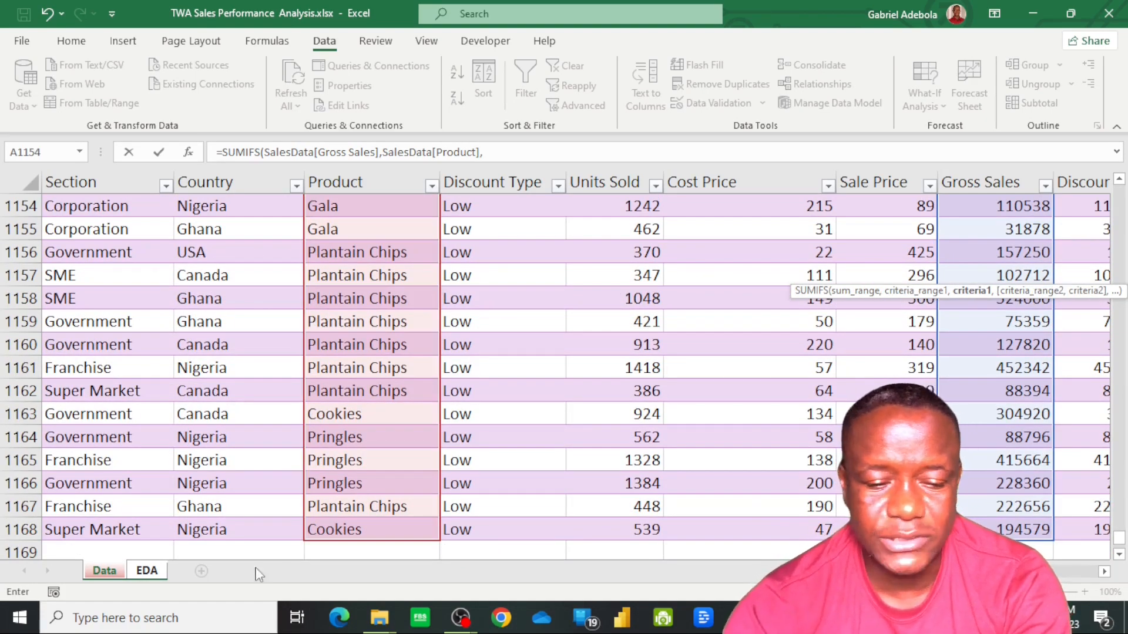
pyautogui.click(146, 573)
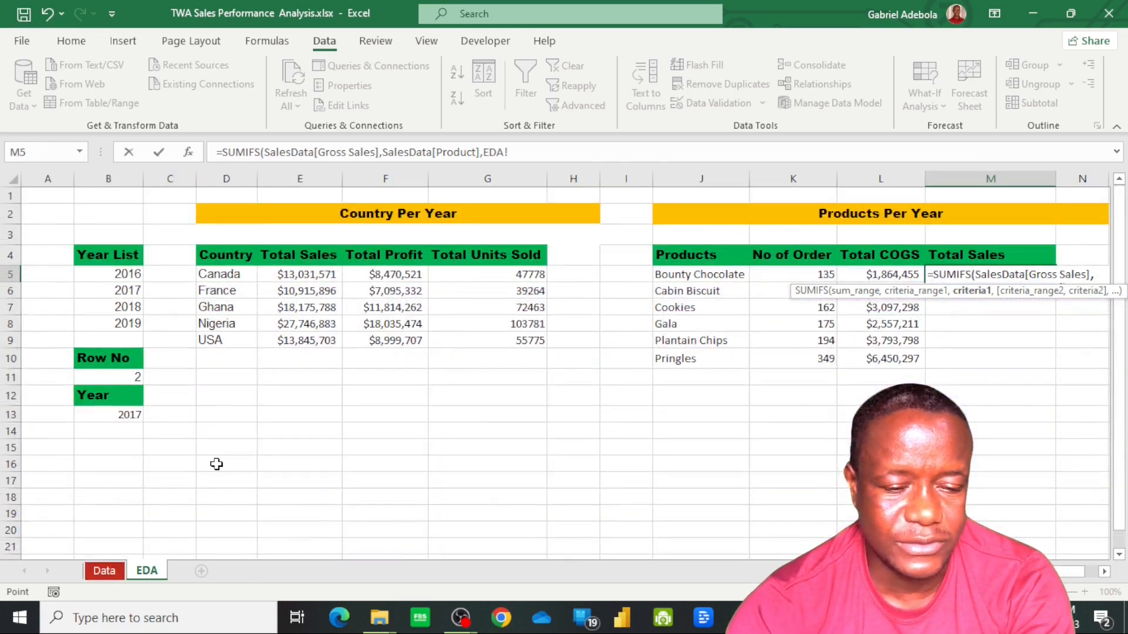
pyautogui.click(710, 281)
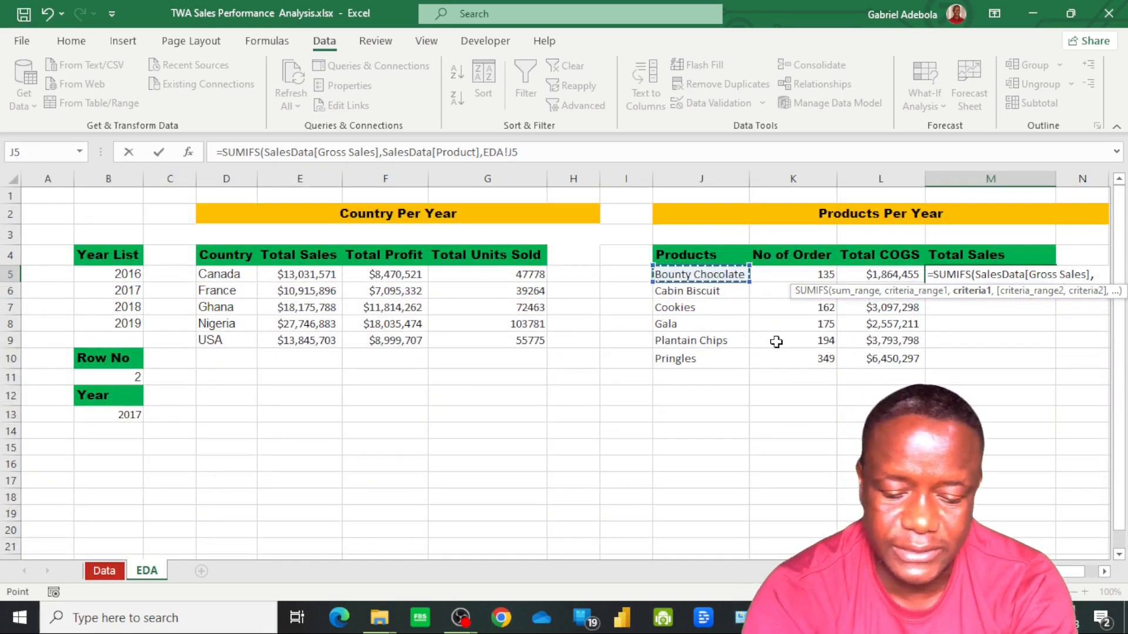
pyautogui.write(',')
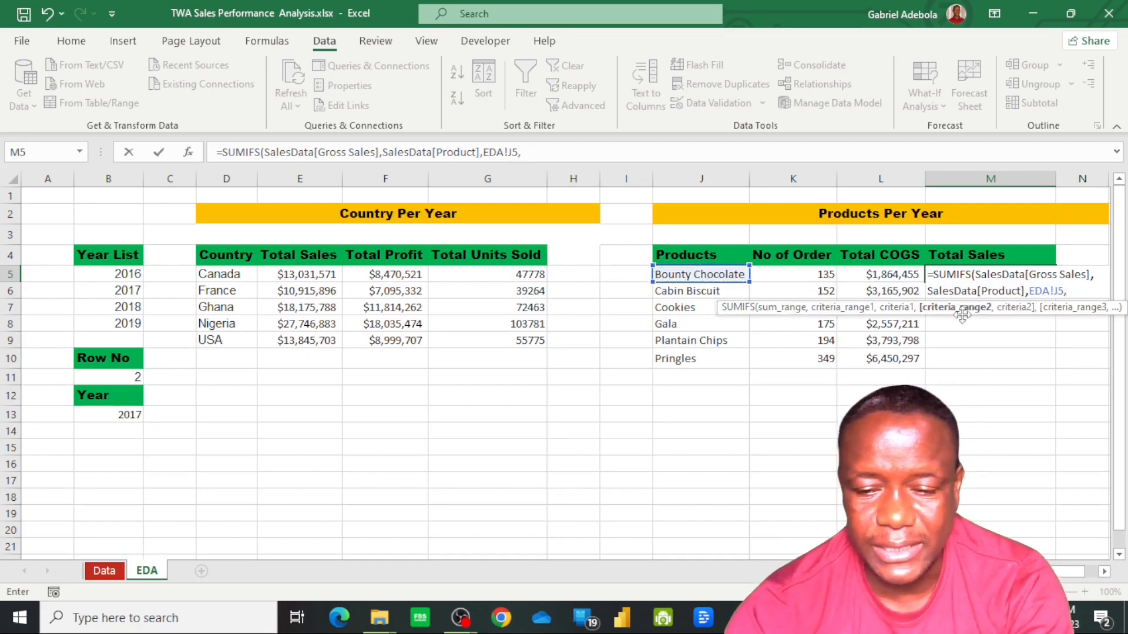
# Add all the Year data rows, SalesData[Year], as the second criteria range of the SUMIFS formula in M5
pyautogui.click(110, 570)
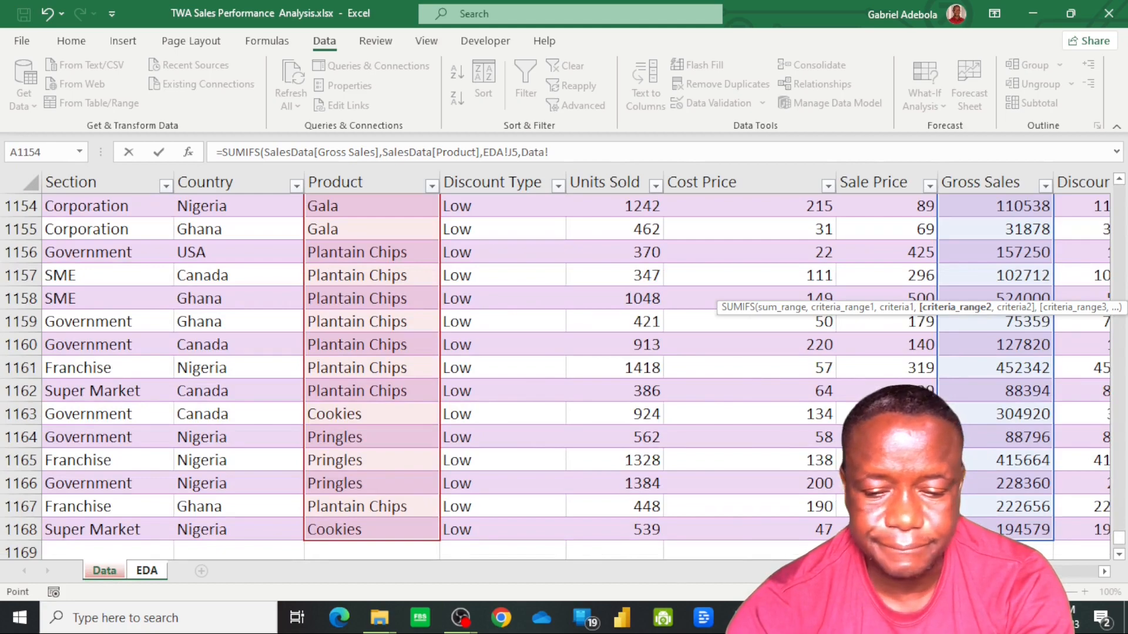
pyautogui.hscroll(5, 973, 521)
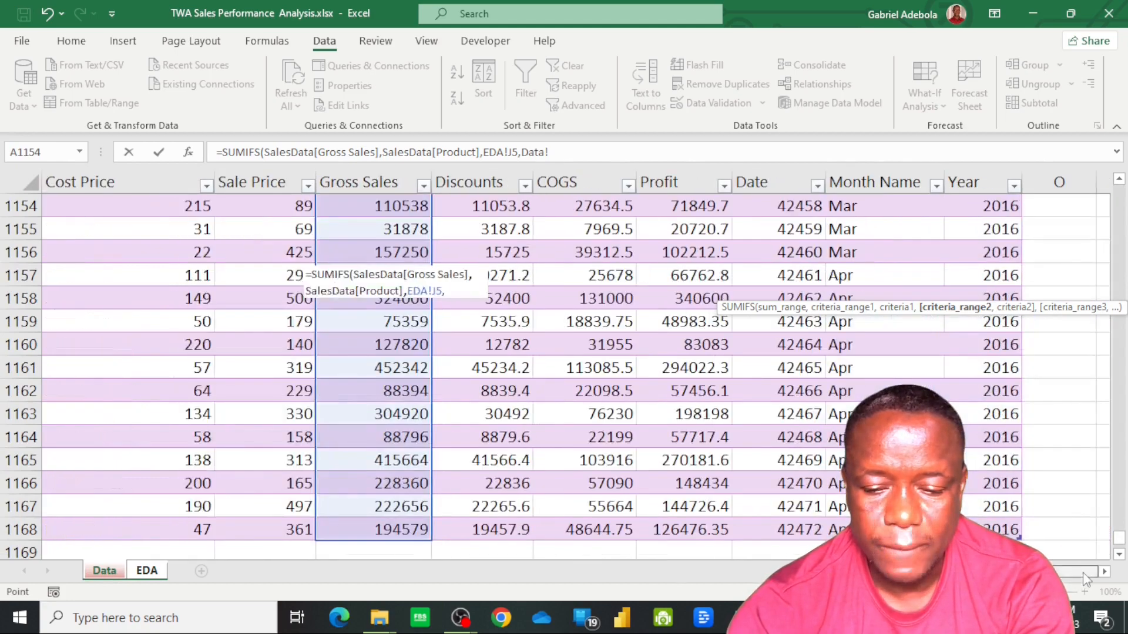
pyautogui.click(992, 528)
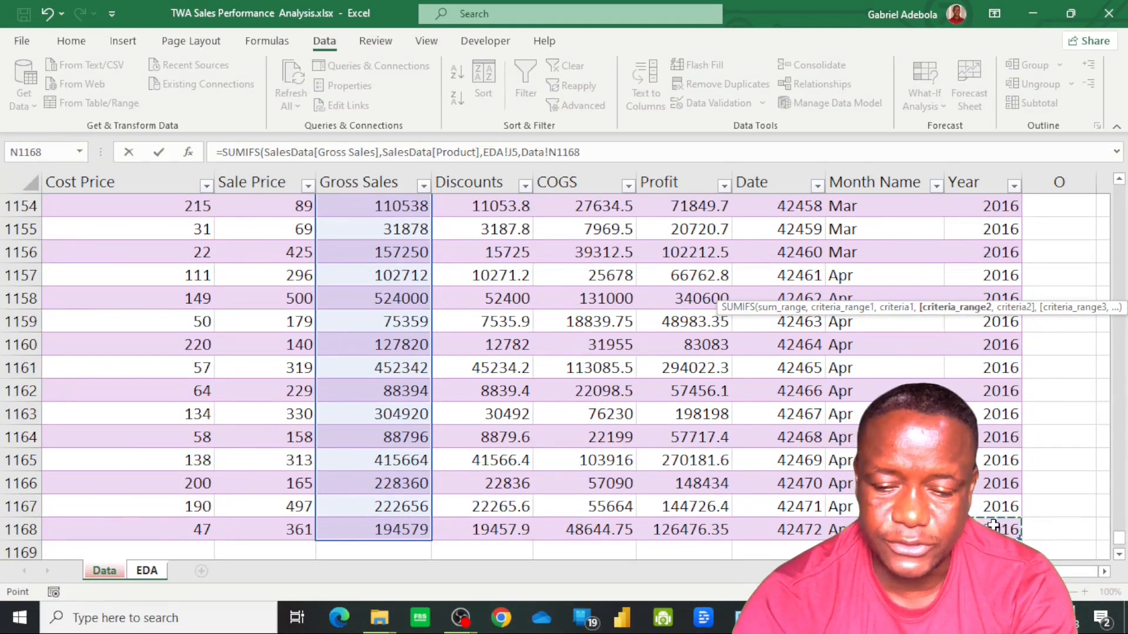
pyautogui.hotkey('ctrl', 'Up')
pyautogui.press('Down')
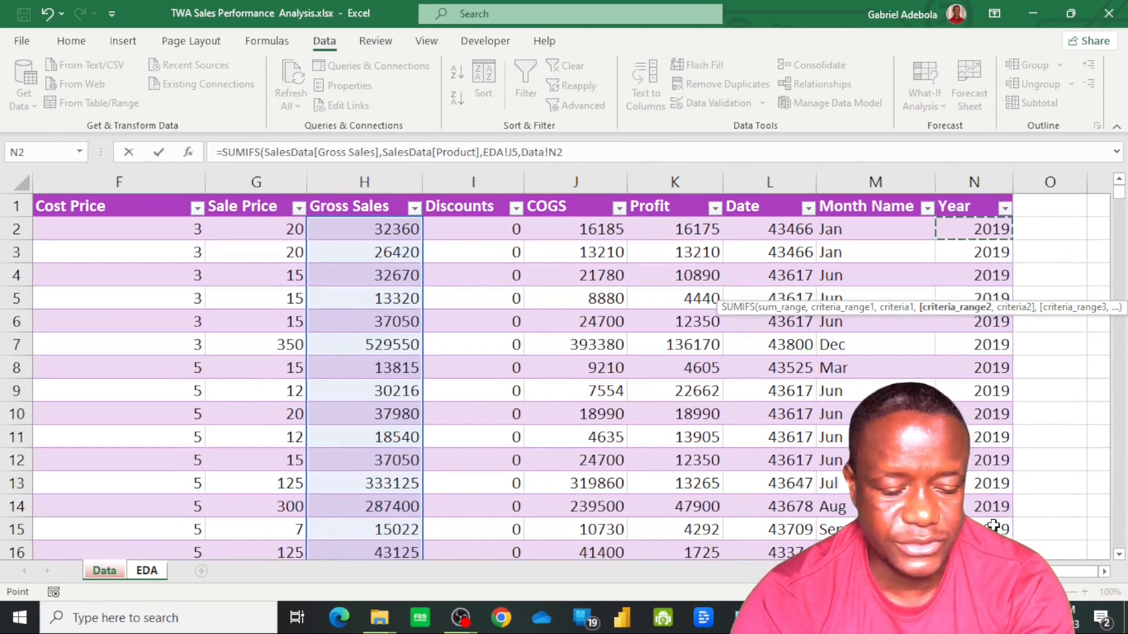
pyautogui.hotkey('ctrl', 'shift', 'Down')
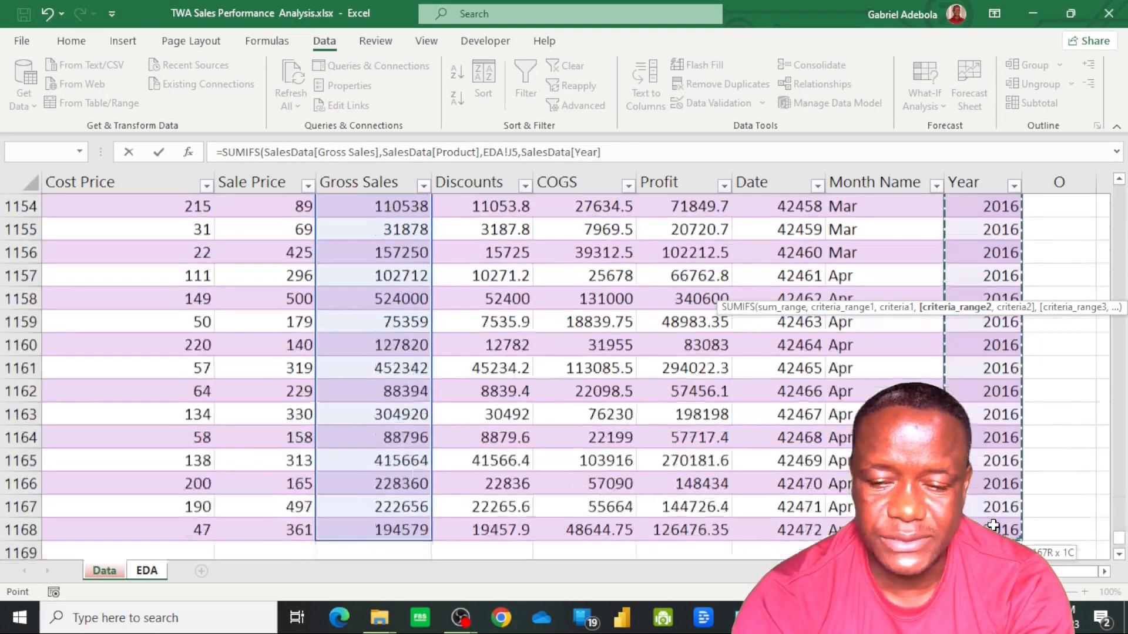
pyautogui.write(',')
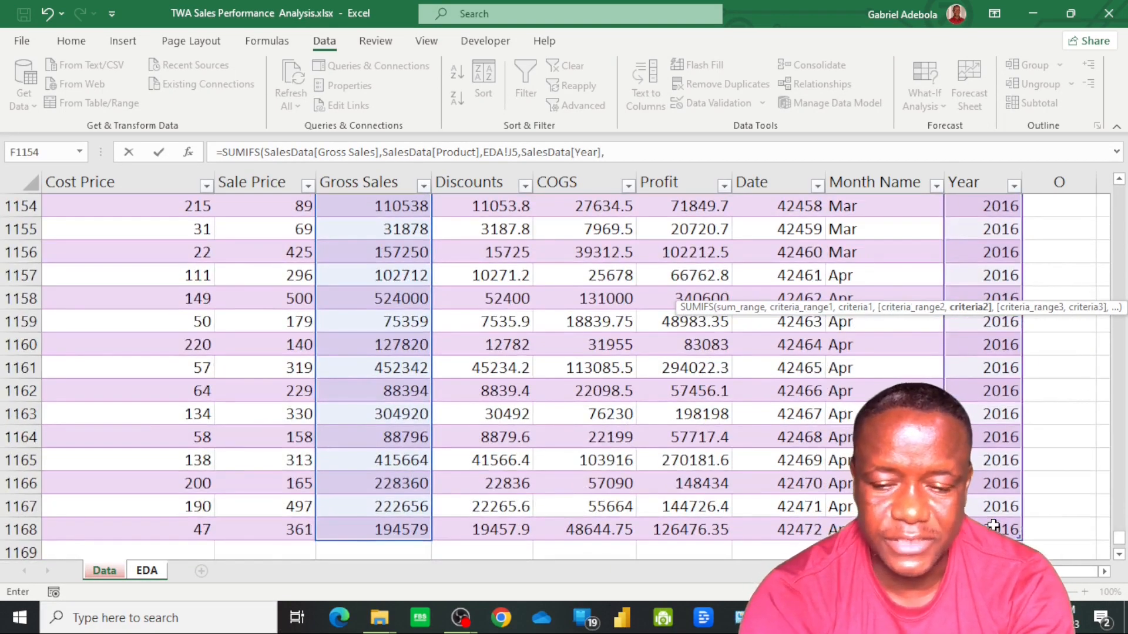
# Set the second criterion to the selected year in B13 of the EDA sheet as absolute $B$13 and complete the M5 formula
pyautogui.click(158, 576)
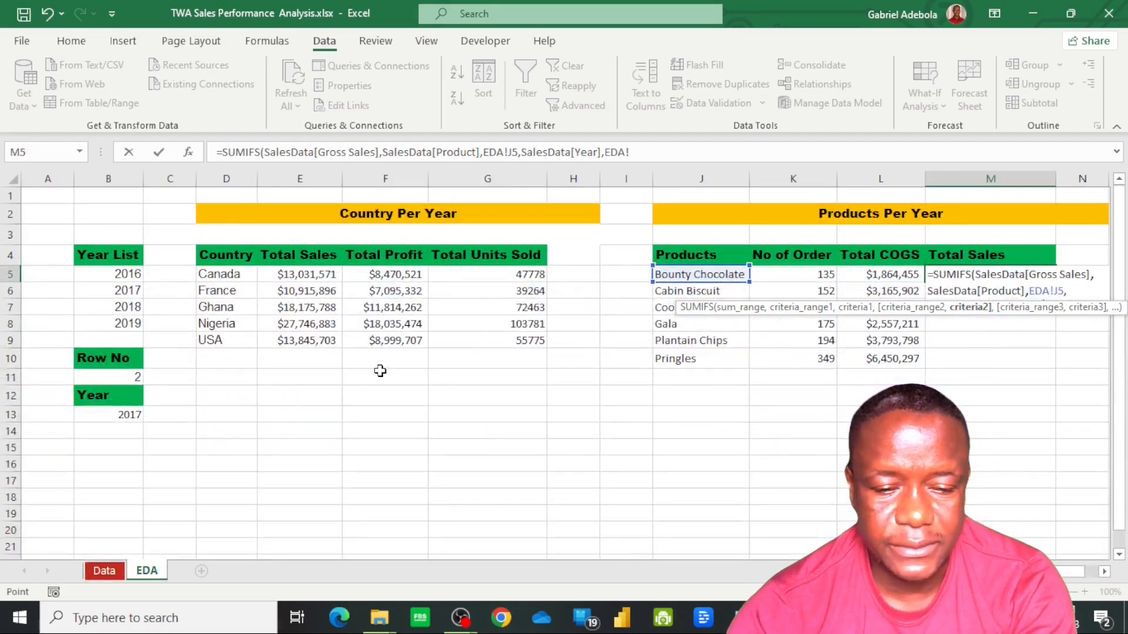
pyautogui.click(130, 414)
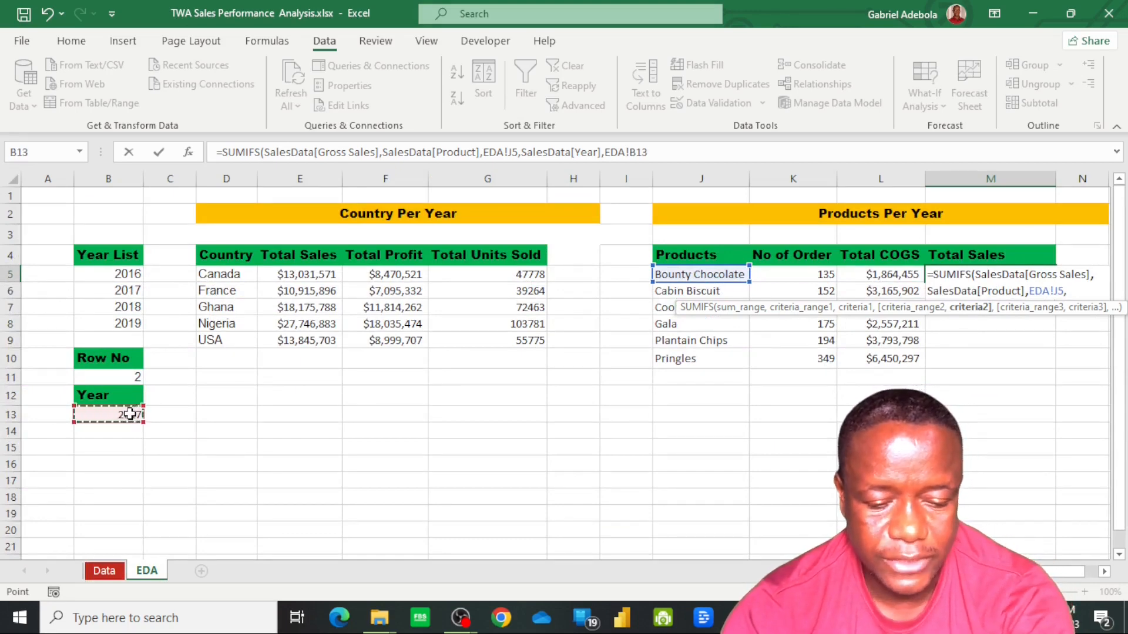
pyautogui.press('F4')
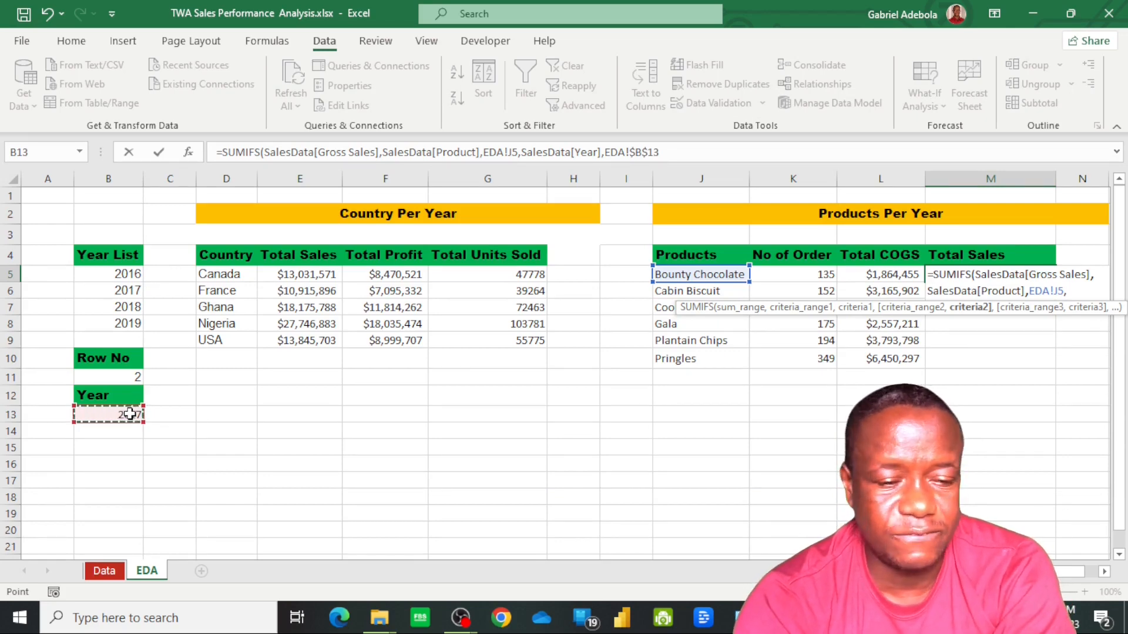
pyautogui.press('Return')
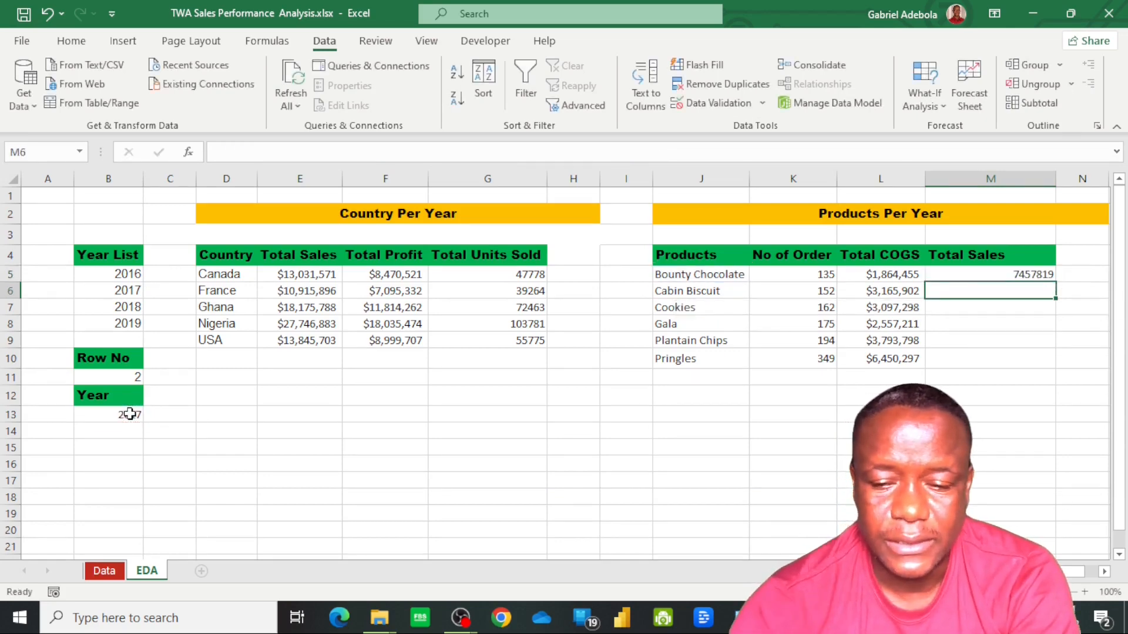
# Fill the Total Sales formula down to M10 and give M5:M10 the custom number format $#,##0_);($#,##0)
pyautogui.click(1022, 275)
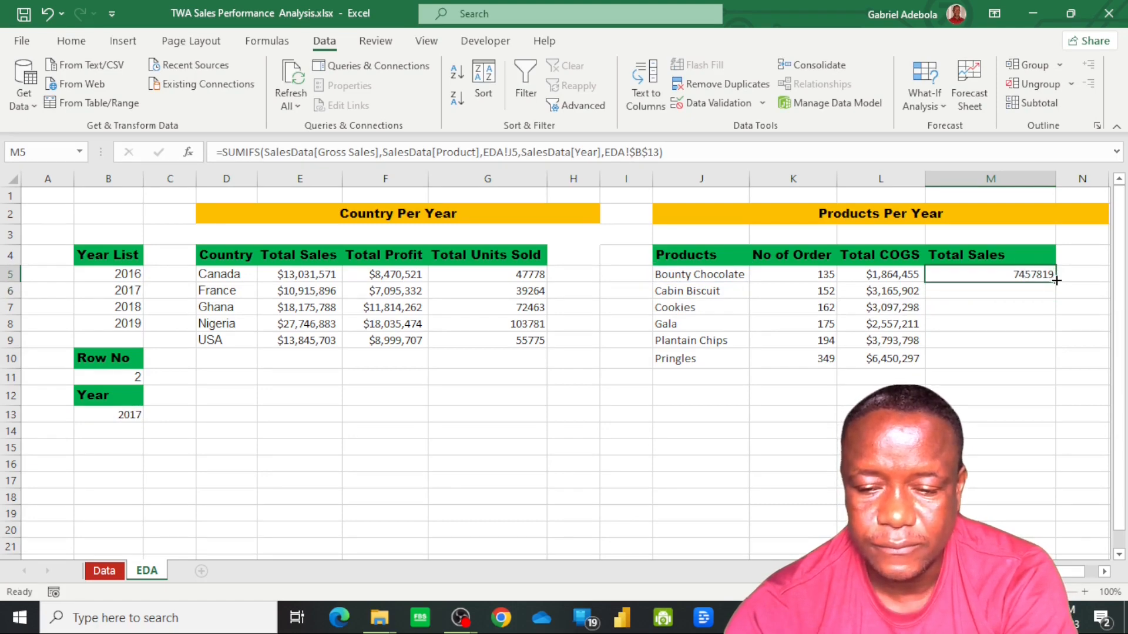
pyautogui.doubleClick(1057, 284)
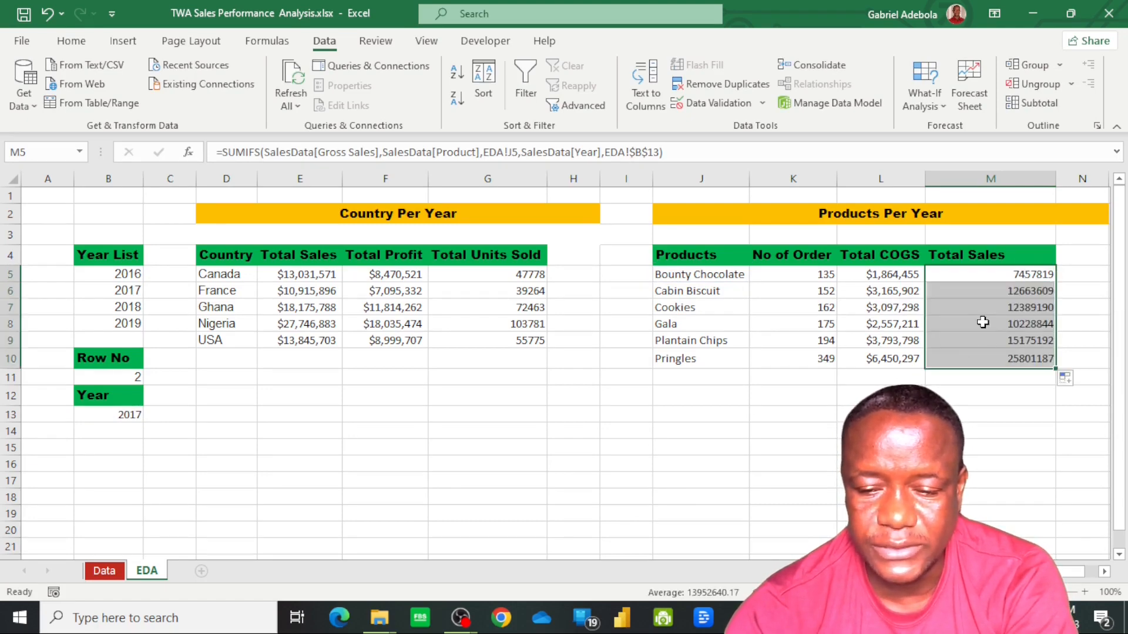
pyautogui.click(83, 45)
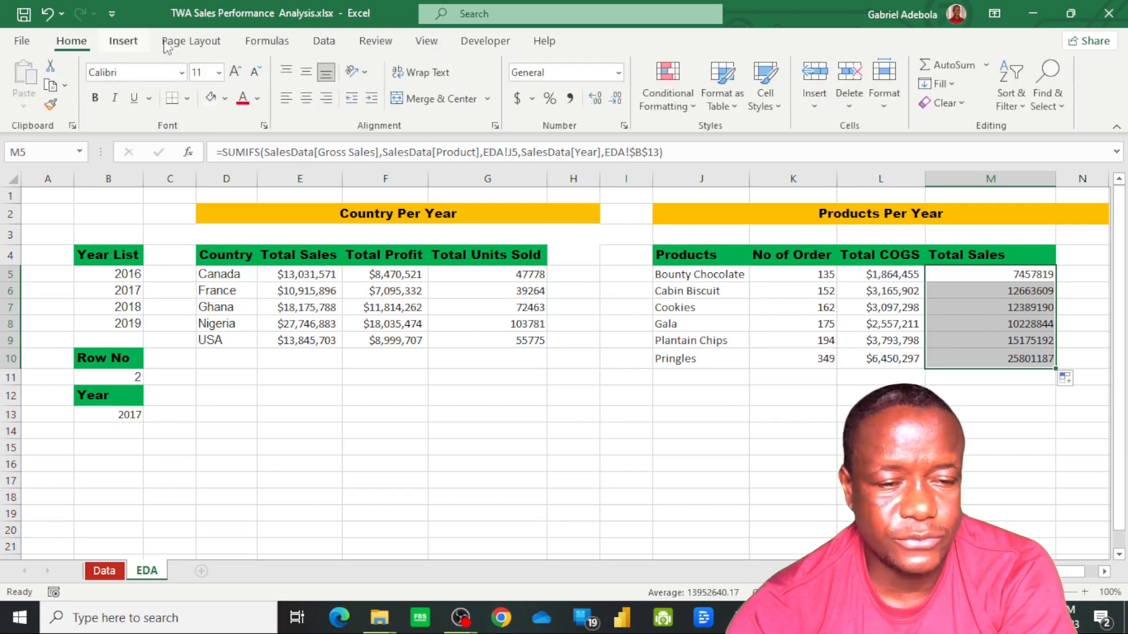
pyautogui.click(619, 73)
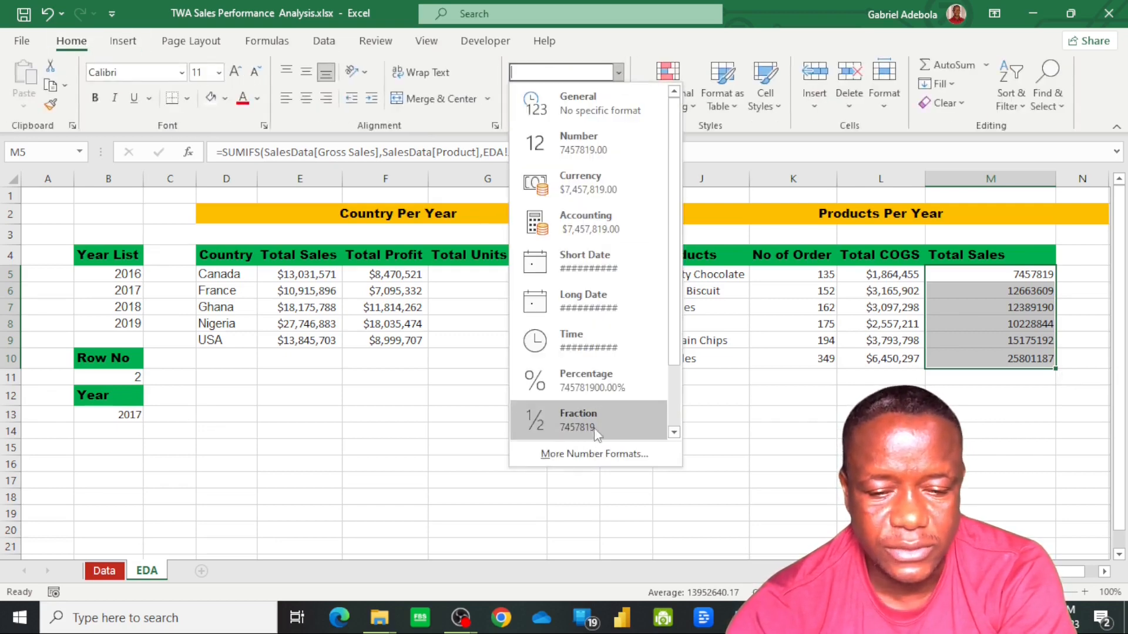
pyautogui.click(605, 455)
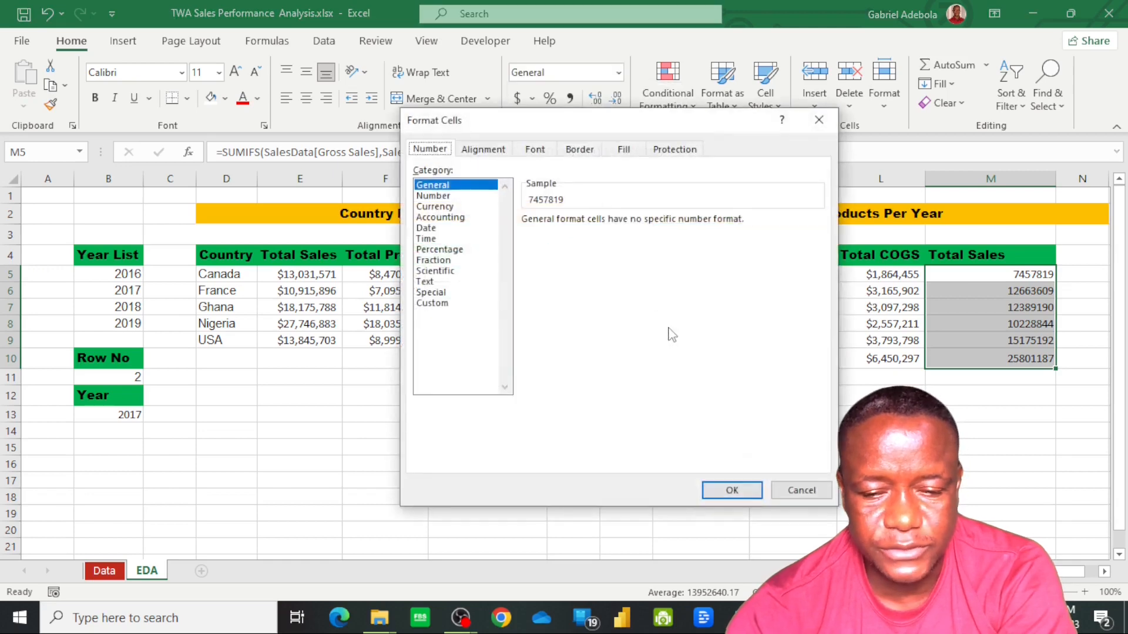
pyautogui.click(434, 303)
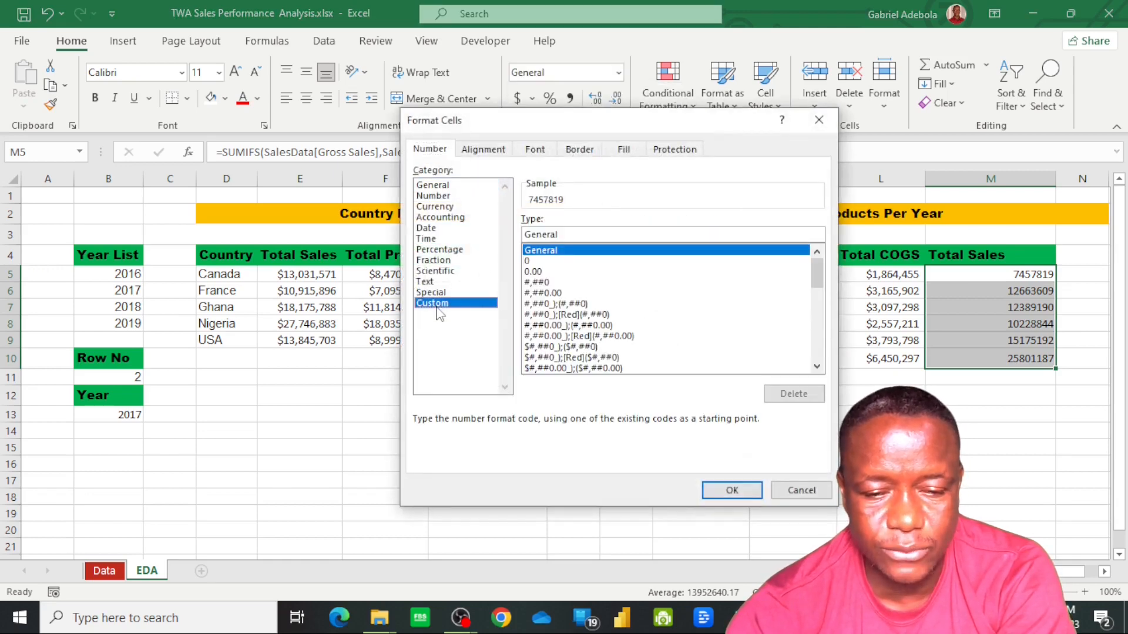
pyautogui.click(567, 348)
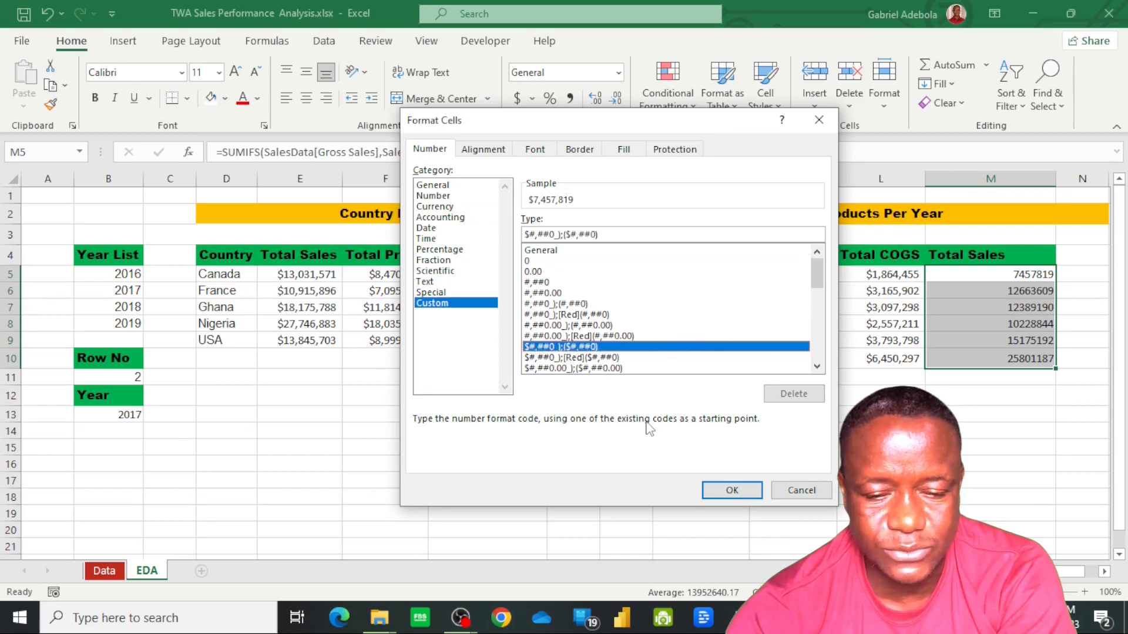
pyautogui.click(731, 491)
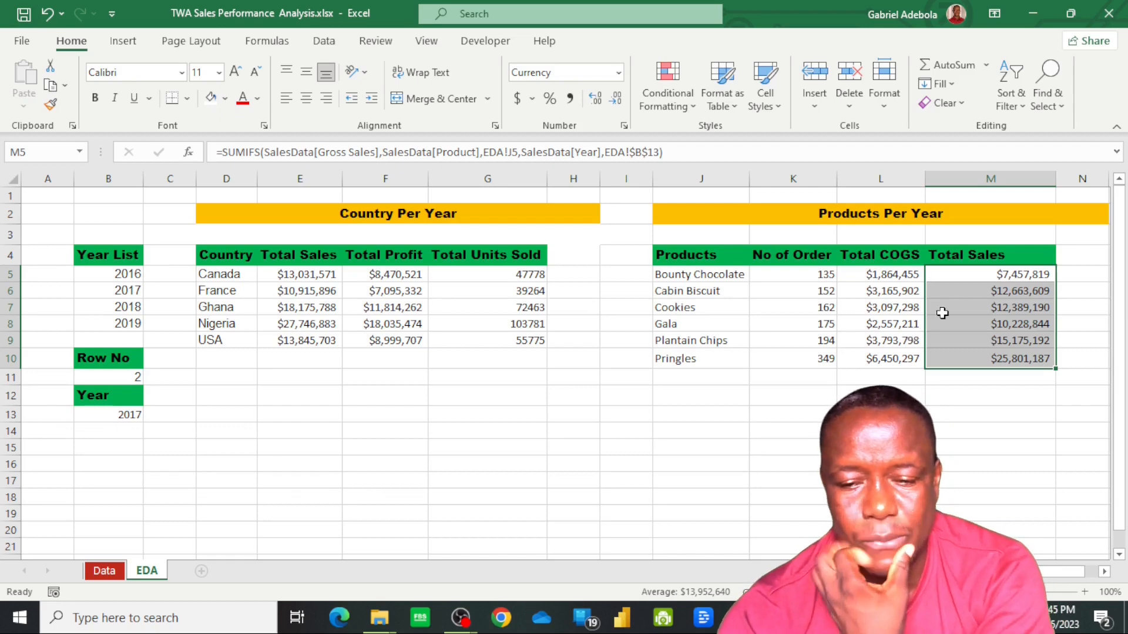
# Add the header Total Profit in N4 of the Products Per Year table
pyautogui.click(1075, 260)
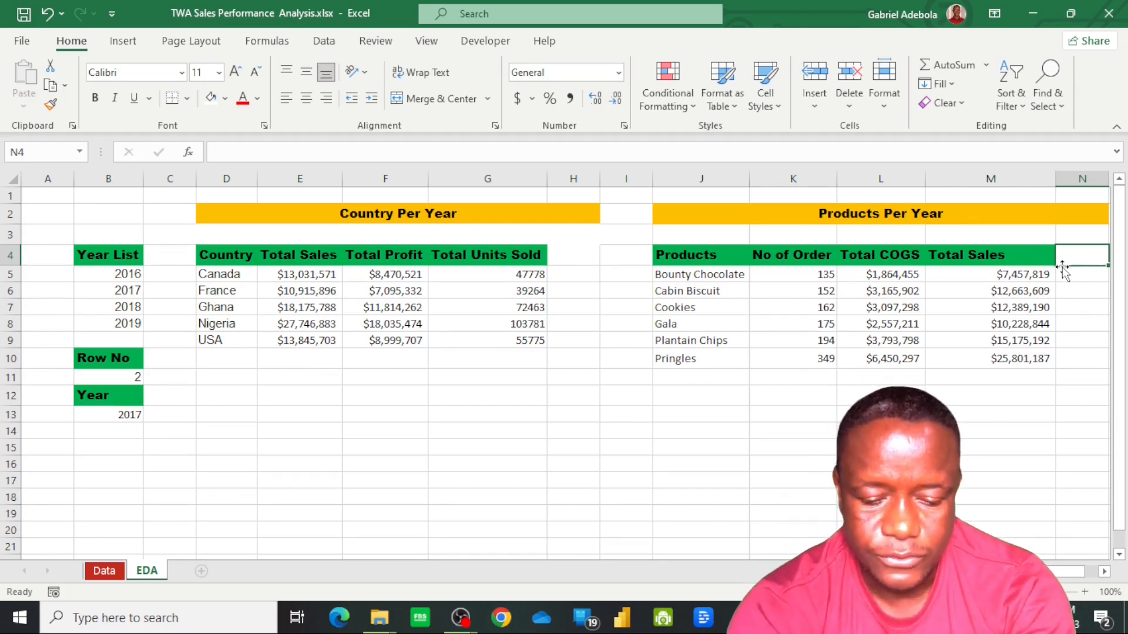
pyautogui.write('t')
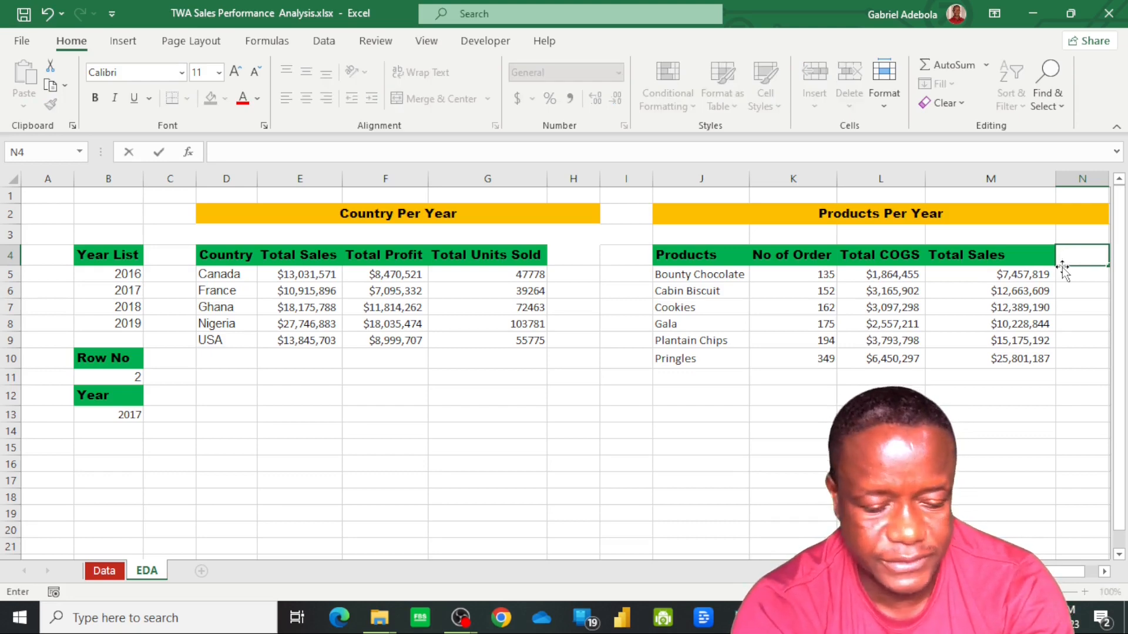
pyautogui.write('ota')
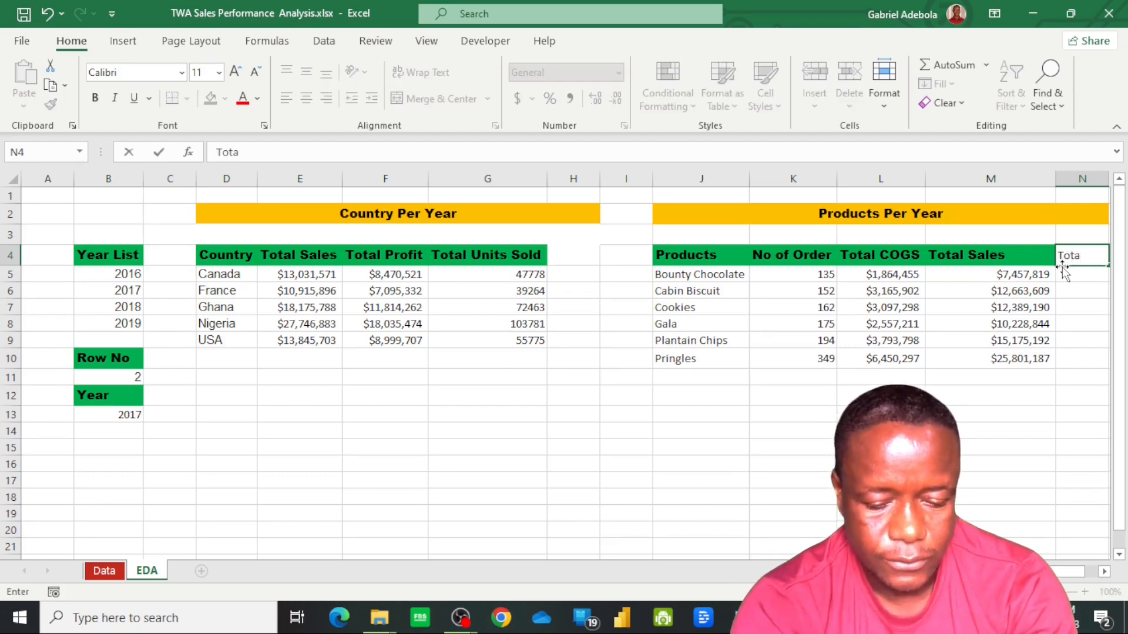
pyautogui.write('l Profit')
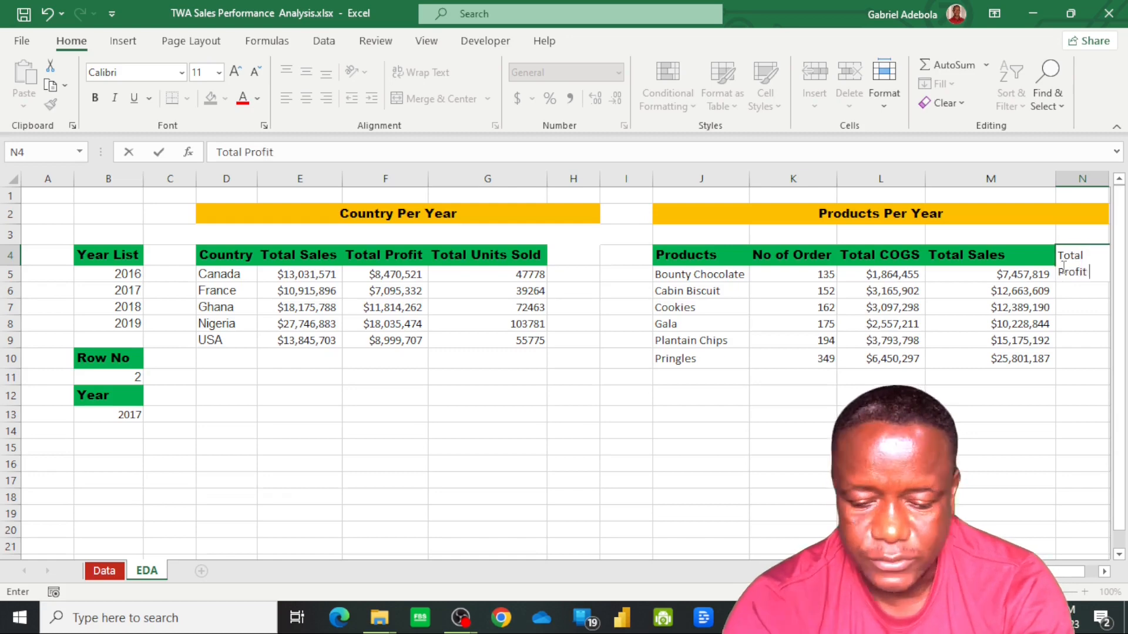
pyautogui.press('Return')
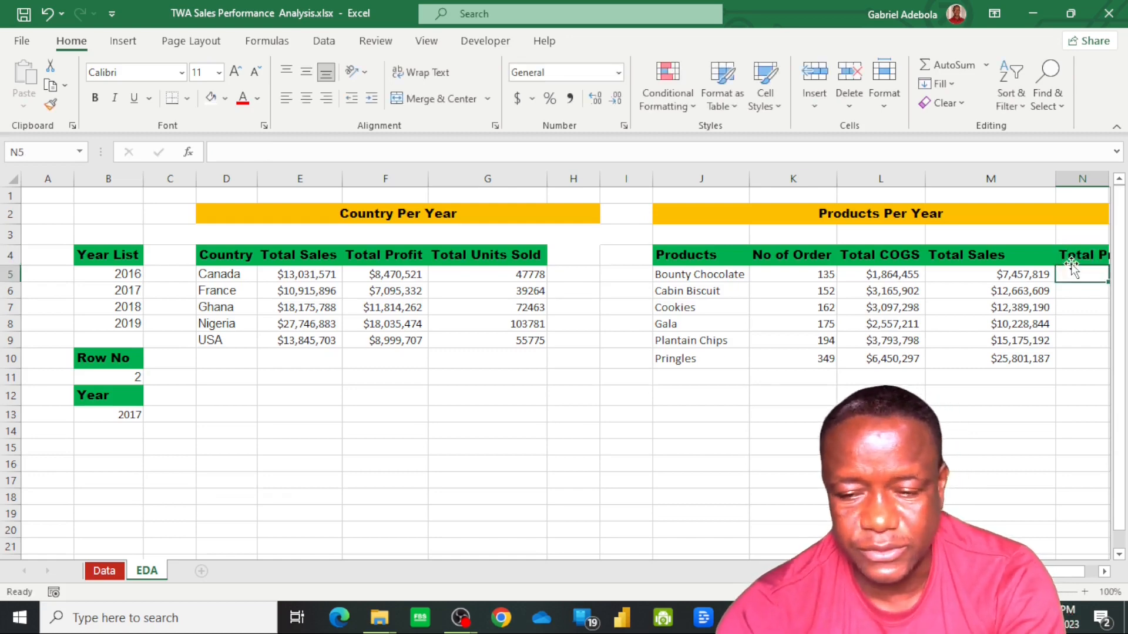
# Start a SUMIFS formula in N5 with all the Profit data rows, SalesData[Profit], as its sum range
pyautogui.click(1067, 274)
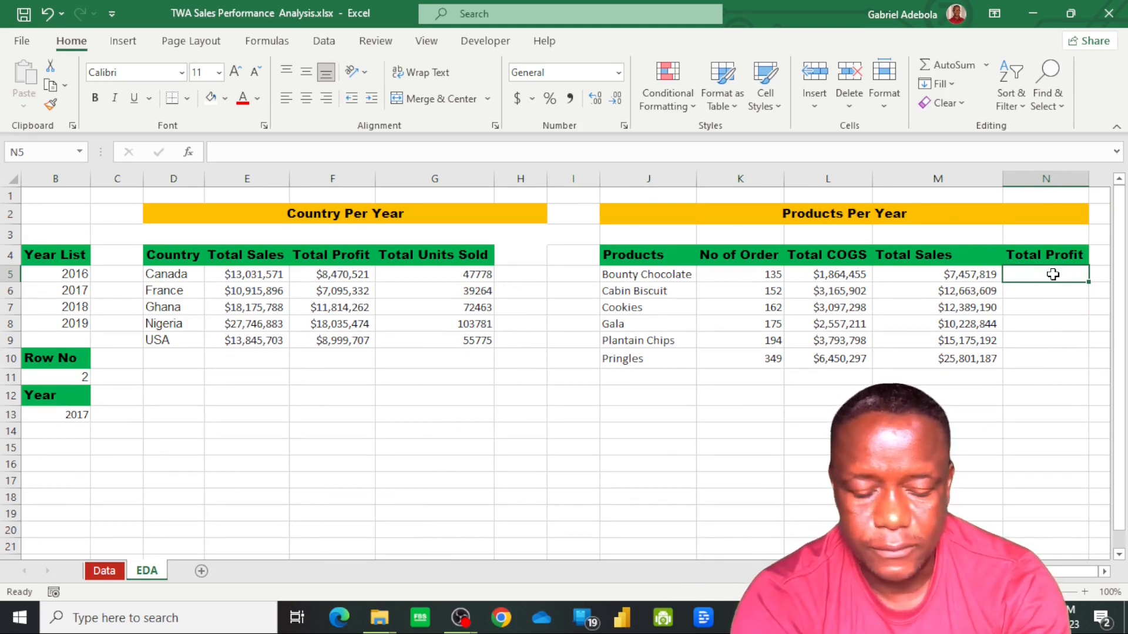
pyautogui.write('=')
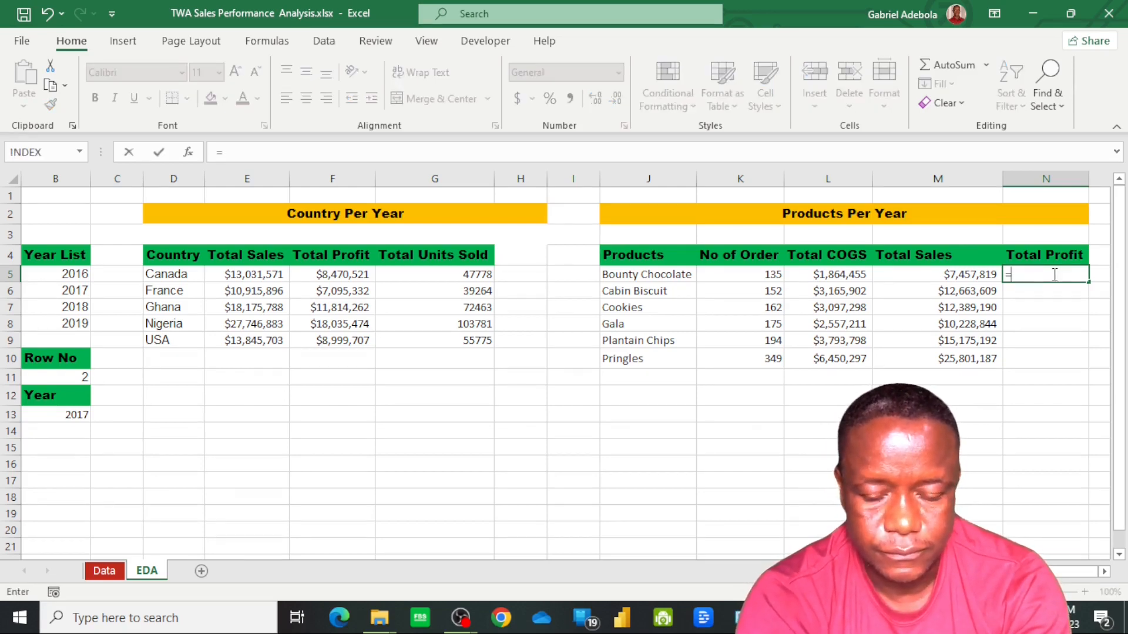
pyautogui.write('sum')
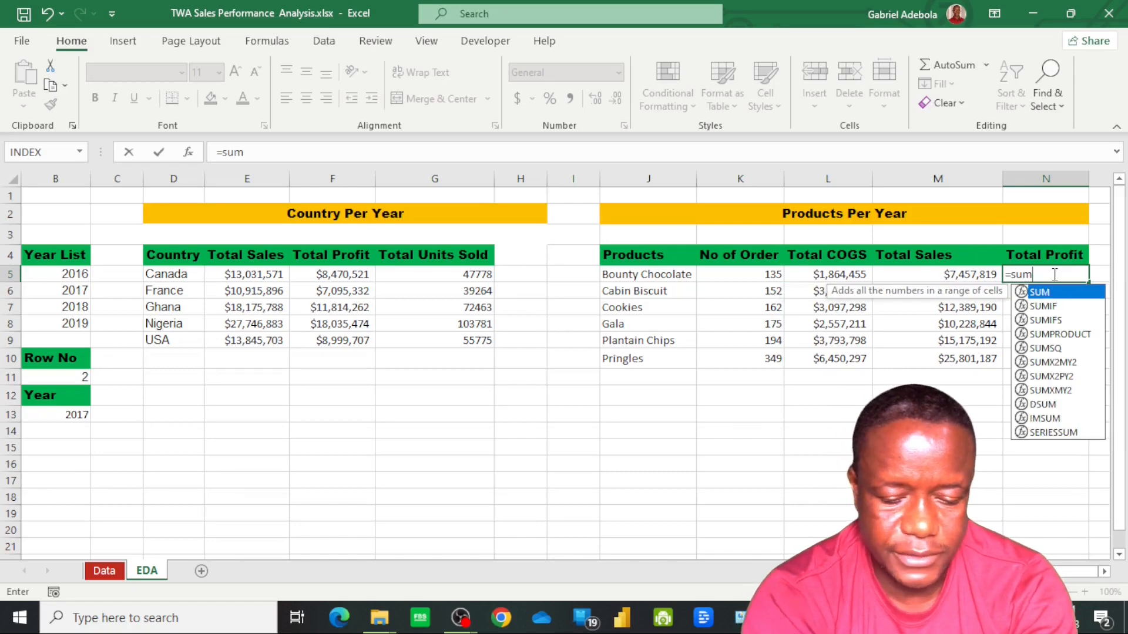
pyautogui.write('ifs')
pyautogui.press('Tab')
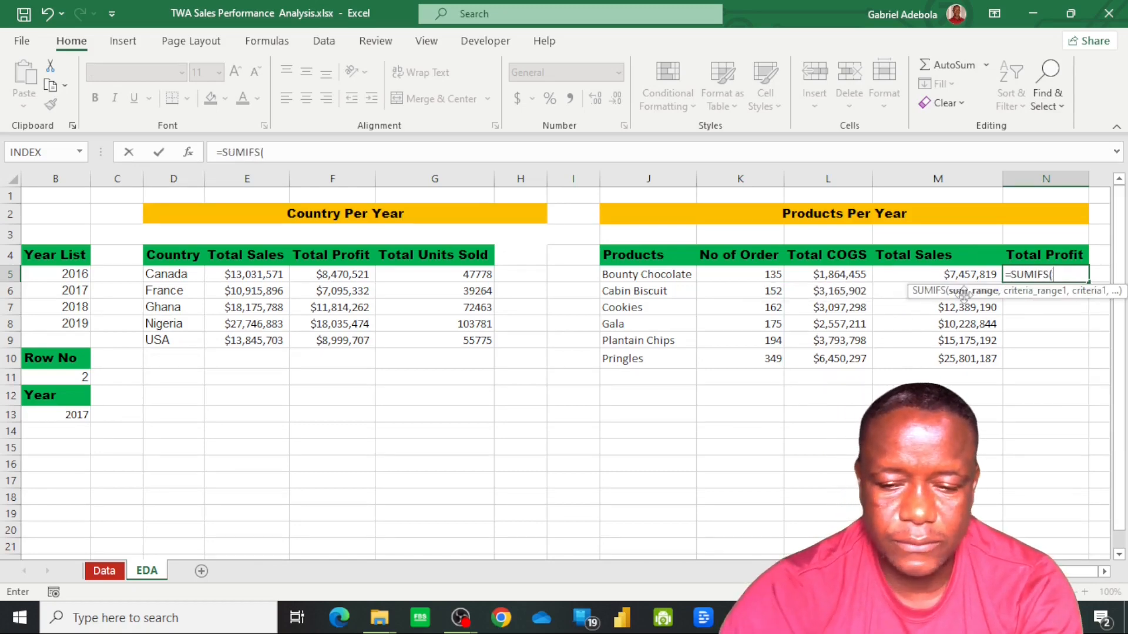
pyautogui.click(102, 572)
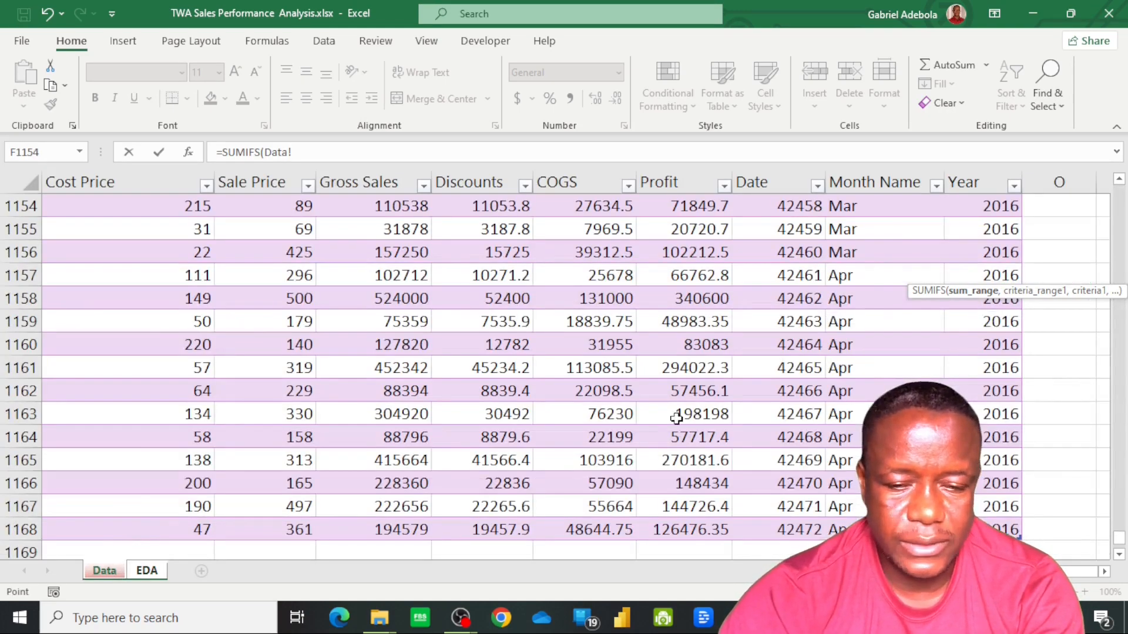
pyautogui.click(691, 345)
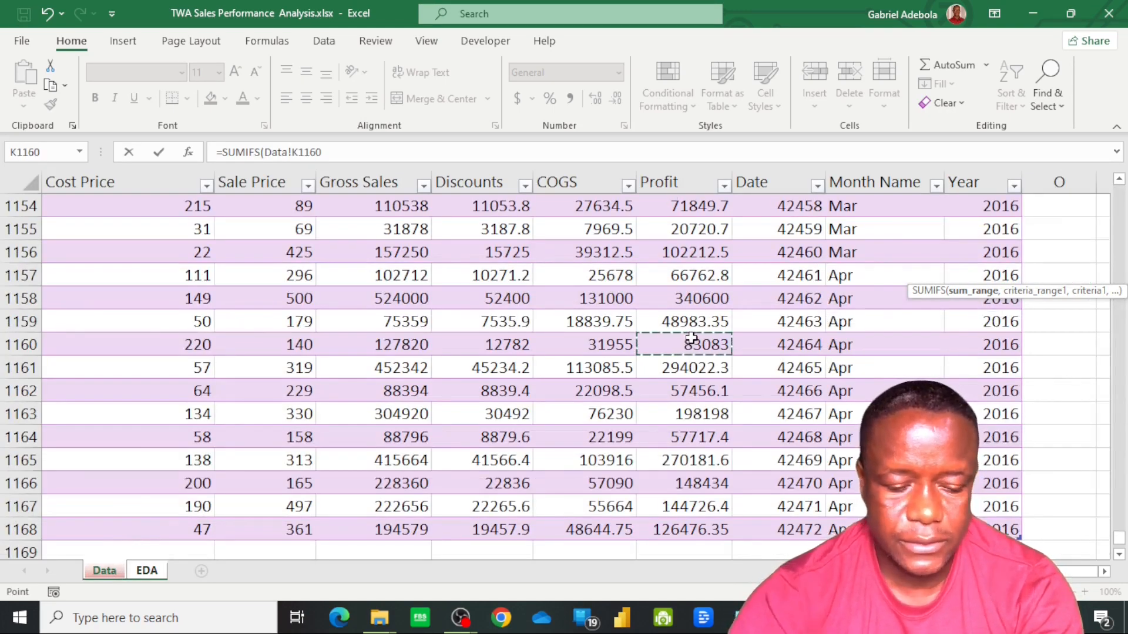
pyautogui.hotkey('ctrl', 'Up')
pyautogui.press('Down')
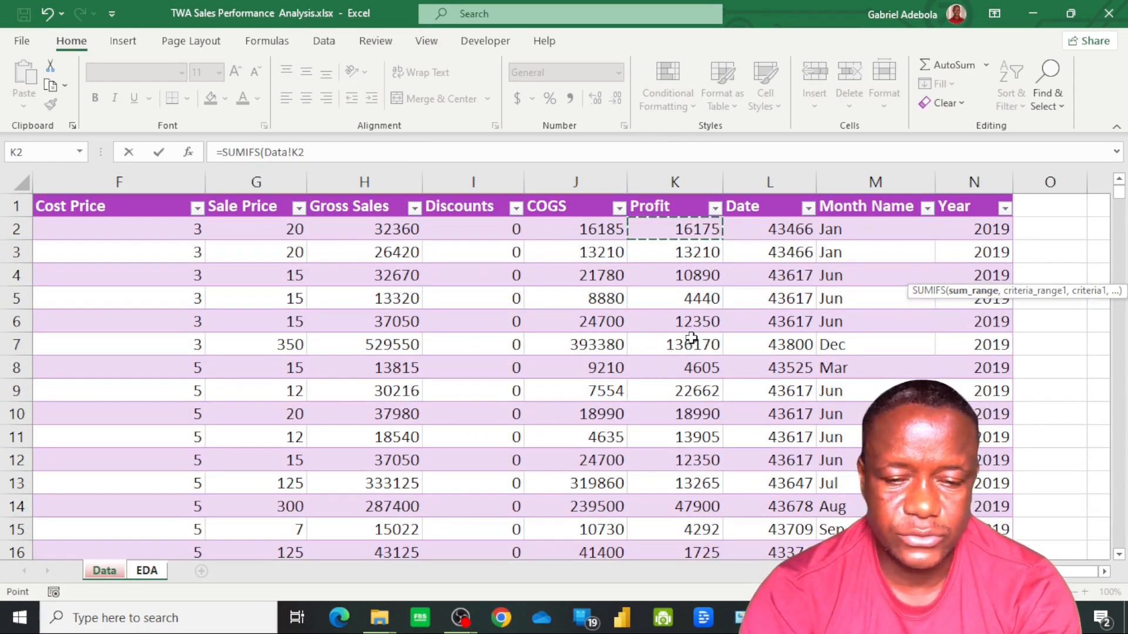
pyautogui.hotkey('ctrl', 'shift', 'Down')
pyautogui.write(',')
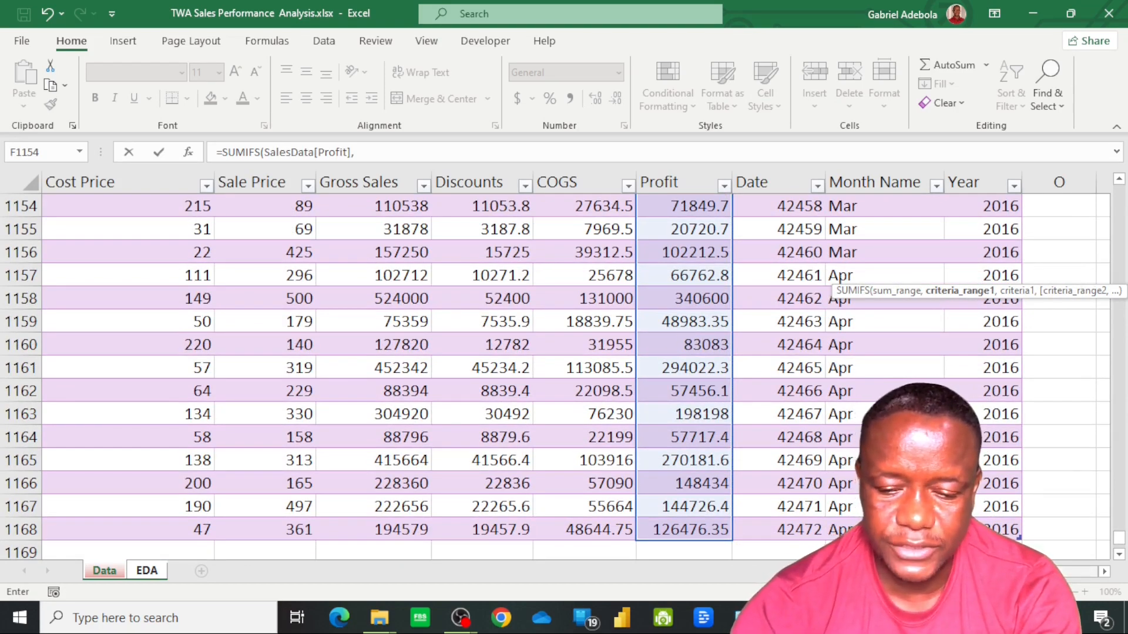
# Add SalesData[Product] as the N5 formula's first criteria range, with the product in J5 of the EDA sheet as its criterion
pyautogui.hscroll(-5, 576, 376)
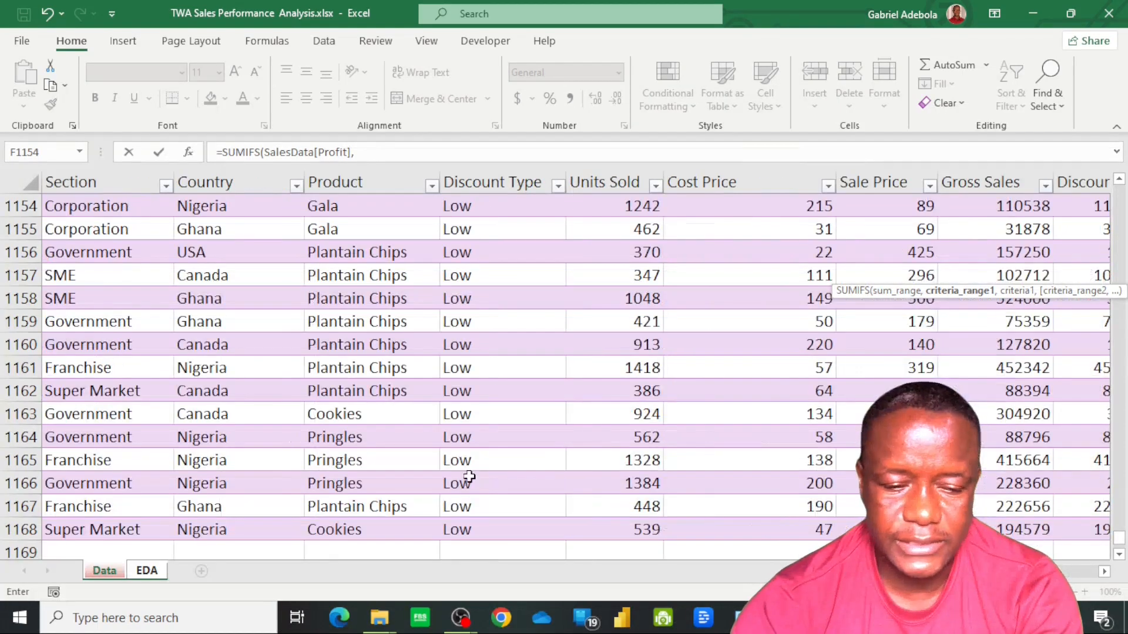
pyautogui.click(345, 436)
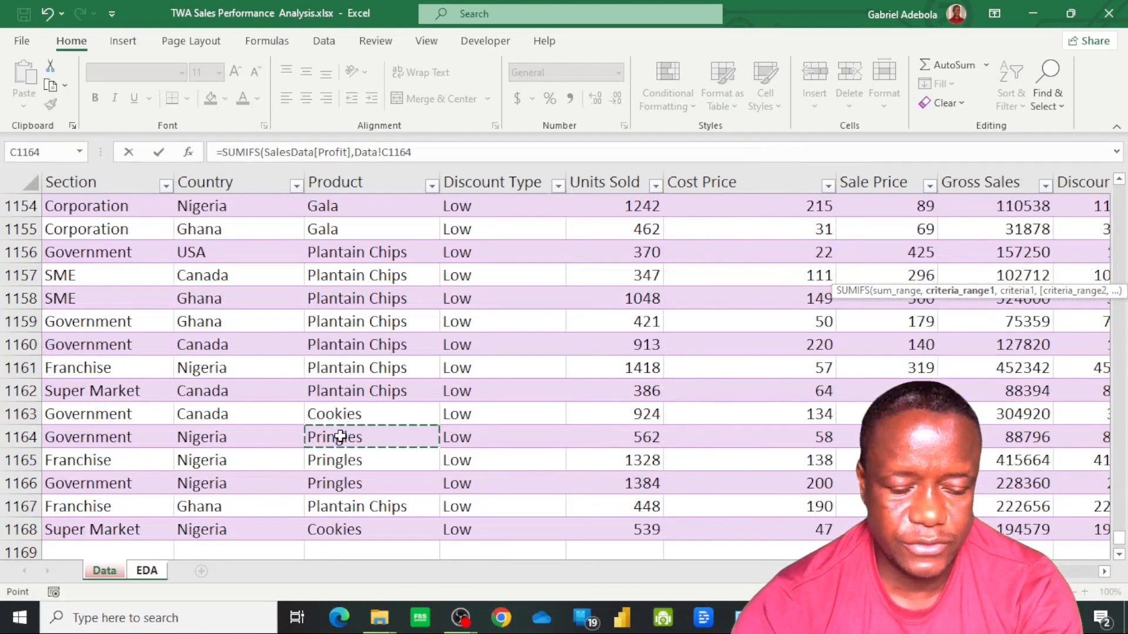
pyautogui.hotkey('ctrl', 'Up')
pyautogui.press('Down')
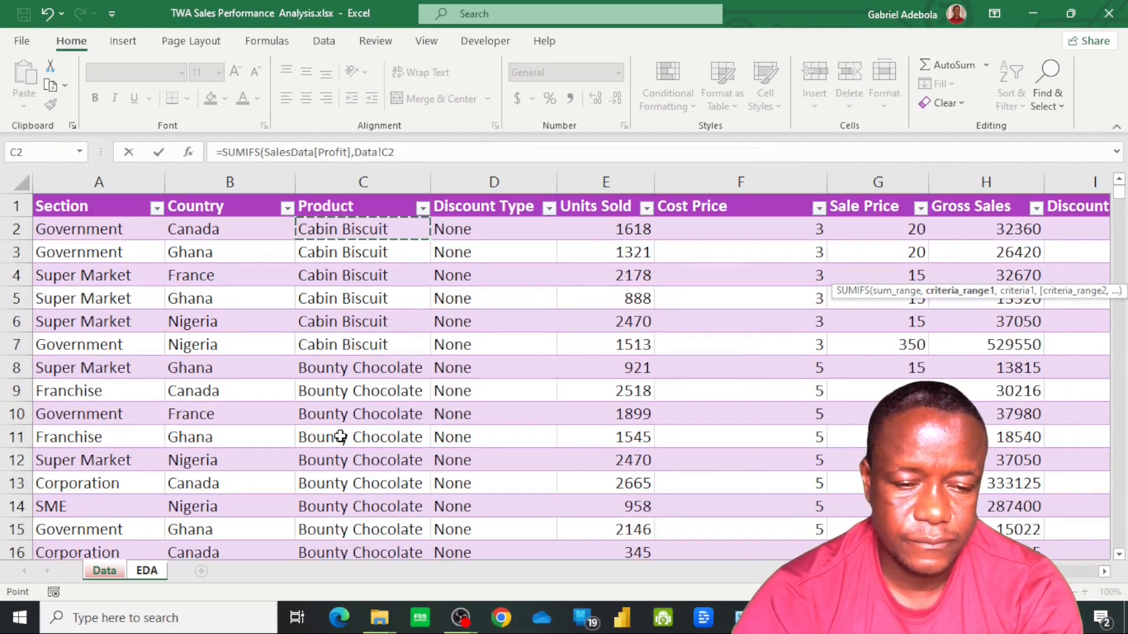
pyautogui.hotkey('ctrl', 'shift', 'Down')
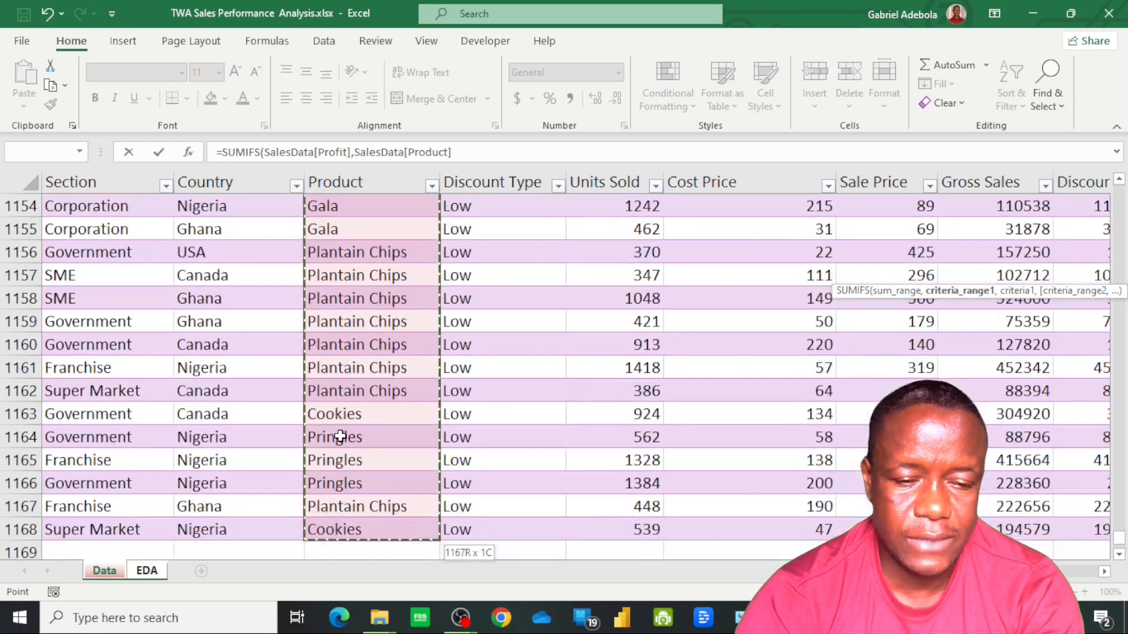
pyautogui.write(',')
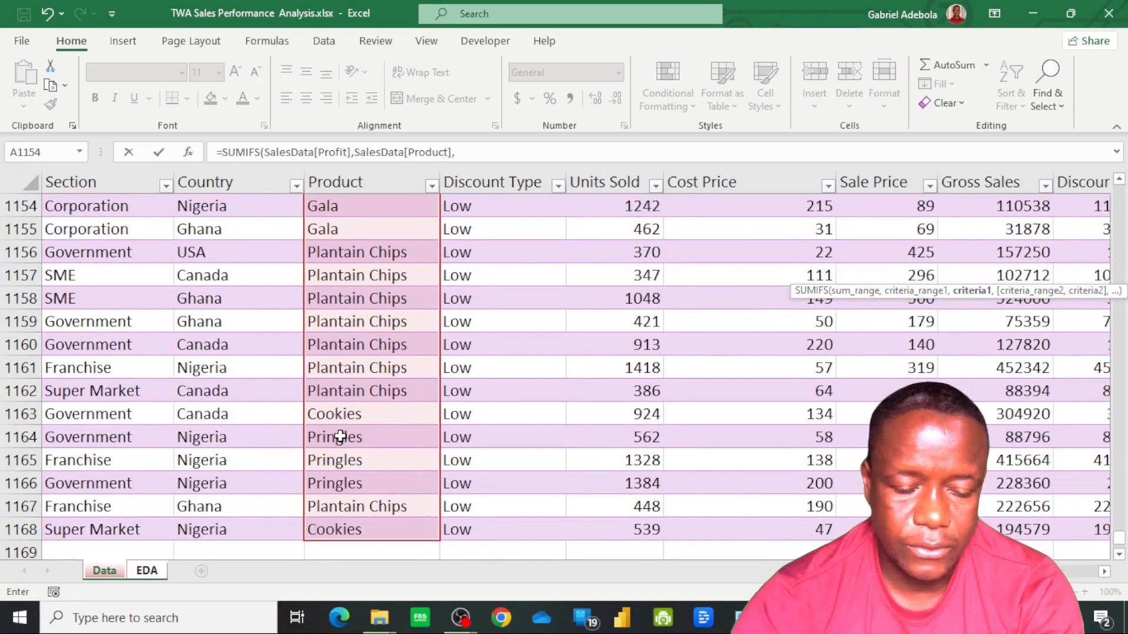
pyautogui.click(150, 573)
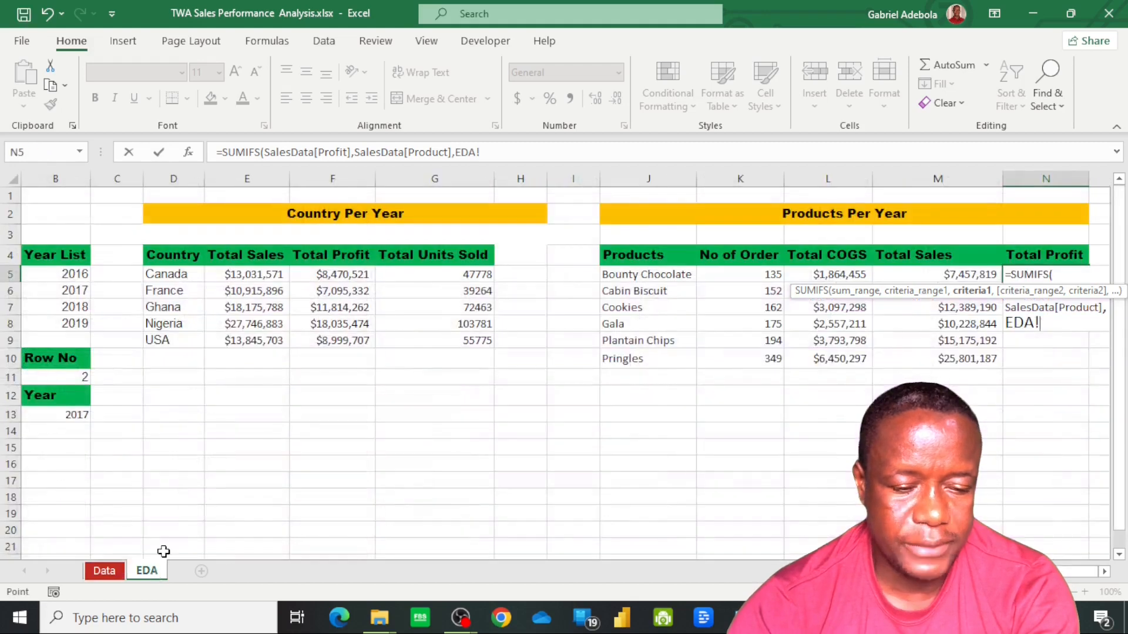
pyautogui.click(649, 279)
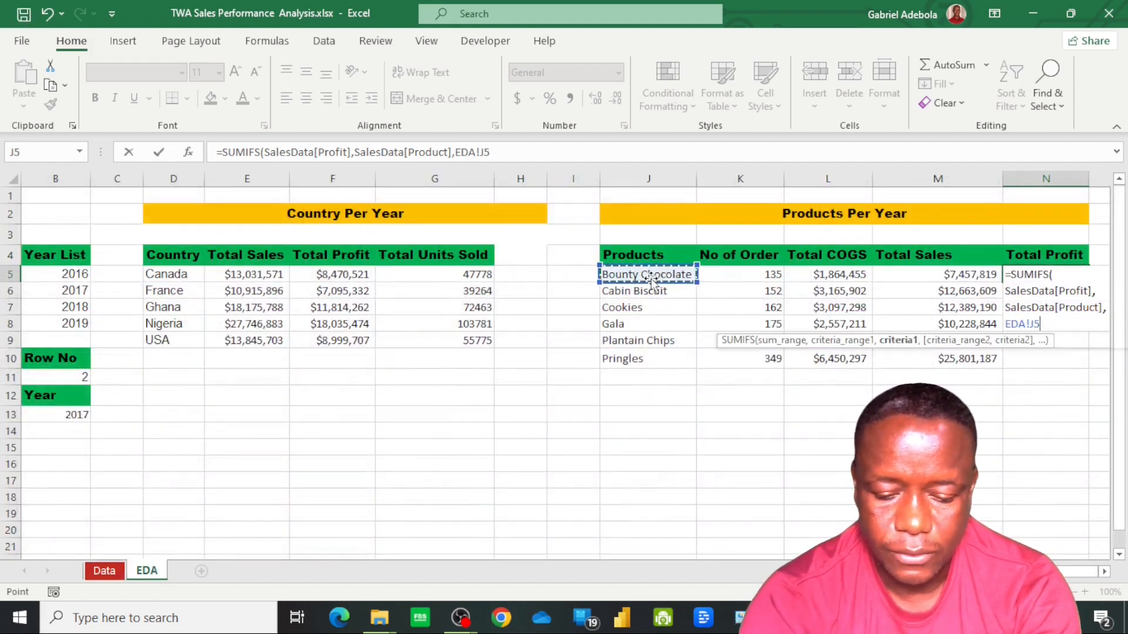
pyautogui.write(',')
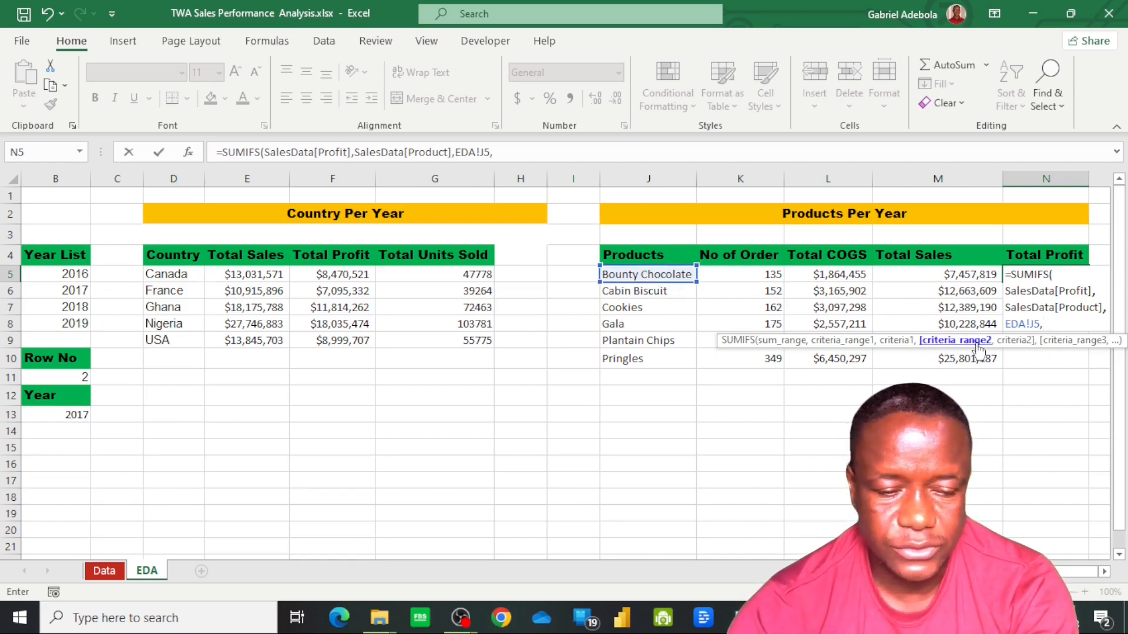
# Add all the Year data rows, SalesData[Year], as the second criteria range of the N5 formula
pyautogui.click(105, 571)
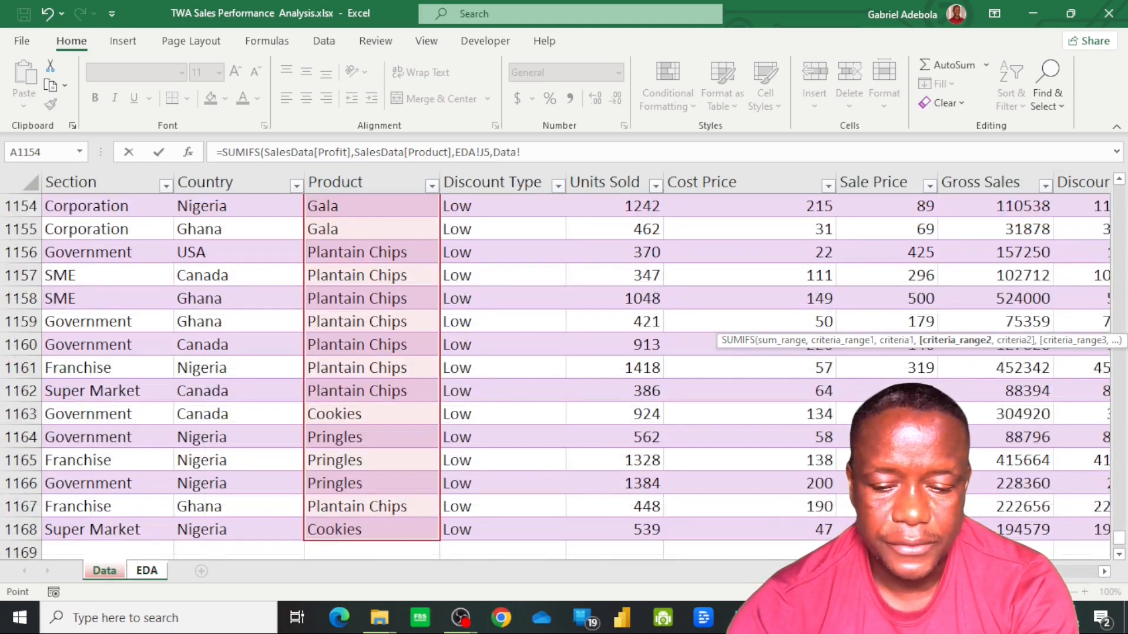
pyautogui.hscroll(3, 564, 364)
pyautogui.click(996, 460)
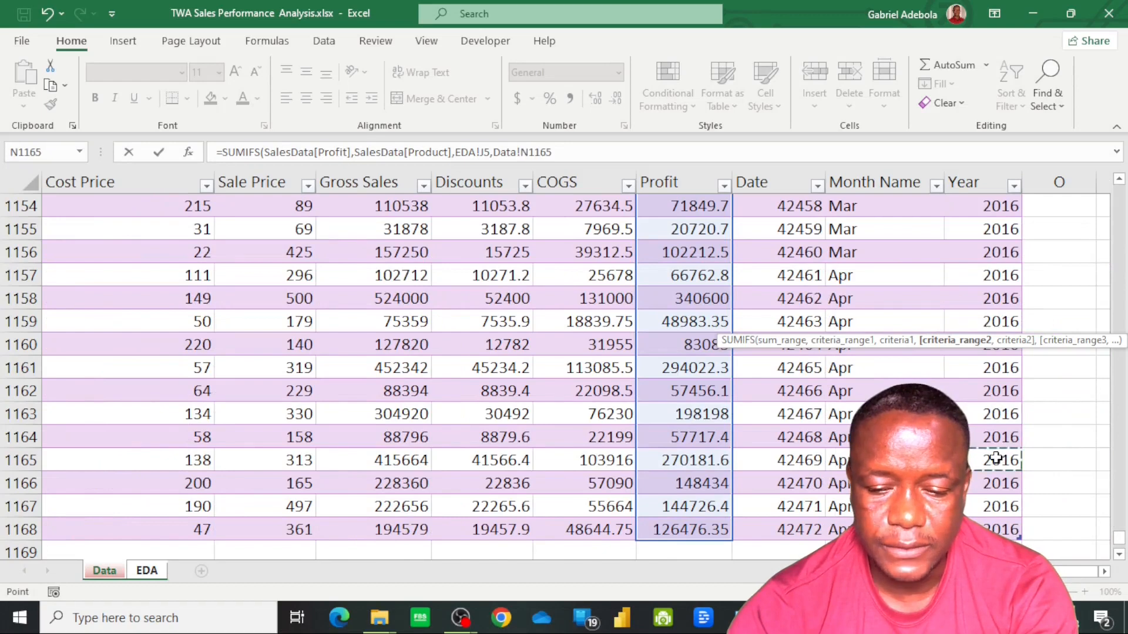
pyautogui.hotkey('ctrl', 'Up')
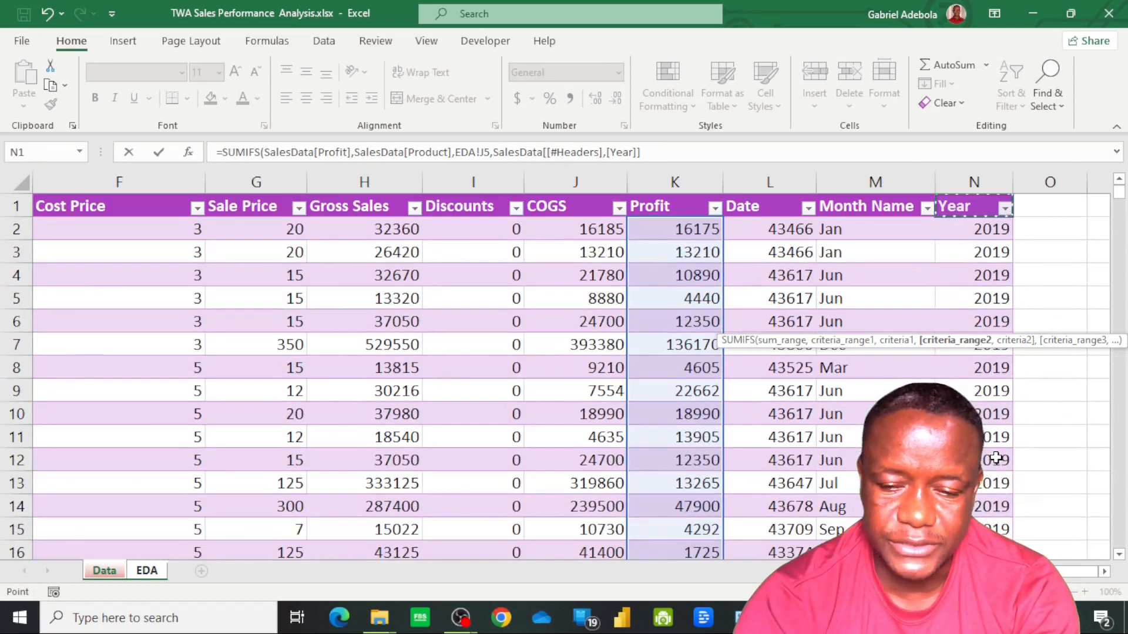
pyautogui.press('Down')
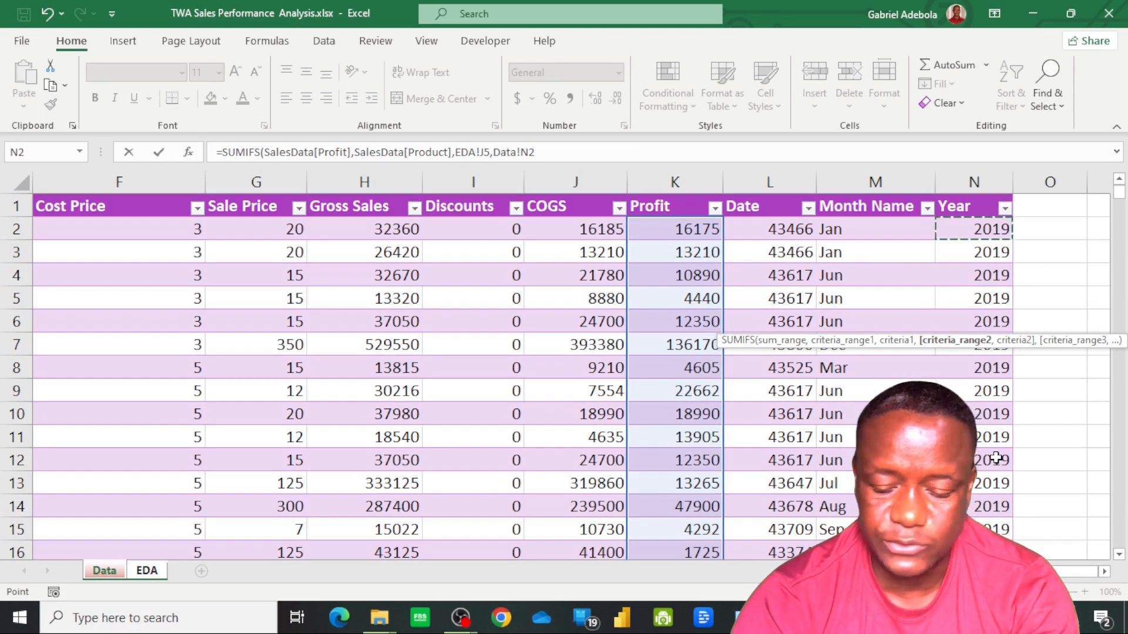
pyautogui.hotkey('ctrl', 'shift', 'Down')
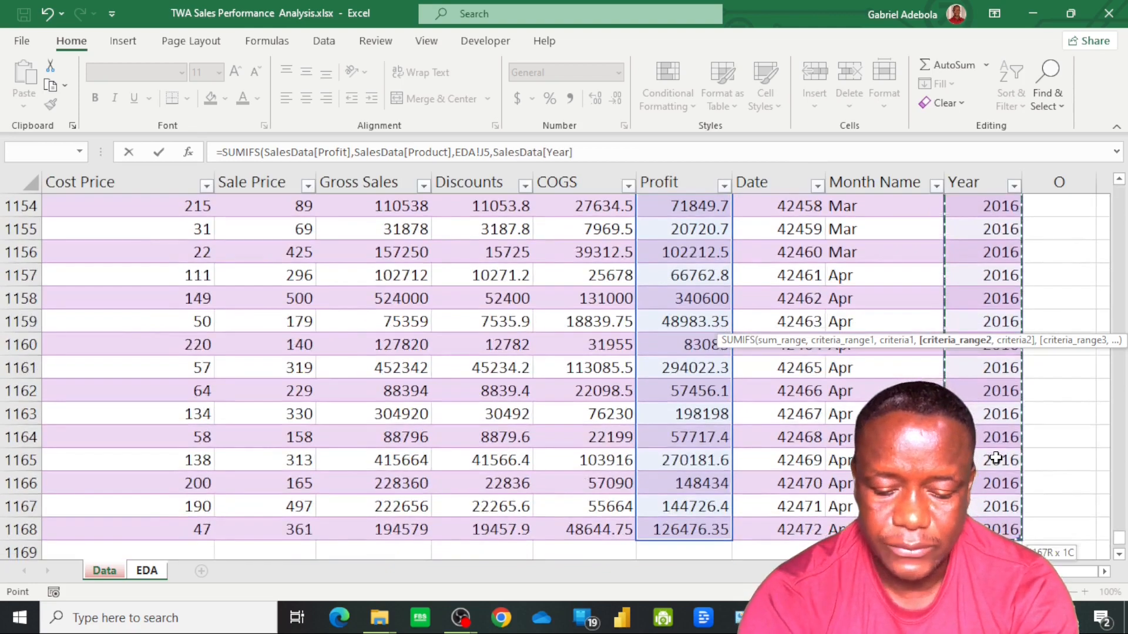
pyautogui.write(',')
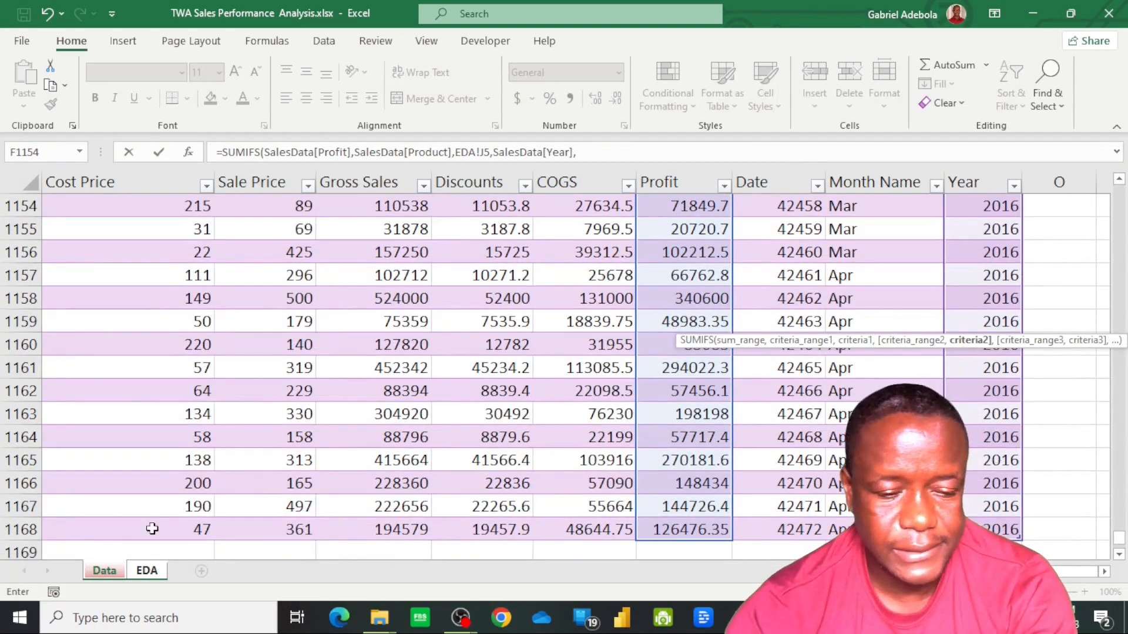
# Set the second criterion to the selected year in B13 of the EDA sheet as absolute $B$13 and complete the N5 formula
pyautogui.click(151, 571)
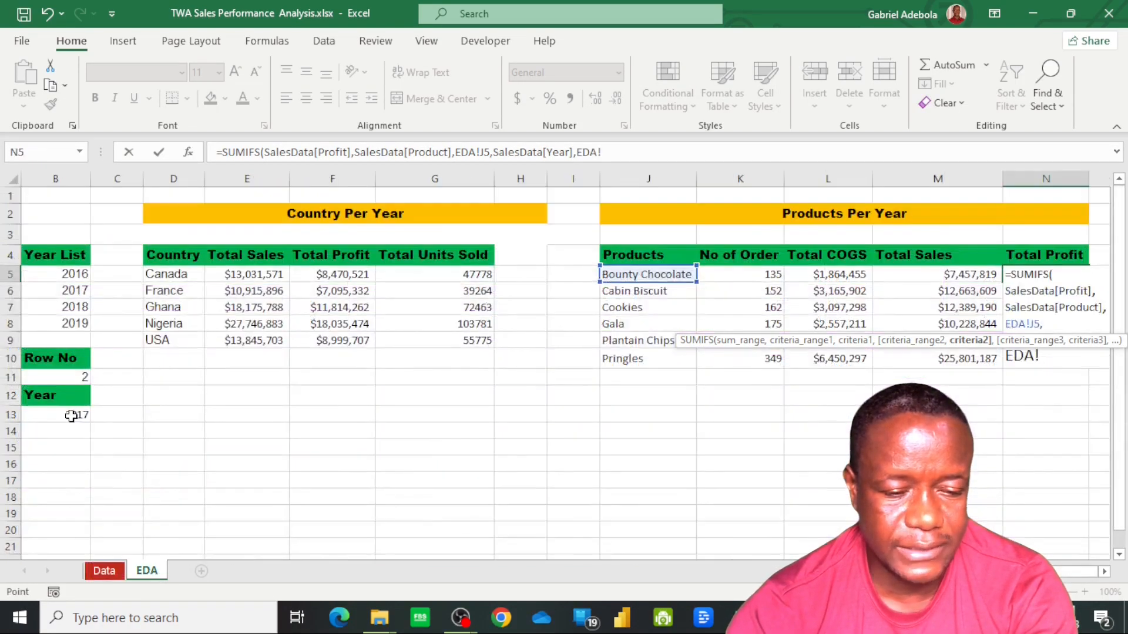
pyautogui.click(71, 416)
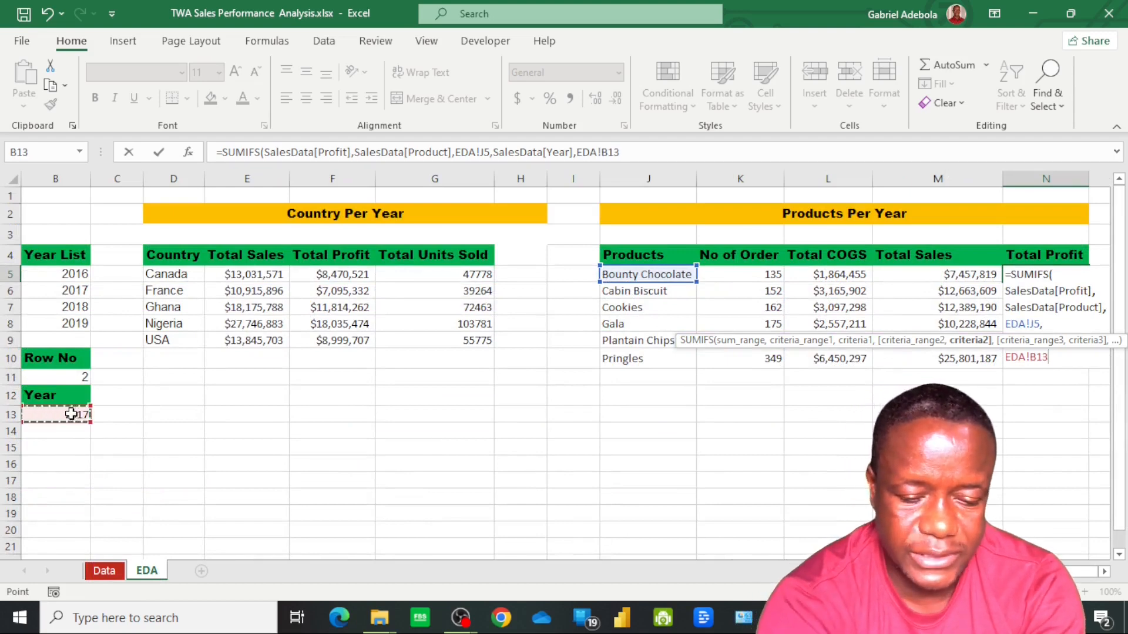
pyautogui.press('F4')
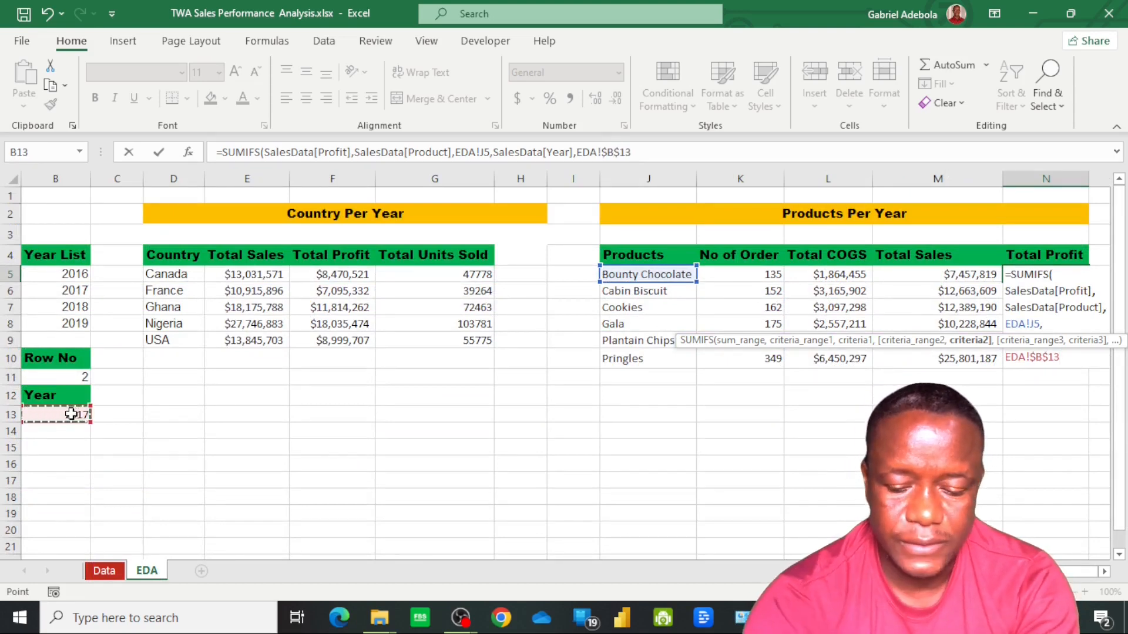
pyautogui.press('Return')
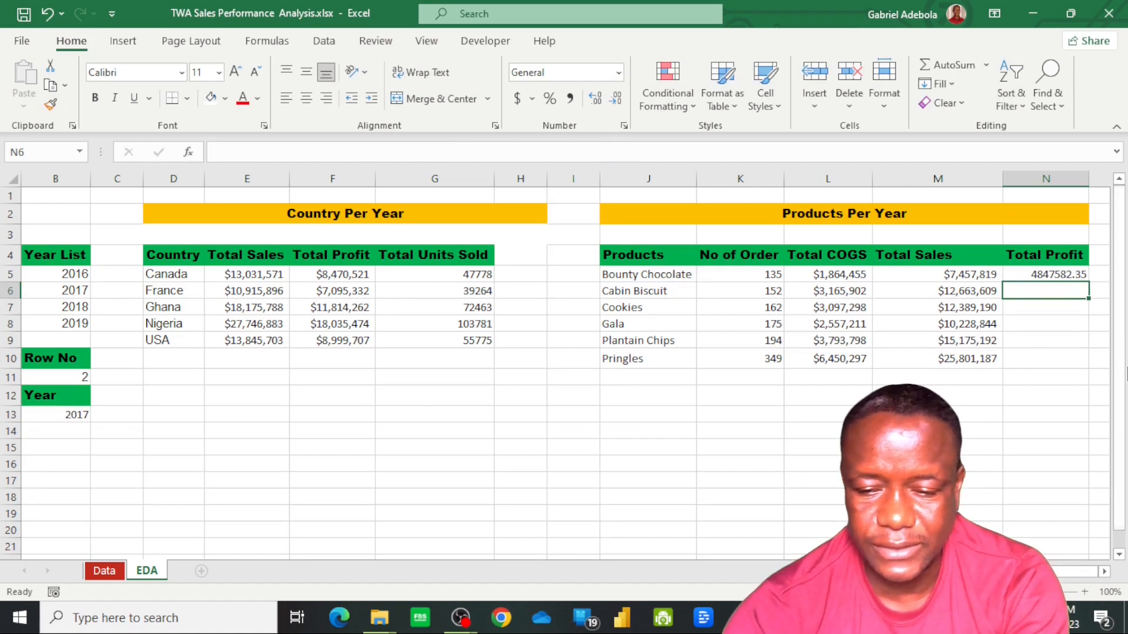
# Fill the Total Profit formula down to N10 and format N5:N10 as Currency with two decimals
pyautogui.click(1056, 277)
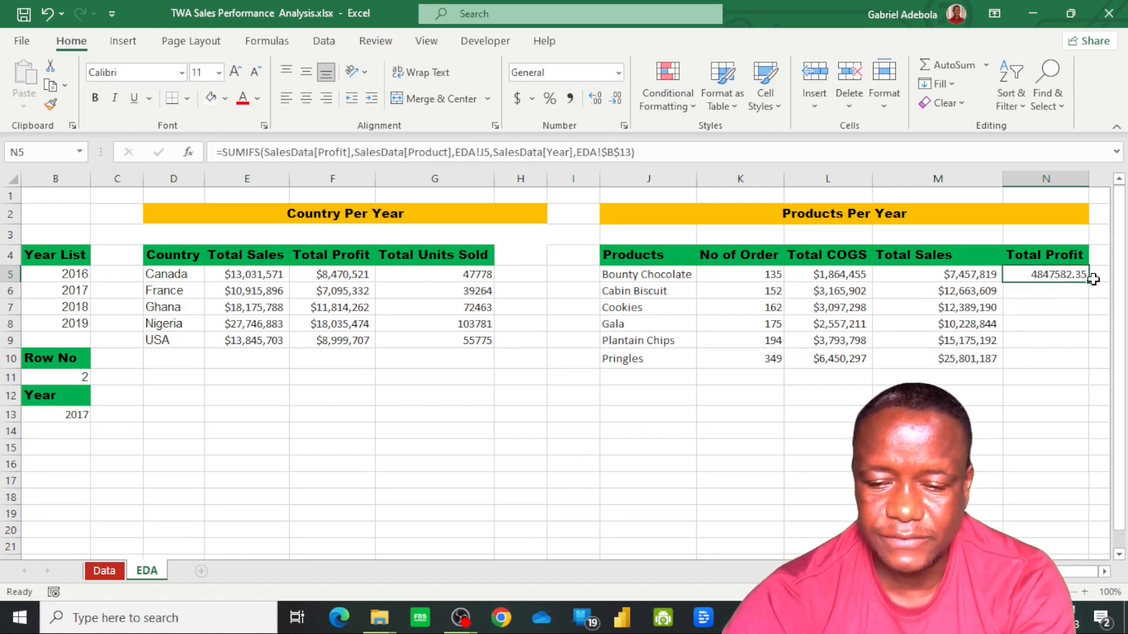
pyautogui.doubleClick(1089, 284)
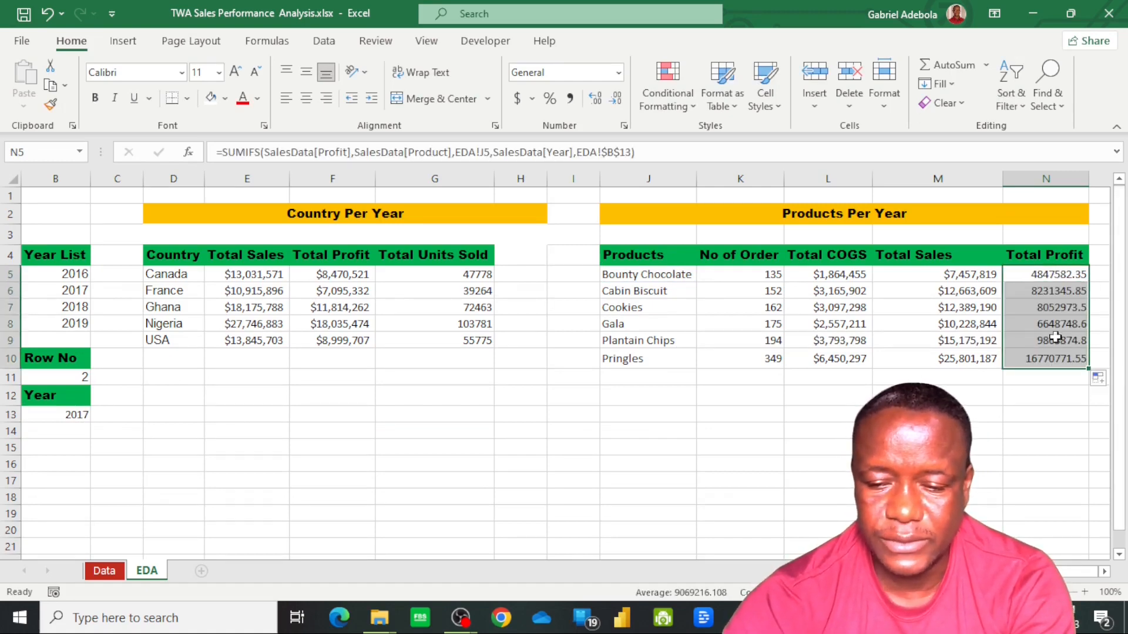
pyautogui.click(618, 73)
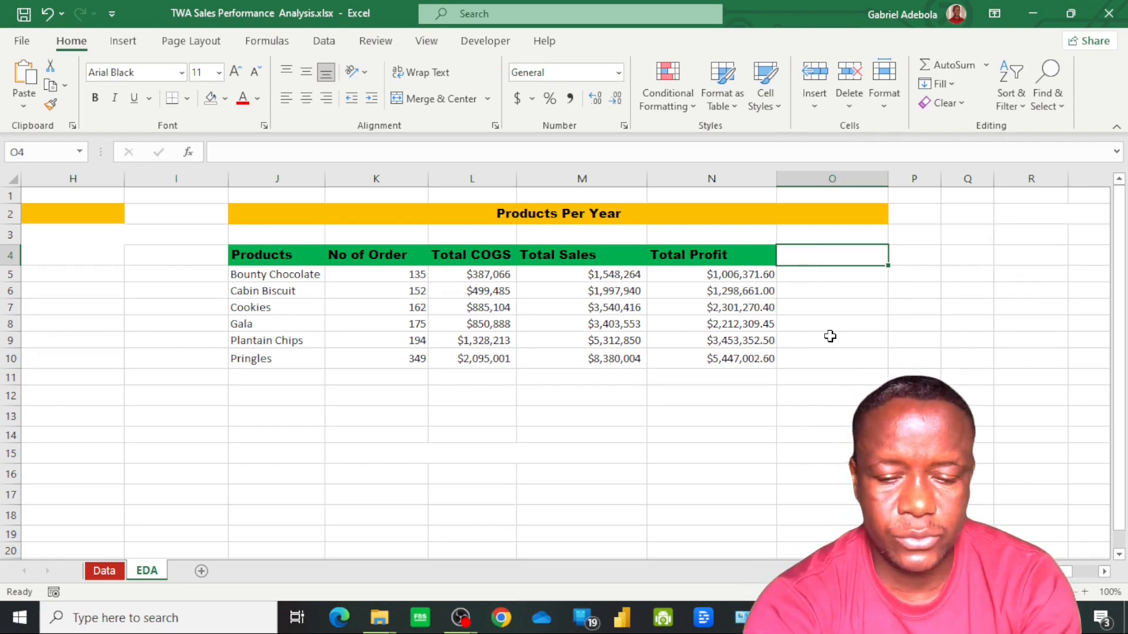
# Add the header Total Units Sold in O4 of the Products Per Year table
pyautogui.write('Tota')
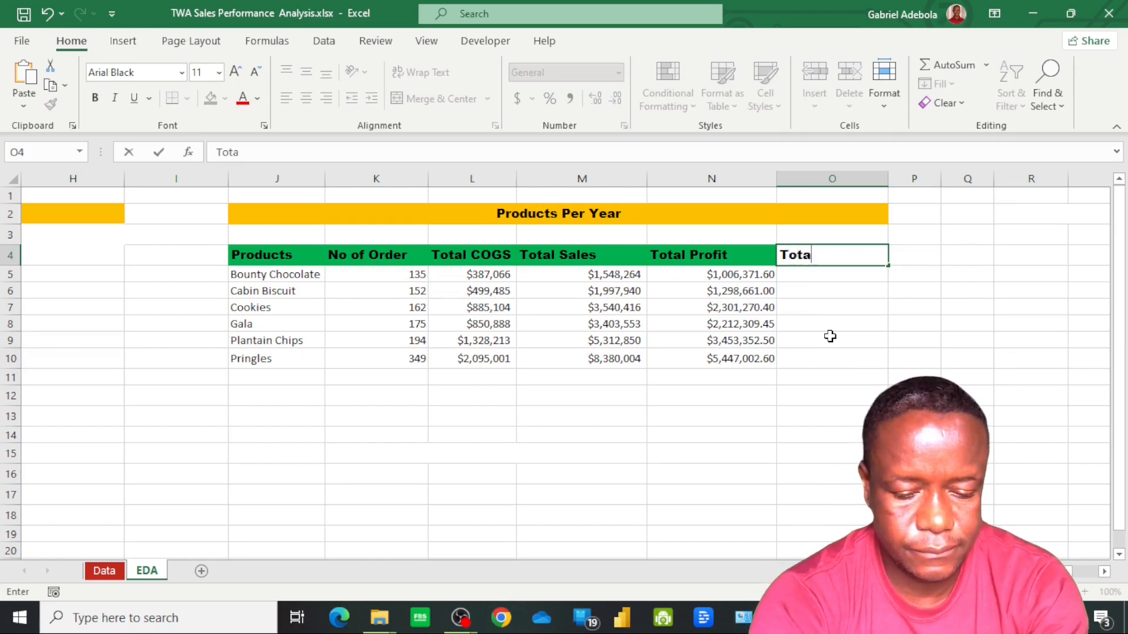
pyautogui.write('l Units')
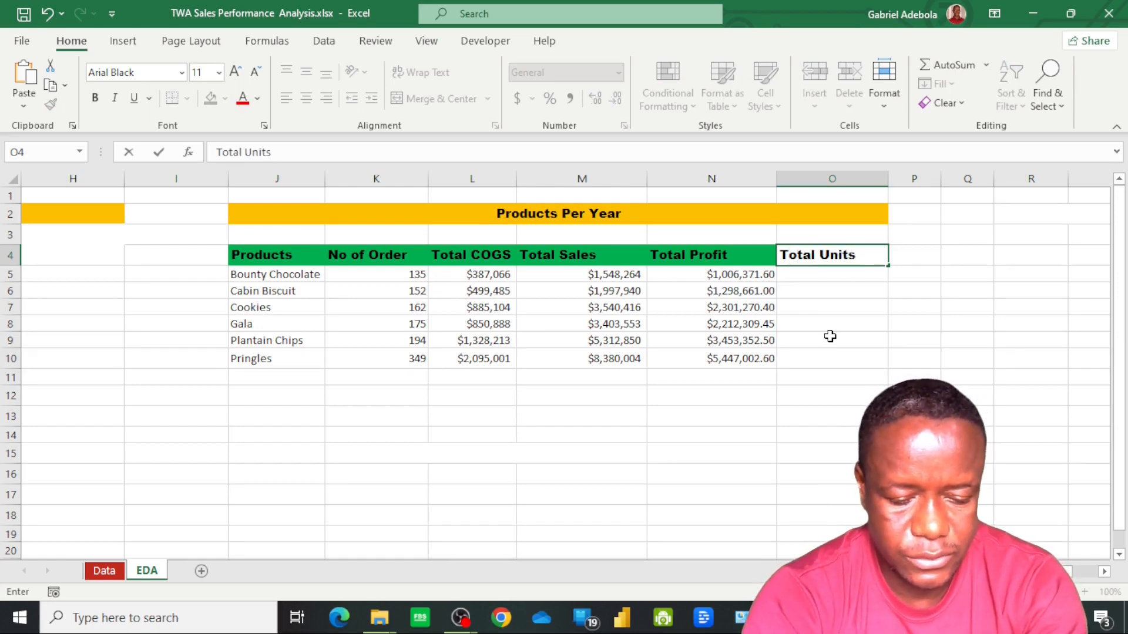
pyautogui.write(' Sold')
# Copy the Total Profit header's formatting onto the Total Units Sold header and autofit column O to its contents
pyautogui.press('Left')
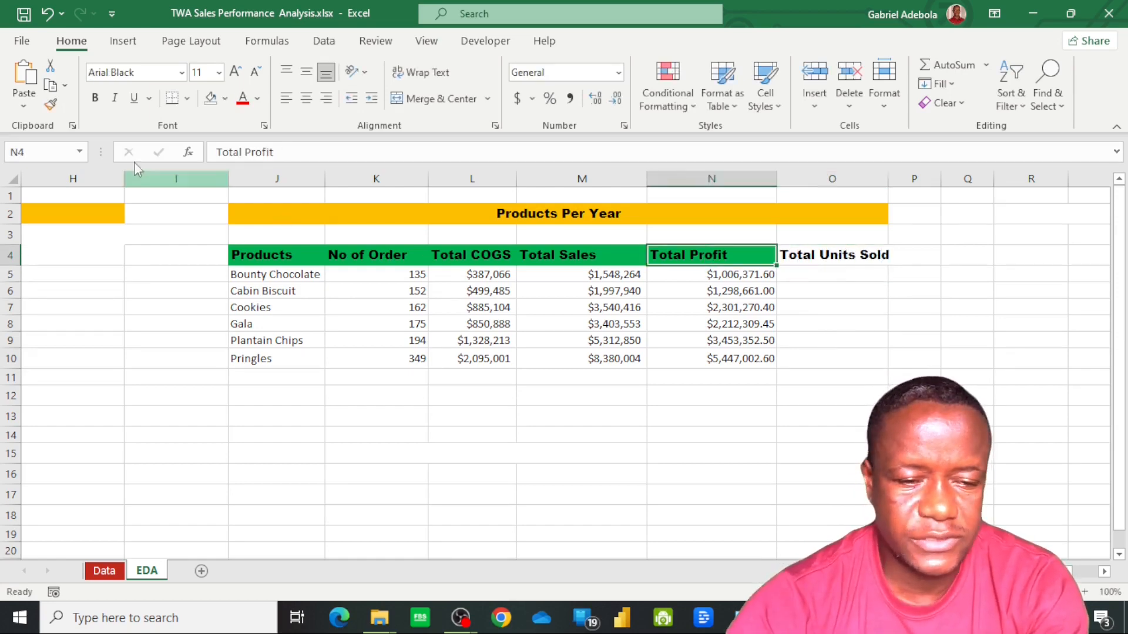
pyautogui.click(51, 104)
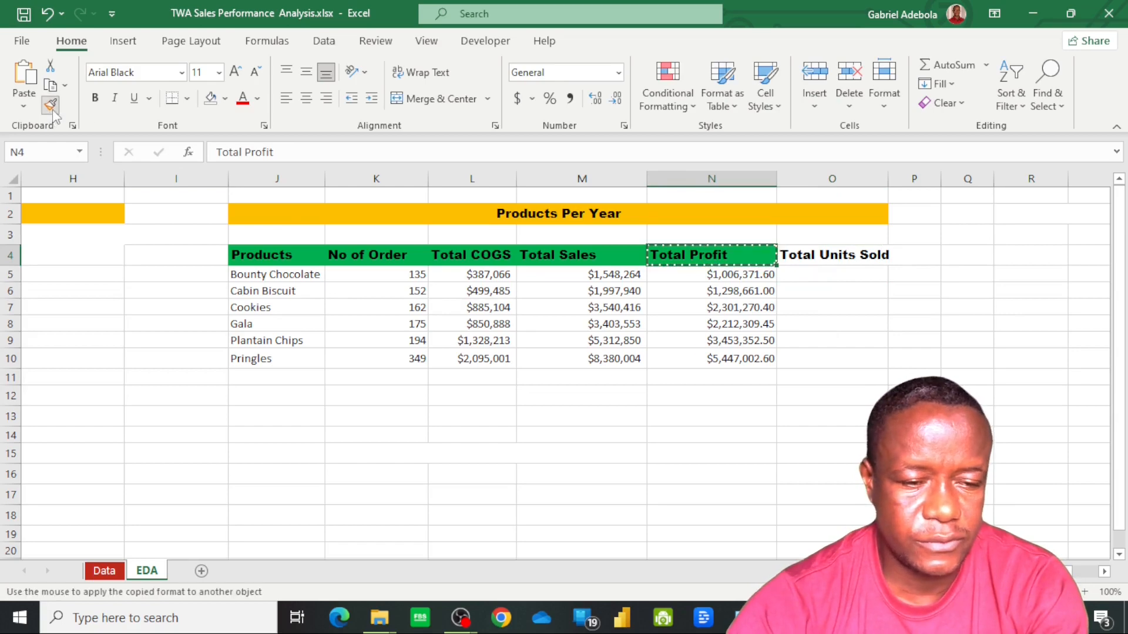
pyautogui.click(799, 255)
pyautogui.click(843, 277)
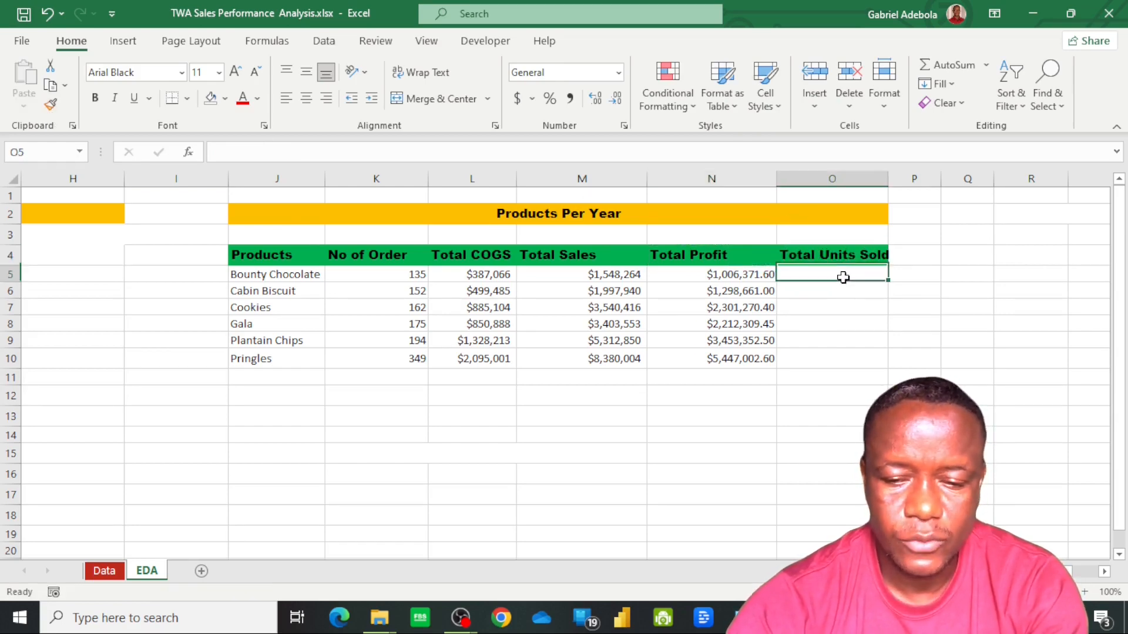
pyautogui.doubleClick(889, 179)
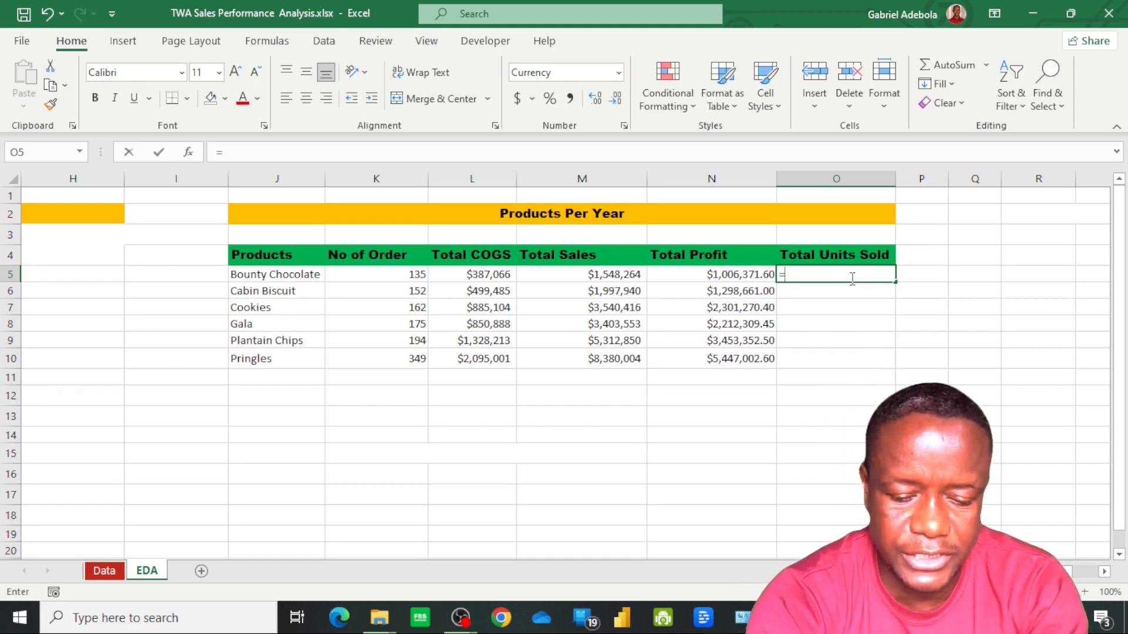
# Start a SUMIFS formula in O5 with all the Units Sold data rows, SalesData[Units Sold], as its sum range
pyautogui.write('=sum')
pyautogui.press('Down')
pyautogui.press('Down')
pyautogui.press('Tab')
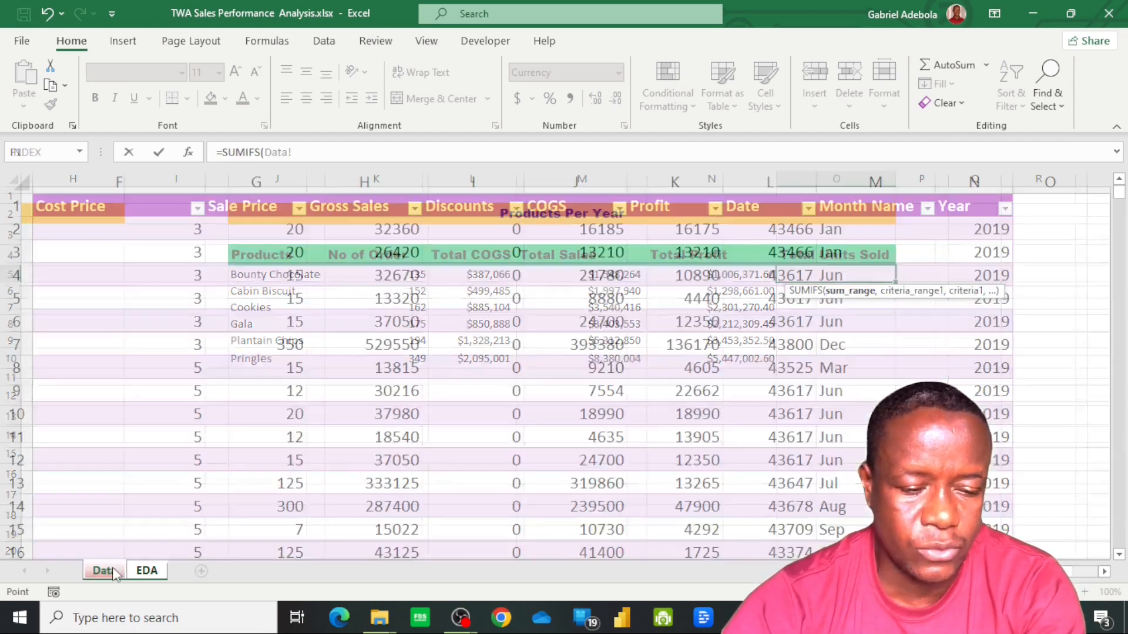
pyautogui.click(105, 570)
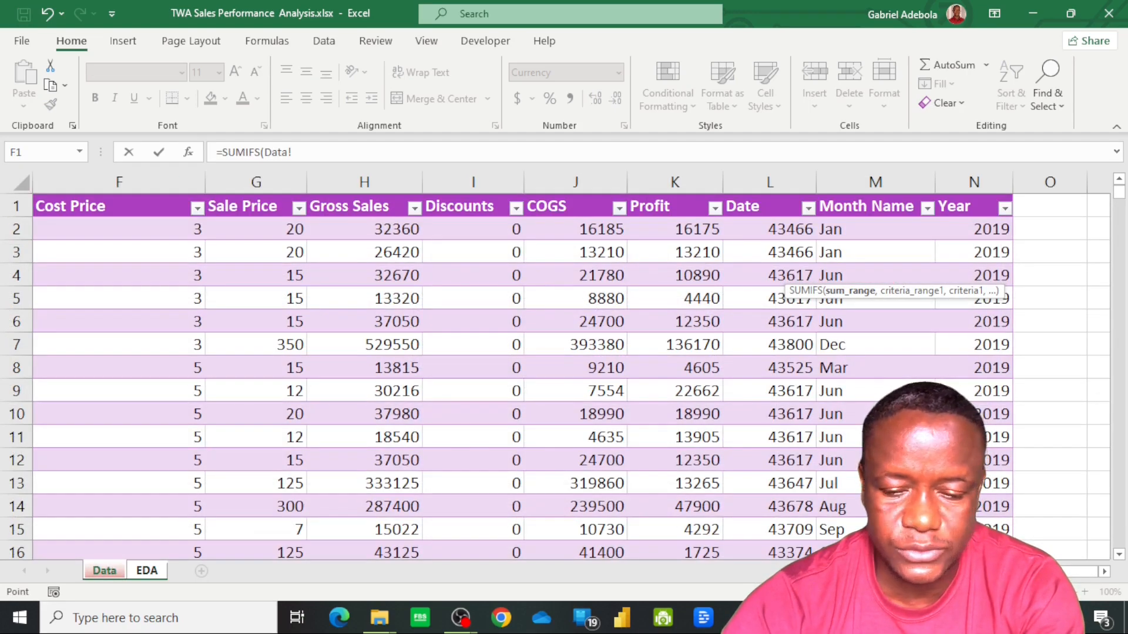
pyautogui.hscroll(-3, 655, 383)
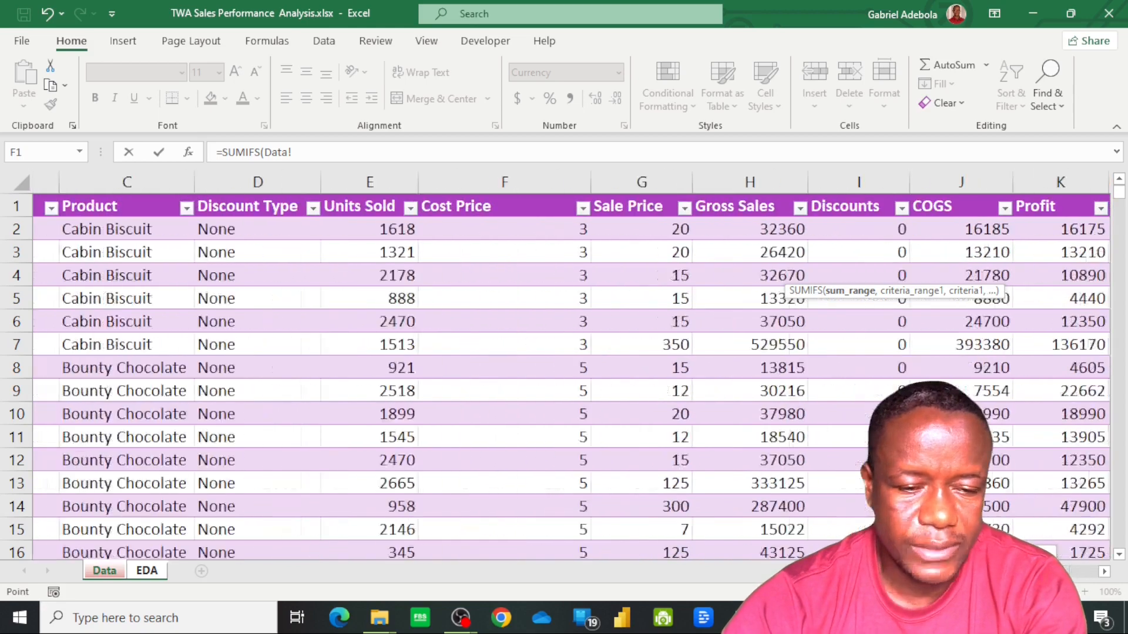
pyautogui.click(350, 231)
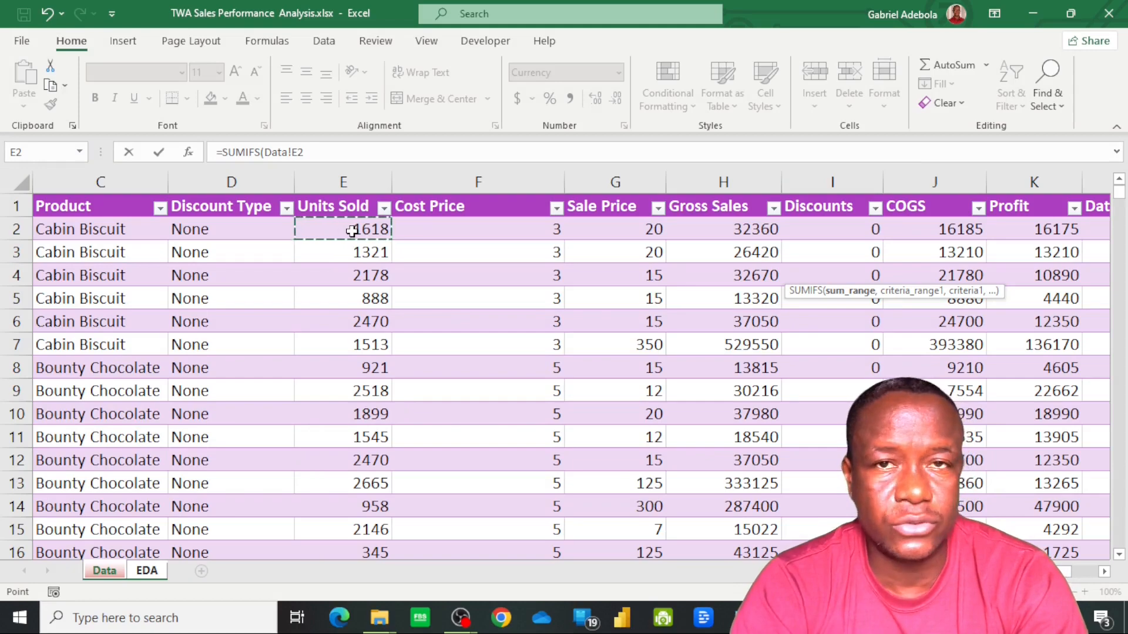
pyautogui.hotkey('ctrl', 'shift', 'Down')
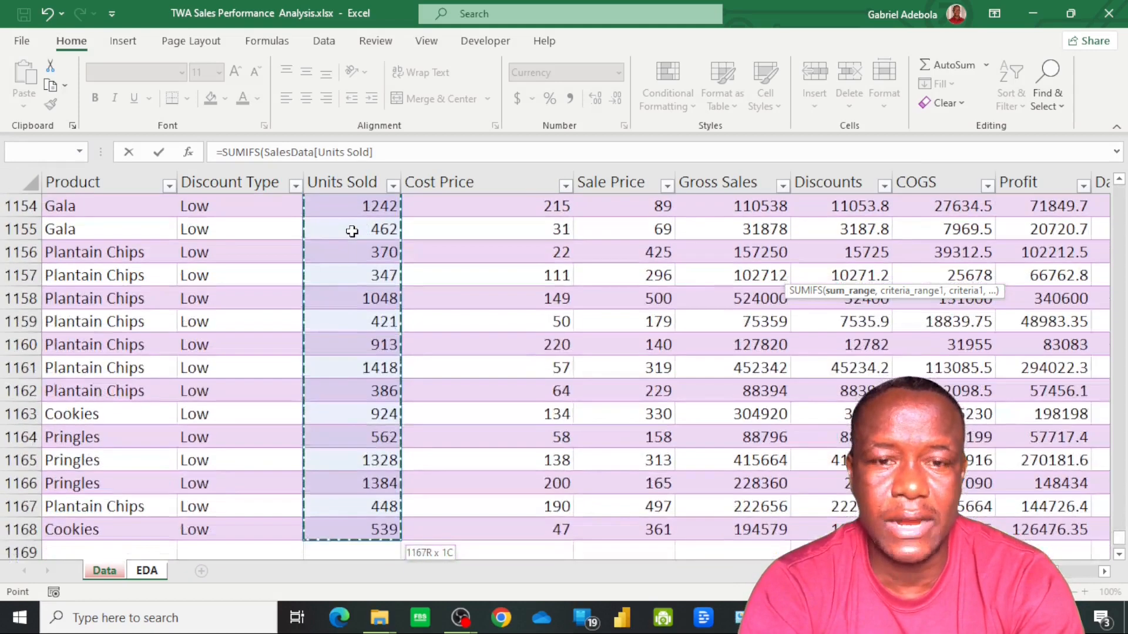
pyautogui.write(',')
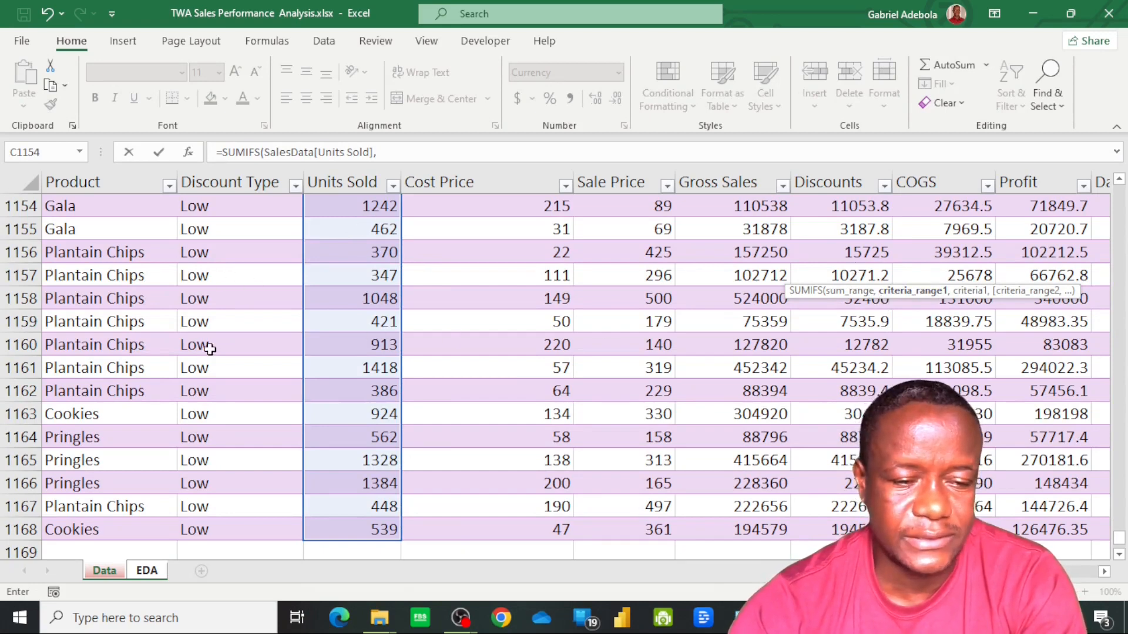
# Add the first SUMIFS criterion, matching all SalesData[Product] rows to the product name in EDA cell J5
pyautogui.click(96, 528)
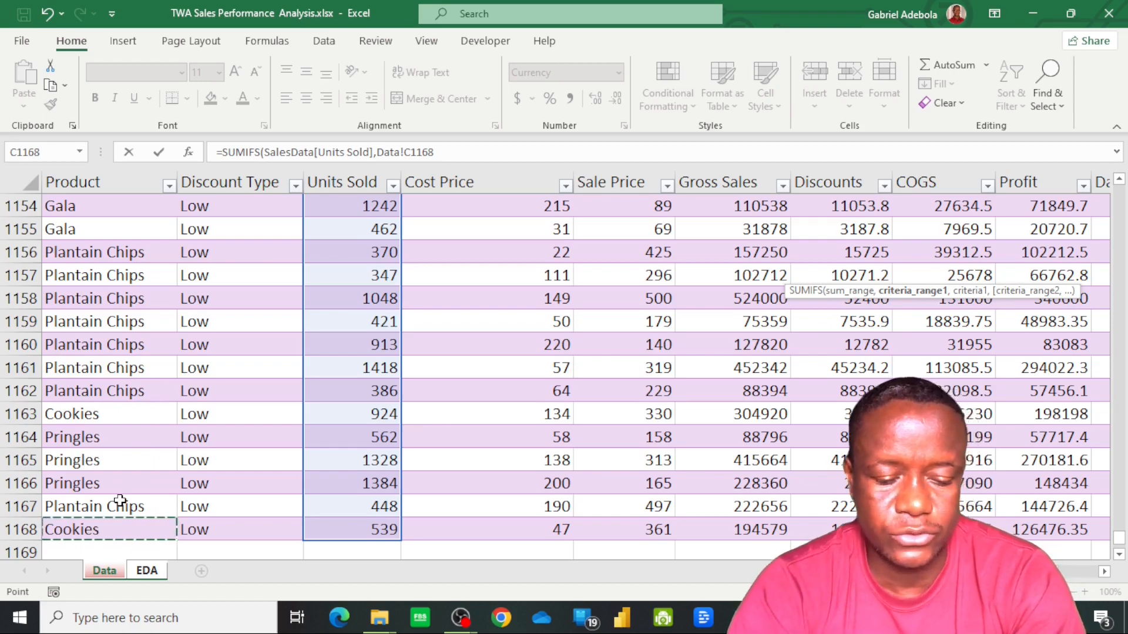
pyautogui.hotkey('ctrl', 'shift', 'Up')
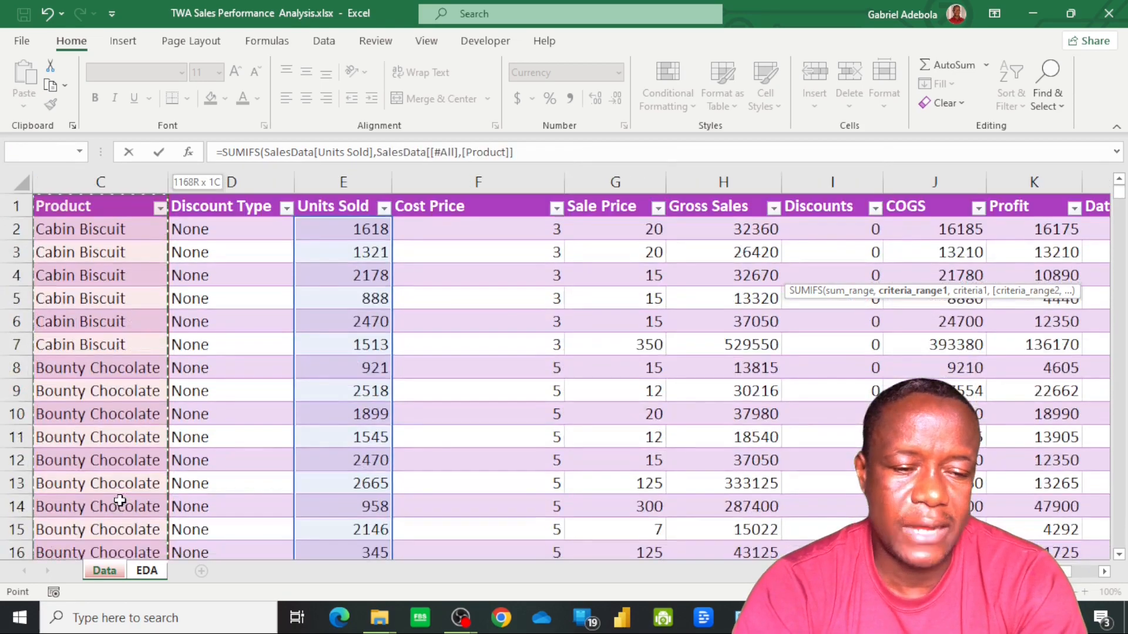
pyautogui.hotkey('shift', 'Down')
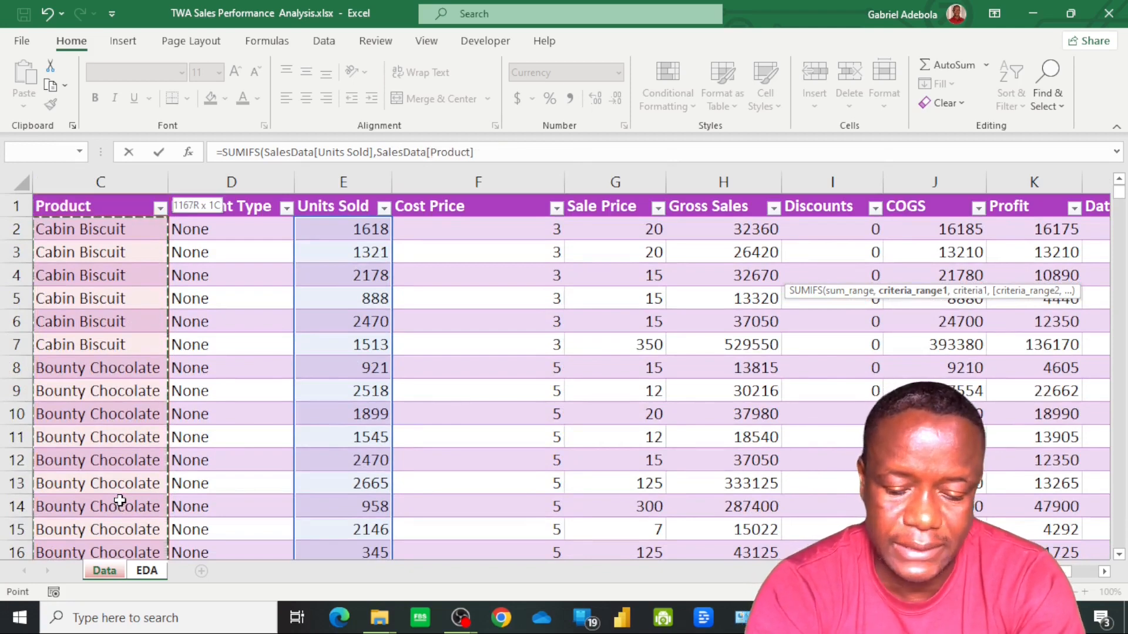
pyautogui.write(',')
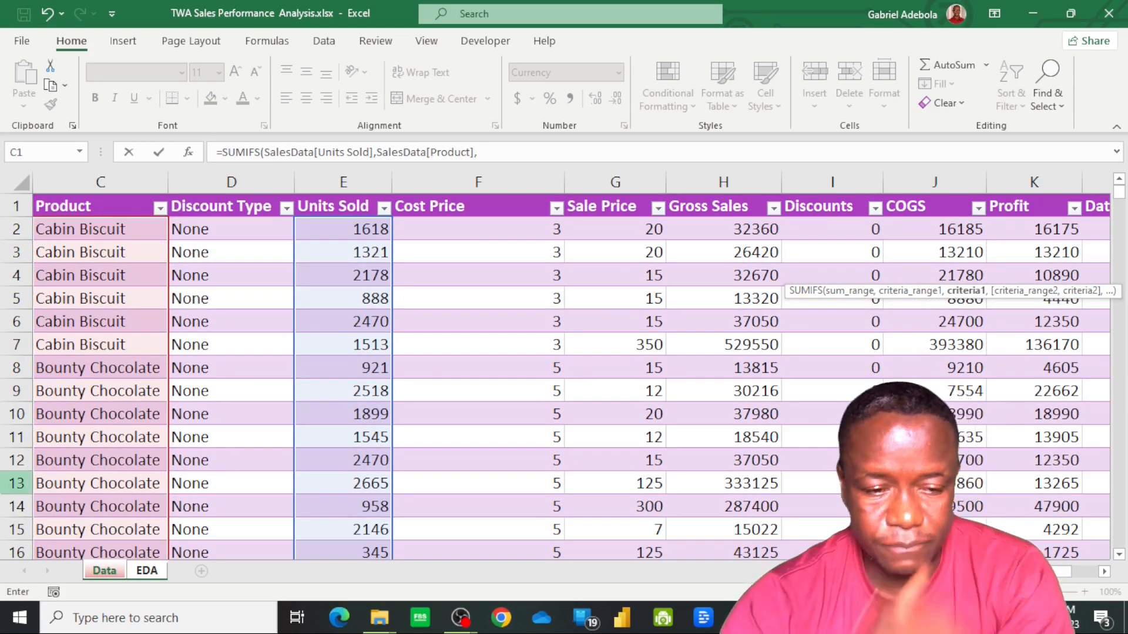
pyautogui.click(143, 573)
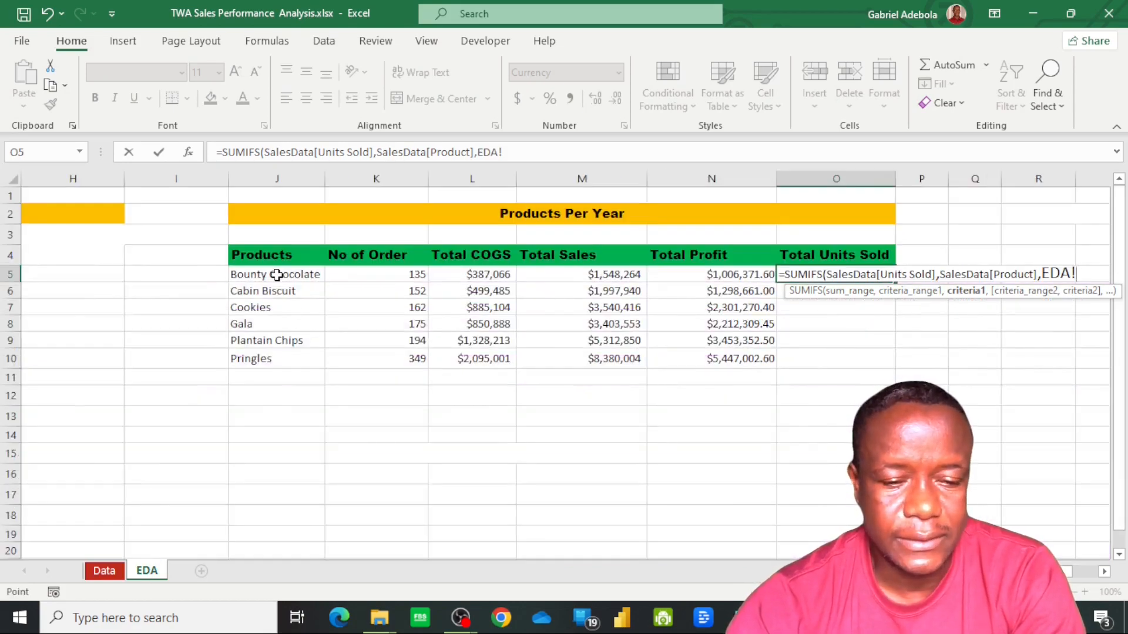
pyautogui.click(277, 274)
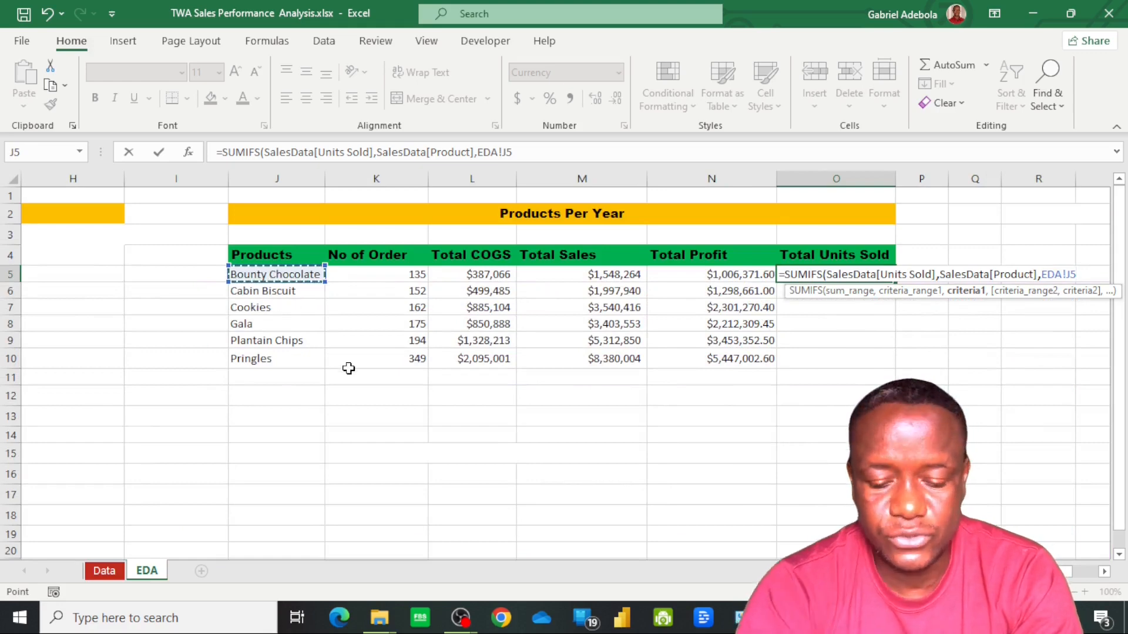
pyautogui.write(',')
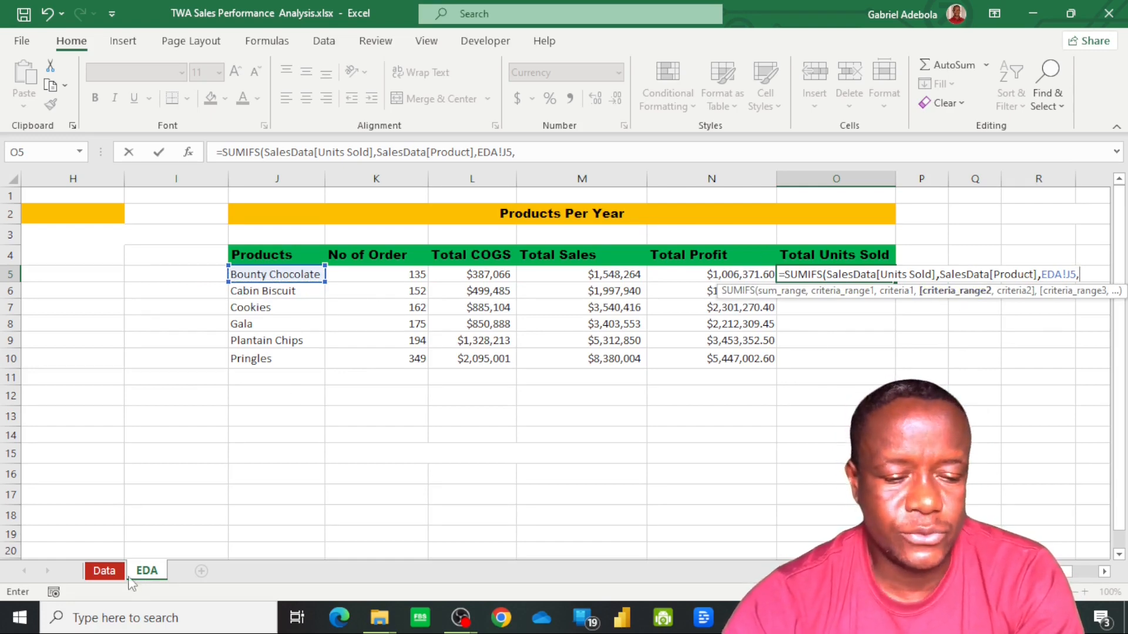
# Add the second criterion, matching SalesData[Year] to the absolute reference EDA!$B$13, and complete the Total Units Sold formula
pyautogui.click(104, 572)
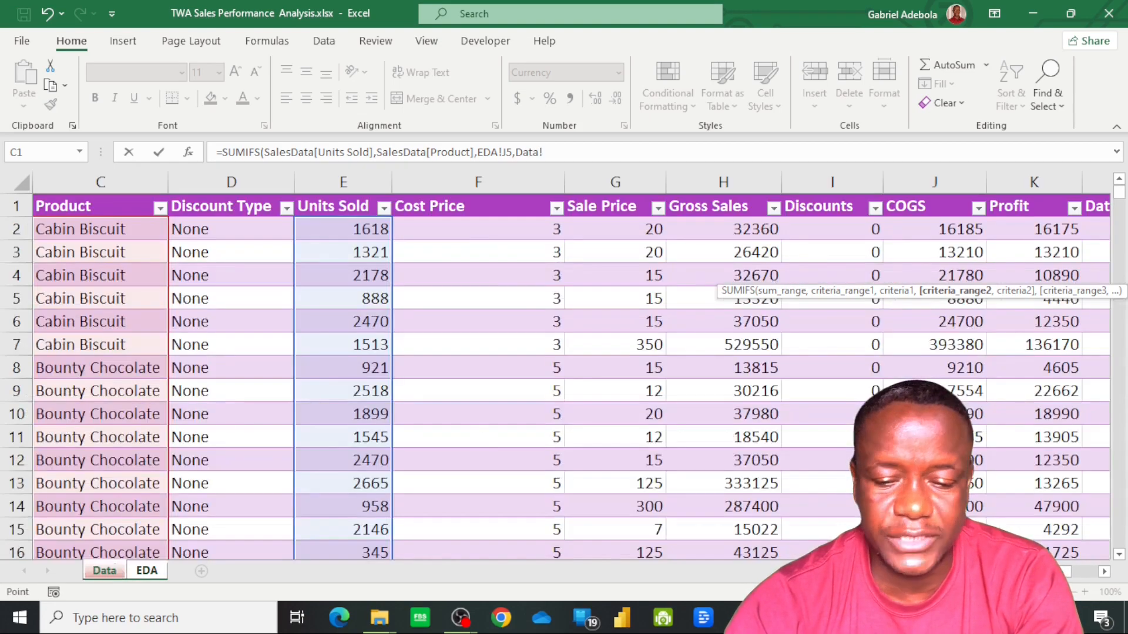
pyautogui.moveTo(899, 572); pyautogui.dragTo(937, 572)
pyautogui.click(1083, 234)
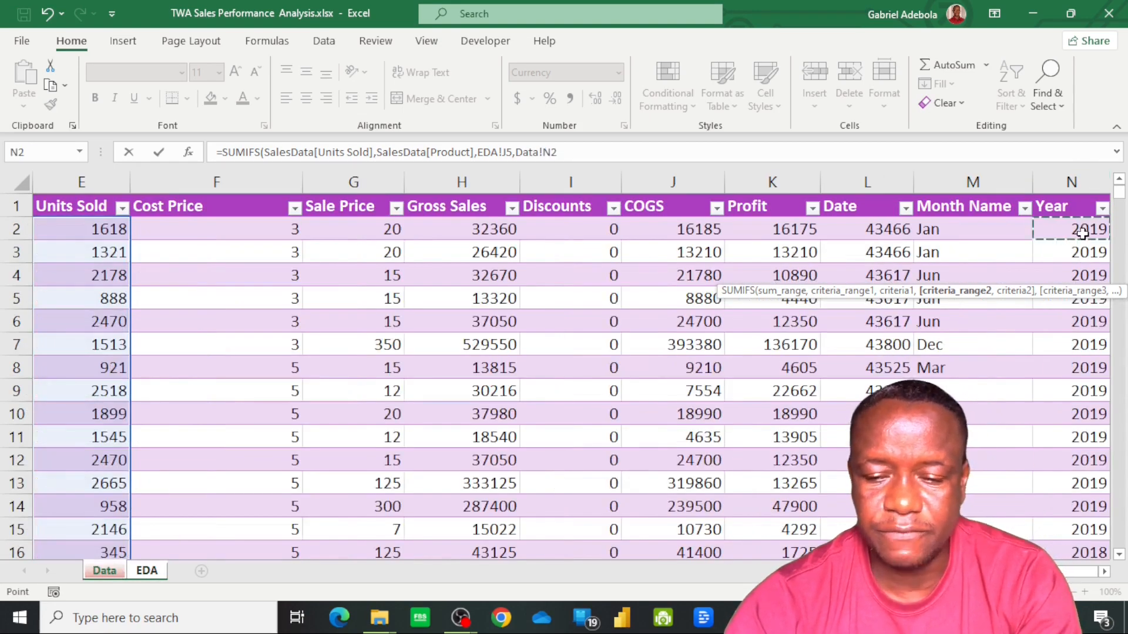
pyautogui.hotkey('ctrl', 'shift', 'Down')
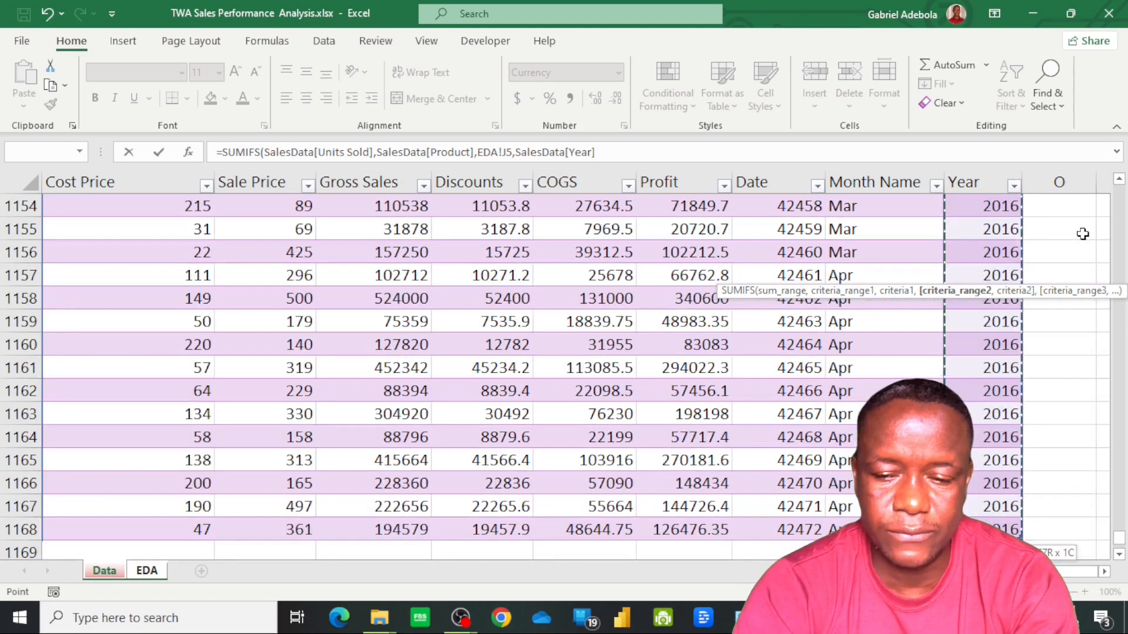
pyautogui.write(',')
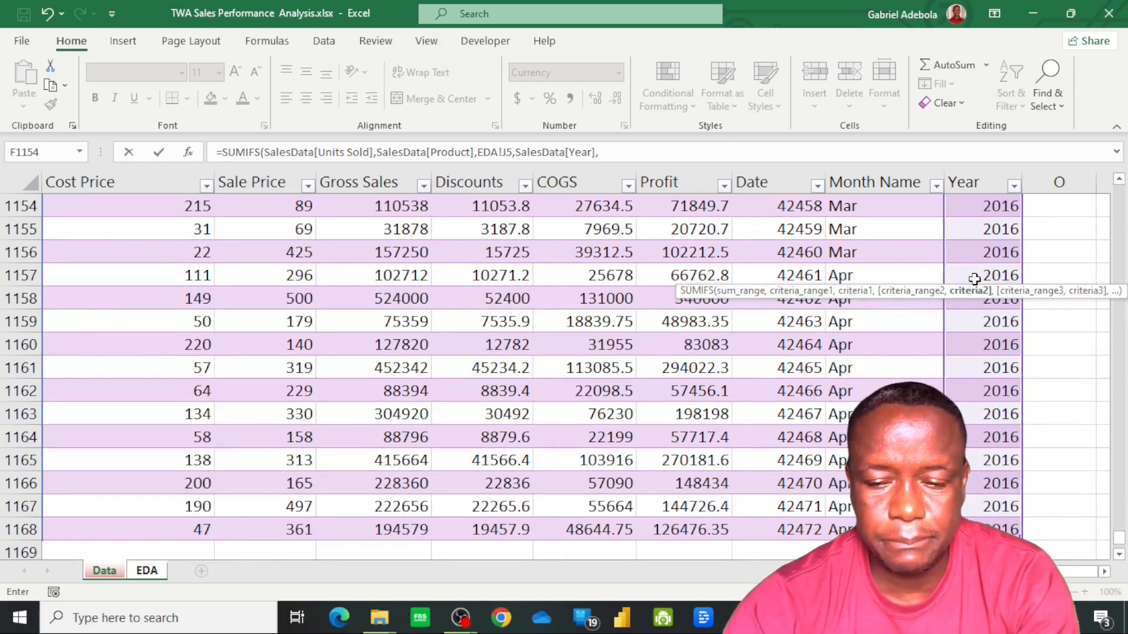
pyautogui.click(147, 570)
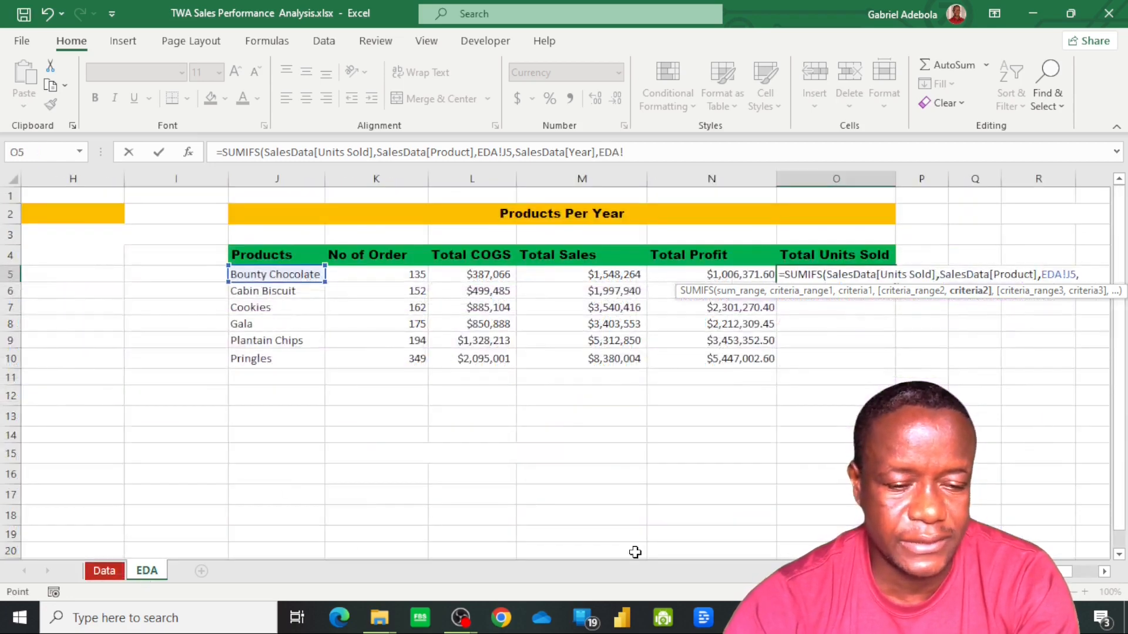
pyautogui.hscroll(-5, 564, 364)
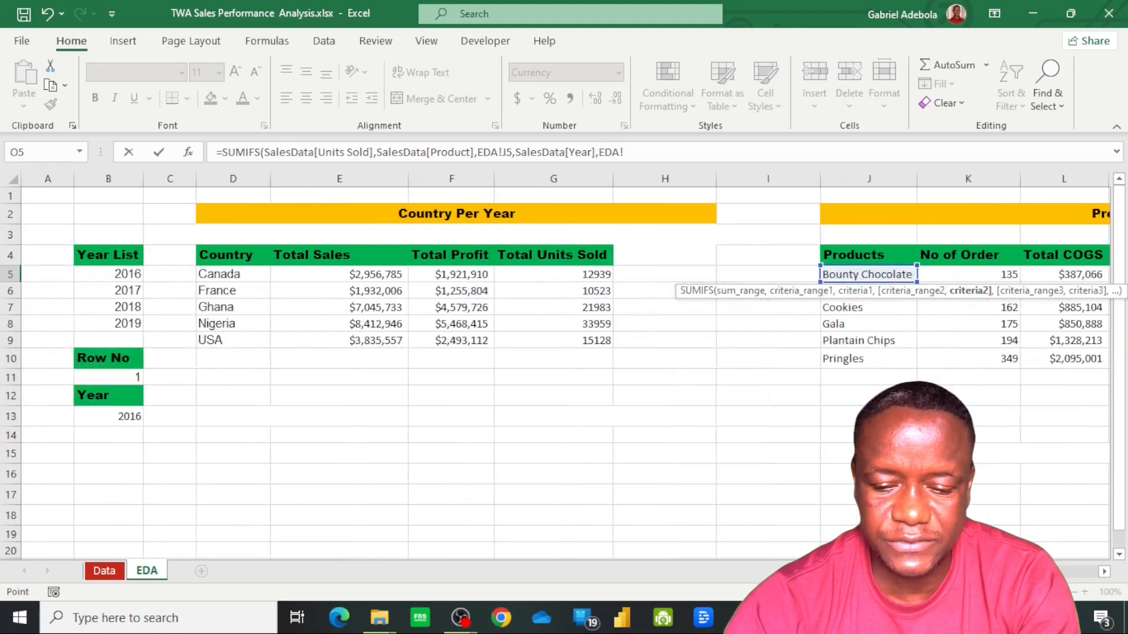
pyautogui.click(111, 416)
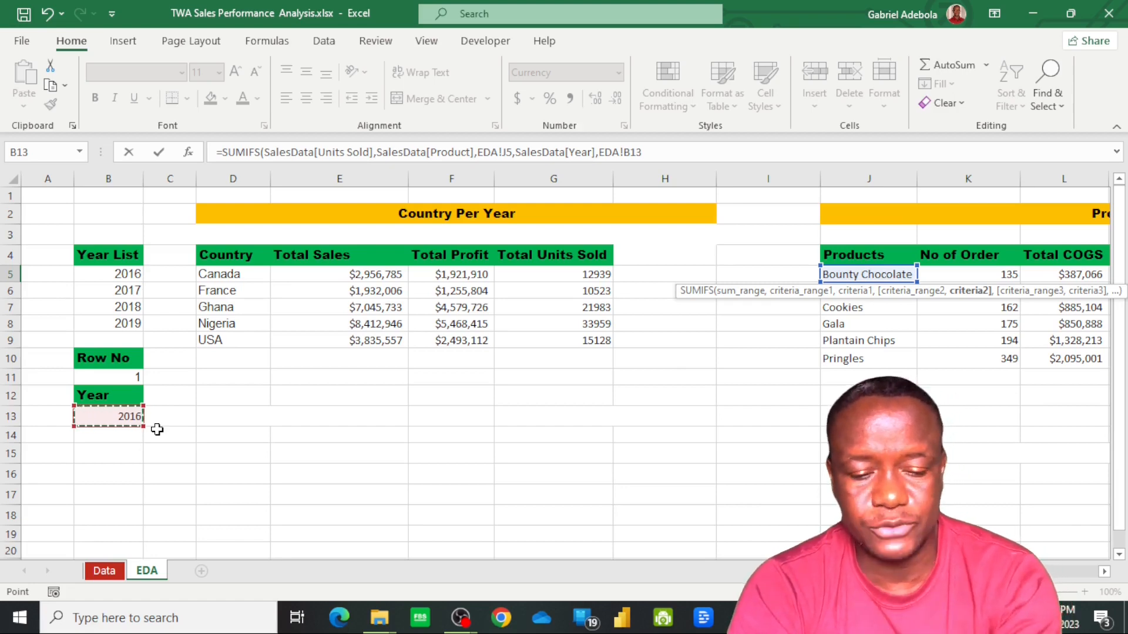
pyautogui.press('F4')
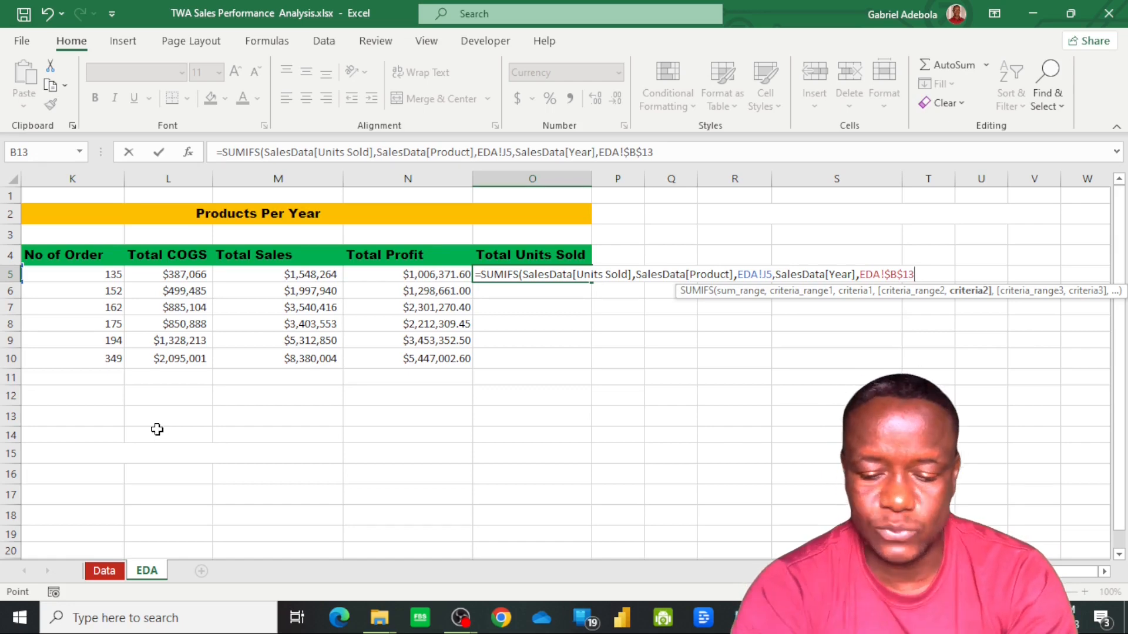
pyautogui.press('Return')
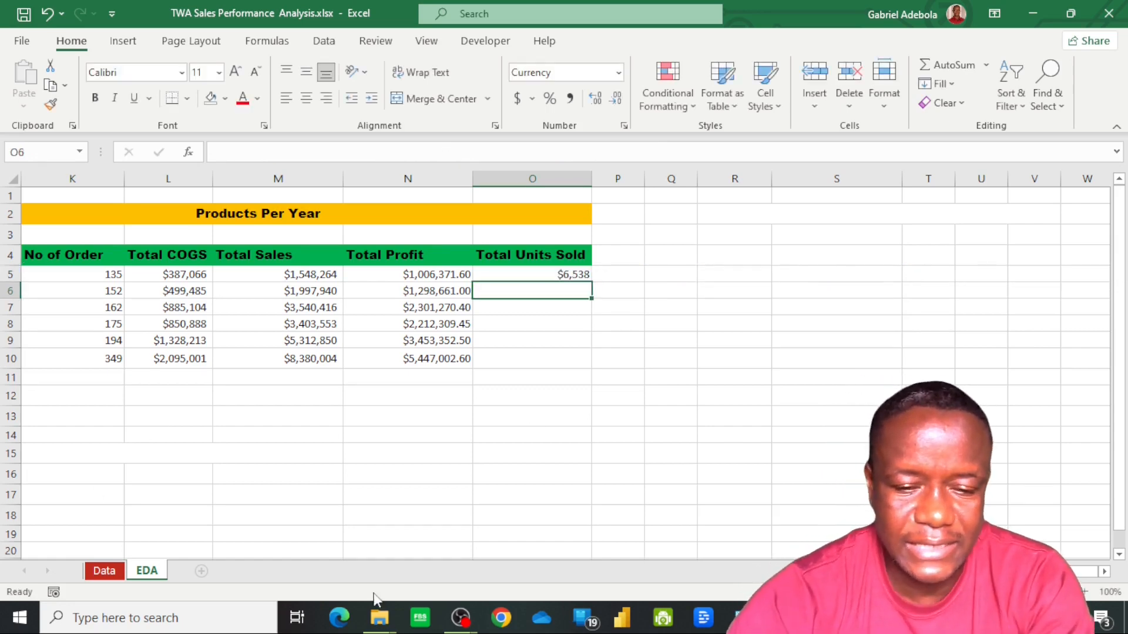
# Fill the Total Units Sold formula down to O10 and format O5:O10 as Number with no decimals
pyautogui.click(556, 274)
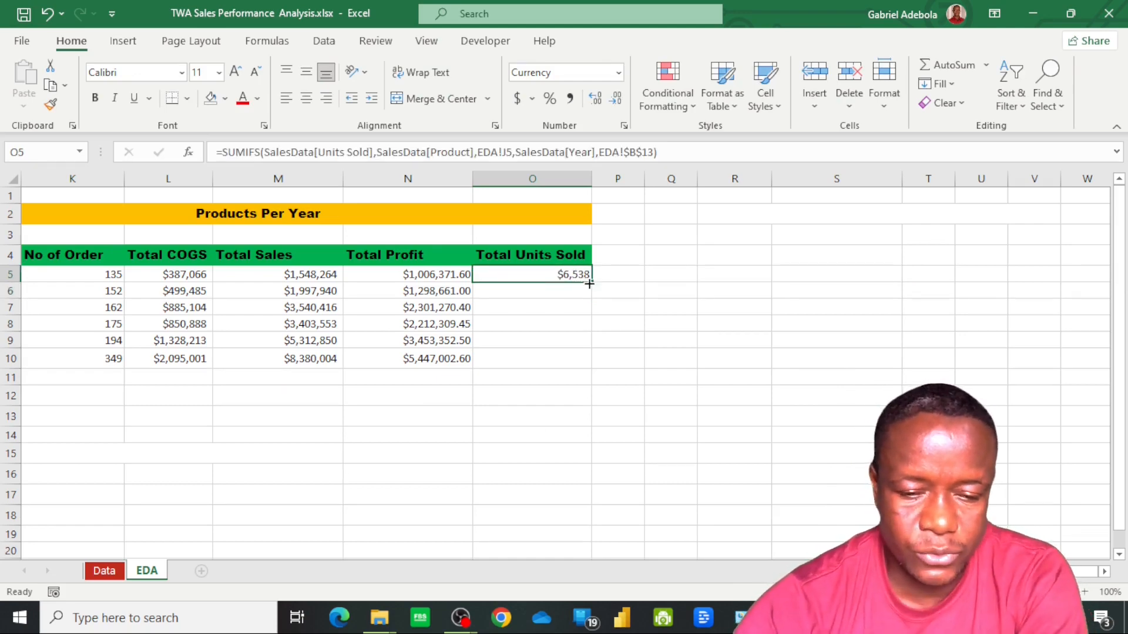
pyautogui.moveTo(591, 283); pyautogui.dragTo(592, 364)
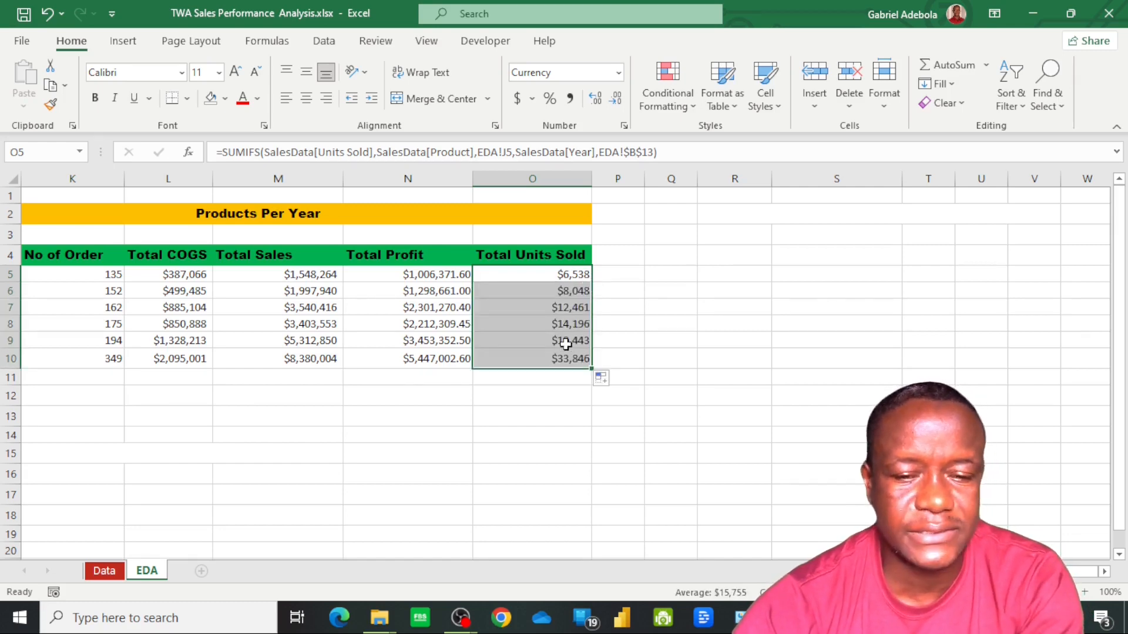
pyautogui.click(618, 74)
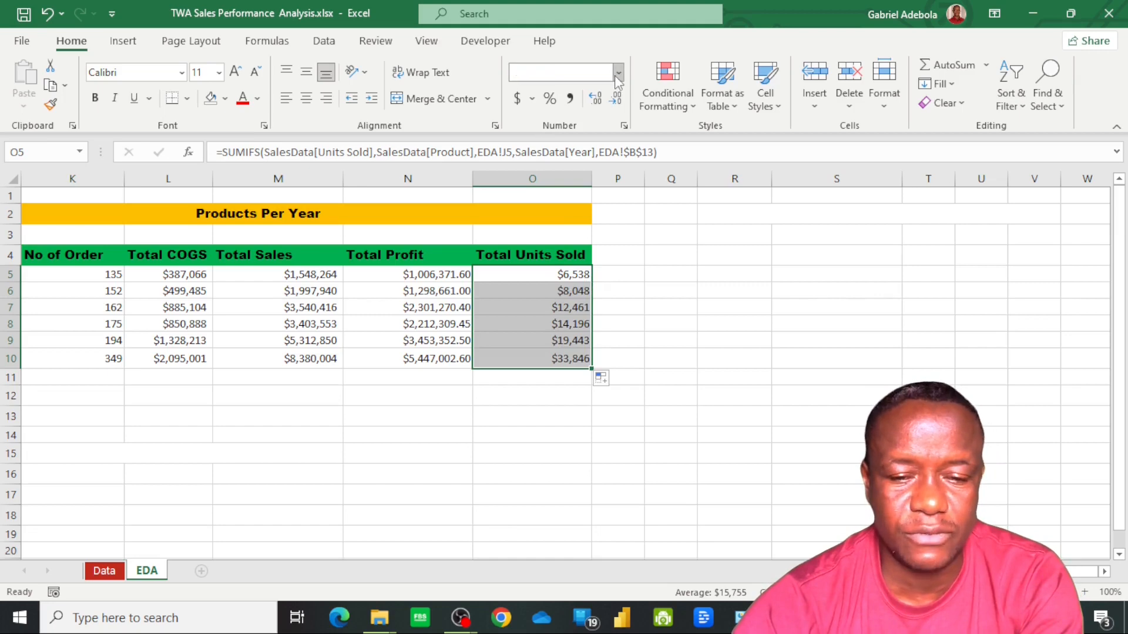
pyautogui.click(579, 143)
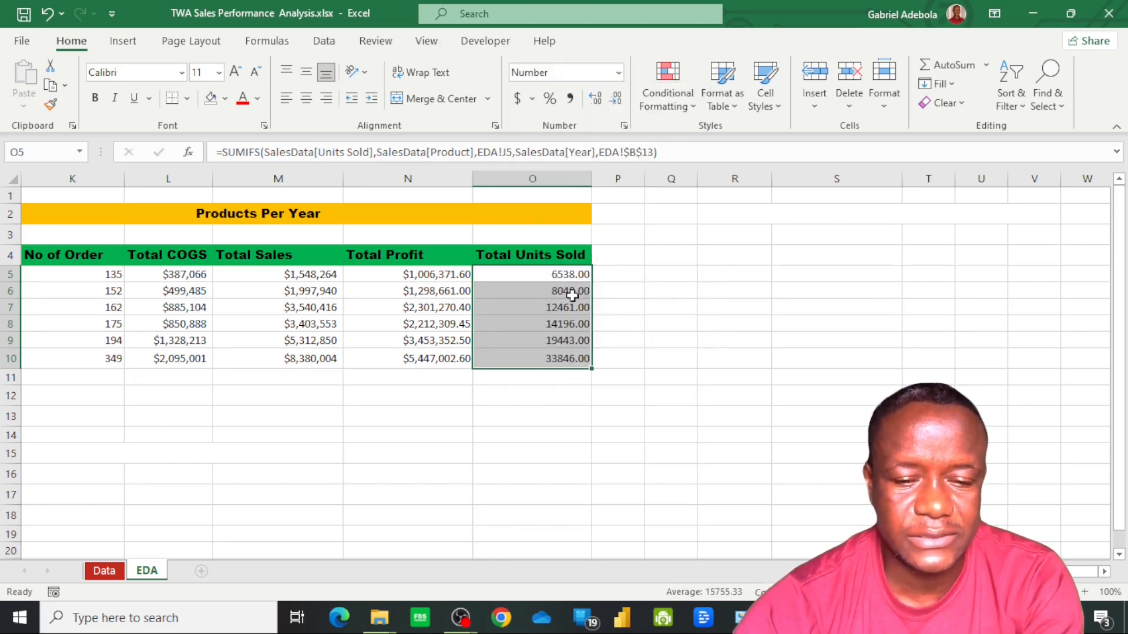
pyautogui.click(548, 335)
pyautogui.click(558, 274)
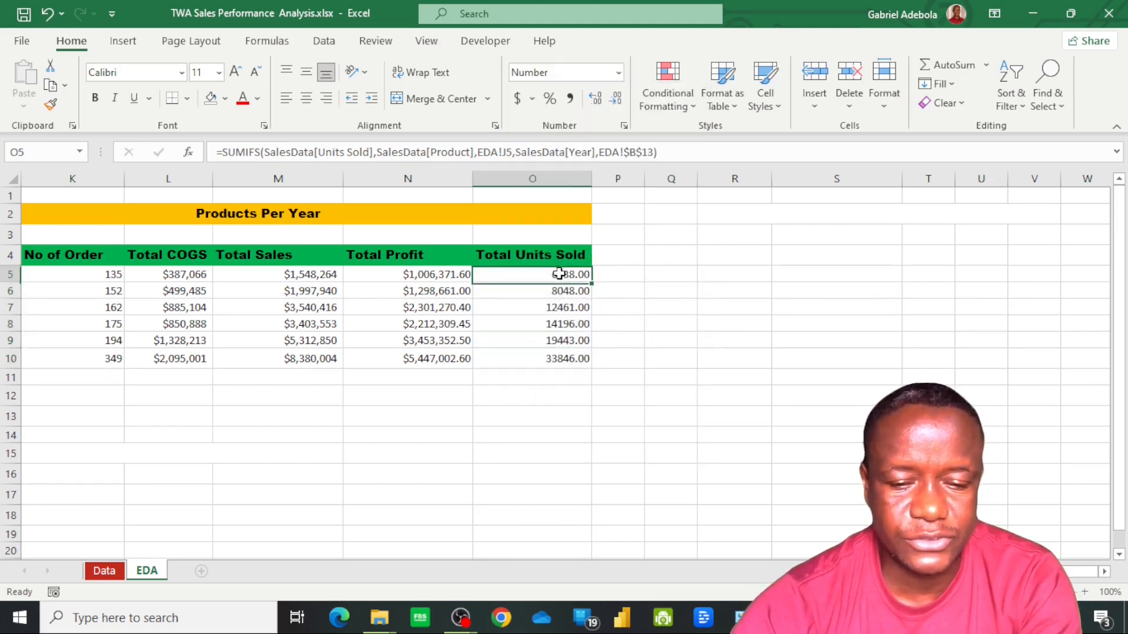
pyautogui.keyDown('shift'); pyautogui.click(566, 363); pyautogui.keyUp('shift')
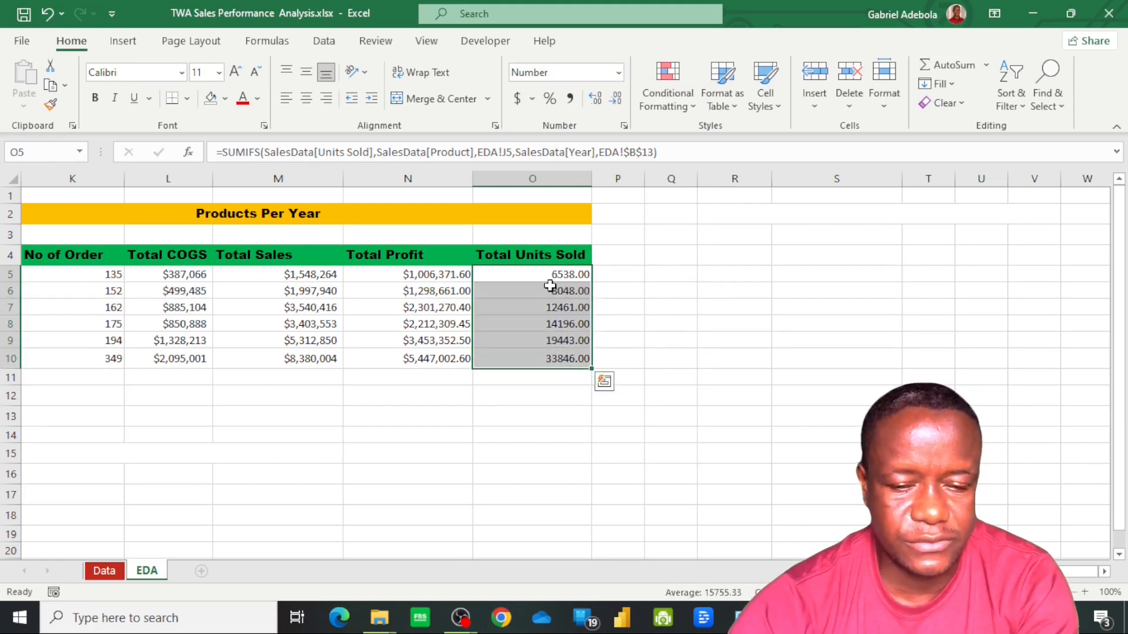
pyautogui.click(619, 100)
pyautogui.click(618, 100)
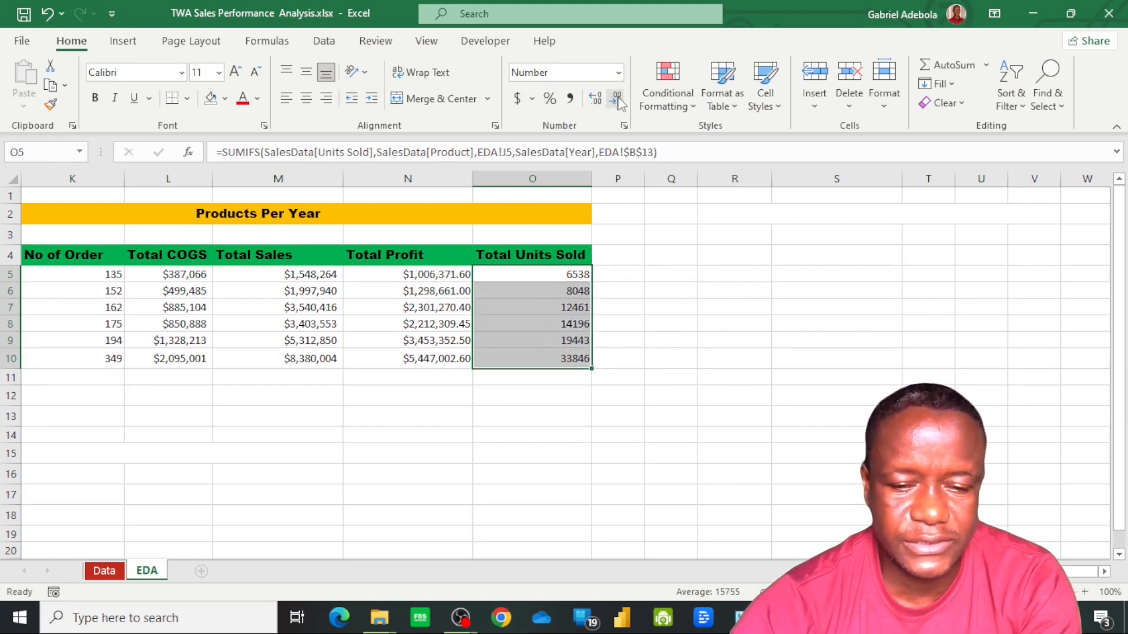
pyautogui.click(529, 360)
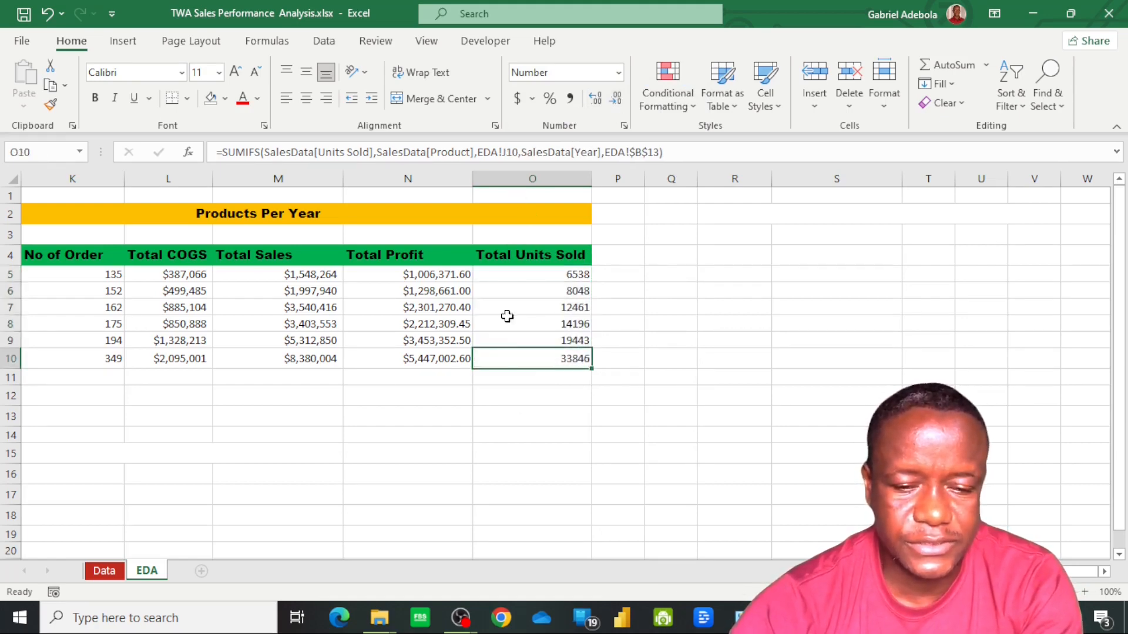
# Set the Row No in B11 to 2 to switch the summaries to another year
pyautogui.click(68, 376)
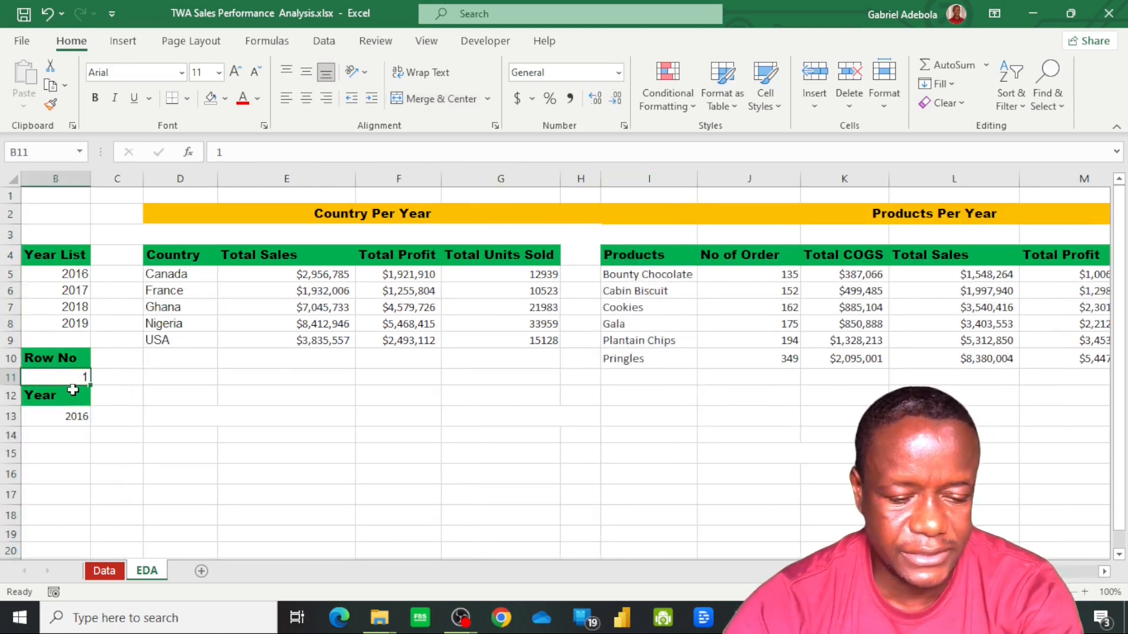
pyautogui.write('2')
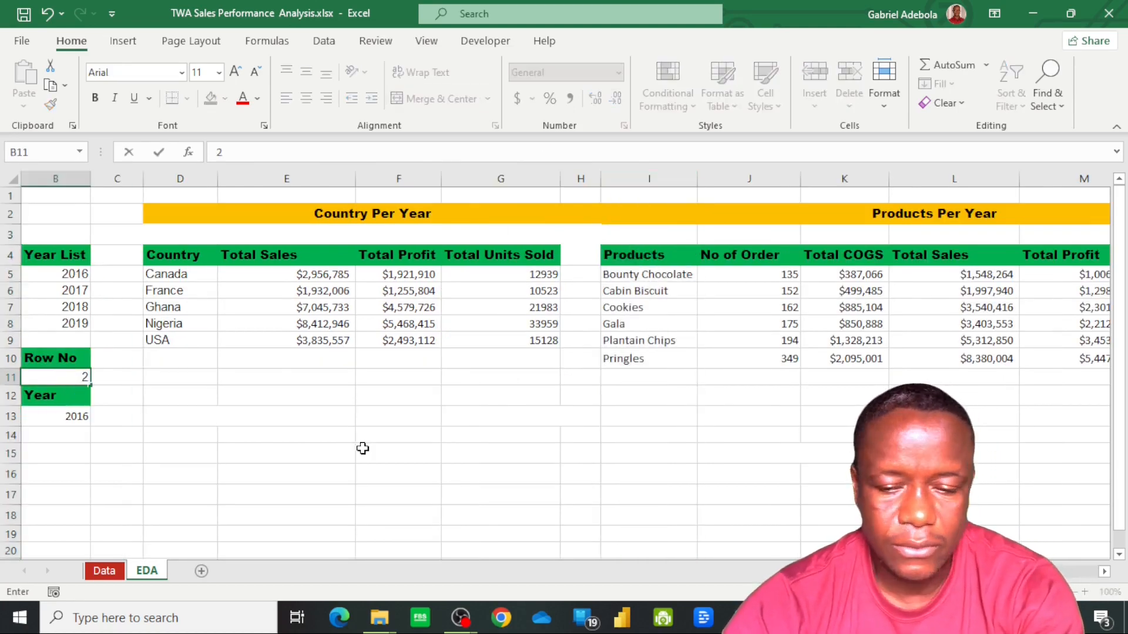
pyautogui.press('Tab')
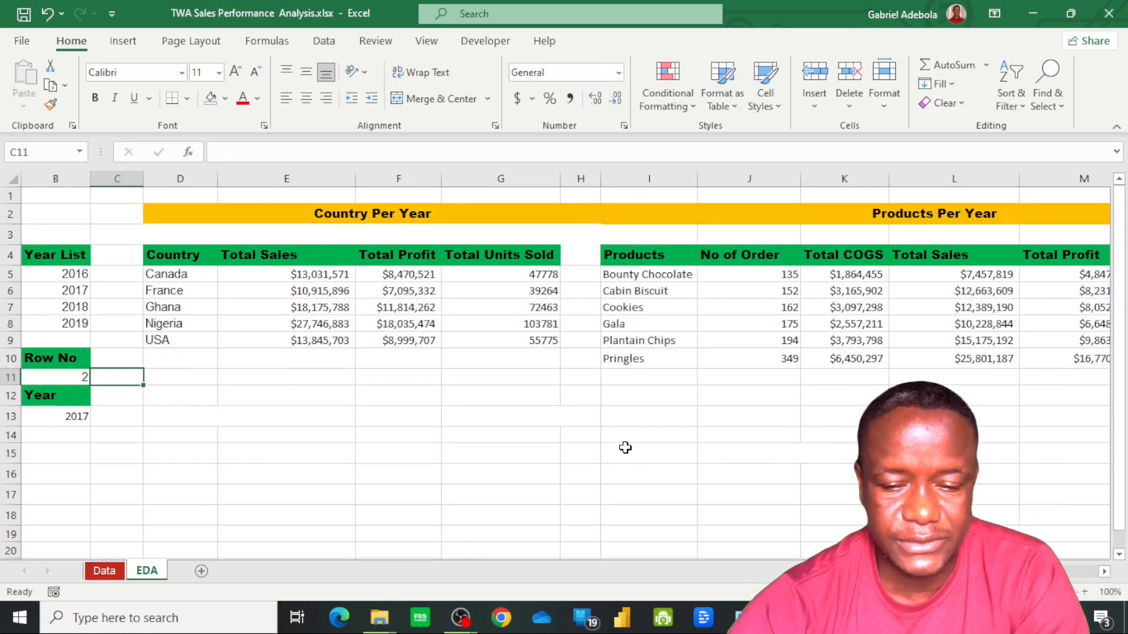
# Enter the title Section Per Year in the merged cell D13 below the Country Per Year table
pyautogui.click(187, 422)
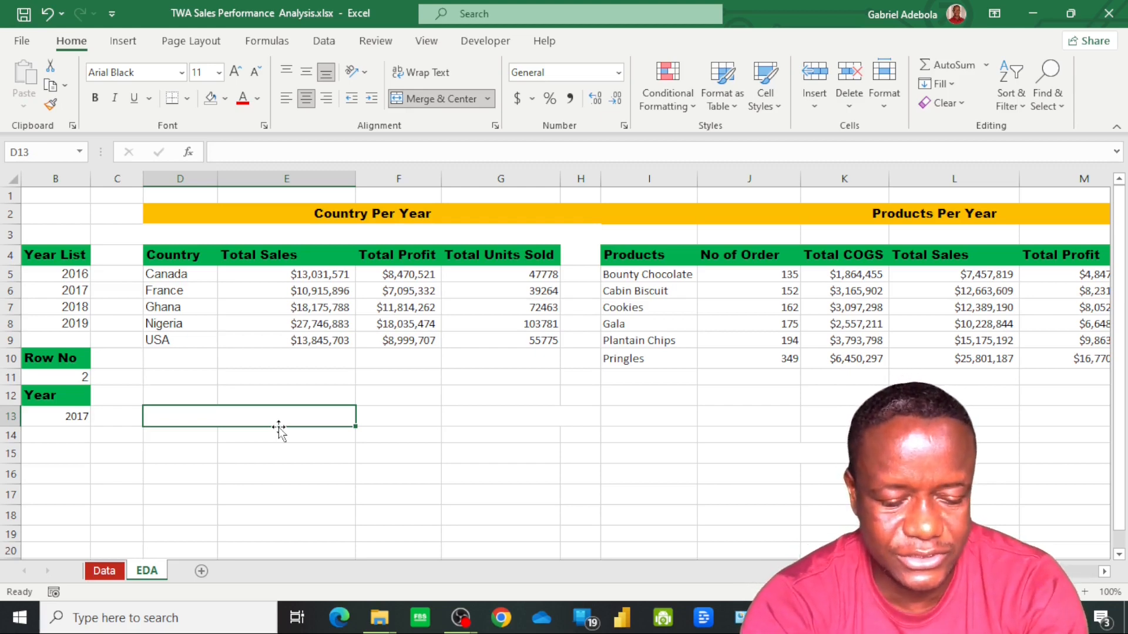
pyautogui.write('Secti')
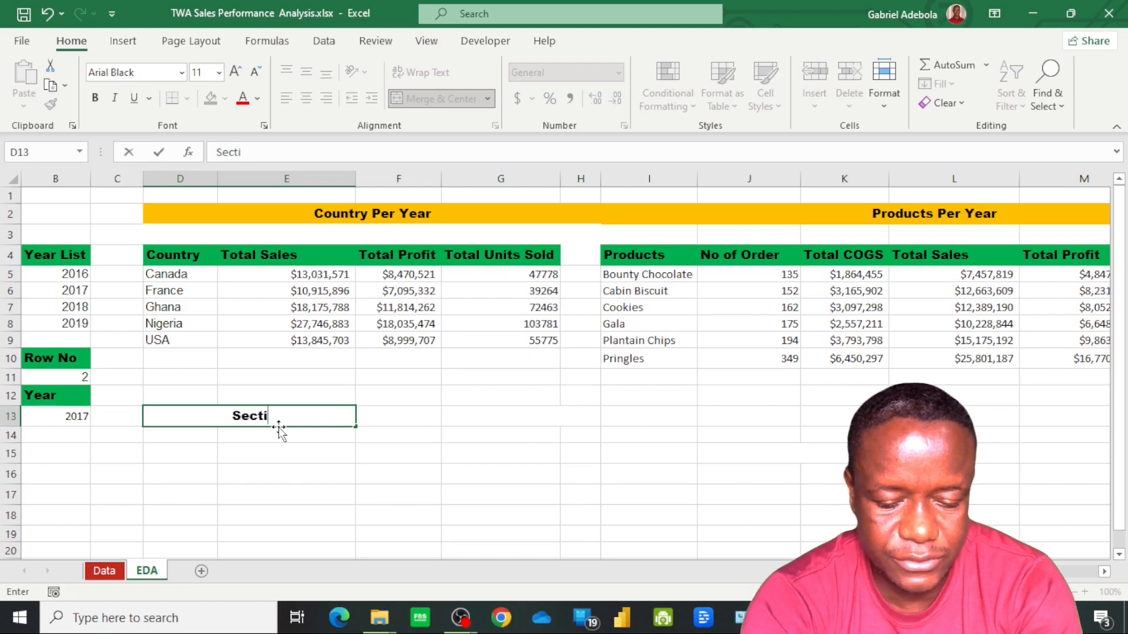
pyautogui.write('on Per Year')
pyautogui.press('Return')
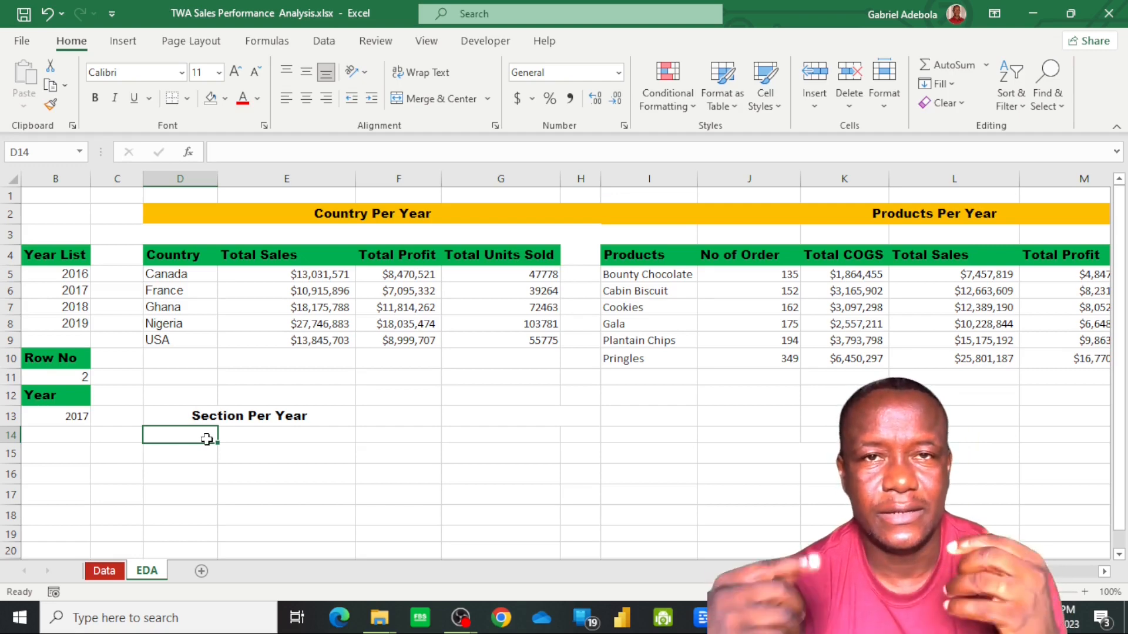
# Enter a UNIQUE formula in D14 that lists the distinct values of the SalesData Section column, including its header
pyautogui.write('=uni')
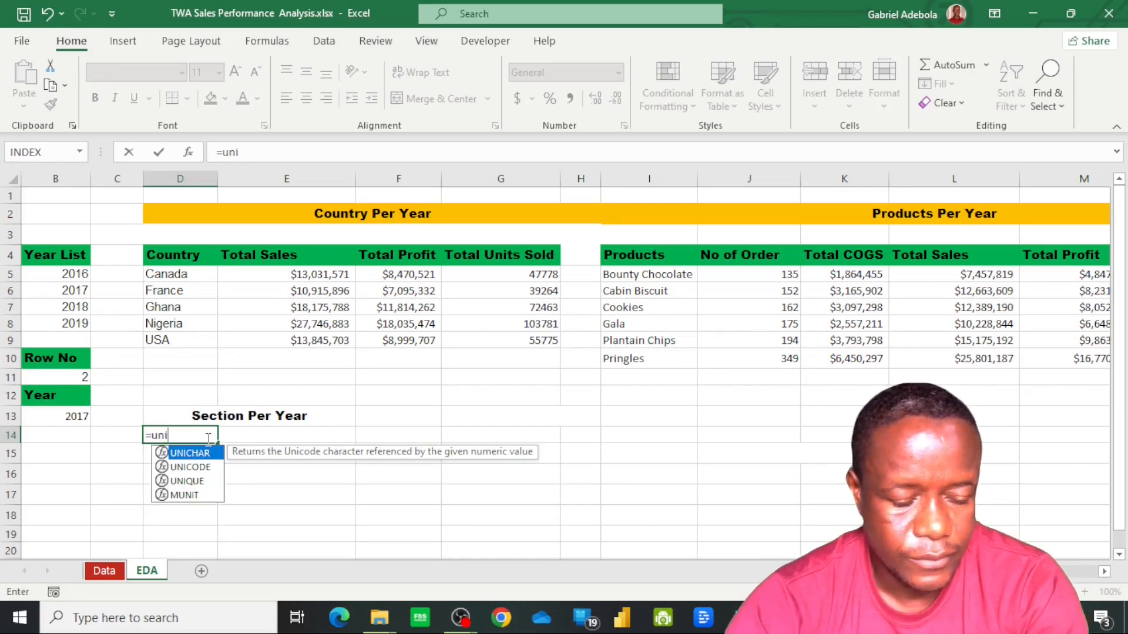
pyautogui.write('q')
pyautogui.press('Tab')
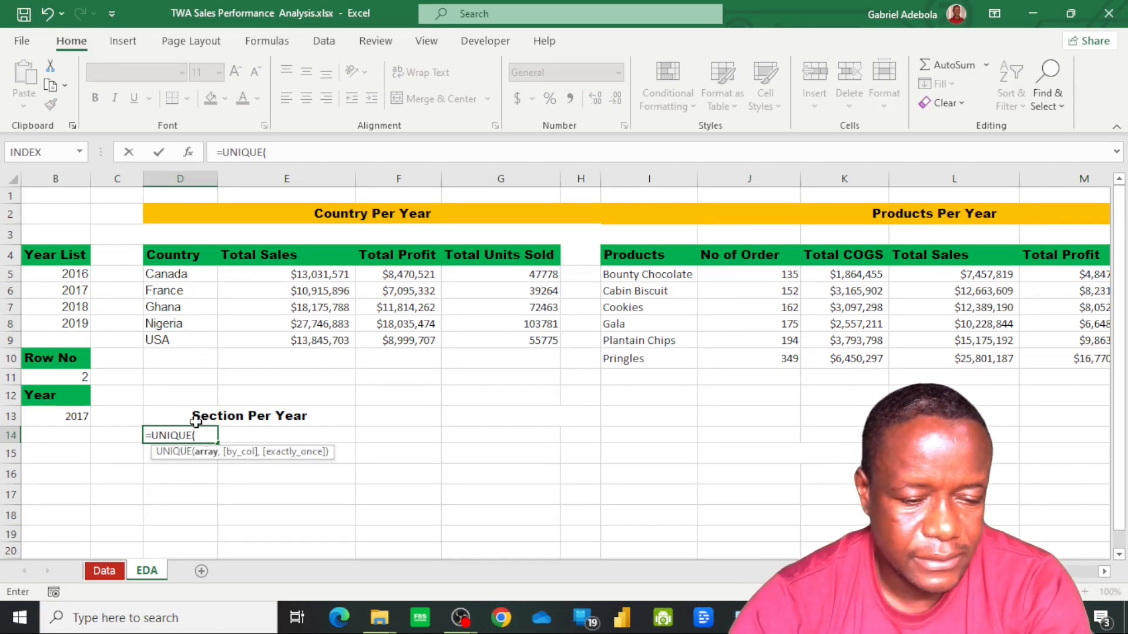
pyautogui.click(104, 570)
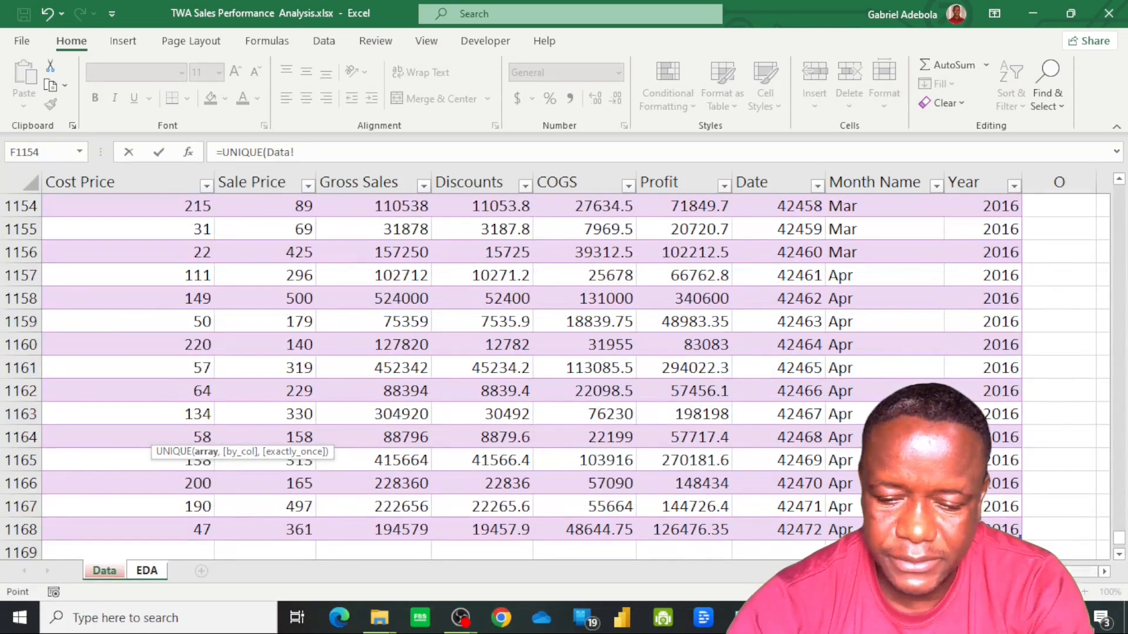
pyautogui.hscroll(-5, 569, 365)
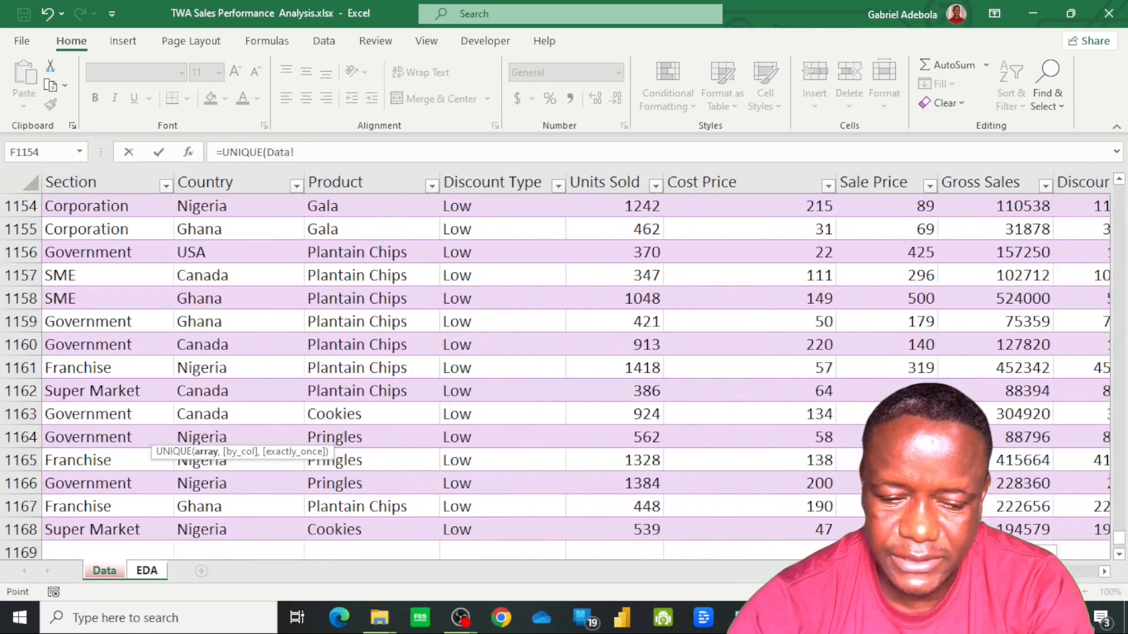
pyautogui.click(97, 527)
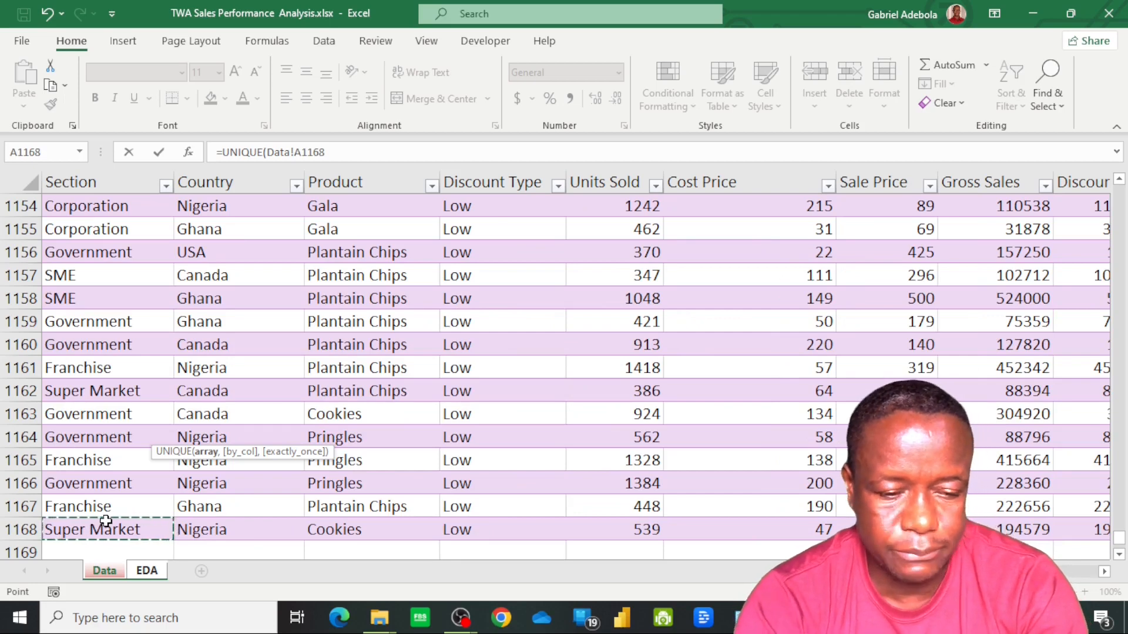
pyautogui.hotkey('ctrl', 'shift', 'Up')
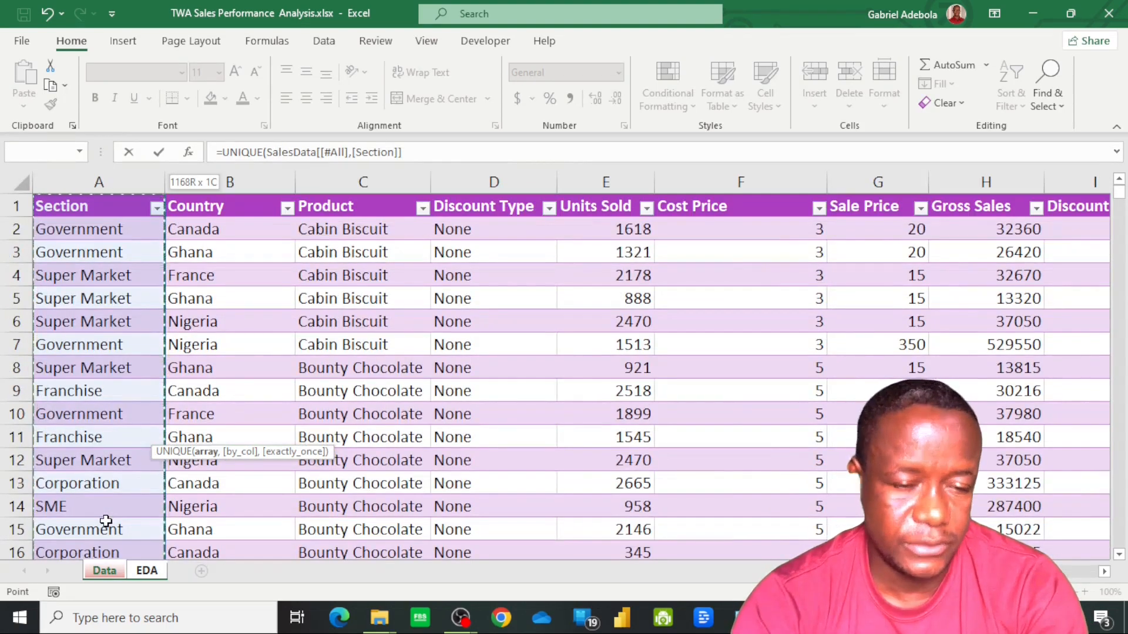
pyautogui.press('Return')
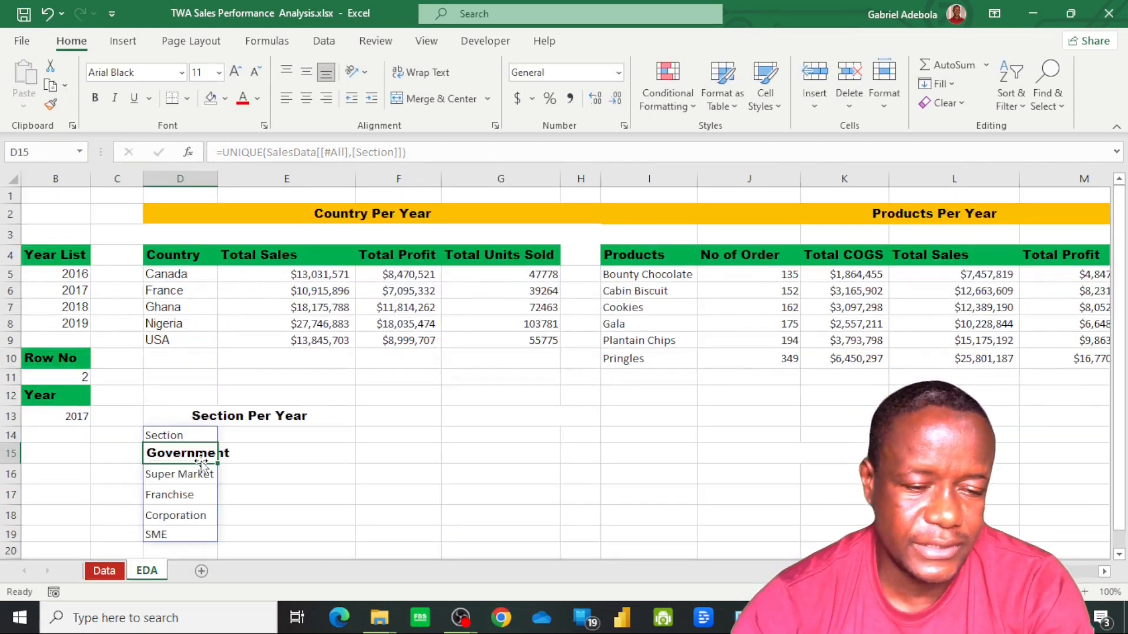
# Replace the spilled UNIQUE result in D14:D19 with static values by copying it and pasting values in place
pyautogui.click(176, 438)
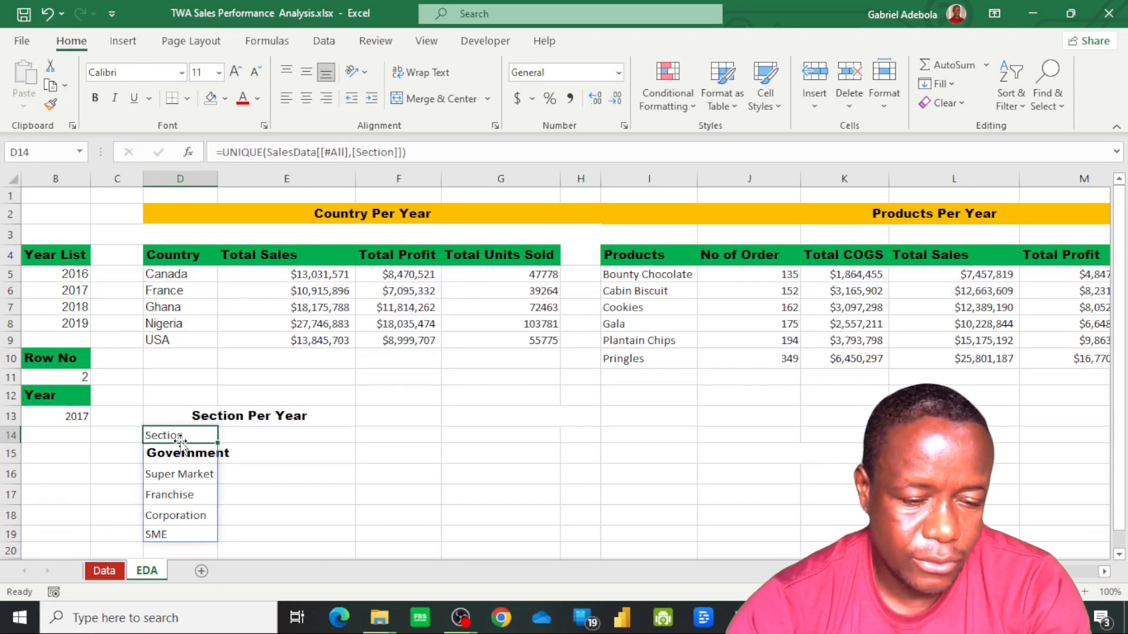
pyautogui.keyDown('shift'); pyautogui.click(187, 534); pyautogui.keyUp('shift')
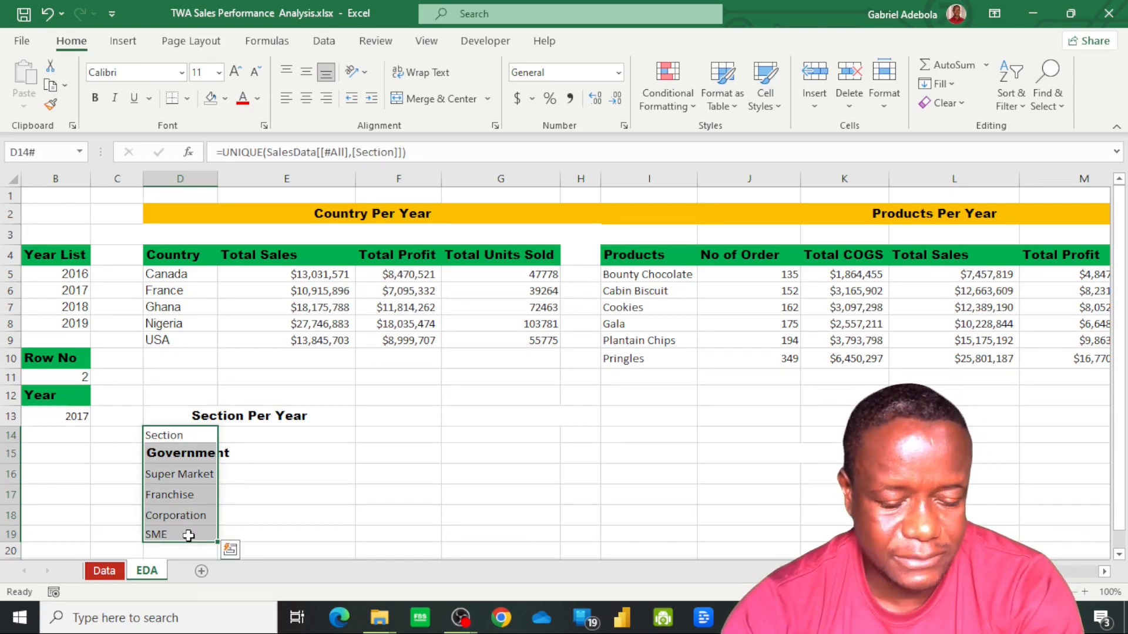
pyautogui.hotkey('ctrl', 'c')
pyautogui.hotkey('ctrl', 'v')
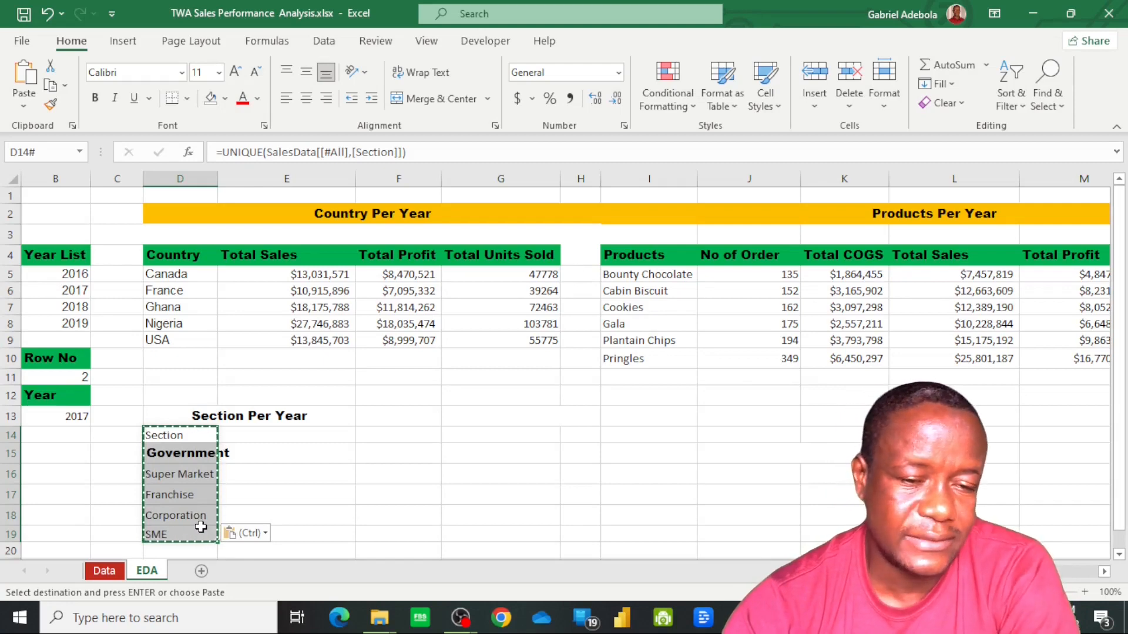
pyautogui.click(249, 534)
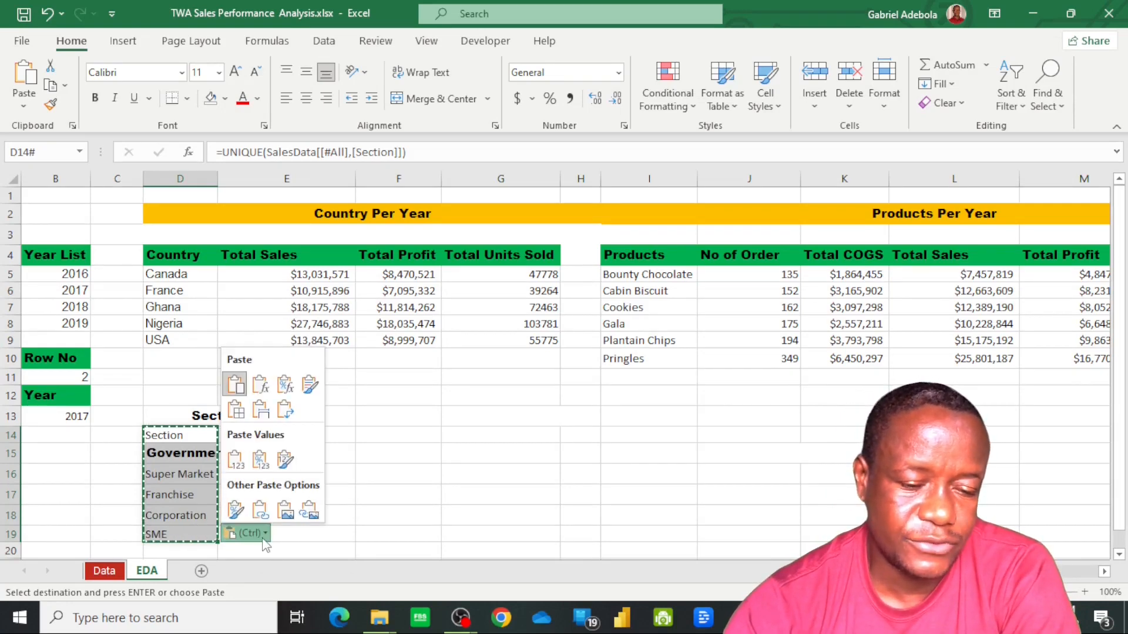
pyautogui.click(236, 461)
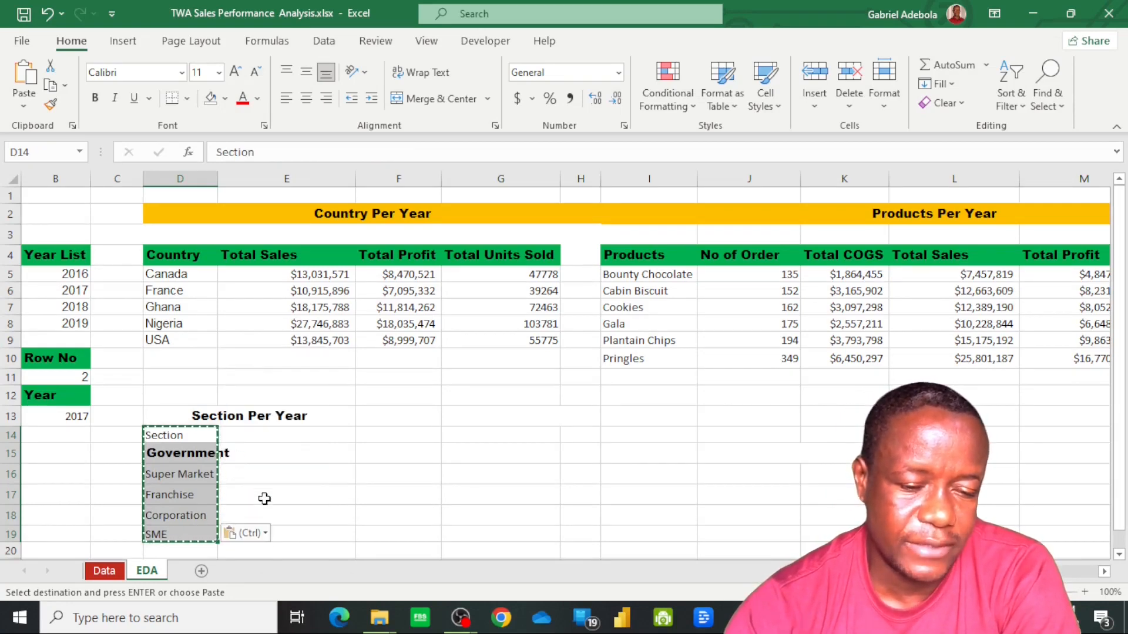
pyautogui.click(242, 501)
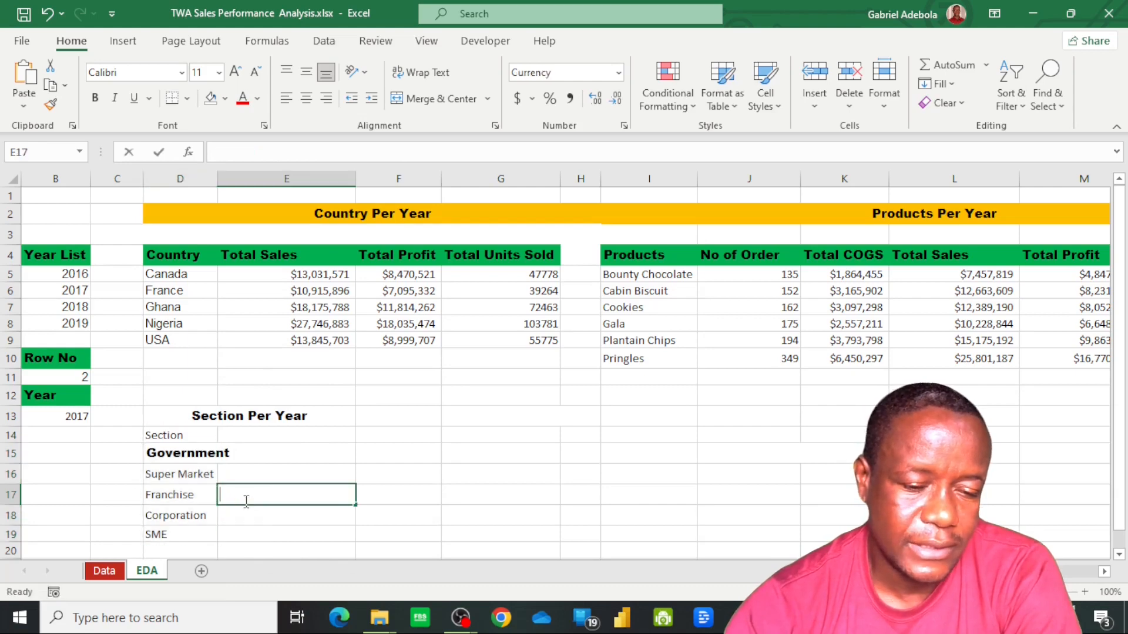
# Move the section list from D14:D19 down one row so that it starts in D15
pyautogui.click(180, 438)
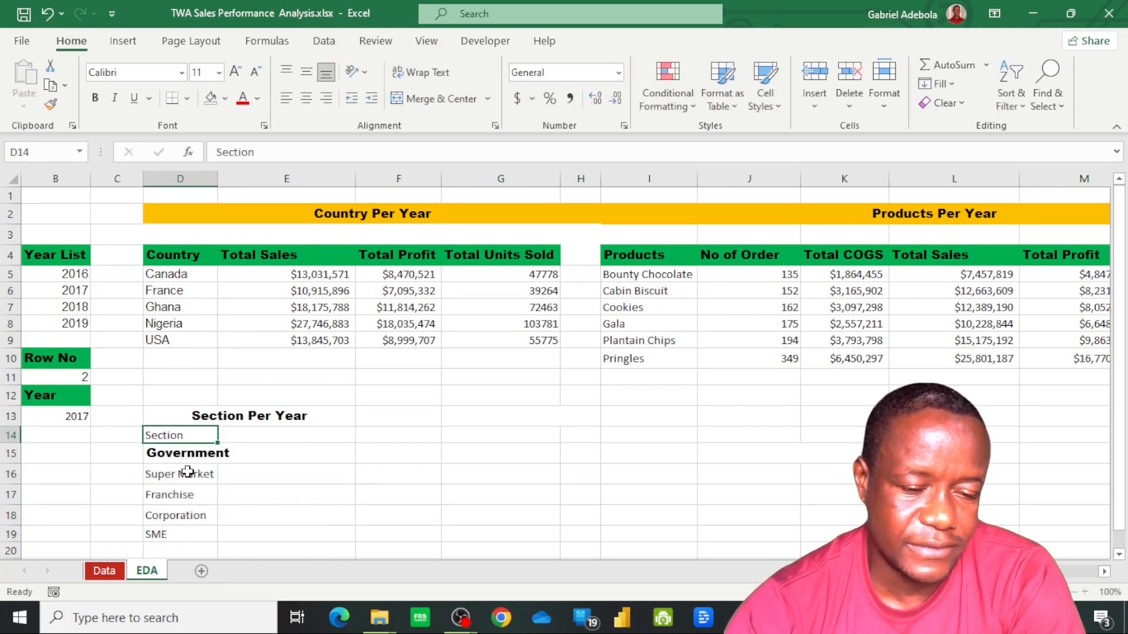
pyautogui.keyDown('shift'); pyautogui.click(188, 541); pyautogui.keyUp('shift')
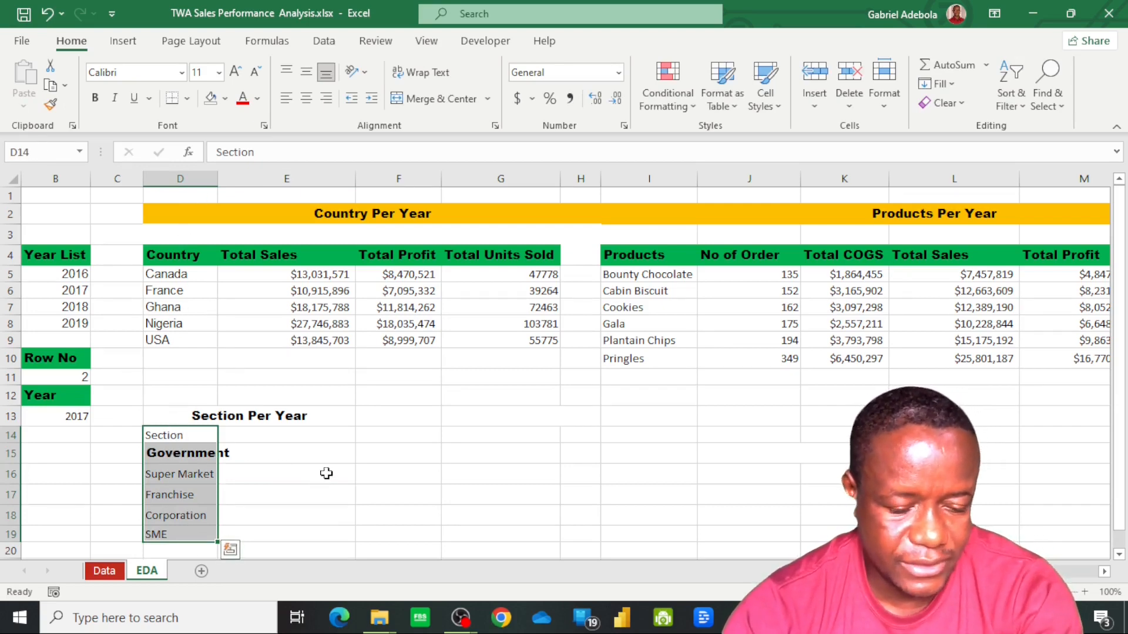
pyautogui.hotkey('ctrl', 'c')
pyautogui.press('Down')
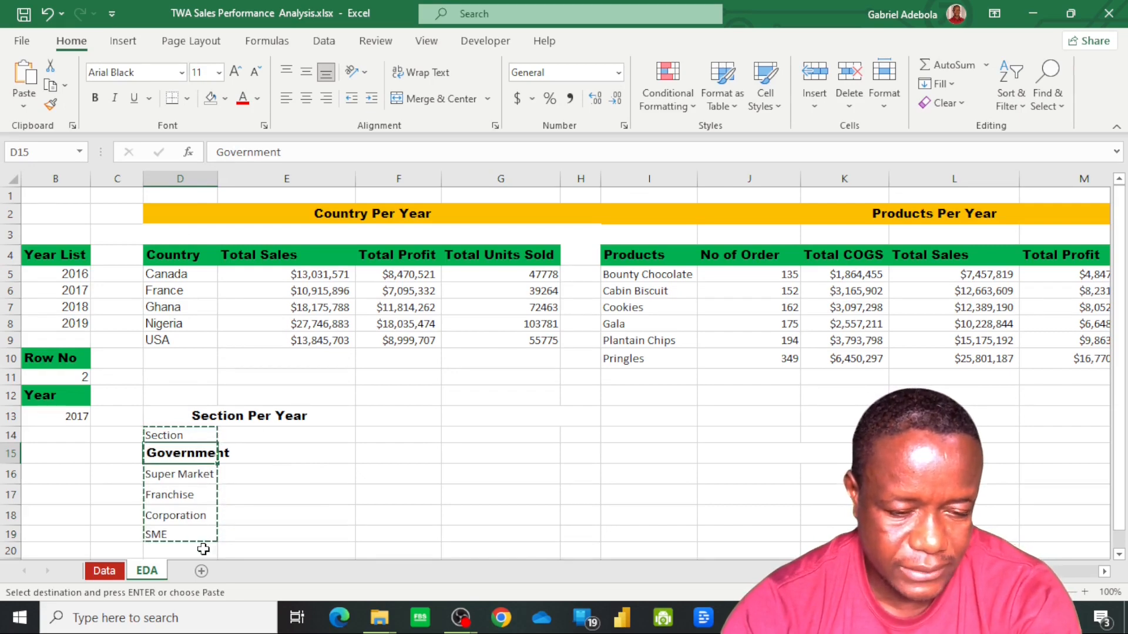
pyautogui.press('Return')
pyautogui.click(174, 471)
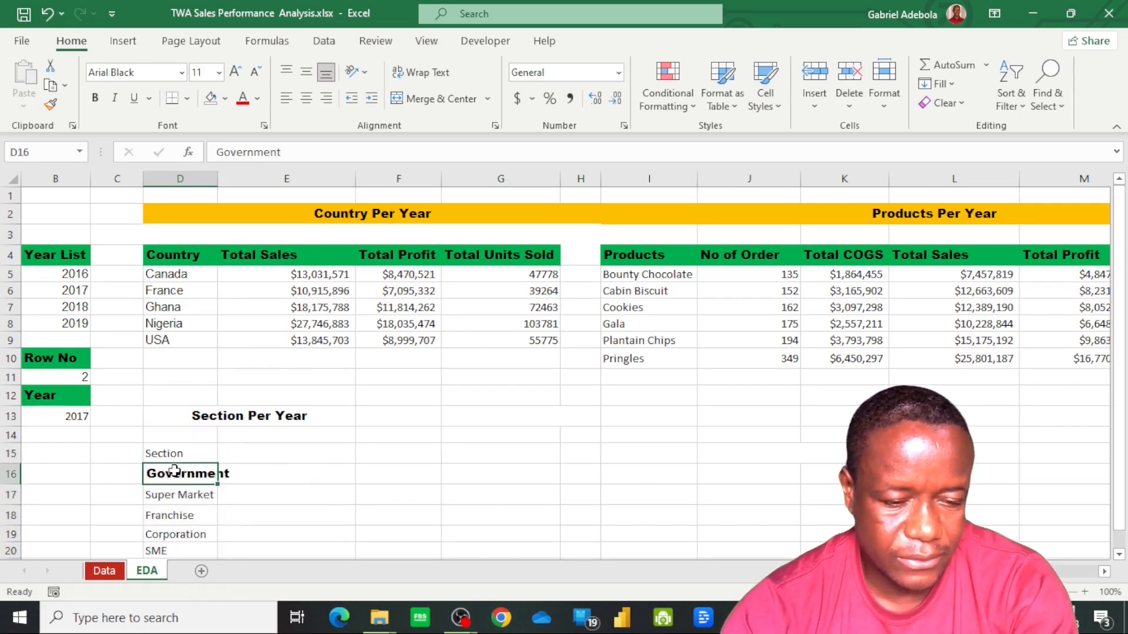
# Copy the green header formatting of the Year label in B12 to the Section header in D15
pyautogui.click(175, 453)
pyautogui.click(59, 398)
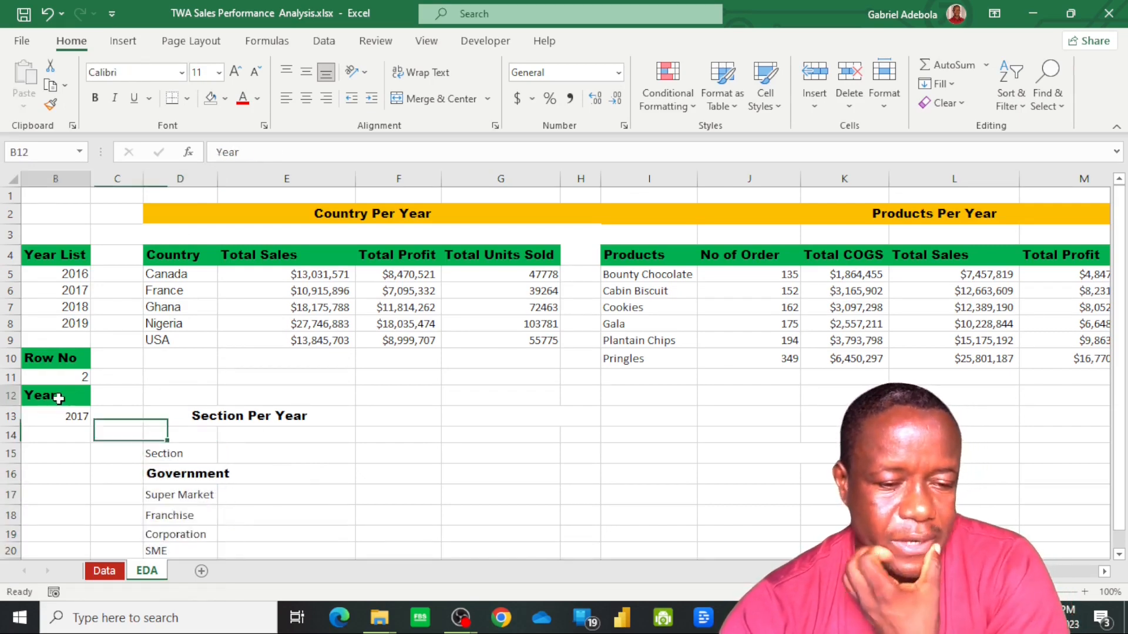
pyautogui.click(50, 104)
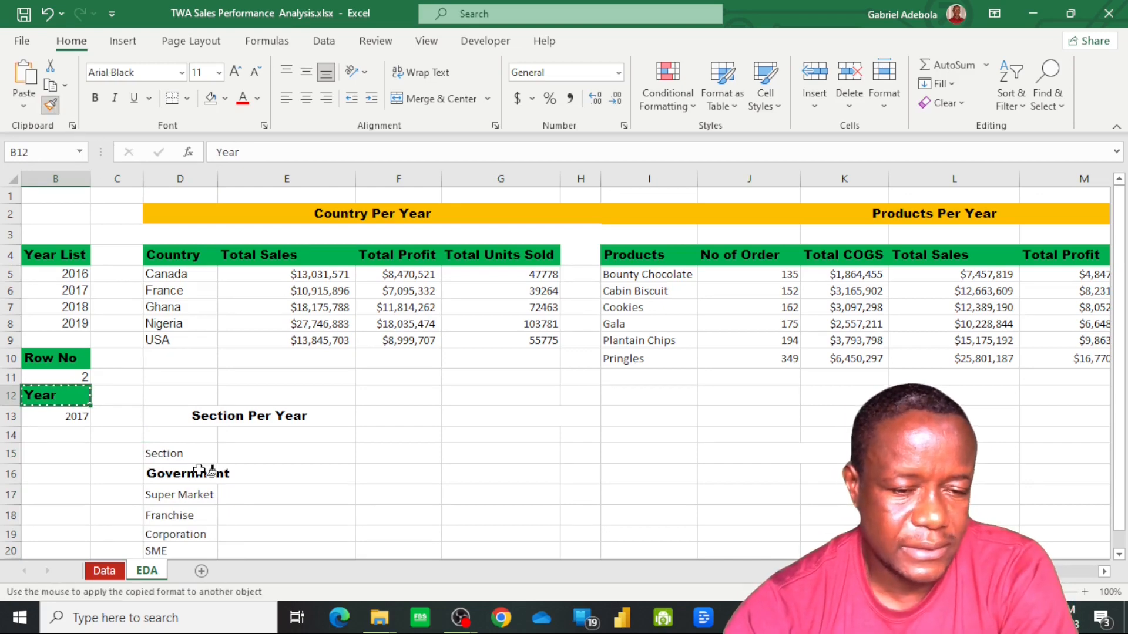
pyautogui.click(177, 454)
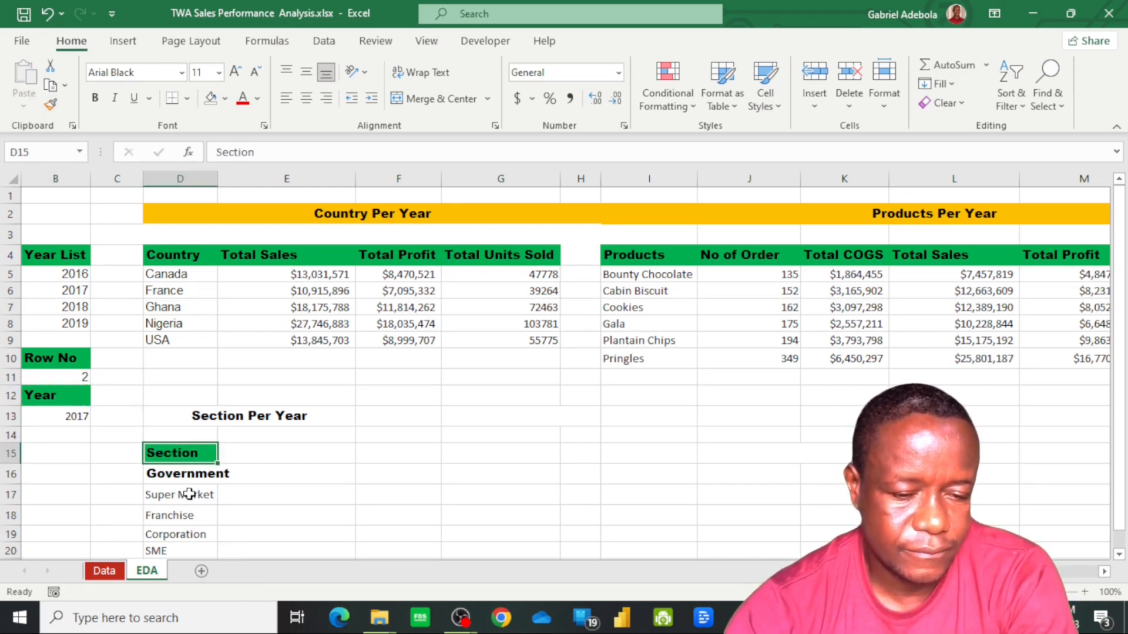
# Set the font of the section names in D16:D20 to Arial and sort them from A to Z
pyautogui.moveTo(190, 480); pyautogui.dragTo(197, 553)
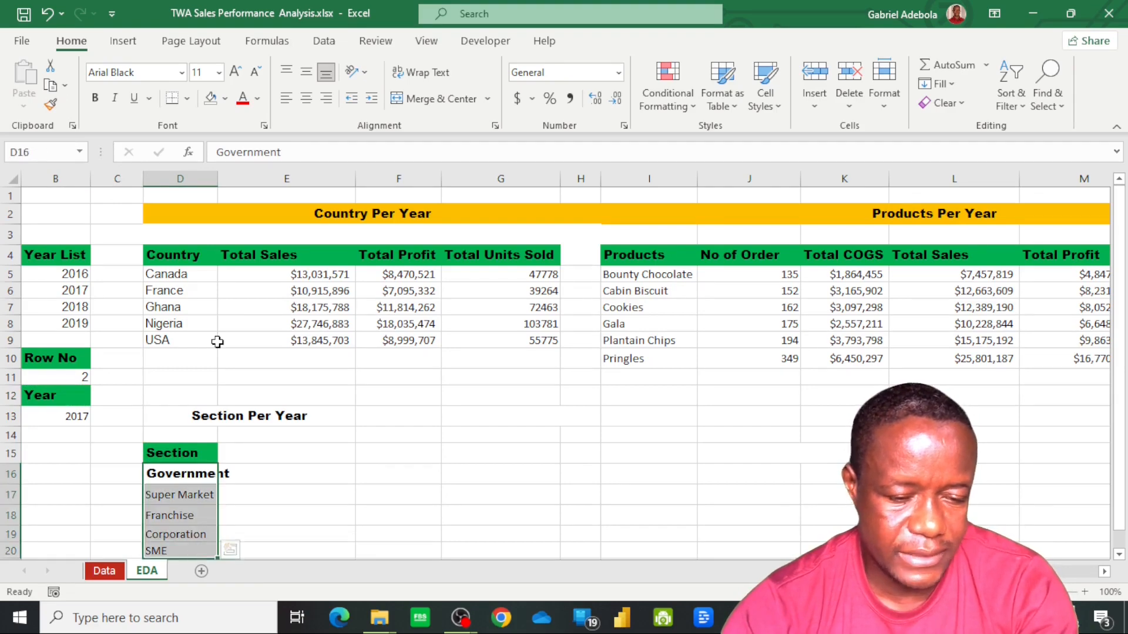
pyautogui.click(182, 73)
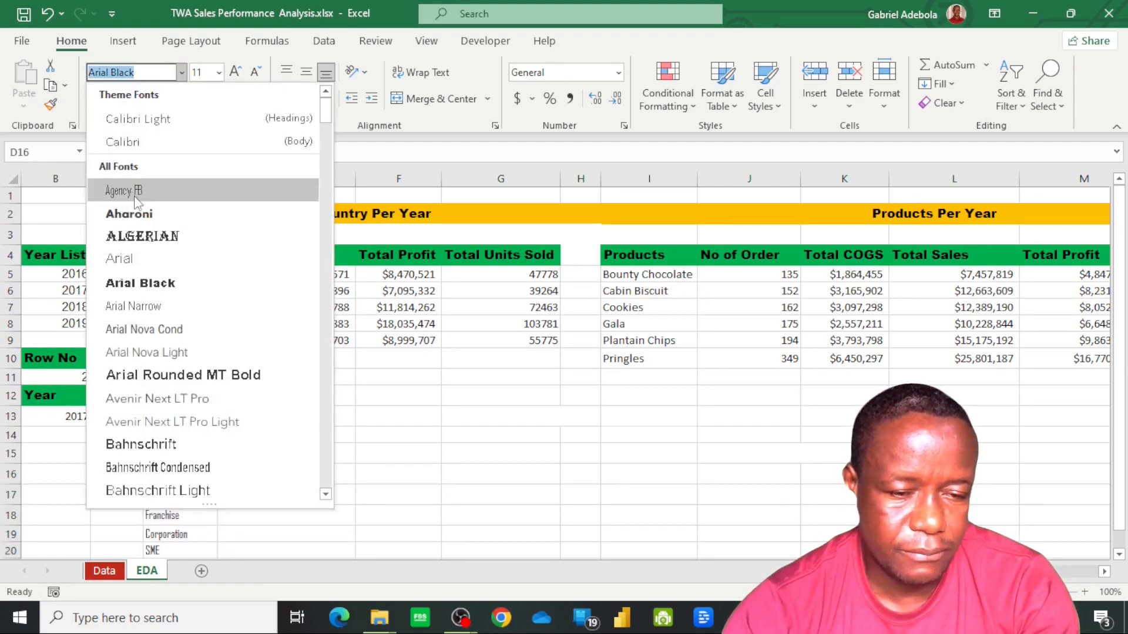
pyautogui.click(142, 258)
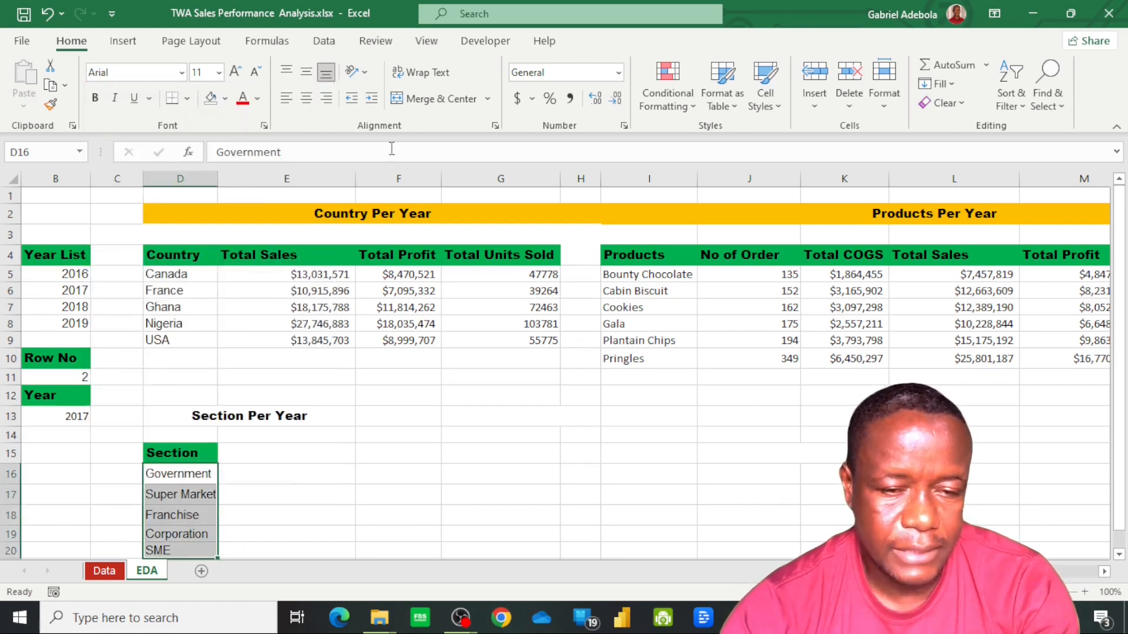
pyautogui.click(324, 41)
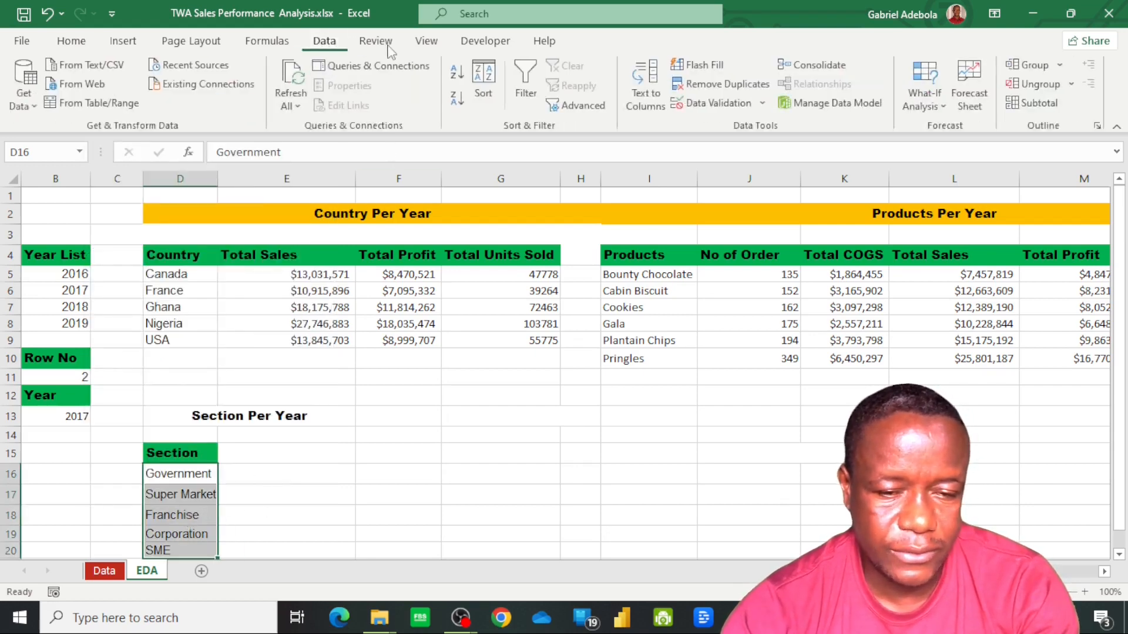
pyautogui.click(457, 71)
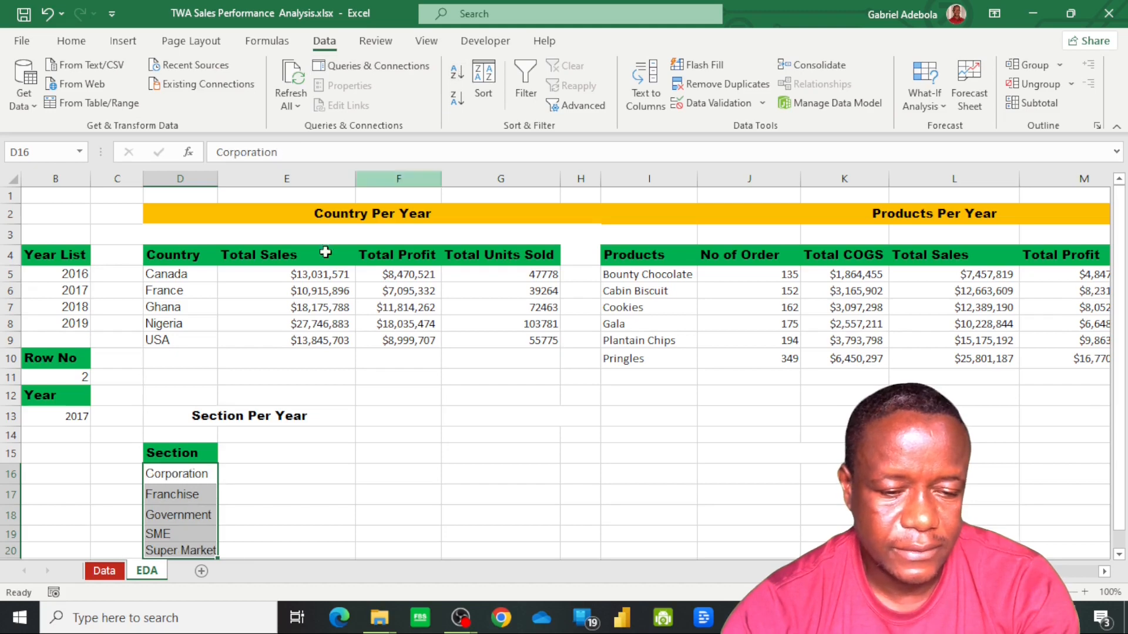
pyautogui.click(297, 496)
# Enter the column header Average Discount in E15 beside the Section header
pyautogui.click(283, 454)
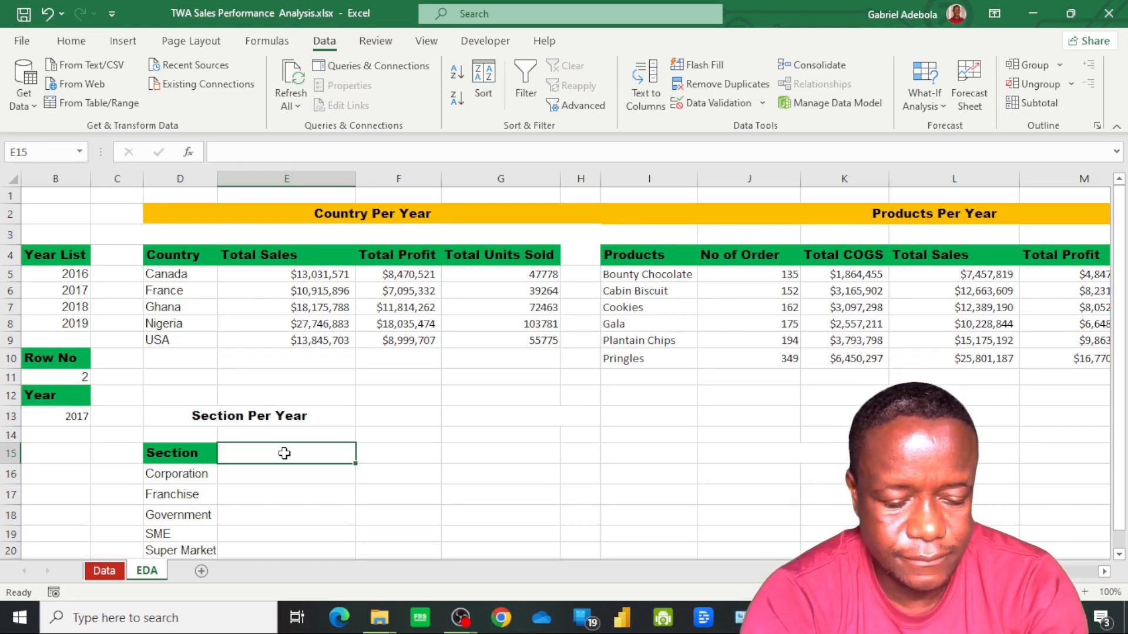
pyautogui.write('Av')
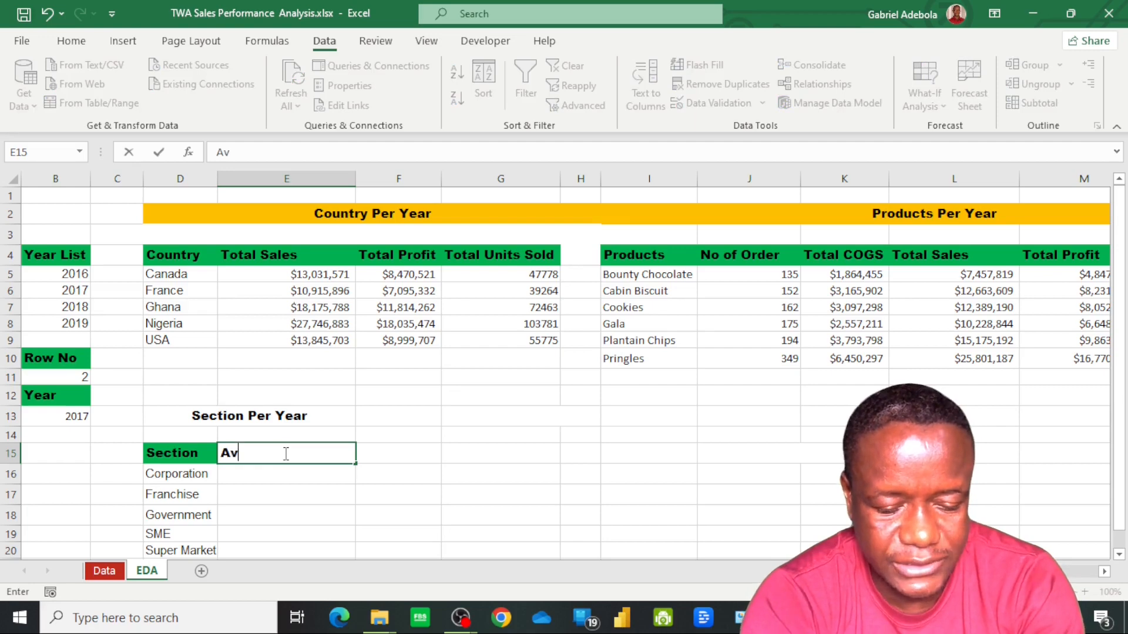
pyautogui.write('erage Discount')
pyautogui.press('Return')
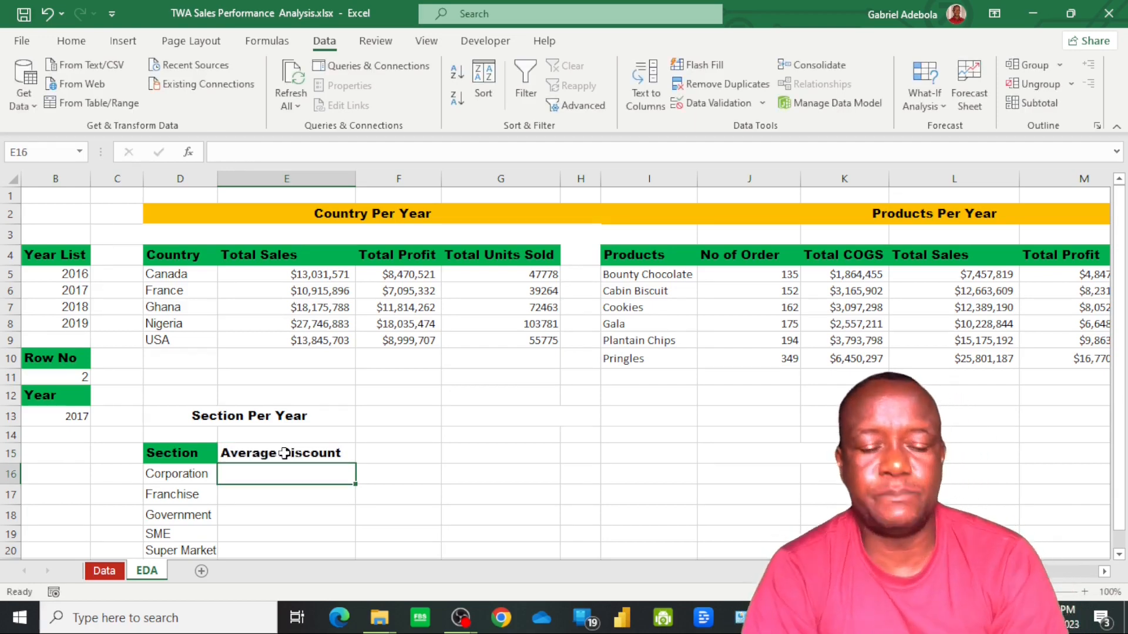
# Copy the green header formatting of the Section header in D15 to the Average Discount header in E15
pyautogui.click(191, 452)
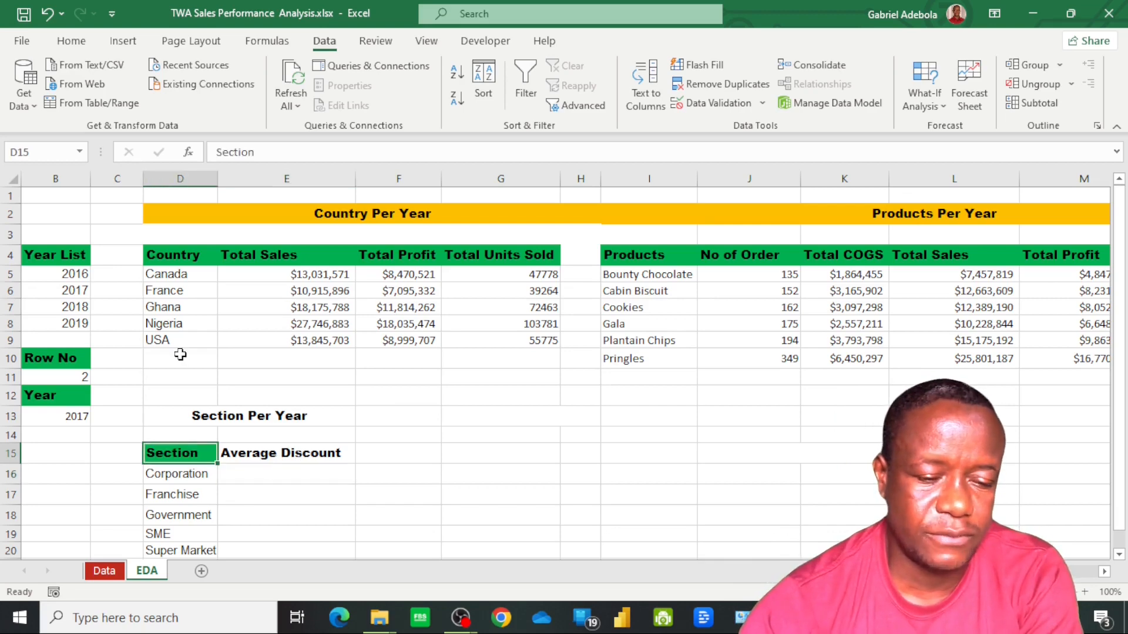
pyautogui.click(71, 42)
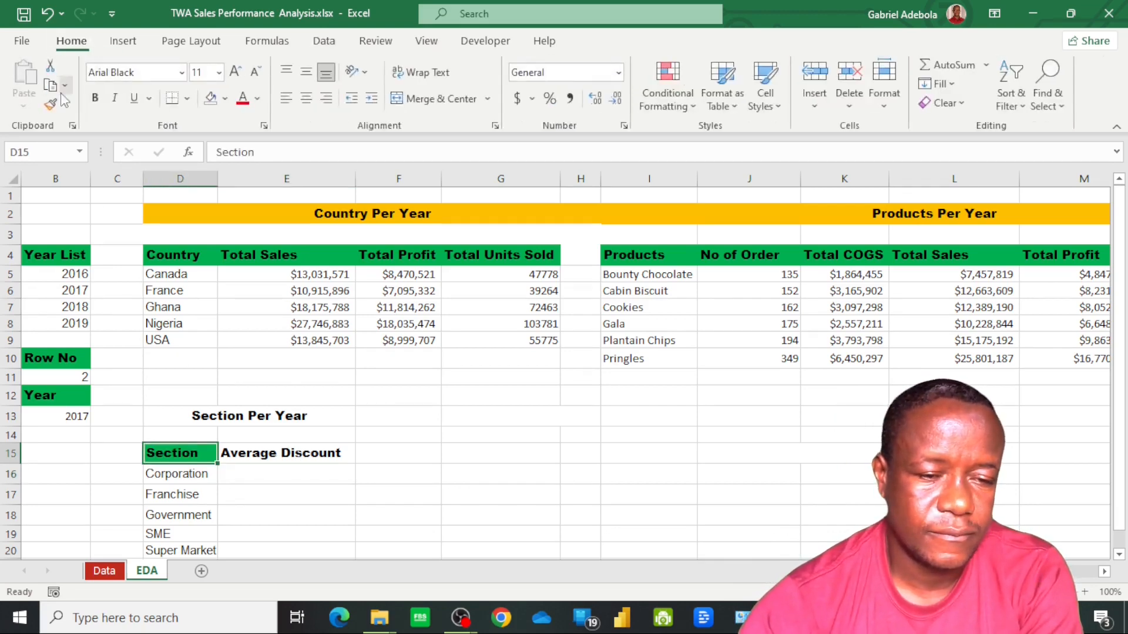
pyautogui.click(259, 454)
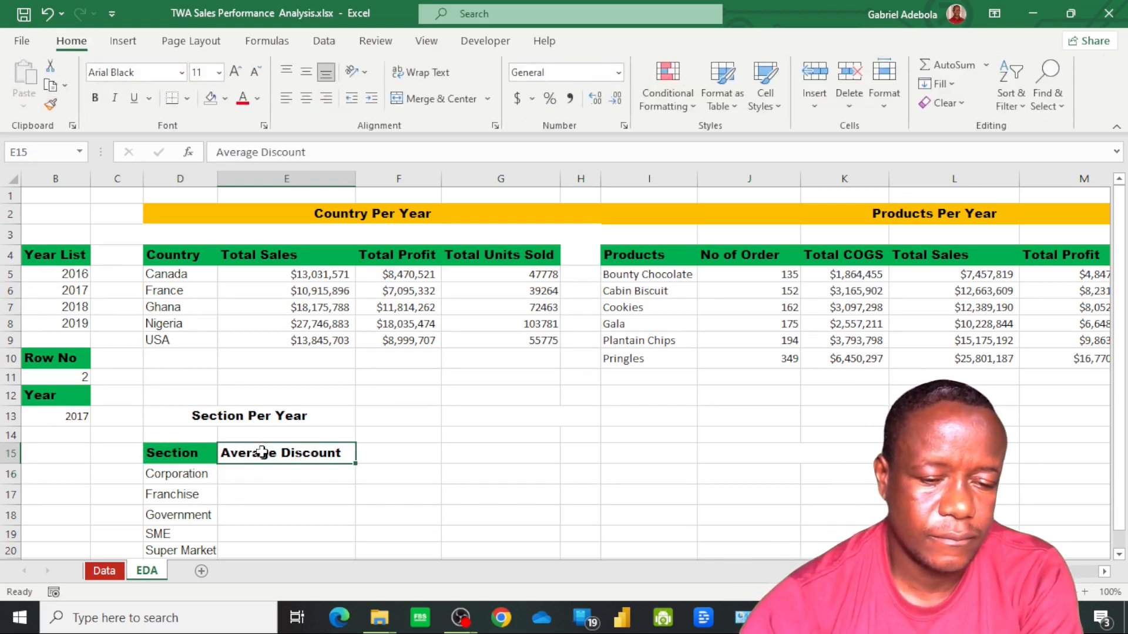
pyautogui.click(164, 454)
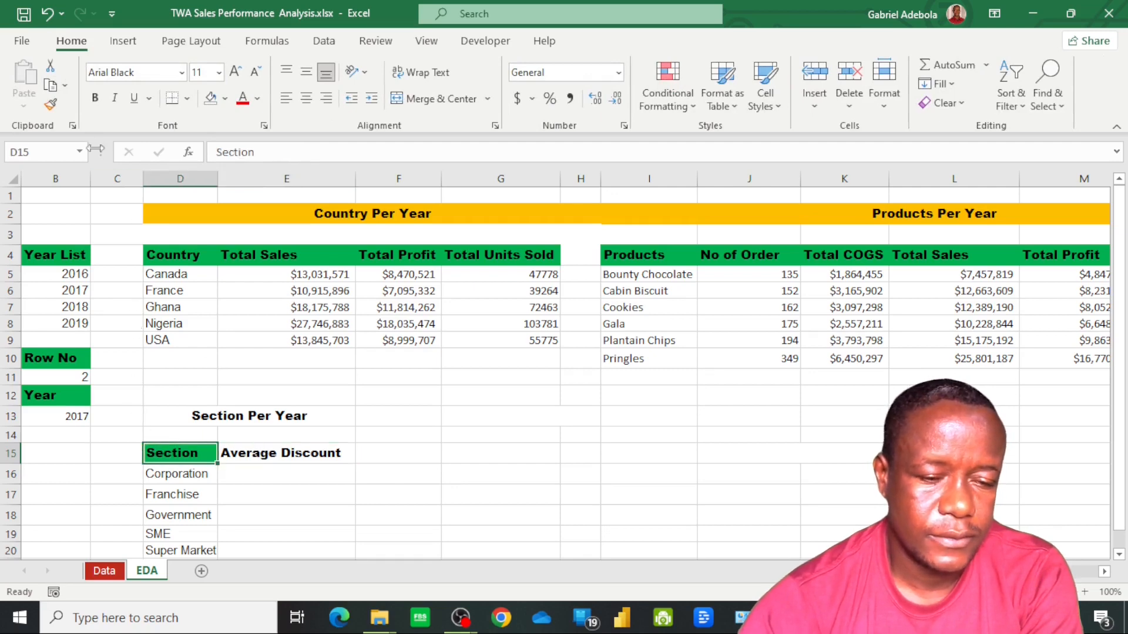
pyautogui.click(51, 105)
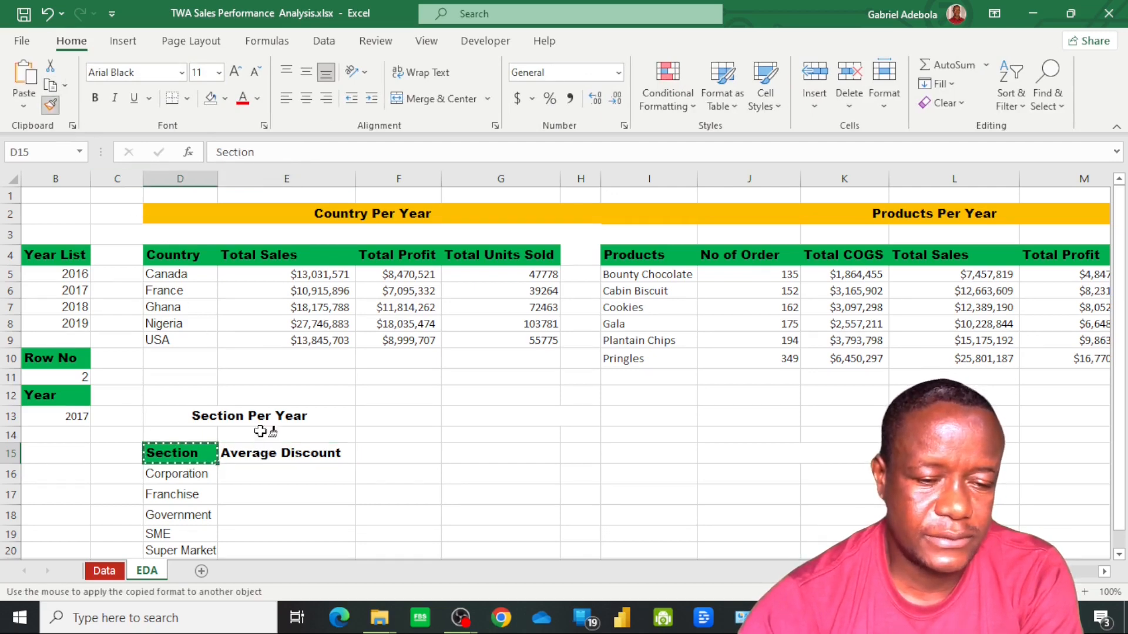
pyautogui.click(276, 454)
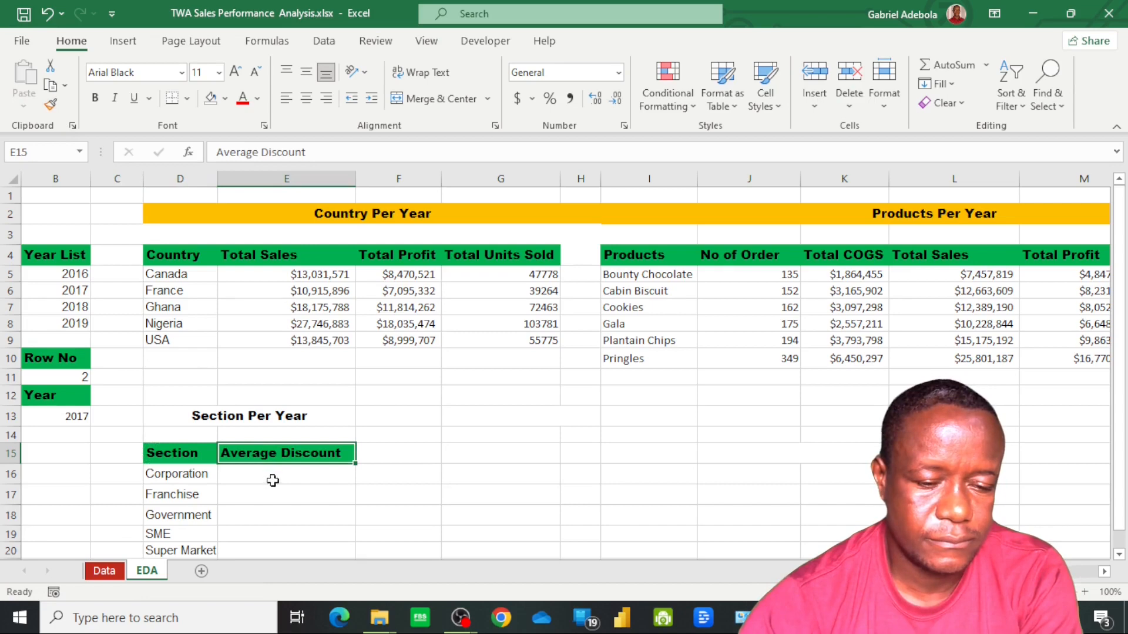
pyautogui.click(273, 480)
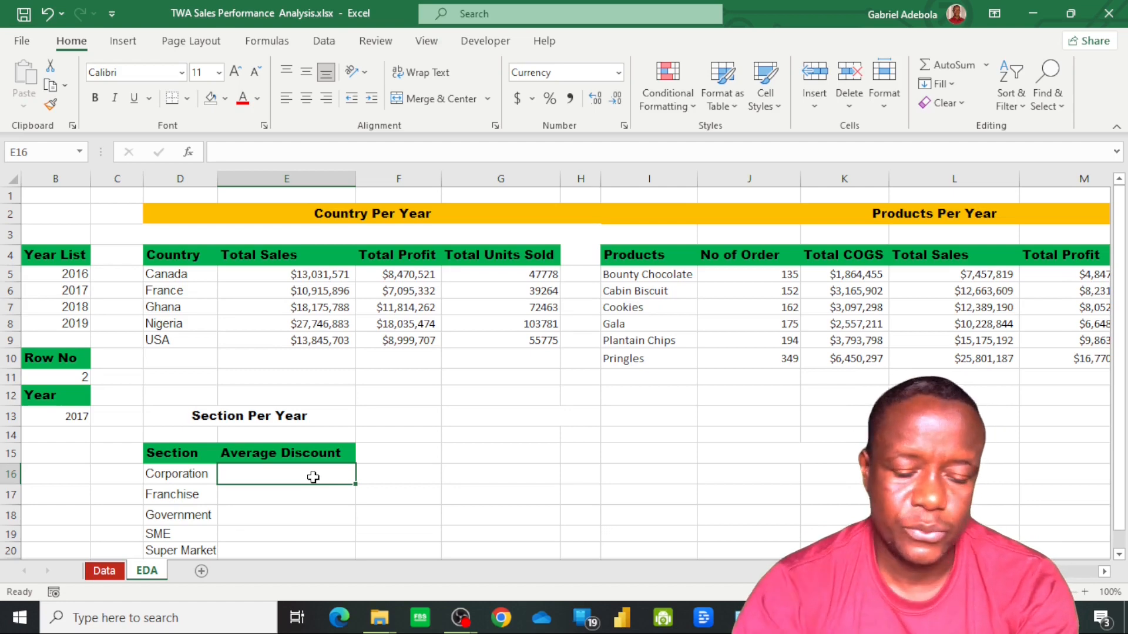
# Start an AVERAGEIFS formula in E16 for Corporation, using the SalesData Discounts column as the average range
pyautogui.write('=')
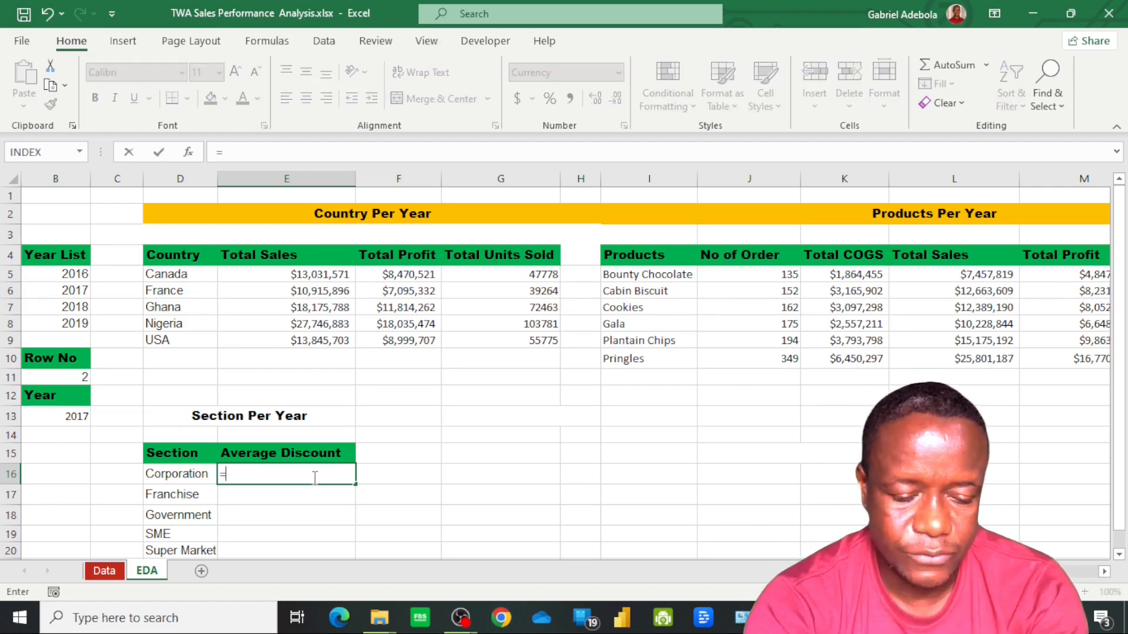
pyautogui.write('averag')
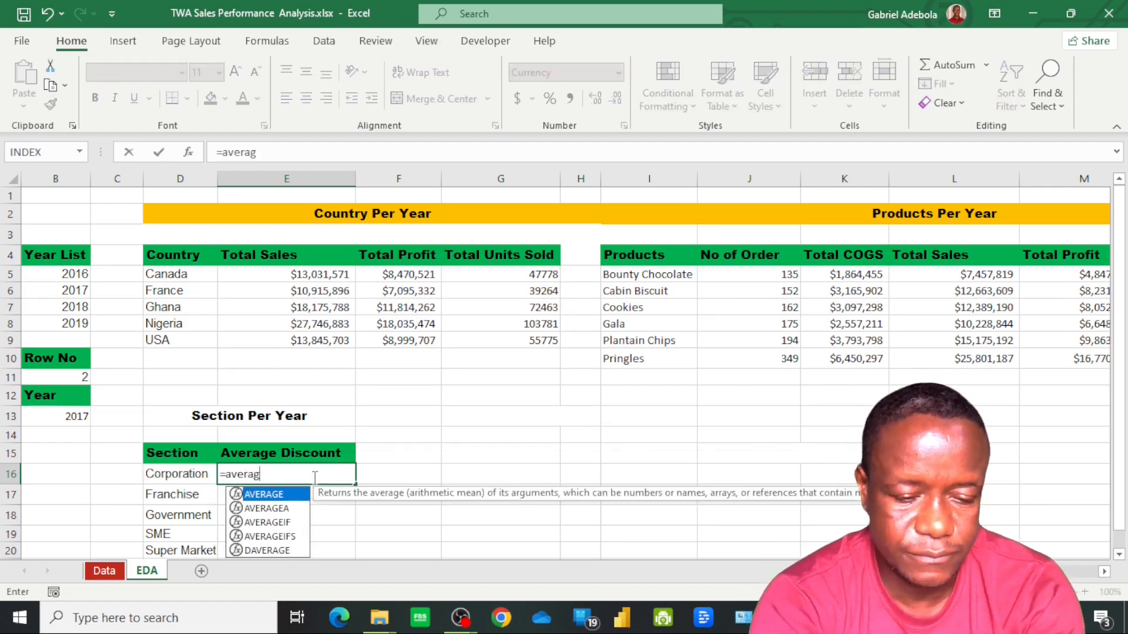
pyautogui.press('Down')
pyautogui.press('Down')
pyautogui.press('Down')
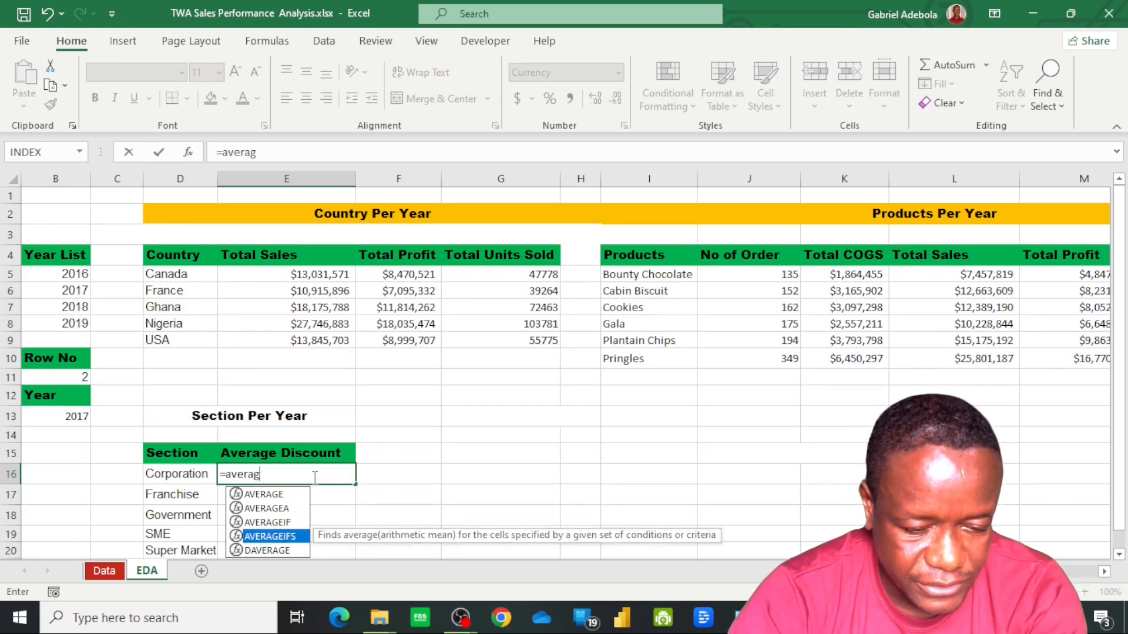
pyautogui.press('Tab')
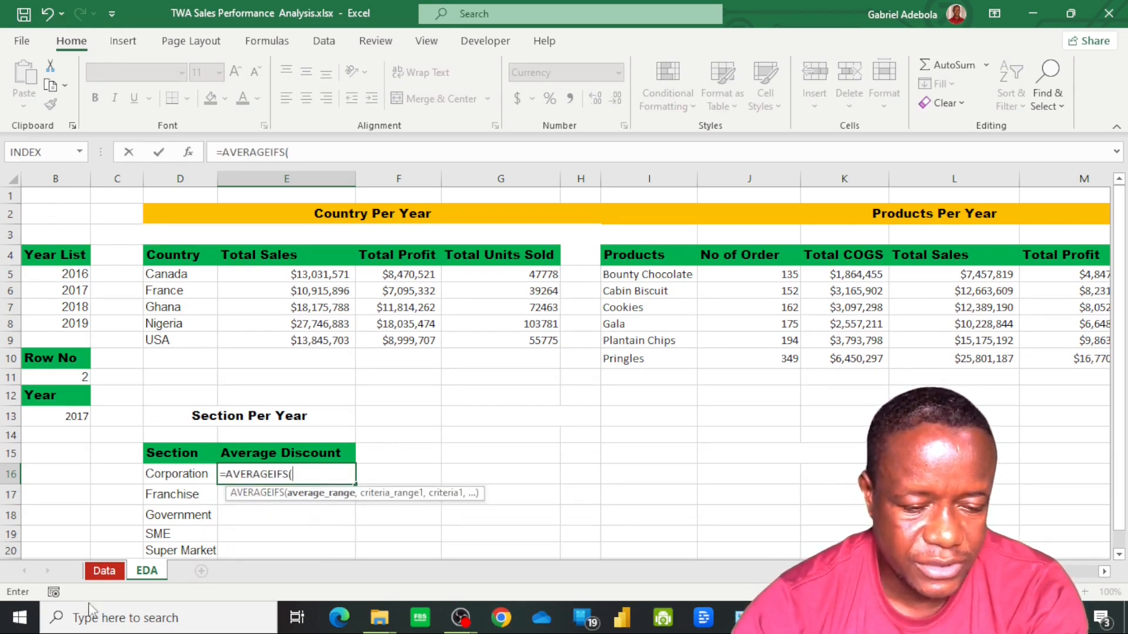
pyautogui.click(104, 571)
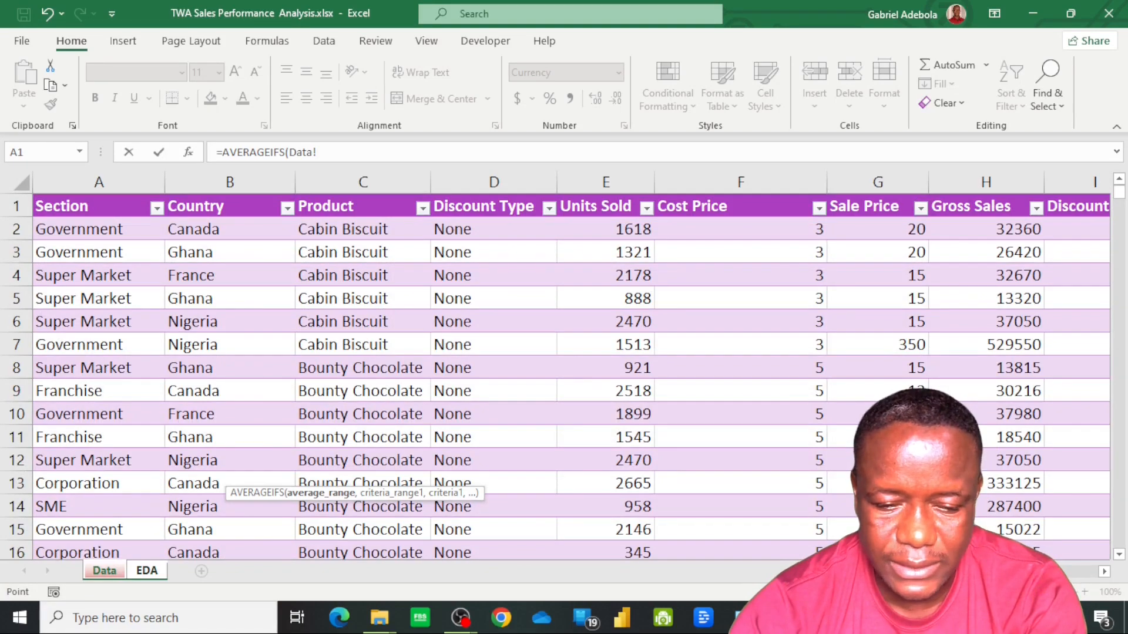
pyautogui.hscroll(5, 679, 368)
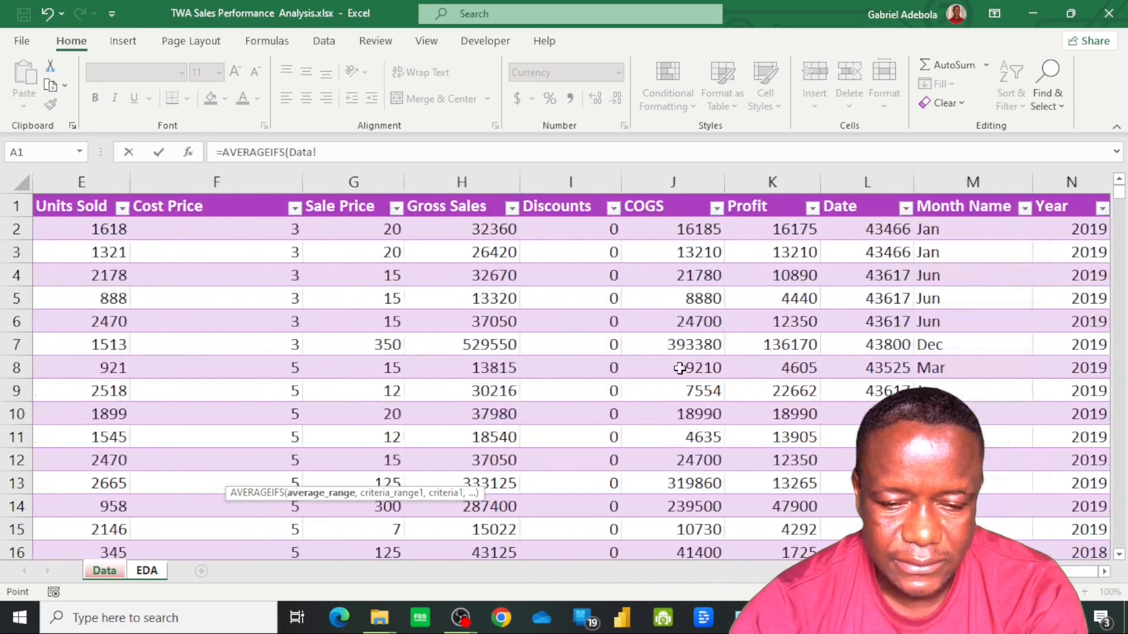
pyautogui.click(565, 234)
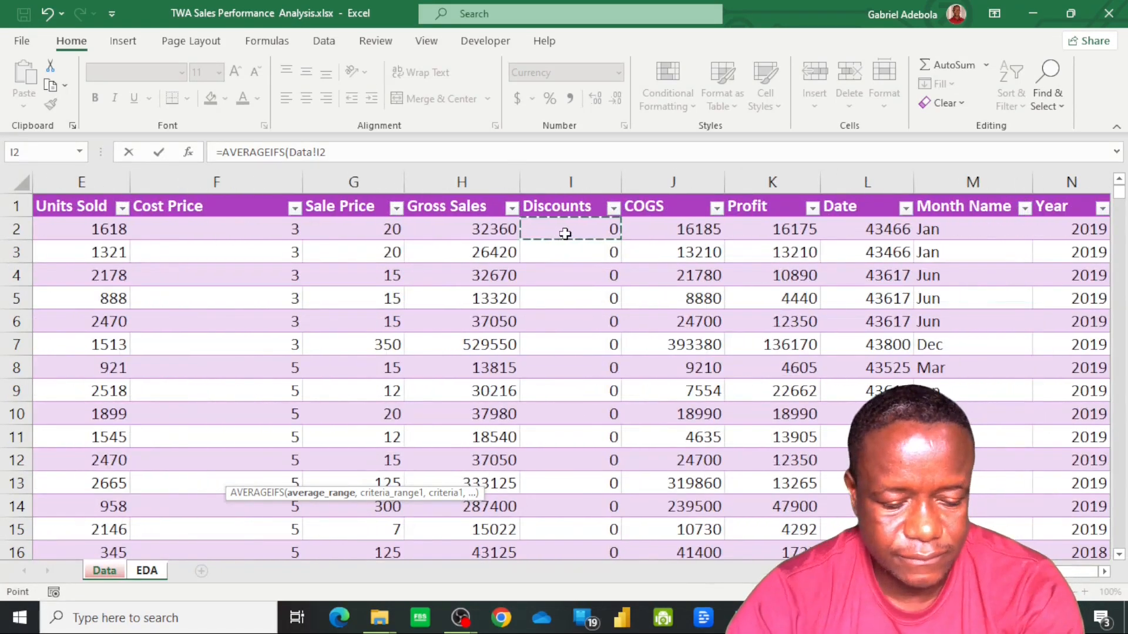
pyautogui.hotkey('ctrl', 'shift', 'Down')
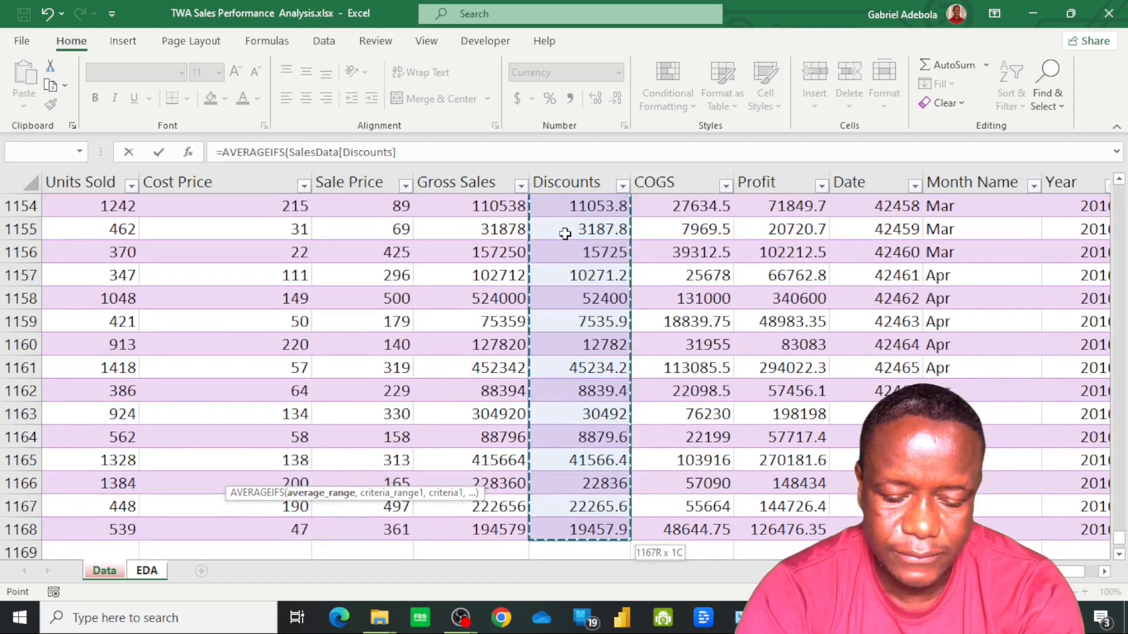
pyautogui.write(',')
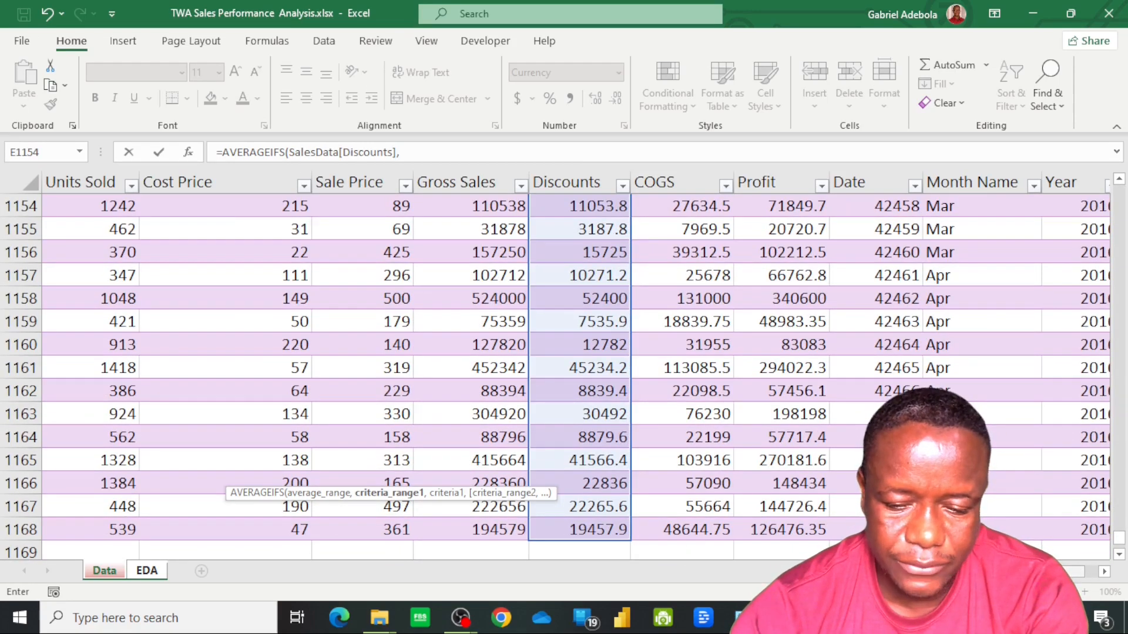
# Add the SalesData Section column as the first criteria range, with the section name in D16 as its criterion
pyautogui.hscroll(-4, 405, 407)
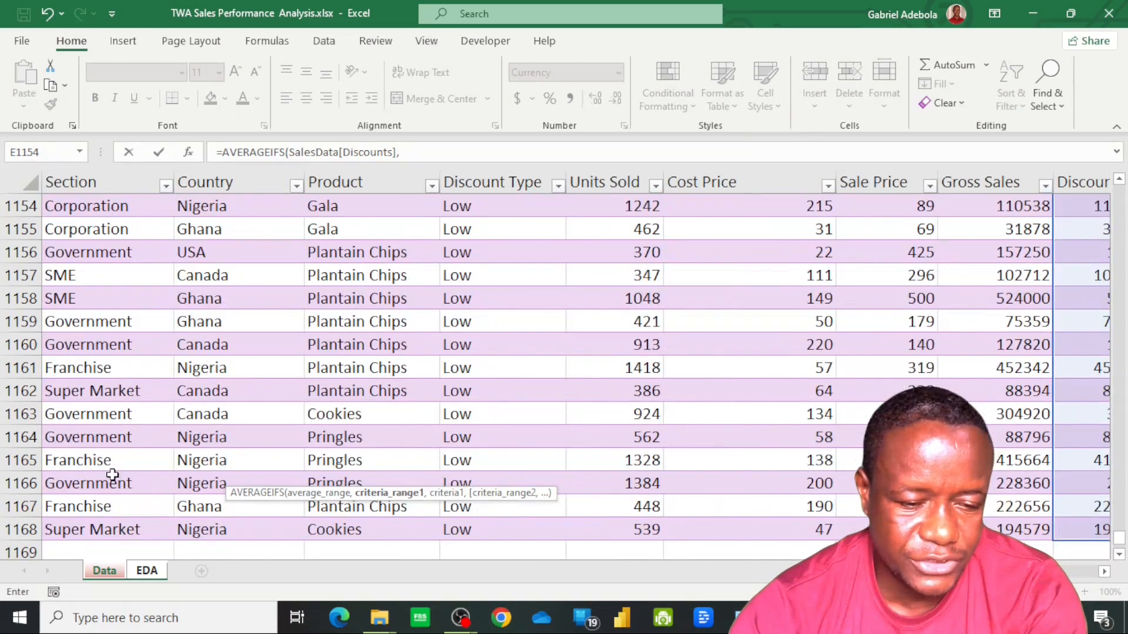
pyautogui.click(95, 531)
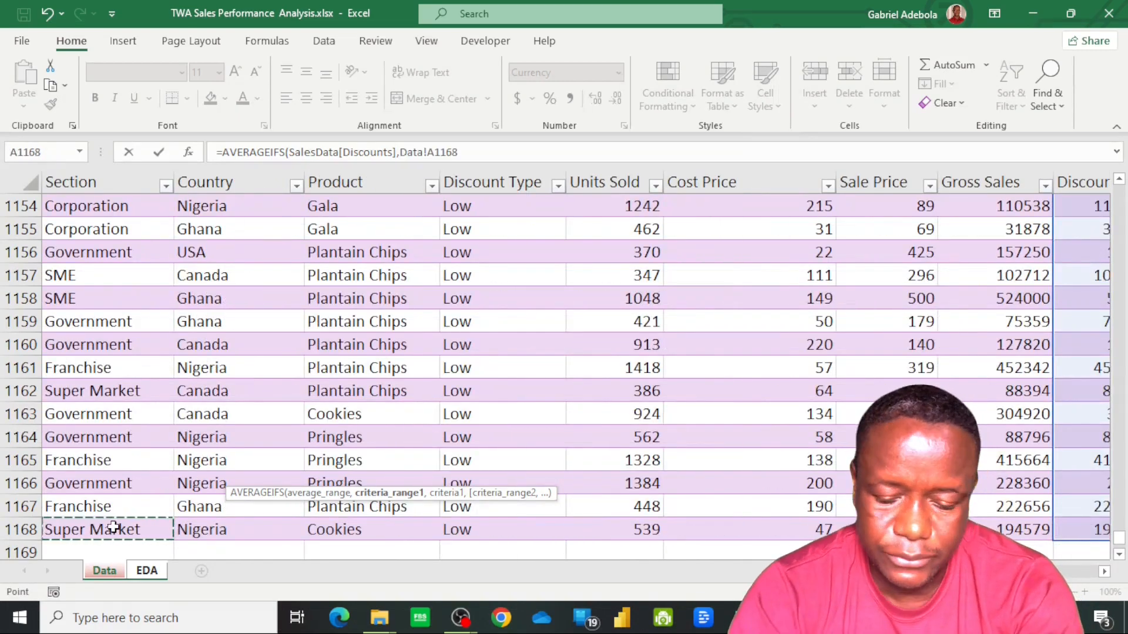
pyautogui.hotkey('ctrl', 'shift', 'Up')
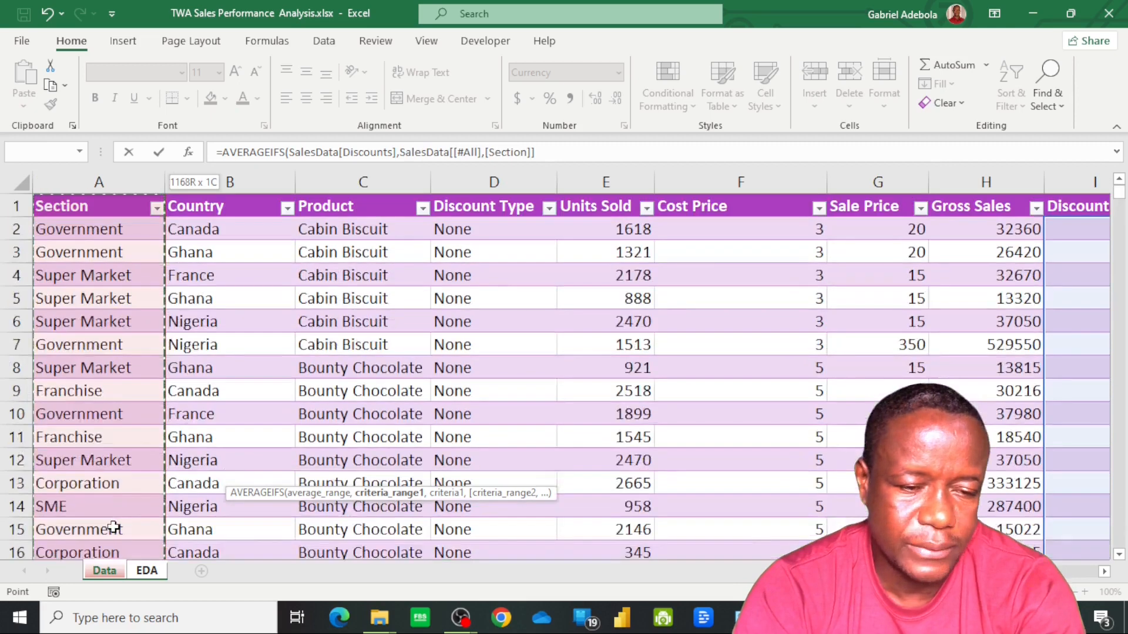
pyautogui.hotkey('shift', 'Down')
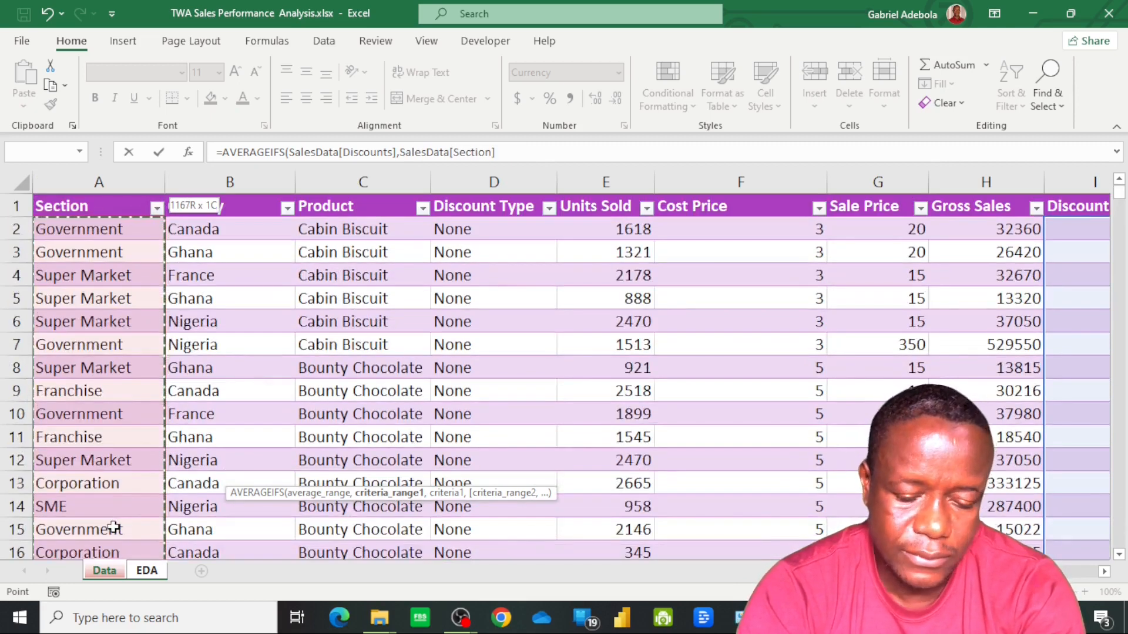
pyautogui.write(',')
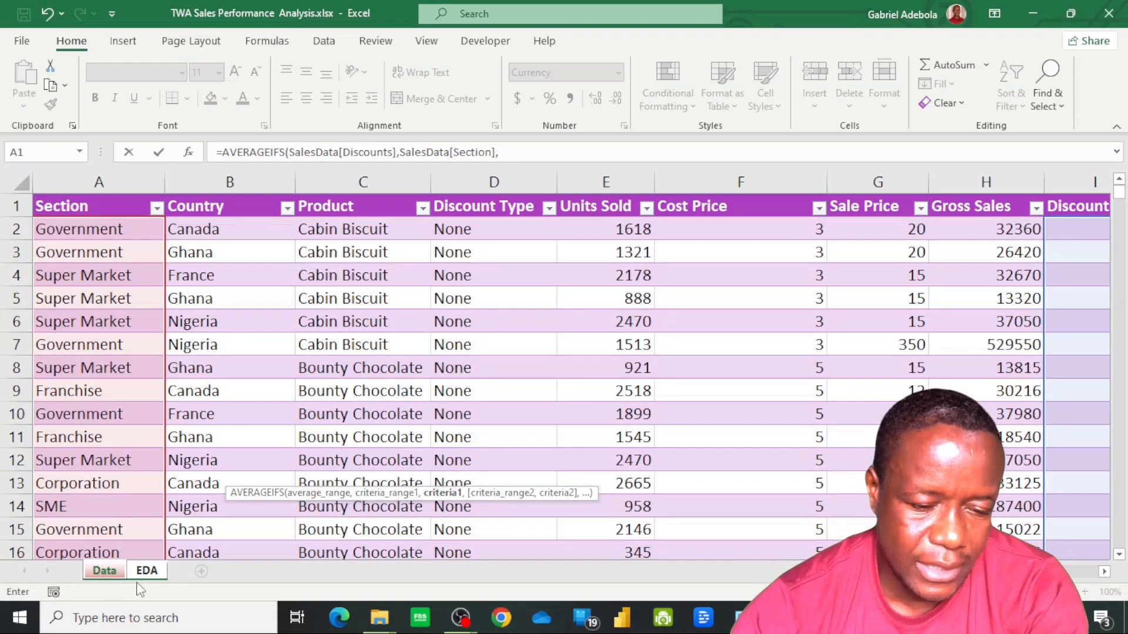
pyautogui.click(147, 568)
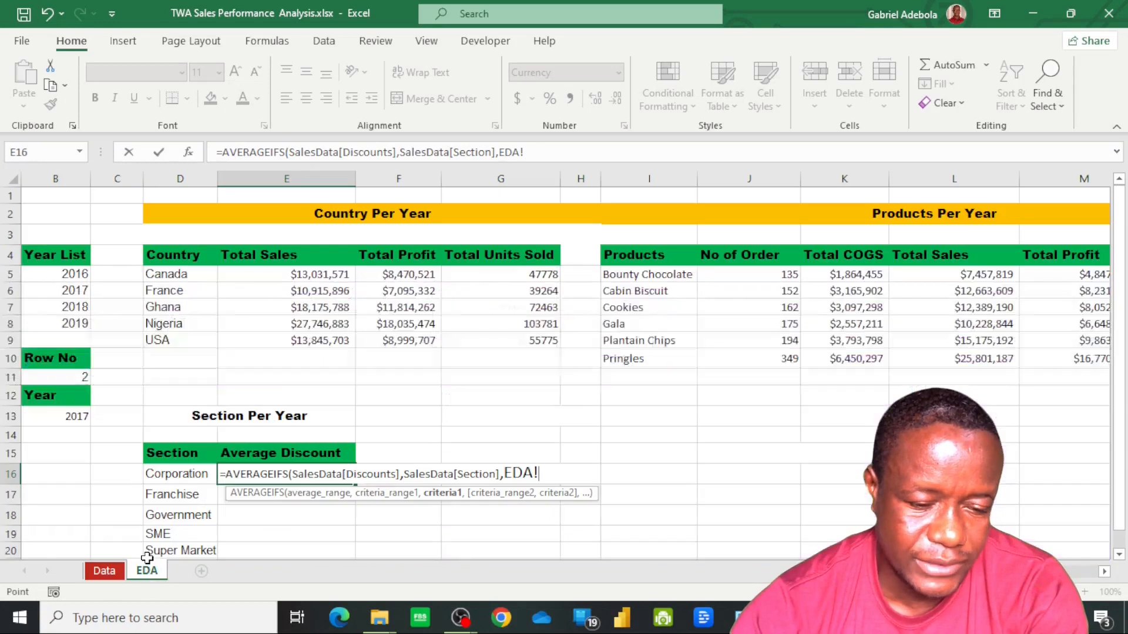
pyautogui.click(181, 477)
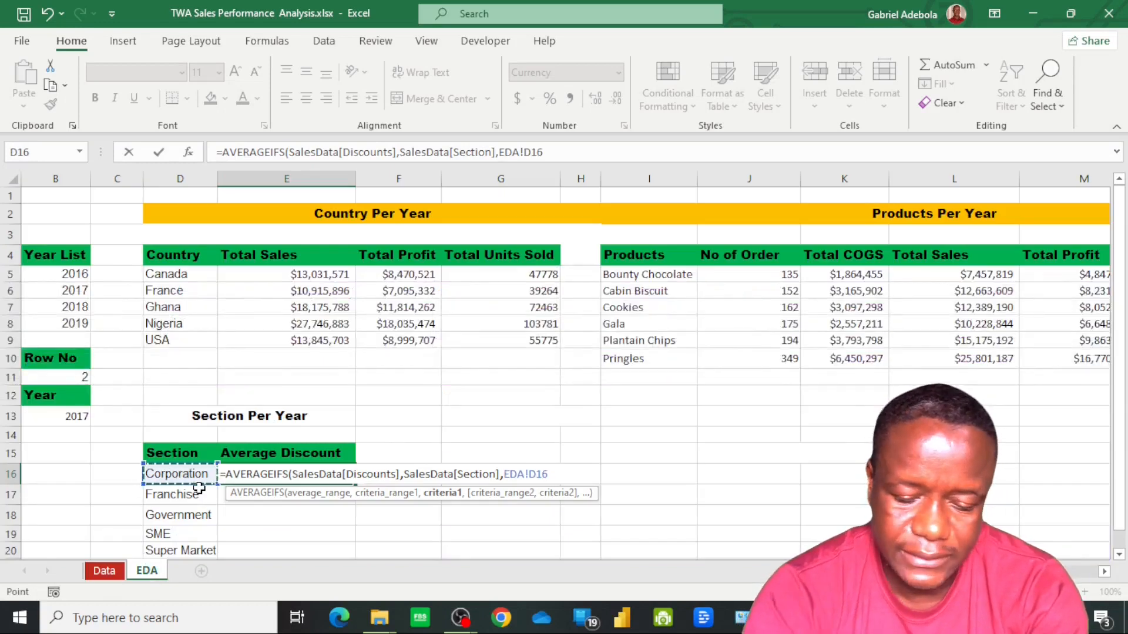
pyautogui.write(',')
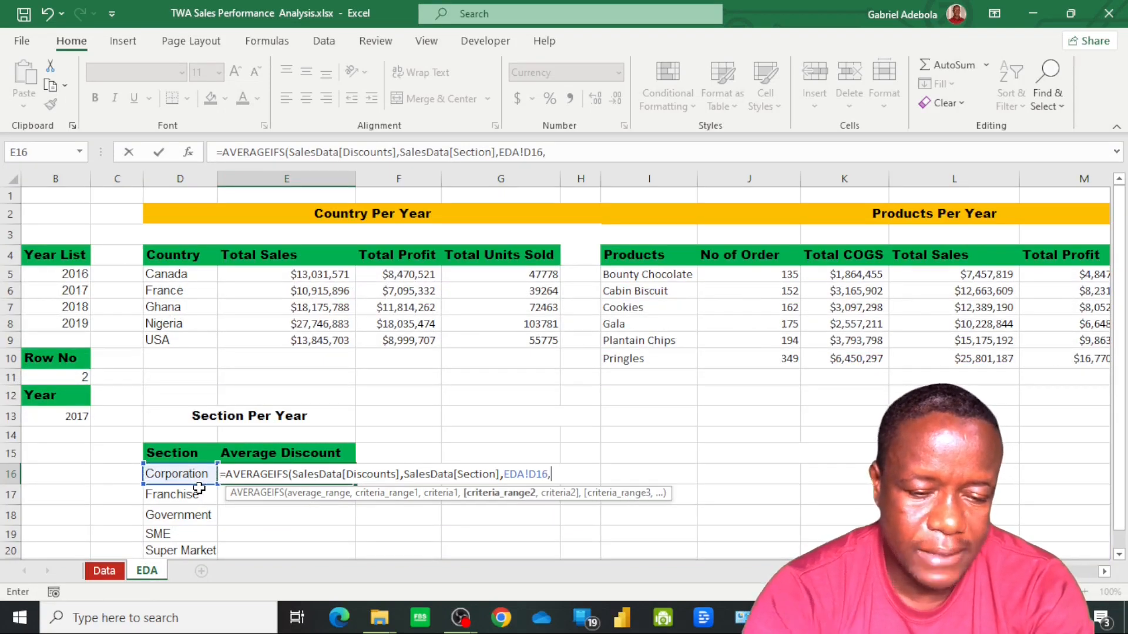
# Add the SalesData Year column with the absolute reference $B$13 as the second criterion and complete the AVERAGEIFS formula
pyautogui.click(104, 571)
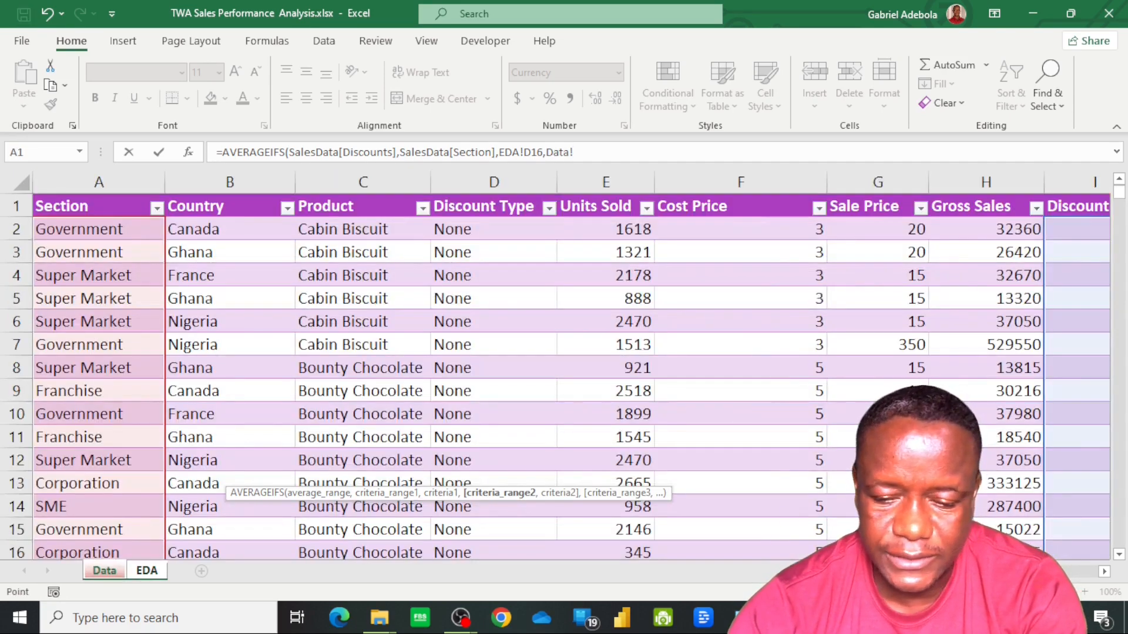
pyautogui.hscroll(4, 1094, 560)
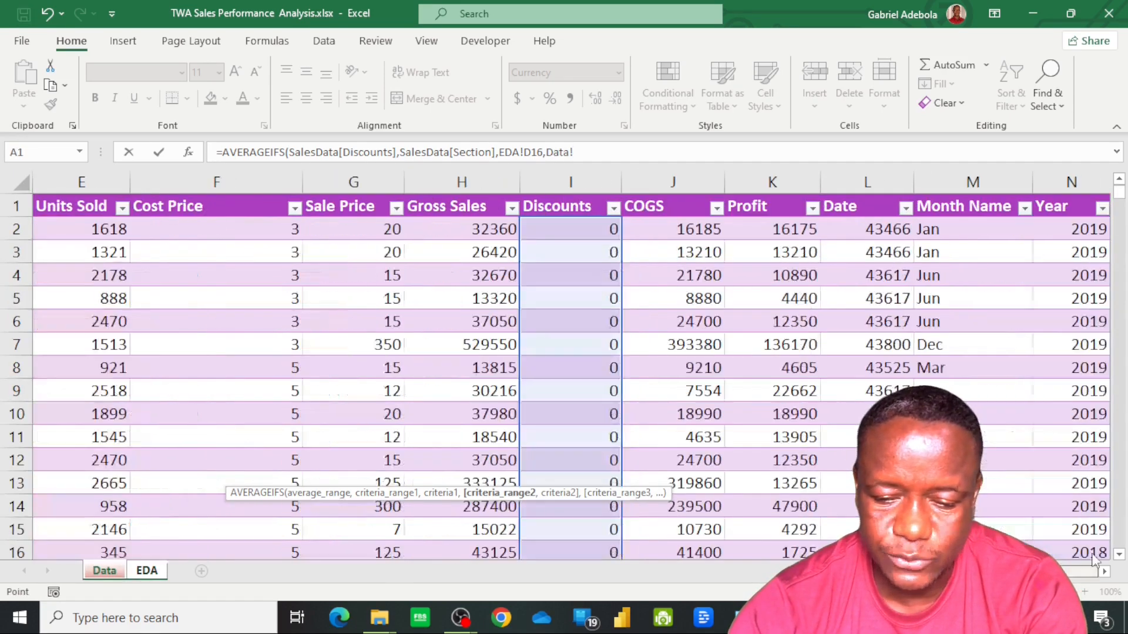
pyautogui.click(1080, 231)
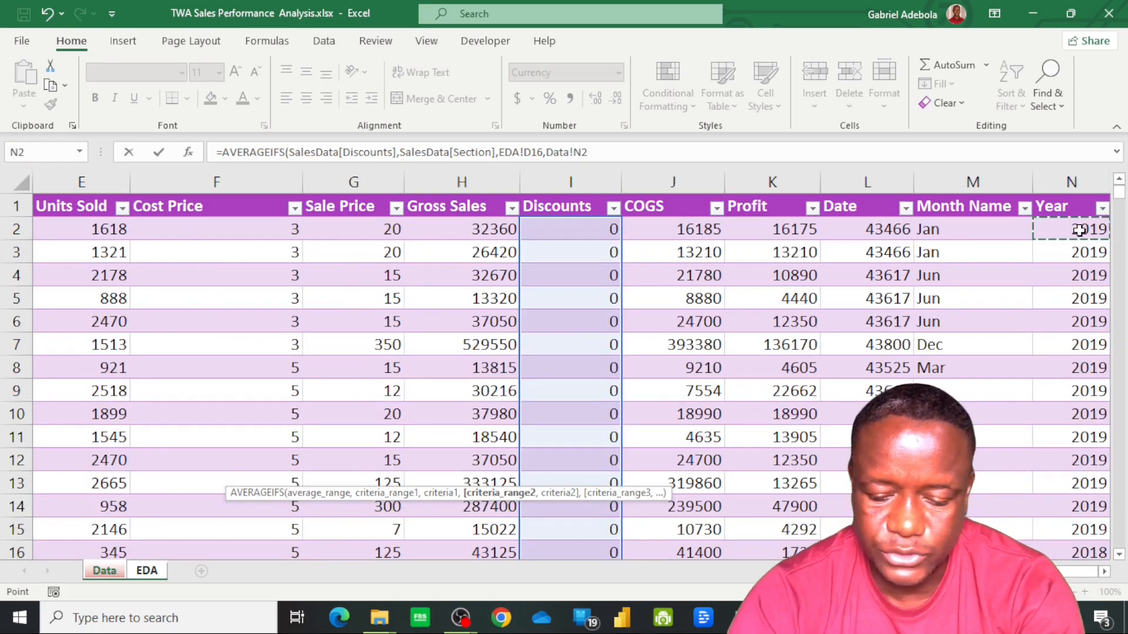
pyautogui.hotkey('ctrl', 'shift', 'Down')
pyautogui.write(',')
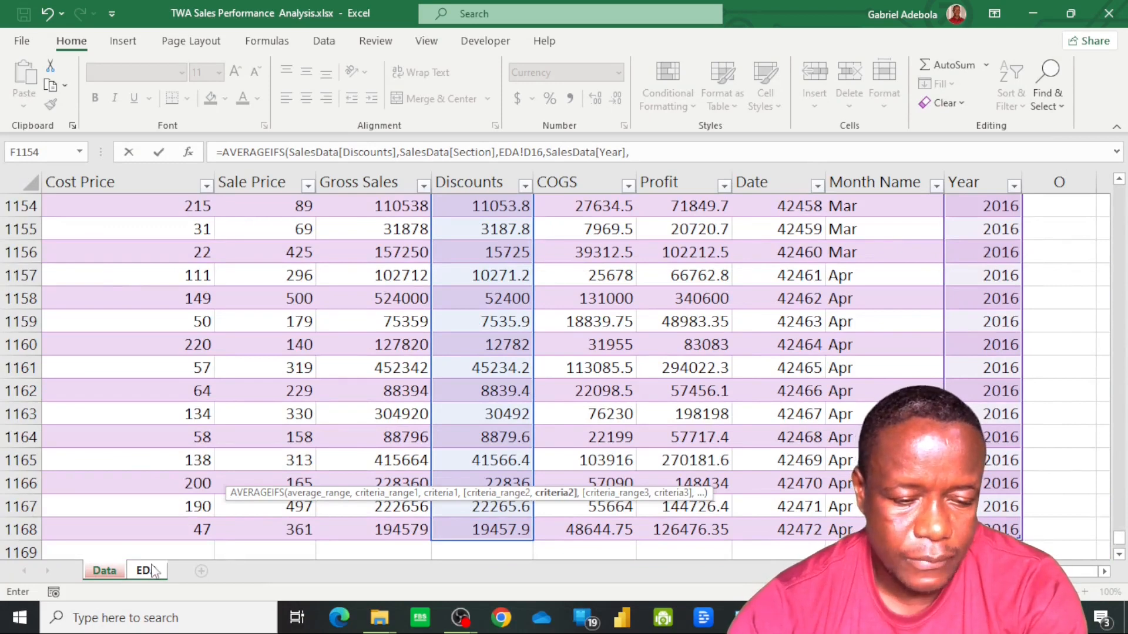
pyautogui.click(104, 571)
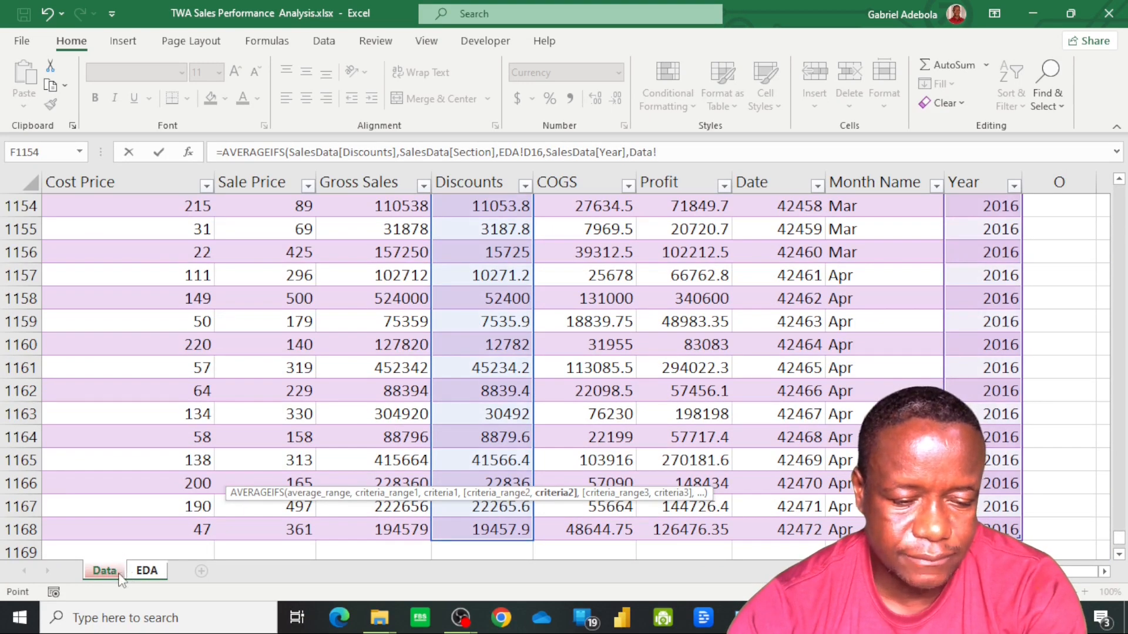
pyautogui.click(147, 573)
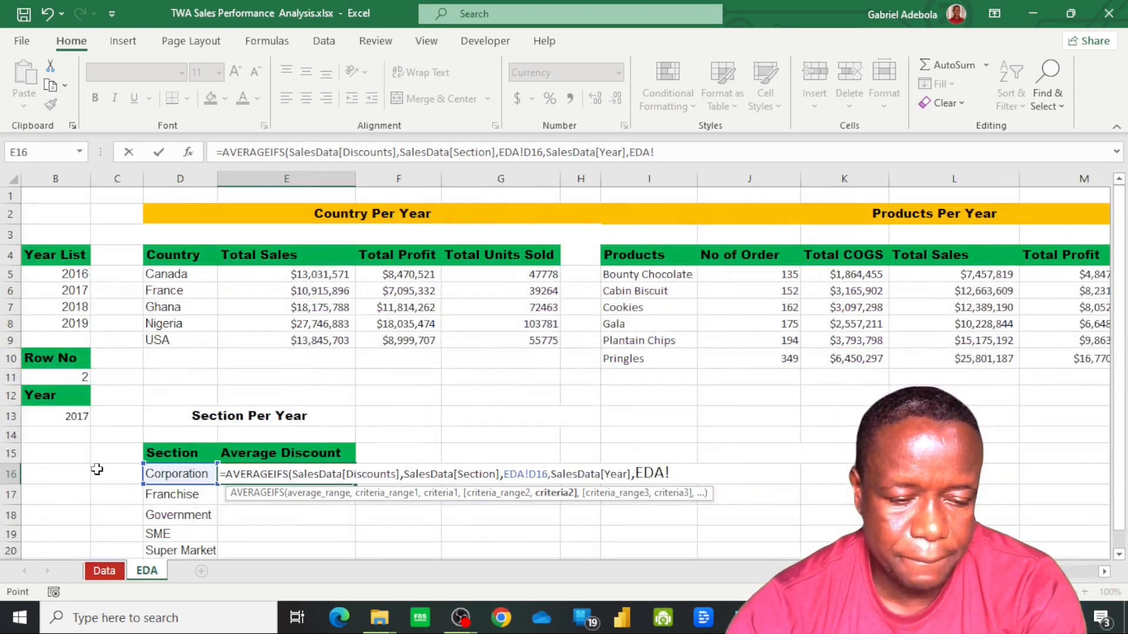
pyautogui.click(76, 417)
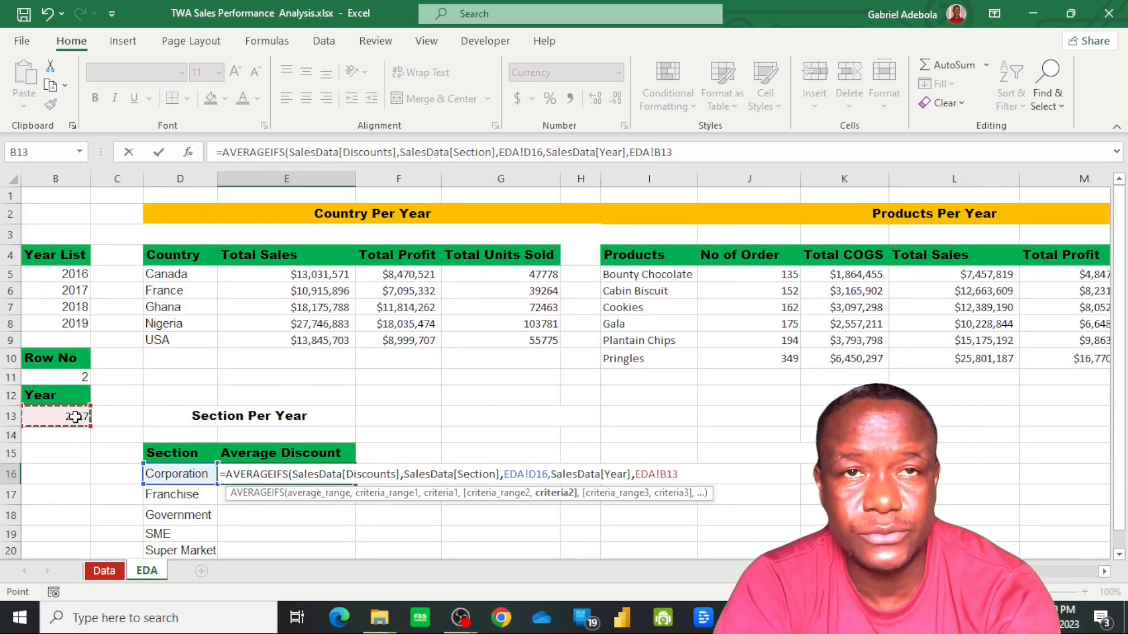
pyautogui.press('F4')
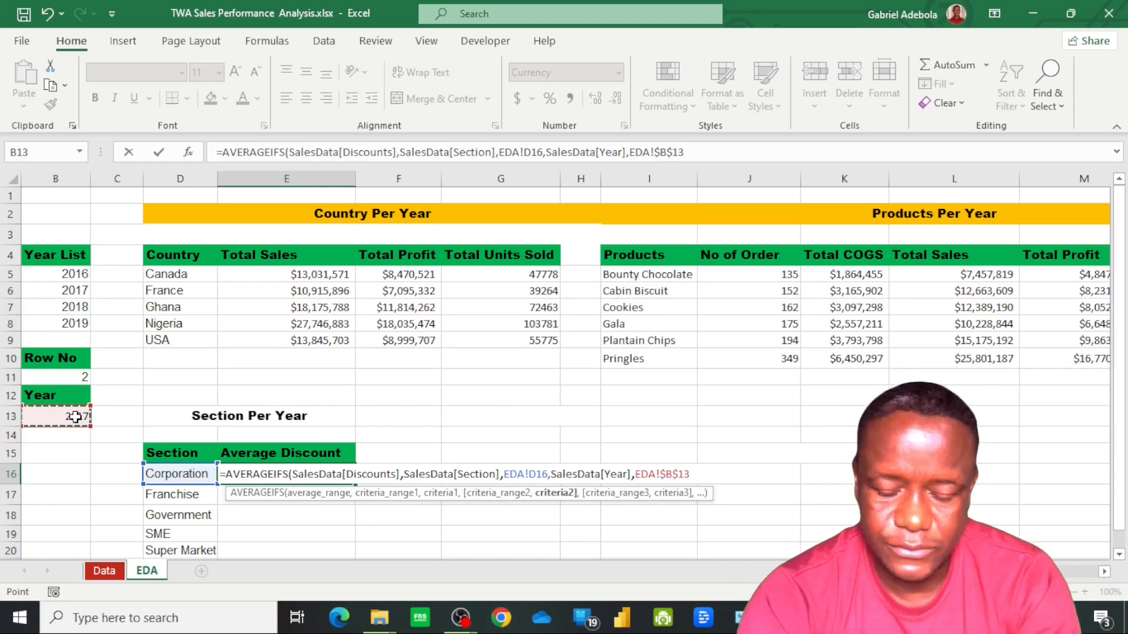
pyautogui.press('Return')
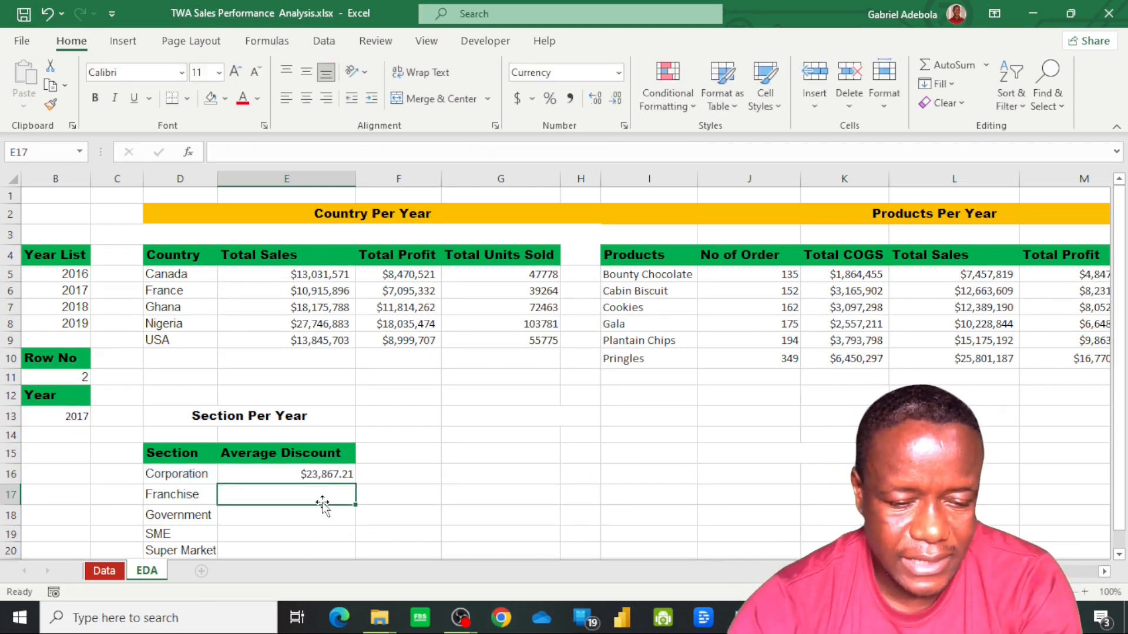
# Fill the Average Discount formula from E16 down to E20 for all sections and check the copied formulas
pyautogui.click(325, 474)
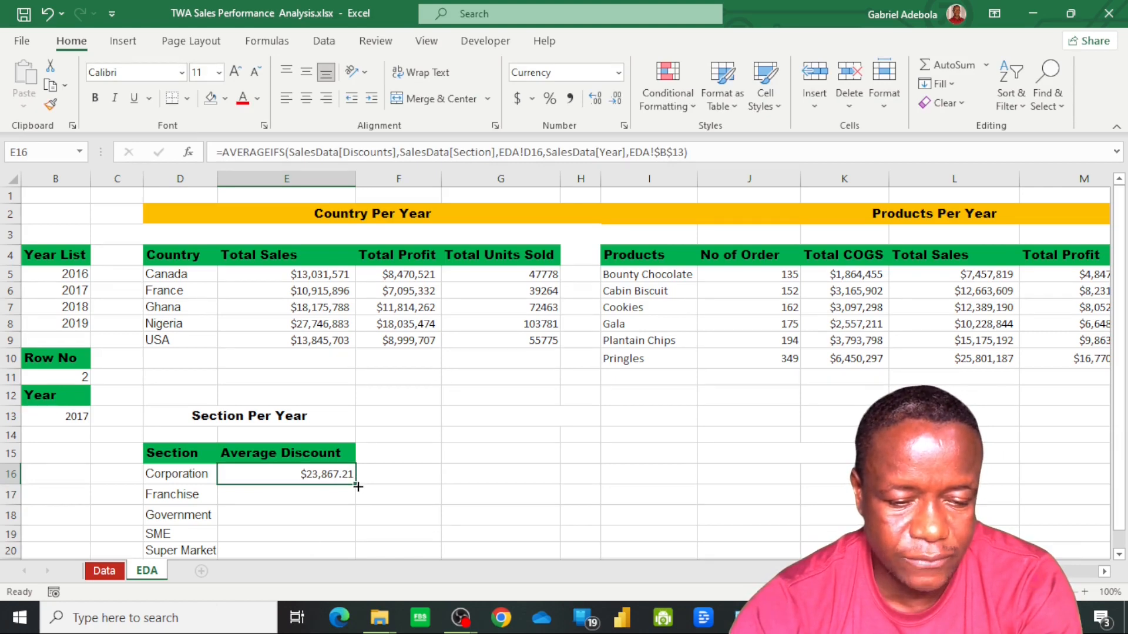
pyautogui.moveTo(358, 486); pyautogui.dragTo(358, 551)
pyautogui.scroll(-1, 363, 523)
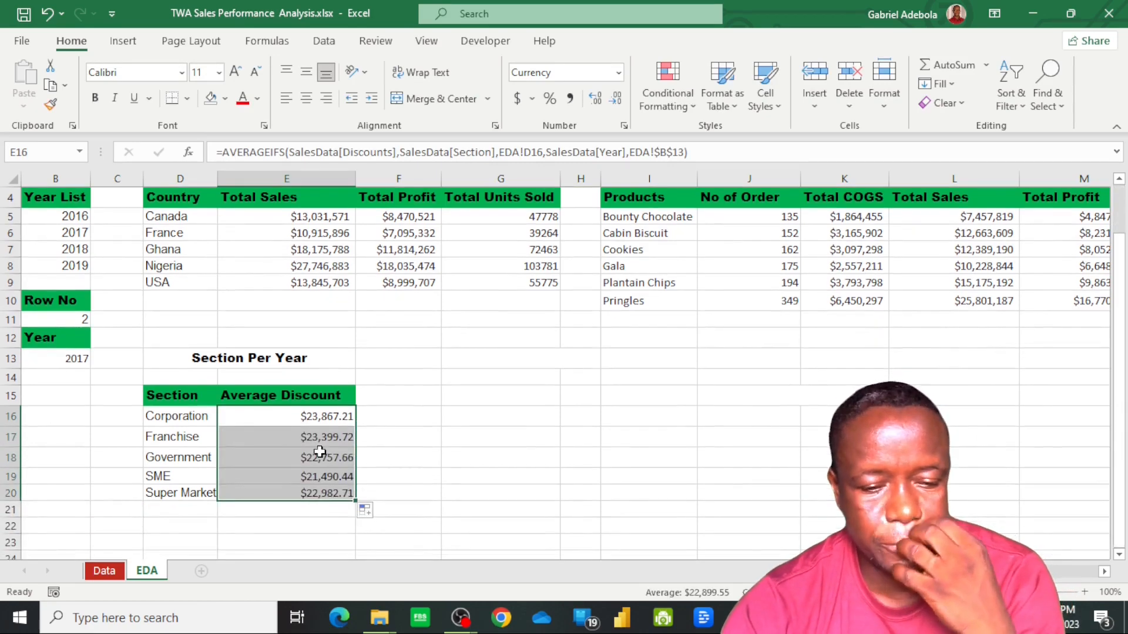
pyautogui.click(321, 456)
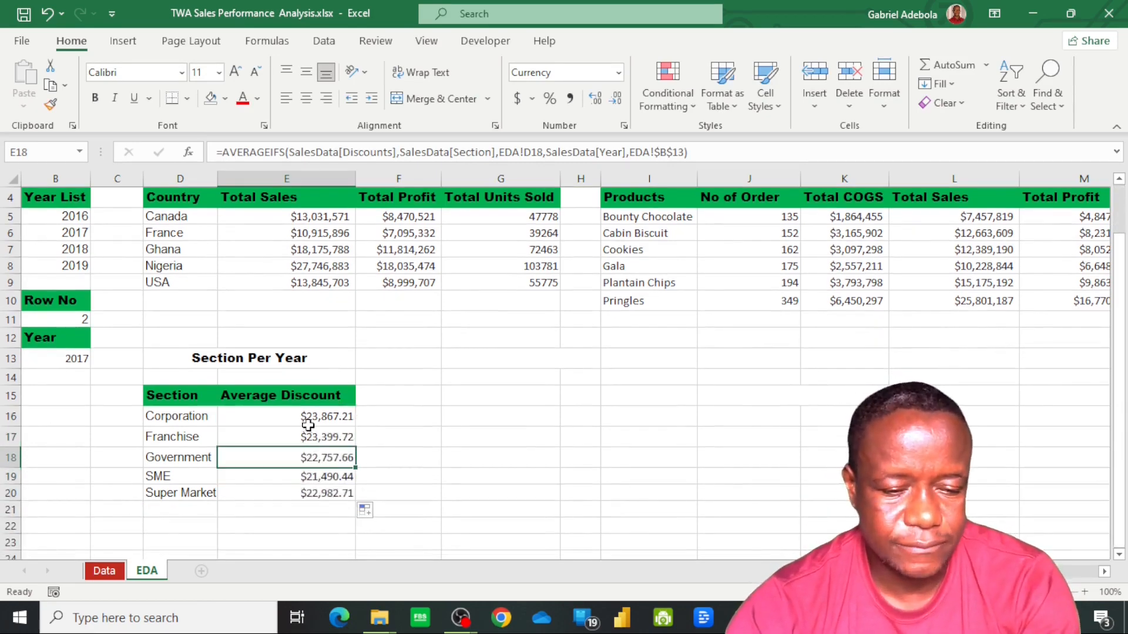
pyautogui.click(309, 424)
pyautogui.click(320, 457)
pyautogui.click(300, 497)
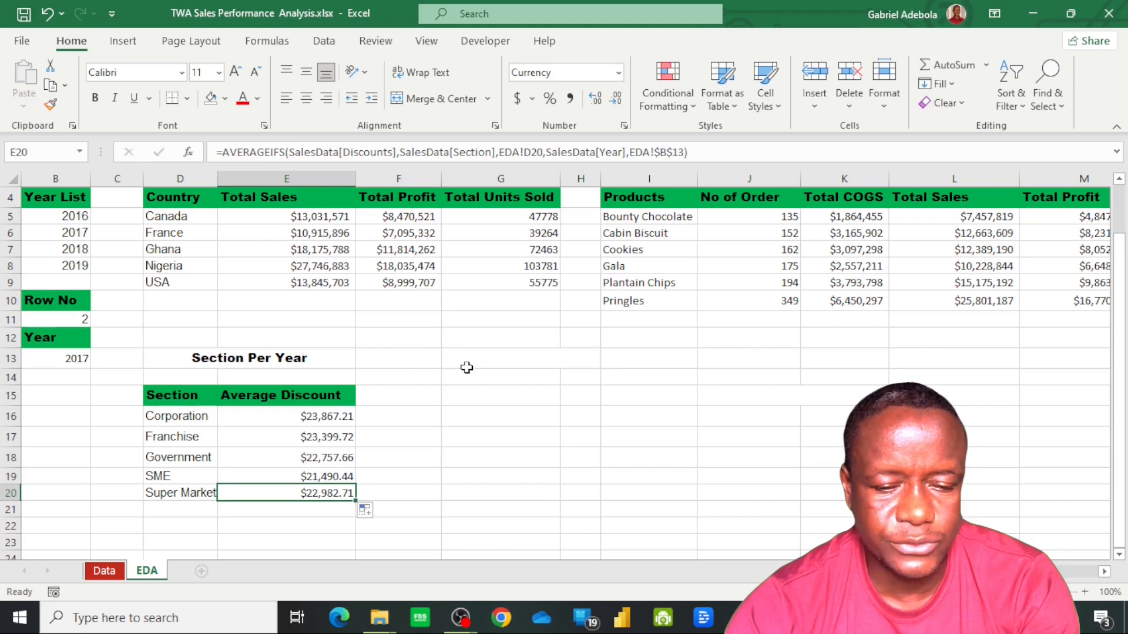
# Unmerge the empty merged cell G13:H13 and select H13
pyautogui.click(573, 362)
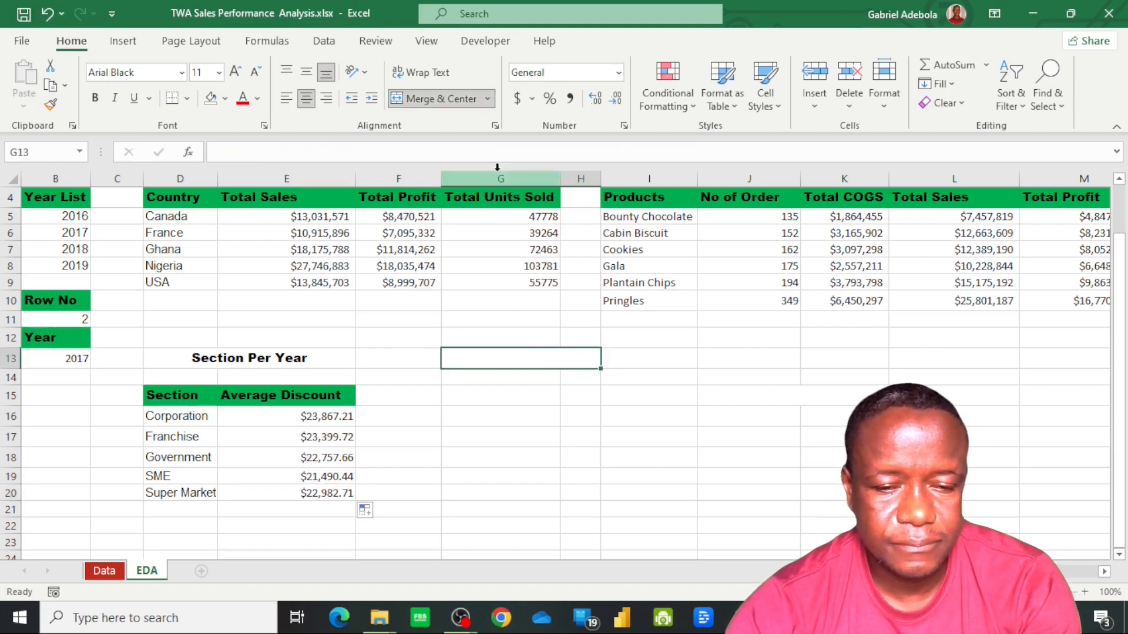
pyautogui.click(435, 98)
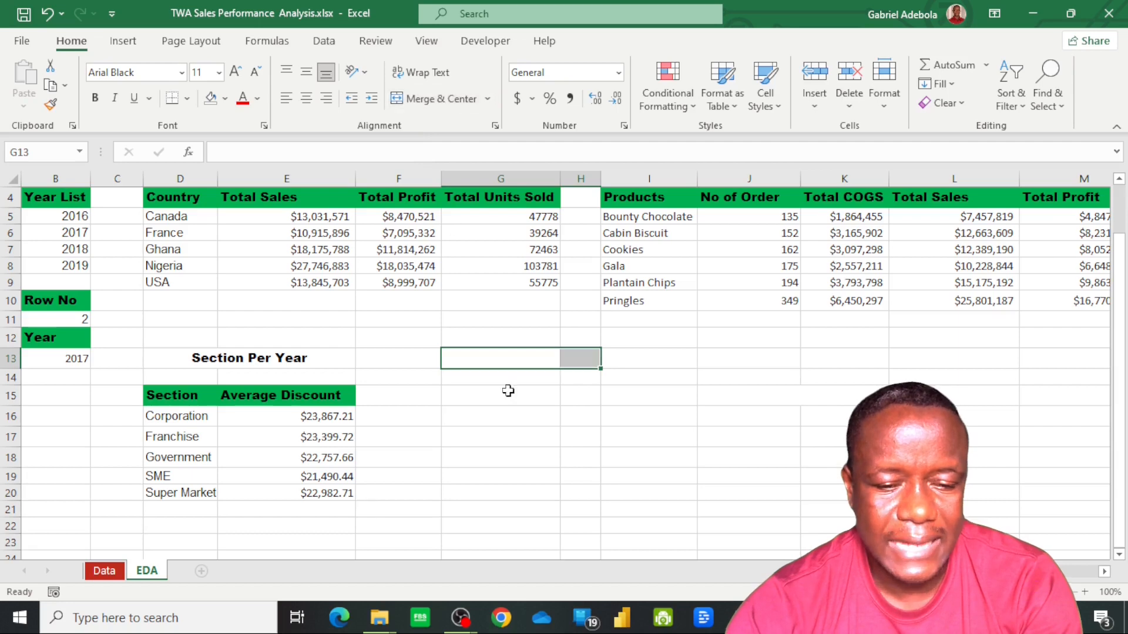
pyautogui.click(579, 365)
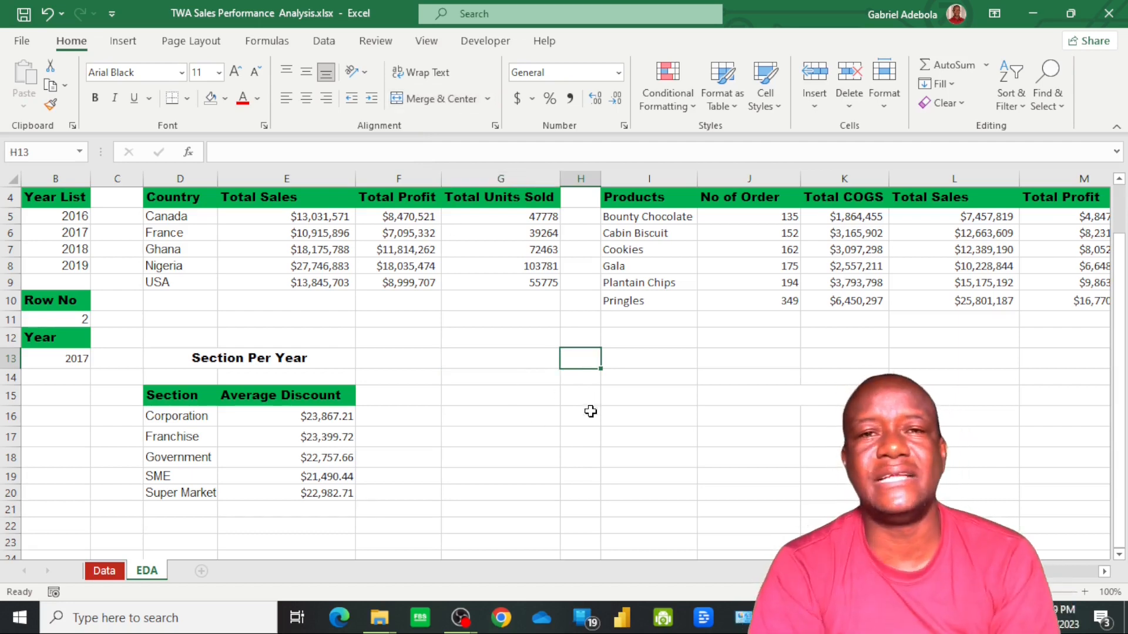
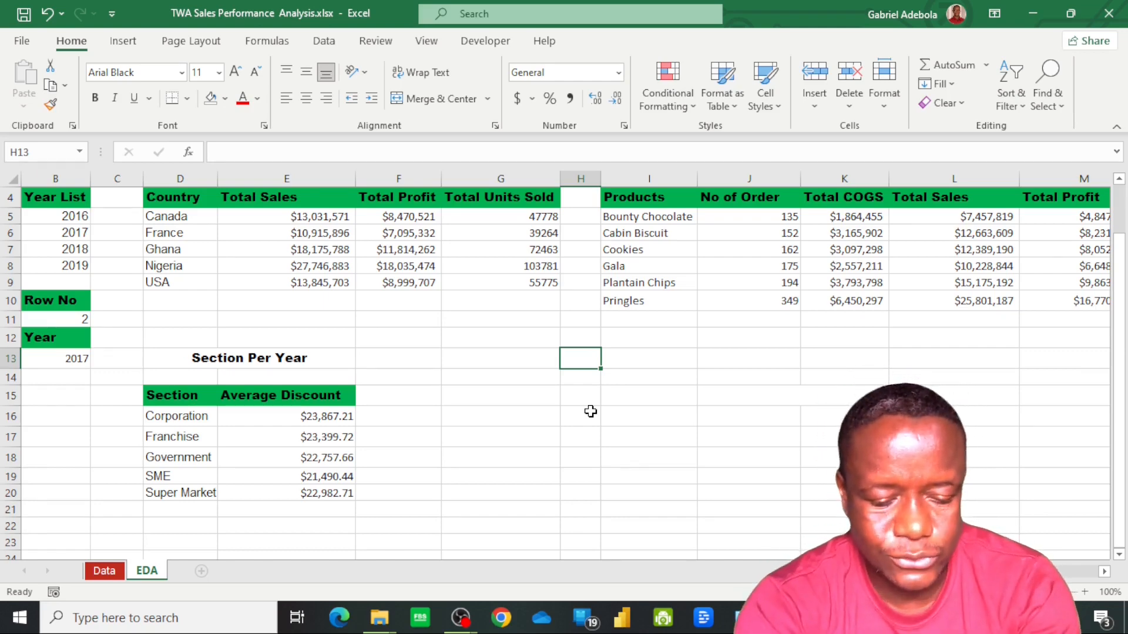
# Enter Cards in H13 and copy the Country Per Year heading's format onto the Section Per Year and Cards headings
pyautogui.write('Cards')
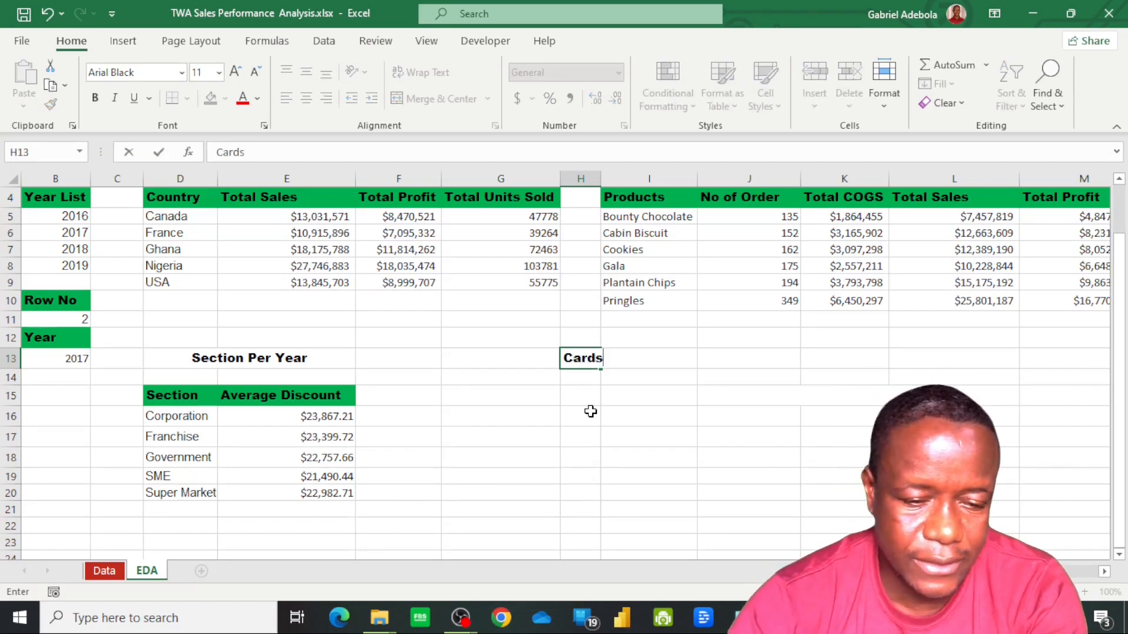
pyautogui.press('Return')
pyautogui.scroll(1, 307, 319)
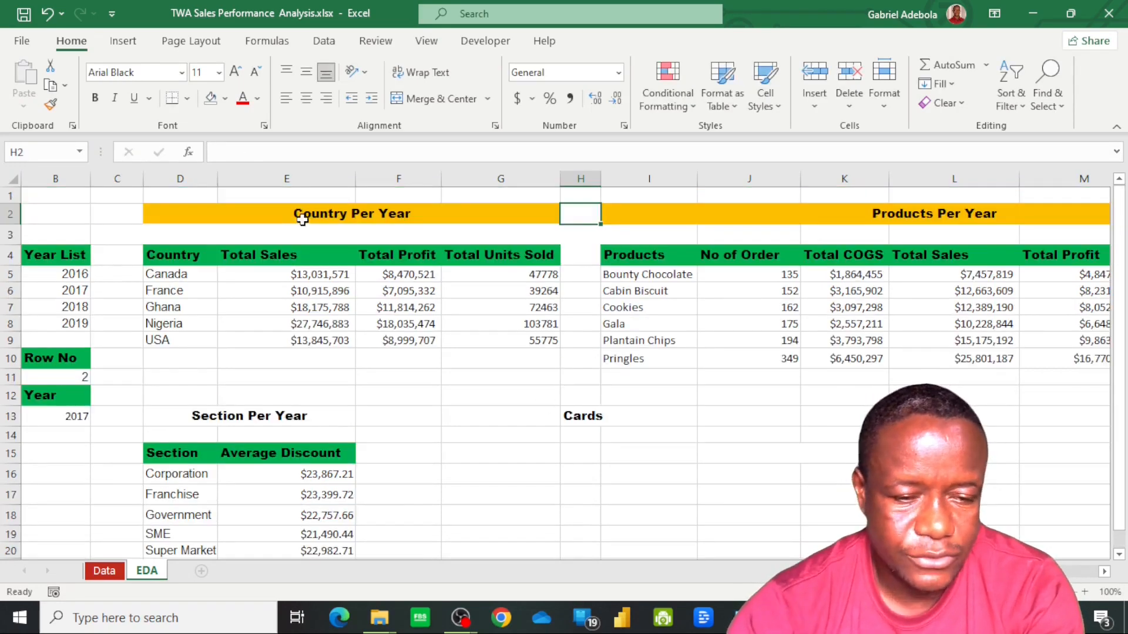
pyautogui.click(302, 215)
pyautogui.click(50, 104)
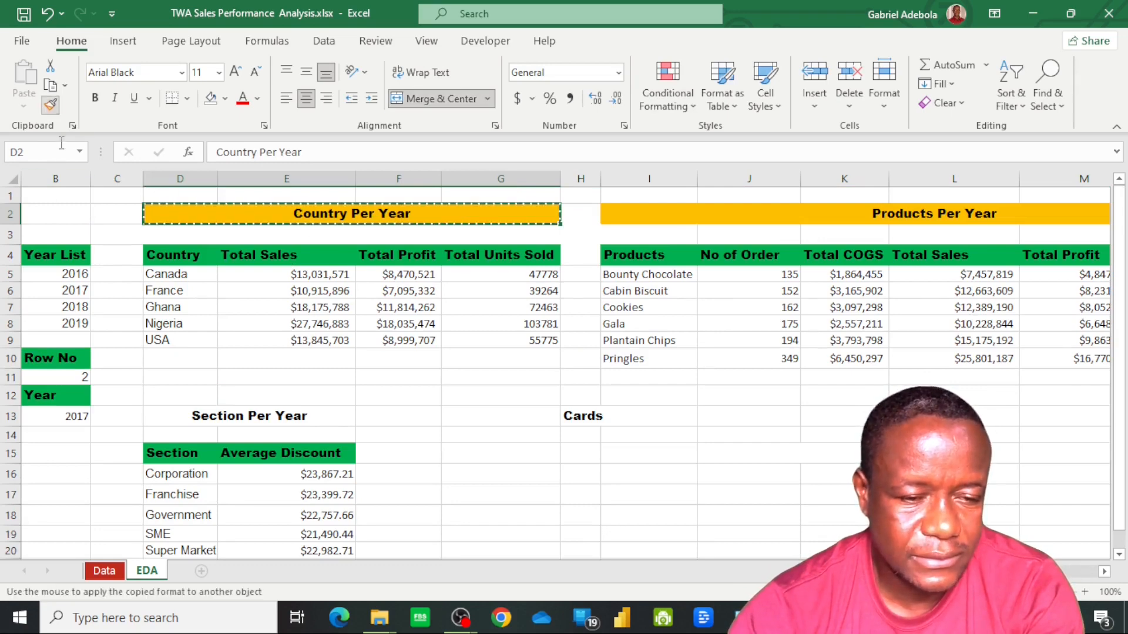
pyautogui.moveTo(201, 421); pyautogui.dragTo(321, 424)
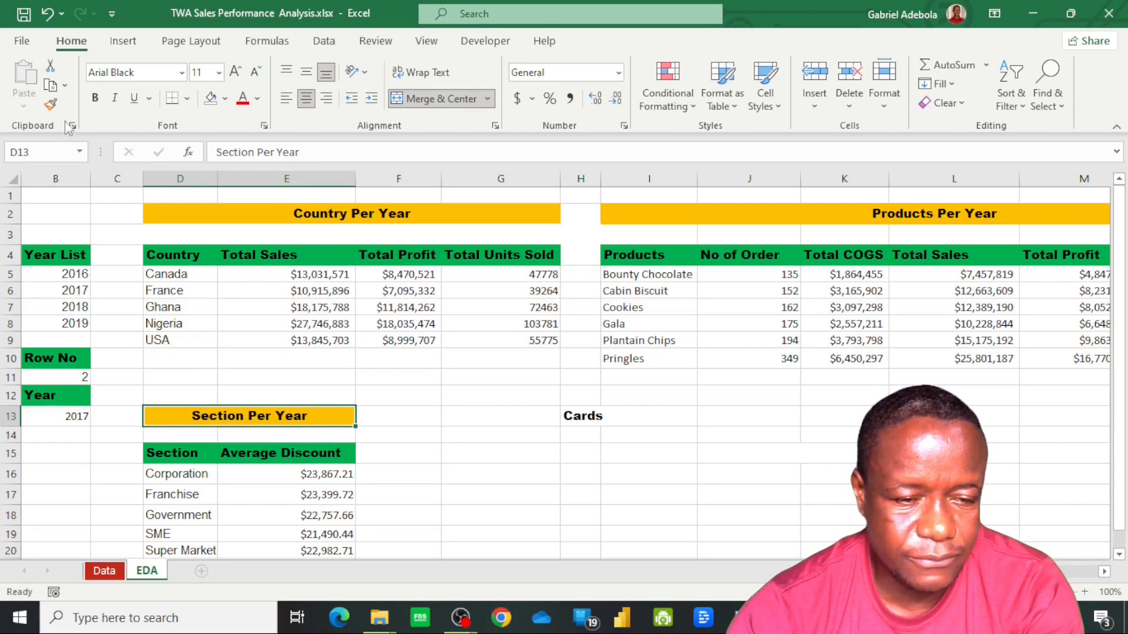
pyautogui.click(52, 106)
pyautogui.moveTo(579, 415); pyautogui.dragTo(649, 418)
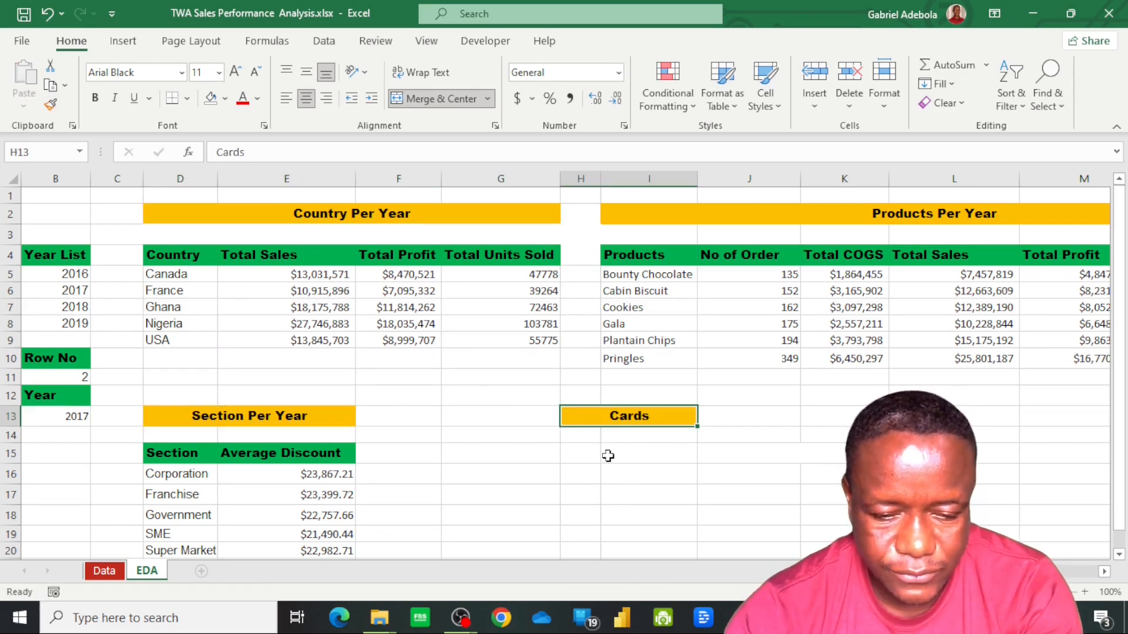
# Re-merge and center the Cards heading so that it spans H13:M13
pyautogui.click(662, 438)
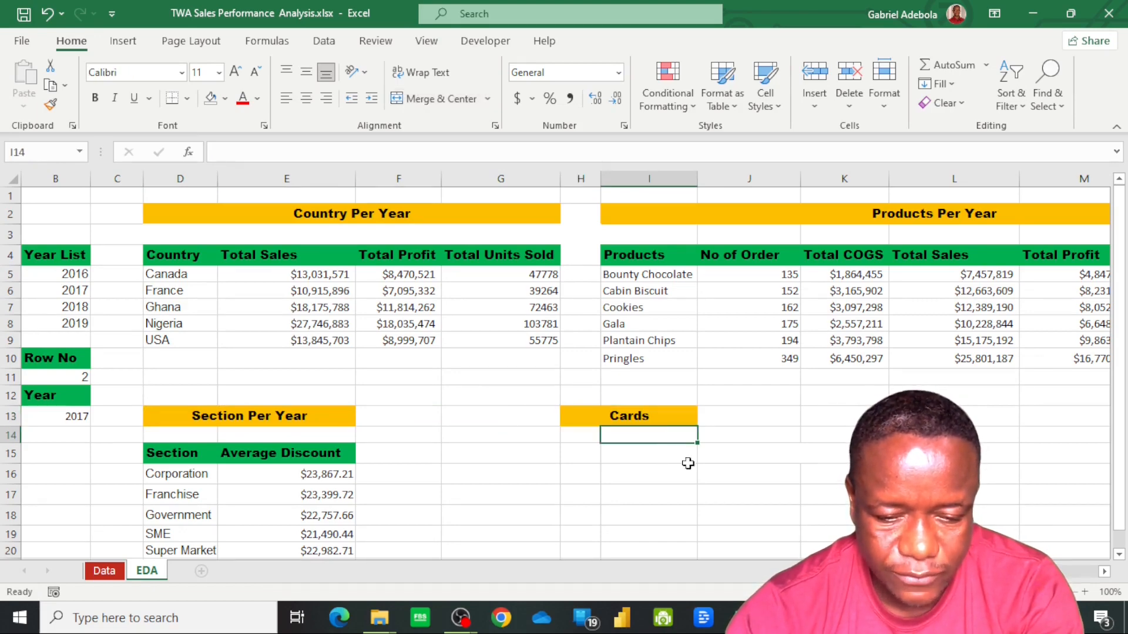
pyautogui.click(1092, 418)
pyautogui.keyDown('shift'); pyautogui.click(644, 418); pyautogui.keyUp('shift')
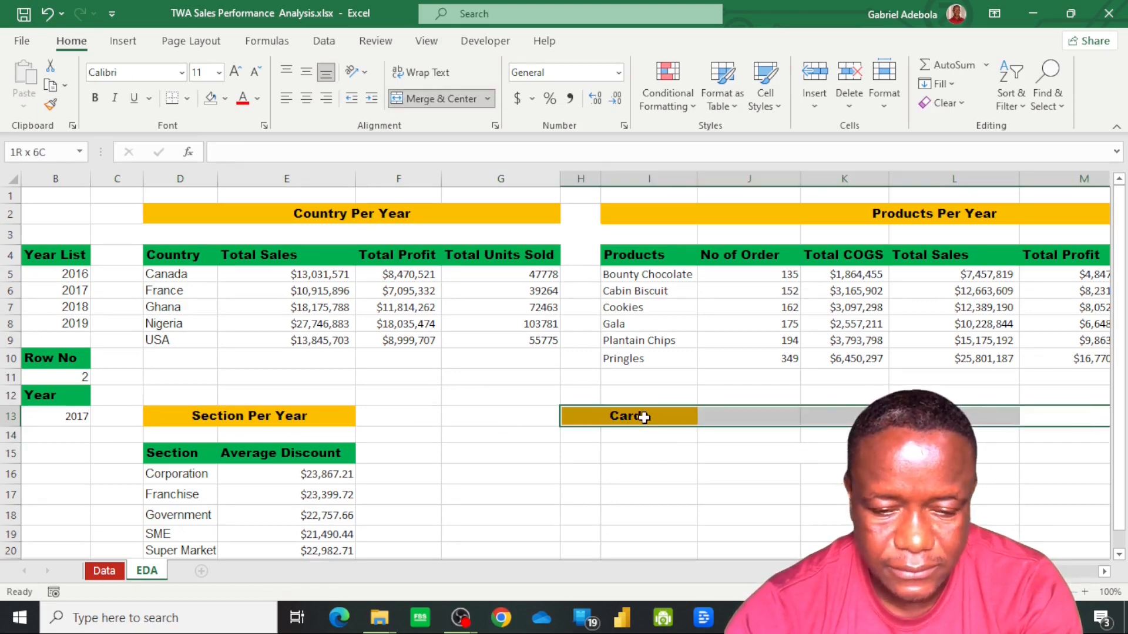
pyautogui.click(446, 106)
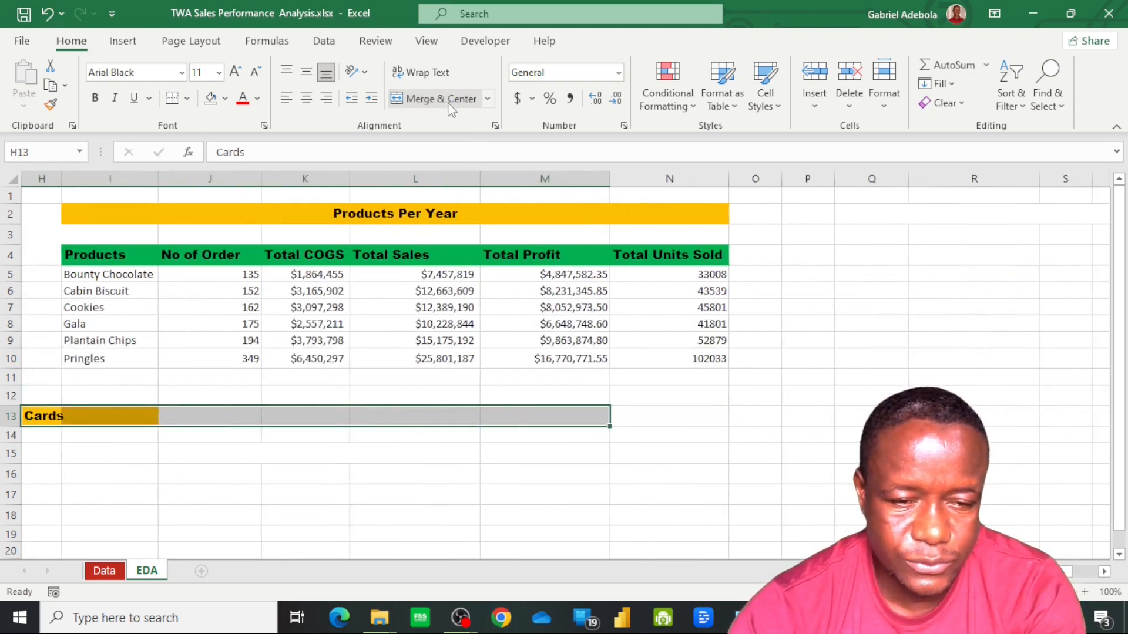
pyautogui.click(446, 99)
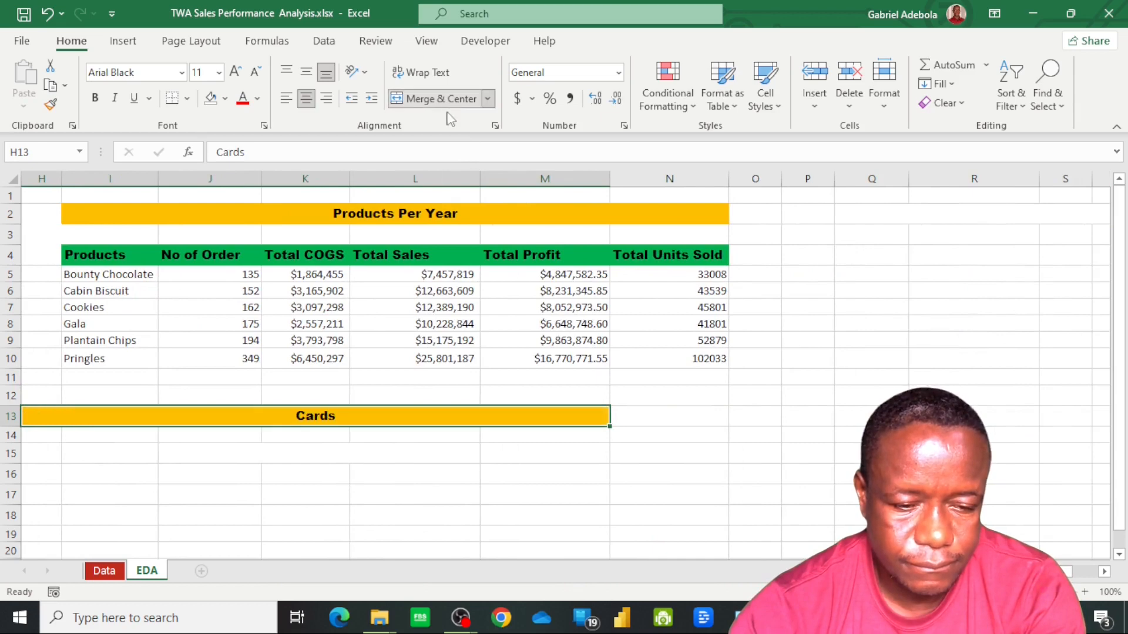
# Enter Country in H14 as the subheading beneath the Cards heading
pyautogui.hscroll(-5, 554, 457)
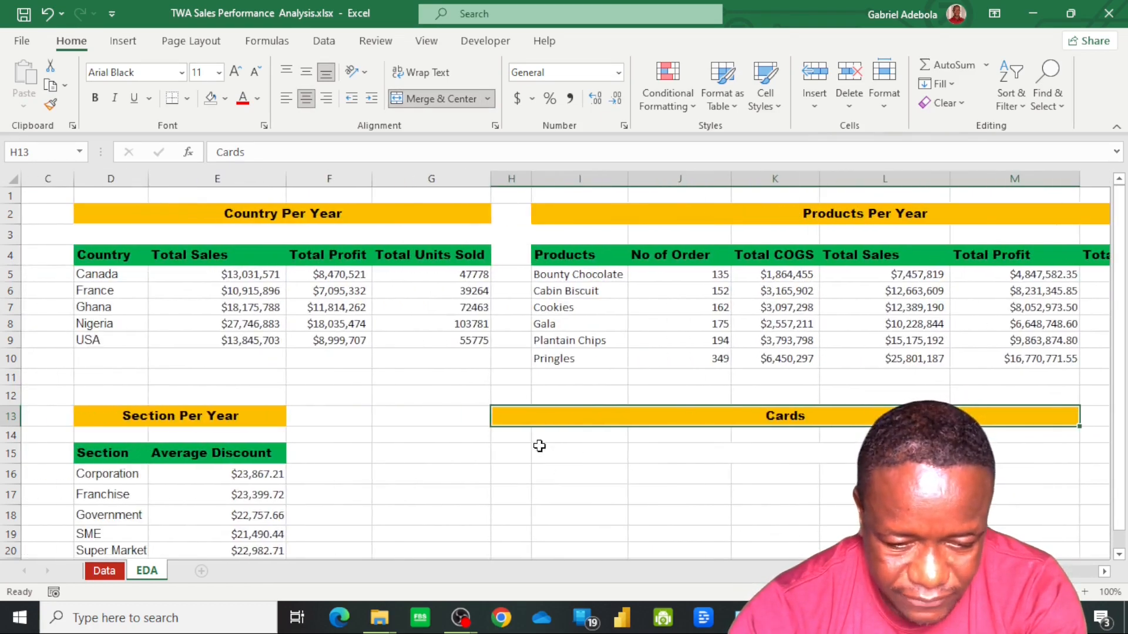
pyautogui.press('Down')
pyautogui.write('Count')
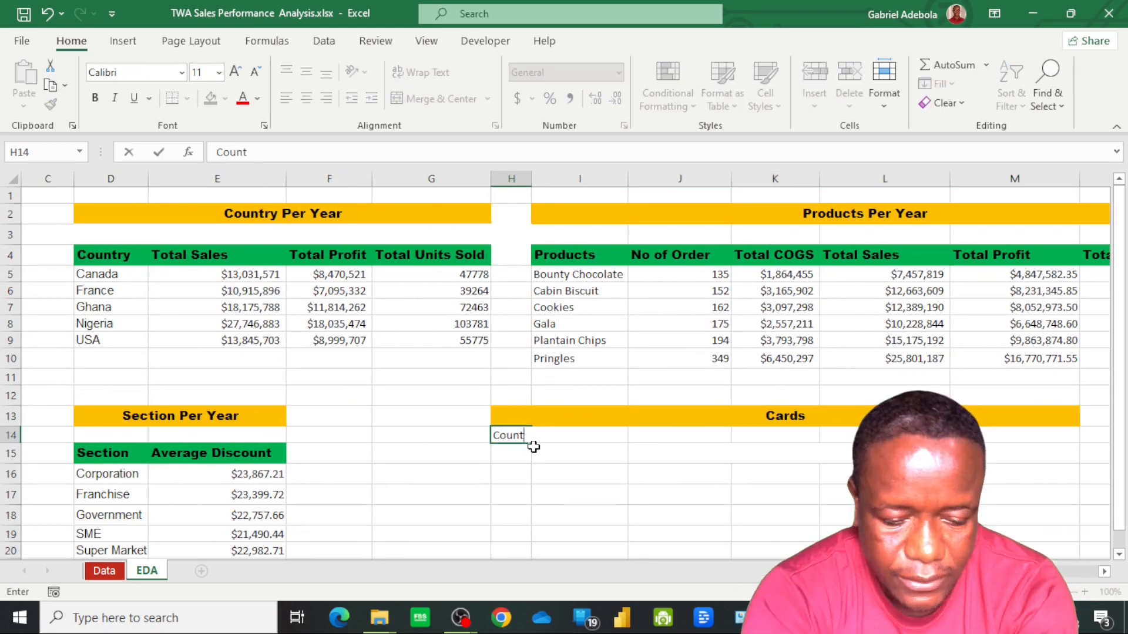
pyautogui.press('Return')
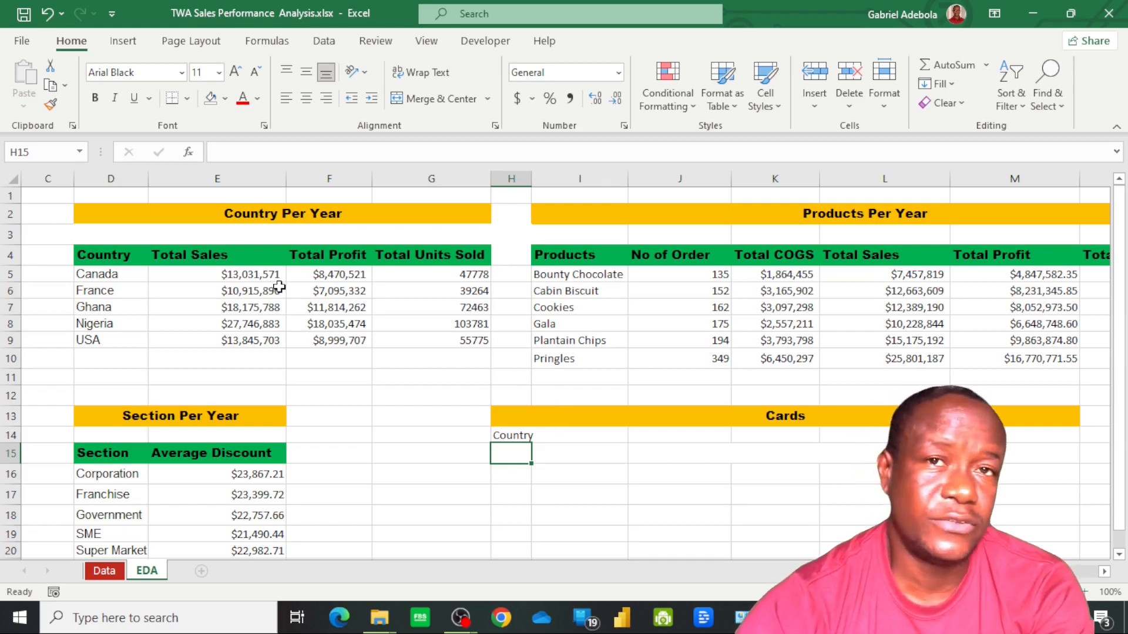
pyautogui.click(511, 436)
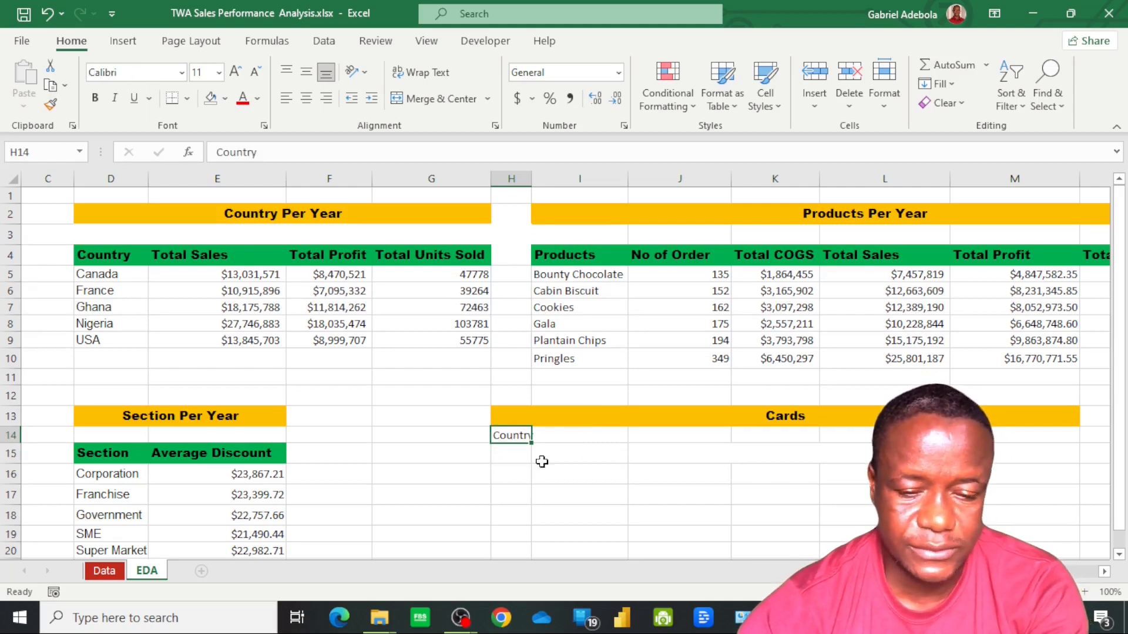
# Enter the header Highest Sales in H15, beneath the Country subheading
pyautogui.click(519, 456)
pyautogui.write('H')
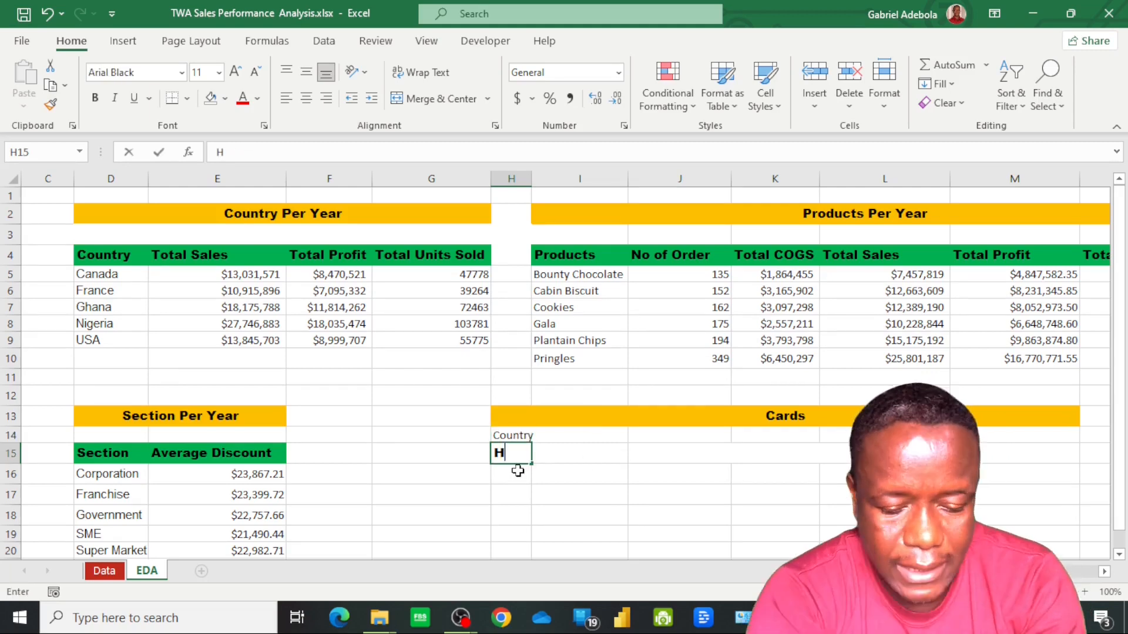
pyautogui.write('ighest Sal')
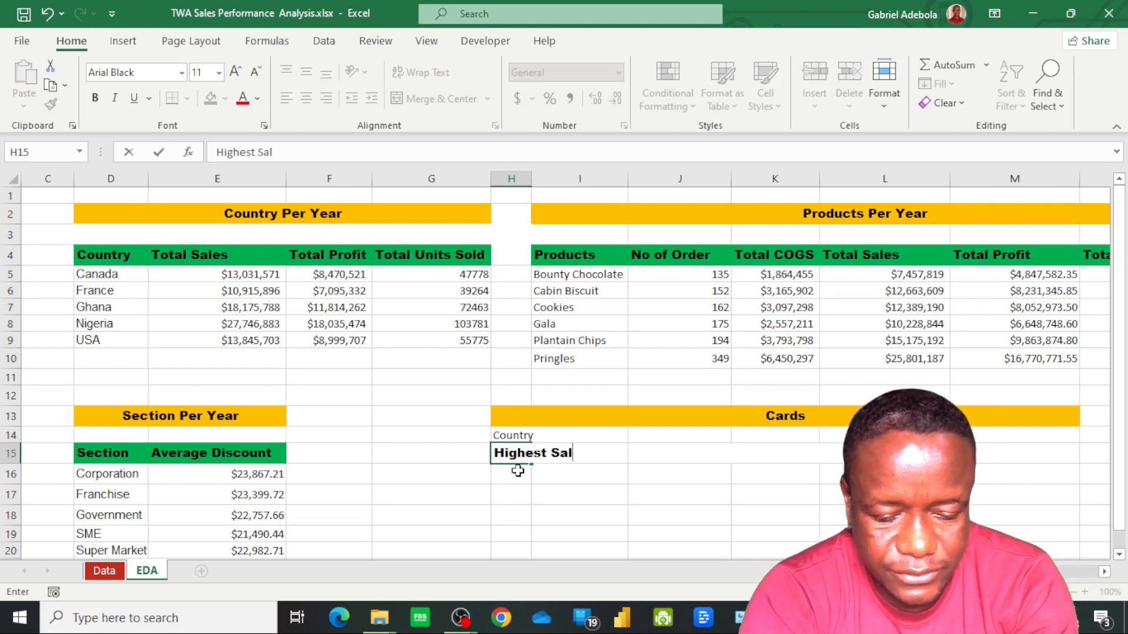
pyautogui.write('es')
pyautogui.press('Tab')
# Enter the header Lowest Sales in I15 and widen column H to fit the Highest Sales header
pyautogui.write('L')
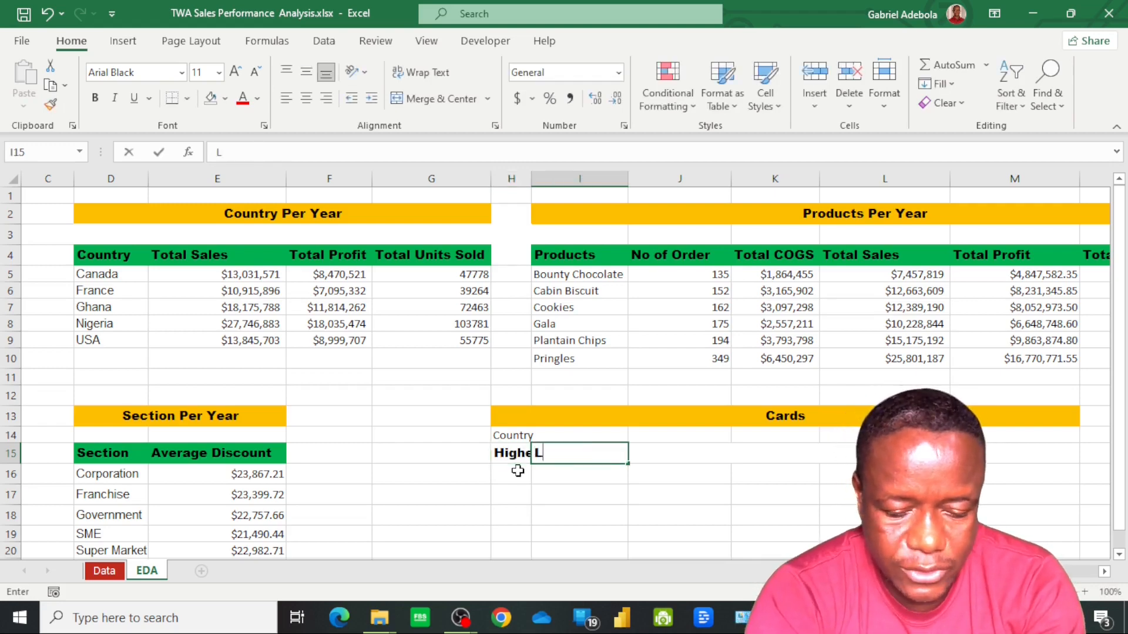
pyautogui.write('owe')
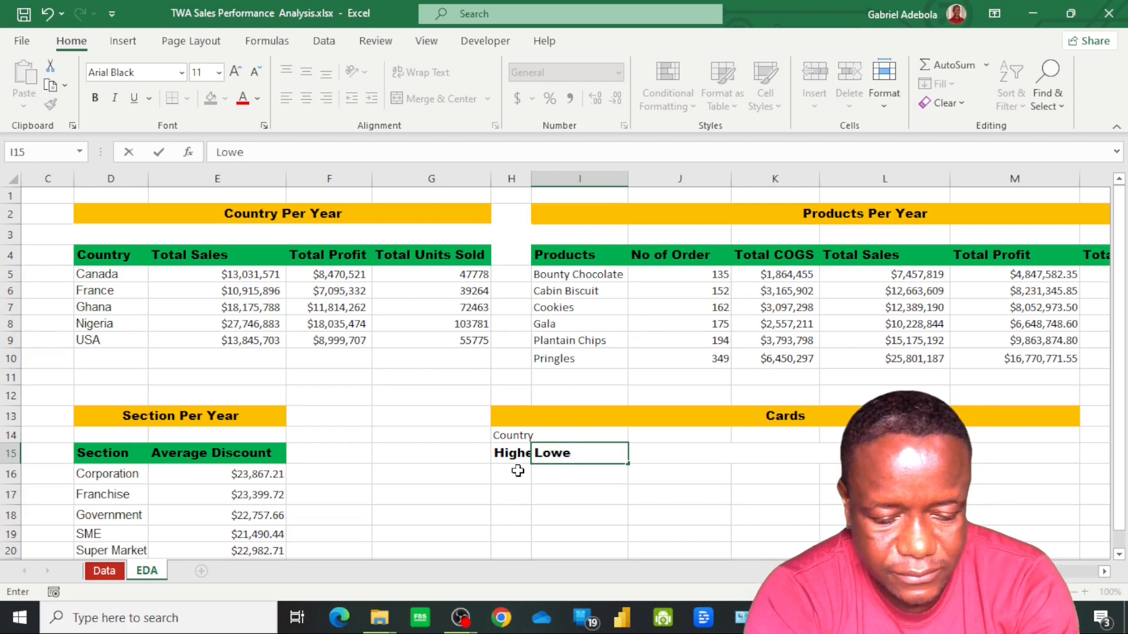
pyautogui.write('st sa')
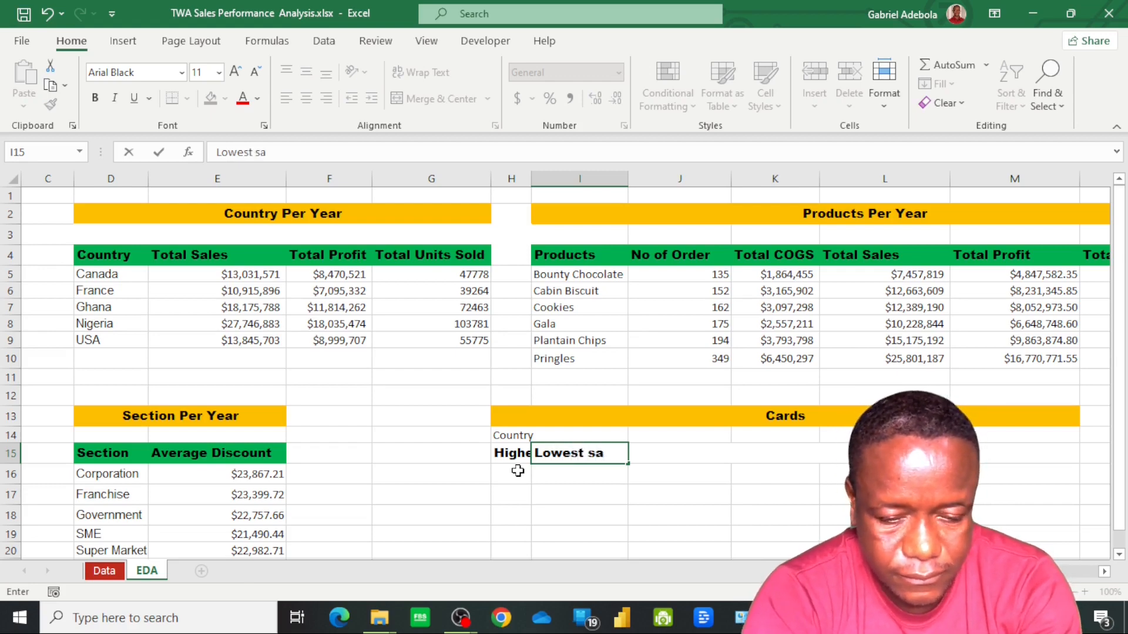
pyautogui.press('BackSpace')
pyautogui.press('BackSpace')
pyautogui.write('Sal')
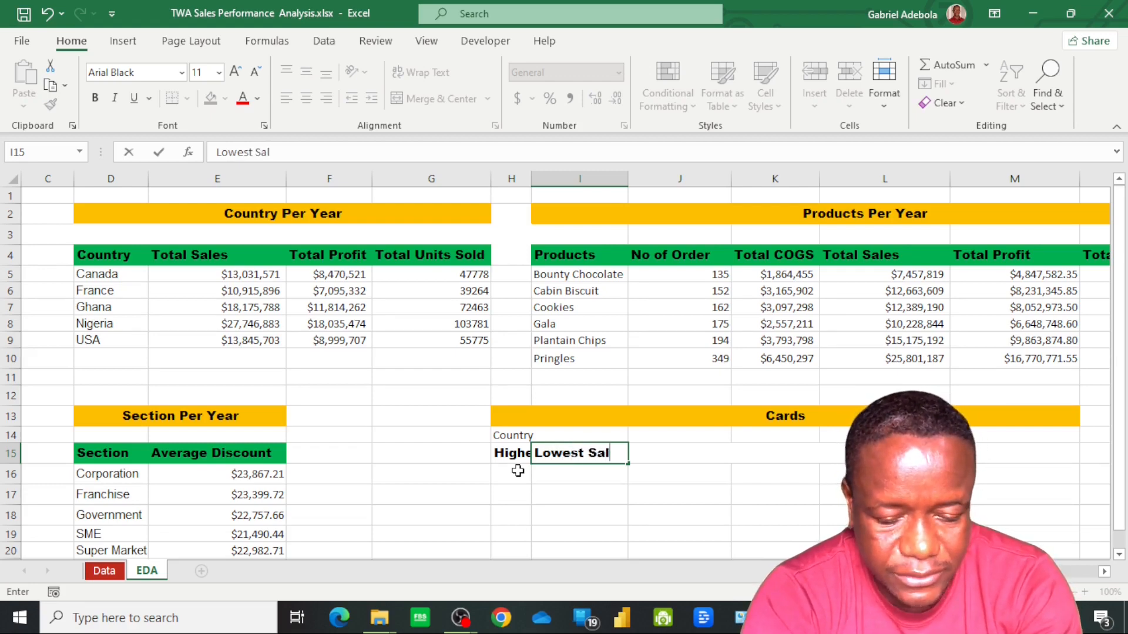
pyautogui.write('es')
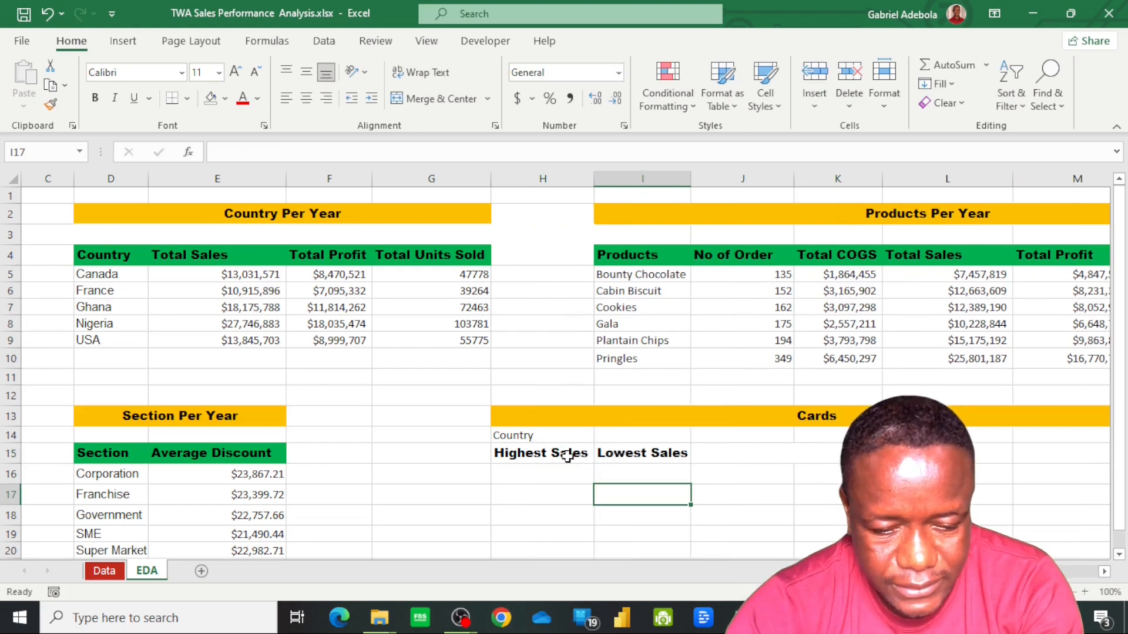
pyautogui.click(567, 456)
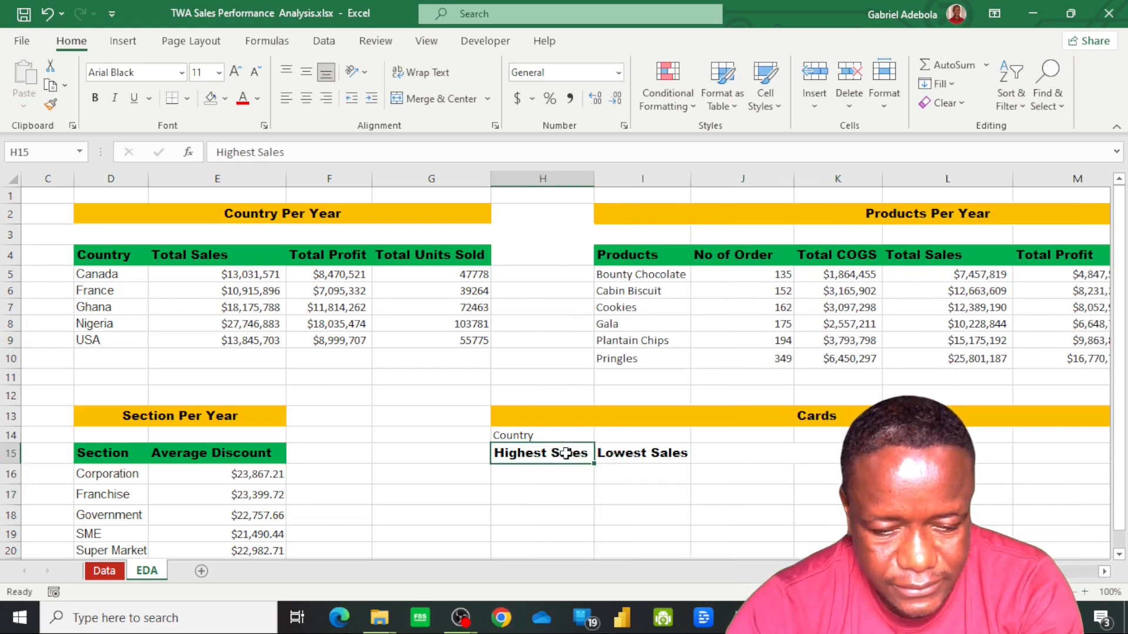
pyautogui.click(625, 454)
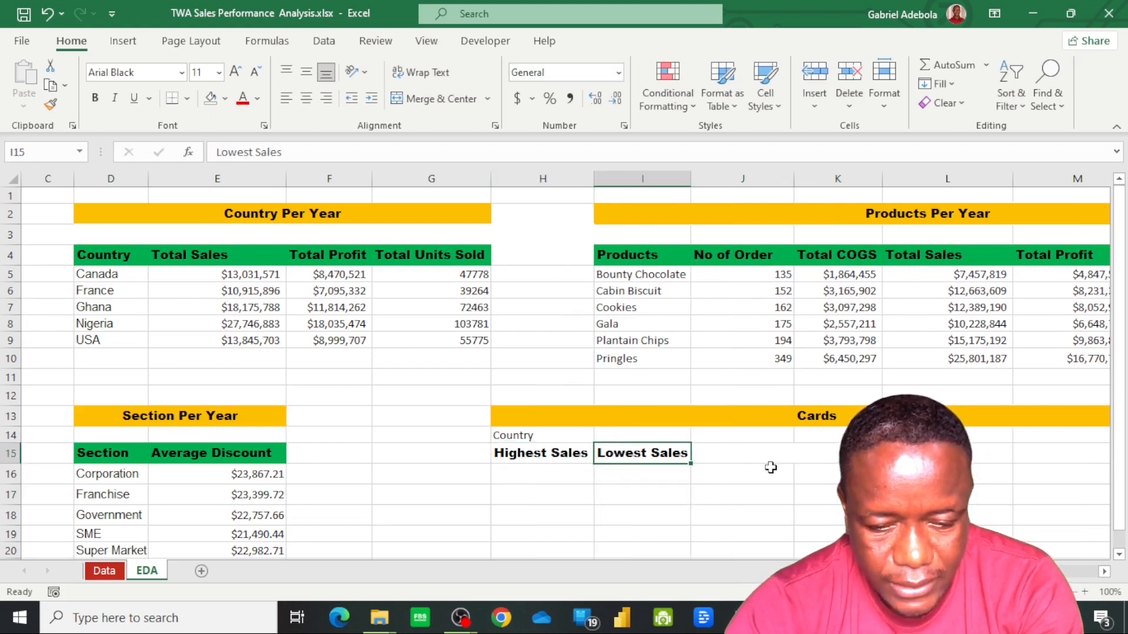
# Unmerge J15:L15 and enter the headers Most Profitable in J15 and Least Profitable in K15
pyautogui.click(745, 459)
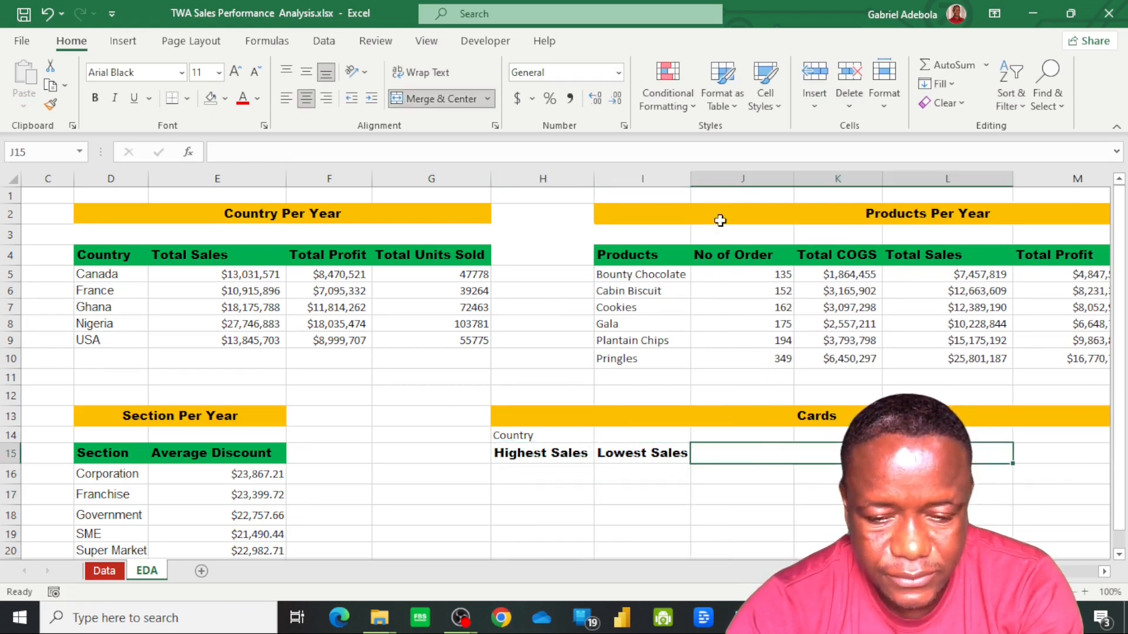
pyautogui.click(450, 98)
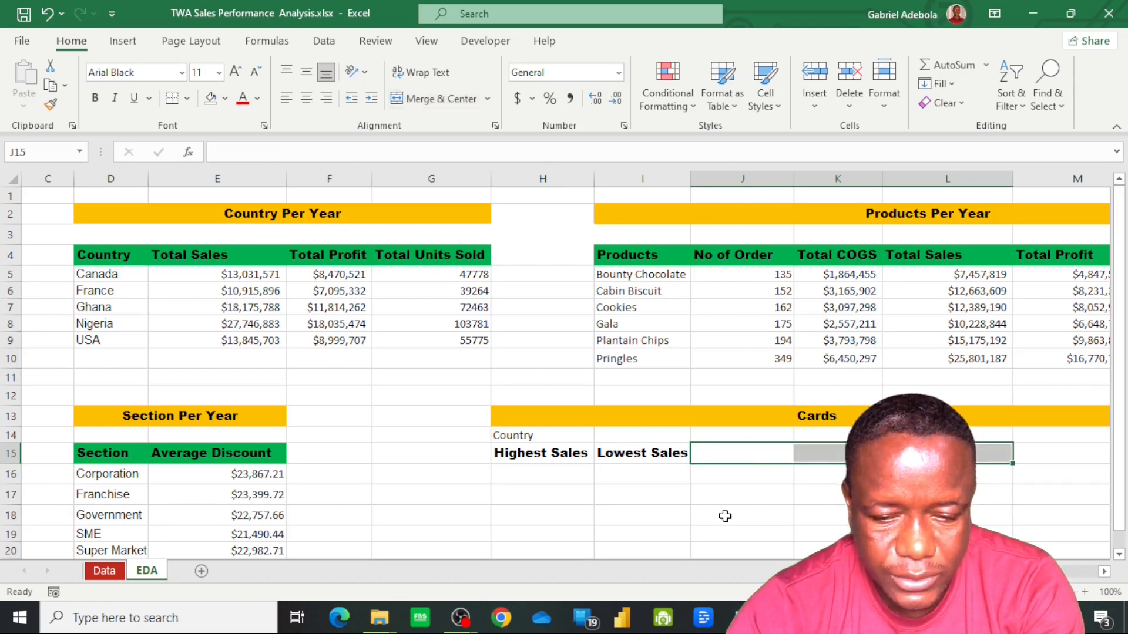
pyautogui.click(732, 454)
pyautogui.write('Most Profitable')
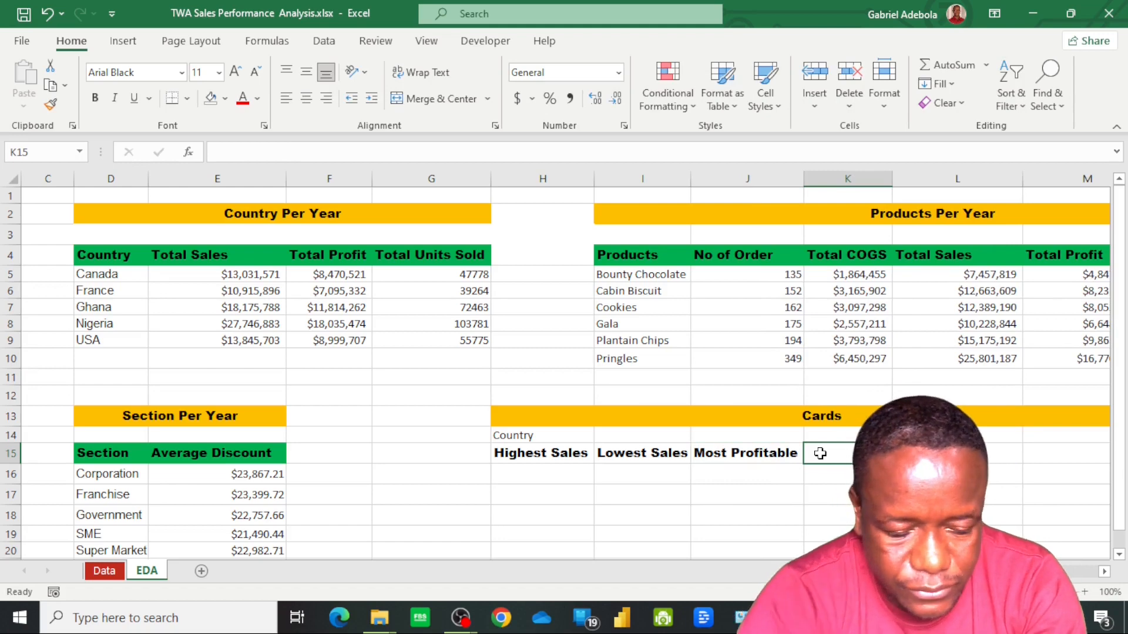
pyautogui.write('Leas')
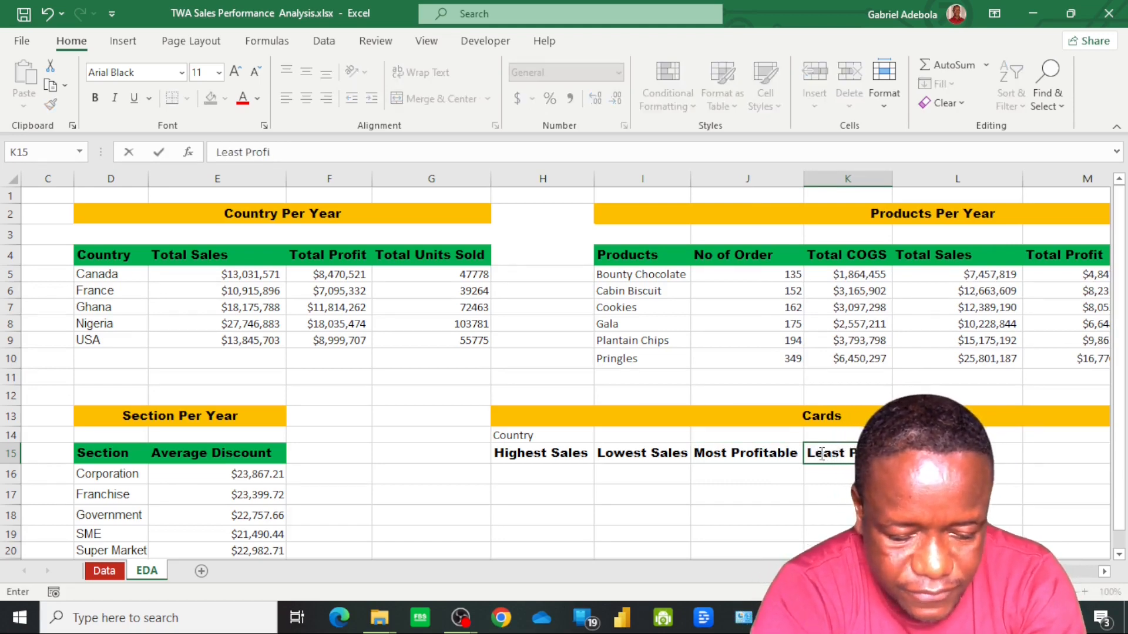
# Merge and center the Country subheading across H14:K14 and set its font to Arial Black
pyautogui.click(532, 438)
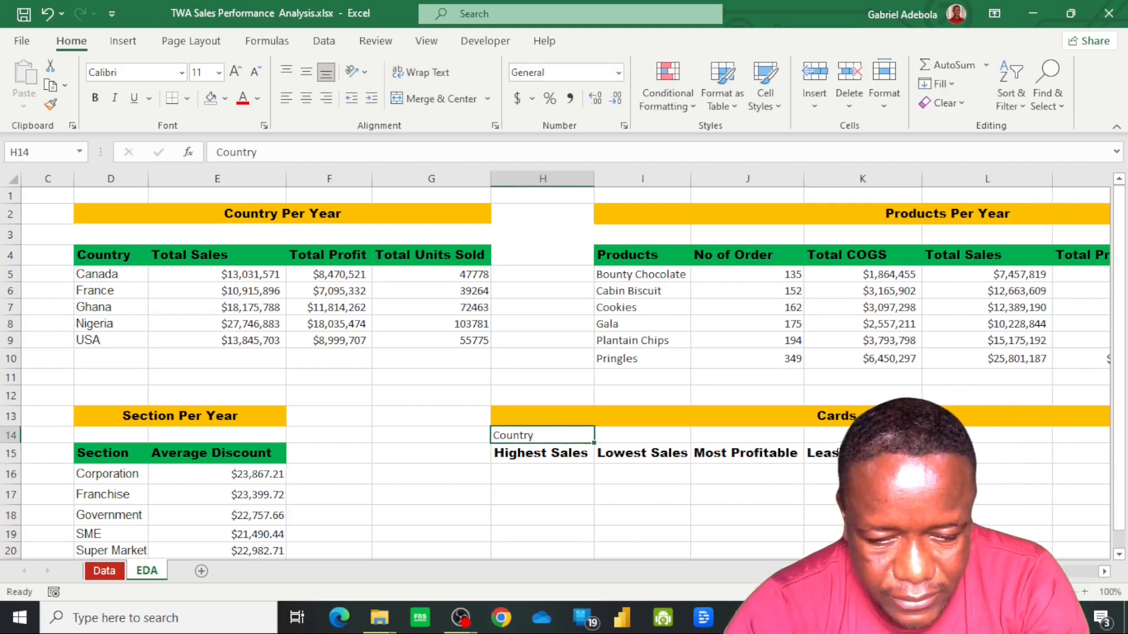
pyautogui.moveTo(540, 435); pyautogui.dragTo(819, 436)
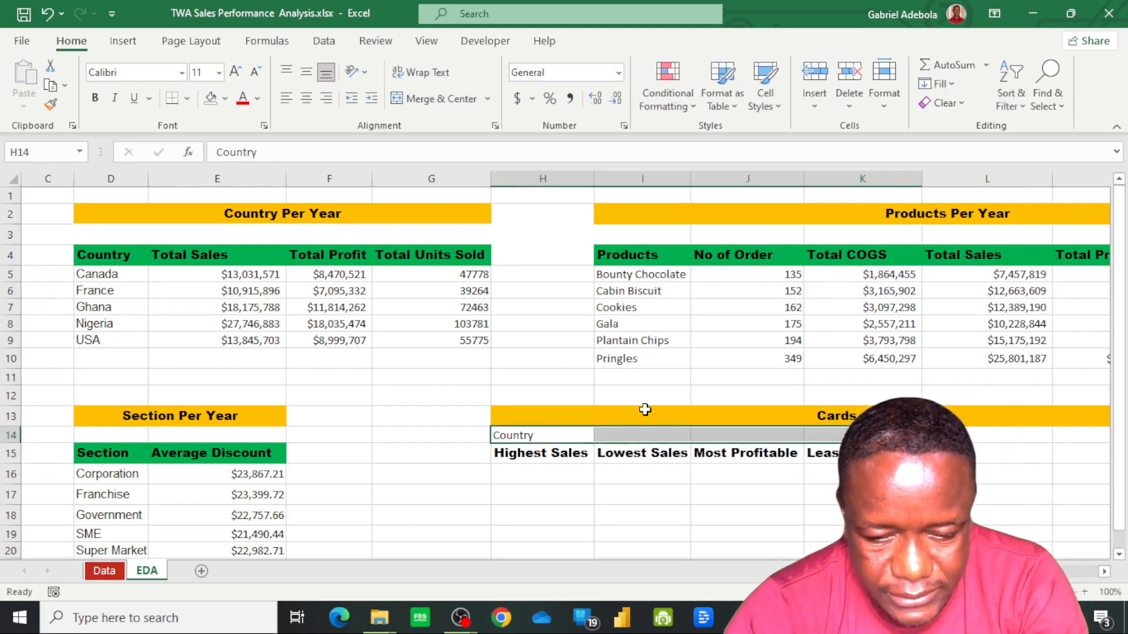
pyautogui.click(440, 98)
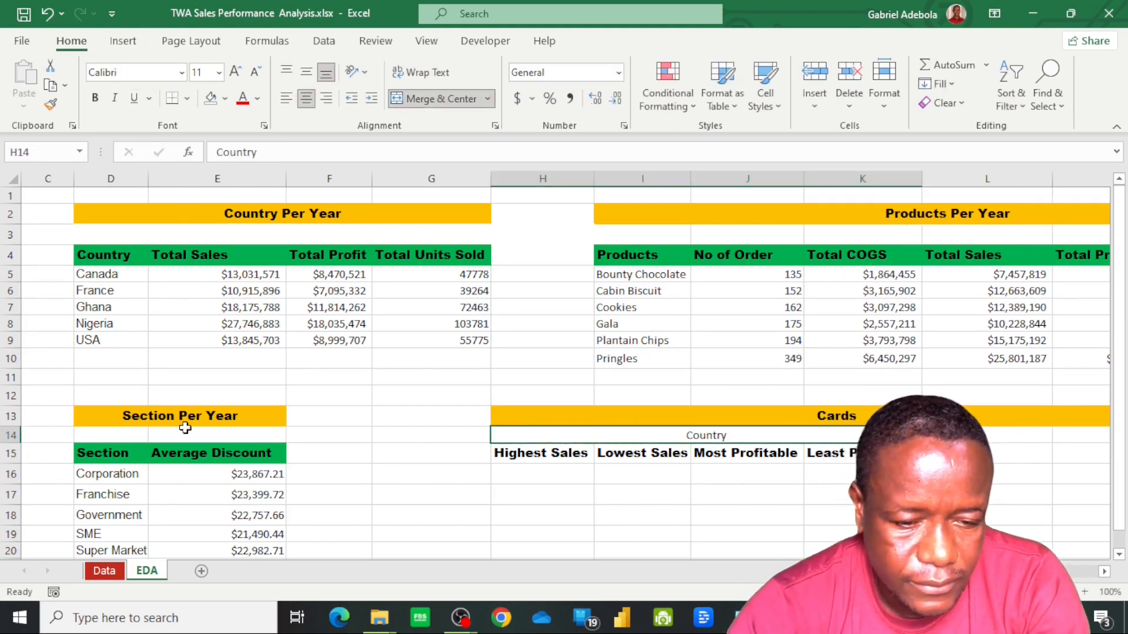
pyautogui.click(182, 72)
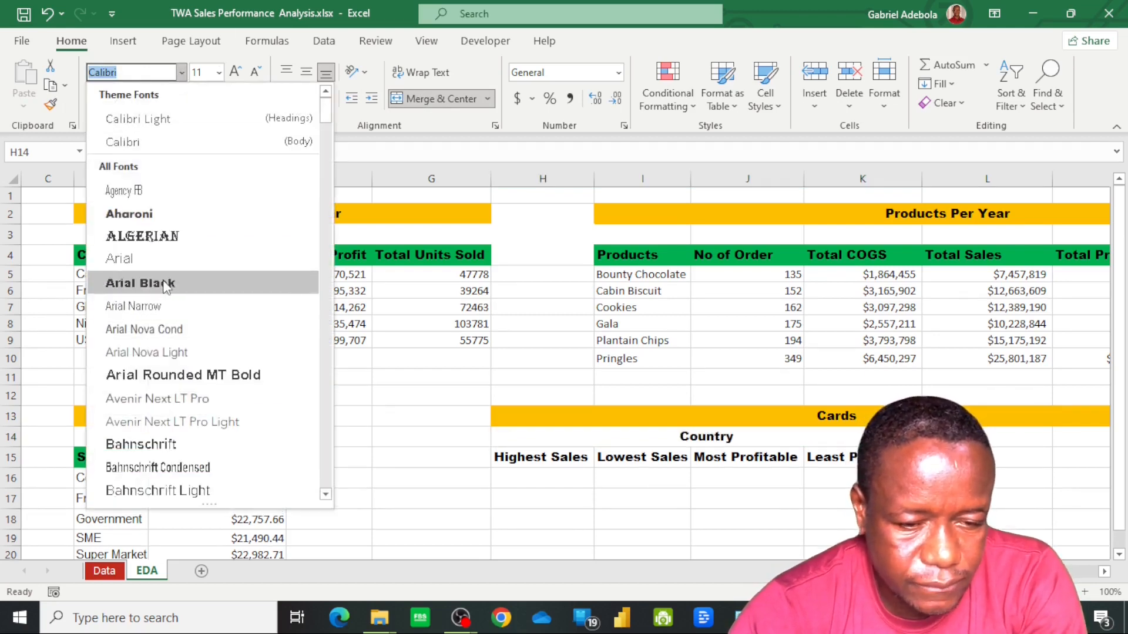
pyautogui.click(138, 282)
# Copy the green format of the Average Discount header onto the four card headers in H15:K15
pyautogui.click(176, 457)
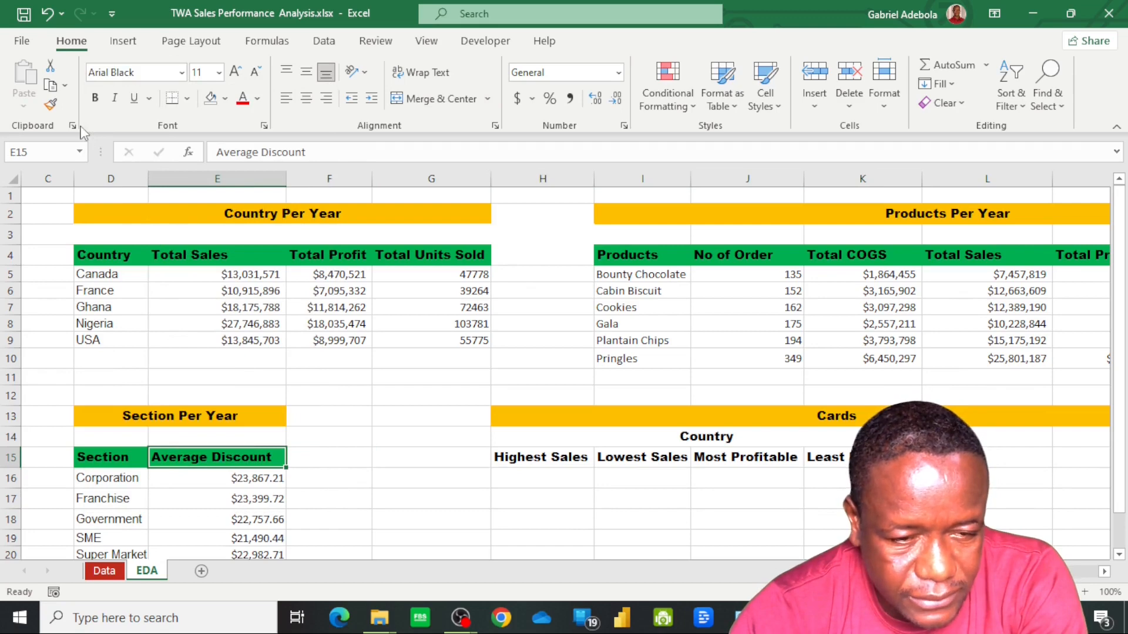
pyautogui.doubleClick(51, 105)
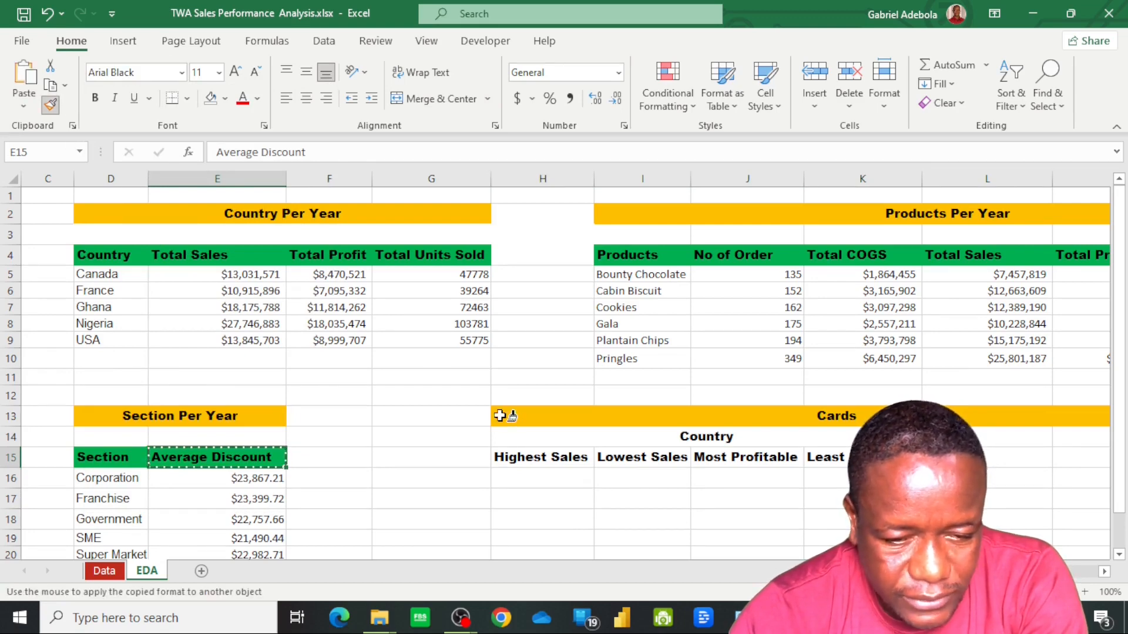
pyautogui.click(544, 457)
pyautogui.click(644, 459)
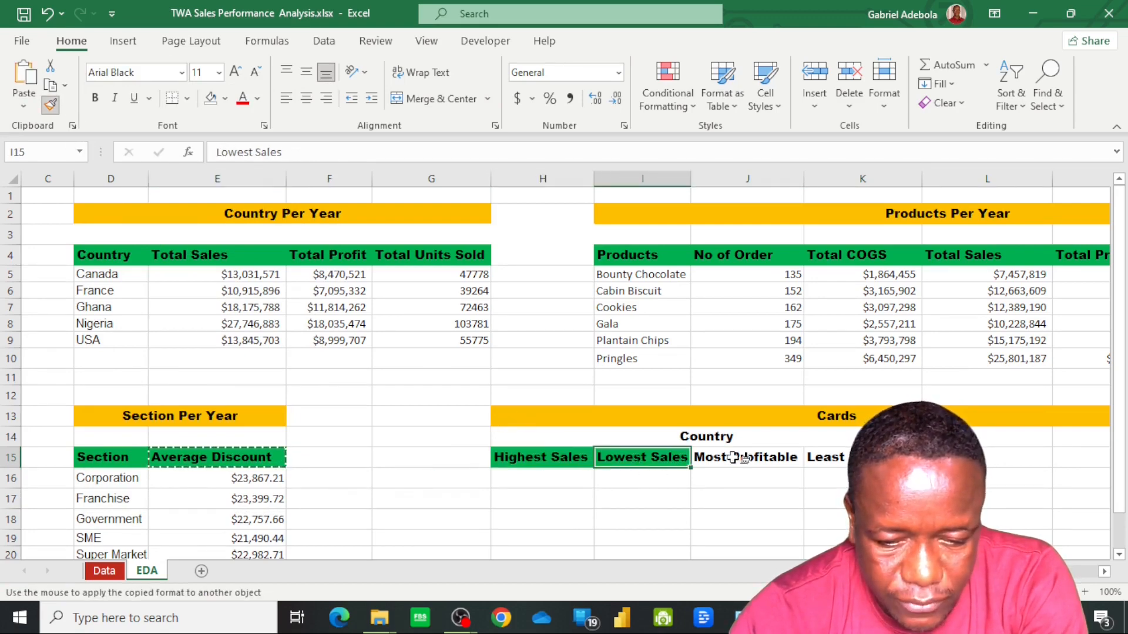
pyautogui.click(743, 458)
pyautogui.click(825, 459)
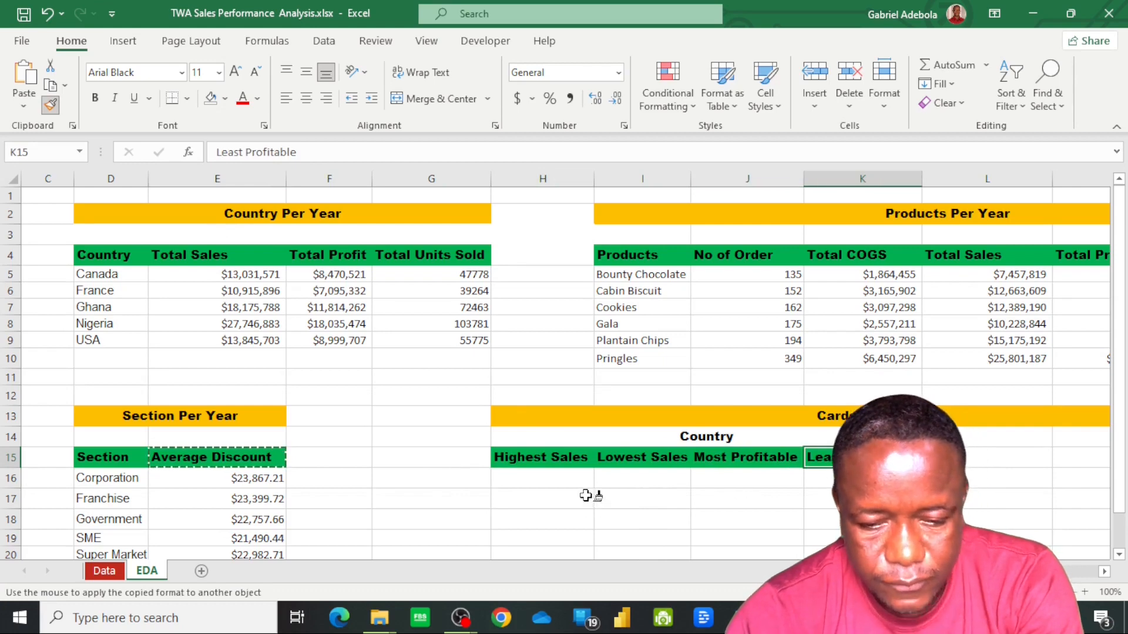
pyautogui.press('Escape')
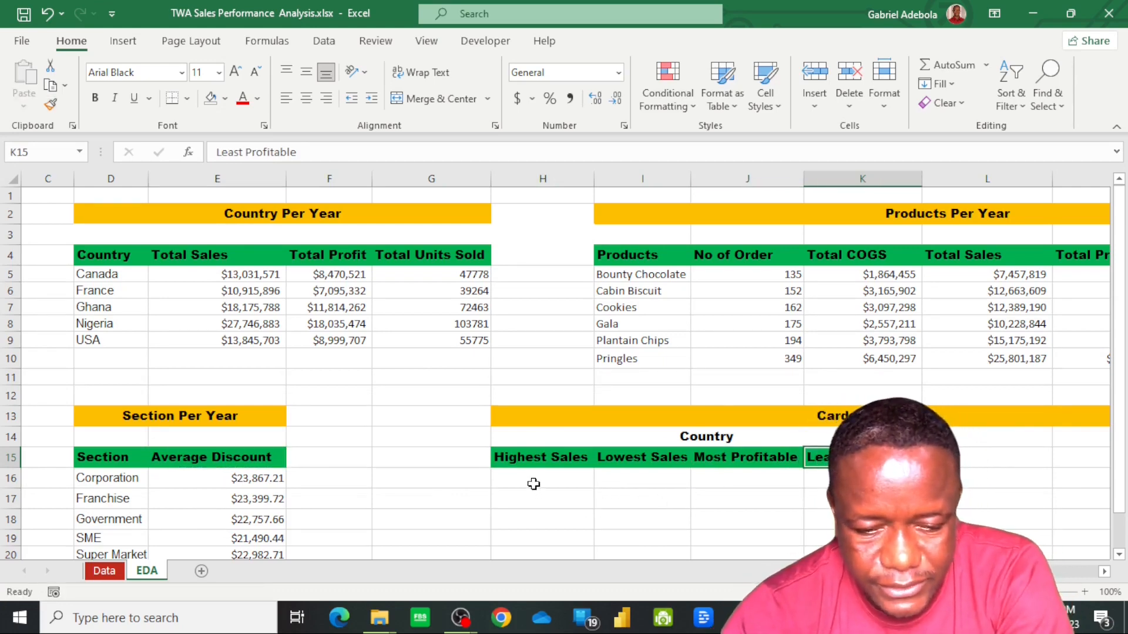
pyautogui.click(442, 477)
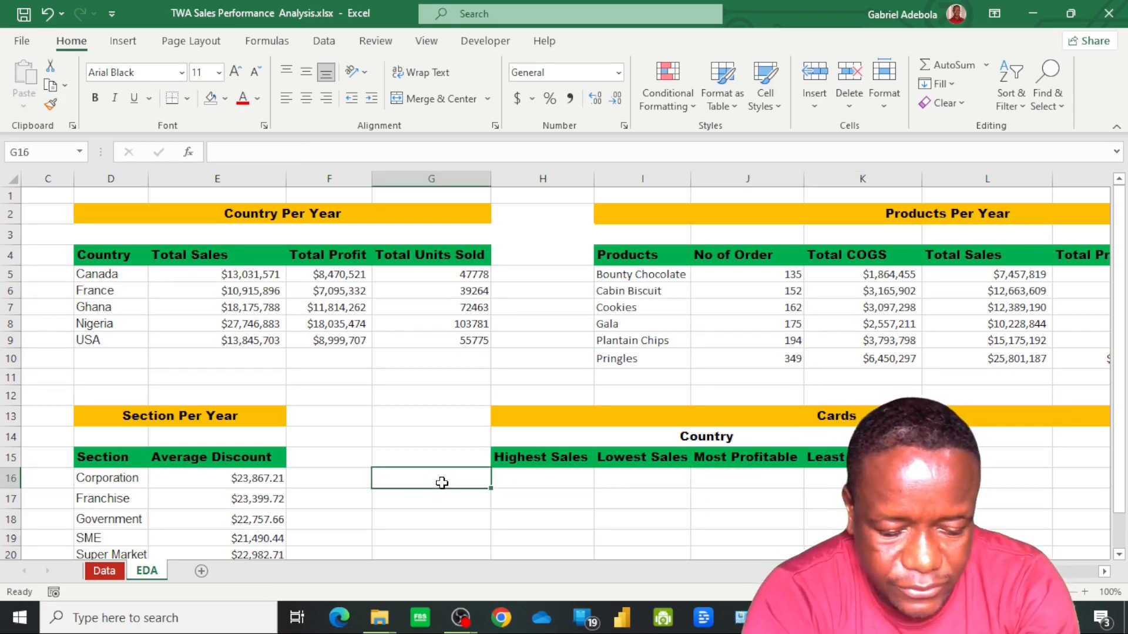
# Enter the row labels Values in G16 and Label in G17 beside the card headers
pyautogui.write('Values')
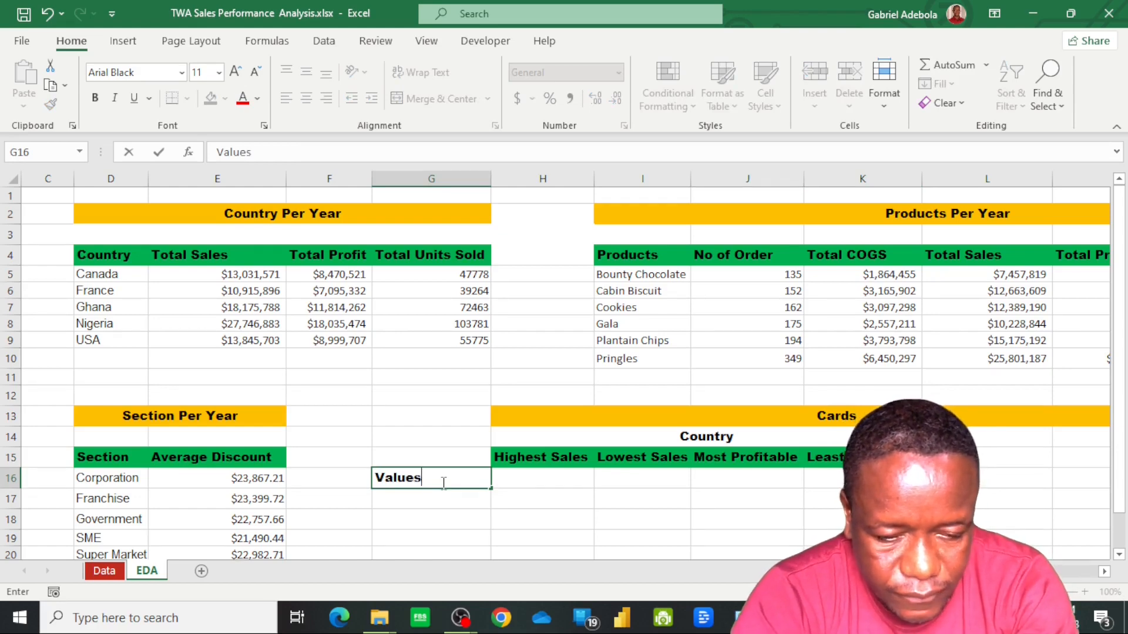
pyautogui.press('Return')
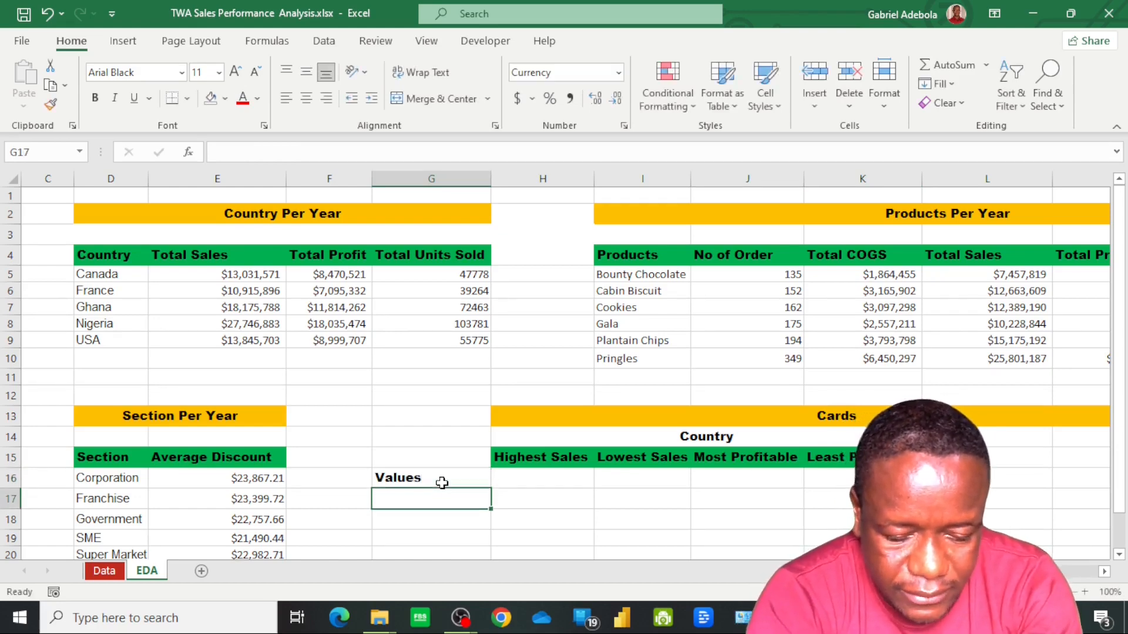
pyautogui.write('Label')
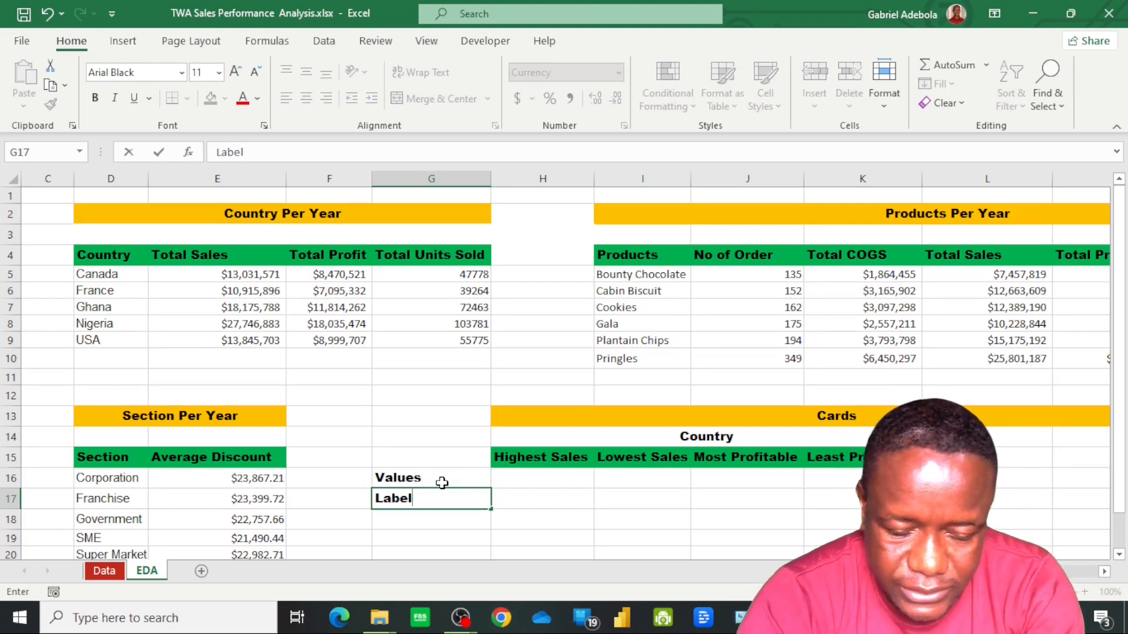
pyautogui.press('Return')
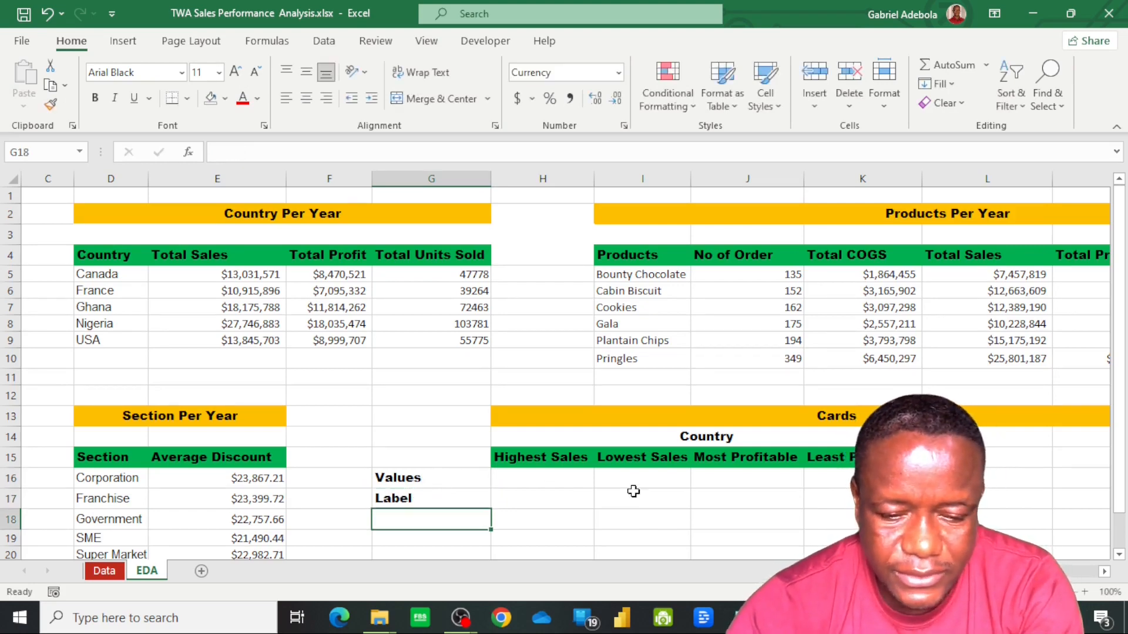
# Fill the row label cells G16 and G17 with the standard orange color
pyautogui.click(432, 480)
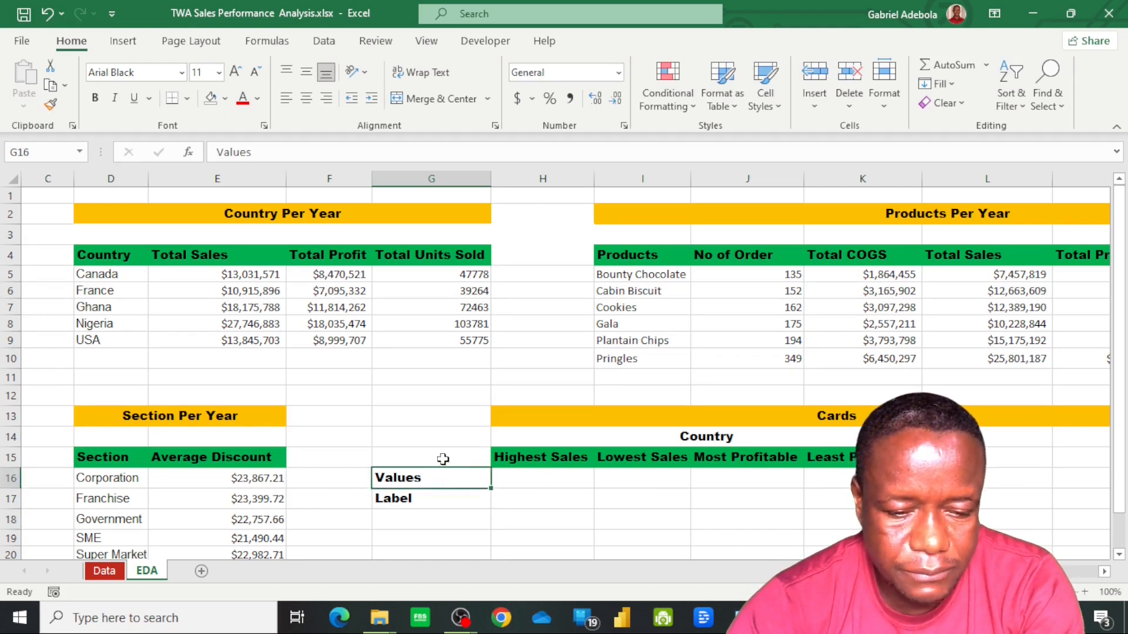
pyautogui.moveTo(444, 469); pyautogui.dragTo(250, 457)
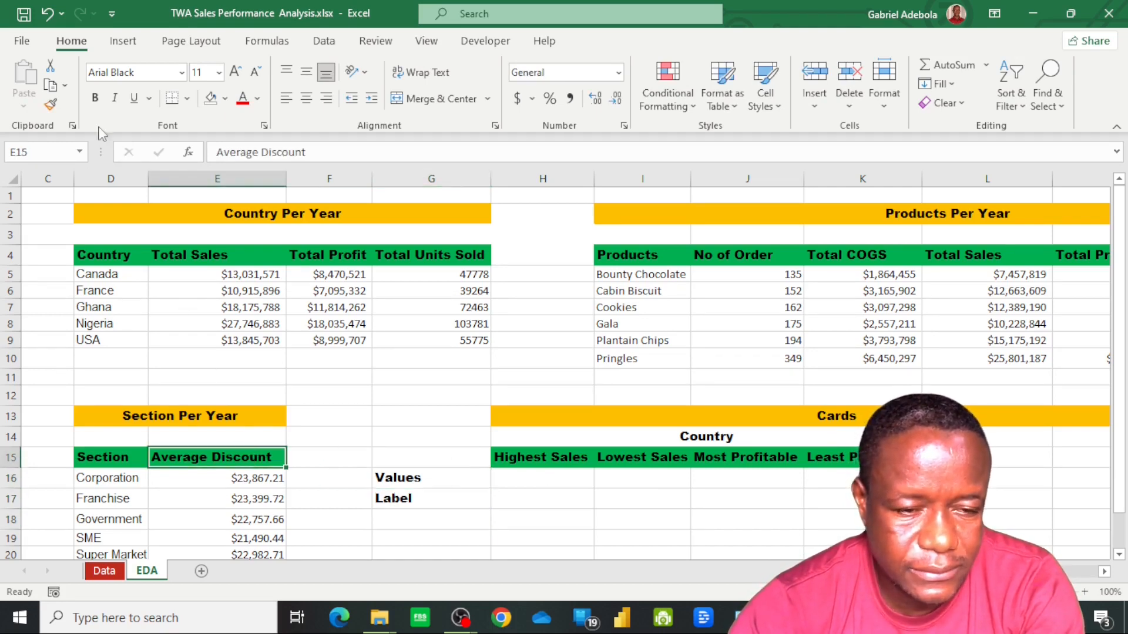
pyautogui.click(407, 480)
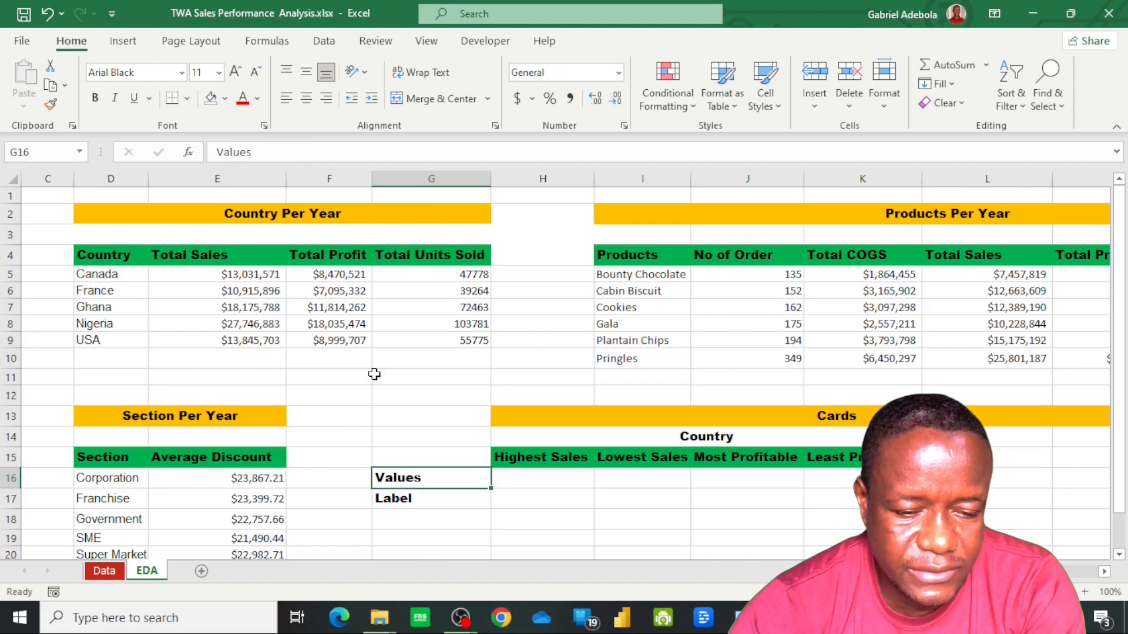
pyautogui.click(210, 98)
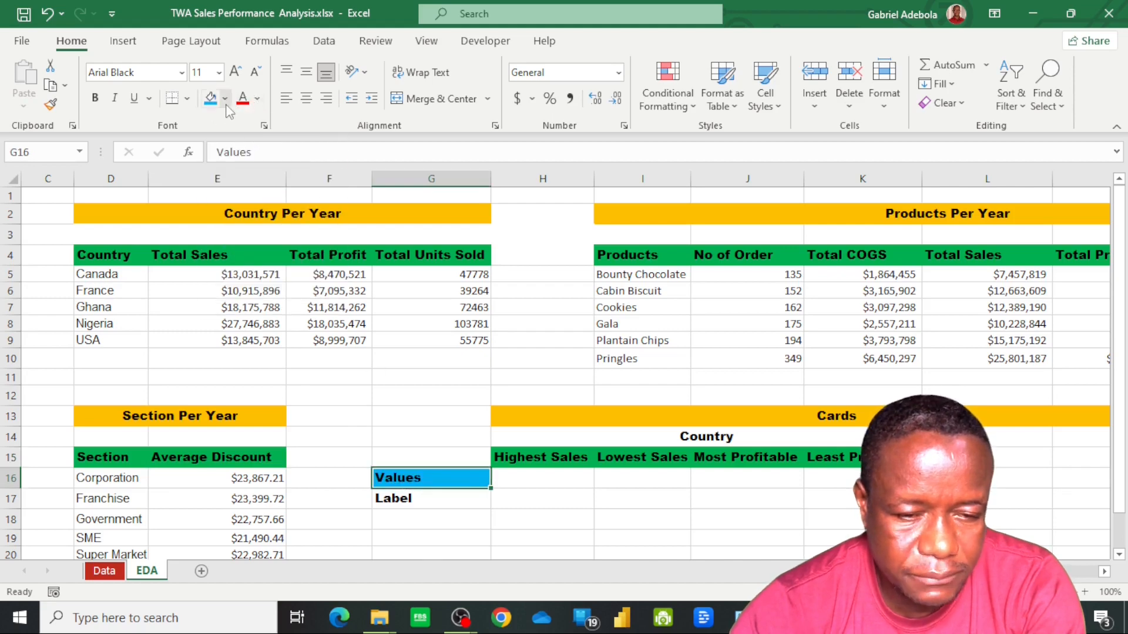
pyautogui.click(225, 98)
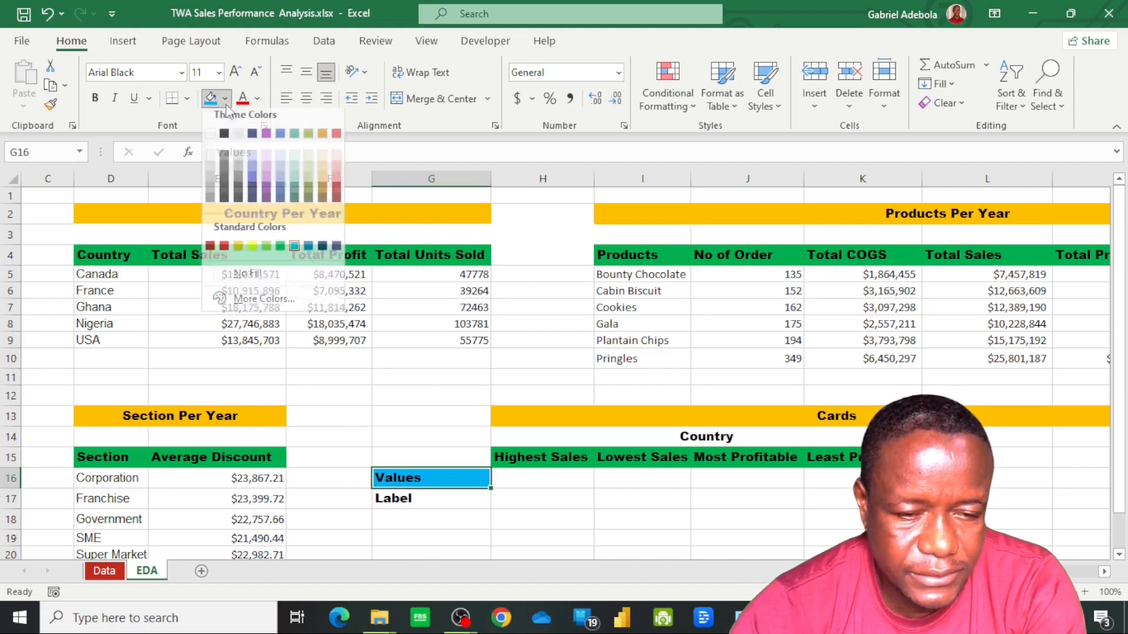
pyautogui.click(238, 254)
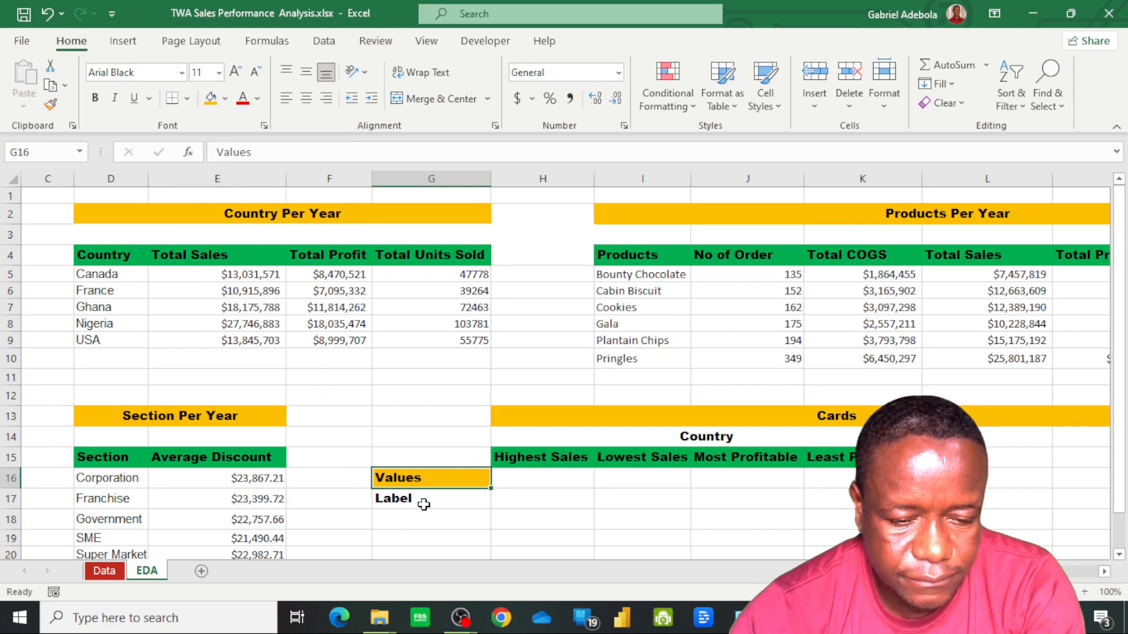
pyautogui.click(452, 500)
pyautogui.press('F4')
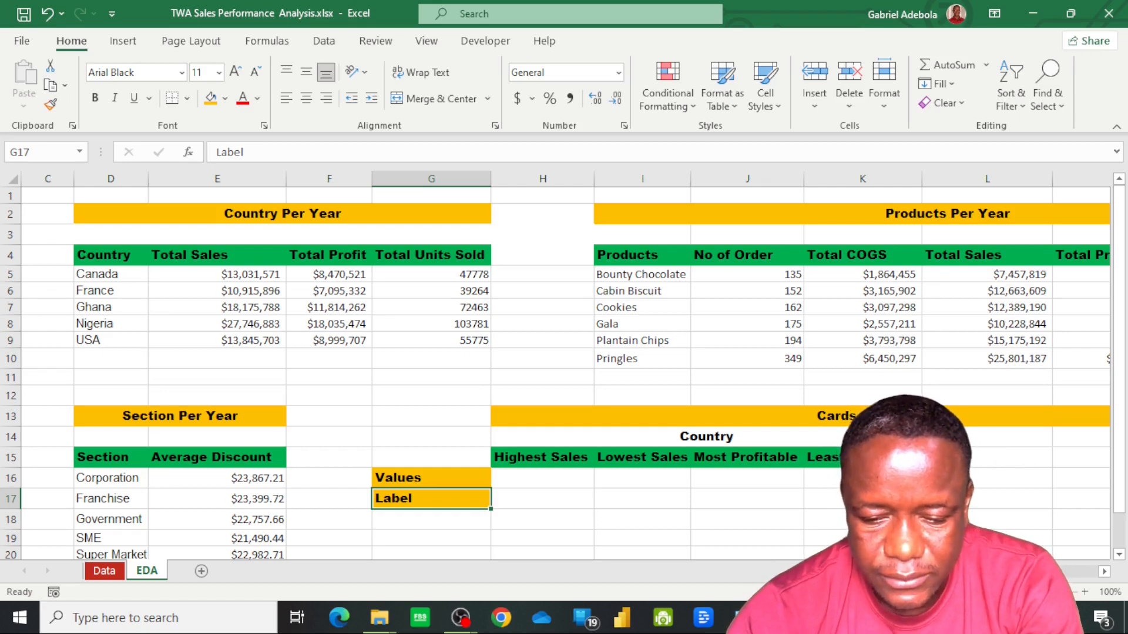
# Enter the subheading Products in M14 and copy the four card headers from H15:K15 into M15:P15
pyautogui.hscroll(4, 805, 487)
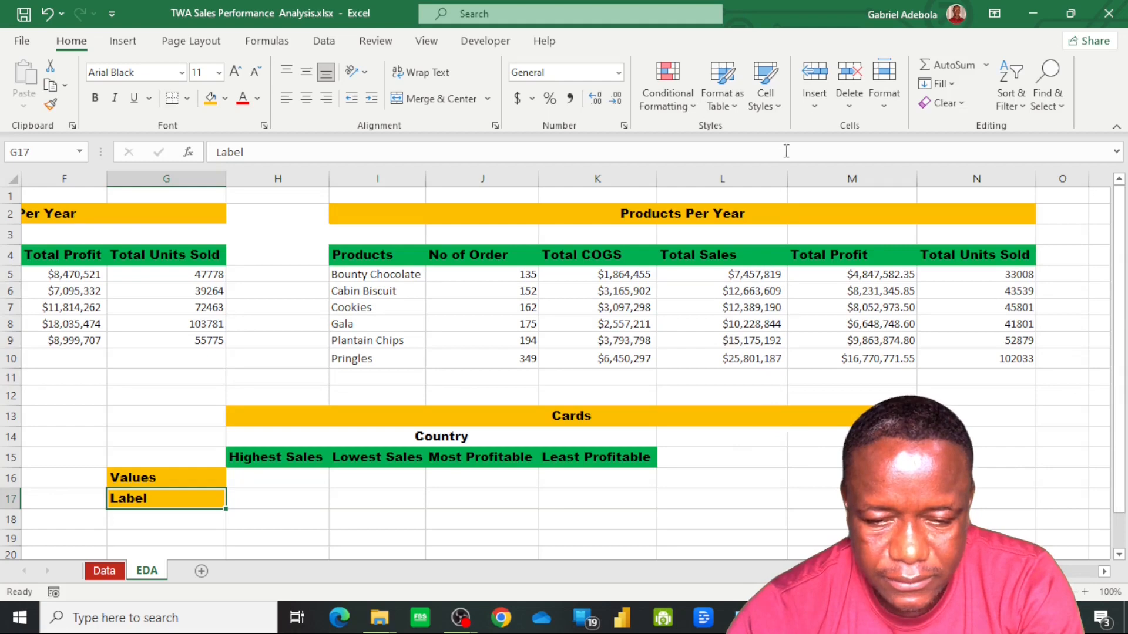
pyautogui.click(784, 438)
pyautogui.write('Products')
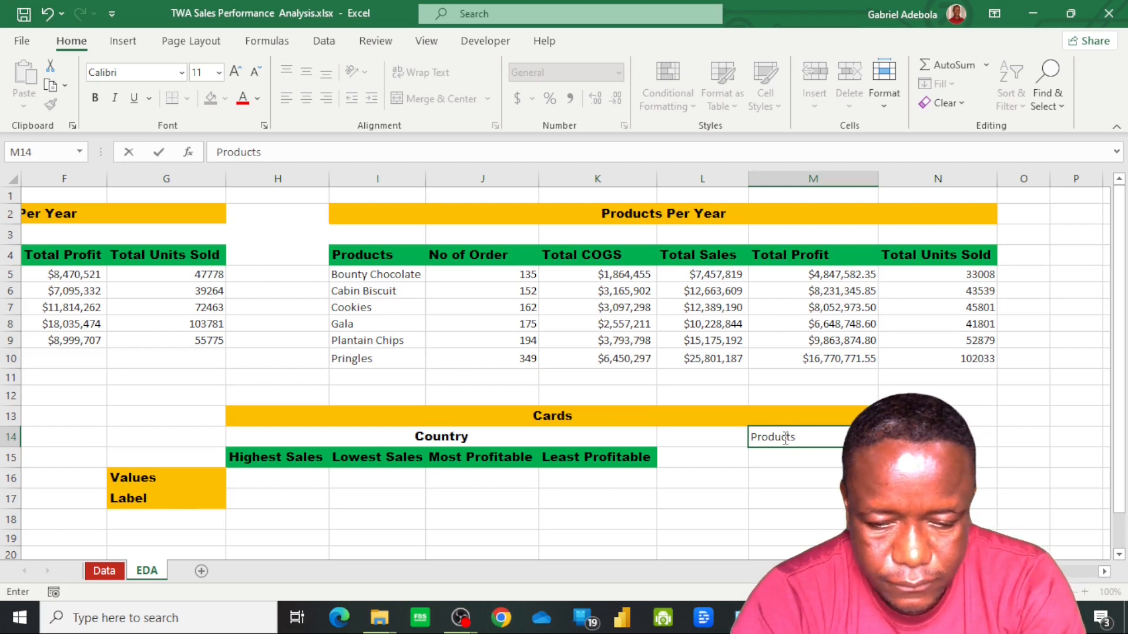
pyautogui.press('Return')
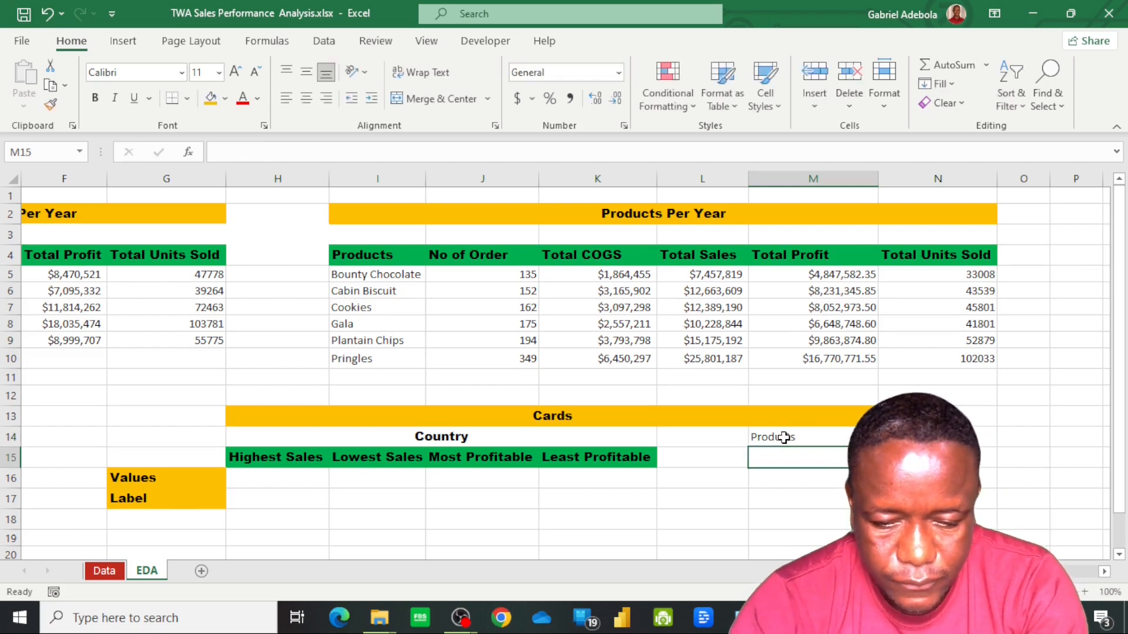
pyautogui.write('Highest Sales\tLowest Sales\tMost Profitable\tLeast Profitable')
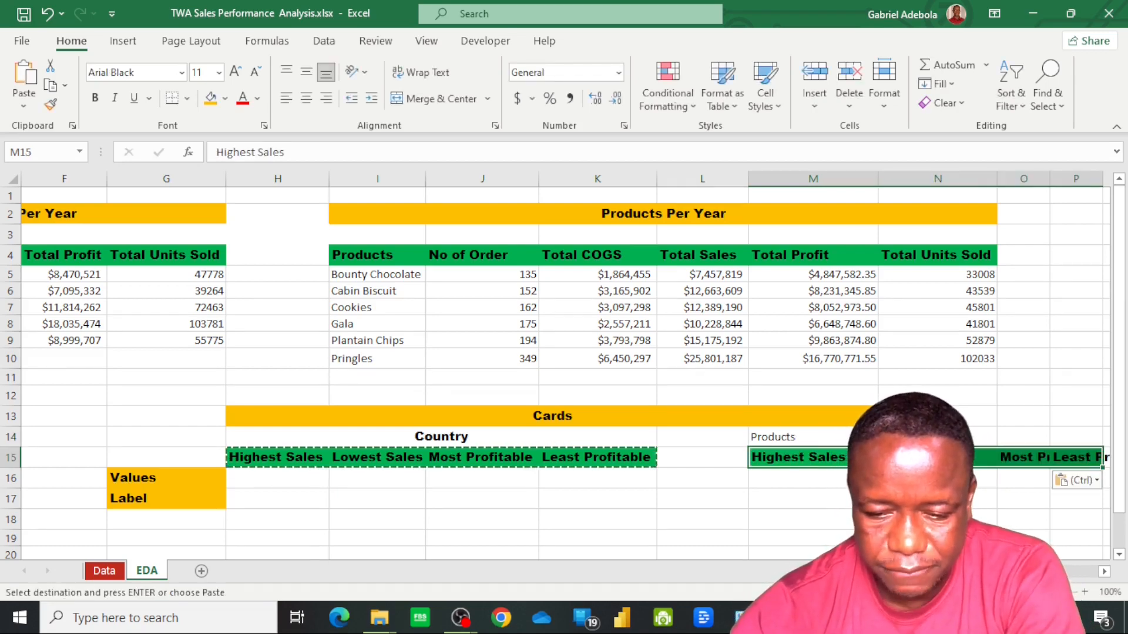
pyautogui.hscroll(2, 564, 364)
pyautogui.hscroll(1, 1003, 478)
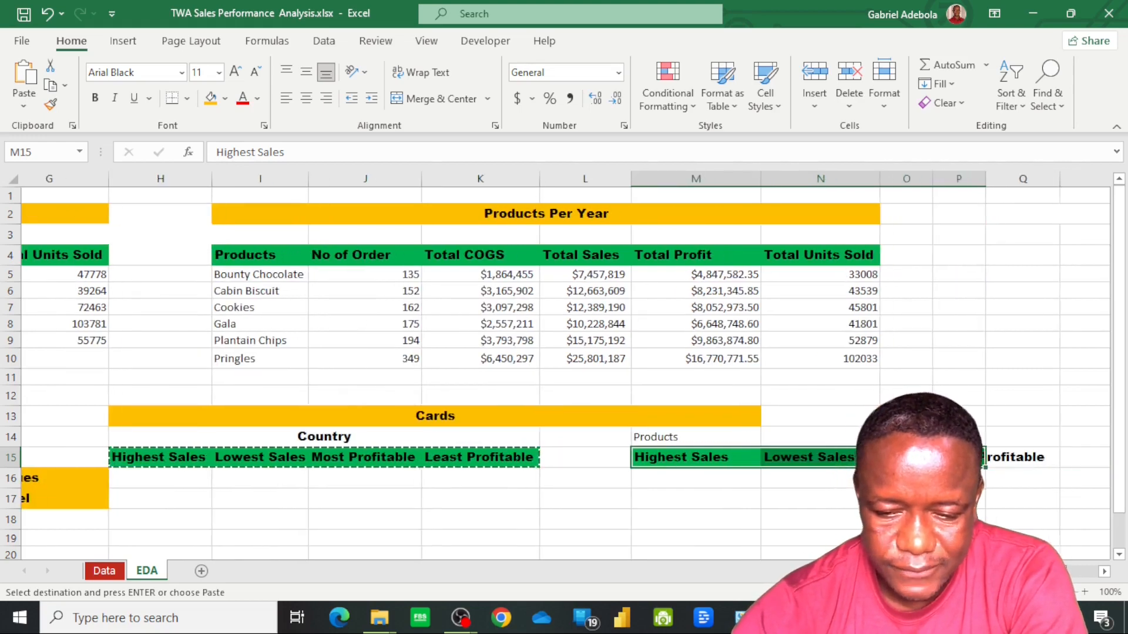
pyautogui.hscroll(-1, 1003, 478)
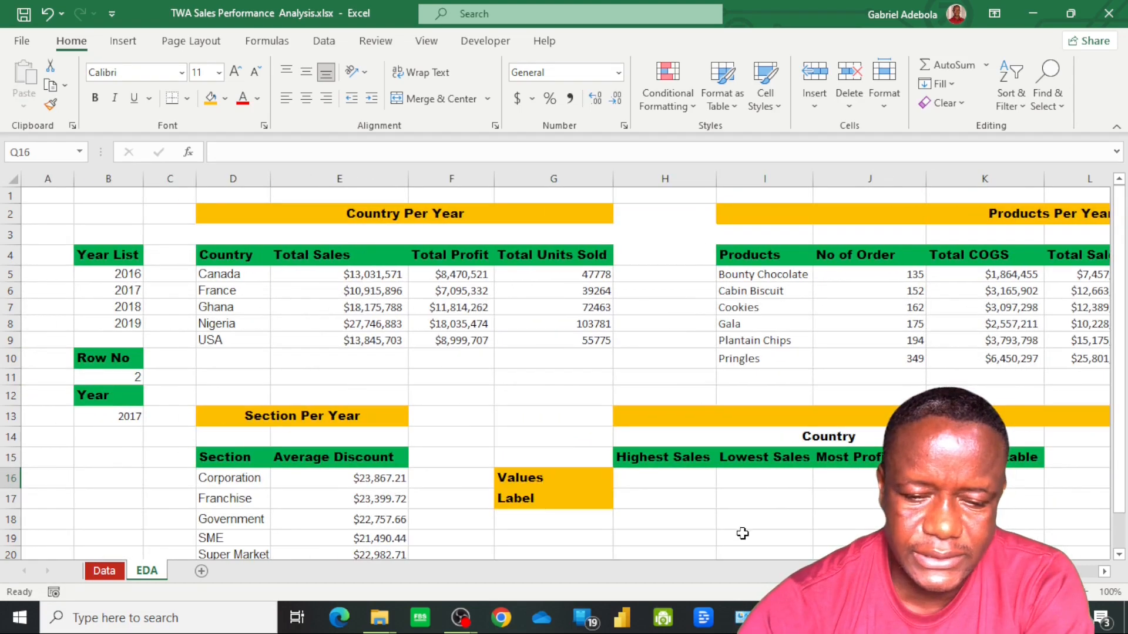
# Change the Highest Sales header in H15 of the Country cards to Top Sales
pyautogui.click(655, 477)
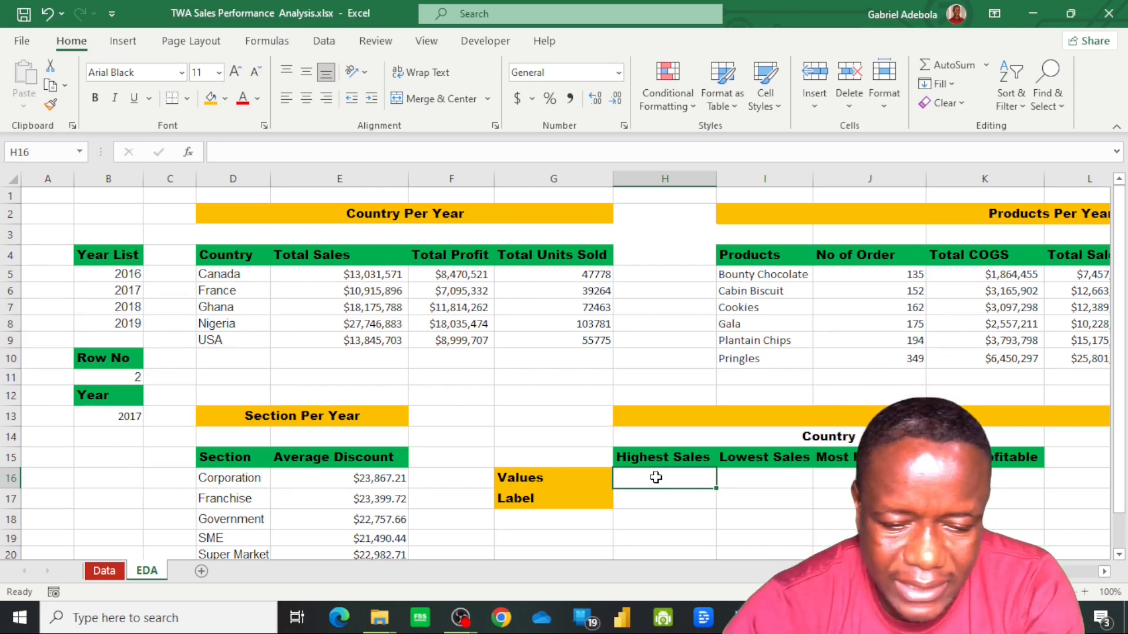
pyautogui.click(682, 457)
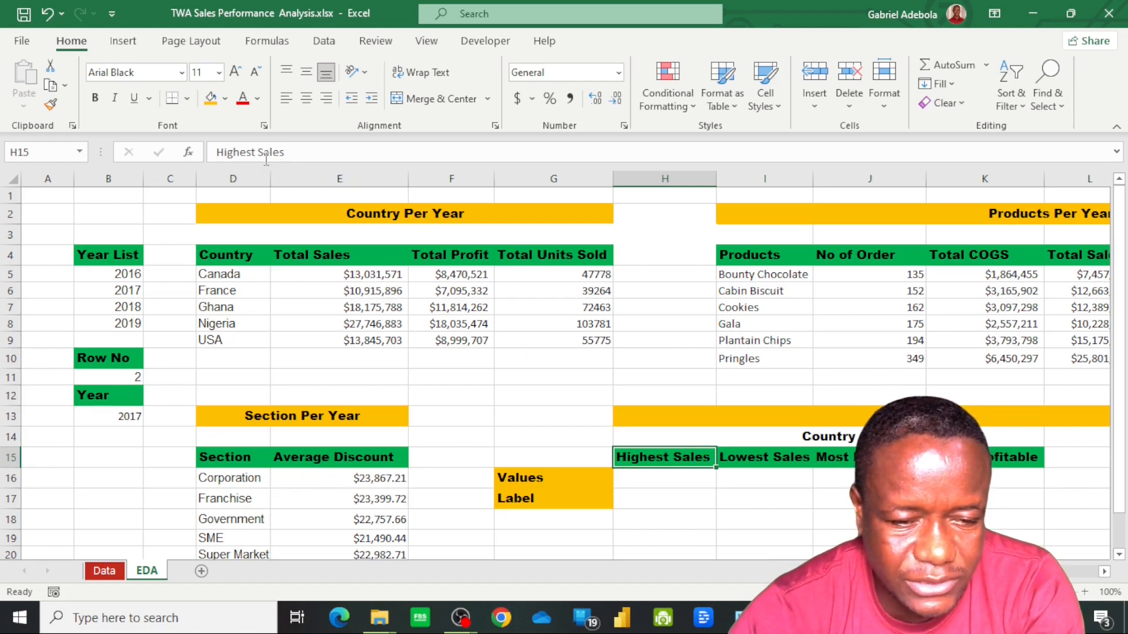
pyautogui.click(290, 159)
pyautogui.press('Left')
pyautogui.press('Left')
pyautogui.press('Left')
pyautogui.press('Left')
pyautogui.press('Left')
pyautogui.press('BackSpace')
pyautogui.press('BackSpace')
pyautogui.press('BackSpace')
pyautogui.press('BackSpace')
pyautogui.press('BackSpace')
pyautogui.press('BackSpace')
pyautogui.press('BackSpace')
pyautogui.press('BackSpace')
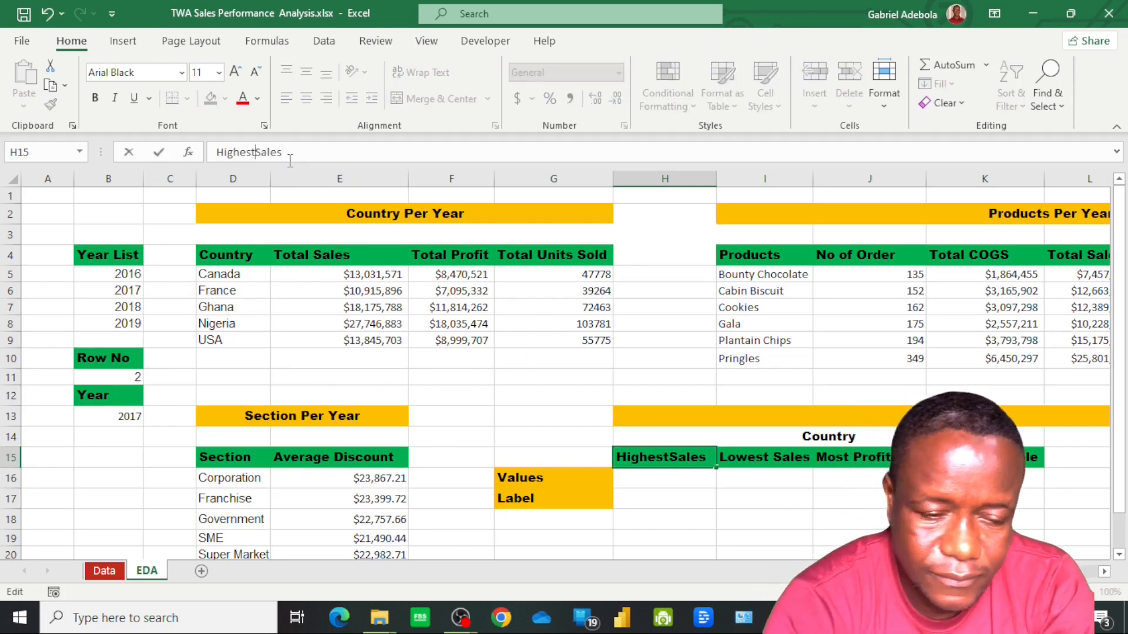
pyautogui.write('Top')
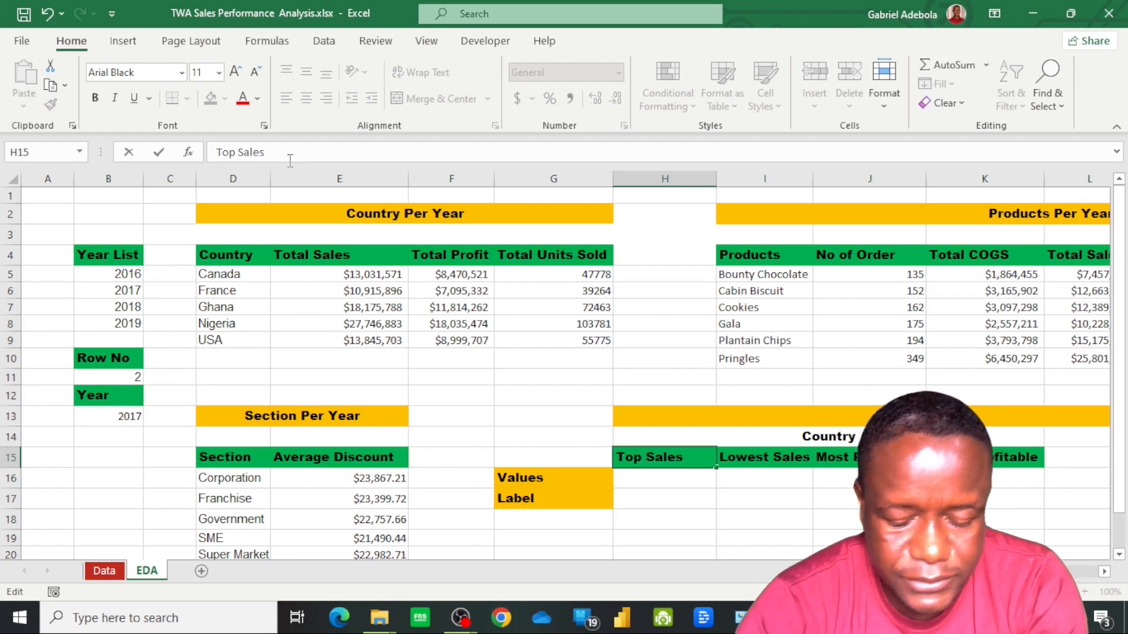
pyautogui.click(911, 437)
pyautogui.scroll(-1, 911, 437)
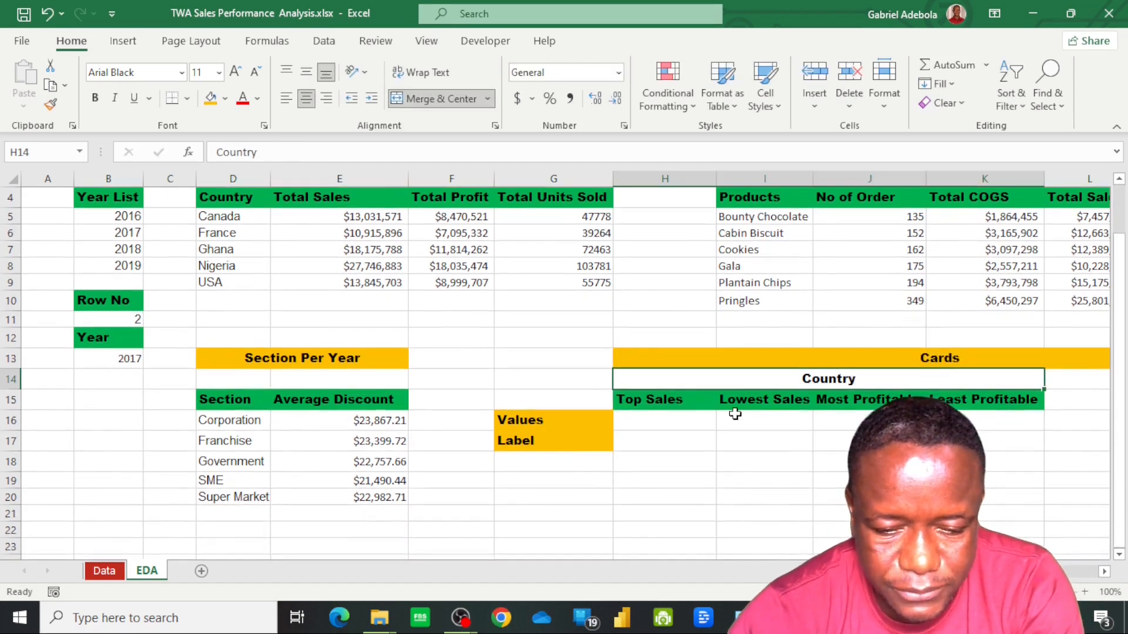
pyautogui.click(672, 399)
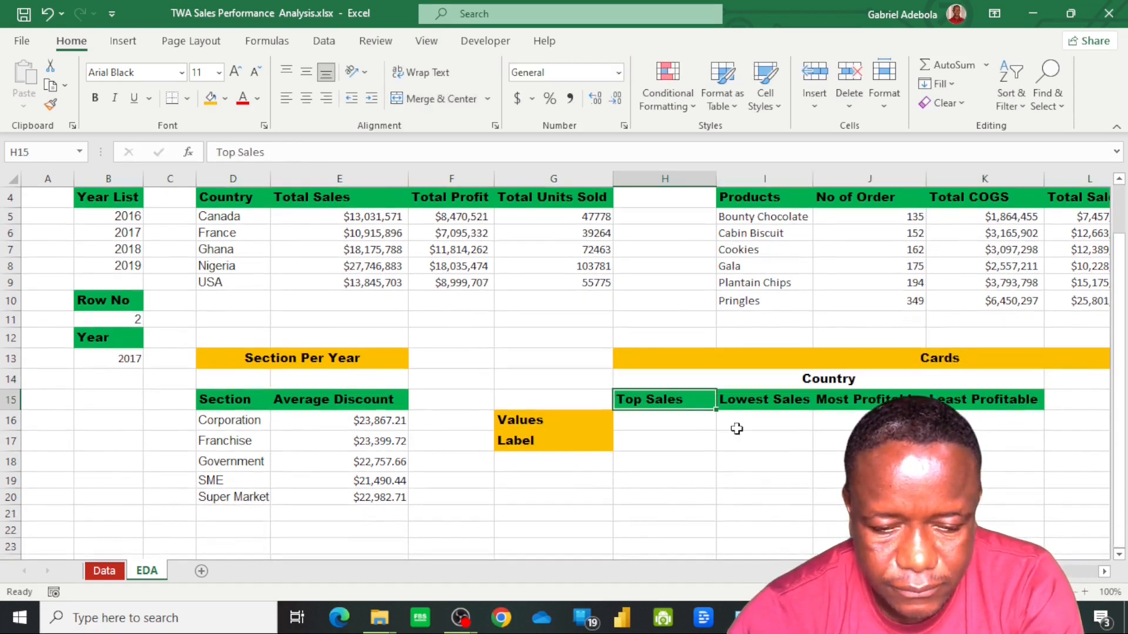
# Link the first Products card header in M15 to the Country one with =H15 and fill it across to P15
pyautogui.hscroll(3, 795, 443)
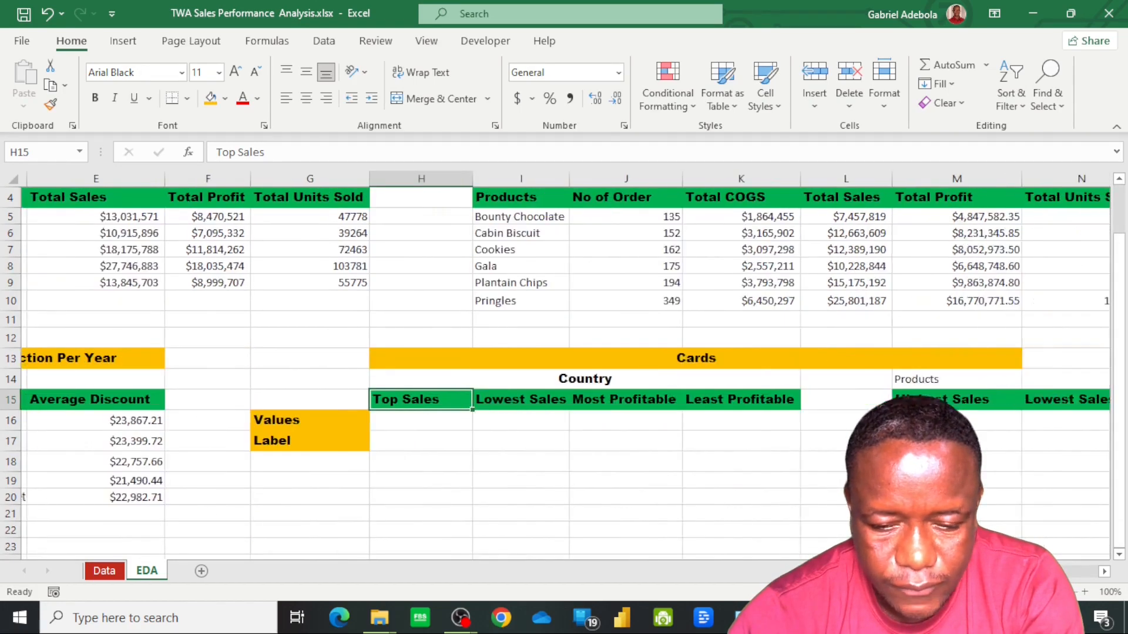
pyautogui.click(726, 403)
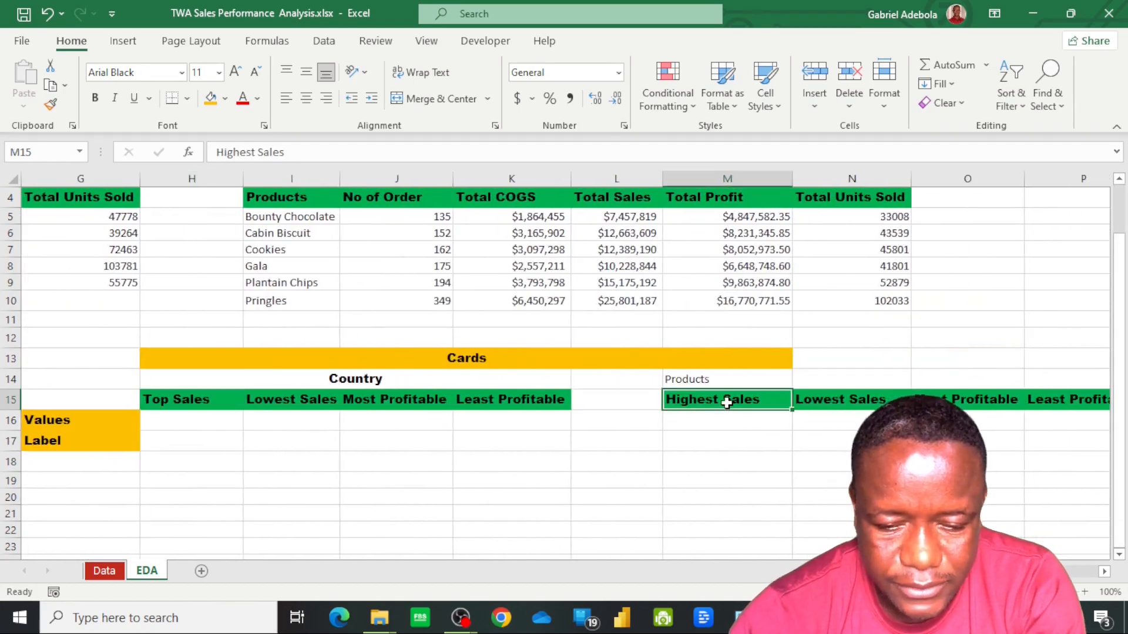
pyautogui.write('=')
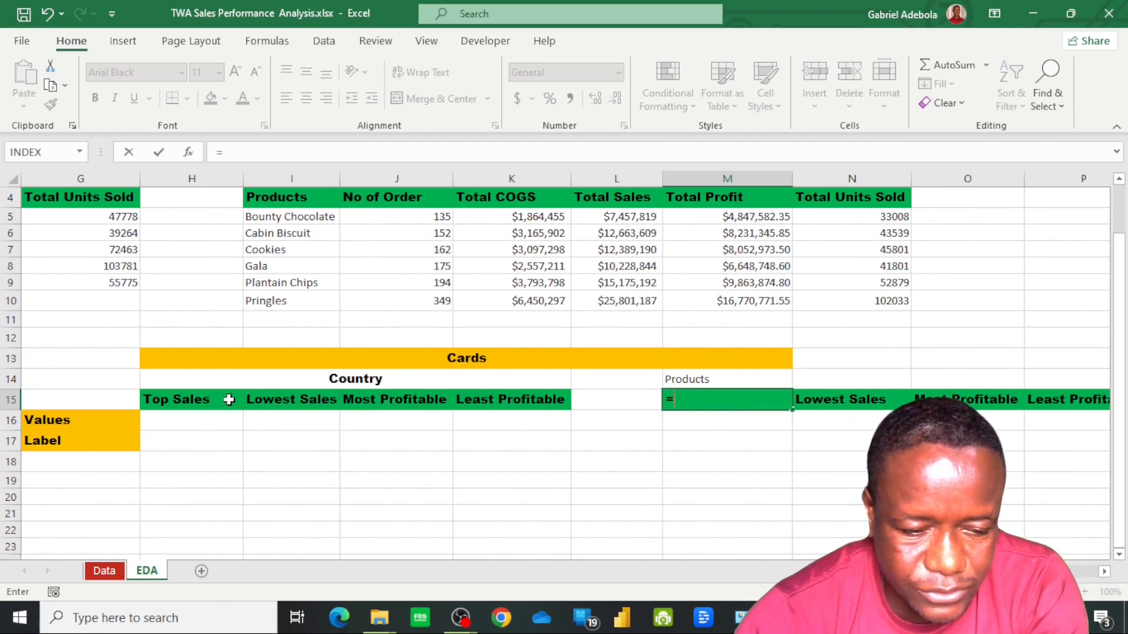
pyautogui.click(171, 401)
pyautogui.press('Return')
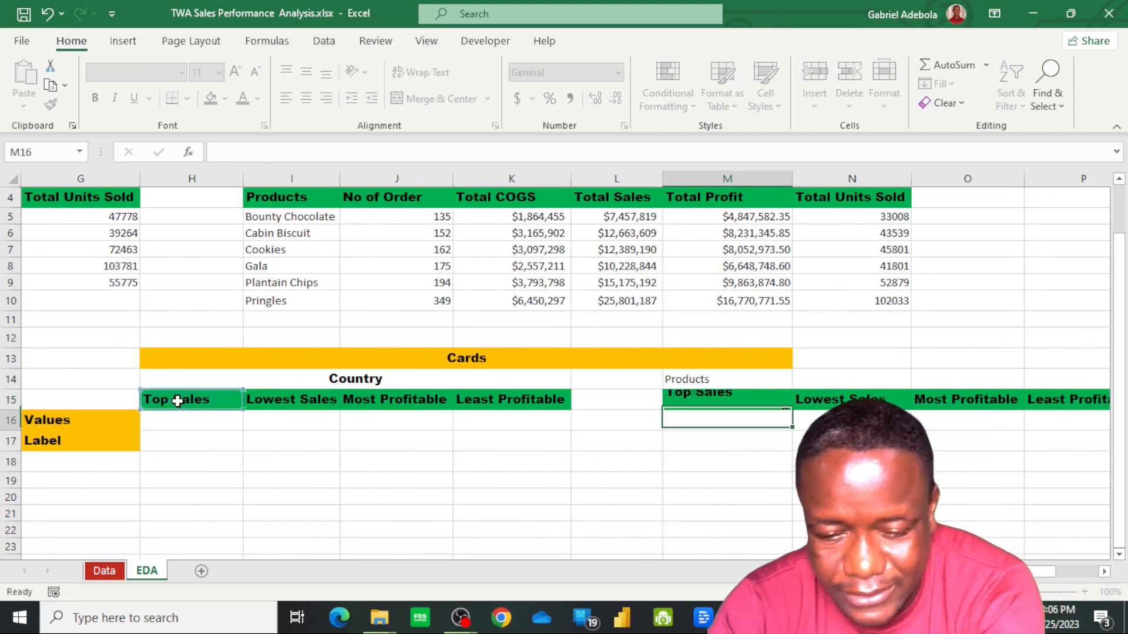
pyautogui.click(718, 403)
pyautogui.moveTo(794, 411); pyautogui.dragTo(827, 402)
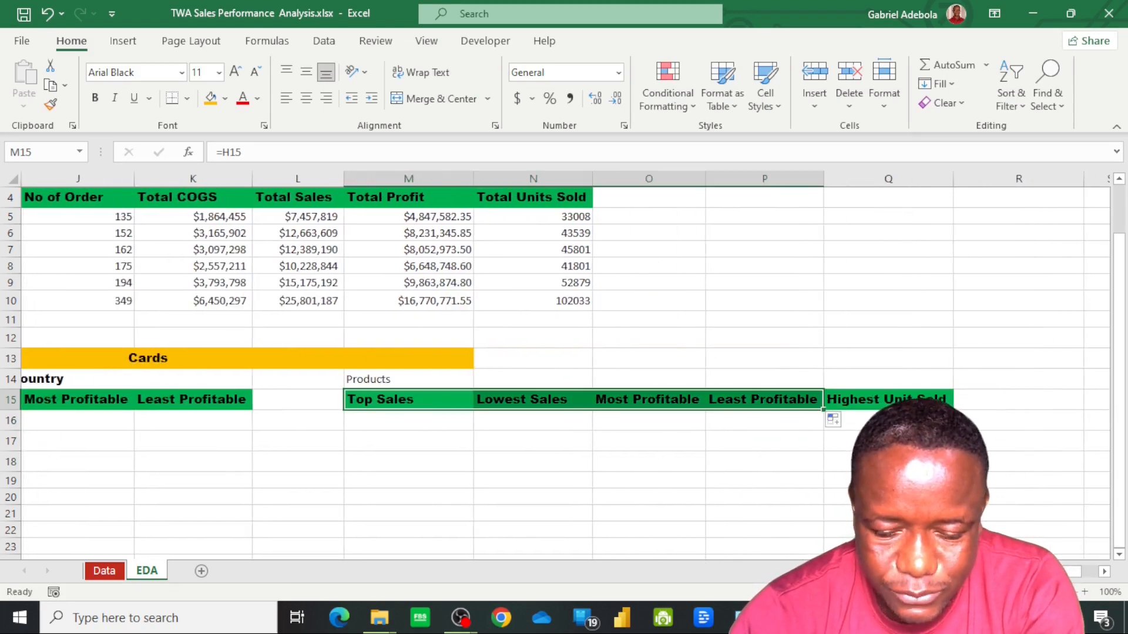
pyautogui.hscroll(-5, 776, 397)
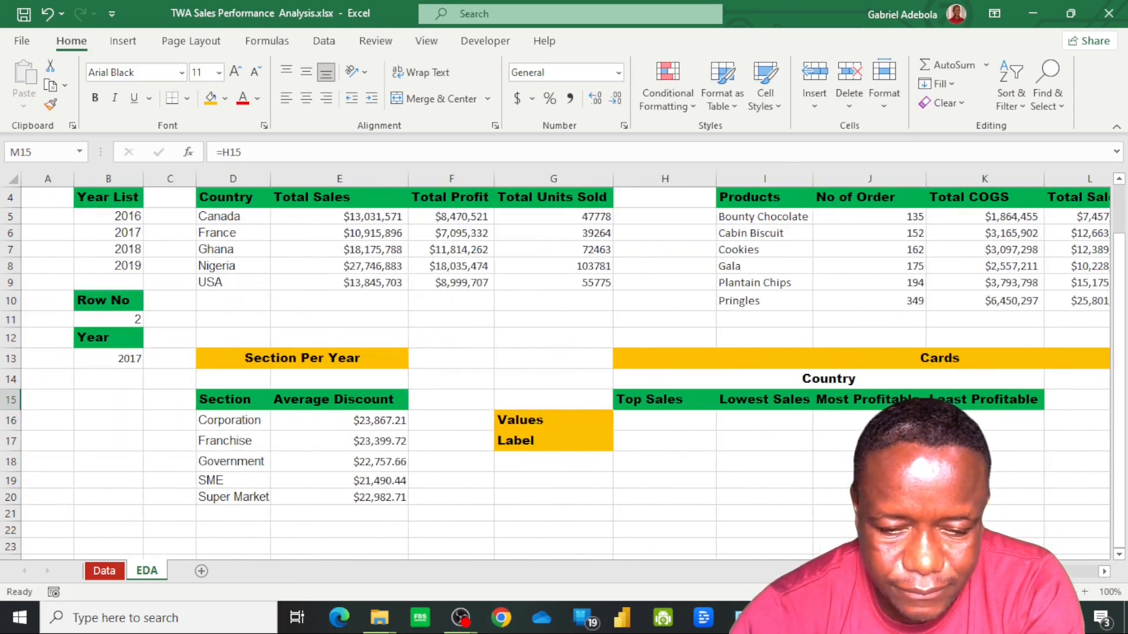
# Calculate the top country sales value in H16 with =MAX(E5:E9)
pyautogui.click(776, 398)
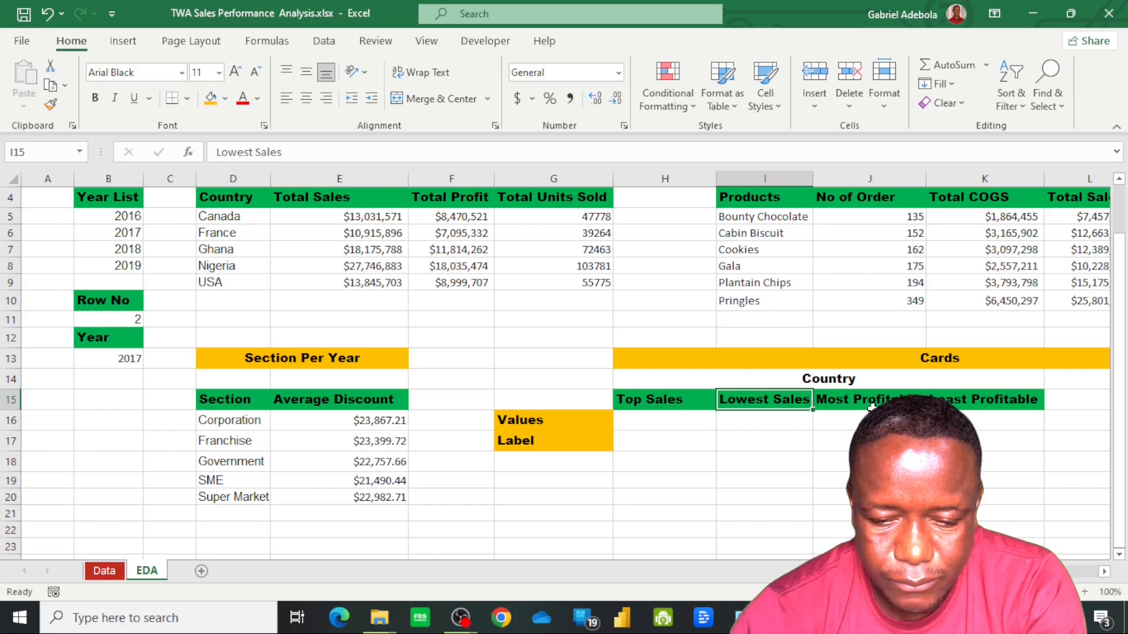
pyautogui.click(673, 421)
pyautogui.write('=max')
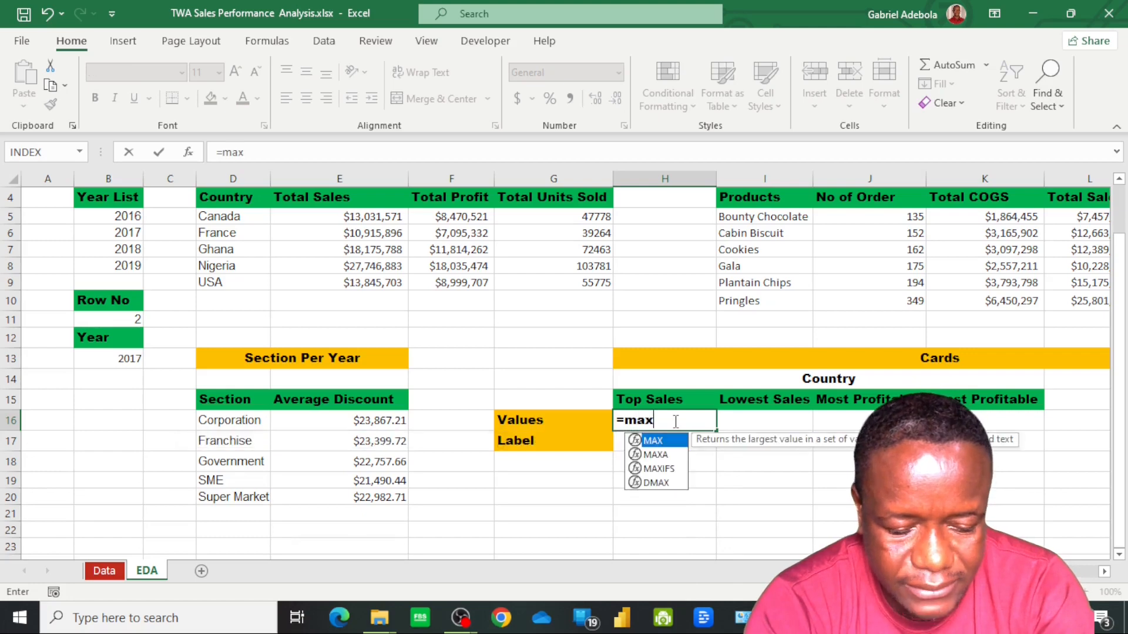
pyautogui.press('Tab')
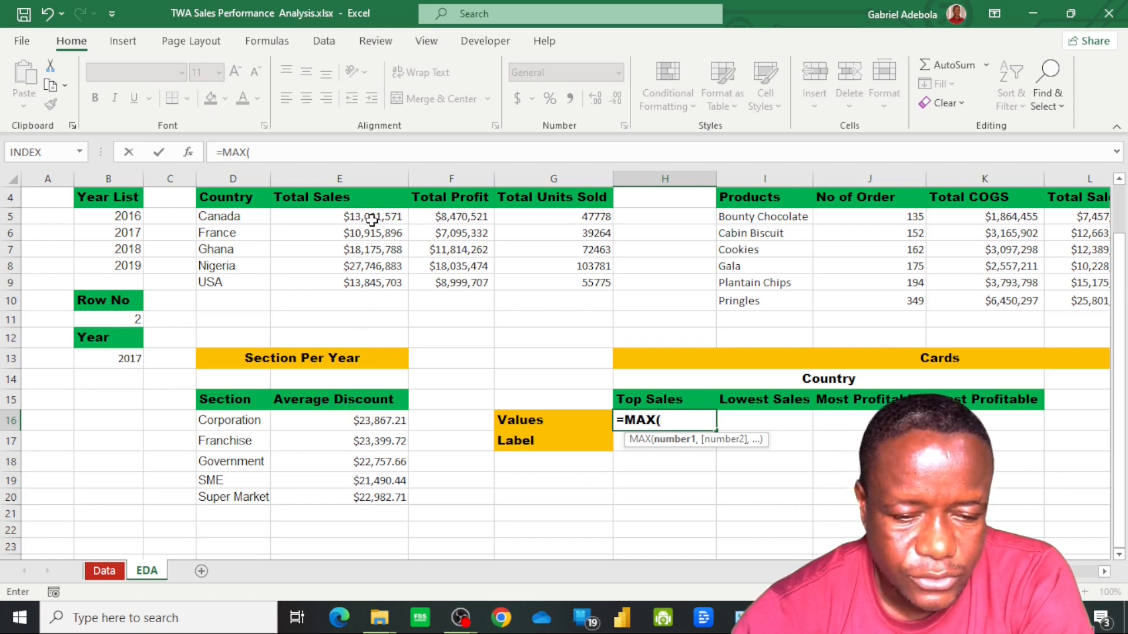
pyautogui.moveTo(371, 221); pyautogui.dragTo(376, 284)
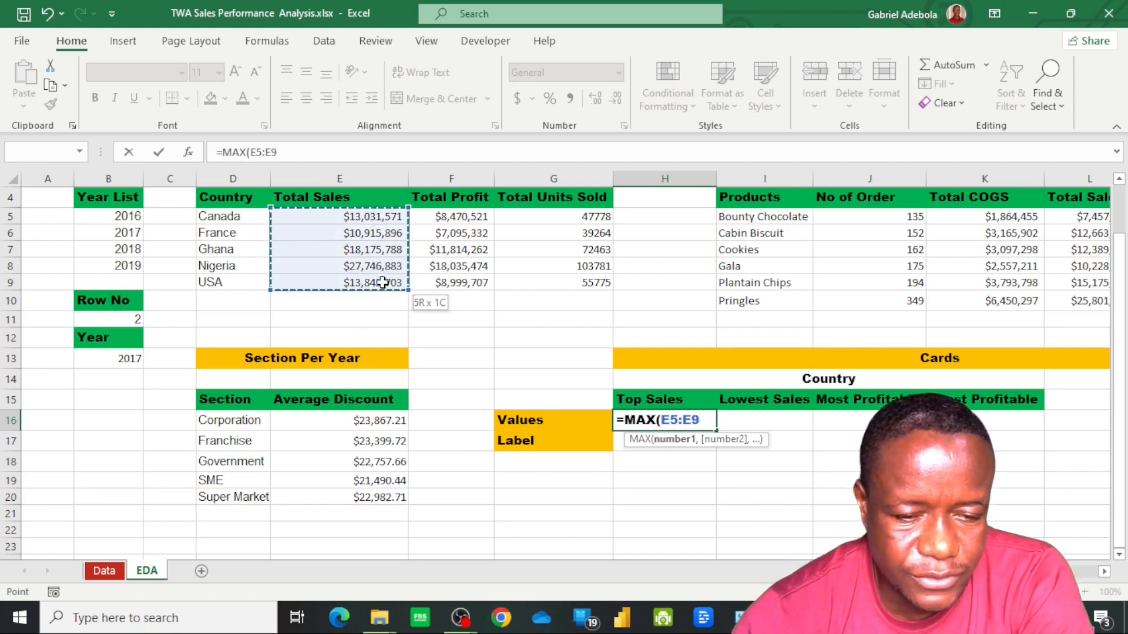
pyautogui.write(')')
pyautogui.press('Return')
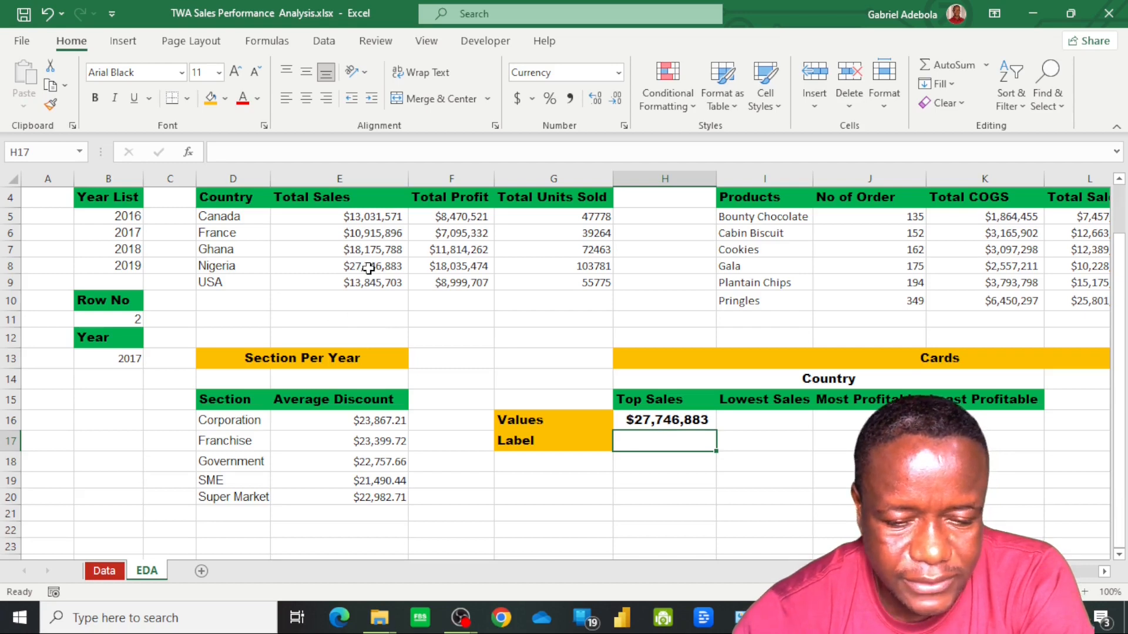
pyautogui.click(748, 428)
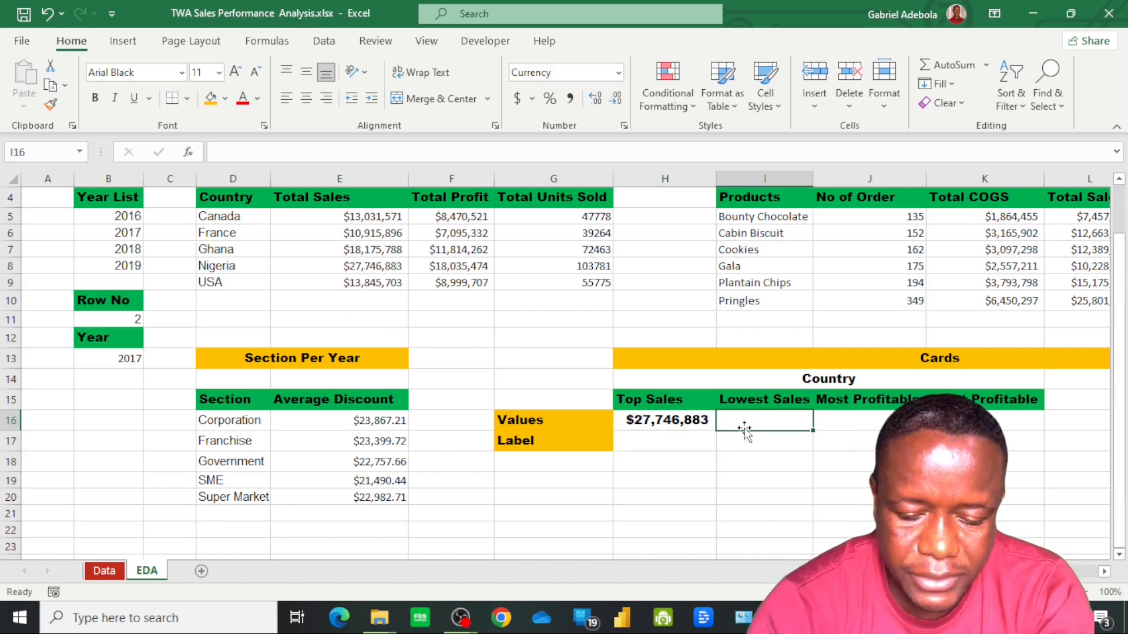
# Calculate the lowest country sales value in I16 with =MIN(E5:E9)
pyautogui.write('=')
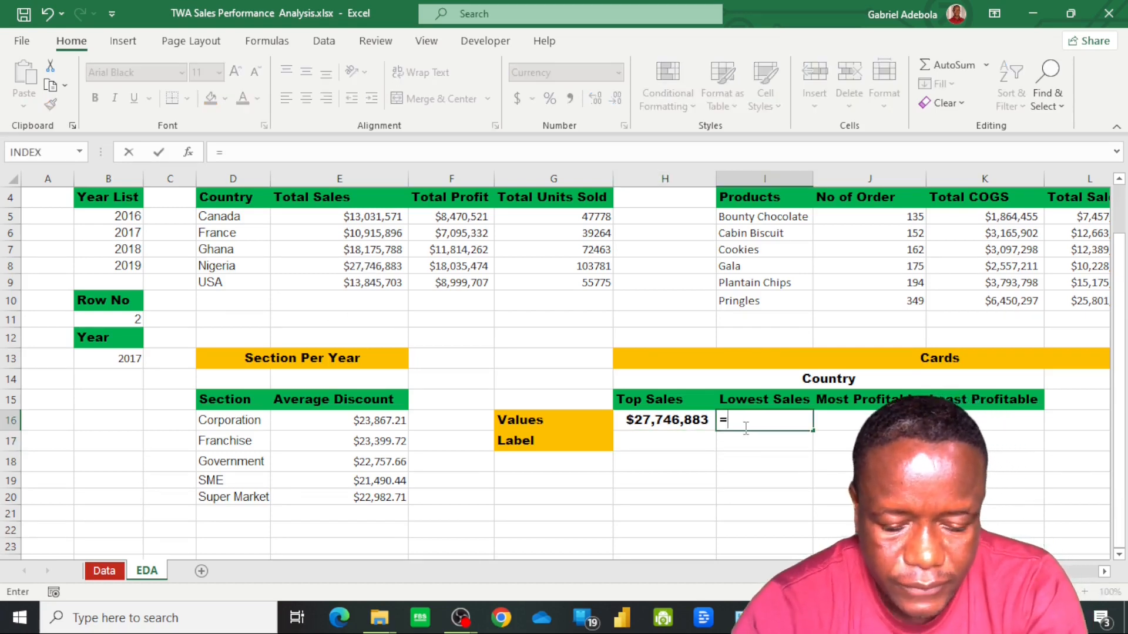
pyautogui.write('min')
pyautogui.press('Tab')
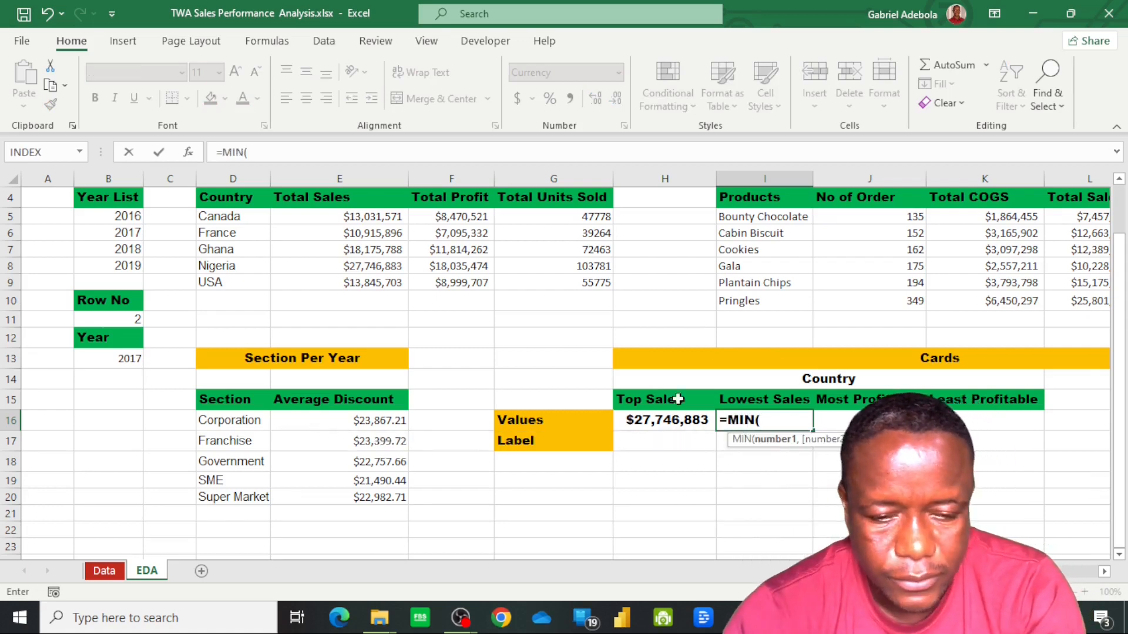
pyautogui.moveTo(370, 217); pyautogui.dragTo(370, 281)
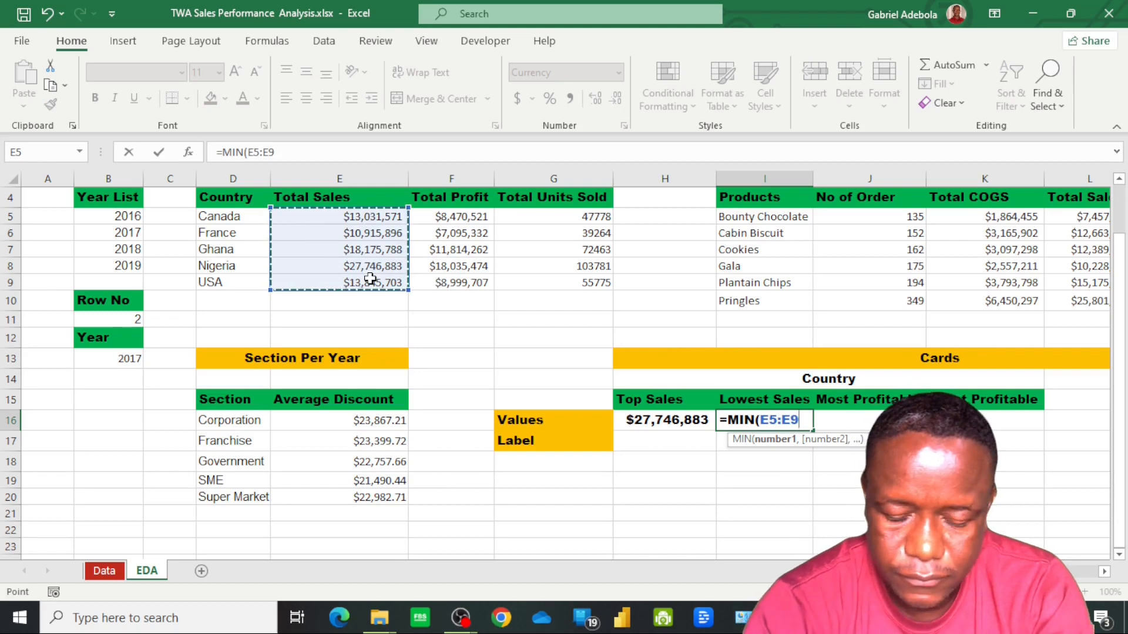
pyautogui.press('Return')
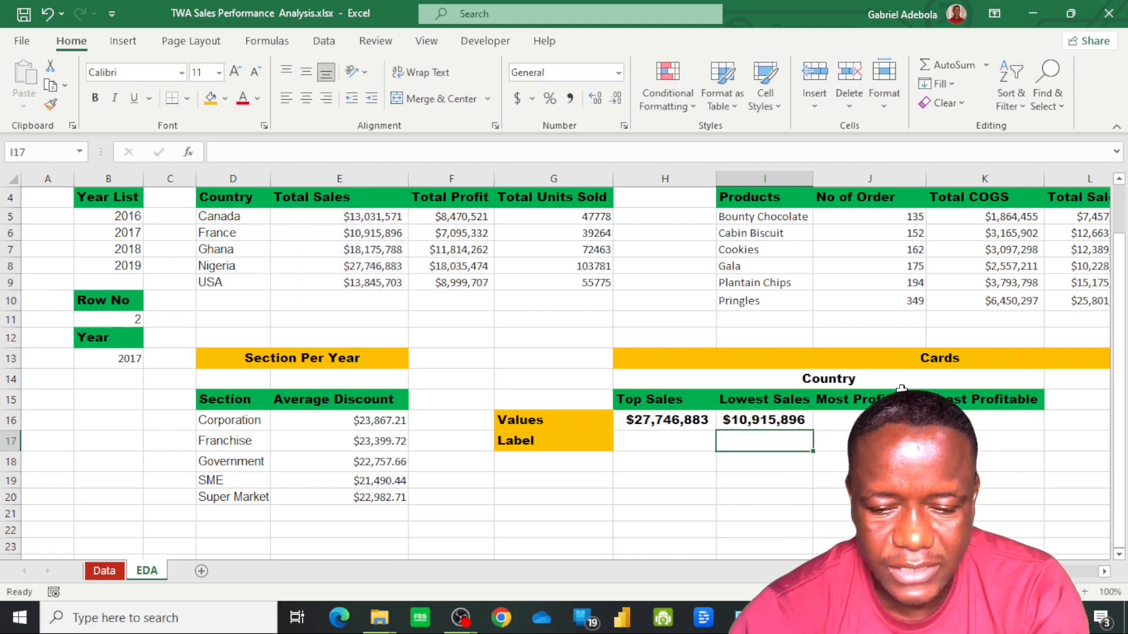
# Calculate the most profitable country's value in J16 with =MAX(F5:F9)
pyautogui.click(869, 420)
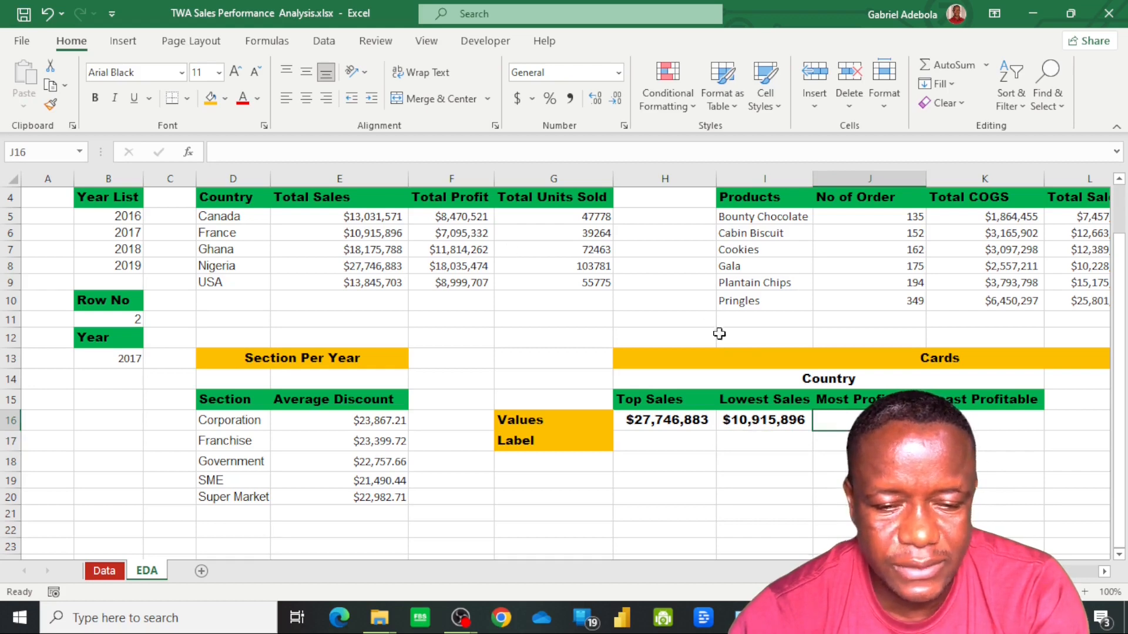
pyautogui.write('=')
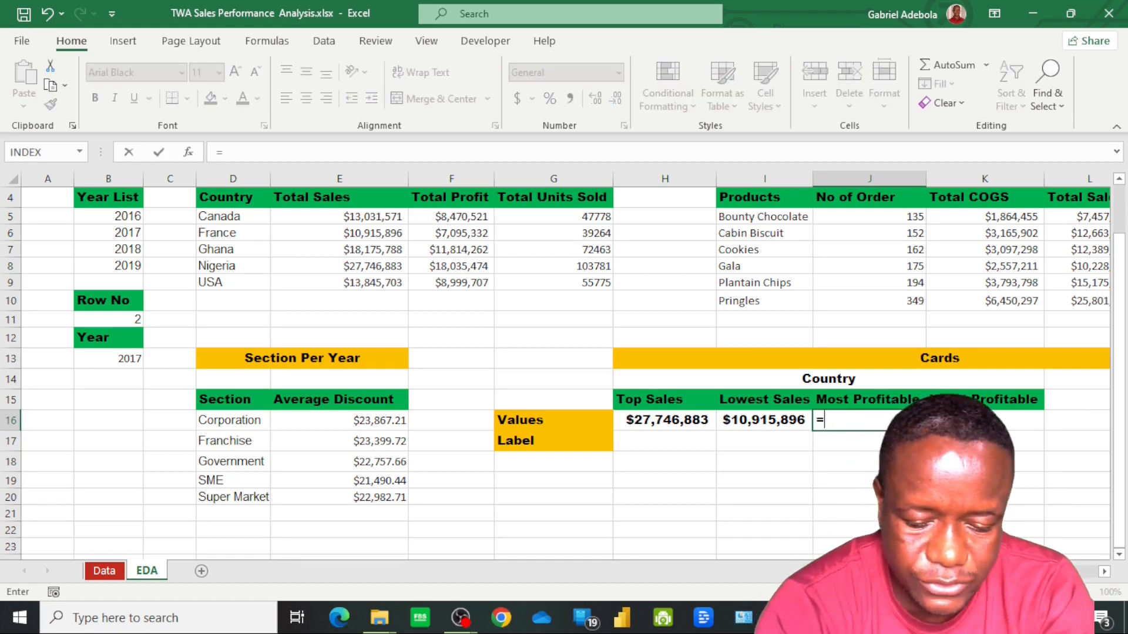
pyautogui.write('max')
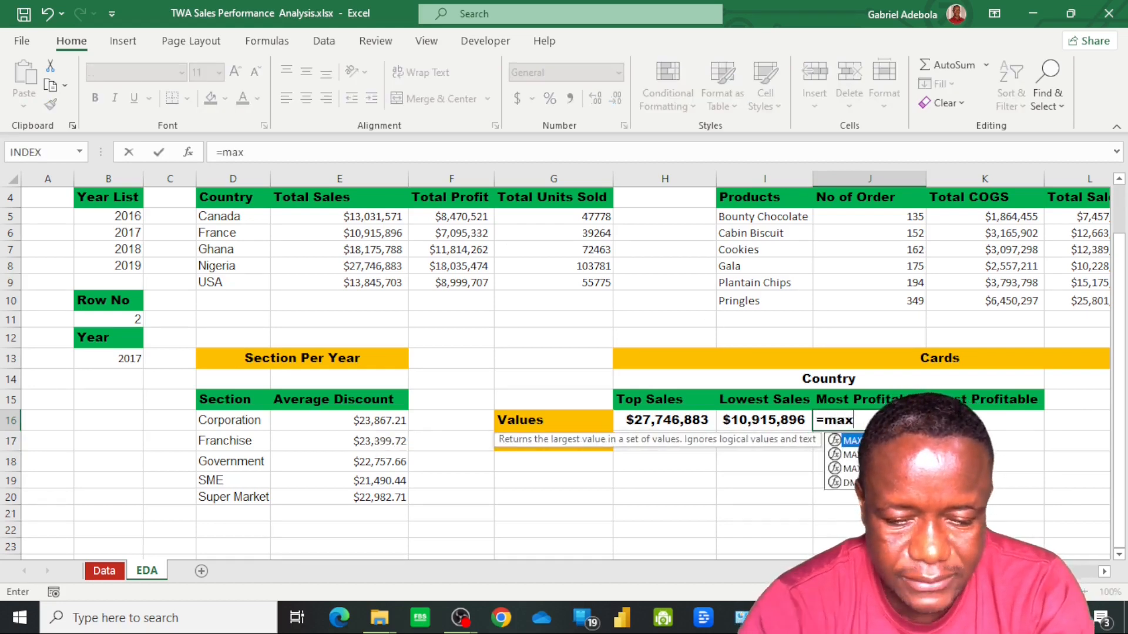
pyautogui.press('Tab')
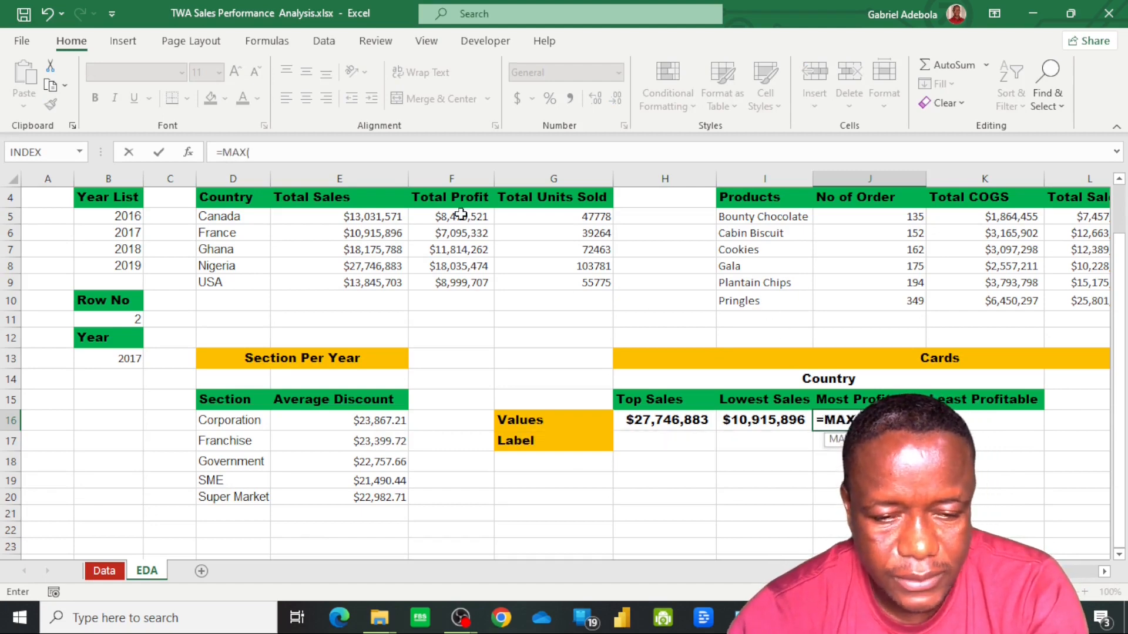
pyautogui.moveTo(461, 217); pyautogui.dragTo(477, 281)
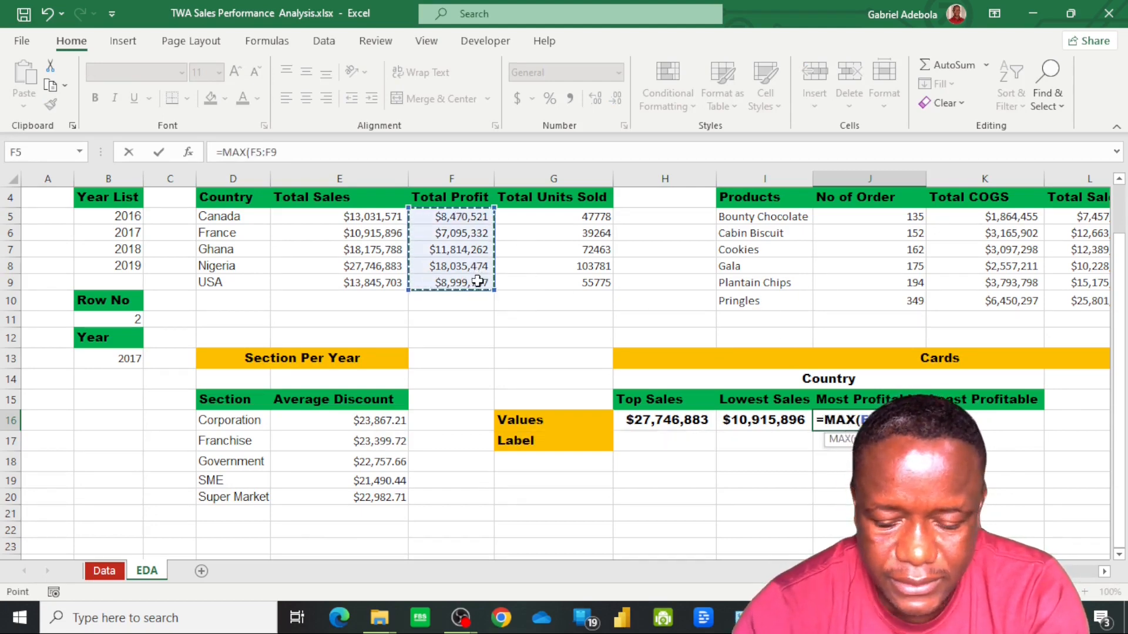
pyautogui.press('Return')
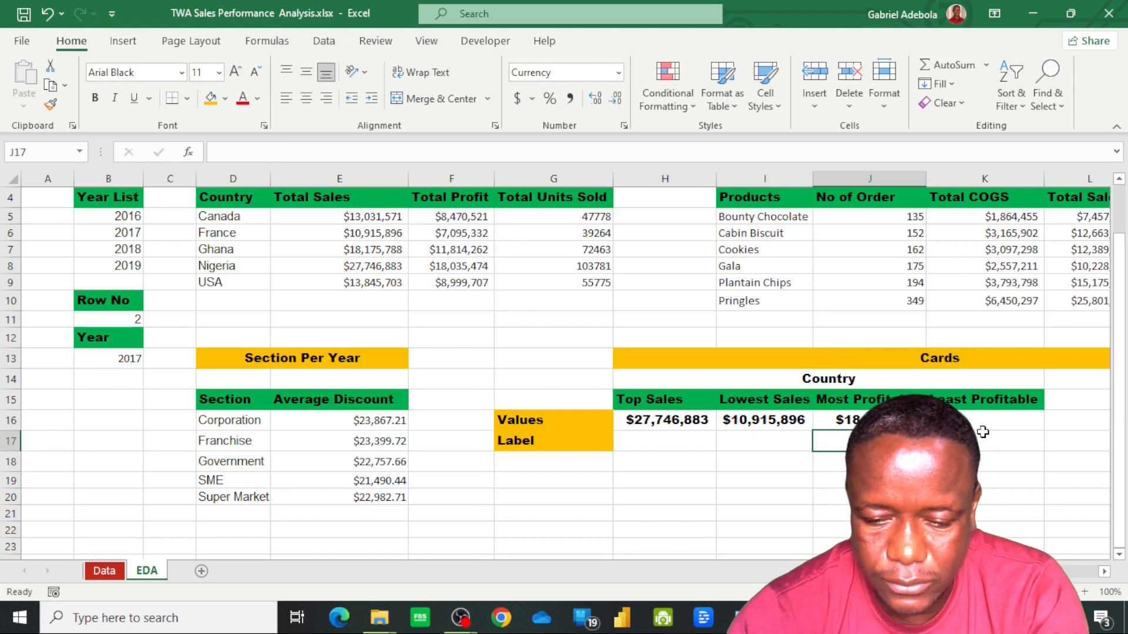
# Calculate the least profitable country's value in K16 with =MIN(F5:F9)
pyautogui.click(983, 423)
pyautogui.write('=min')
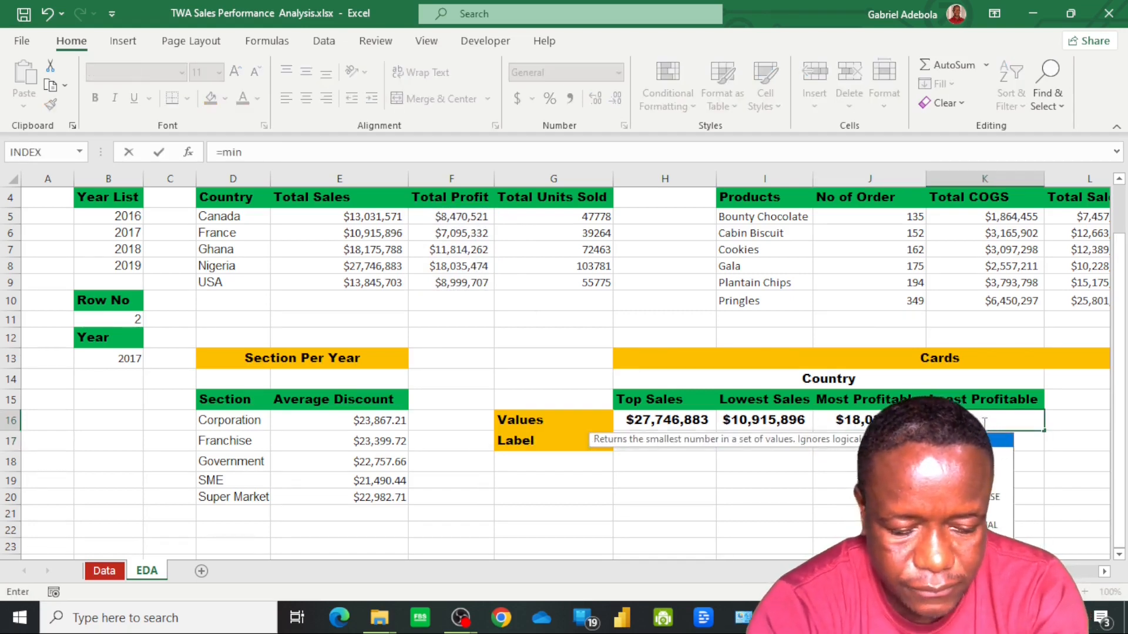
pyautogui.press('Tab')
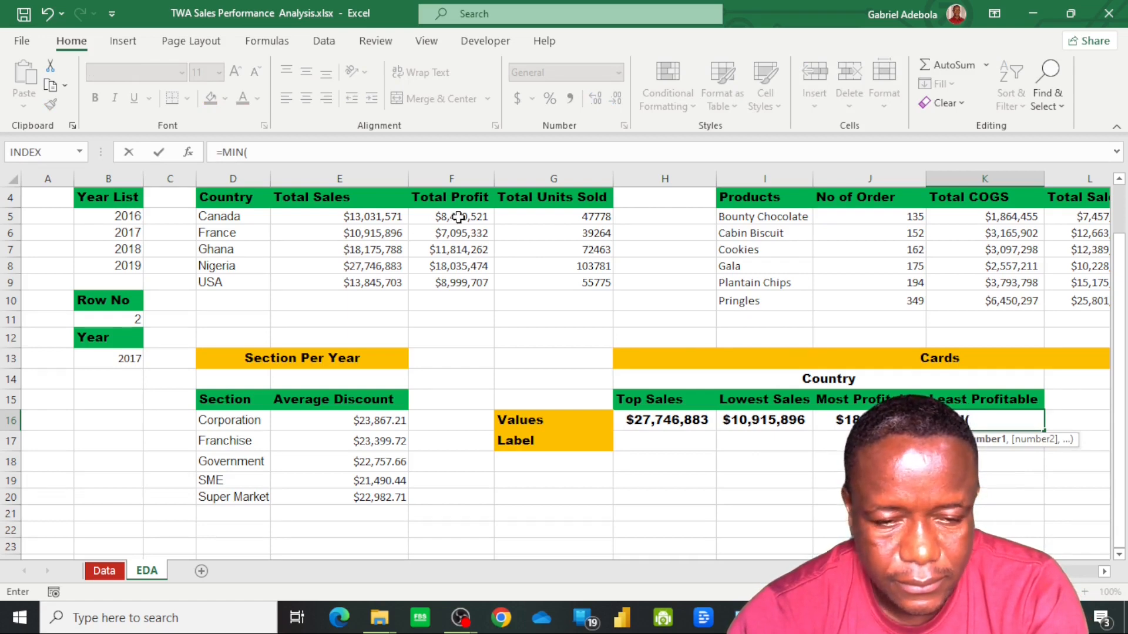
pyautogui.moveTo(459, 217); pyautogui.dragTo(471, 285)
pyautogui.press('Return')
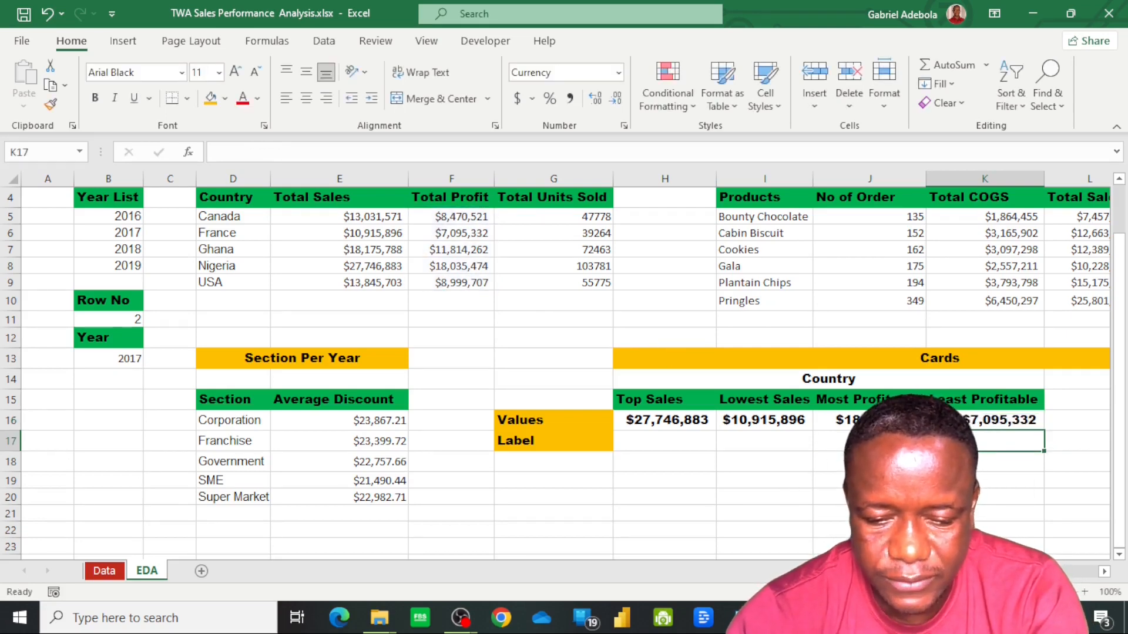
# Merge and center the Products subheading from M14 across its card headers and copy the Country subheading's formatting onto it
pyautogui.hscroll(6, 573, 366)
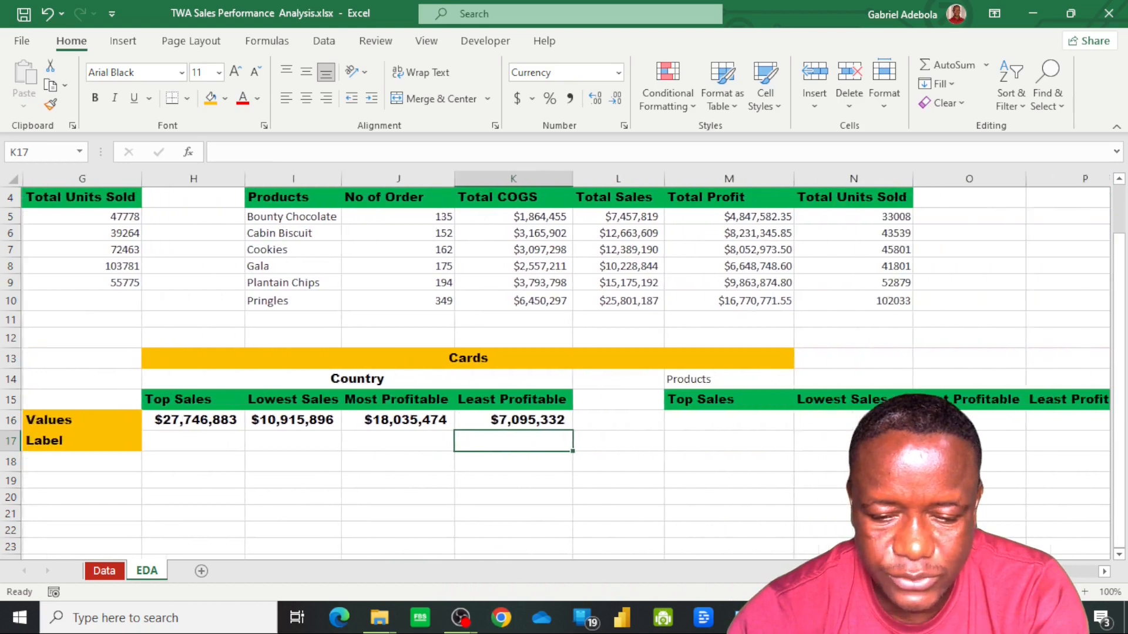
pyautogui.hscroll(3, 600, 382)
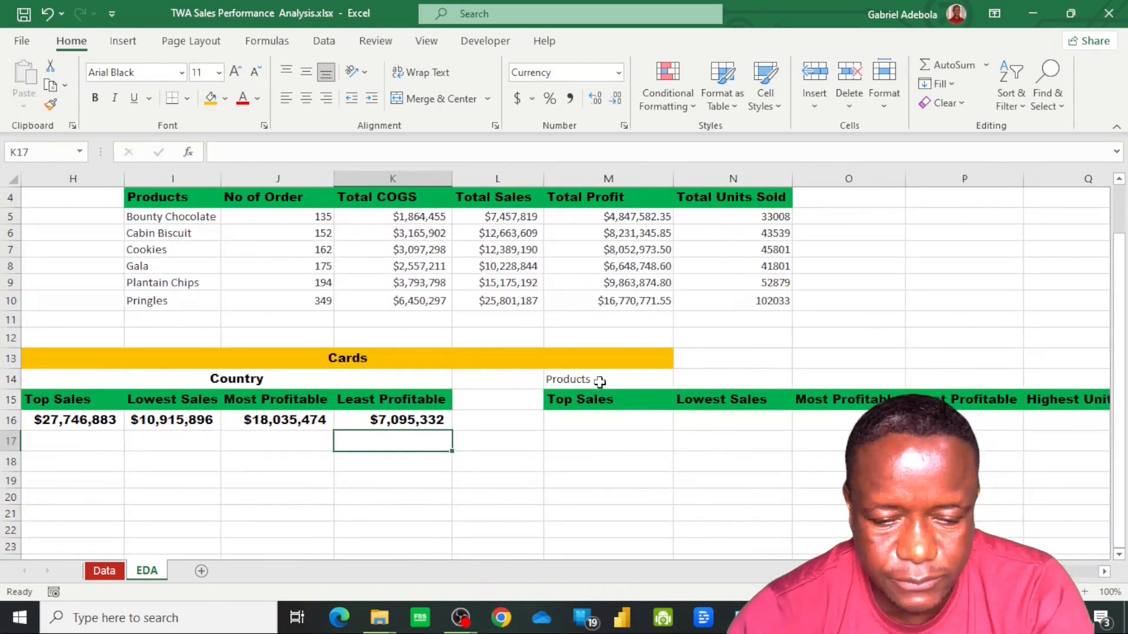
pyautogui.moveTo(599, 382); pyautogui.dragTo(1085, 373)
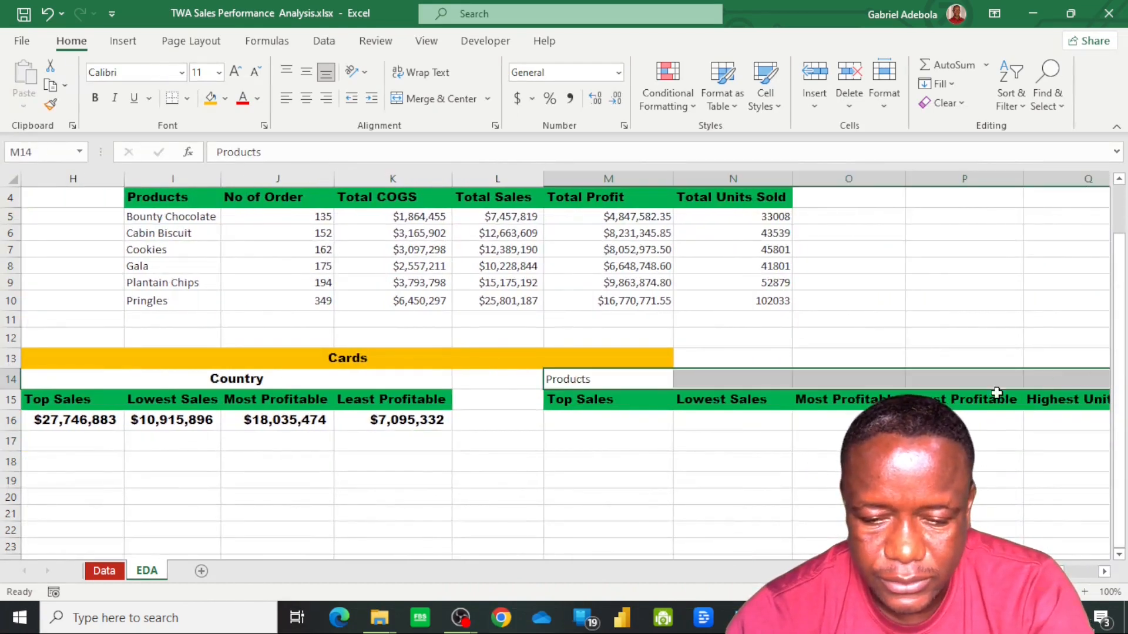
pyautogui.click(430, 105)
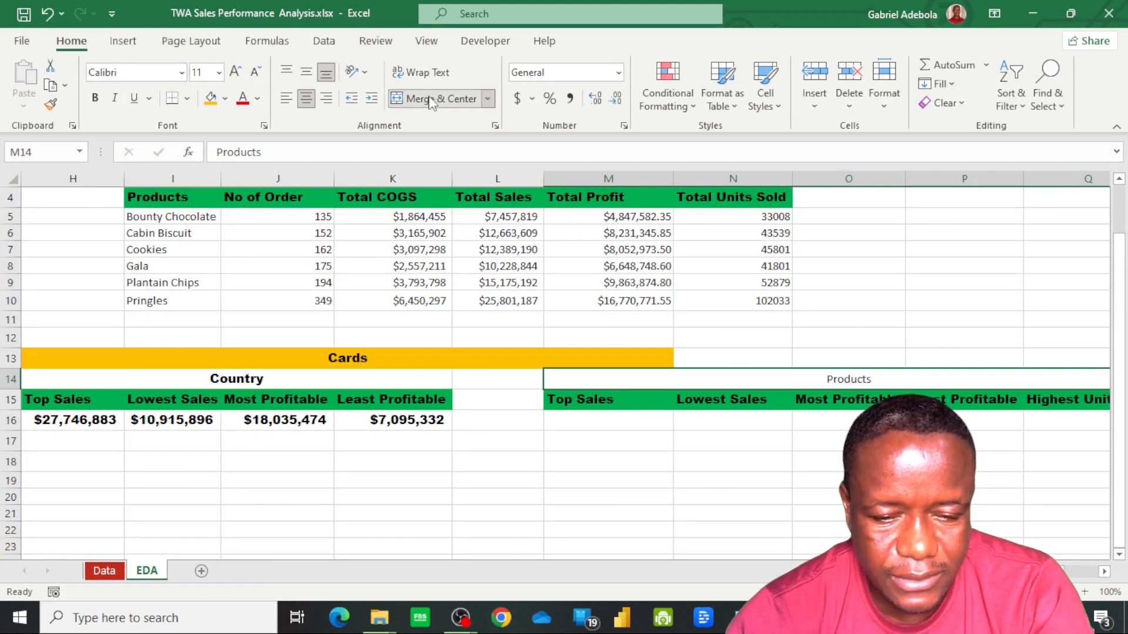
pyautogui.click(260, 378)
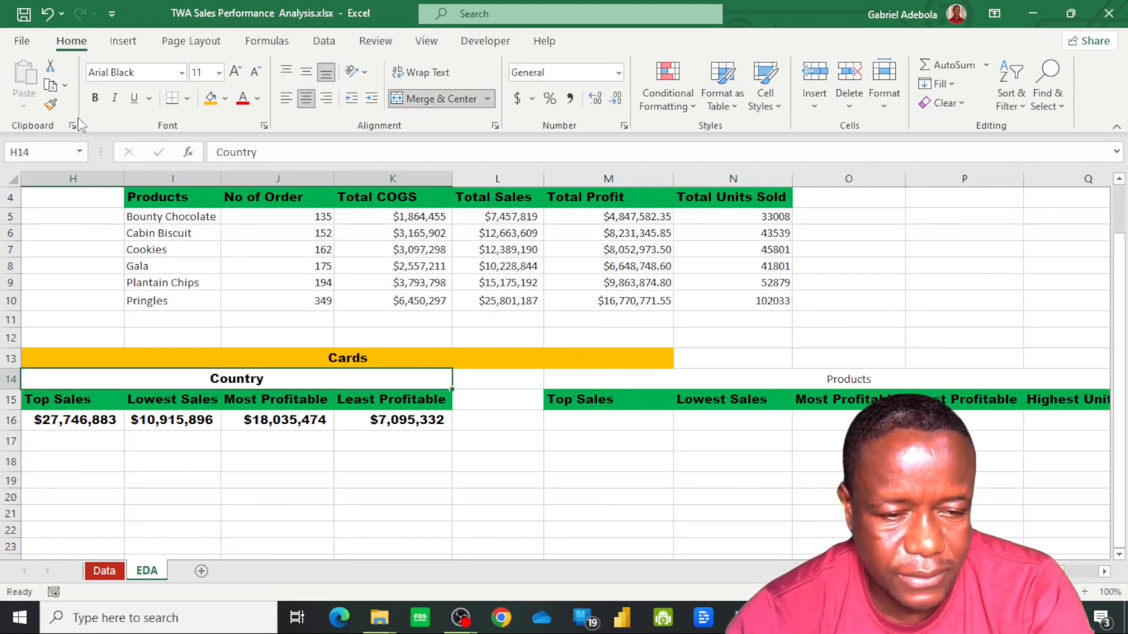
pyautogui.click(50, 105)
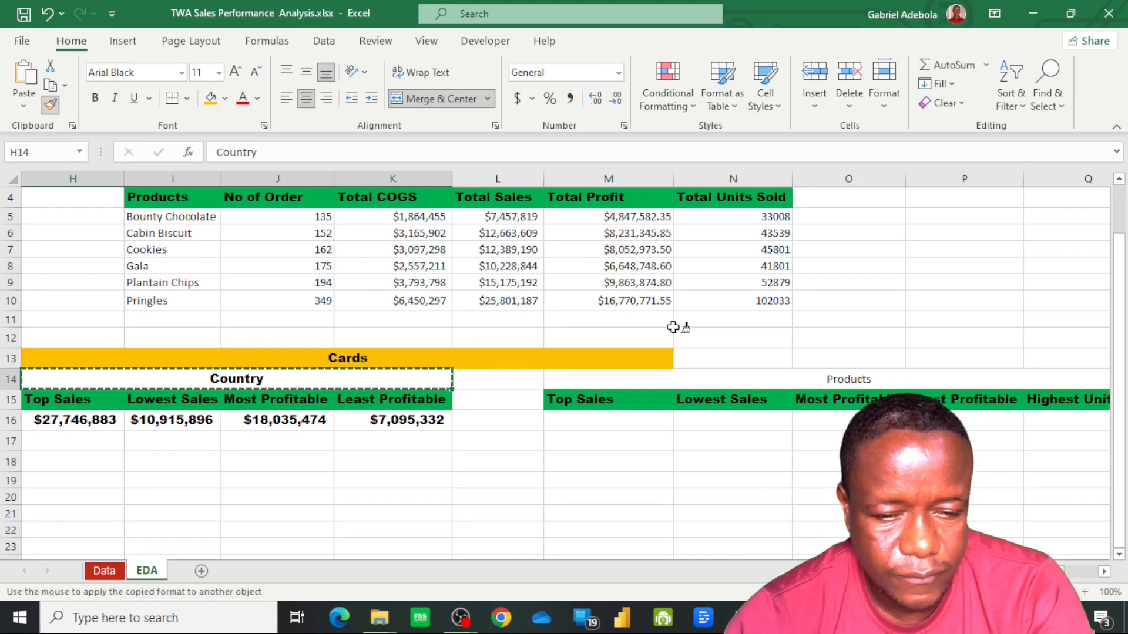
pyautogui.click(833, 383)
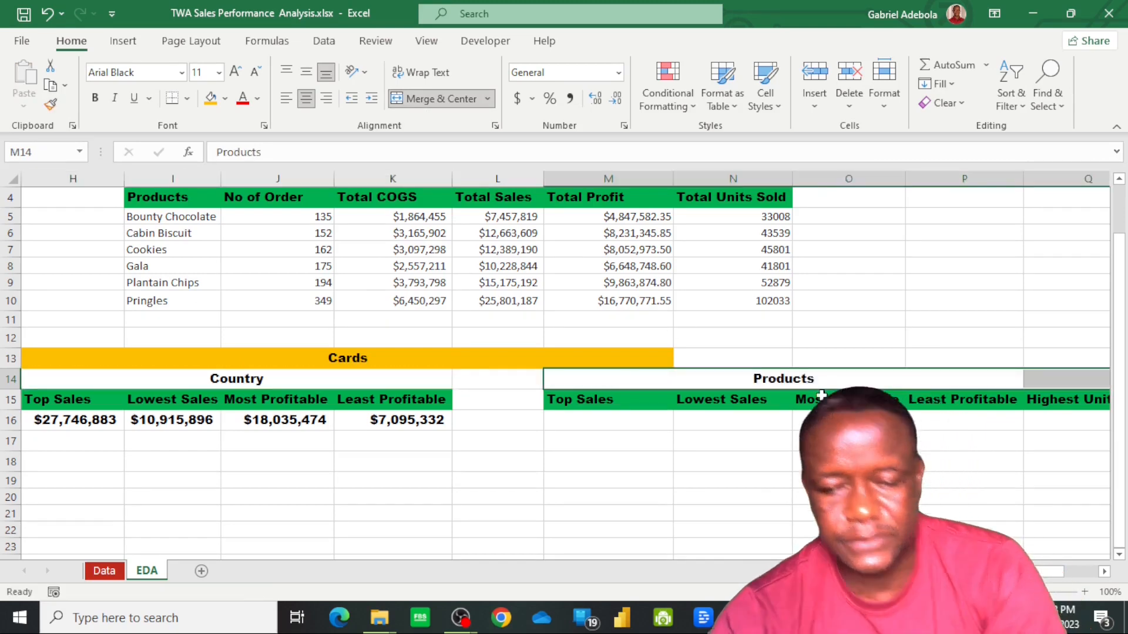
# Calculate the top product sales value in M16 with =MAX(L5:L10)
pyautogui.click(623, 425)
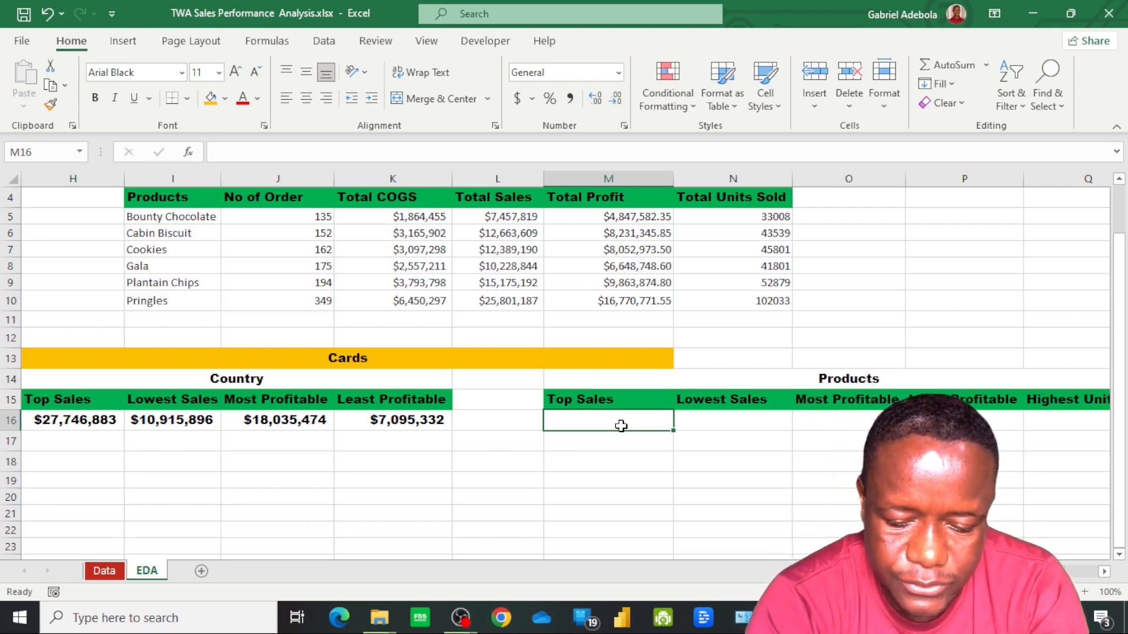
pyautogui.write('=')
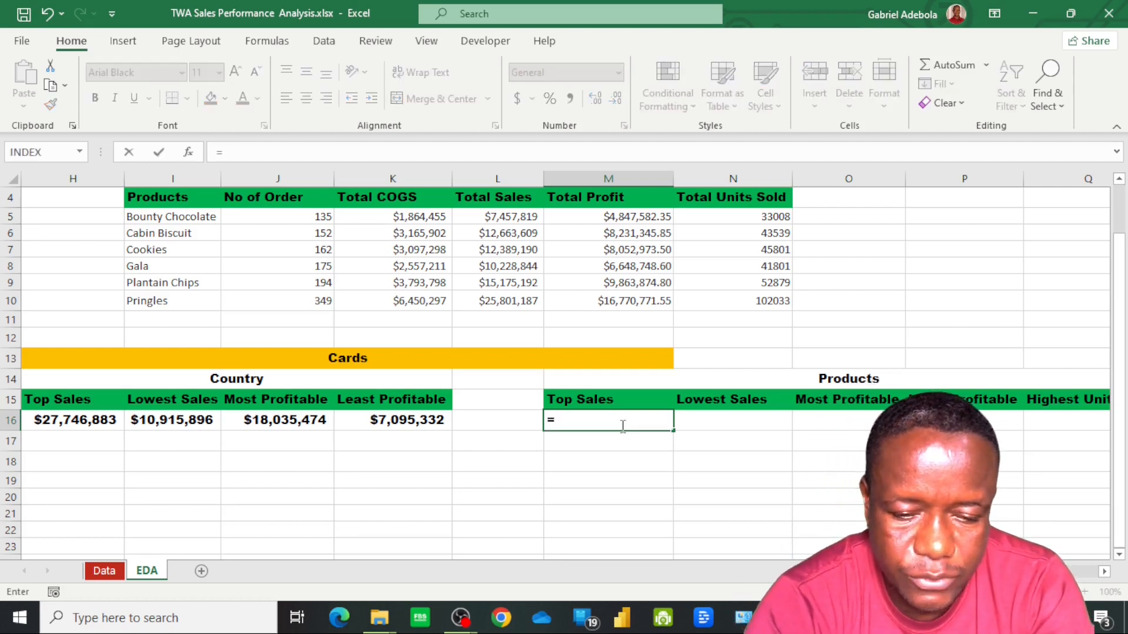
pyautogui.write('max')
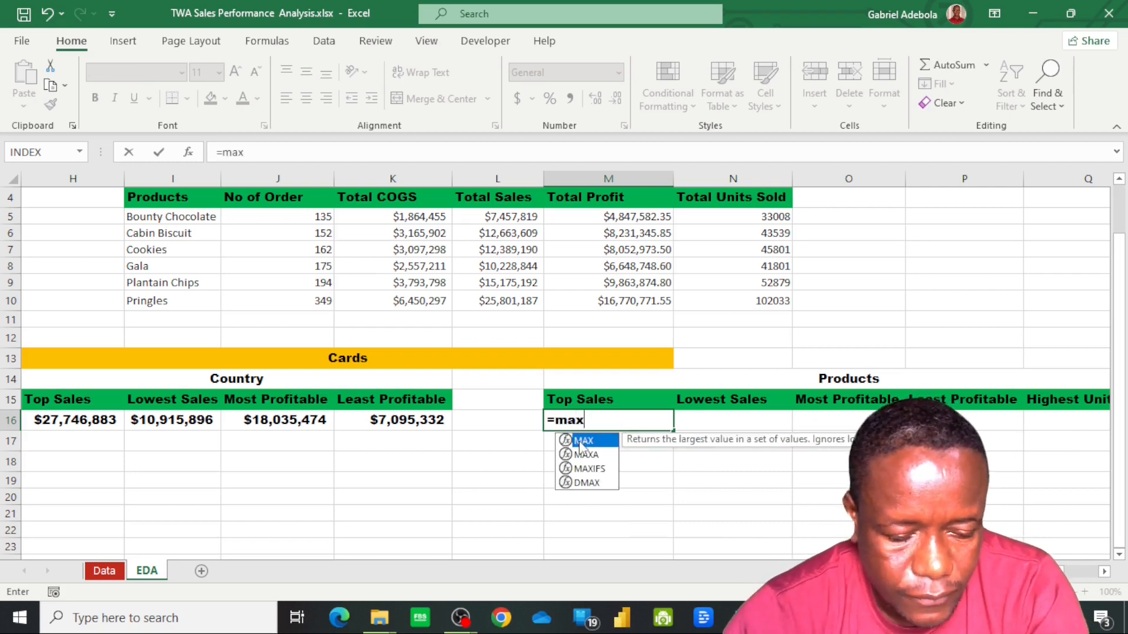
pyautogui.doubleClick(581, 442)
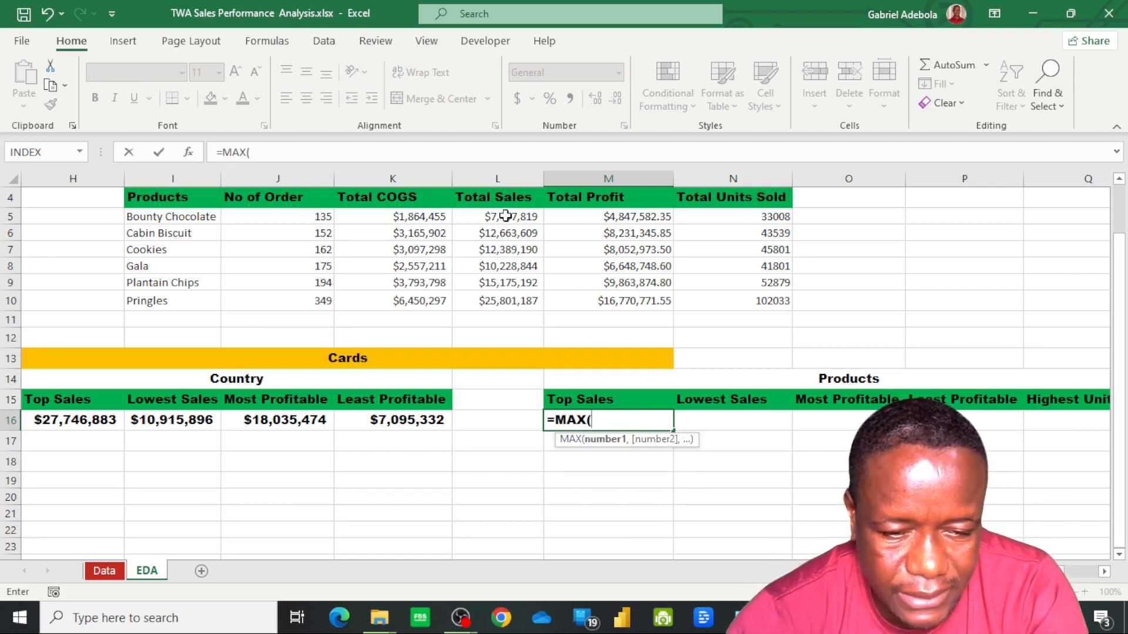
pyautogui.moveTo(505, 217); pyautogui.dragTo(509, 297)
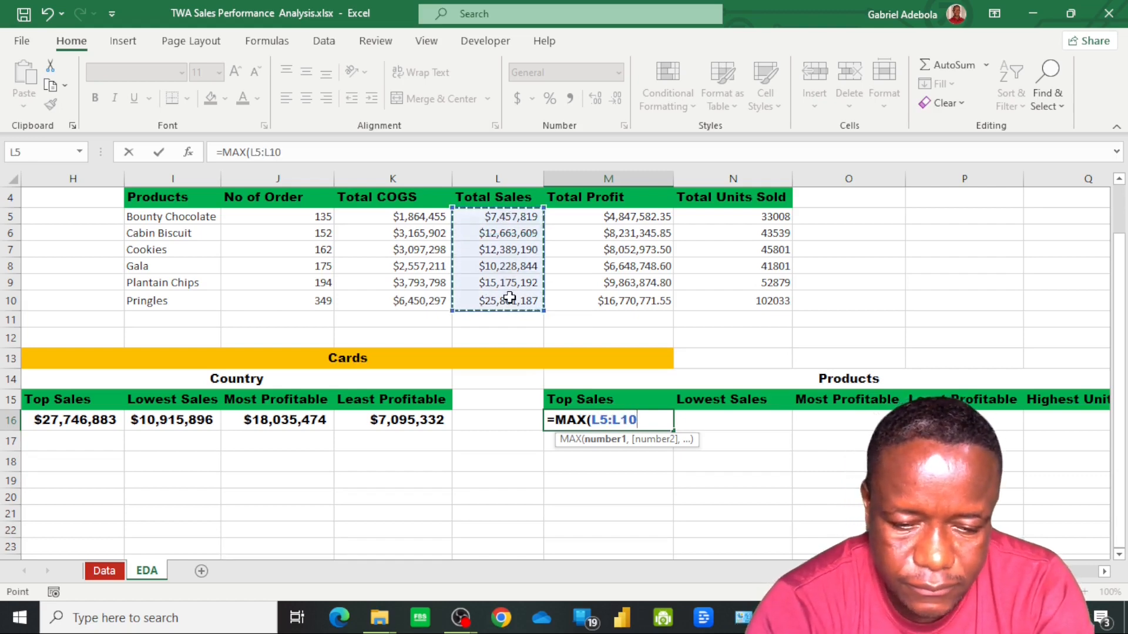
pyautogui.press('Return')
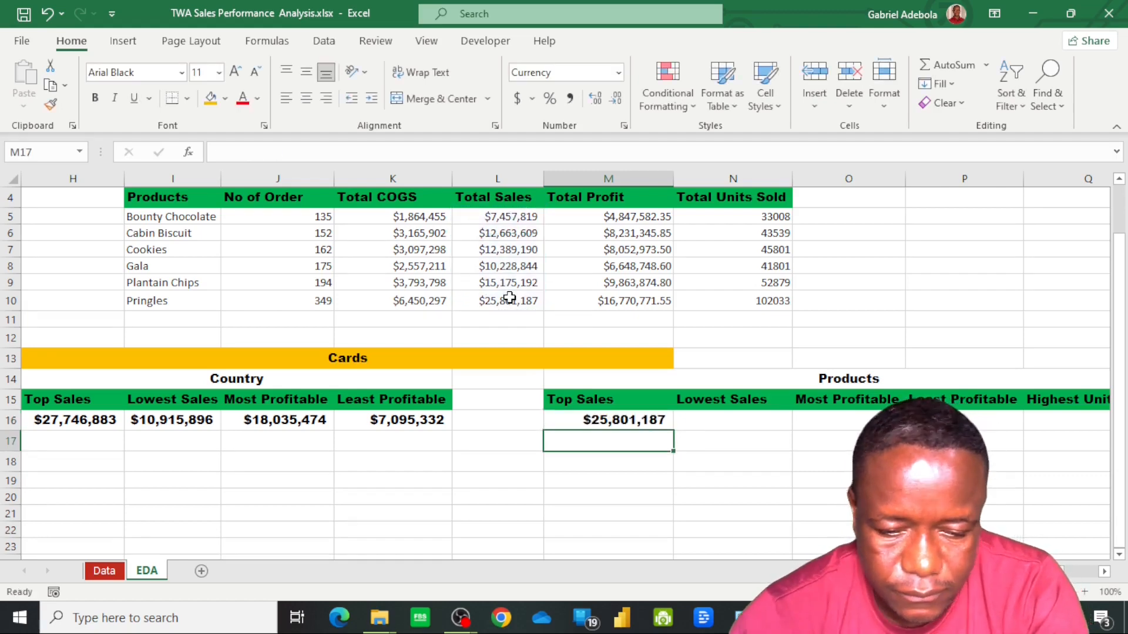
# Calculate the lowest product sales value in N16 with =MIN(L5:L10)
pyautogui.click(736, 424)
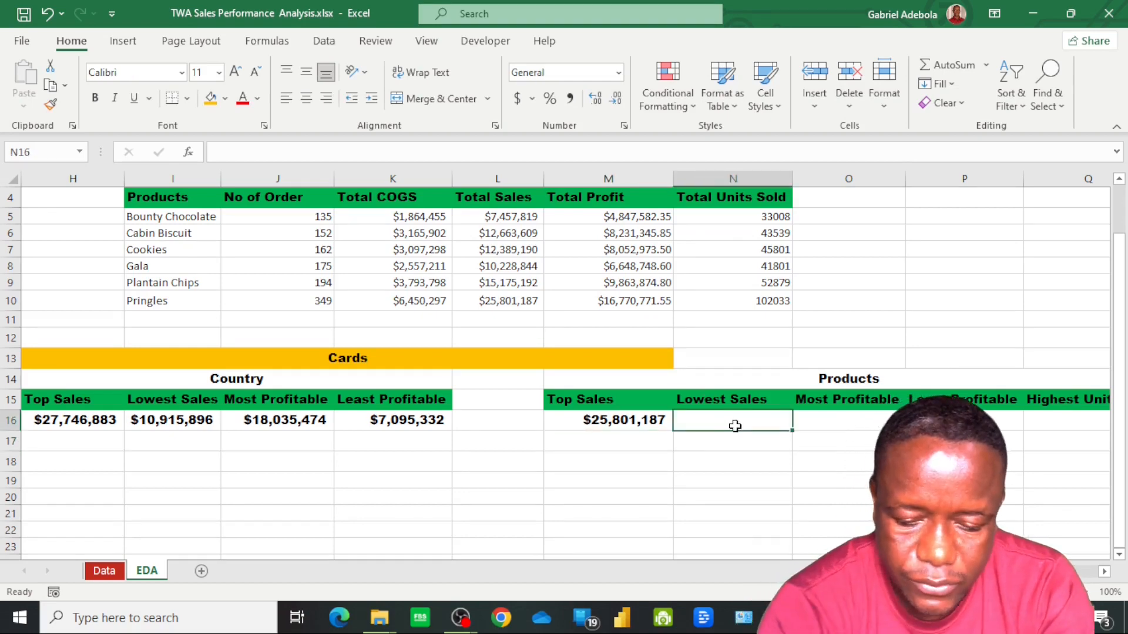
pyautogui.write('=')
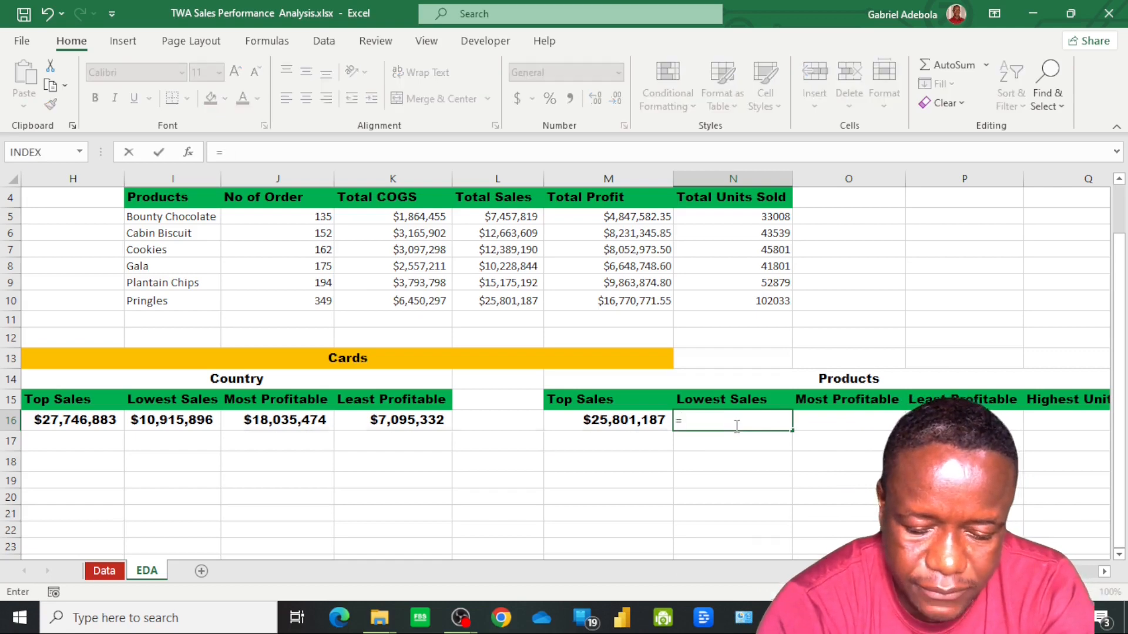
pyautogui.write('min')
pyautogui.press('Tab')
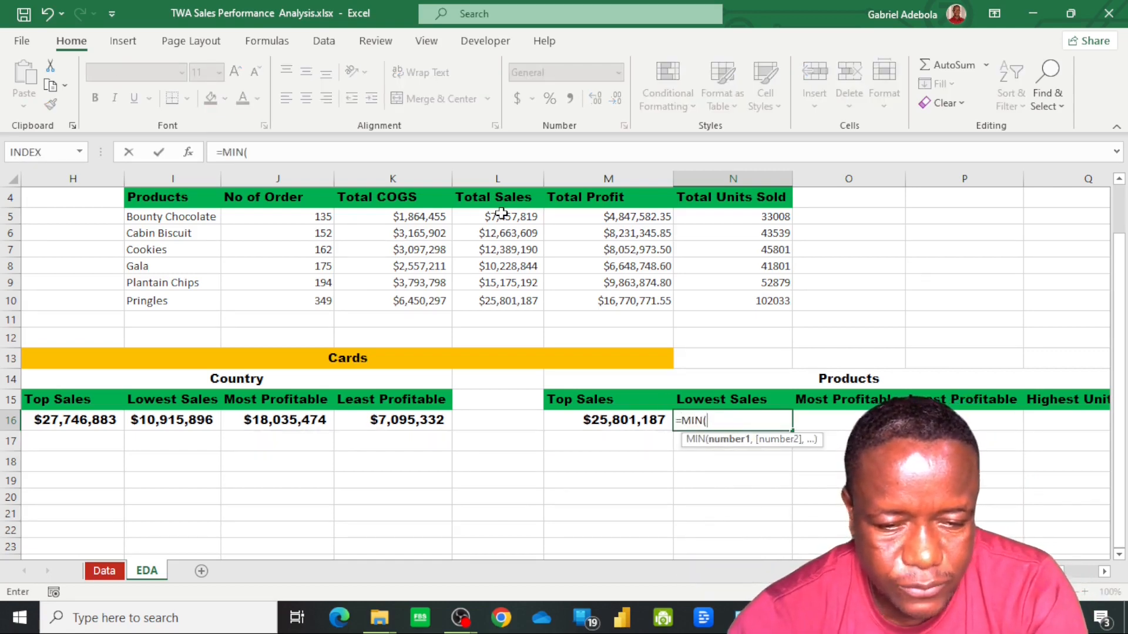
pyautogui.moveTo(501, 214); pyautogui.dragTo(525, 301)
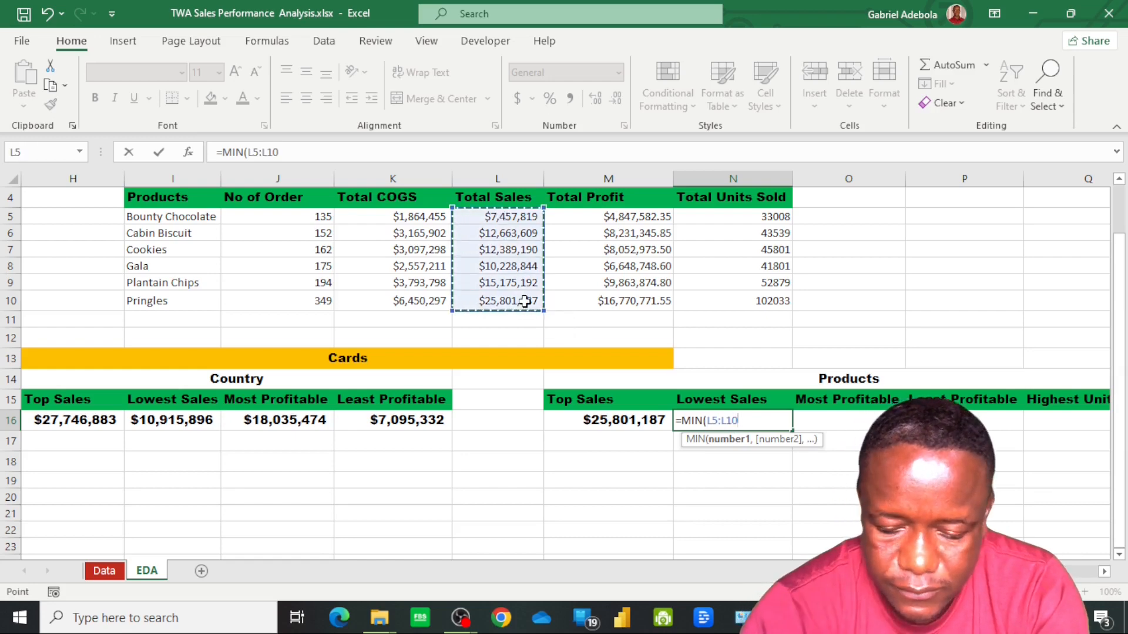
pyautogui.press('Return')
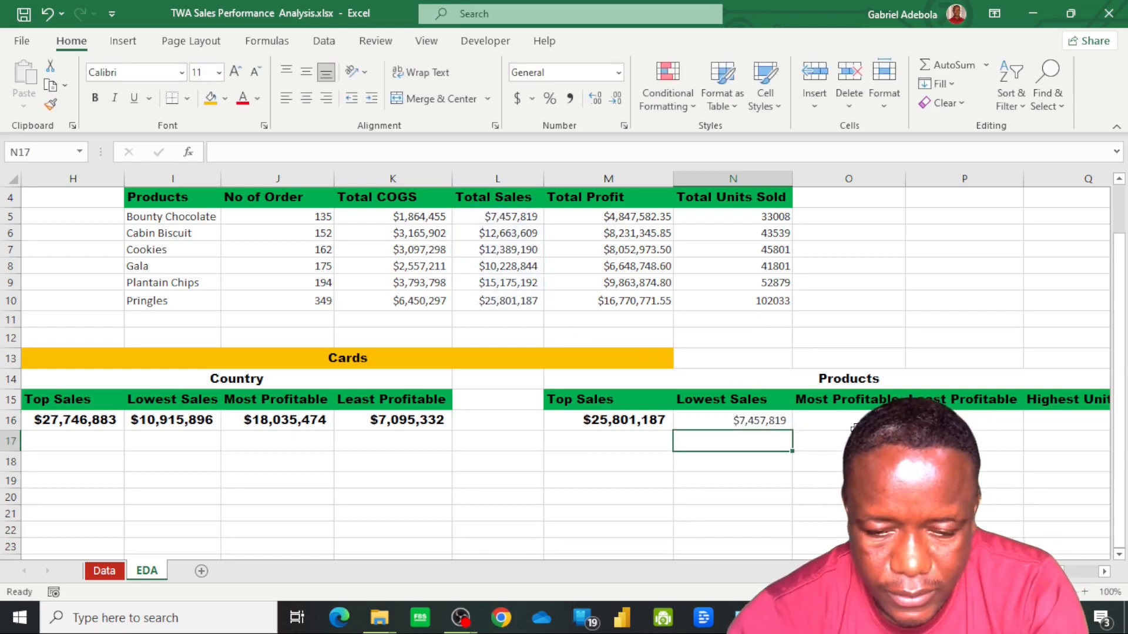
# Calculate the most profitable product's value in O16 with =MAX(M5:M10)
pyautogui.click(854, 421)
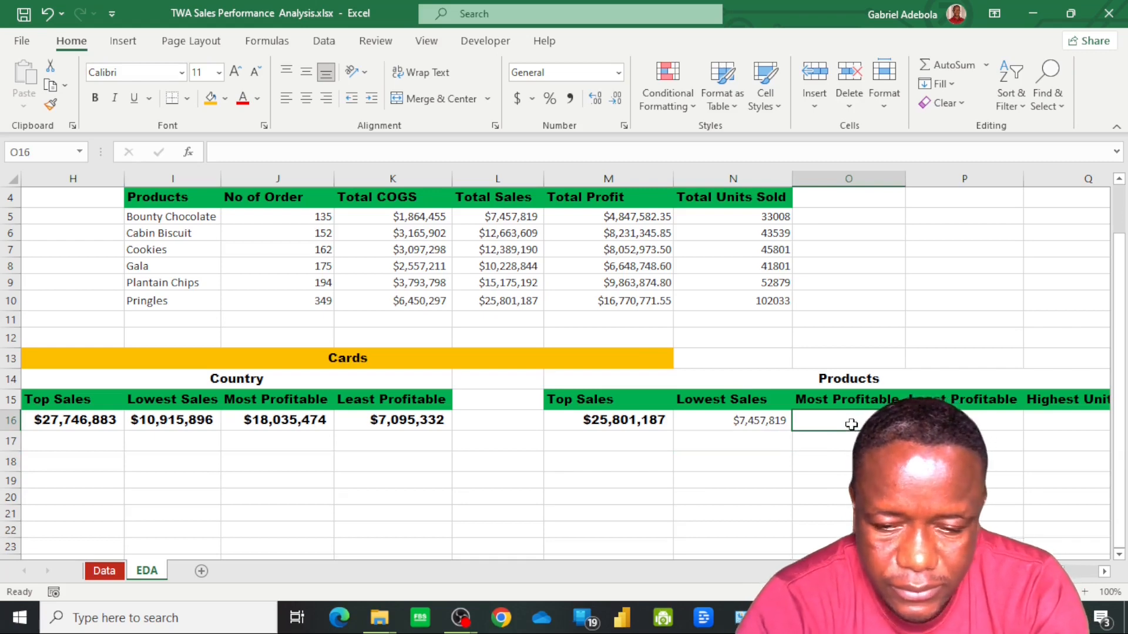
pyautogui.write('=max')
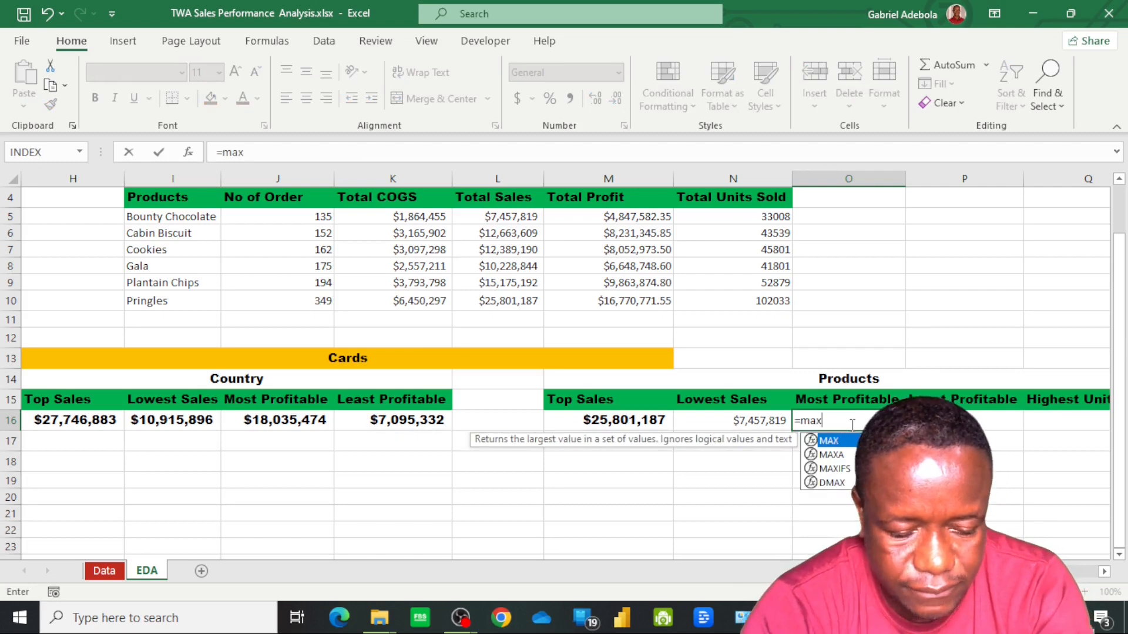
pyautogui.press('Tab')
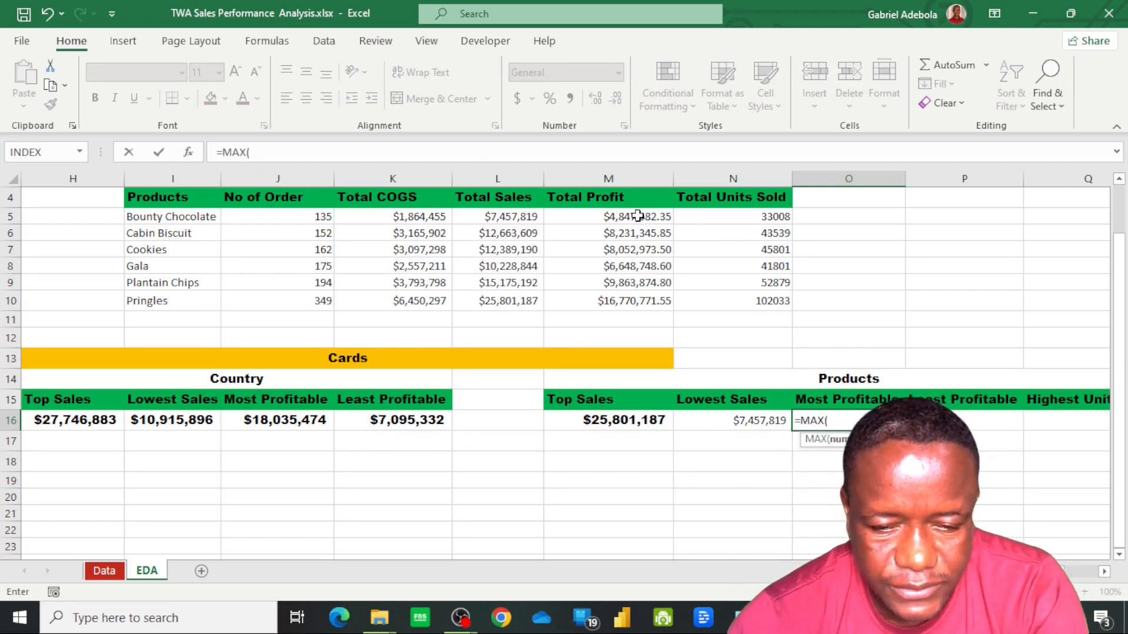
pyautogui.moveTo(638, 217); pyautogui.dragTo(642, 300)
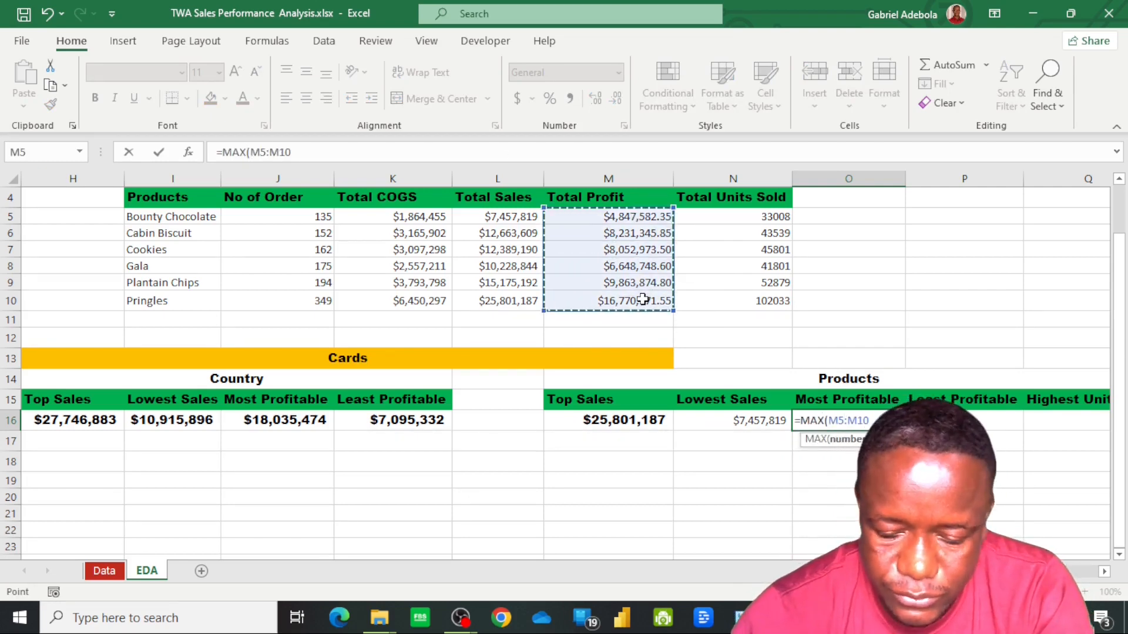
pyautogui.press('Return')
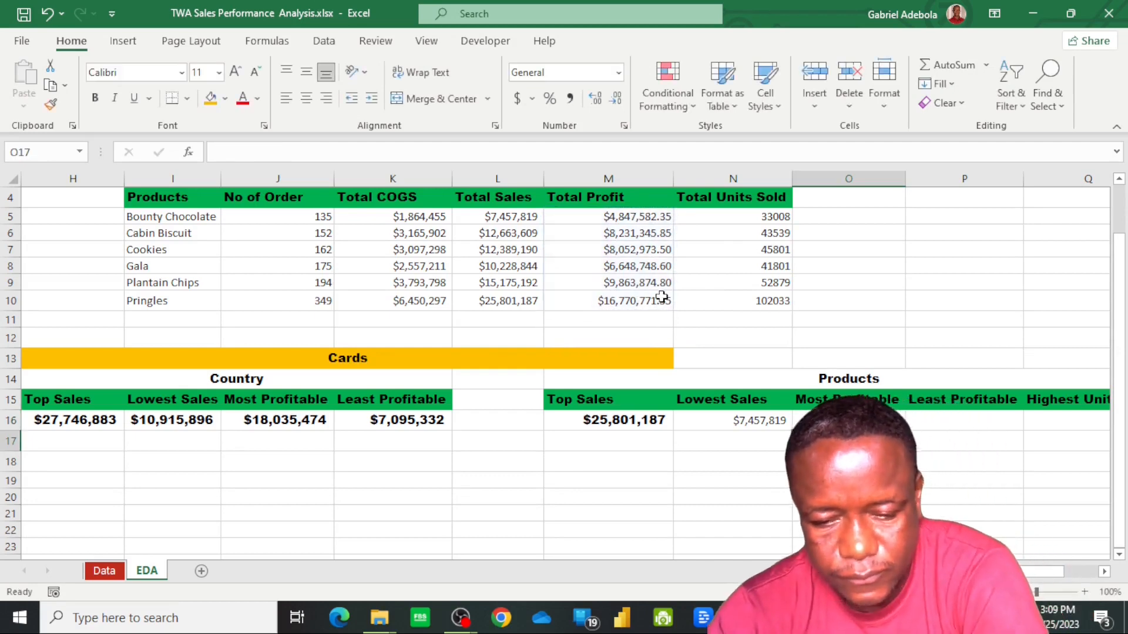
# Calculate the least profitable product's value in P16 with =MIN(M5:M10)
pyautogui.click(961, 419)
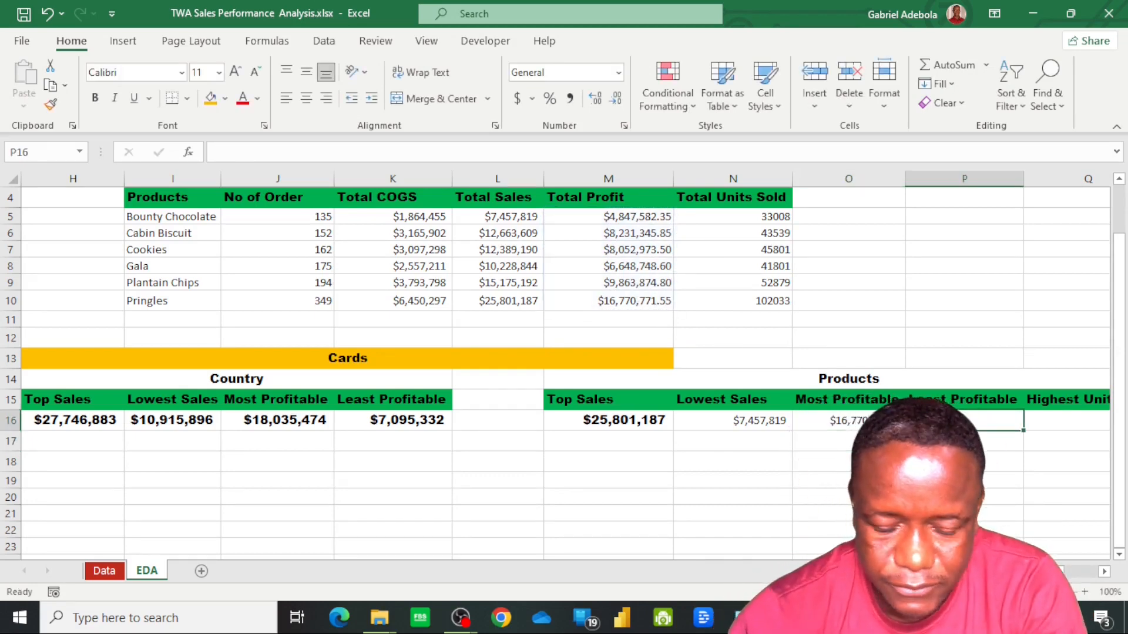
pyautogui.write('=')
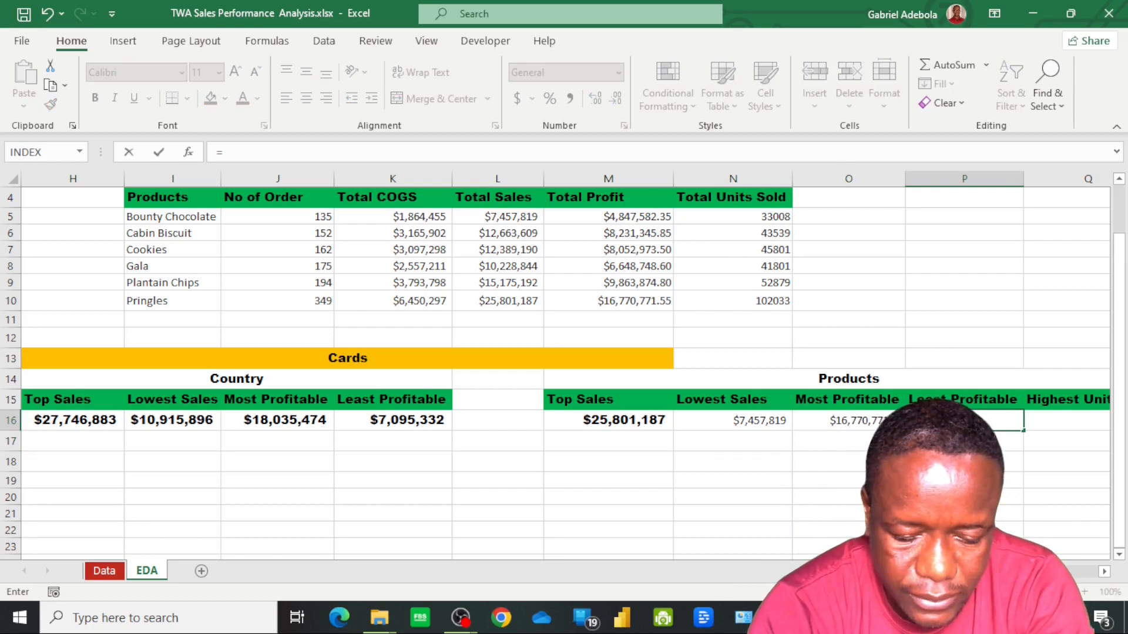
pyautogui.write('min(')
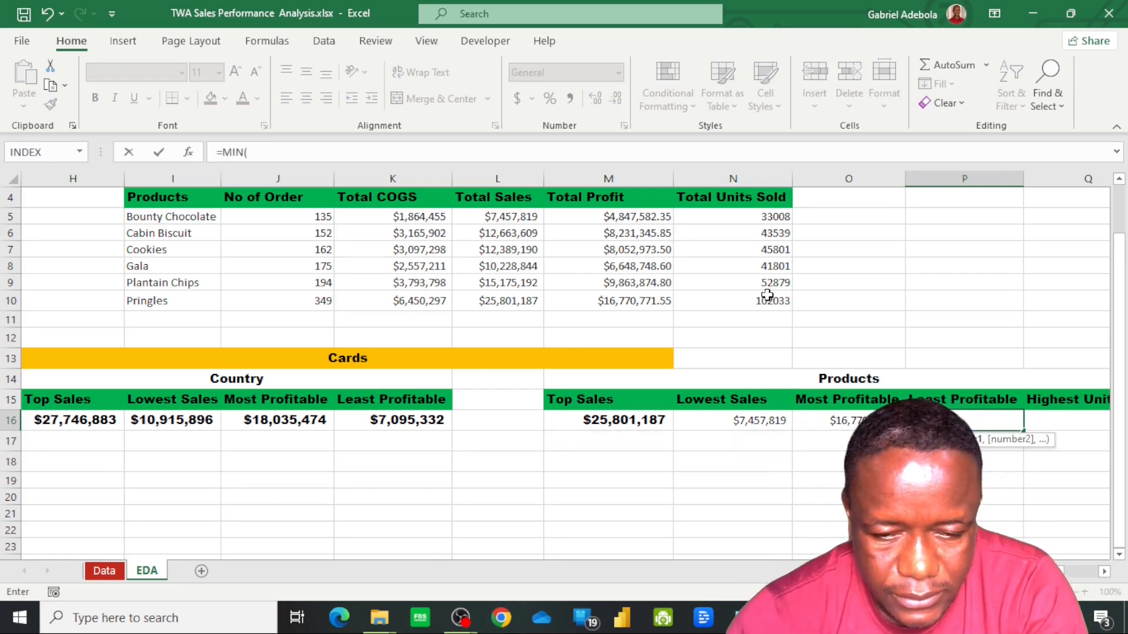
pyautogui.moveTo(605, 216); pyautogui.dragTo(622, 300)
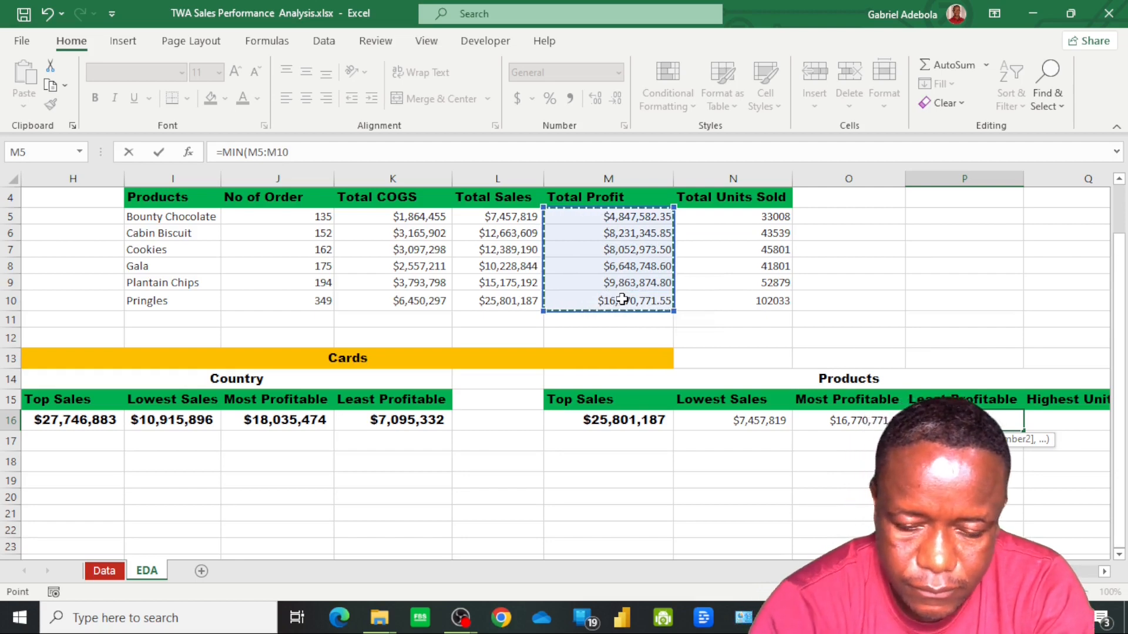
pyautogui.press('Return')
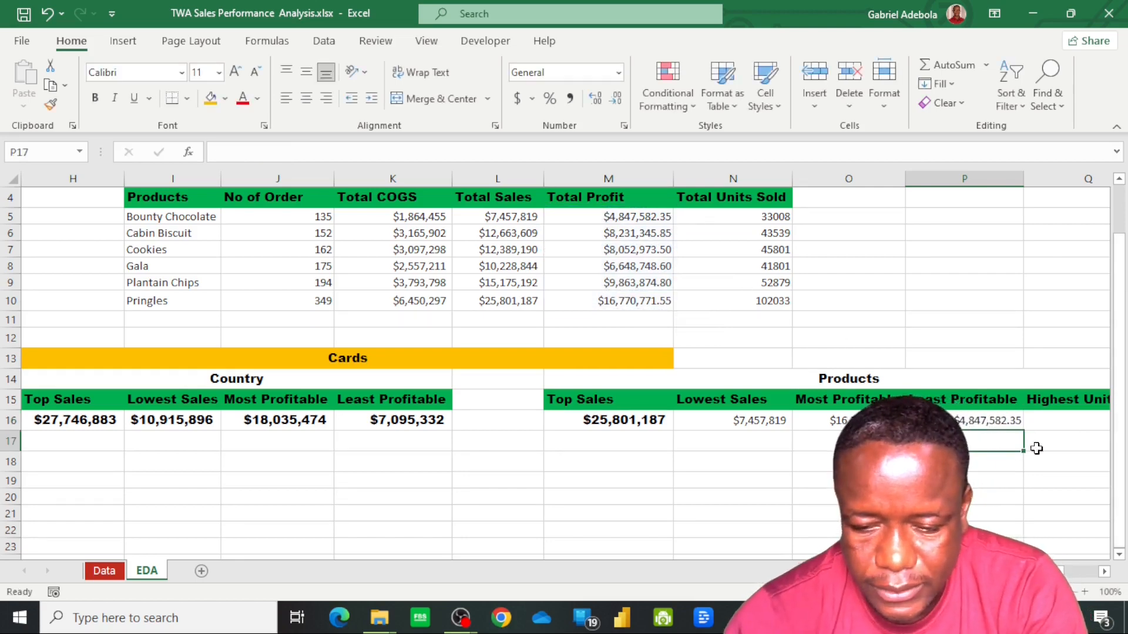
# Calculate the highest product units sold in Q16 with =MAX(N5:N10)
pyautogui.click(1059, 421)
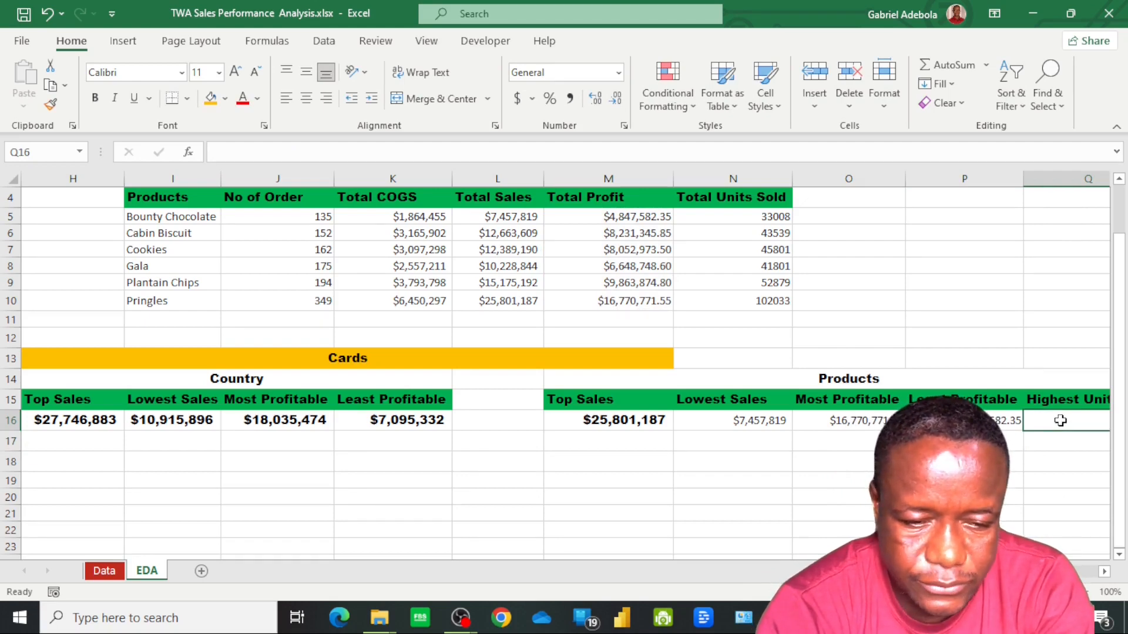
pyautogui.write('=')
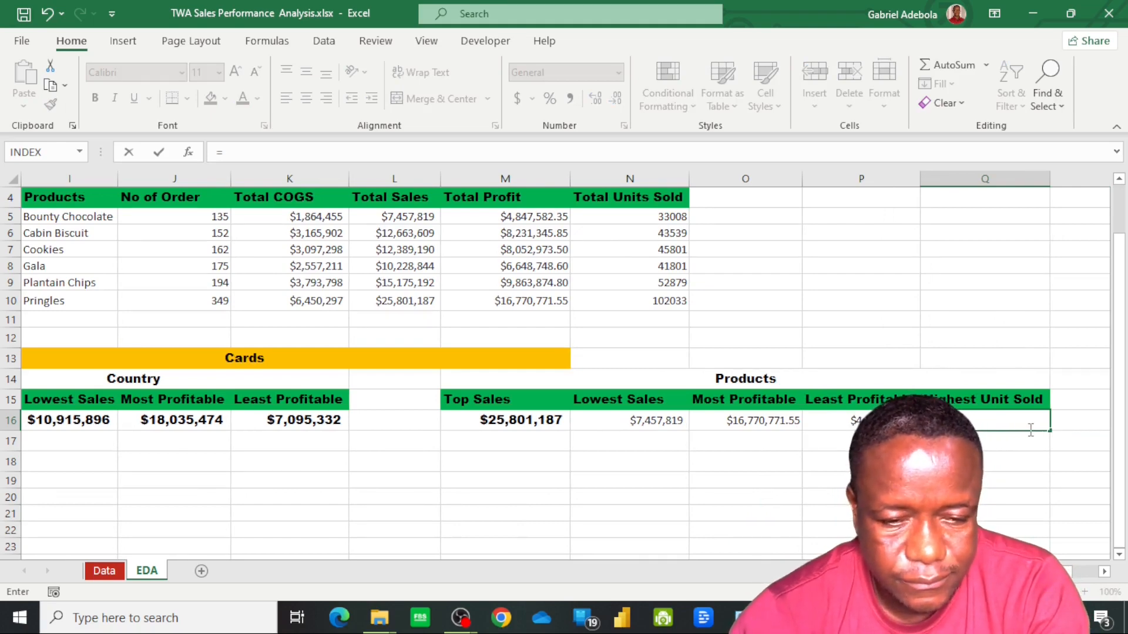
pyautogui.write('max')
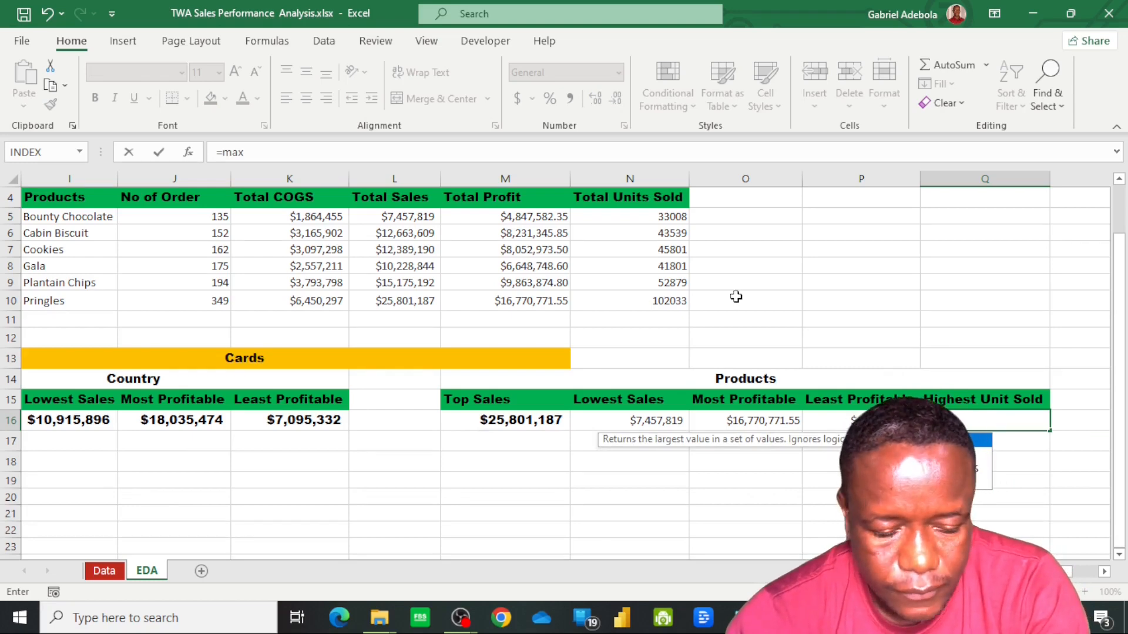
pyautogui.press('Tab')
pyautogui.moveTo(623, 214); pyautogui.dragTo(639, 302)
pyautogui.press('Return')
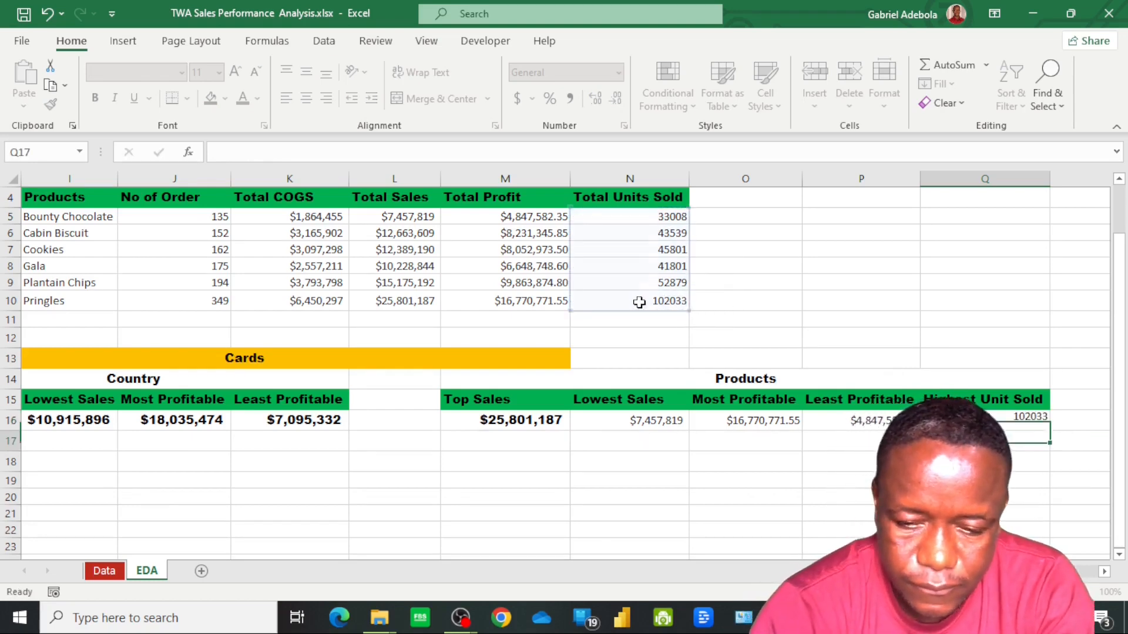
# Copy the formatting of the Products Top Sales value in M16 onto the other product card values in N16:Q16
pyautogui.click(497, 424)
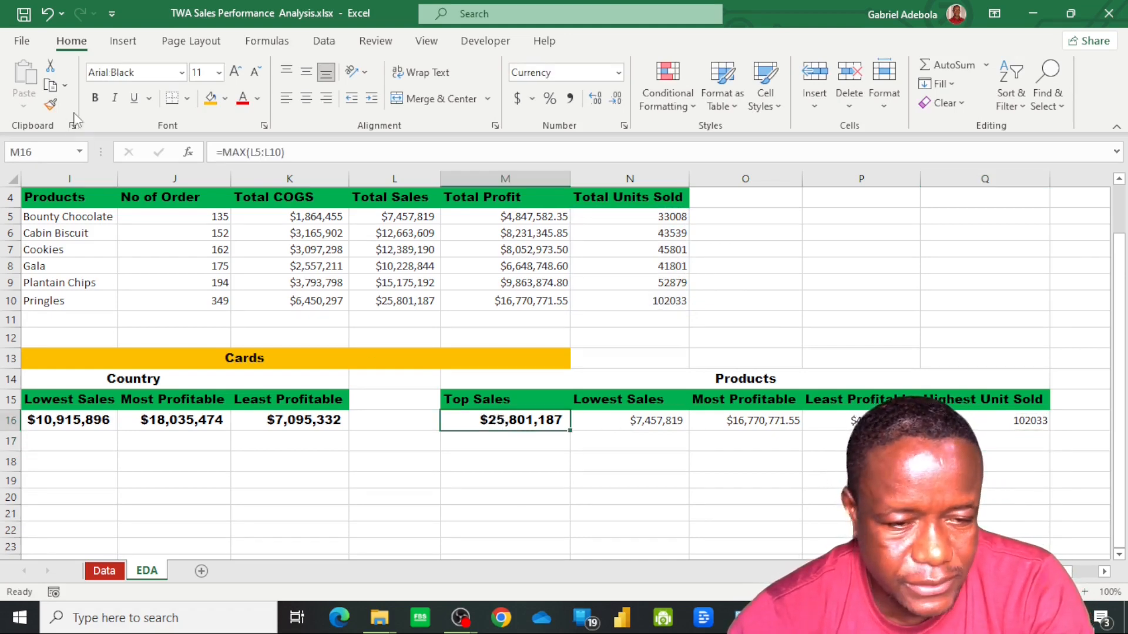
pyautogui.click(52, 104)
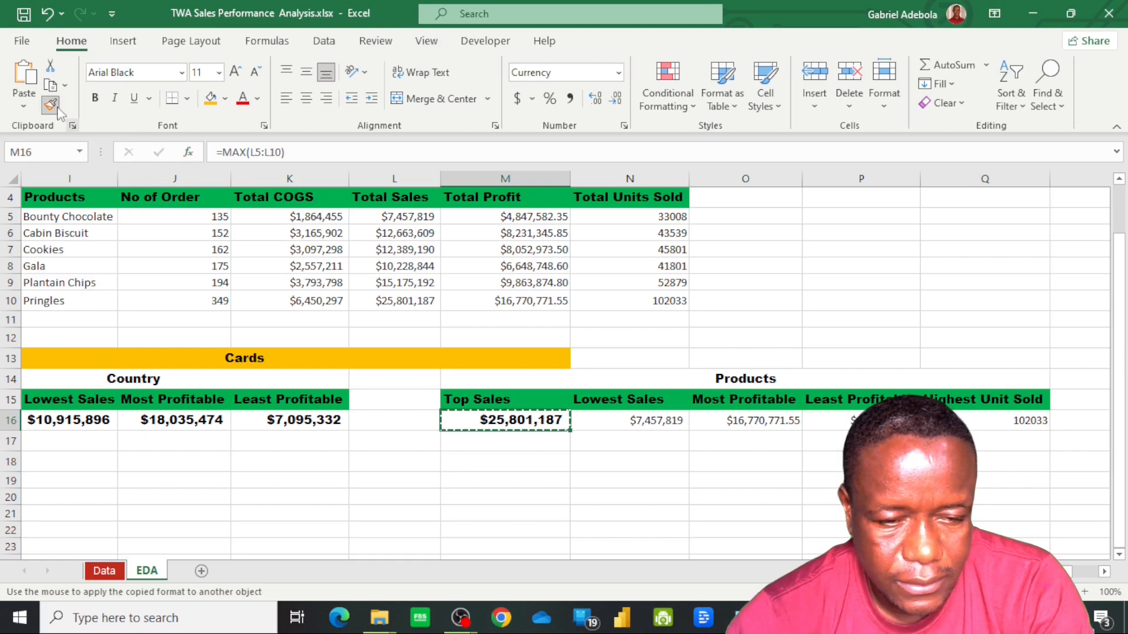
pyautogui.click(651, 420)
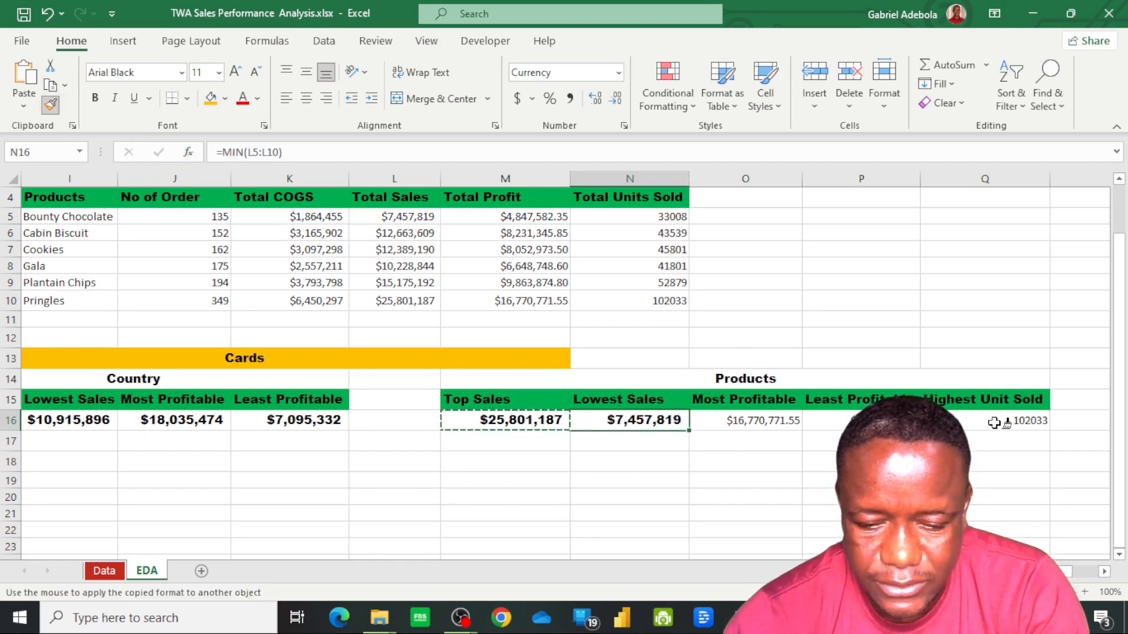
pyautogui.moveTo(999, 421); pyautogui.dragTo(714, 419)
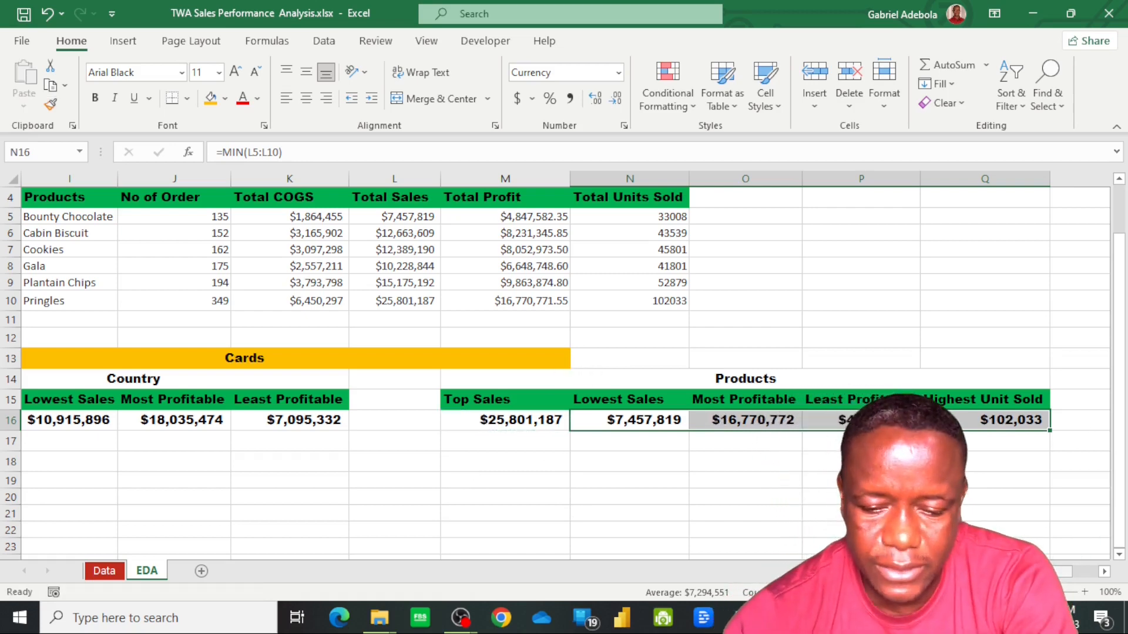
# Look up the top-selling country's label in H17 with =XLOOKUP(H16,E5:E9,D5:D9)
pyautogui.hscroll(-6, 564, 364)
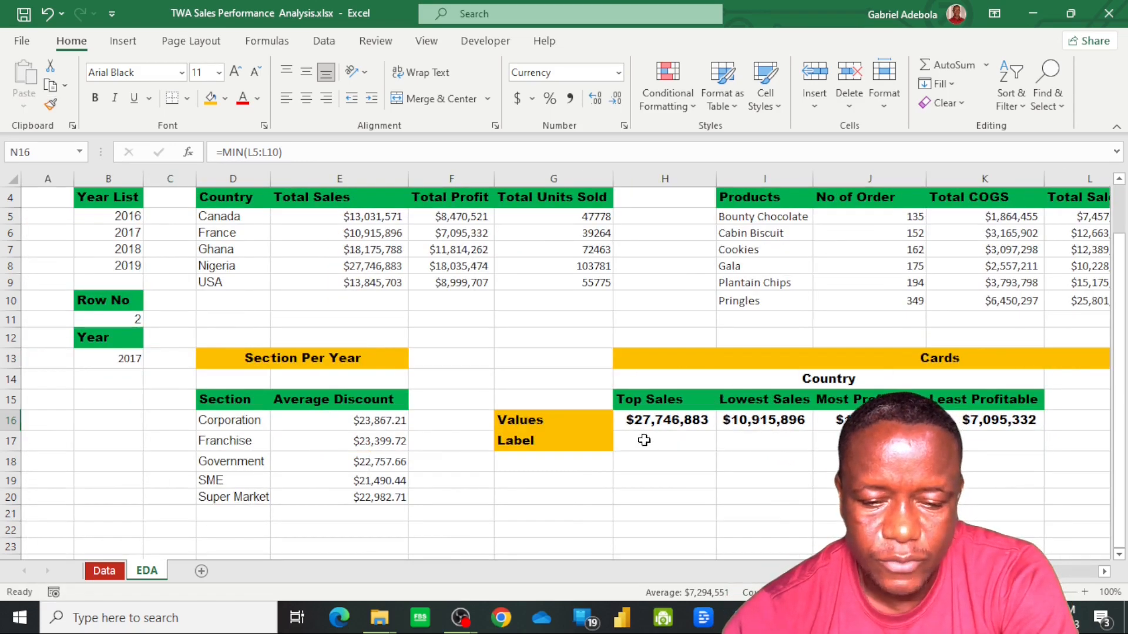
pyautogui.click(660, 450)
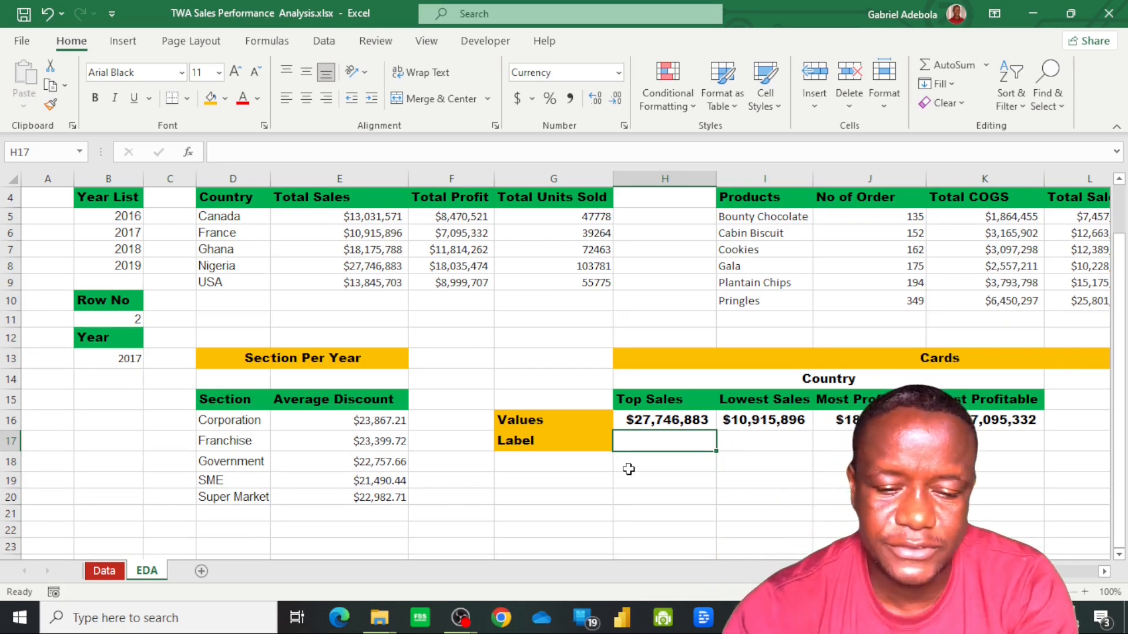
pyautogui.write('=')
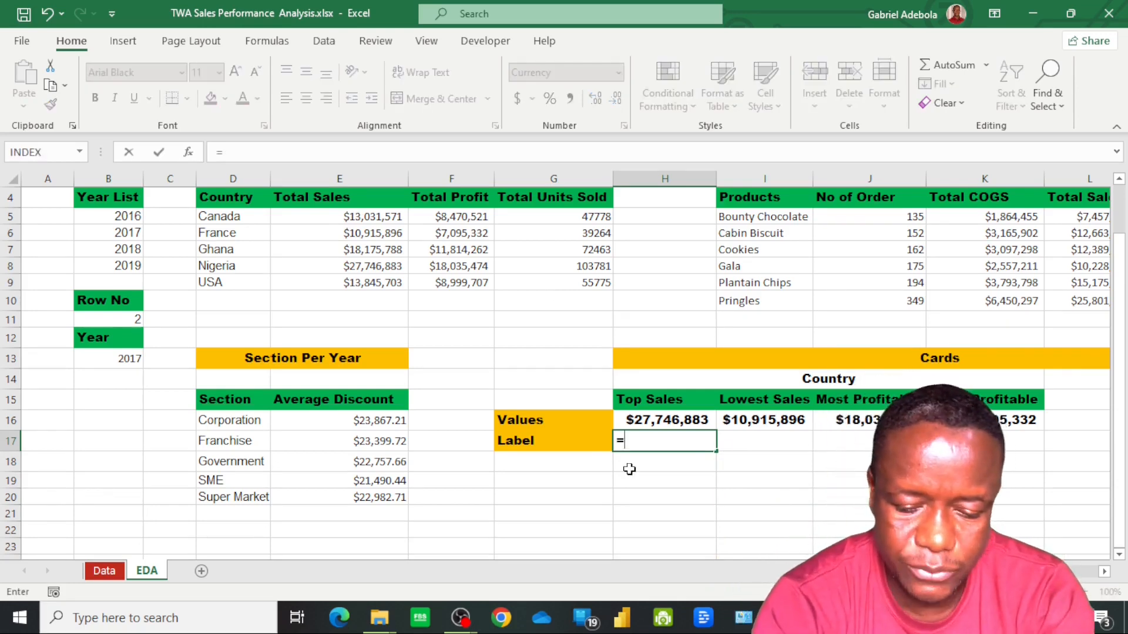
pyautogui.write('xloo')
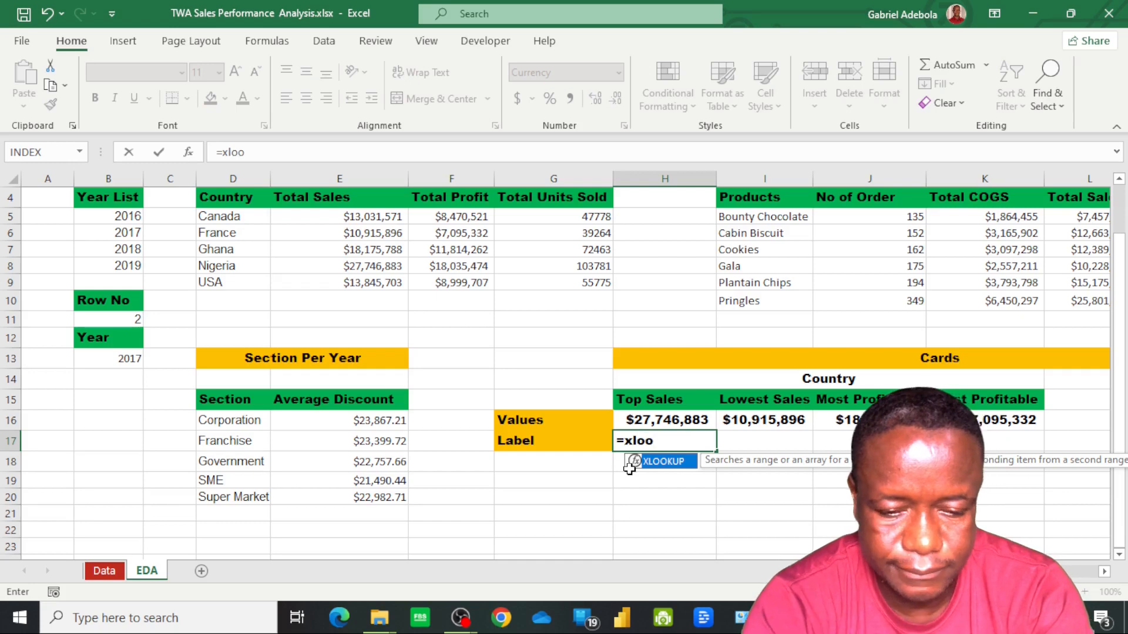
pyautogui.press('Tab')
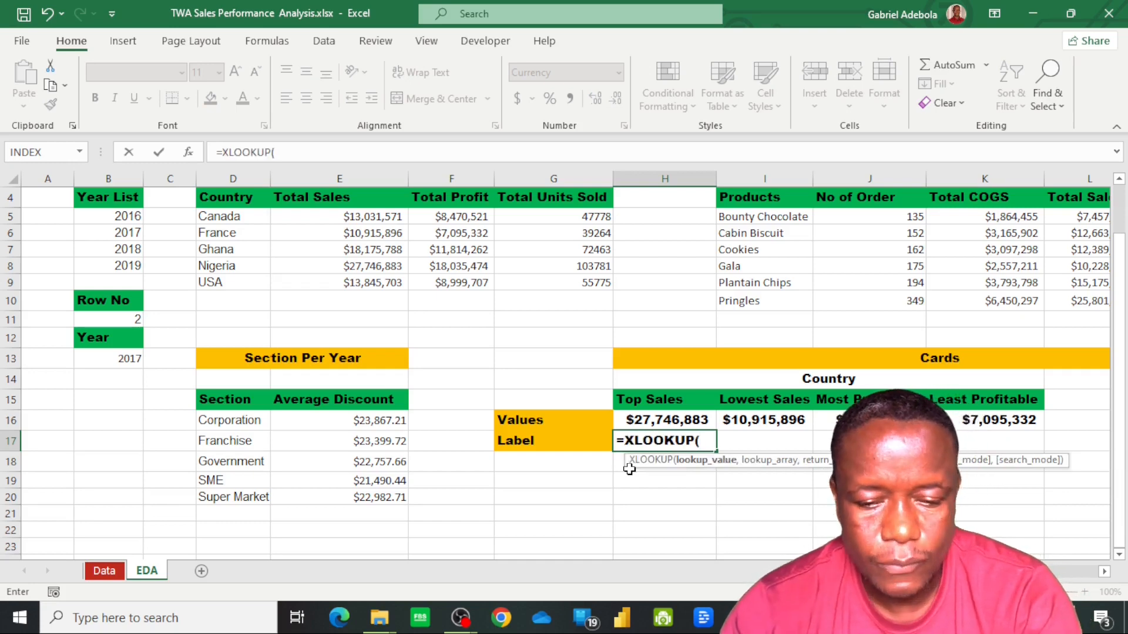
pyautogui.click(680, 420)
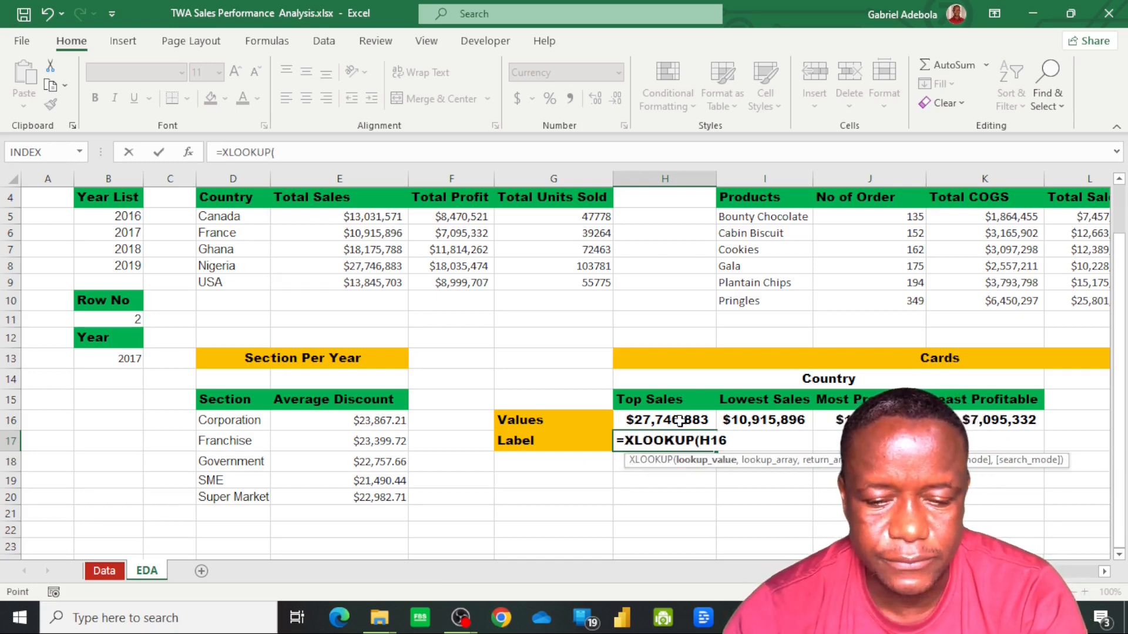
pyautogui.write(',')
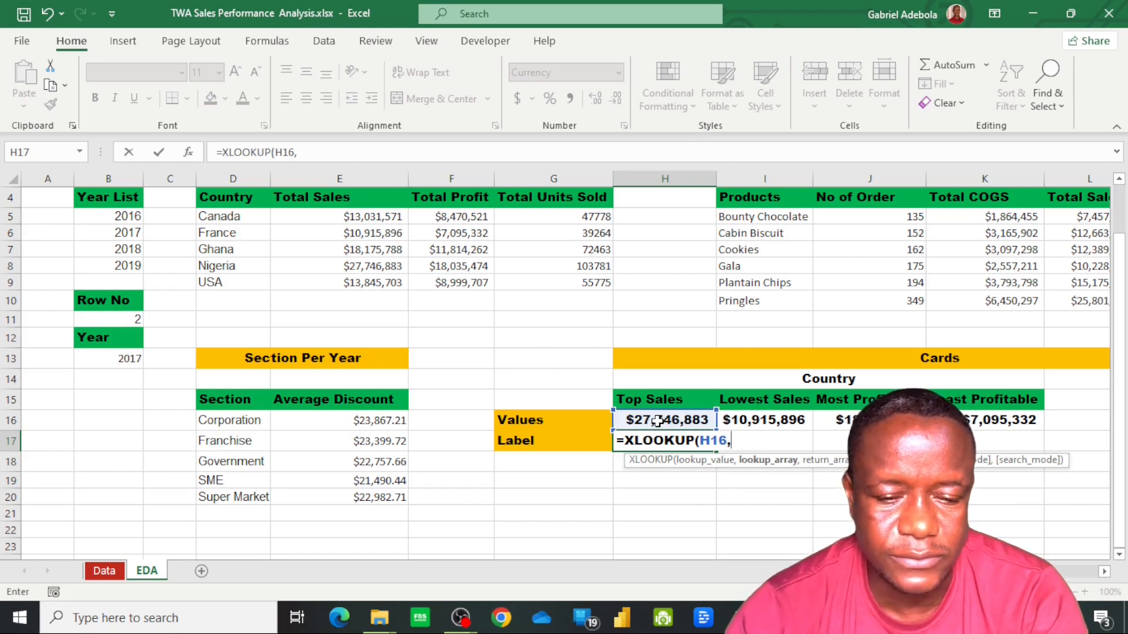
pyautogui.click(349, 220)
pyautogui.moveTo(350, 221); pyautogui.dragTo(361, 280)
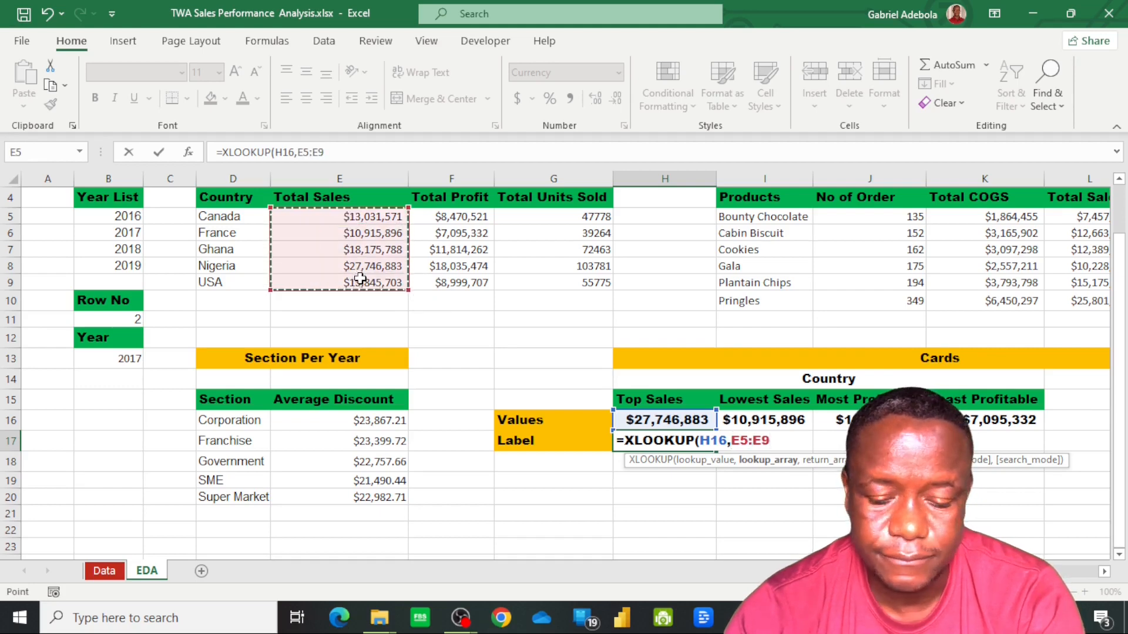
pyautogui.write(',')
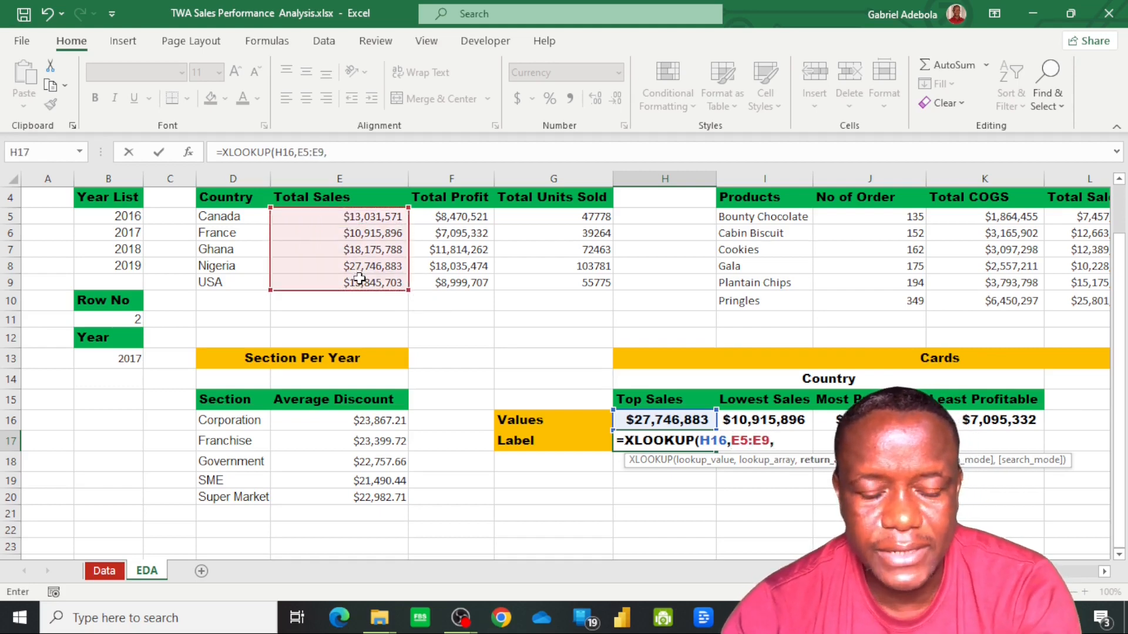
pyautogui.moveTo(226, 217); pyautogui.dragTo(238, 285)
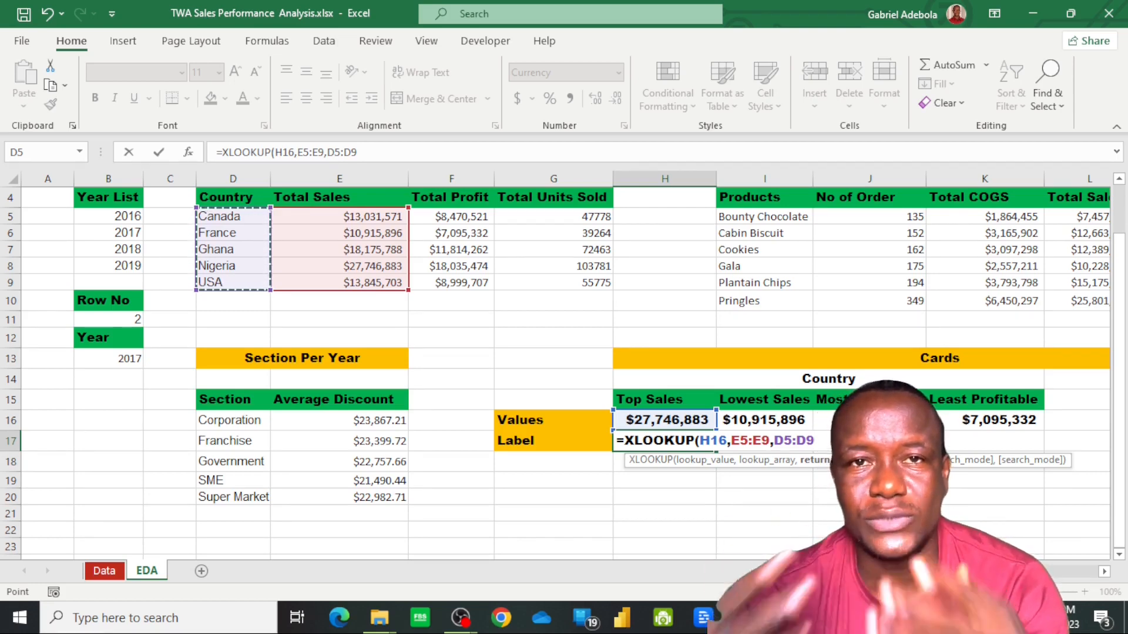
pyautogui.write(')')
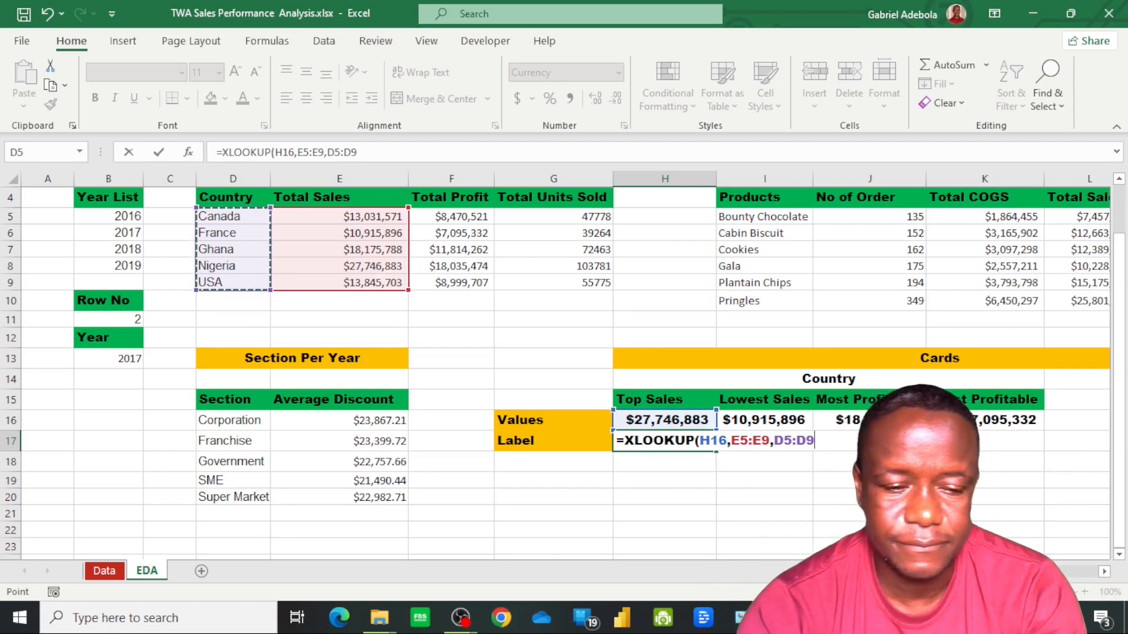
pyautogui.press('Return')
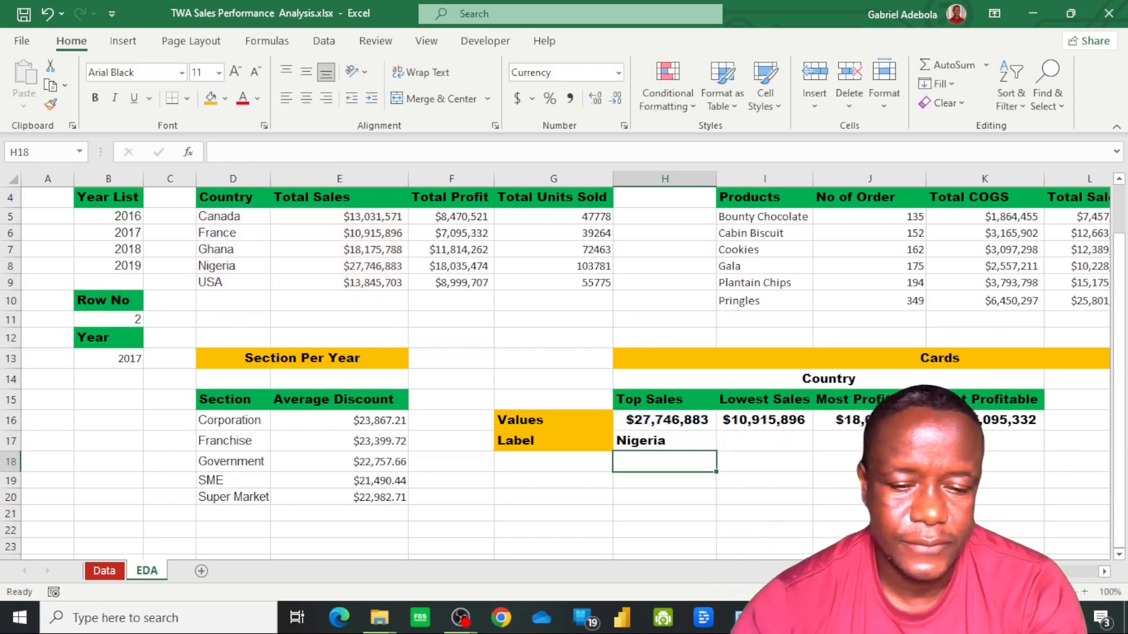
pyautogui.click(684, 442)
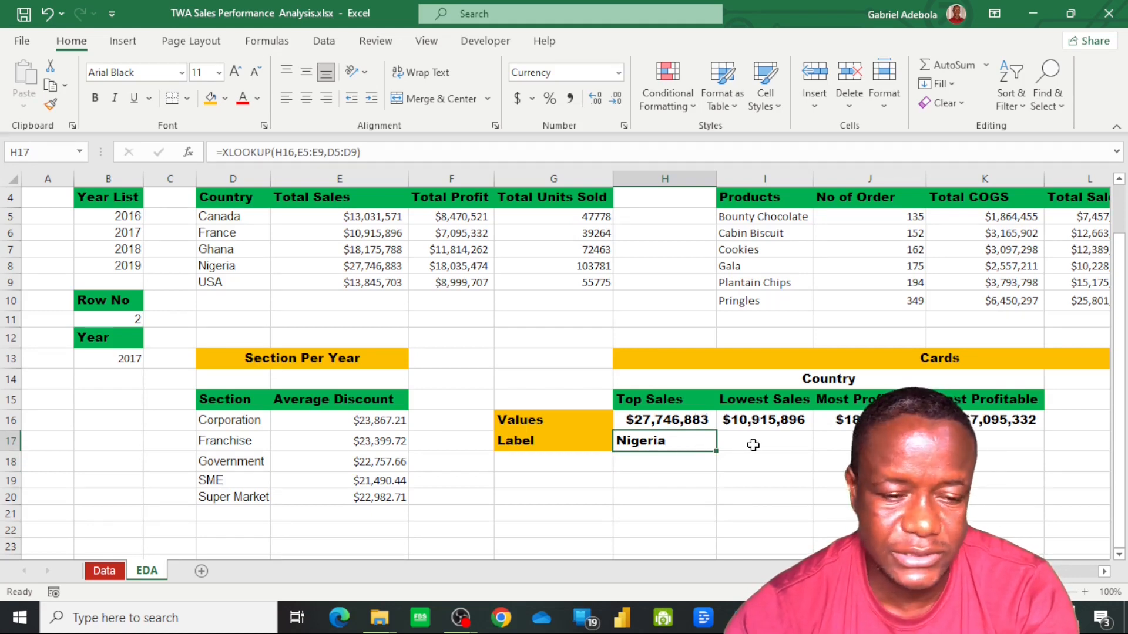
# Look up the lowest-selling country's label in I17 with =XLOOKUP(I16,E5:E9,D5:D9)
pyautogui.click(734, 446)
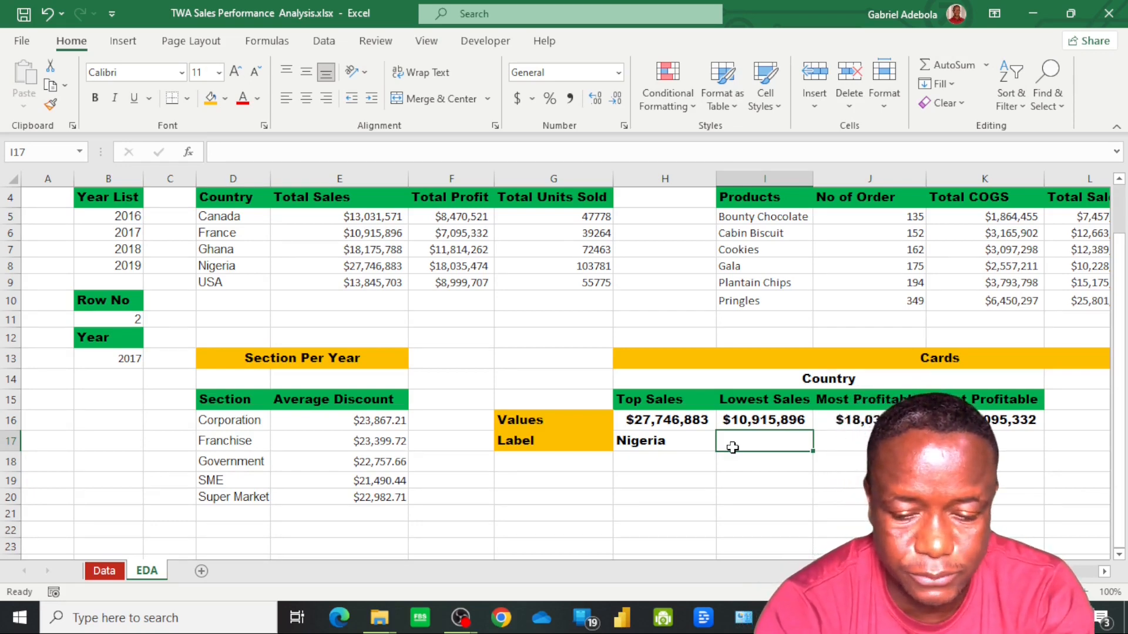
pyautogui.write('=xlook')
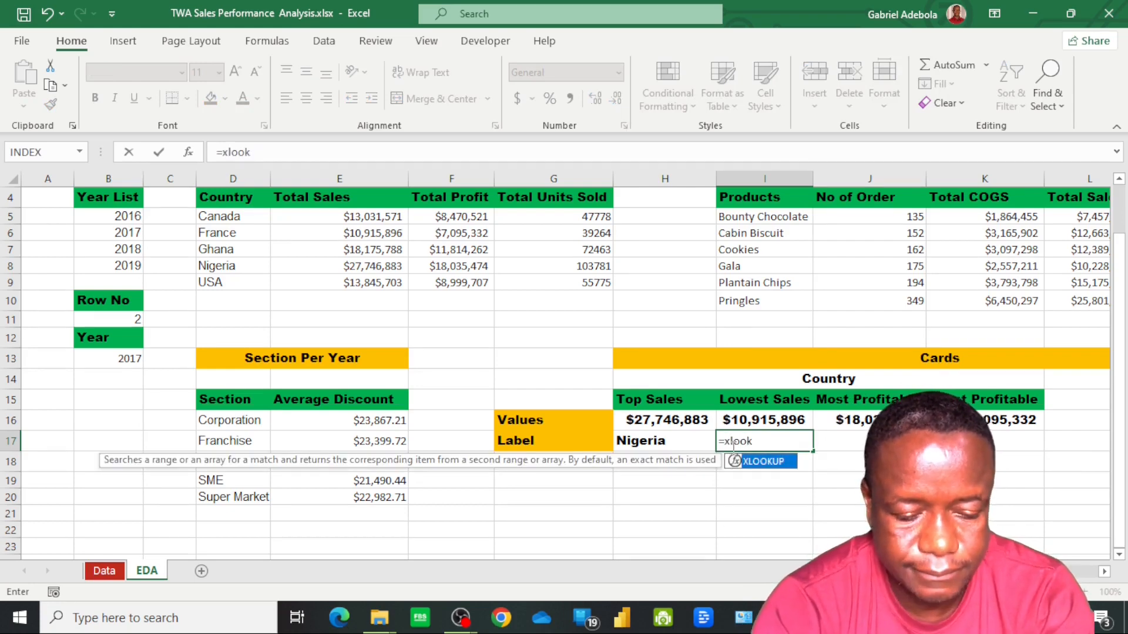
pyautogui.press('Tab')
pyautogui.scroll(1, 752, 464)
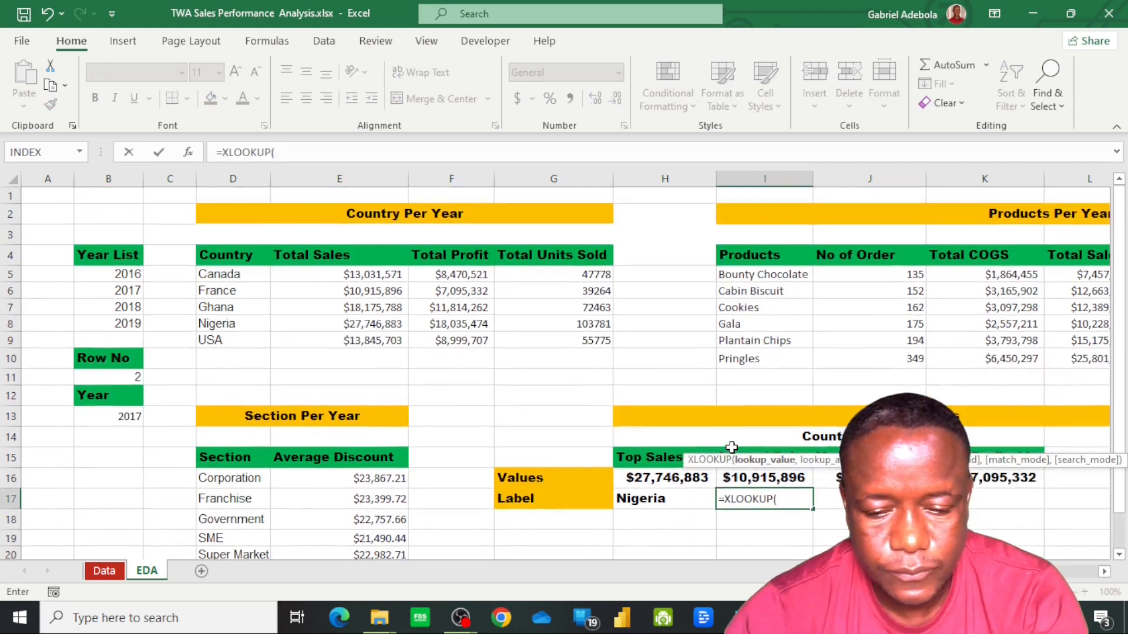
pyautogui.click(760, 477)
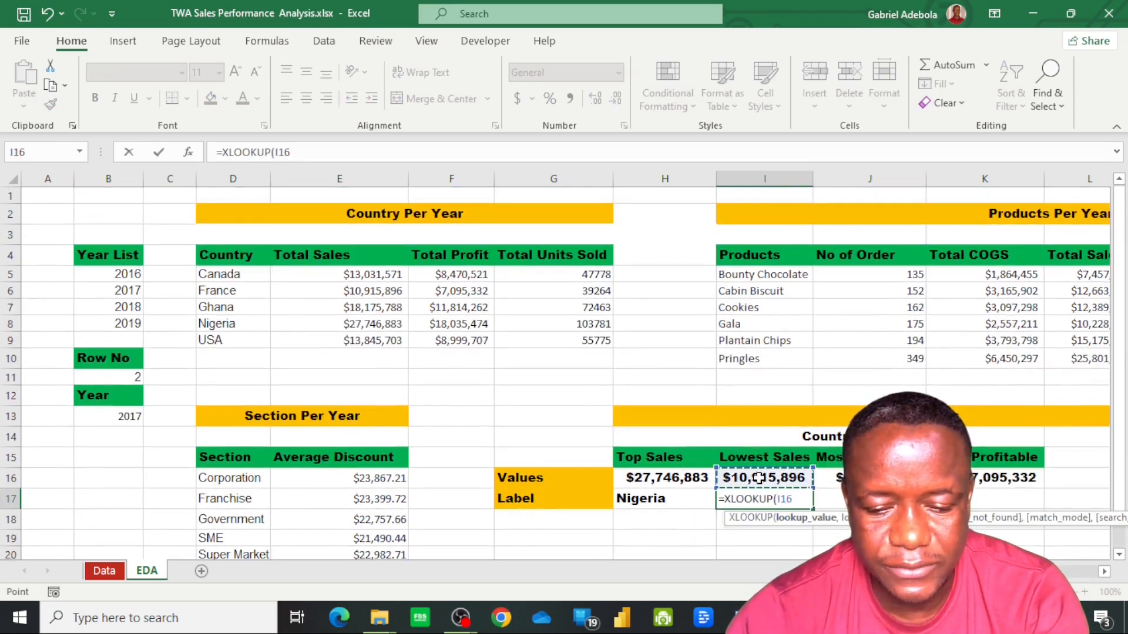
pyautogui.write(',')
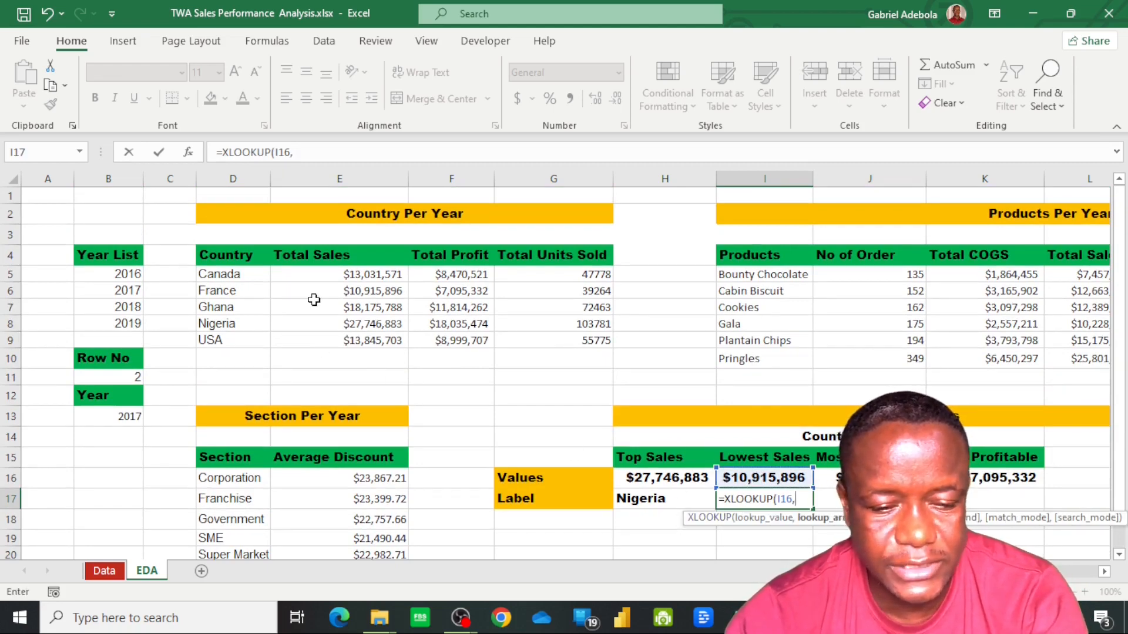
pyautogui.moveTo(344, 275); pyautogui.dragTo(350, 340)
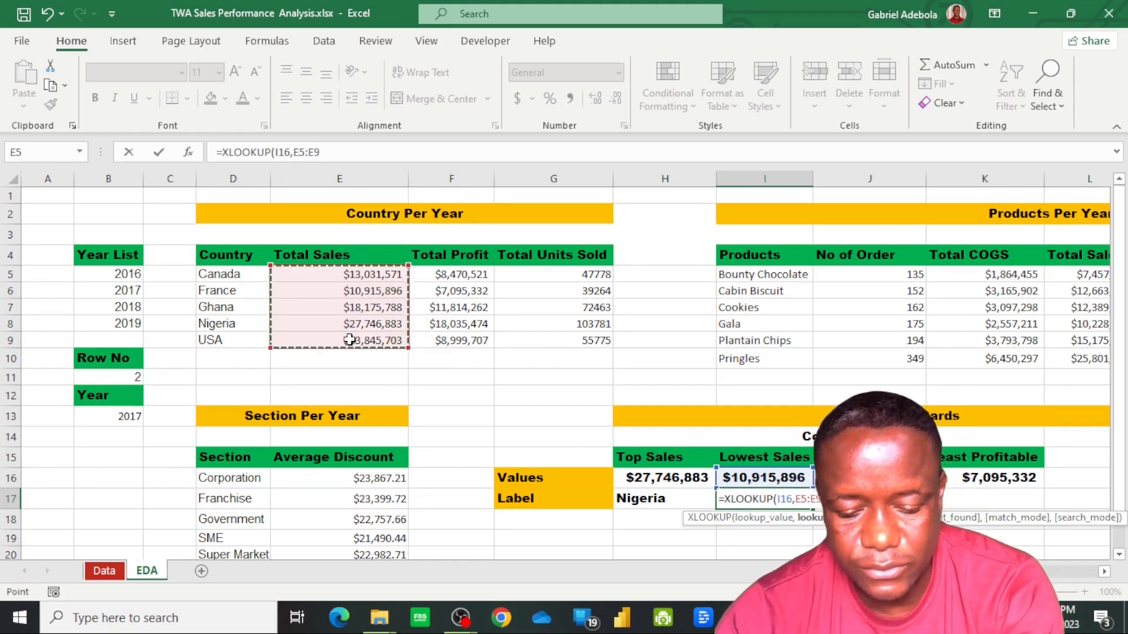
pyautogui.write(',')
pyautogui.moveTo(216, 272); pyautogui.dragTo(235, 342)
pyautogui.press('Return')
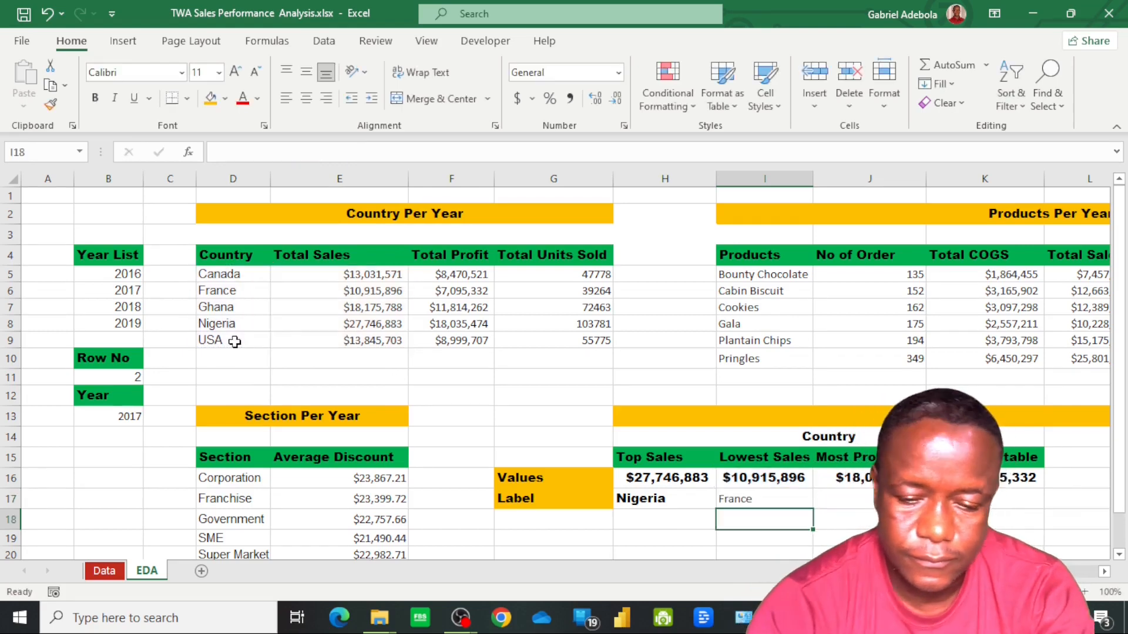
# Look up the most profitable country's label in J17 with =XLOOKUP(J16,F5:F9,D5:D9)
pyautogui.click(782, 500)
pyautogui.press('Right')
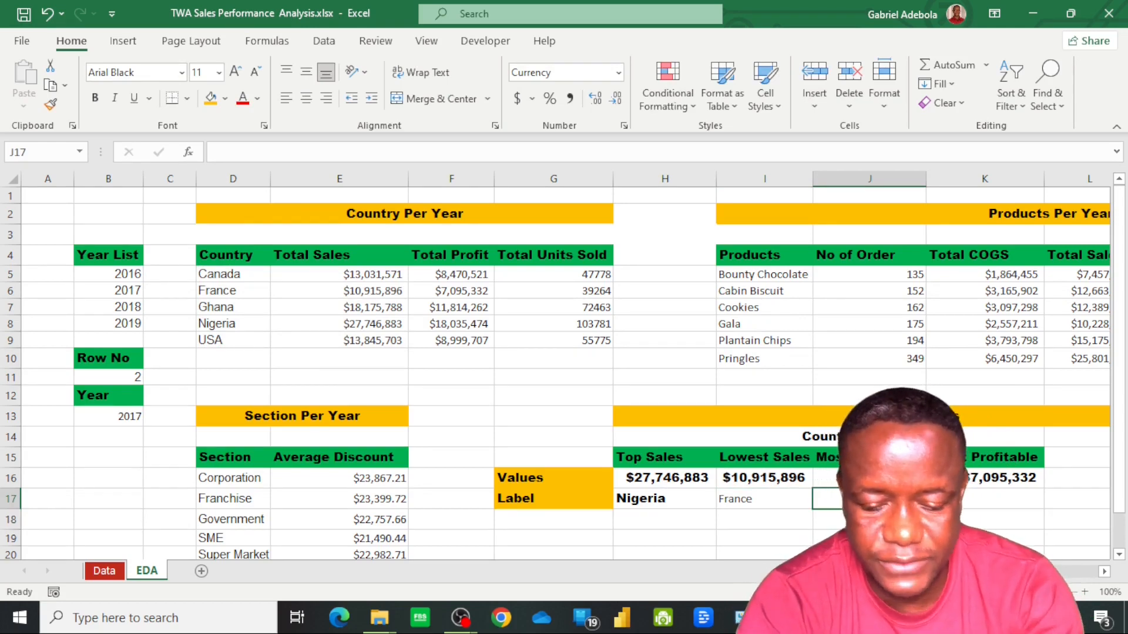
pyautogui.write('=')
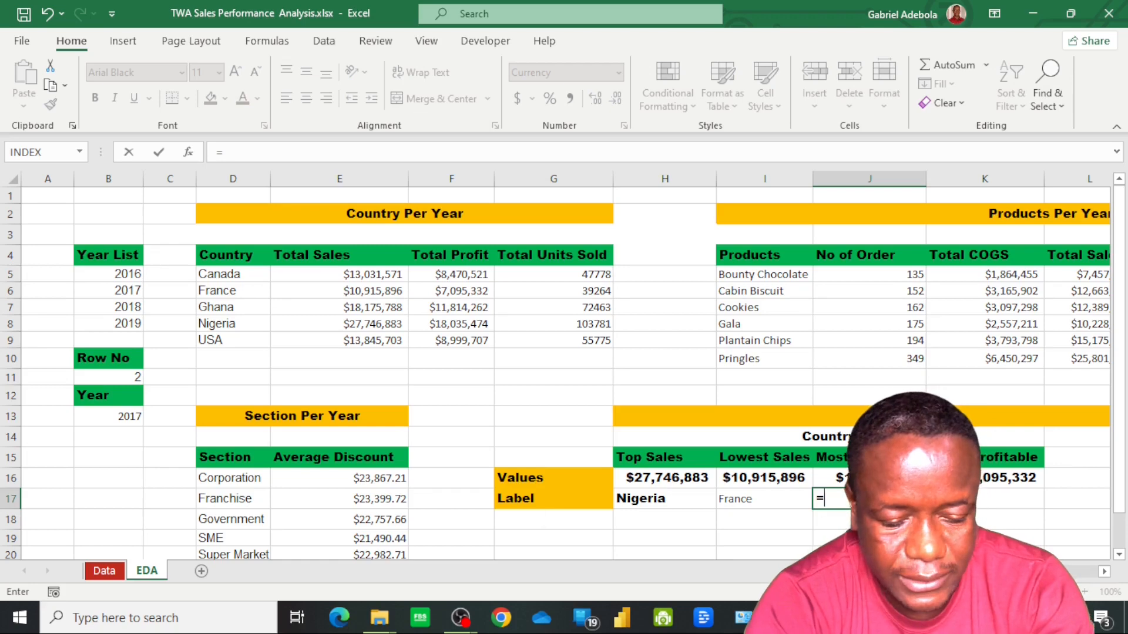
pyautogui.write('xlook')
pyautogui.press('Tab')
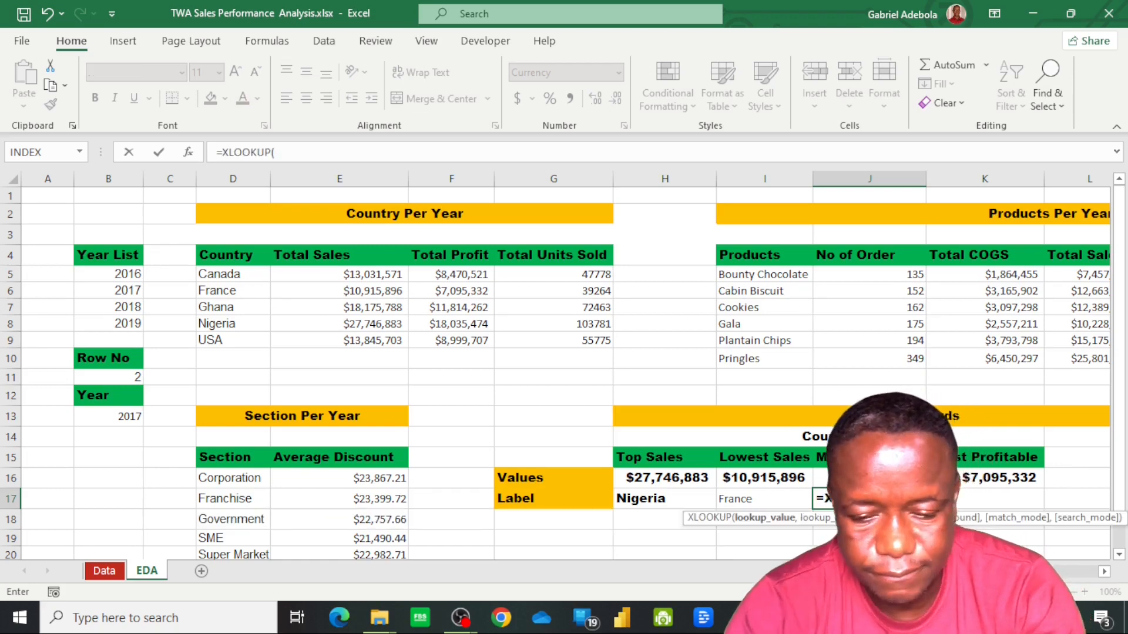
pyautogui.press('Up')
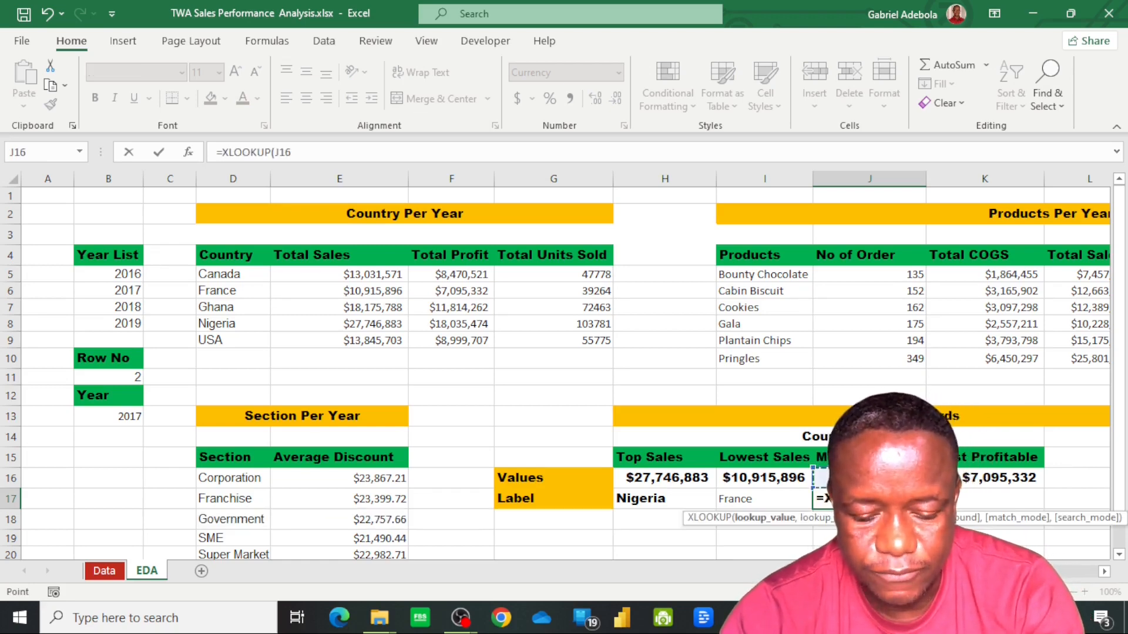
pyautogui.write(',')
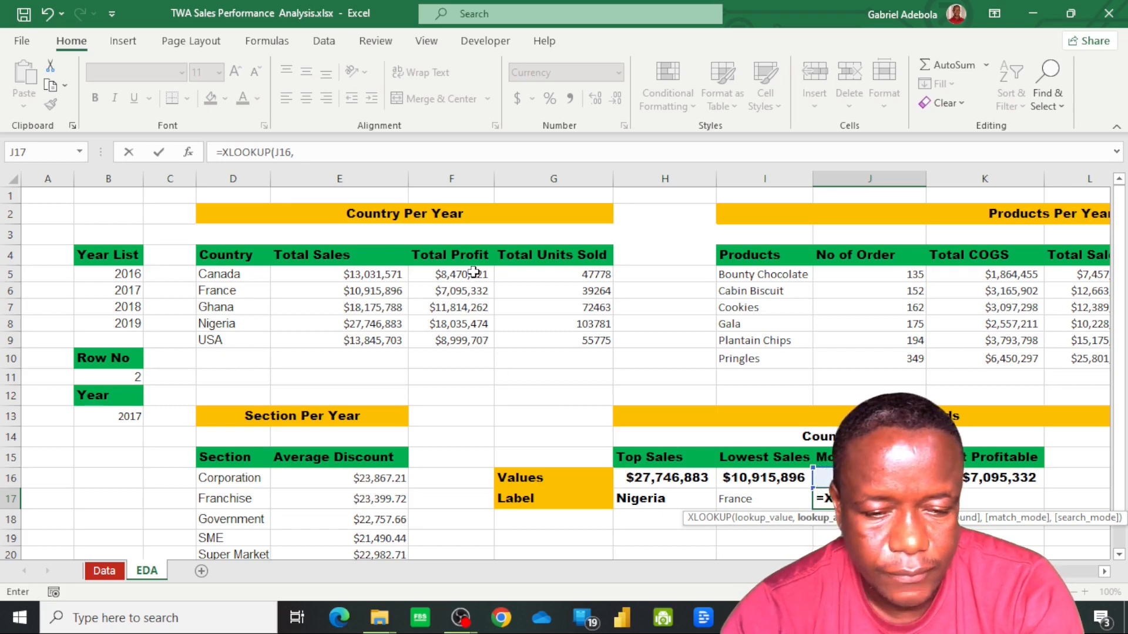
pyautogui.moveTo(472, 273); pyautogui.dragTo(479, 341)
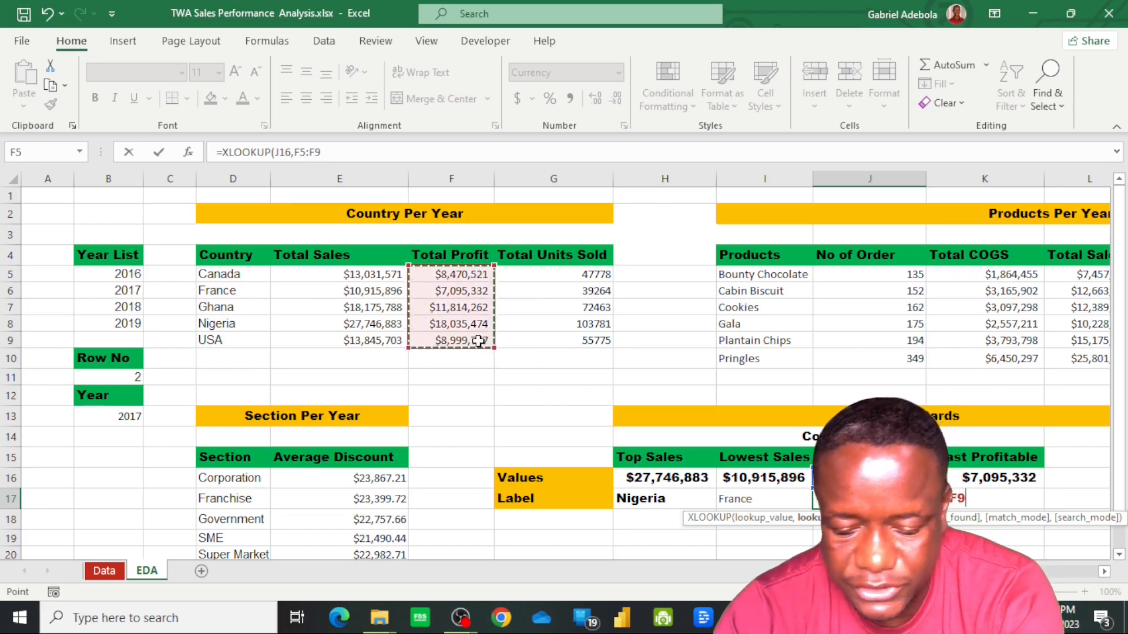
pyautogui.write(',')
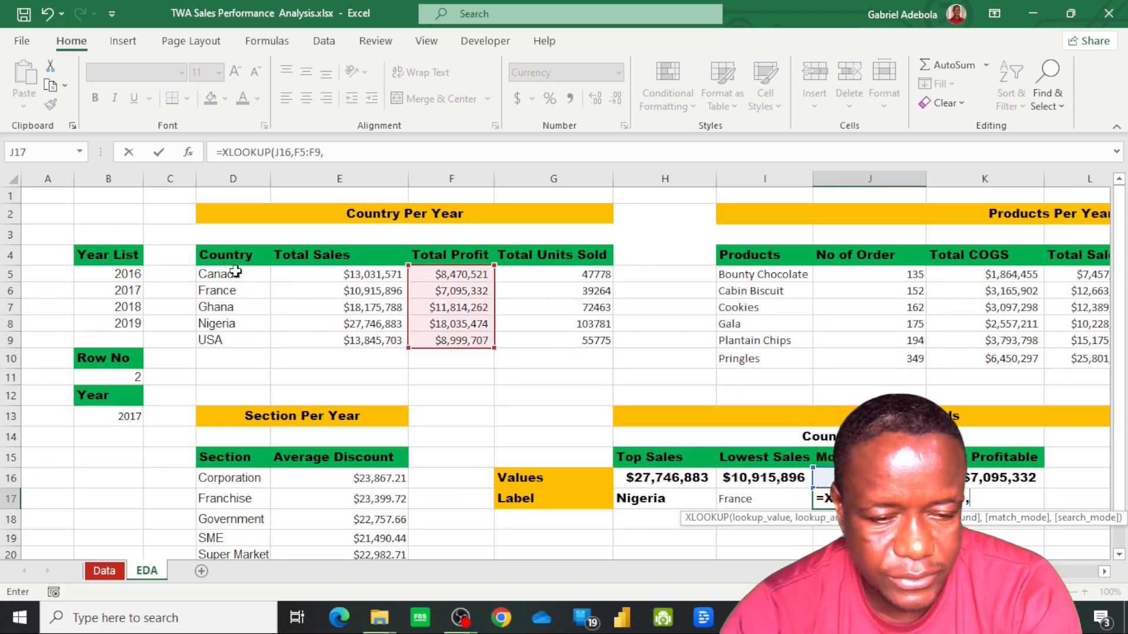
pyautogui.moveTo(235, 272); pyautogui.dragTo(233, 350)
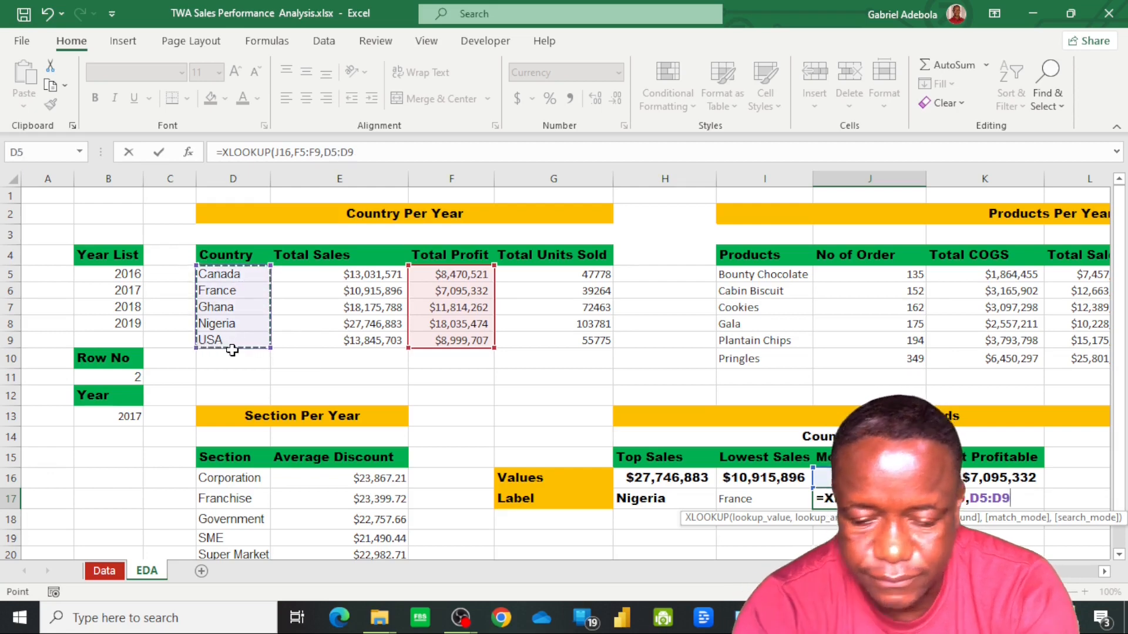
pyautogui.press('Return')
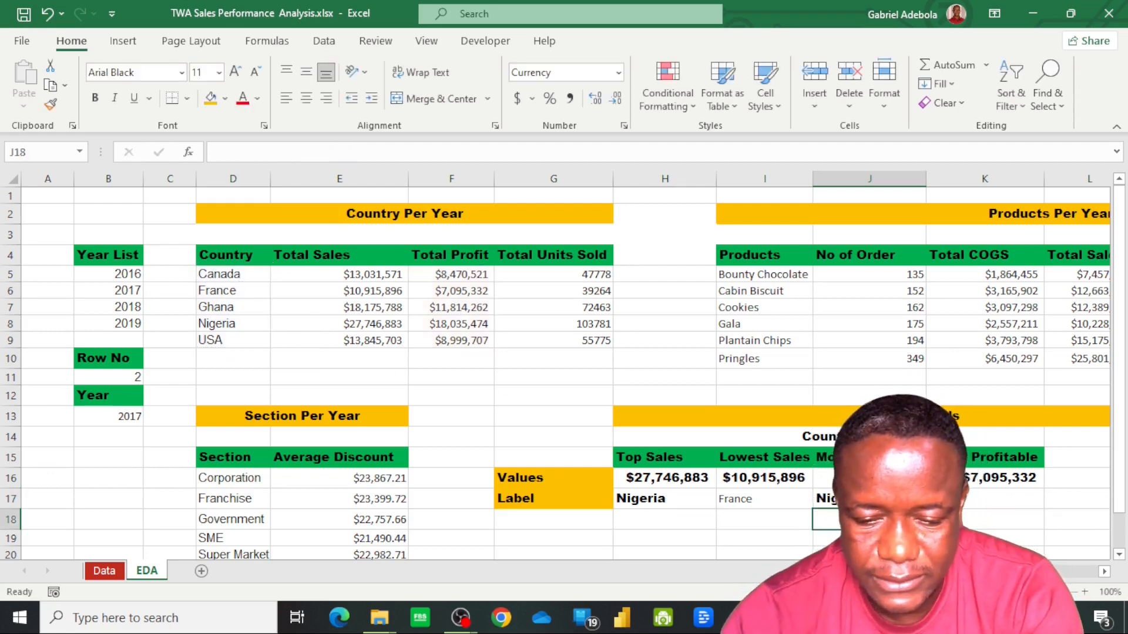
# Look up the least profitable country's label in K17 with =XLOOKUP(K16,F5:F9,D5:D9)
pyautogui.click(972, 500)
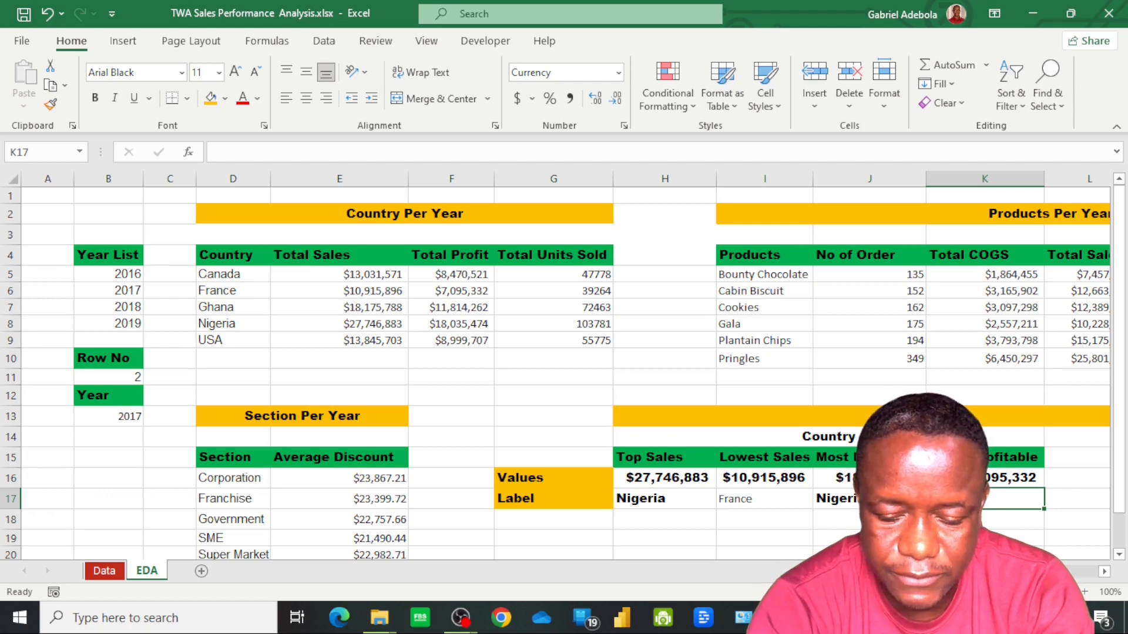
pyautogui.write('=')
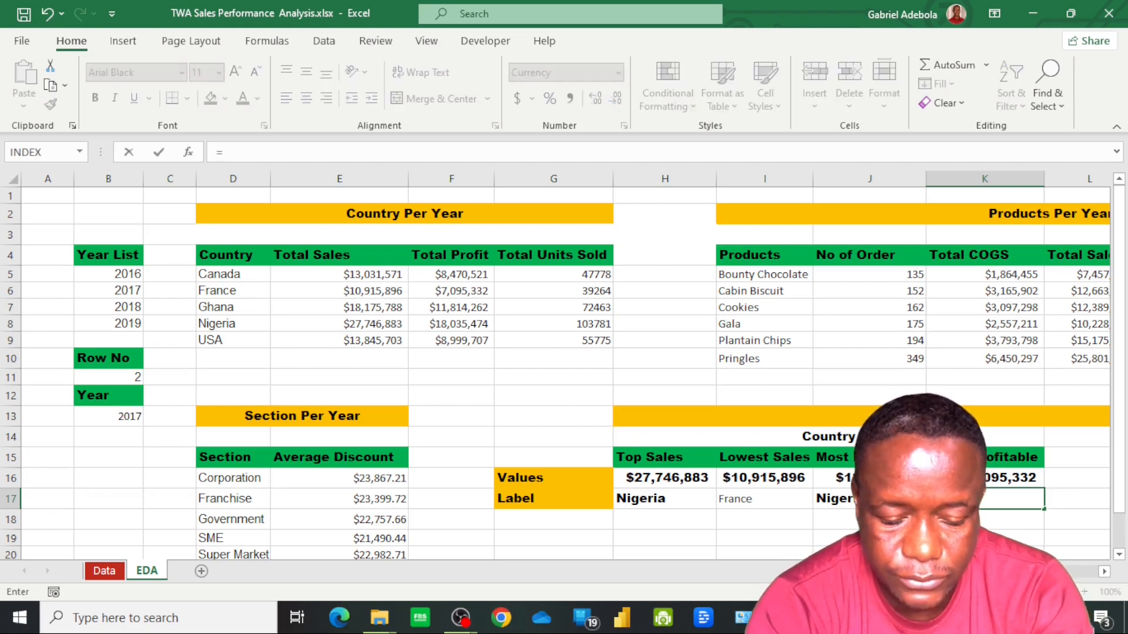
pyautogui.write('xloo')
pyautogui.press('Tab')
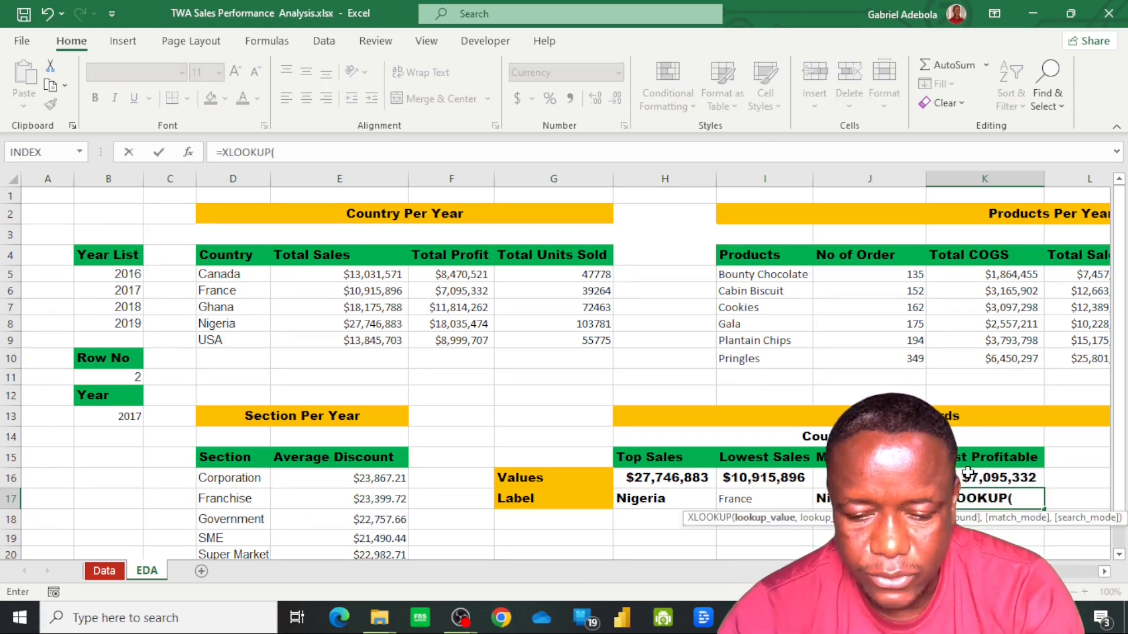
pyautogui.click(968, 478)
pyautogui.write(',')
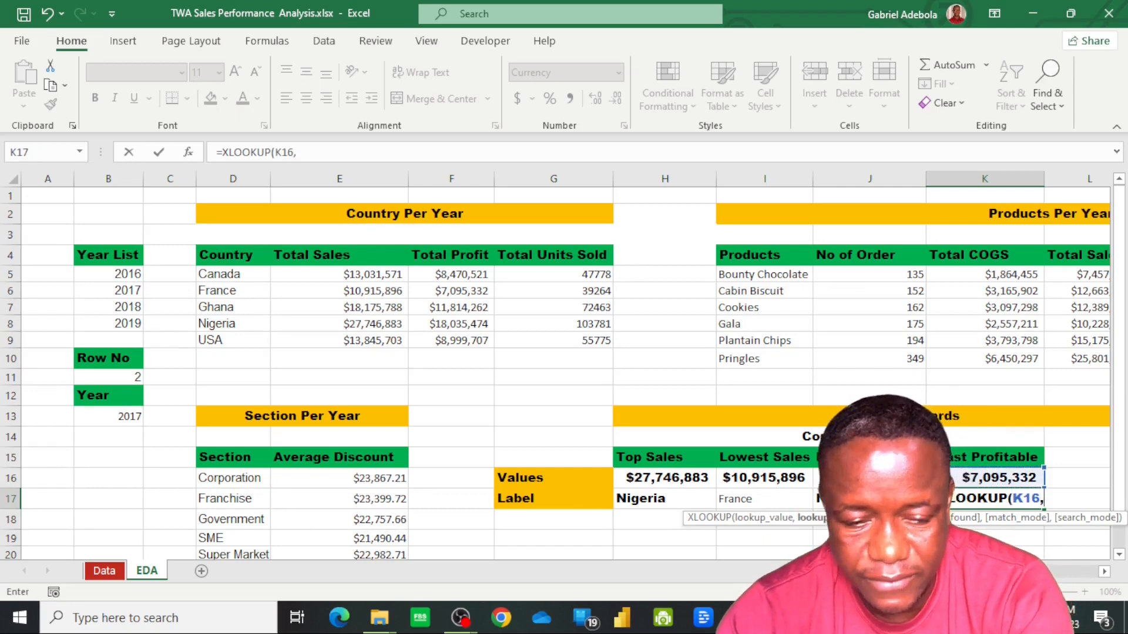
pyautogui.moveTo(462, 274); pyautogui.dragTo(456, 347)
pyautogui.write(',')
pyautogui.moveTo(245, 280); pyautogui.dragTo(240, 339)
pyautogui.press('Return')
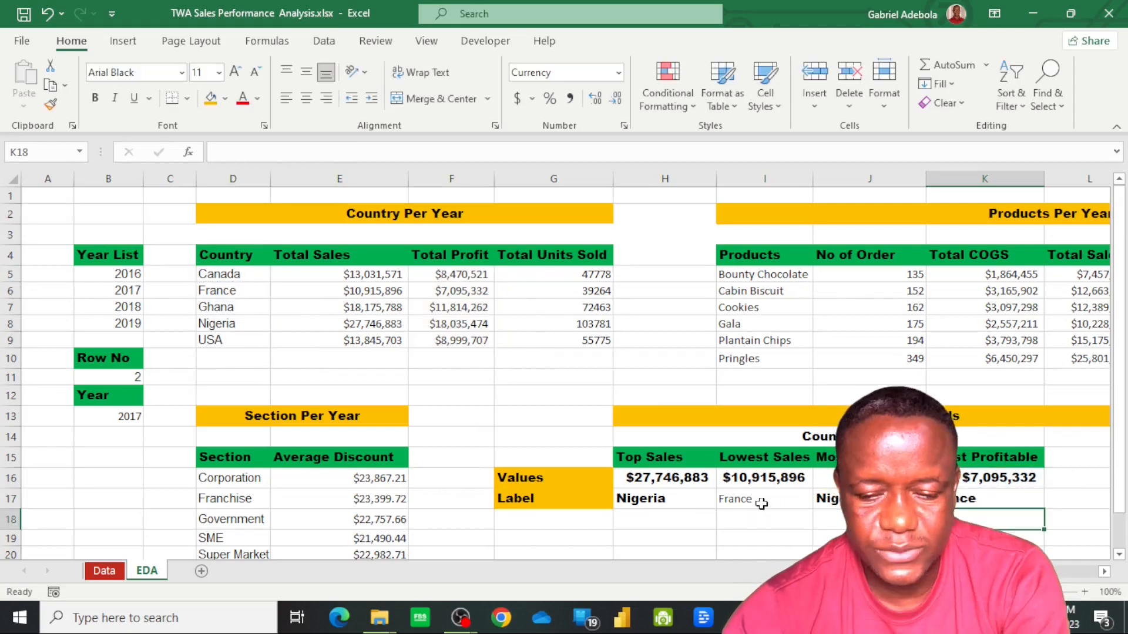
# Copy the formatting of the Most Profitable country label in J17 onto the Lowest Sales label in I17
pyautogui.click(658, 503)
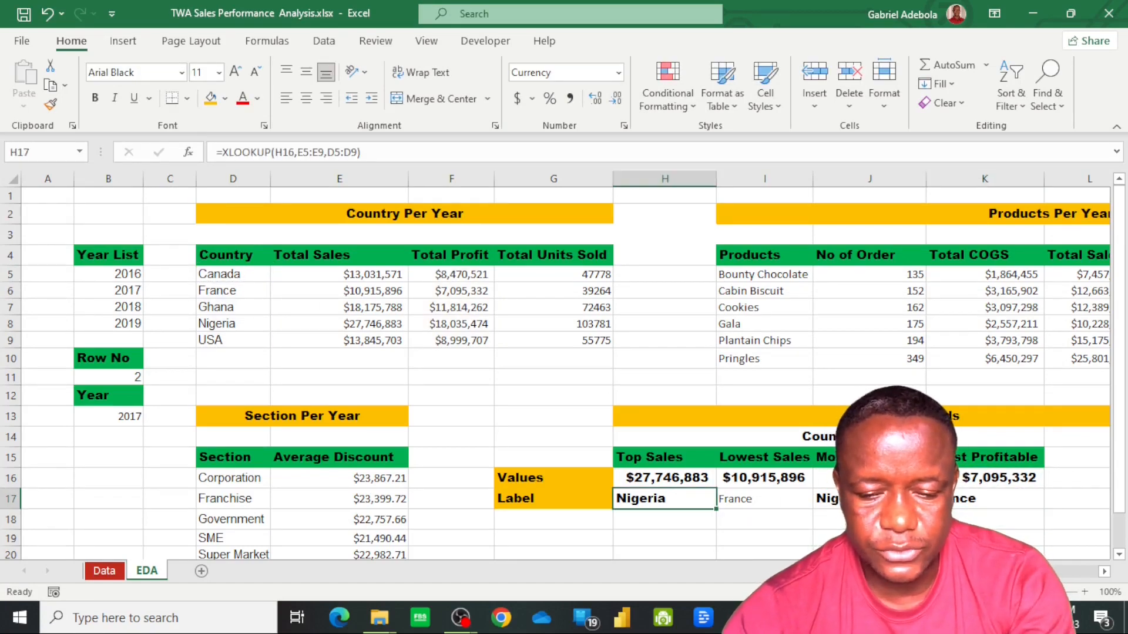
pyautogui.click(840, 499)
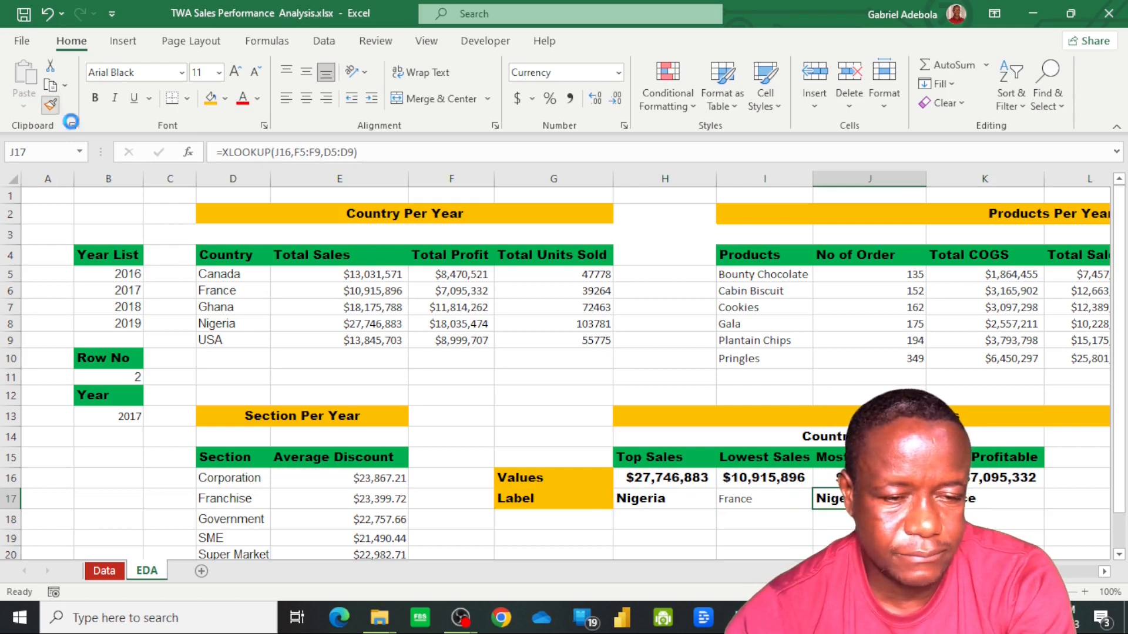
pyautogui.click(51, 105)
pyautogui.click(728, 498)
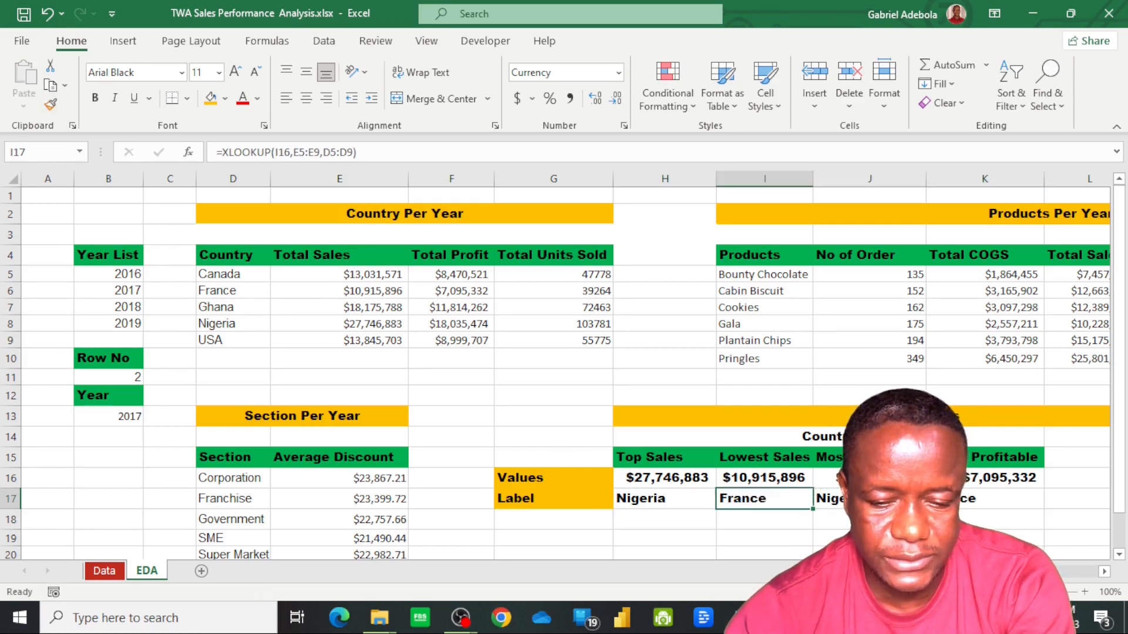
# Look up the top-selling product's label in M17 with =XLOOKUP(M16,$L$5:$L$10,$I$5:$I$10)
pyautogui.hscroll(8, 564, 364)
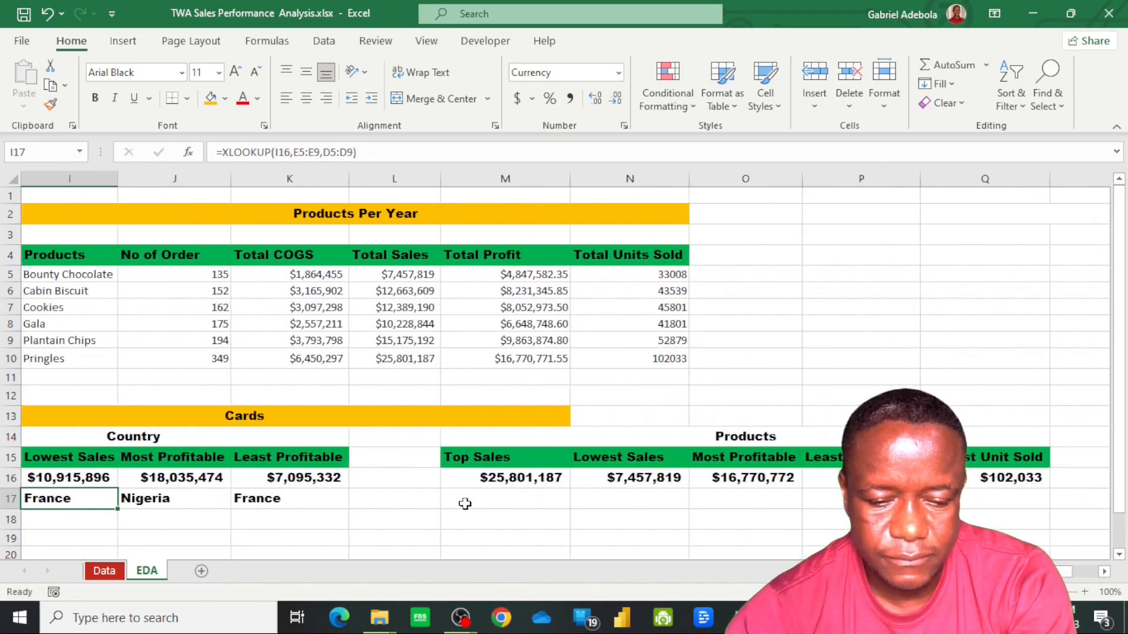
pyautogui.click(504, 502)
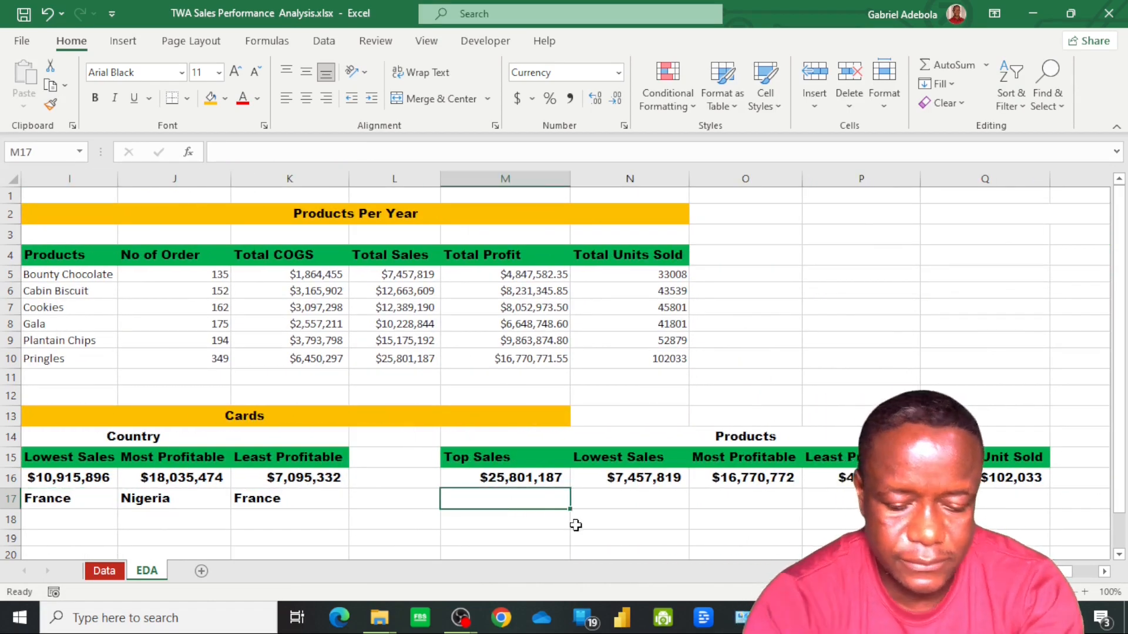
pyautogui.write('=')
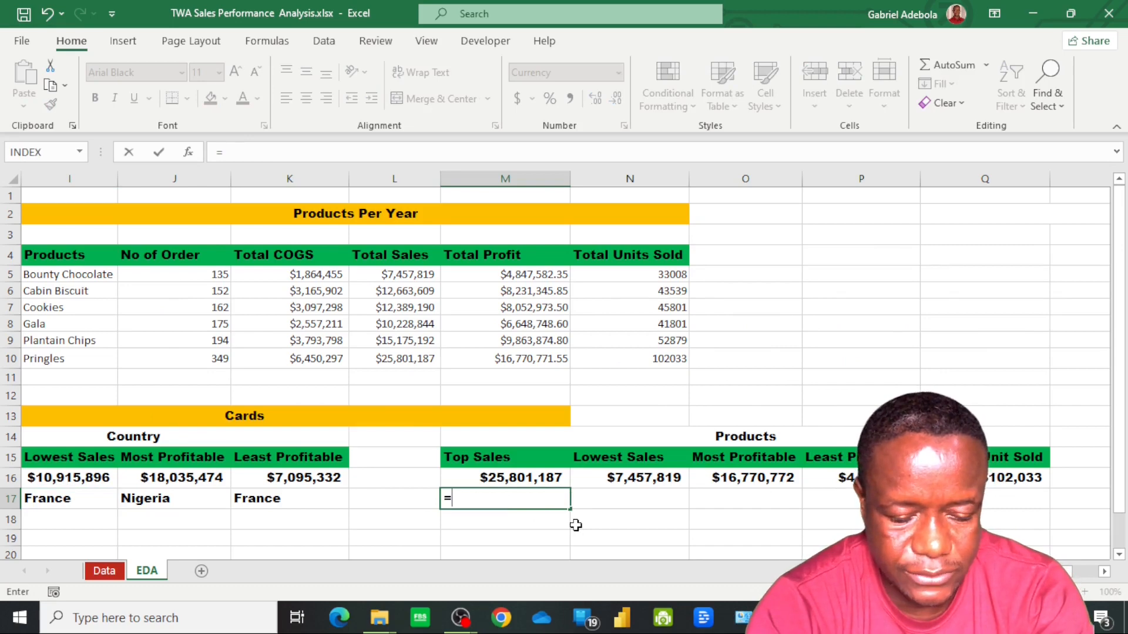
pyautogui.write('xlook')
pyautogui.press('Tab')
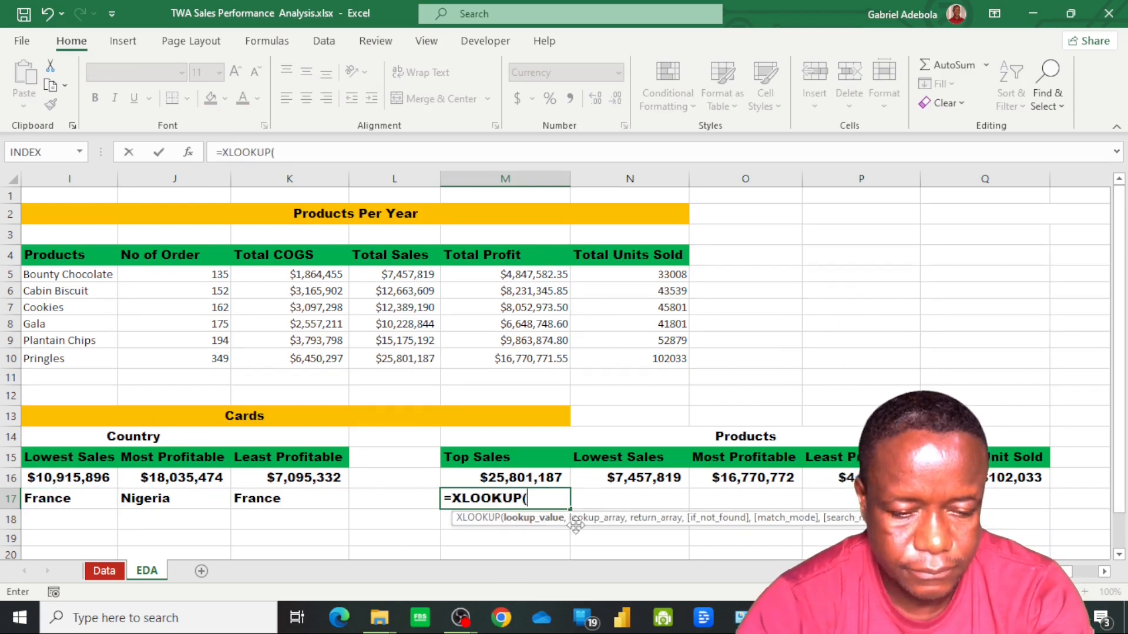
pyautogui.click(507, 479)
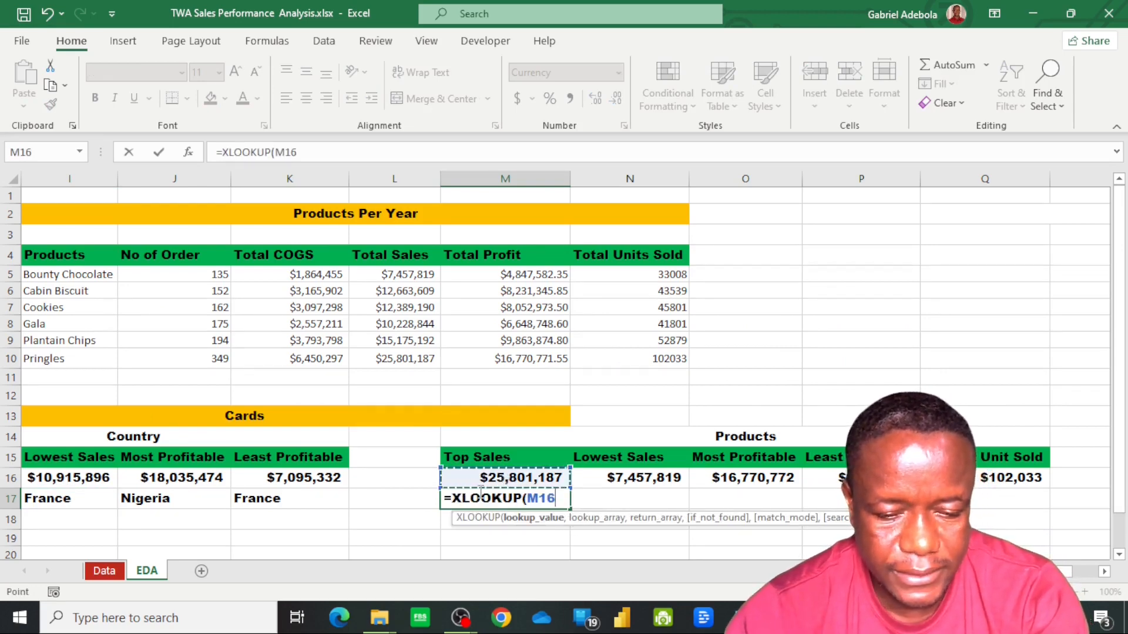
pyautogui.write(',')
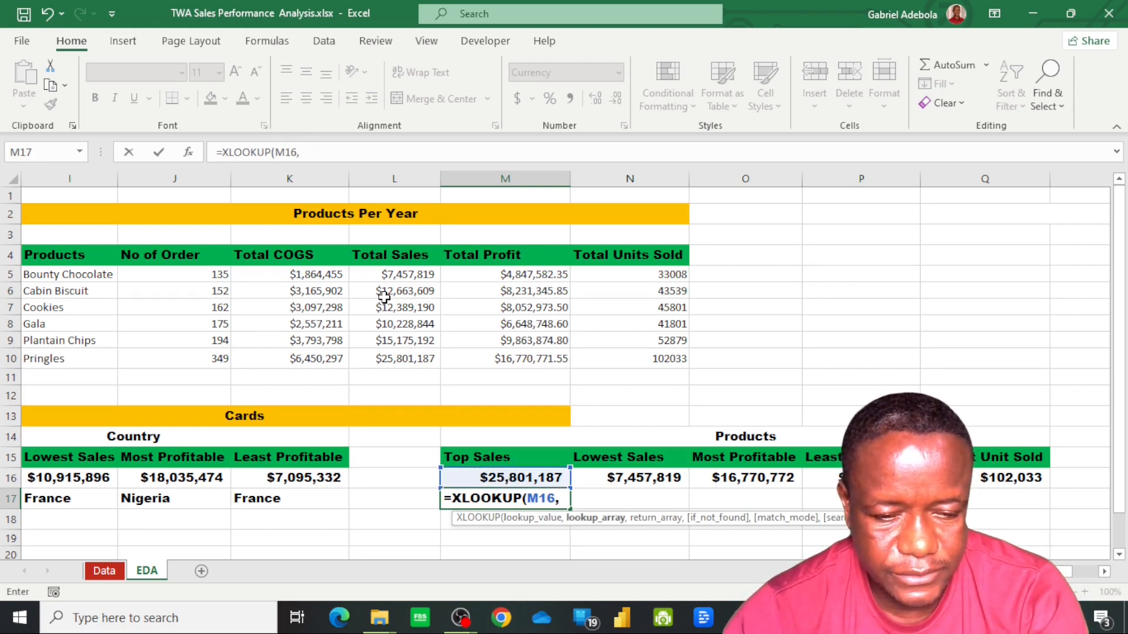
pyautogui.moveTo(393, 276); pyautogui.dragTo(397, 363)
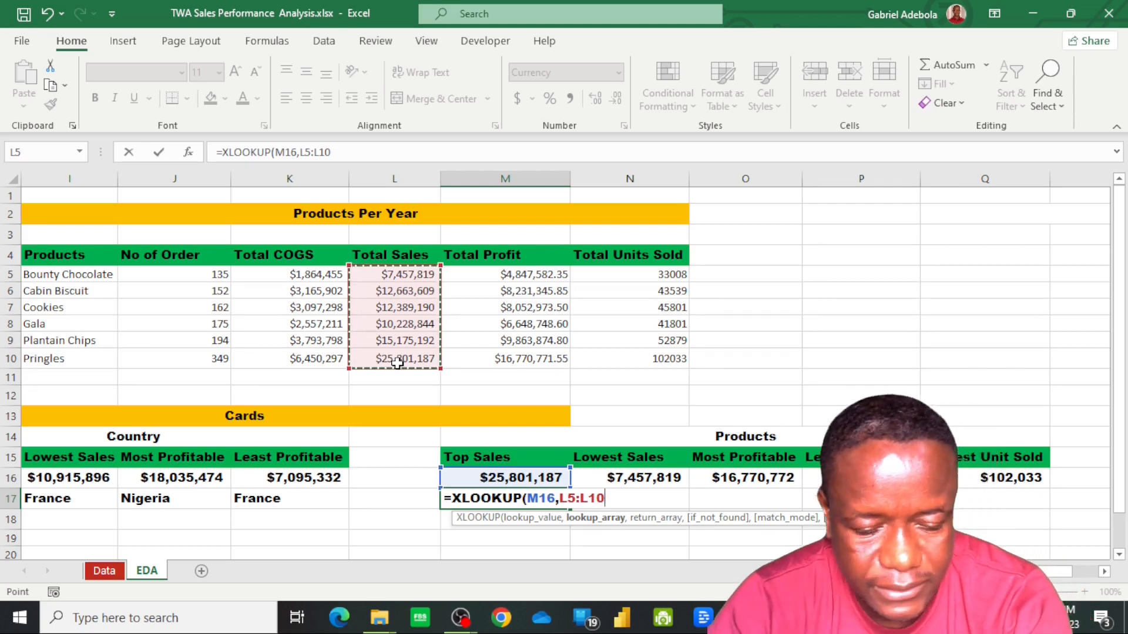
pyautogui.press('F4')
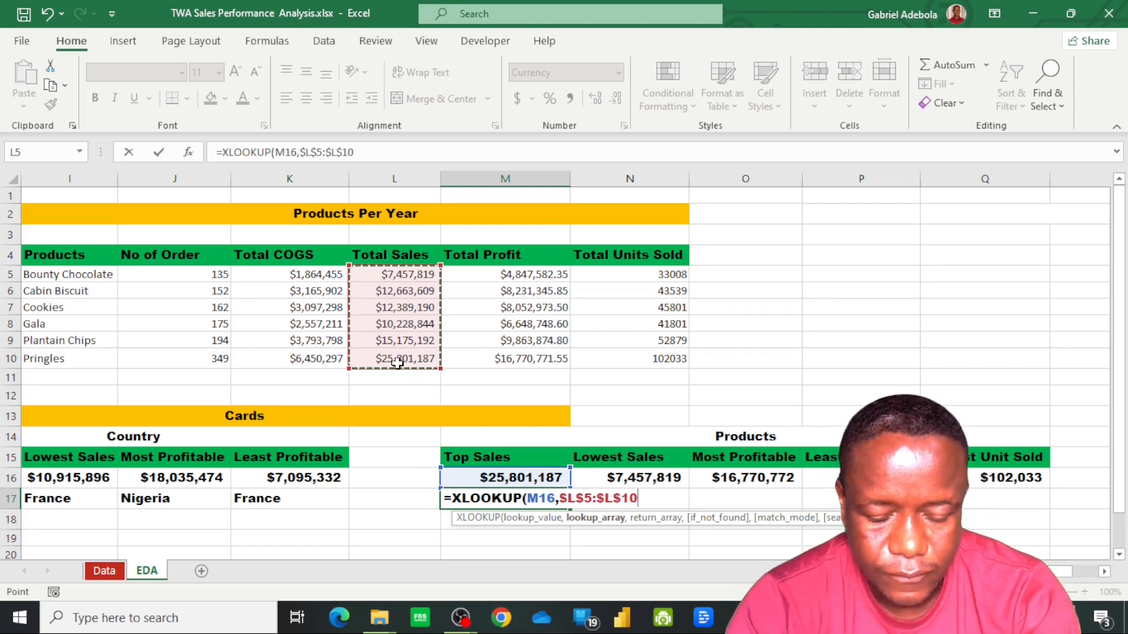
pyautogui.write(',')
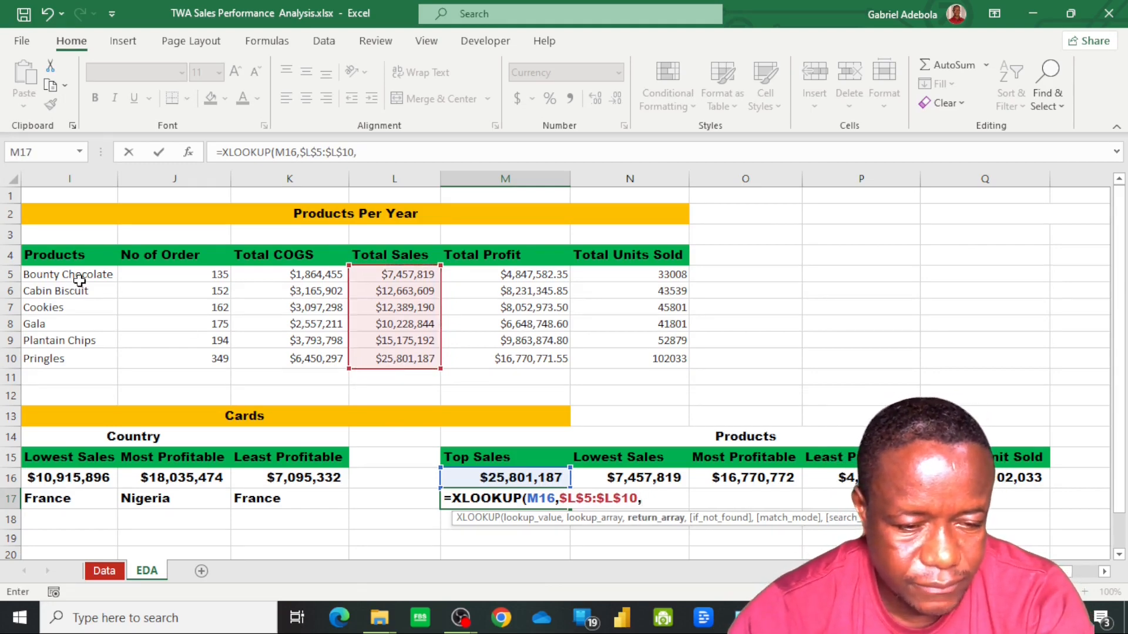
pyautogui.moveTo(82, 279); pyautogui.dragTo(86, 357)
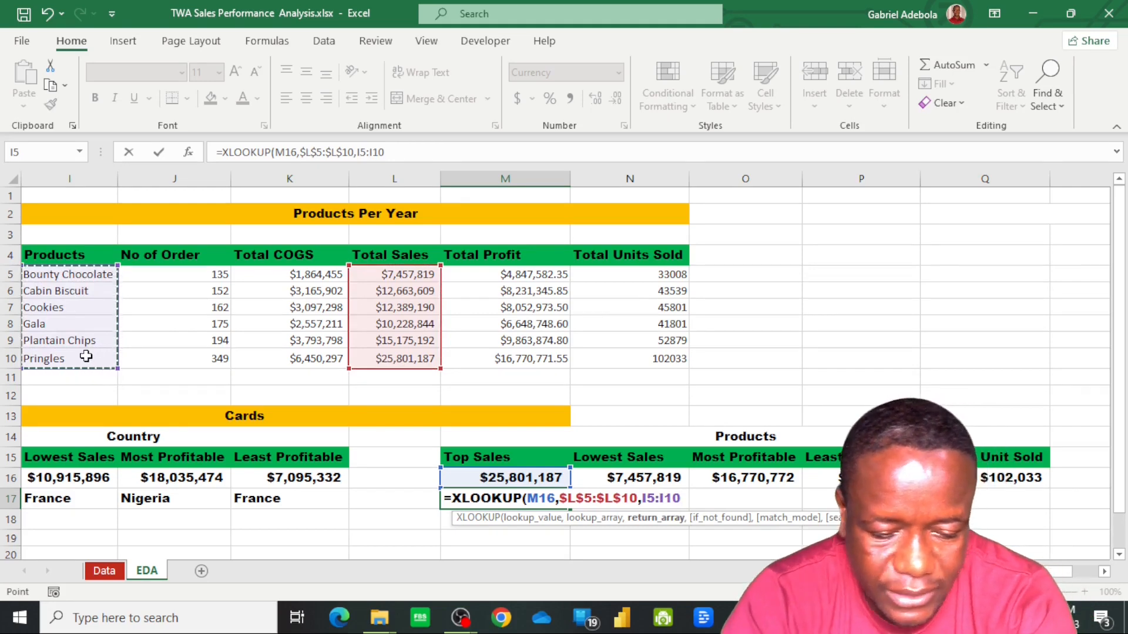
pyautogui.press('F4')
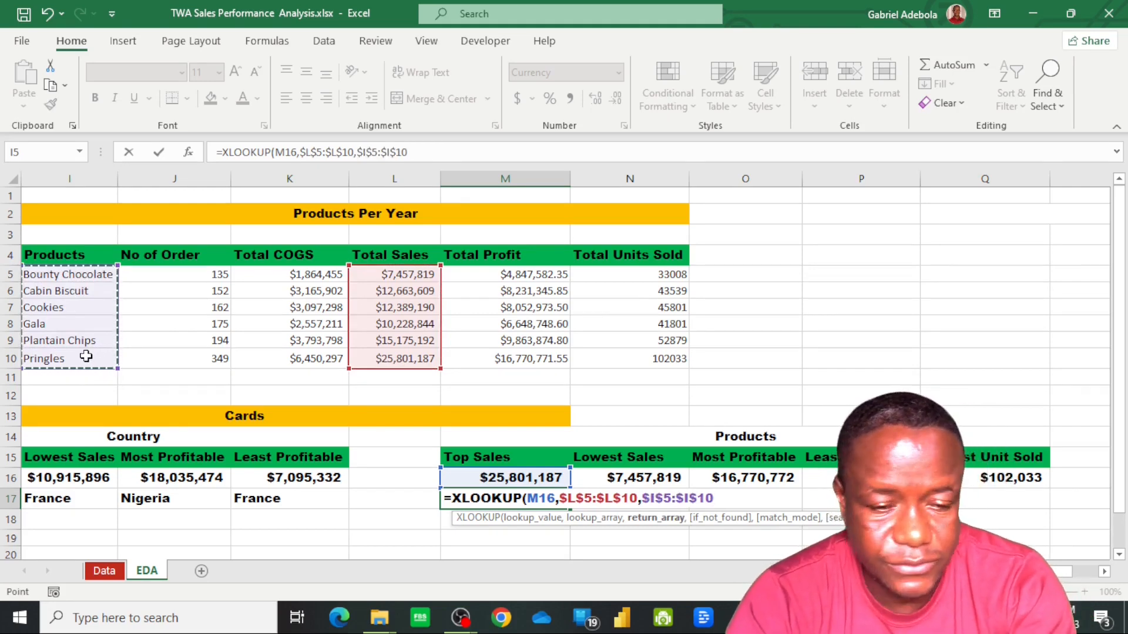
pyautogui.press('Return')
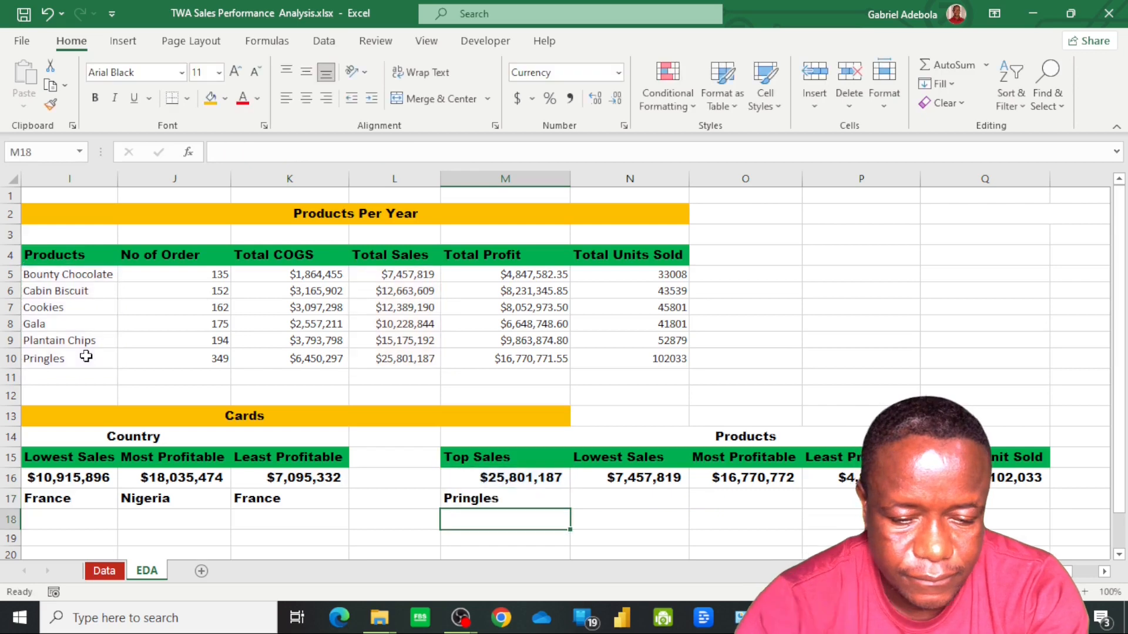
# Fill the Top Sales product lookup from M17 across to Lowest Sales in N17 and autofit column N to its contents
pyautogui.click(539, 501)
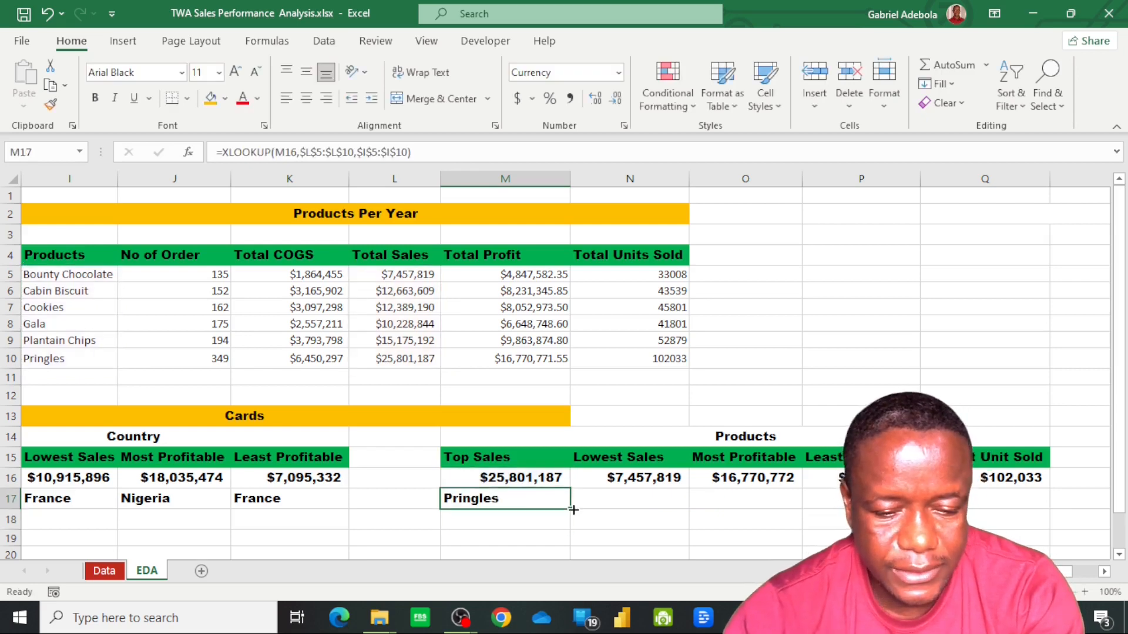
pyautogui.moveTo(573, 510); pyautogui.dragTo(634, 517)
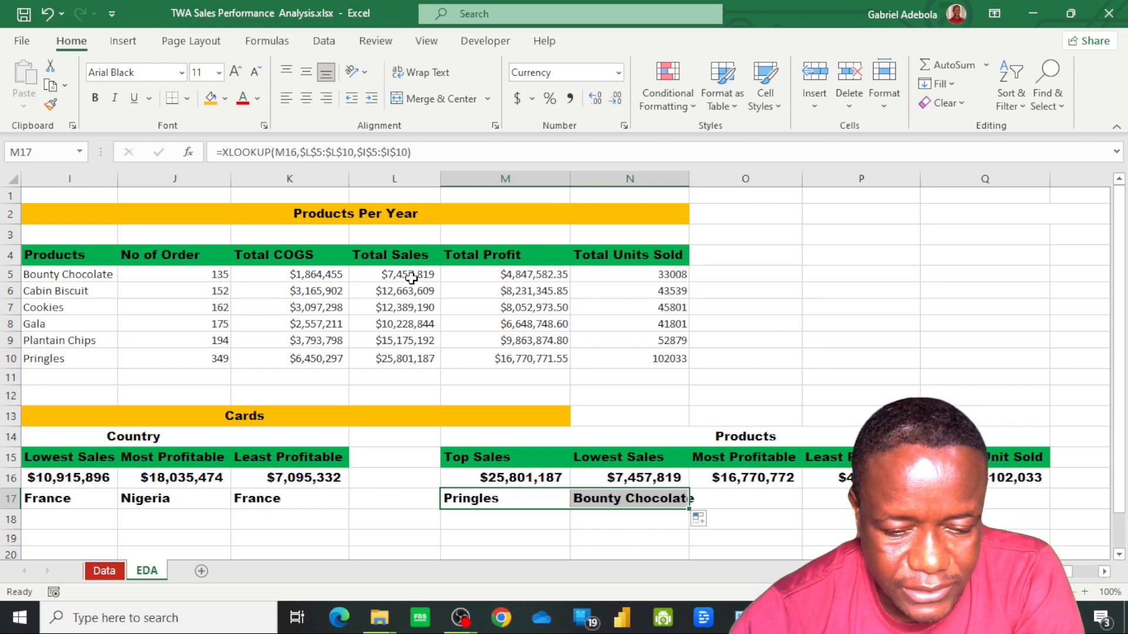
pyautogui.doubleClick(687, 183)
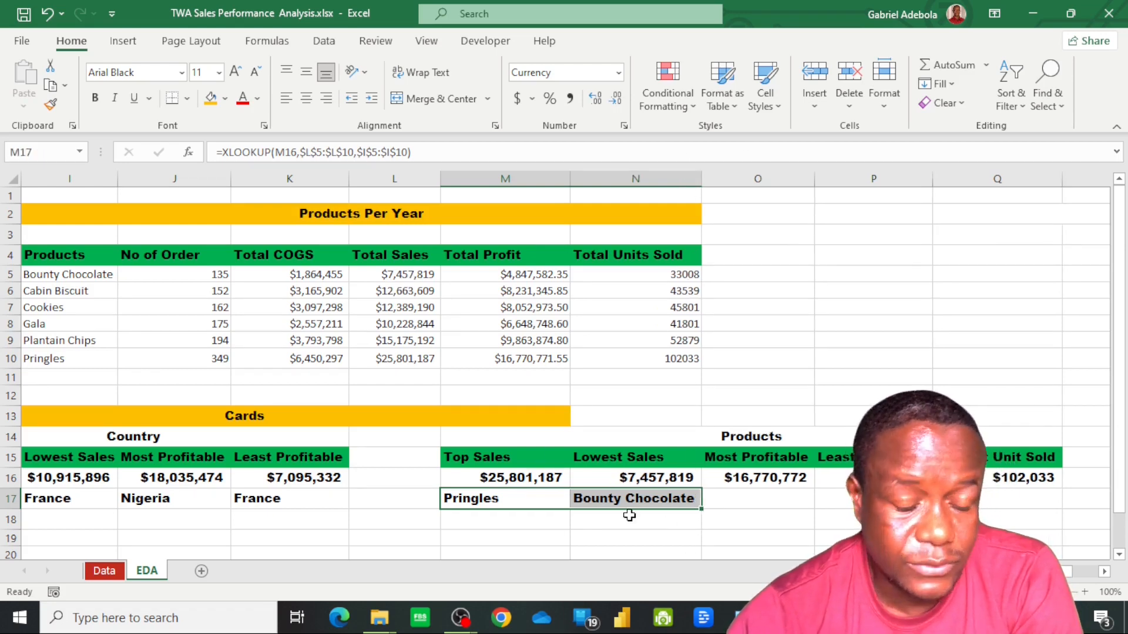
pyautogui.click(646, 478)
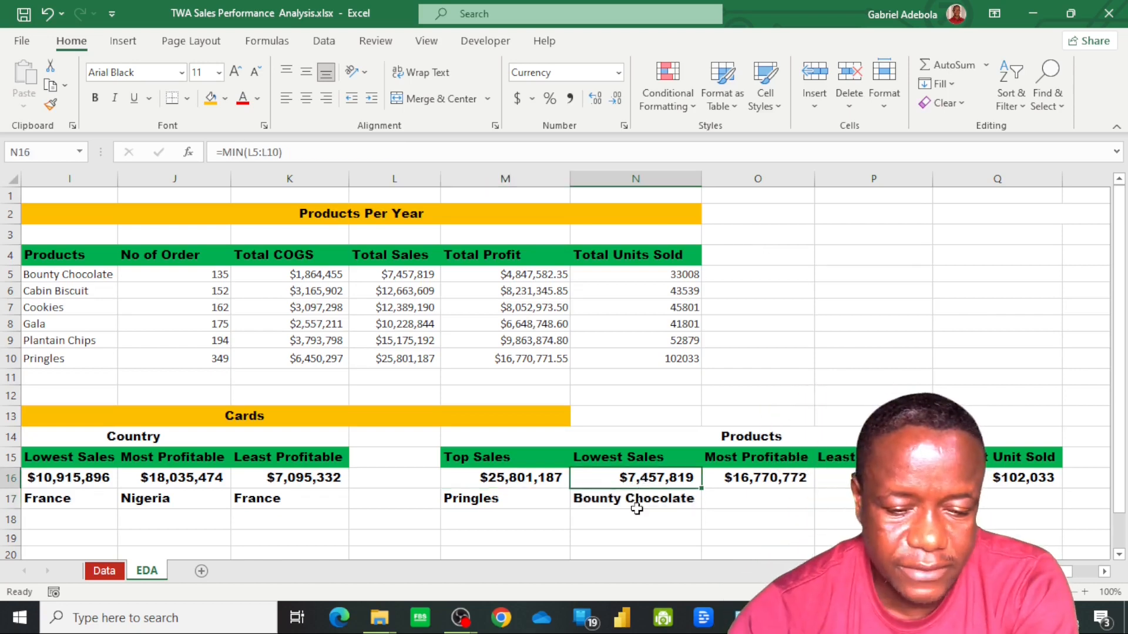
pyautogui.click(636, 502)
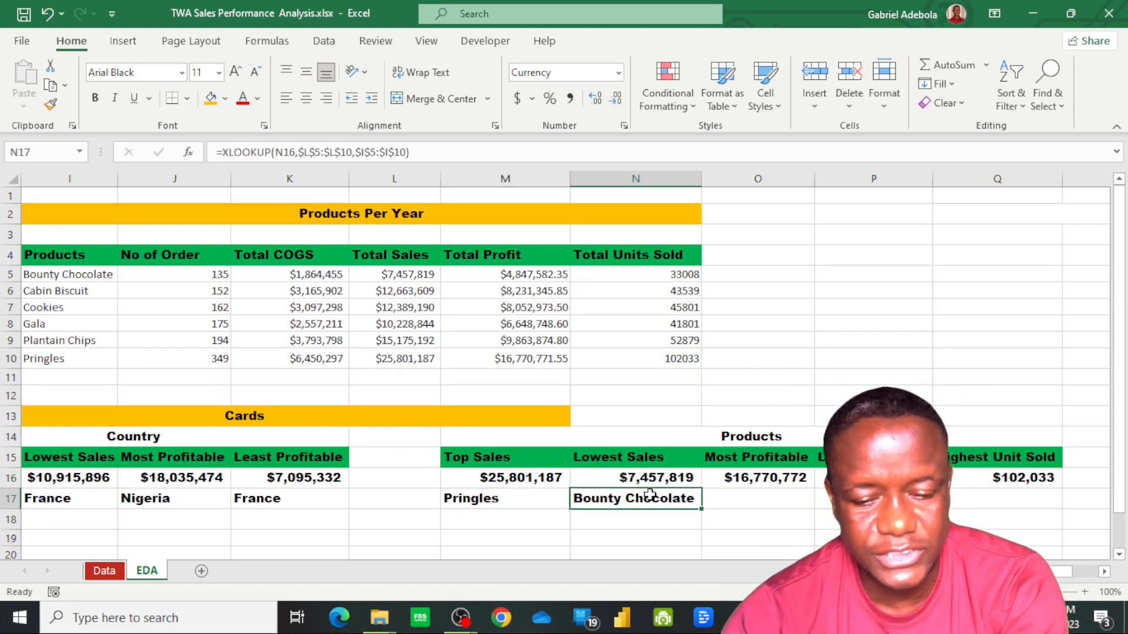
# Look up the most profitable product's label in O17 with =XLOOKUP(O16,$M$5:$M$10,$I$5:$I$10)
pyautogui.click(771, 502)
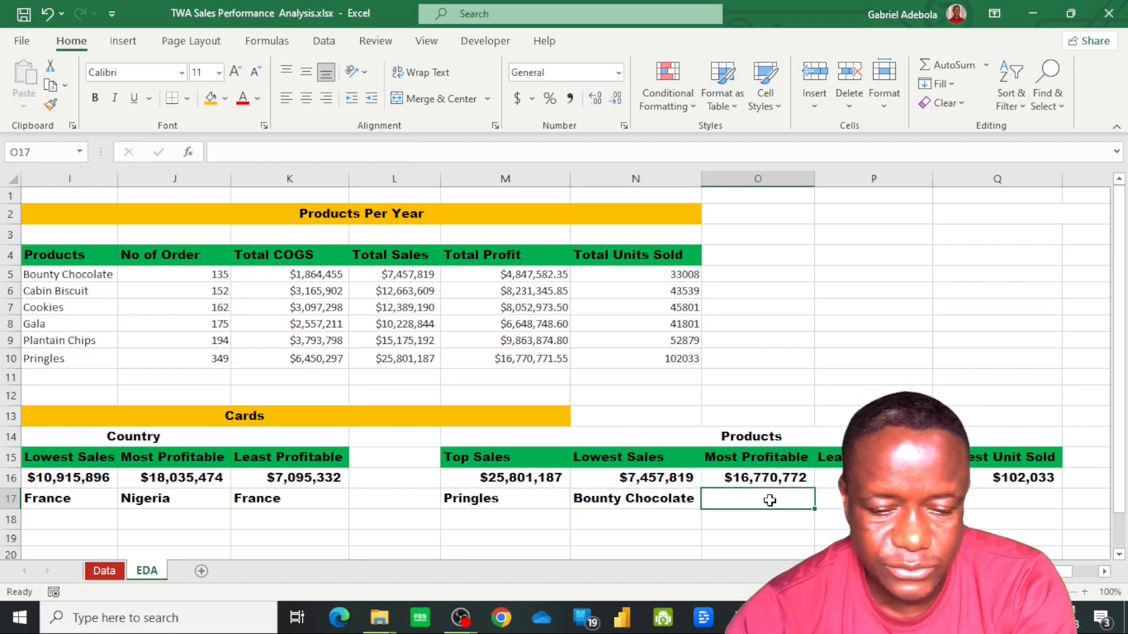
pyautogui.write('=')
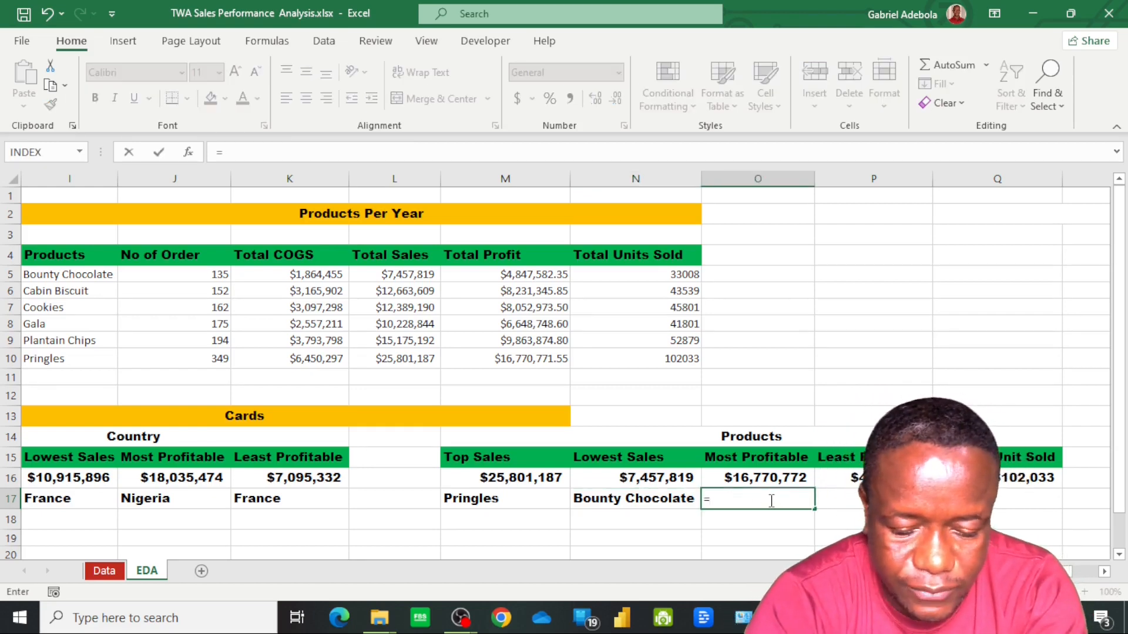
pyautogui.write('xlook')
pyautogui.press('Tab')
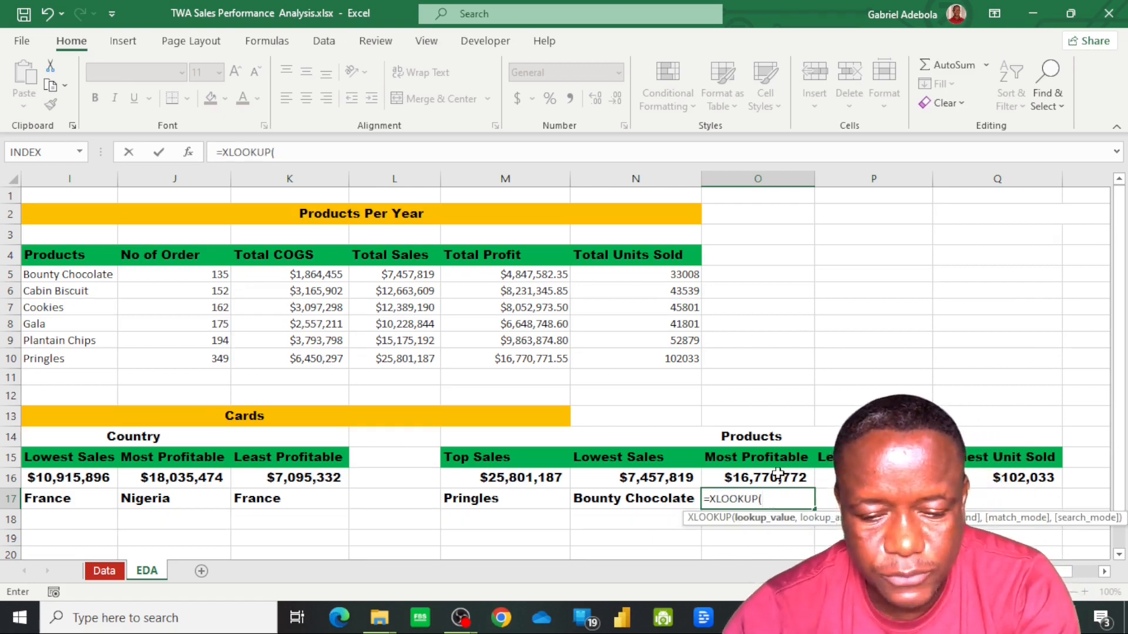
pyautogui.click(778, 474)
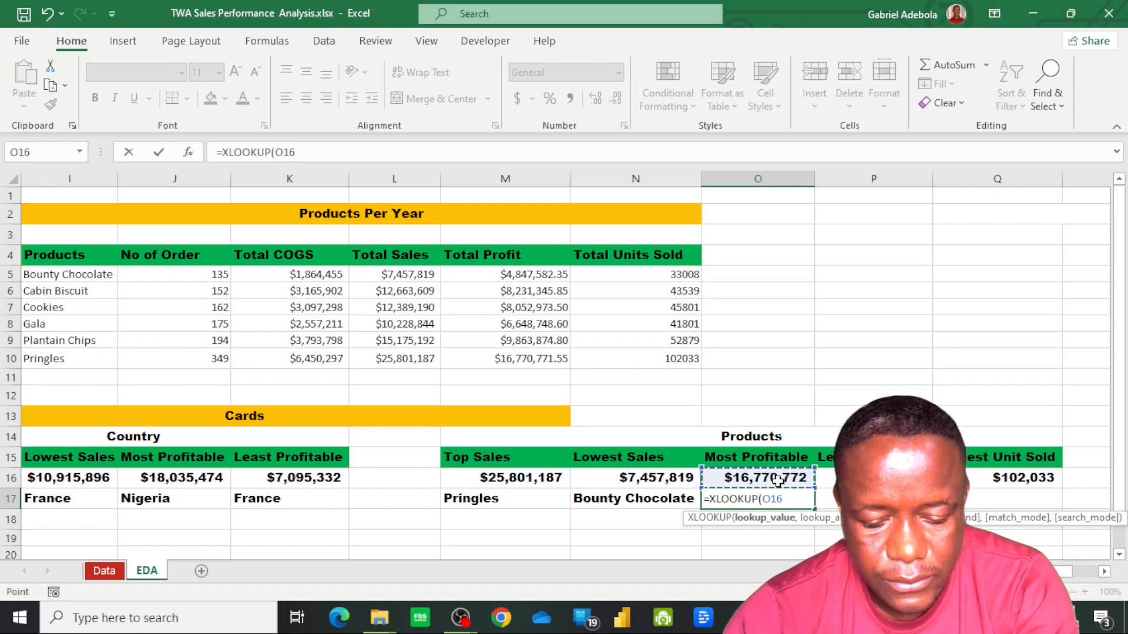
pyautogui.write(',')
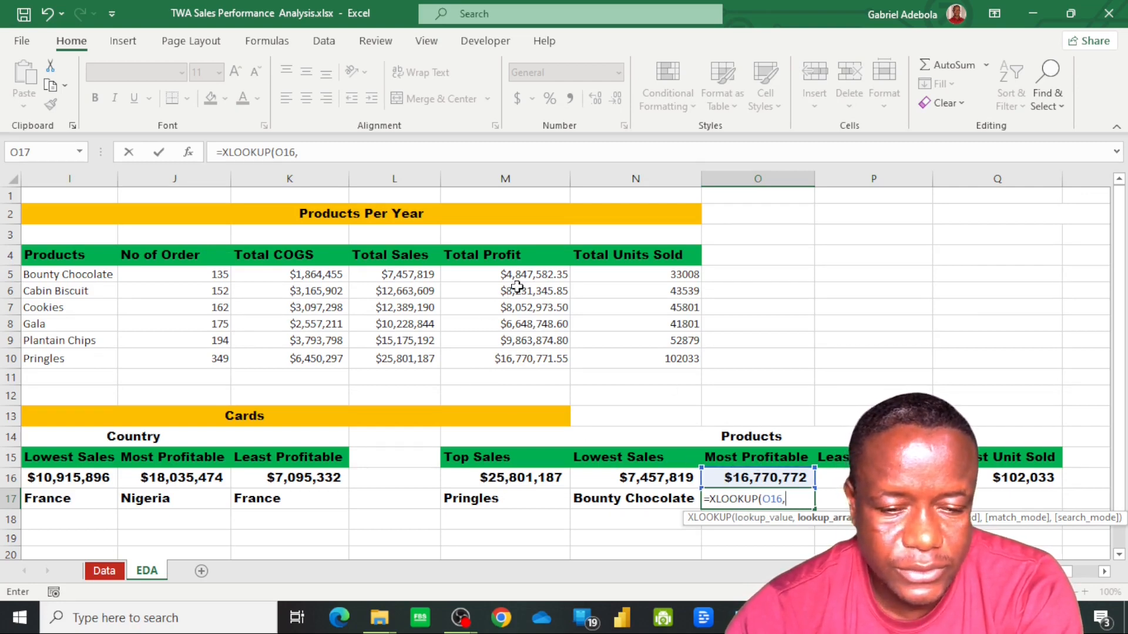
pyautogui.moveTo(522, 274); pyautogui.dragTo(528, 360)
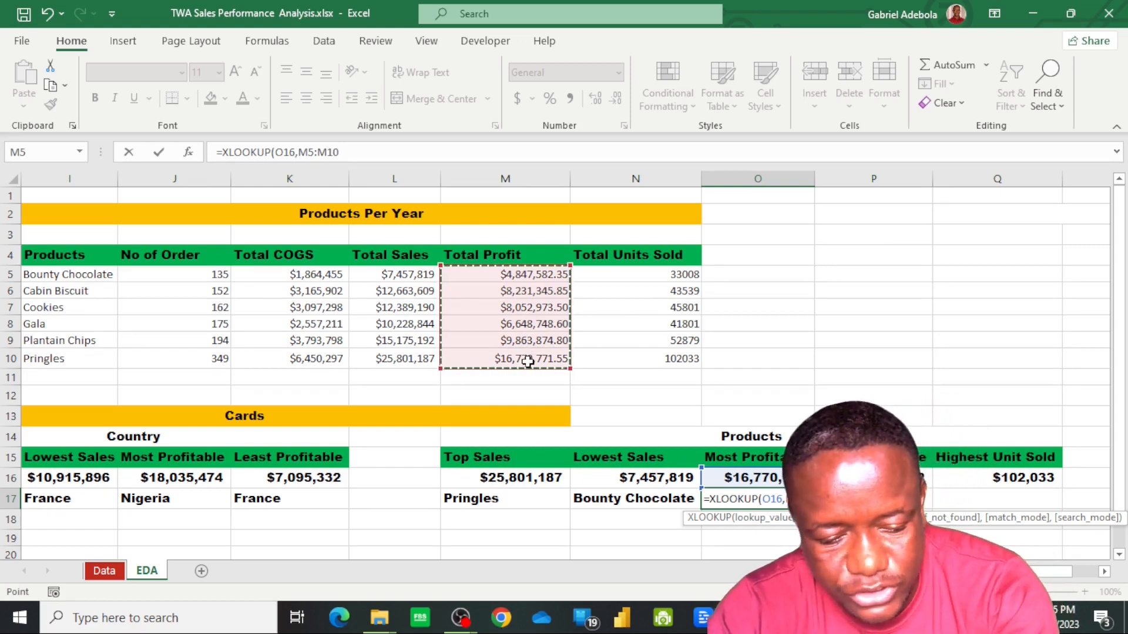
pyautogui.press('F4')
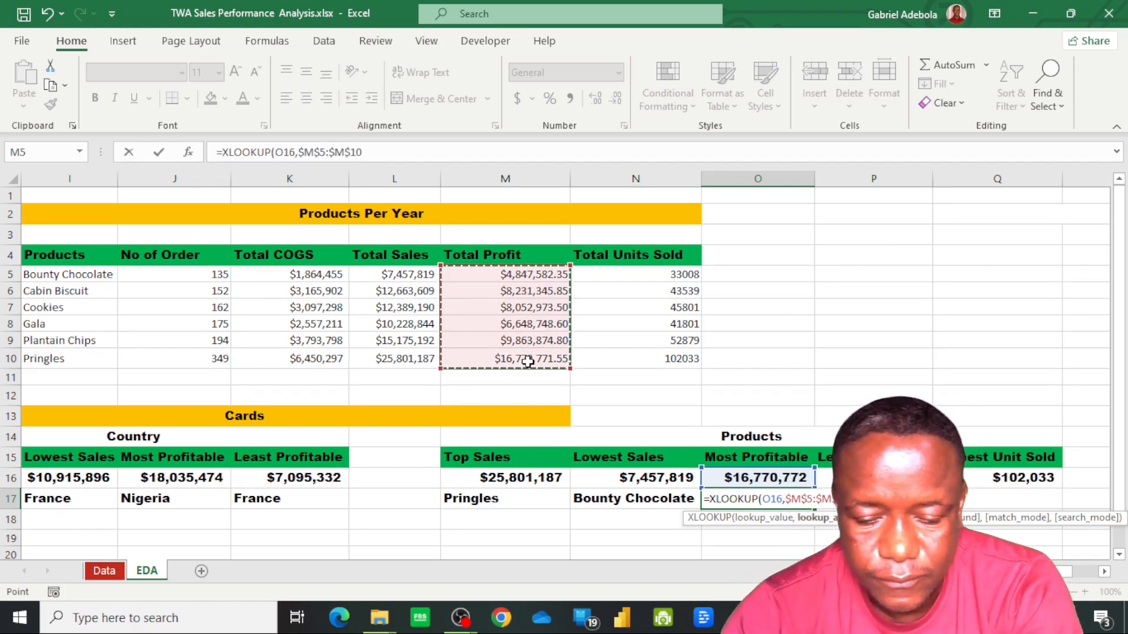
pyautogui.write(',')
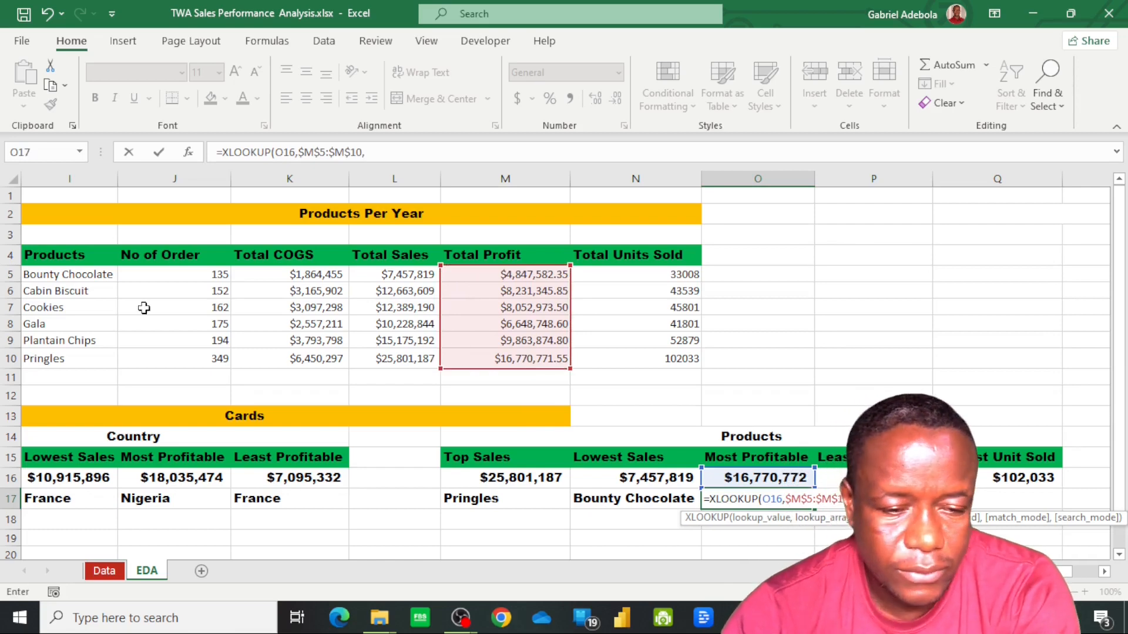
pyautogui.moveTo(104, 271); pyautogui.dragTo(88, 364)
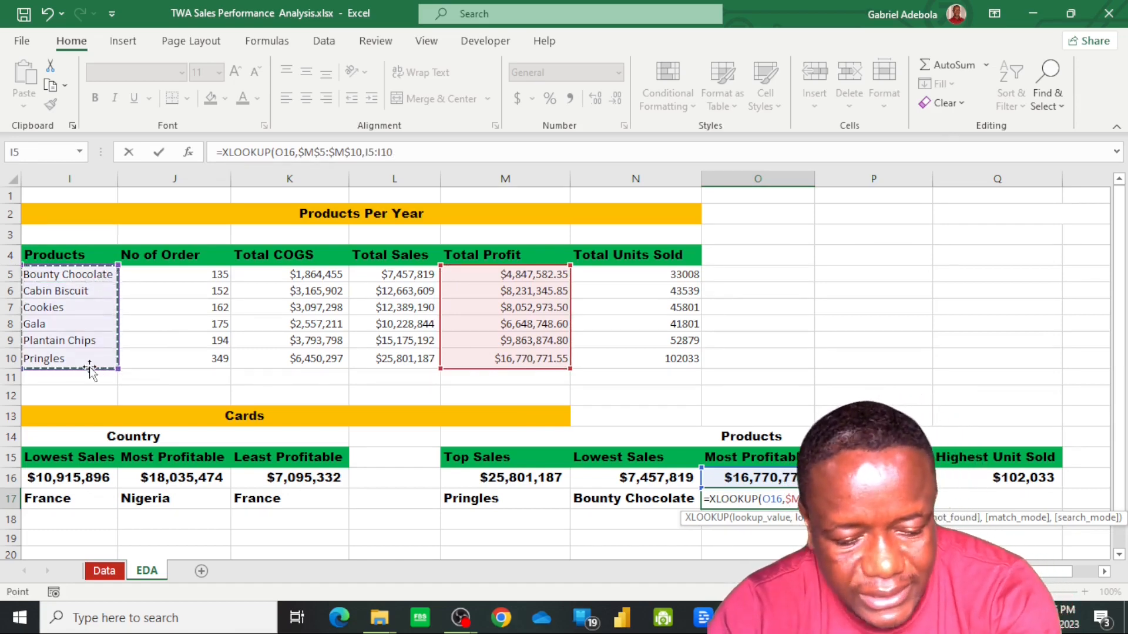
pyautogui.press('F4')
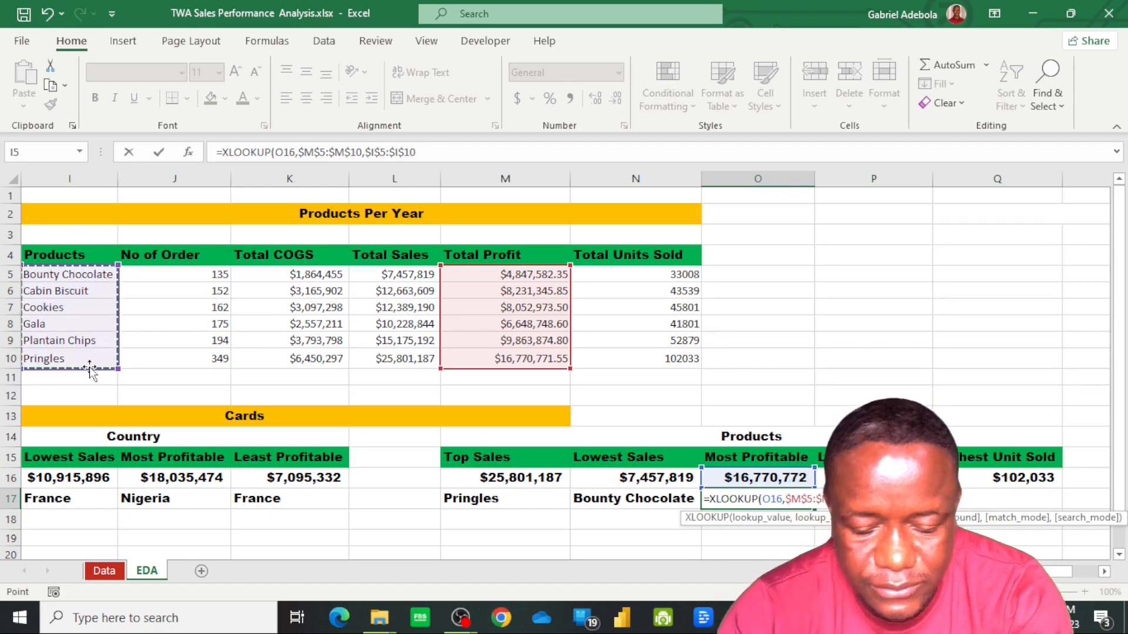
pyautogui.write(')')
pyautogui.press('Return')
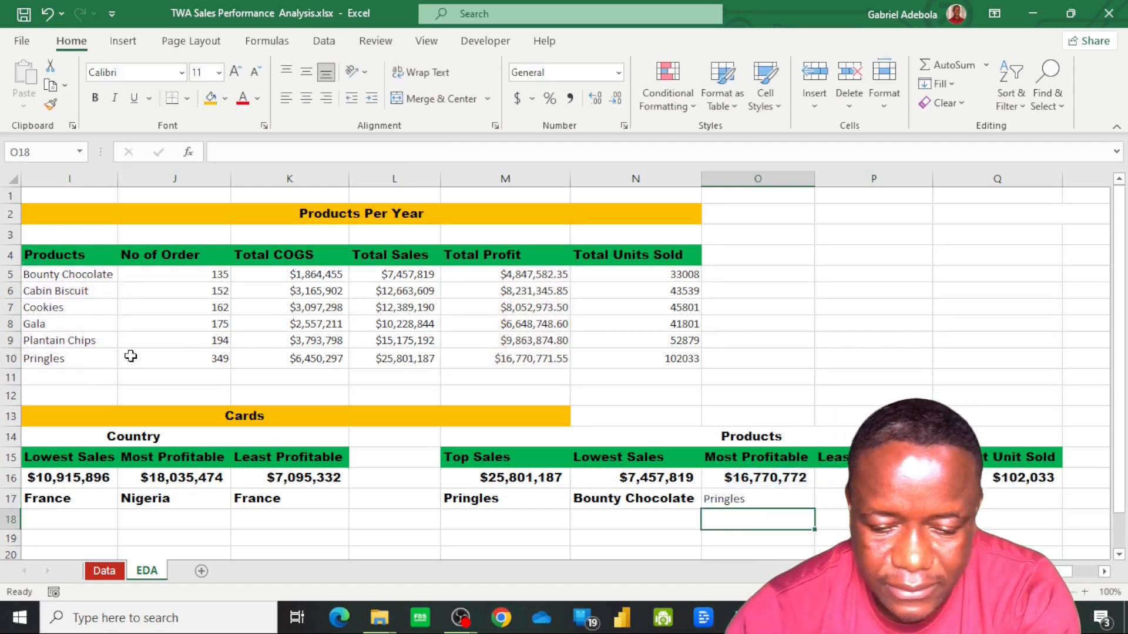
# Fill the Most Profitable product lookup from O17 across to the Least Profitable label in P17
pyautogui.click(770, 500)
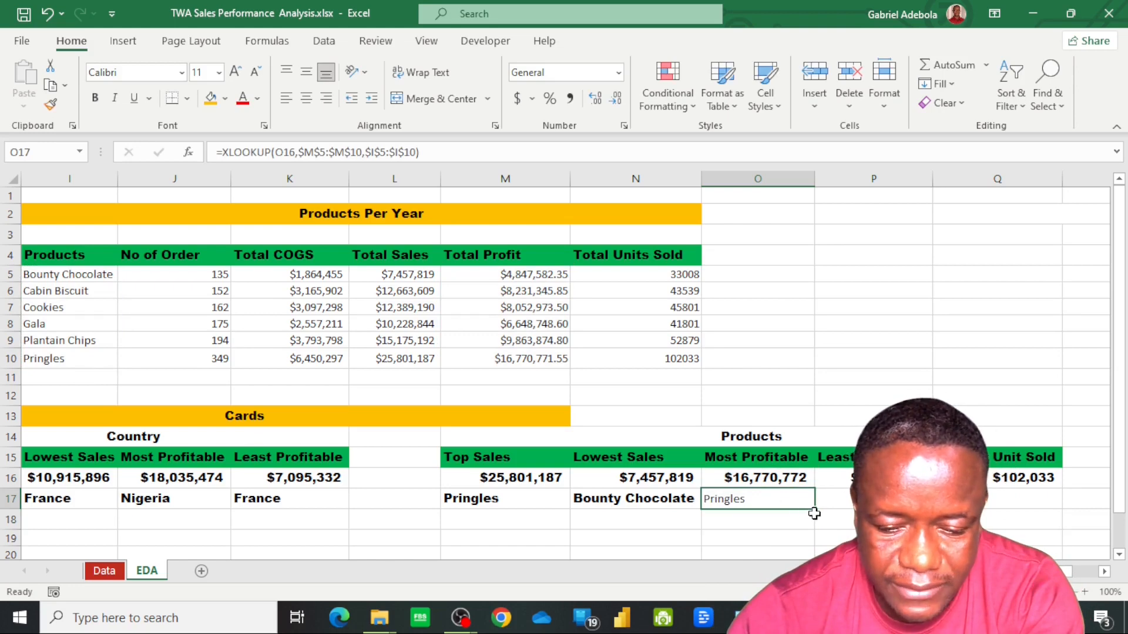
pyautogui.moveTo(816, 510); pyautogui.dragTo(870, 501)
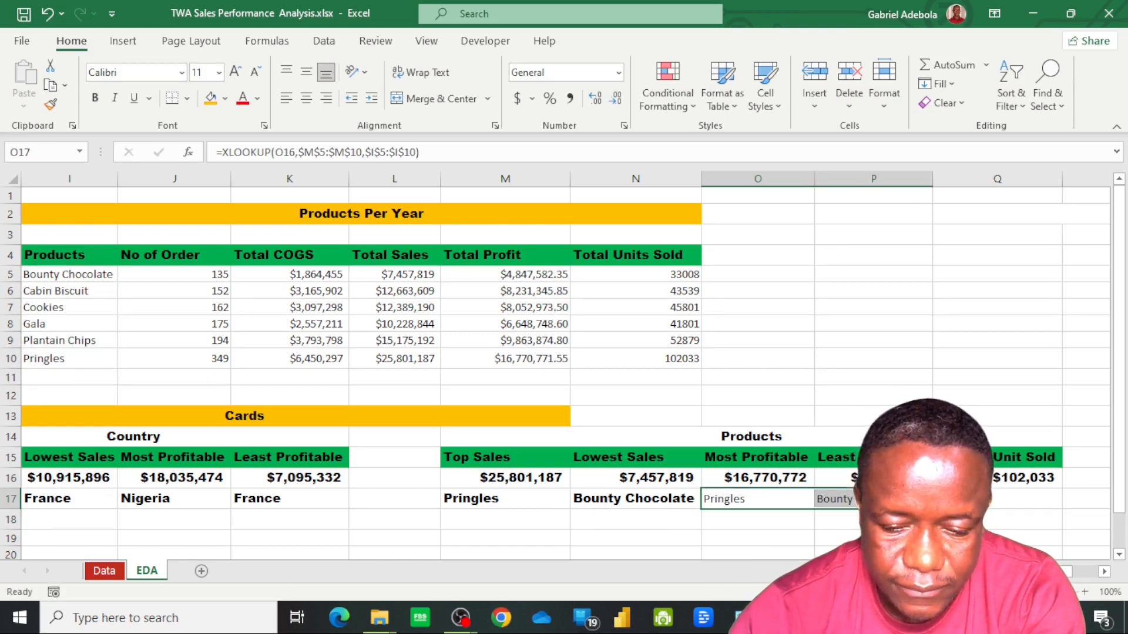
pyautogui.click(872, 500)
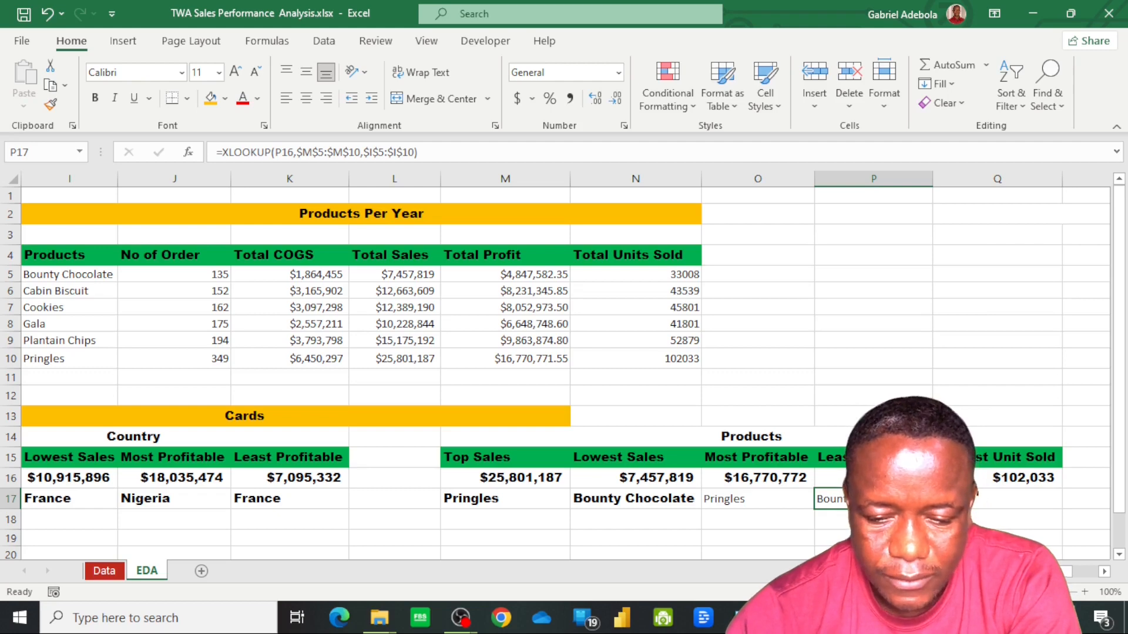
# Look up the product with the highest units sold in Q17 with =XLOOKUP(Q16,N5:N10,I5:I10)
pyautogui.click(981, 505)
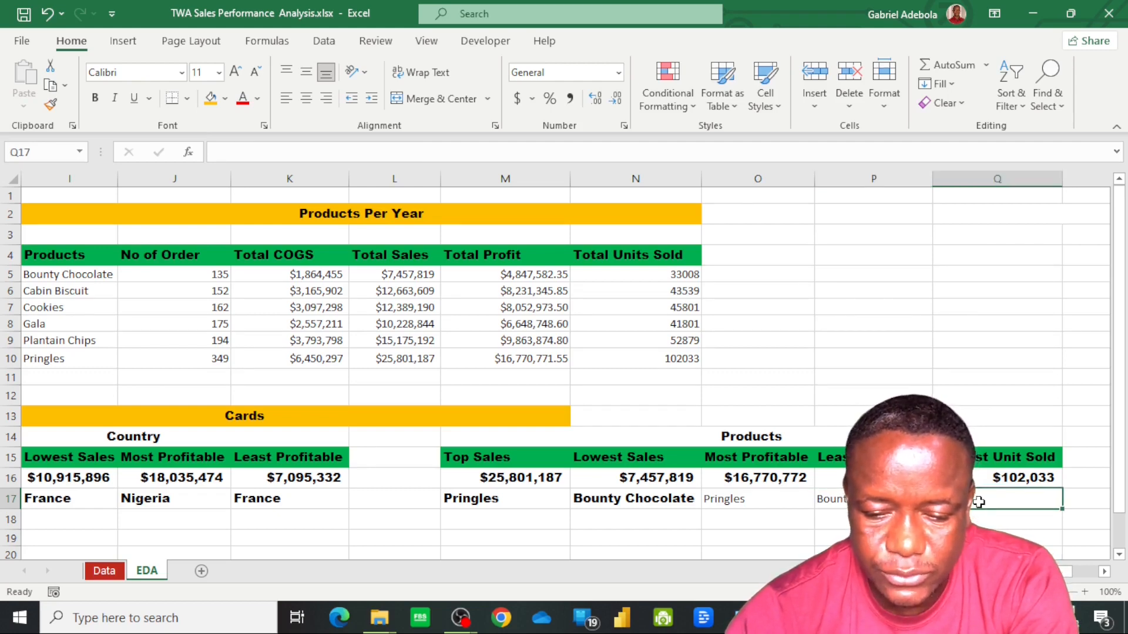
pyautogui.write('=')
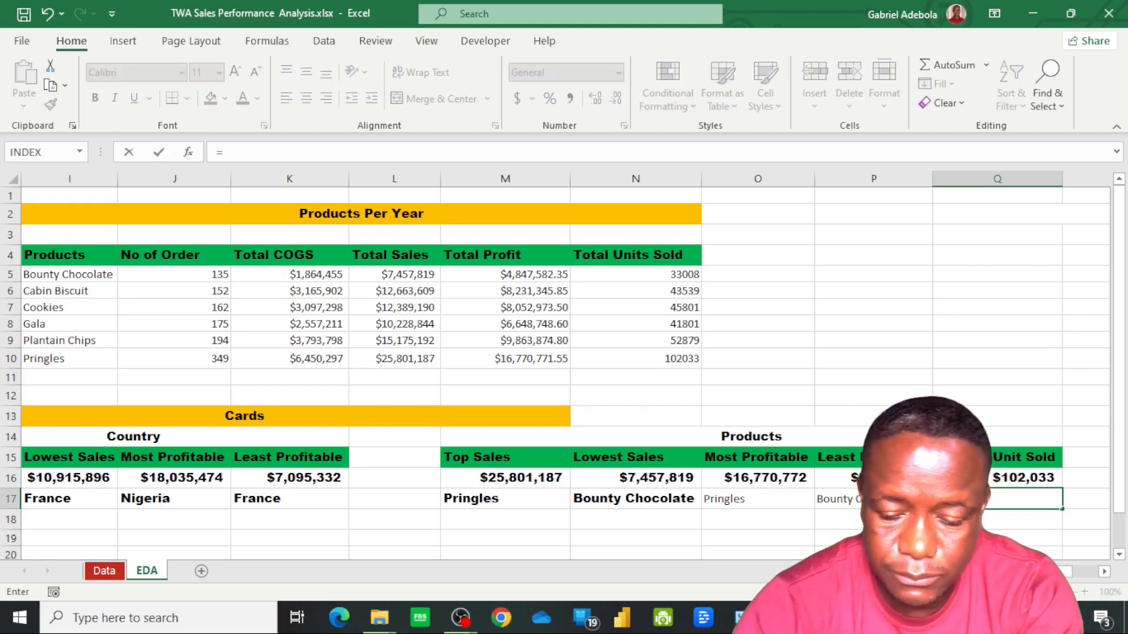
pyautogui.write('x')
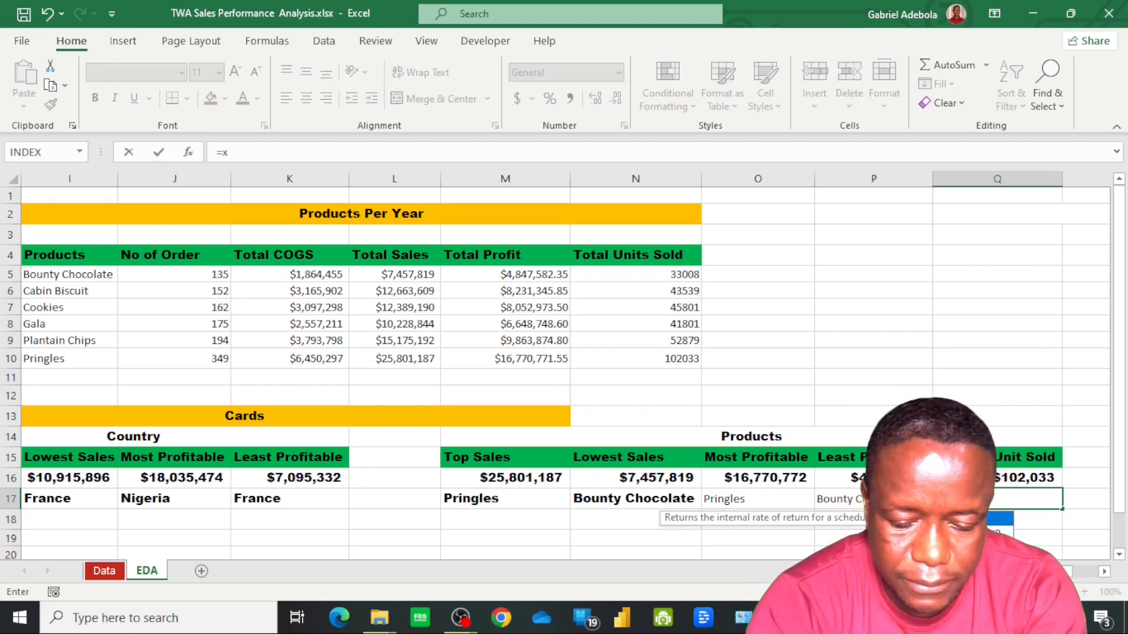
pyautogui.write('lo')
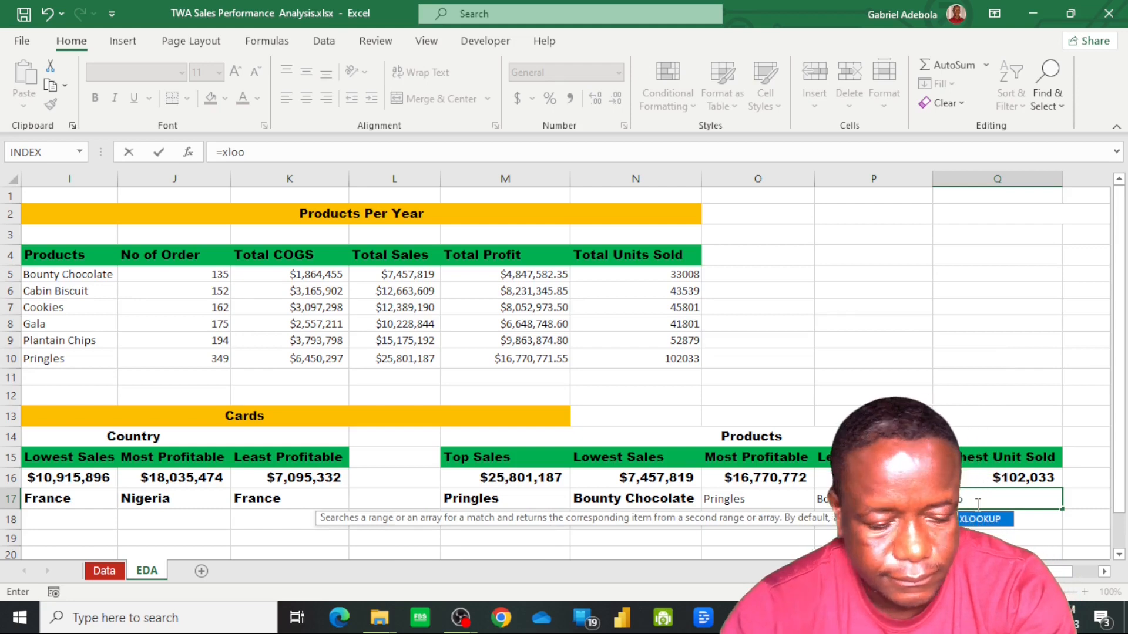
pyautogui.write('o')
pyautogui.press('Tab')
pyautogui.click(1025, 472)
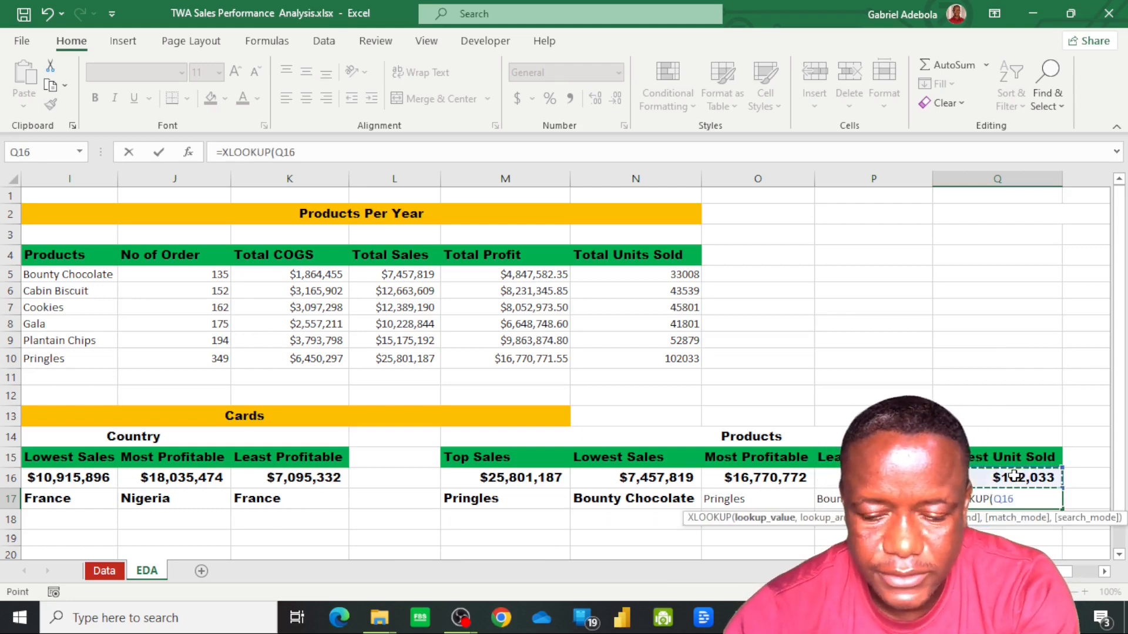
pyautogui.write(',')
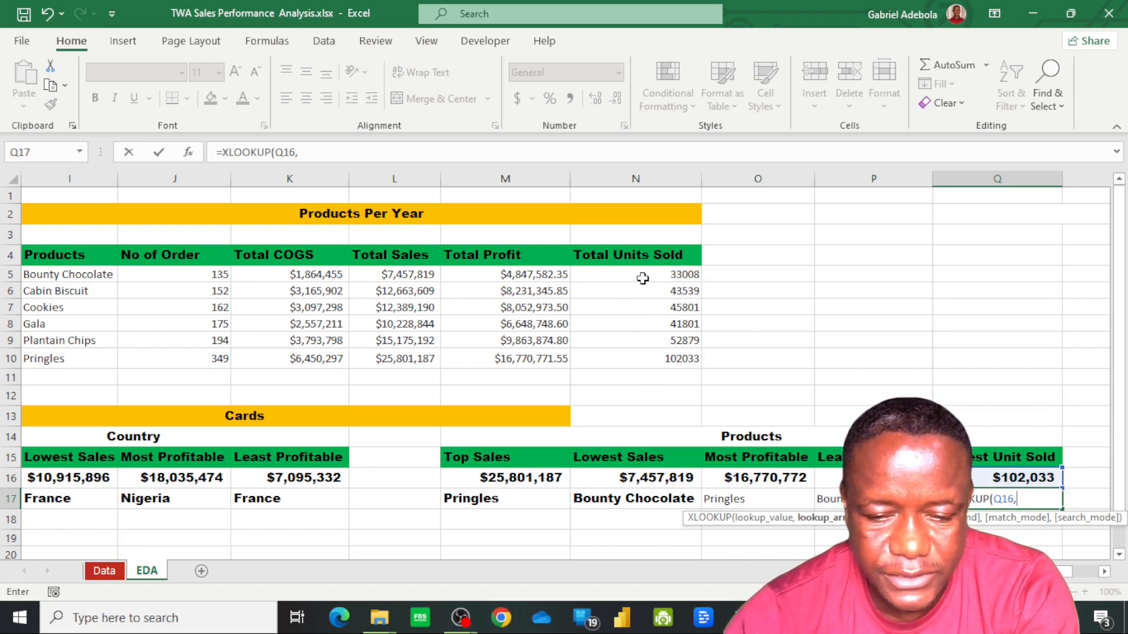
pyautogui.moveTo(644, 277); pyautogui.dragTo(645, 359)
pyautogui.write(',')
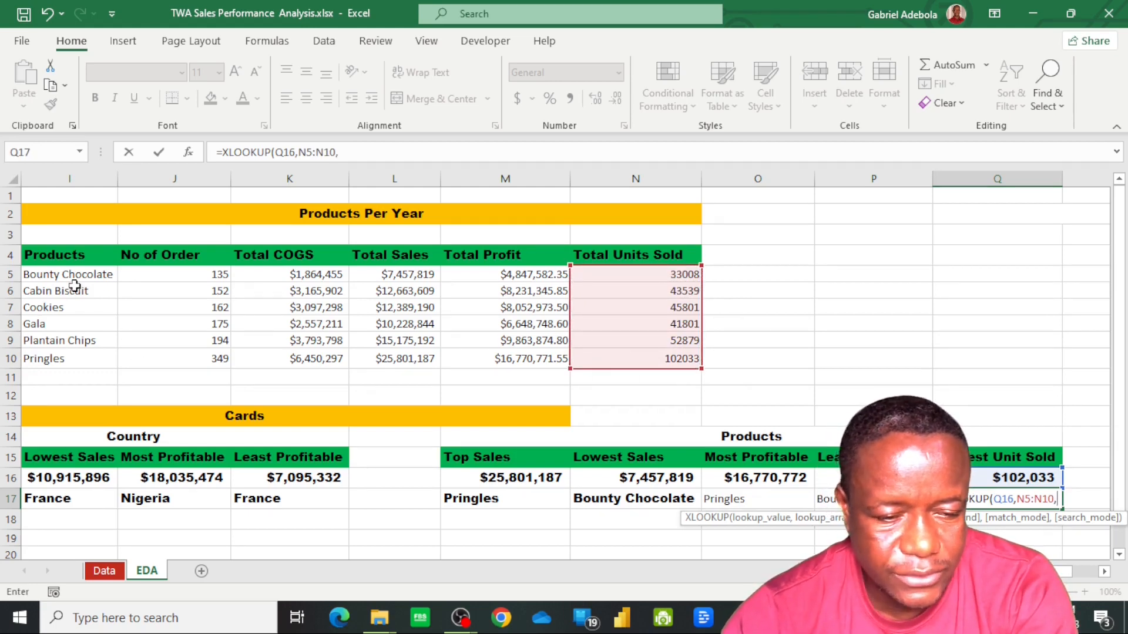
pyautogui.moveTo(77, 277); pyautogui.dragTo(81, 352)
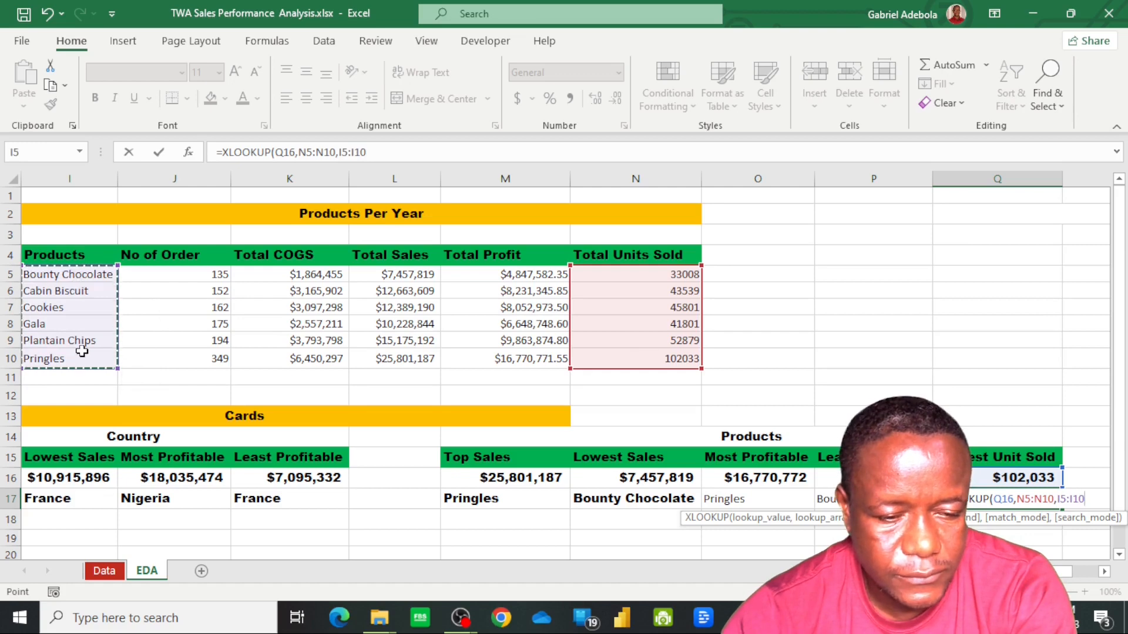
pyautogui.write(')')
pyautogui.press('Return')
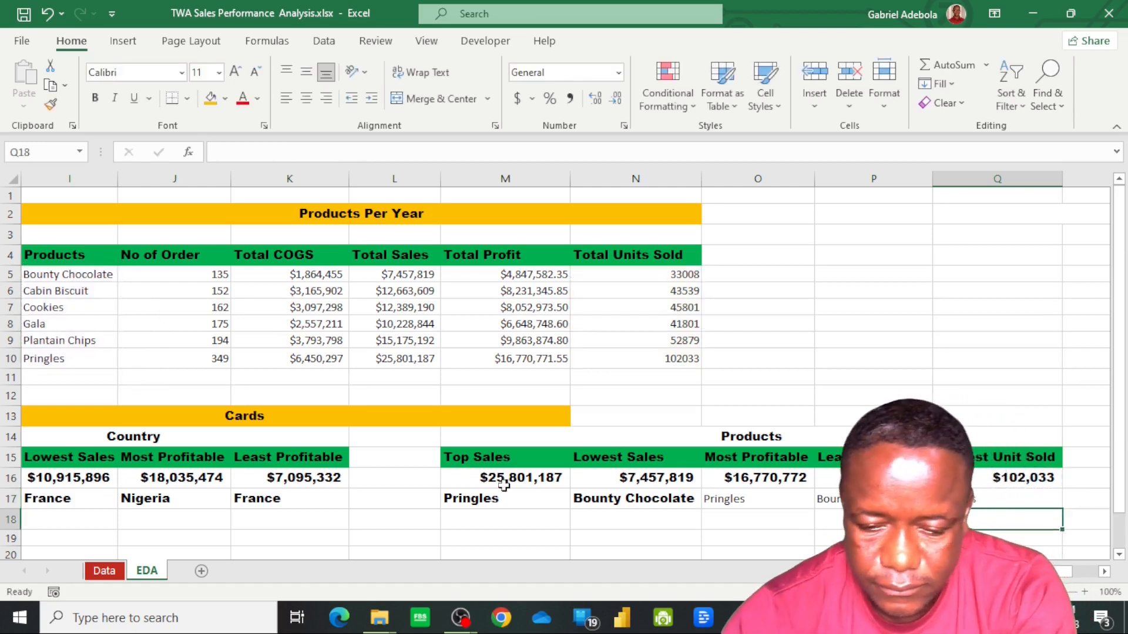
# Copy the formatting of the Lowest Sales label in N17 onto the product labels in O17, P17 and Q17
pyautogui.click(658, 499)
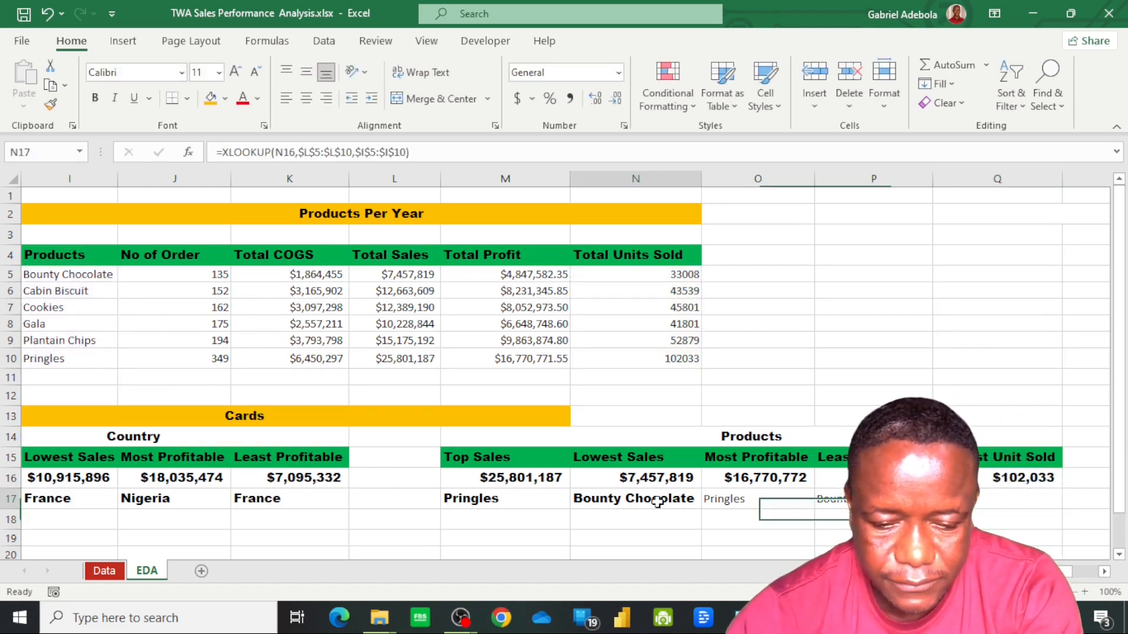
pyautogui.click(50, 104)
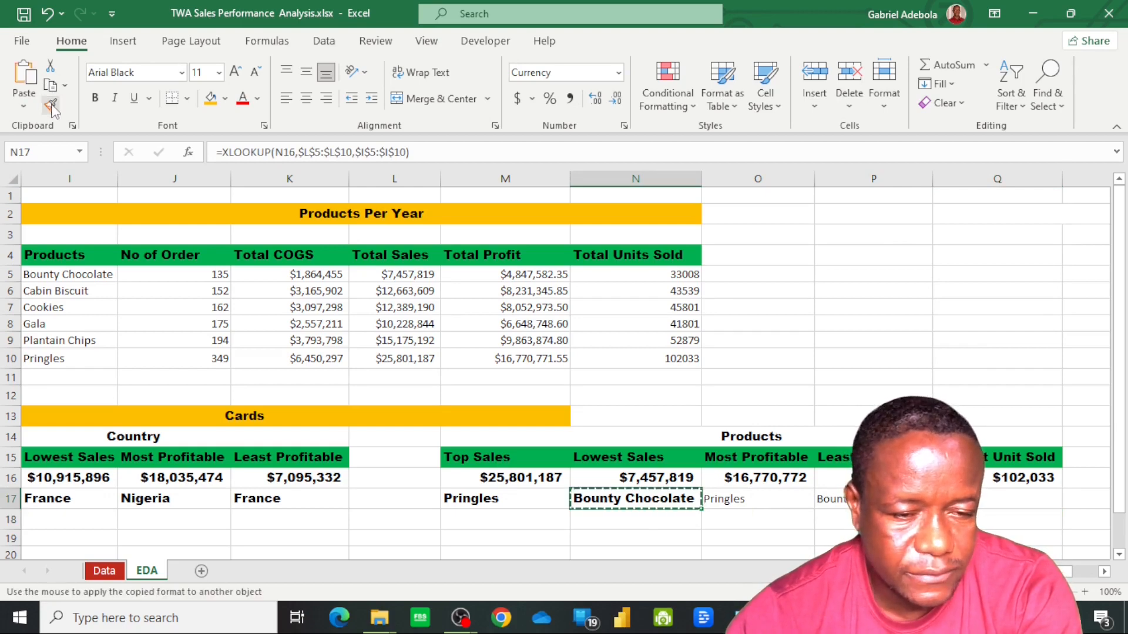
pyautogui.click(776, 498)
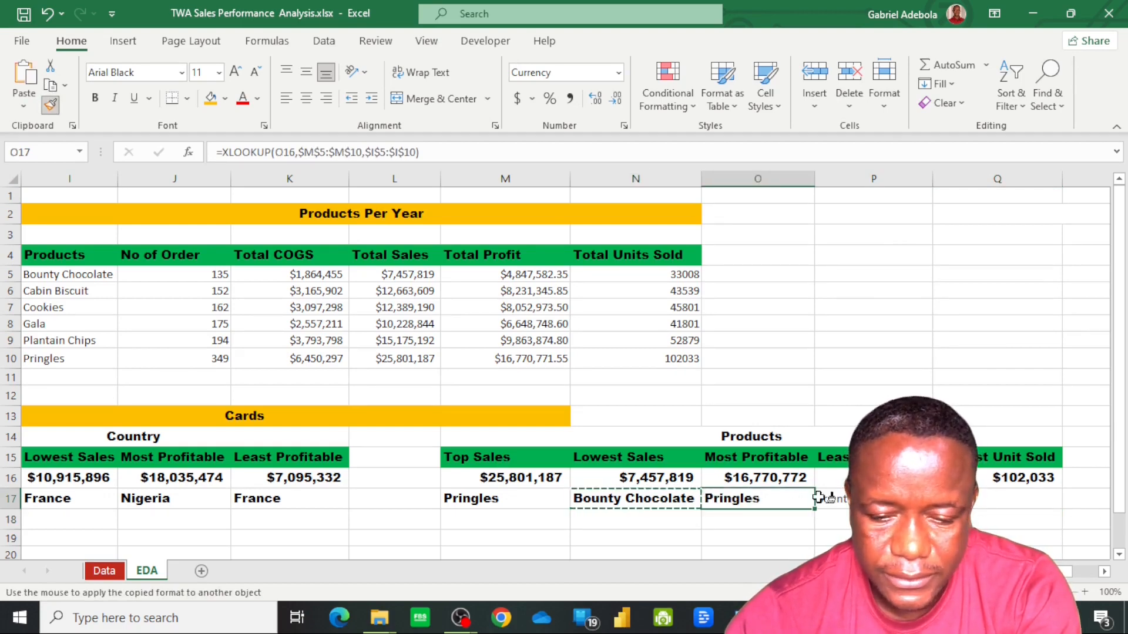
pyautogui.click(840, 498)
pyautogui.click(999, 498)
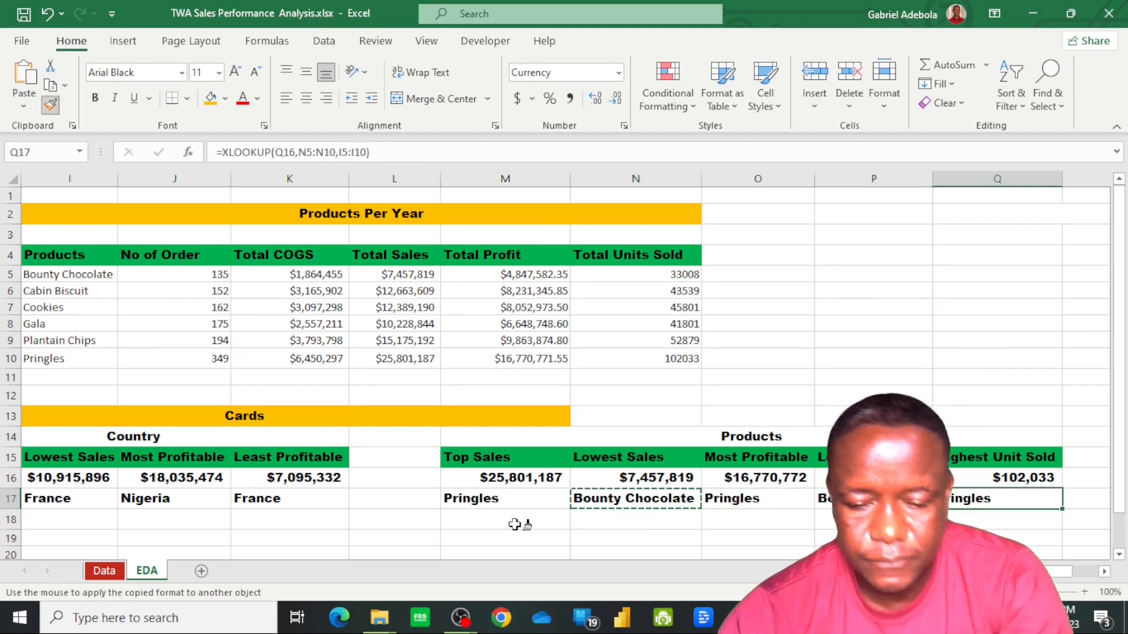
pyautogui.press('Escape')
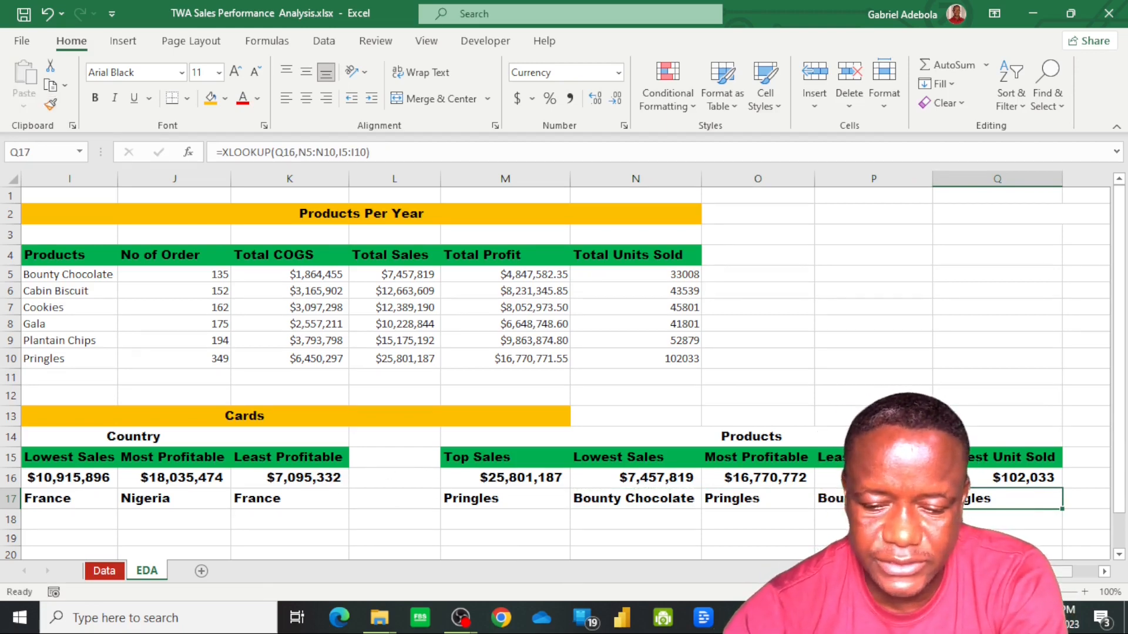
# Add a new worksheet after EDA and rename it Charts
pyautogui.hscroll(-5, 566, 365)
pyautogui.hscroll(-2, 566, 365)
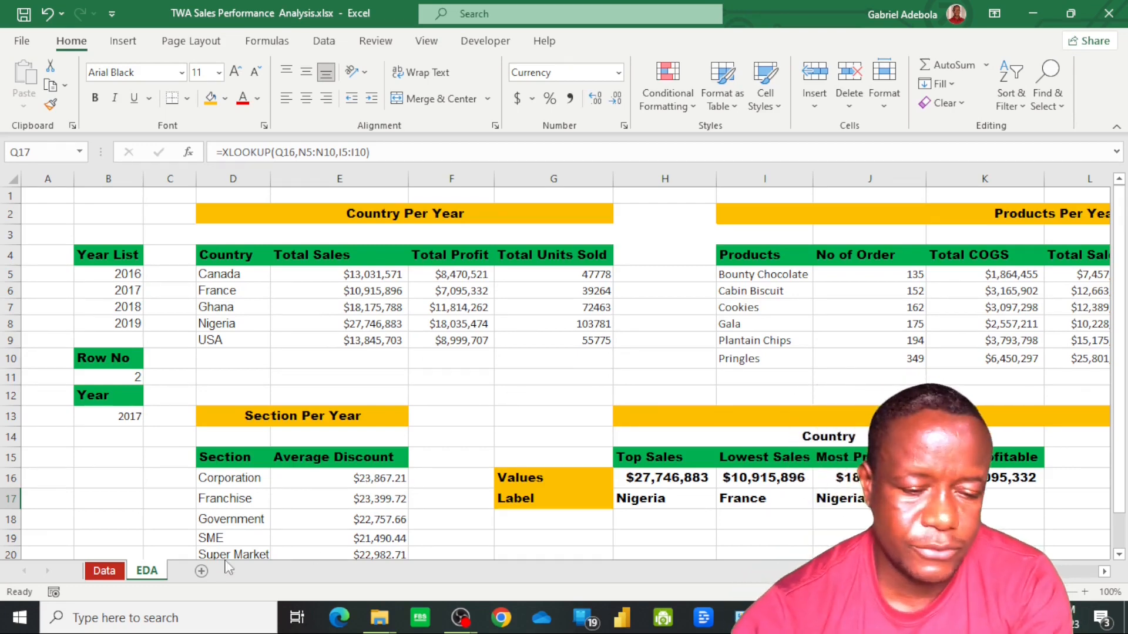
pyautogui.click(201, 571)
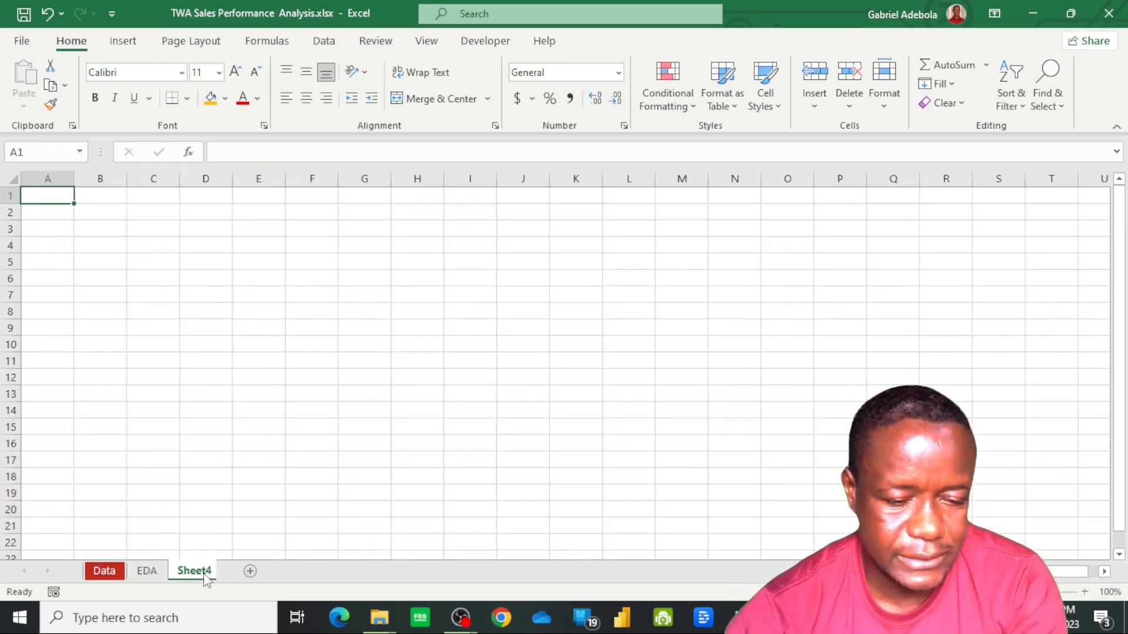
pyautogui.rightClick(203, 574)
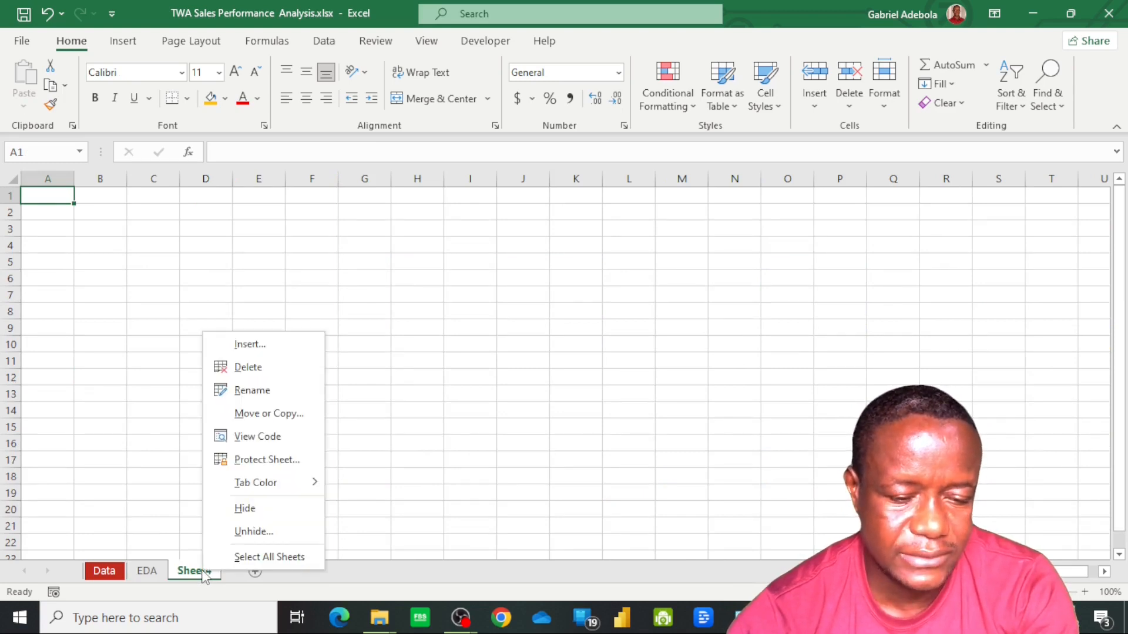
pyautogui.click(253, 392)
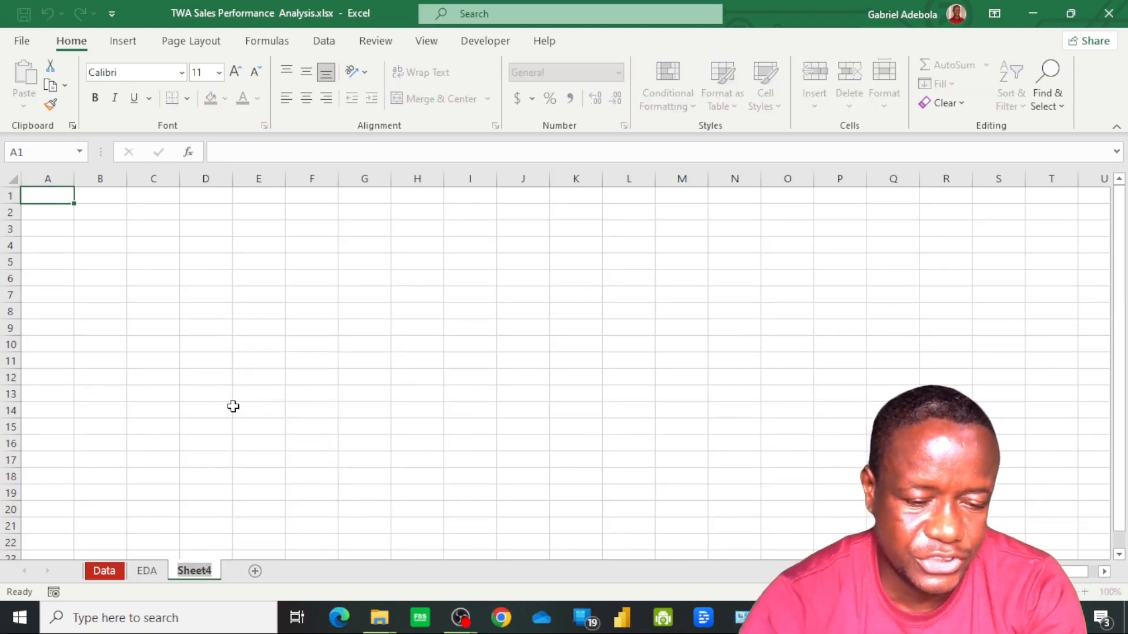
pyautogui.write('Charts')
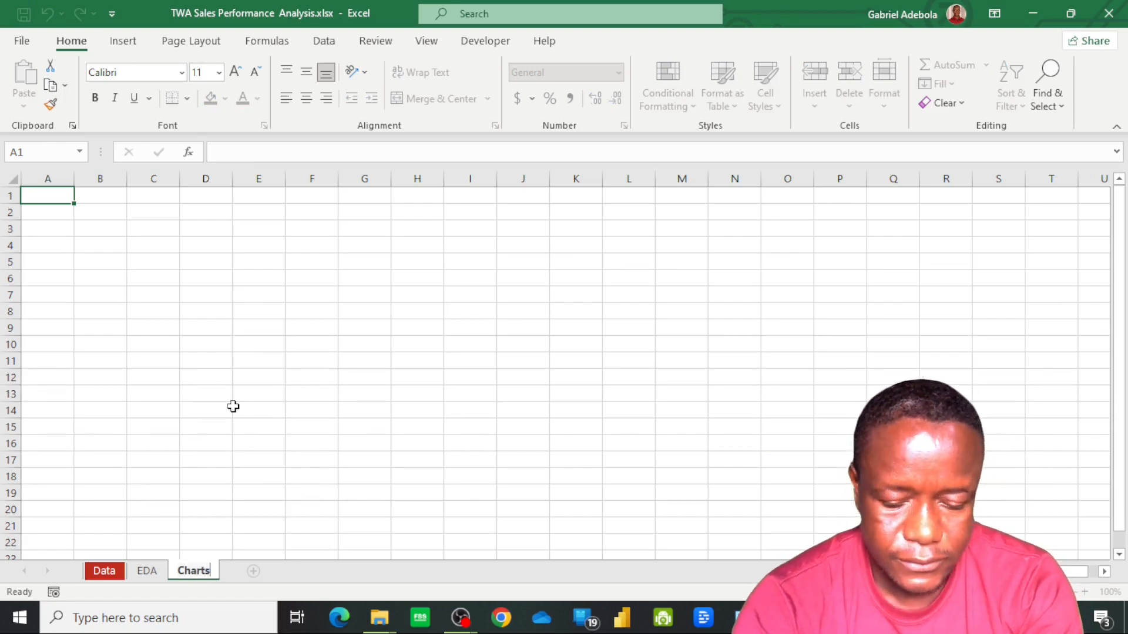
pyautogui.press('Return')
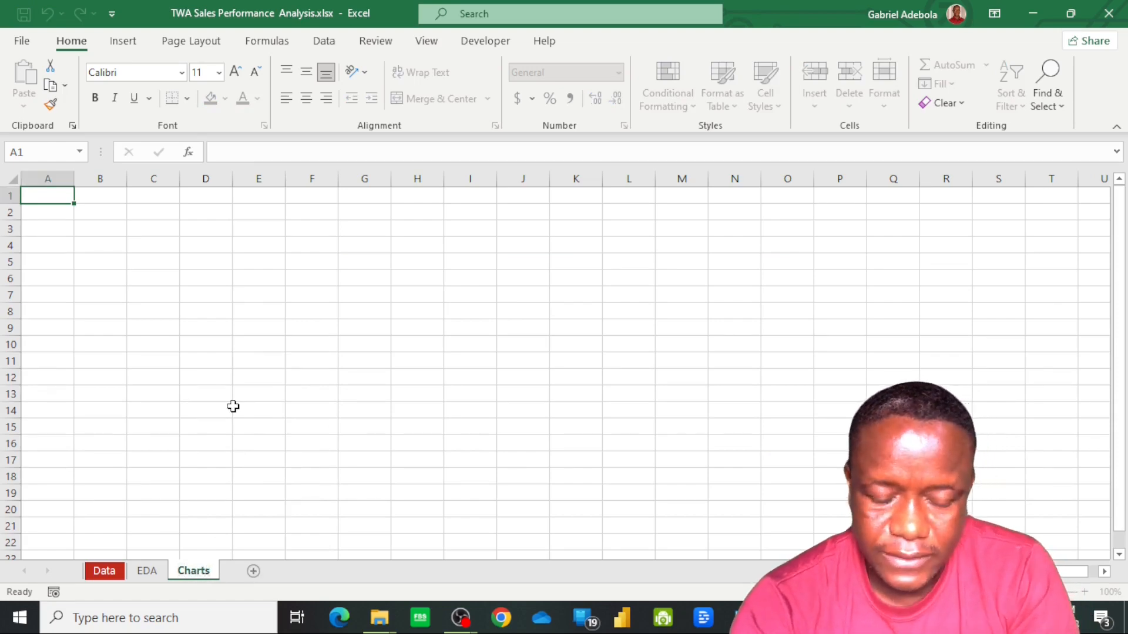
# Return to the EDA sheet and enter the label Most Profitable Country in K21, below the Country cards
pyautogui.click(147, 571)
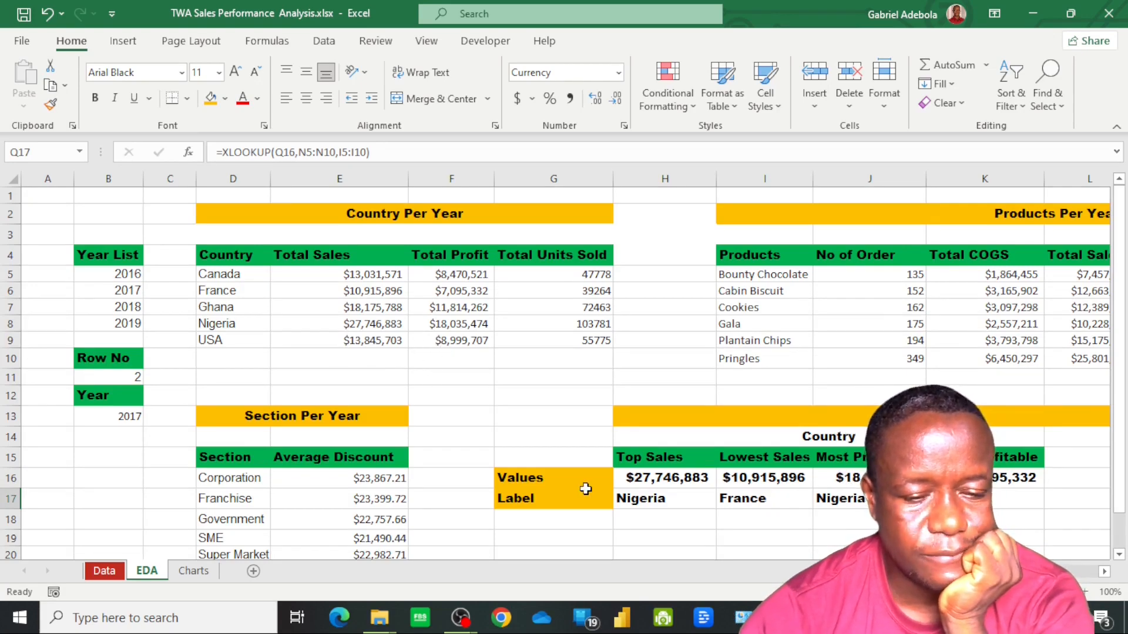
pyautogui.scroll(-2, 865, 521)
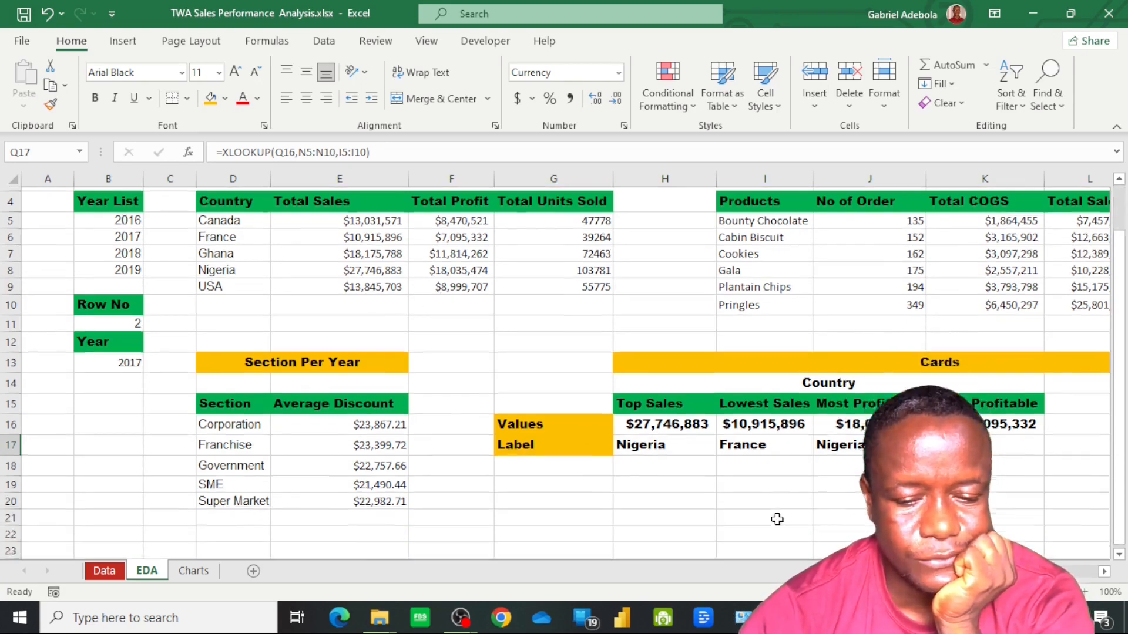
pyautogui.scroll(2, 645, 468)
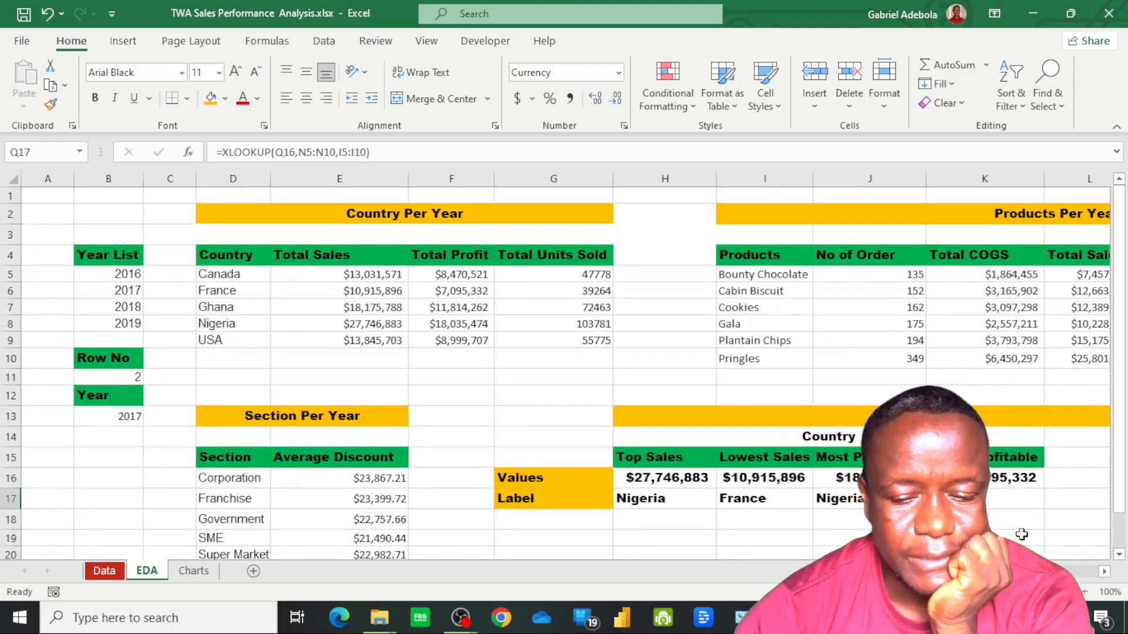
pyautogui.scroll(-1, 824, 472)
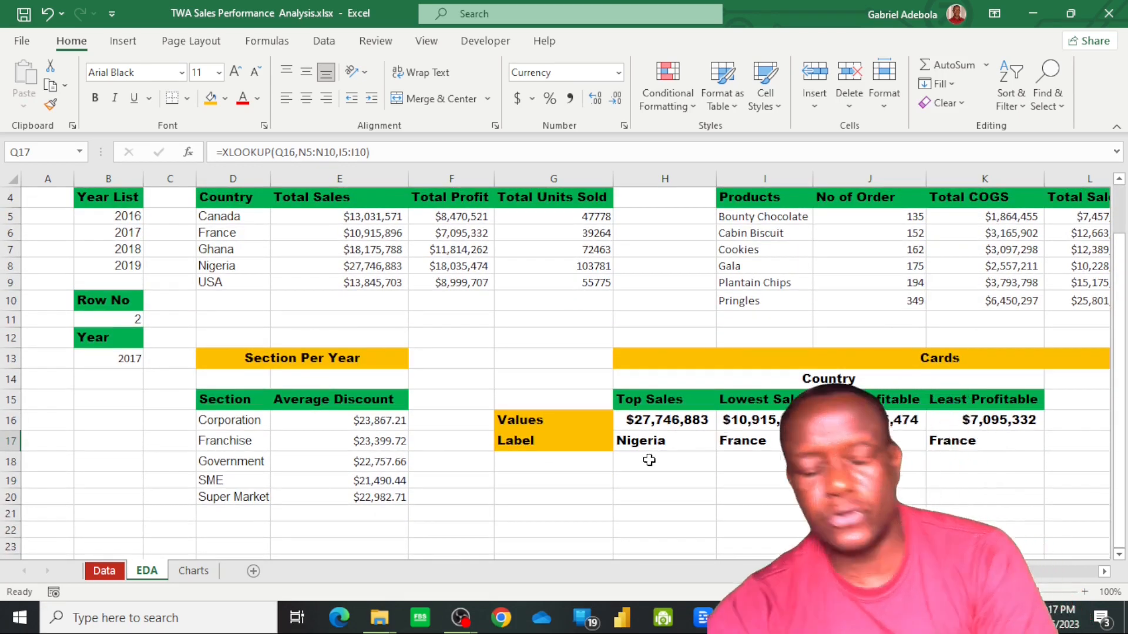
pyautogui.scroll(-1, 668, 442)
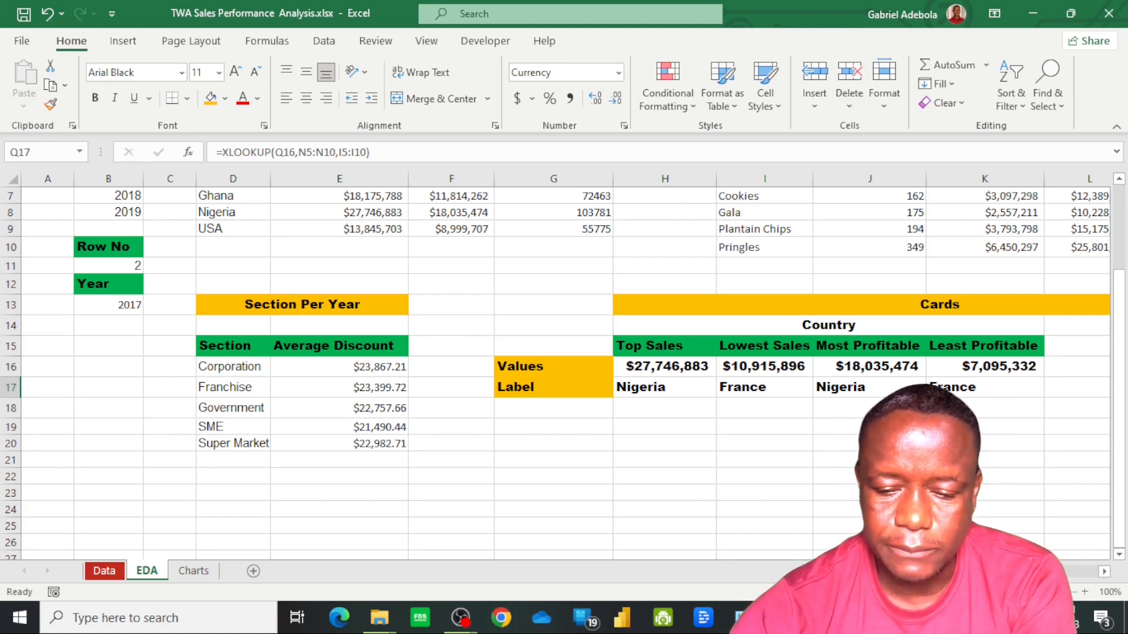
pyautogui.hscroll(5, 819, 260)
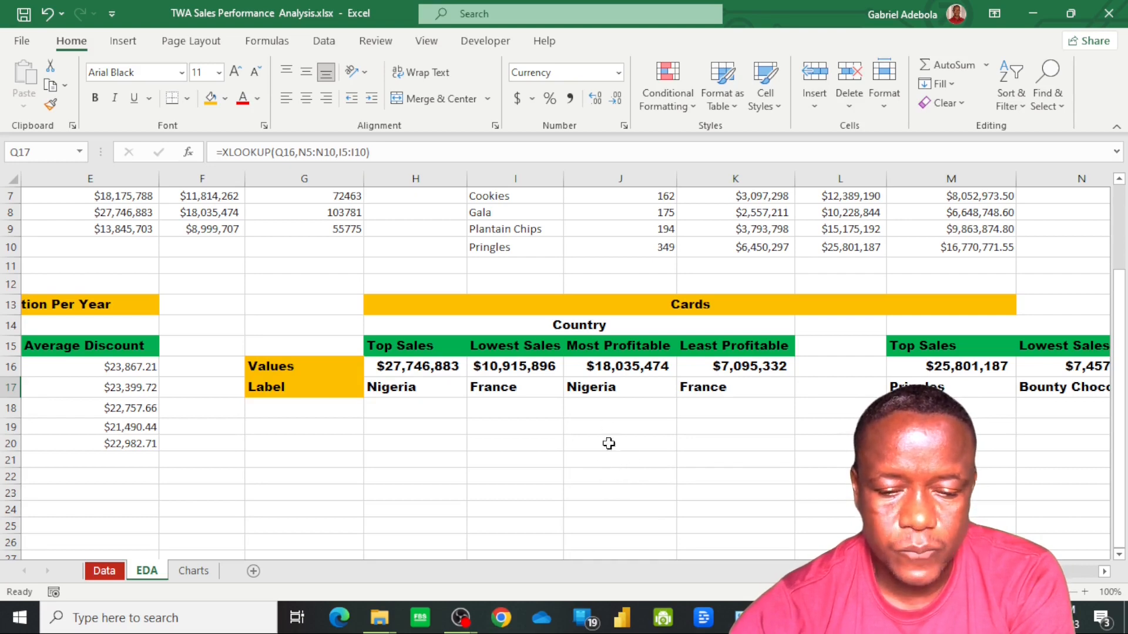
pyautogui.click(694, 464)
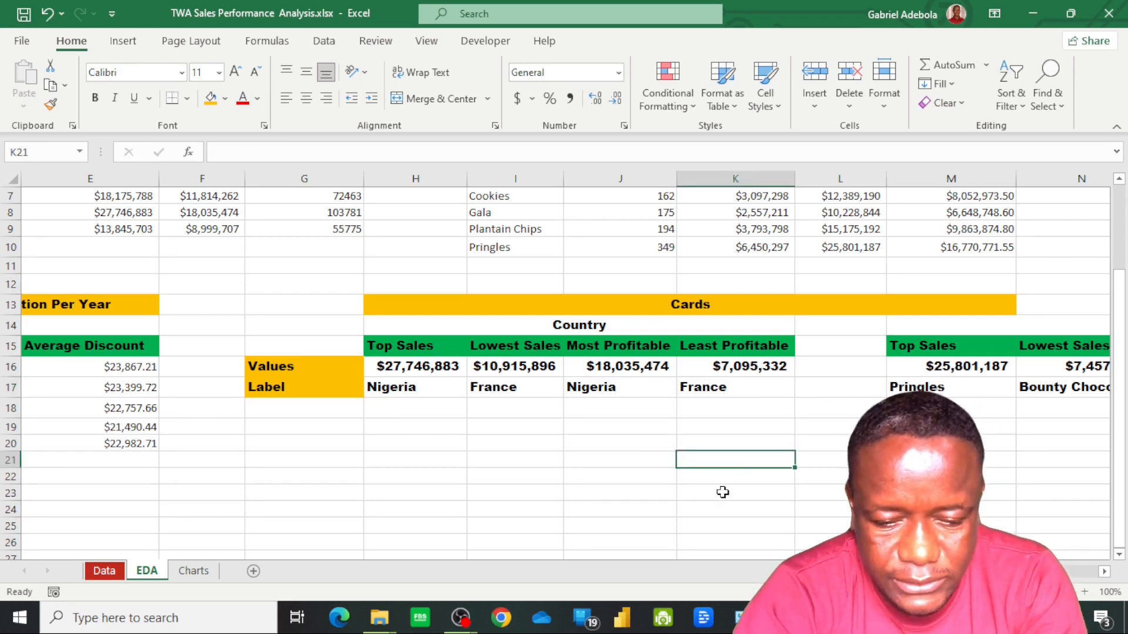
pyautogui.write('Most ProfiTABLE')
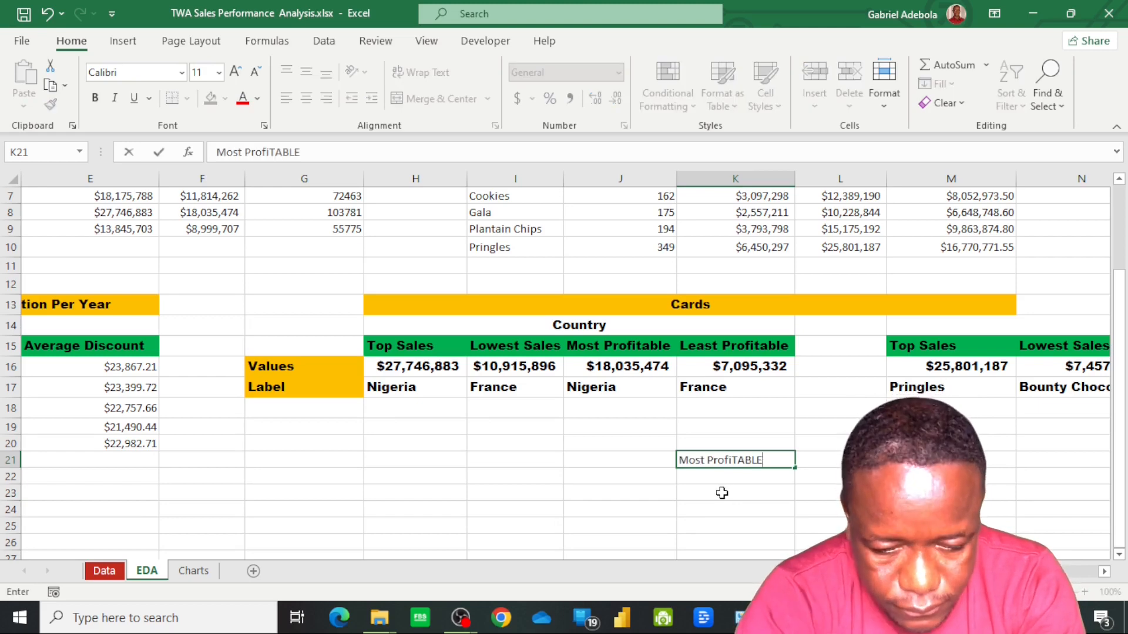
pyautogui.press('BackSpace')
pyautogui.press('BackSpace')
pyautogui.press('BackSpace')
pyautogui.press('BackSpace')
pyautogui.press('BackSpace')
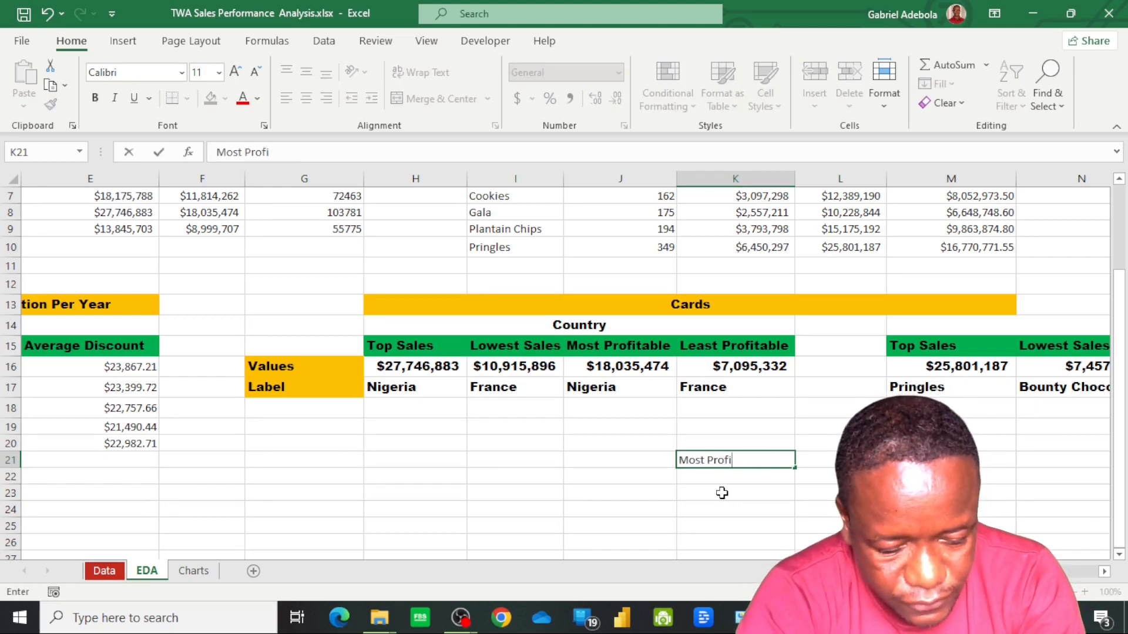
pyautogui.write('a')
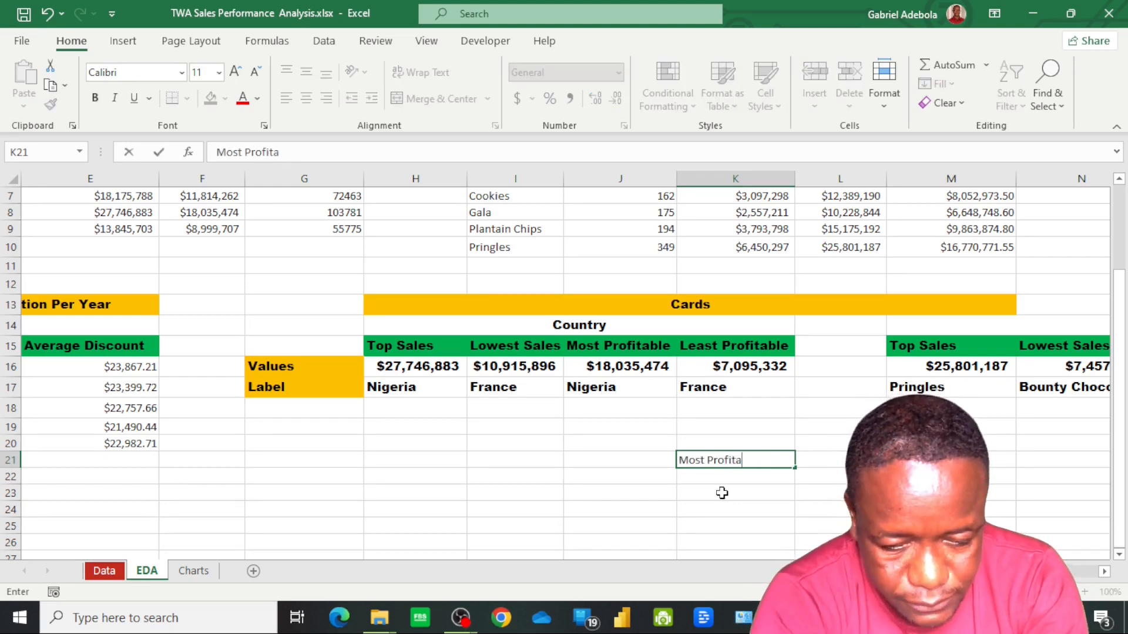
pyautogui.write('ble Country')
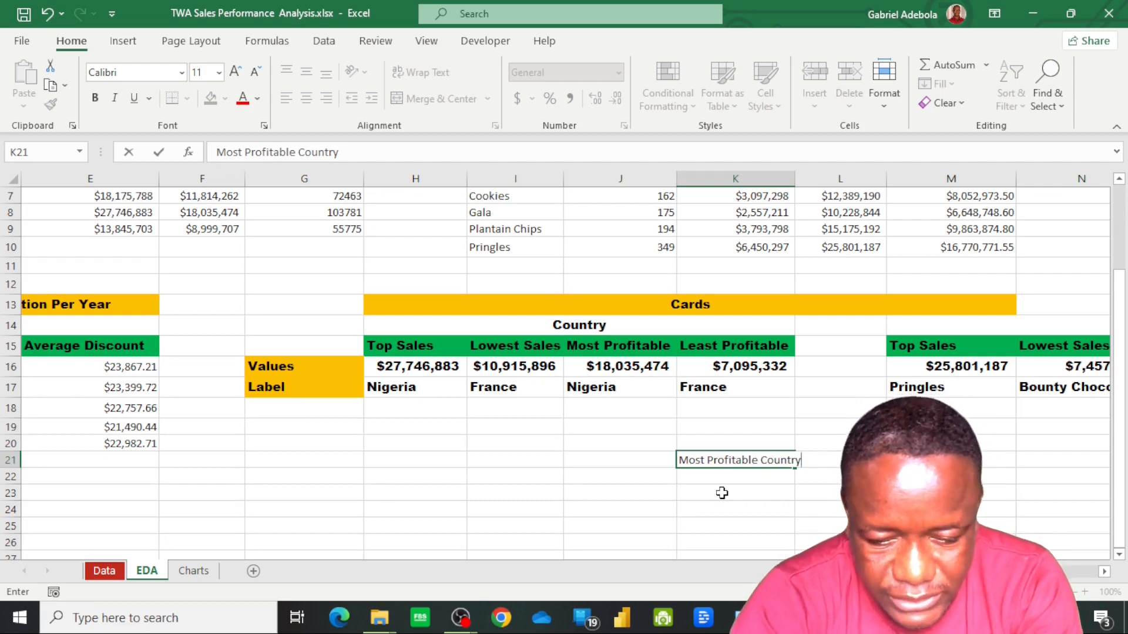
pyautogui.press('Return')
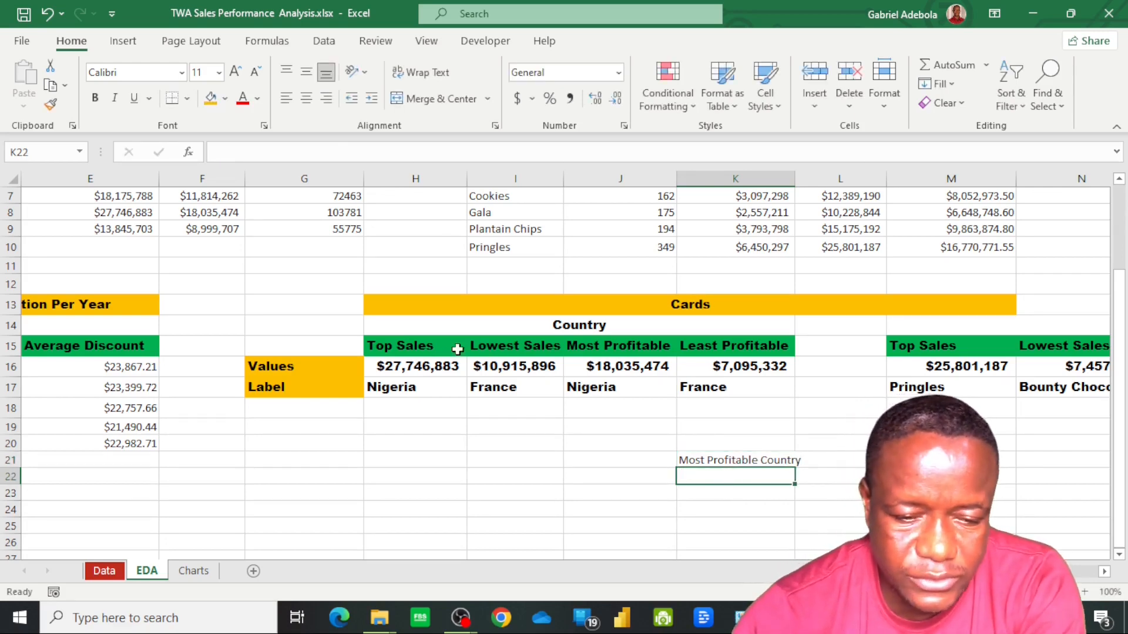
# Copy the Top Sales header formatting from H15 onto the Most Profitable Country label in K21 and wrap its text
pyautogui.click(437, 349)
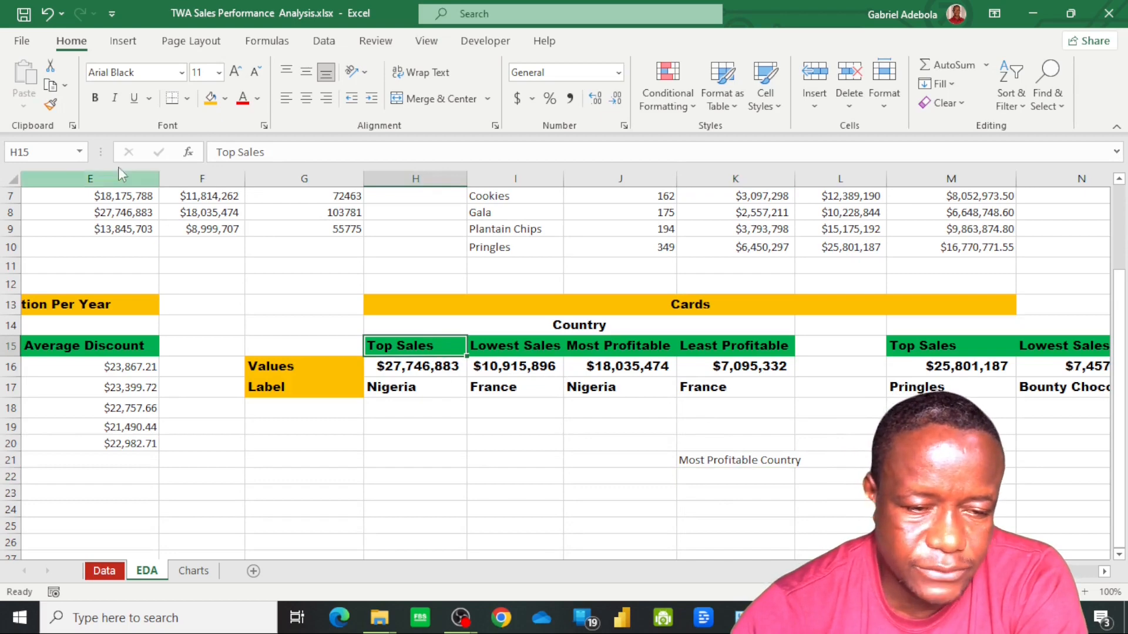
pyautogui.click(52, 106)
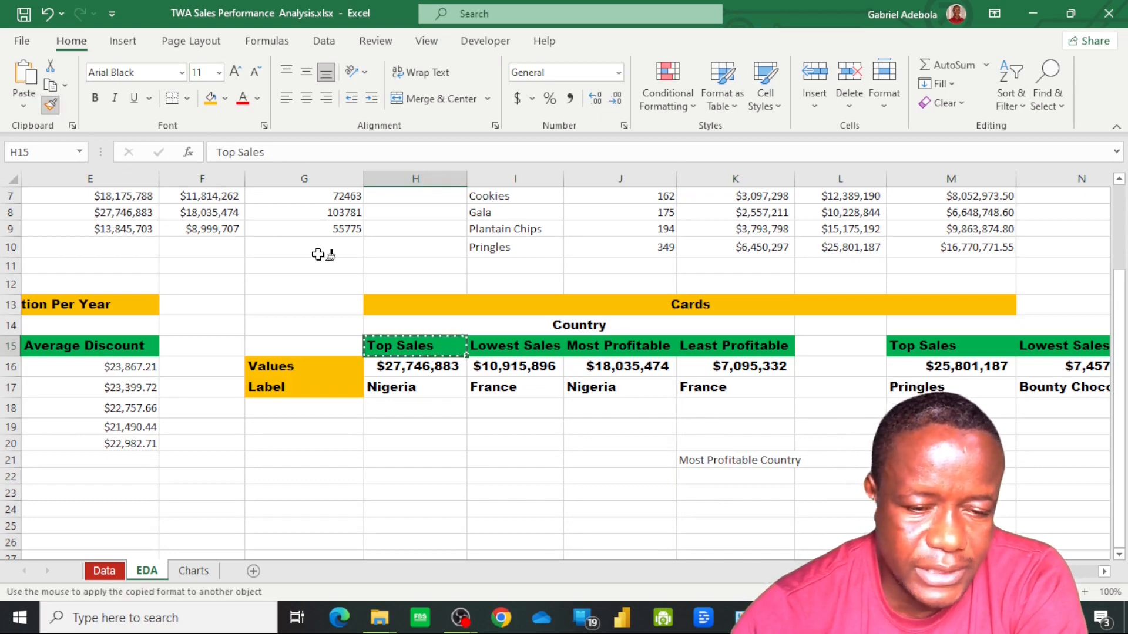
pyautogui.click(708, 457)
pyautogui.click(424, 72)
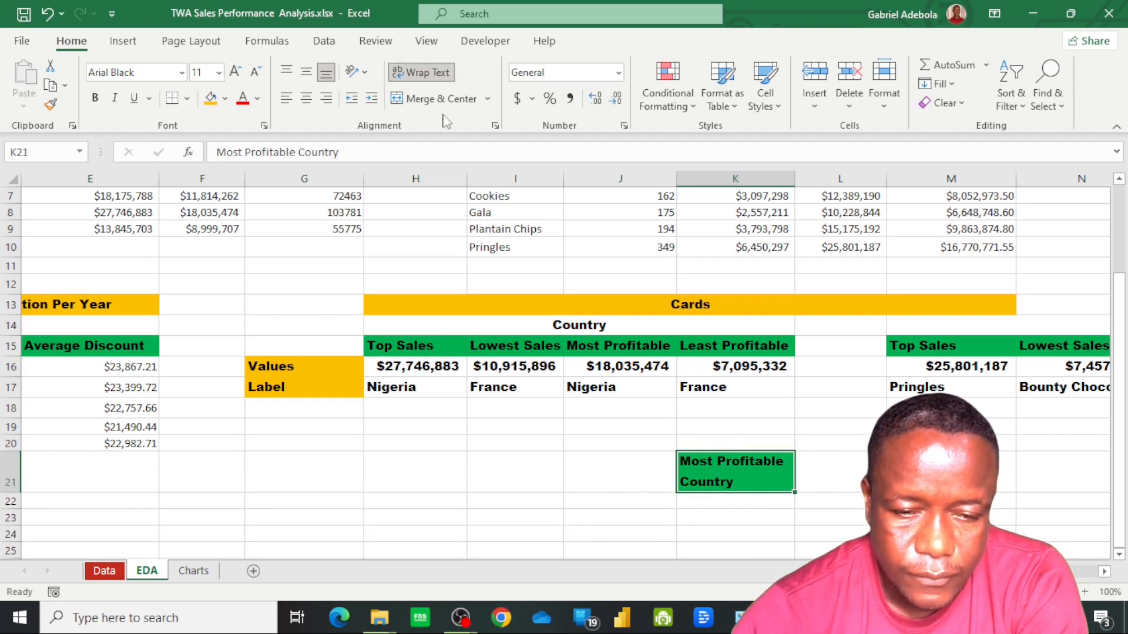
pyautogui.click(841, 482)
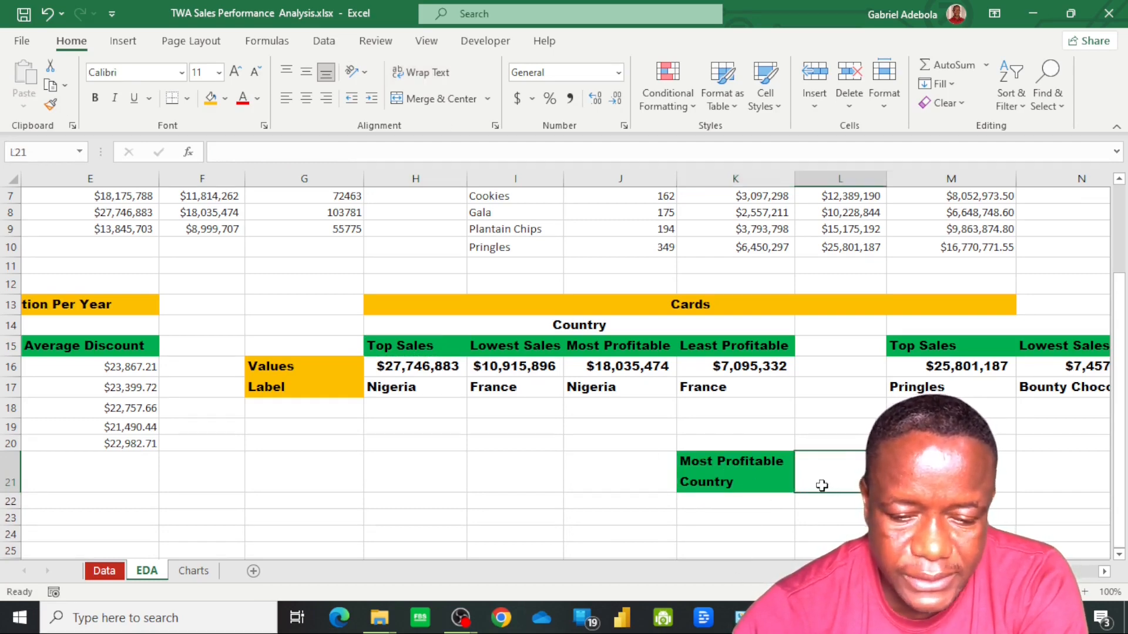
# Fill L21, beside the Most Profitable Country label, with gold and link it to the country label using =J17
pyautogui.click(214, 103)
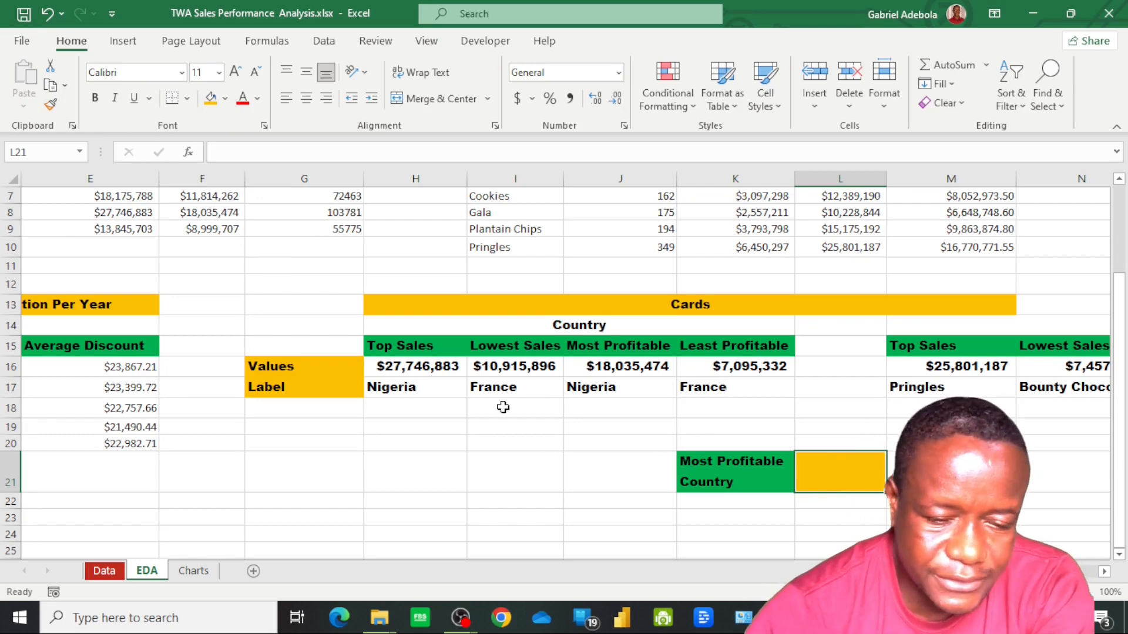
pyautogui.click(417, 391)
pyautogui.click(846, 487)
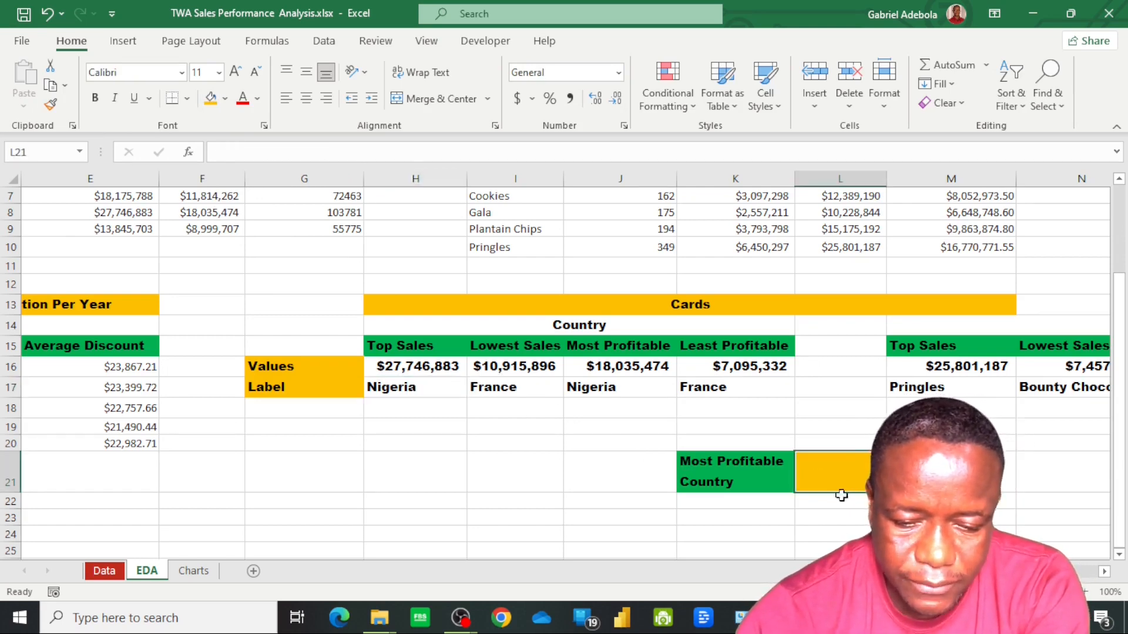
pyautogui.write('=')
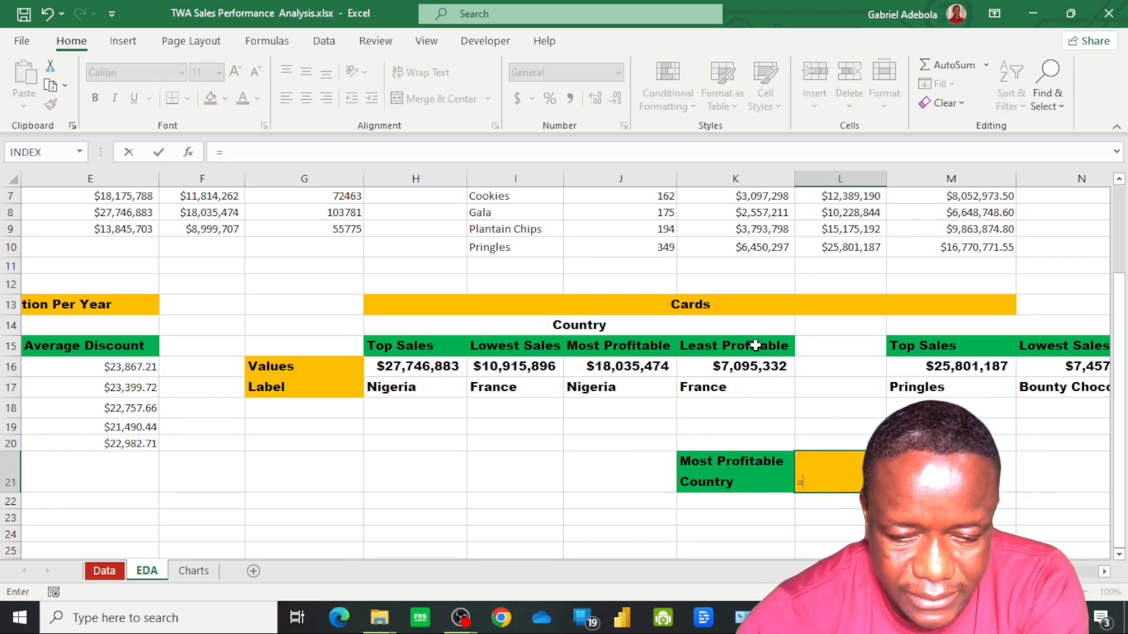
pyautogui.click(615, 389)
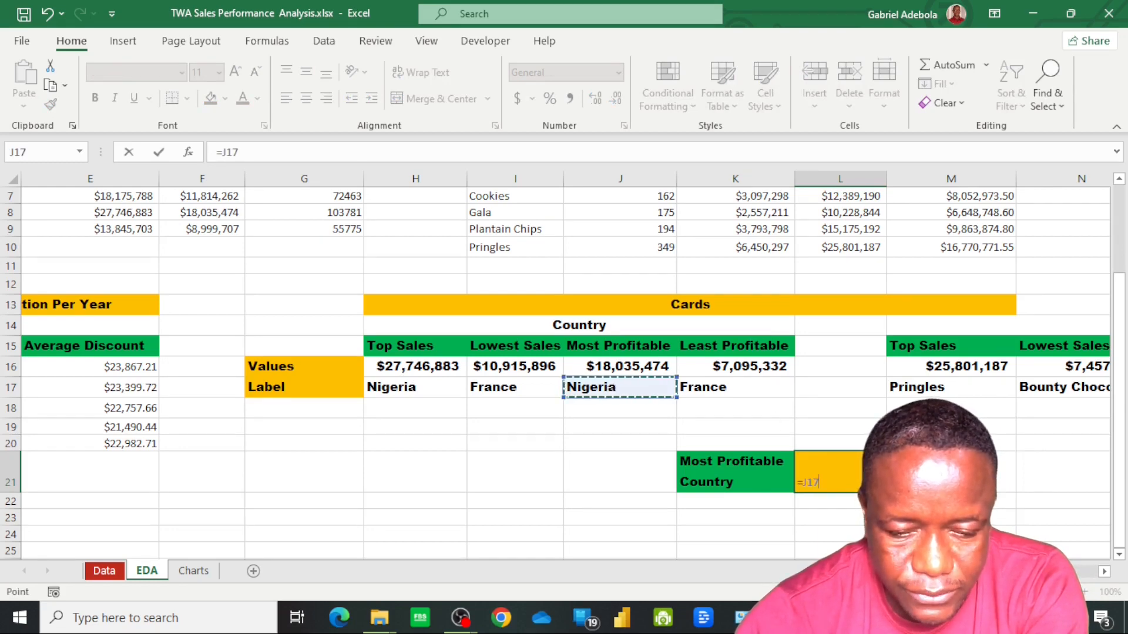
pyautogui.press('Return')
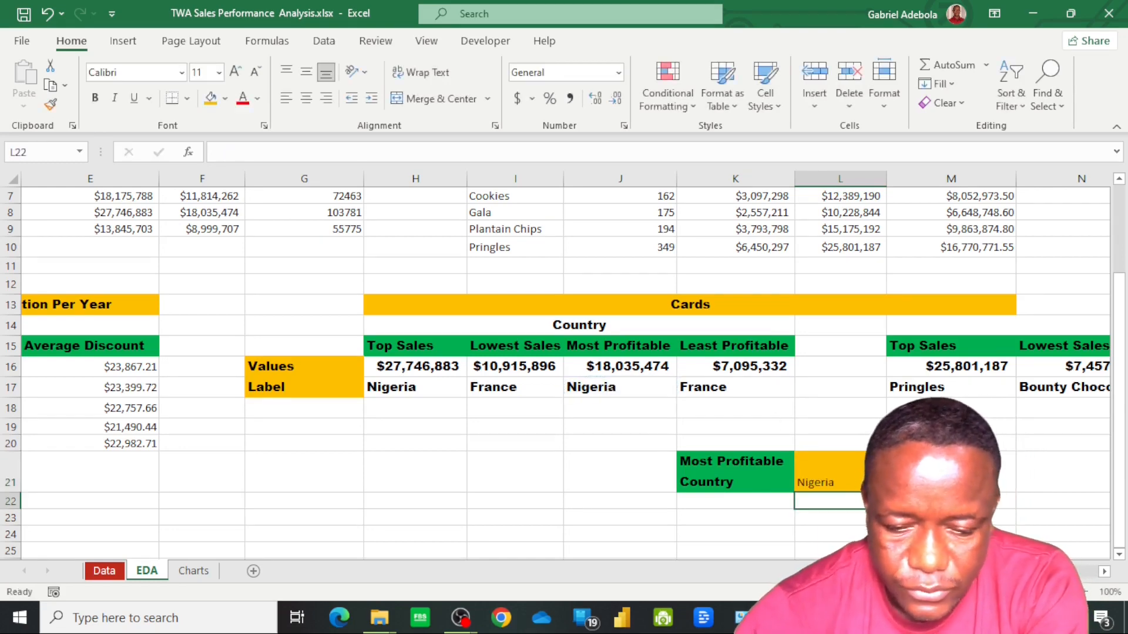
# Copy the formatting of the Values label in G16 onto L21 and centre its text vertically and horizontally
pyautogui.click(834, 473)
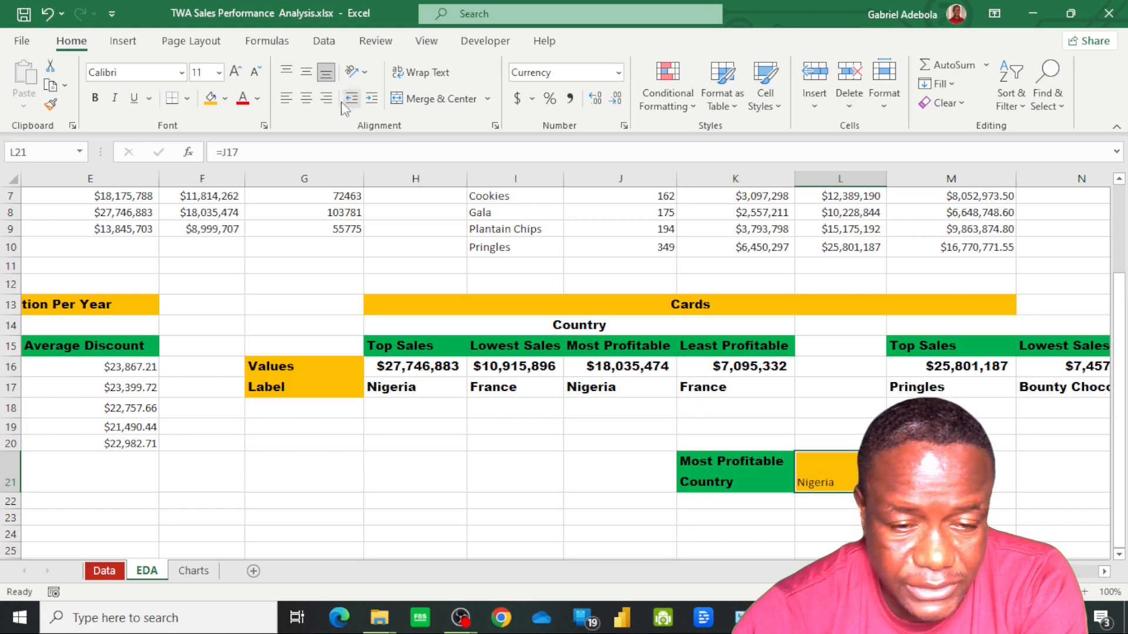
pyautogui.click(181, 71)
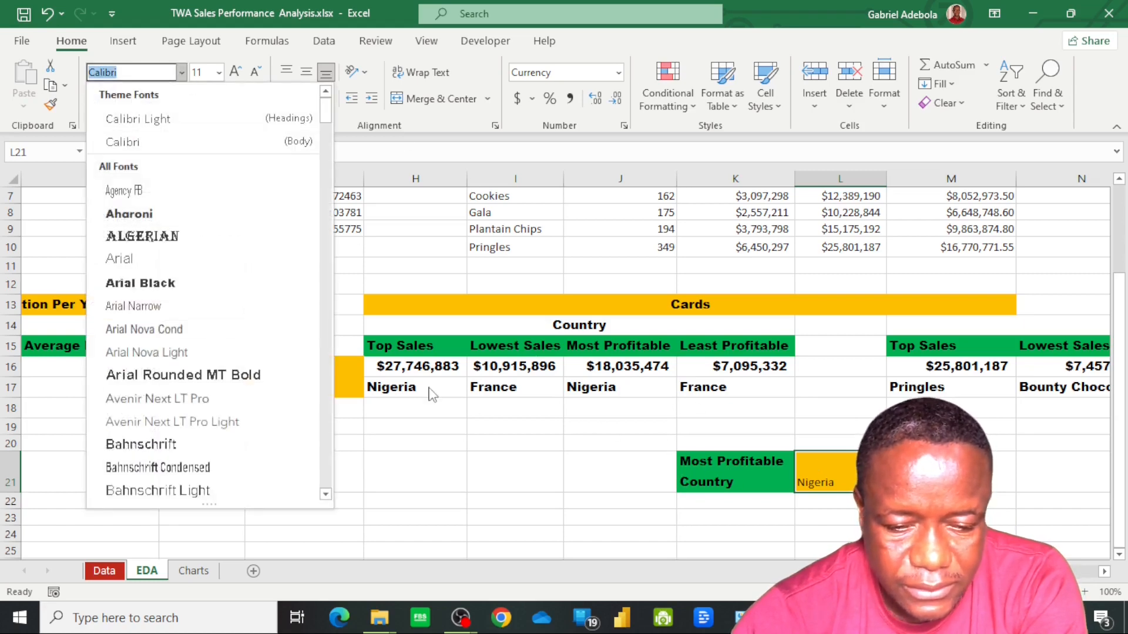
pyautogui.click(688, 304)
pyautogui.click(689, 303)
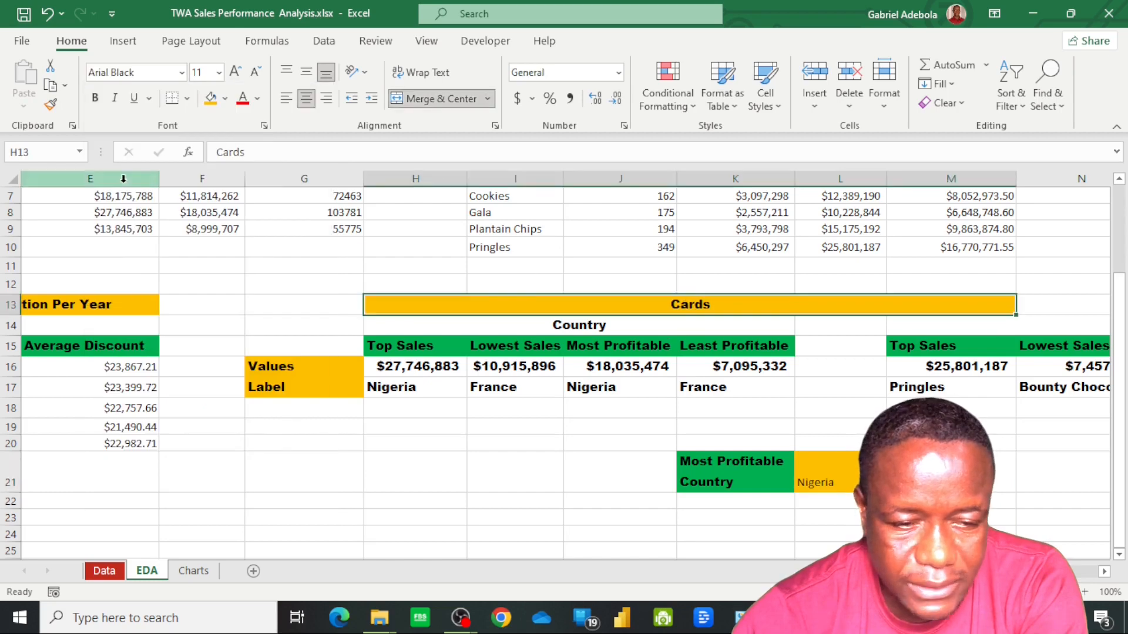
pyautogui.click(297, 363)
pyautogui.click(52, 106)
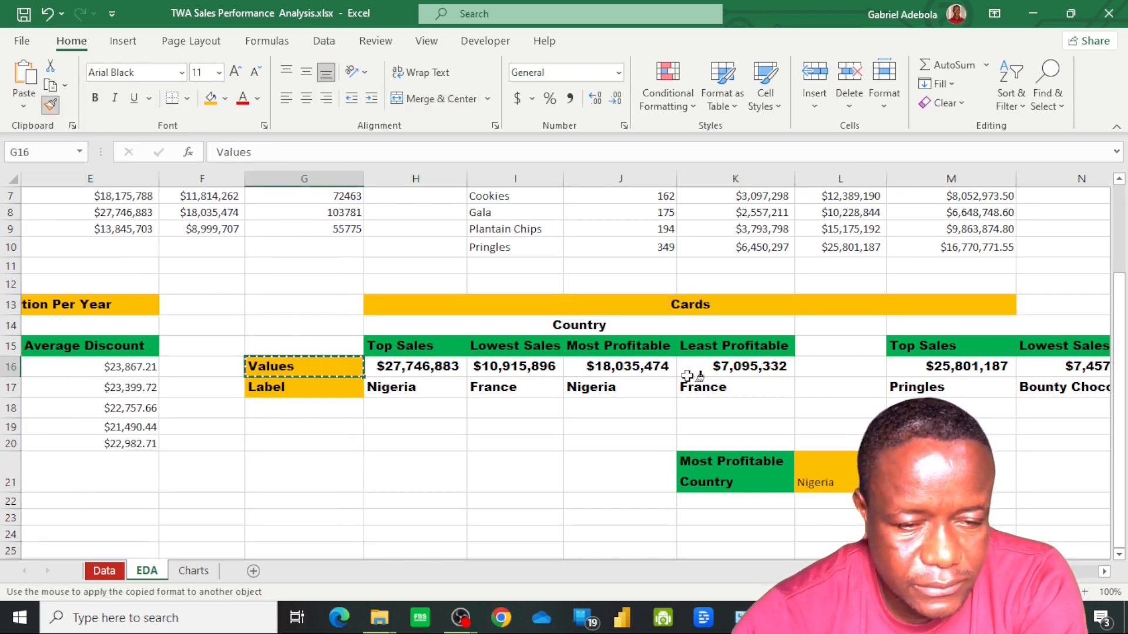
pyautogui.click(840, 470)
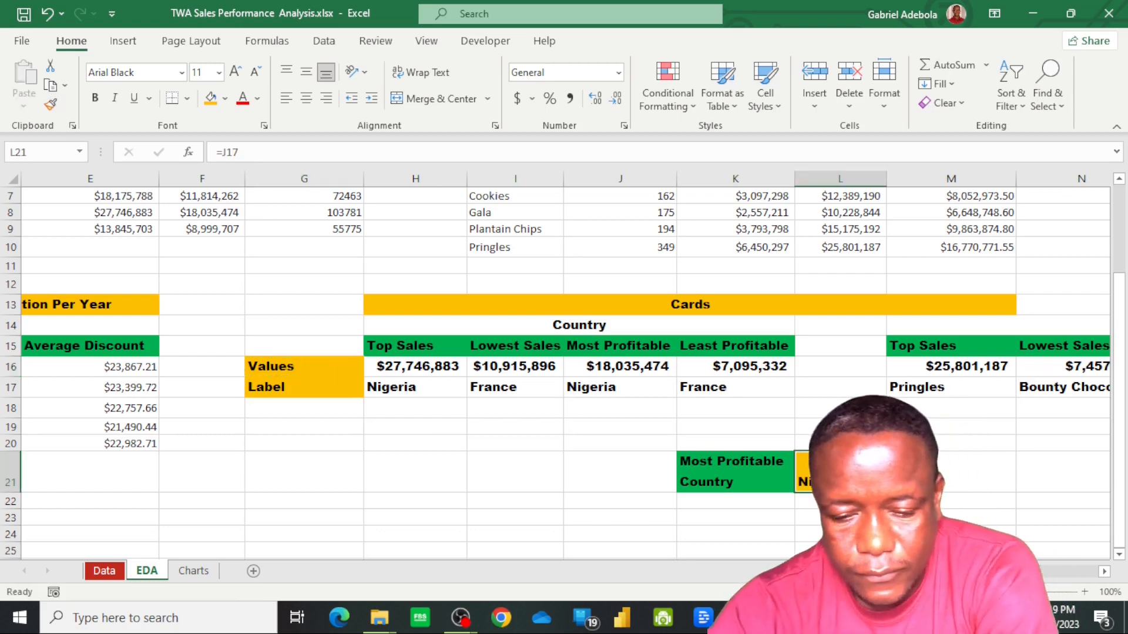
pyautogui.click(306, 71)
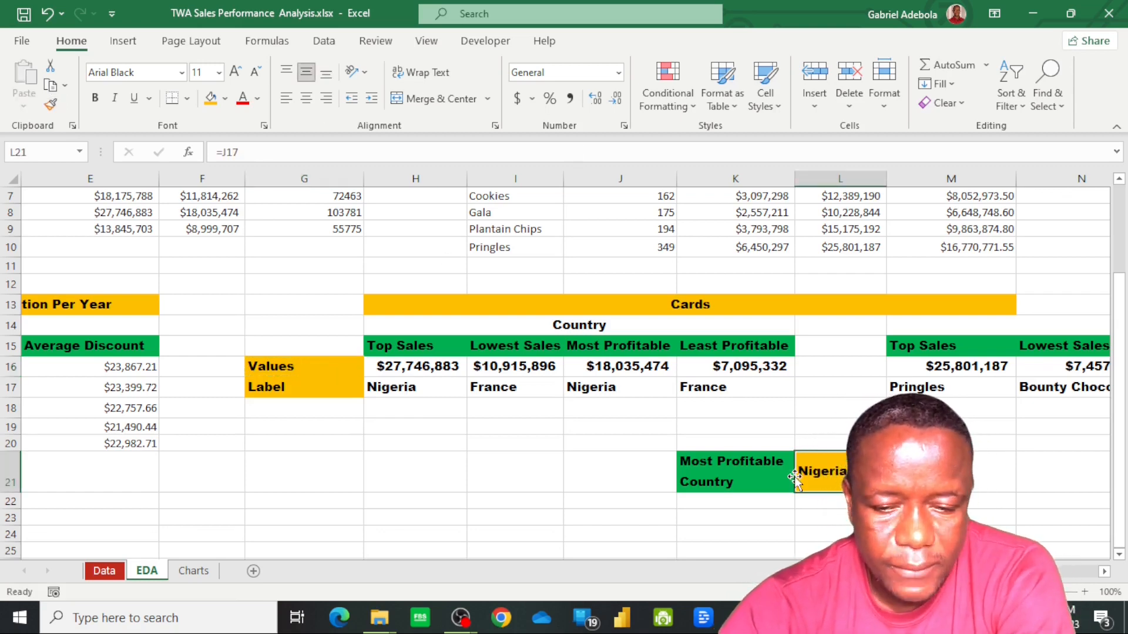
pyautogui.click(306, 99)
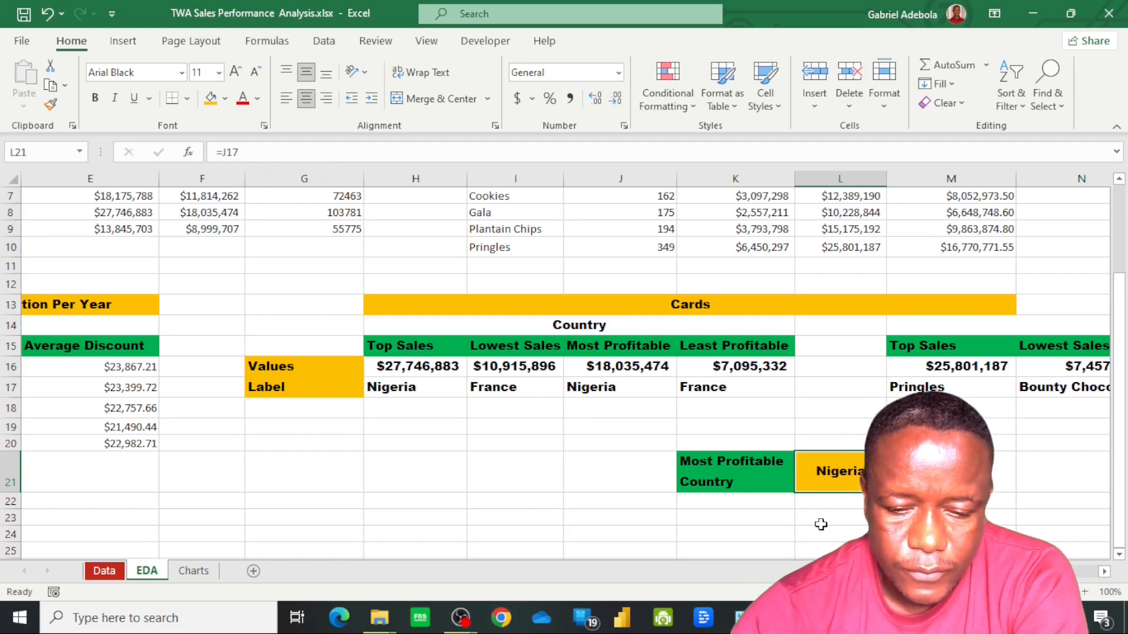
# Copy the Products header and product list from I4:I10 to the cells starting at K23, below the Most Profitable Country label
pyautogui.click(764, 519)
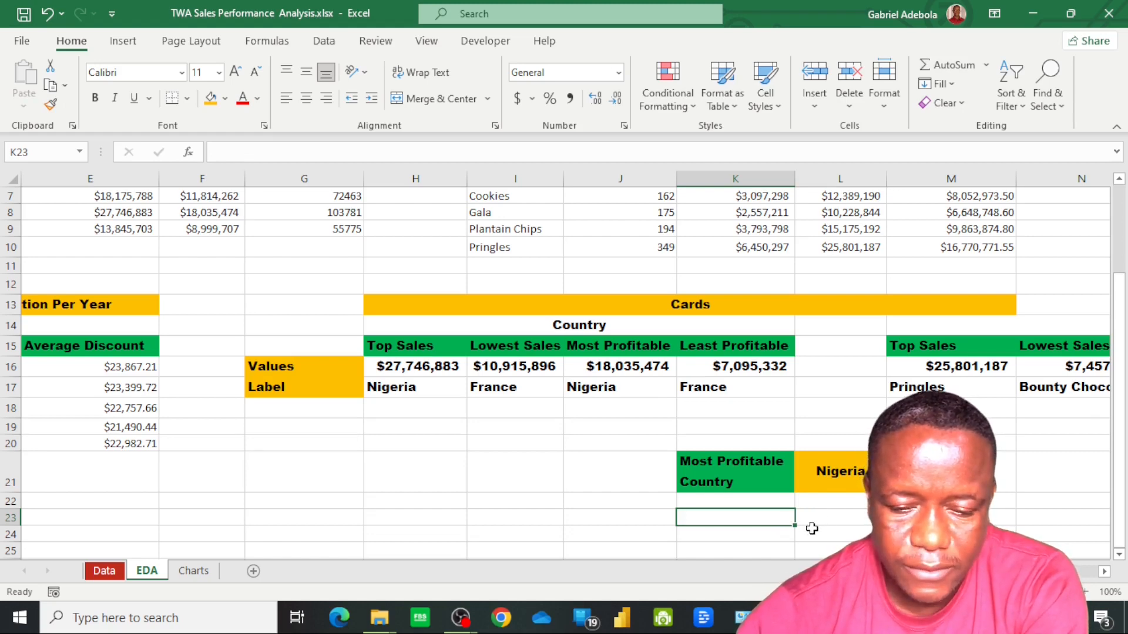
pyautogui.scroll(2, 802, 356)
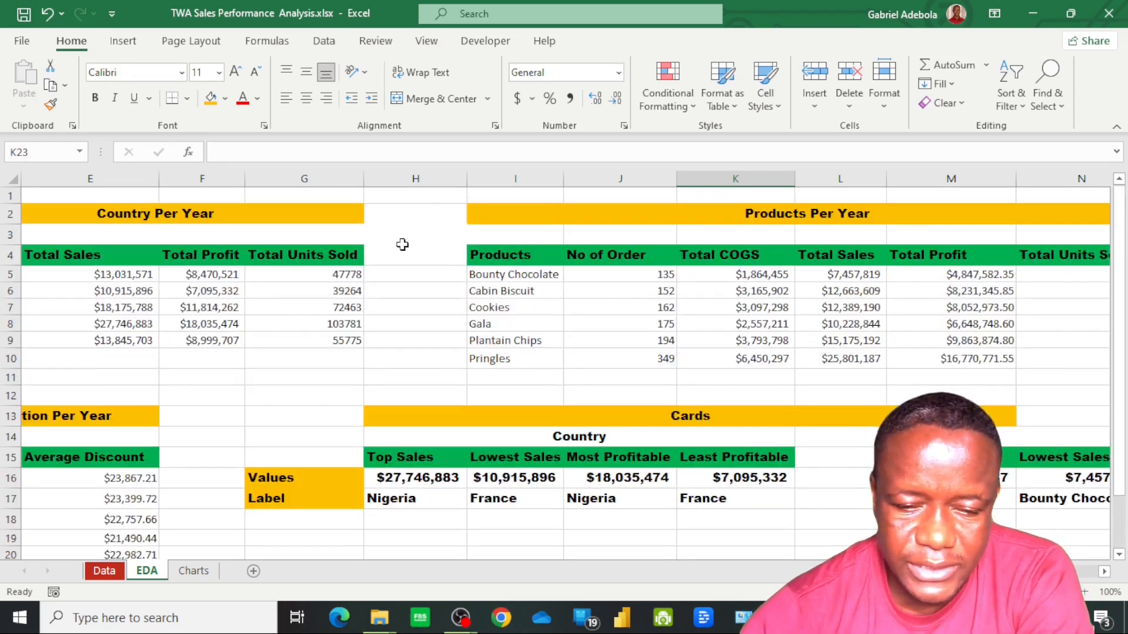
pyautogui.click(497, 279)
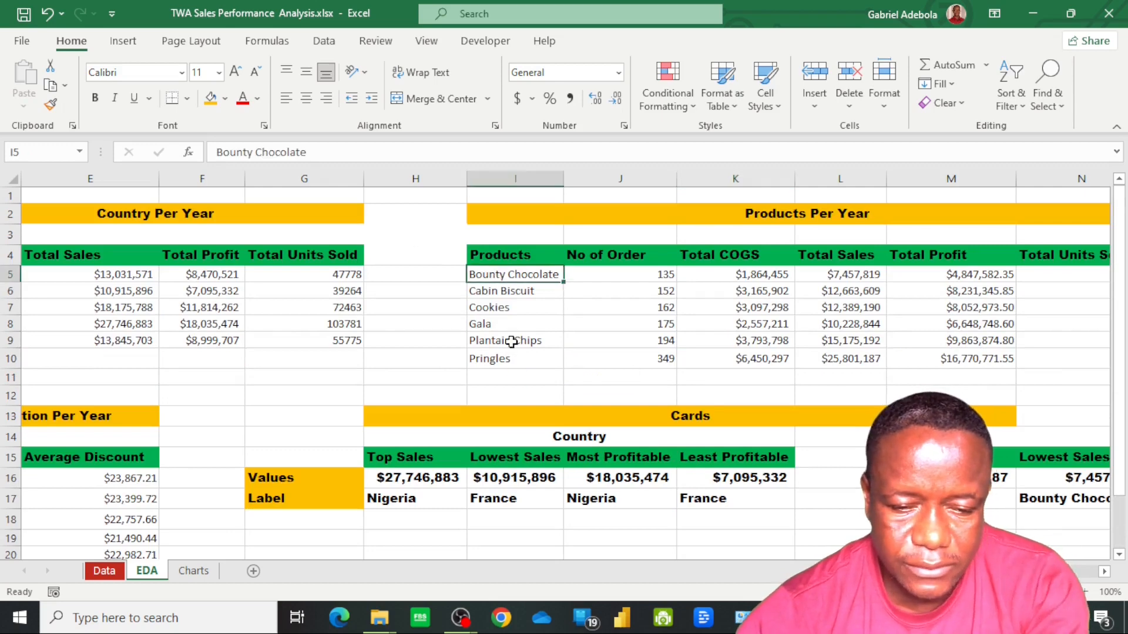
pyautogui.click(500, 258)
pyautogui.keyDown('shift'); pyautogui.click(507, 360); pyautogui.keyUp('shift')
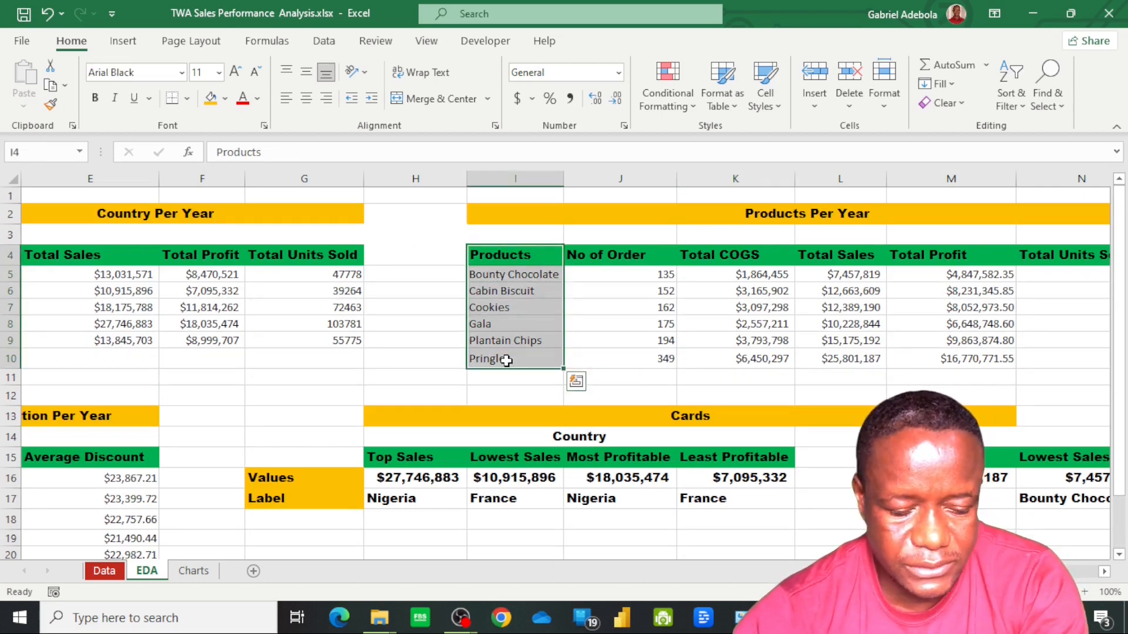
pyautogui.hotkey('ctrl', 'c')
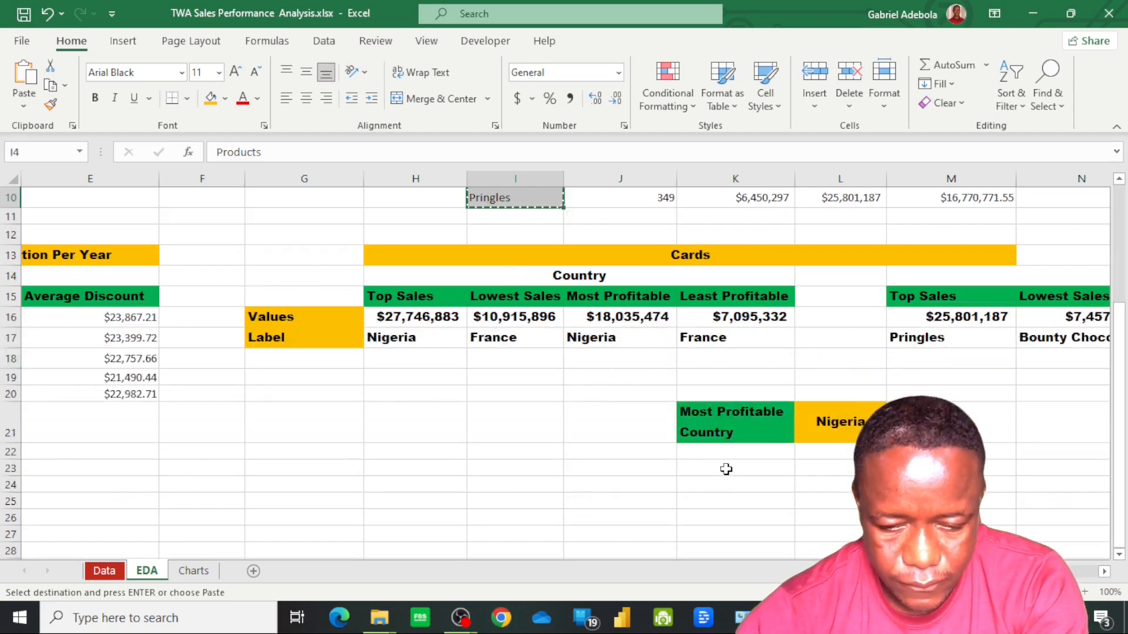
pyautogui.click(726, 468)
pyautogui.hotkey('ctrl', 'v')
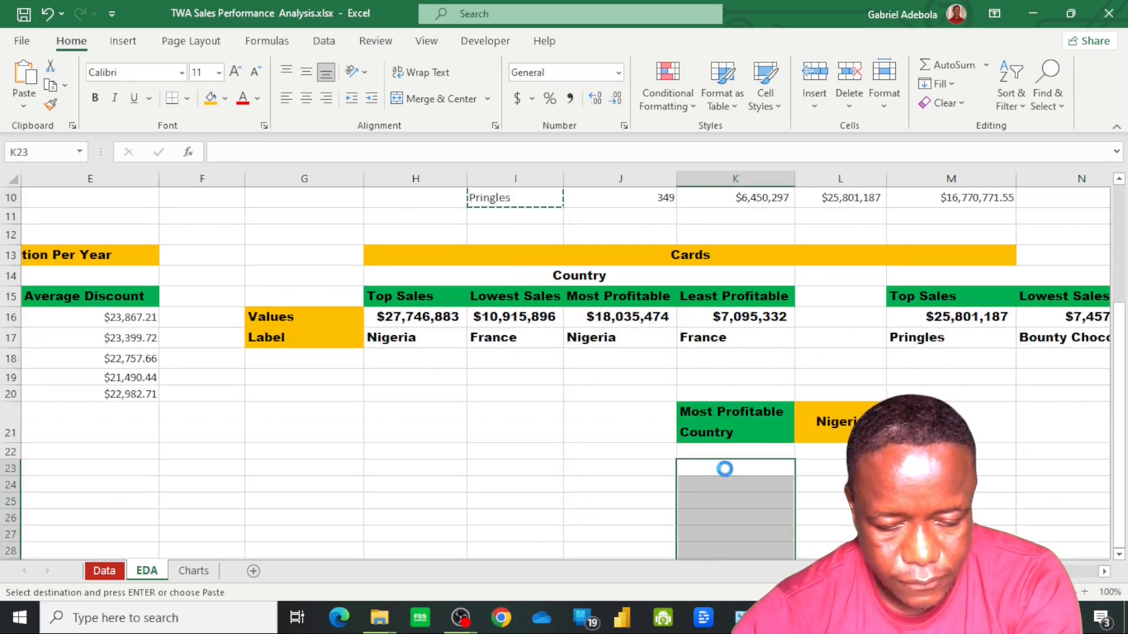
# Enter the header Total Profit in L23 and copy the Products header formatting from K23 onto it
pyautogui.click(833, 477)
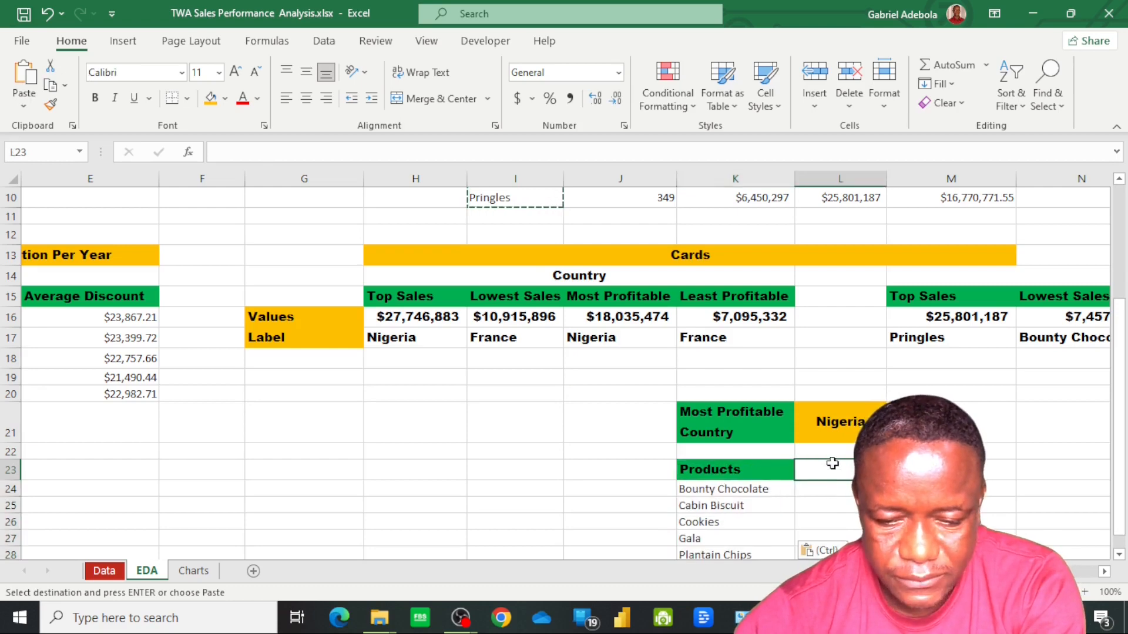
pyautogui.scroll(-2, 829, 482)
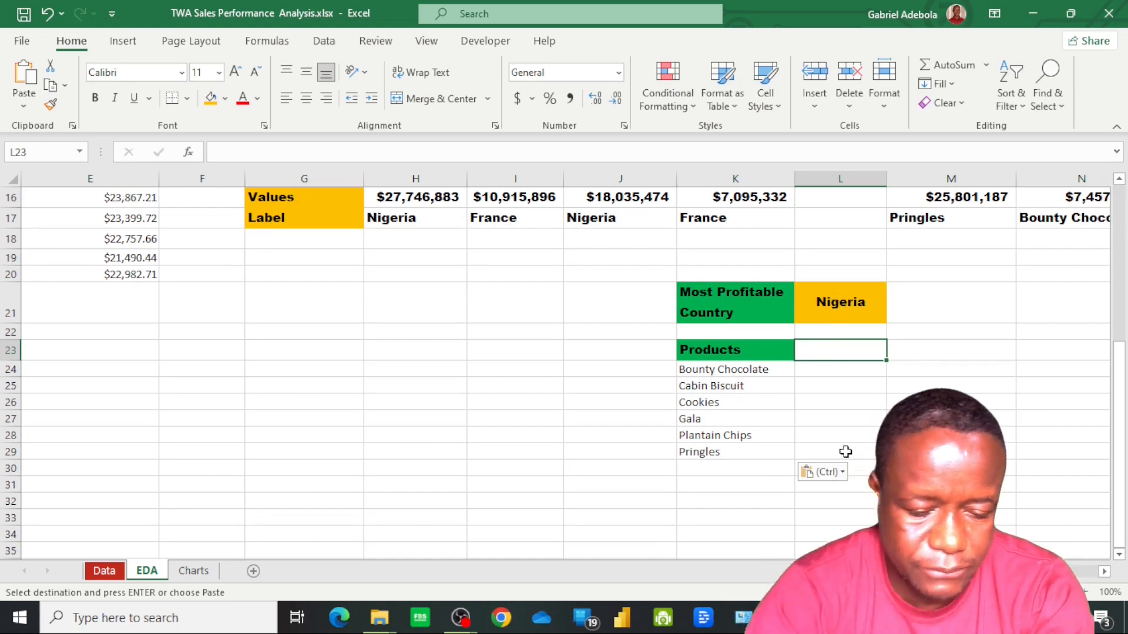
pyautogui.write('Tota')
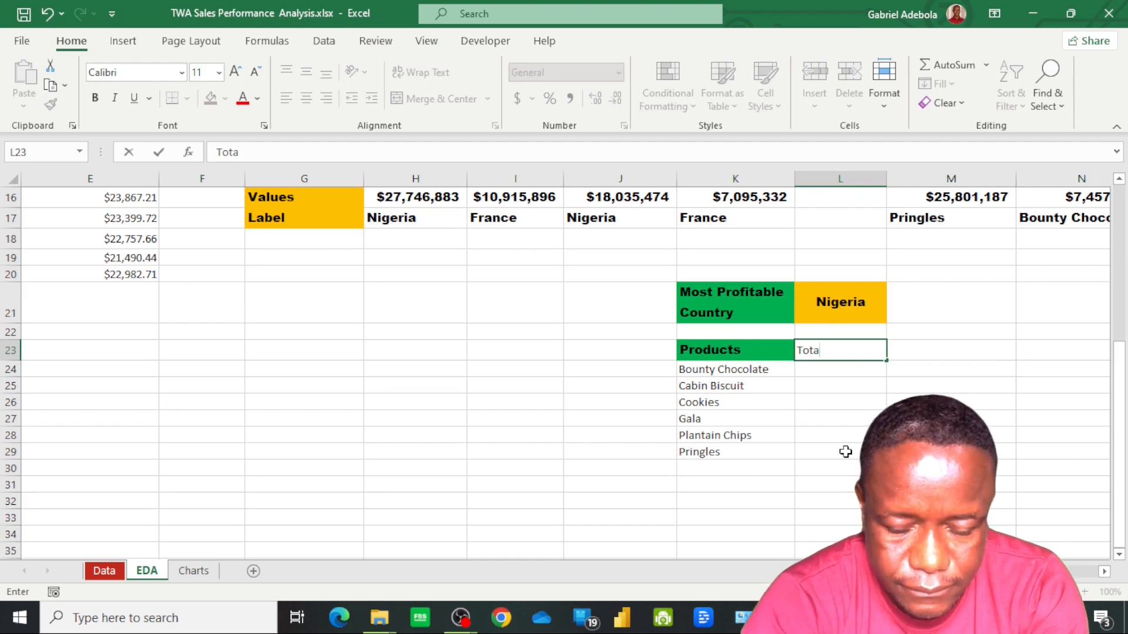
pyautogui.write('l Profit')
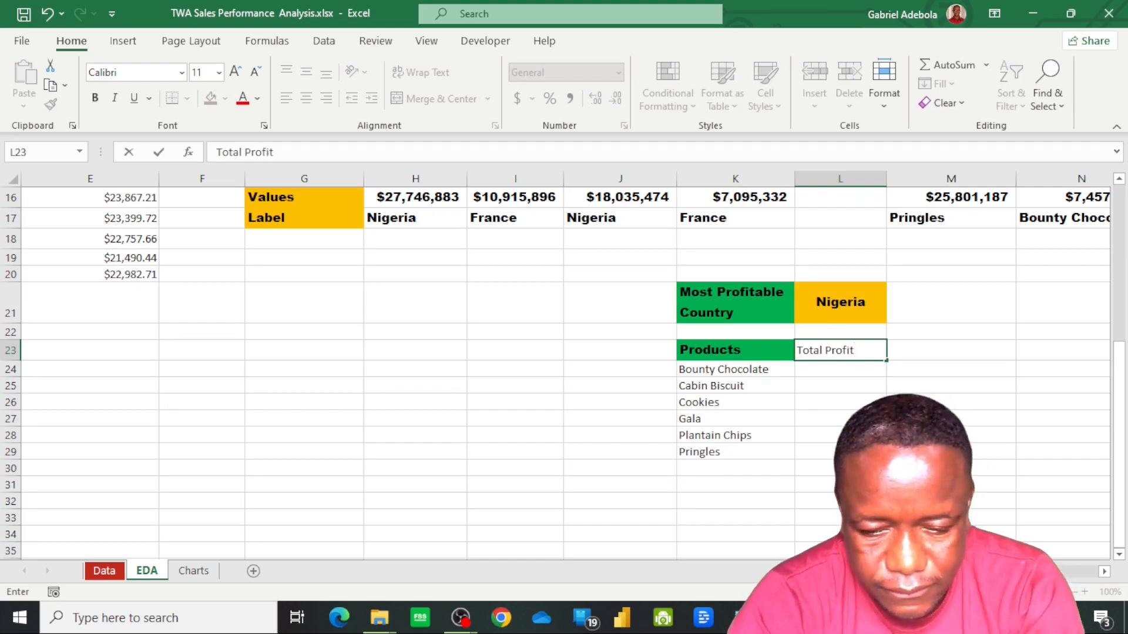
pyautogui.press('Return')
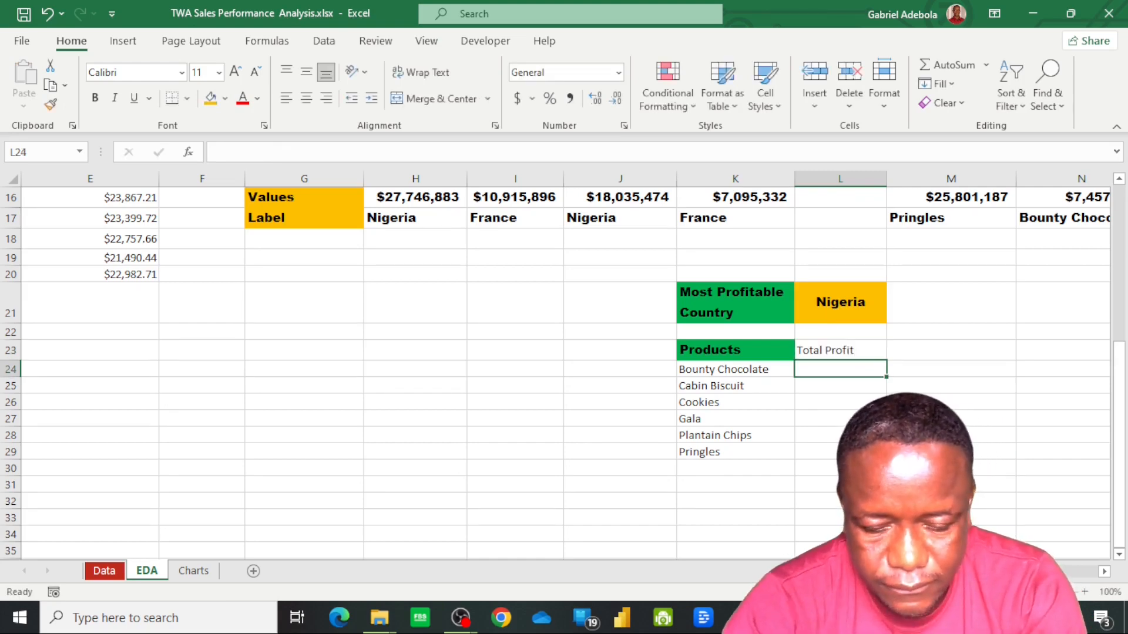
pyautogui.click(850, 351)
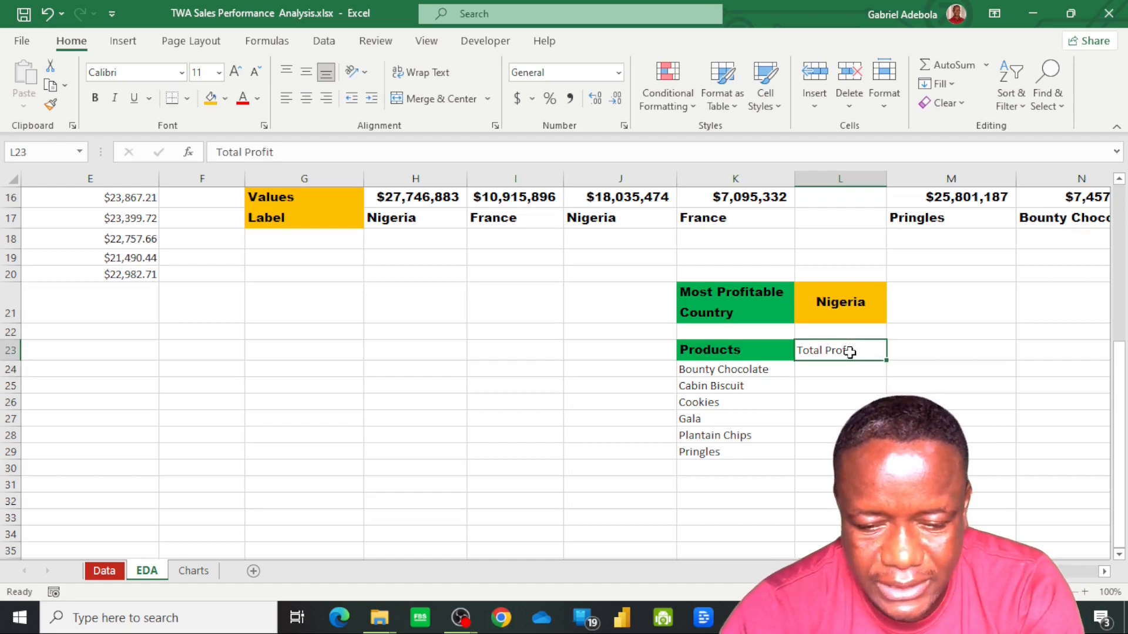
pyautogui.click(714, 354)
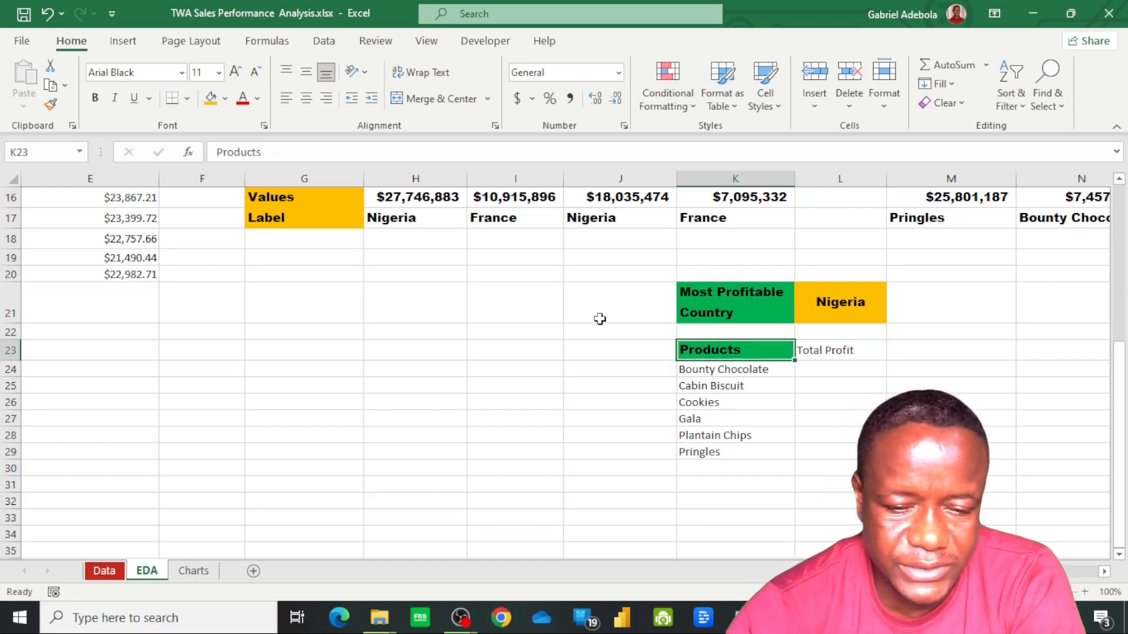
pyautogui.click(51, 105)
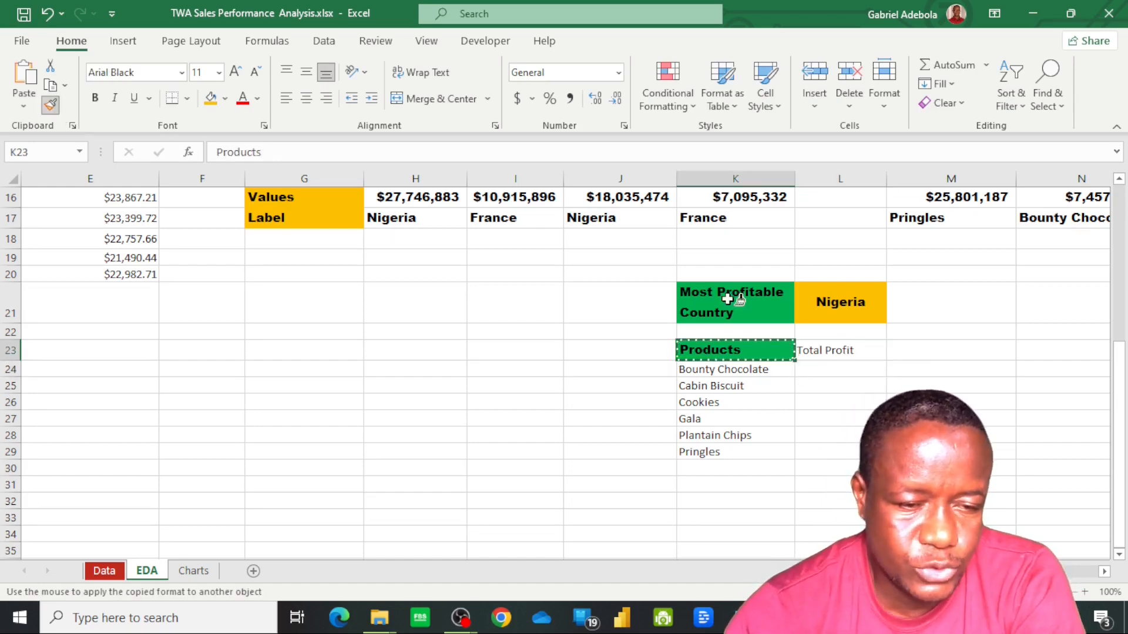
pyautogui.click(831, 345)
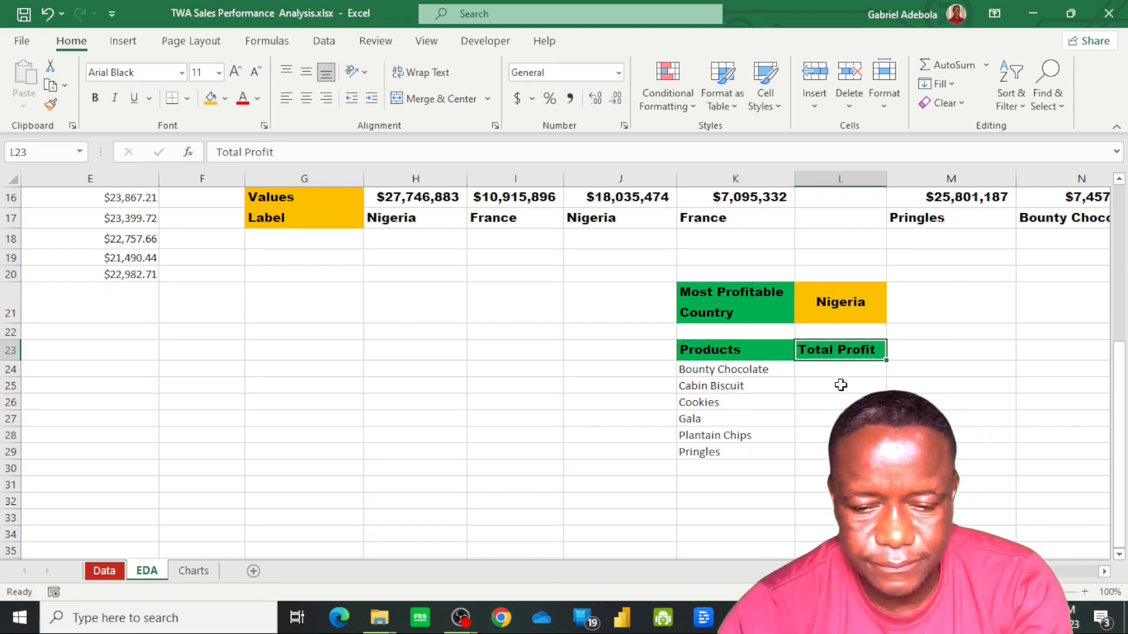
# Start a SUMIFS formula in L24, below Total Profit, with the Data sheet's SalesData[Profit] column as the sum range
pyautogui.click(849, 374)
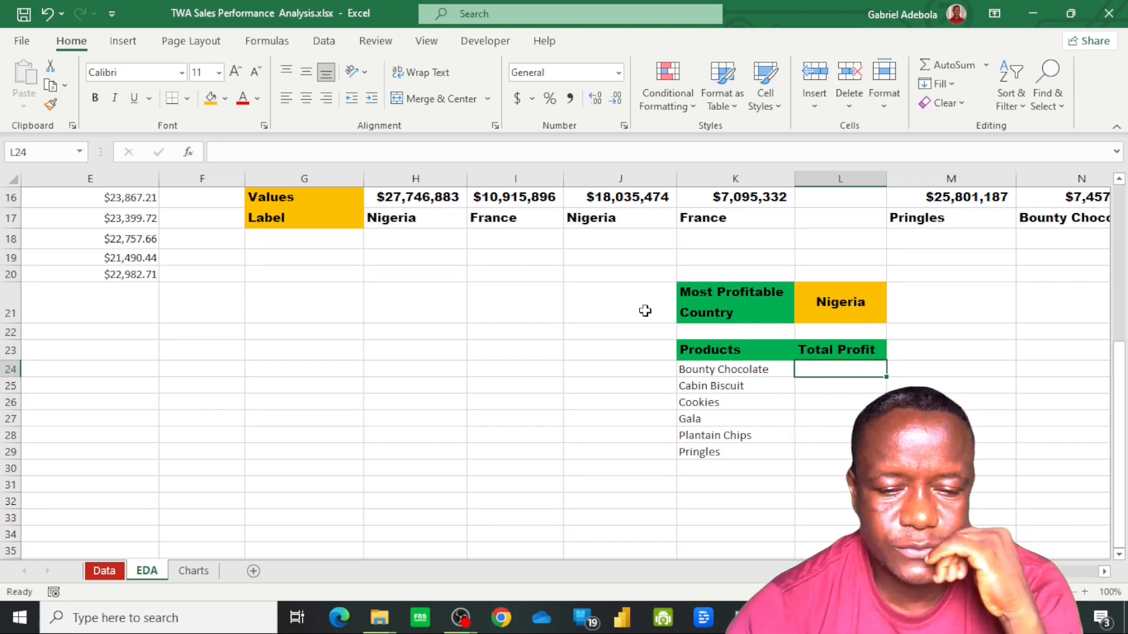
pyautogui.scroll(2, 588, 314)
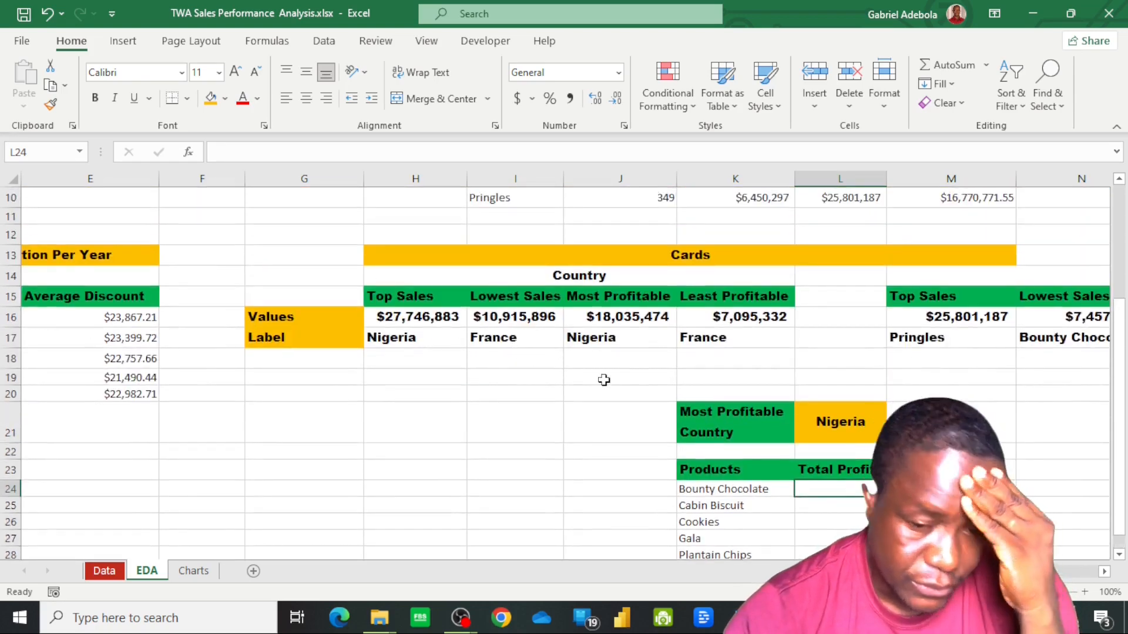
pyautogui.scroll(-1, 783, 428)
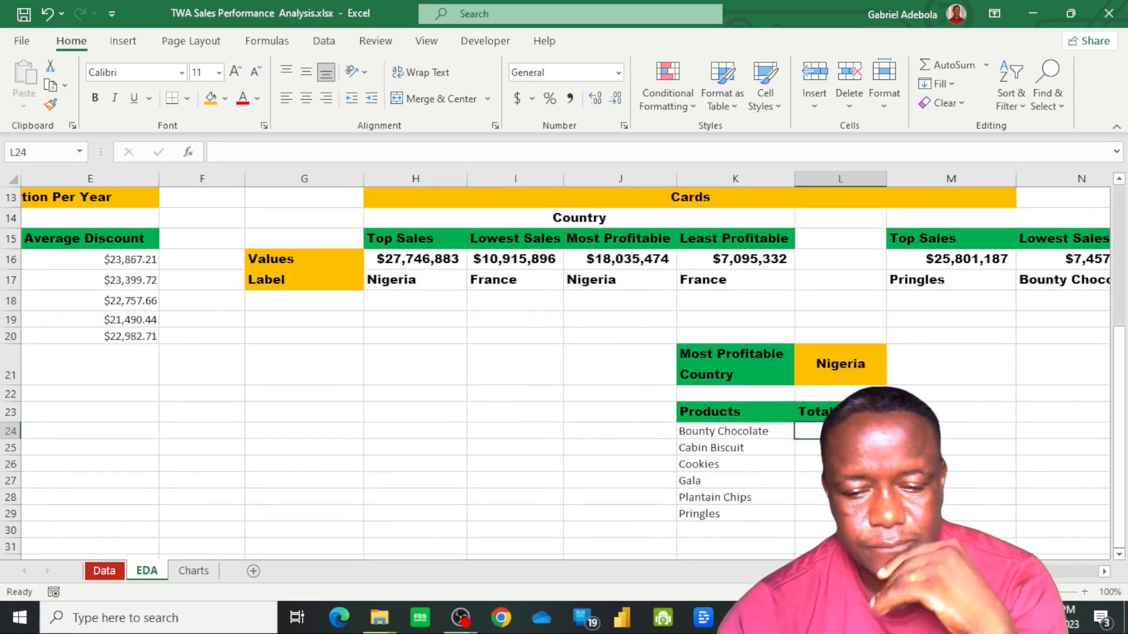
pyautogui.scroll(-1, 702, 372)
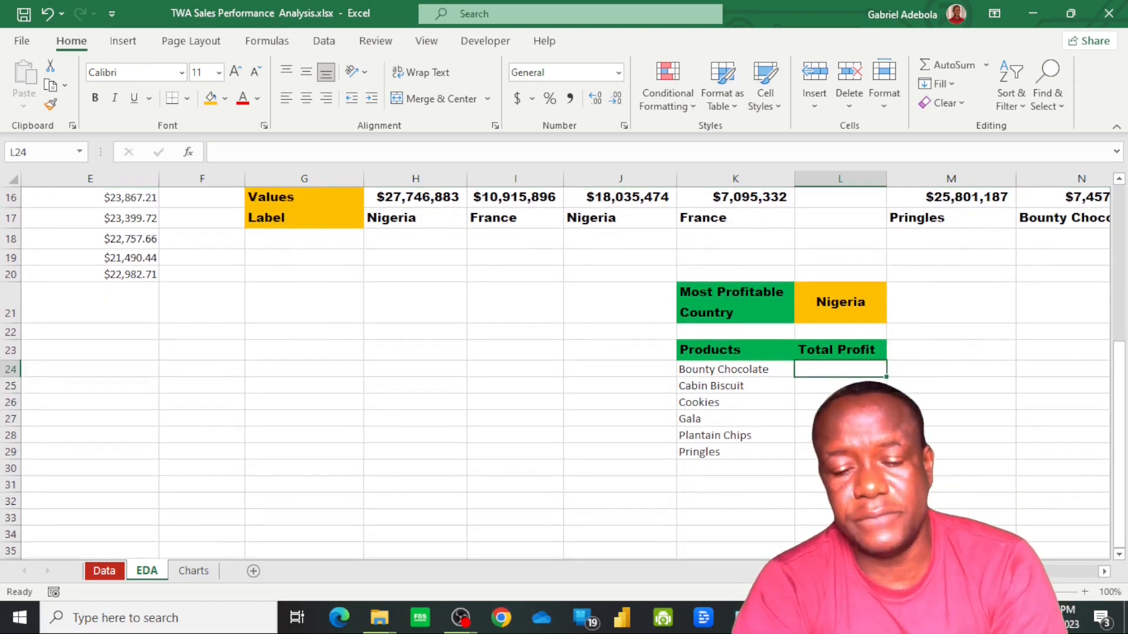
pyautogui.write('=s')
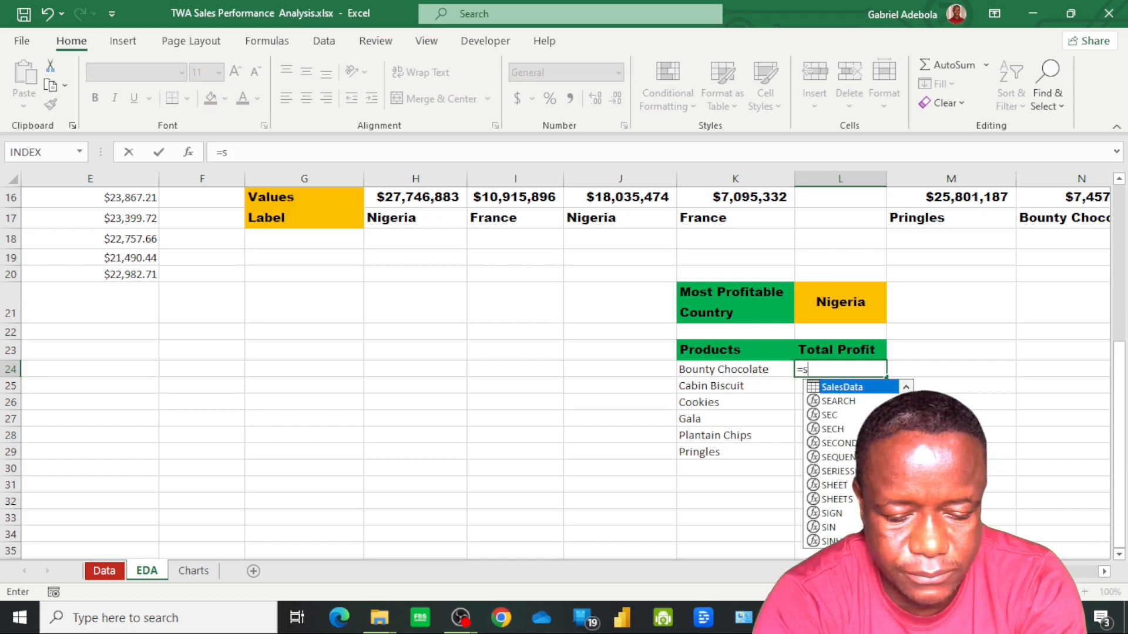
pyautogui.write('umifs')
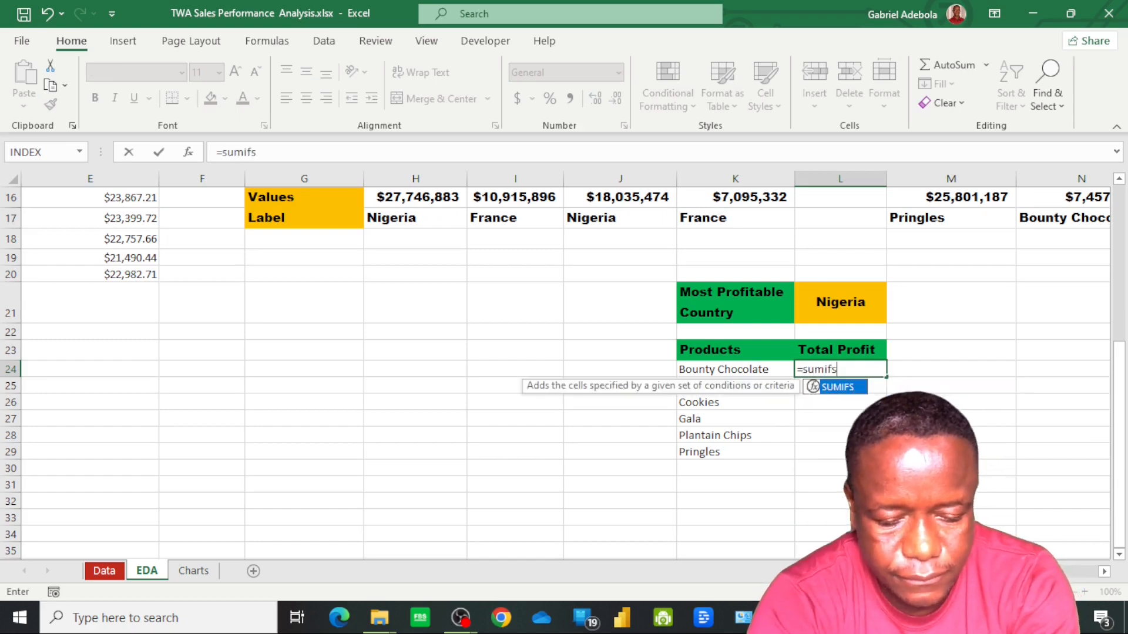
pyautogui.press('Tab')
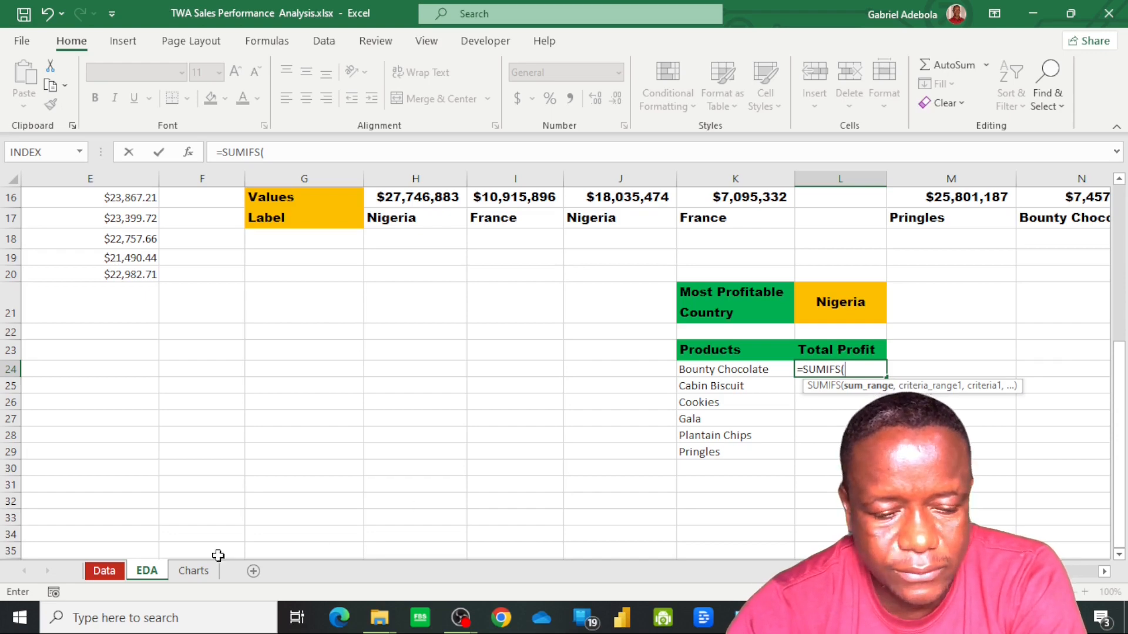
pyautogui.click(109, 571)
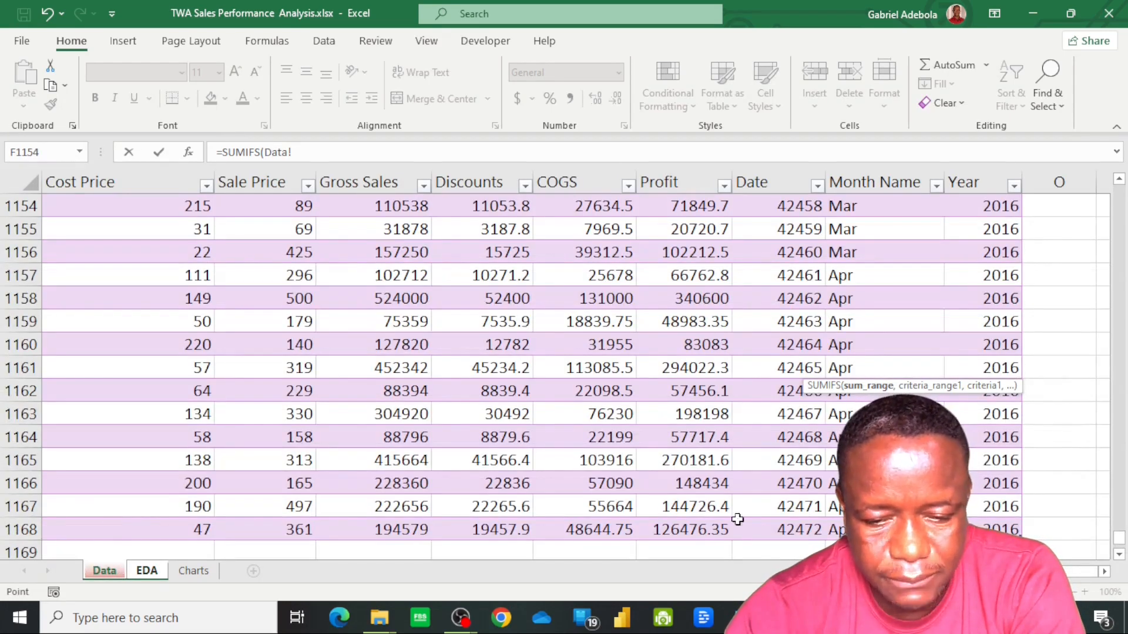
pyautogui.click(698, 526)
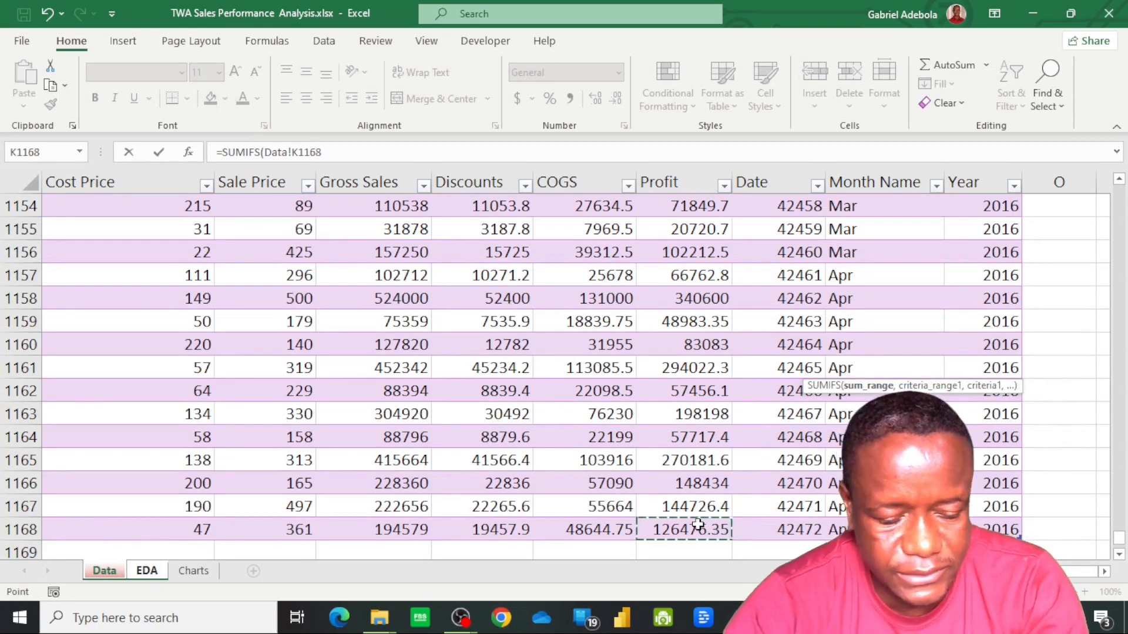
pyautogui.hotkey('ctrl', 'shift', 'Up')
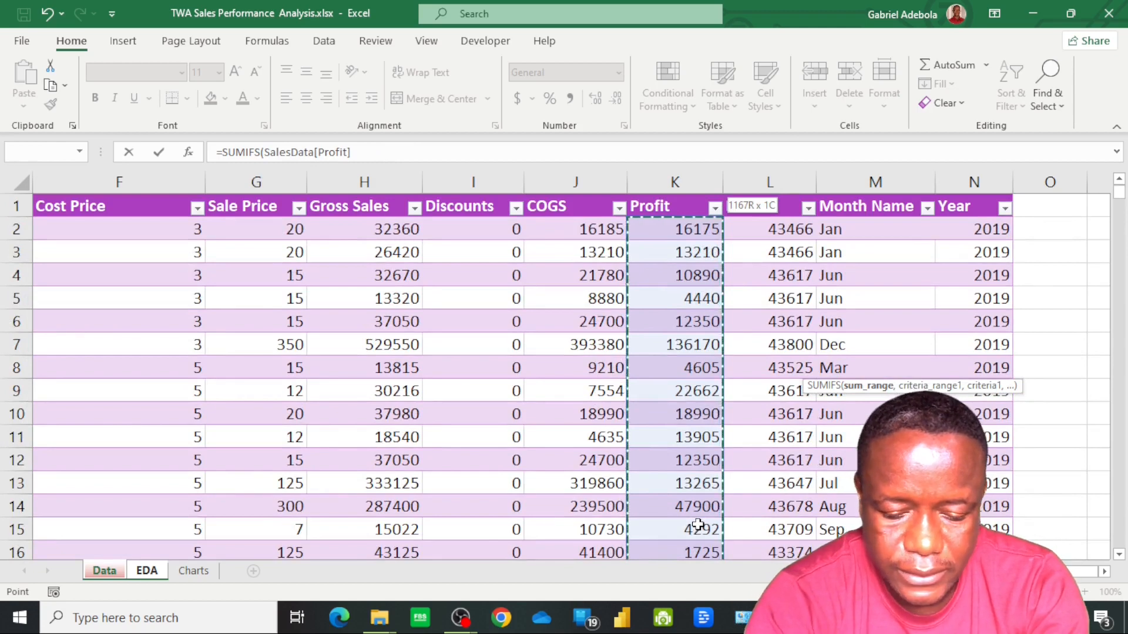
pyautogui.write(',')
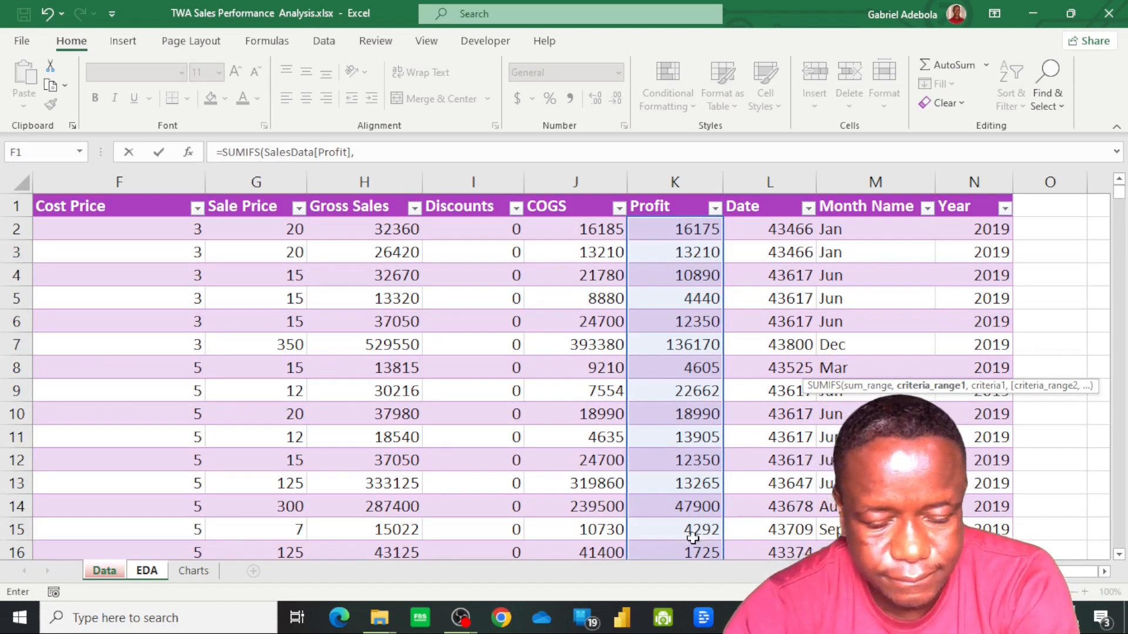
# Add the first SUMIFS condition in L24, matching SalesData[Product] to the Bounty Chocolate cell EDA!K24
pyautogui.hscroll(-5, 692, 539)
pyautogui.click(367, 228)
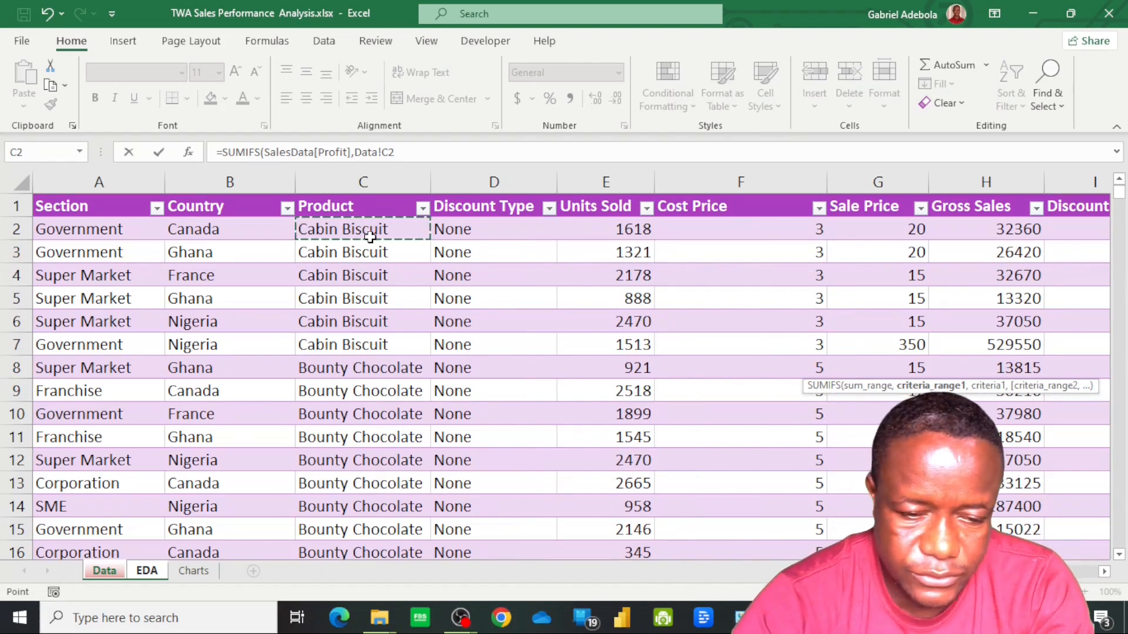
pyautogui.hotkey('ctrl', 'shift', 'Down')
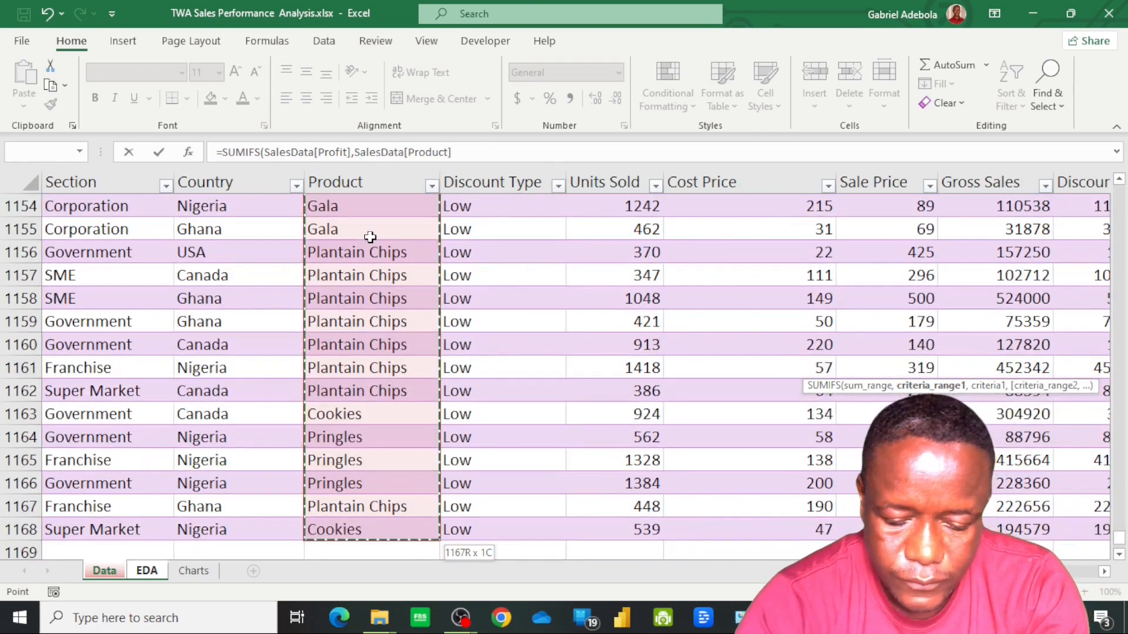
pyautogui.write(',')
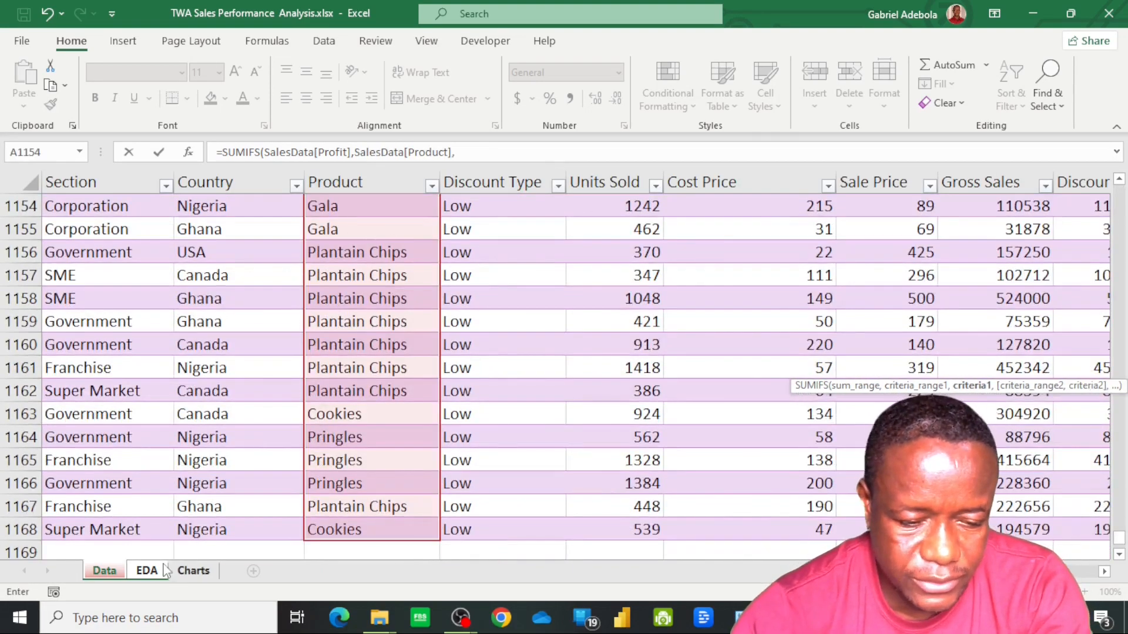
pyautogui.click(147, 571)
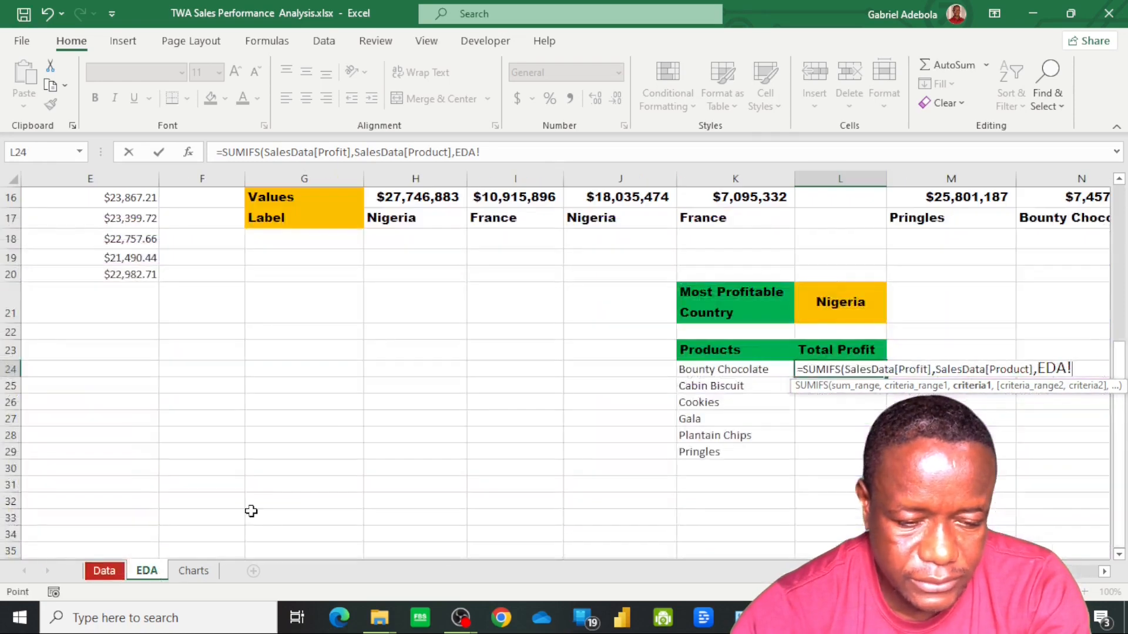
pyautogui.click(728, 373)
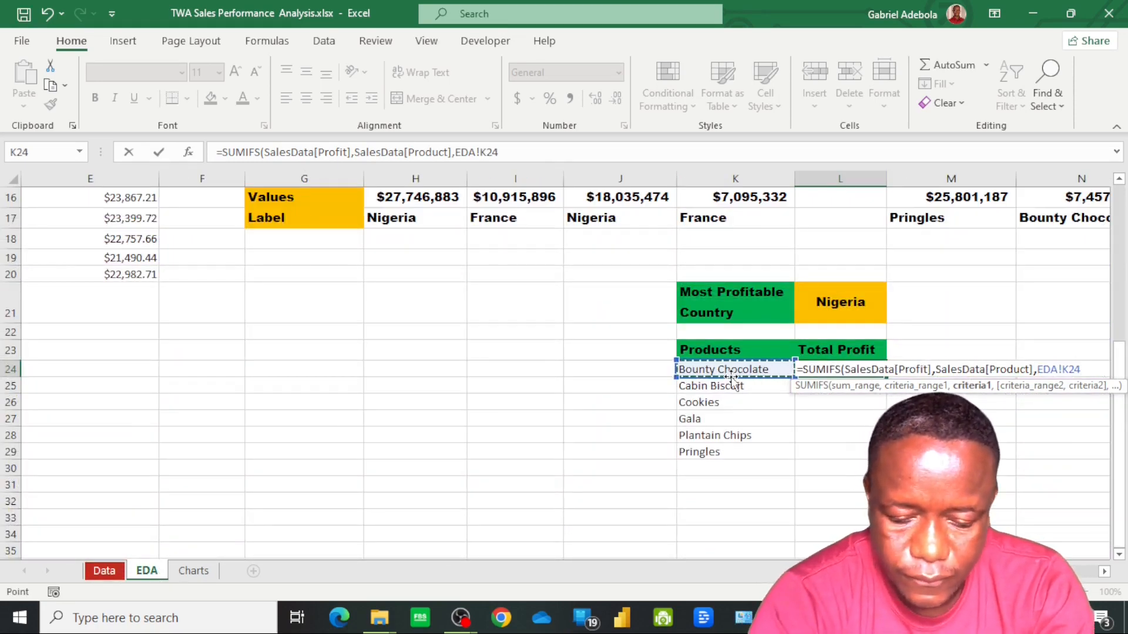
pyautogui.write(',')
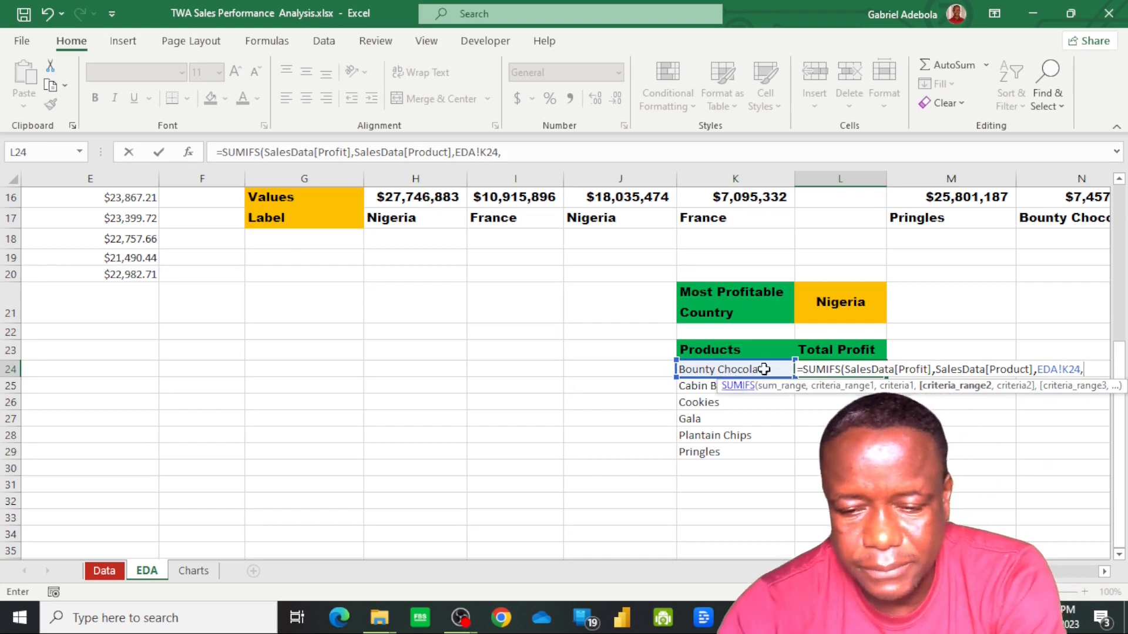
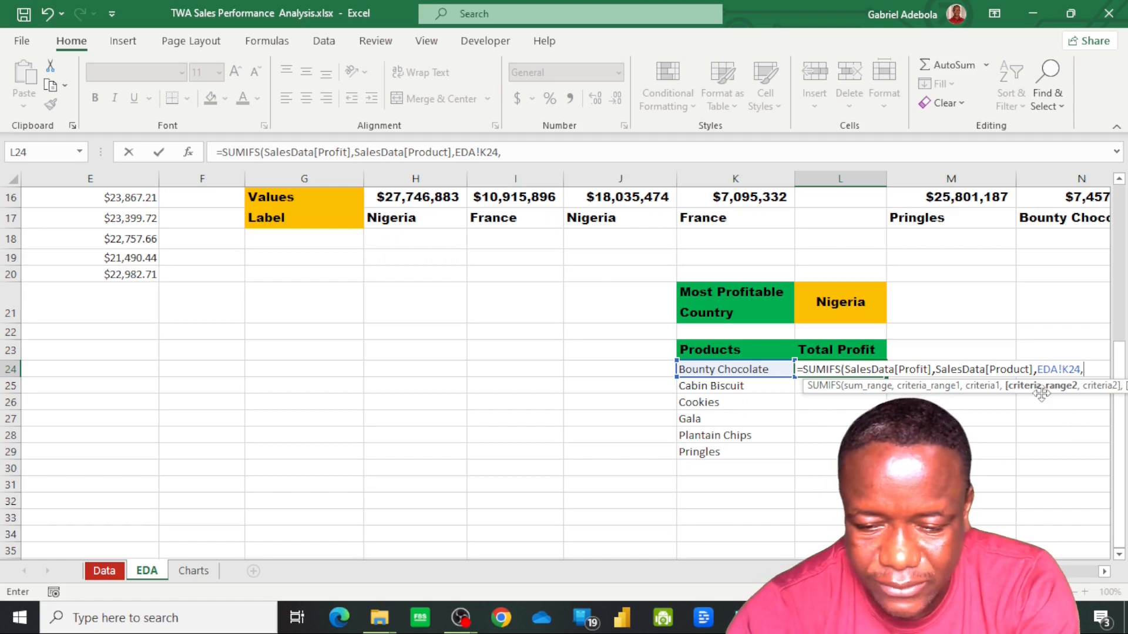
# Extend the SUMIFS formula in L24 with the SalesData[Country] criteria range and the absolute criterion $L$21 on the EDA sheet
pyautogui.click(106, 573)
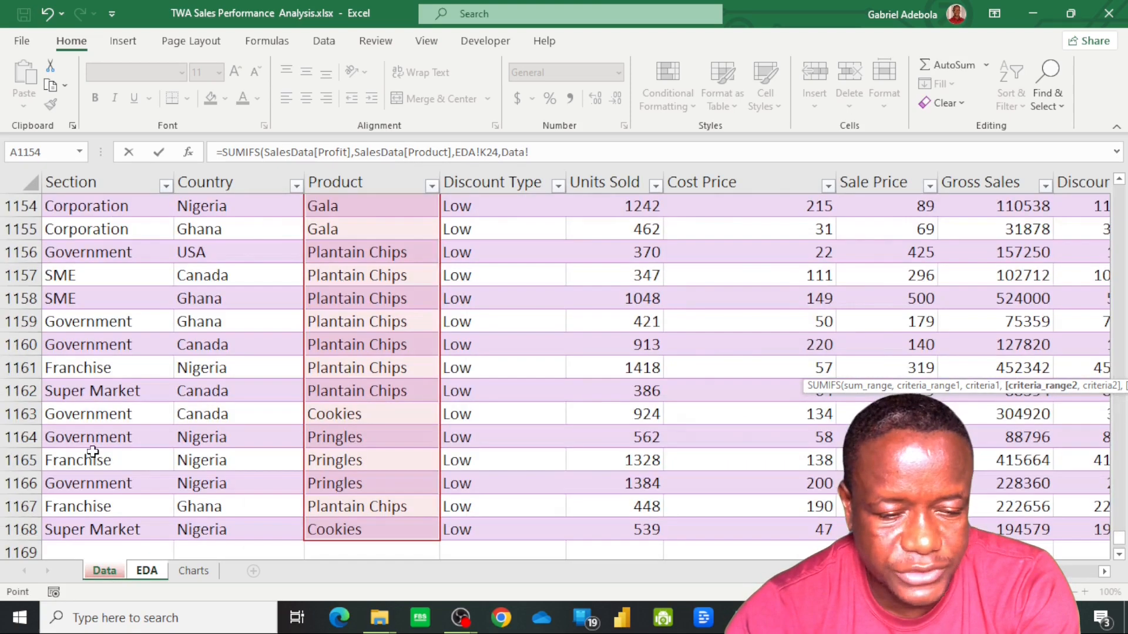
pyautogui.click(199, 530)
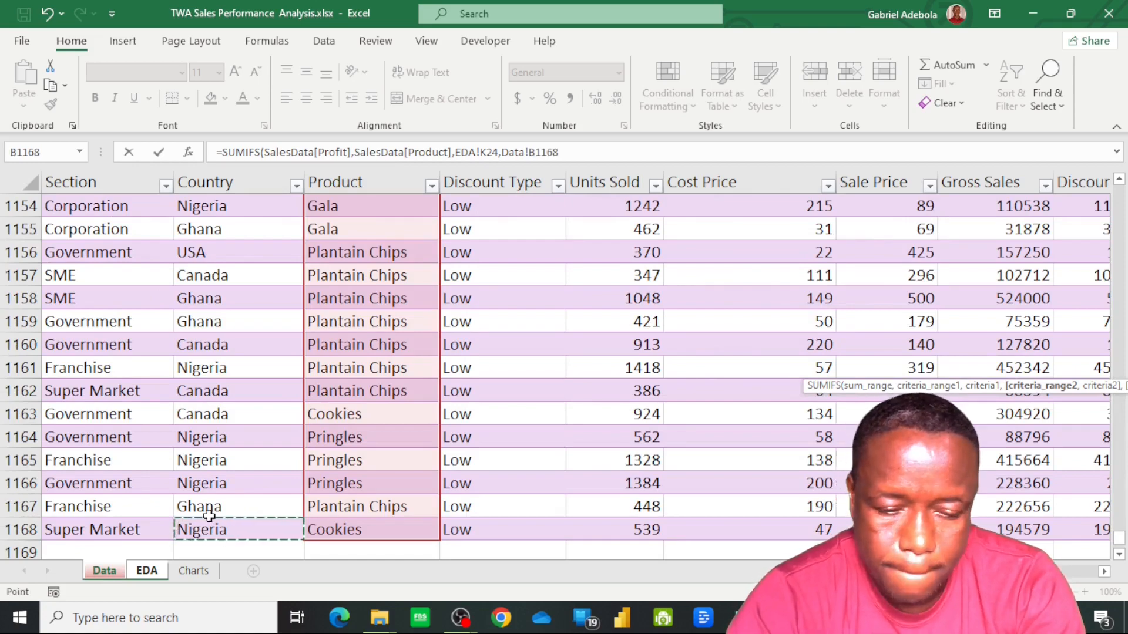
pyautogui.hotkey('ctrl', 'shift', 'Up')
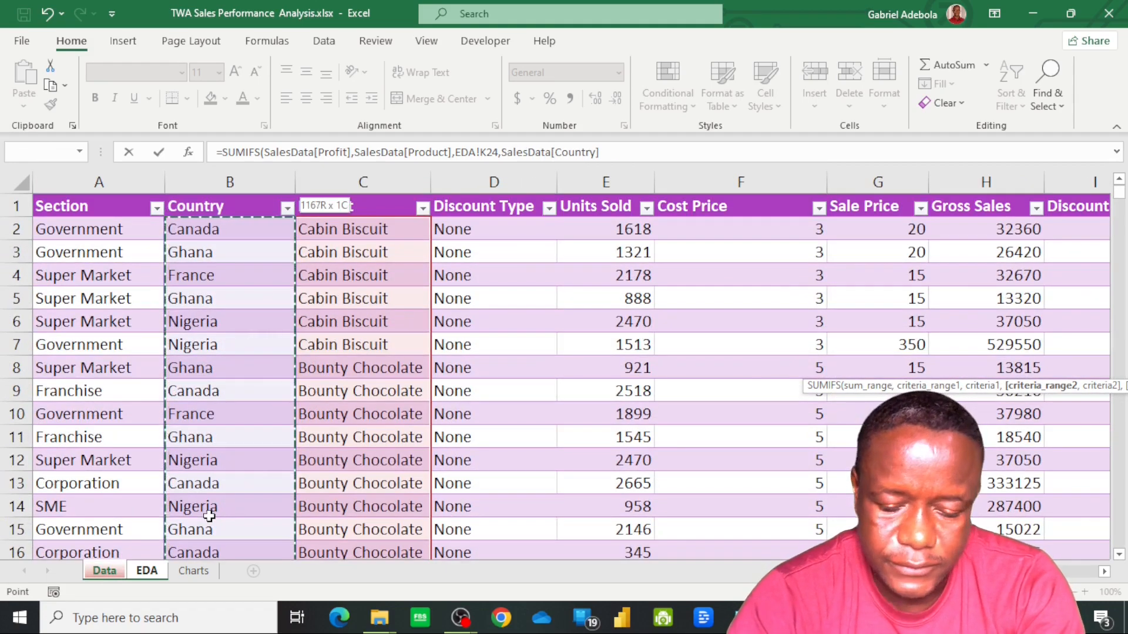
pyautogui.write(',')
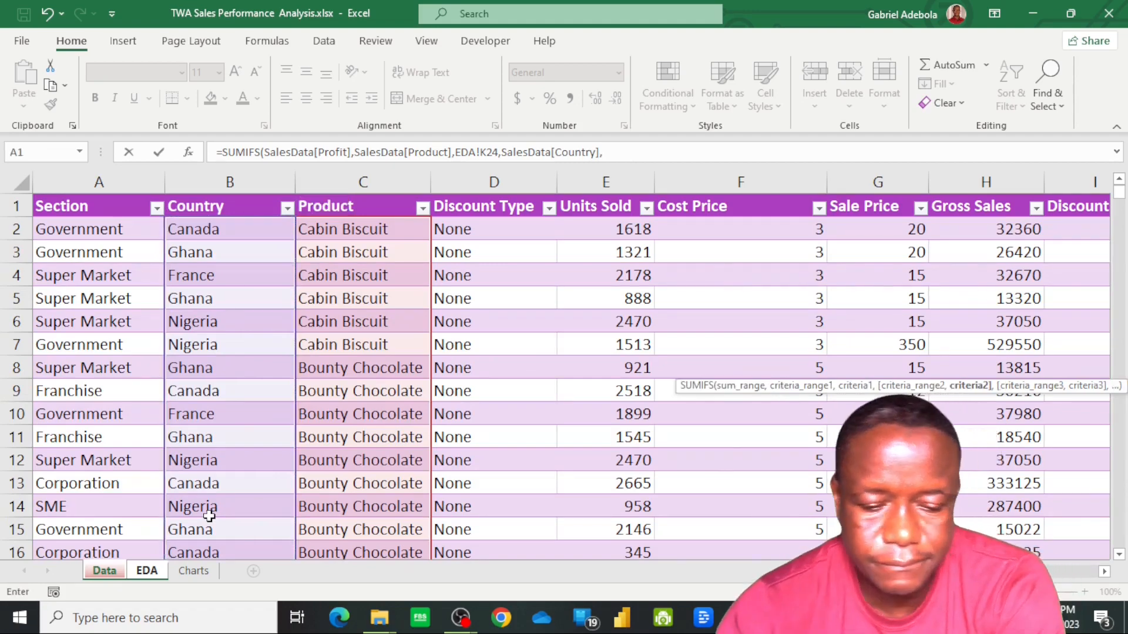
pyautogui.click(146, 571)
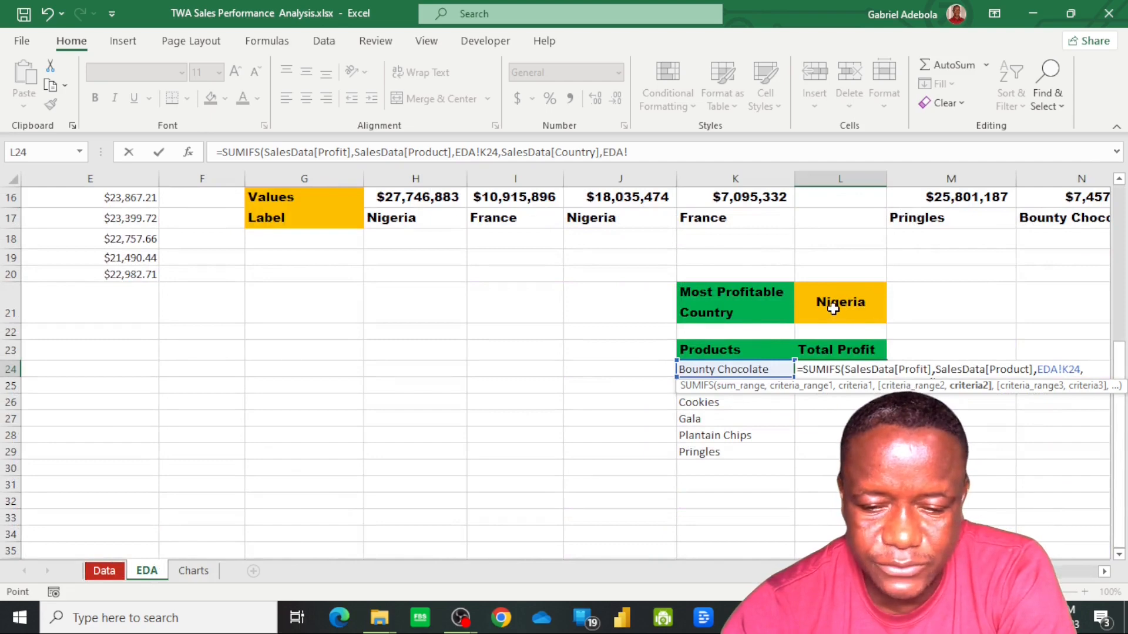
pyautogui.click(835, 307)
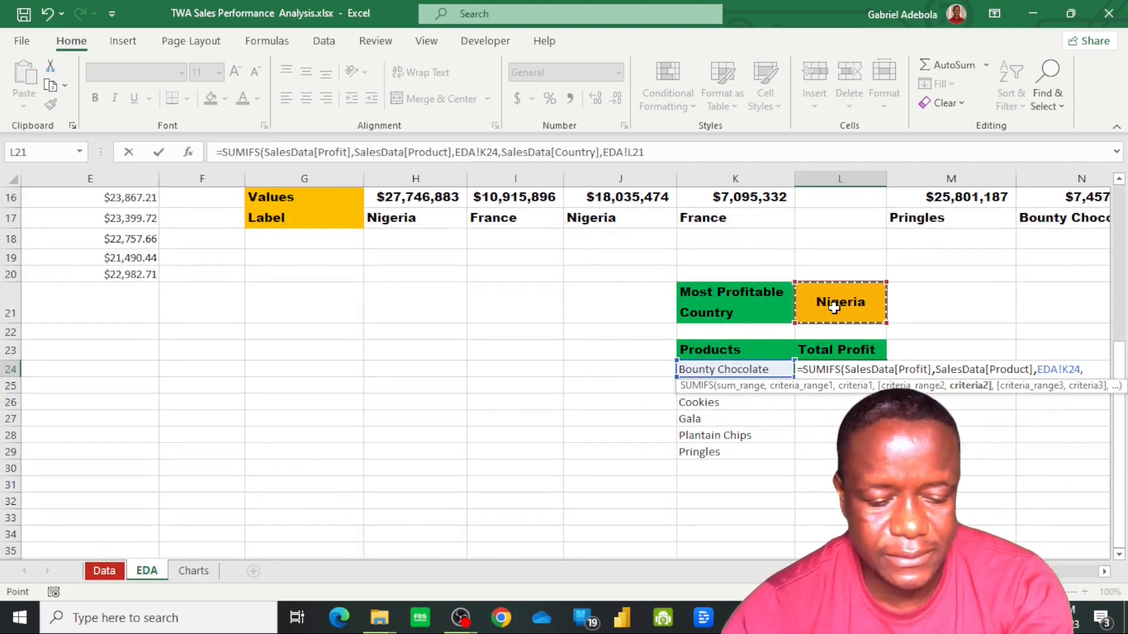
pyautogui.press('F4')
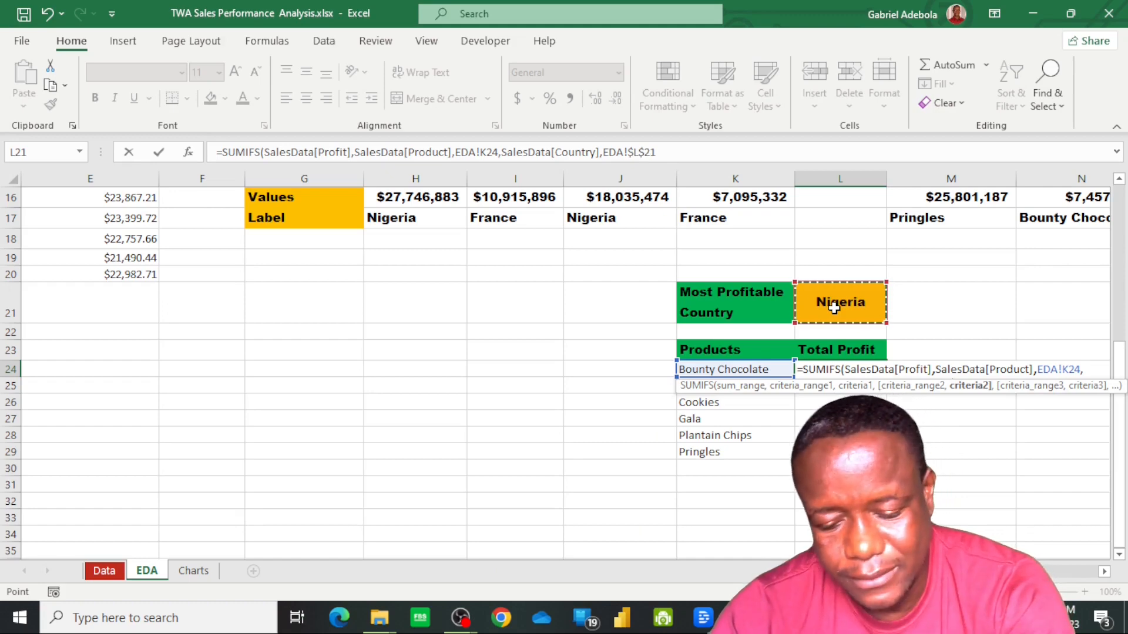
pyautogui.write(',')
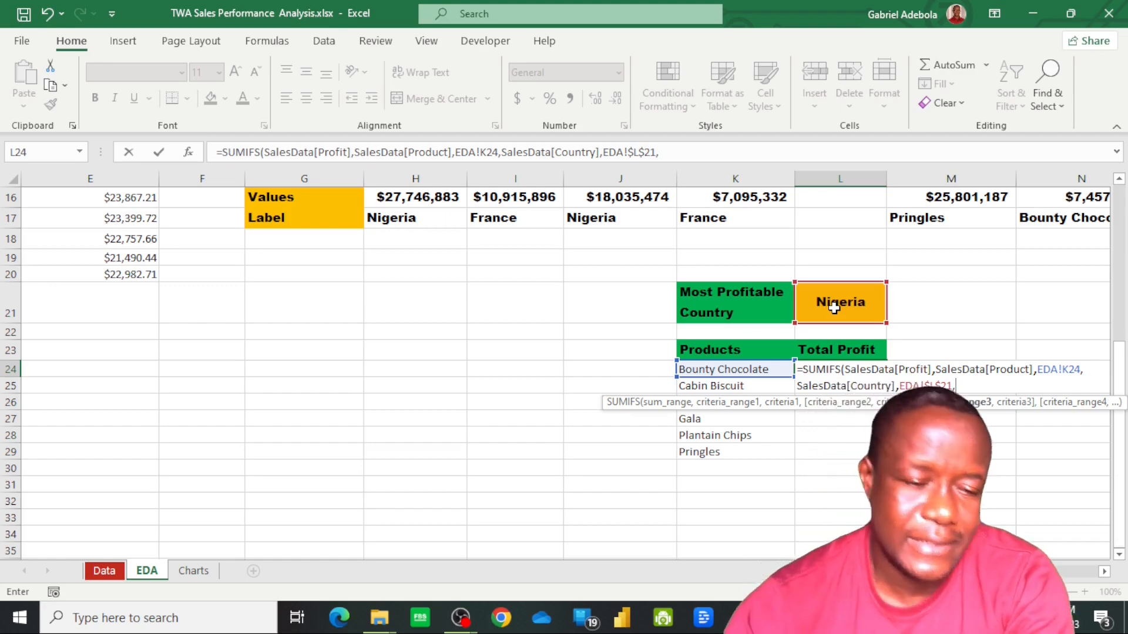
# Add SalesData[Year] as the third criteria range with the absolute criterion EDA!$B$13, and complete the SUMIFS formula in L24
pyautogui.hscroll(-2, 491, 373)
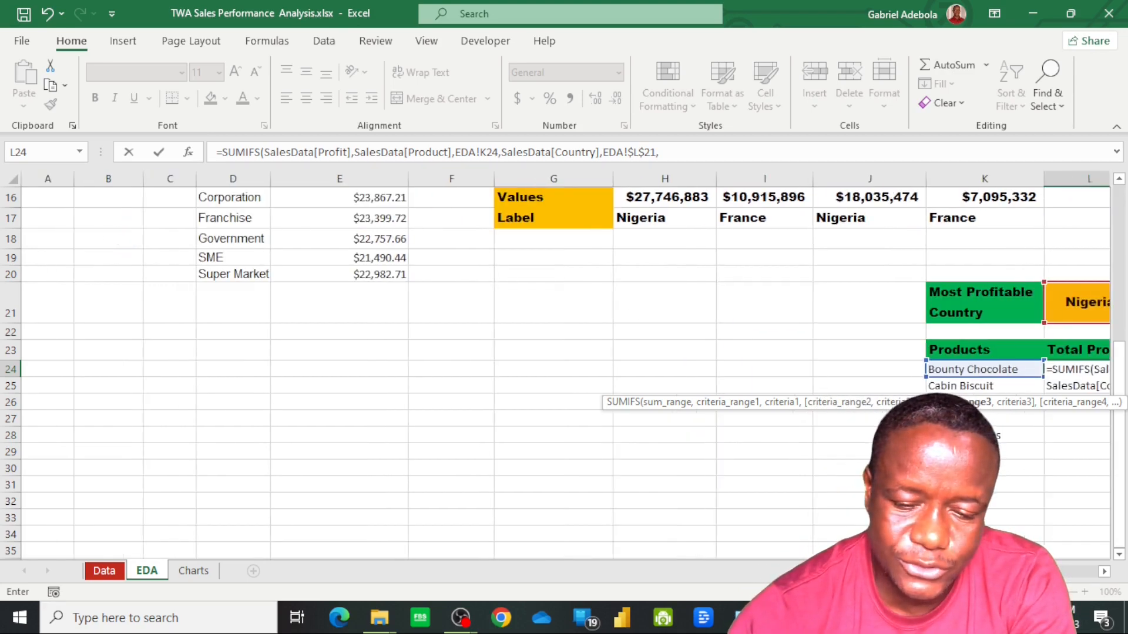
pyautogui.scroll(3, 180, 266)
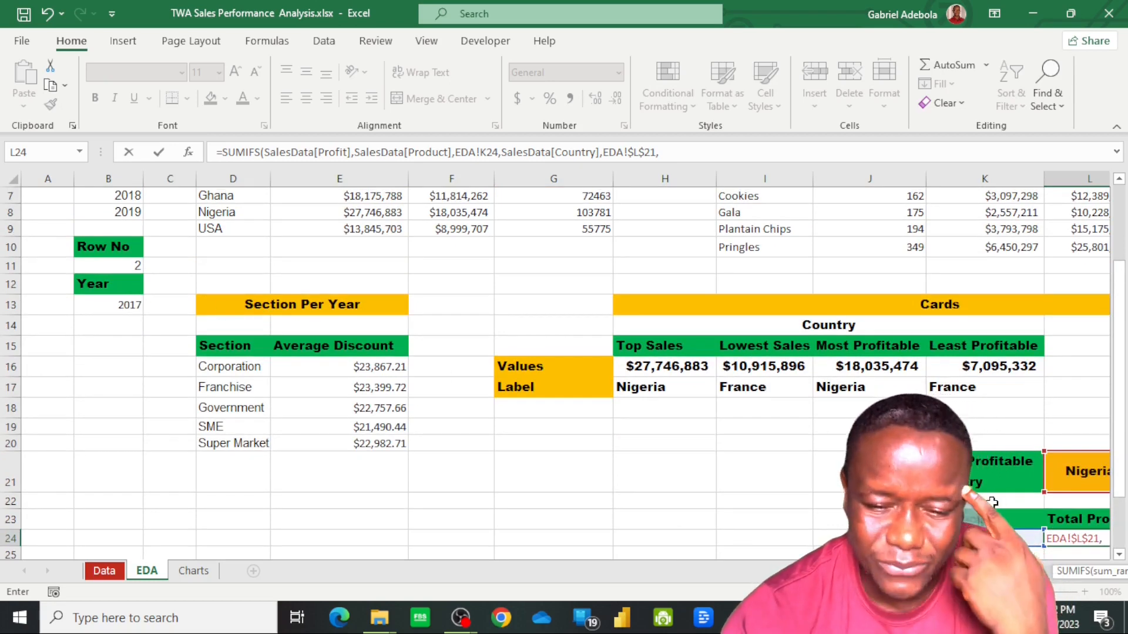
pyautogui.scroll(-1, 790, 469)
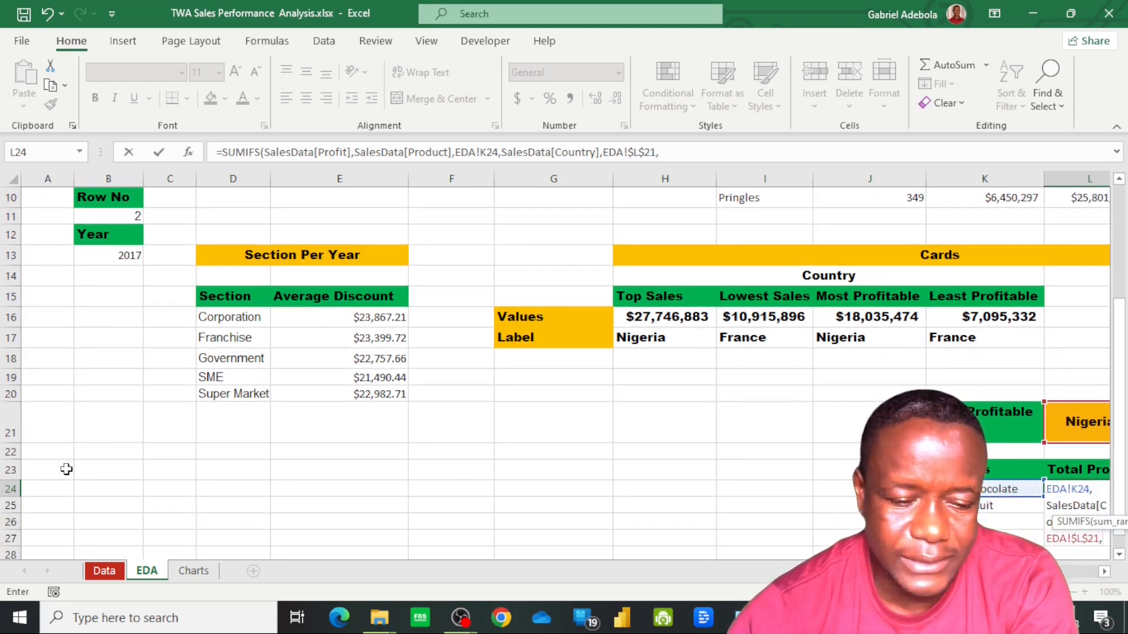
pyautogui.click(112, 572)
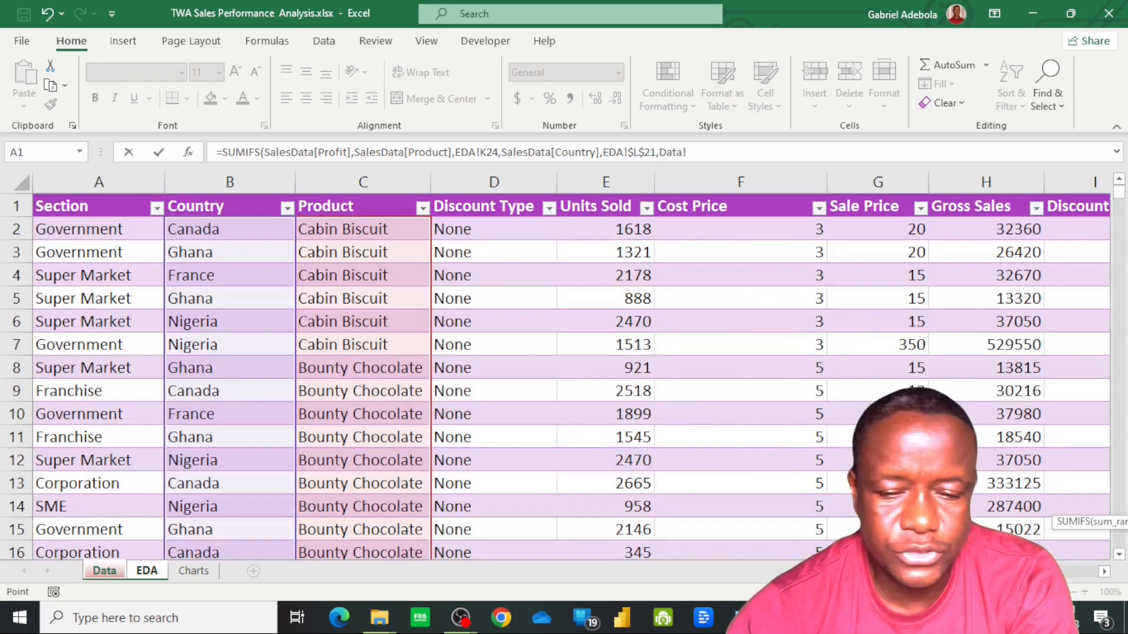
pyautogui.hscroll(2, 564, 376)
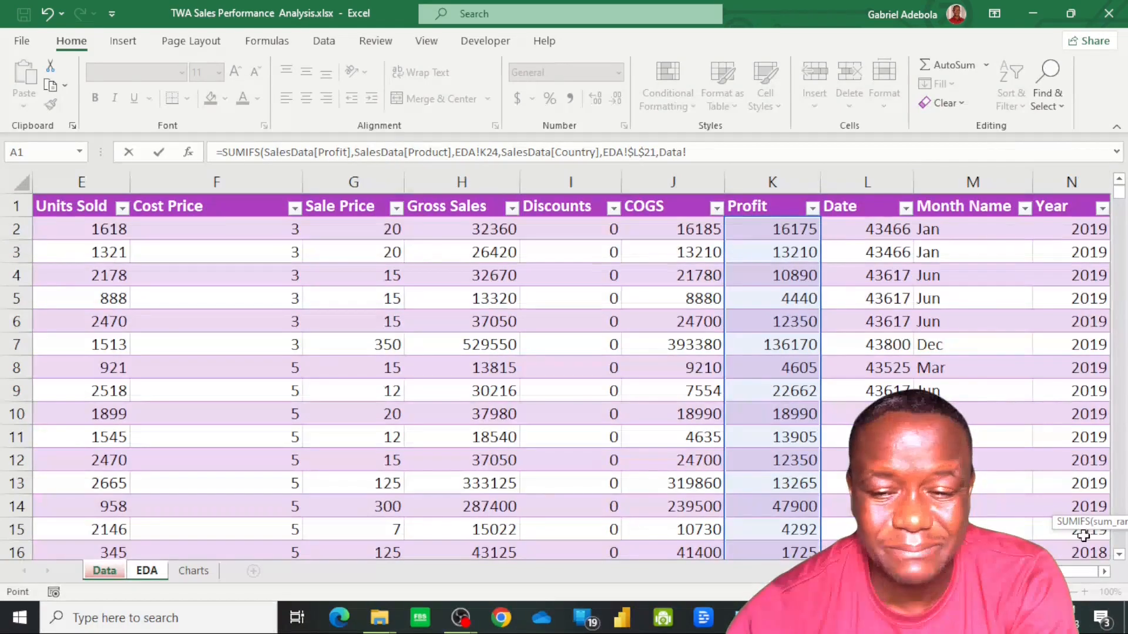
pyautogui.click(1073, 232)
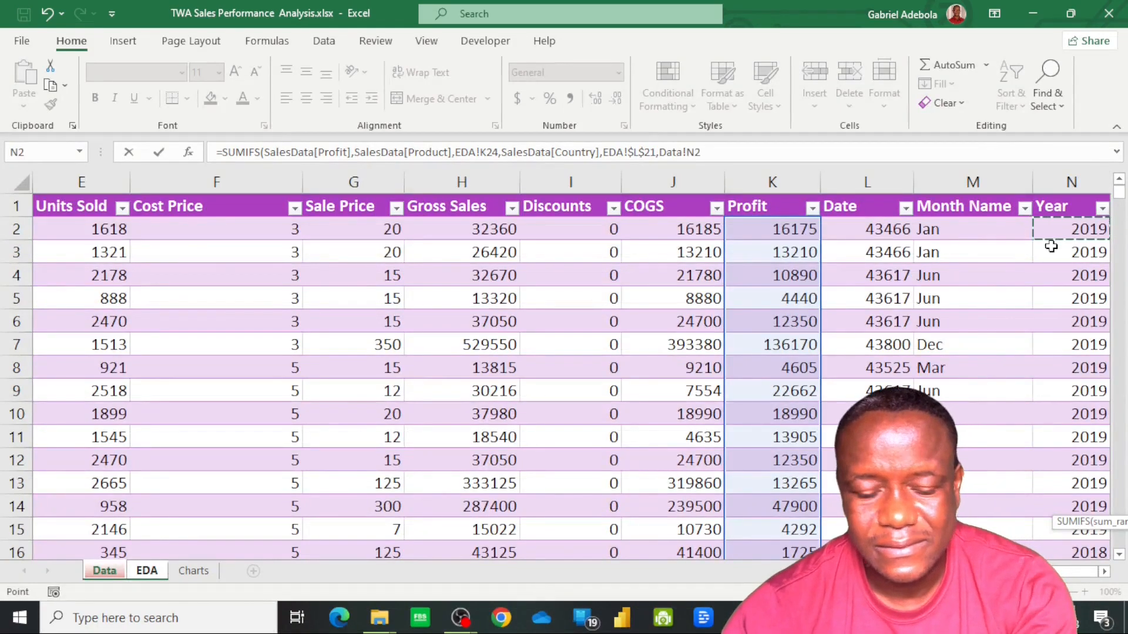
pyautogui.hotkey('ctrl', 'shift', 'Down')
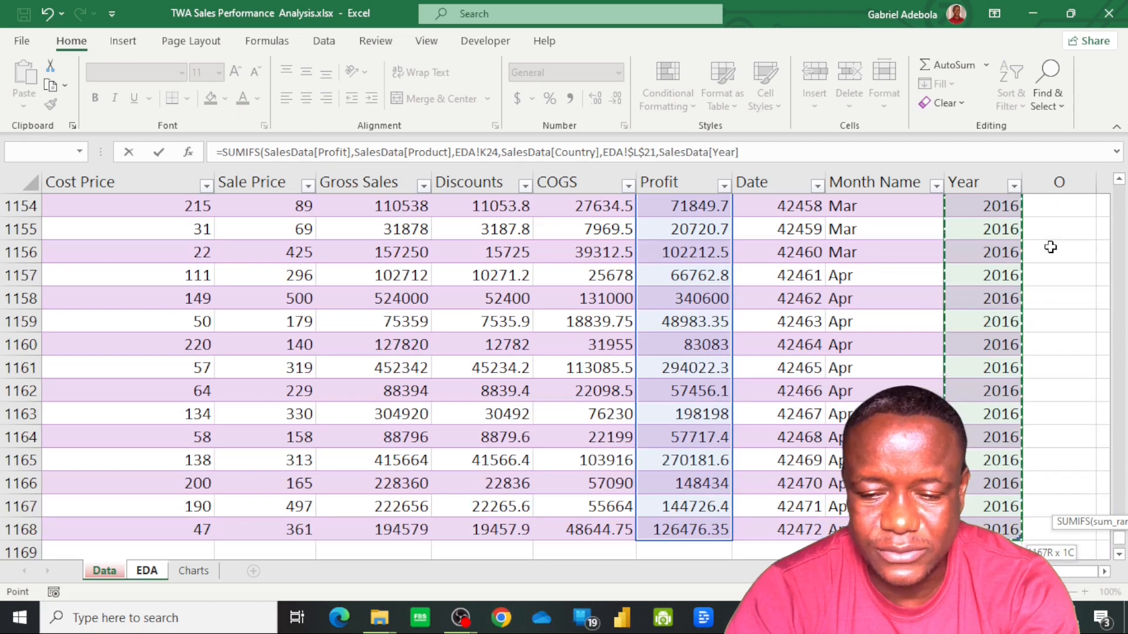
pyautogui.write(',')
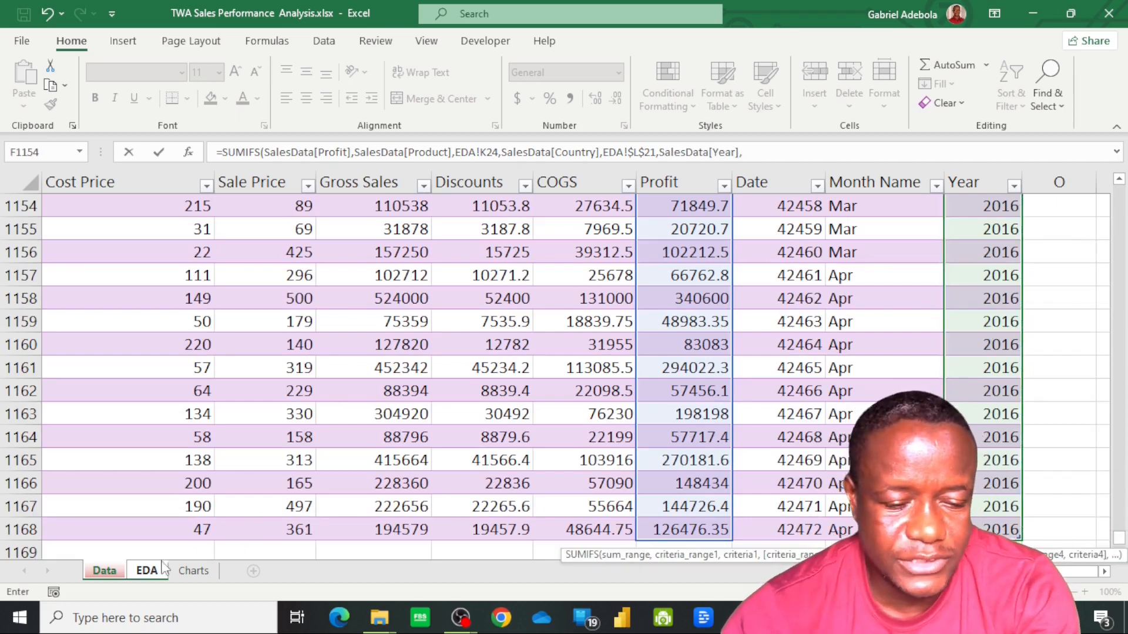
pyautogui.click(147, 571)
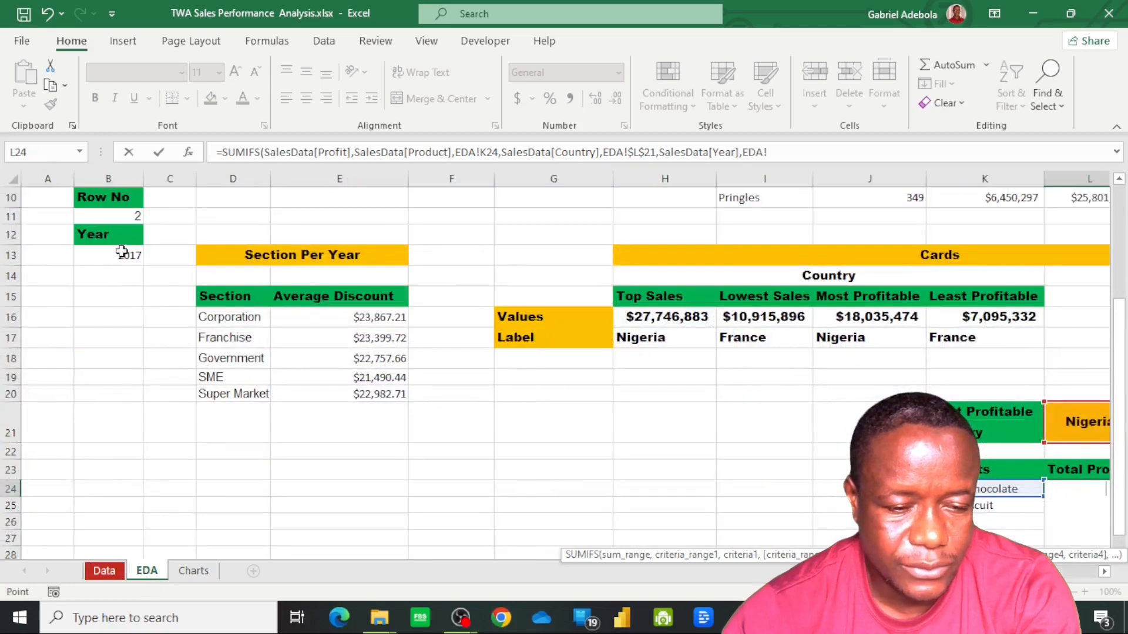
pyautogui.click(119, 258)
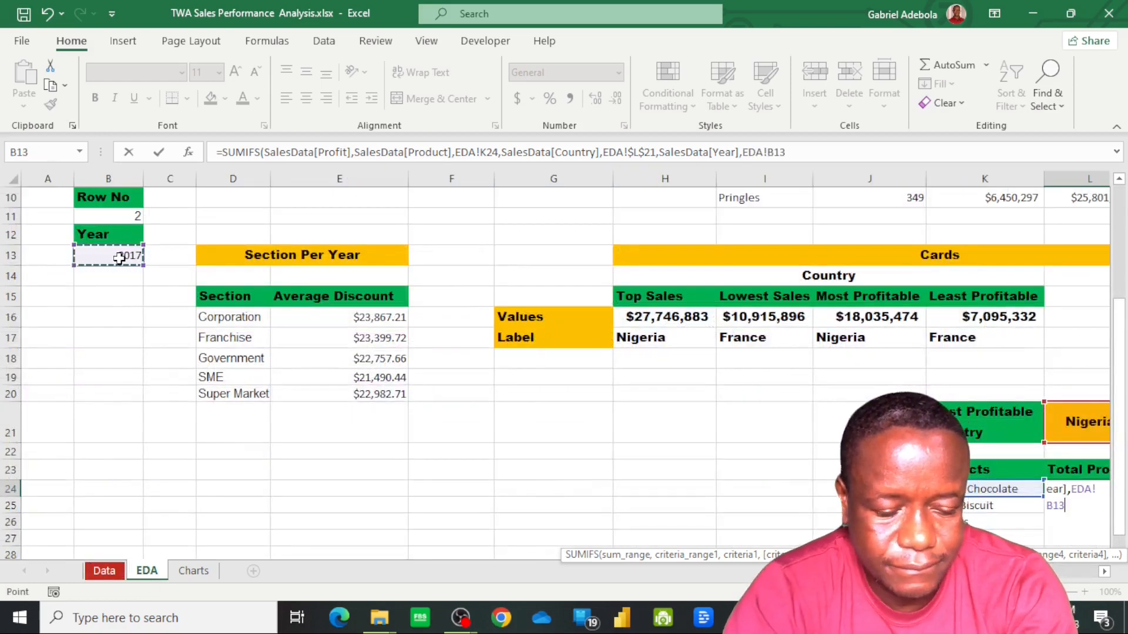
pyautogui.press('F4')
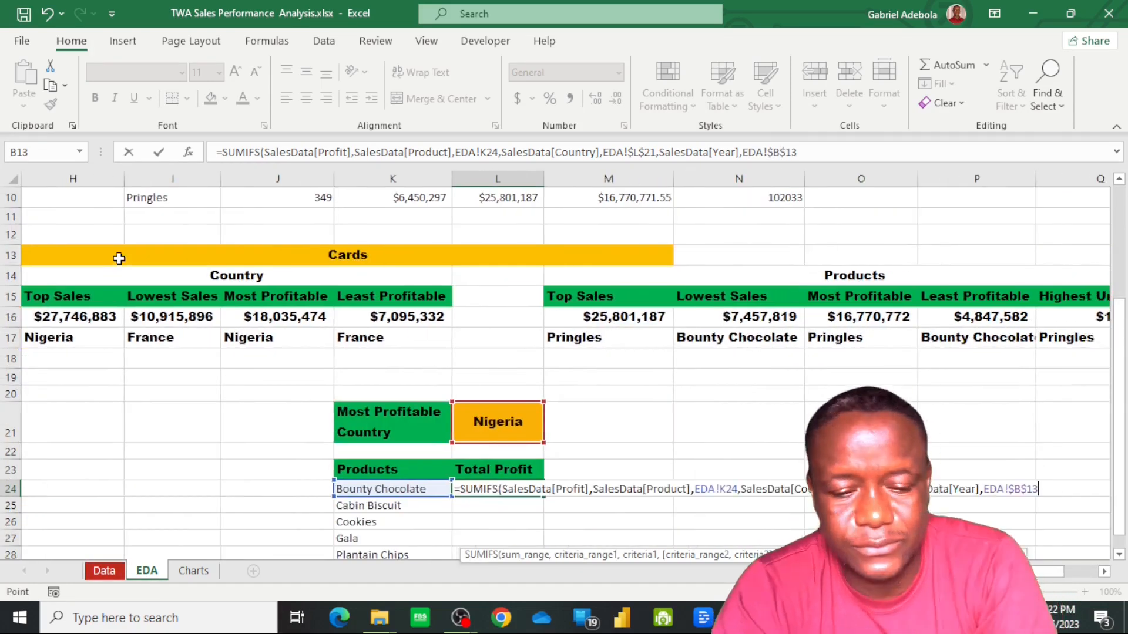
pyautogui.press('Return')
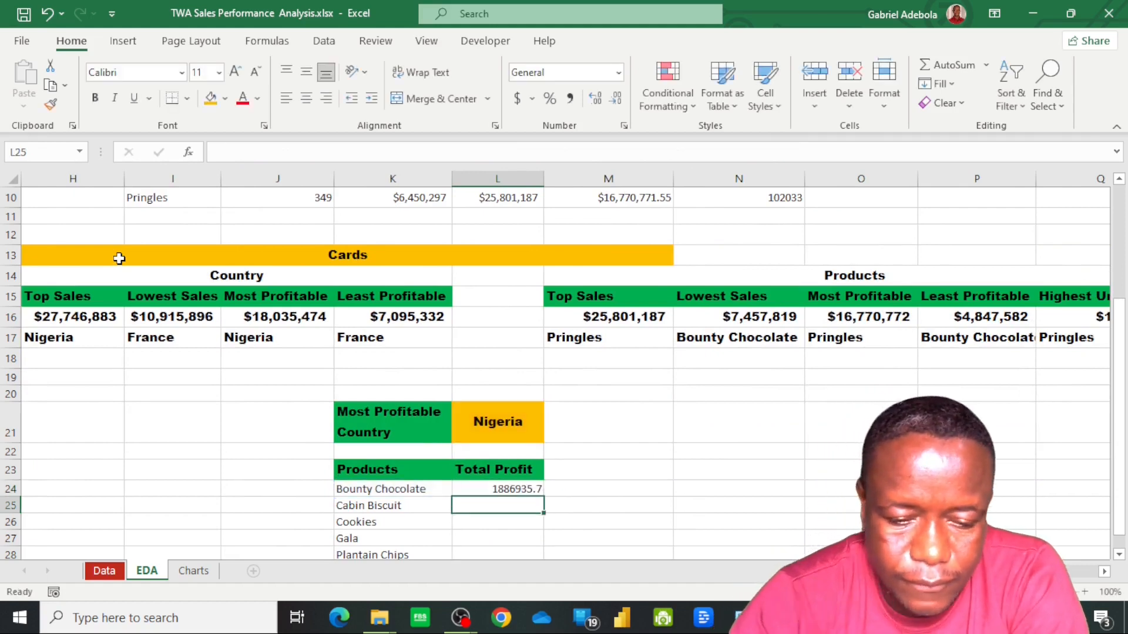
# Fill the Total Profit formula from L24 down to L29 and format these cells as Currency
pyautogui.click(502, 489)
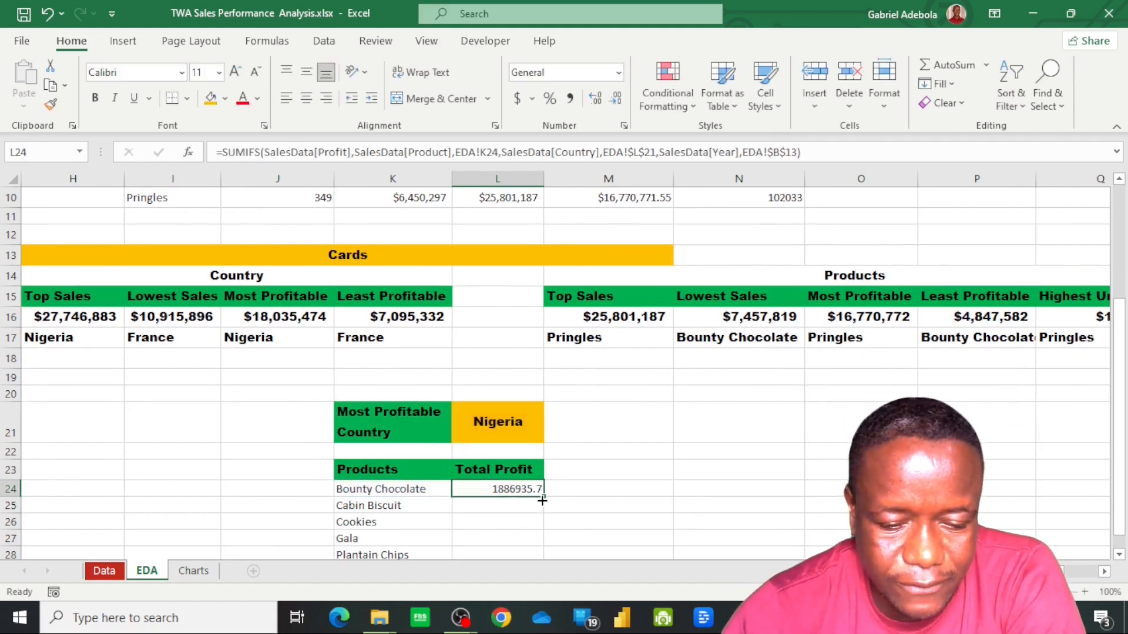
pyautogui.moveTo(545, 500); pyautogui.dragTo(541, 567)
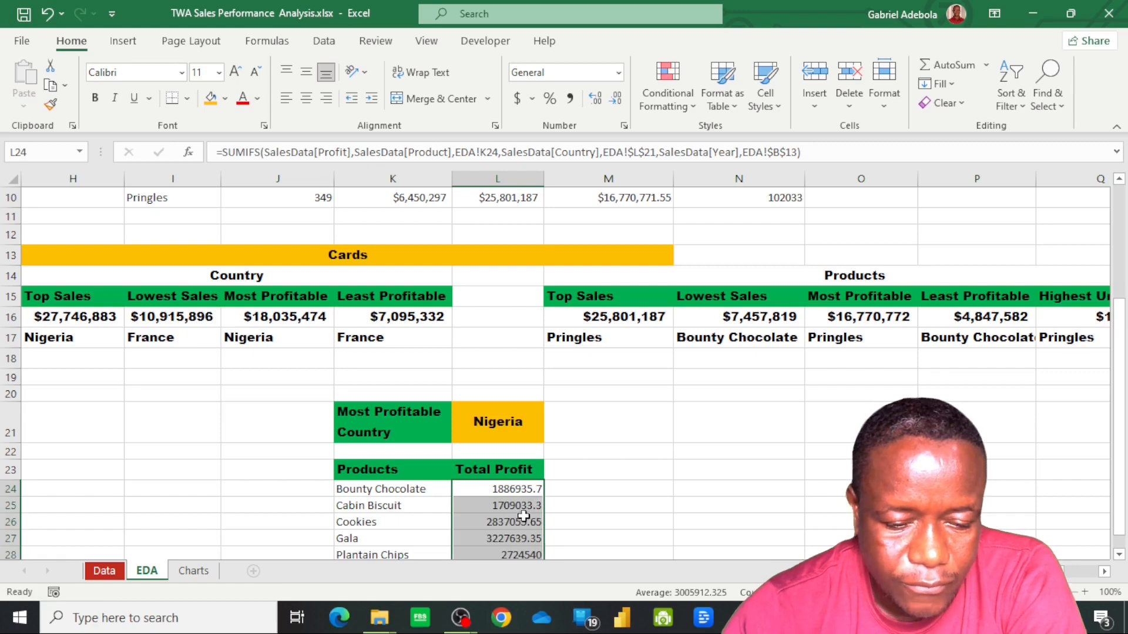
pyautogui.scroll(-2, 524, 517)
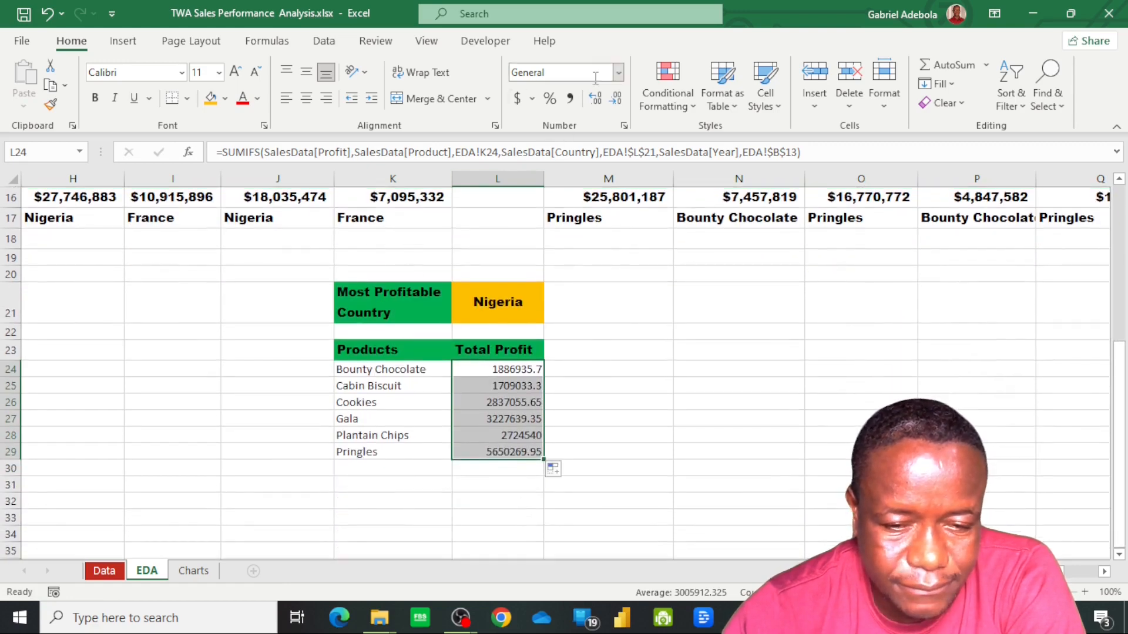
pyautogui.click(620, 73)
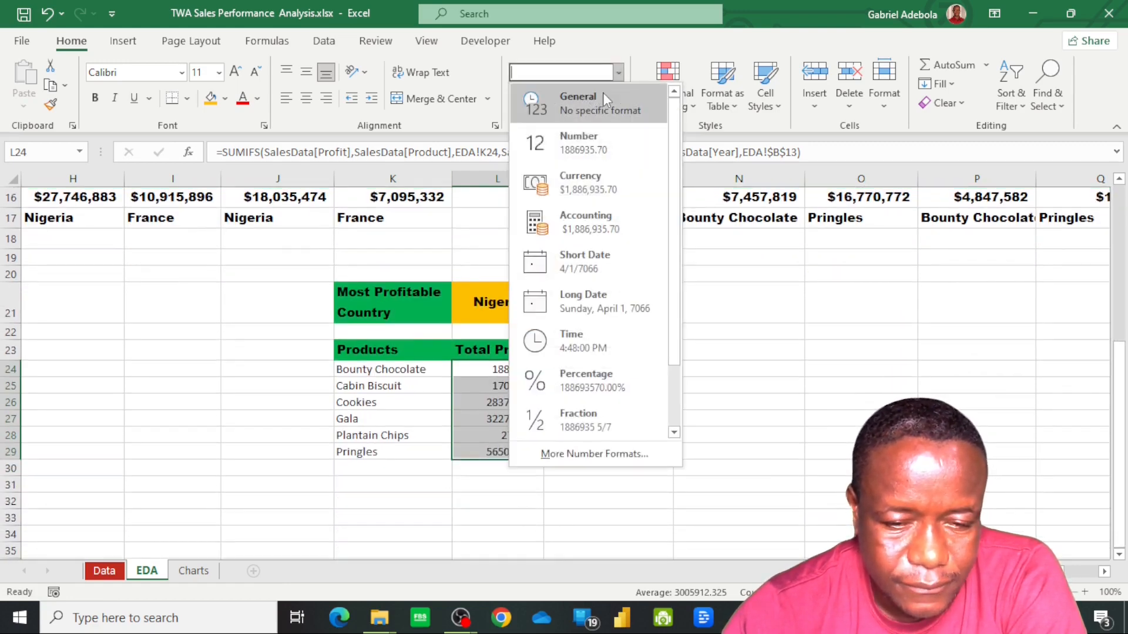
pyautogui.click(592, 192)
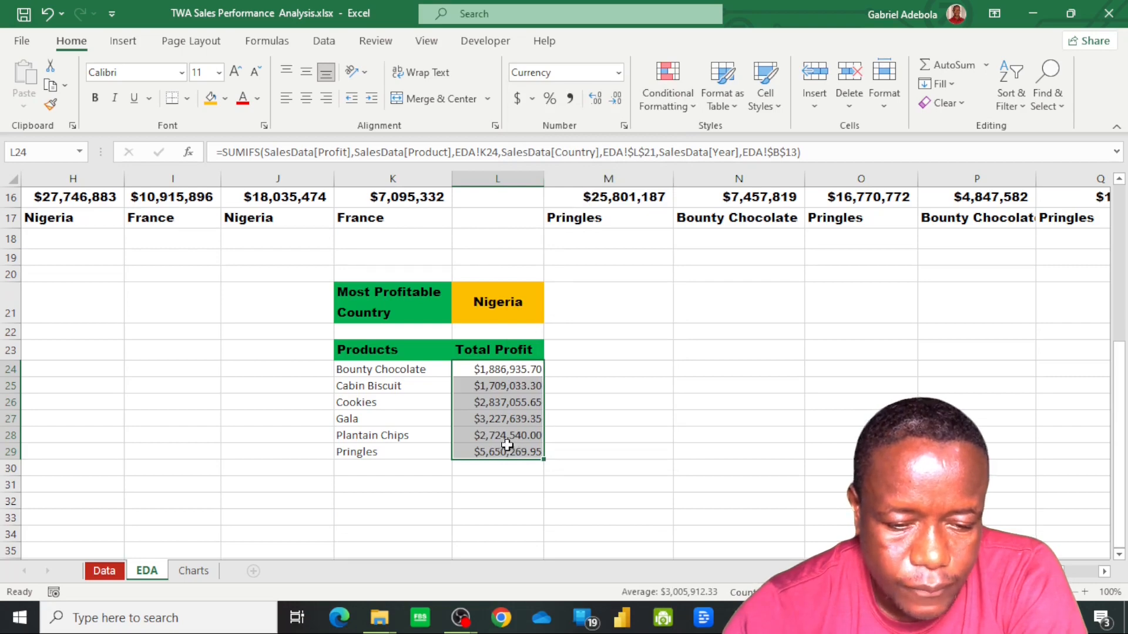
pyautogui.click(594, 412)
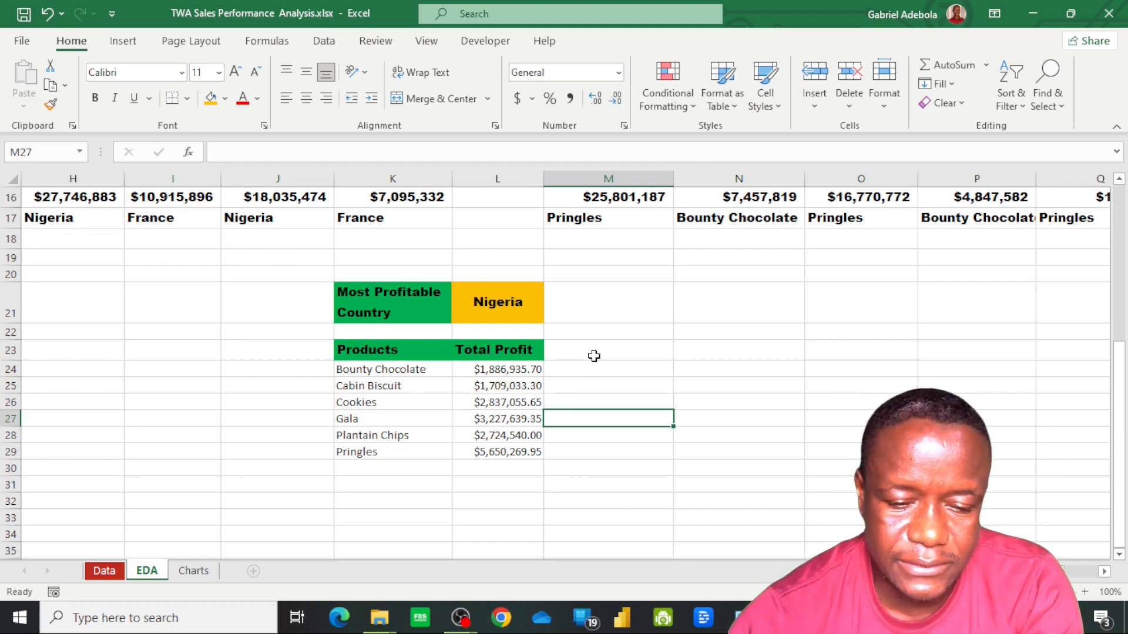
# Enter the header "% Profit" in M23 and copy the Total Profit header's formatting onto it
pyautogui.click(594, 351)
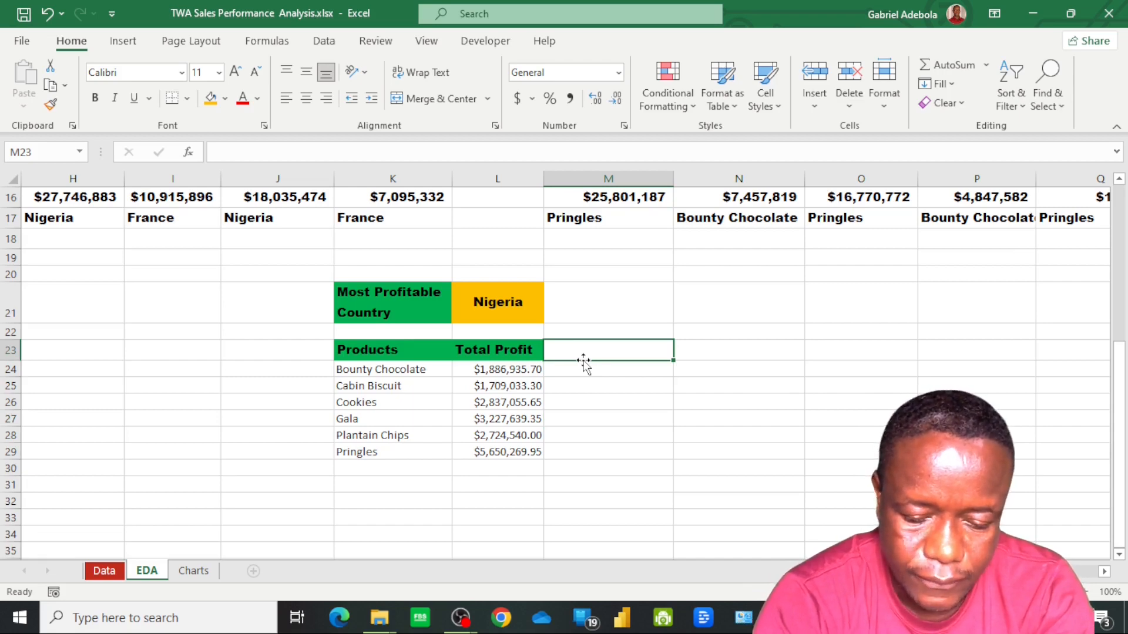
pyautogui.write('%')
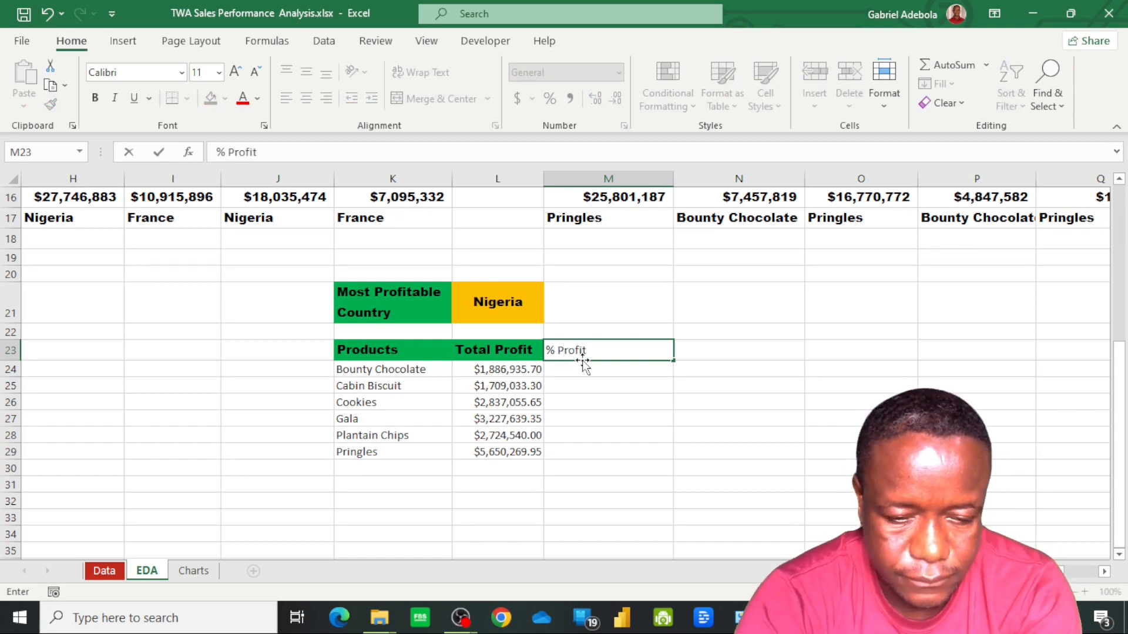
pyautogui.write(' Profit')
pyautogui.hotkey('ctrl', 'Return')
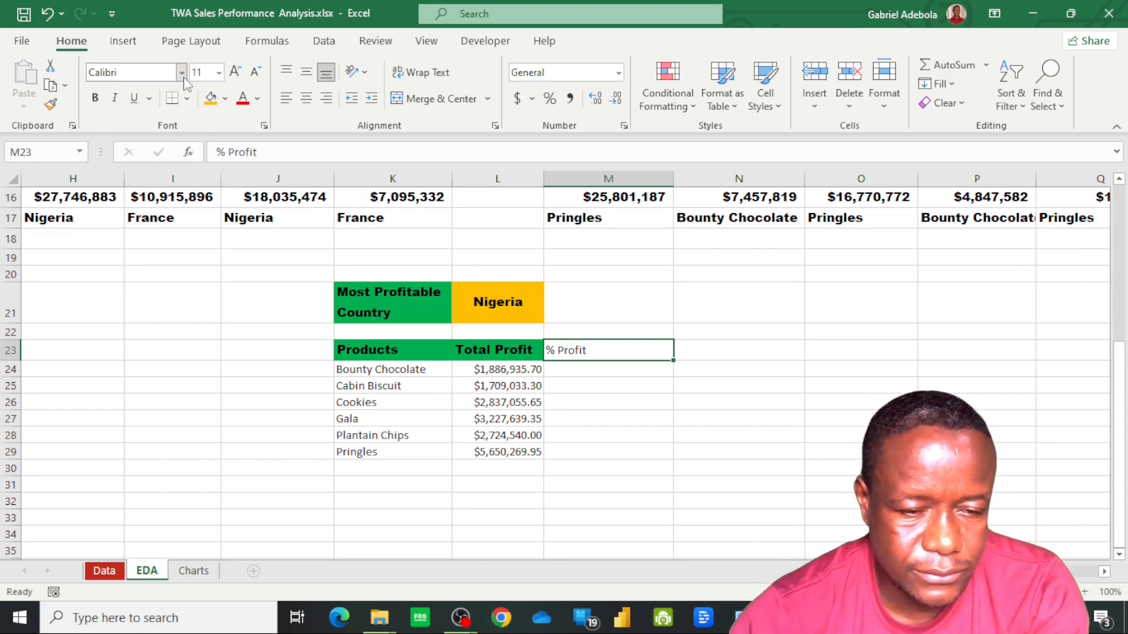
pyautogui.click(484, 353)
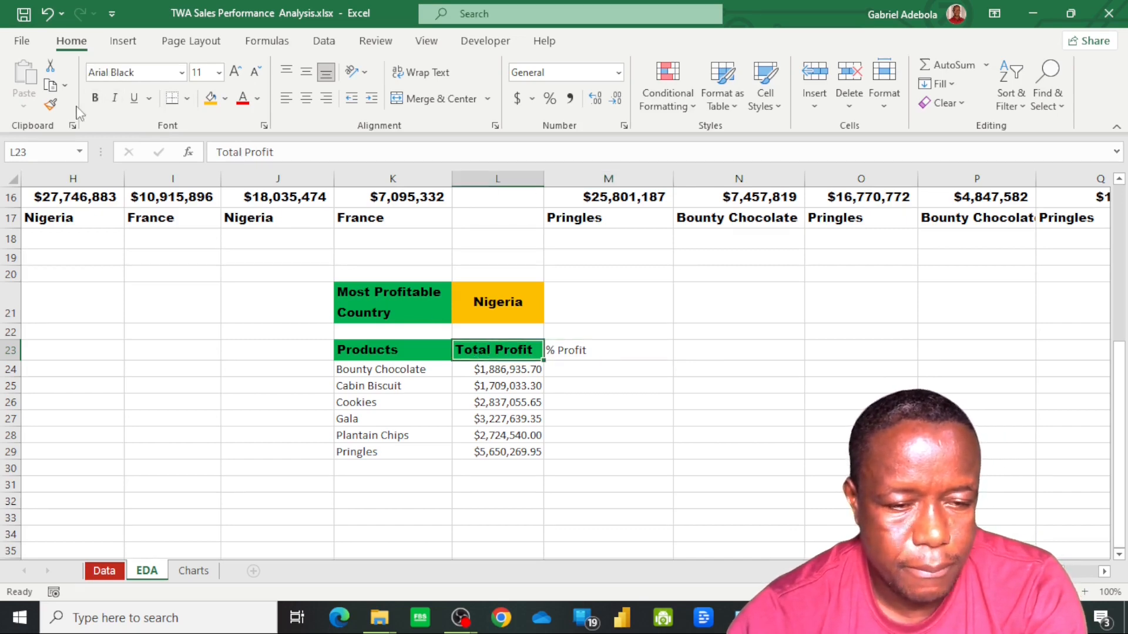
pyautogui.click(57, 110)
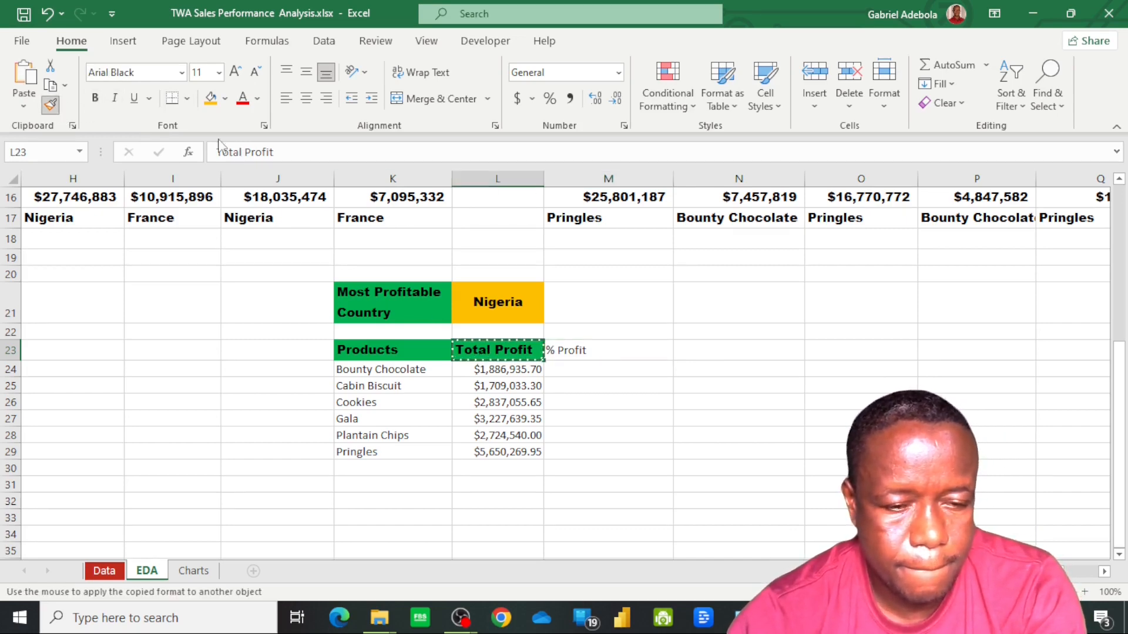
pyautogui.click(594, 351)
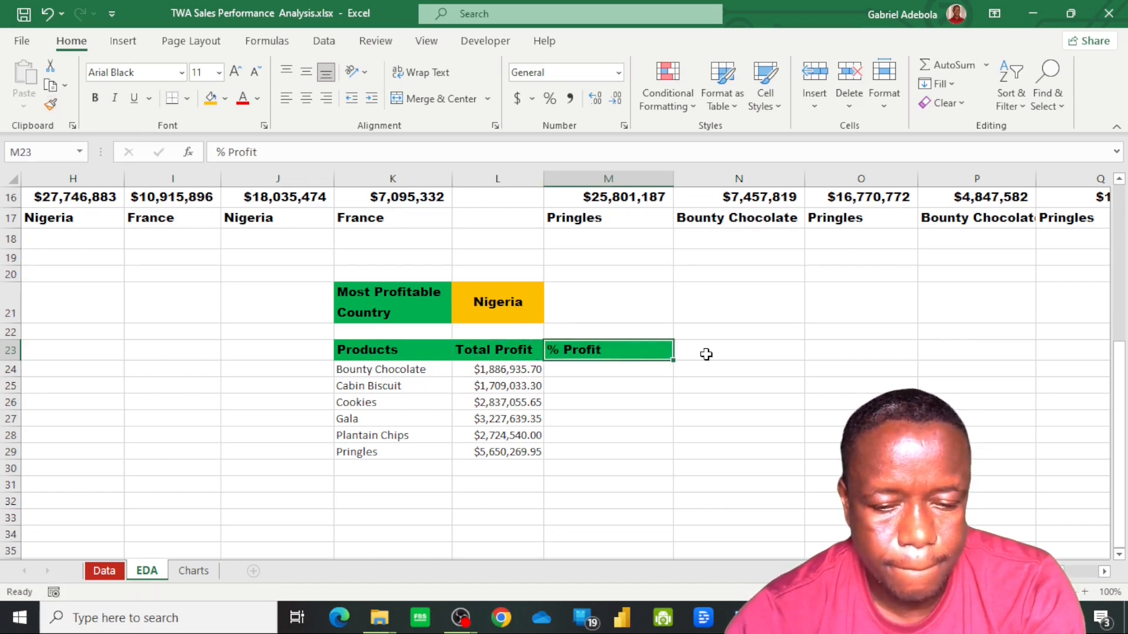
# Total the product profits in L30 with the formula =SUM(L24:L29)
pyautogui.click(597, 377)
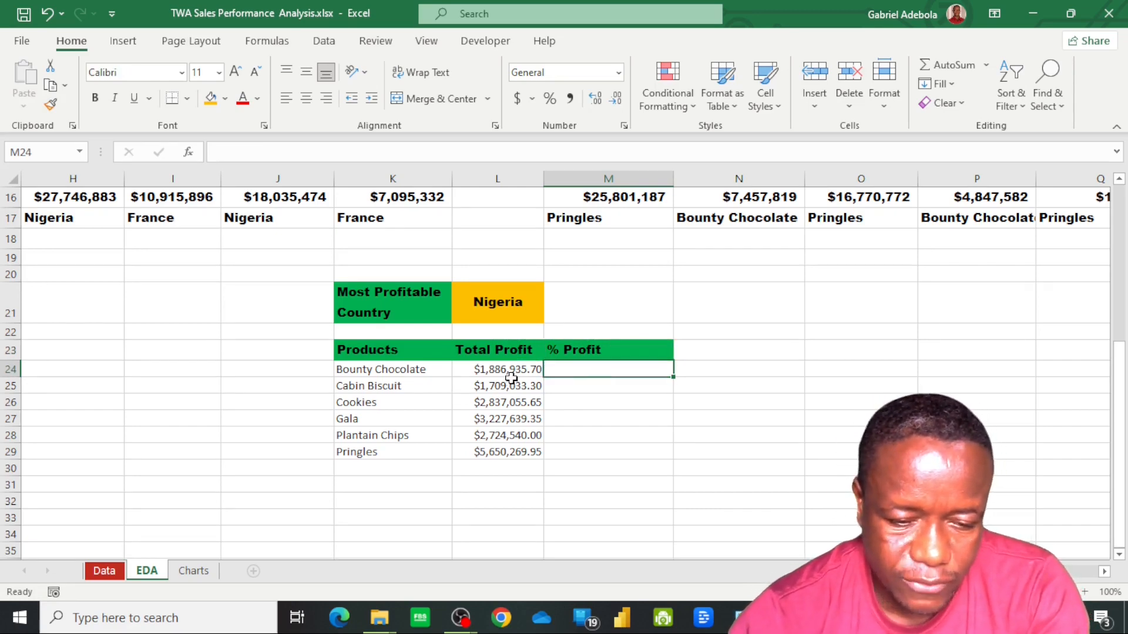
pyautogui.click(488, 472)
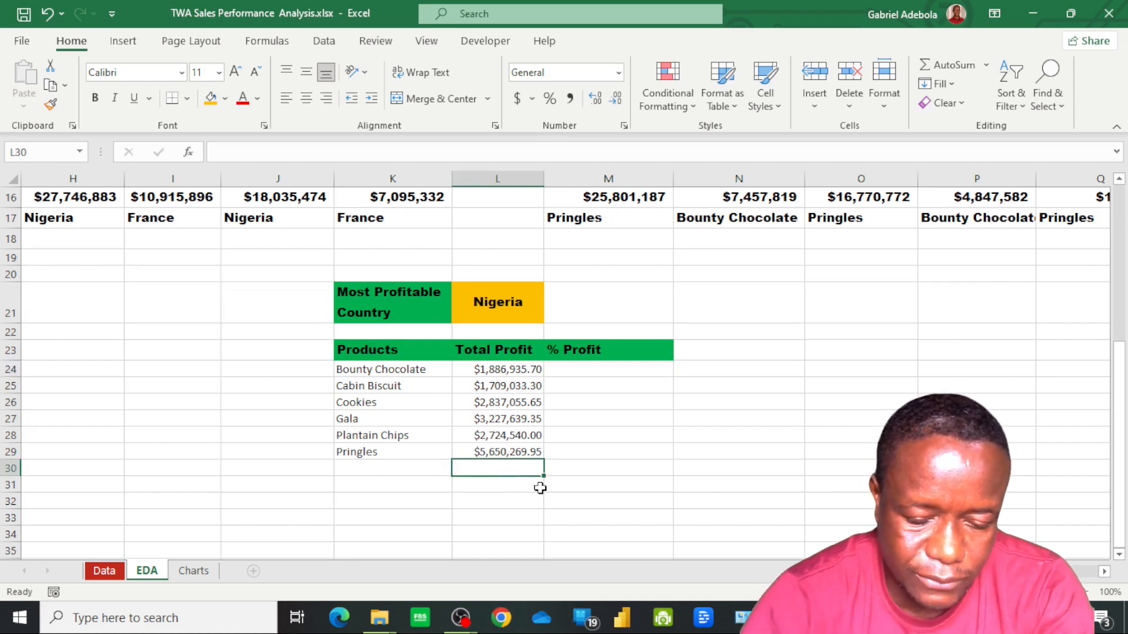
pyautogui.write('=sum')
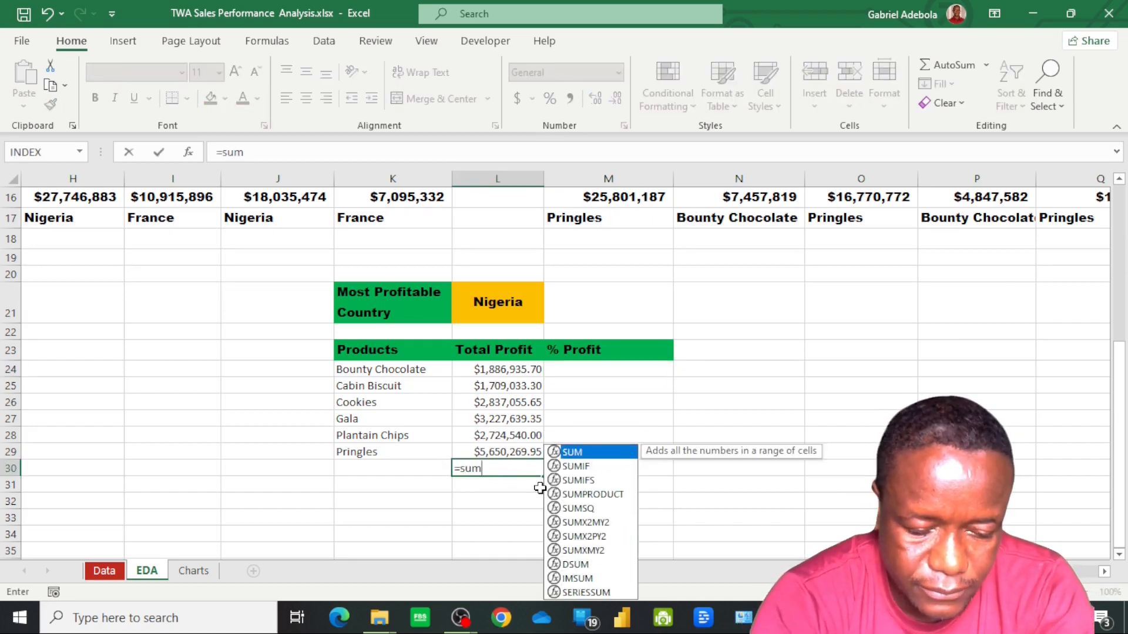
pyautogui.press('Tab')
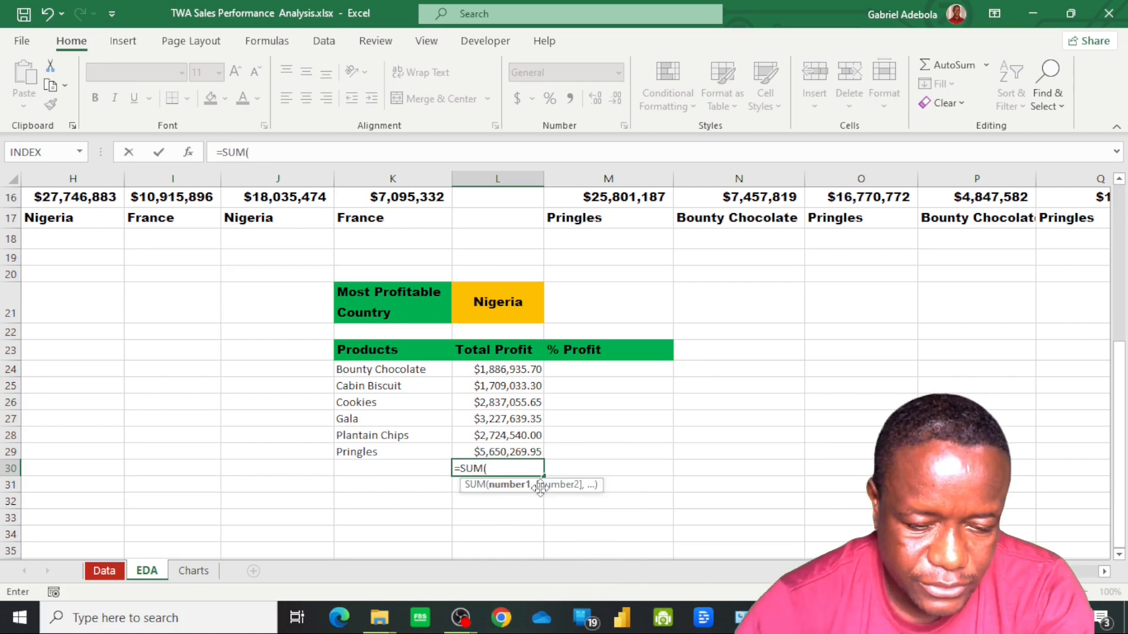
pyautogui.click(499, 367)
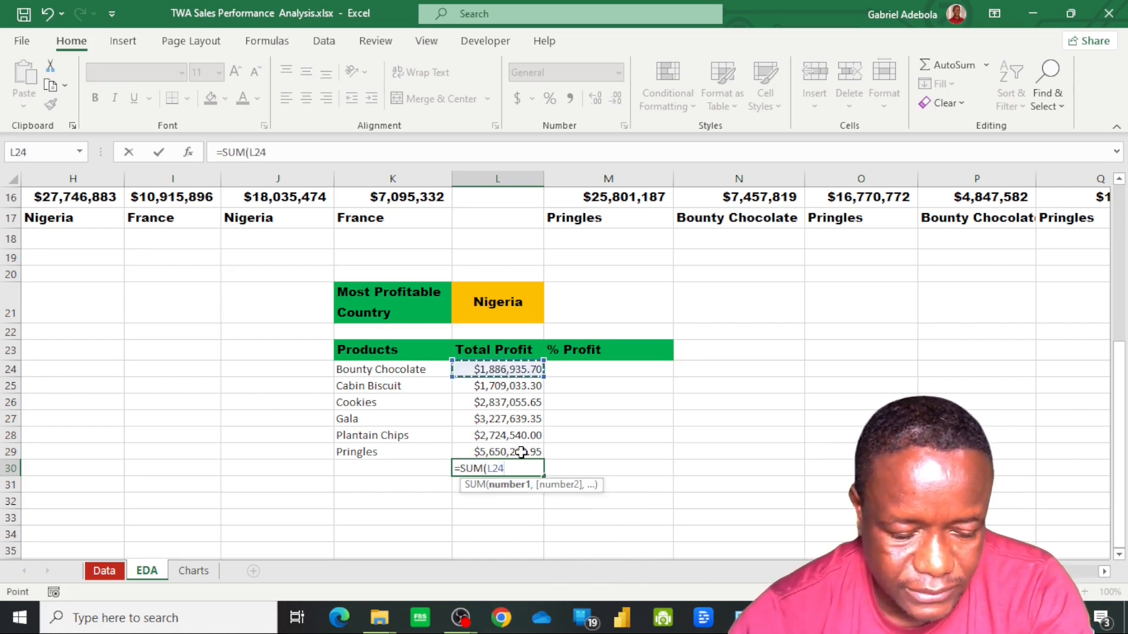
pyautogui.moveTo(521, 453); pyautogui.dragTo(522, 453)
pyautogui.write(')')
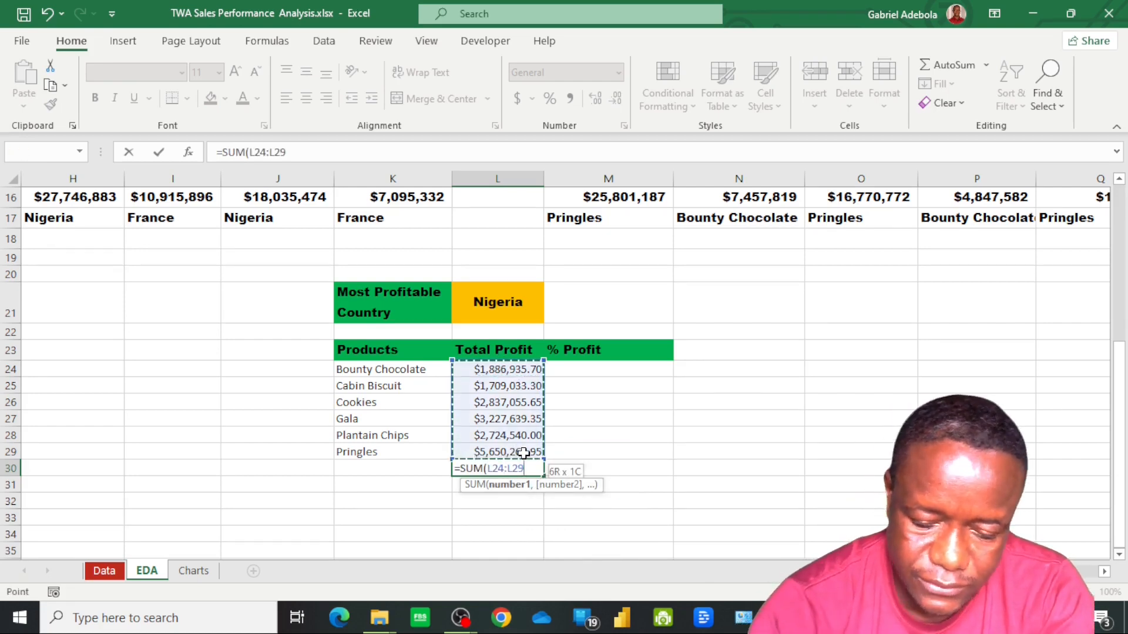
pyautogui.press('Return')
pyautogui.click(506, 468)
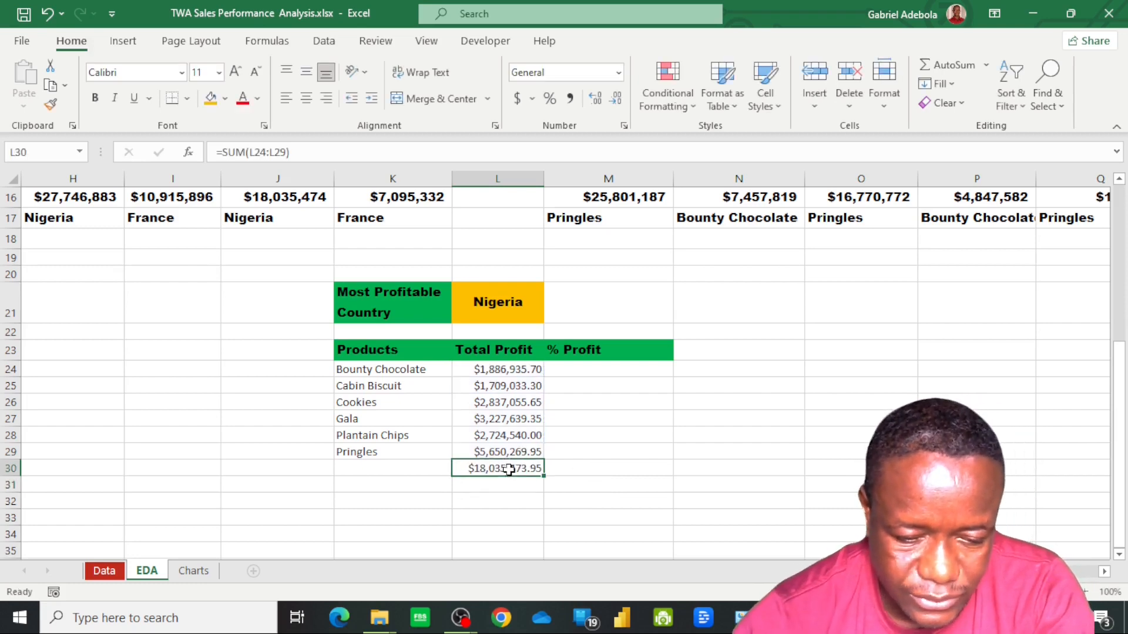
# Label the total row by entering "Total" in K30
pyautogui.click(397, 472)
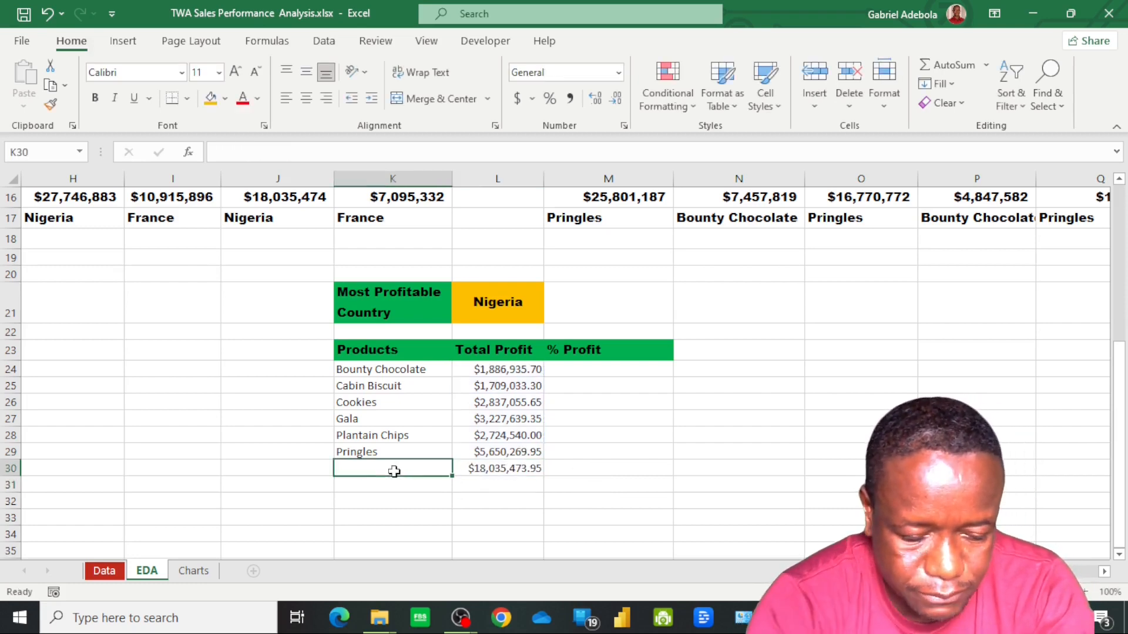
pyautogui.write('Tota')
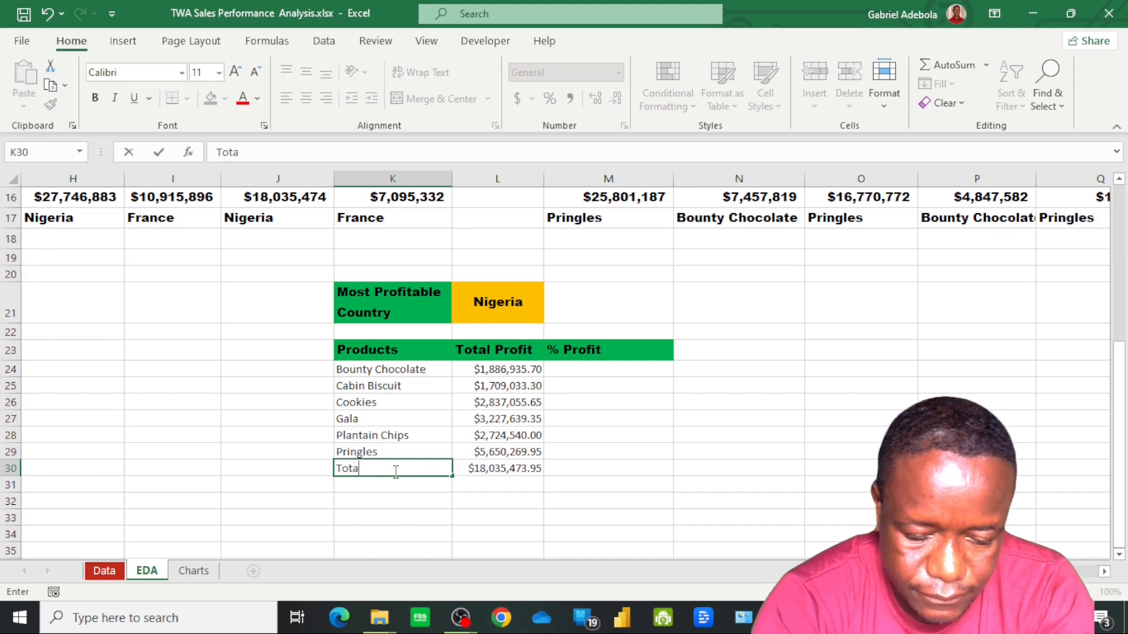
pyautogui.write('l')
pyautogui.press('Tab')
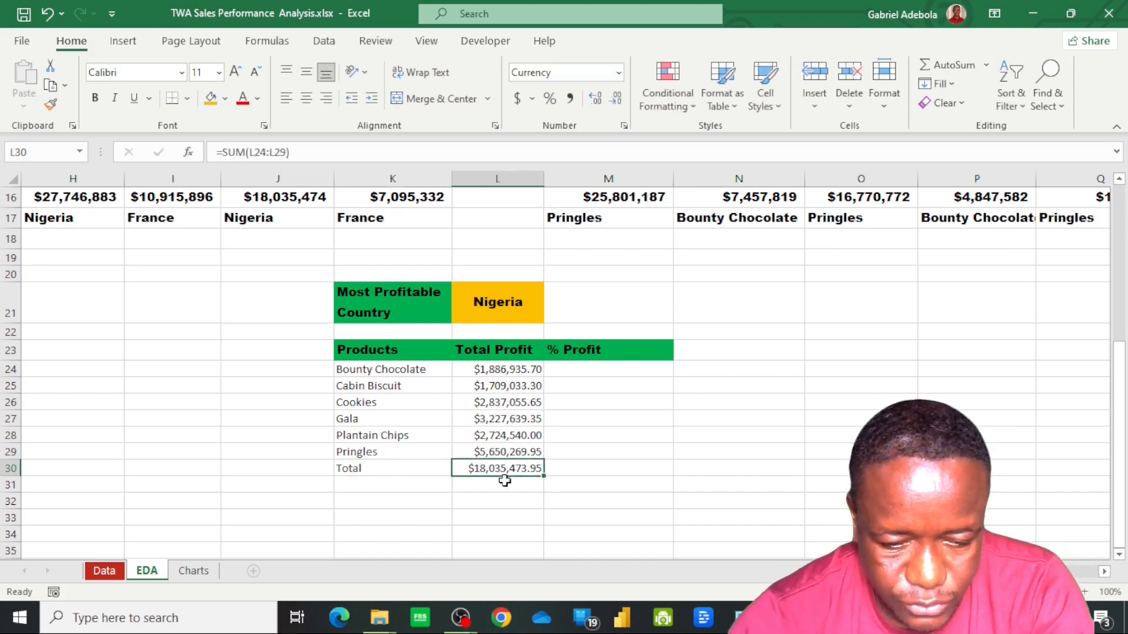
# Calculate Bounty Chocolate's percentage of total profit in M24 with the formula =(L24/$L$30)*100
pyautogui.click(613, 369)
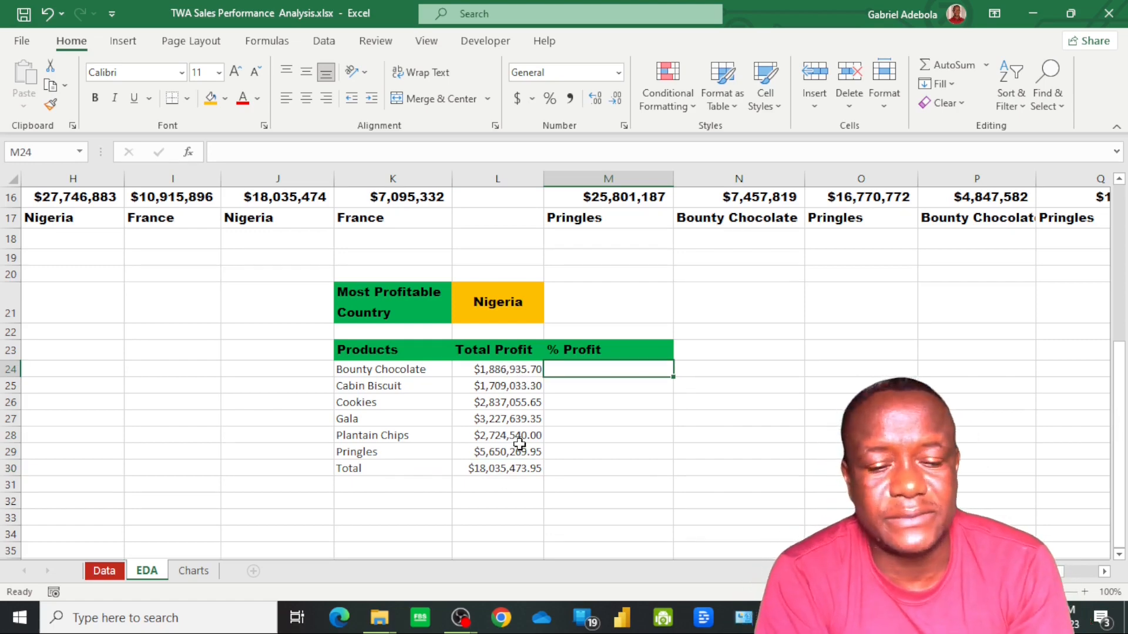
pyautogui.click(493, 369)
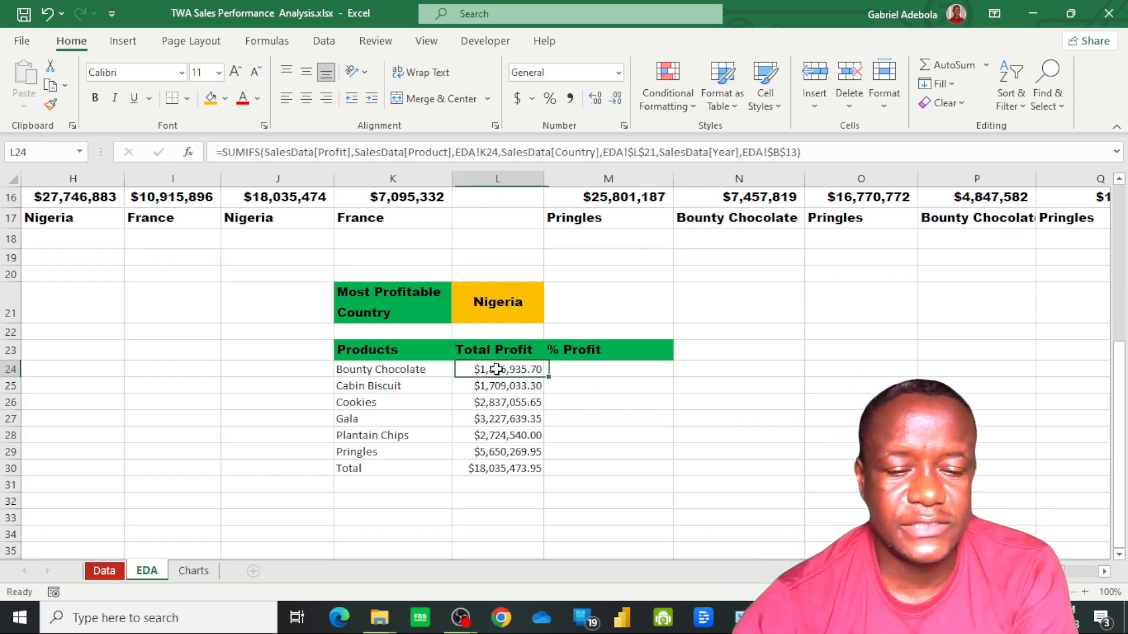
pyautogui.click(513, 470)
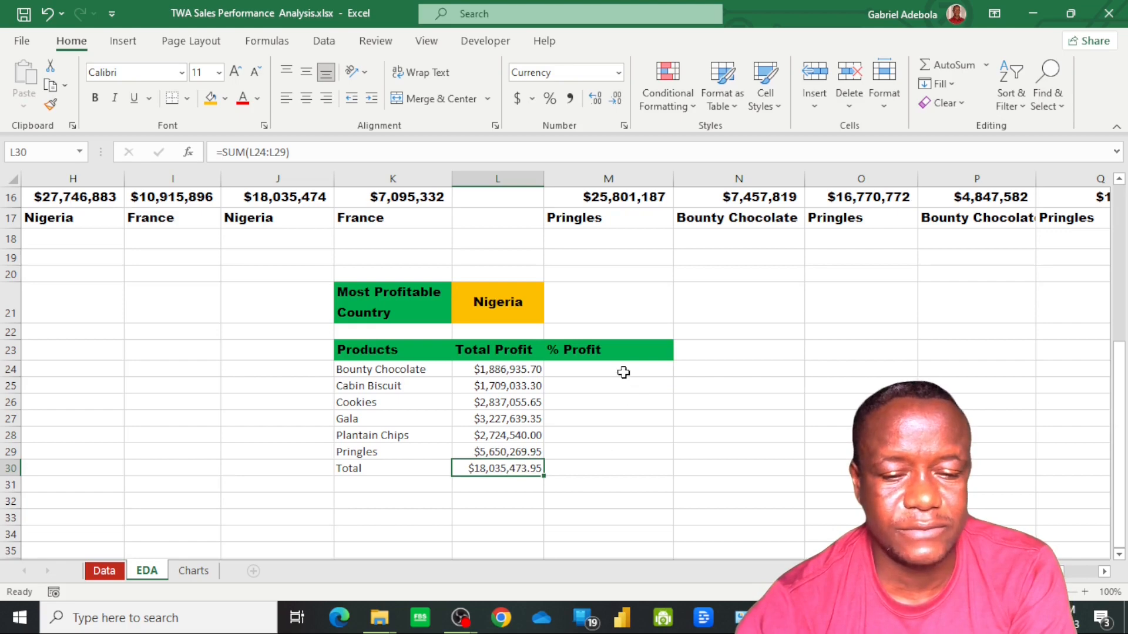
pyautogui.click(603, 373)
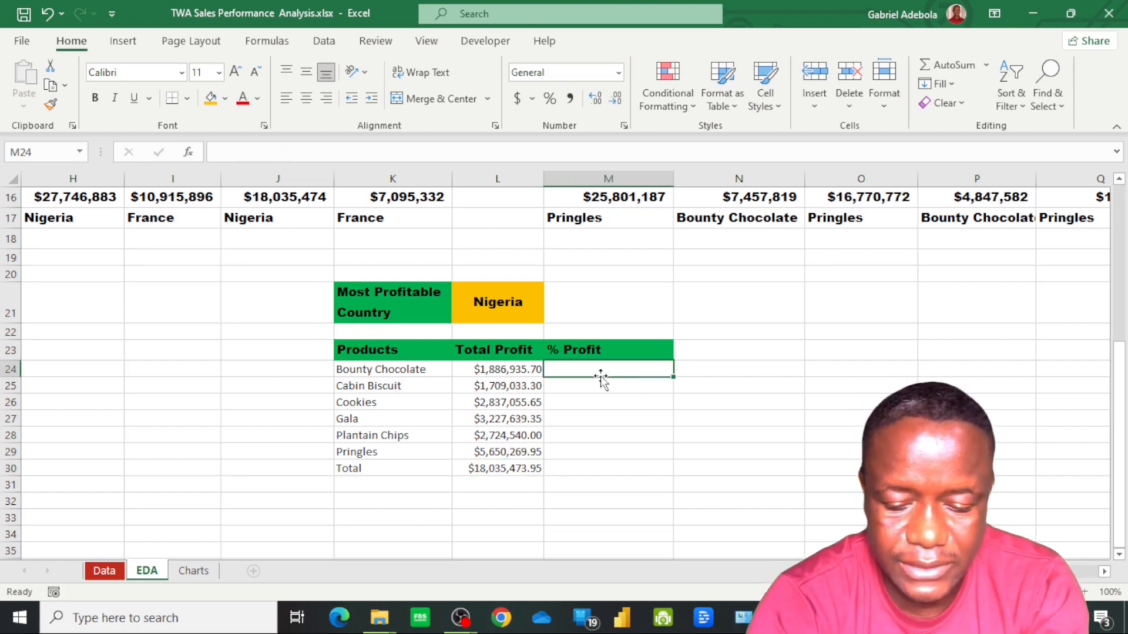
pyautogui.write('=')
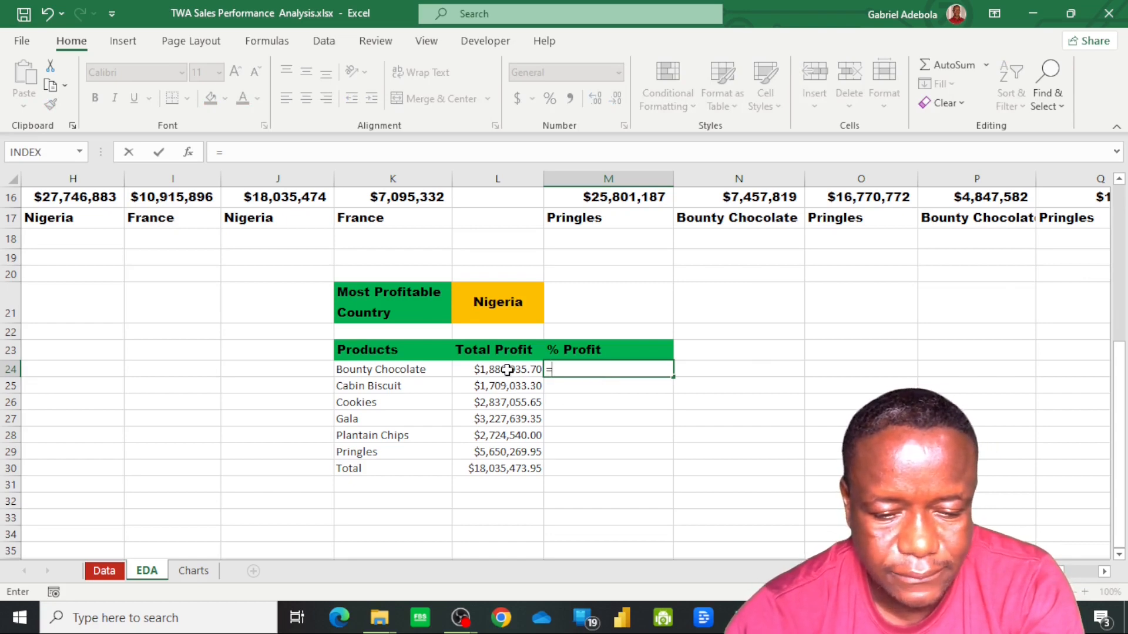
pyautogui.write('(')
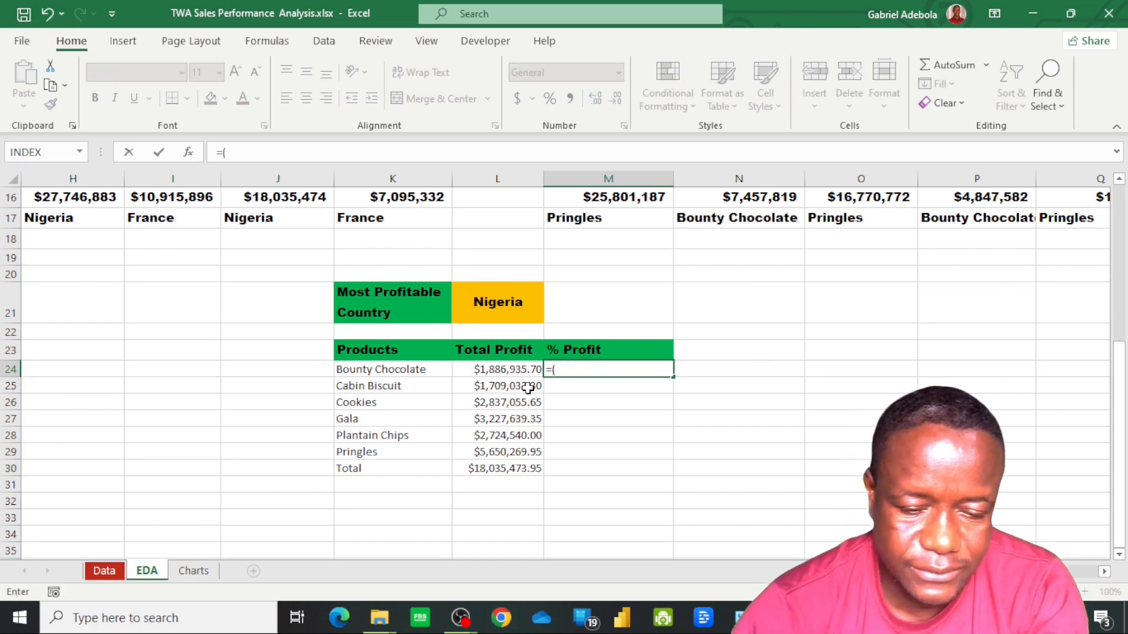
pyautogui.click(499, 375)
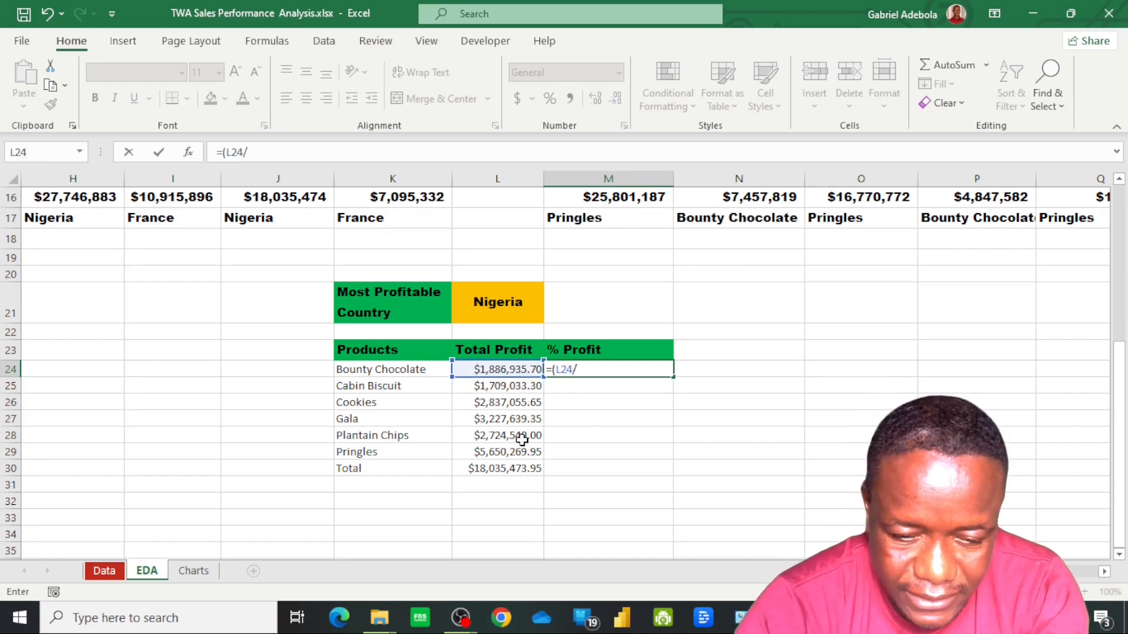
pyautogui.click(506, 473)
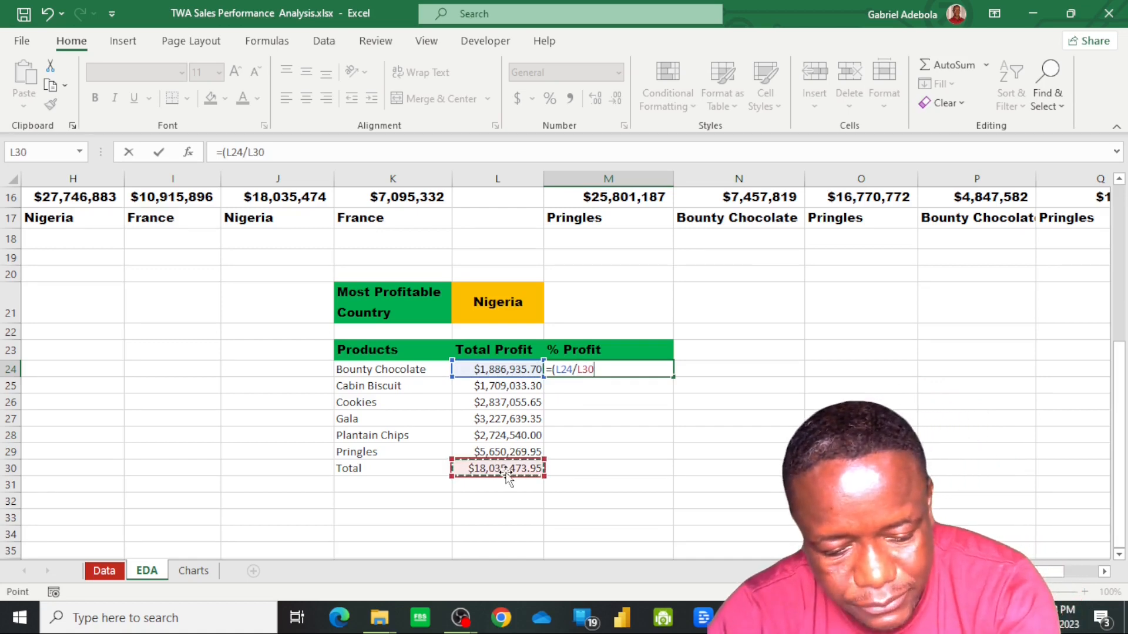
pyautogui.press('F4')
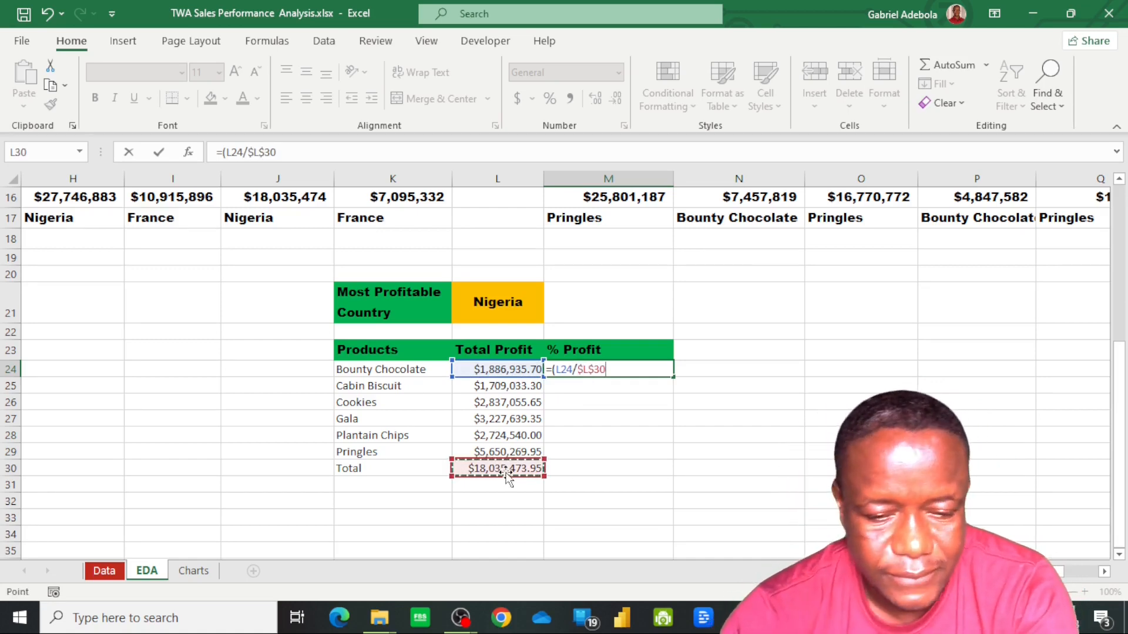
pyautogui.write(')')
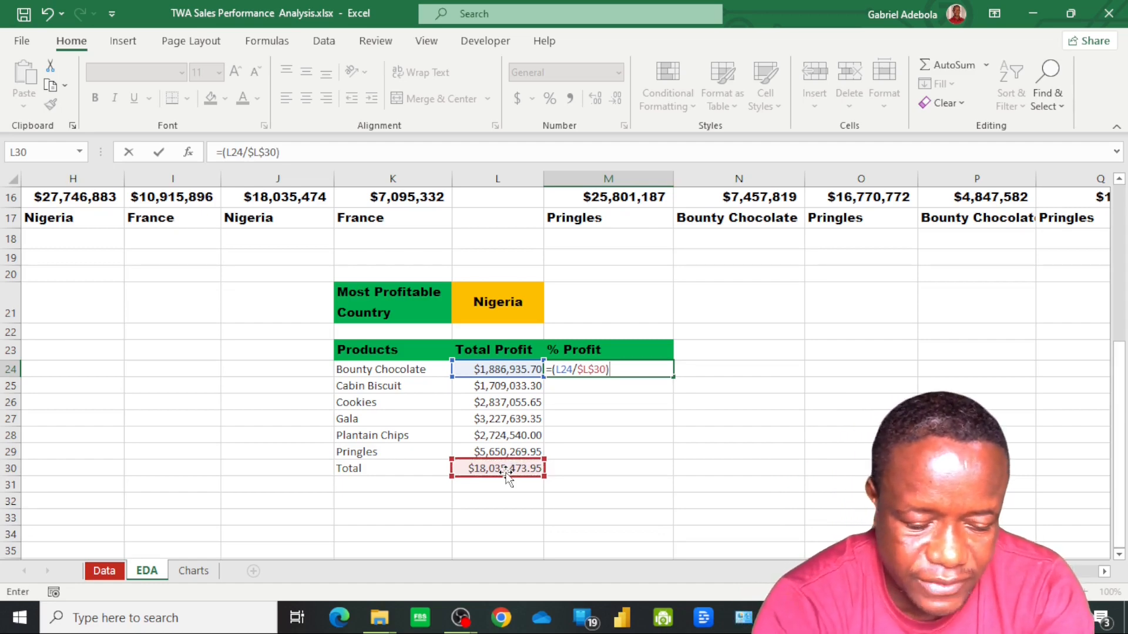
pyautogui.write('*1')
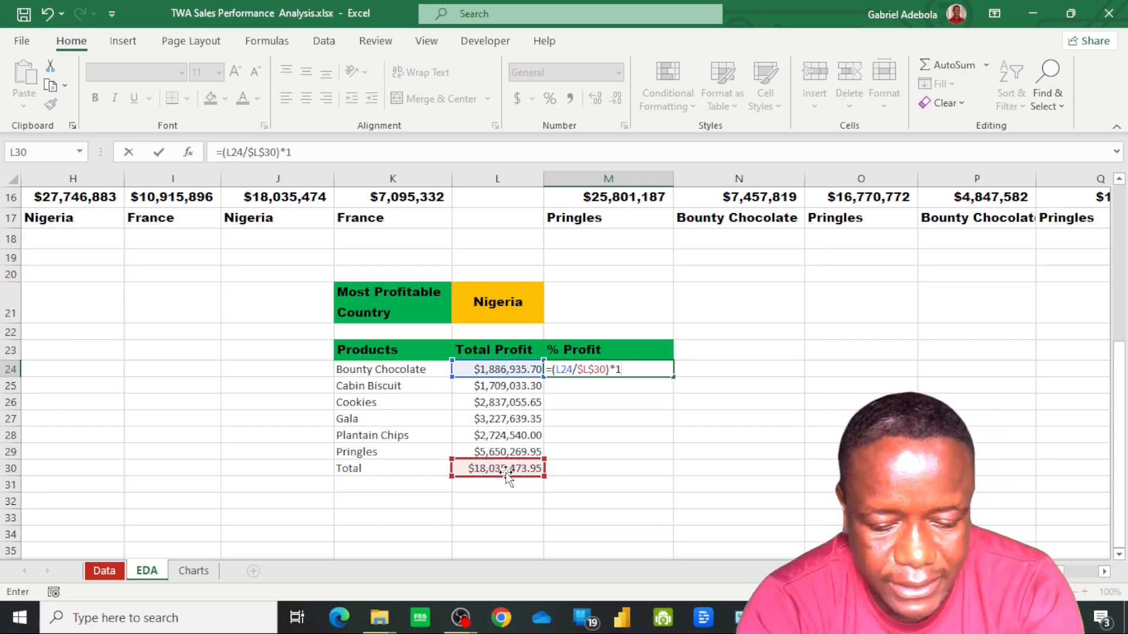
pyautogui.write('00')
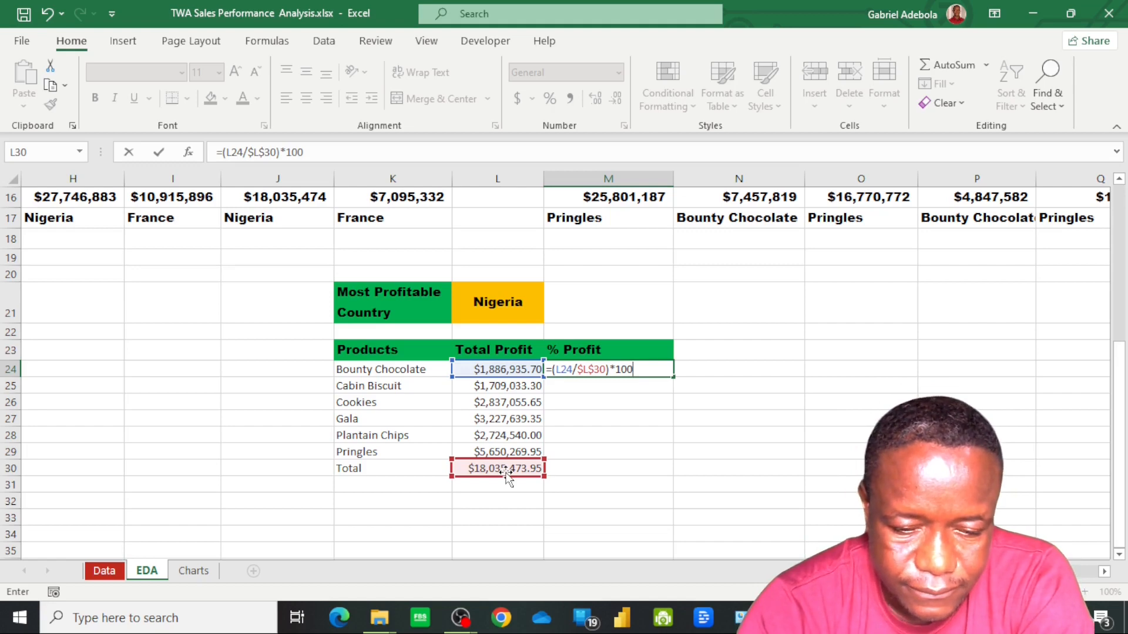
pyautogui.hotkey('ctrl', 'Return')
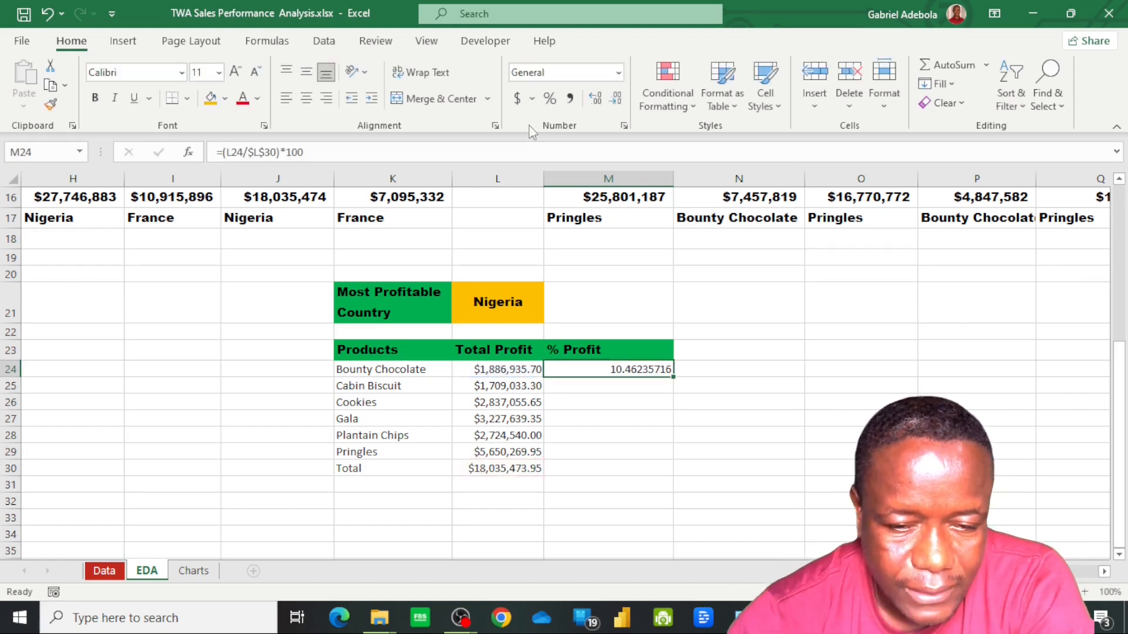
# Reduce M24 to one decimal place and fill its % Profit formula down through the Total row, M30
pyautogui.click(619, 104)
pyautogui.click(620, 104)
pyautogui.click(620, 104)
pyautogui.click(619, 105)
pyautogui.click(620, 105)
pyautogui.click(621, 105)
pyautogui.click(621, 106)
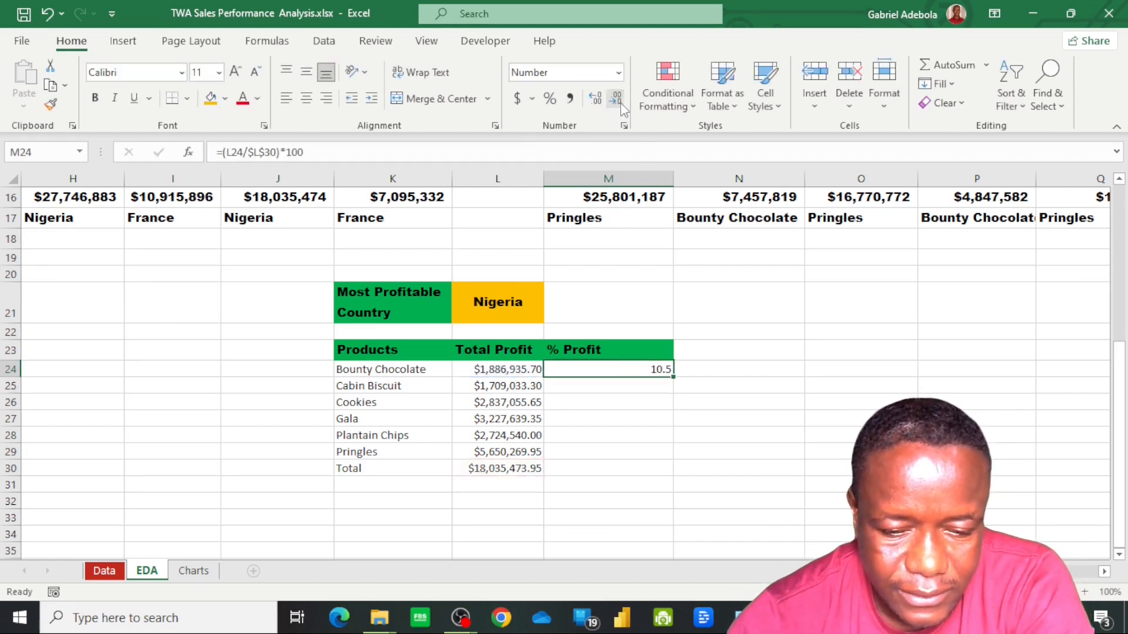
pyautogui.doubleClick(676, 378)
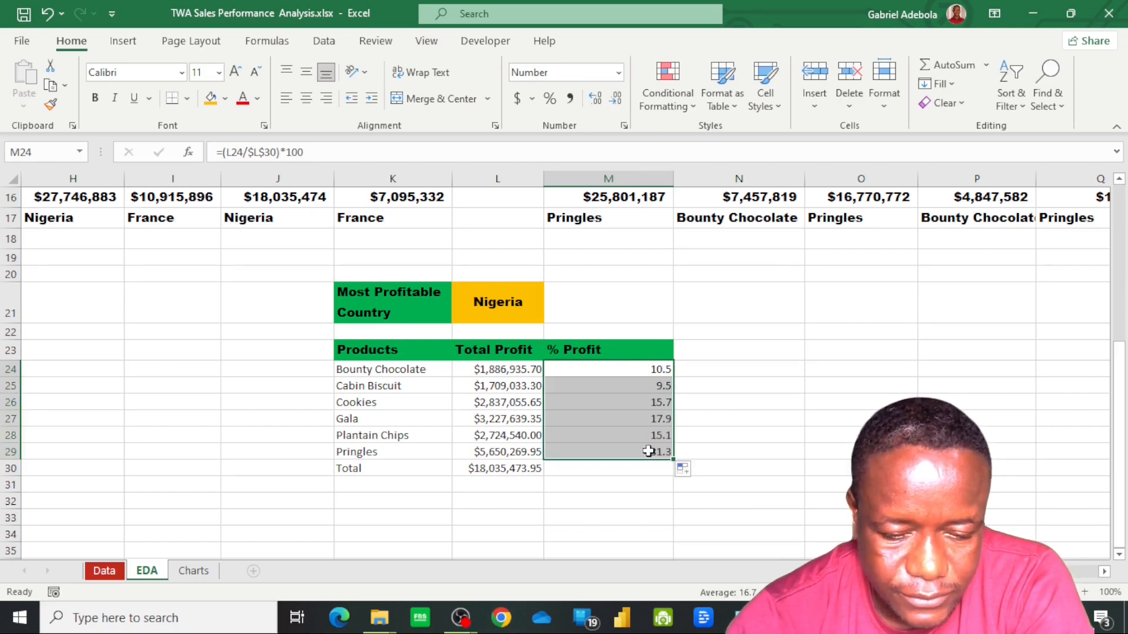
pyautogui.moveTo(674, 461); pyautogui.dragTo(667, 470)
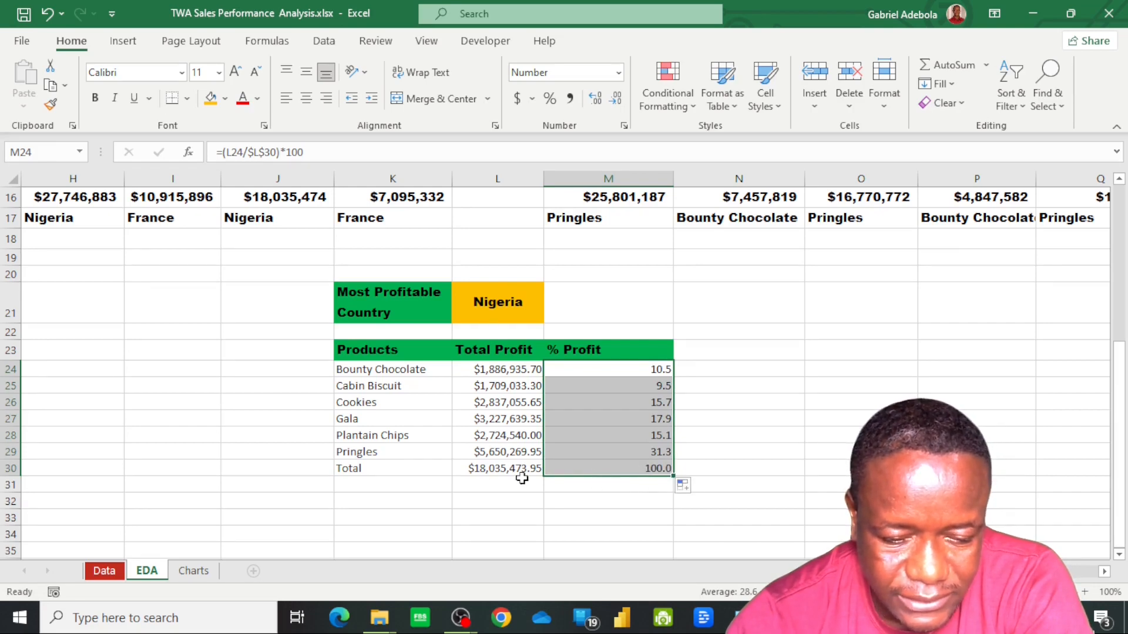
pyautogui.click(600, 468)
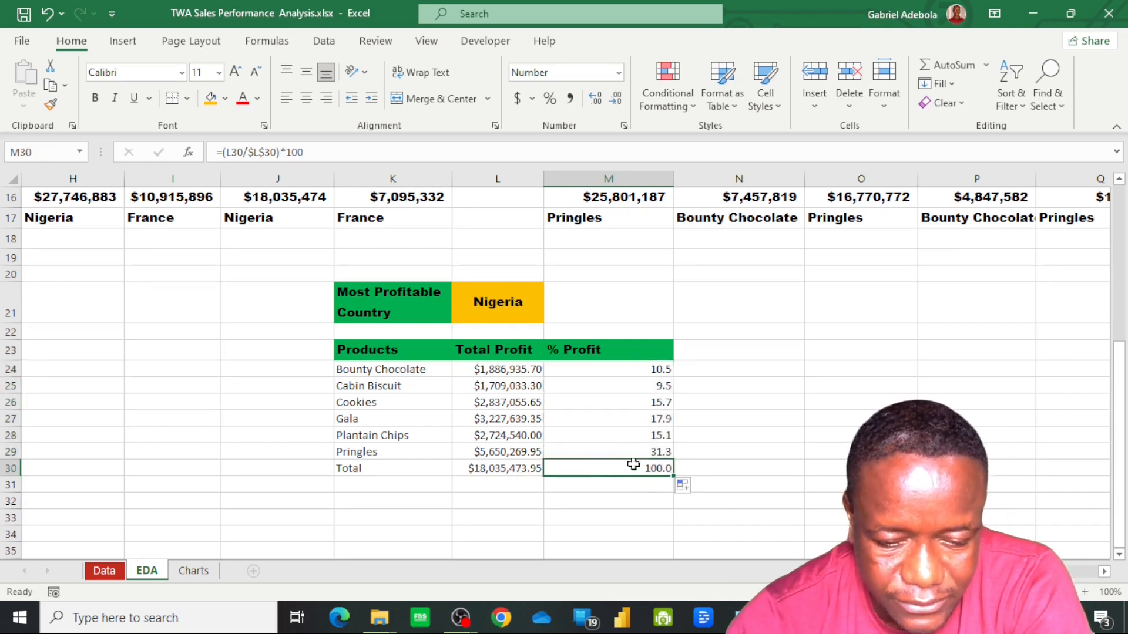
# Cross-check the product percentages by summing M24:M29 with a SUM formula in M32
pyautogui.click(634, 498)
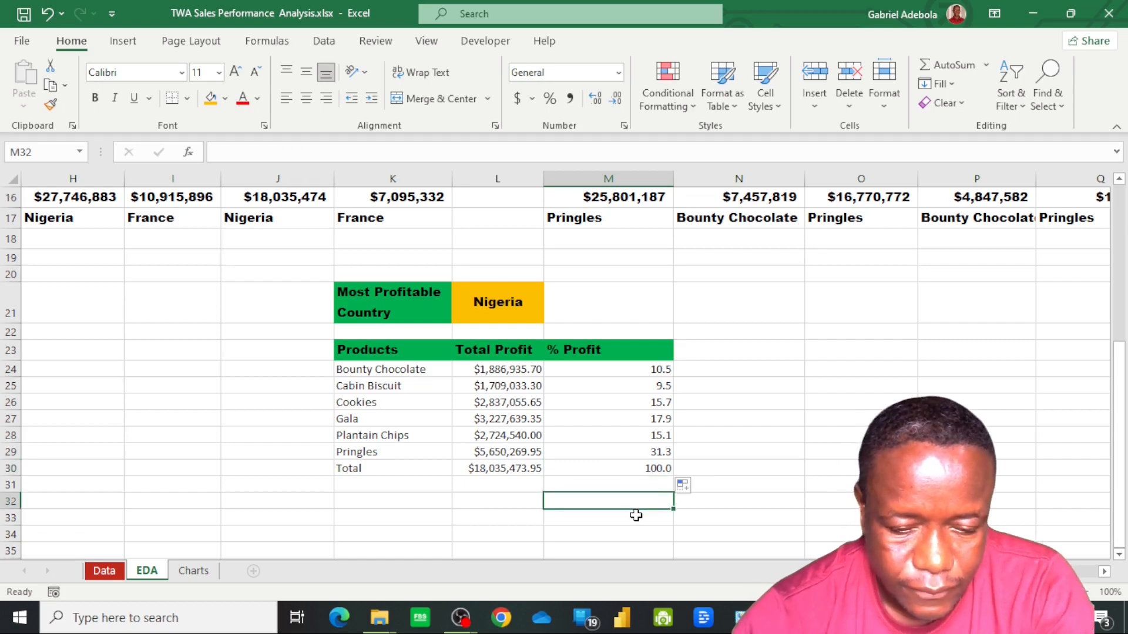
pyautogui.write('=')
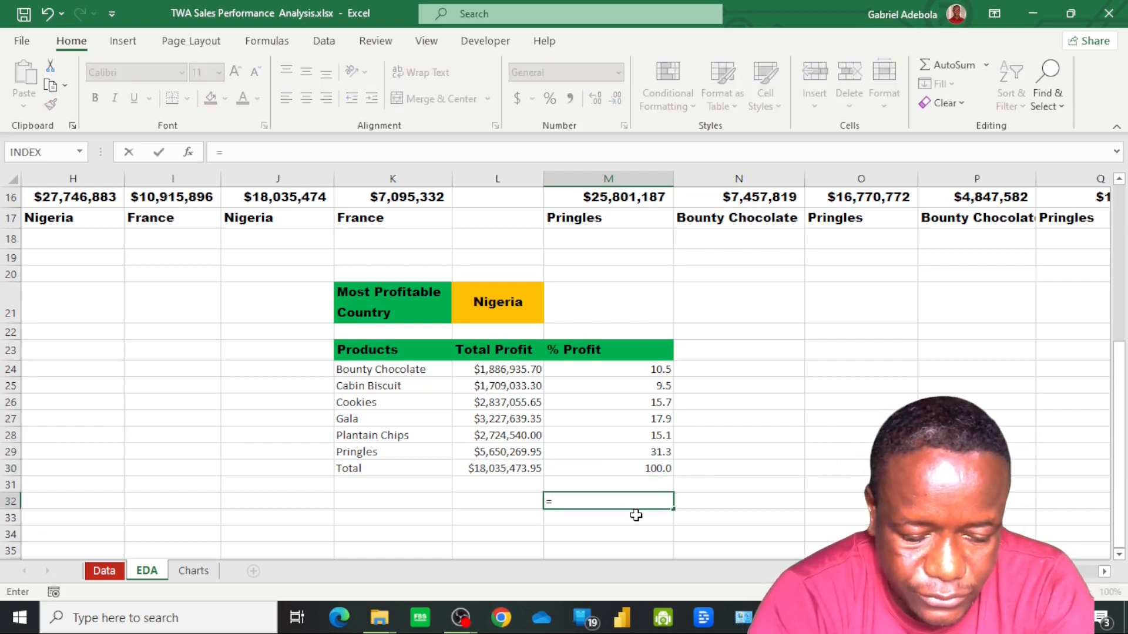
pyautogui.write('sum')
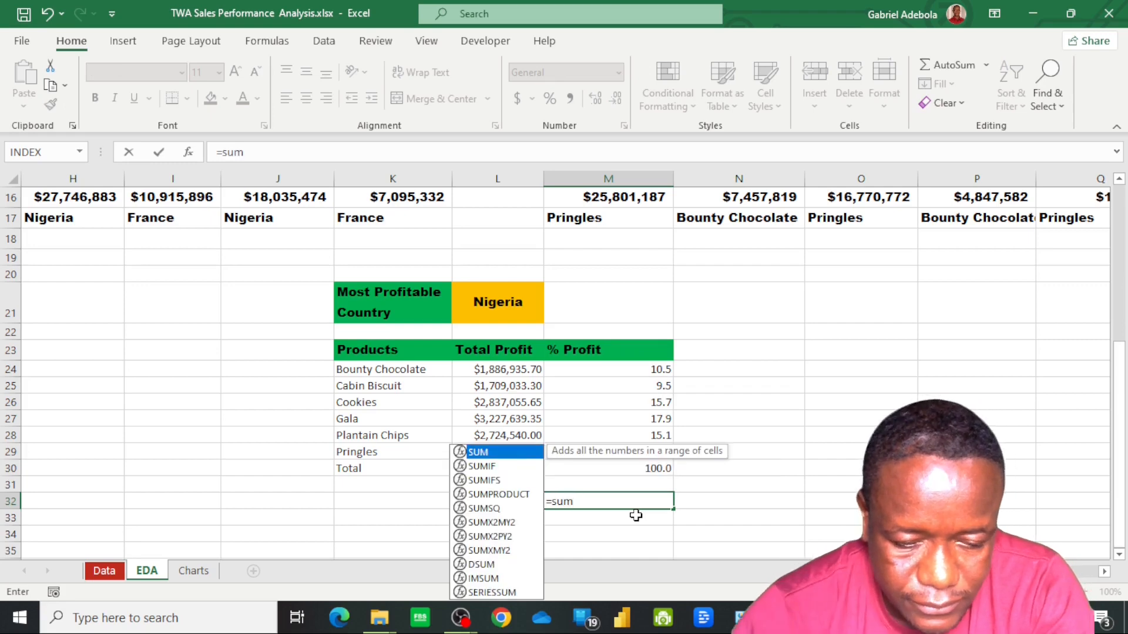
pyautogui.press('Tab')
pyautogui.click(658, 382)
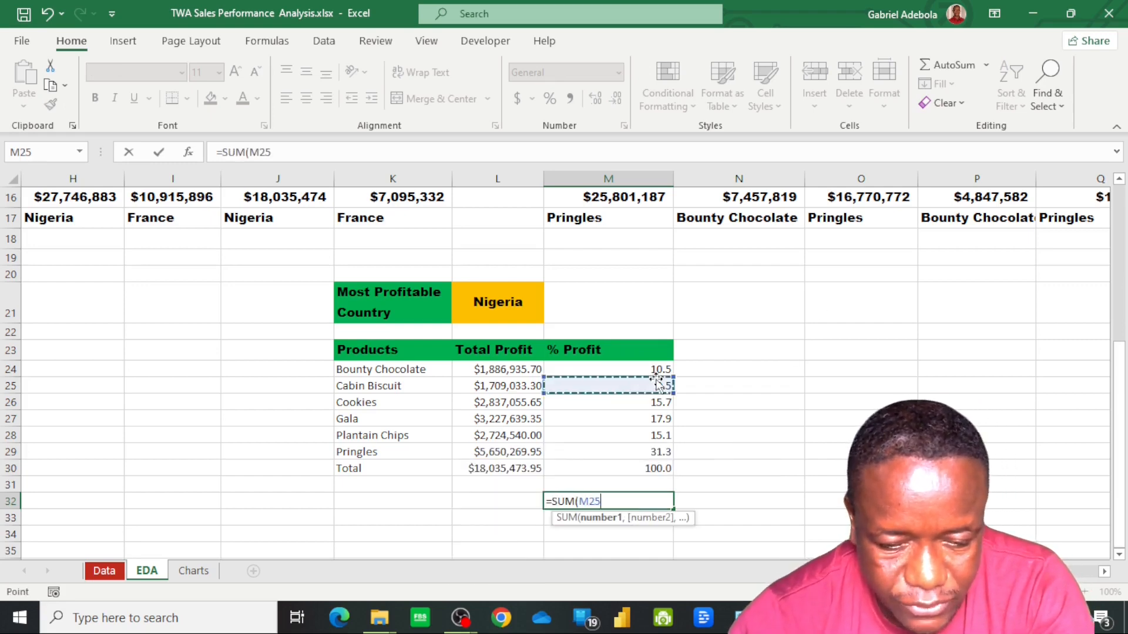
pyautogui.click(652, 369)
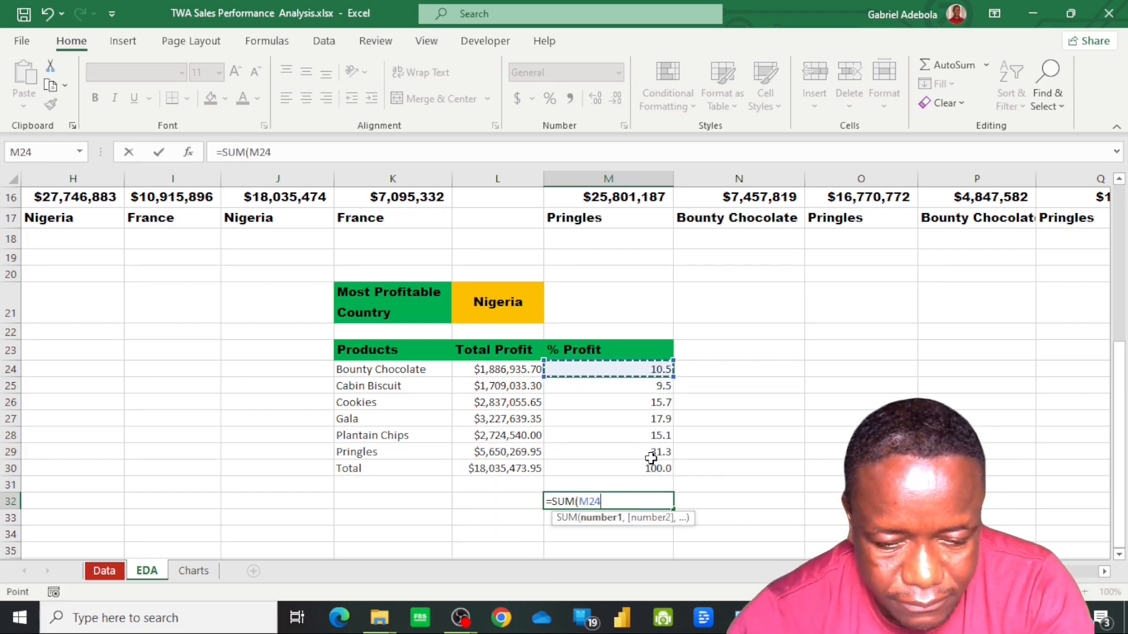
pyautogui.moveTo(651, 458); pyautogui.dragTo(652, 459)
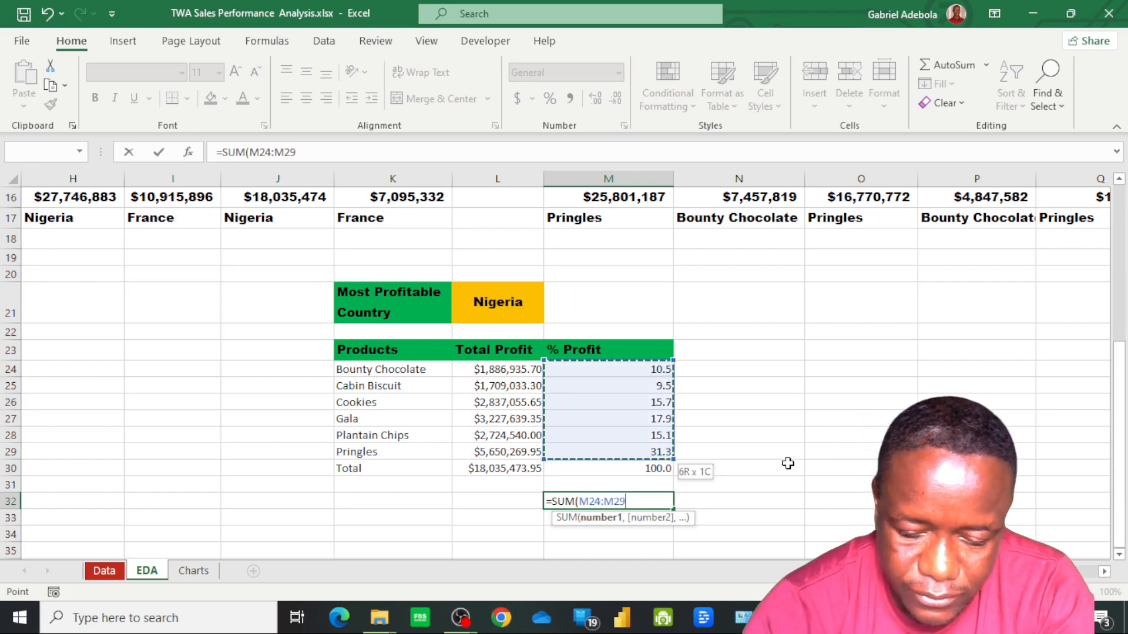
pyautogui.press('Return')
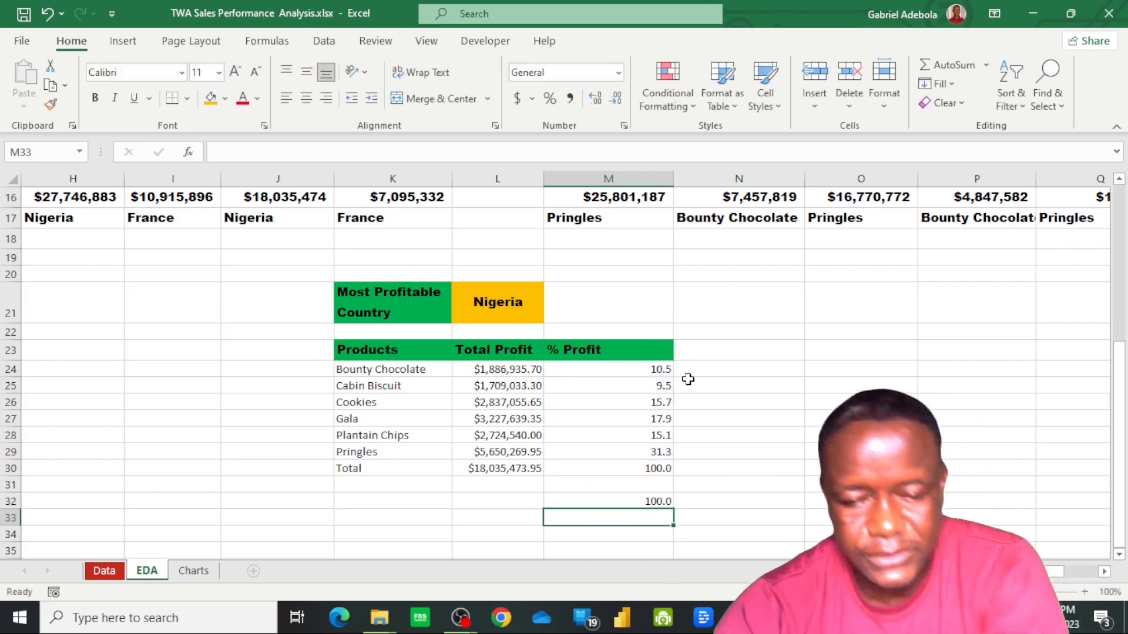
pyautogui.click(727, 373)
pyautogui.write('=1')
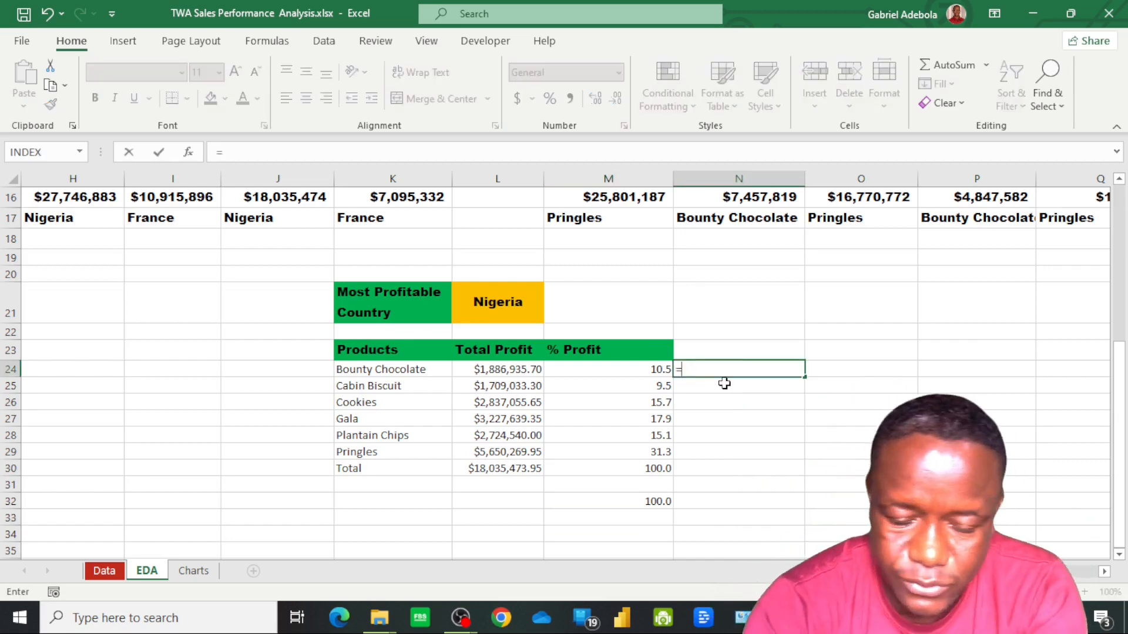
pyautogui.press('BackSpace')
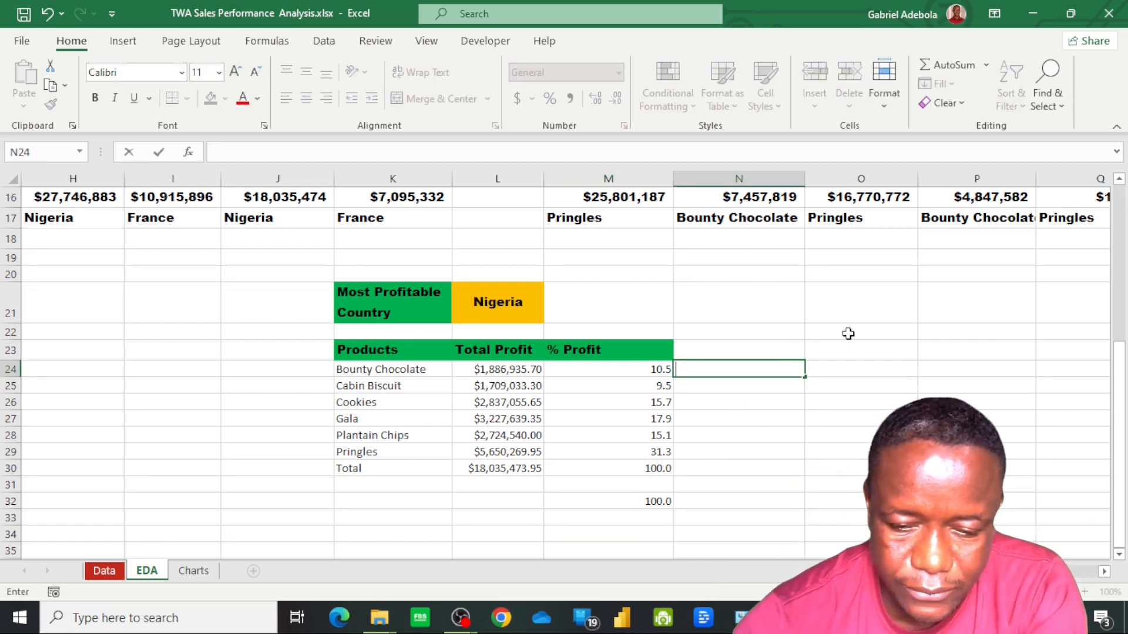
pyautogui.click(651, 370)
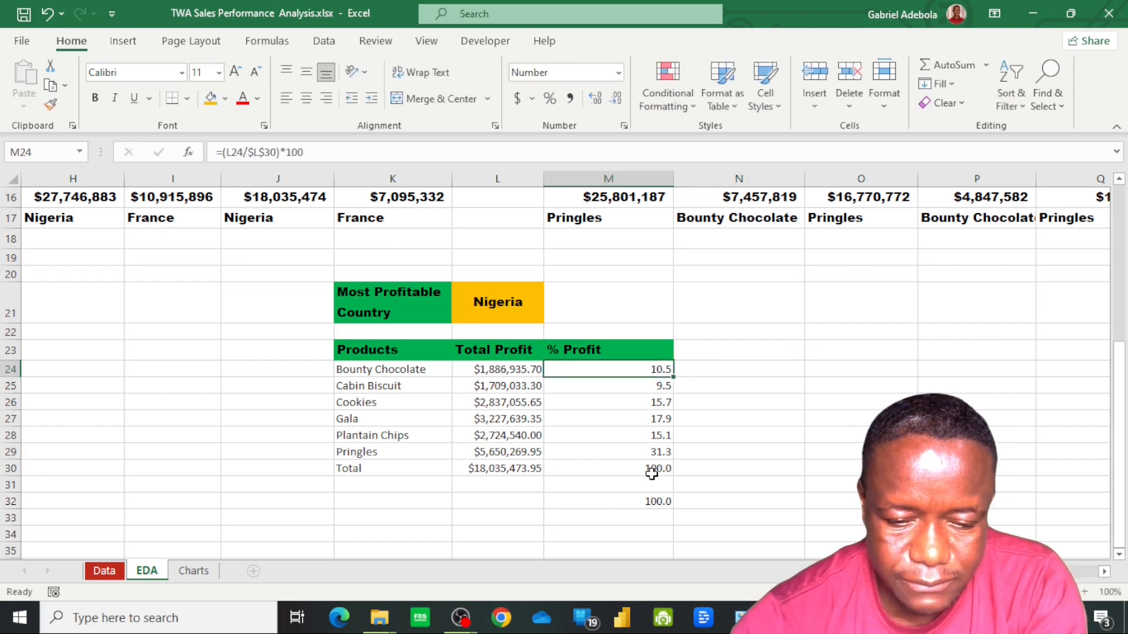
# Enter 1% as a helper value in cell M34 below the profit table
pyautogui.click(653, 534)
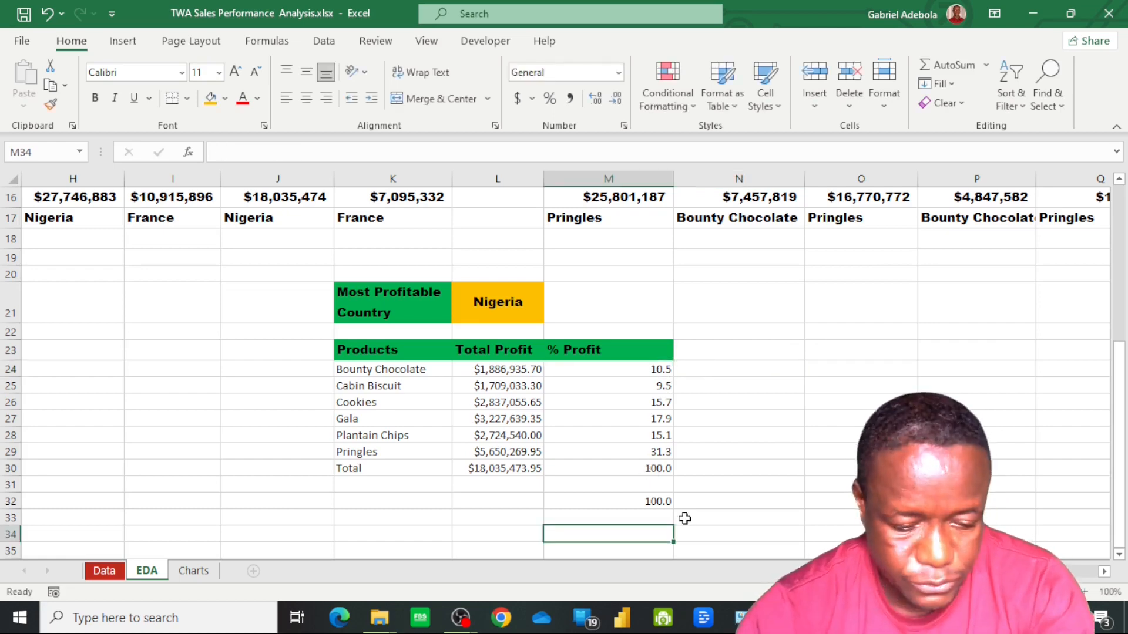
pyautogui.write('1')
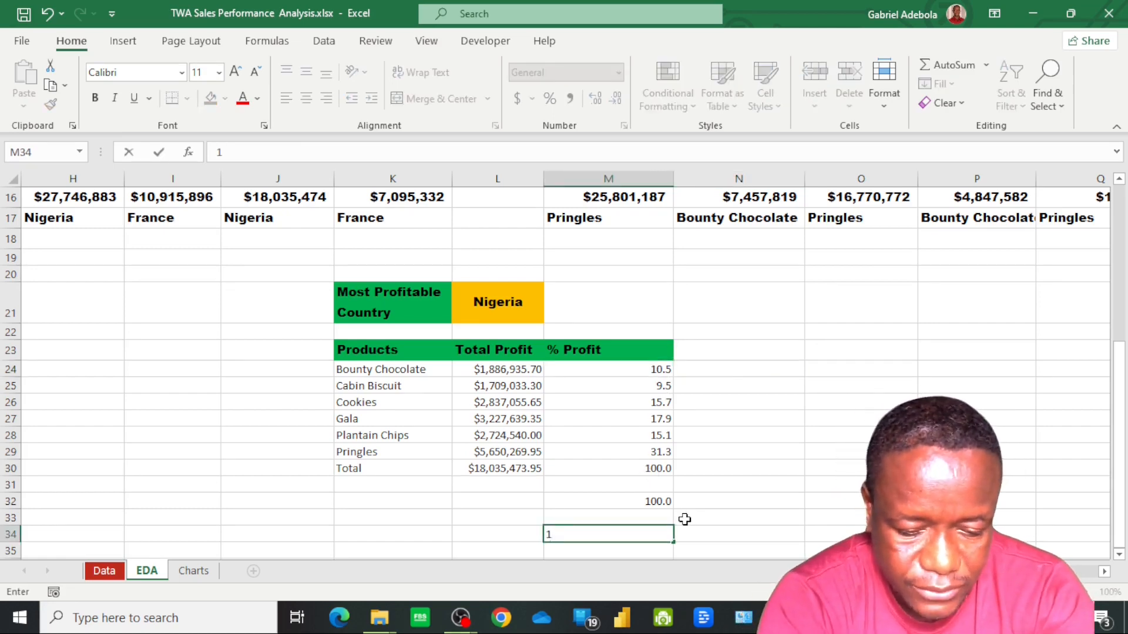
pyautogui.write('%')
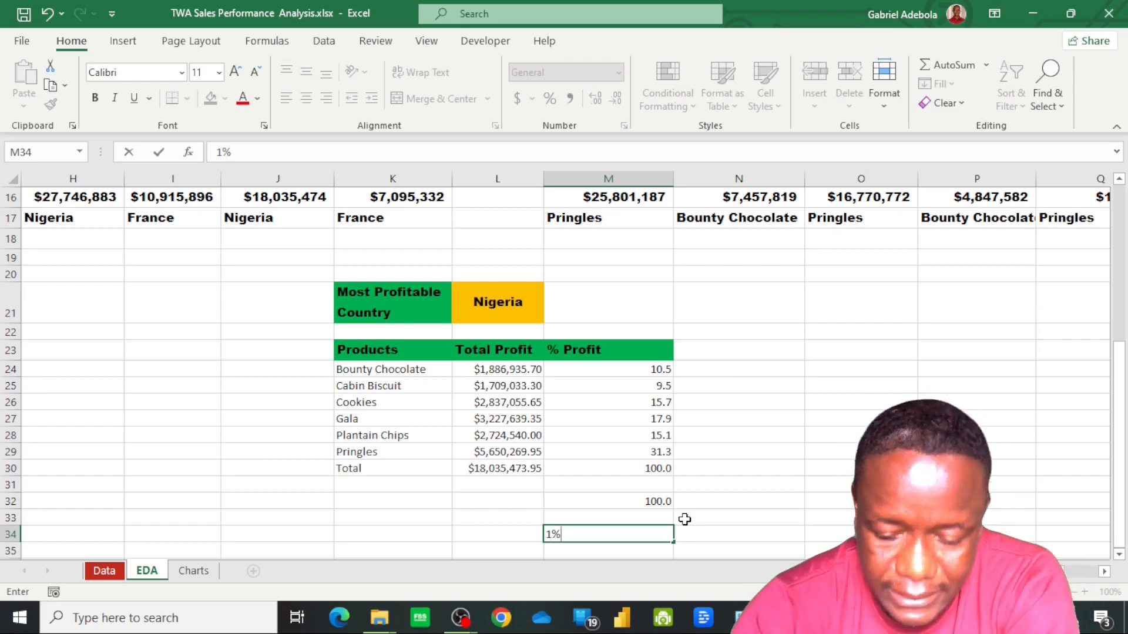
pyautogui.press('Return')
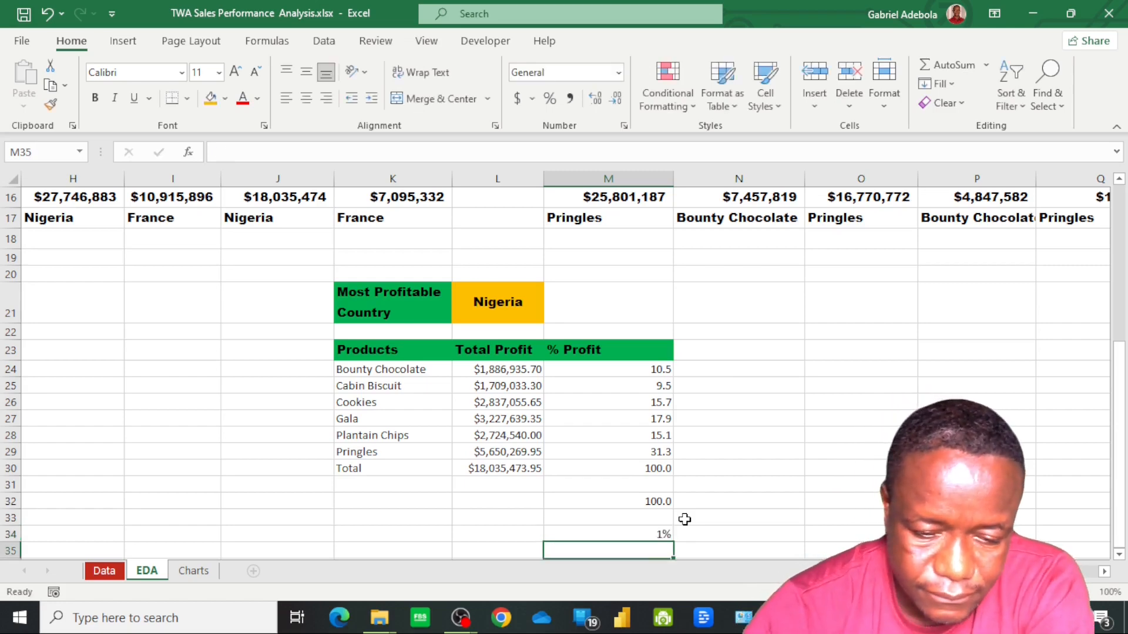
# Convert the % Profit values in M24:M30 to percentages by pasting the copied M34 value over them with Paste Special's Multiply operation
pyautogui.click(653, 536)
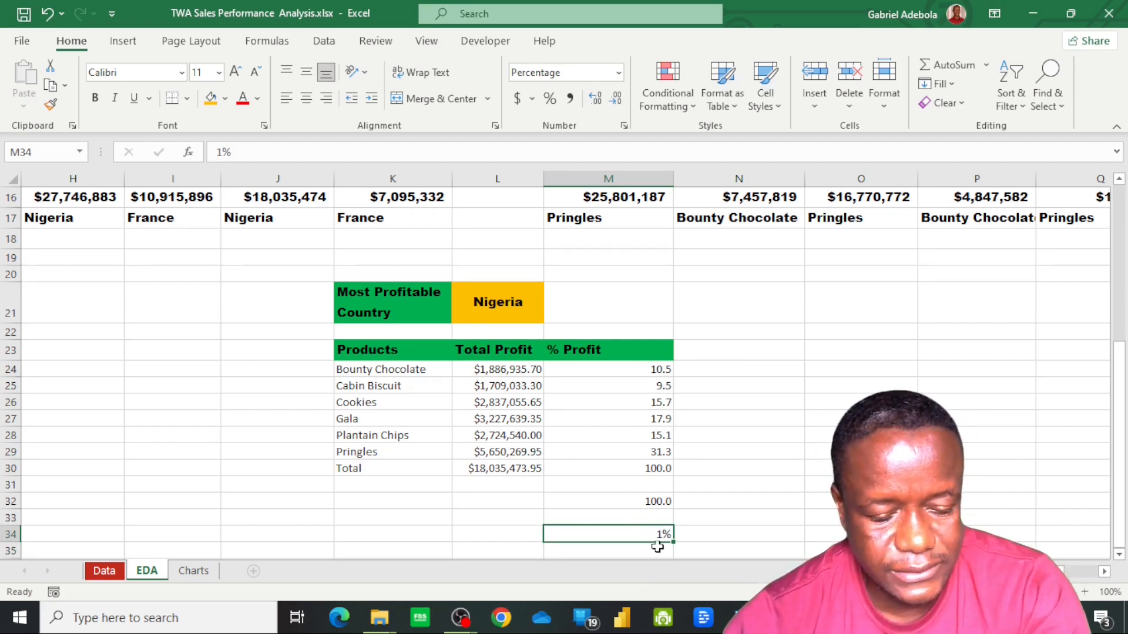
pyautogui.hotkey('ctrl', 'c')
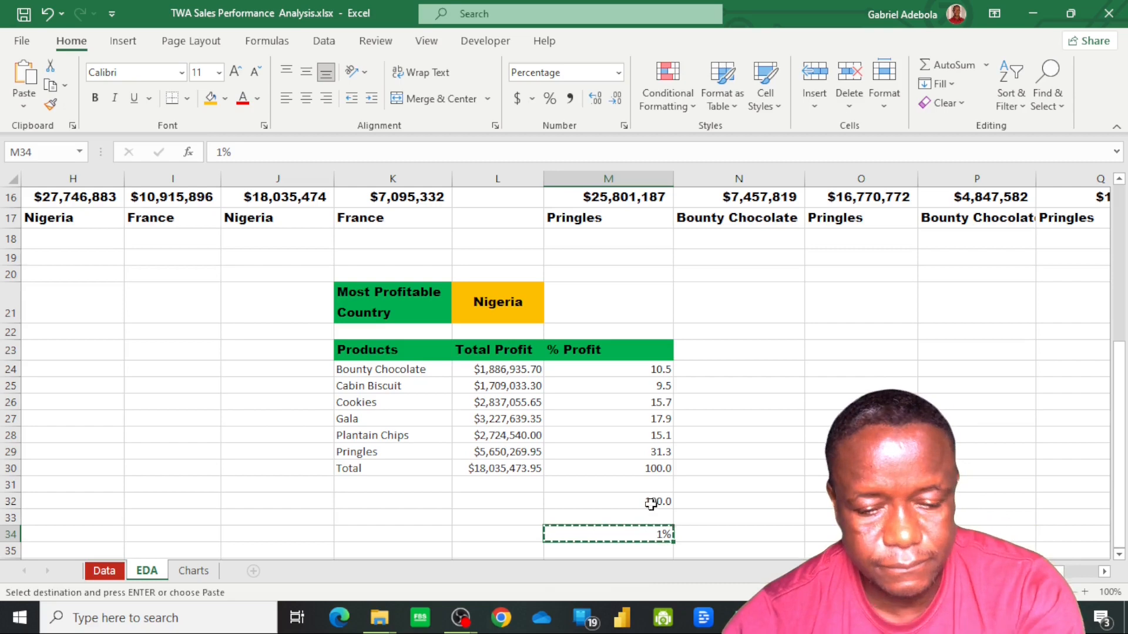
pyautogui.click(646, 370)
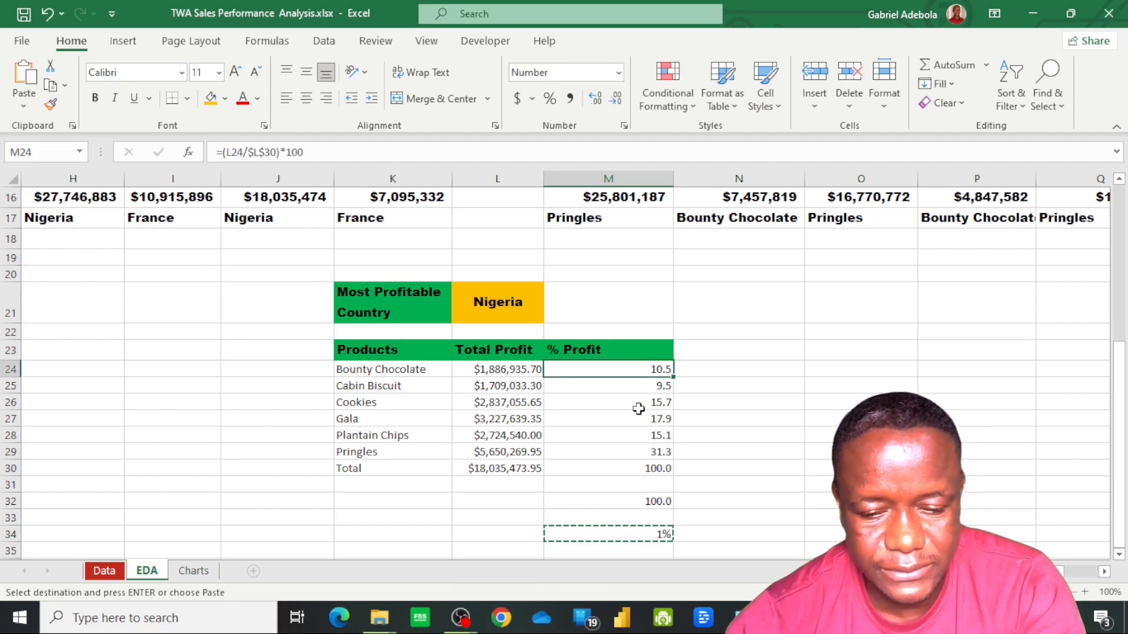
pyautogui.keyDown('shift'); pyautogui.click(643, 469); pyautogui.keyUp('shift')
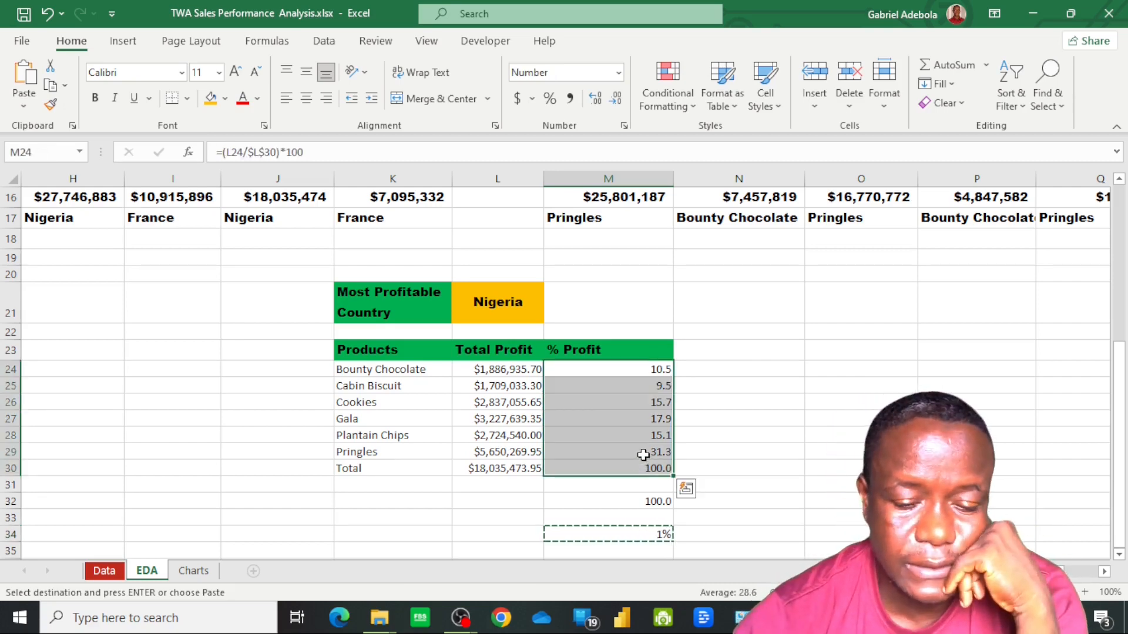
pyautogui.click(30, 107)
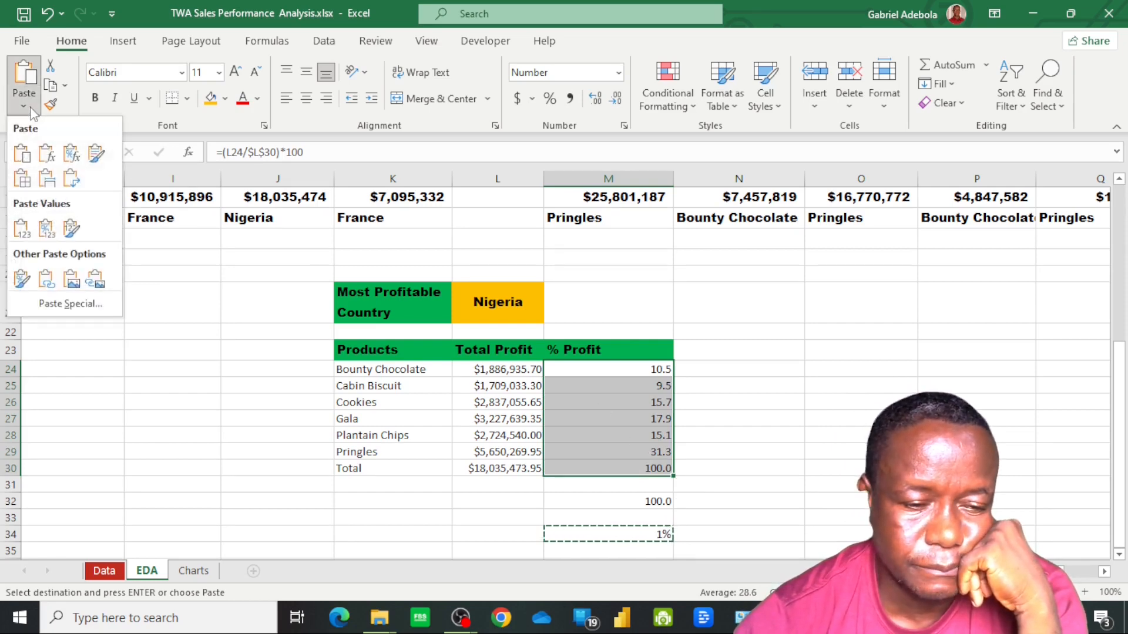
pyautogui.click(69, 304)
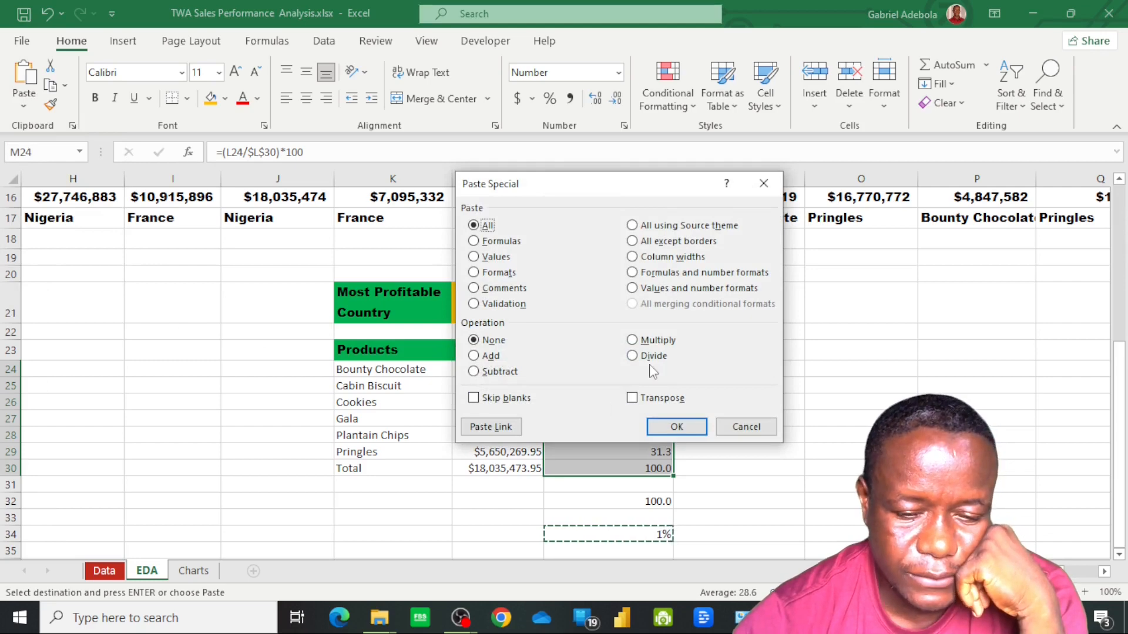
pyautogui.click(632, 342)
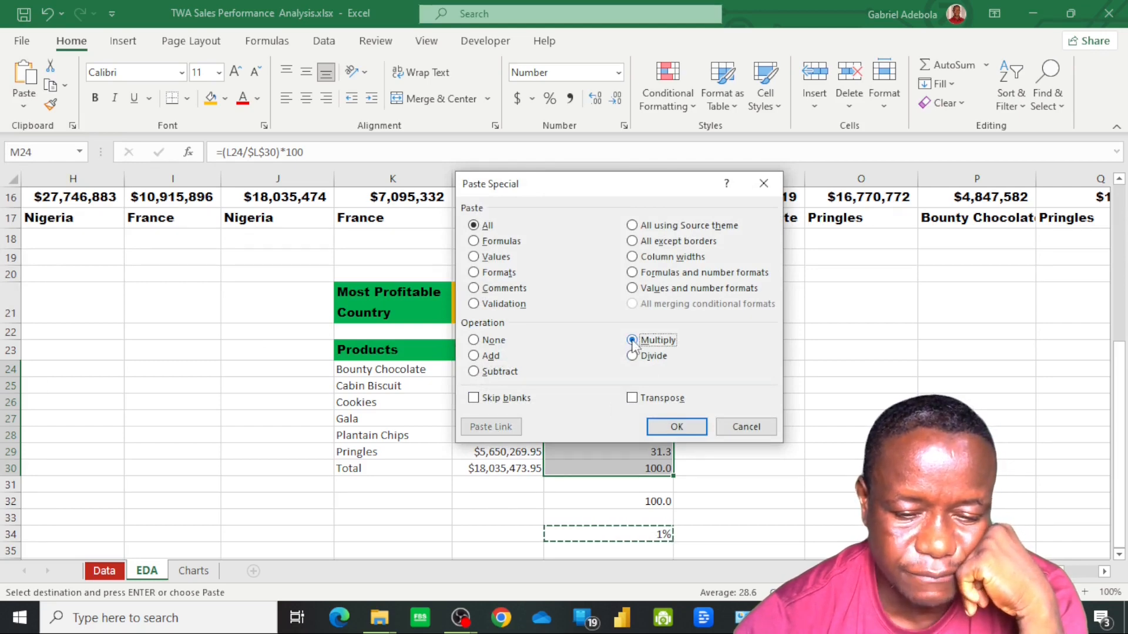
pyautogui.click(678, 428)
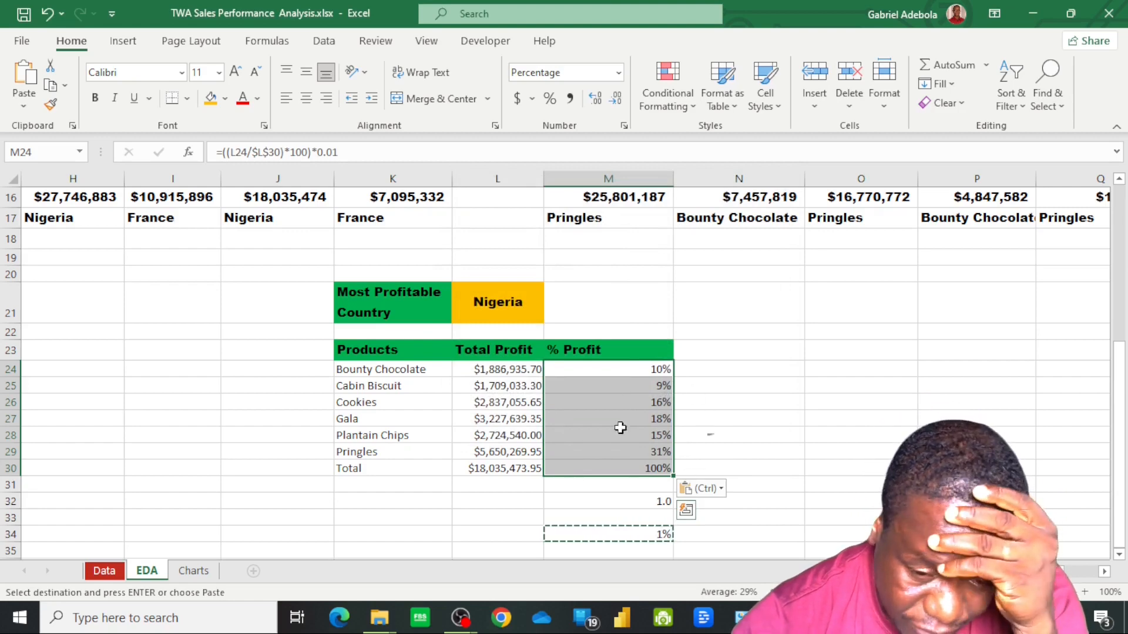
pyautogui.click(654, 504)
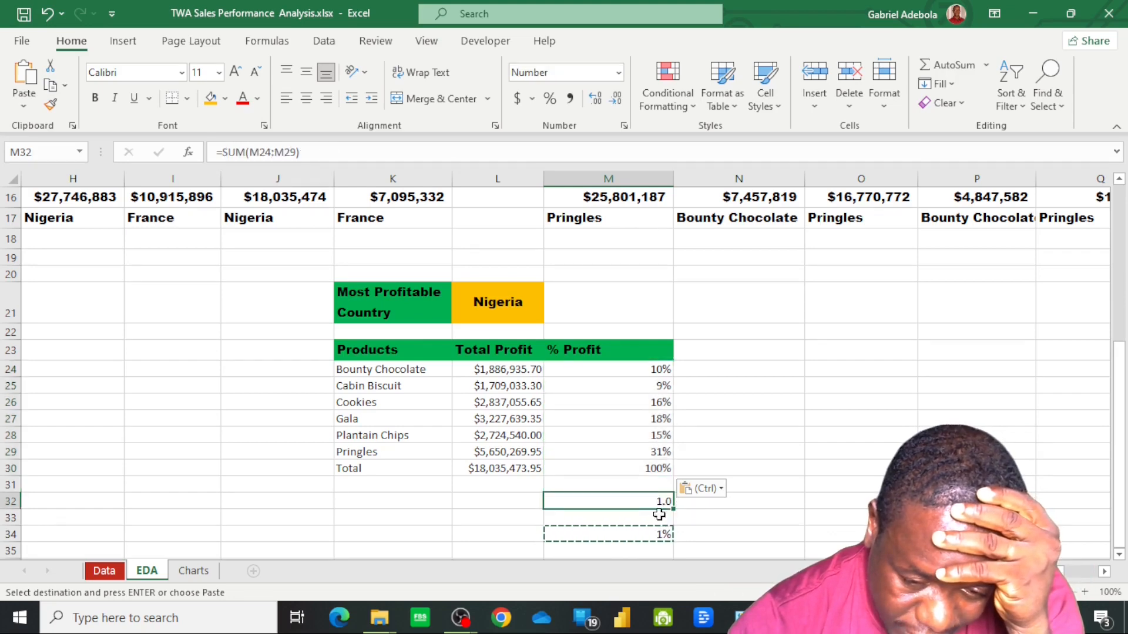
pyautogui.doubleClick(499, 535)
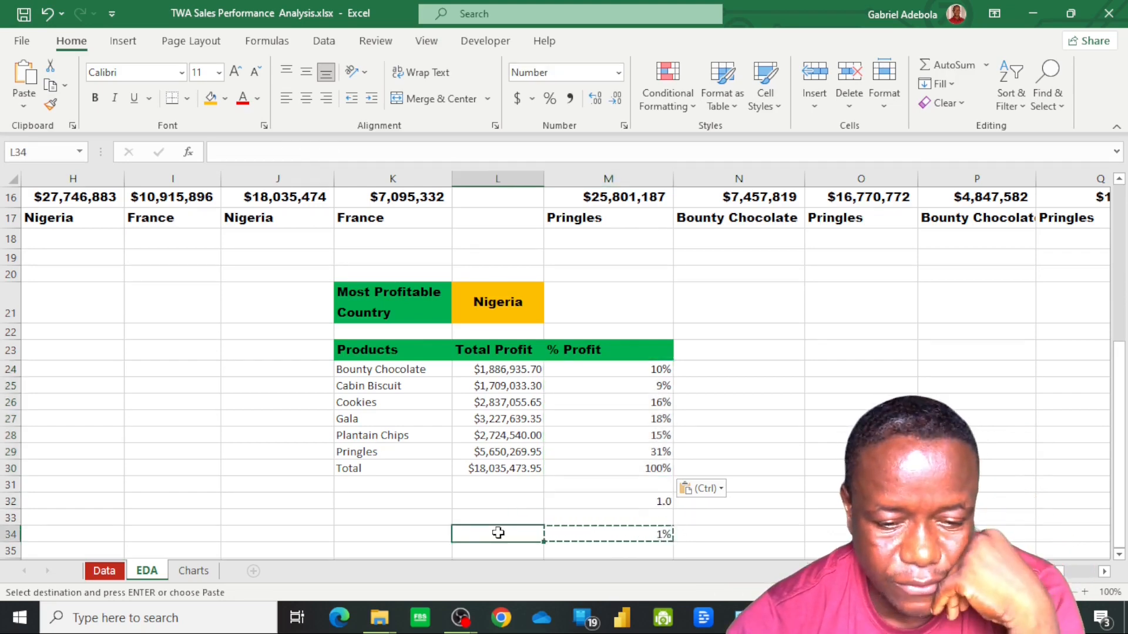
# Calculate each product's remaining share by entering =1-M24 in N24 and filling the formula down through the Pringles row, N29
pyautogui.click(723, 370)
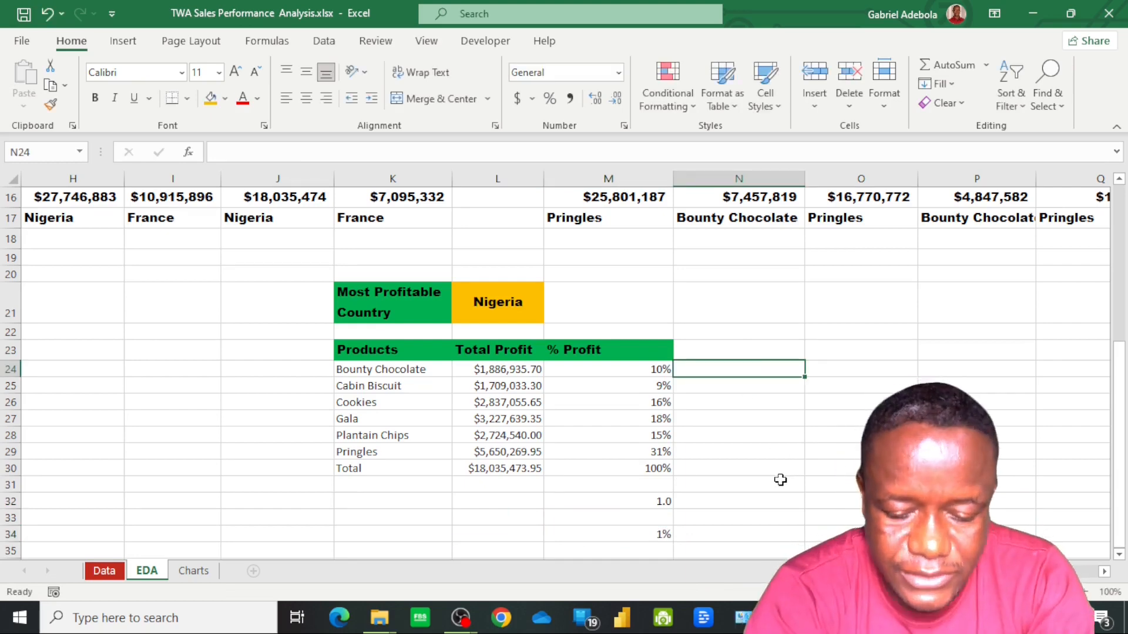
pyautogui.write('=1')
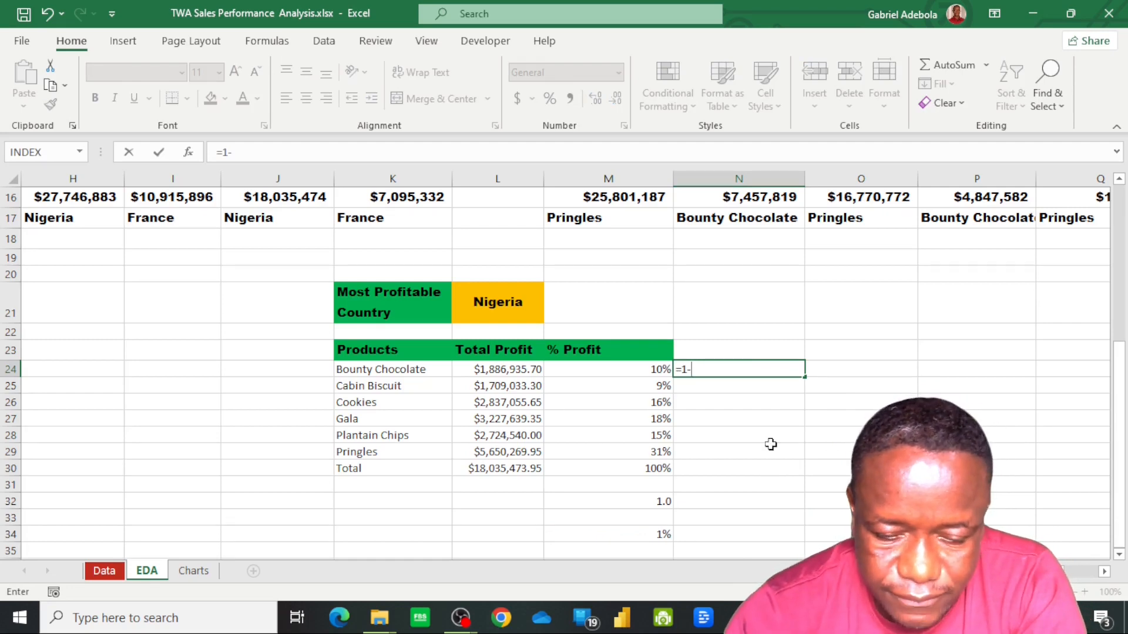
pyautogui.write('-')
pyautogui.click(658, 372)
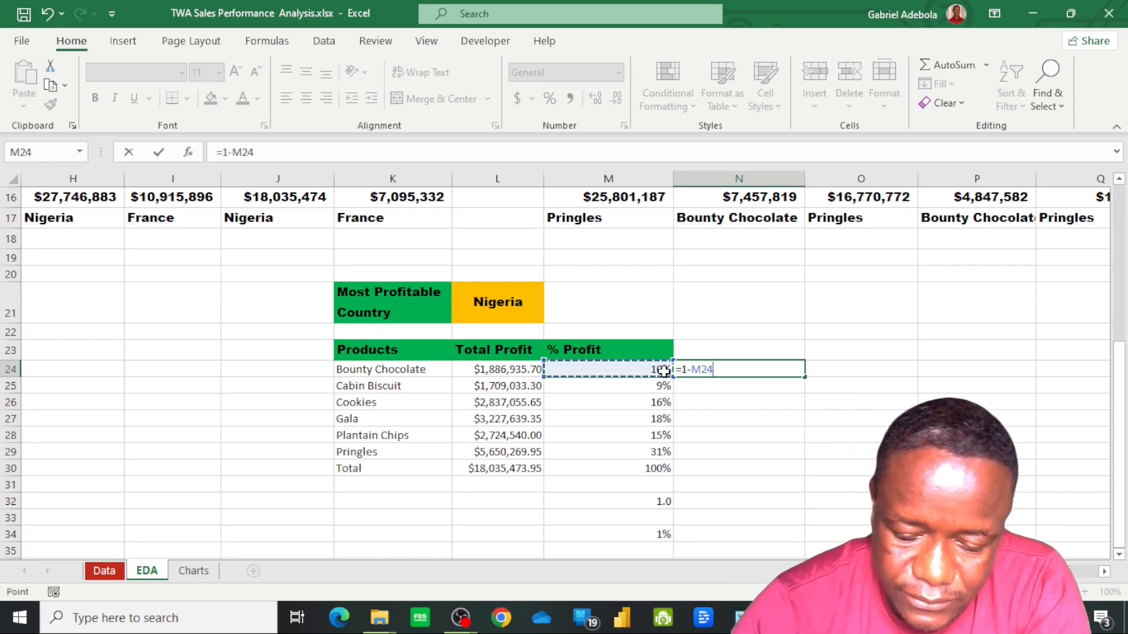
pyautogui.press('Return')
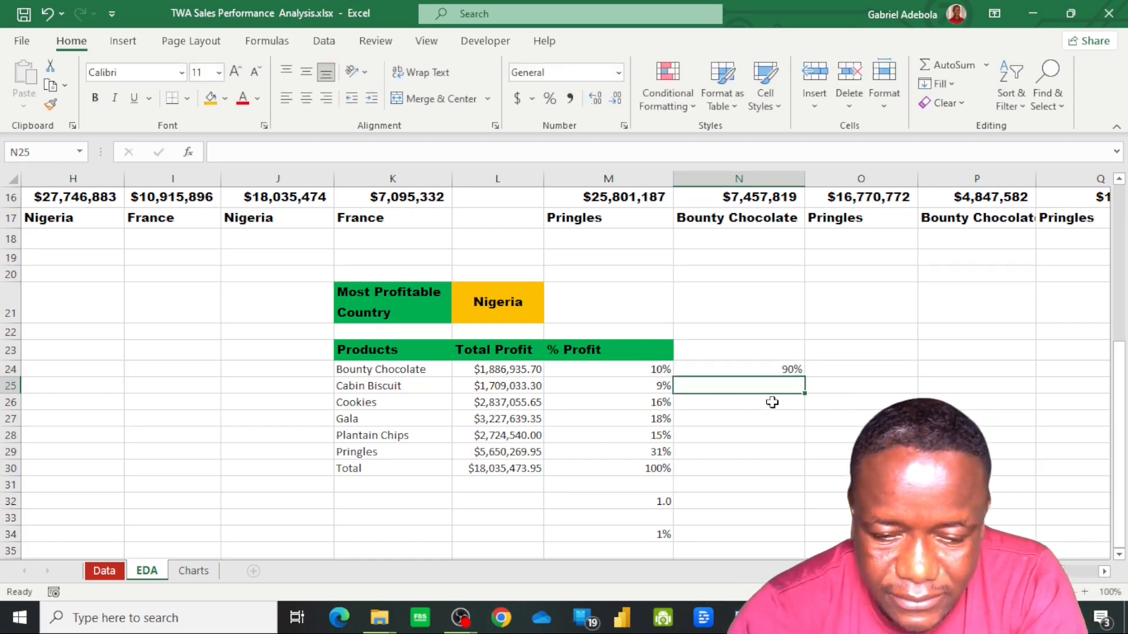
pyautogui.click(761, 368)
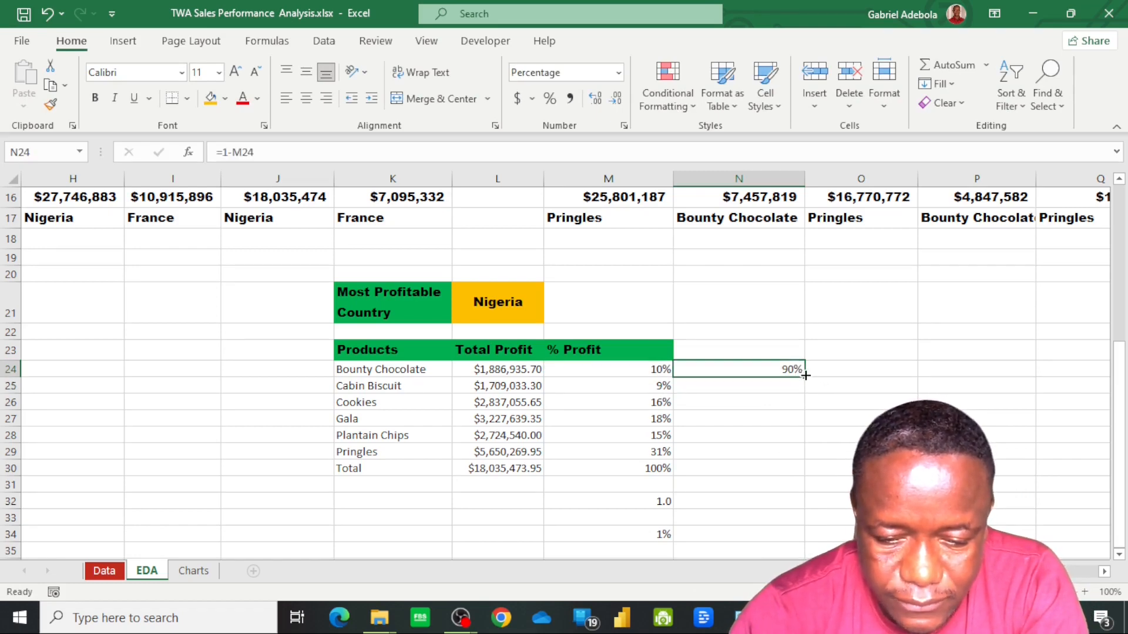
pyautogui.moveTo(805, 375); pyautogui.dragTo(804, 454)
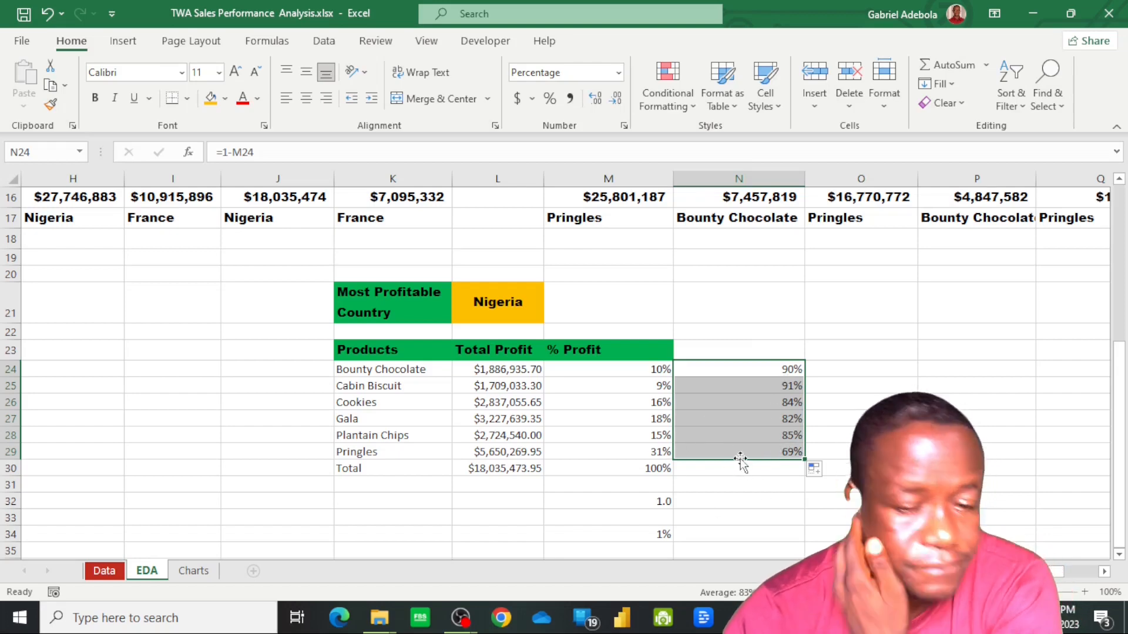
# On the Charts sheet, format the Progress Charts heading in B2 with Arial Black and light green fill, and fit column B to its text
pyautogui.click(154, 312)
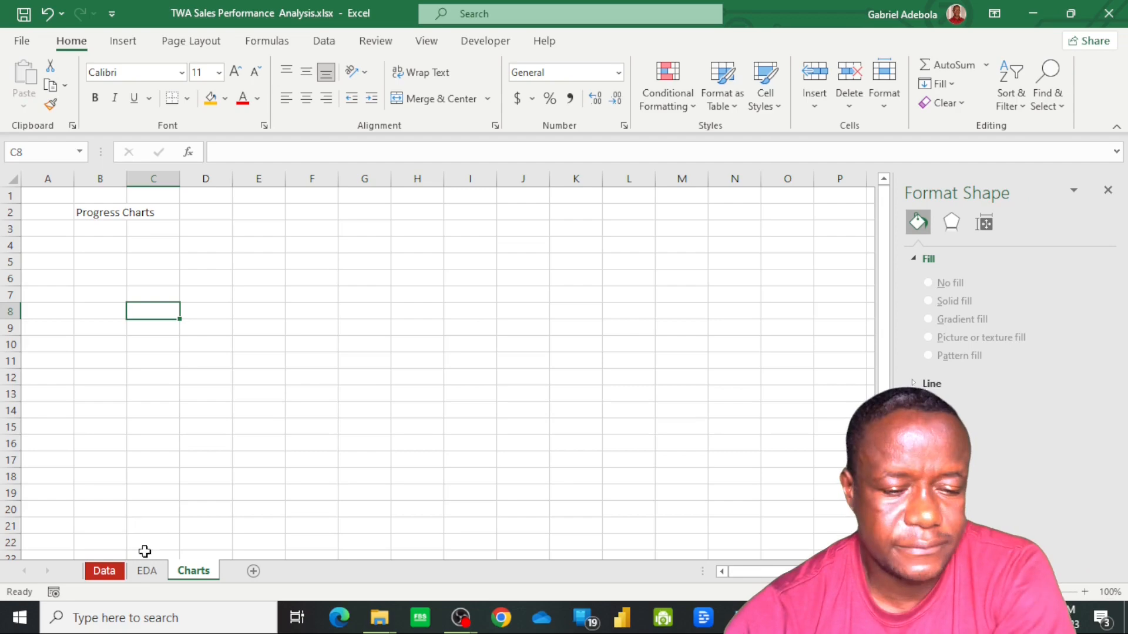
pyautogui.click(147, 571)
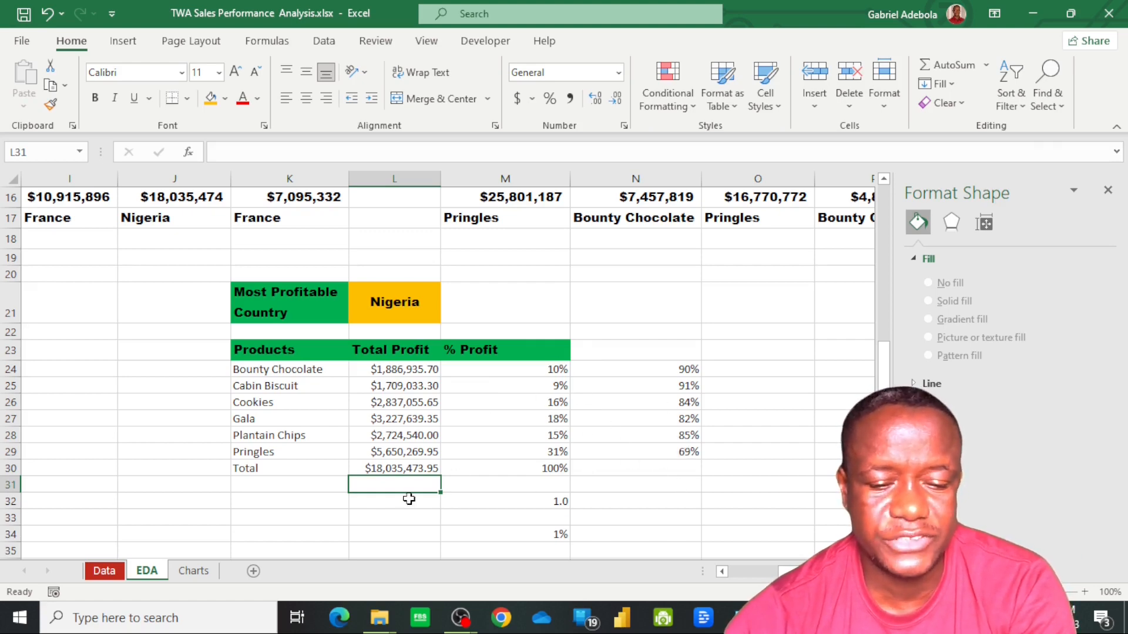
pyautogui.click(190, 571)
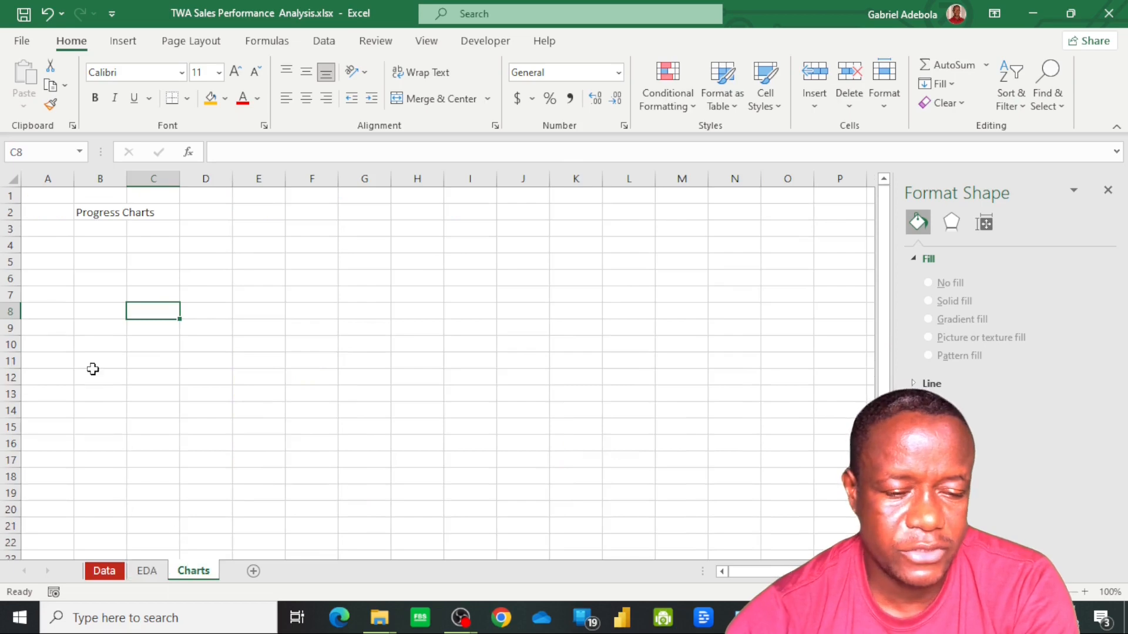
pyautogui.click(97, 231)
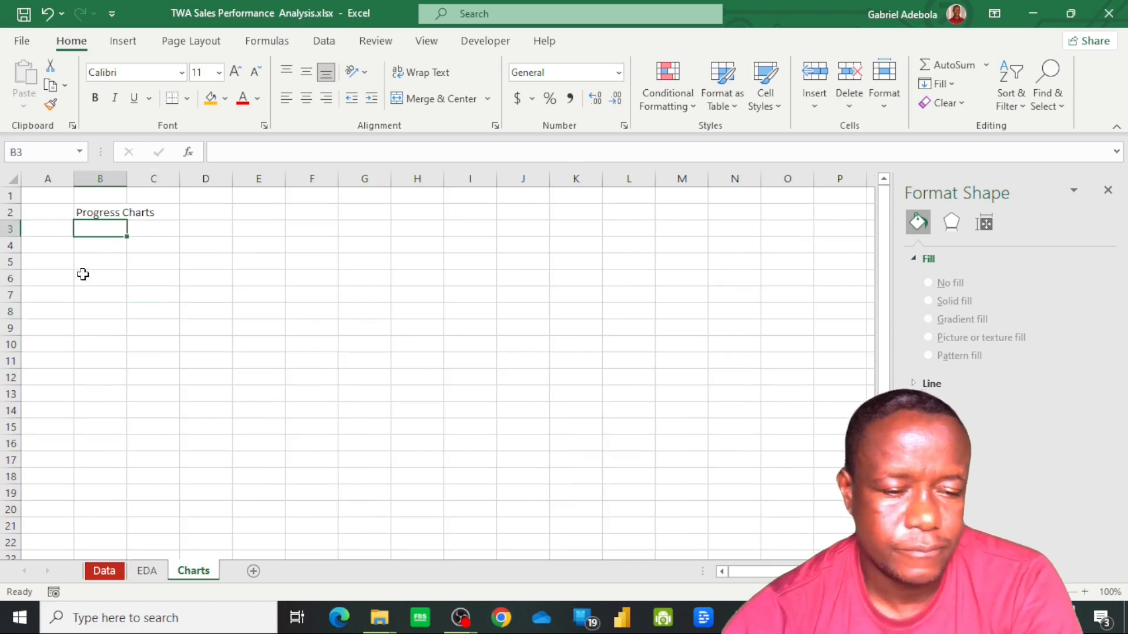
pyautogui.click(98, 212)
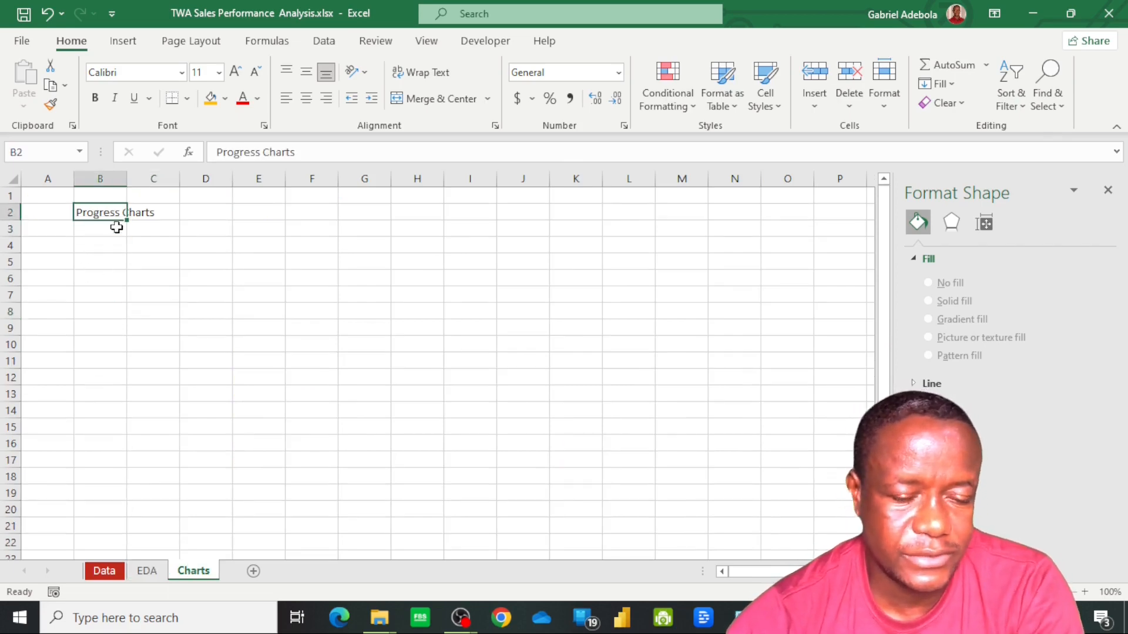
pyautogui.click(181, 72)
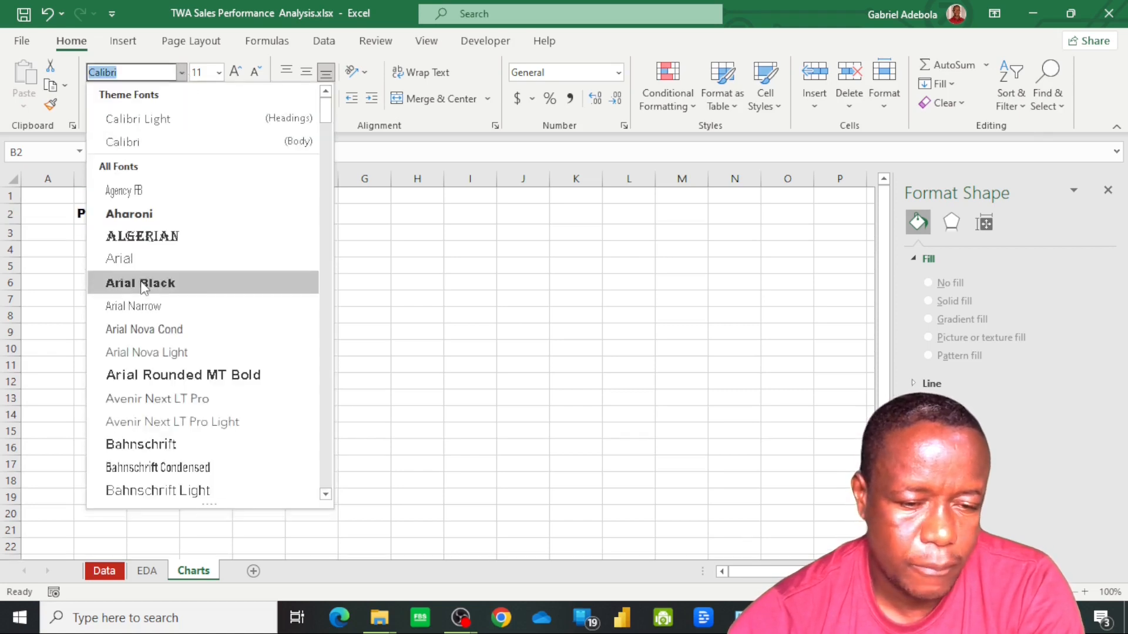
pyautogui.click(140, 284)
pyautogui.click(227, 104)
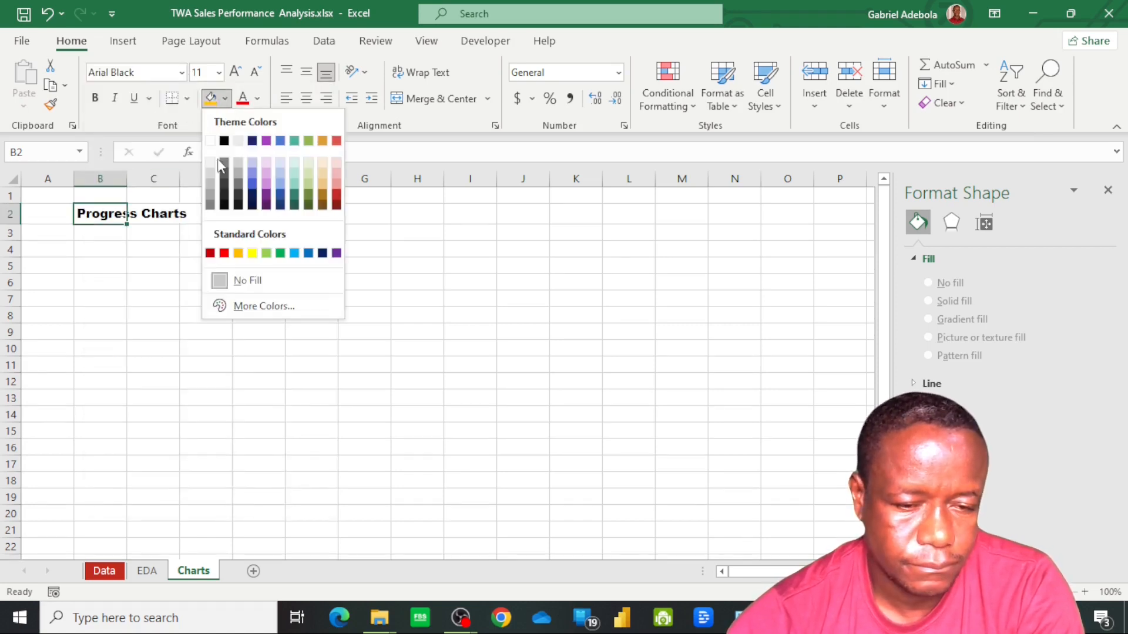
pyautogui.click(264, 251)
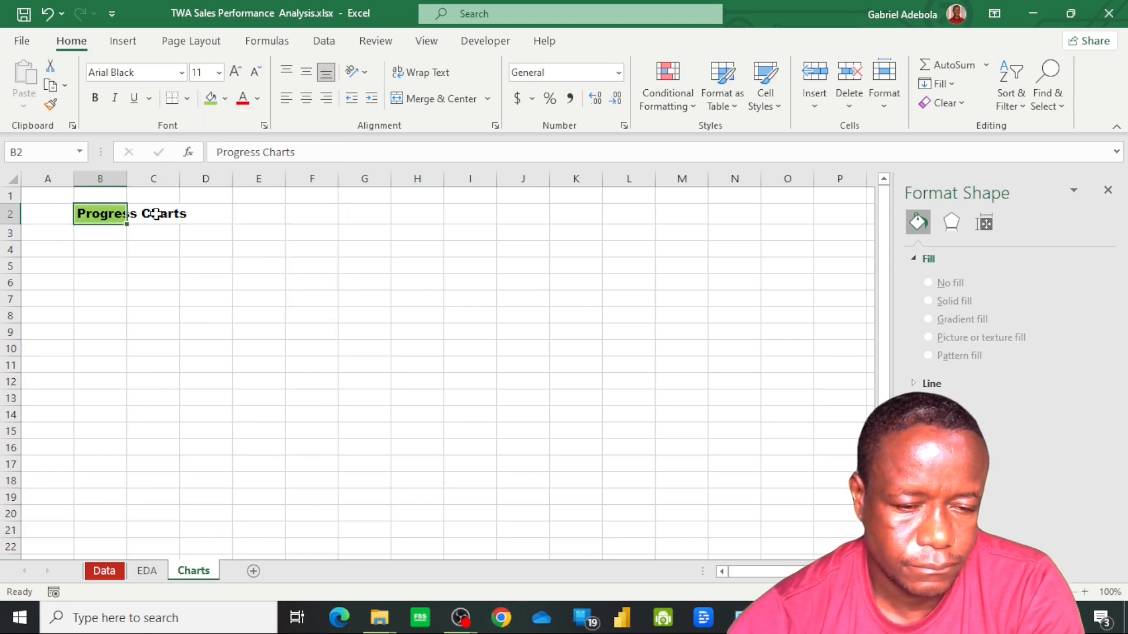
pyautogui.doubleClick(127, 179)
# Insert a blank doughnut chart on the Charts sheet, starting from the empty cell B4
pyautogui.click(132, 250)
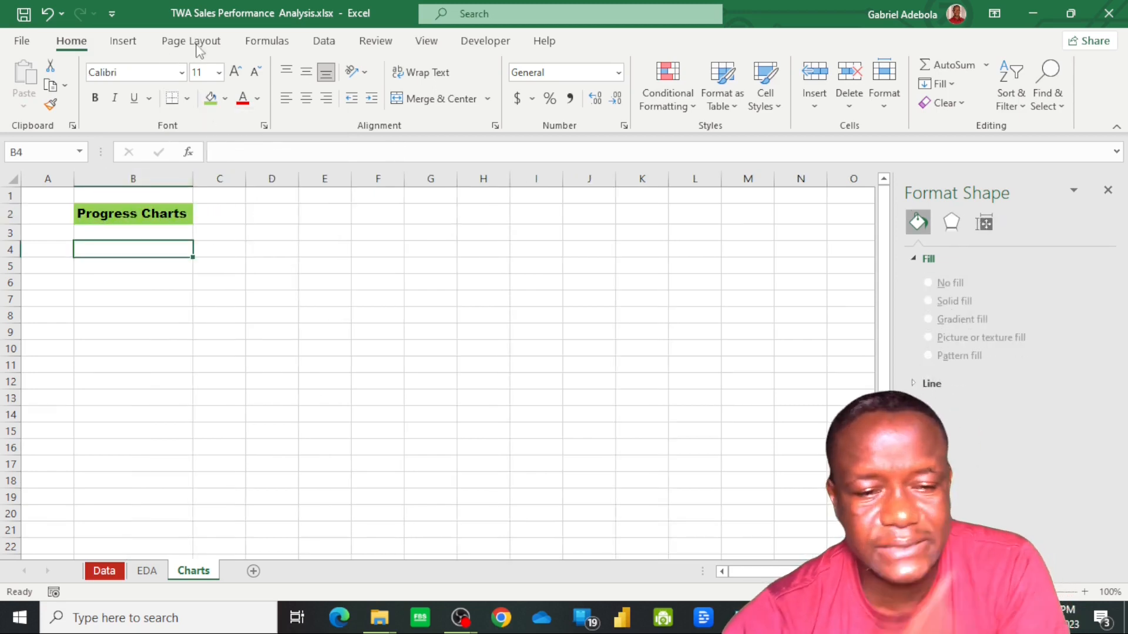
pyautogui.click(129, 44)
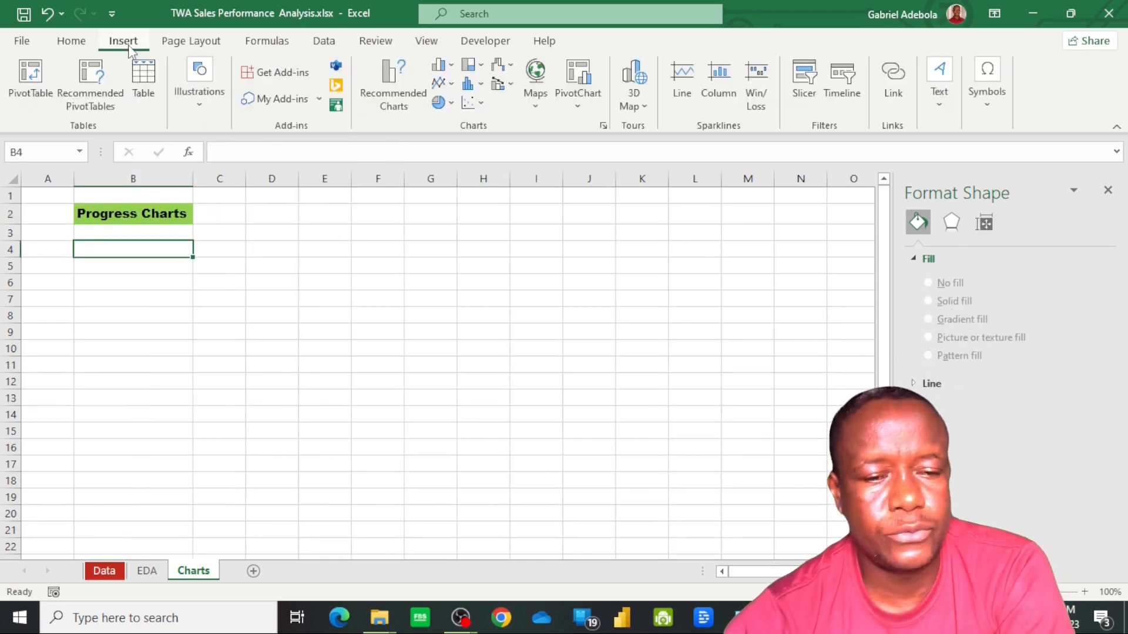
pyautogui.click(84, 44)
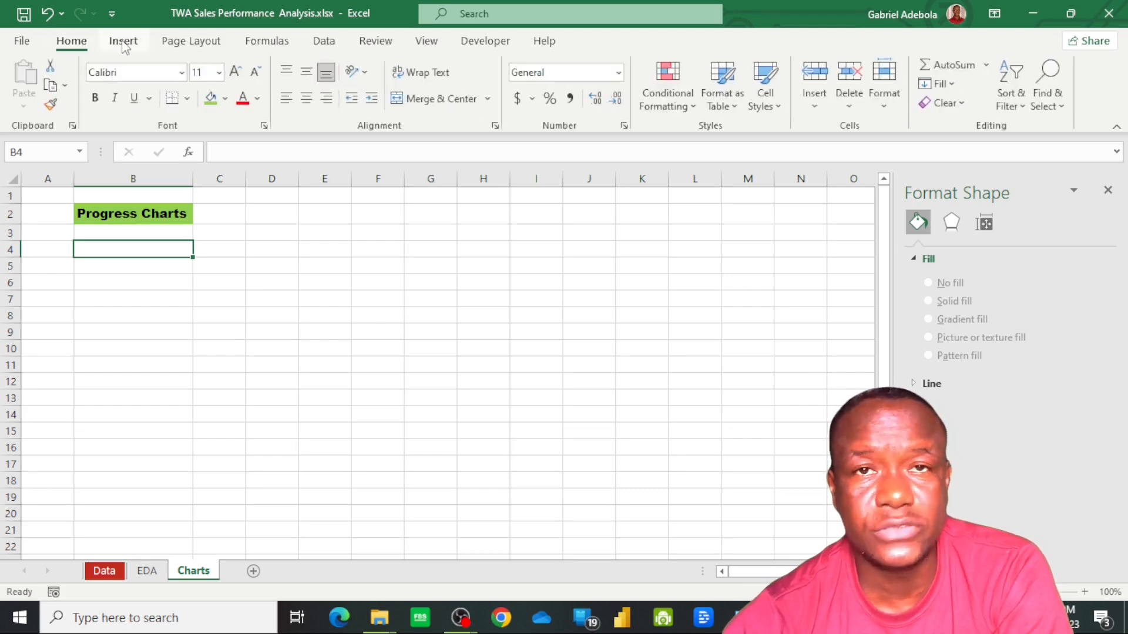
pyautogui.click(125, 46)
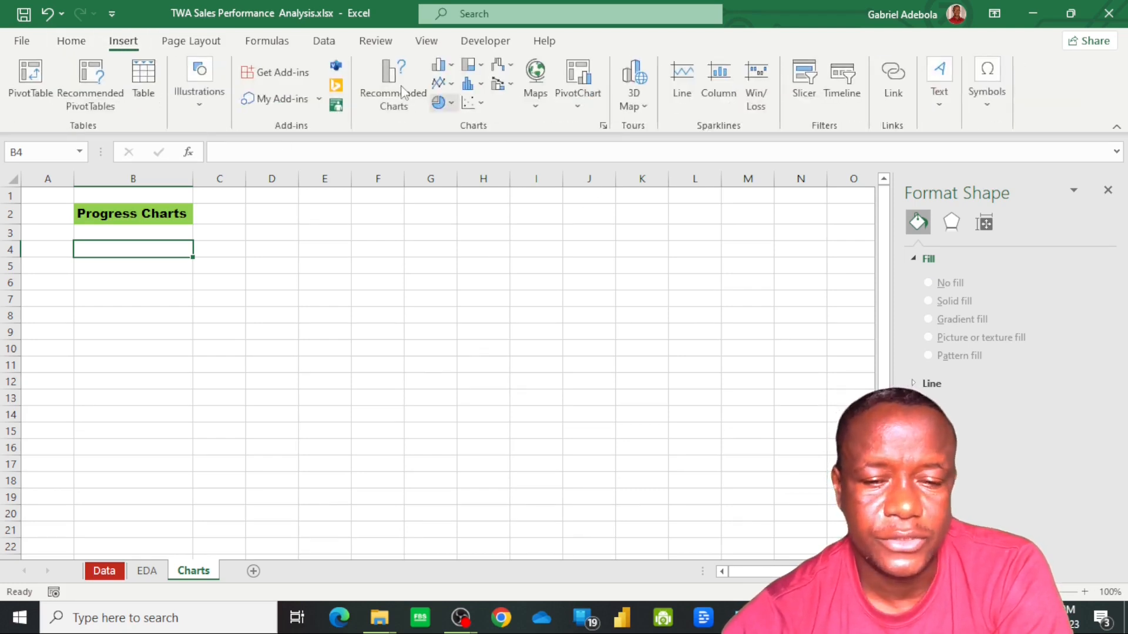
pyautogui.click(442, 104)
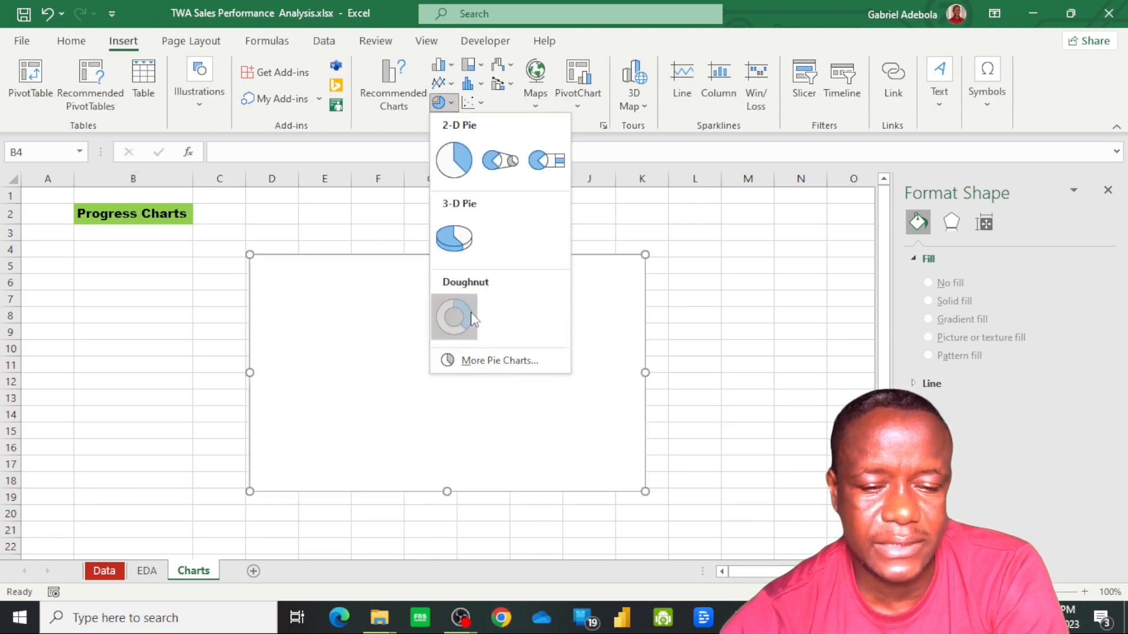
pyautogui.click(454, 317)
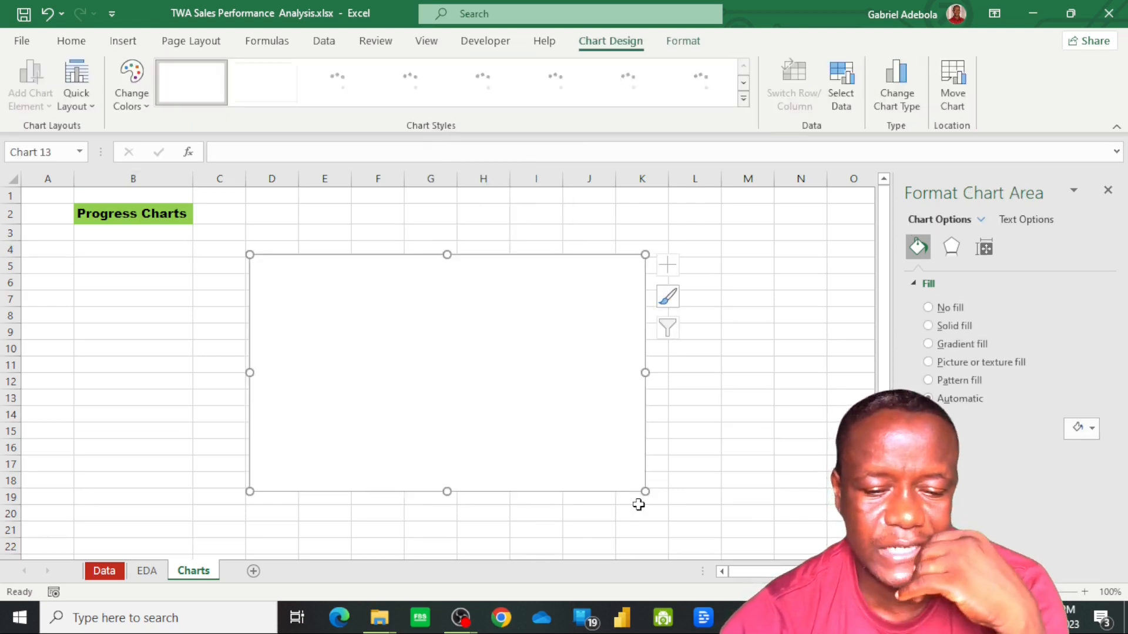
# Place the blank chart directly below the Progress Charts heading and set its height and width to 2 inches each
pyautogui.moveTo(643, 492); pyautogui.dragTo(462, 433)
pyautogui.moveTo(368, 382); pyautogui.dragTo(204, 351)
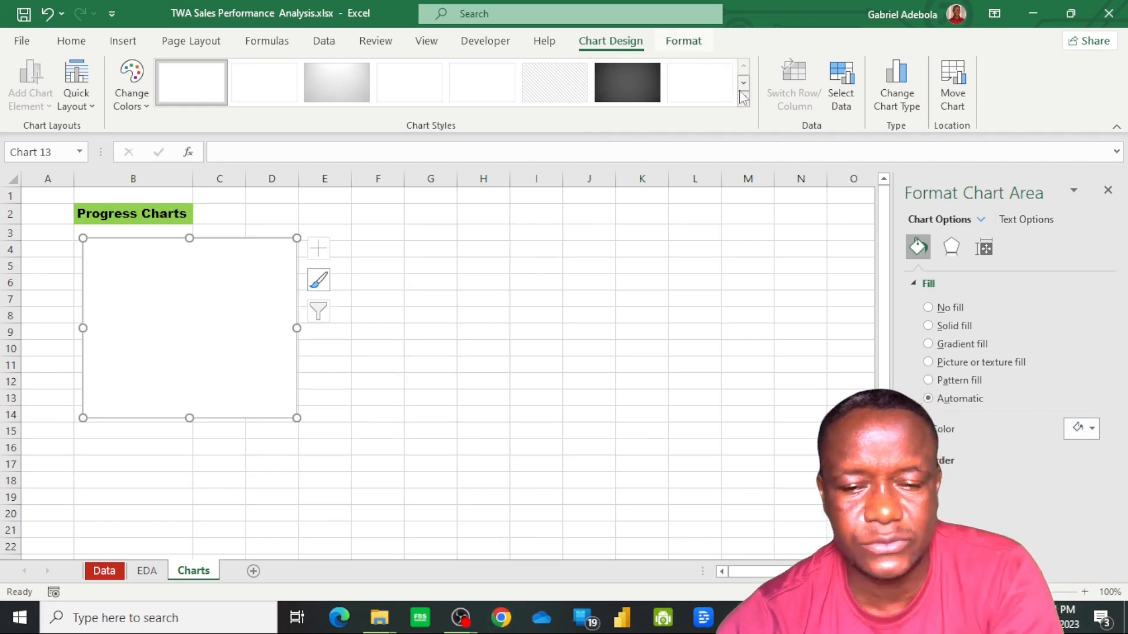
pyautogui.click(683, 40)
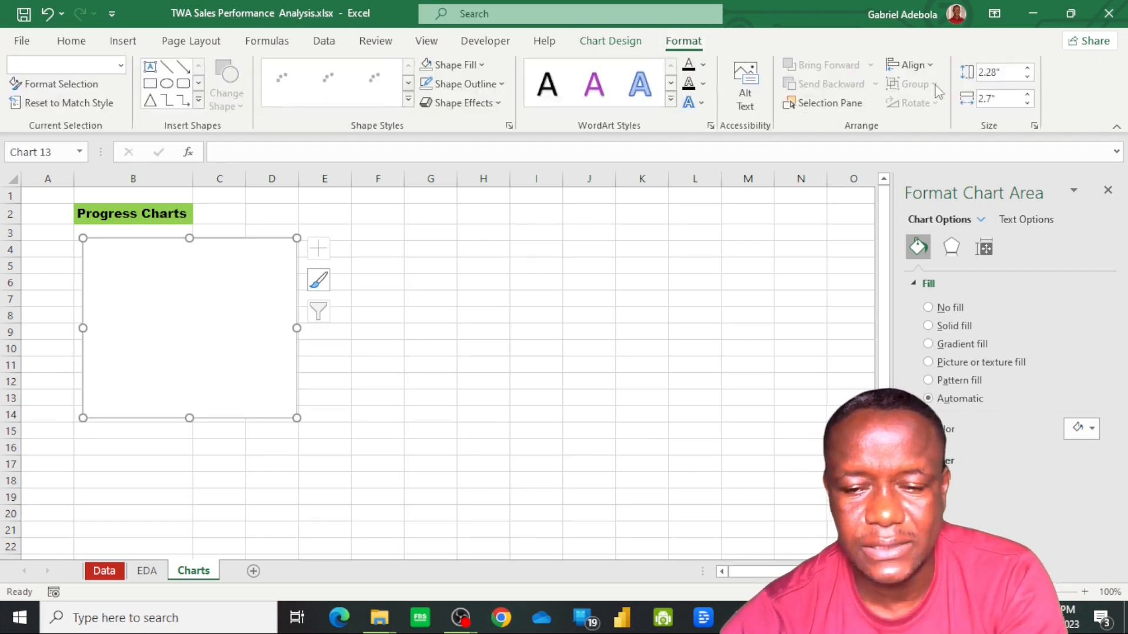
pyautogui.click(1002, 71)
pyautogui.write('2')
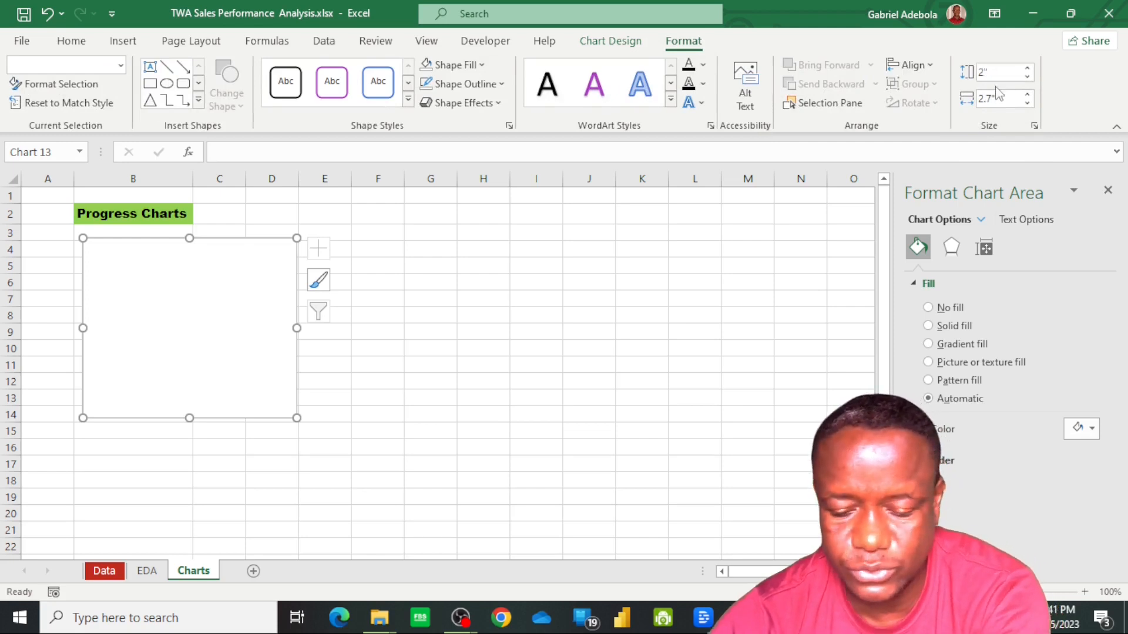
pyautogui.click(997, 98)
pyautogui.click(997, 98)
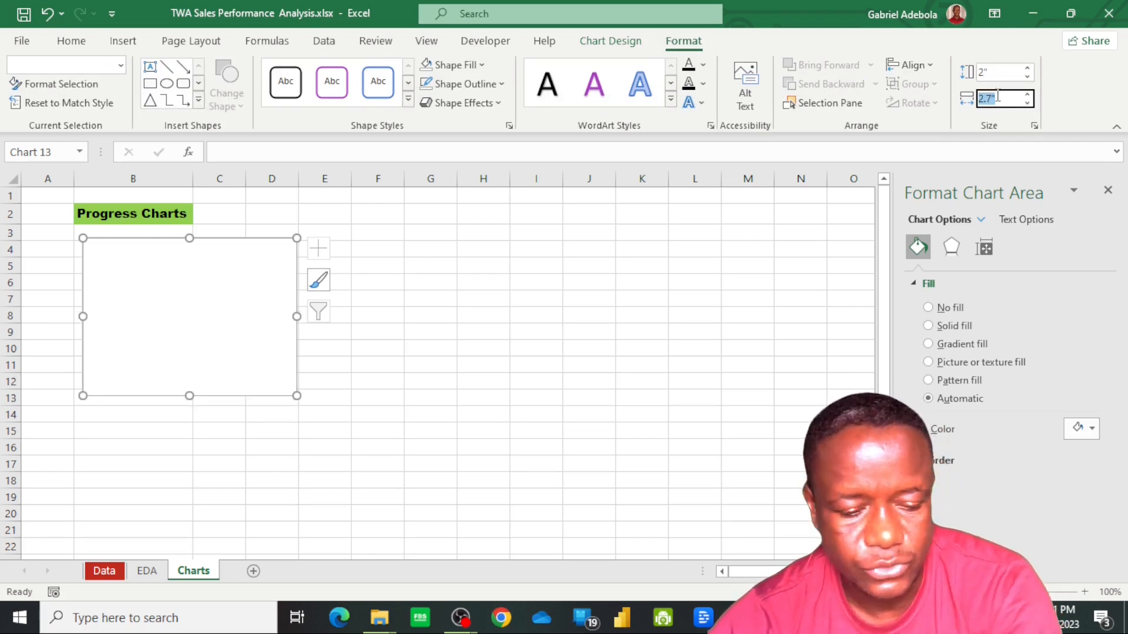
pyautogui.write('2')
pyautogui.press('Return')
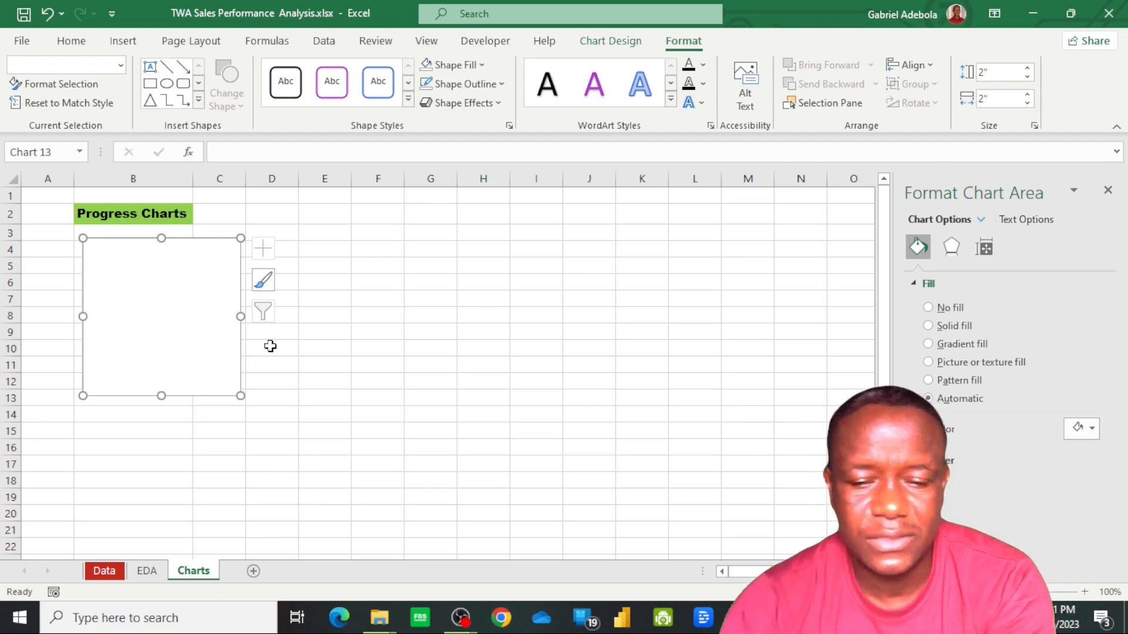
# Add an unnamed data series to the blank chart with twenty comma-separated values of 1
pyautogui.rightClick(149, 353)
pyautogui.click(202, 342)
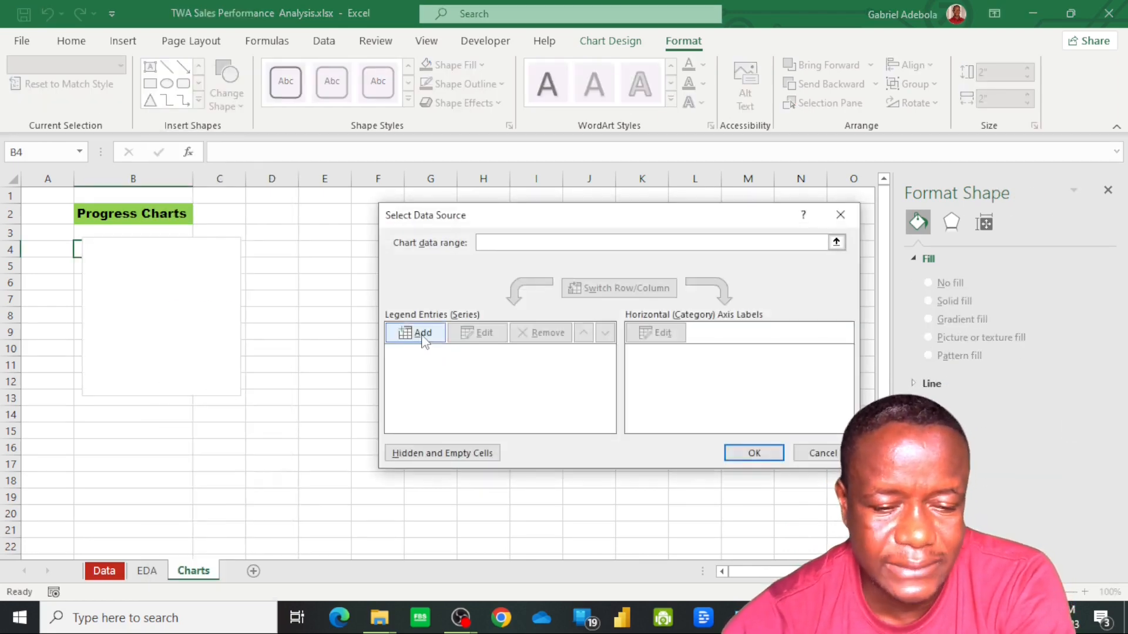
pyautogui.click(422, 333)
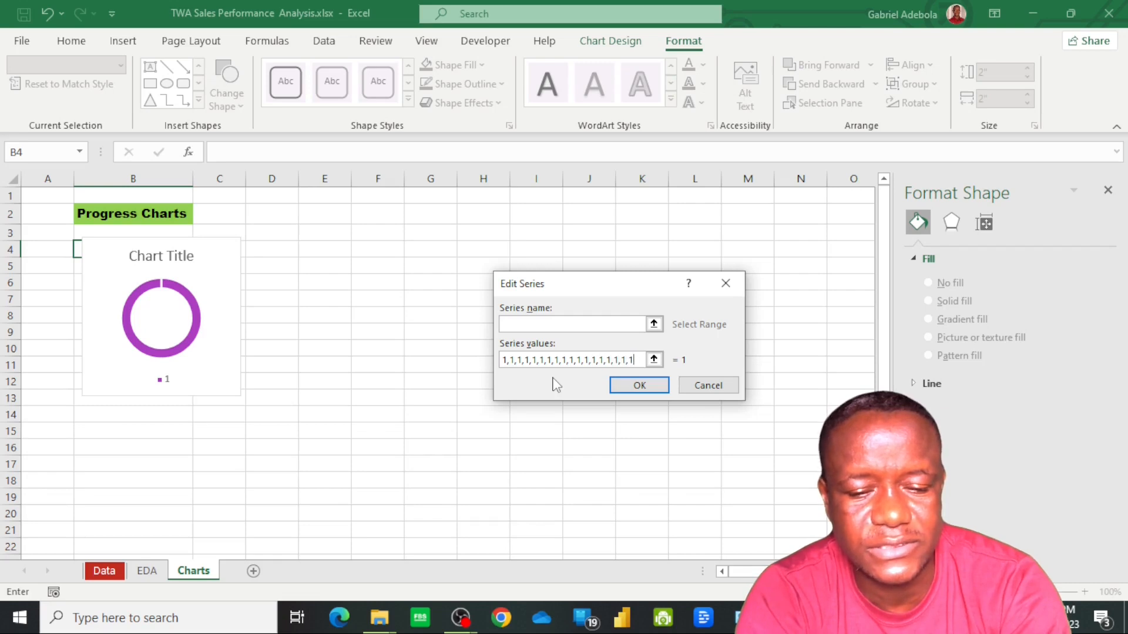
pyautogui.press('BackSpace')
pyautogui.press('BackSpace')
pyautogui.press('BackSpace')
pyautogui.press('BackSpace')
pyautogui.press('BackSpace')
pyautogui.press('BackSpace')
pyautogui.press('BackSpace')
pyautogui.press('BackSpace')
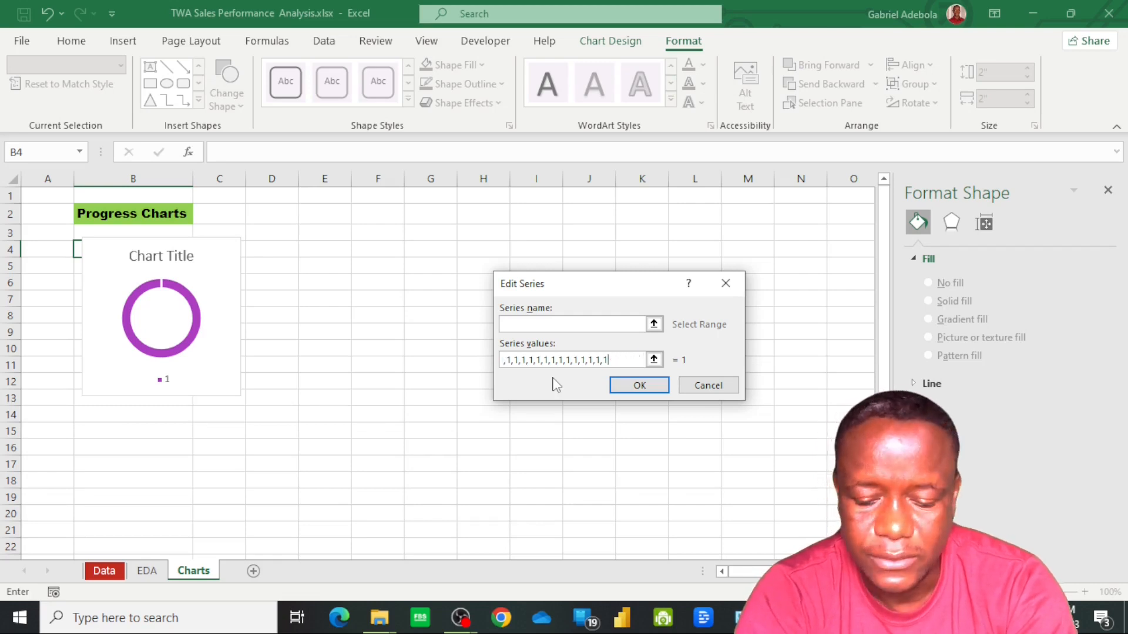
pyautogui.click(639, 385)
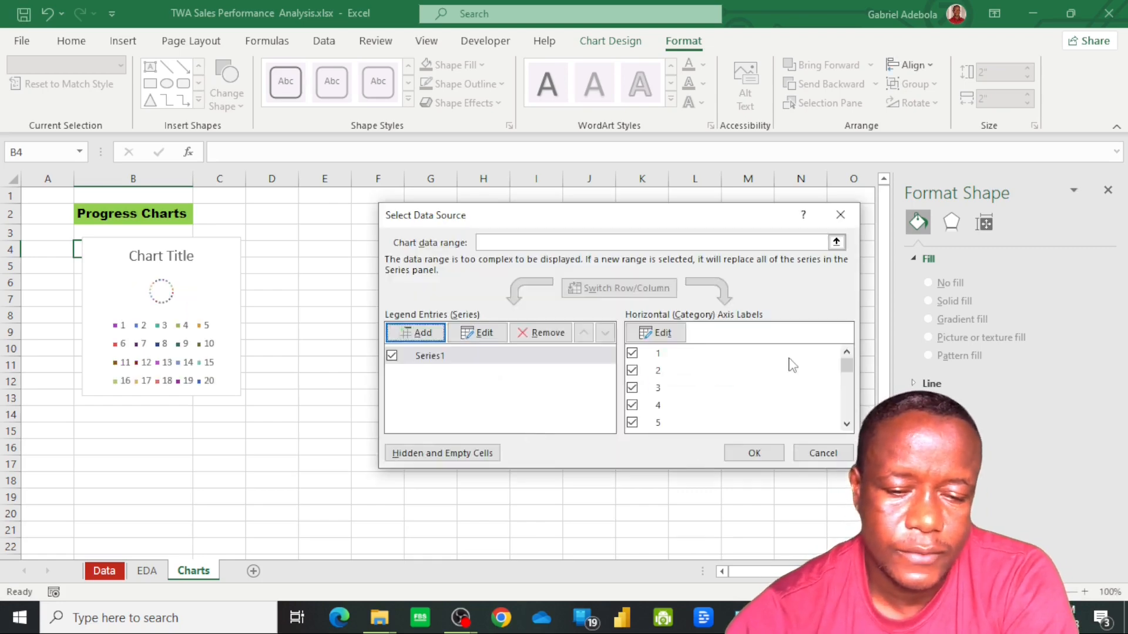
pyautogui.scroll(-5, 790, 367)
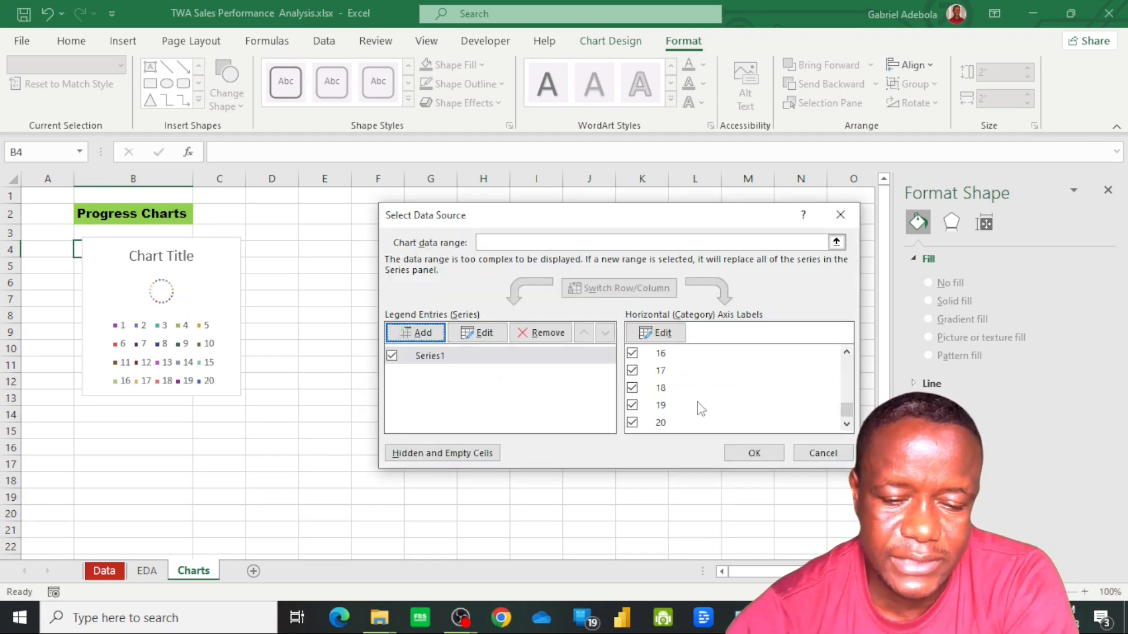
pyautogui.click(752, 453)
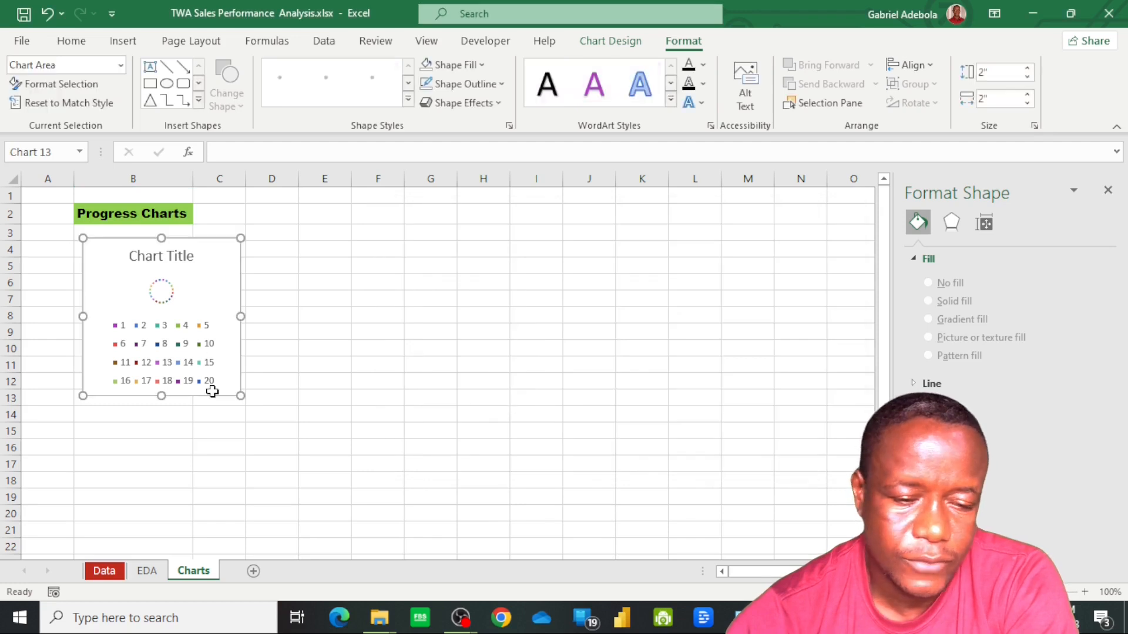
# Delete the legend and the chart title from the doughnut chart
pyautogui.click(175, 362)
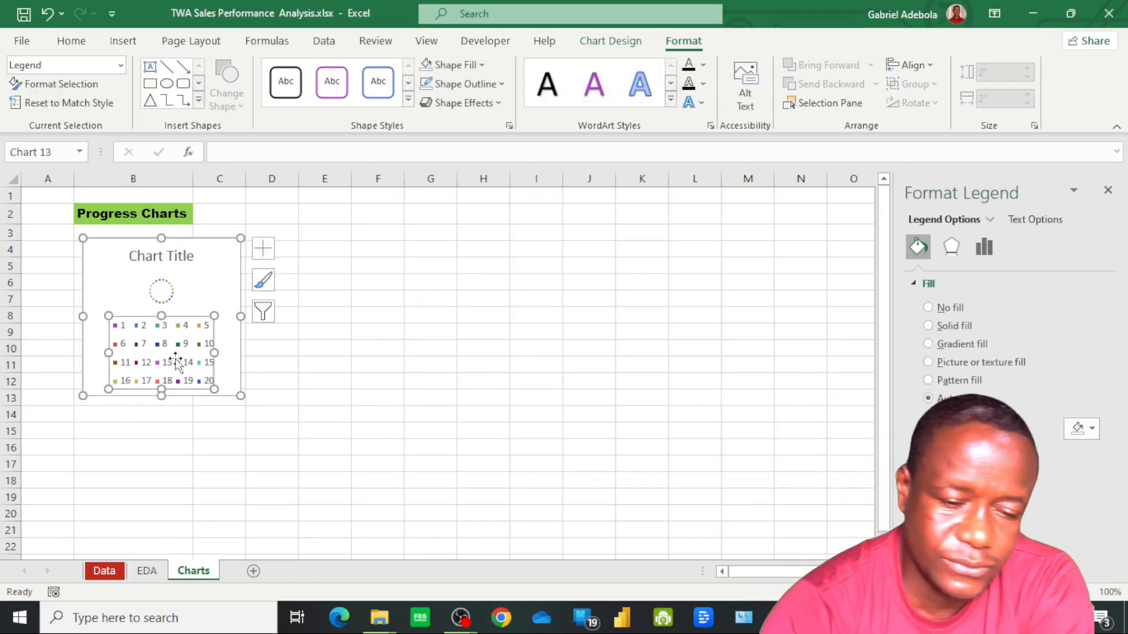
pyautogui.press('Delete')
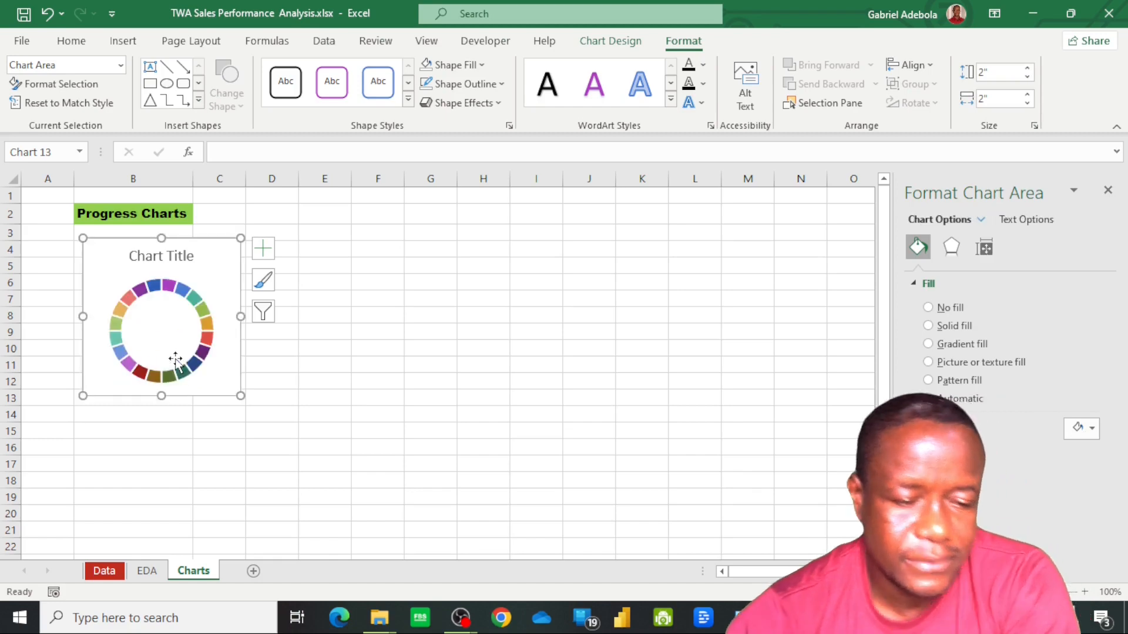
pyautogui.click(157, 253)
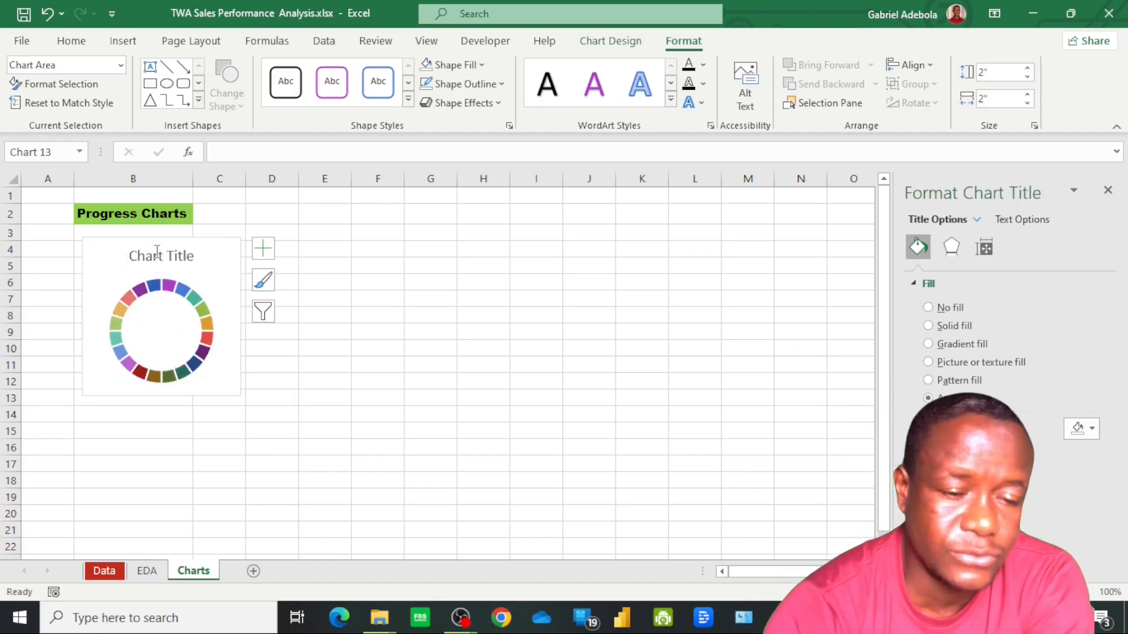
pyautogui.press('Delete')
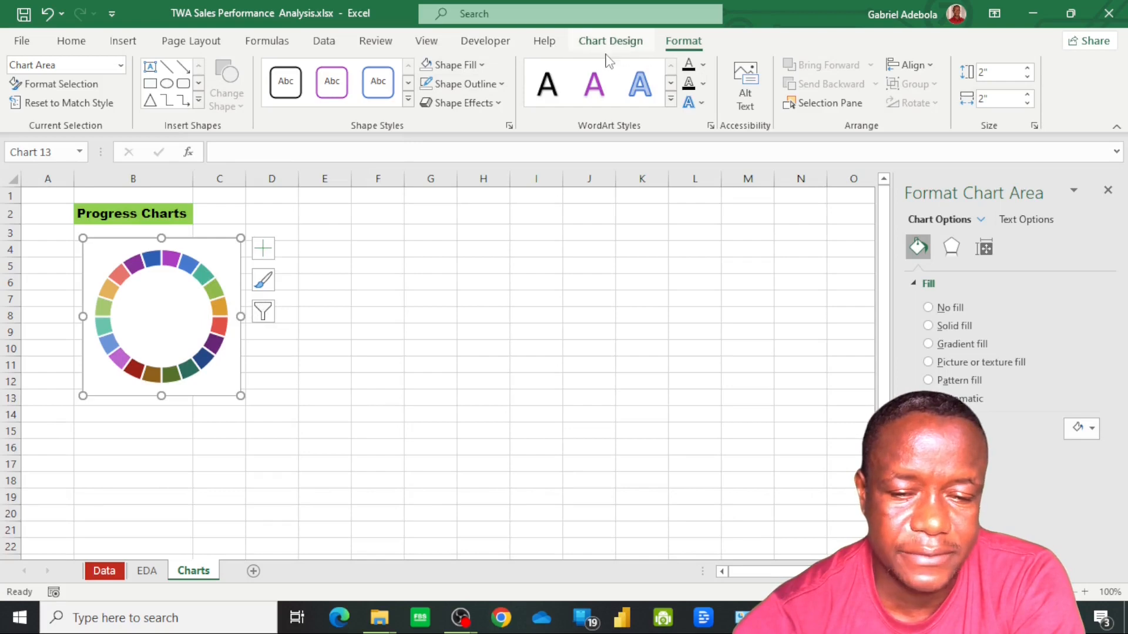
# Set the doughnut chart area to no fill and no outline
pyautogui.click(481, 66)
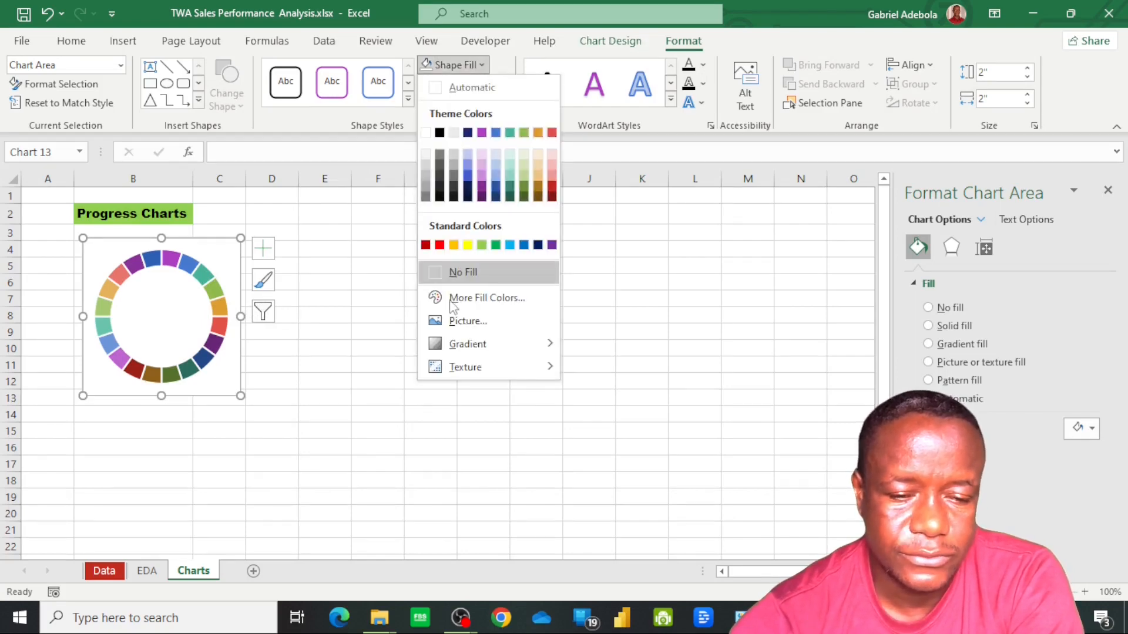
pyautogui.click(474, 274)
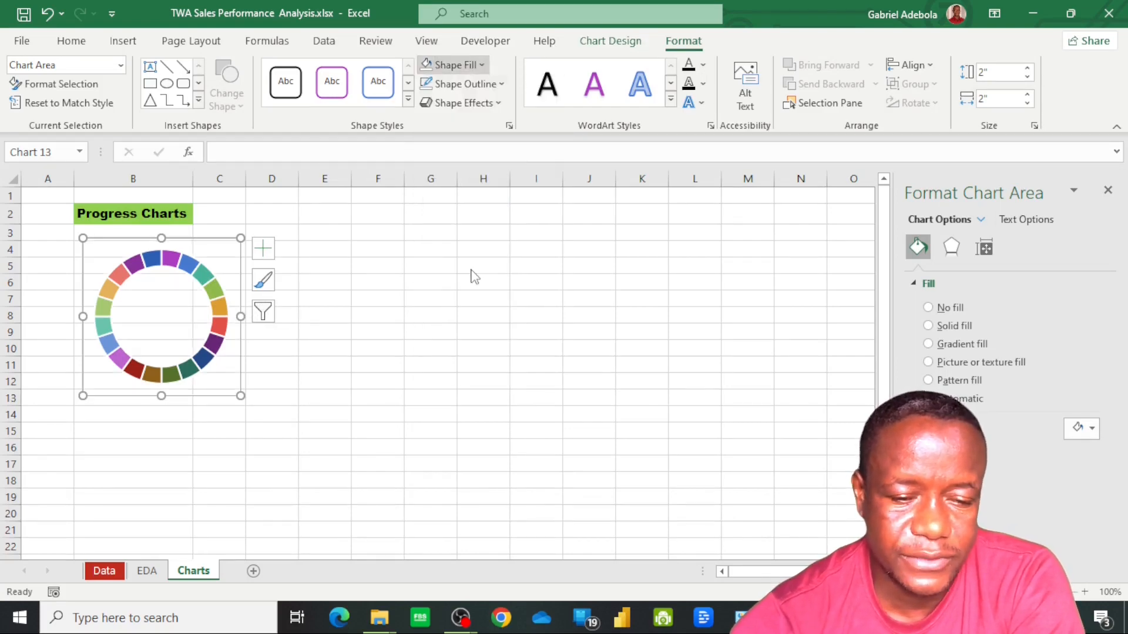
pyautogui.click(499, 84)
pyautogui.click(471, 292)
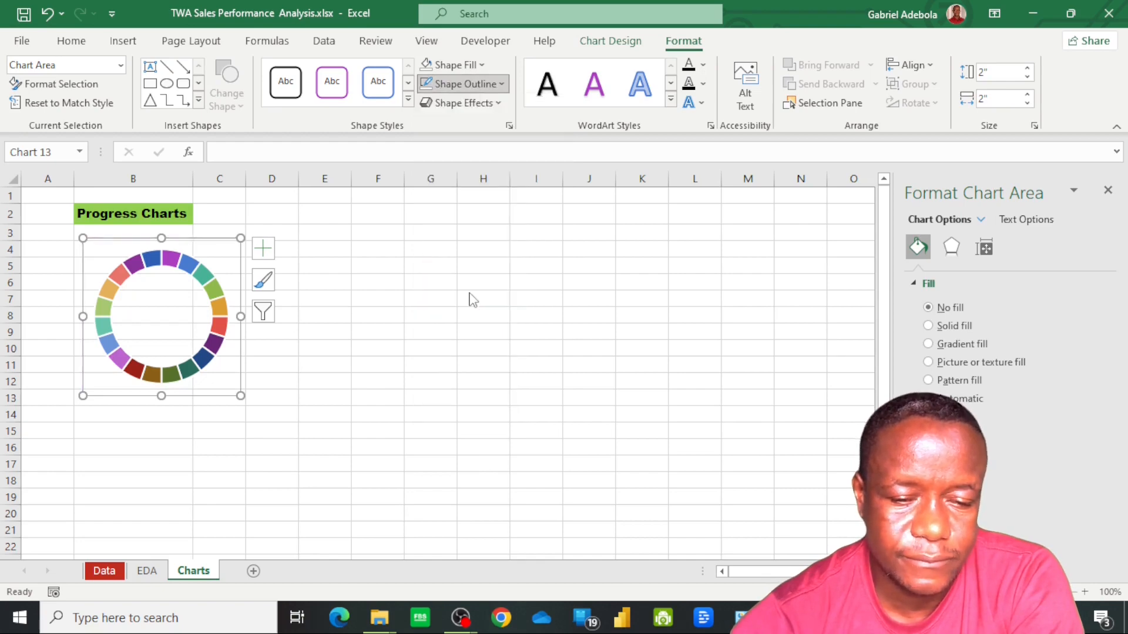
# Fill all slices of the doughnut series with the standard dark blue colour
pyautogui.click(212, 293)
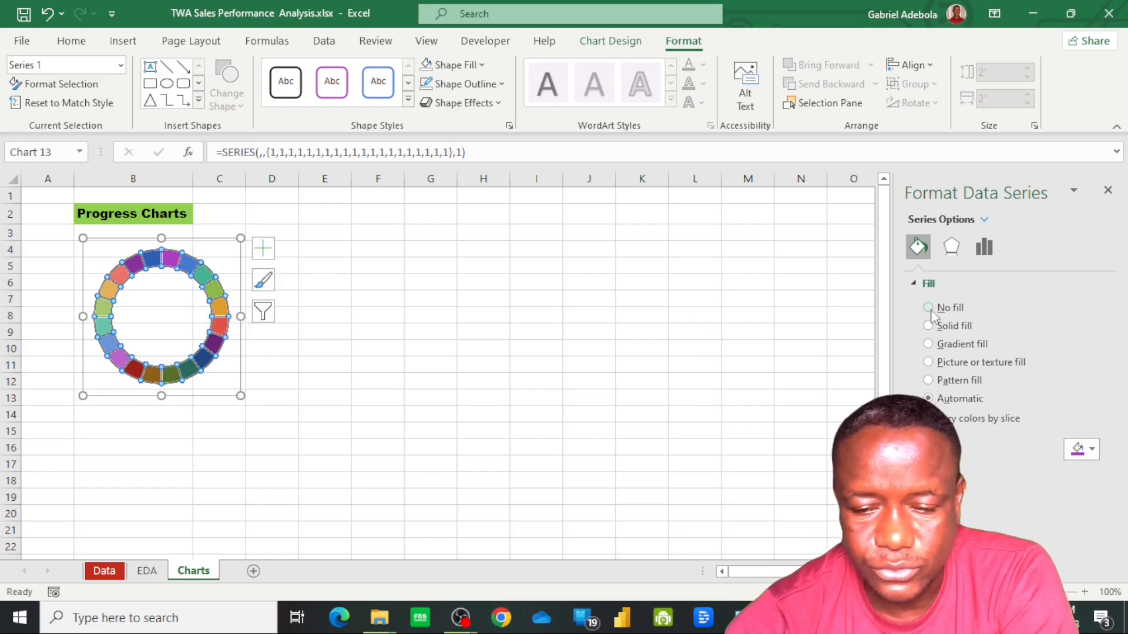
pyautogui.click(1083, 450)
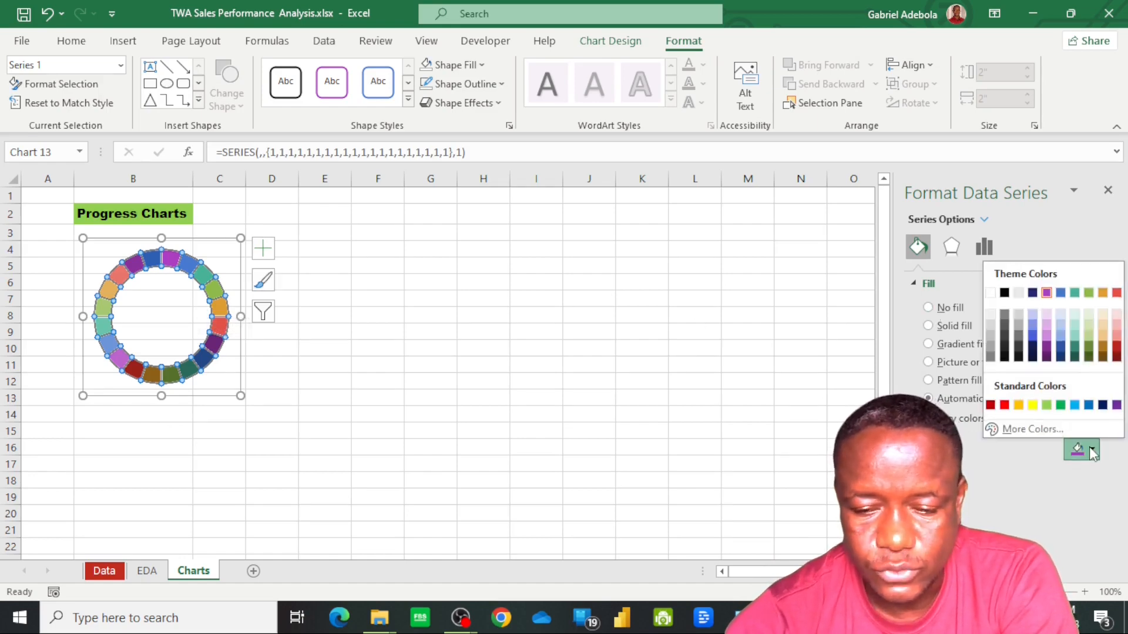
pyautogui.click(1102, 405)
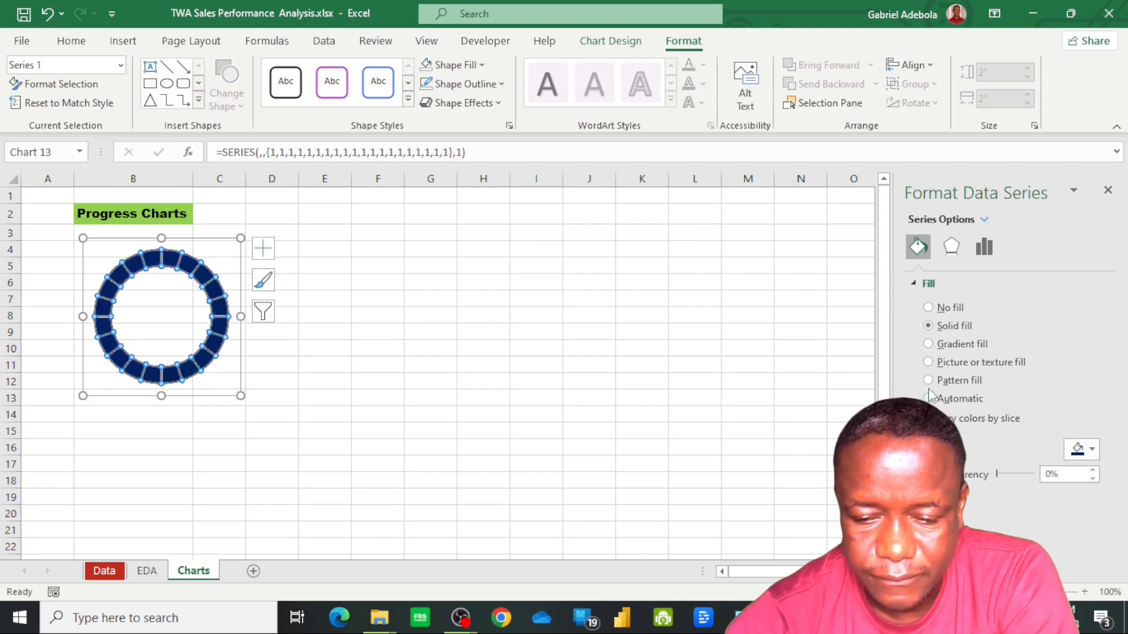
# Reduce the doughnut series' hole size to 60% and deselect the chart
pyautogui.click(984, 247)
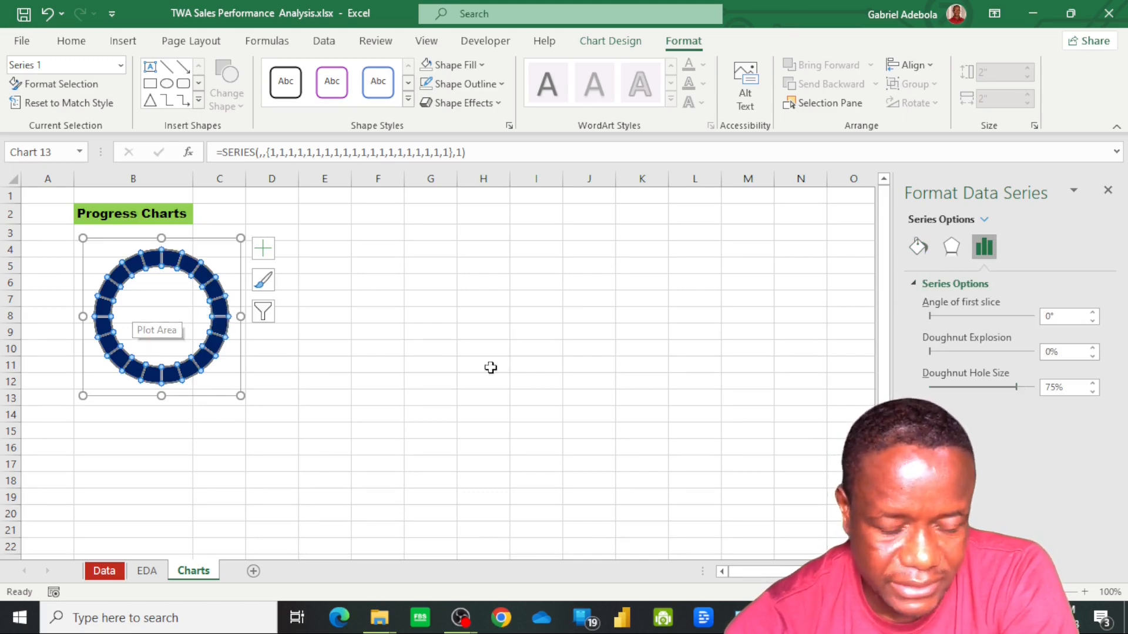
pyautogui.moveTo(1018, 387); pyautogui.dragTo(988, 403)
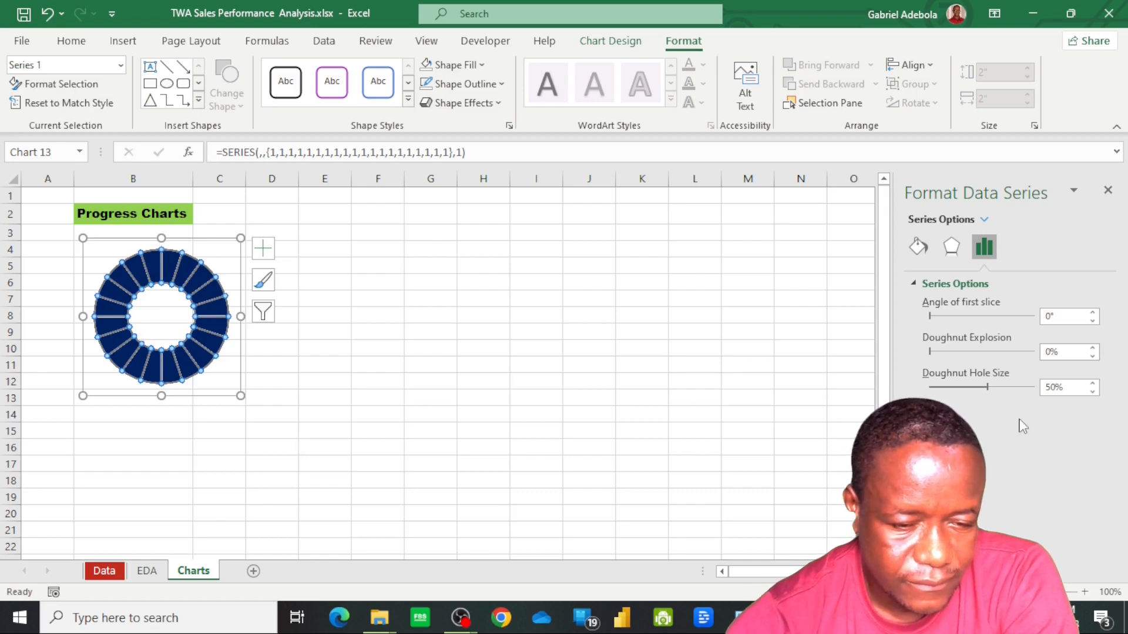
pyautogui.click(1092, 382)
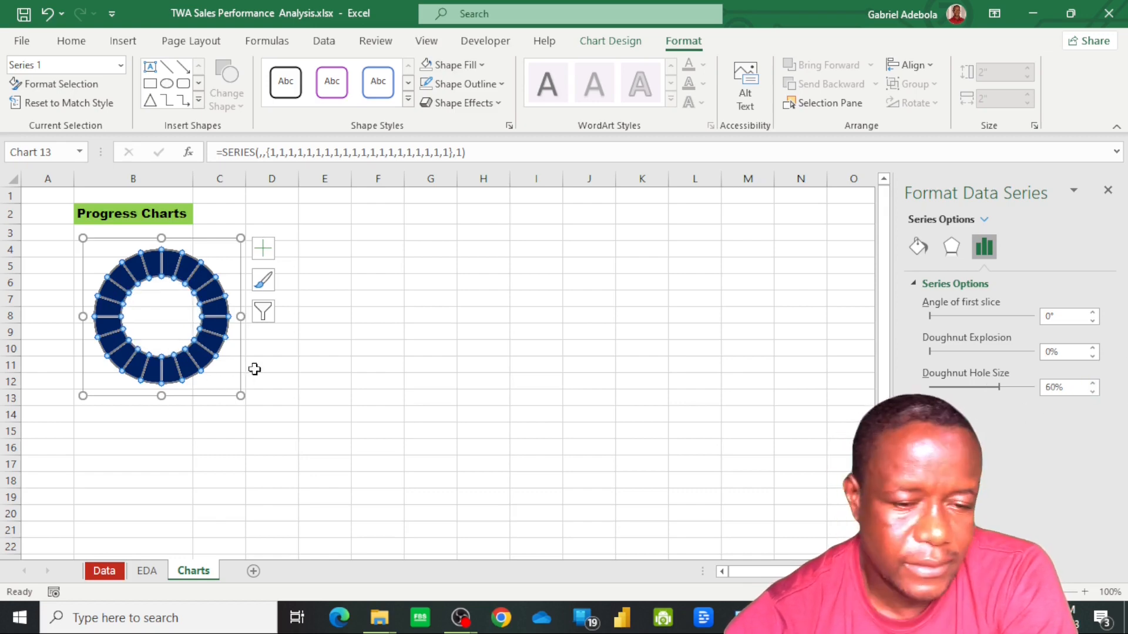
pyautogui.click(321, 377)
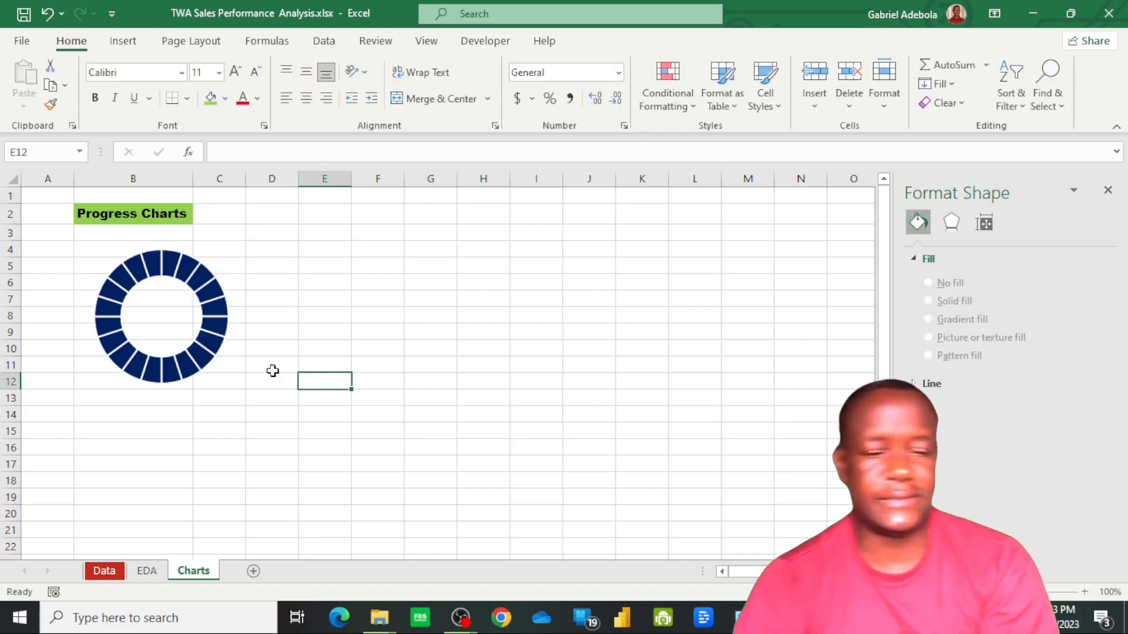
# Duplicate the dark blue doughnut chart and place the copy beside the original, over columns C to F
pyautogui.click(178, 286)
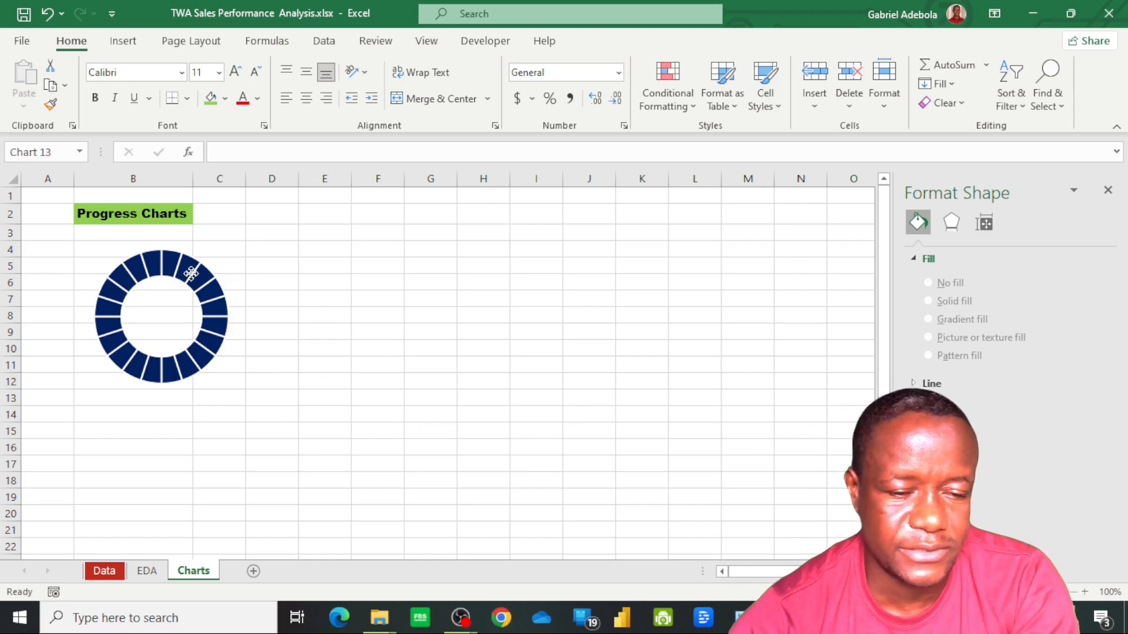
pyautogui.click(199, 328)
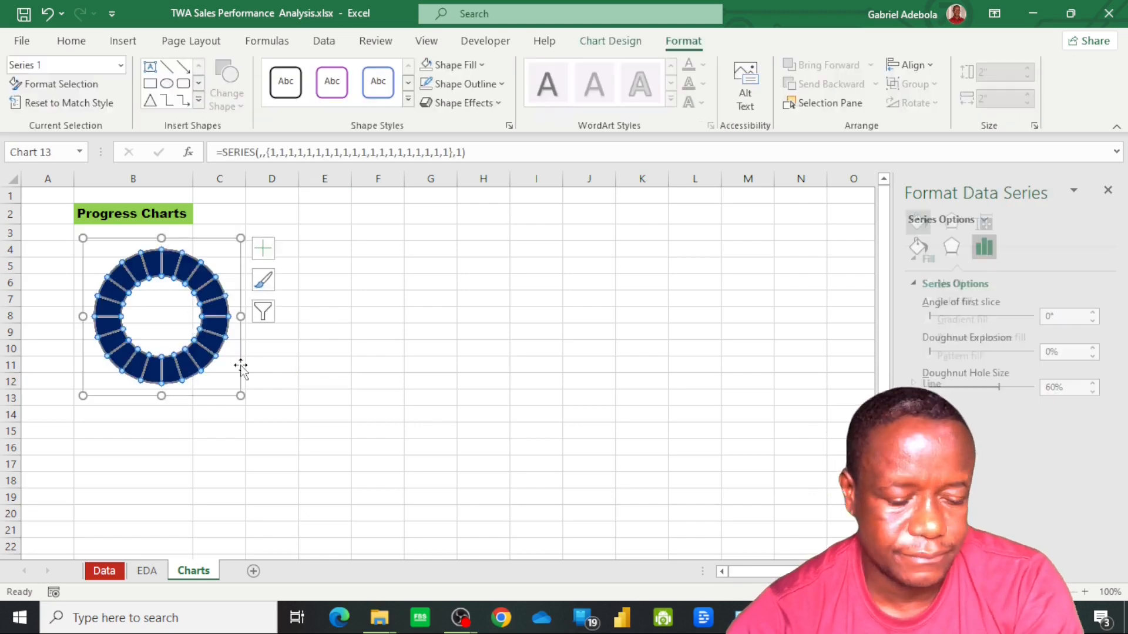
pyautogui.hotkey('ctrl', 'd')
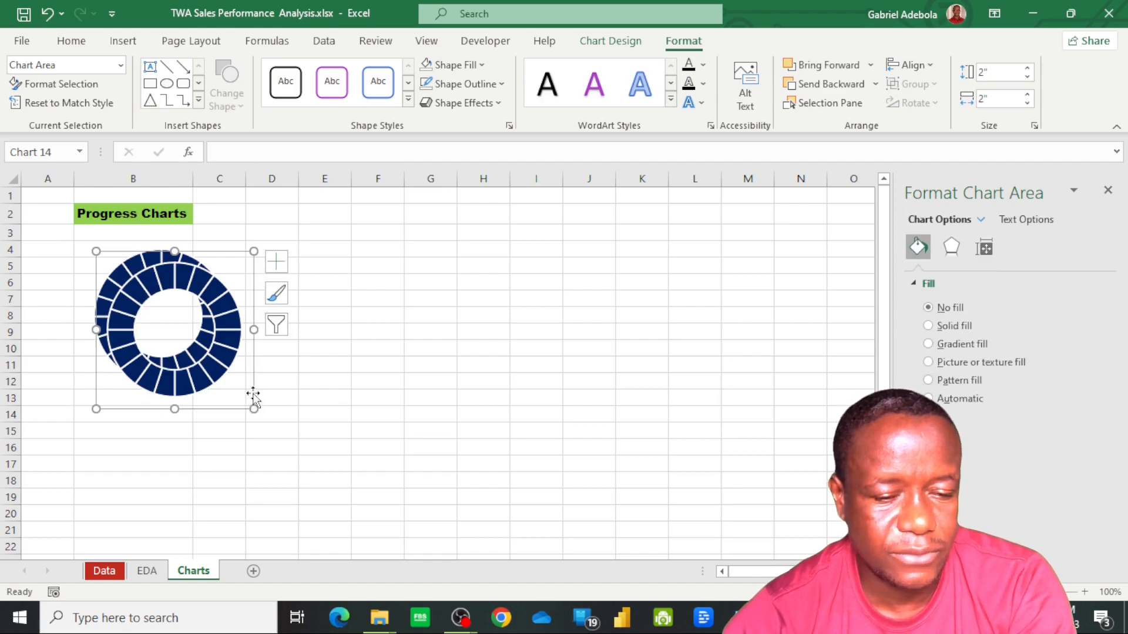
pyautogui.moveTo(252, 395); pyautogui.dragTo(393, 380)
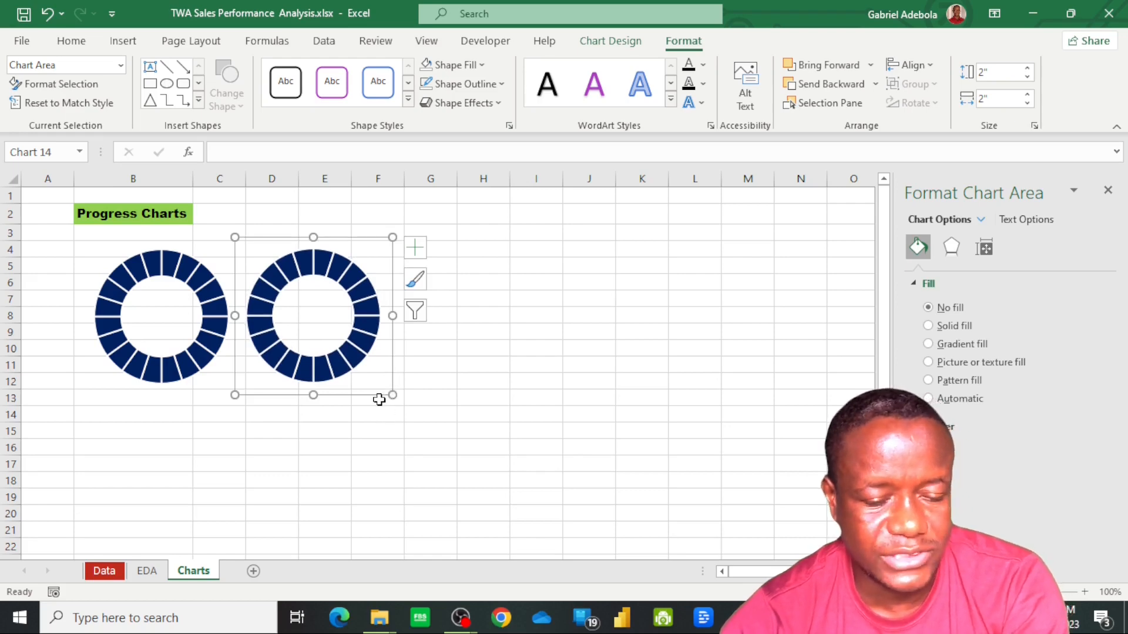
# Duplicate the dark blue doughnut chart four more times to make an evenly spaced row of six
pyautogui.hotkey('ctrl', 'd')
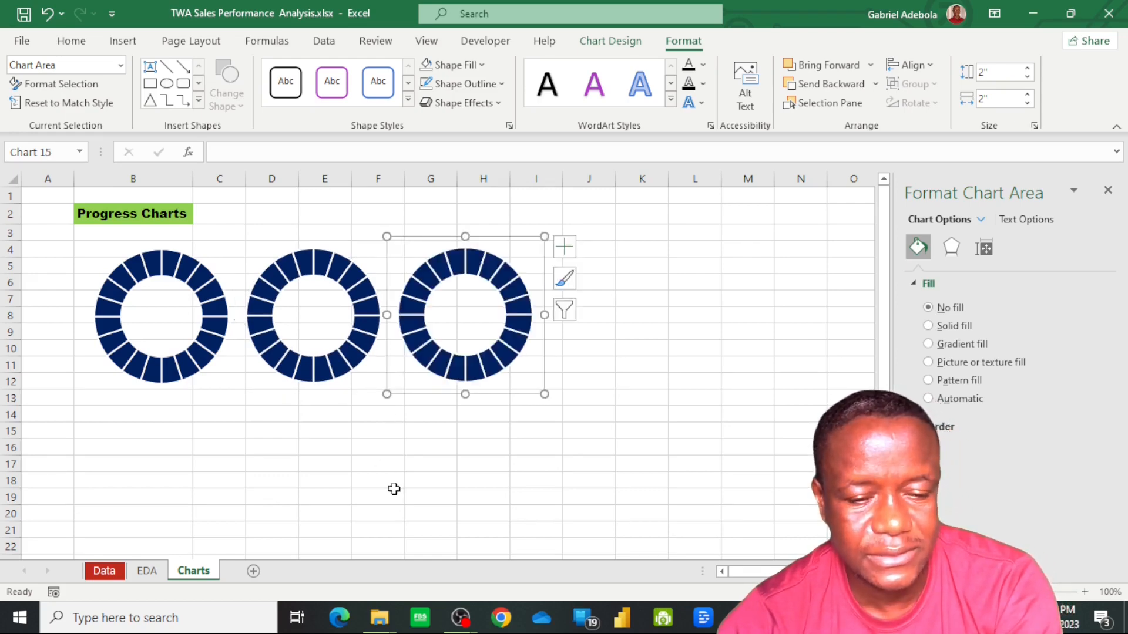
pyautogui.hotkey('ctrl', 'd')
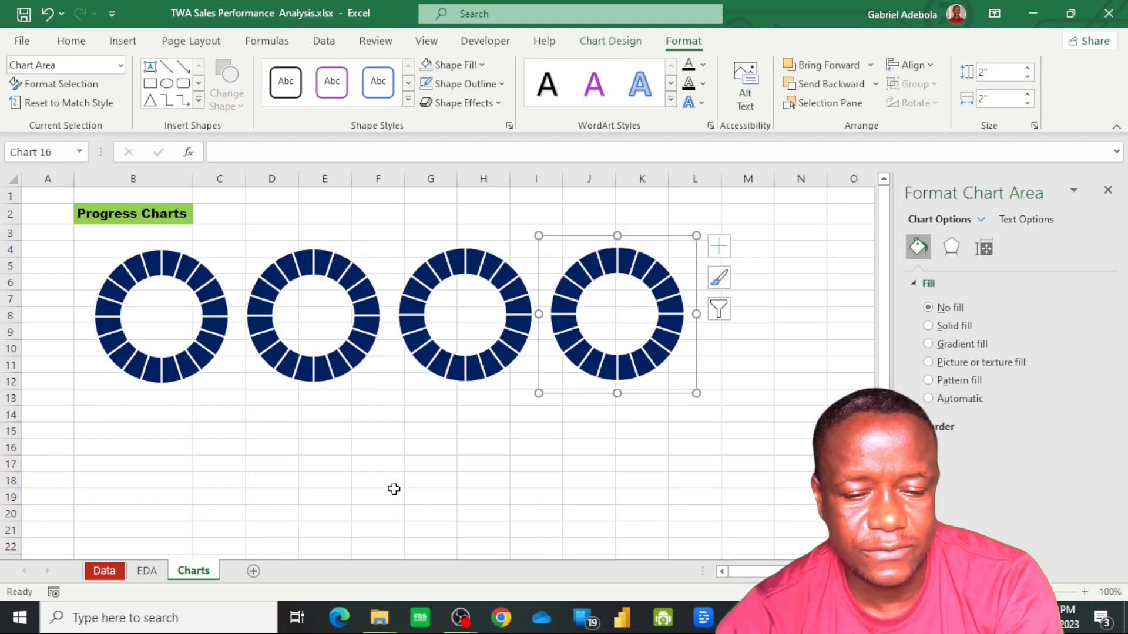
pyautogui.hotkey('ctrl', 'd')
pyautogui.hotkey('ctrl', 'd')
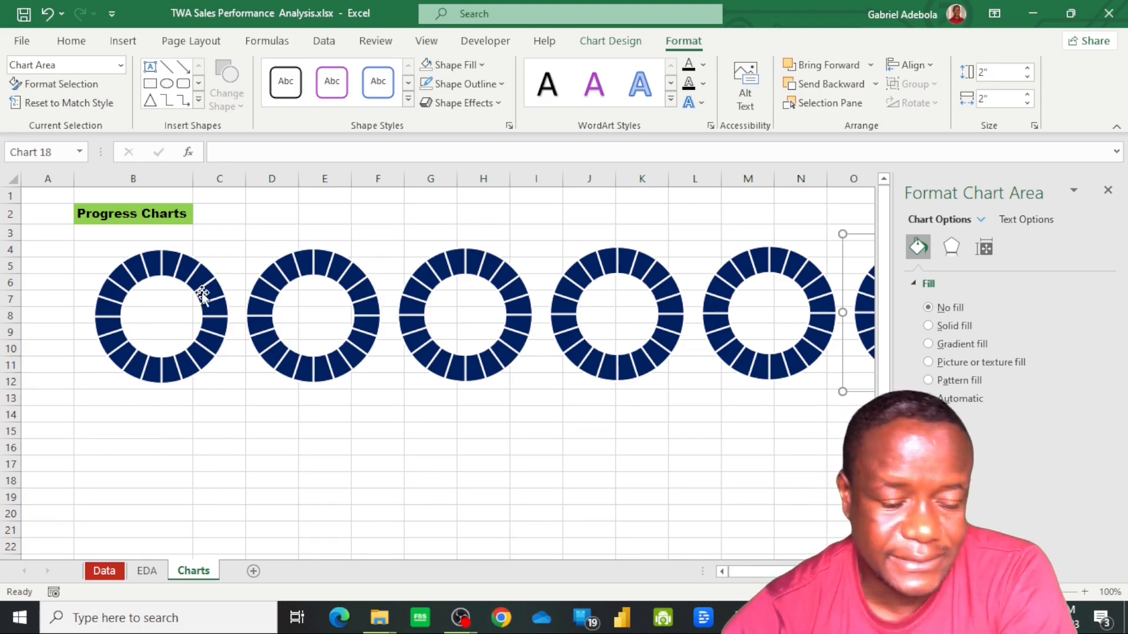
# Fill the second doughnut's series with the dark gold theme colour
pyautogui.click(347, 280)
pyautogui.click(347, 280)
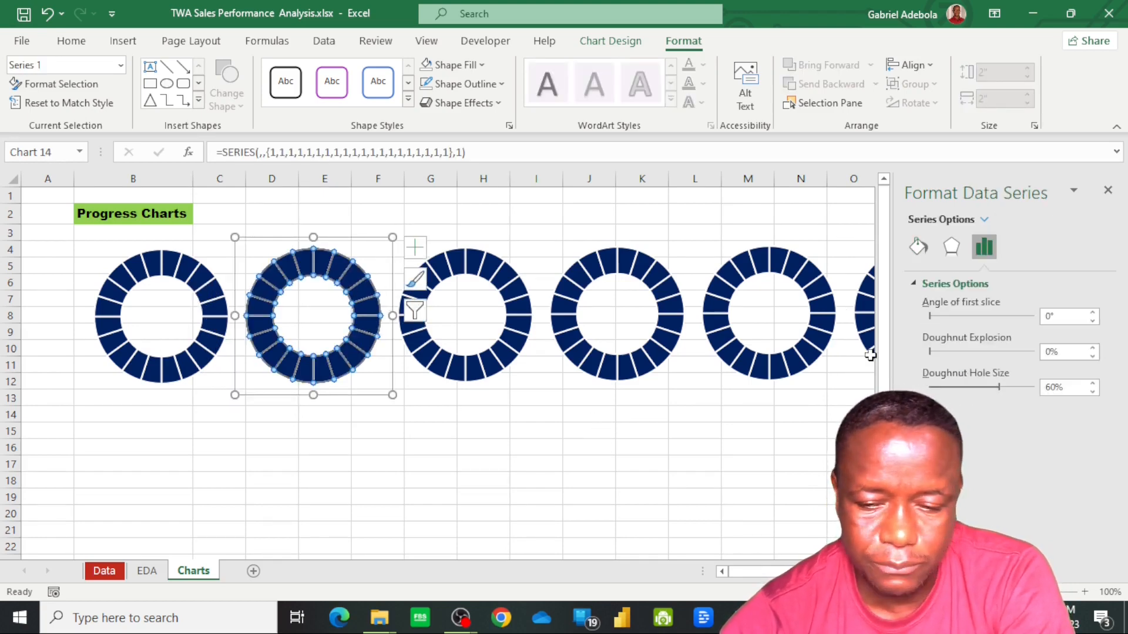
pyautogui.click(924, 253)
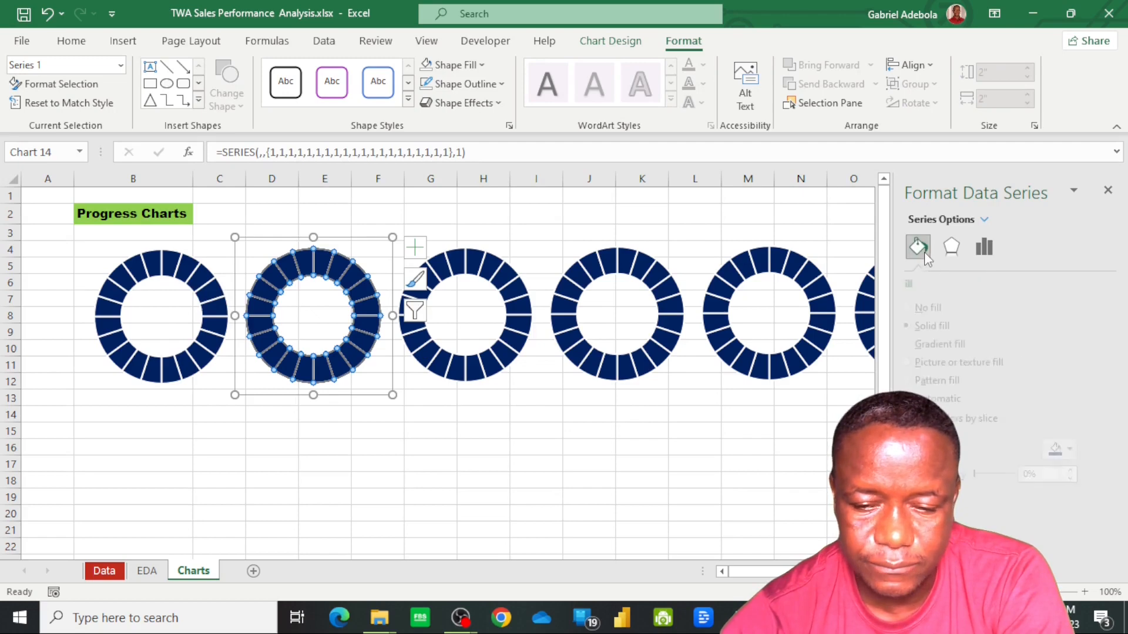
pyautogui.click(1090, 450)
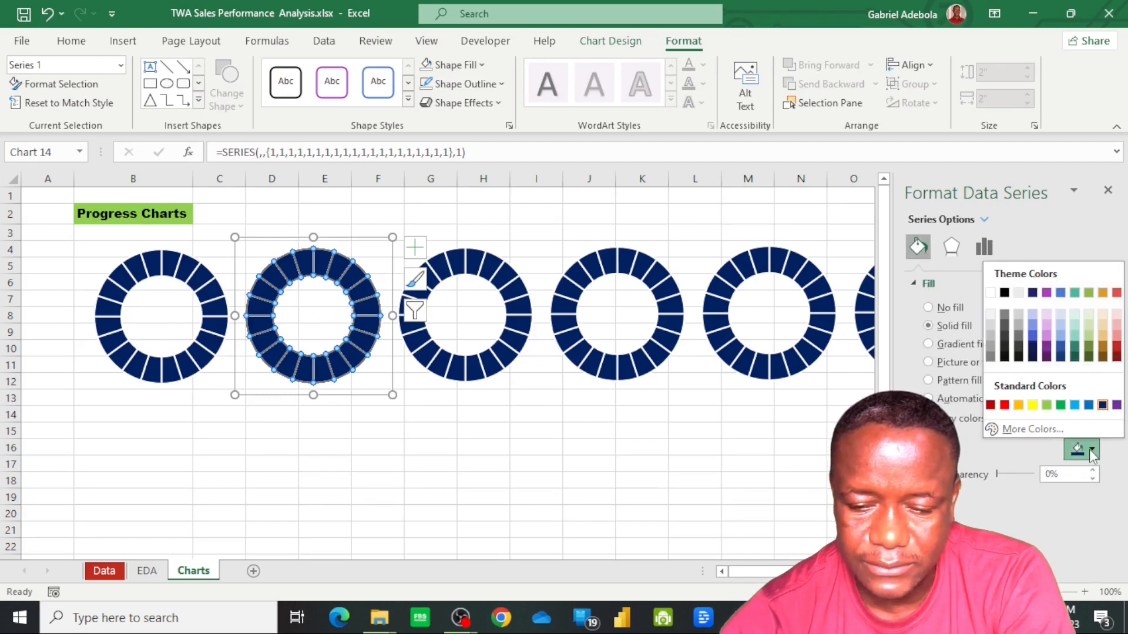
pyautogui.click(1104, 351)
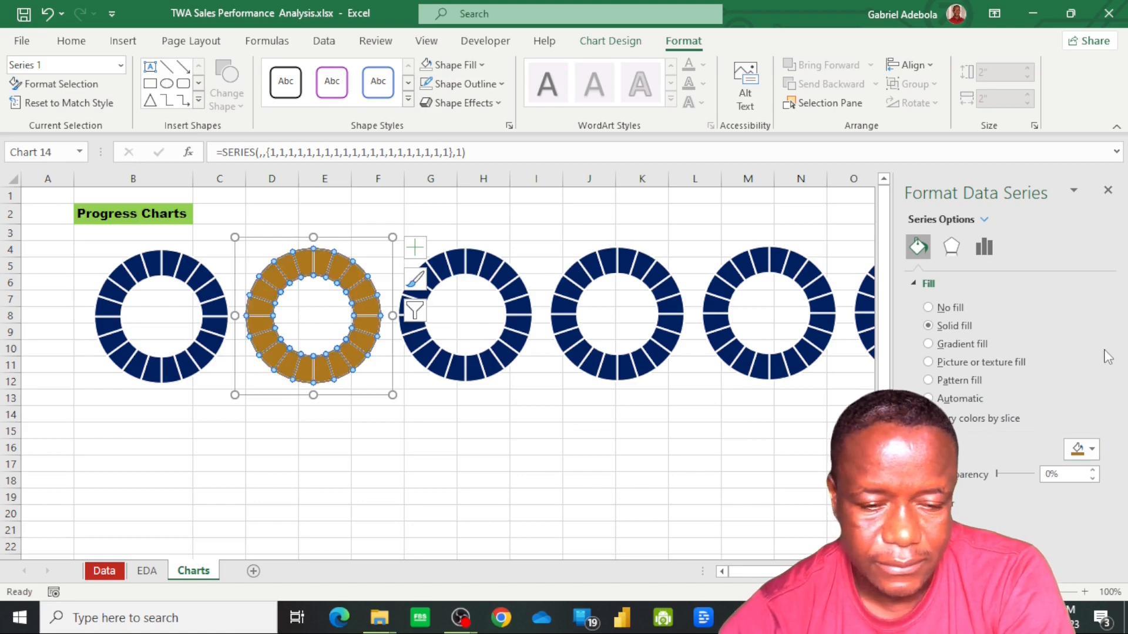
# Fill the third doughnut's series with the standard dark red colour
pyautogui.click(473, 365)
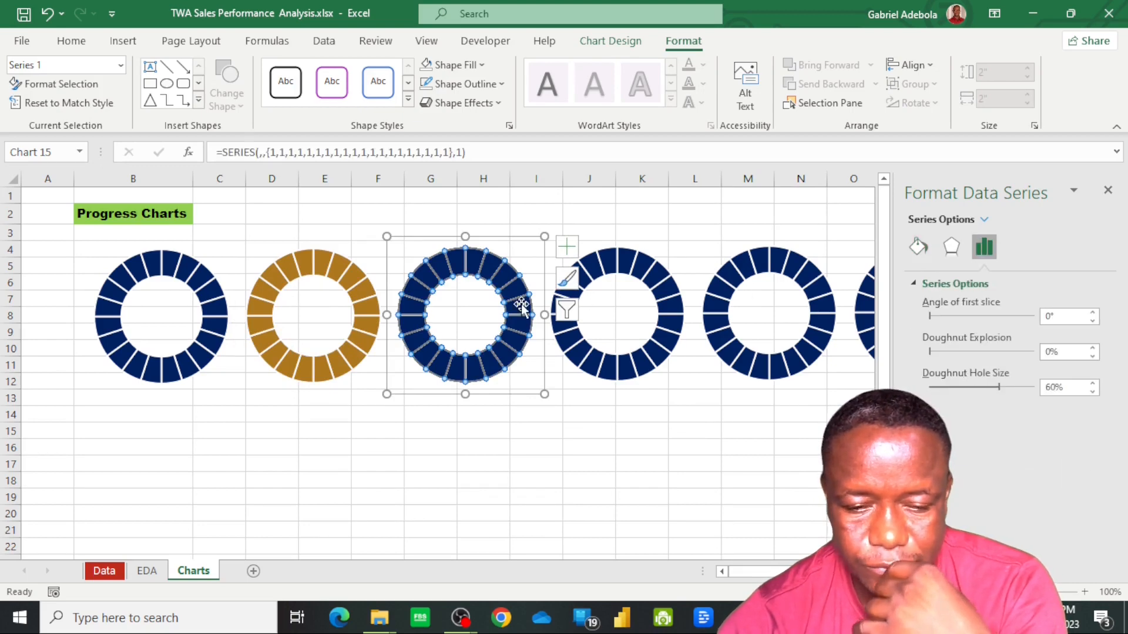
pyautogui.click(918, 247)
pyautogui.click(1091, 450)
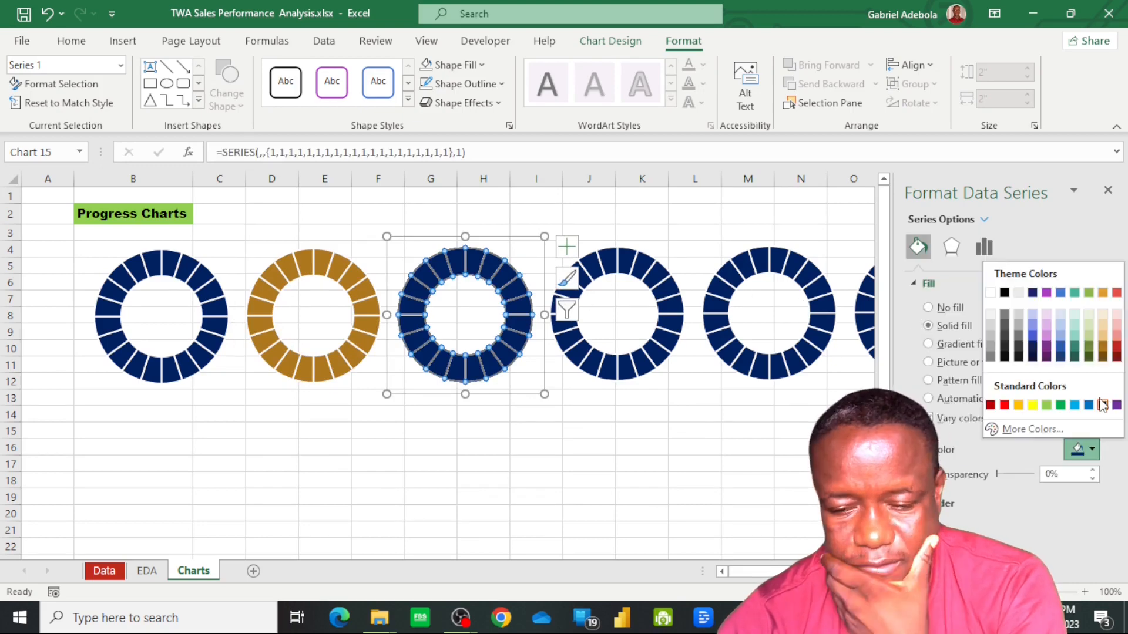
pyautogui.click(991, 404)
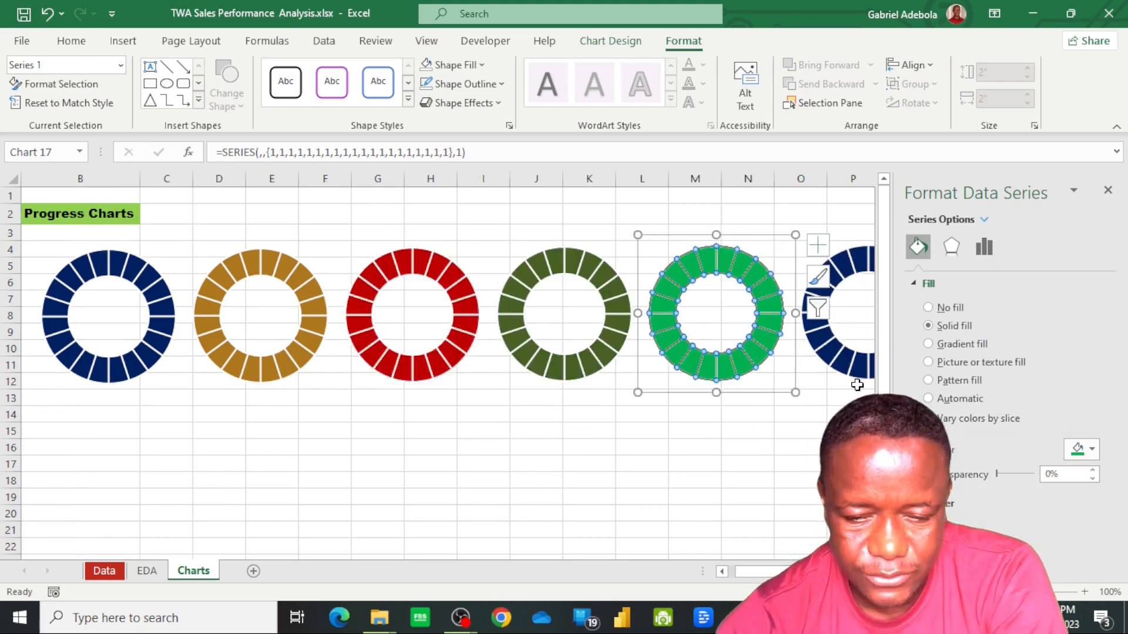
# Fill the sixth doughnut's series with the standard orange colour and deselect the chart
pyautogui.click(848, 383)
pyautogui.click(918, 247)
pyautogui.click(1091, 449)
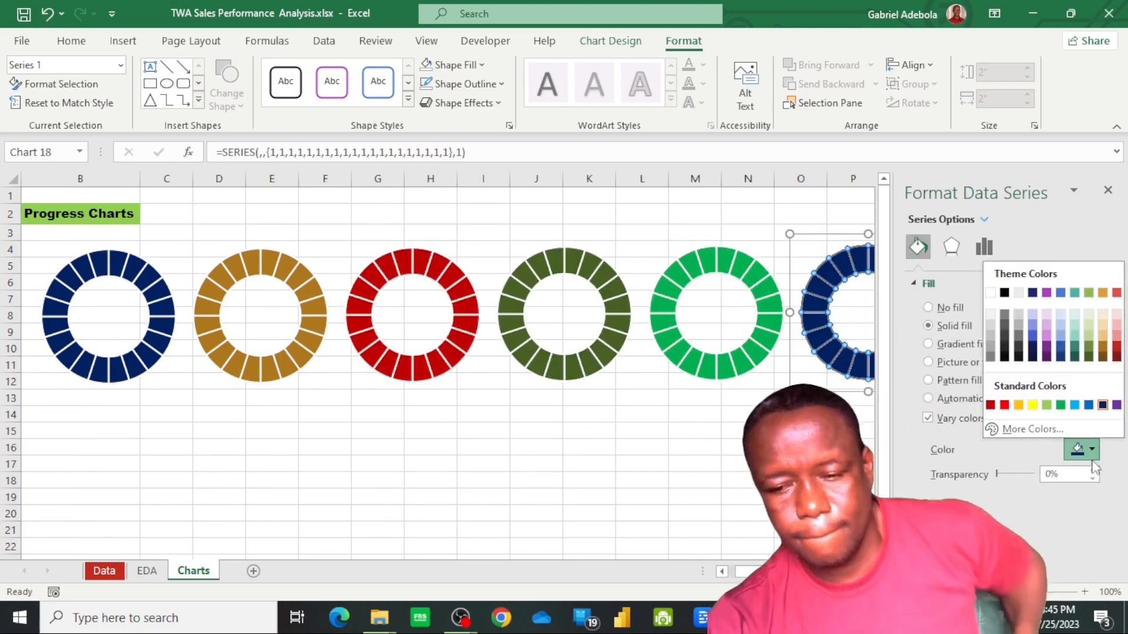
pyautogui.click(1018, 406)
pyautogui.click(712, 499)
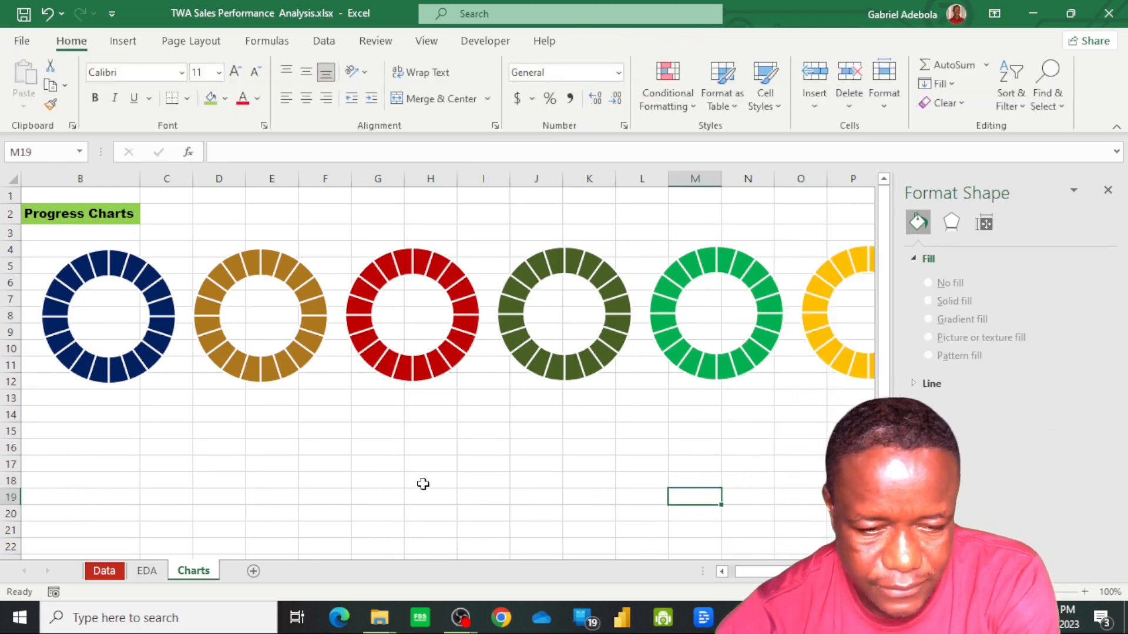
# Select all six doughnut charts, align them by their middles, and clear the selection
pyautogui.click(841, 327)
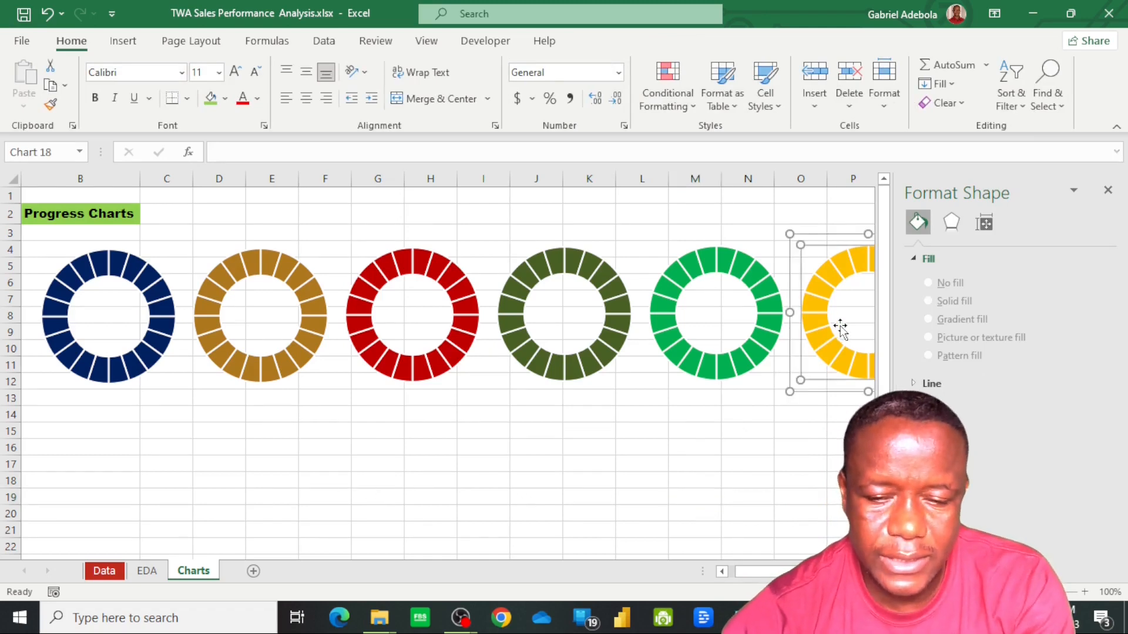
pyautogui.keyDown('ctrl'); pyautogui.click(726, 330); pyautogui.keyUp('ctrl')
pyautogui.keyDown('ctrl'); pyautogui.click(534, 327); pyautogui.keyUp('ctrl')
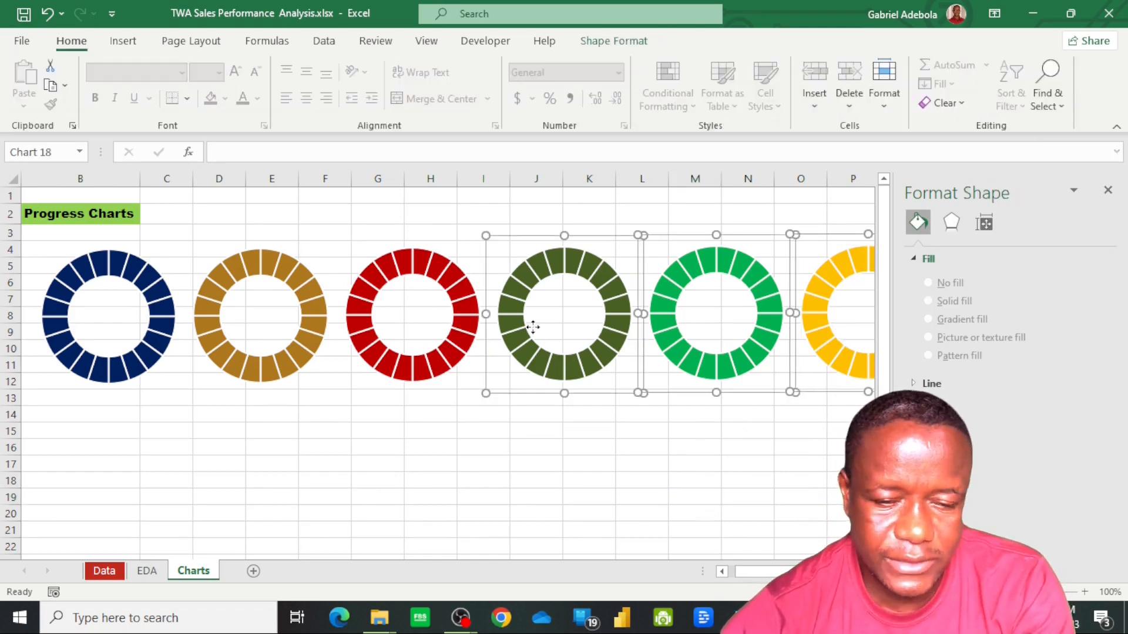
pyautogui.keyDown('ctrl'); pyautogui.click(394, 332); pyautogui.keyUp('ctrl')
pyautogui.keyDown('ctrl'); pyautogui.click(260, 320); pyautogui.keyUp('ctrl')
pyautogui.keyDown('ctrl'); pyautogui.click(139, 307); pyautogui.keyUp('ctrl')
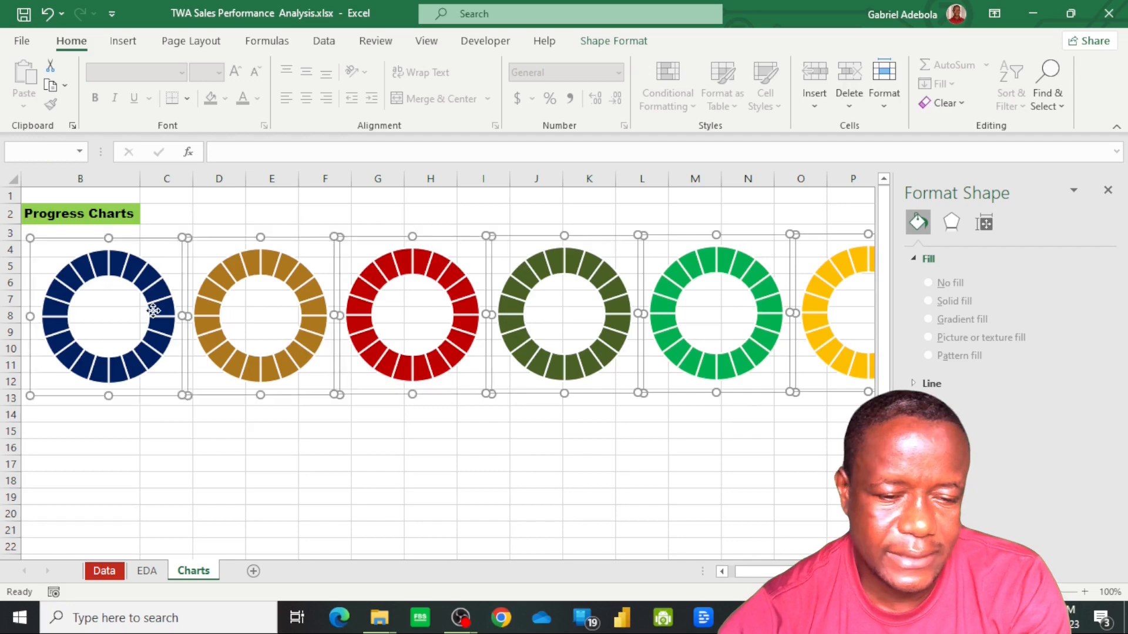
pyautogui.click(623, 42)
pyautogui.click(919, 66)
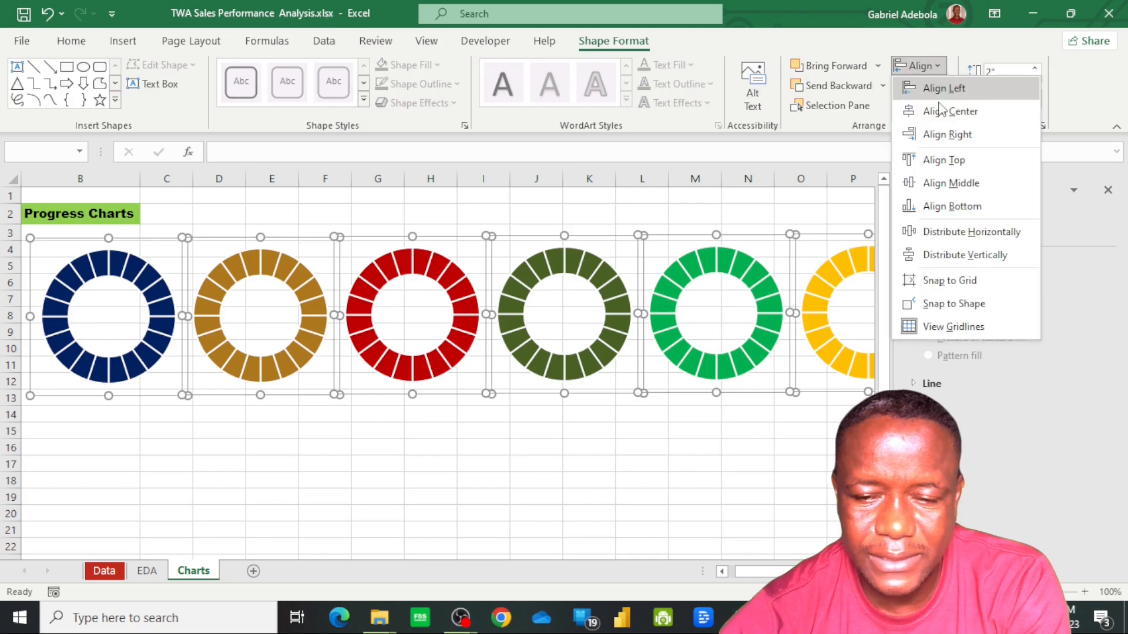
pyautogui.click(978, 185)
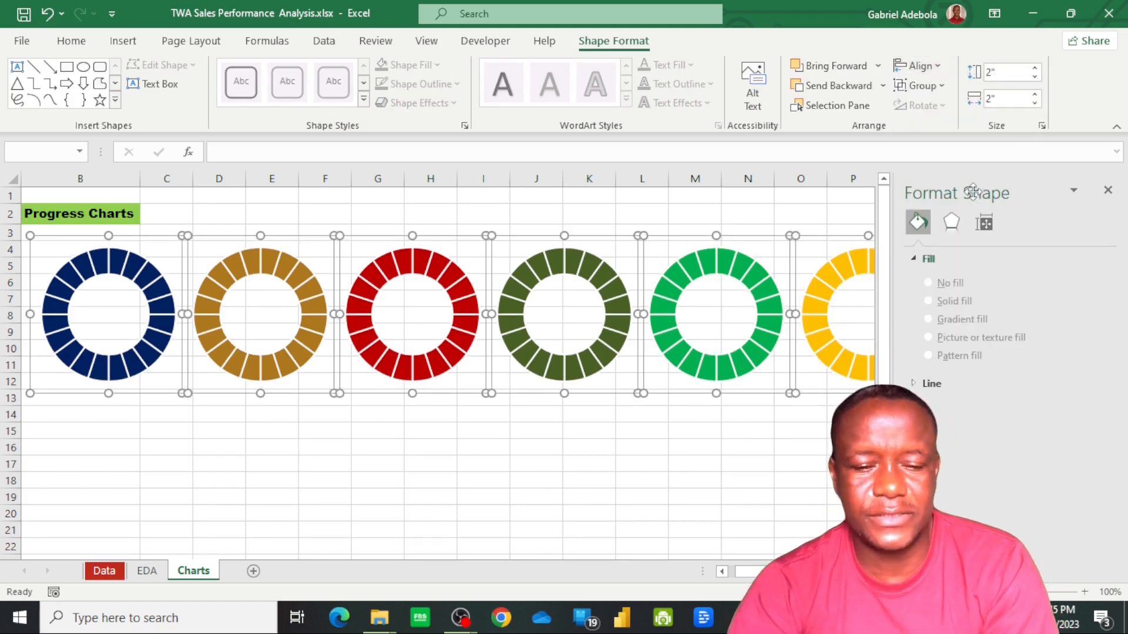
pyautogui.click(327, 464)
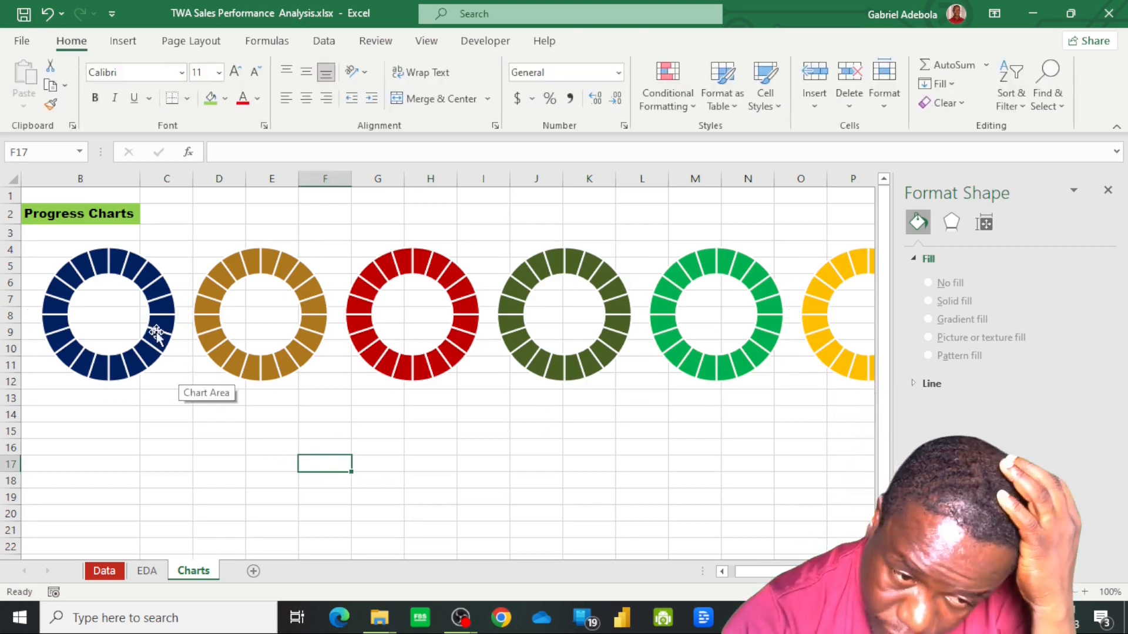
pyautogui.click(161, 312)
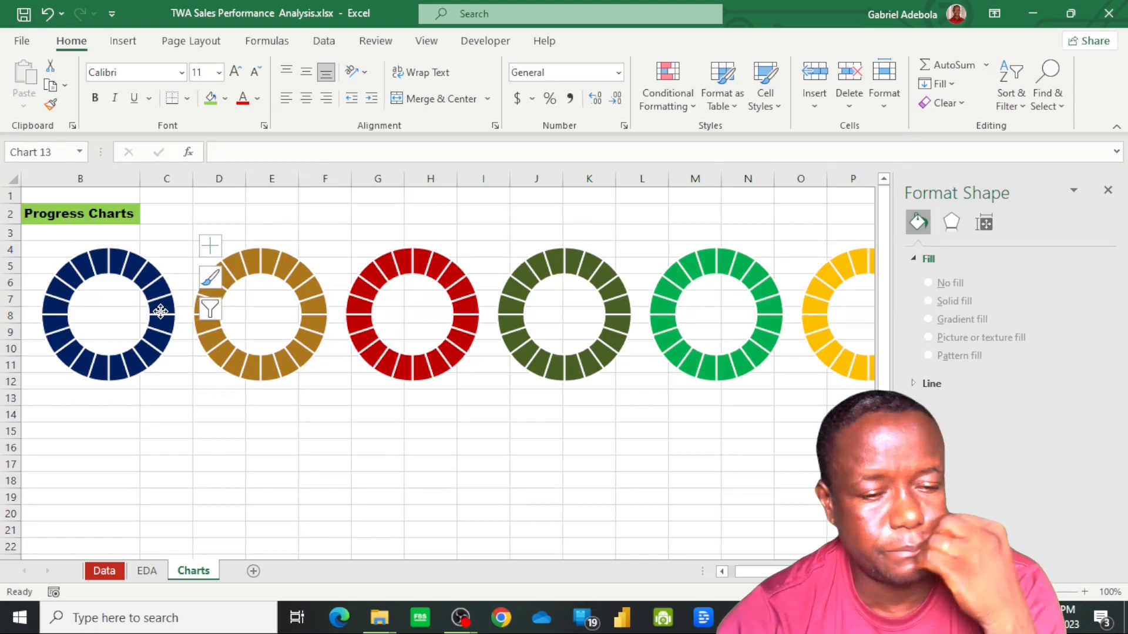
pyautogui.click(160, 312)
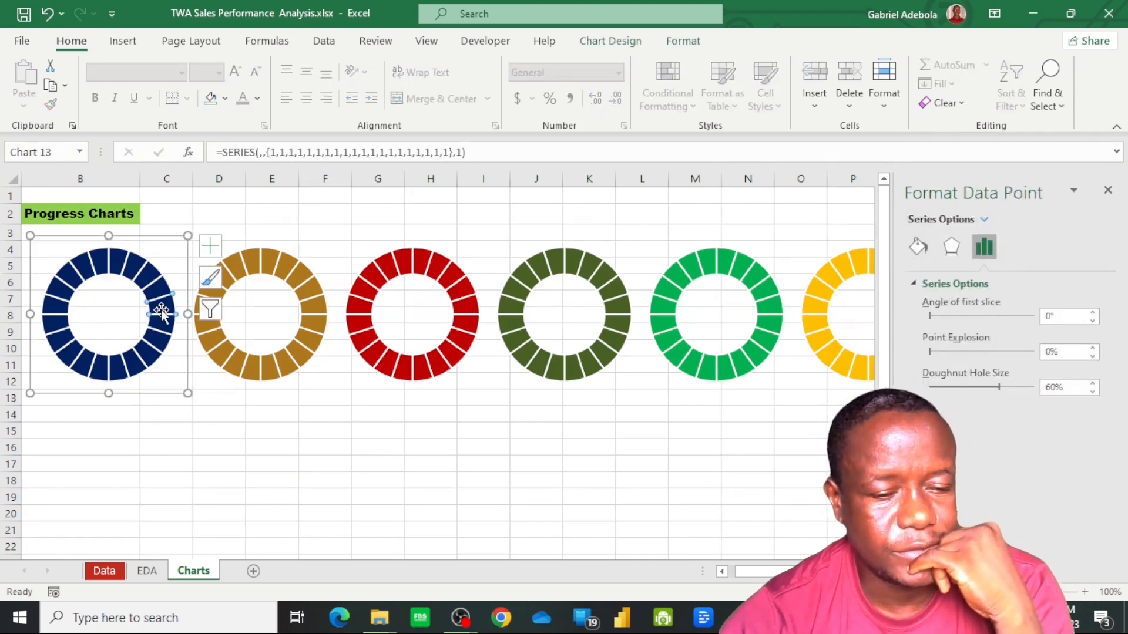
pyautogui.rightClick(162, 312)
pyautogui.click(57, 448)
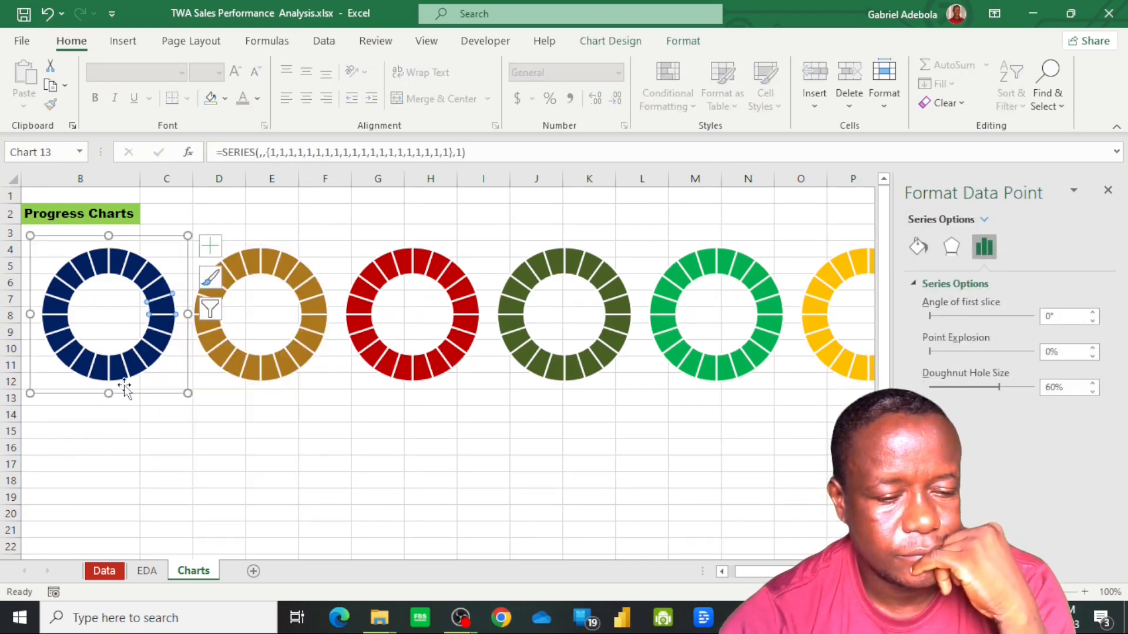
# Add a data series to the dark blue doughnut chart, named from the Bounty Chocolate cell K24 on the EDA sheet
pyautogui.click(169, 379)
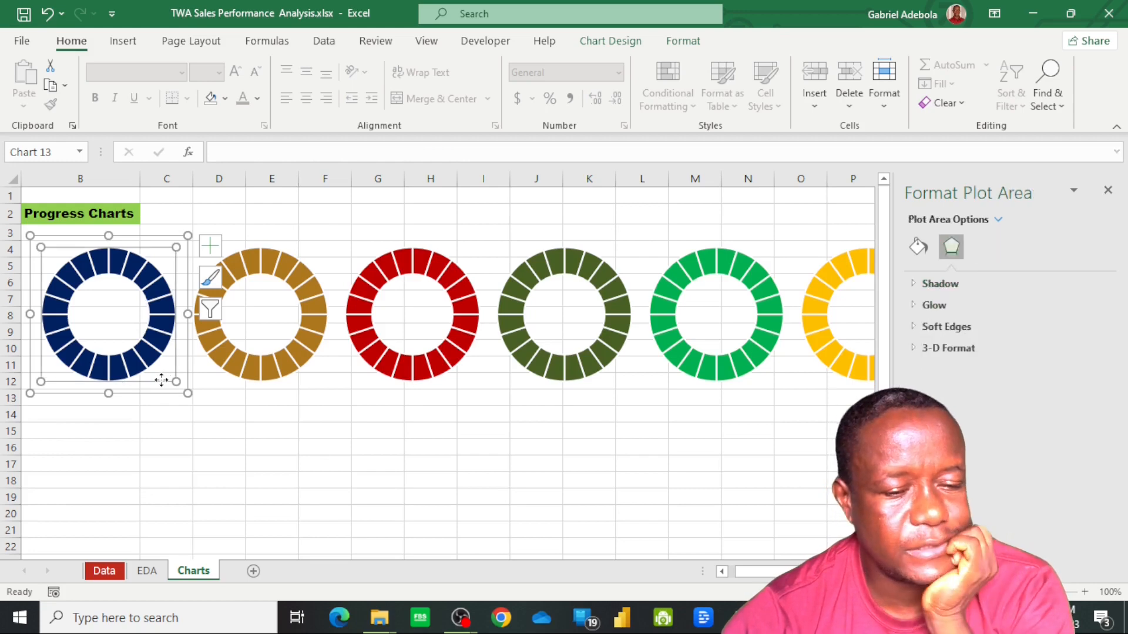
pyautogui.rightClick(110, 312)
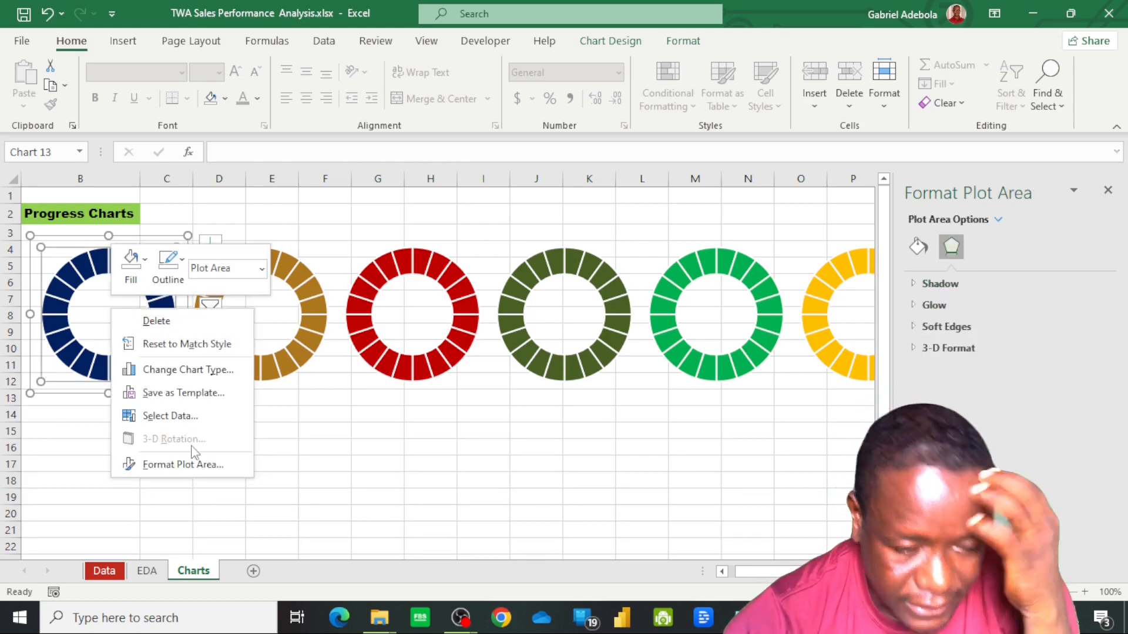
pyautogui.click(190, 418)
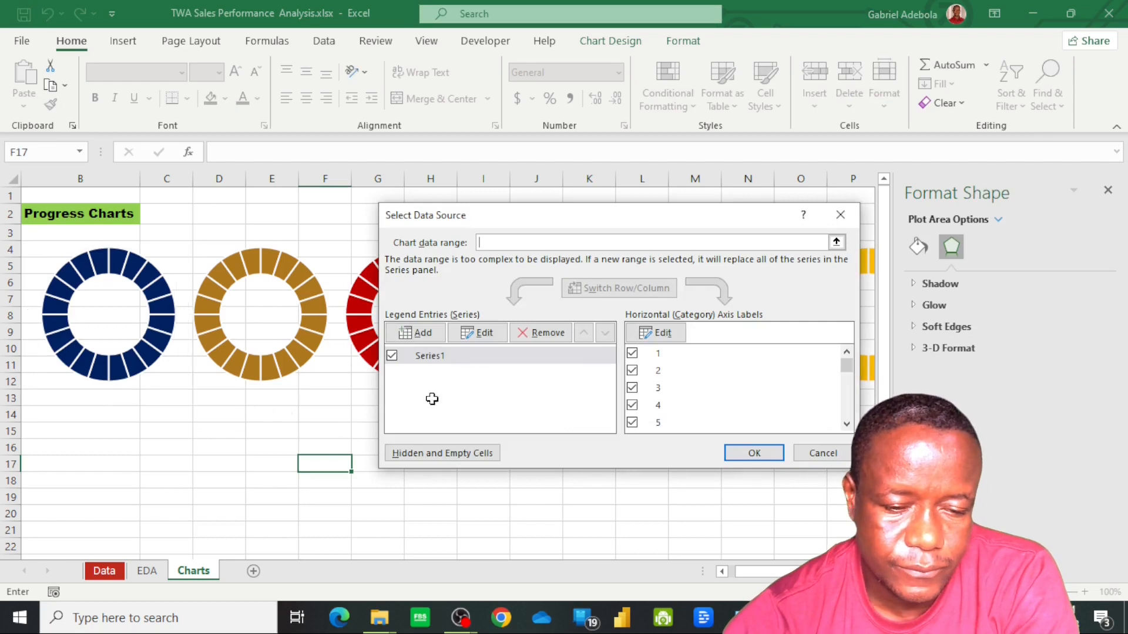
pyautogui.click(423, 333)
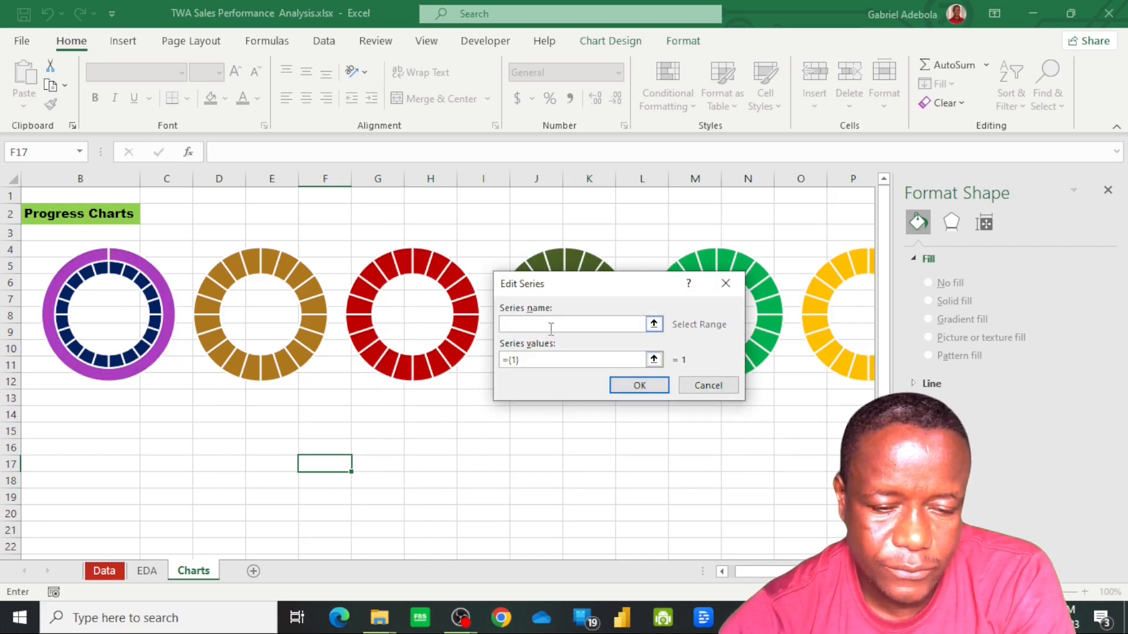
pyautogui.click(655, 324)
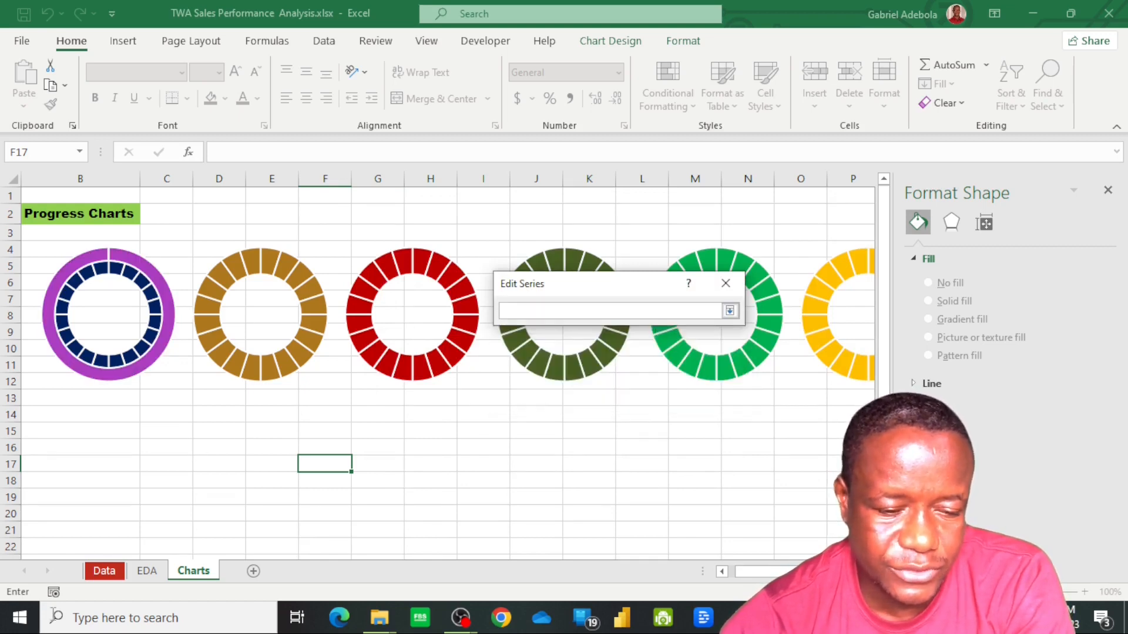
pyautogui.click(153, 572)
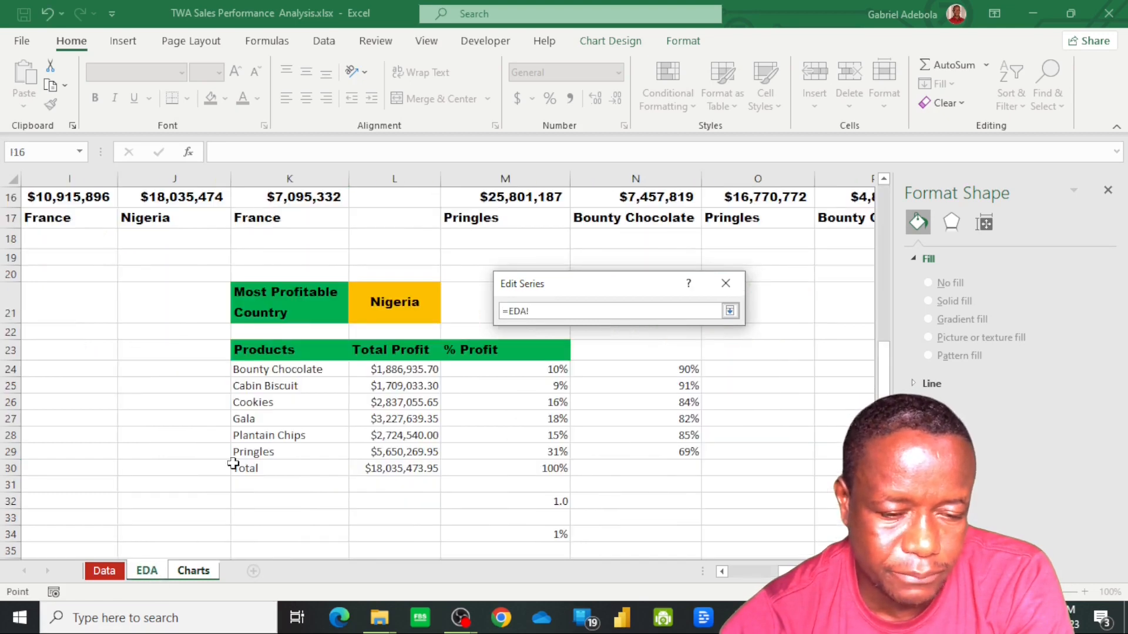
pyautogui.click(281, 371)
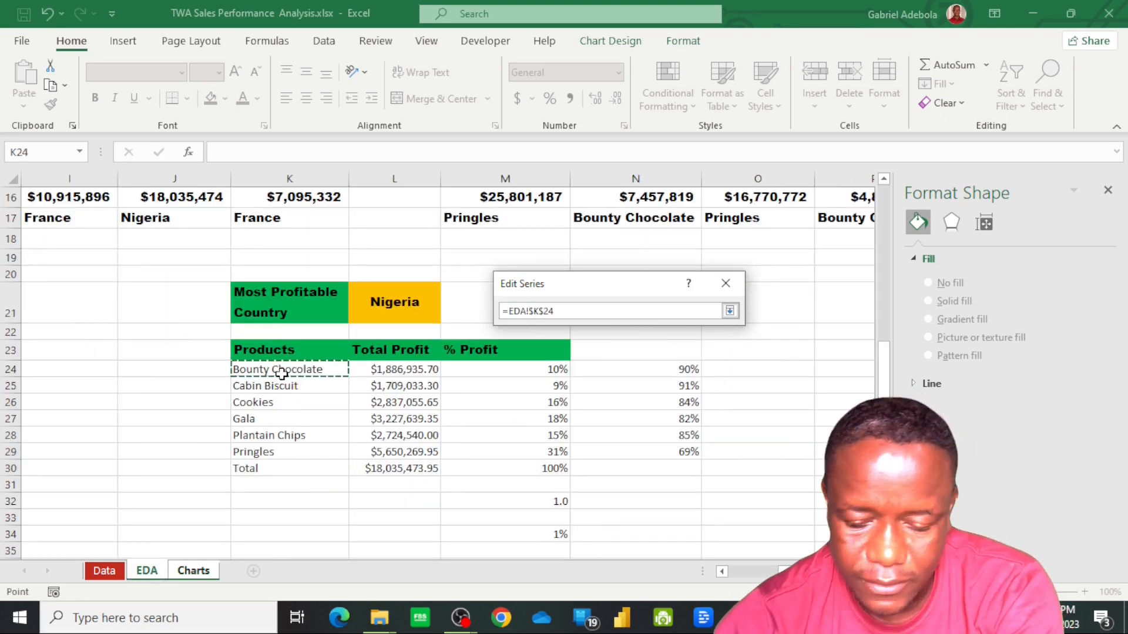
pyautogui.press('Return')
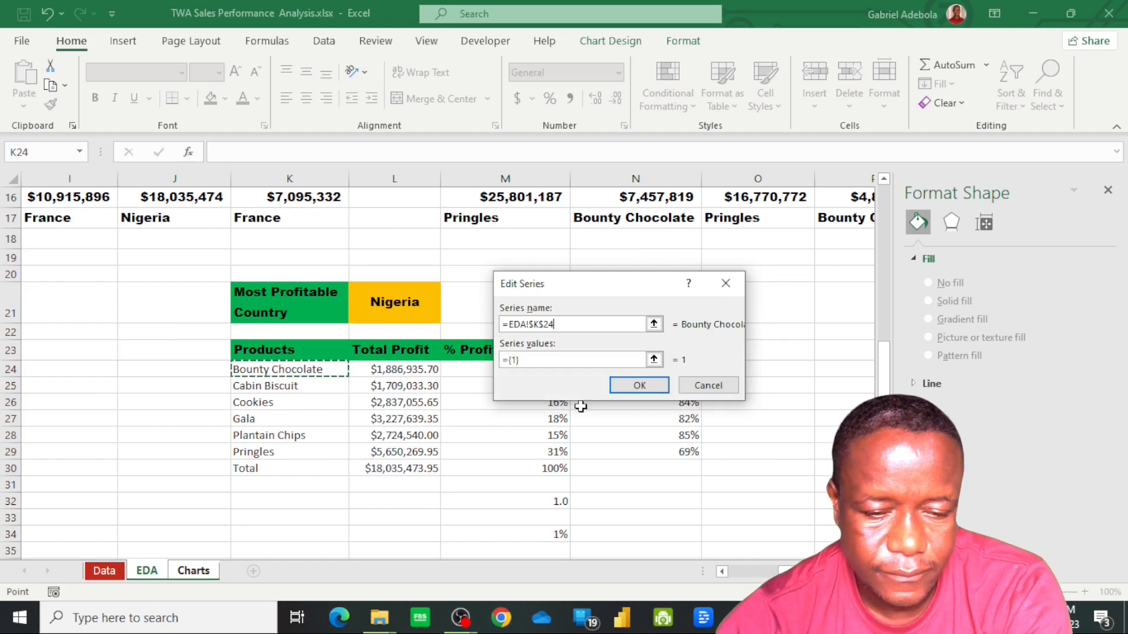
# Set the Bounty Chocolate series' values to M24:N24 on the EDA sheet and apply the data source changes
pyautogui.press('Tab')
pyautogui.click(658, 360)
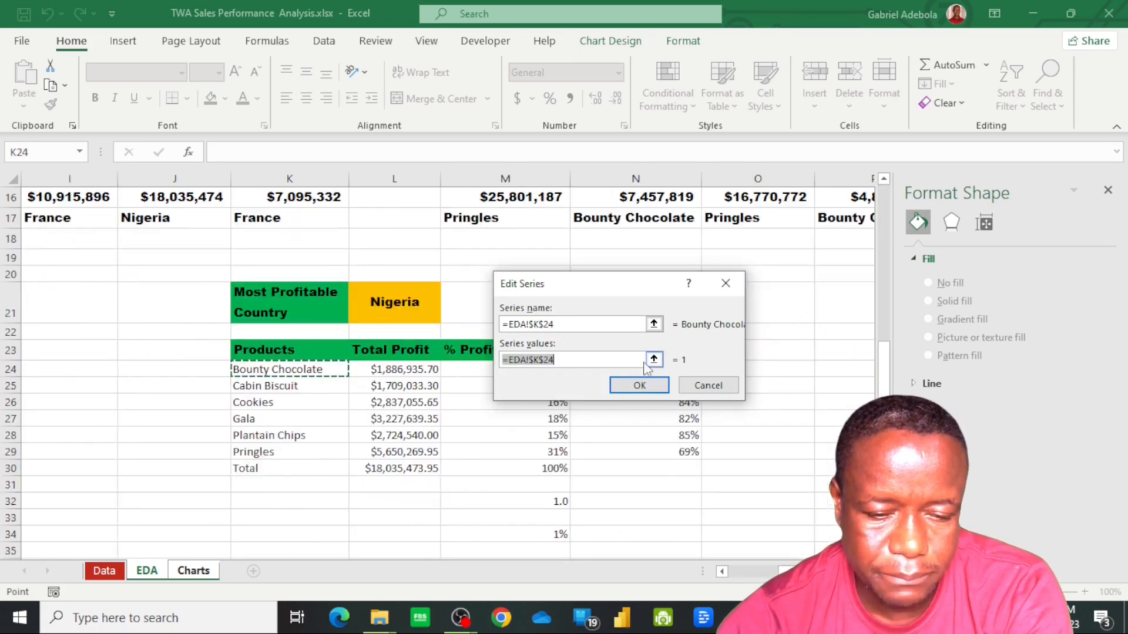
pyautogui.hotkey('ctrl', 'z')
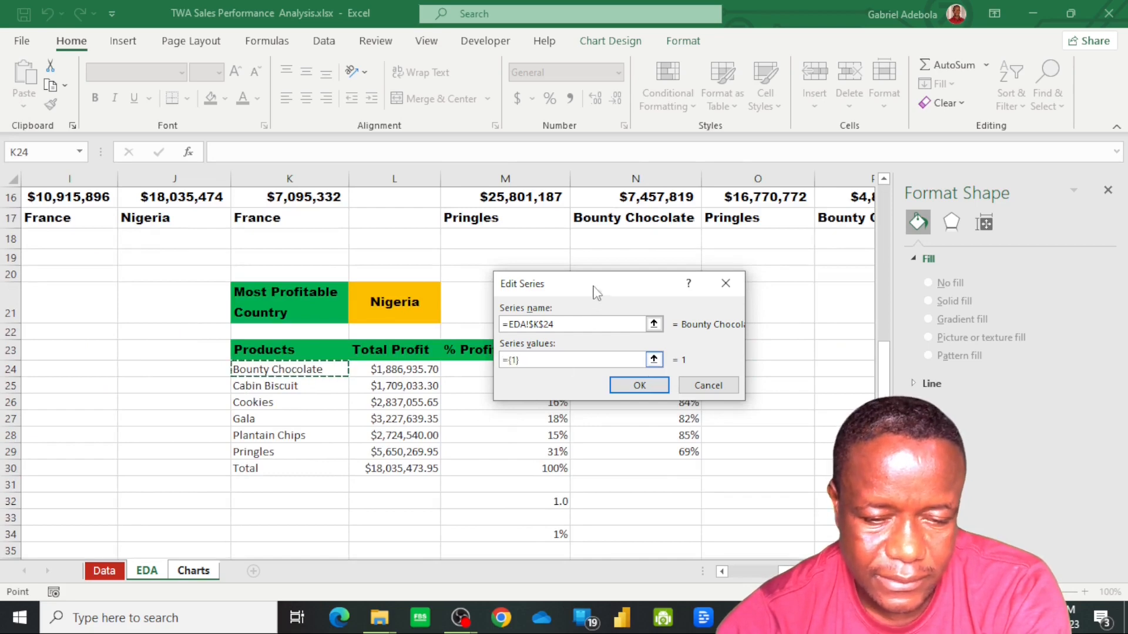
pyautogui.moveTo(593, 287); pyautogui.dragTo(274, 319)
pyautogui.click(526, 373)
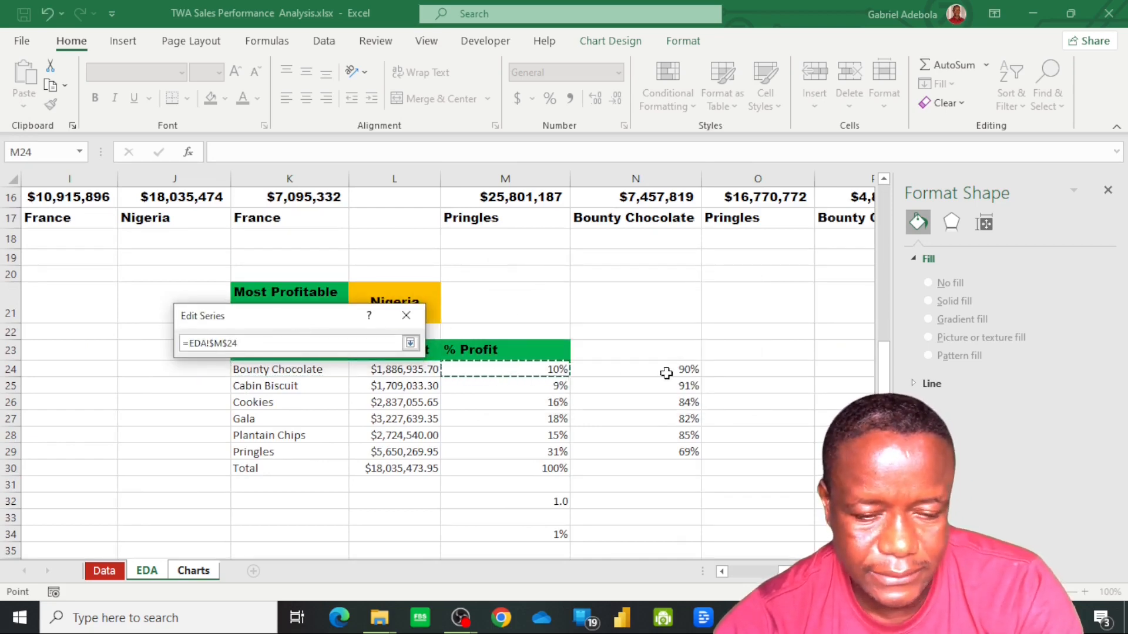
pyautogui.moveTo(666, 373); pyautogui.dragTo(667, 379)
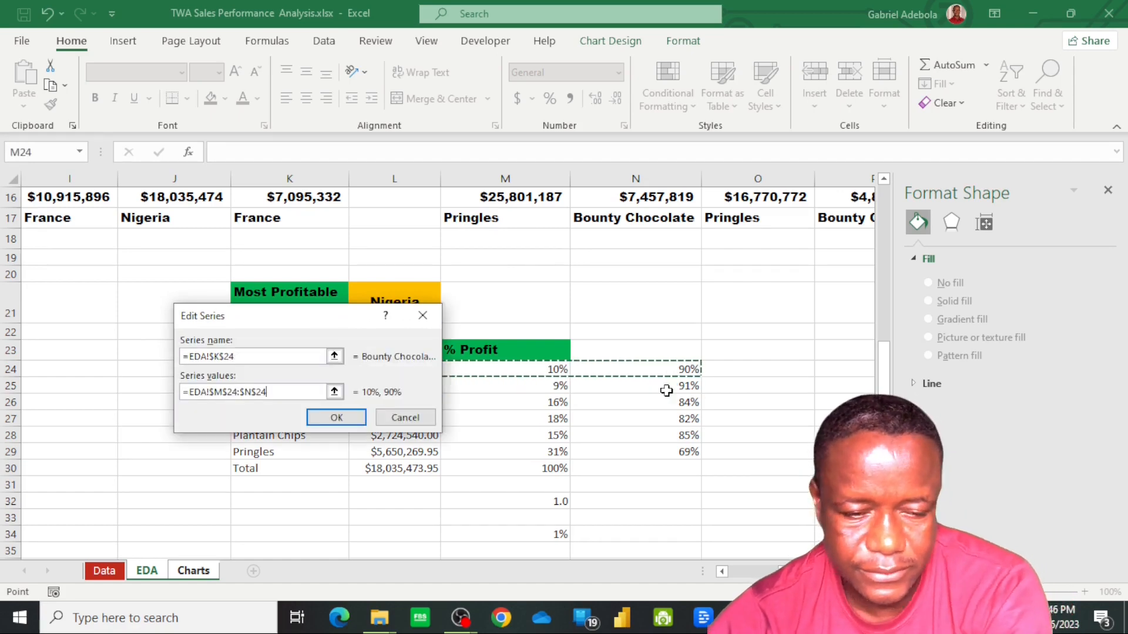
pyautogui.click(336, 418)
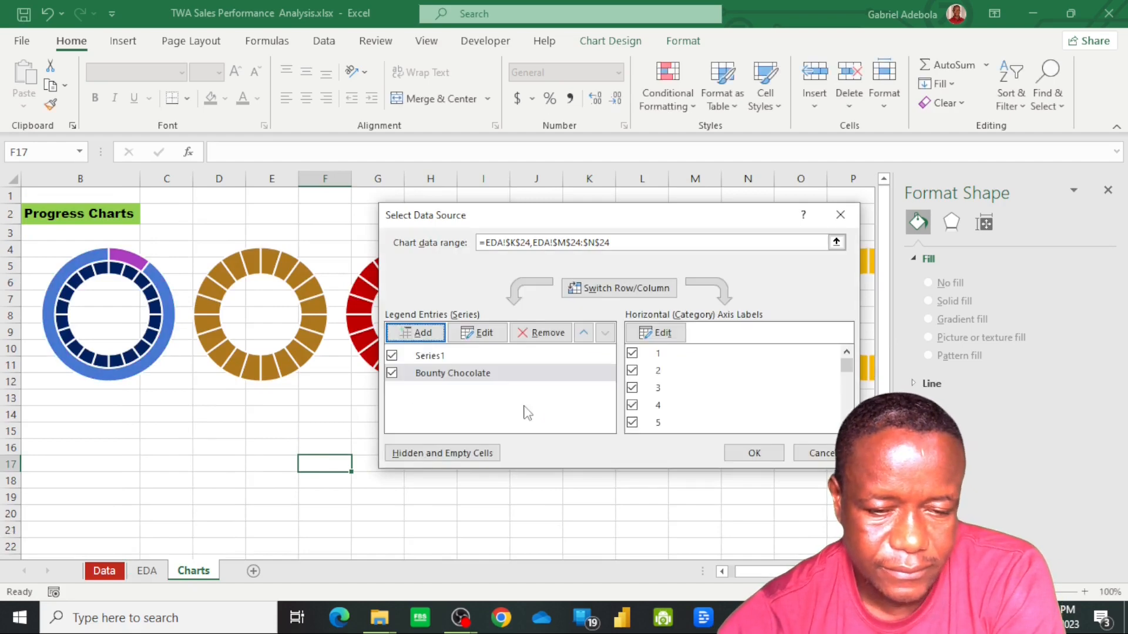
pyautogui.click(754, 453)
pyautogui.click(65, 376)
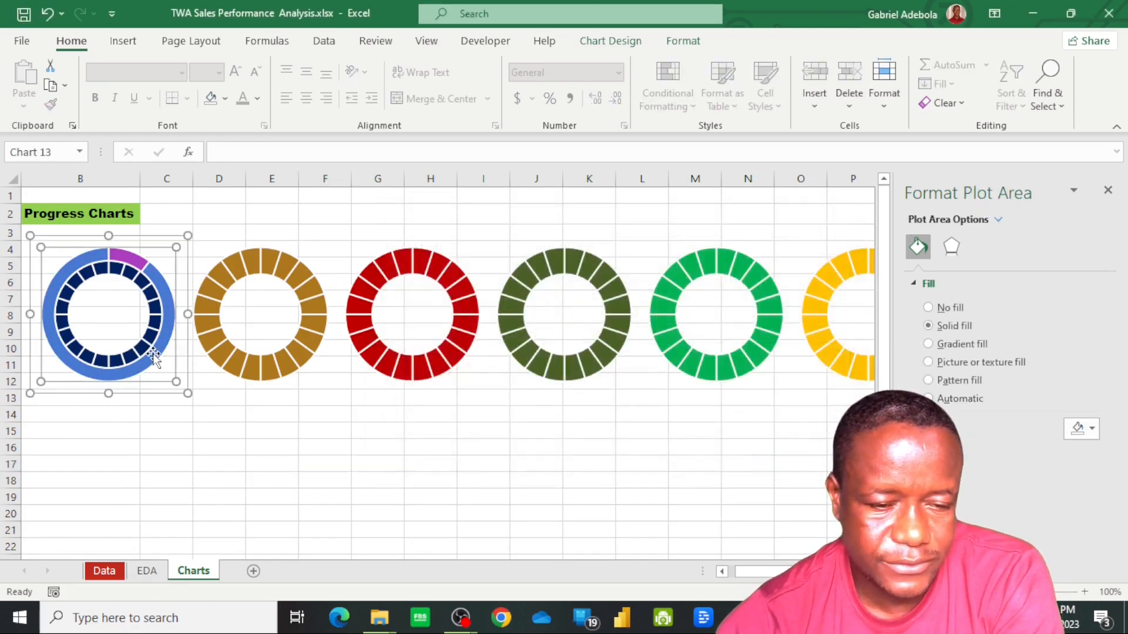
# Move the Bounty Chocolate series of the first doughnut chart onto the secondary axis
pyautogui.click(166, 322)
pyautogui.rightClick(167, 321)
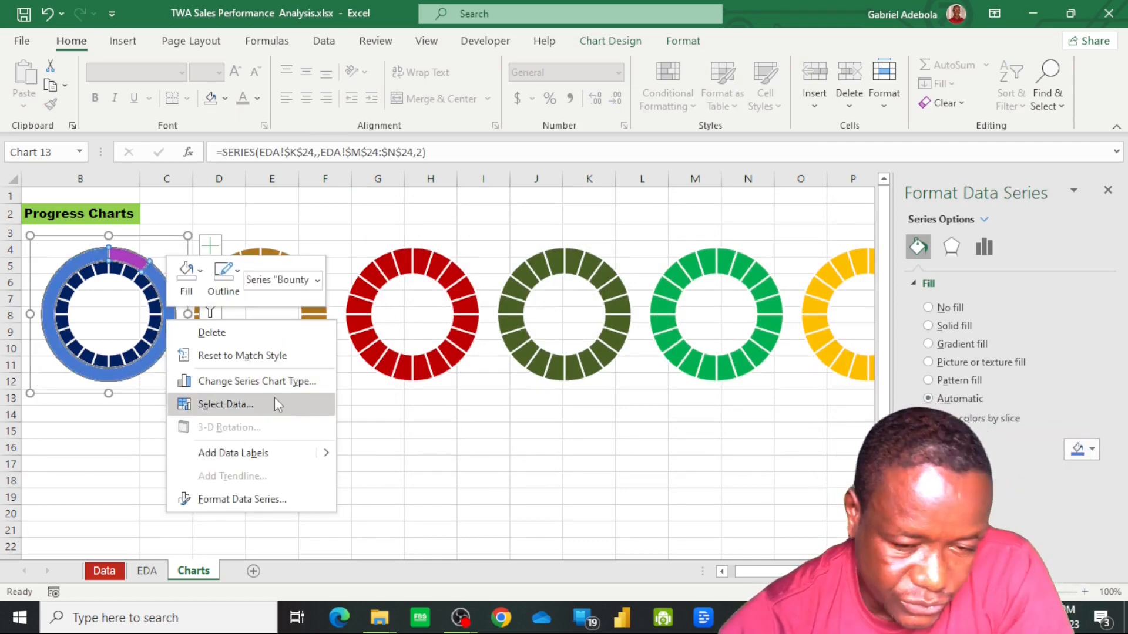
pyautogui.press('Escape')
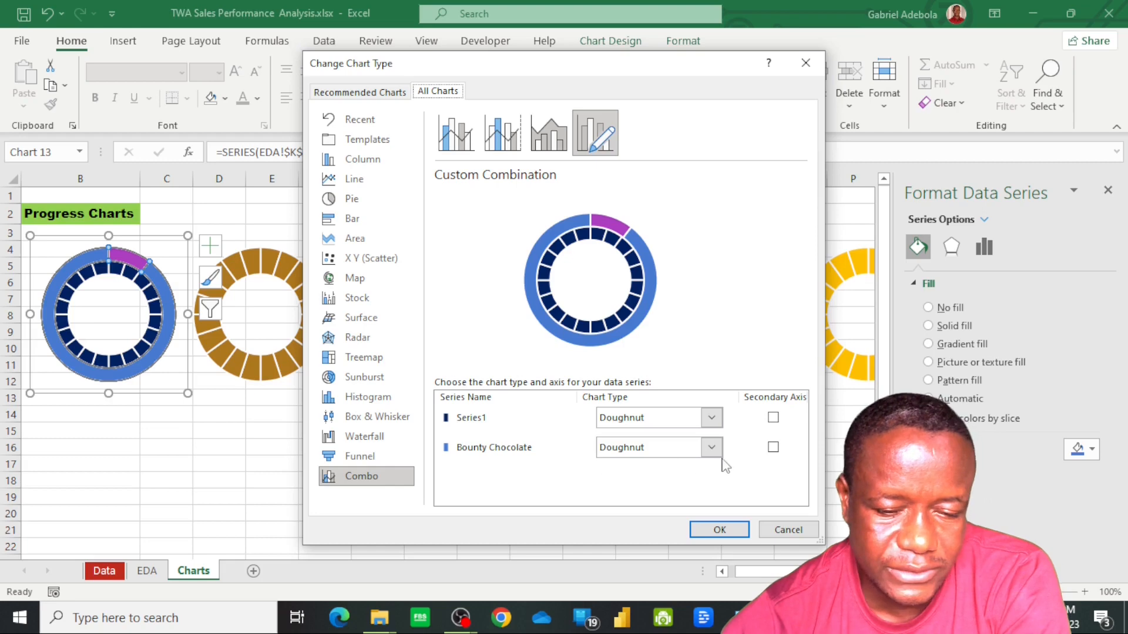
pyautogui.click(774, 448)
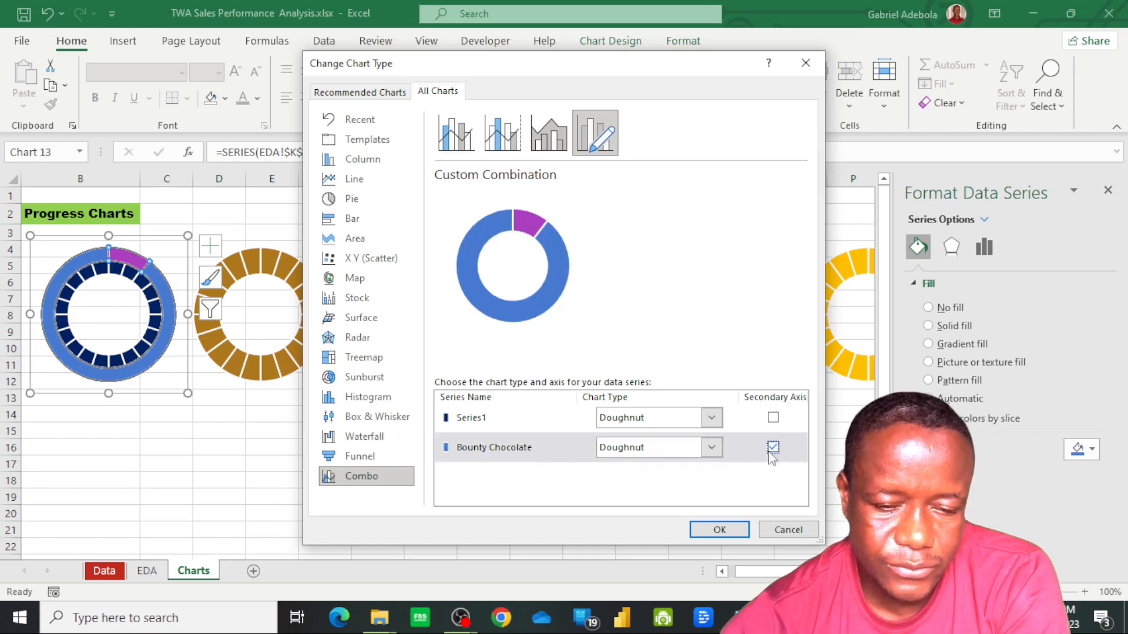
pyautogui.click(718, 529)
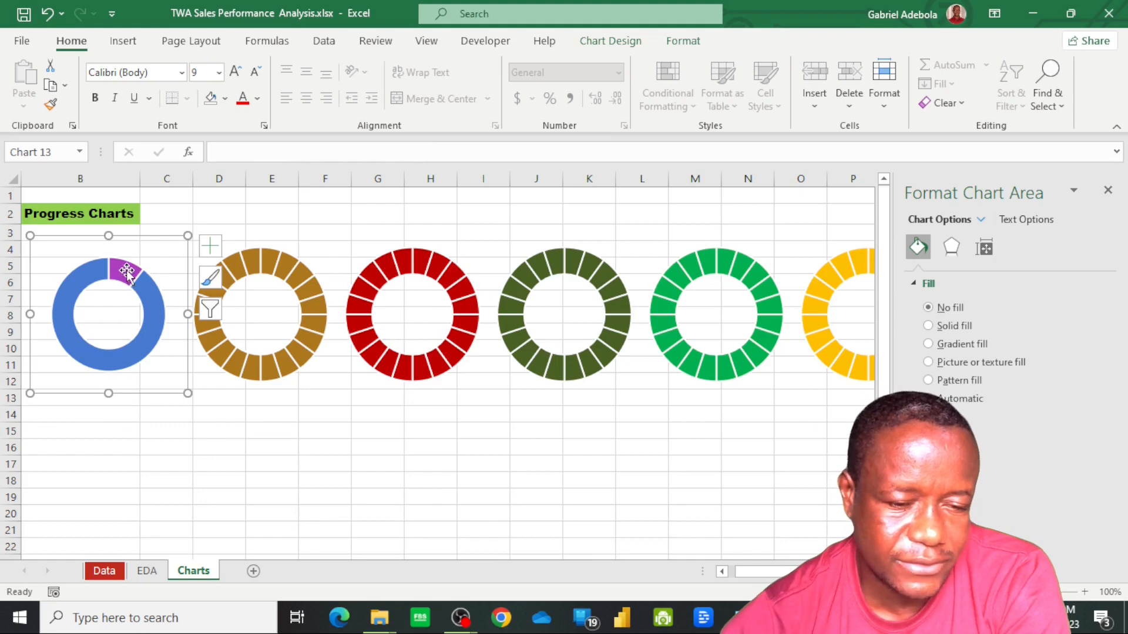
# Remove the fill from the smaller Bounty Chocolate slice in the first doughnut chart
pyautogui.click(126, 272)
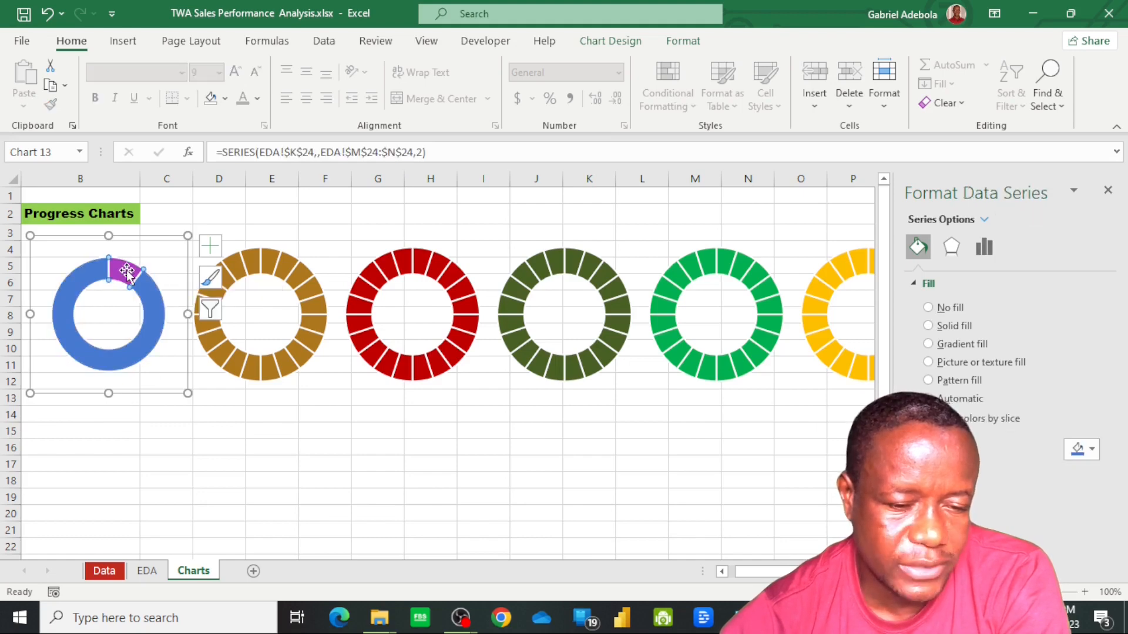
pyautogui.click(126, 271)
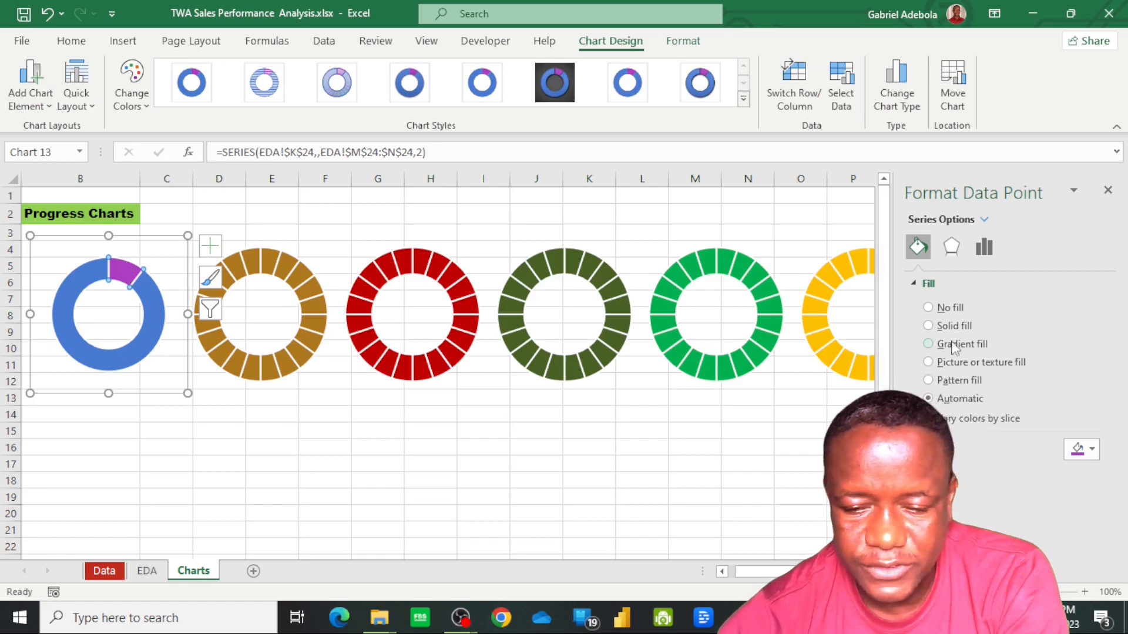
pyautogui.click(929, 310)
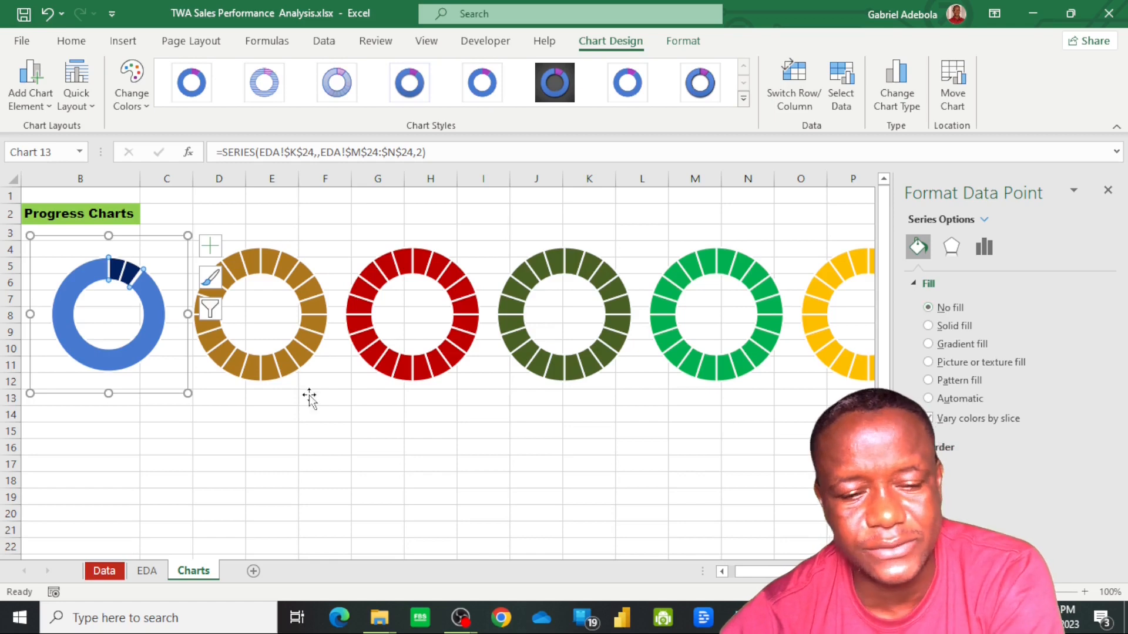
# Fill the larger Bounty Chocolate slice with solid white at 20% transparency and deselect the chart
pyautogui.click(144, 348)
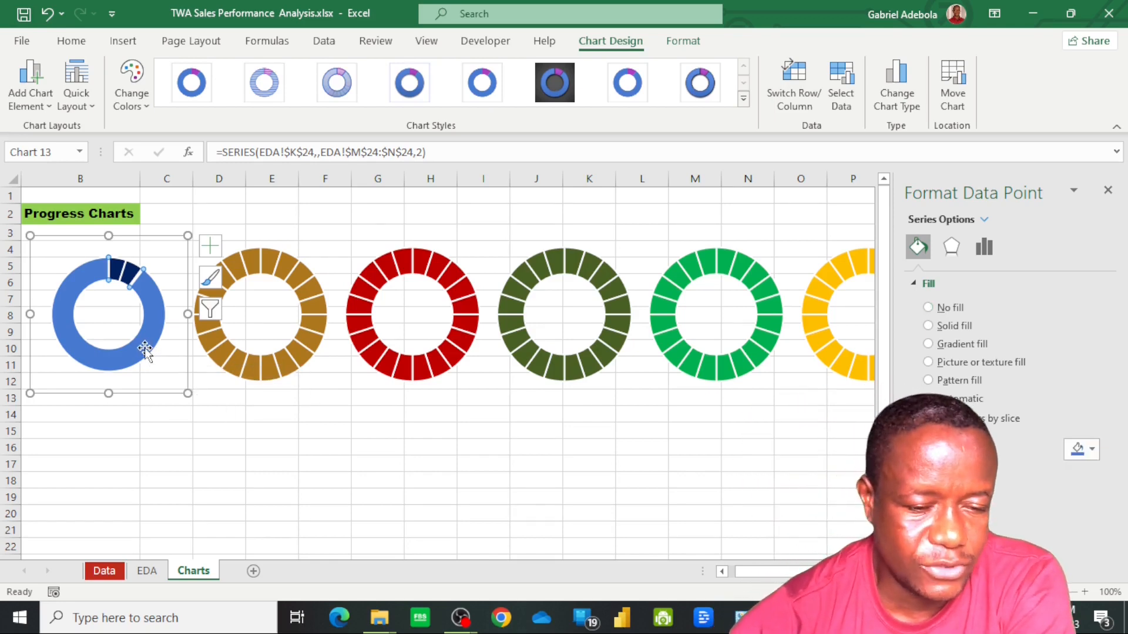
pyautogui.click(954, 326)
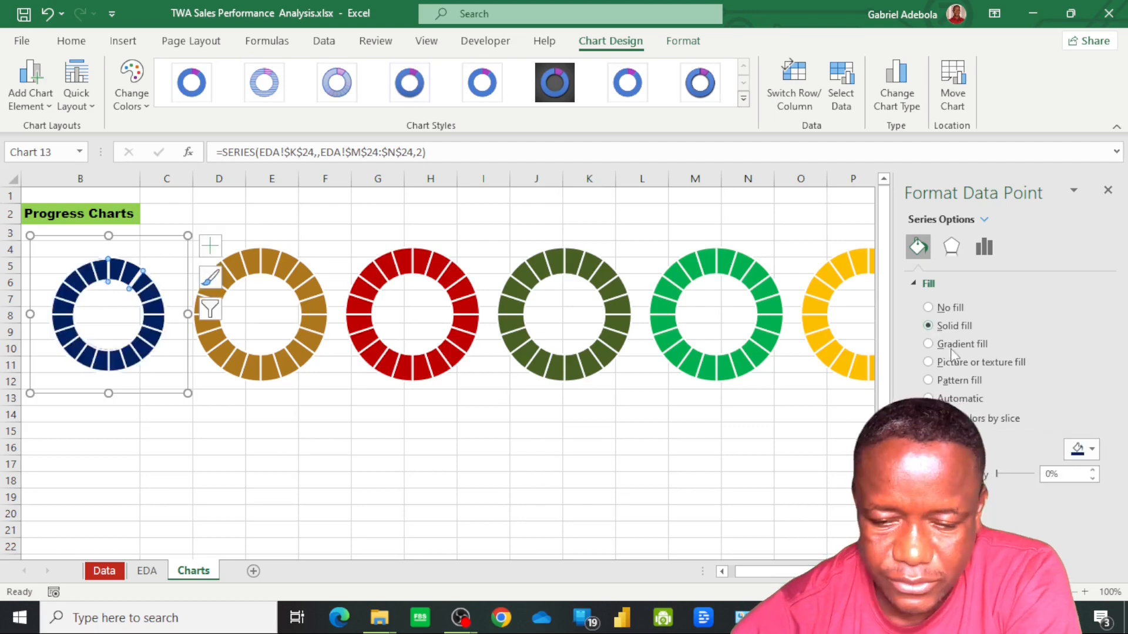
pyautogui.click(1081, 449)
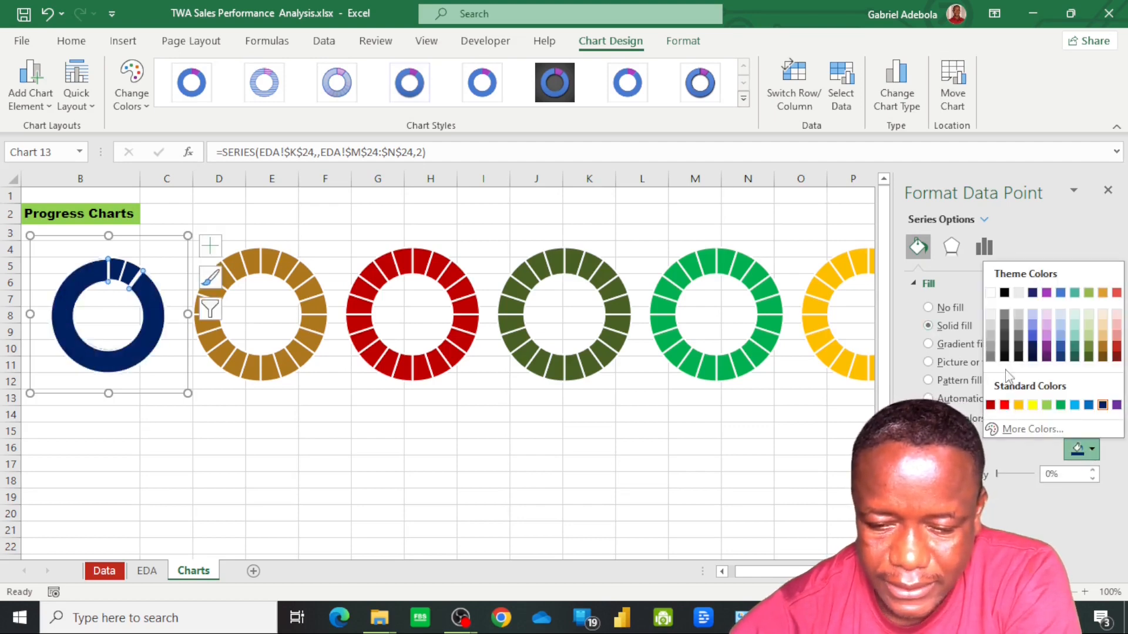
pyautogui.click(991, 295)
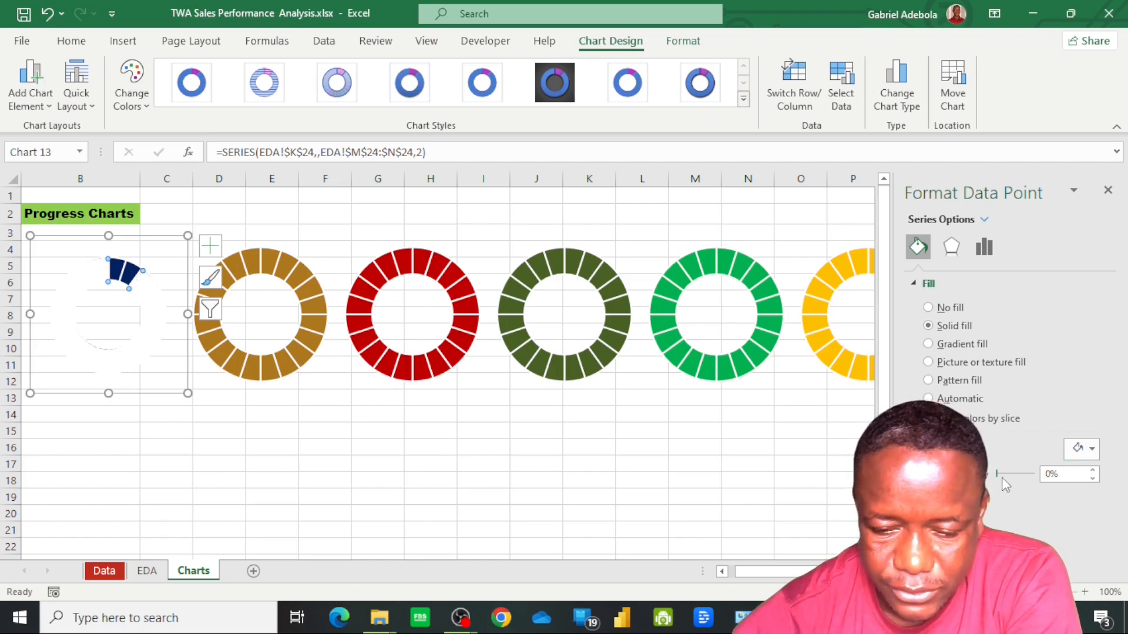
pyautogui.moveTo(996, 475); pyautogui.dragTo(1006, 474)
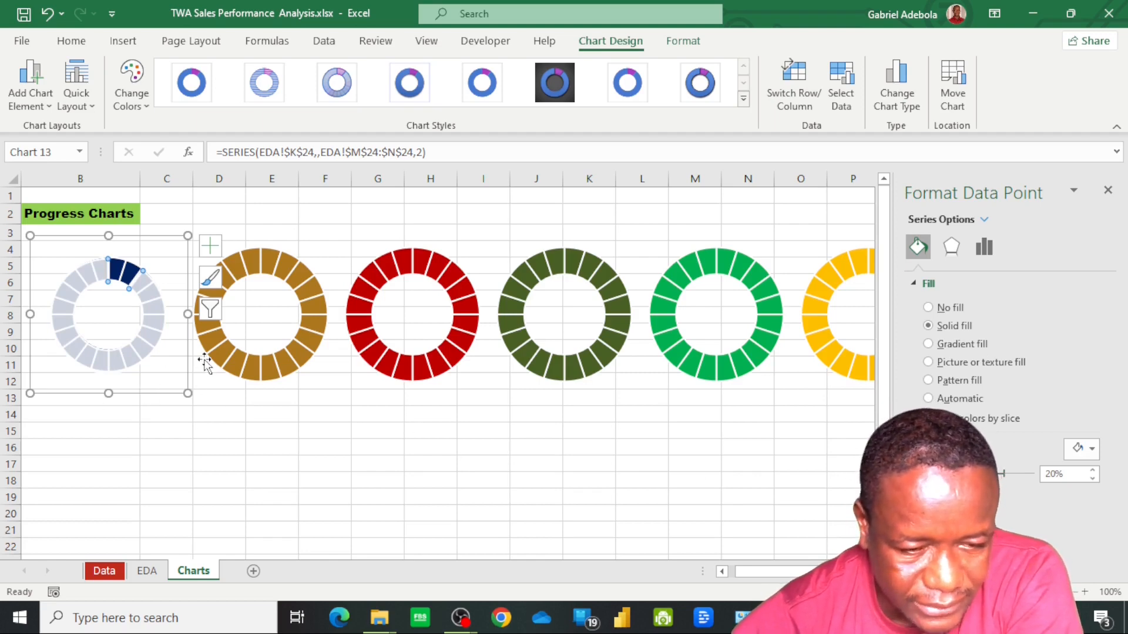
pyautogui.click(196, 426)
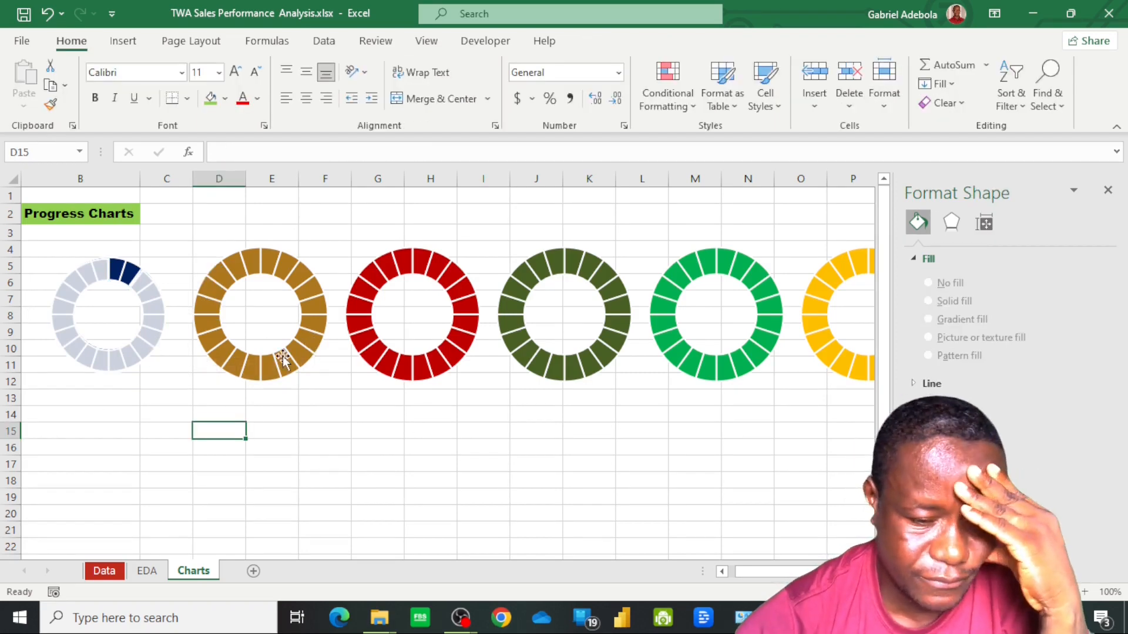
# Add a data series to the brown doughnut chart, named from the Cabin Biscuit cell K25 on the EDA sheet
pyautogui.click(266, 313)
pyautogui.click(266, 313)
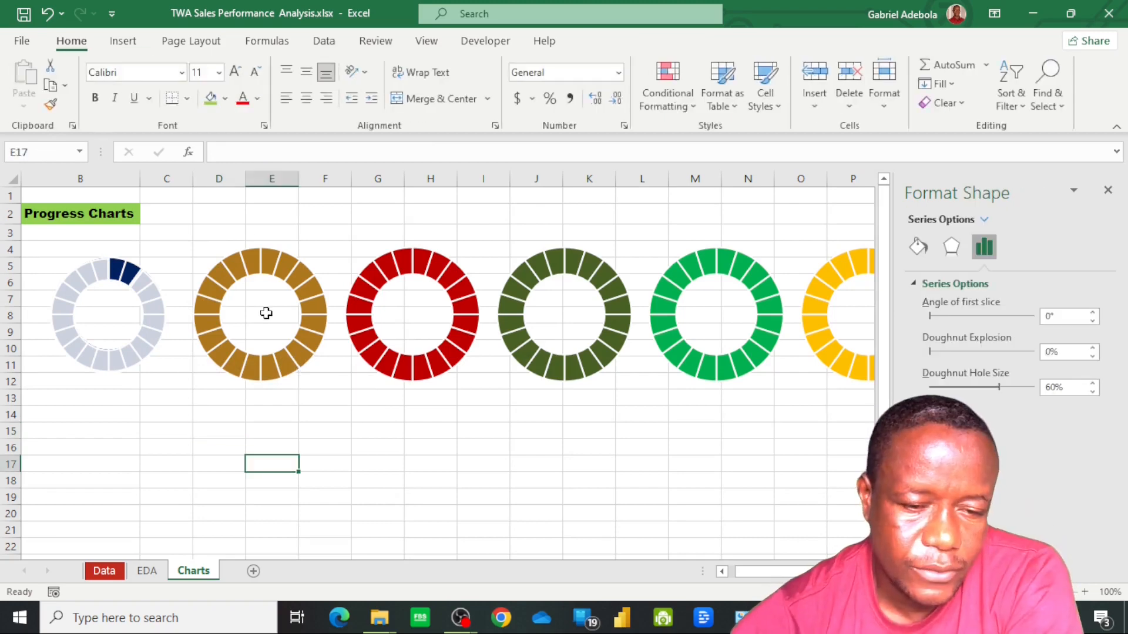
pyautogui.rightClick(266, 313)
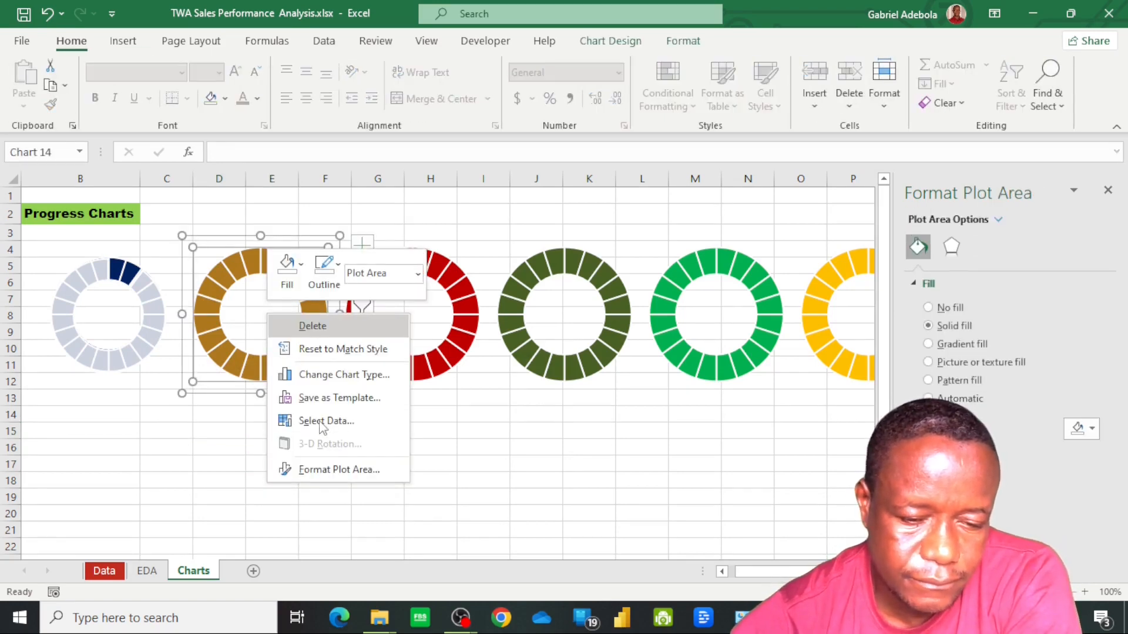
pyautogui.click(322, 421)
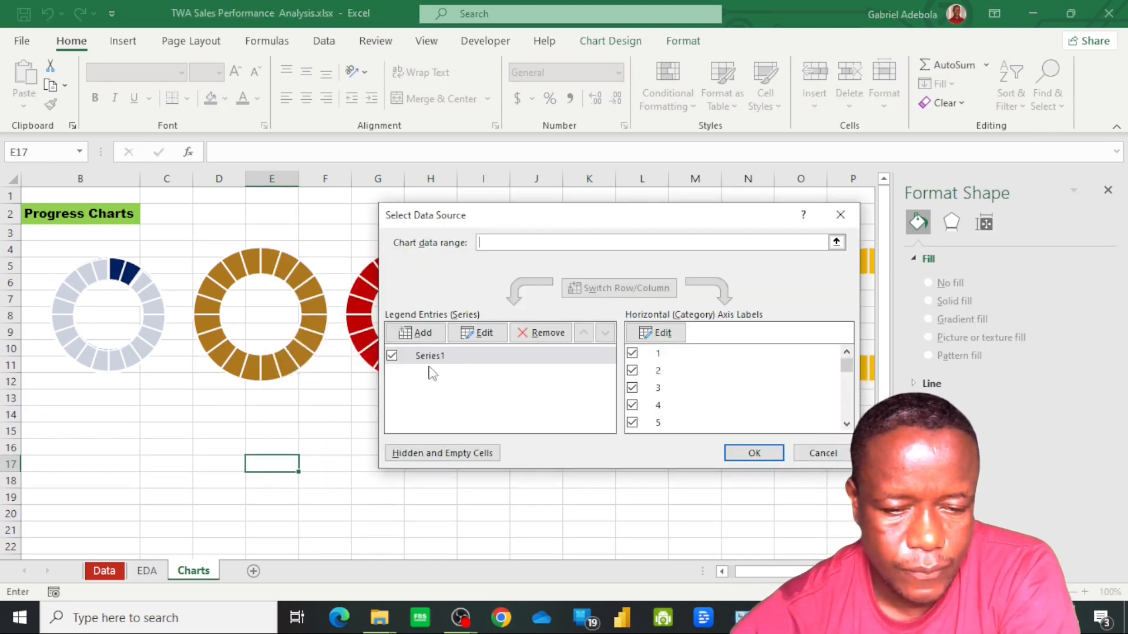
pyautogui.click(423, 339)
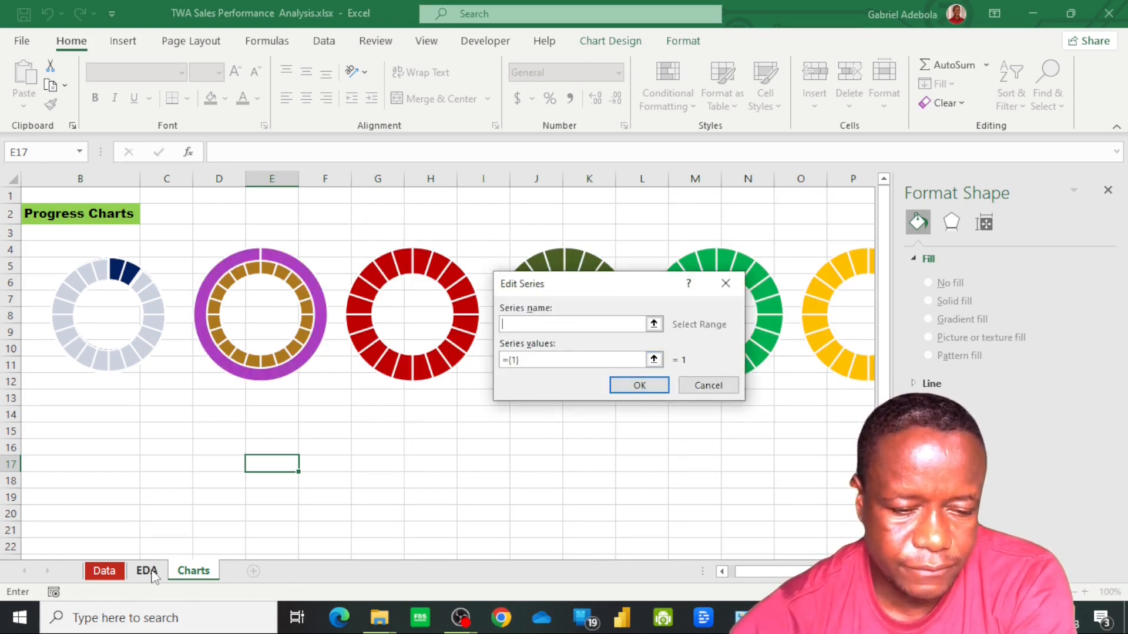
pyautogui.click(654, 325)
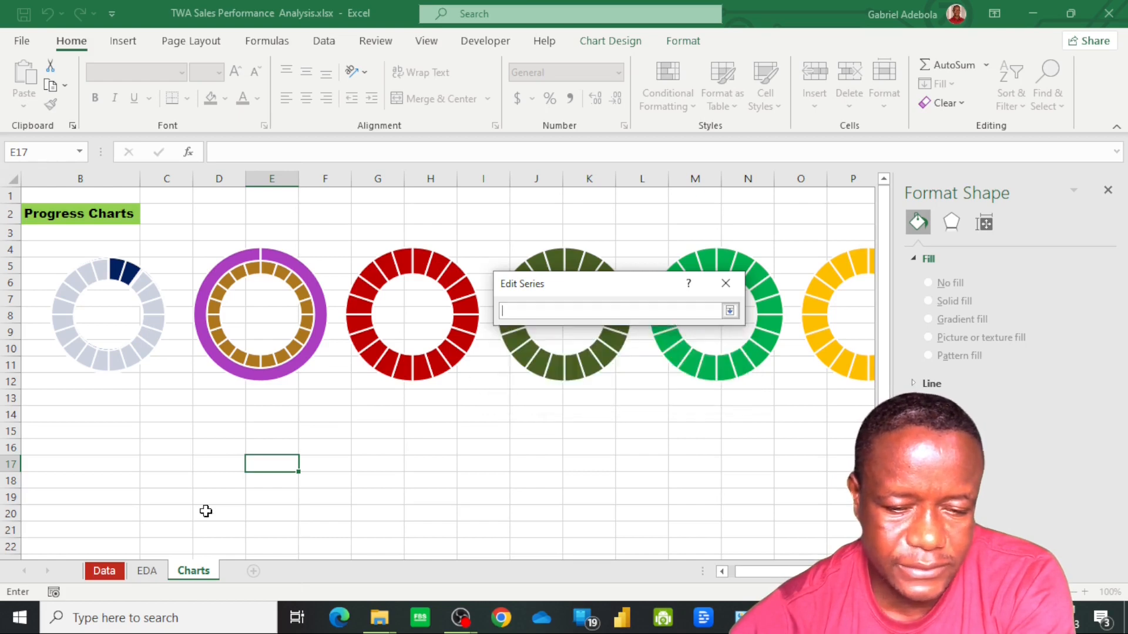
pyautogui.click(147, 571)
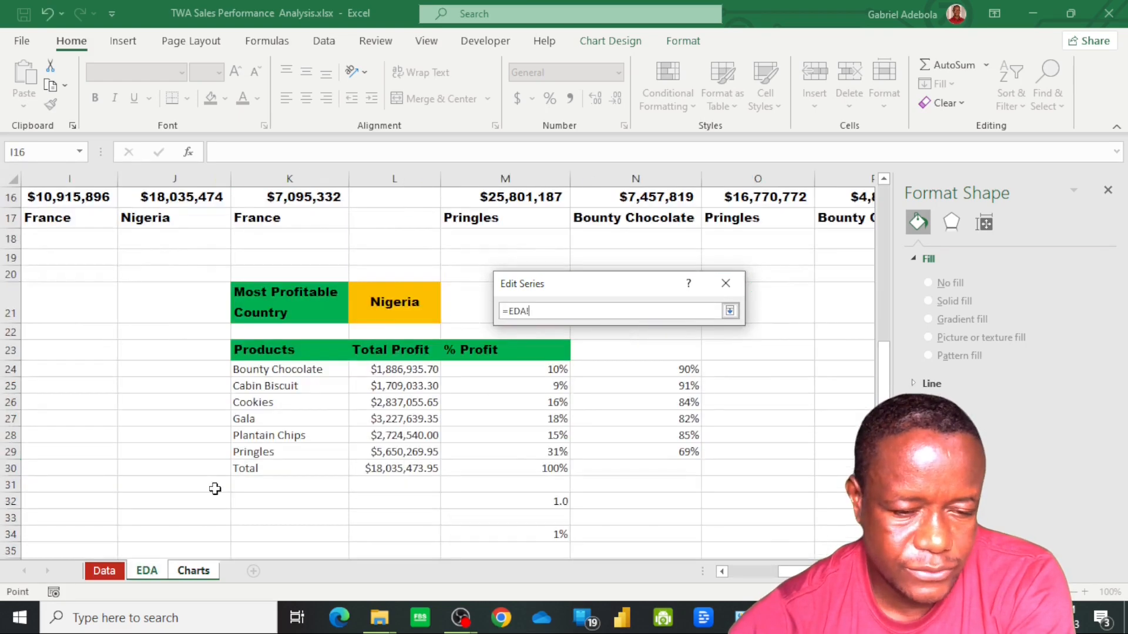
pyautogui.click(279, 388)
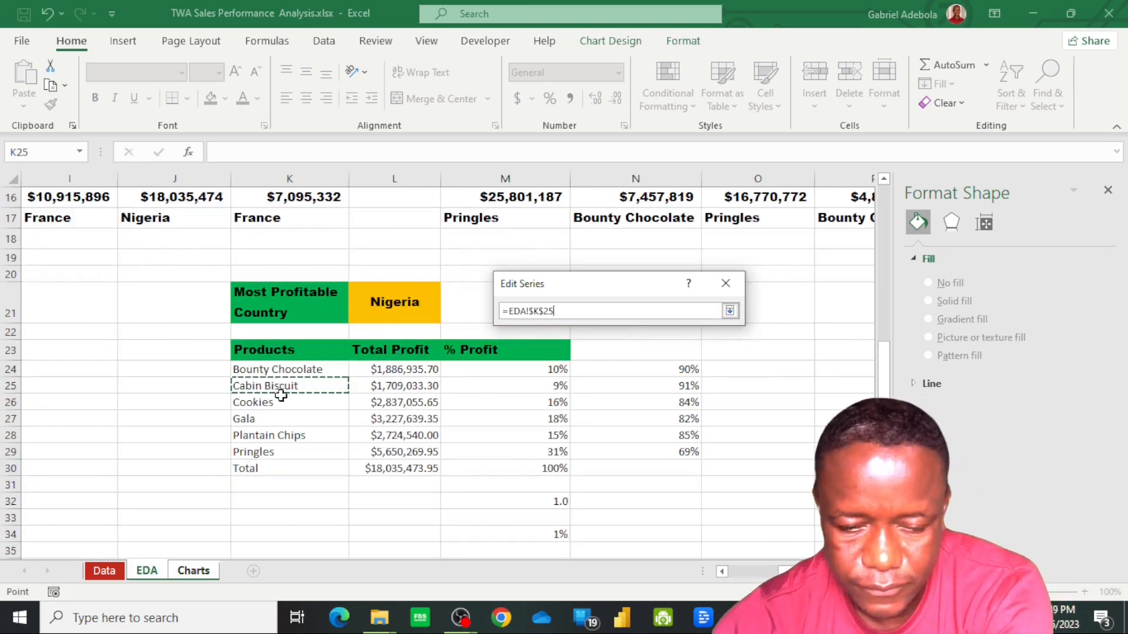
pyautogui.press('Return')
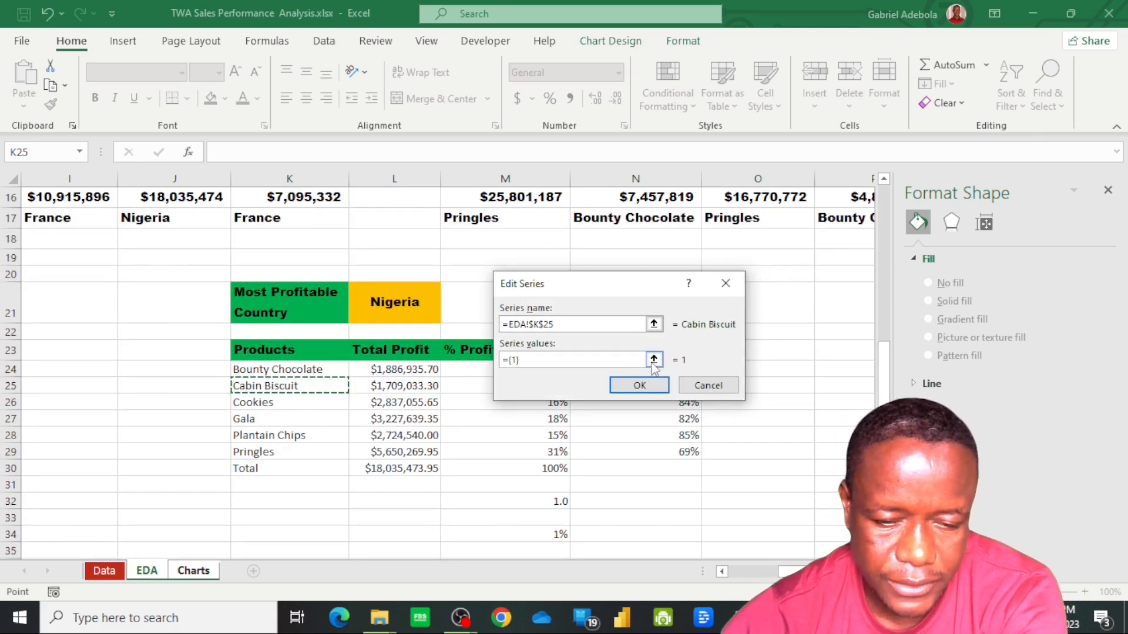
# Set the Cabin Biscuit series' values to M25:N25 on the EDA sheet and apply the data source changes
pyautogui.click(654, 361)
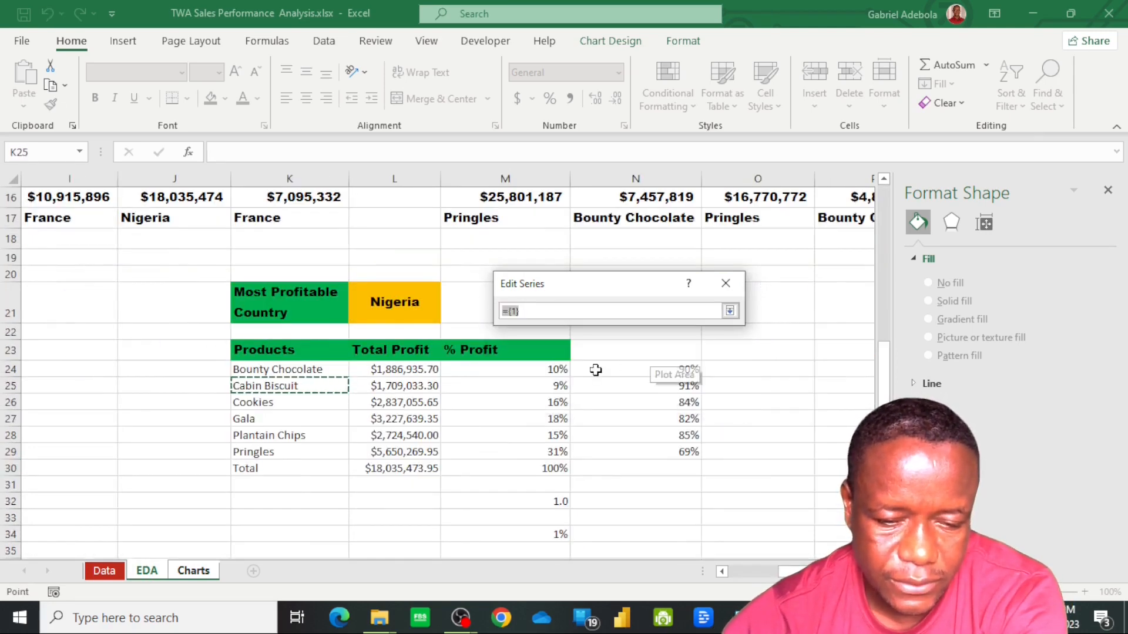
pyautogui.click(546, 389)
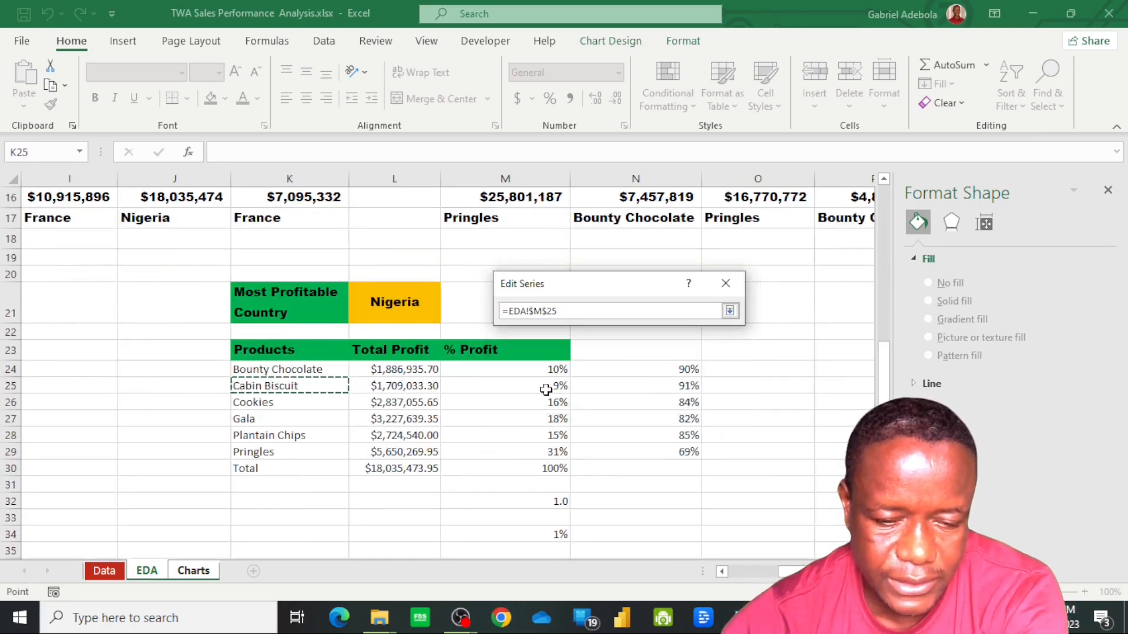
pyautogui.keyDown('shift'); pyautogui.click(658, 386); pyautogui.keyUp('shift')
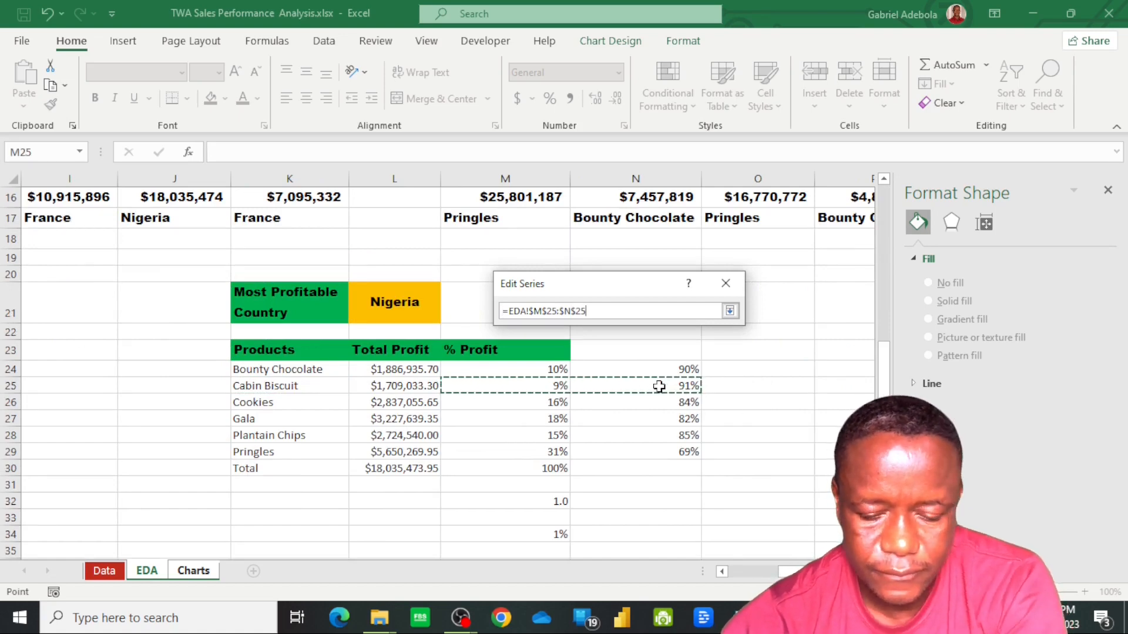
pyautogui.press('Return')
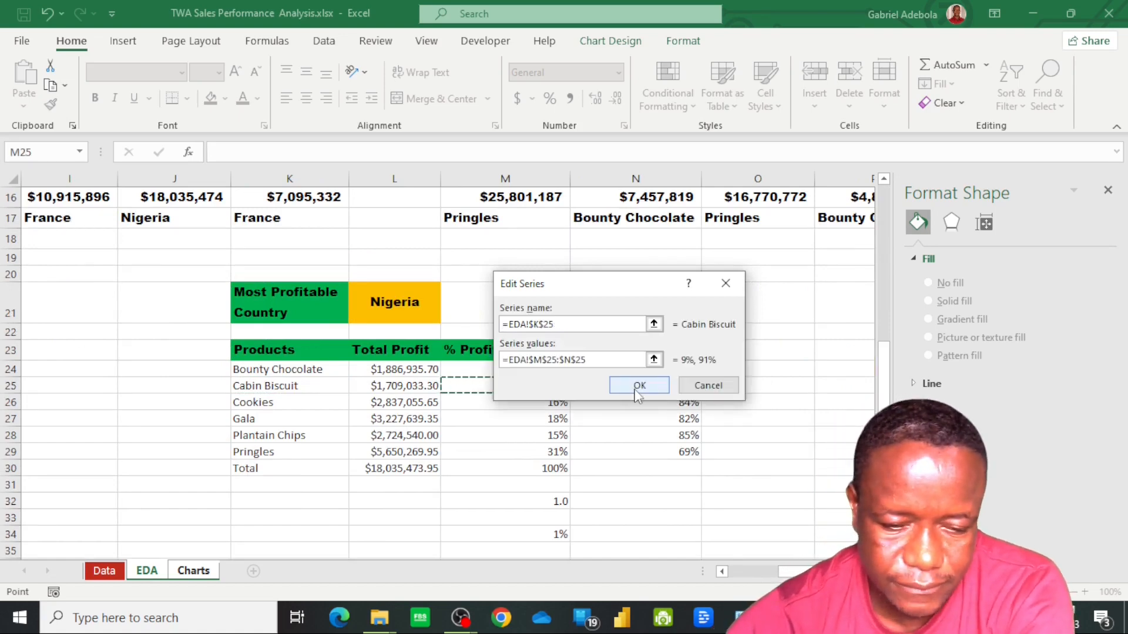
pyautogui.click(636, 391)
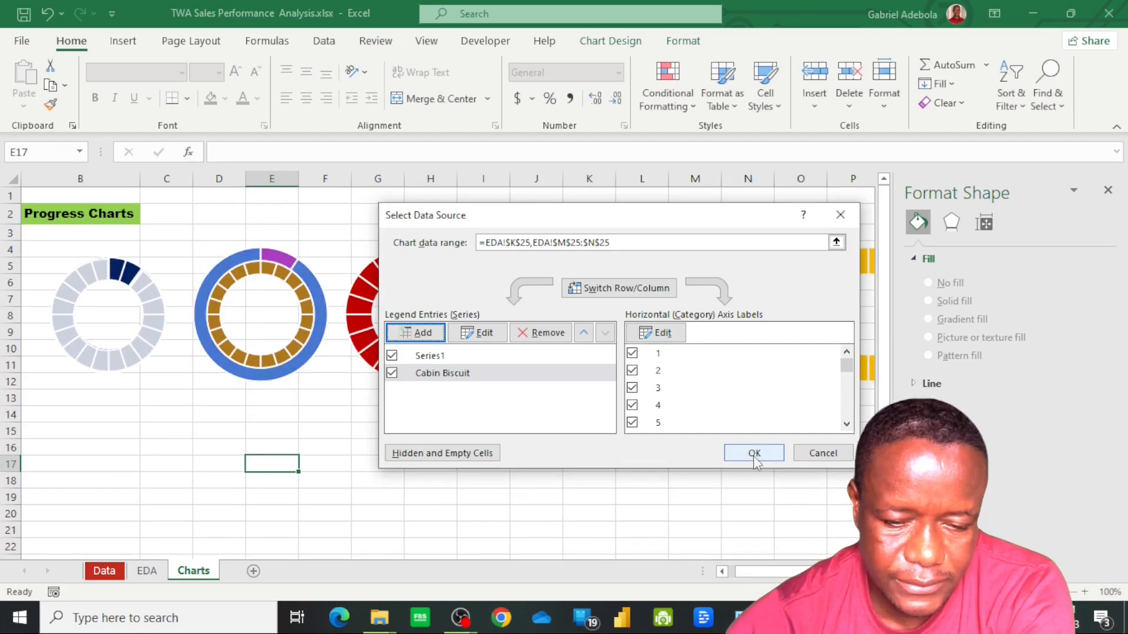
pyautogui.click(755, 454)
# Move the Cabin Biscuit series of the second doughnut chart onto the secondary axis
pyautogui.click(258, 333)
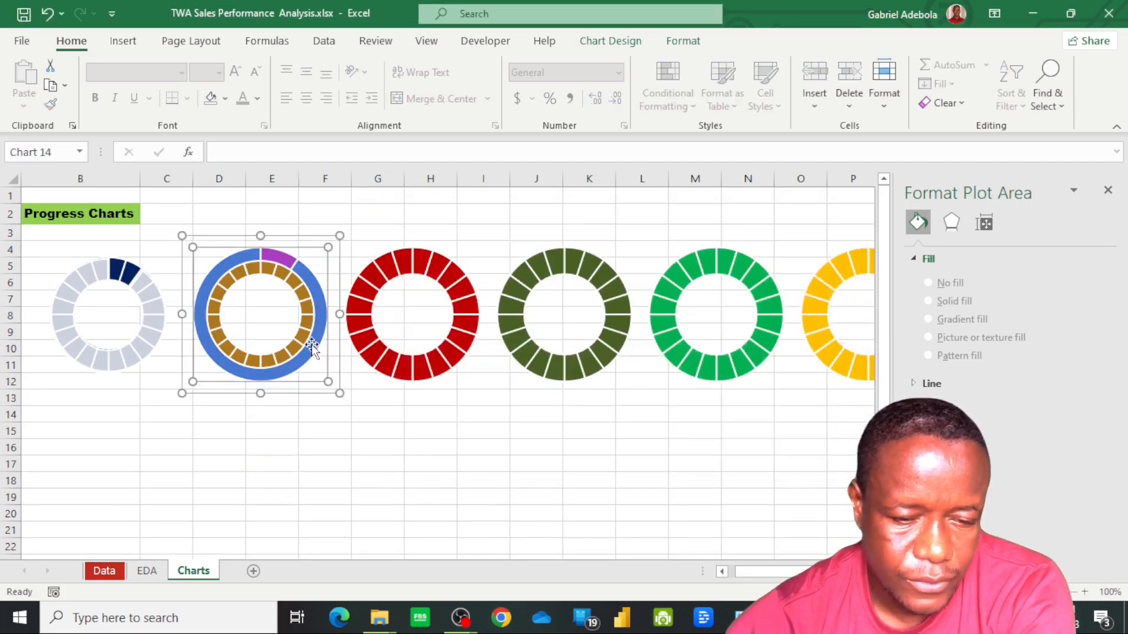
pyautogui.click(312, 346)
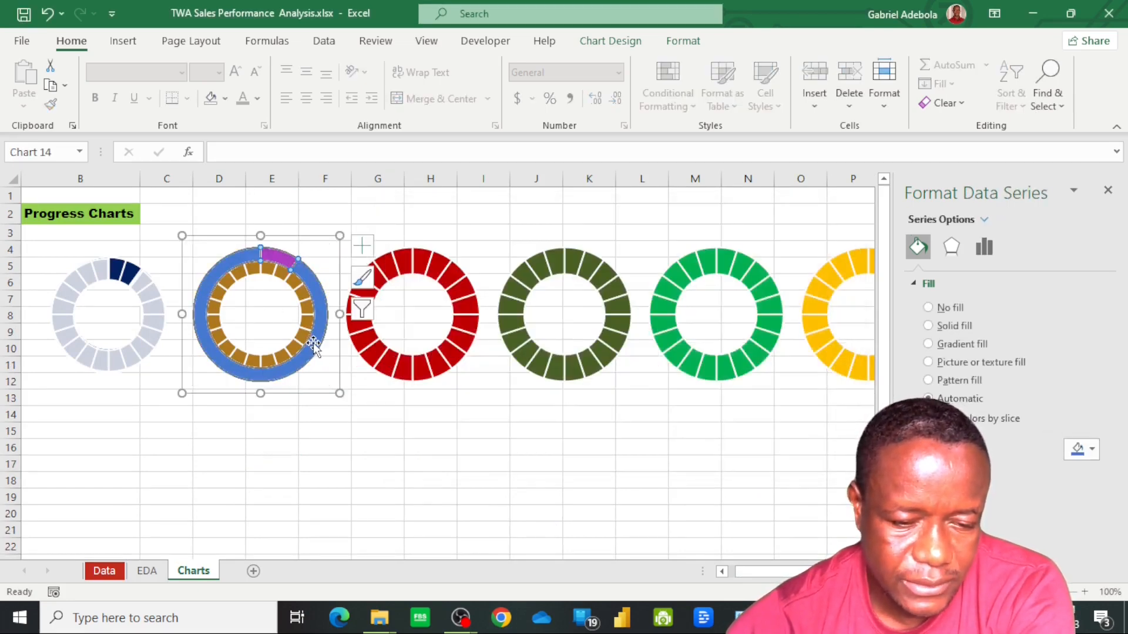
pyautogui.rightClick(312, 344)
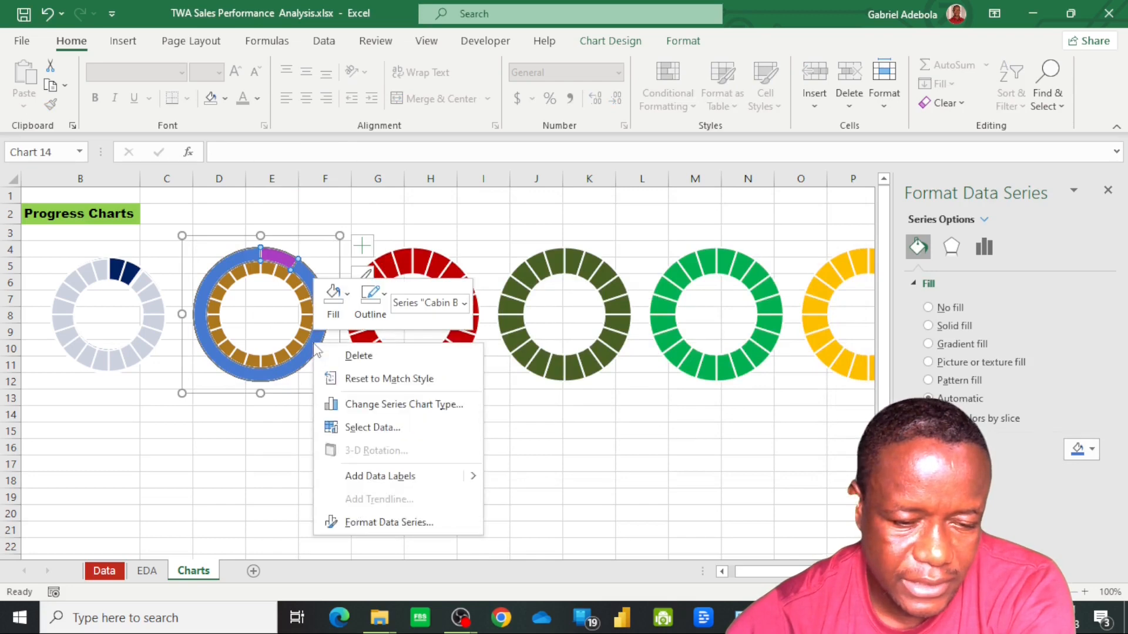
pyautogui.click(393, 413)
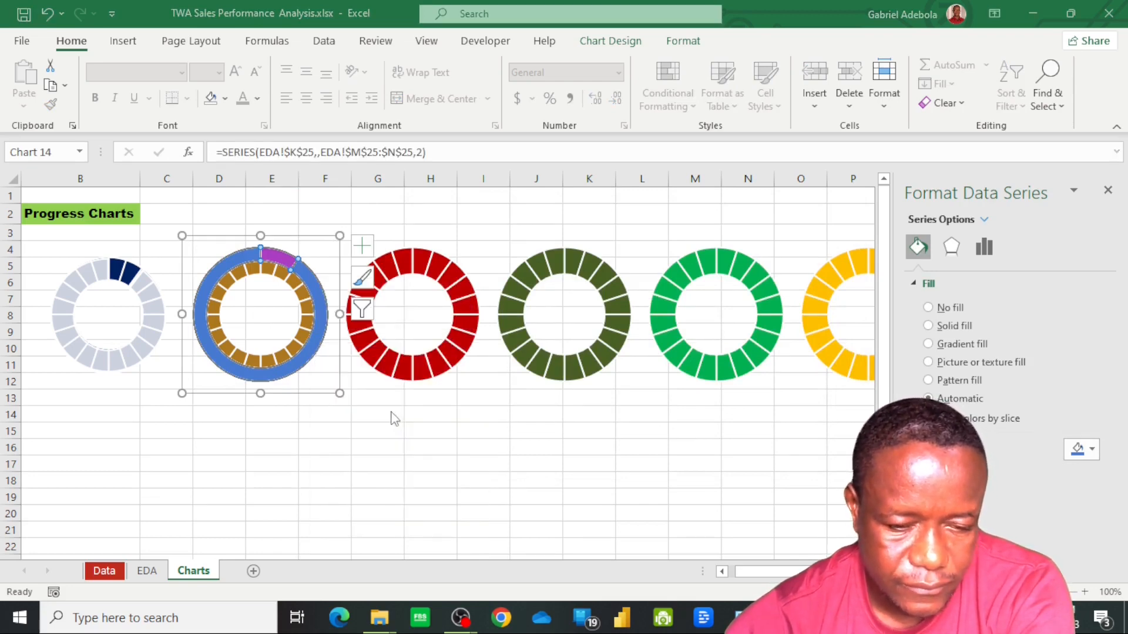
pyautogui.click(771, 449)
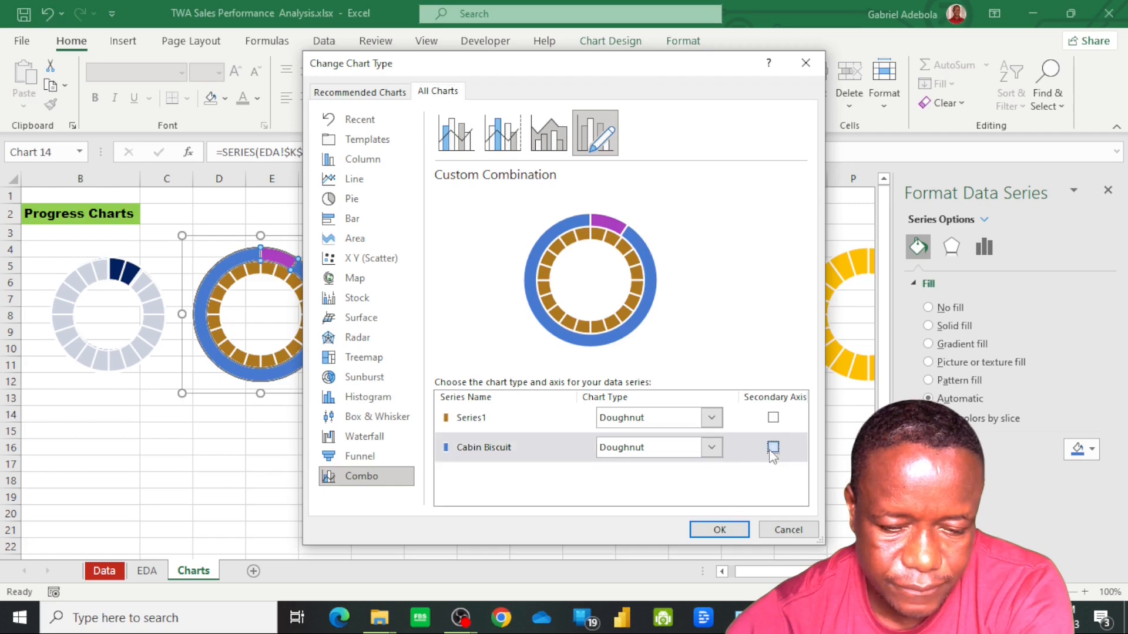
pyautogui.click(719, 529)
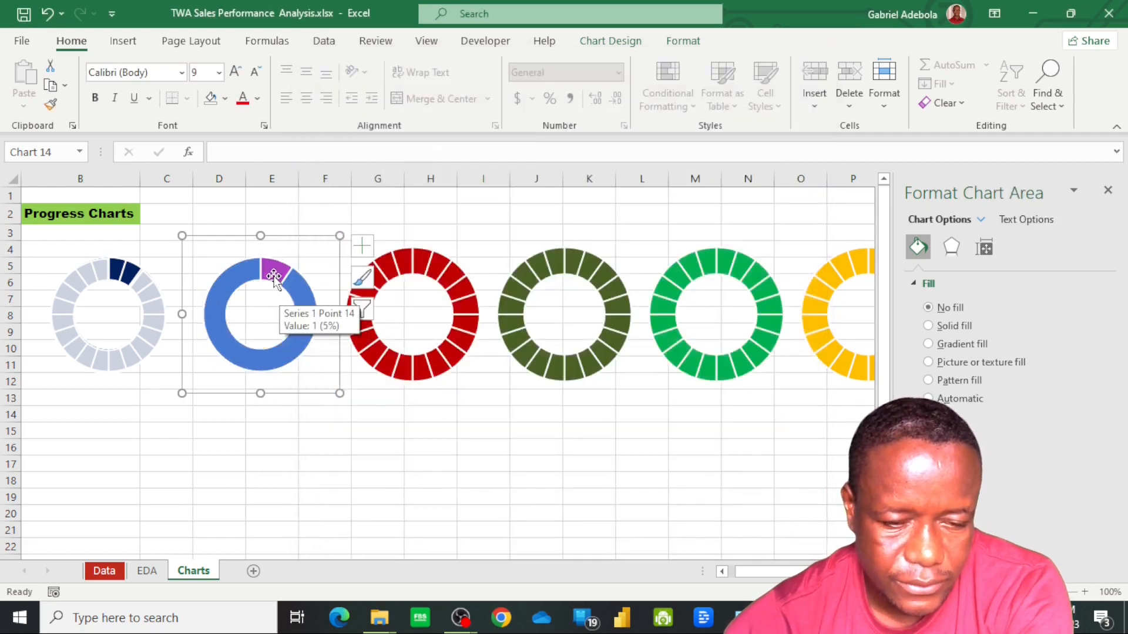
# Give the smaller Cabin Biscuit slice no fill and the larger slice solid white at 20% transparency in the second doughnut chart
pyautogui.click(274, 276)
pyautogui.click(274, 277)
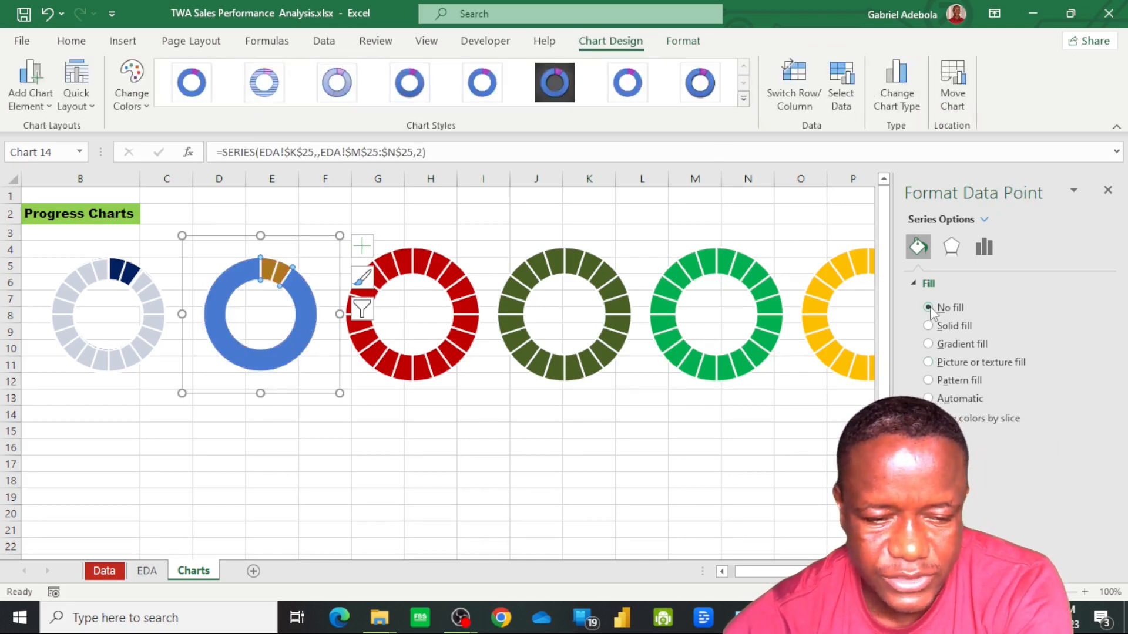
pyautogui.click(282, 358)
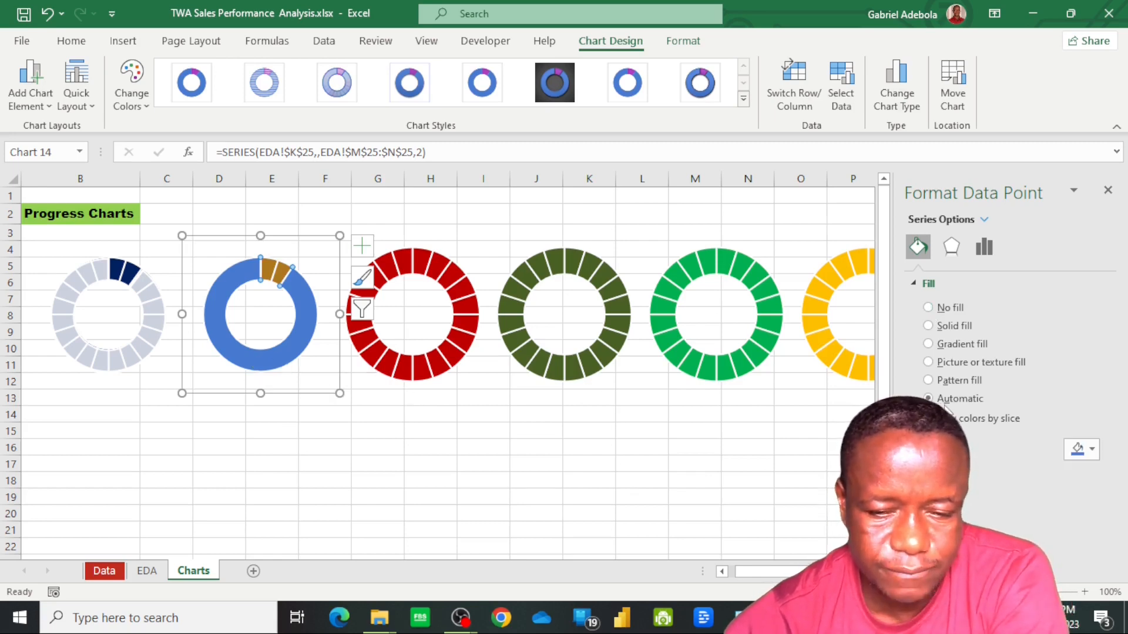
pyautogui.click(1092, 449)
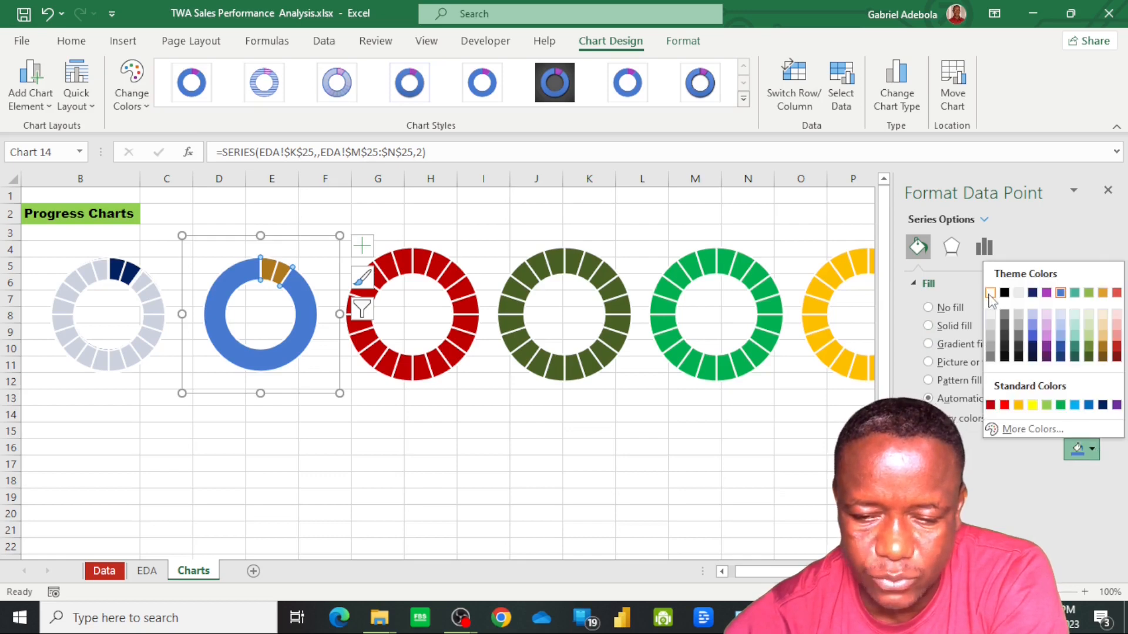
pyautogui.click(990, 293)
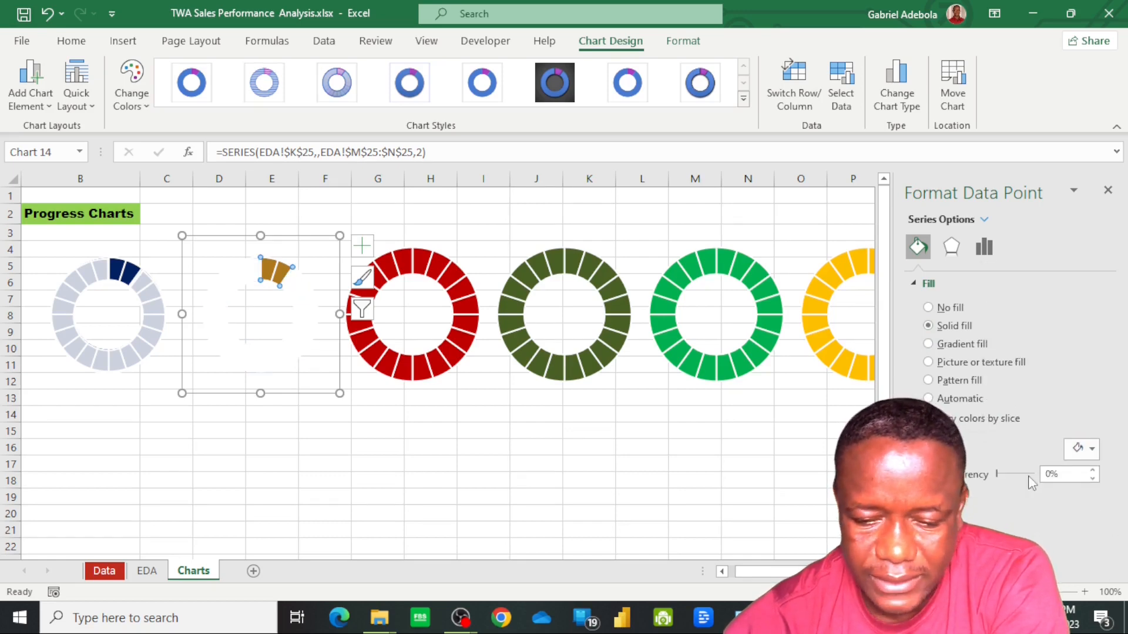
pyautogui.moveTo(1001, 477); pyautogui.dragTo(1005, 476)
pyautogui.click(1093, 478)
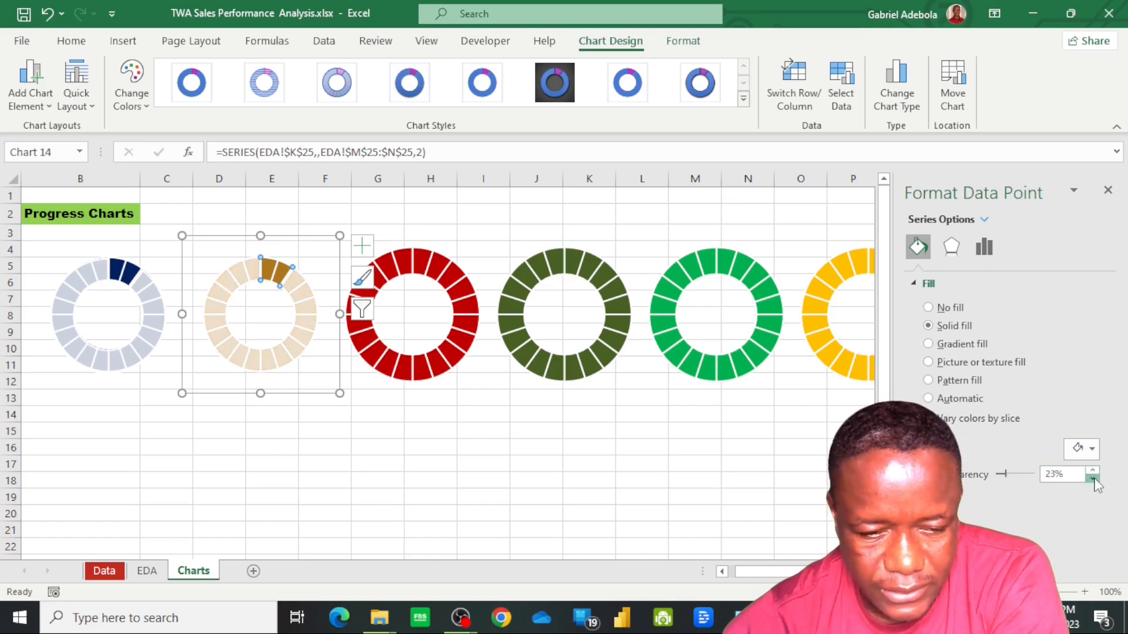
pyautogui.click(1094, 479)
pyautogui.click(1094, 478)
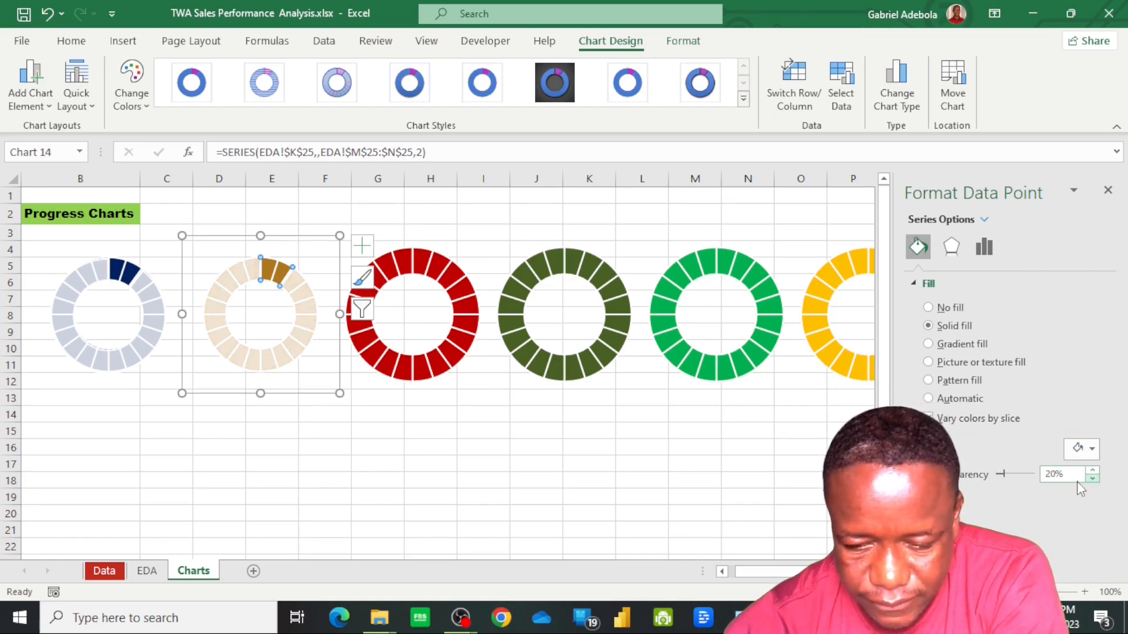
pyautogui.click(400, 493)
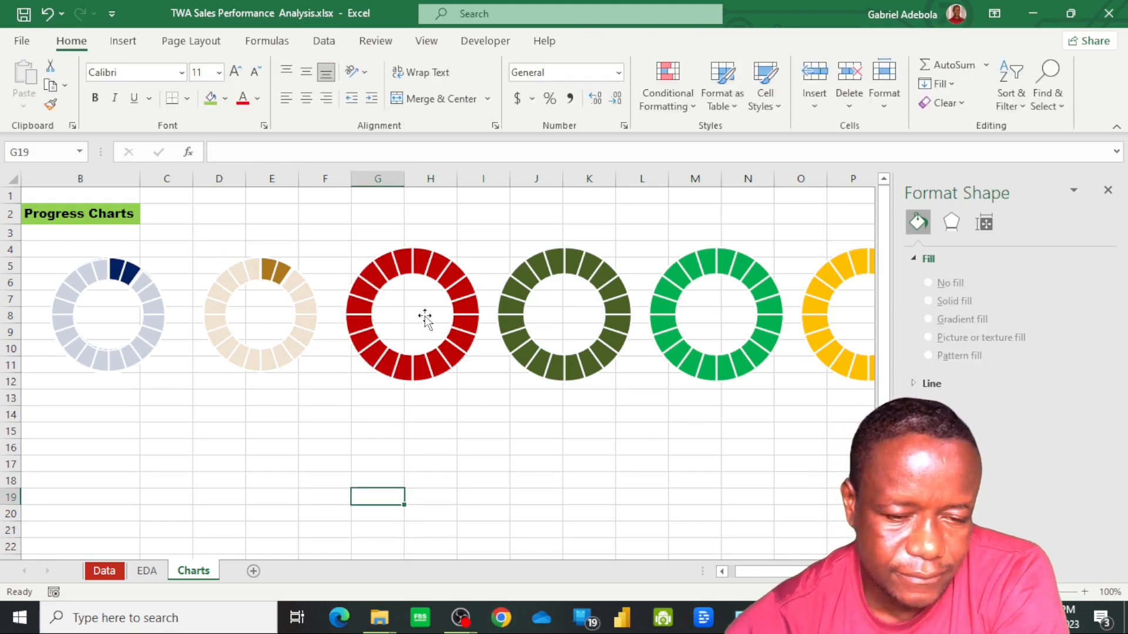
pyautogui.click(406, 346)
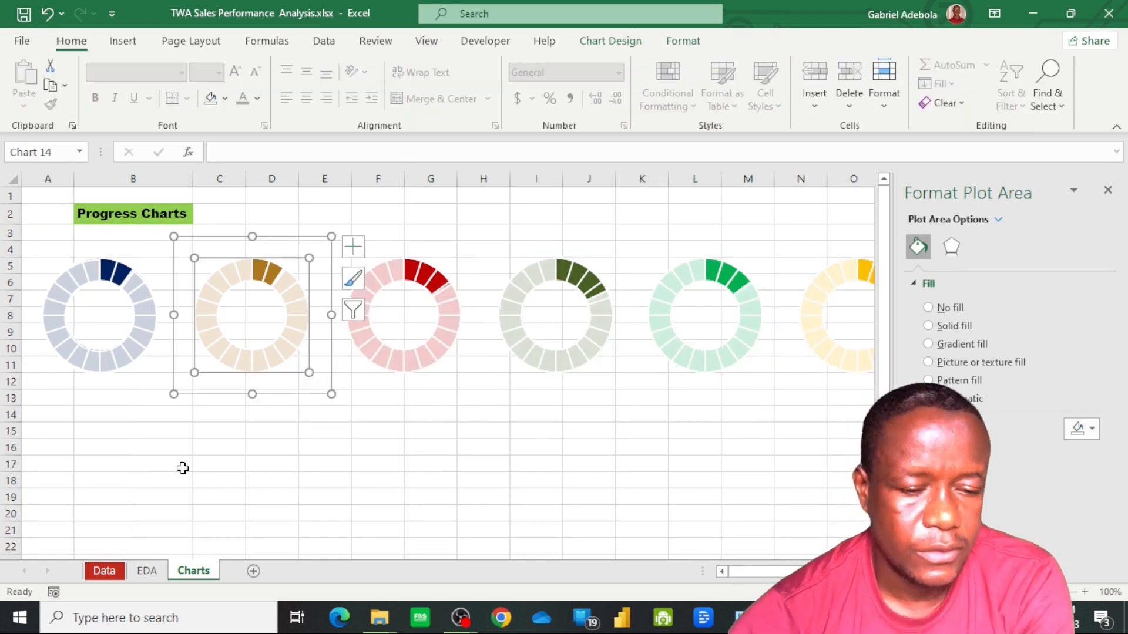
pyautogui.click(181, 463)
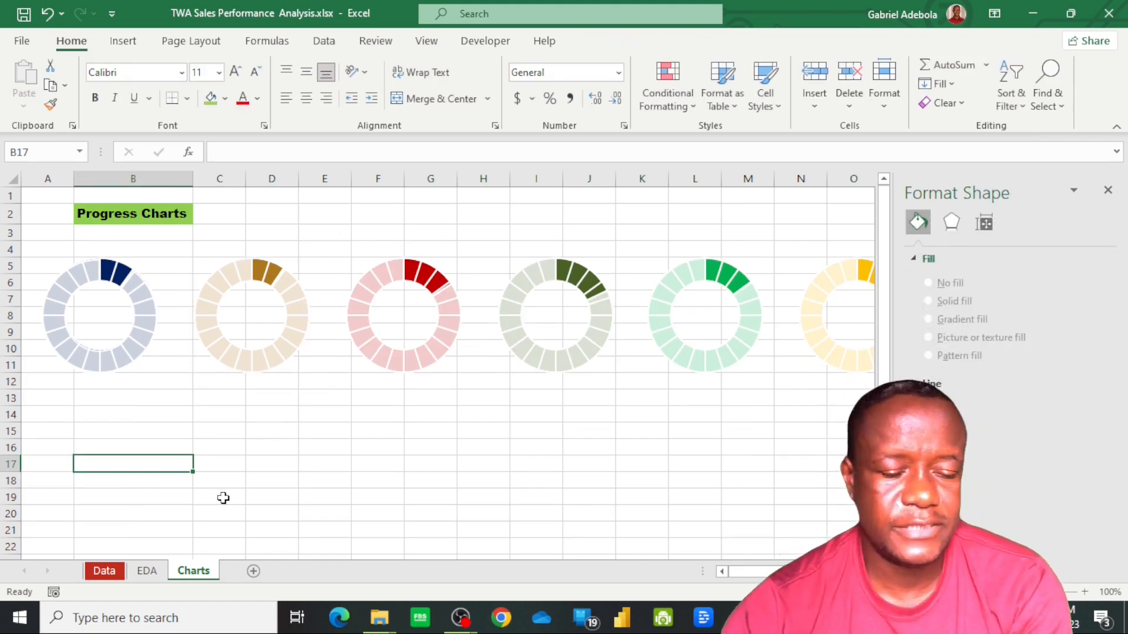
# Try to insert a text box inside the centre of the navy doughnut chart
pyautogui.click(114, 317)
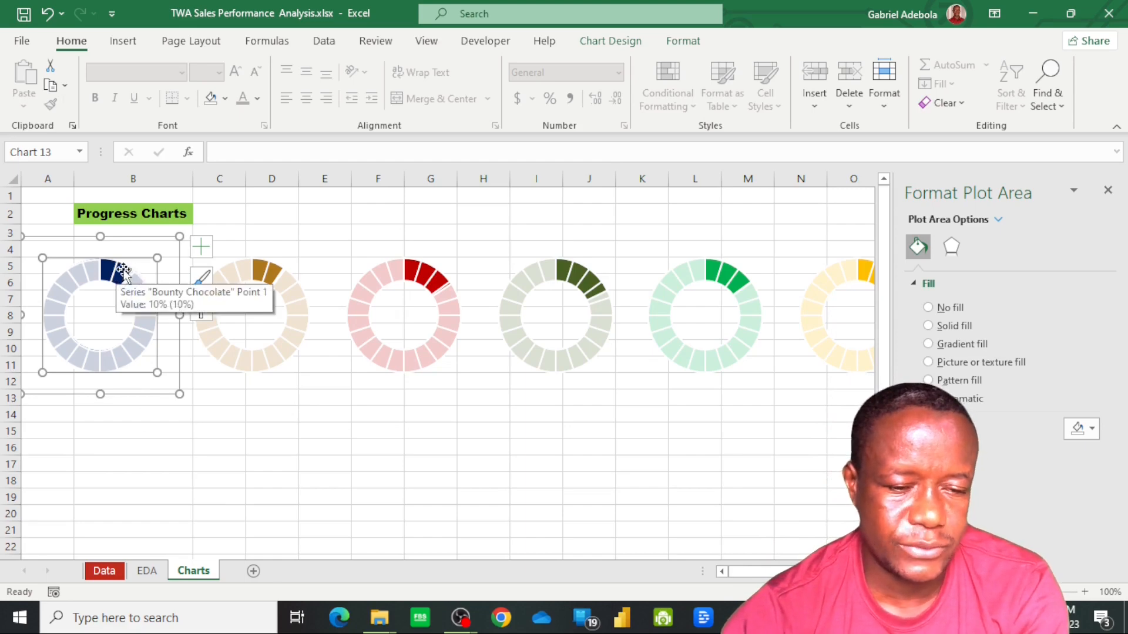
pyautogui.click(123, 41)
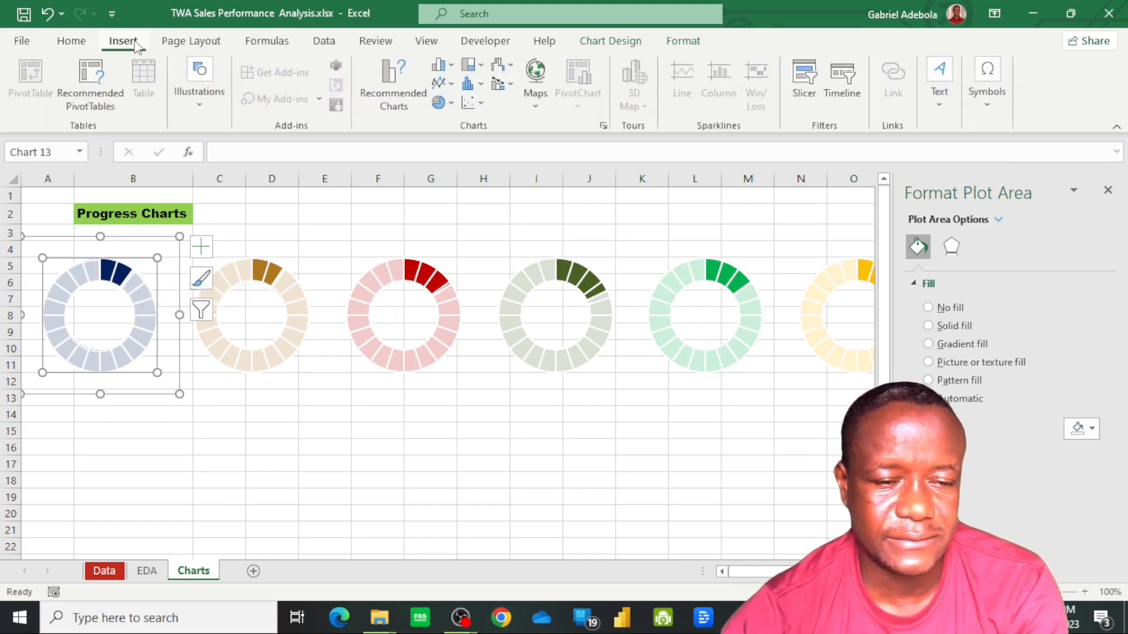
pyautogui.click(942, 102)
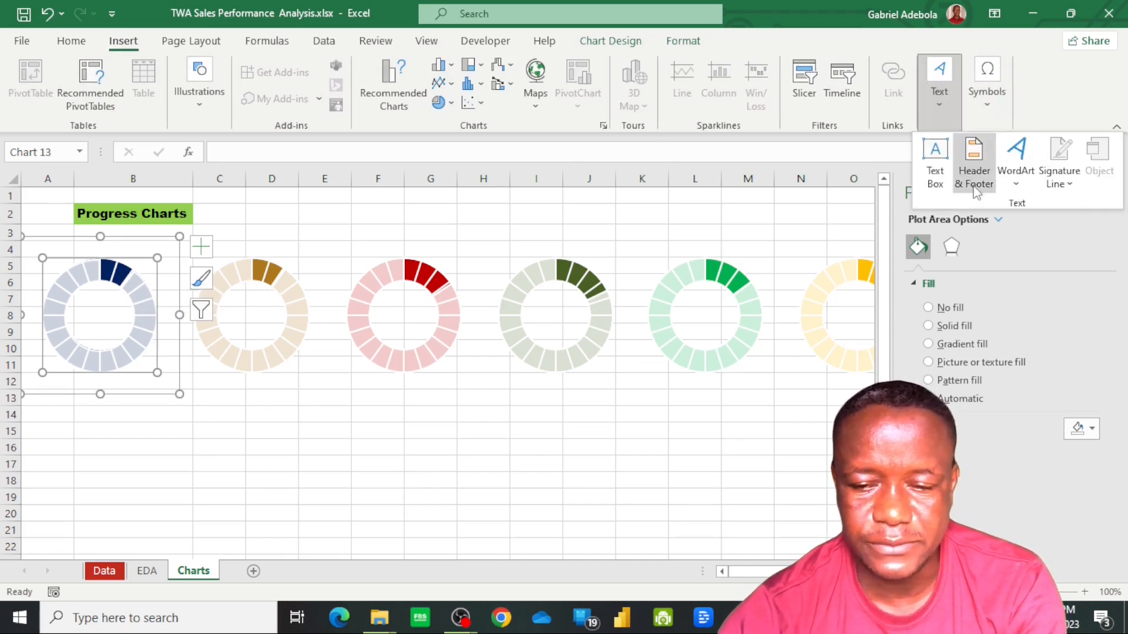
pyautogui.click(935, 157)
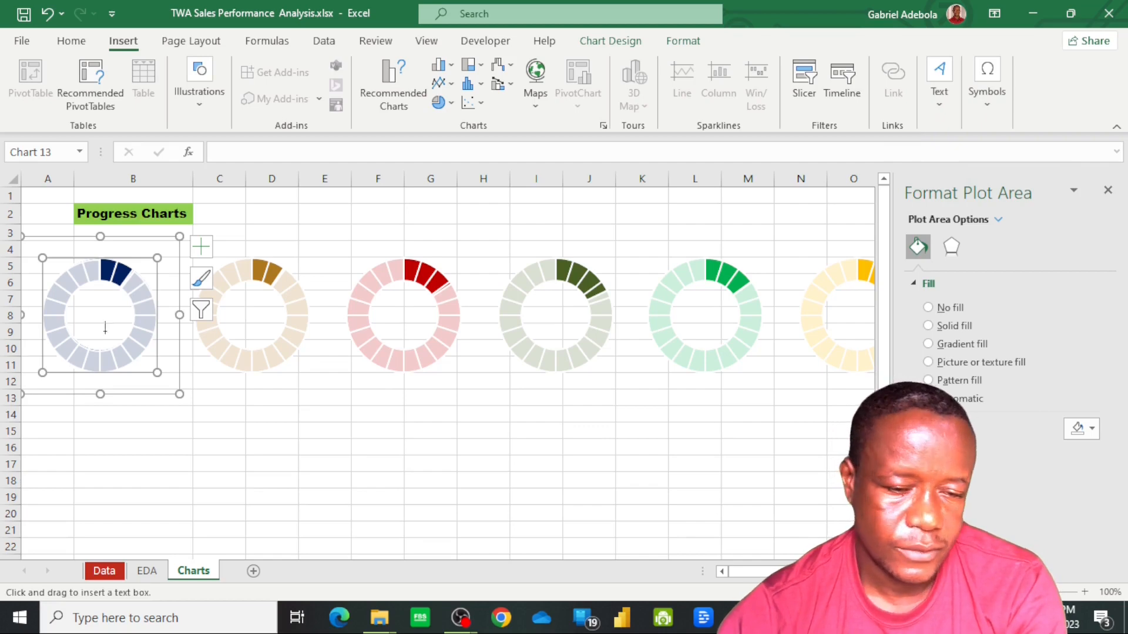
pyautogui.moveTo(72, 298); pyautogui.dragTo(129, 338)
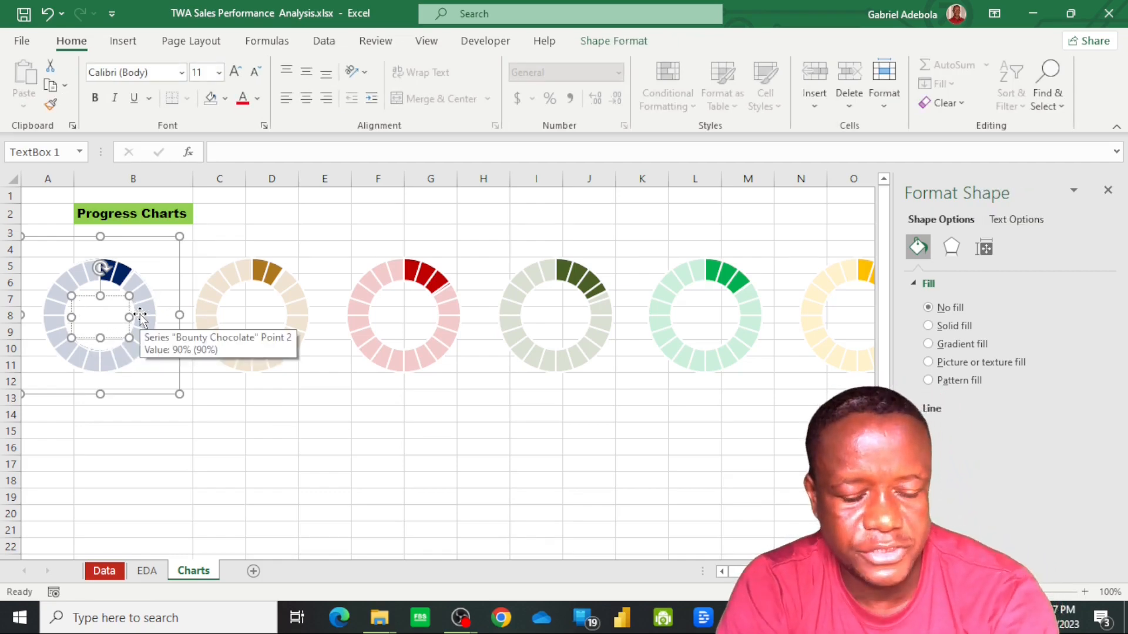
pyautogui.click(277, 433)
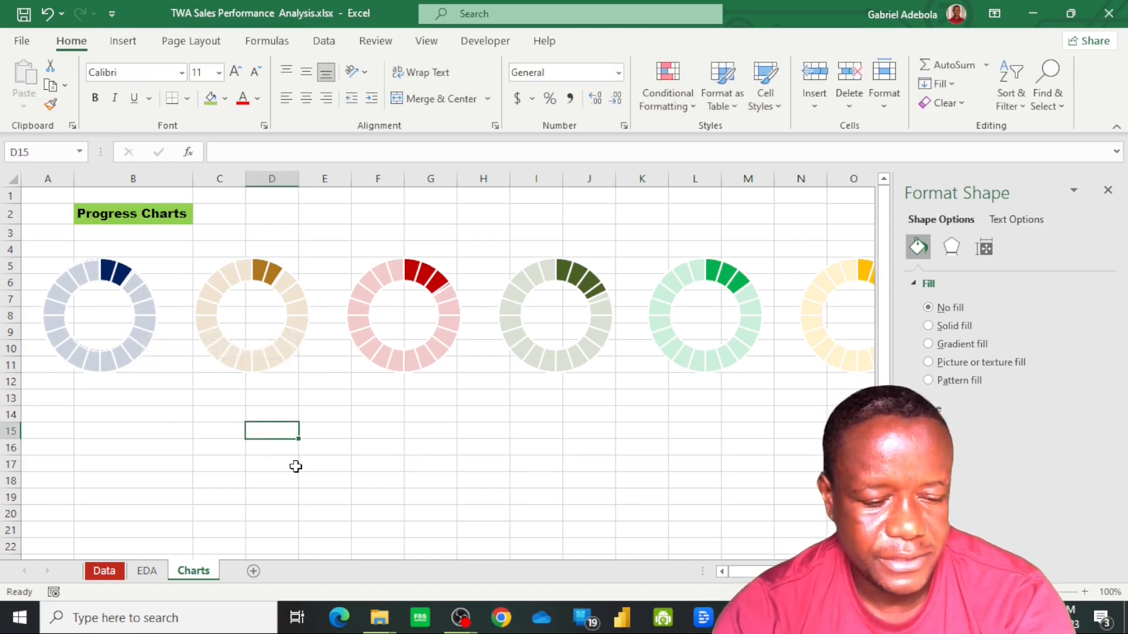
# Enter a reference to EDA cell M24 in cell D15 of the Charts sheet and undo the entry
pyautogui.write('=')
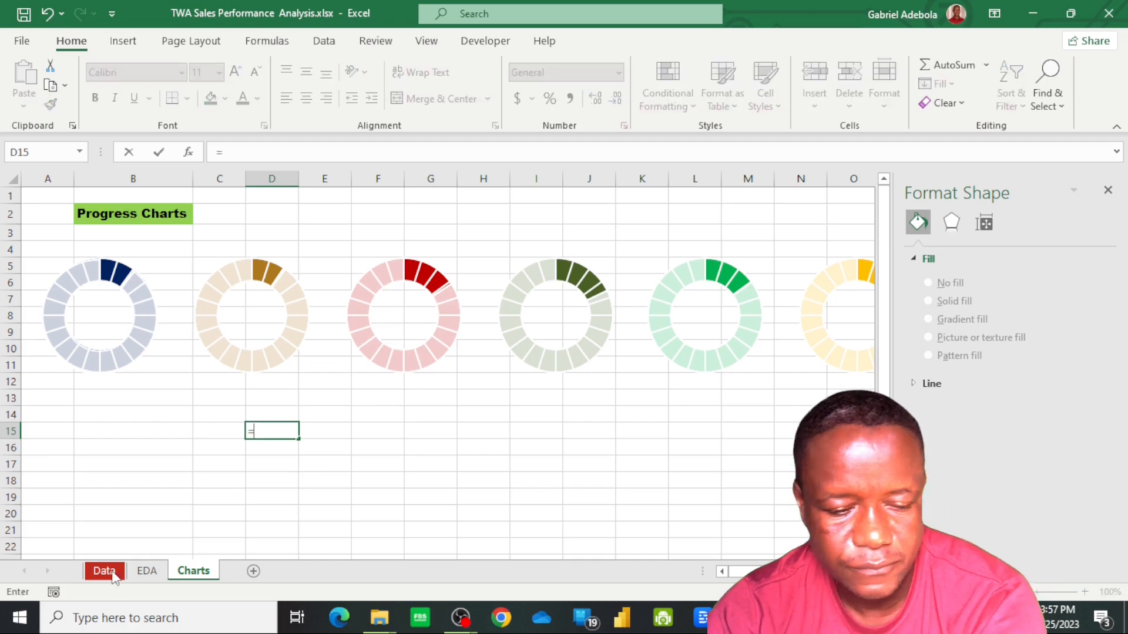
pyautogui.click(148, 575)
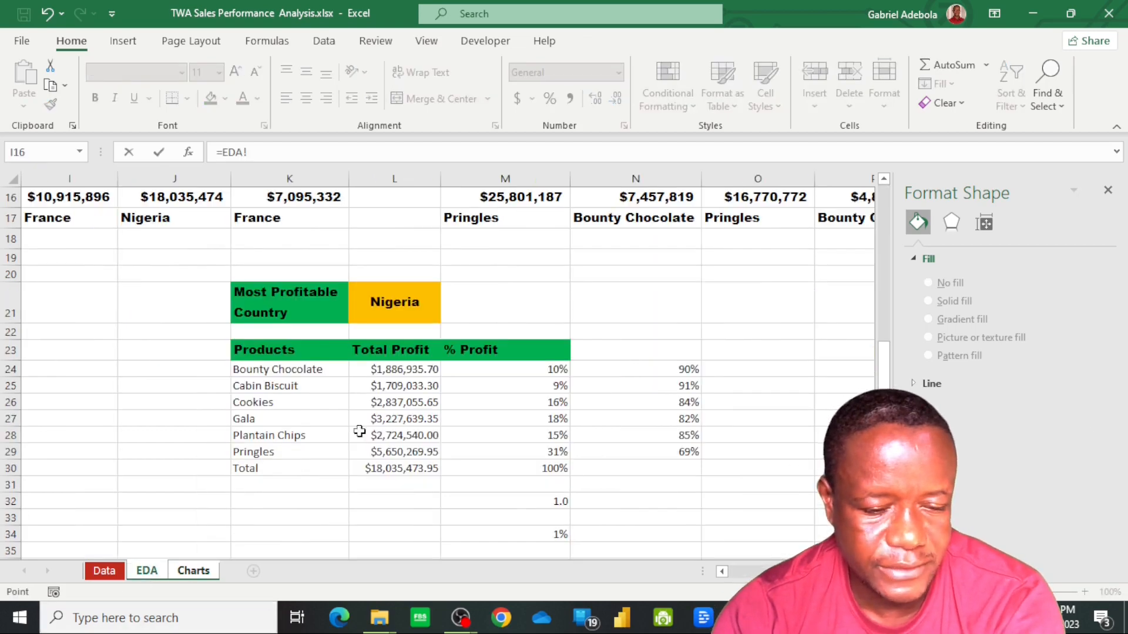
pyautogui.click(556, 373)
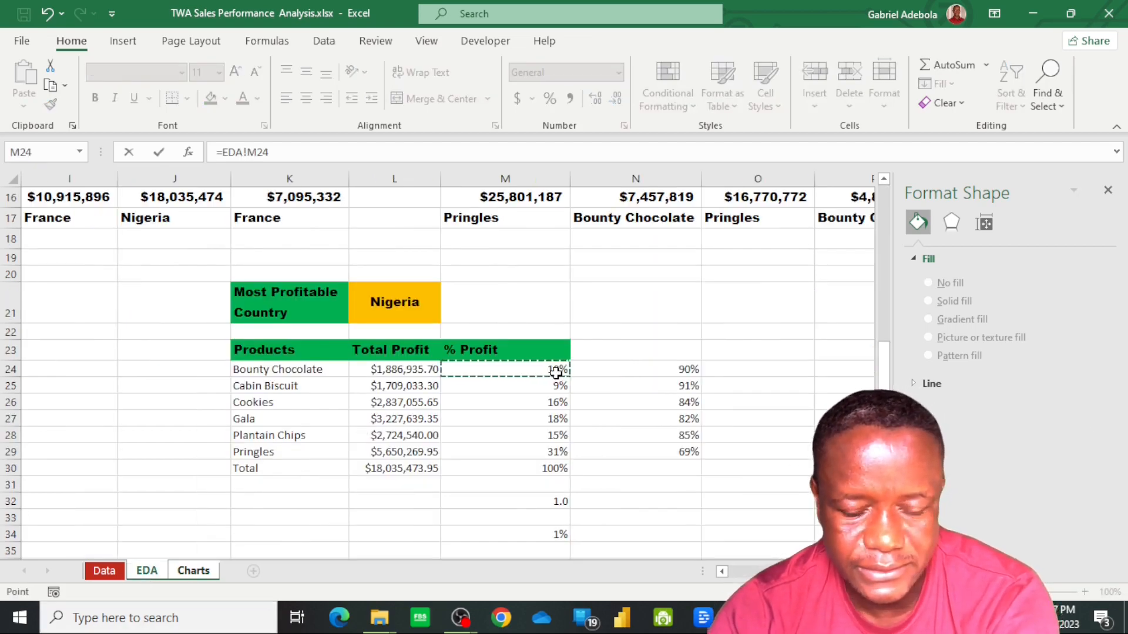
pyautogui.press('Return')
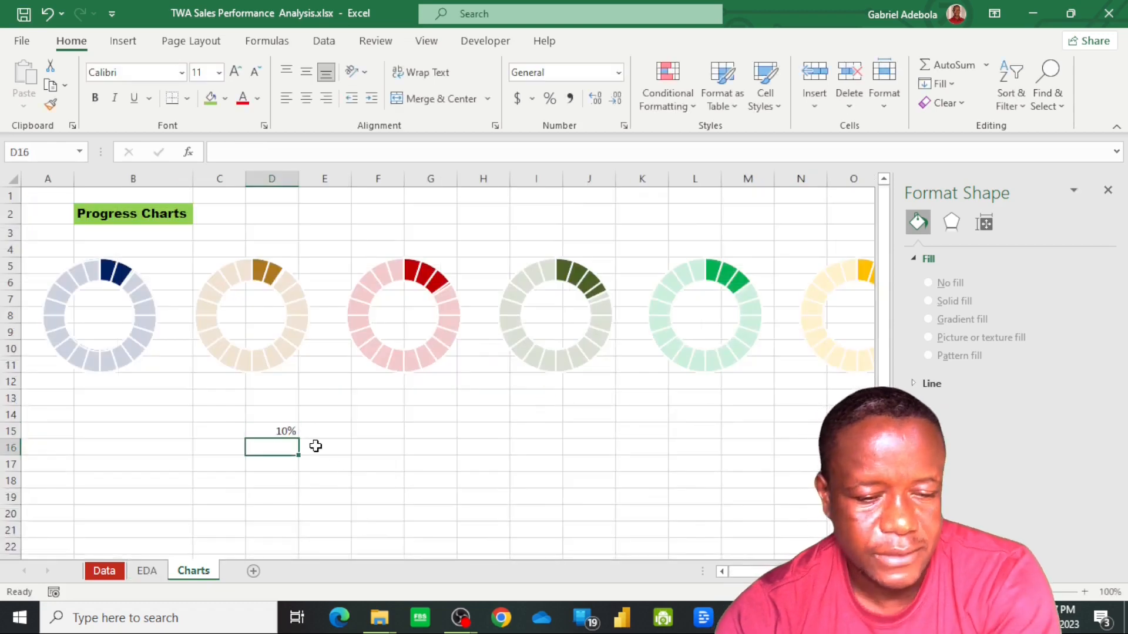
pyautogui.click(107, 313)
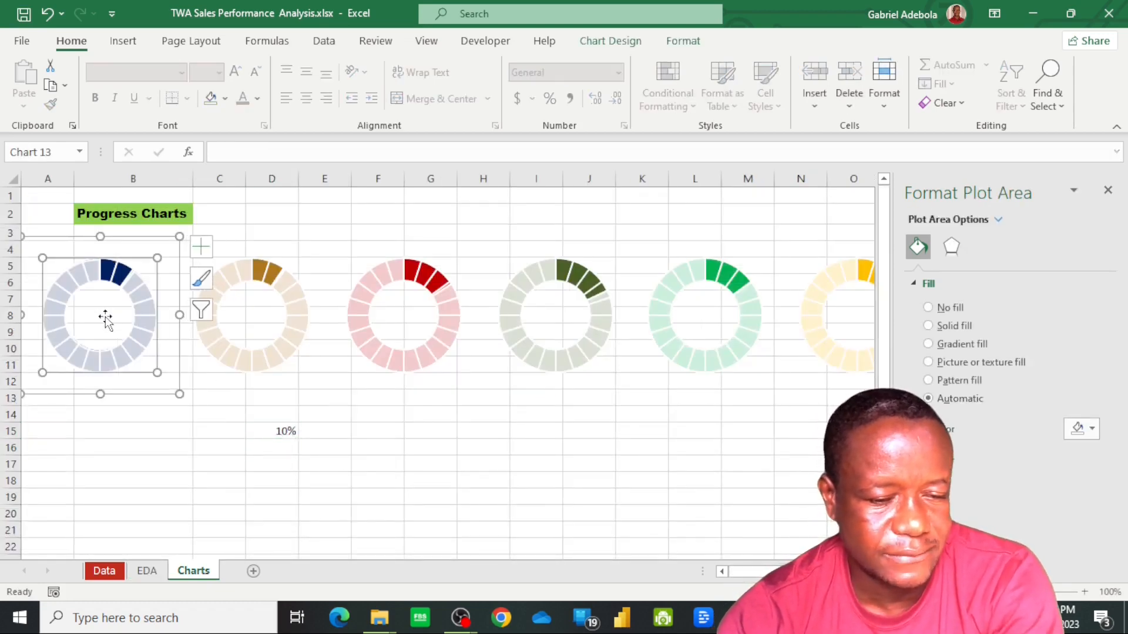
pyautogui.hotkey('ctrl', 'z')
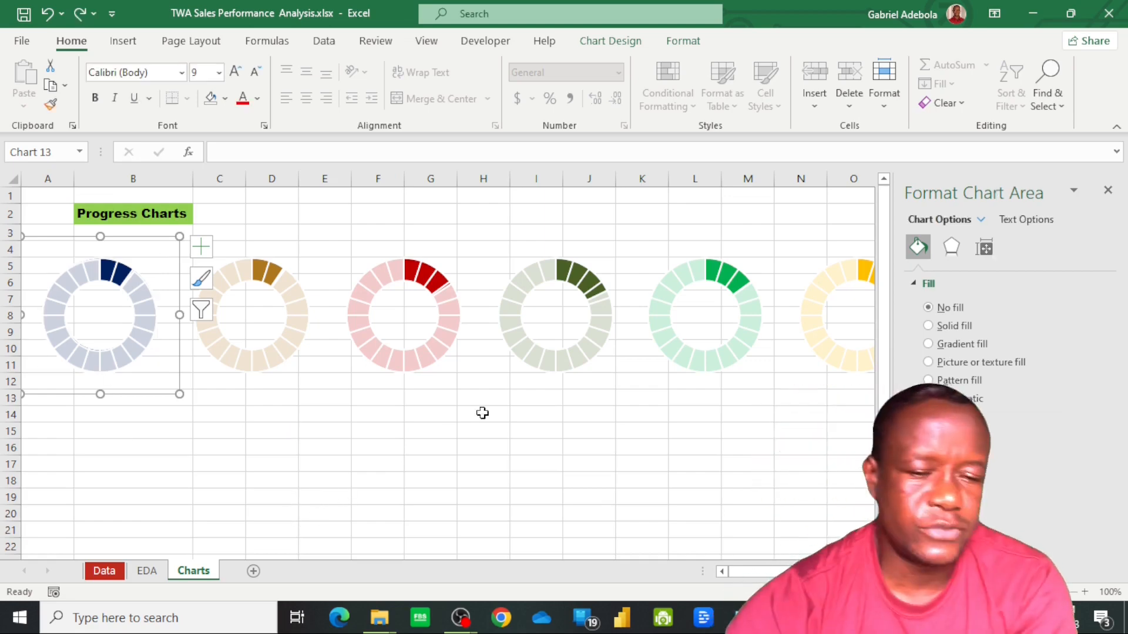
# Insert a text box within the navy doughnut chart, filling most of its centre hole
pyautogui.click(816, 107)
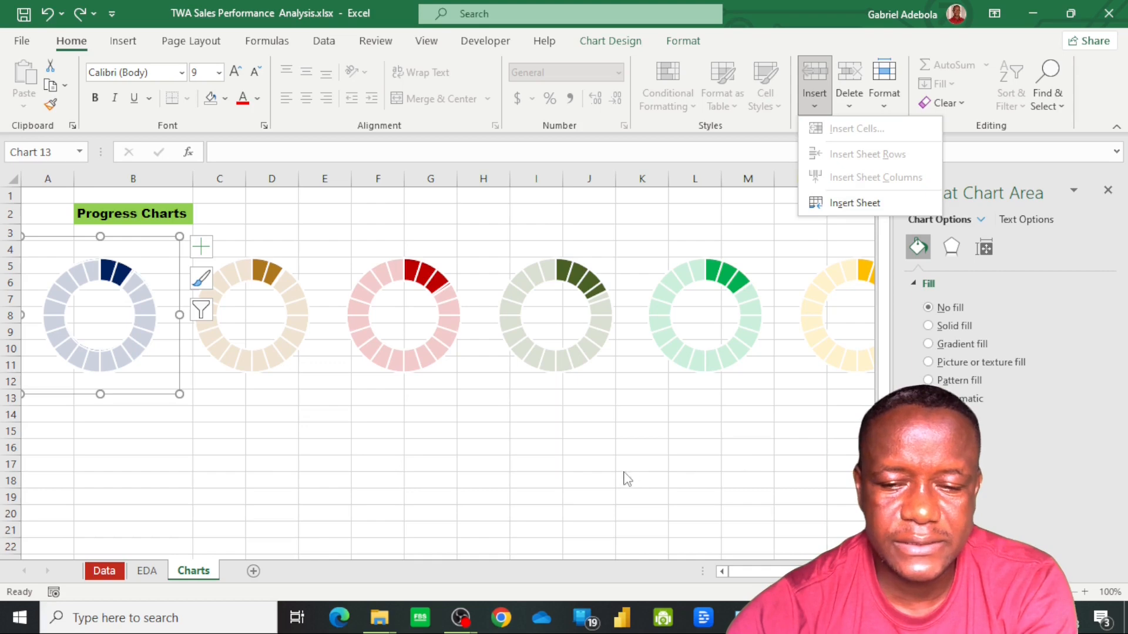
pyautogui.click(812, 226)
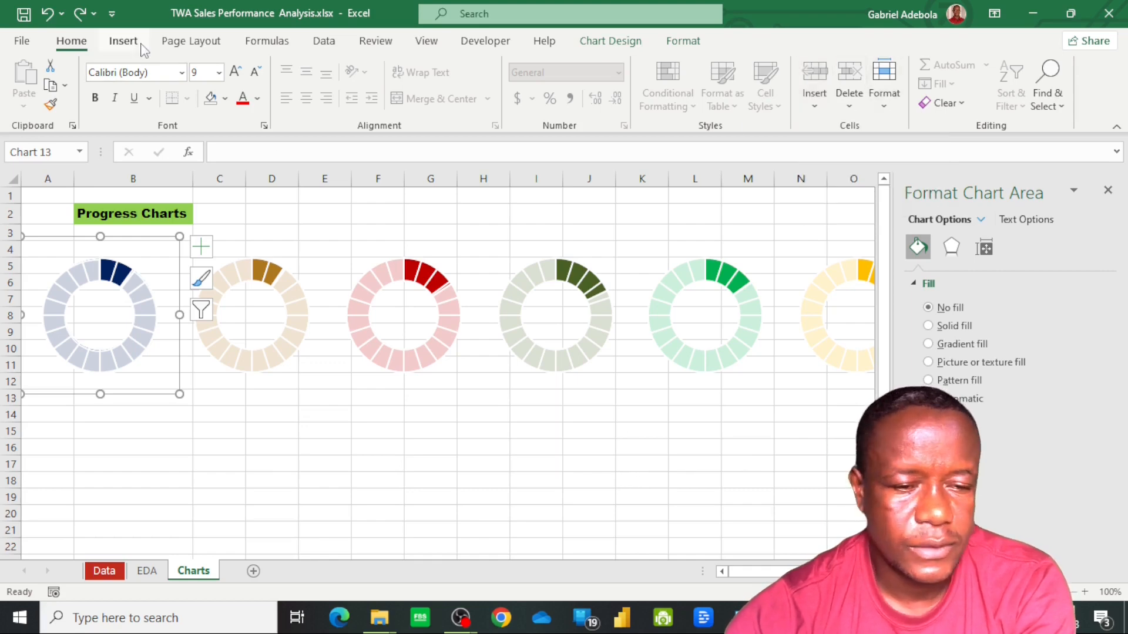
pyautogui.click(123, 41)
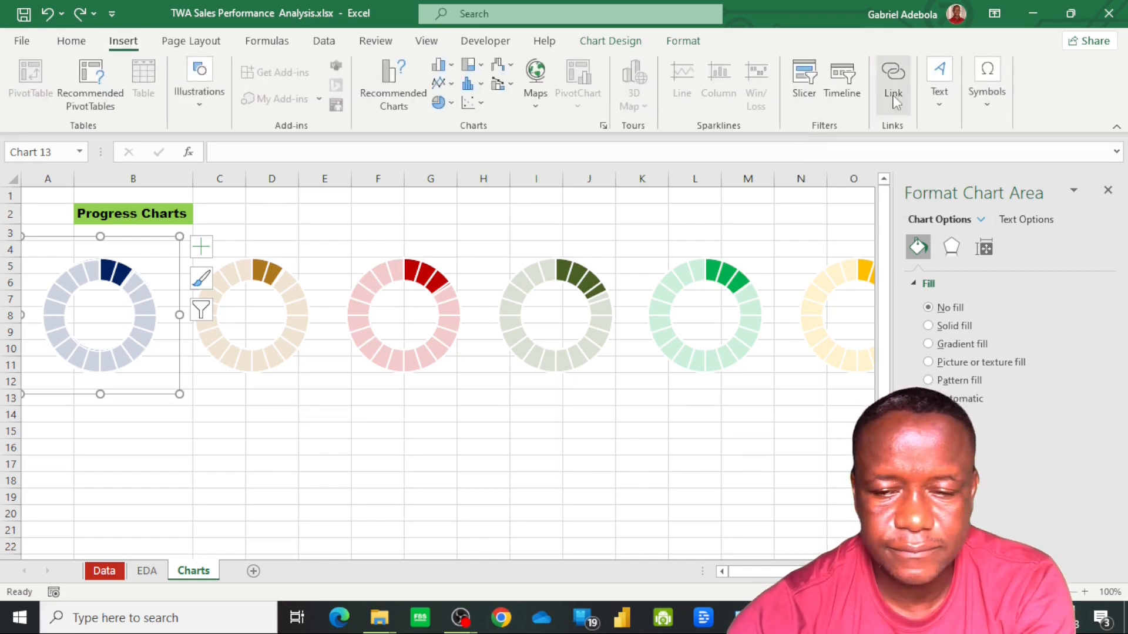
pyautogui.click(938, 82)
pyautogui.click(934, 163)
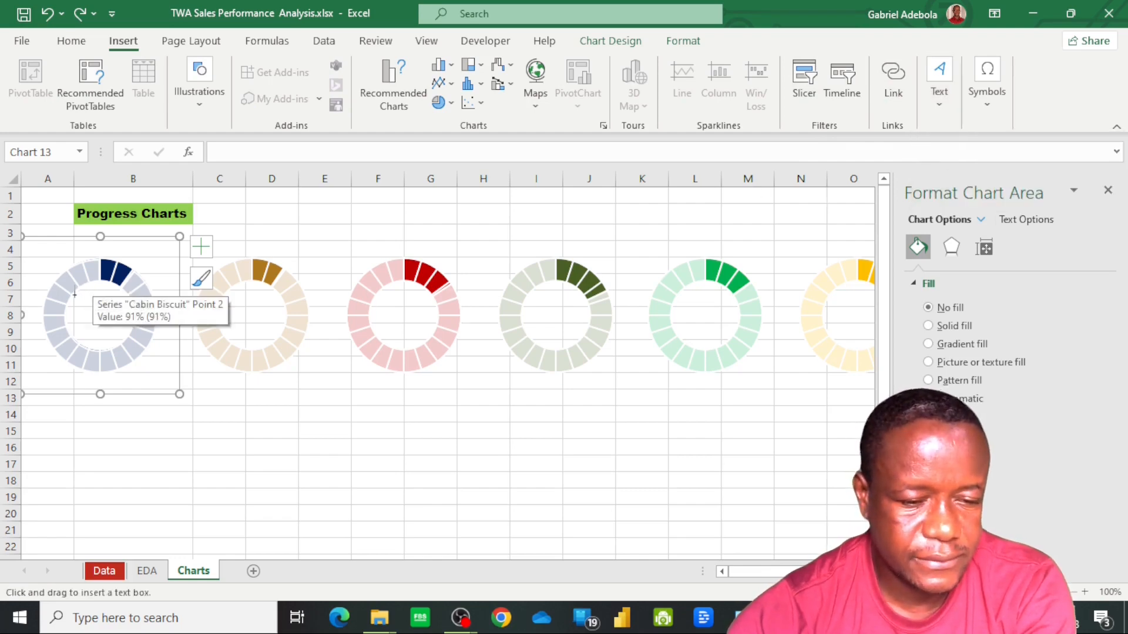
pyautogui.moveTo(74, 295); pyautogui.dragTo(127, 335)
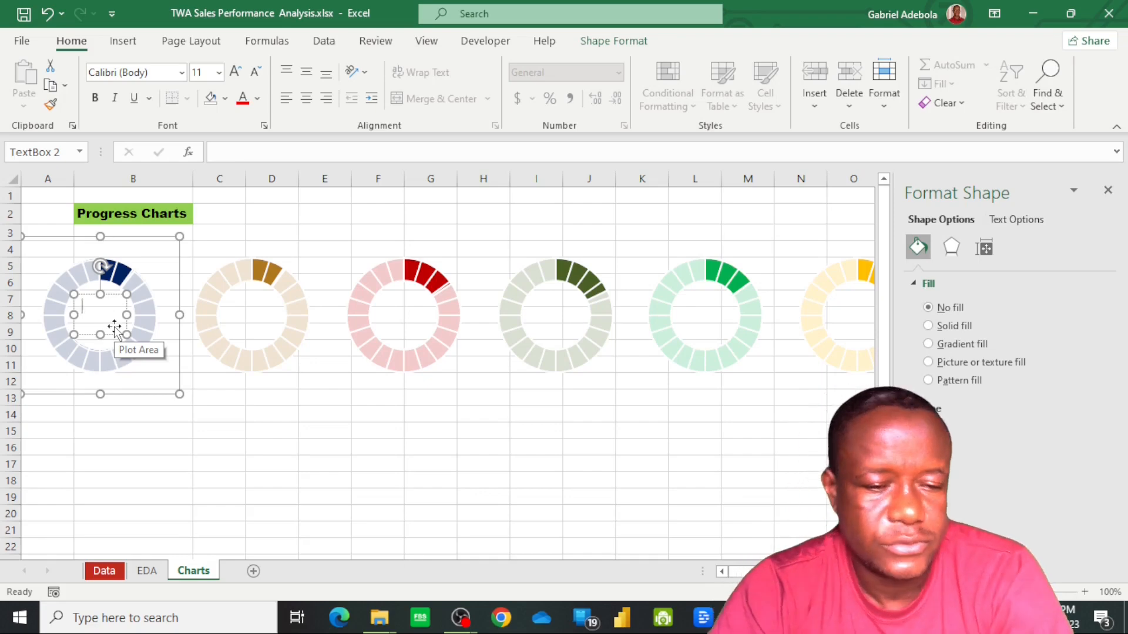
# Link the navy doughnut's text box to the Bounty Chocolate profit percentage in cell M24 of the EDA sheet
pyautogui.click(250, 152)
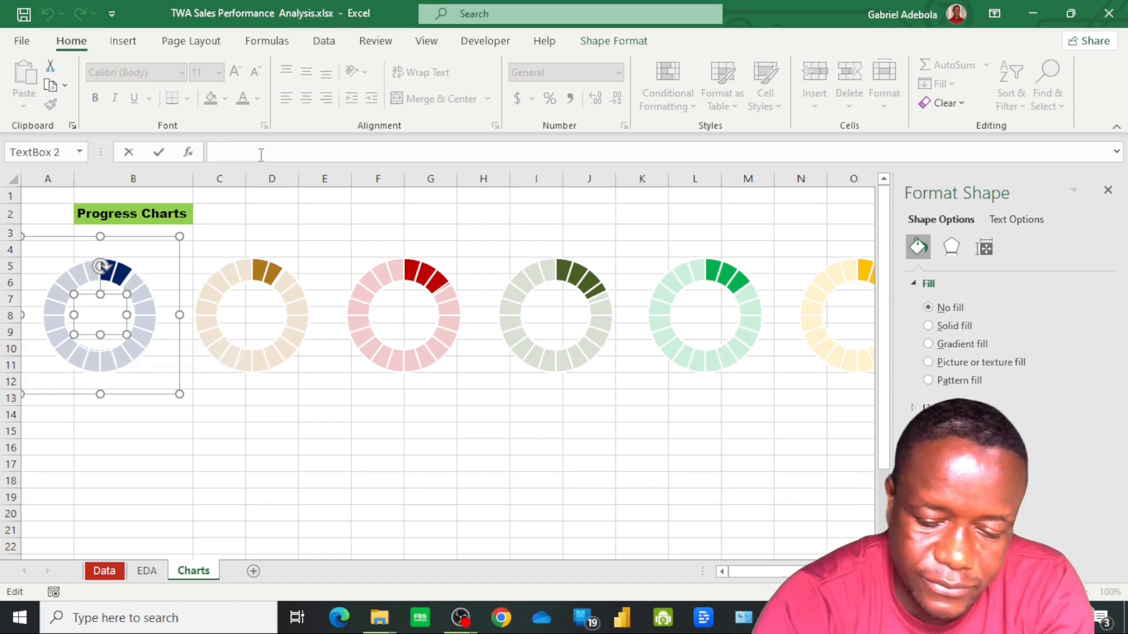
pyautogui.write('=')
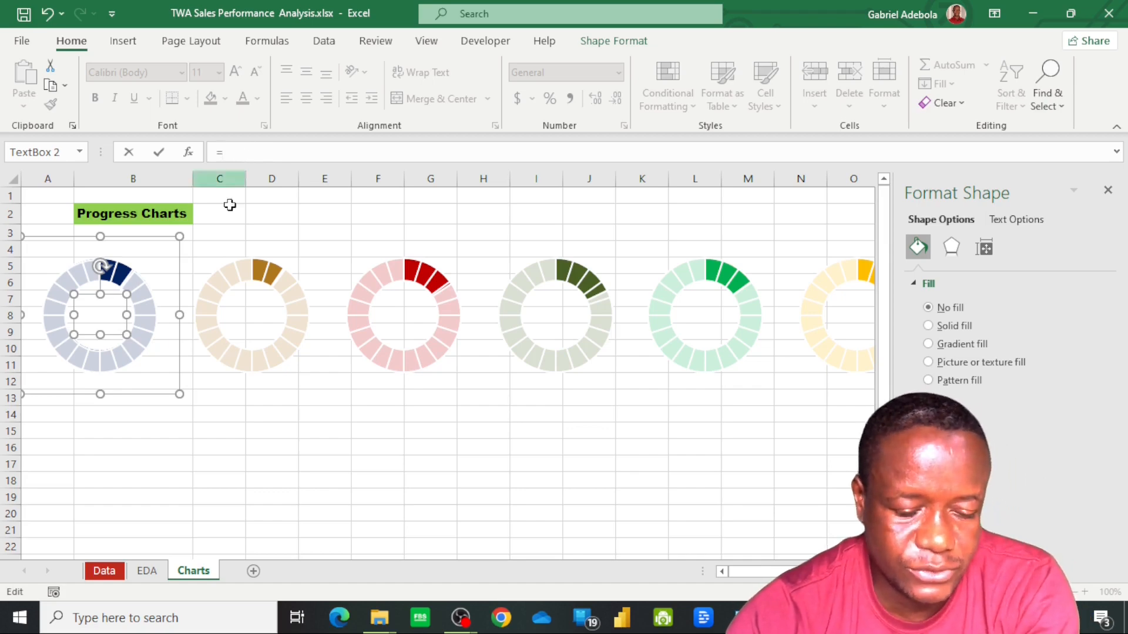
pyautogui.click(146, 571)
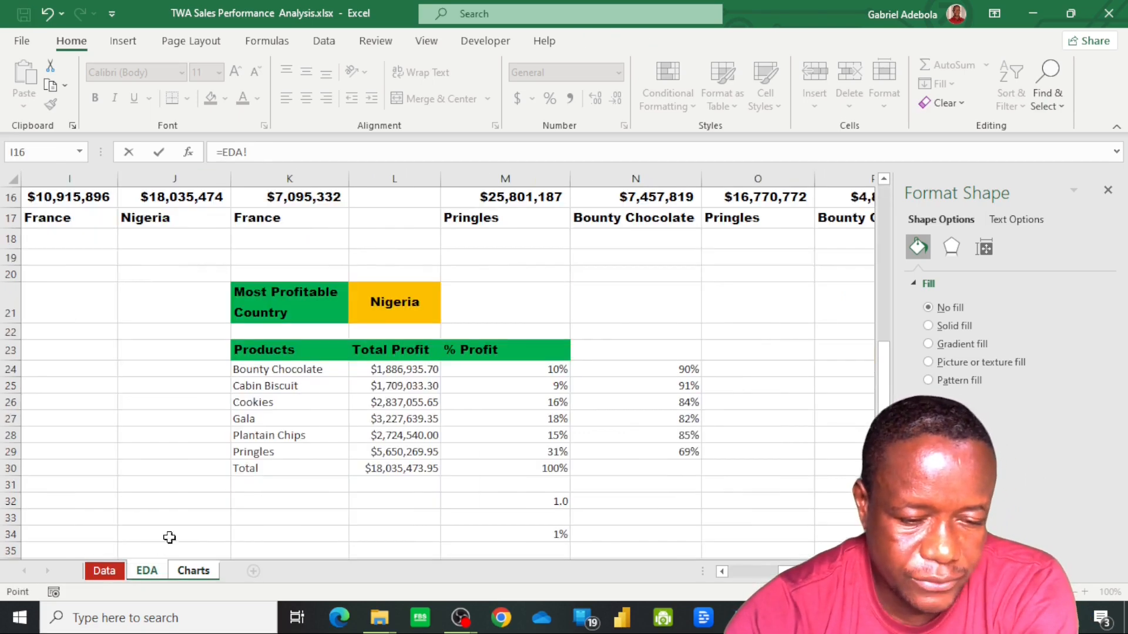
pyautogui.click(546, 374)
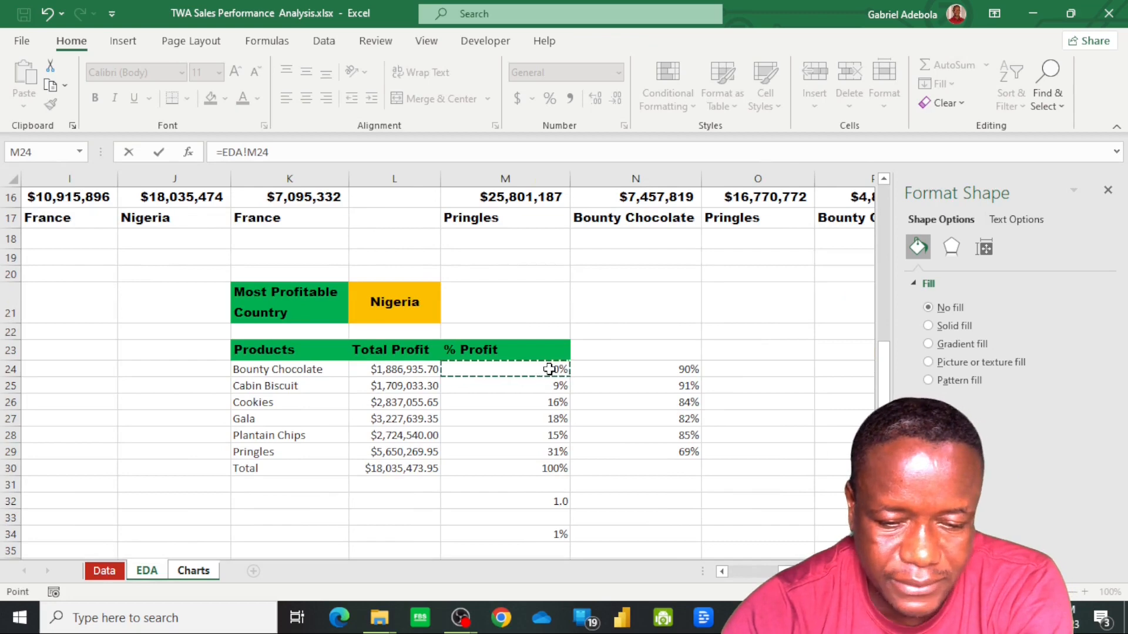
pyautogui.press('Return')
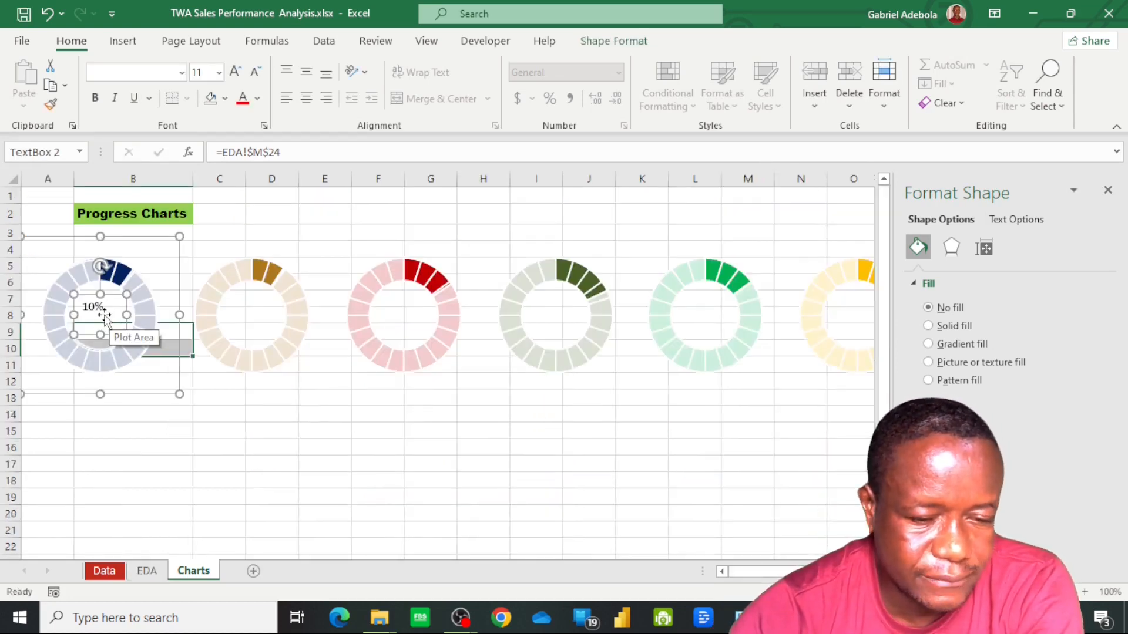
# Format the navy doughnut's percentage label in the standard dark blue colour and the Gobold Bold font
pyautogui.click(258, 100)
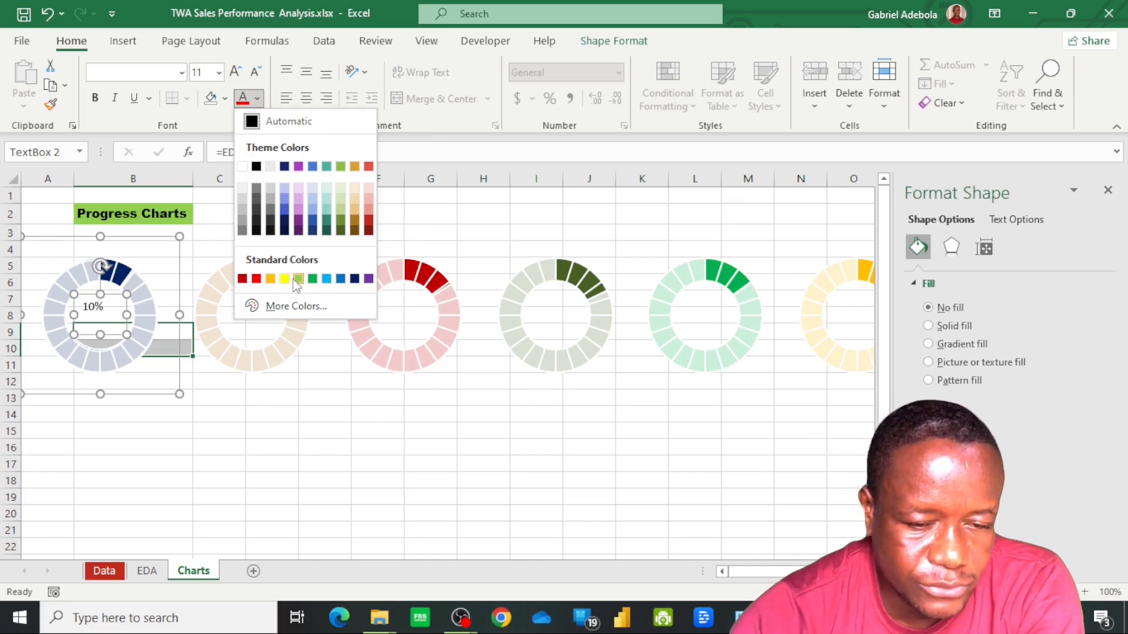
pyautogui.click(355, 279)
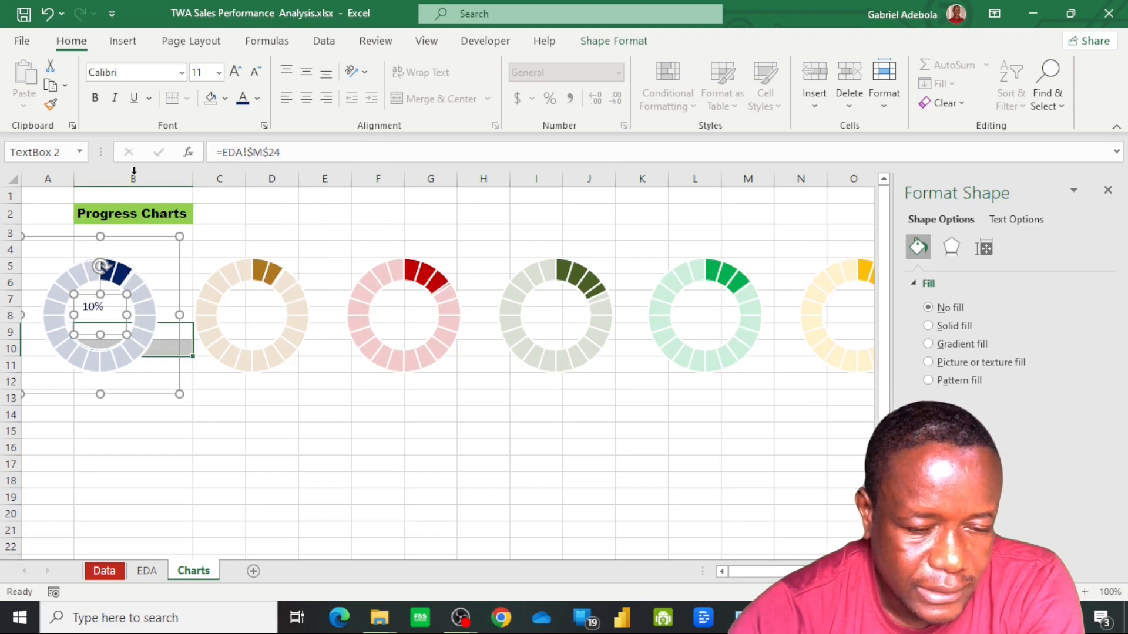
pyautogui.click(182, 73)
pyautogui.click(182, 72)
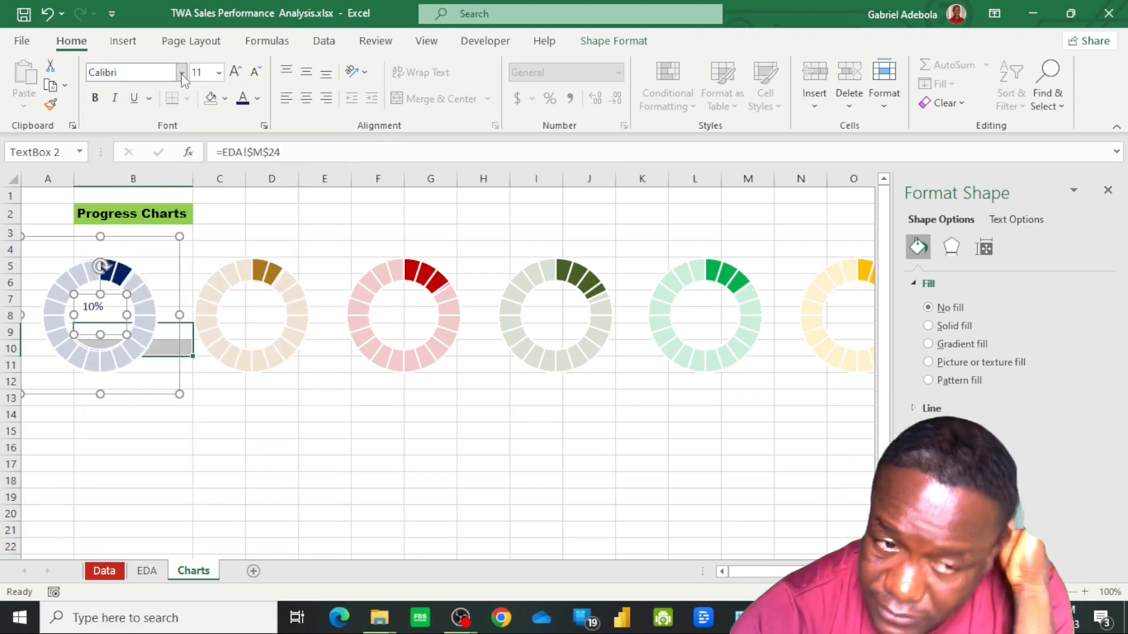
pyautogui.click(182, 73)
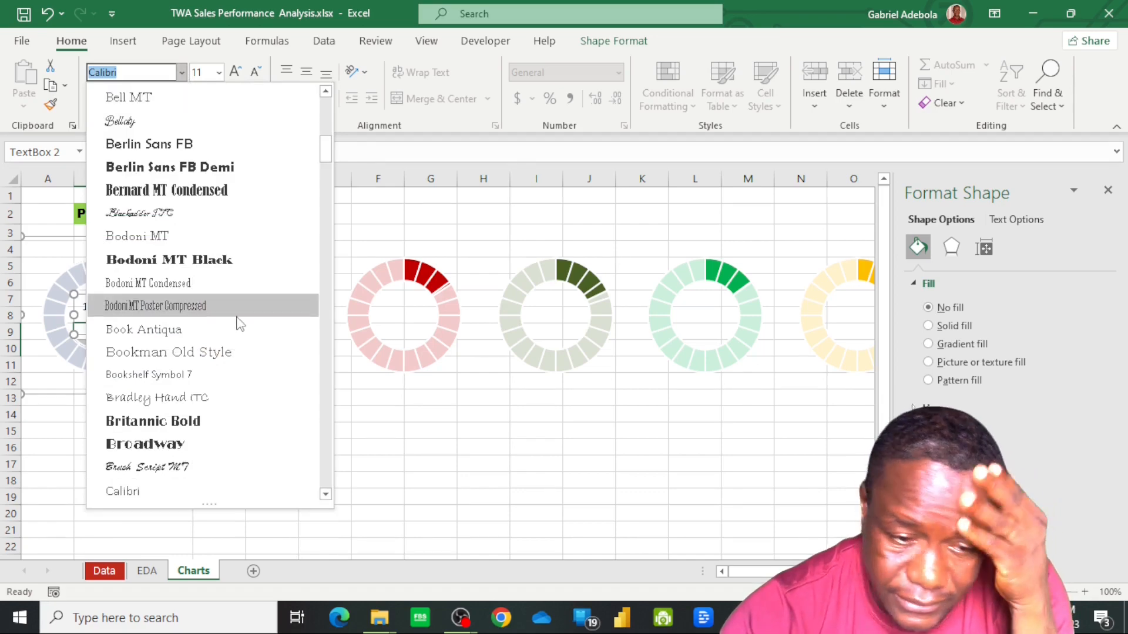
pyautogui.scroll(-15, 240, 323)
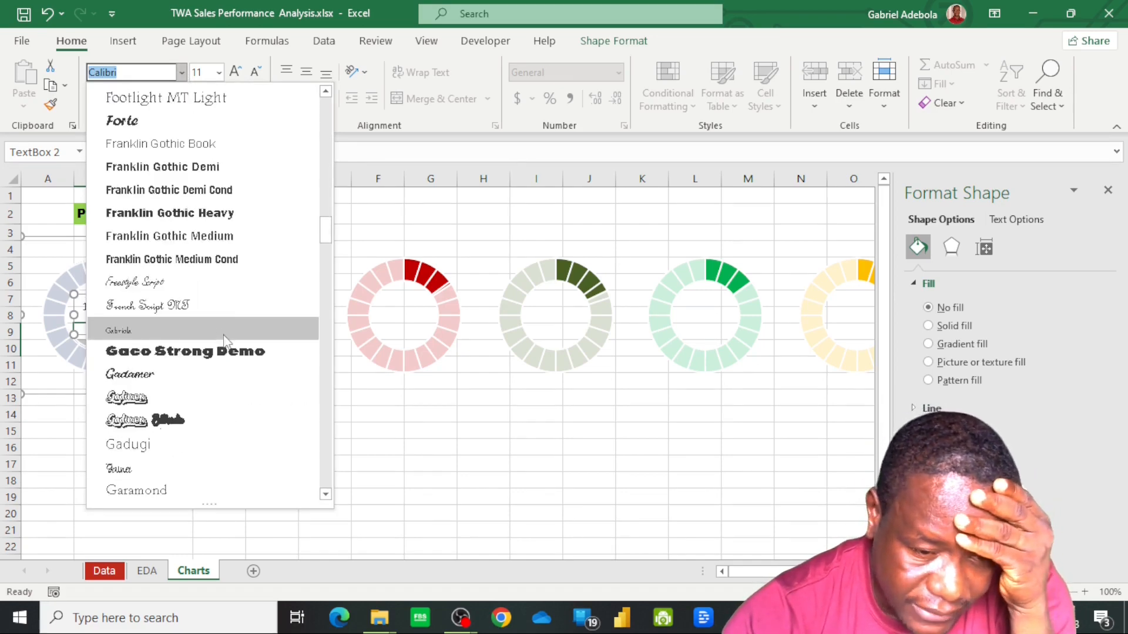
pyautogui.scroll(-5, 225, 341)
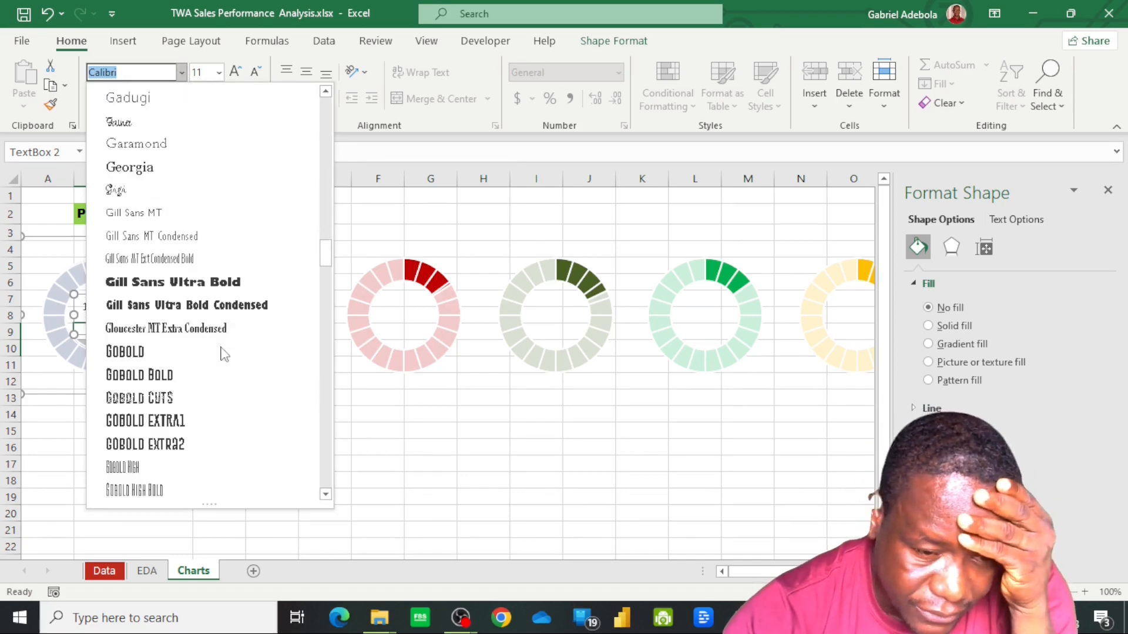
pyautogui.click(180, 376)
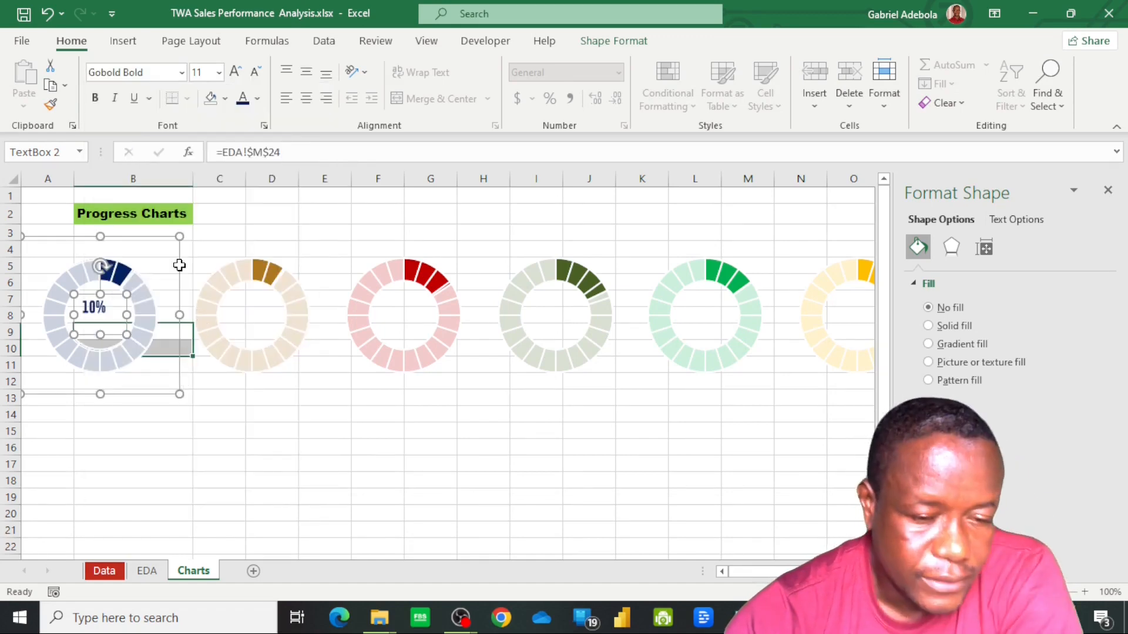
# Increase the navy doughnut's percentage label to font size 14 and centre it horizontally and vertically in its text box
pyautogui.click(235, 72)
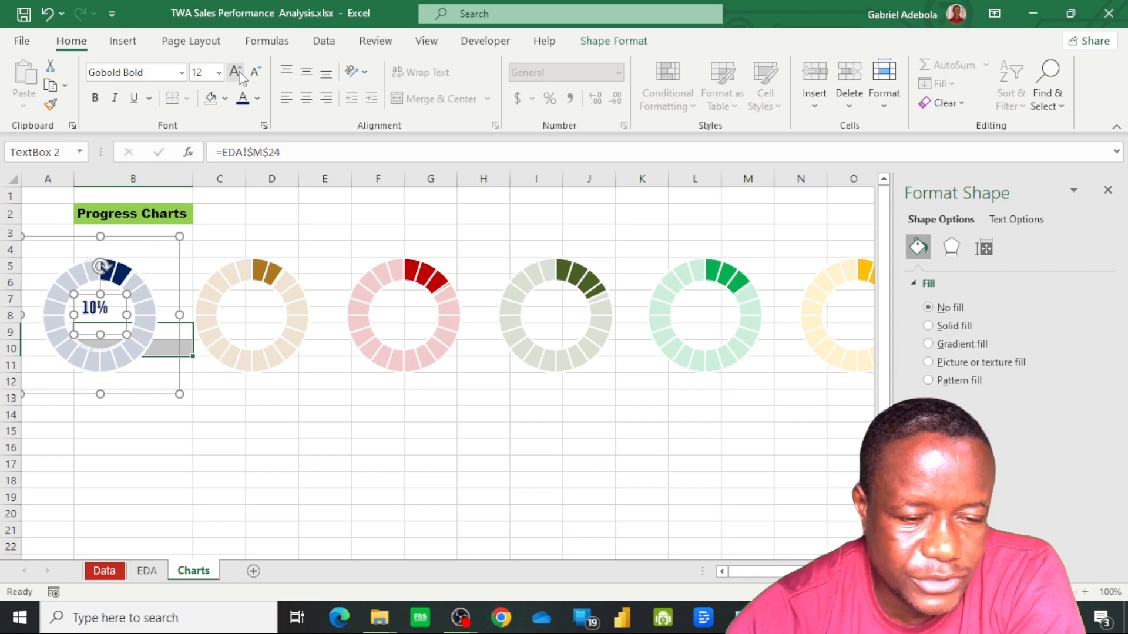
pyautogui.click(237, 73)
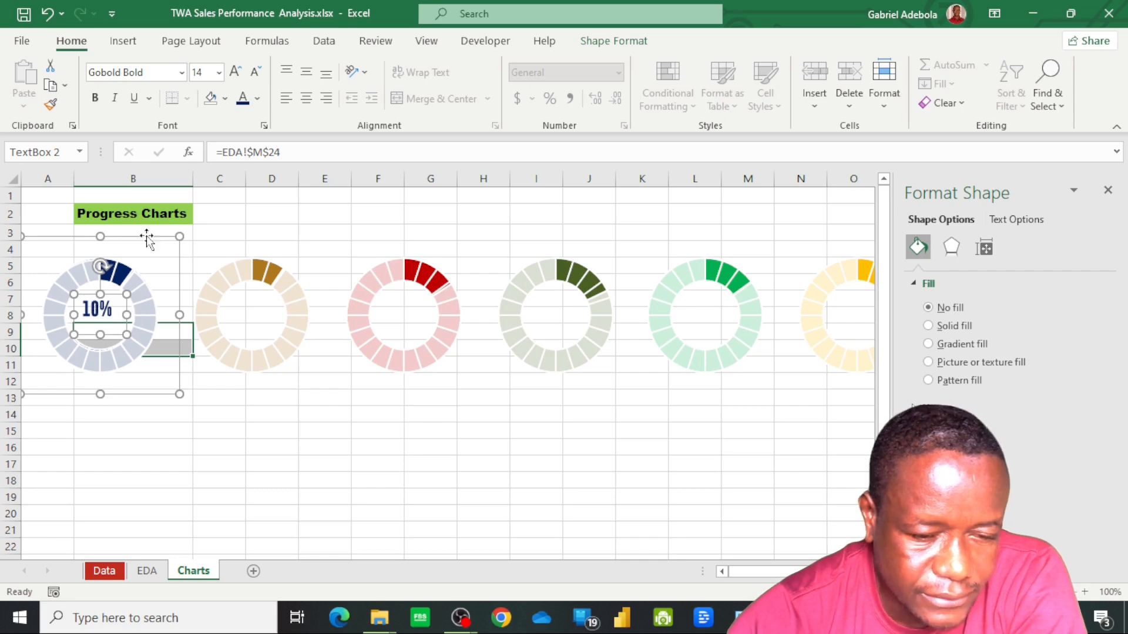
pyautogui.click(306, 98)
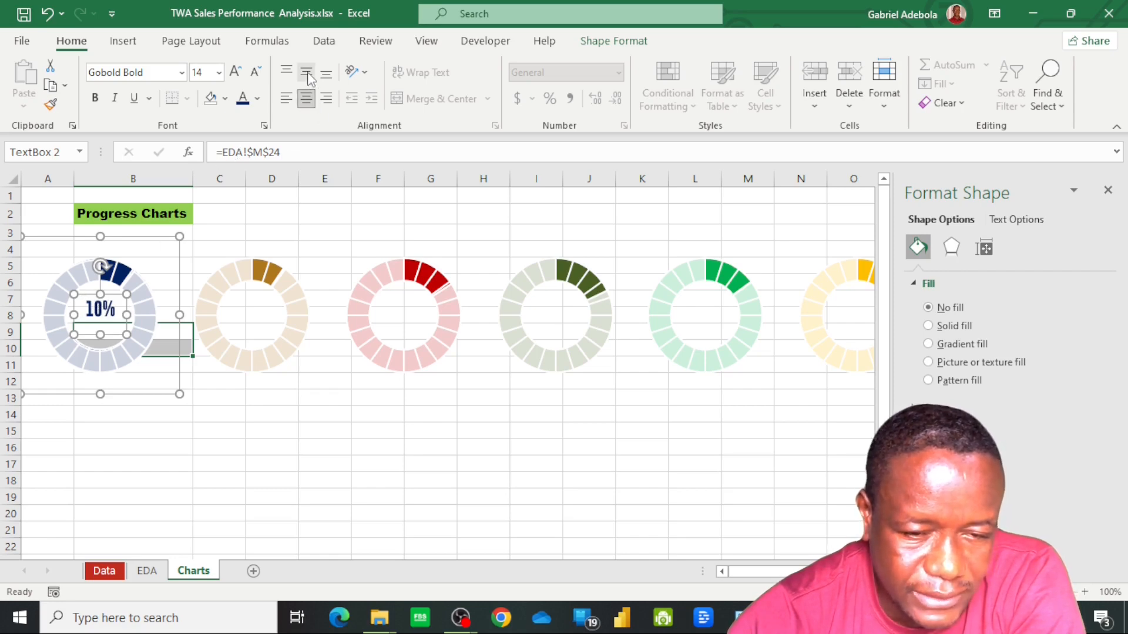
pyautogui.click(307, 73)
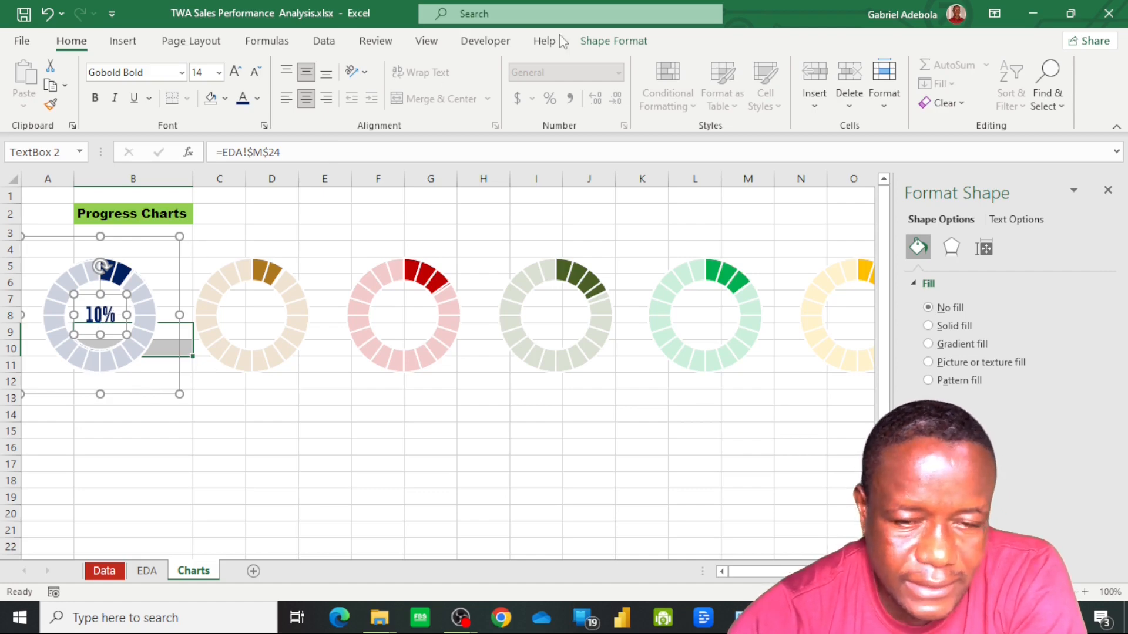
# Set the navy doughnut's text box to no fill and no outline
pyautogui.click(596, 45)
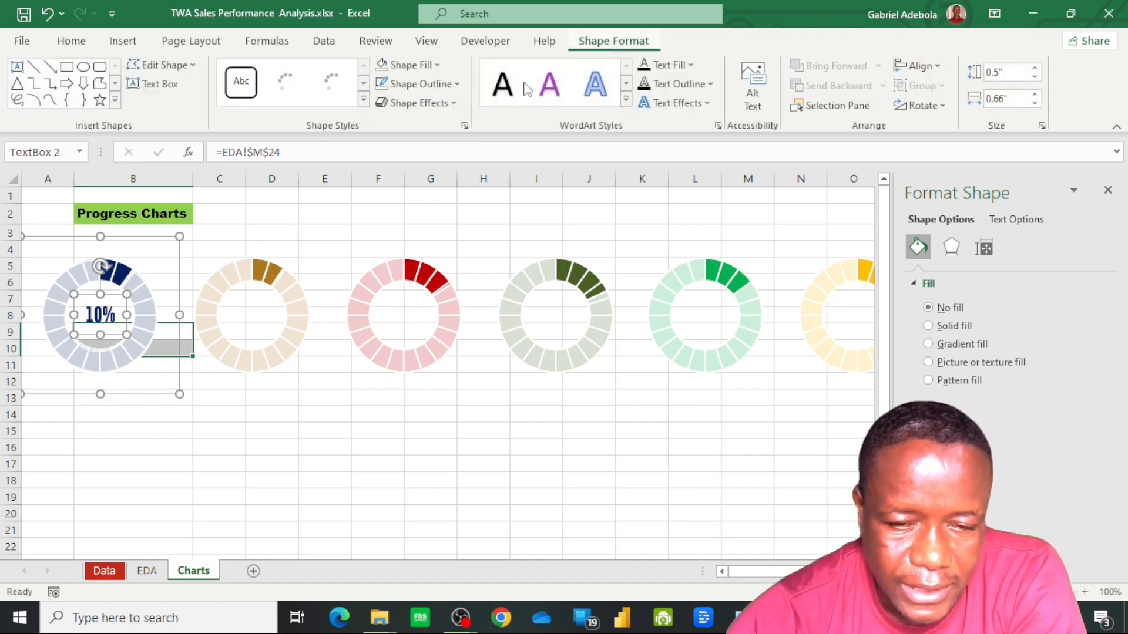
pyautogui.click(437, 66)
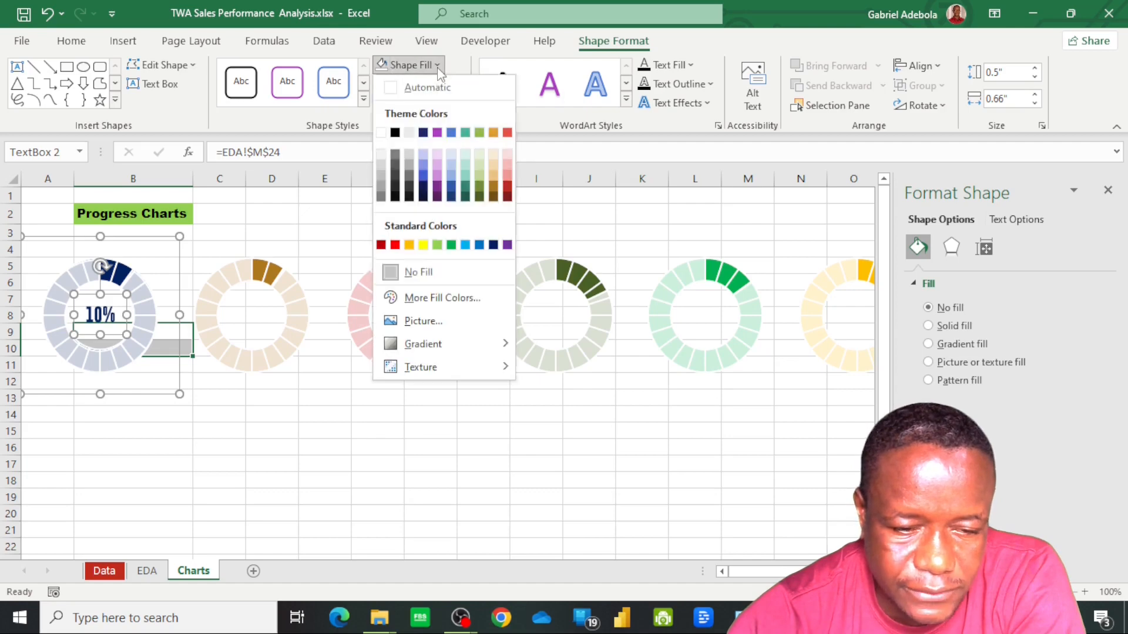
pyautogui.click(405, 272)
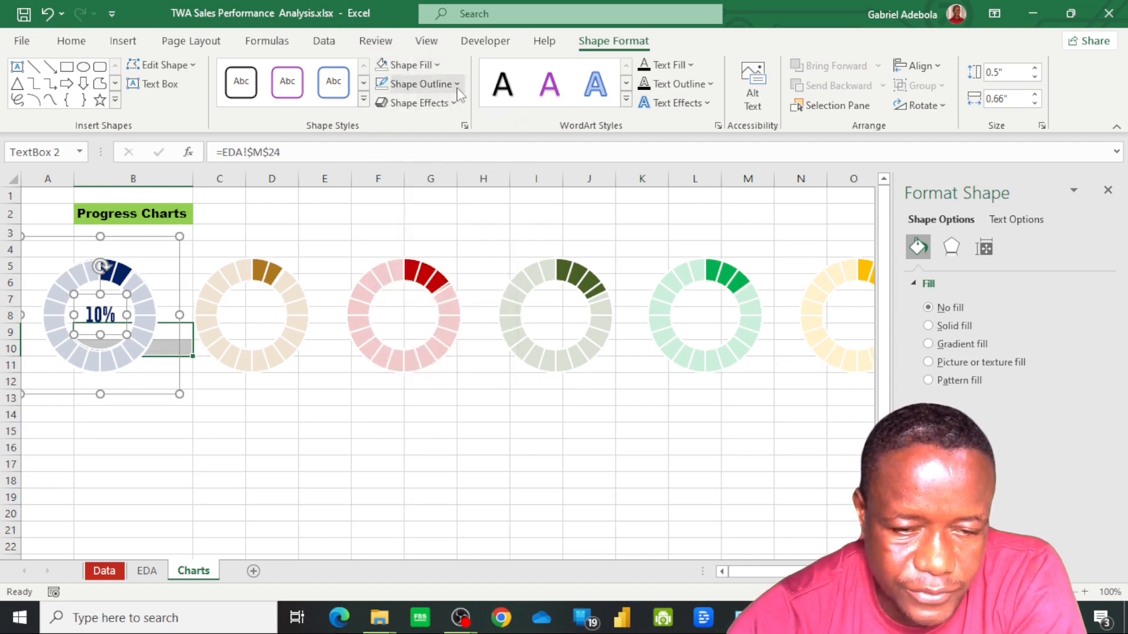
pyautogui.click(458, 85)
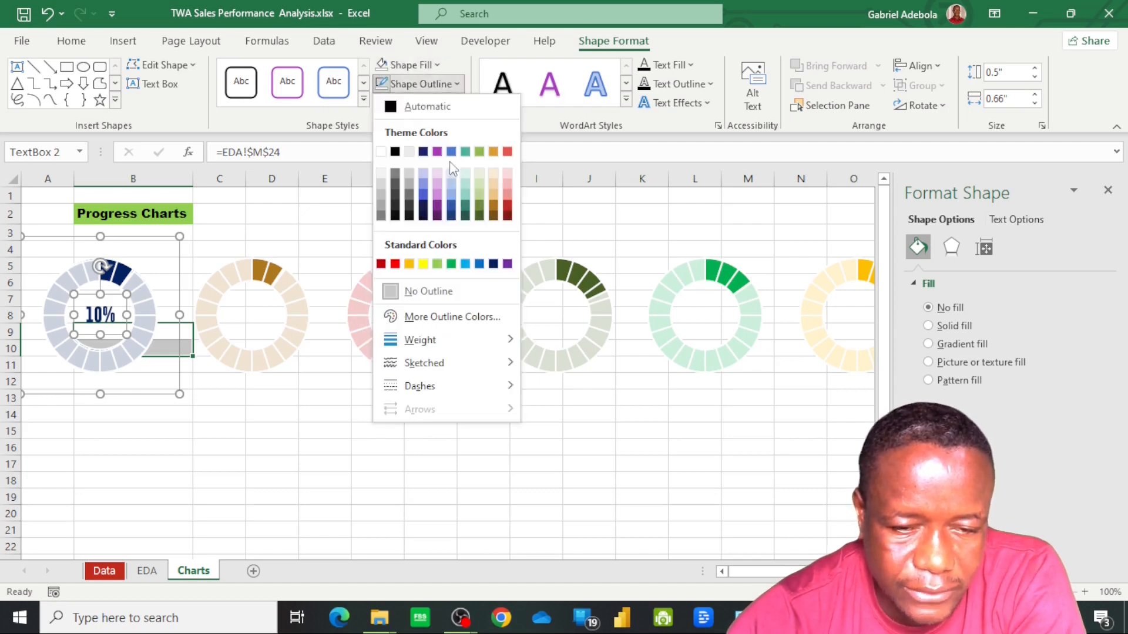
pyautogui.click(442, 296)
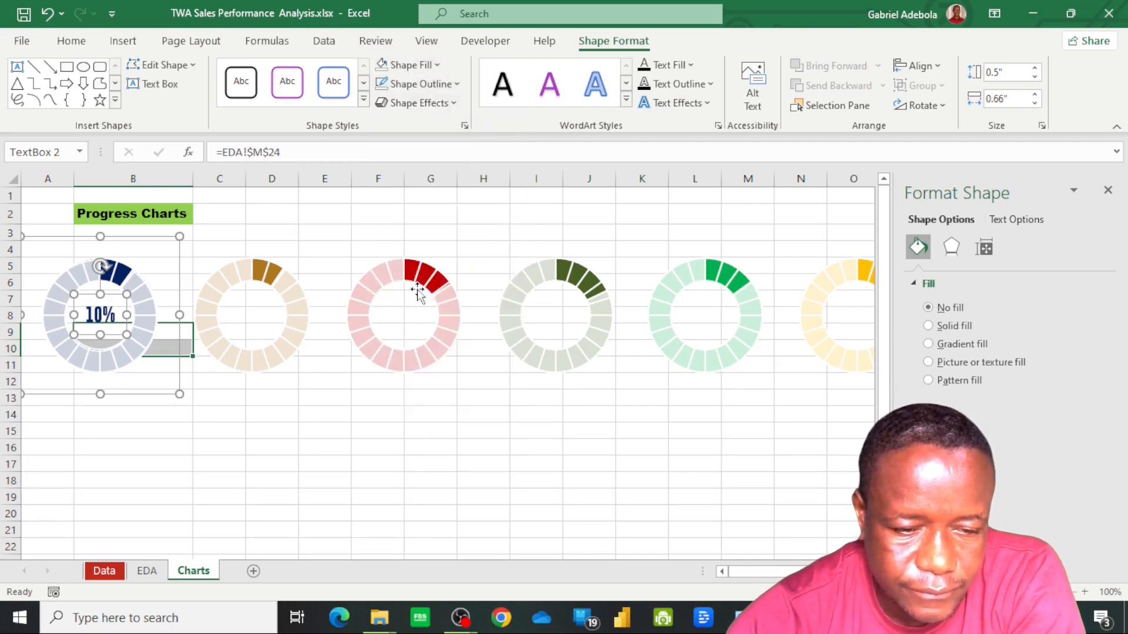
pyautogui.click(137, 459)
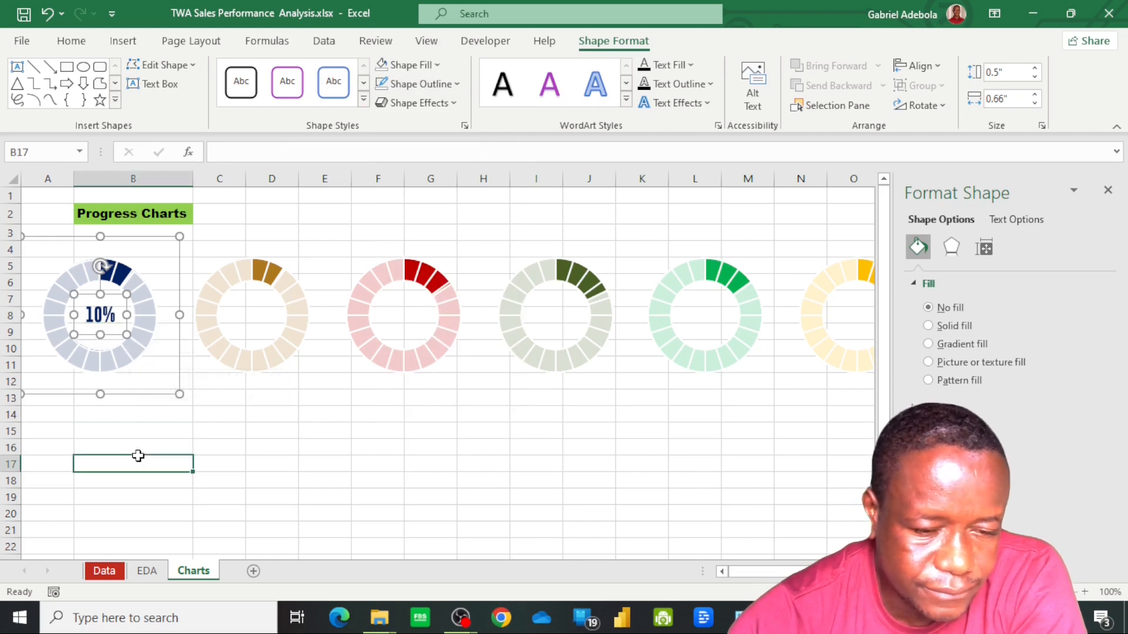
# Copy the navy doughnut's text box into the brown doughnut chart and position it in the centre hole
pyautogui.click(102, 317)
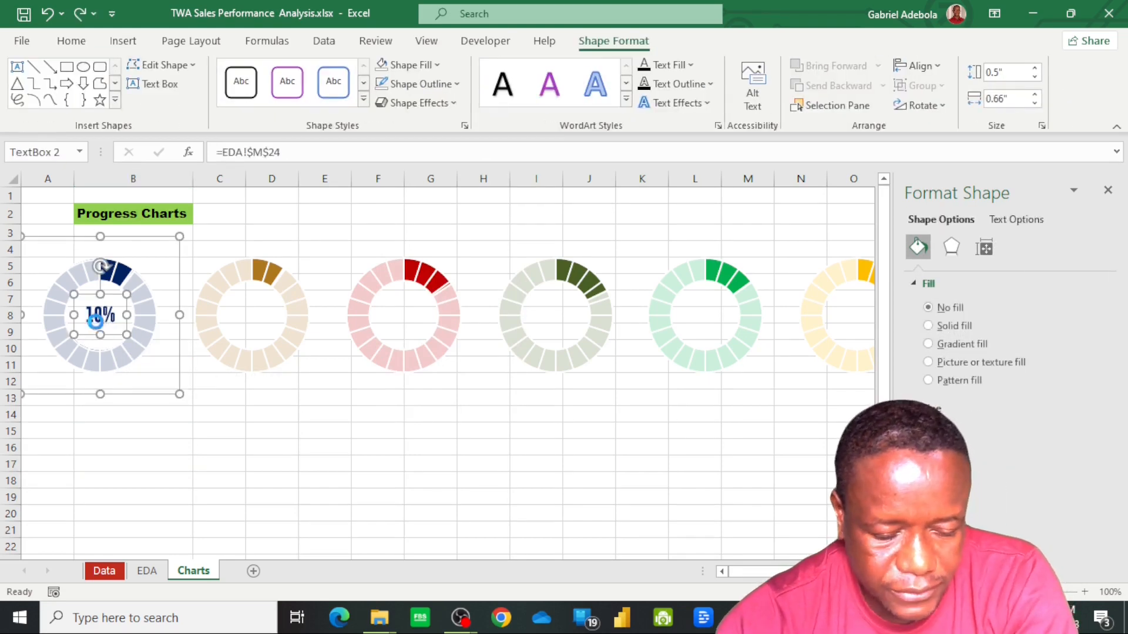
pyautogui.click(252, 319)
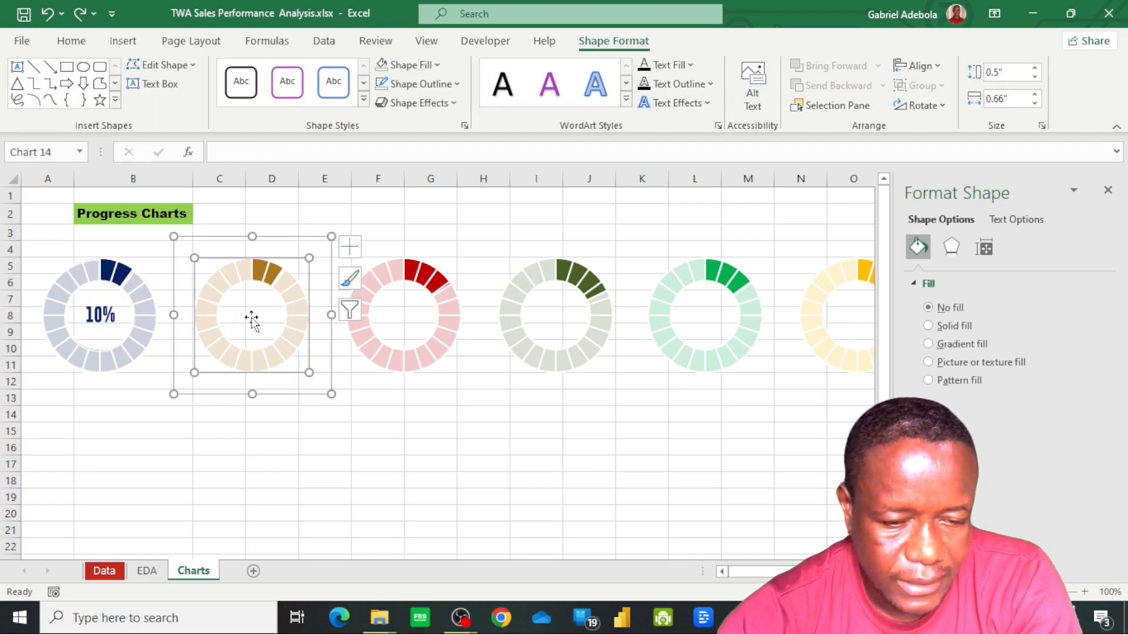
pyautogui.click(251, 319)
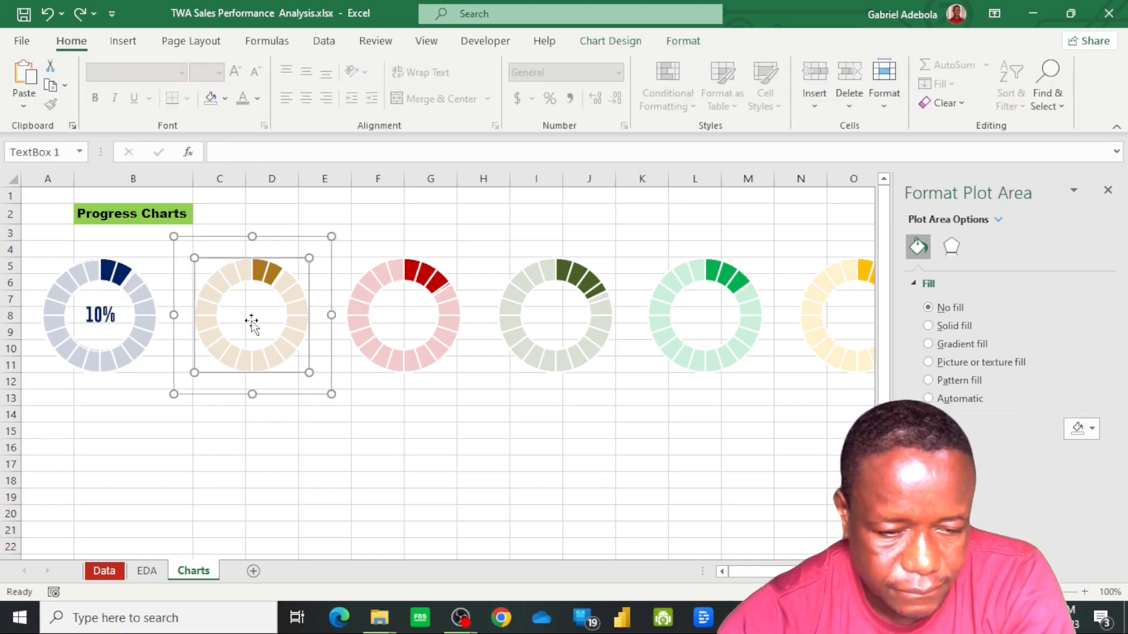
pyautogui.hotkey('ctrl', 'v')
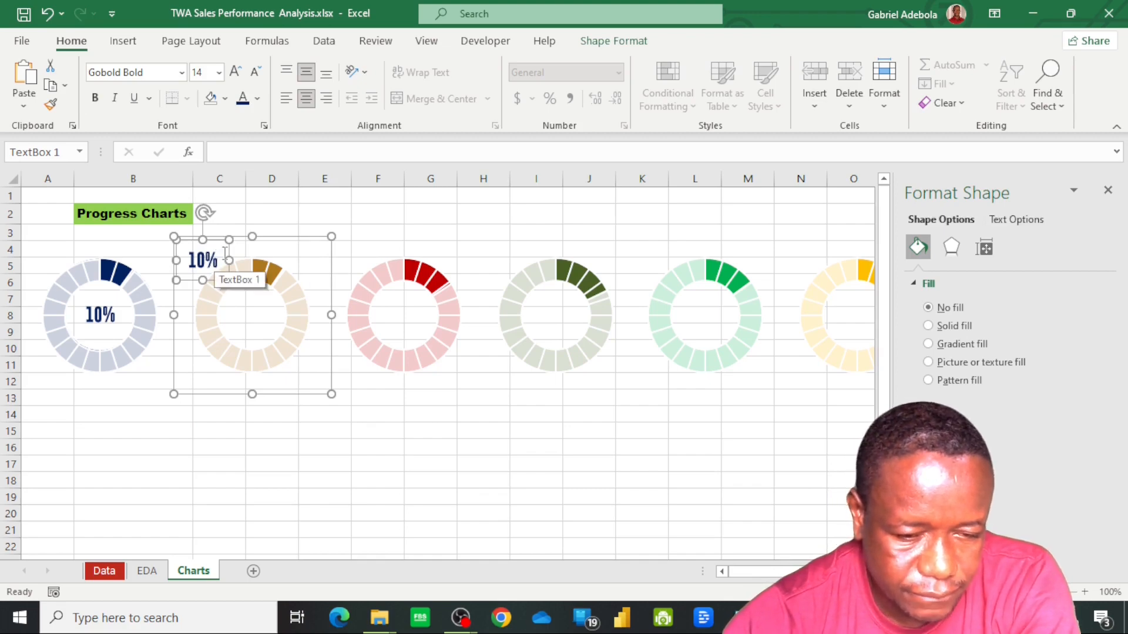
pyautogui.moveTo(229, 254); pyautogui.dragTo(279, 305)
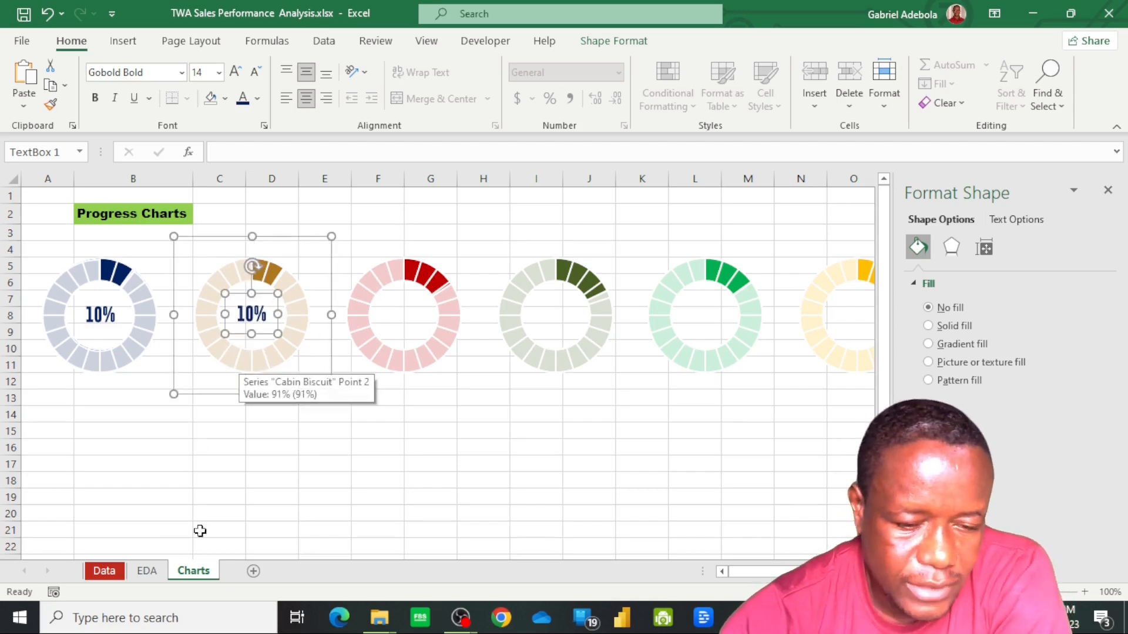
# Link the brown doughnut's text box to the Cabin Biscuit profit percentage in cell M25 of the EDA sheet
pyautogui.doubleClick(256, 317)
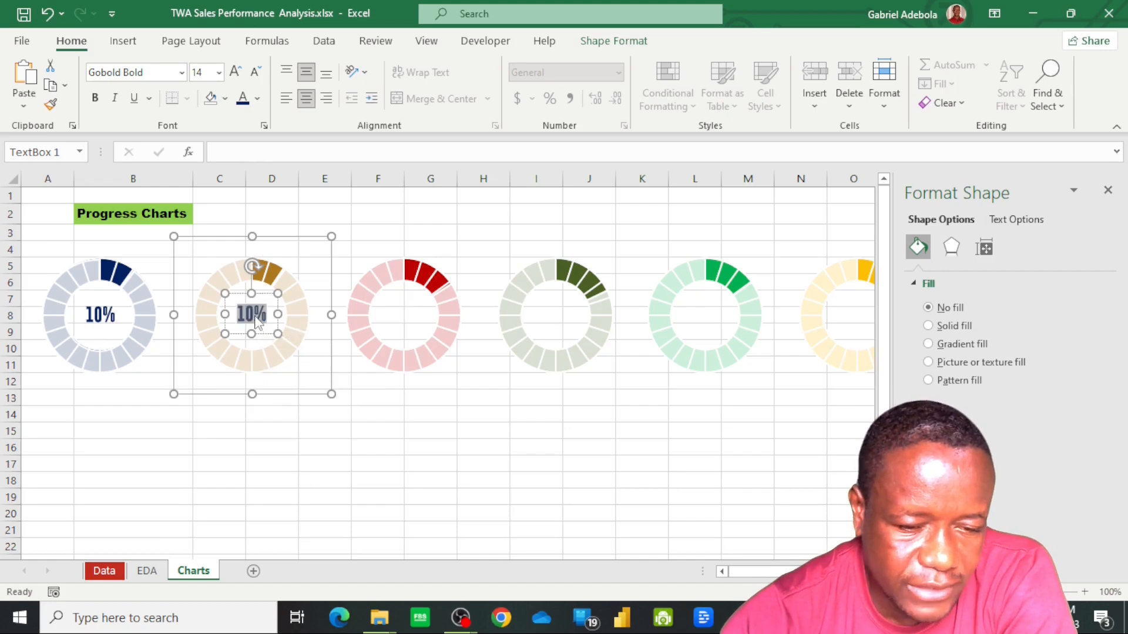
pyautogui.click(226, 151)
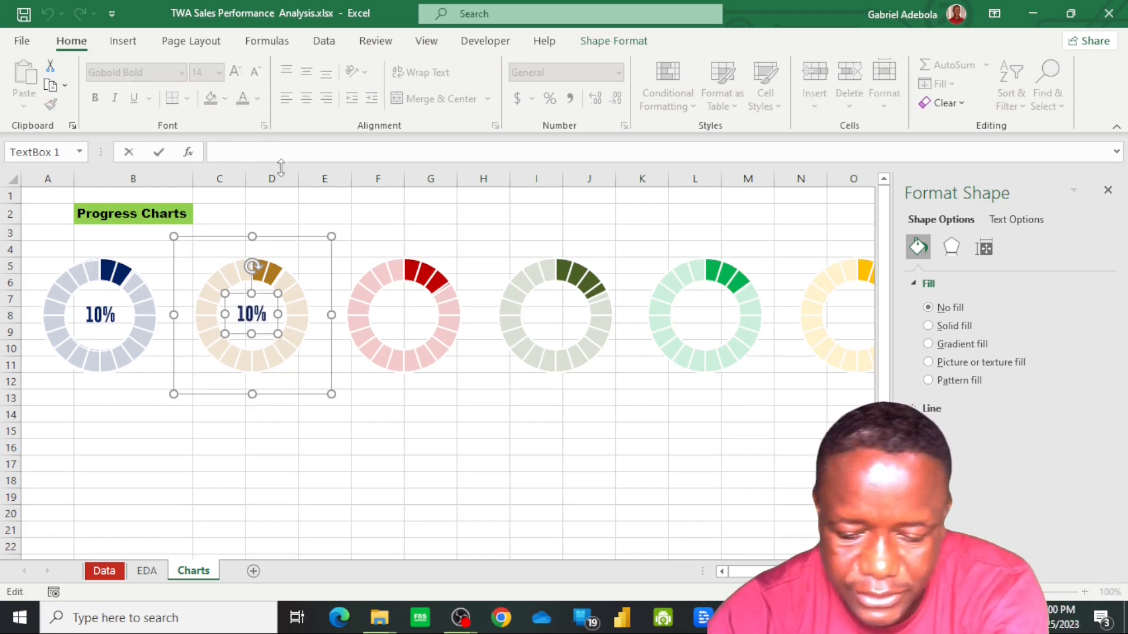
pyautogui.write('=')
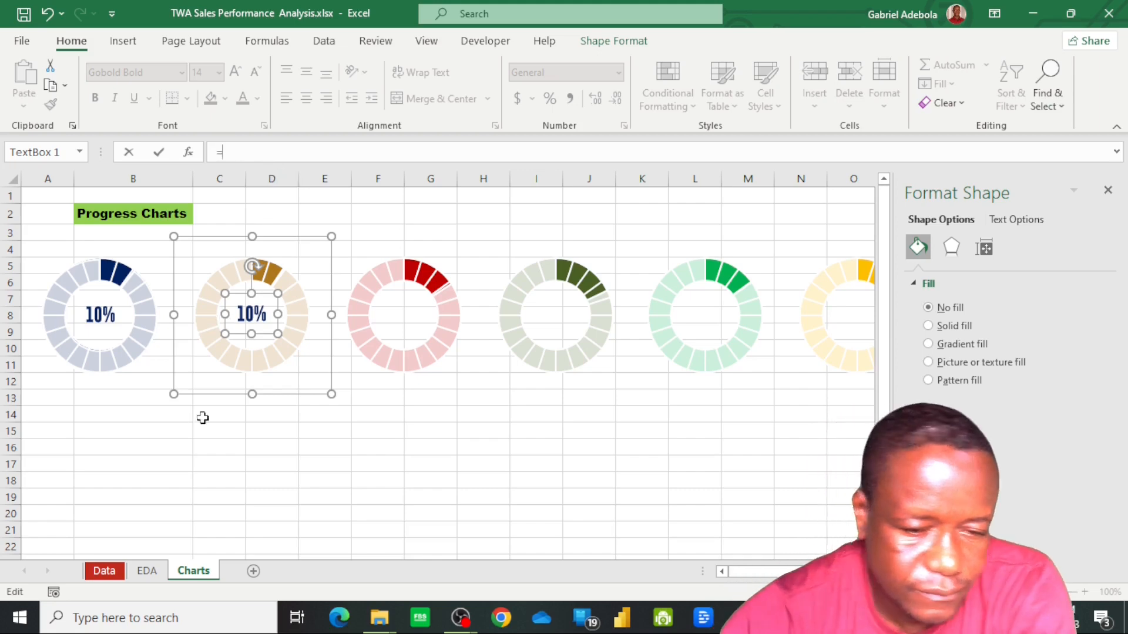
pyautogui.click(147, 571)
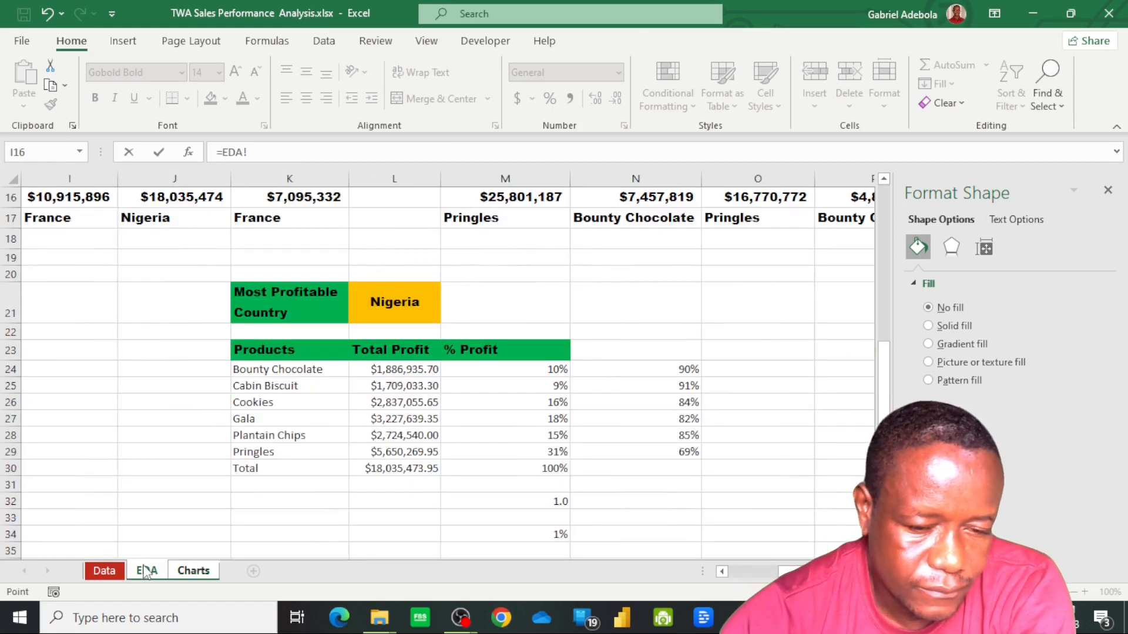
pyautogui.click(561, 385)
pyautogui.press('Return')
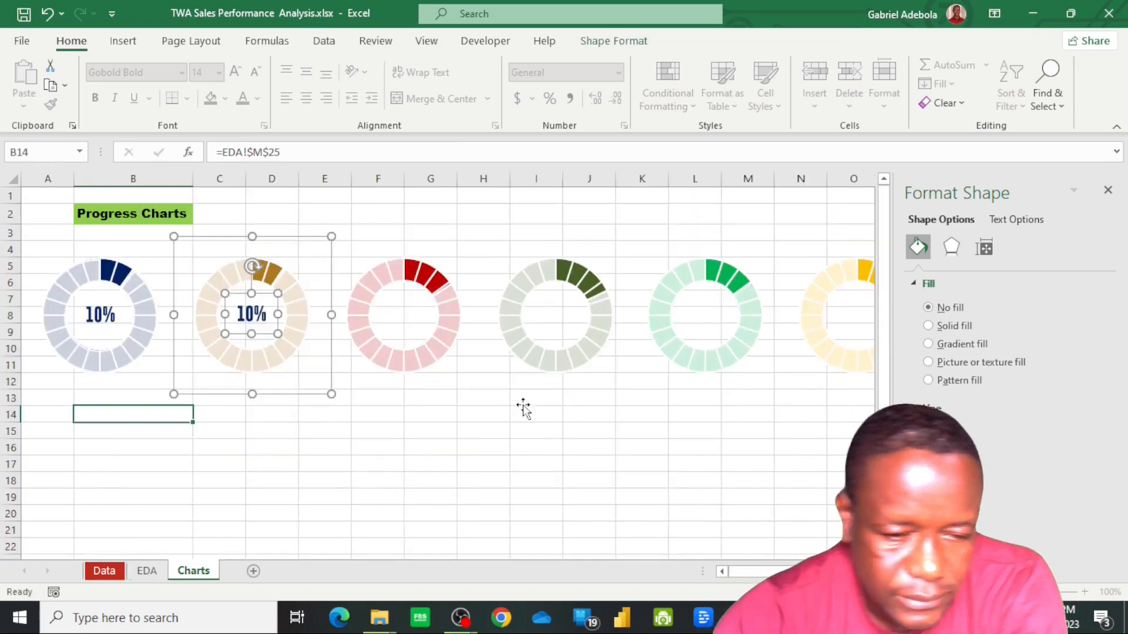
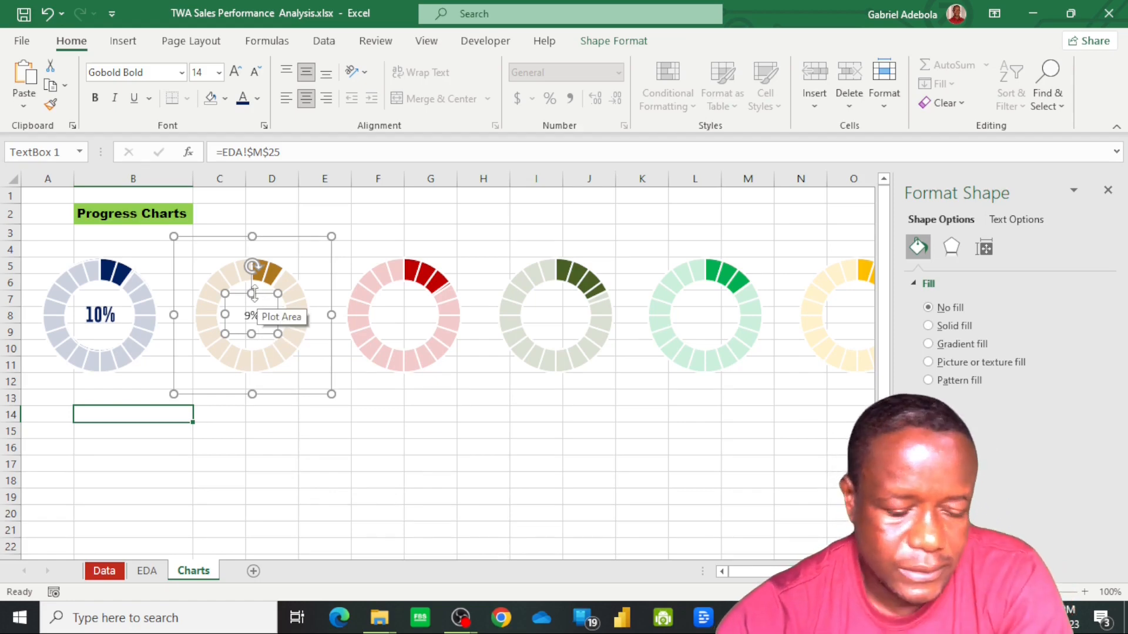
# Paste the copied percentage text box into the red doughnut chart and position it in the centre hole
pyautogui.click(402, 315)
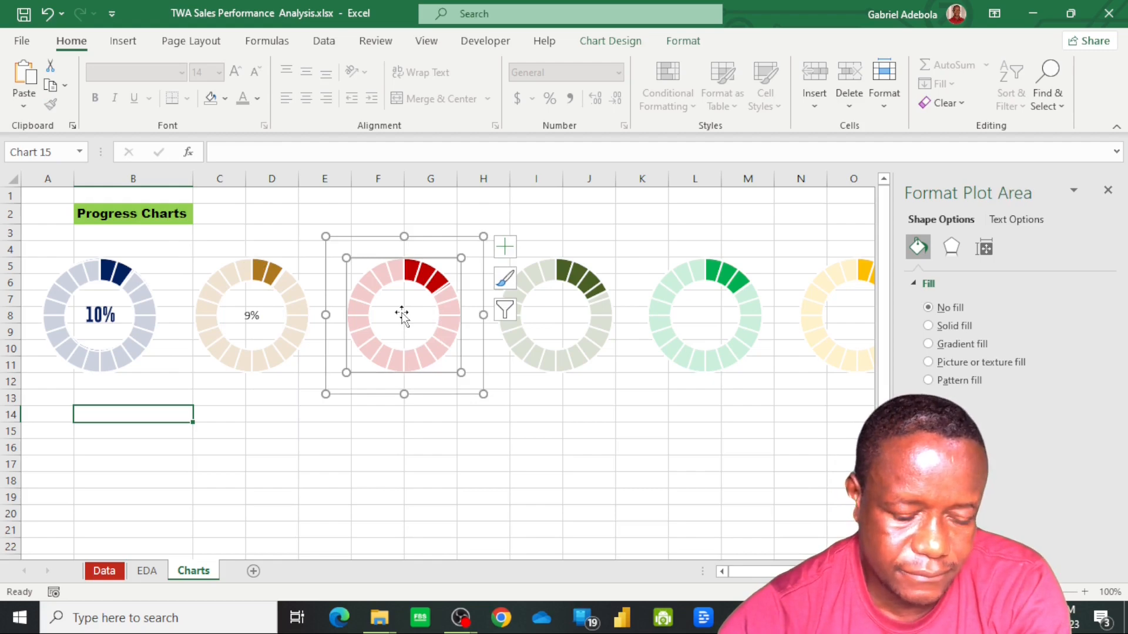
pyautogui.hotkey('ctrl', 'v')
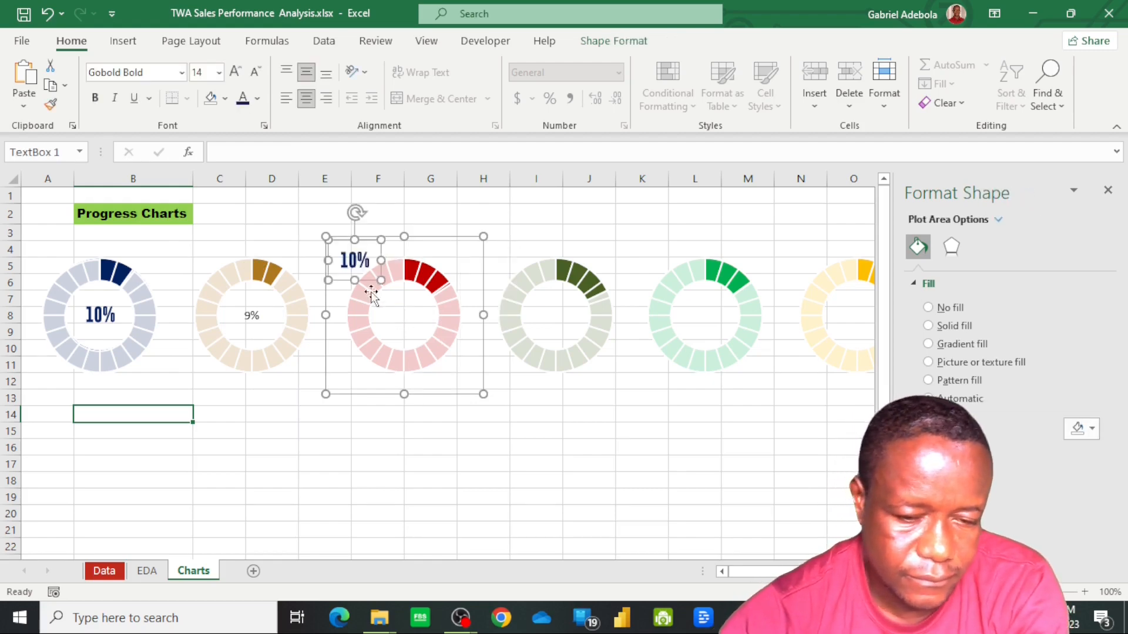
pyautogui.moveTo(376, 268); pyautogui.dragTo(426, 325)
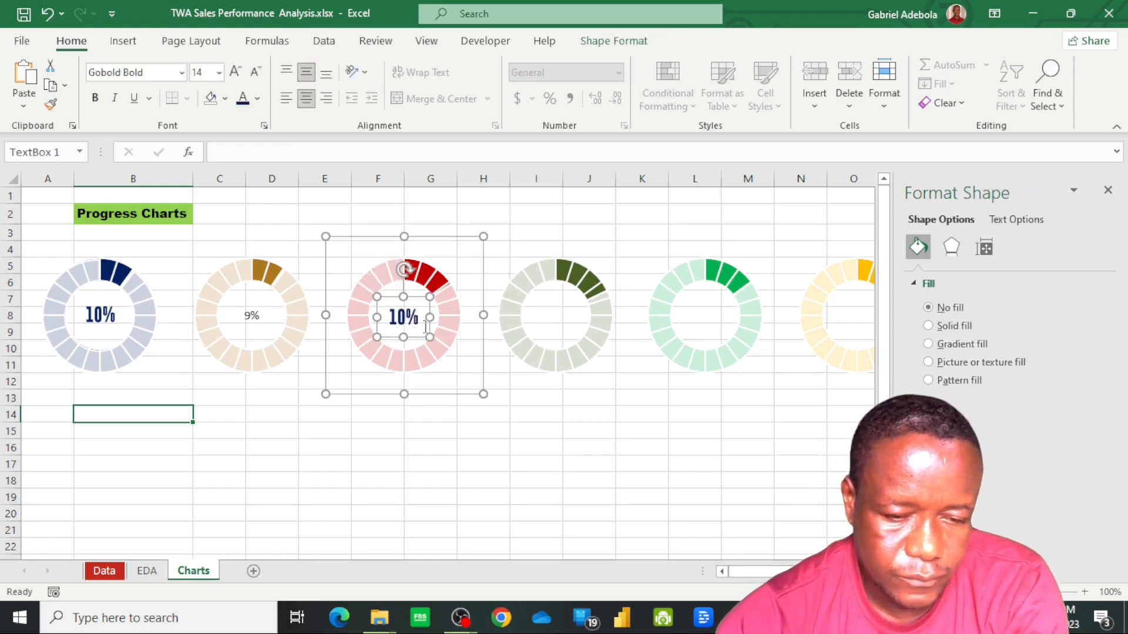
# Link the red doughnut's text box to the Cookies profit percentage in cell M26 of the EDA sheet
pyautogui.click(265, 156)
pyautogui.write('=')
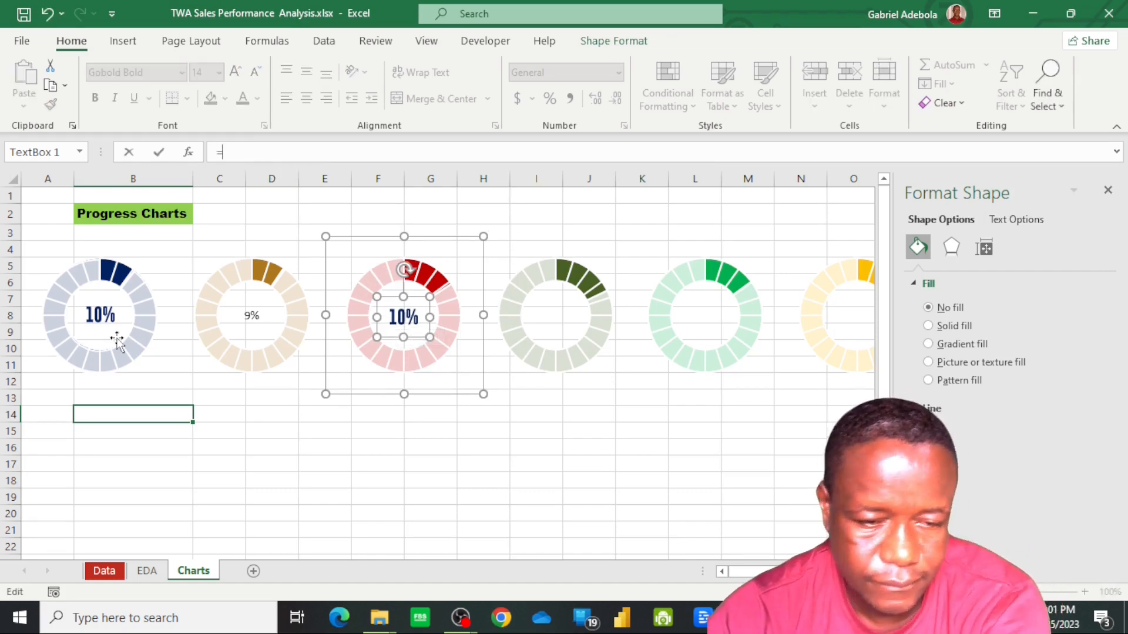
pyautogui.click(147, 571)
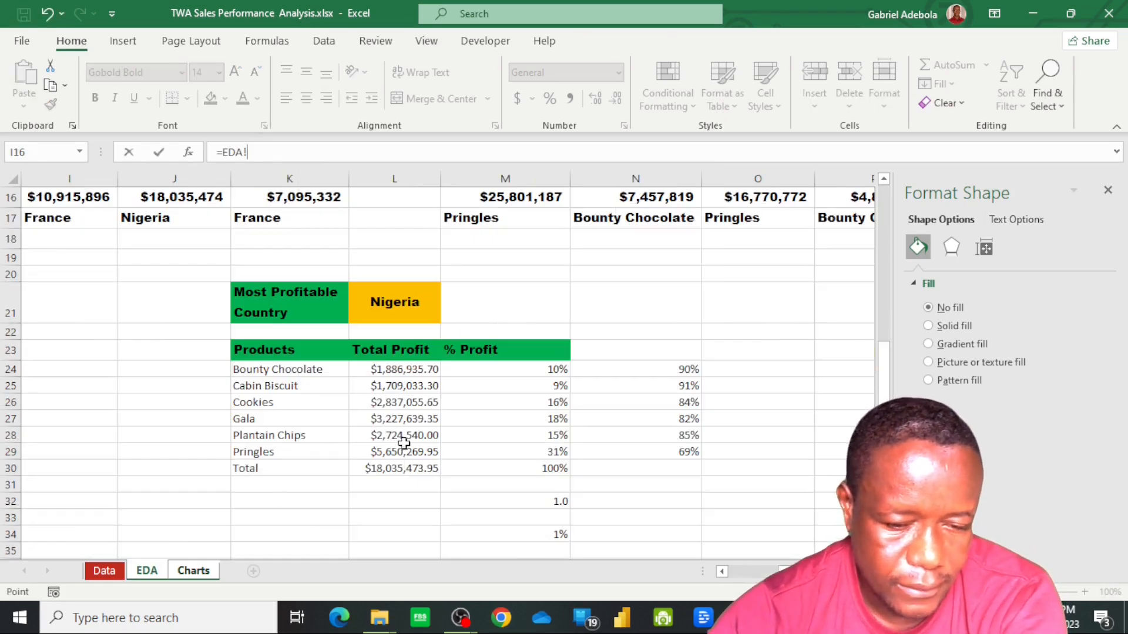
pyautogui.click(564, 403)
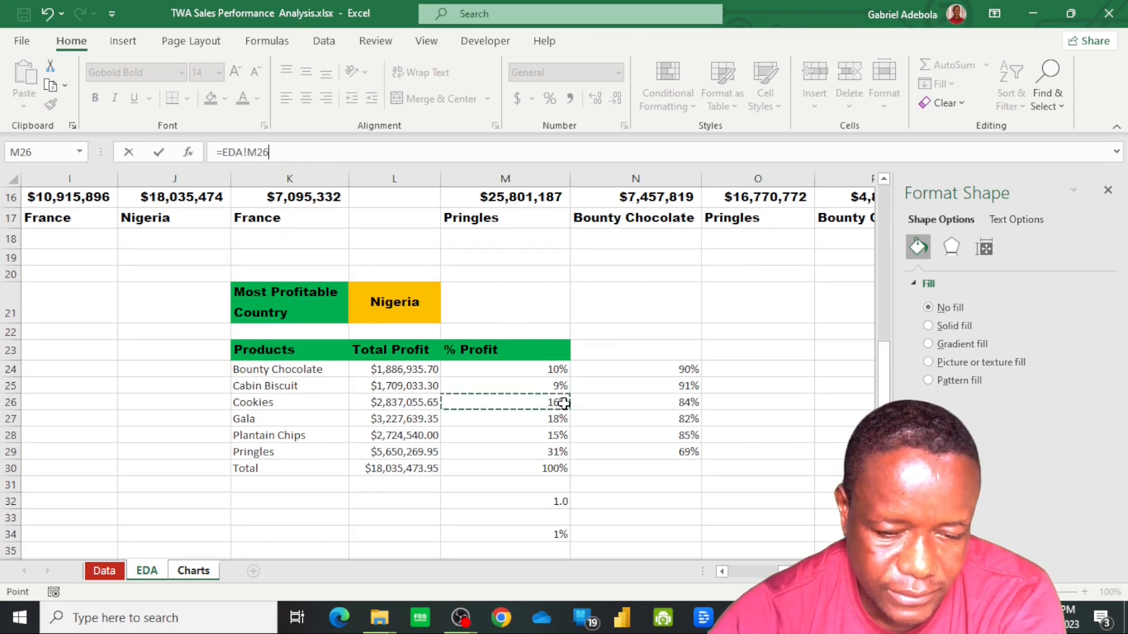
pyautogui.press('Return')
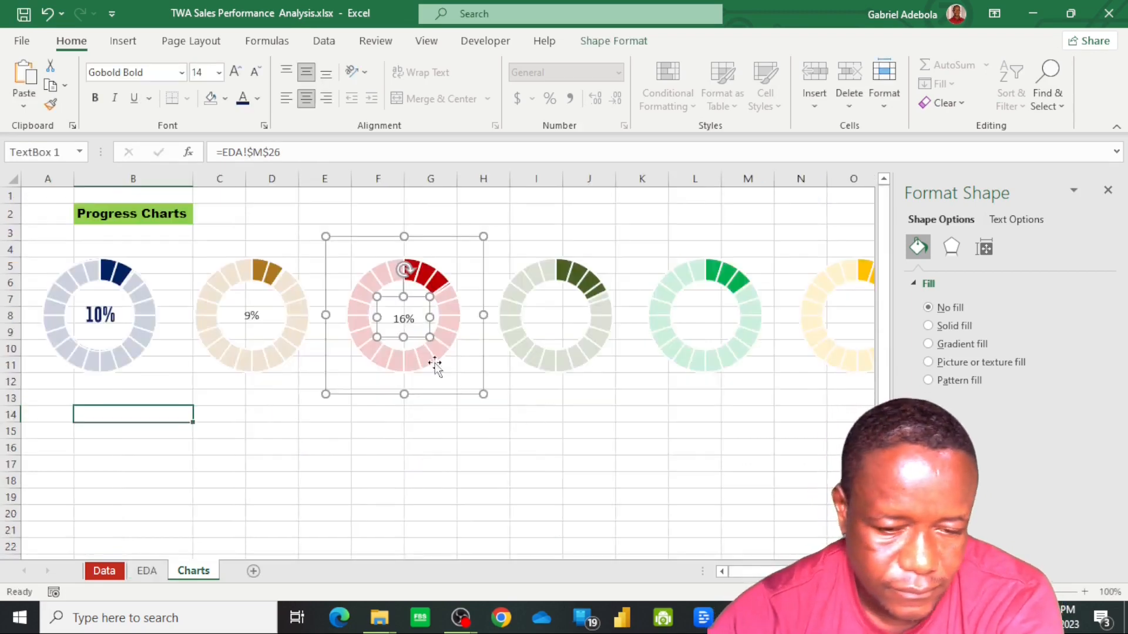
# Paste the copied percentage text box into the dark olive-green doughnut chart and position it in the centre hole
pyautogui.click(558, 317)
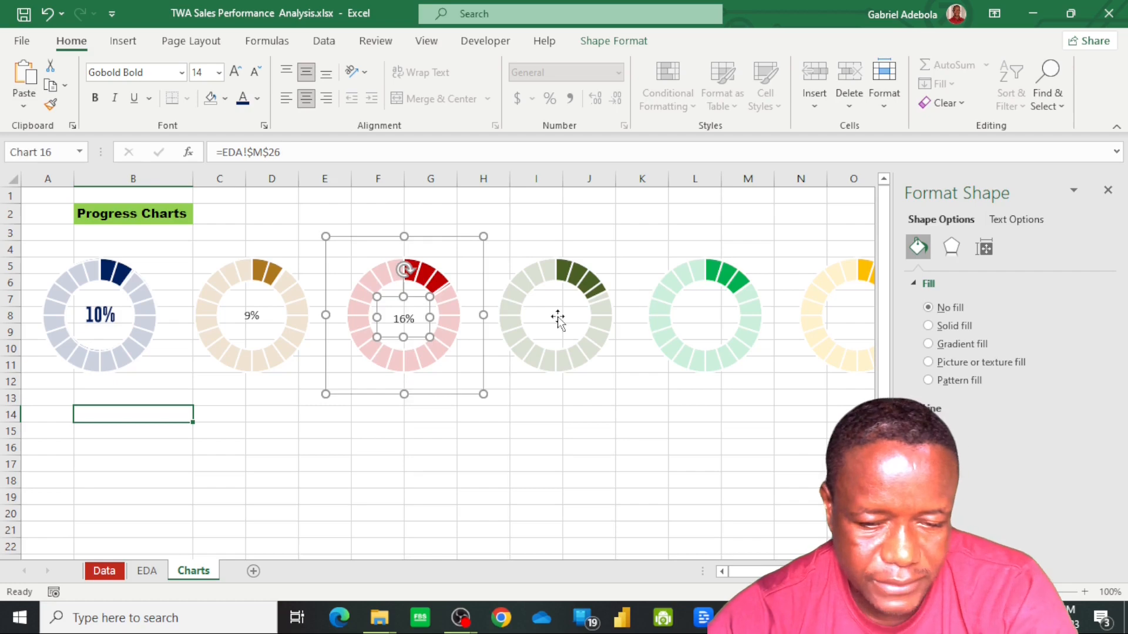
pyautogui.hotkey('ctrl', 'v')
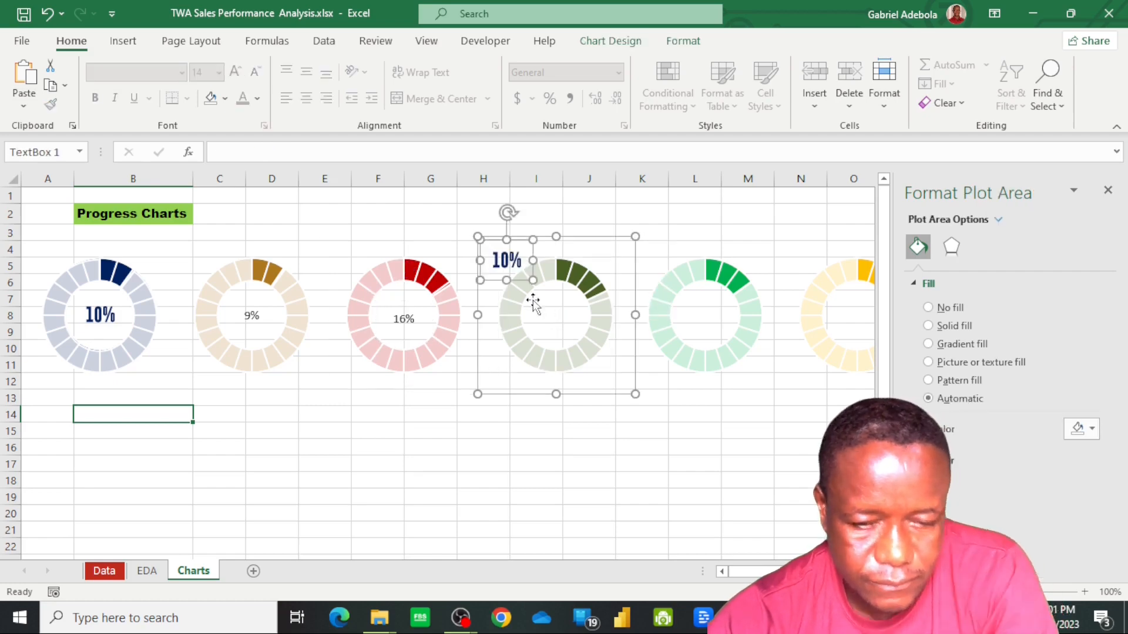
pyautogui.moveTo(522, 282); pyautogui.dragTo(568, 332)
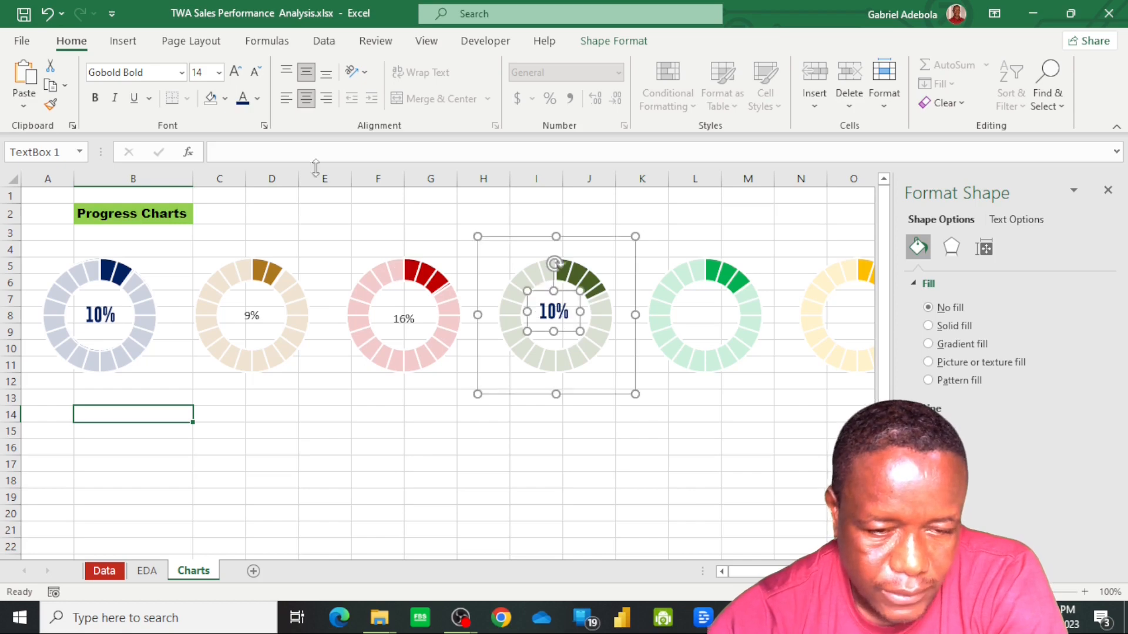
# Link the dark olive-green doughnut's text box to the Gala profit percentage in cell M27 of the EDA sheet
pyautogui.click(302, 154)
pyautogui.write('=')
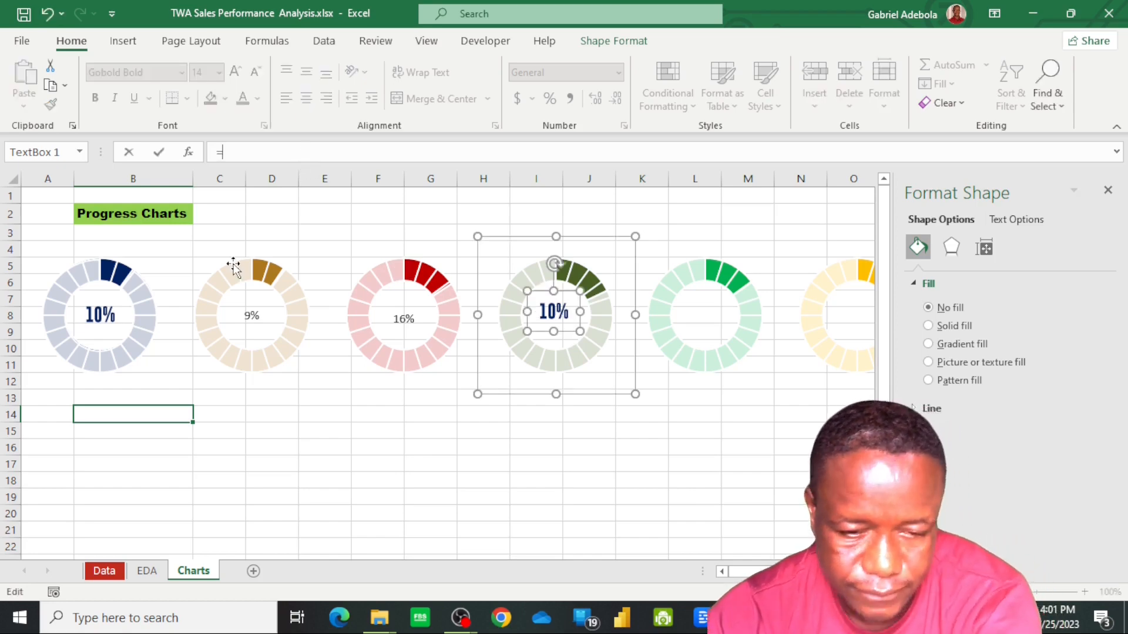
pyautogui.click(147, 571)
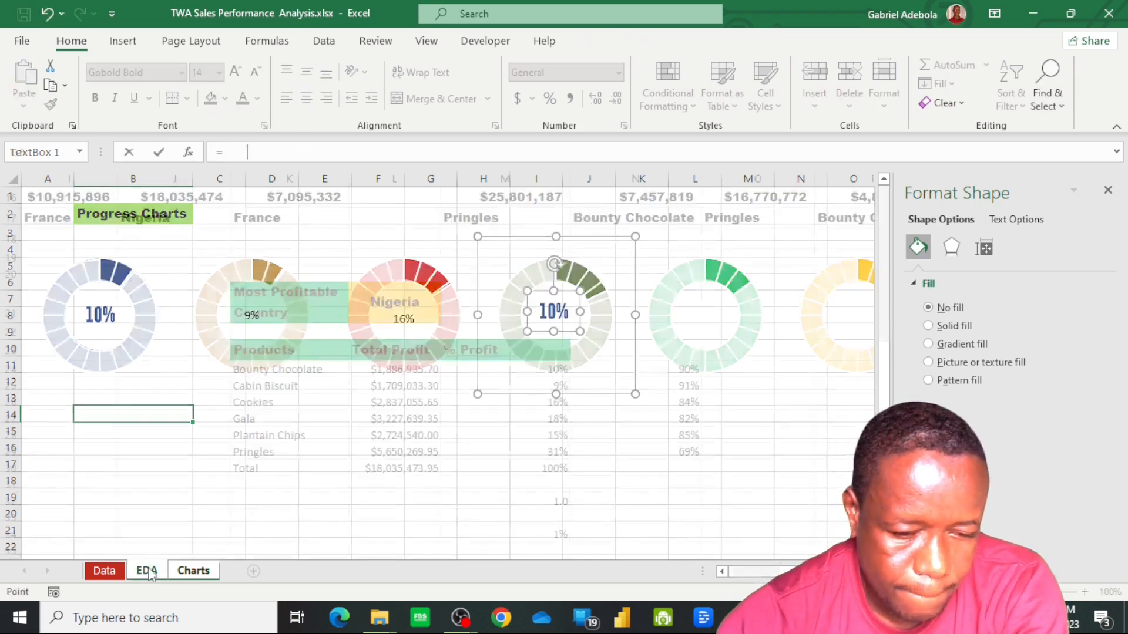
pyautogui.click(560, 422)
pyautogui.press('F4')
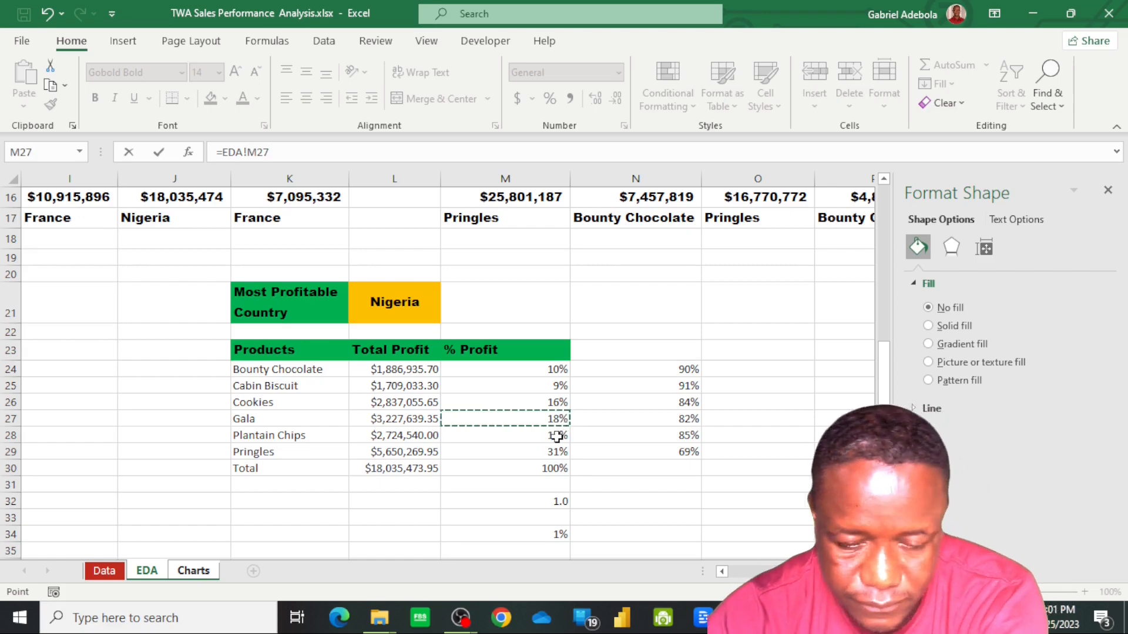
pyautogui.press('Return')
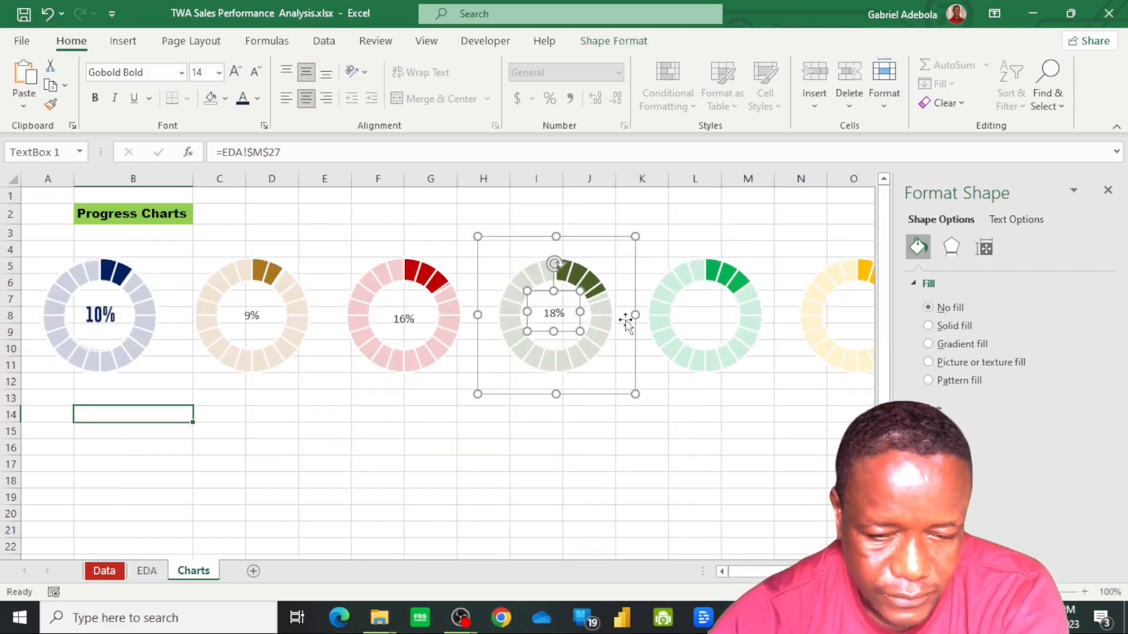
# Paste the copied percentage text box into the bright green doughnut chart and position it in the centre hole
pyautogui.click(686, 332)
pyautogui.click(729, 327)
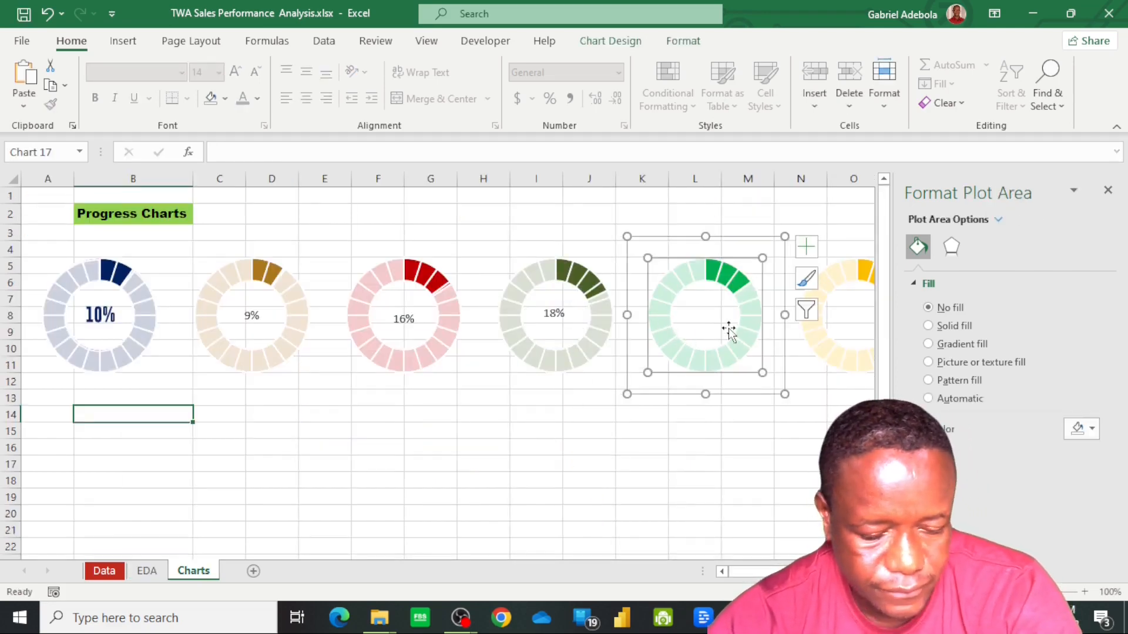
pyautogui.hotkey('ctrl', 'v')
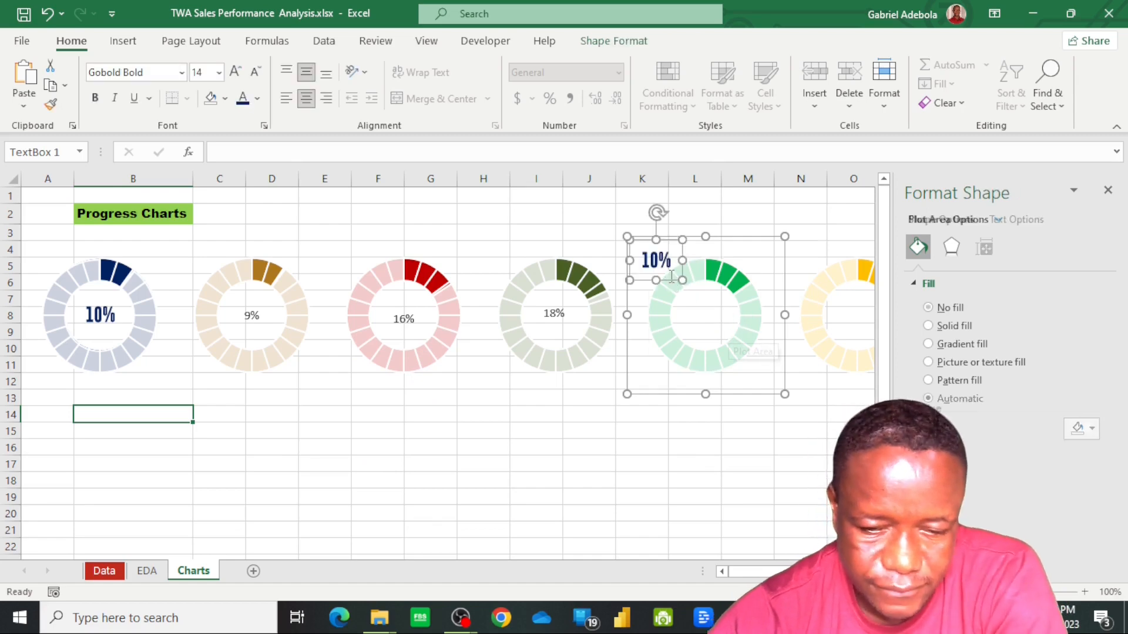
pyautogui.moveTo(675, 283); pyautogui.dragTo(727, 334)
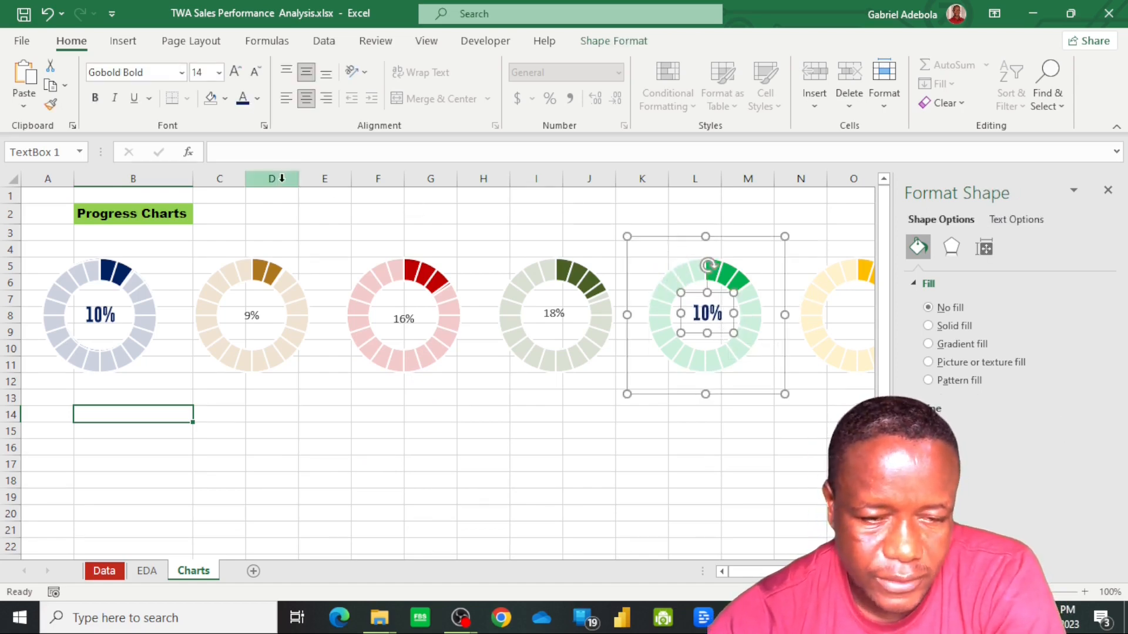
# Link the bright green doughnut's text box to the Plantain Chips profit percentage in cell M28 of the EDA sheet
pyautogui.click(261, 153)
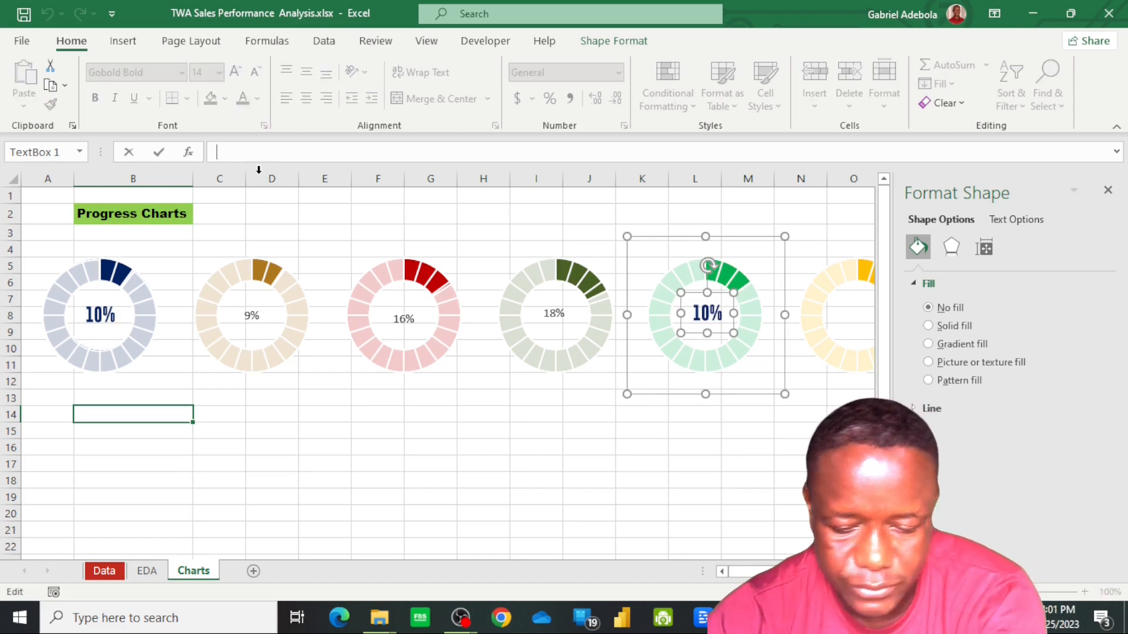
pyautogui.write('=')
pyautogui.click(148, 571)
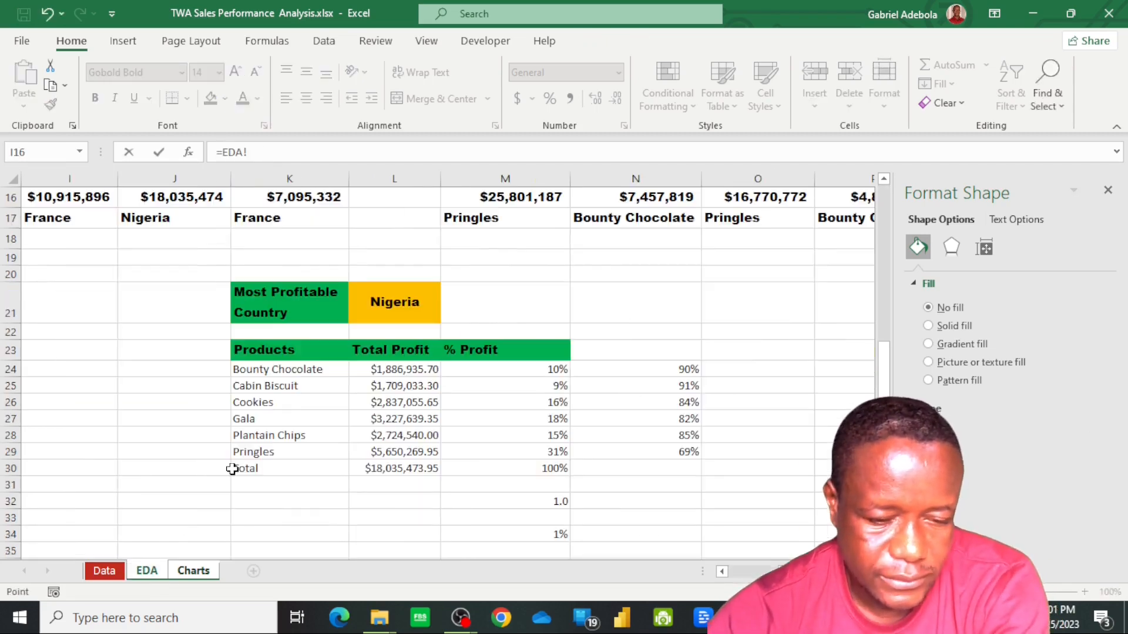
pyautogui.click(560, 438)
pyautogui.press('Return')
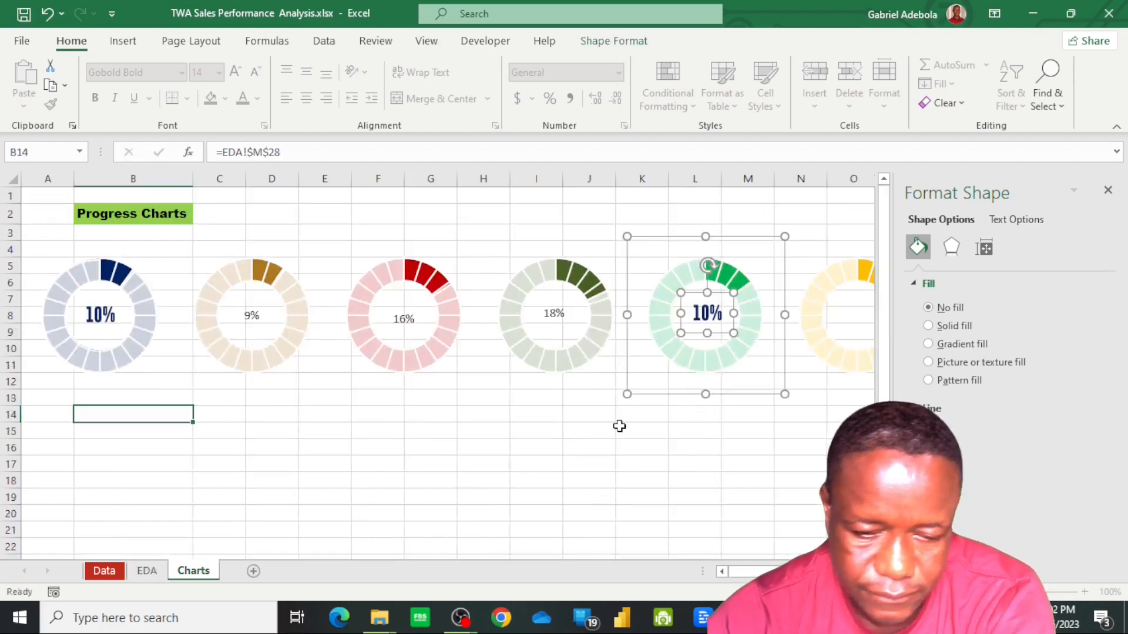
# Paste the copied percentage text box into the yellow doughnut chart and position it in the centre hole
pyautogui.click(849, 320)
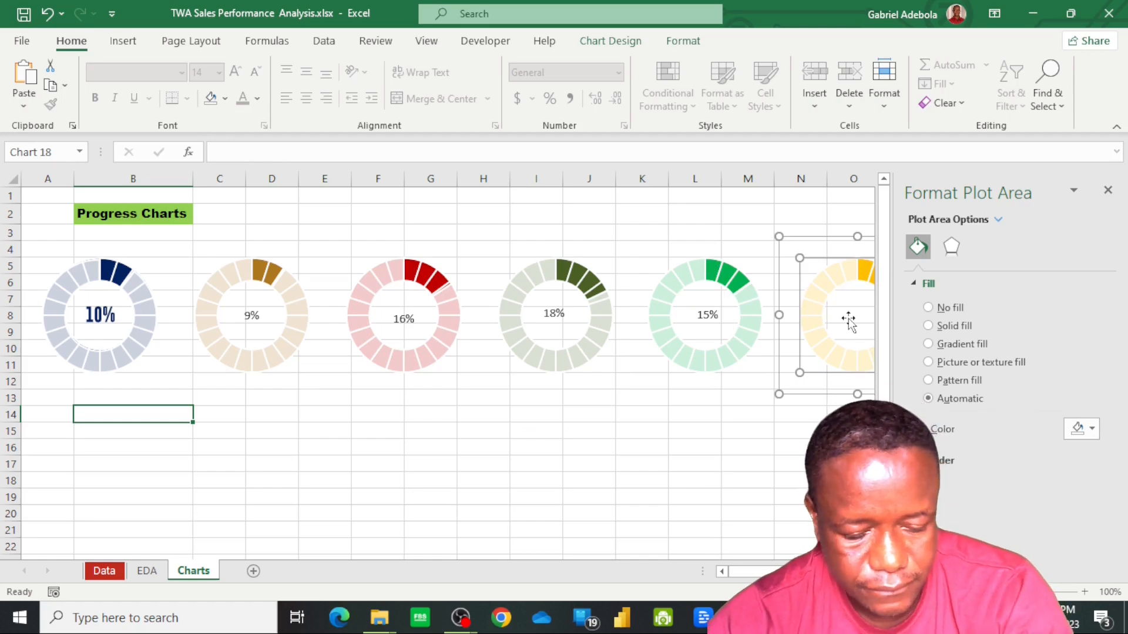
pyautogui.click(843, 332)
pyautogui.hotkey('ctrl', 'v')
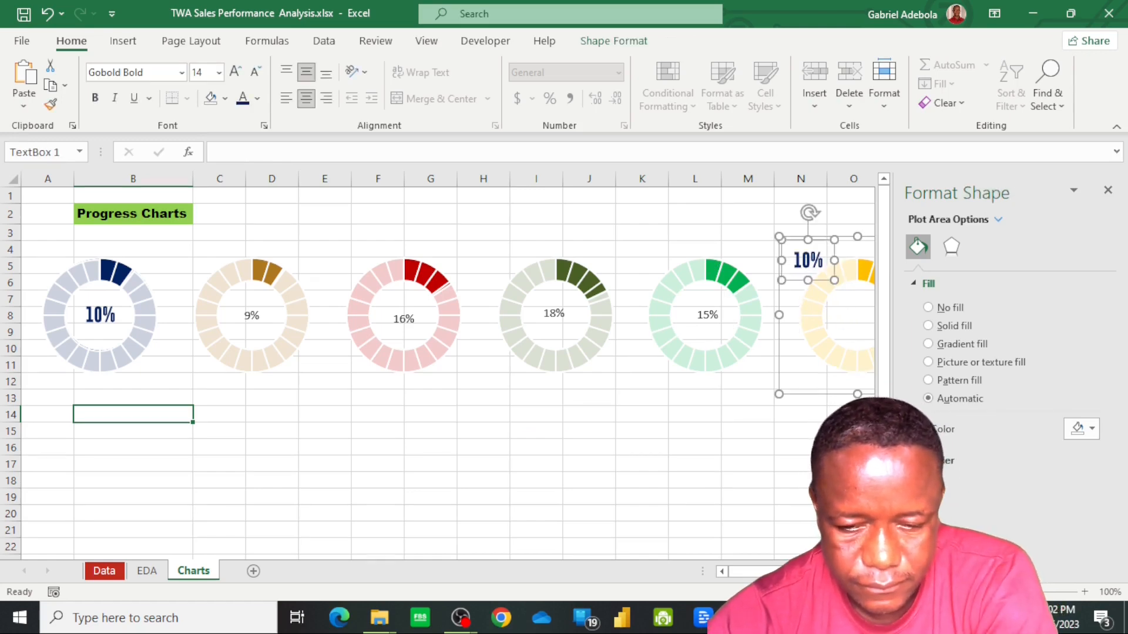
pyautogui.moveTo(804, 571); pyautogui.dragTo(814, 572)
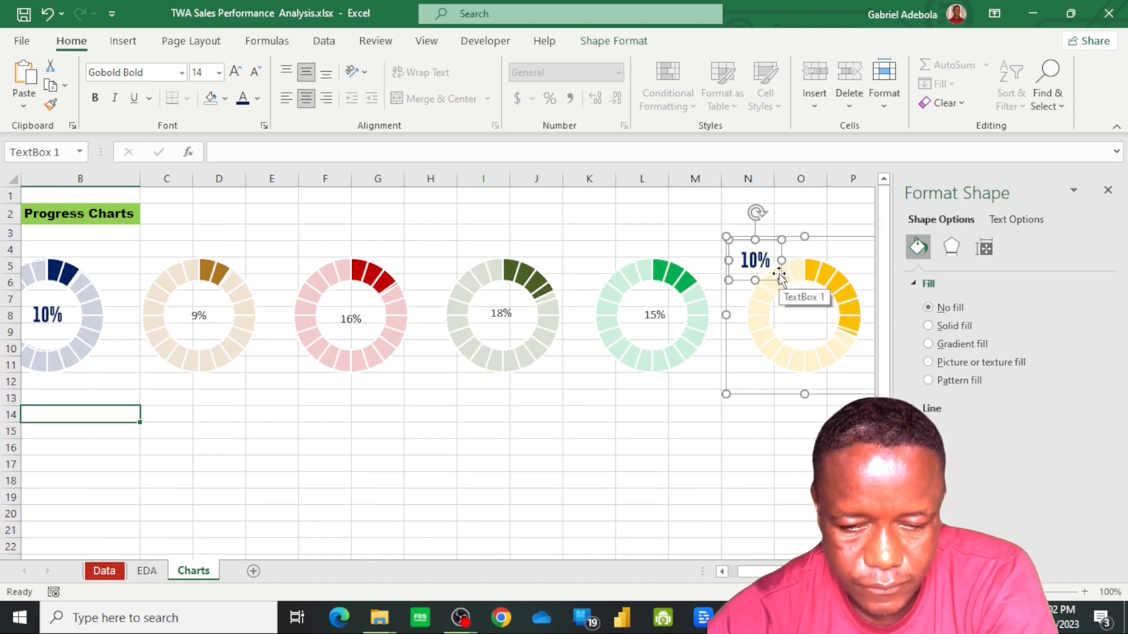
pyautogui.moveTo(779, 275); pyautogui.dragTo(831, 326)
# Link the yellow doughnut's text box to the Pringles profit percentage in cell M29 of the EDA sheet
pyautogui.click(277, 152)
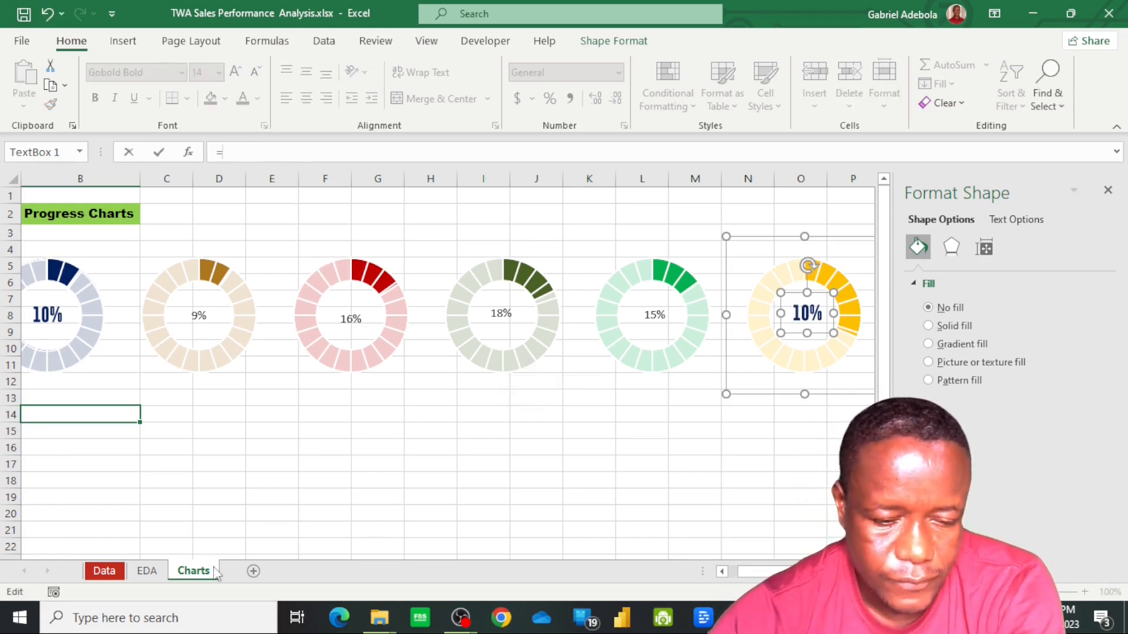
pyautogui.click(154, 576)
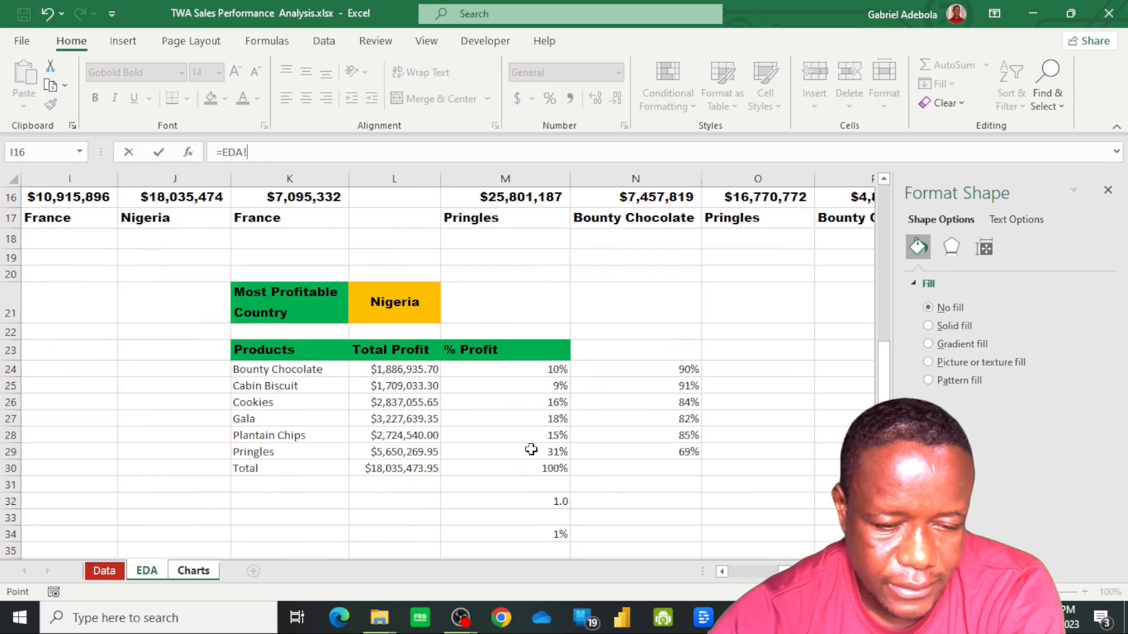
pyautogui.click(561, 452)
pyautogui.press('F4')
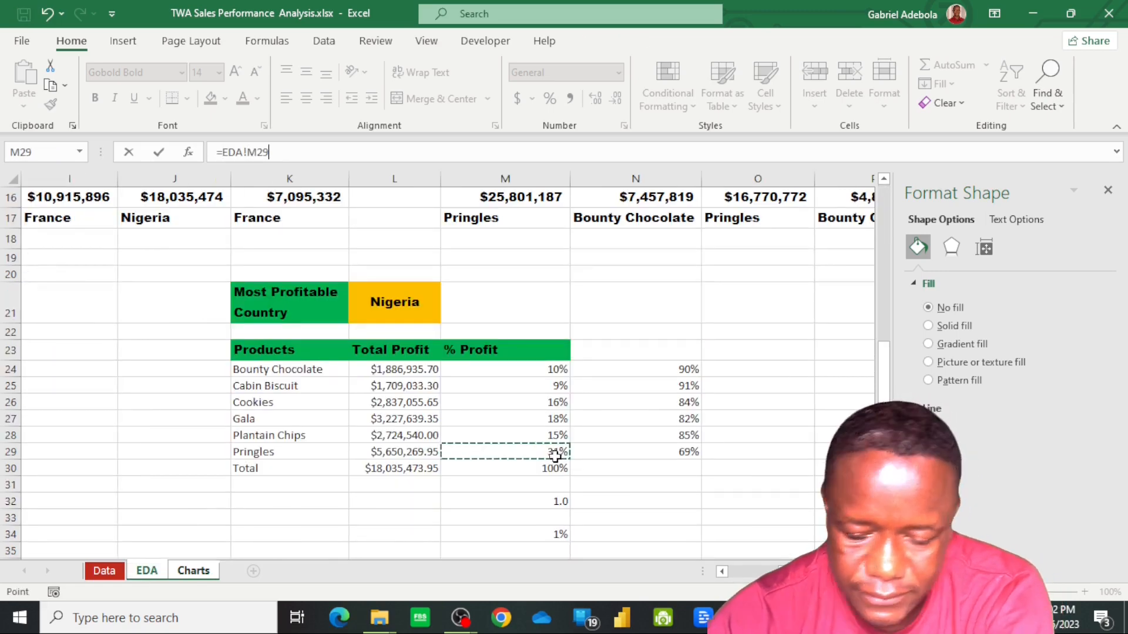
pyautogui.press('Return')
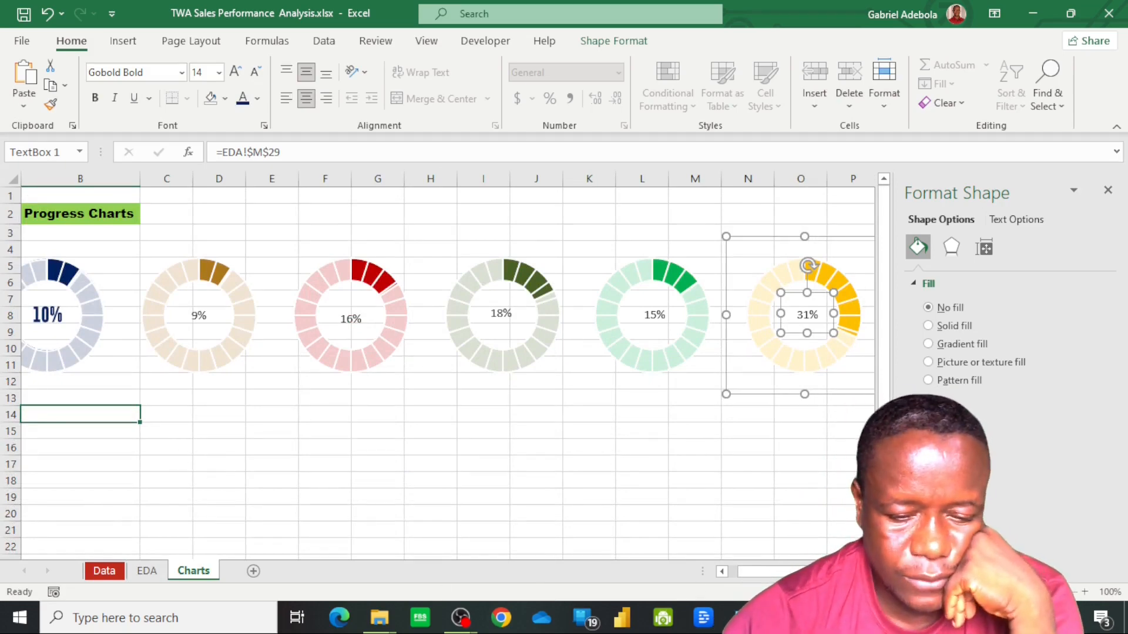
# Copy the navy doughnut label's formatting with Format Painter onto the centre labels of the other five doughnut charts
pyautogui.moveTo(788, 573); pyautogui.dragTo(770, 573)
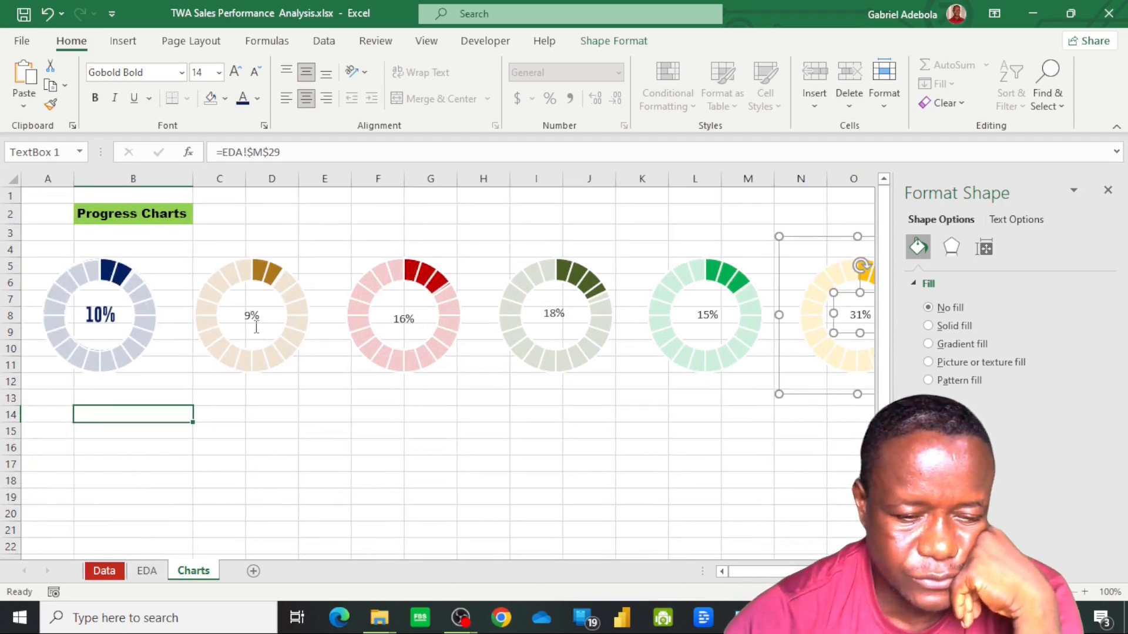
pyautogui.click(91, 317)
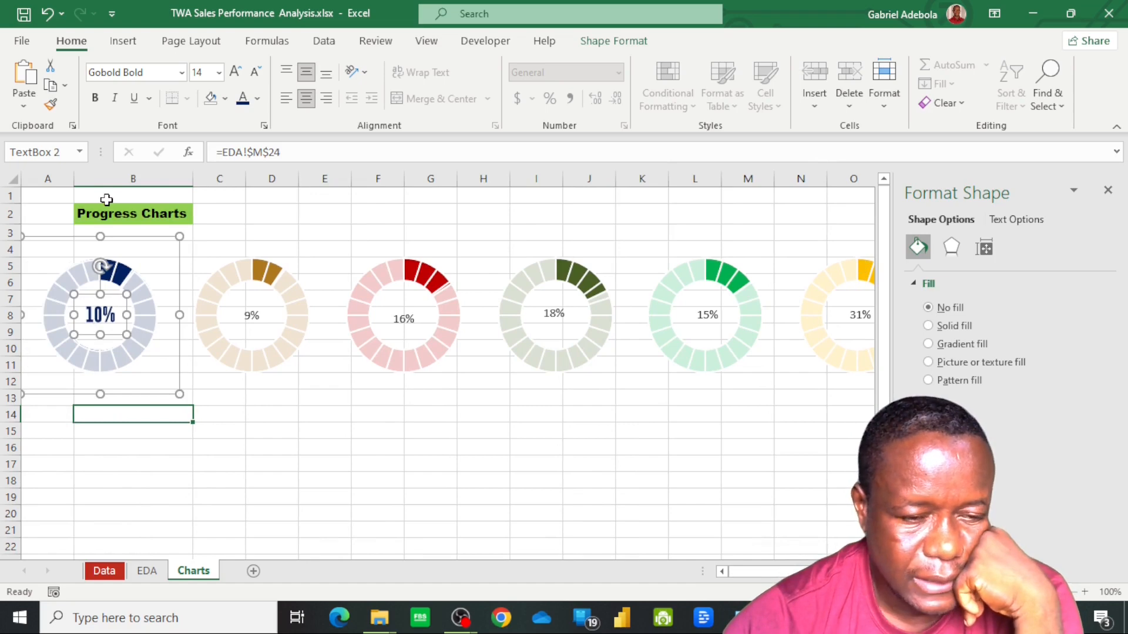
pyautogui.click(53, 106)
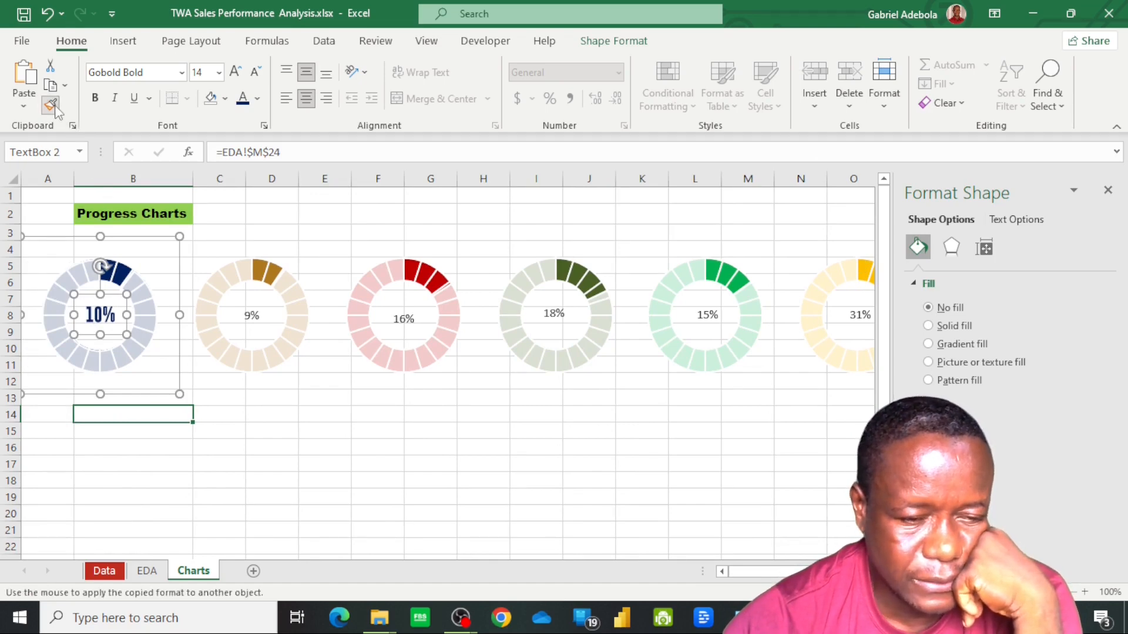
pyautogui.click(254, 312)
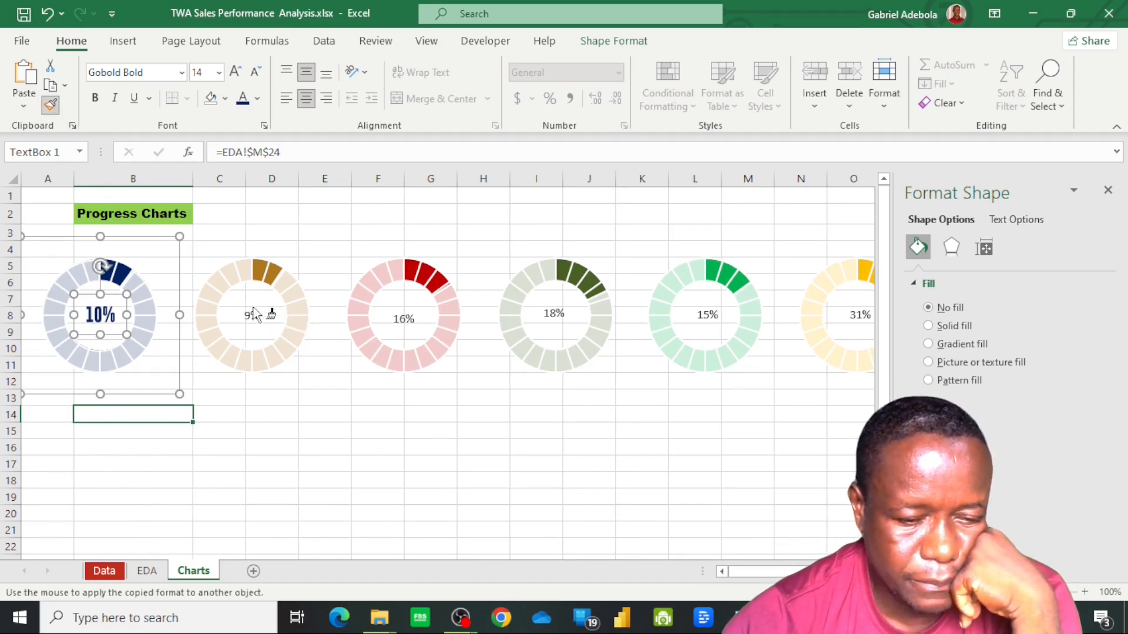
pyautogui.click(406, 317)
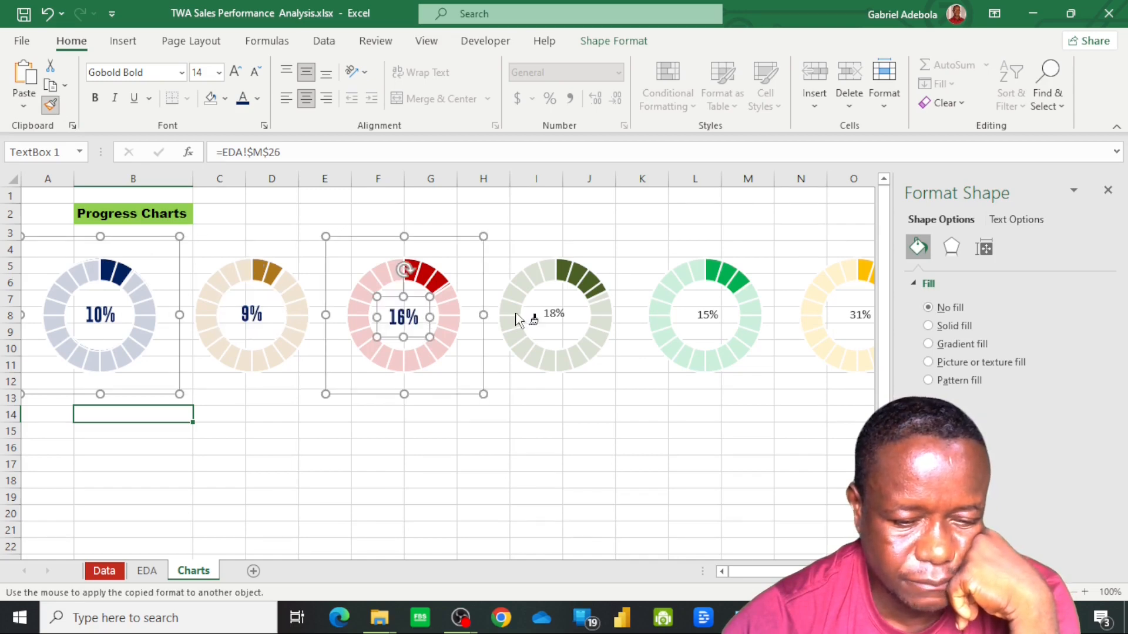
pyautogui.click(555, 314)
pyautogui.click(708, 315)
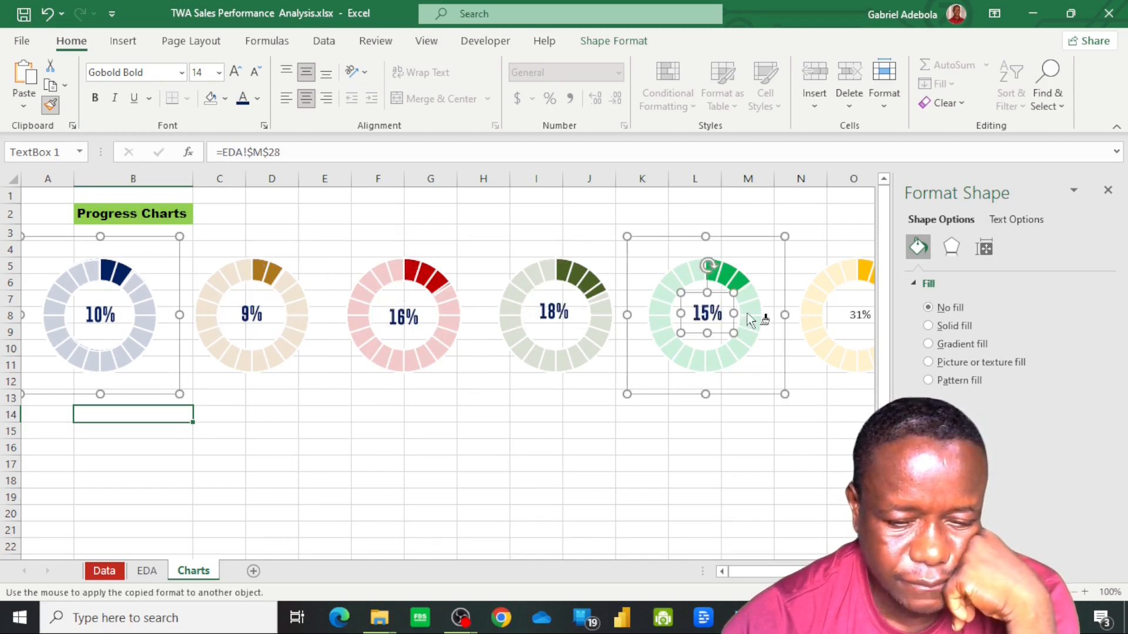
pyautogui.click(859, 315)
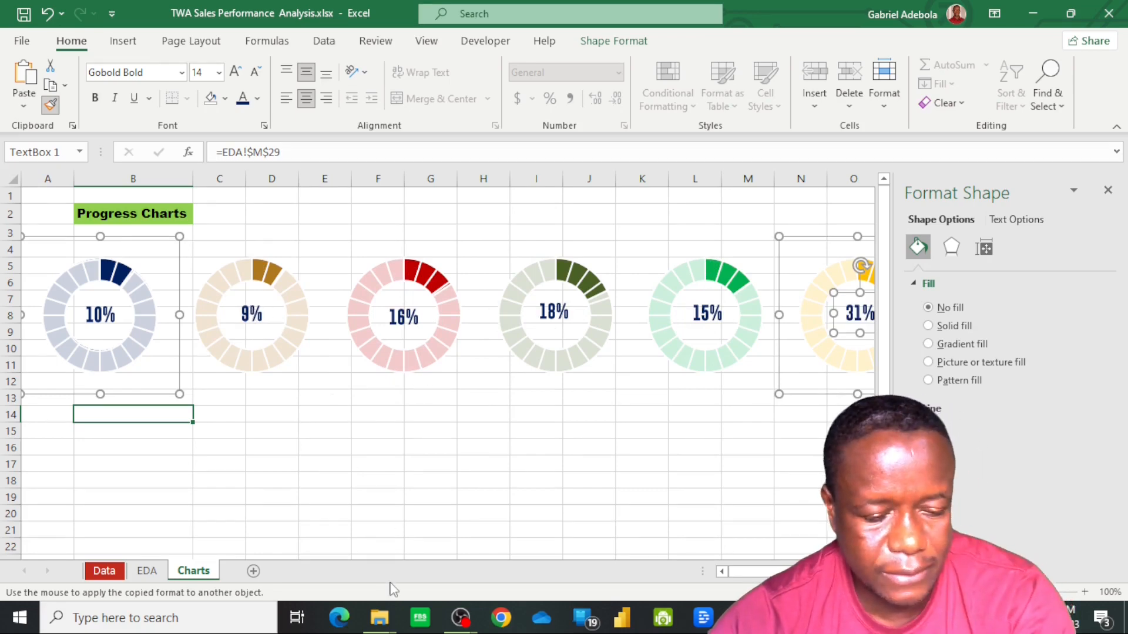
pyautogui.press('Escape')
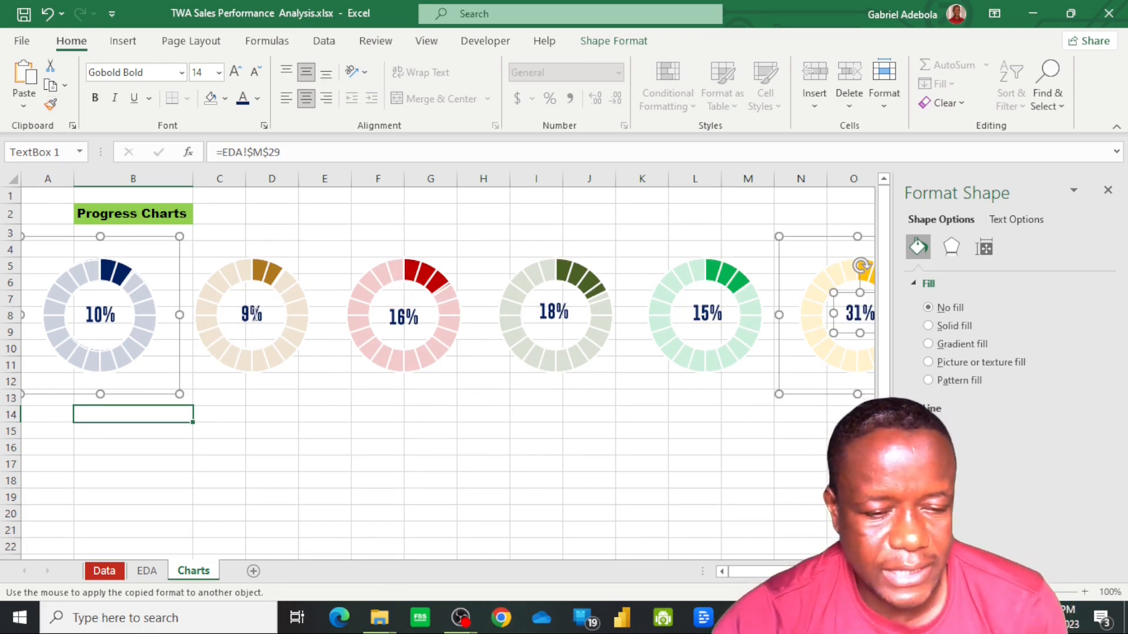
# Recolour the brown doughnut's centre percentage label with the darkest shade of the theme orange
pyautogui.click(253, 314)
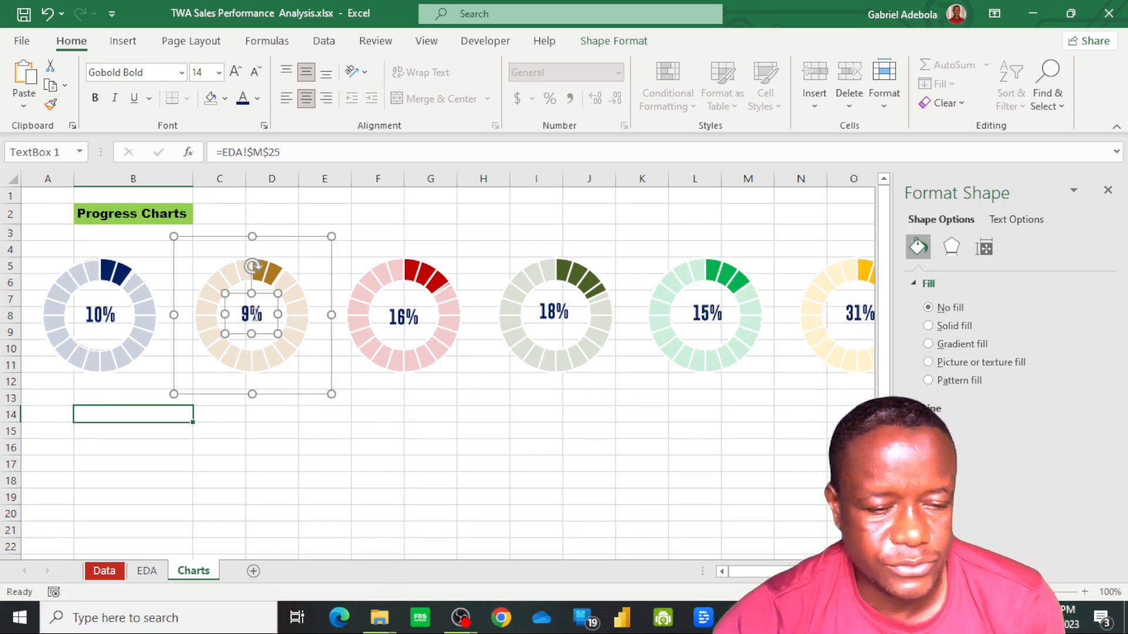
pyautogui.click(257, 99)
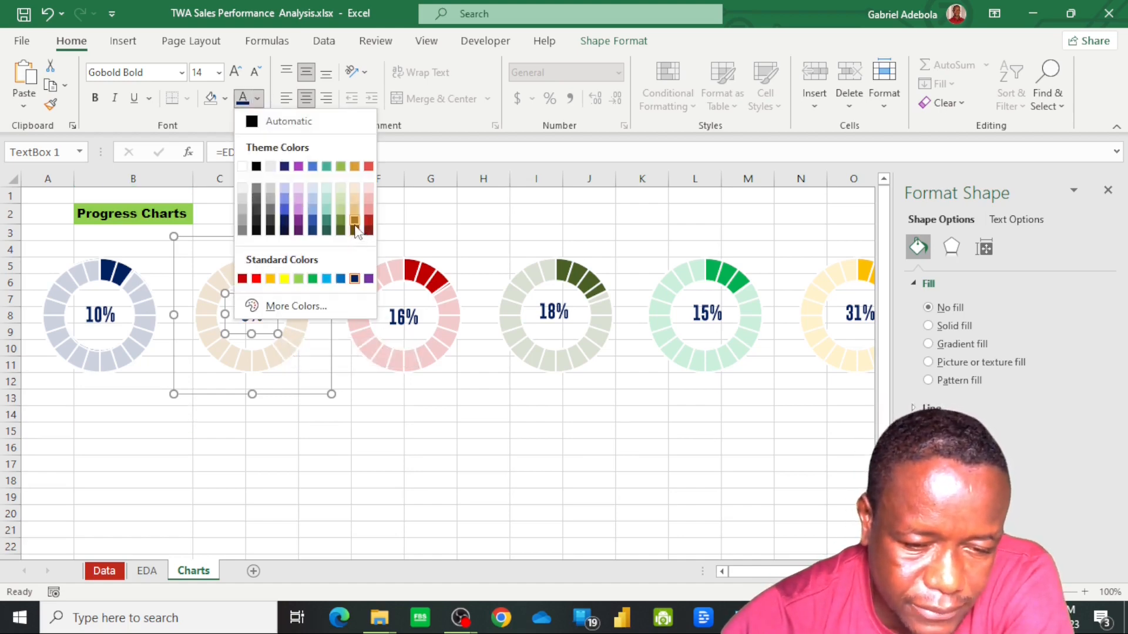
pyautogui.click(354, 226)
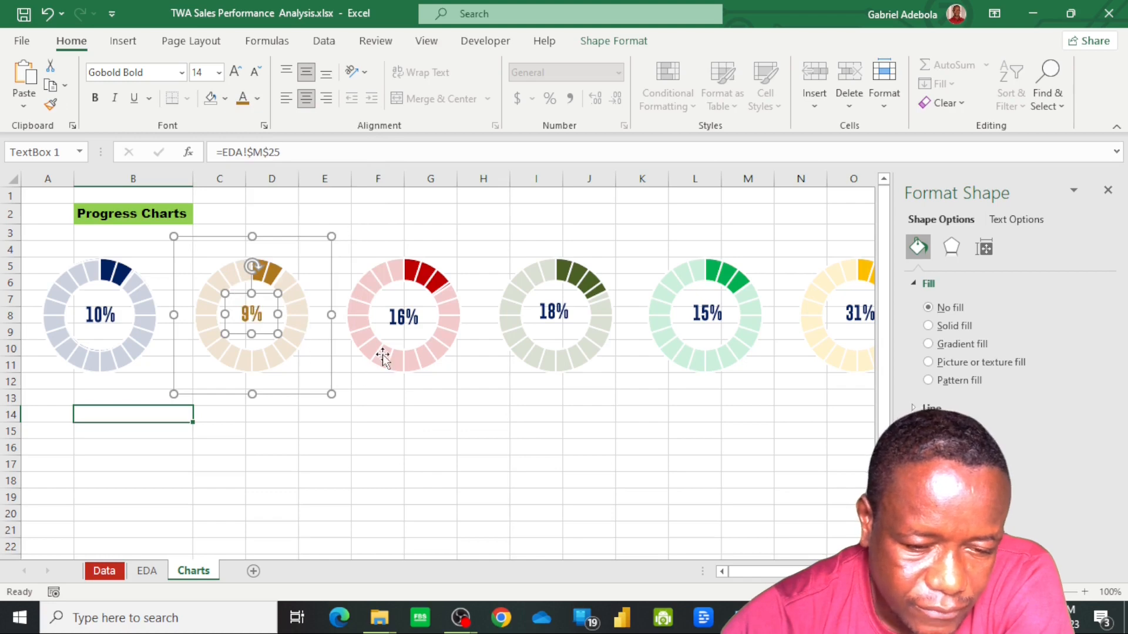
pyautogui.click(257, 98)
pyautogui.click(355, 231)
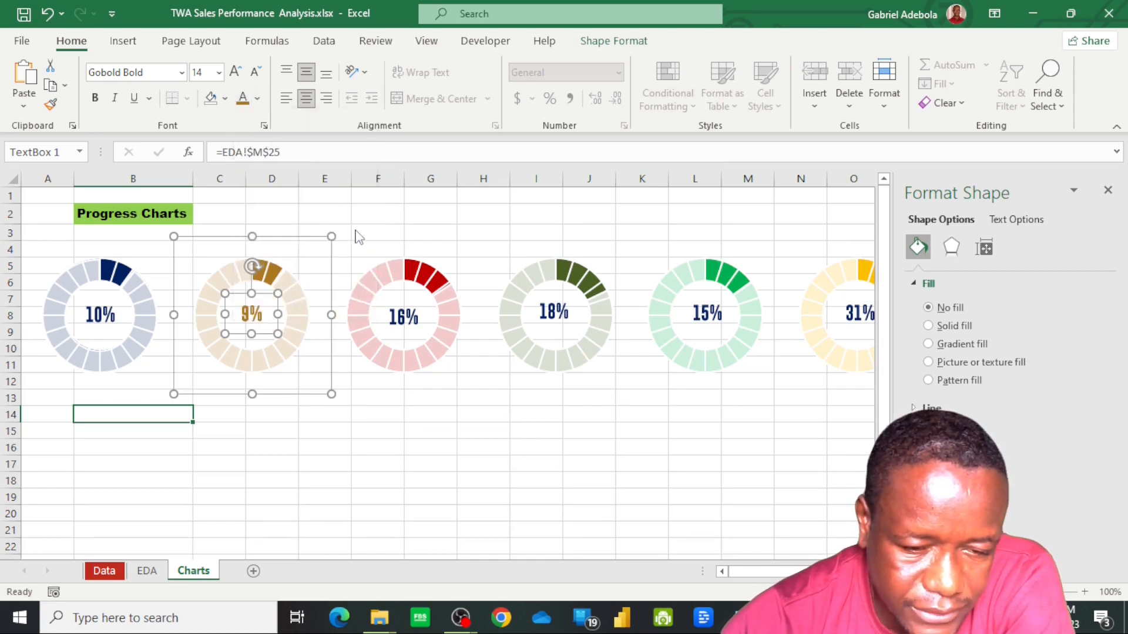
# Set the red doughnut's percentage label to standard dark red and the dark green doughnut's label to the darkest theme green
pyautogui.click(404, 323)
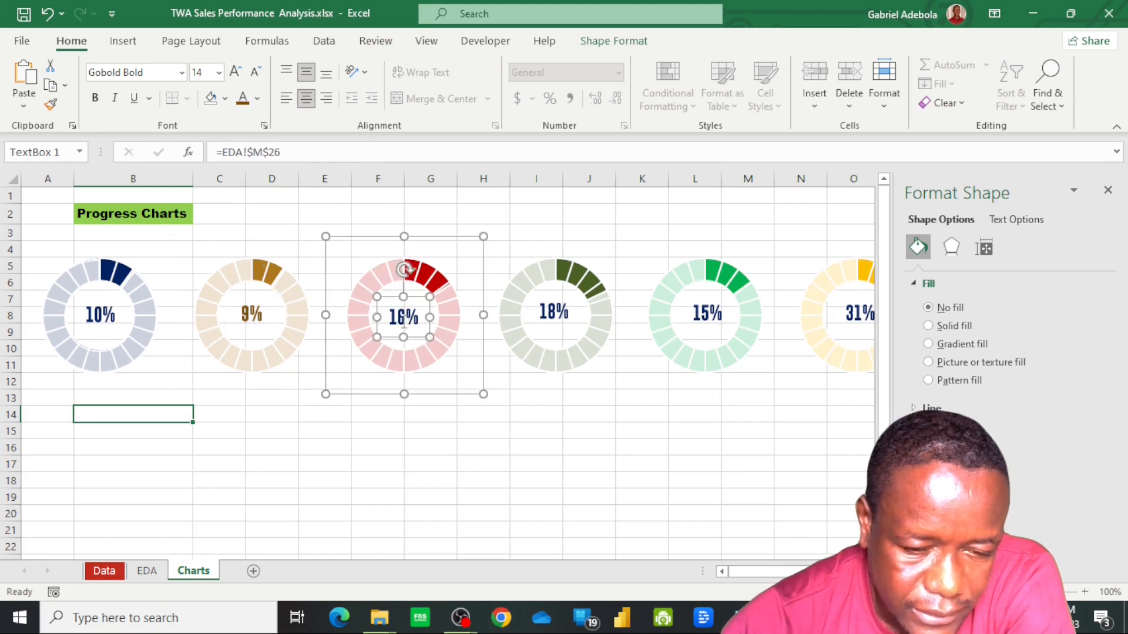
pyautogui.click(257, 99)
pyautogui.click(242, 280)
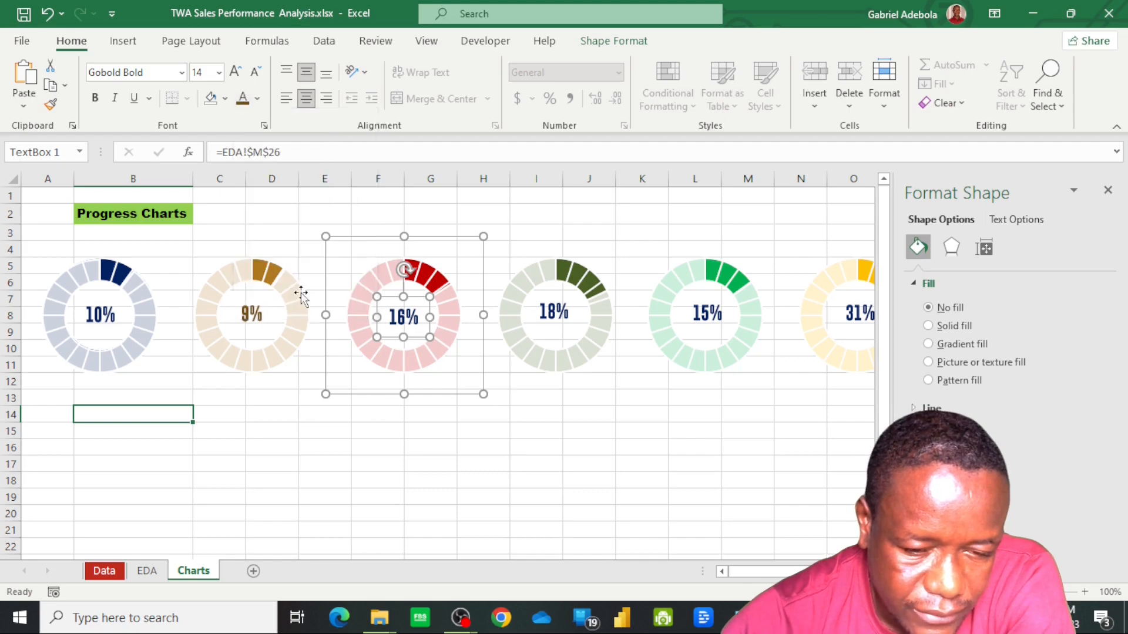
pyautogui.click(551, 312)
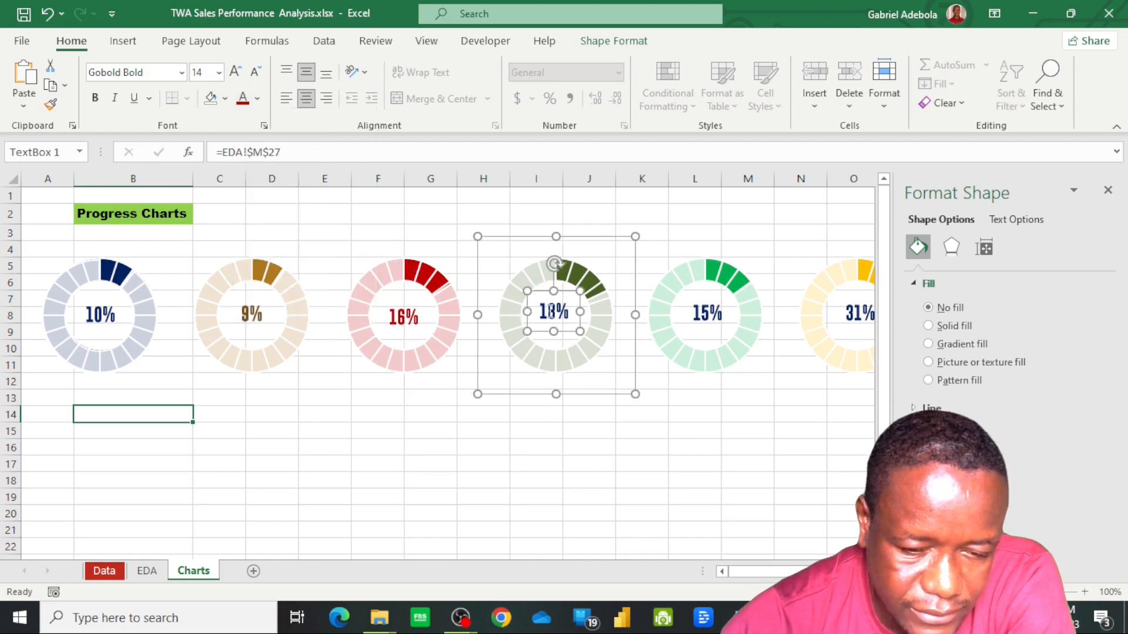
pyautogui.click(257, 98)
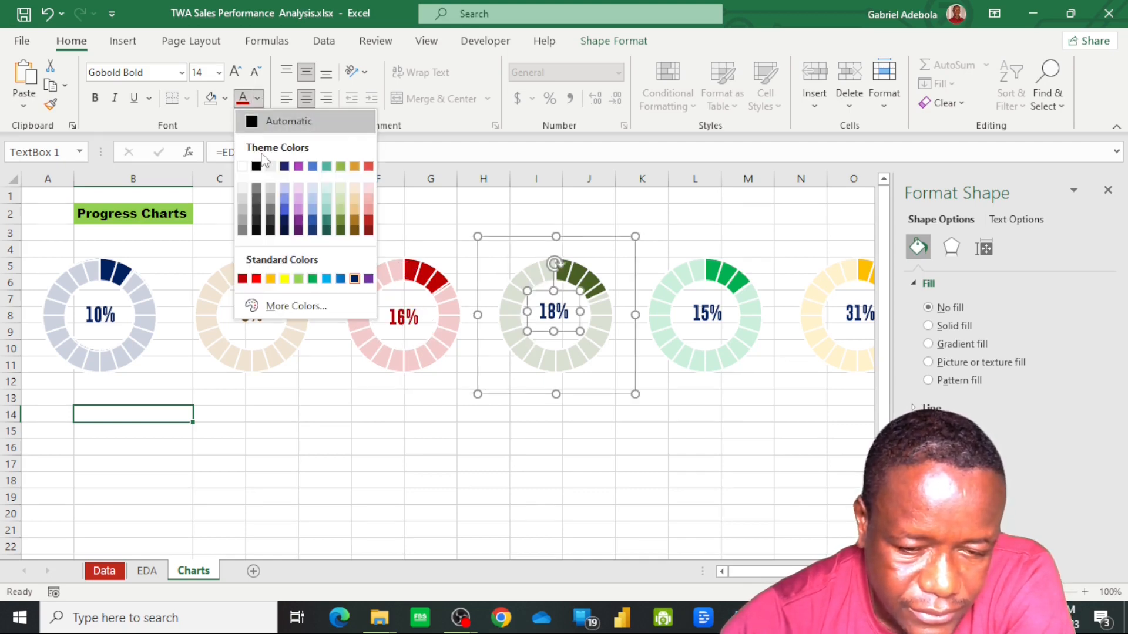
pyautogui.click(340, 231)
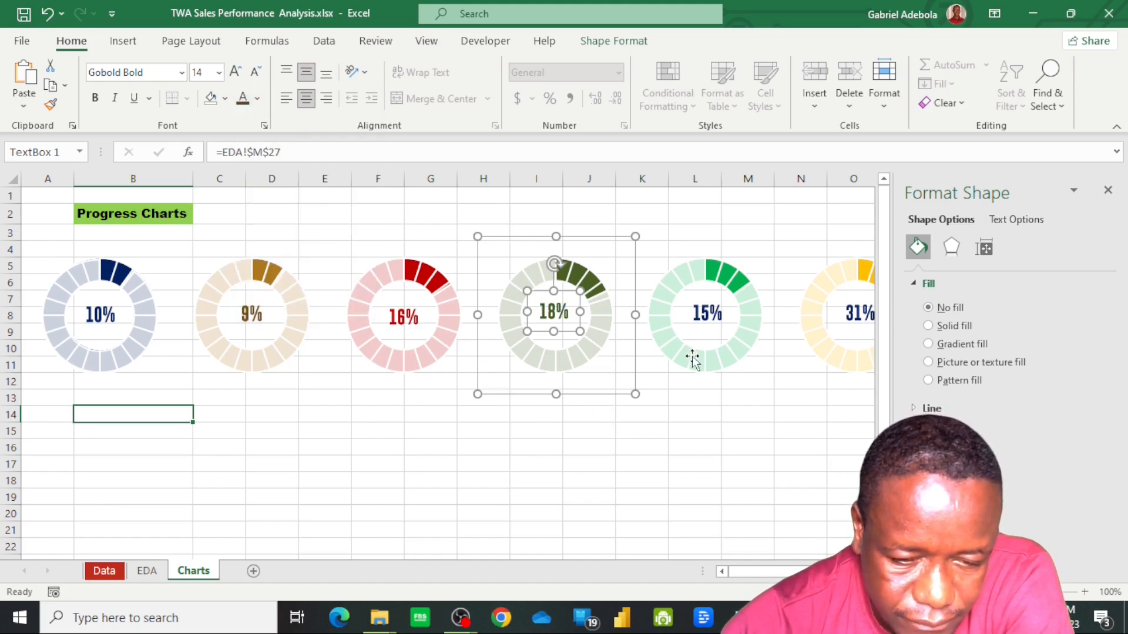
# Colour the bright green doughnut's percentage label standard green and the yellow doughnut's label standard orange
pyautogui.click(706, 314)
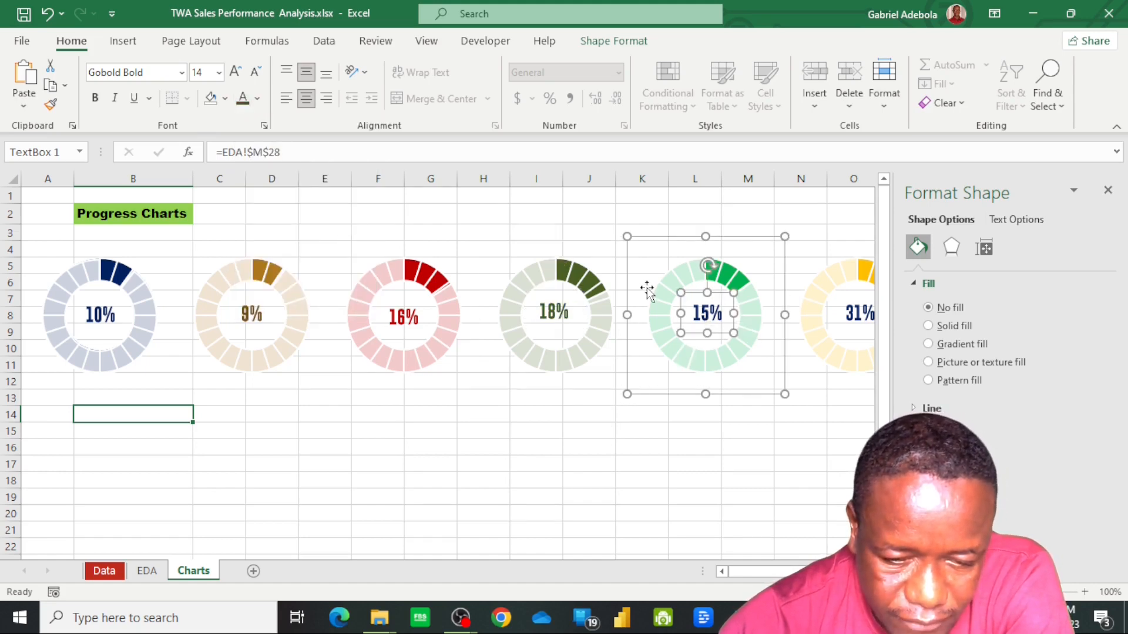
pyautogui.click(257, 99)
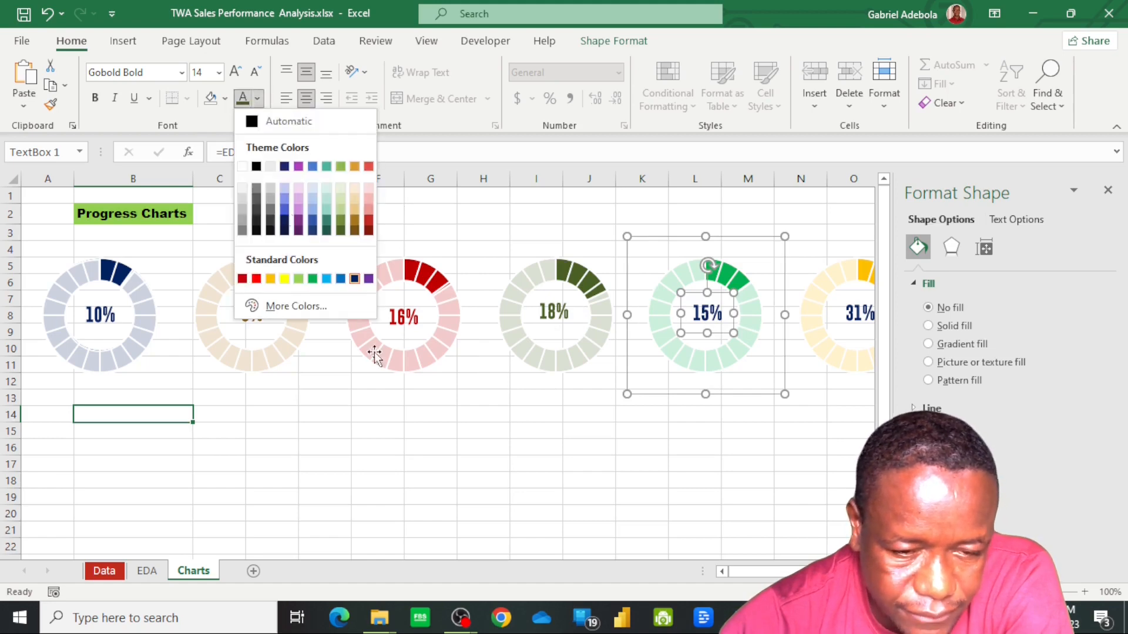
pyautogui.click(313, 280)
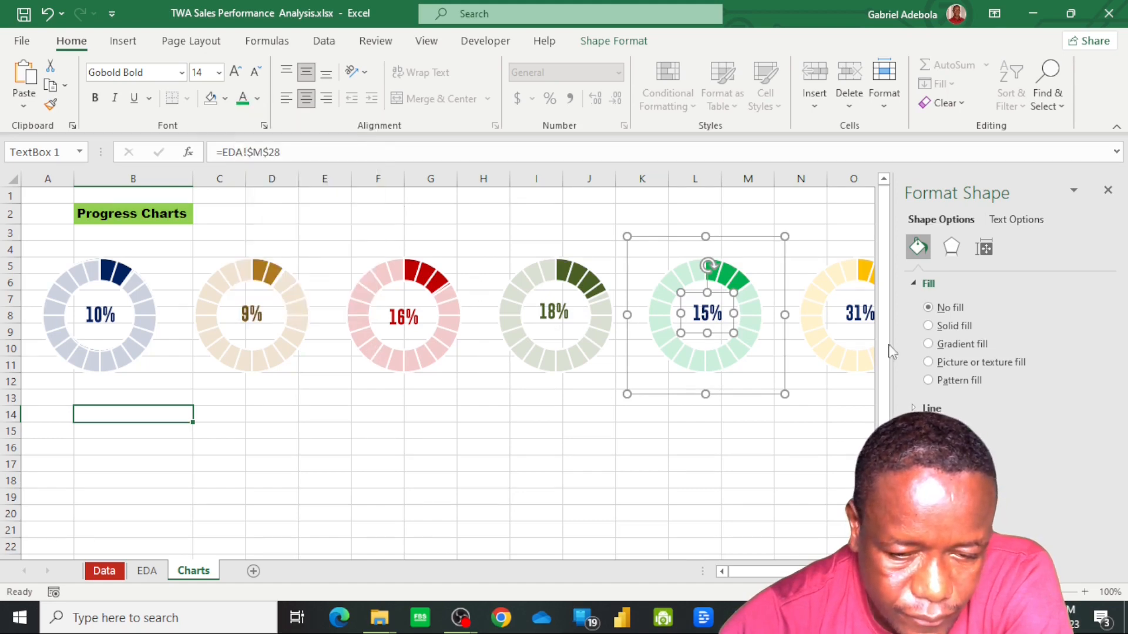
pyautogui.click(857, 312)
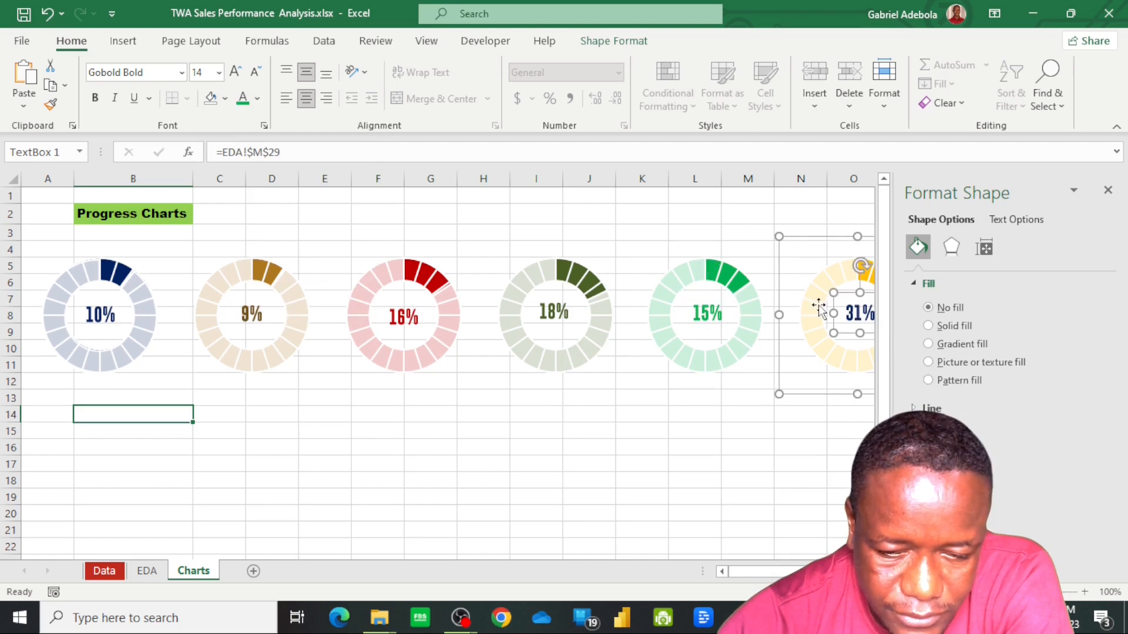
pyautogui.click(257, 98)
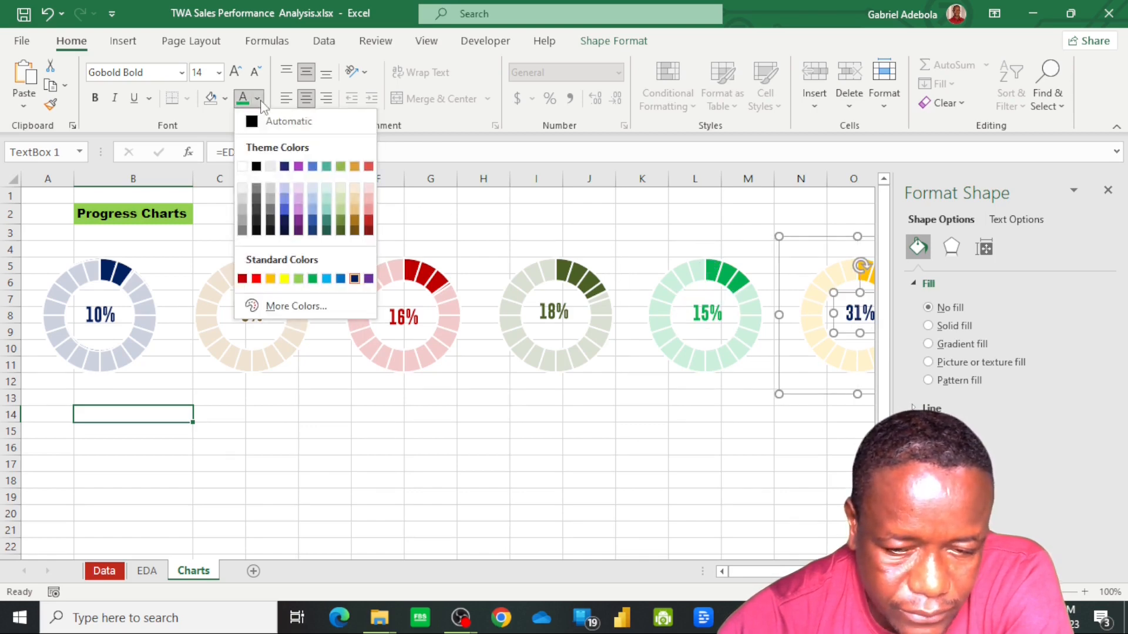
pyautogui.click(272, 279)
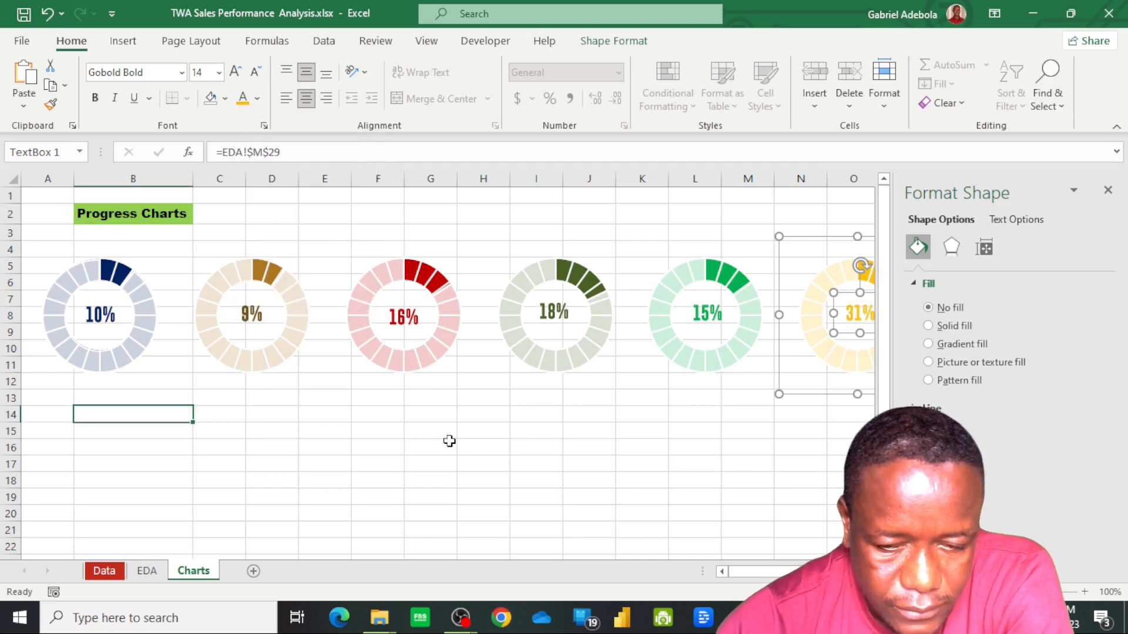
pyautogui.click(470, 490)
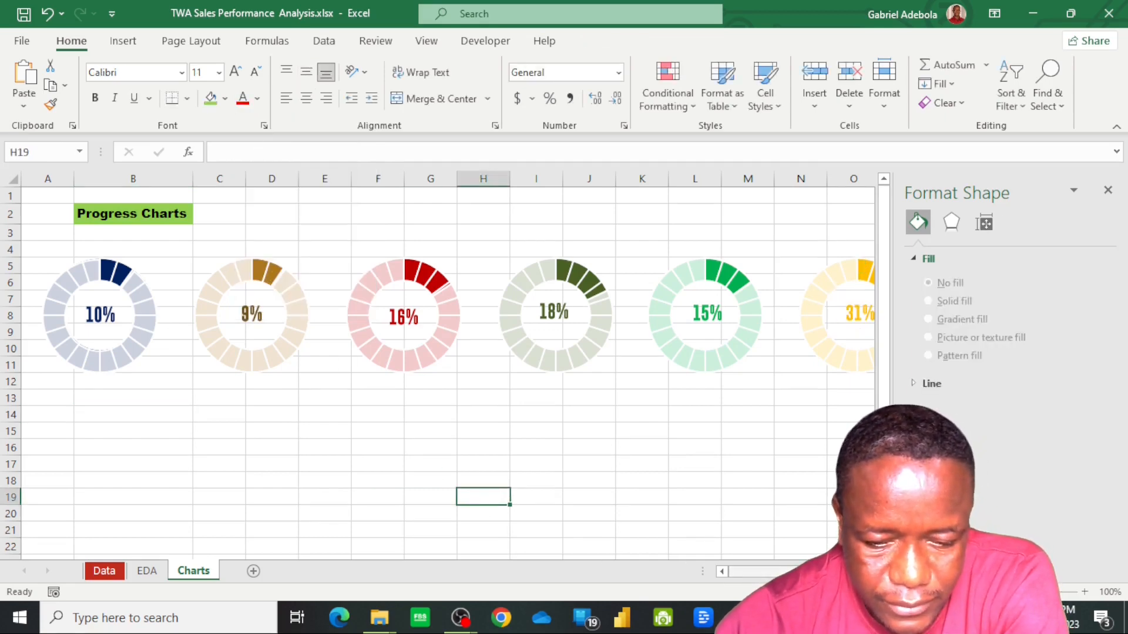
pyautogui.moveTo(783, 572)
pyautogui.mouseDown()
pyautogui.moveTo(794, 572)
pyautogui.moveTo(784, 572)
pyautogui.mouseUp()
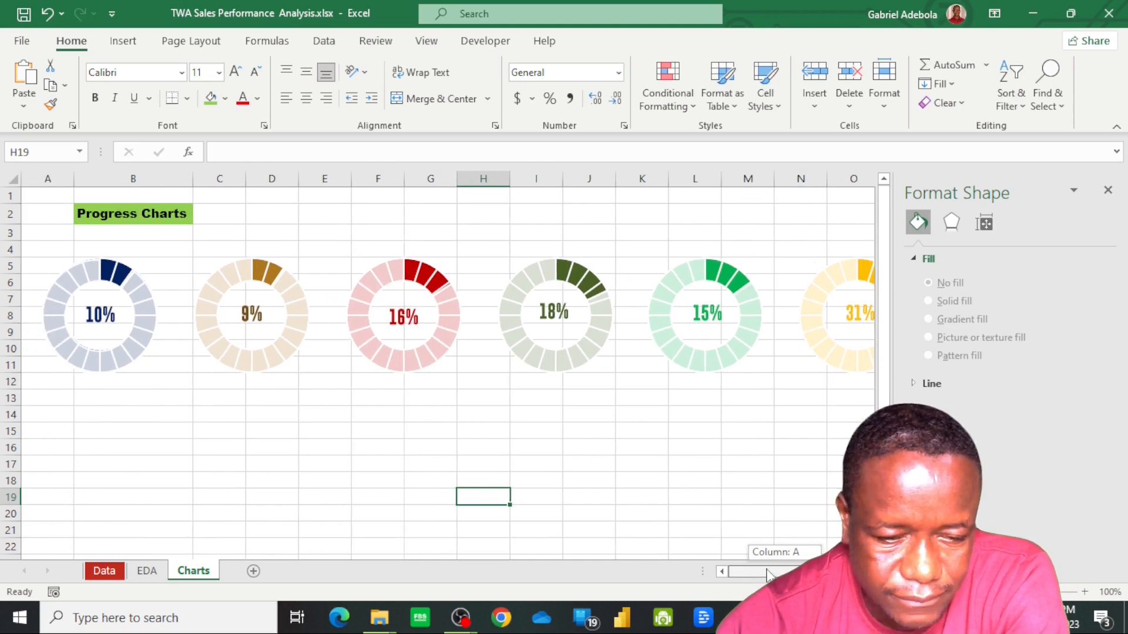
# Set the Row No in cell B11 of the EDA sheet to 1 and check the doughnuts on the Charts sheet
pyautogui.click(140, 571)
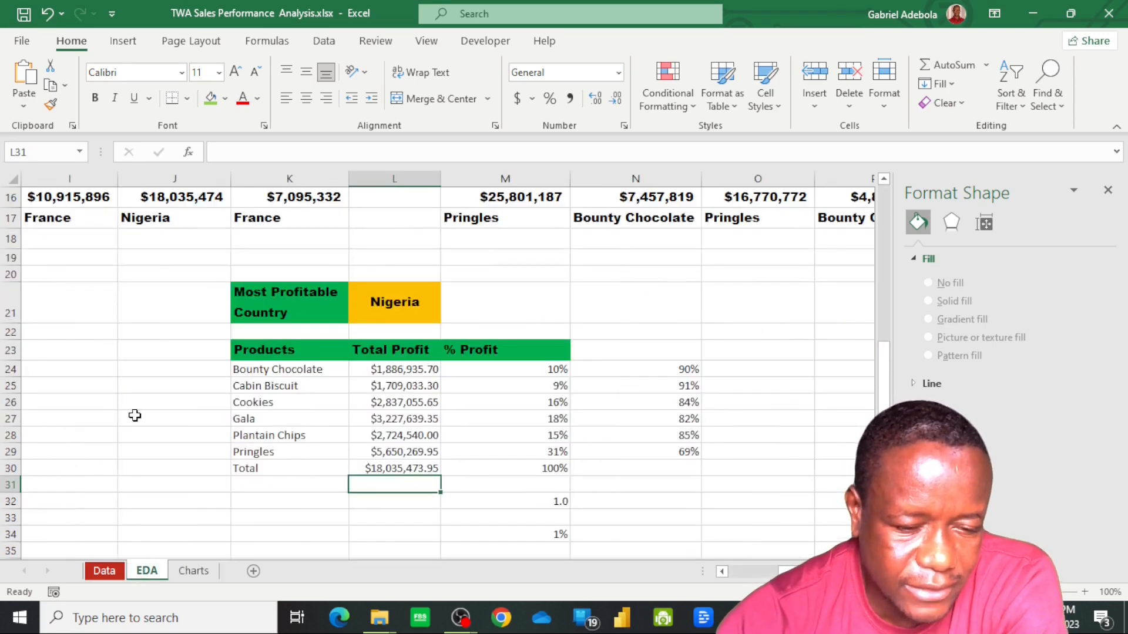
pyautogui.moveTo(783, 571); pyautogui.dragTo(709, 568)
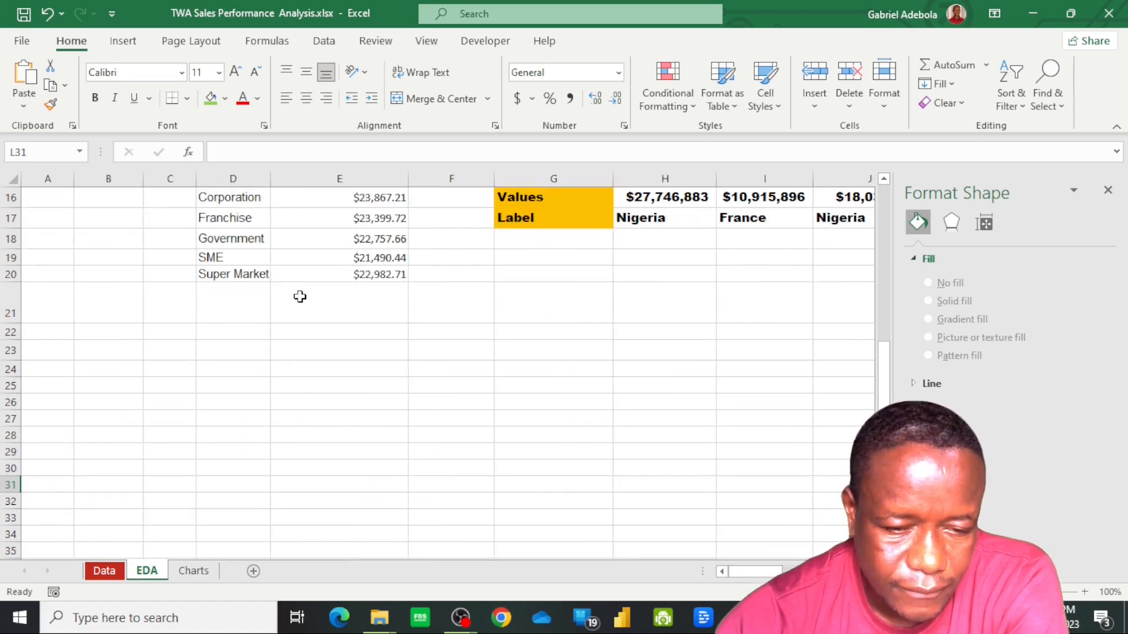
pyautogui.scroll(2, 317, 277)
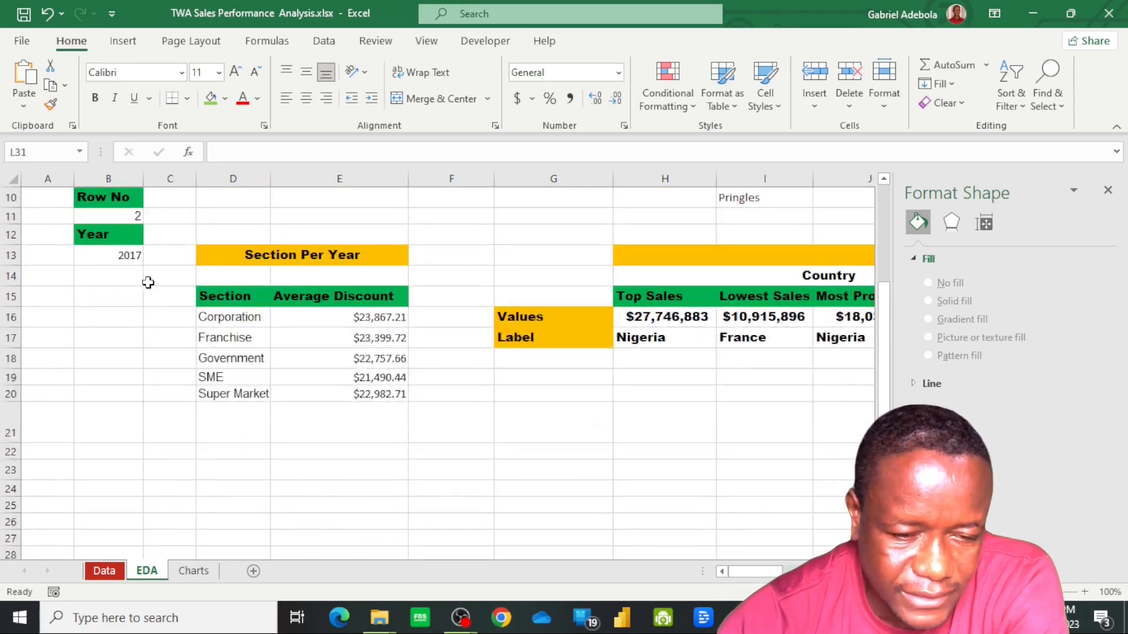
pyautogui.click(104, 256)
pyautogui.click(125, 217)
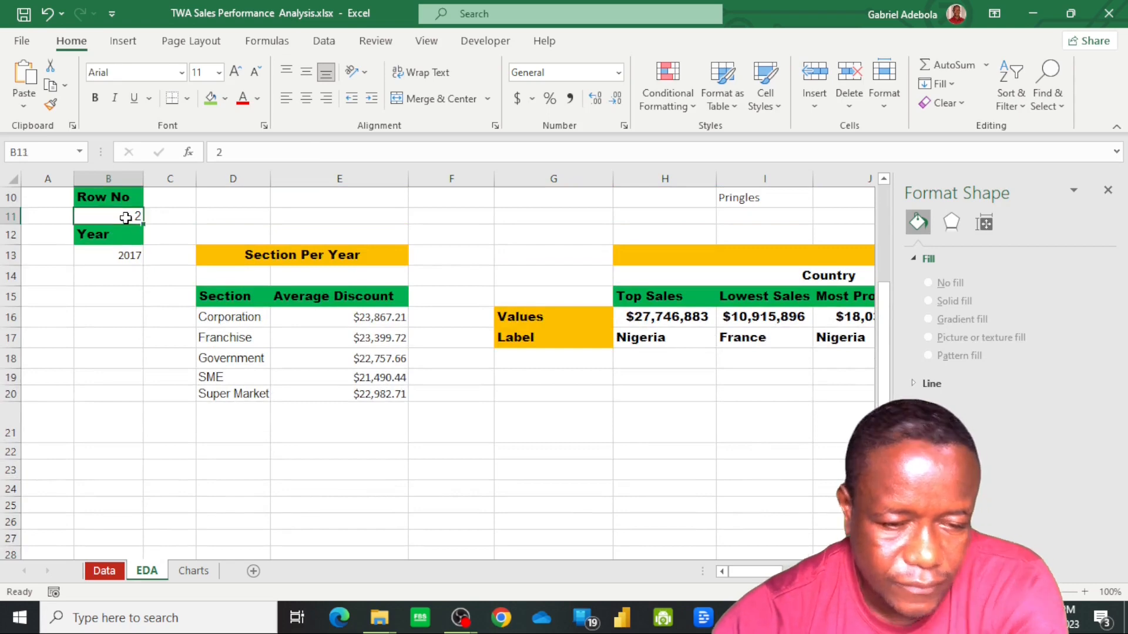
pyautogui.write('1')
pyautogui.press('Tab')
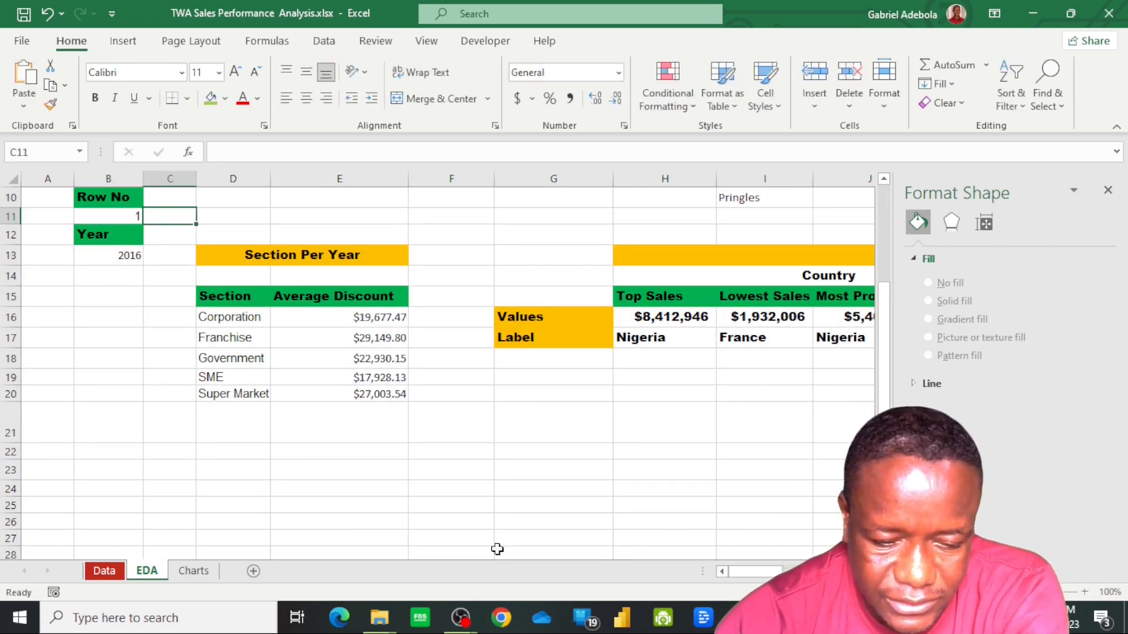
pyautogui.click(199, 575)
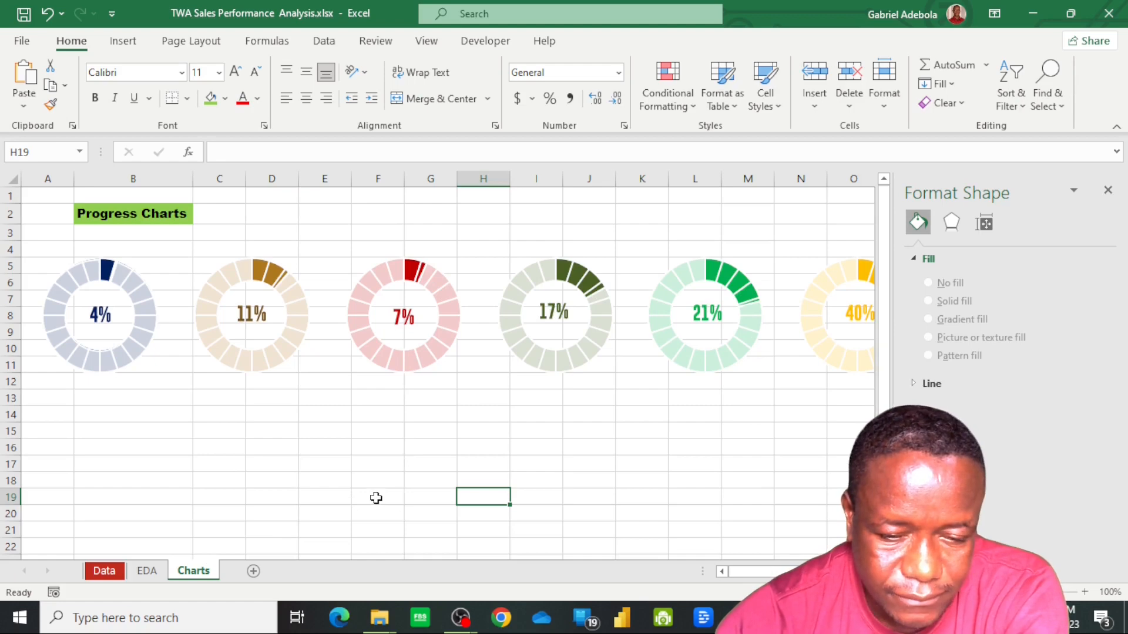
# Change the Row No in cell B11 of the EDA sheet to 3 and return to the Charts sheet
pyautogui.click(147, 571)
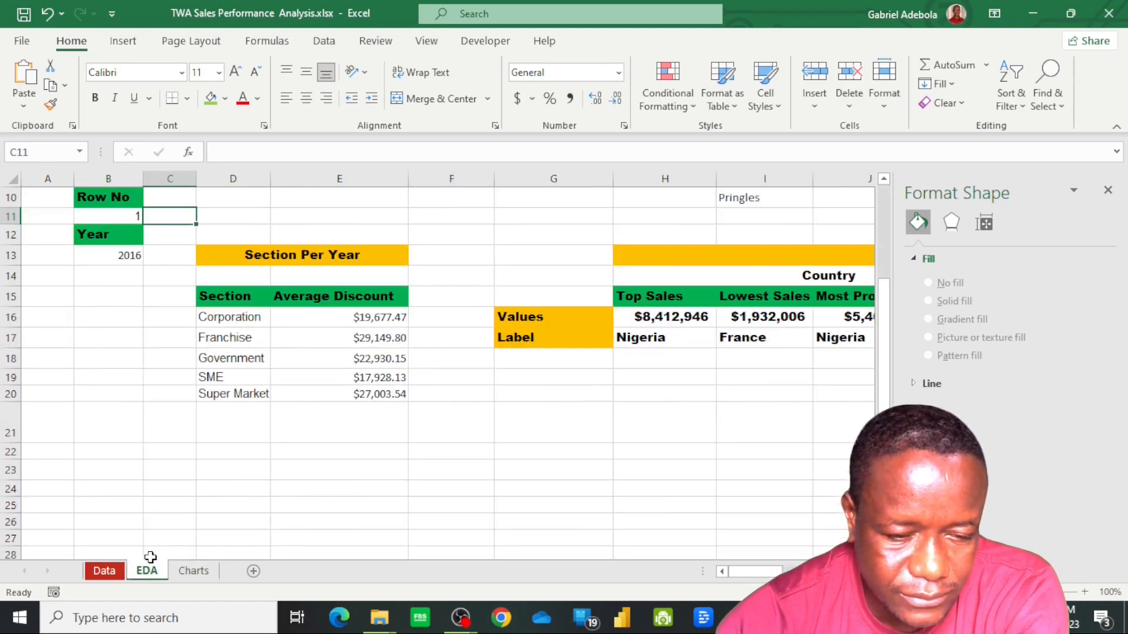
pyautogui.click(124, 217)
pyautogui.write('3')
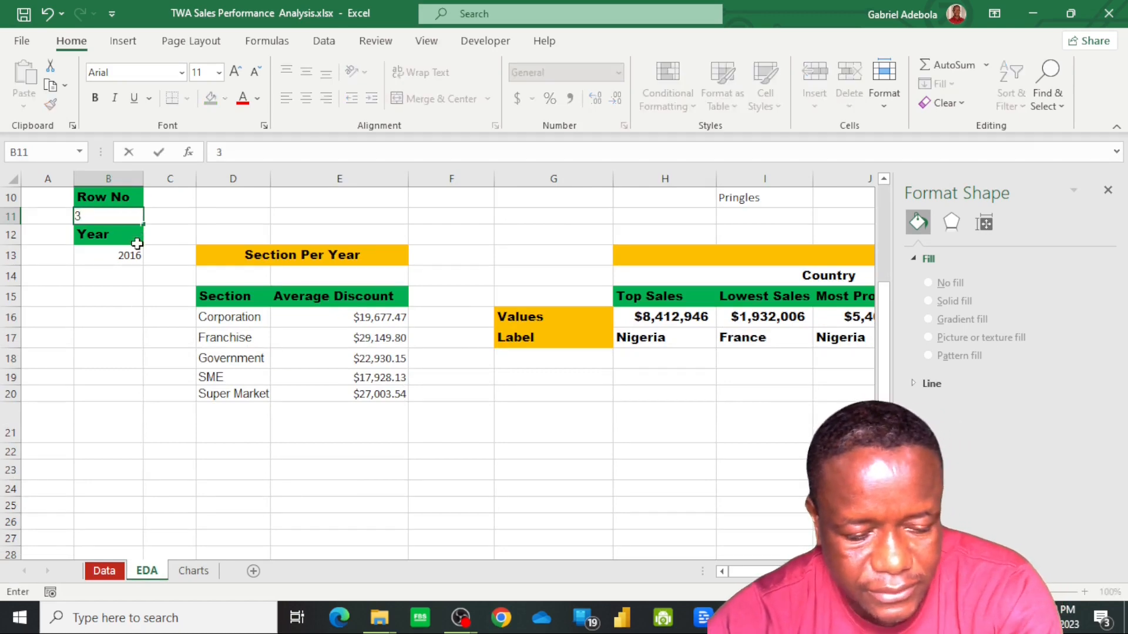
pyautogui.press('Tab')
pyautogui.click(193, 571)
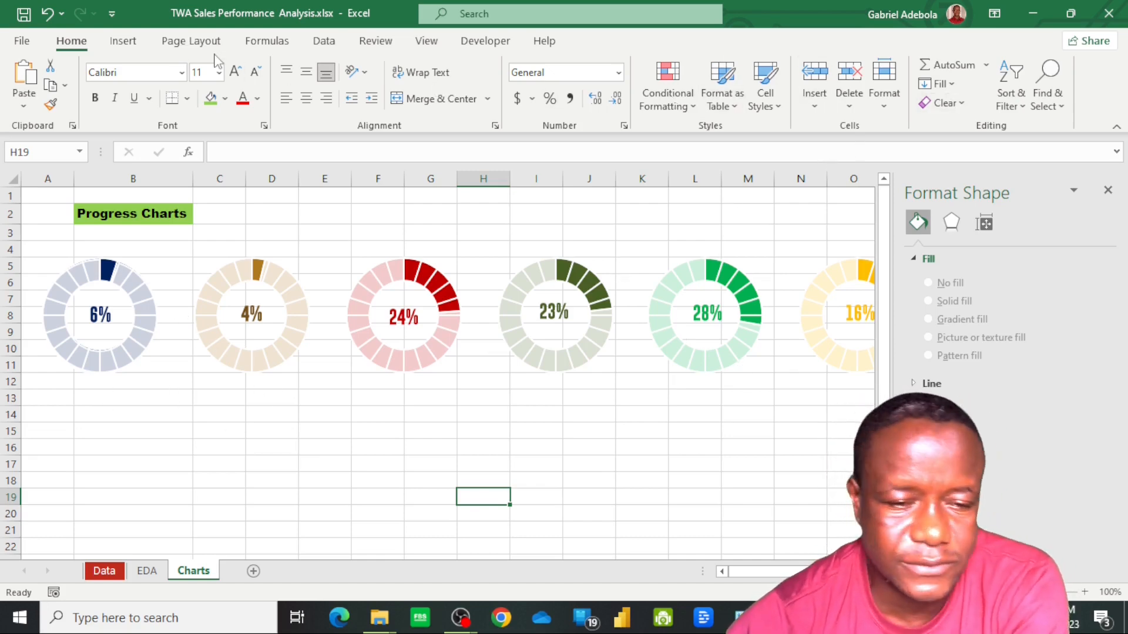
# Insert a text box directly below the navy doughnut chart, spanning about rows 13 to 15
pyautogui.click(123, 41)
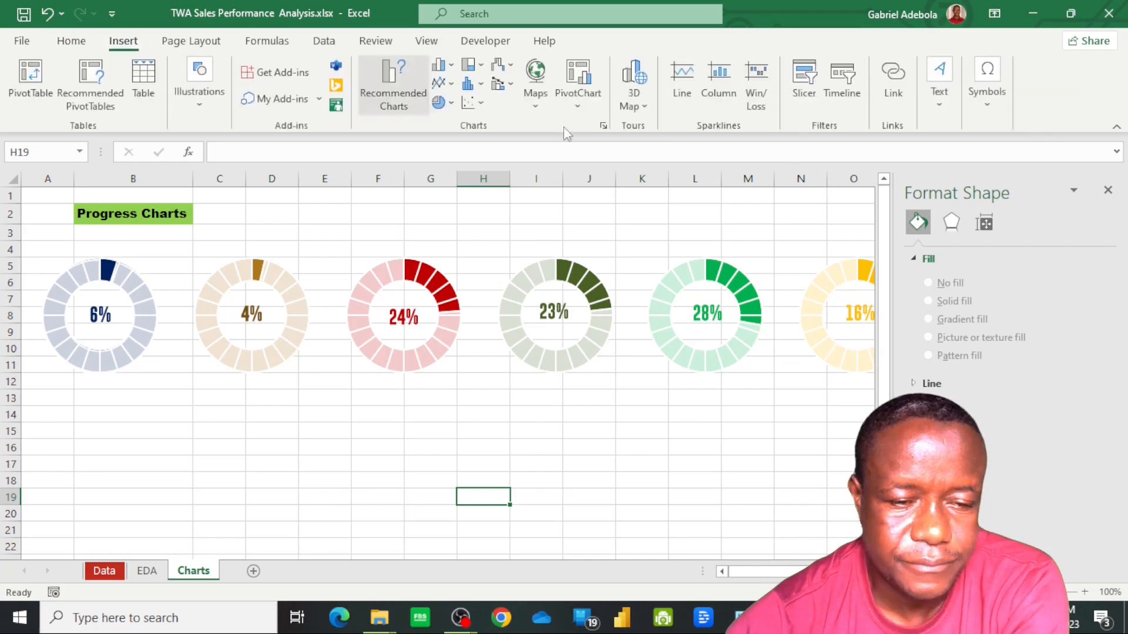
pyautogui.click(935, 105)
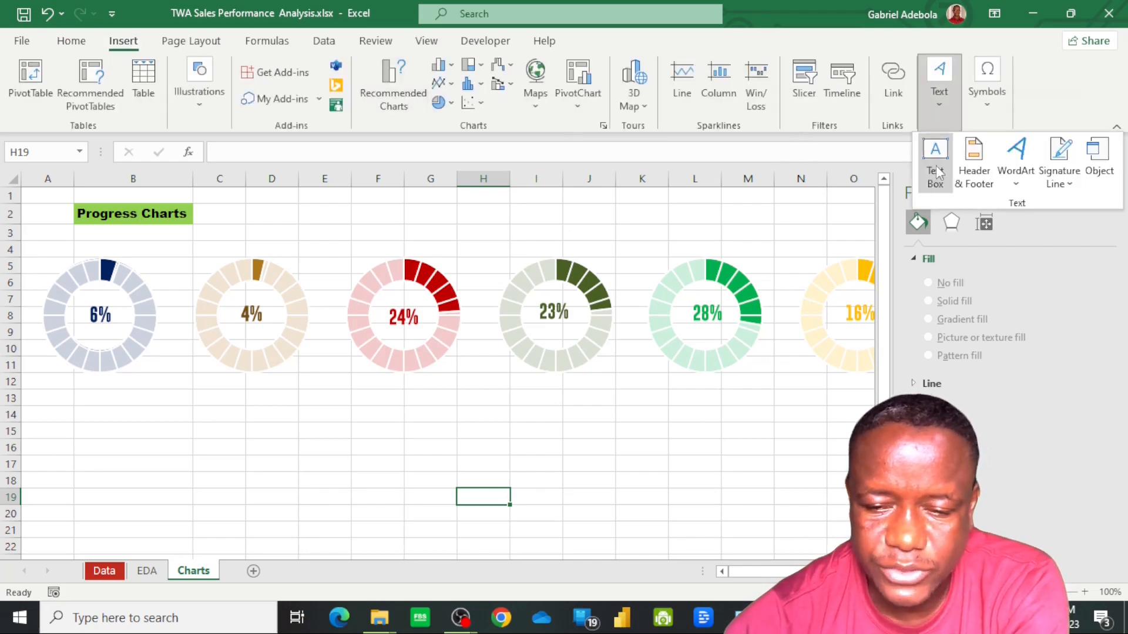
pyautogui.click(936, 165)
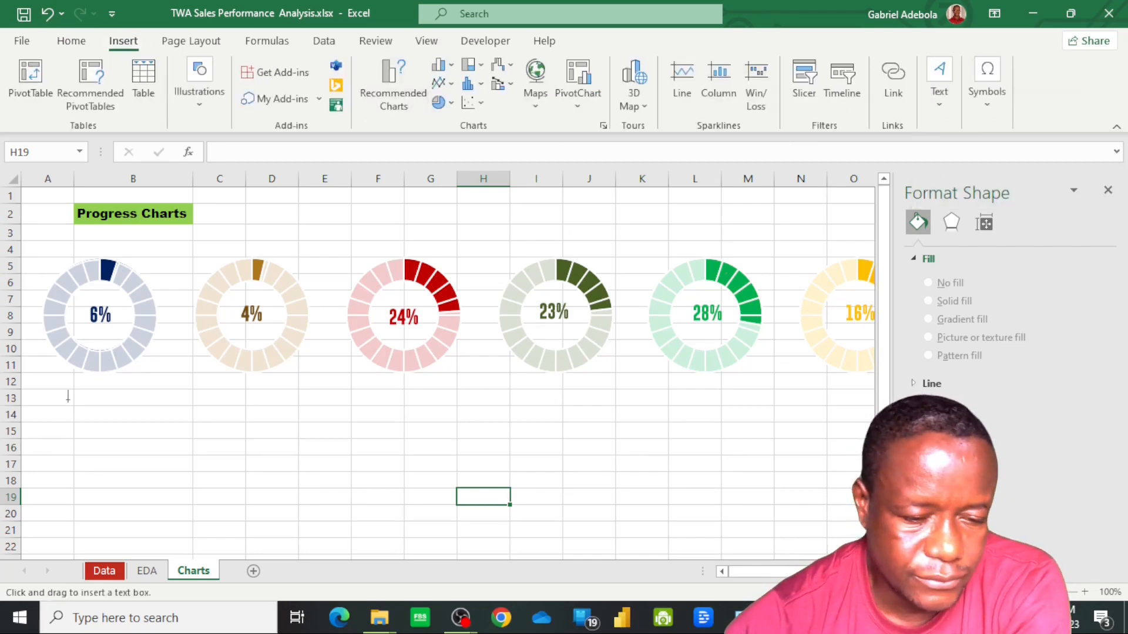
pyautogui.moveTo(65, 388); pyautogui.dragTo(153, 436)
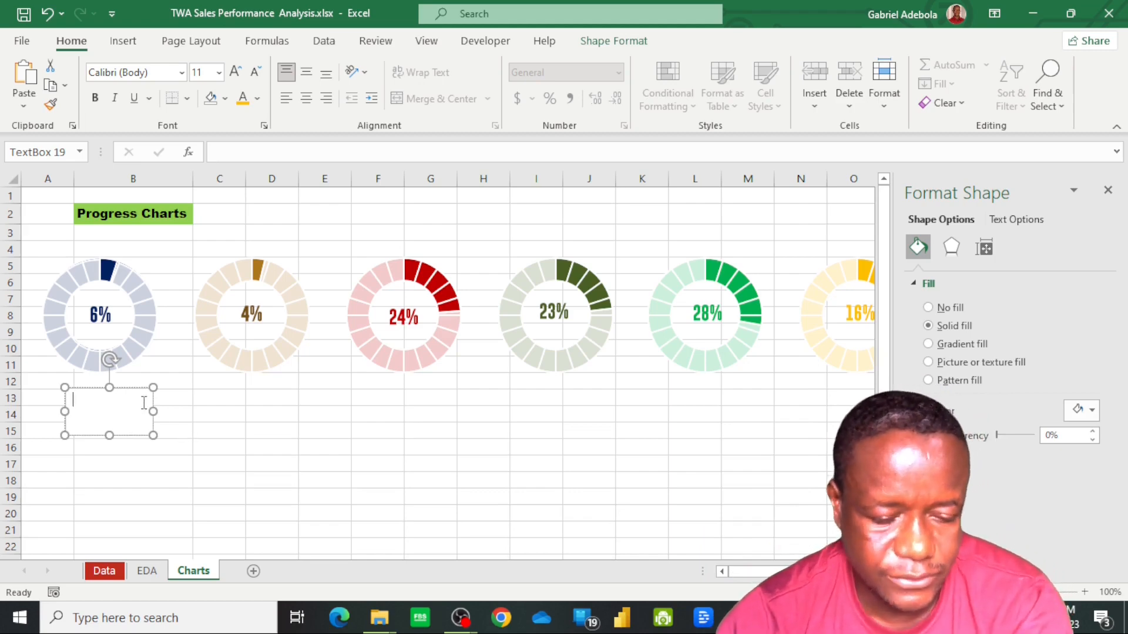
# Link the new text box below the navy doughnut to the Bounty Chocolate product name in cell K24 of the EDA sheet
pyautogui.press('F2')
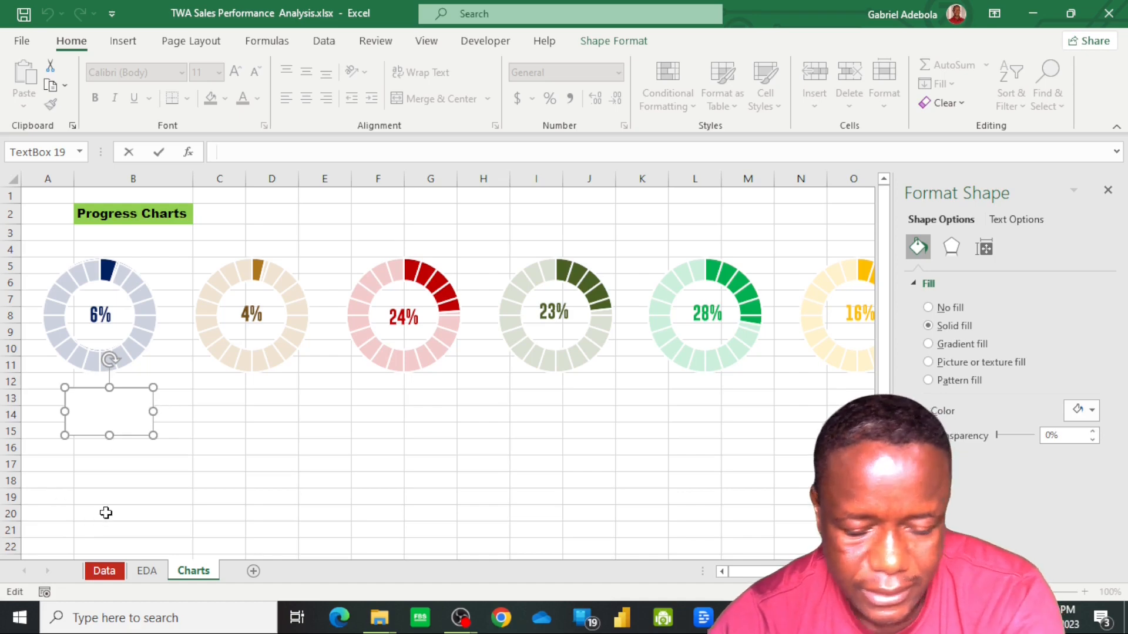
pyautogui.write('=')
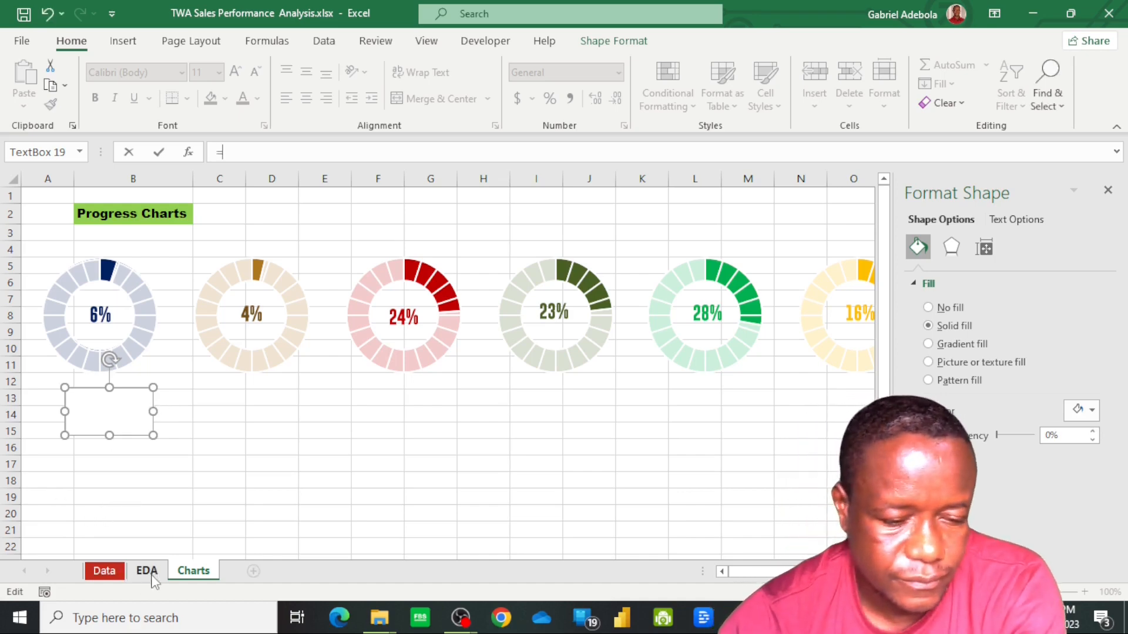
pyautogui.click(147, 571)
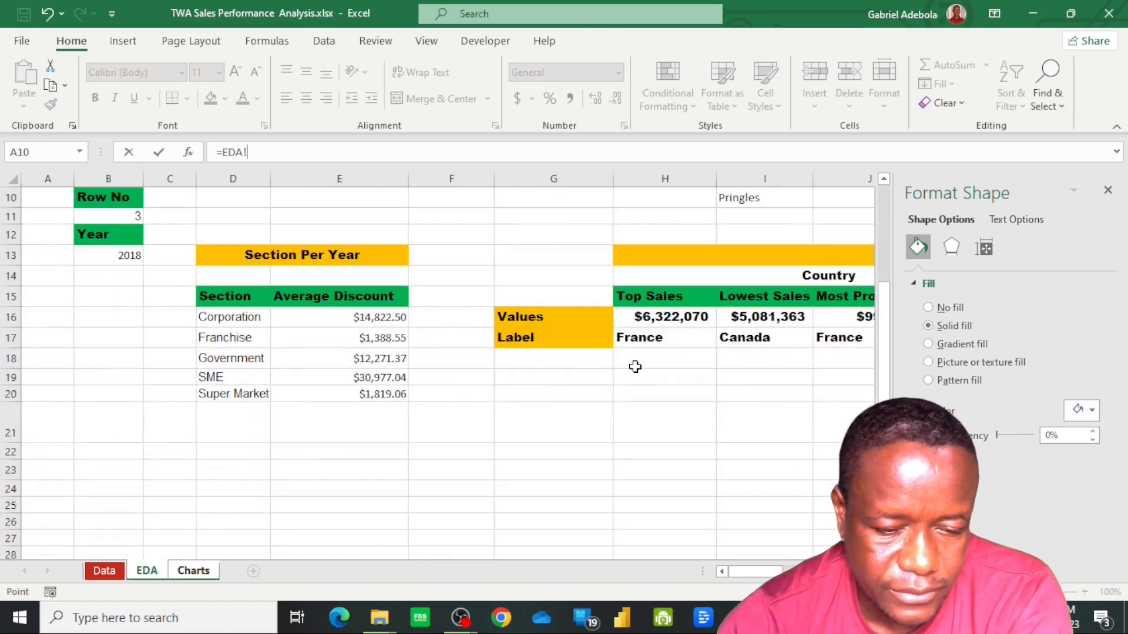
pyautogui.moveTo(745, 578); pyautogui.dragTo(761, 579)
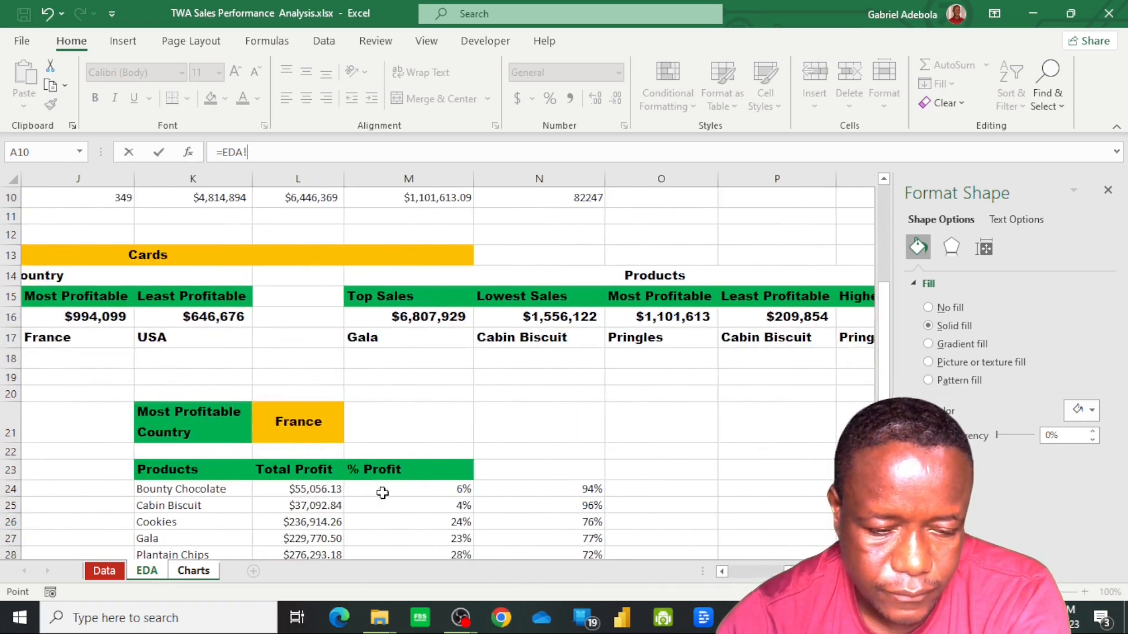
pyautogui.click(209, 491)
pyautogui.press('Return')
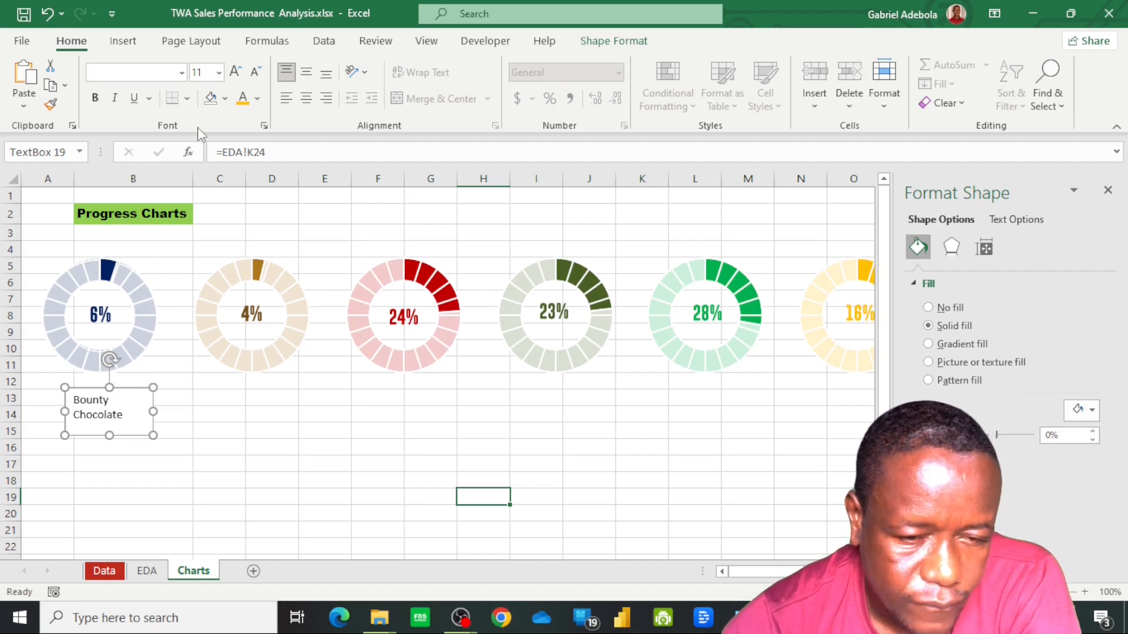
# Remove the fill and outline from the Bounty Chocolate text box below the navy doughnut
pyautogui.click(595, 47)
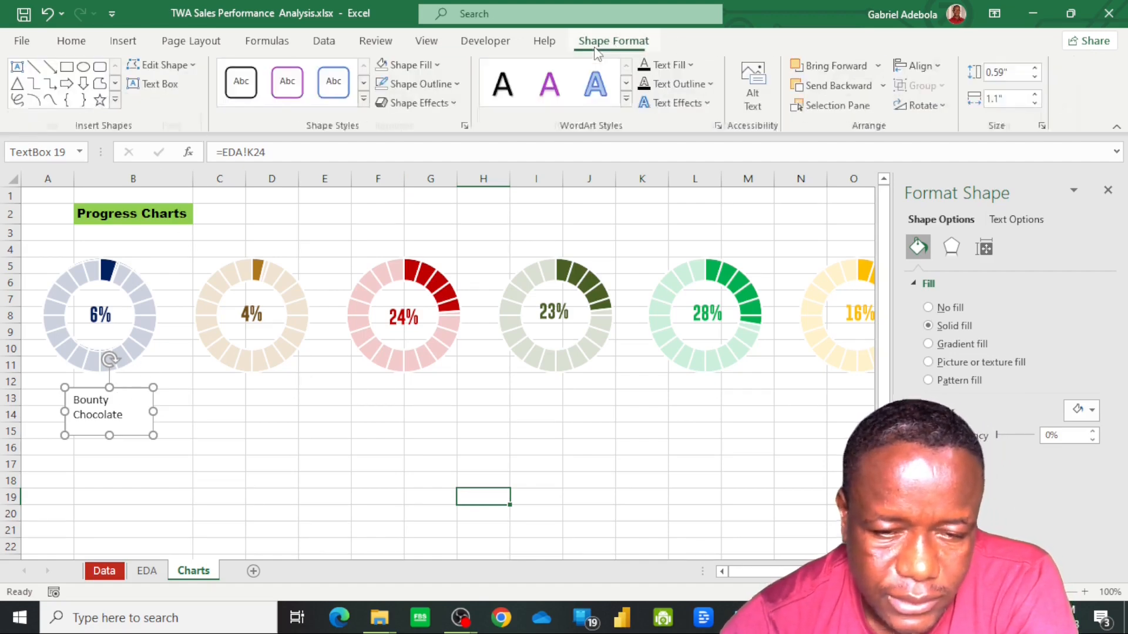
pyautogui.click(438, 69)
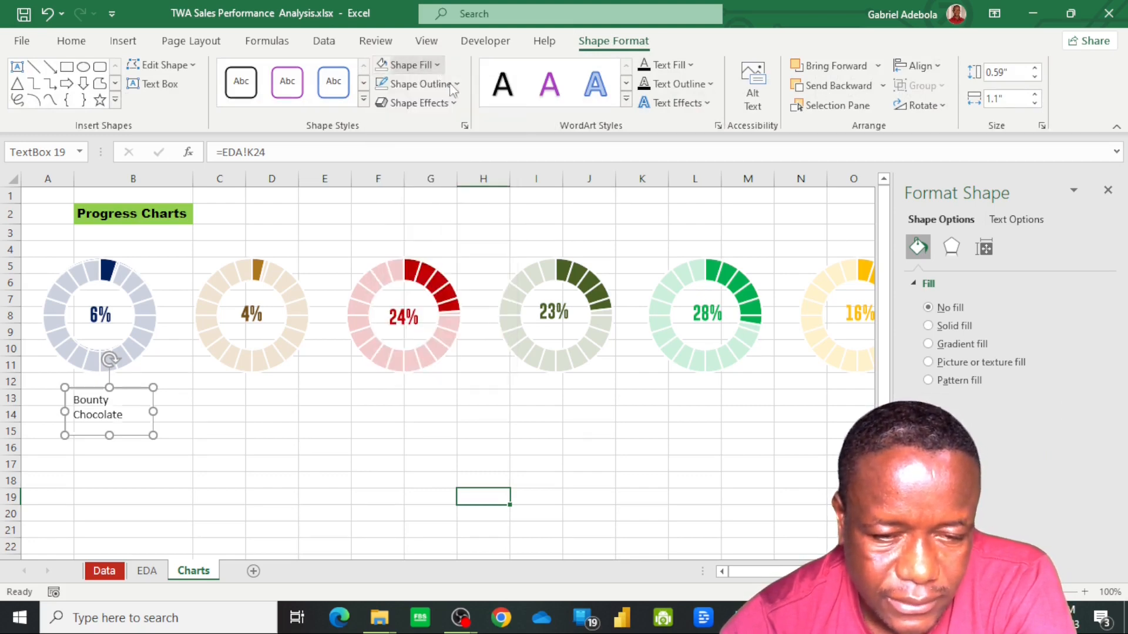
pyautogui.click(458, 84)
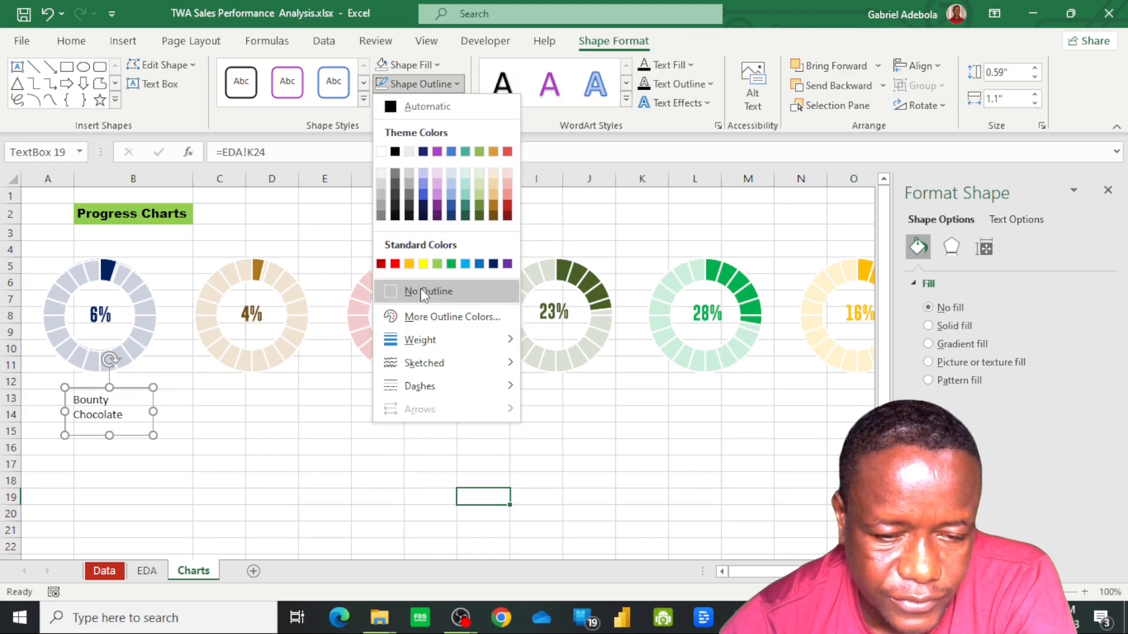
pyautogui.click(417, 292)
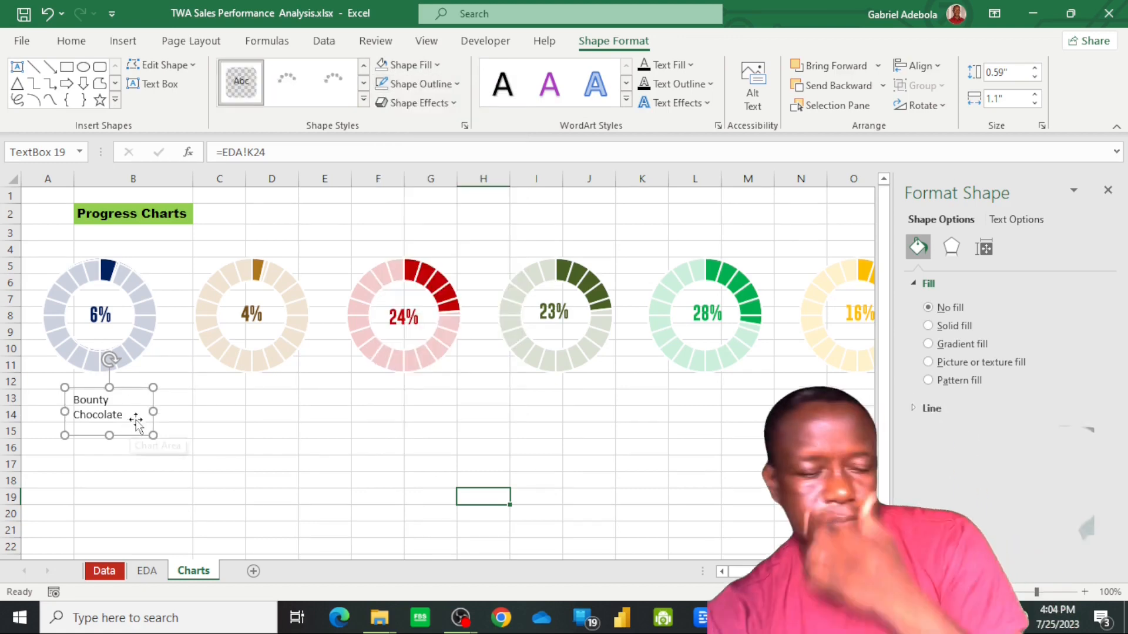
# Format the Bounty Chocolate label's text in dark blue with the Gobold Bold font
pyautogui.click(80, 51)
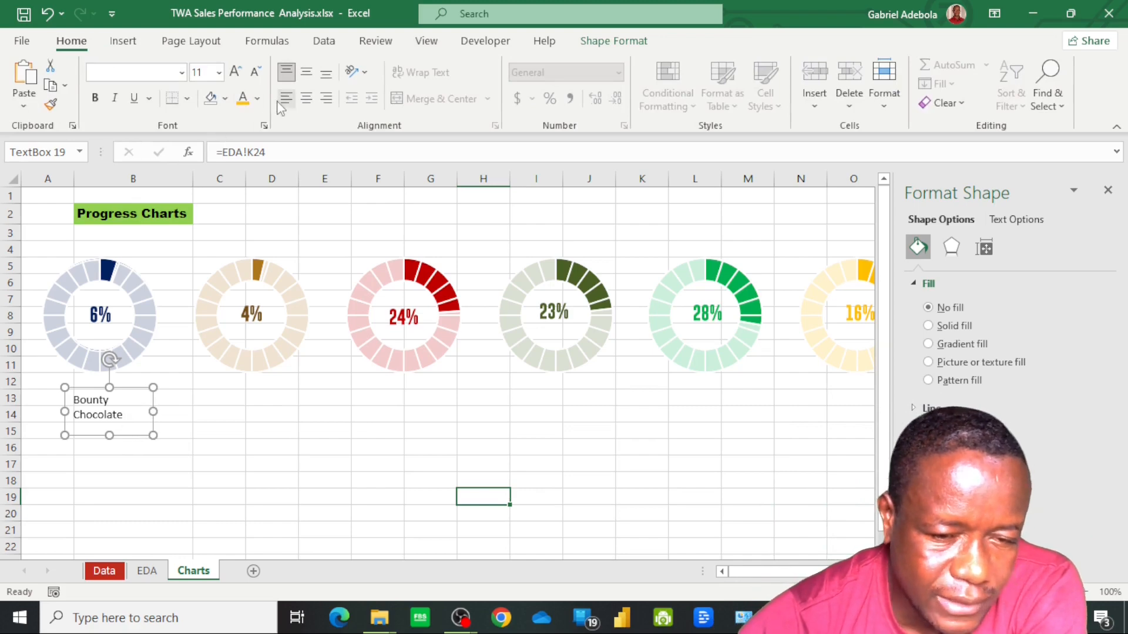
pyautogui.click(257, 99)
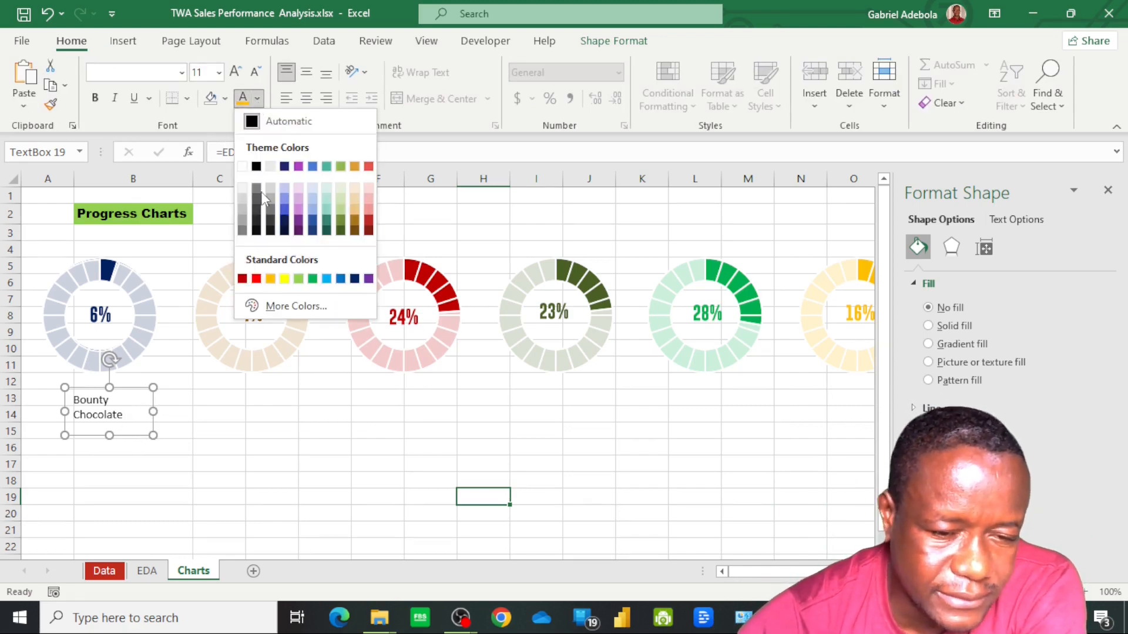
pyautogui.click(355, 280)
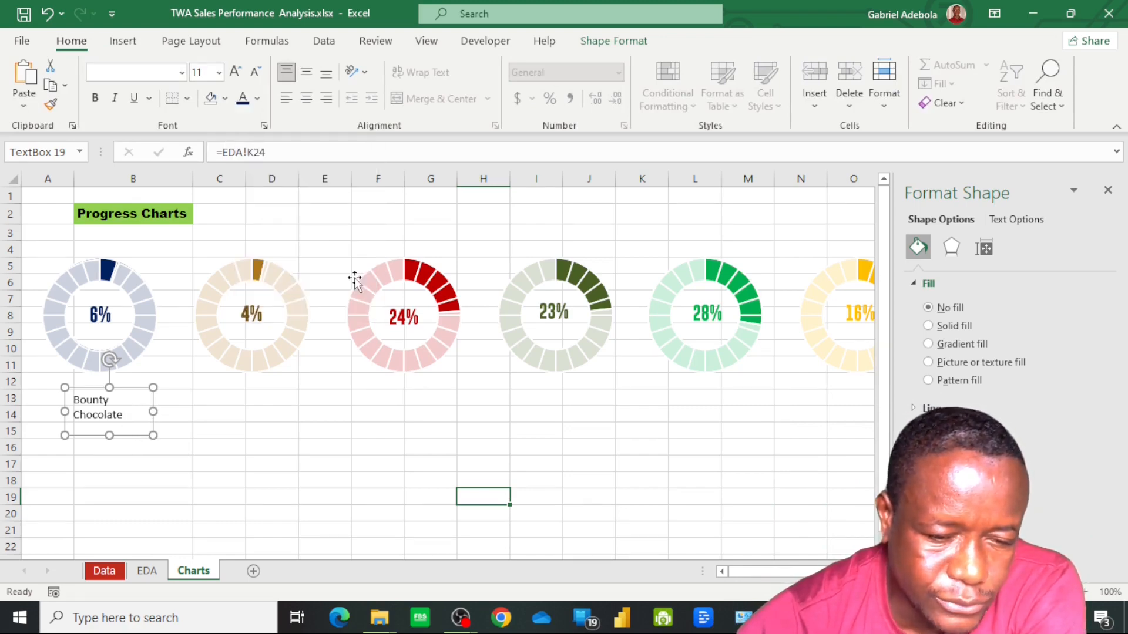
pyautogui.click(183, 73)
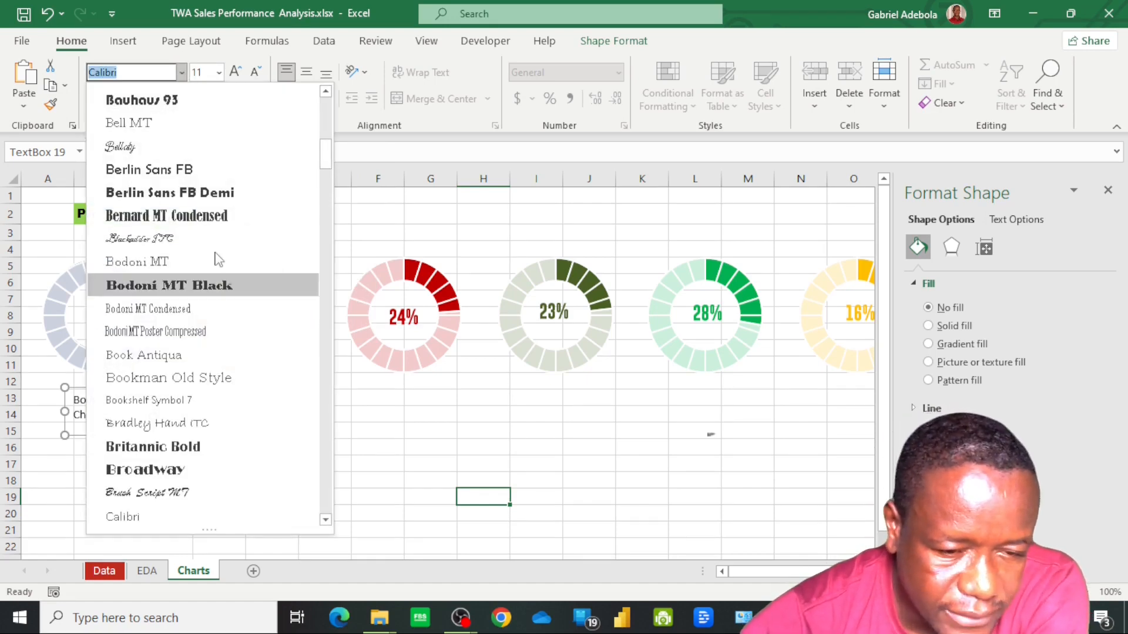
pyautogui.scroll(-15, 209, 383)
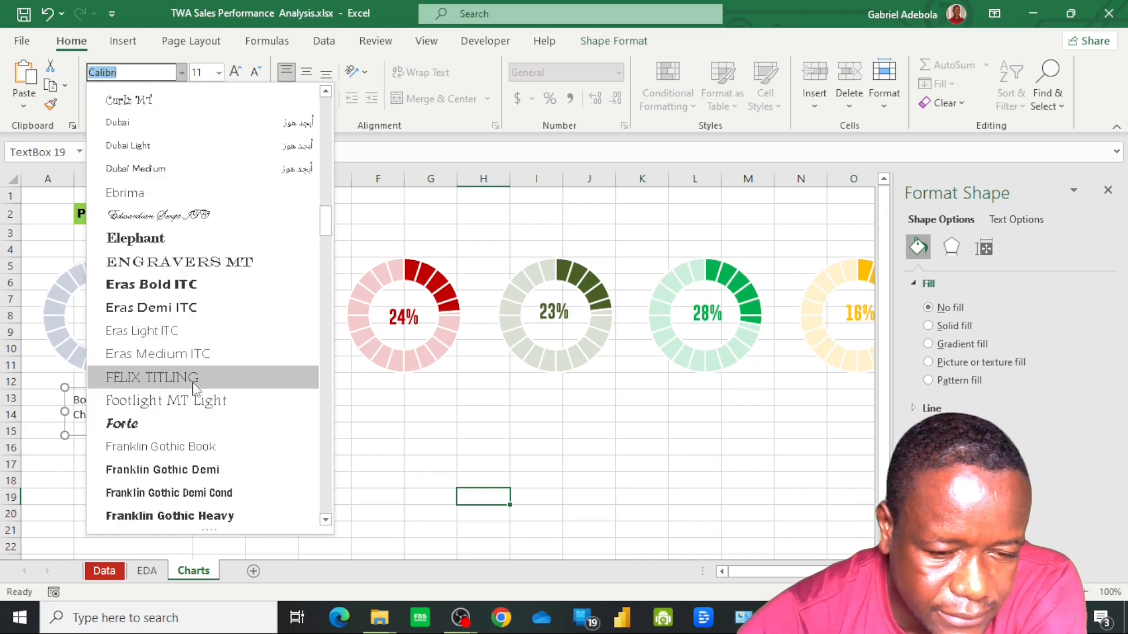
pyautogui.scroll(-5, 203, 388)
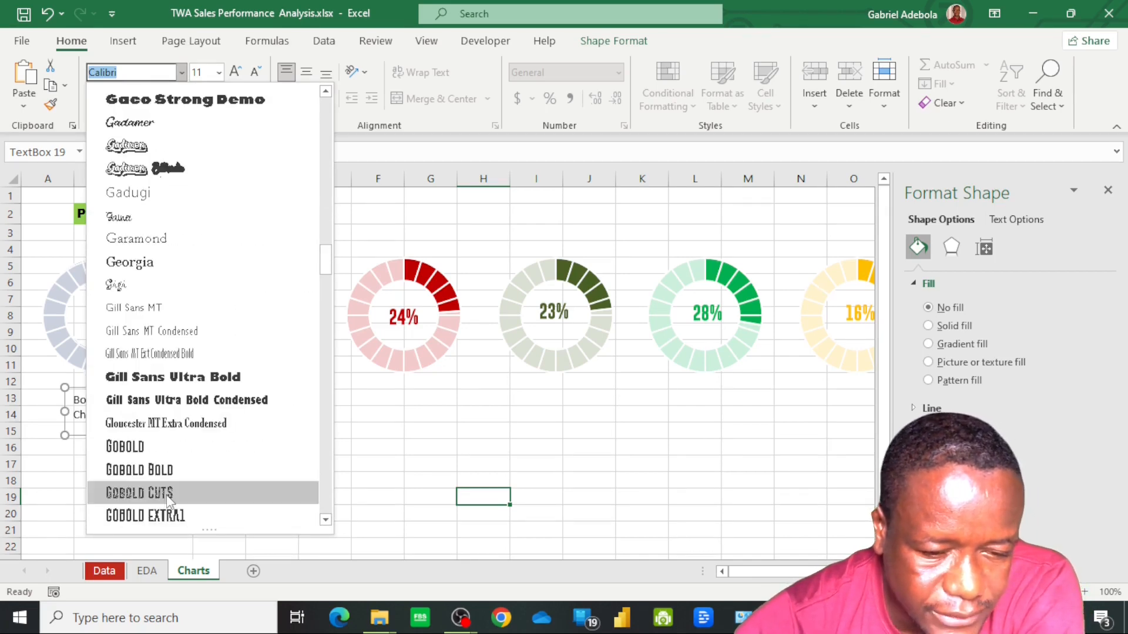
pyautogui.click(170, 470)
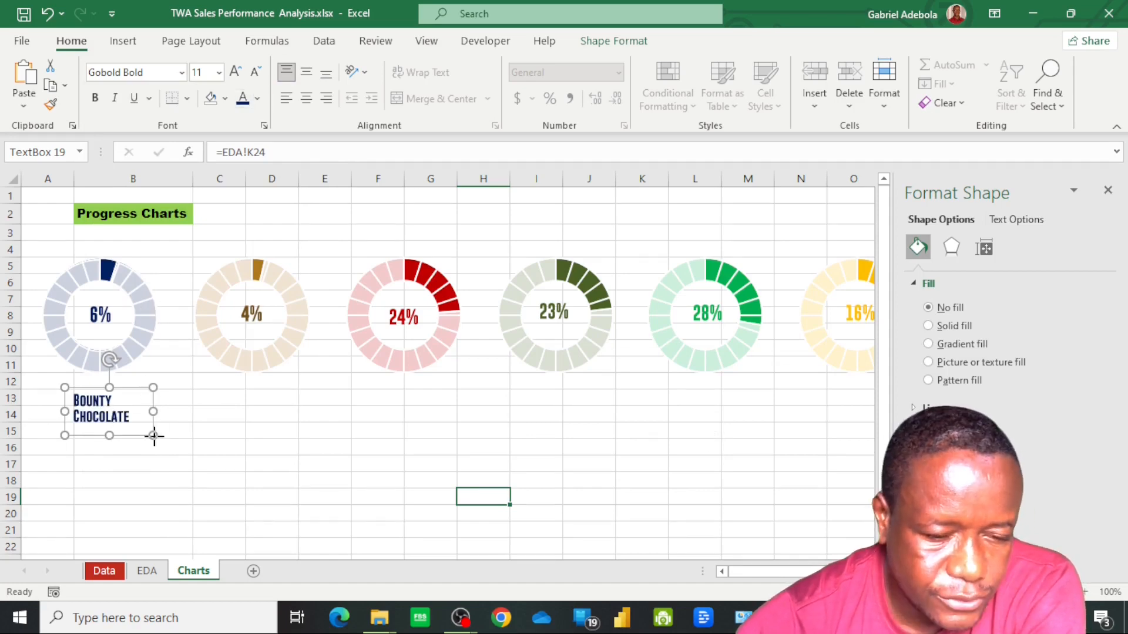
# Narrow the Bounty Chocolate text box, centre its text horizontally and vertically, and position it centrally beneath the navy doughnut
pyautogui.moveTo(153, 435); pyautogui.dragTo(140, 438)
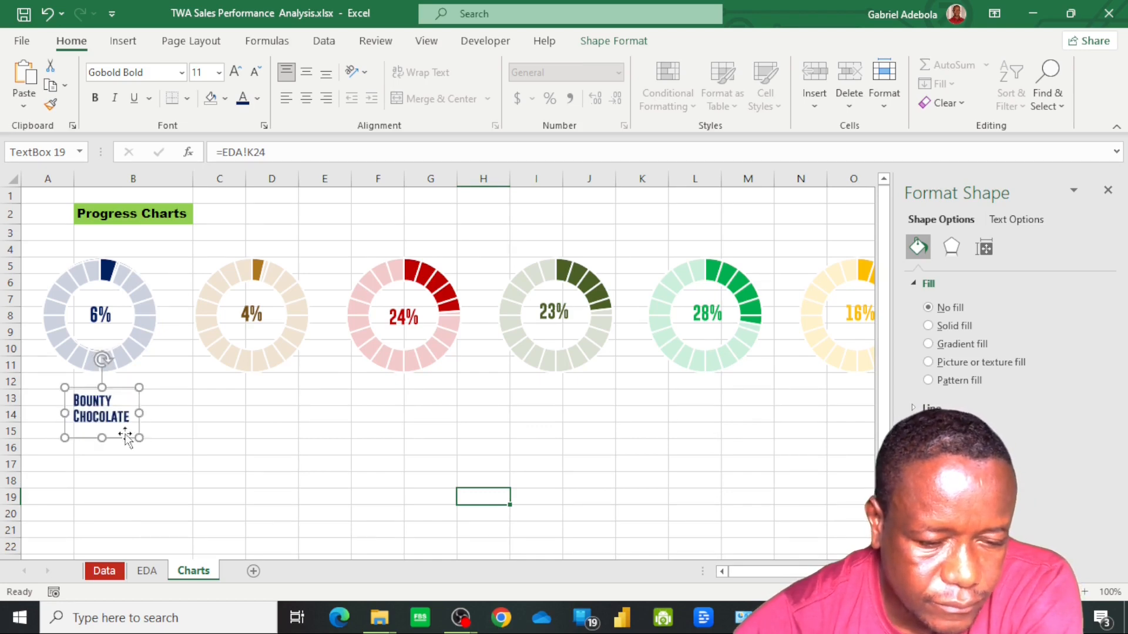
pyautogui.click(306, 71)
pyautogui.click(306, 100)
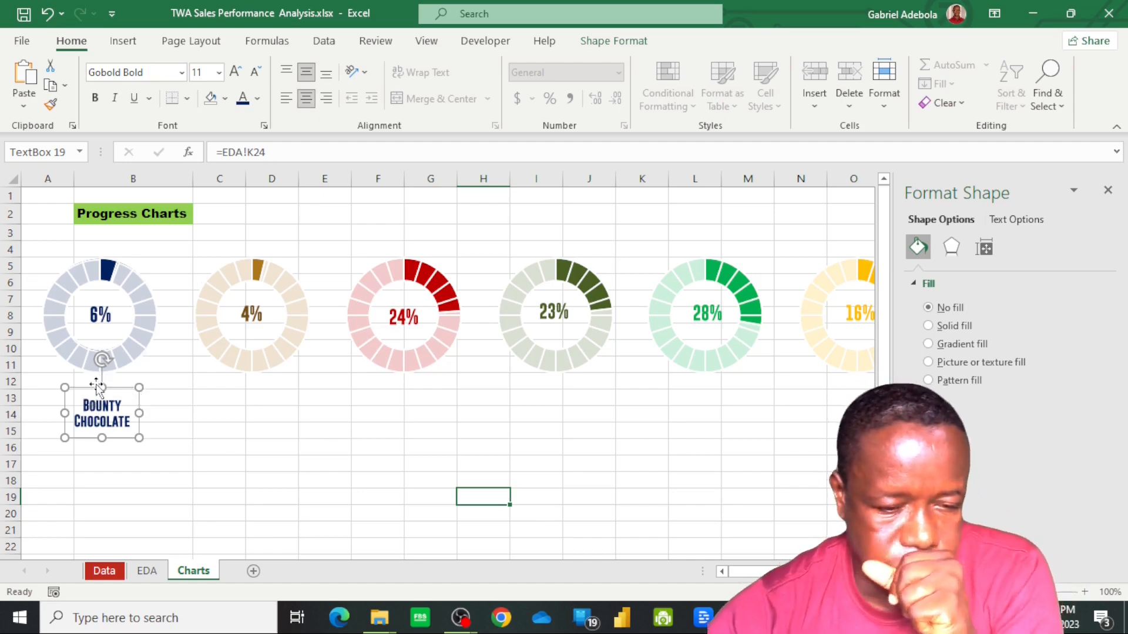
pyautogui.moveTo(97, 386); pyautogui.dragTo(91, 388)
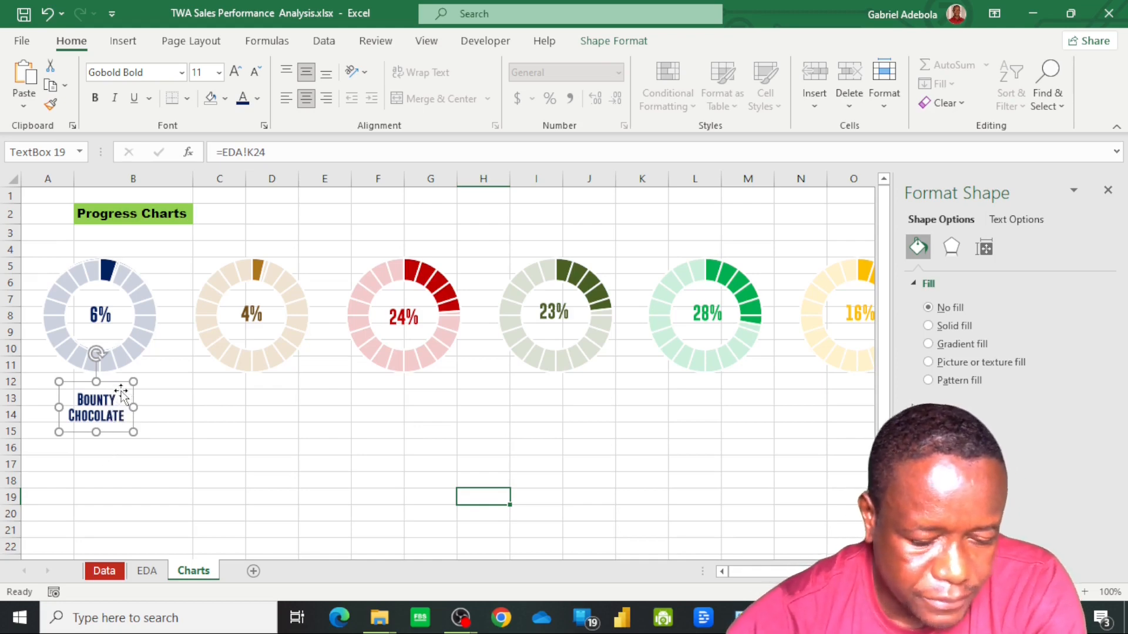
# Duplicate the Bounty Chocolate label five times, placing one evenly spaced copy beneath each of the other doughnuts
pyautogui.hotkey('ctrl', 'd')
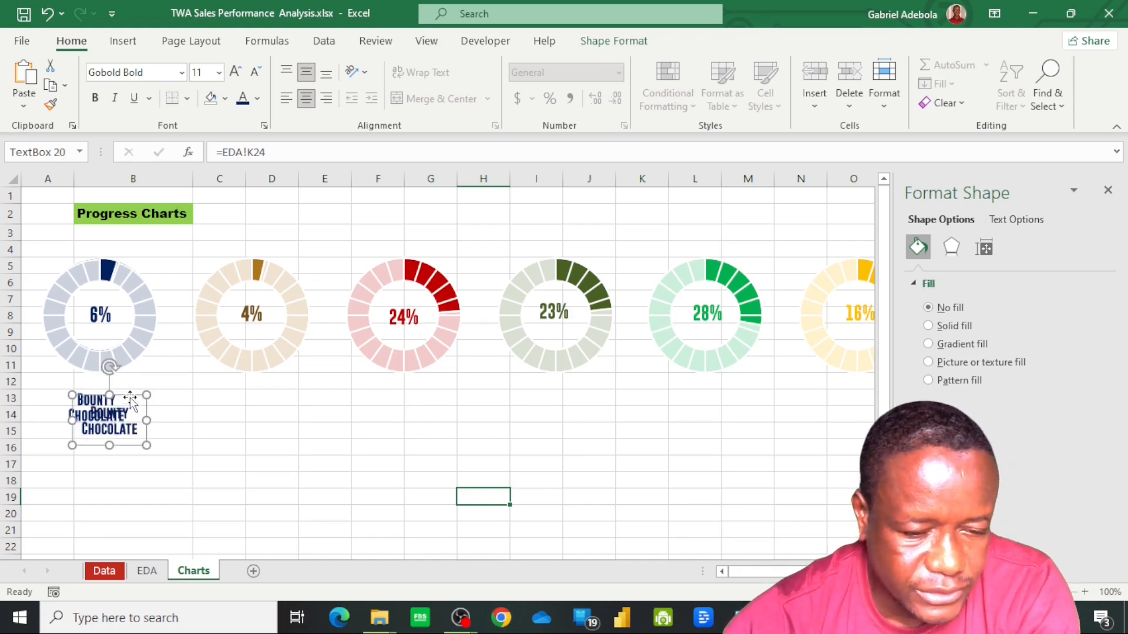
pyautogui.moveTo(130, 402); pyautogui.dragTo(269, 379)
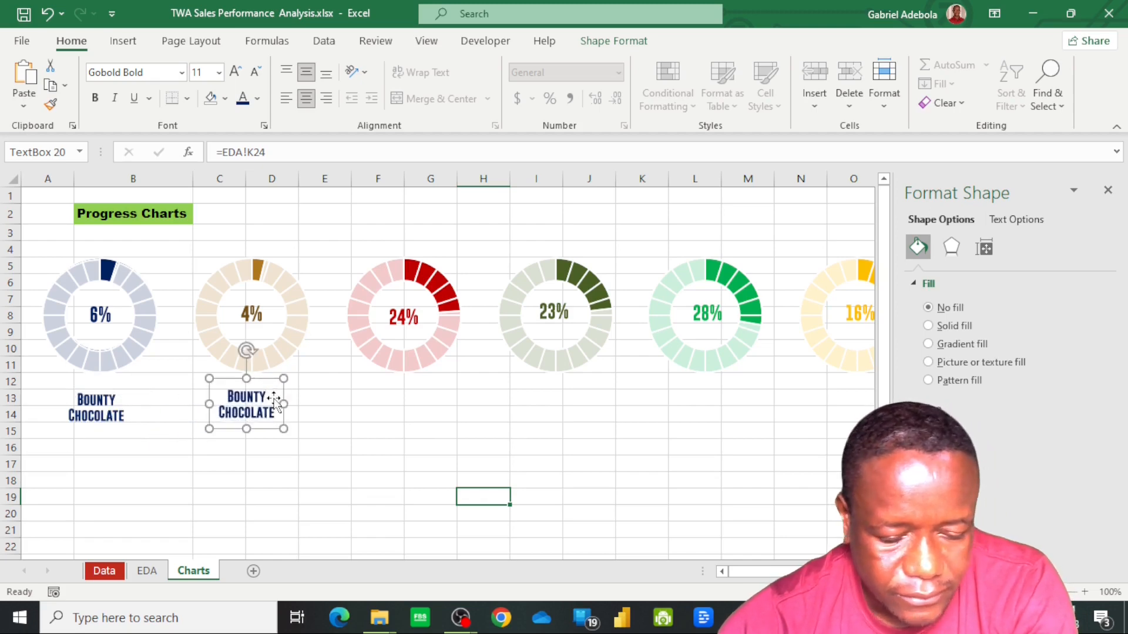
pyautogui.hotkey('ctrl', 'd')
pyautogui.hotkey('ctrl', 'd')
pyautogui.hotkey('ctrl', 'd')
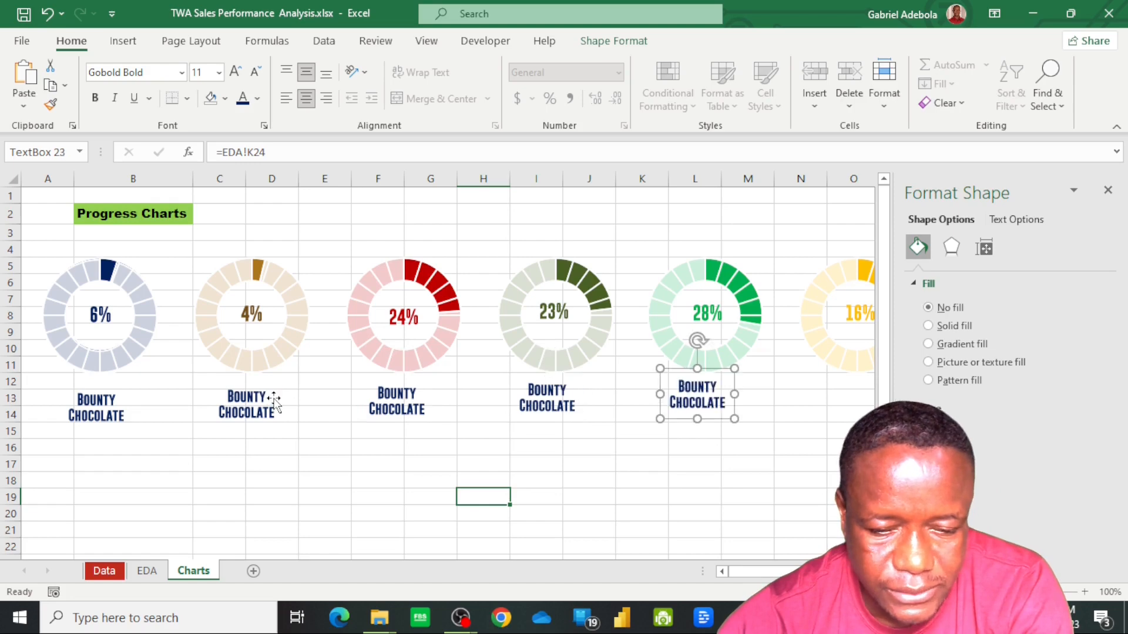
pyautogui.hotkey('ctrl', 'd')
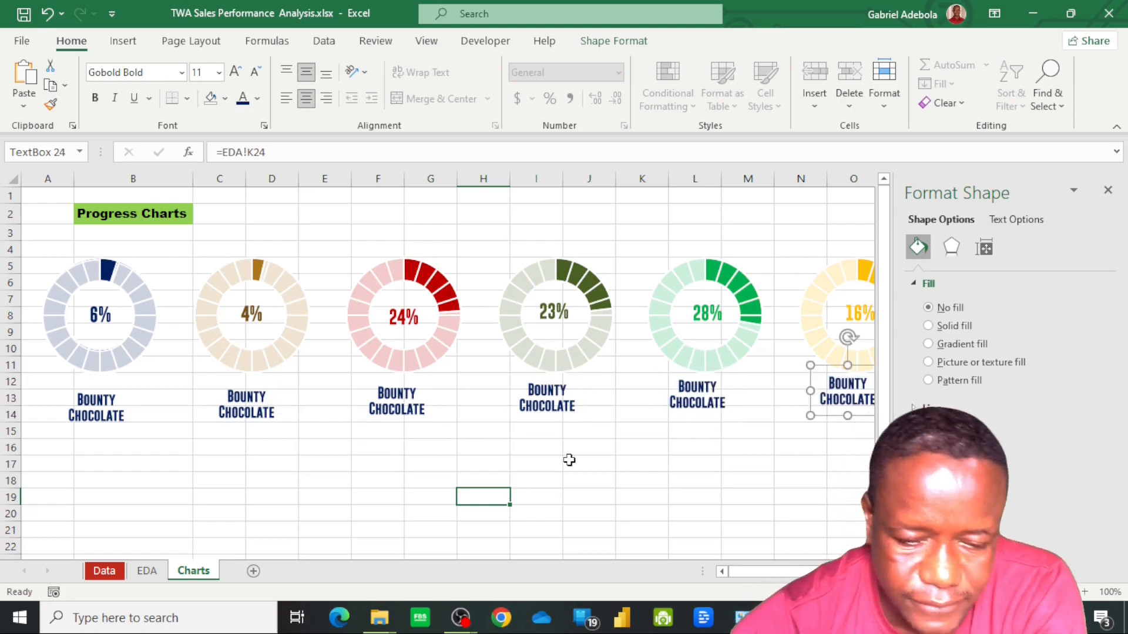
# Link the label below the brown doughnut to EDA!K25 and check the product list on the EDA sheet
pyautogui.click(244, 406)
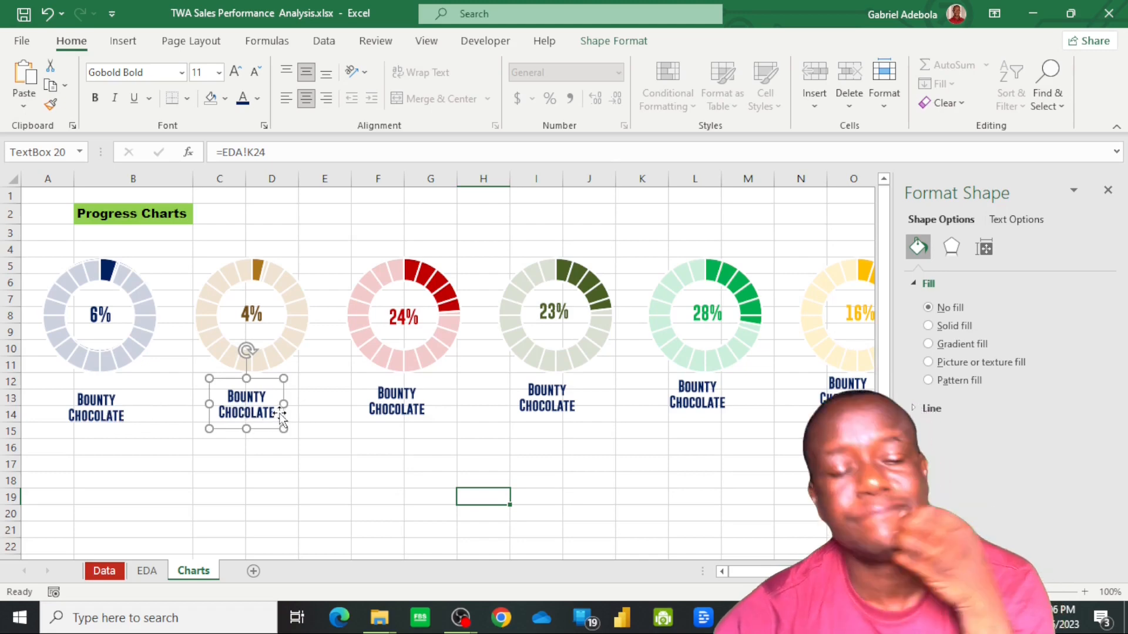
pyautogui.click(287, 152)
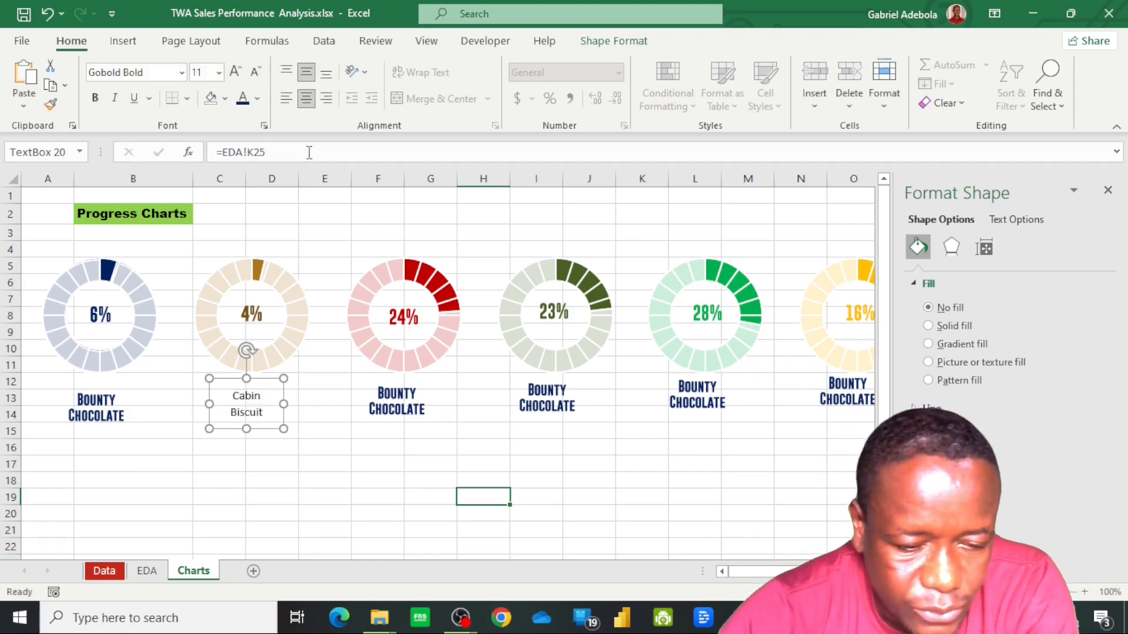
pyautogui.click(147, 571)
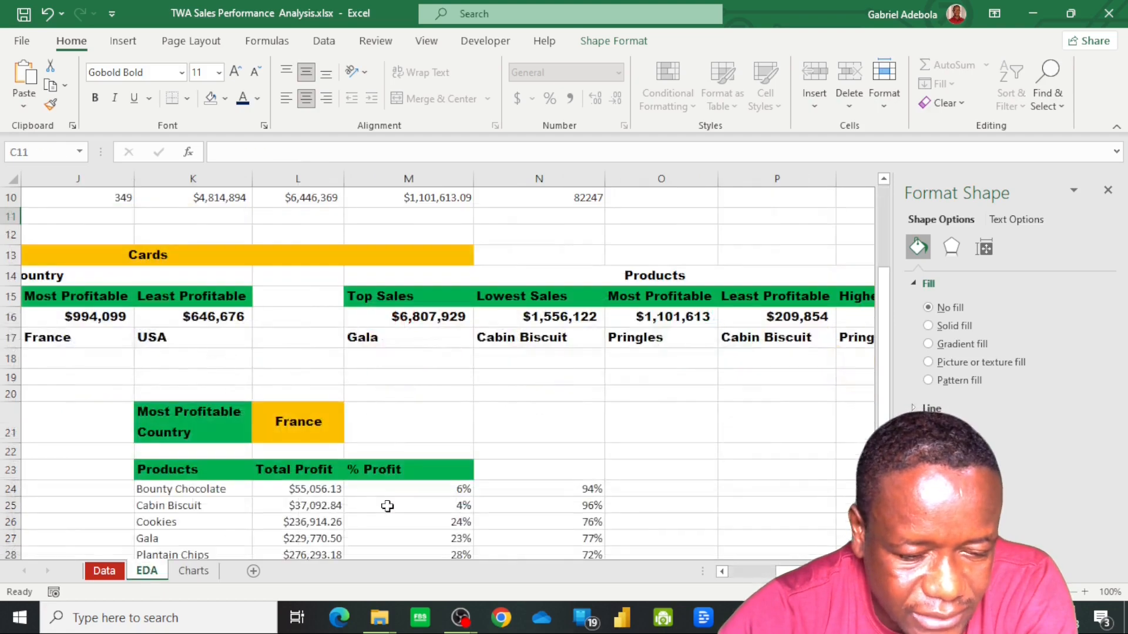
pyautogui.click(193, 571)
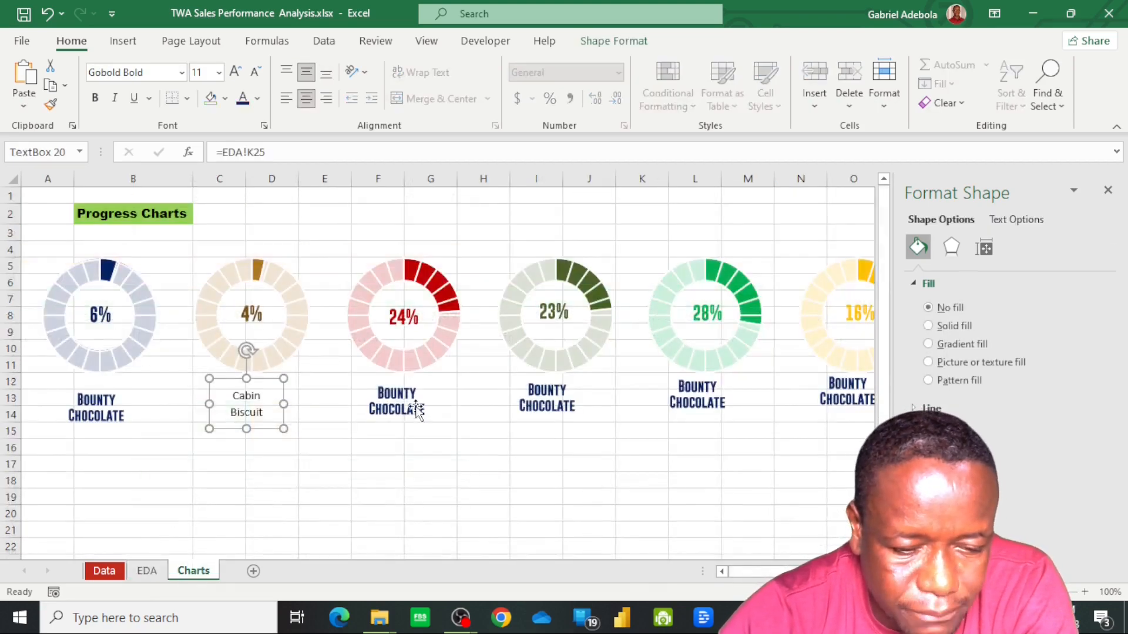
# Link the label below the red doughnut to the Cookies product name in EDA!K26
pyautogui.click(416, 409)
pyautogui.click(306, 148)
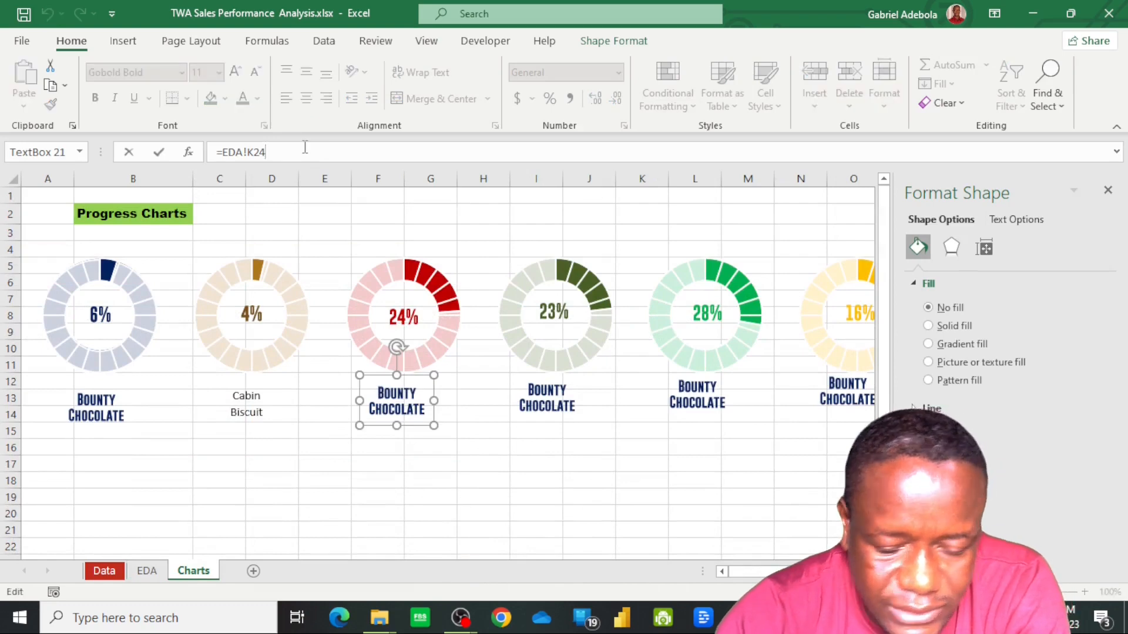
pyautogui.press('BackSpace')
pyautogui.write('6')
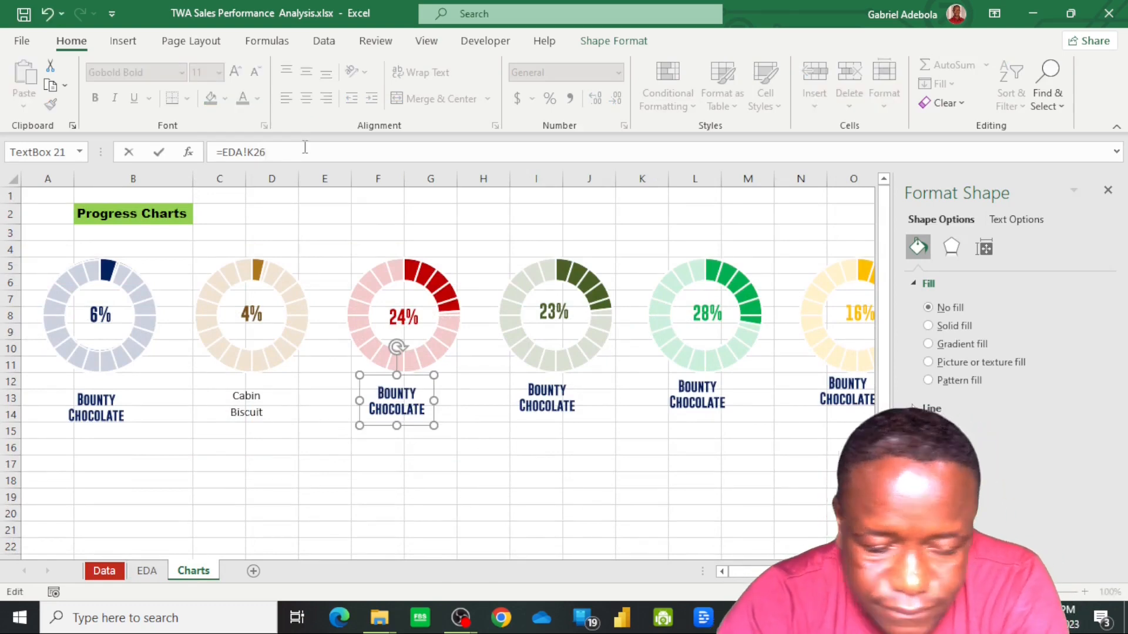
pyautogui.press('Return')
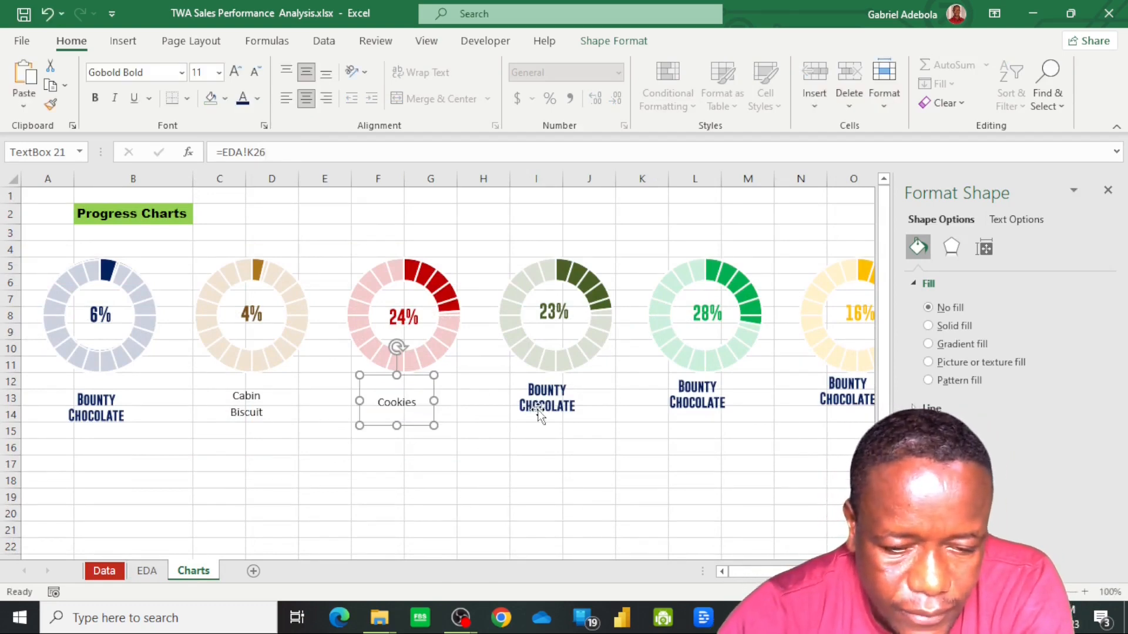
# Link the label below the olive green doughnut to the Gala product name in EDA!K27
pyautogui.click(539, 411)
pyautogui.click(310, 152)
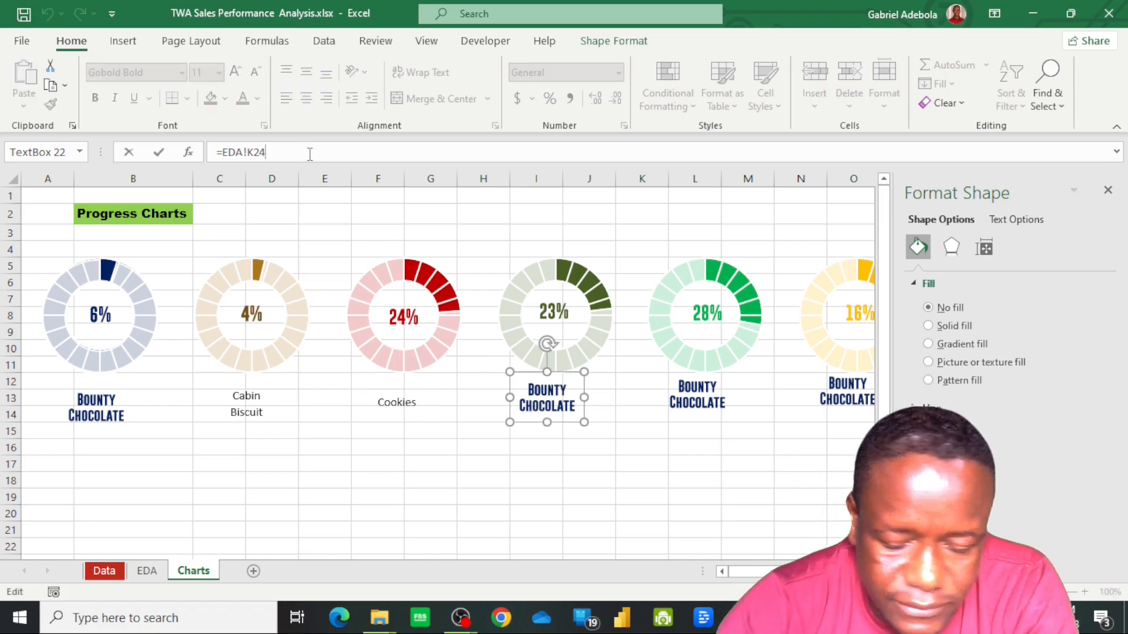
pyautogui.press('BackSpace')
pyautogui.write('7')
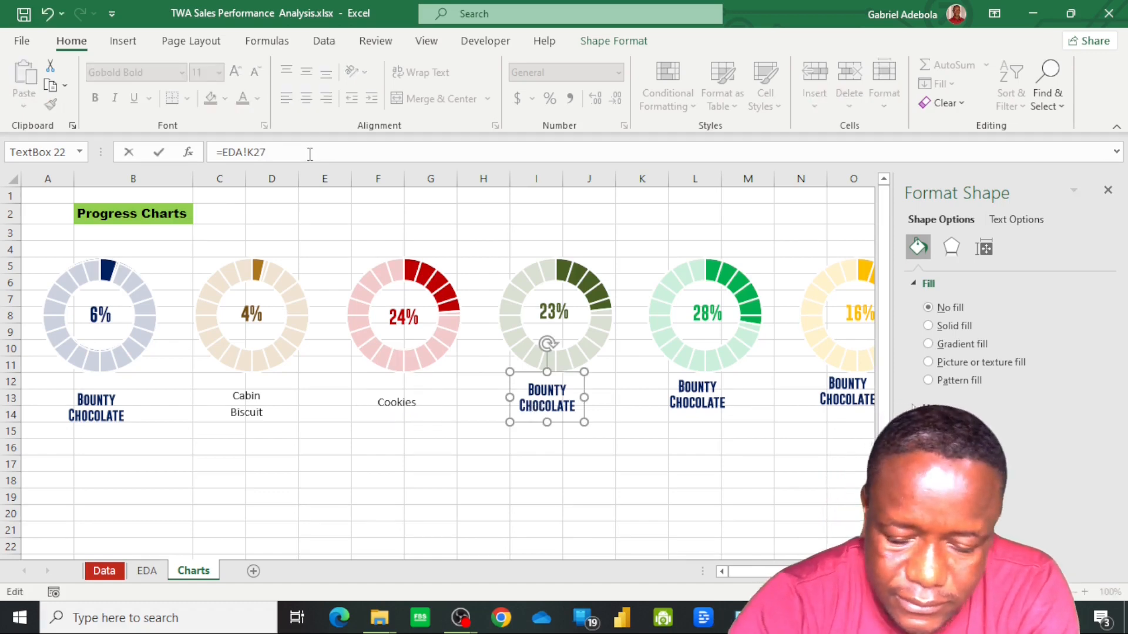
pyautogui.press('Return')
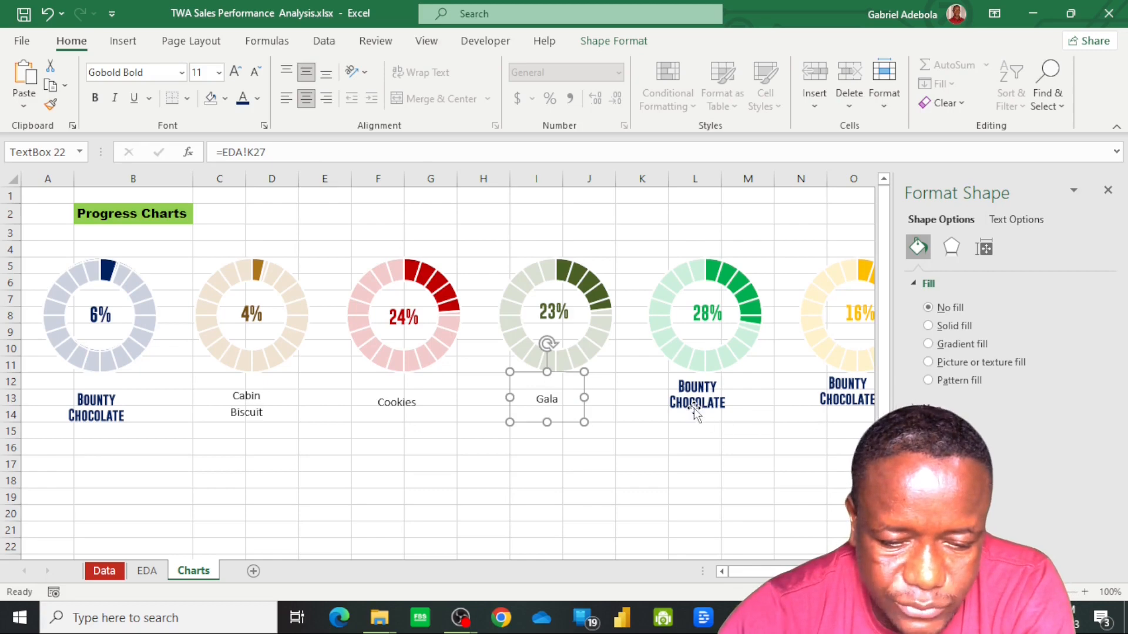
# Link the label below the bright green doughnut to the Plantain Chips product name in EDA!K28
pyautogui.click(696, 413)
pyautogui.click(336, 145)
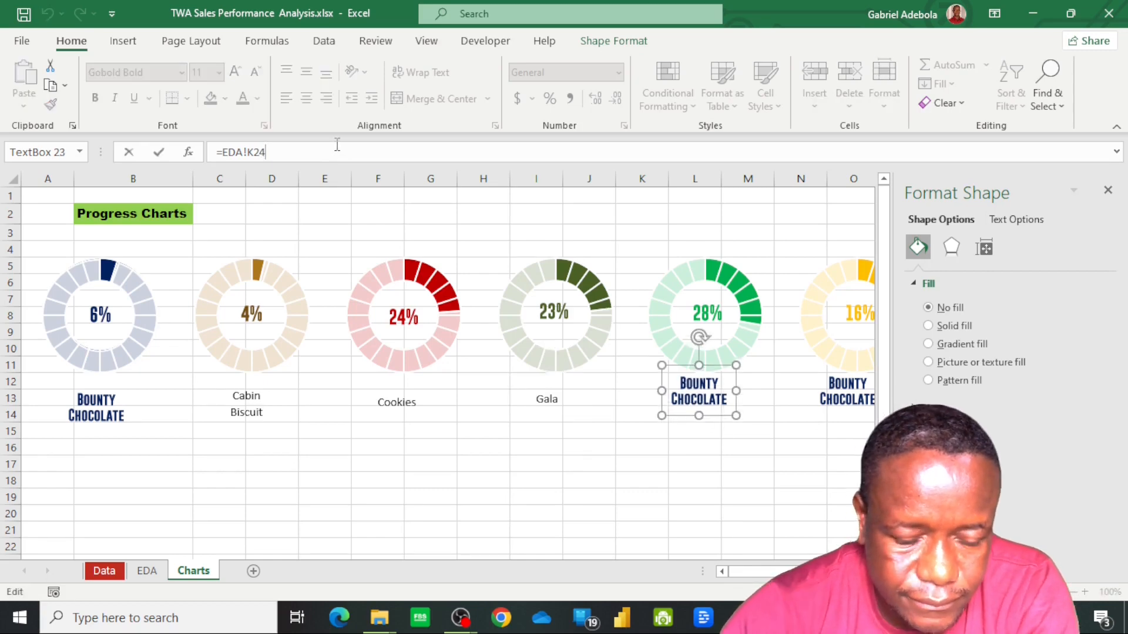
pyautogui.press('BackSpace')
pyautogui.write('8')
pyautogui.press('Return')
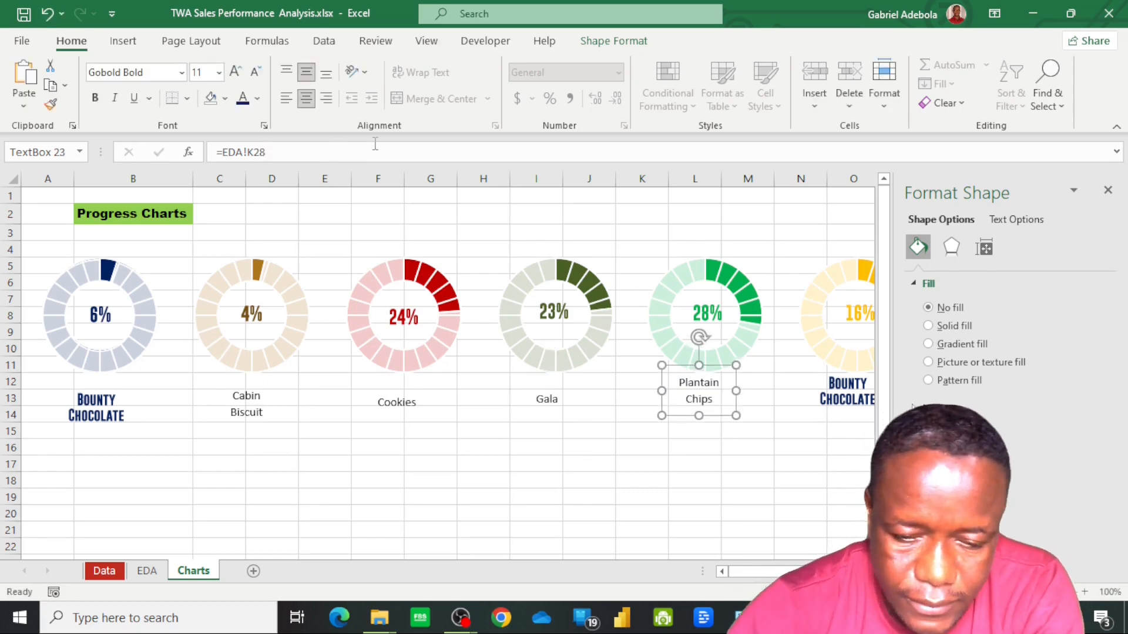
# Link the label below the yellow doughnut to the Pringles product name in EDA!K29
pyautogui.click(838, 409)
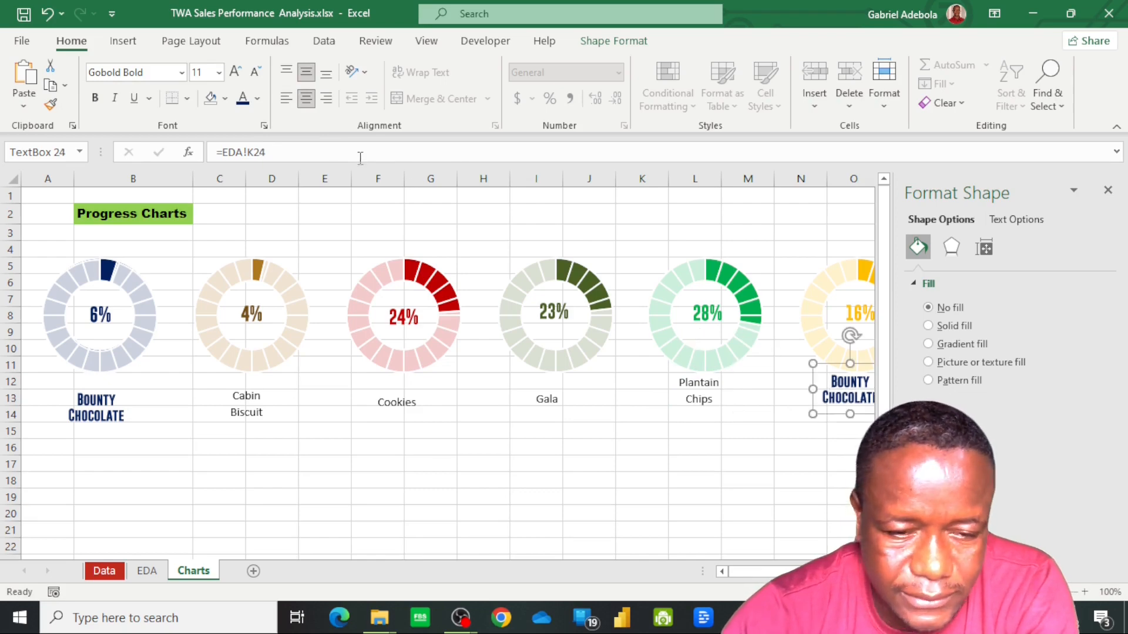
pyautogui.click(323, 150)
pyautogui.press('BackSpace')
pyautogui.write('9')
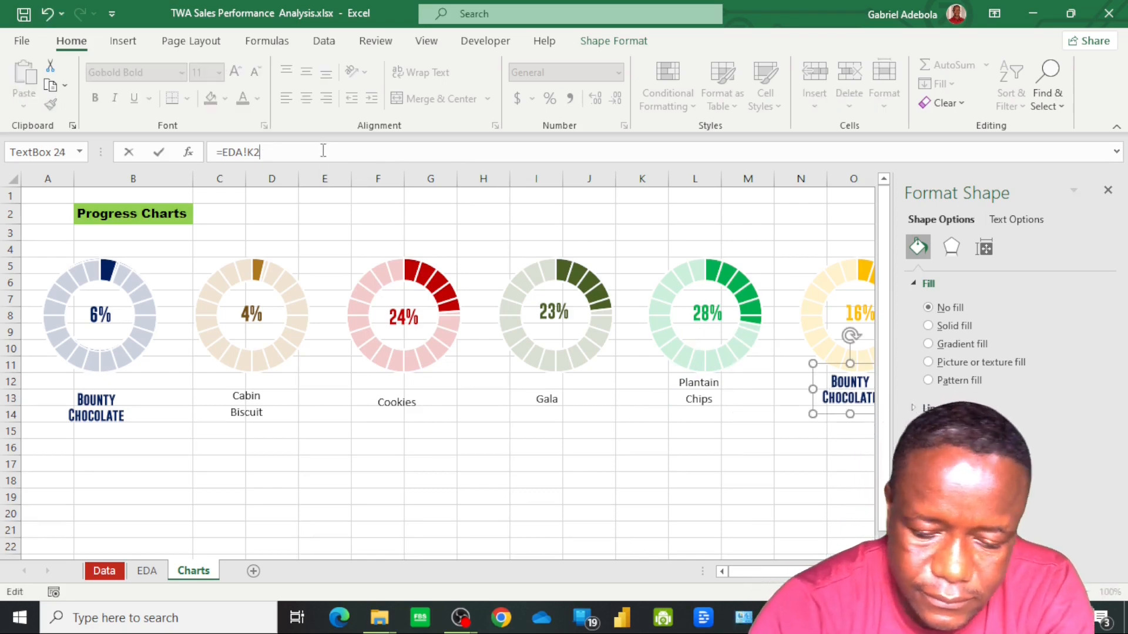
pyautogui.press('Return')
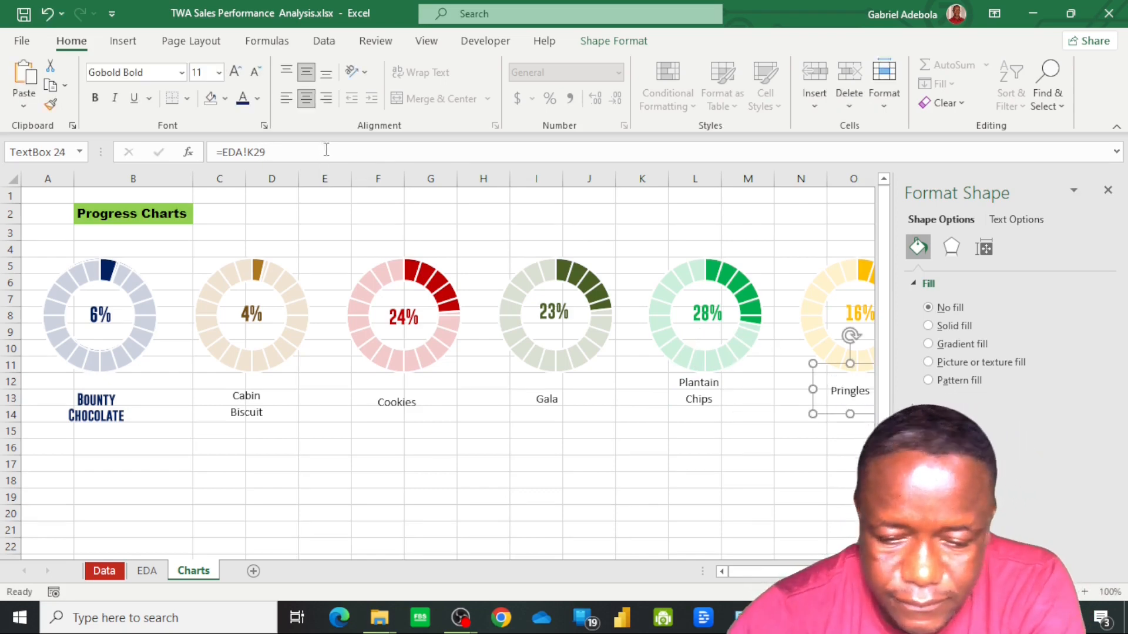
# Copy the Bounty Chocolate label's text formatting to the Cabin Biscuit, Cookies, Gala, Plantain Chips and Pringles labels
pyautogui.click(261, 407)
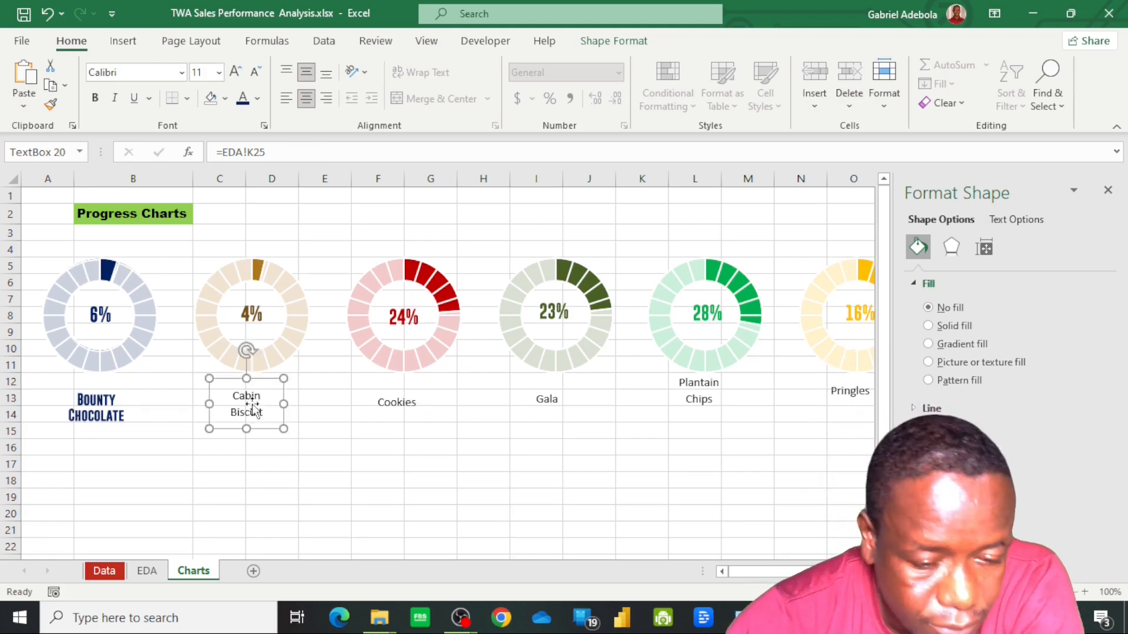
pyautogui.click(110, 419)
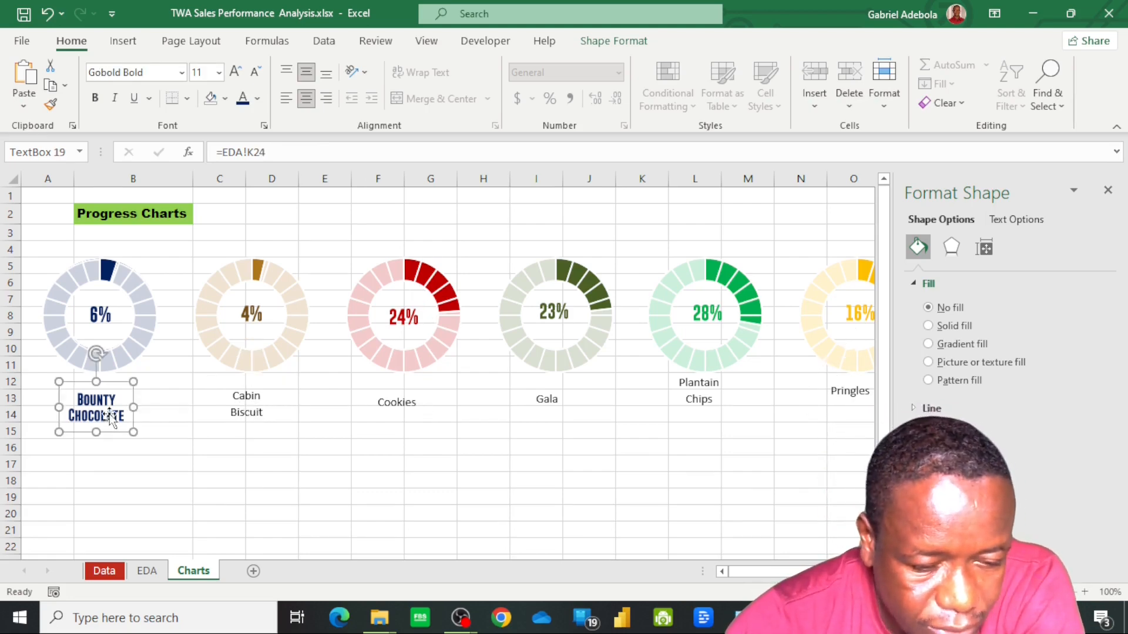
pyautogui.click(51, 104)
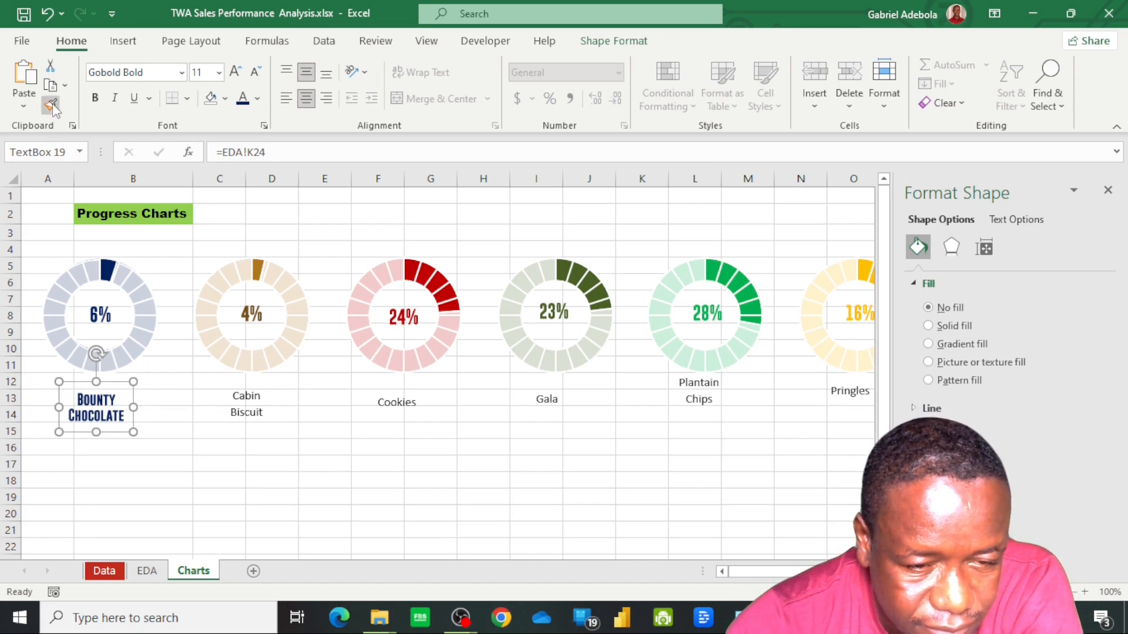
pyautogui.click(268, 406)
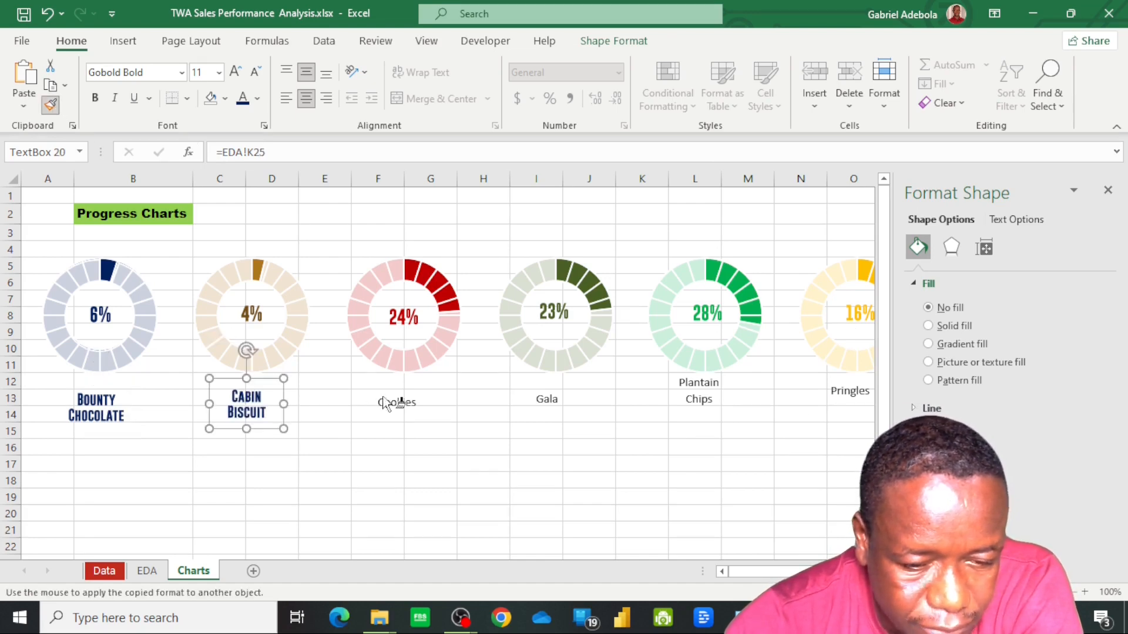
pyautogui.click(390, 403)
pyautogui.click(558, 399)
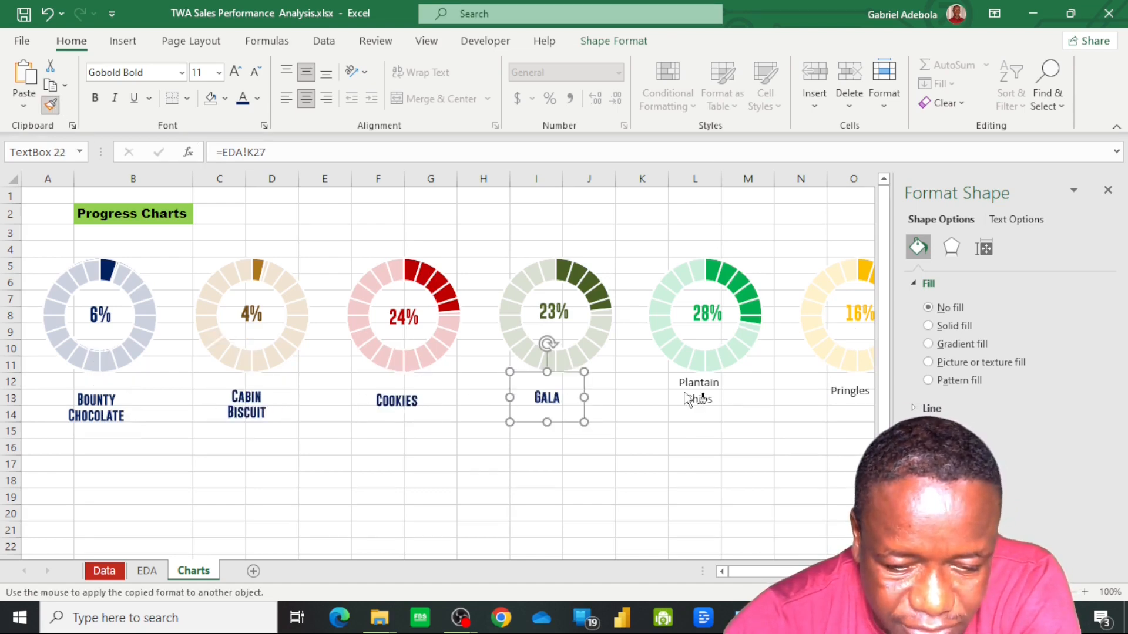
pyautogui.click(699, 397)
pyautogui.click(846, 391)
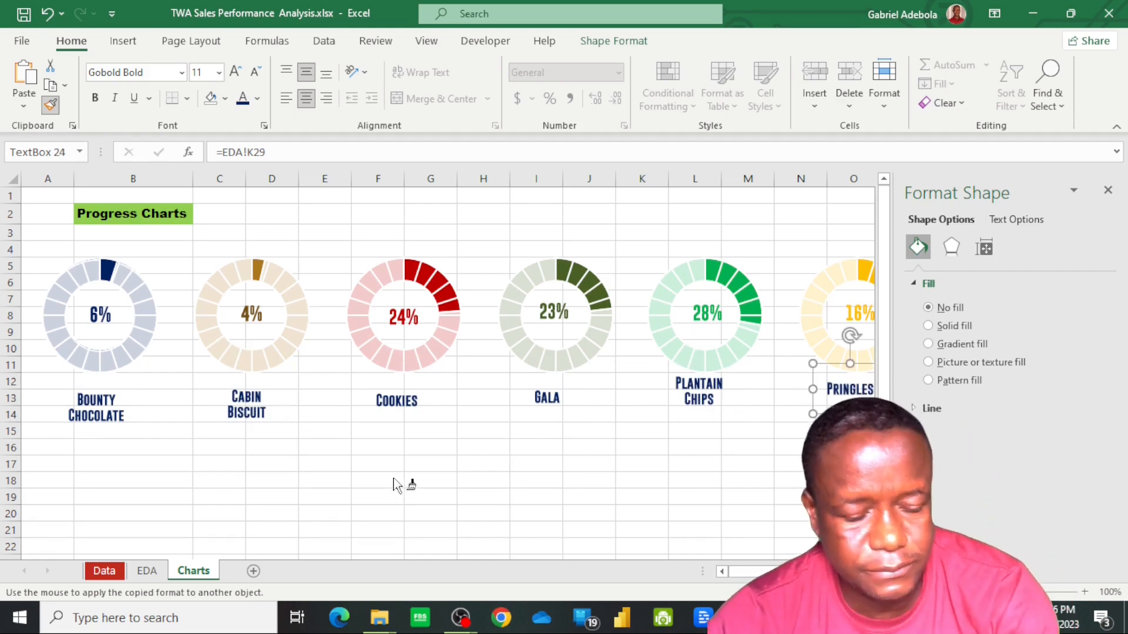
# Set the Cabin Biscuit label's font colour to dark brown and the Cookies label's to dark red, matching their doughnuts
pyautogui.click(247, 408)
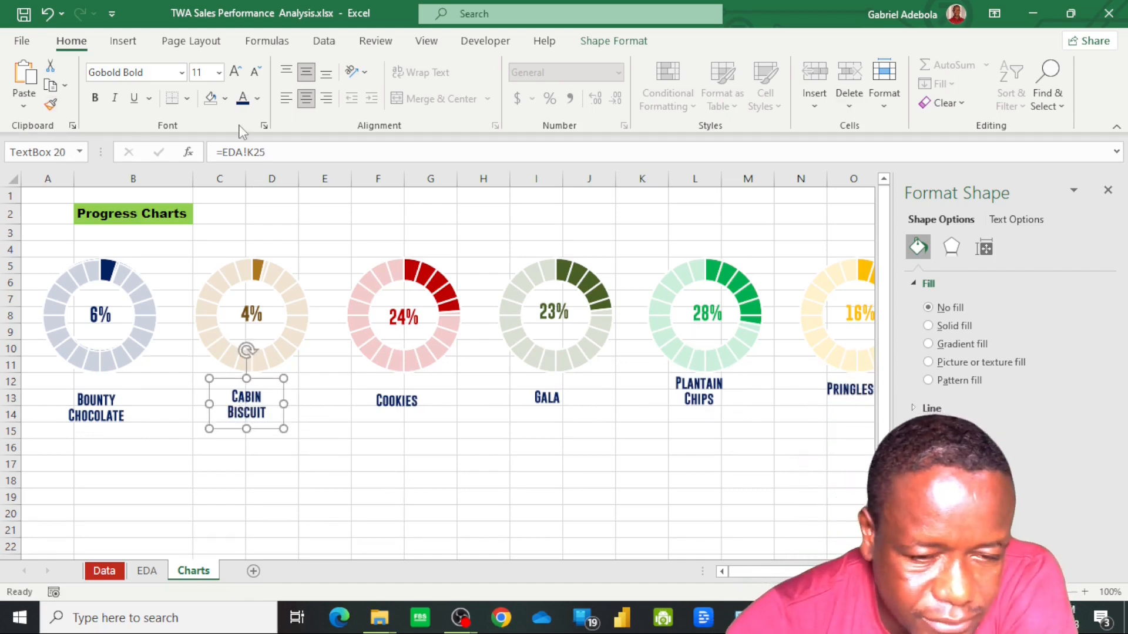
pyautogui.click(257, 99)
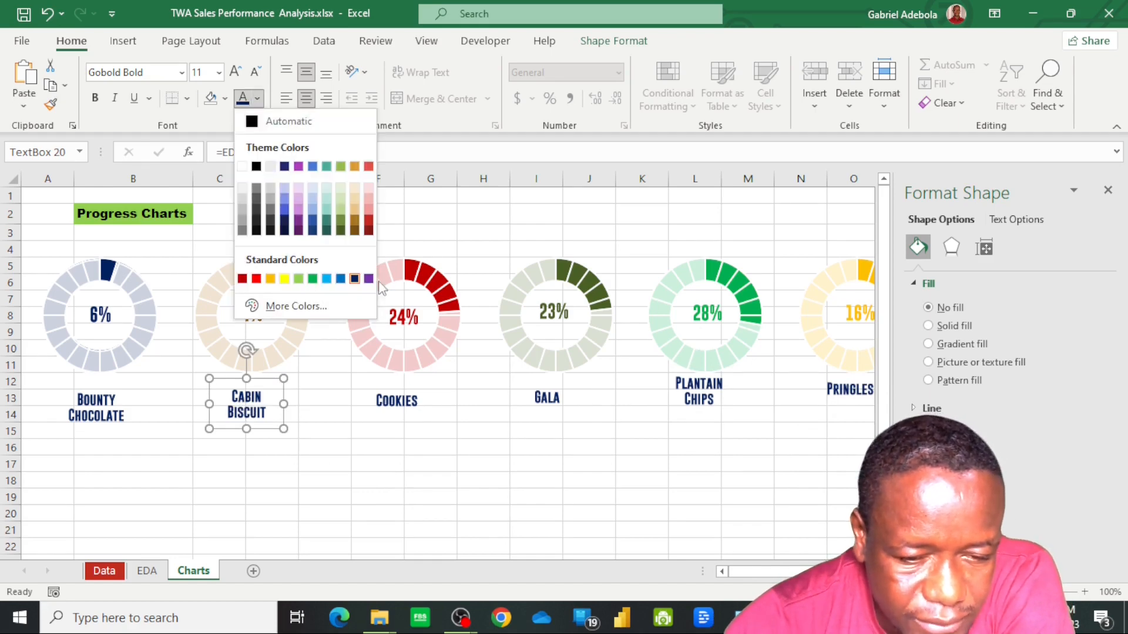
pyautogui.click(355, 230)
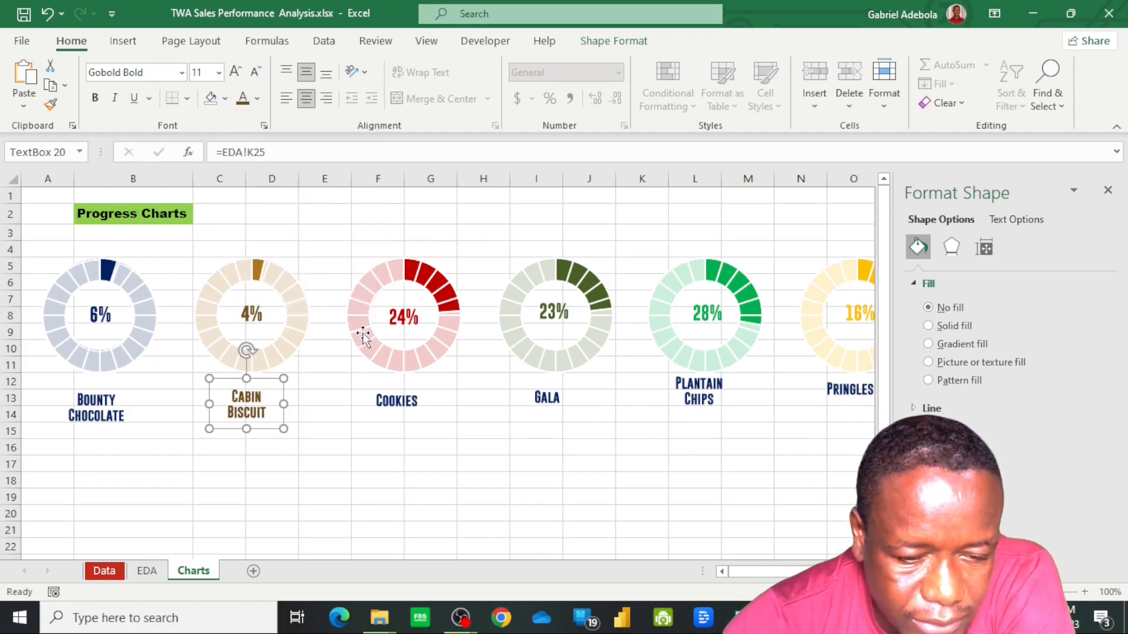
pyautogui.click(399, 410)
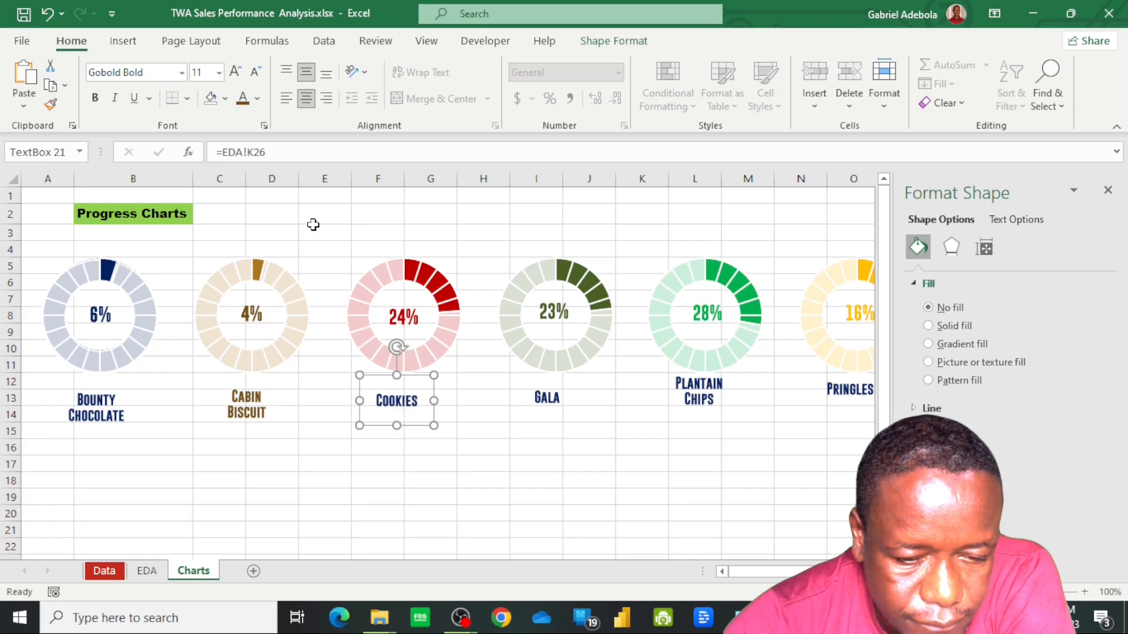
pyautogui.click(259, 100)
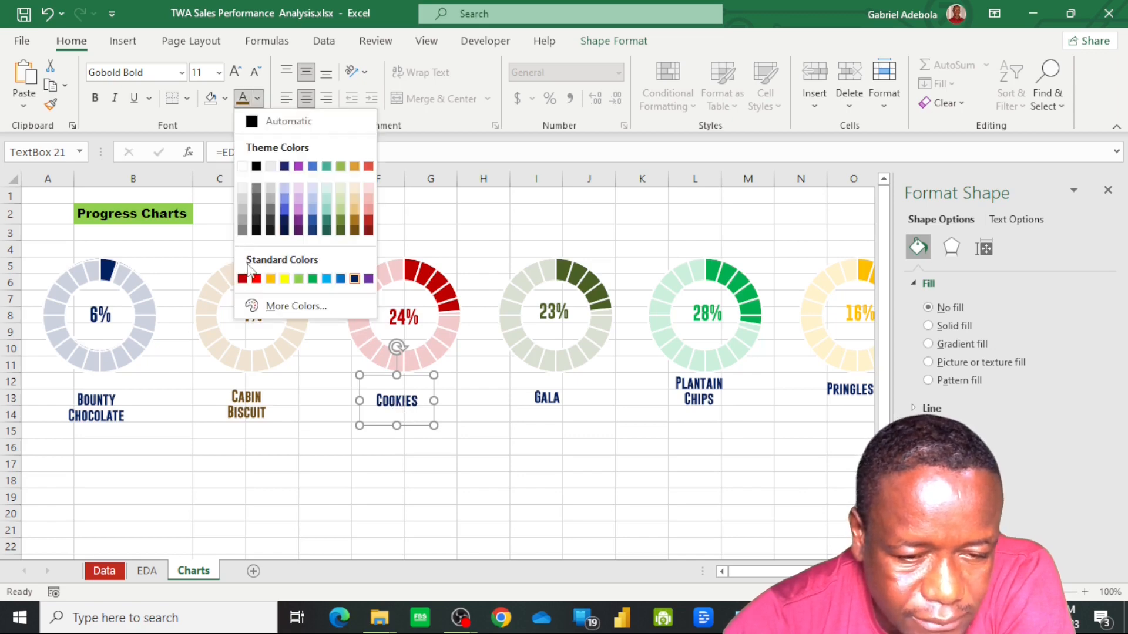
pyautogui.click(248, 284)
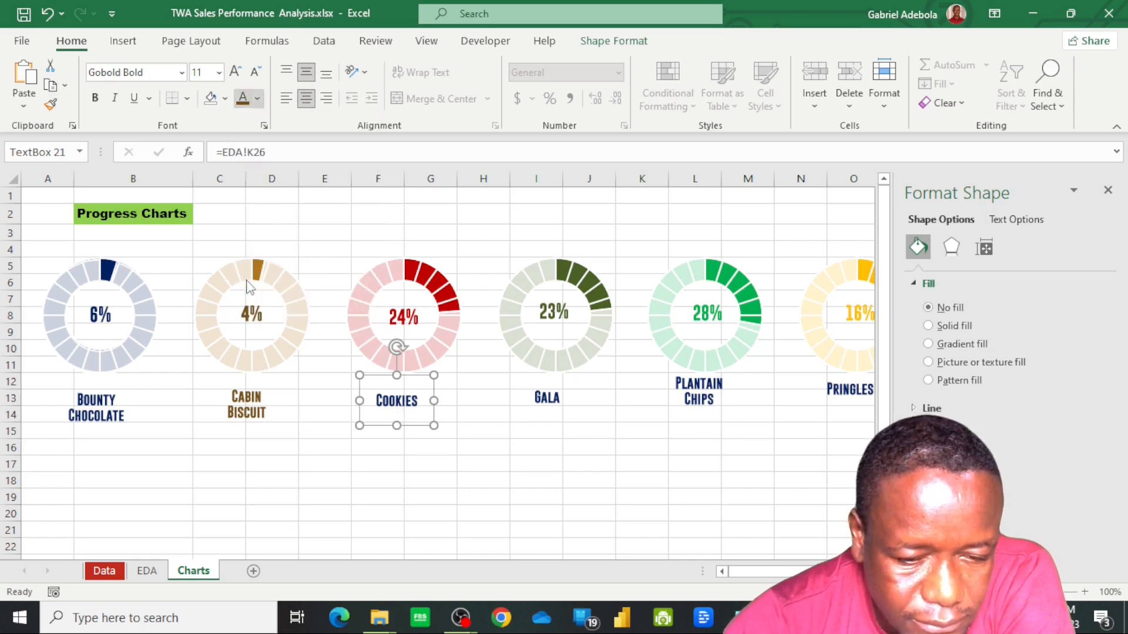
# Set the Gala label's font colour to dark olive green and the Plantain Chips label's to the standard green
pyautogui.click(547, 398)
pyautogui.click(258, 99)
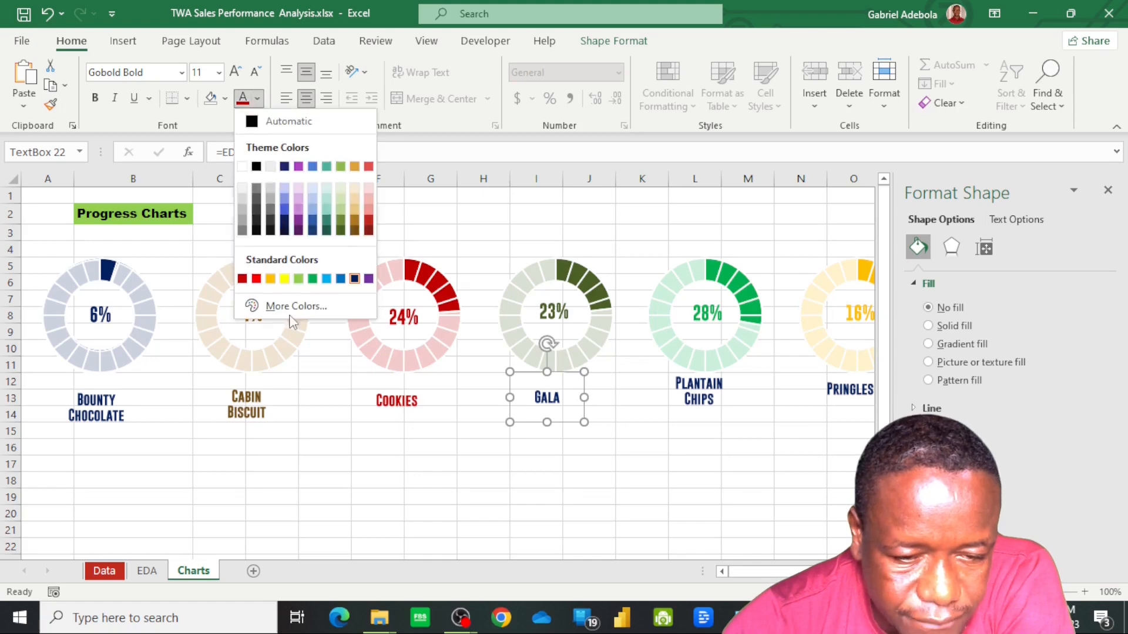
pyautogui.click(341, 231)
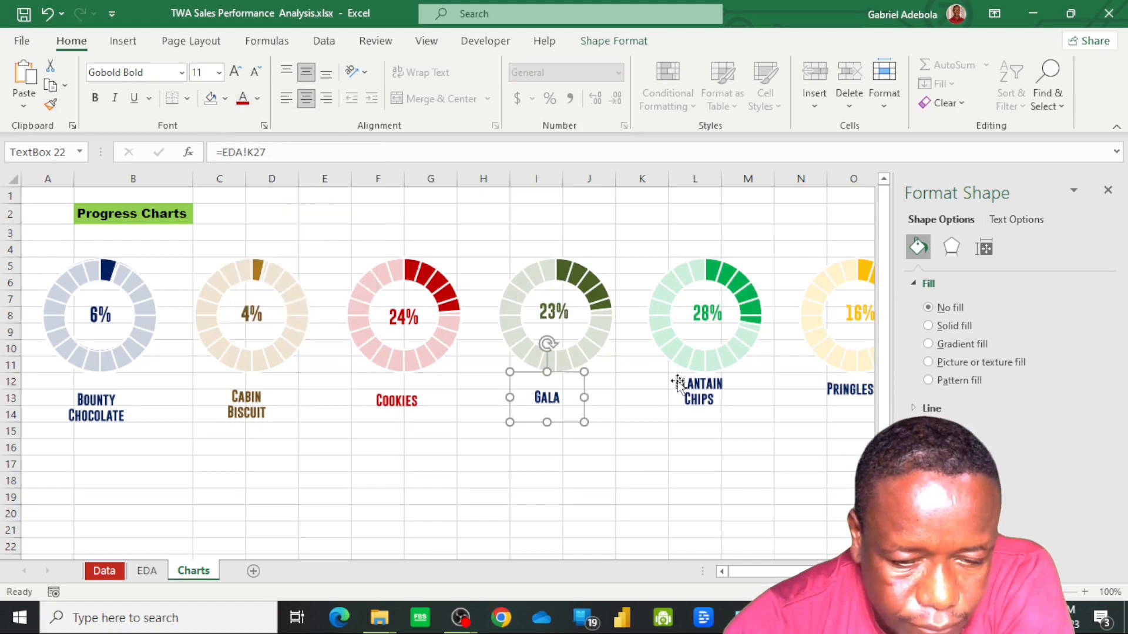
pyautogui.click(705, 395)
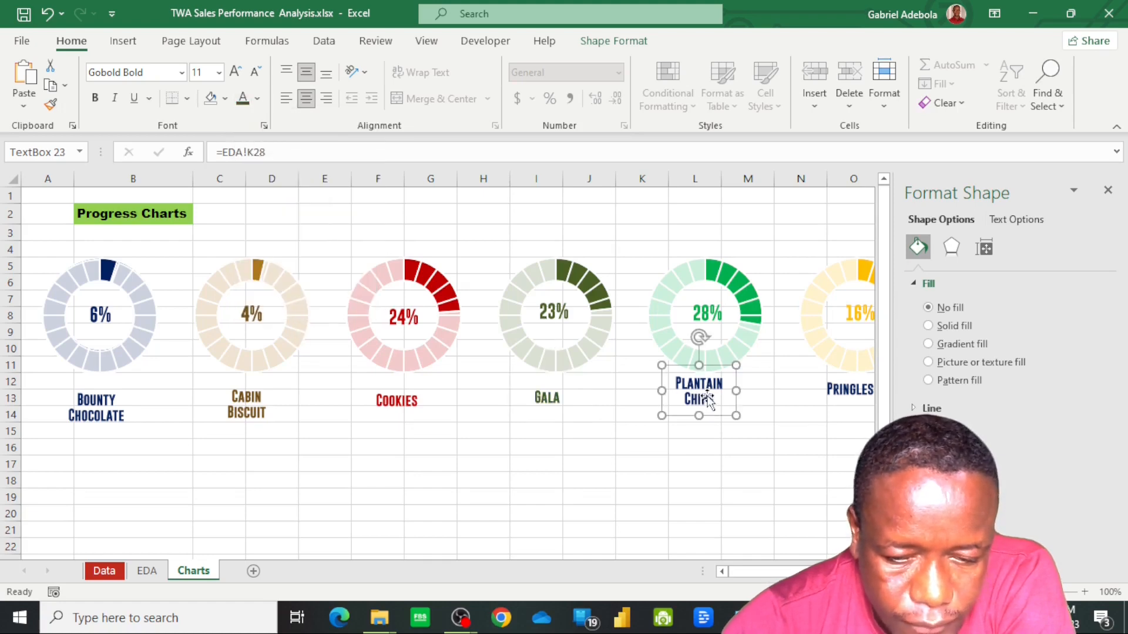
pyautogui.click(258, 98)
pyautogui.click(313, 279)
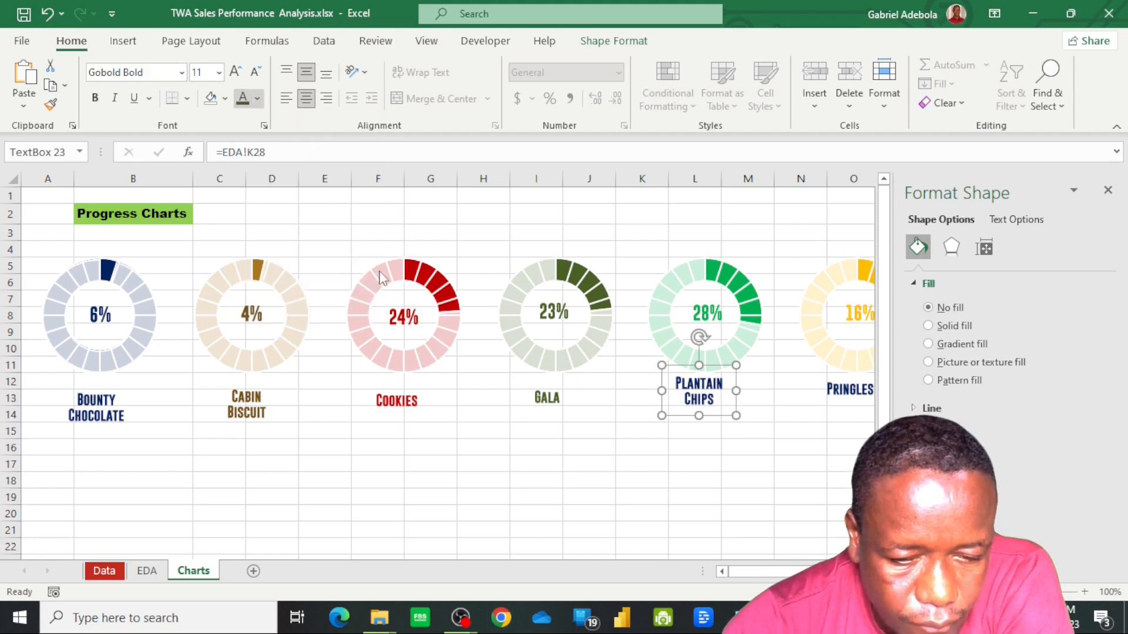
# Set the Pringles label's font colour to the standard orange that matches its yellow doughnut
pyautogui.click(841, 390)
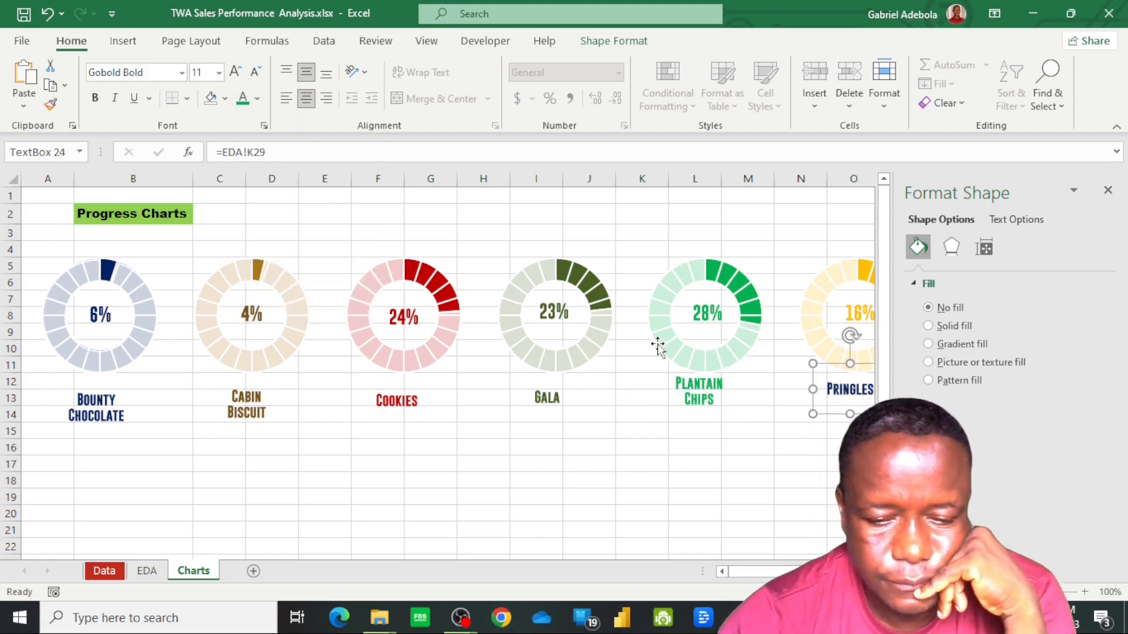
pyautogui.click(258, 98)
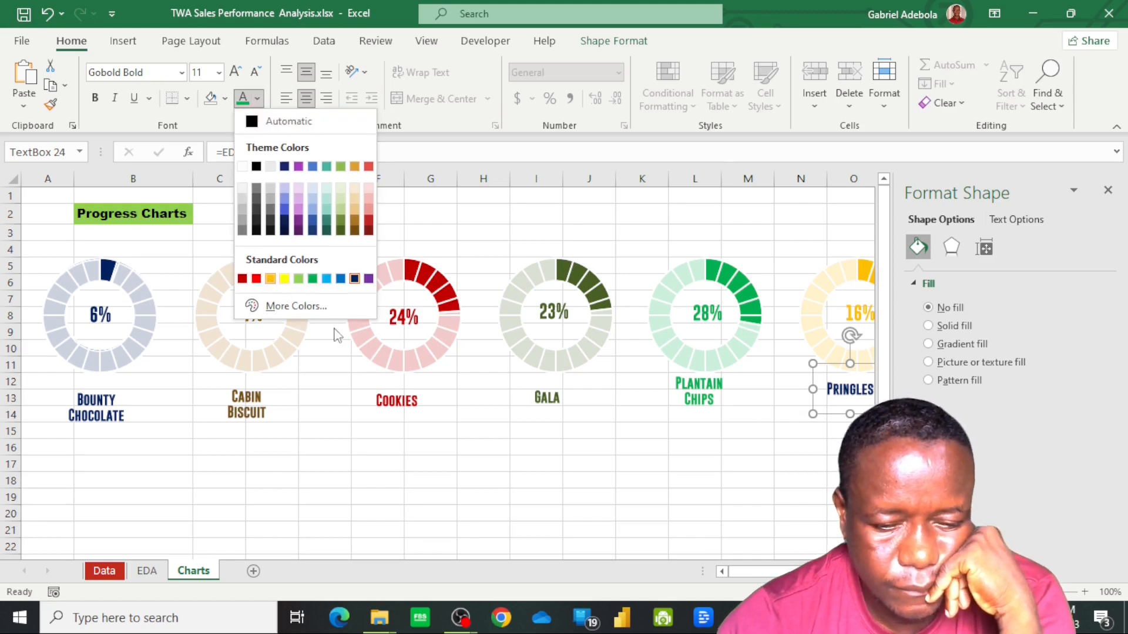
pyautogui.click(271, 280)
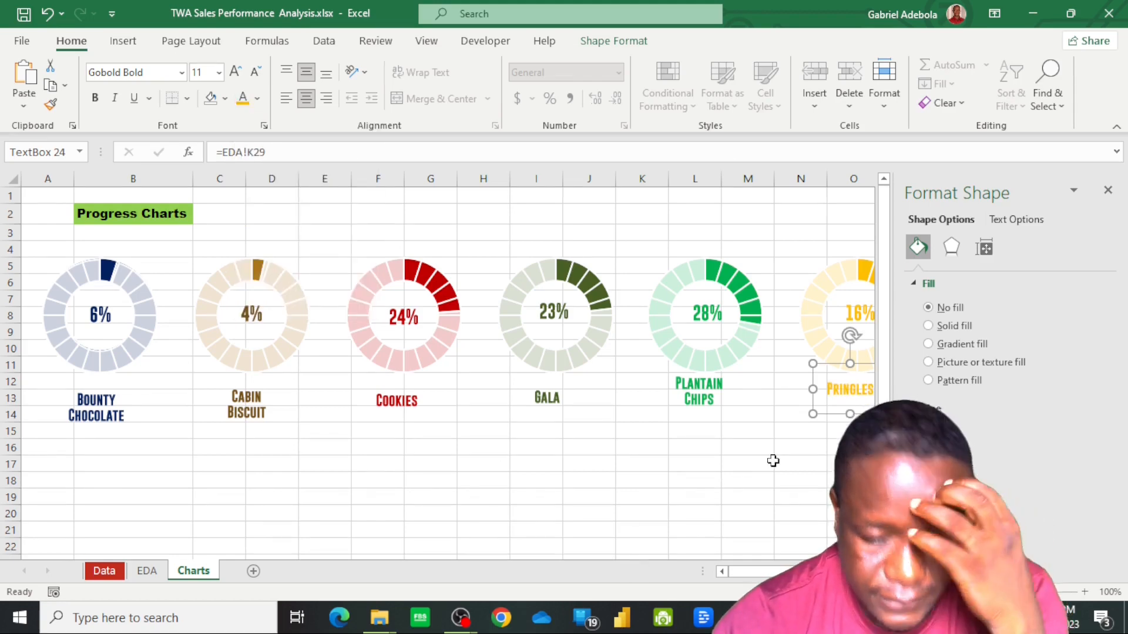
# Align the six product name labels below the doughnuts with one another using Align Middle
pyautogui.keyDown('ctrl'); pyautogui.click(98, 408); pyautogui.keyUp('ctrl')
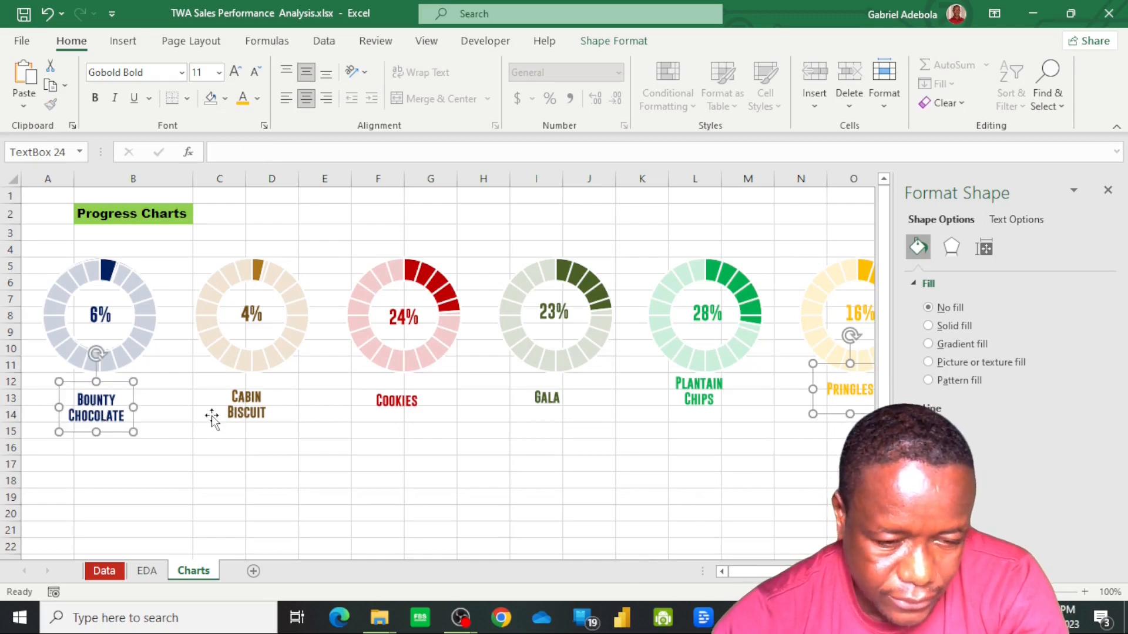
pyautogui.keyDown('ctrl'); pyautogui.click(223, 413); pyautogui.keyUp('ctrl')
pyautogui.keyDown('ctrl'); pyautogui.click(408, 412); pyautogui.keyUp('ctrl')
pyautogui.keyDown('ctrl'); pyautogui.click(538, 408); pyautogui.keyUp('ctrl')
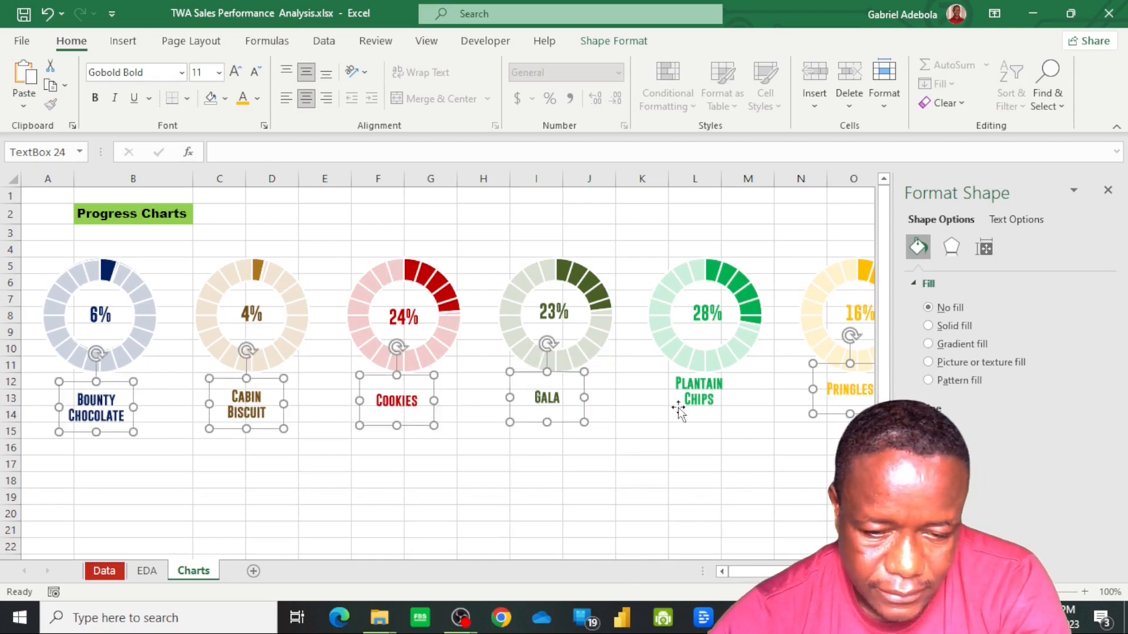
pyautogui.keyDown('ctrl'); pyautogui.click(684, 410); pyautogui.keyUp('ctrl')
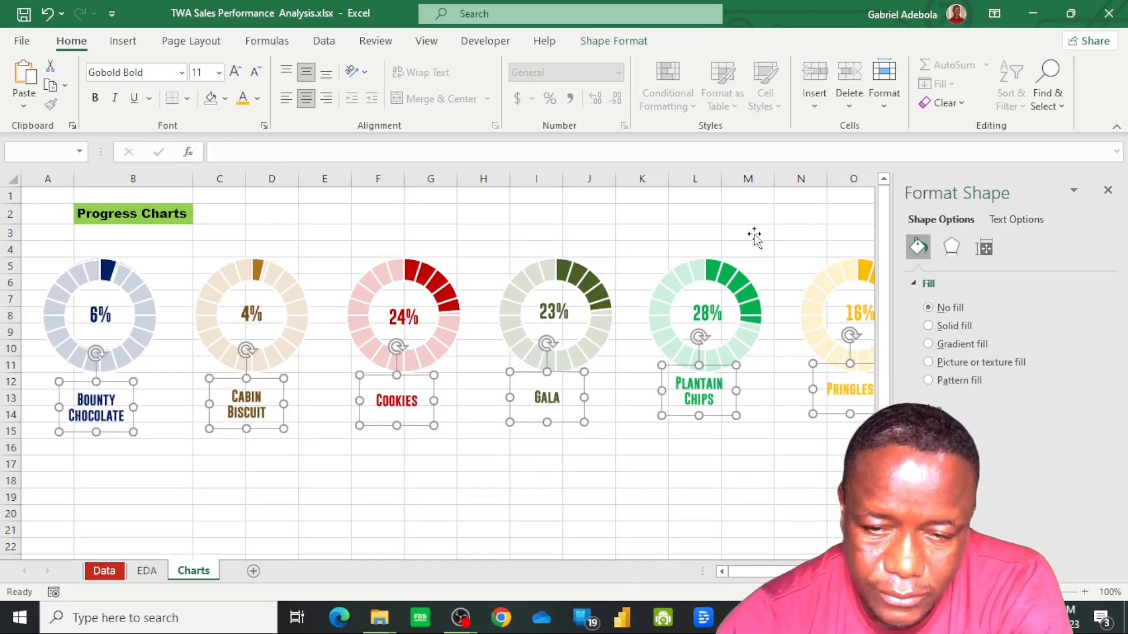
pyautogui.click(634, 49)
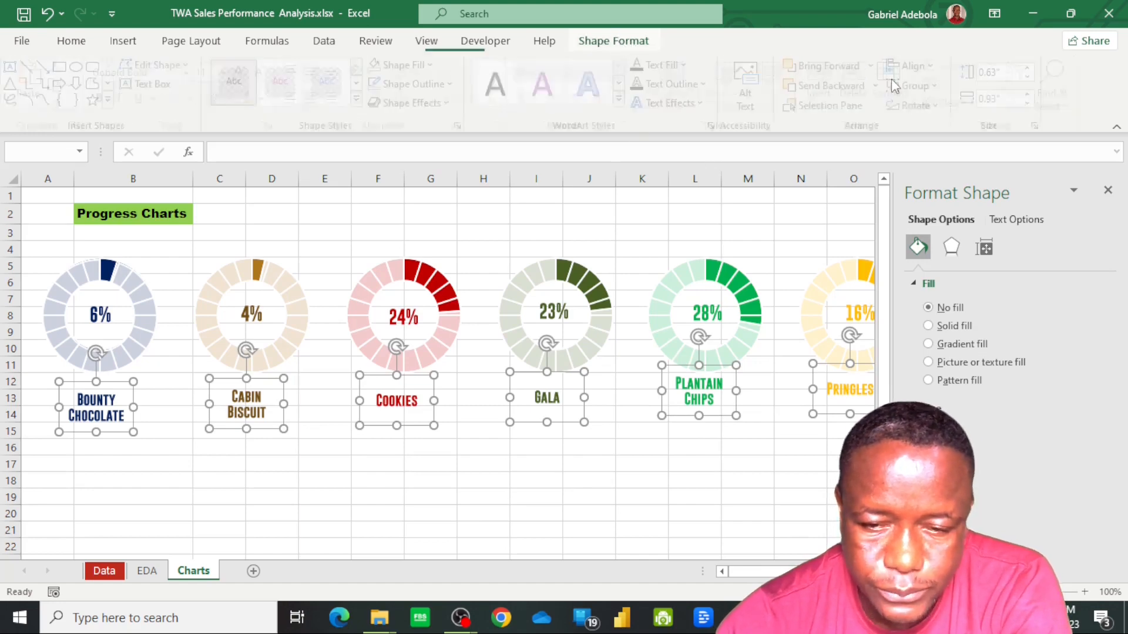
pyautogui.click(940, 69)
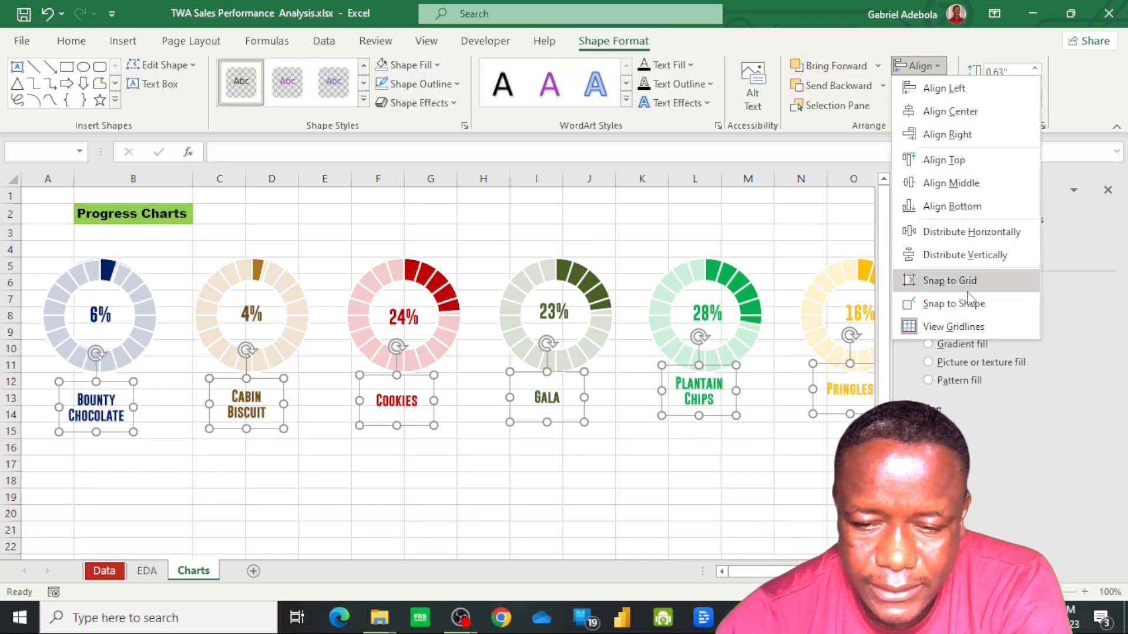
pyautogui.click(951, 182)
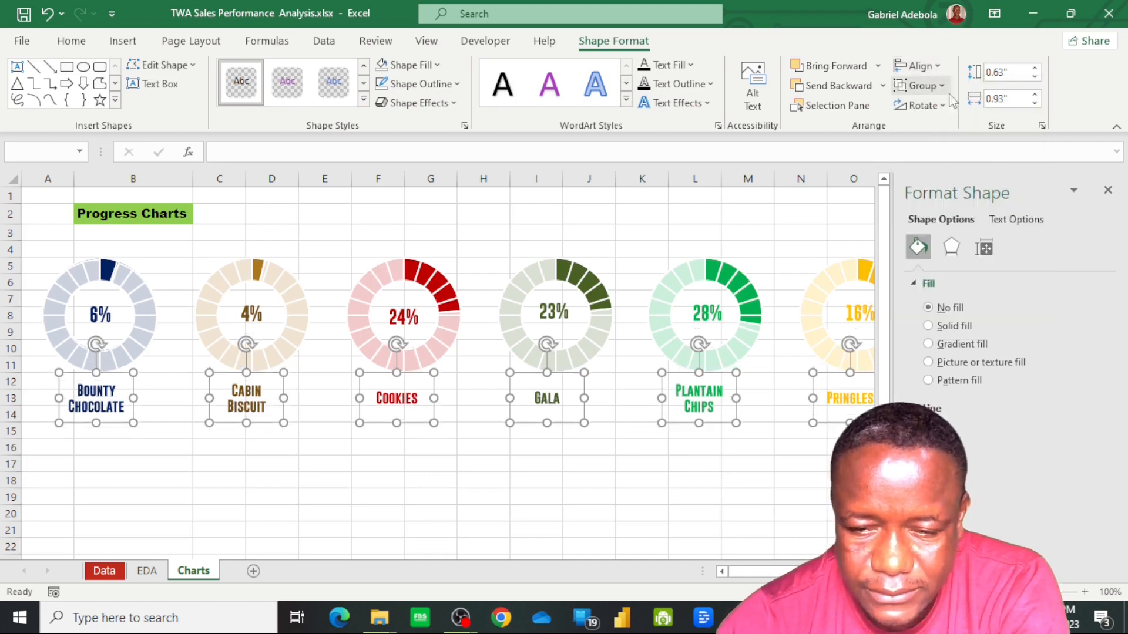
# Distribute the six product name labels horizontally and group them into one object
pyautogui.click(925, 66)
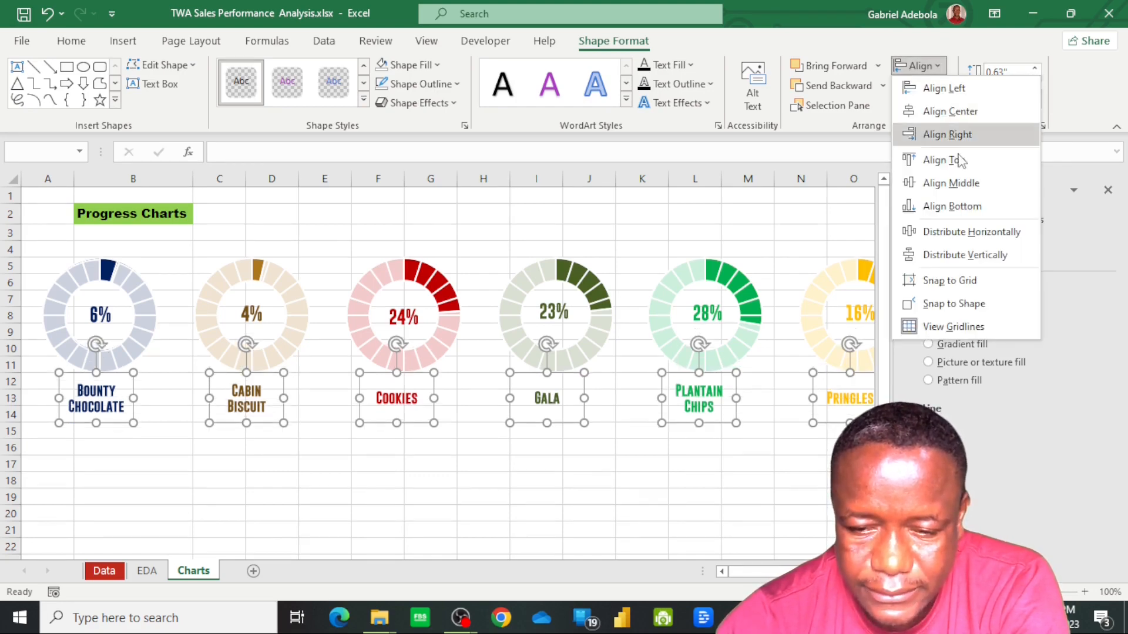
pyautogui.click(975, 233)
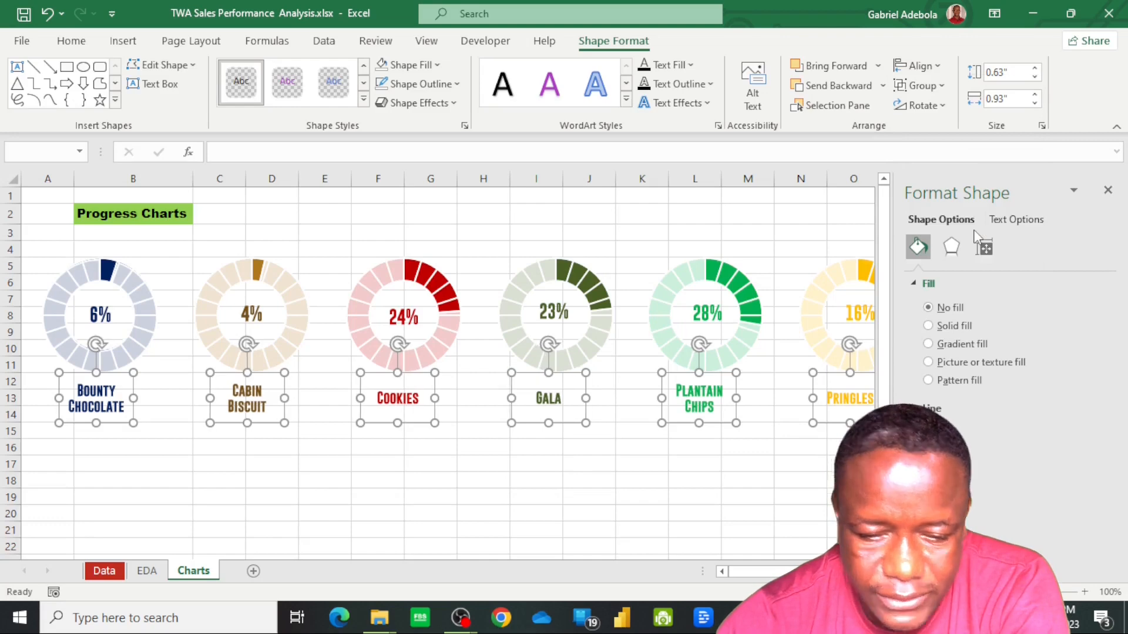
pyautogui.click(942, 87)
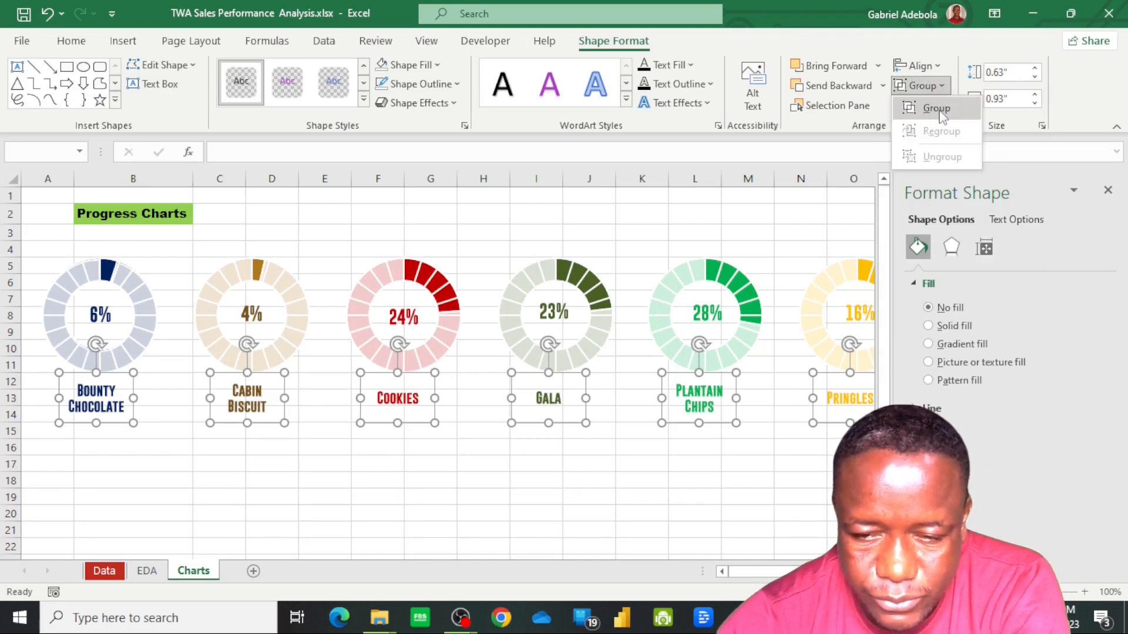
pyautogui.click(937, 108)
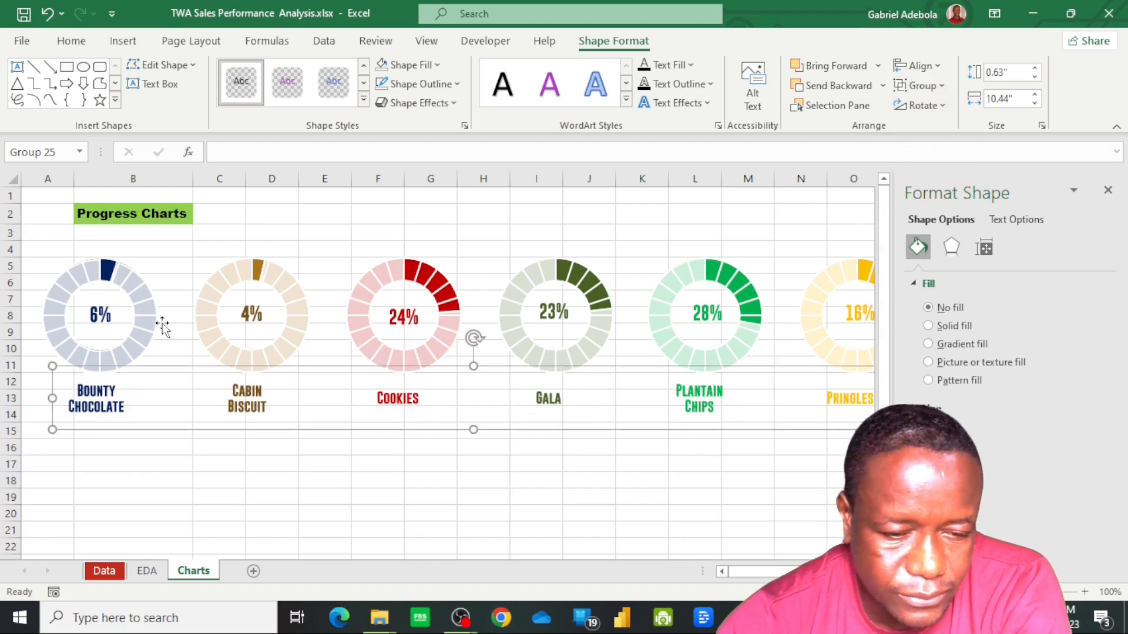
# Nudge the navy Bounty Chocolate doughnut chart slightly to the right
pyautogui.click(100, 314)
pyautogui.click(100, 315)
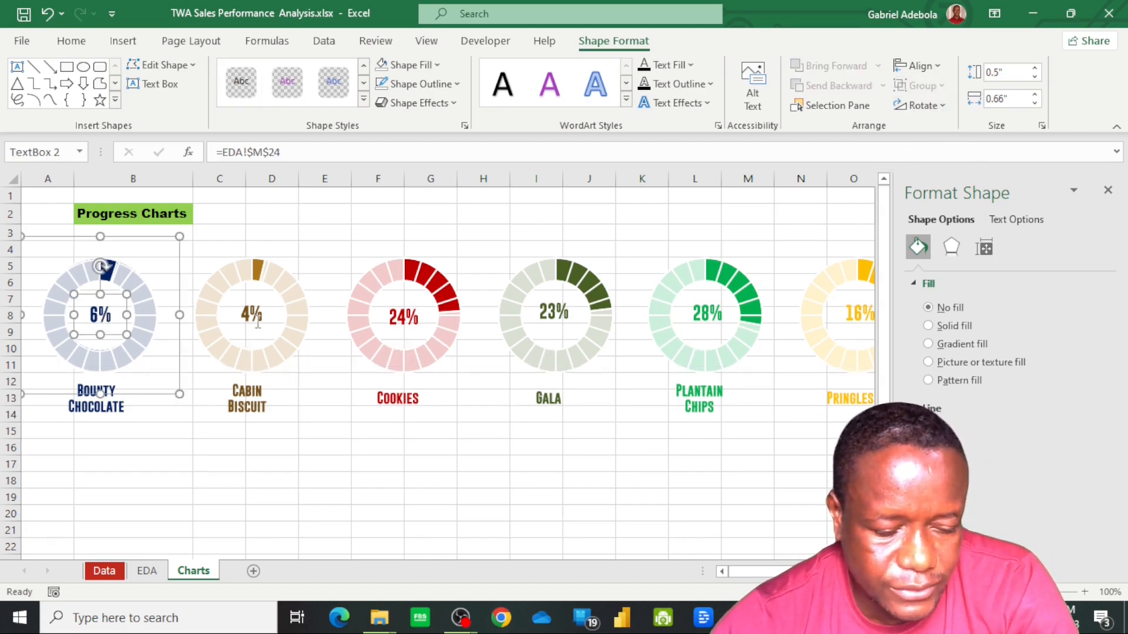
pyautogui.click(158, 311)
pyautogui.click(158, 311)
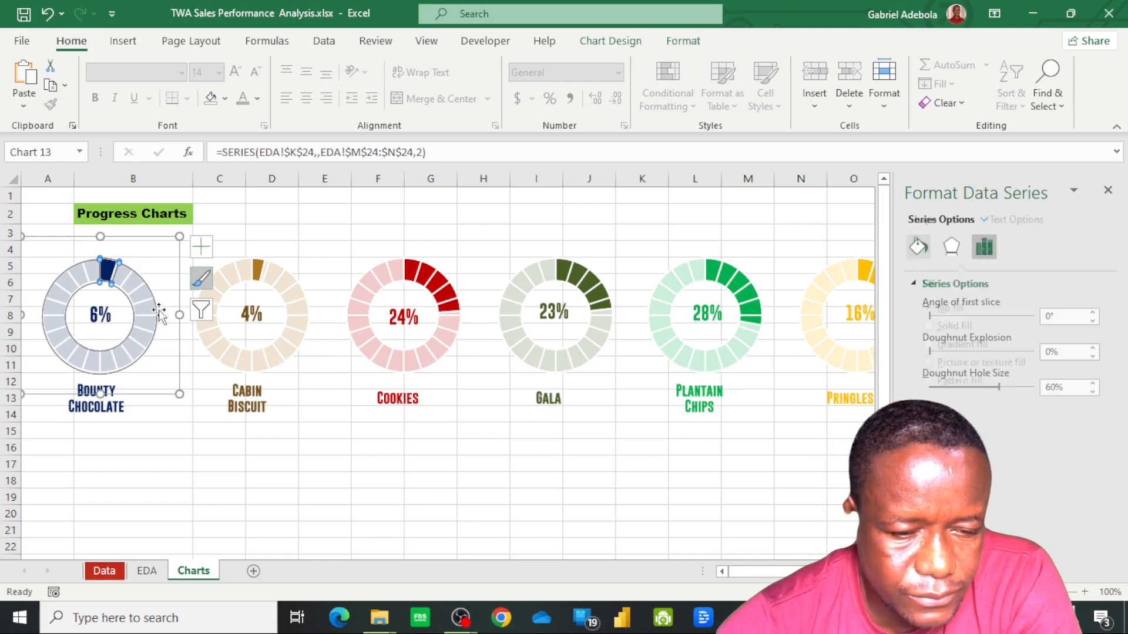
pyautogui.click(219, 489)
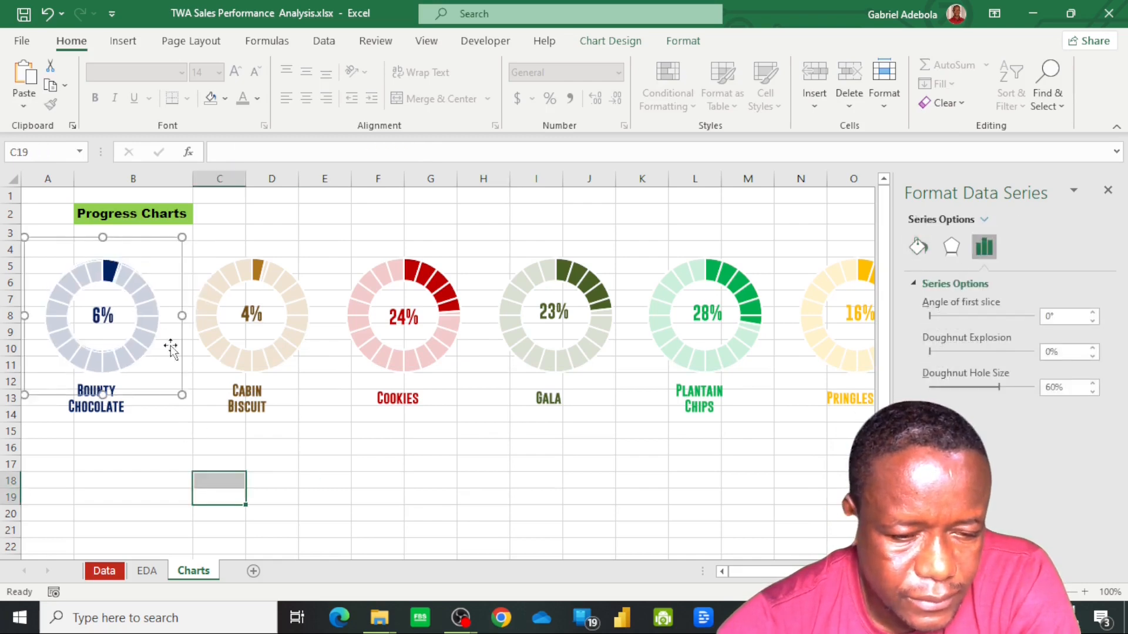
# Group the six doughnut charts, from Bounty Chocolate to Pringles, into one object
pyautogui.click(157, 272)
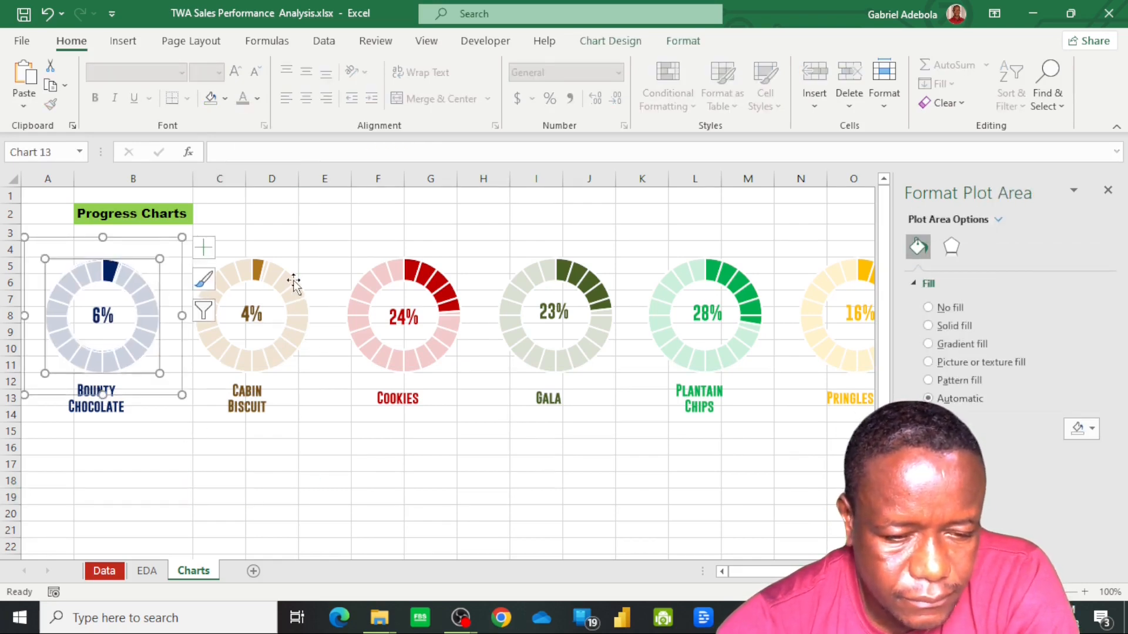
pyautogui.keyDown('ctrl'); pyautogui.click(325, 279); pyautogui.keyUp('ctrl')
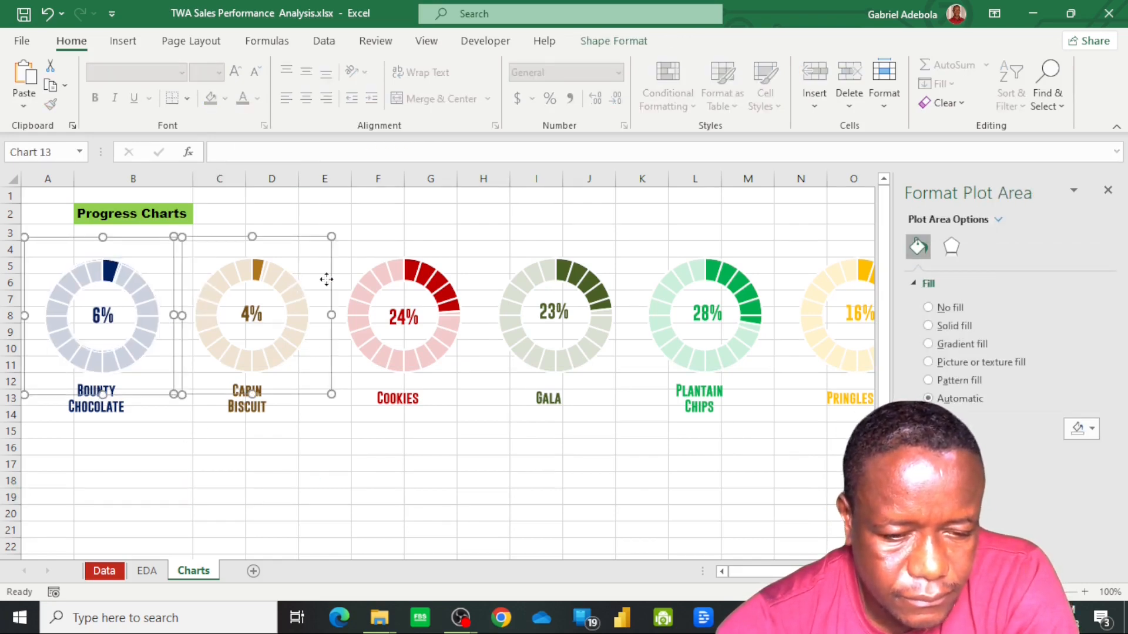
pyautogui.keyDown('ctrl'); pyautogui.click(405, 294); pyautogui.keyUp('ctrl')
pyautogui.keyDown('ctrl'); pyautogui.click(541, 299); pyautogui.keyUp('ctrl')
pyautogui.keyDown('ctrl'); pyautogui.click(699, 302); pyautogui.keyUp('ctrl')
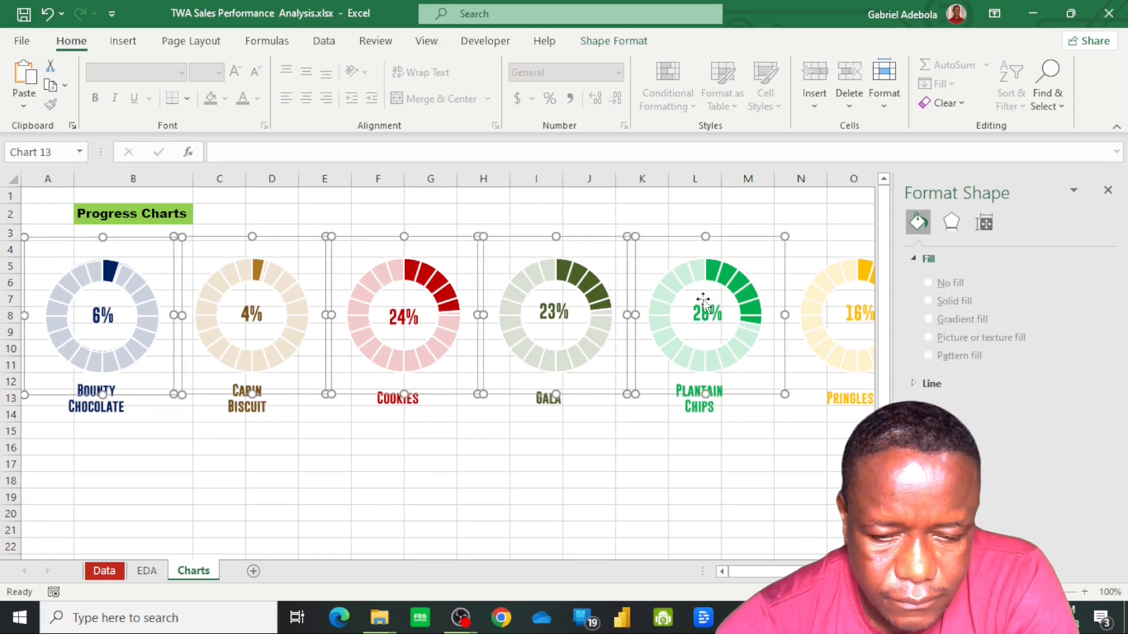
pyautogui.keyDown('ctrl'); pyautogui.click(840, 315); pyautogui.keyUp('ctrl')
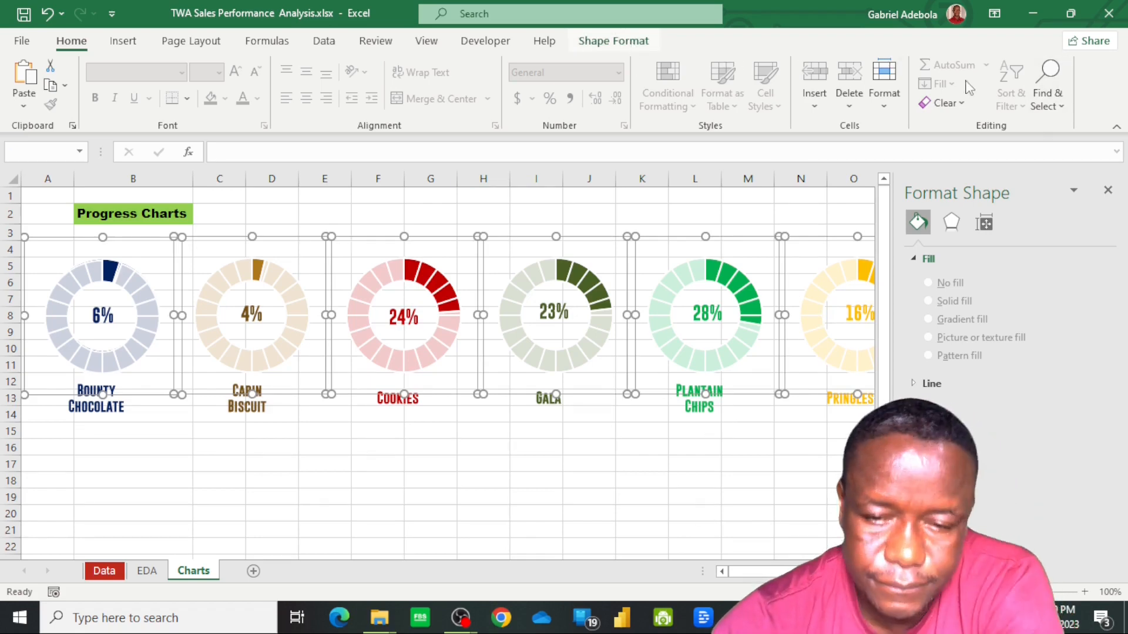
pyautogui.click(941, 86)
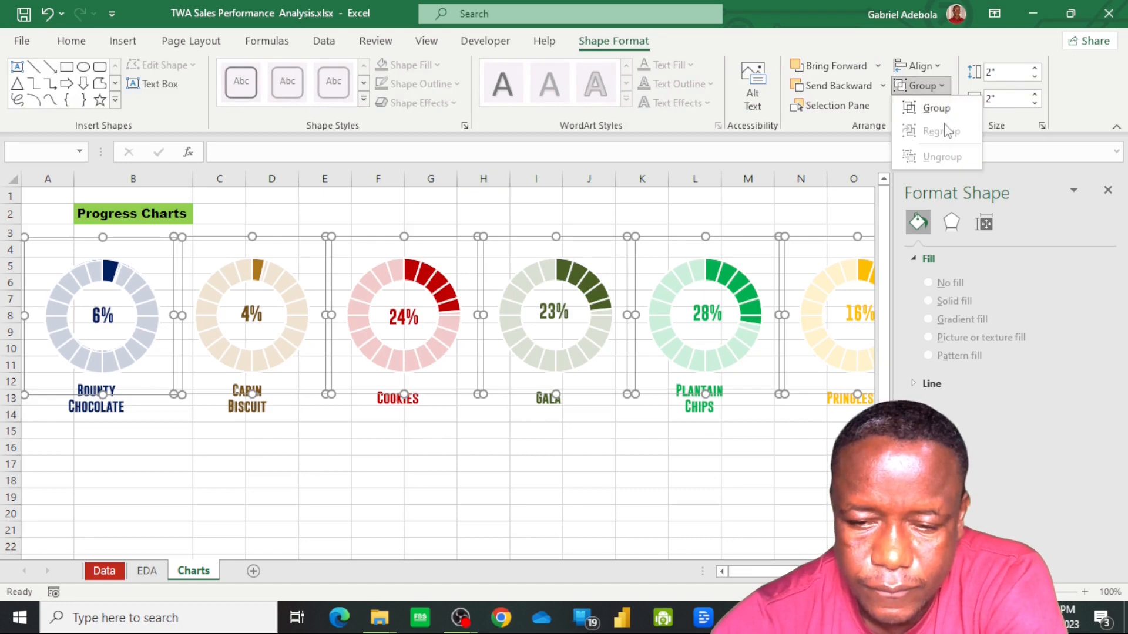
pyautogui.click(936, 108)
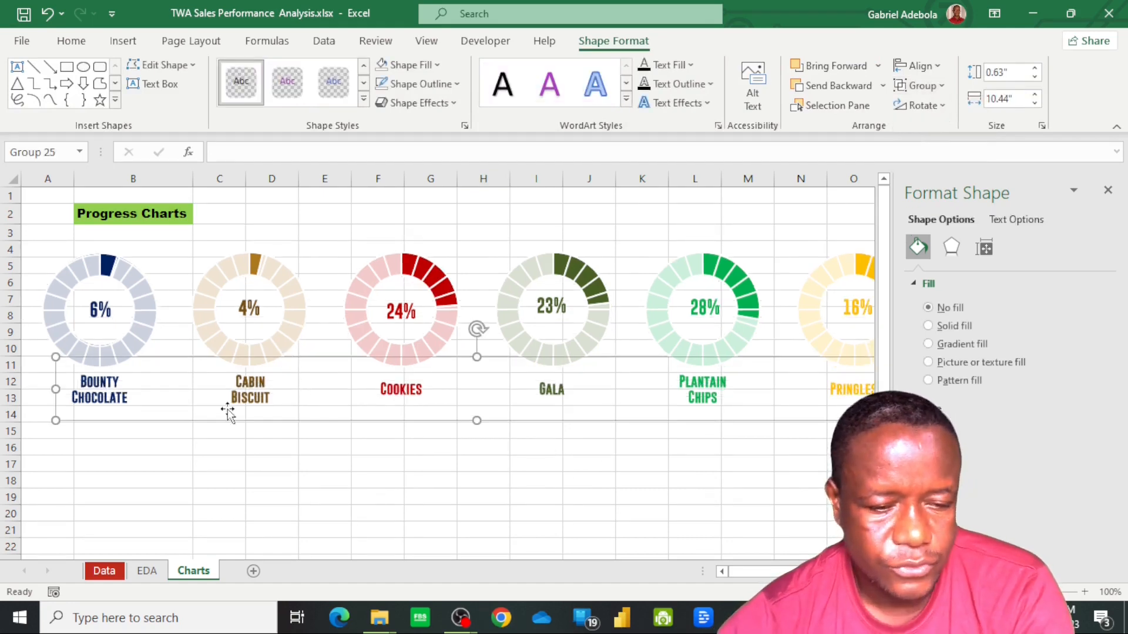
# Combine the grouped doughnut charts and the grouped product name labels into a single group
pyautogui.keyDown('ctrl'); pyautogui.click(145, 264); pyautogui.keyUp('ctrl')
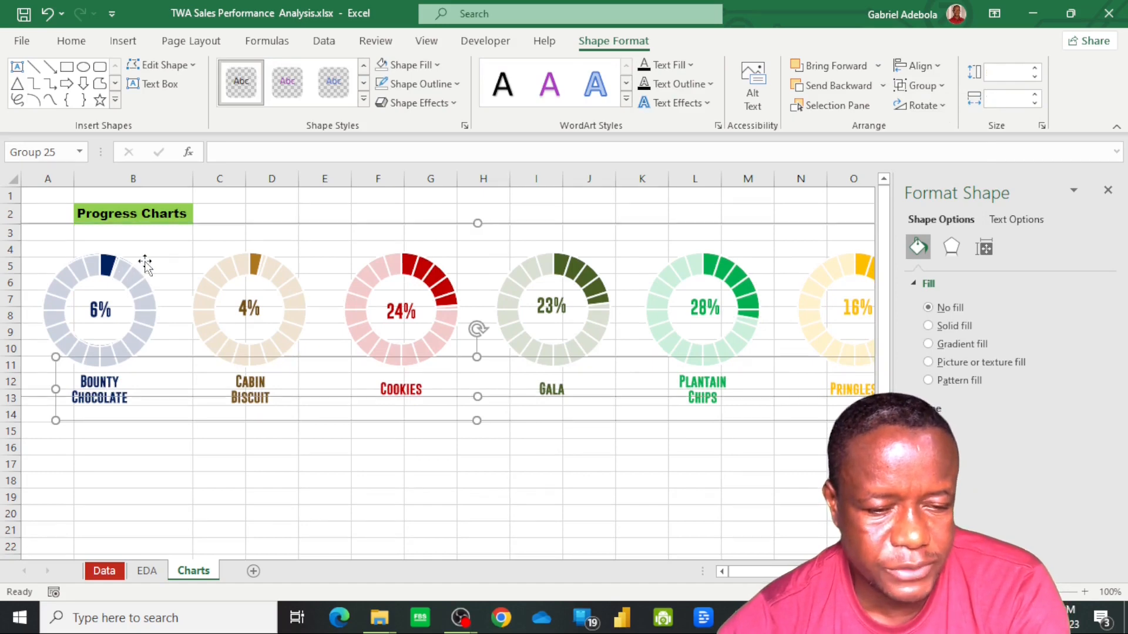
pyautogui.click(939, 85)
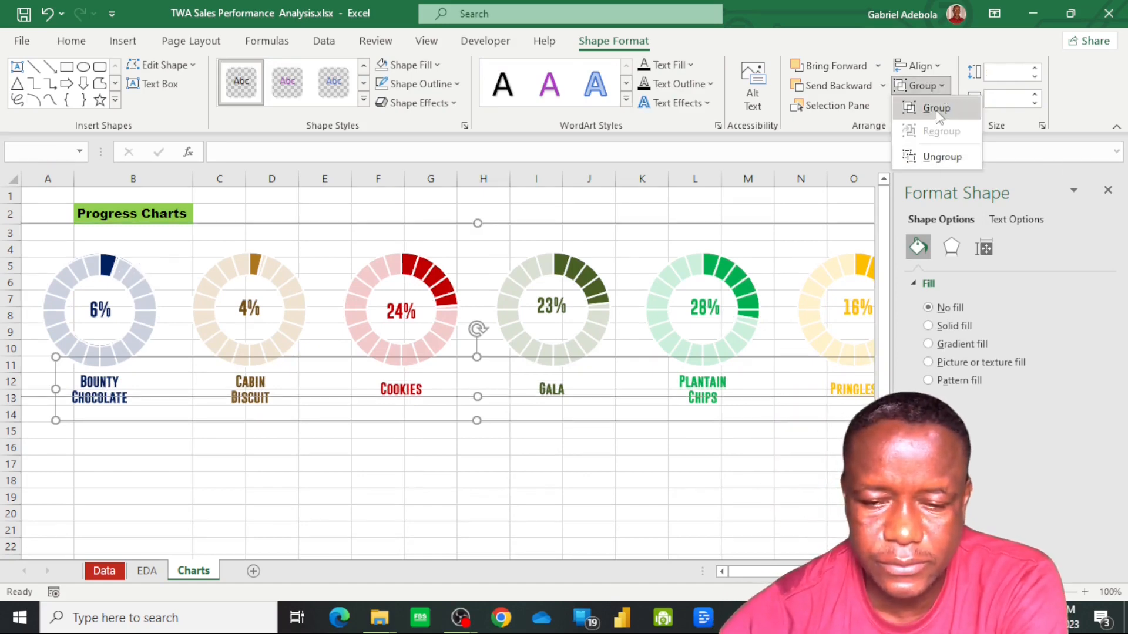
pyautogui.click(936, 109)
pyautogui.click(462, 461)
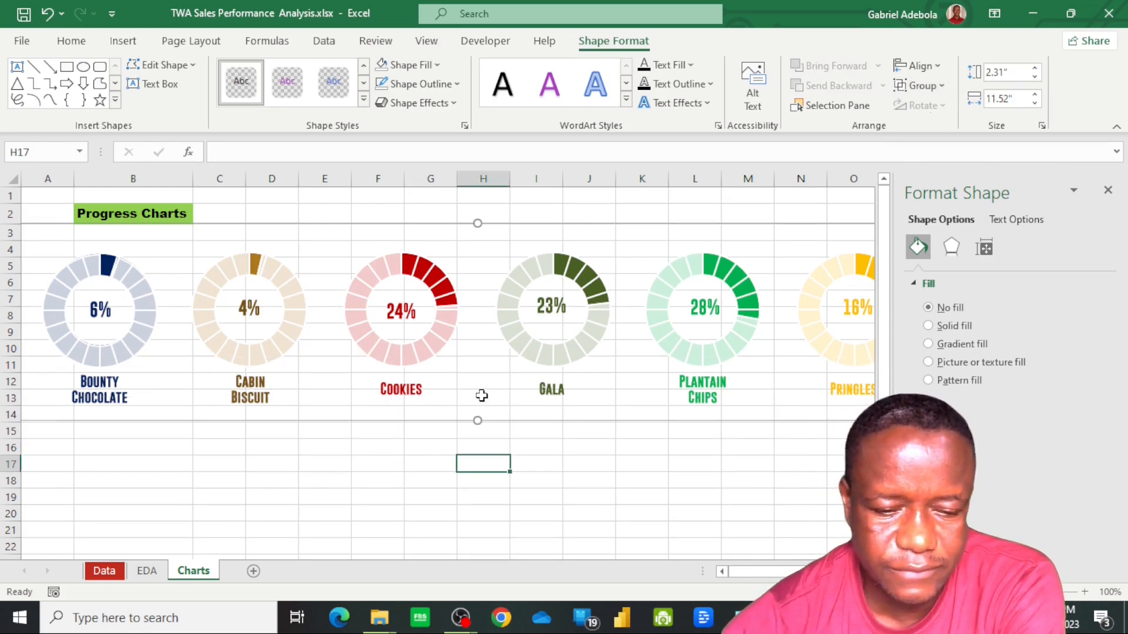
pyautogui.press('Escape')
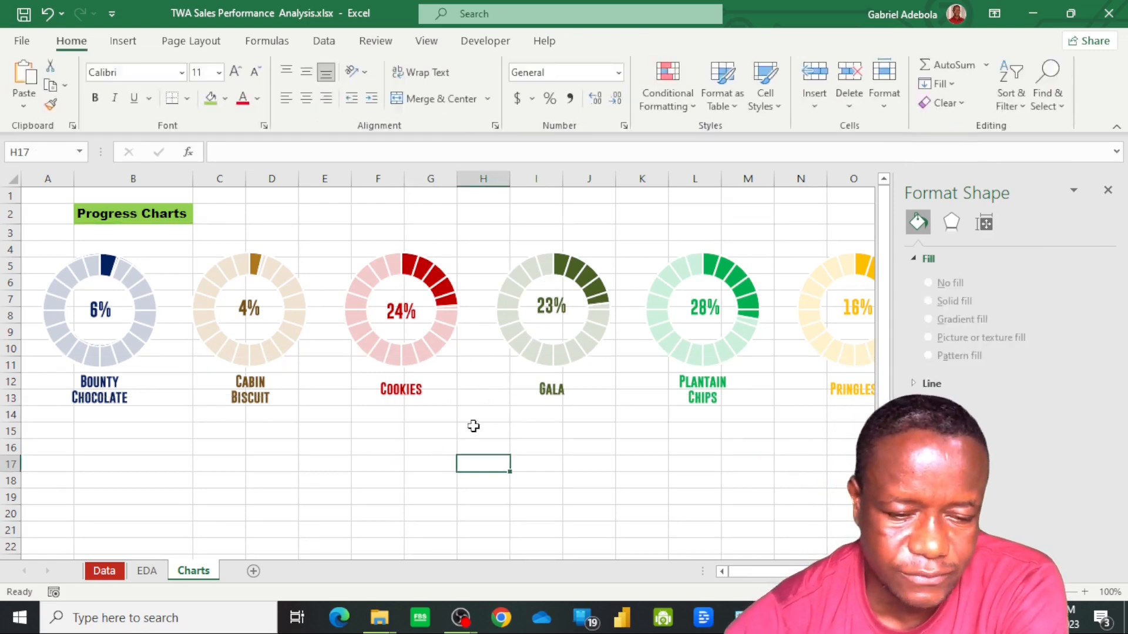
# Move the combined progress chart group down about one row and reduce its height so it ends at row 14
pyautogui.click(474, 379)
pyautogui.moveTo(472, 418); pyautogui.dragTo(467, 486)
pyautogui.moveTo(378, 422)
pyautogui.mouseDown()
pyautogui.moveTo(380, 506)
pyautogui.moveTo(370, 428)
pyautogui.moveTo(371, 440)
pyautogui.mouseUp()
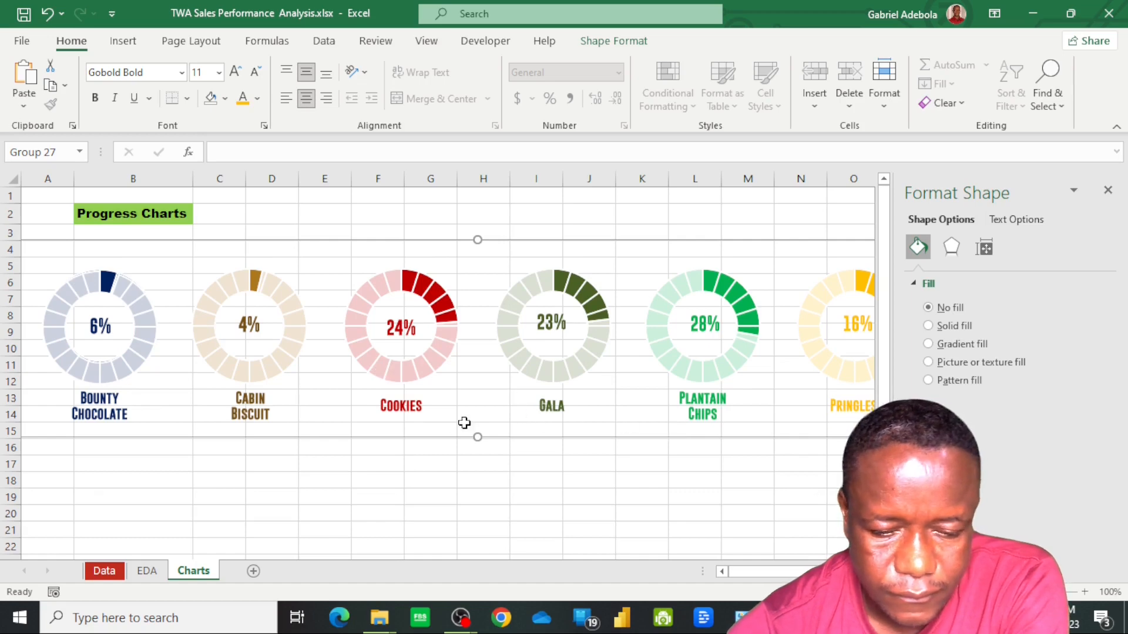
pyautogui.moveTo(478, 419); pyautogui.dragTo(478, 418)
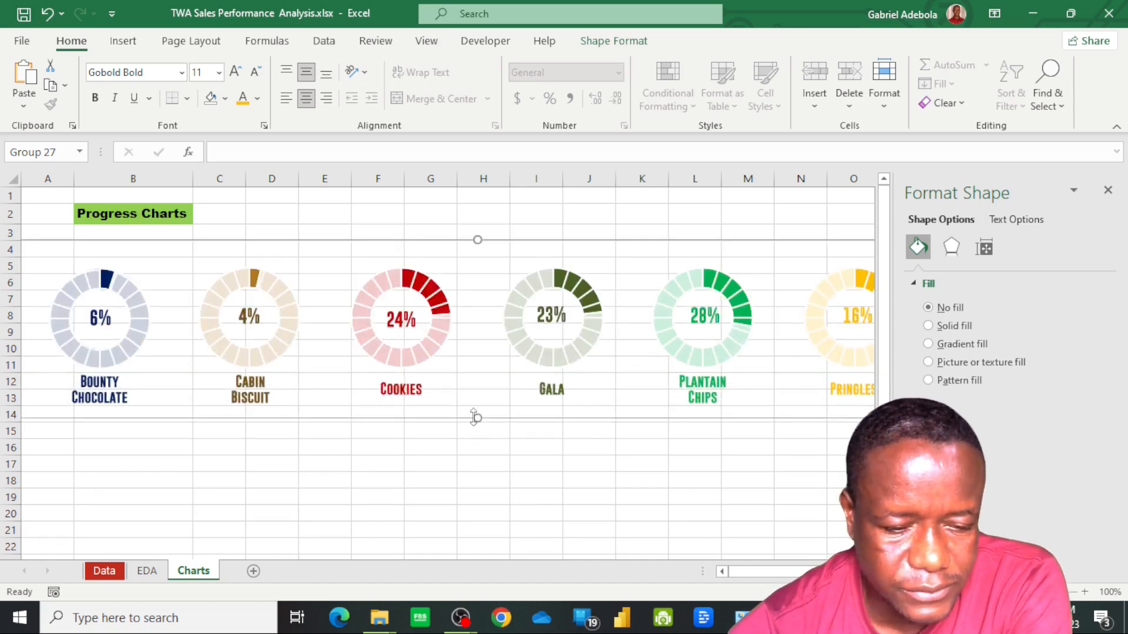
# Narrow the combined progress chart group from its outer edge beyond the Pringles doughnut
pyautogui.moveTo(796, 573); pyautogui.dragTo(817, 573)
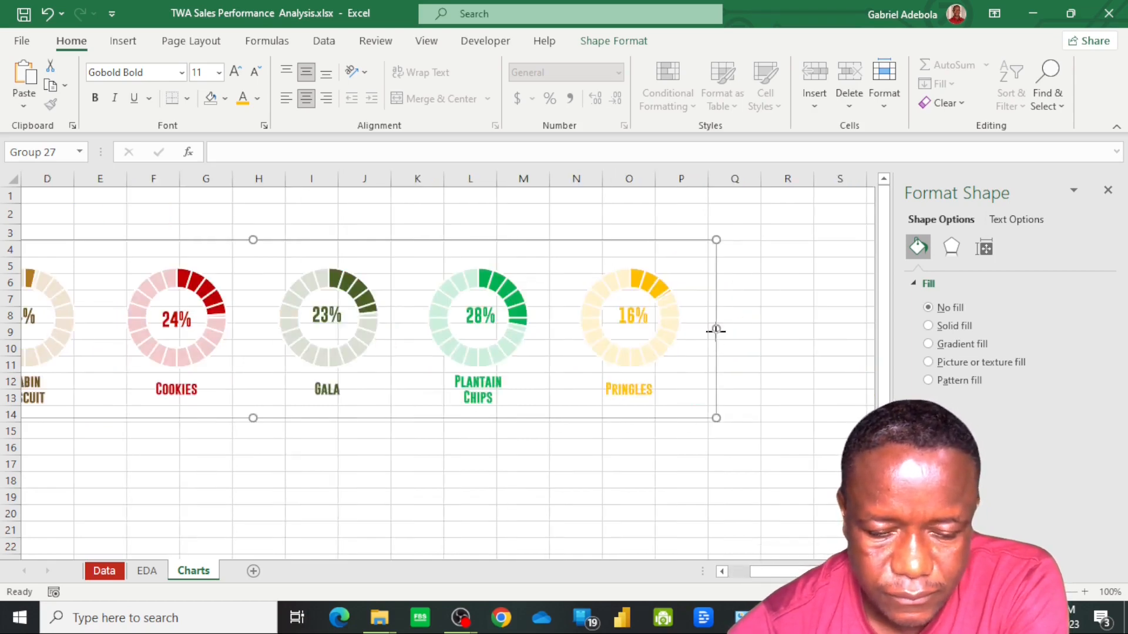
pyautogui.moveTo(717, 331); pyautogui.dragTo(764, 517)
pyautogui.moveTo(777, 578); pyautogui.dragTo(725, 578)
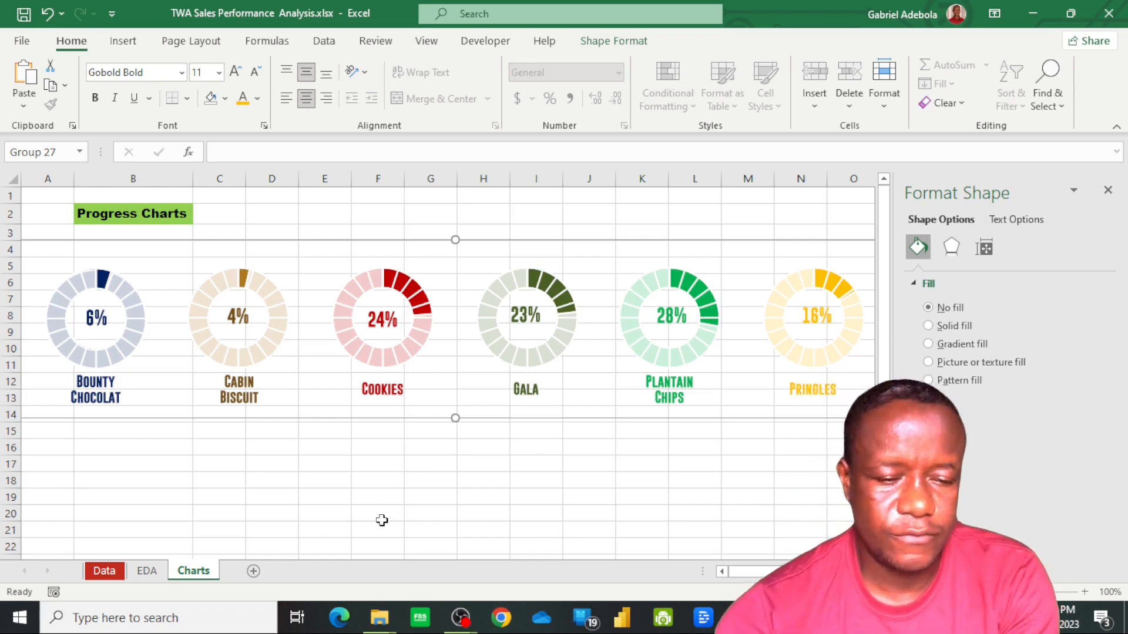
# Insert a 2-D pie chart from the Section and Average Discount table in D15:E20 of the EDA sheet
pyautogui.click(147, 572)
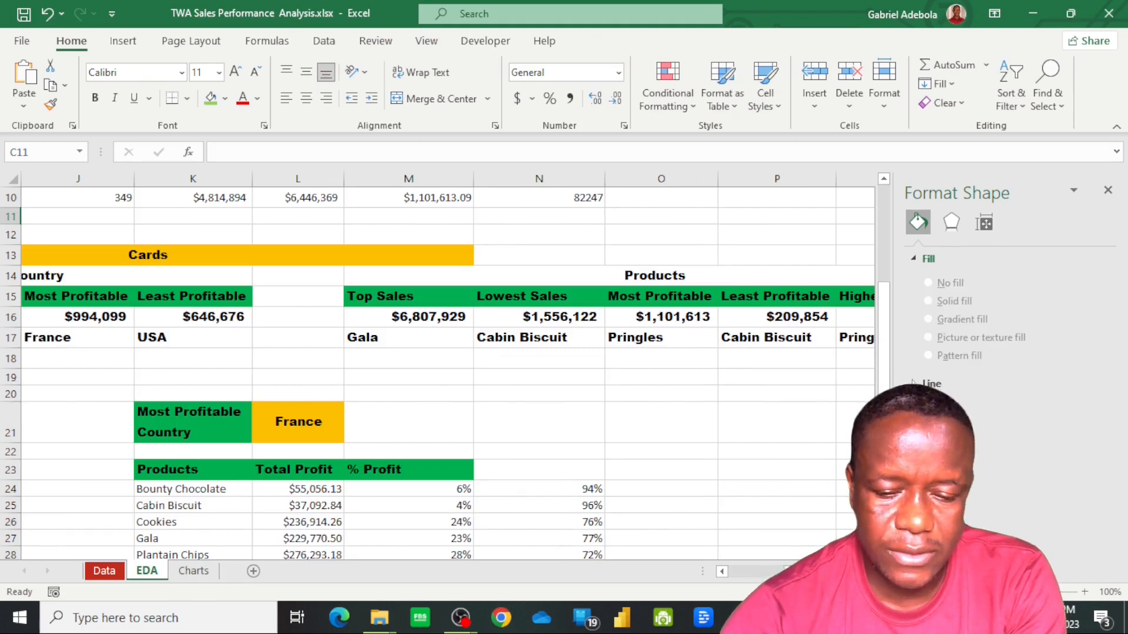
pyautogui.moveTo(810, 571); pyautogui.dragTo(726, 574)
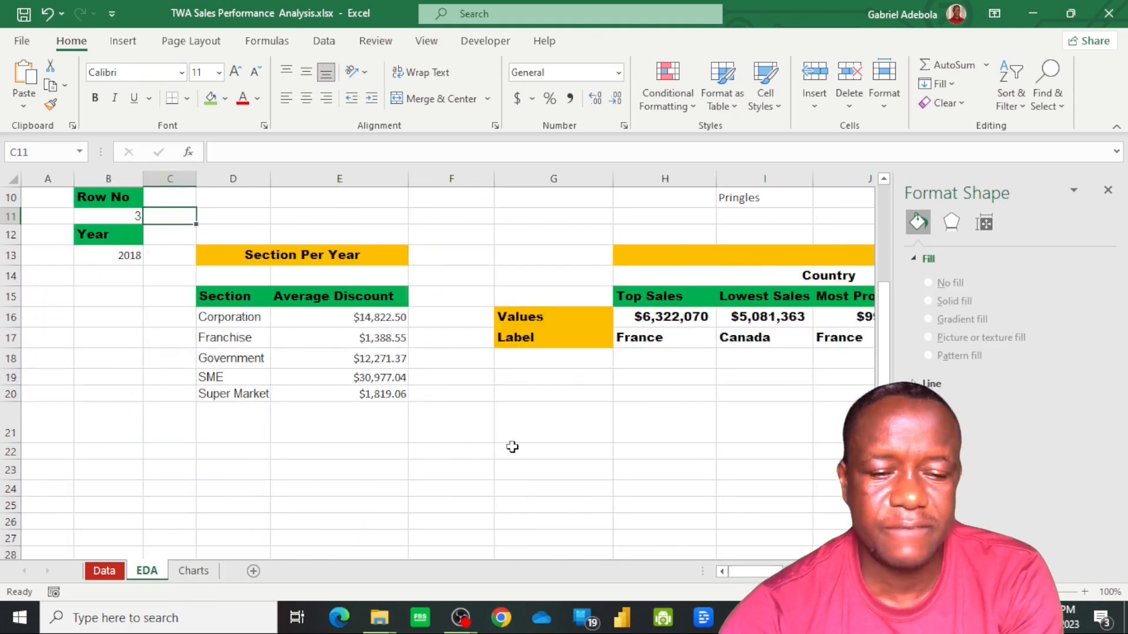
pyautogui.scroll(1, 342, 400)
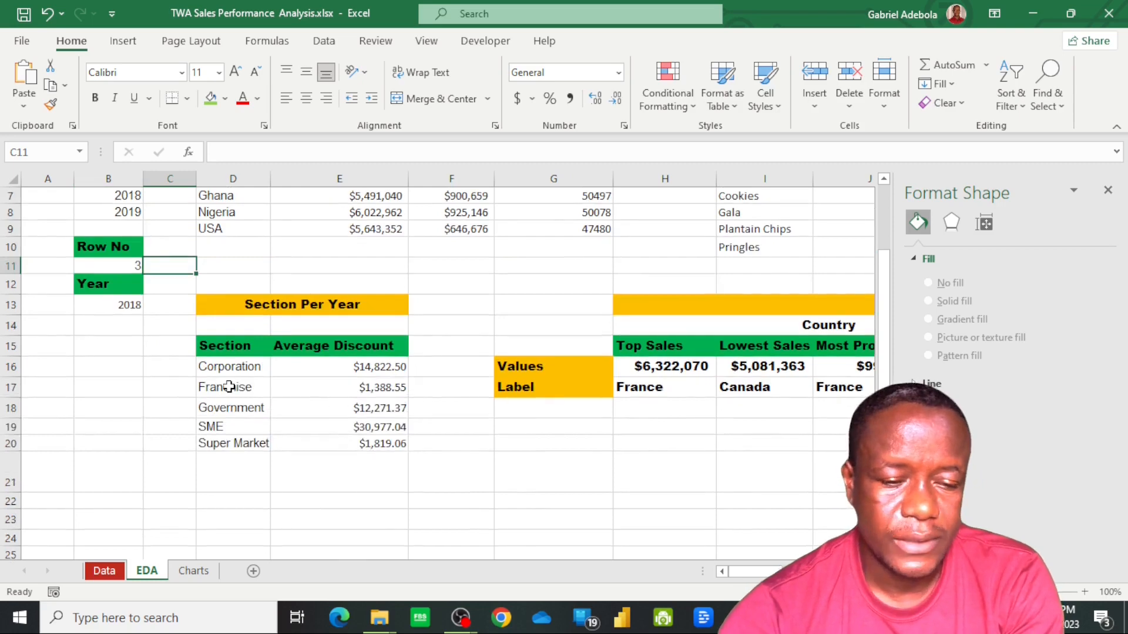
pyautogui.click(237, 351)
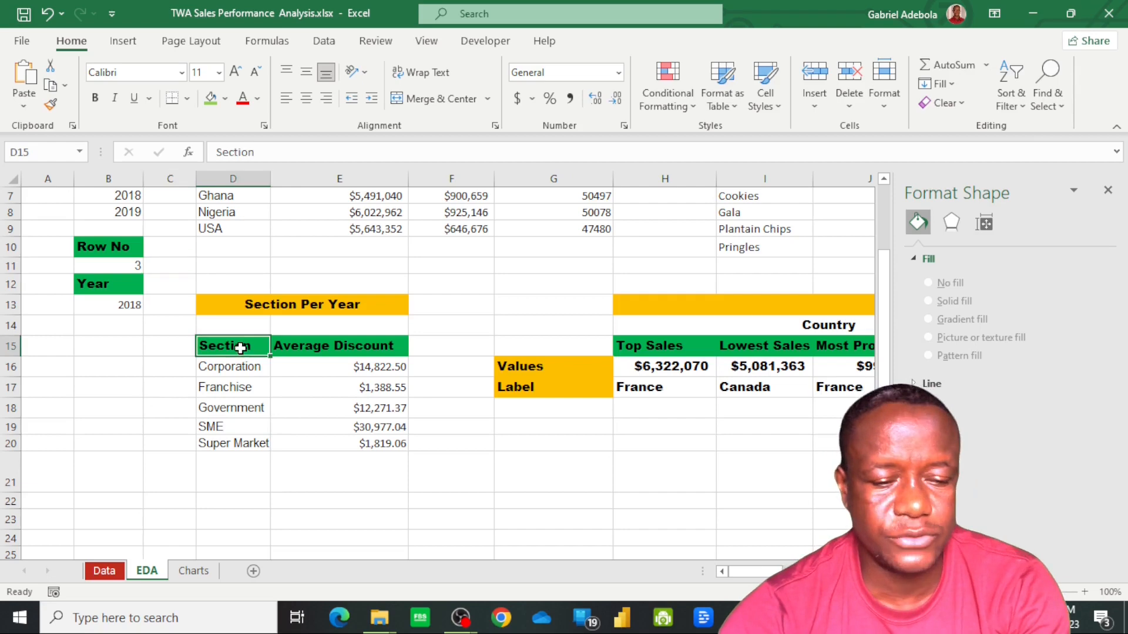
pyautogui.keyDown('shift'); pyautogui.click(369, 444); pyautogui.keyUp('shift')
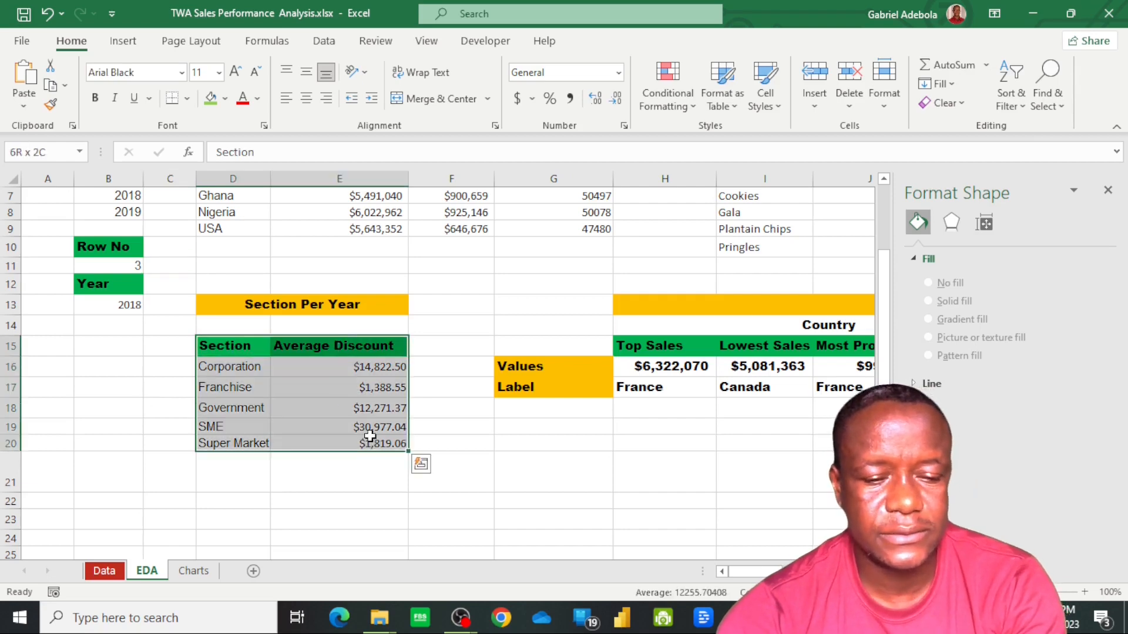
pyautogui.click(125, 41)
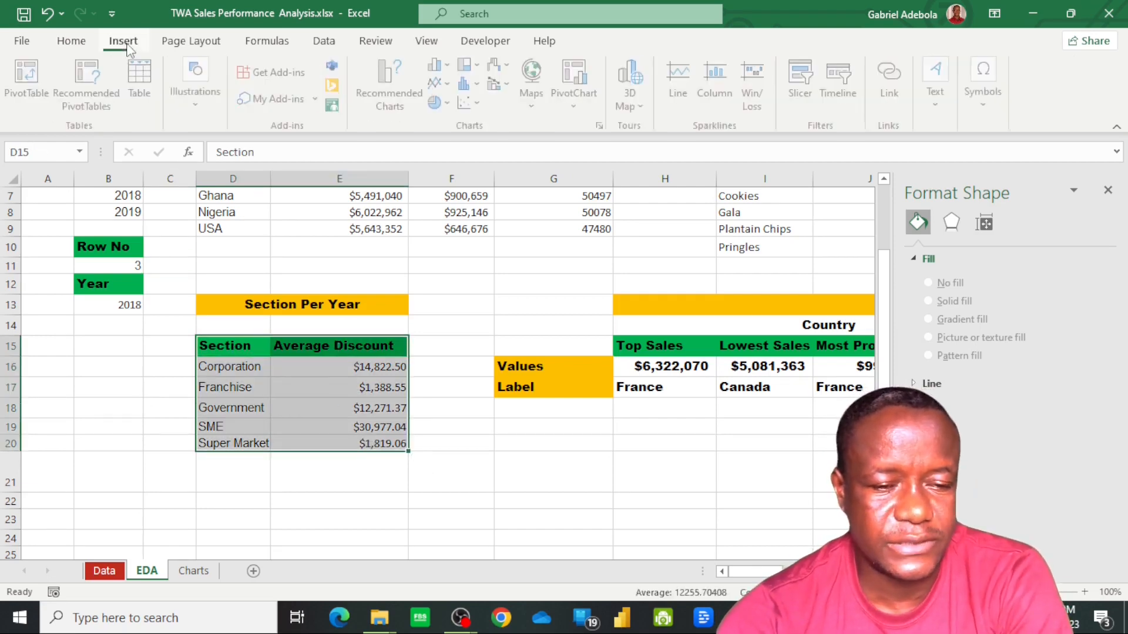
pyautogui.click(441, 102)
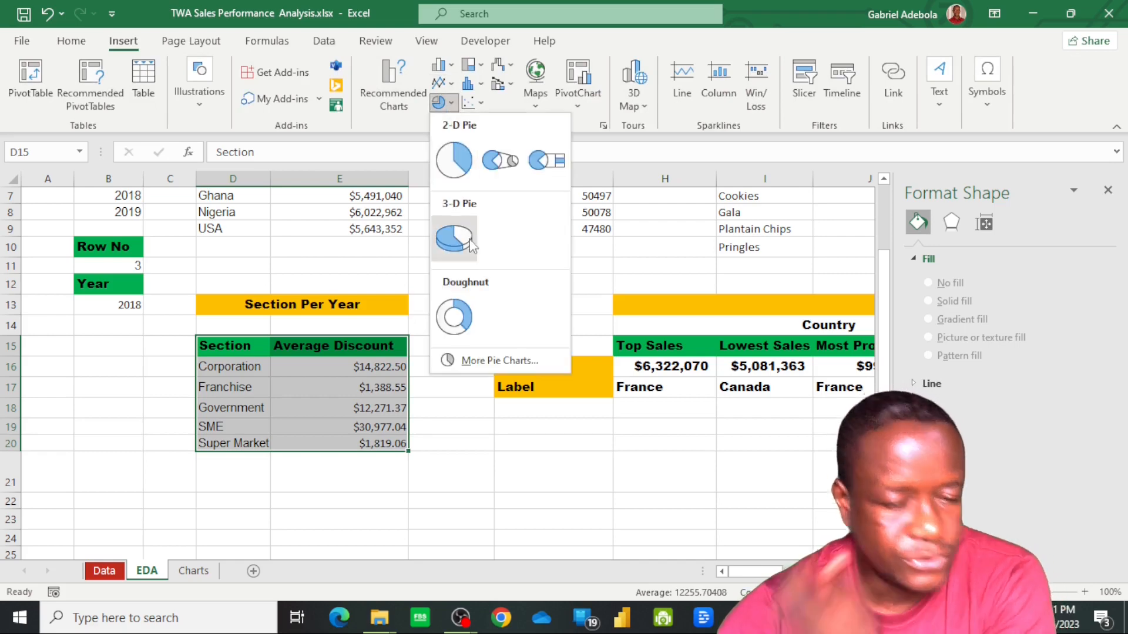
pyautogui.click(459, 169)
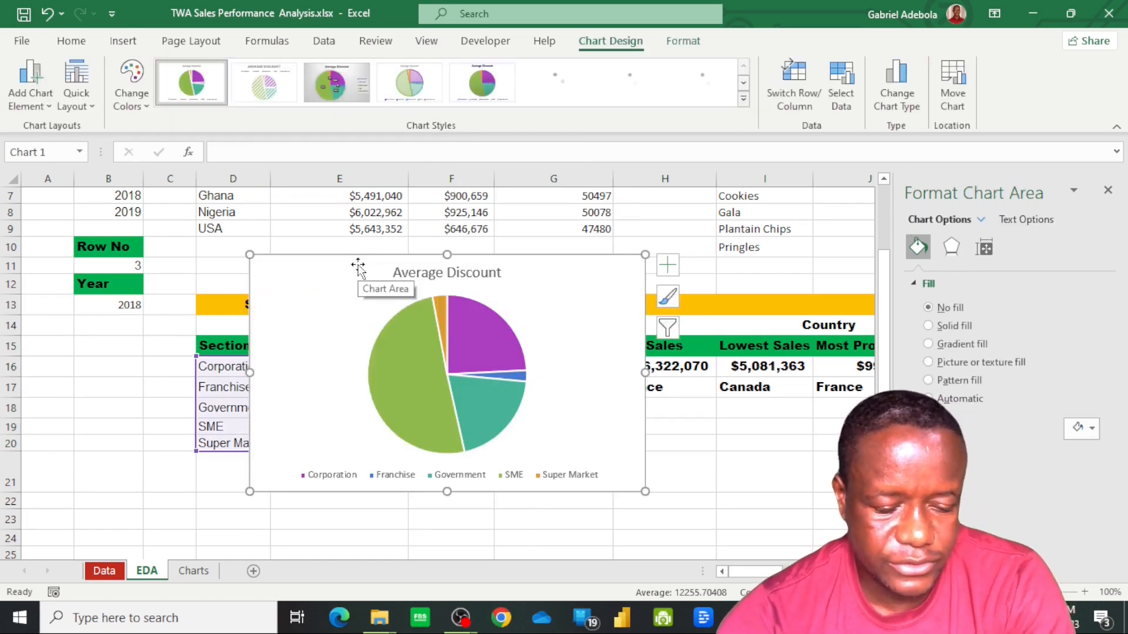
# Move the pie chart to cell B20 of the Charts sheet, adding the heading "Section by Disacount Chart" in B18
pyautogui.hotkey('ctrl', 'x')
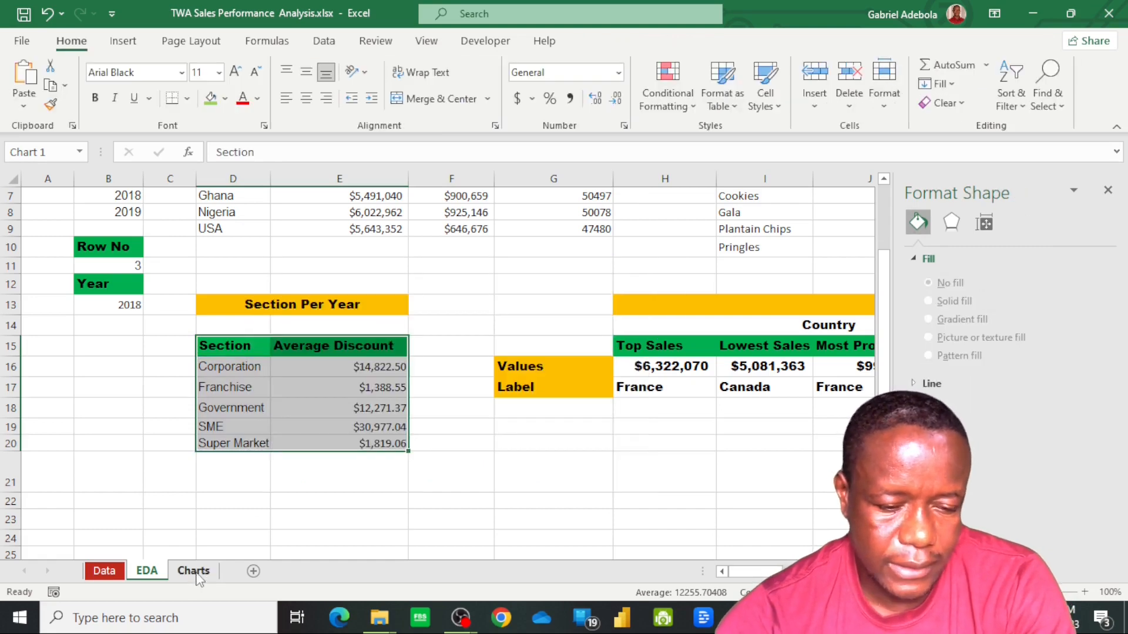
pyautogui.click(198, 576)
pyautogui.click(130, 479)
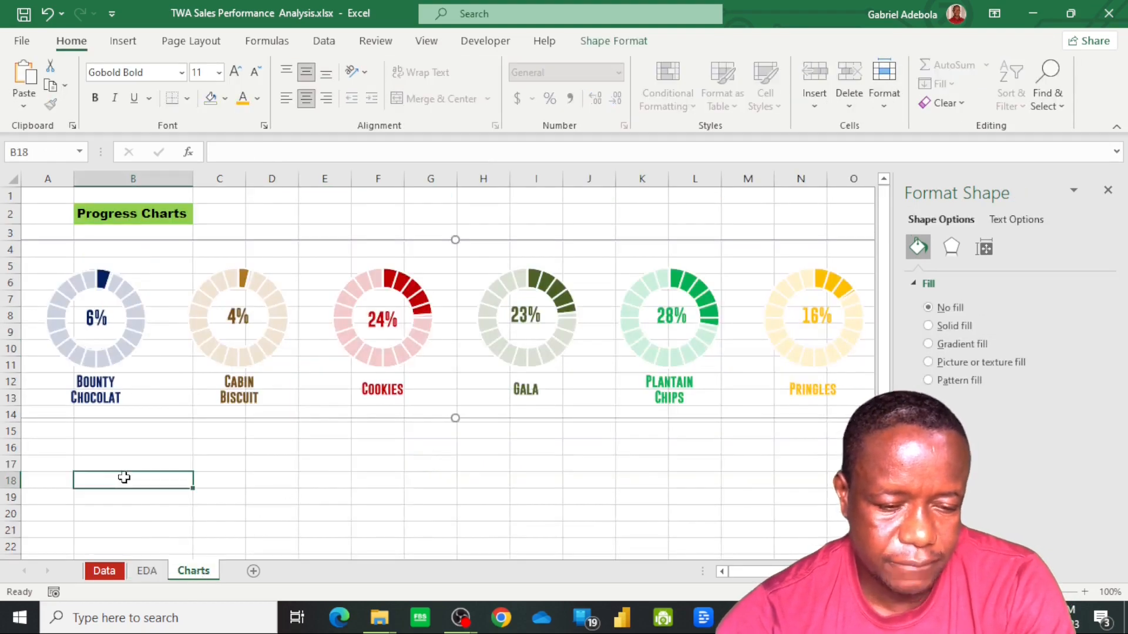
pyautogui.write('Section by')
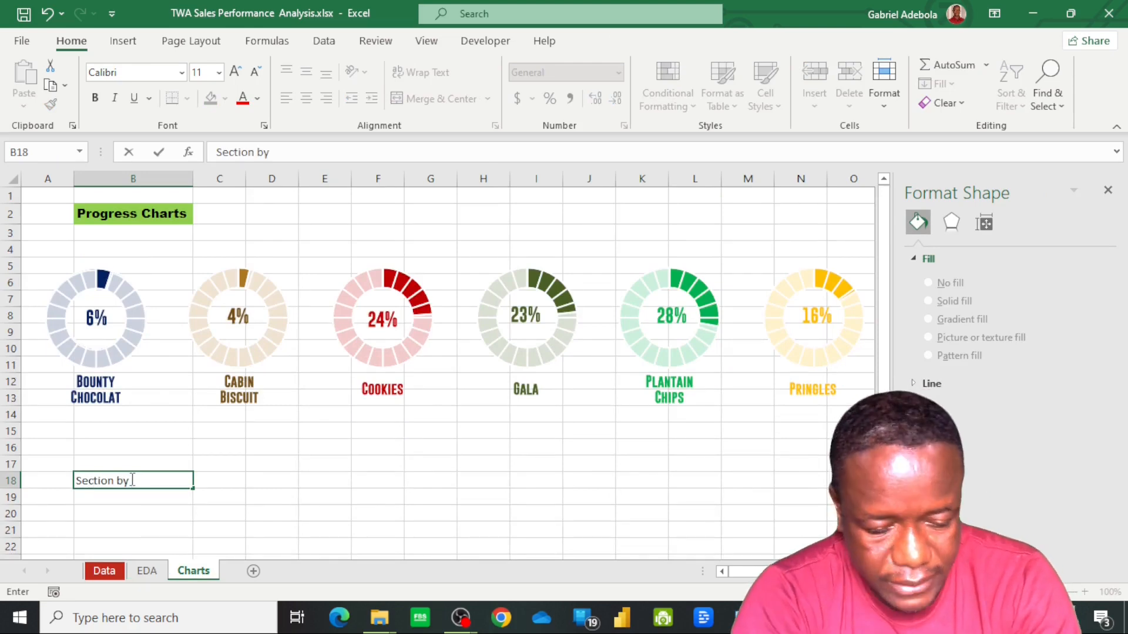
pyautogui.write(' Disaco')
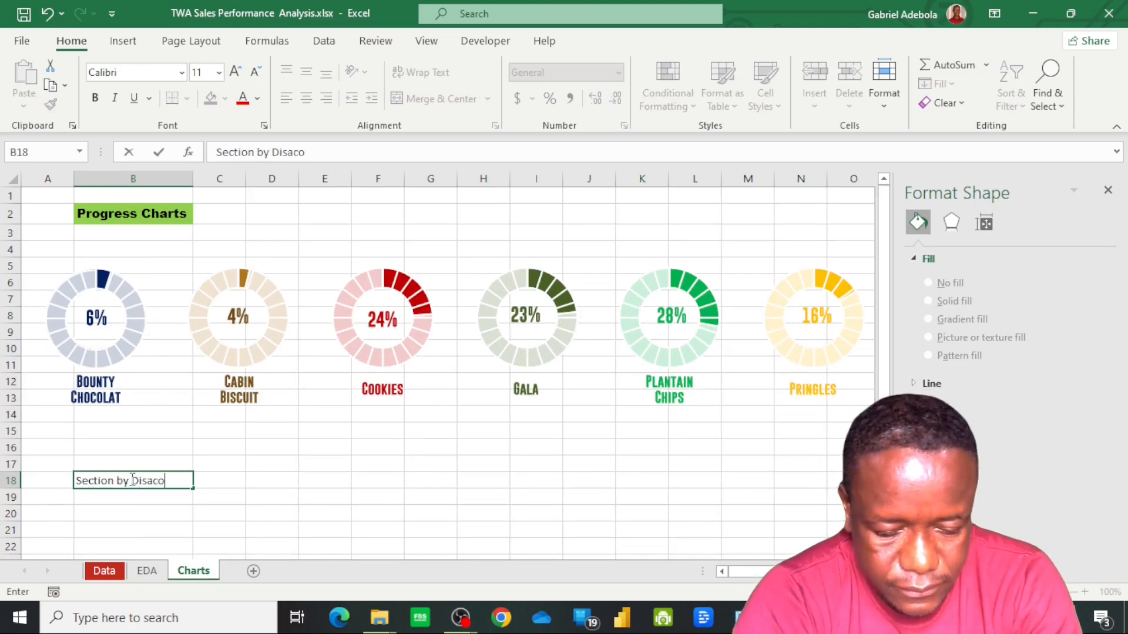
pyautogui.write('unt Chatr')
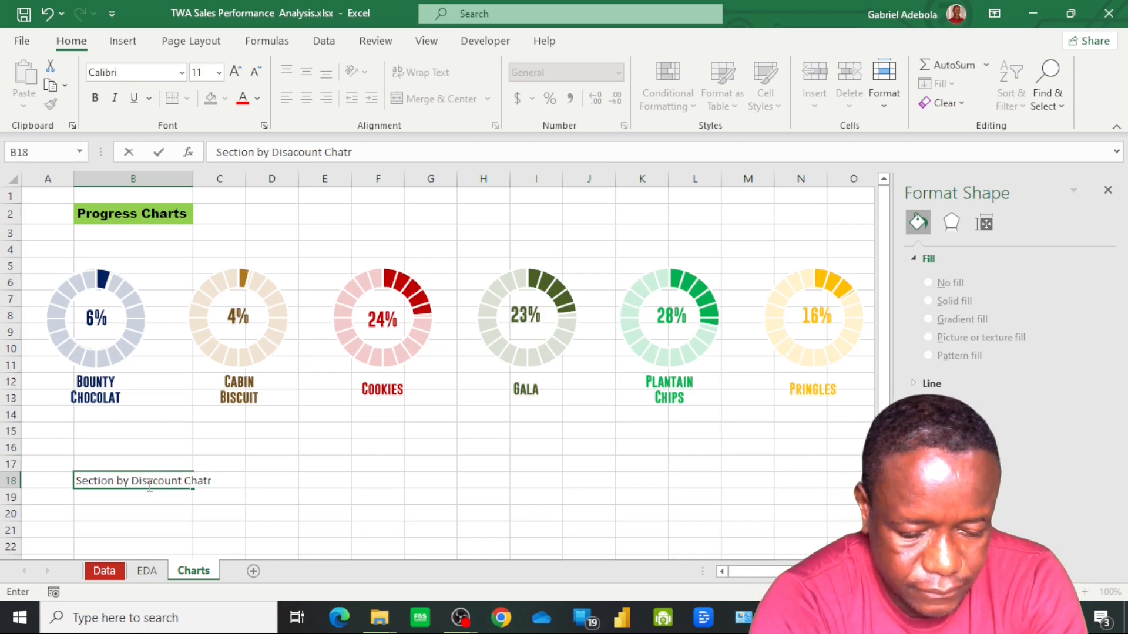
pyautogui.press('Return')
pyautogui.click(126, 519)
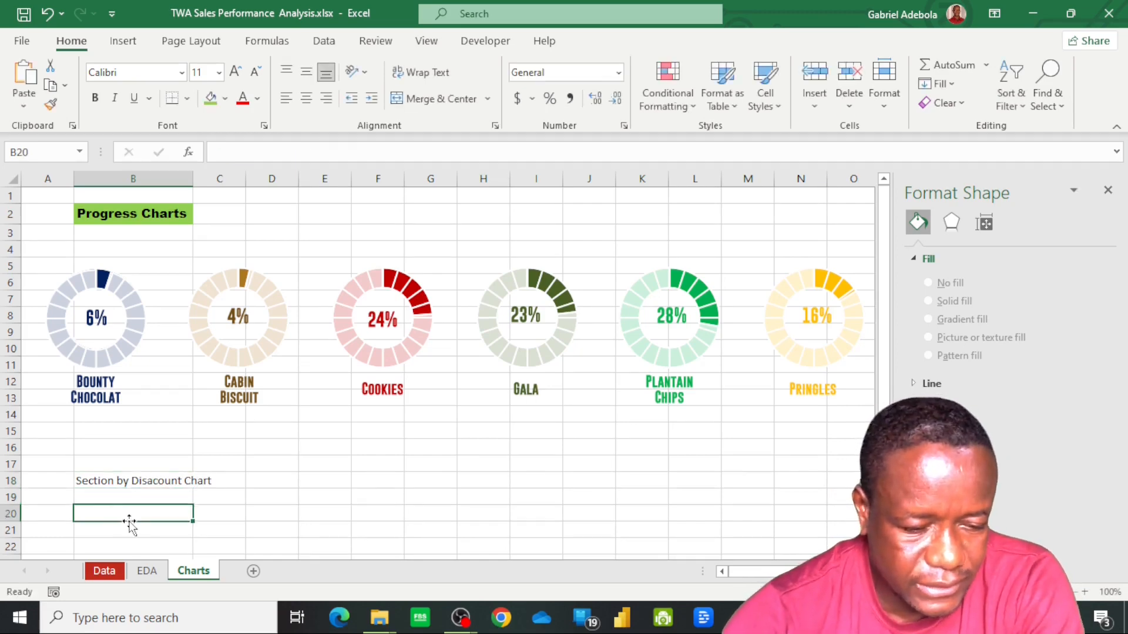
pyautogui.hotkey('ctrl', 'v')
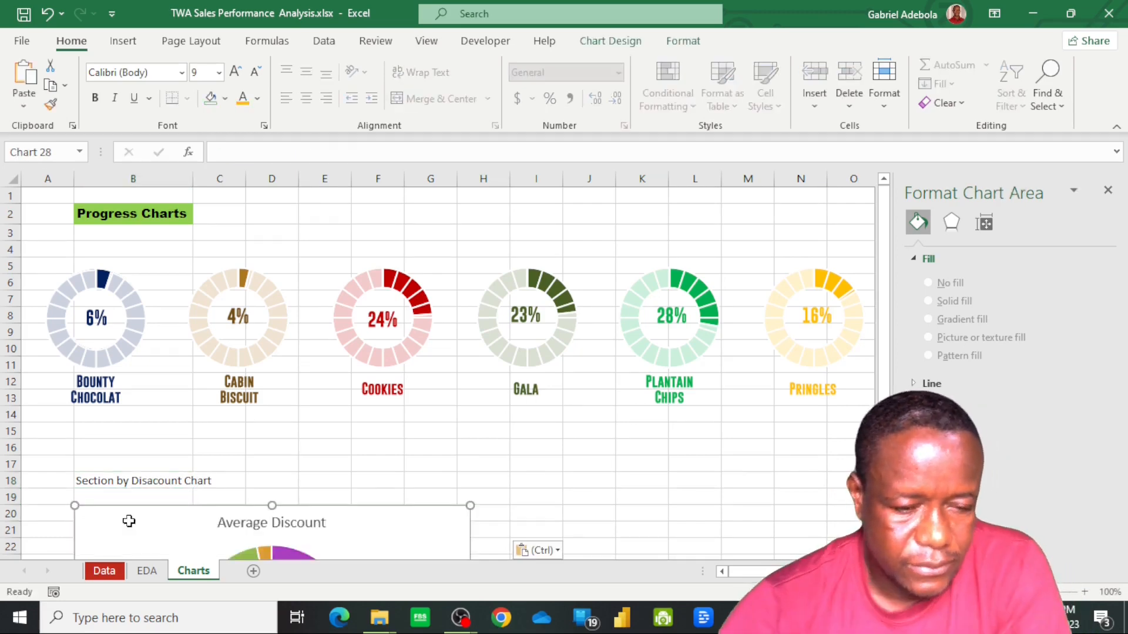
# Copy the Progress Charts heading's formatting to the B18 heading and merge and centre it across B18:D18
pyautogui.click(144, 214)
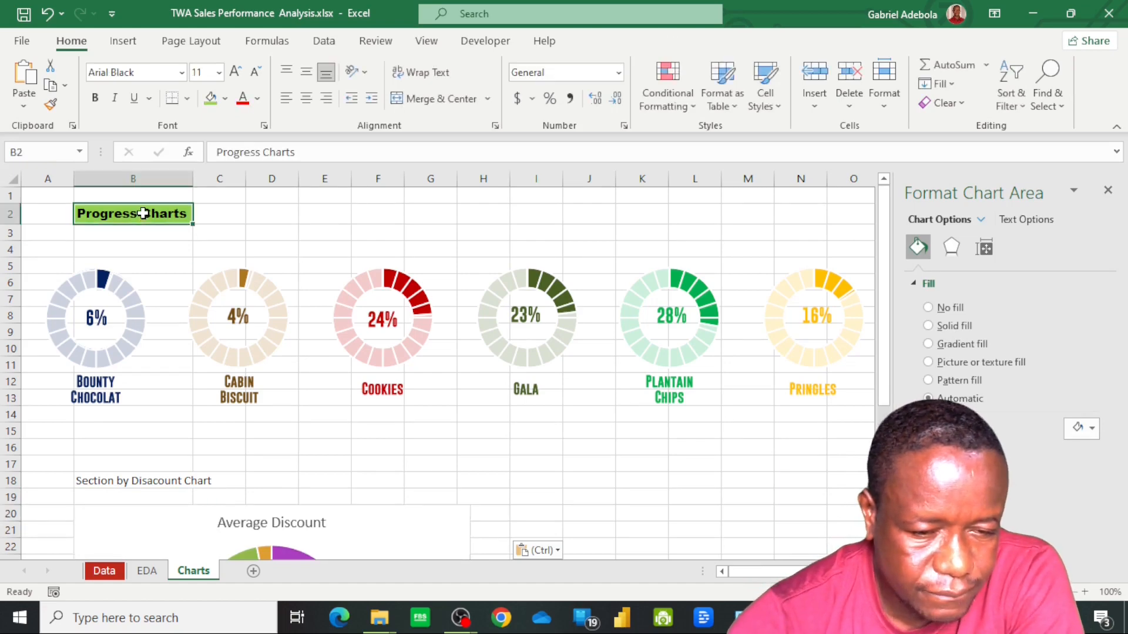
pyautogui.click(51, 105)
pyautogui.click(107, 480)
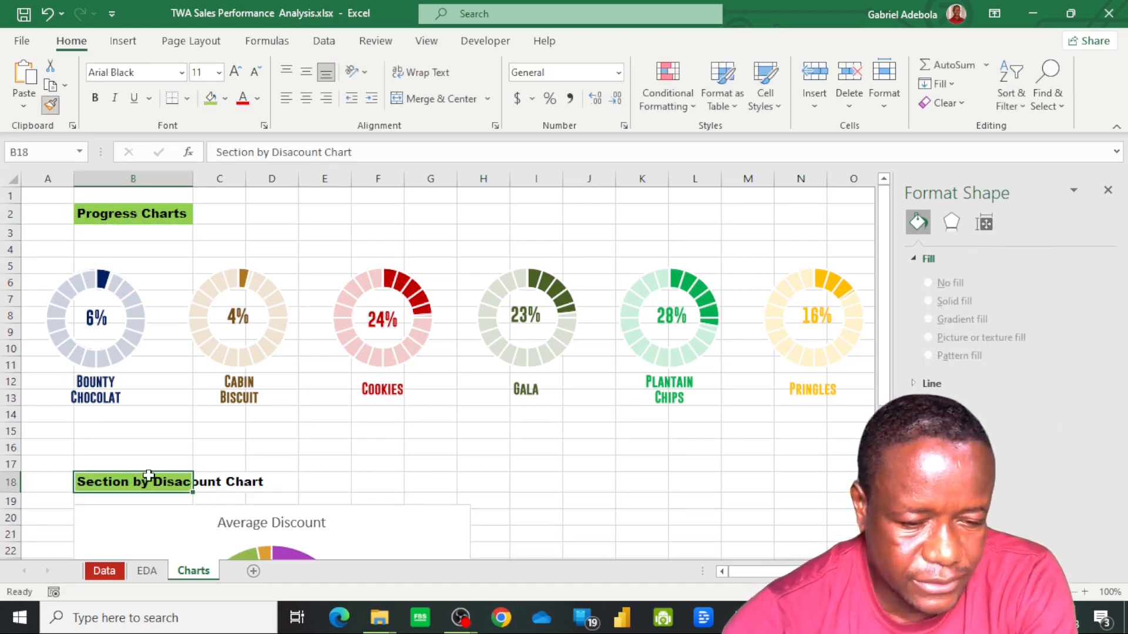
pyautogui.click(496, 501)
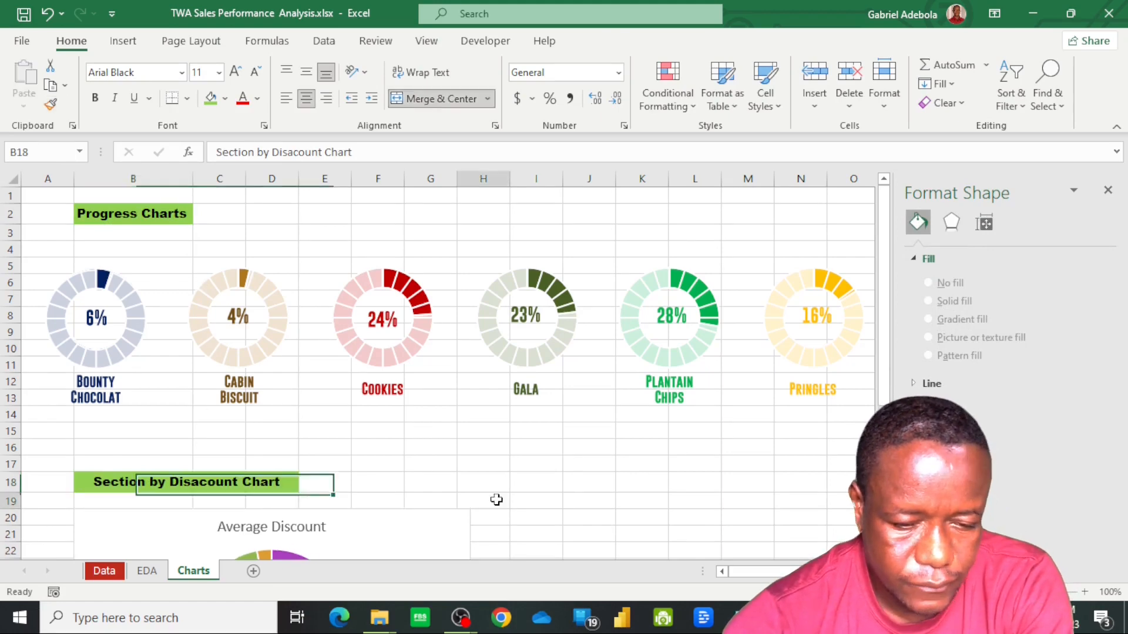
# Position the legend of the Average Discount pie chart at the top of the chart
pyautogui.scroll(-4, 506, 484)
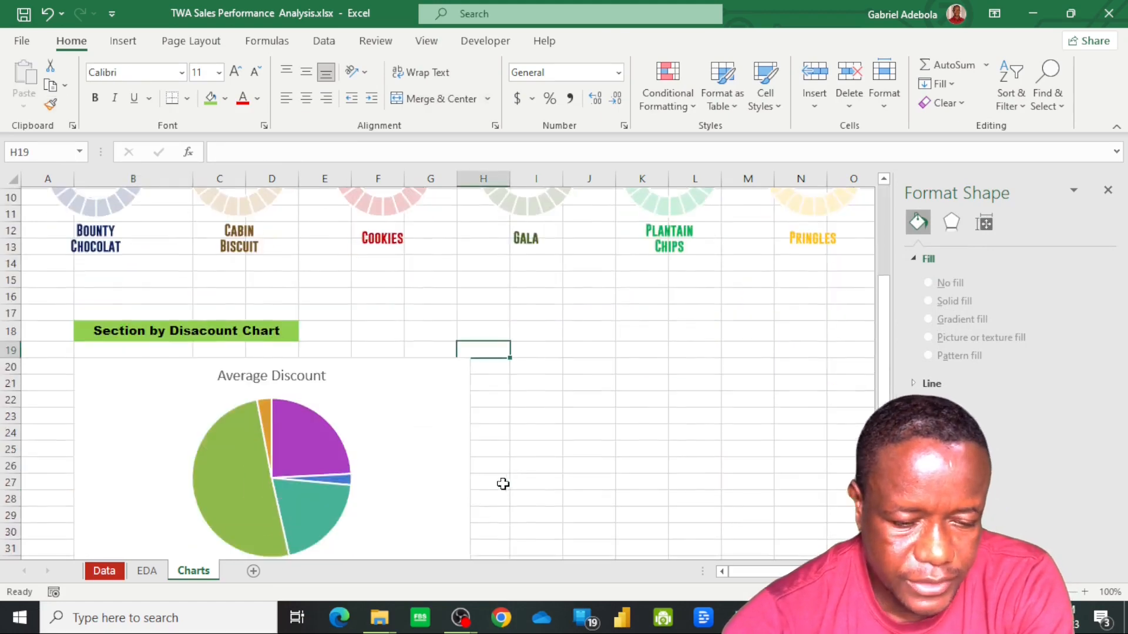
pyautogui.scroll(-1, 320, 448)
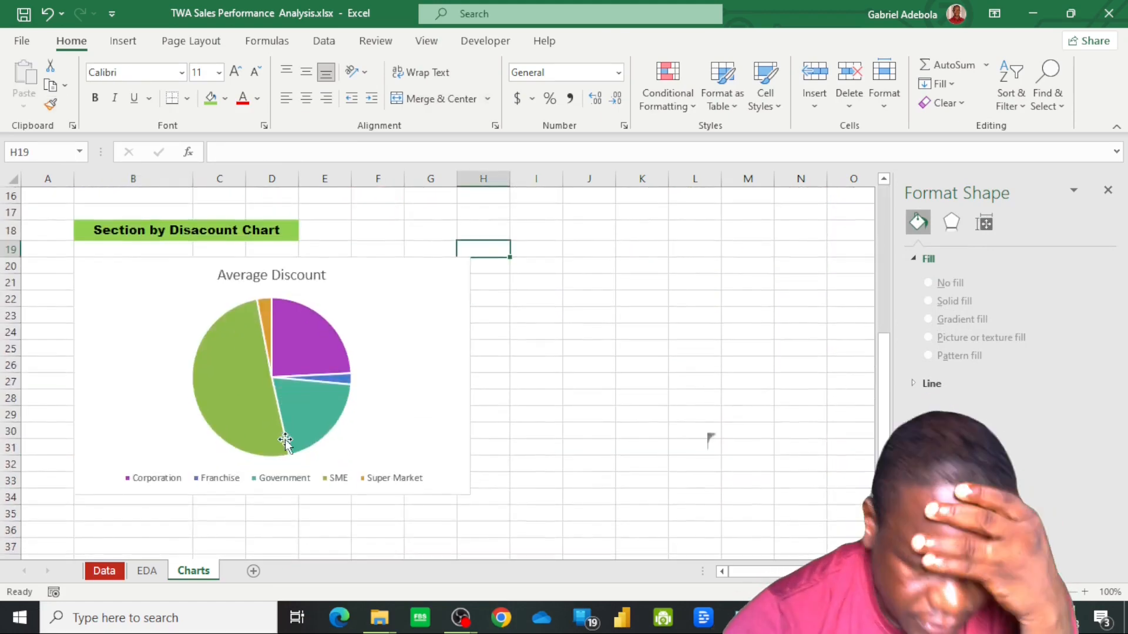
pyautogui.click(317, 348)
pyautogui.click(317, 348)
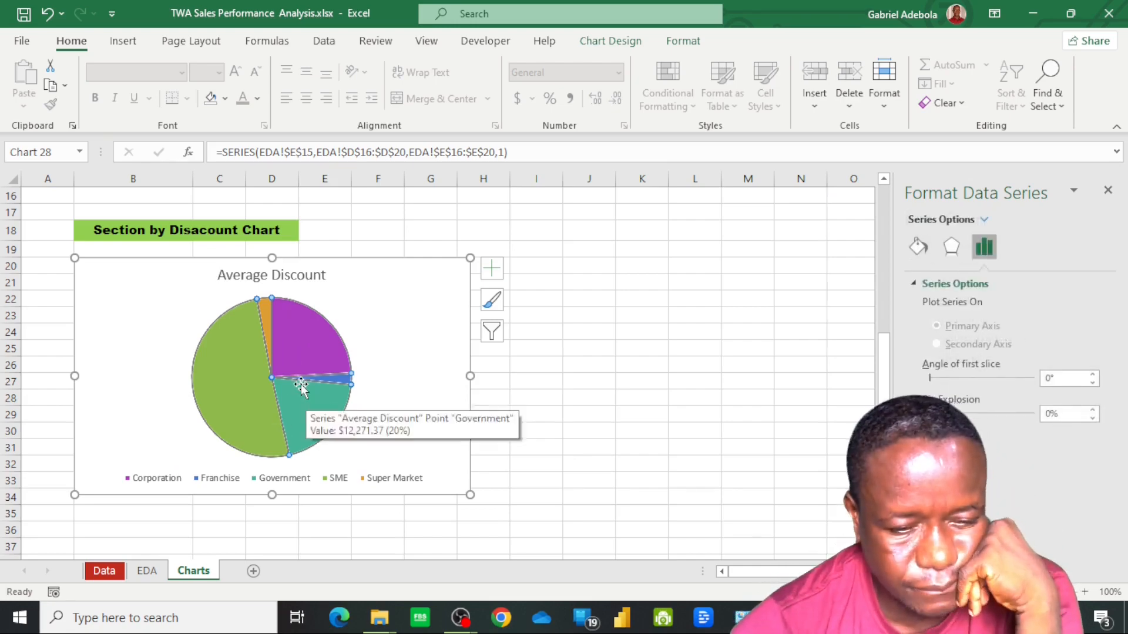
pyautogui.click(310, 278)
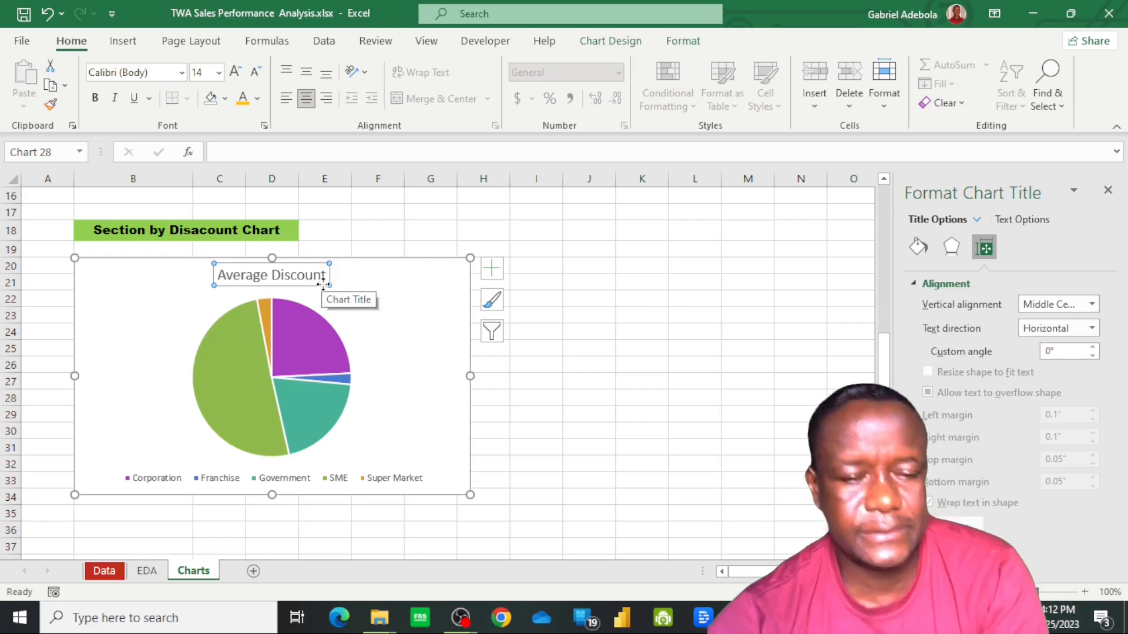
pyautogui.click(494, 268)
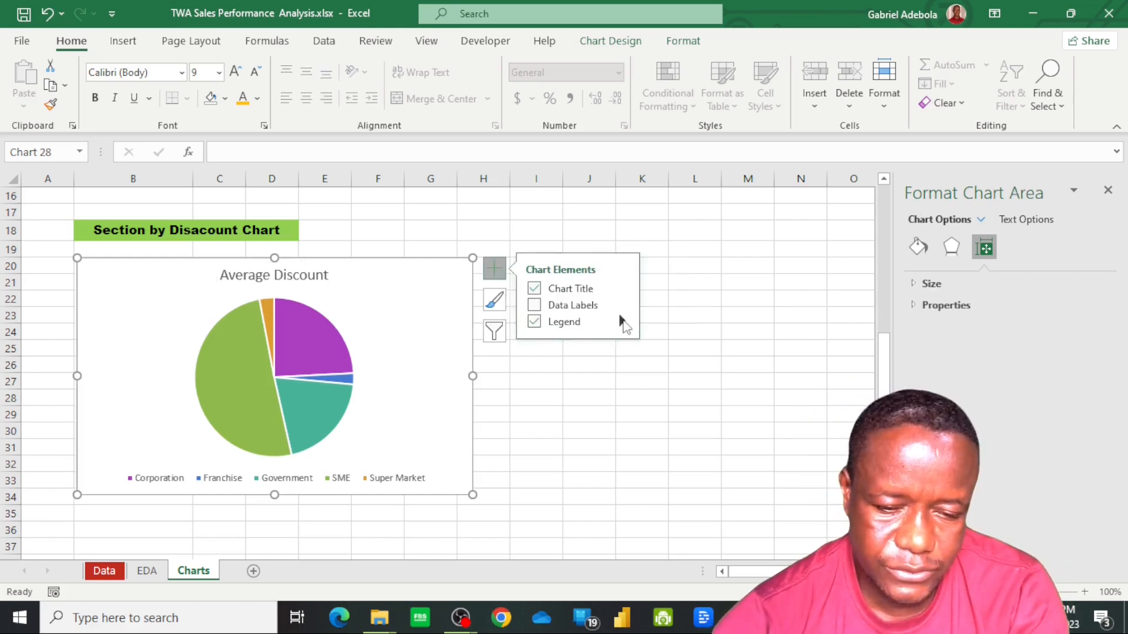
pyautogui.click(622, 321)
pyautogui.click(662, 327)
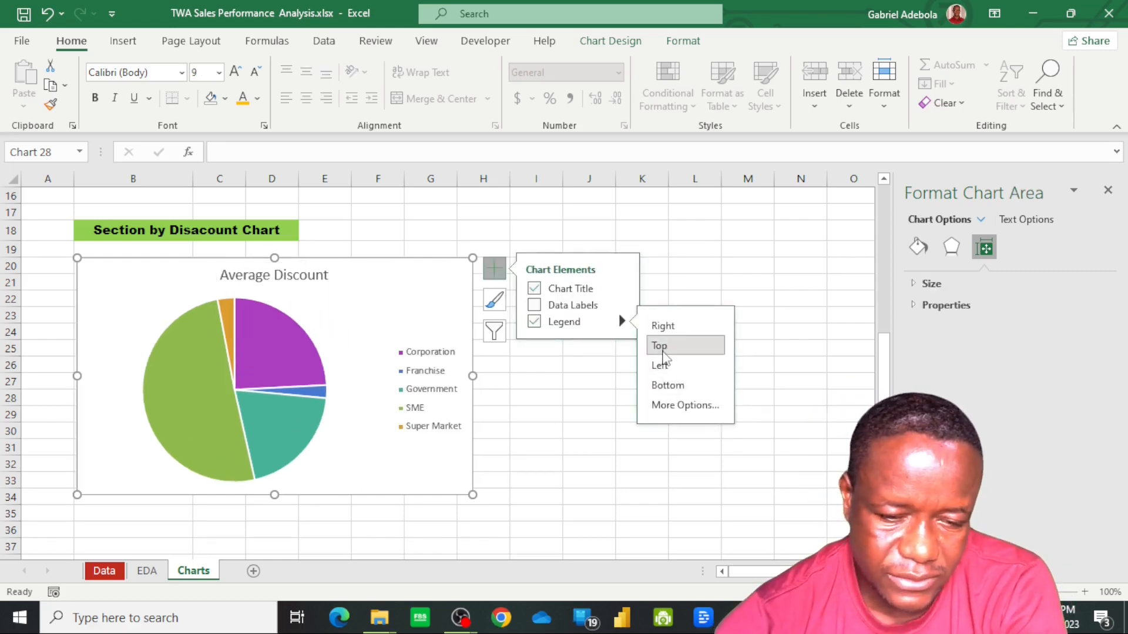
pyautogui.click(663, 351)
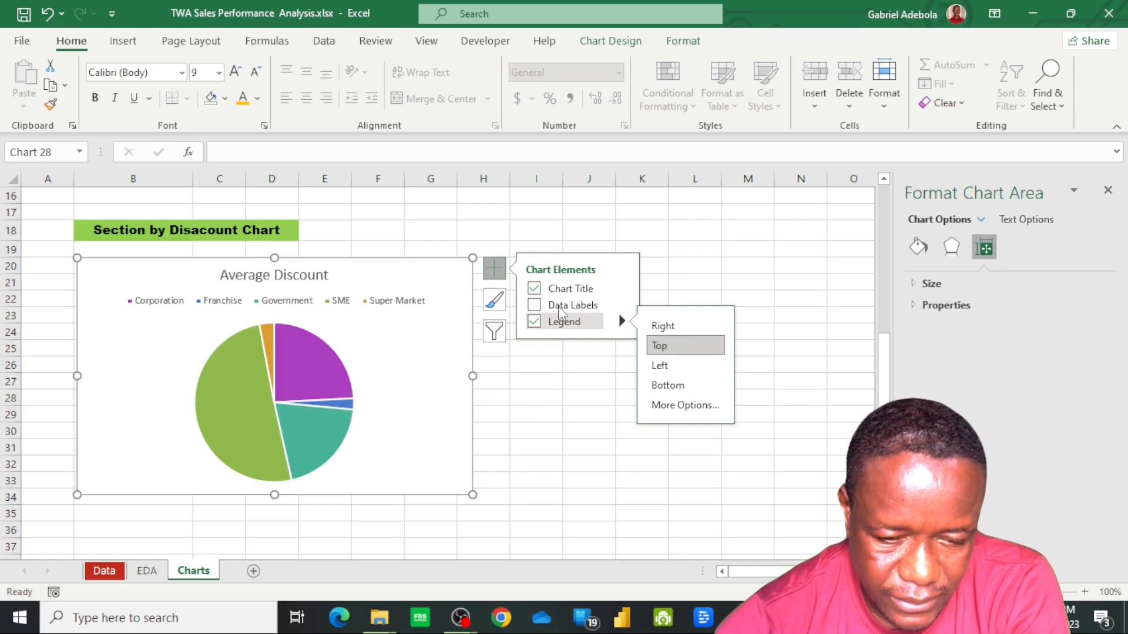
# Add data labels to the pie chart as data callouts showing section name and percentage
pyautogui.click(534, 307)
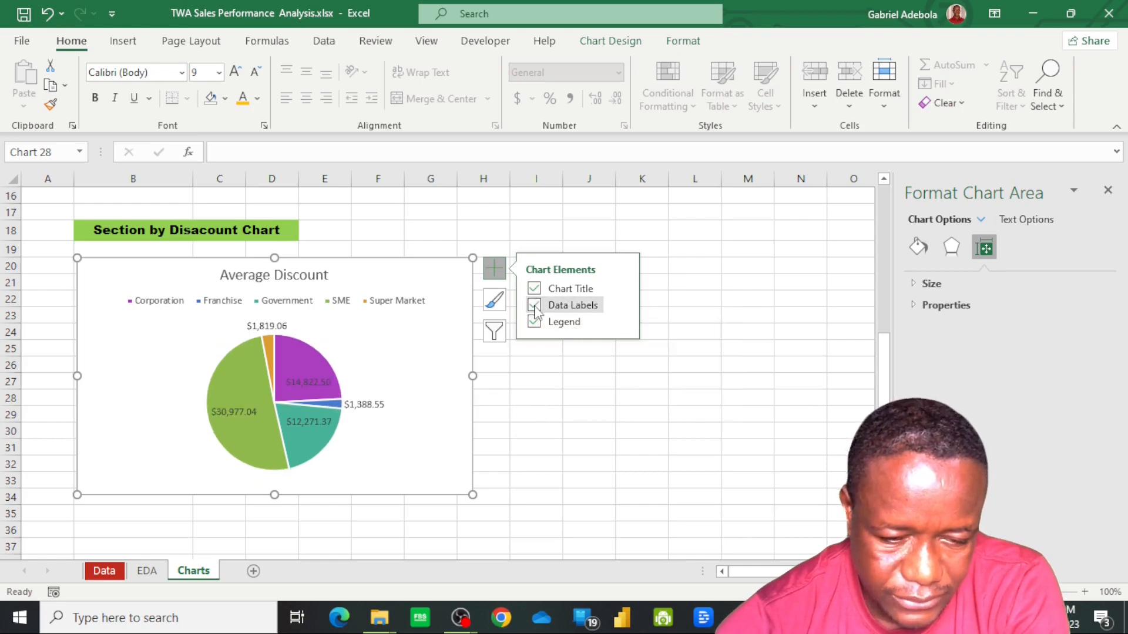
pyautogui.click(621, 305)
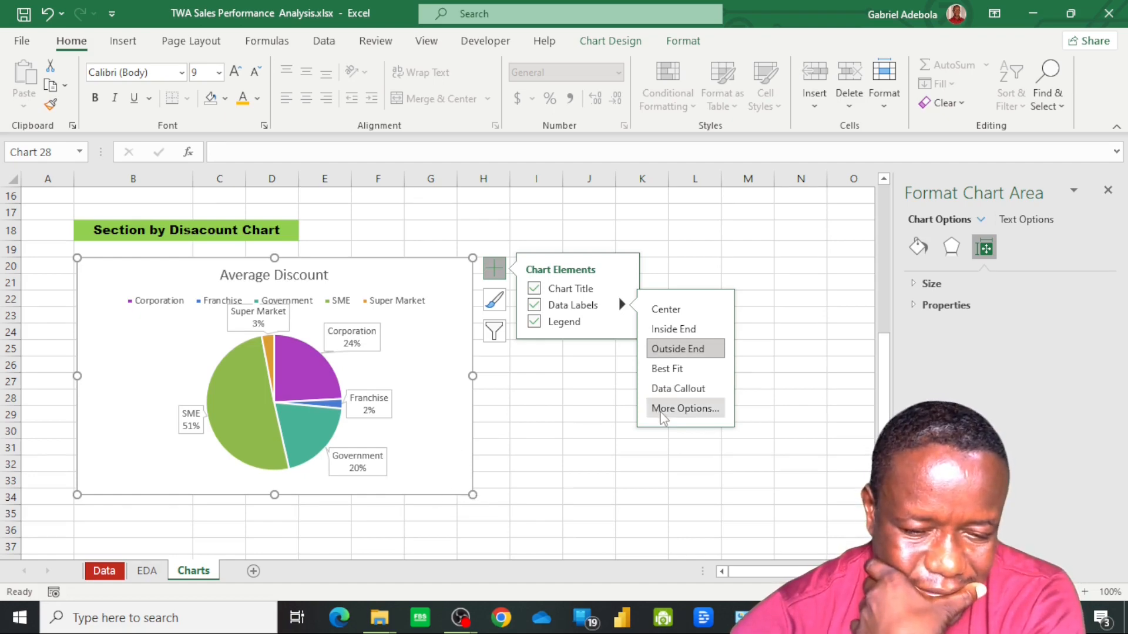
pyautogui.click(662, 411)
pyautogui.click(141, 369)
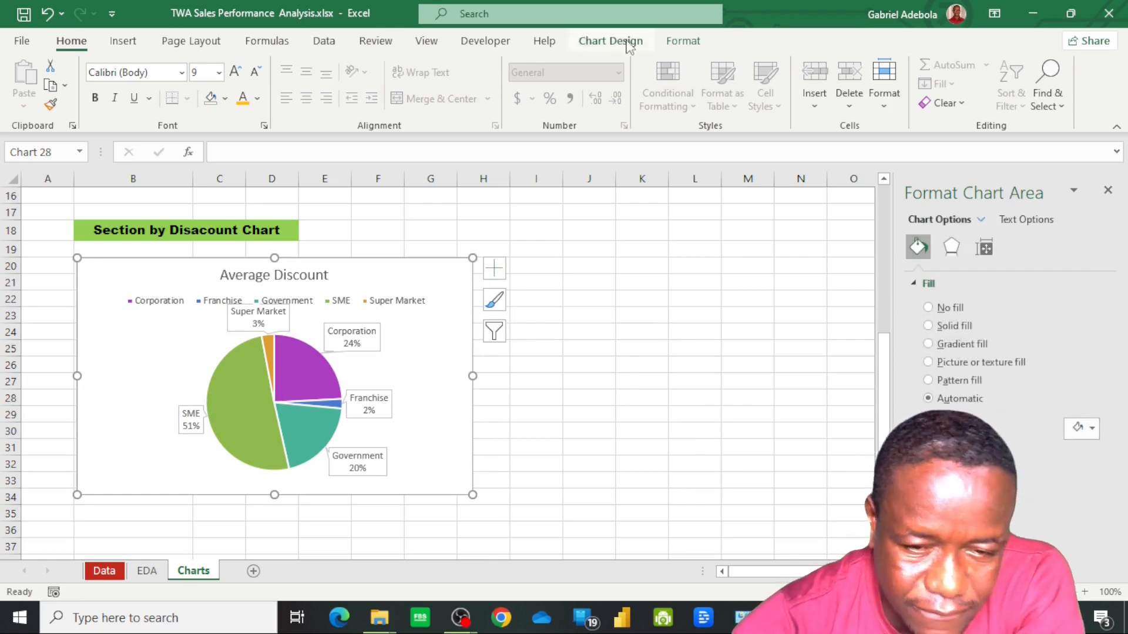
# Set the pie chart area to no fill and no outline
pyautogui.click(682, 46)
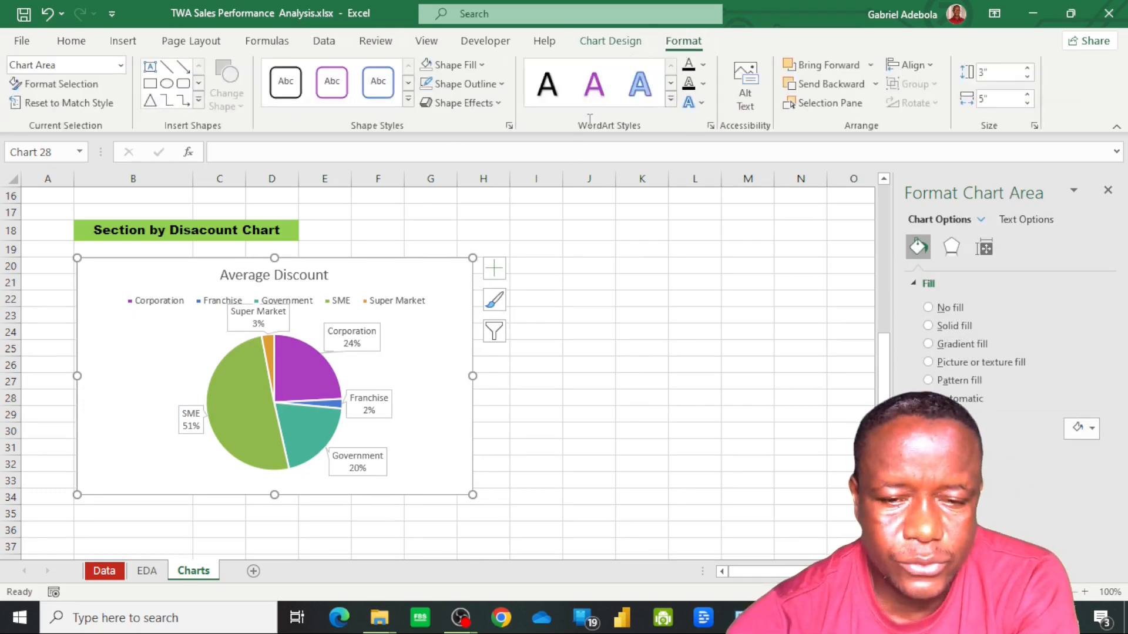
pyautogui.click(483, 65)
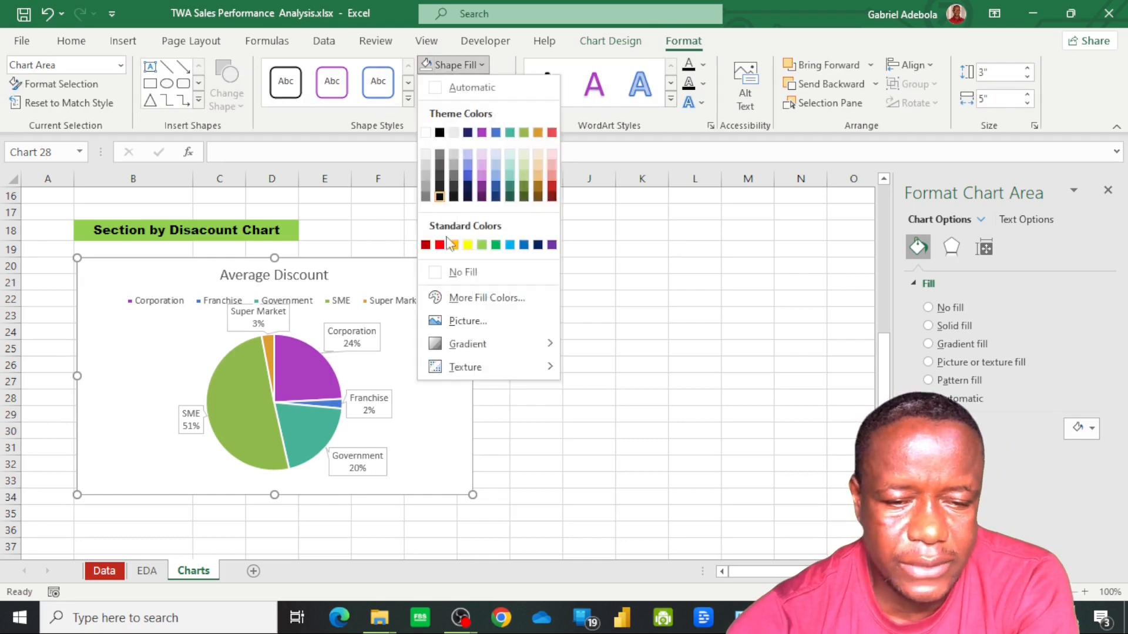
pyautogui.click(453, 227)
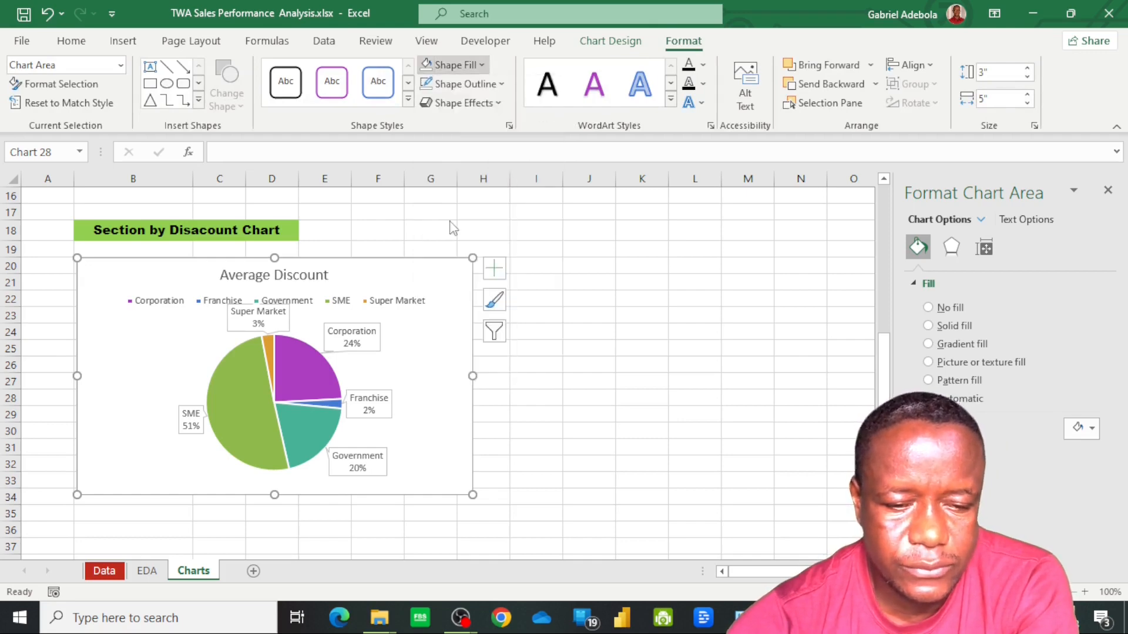
pyautogui.click(502, 84)
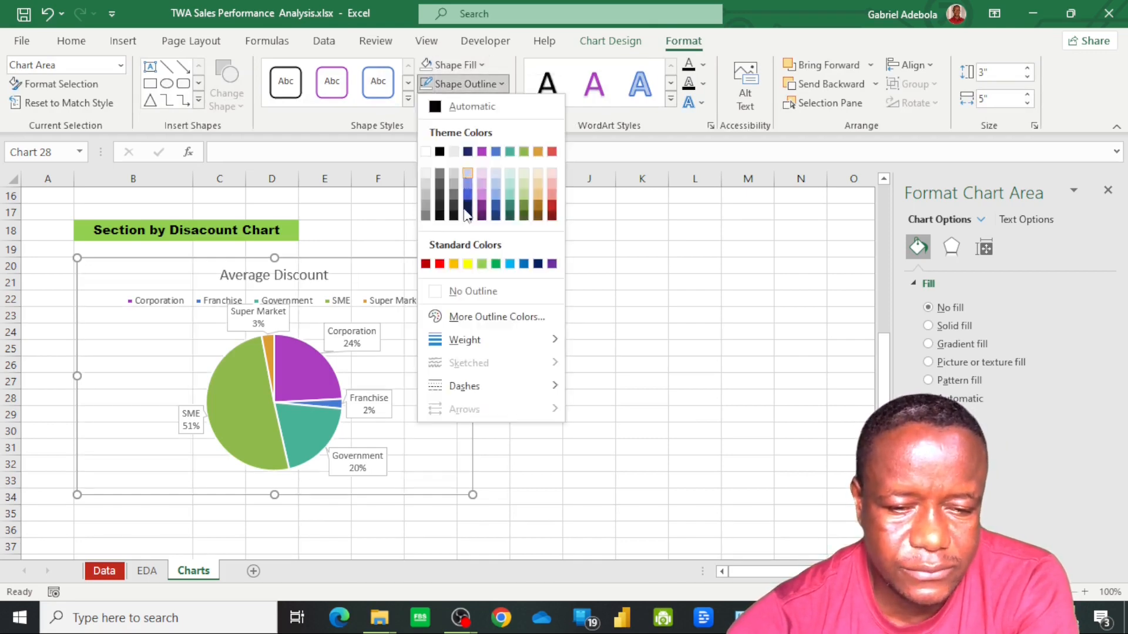
pyautogui.click(467, 292)
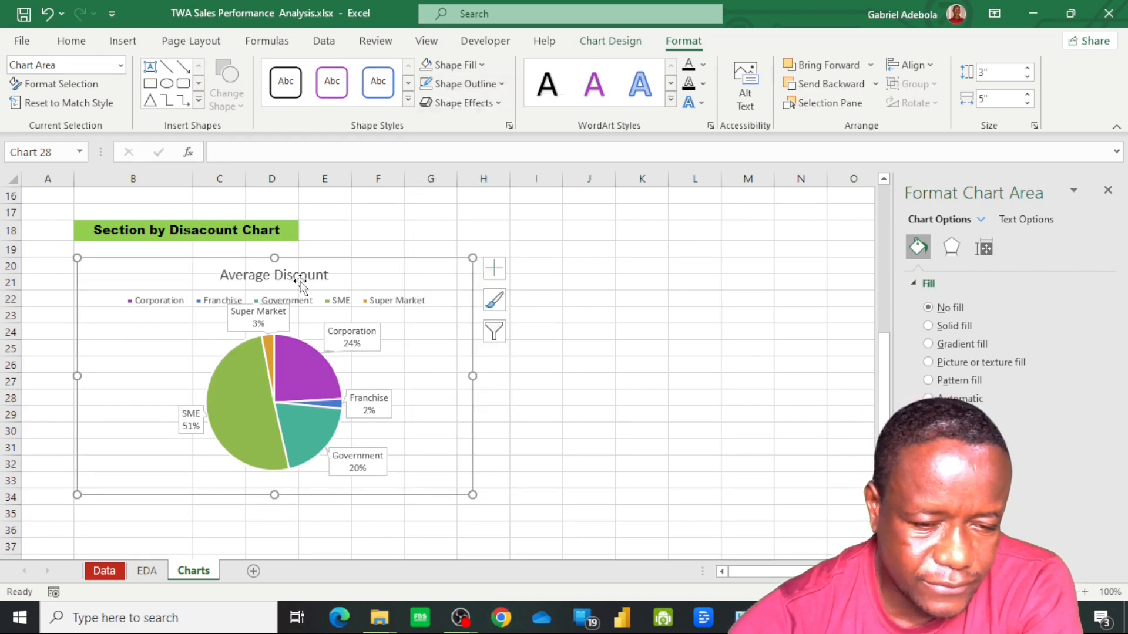
# Change the pie chart's title to "Average Discount by Section" and nudge the chart slightly on the sheet
pyautogui.click(247, 271)
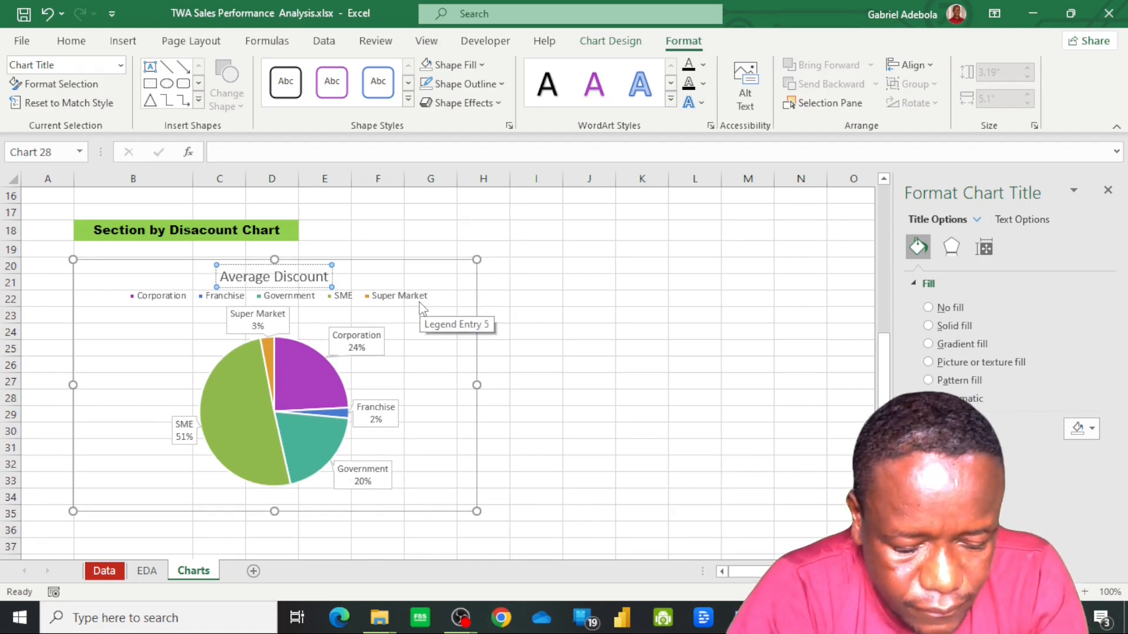
pyautogui.write('by')
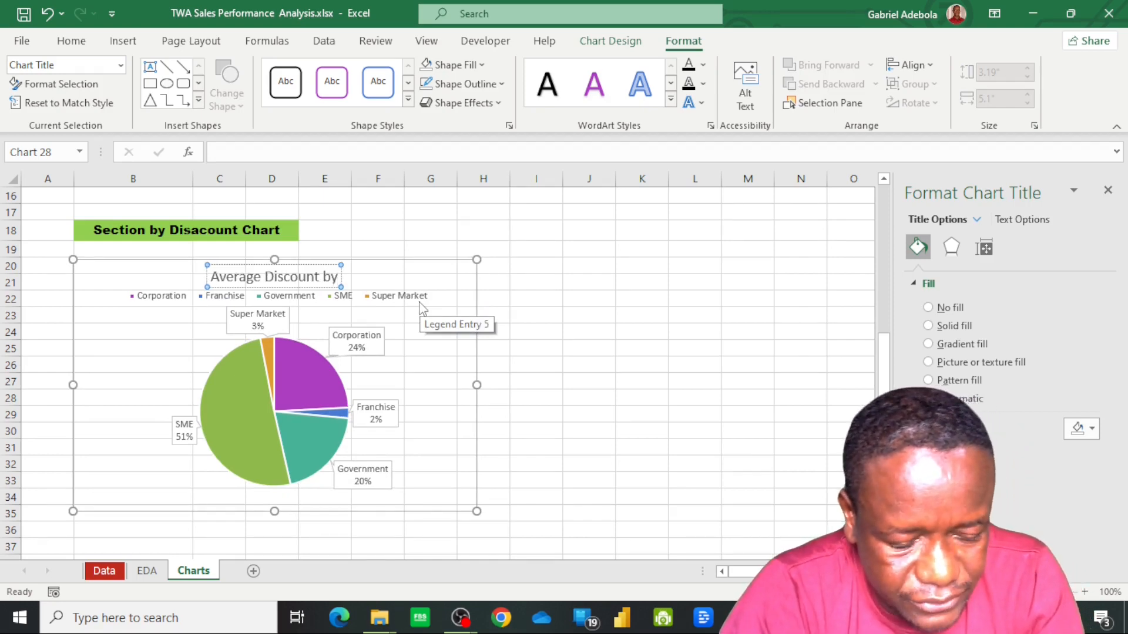
pyautogui.write(' Sect')
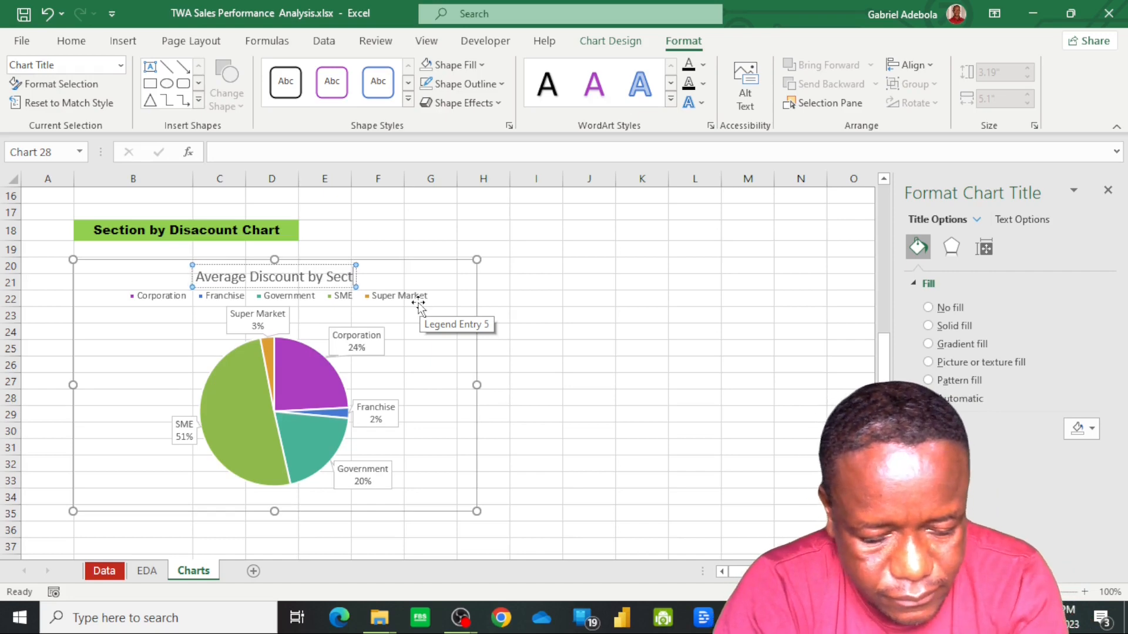
pyautogui.write('ion')
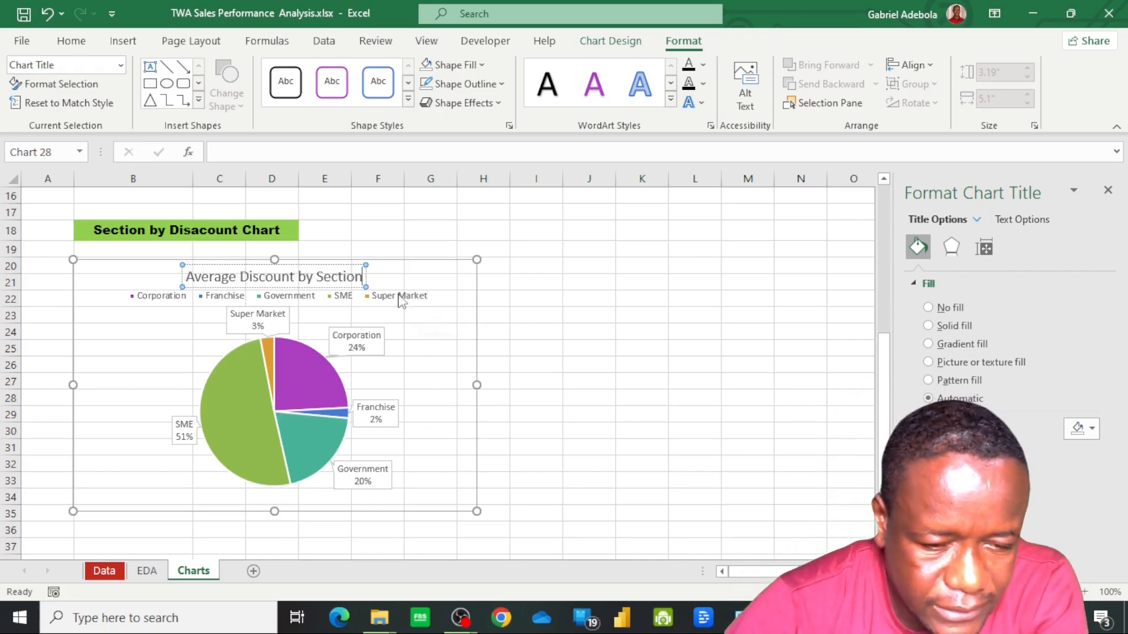
pyautogui.moveTo(436, 385); pyautogui.dragTo(443, 381)
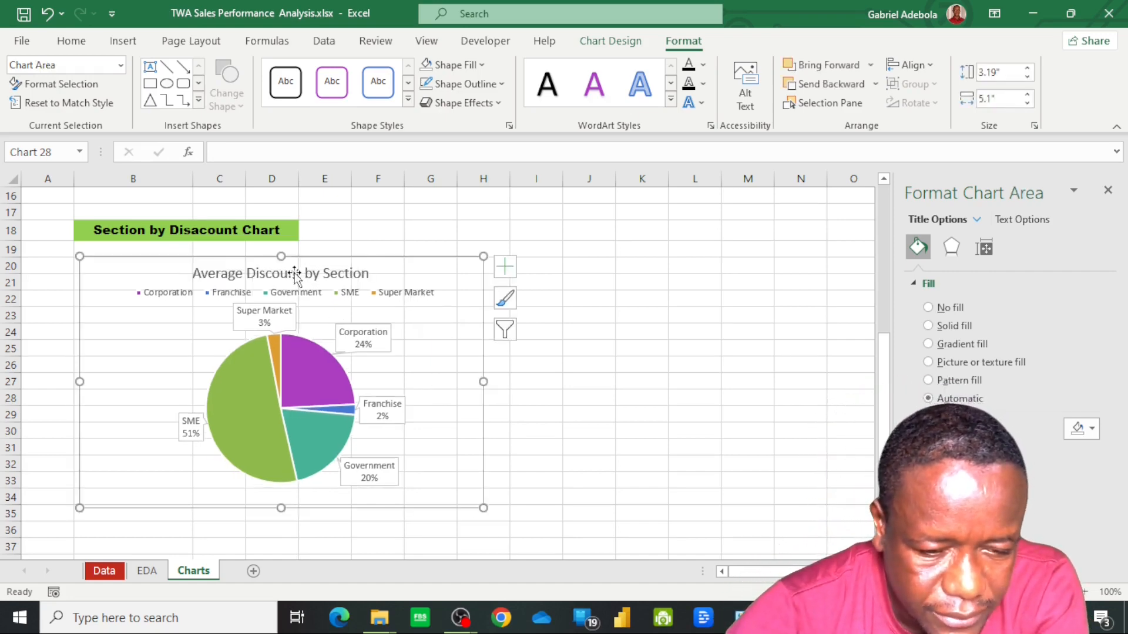
# Set the font of the pie chart's title to Gobold Bold
pyautogui.click(295, 274)
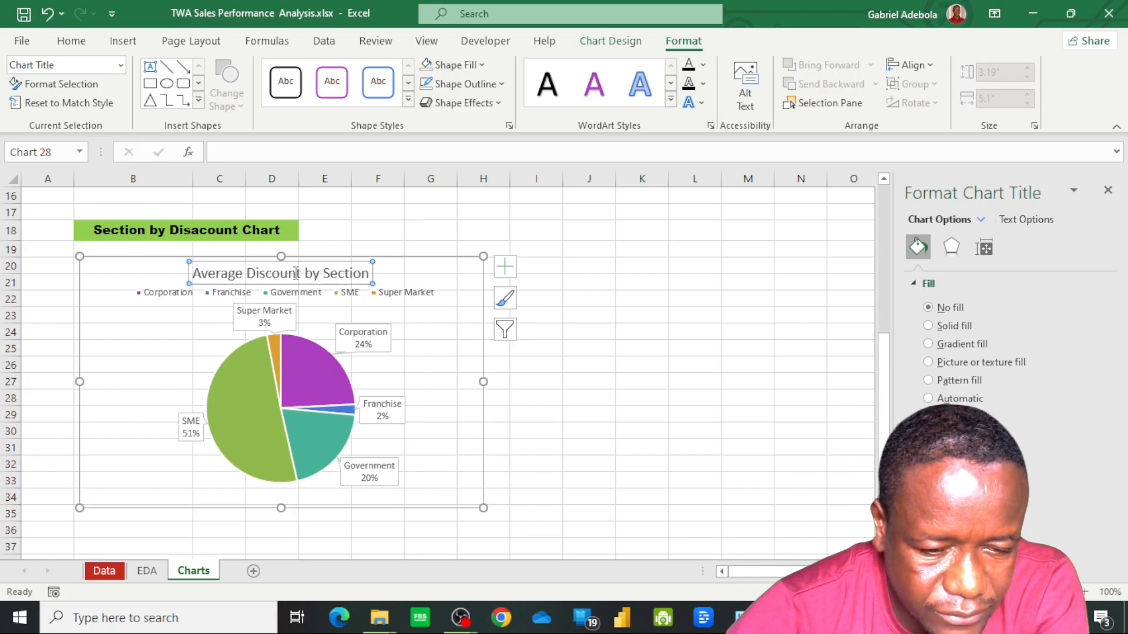
pyautogui.click(78, 44)
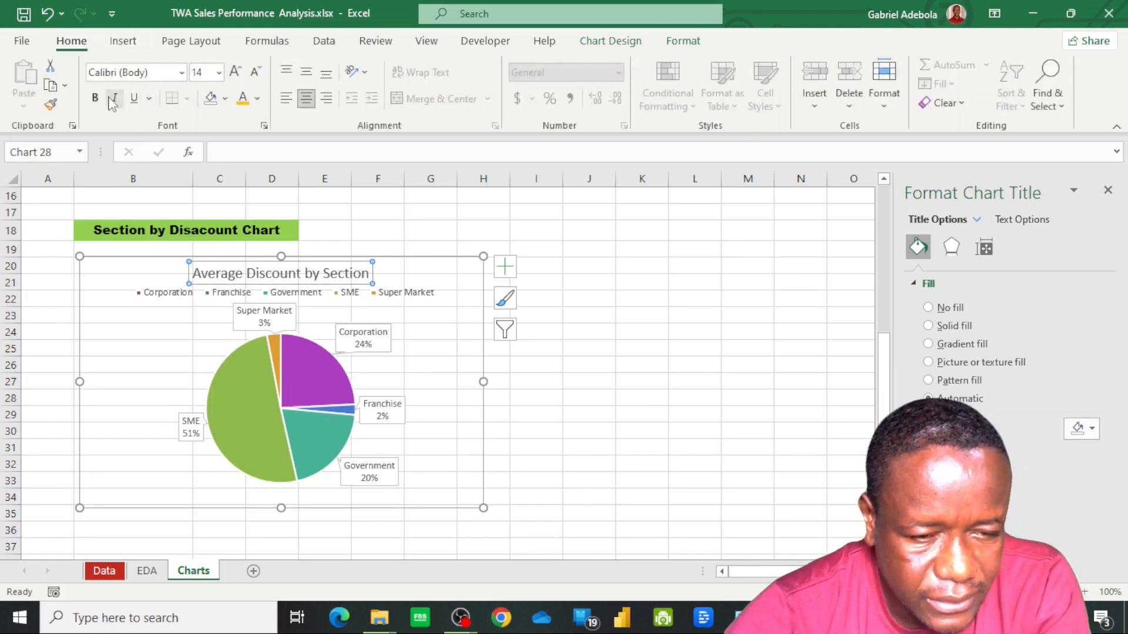
pyautogui.click(181, 74)
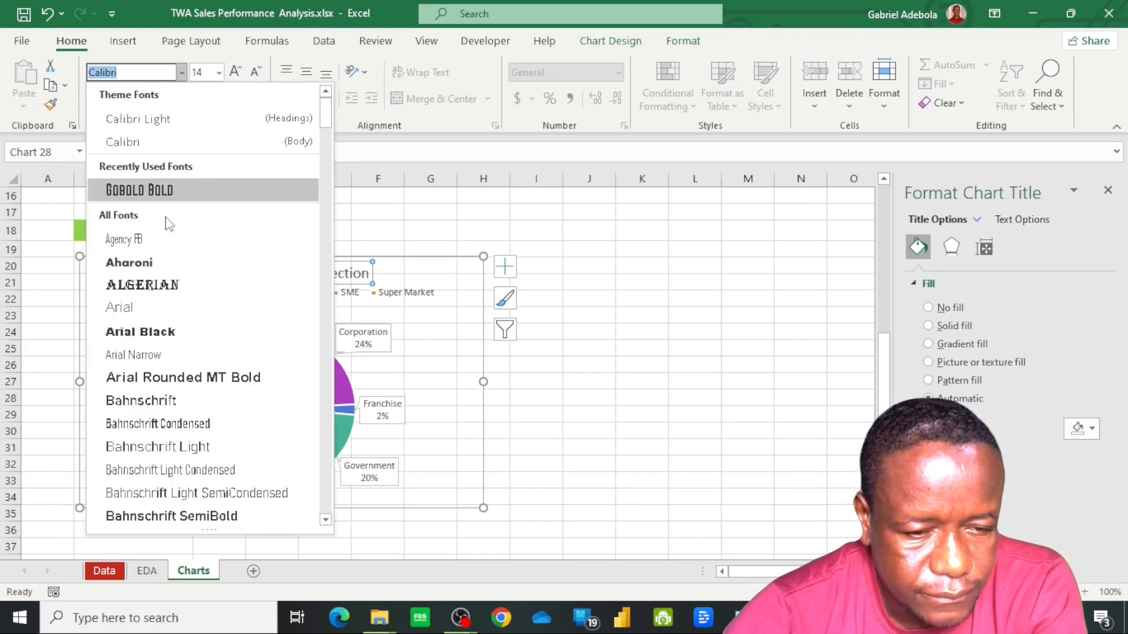
pyautogui.click(168, 192)
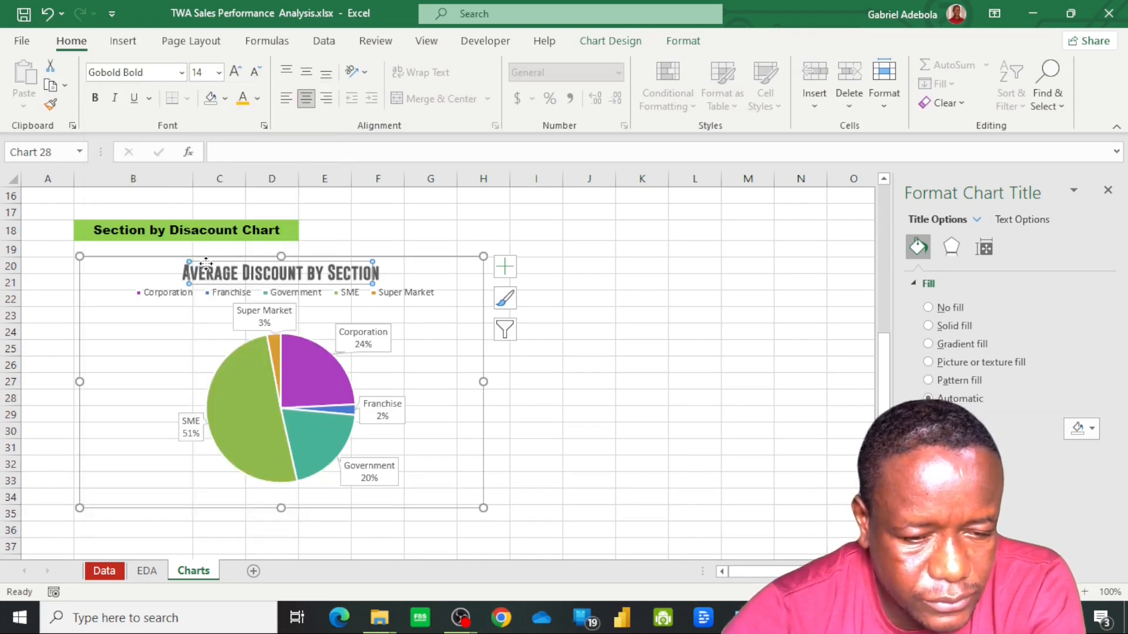
# Insert a 2-D clustered column chart from the Country, Total Sales and Total Profit data in D4:F9 of the EDA sheet
pyautogui.hotkey('ctrl', 'pageup')
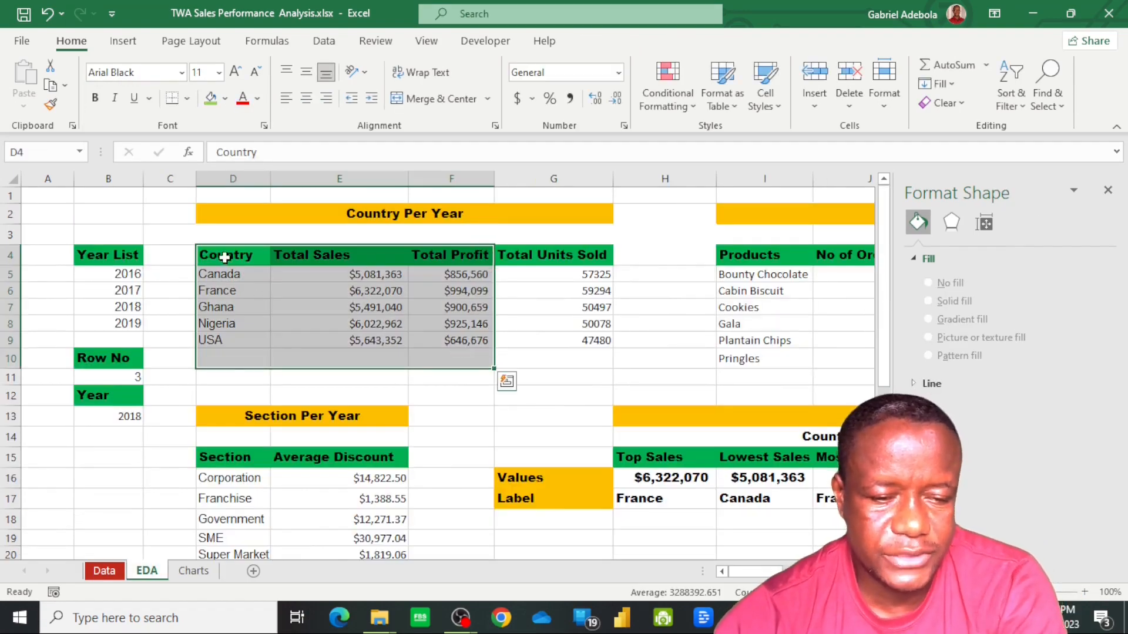
pyautogui.moveTo(224, 257); pyautogui.dragTo(473, 345)
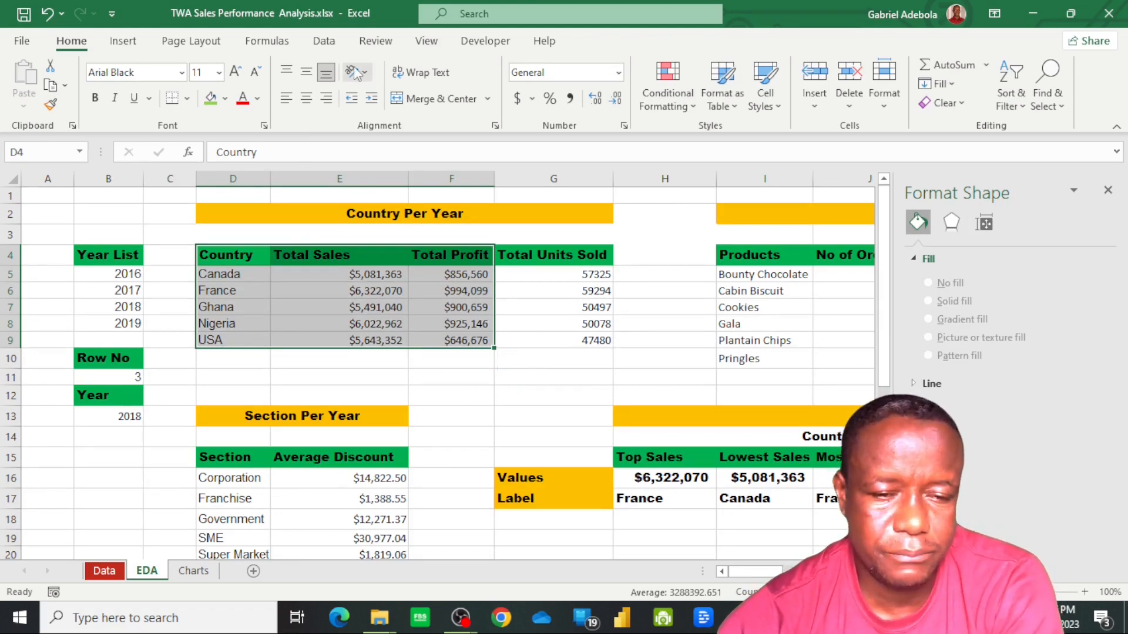
pyautogui.click(123, 42)
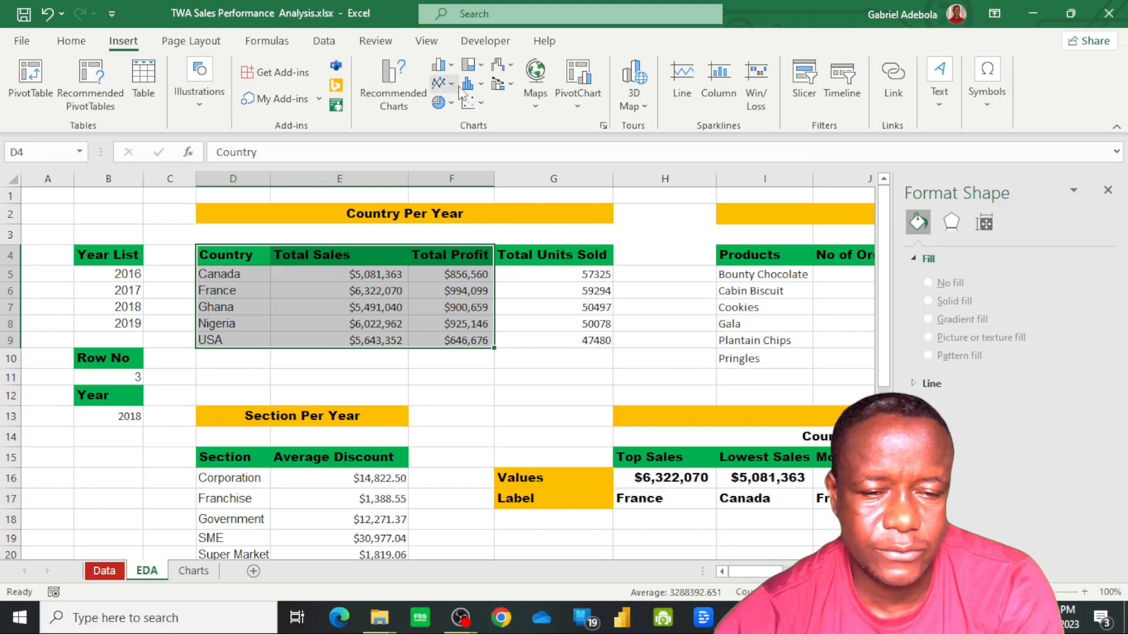
pyautogui.click(451, 66)
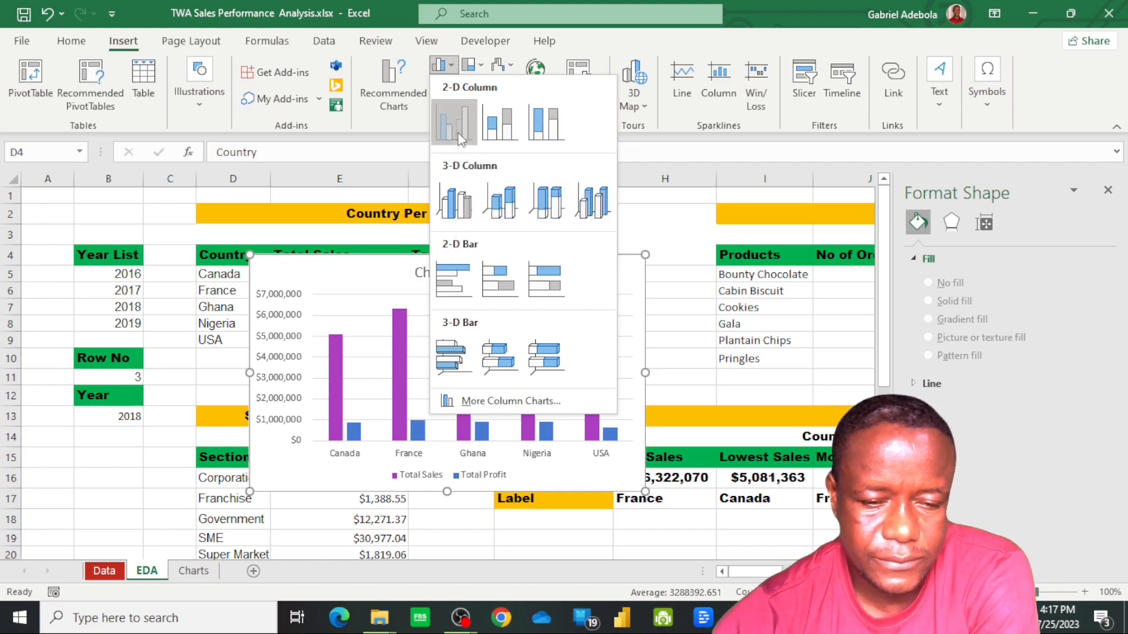
pyautogui.click(457, 133)
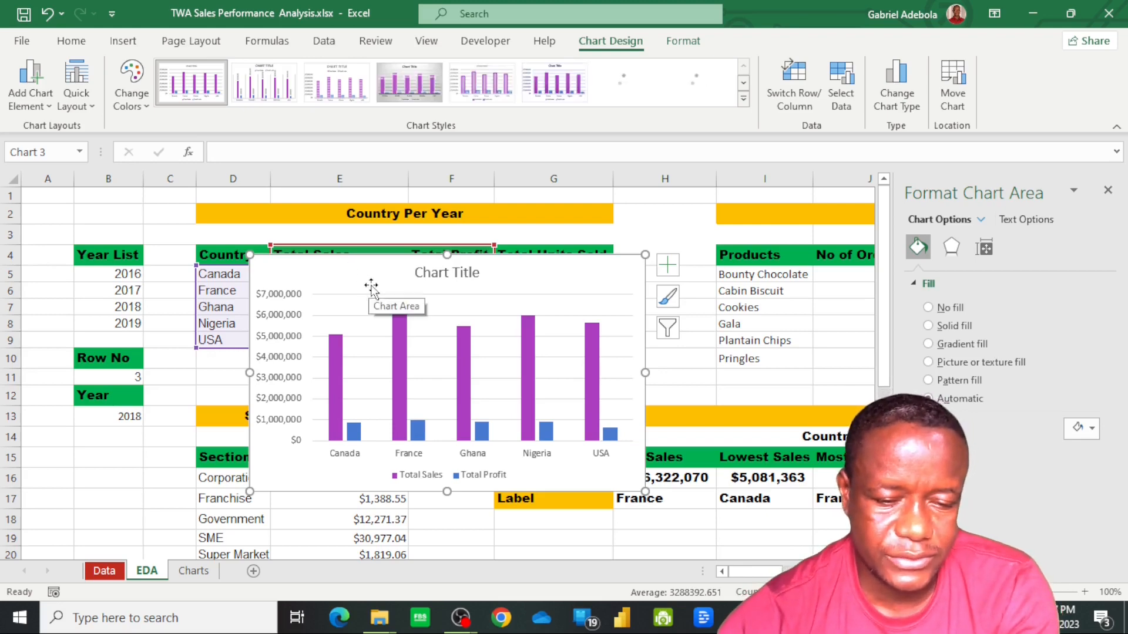
# Cut the new column chart and enter the heading "Country Per Sale vs Profit" in L18 of the Charts sheet, selecting L20 below it
pyautogui.hotkey('ctrl', 'x')
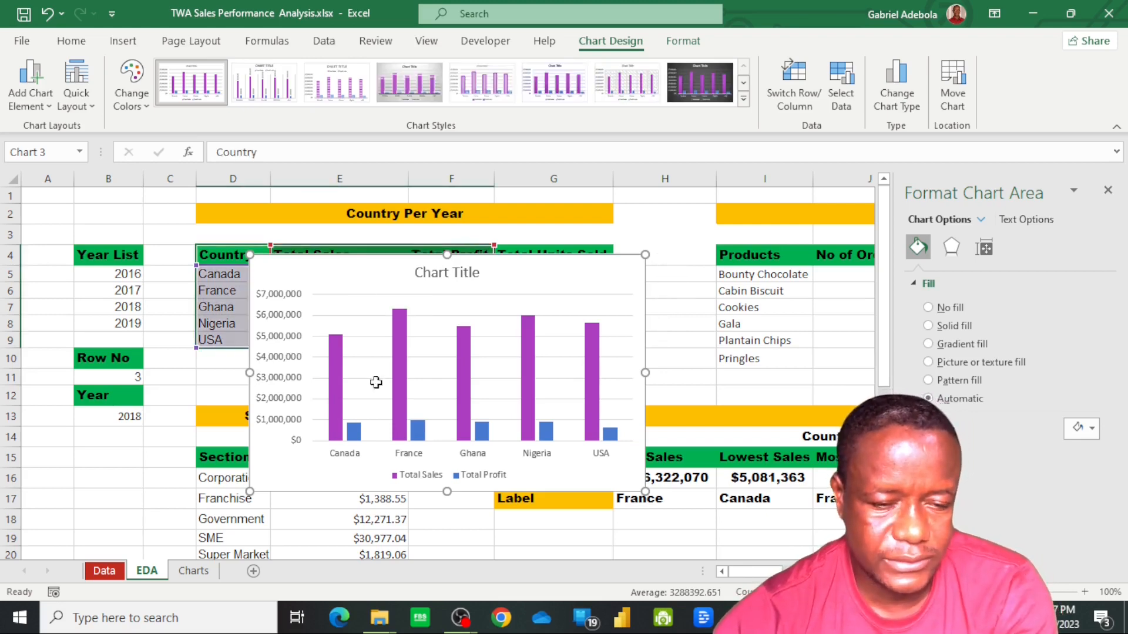
pyautogui.click(199, 568)
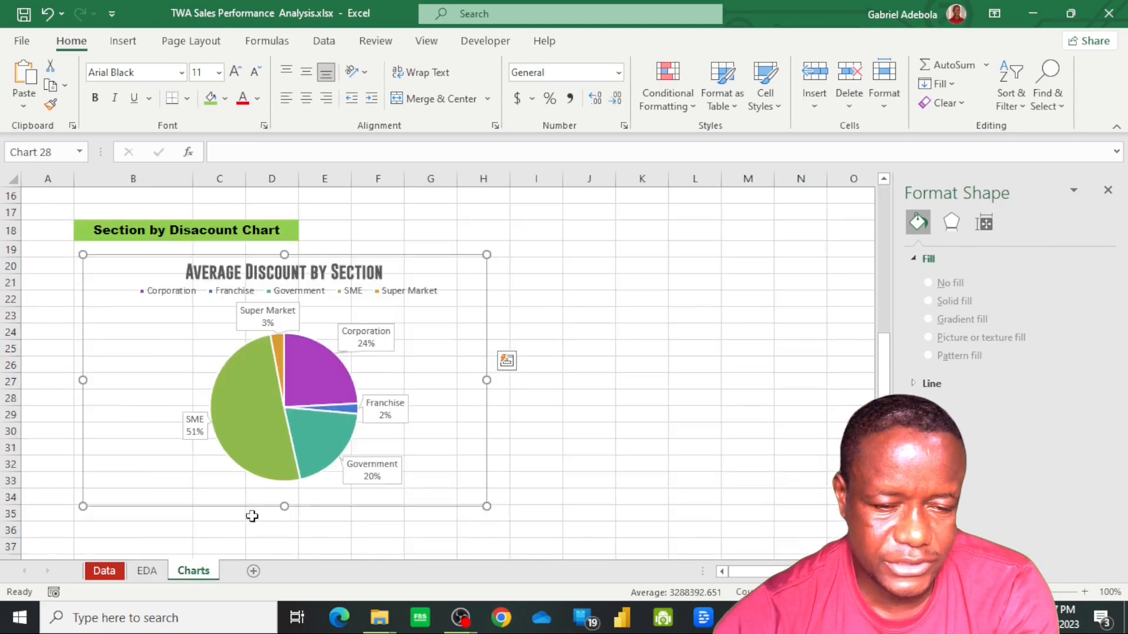
pyautogui.click(699, 236)
pyautogui.write('Co')
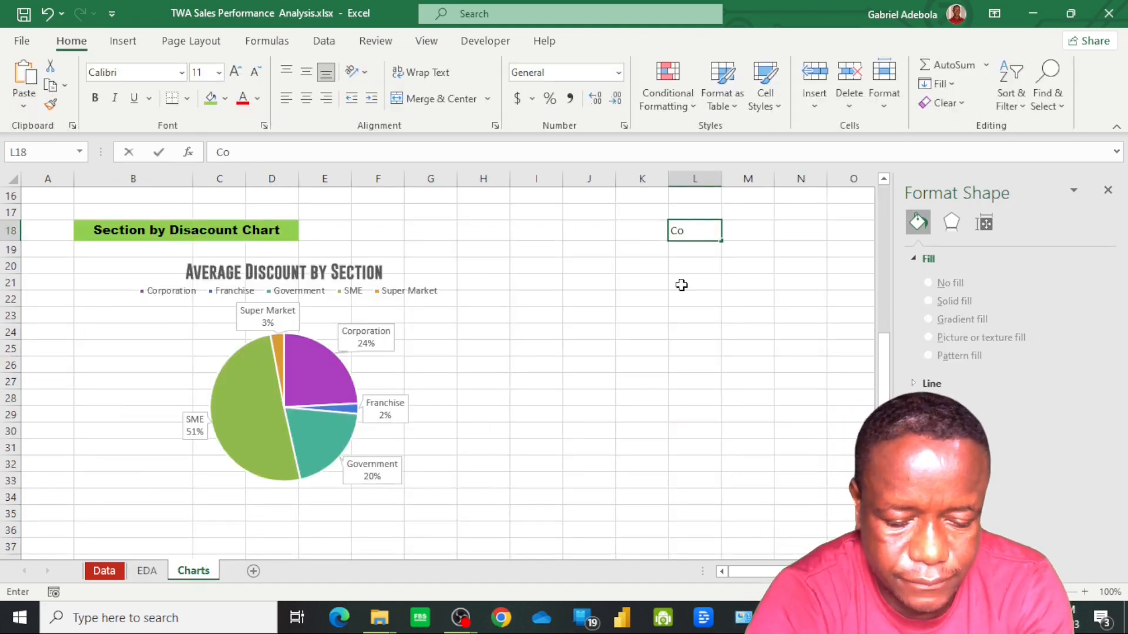
pyautogui.write('untry Per')
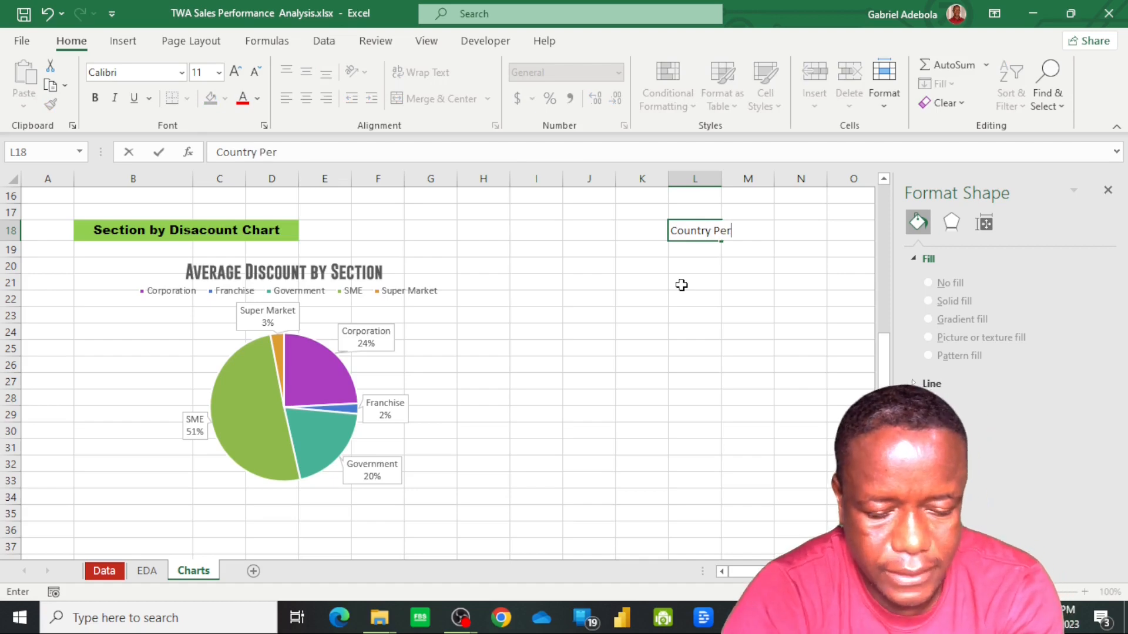
pyautogui.write(' Sale vs ')
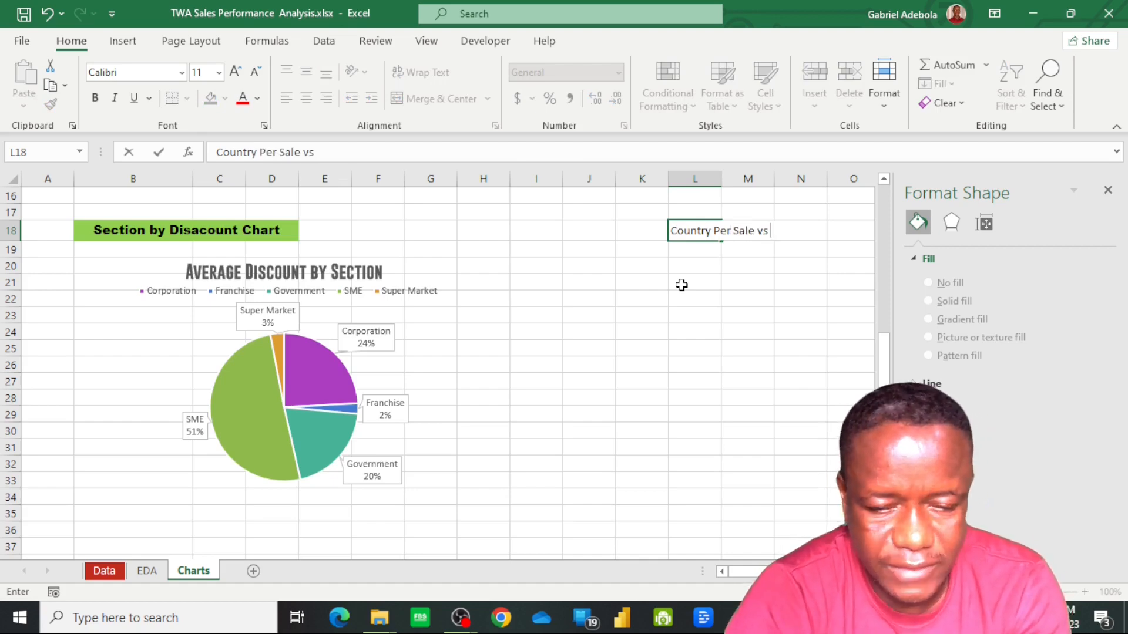
pyautogui.write('Profit')
pyautogui.click(707, 265)
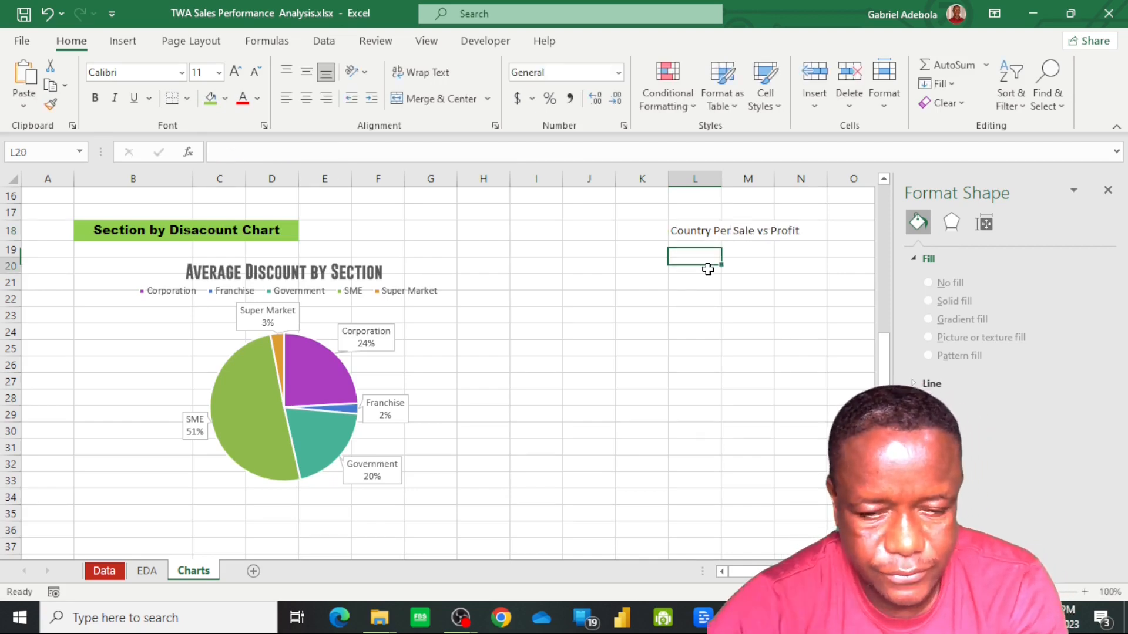
# Paste the cut country column chart below its heading on the Charts sheet and give the chart area no fill and no outline
pyautogui.hotkey('ctrl', 'v')
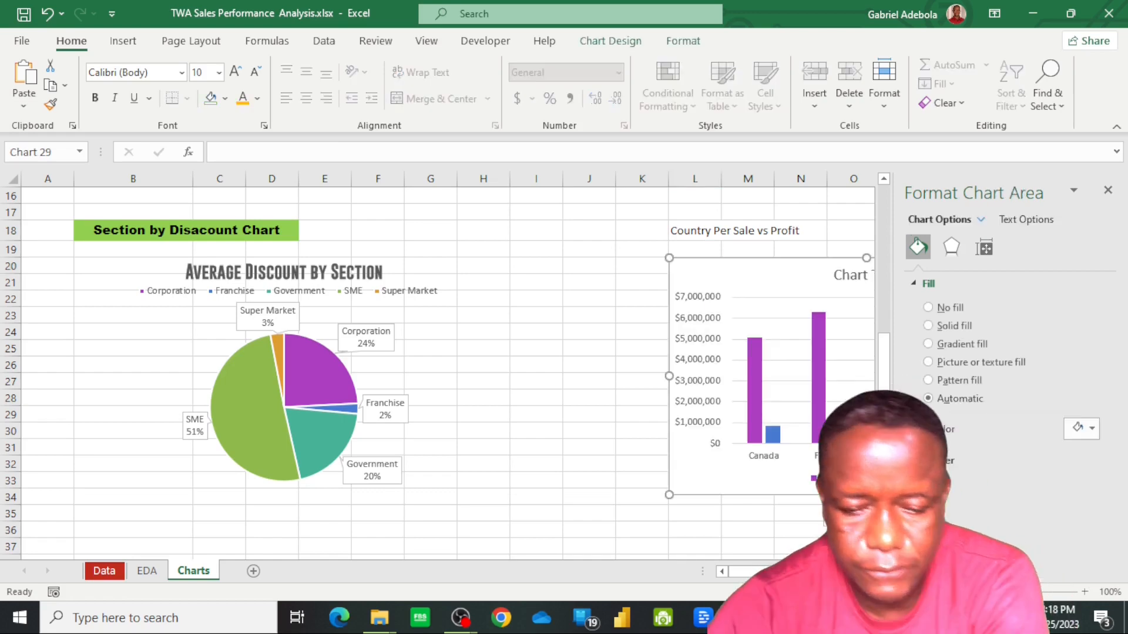
pyautogui.moveTo(784, 572); pyautogui.dragTo(814, 572)
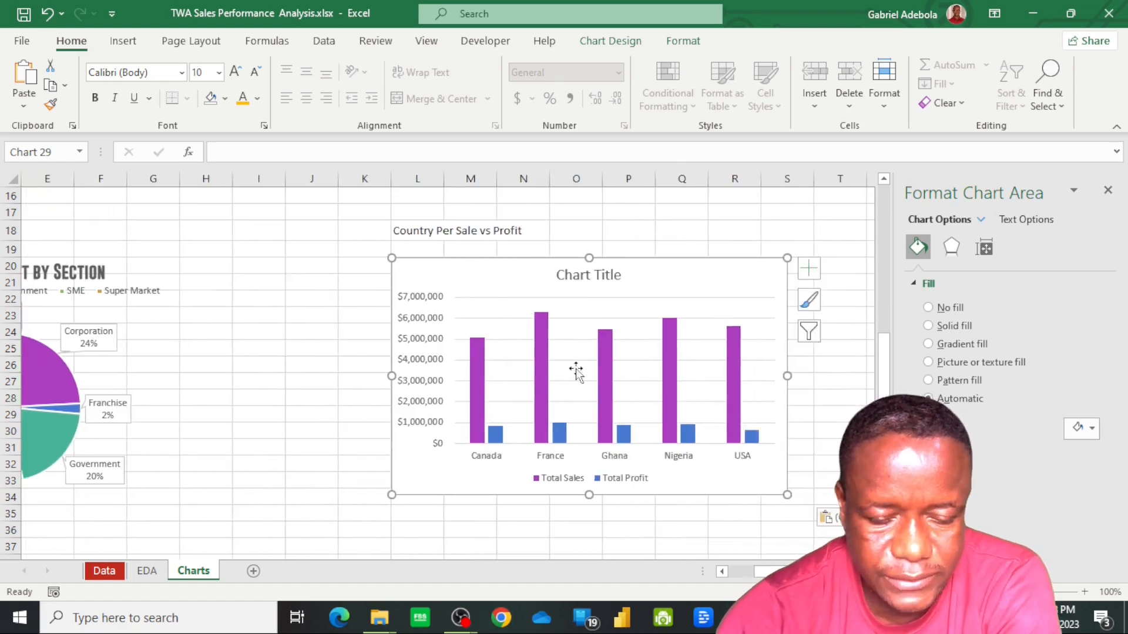
pyautogui.click(683, 47)
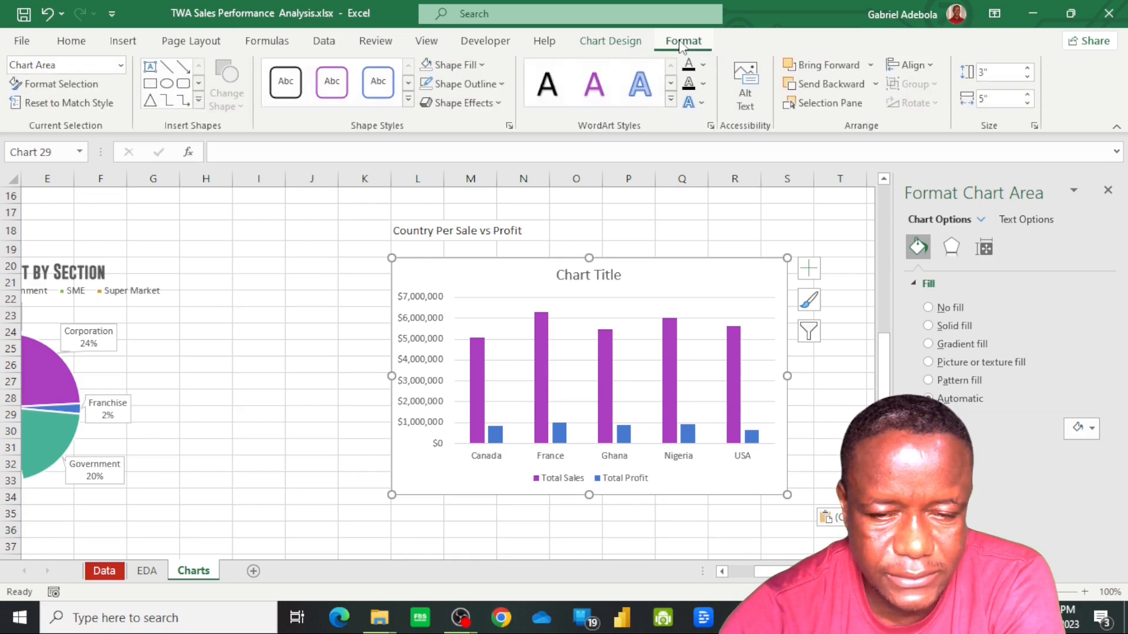
pyautogui.click(485, 67)
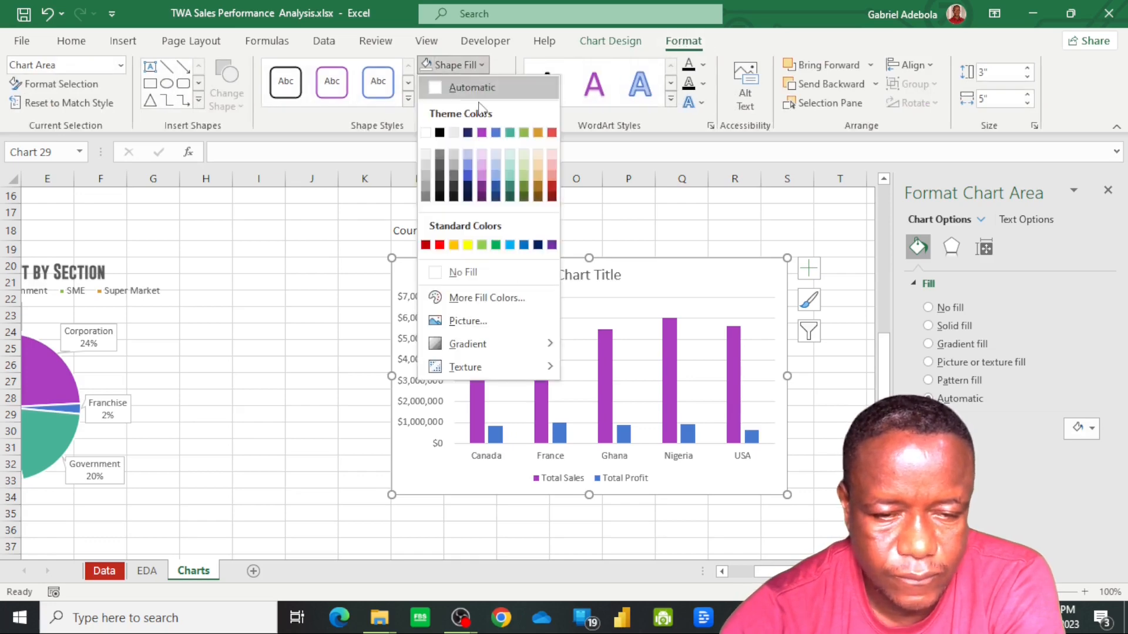
pyautogui.click(475, 277)
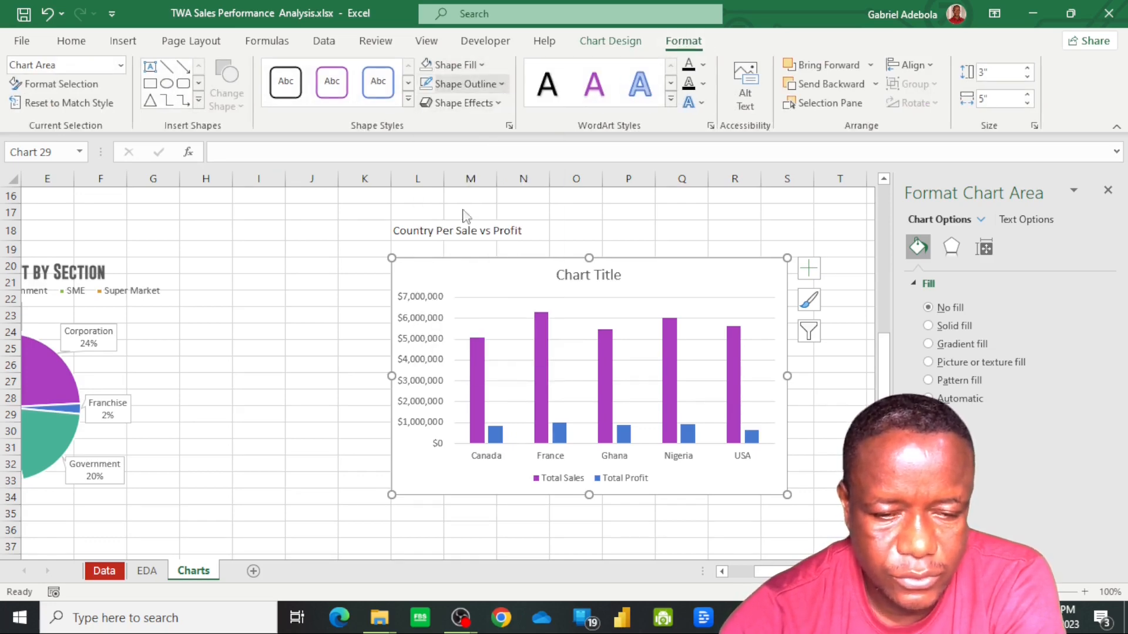
pyautogui.click(464, 83)
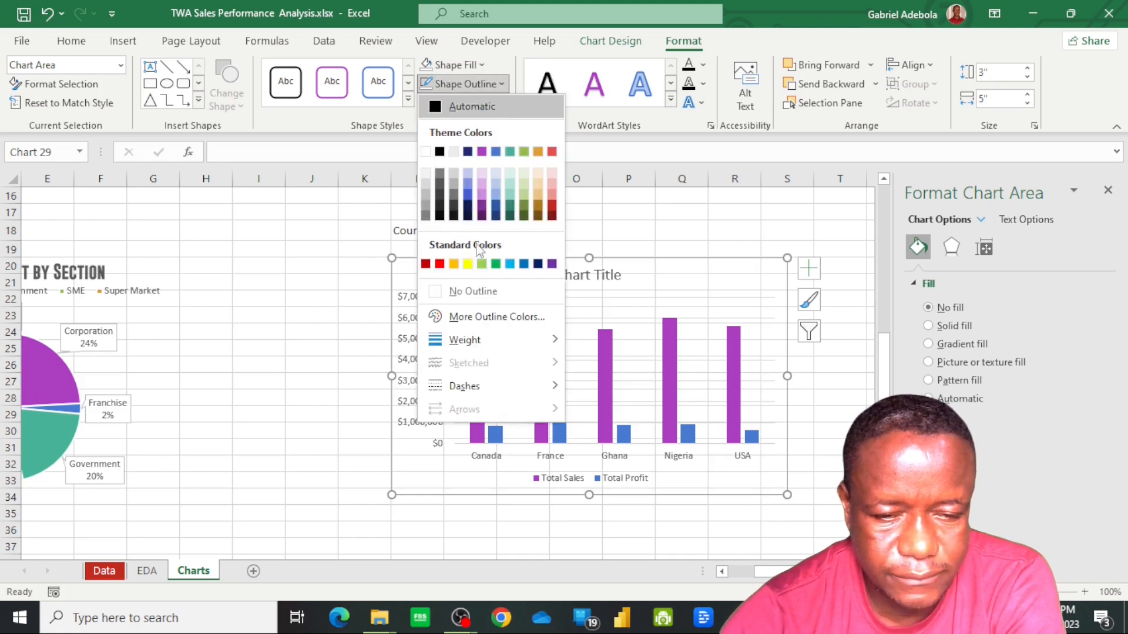
pyautogui.click(471, 288)
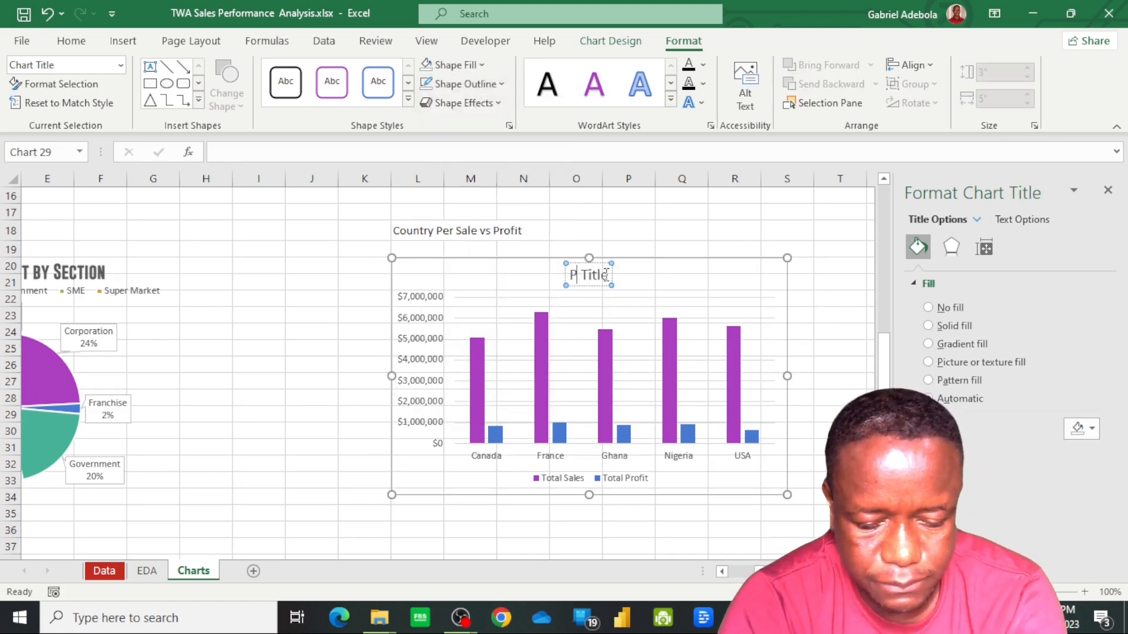
# Change the column chart's title to "Profit vs Gross Sales By Country" and place its legend on the right of the chart
pyautogui.write('rofit')
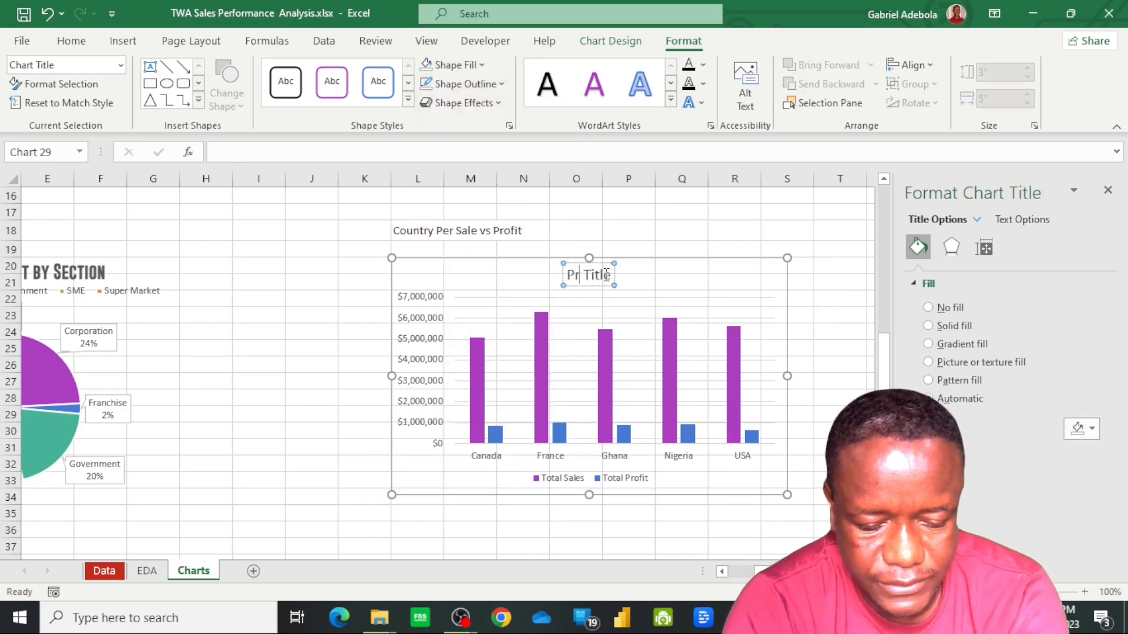
pyautogui.write(' vs ')
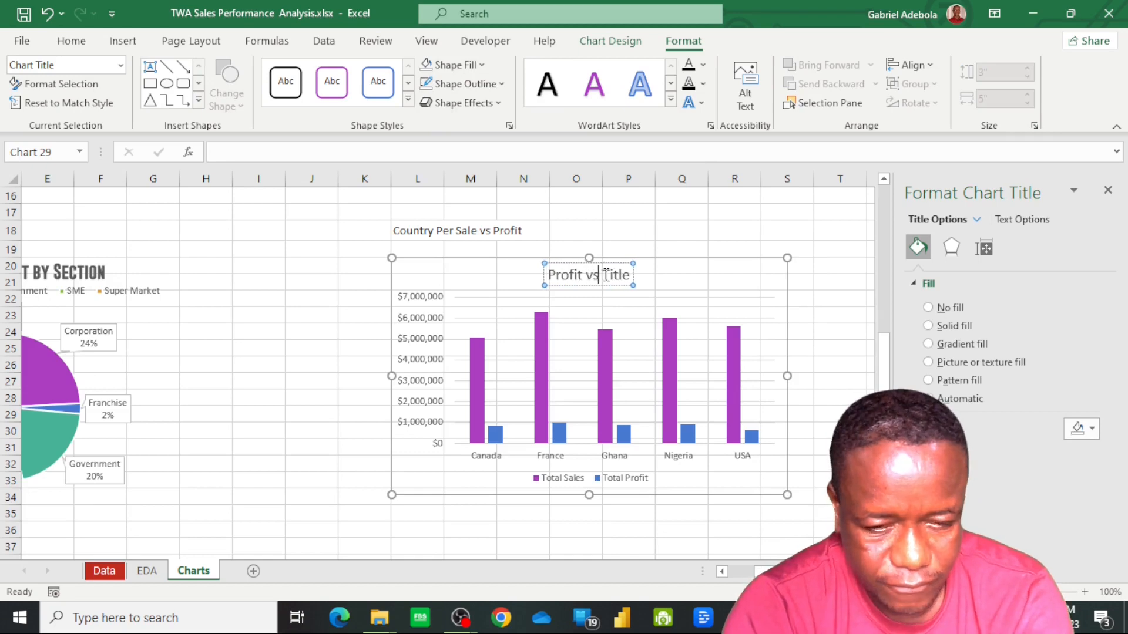
pyautogui.write('G')
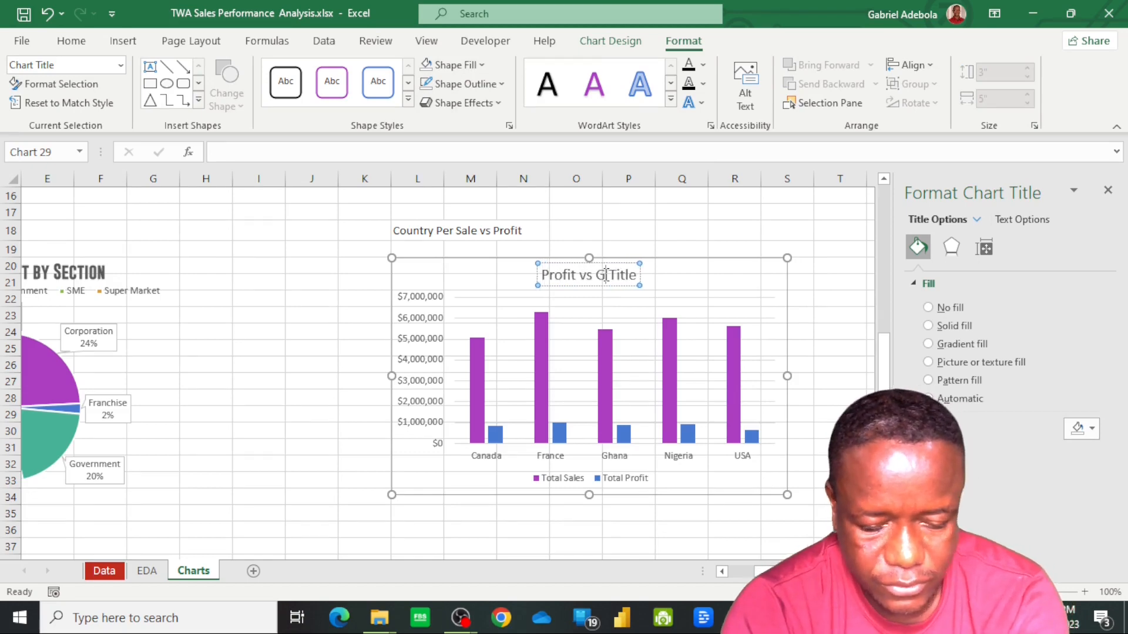
pyautogui.write('ross Sales By Country')
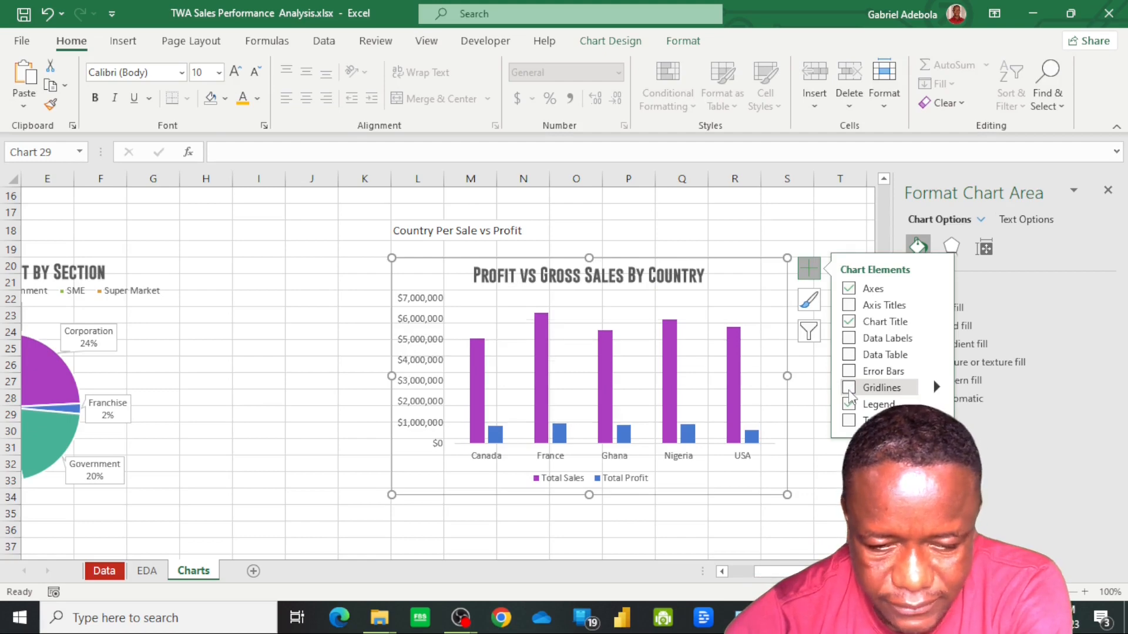
pyautogui.click(935, 404)
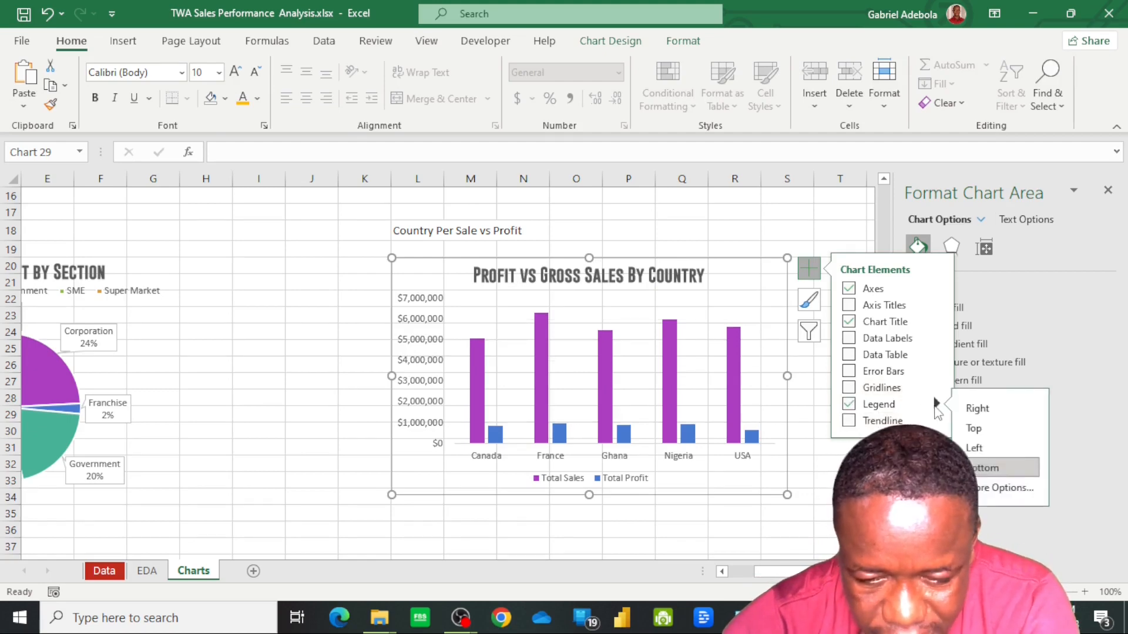
pyautogui.click(977, 408)
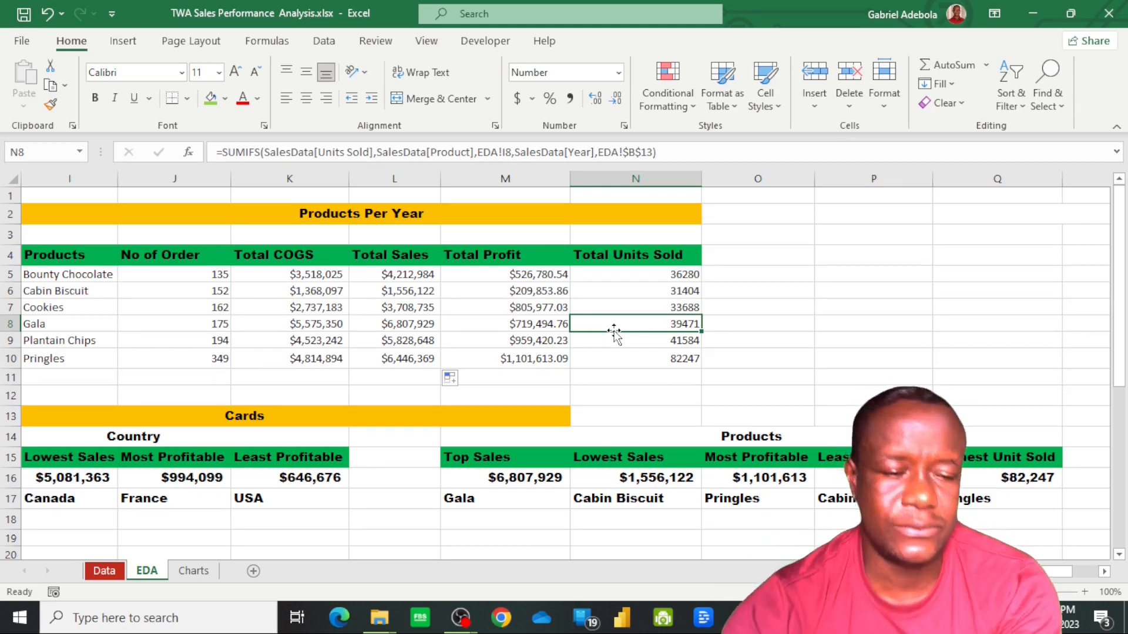
# Insert a 2-D clustered column chart from the Products, Total COGS, Total Sales and Total Profit data in rows 4 to 10 of the EDA sheet
pyautogui.click(62, 253)
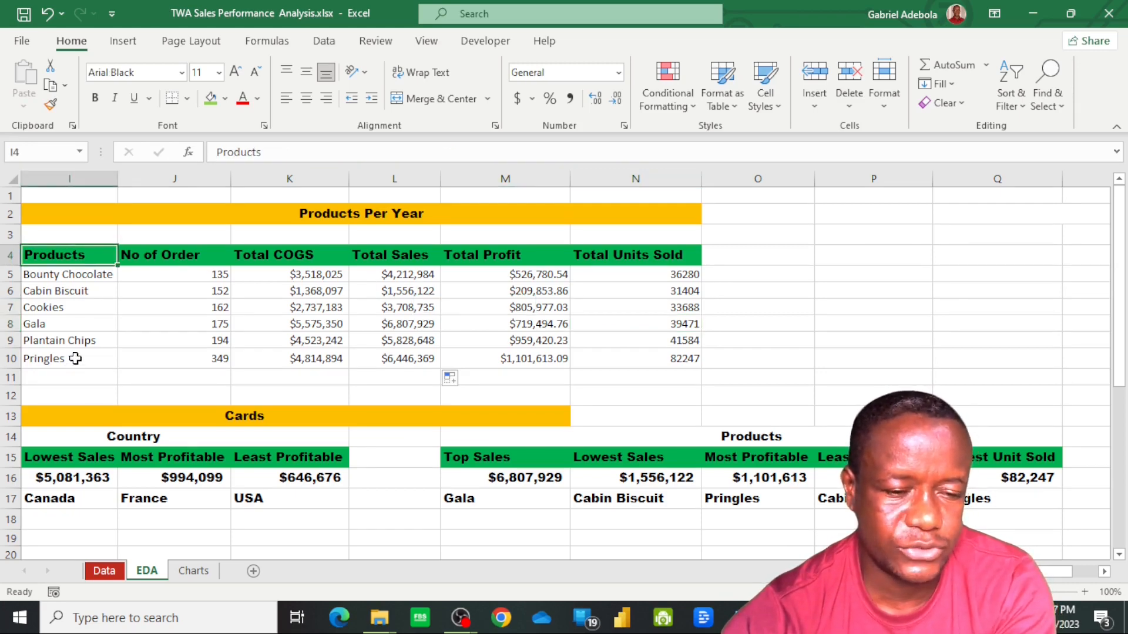
pyautogui.keyDown('shift'); pyautogui.click(75, 358); pyautogui.keyUp('shift')
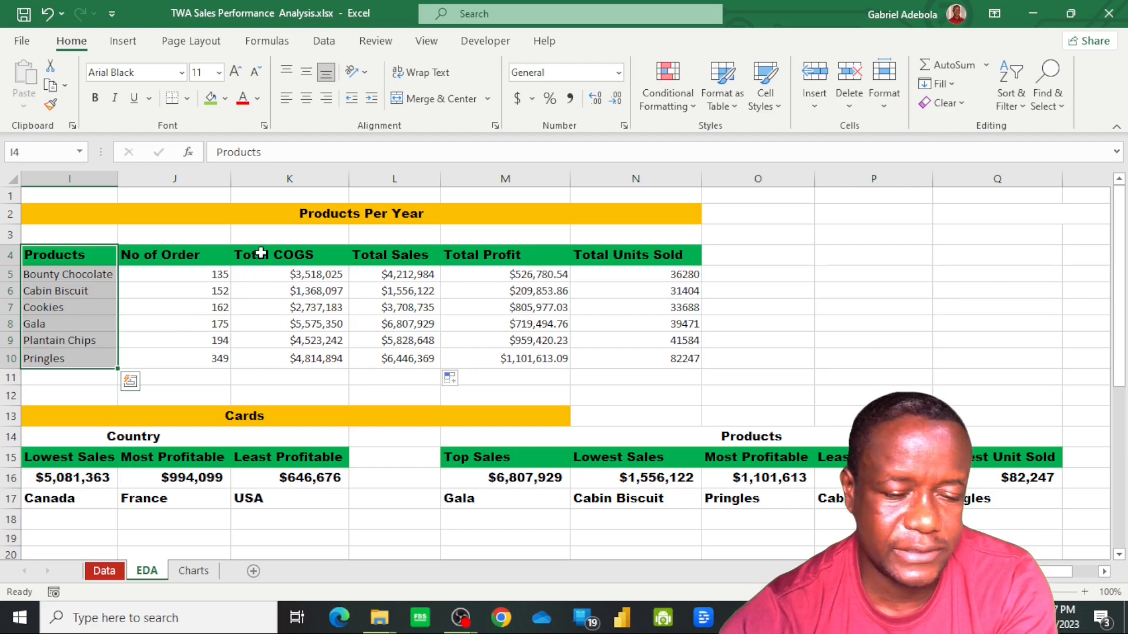
pyautogui.click(78, 257)
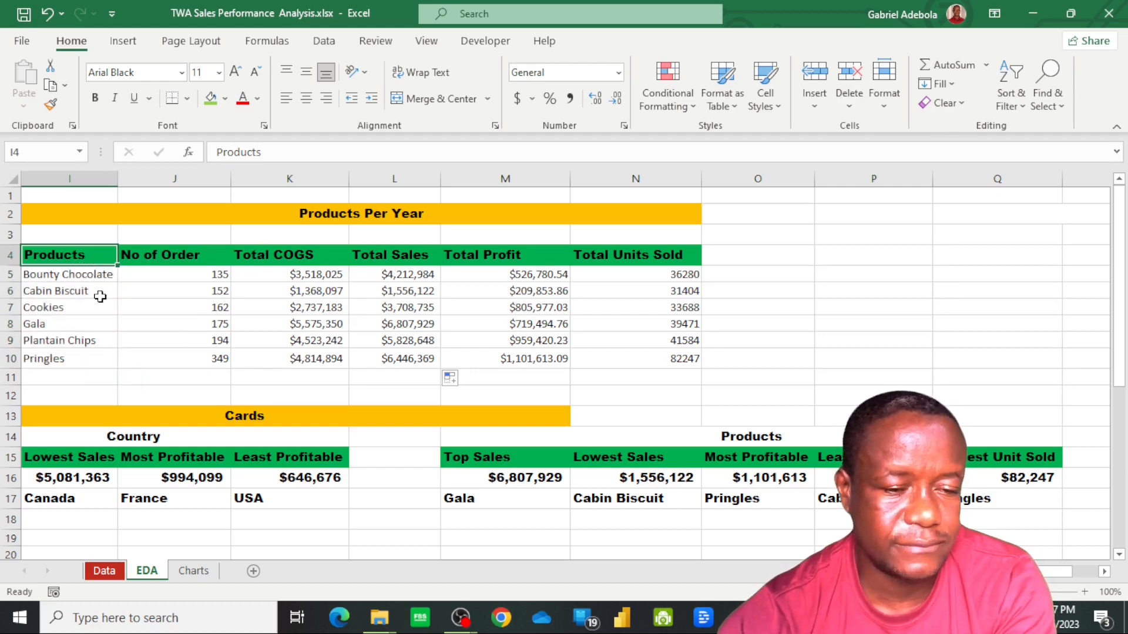
pyautogui.keyDown('shift'); pyautogui.click(79, 358); pyautogui.keyUp('shift')
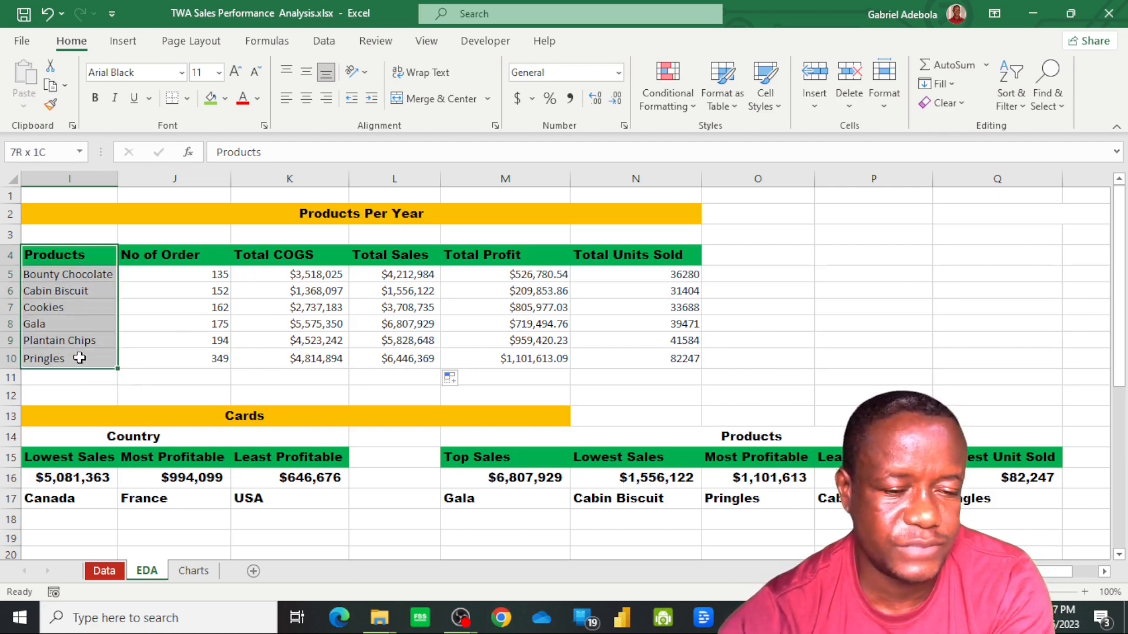
pyautogui.keyDown('ctrl'); pyautogui.click(288, 255); pyautogui.keyUp('ctrl')
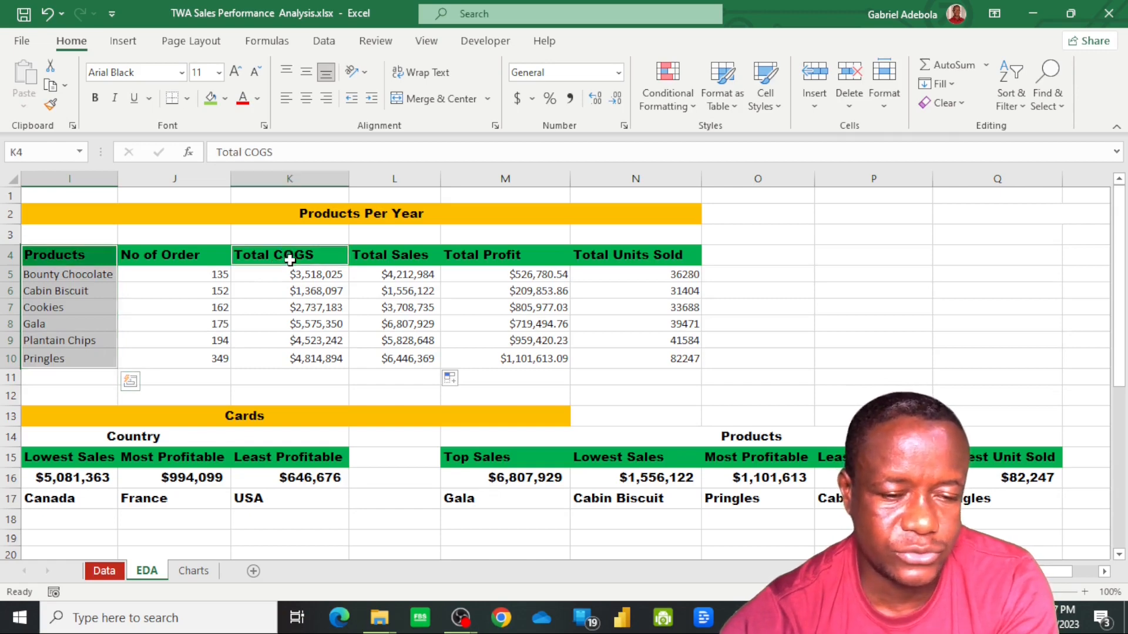
pyautogui.keyDown('ctrl'); pyautogui.keyDown('shift'); pyautogui.click(297, 360); pyautogui.keyUp('shift'); pyautogui.keyUp('ctrl')
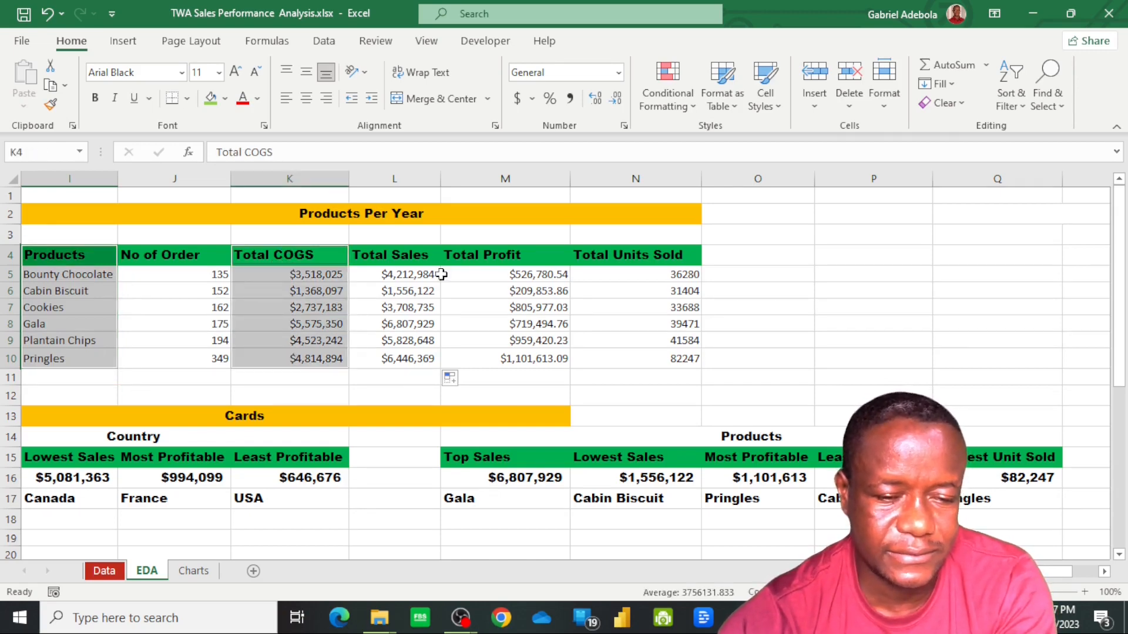
pyautogui.keyDown('ctrl'); pyautogui.keyDown('shift'); pyautogui.click(539, 360); pyautogui.keyUp('shift'); pyautogui.keyUp('ctrl')
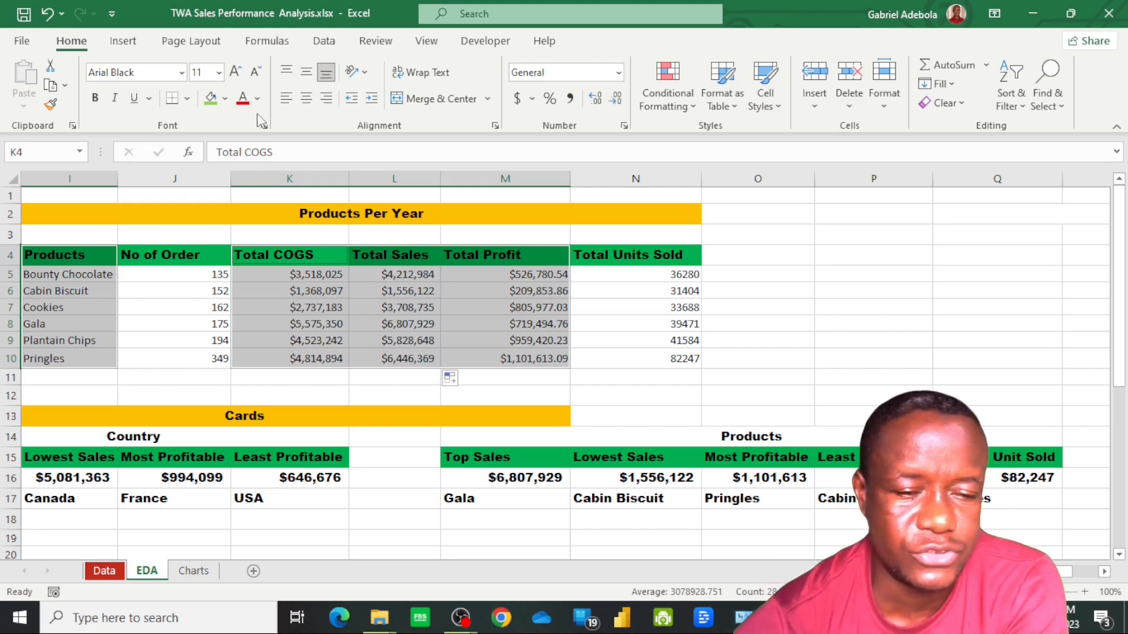
pyautogui.click(123, 41)
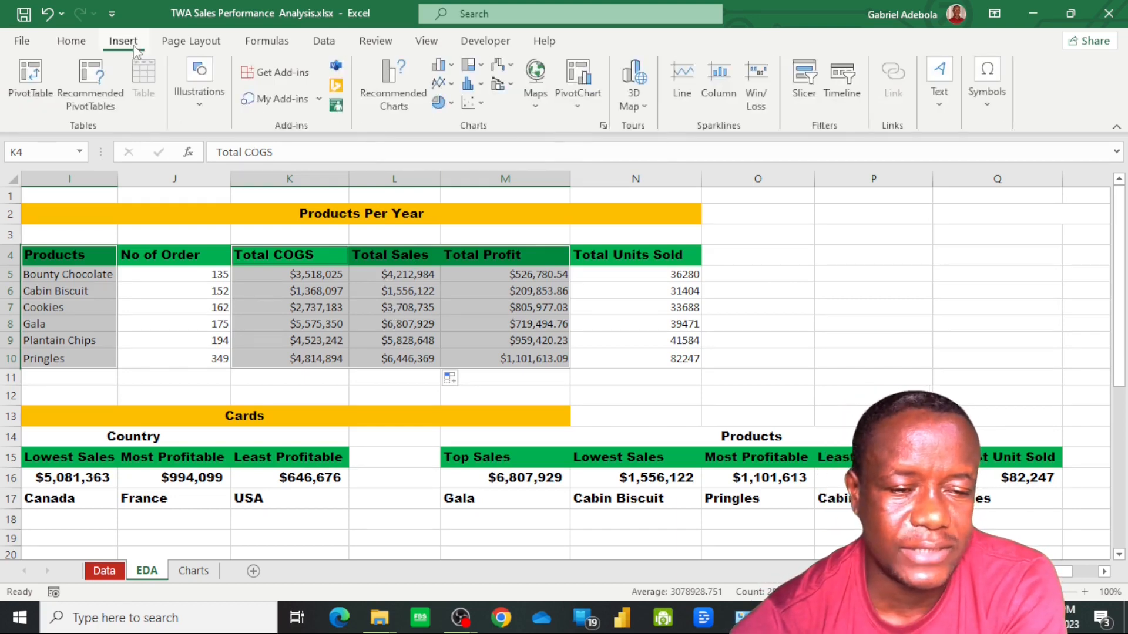
pyautogui.click(451, 66)
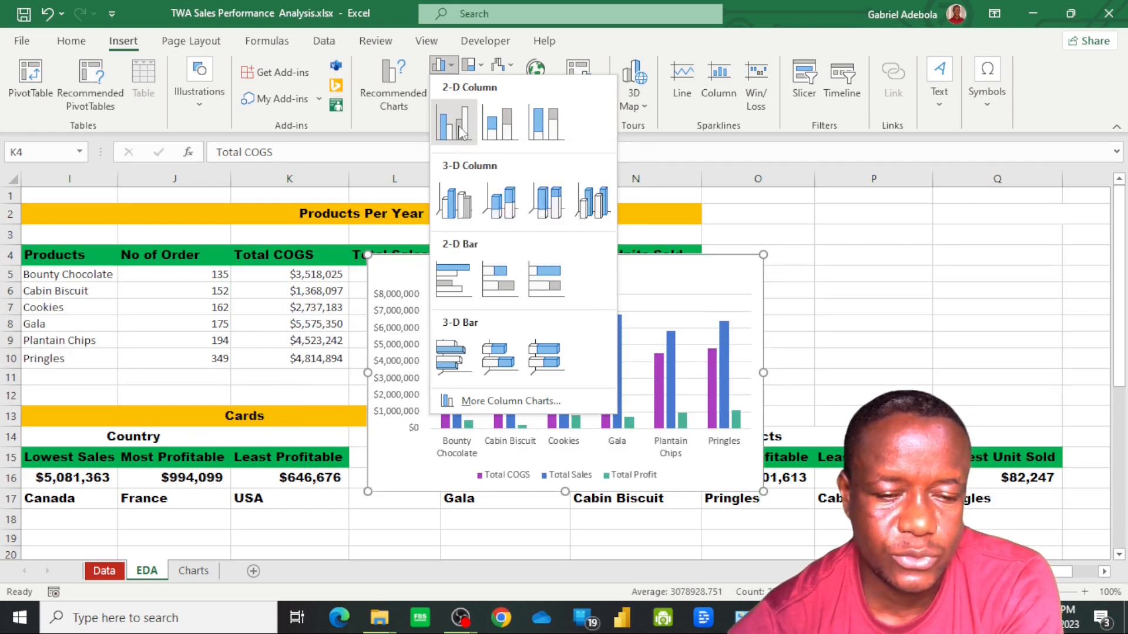
pyautogui.click(461, 130)
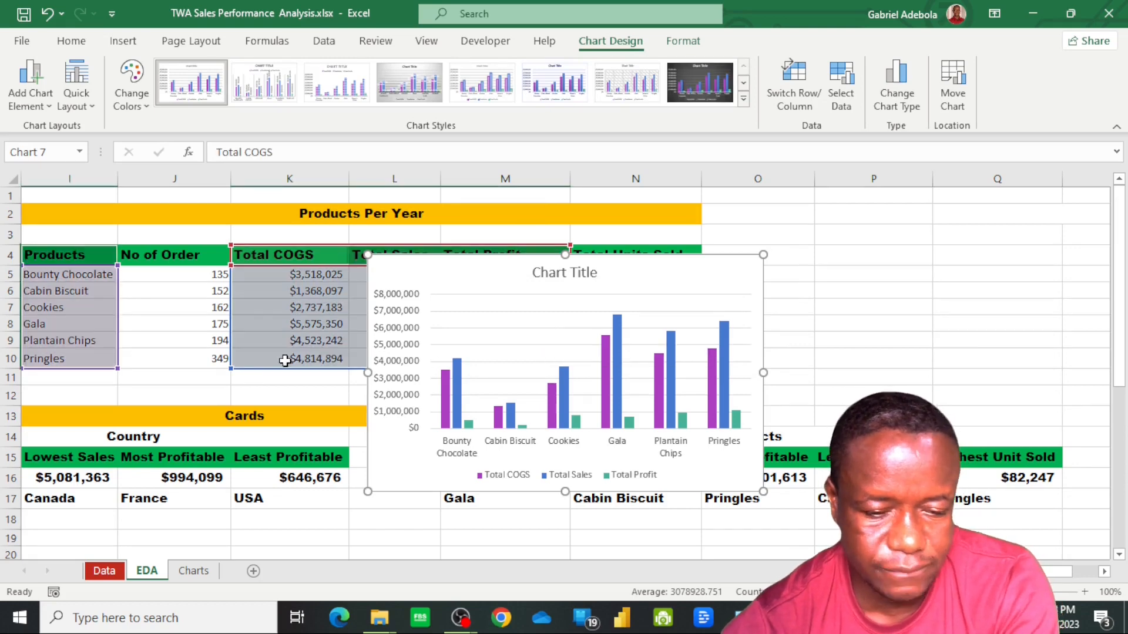
# Cut the new product chart and enter the heading "Product per COGS Vs TGS Vs Profit" in S2 of the Charts sheet
pyautogui.hotkey('ctrl', 'x')
pyautogui.click(194, 571)
pyautogui.hotkey('ctrl', 'v')
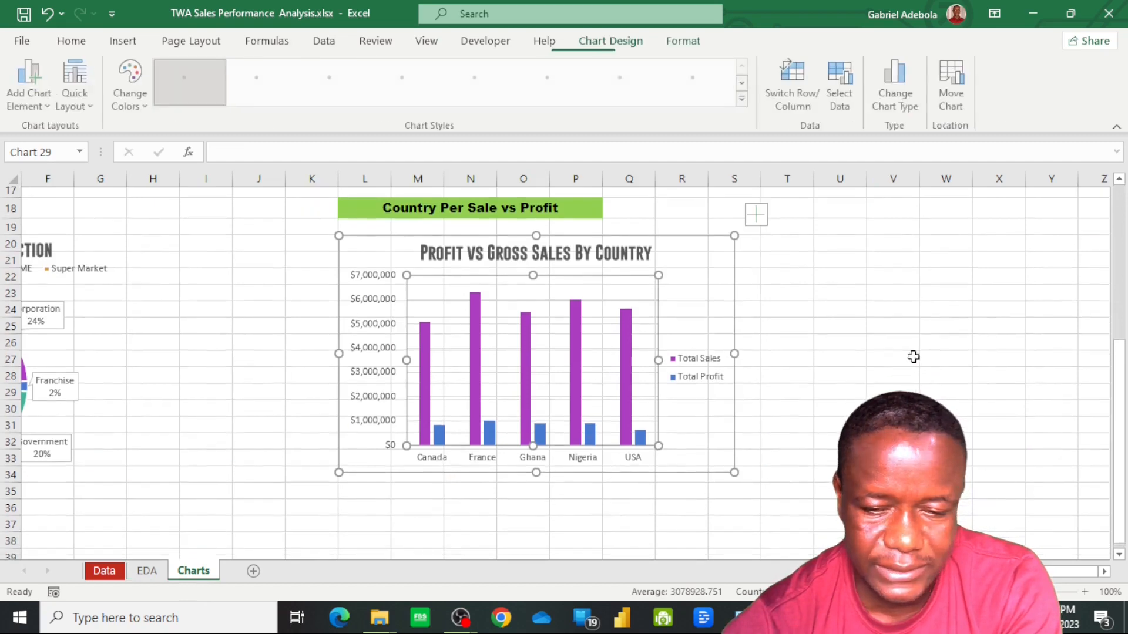
pyautogui.scroll(3, 861, 352)
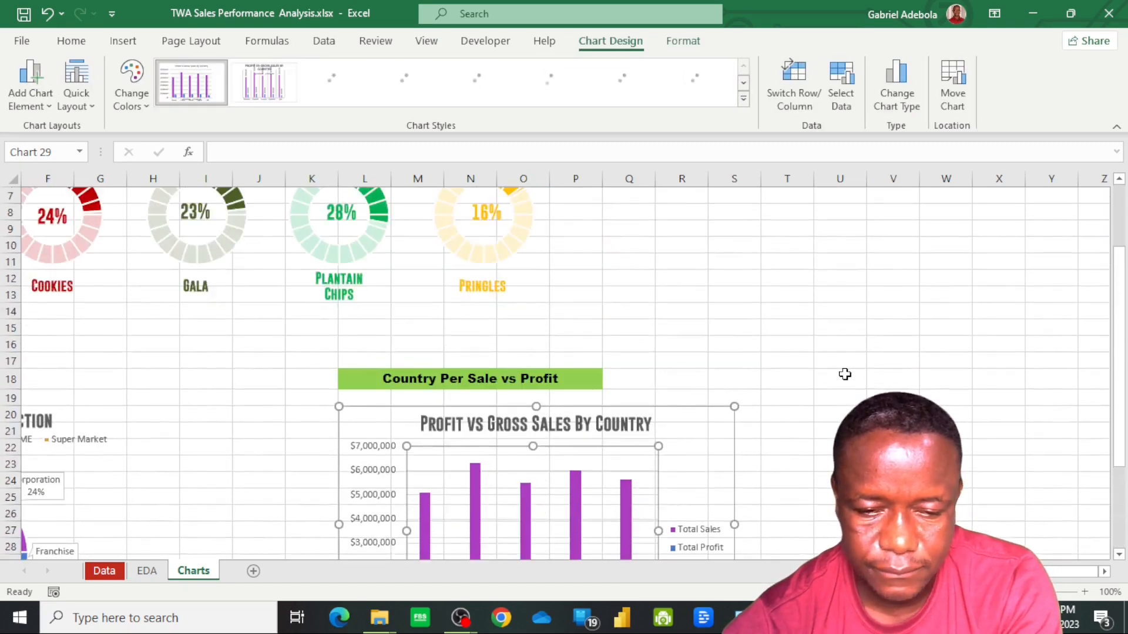
pyautogui.scroll(2, 835, 370)
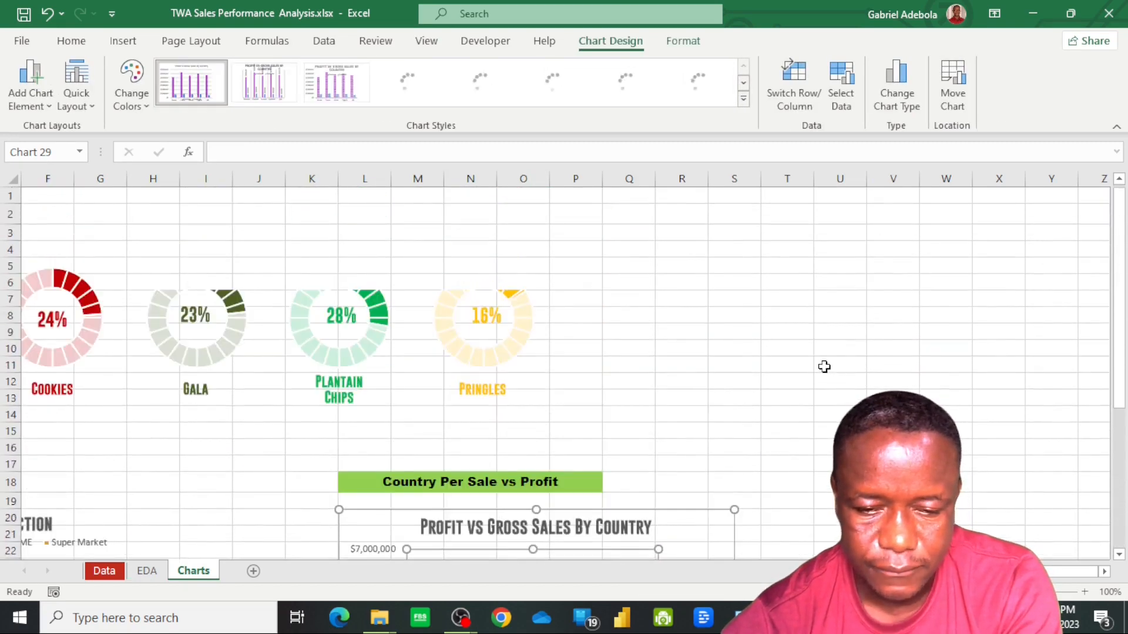
pyautogui.click(749, 221)
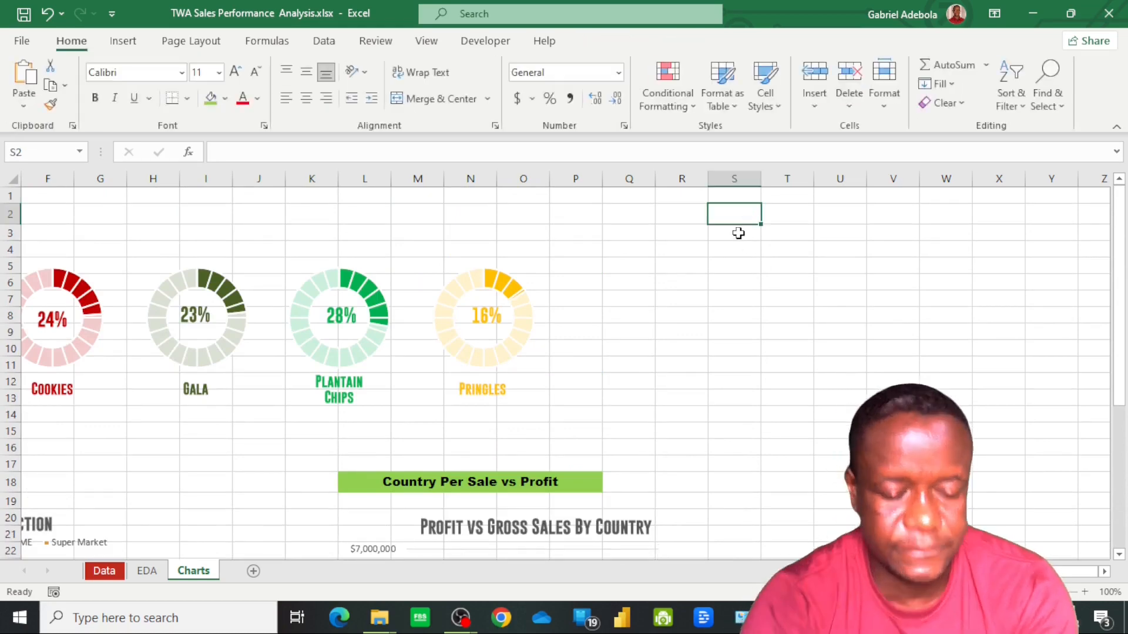
pyautogui.write('Prod')
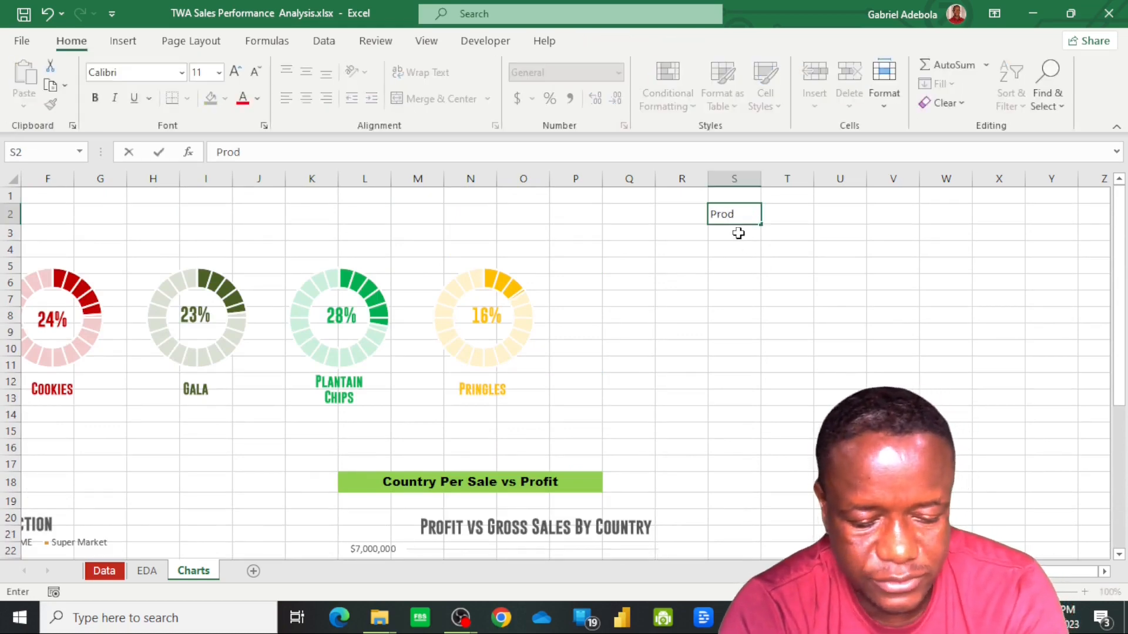
pyautogui.write('uct per T')
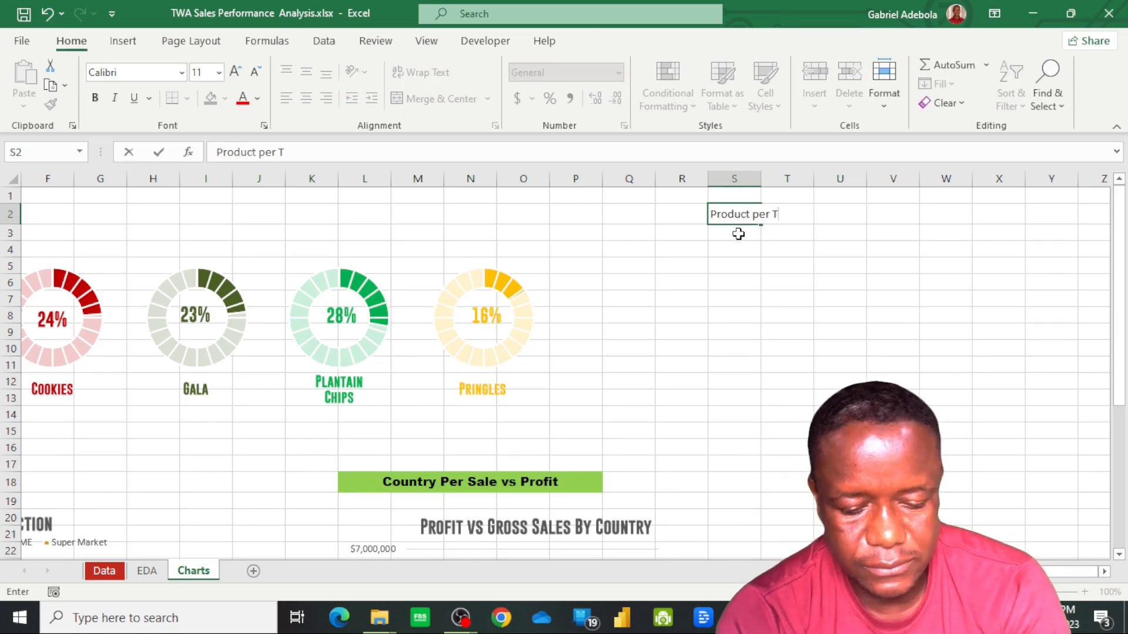
pyautogui.press('BackSpace')
pyautogui.press('BackSpace')
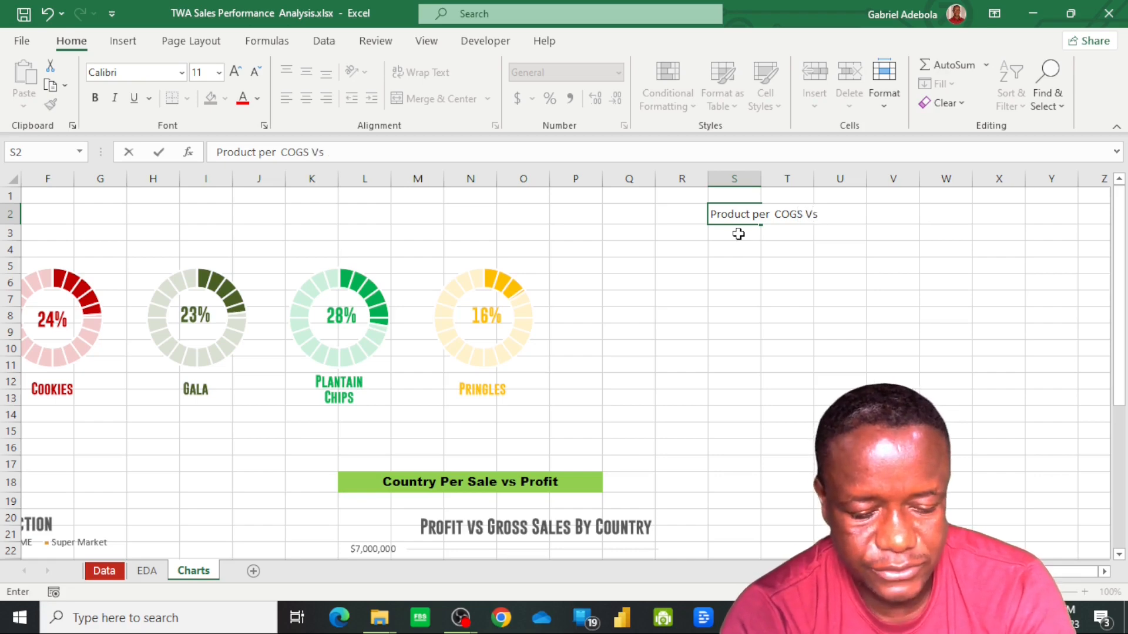
pyautogui.write('GS V')
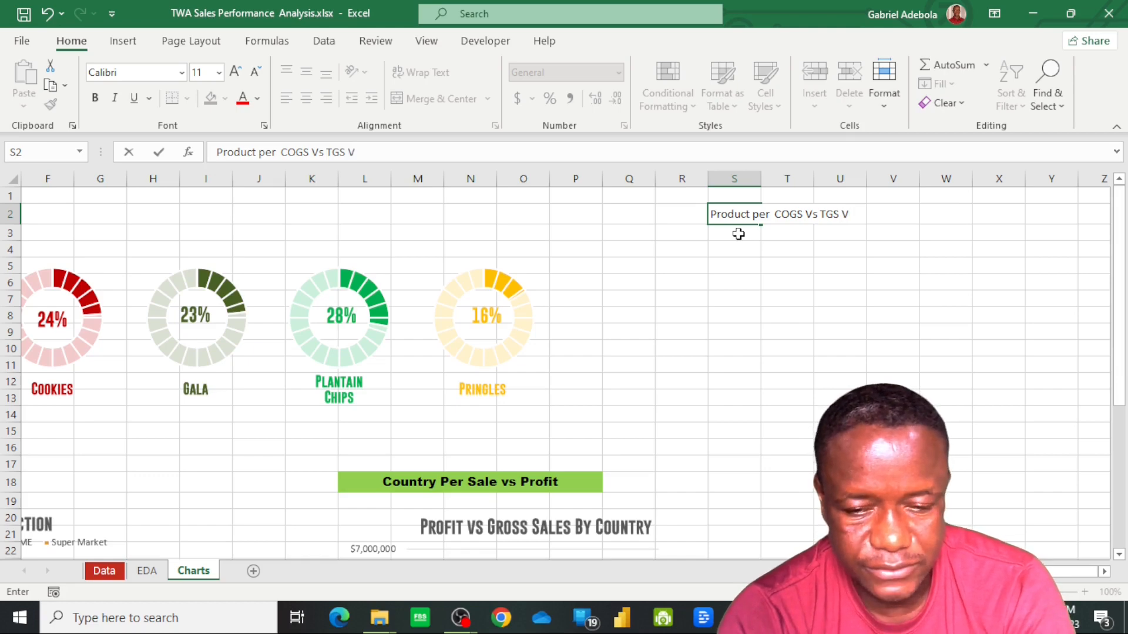
pyautogui.write('s Profit')
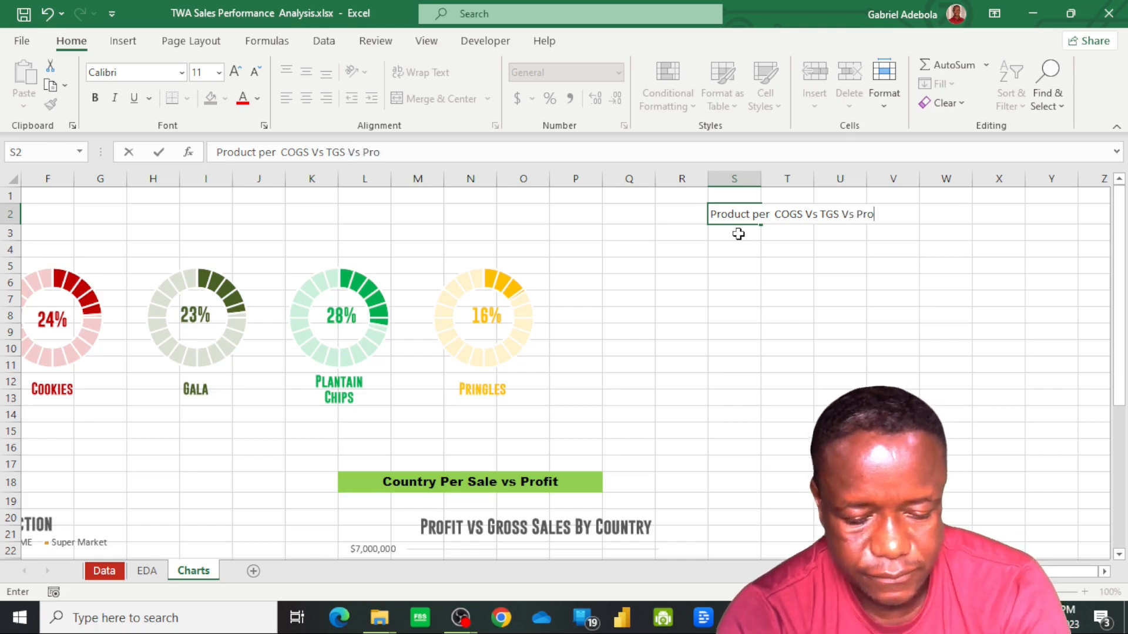
pyautogui.press('Return')
# Paste the product column chart at S3 below its heading and delete the chart's vertical value axis
pyautogui.hotkey('ctrl', 'v')
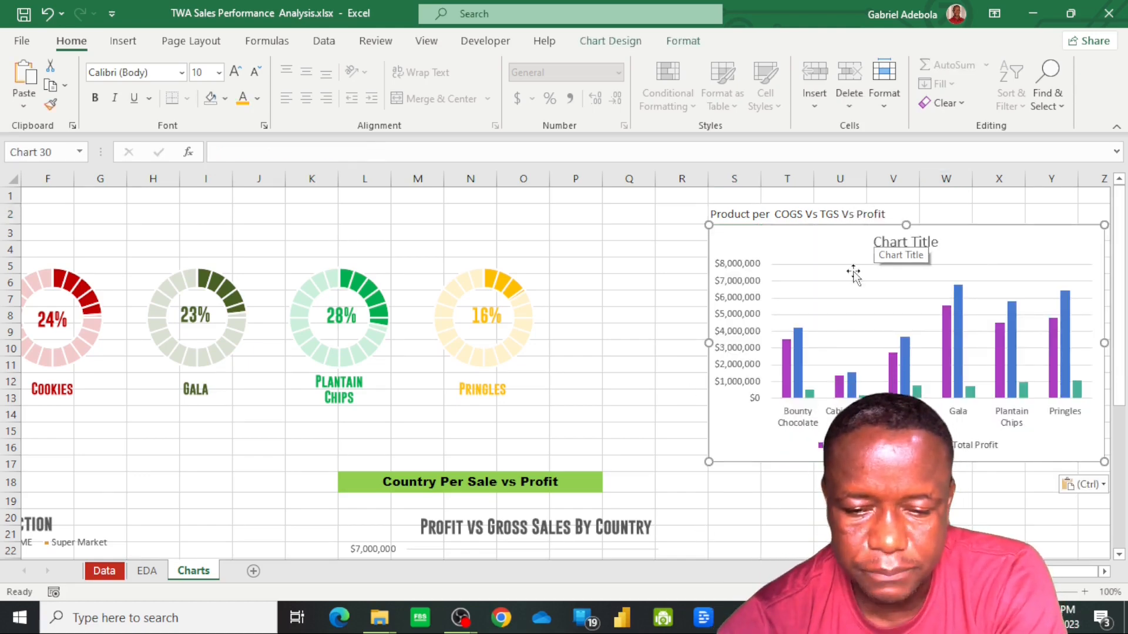
pyautogui.click(747, 313)
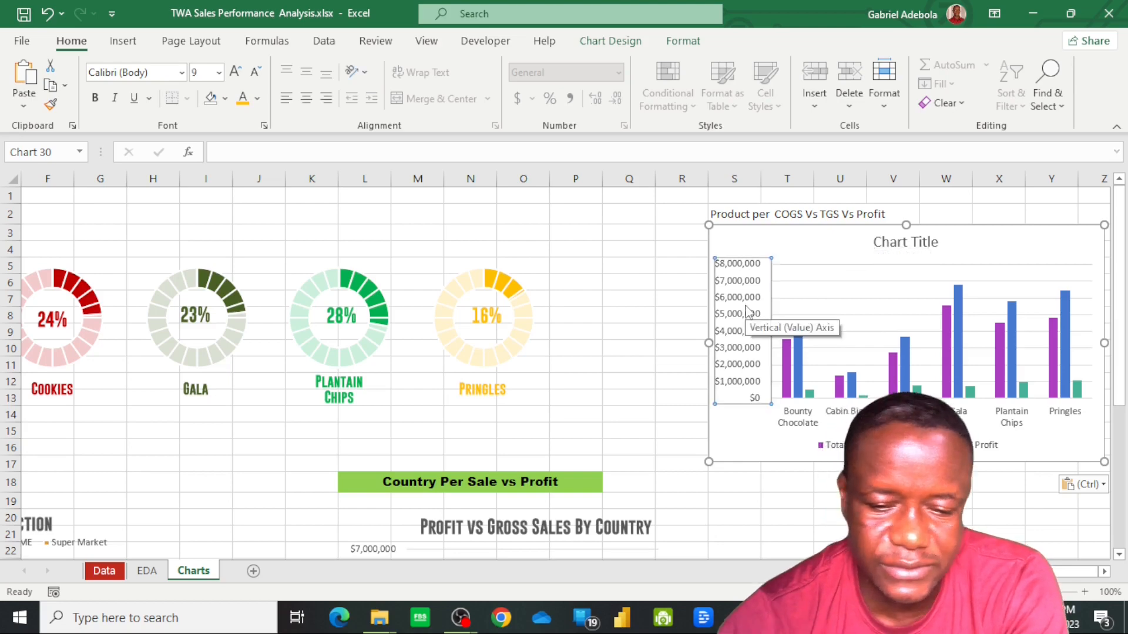
pyautogui.press('Delete')
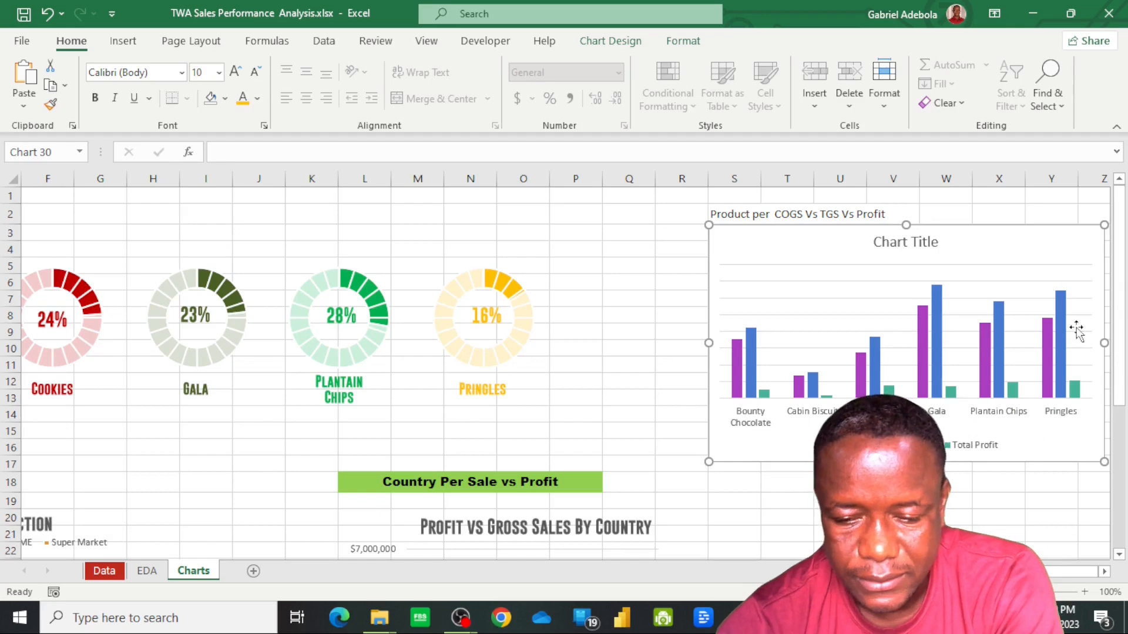
pyautogui.doubleClick(1105, 571)
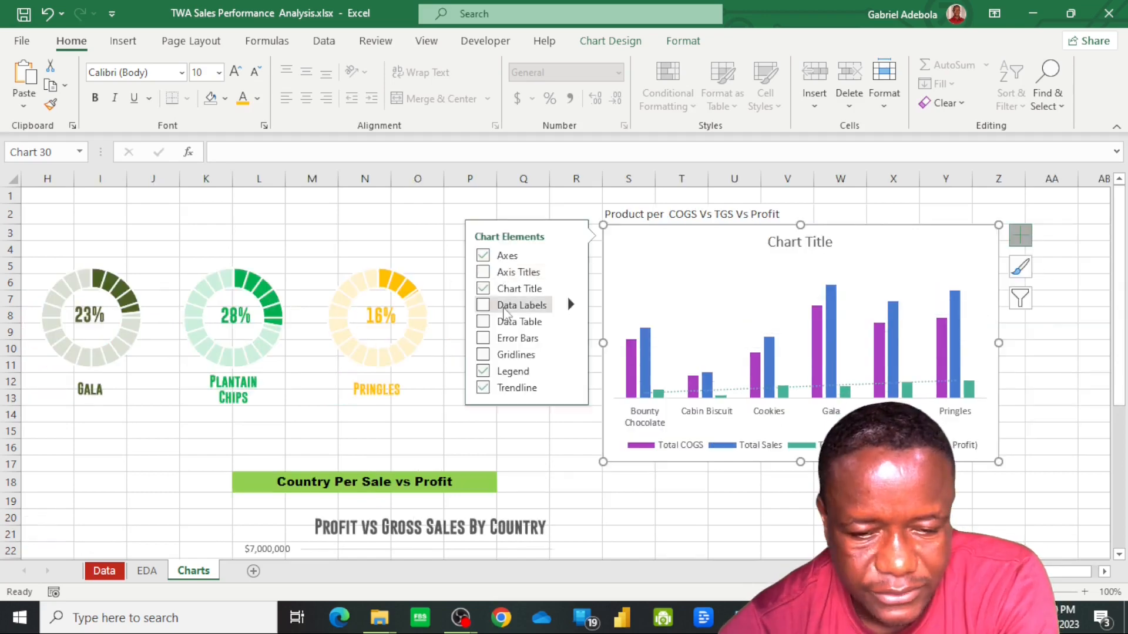
# Place the product column chart's legend on the right of the chart
pyautogui.click(570, 372)
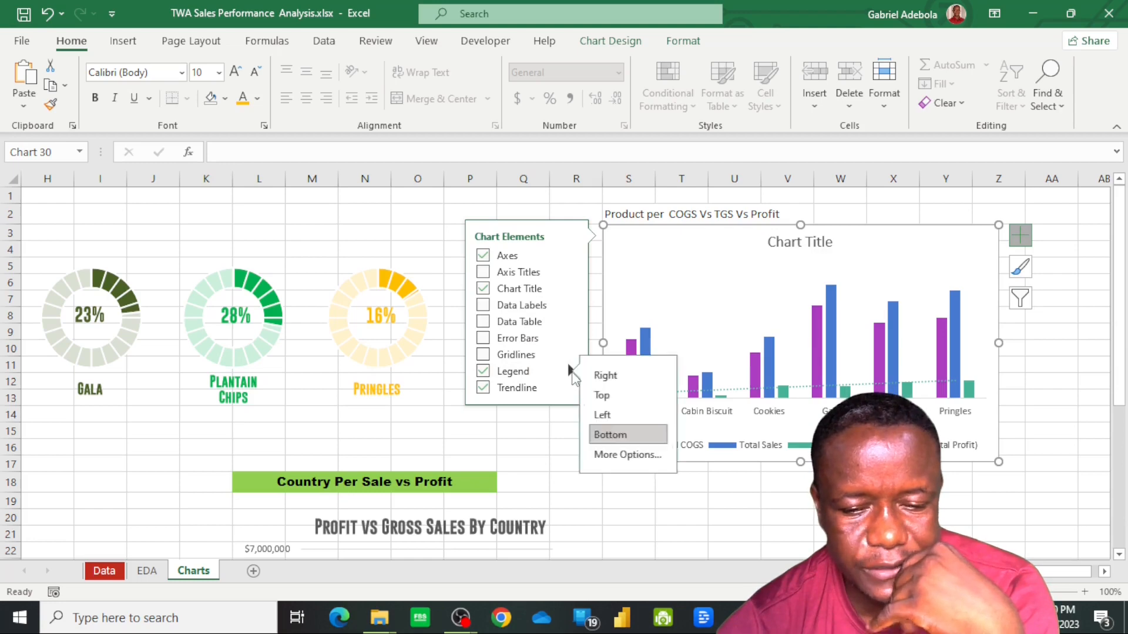
pyautogui.click(618, 399)
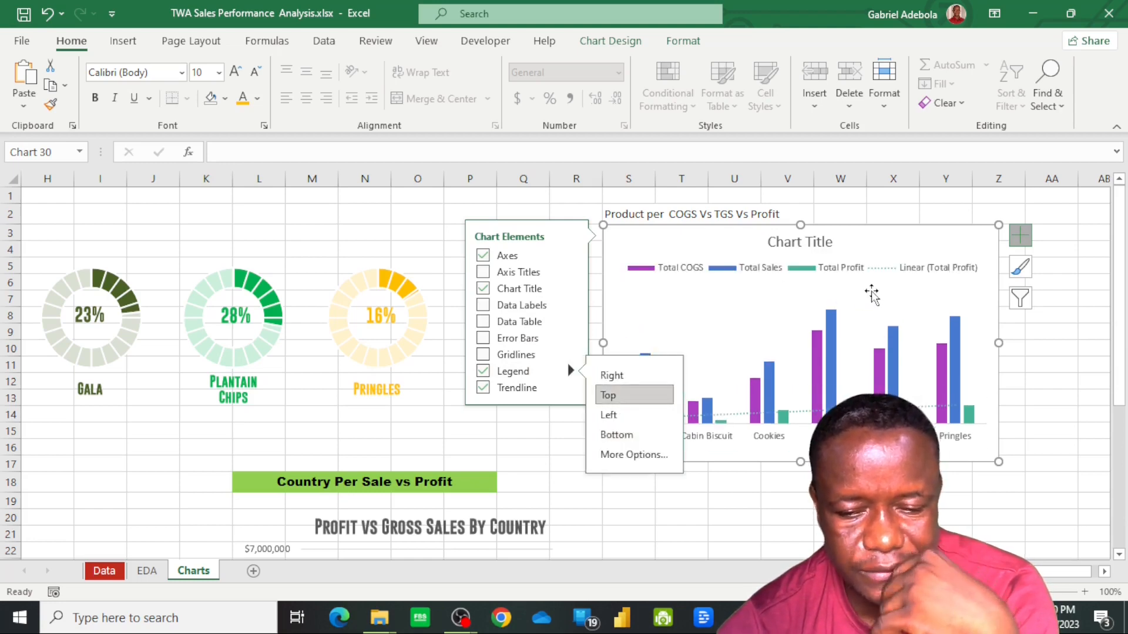
pyautogui.click(650, 379)
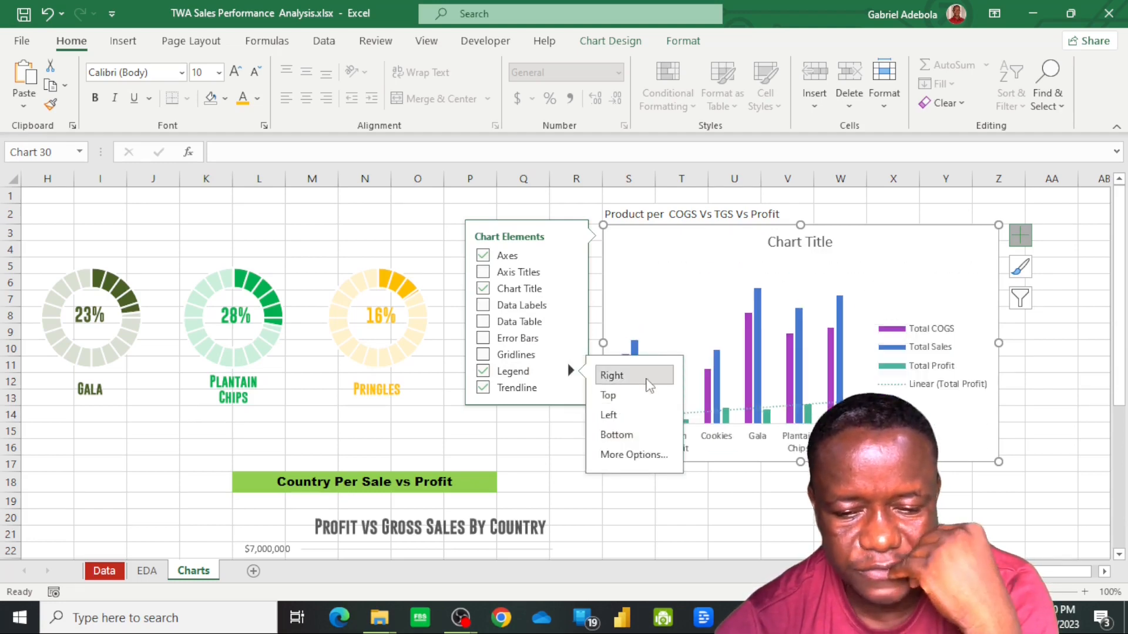
pyautogui.click(708, 298)
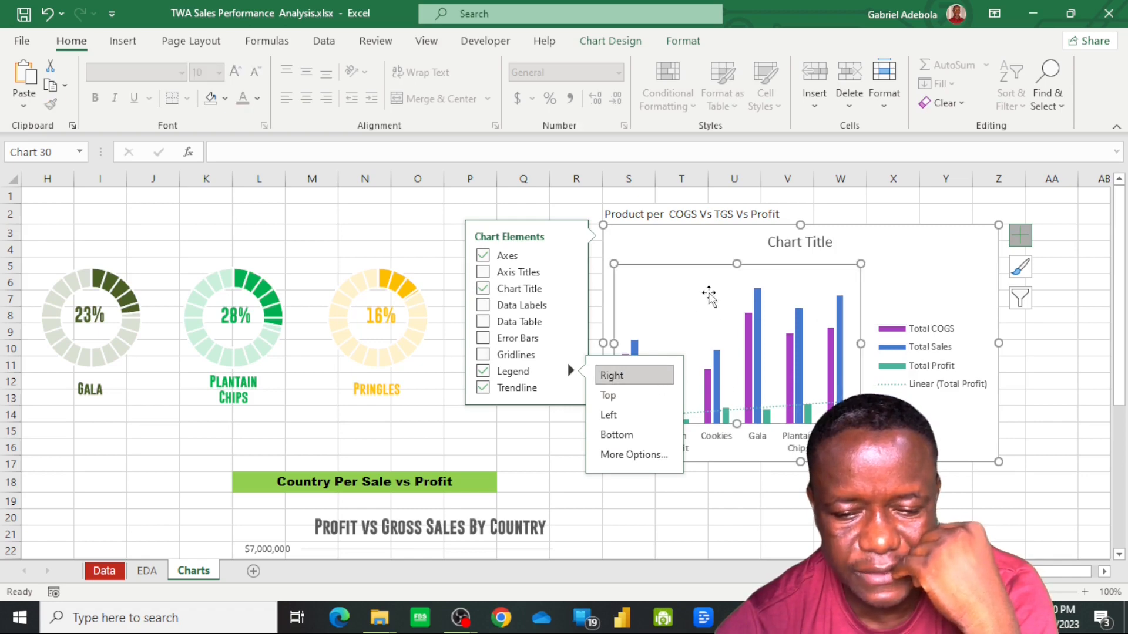
pyautogui.click(938, 306)
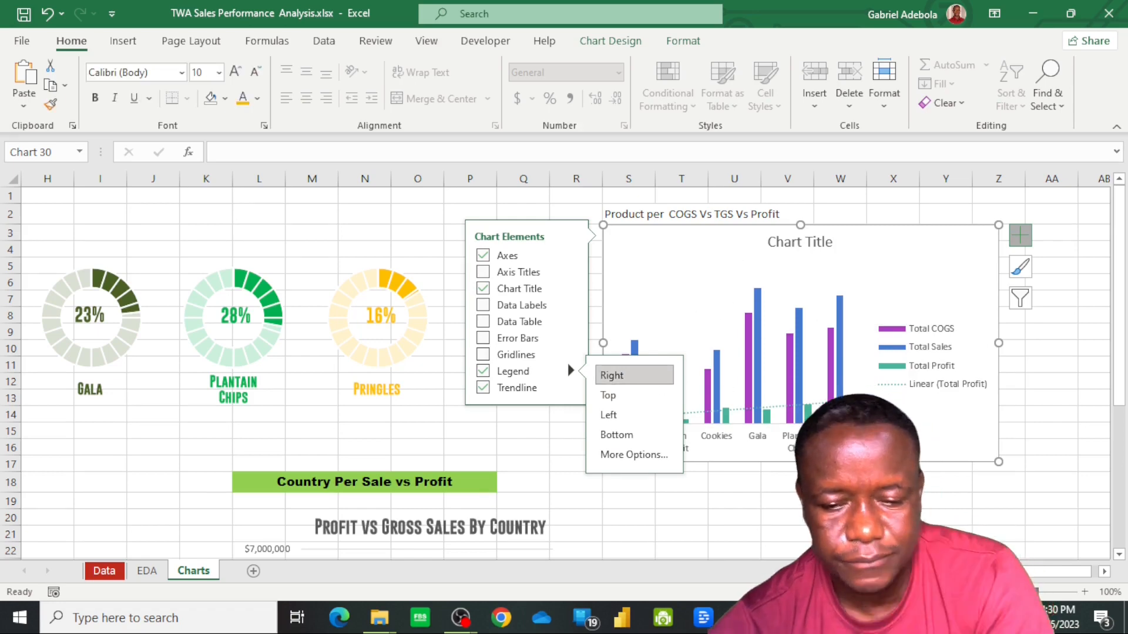
pyautogui.click(529, 433)
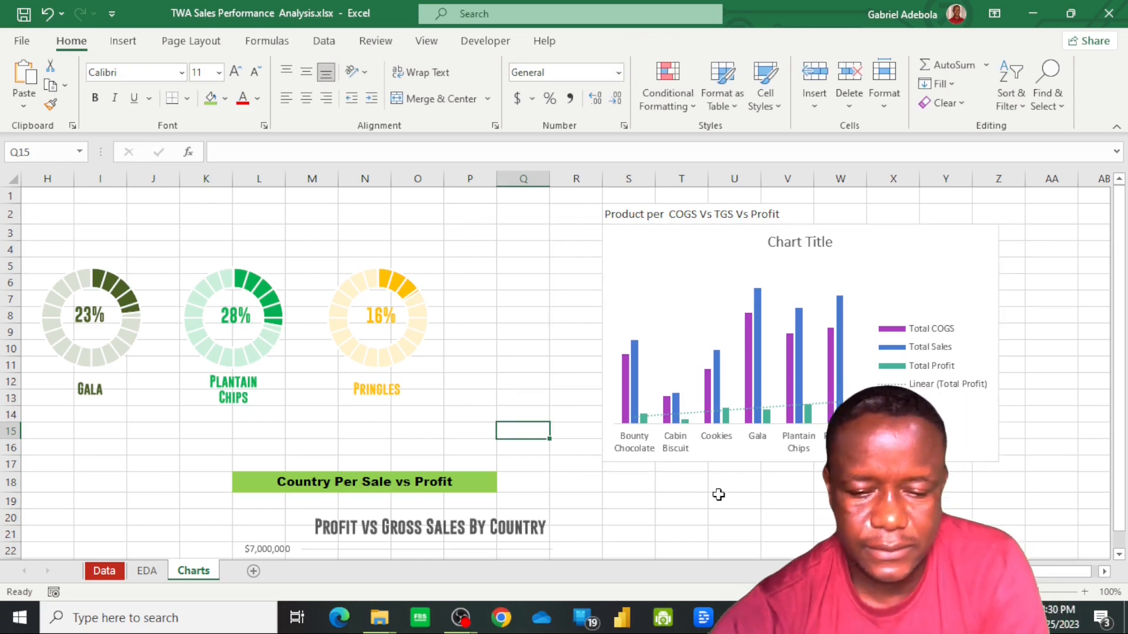
# Change the product column chart's title to "TCOGS VS Total Gross Sales Vs Profit by"
pyautogui.click(806, 243)
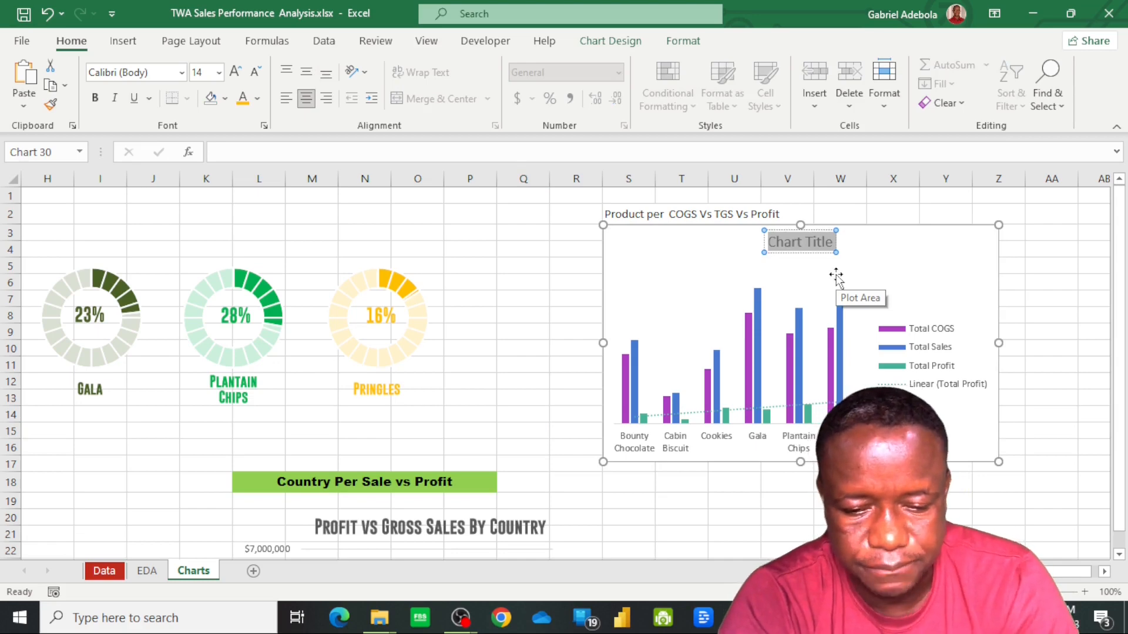
pyautogui.write('TO')
pyautogui.press('BackSpace')
pyautogui.write('C')
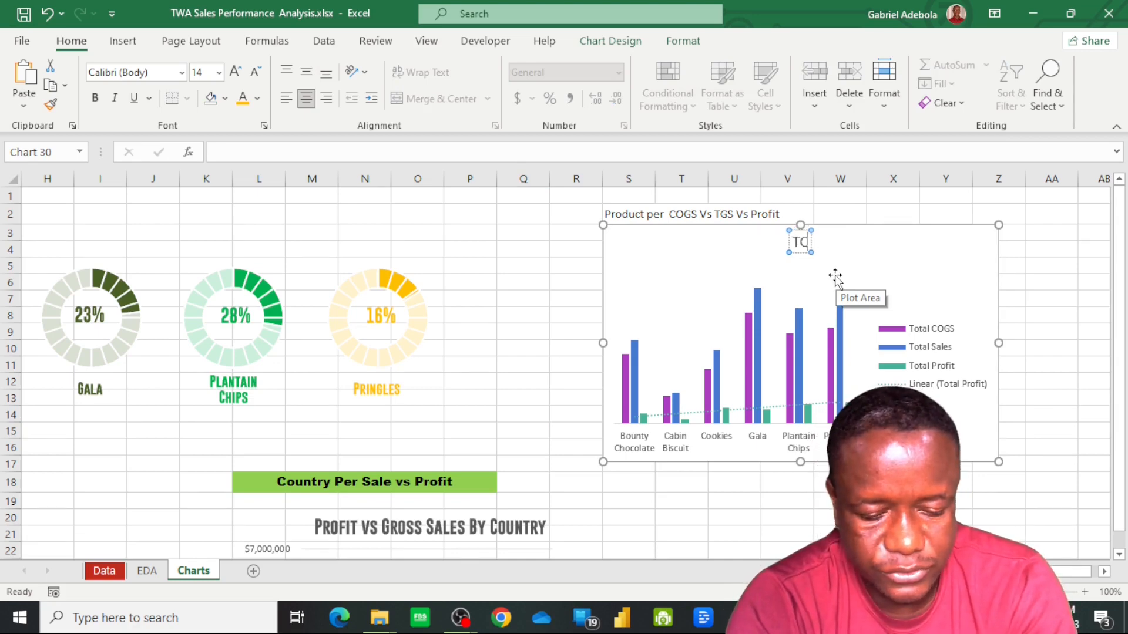
pyautogui.write('OGS')
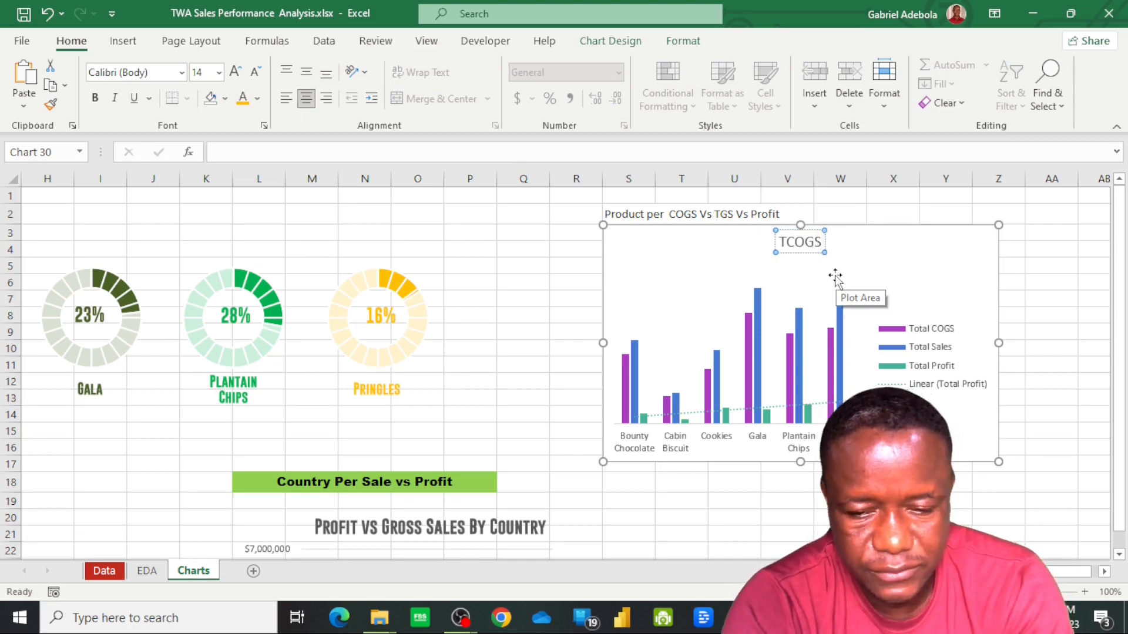
pyautogui.write(' VS Total G')
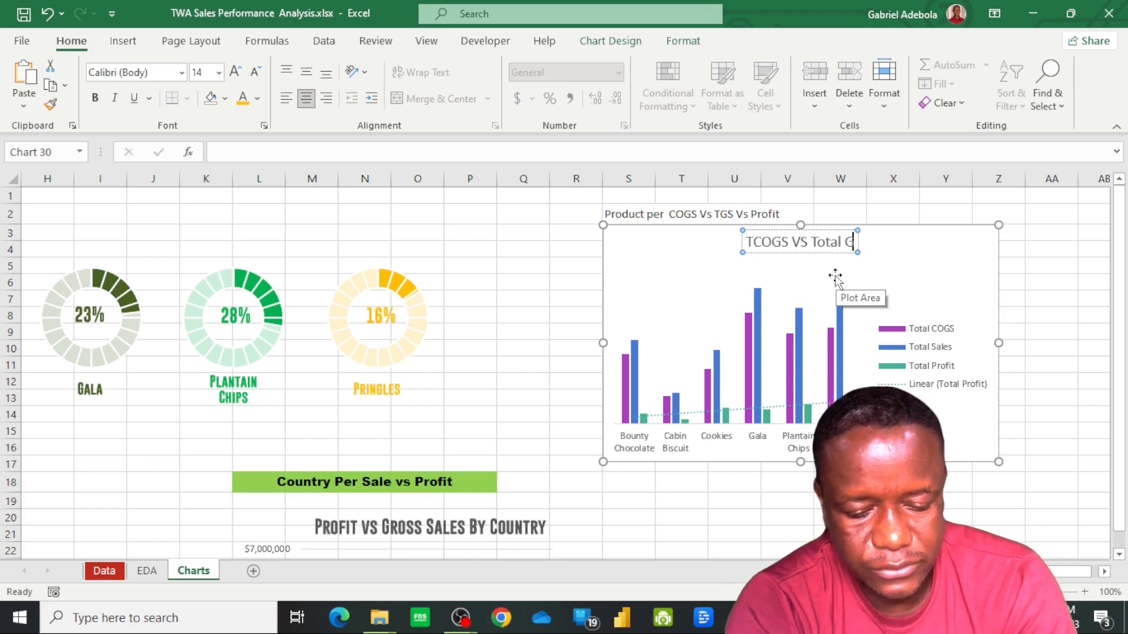
pyautogui.write('ross Sales Vs Pr')
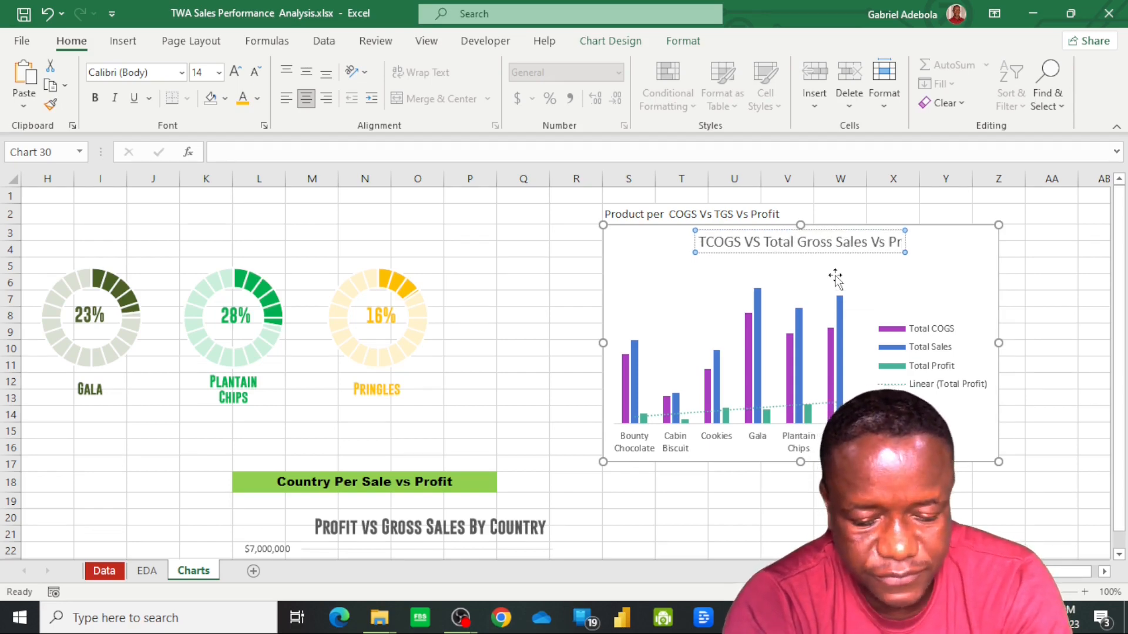
pyautogui.write('ofit')
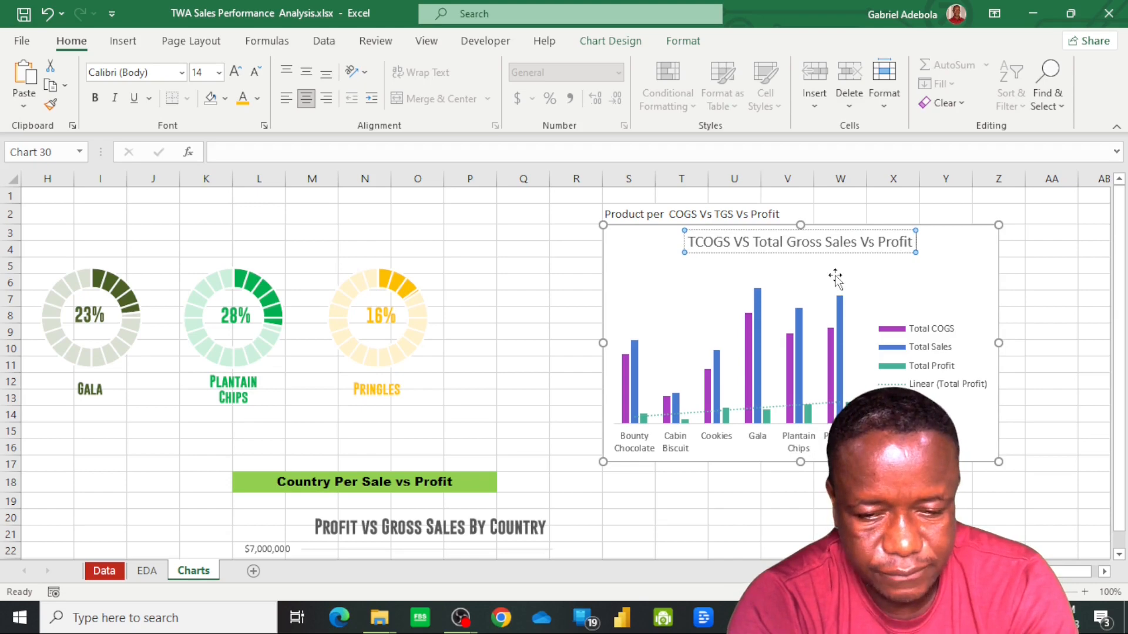
pyautogui.write(' by')
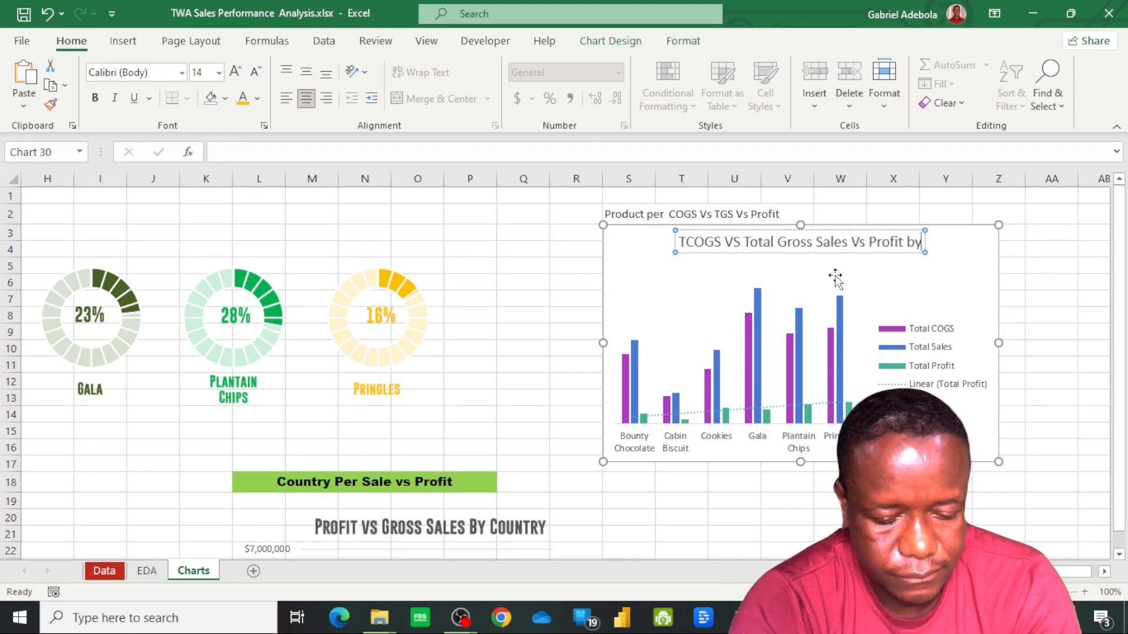
# Insert a filled map chart from the Country and Total Units Sold data in rows 4 to 9 of the EDA sheet
pyautogui.hotkey('ctrl', 'pageup')
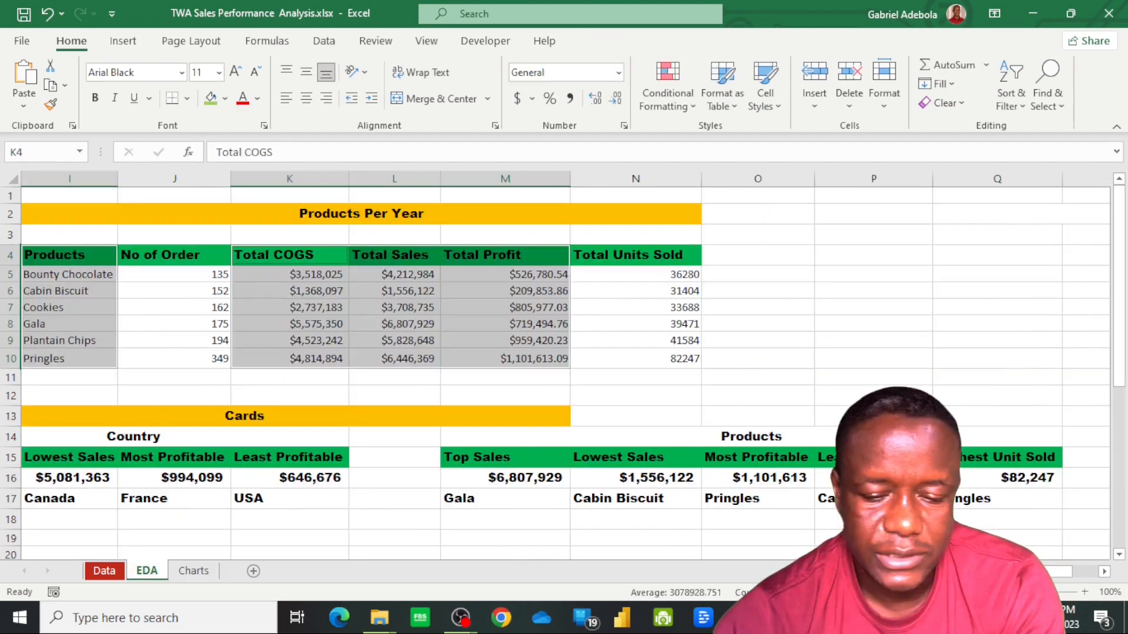
pyautogui.hscroll(-6, 564, 365)
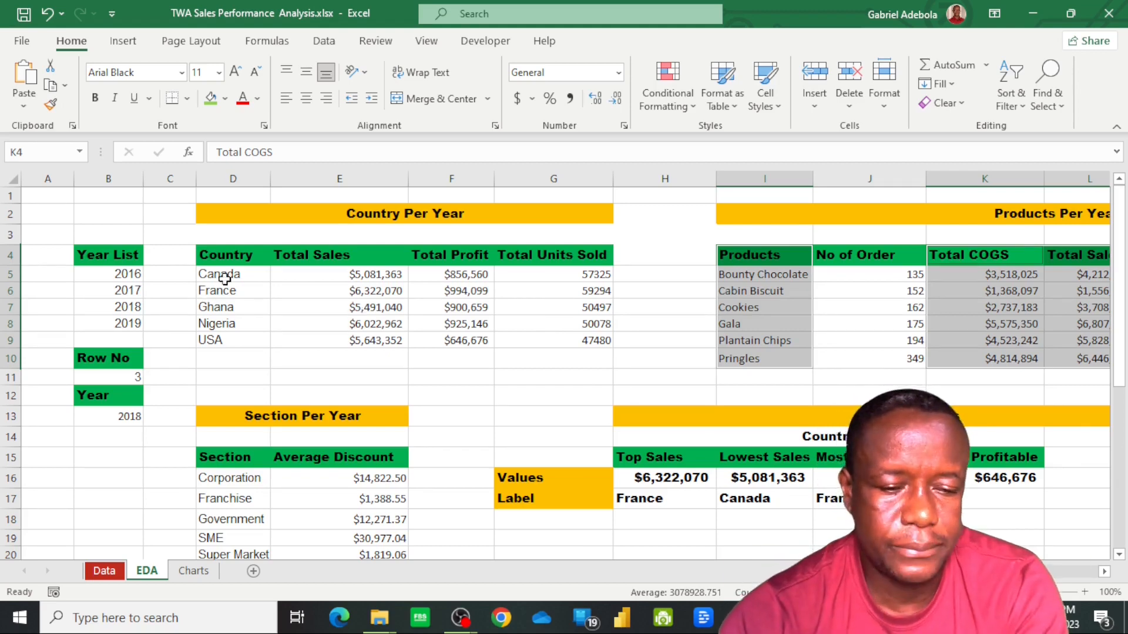
pyautogui.click(226, 259)
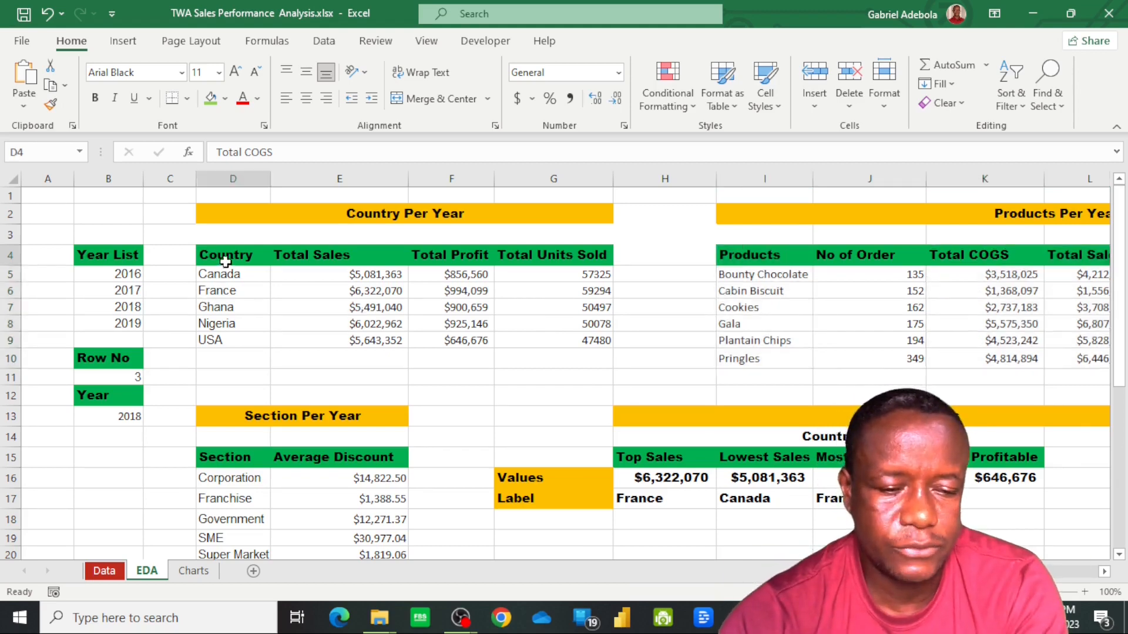
pyautogui.keyDown('shift'); pyautogui.click(234, 345); pyautogui.keyUp('shift')
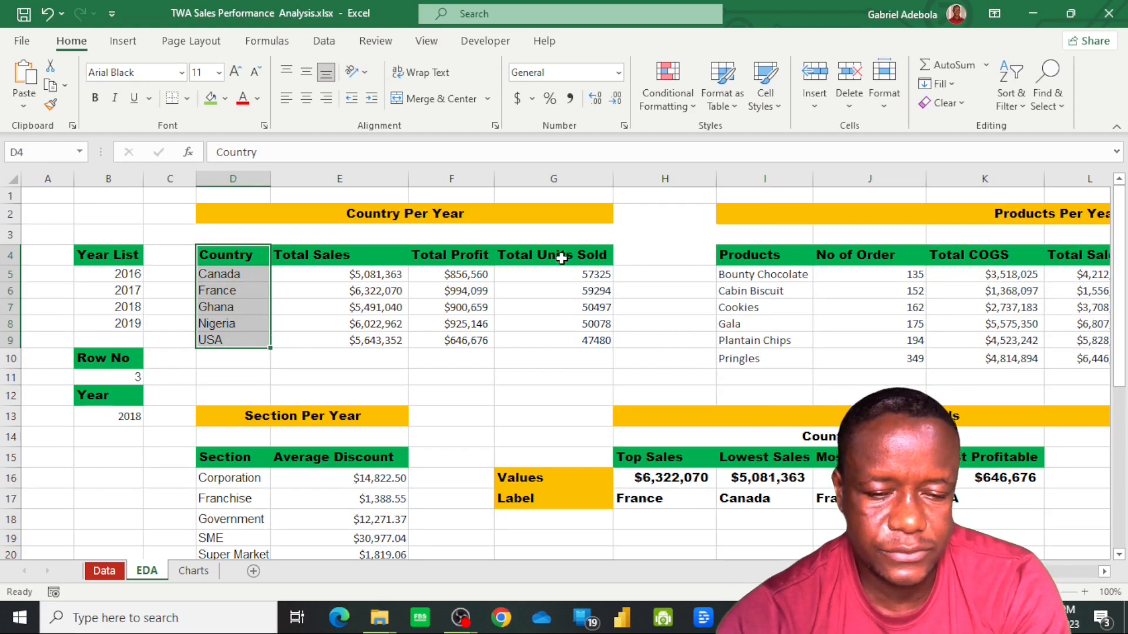
pyautogui.keyDown('ctrl'); pyautogui.click(562, 259); pyautogui.keyUp('ctrl')
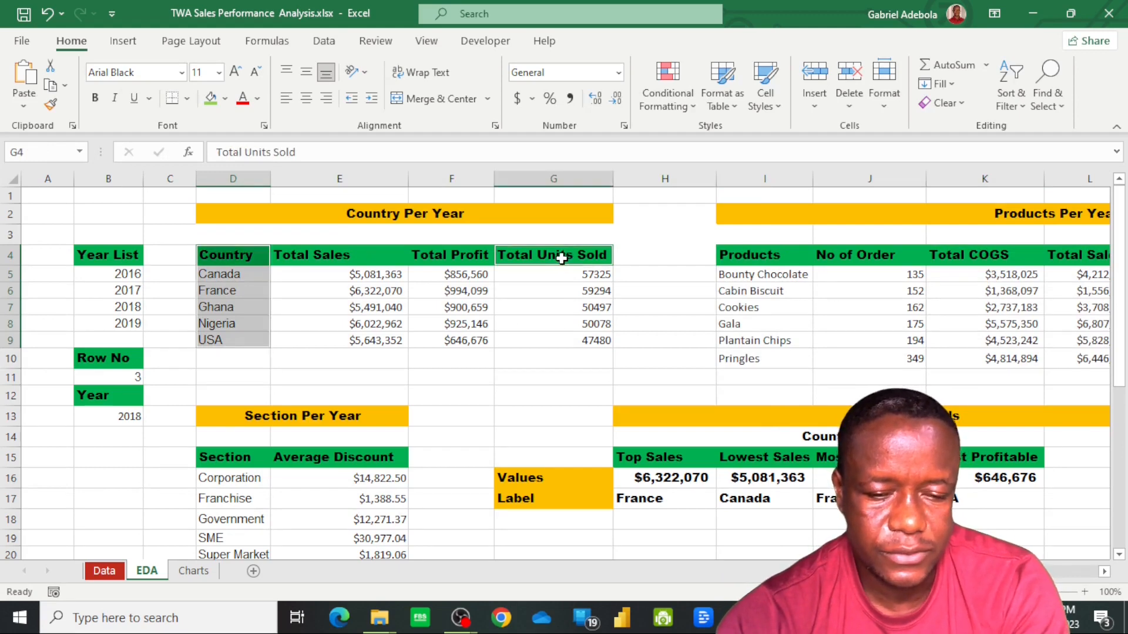
pyautogui.keyDown('ctrl'); pyautogui.keyDown('shift'); pyautogui.click(556, 348); pyautogui.keyUp('shift'); pyautogui.keyUp('ctrl')
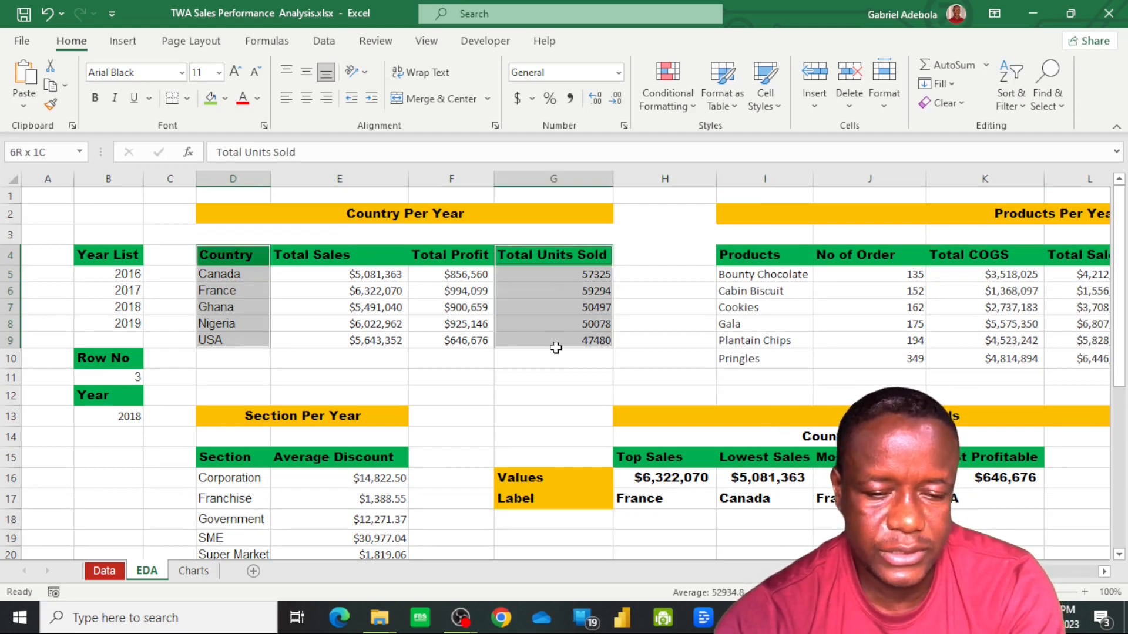
pyautogui.click(124, 41)
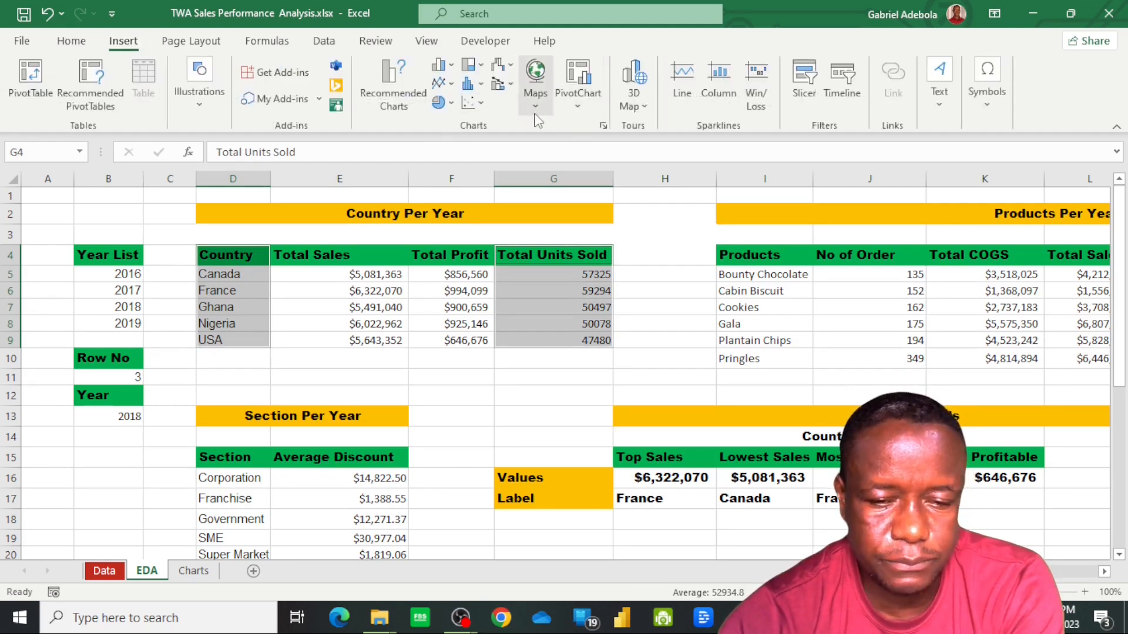
pyautogui.click(536, 97)
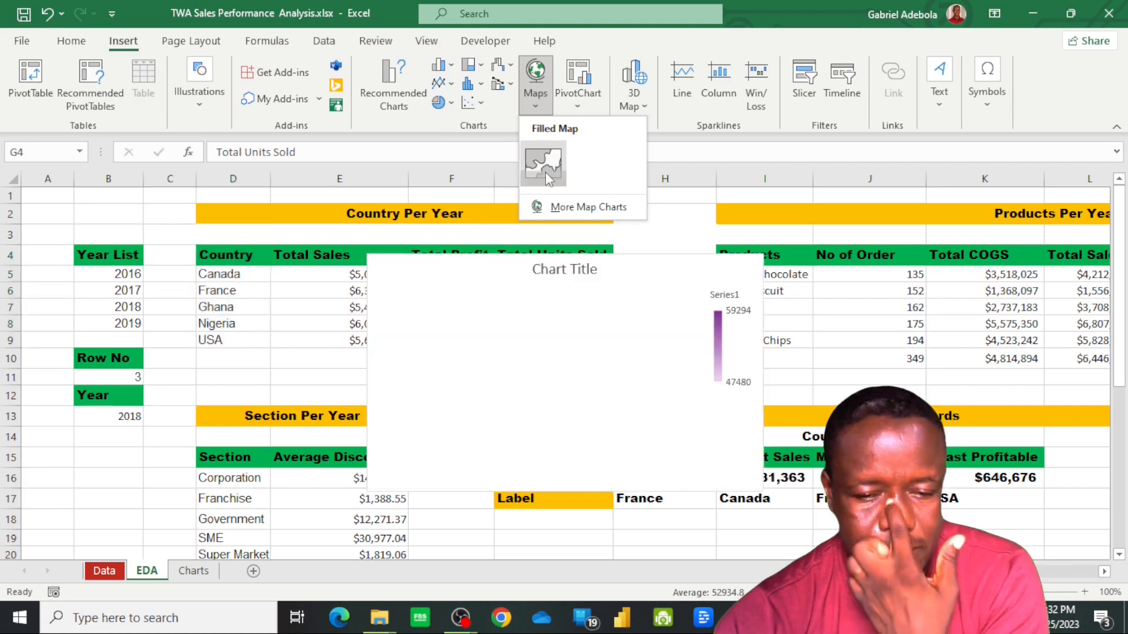
pyautogui.click(544, 164)
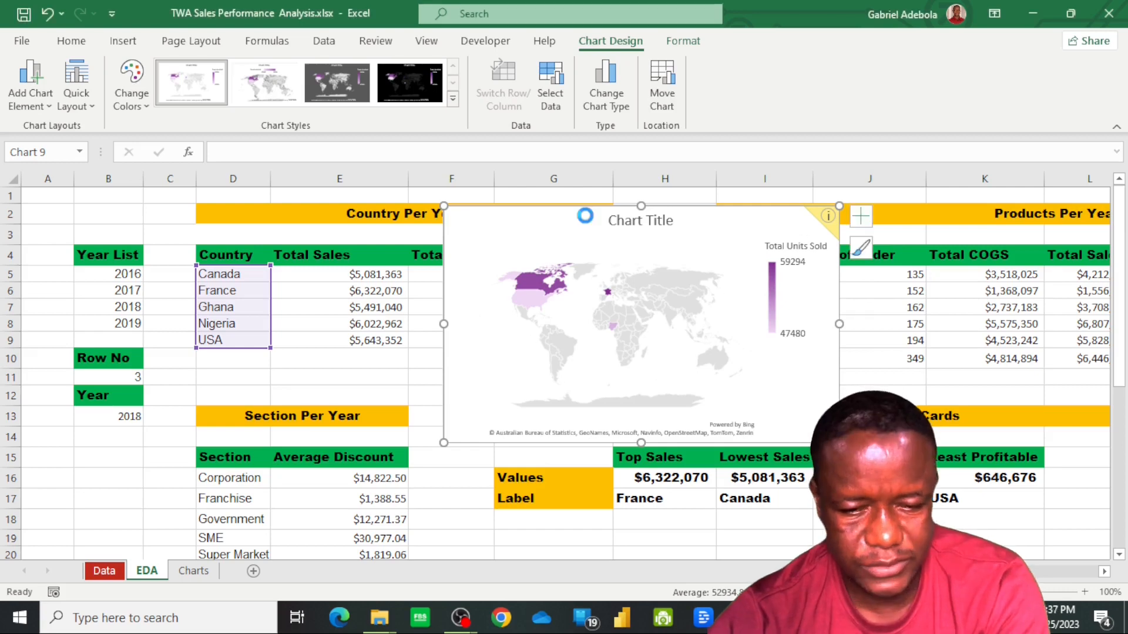
# Enter the heading "Total Unit Sold By Country" in W19 of the Charts sheet
pyautogui.hotkey('ctrl', 'pagedown')
pyautogui.write('T')
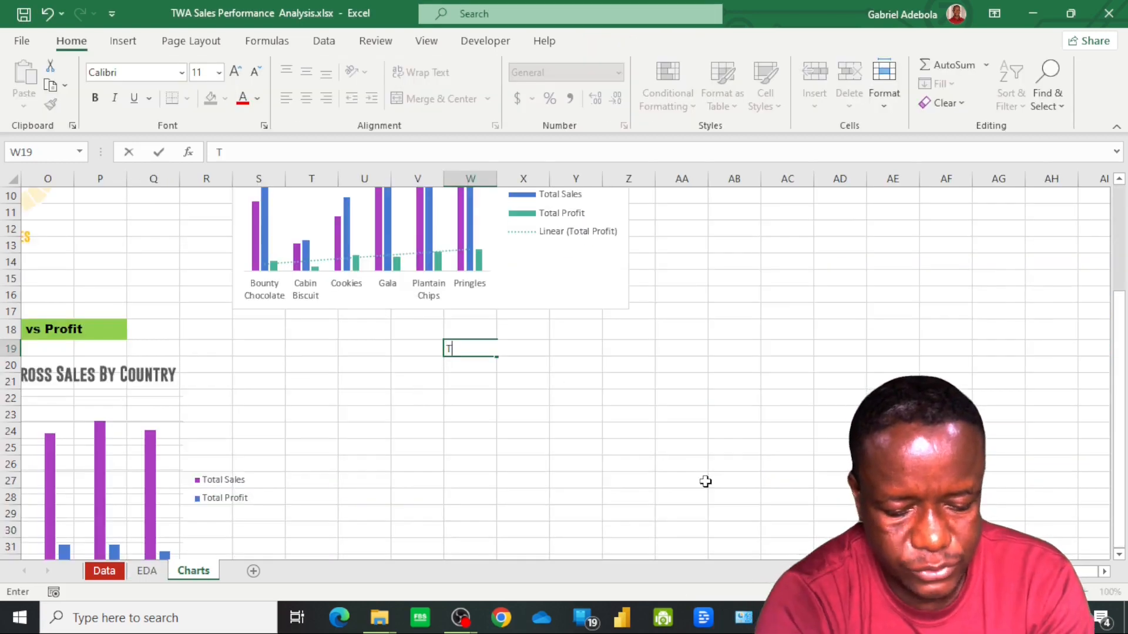
pyautogui.write('otal Unoi')
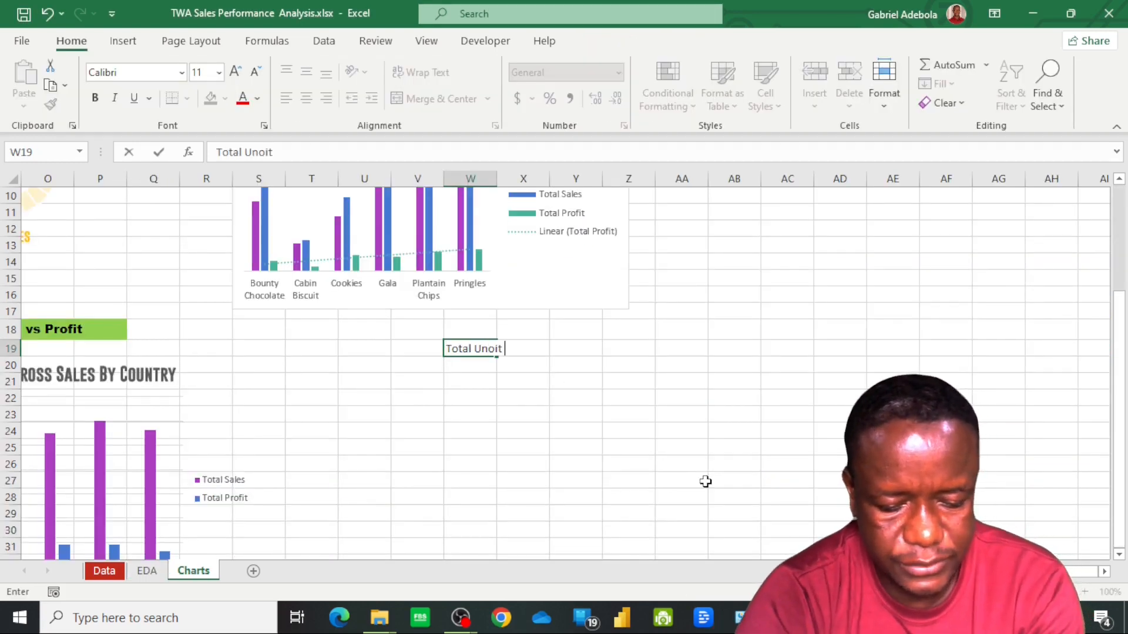
pyautogui.write('t')
pyautogui.press('BackSpace')
pyautogui.press('BackSpace')
pyautogui.press('BackSpace')
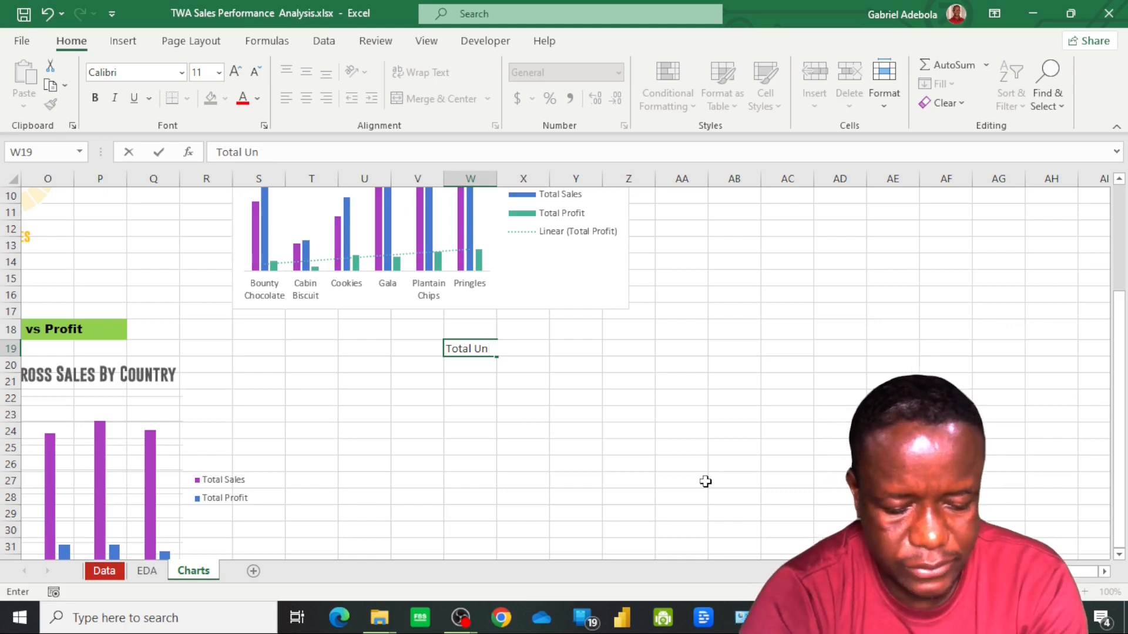
pyautogui.write('it Sold By Country')
pyautogui.press('Return')
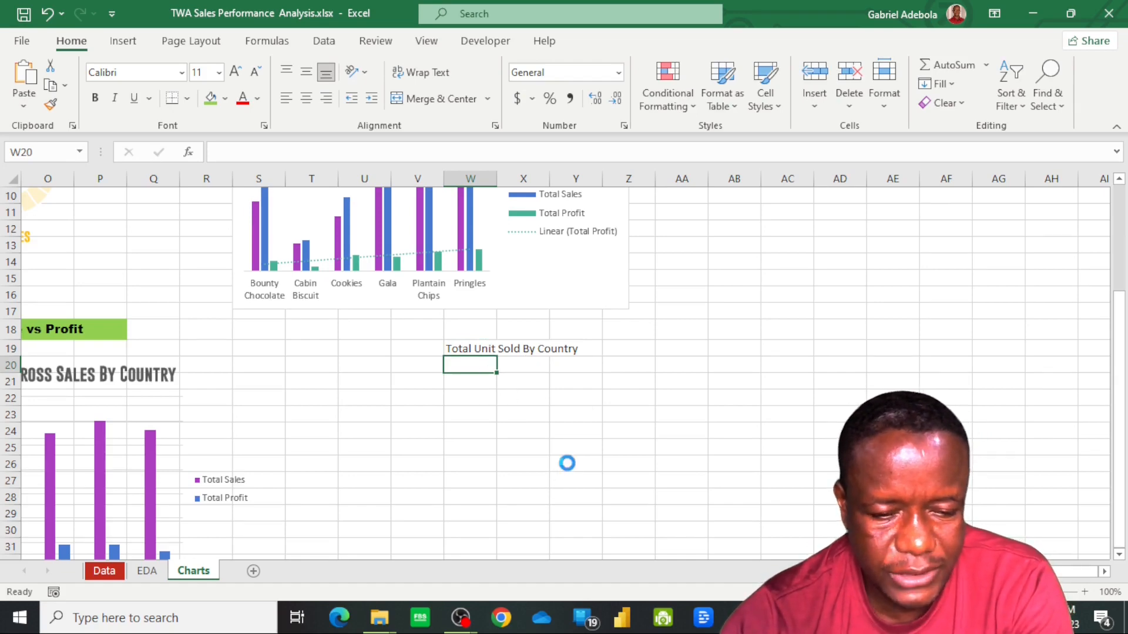
# Enlarge the map chart below its heading on the Charts sheet and change its title to "Total Units Sold By Country"
pyautogui.moveTo(803, 503); pyautogui.dragTo(899, 521)
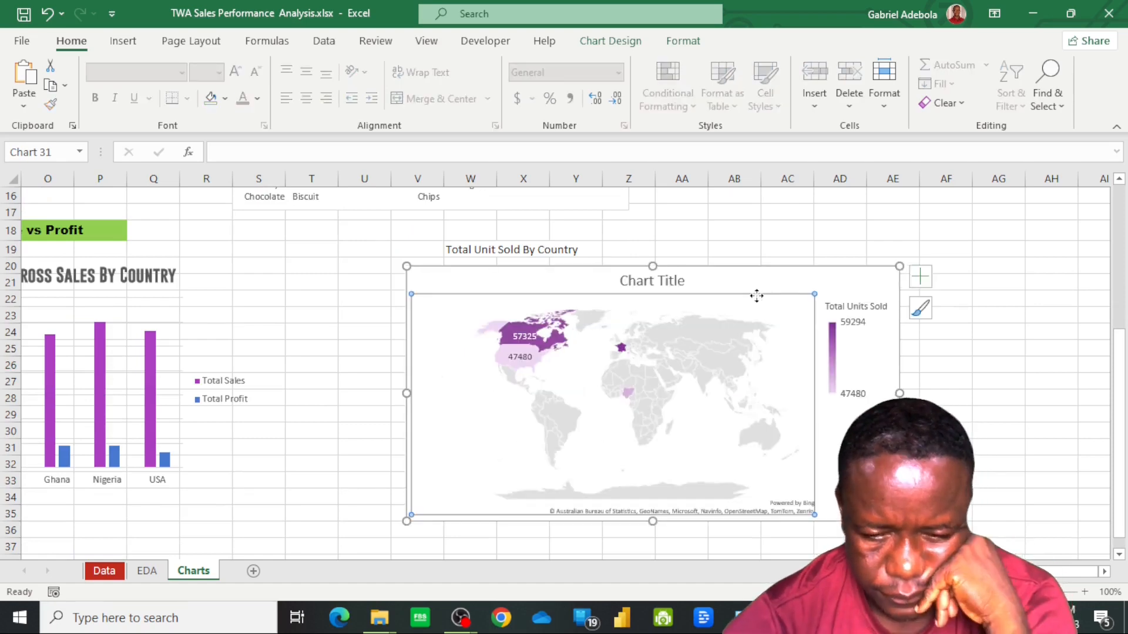
pyautogui.click(924, 280)
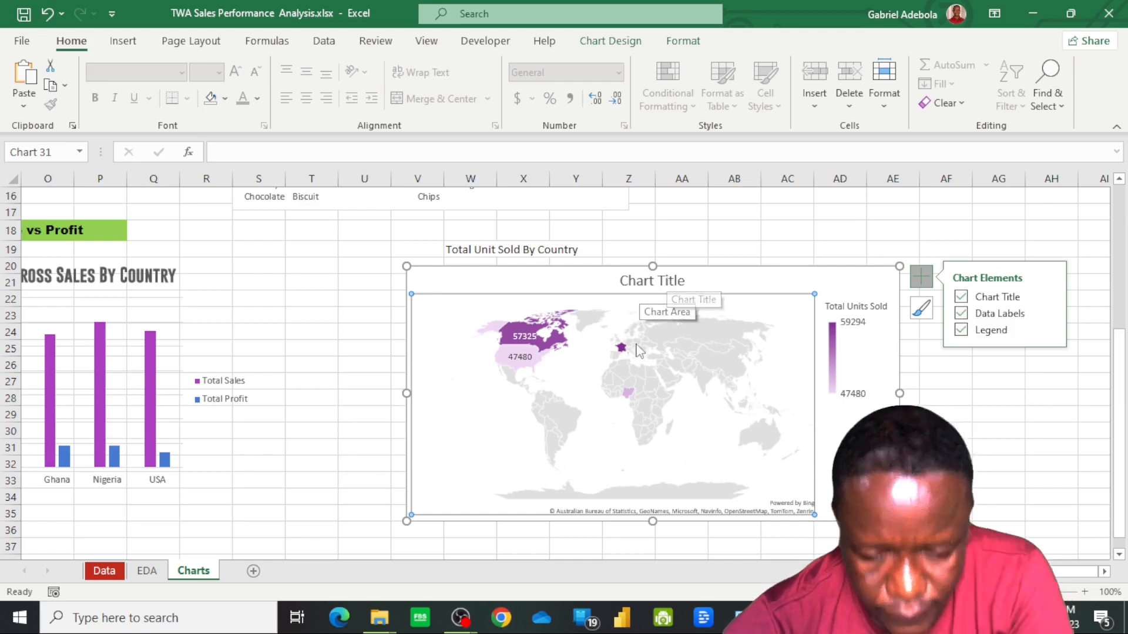
pyautogui.click(665, 284)
pyautogui.write('Total')
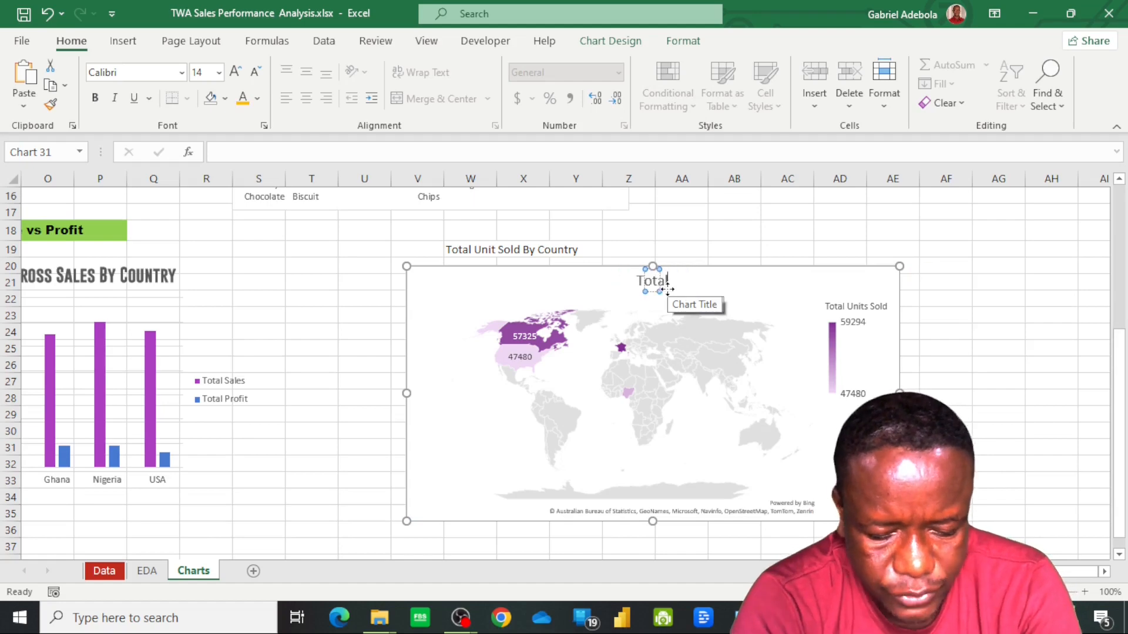
pyautogui.write(' Units Sol')
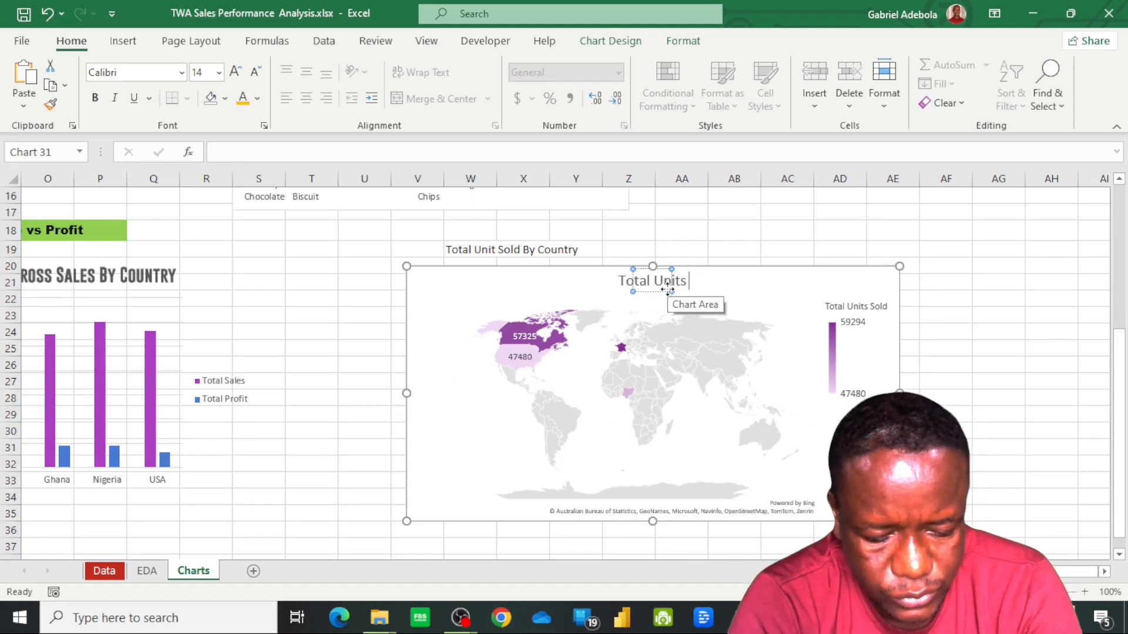
pyautogui.write('d By Country')
pyautogui.press('Escape')
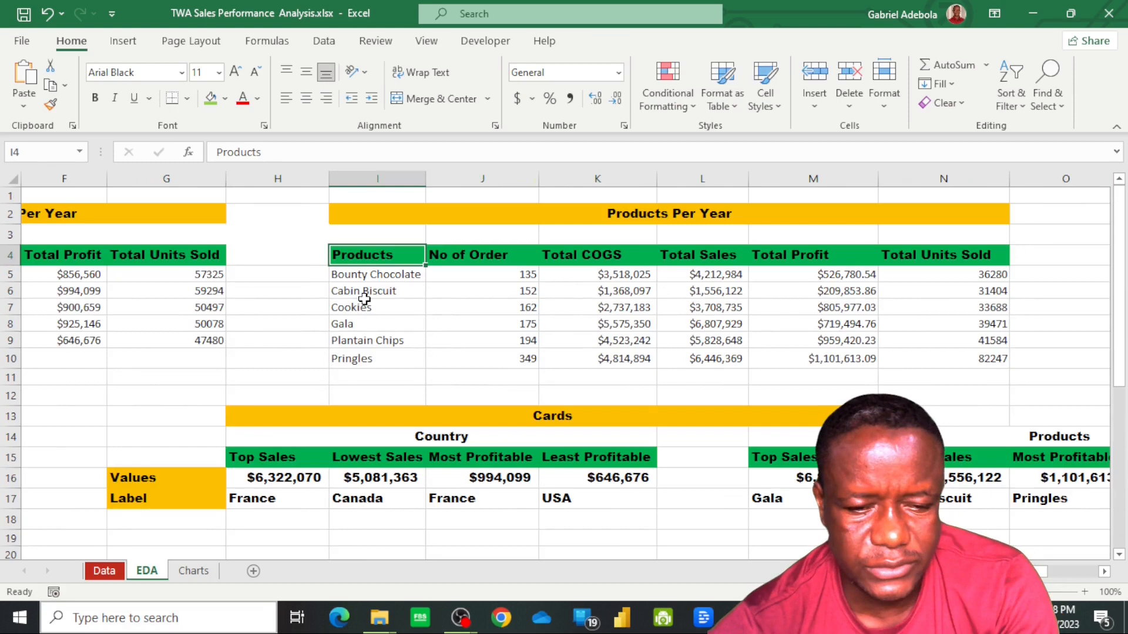
# Insert an area chart from the Products, Total COGS, Total Sales and Total Profit data in rows 4 to 10 of the EDA sheet
pyautogui.keyDown('shift'); pyautogui.click(387, 361); pyautogui.keyUp('shift')
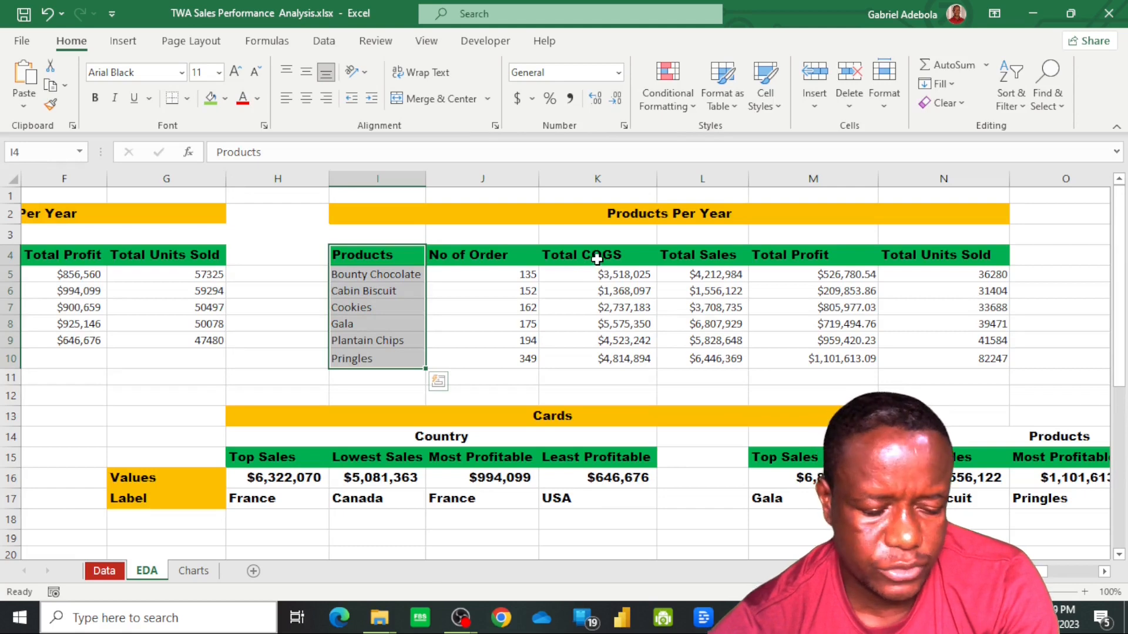
pyautogui.keyDown('ctrl'); pyautogui.click(597, 258); pyautogui.keyUp('ctrl')
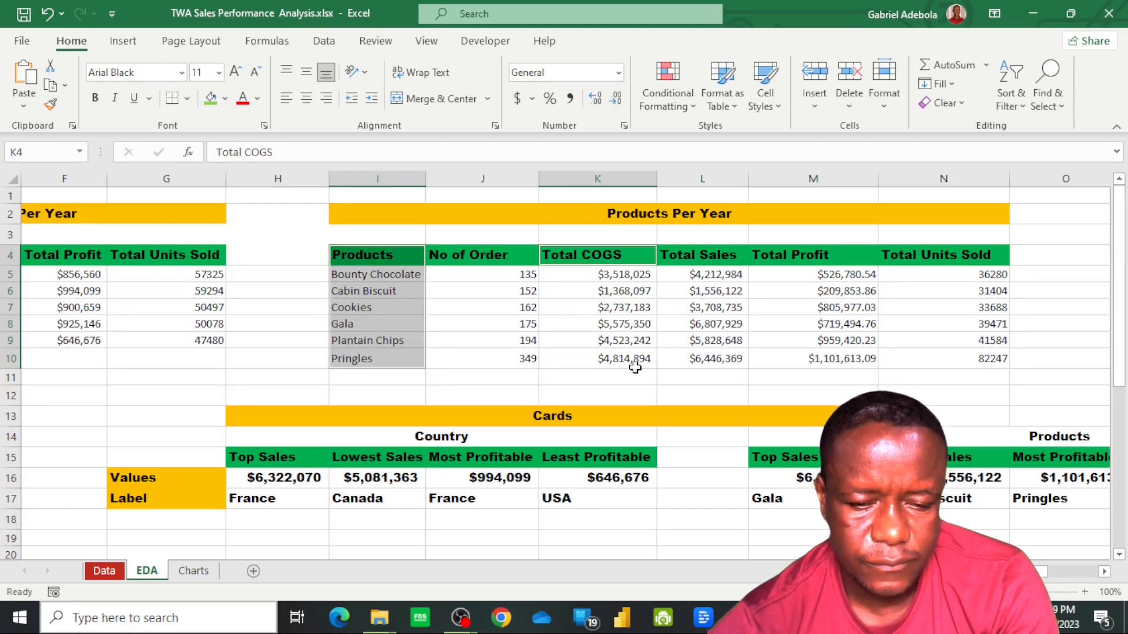
pyautogui.keyDown('shift'); pyautogui.click(830, 358); pyautogui.keyUp('shift')
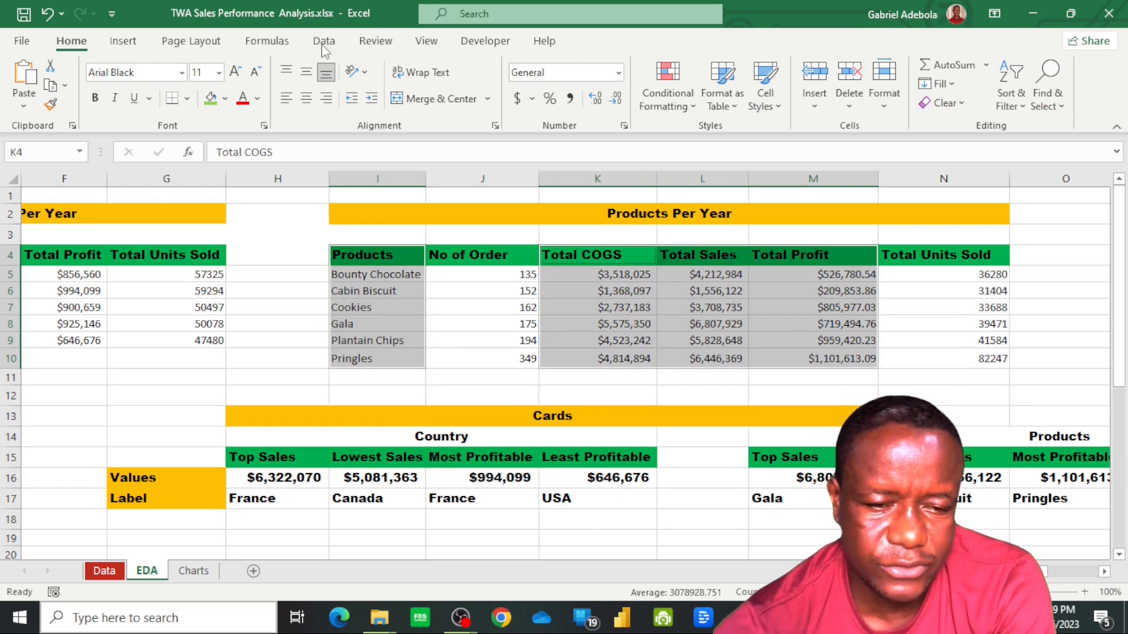
pyautogui.click(123, 41)
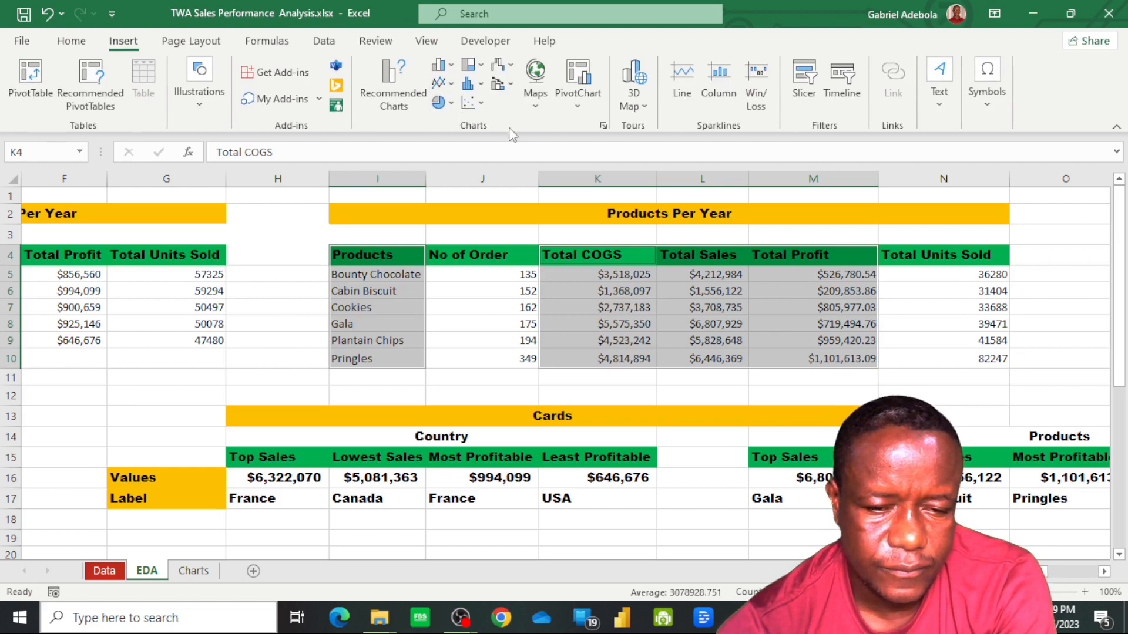
pyautogui.click(481, 86)
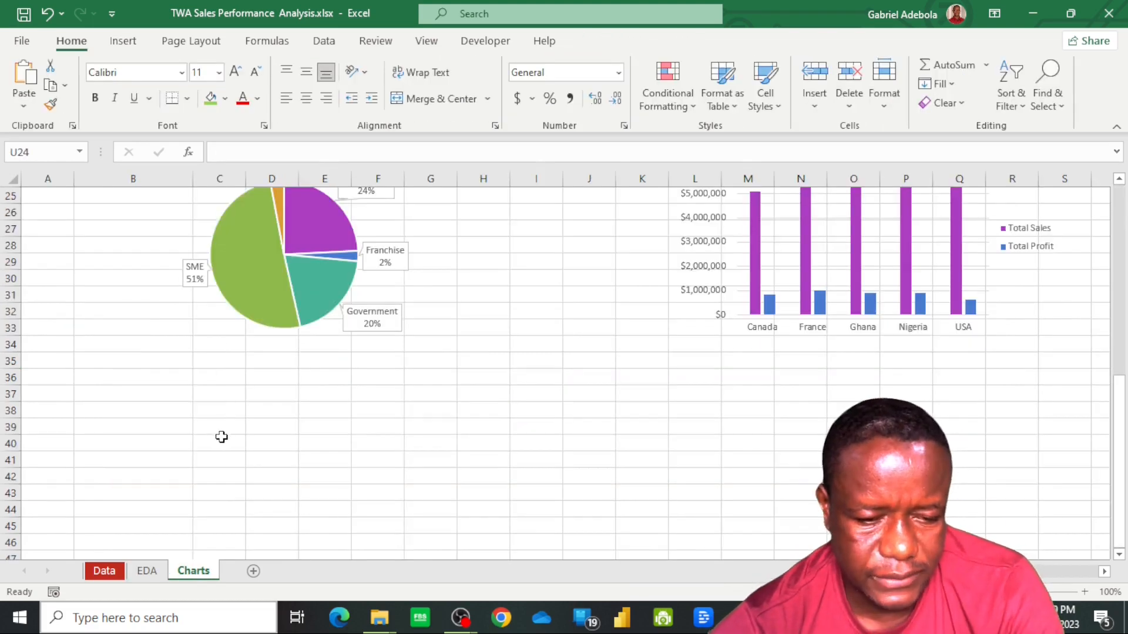
# Paste the product area chart at C40 of the Charts sheet, below the discount pie chart
pyautogui.click(227, 443)
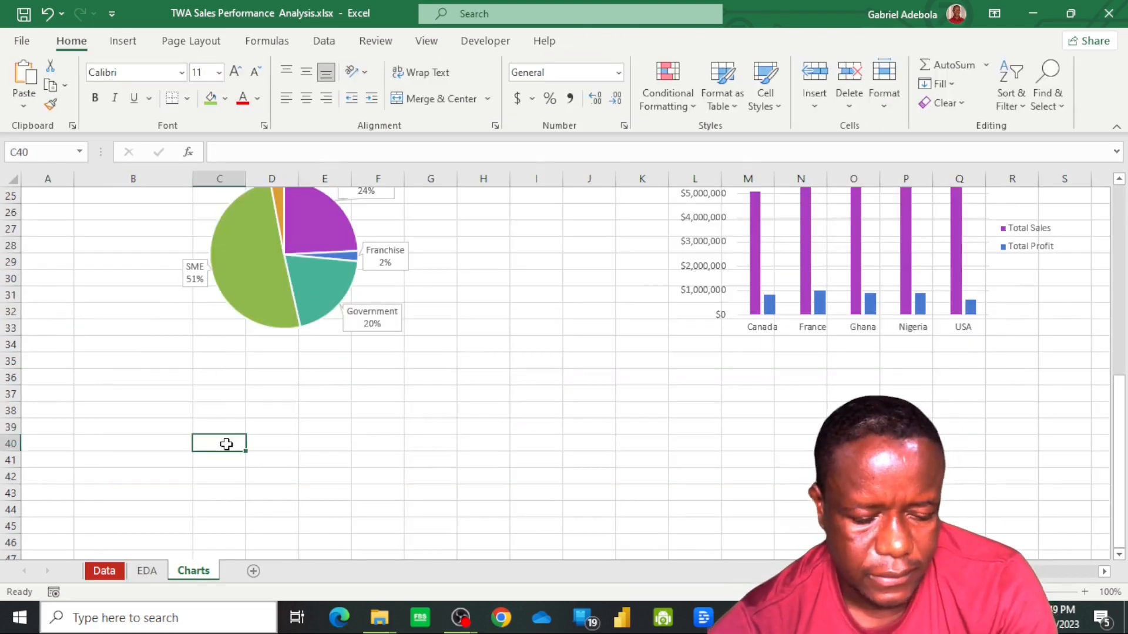
pyautogui.hotkey('ctrl', 'v')
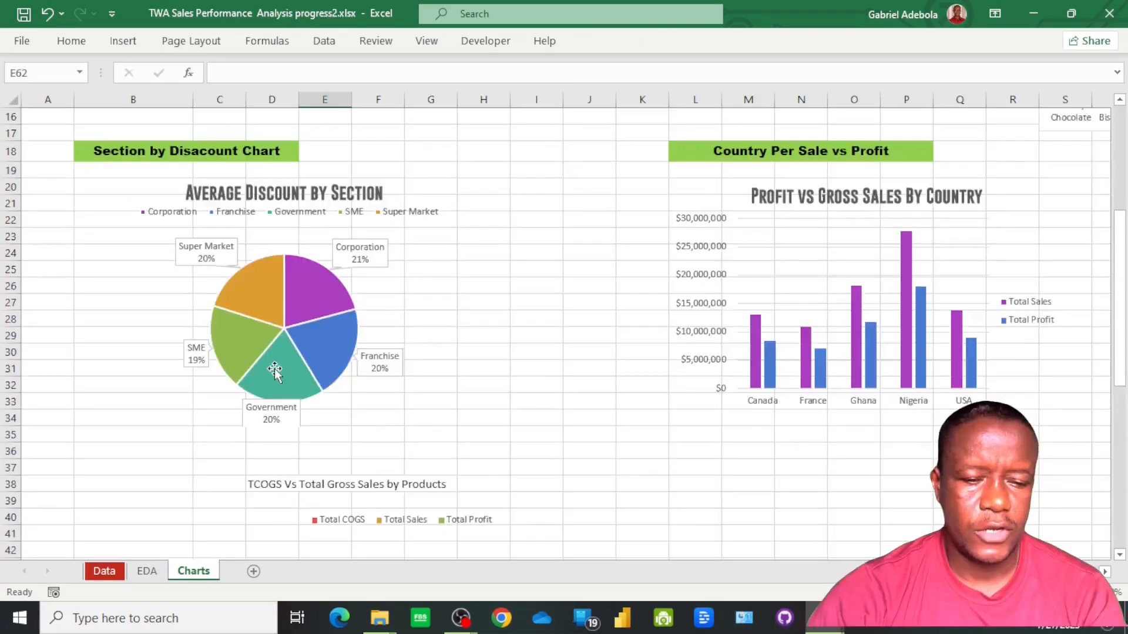
pyautogui.scroll(4, 275, 370)
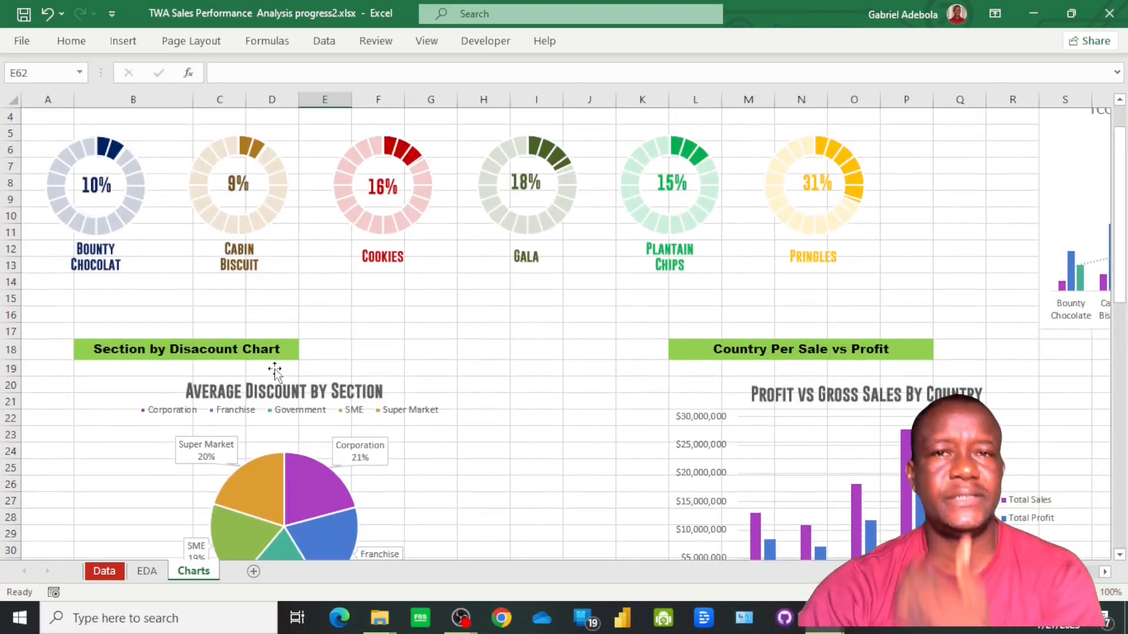
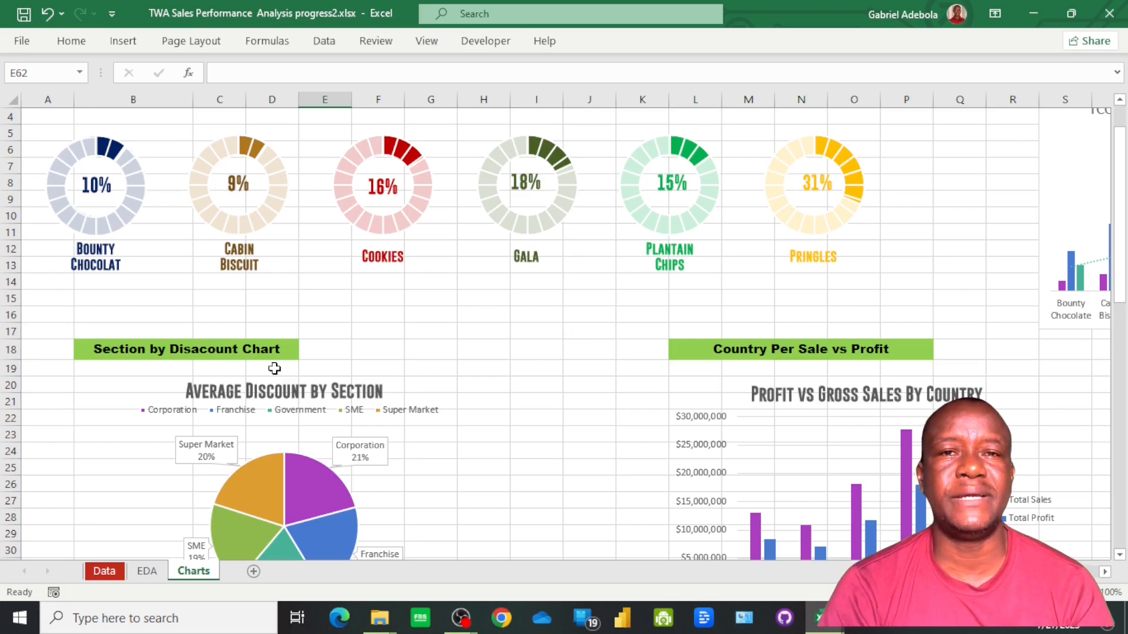
# Add a new worksheet after the Charts sheet and name it "Interactive Dashboard"
pyautogui.click(253, 572)
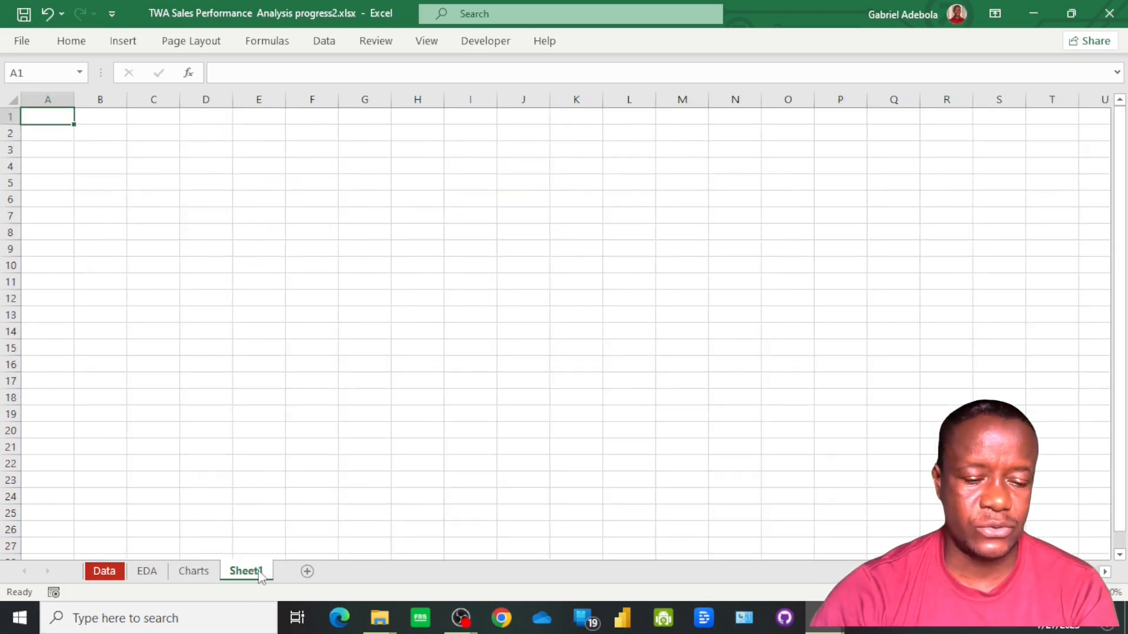
pyautogui.rightClick(255, 574)
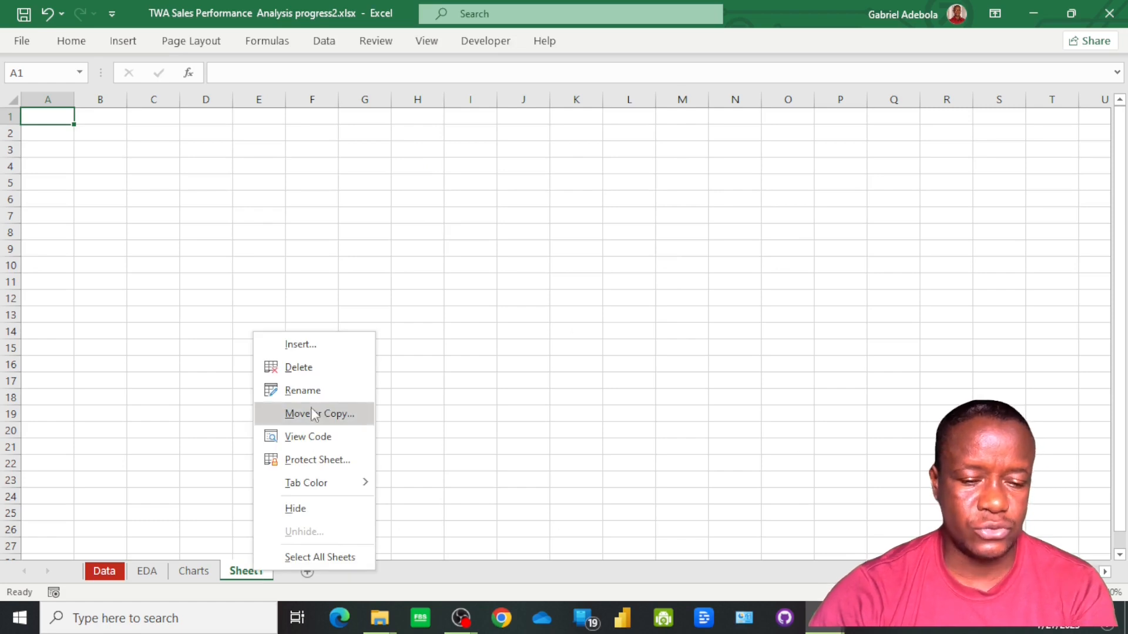
pyautogui.click(316, 390)
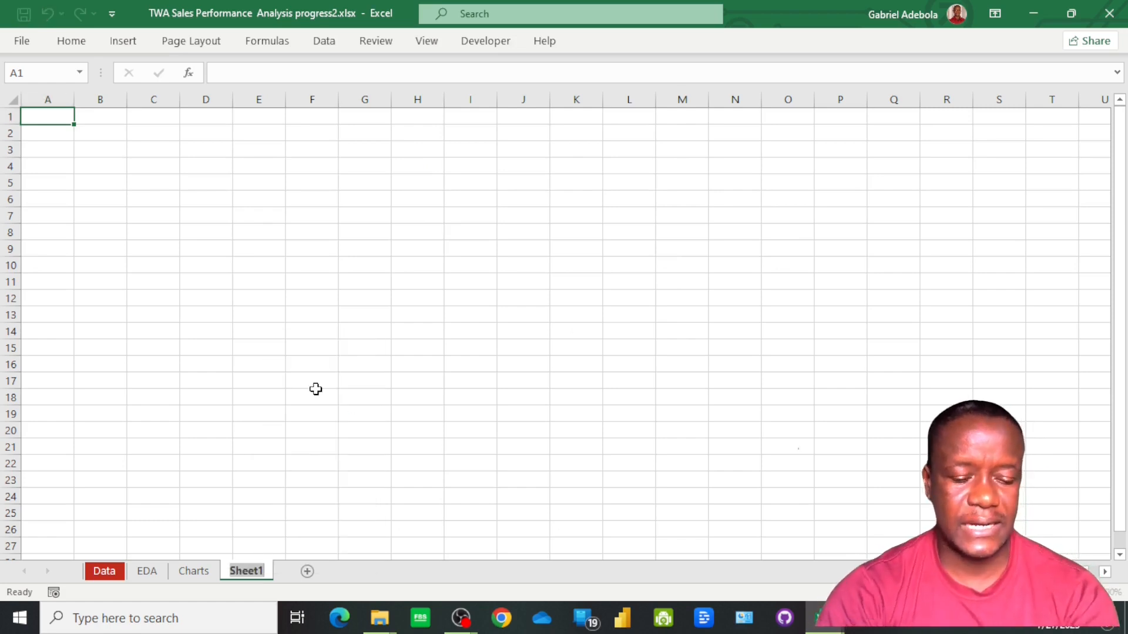
pyautogui.write('Interactive Dashboard')
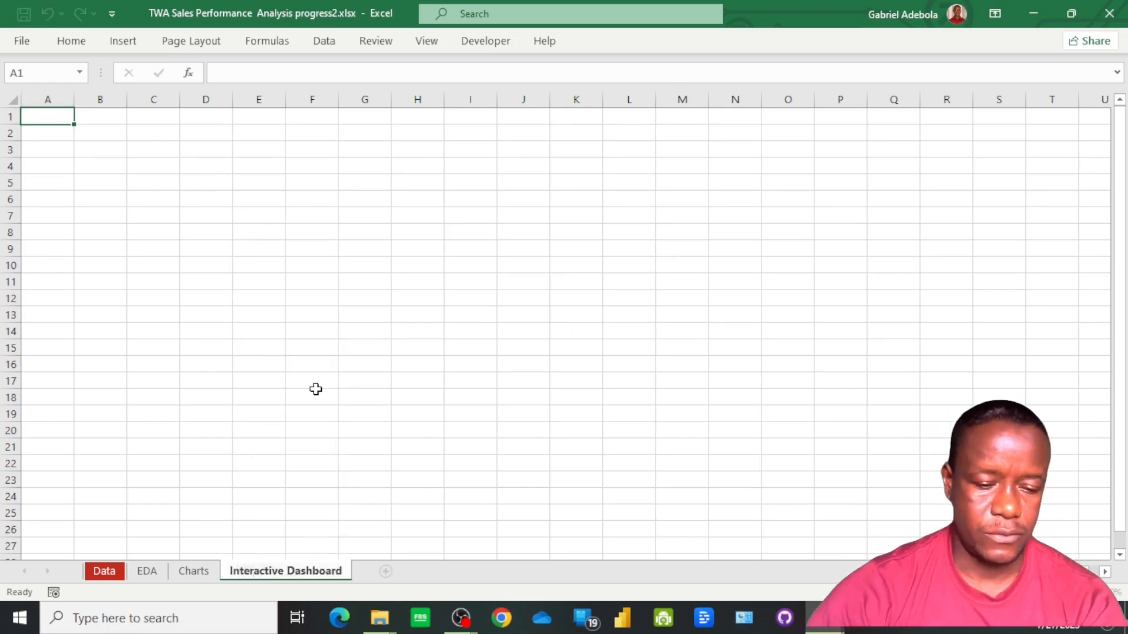
pyautogui.click(316, 391)
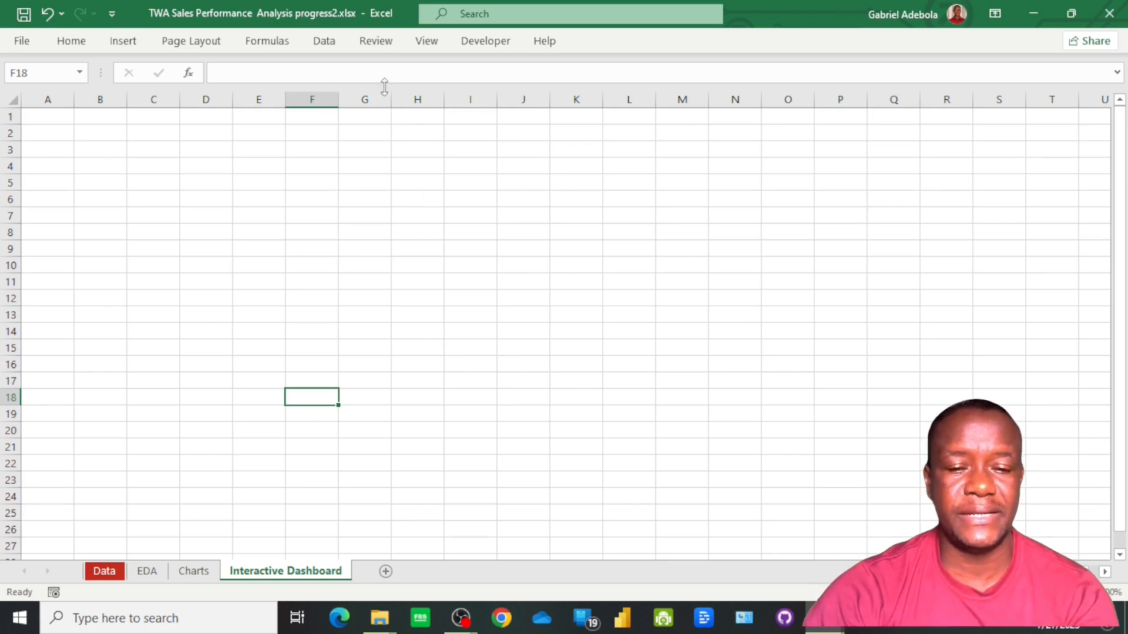
# Hide the gridlines on the Interactive Dashboard sheet
pyautogui.click(427, 41)
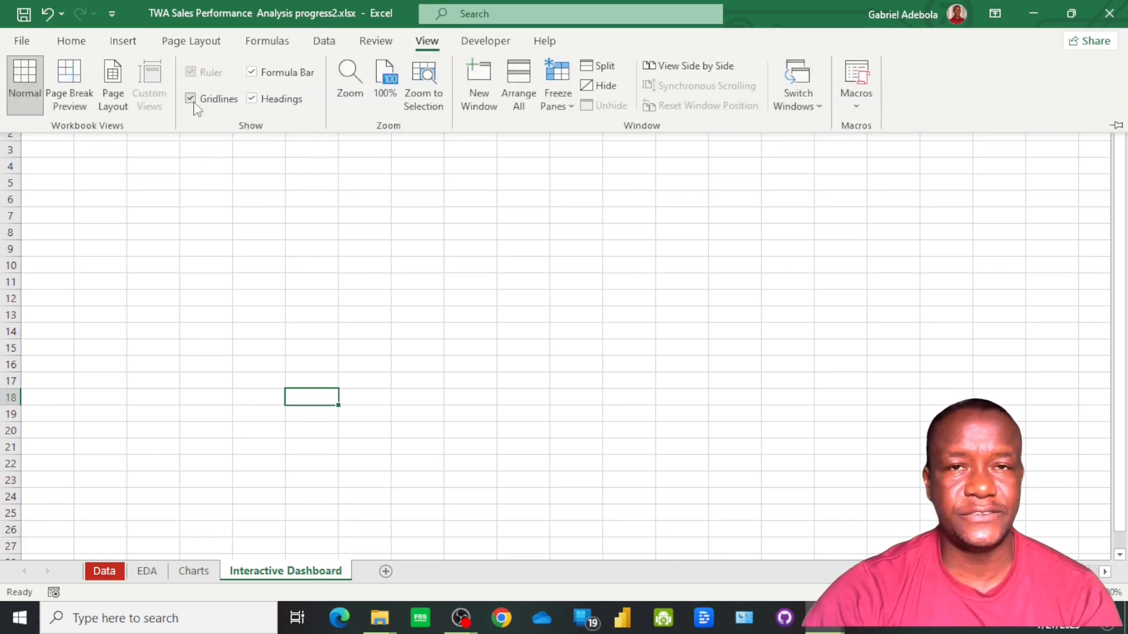
pyautogui.click(193, 101)
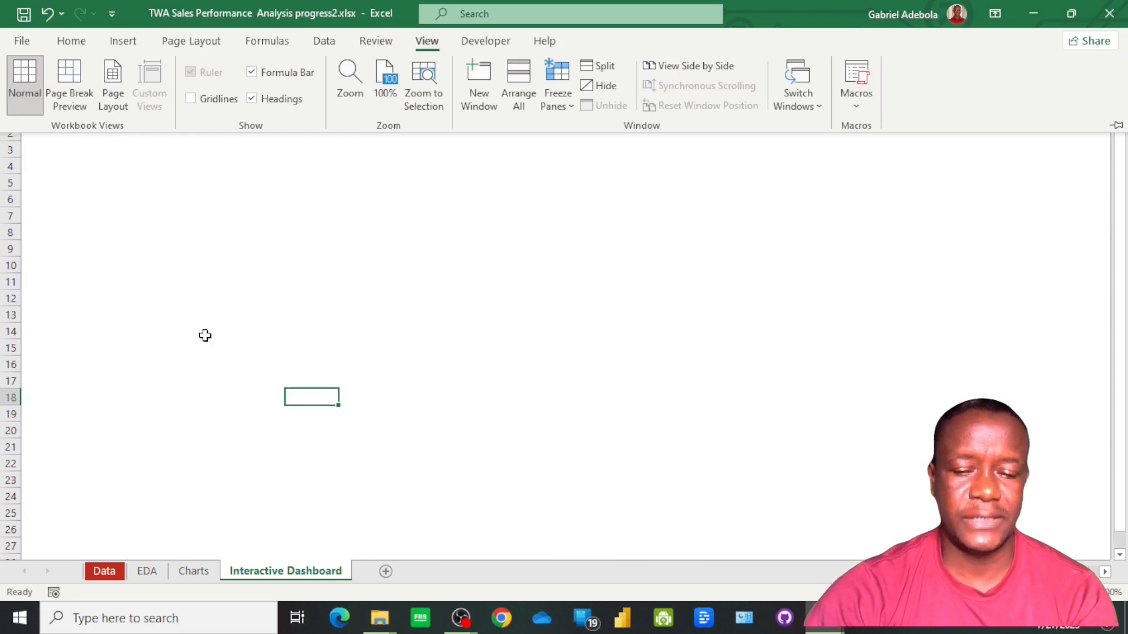
pyautogui.click(245, 293)
pyautogui.click(244, 293)
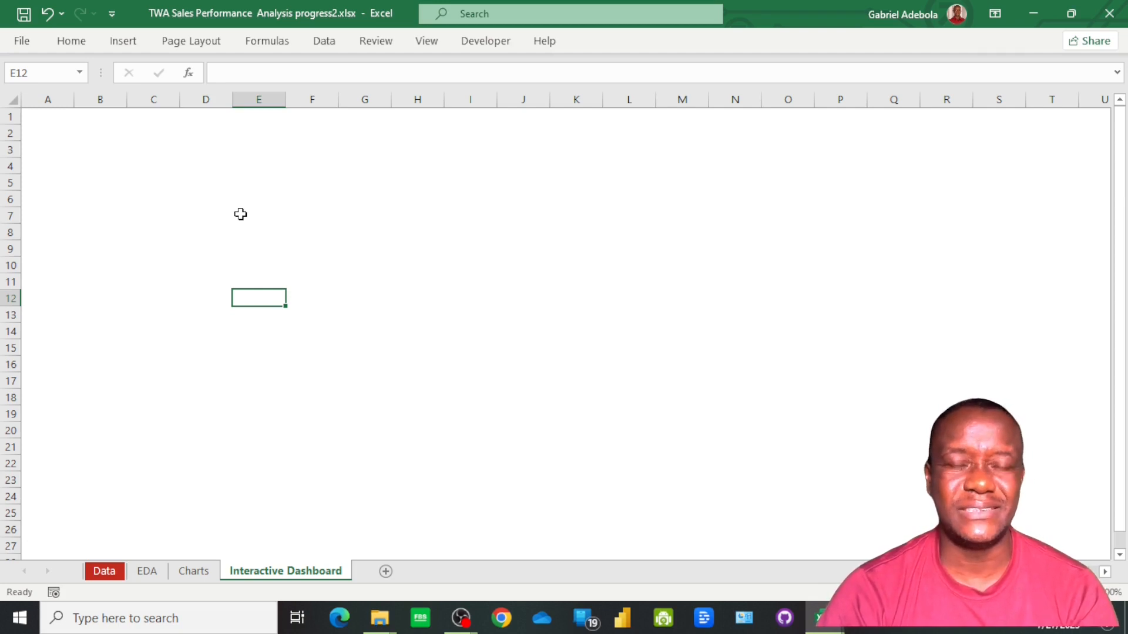
# Apply the custom dark navy cell style "Style 2" to every cell of the Interactive Dashboard sheet
pyautogui.hotkey('ctrl', 'a')
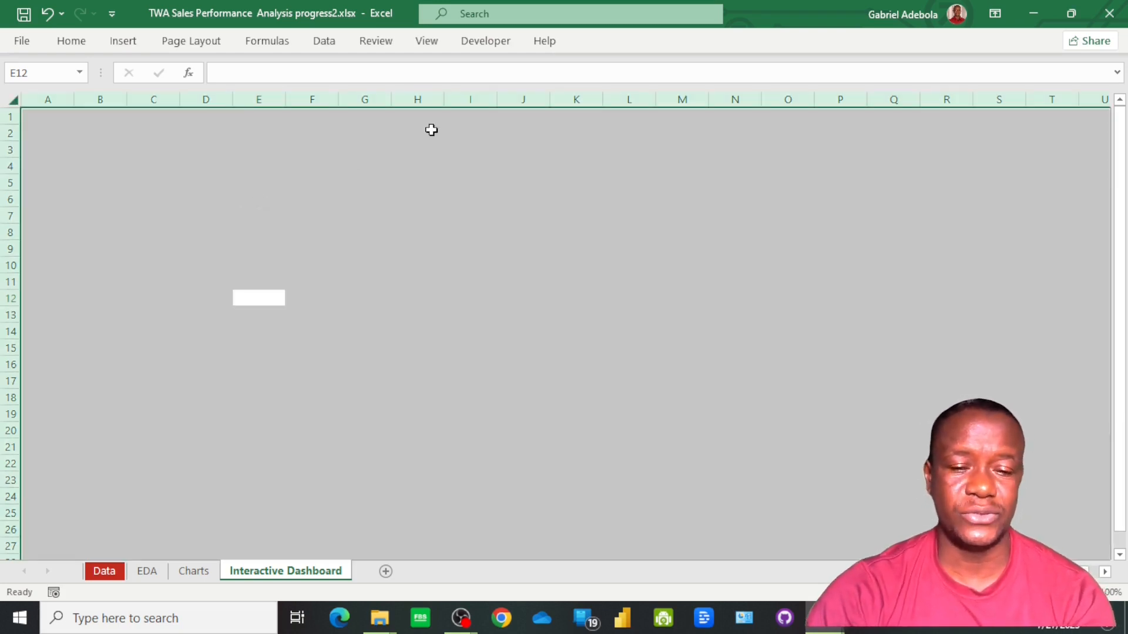
pyautogui.click(81, 47)
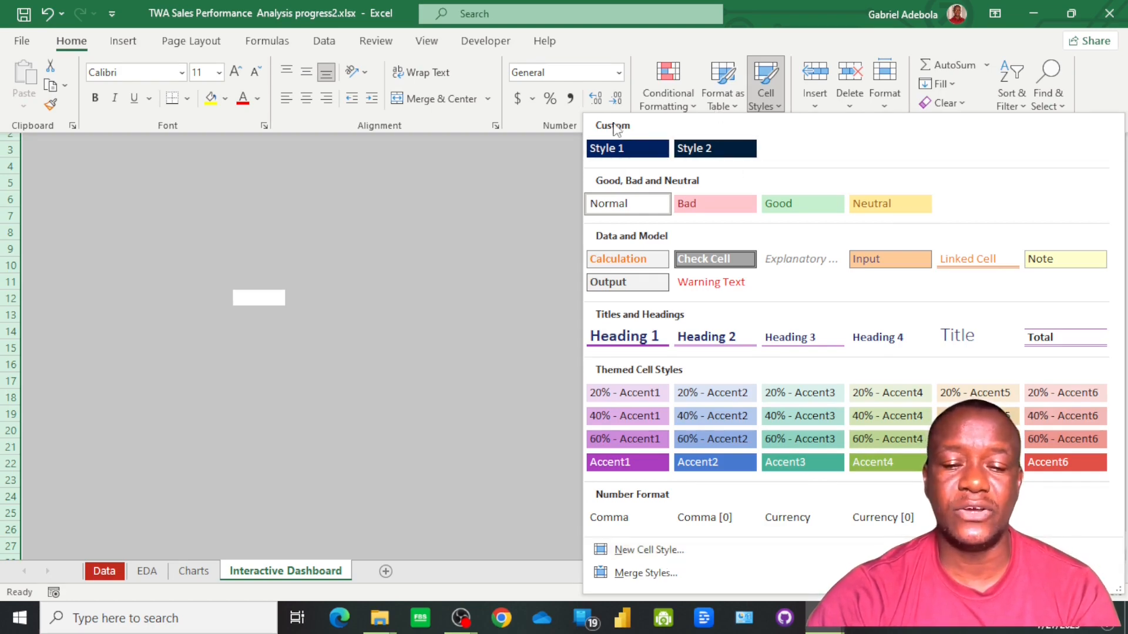
pyautogui.click(715, 152)
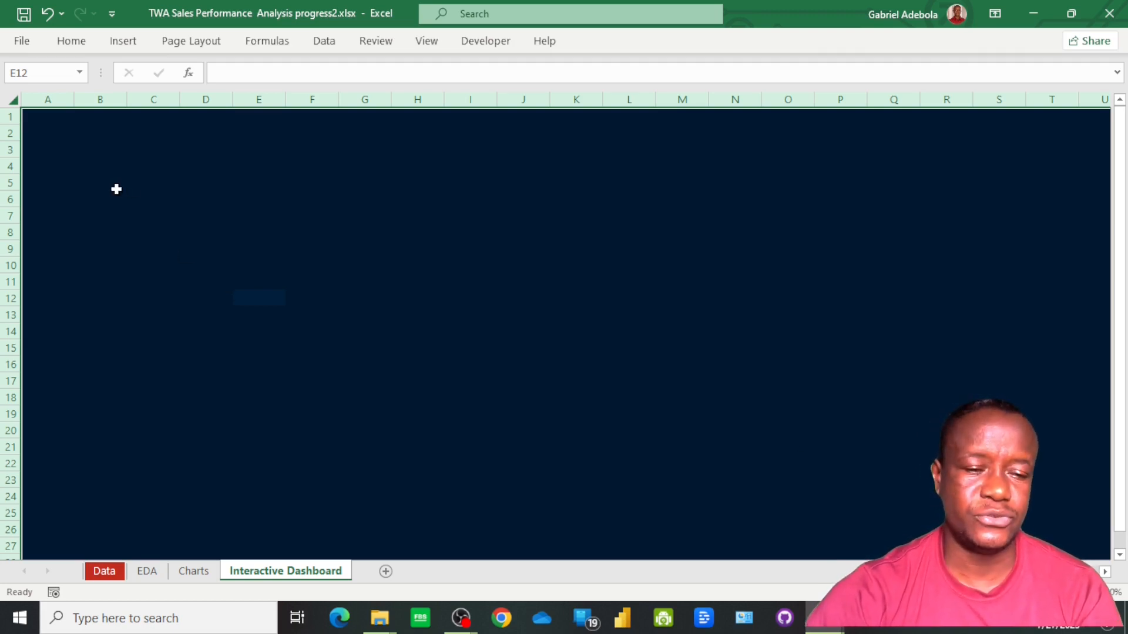
# Draw a rectangle with rounded top corners, about 13.52" wide and 6.55" high, from cell A1 across to column U as the dashboard background
pyautogui.click(122, 47)
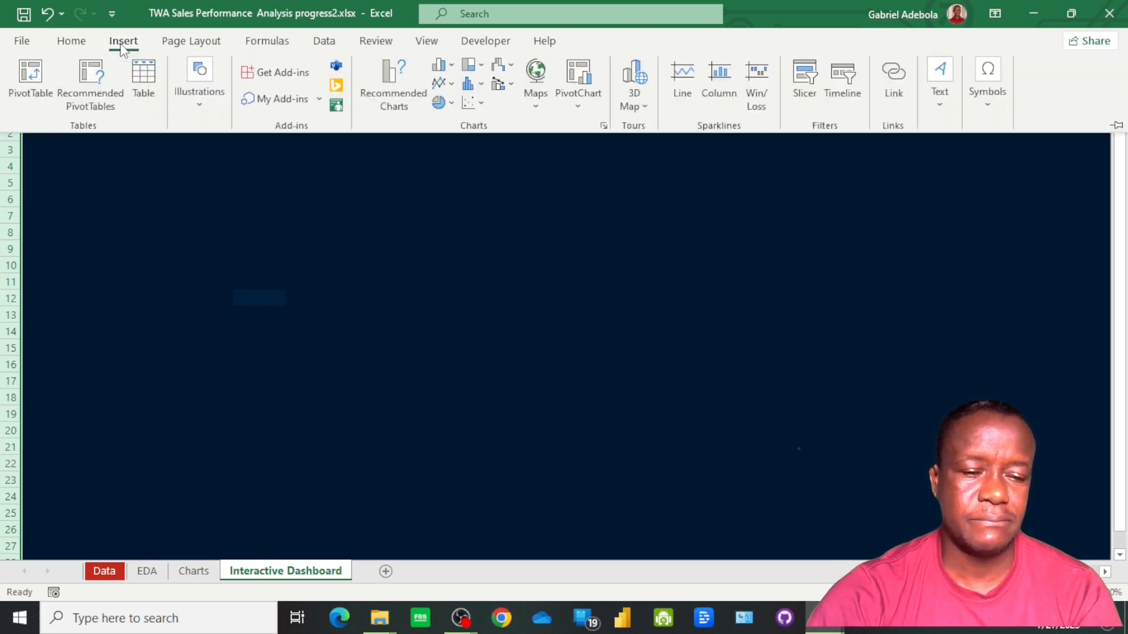
pyautogui.click(122, 49)
pyautogui.click(123, 49)
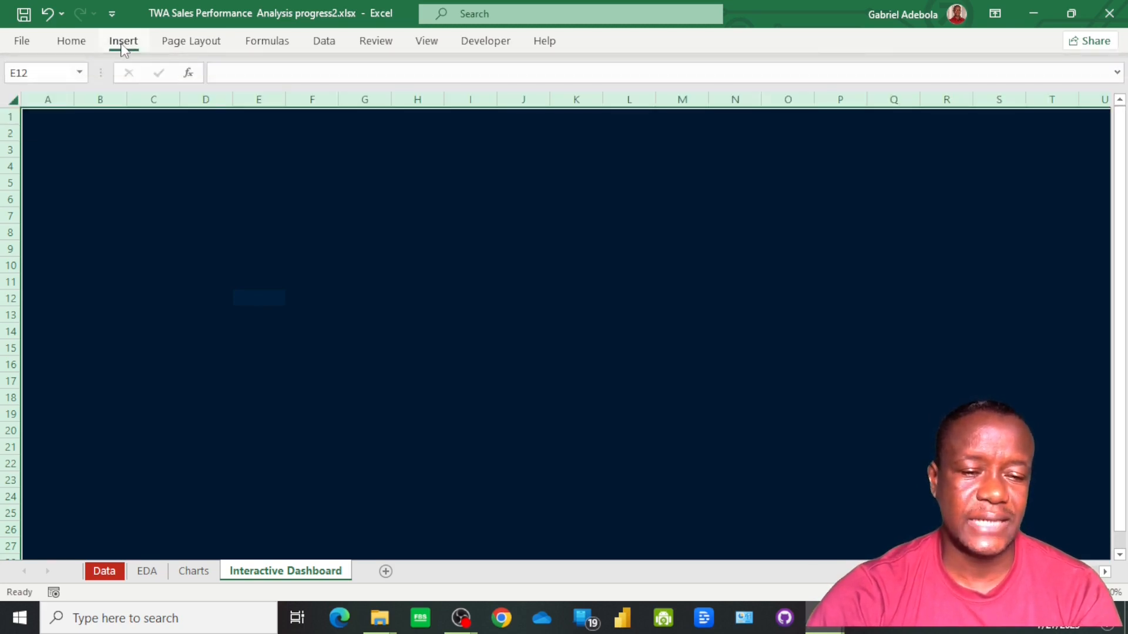
pyautogui.click(200, 108)
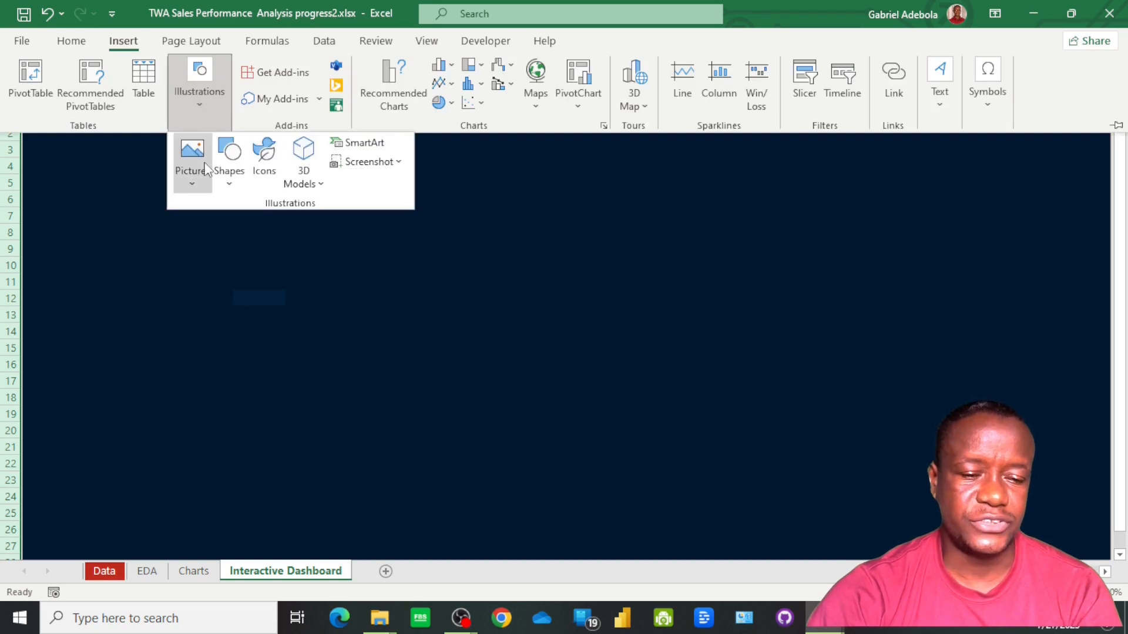
pyautogui.click(228, 175)
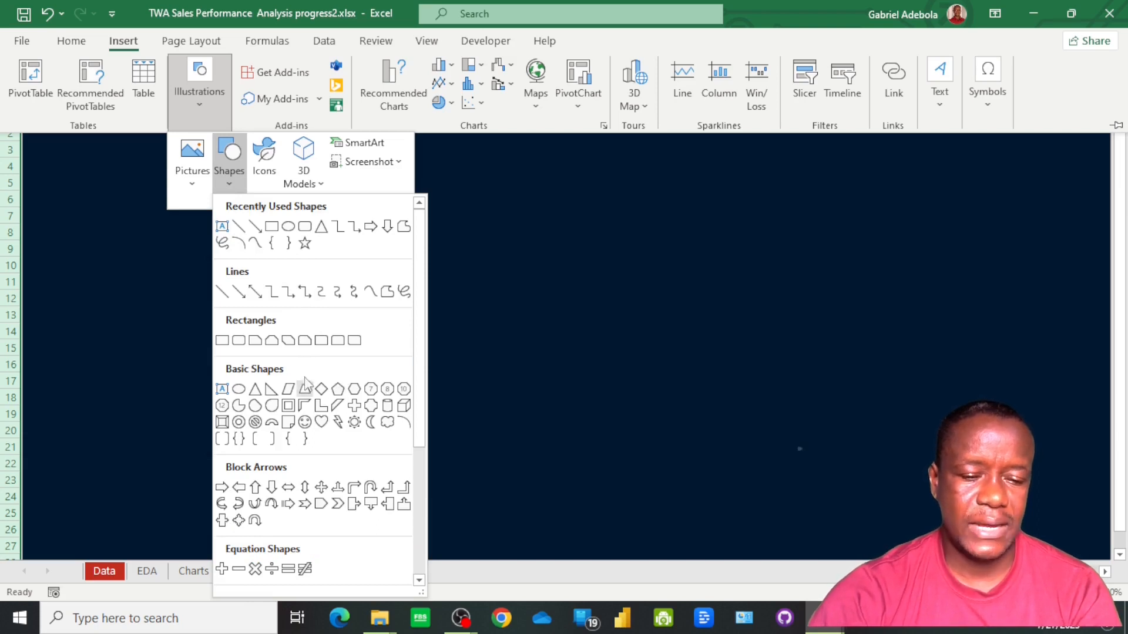
pyautogui.click(339, 341)
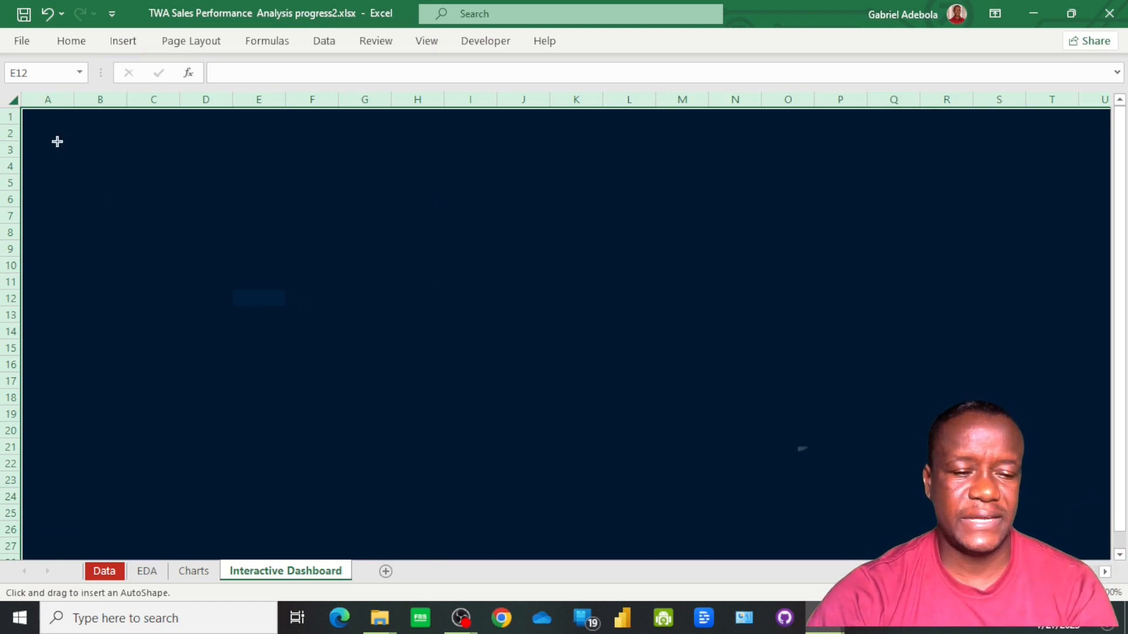
pyautogui.moveTo(32, 120); pyautogui.dragTo(1115, 632)
# Fill the background rectangle with the darker red theme color and remove its outline
pyautogui.click(623, 46)
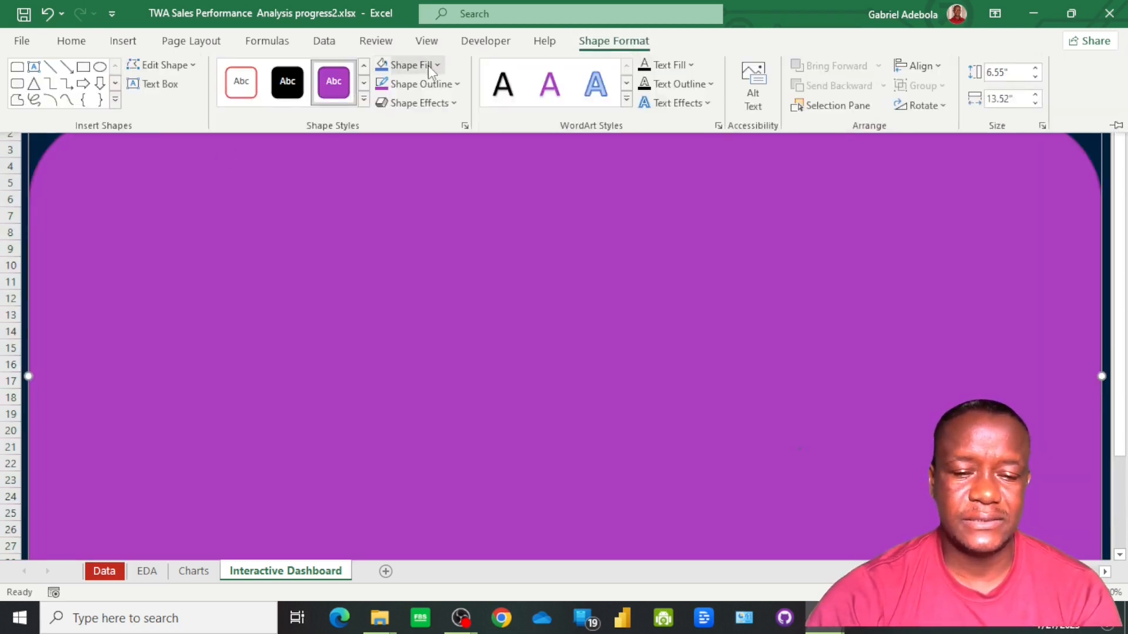
pyautogui.click(438, 65)
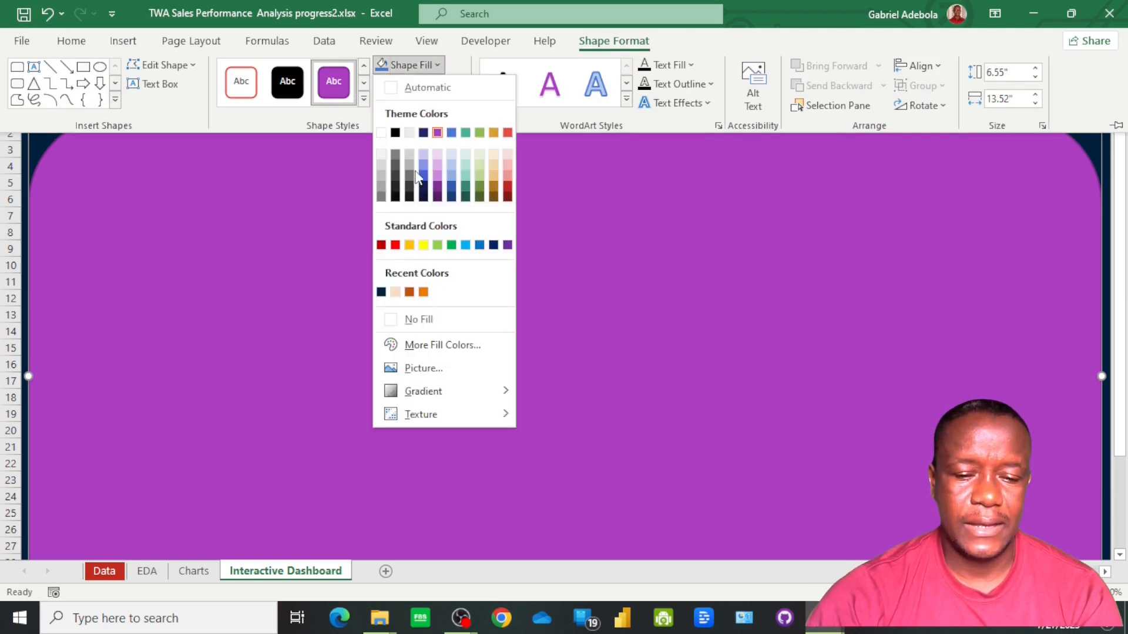
pyautogui.click(506, 188)
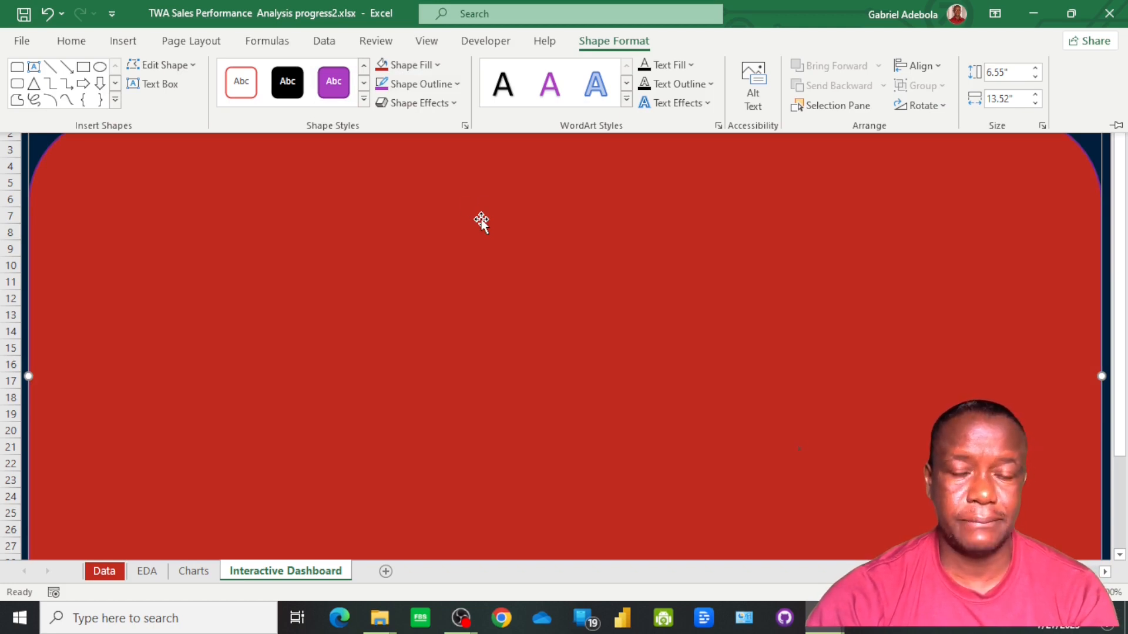
pyautogui.click(457, 85)
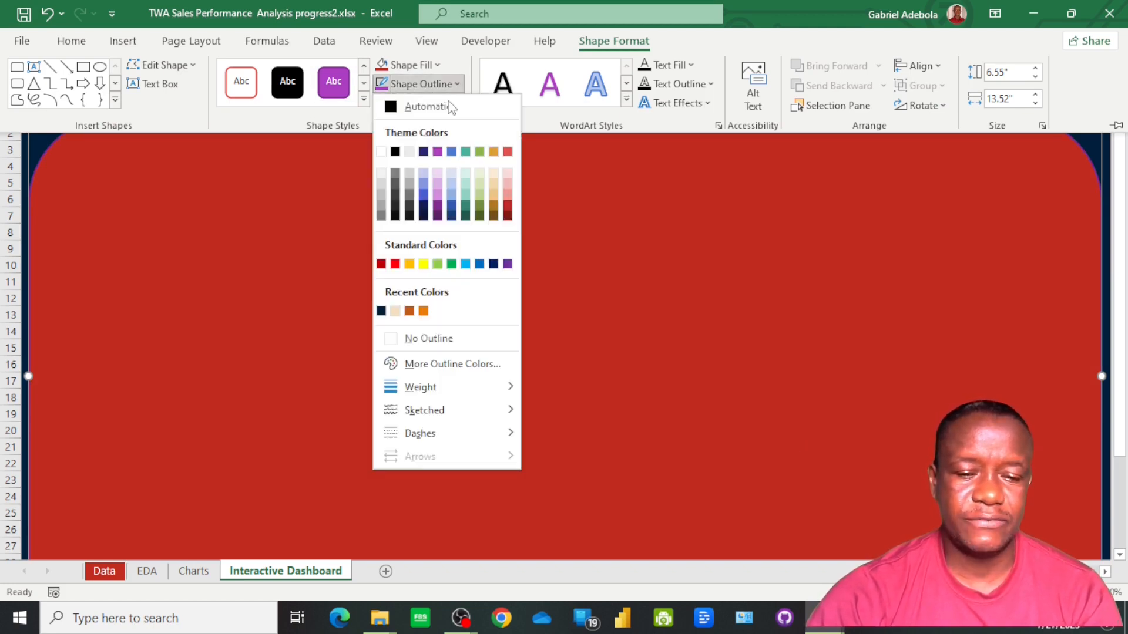
pyautogui.click(442, 333)
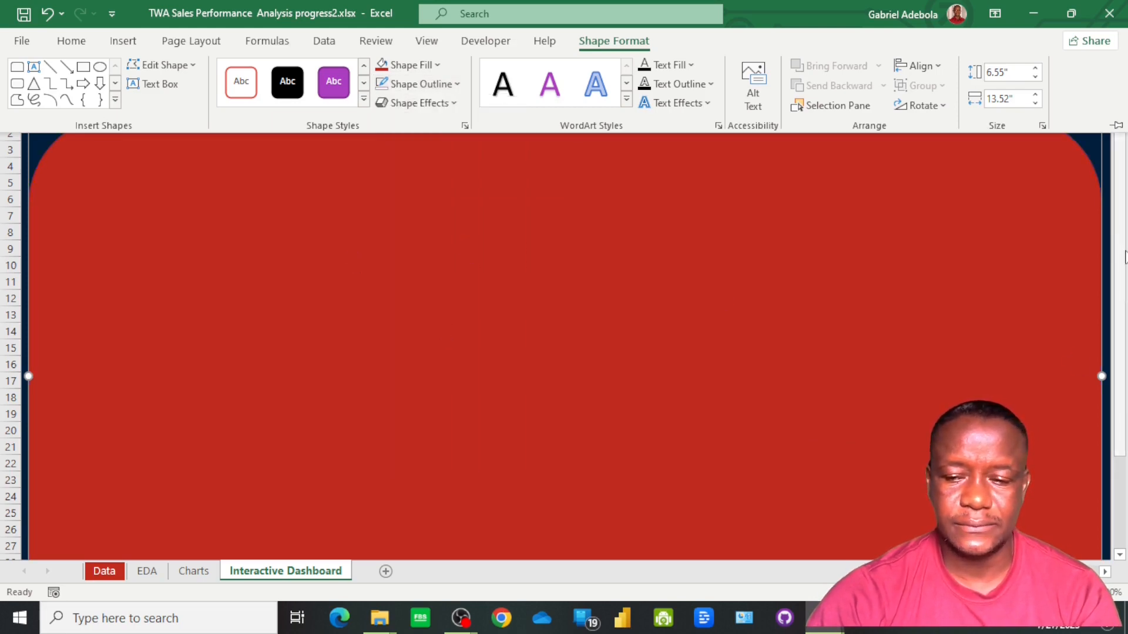
# Reduce the rounding of the background rectangle's top corners to a small radius
pyautogui.moveTo(1121, 240); pyautogui.dragTo(1101, 163)
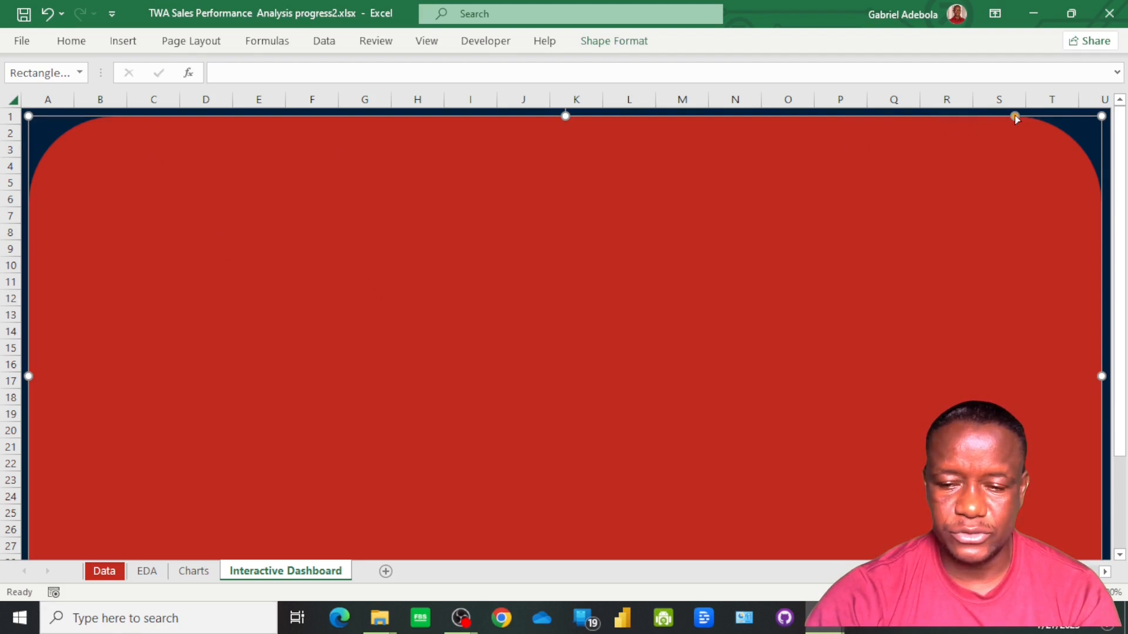
pyautogui.moveTo(1015, 119); pyautogui.dragTo(1051, 120)
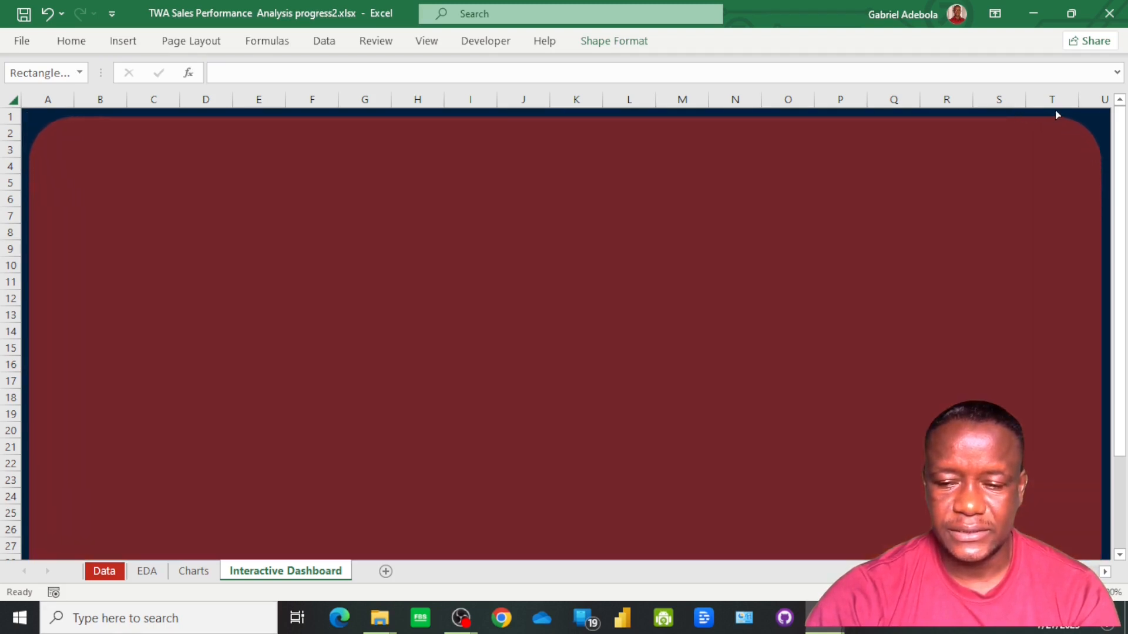
pyautogui.moveTo(1073, 116); pyautogui.dragTo(1074, 117)
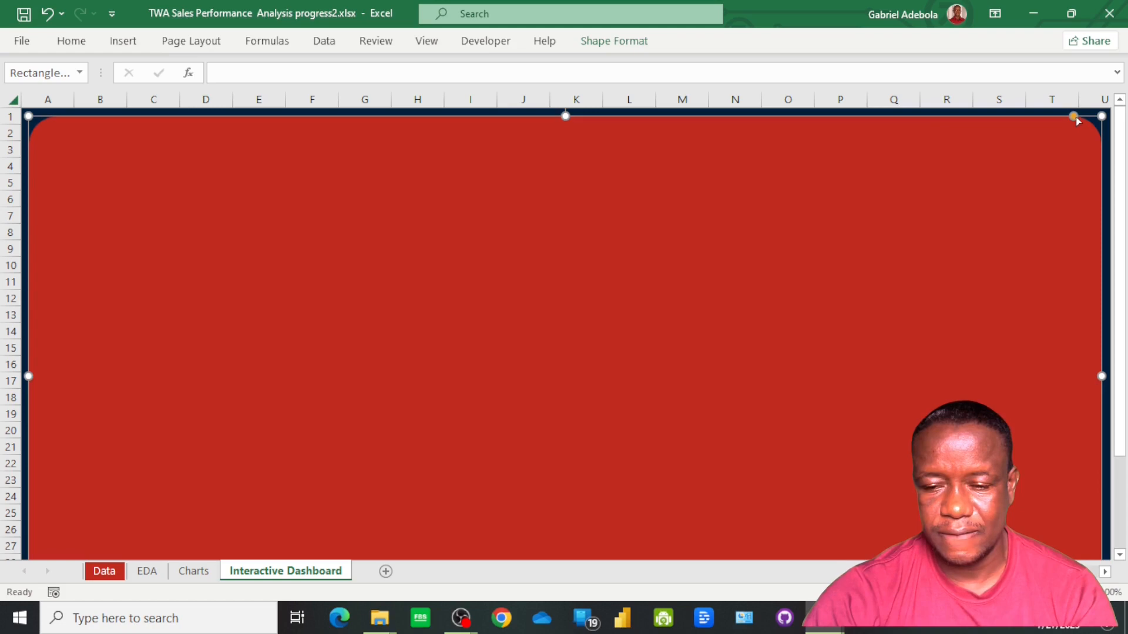
pyautogui.moveTo(1075, 117); pyautogui.dragTo(1085, 119)
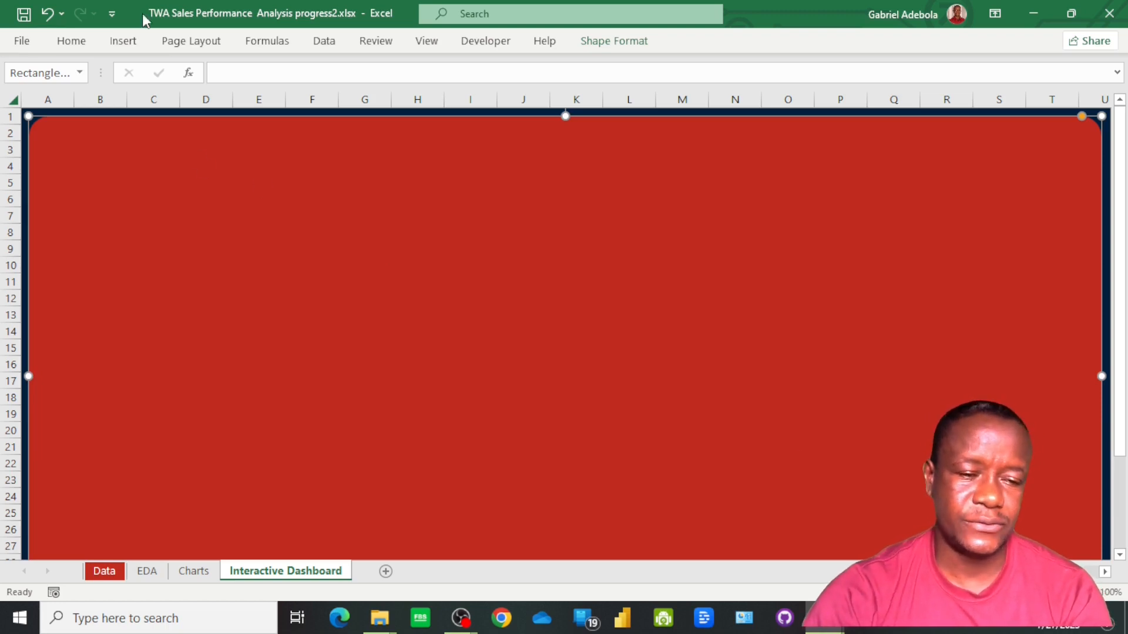
# Insert a text box over columns C to I in rows 2 to 6, containing the title "Sales Performance Analysis"
pyautogui.click(124, 42)
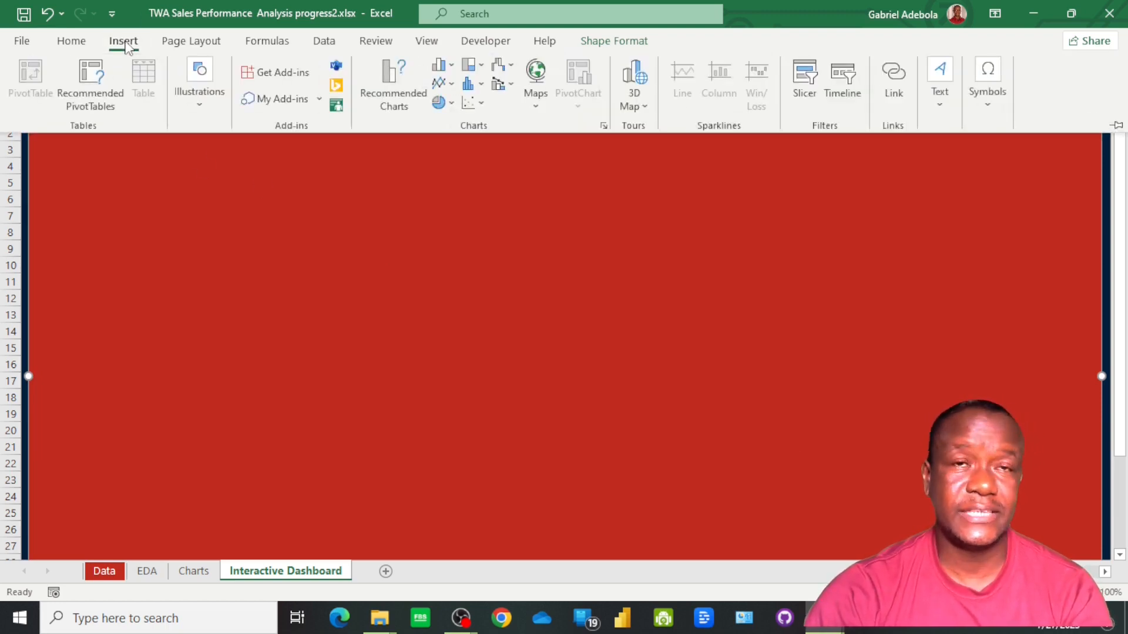
pyautogui.click(946, 107)
pyautogui.click(935, 160)
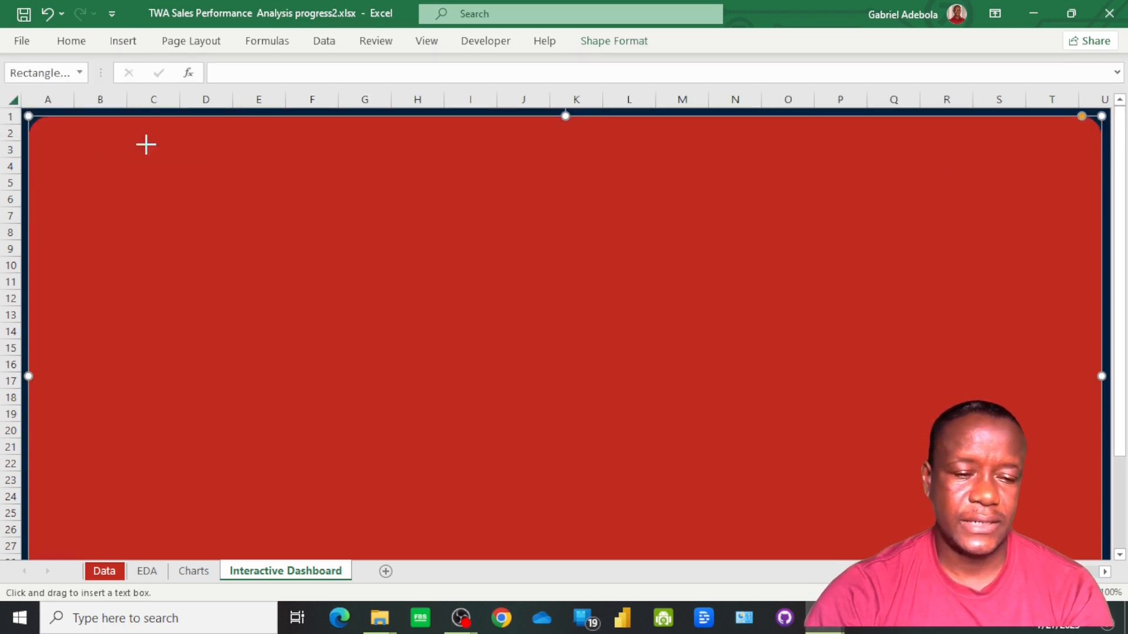
pyautogui.moveTo(124, 139); pyautogui.dragTo(490, 199)
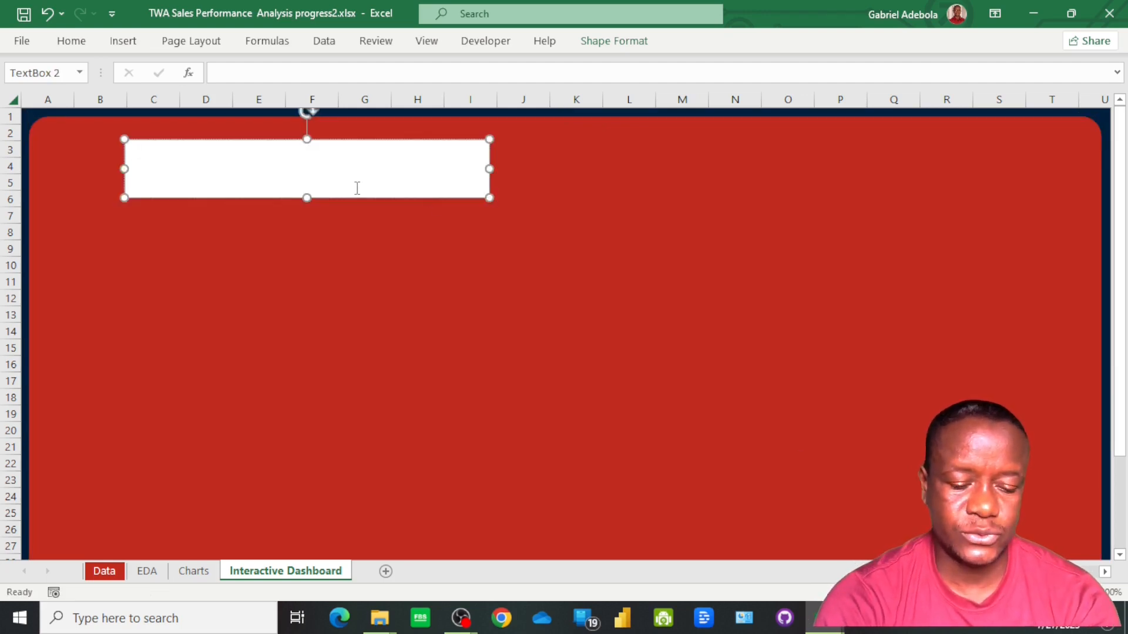
pyautogui.write('SAles')
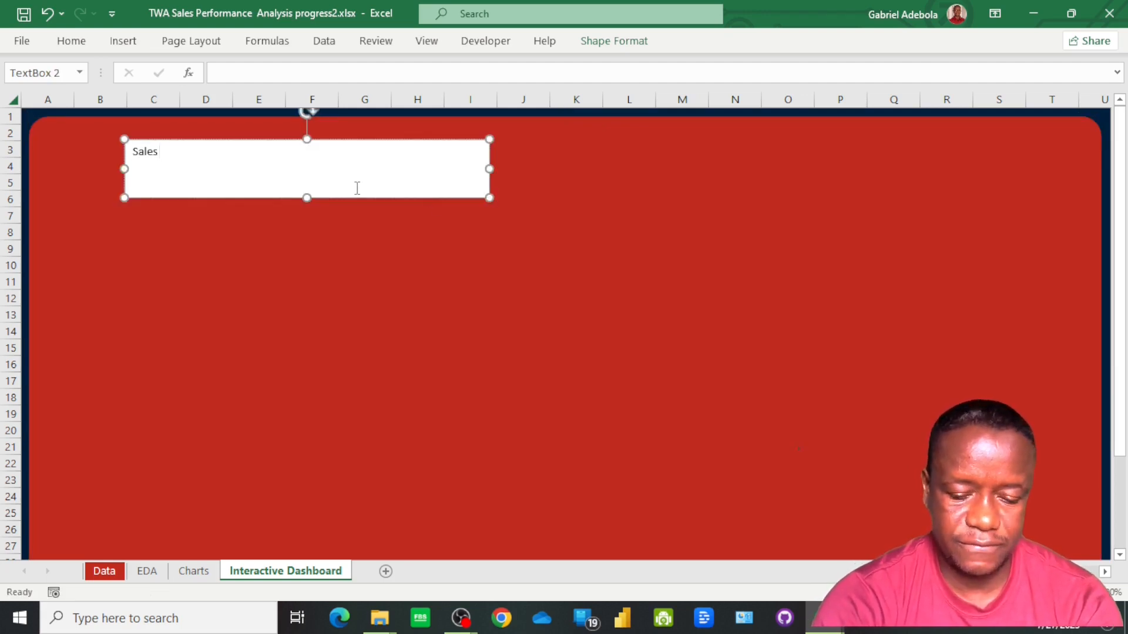
pyautogui.write(' Performance Ana')
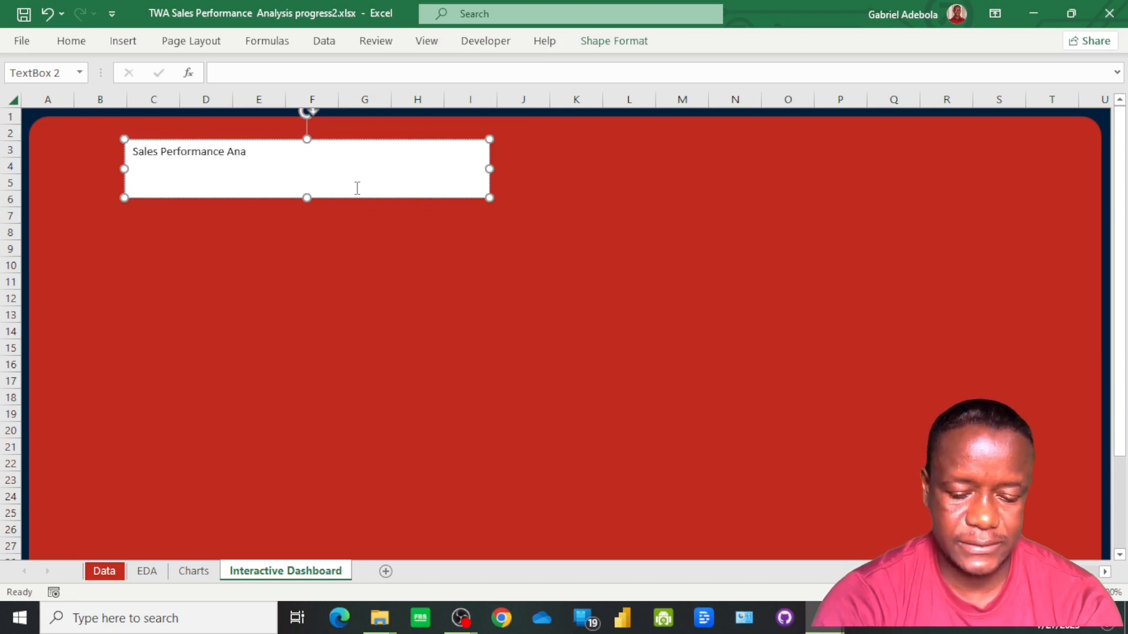
pyautogui.write('lysis')
# Set the font of the whole "Sales Performance Analysis" title text to Gobold Bold
pyautogui.hotkey('ctrl', 'a')
pyautogui.click(83, 47)
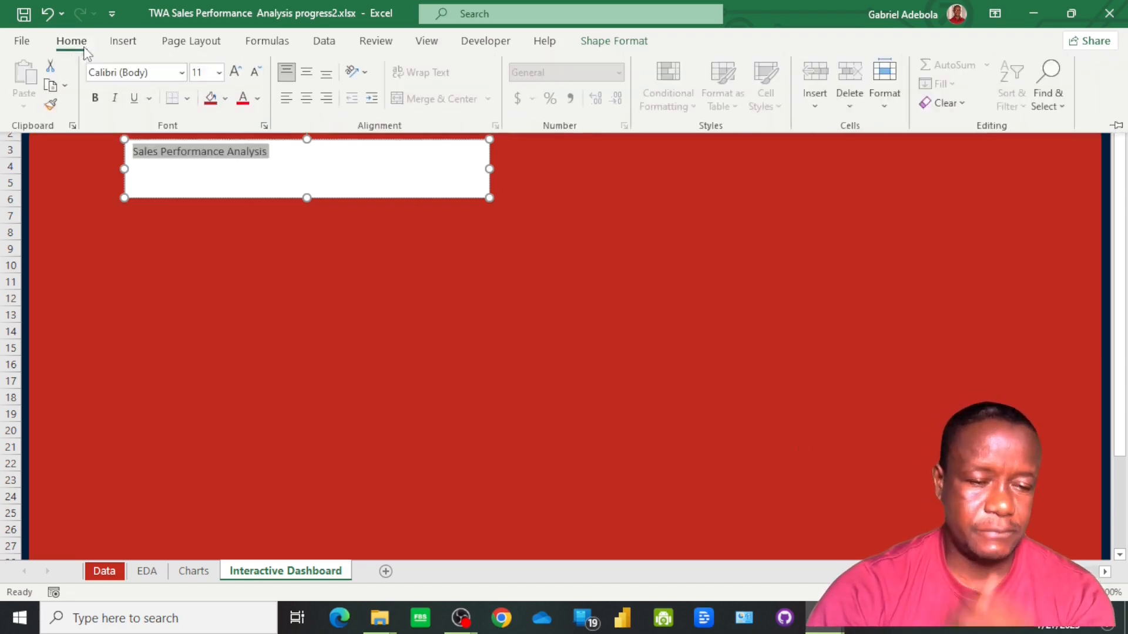
pyautogui.click(183, 73)
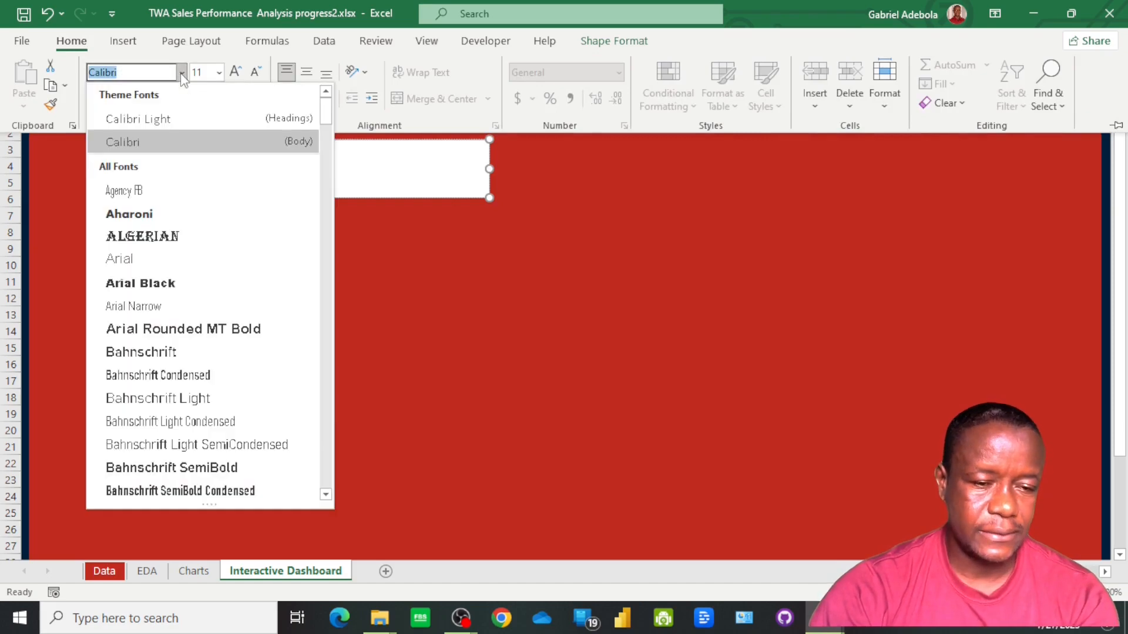
pyautogui.scroll(-6, 215, 205)
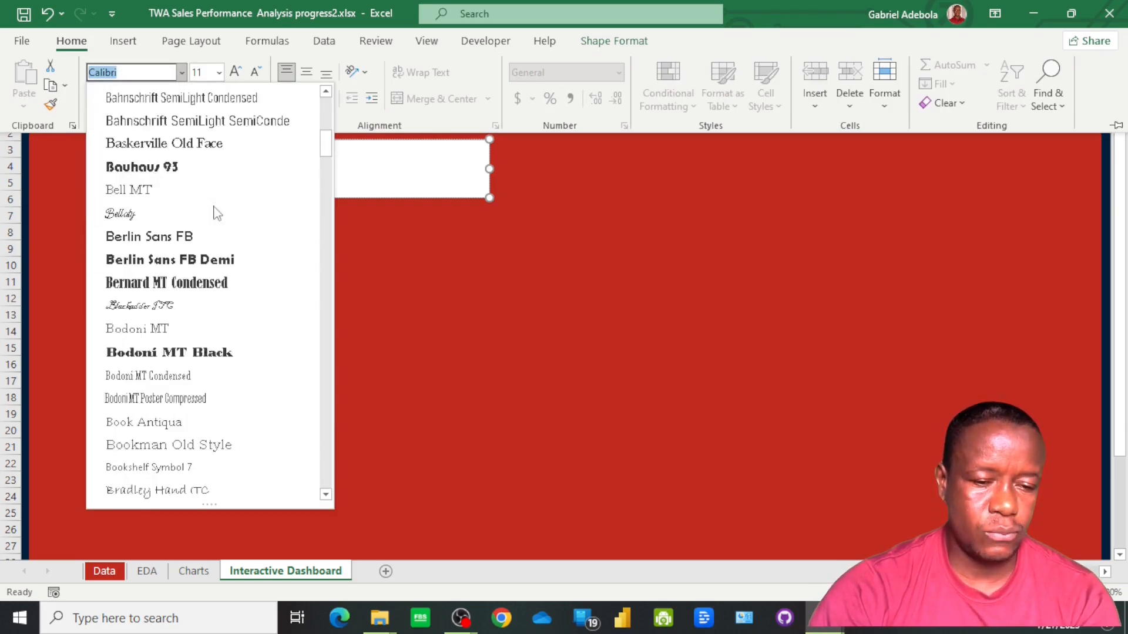
pyautogui.scroll(-15, 215, 213)
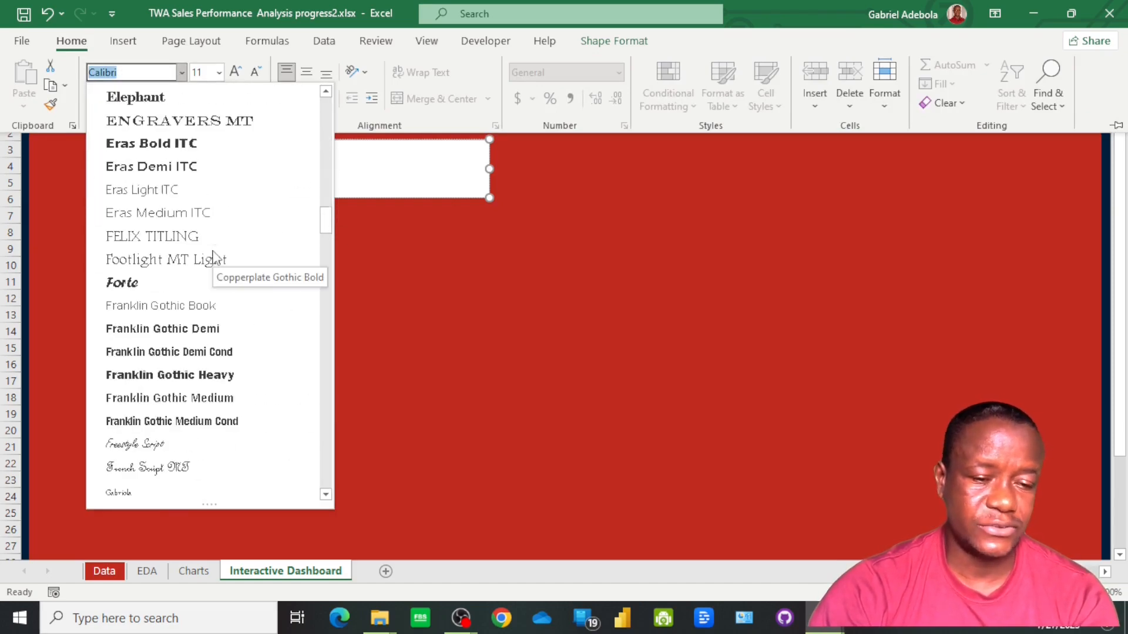
pyautogui.scroll(-4, 215, 259)
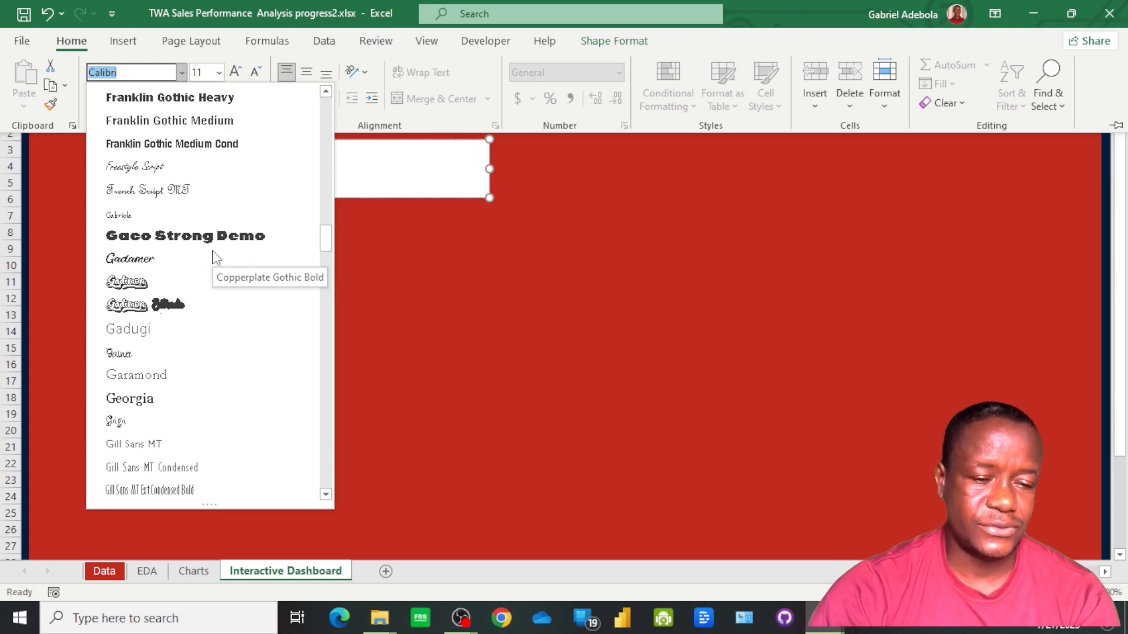
pyautogui.scroll(-4, 215, 259)
pyautogui.click(215, 329)
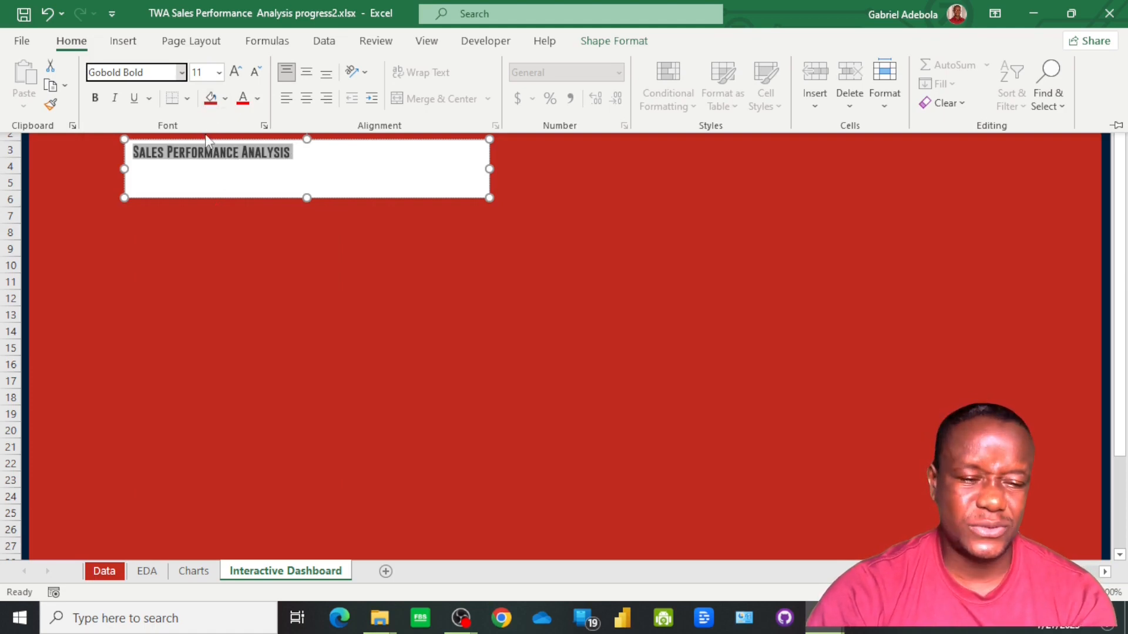
# Color the title text with the recently used light peach and increase its font size to 18
pyautogui.click(258, 100)
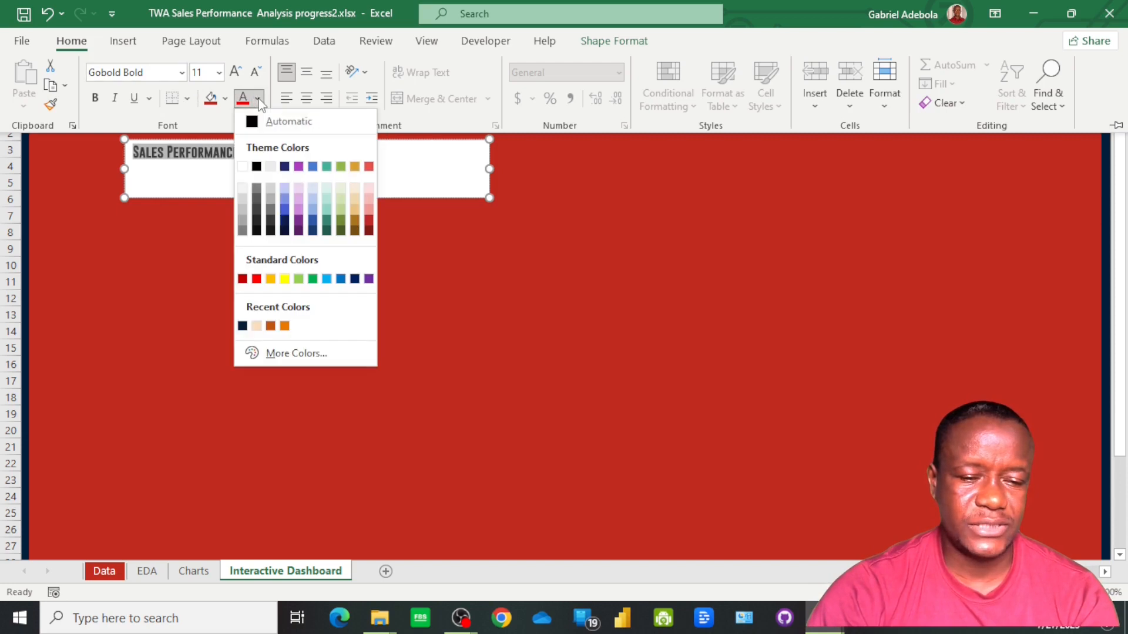
pyautogui.click(256, 327)
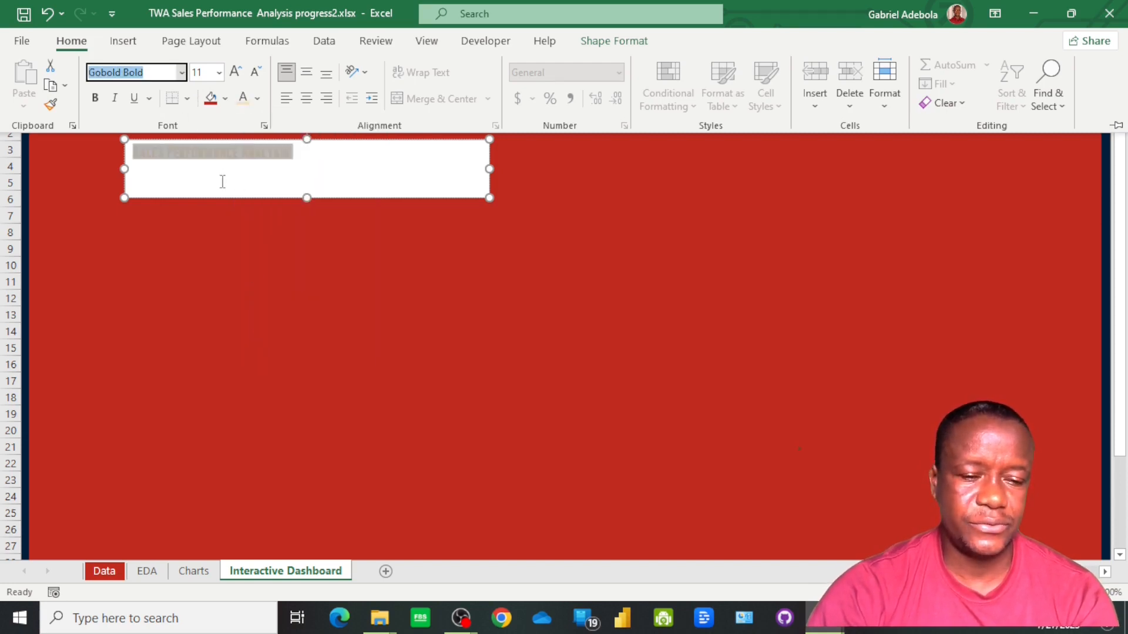
pyautogui.click(235, 71)
pyautogui.click(234, 71)
pyautogui.click(234, 71)
pyautogui.click(235, 71)
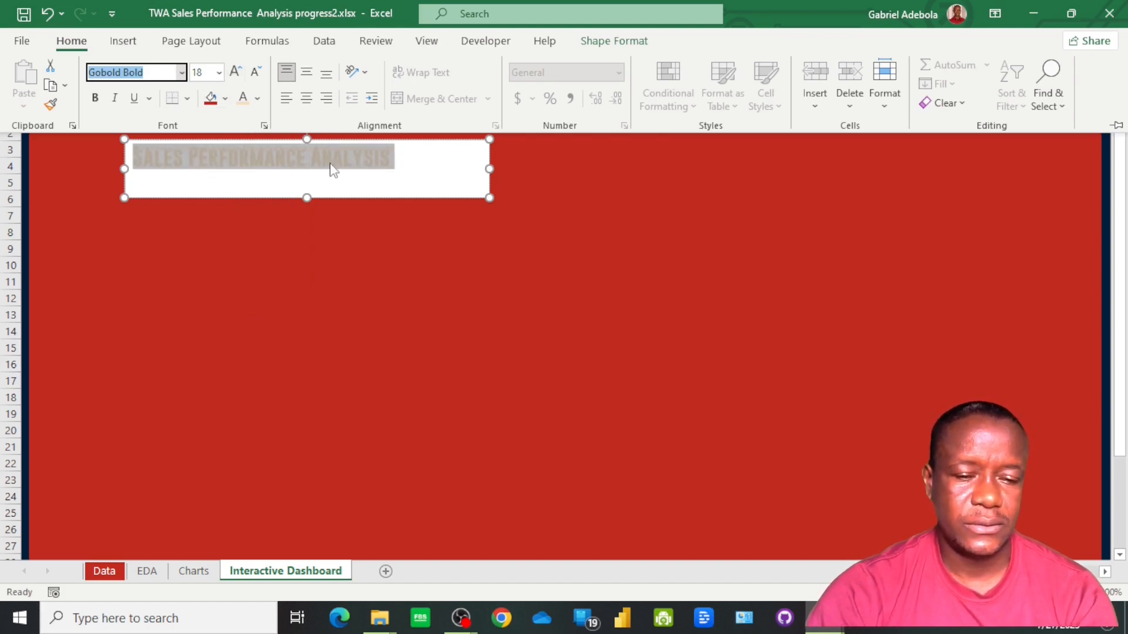
pyautogui.click(264, 181)
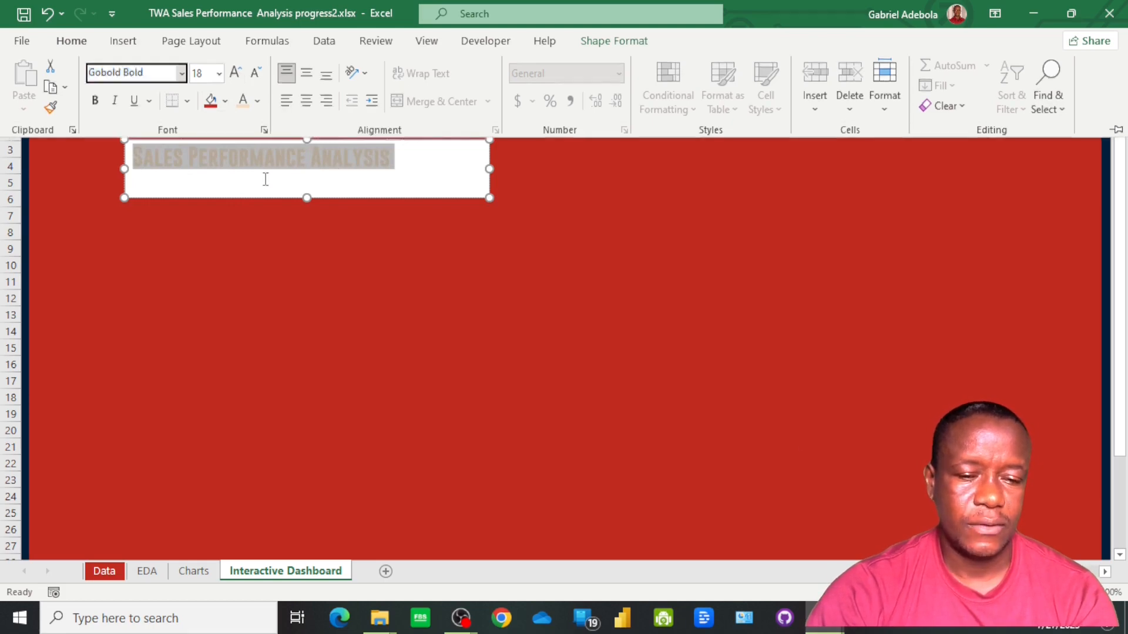
pyautogui.click(260, 295)
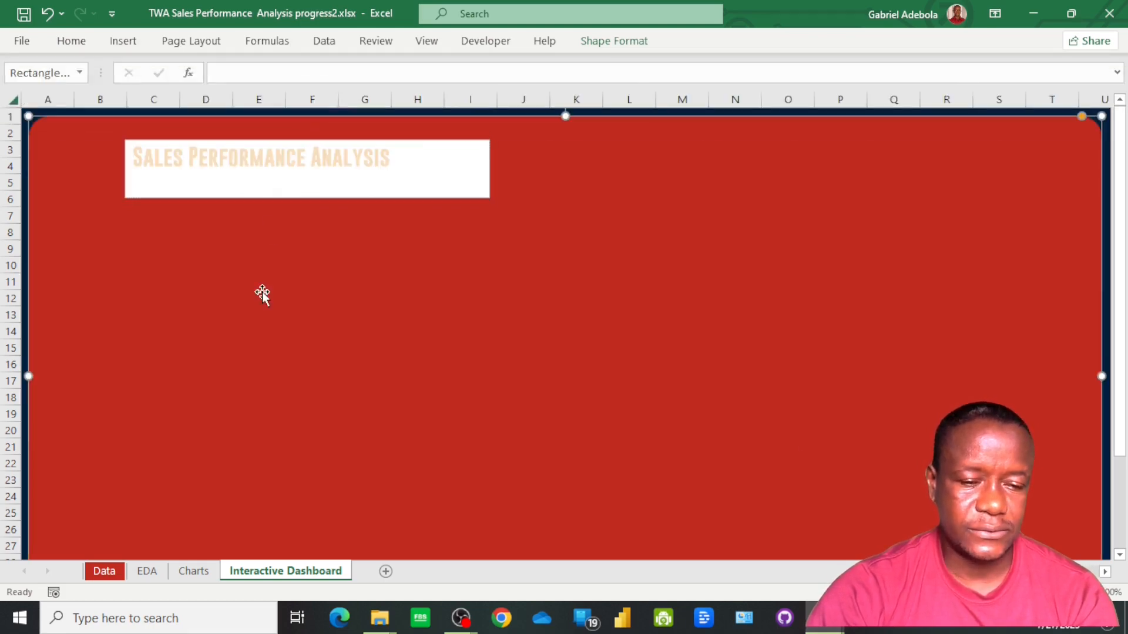
# Remove the fill and the outline of the "Sales Performance Analysis" text box
pyautogui.click(250, 171)
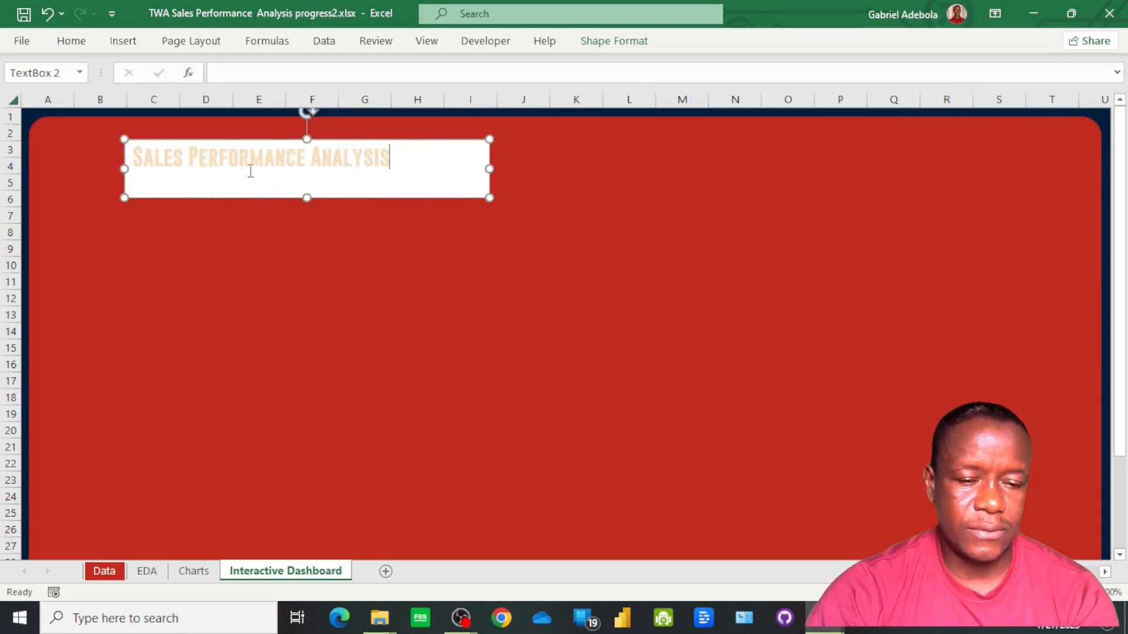
pyautogui.click(607, 43)
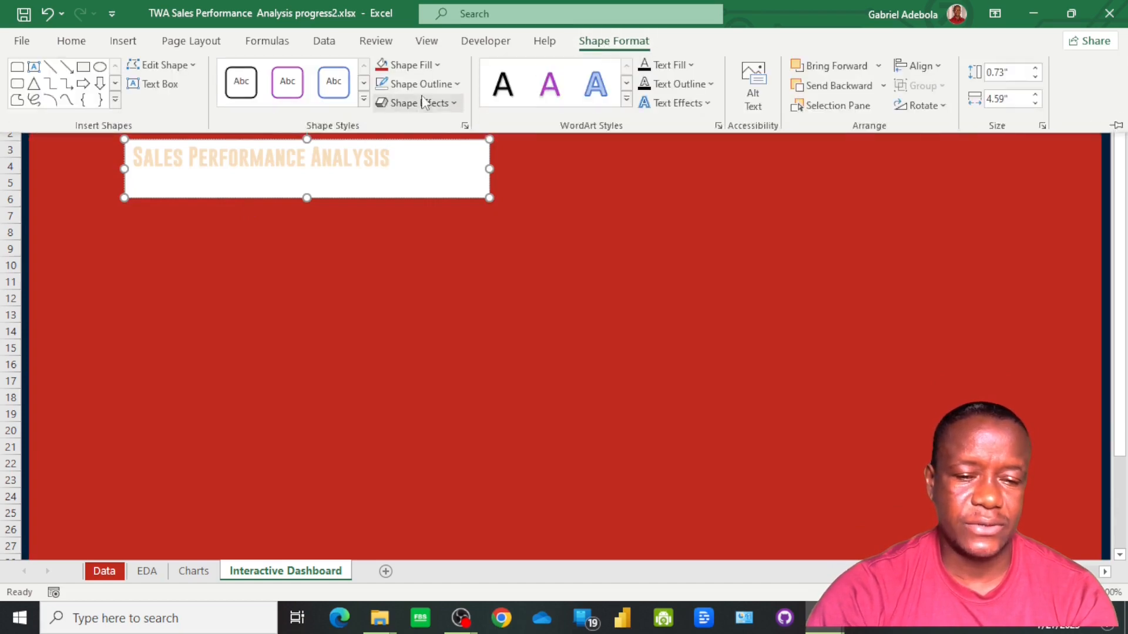
pyautogui.click(432, 67)
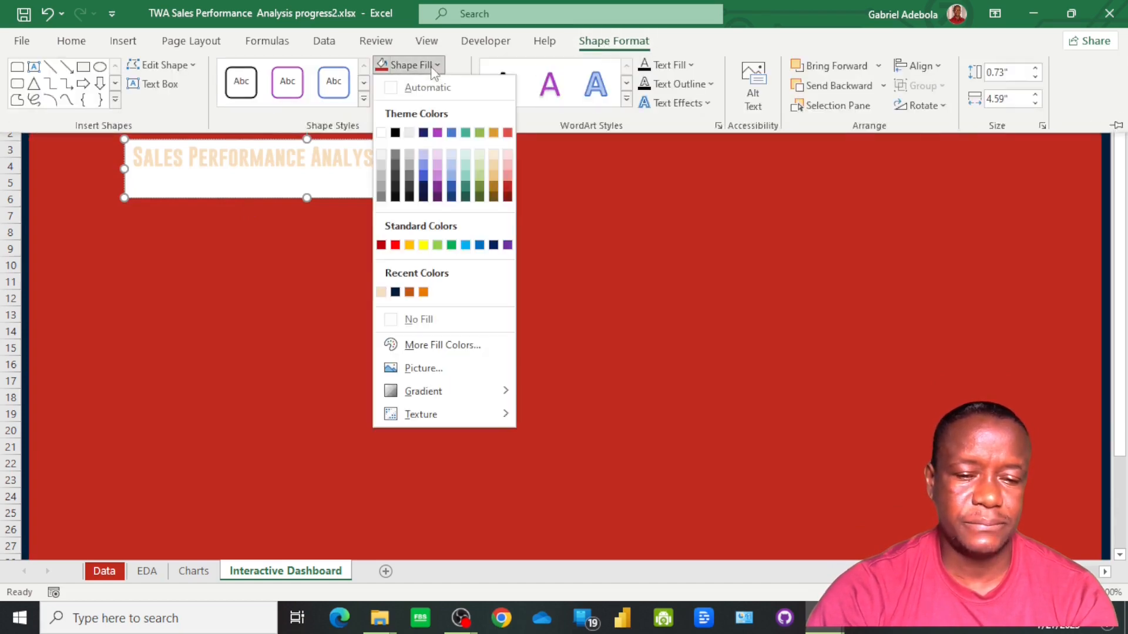
pyautogui.click(432, 319)
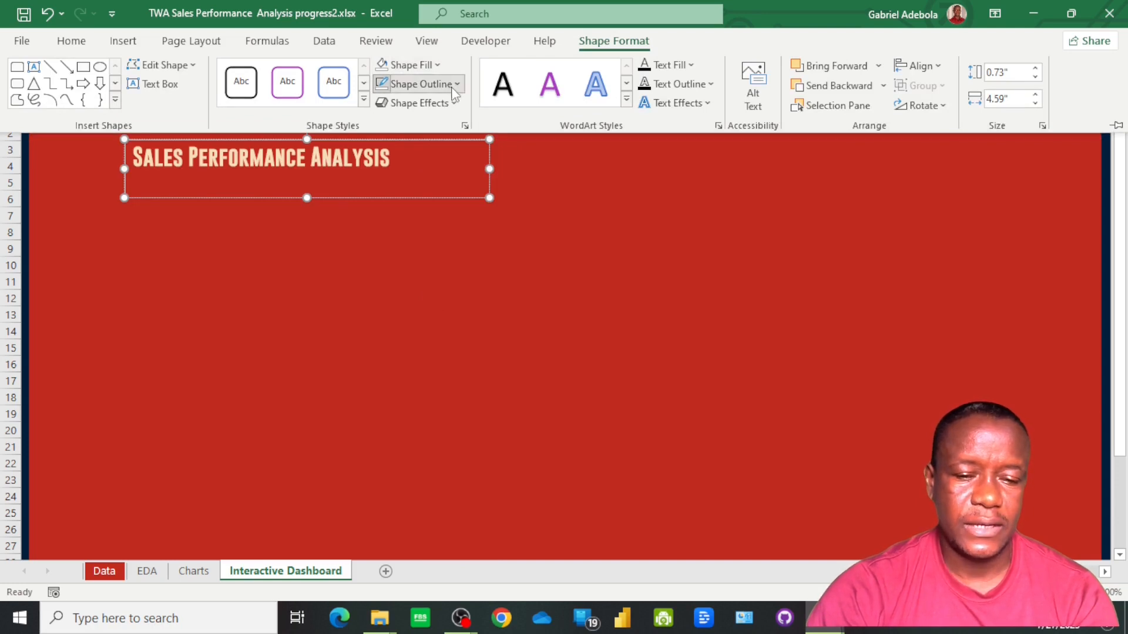
pyautogui.click(422, 85)
pyautogui.click(429, 339)
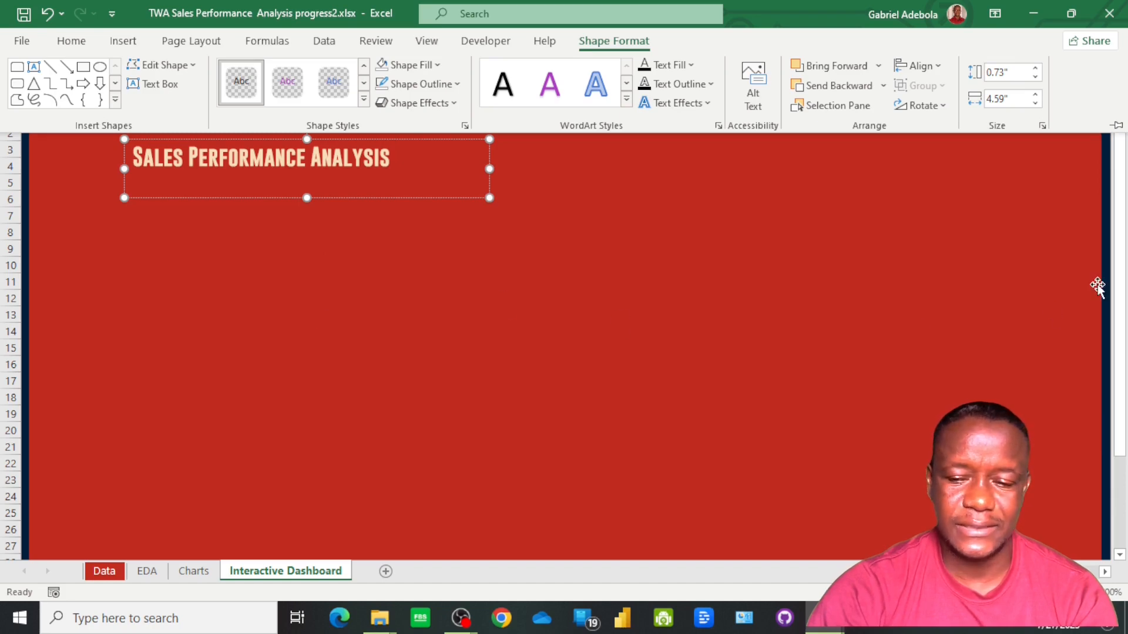
# Move the title text box up to the top edge of the red background, starting at row 1
pyautogui.click(267, 139)
pyautogui.moveTo(266, 140); pyautogui.dragTo(265, 115)
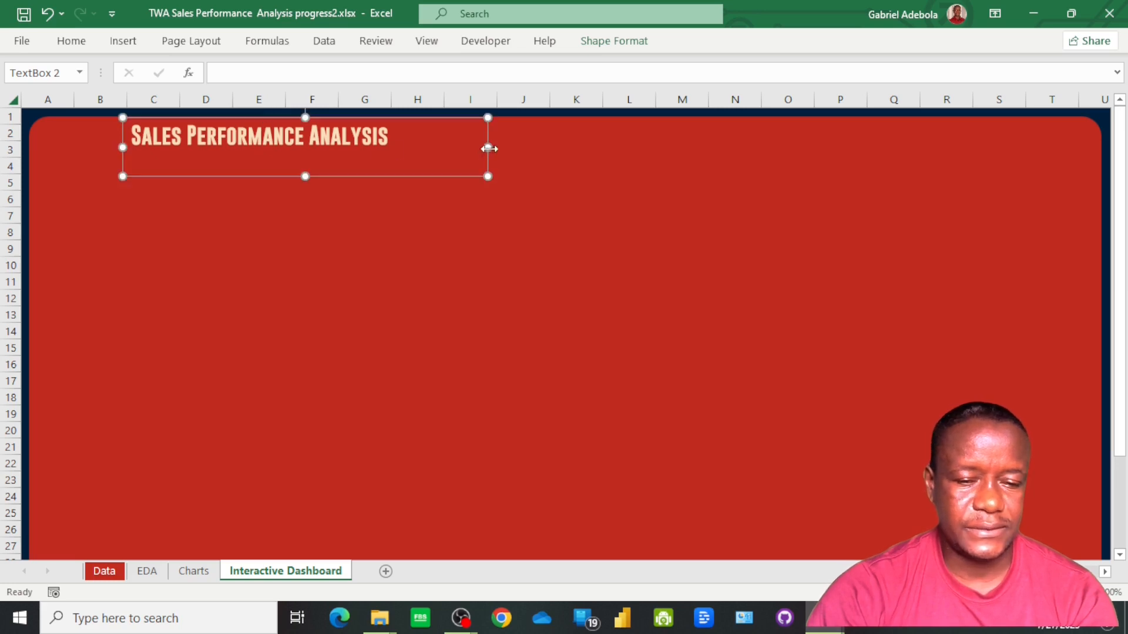
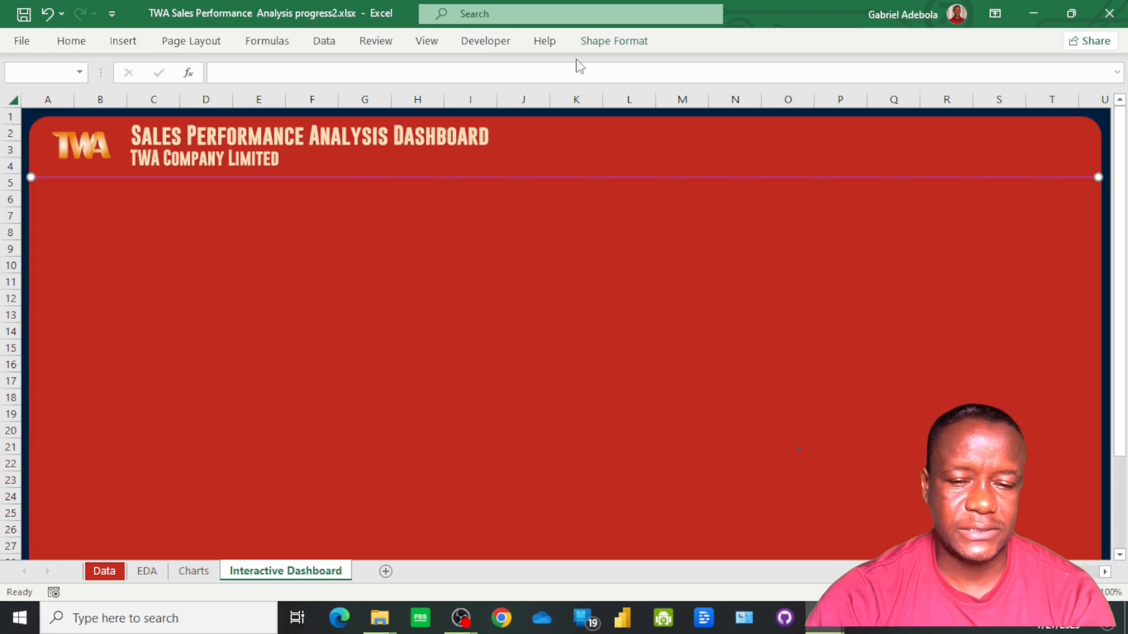
# Set the divider line below the dashboard title to 4½ pt weight and the recently used dark navy color
pyautogui.click(599, 44)
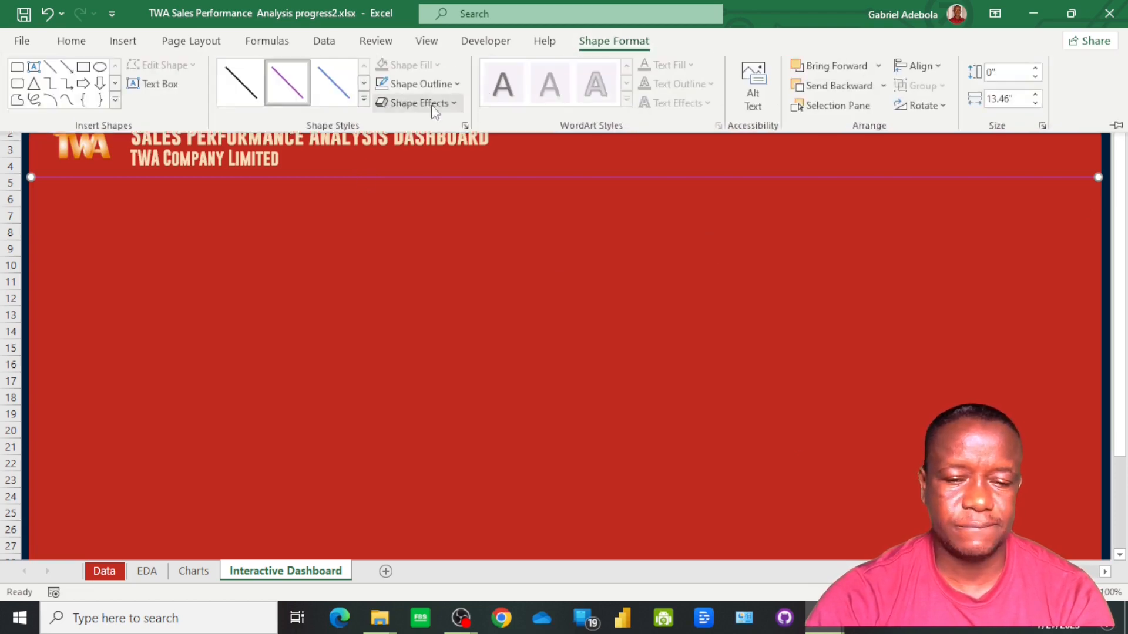
pyautogui.click(461, 86)
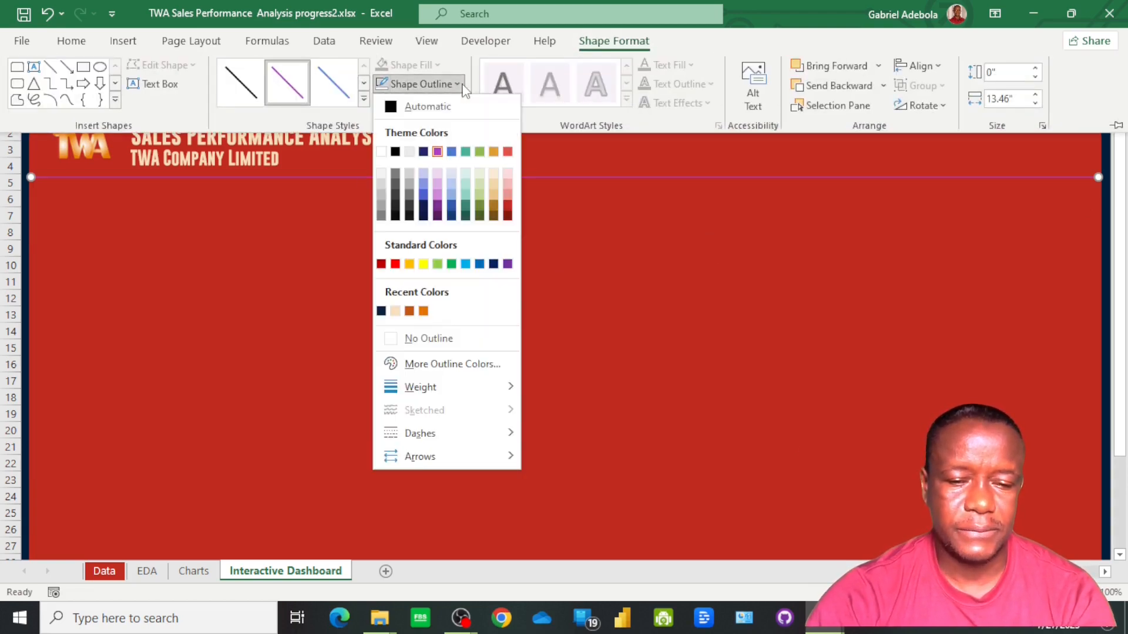
pyautogui.moveTo(457, 384)
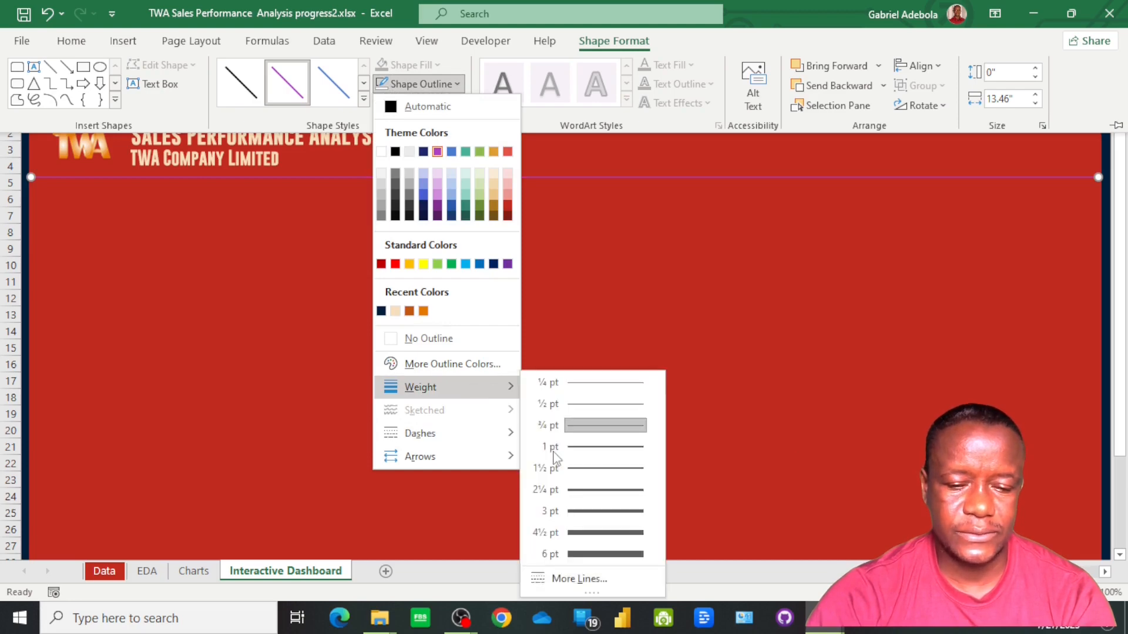
pyautogui.click(592, 535)
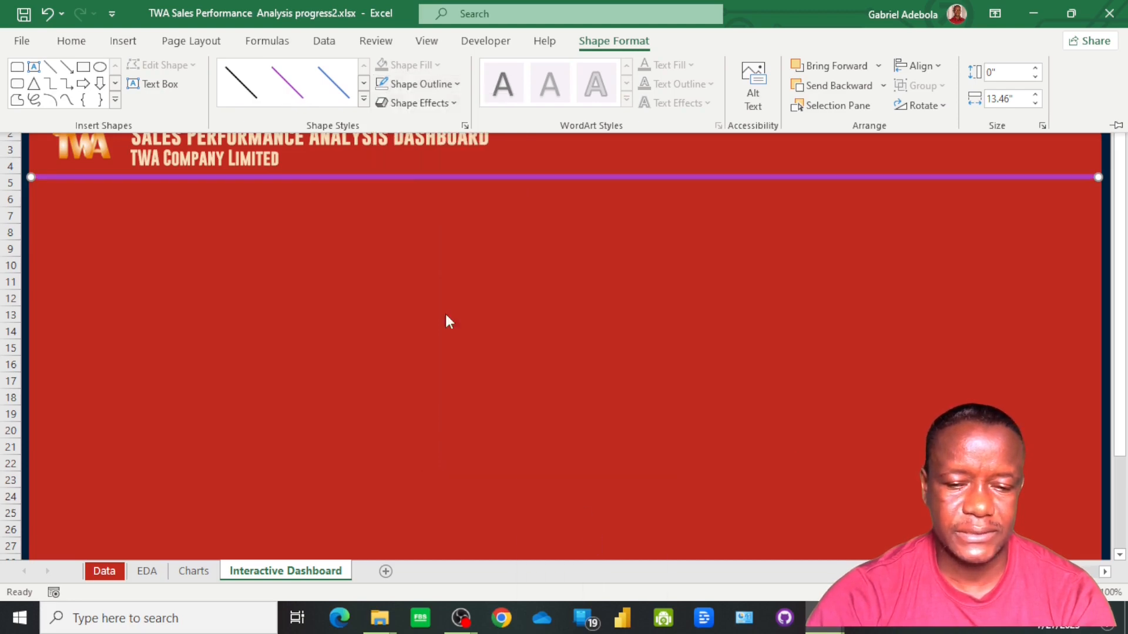
pyautogui.click(455, 87)
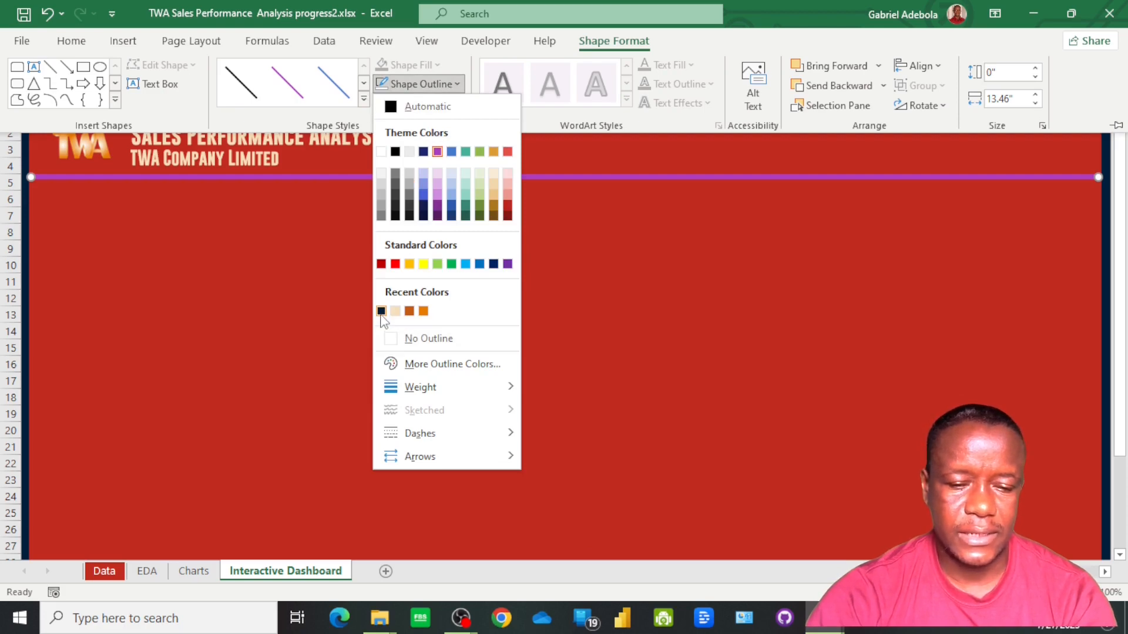
pyautogui.click(381, 310)
pyautogui.click(417, 262)
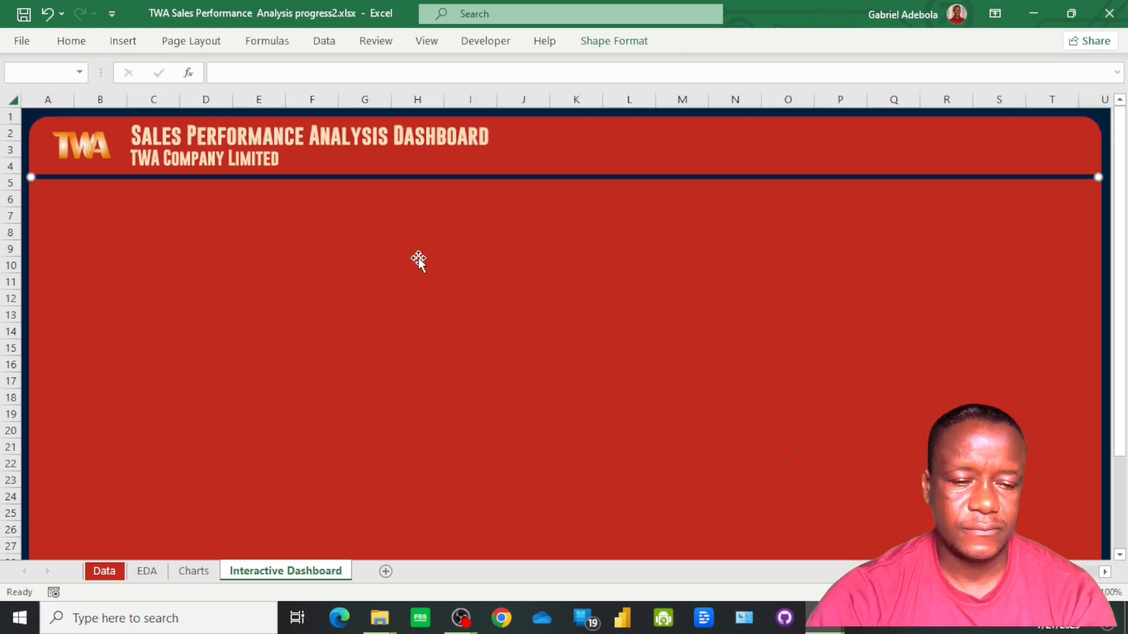
# Nudge the divider line down to the boundary between rows 5 and 6, then deselect it
pyautogui.click(447, 178)
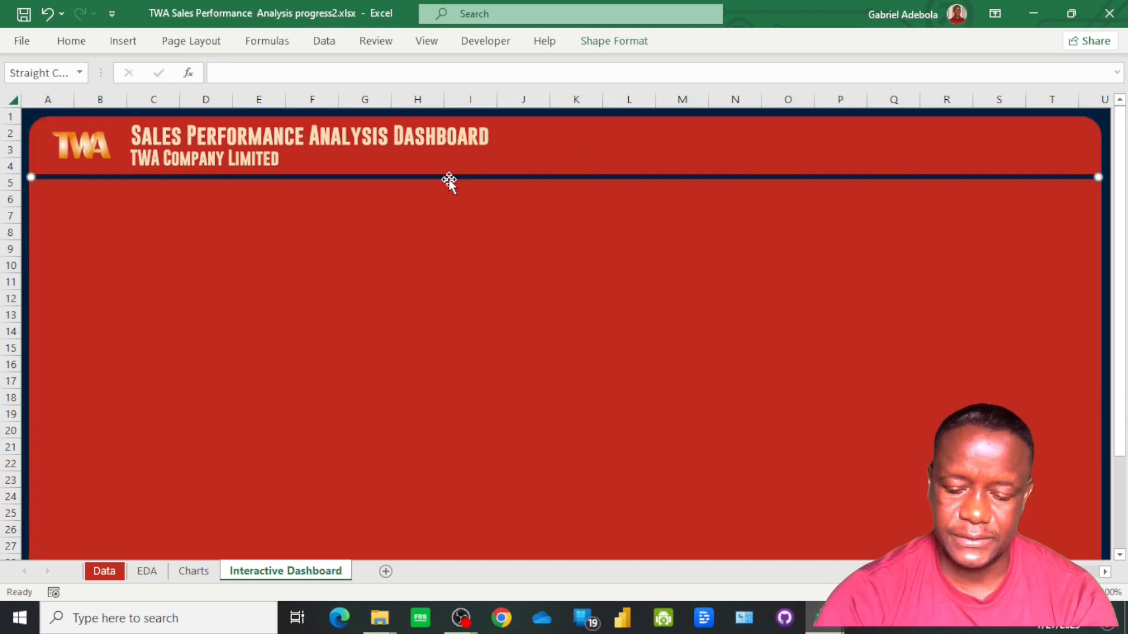
pyautogui.press('Down')
pyautogui.press('Down')
pyautogui.press('Down')
pyautogui.press('Down')
pyautogui.press('Down')
pyautogui.press('Down')
pyautogui.press('Down')
pyautogui.press('Down')
pyautogui.press('Down')
pyautogui.press('Down')
pyautogui.press('Down')
pyautogui.press('Down')
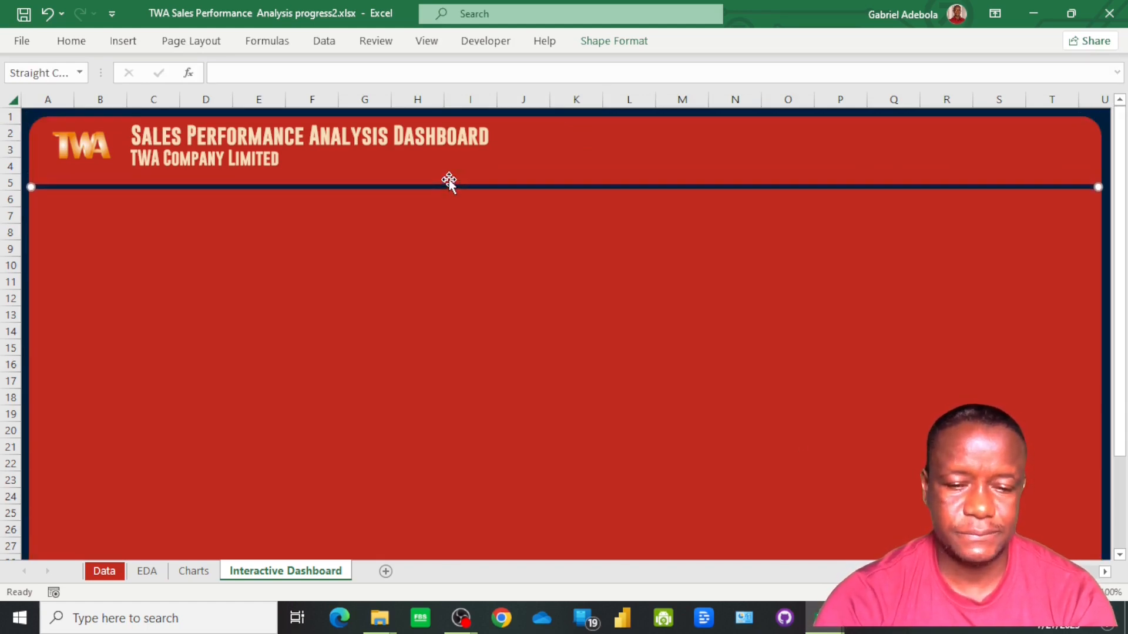
pyautogui.press('Down')
pyautogui.press('Down')
pyautogui.press('Down')
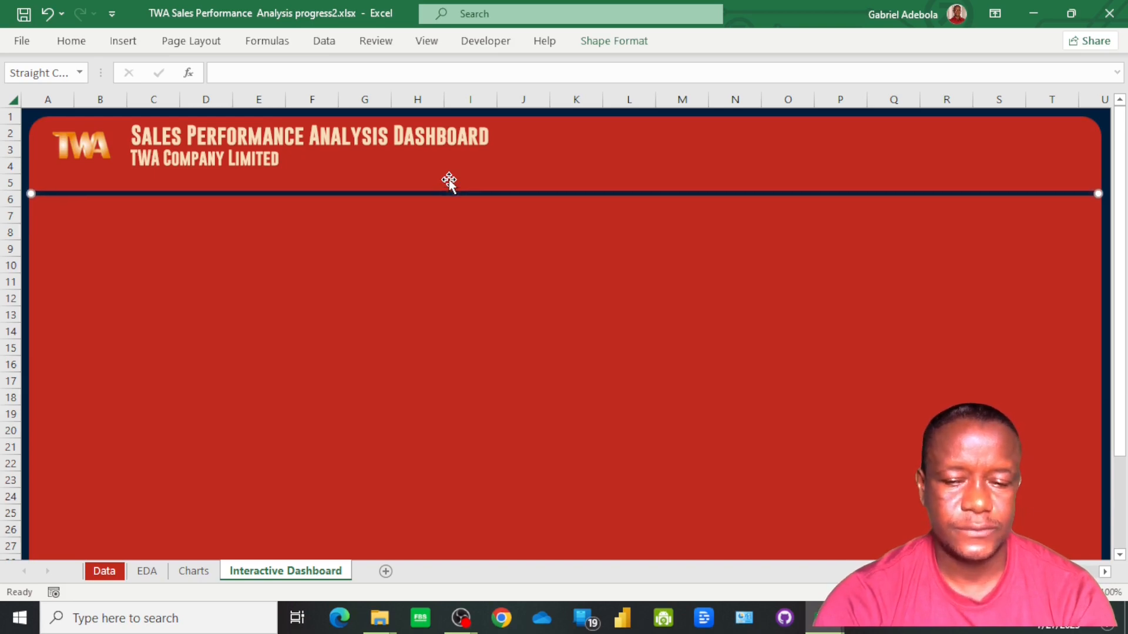
pyautogui.click(517, 343)
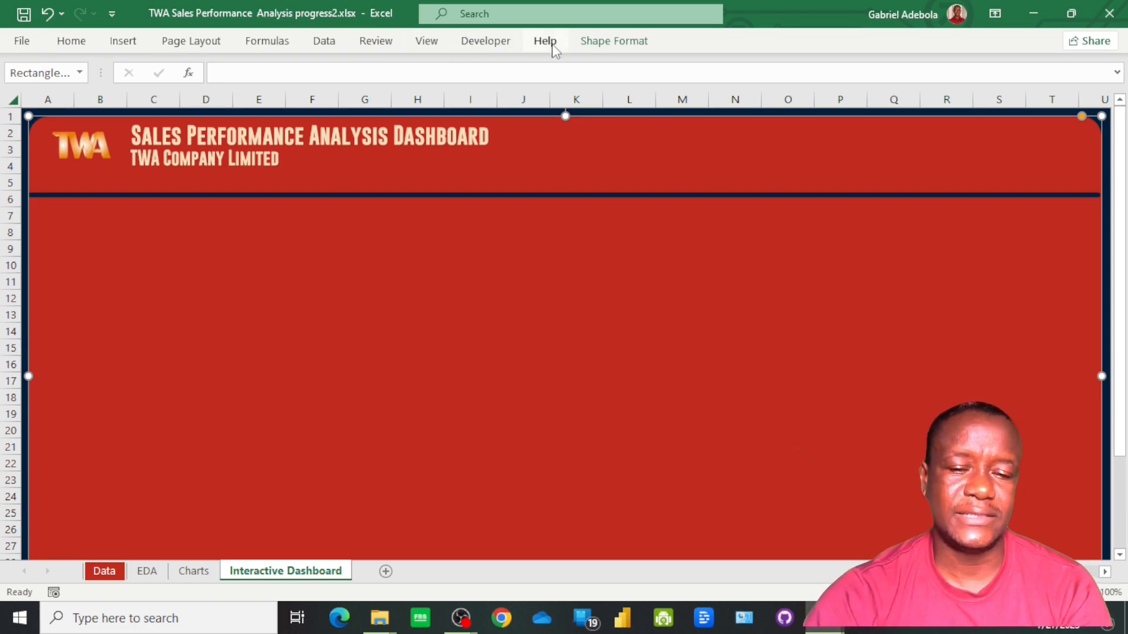
# Check the ribbon customization options to see whether Developer is enabled among the main tabs
pyautogui.click(24, 42)
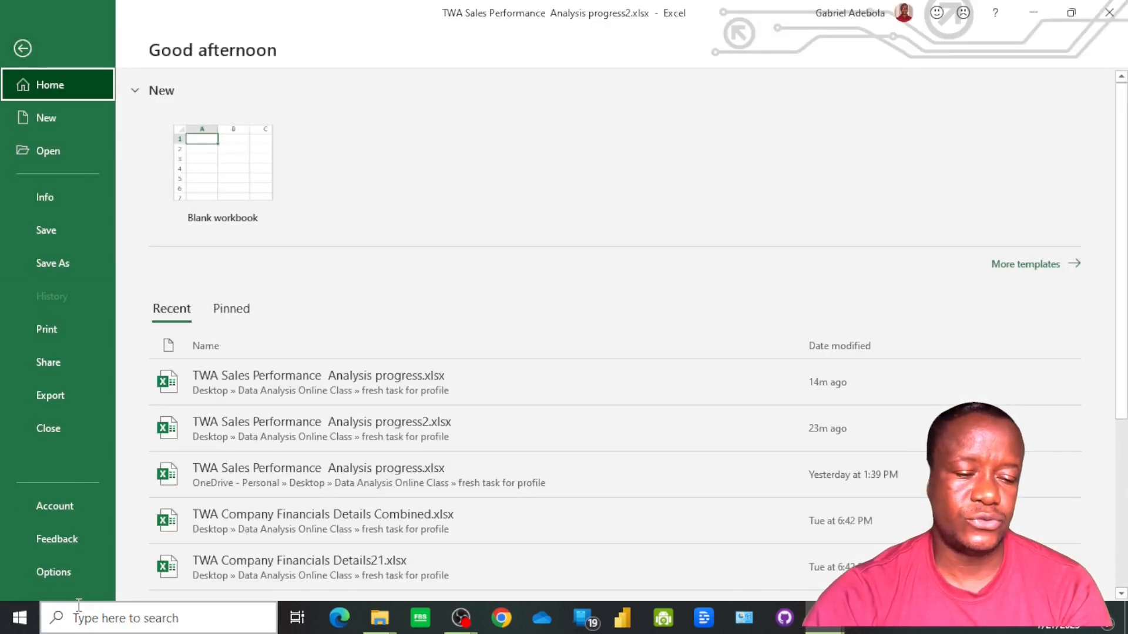
pyautogui.click(69, 573)
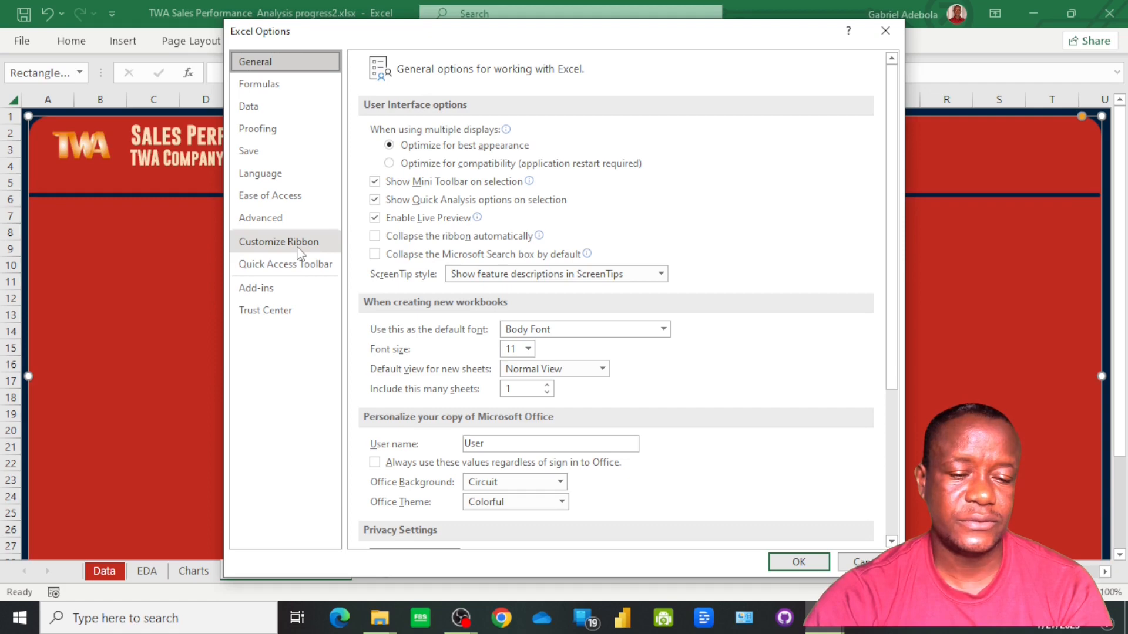
pyautogui.click(299, 249)
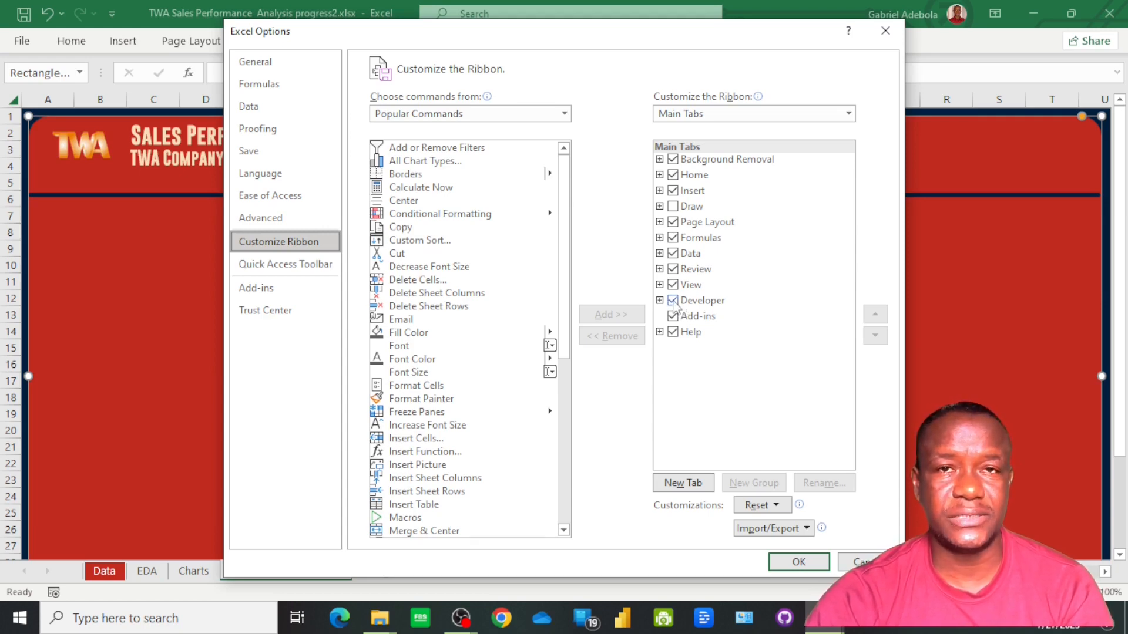
pyautogui.click(427, 333)
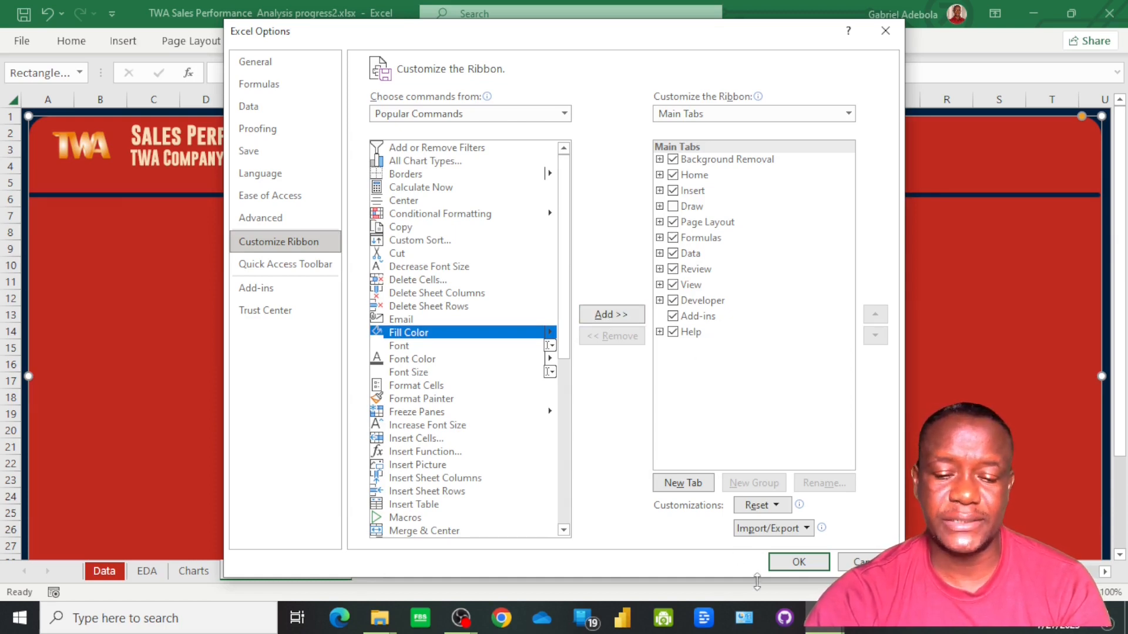
pyautogui.click(799, 562)
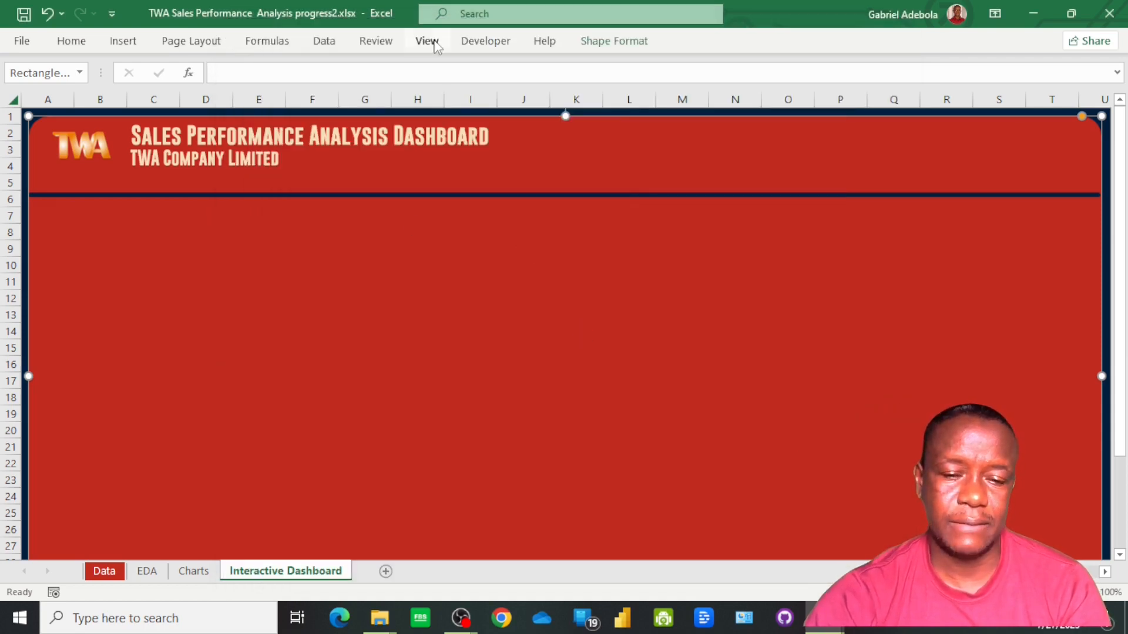
# Insert a combo box form control in the header above the divider line, around columns S to T and rows 2 to 4
pyautogui.click(486, 41)
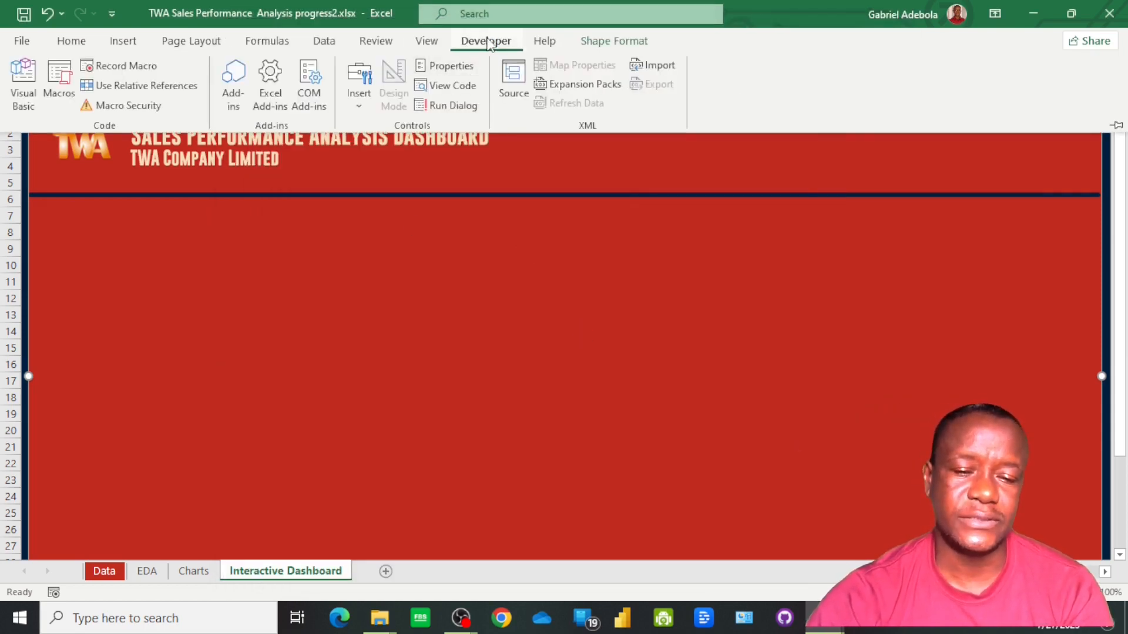
pyautogui.click(358, 103)
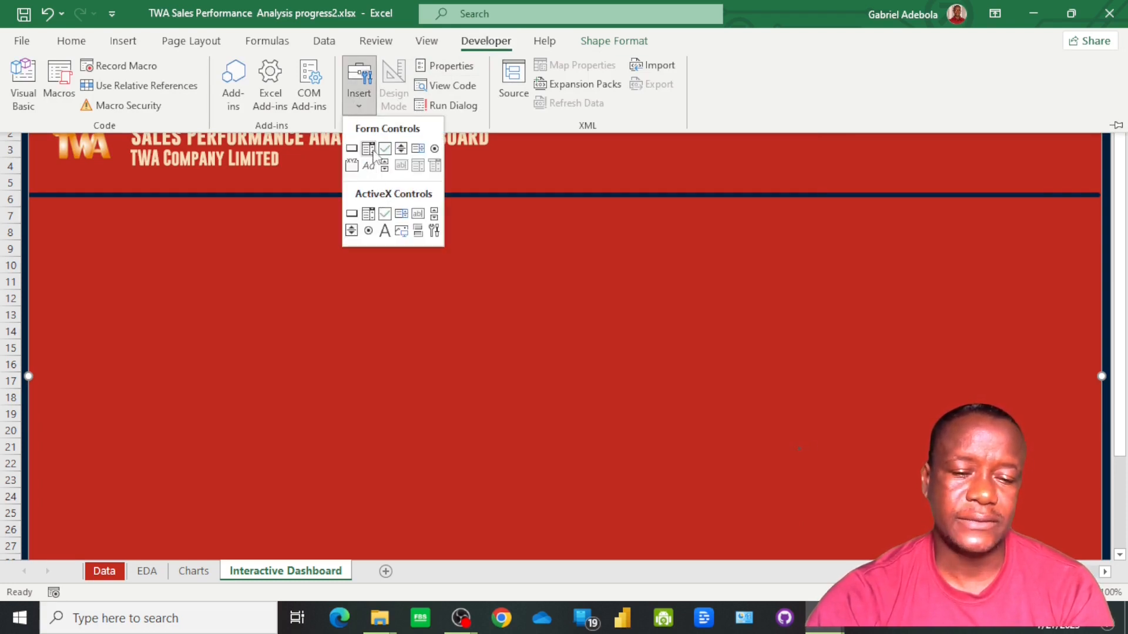
pyautogui.click(369, 149)
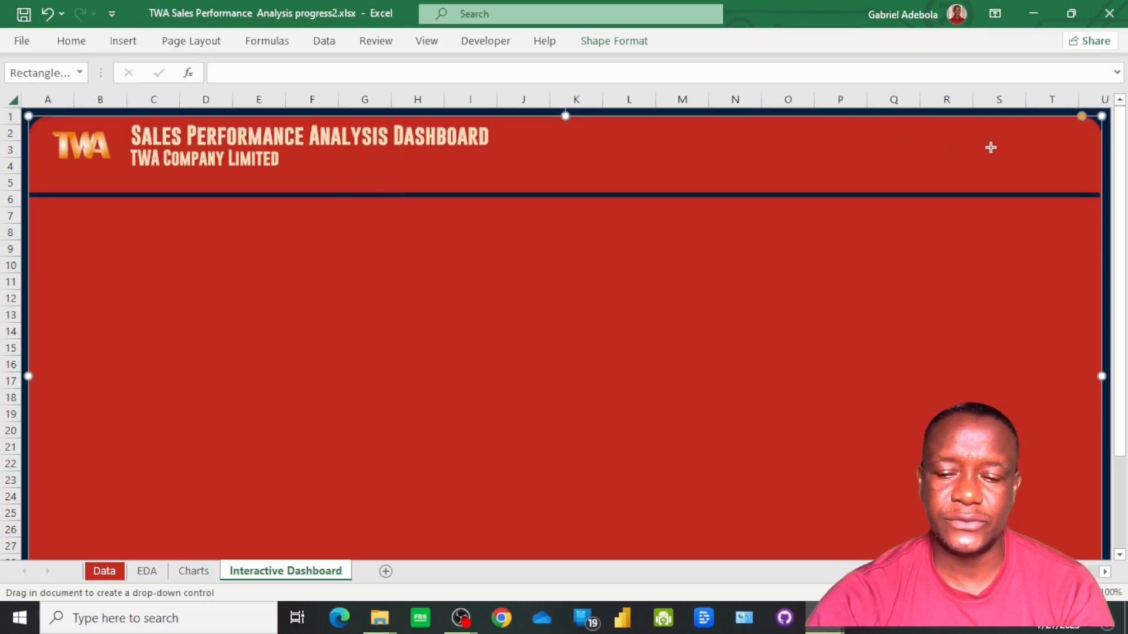
pyautogui.moveTo(993, 148); pyautogui.dragTo(1064, 174)
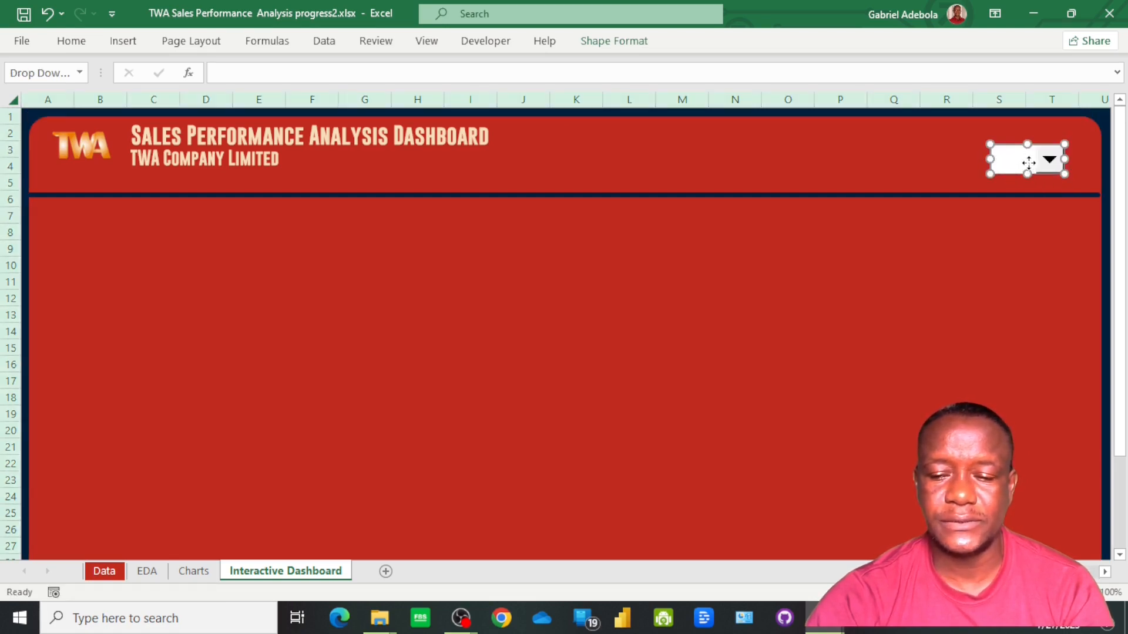
pyautogui.moveTo(1029, 162)
pyautogui.mouseDown()
pyautogui.moveTo(1042, 161)
pyautogui.moveTo(1032, 154)
pyautogui.mouseUp()
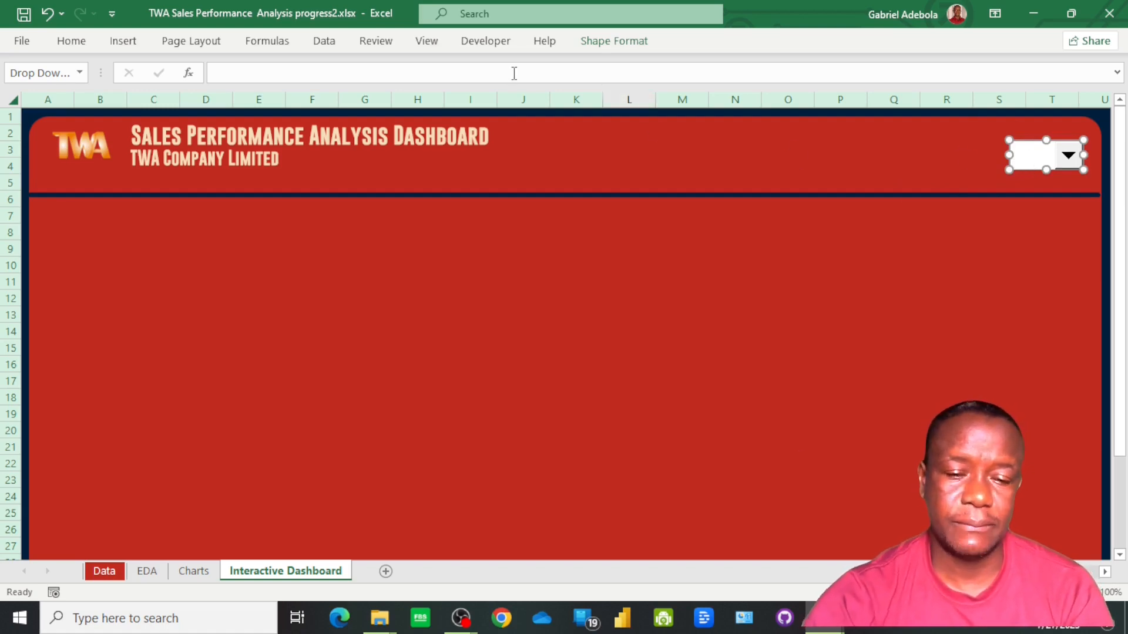
# Set the combo box's input range to the year list on the EDA sheet, EDA!$B$5:$B$8
pyautogui.click(502, 47)
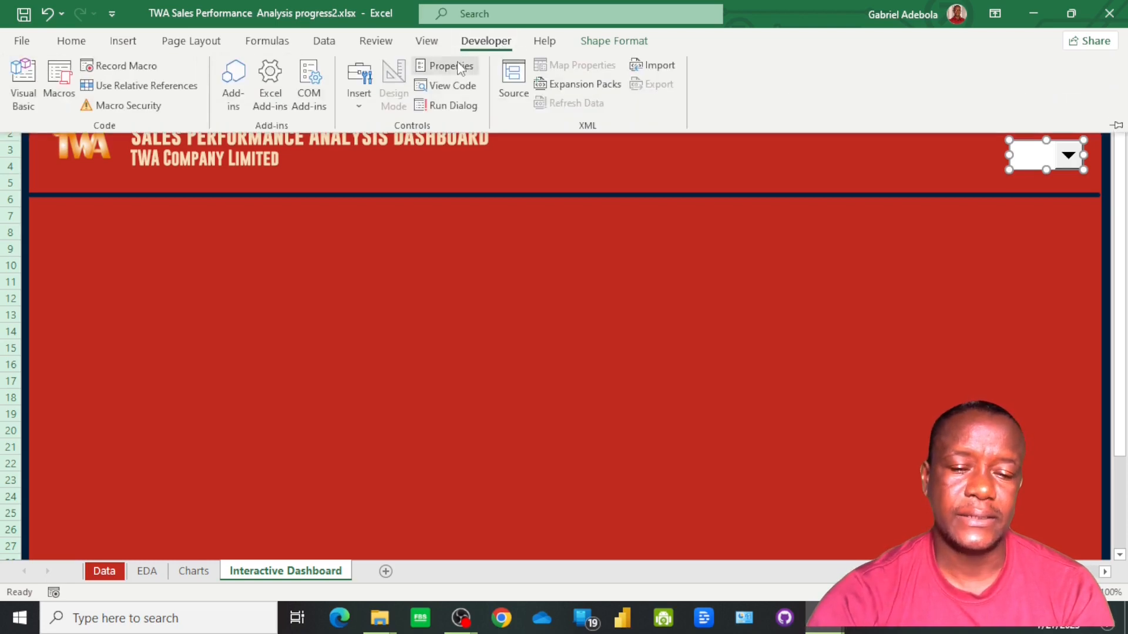
pyautogui.click(453, 66)
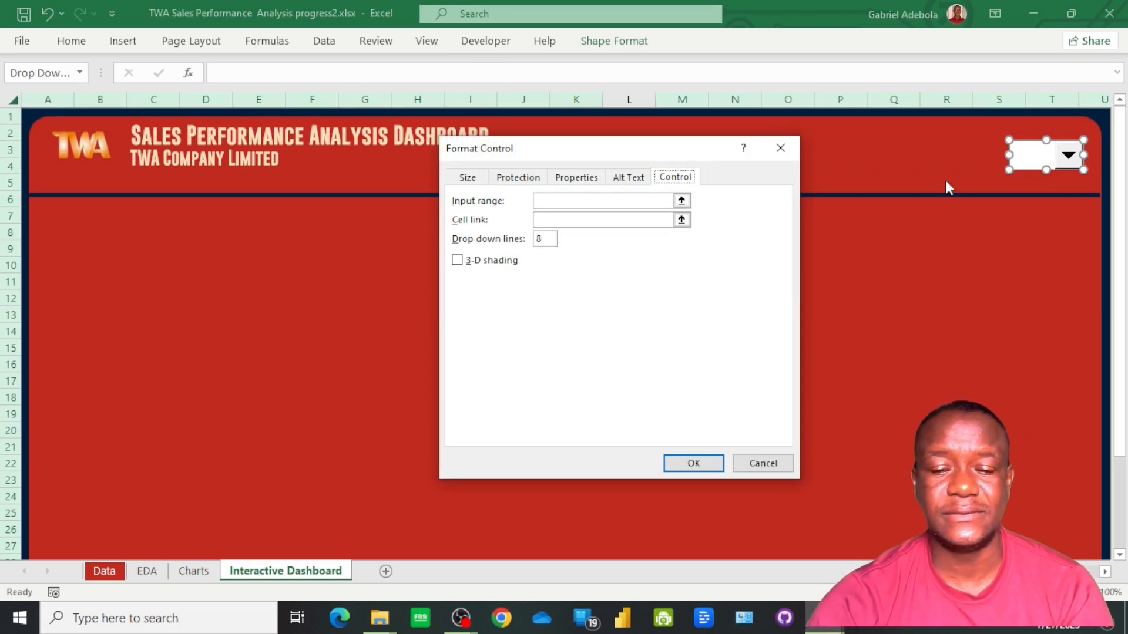
pyautogui.click(682, 202)
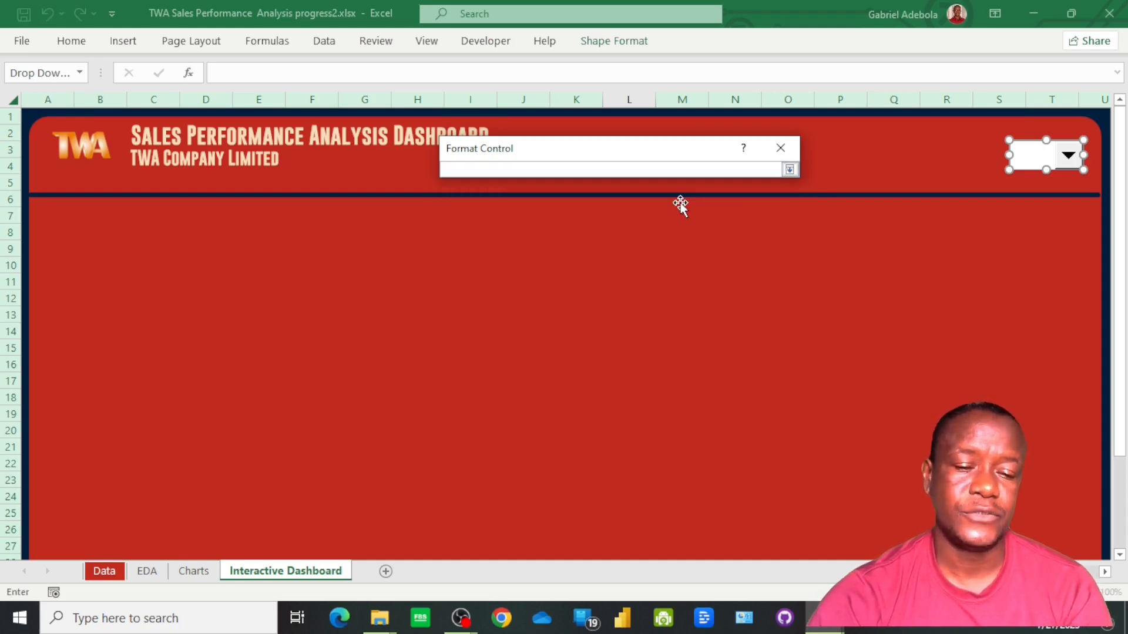
pyautogui.click(147, 571)
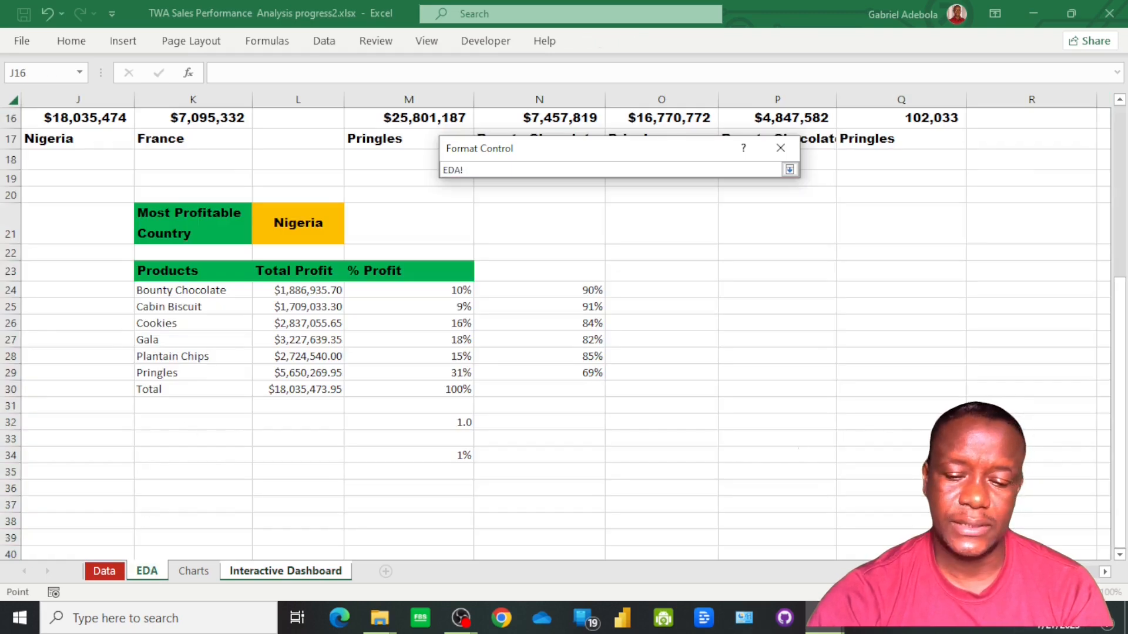
pyautogui.hscroll(-3, 418, 398)
pyautogui.scroll(5, 418, 398)
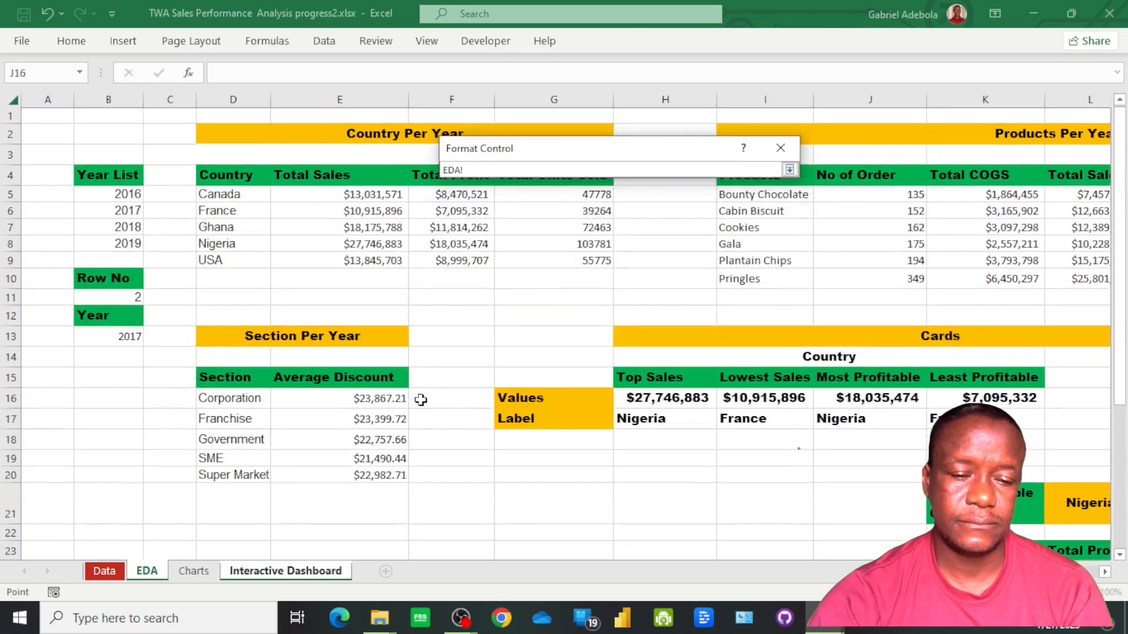
pyautogui.click(126, 196)
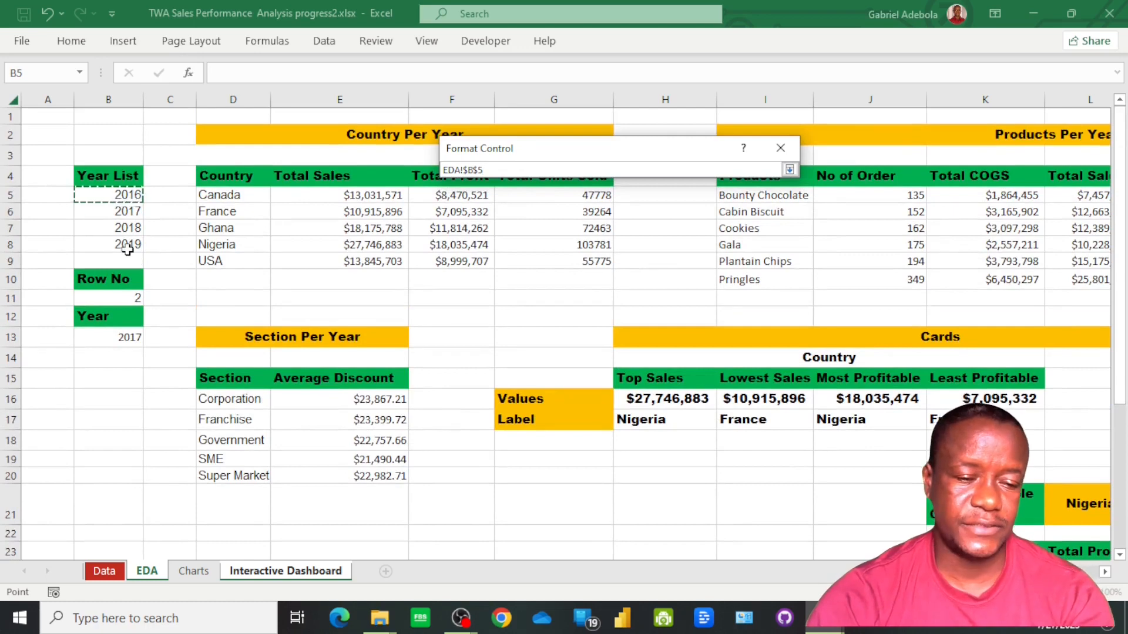
pyautogui.moveTo(127, 249); pyautogui.dragTo(129, 247)
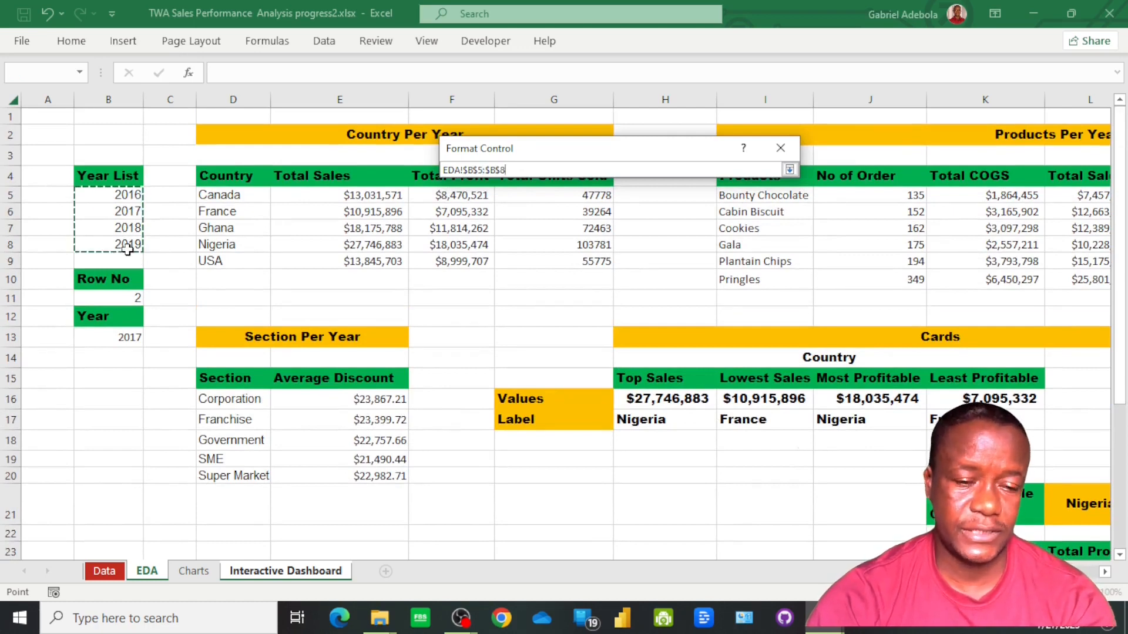
pyautogui.click(790, 170)
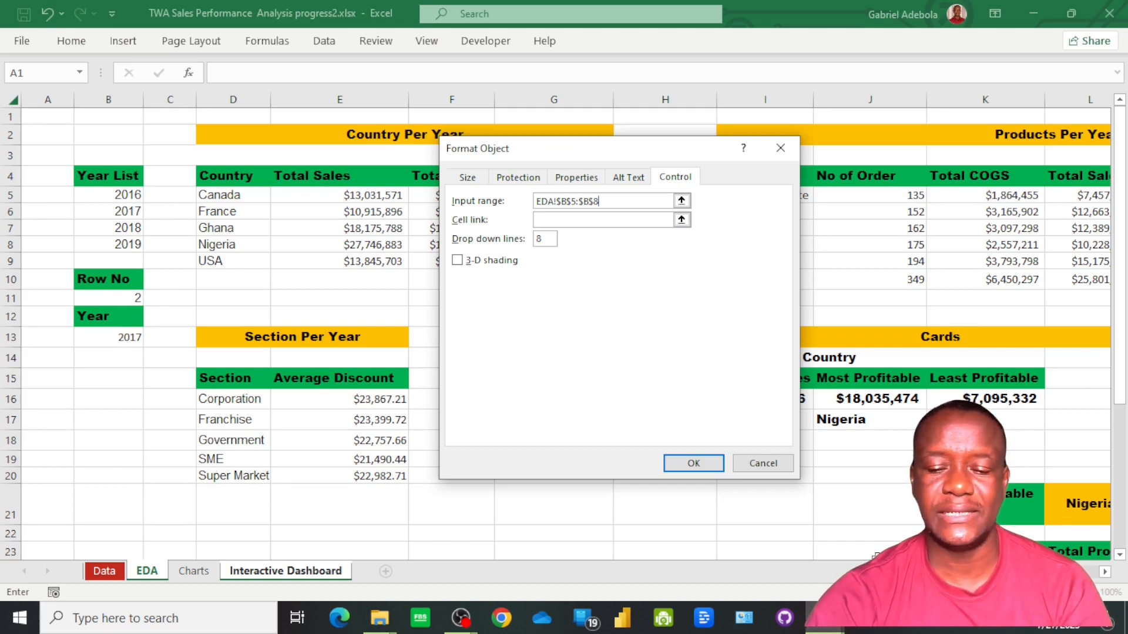
# Link the combo box to the Row No cell EDA!$B$11 and apply the control settings
pyautogui.click(682, 220)
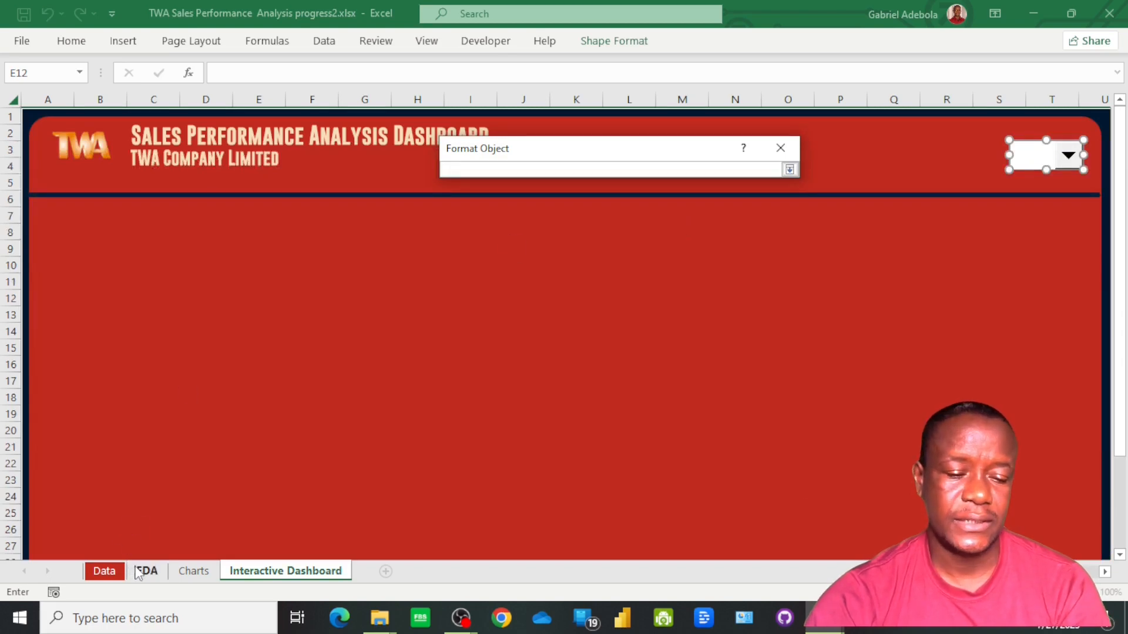
pyautogui.click(138, 573)
pyautogui.click(118, 302)
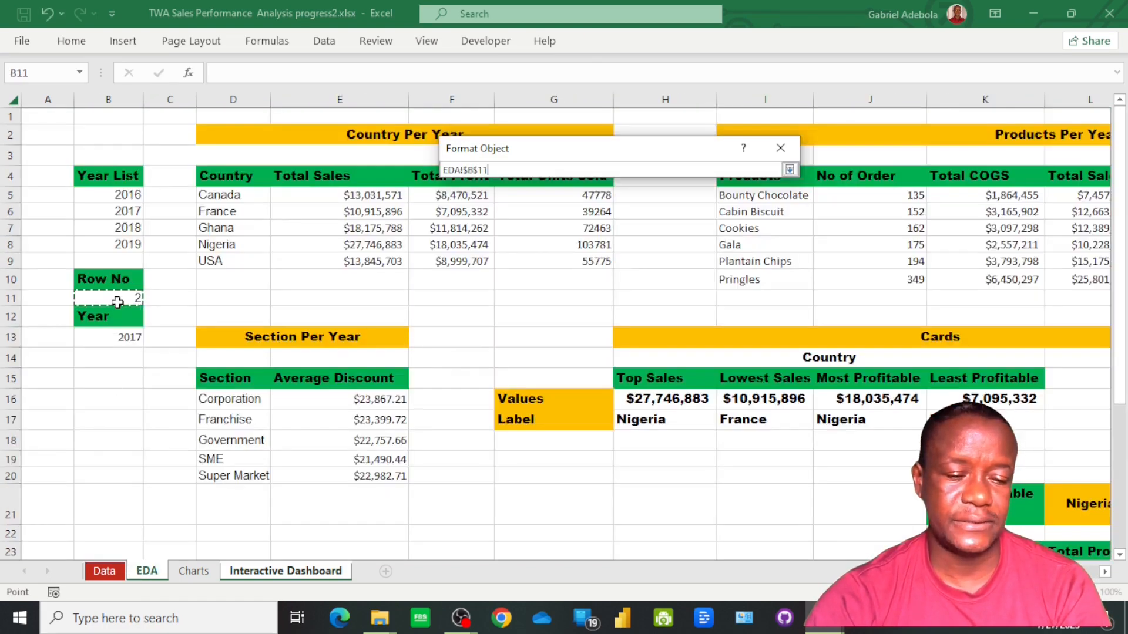
pyautogui.click(789, 169)
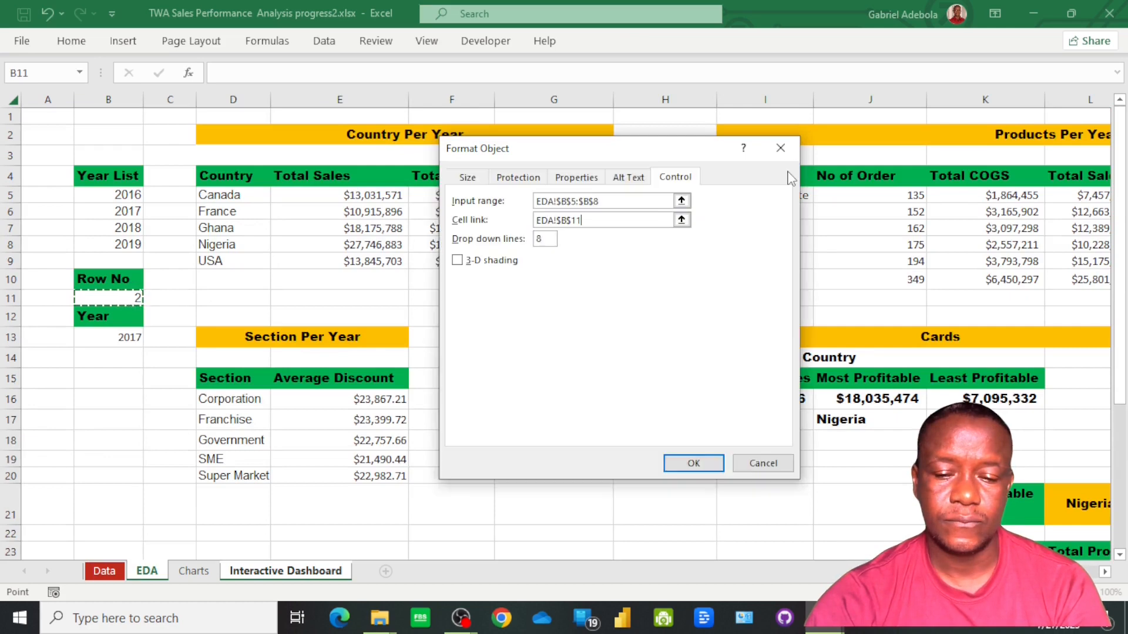
pyautogui.click(694, 463)
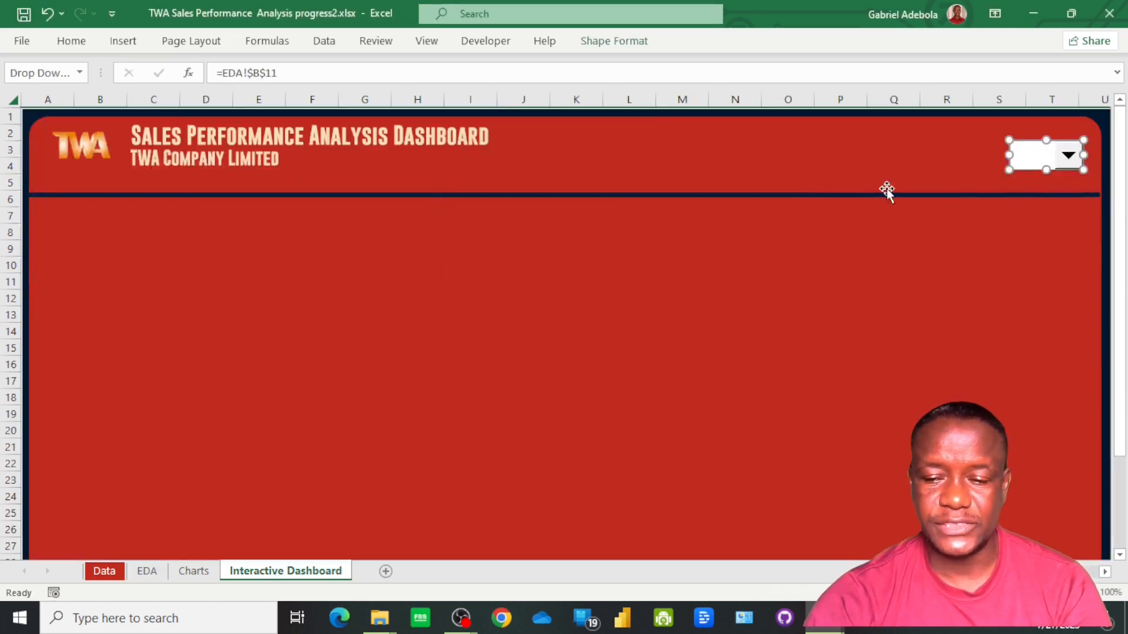
# Deselect the combo box and choose 2016 from its year list
pyautogui.click(937, 293)
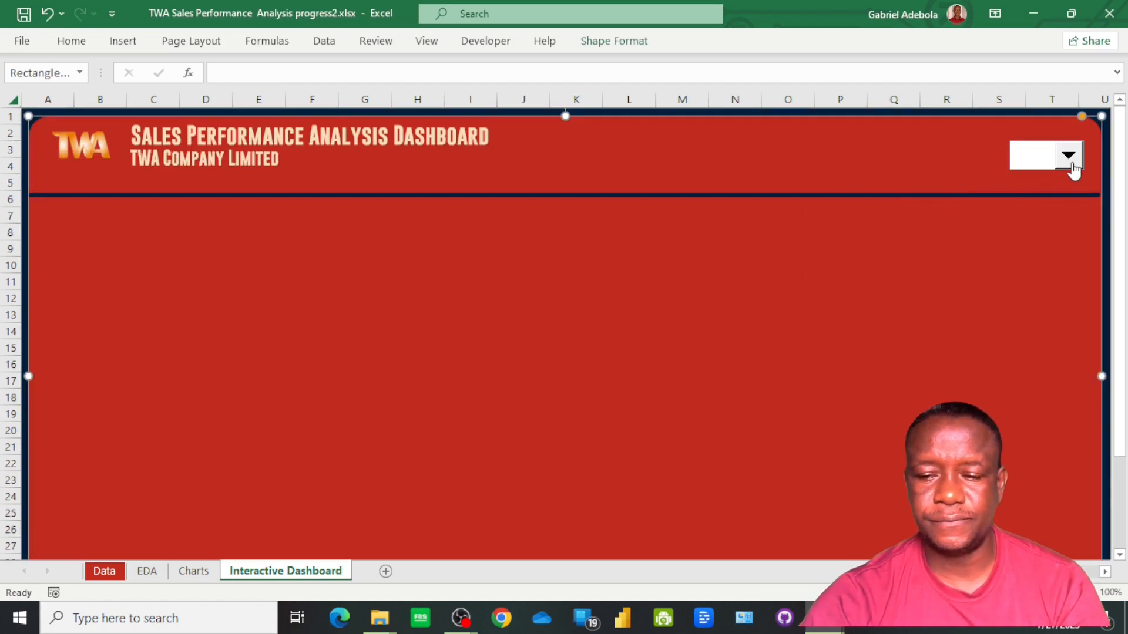
pyautogui.click(1072, 167)
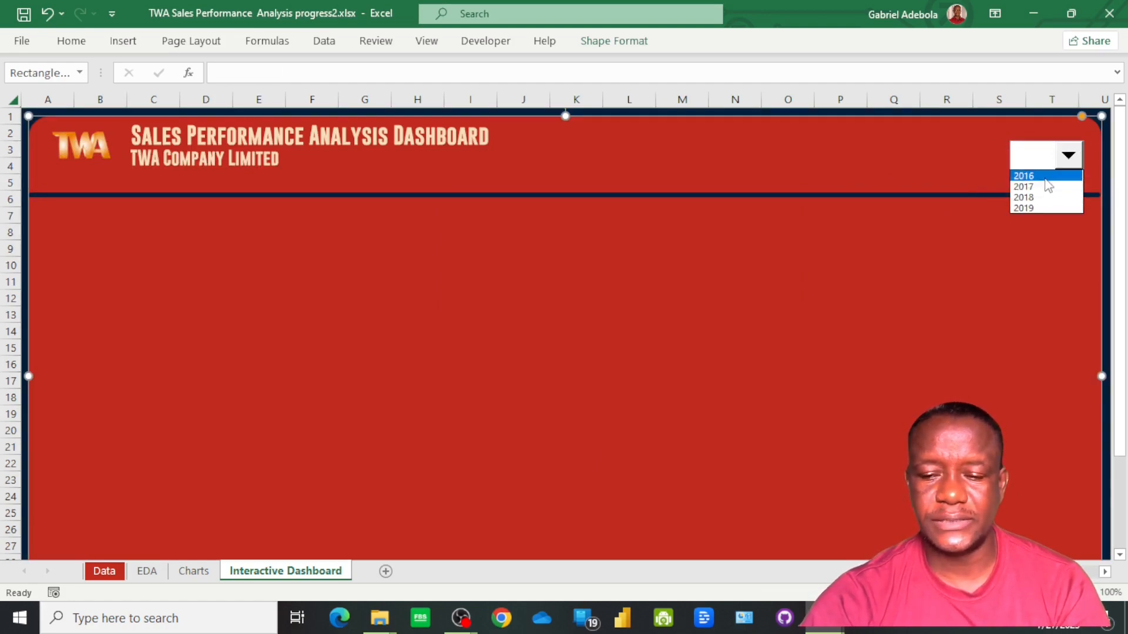
pyautogui.click(1045, 179)
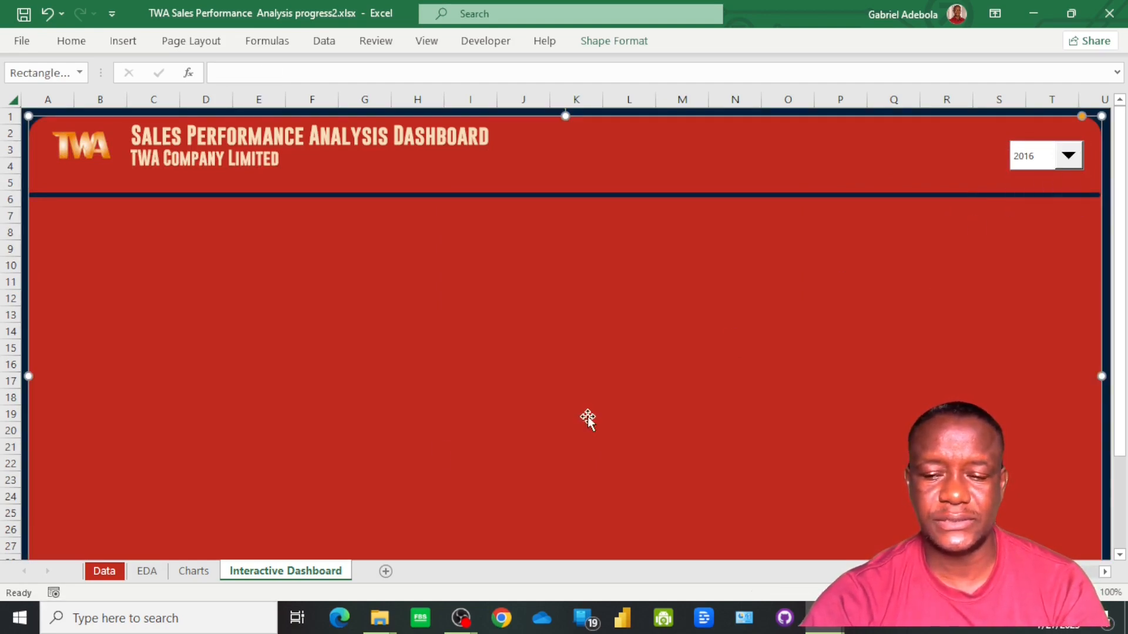
# Choose 2017 in the dashboard's year drop-down, comparing the EDA sheet's Row No, Year and summary tables before and after the change
pyautogui.click(145, 577)
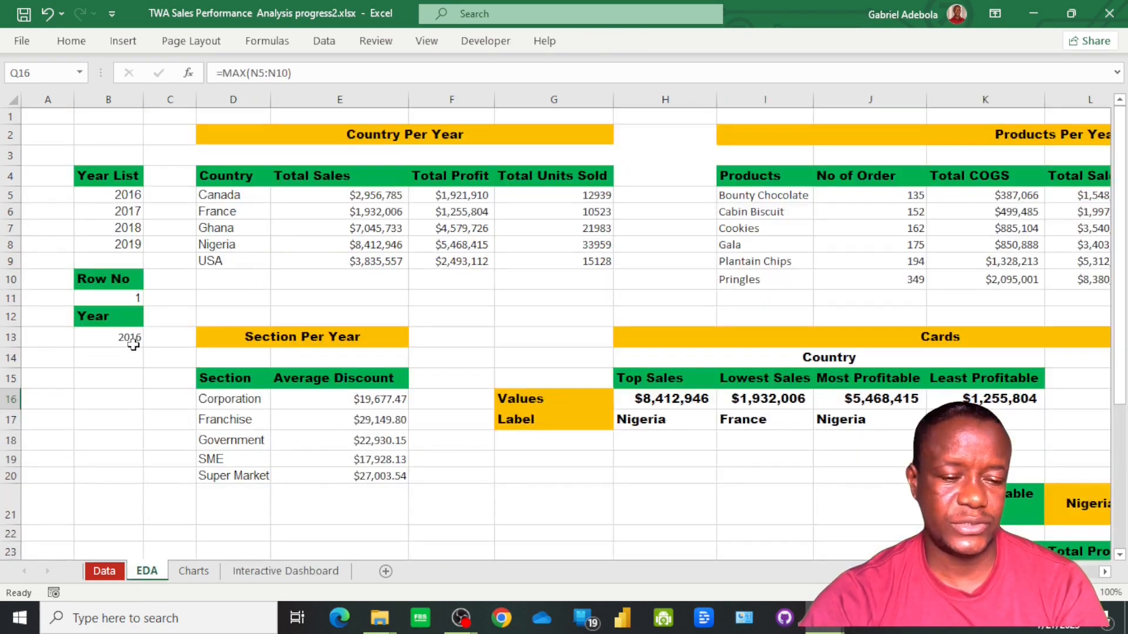
pyautogui.click(285, 571)
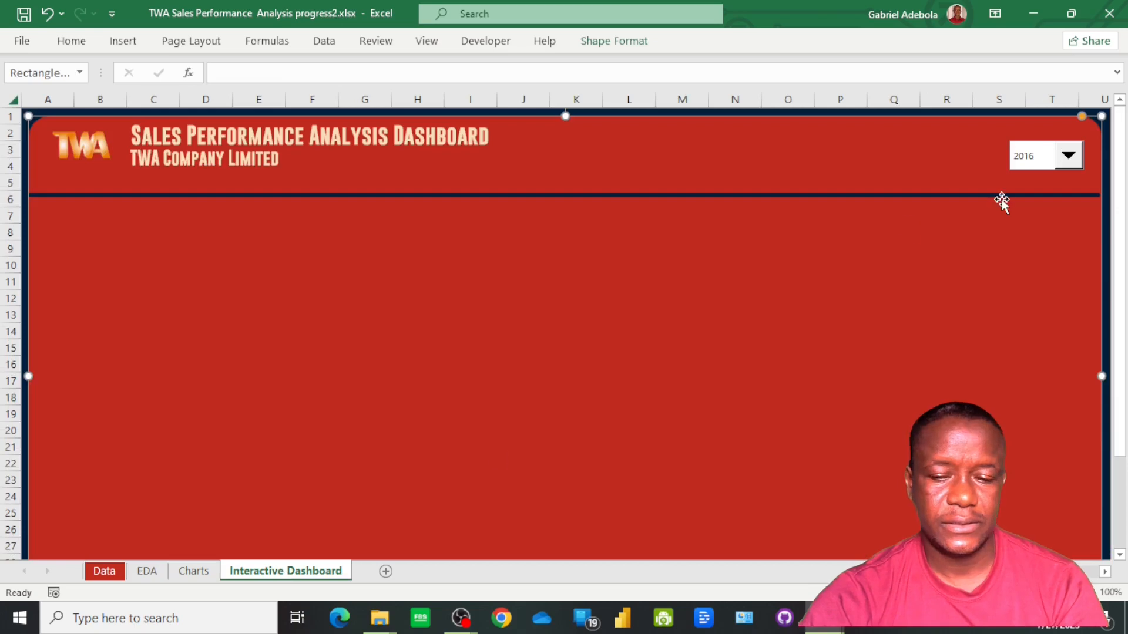
pyautogui.click(1069, 162)
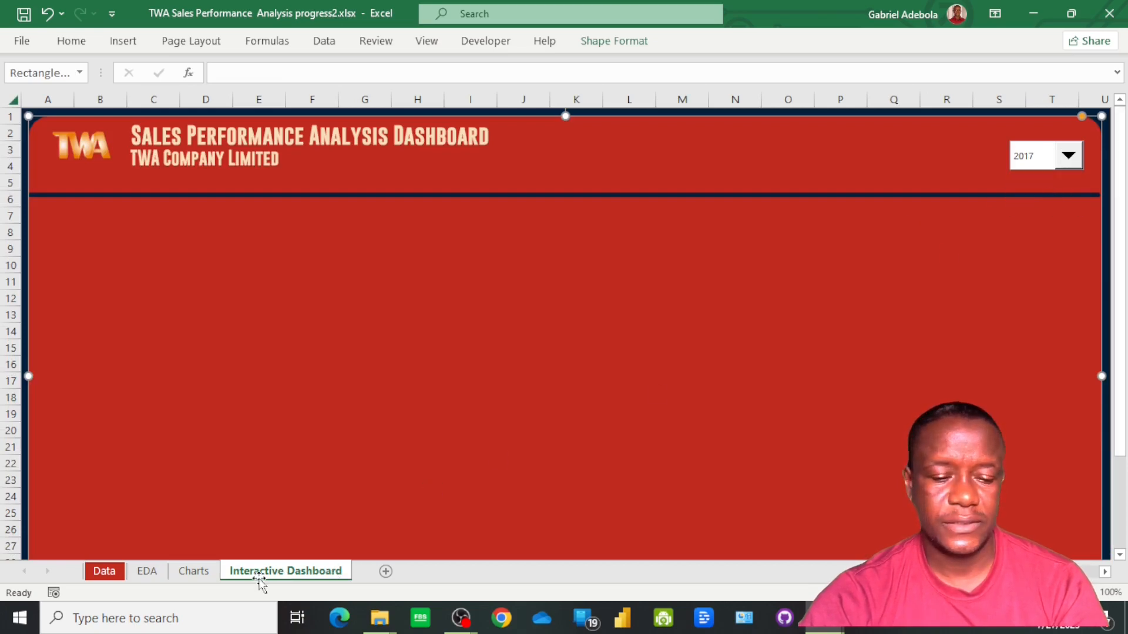
pyautogui.click(143, 573)
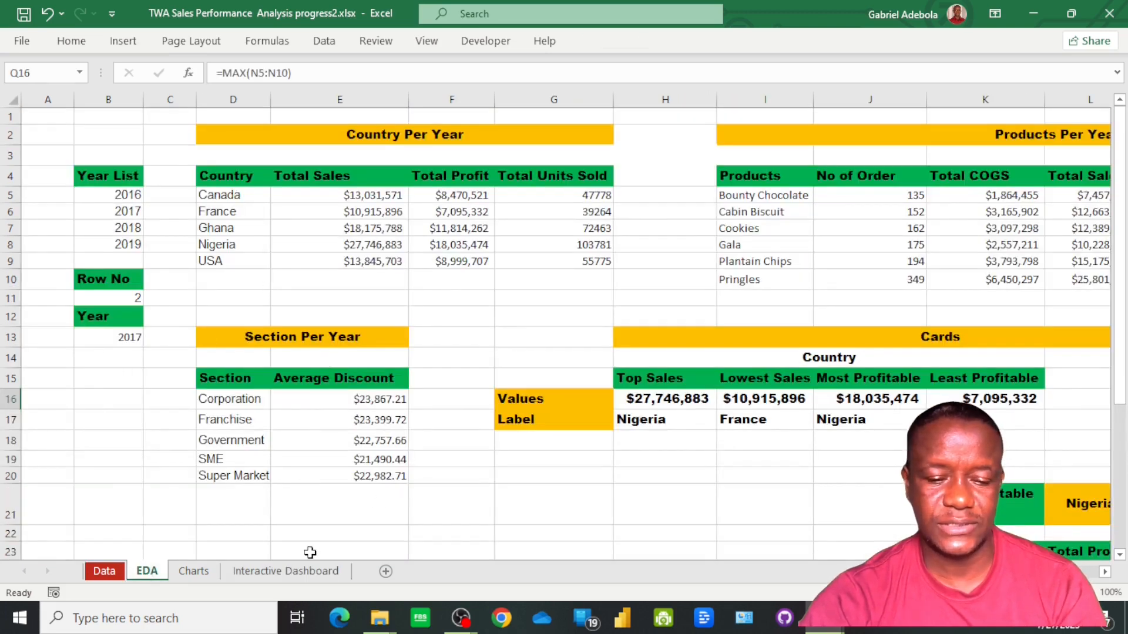
pyautogui.click(309, 571)
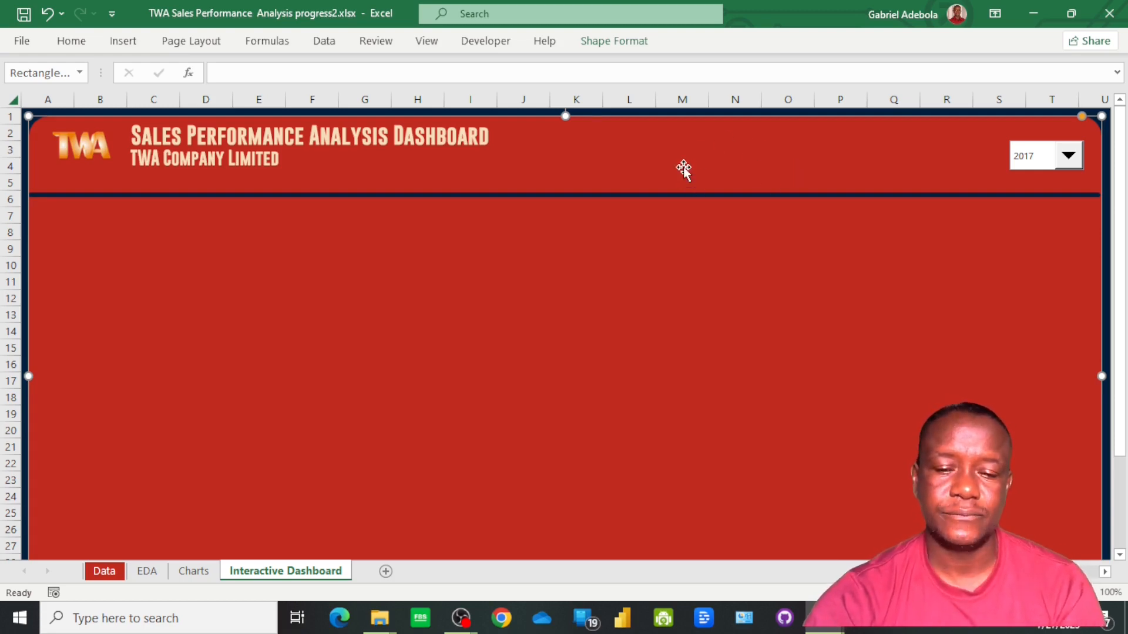
pyautogui.click(147, 572)
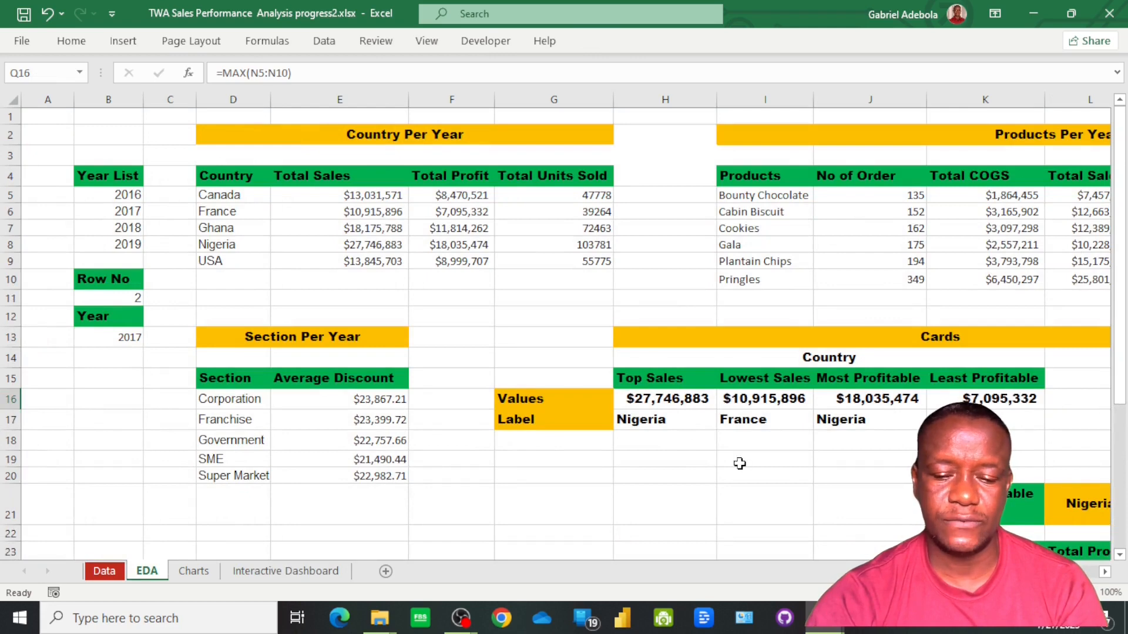
pyautogui.click(291, 572)
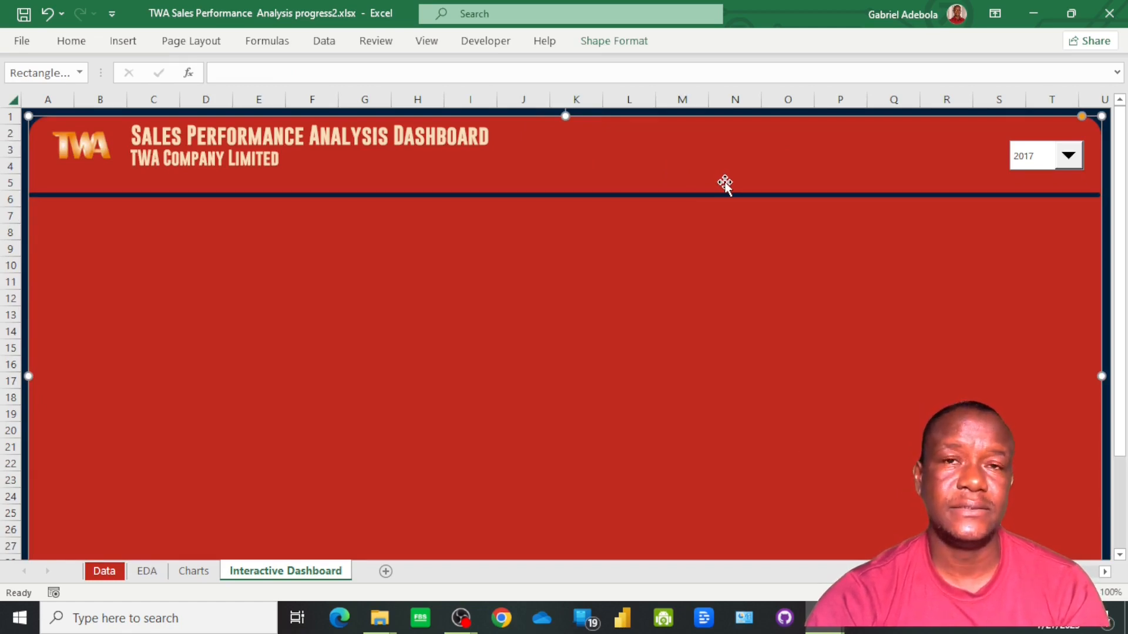
# Draw a rounded-corner rectangle about 1.28" wide and 0.79" high in the header, between the title and the year drop-down
pyautogui.click(128, 49)
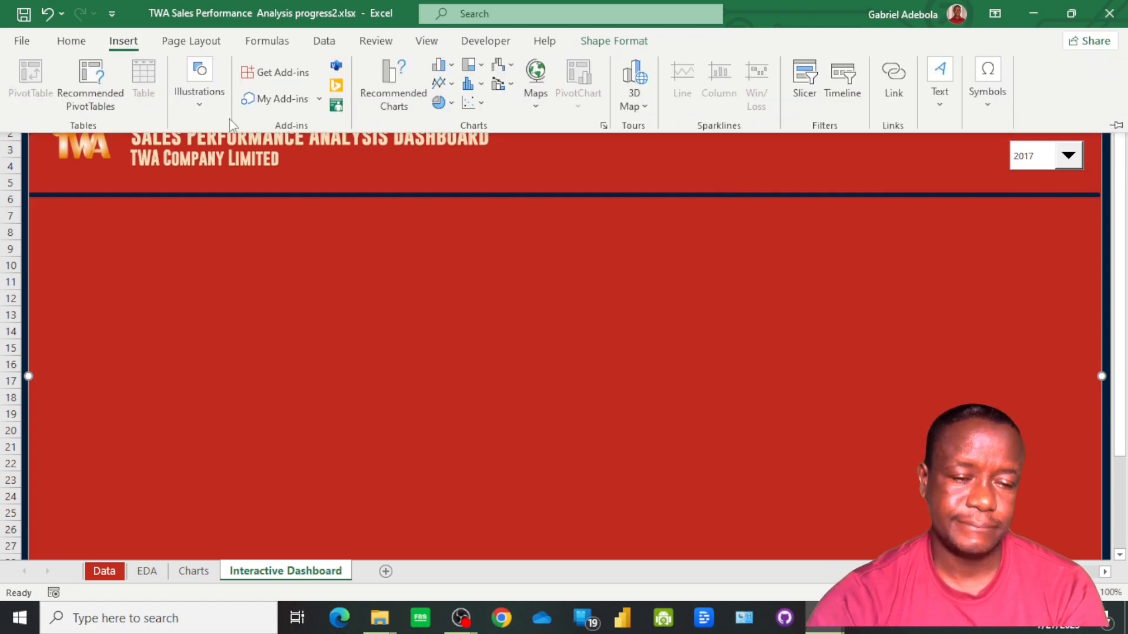
pyautogui.click(201, 104)
pyautogui.click(228, 176)
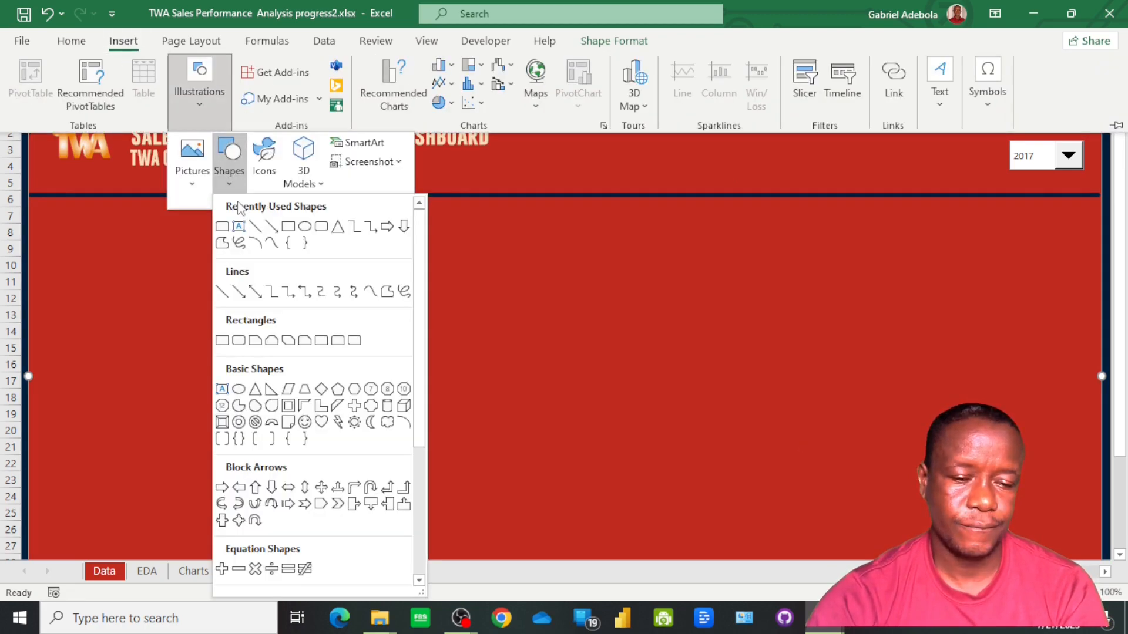
pyautogui.click(321, 227)
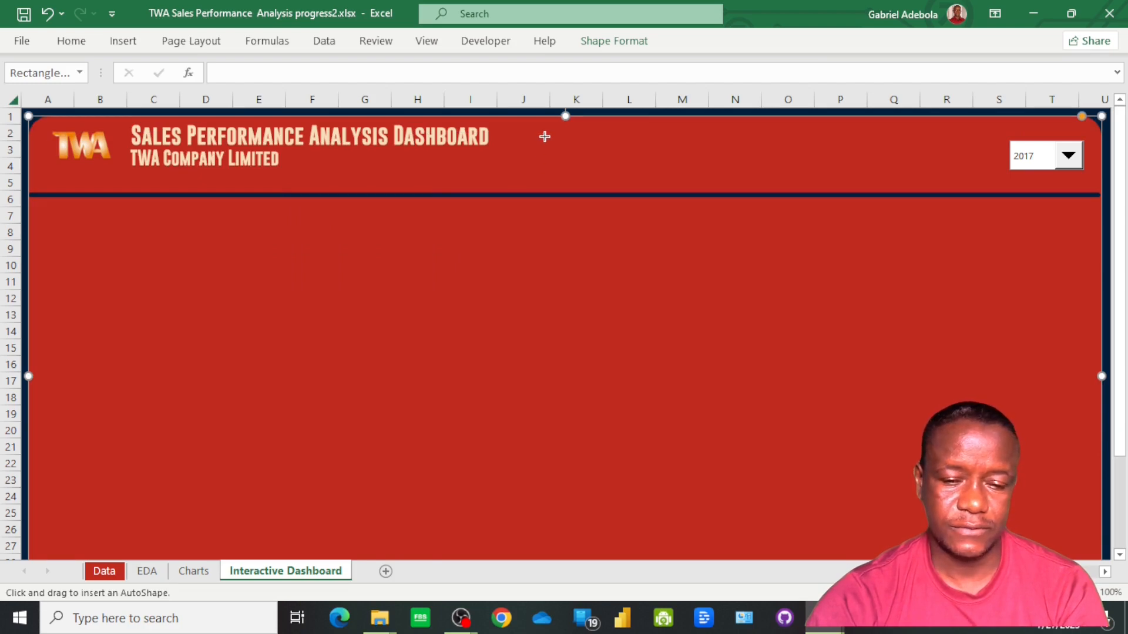
pyautogui.moveTo(544, 134); pyautogui.dragTo(638, 187)
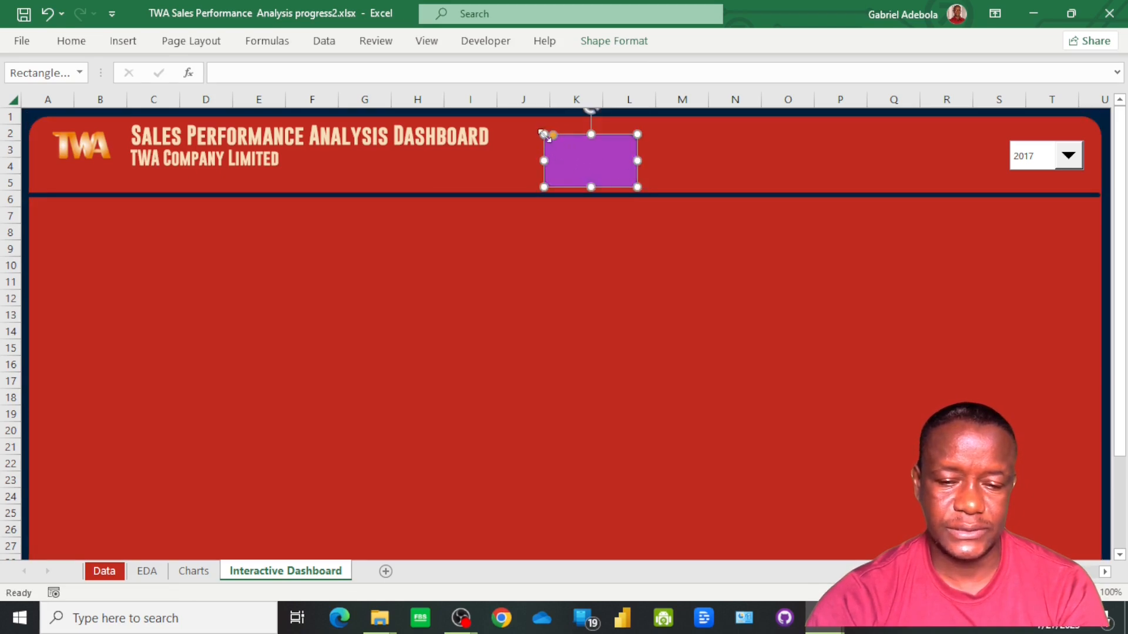
pyautogui.moveTo(544, 134); pyautogui.dragTo(535, 124)
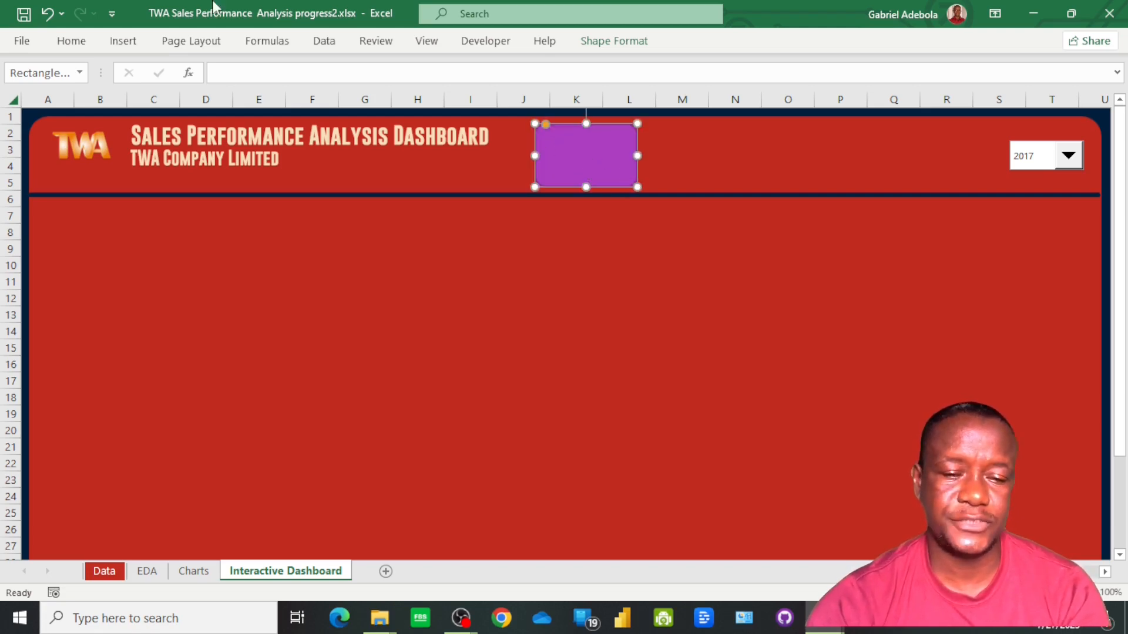
# Fill the rounded rectangle with the recent Light Orange colour and remove its outline
pyautogui.click(619, 42)
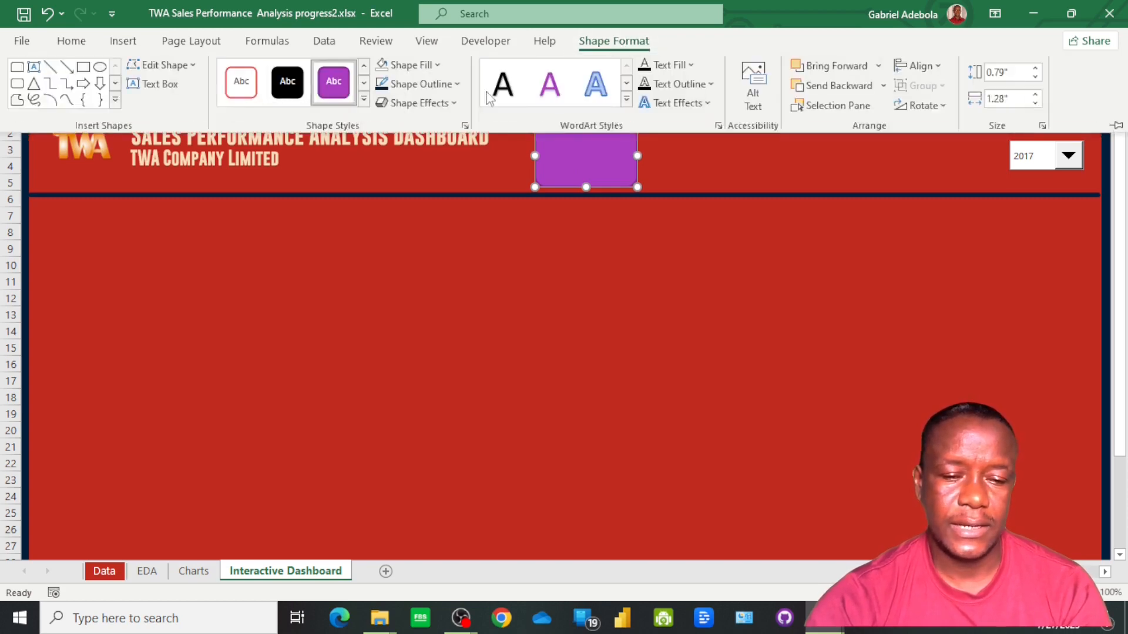
pyautogui.click(437, 65)
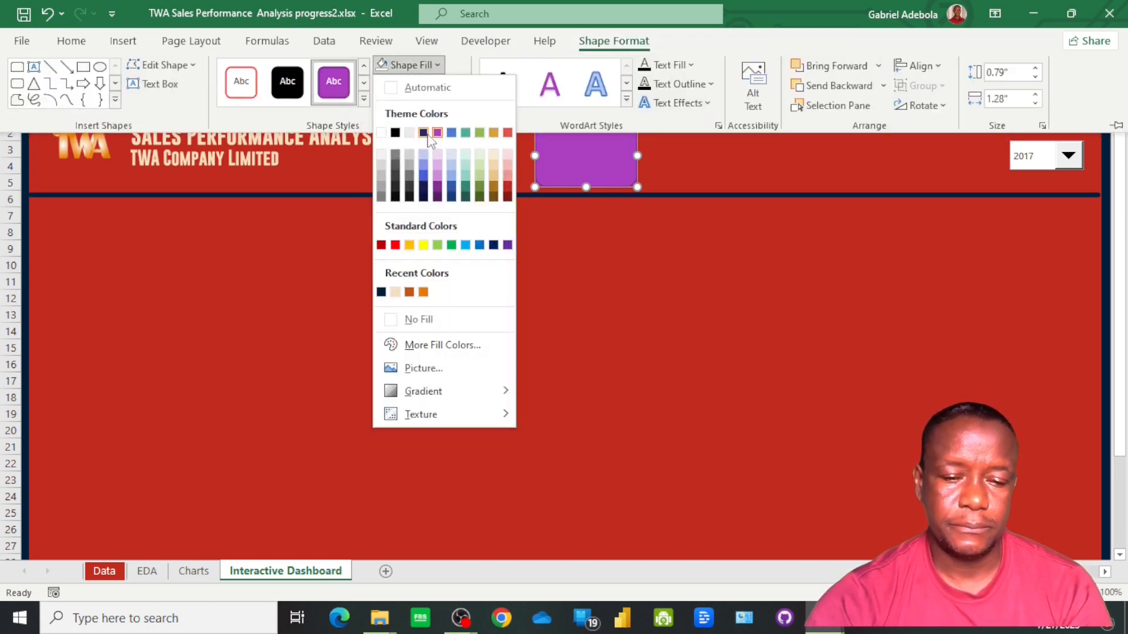
pyautogui.click(395, 293)
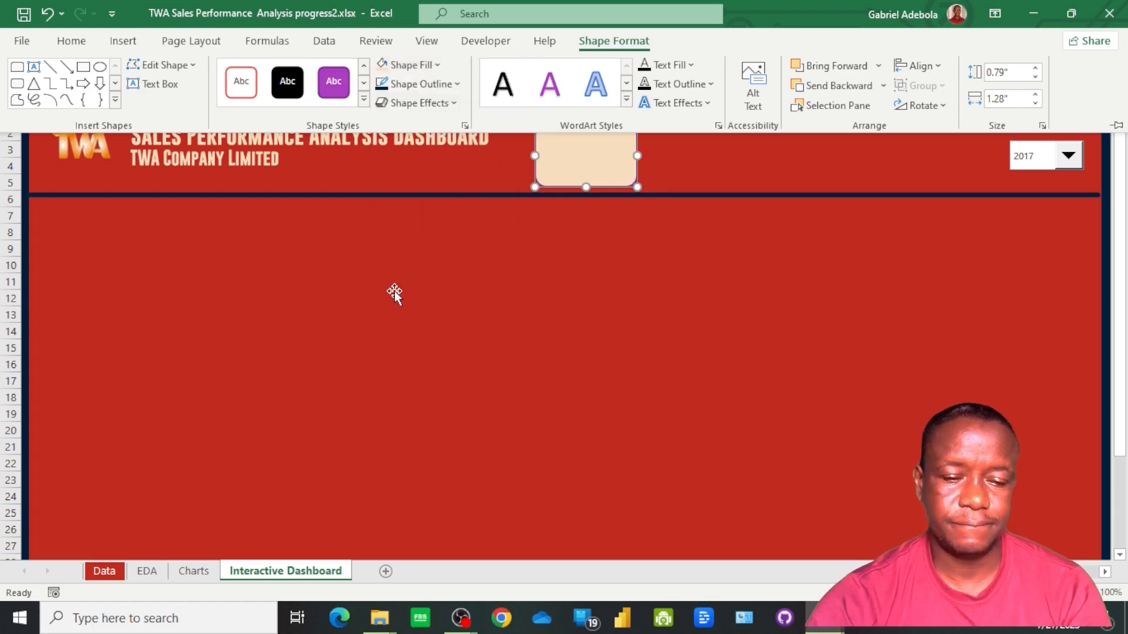
pyautogui.click(449, 85)
pyautogui.click(432, 339)
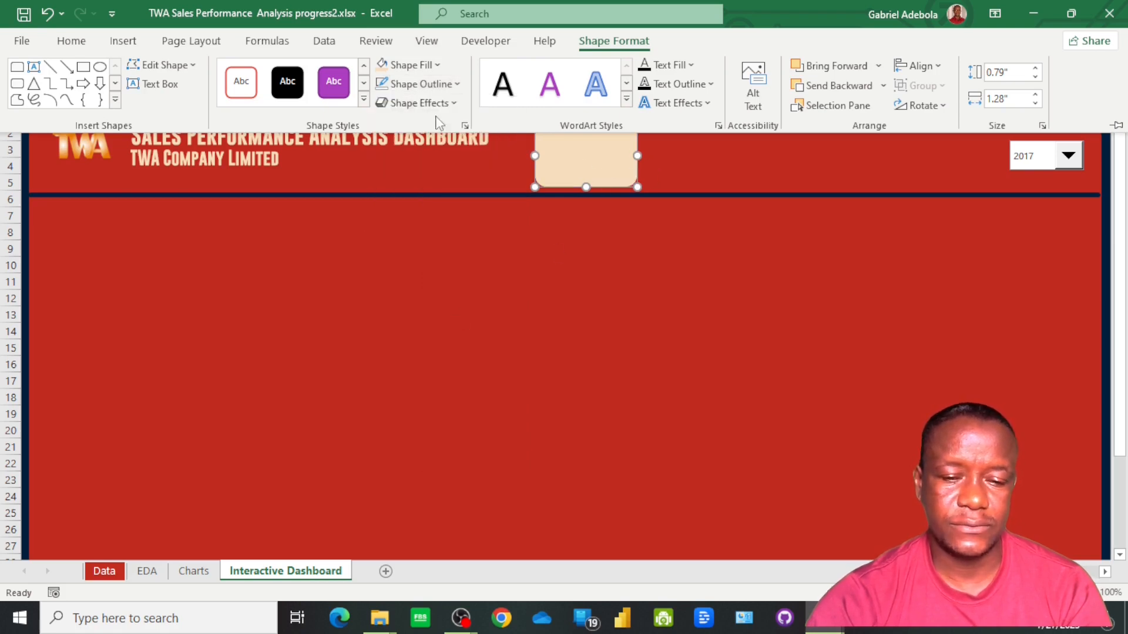
# Apply an outer shadow offset towards the bottom to the light orange rectangle and deselect it
pyautogui.click(452, 106)
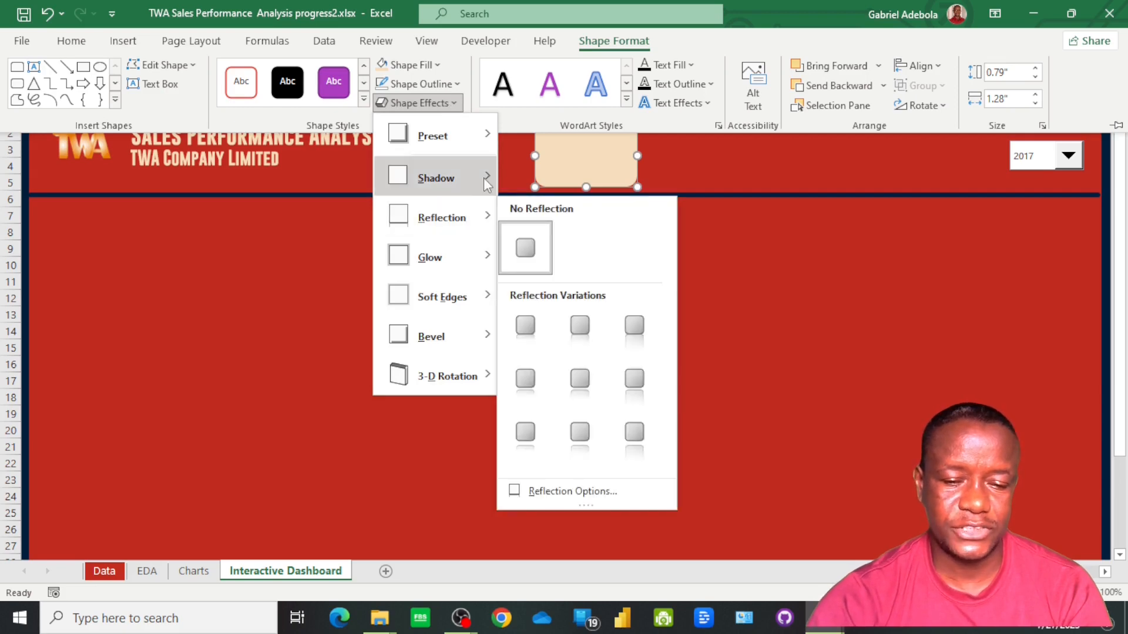
pyautogui.moveTo(485, 179)
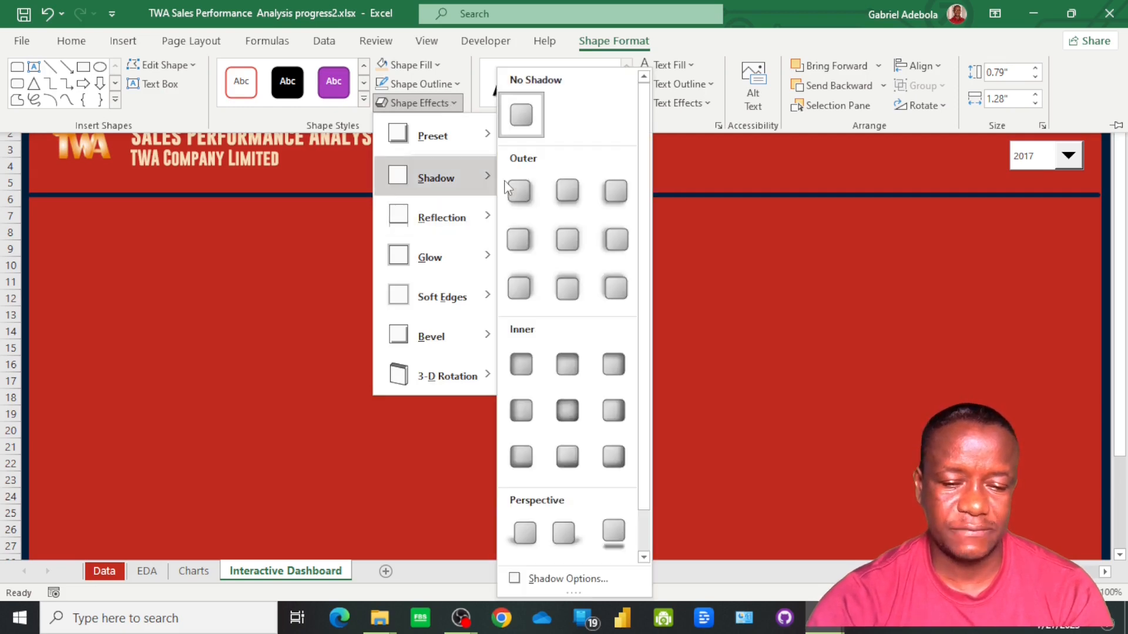
pyautogui.click(575, 200)
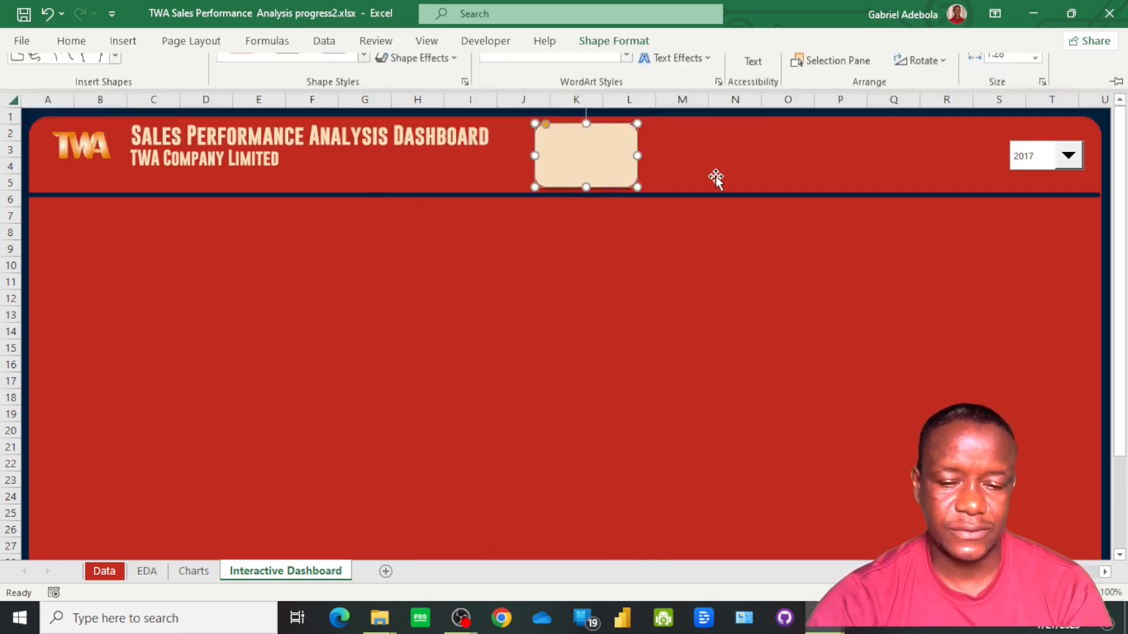
pyautogui.click(717, 176)
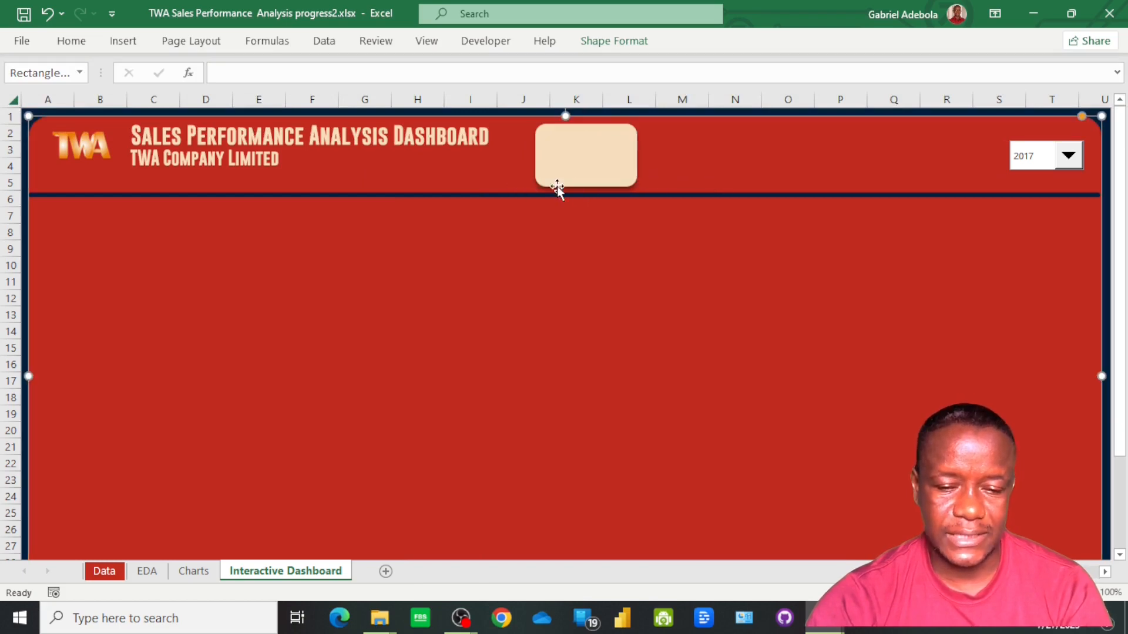
# Enlarge the light orange card to about 1.39" by 0.81" and shift it slightly up and towards the title
pyautogui.click(589, 156)
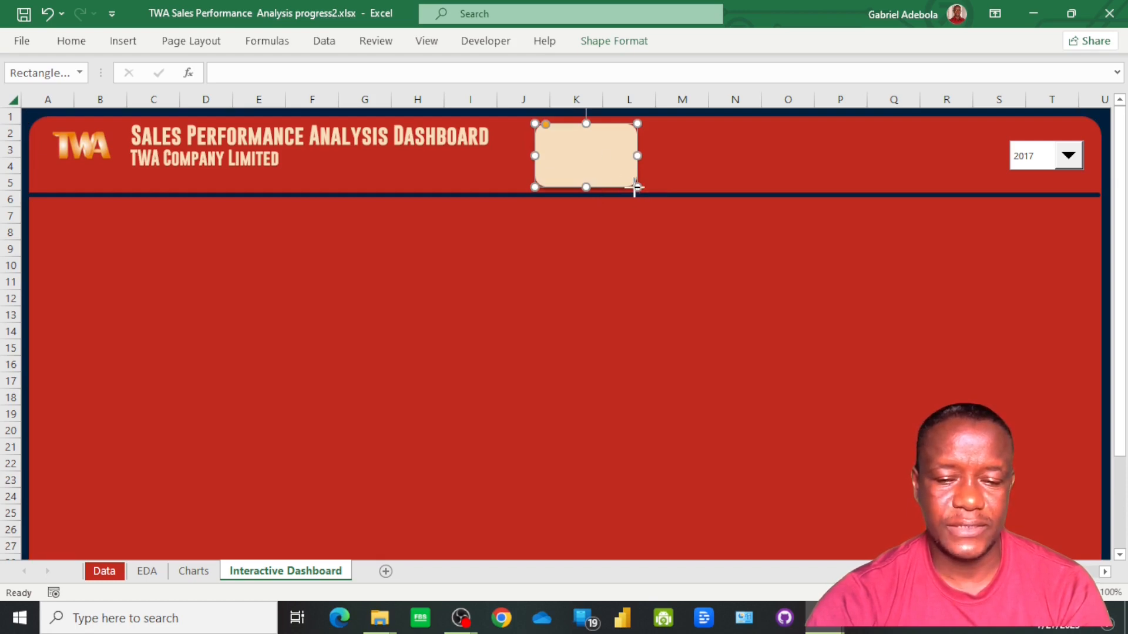
pyautogui.moveTo(635, 187); pyautogui.dragTo(645, 188)
pyautogui.moveTo(590, 154); pyautogui.dragTo(586, 153)
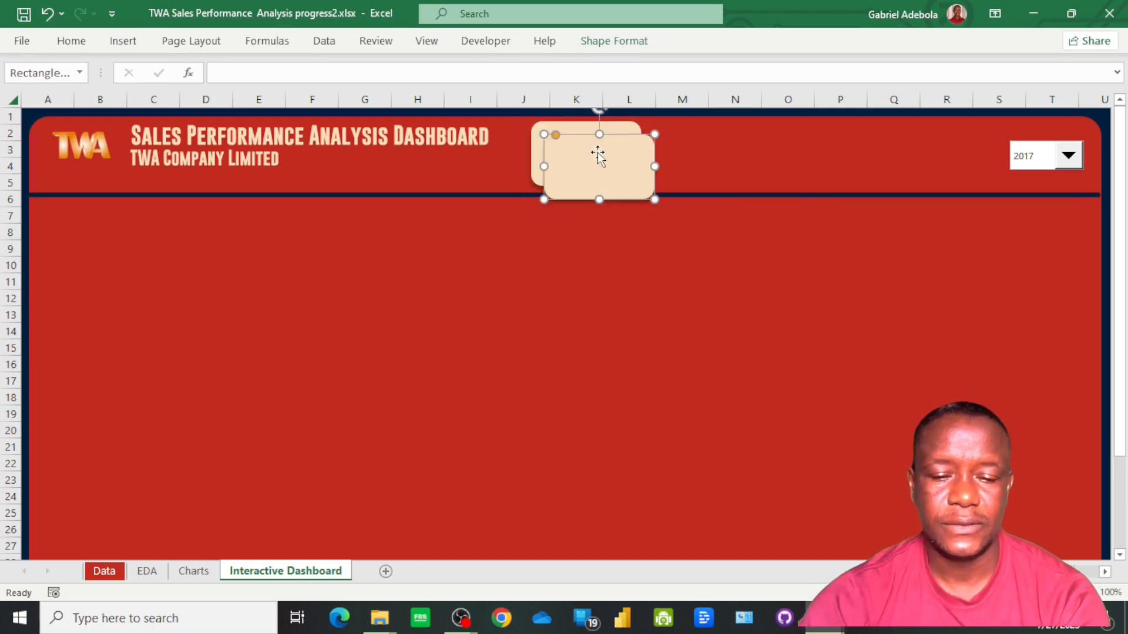
# Duplicate the card into an evenly spaced row of four across the header, moving the last one clear of the year drop-down
pyautogui.moveTo(597, 157); pyautogui.dragTo(709, 140)
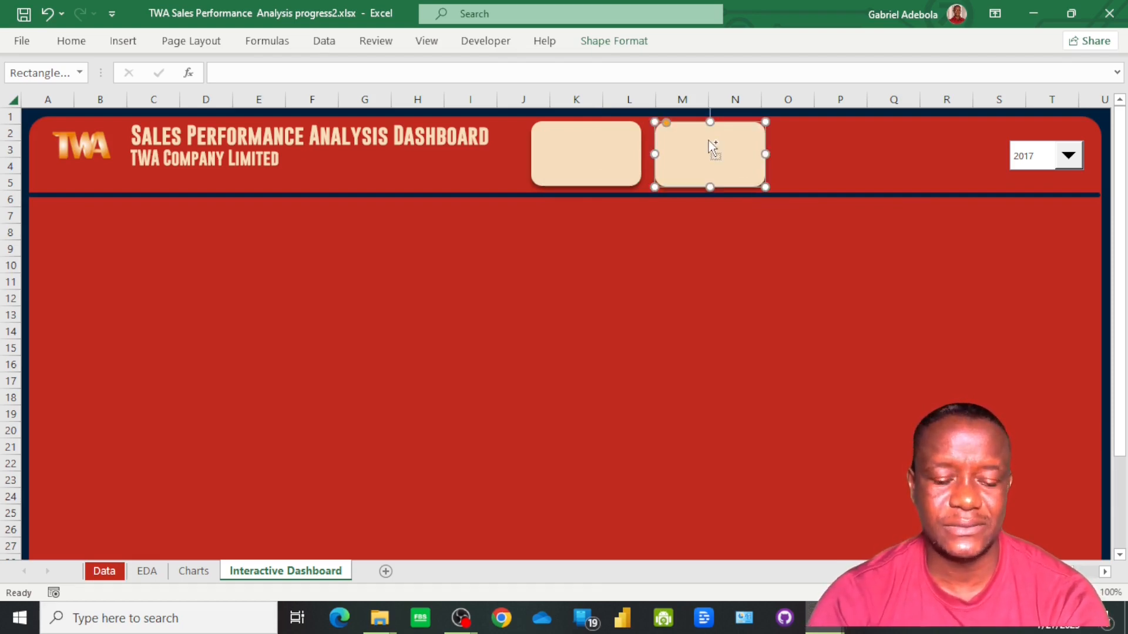
pyautogui.hotkey('ctrl', 'd')
pyautogui.hotkey('ctrl', 'd')
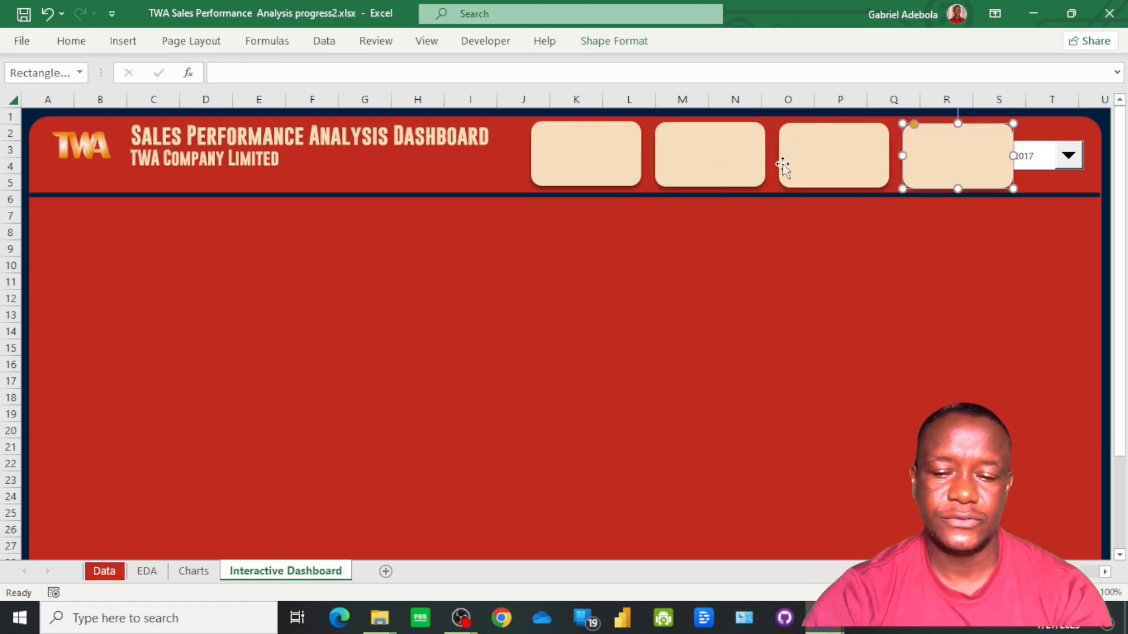
pyautogui.moveTo(947, 154); pyautogui.dragTo(936, 156)
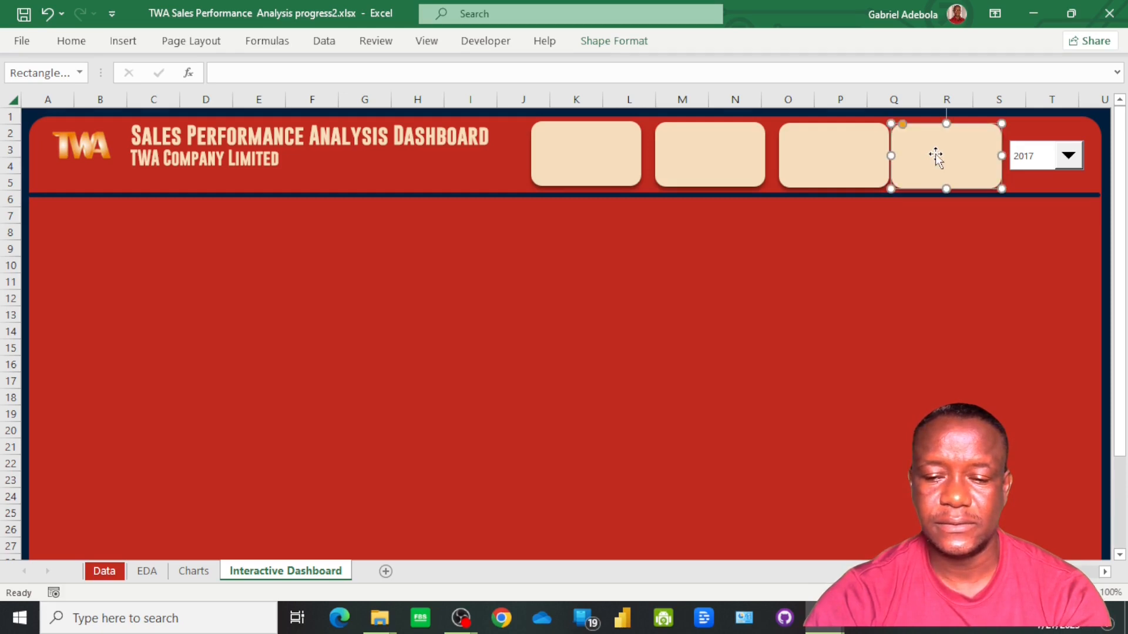
# Select all four header cards, align them to their middles and distribute them horizontally
pyautogui.keyDown('shift'); pyautogui.click(812, 167); pyautogui.keyUp('shift')
pyautogui.keyDown('shift'); pyautogui.click(722, 161); pyautogui.keyUp('shift')
pyautogui.keyDown('shift'); pyautogui.click(598, 162); pyautogui.keyUp('shift')
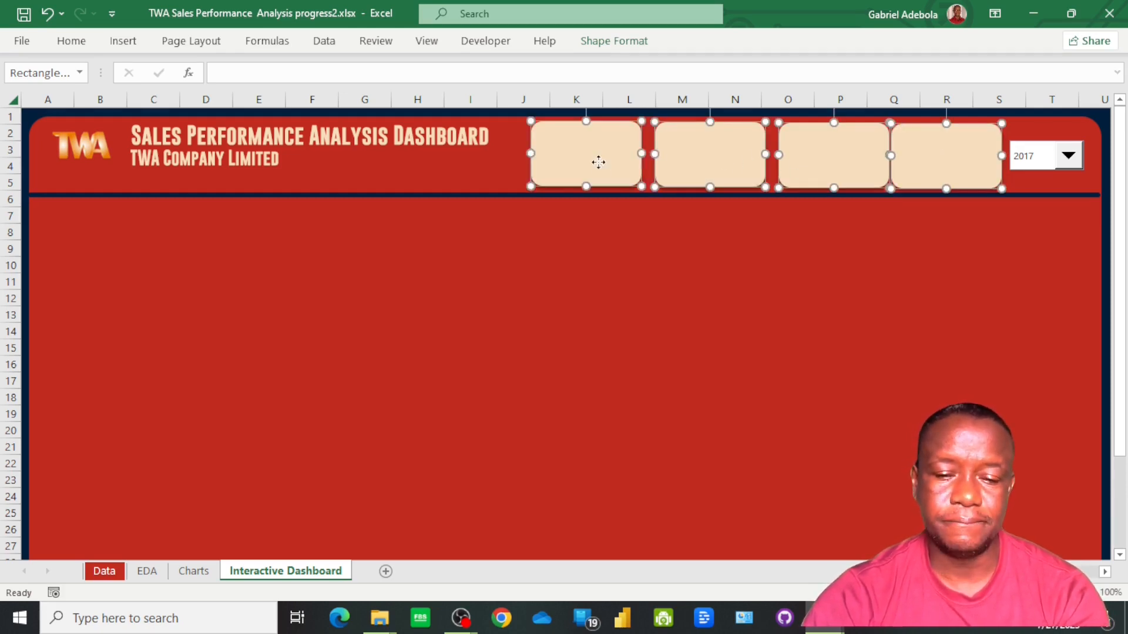
pyautogui.click(615, 46)
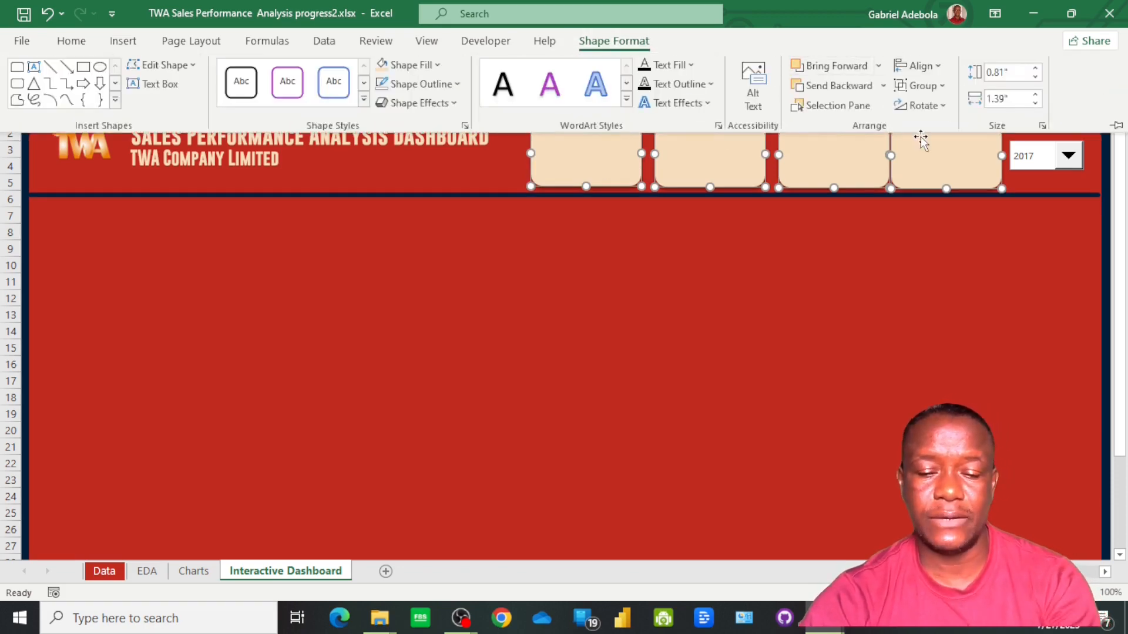
pyautogui.click(935, 69)
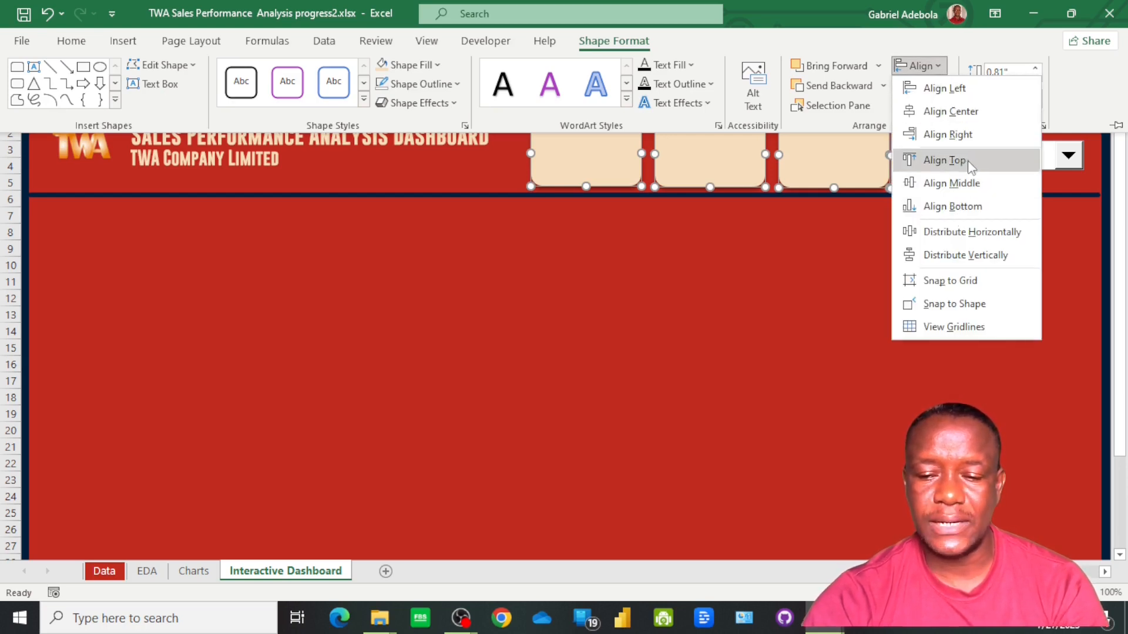
pyautogui.click(969, 188)
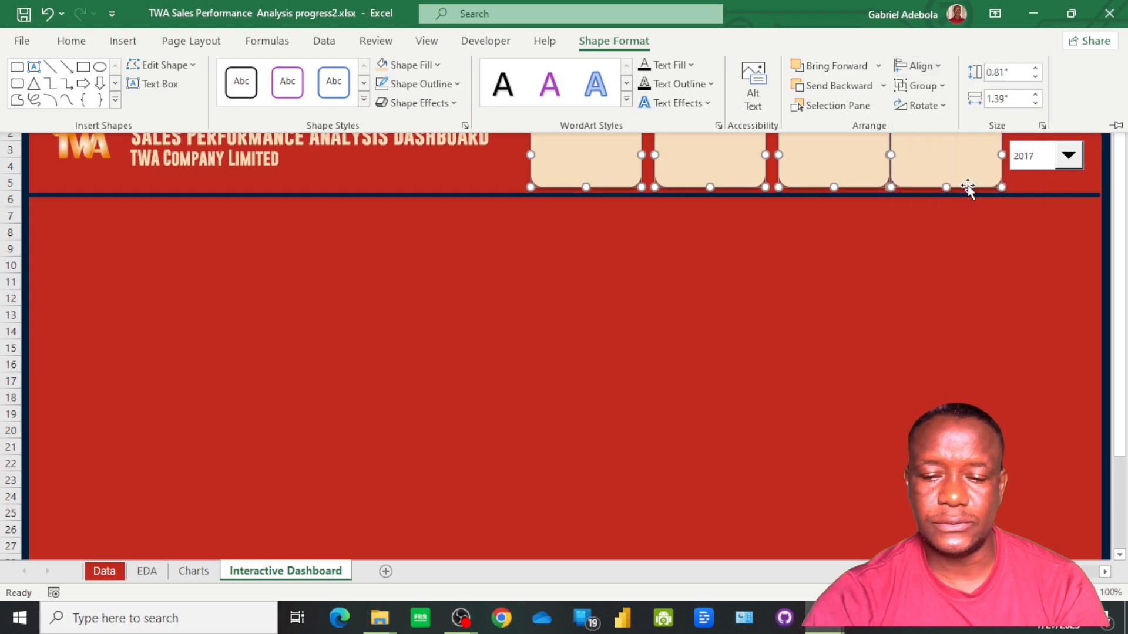
pyautogui.click(918, 66)
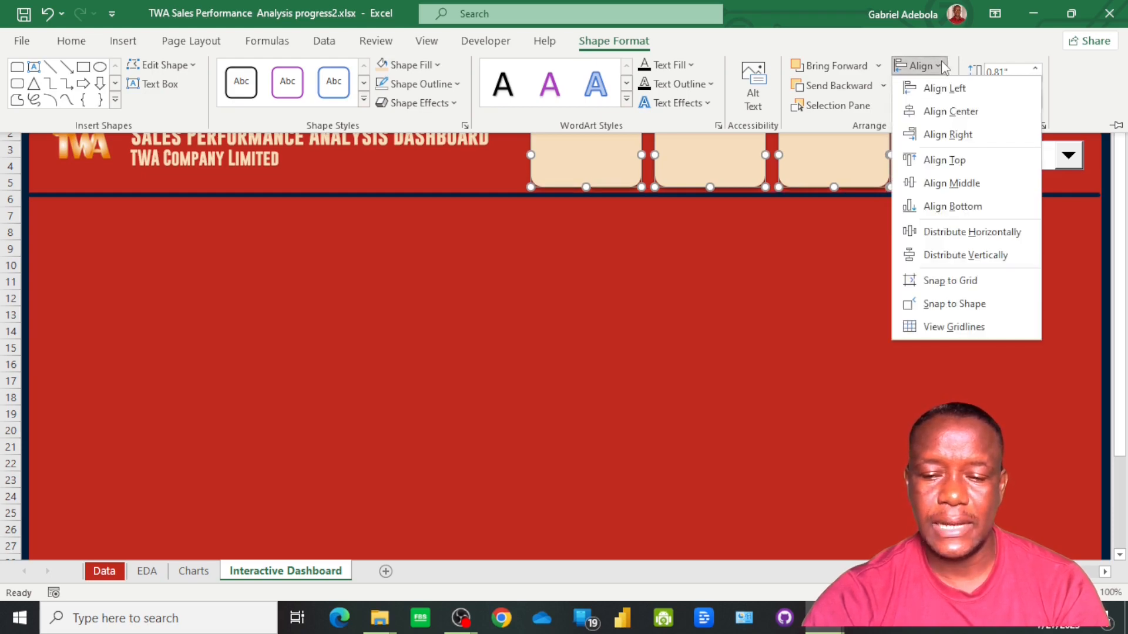
pyautogui.click(964, 244)
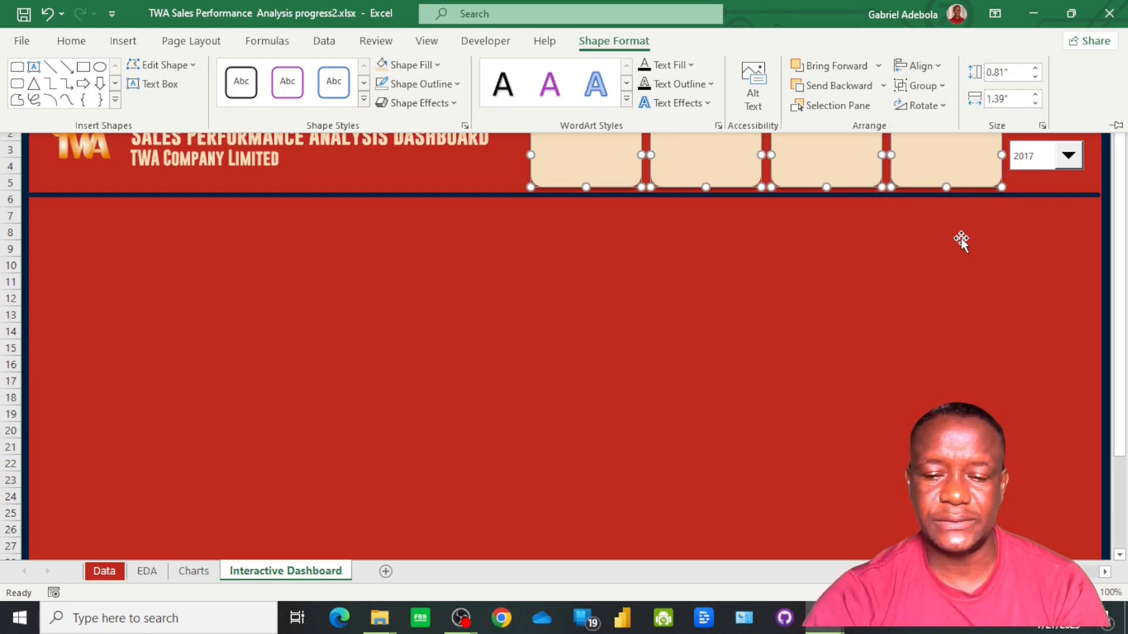
pyautogui.click(654, 278)
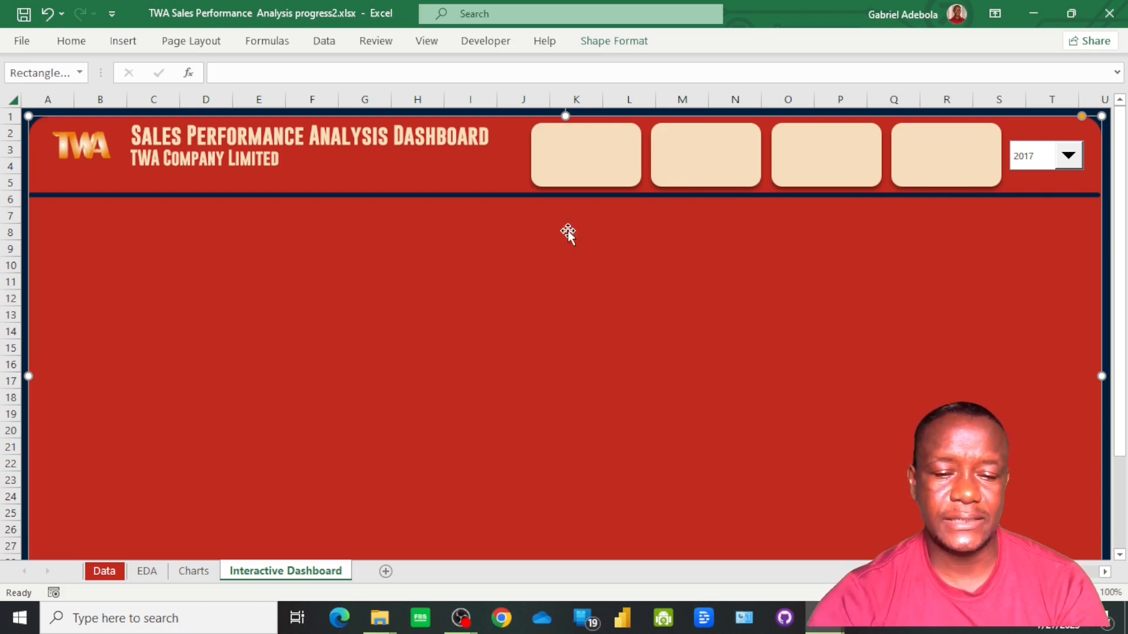
# Nudge the header's divider line slightly down to leave more space below the four cards
pyautogui.click(441, 197)
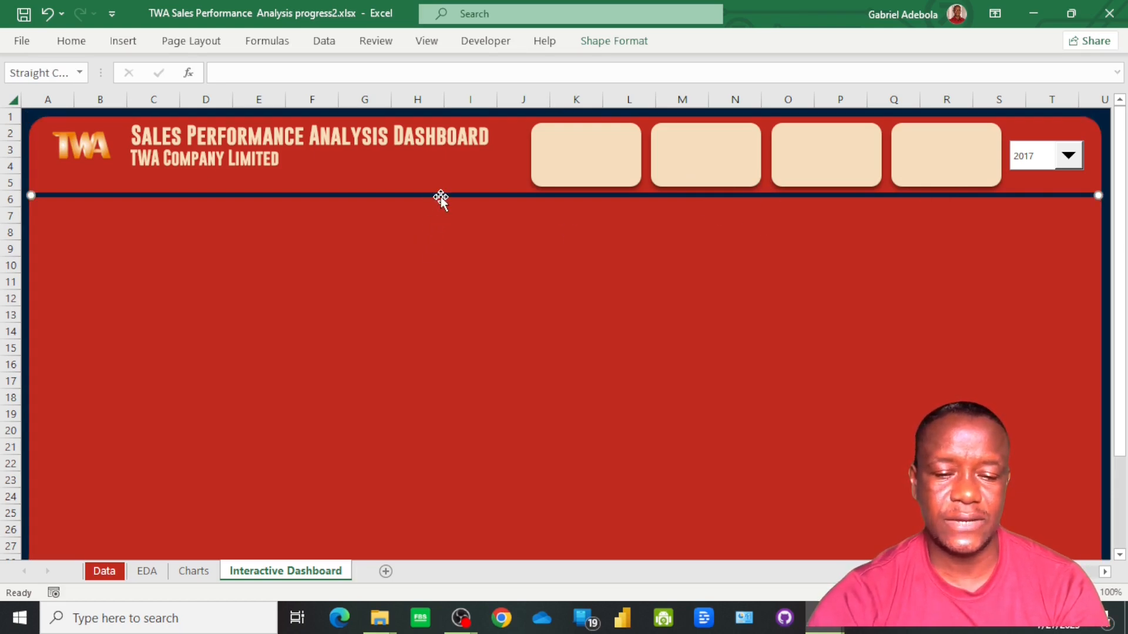
pyautogui.press('Down')
pyautogui.press('Down')
pyautogui.press('Down')
pyautogui.press('Down')
pyautogui.press('Down')
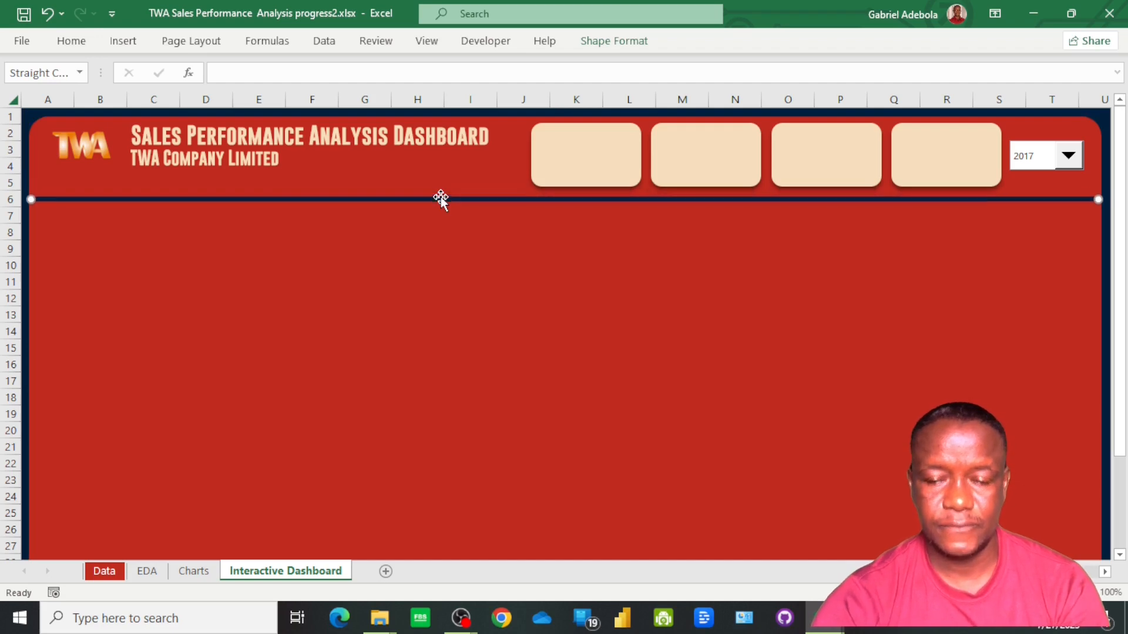
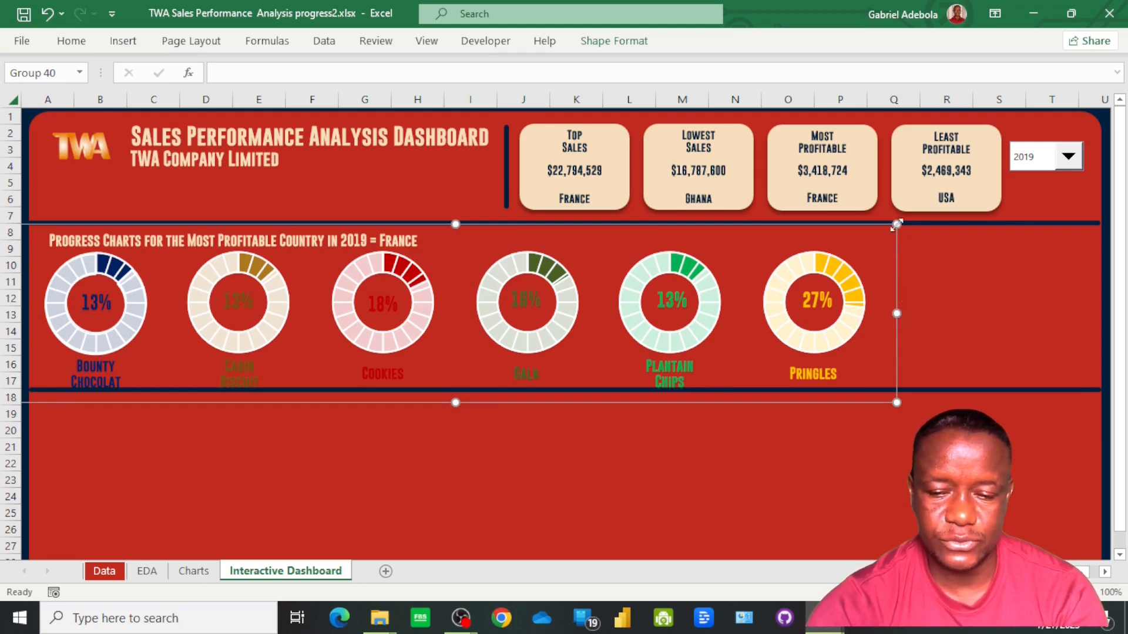
# Shrink the group of six progress charts, move it up beneath its heading and narrow it to about half the dashboard's width
pyautogui.moveTo(892, 229); pyautogui.dragTo(808, 296)
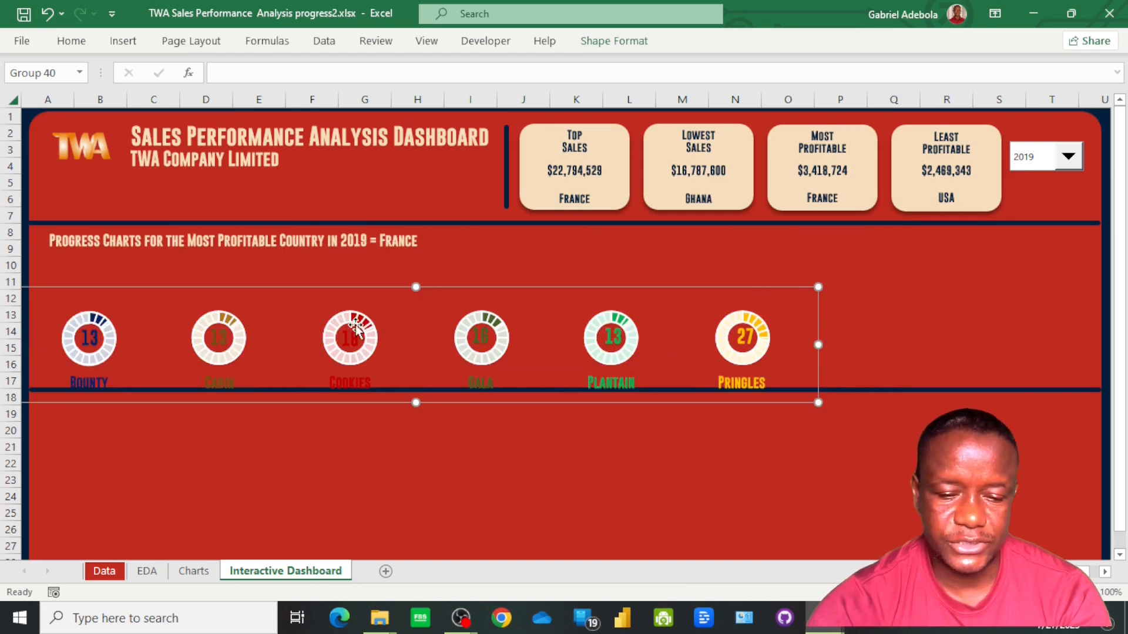
pyautogui.click(335, 291)
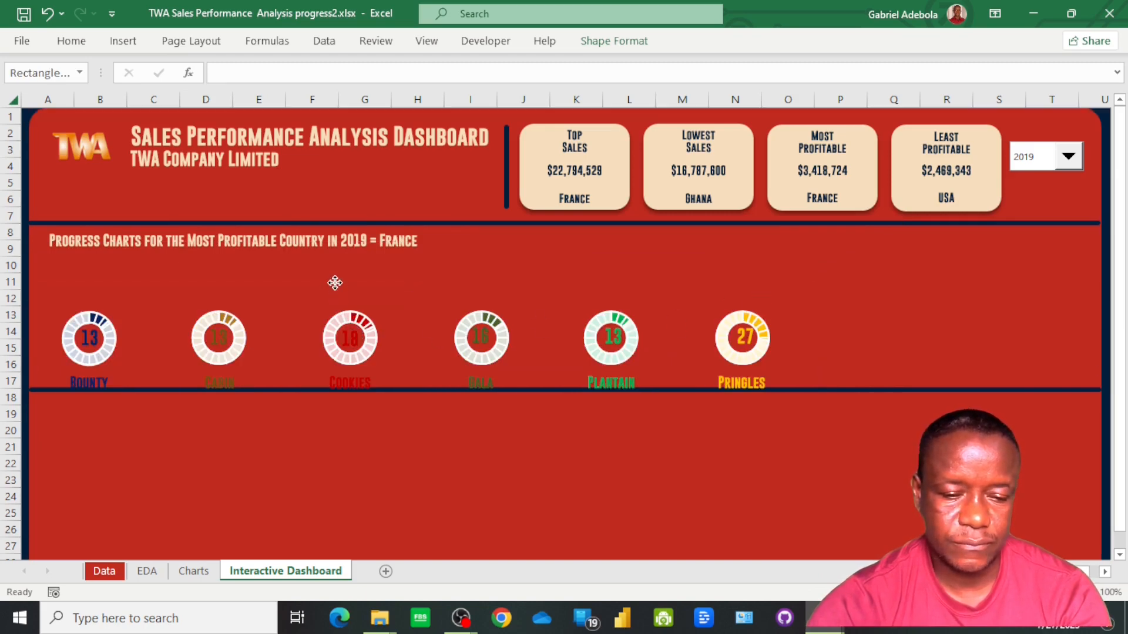
pyautogui.click(318, 335)
pyautogui.doubleClick(450, 364)
pyautogui.press('Up')
pyautogui.press('Up')
pyautogui.press('Up')
pyautogui.press('Up')
pyautogui.press('Up')
pyautogui.press('Up')
pyautogui.press('Up')
pyautogui.press('Up')
pyautogui.press('Up')
pyautogui.press('Up')
pyautogui.press('Up')
pyautogui.press('Up')
pyautogui.press('Up')
pyautogui.press('Up')
pyautogui.press('Up')
pyautogui.press('Up')
pyautogui.press('Up')
pyautogui.press('Up')
pyautogui.press('Up')
pyautogui.press('Up')
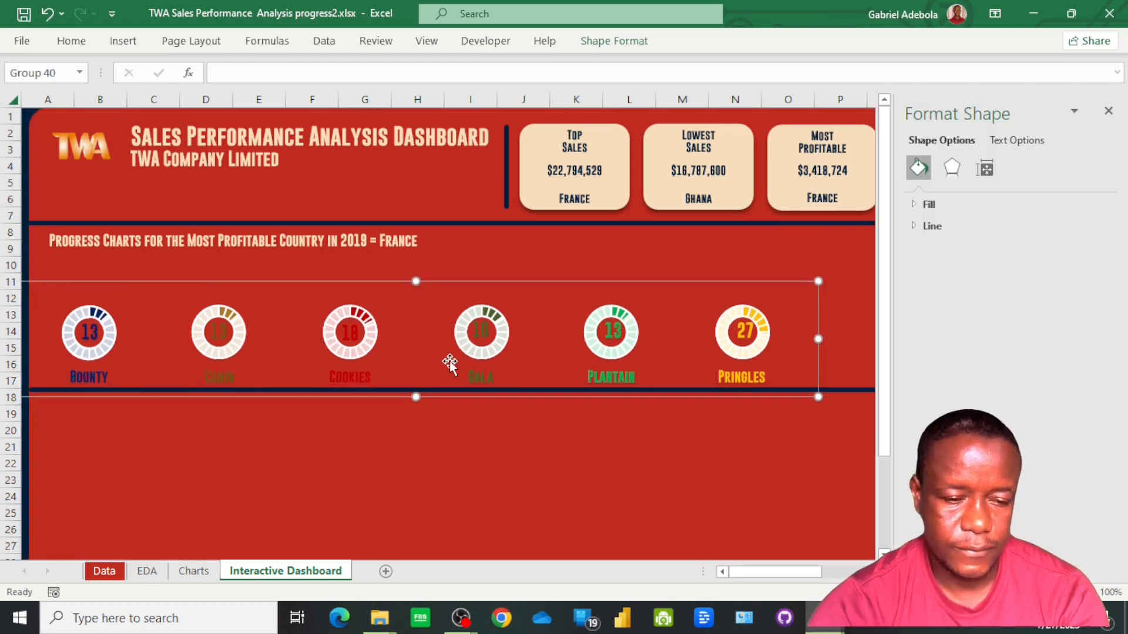
pyautogui.press('Up')
pyautogui.press('Up')
pyautogui.press('Up')
pyautogui.press('Up')
pyautogui.press('Up')
pyautogui.press('Up')
pyautogui.press('Up')
pyautogui.press('Up')
pyautogui.press('Up')
pyautogui.press('Up')
pyautogui.press('Up')
pyautogui.press('Up')
pyautogui.press('Up')
pyautogui.press('Up')
pyautogui.press('Up')
pyautogui.press('Up')
pyautogui.press('Up')
pyautogui.press('Up')
pyautogui.press('Up')
pyautogui.press('Up')
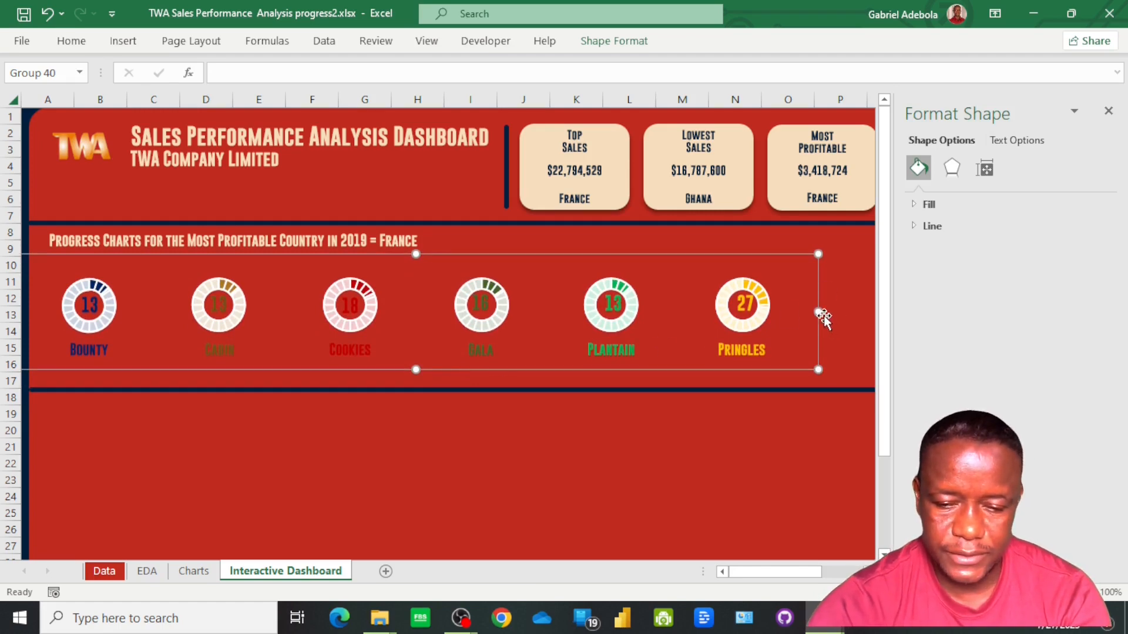
pyautogui.moveTo(819, 312); pyautogui.dragTo(611, 347)
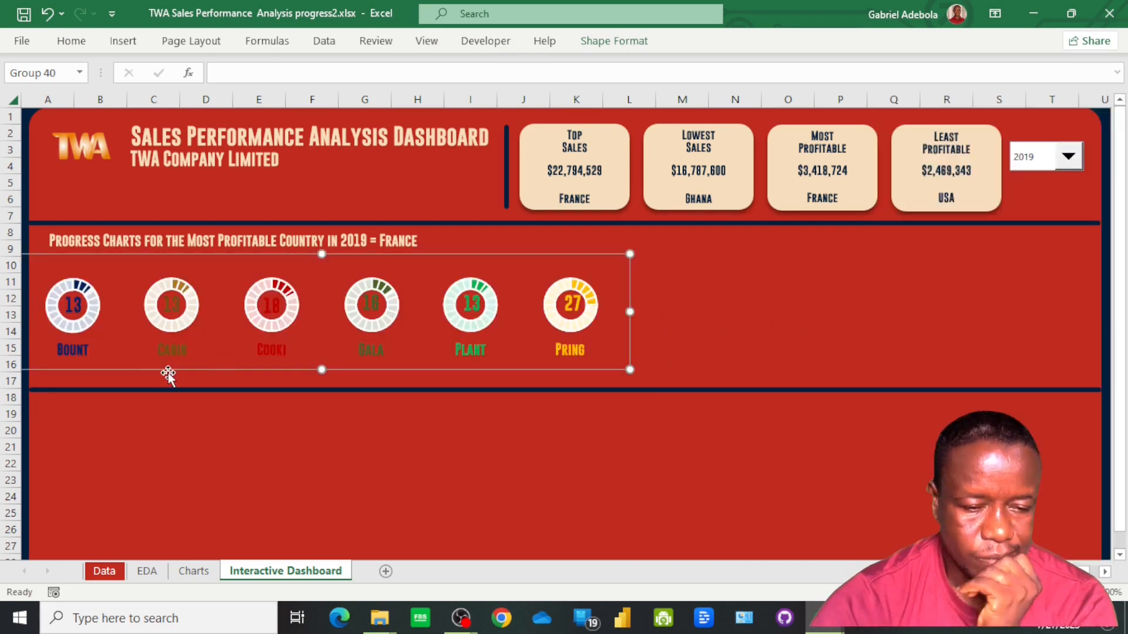
# Enlarge the Bounty Chocolate and Cabin Biscuit labels under their progress charts so the full product names fit
pyautogui.click(73, 355)
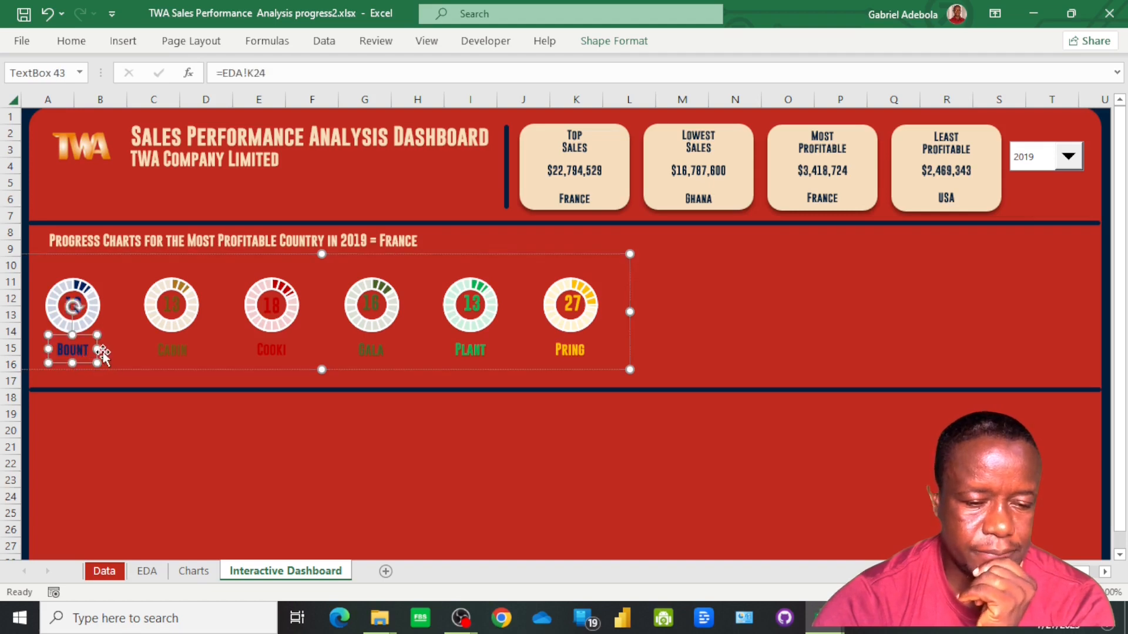
pyautogui.moveTo(97, 350); pyautogui.dragTo(87, 391)
pyautogui.click(172, 364)
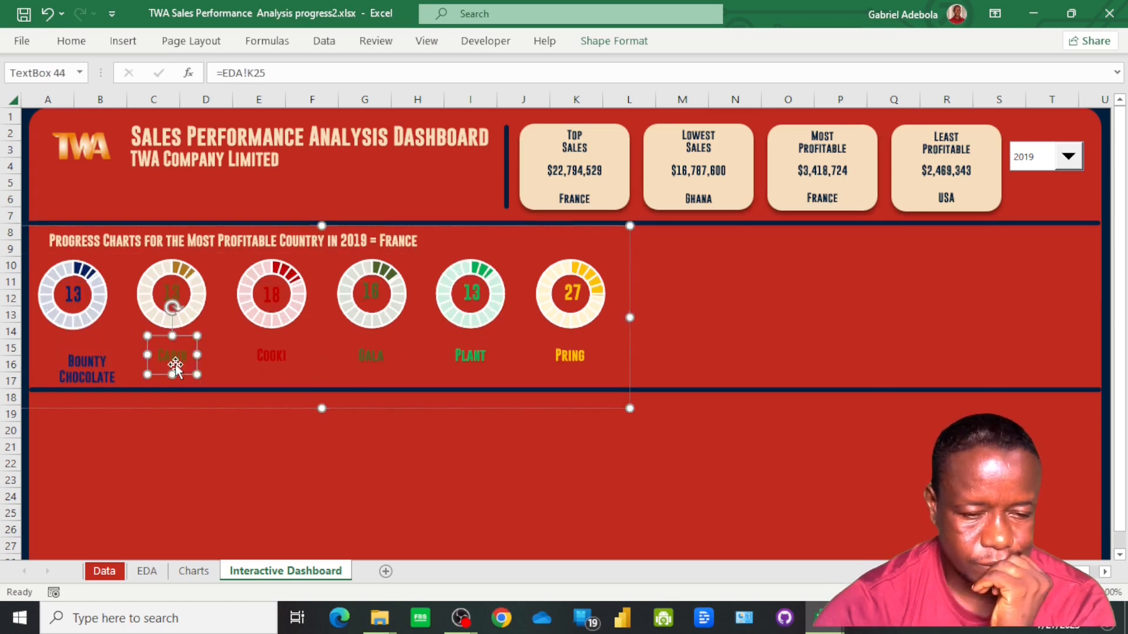
pyautogui.moveTo(197, 355); pyautogui.dragTo(191, 396)
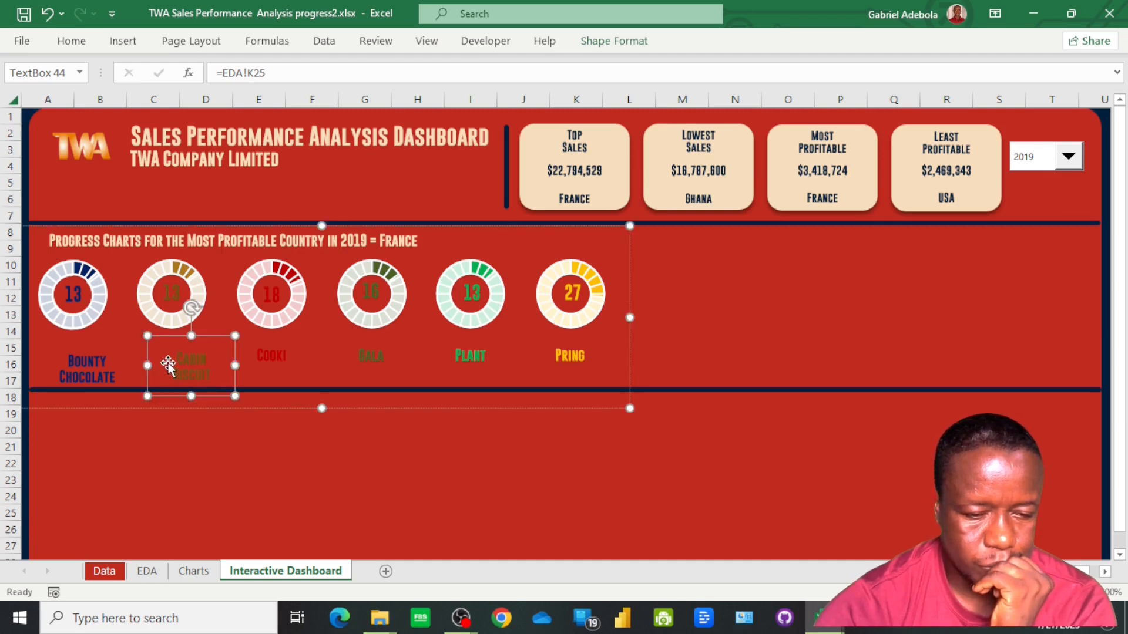
# Enlarge the remaining product labels, including Plantain Chips and Pringles, to fit their full names and place them under their charts
pyautogui.click(365, 343)
pyautogui.click(484, 358)
pyautogui.moveTo(497, 356); pyautogui.dragTo(485, 400)
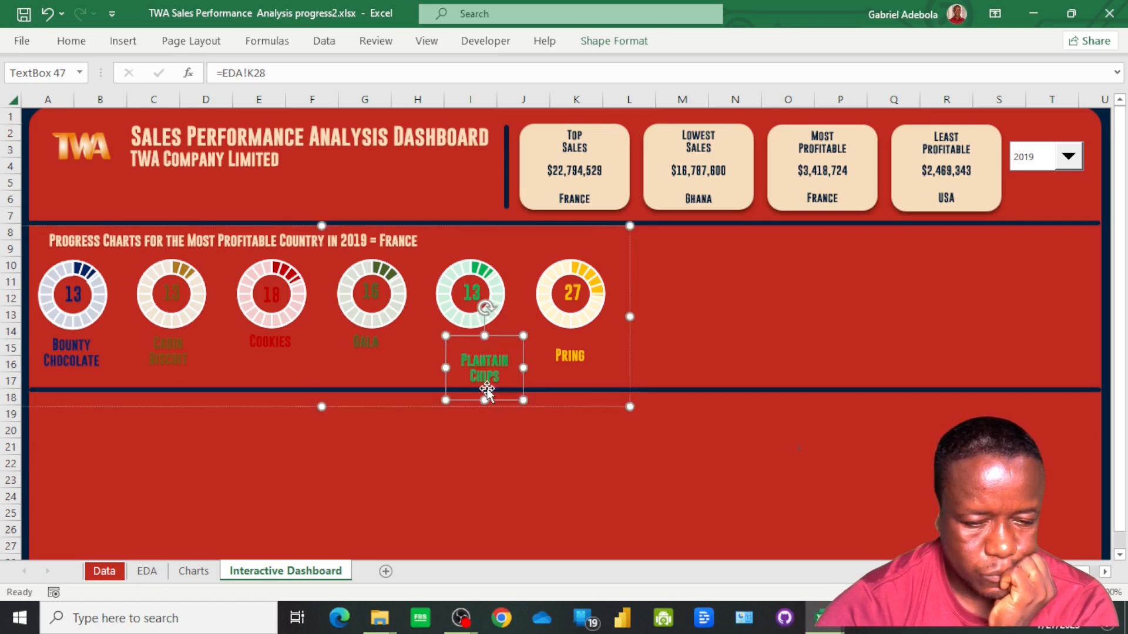
pyautogui.moveTo(484, 360); pyautogui.dragTo(472, 341)
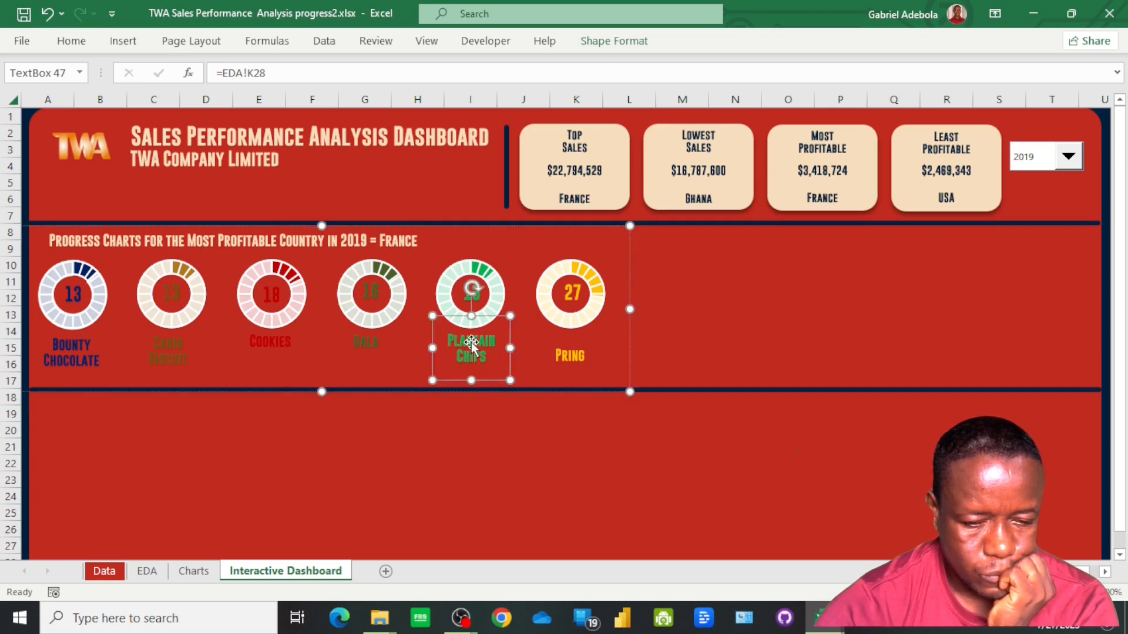
pyautogui.click(568, 356)
pyautogui.moveTo(593, 357); pyautogui.dragTo(570, 354)
pyautogui.click(335, 493)
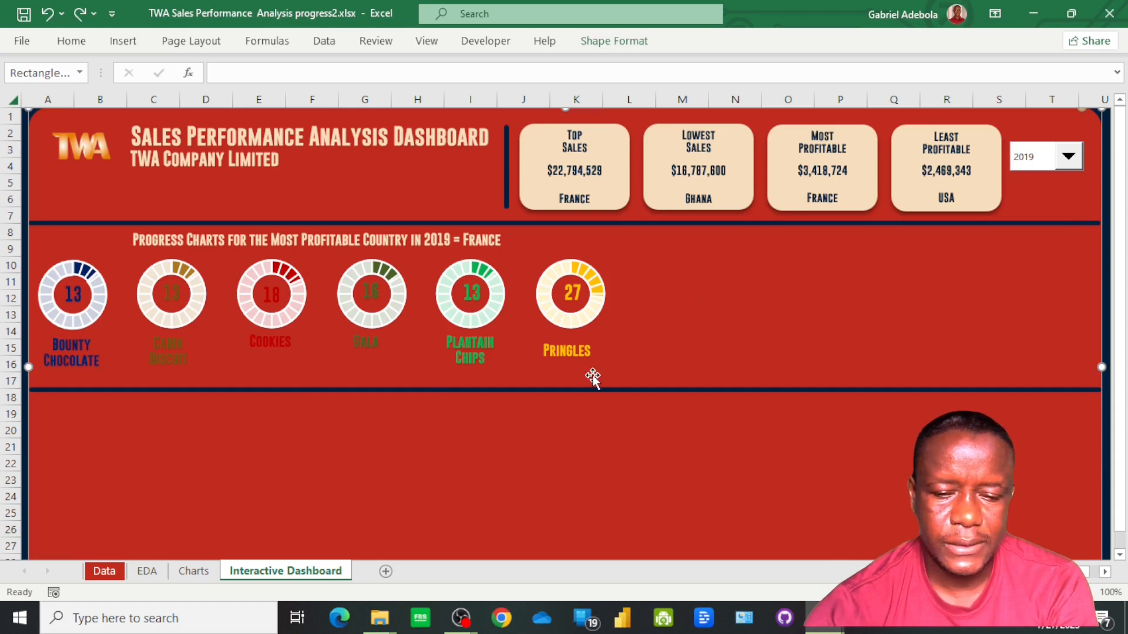
# Switch the year drop-down to 2016 and 2017 to check how the cards and progress charts update
pyautogui.click(1069, 159)
pyautogui.click(1052, 177)
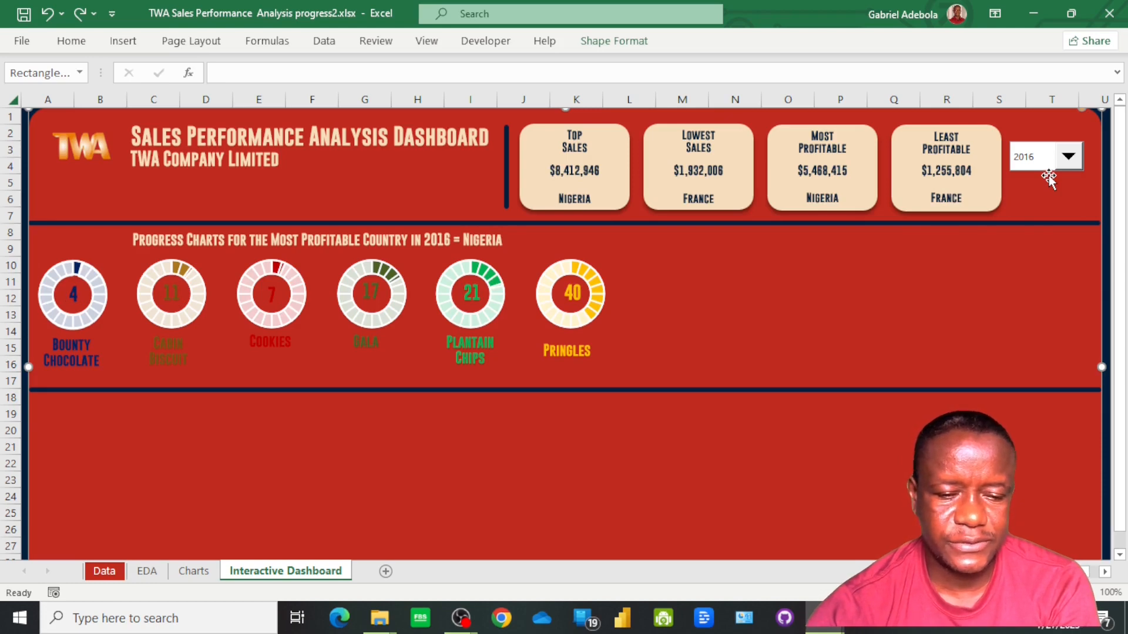
pyautogui.click(1073, 161)
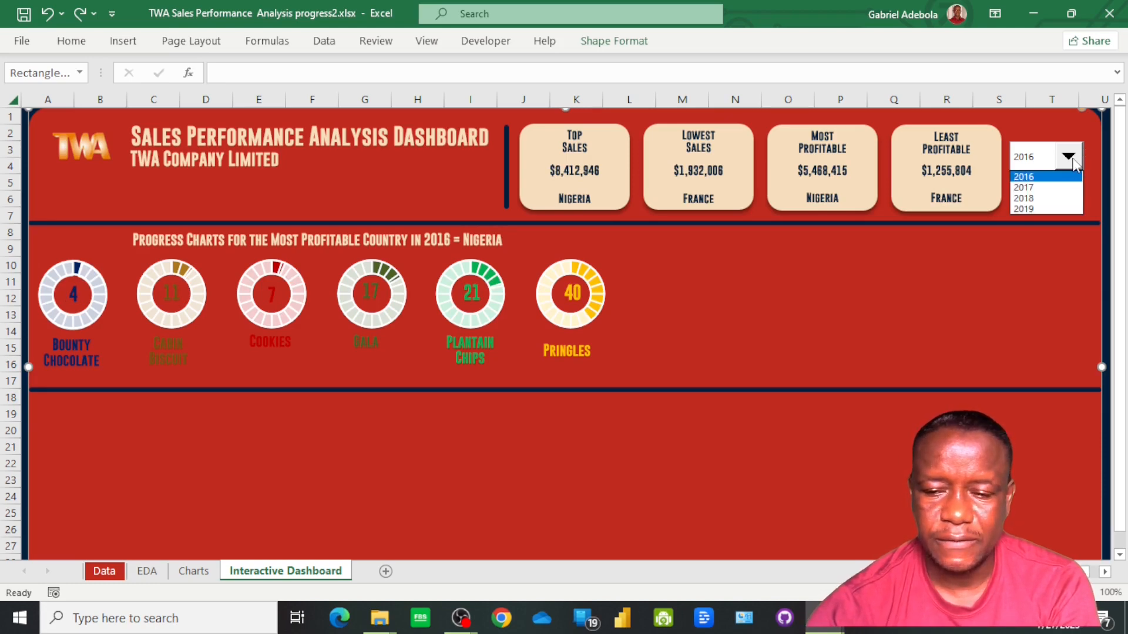
pyautogui.click(1057, 187)
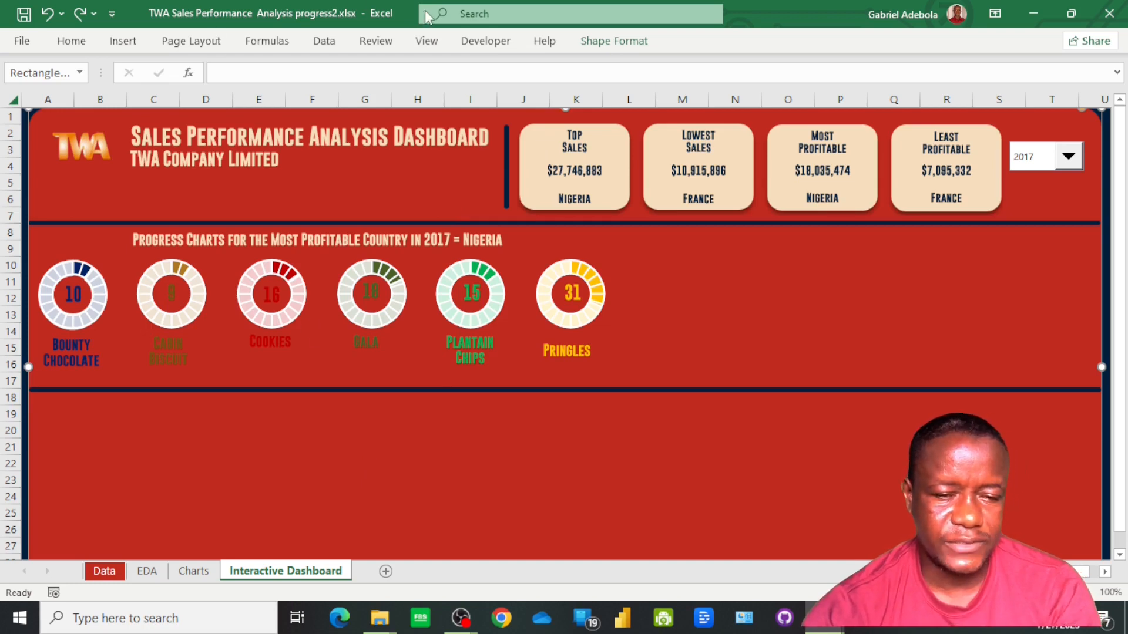
# Fill the dashboard's large background rectangle with a lighter red
pyautogui.click(614, 41)
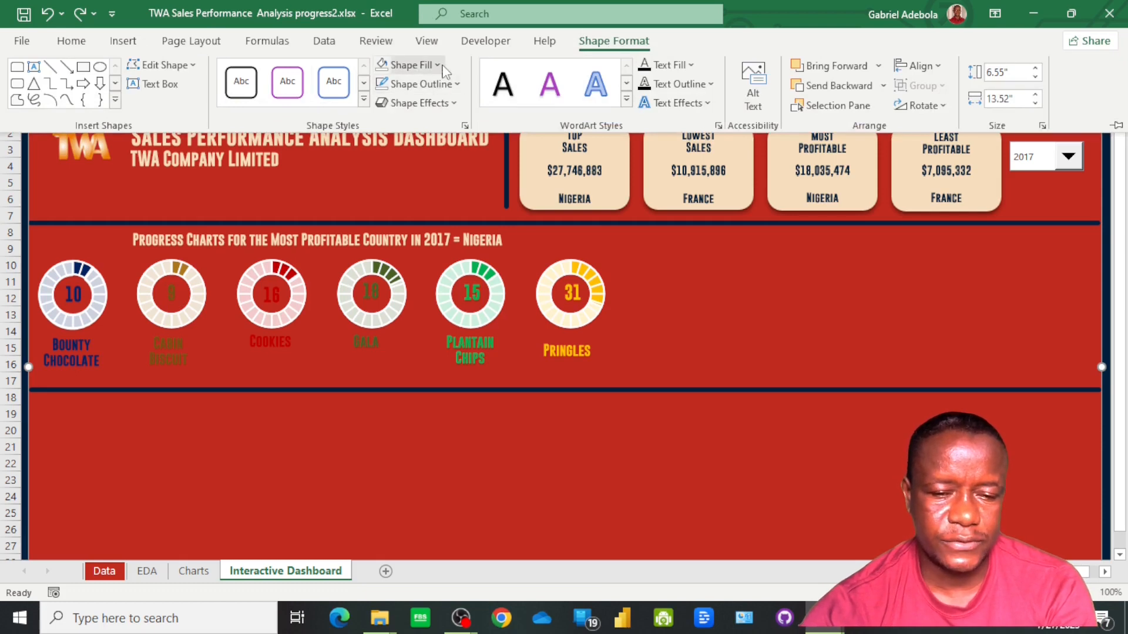
pyautogui.click(413, 65)
pyautogui.click(502, 170)
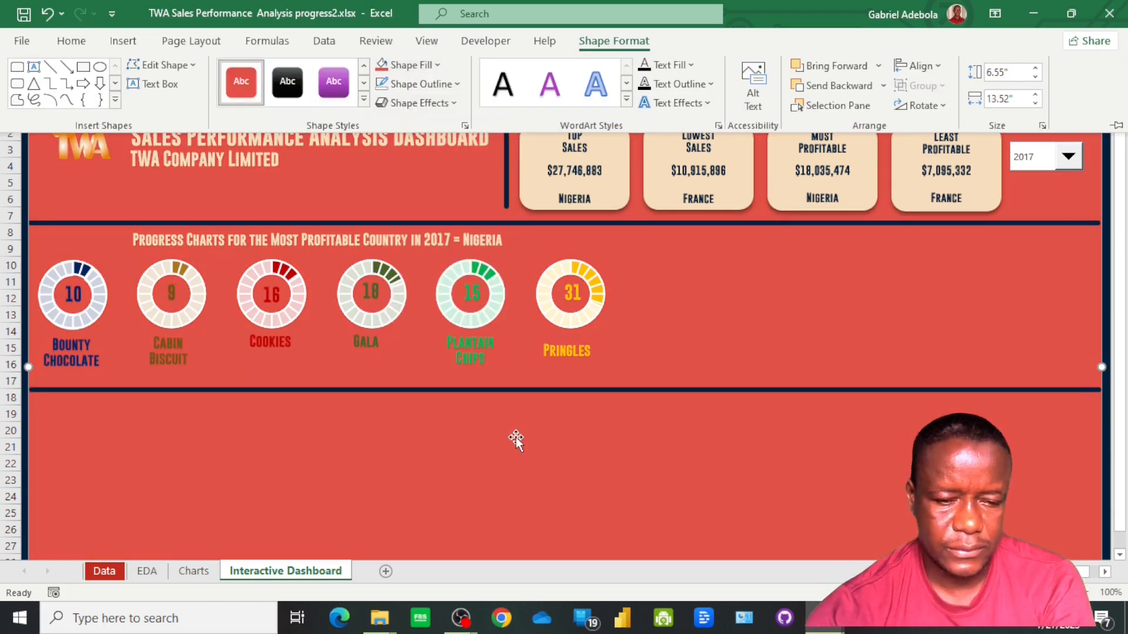
pyautogui.click(397, 414)
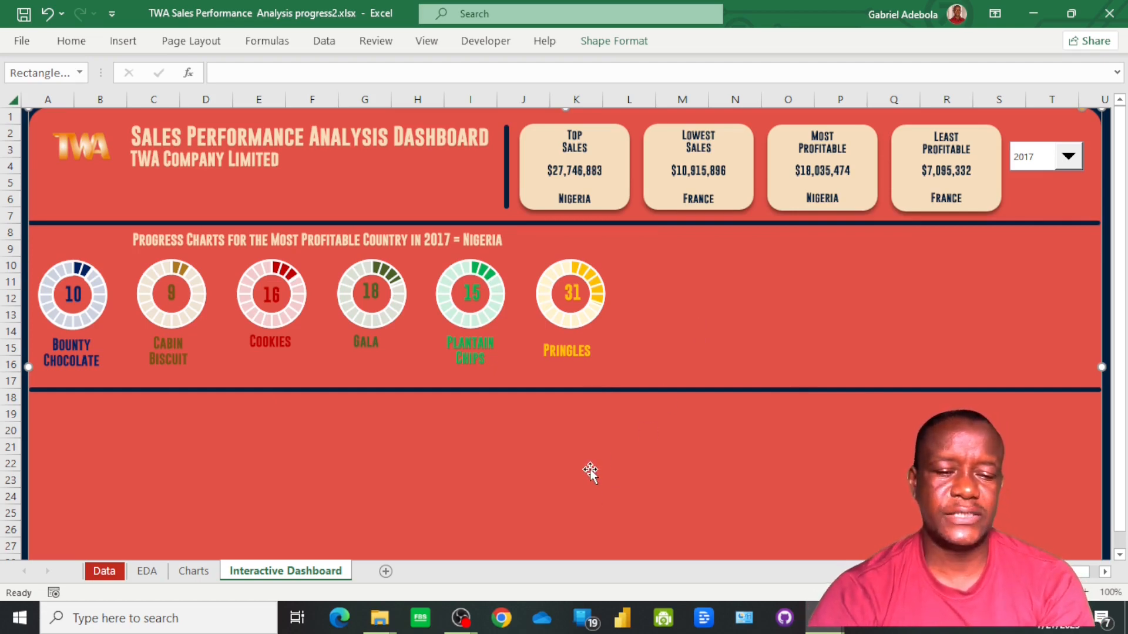
# Colour the progress charts heading dark navy and switch the year drop-down to 2018
pyautogui.click(349, 238)
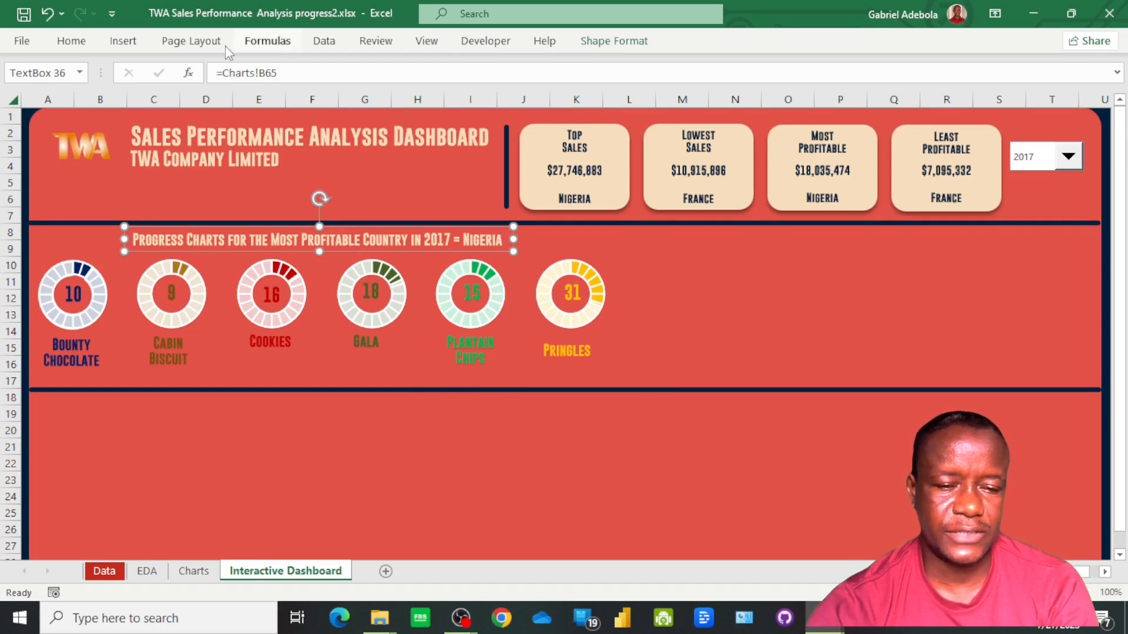
pyautogui.doubleClick(201, 239)
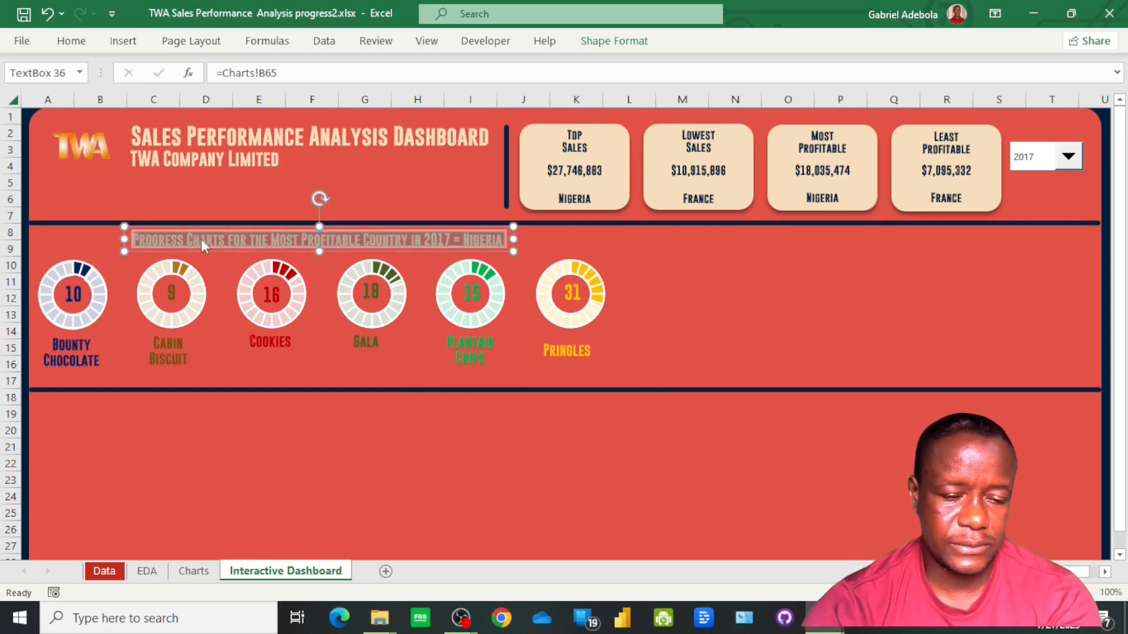
pyautogui.click(71, 41)
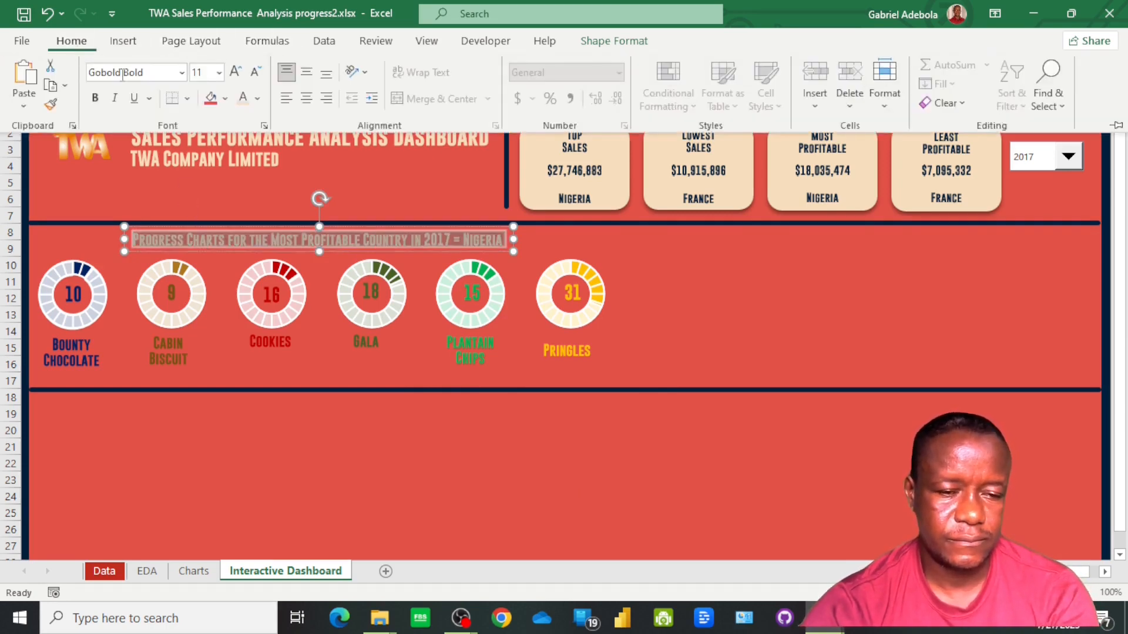
pyautogui.click(258, 100)
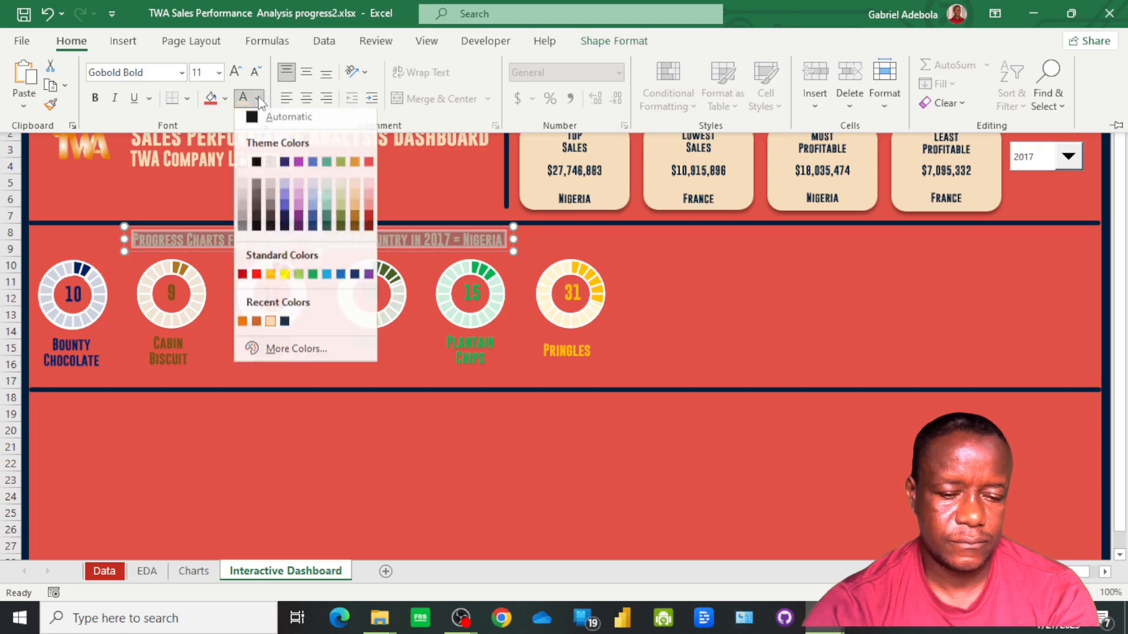
pyautogui.click(284, 326)
pyautogui.click(276, 428)
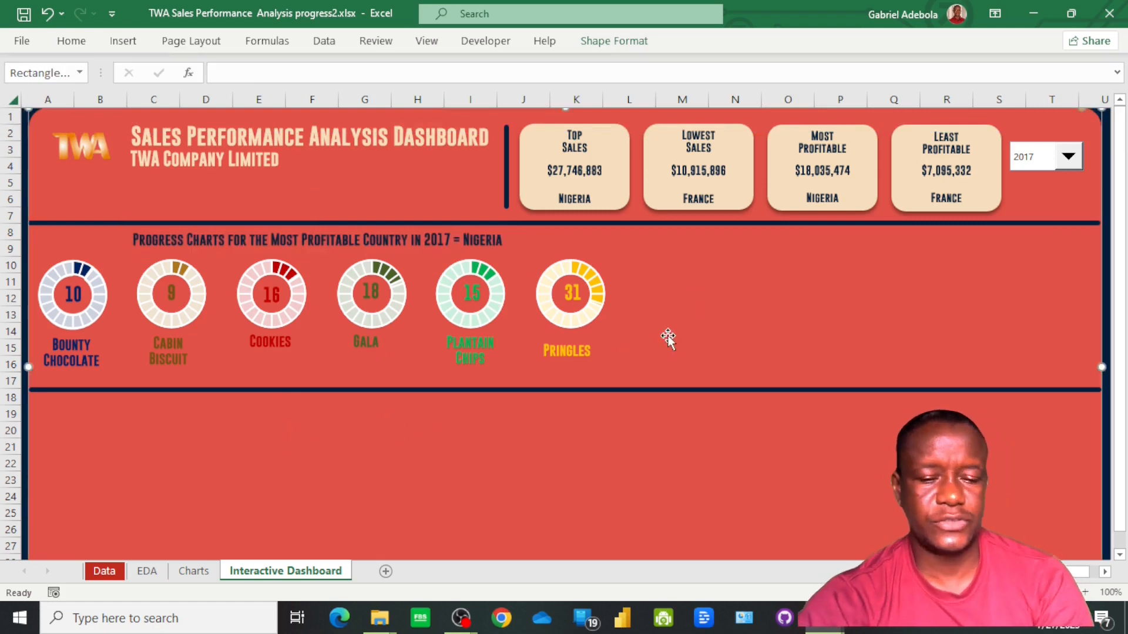
pyautogui.click(1069, 157)
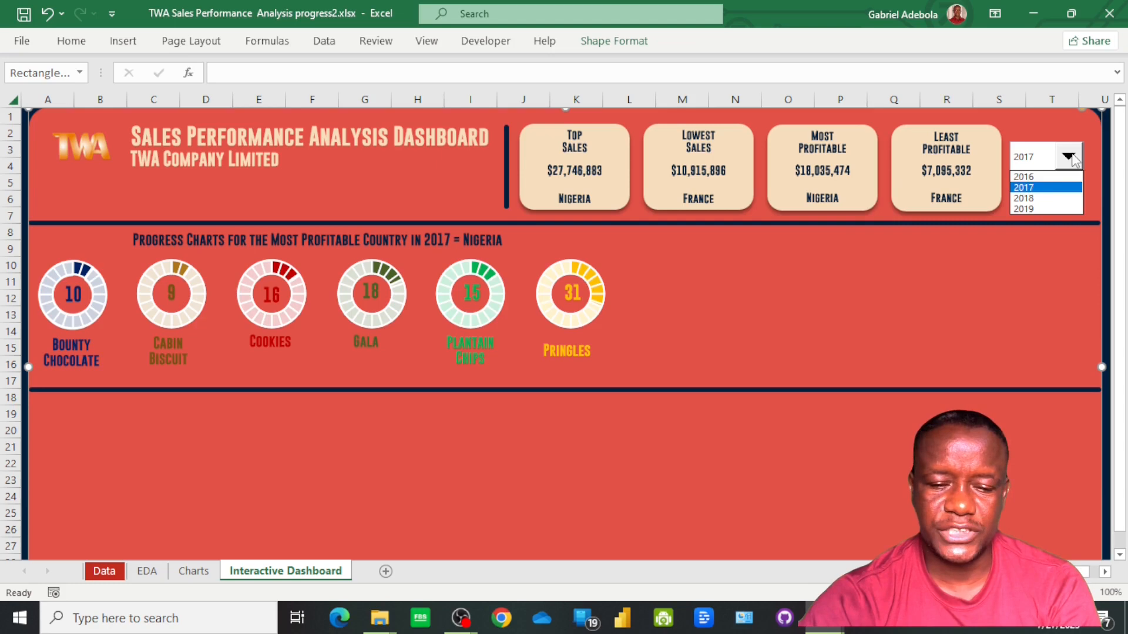
pyautogui.click(1056, 200)
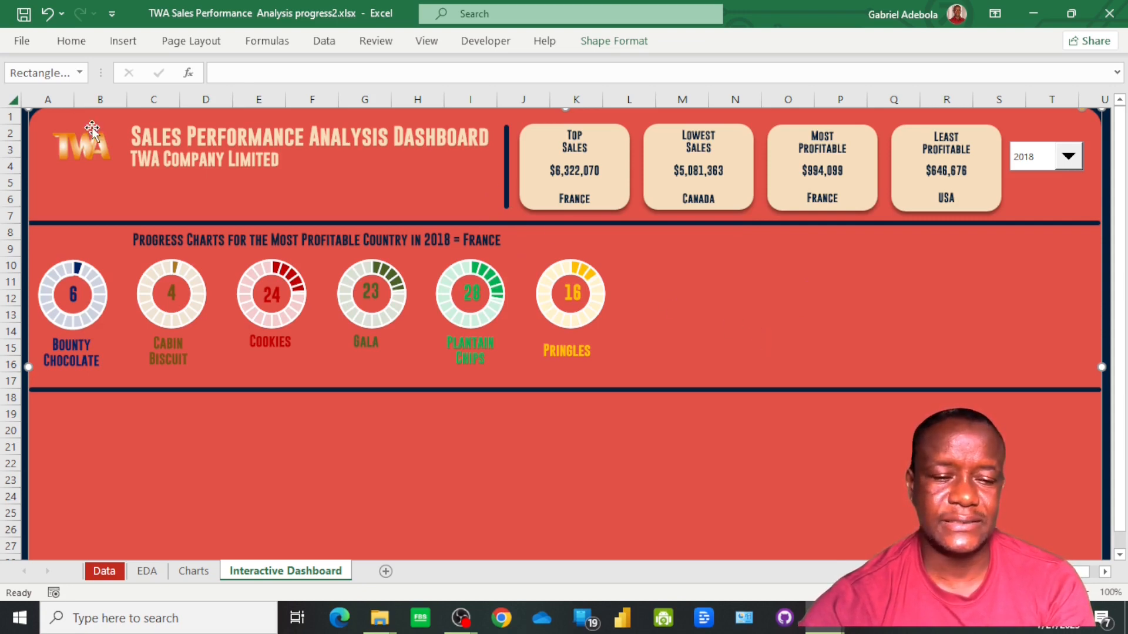
# Draw a vertical line about 1.63" tall just beyond the Pringles chart and nudge it down between the two horizontal dividers
pyautogui.click(123, 43)
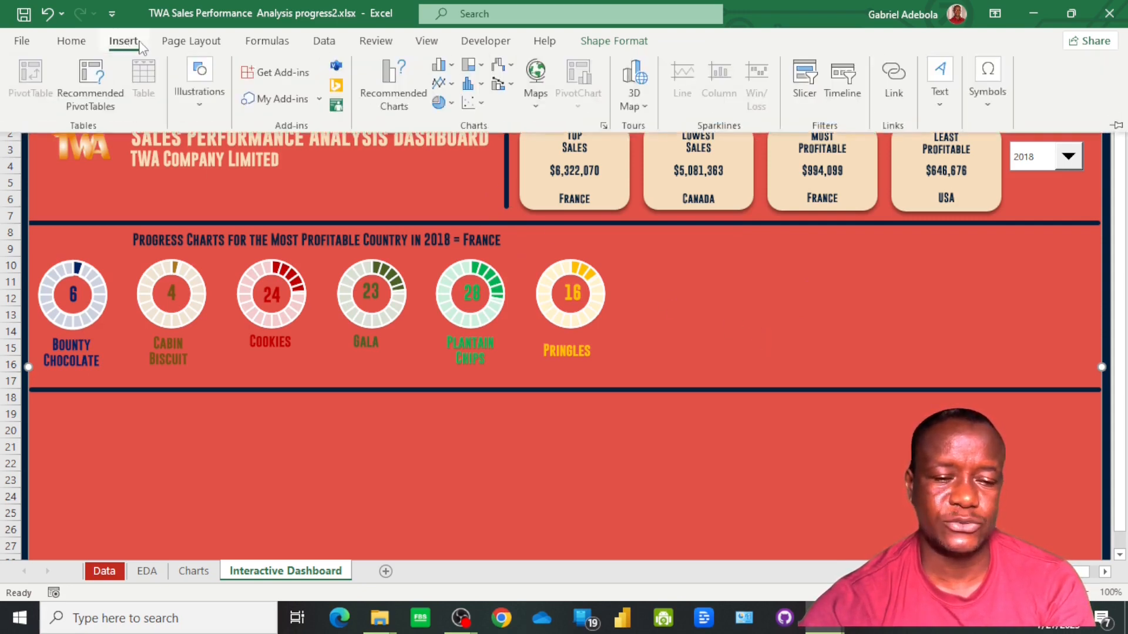
pyautogui.click(199, 115)
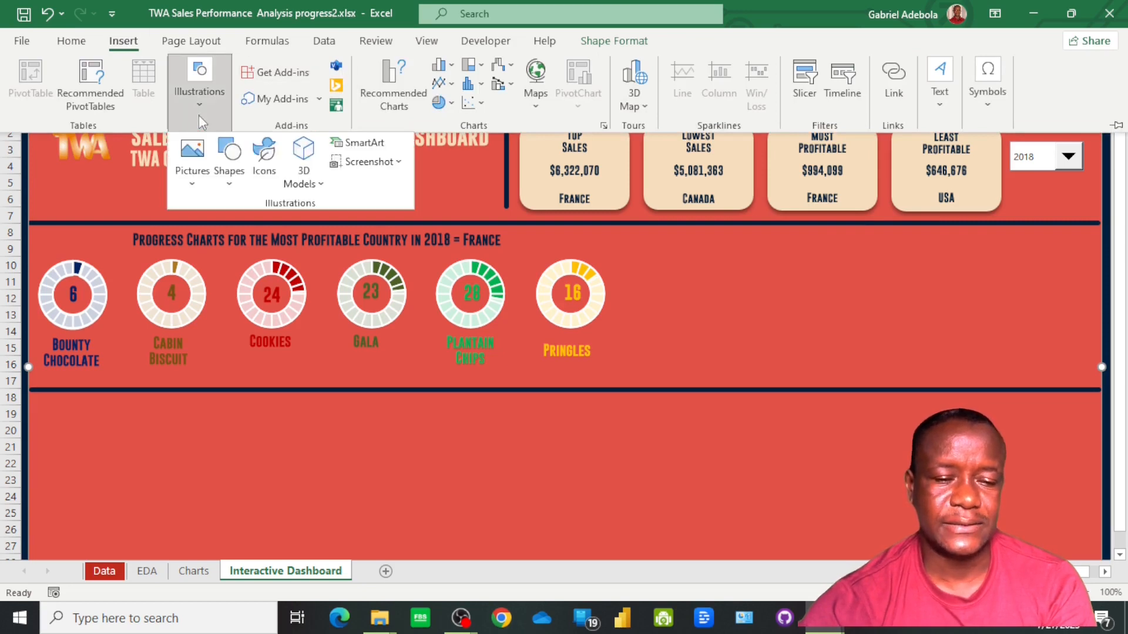
pyautogui.click(238, 187)
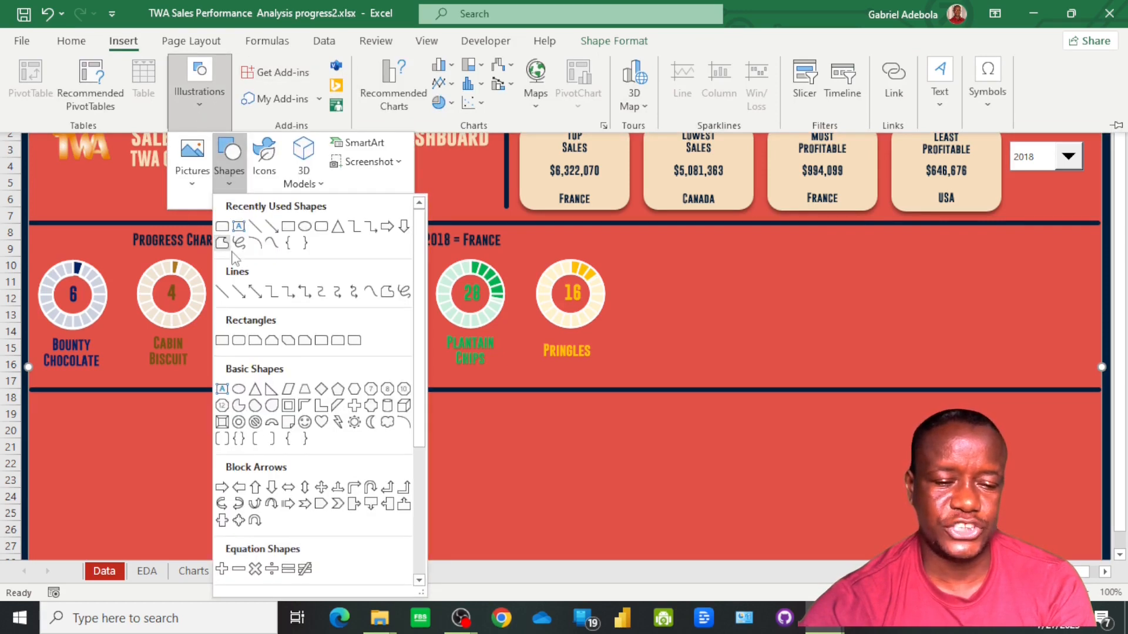
pyautogui.click(259, 225)
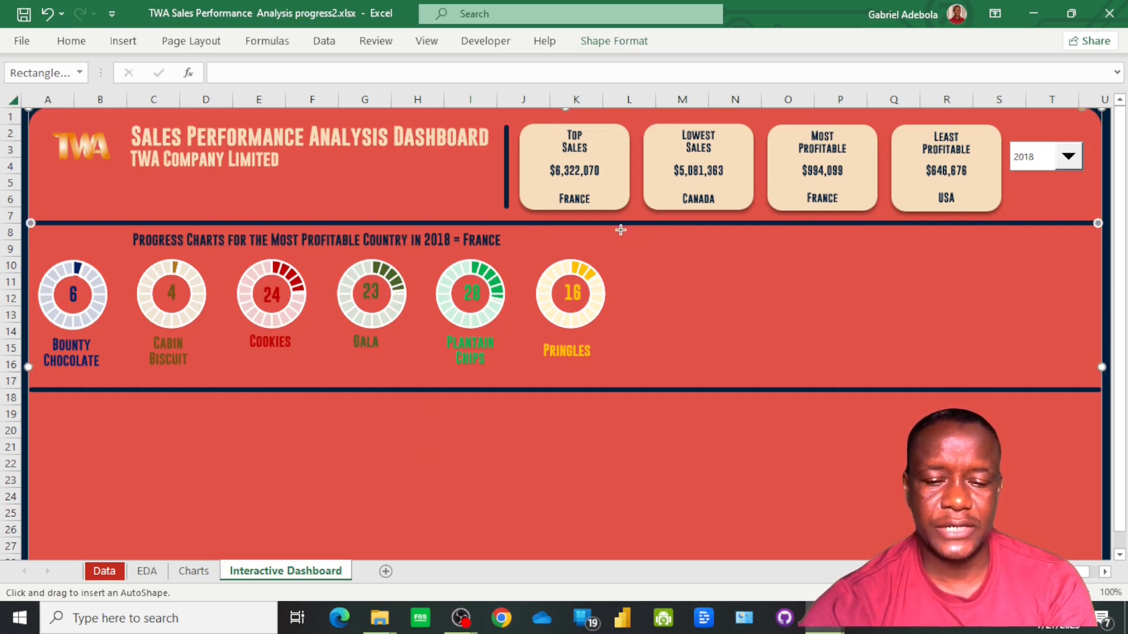
pyautogui.moveTo(620, 229); pyautogui.dragTo(629, 354)
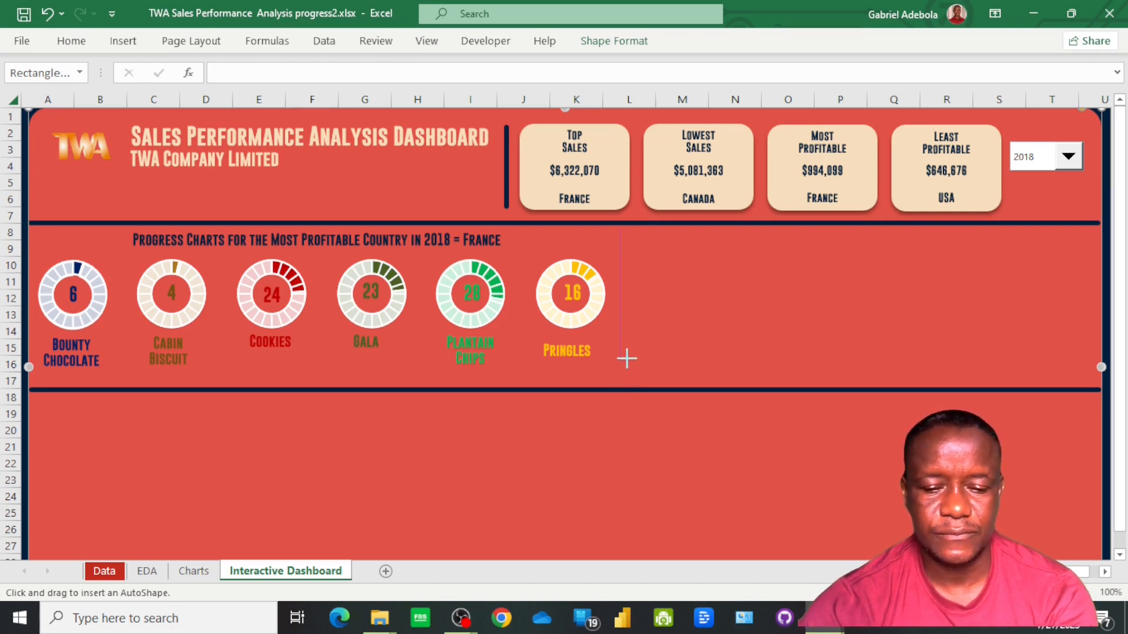
pyautogui.moveTo(627, 358); pyautogui.dragTo(628, 356)
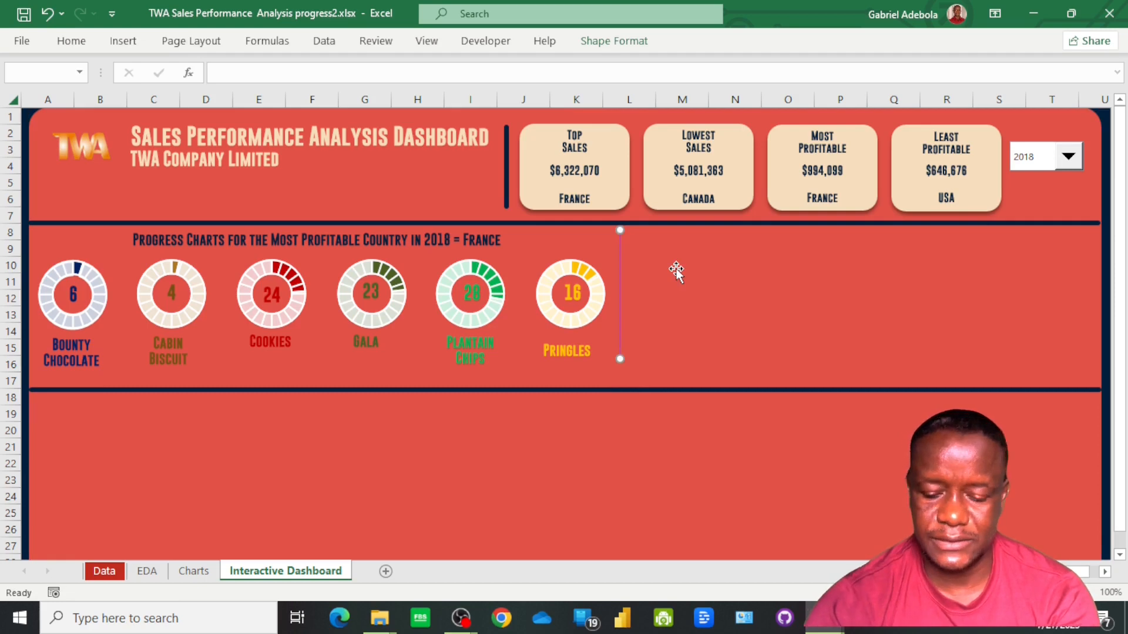
pyautogui.press('Down')
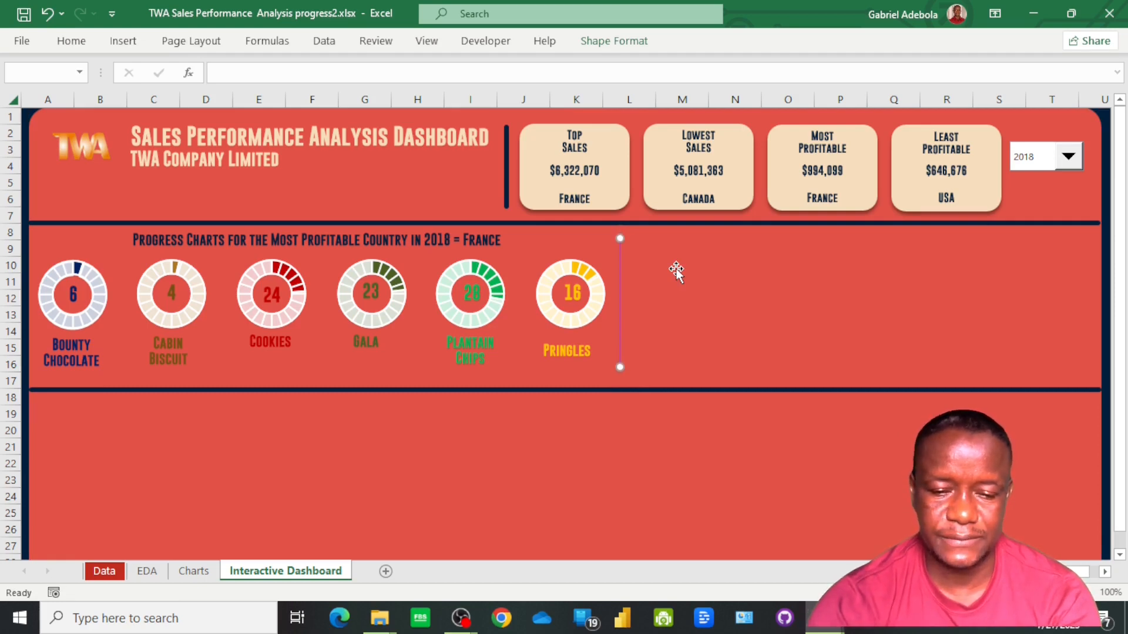
# Set the outline weight of the new vertical line to 4½ pt
pyautogui.click(641, 44)
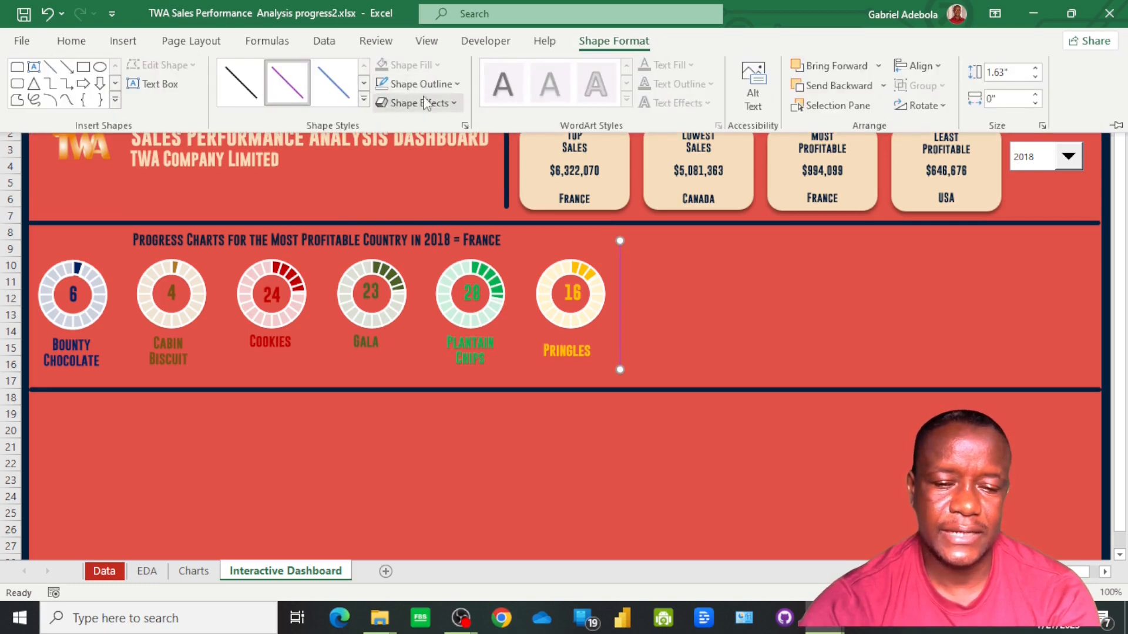
pyautogui.click(457, 88)
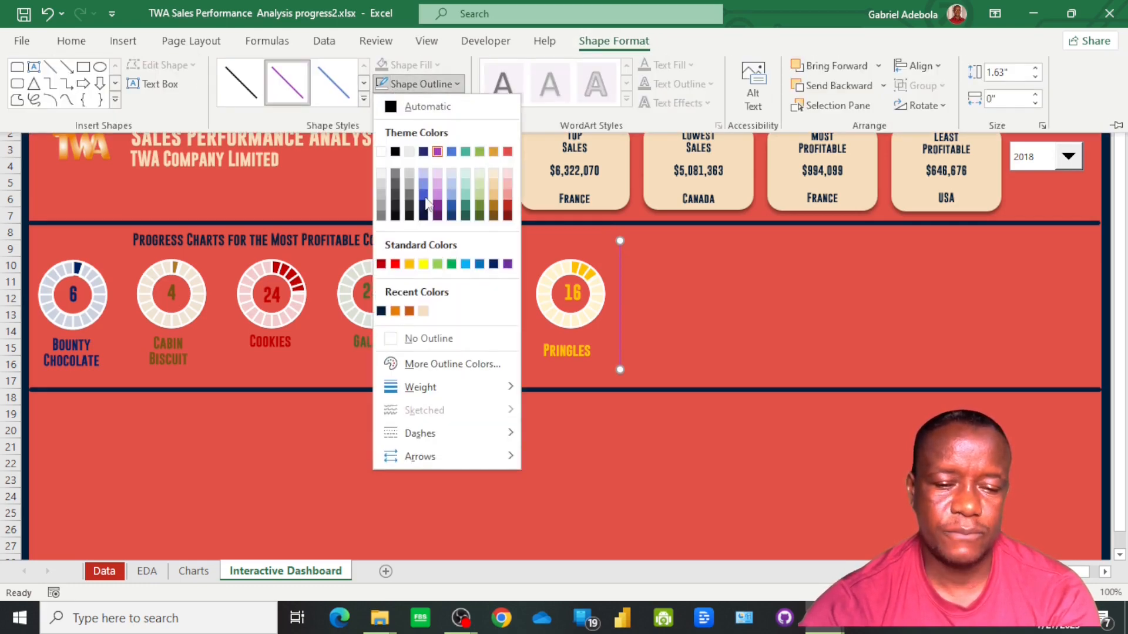
pyautogui.moveTo(486, 390)
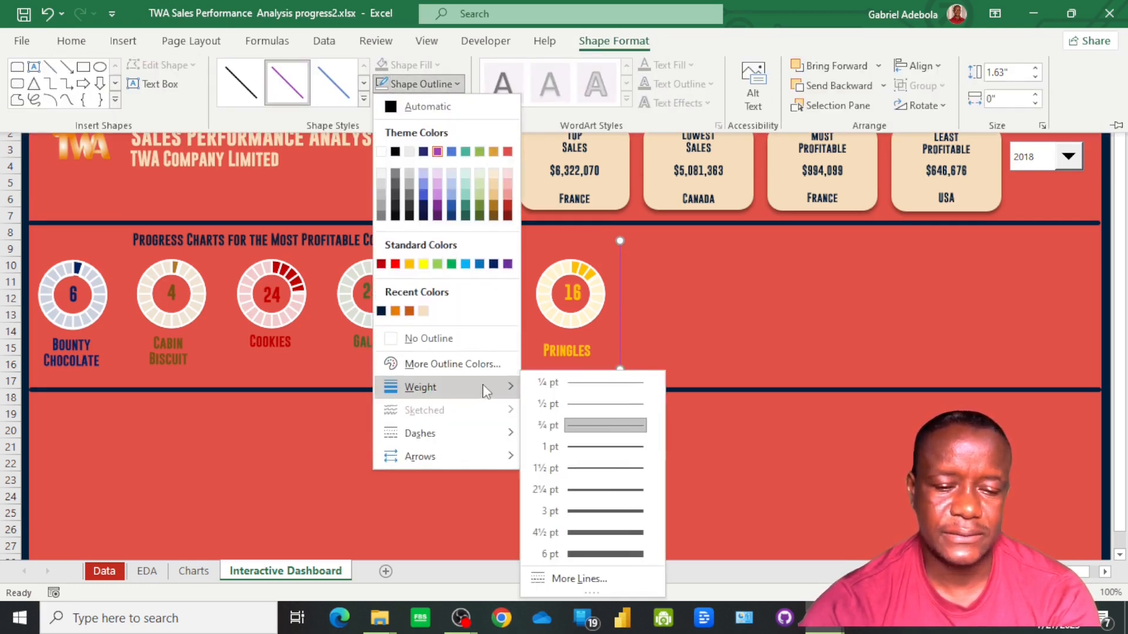
pyautogui.click(598, 533)
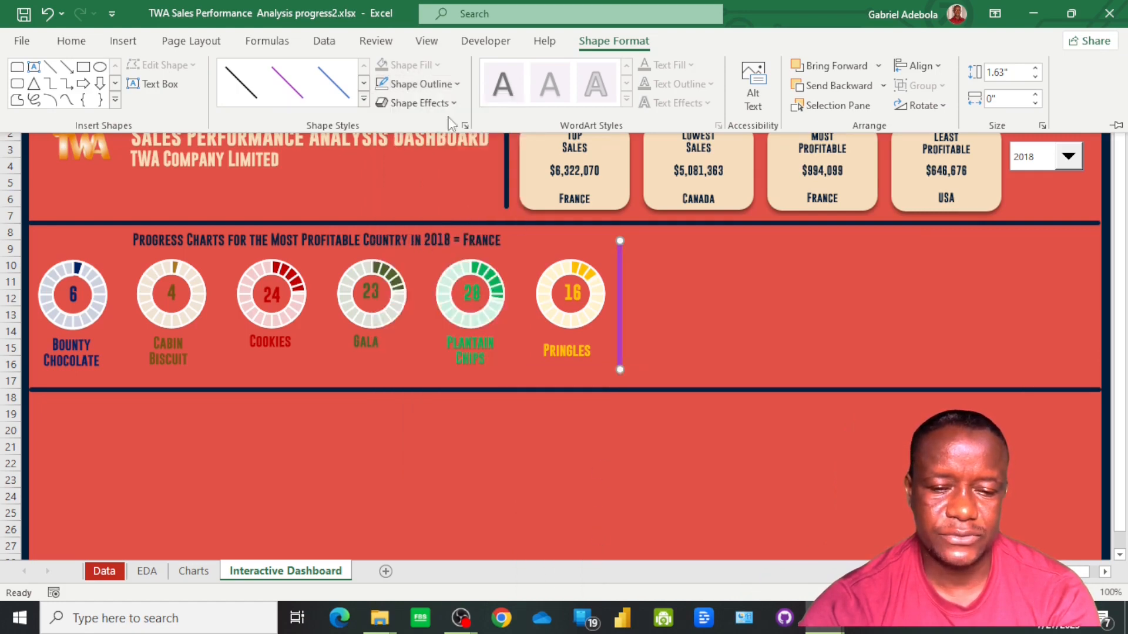
# Colour the outline of the vertical line beside the Pringles chart dark navy
pyautogui.click(452, 88)
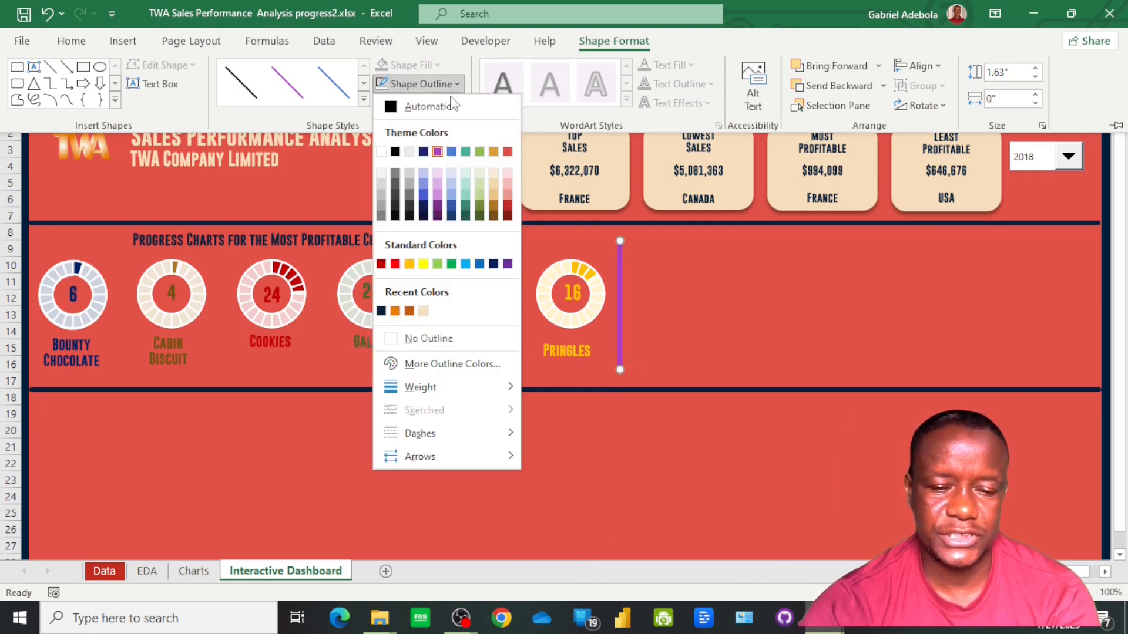
pyautogui.click(381, 312)
pyautogui.click(750, 299)
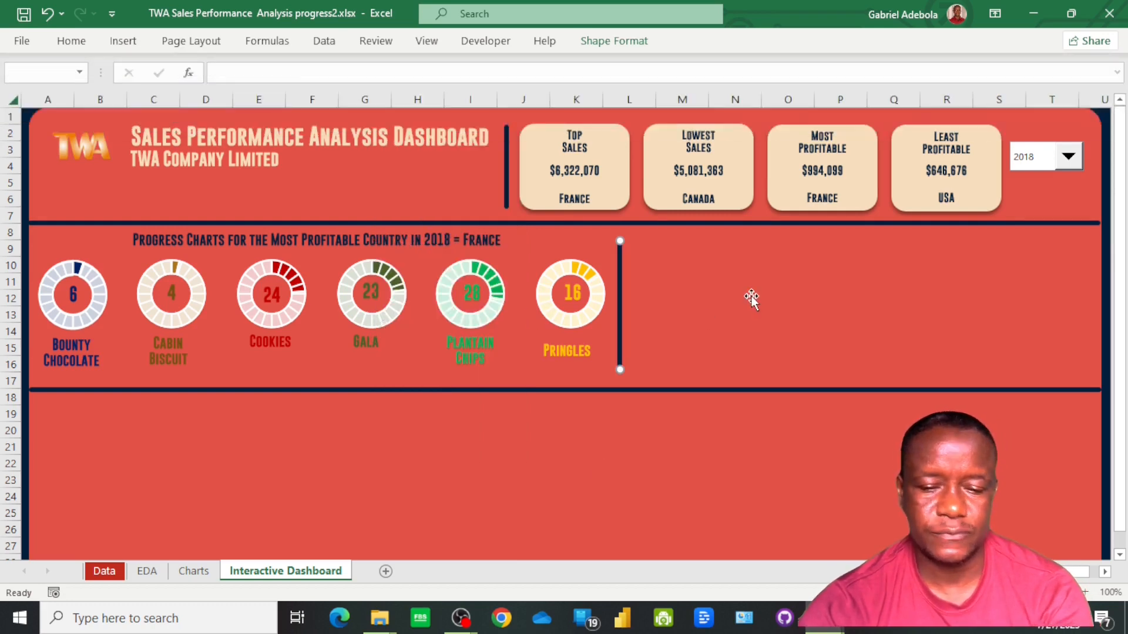
pyautogui.click(752, 296)
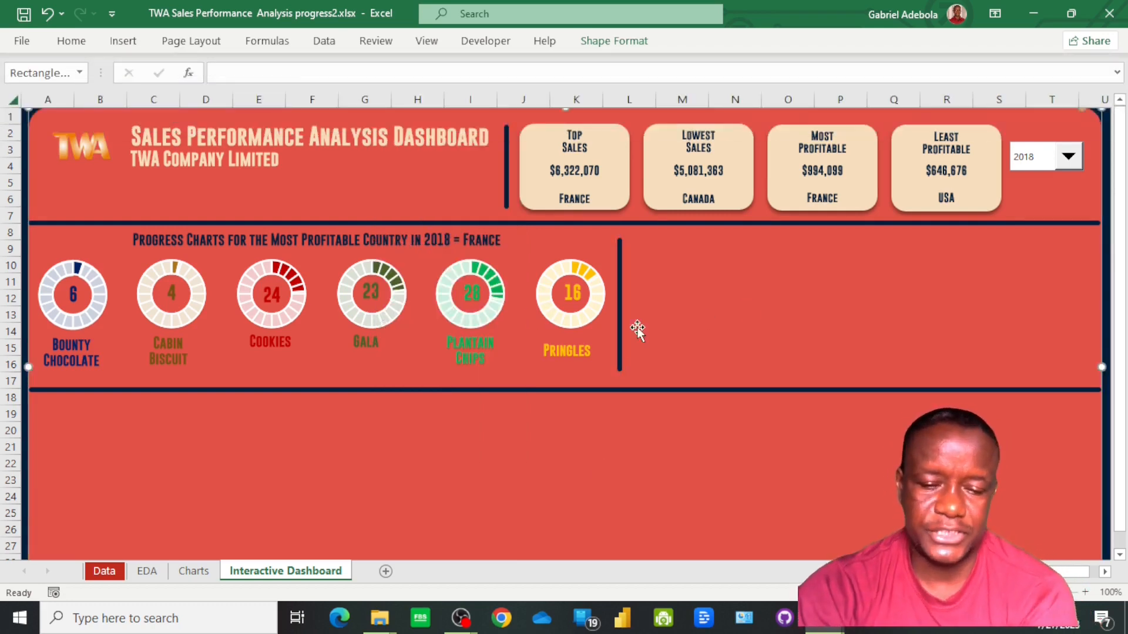
# Extend the vertical line's lower end to the lower horizontal divider, then nudge the line three steps up and two steps left
pyautogui.click(620, 330)
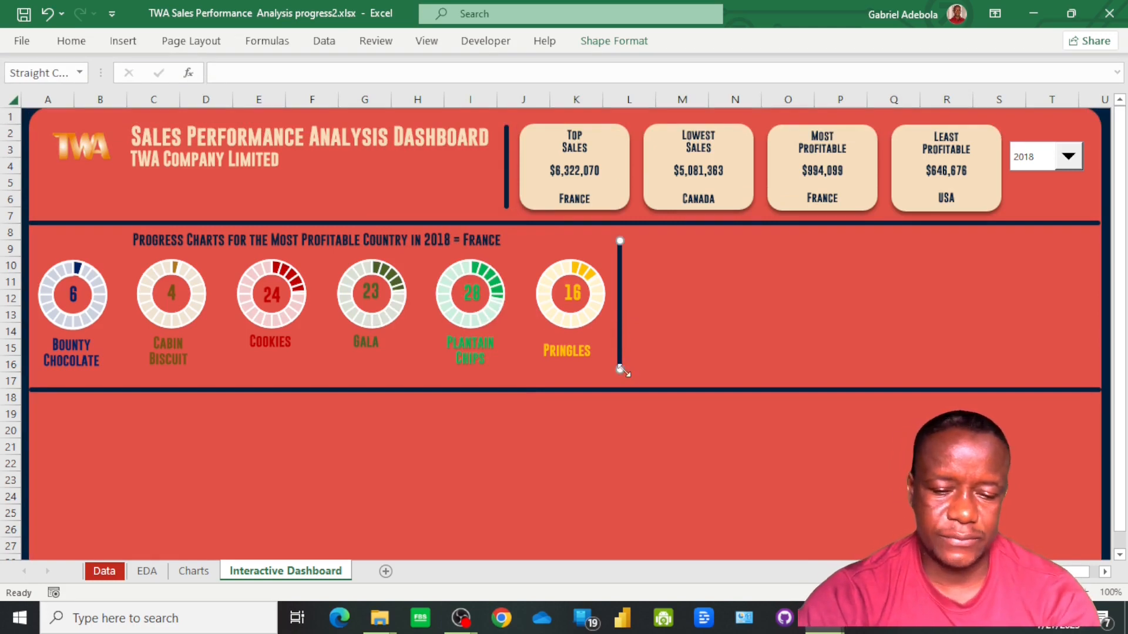
pyautogui.moveTo(619, 372); pyautogui.dragTo(620, 389)
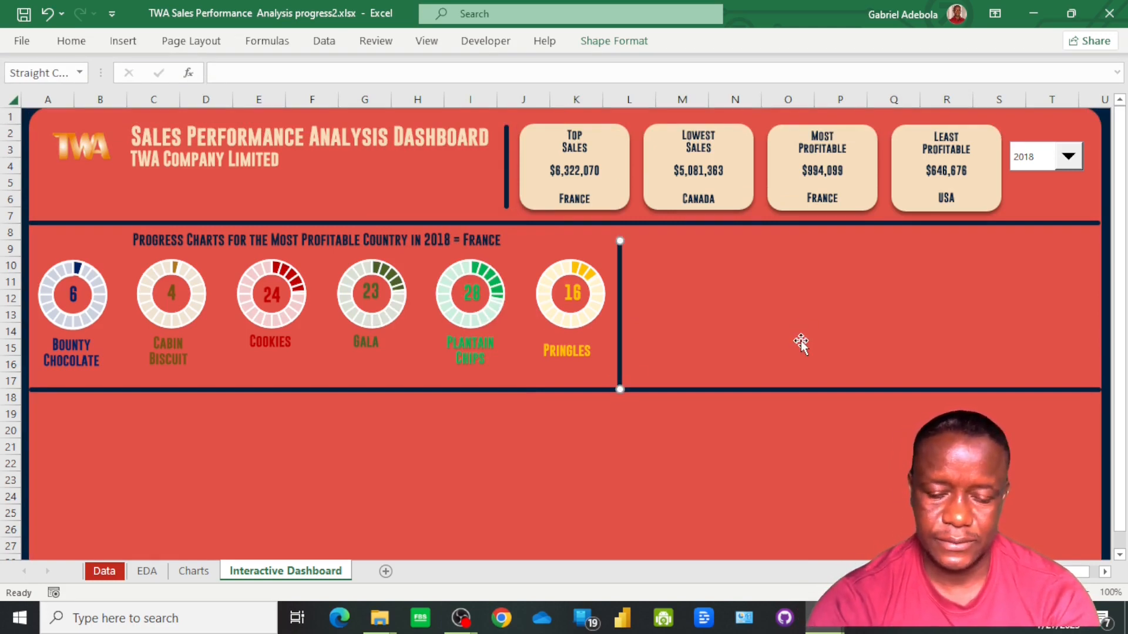
pyautogui.press('Up')
pyautogui.press('Up')
pyautogui.press('Up')
pyautogui.press('Up')
pyautogui.press('Up')
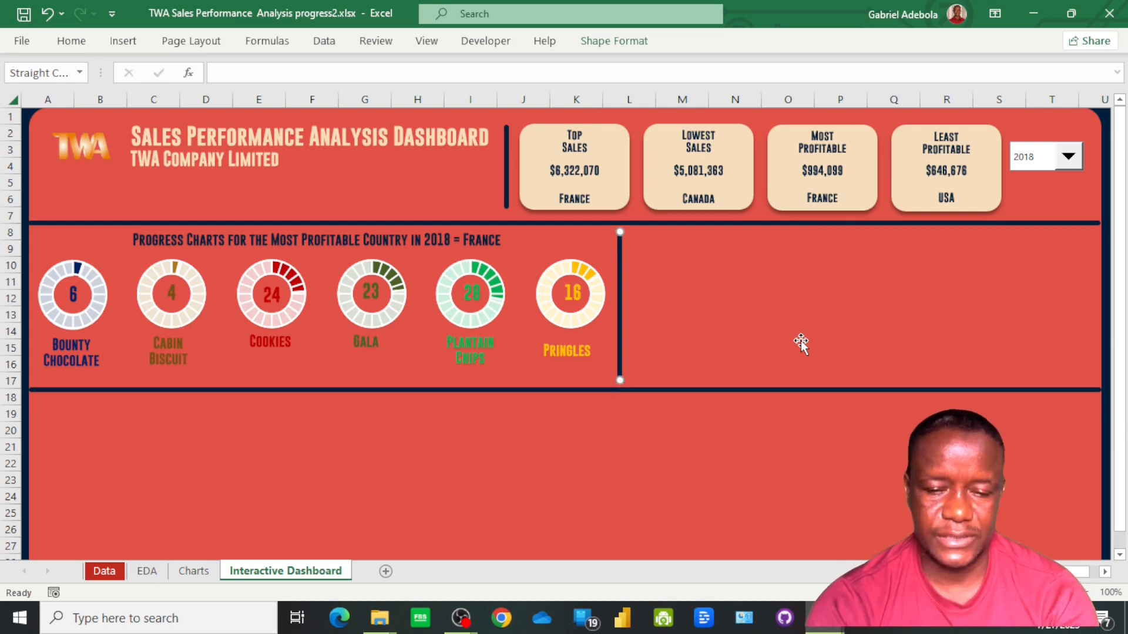
pyautogui.press('Left')
pyautogui.press('Left')
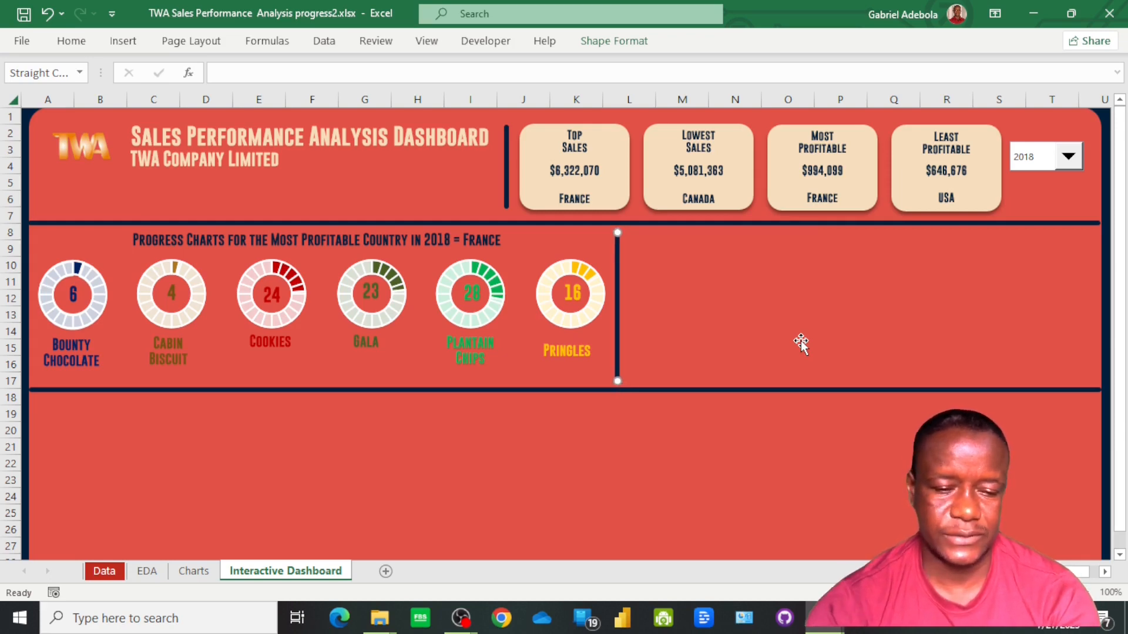
pyautogui.click(846, 324)
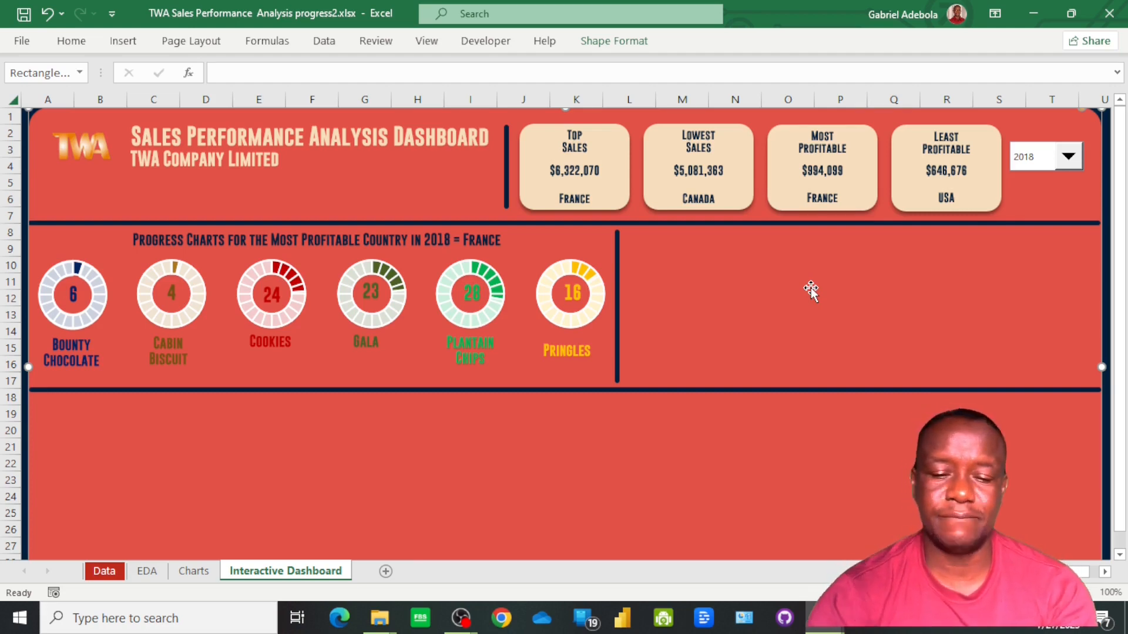
# Enter the text "products Performance in" in cell B58 of the Charts sheet, below the selected year
pyautogui.click(192, 571)
pyautogui.scroll(-10, 486, 423)
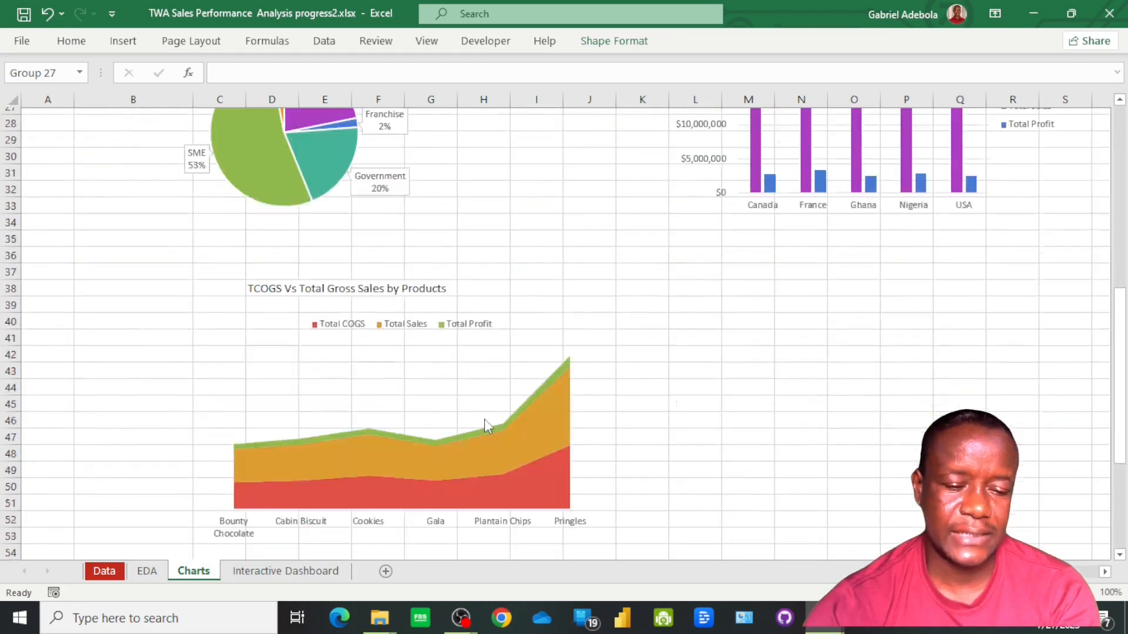
pyautogui.scroll(-7, 376, 448)
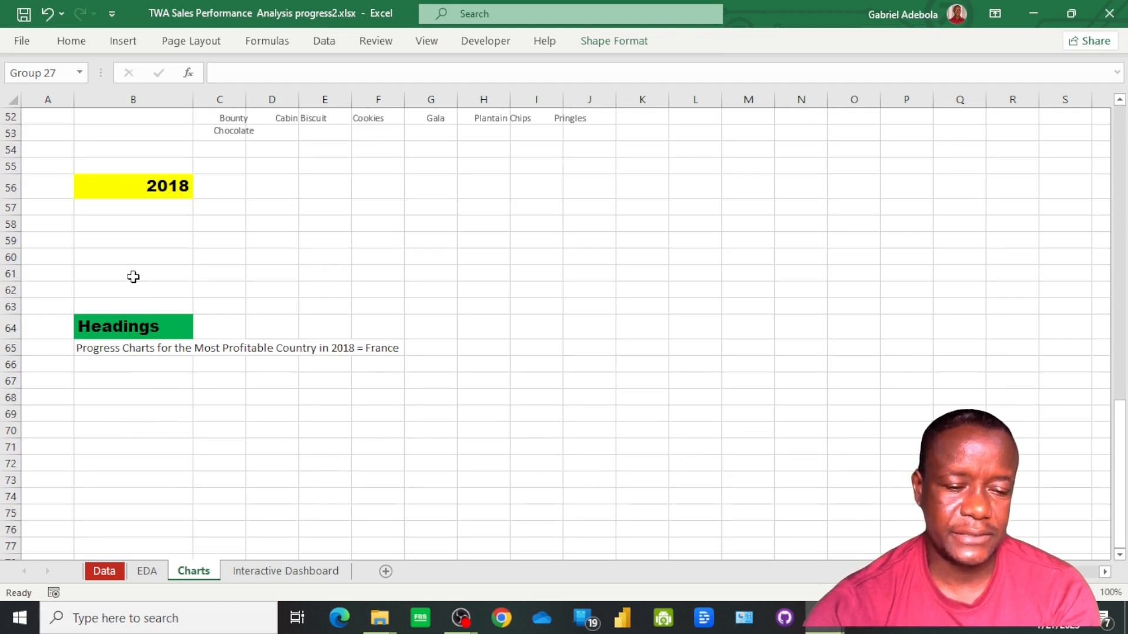
pyautogui.press('Escape')
pyautogui.write('PRODUCT')
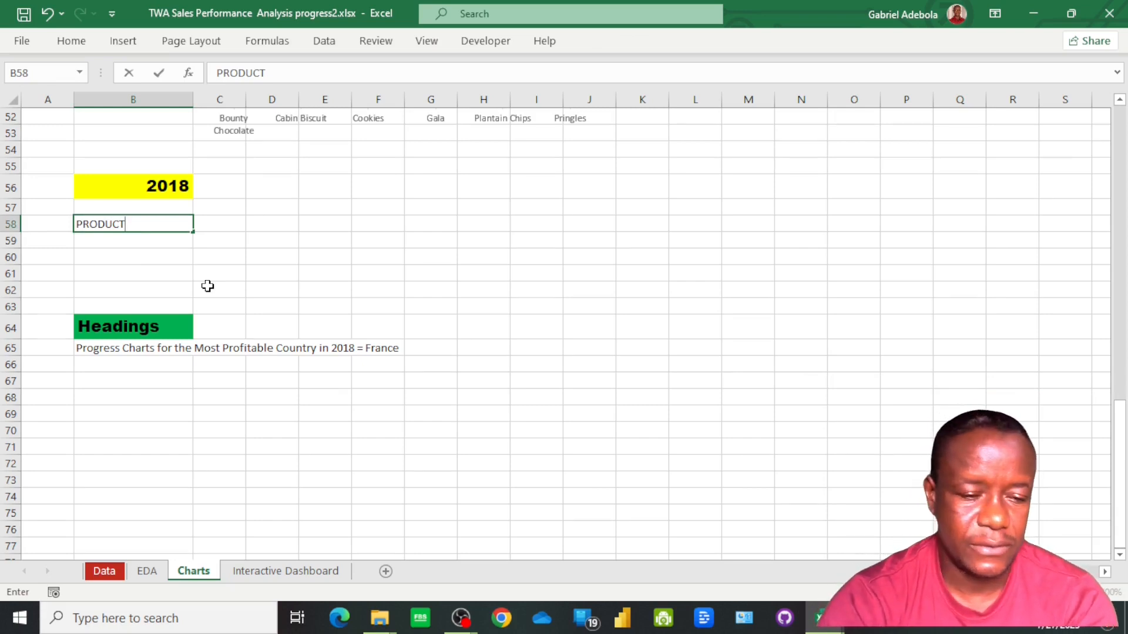
pyautogui.press('BackSpace')
pyautogui.press('BackSpace')
pyautogui.press('BackSpace')
pyautogui.press('BackSpace')
pyautogui.press('BackSpace')
pyautogui.press('BackSpace')
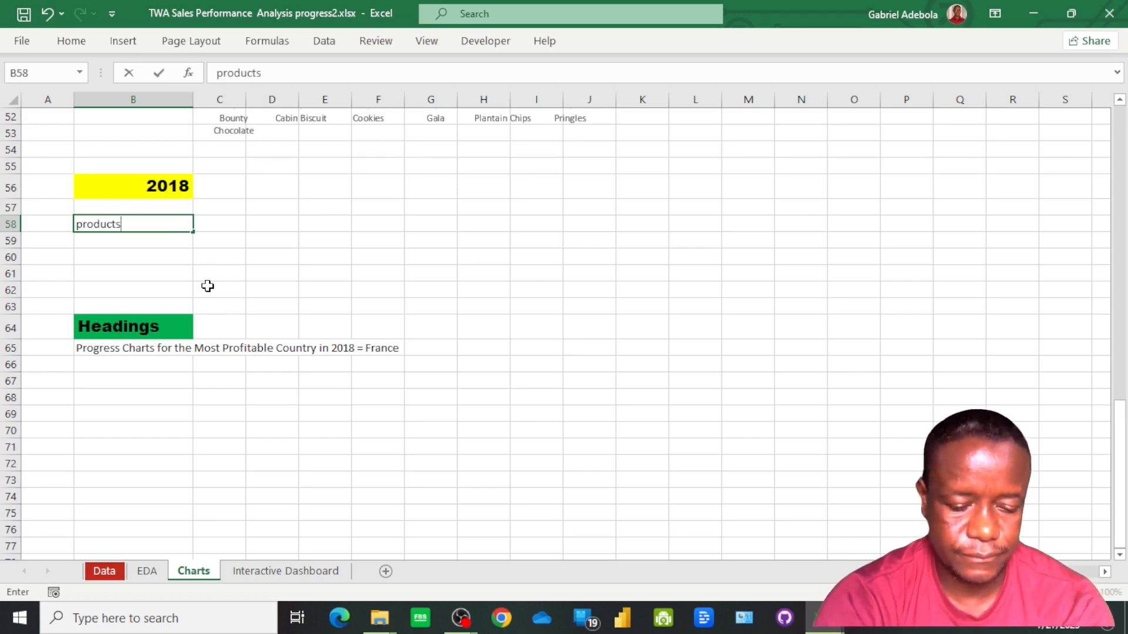
pyautogui.write('products Pew')
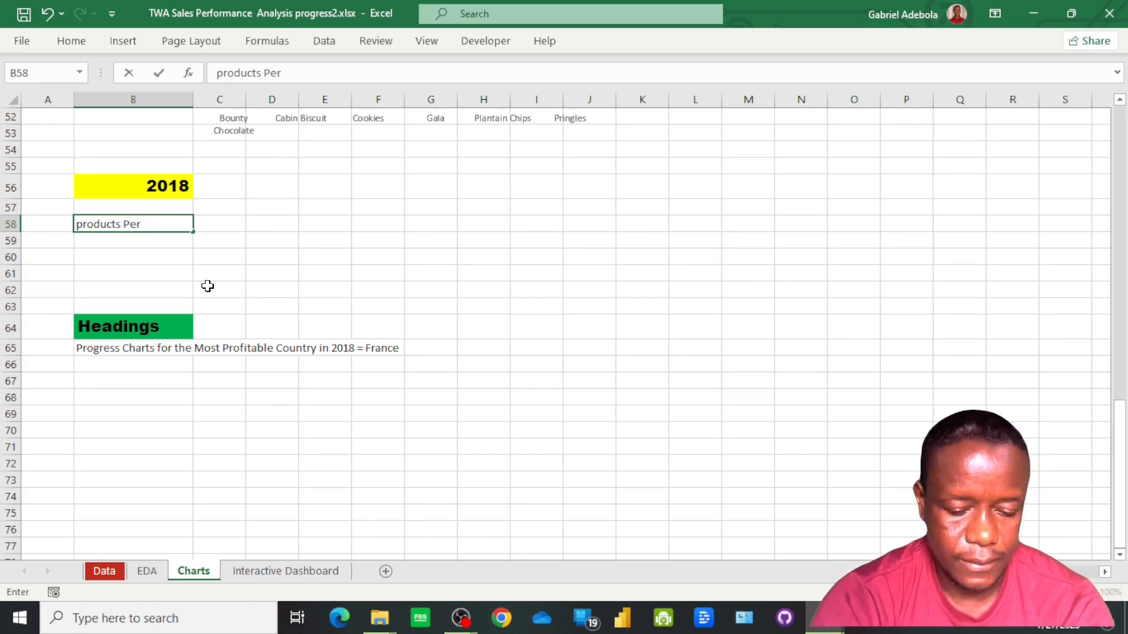
pyautogui.write('rmance in')
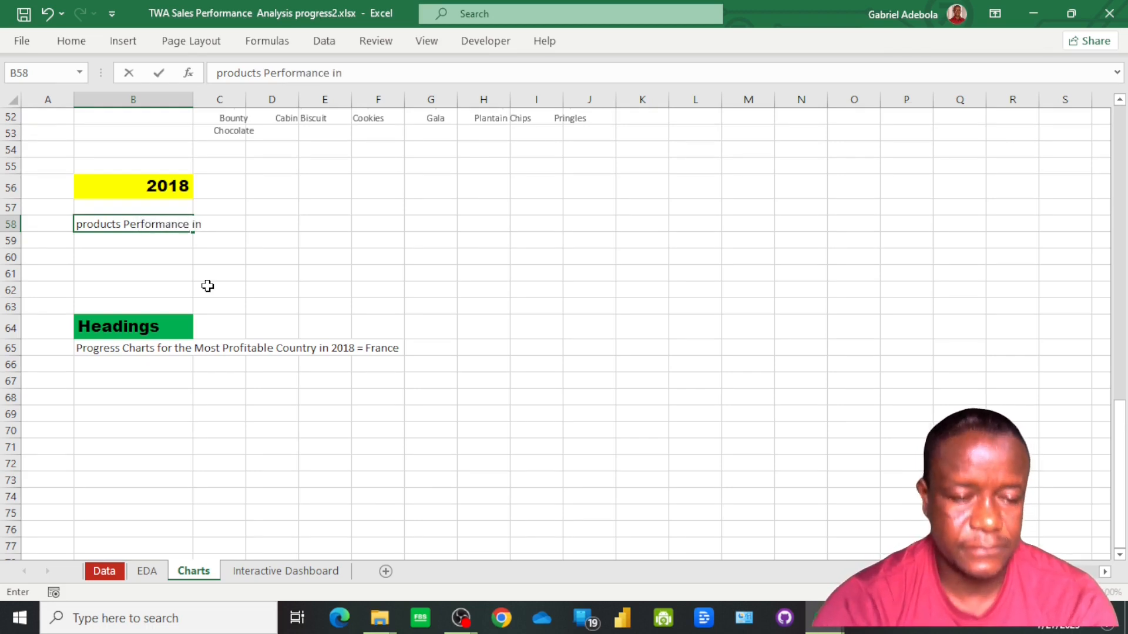
pyautogui.press('Return')
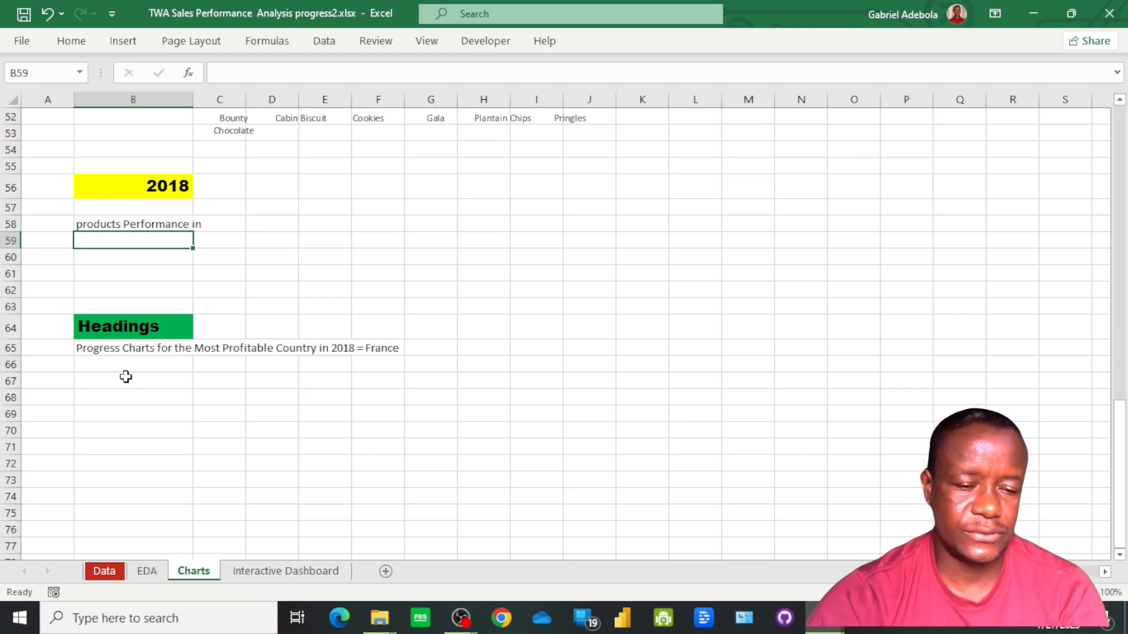
# Capitalise the first letter of the text in B58 so it reads "Products Performance in"
pyautogui.click(89, 224)
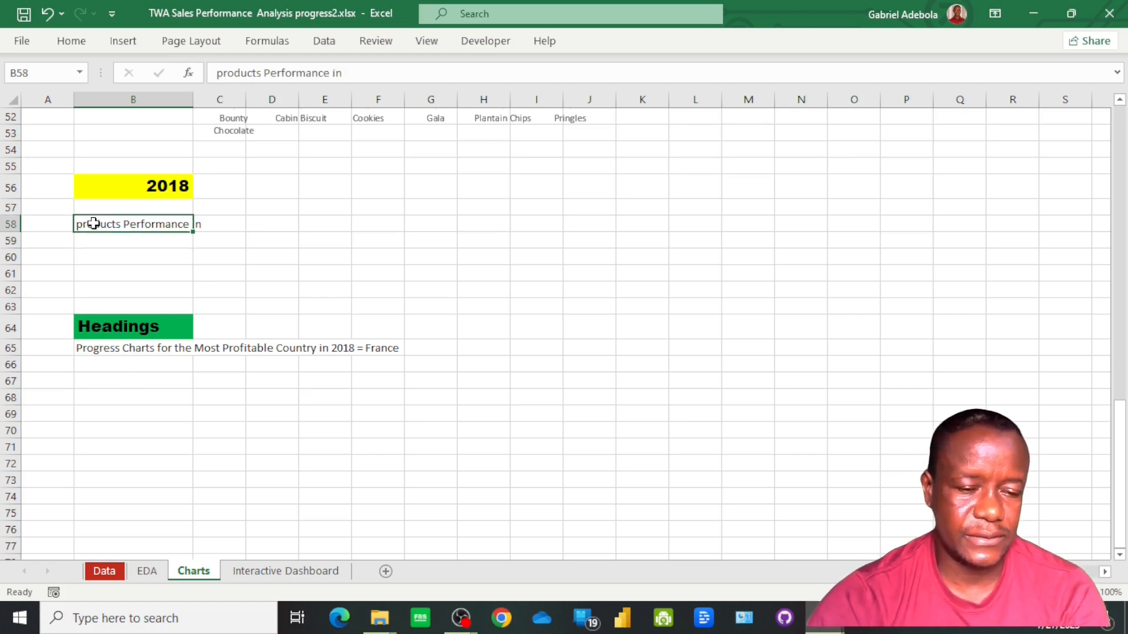
pyautogui.click(224, 73)
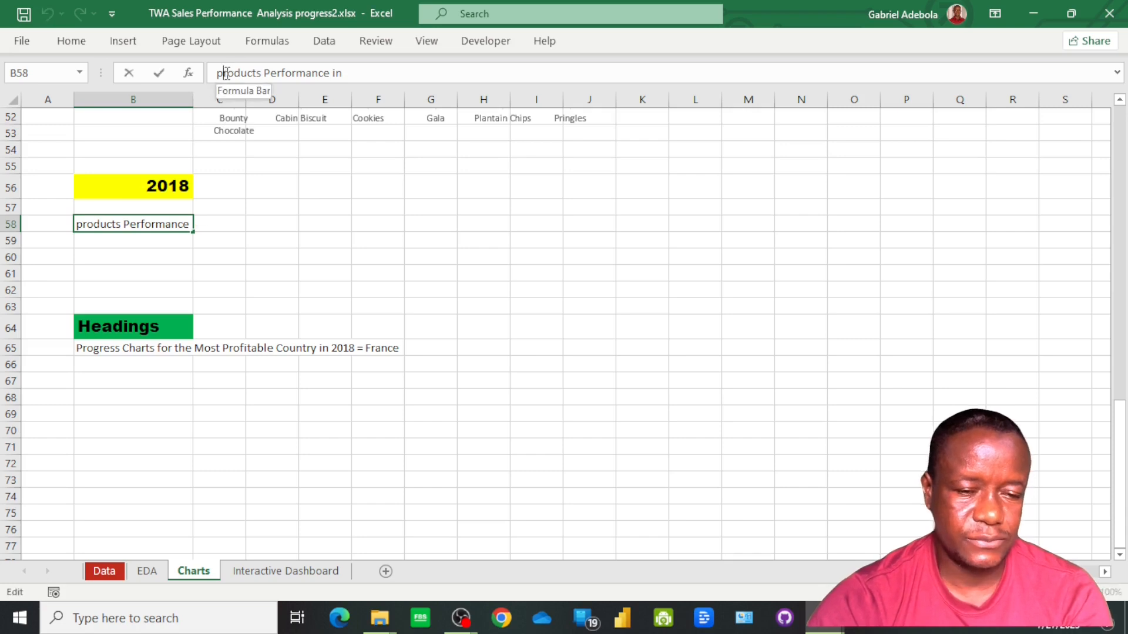
pyautogui.press('BackSpace')
pyautogui.write('P')
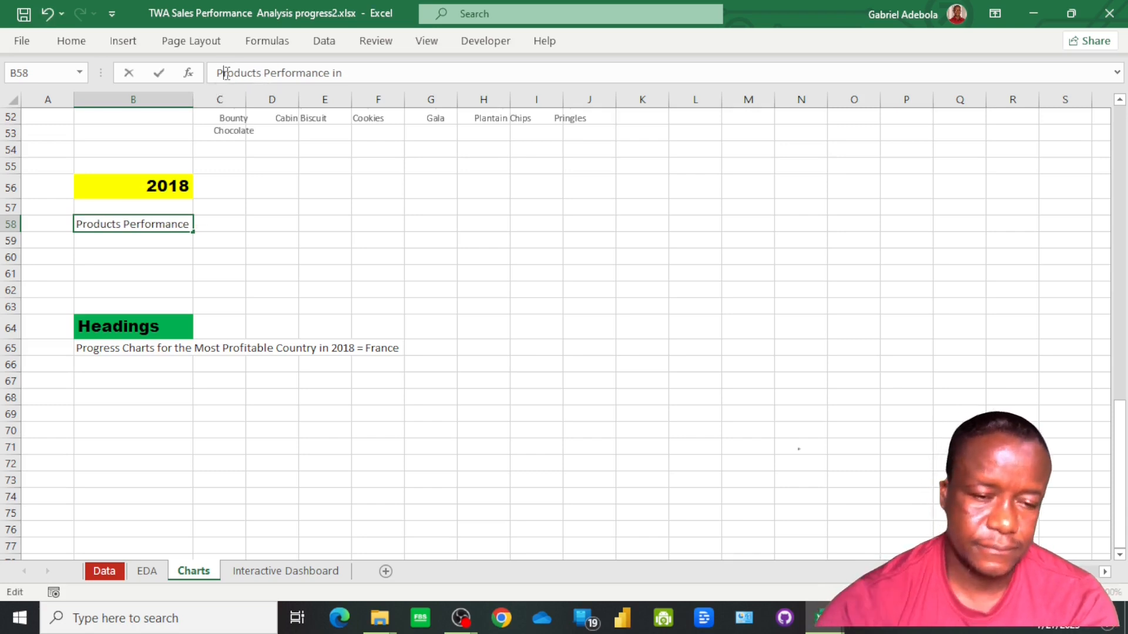
pyautogui.press('Return')
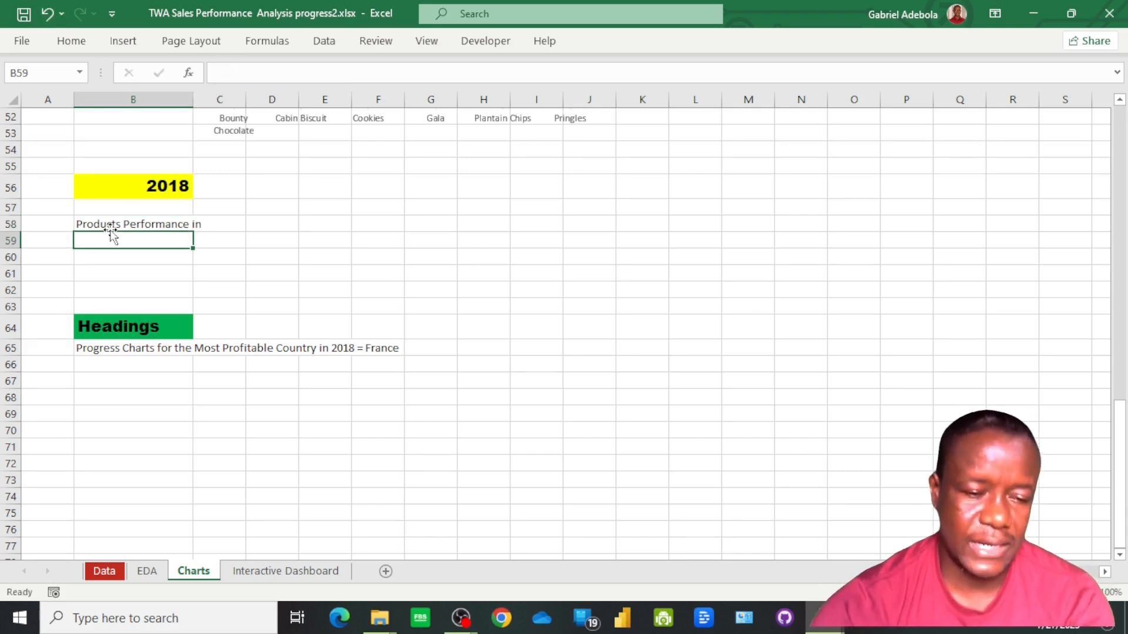
# Build a dynamic heading in B66 under Headings with =CONCAT(B58," ",B56), joining the heading text and the selected year
pyautogui.click(111, 374)
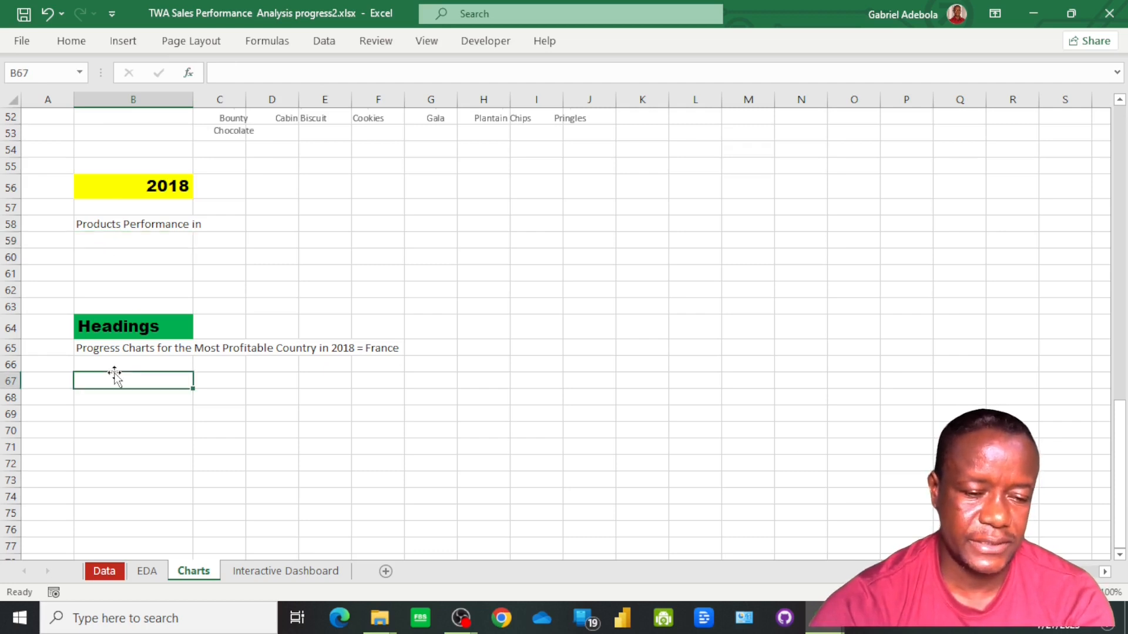
pyautogui.click(119, 364)
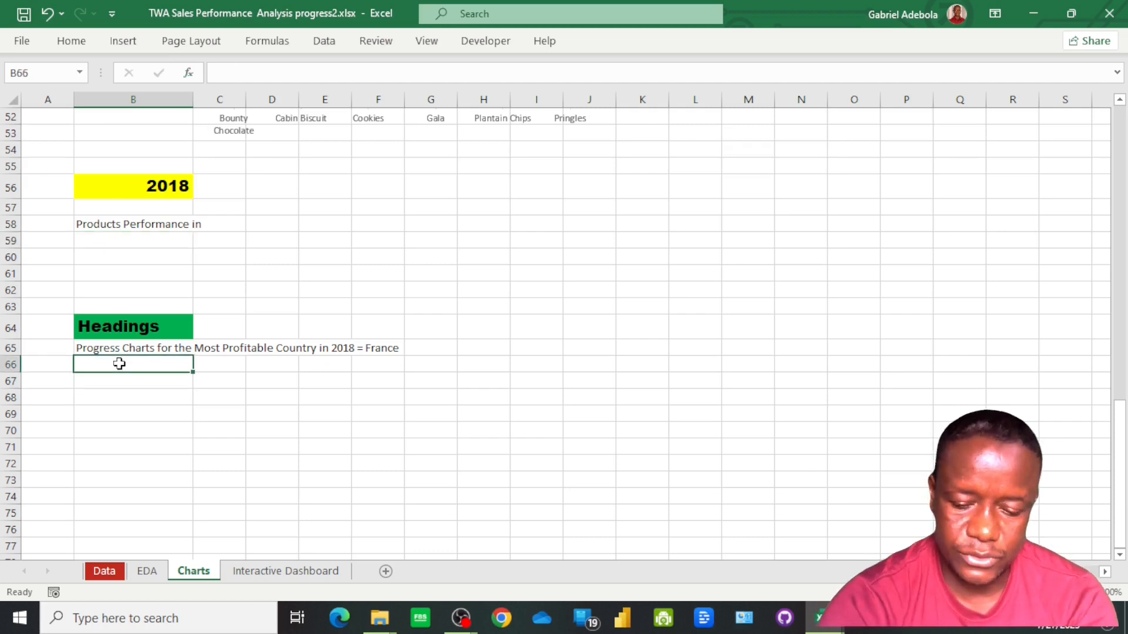
pyautogui.write('=con')
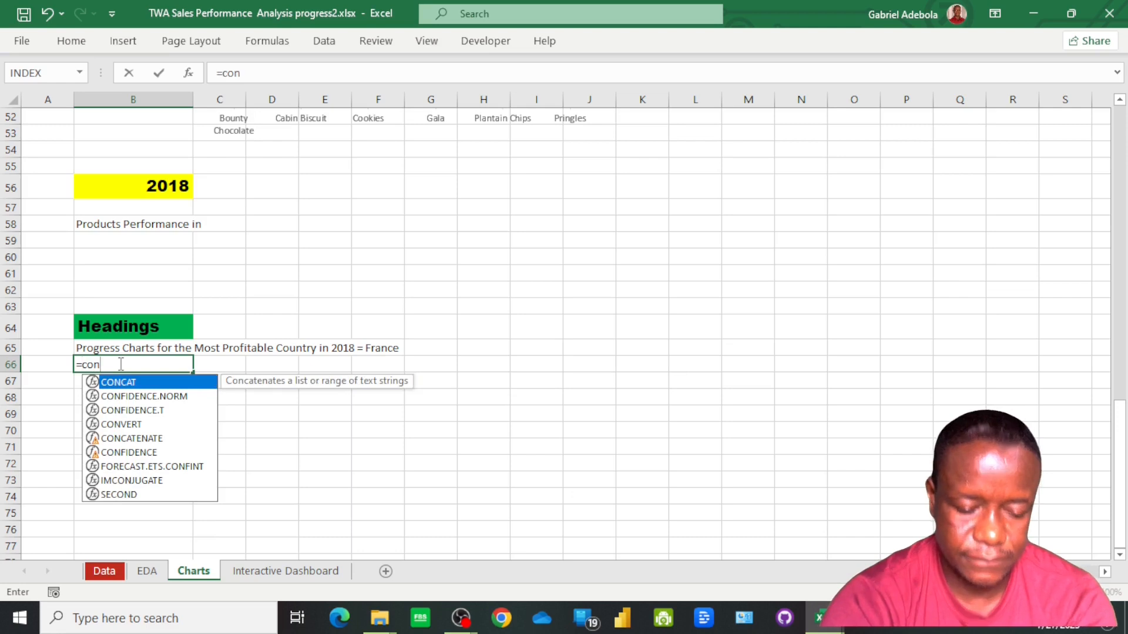
pyautogui.write('cat')
pyautogui.press('Tab')
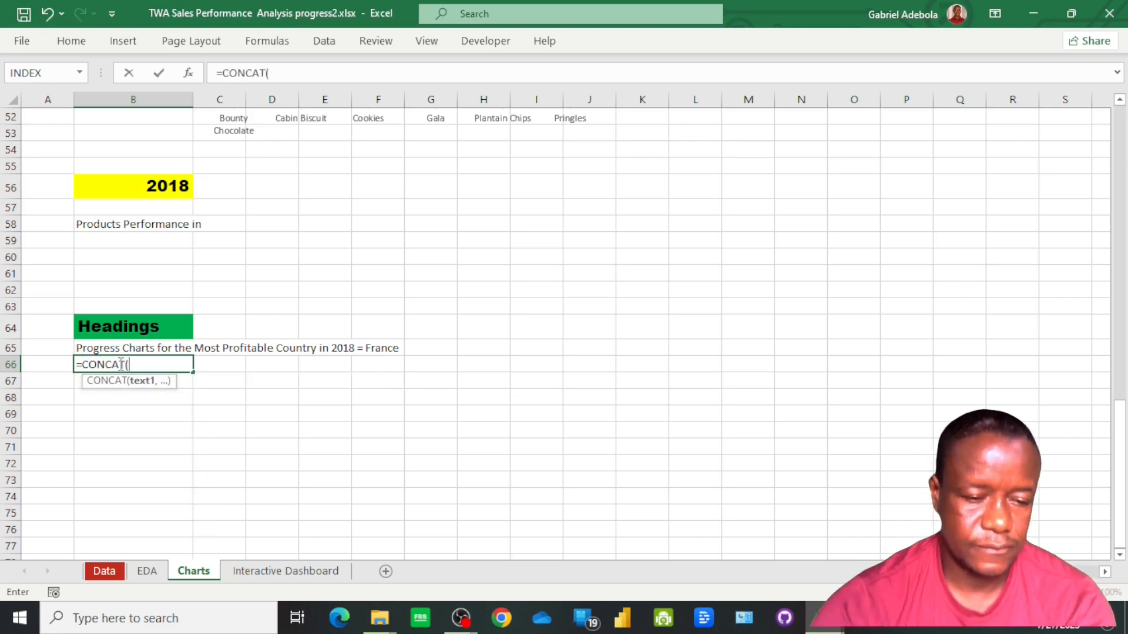
pyautogui.click(114, 225)
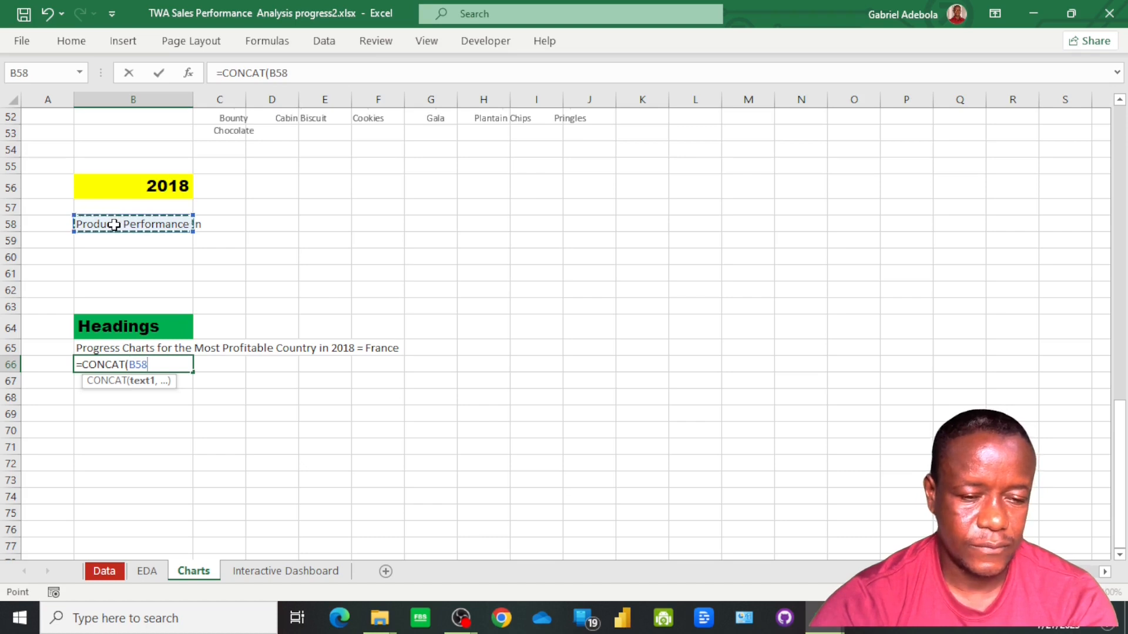
pyautogui.write(',')
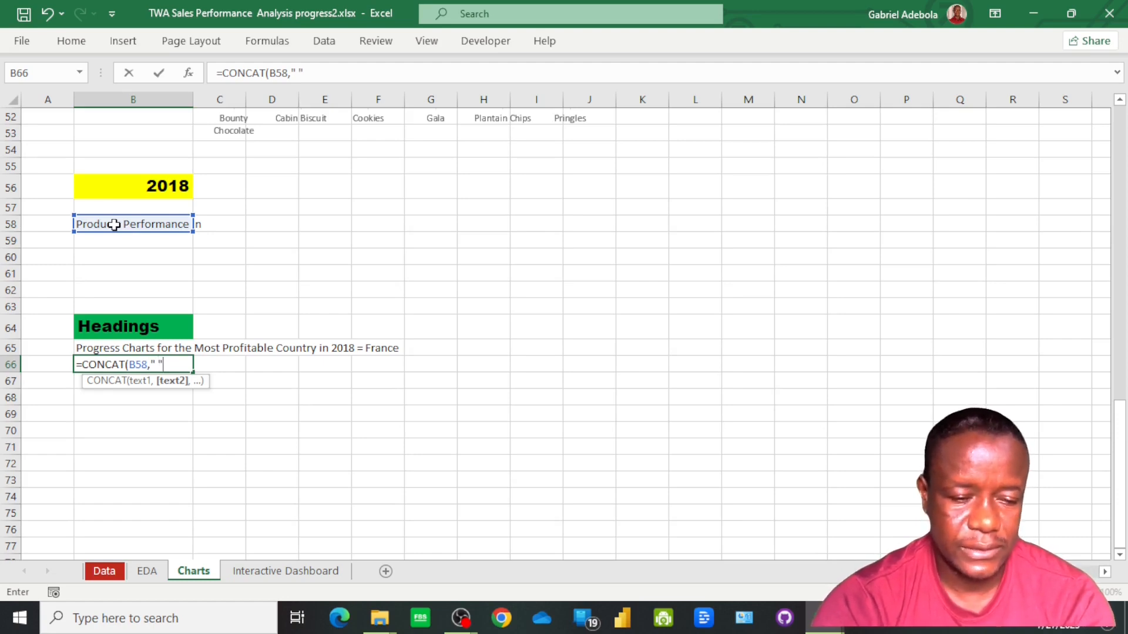
pyautogui.write(',')
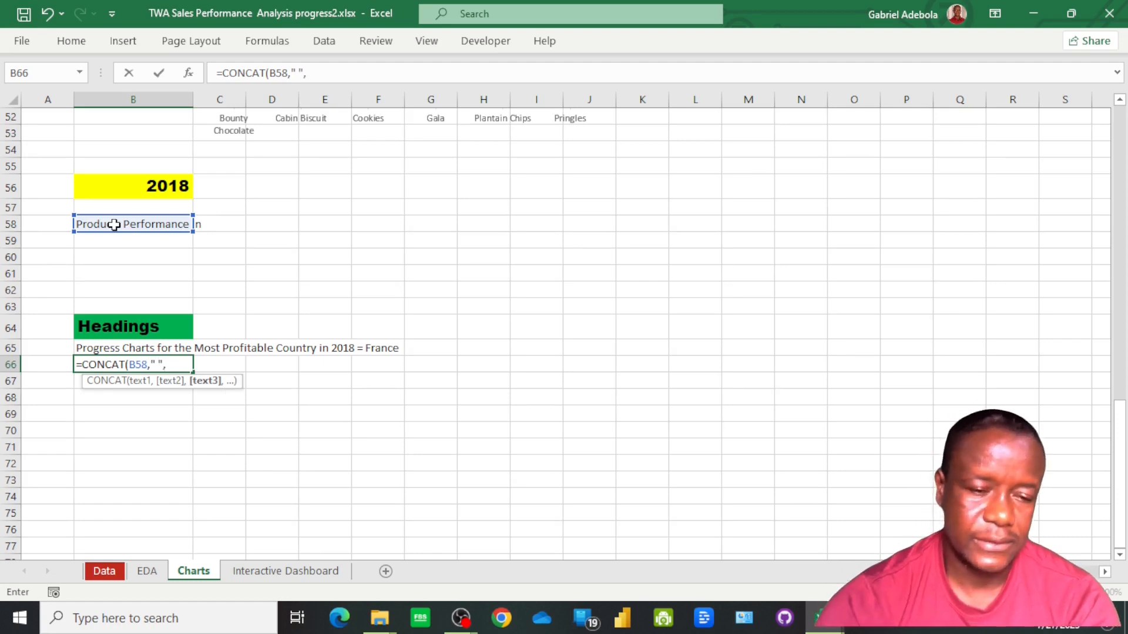
pyautogui.click(147, 186)
pyautogui.press('Return')
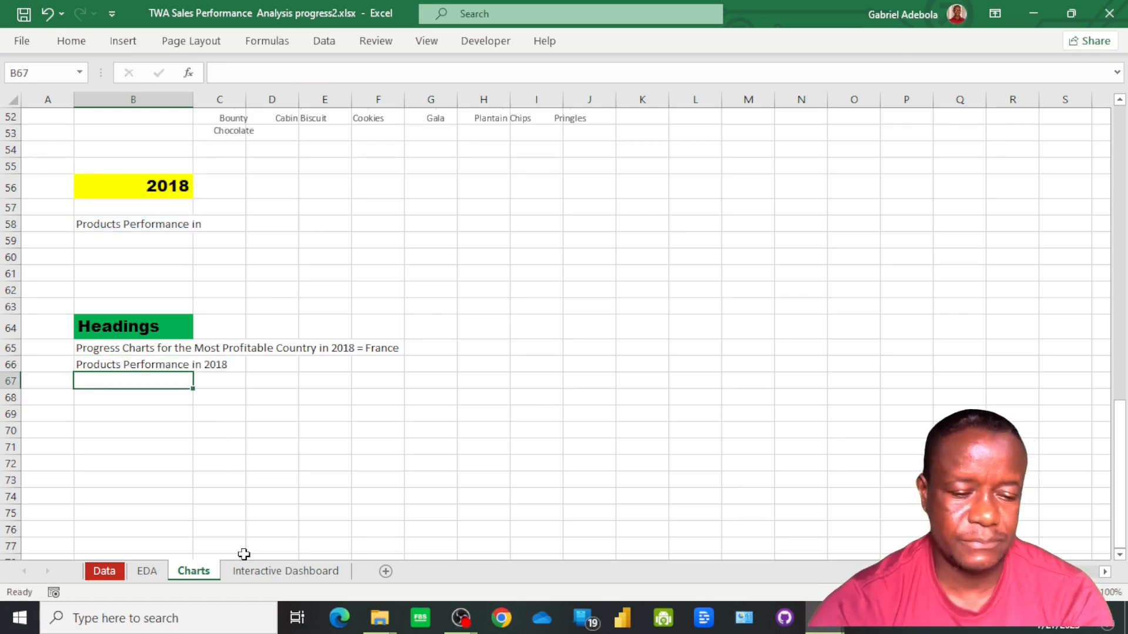
# Duplicate the progress charts heading on the Interactive Dashboard sheet and place the copy in the empty section beyond the vertical divider
pyautogui.click(286, 571)
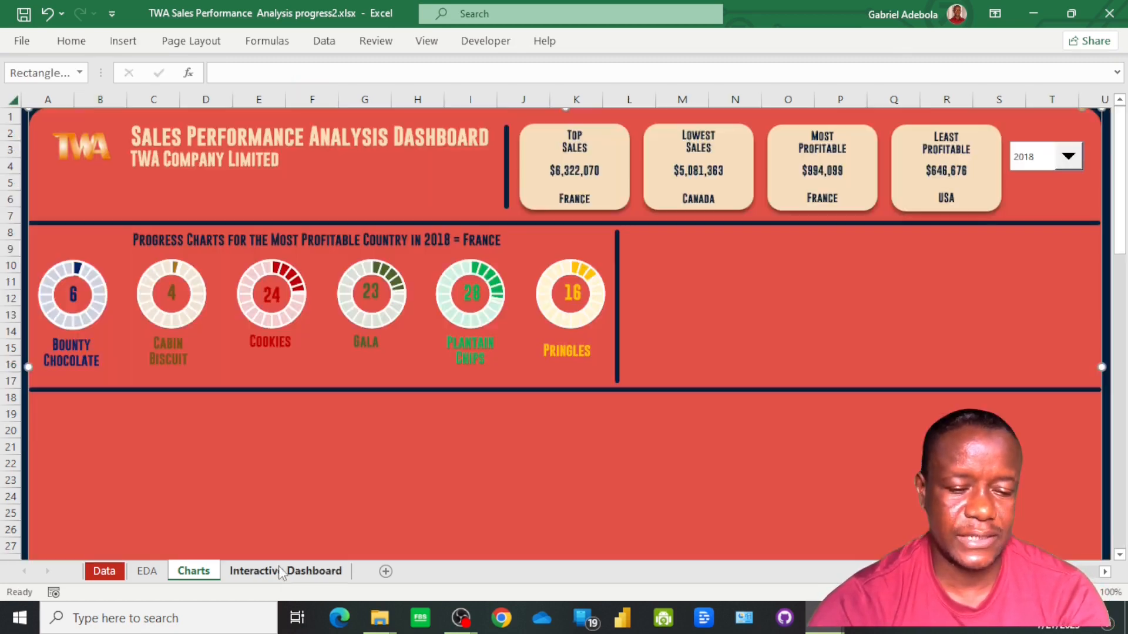
pyautogui.click(235, 245)
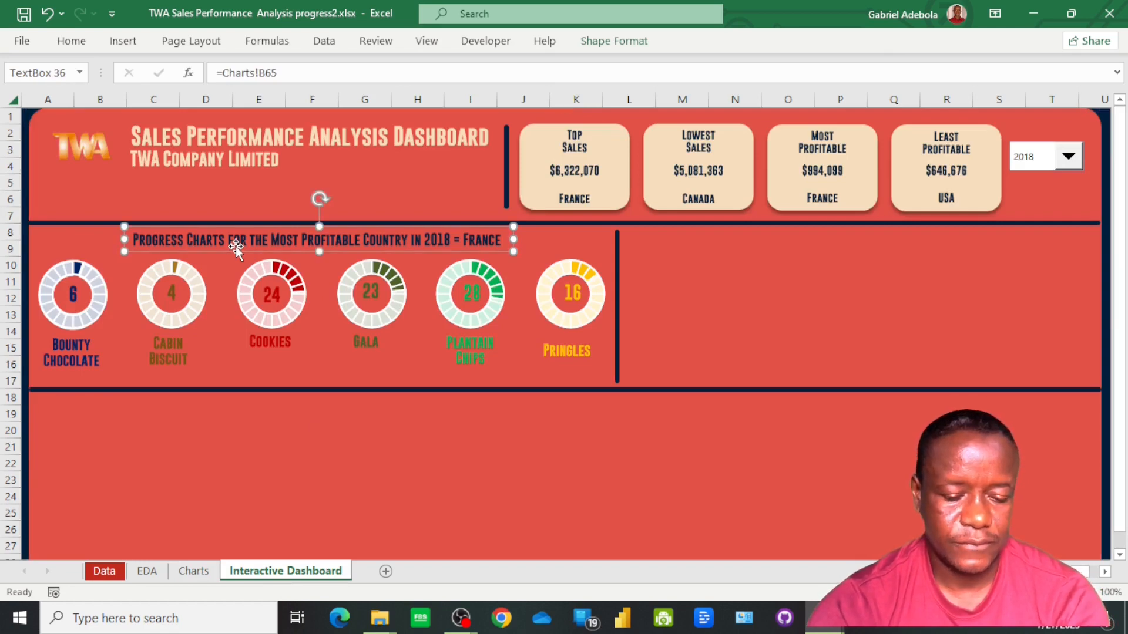
pyautogui.hotkey('ctrl', 'd')
pyautogui.moveTo(250, 252); pyautogui.dragTo(783, 238)
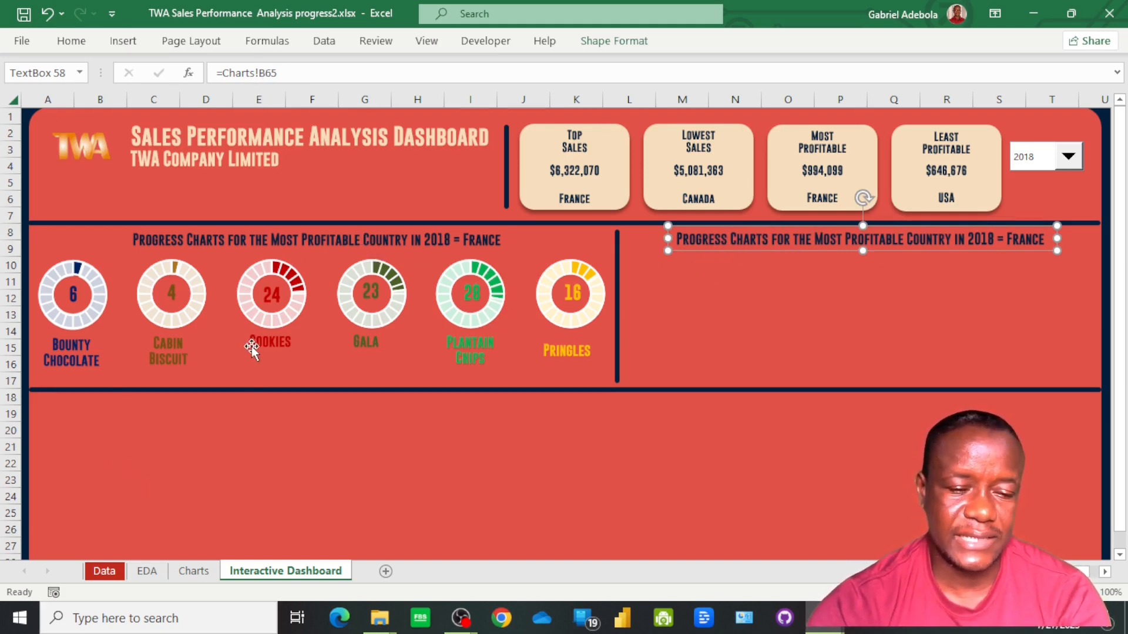
# Link the duplicated heading text box to =Charts!B66
pyautogui.click(301, 75)
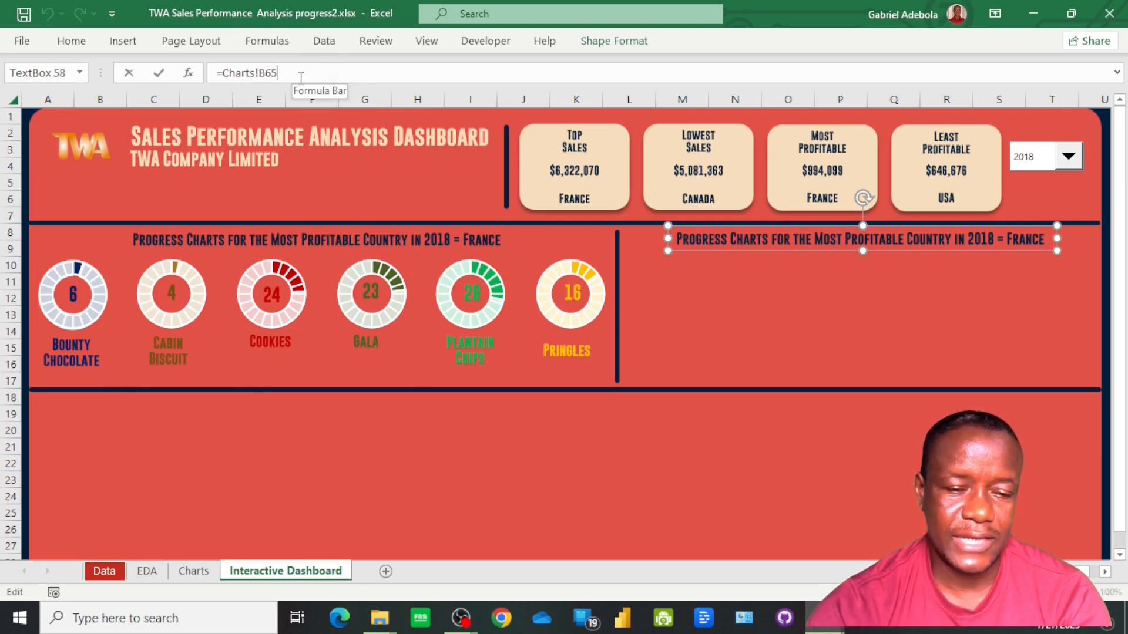
pyautogui.press('BackSpace')
pyautogui.write('6')
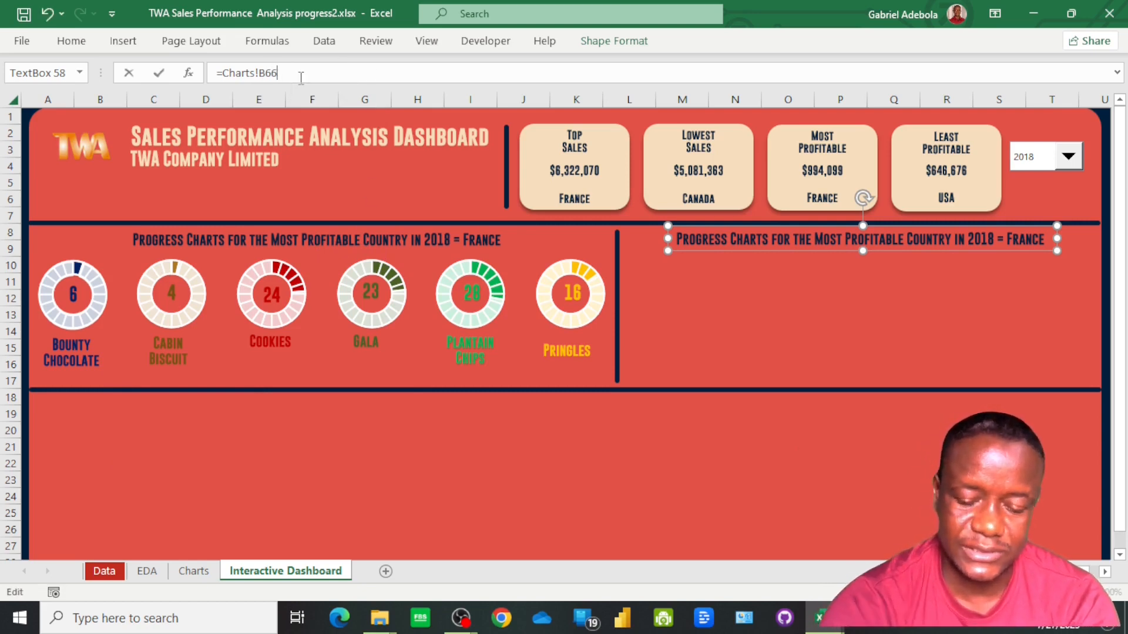
pyautogui.press('Return')
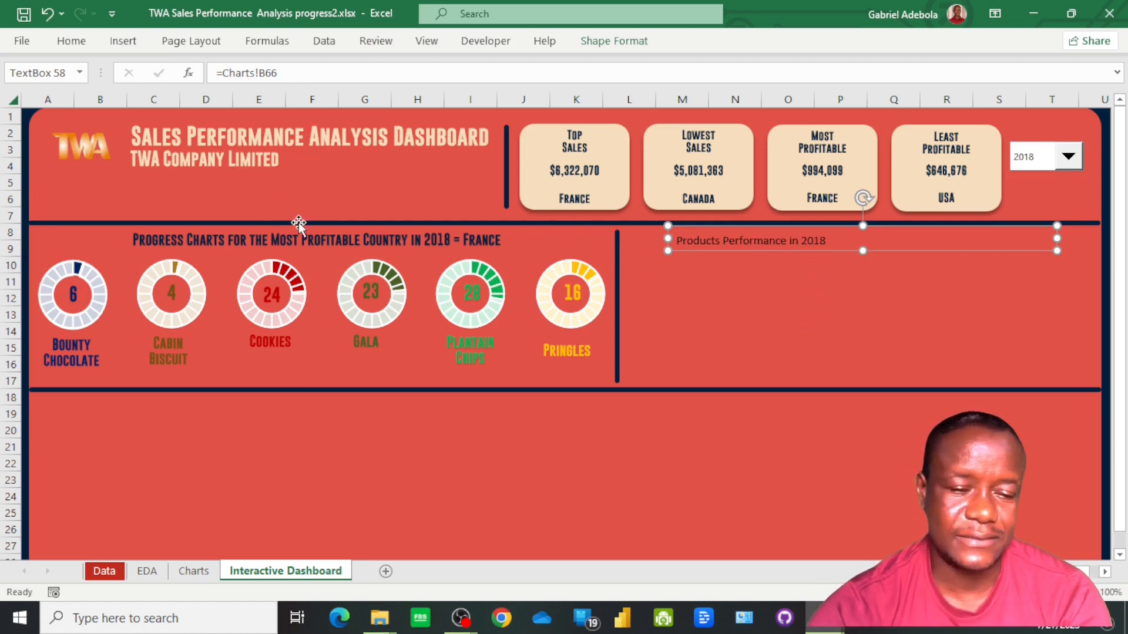
# Copy the progress charts heading's formatting onto the Products Performance heading and centre its text horizontally and vertically in the box
pyautogui.click(279, 241)
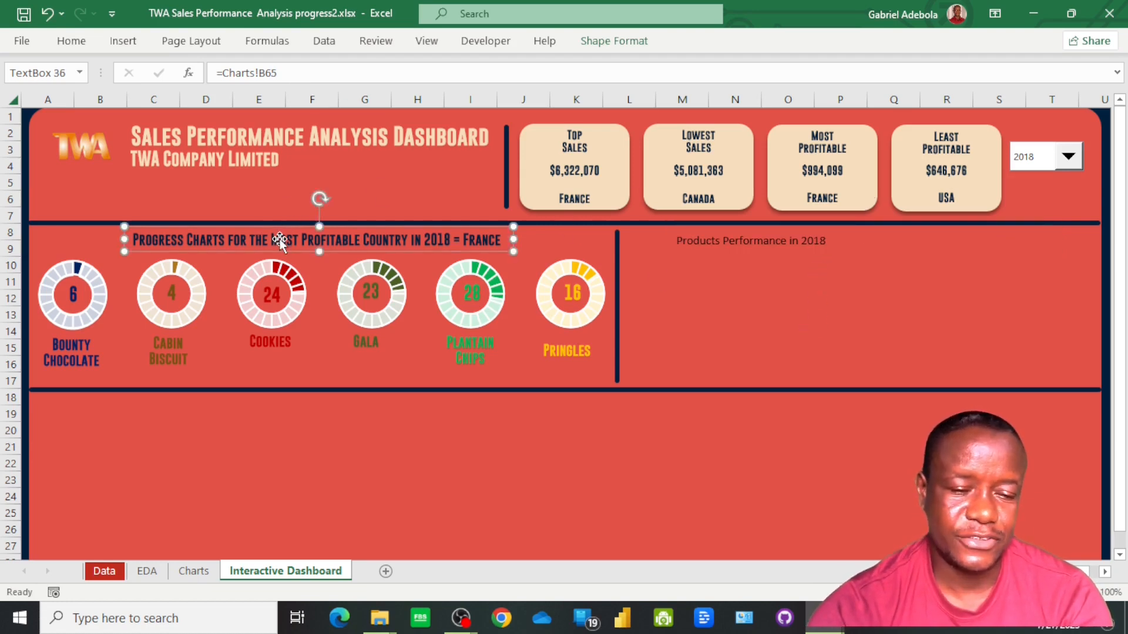
pyautogui.click(71, 41)
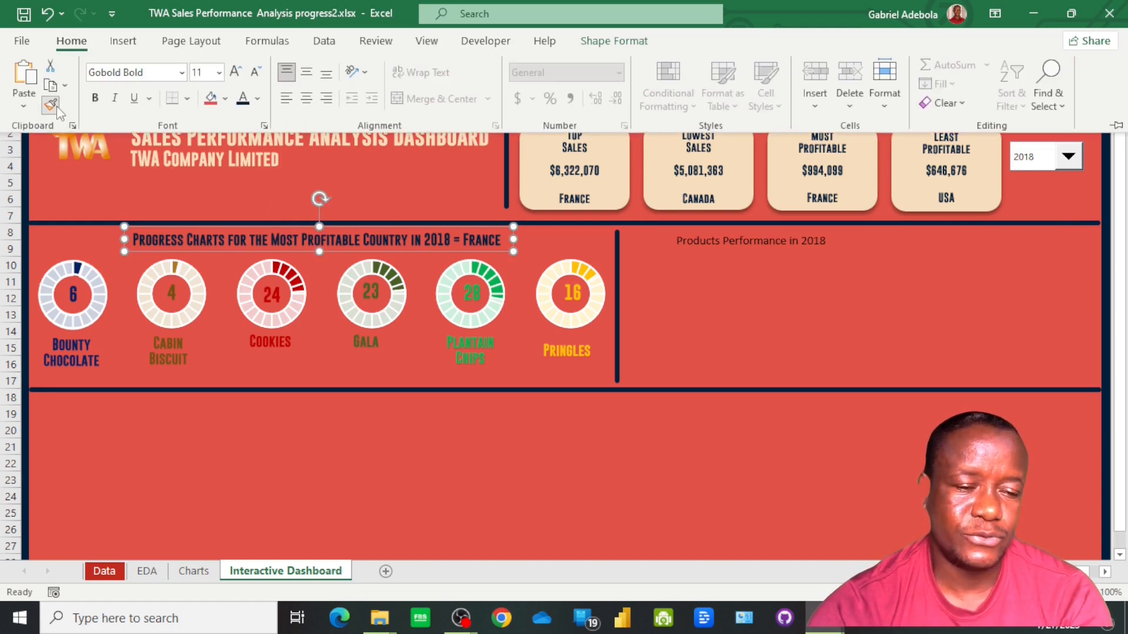
pyautogui.click(51, 106)
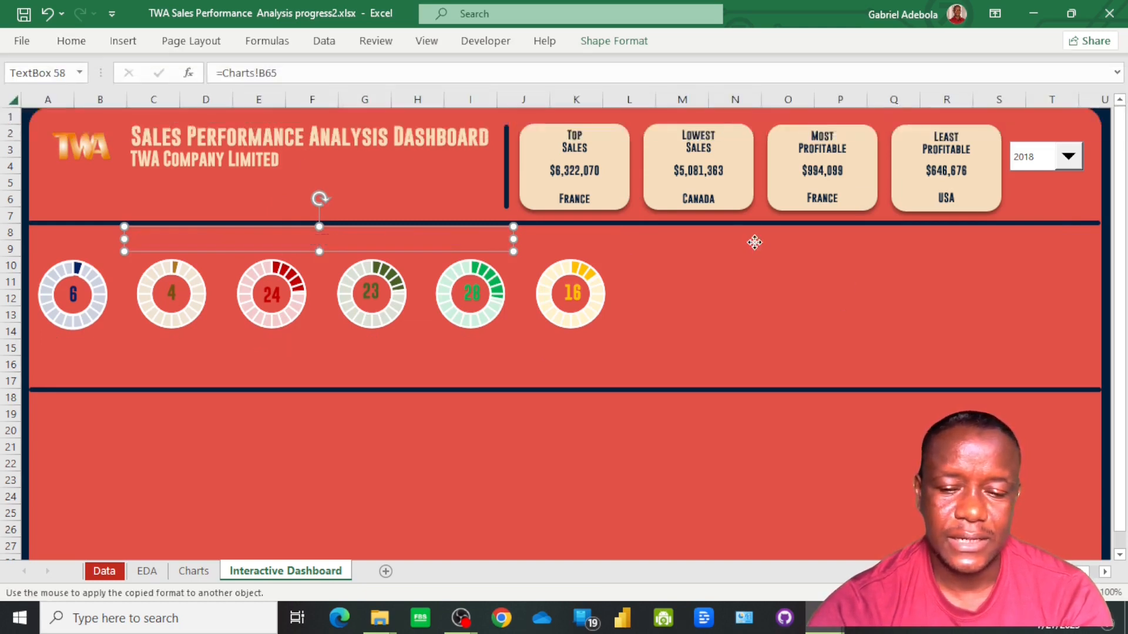
pyautogui.click(755, 241)
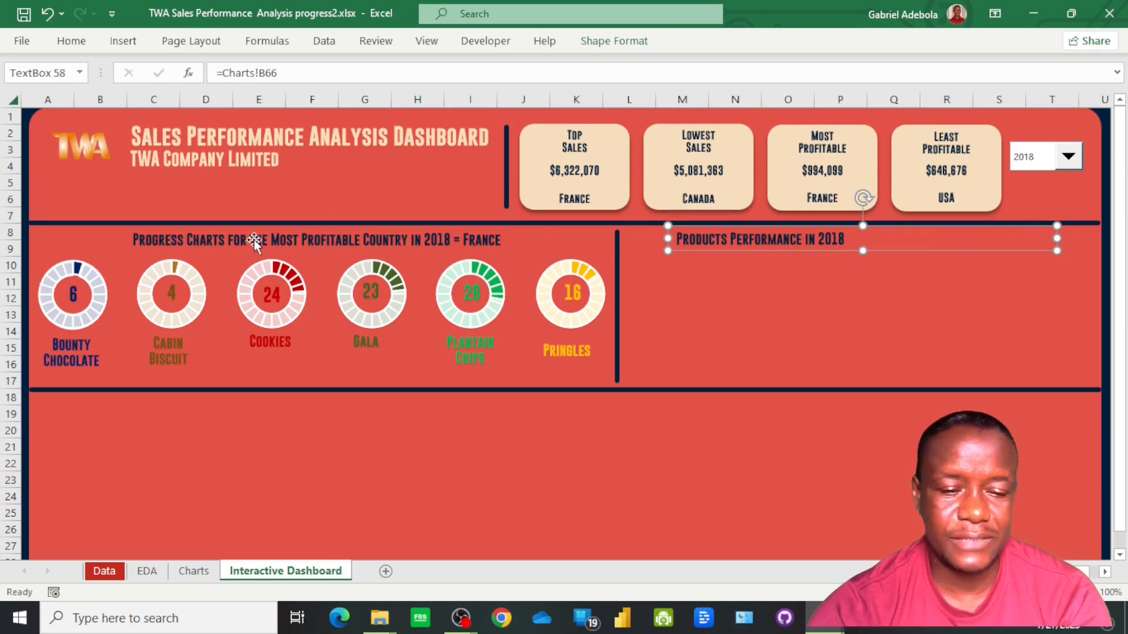
pyautogui.click(71, 41)
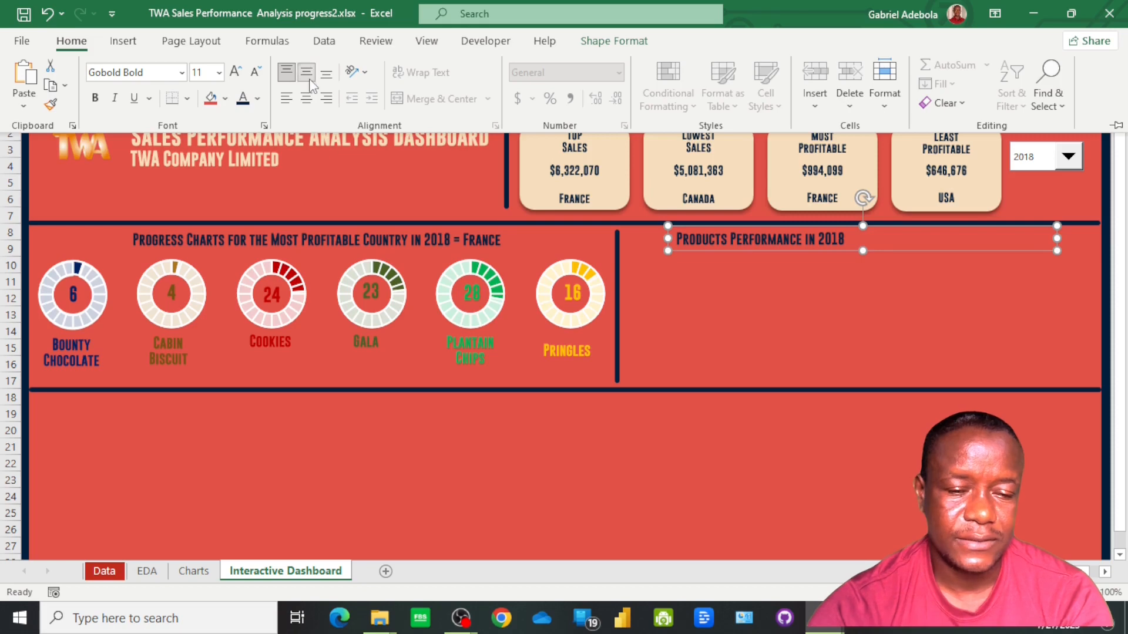
pyautogui.click(306, 98)
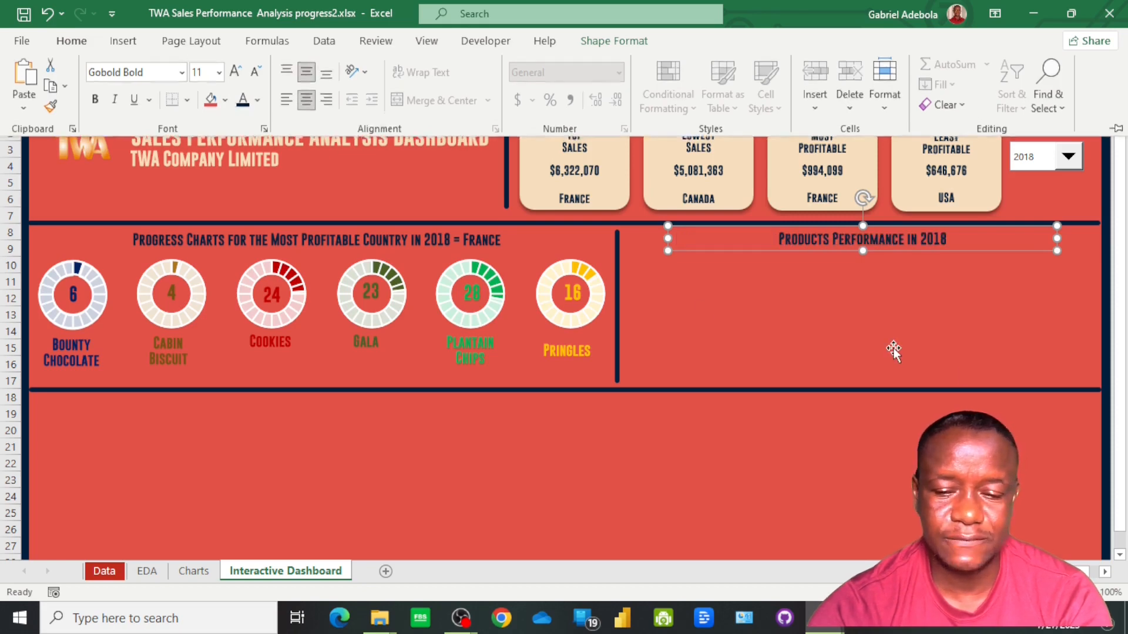
pyautogui.click(853, 333)
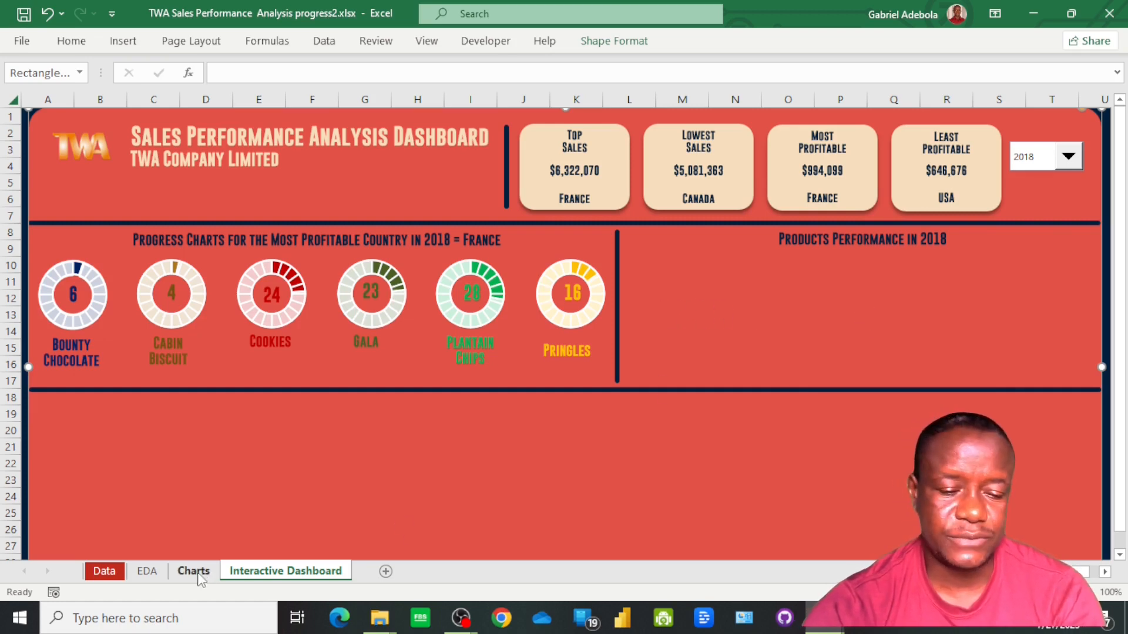
# Total the Total Profit column of the Products Per Year table on the EDA sheet with =SUM(M5:M10) in M11
pyautogui.click(148, 572)
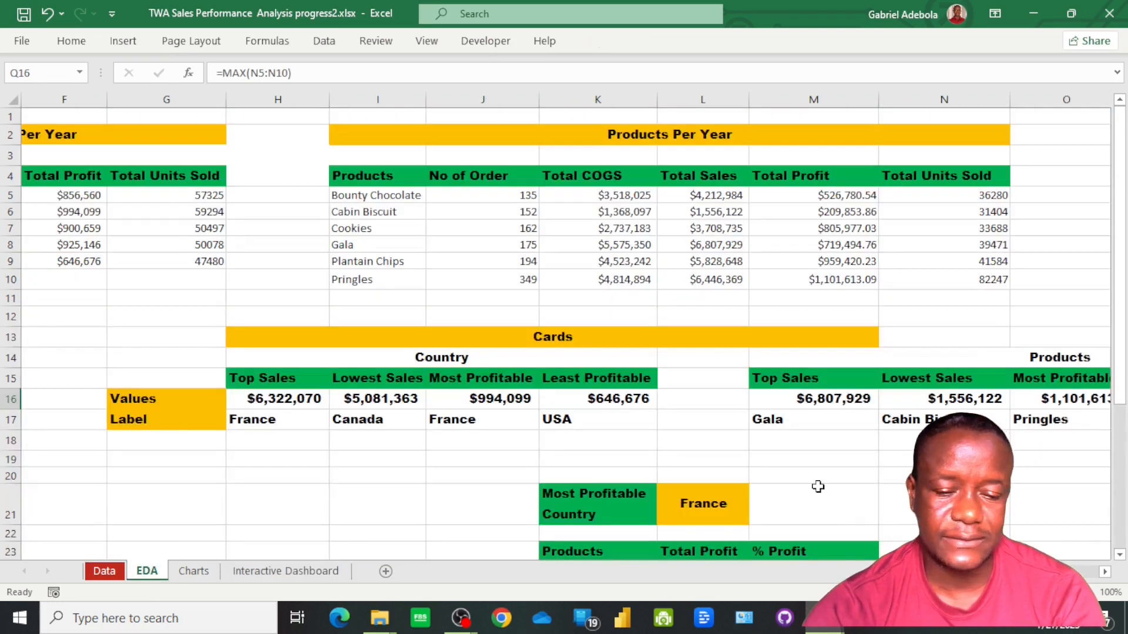
pyautogui.hscroll(5, 566, 326)
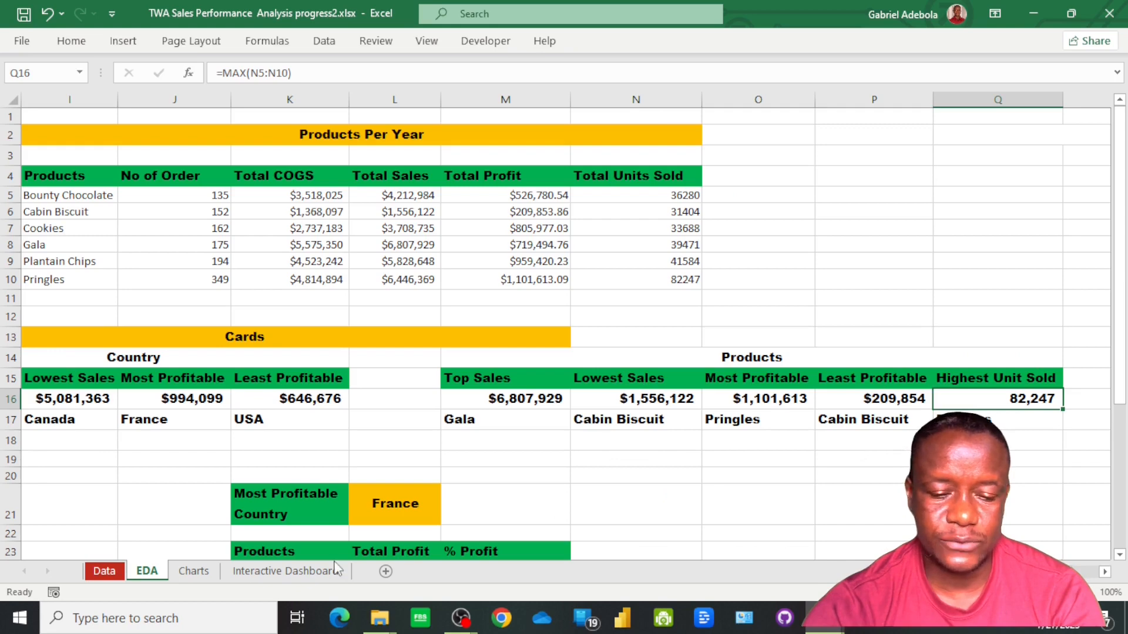
pyautogui.click(277, 571)
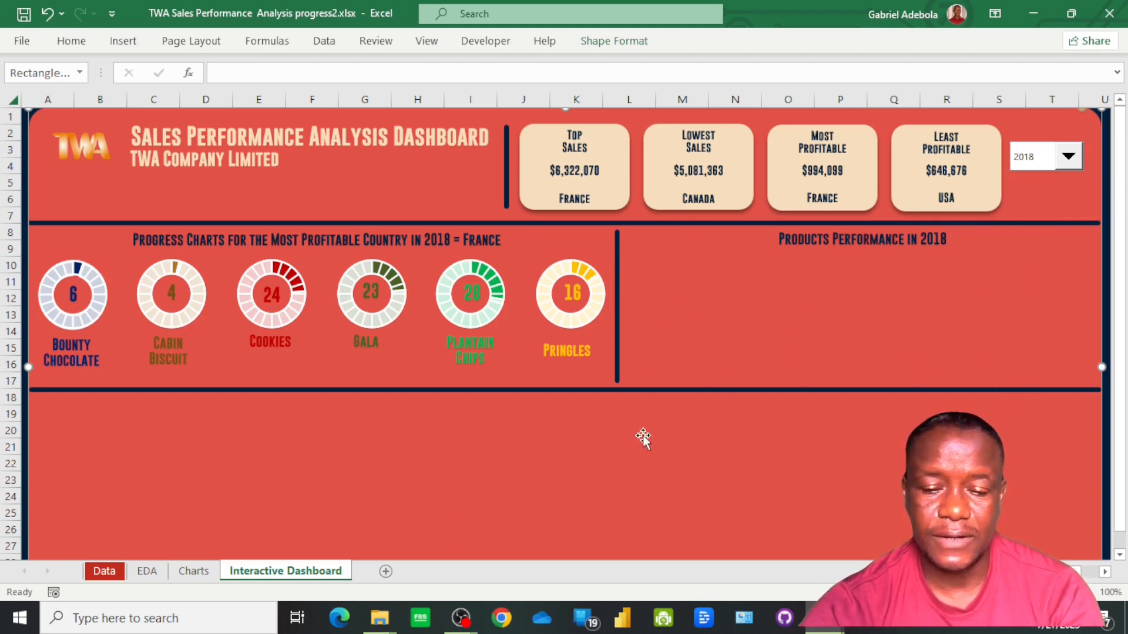
pyautogui.click(150, 574)
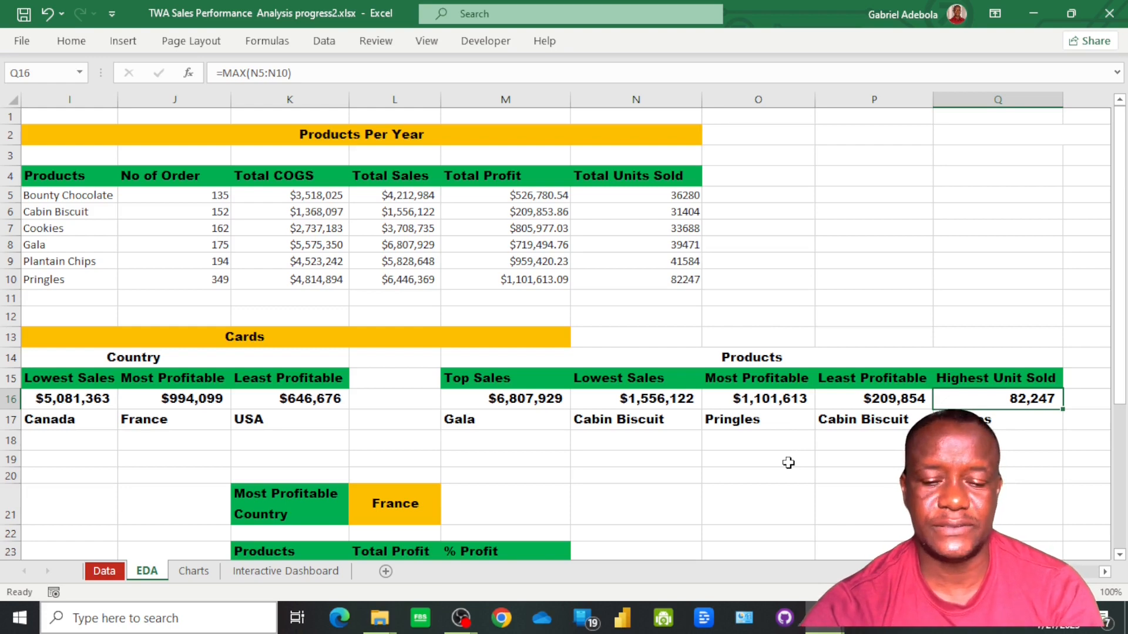
pyautogui.click(529, 299)
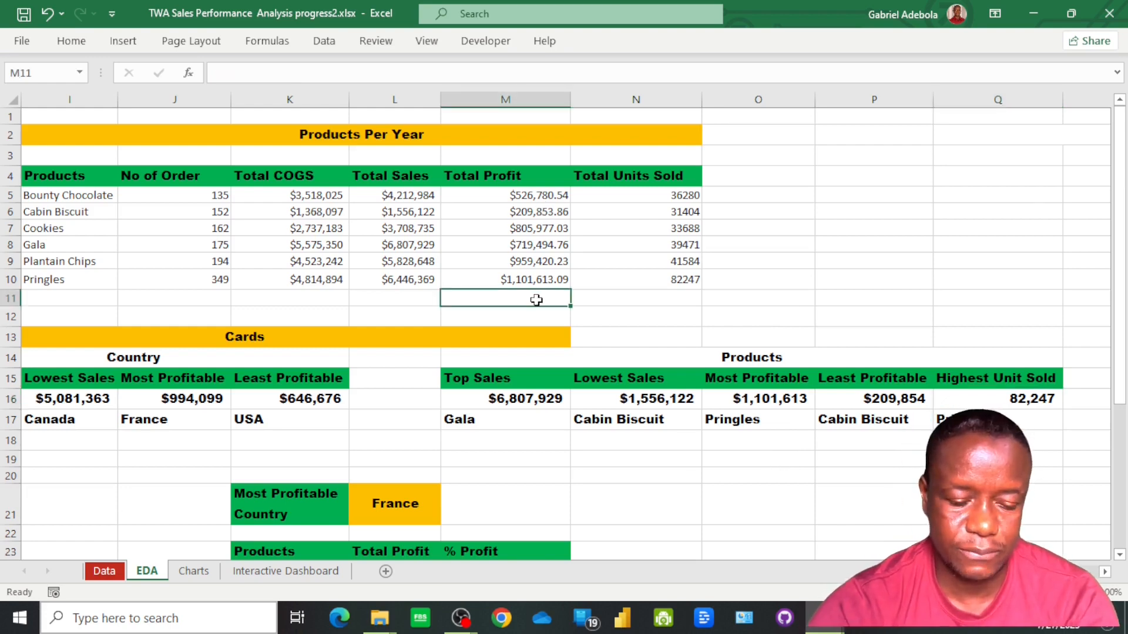
pyautogui.write('=sum')
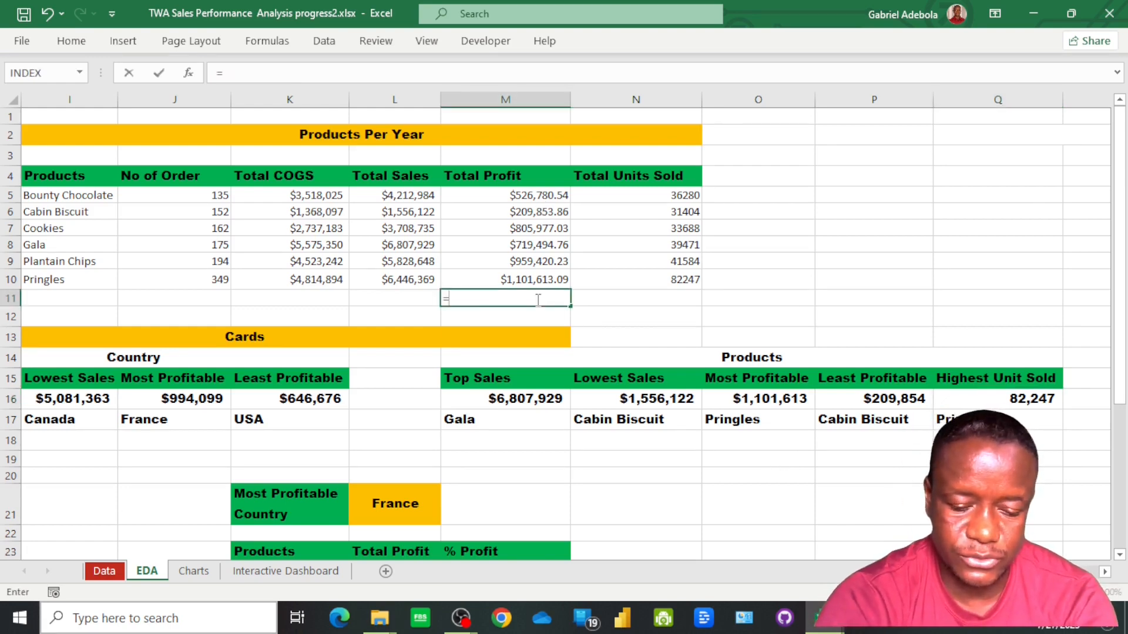
pyautogui.press('Tab')
pyautogui.moveTo(534, 280); pyautogui.dragTo(517, 195)
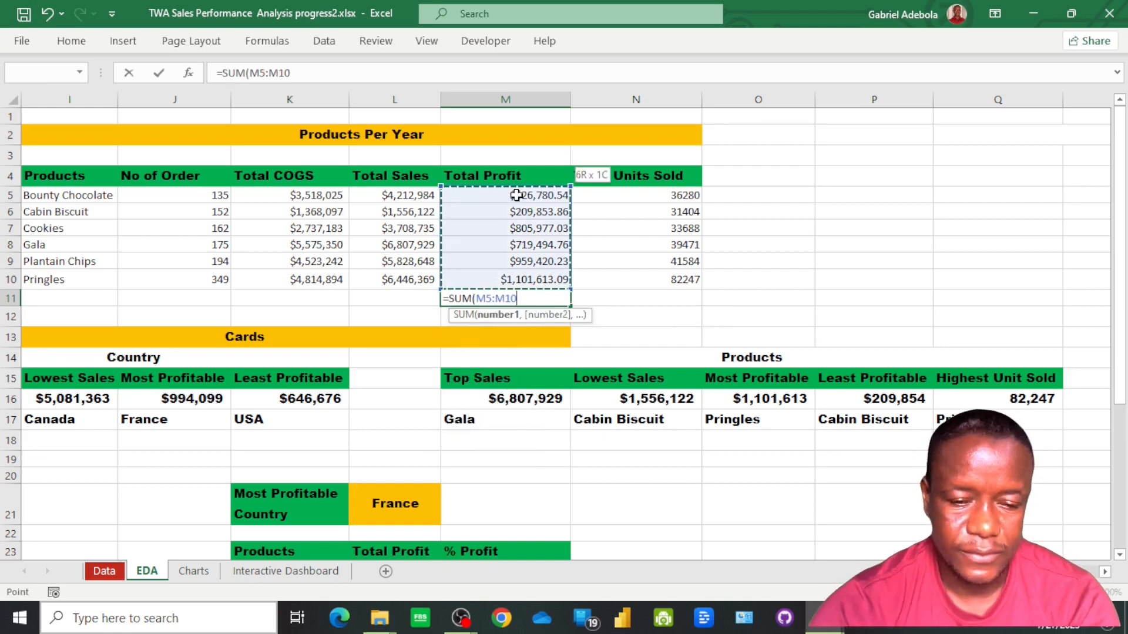
pyautogui.press('Return')
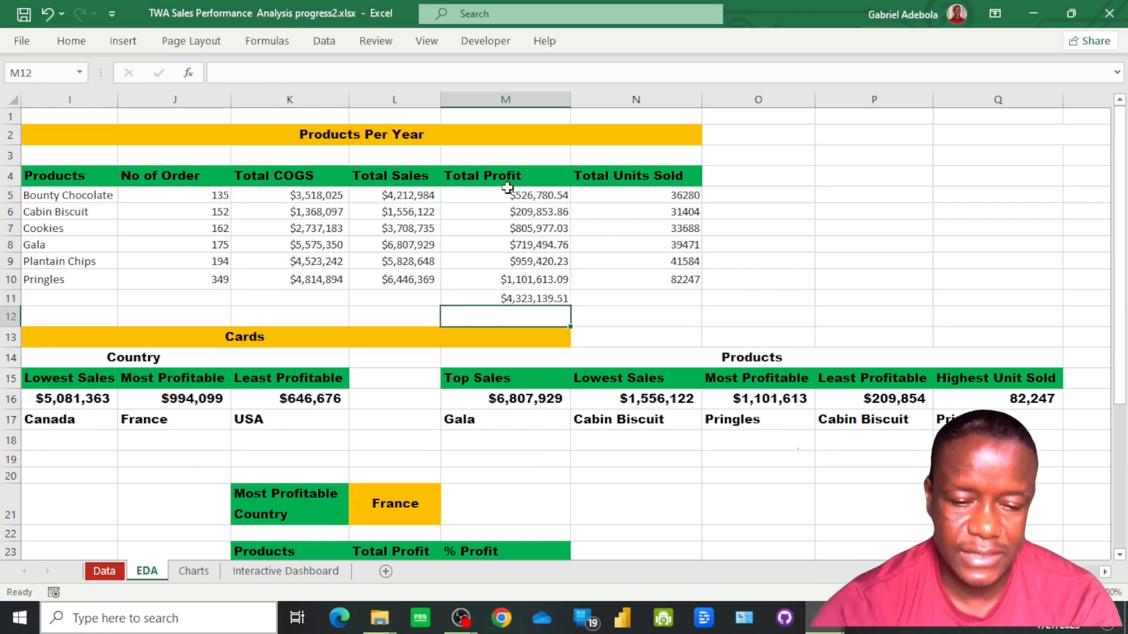
pyautogui.click(511, 297)
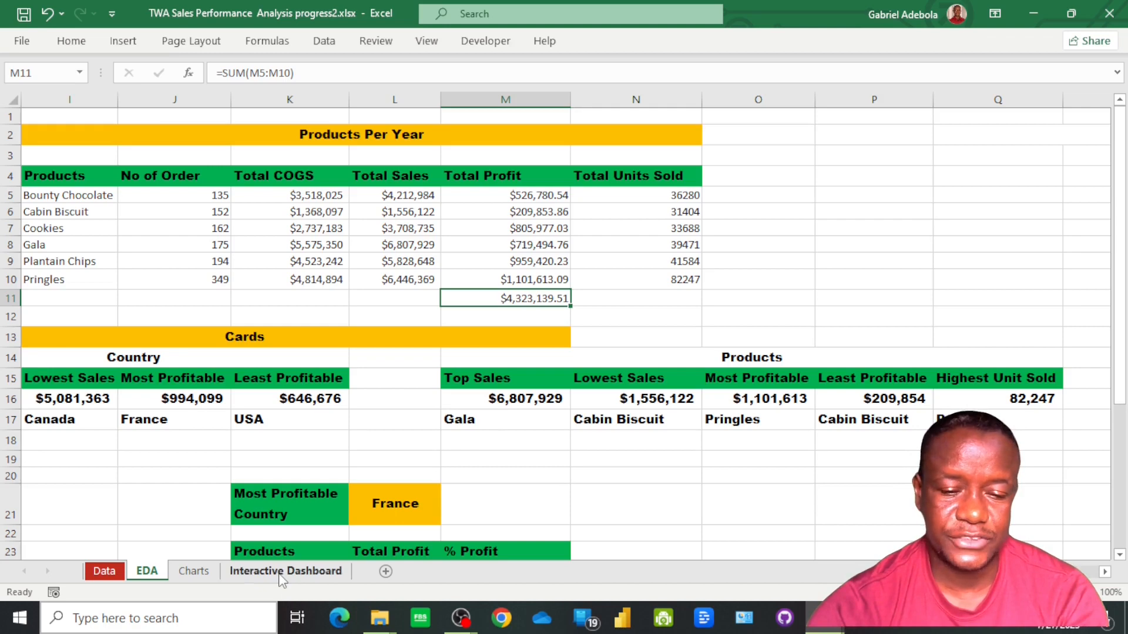
pyautogui.click(369, 302)
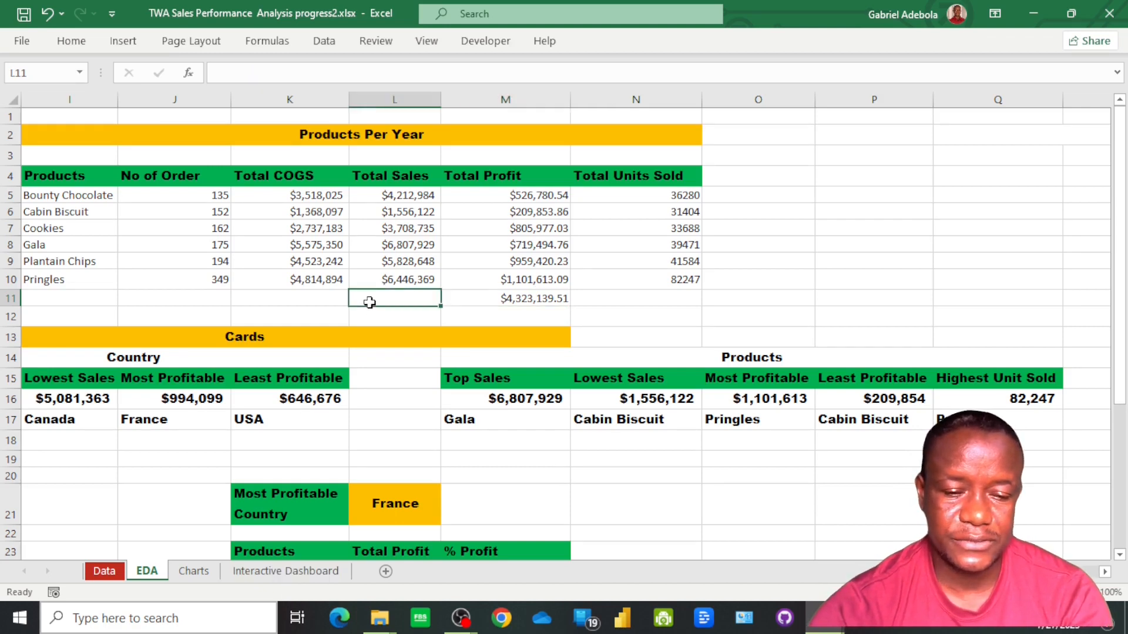
pyautogui.click(478, 176)
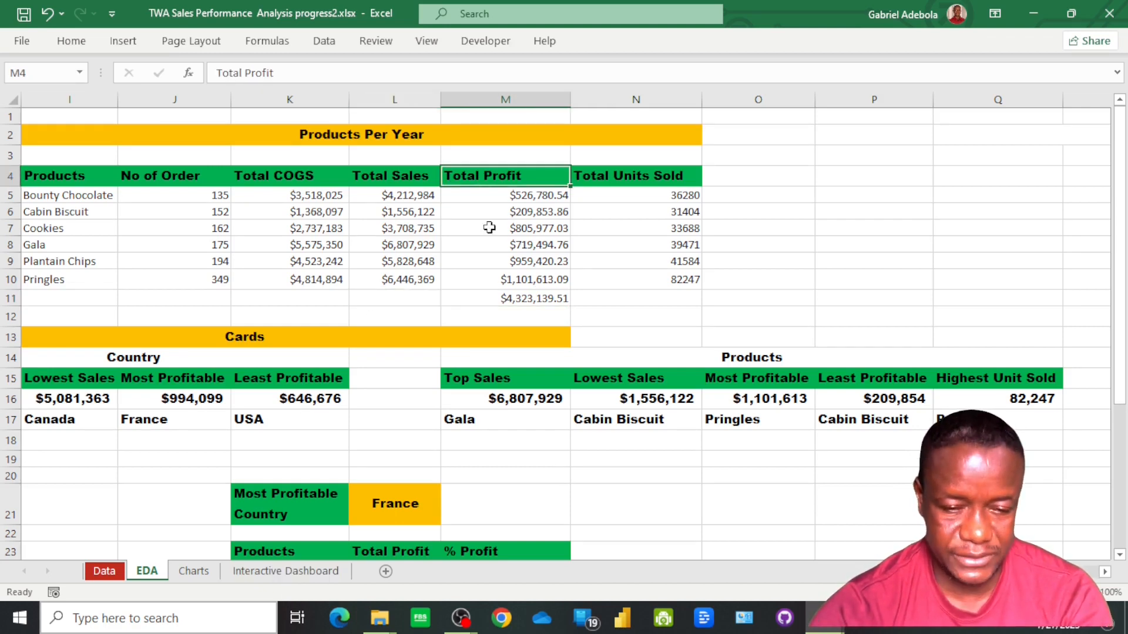
# Draw a rounded rectangle about 1.79" wide and 0.79" high below the Products Performance heading on the Interactive Dashboard sheet, close to the vertical divider
pyautogui.click(285, 572)
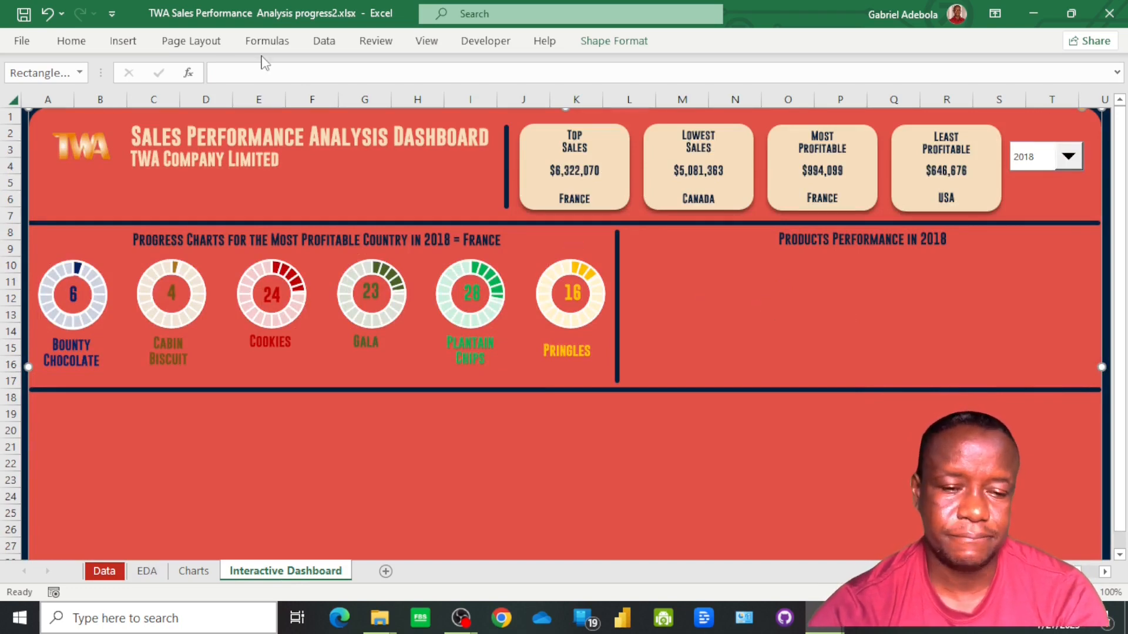
pyautogui.click(123, 41)
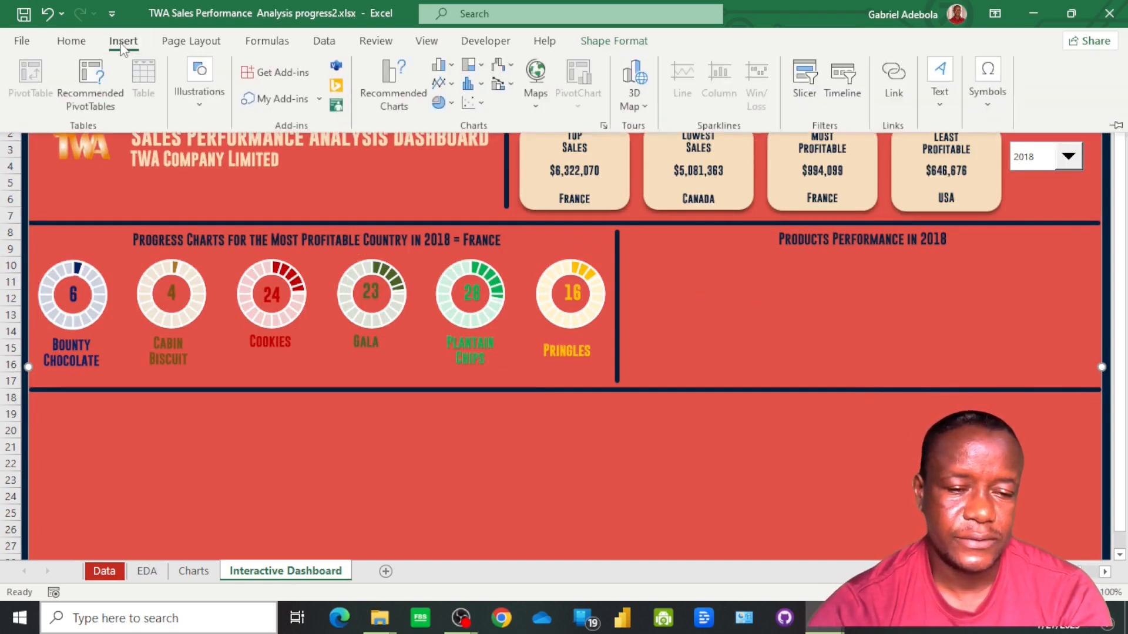
pyautogui.click(200, 112)
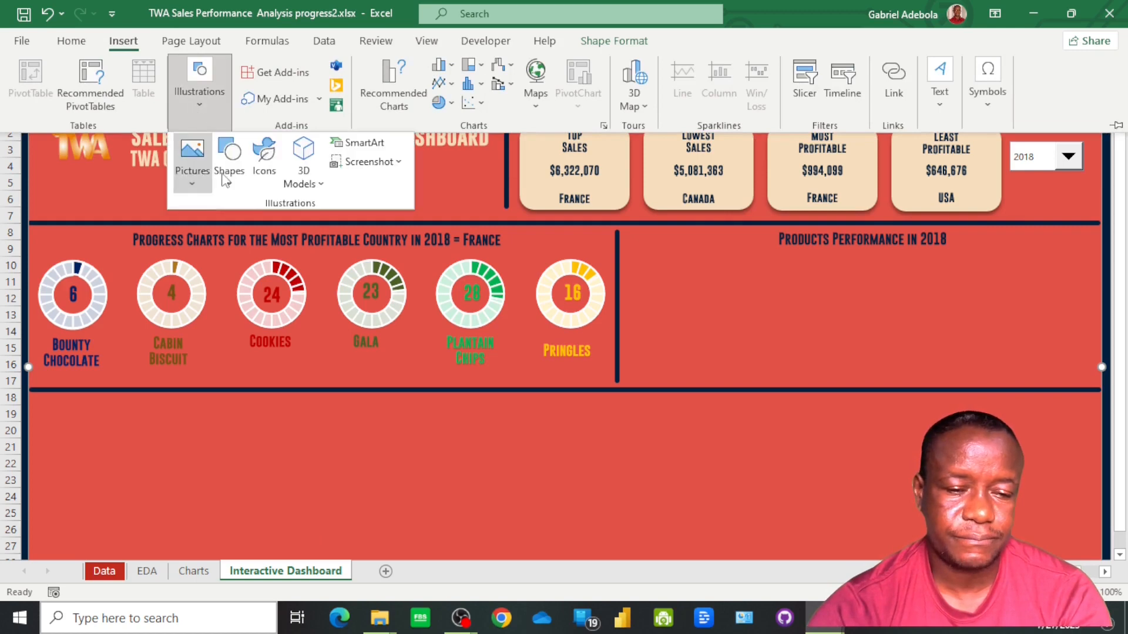
pyautogui.click(230, 191)
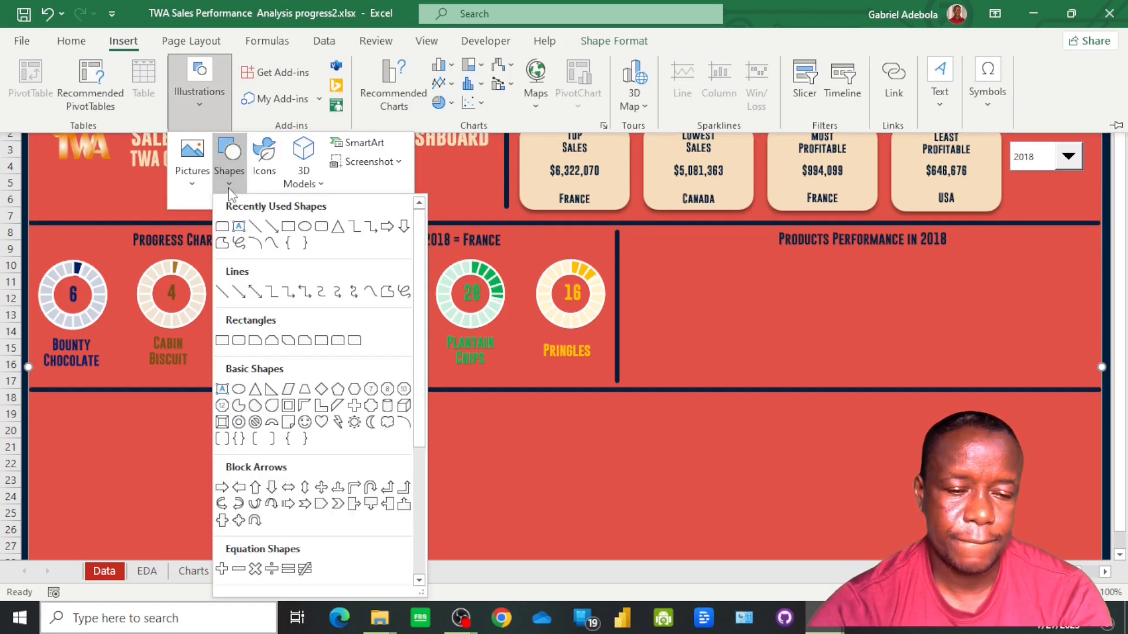
pyautogui.click(321, 229)
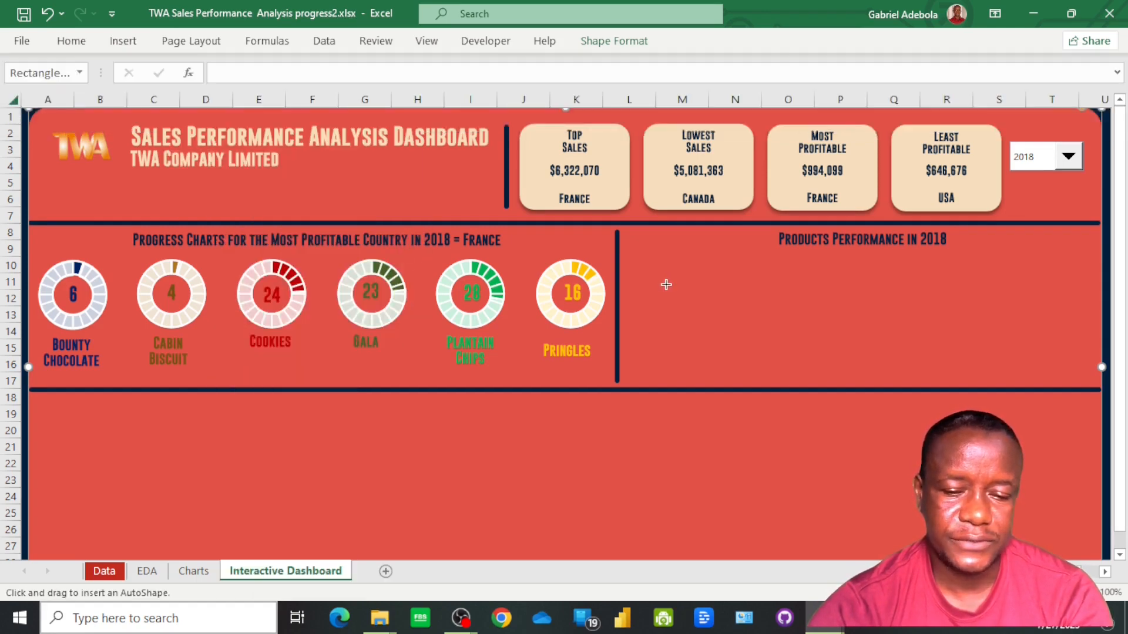
pyautogui.moveTo(650, 265); pyautogui.dragTo(727, 289)
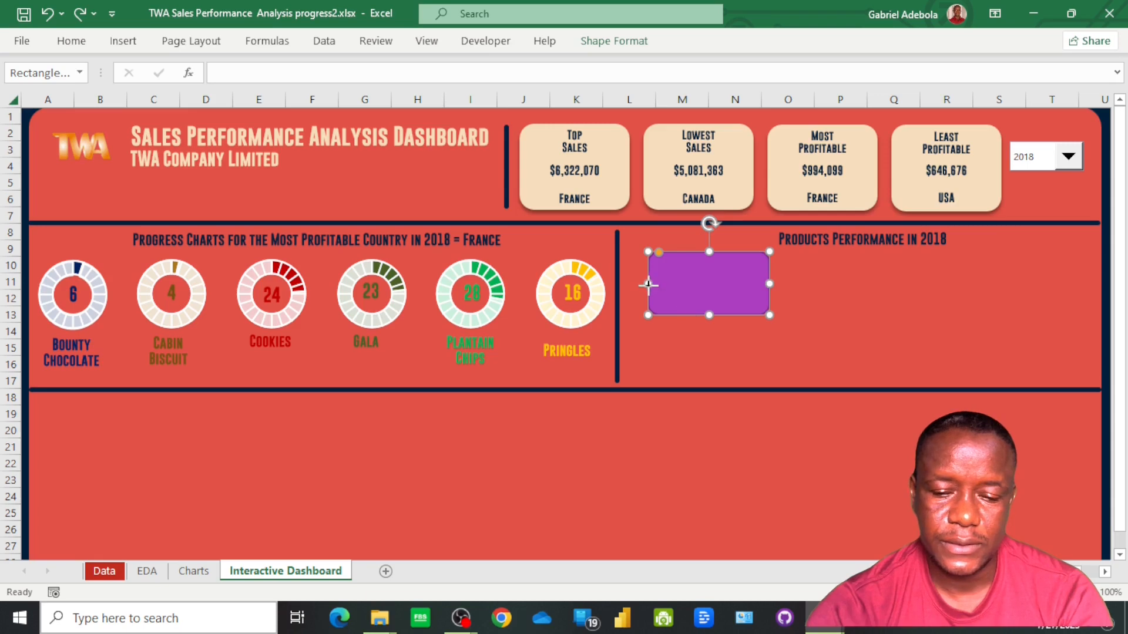
pyautogui.moveTo(649, 284); pyautogui.dragTo(641, 287)
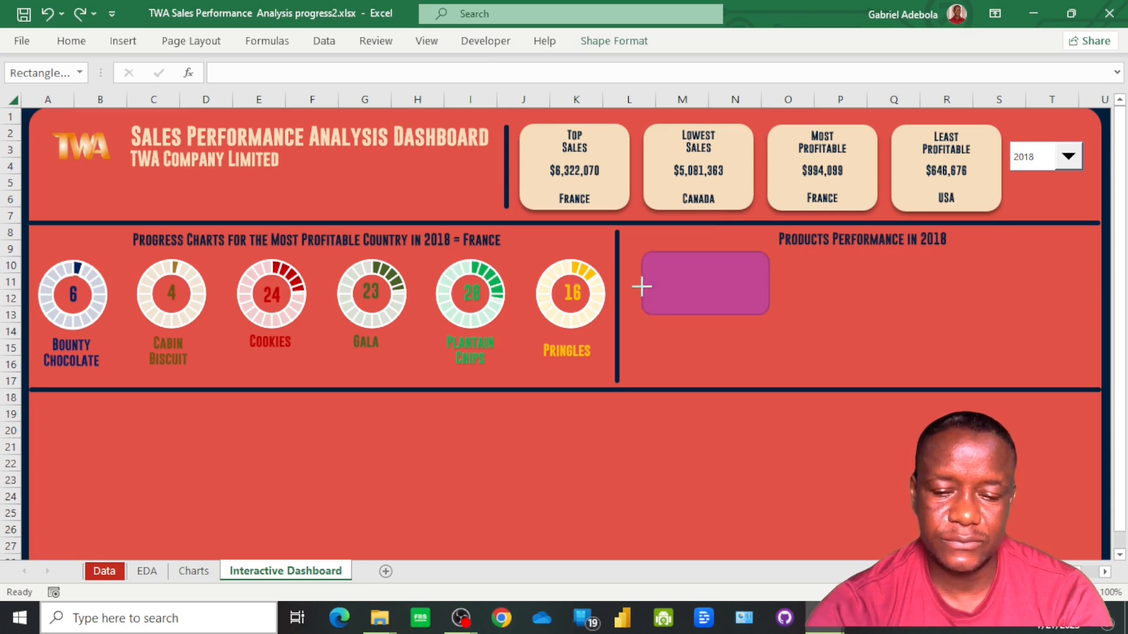
pyautogui.moveTo(639, 289); pyautogui.dragTo(640, 288)
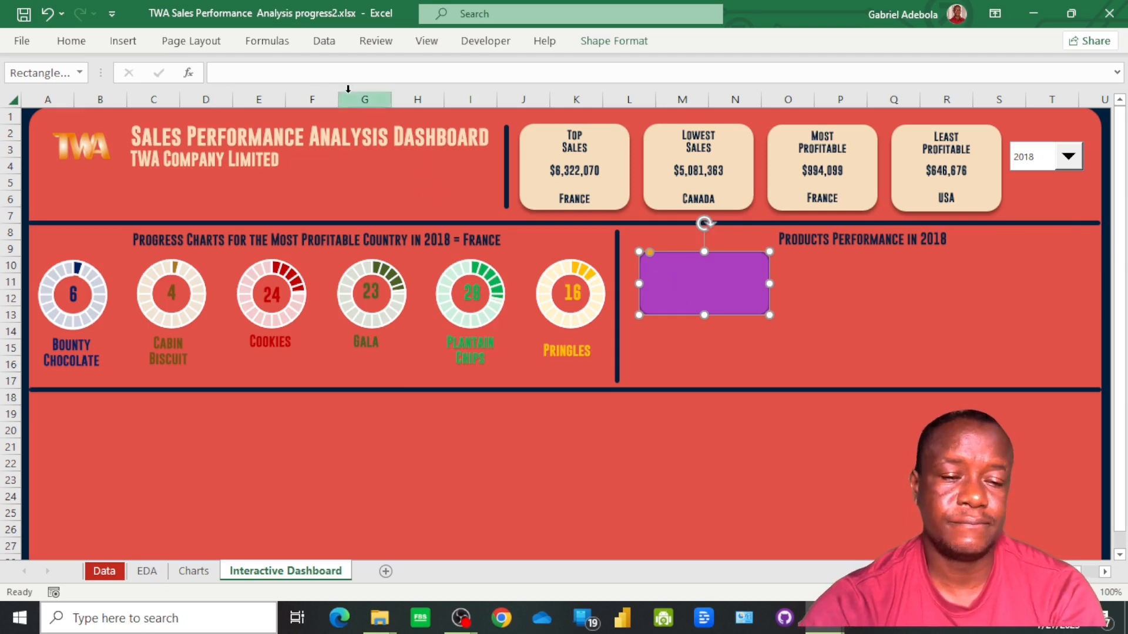
# Style the new rounded rectangle like the summary cards, with the recent light beige fill, no outline and a shadow
pyautogui.click(614, 41)
pyautogui.click(437, 65)
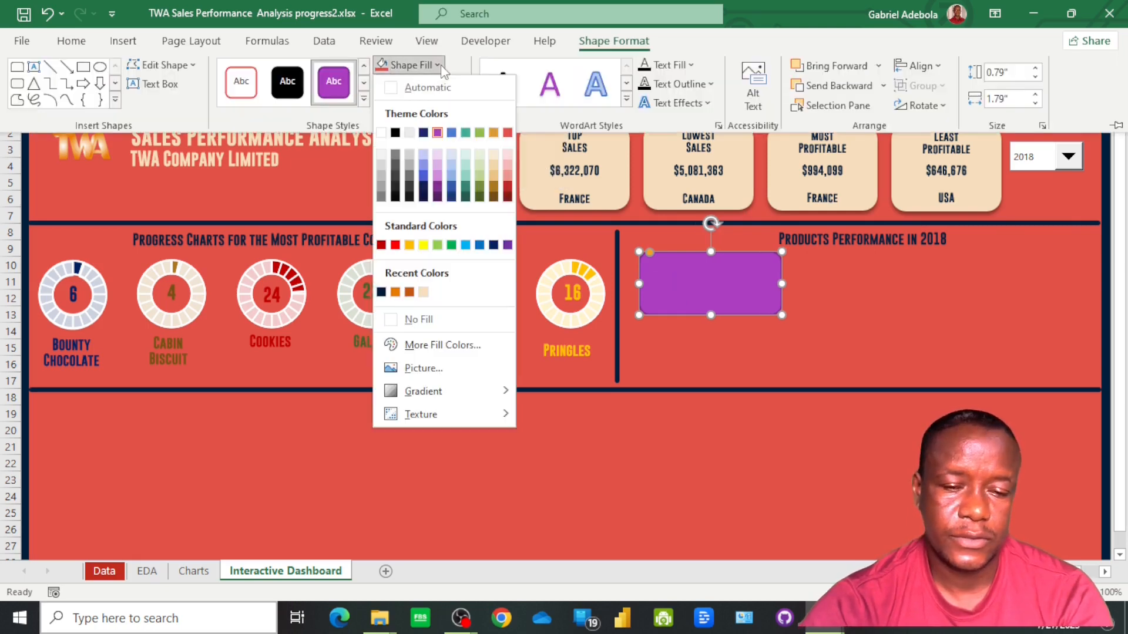
pyautogui.click(424, 292)
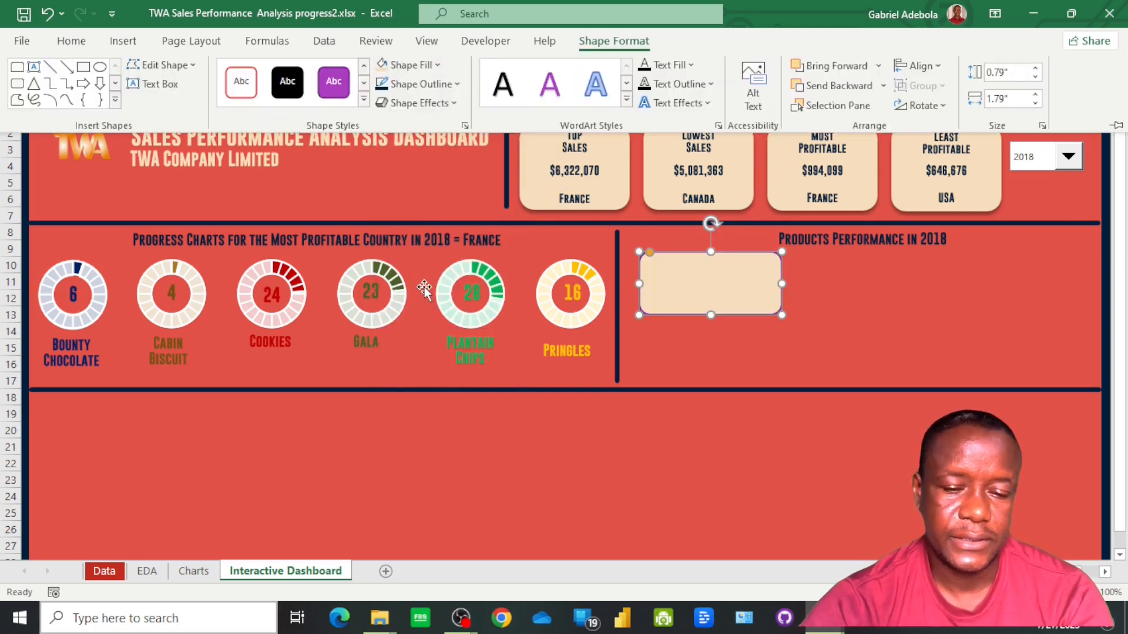
pyautogui.click(441, 85)
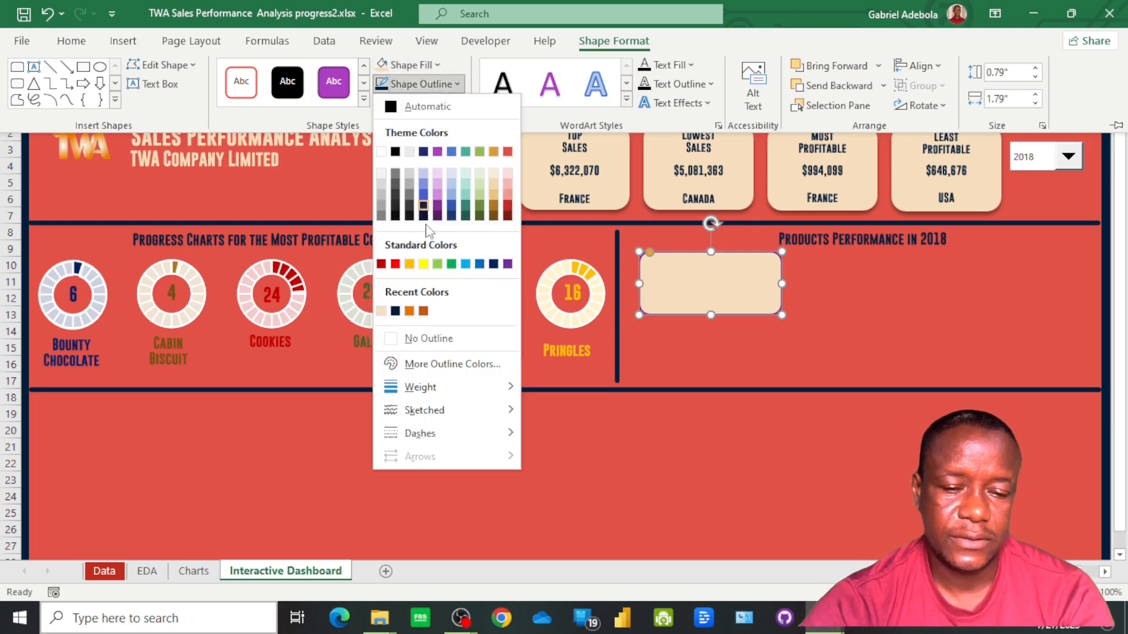
pyautogui.click(445, 339)
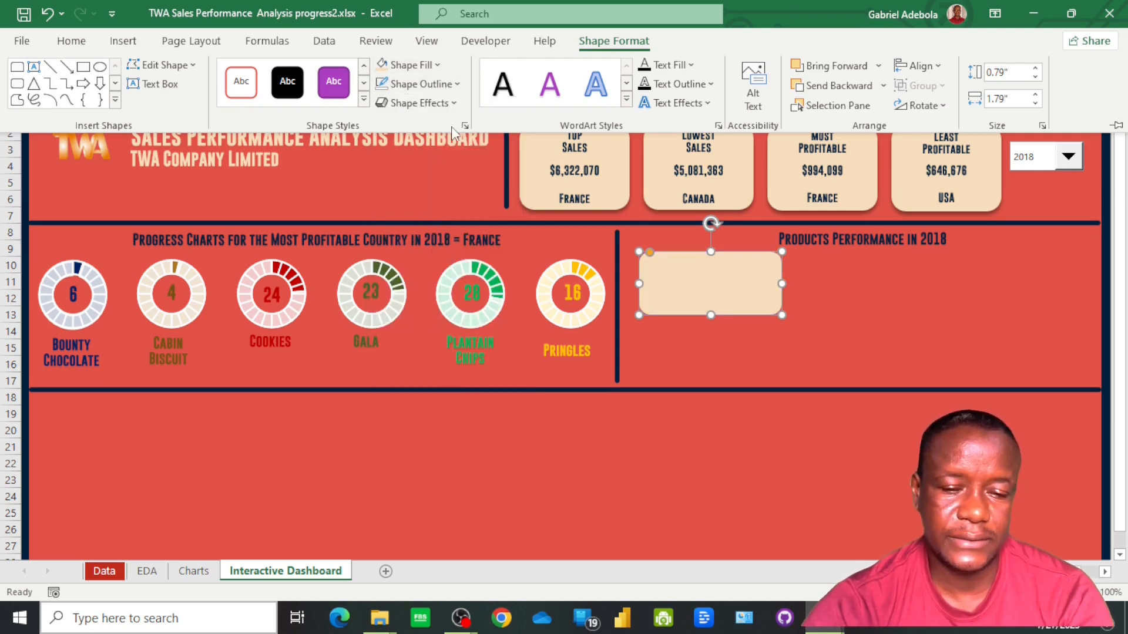
pyautogui.click(454, 107)
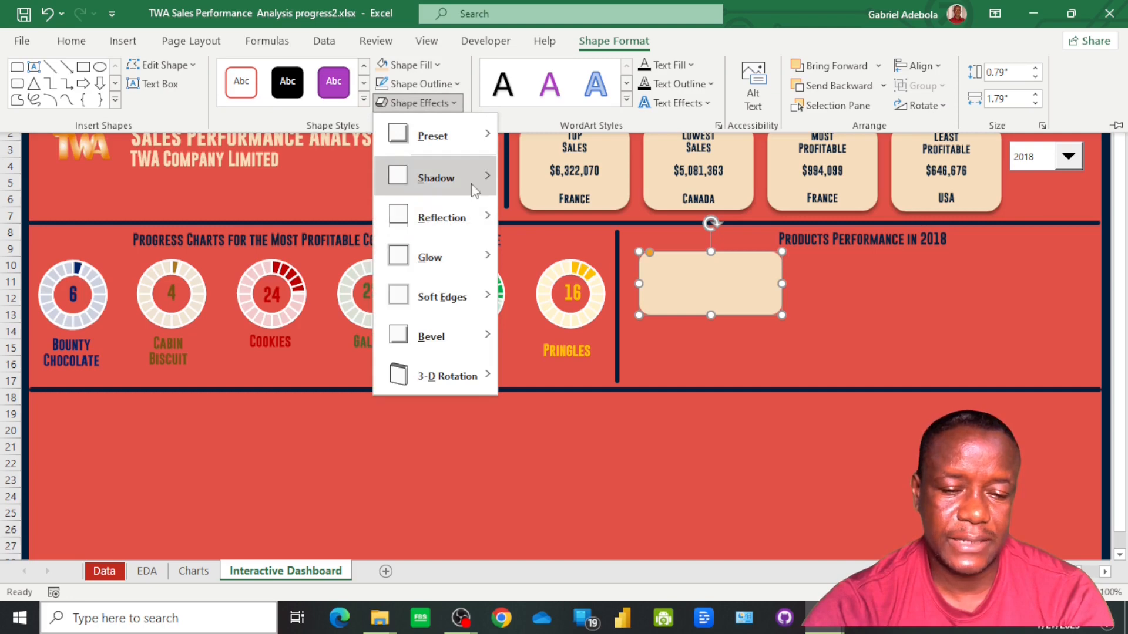
pyautogui.moveTo(470, 179)
pyautogui.click(564, 192)
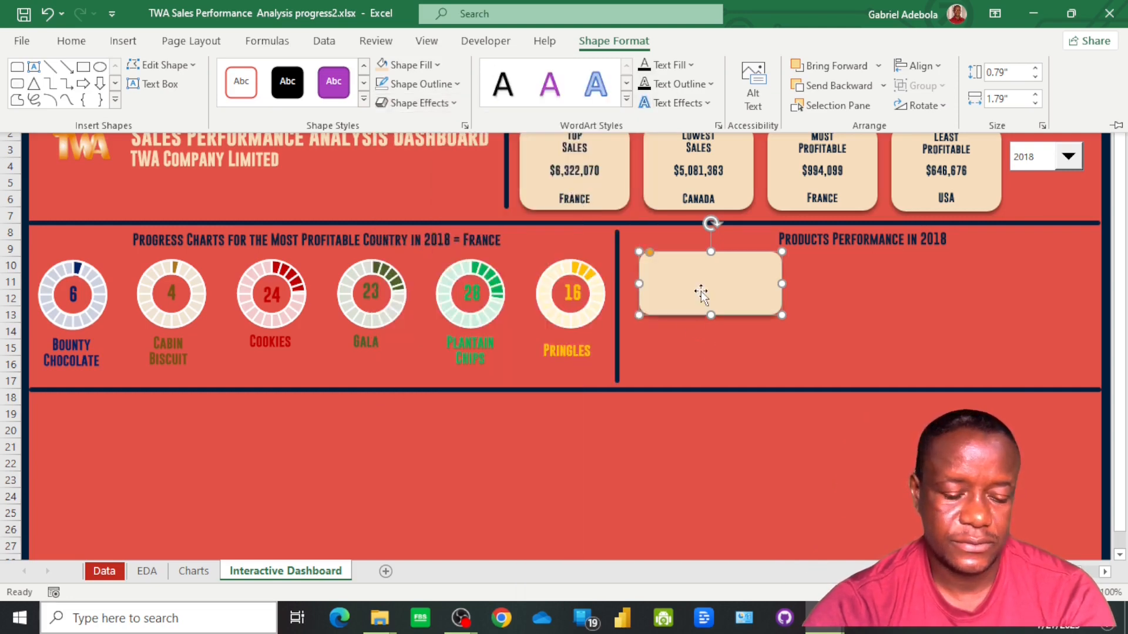
# Duplicate the beige card twice and place the copies beside it to form a row of three under the Products Performance heading
pyautogui.hotkey('ctrl', 'd')
pyautogui.hotkey('ctrl', 'F1')
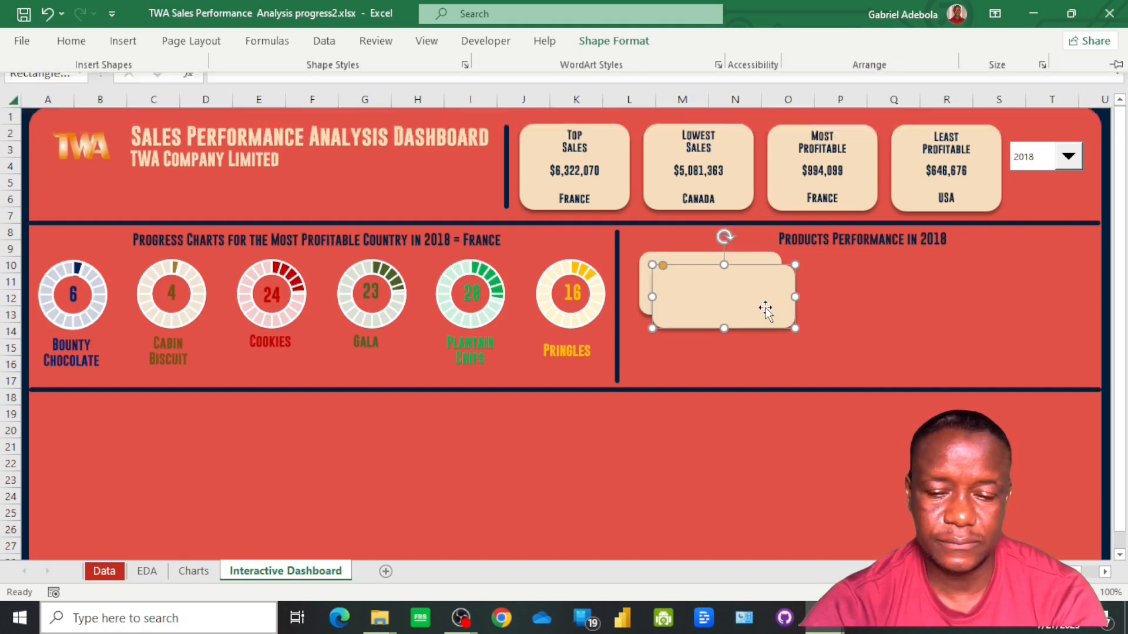
pyautogui.moveTo(779, 293); pyautogui.dragTo(901, 288)
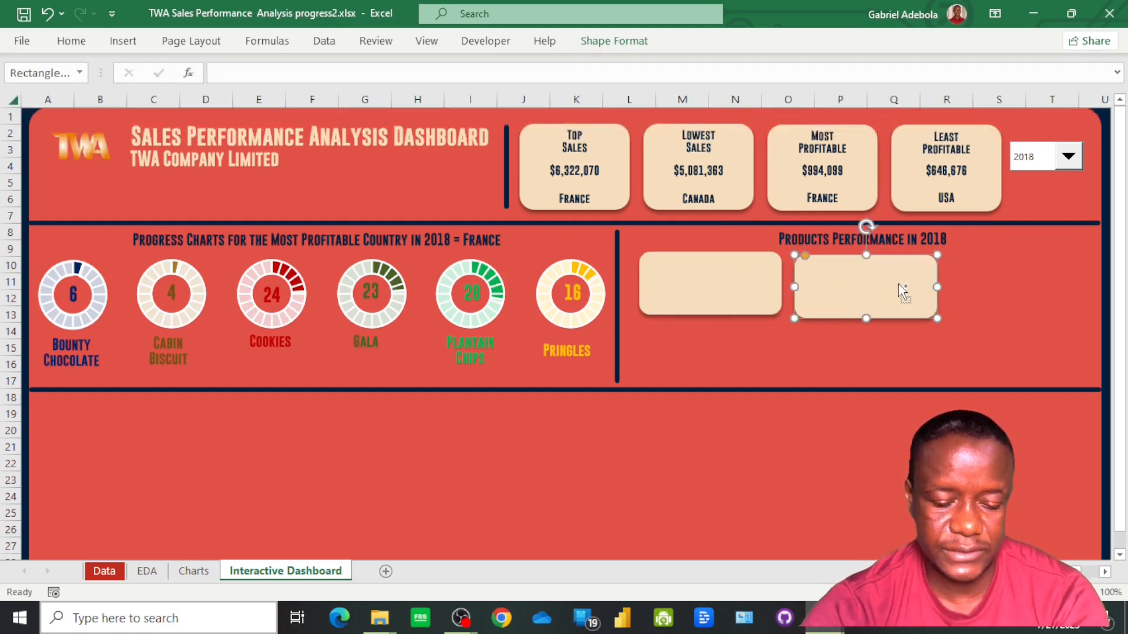
pyautogui.hotkey('ctrl', 'd')
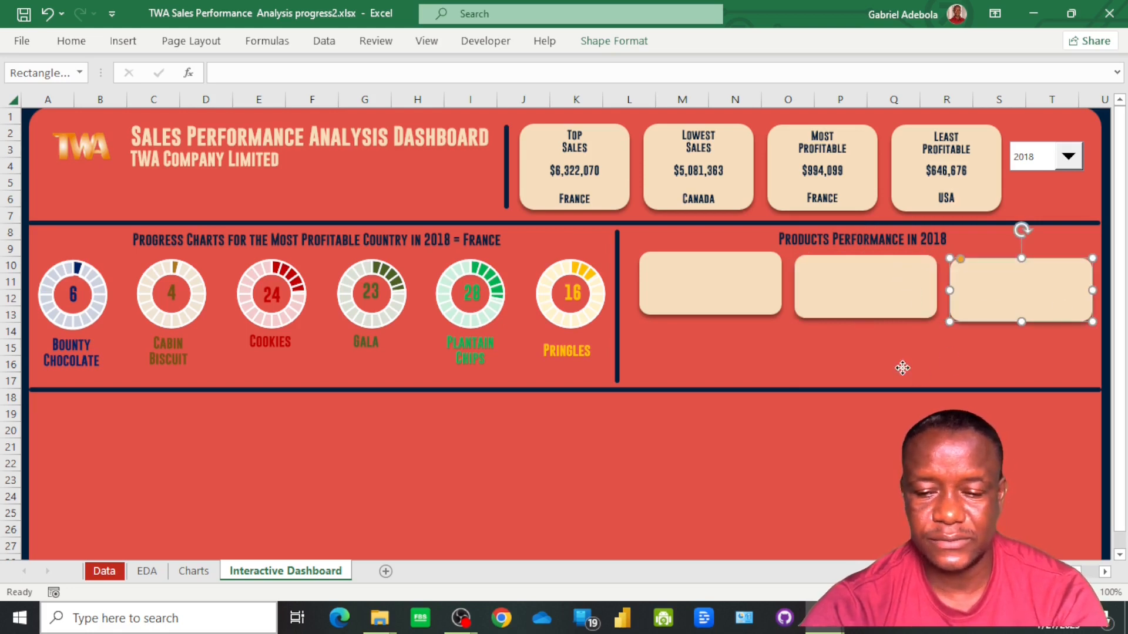
# Align the three beige cards by their middles and duplicate them as a second row directly below
pyautogui.click(906, 349)
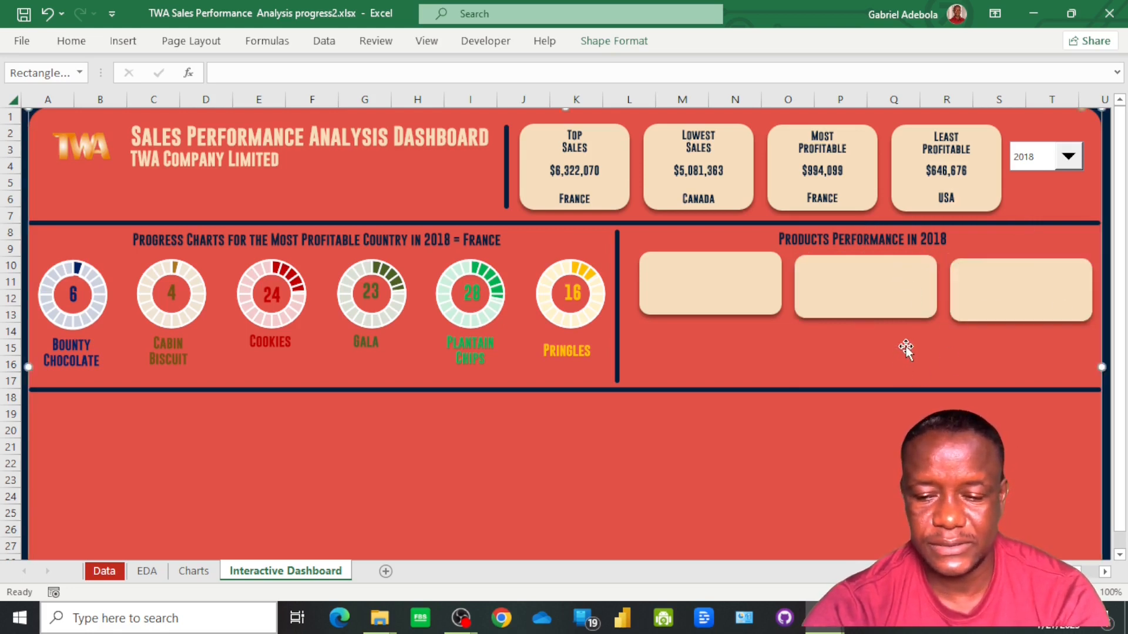
pyautogui.click(1009, 303)
pyautogui.keyDown('shift'); pyautogui.click(868, 296); pyautogui.keyUp('shift')
pyautogui.keyDown('shift'); pyautogui.click(712, 292); pyautogui.keyUp('shift')
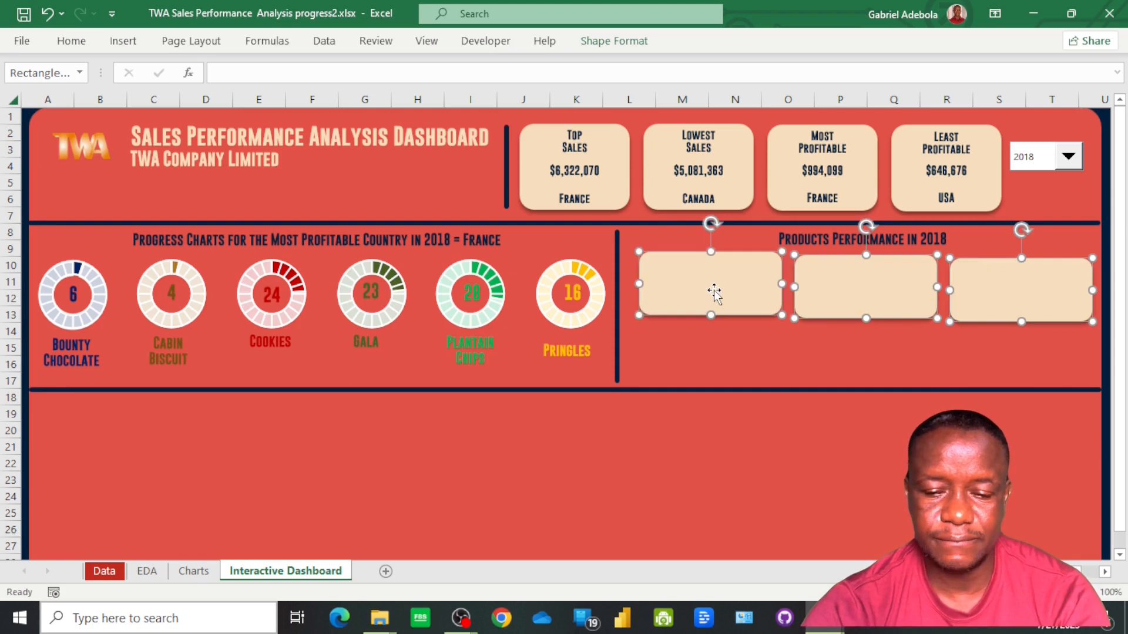
pyautogui.click(617, 41)
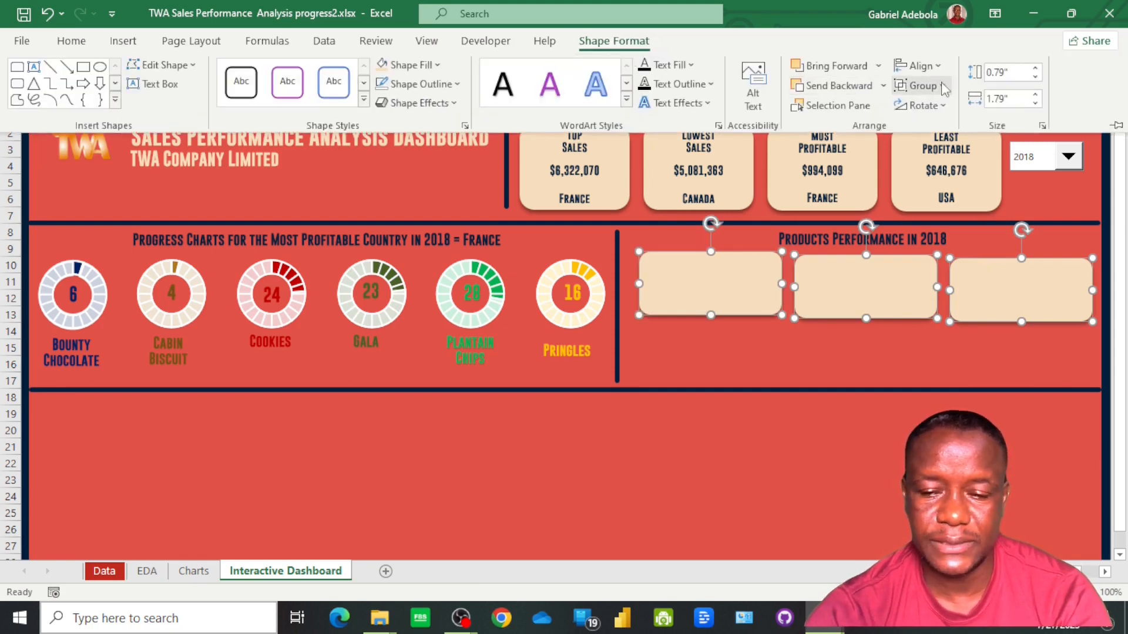
pyautogui.click(920, 66)
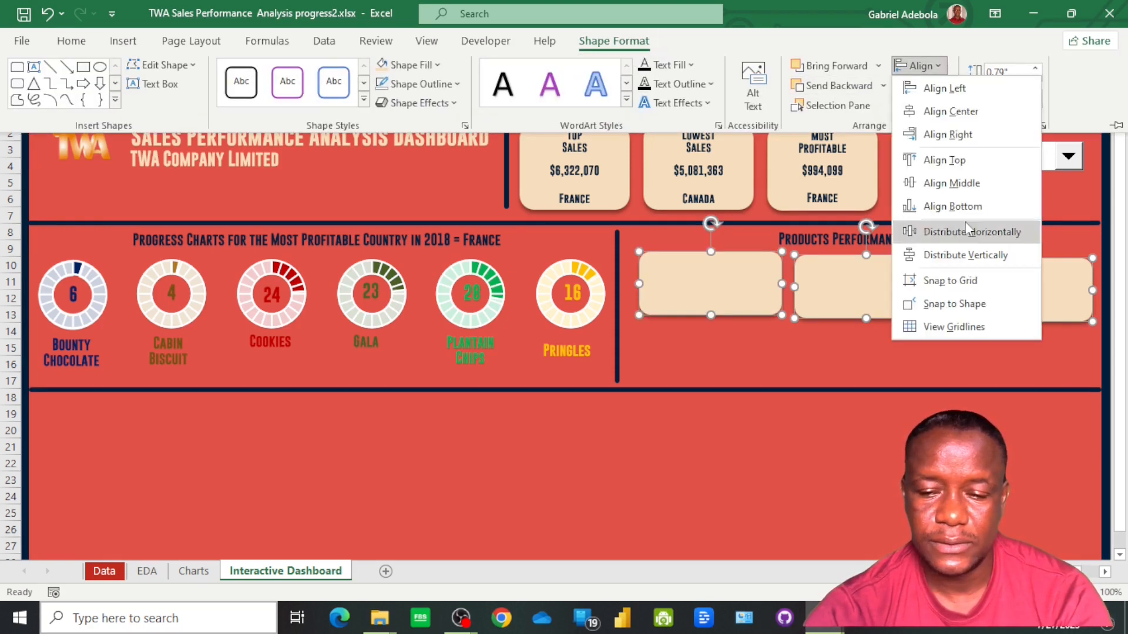
pyautogui.press('Escape')
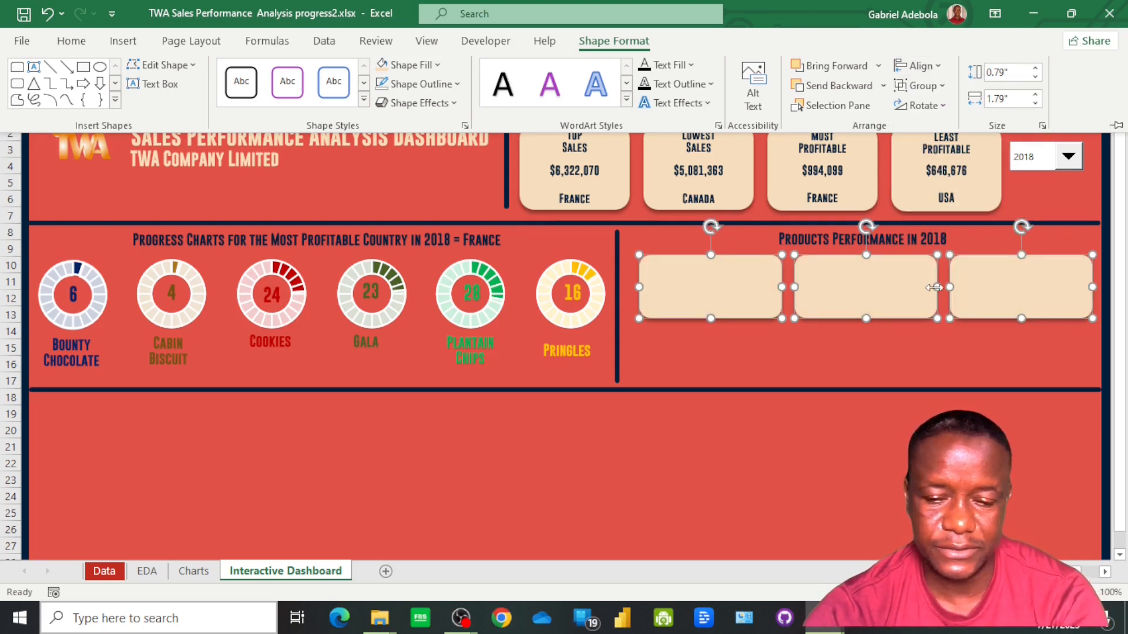
pyautogui.hotkey('ctrl', 'd')
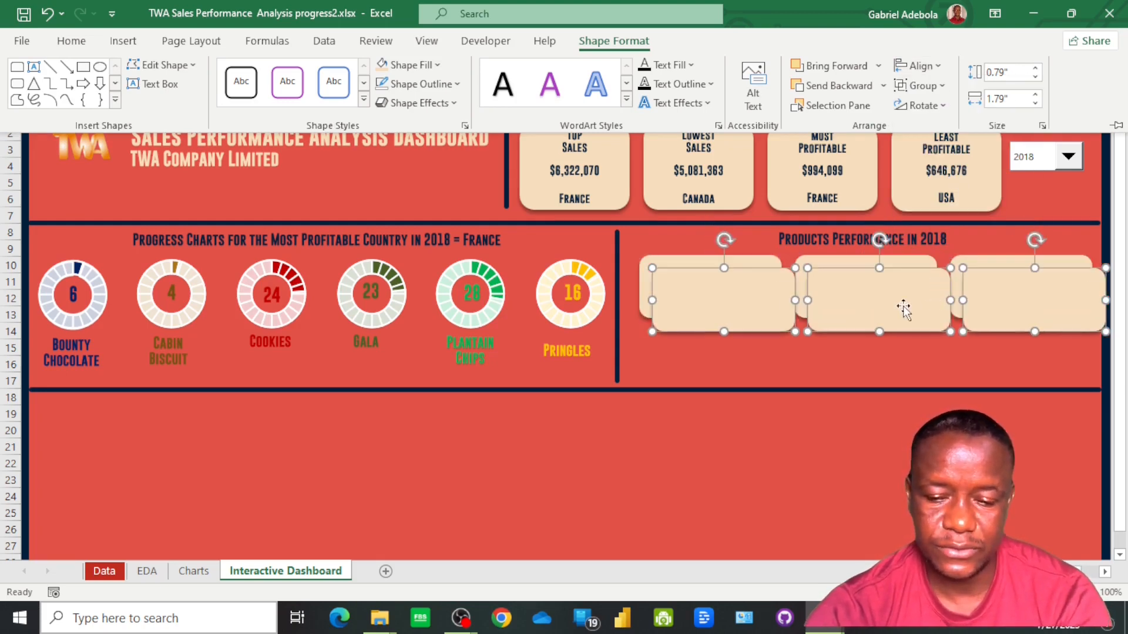
pyautogui.moveTo(884, 318); pyautogui.dragTo(871, 368)
# Move the horizontal divider below the card rows down to row 18, leaving space beneath the second row
pyautogui.click(502, 390)
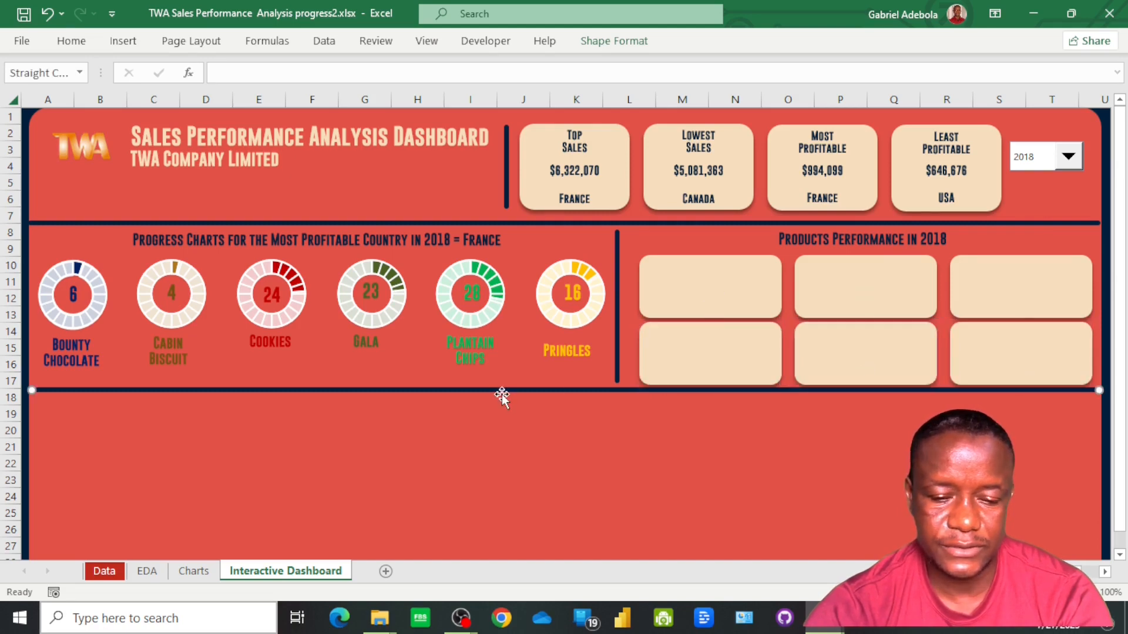
pyautogui.press('Down')
pyautogui.press('Down')
pyautogui.press('Down')
pyautogui.press('Down')
pyautogui.press('Down')
pyautogui.press('Down')
pyautogui.press('Down')
pyautogui.press('Down')
pyautogui.press('Down')
pyautogui.press('Down')
pyautogui.press('Down')
pyautogui.press('Down')
pyautogui.press('Down')
pyautogui.press('Down')
pyautogui.press('Down')
pyautogui.press('Down')
pyautogui.press('Down')
pyautogui.press('Down')
pyautogui.press('Down')
pyautogui.press('Down')
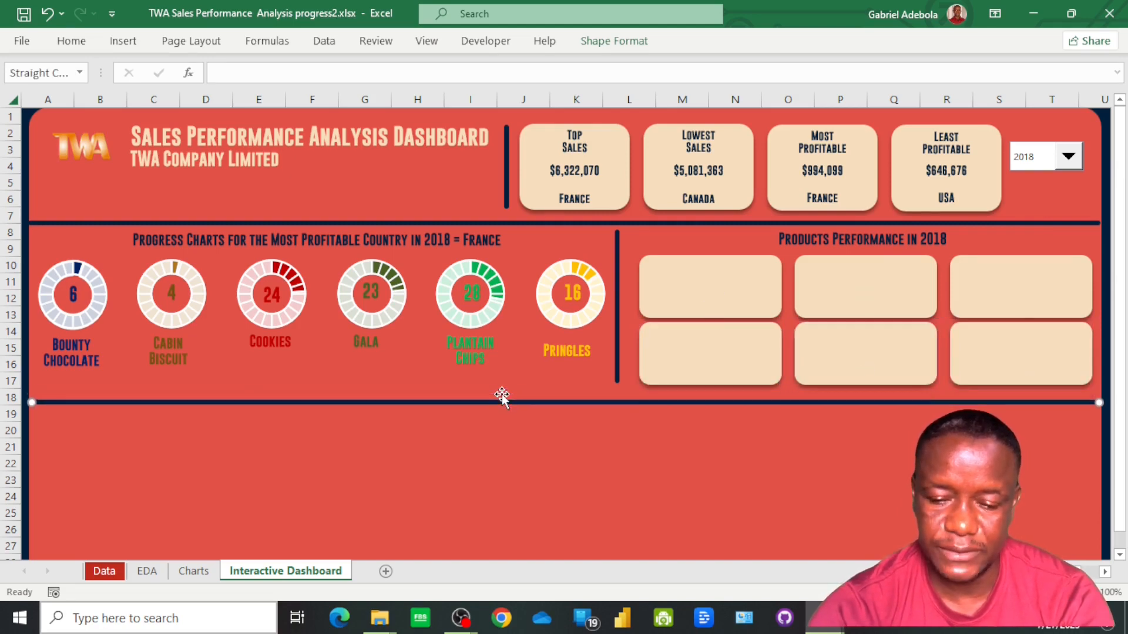
pyautogui.press('Up')
pyautogui.press('Up')
pyautogui.press('Up')
pyautogui.press('Up')
pyautogui.press('Up')
pyautogui.press('Up')
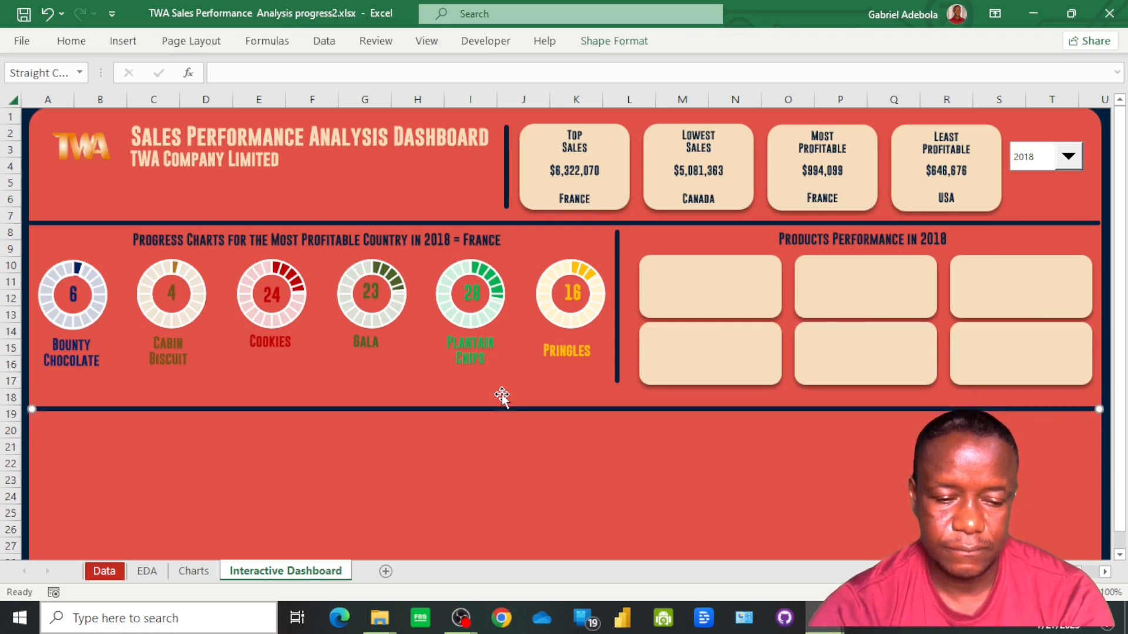
pyautogui.press('Up')
pyautogui.press('Up')
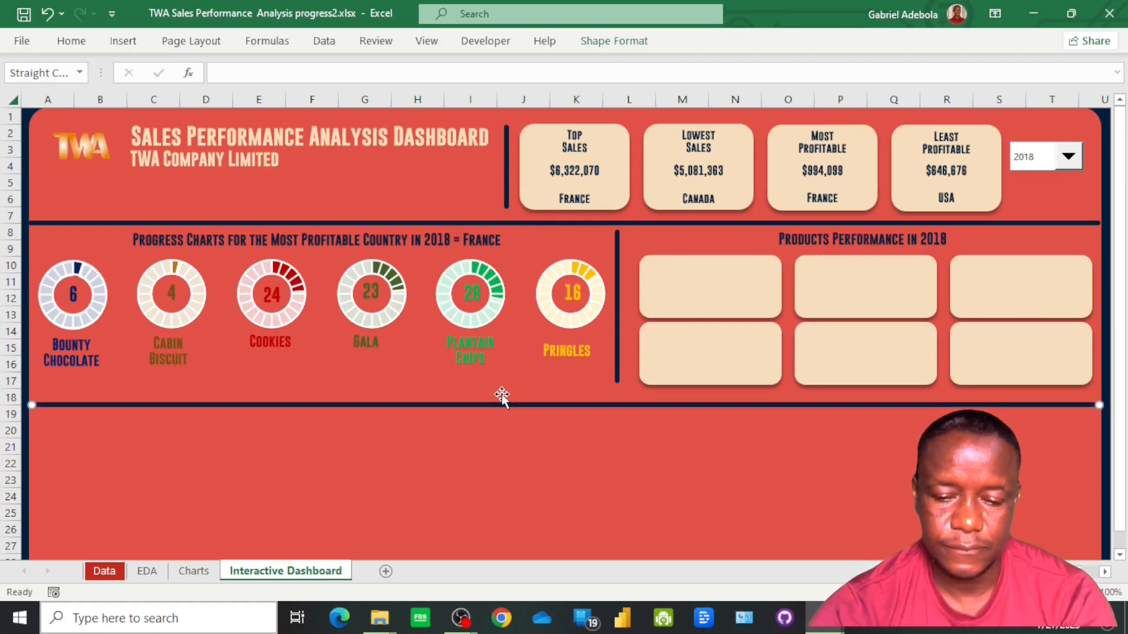
# Shift the three lower cards down slightly to widen the gap between the two card rows
pyautogui.click(724, 350)
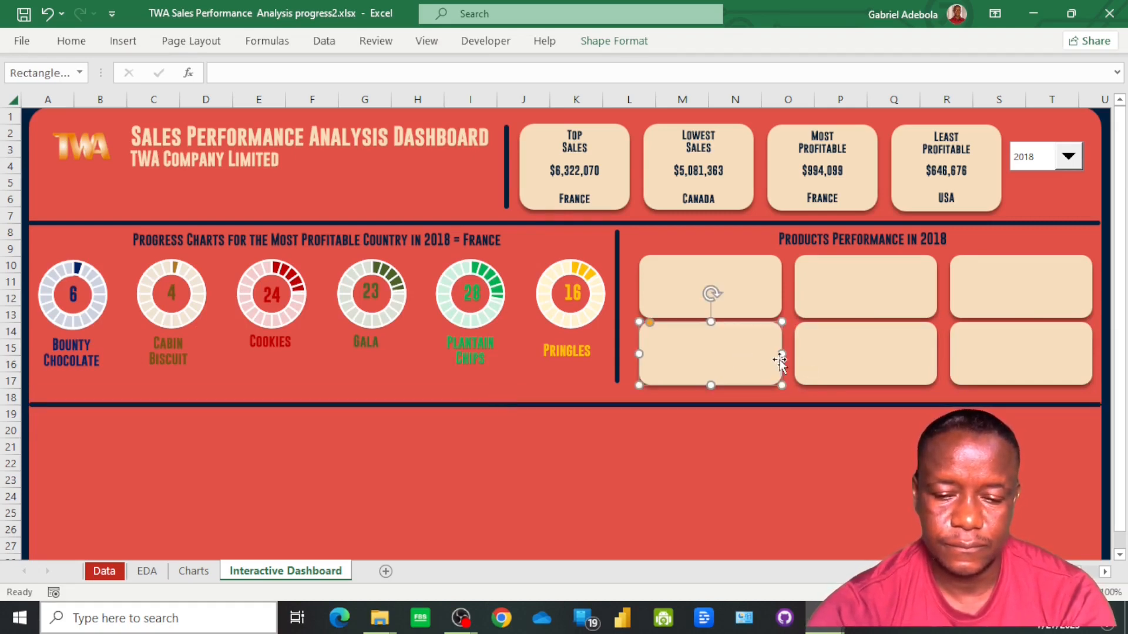
pyautogui.keyDown('shift'); pyautogui.click(856, 360); pyautogui.keyUp('shift')
pyautogui.keyDown('shift'); pyautogui.click(987, 371); pyautogui.keyUp('shift')
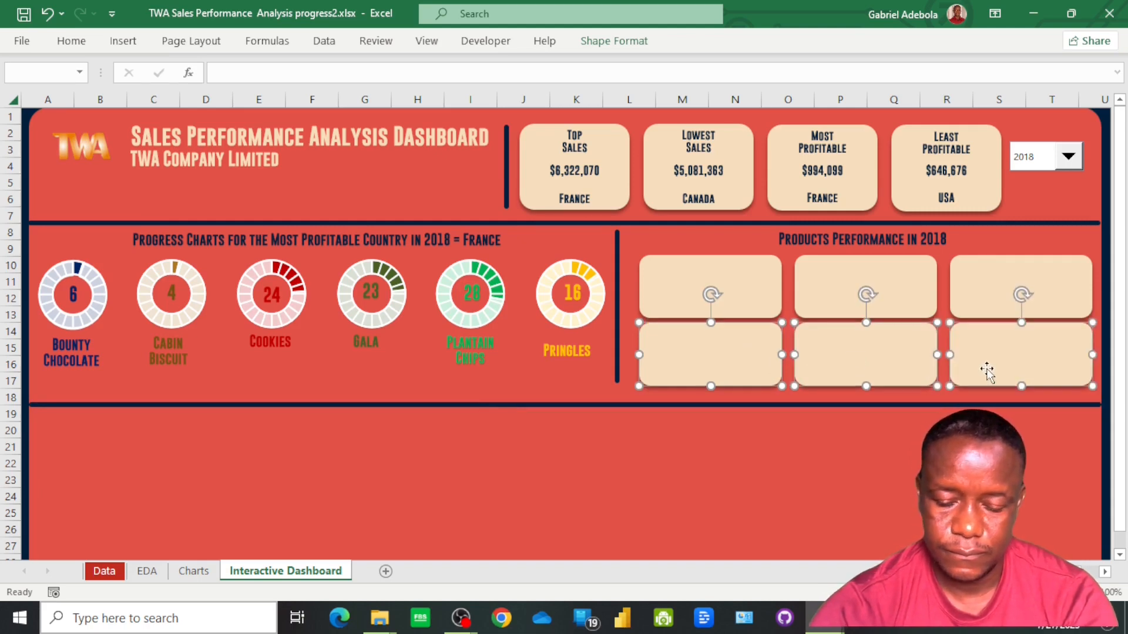
pyautogui.press('Down')
pyautogui.press('Down')
pyautogui.press('Down')
pyautogui.press('Down')
pyautogui.press('Down')
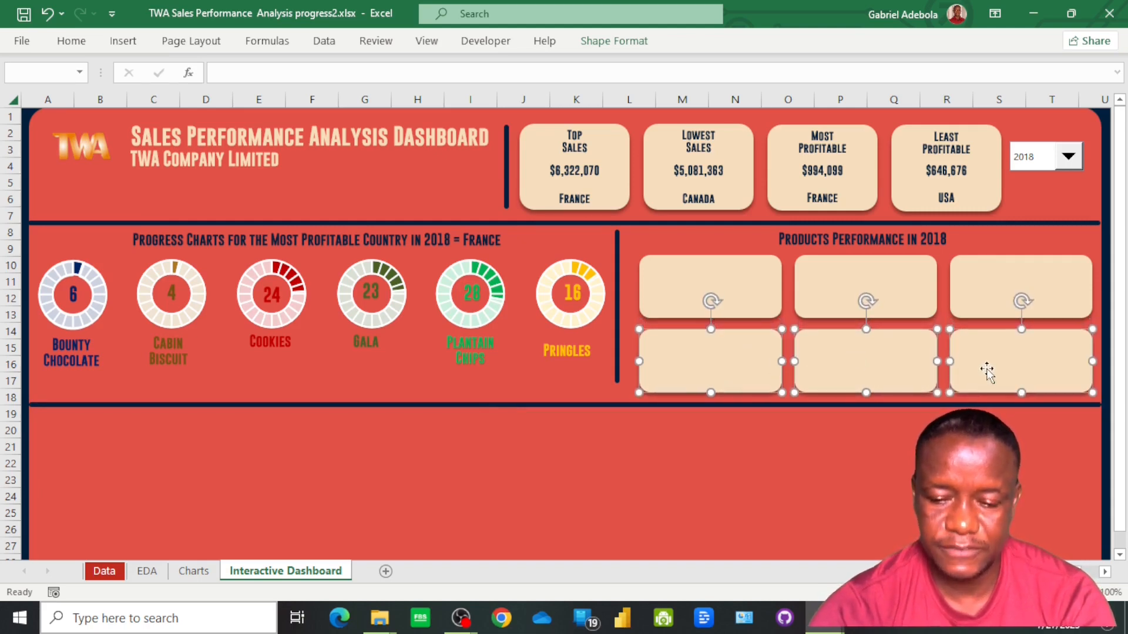
pyautogui.press('Up')
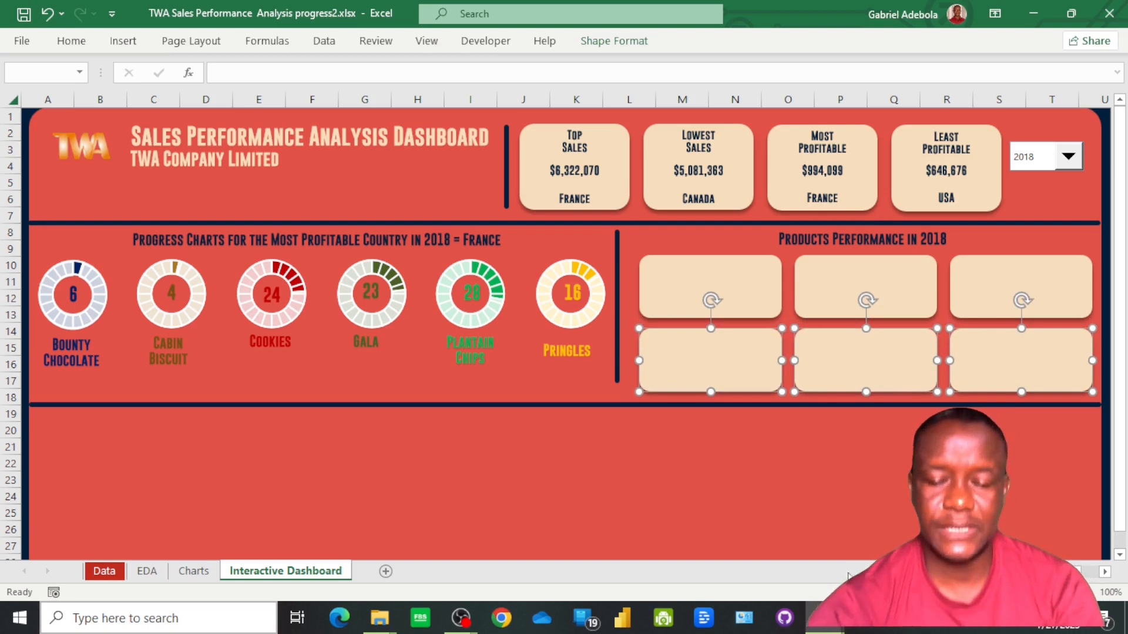
# Align the centers of the upper and lower cards in the first column, nearest the vertical divider
pyautogui.click(760, 478)
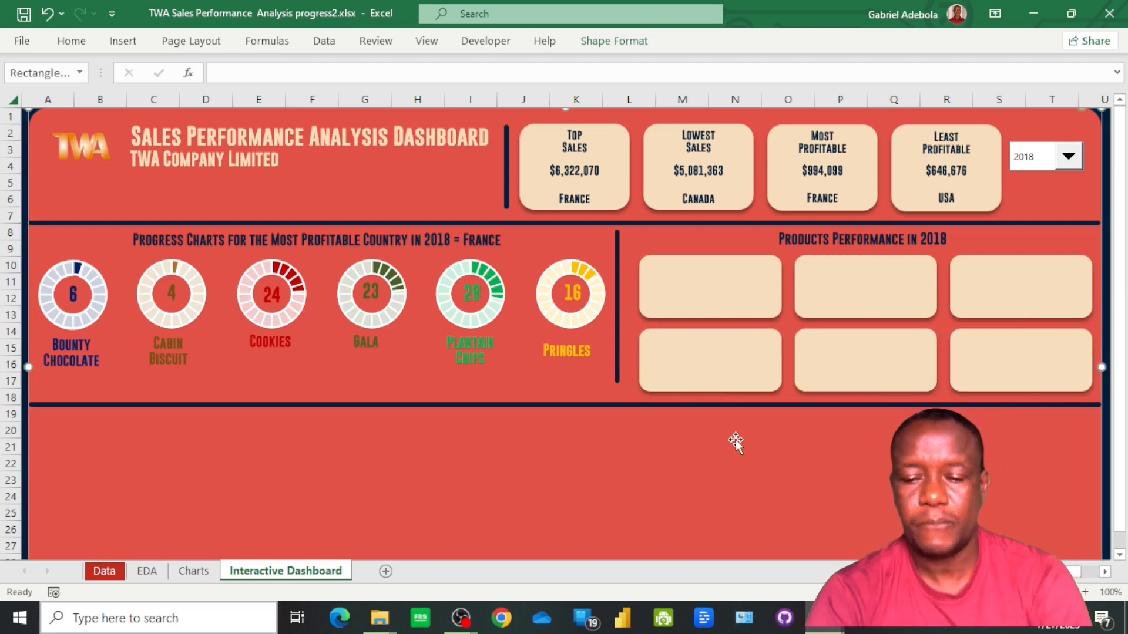
pyautogui.click(726, 301)
pyautogui.keyDown('shift'); pyautogui.click(734, 364); pyautogui.keyUp('shift')
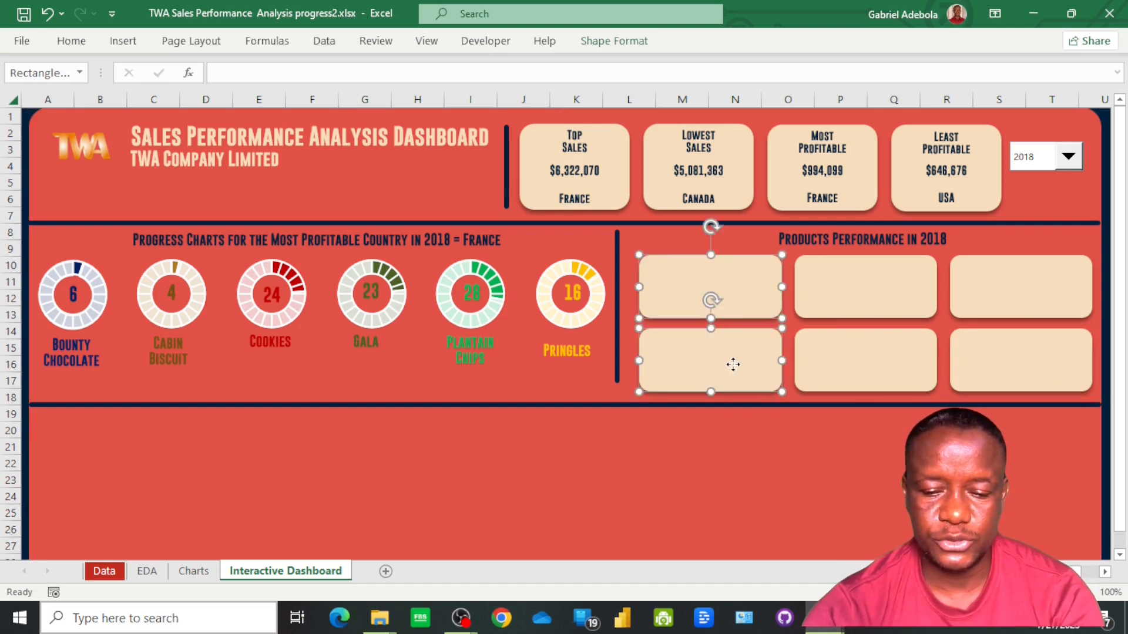
pyautogui.click(642, 45)
pyautogui.click(934, 67)
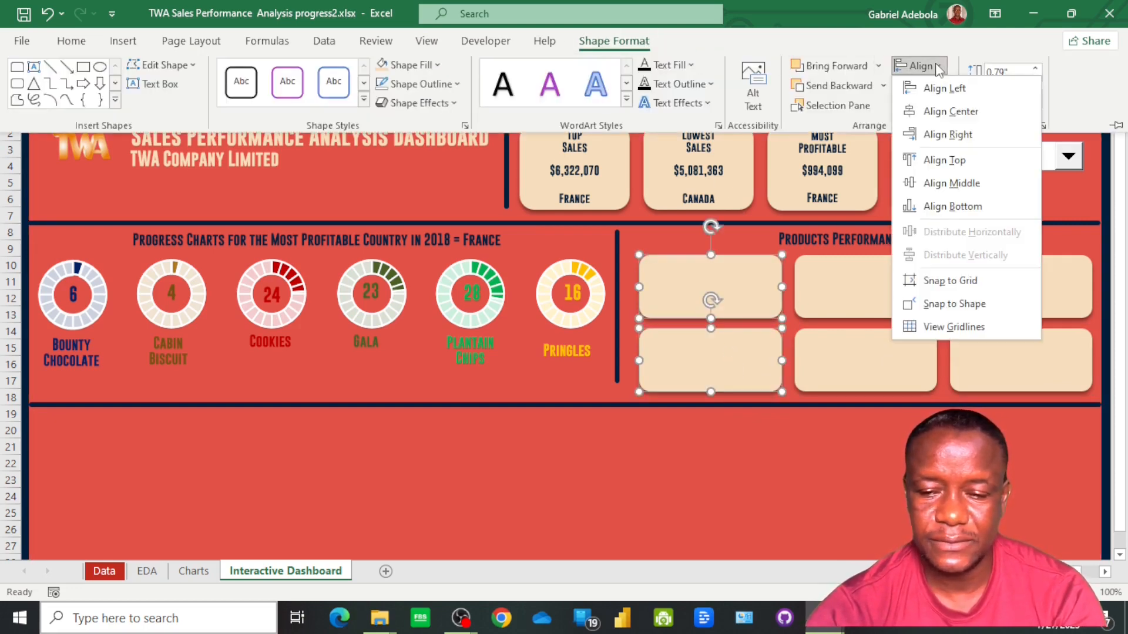
pyautogui.click(947, 113)
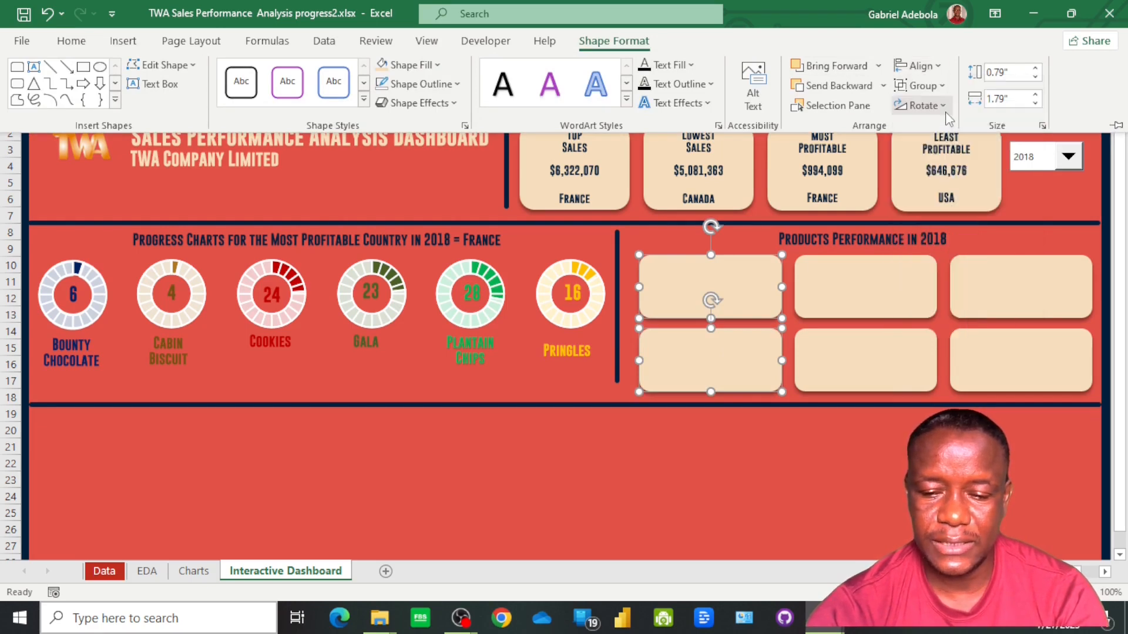
# Align the centers of the upper and lower cards in the middle column
pyautogui.click(871, 319)
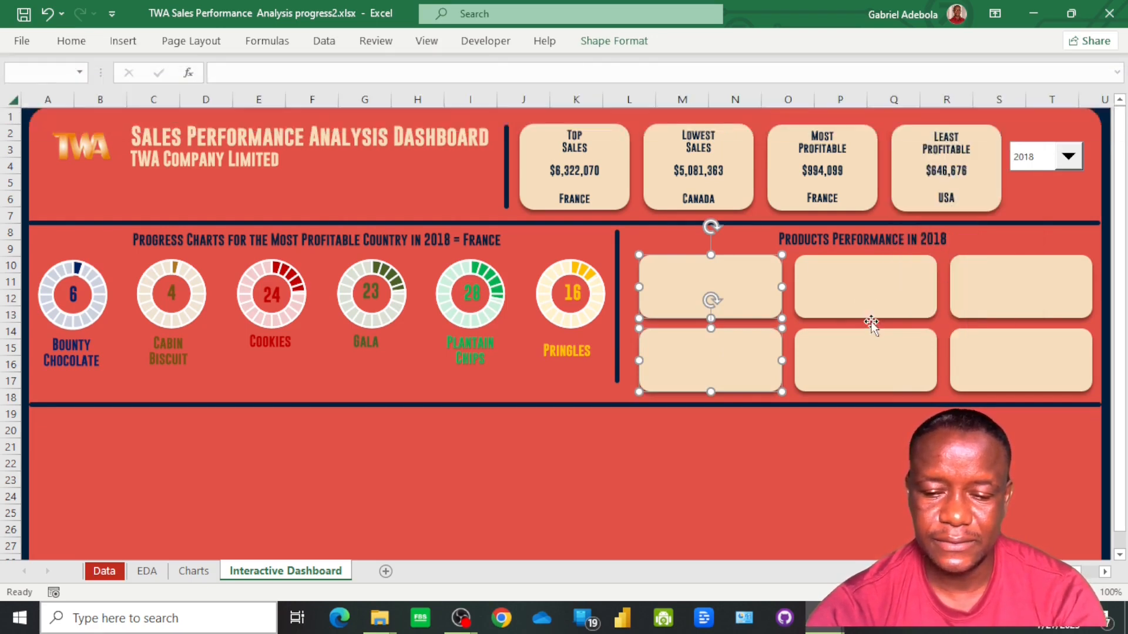
pyautogui.click(862, 303)
pyautogui.keyDown('shift'); pyautogui.click(877, 369); pyautogui.keyUp('shift')
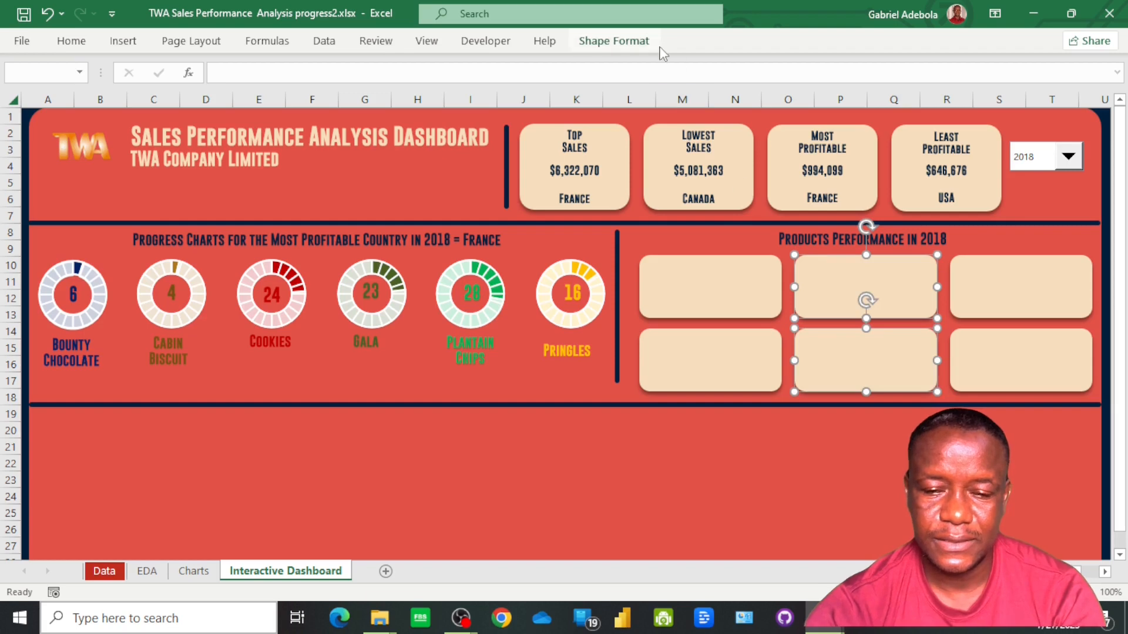
pyautogui.click(619, 43)
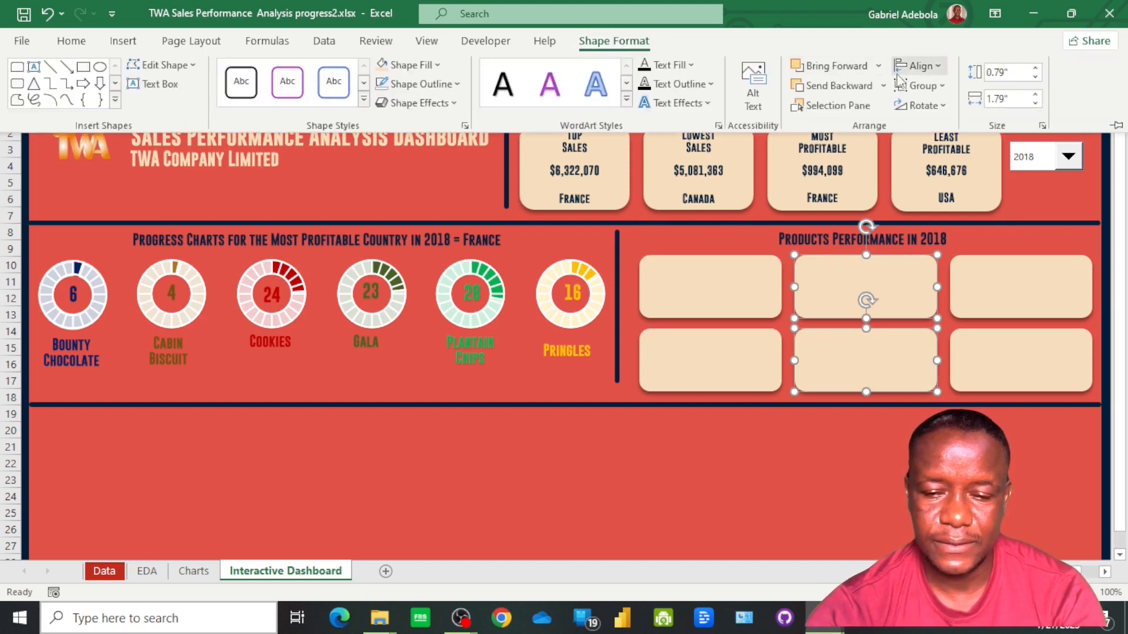
pyautogui.click(921, 66)
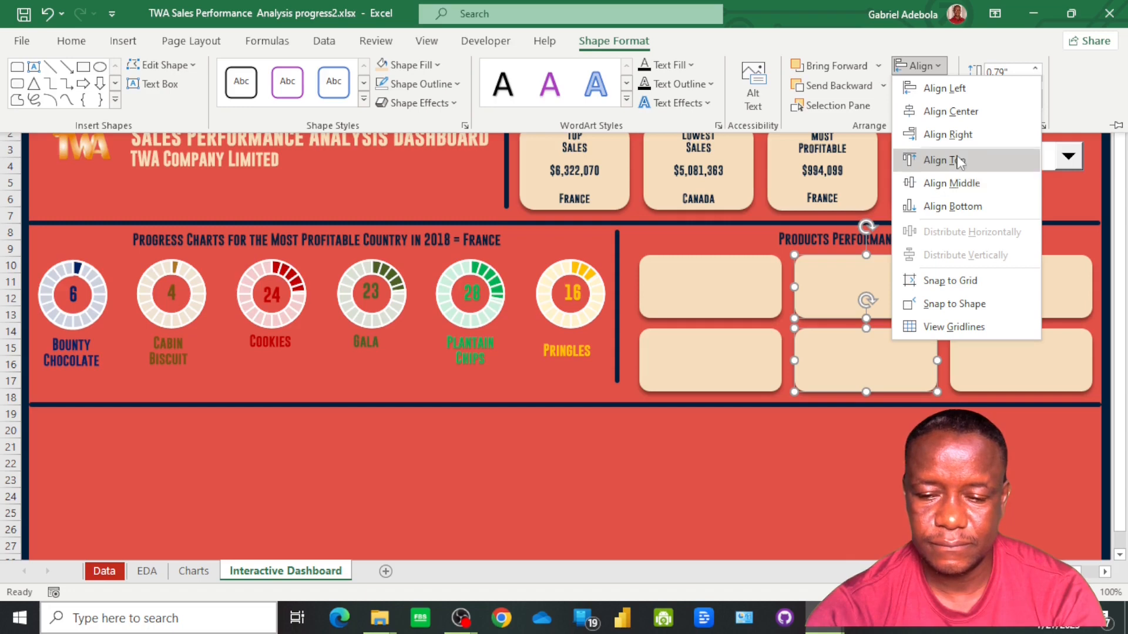
pyautogui.click(956, 117)
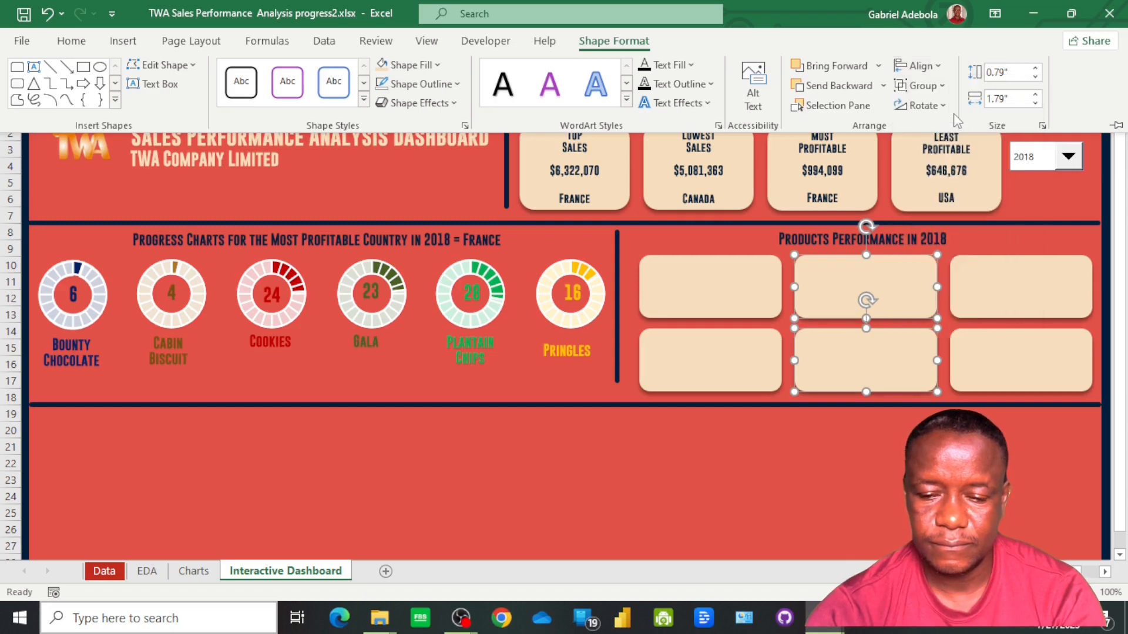
# Align the centers of the upper and lower cards in the third column
pyautogui.click(1005, 297)
pyautogui.click(1014, 300)
pyautogui.keyDown('shift'); pyautogui.click(1018, 367); pyautogui.keyUp('shift')
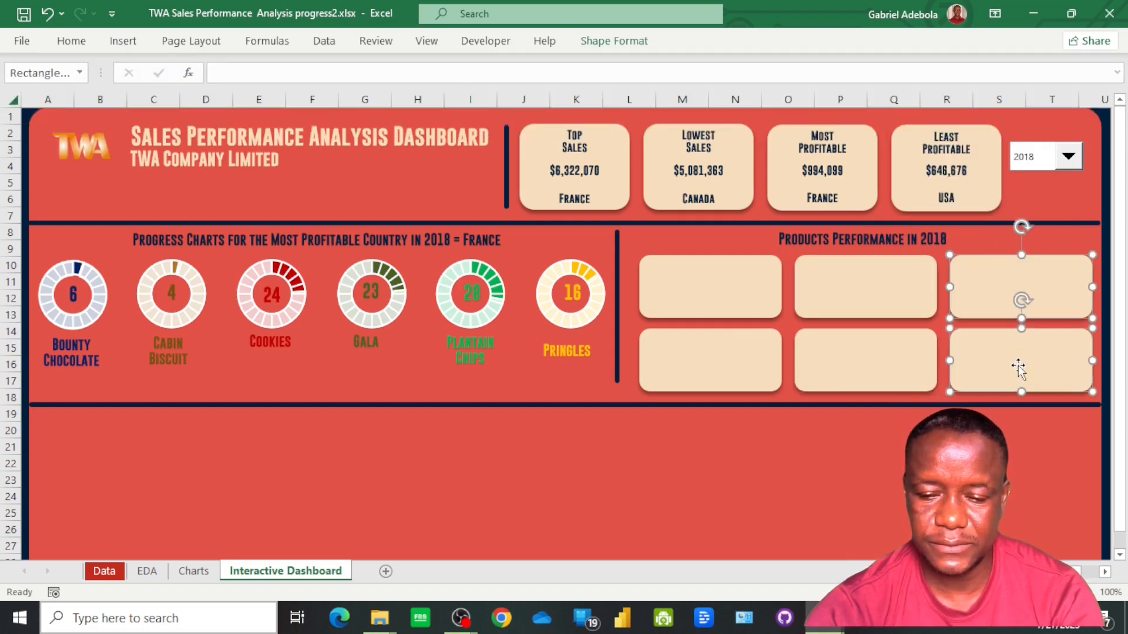
pyautogui.click(637, 49)
pyautogui.click(916, 65)
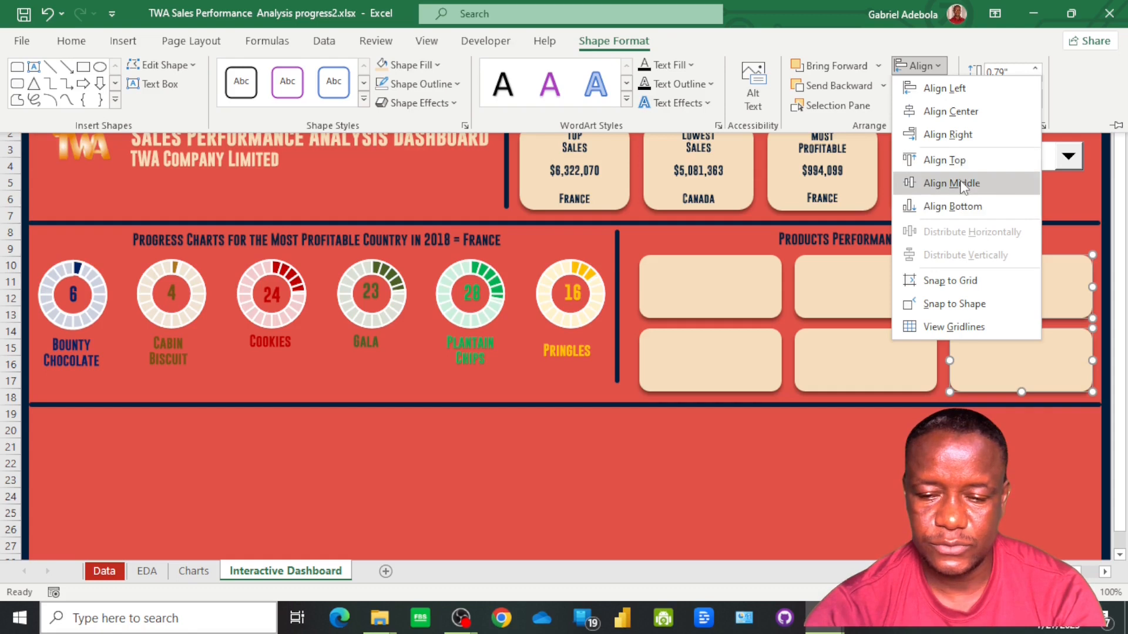
pyautogui.click(958, 114)
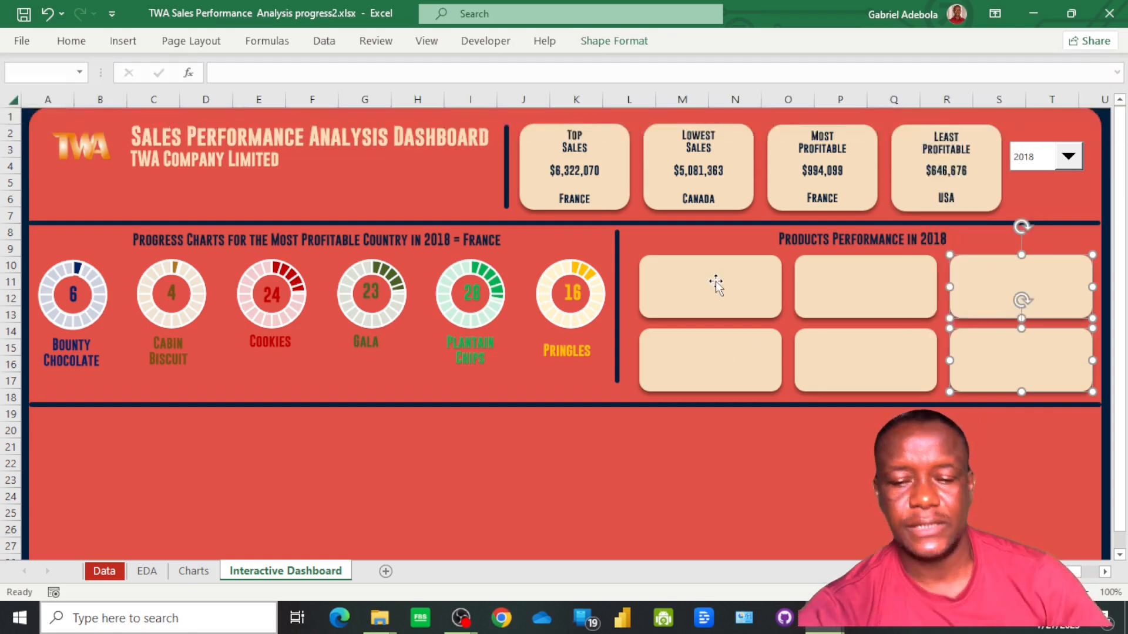
# Insert a text box about 1.48" wide and 0.27" high in the upper part of the first product card
pyautogui.click(123, 43)
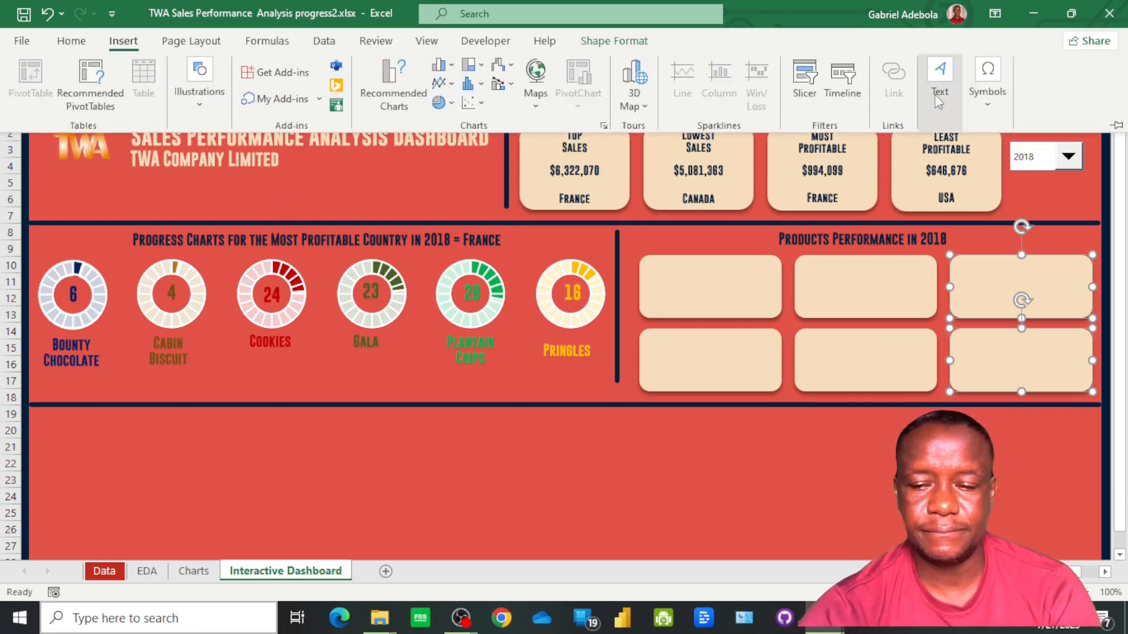
pyautogui.click(939, 94)
pyautogui.click(936, 163)
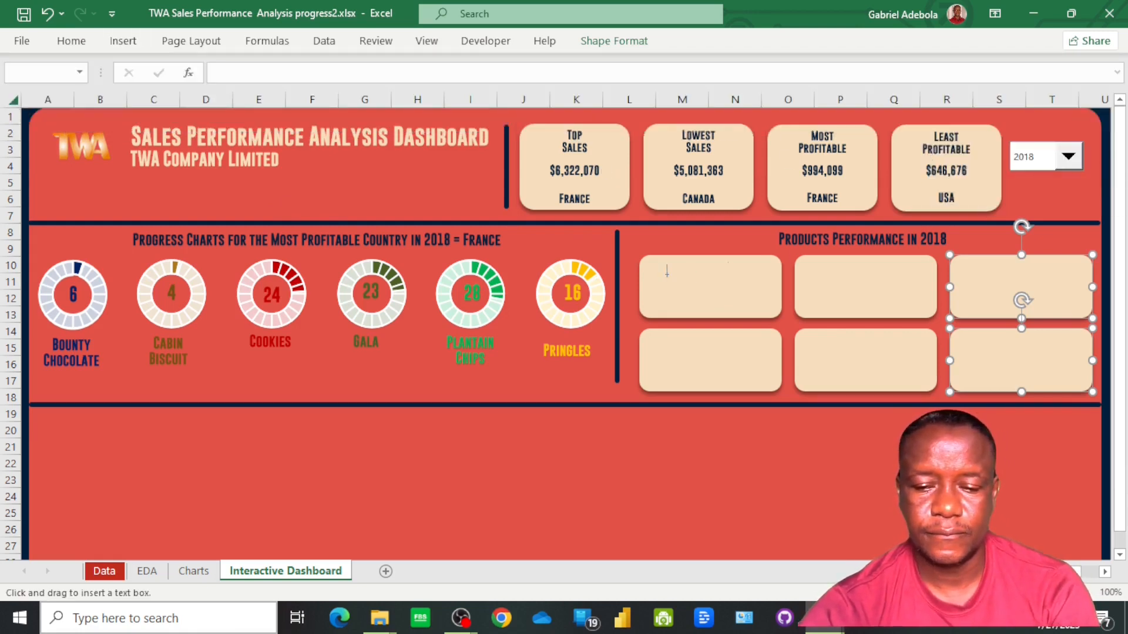
pyautogui.moveTo(696, 268); pyautogui.dragTo(768, 284)
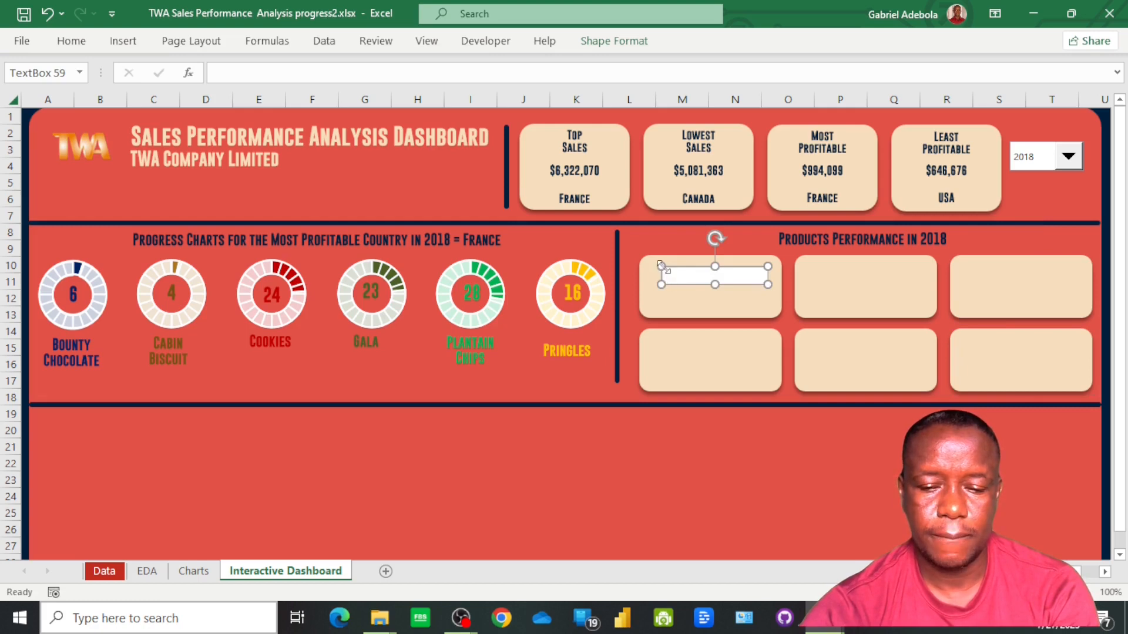
pyautogui.moveTo(660, 266); pyautogui.dragTo(650, 263)
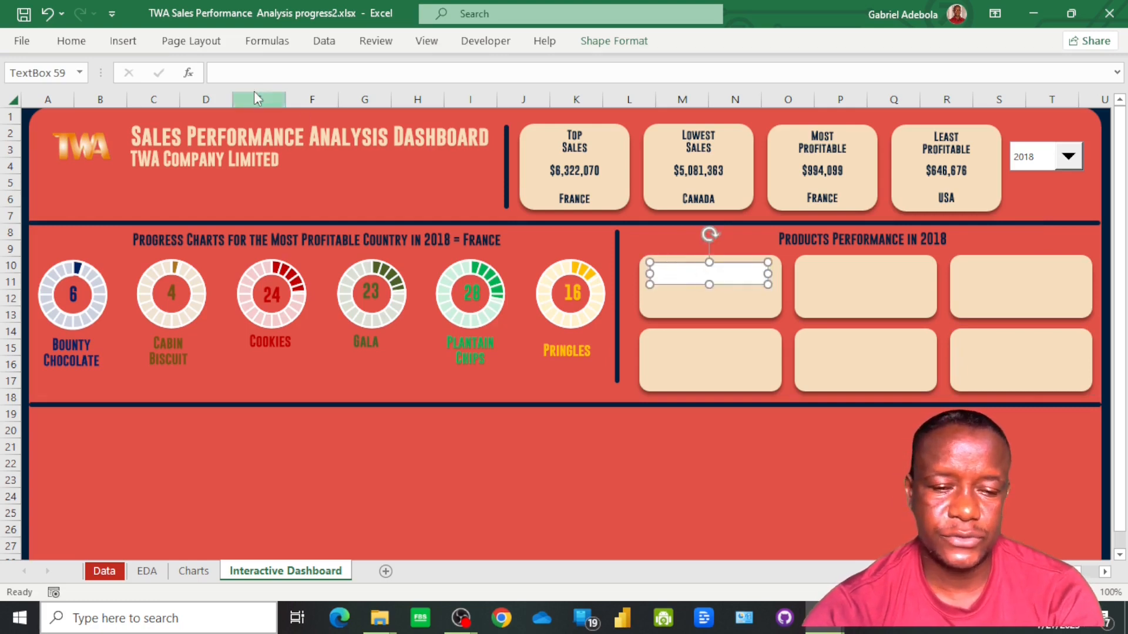
# Link the new text box to the products Top Sales heading on the EDA sheet with =EDA!M15
pyautogui.click(225, 74)
pyautogui.write('=')
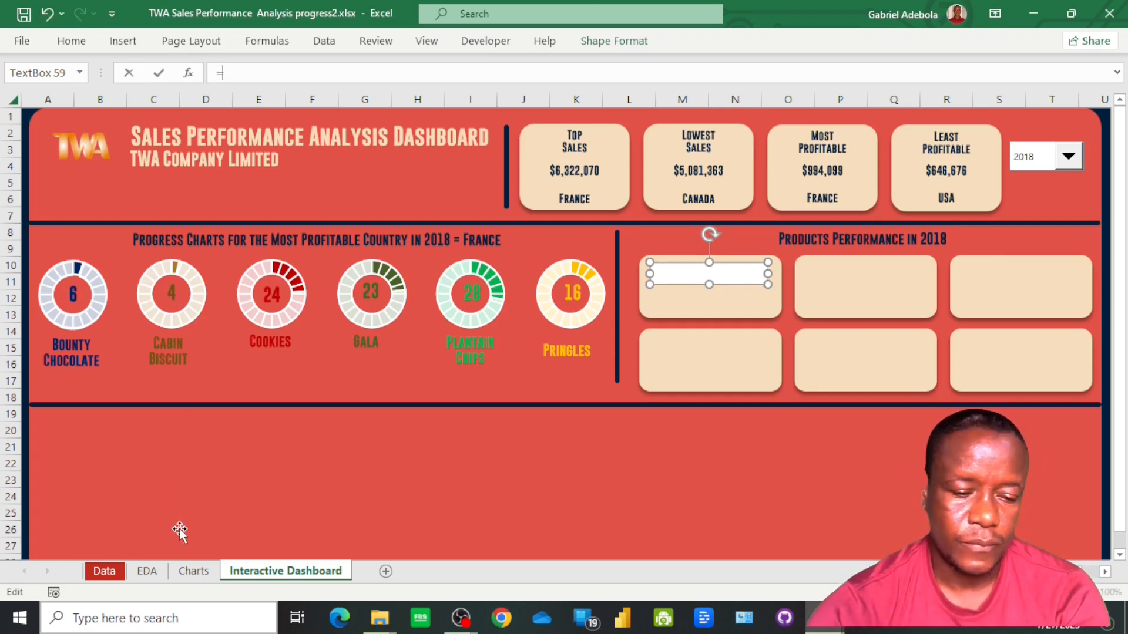
pyautogui.click(147, 571)
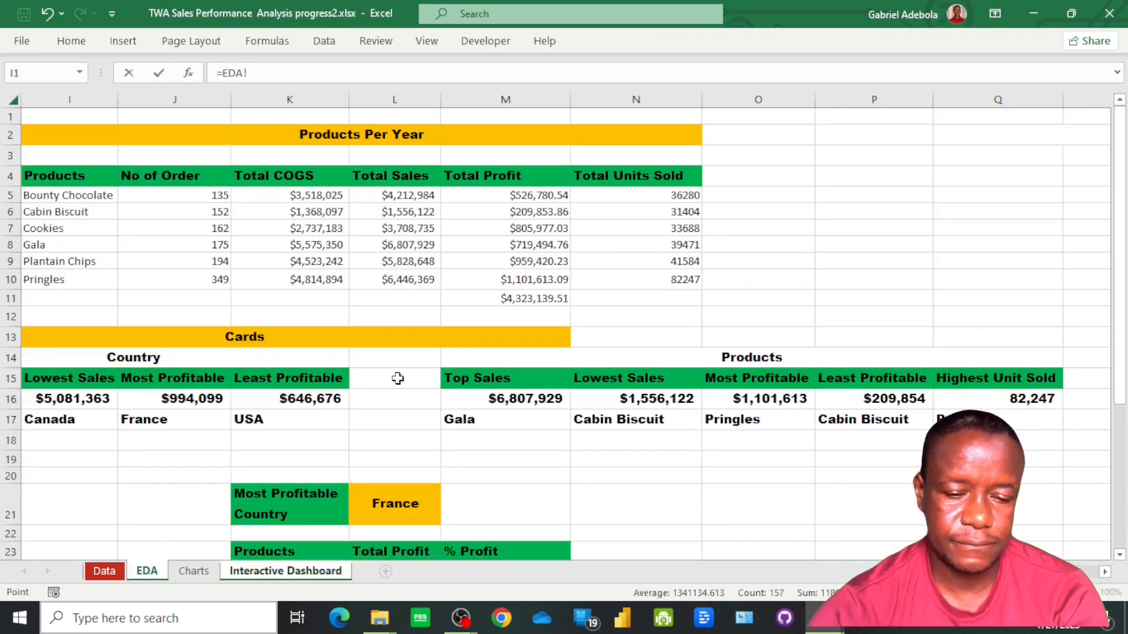
pyautogui.click(499, 379)
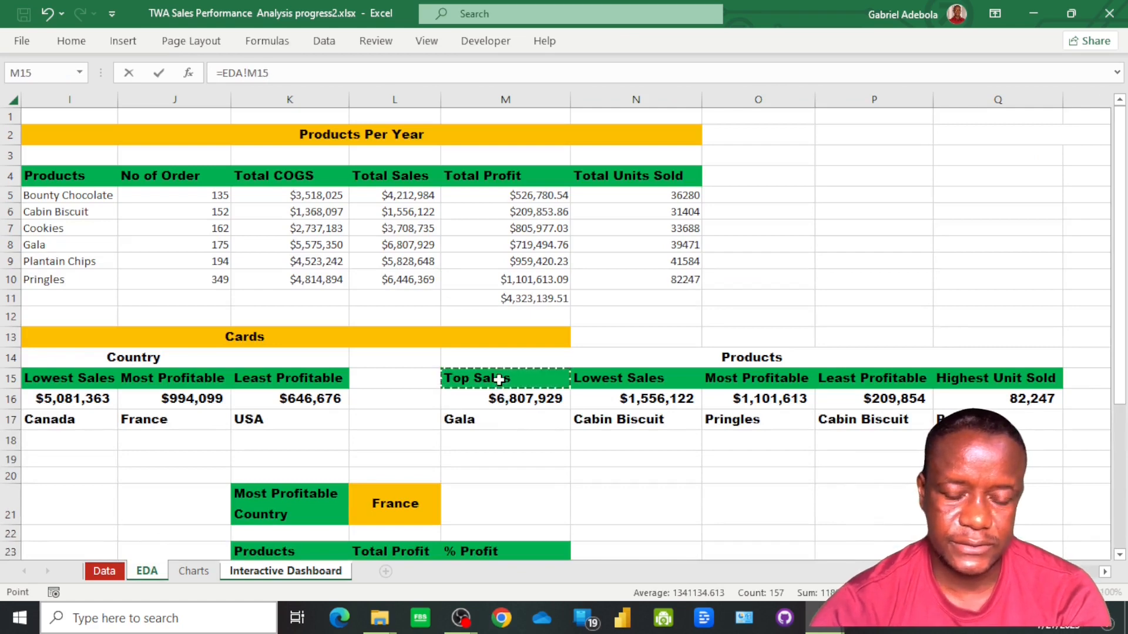
pyautogui.press('Return')
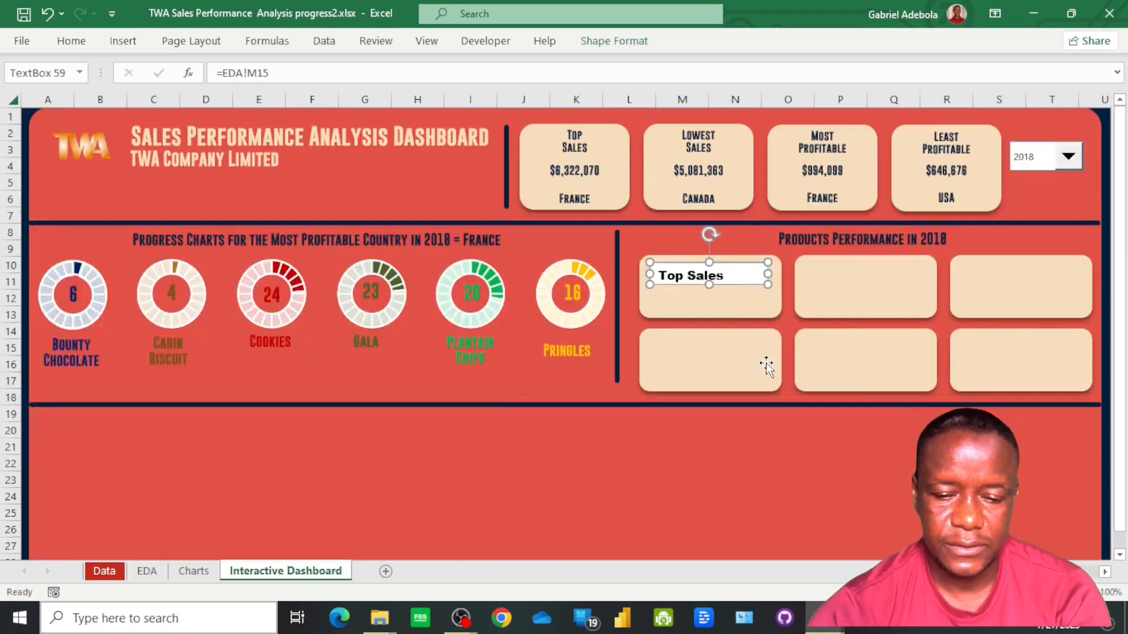
# Remove the fill and outline from the Top Sales text box in the first product card
pyautogui.click(614, 41)
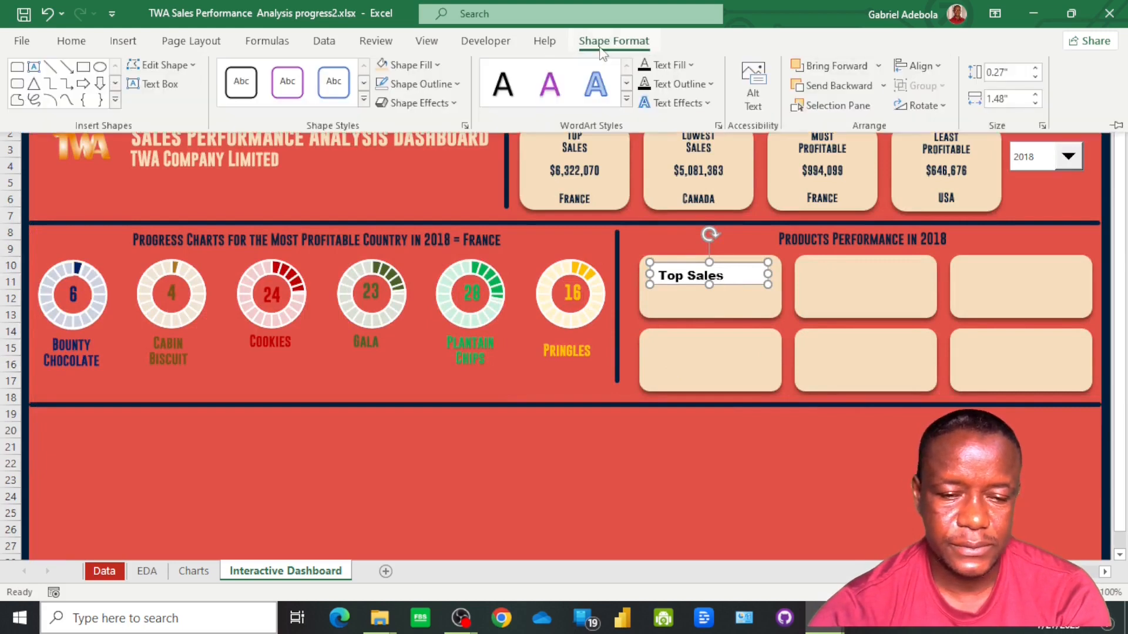
pyautogui.click(412, 65)
pyautogui.click(390, 317)
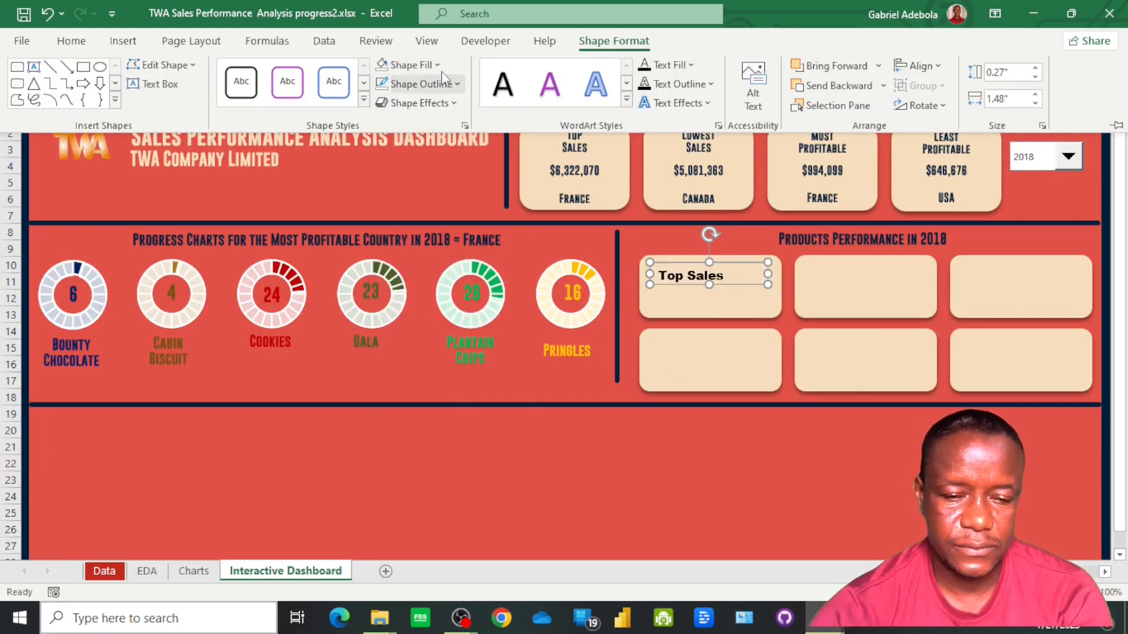
pyautogui.click(446, 87)
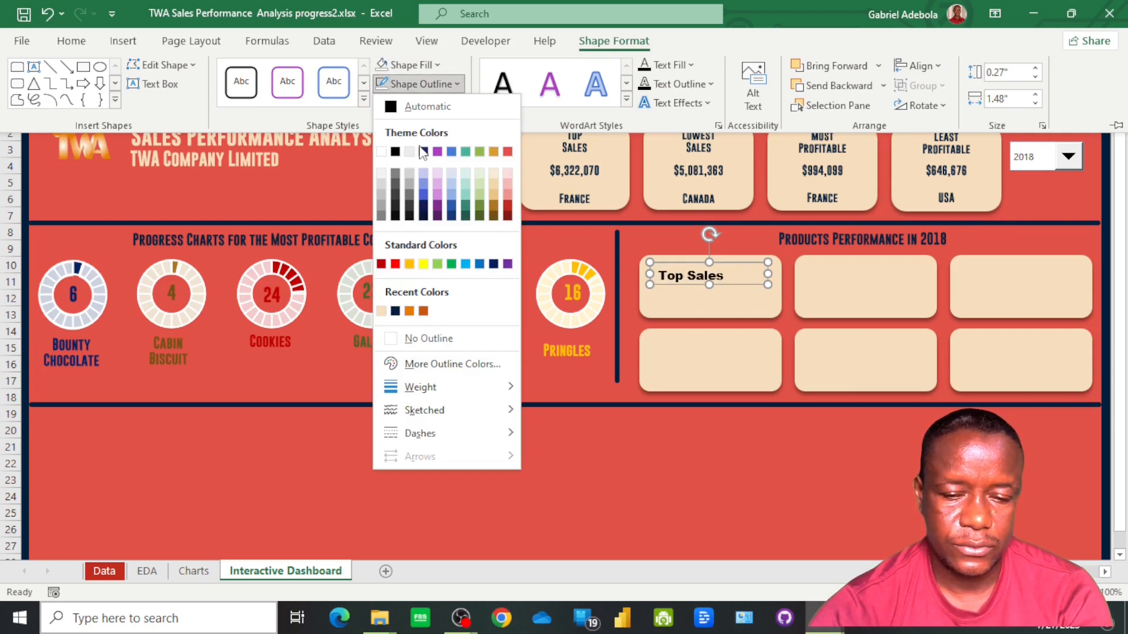
pyautogui.click(422, 338)
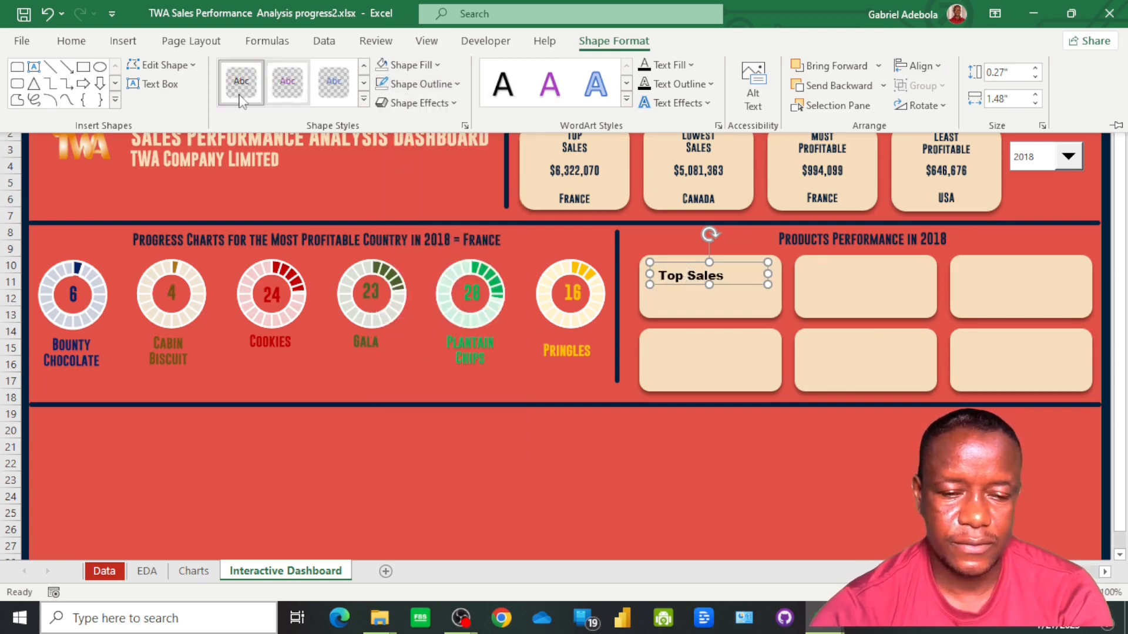
pyautogui.hotkey('ctrl', 'F1')
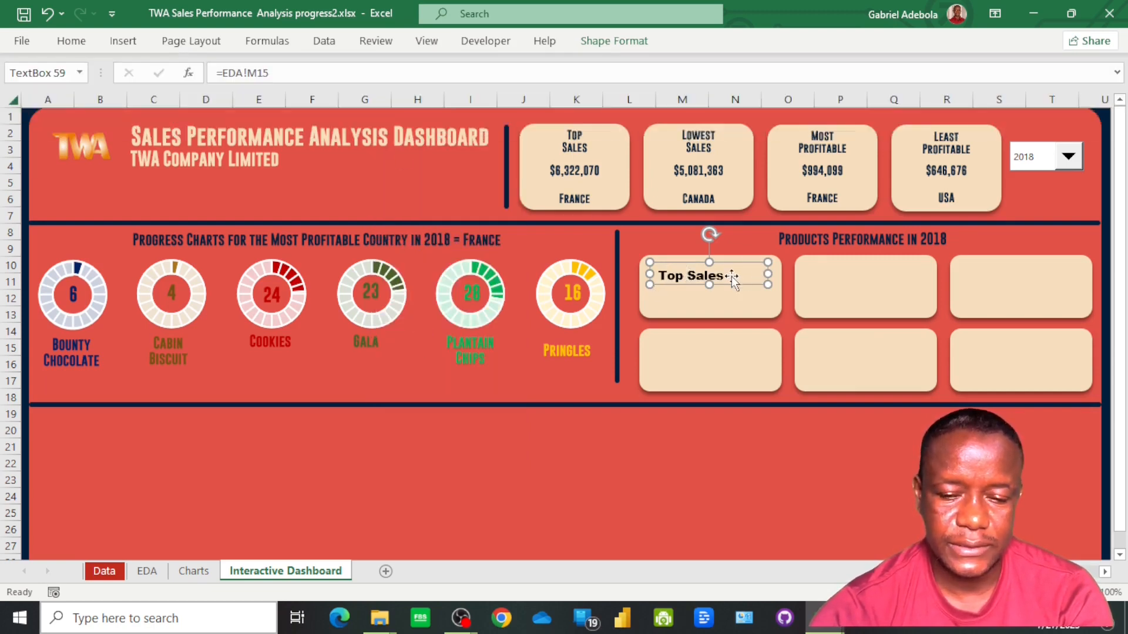
# Format the Top Sales text in Gobold Bold at size 10, middle-aligned vertically and centered horizontally
pyautogui.click(730, 276)
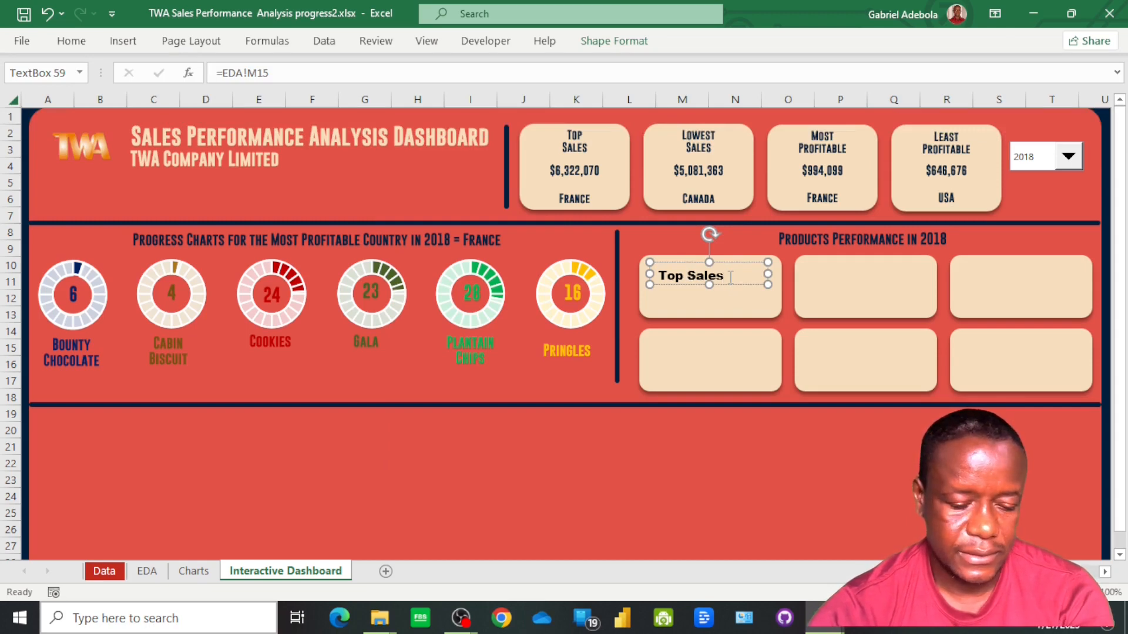
pyautogui.hotkey('ctrl', 'a')
pyautogui.click(71, 47)
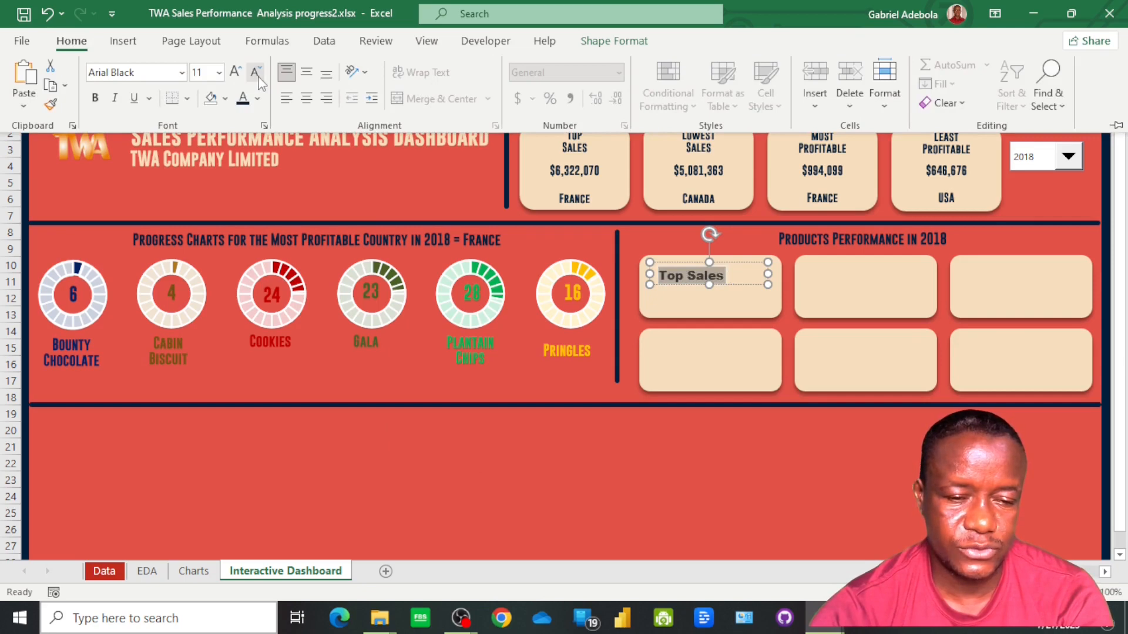
pyautogui.click(256, 73)
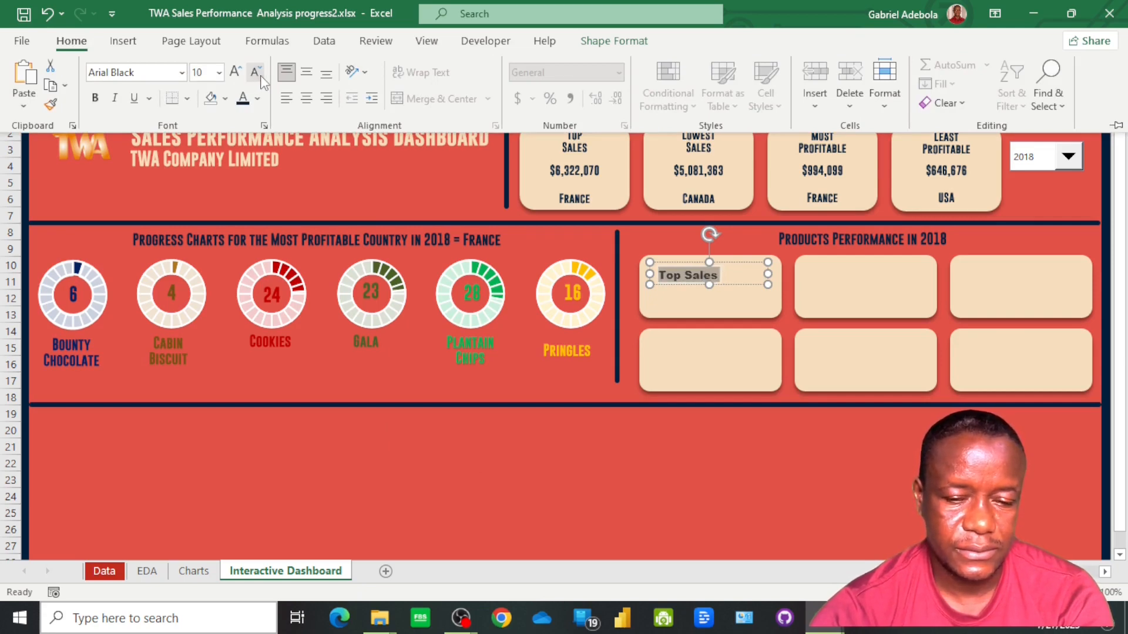
pyautogui.click(258, 73)
pyautogui.click(258, 72)
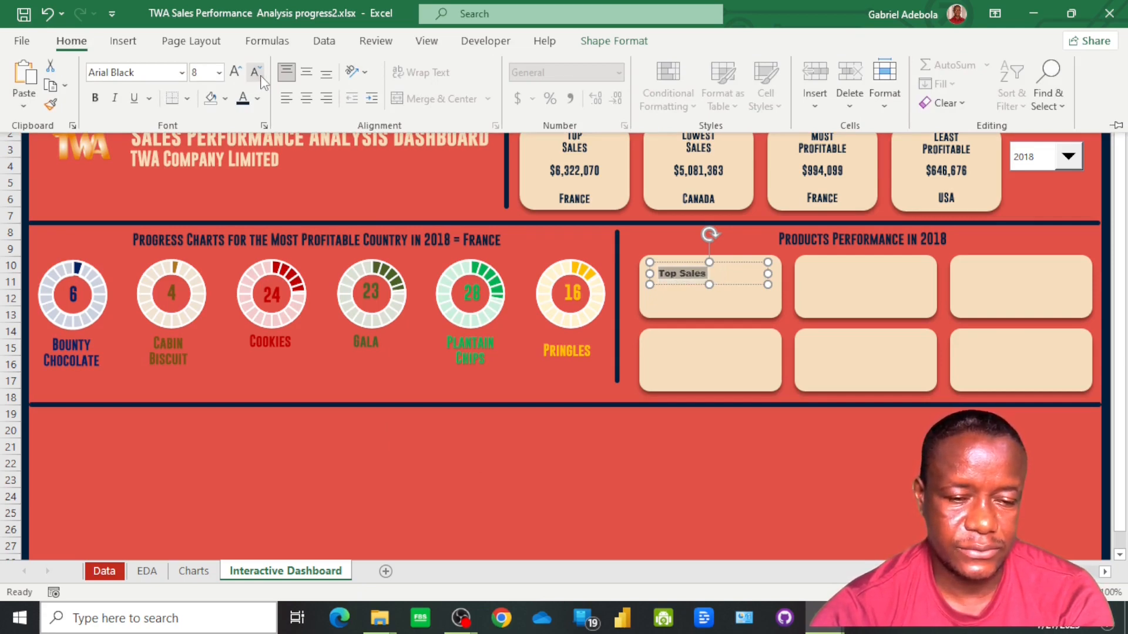
pyautogui.click(236, 72)
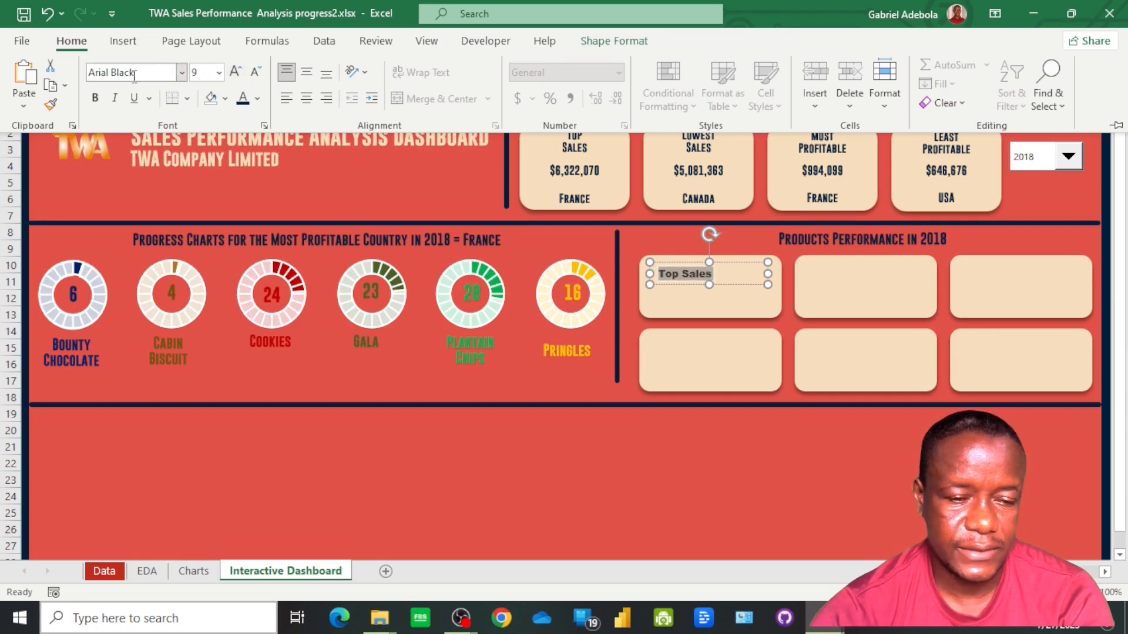
pyautogui.click(181, 72)
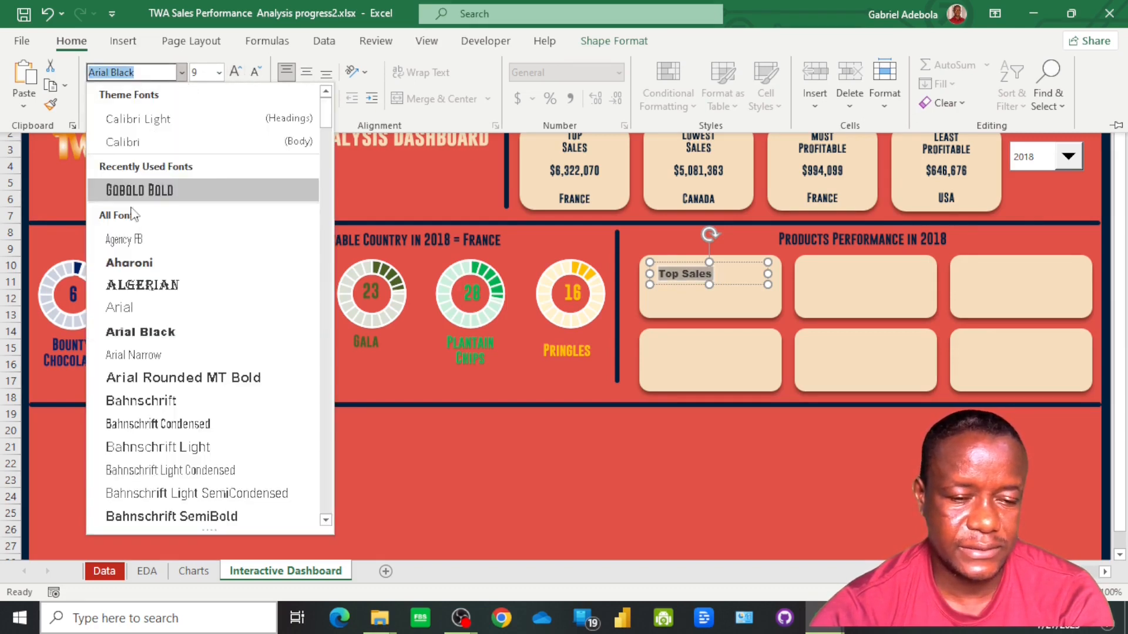
pyautogui.click(151, 191)
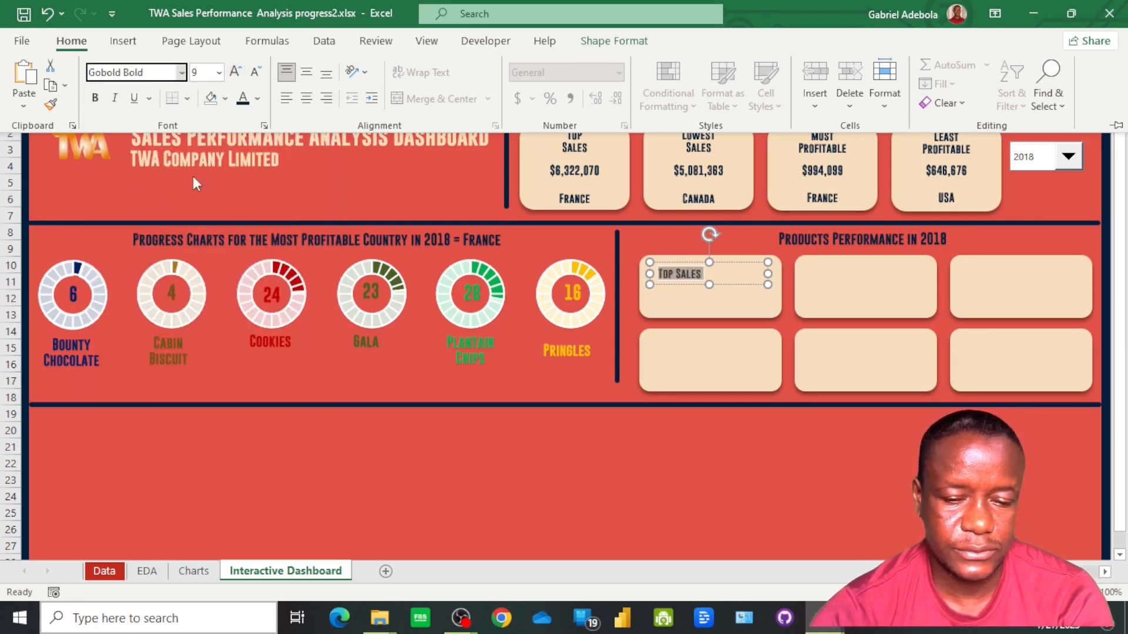
pyautogui.click(236, 75)
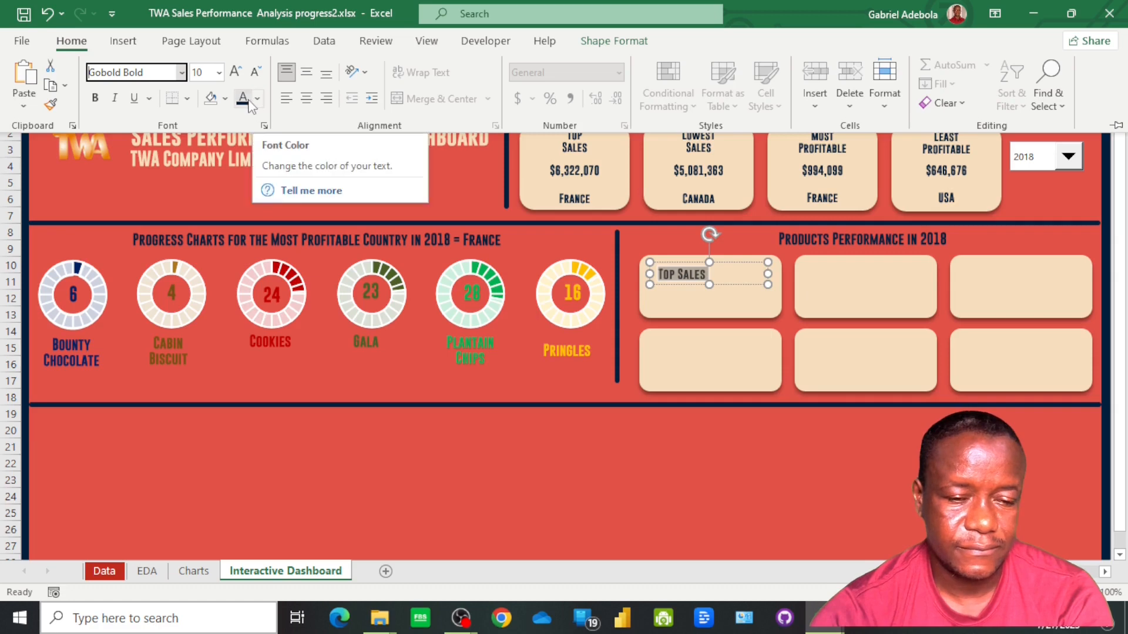
pyautogui.click(306, 72)
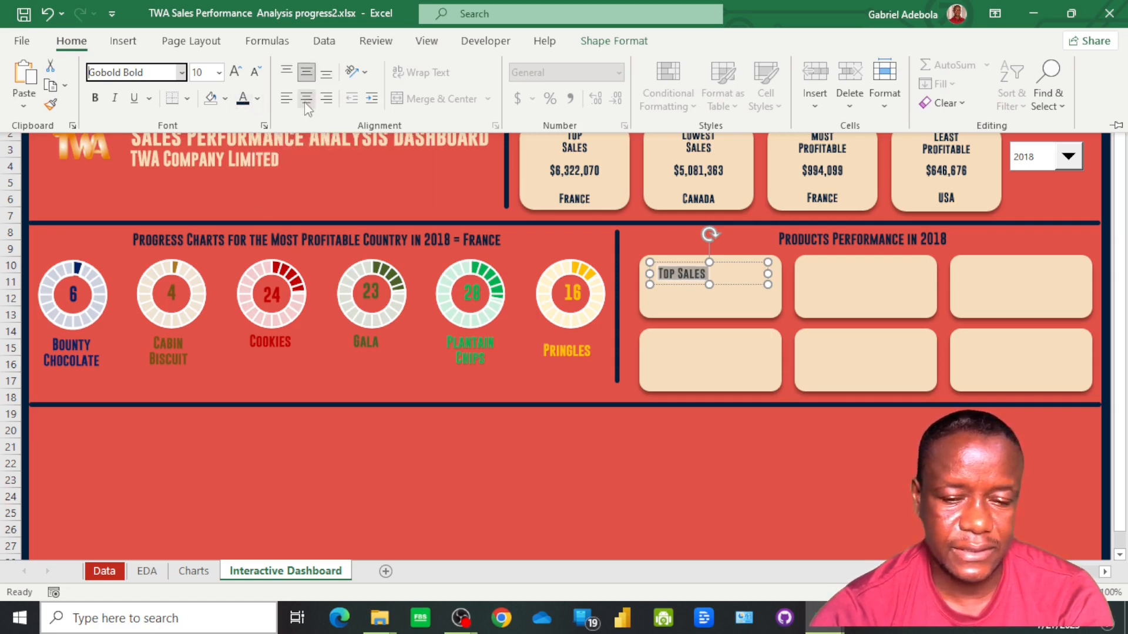
pyautogui.click(306, 101)
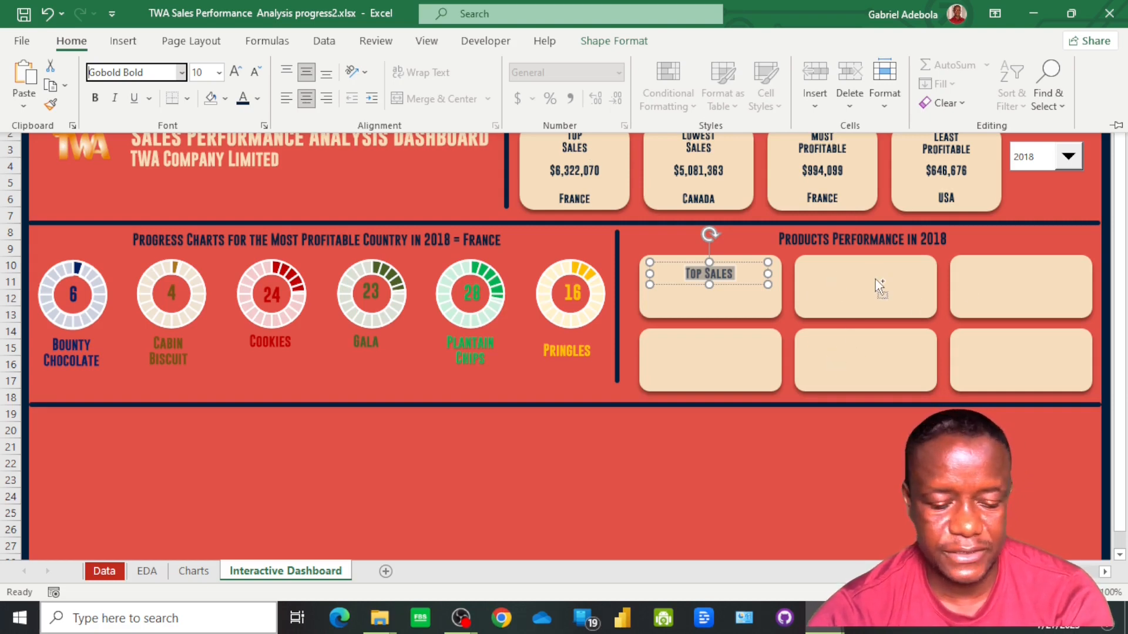
# Copy the Top Sales text box to the upper middle product card and link the copy to =EDA!N15
pyautogui.click(707, 278)
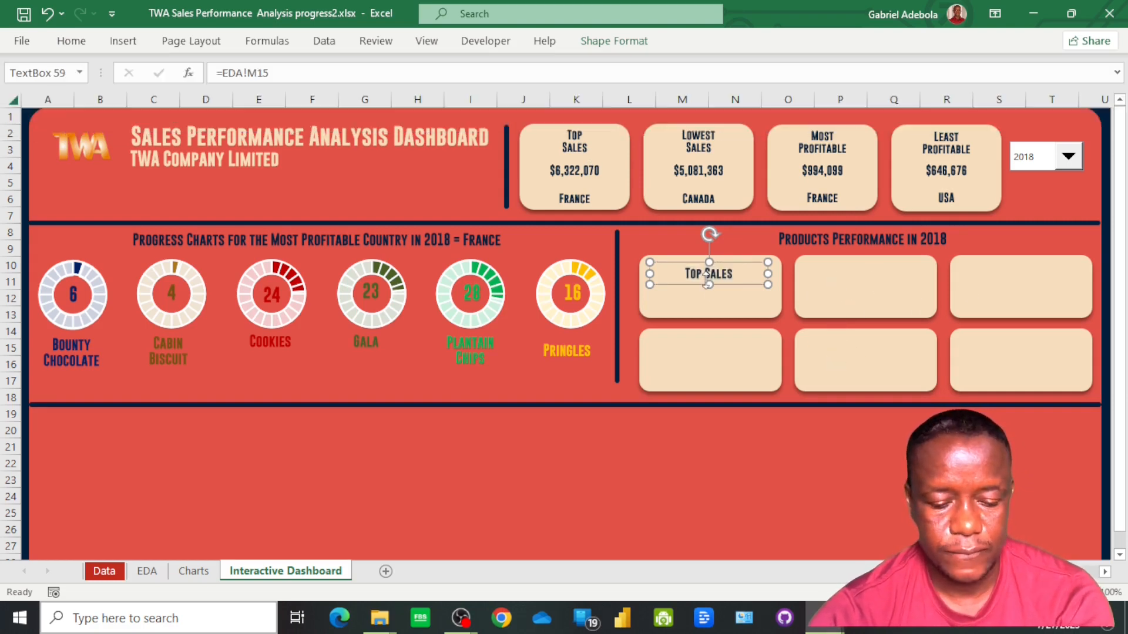
pyautogui.moveTo(707, 281); pyautogui.dragTo(878, 272)
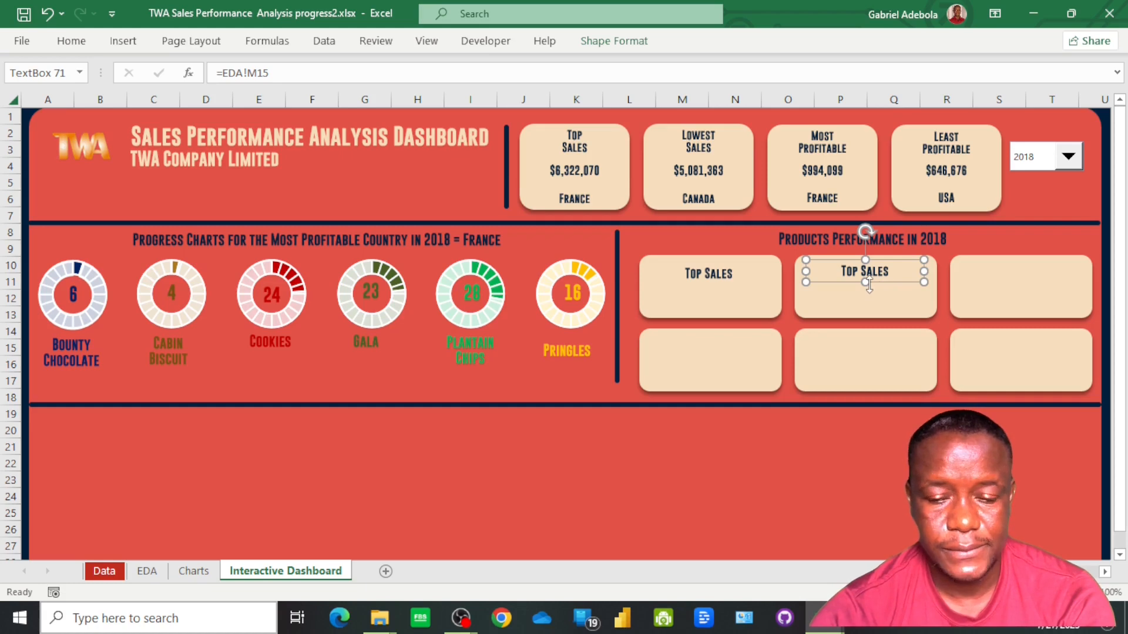
pyautogui.click(256, 73)
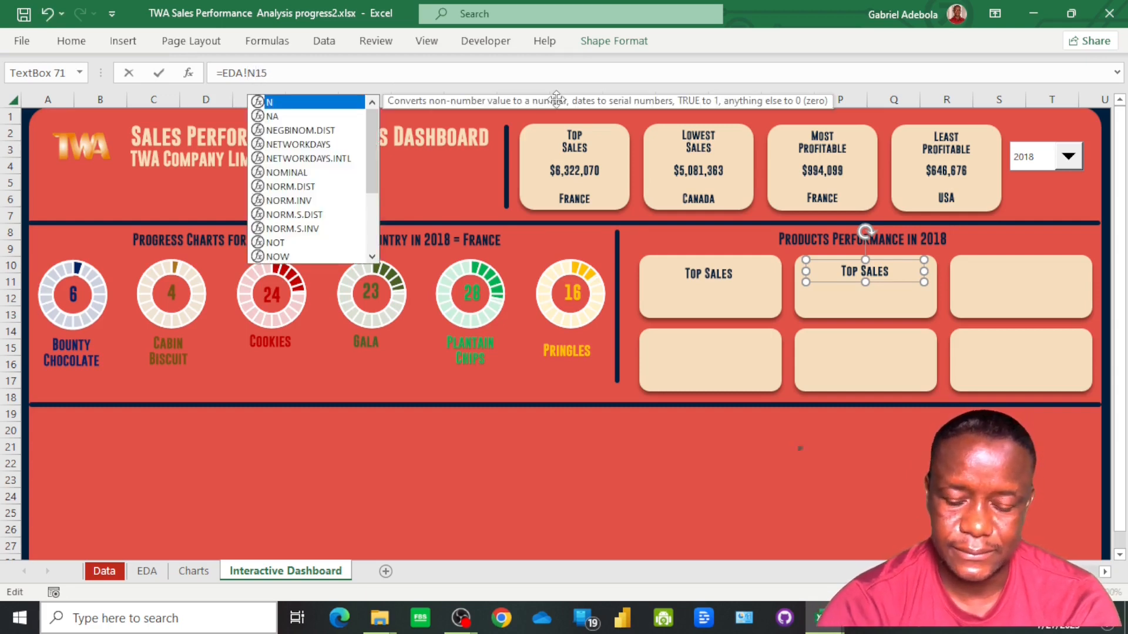
pyautogui.press('Return')
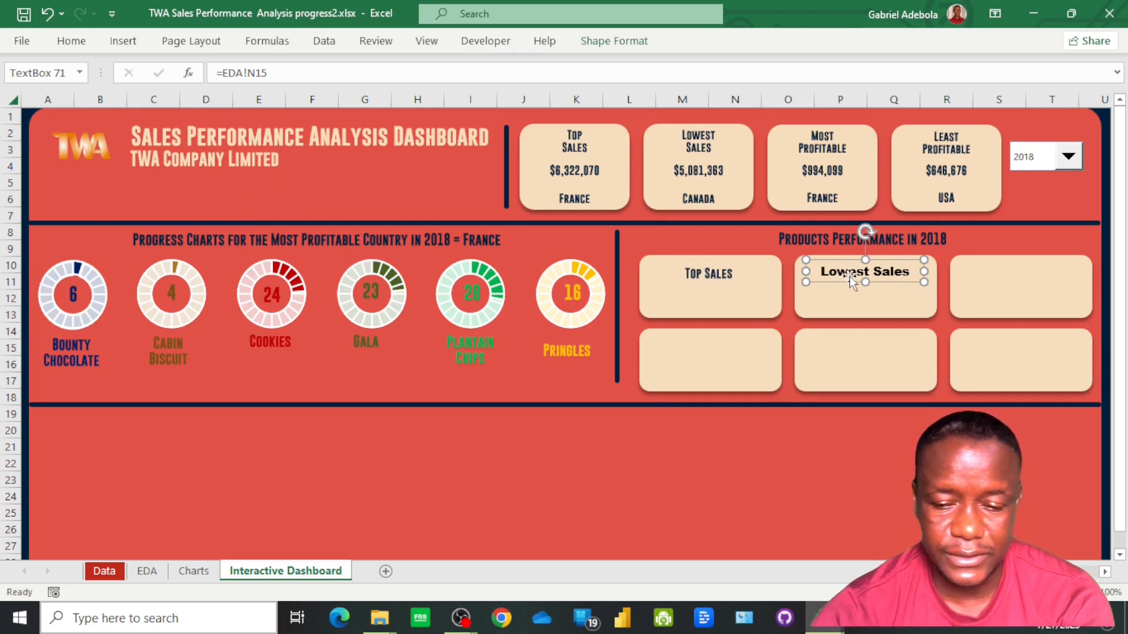
# Duplicate the Lowest Sales text box into the upper card of the third column and link it to =EDA!O15
pyautogui.hotkey('ctrl', 'd')
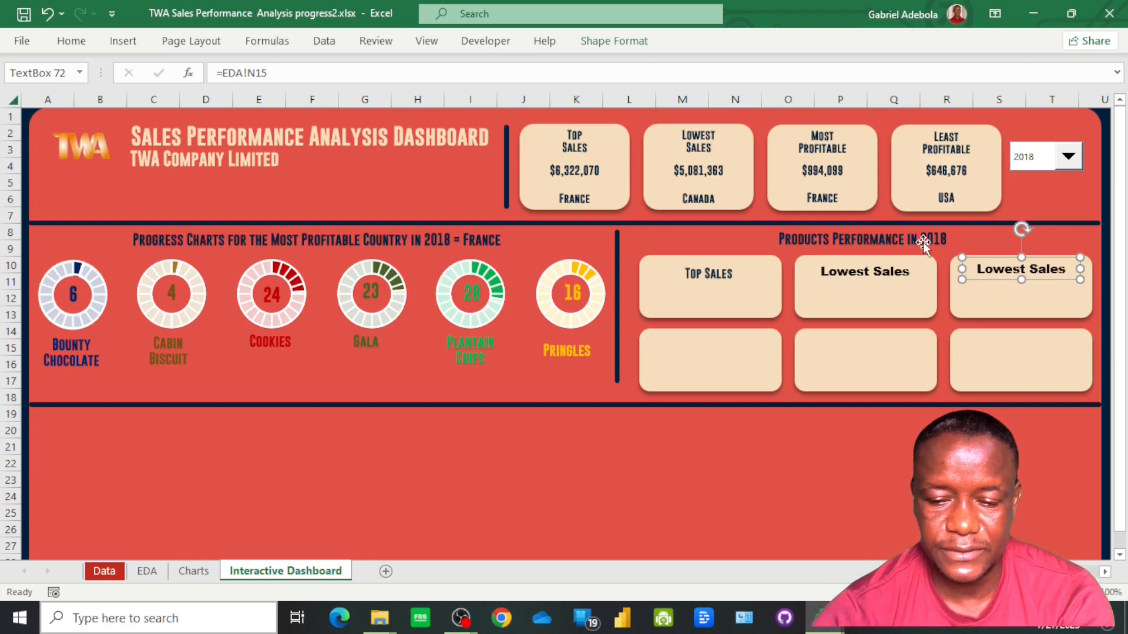
pyautogui.click(256, 73)
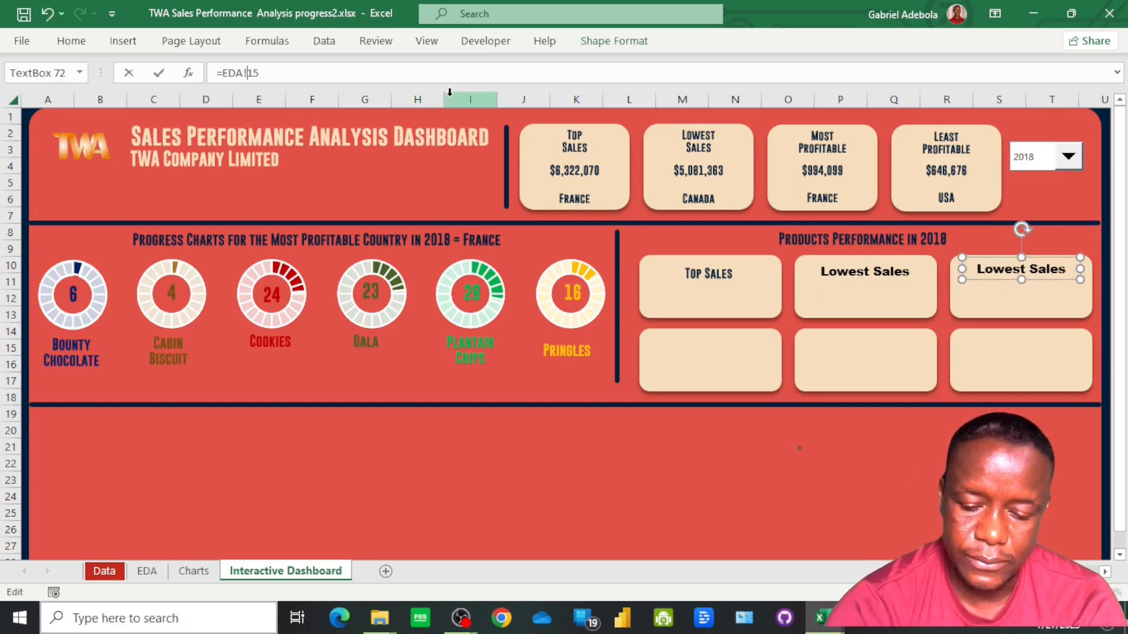
pyautogui.write('O')
pyautogui.press('Return')
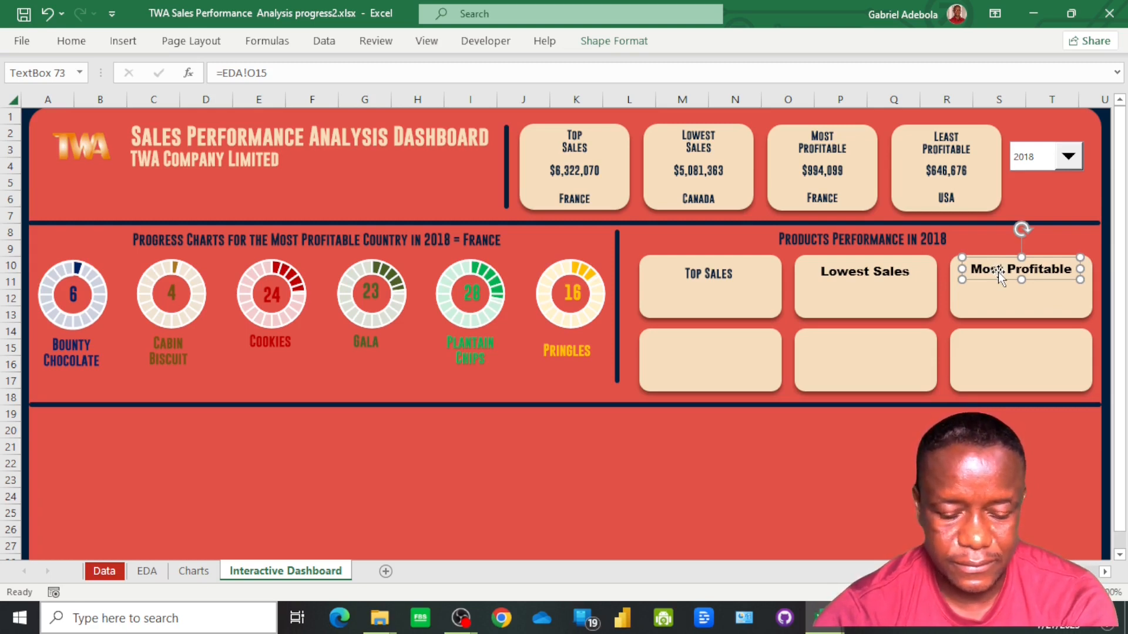
# Place a duplicate of the Most Profitable text box in the lower card of the first column and link it to =EDA!P15
pyautogui.moveTo(999, 273); pyautogui.dragTo(1022, 297)
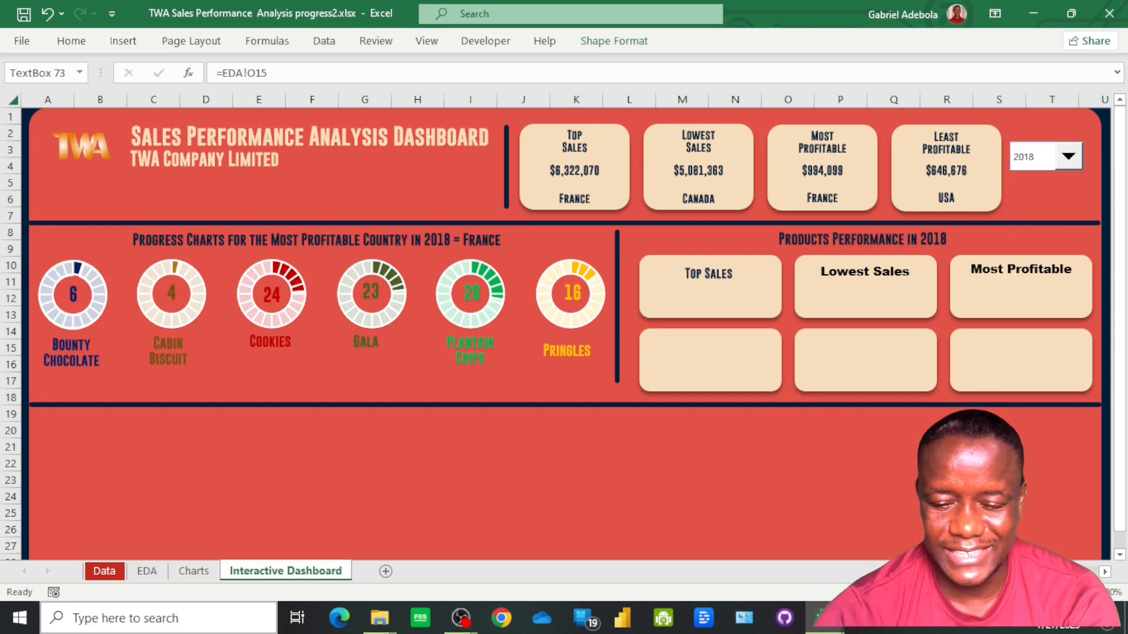
pyautogui.hscroll(3, 564, 333)
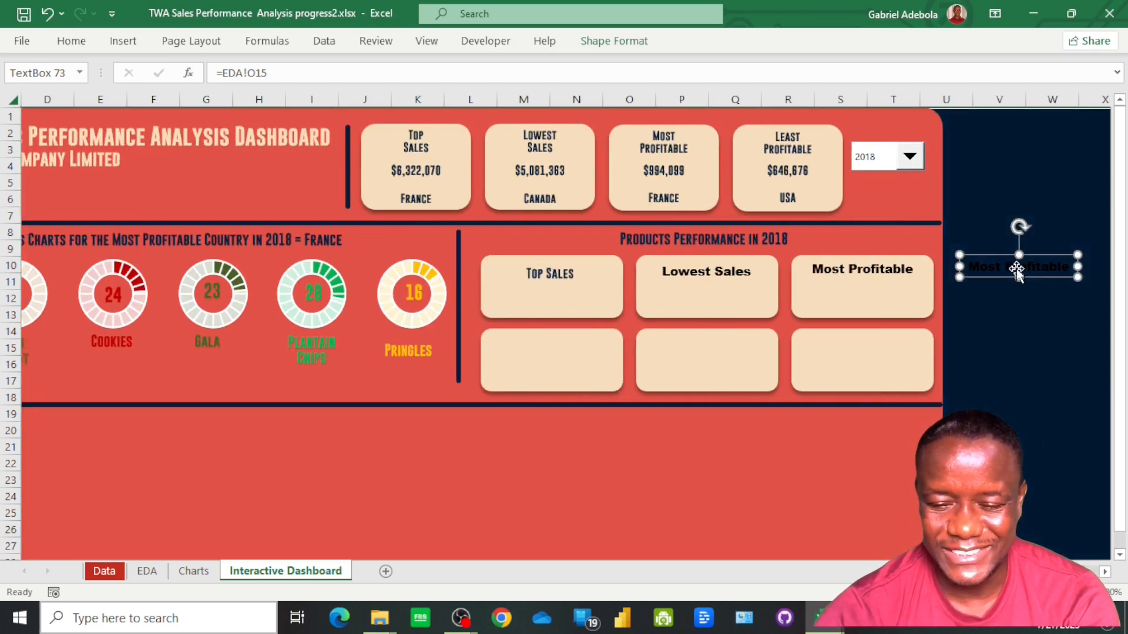
pyautogui.moveTo(1017, 269); pyautogui.dragTo(544, 344)
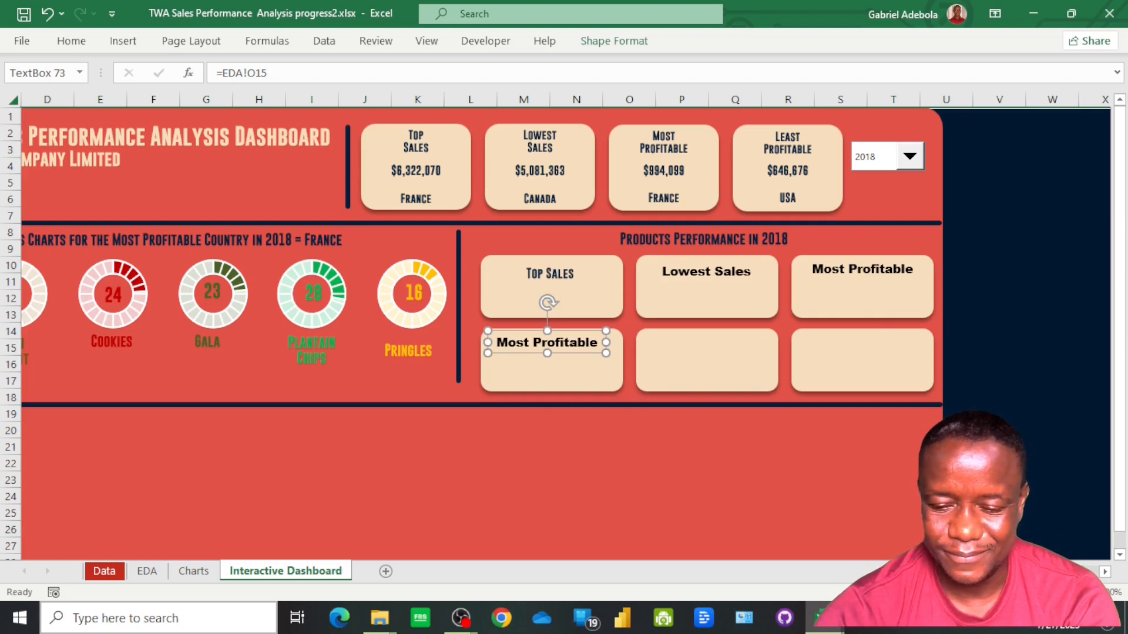
pyautogui.hscroll(-3, 564, 333)
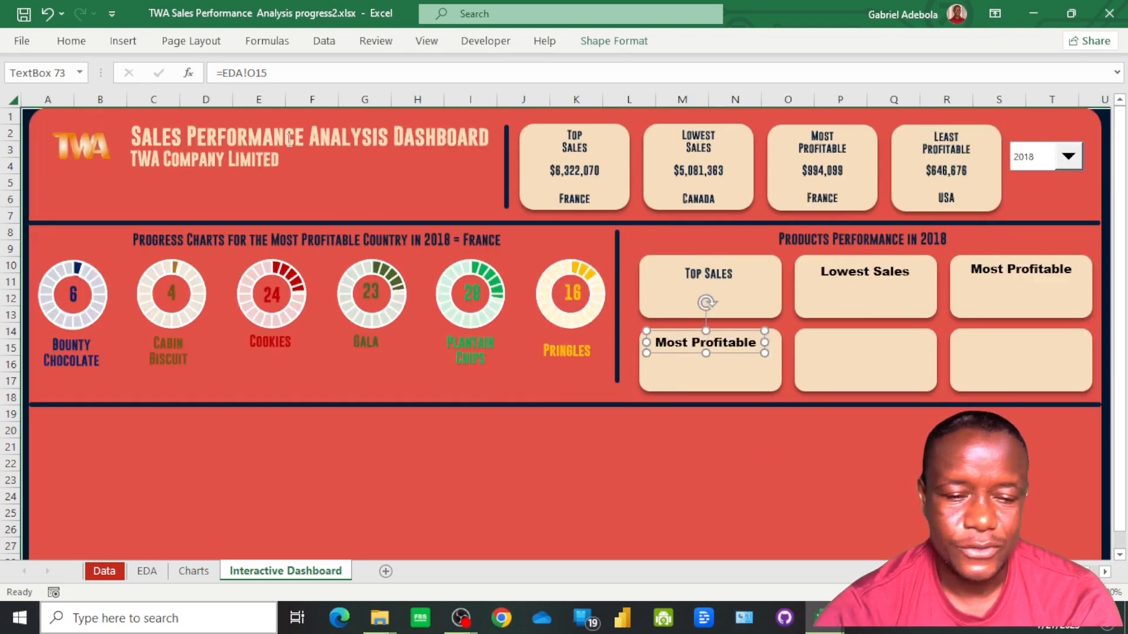
pyautogui.click(256, 73)
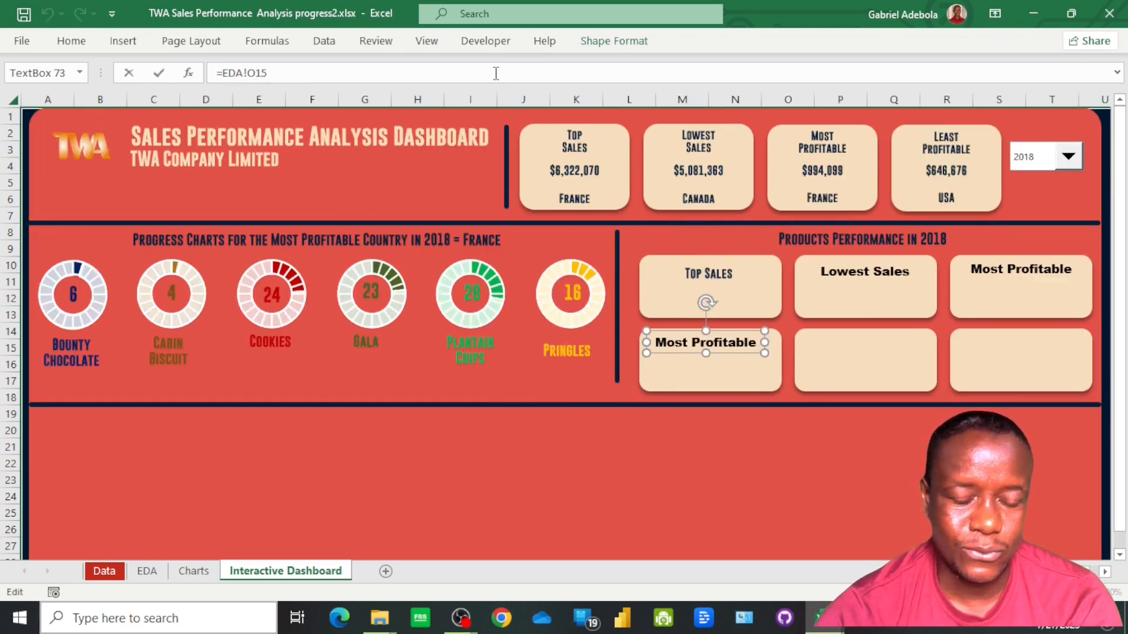
pyautogui.press('BackSpace')
pyautogui.write('P')
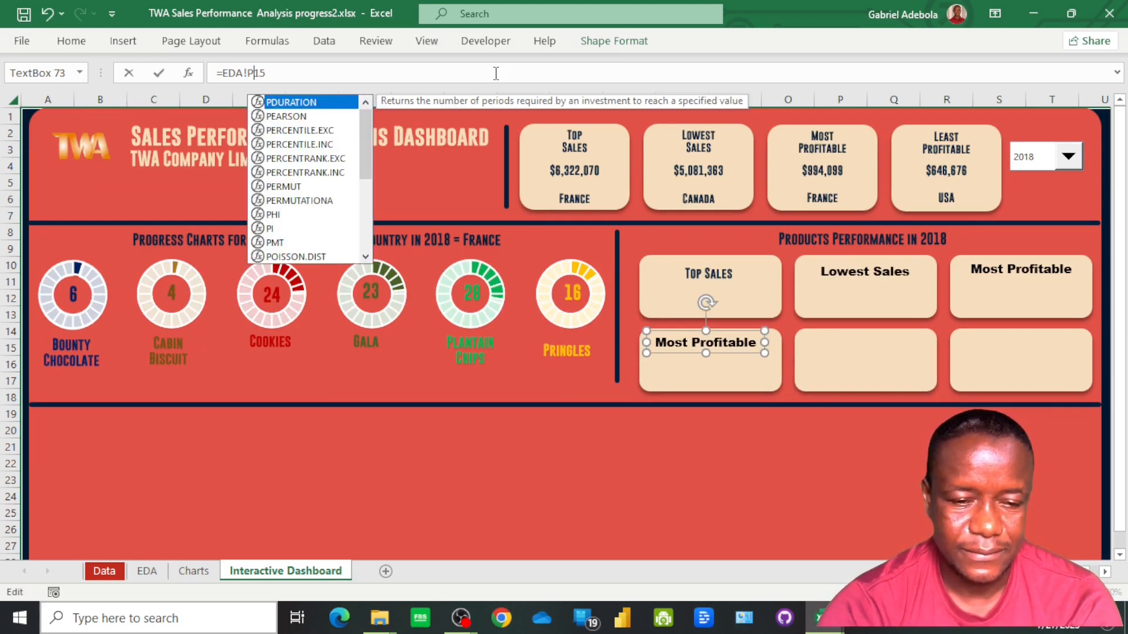
pyautogui.press('Return')
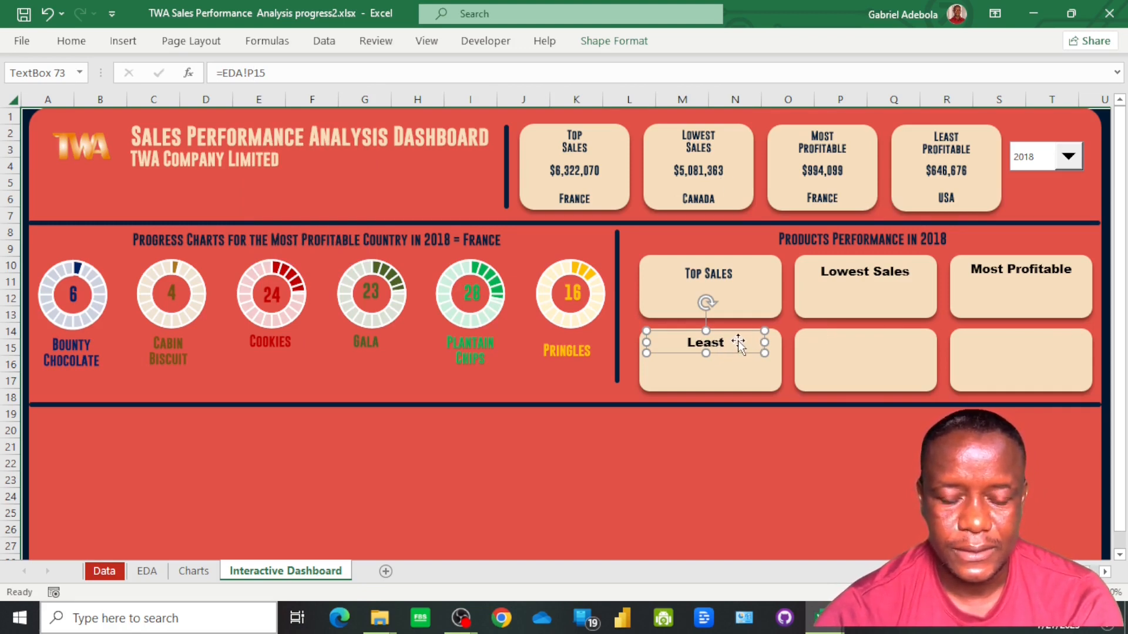
# Paste a copy of the Least text box into the lower middle card and link it to =EDA!Q15
pyautogui.hotkey('ctrl', 'v')
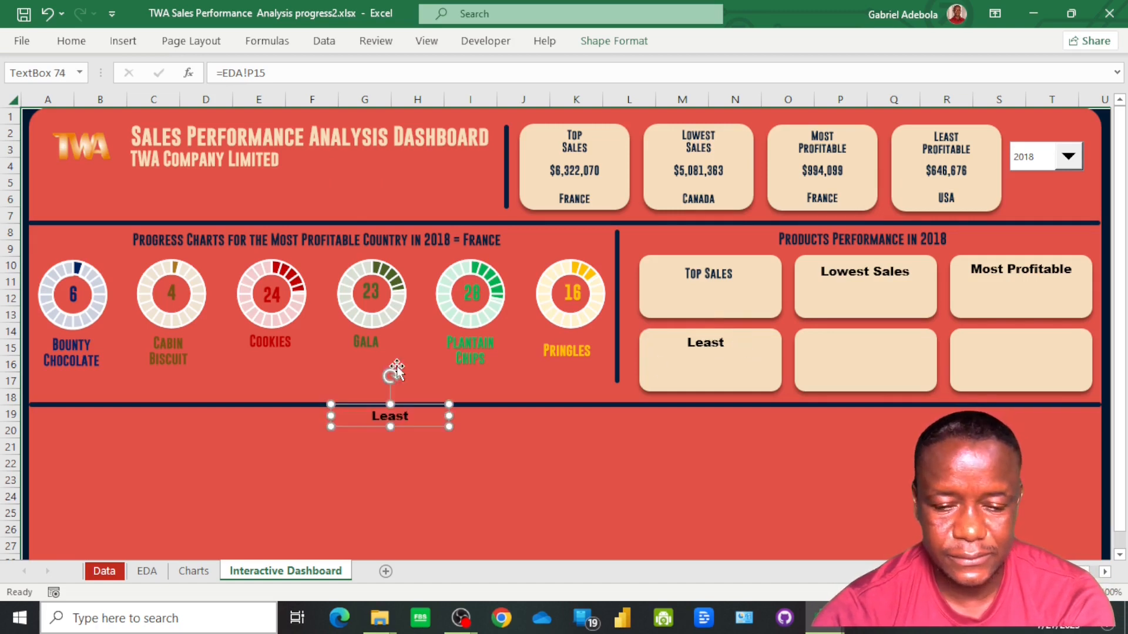
pyautogui.moveTo(380, 418); pyautogui.dragTo(855, 341)
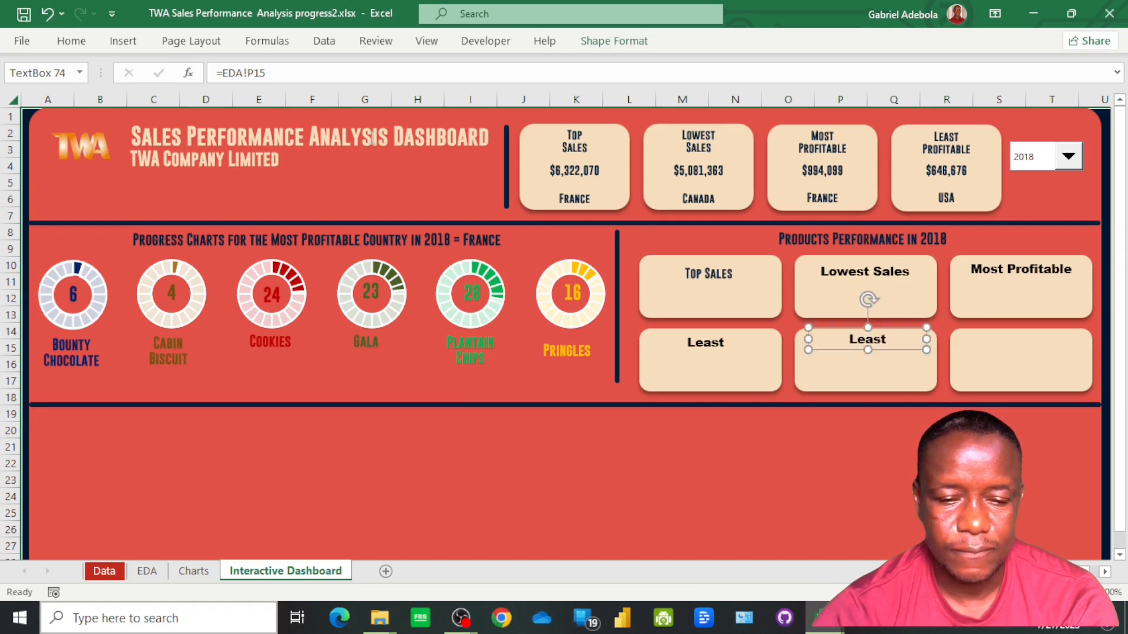
pyautogui.click(259, 73)
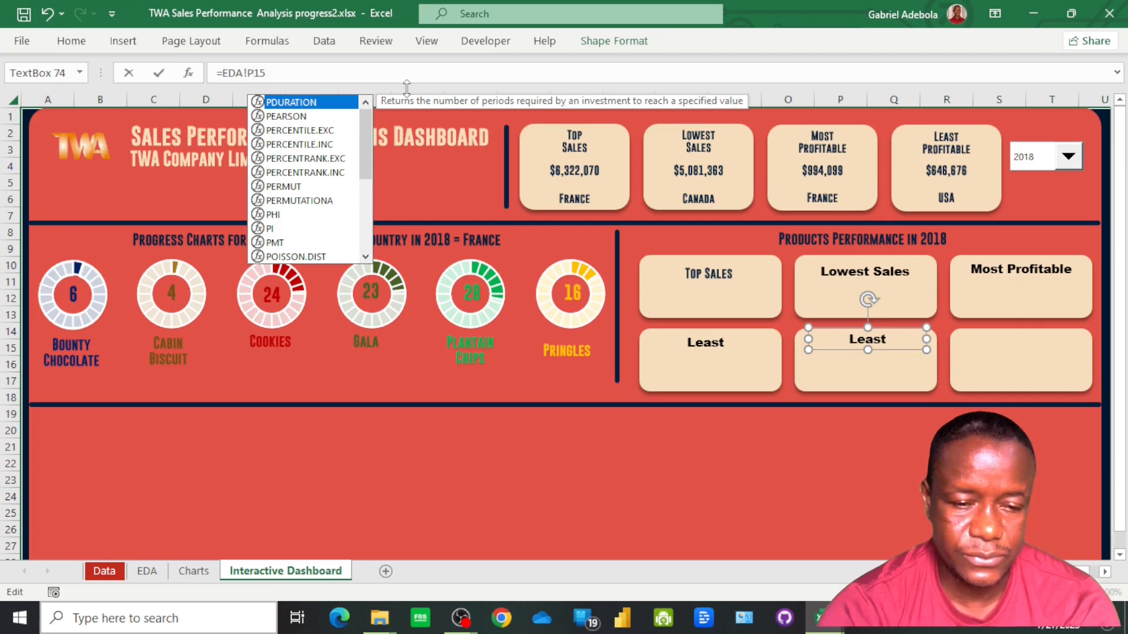
pyautogui.press('BackSpace')
pyautogui.write('Q')
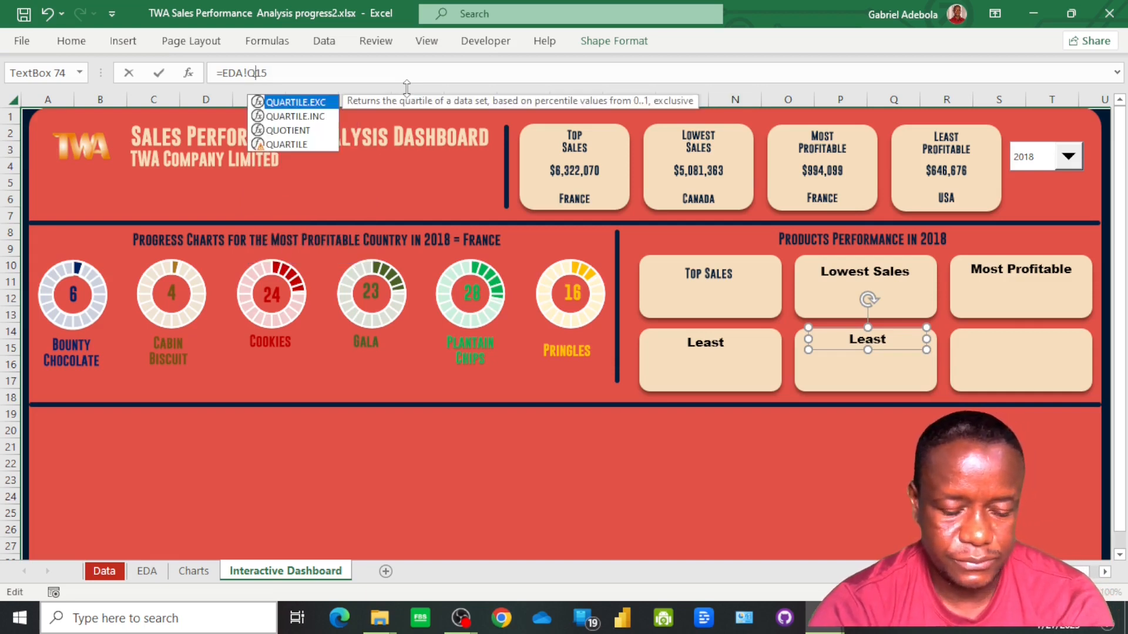
pyautogui.press('Return')
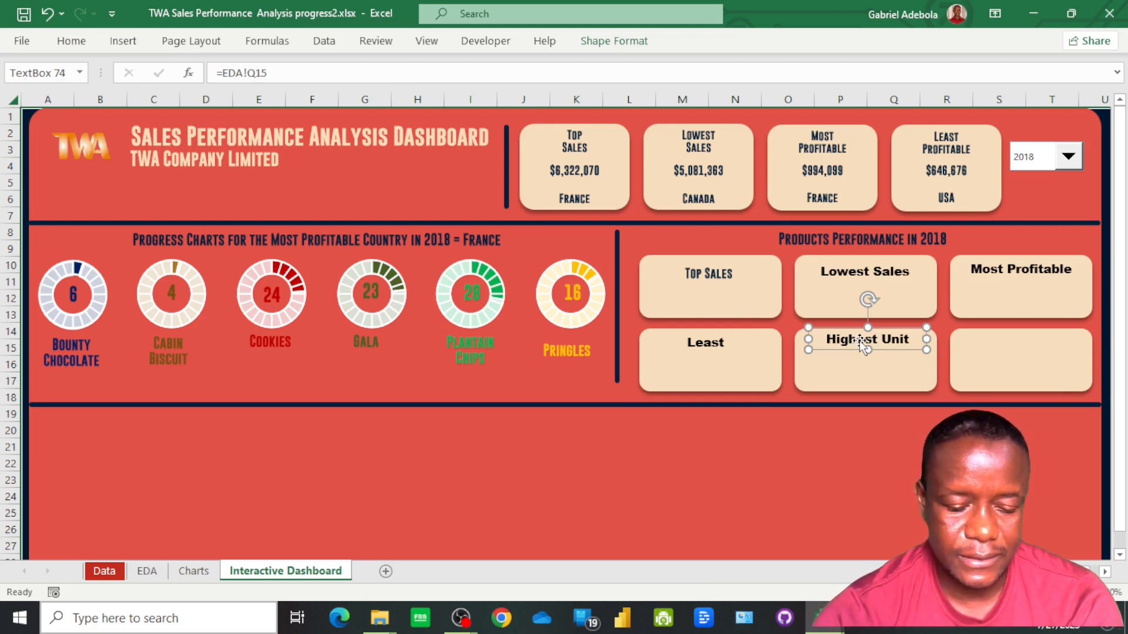
# Duplicate the Highest Unit text box into the lower card of the third column and link it to =EDA!M4
pyautogui.hotkey('ctrl', 'd')
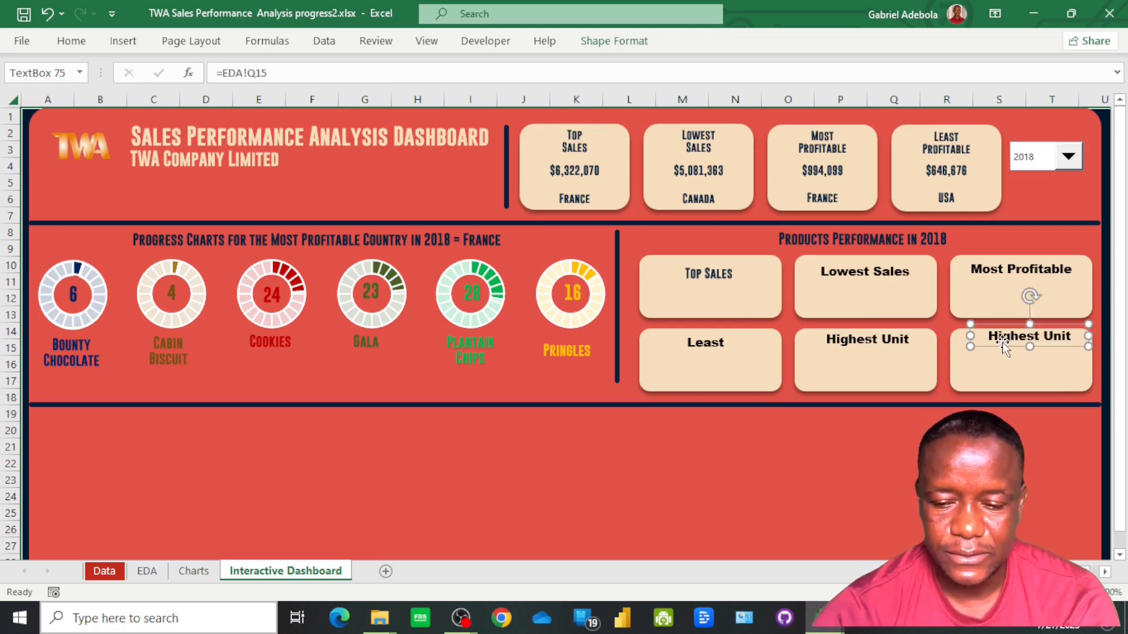
pyautogui.moveTo(1003, 339); pyautogui.dragTo(996, 344)
pyautogui.click(293, 73)
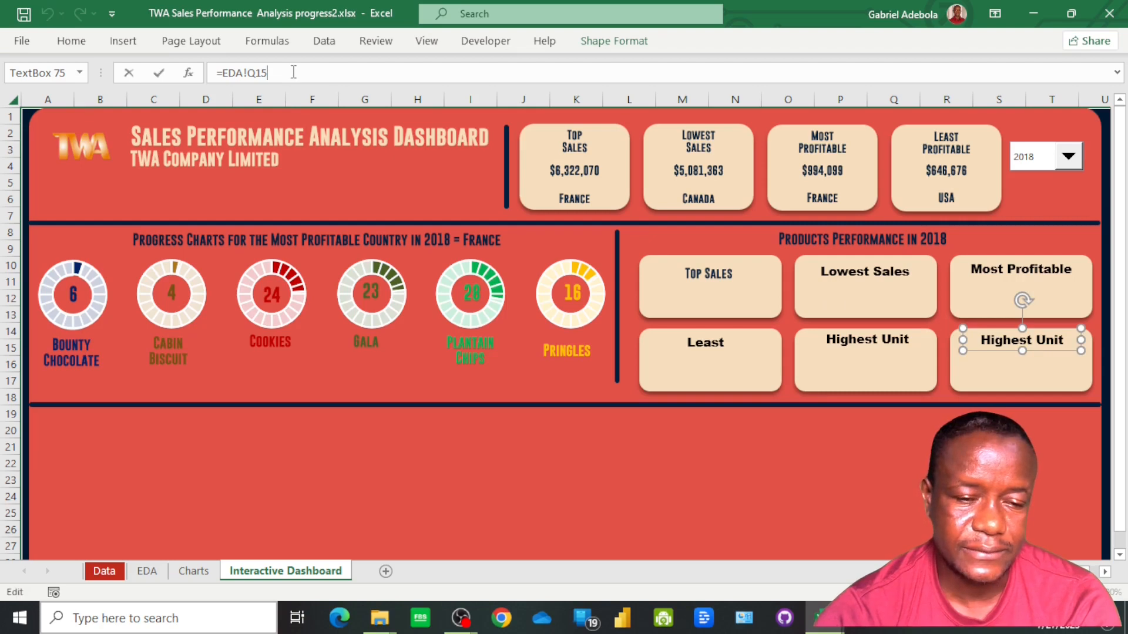
pyautogui.press('BackSpace')
pyautogui.press('BackSpace')
pyautogui.press('BackSpace')
pyautogui.press('BackSpace')
pyautogui.press('BackSpace')
pyautogui.press('BackSpace')
pyautogui.press('BackSpace')
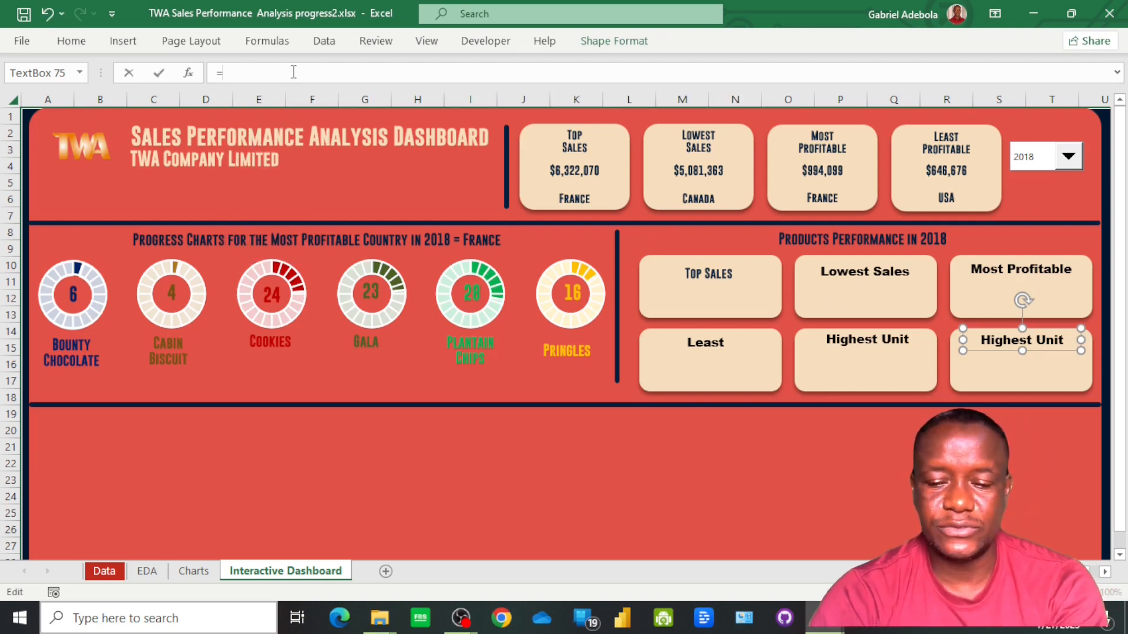
pyautogui.click(149, 571)
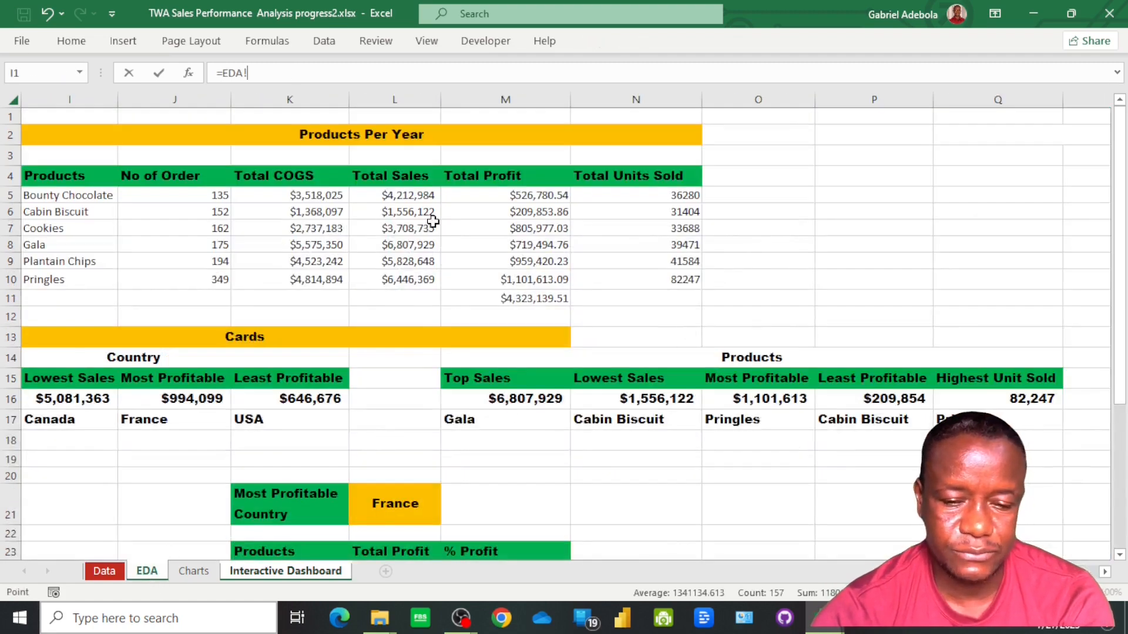
pyautogui.click(493, 174)
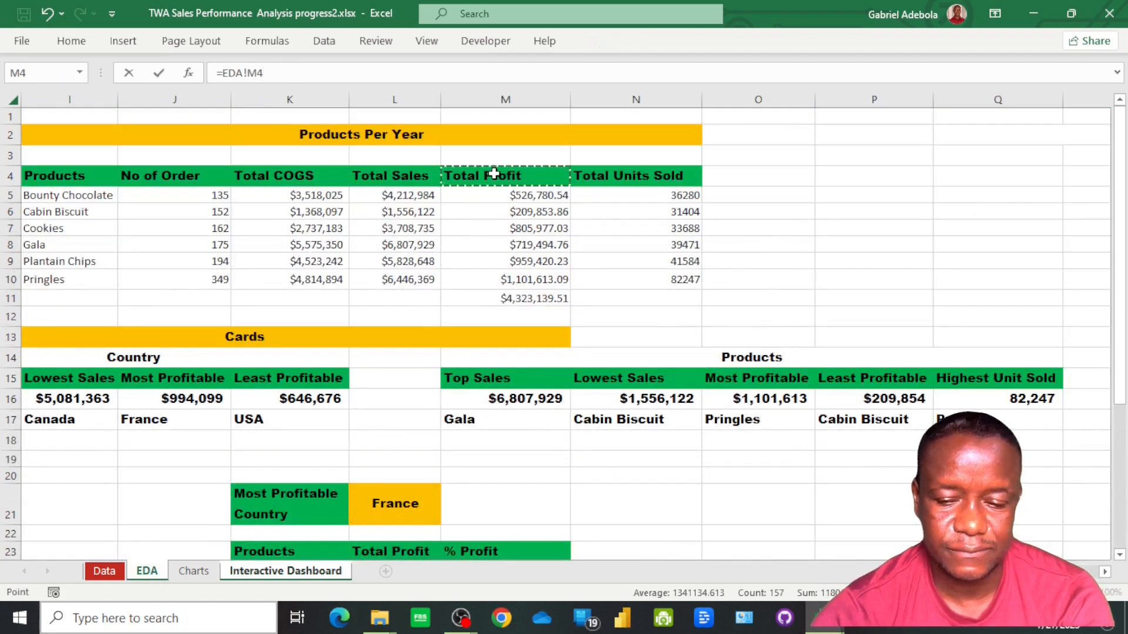
pyautogui.press('Return')
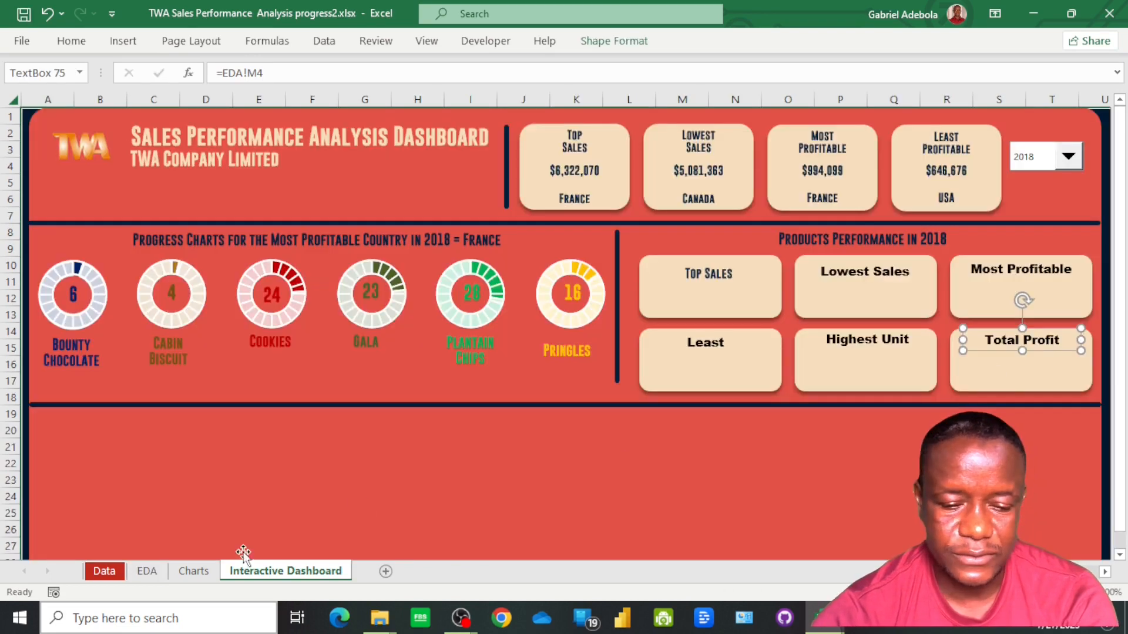
# Add a Total Profit heading to the Products cards on the EDA sheet by entering =M4 in cell R15
pyautogui.click(147, 571)
pyautogui.click(899, 384)
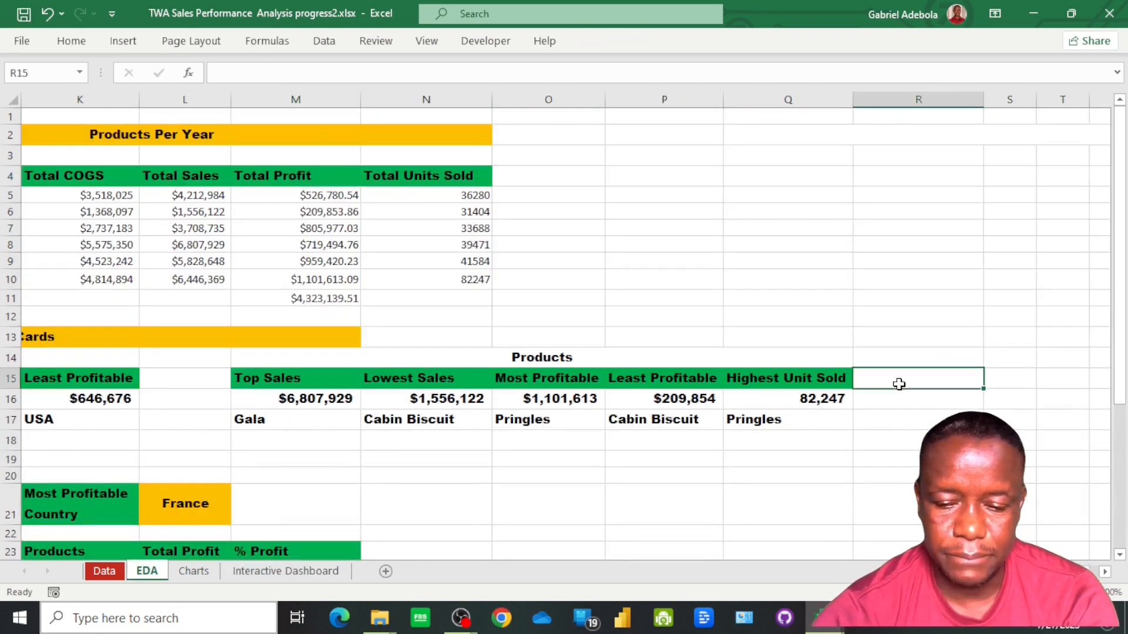
pyautogui.write('=')
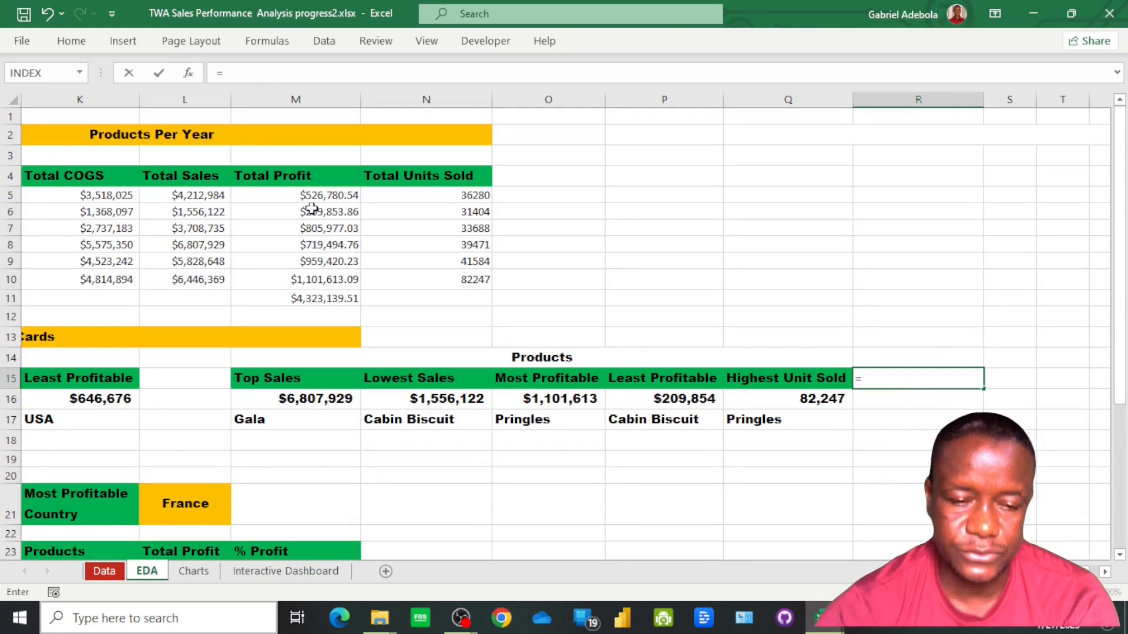
pyautogui.click(292, 175)
pyautogui.press('Return')
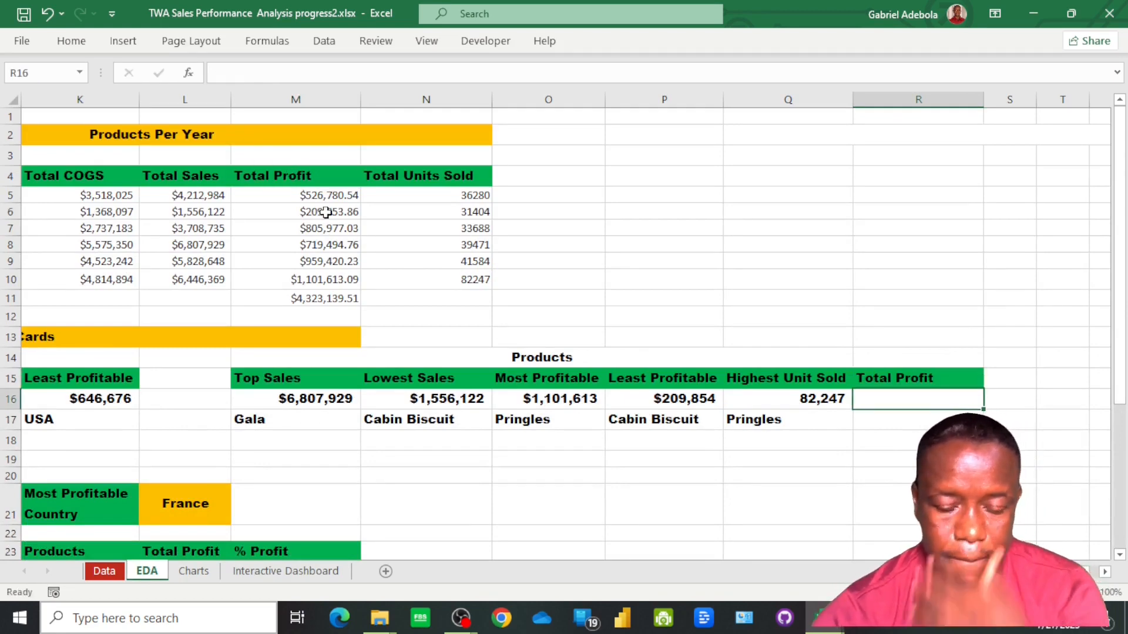
# Reference the profit total in EDA cell R16 with =M11 and select Q16 as the formatting source
pyautogui.write('=')
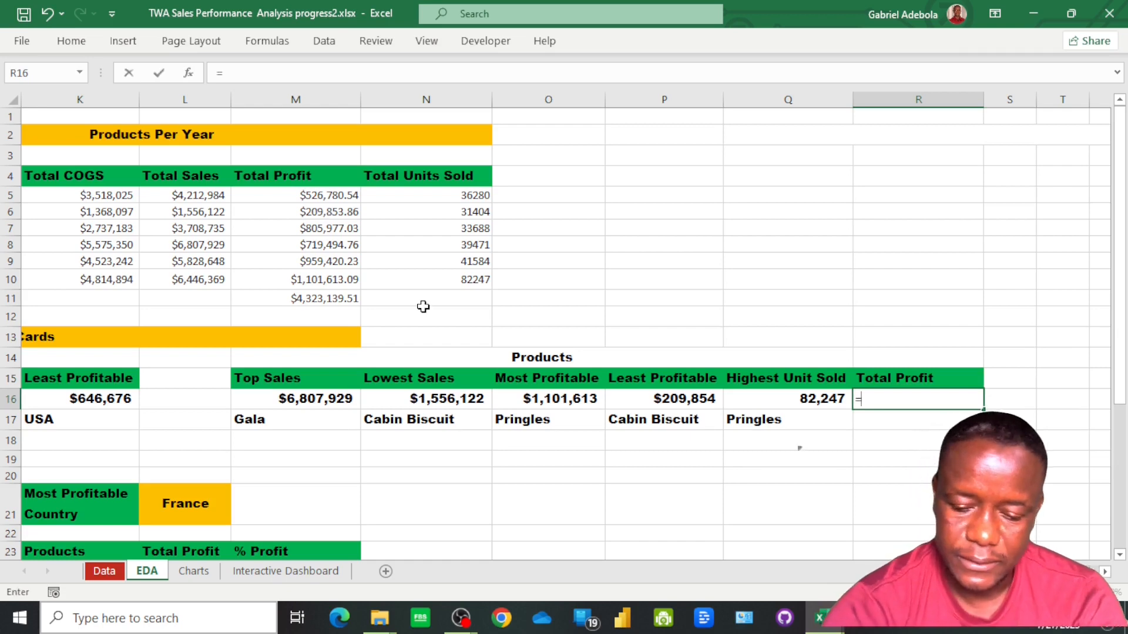
pyautogui.click(325, 300)
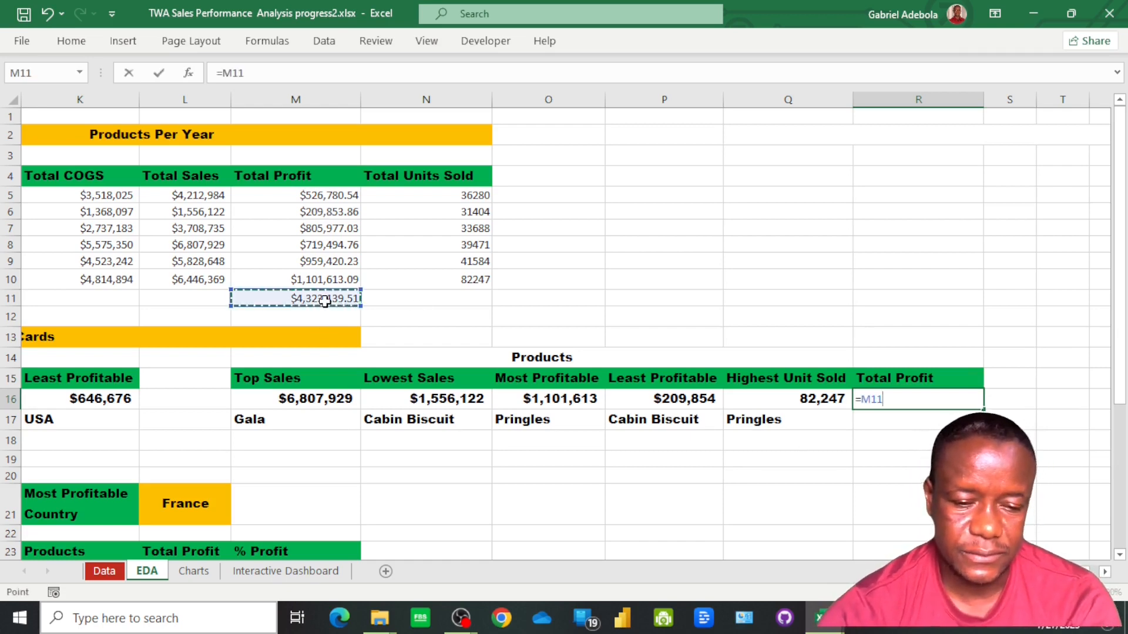
pyautogui.hotkey('ctrl', 'Return')
pyautogui.press('Return')
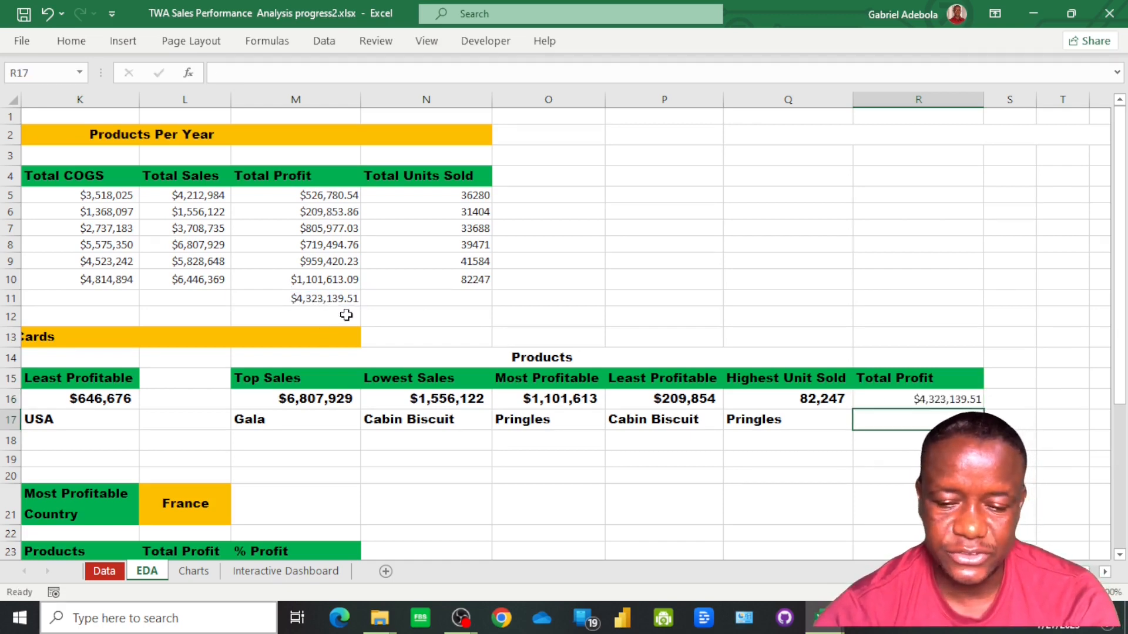
pyautogui.click(791, 404)
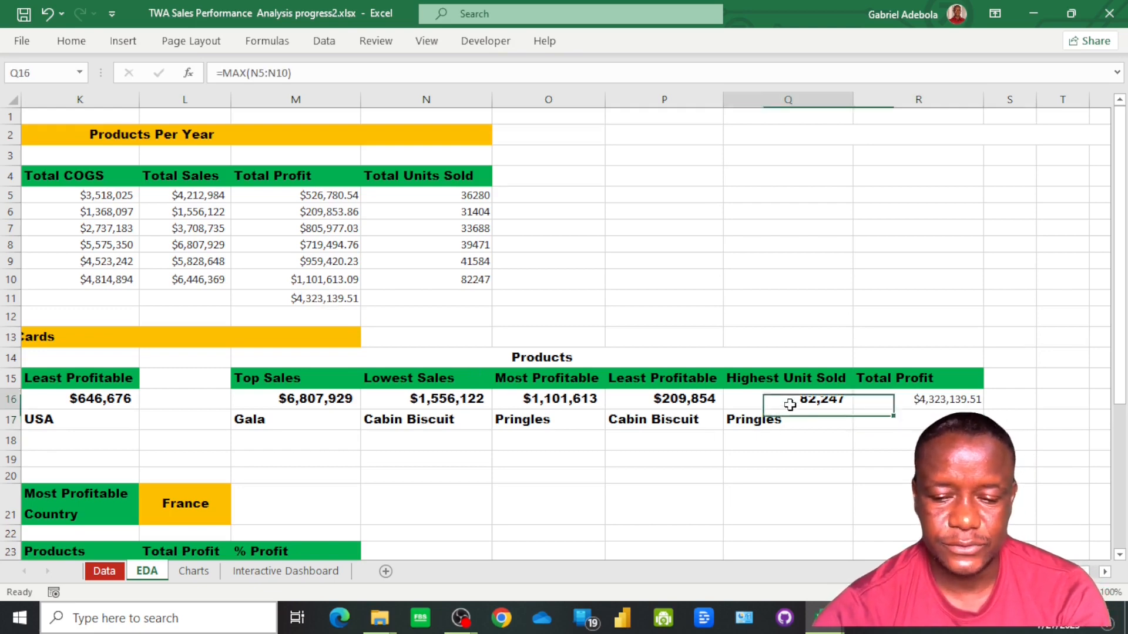
pyautogui.click(71, 41)
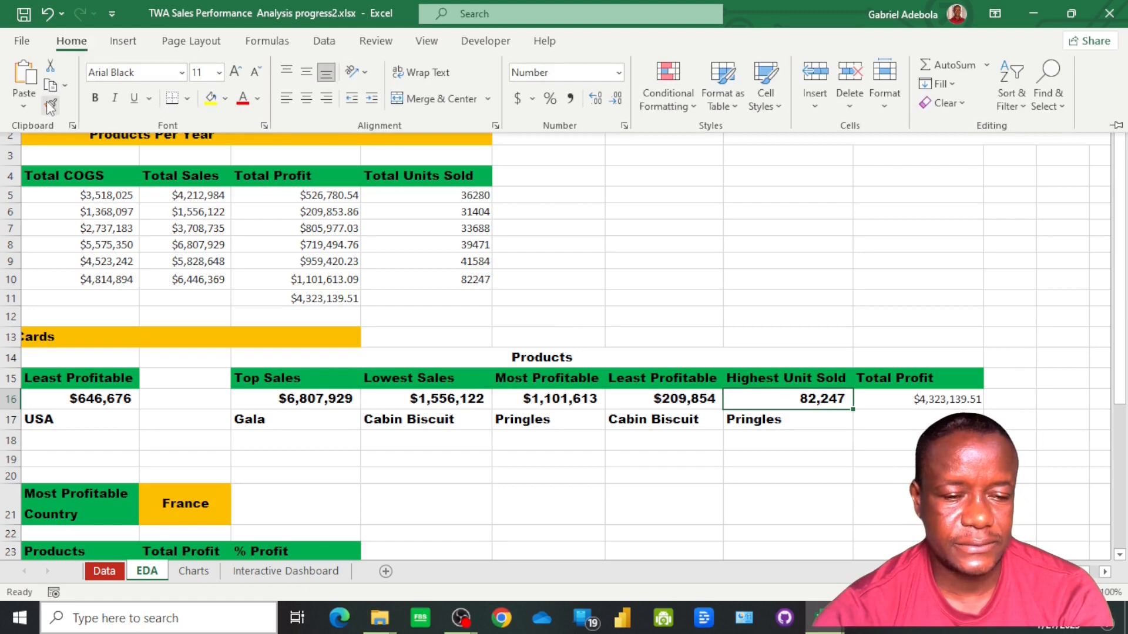
# Delete the Total Profit text box from the lower third-column card on the Interactive Dashboard sheet
pyautogui.click(276, 571)
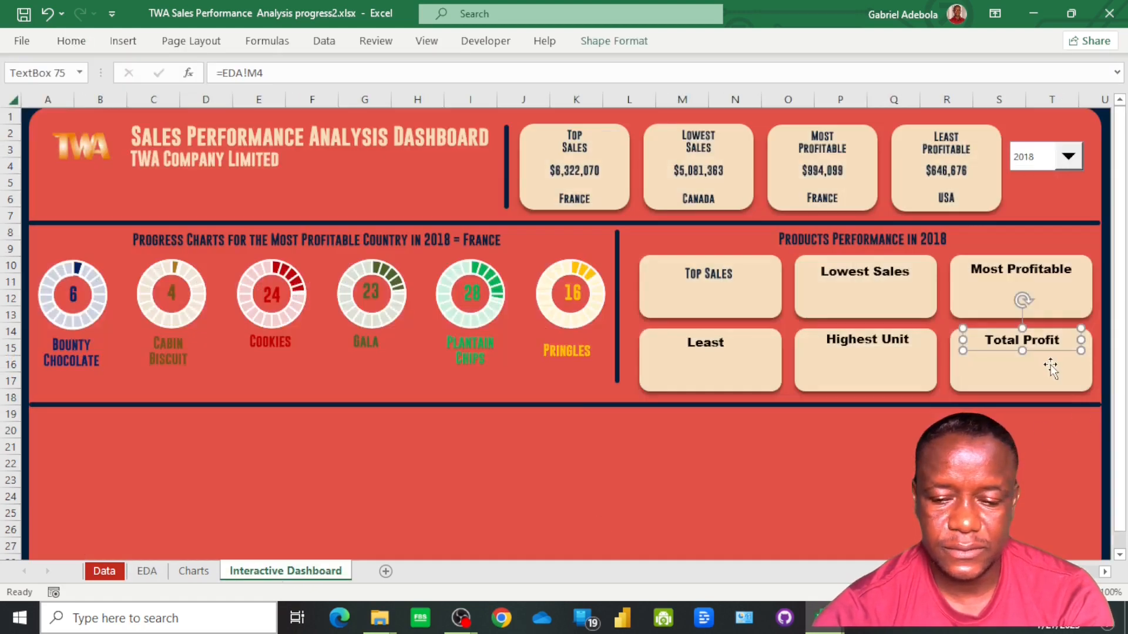
pyautogui.click(883, 346)
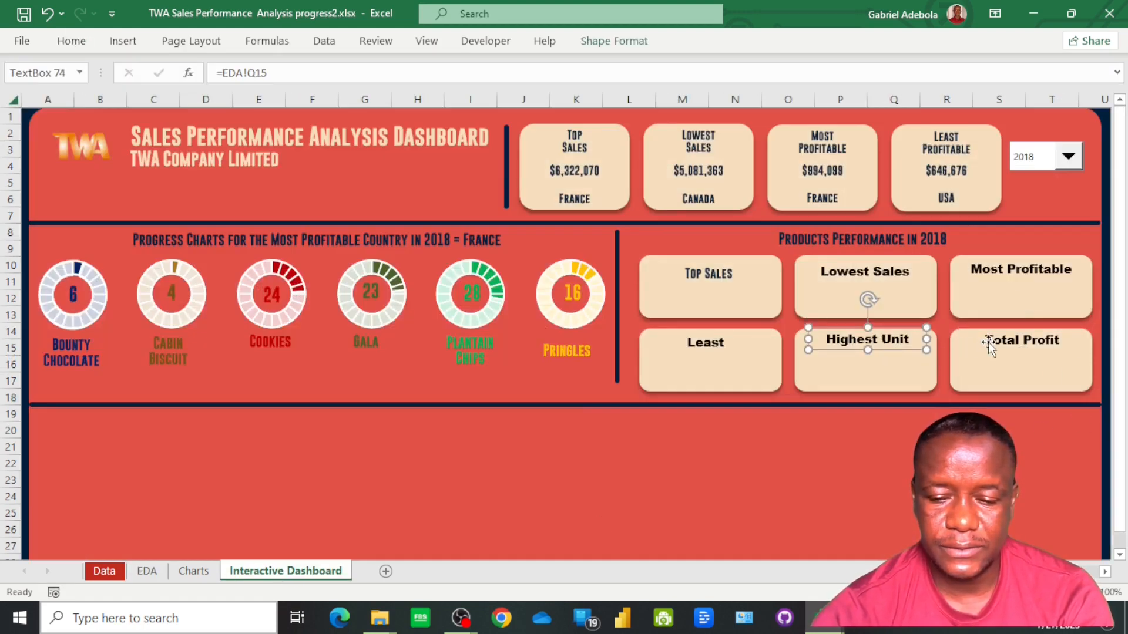
pyautogui.click(990, 342)
pyautogui.press('Delete')
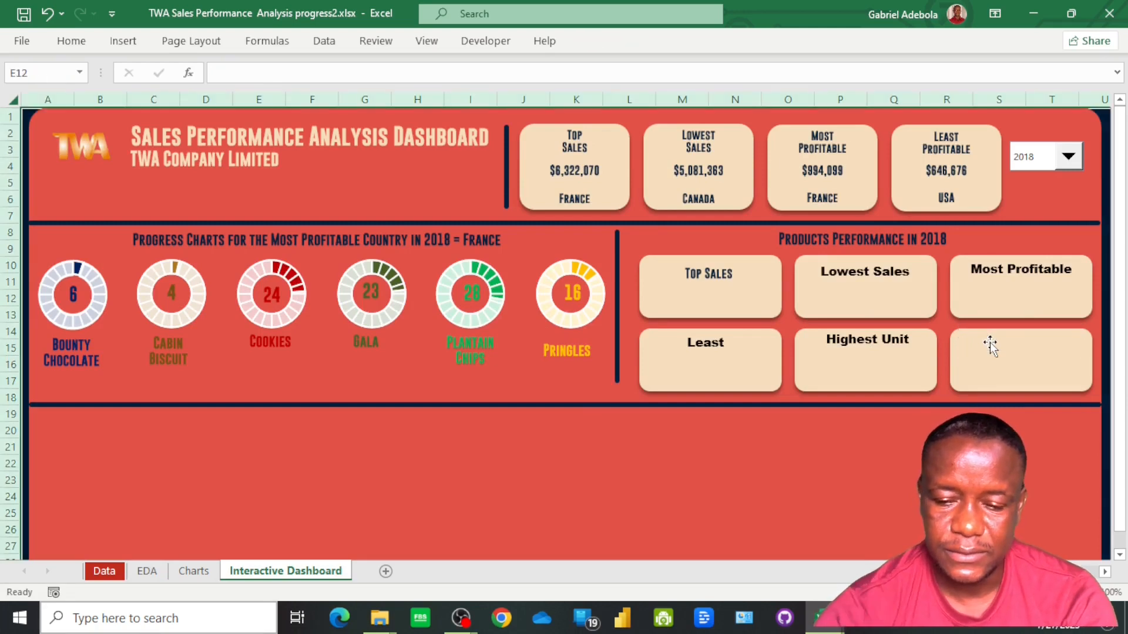
# Duplicate the Highest Unit text box into the empty lower card of the third column and link it to =EDA!R15
pyautogui.click(868, 351)
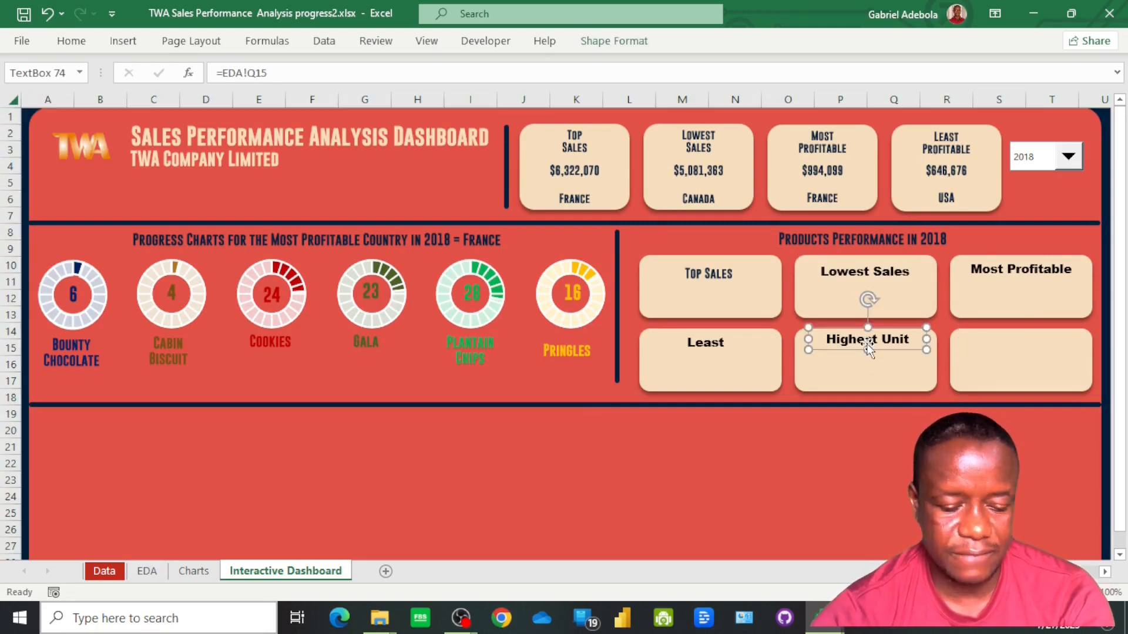
pyautogui.hotkey('ctrl', 'd')
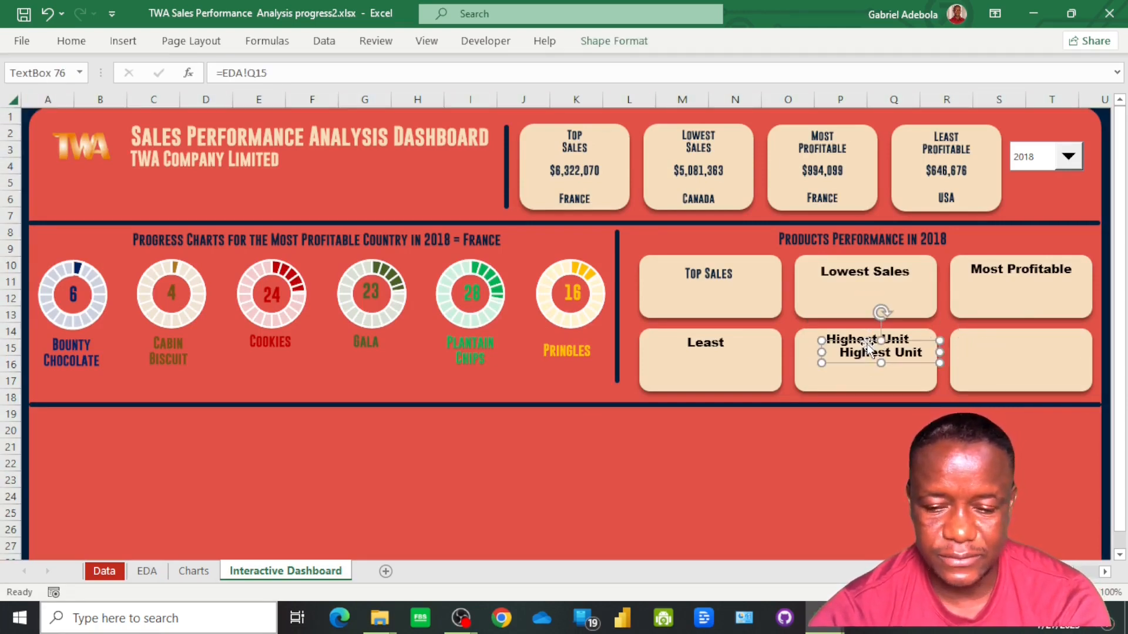
pyautogui.moveTo(908, 362); pyautogui.dragTo(1048, 346)
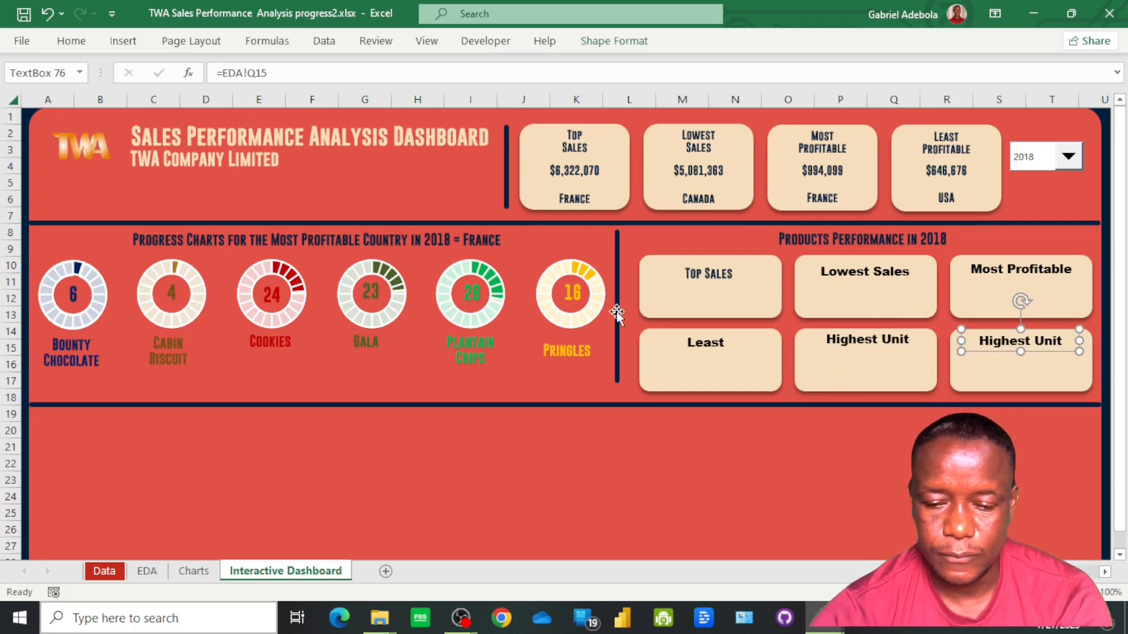
pyautogui.click(252, 73)
pyautogui.press('BackSpace')
pyautogui.write('R')
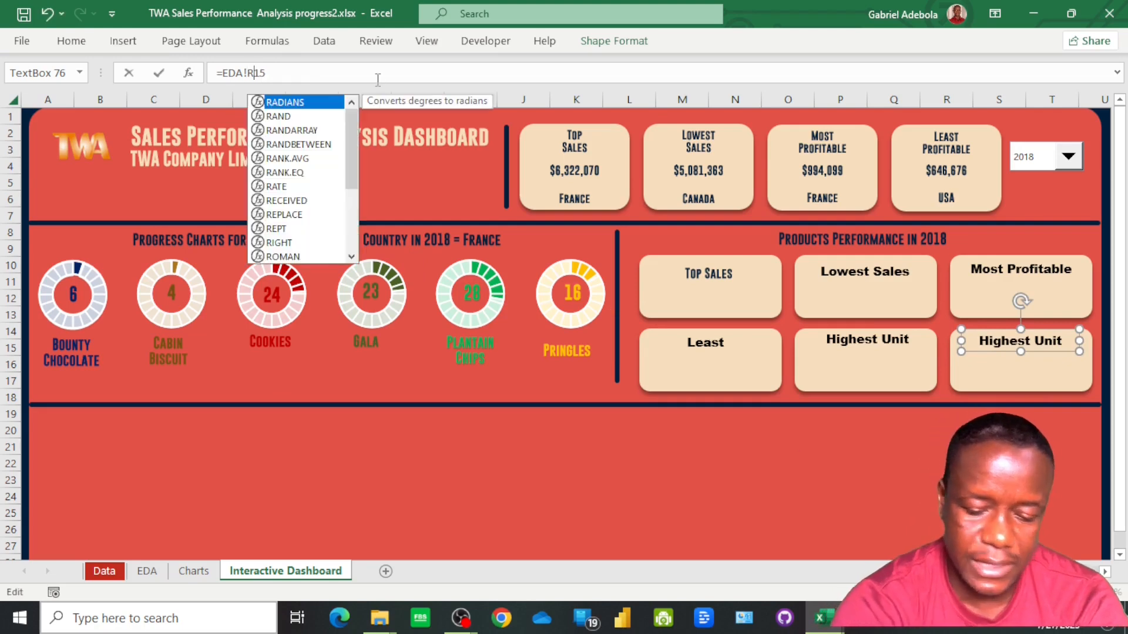
pyautogui.press('Return')
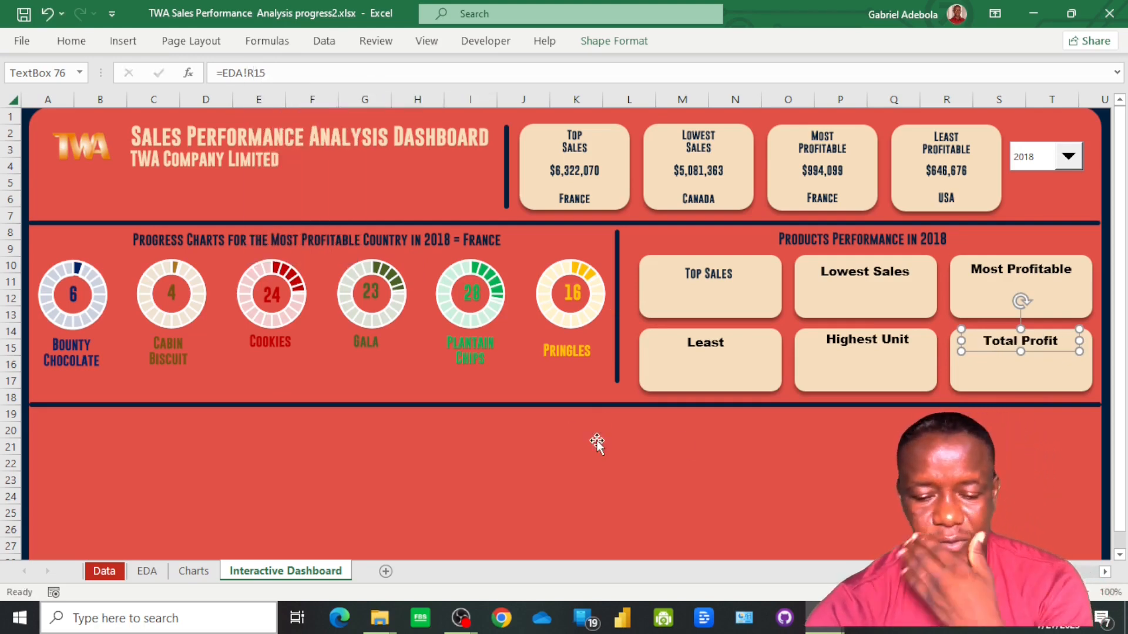
# Copy the Top Sales heading's formatting to the other five product card headings with Format Painter
pyautogui.click(714, 279)
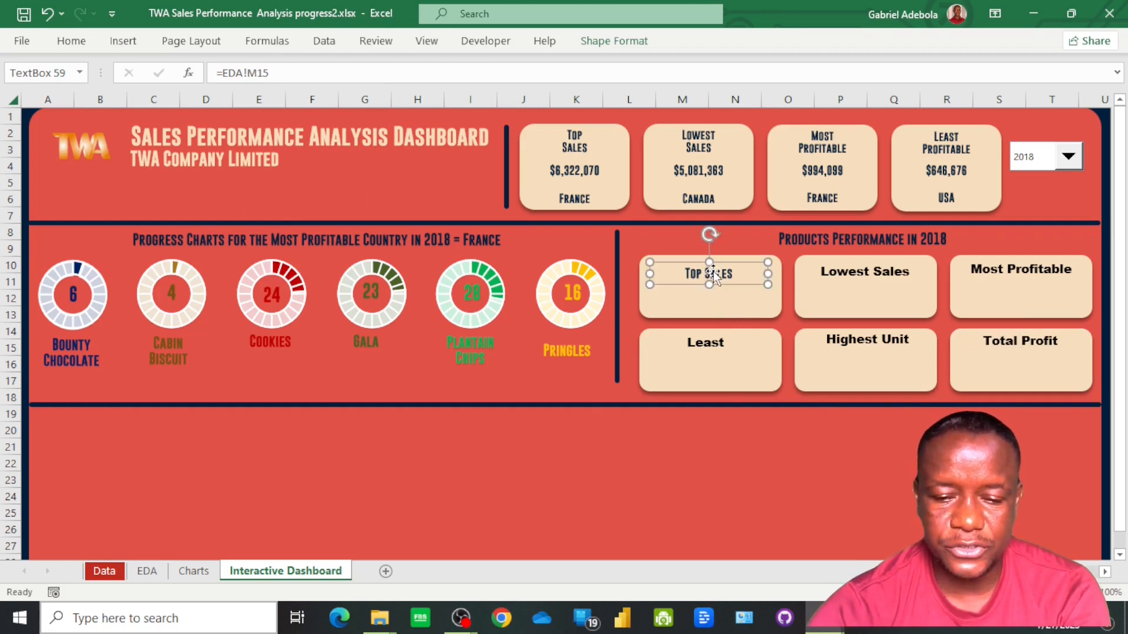
pyautogui.click(81, 47)
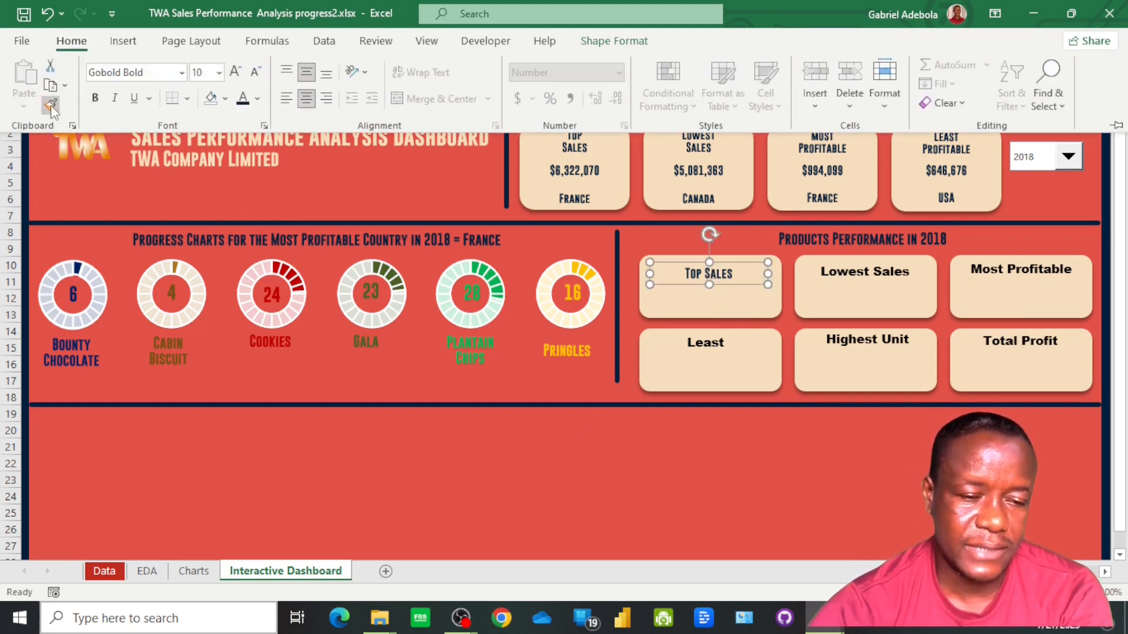
pyautogui.click(50, 107)
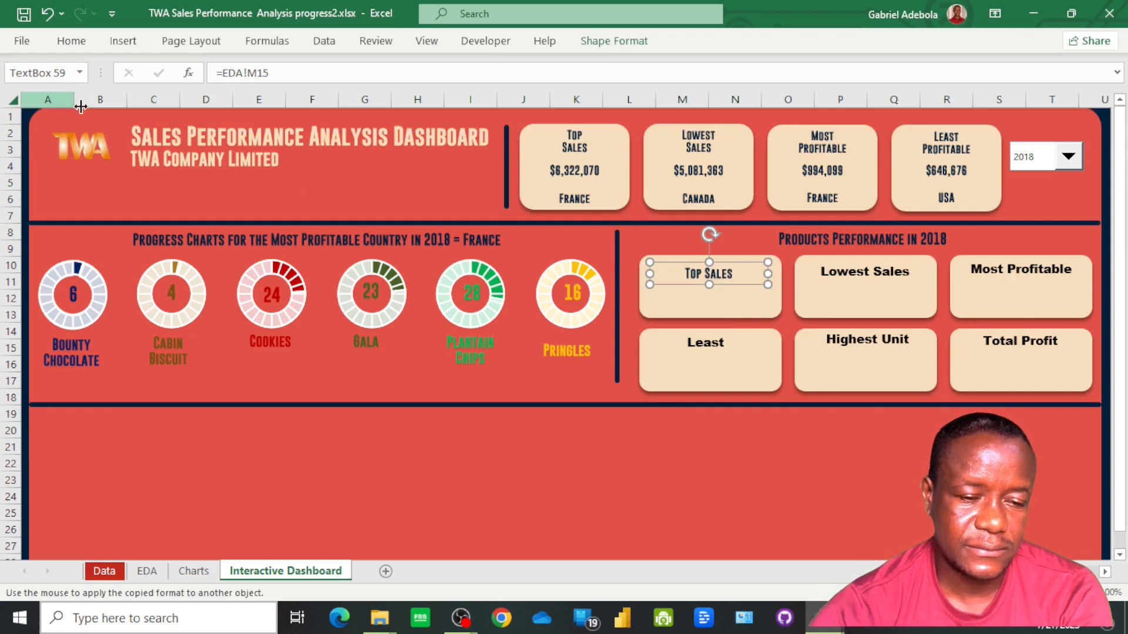
pyautogui.click(846, 270)
pyautogui.click(994, 271)
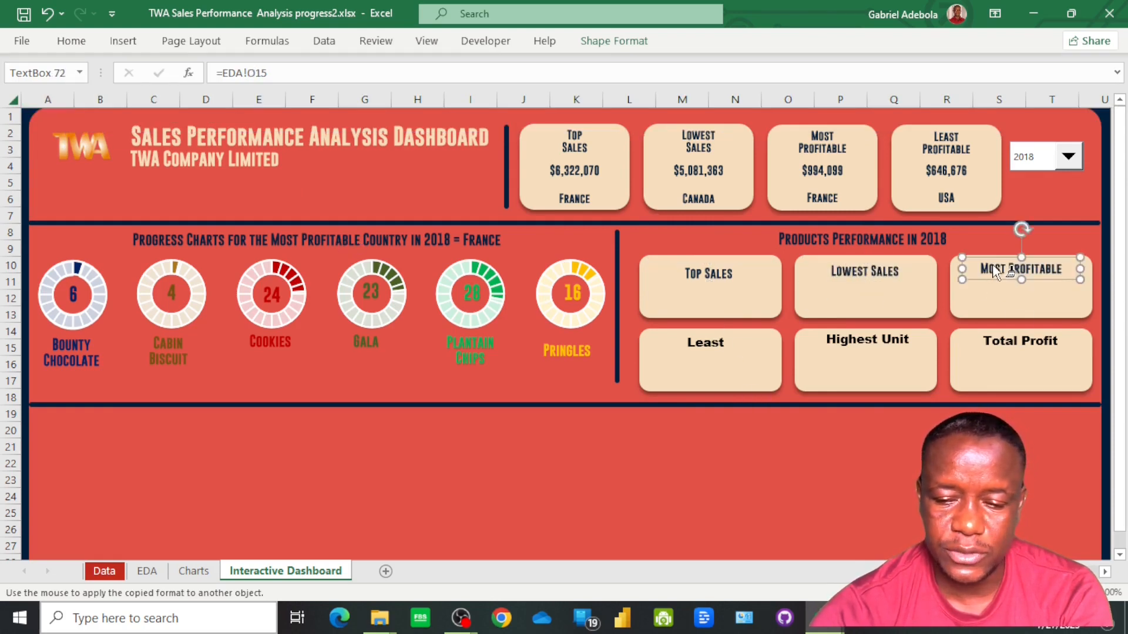
pyautogui.click(1014, 341)
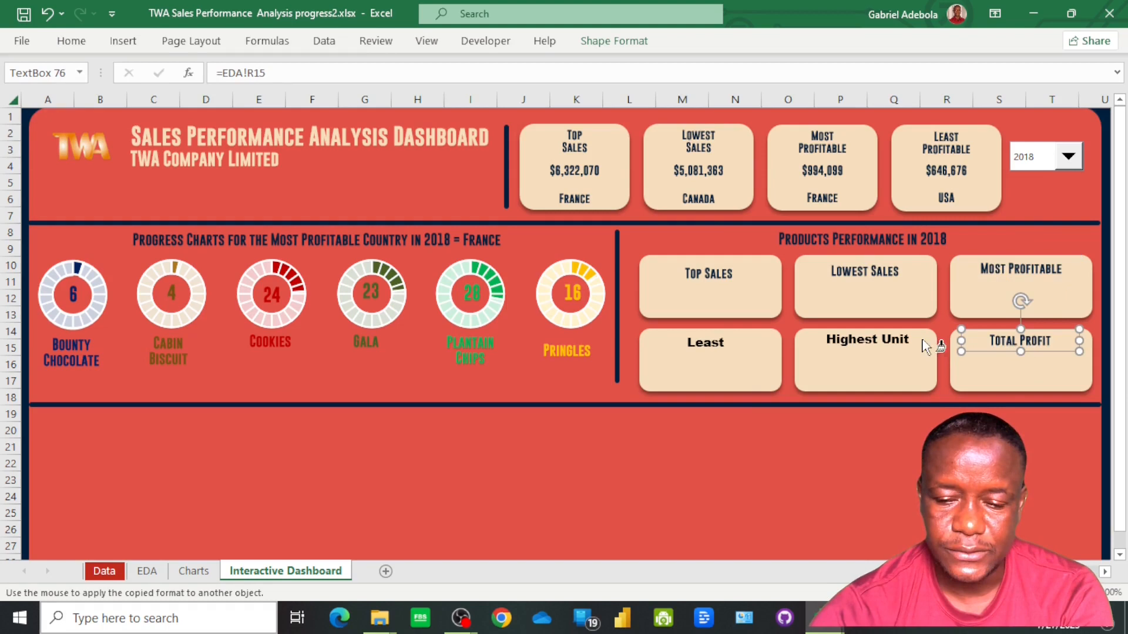
pyautogui.click(885, 344)
pyautogui.click(714, 348)
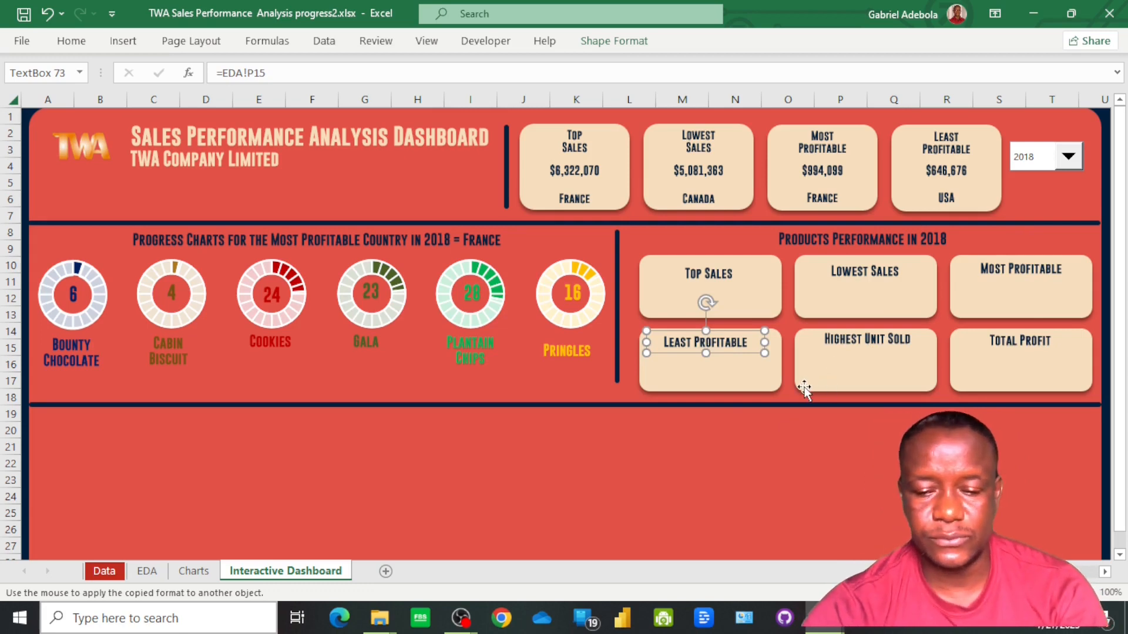
# Move the Top Sales, Lowest Sales and Most Profitable headings slightly higher within the upper product cards
pyautogui.click(696, 270)
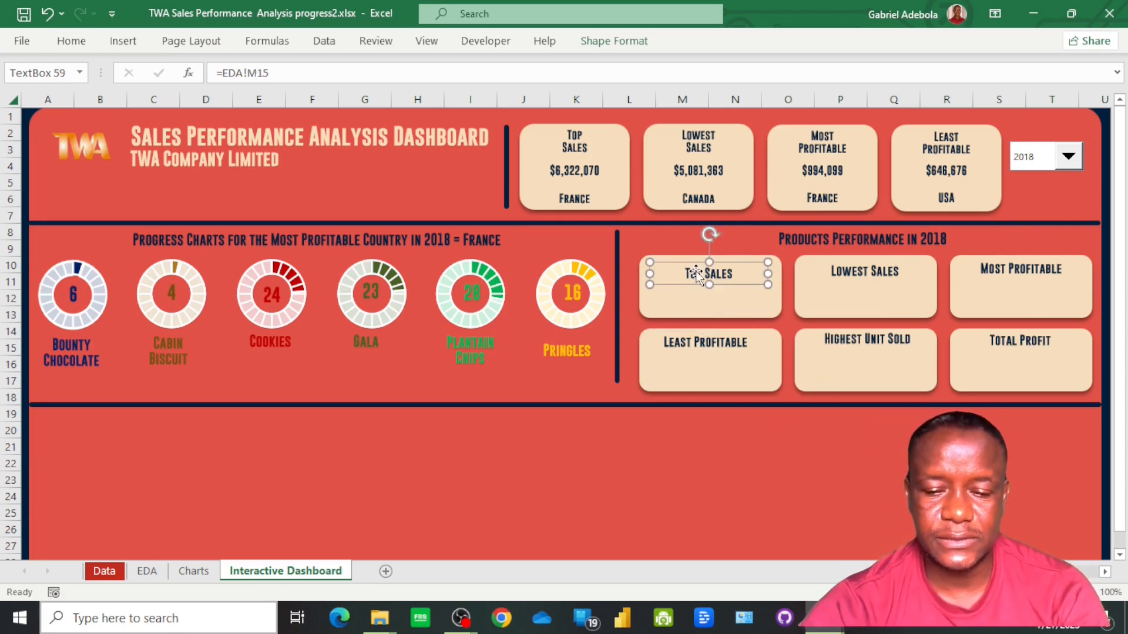
pyautogui.moveTo(703, 266); pyautogui.dragTo(703, 259)
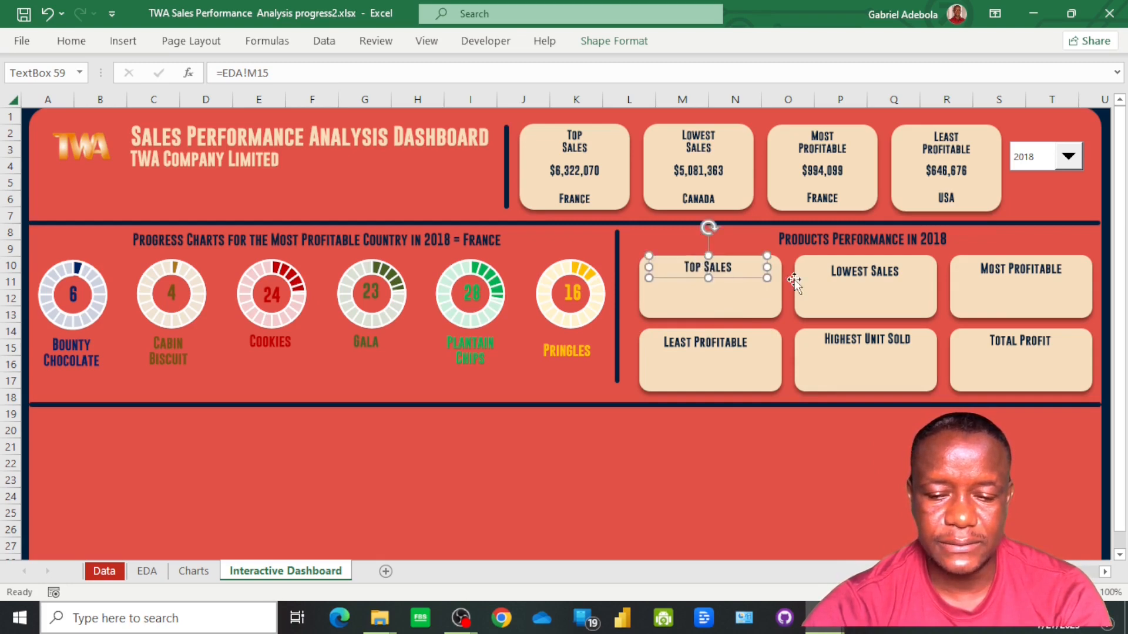
pyautogui.moveTo(842, 272); pyautogui.dragTo(842, 268)
pyautogui.moveTo(1007, 269); pyautogui.dragTo(1007, 263)
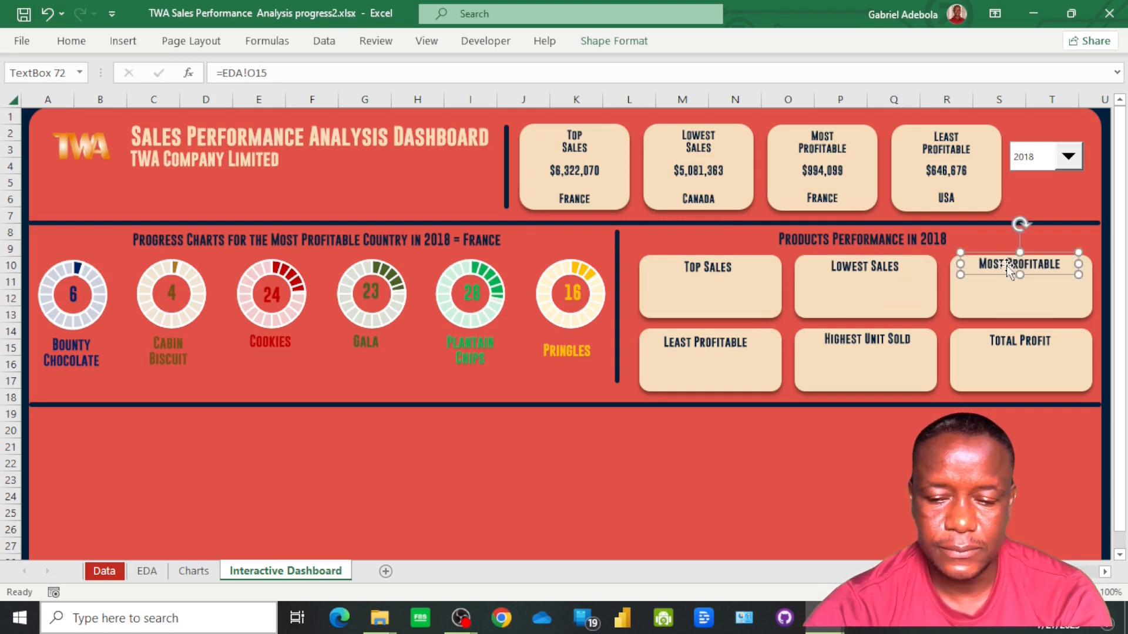
# Align the Top Sales, Lowest Sales and Most Profitable headings of the product cards with each other using Align Middle
pyautogui.keyDown('ctrl'); pyautogui.click(854, 270); pyautogui.keyUp('ctrl')
pyautogui.keyDown('ctrl'); pyautogui.click(715, 270); pyautogui.keyUp('ctrl')
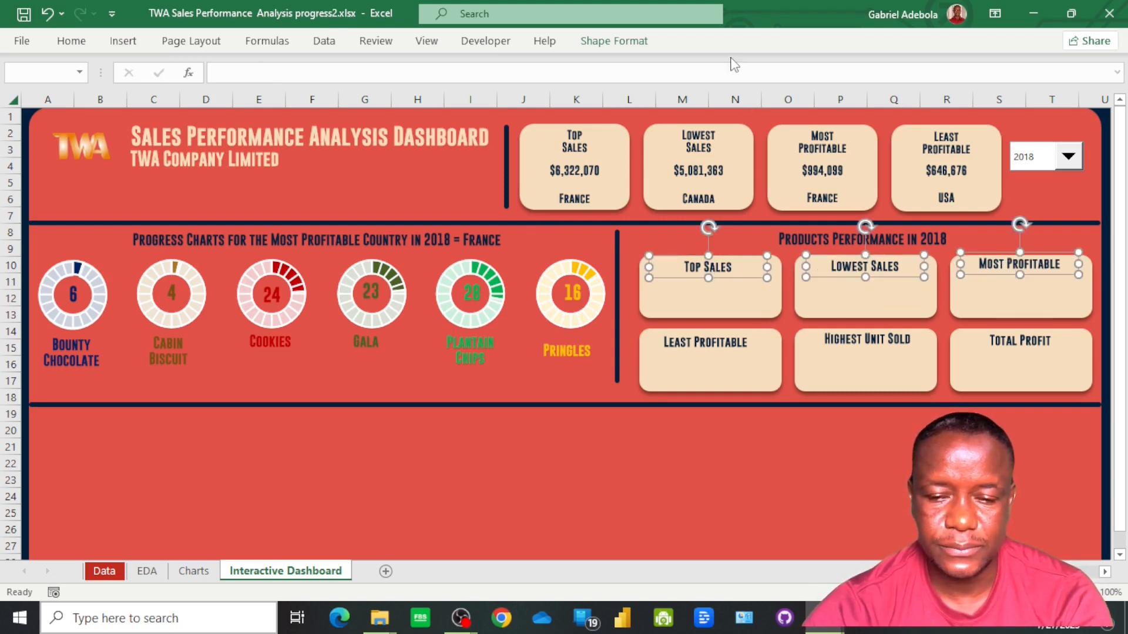
pyautogui.click(621, 42)
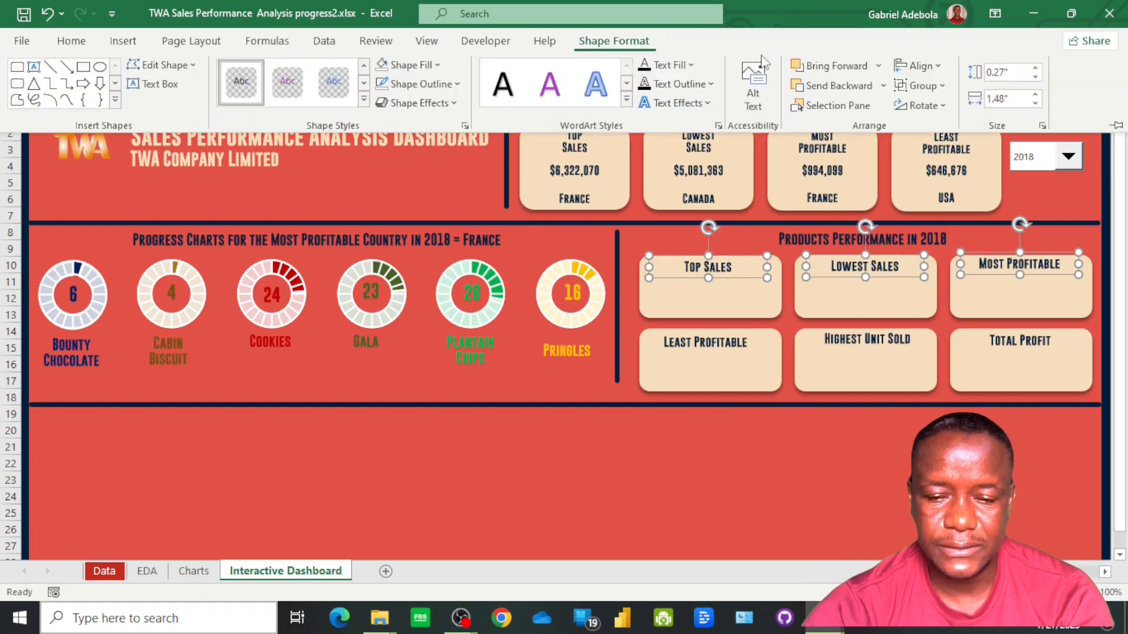
pyautogui.click(923, 65)
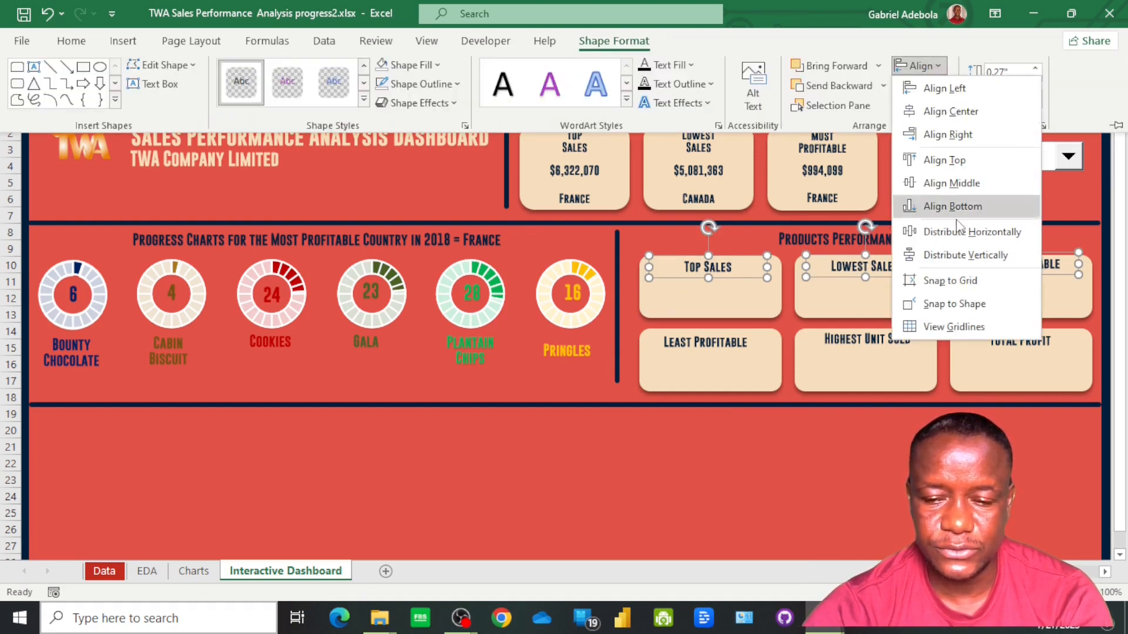
pyautogui.click(940, 183)
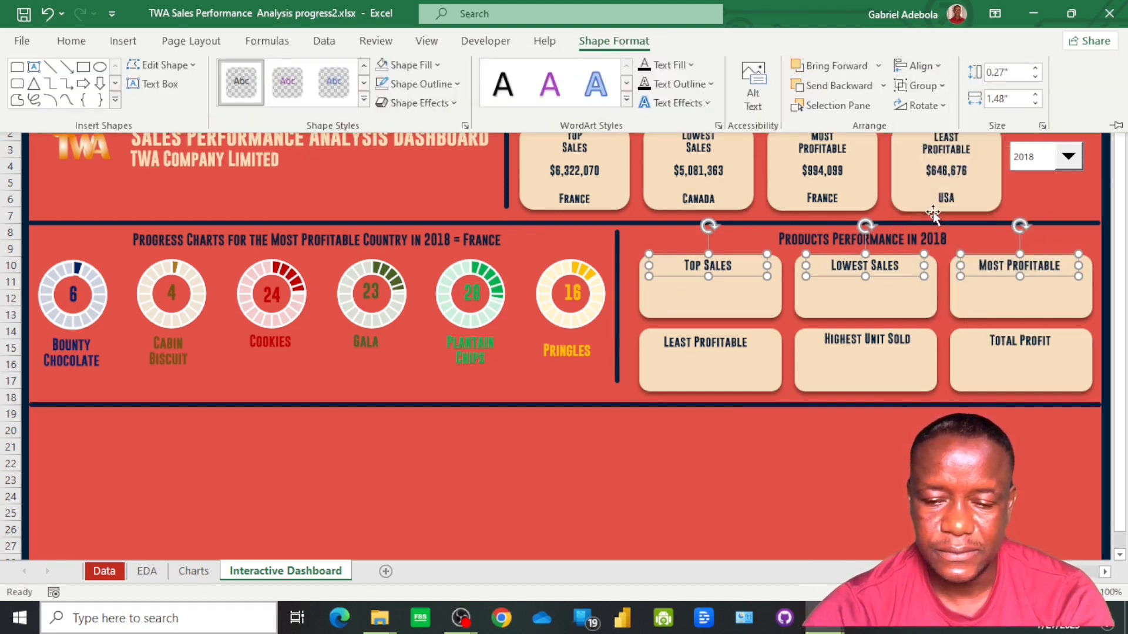
# Align the Least Profitable, Highest Unit Sold and Total Profit headings using Align Middle and nudge them slightly higher in their cards
pyautogui.click(896, 292)
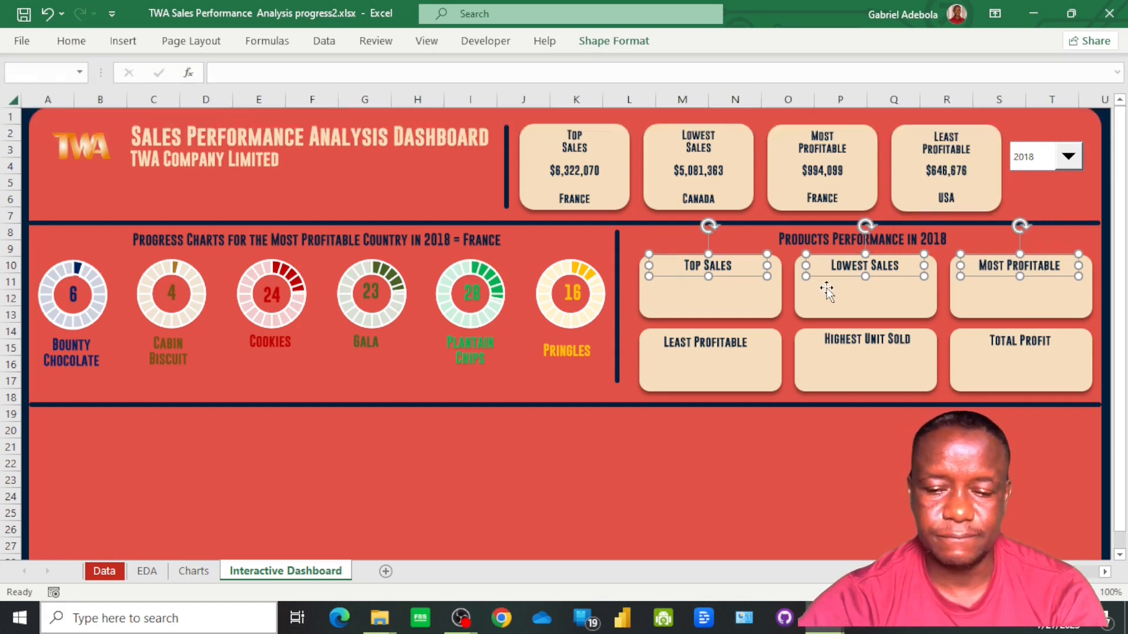
pyautogui.click(746, 299)
pyautogui.click(709, 341)
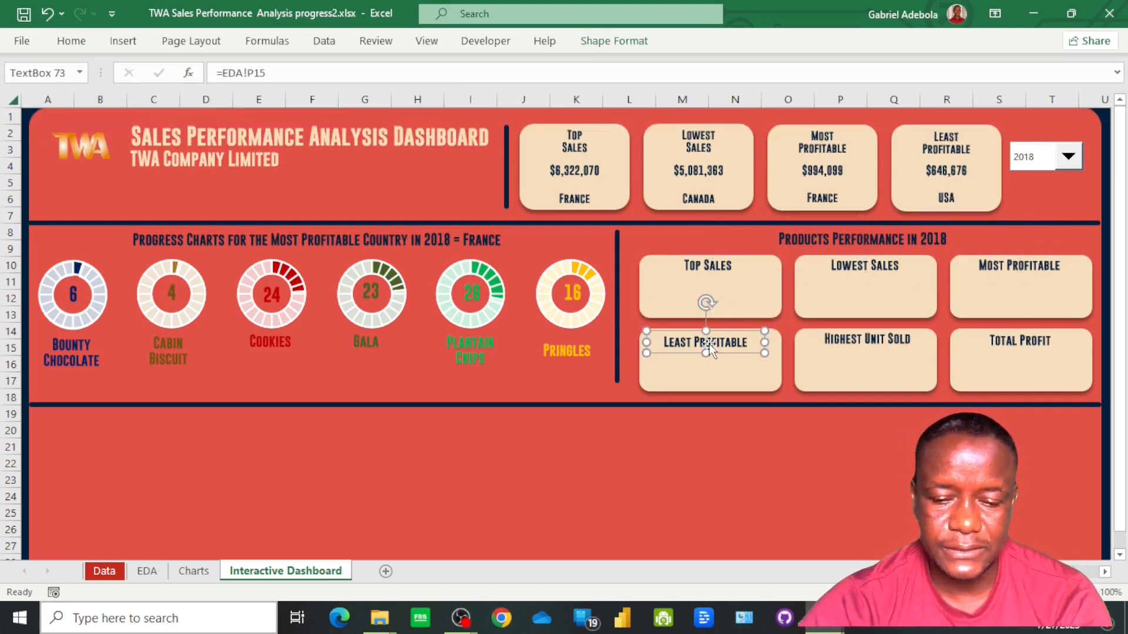
pyautogui.keyDown('shift'); pyautogui.click(860, 337); pyautogui.keyUp('shift')
pyautogui.keyDown('shift'); pyautogui.click(998, 344); pyautogui.keyUp('shift')
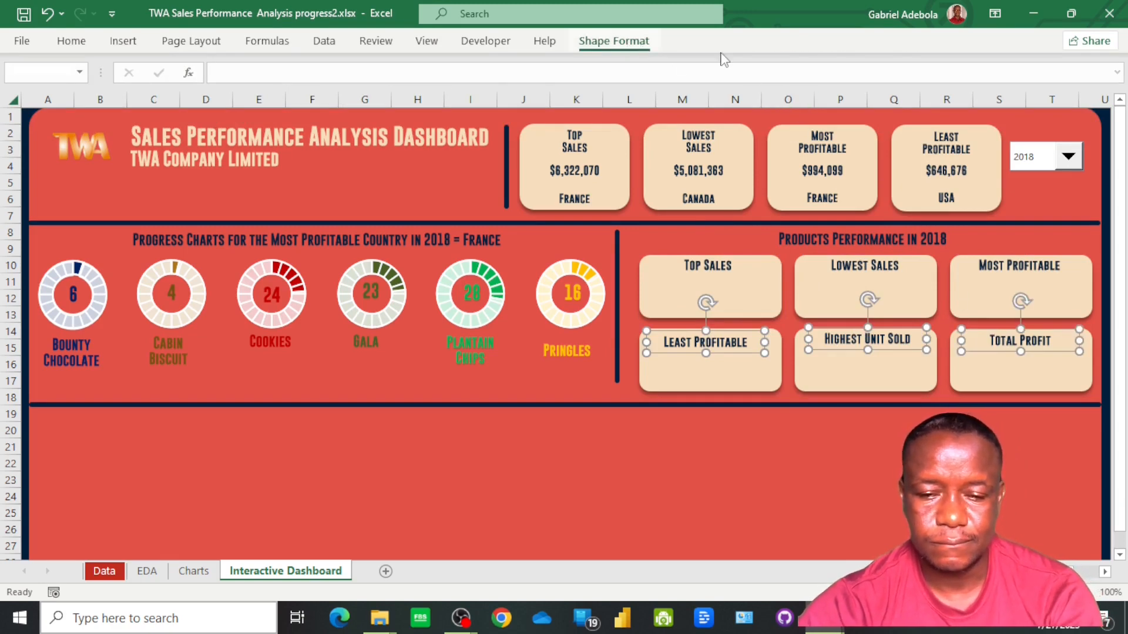
pyautogui.click(614, 40)
pyautogui.click(917, 66)
pyautogui.click(964, 183)
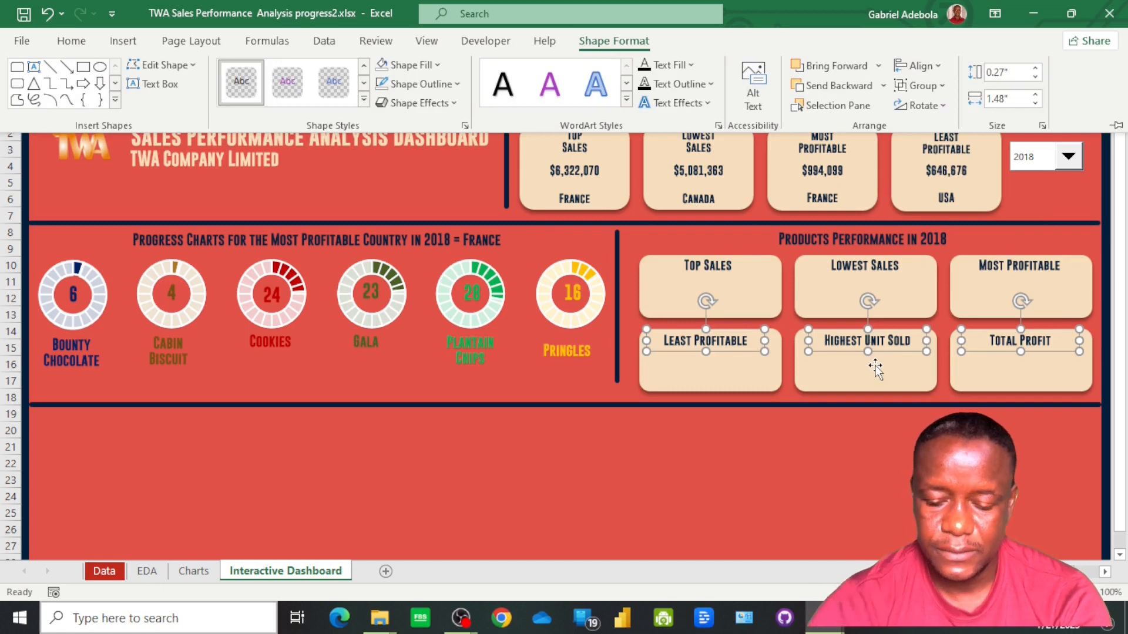
pyautogui.press('Up')
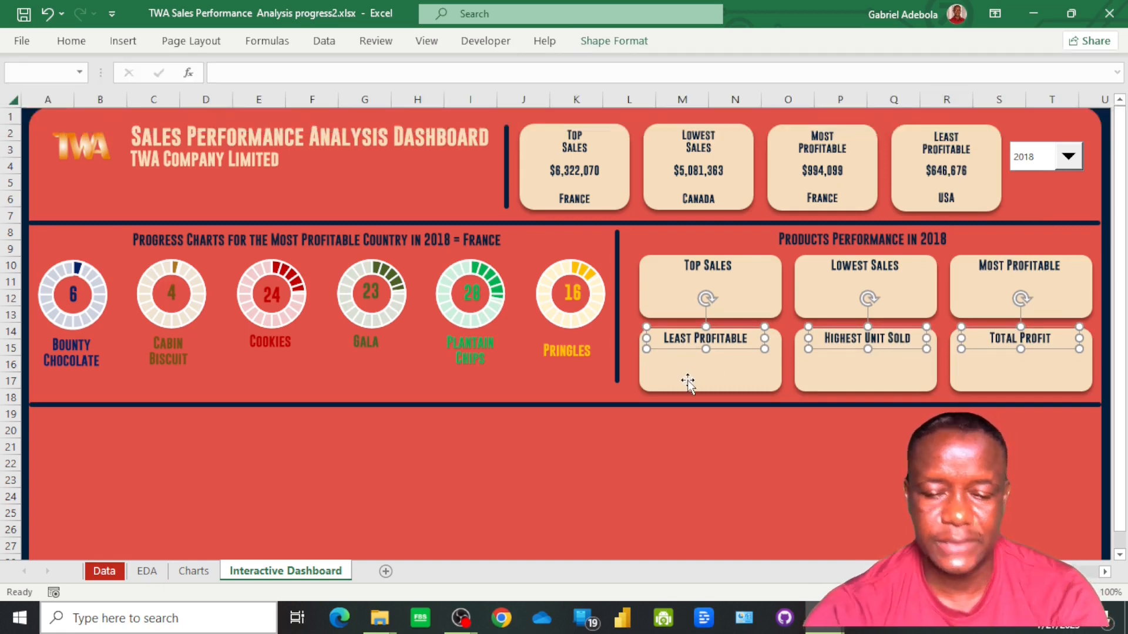
# Duplicate the Top Sales heading of the product card, place the copy just below it and link it to =EDA!M16
pyautogui.click(692, 288)
pyautogui.click(713, 266)
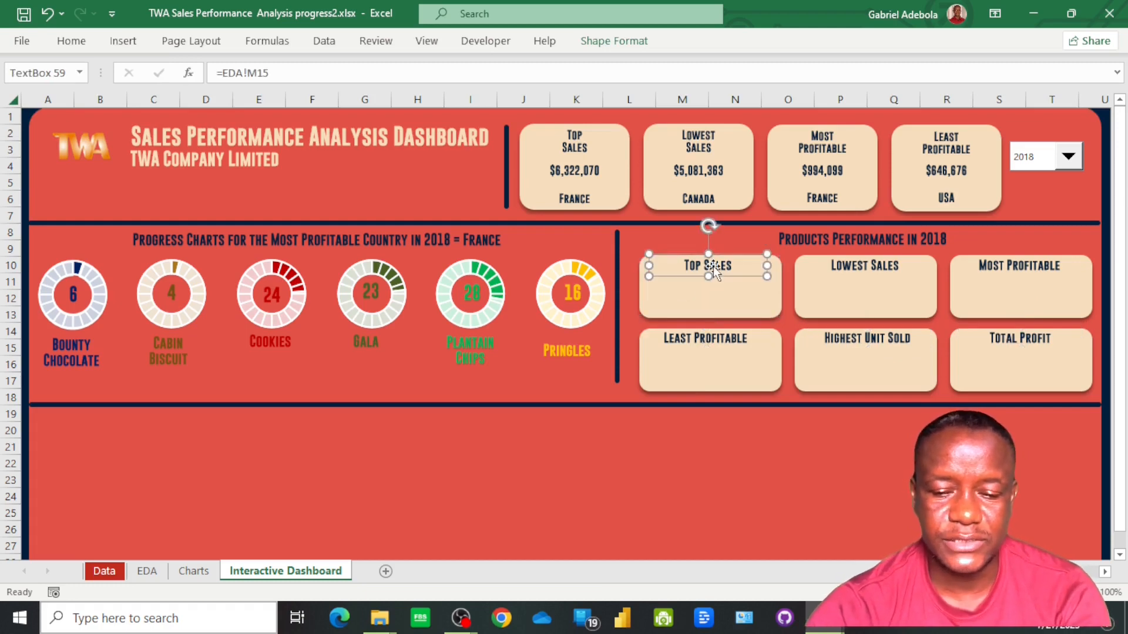
pyautogui.moveTo(720, 280); pyautogui.dragTo(725, 303)
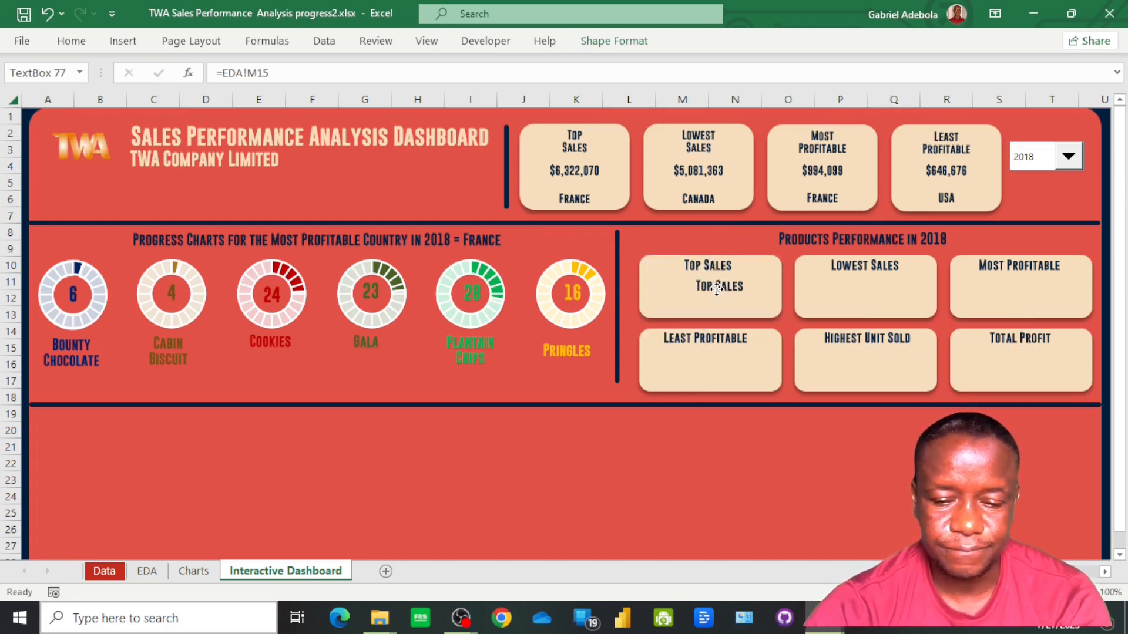
pyautogui.click(274, 74)
pyautogui.press('BackSpace')
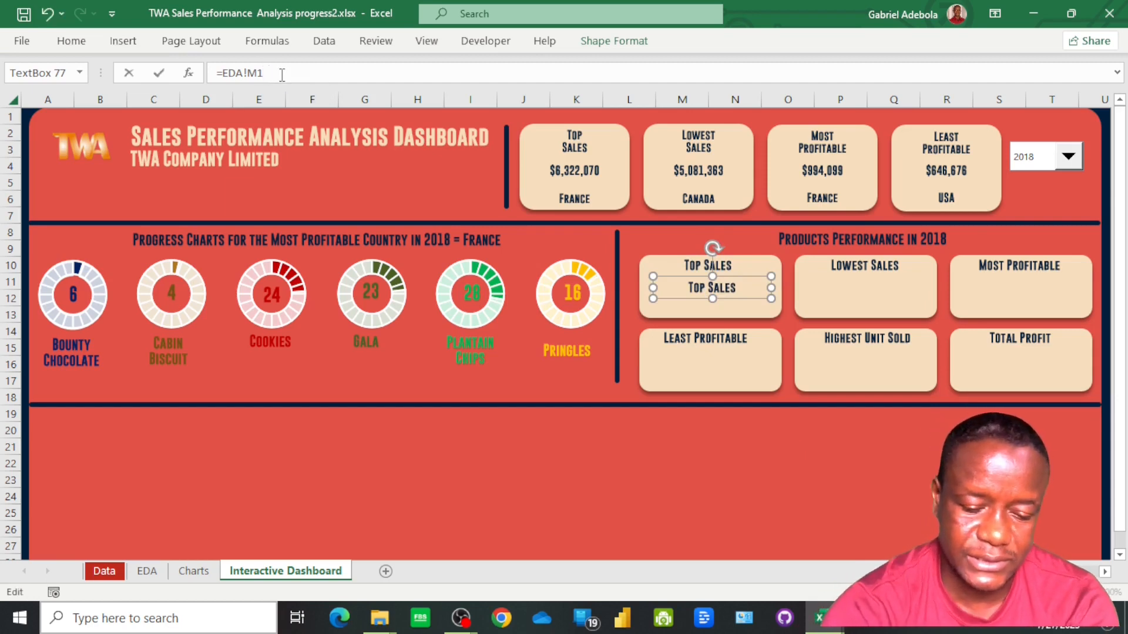
pyautogui.write('6')
pyautogui.press('Return')
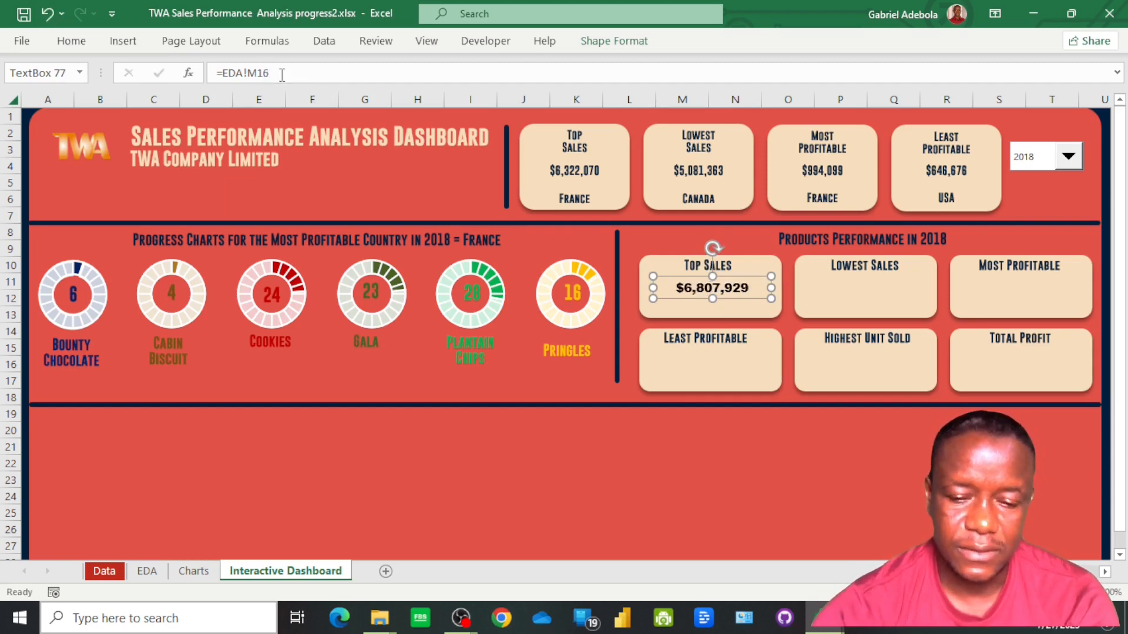
# Duplicate the sales value text box below itself in the Top Sales product card and link the copy to =EDA!M17
pyautogui.hotkey('ctrl', 'd')
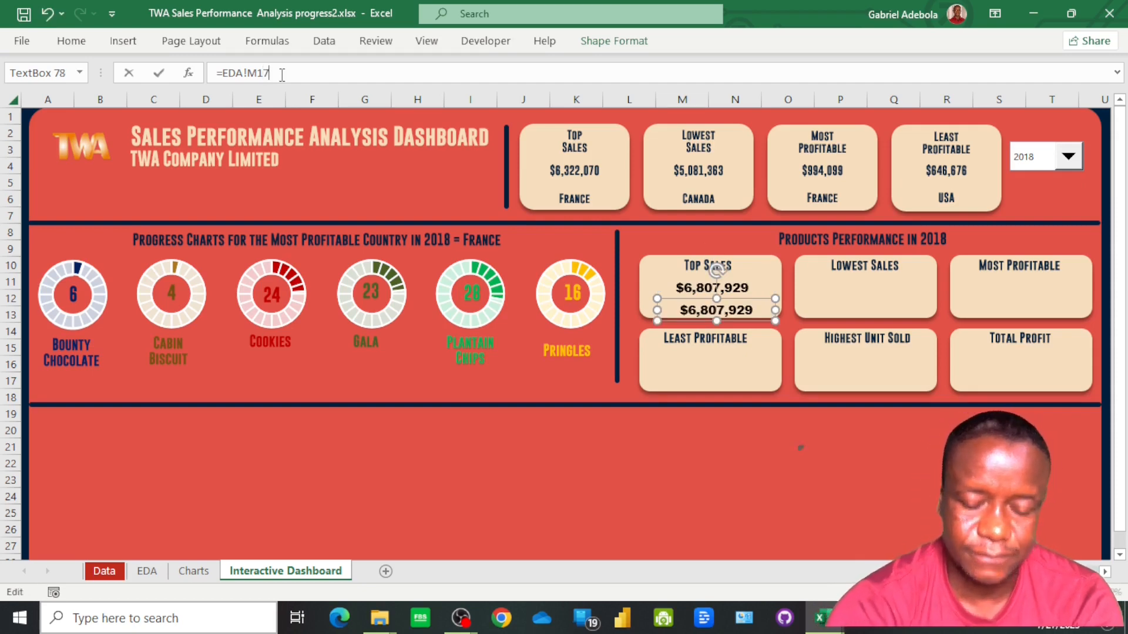
pyautogui.press('Return')
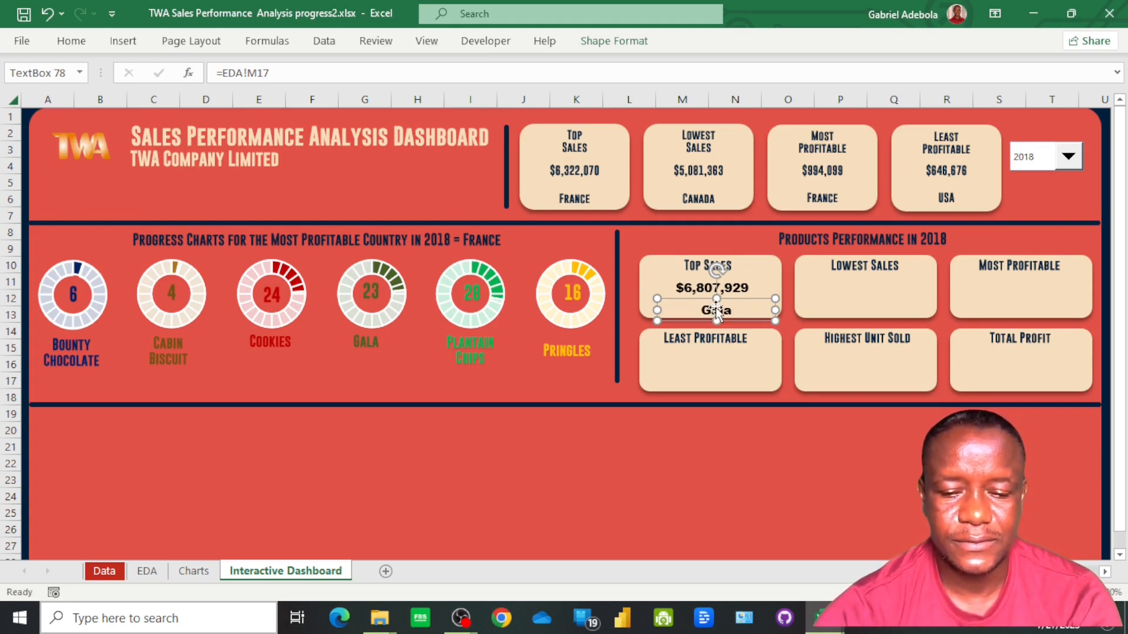
pyautogui.click(696, 263)
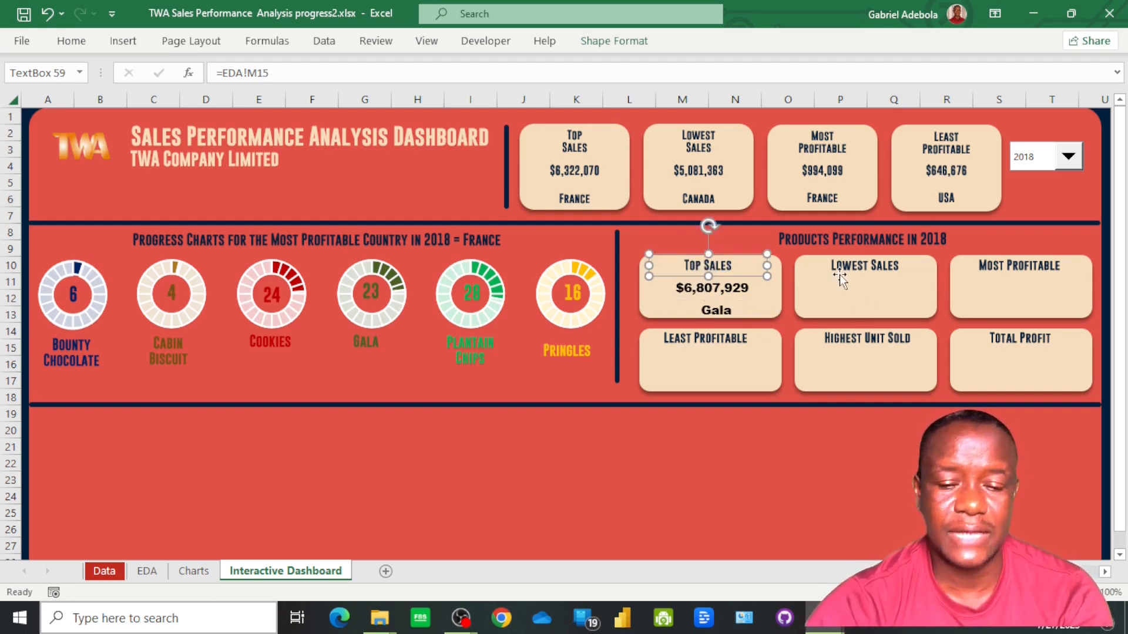
# Duplicate the Lowest Sales heading of the product card, place the copy just below it and link it to =EDA!N16
pyautogui.click(851, 262)
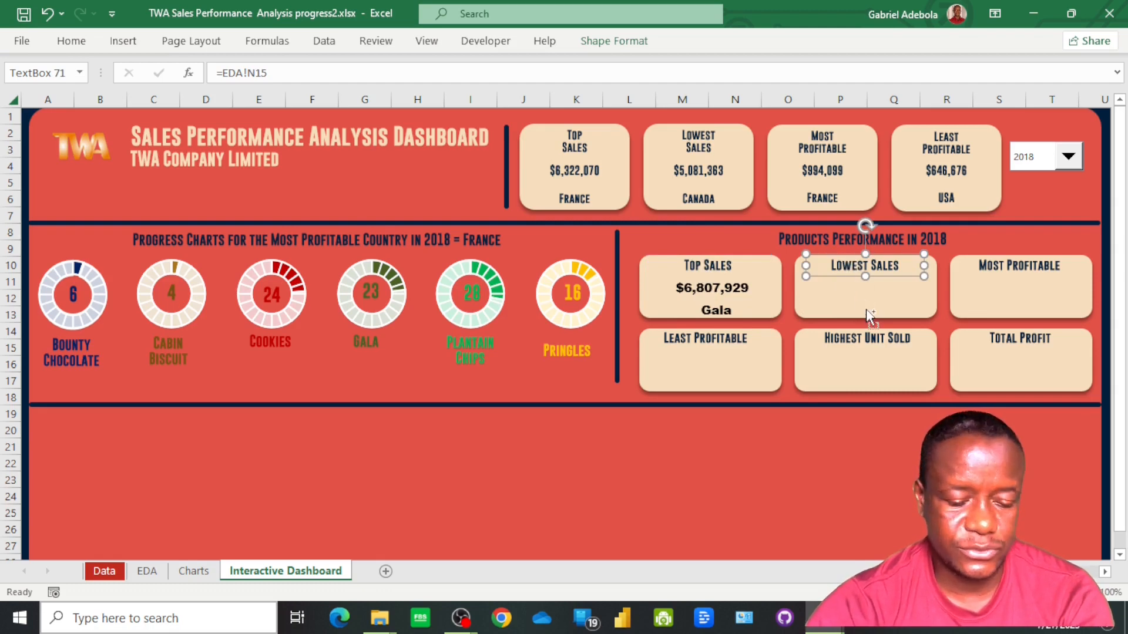
pyautogui.hotkey('ctrl', 'd')
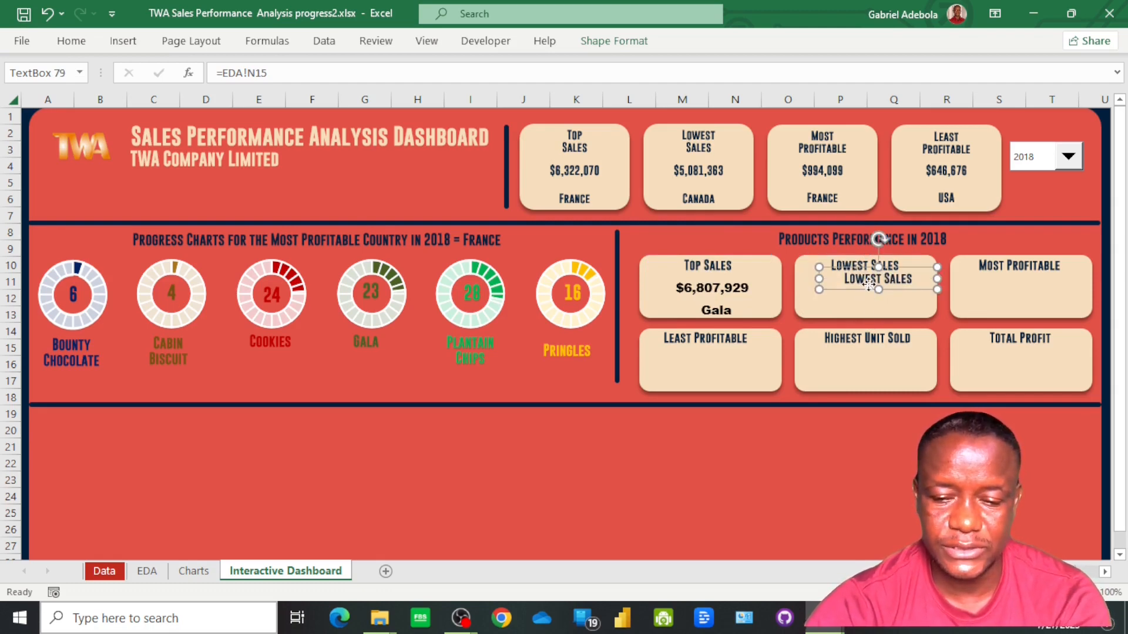
pyautogui.moveTo(868, 287); pyautogui.dragTo(857, 296)
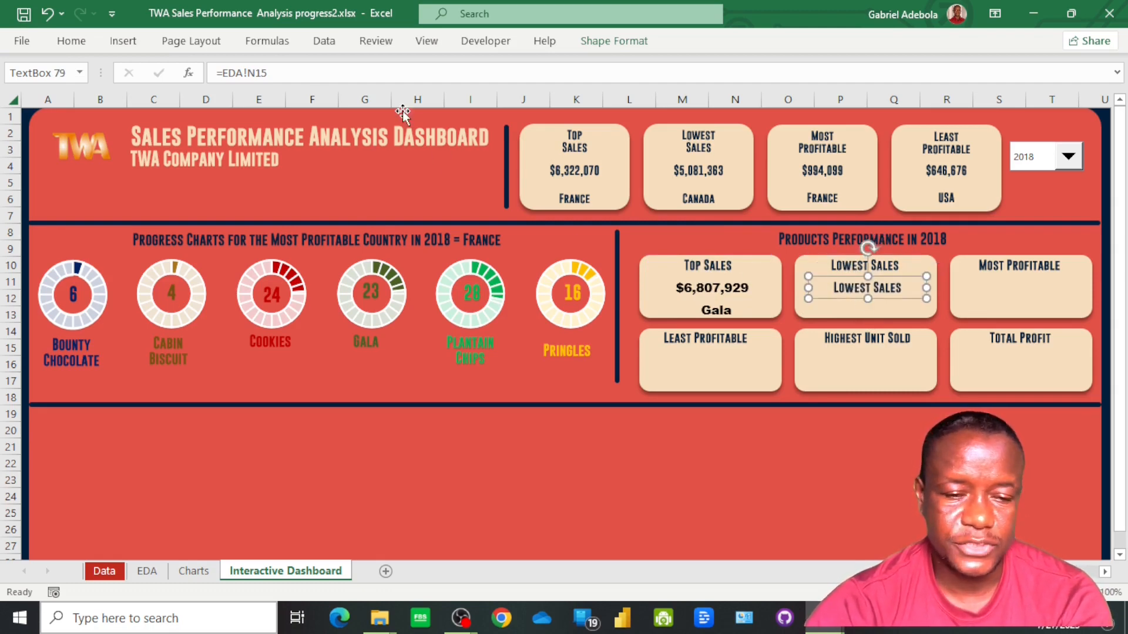
pyautogui.click(309, 71)
pyautogui.press('BackSpace')
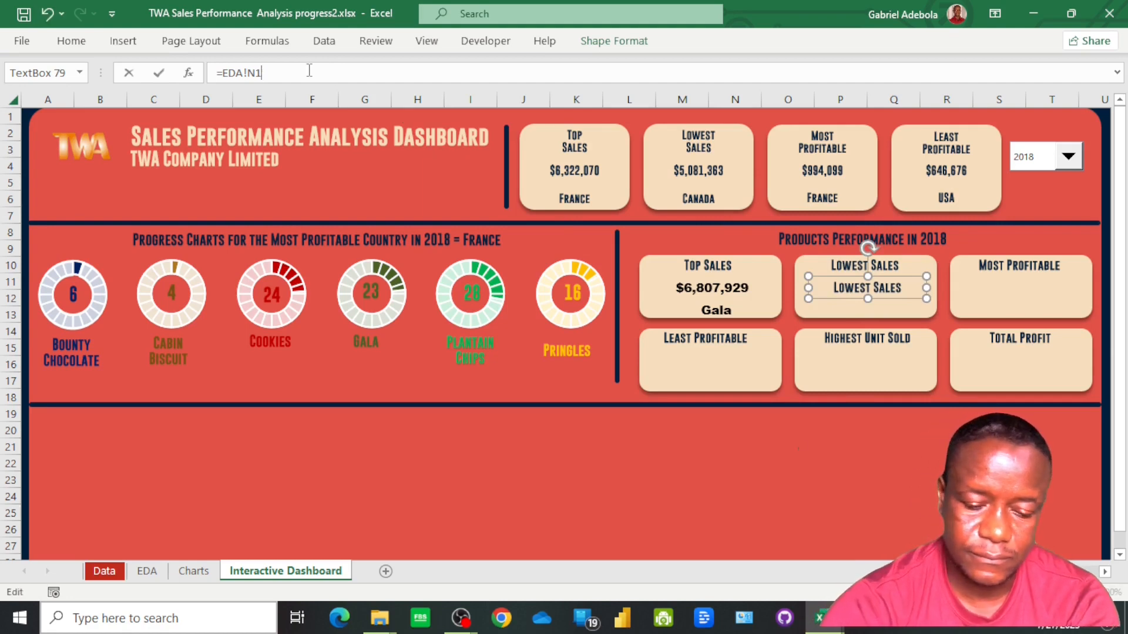
pyautogui.write('6')
pyautogui.press('Return')
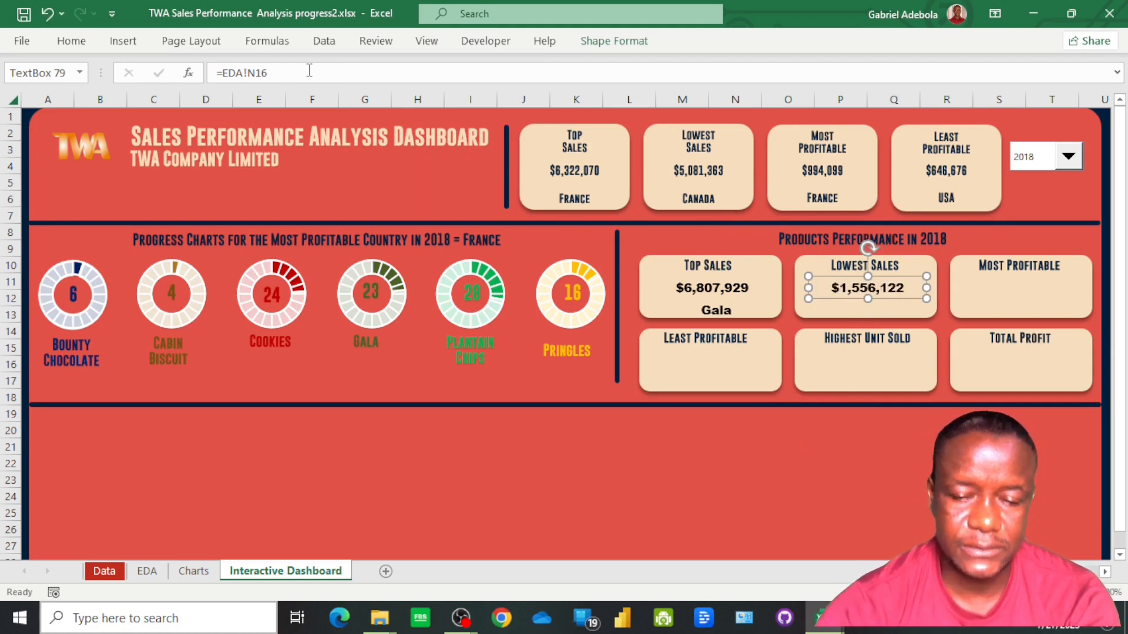
# Duplicate the sales value text box below itself in the Lowest Sales product card and link the copy to =EDA!N17
pyautogui.hotkey('ctrl', 'd')
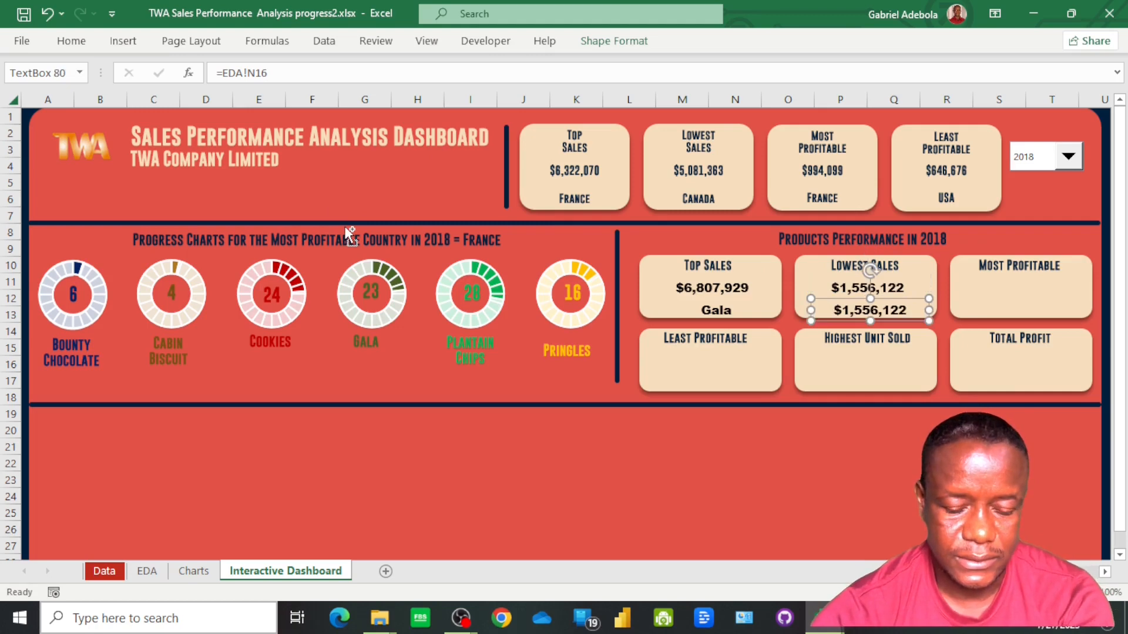
pyautogui.click(279, 75)
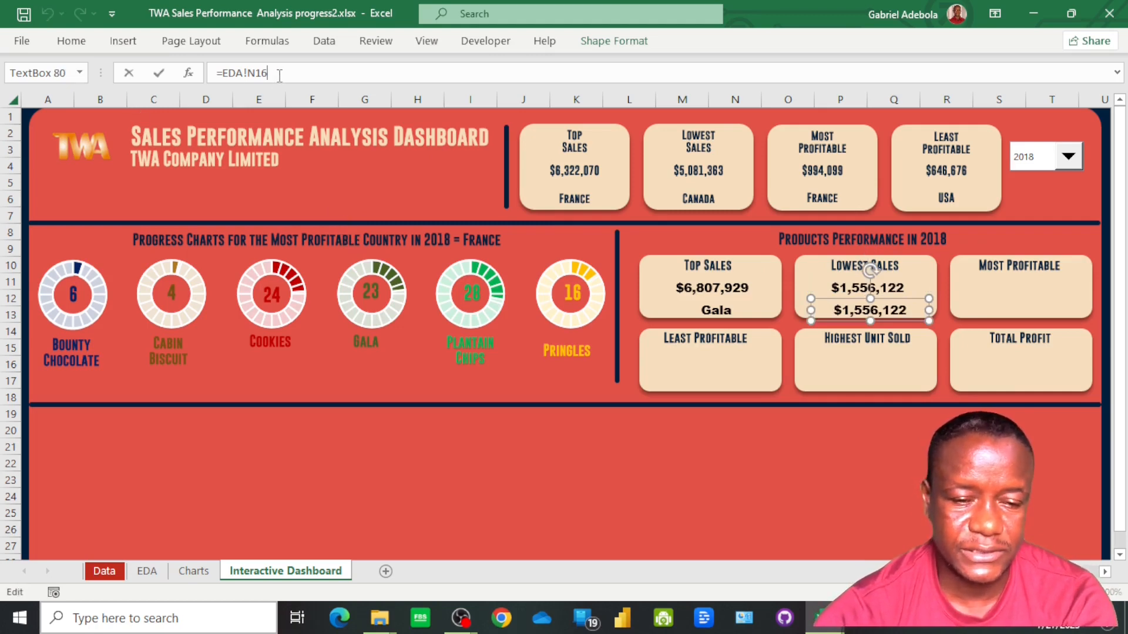
pyautogui.press('BackSpace')
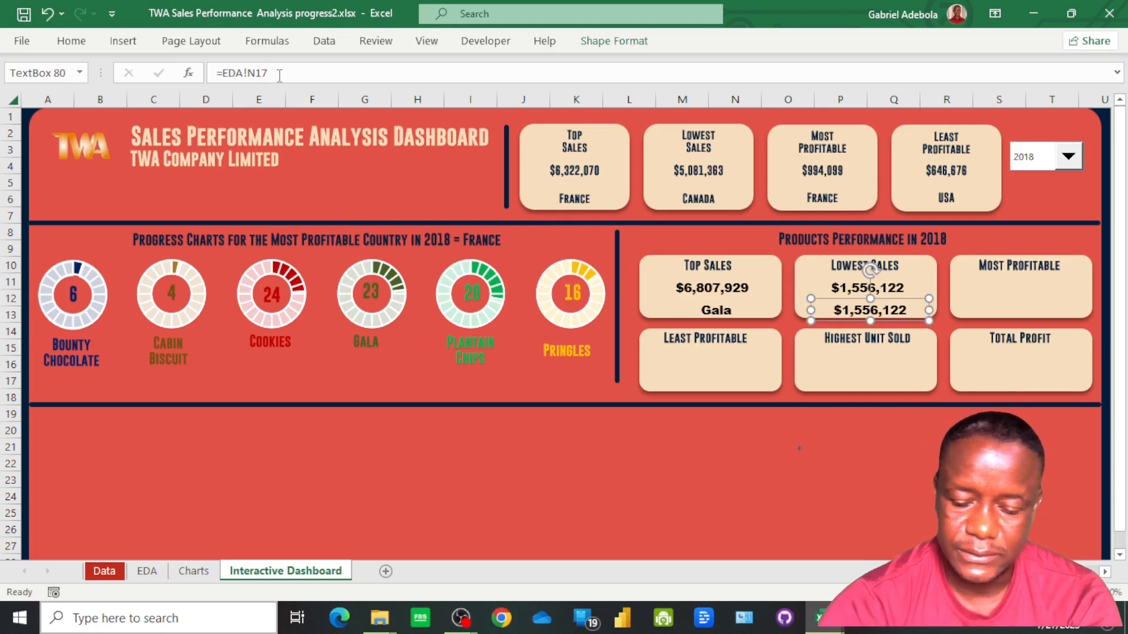
pyautogui.write('7')
# Duplicate the Most Profitable heading of the product card, place the copy just below it and link it to =EDA!O16
pyautogui.click(1012, 269)
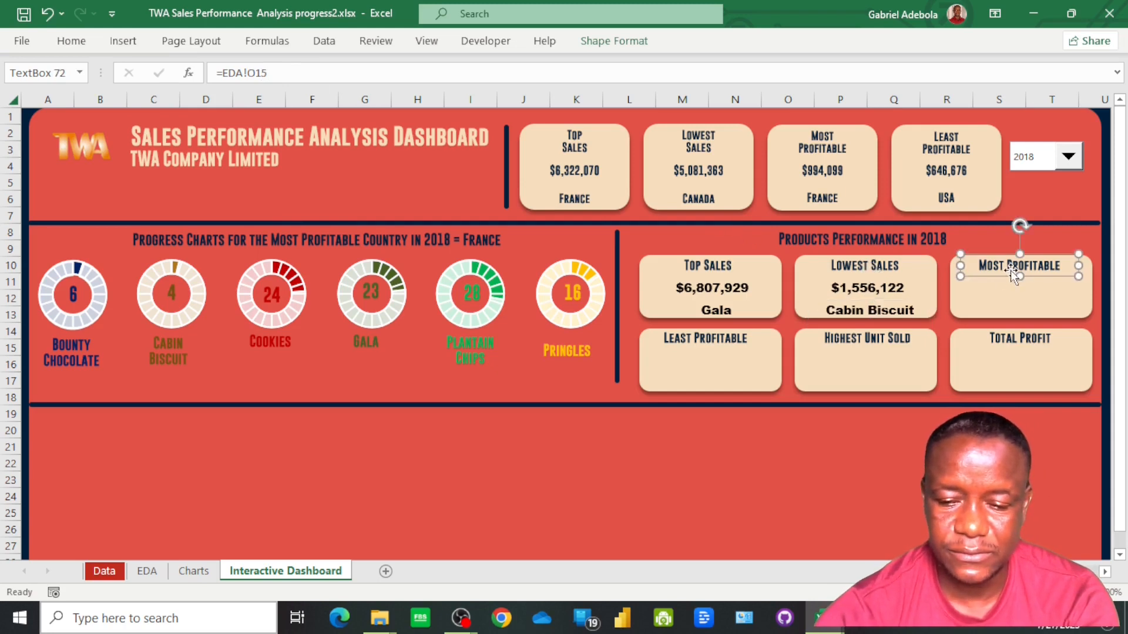
pyautogui.hotkey('ctrl', 'd')
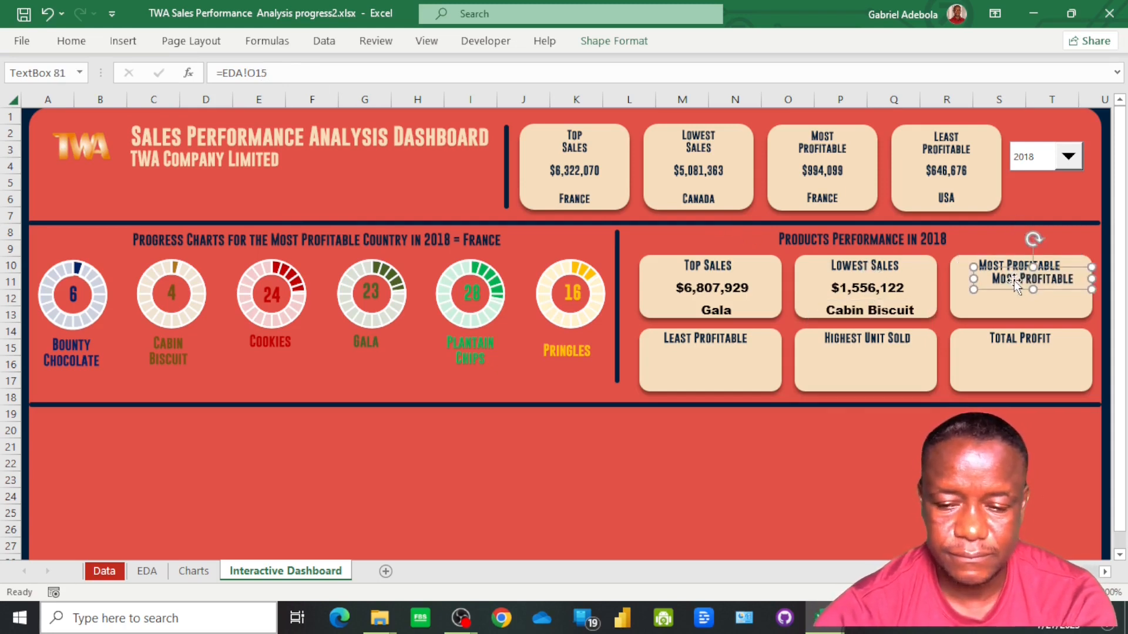
pyautogui.moveTo(1014, 280); pyautogui.dragTo(1000, 289)
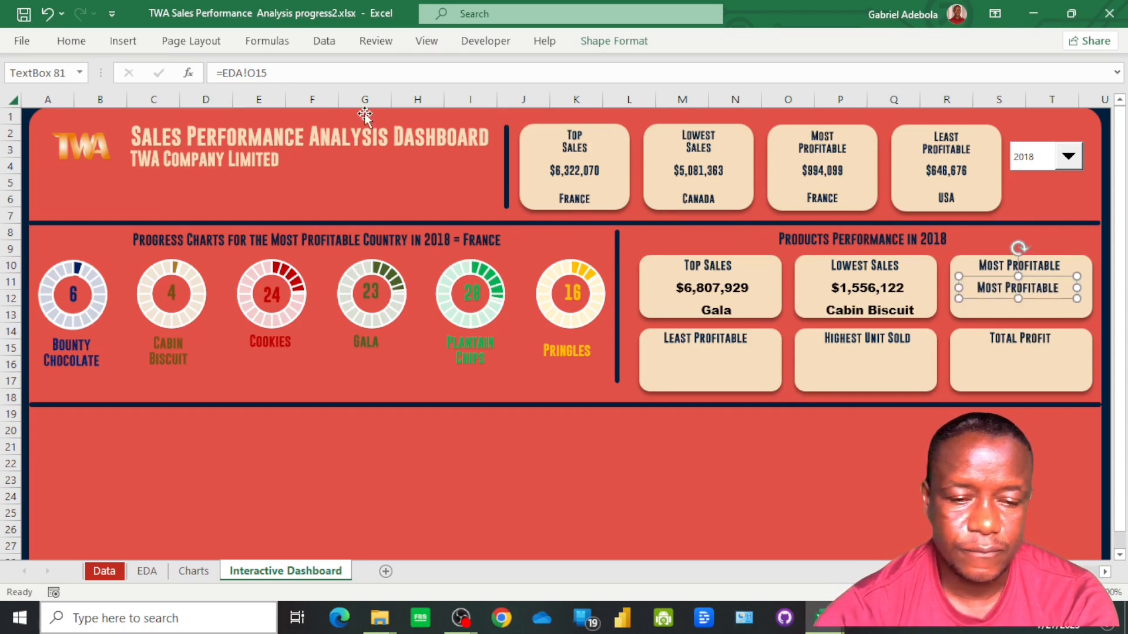
pyautogui.click(292, 71)
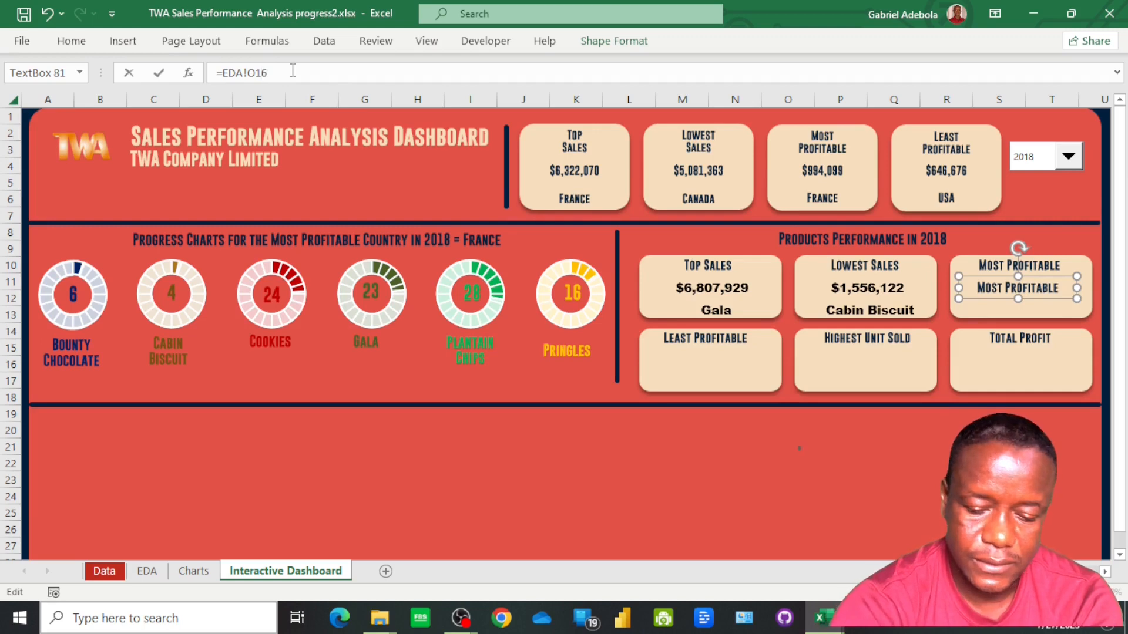
pyautogui.press('Return')
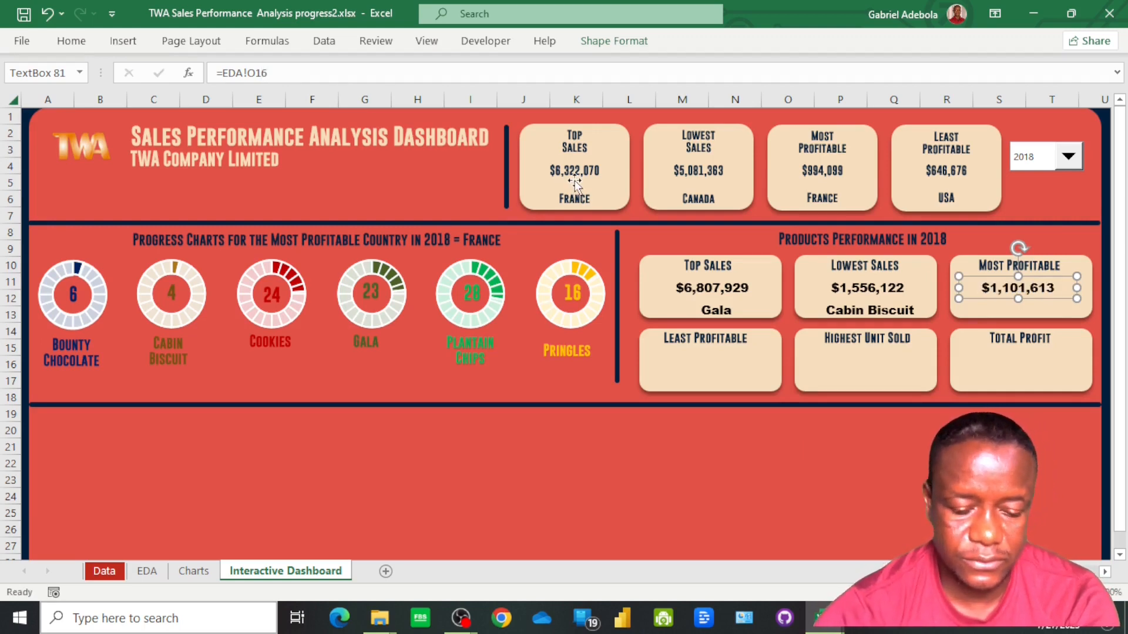
# Duplicate the profit value text box below itself in the Most Profitable product card and link the copy to =EDA!O17
pyautogui.hotkey('ctrl', 'd')
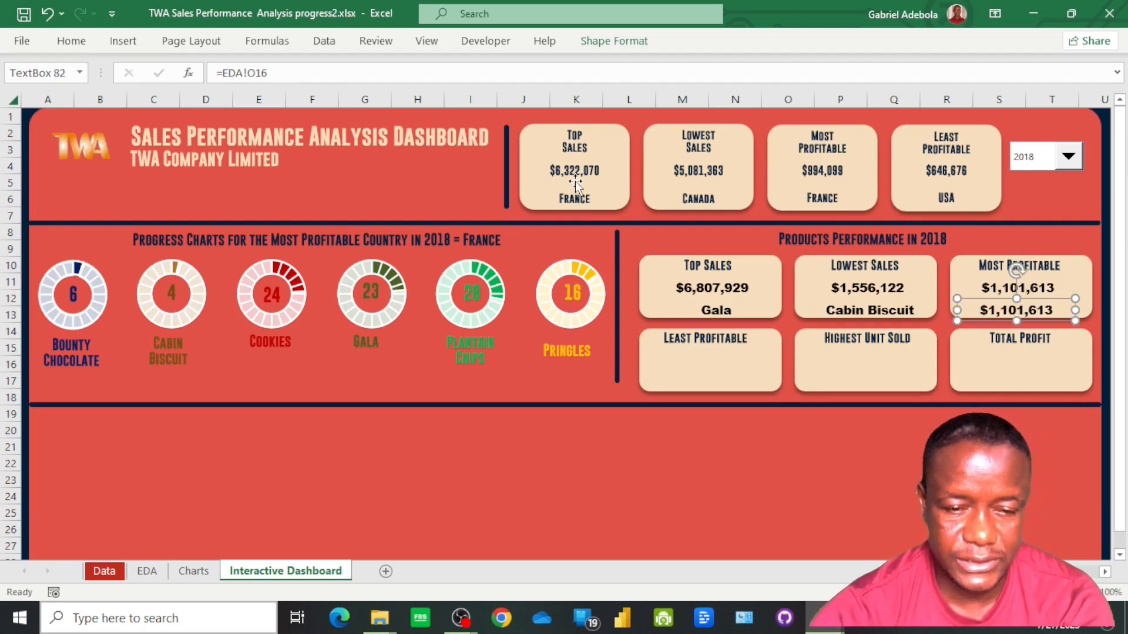
pyautogui.click(282, 74)
pyautogui.press('BackSpace')
pyautogui.write('7')
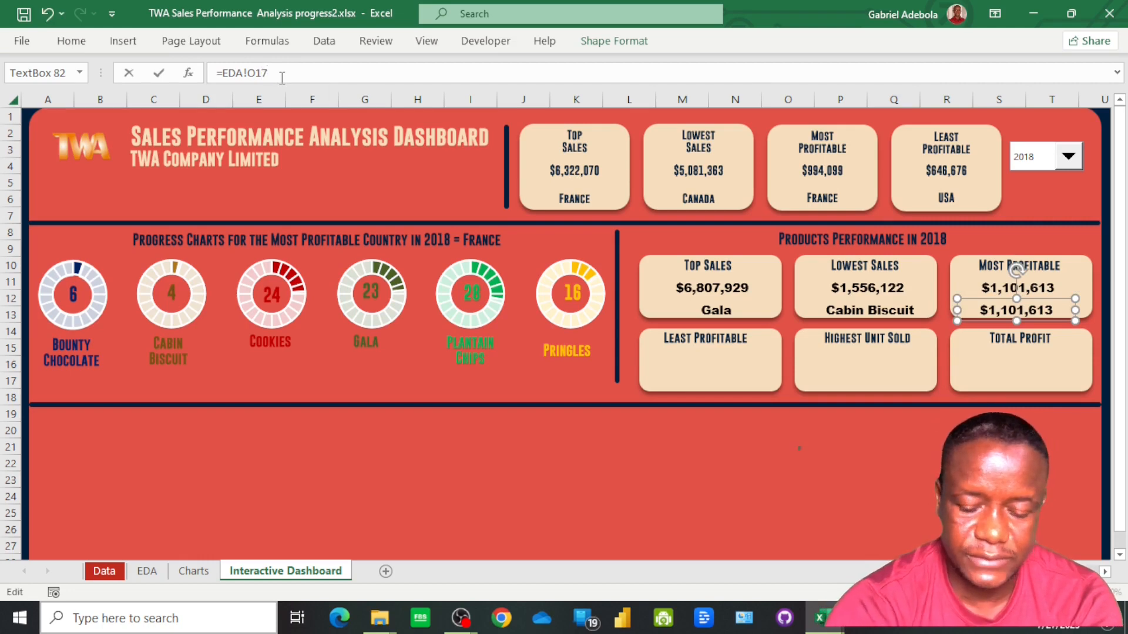
pyautogui.press('Return')
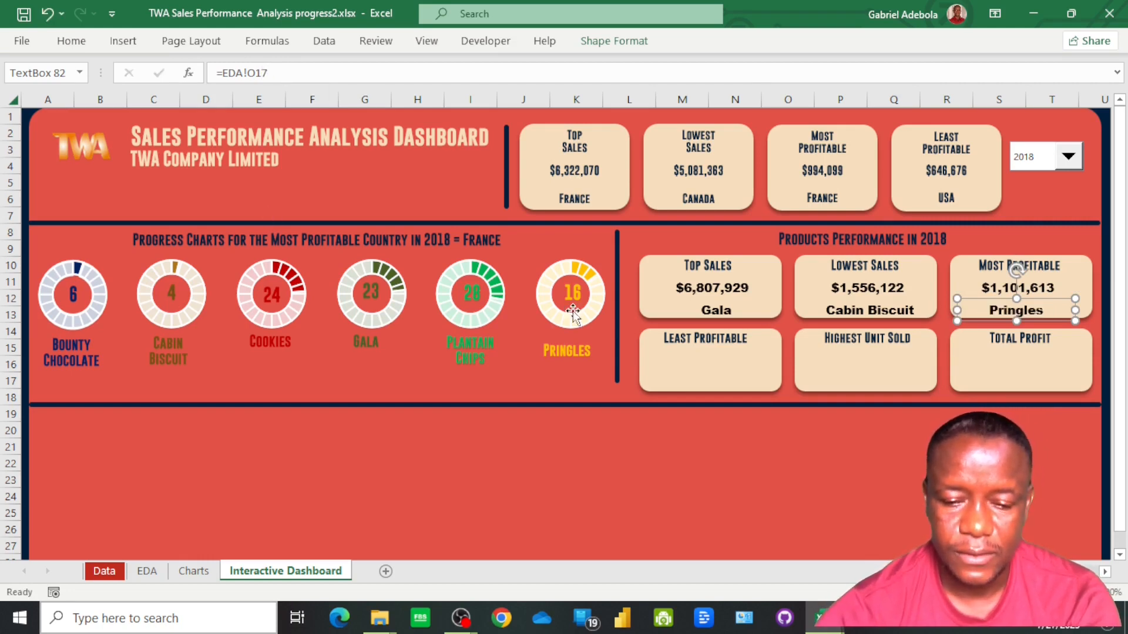
# Duplicate the Least Profitable heading of the product card, place the copy just below it and link it to =EDA!P16
pyautogui.click(693, 339)
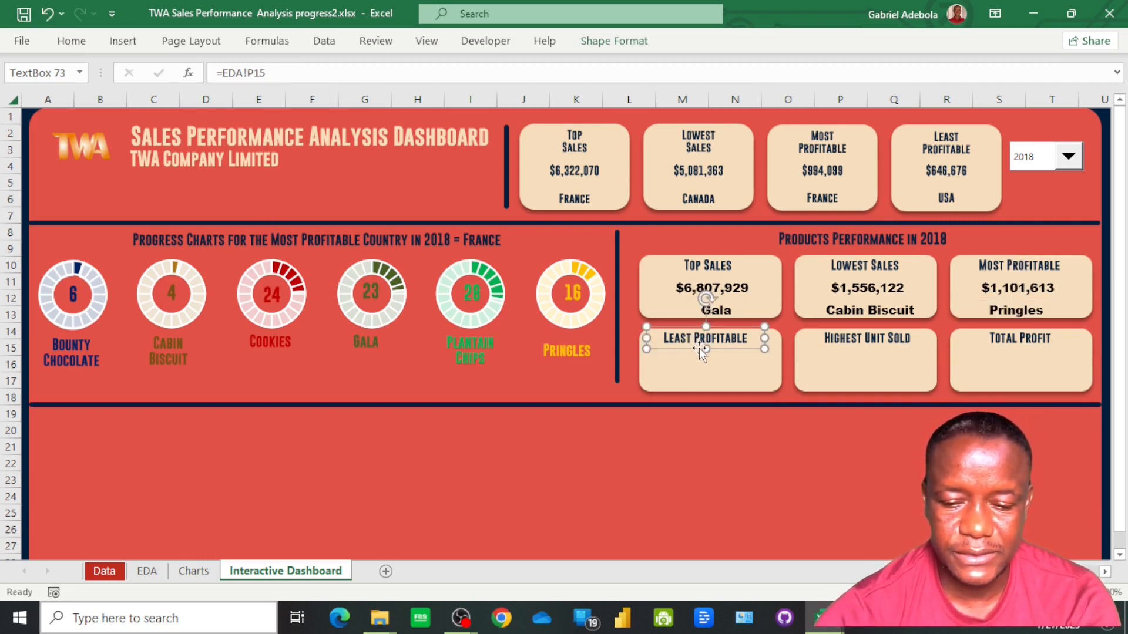
pyautogui.hotkey('ctrl', 'd')
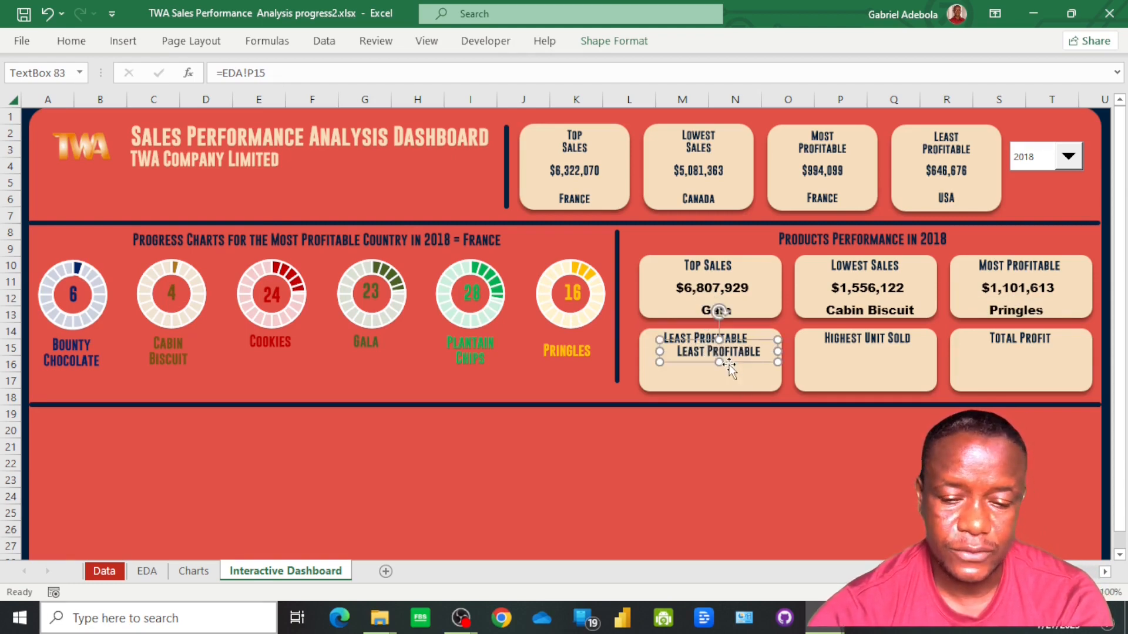
pyautogui.moveTo(729, 352); pyautogui.dragTo(717, 363)
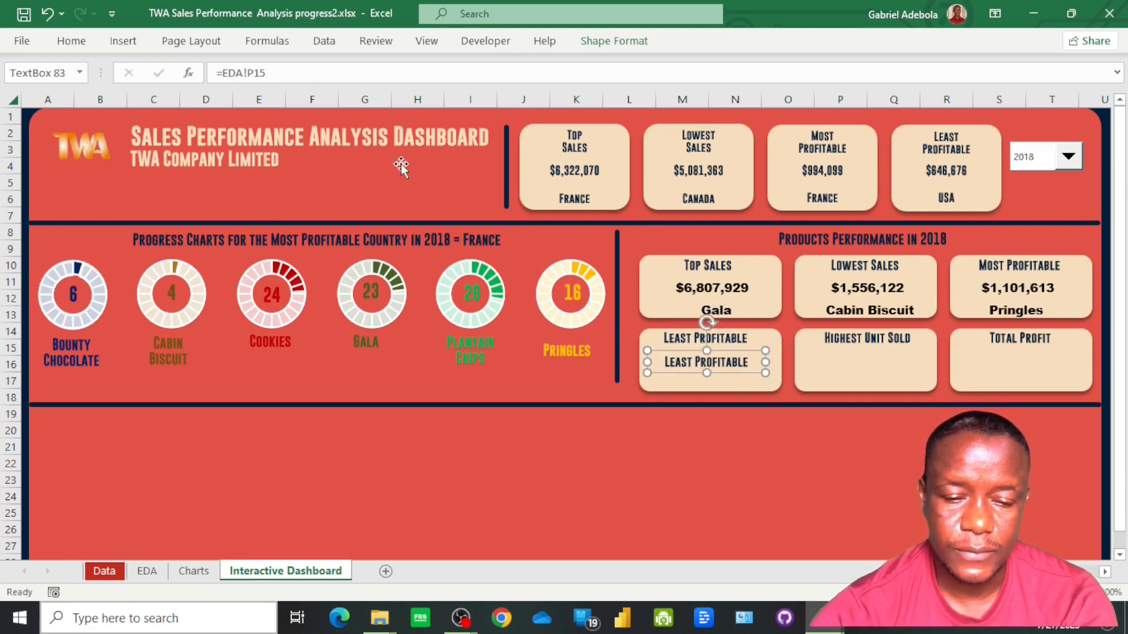
pyautogui.press('BackSpace')
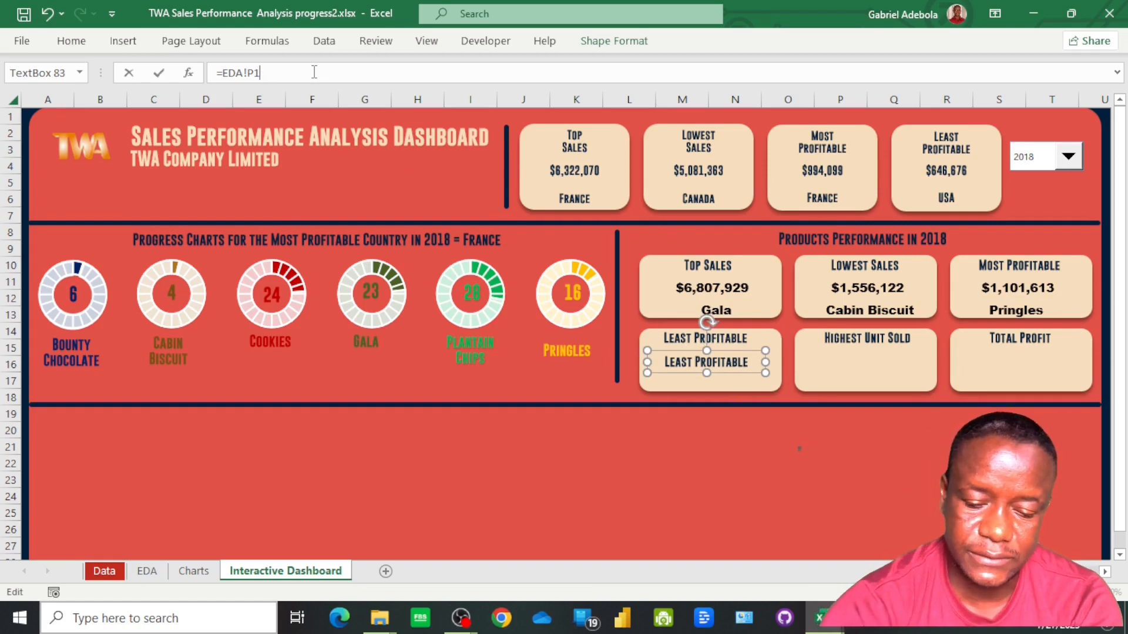
pyautogui.press('Return')
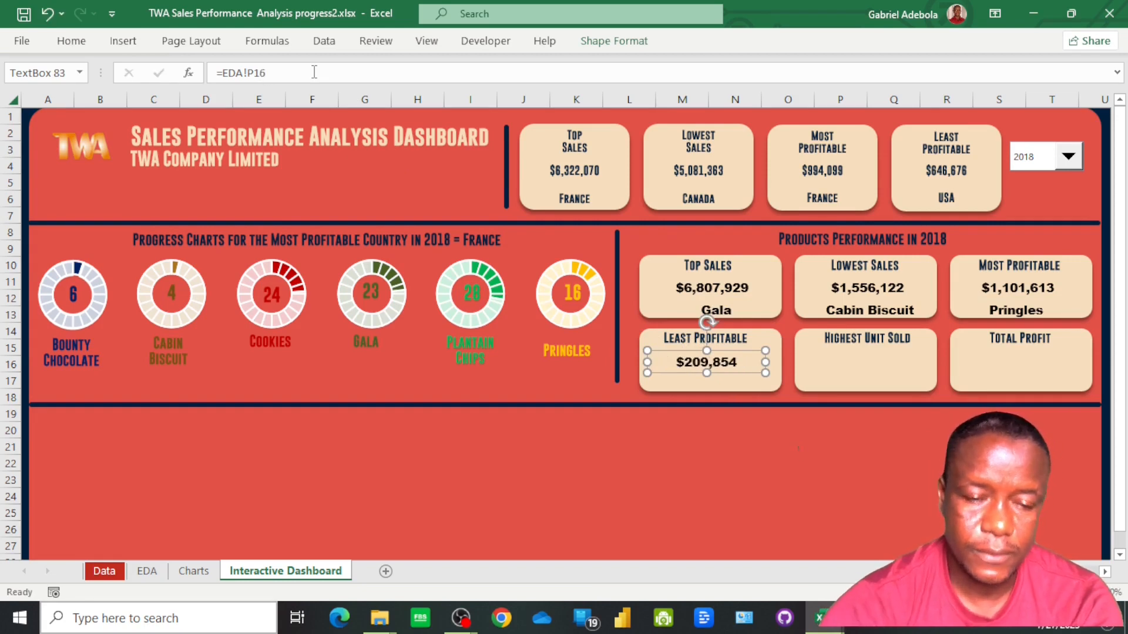
# Duplicate the profit value text box below itself in the Least Profitable product card and link the copy to =EDA!P17
pyautogui.hotkey('ctrl', 'd')
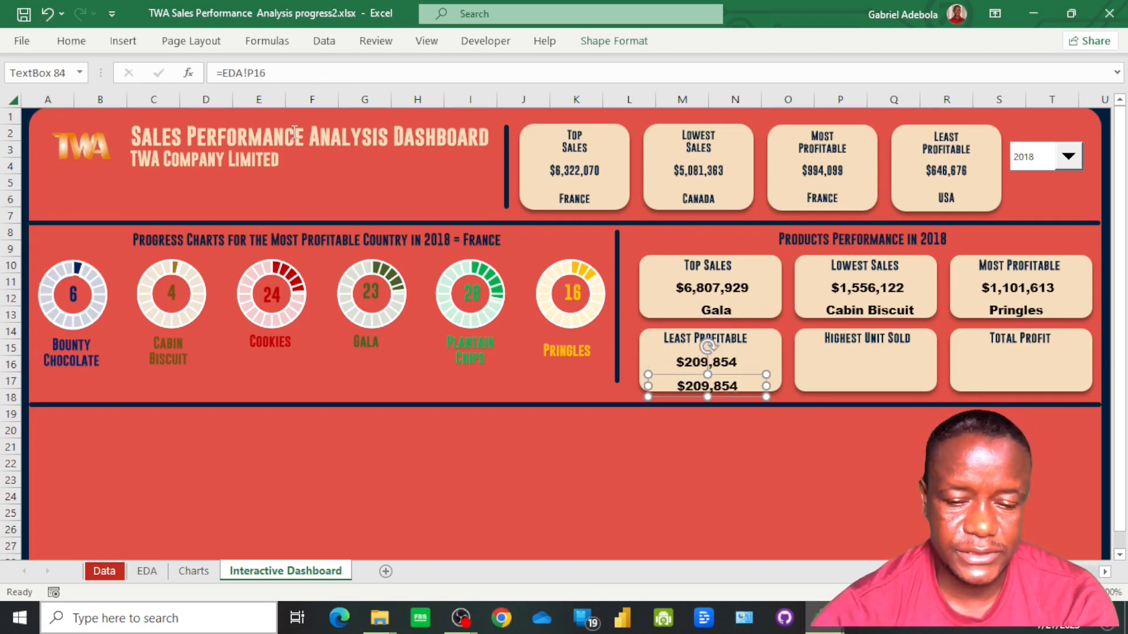
pyautogui.click(288, 72)
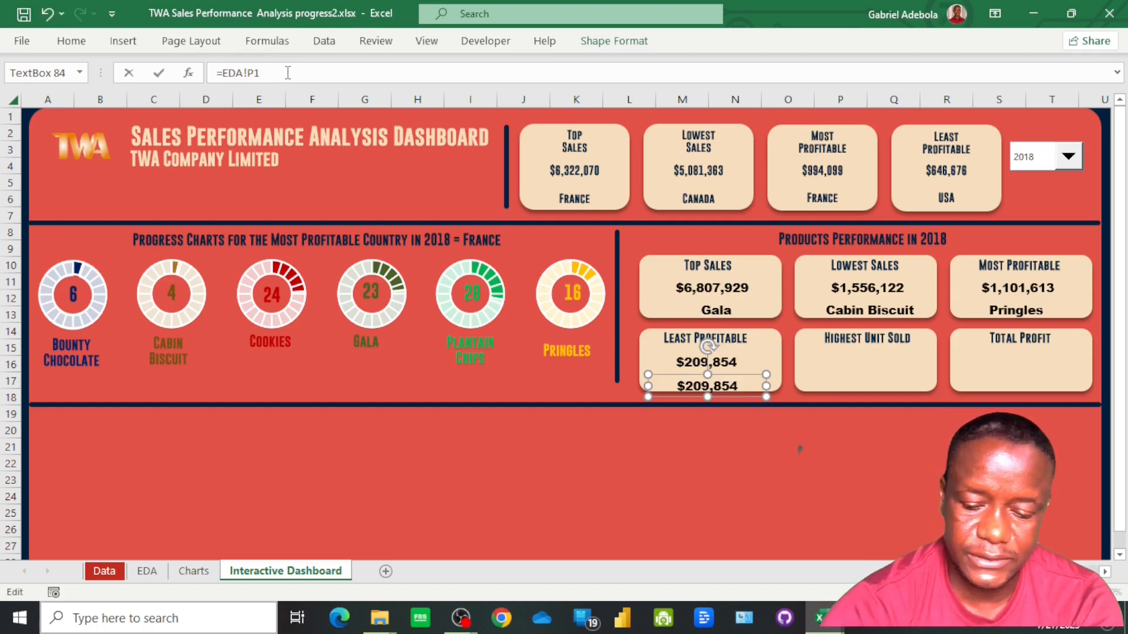
pyautogui.write('7')
pyautogui.press('Return')
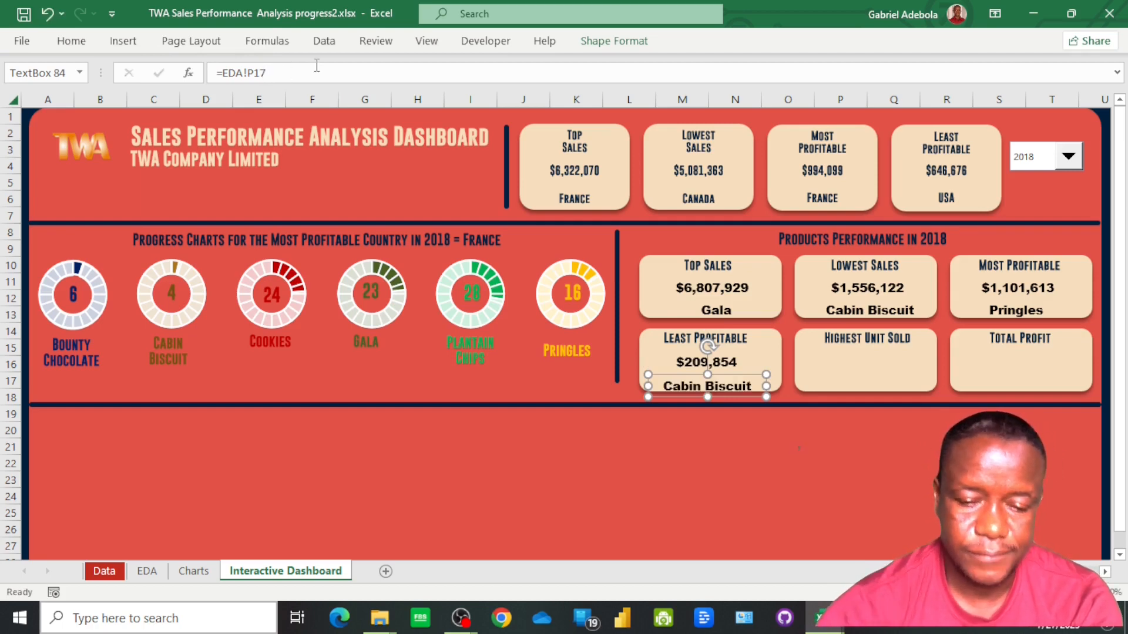
# Duplicate the Highest Unit Sold heading of the product card, place the copy just below it and link it to =EDA!Q16
pyautogui.click(842, 339)
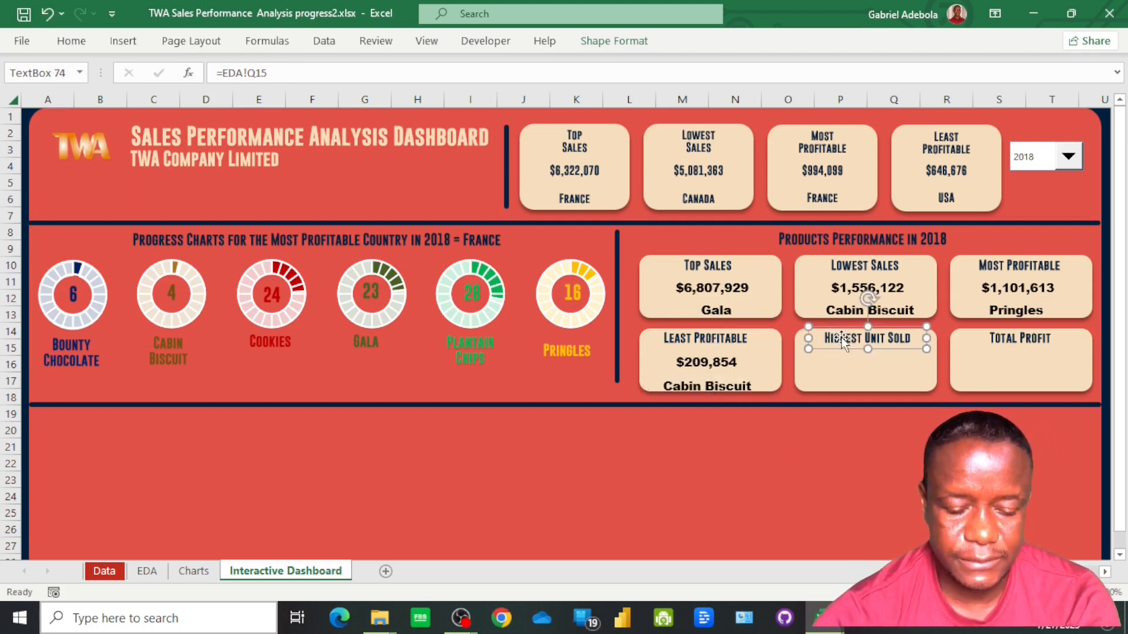
pyautogui.hotkey('ctrl', 'd')
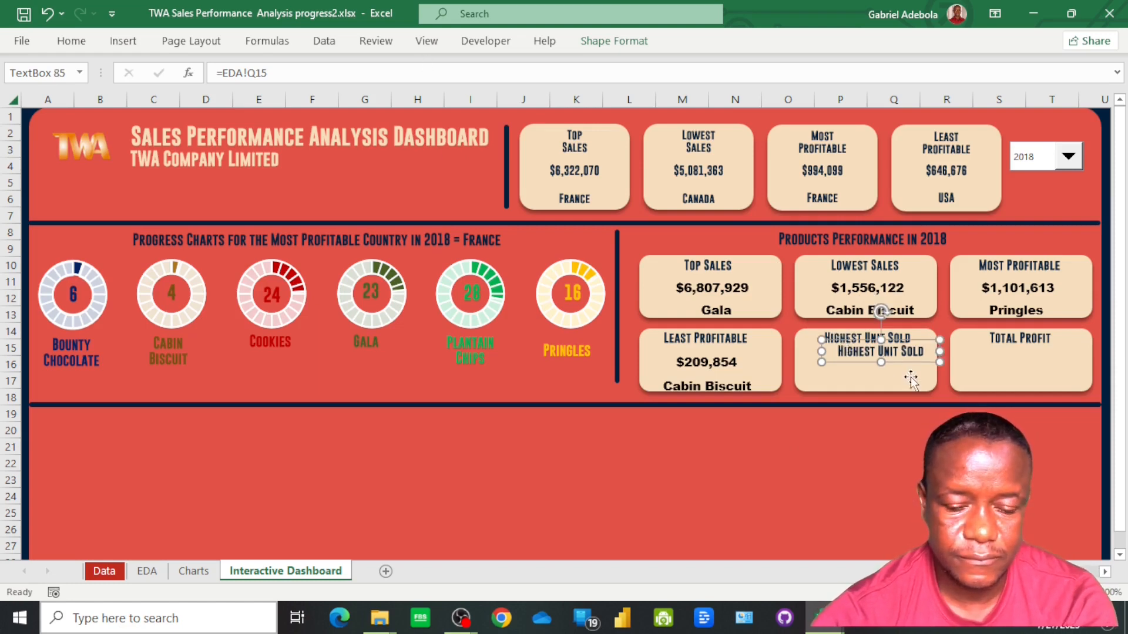
pyautogui.moveTo(877, 356); pyautogui.dragTo(868, 363)
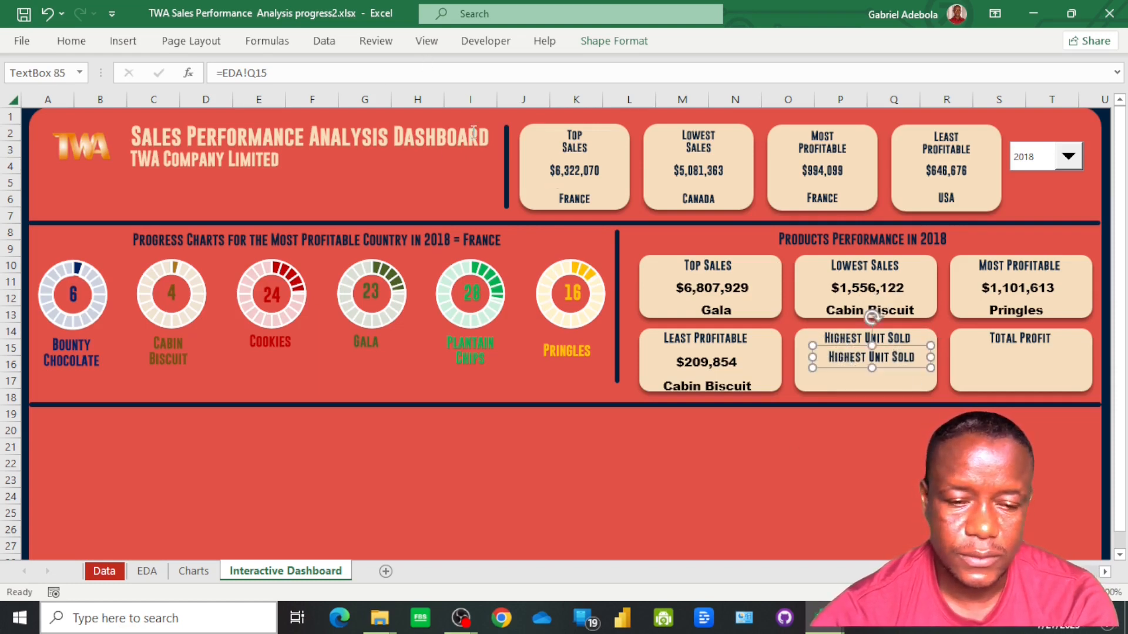
pyautogui.click(389, 74)
pyautogui.press('BackSpace')
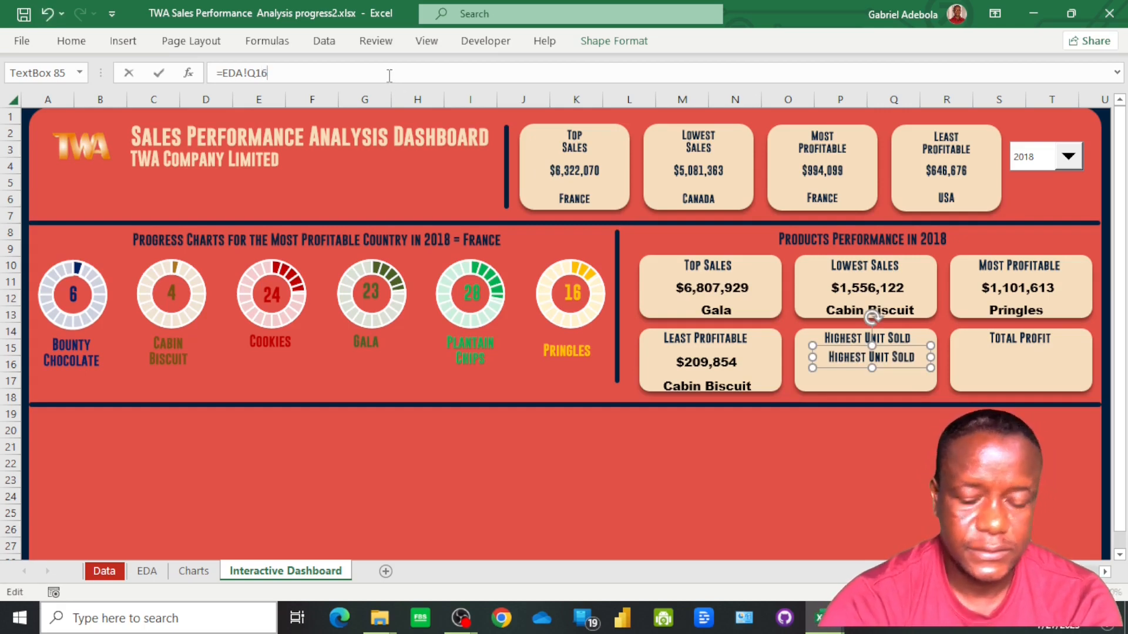
pyautogui.press('Return')
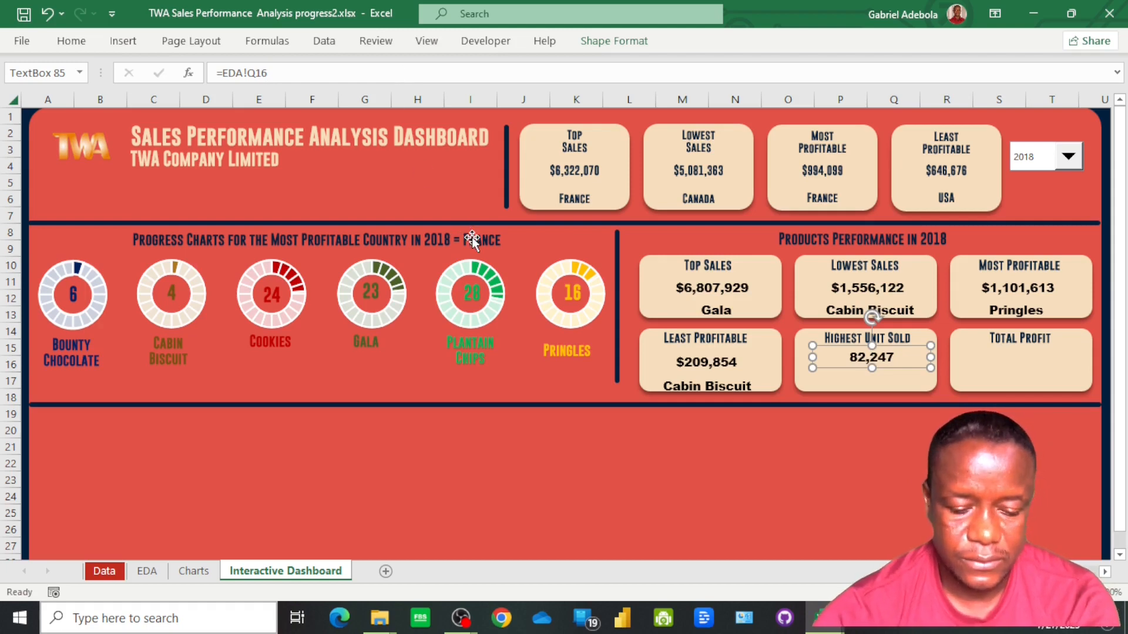
# Duplicate the units value text box below itself in the Highest Unit Sold card and link the copy to =EDA!Q17
pyautogui.hotkey('ctrl', 'd')
pyautogui.click(271, 72)
pyautogui.press('BackSpace')
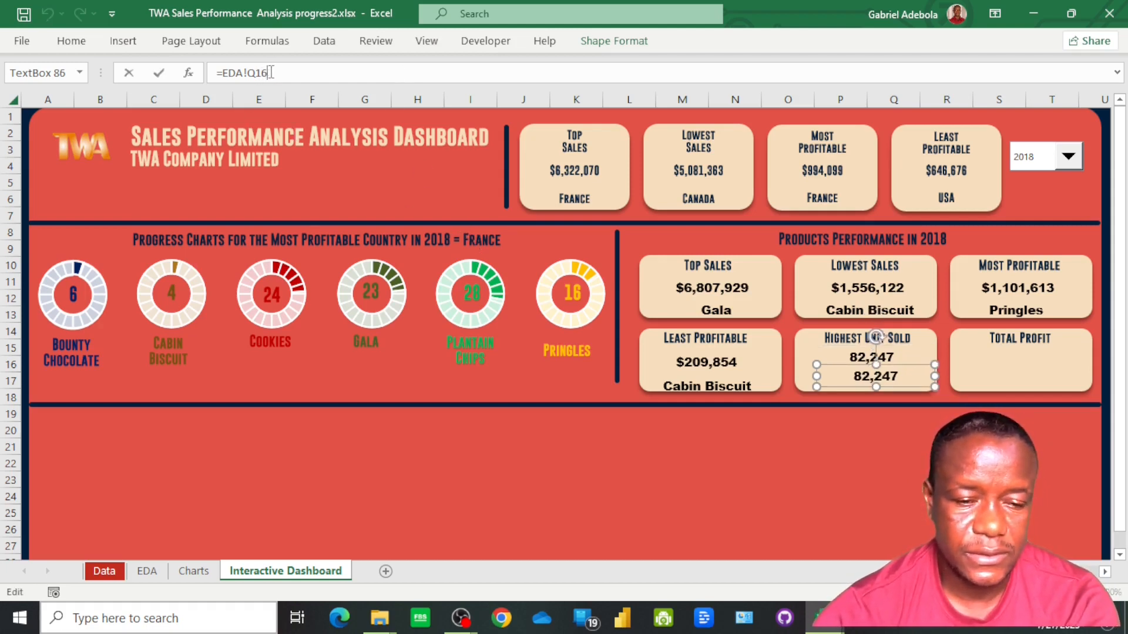
pyautogui.write('7')
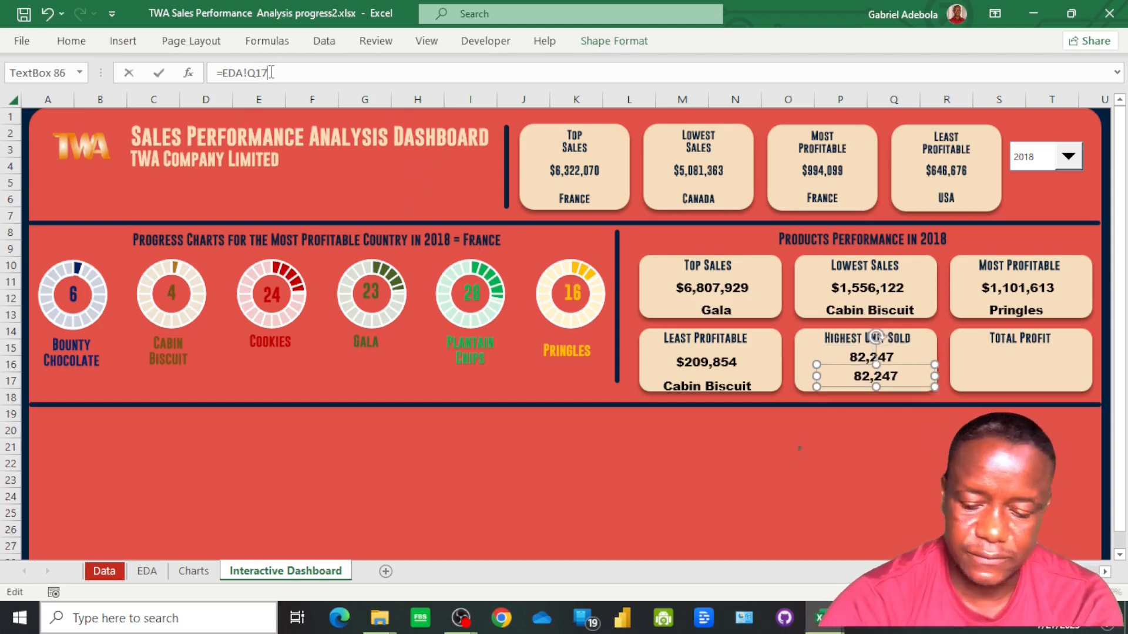
pyautogui.press('Return')
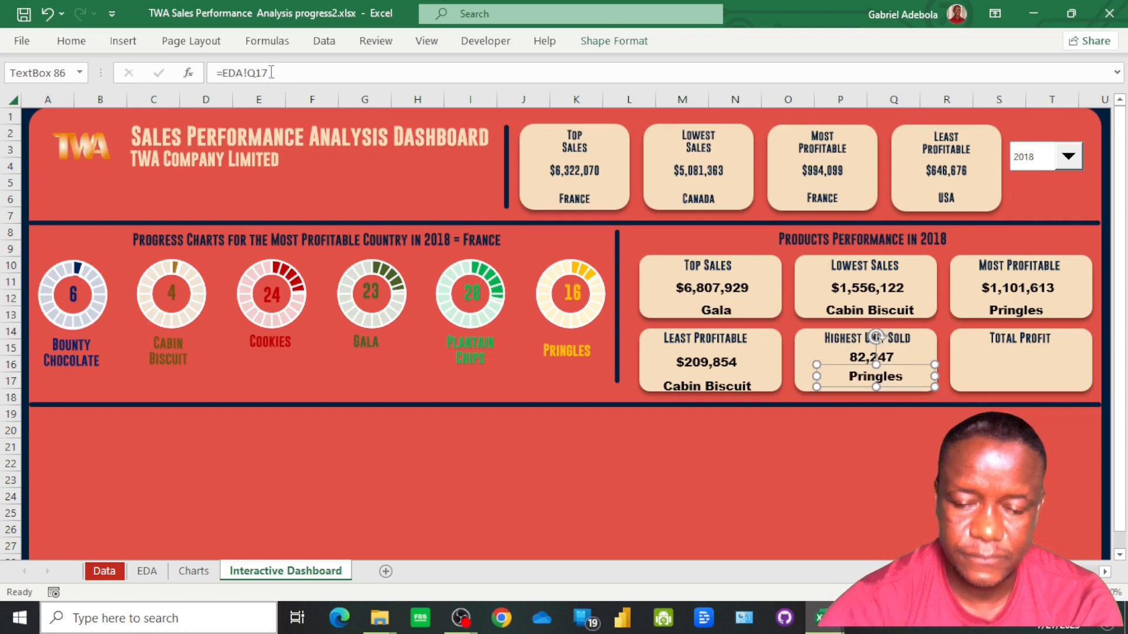
# Duplicate the Total Profit heading of the product card, place the copy just below it and link it to =EDA!R16
pyautogui.click(1034, 343)
pyautogui.hotkey('ctrl', 'd')
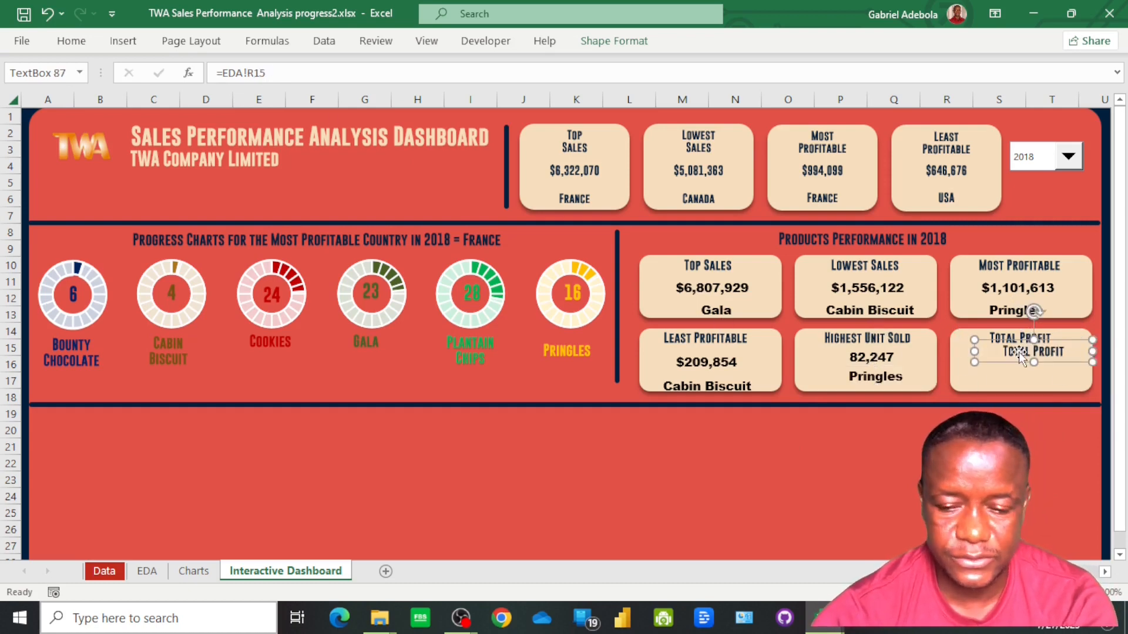
pyautogui.moveTo(1017, 352); pyautogui.dragTo(1009, 369)
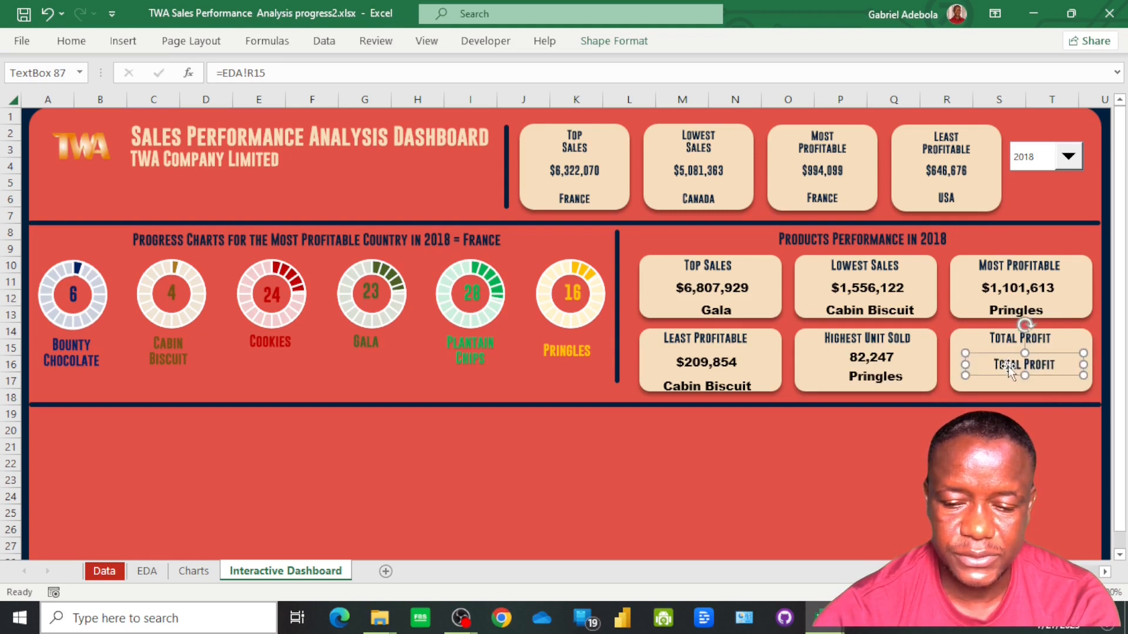
pyautogui.click(361, 74)
pyautogui.press('BackSpace')
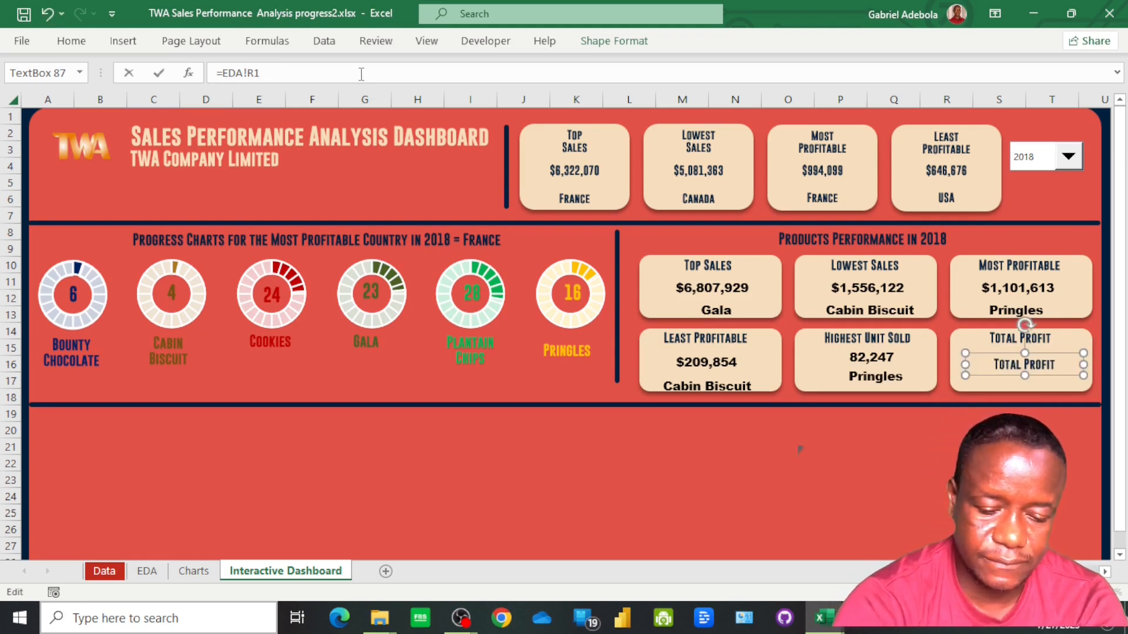
pyautogui.write('6')
pyautogui.press('Return')
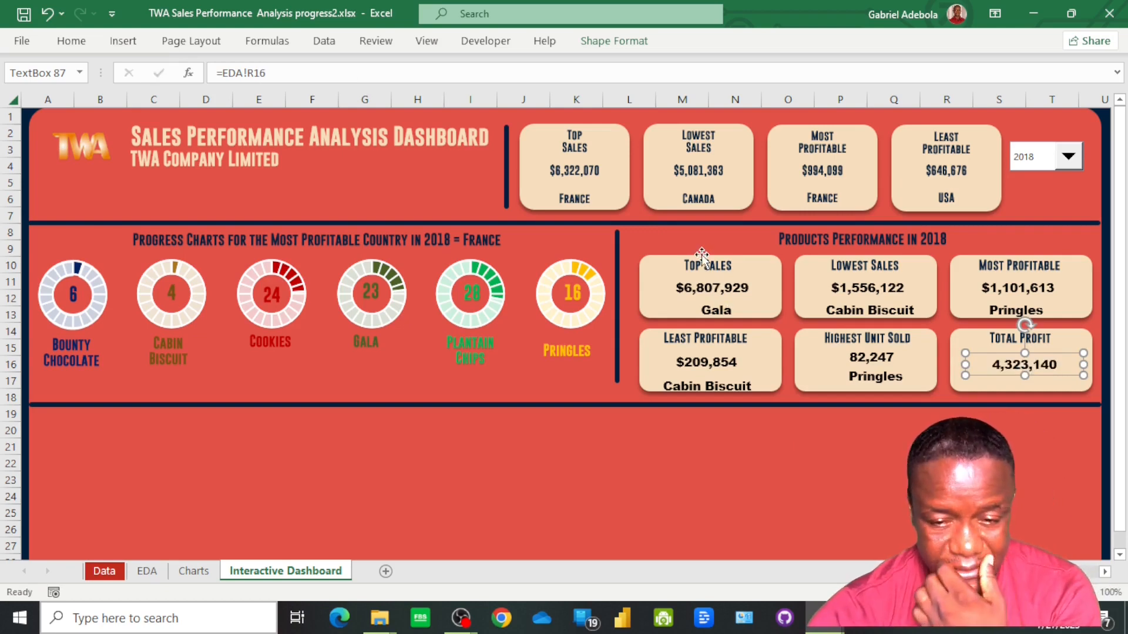
# Copy the formatting of the Top Sales product heading onto every value and product name text box in the six product cards with Format Painter
pyautogui.click(702, 262)
pyautogui.click(74, 42)
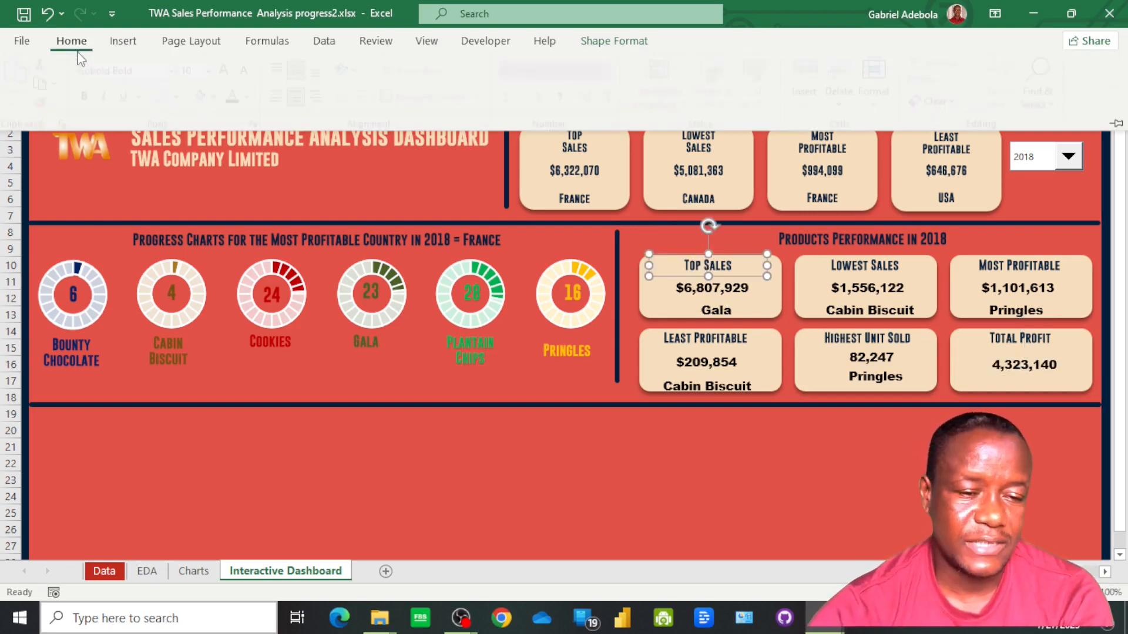
pyautogui.click(41, 101)
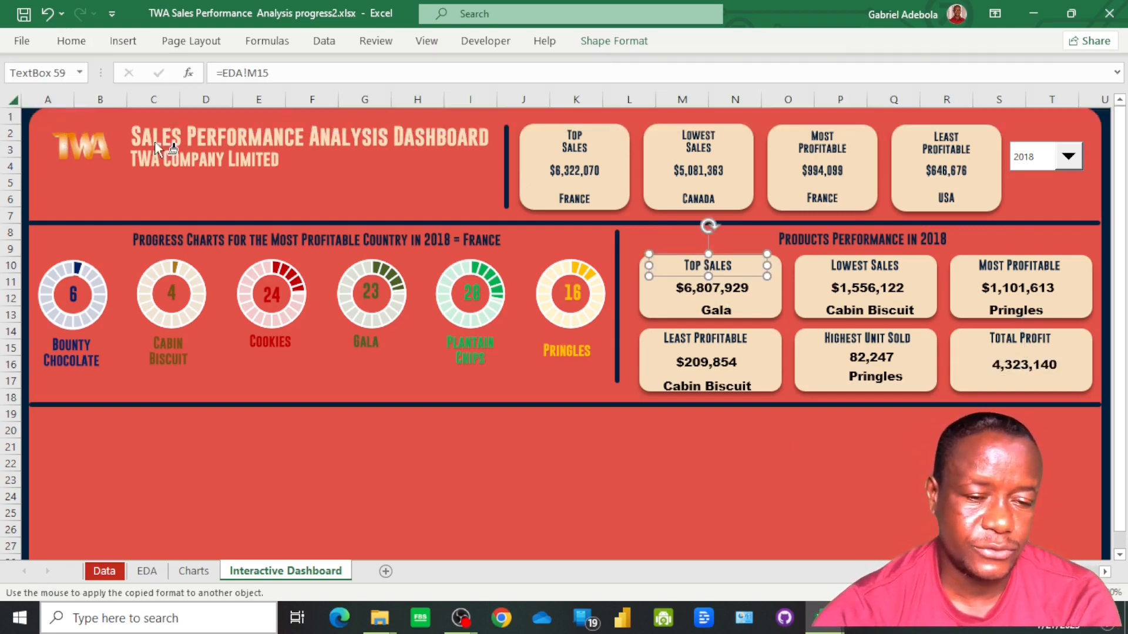
pyautogui.click(711, 289)
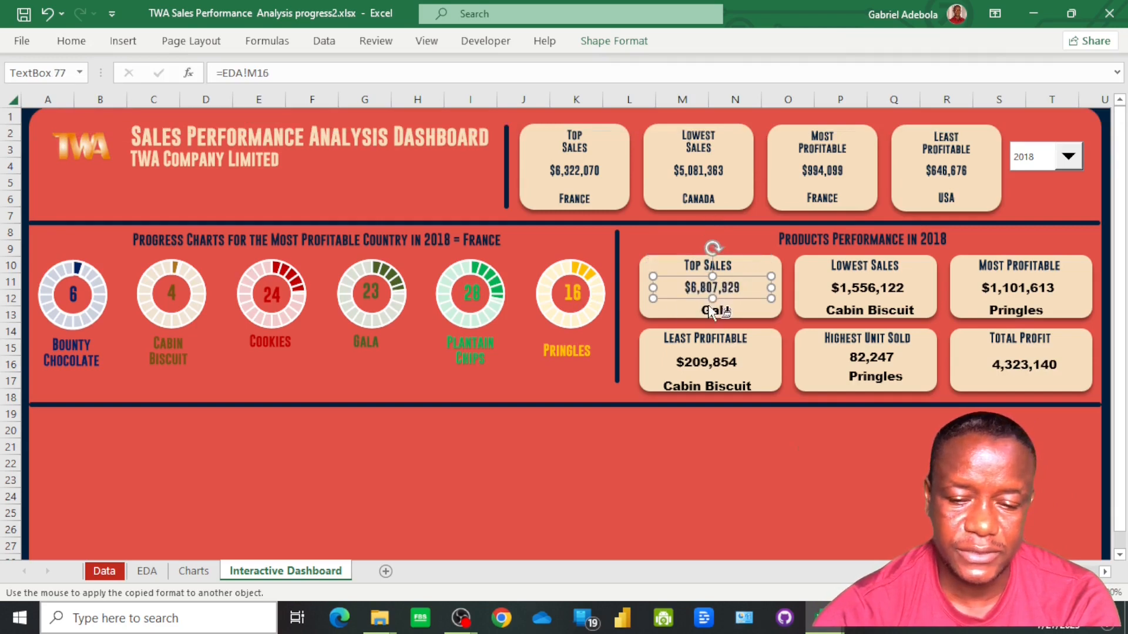
pyautogui.click(713, 312)
pyautogui.click(718, 376)
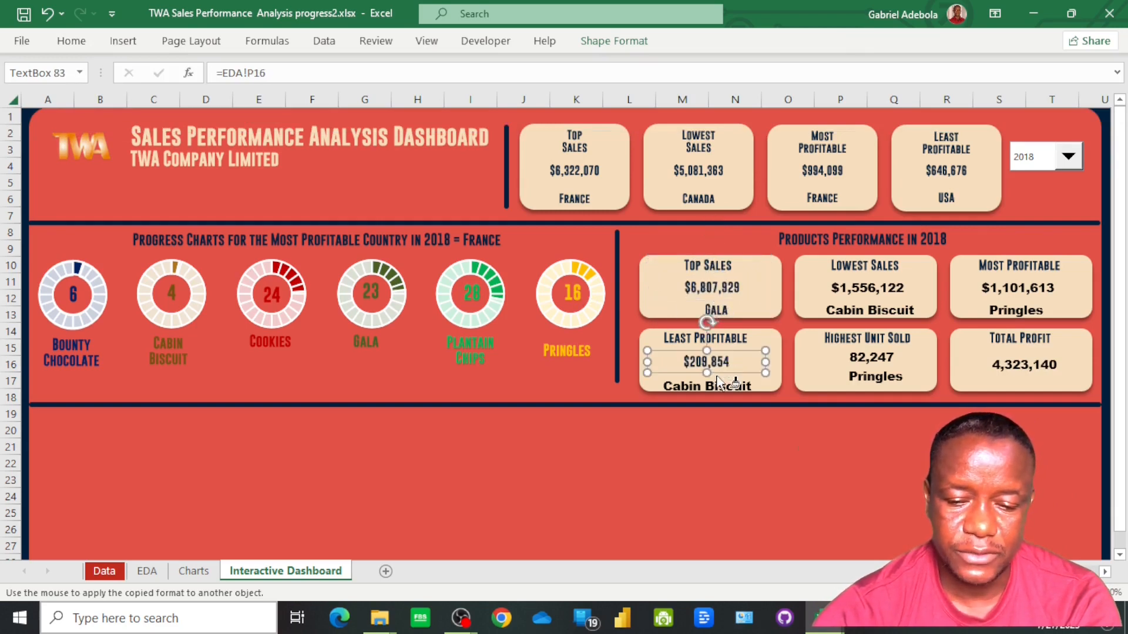
pyautogui.click(720, 386)
pyautogui.click(874, 376)
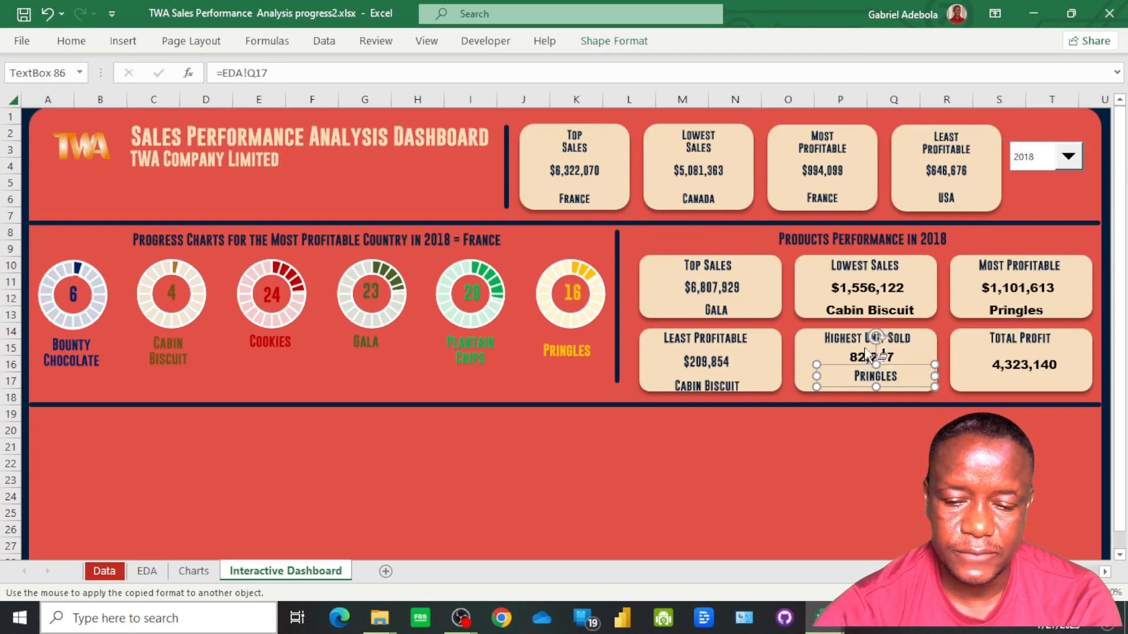
pyautogui.click(870, 356)
pyautogui.click(848, 310)
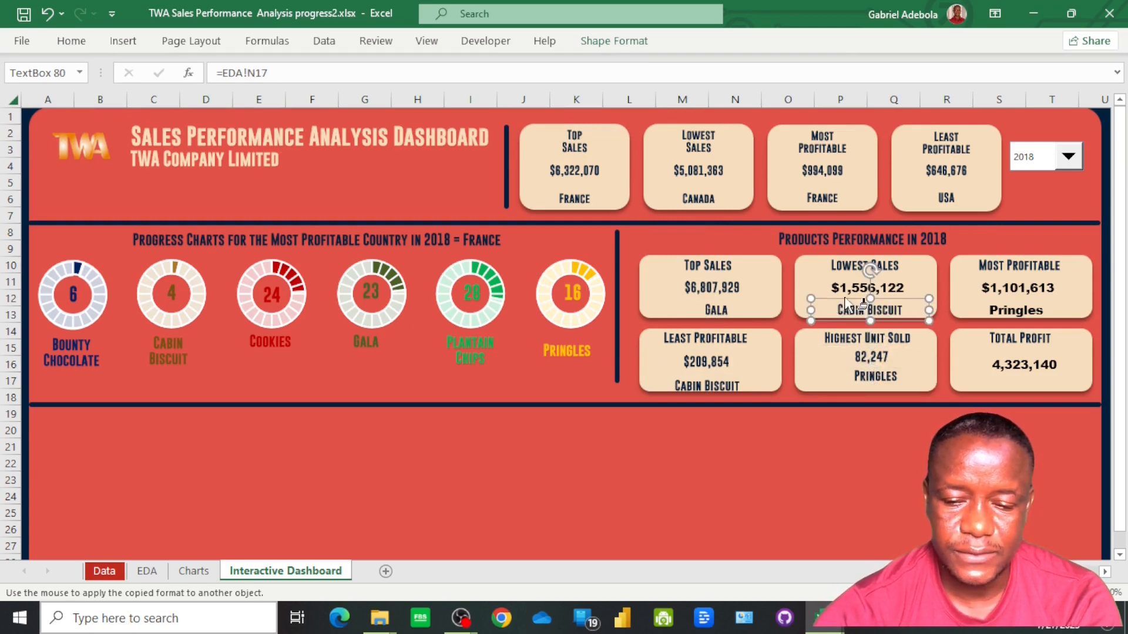
pyautogui.click(848, 287)
pyautogui.click(1006, 294)
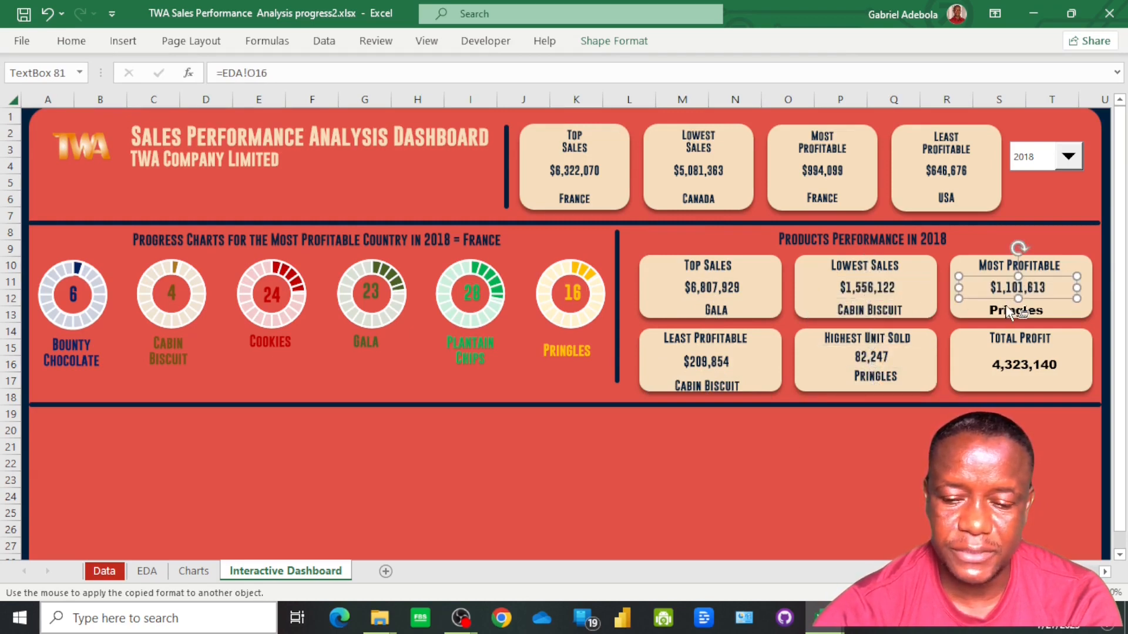
pyautogui.click(1009, 311)
pyautogui.click(1015, 365)
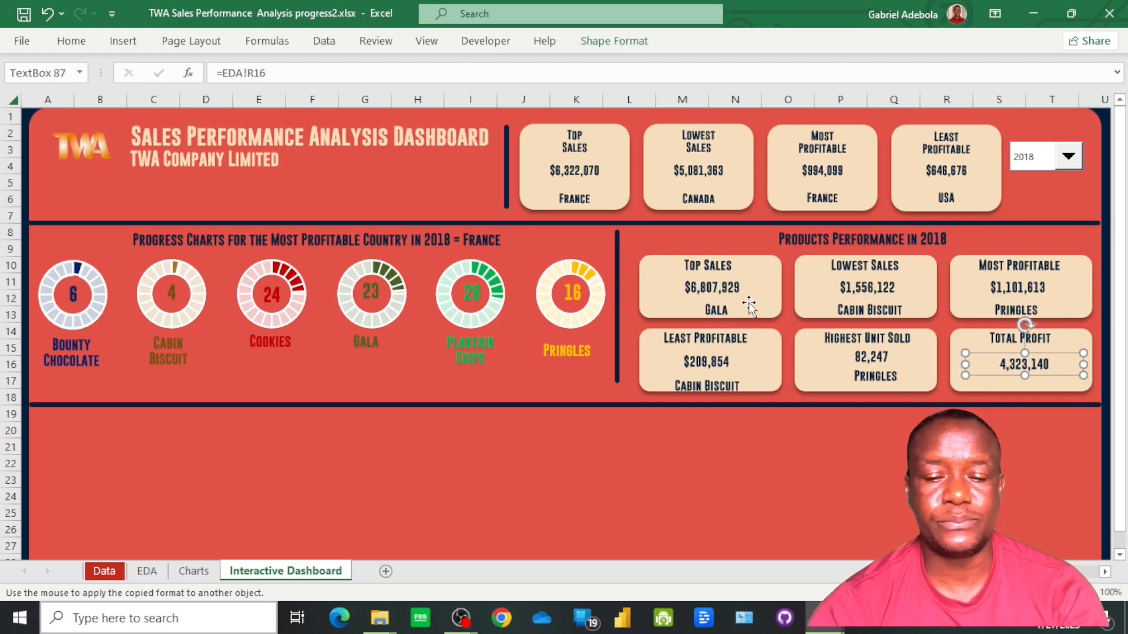
# Select the heading, value and name text boxes of the Top Sales product card together and open their alignment options
pyautogui.click(713, 272)
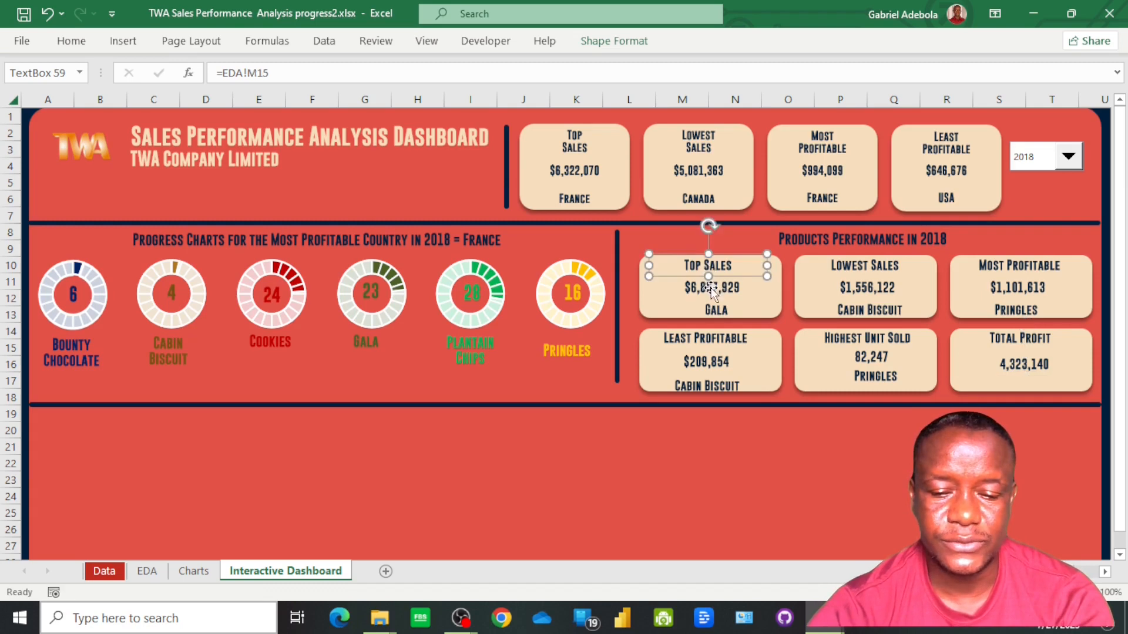
pyautogui.keyDown('shift'); pyautogui.click(712, 288); pyautogui.keyUp('shift')
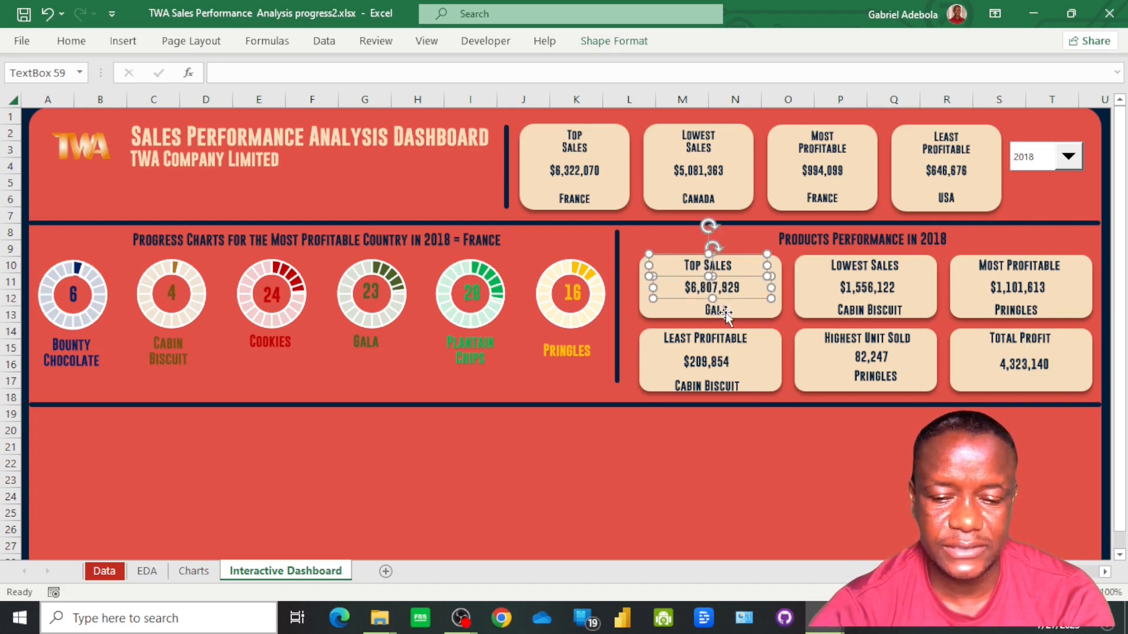
pyautogui.keyDown('shift'); pyautogui.click(725, 313); pyautogui.keyUp('shift')
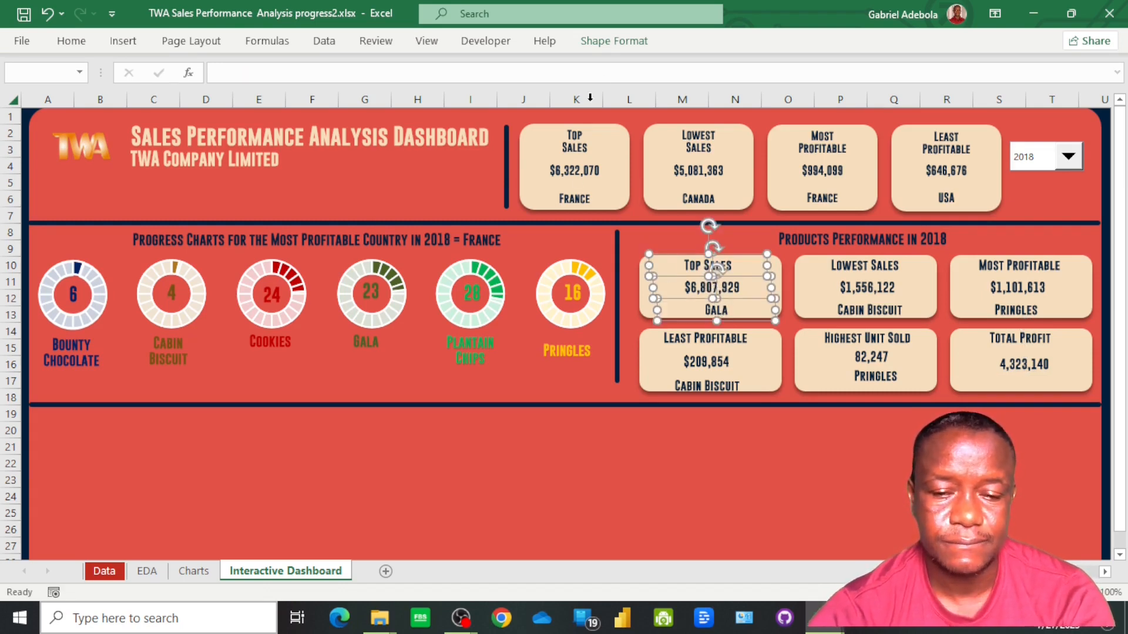
pyautogui.click(614, 41)
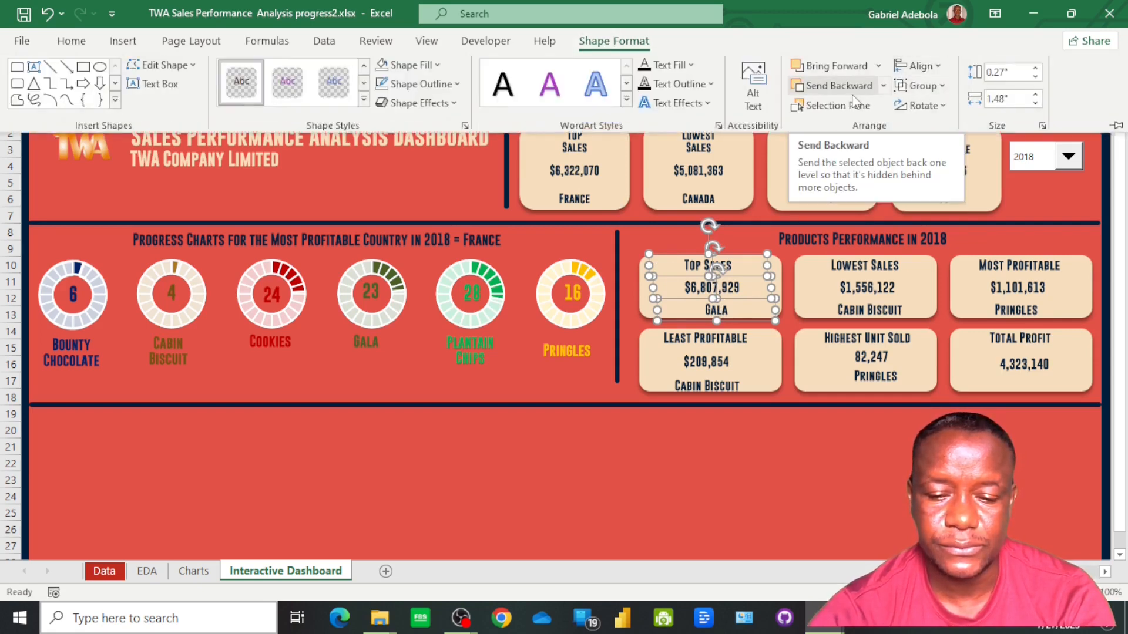
pyautogui.click(941, 67)
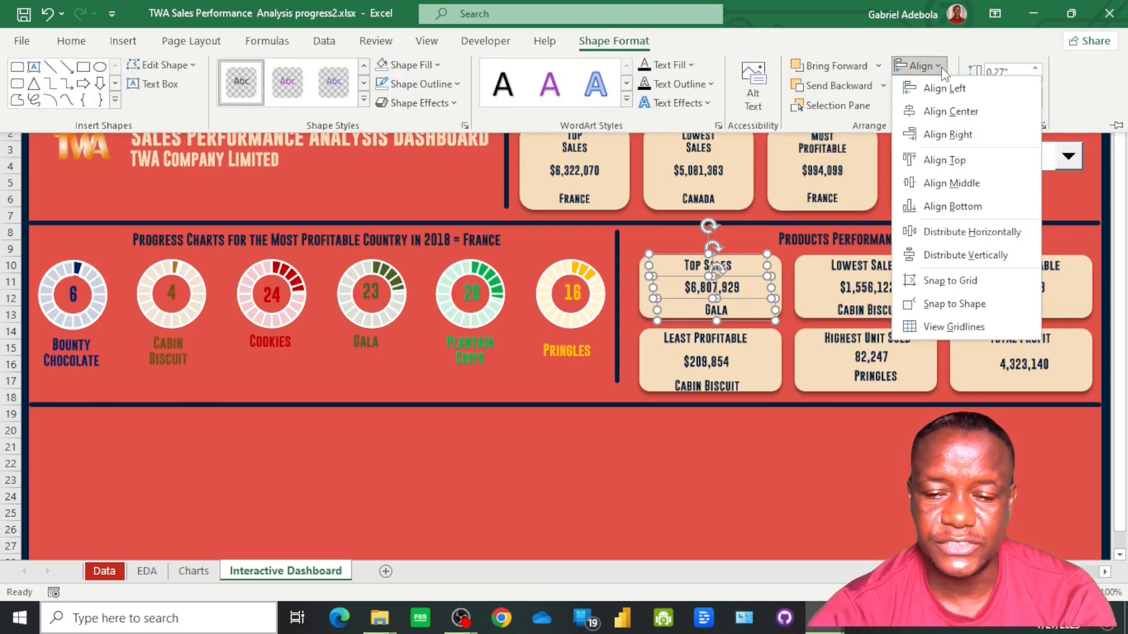
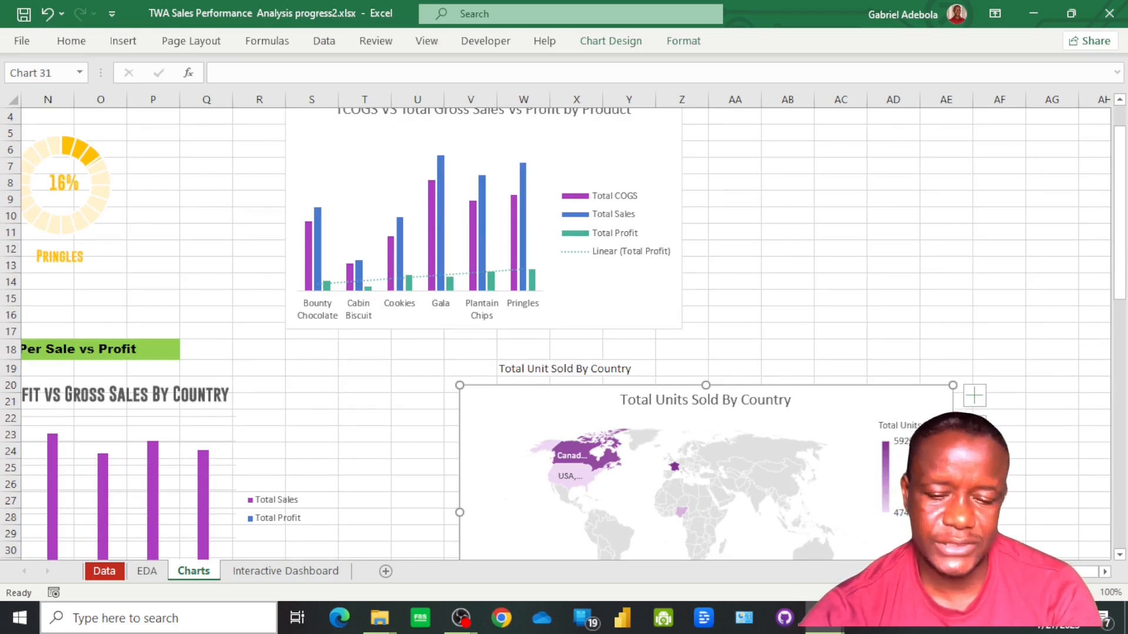
# Enter the connecting word "in" in cell D56 of the Charts sheet, beside the 2018 year cell
pyautogui.hscroll(-10, 564, 327)
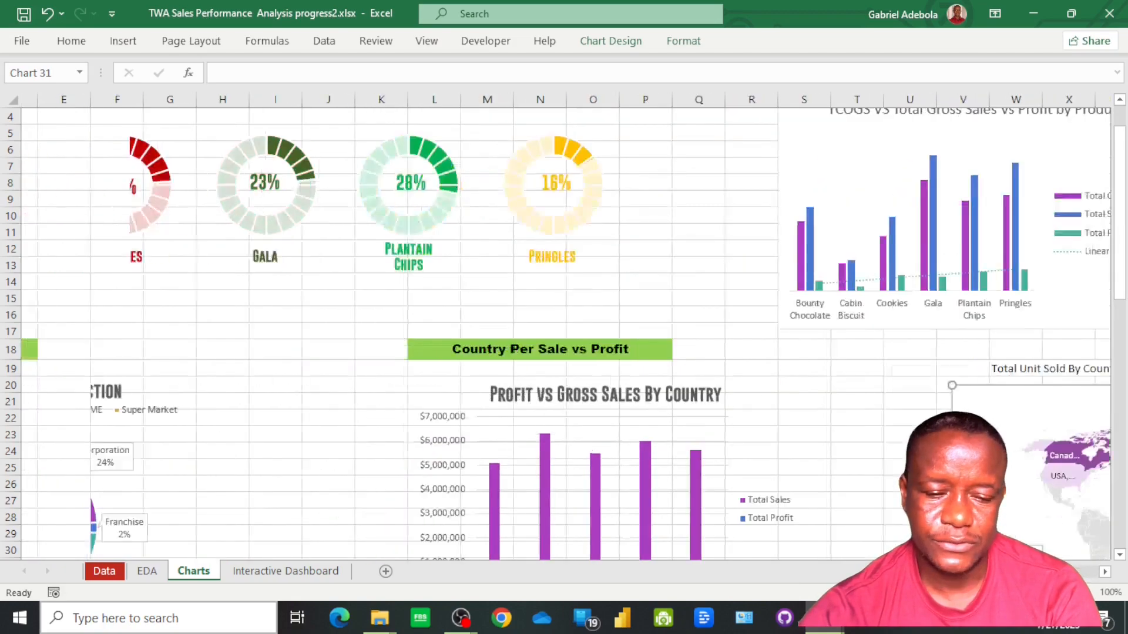
pyautogui.scroll(-16, 88, 337)
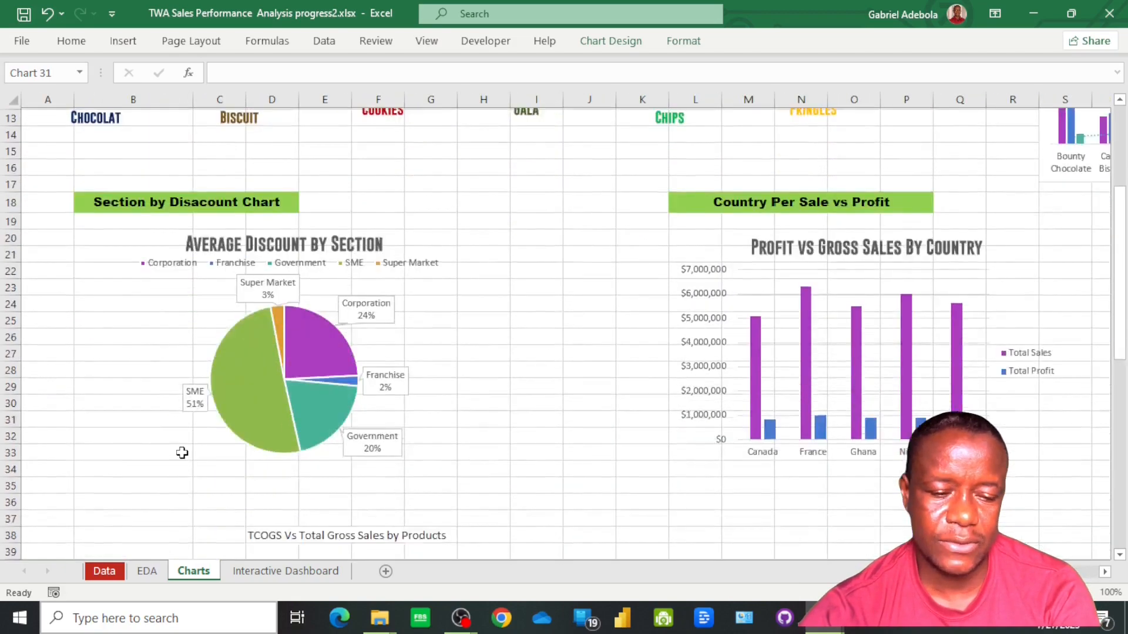
pyautogui.click(92, 384)
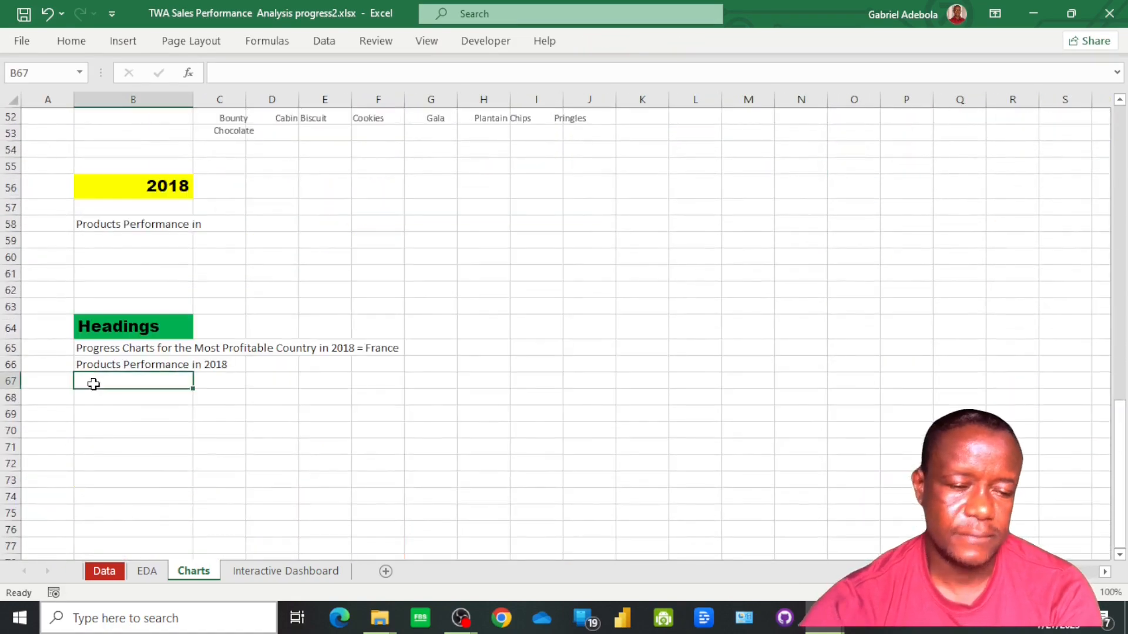
pyautogui.click(262, 187)
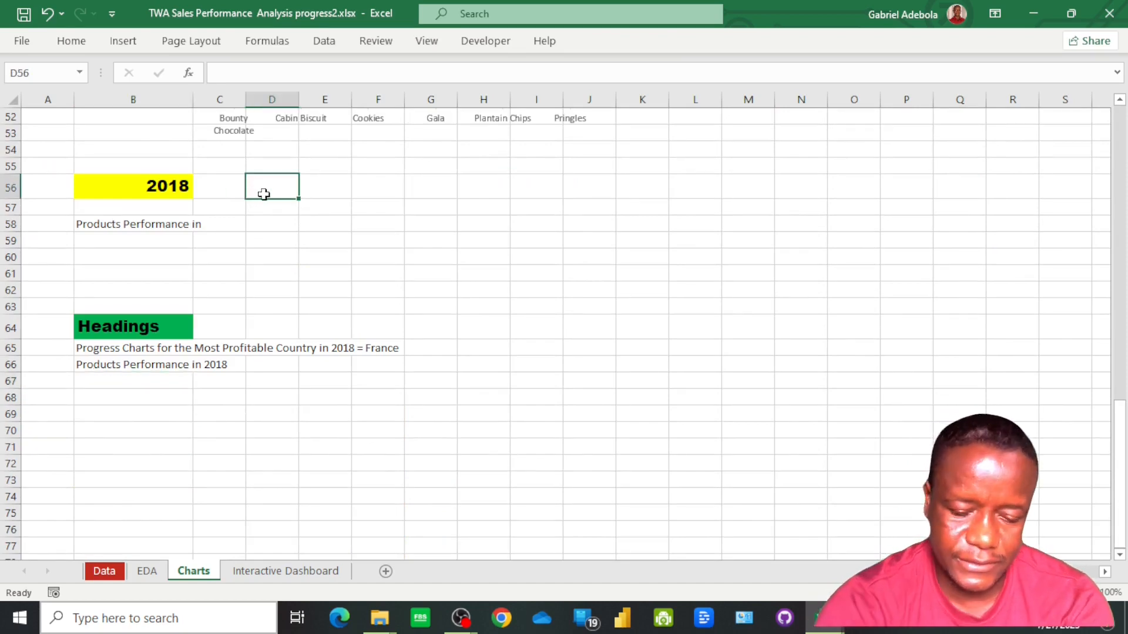
pyautogui.write('IN')
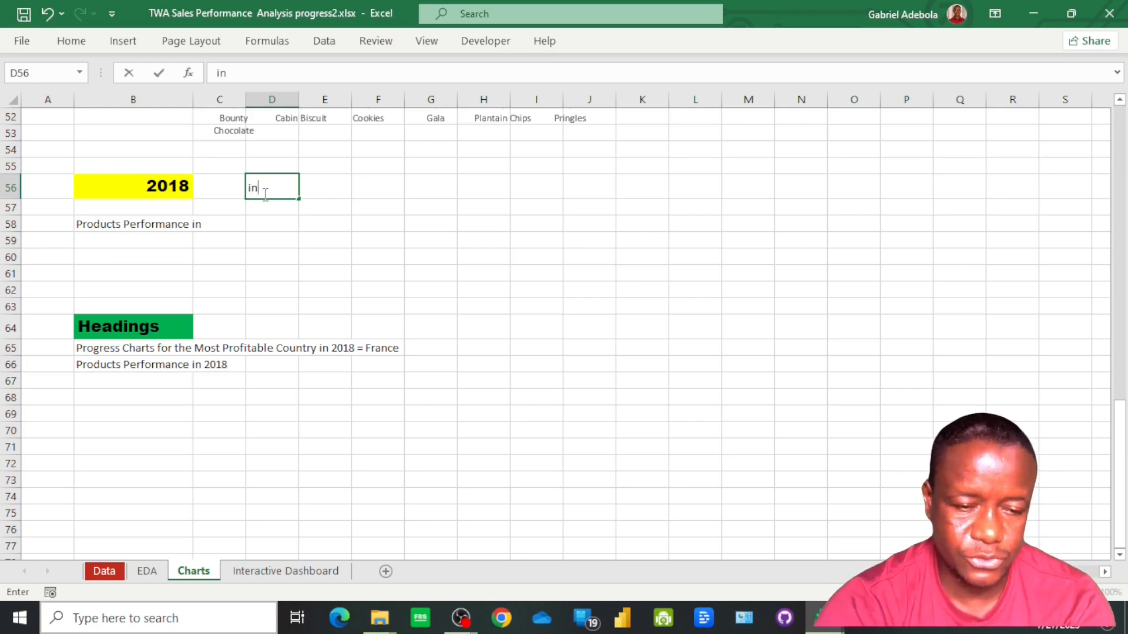
pyautogui.press('Return')
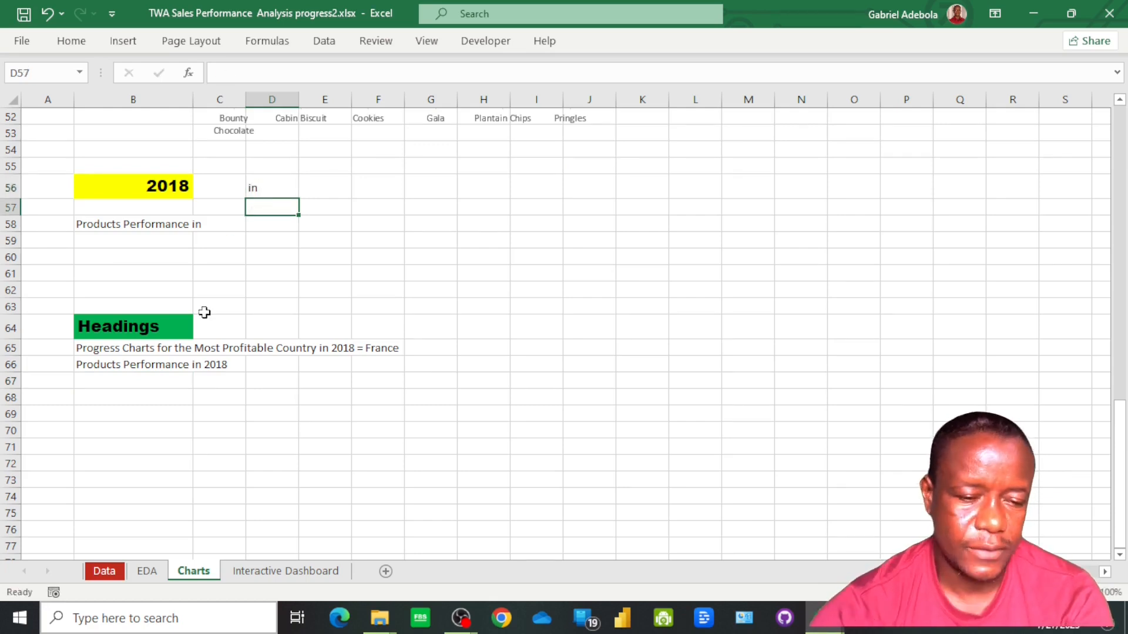
# Begin a CONCAT formula in B67 under Headings, with the Total Unit Sold By Country cell W19 as its first text
pyautogui.click(114, 383)
pyautogui.write('=co')
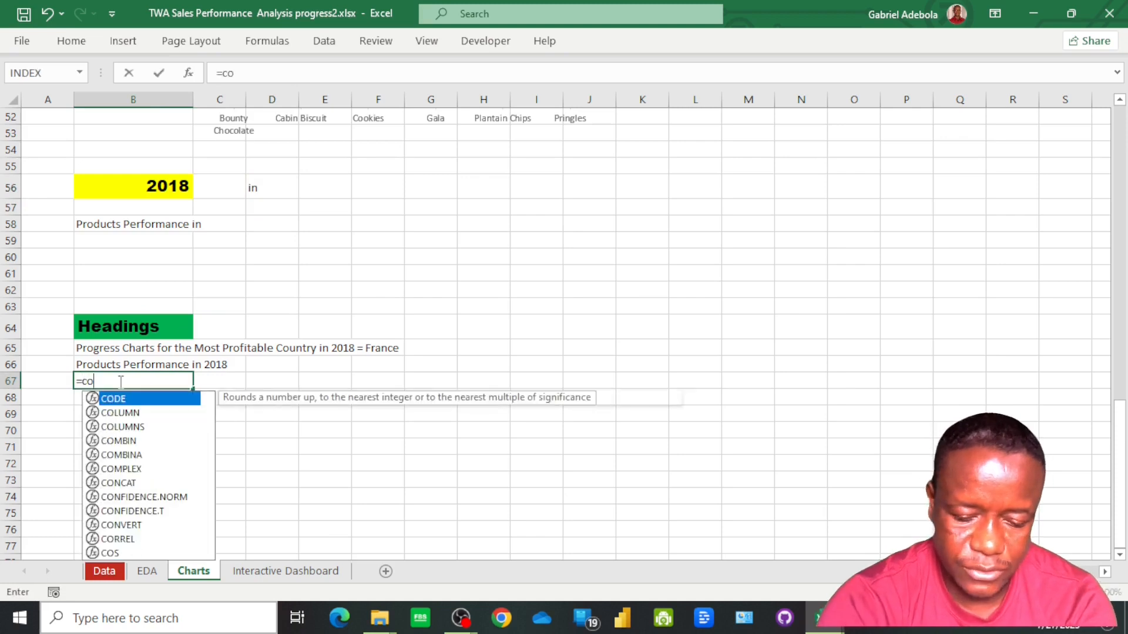
pyautogui.write('nc')
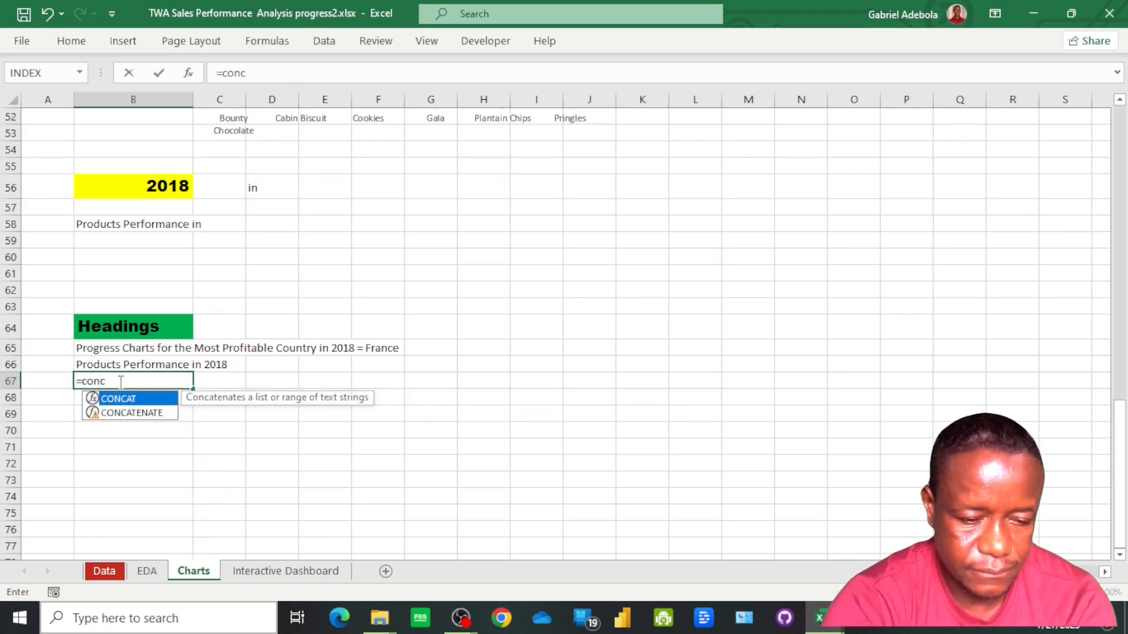
pyautogui.press('Tab')
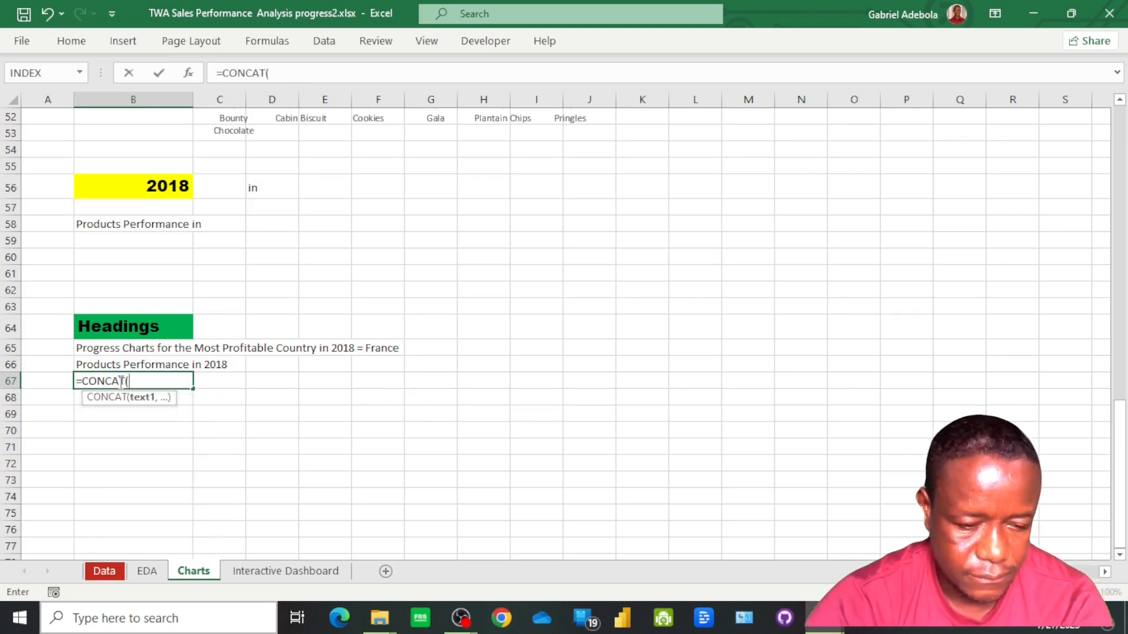
pyautogui.scroll(13, 674, 370)
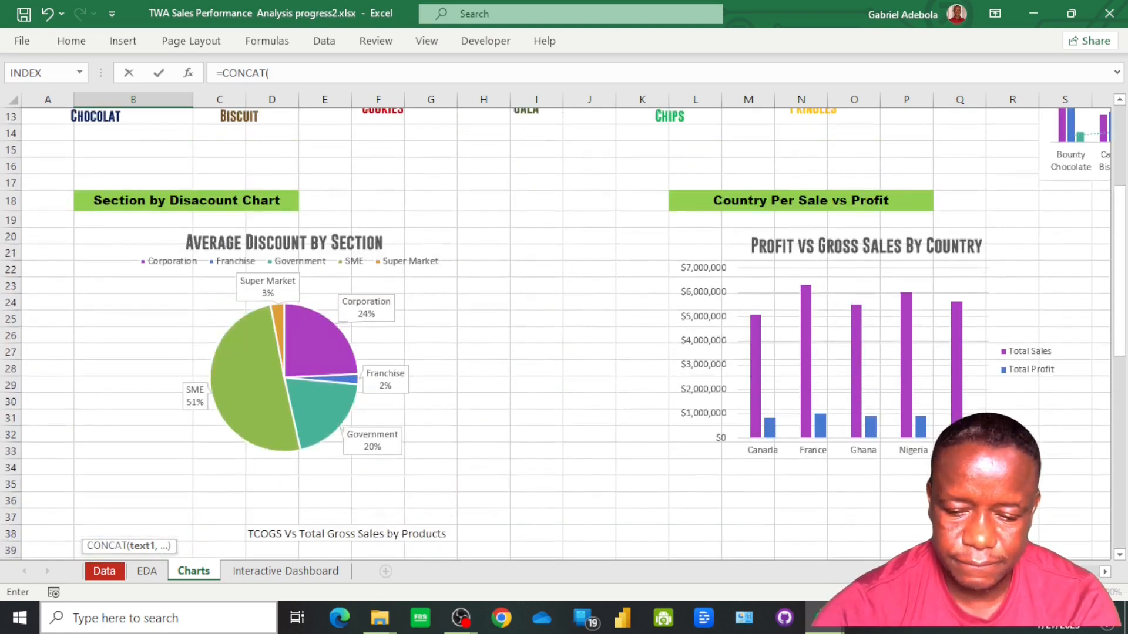
pyautogui.hscroll(3, 772, 257)
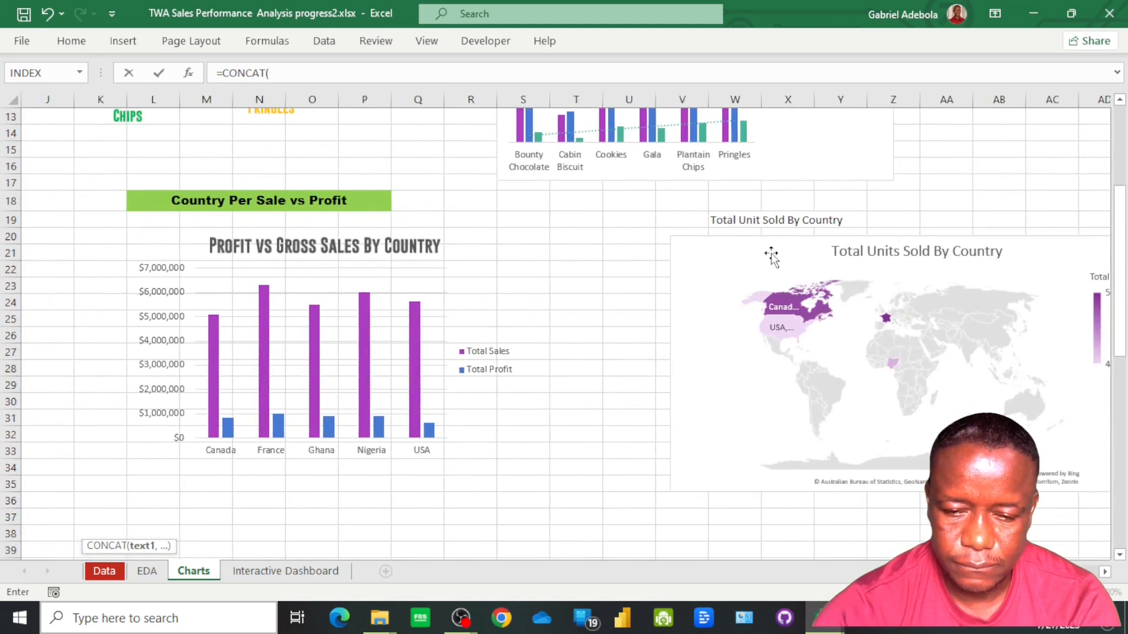
pyautogui.click(724, 224)
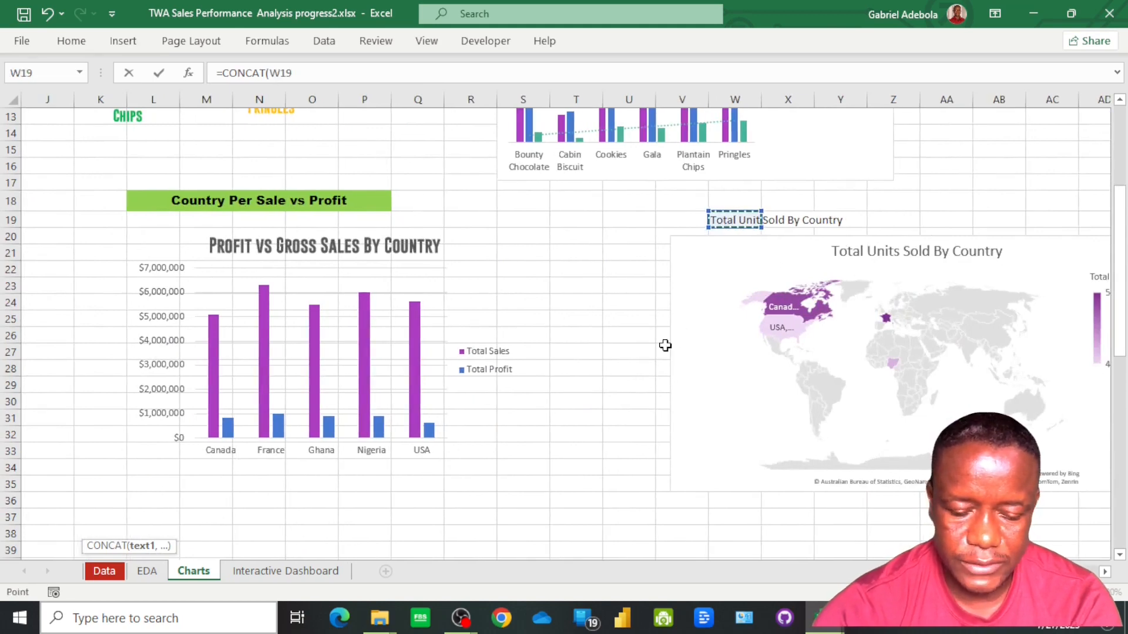
pyautogui.write(',')
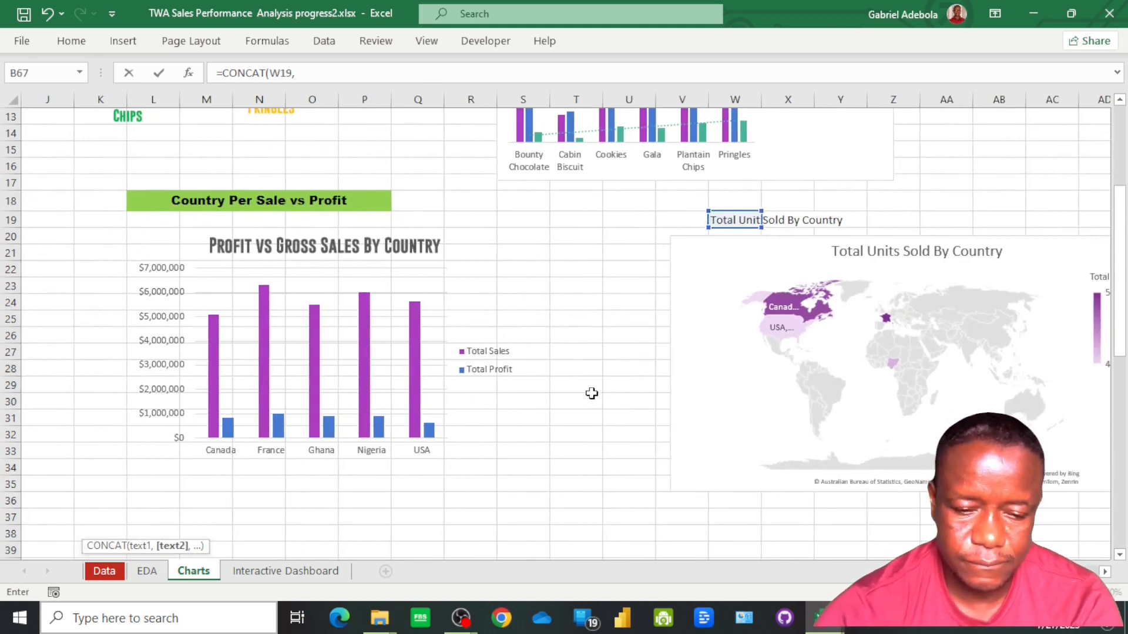
# Complete the B67 formula by joining a space, D56, another space and the year cell B56
pyautogui.scroll(-6, 670, 464)
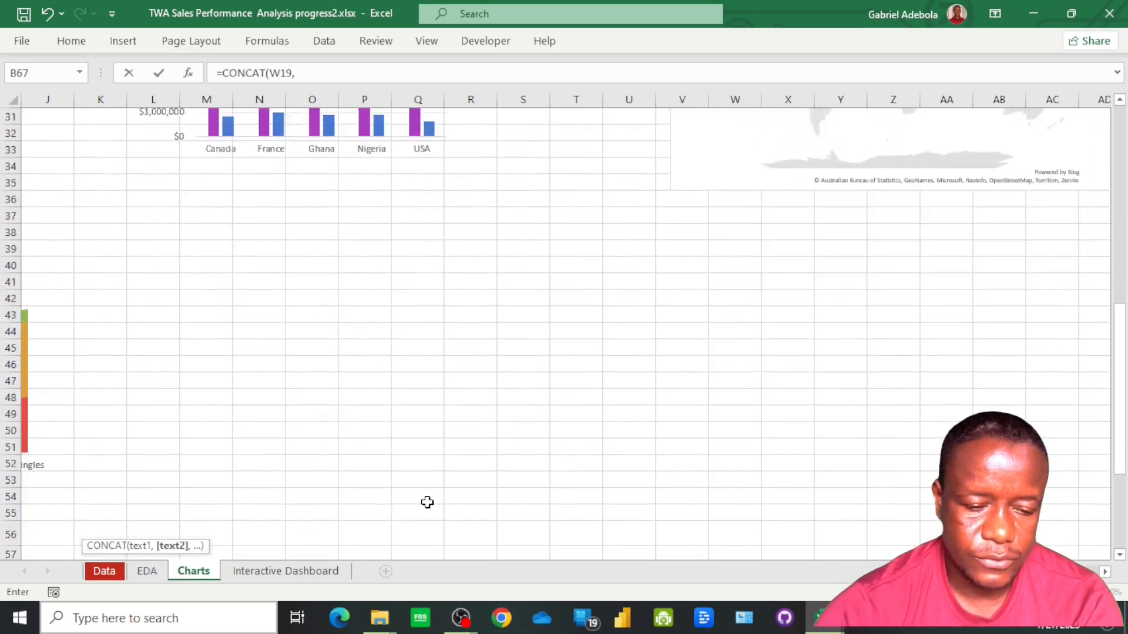
pyautogui.scroll(-2, 427, 502)
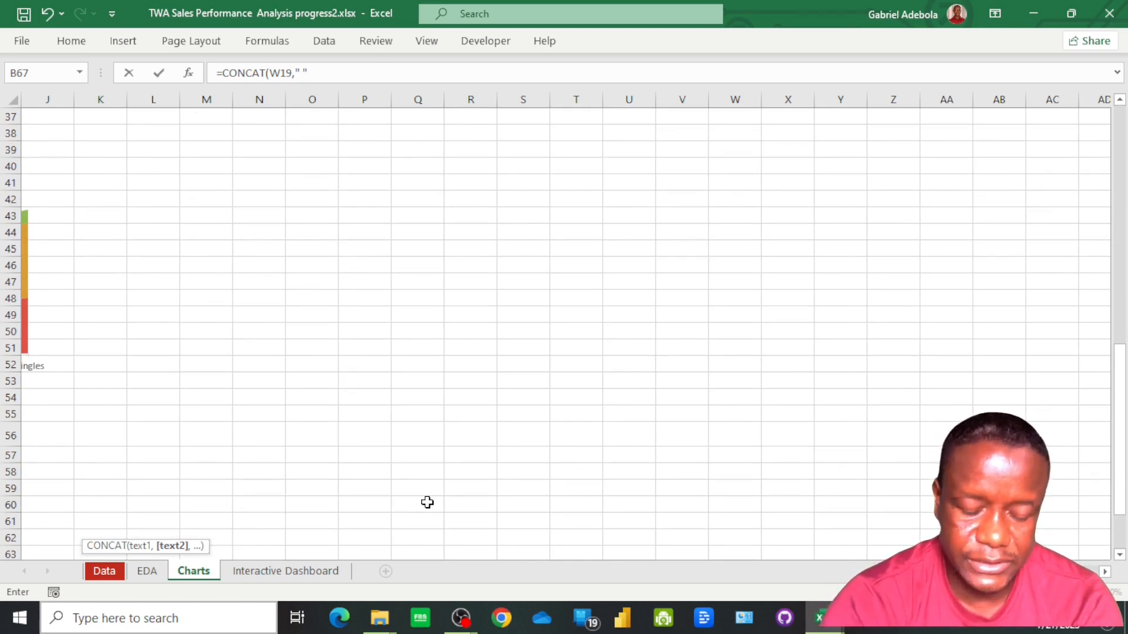
pyautogui.write(',')
pyautogui.scroll(-2, 402, 508)
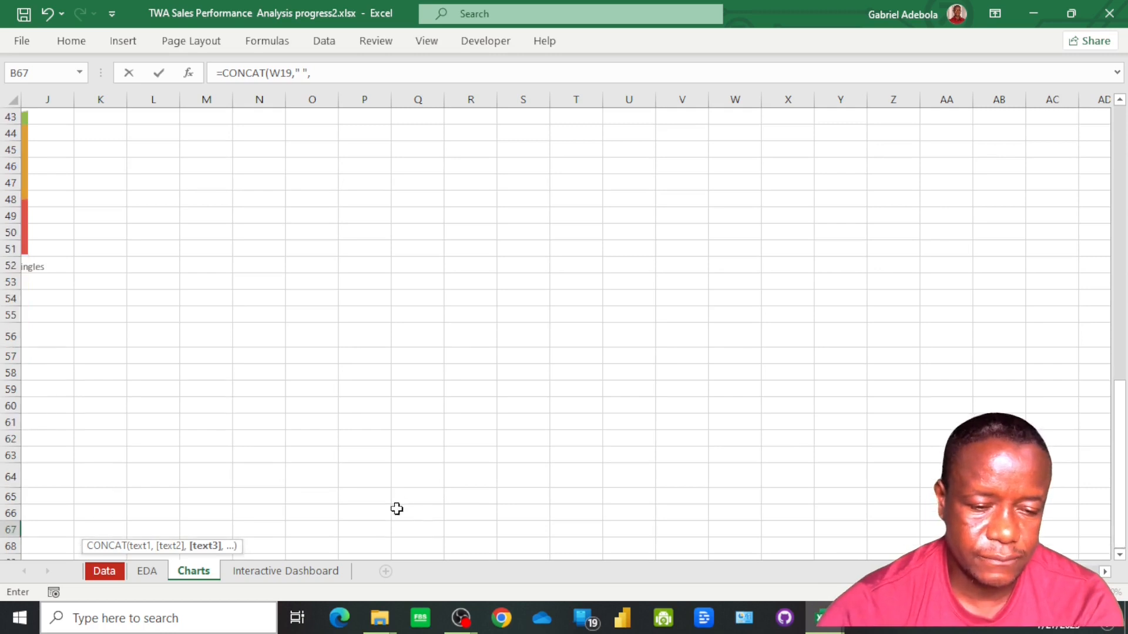
pyautogui.hscroll(-3, 433, 493)
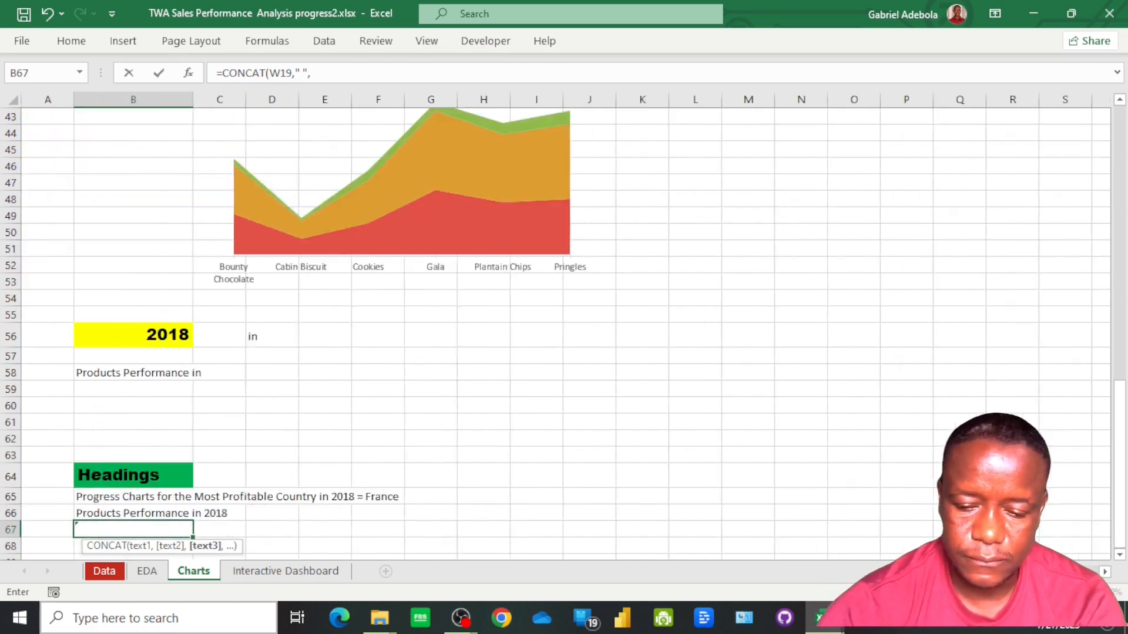
pyautogui.click(266, 337)
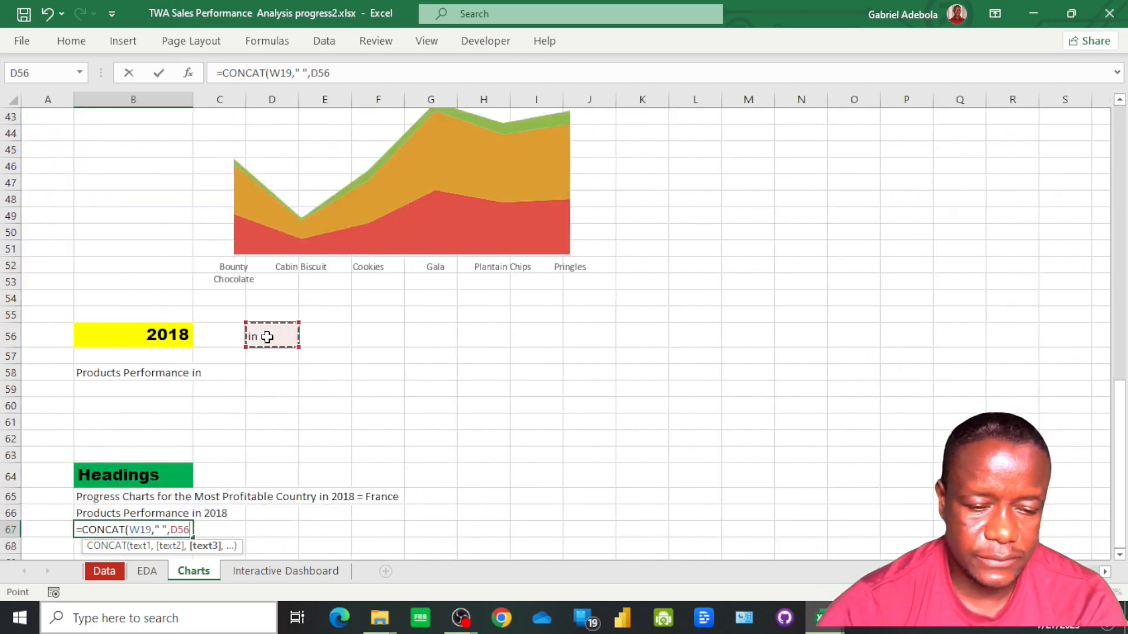
pyautogui.write(',"')
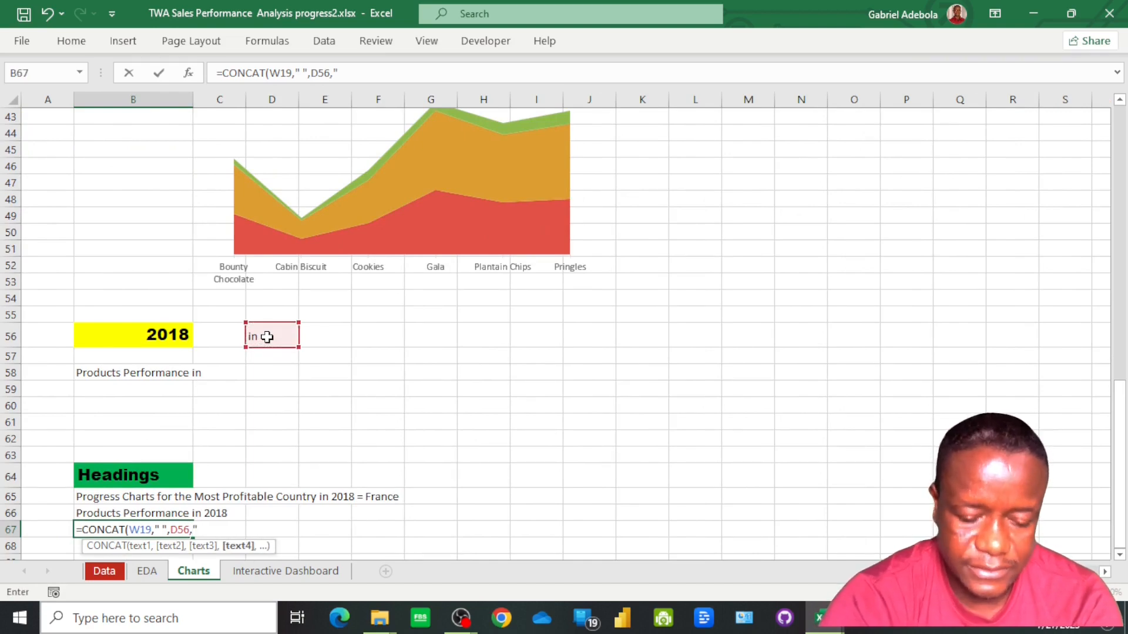
pyautogui.write(' ",')
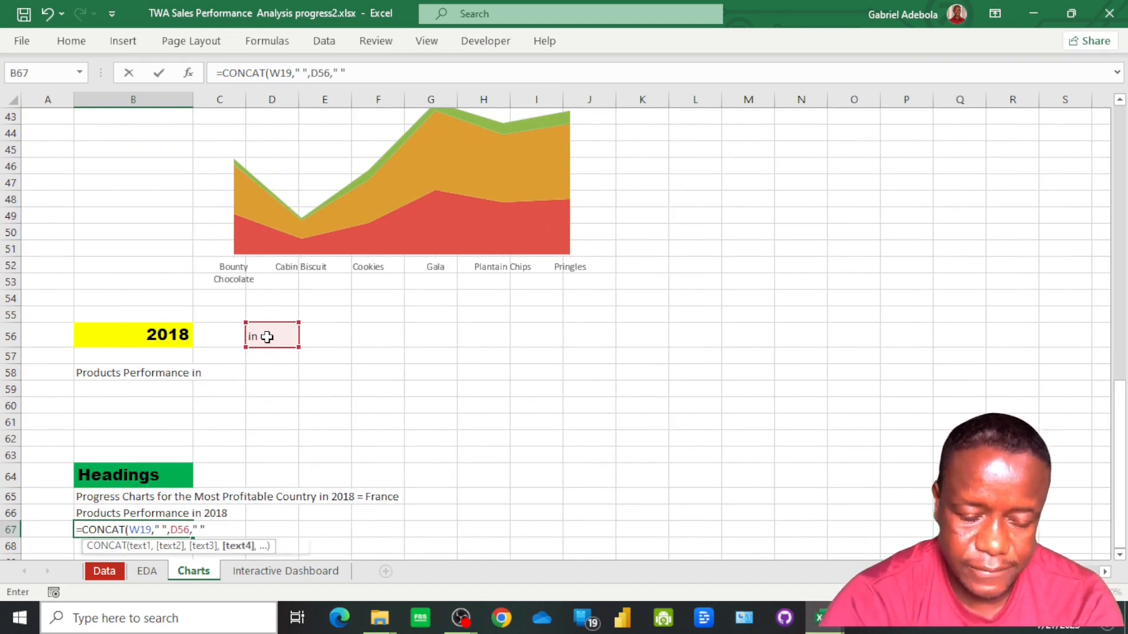
pyautogui.click(152, 339)
pyautogui.press('Return')
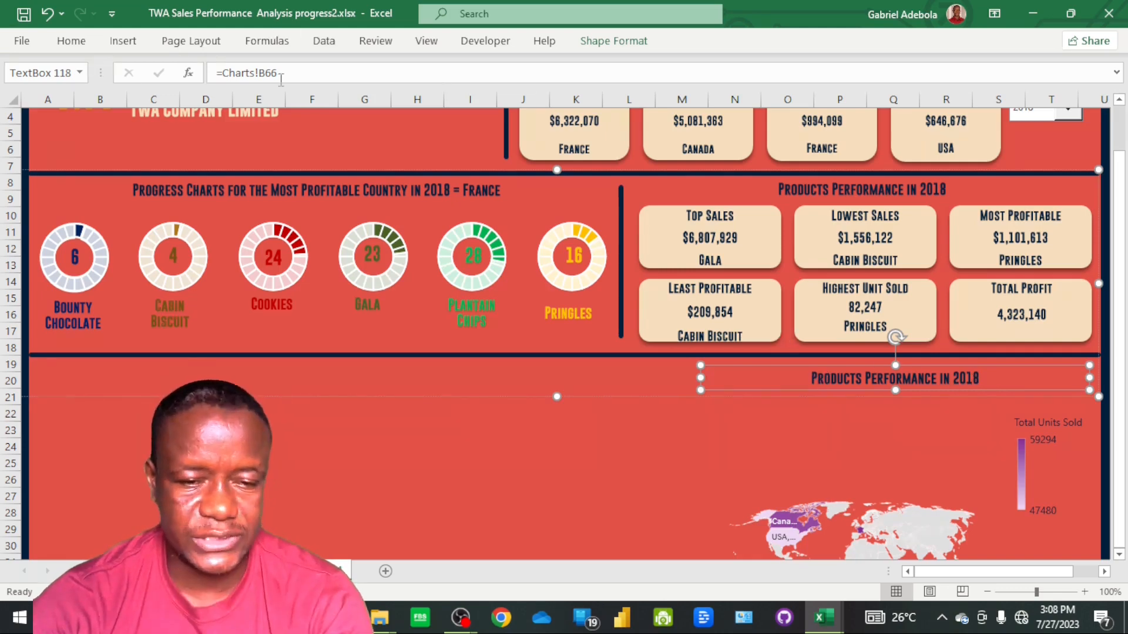
# Link the heading text box above the dashboard map to =Charts!B67
pyautogui.click(321, 72)
pyautogui.press('BackSpace')
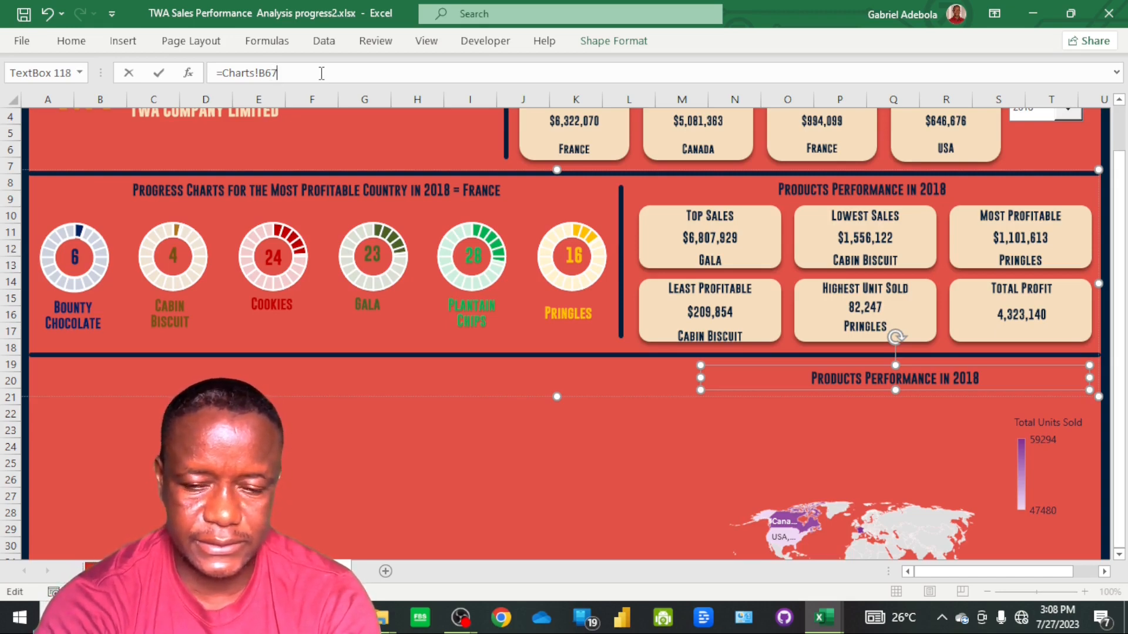
pyautogui.write('7')
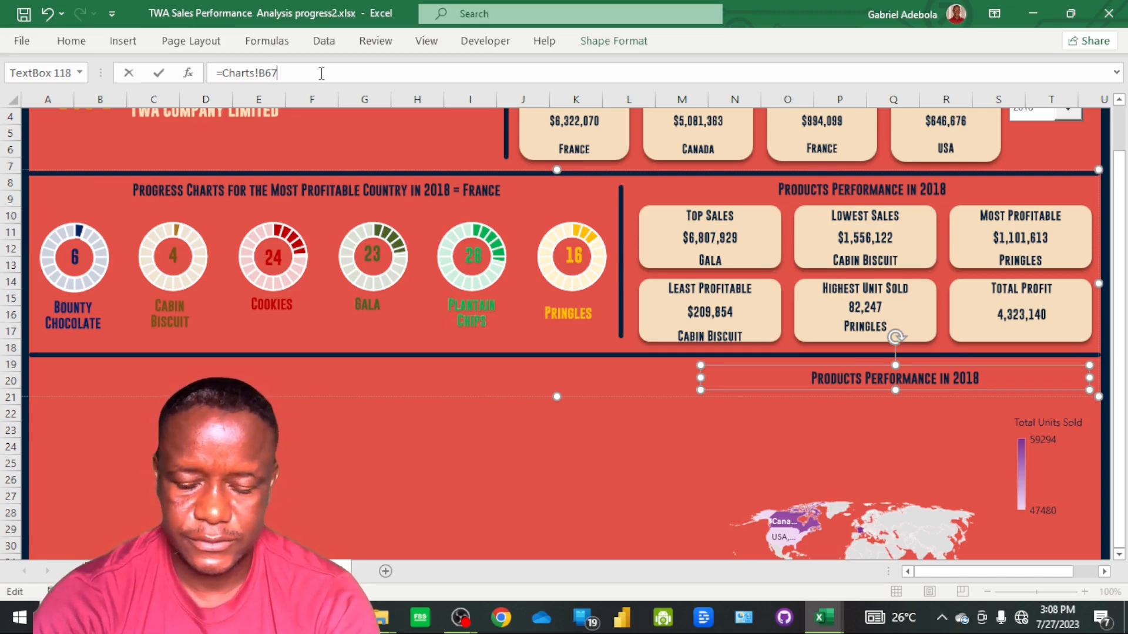
pyautogui.press('Return')
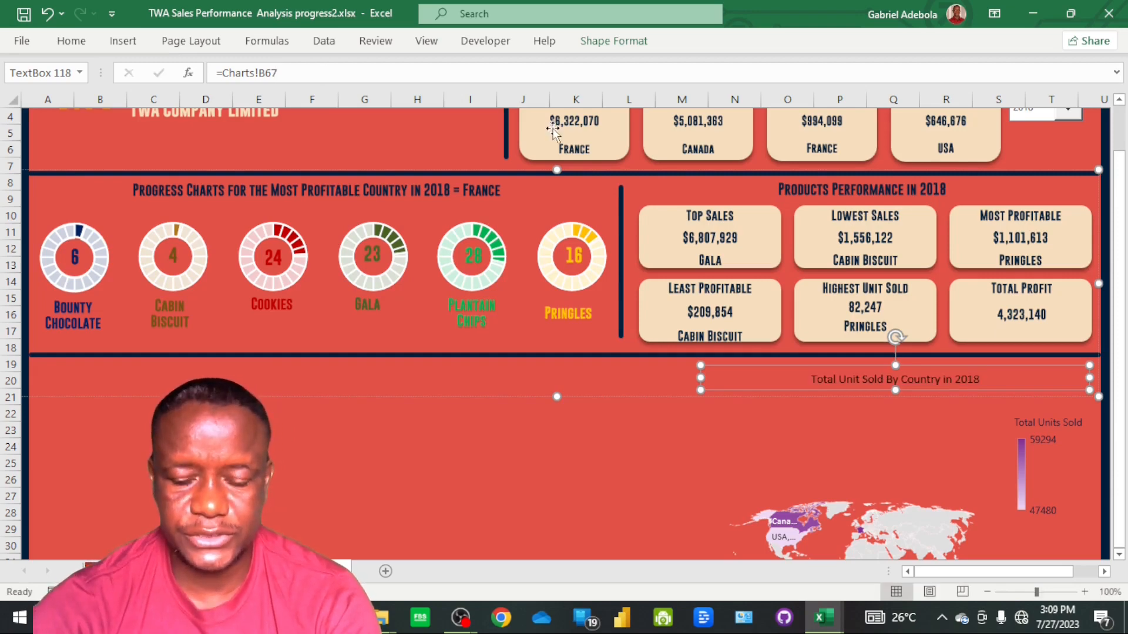
# Copy the formatting of the Products Performance heading onto the Total Unit Sold By Country heading with Format Painter
pyautogui.click(793, 192)
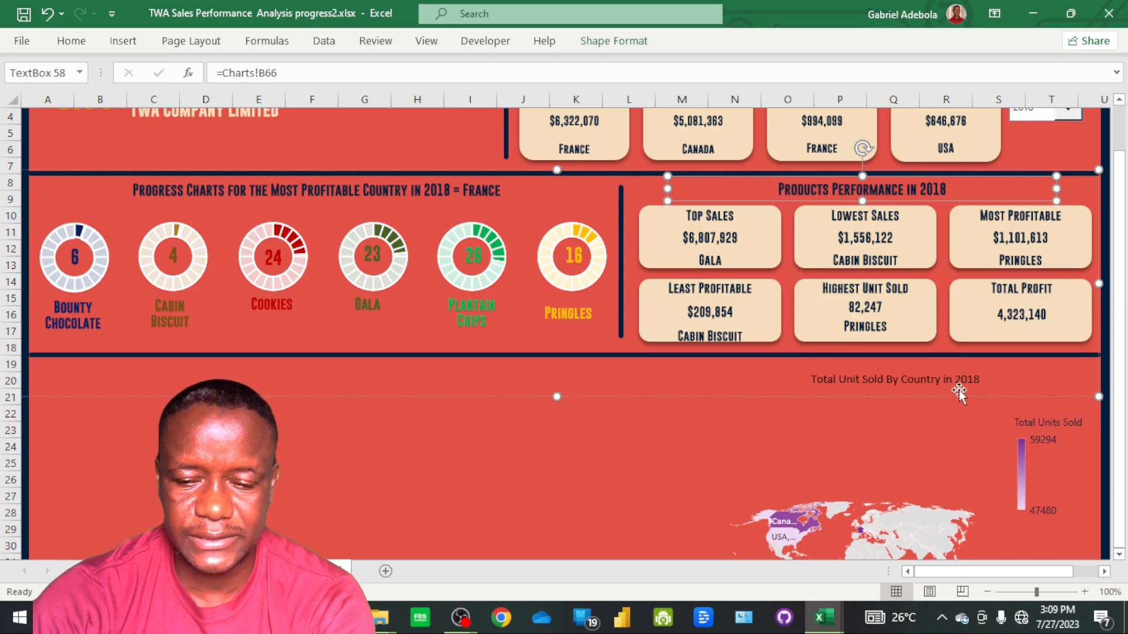
pyautogui.click(73, 42)
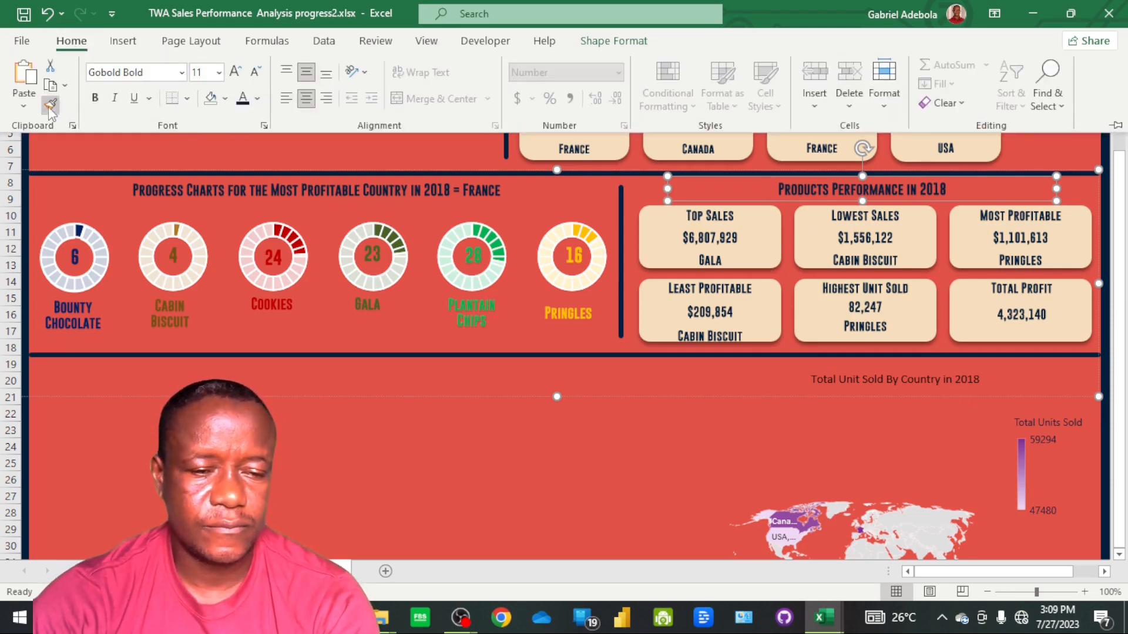
pyautogui.click(50, 107)
pyautogui.click(859, 379)
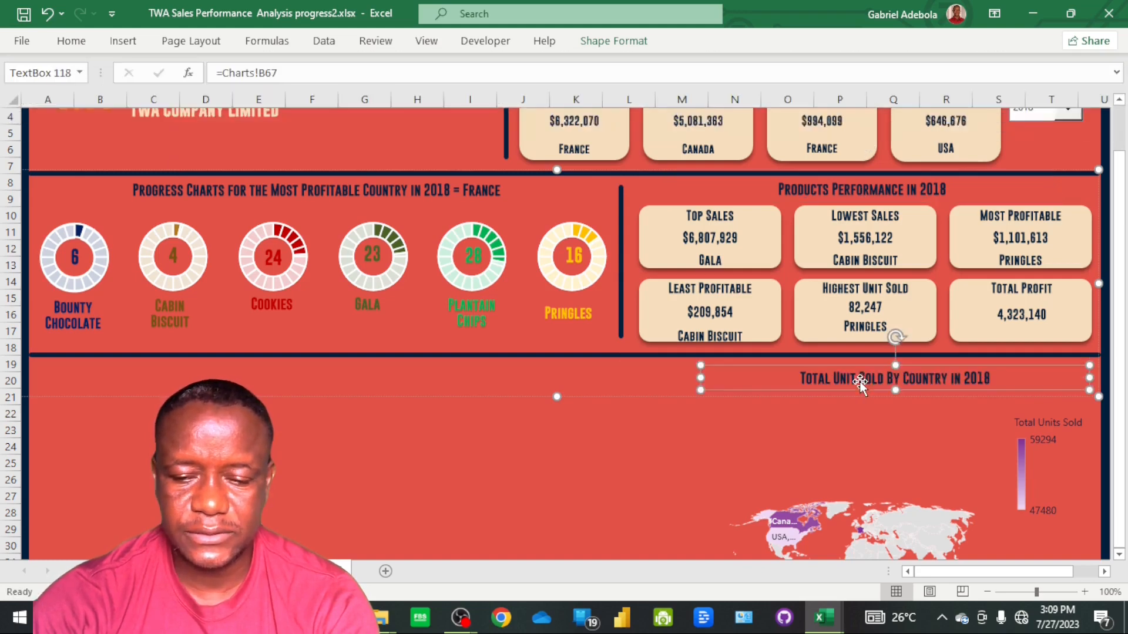
# Duplicate the vertical divider between the progress charts and product cards, and place the copy along the map's left side
pyautogui.scroll(-2, 873, 435)
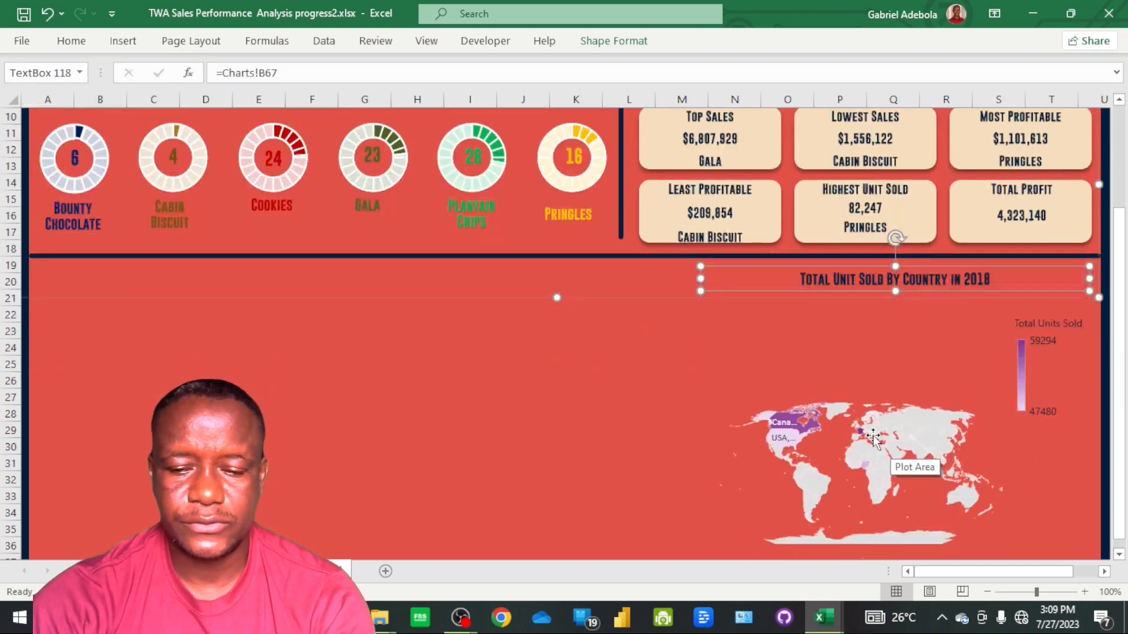
pyautogui.click(852, 418)
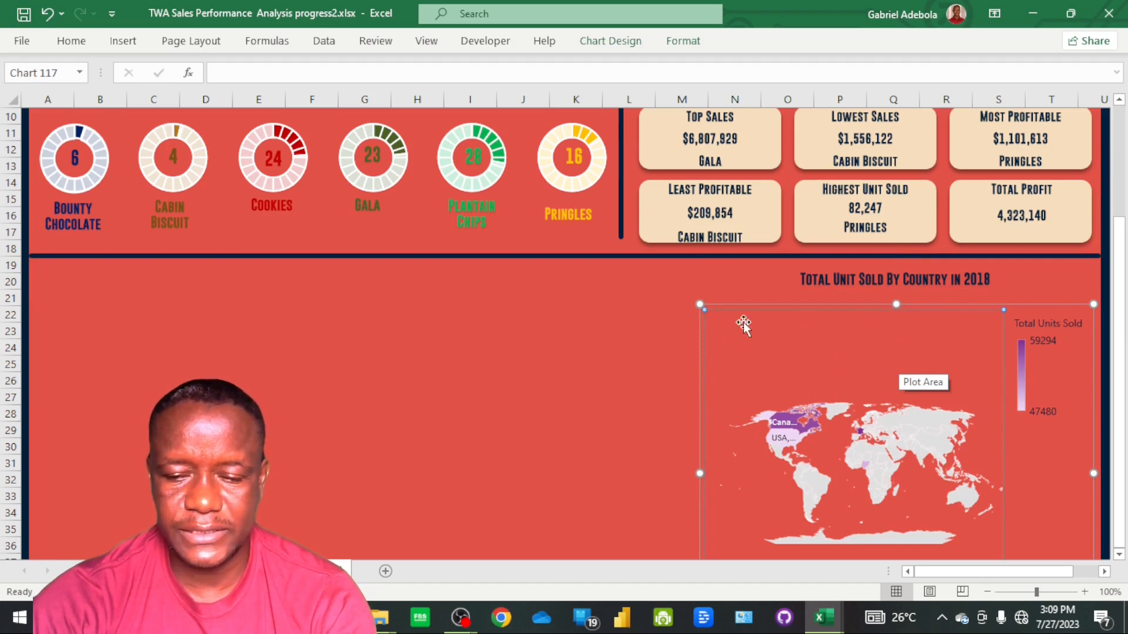
pyautogui.scroll(-1, 574, 347)
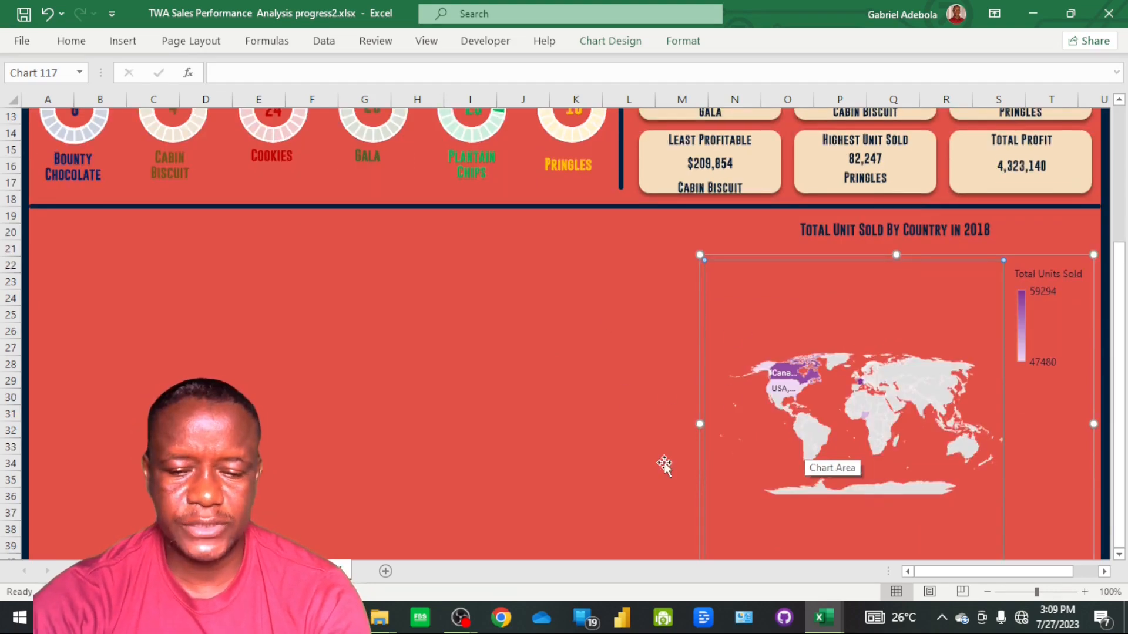
pyautogui.scroll(-1, 668, 528)
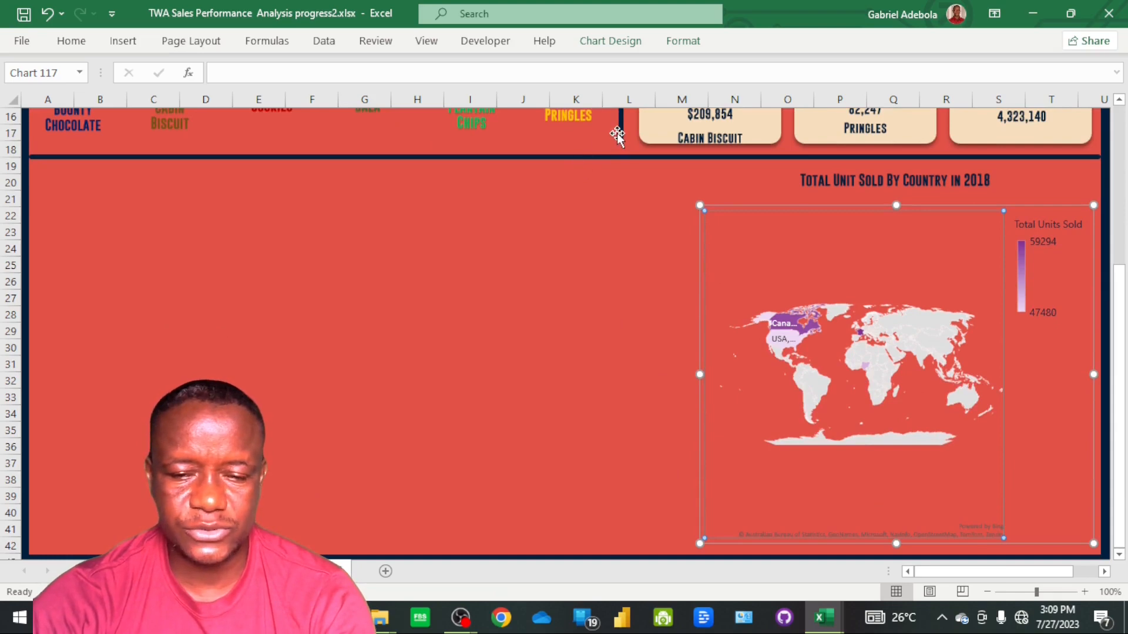
pyautogui.scroll(3, 292, 299)
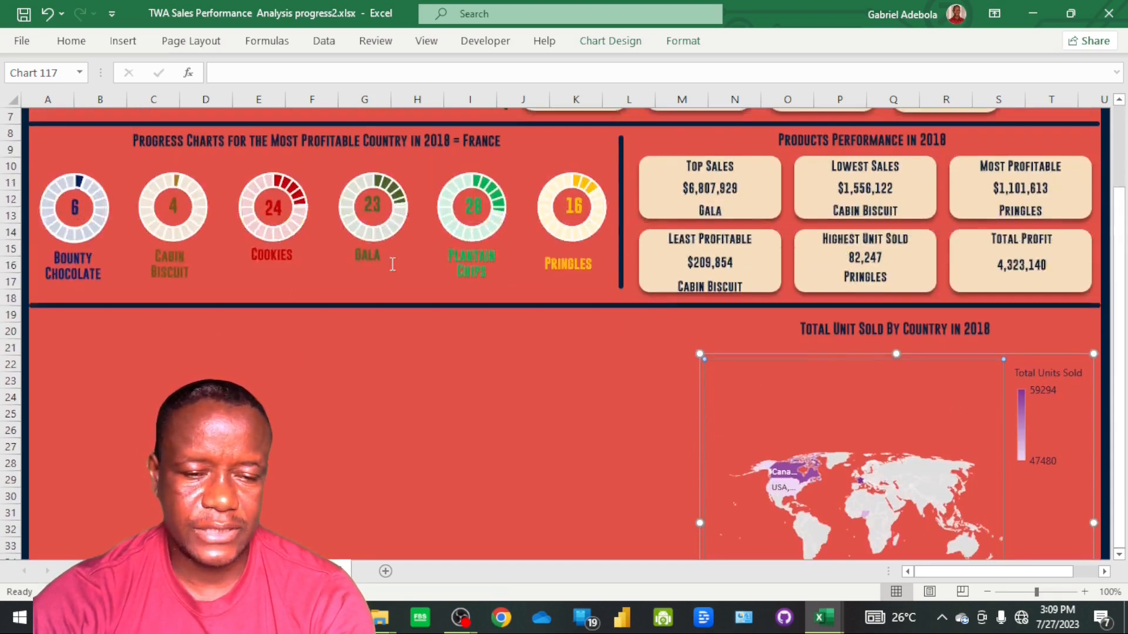
pyautogui.click(620, 249)
pyautogui.click(623, 247)
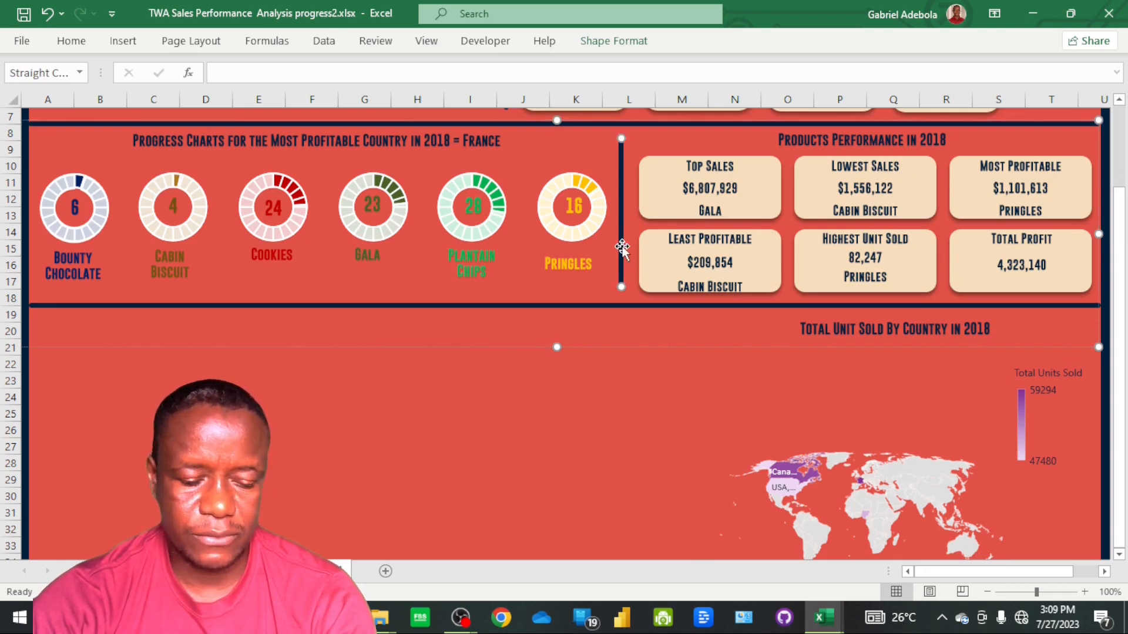
pyautogui.moveTo(622, 247); pyautogui.dragTo(718, 418)
# Lengthen the copied divider beside the map so it spans from the horizontal divider to the panel's bottom edge
pyautogui.scroll(-2, 718, 418)
pyautogui.moveTo(702, 489); pyautogui.dragTo(703, 521)
pyautogui.scroll(-1, 681, 444)
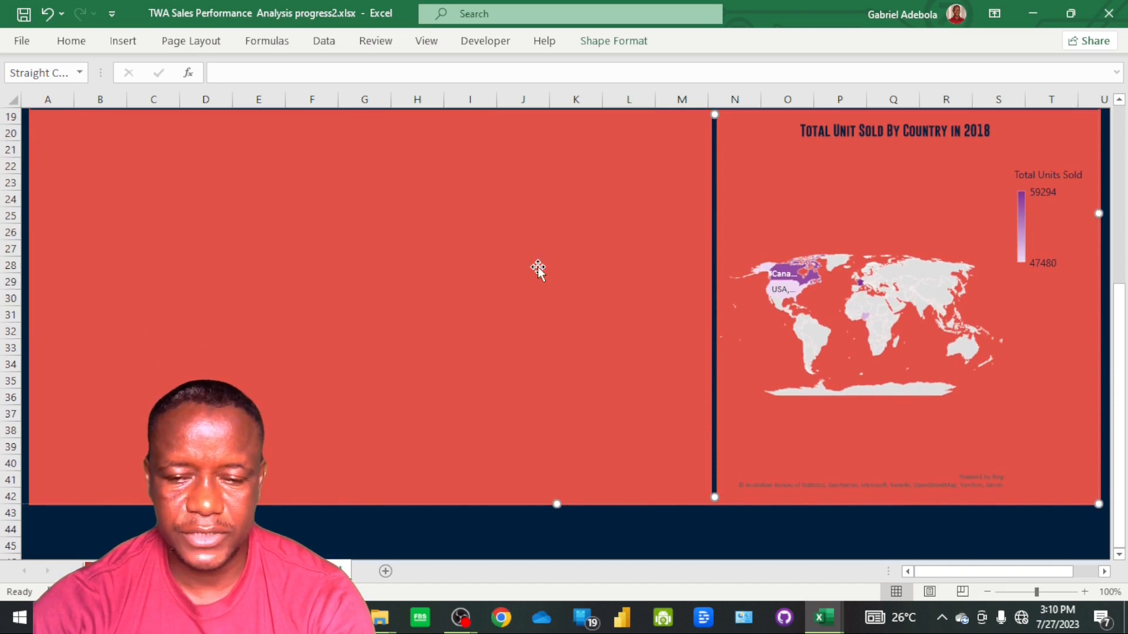
pyautogui.scroll(1, 534, 272)
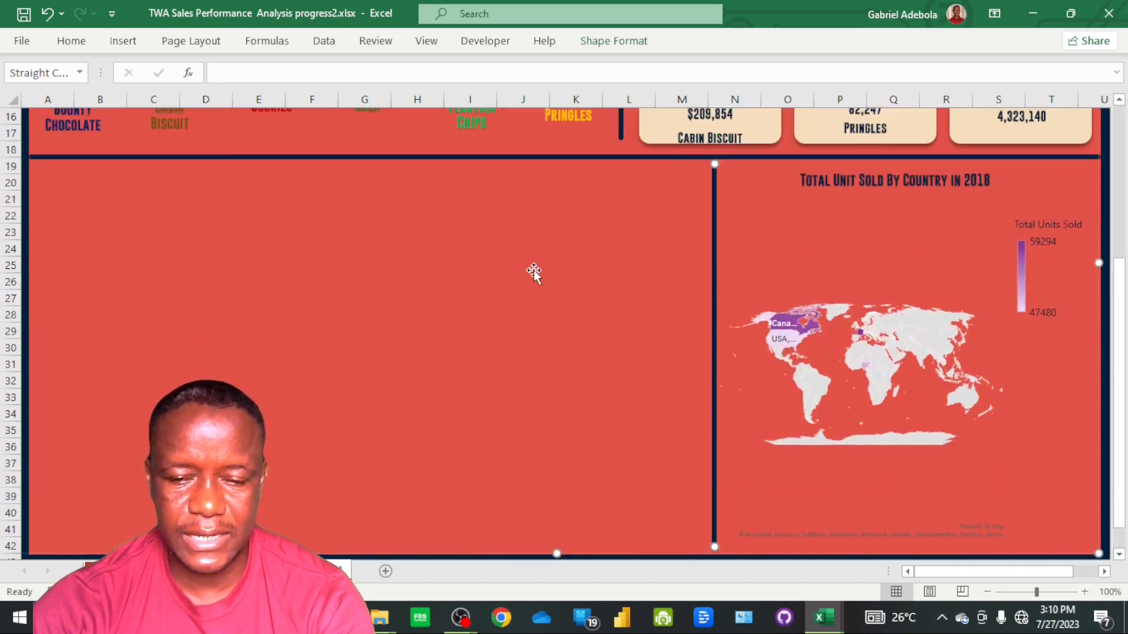
# Duplicate the horizontal divider across the middle of the empty area beside the map, and shorten the copy to end at the map's vertical divider
pyautogui.click(230, 158)
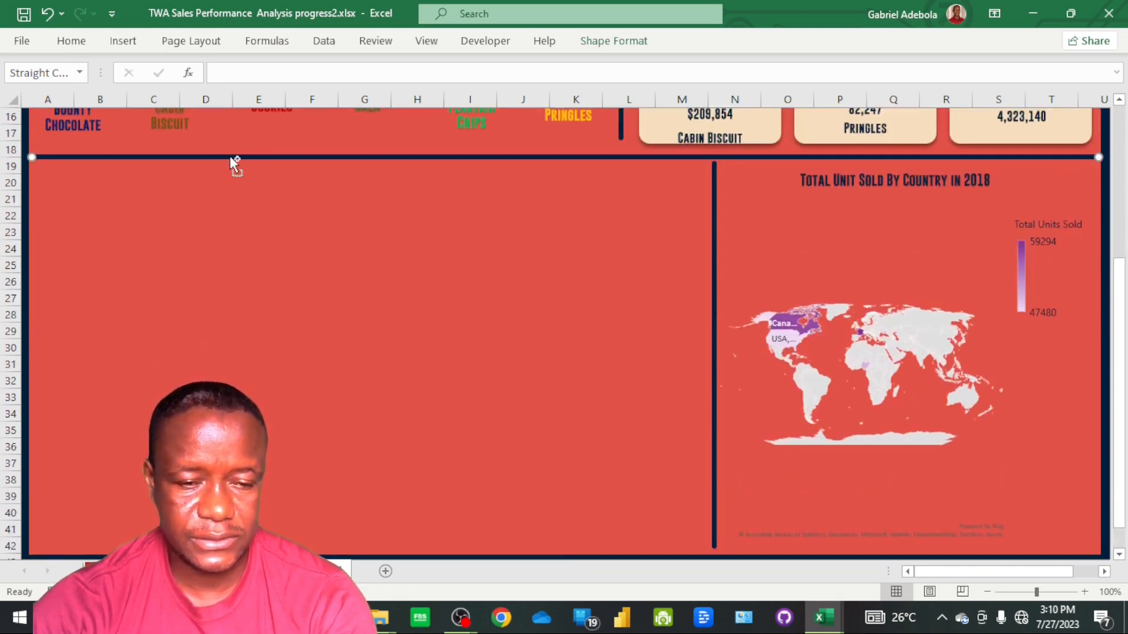
pyautogui.moveTo(229, 157); pyautogui.dragTo(212, 302)
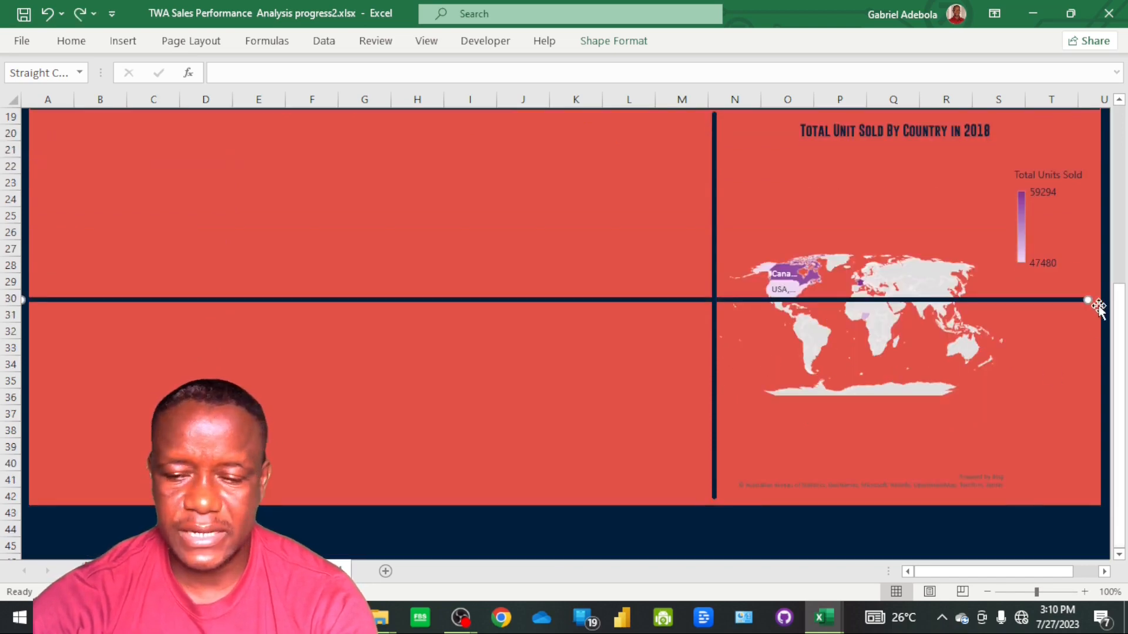
pyautogui.moveTo(1084, 300); pyautogui.dragTo(711, 321)
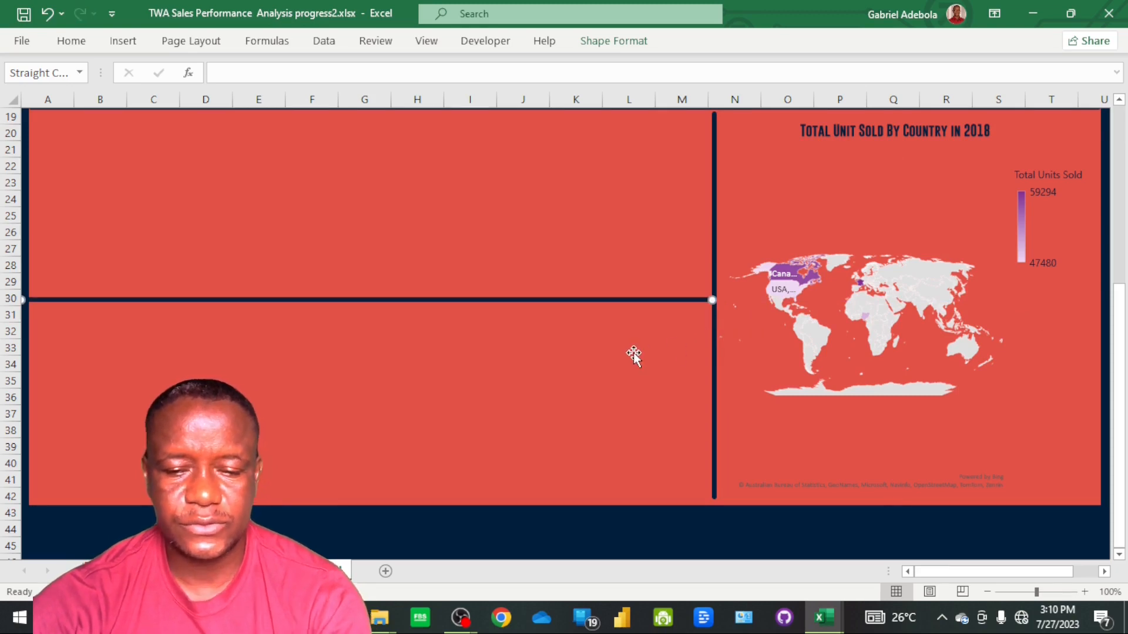
pyautogui.scroll(1, 634, 352)
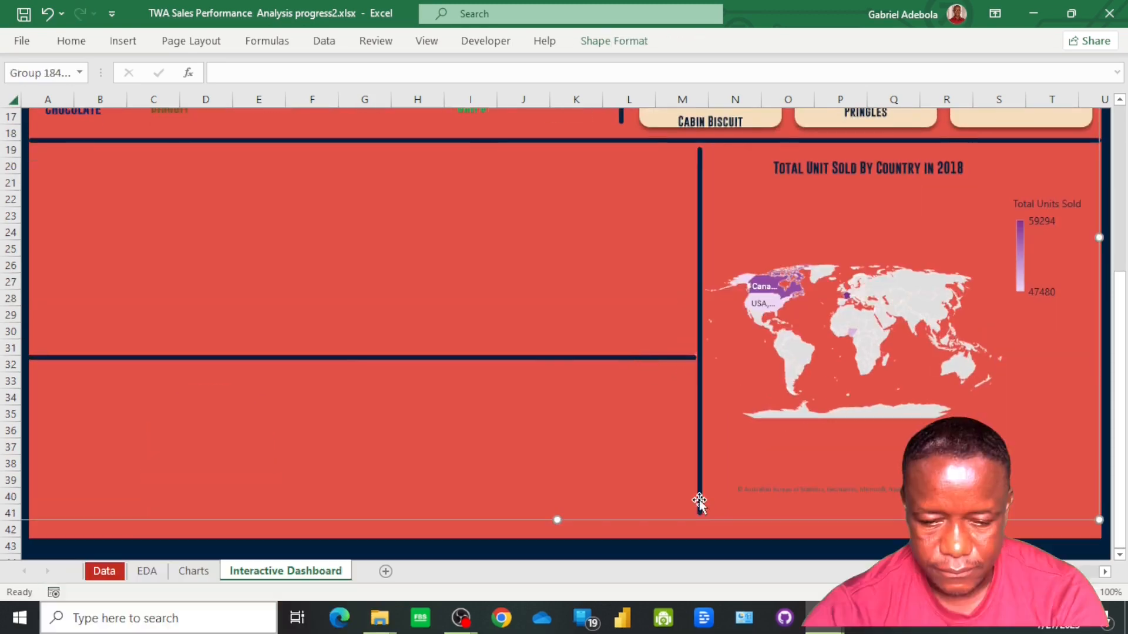
# Duplicate the map's vertical divider and place the copy midway across the empty area, crossing the new horizontal divider near column G
pyautogui.click(699, 502)
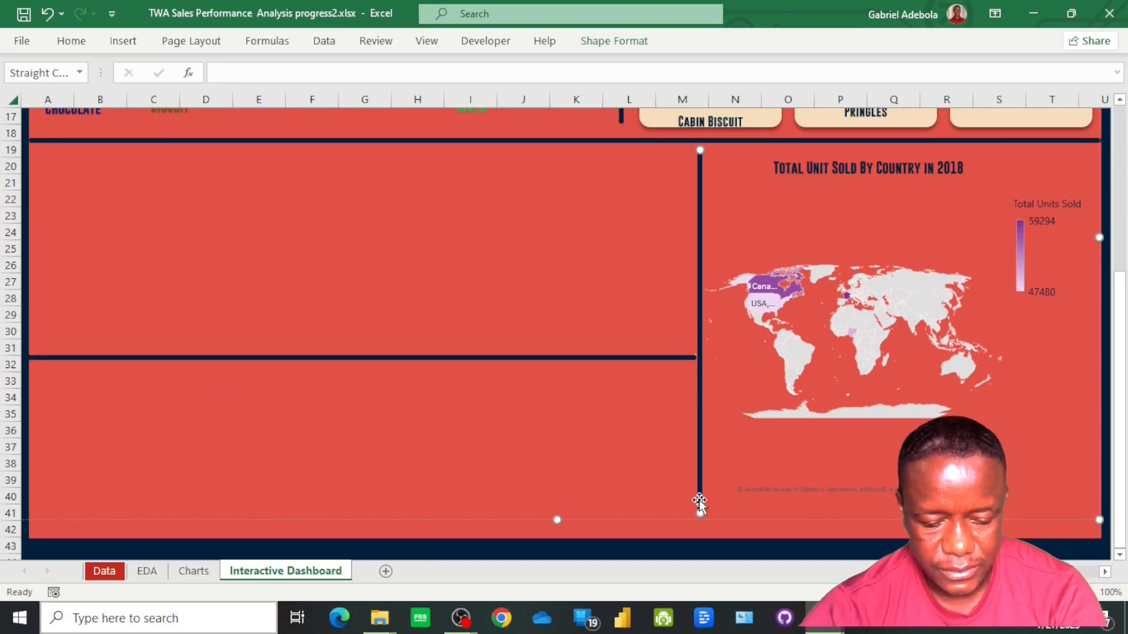
pyautogui.moveTo(699, 502); pyautogui.dragTo(341, 509)
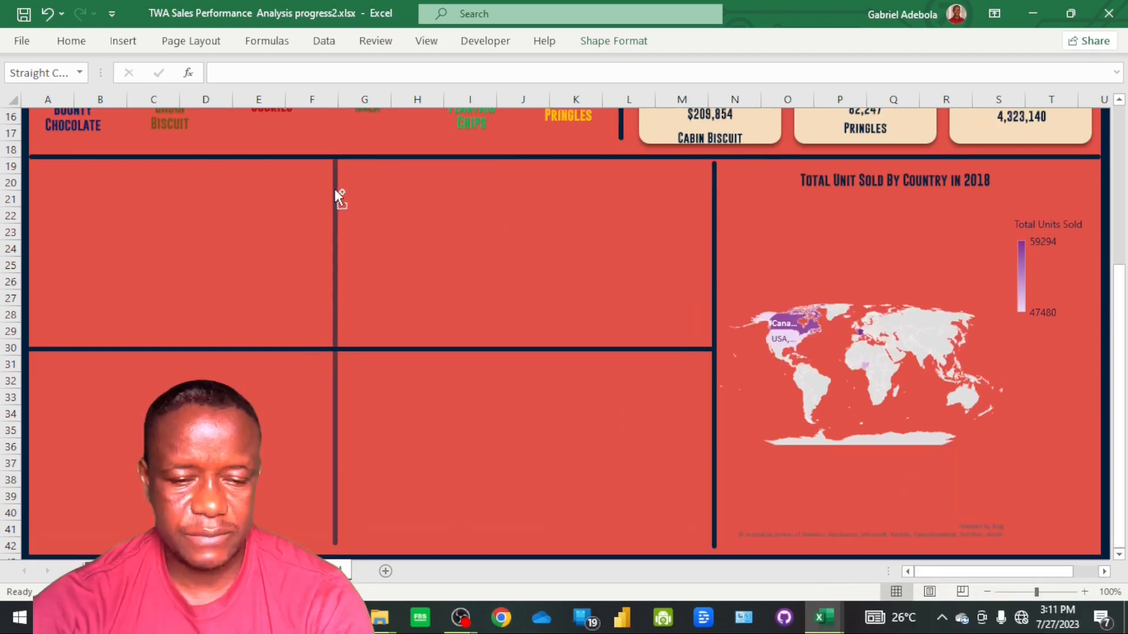
pyautogui.moveTo(334, 189); pyautogui.dragTo(348, 198)
pyautogui.scroll(-1, 654, 419)
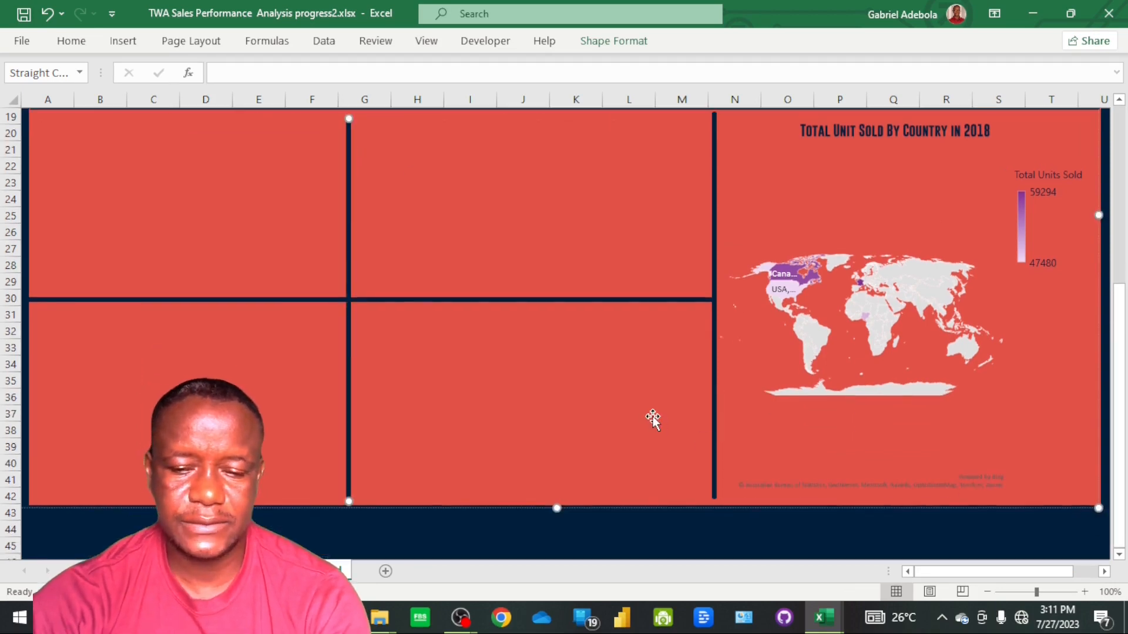
pyautogui.scroll(2, 711, 408)
pyautogui.scroll(1, 712, 408)
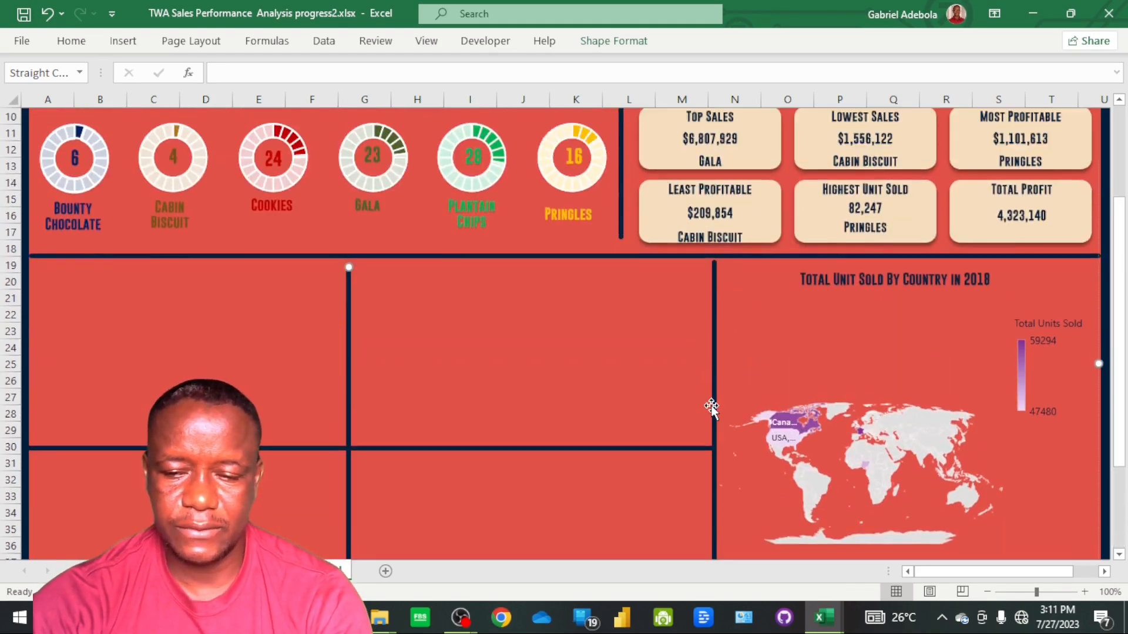
pyautogui.click(471, 433)
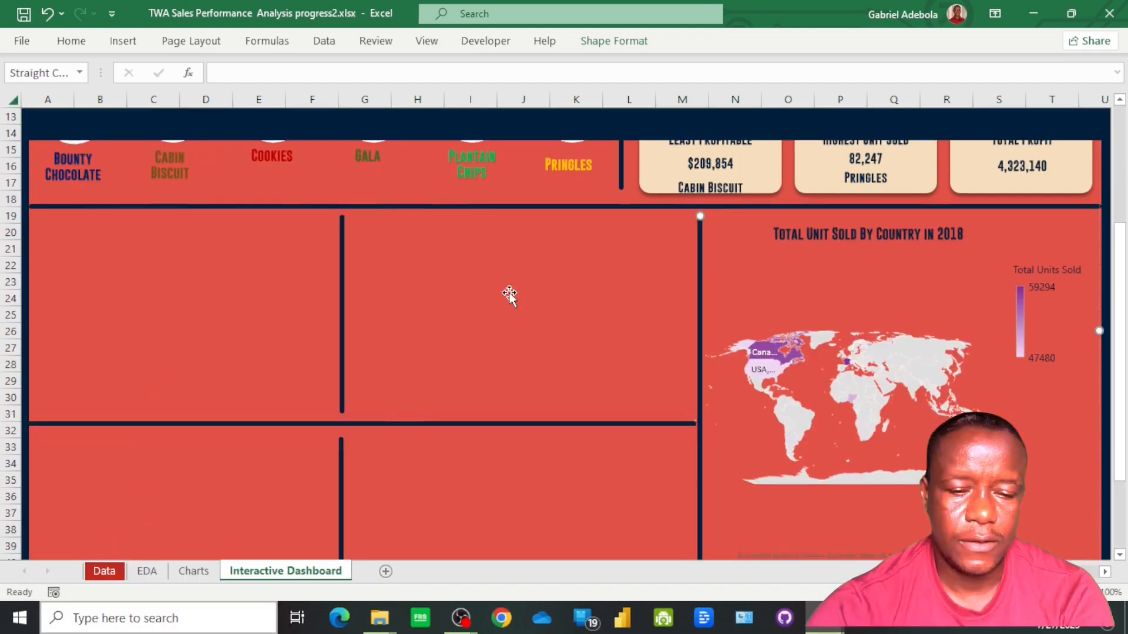
pyautogui.scroll(1, 470, 311)
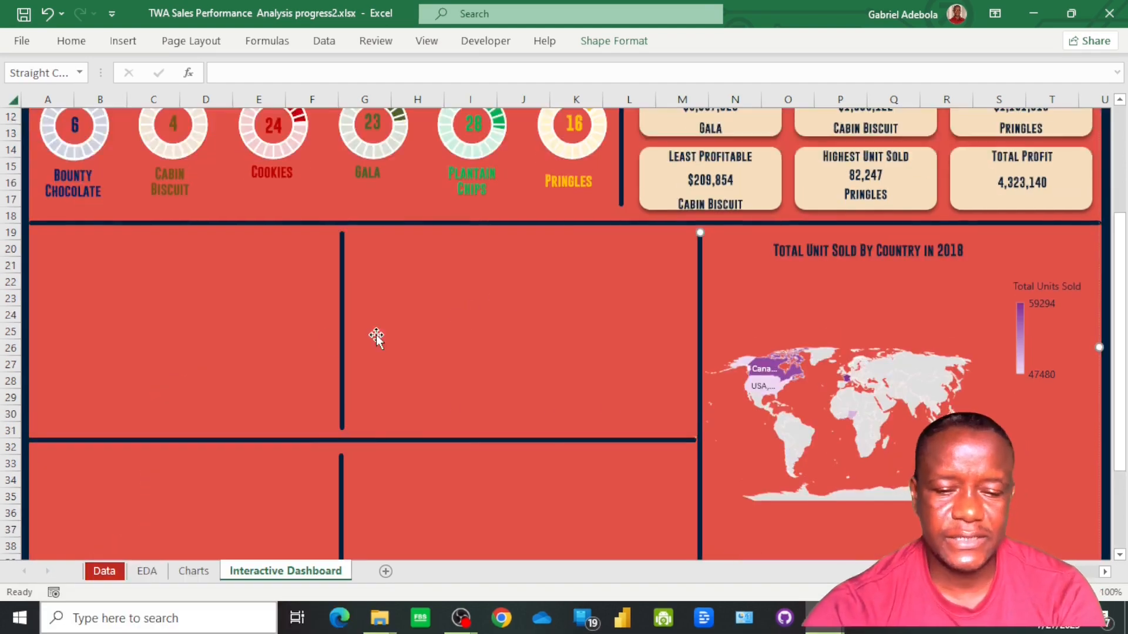
# On the Charts sheet, build the TCOGS Vs Total Gross Sales heading in B68 with =CONCAT(D38," ",D56," ",B56)
pyautogui.click(195, 571)
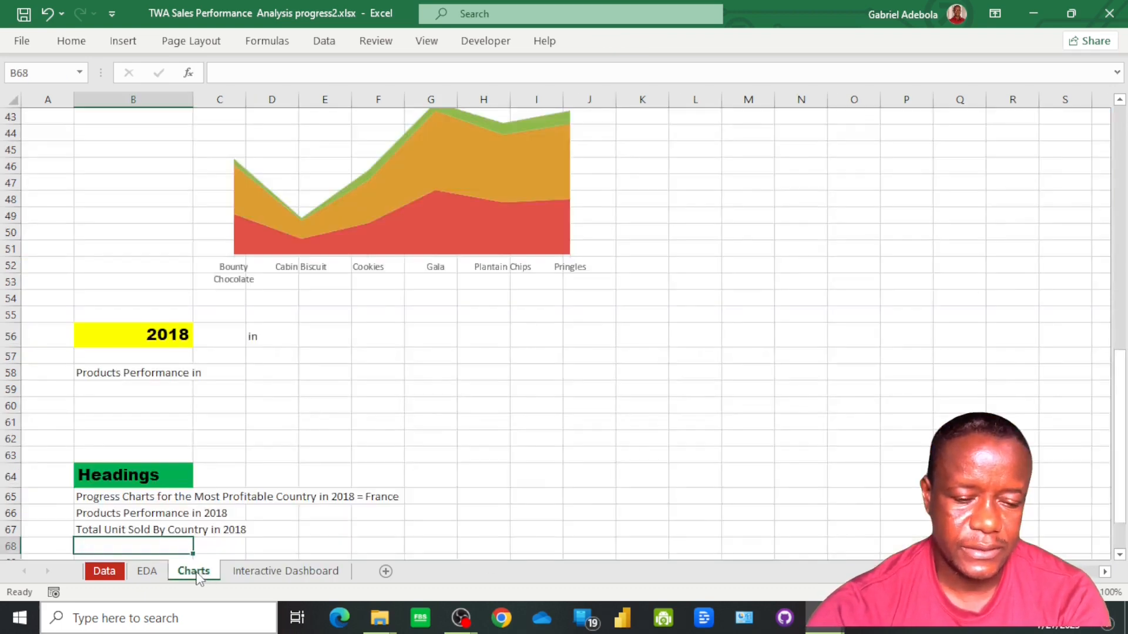
pyautogui.scroll(2, 294, 379)
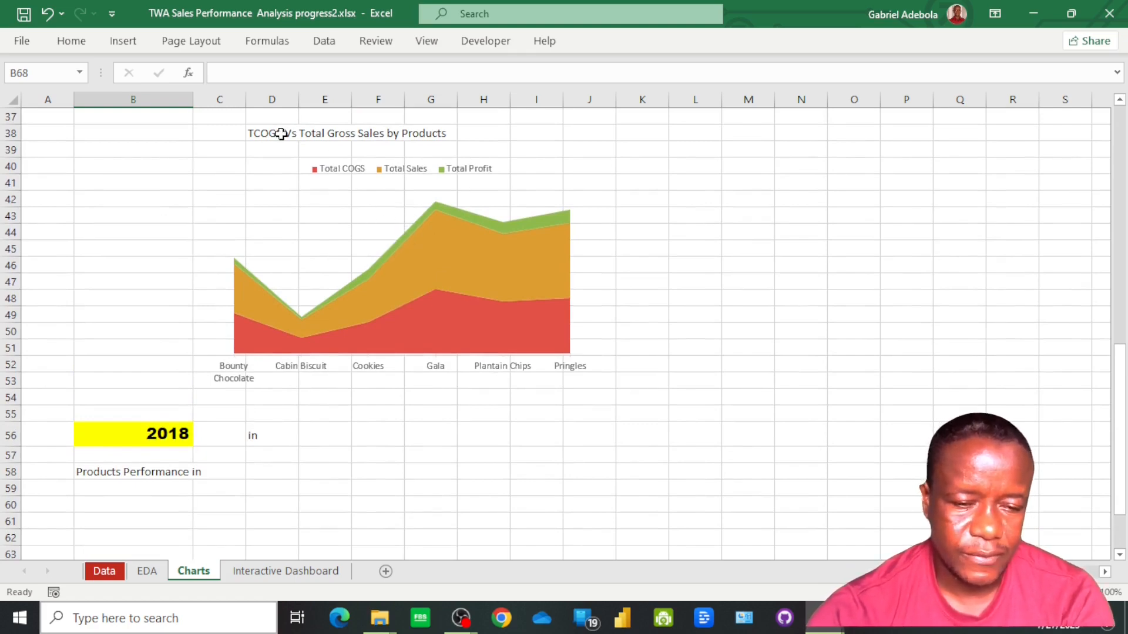
pyautogui.scroll(-5, 277, 294)
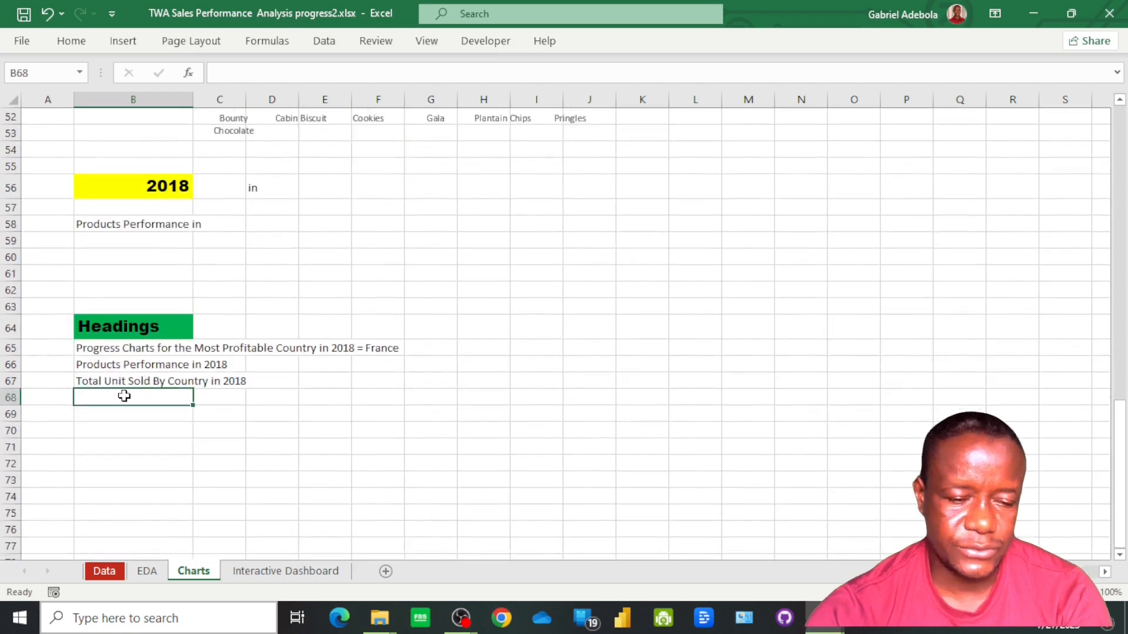
pyautogui.write('=conc')
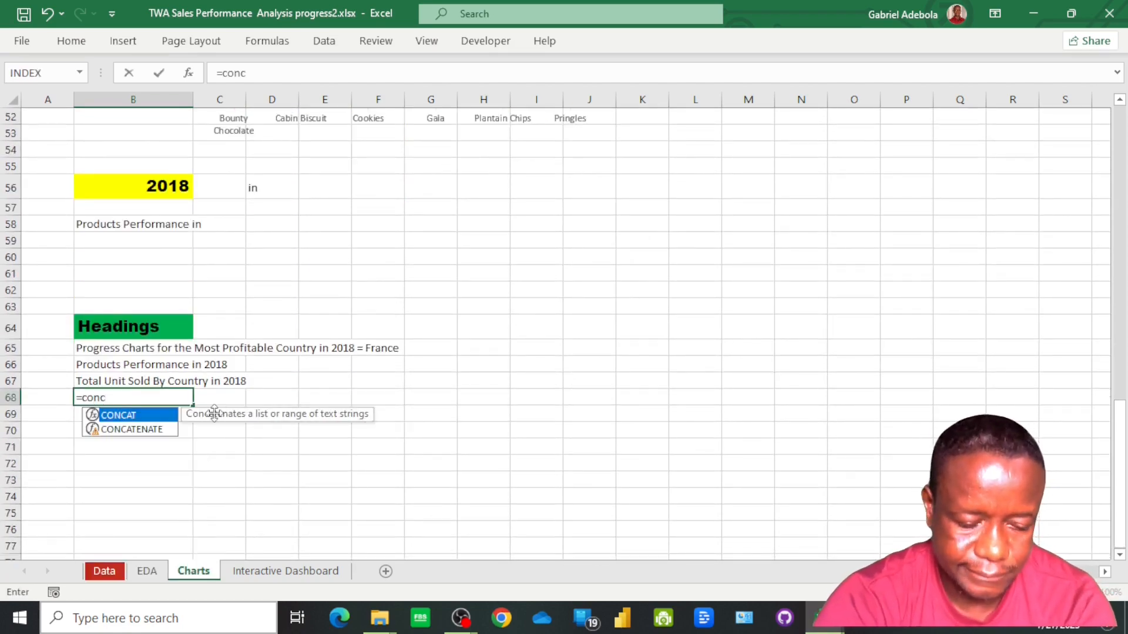
pyautogui.press('Tab')
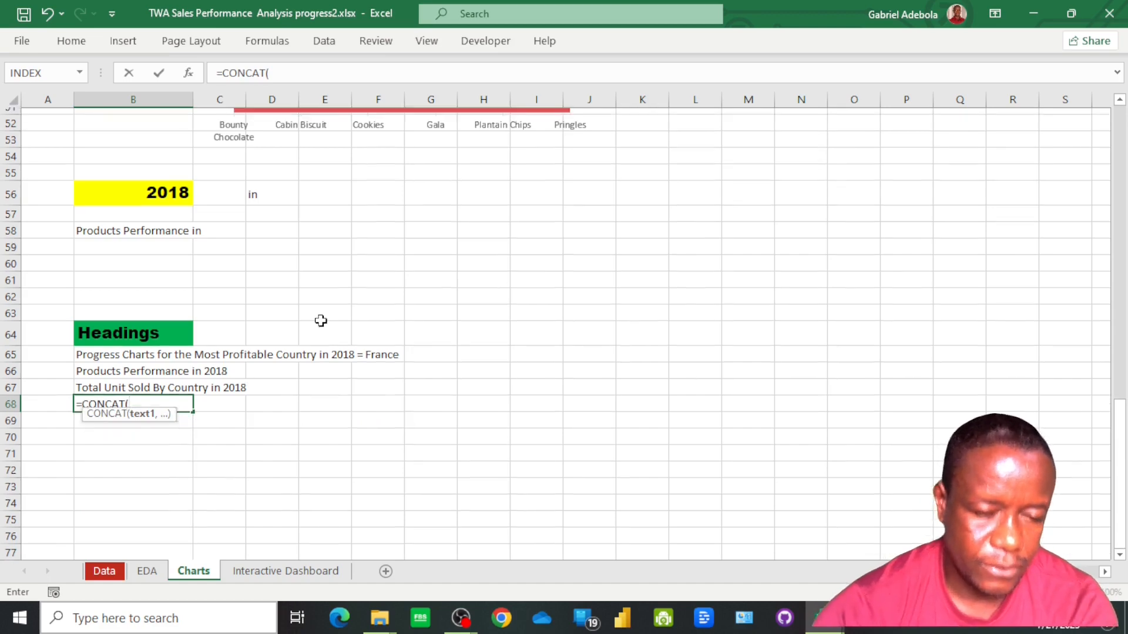
pyautogui.scroll(6, 319, 320)
pyautogui.click(269, 179)
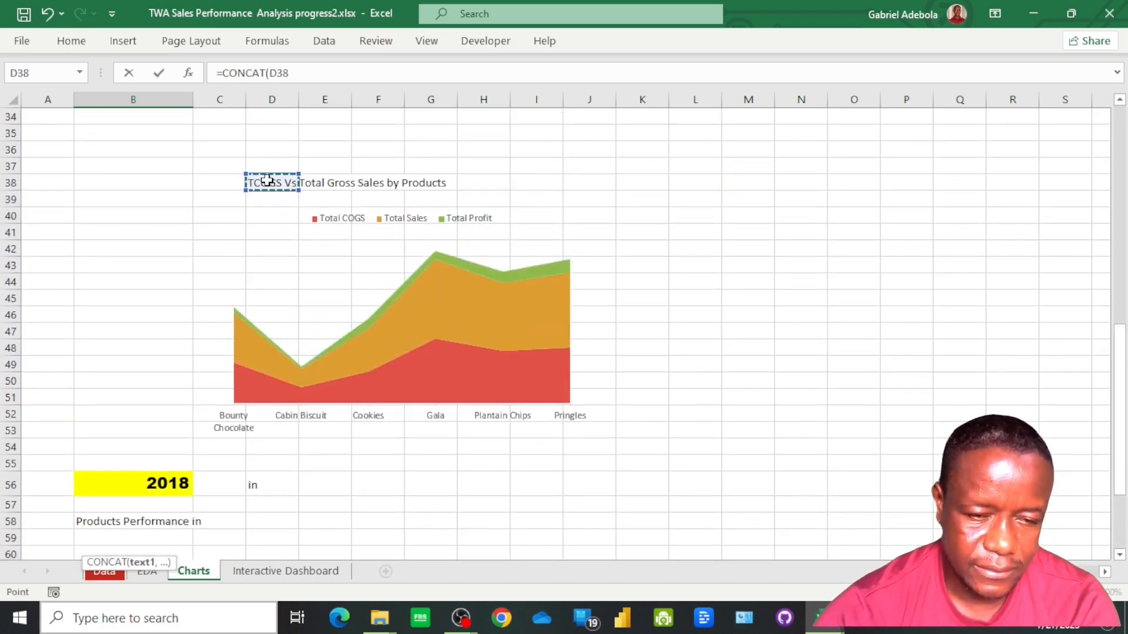
pyautogui.write(',')
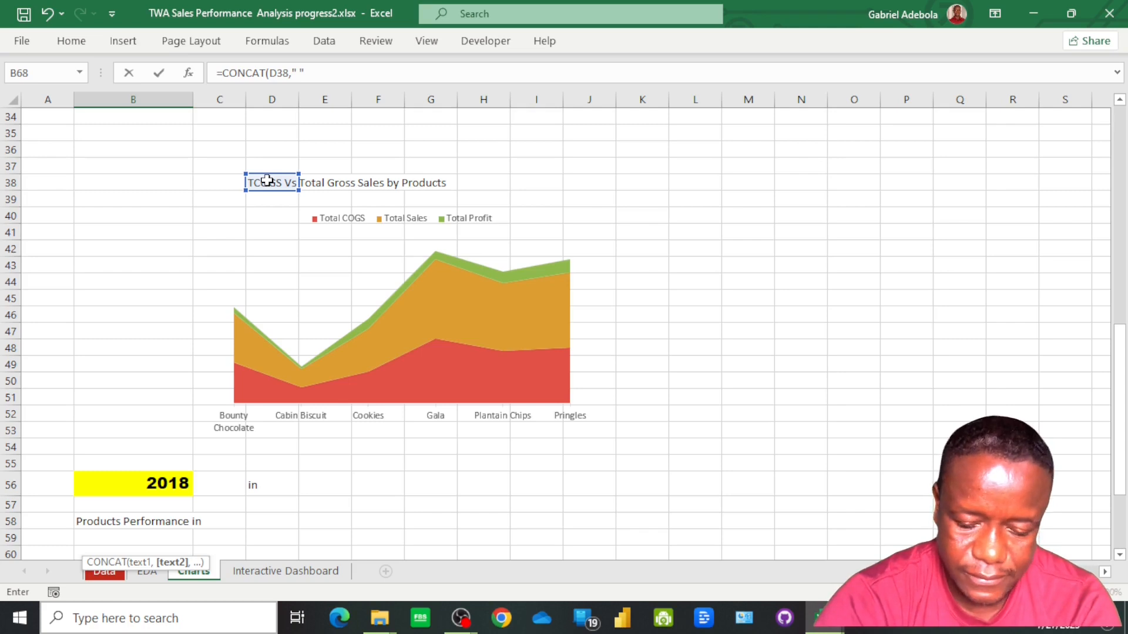
pyautogui.write('" ",')
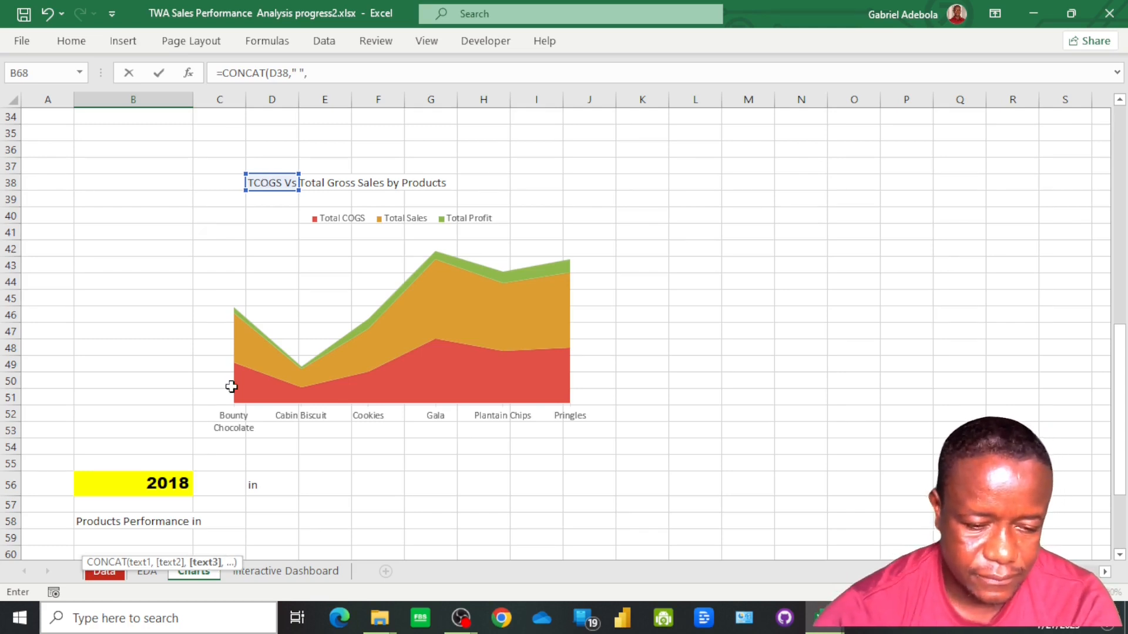
pyautogui.click(263, 486)
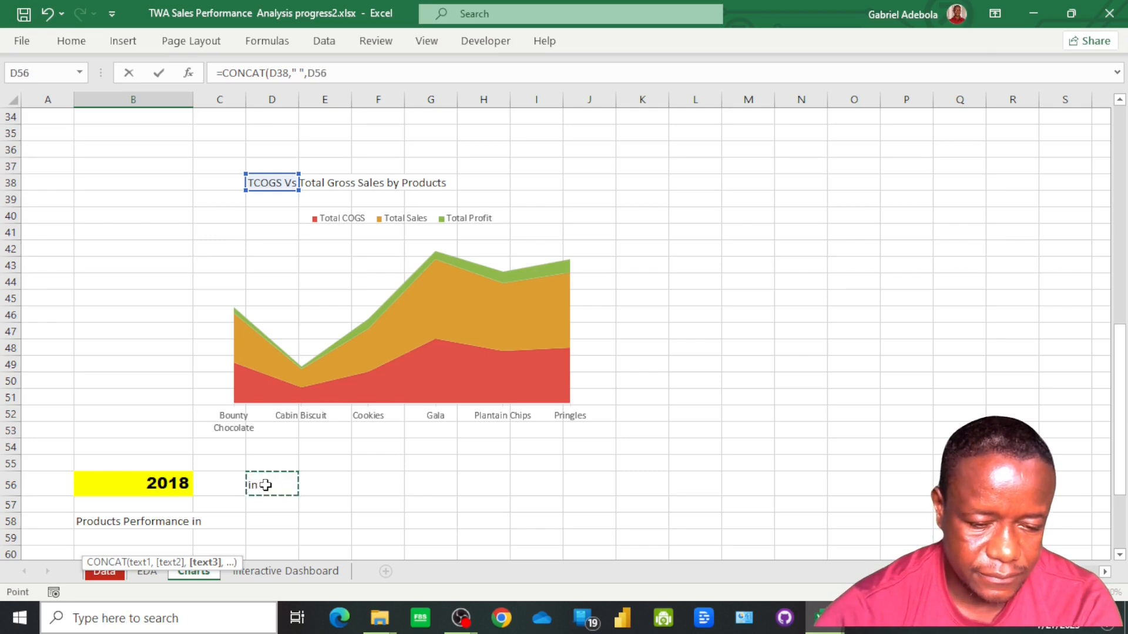
pyautogui.write(',')
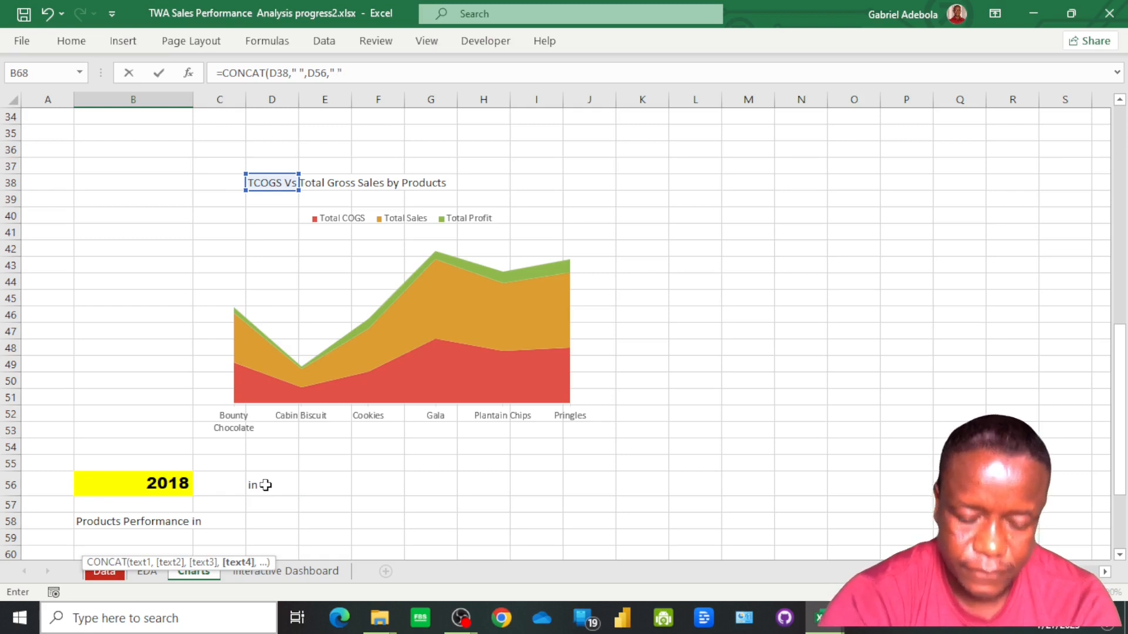
pyautogui.write('" ",')
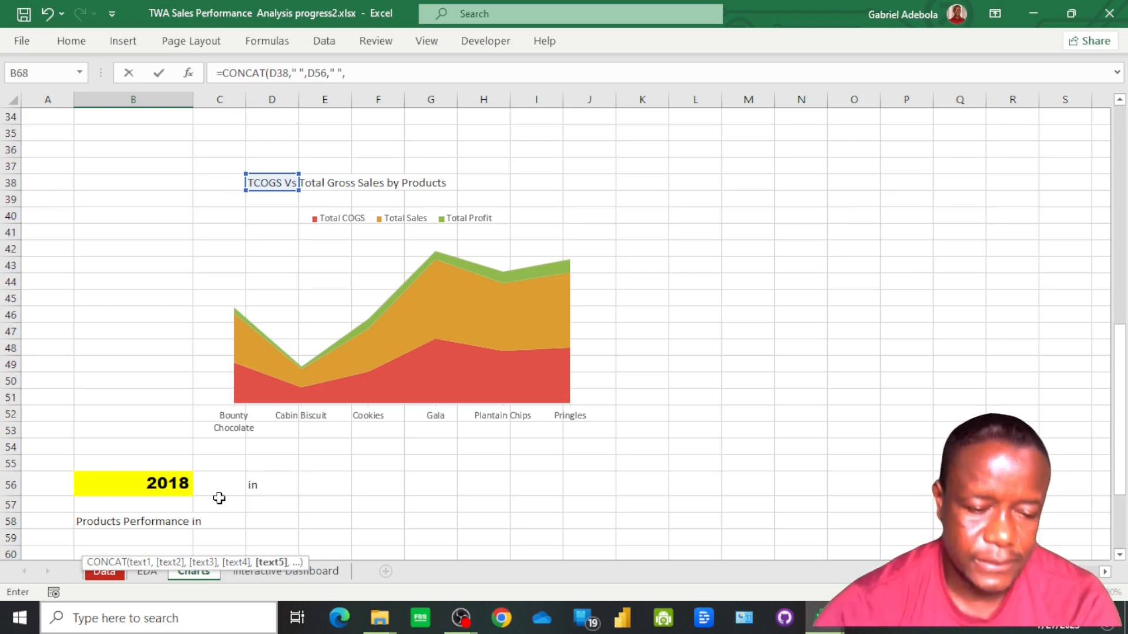
pyautogui.click(174, 481)
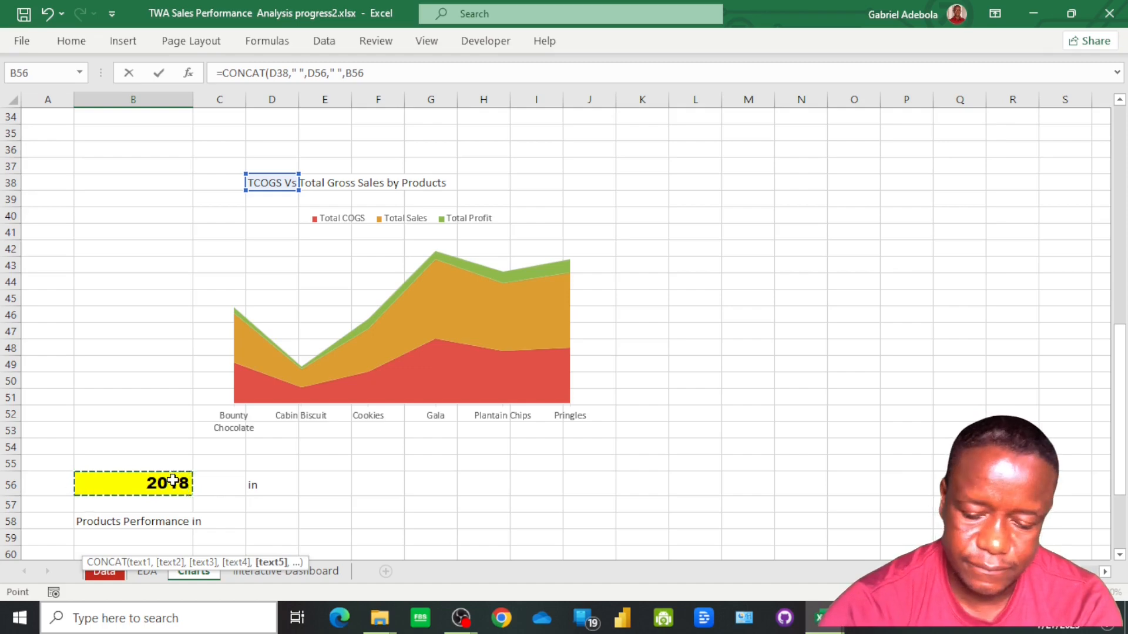
pyautogui.press('Return')
pyautogui.scroll(-1, 173, 481)
pyautogui.scroll(-3, 212, 505)
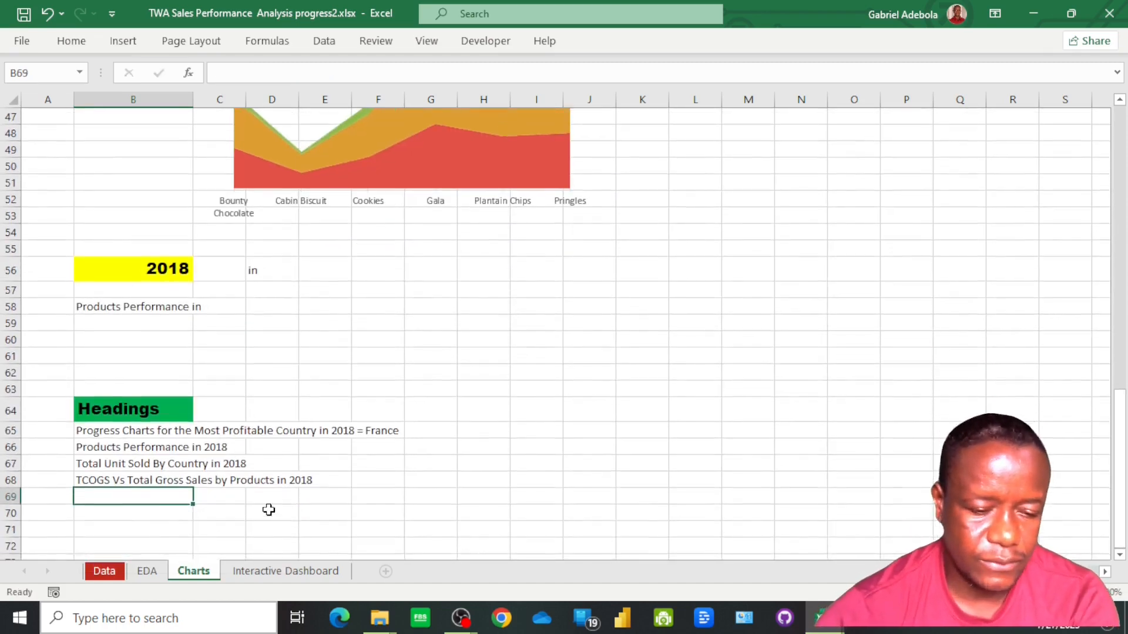
# On the Interactive Dashboard sheet, duplicate the Total Unit Sold By Country heading into the empty panel below the progress charts, and narrow it to fit
pyautogui.click(262, 575)
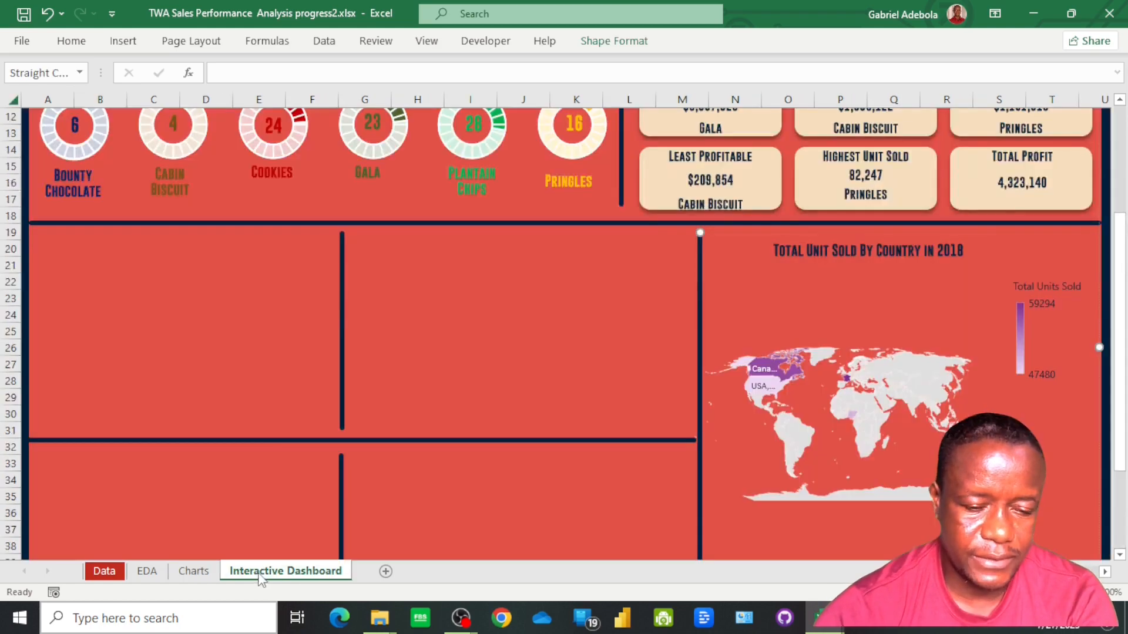
pyautogui.click(804, 250)
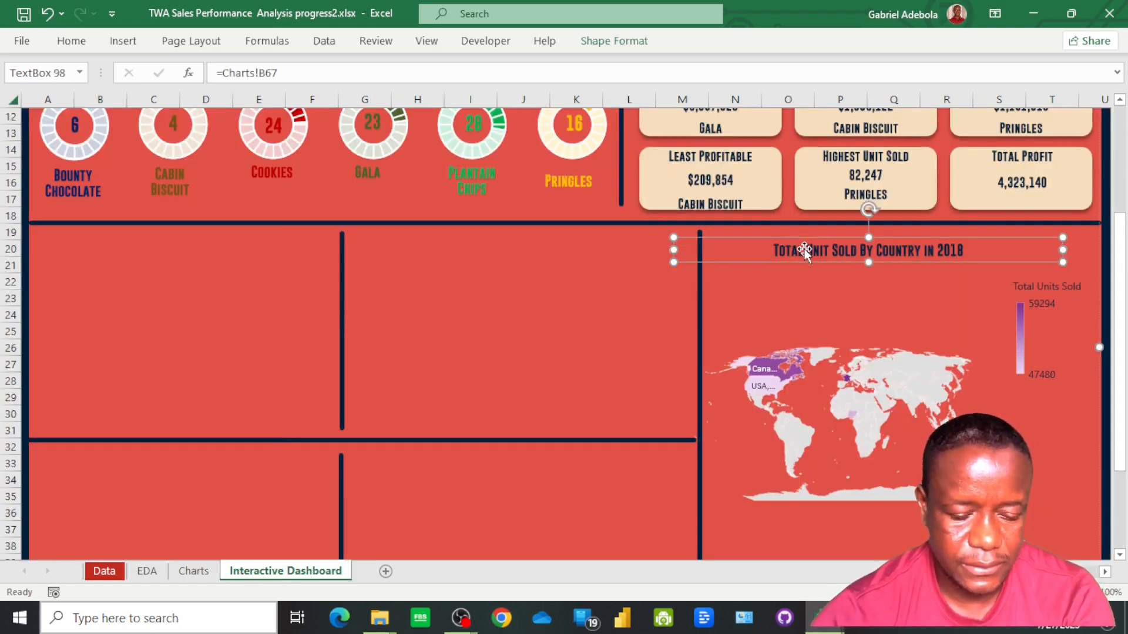
pyautogui.moveTo(805, 251); pyautogui.dragTo(128, 245)
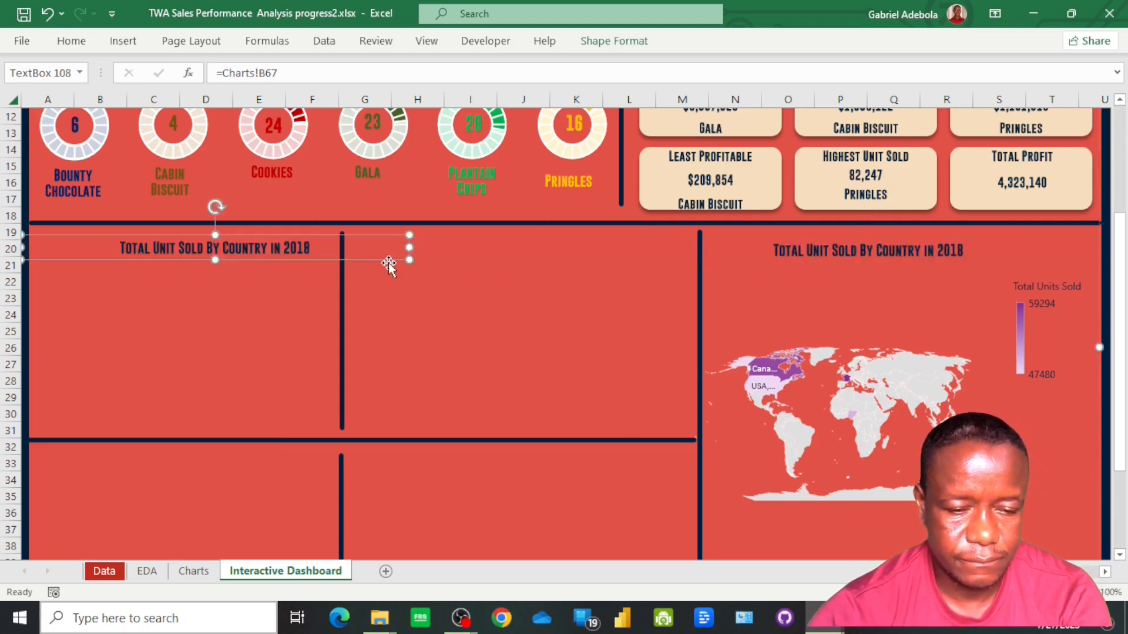
pyautogui.moveTo(409, 248); pyautogui.dragTo(326, 248)
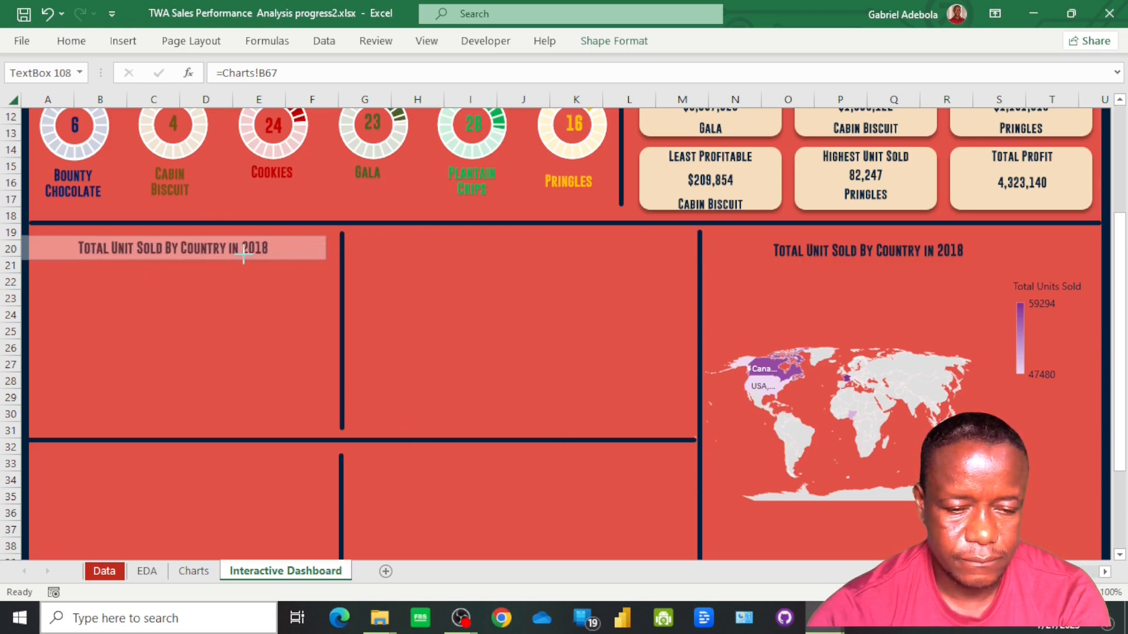
pyautogui.moveTo(236, 254); pyautogui.dragTo(305, 249)
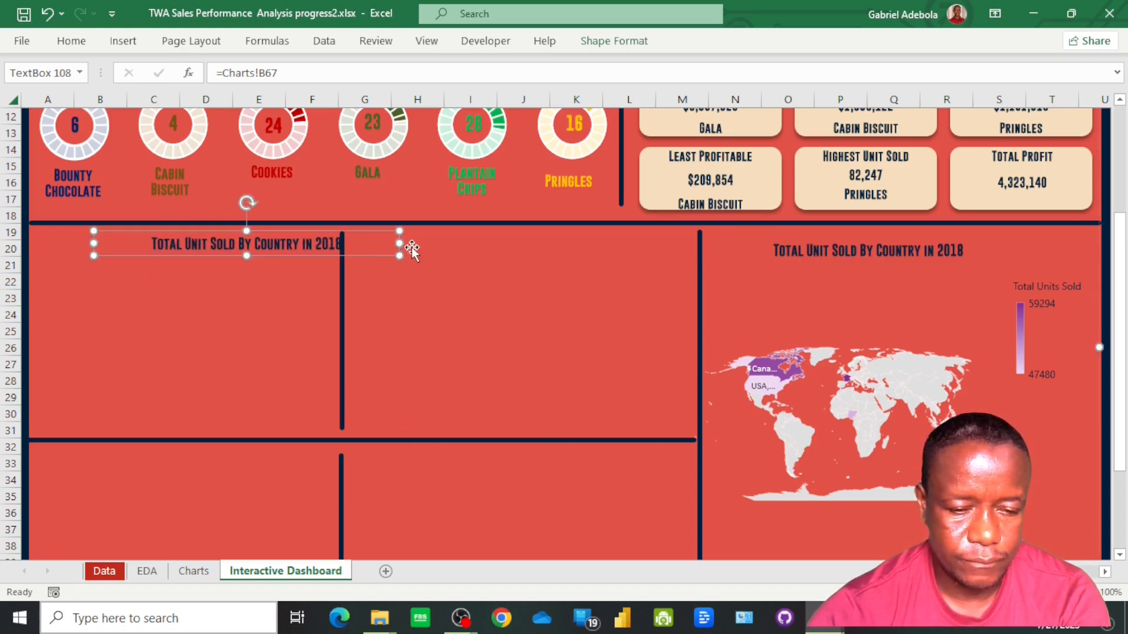
pyautogui.moveTo(401, 245); pyautogui.dragTo(357, 249)
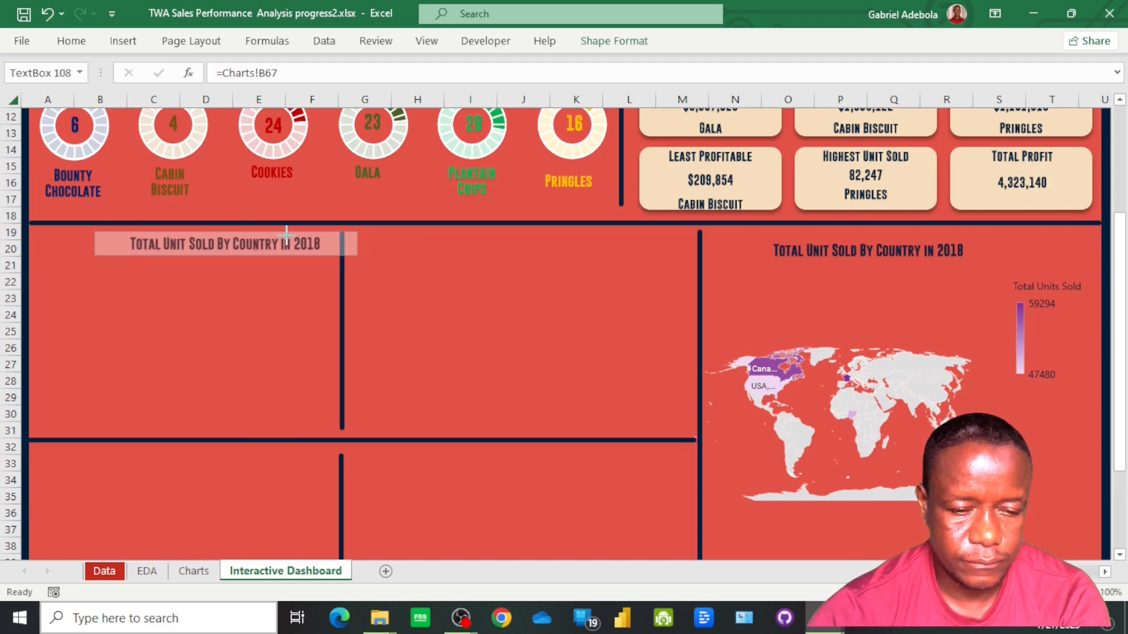
pyautogui.moveTo(287, 235); pyautogui.dragTo(240, 253)
# Link the duplicated heading text box to =Charts!B68
pyautogui.click(294, 71)
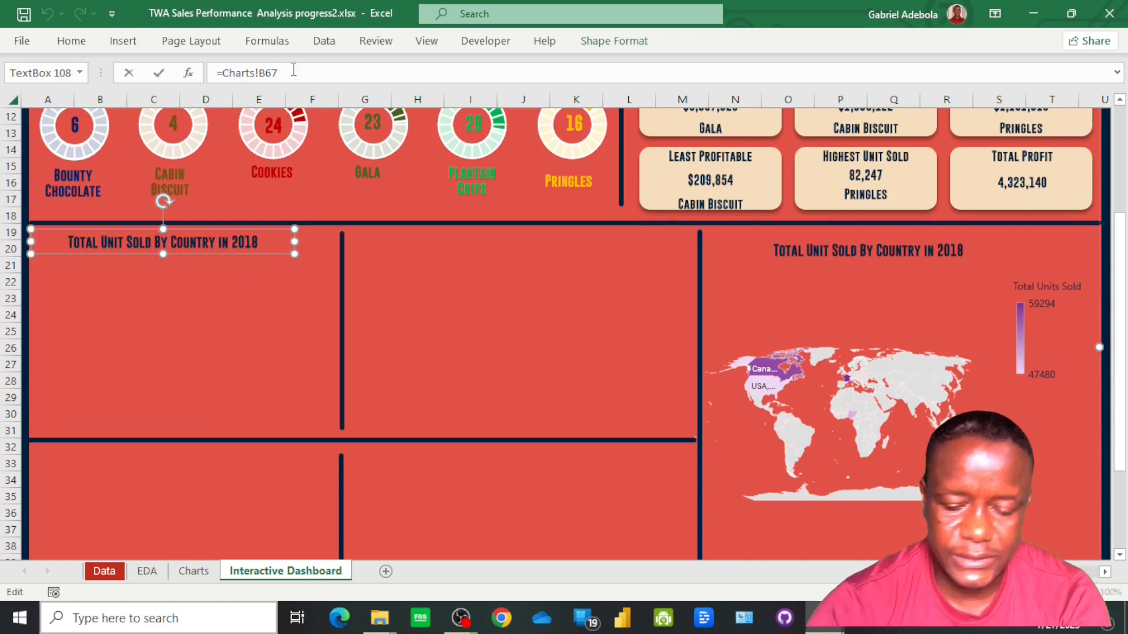
pyautogui.press('BackSpace')
pyautogui.write('8')
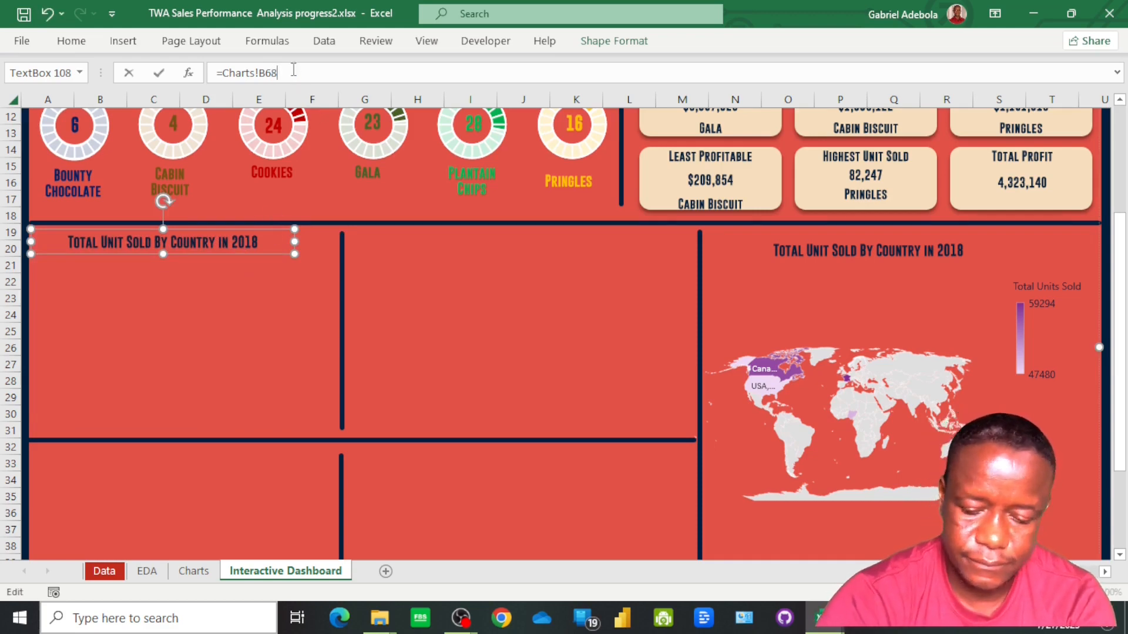
pyautogui.press('Return')
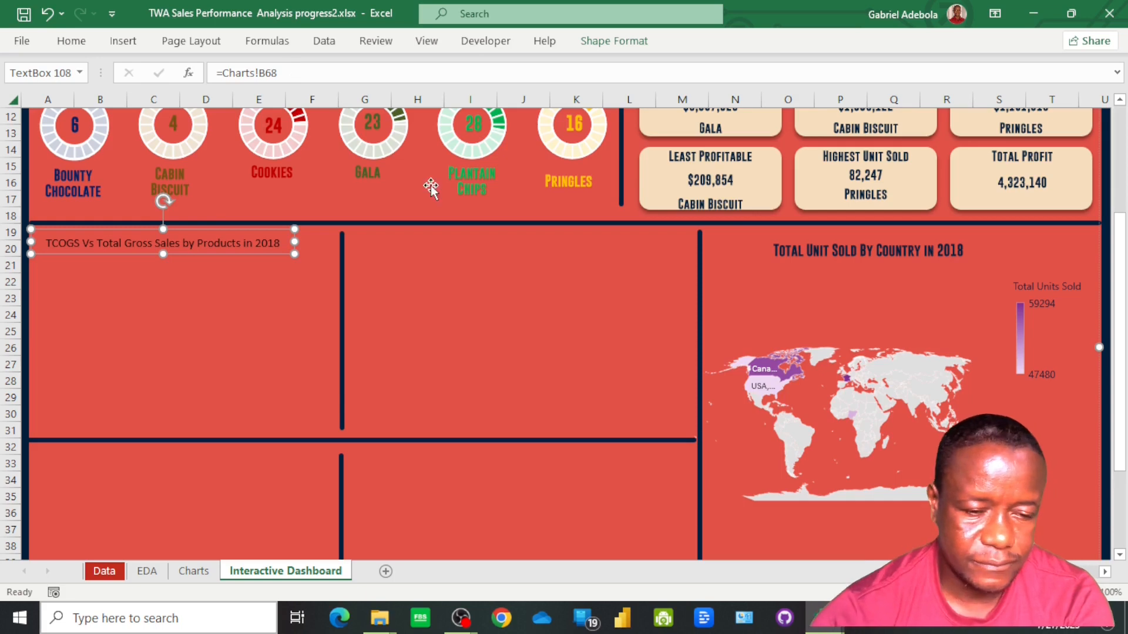
# Copy the Total Unit Sold By Country heading's formatting onto the TCOGS heading, and widen its text box to fit the full title
pyautogui.click(822, 251)
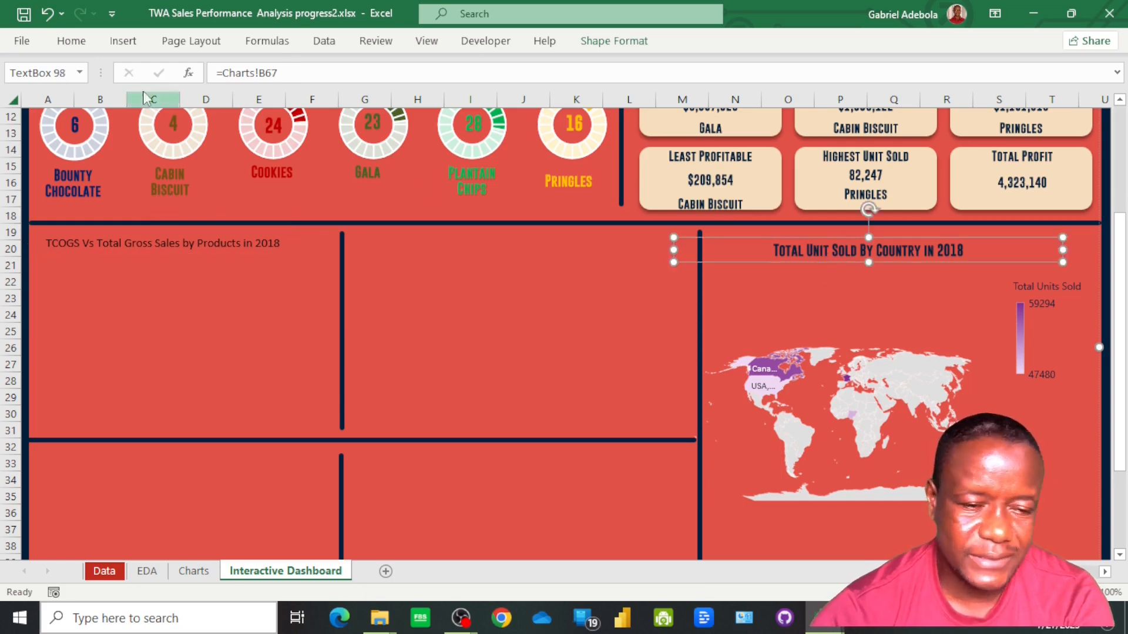
pyautogui.click(71, 41)
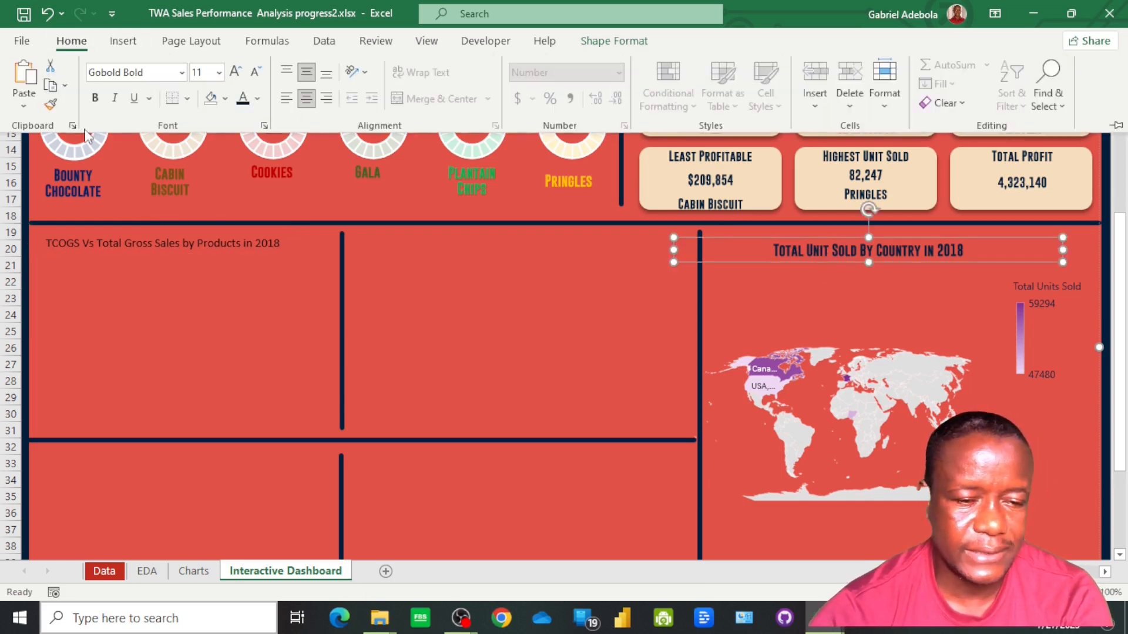
pyautogui.click(51, 104)
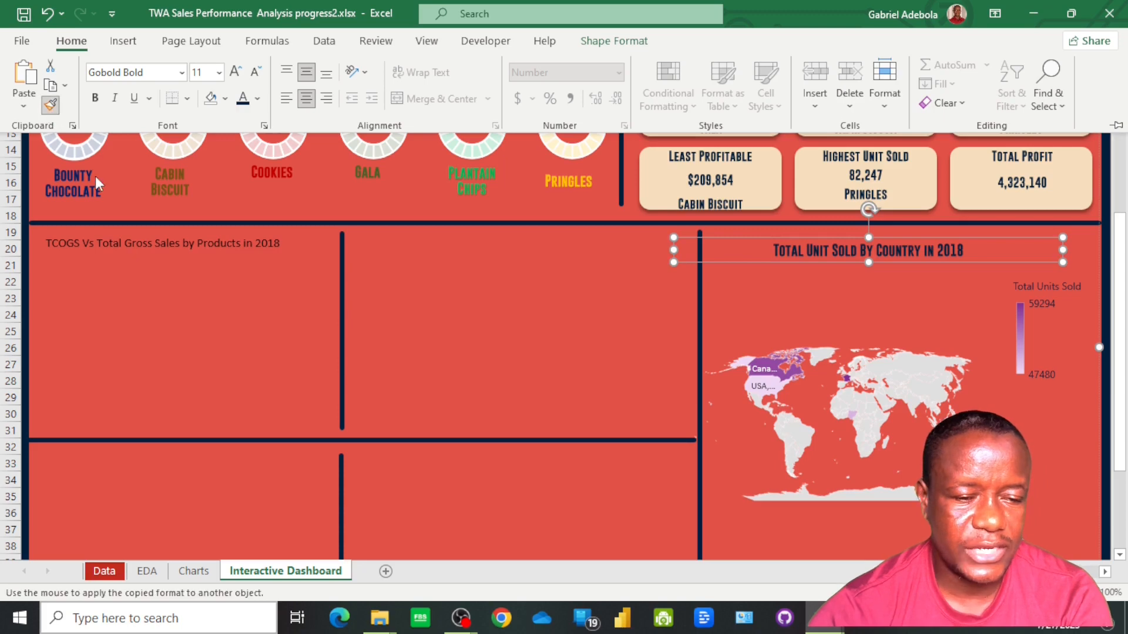
pyautogui.click(128, 241)
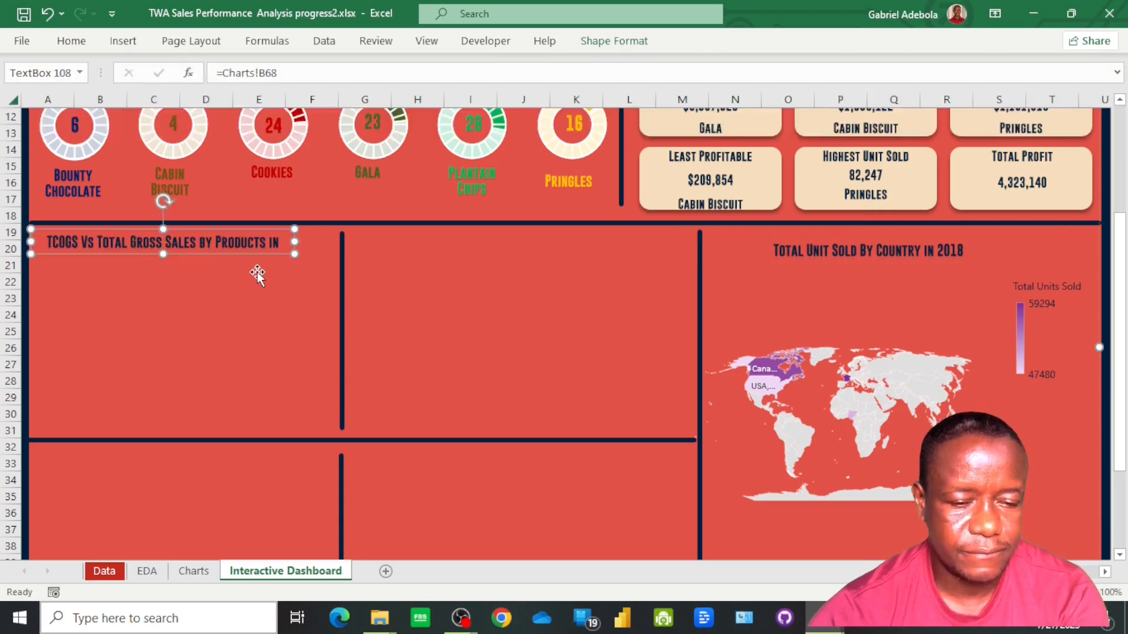
pyautogui.moveTo(295, 242); pyautogui.dragTo(333, 249)
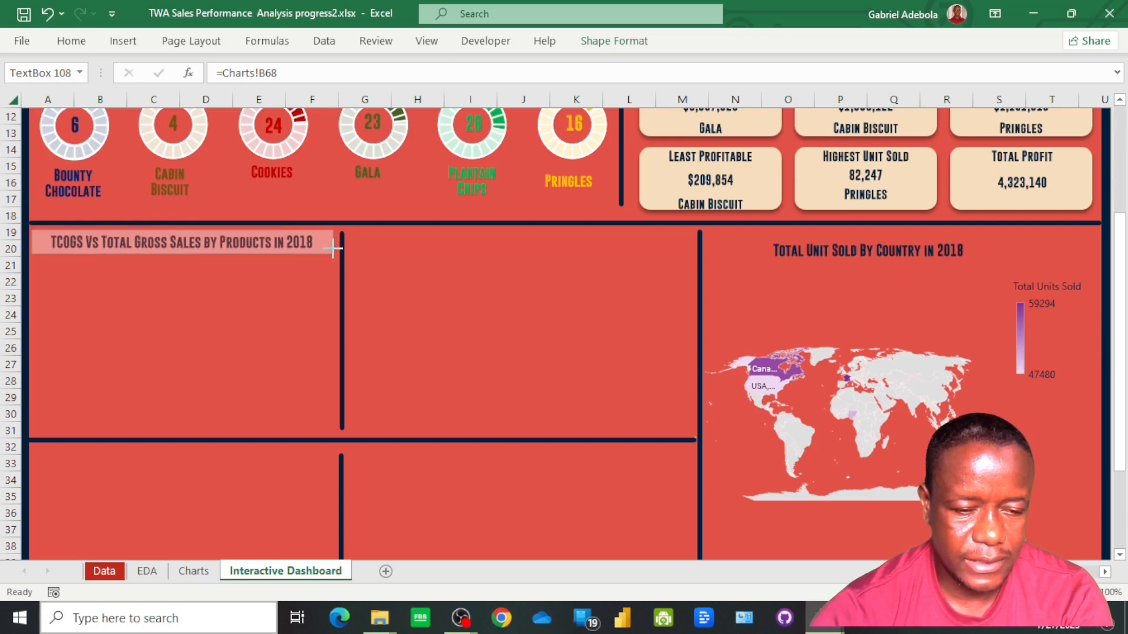
pyautogui.moveTo(250, 266); pyautogui.dragTo(248, 265)
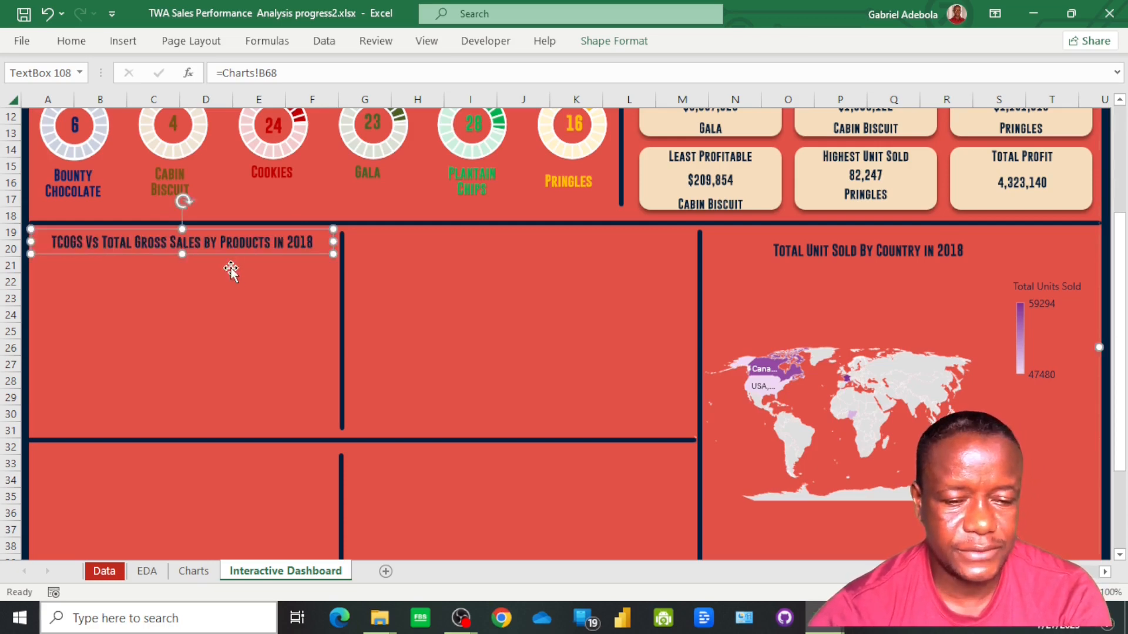
pyautogui.click(209, 314)
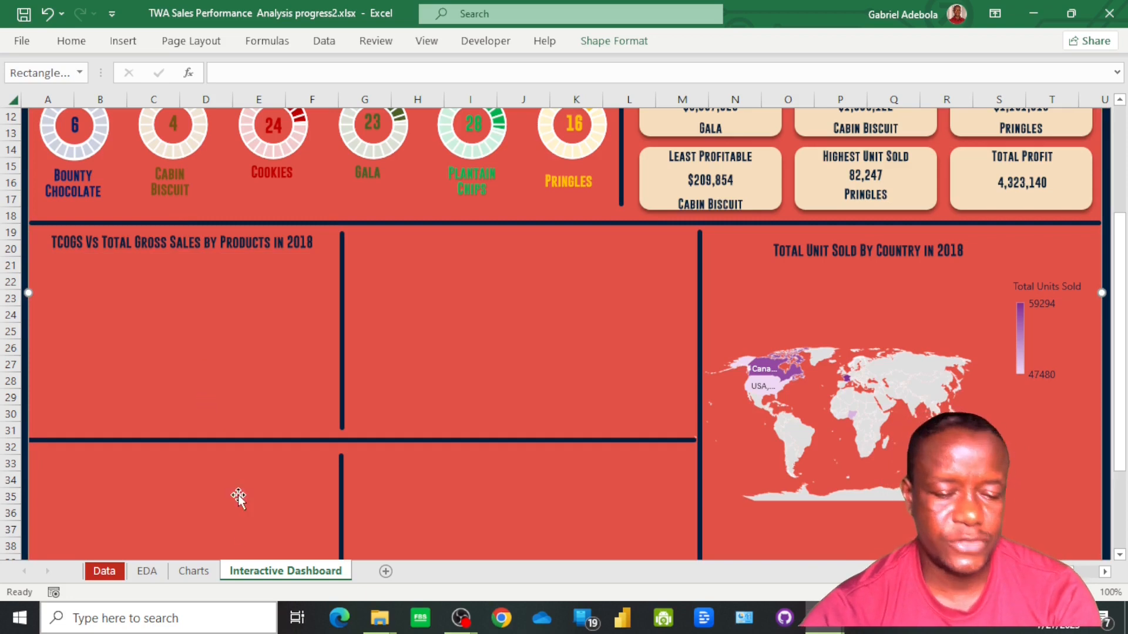
# Copy the area chart of product COGS, sales and profit from the Charts sheet and paste it onto the Interactive Dashboard sheet
pyautogui.click(181, 576)
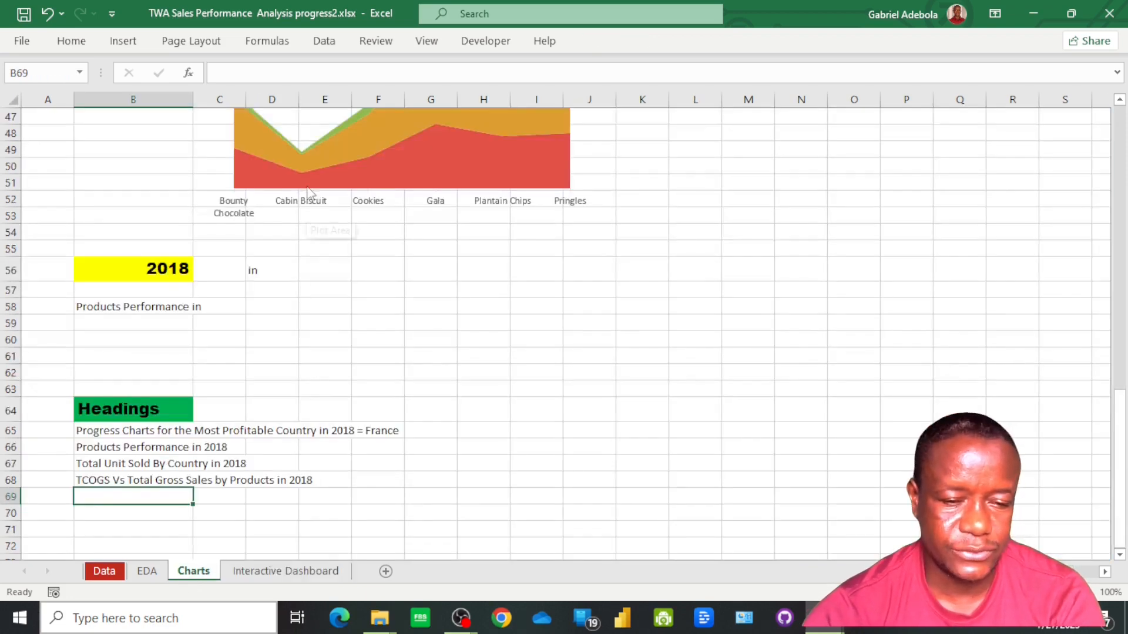
pyautogui.click(323, 151)
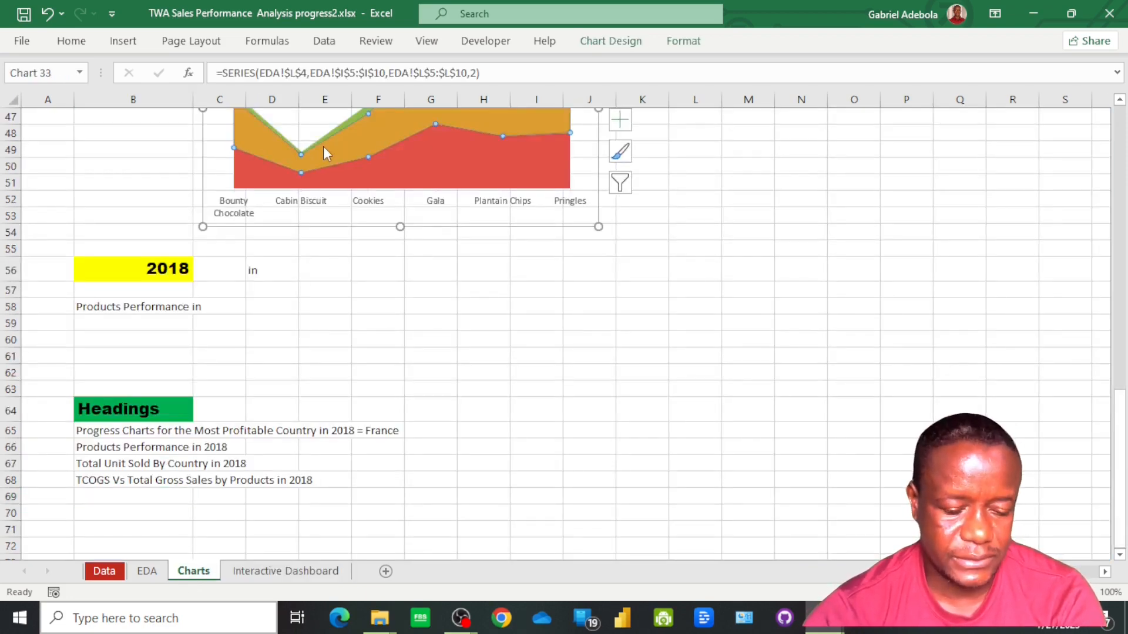
pyautogui.hotkey('ctrl', 'pagedown')
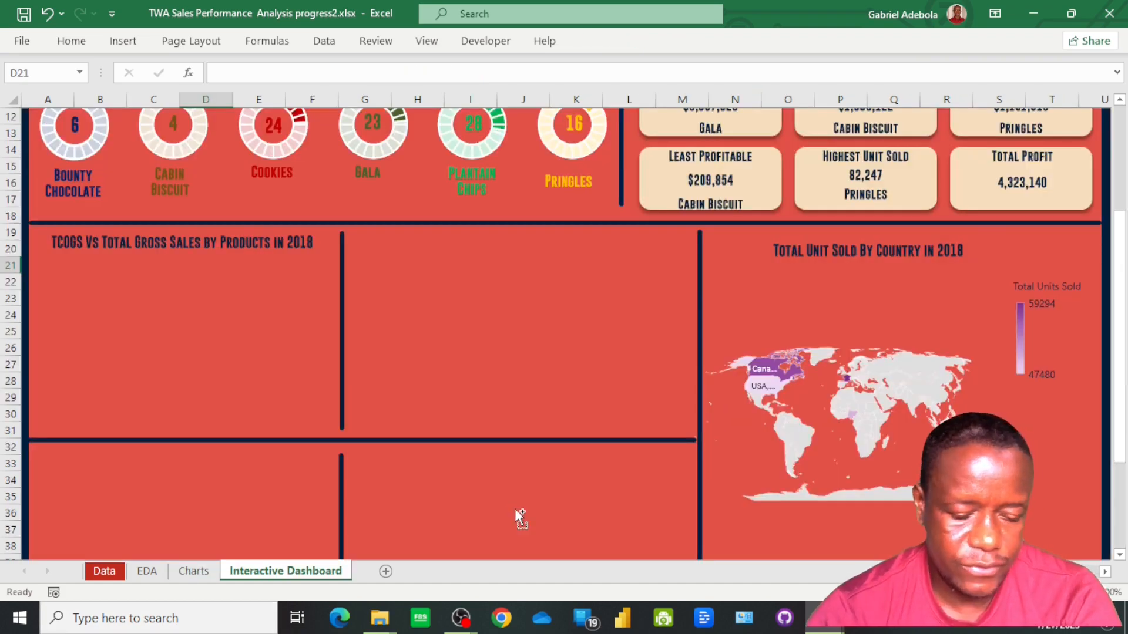
pyautogui.hotkey('ctrl', 'v')
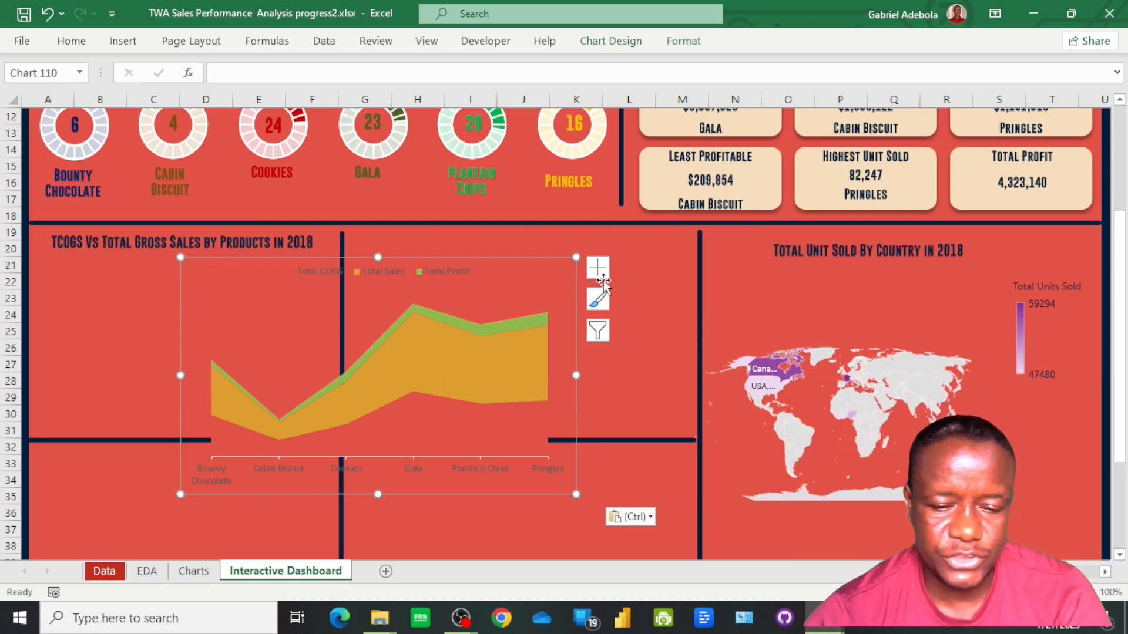
# Recolour the pasted area chart with the second Colorful palette, starting with purple, teal and orange
pyautogui.click(683, 44)
pyautogui.click(620, 46)
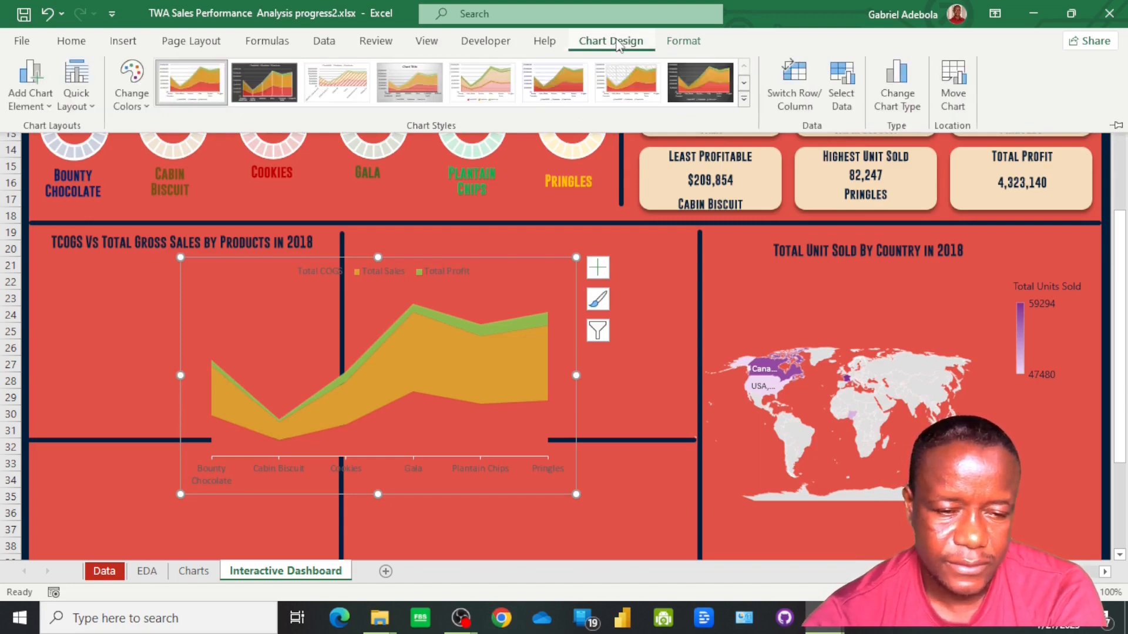
pyautogui.click(133, 88)
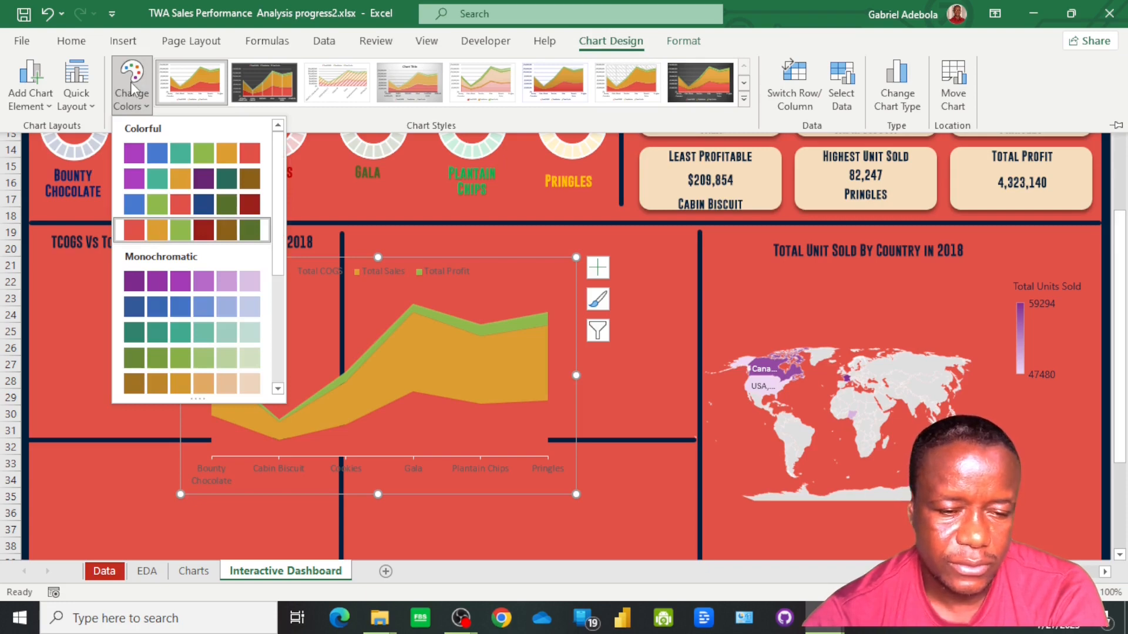
pyautogui.click(130, 182)
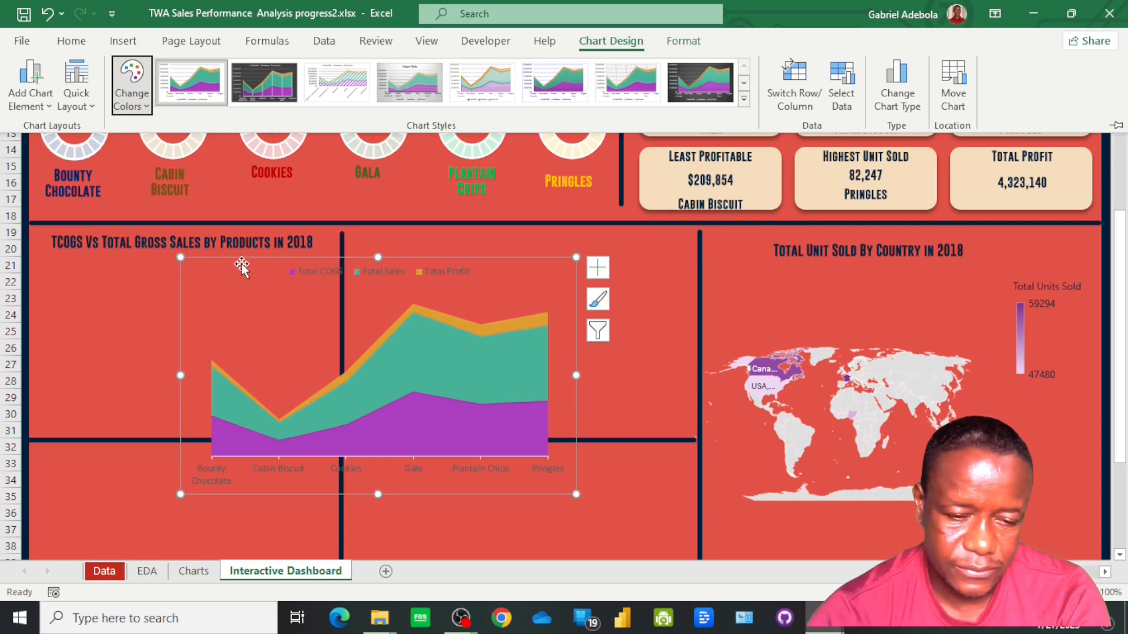
# Move the area chart into the panel under the TCOGS heading and shrink it to fit between the dividers
pyautogui.hotkey('ctrl', 'F1')
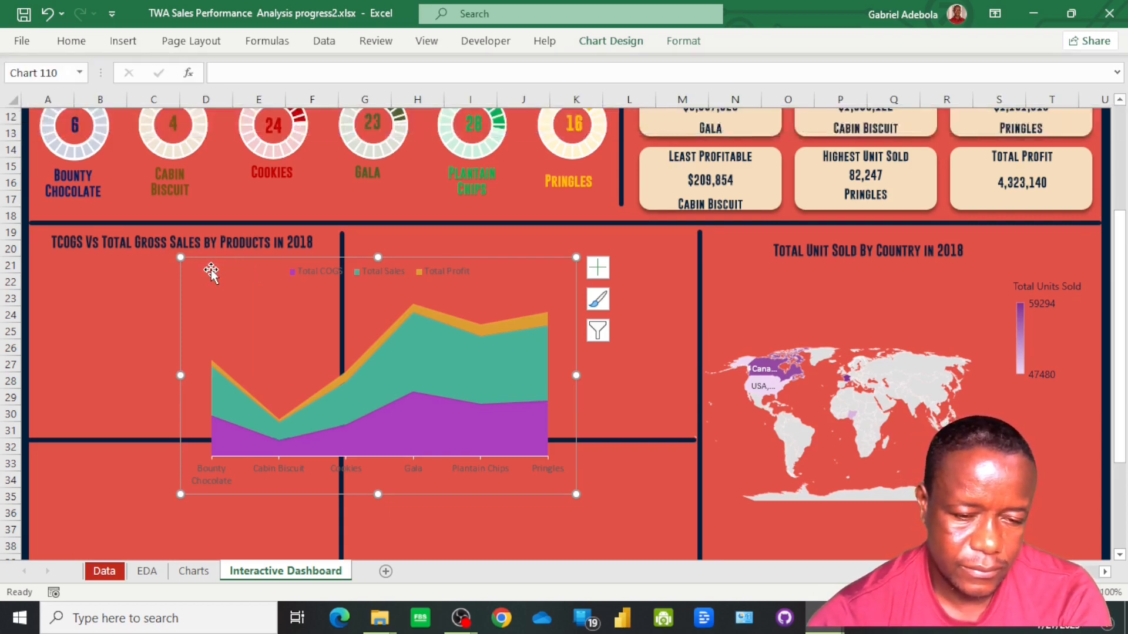
pyautogui.moveTo(209, 270)
pyautogui.mouseDown()
pyautogui.moveTo(127, 333)
pyautogui.moveTo(22, 312)
pyautogui.mouseUp()
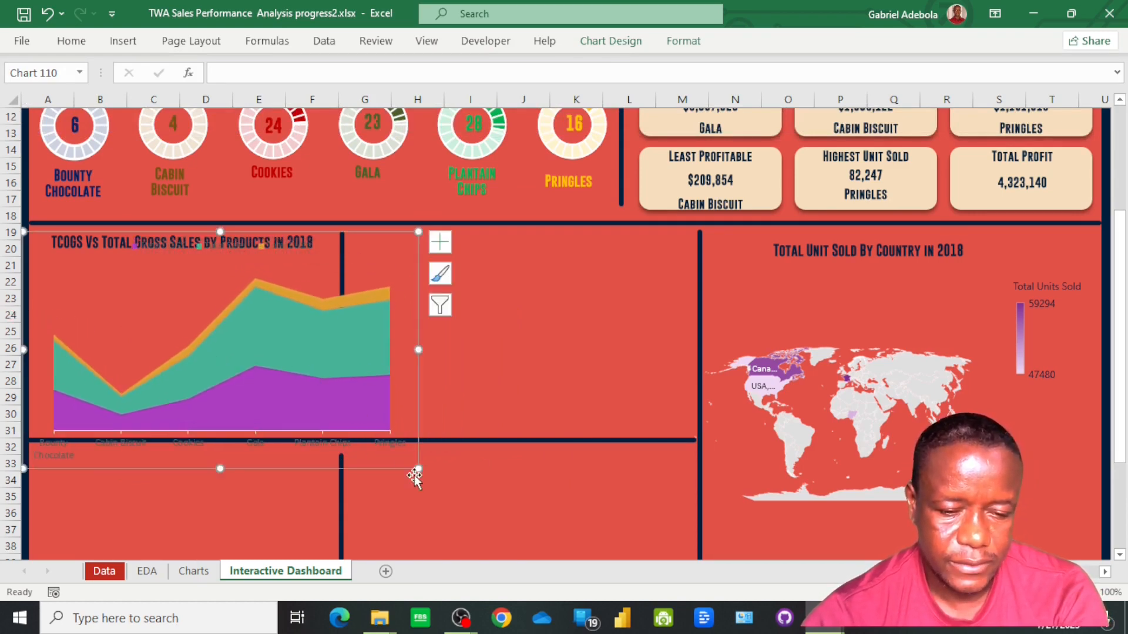
pyautogui.moveTo(418, 469); pyautogui.dragTo(315, 425)
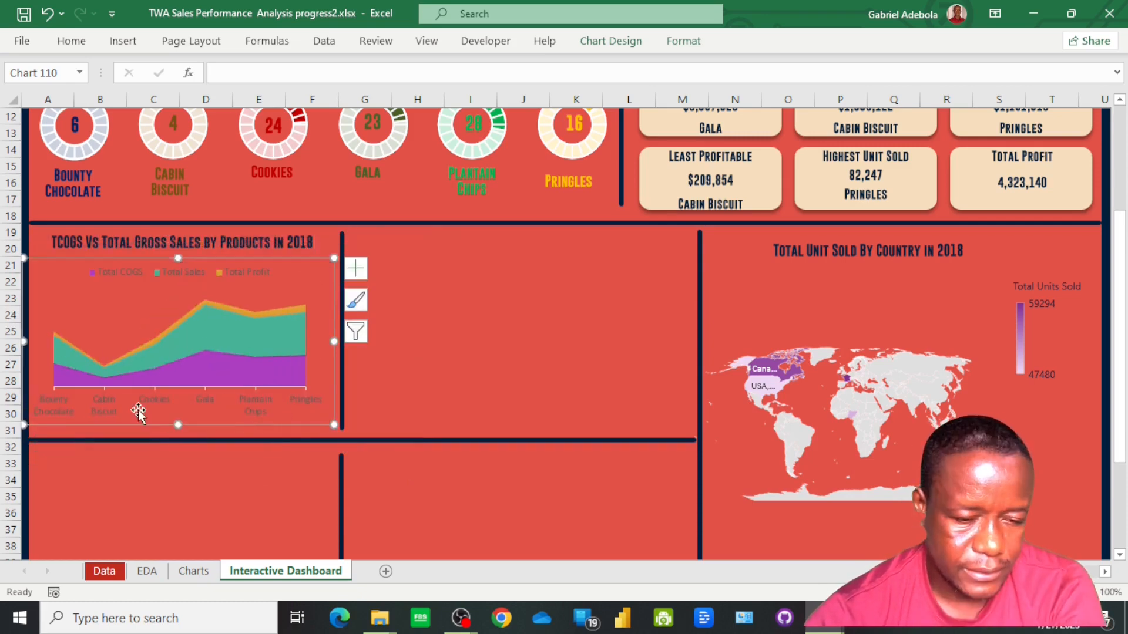
# Set the area chart legend's text to the recently used dark navy colour and open its font choices
pyautogui.click(141, 282)
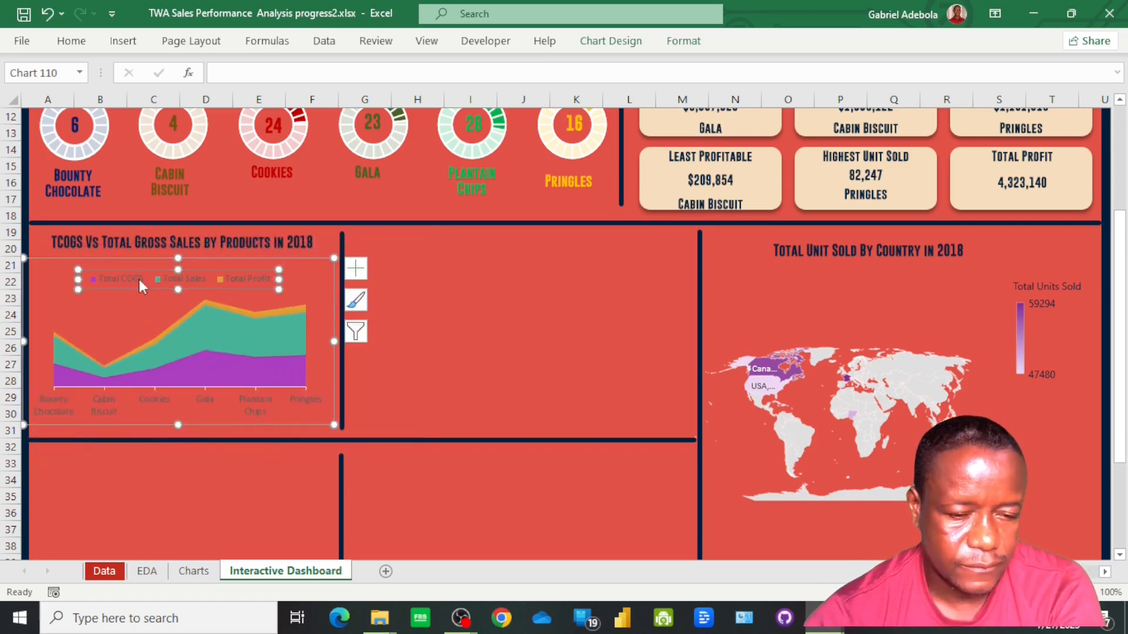
pyautogui.click(71, 42)
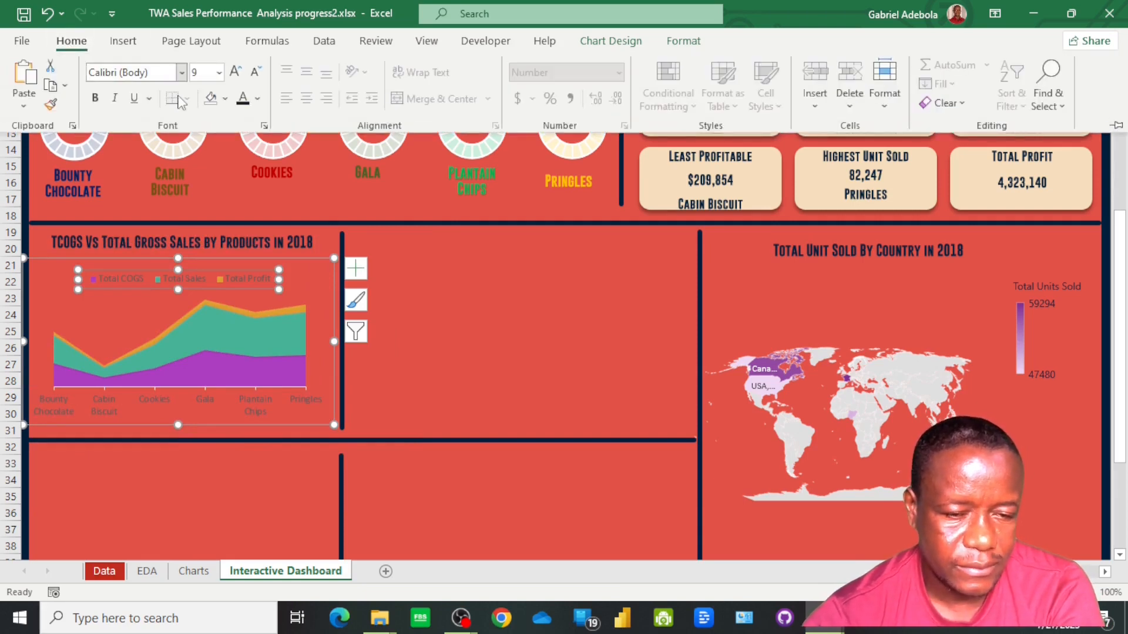
pyautogui.click(258, 100)
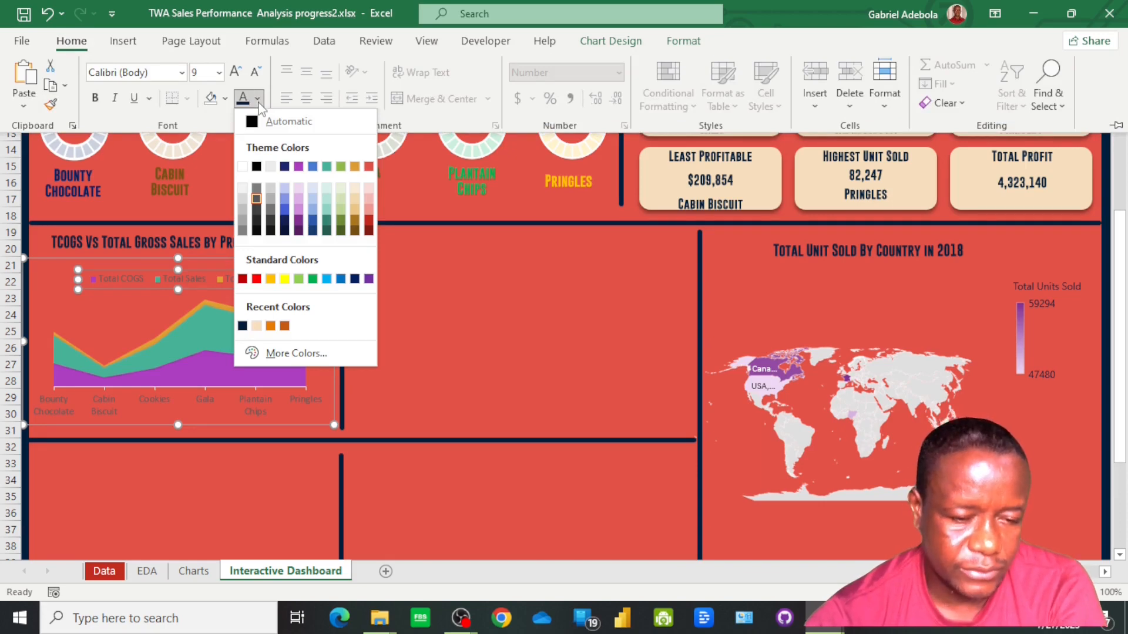
pyautogui.click(242, 326)
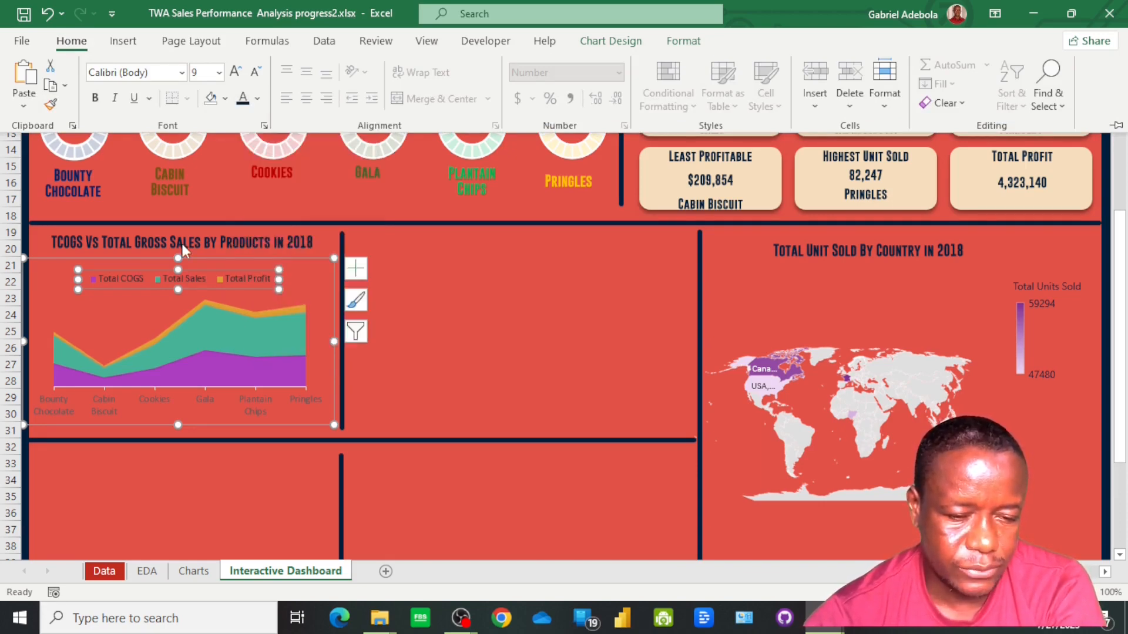
pyautogui.click(183, 75)
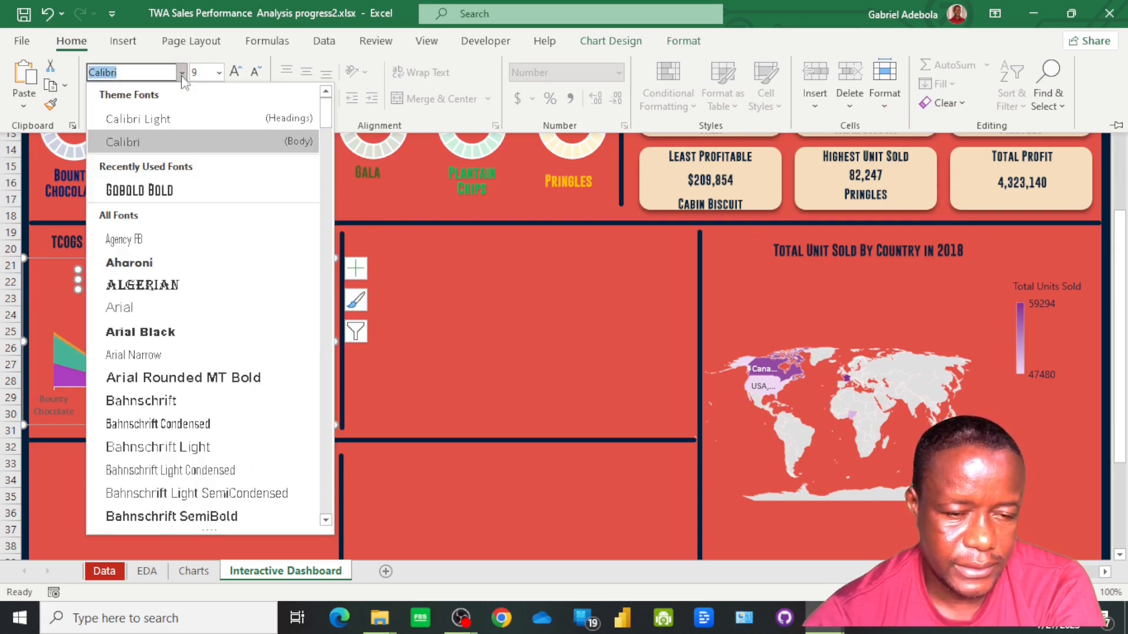
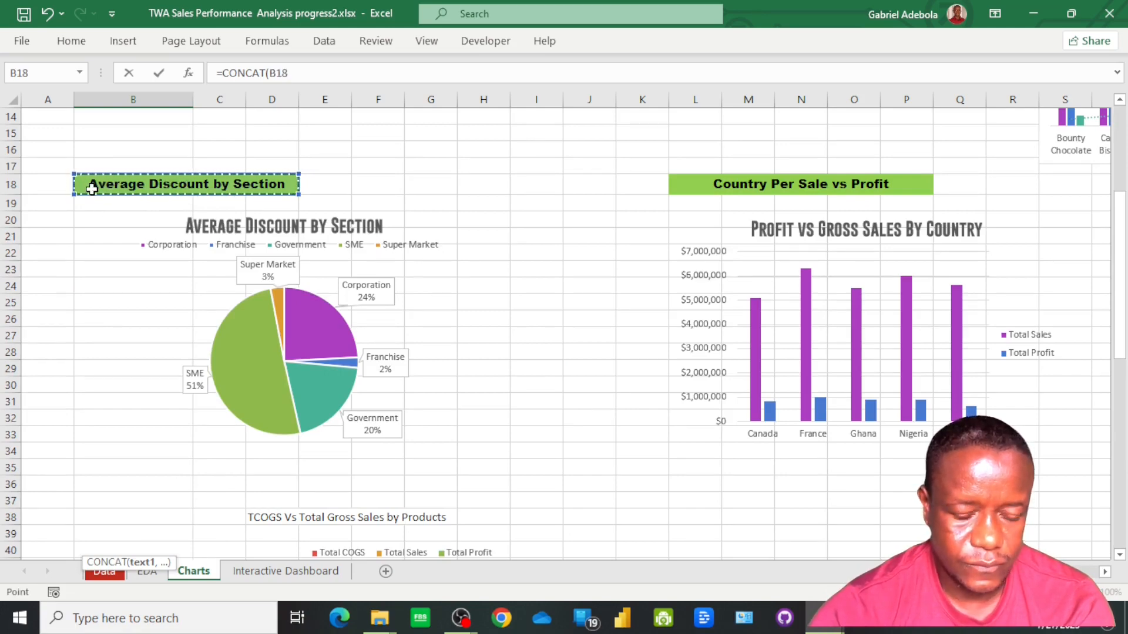
# Complete the heading formula in B69 of the Charts sheet as =CONCAT(B18," ",D56," ",B56)
pyautogui.write(',')
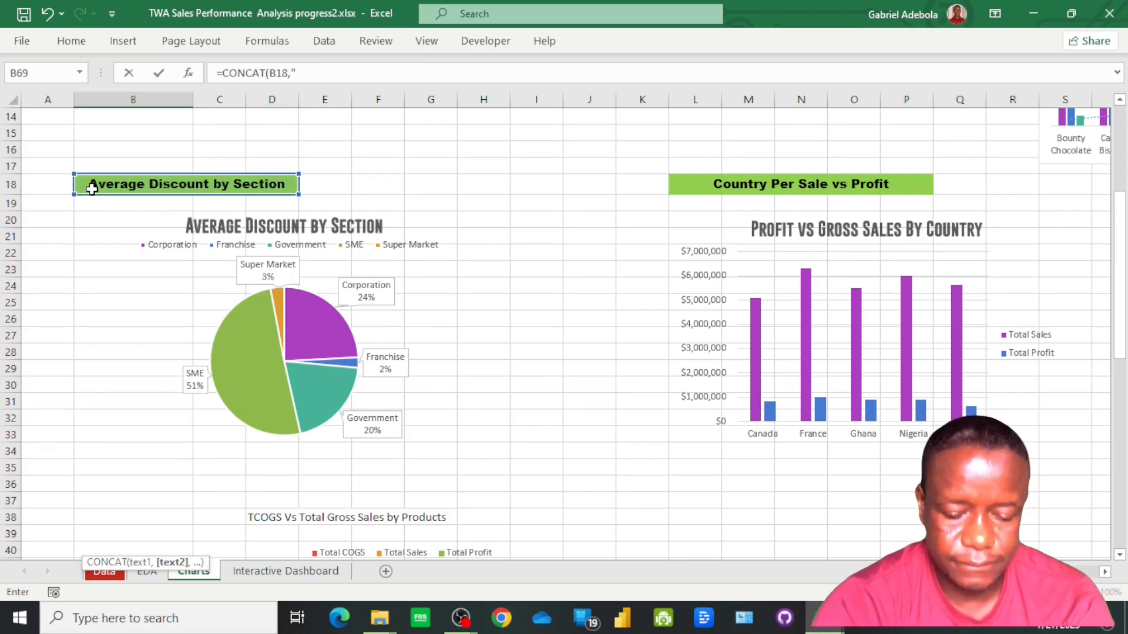
pyautogui.scroll(-4, 240, 355)
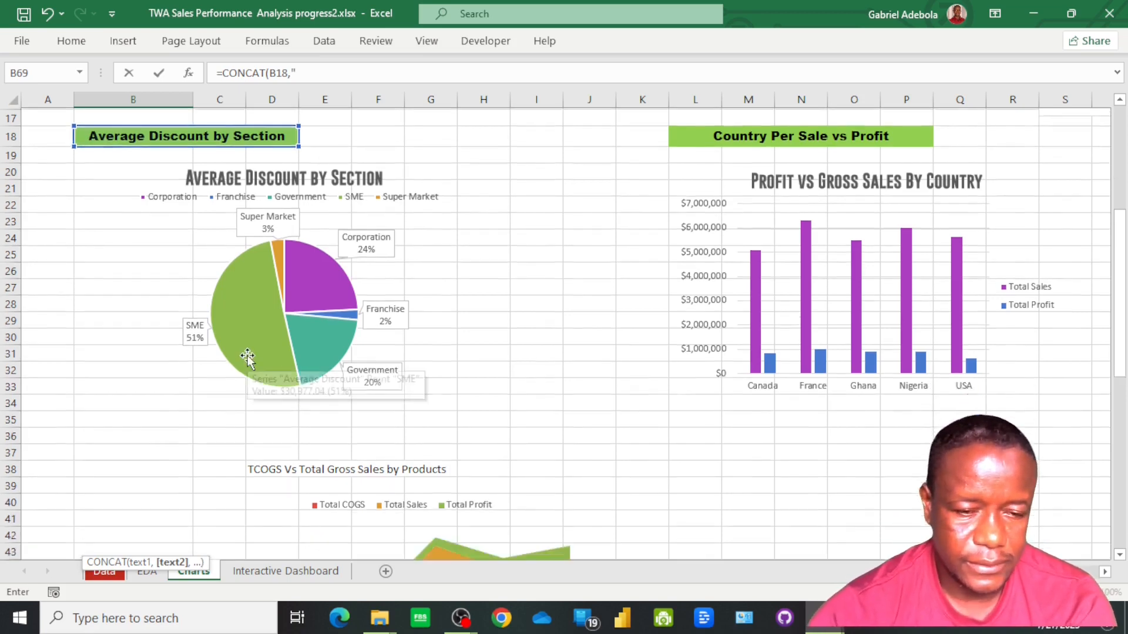
pyautogui.scroll(-5, 248, 355)
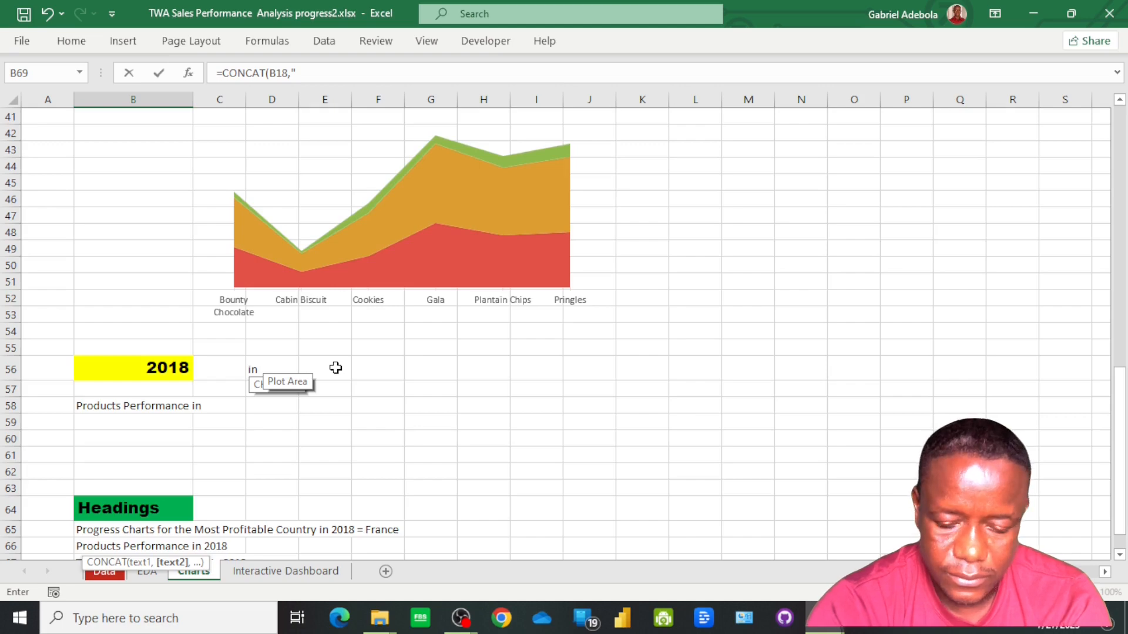
pyautogui.write(',')
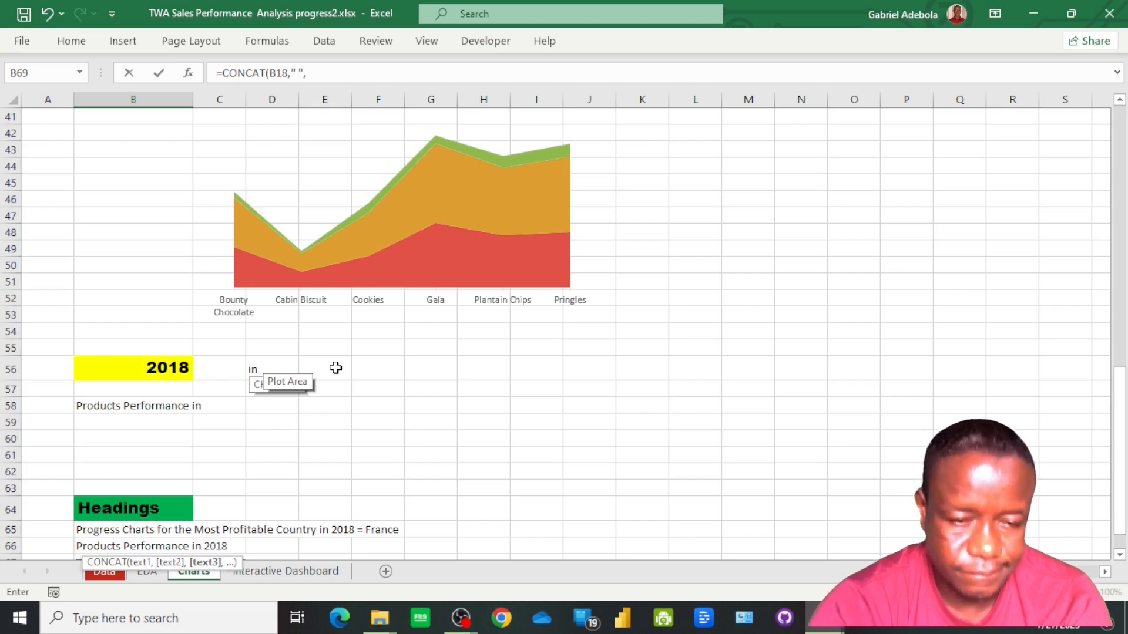
pyautogui.click(262, 370)
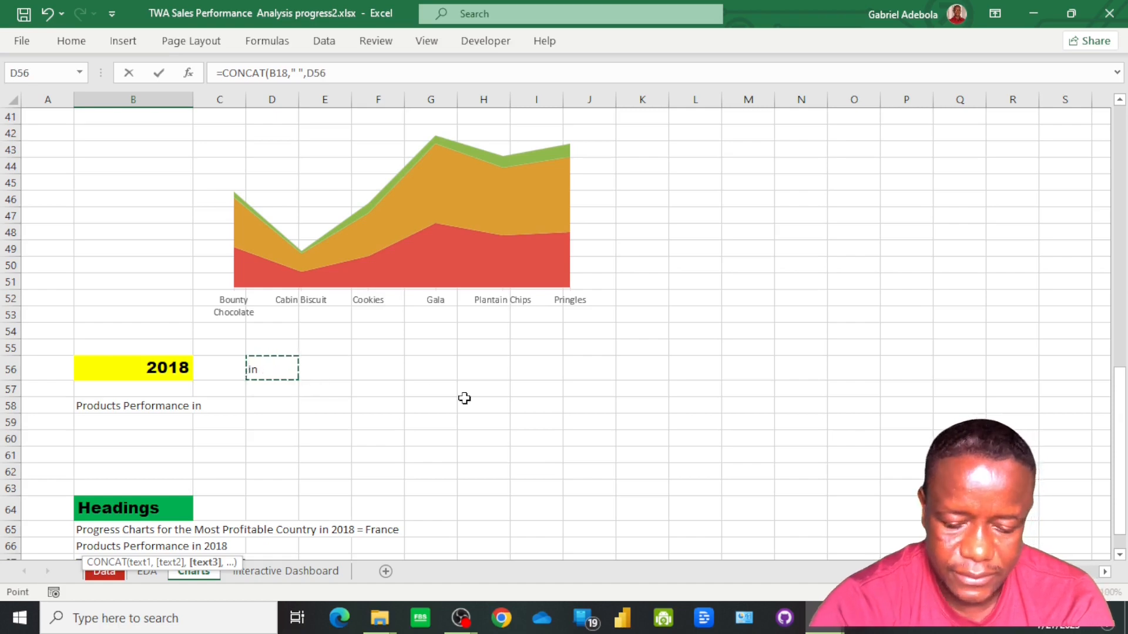
pyautogui.write(',')
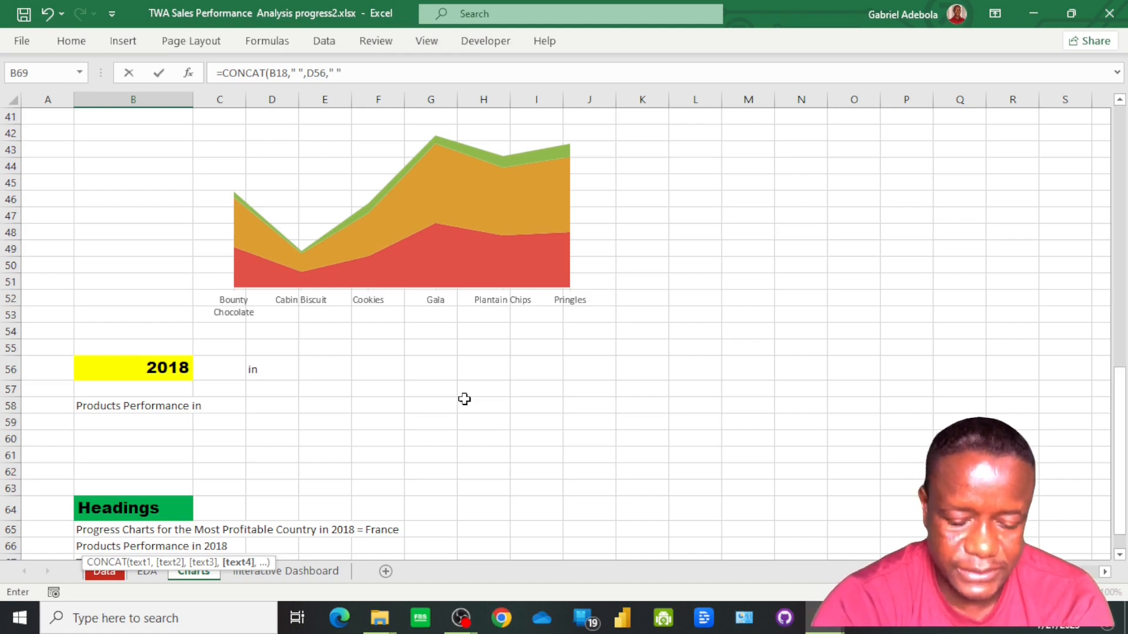
pyautogui.write('" ",')
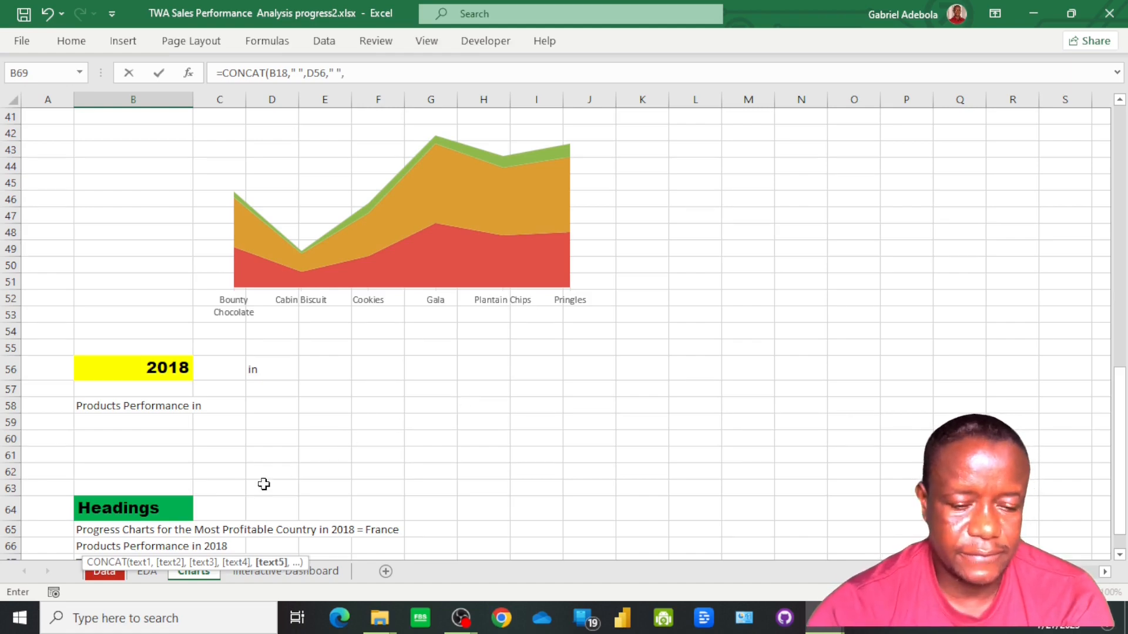
pyautogui.click(139, 370)
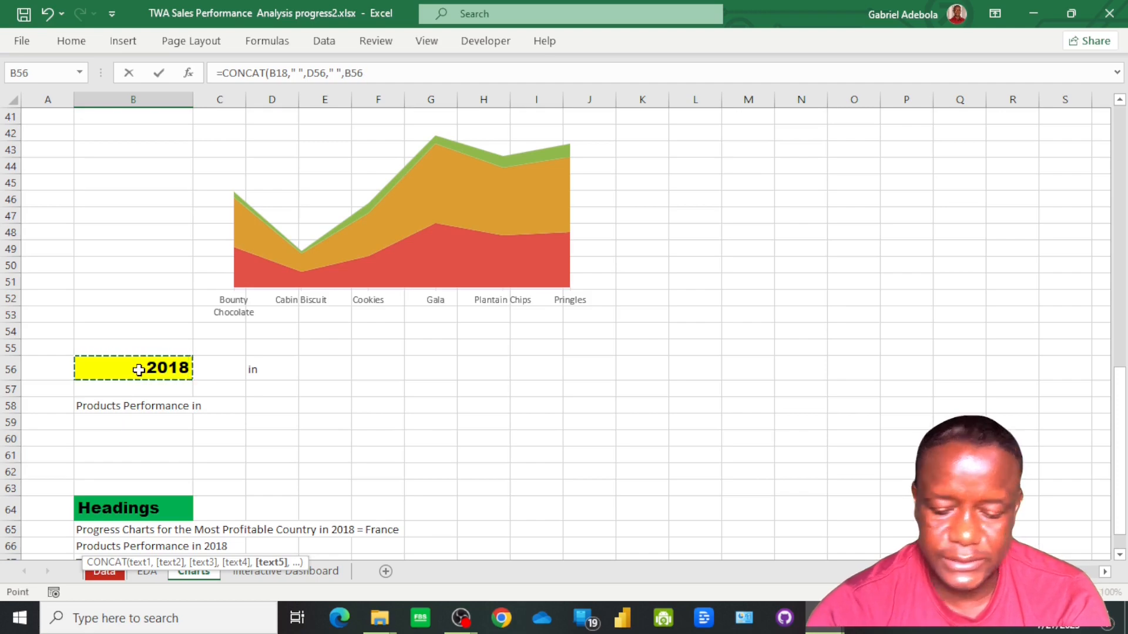
pyautogui.press('Return')
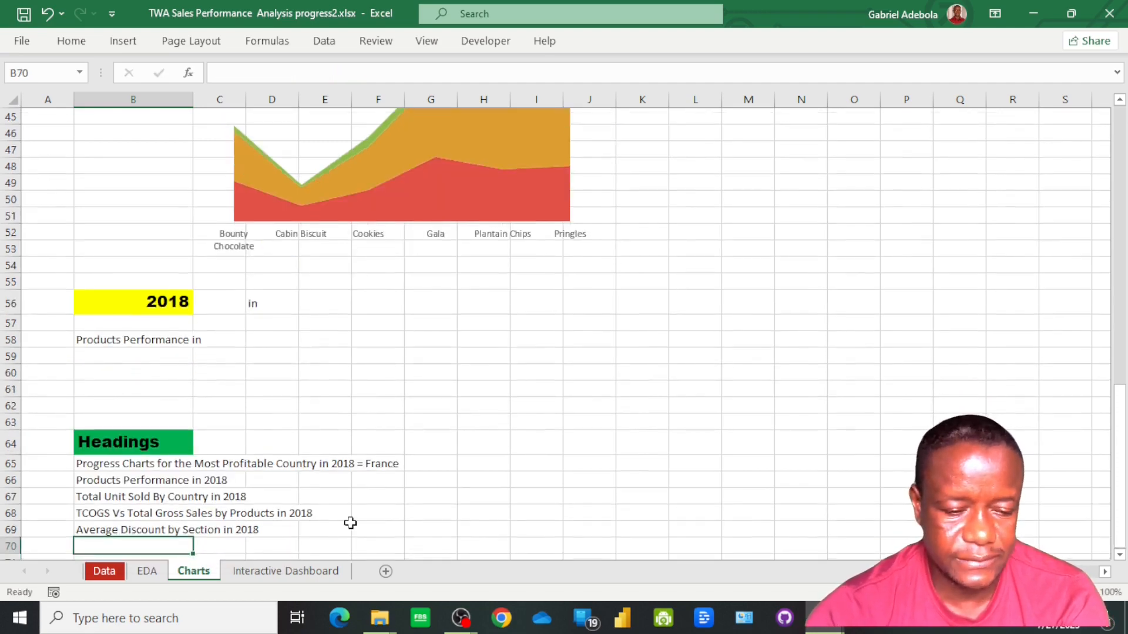
# On the Interactive Dashboard sheet, duplicate the TCOGS heading text box into the empty panel between the area chart and the map
pyautogui.click(289, 568)
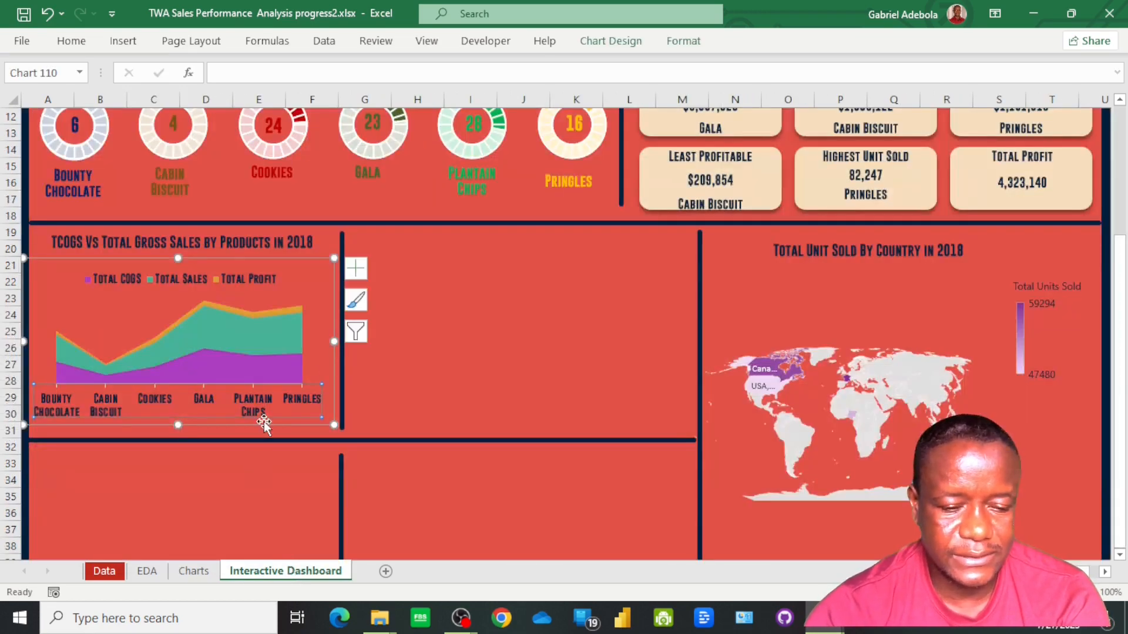
pyautogui.click(233, 242)
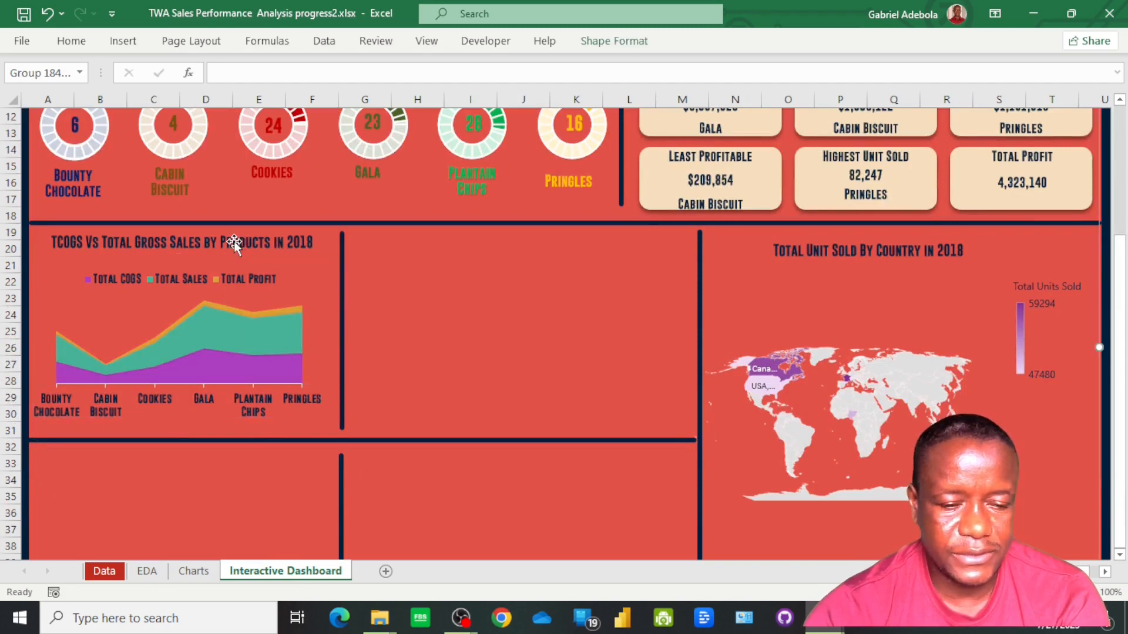
pyautogui.click(242, 238)
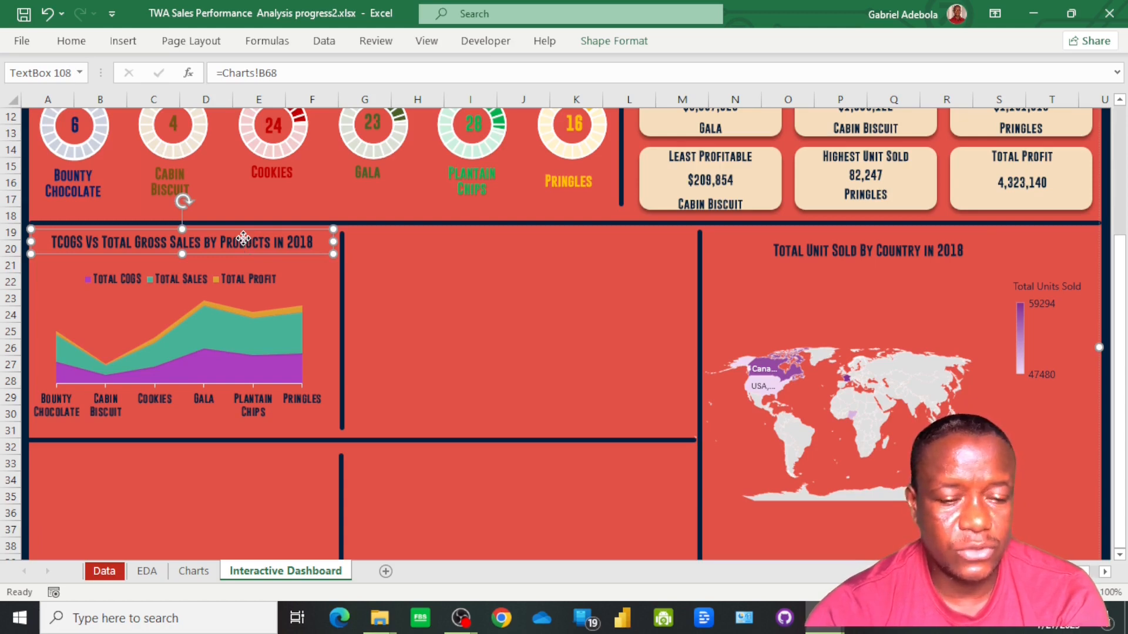
pyautogui.moveTo(244, 238); pyautogui.dragTo(576, 238)
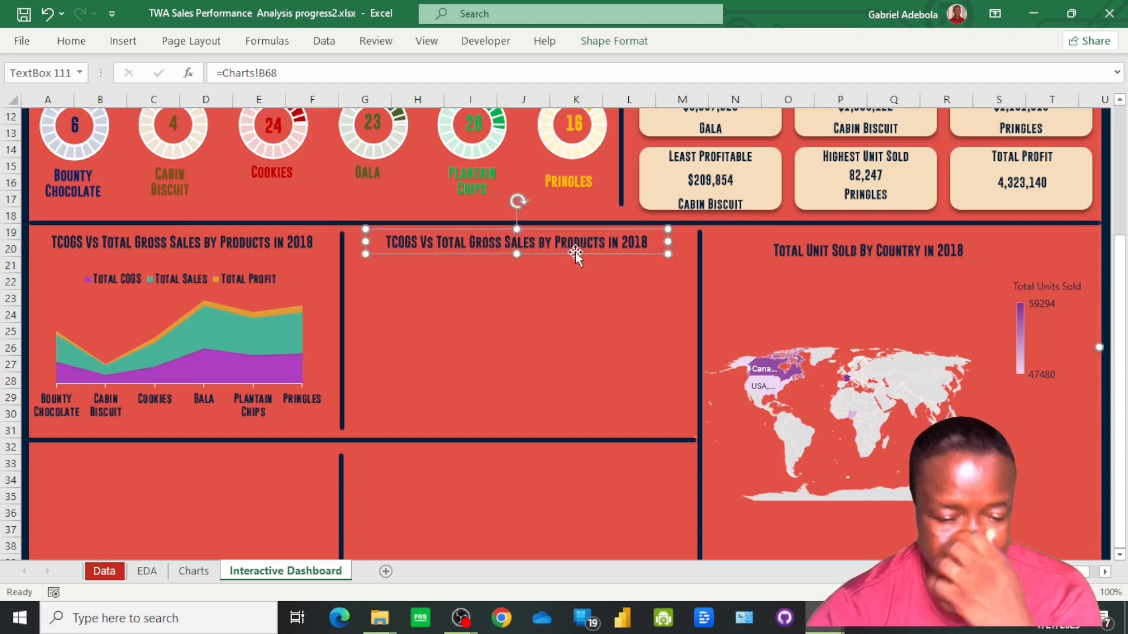
# Link the duplicated heading text box to =Charts!B69
pyautogui.click(310, 73)
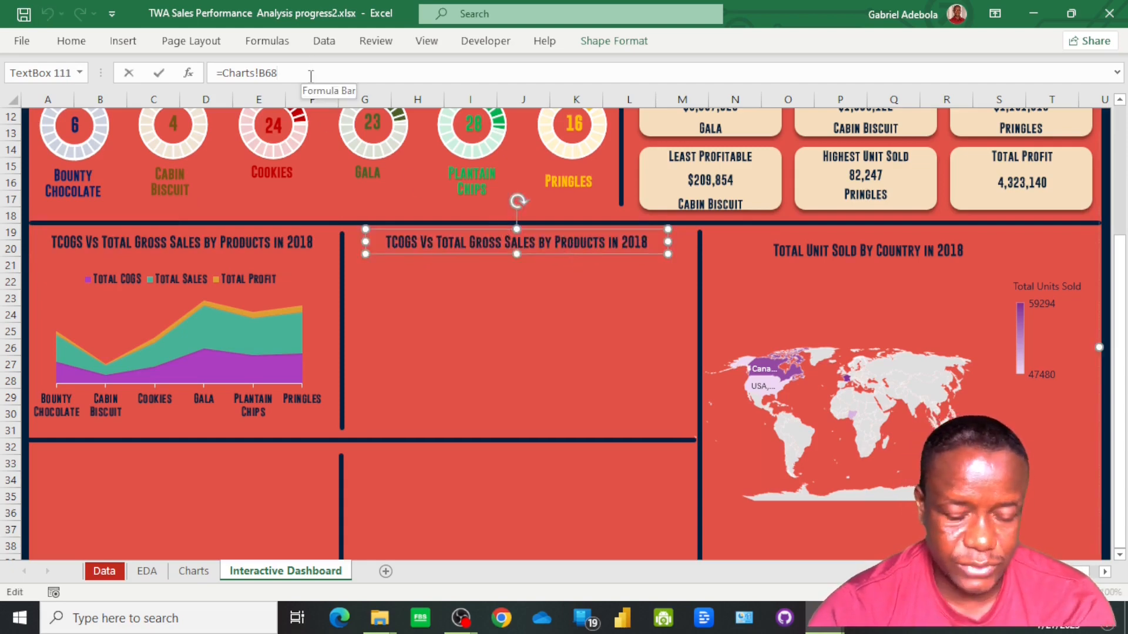
pyautogui.press('BackSpace')
pyautogui.write('9')
pyautogui.press('Return')
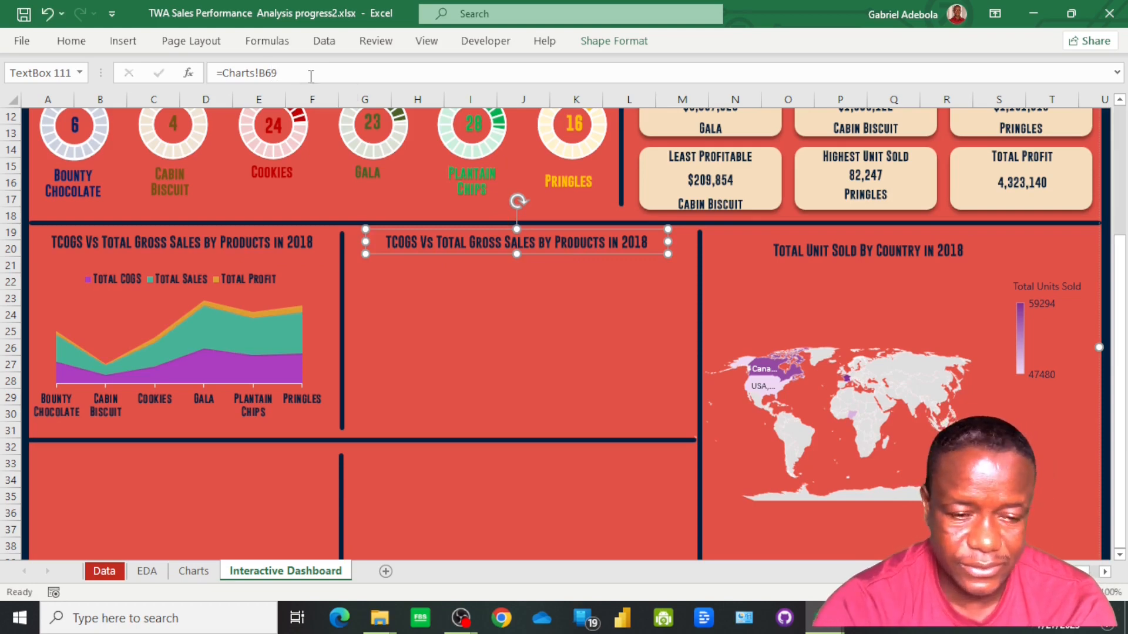
# Copy the TCOGS heading's formatting onto the Average Discount by Section heading with Format Painter
pyautogui.click(195, 238)
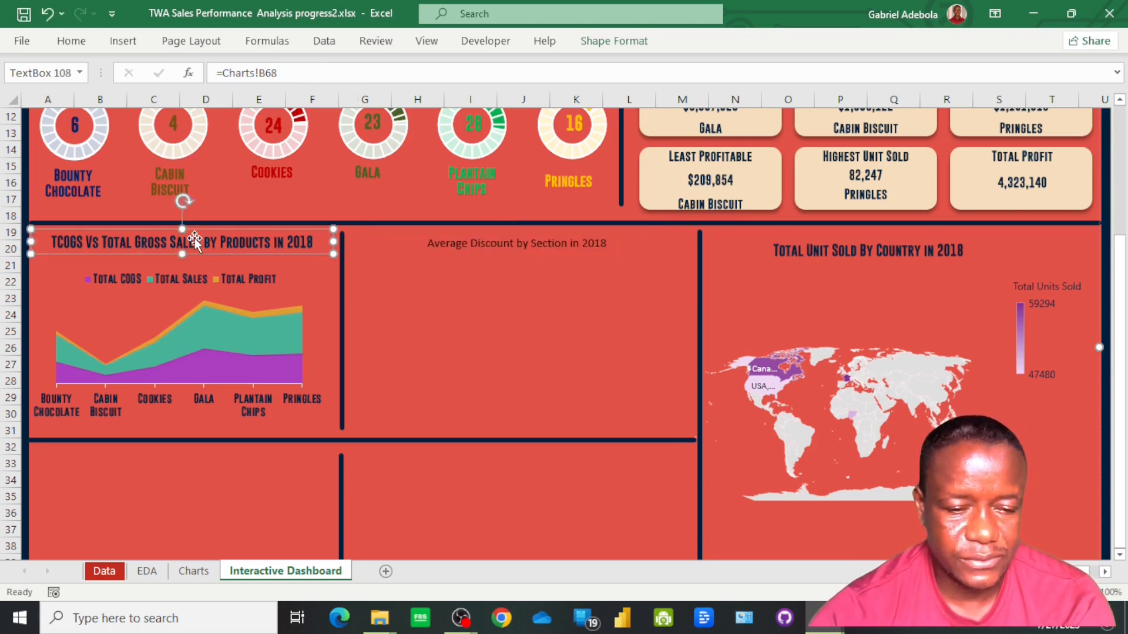
pyautogui.click(72, 42)
pyautogui.click(50, 105)
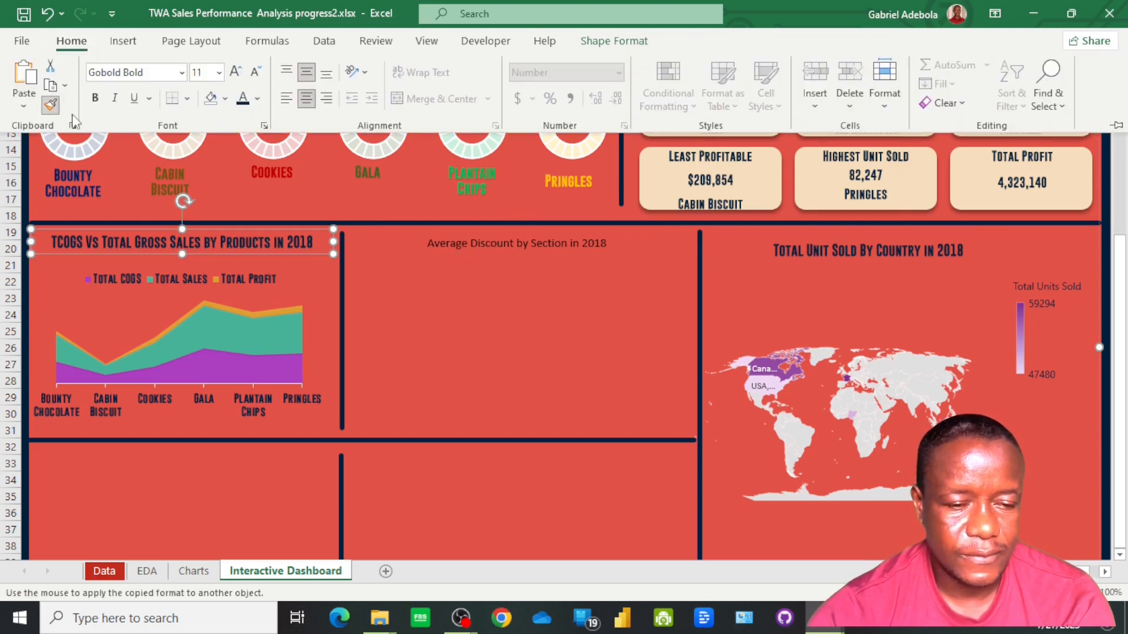
pyautogui.click(428, 245)
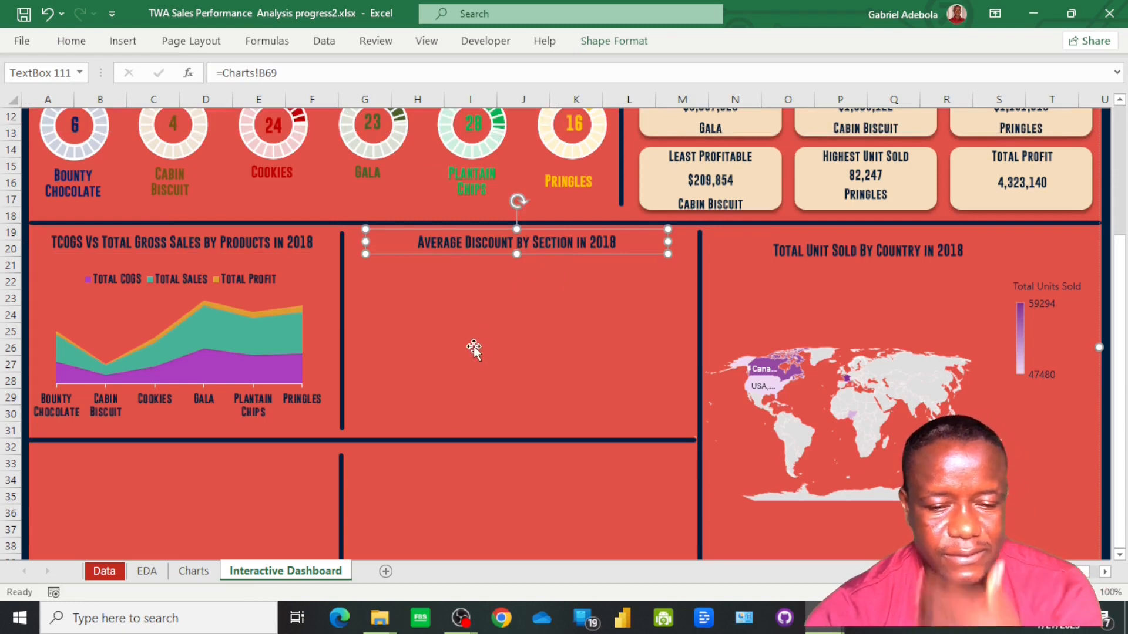
# Copy the Average Discount by Section pie chart from the Charts sheet and paste it onto the Interactive Dashboard sheet
pyautogui.click(190, 576)
pyautogui.scroll(5, 292, 262)
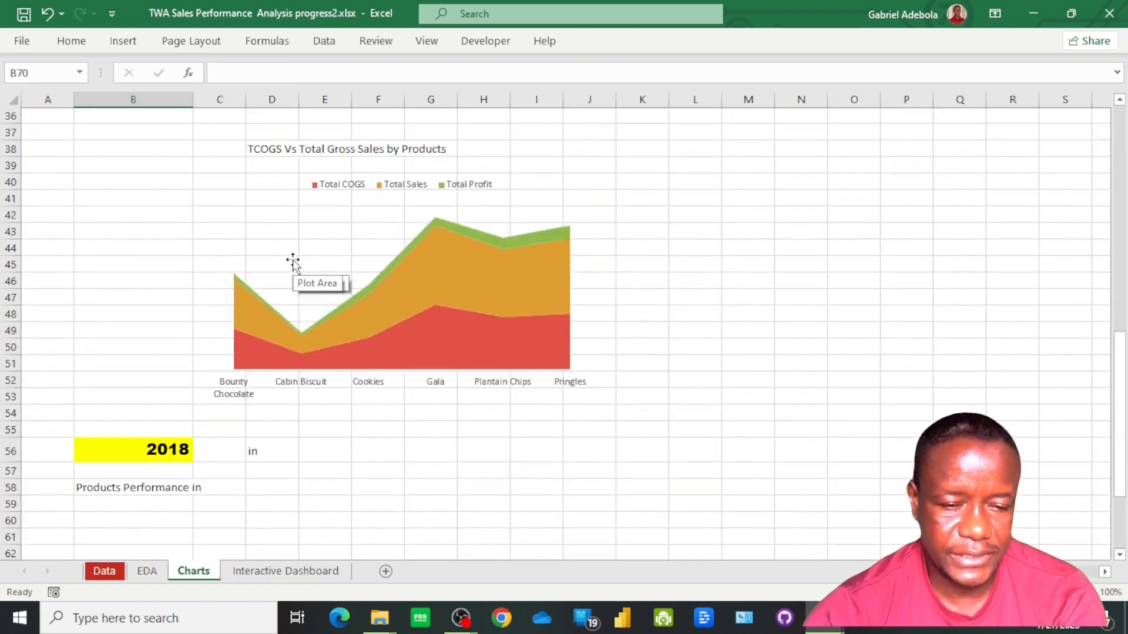
pyautogui.scroll(4, 328, 269)
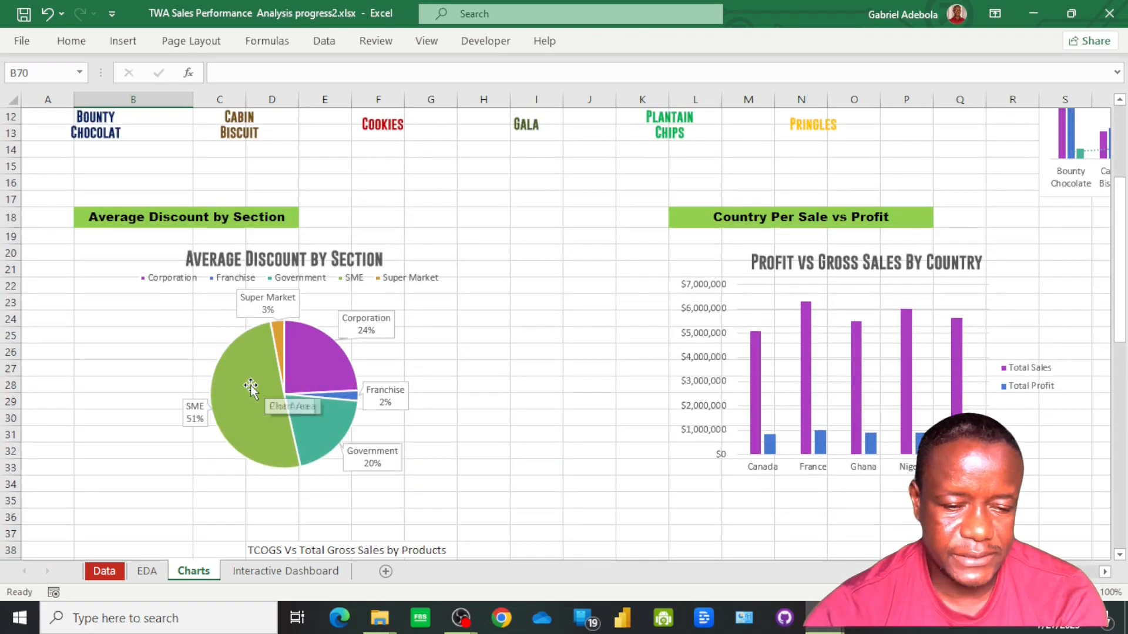
pyautogui.click(185, 351)
pyautogui.click(309, 373)
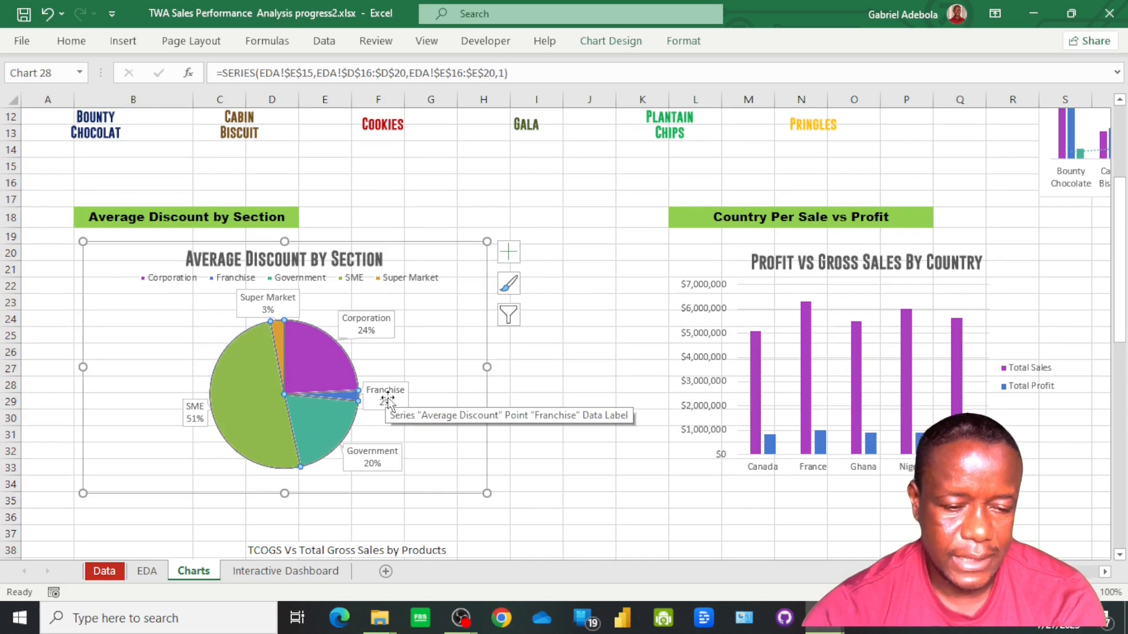
pyautogui.click(286, 571)
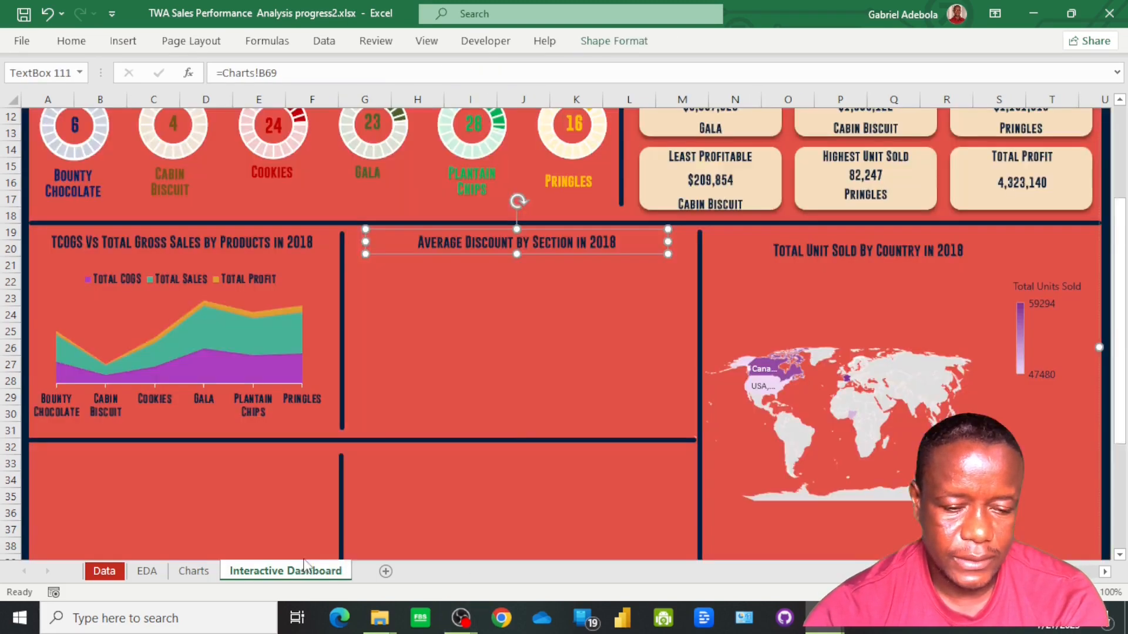
pyautogui.press('Escape')
pyautogui.scroll(1, 595, 503)
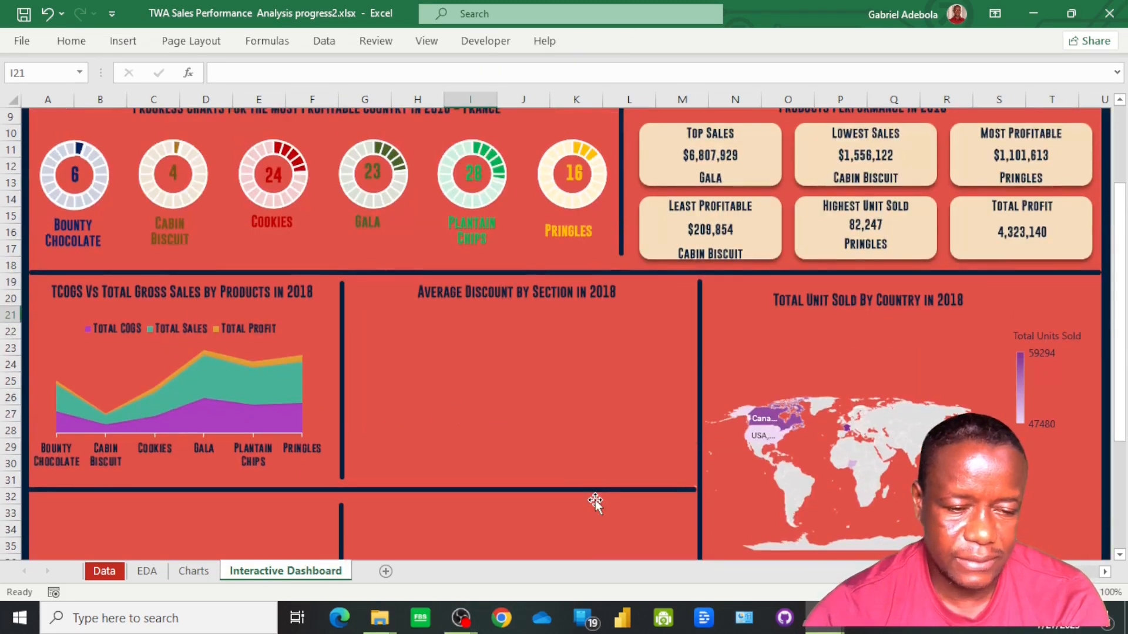
pyautogui.hotkey('ctrl', 'v')
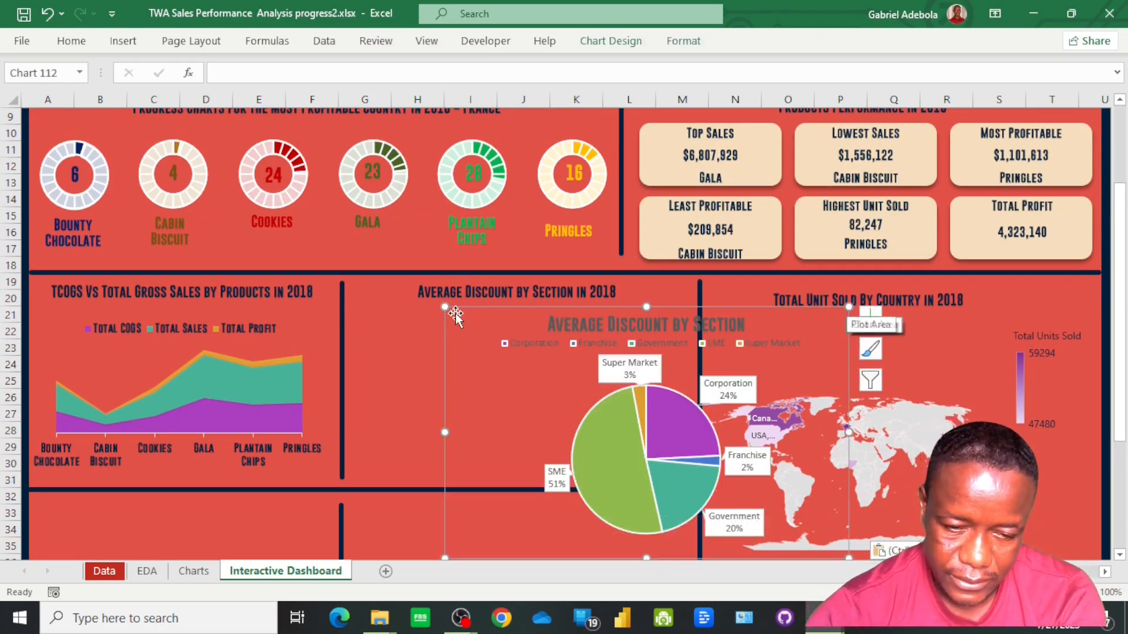
# Resize the pie chart to fit the panel under the Average Discount heading, between the dividers
pyautogui.moveTo(445, 306); pyautogui.dragTo(359, 306)
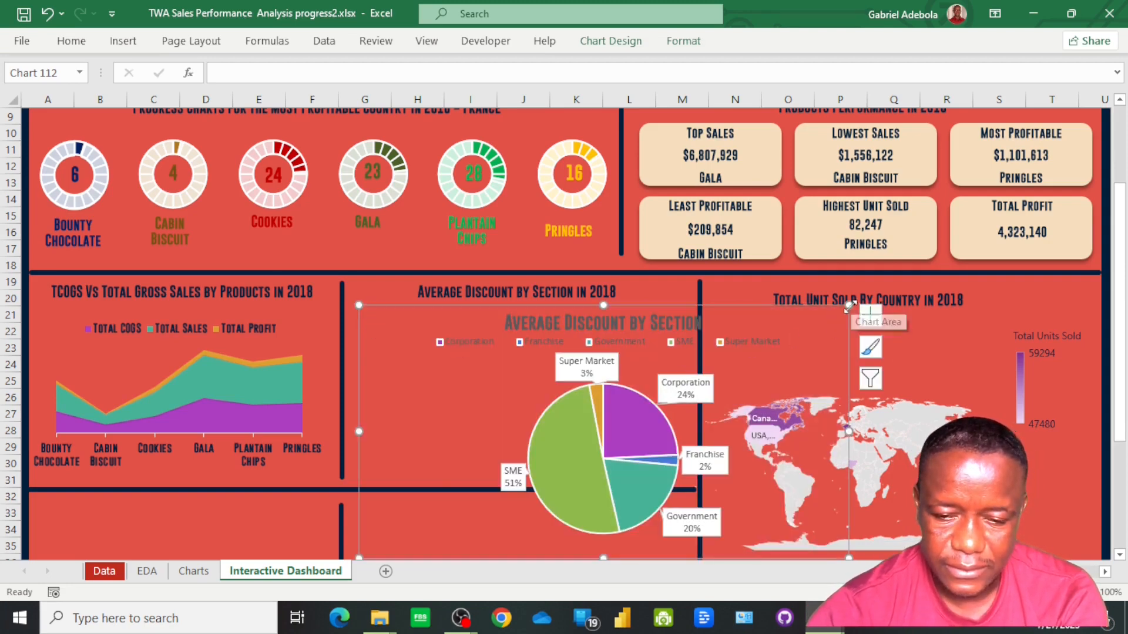
pyautogui.moveTo(807, 311); pyautogui.dragTo(693, 306)
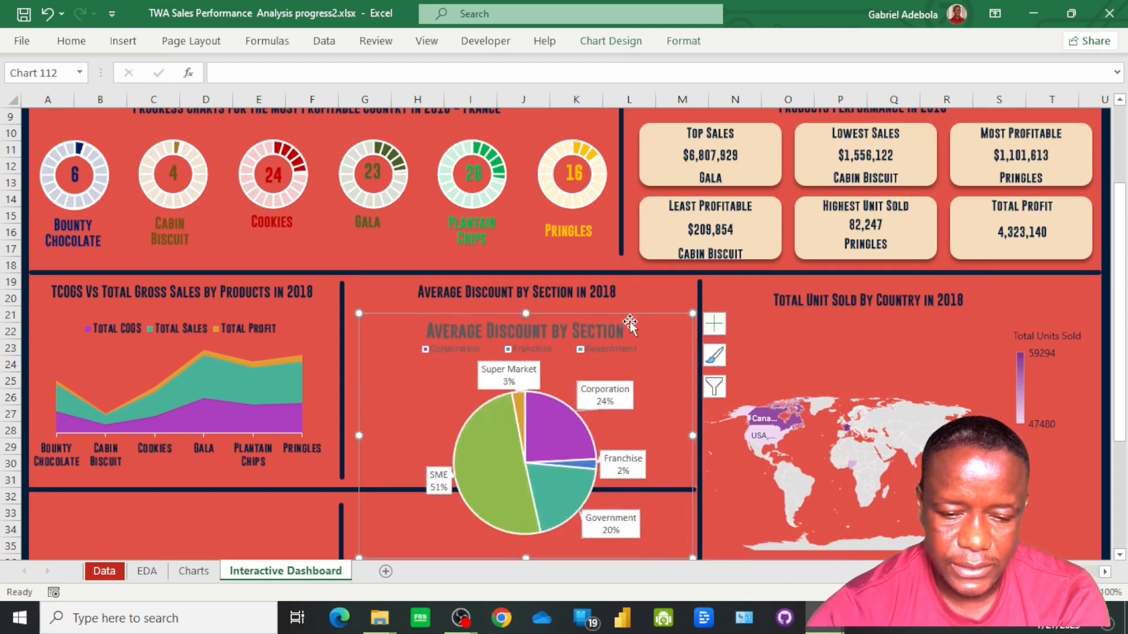
pyautogui.moveTo(359, 306); pyautogui.dragTo(349, 301)
pyautogui.scroll(-1, 649, 470)
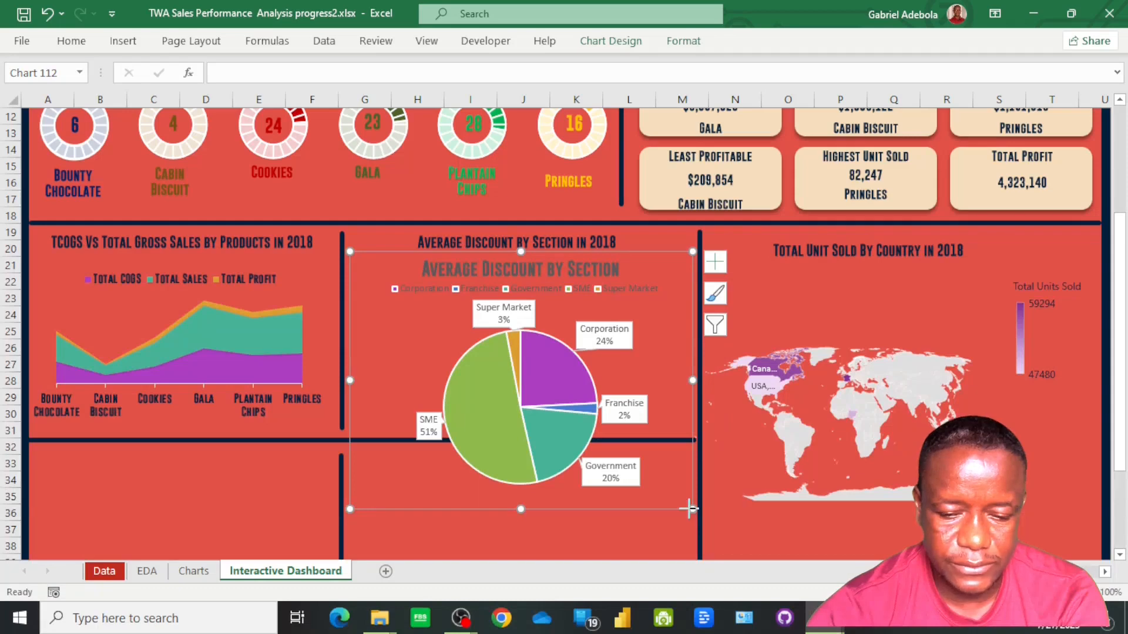
pyautogui.moveTo(690, 509); pyautogui.dragTo(686, 433)
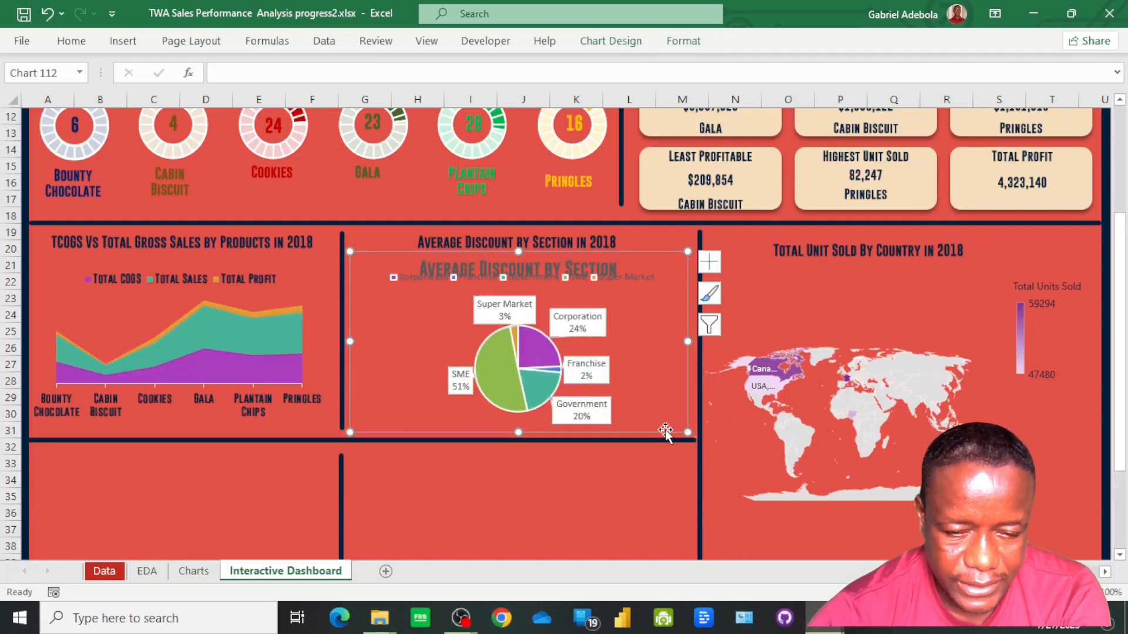
# Delete the pie chart's built-in title and place its legend on the right side of the chart
pyautogui.click(497, 261)
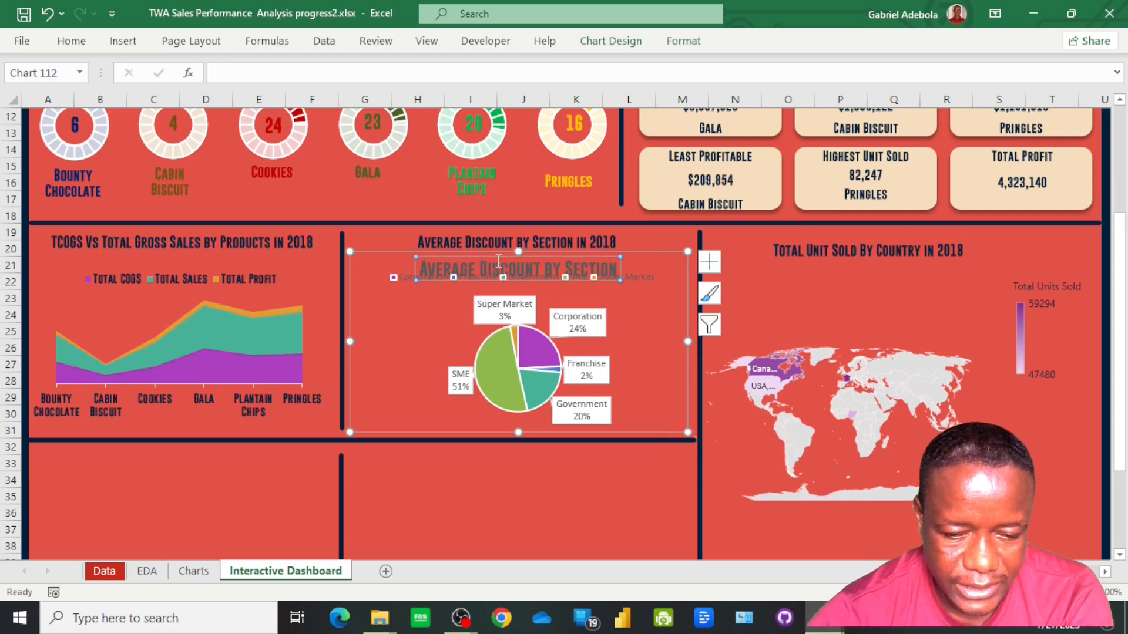
pyautogui.press('Delete')
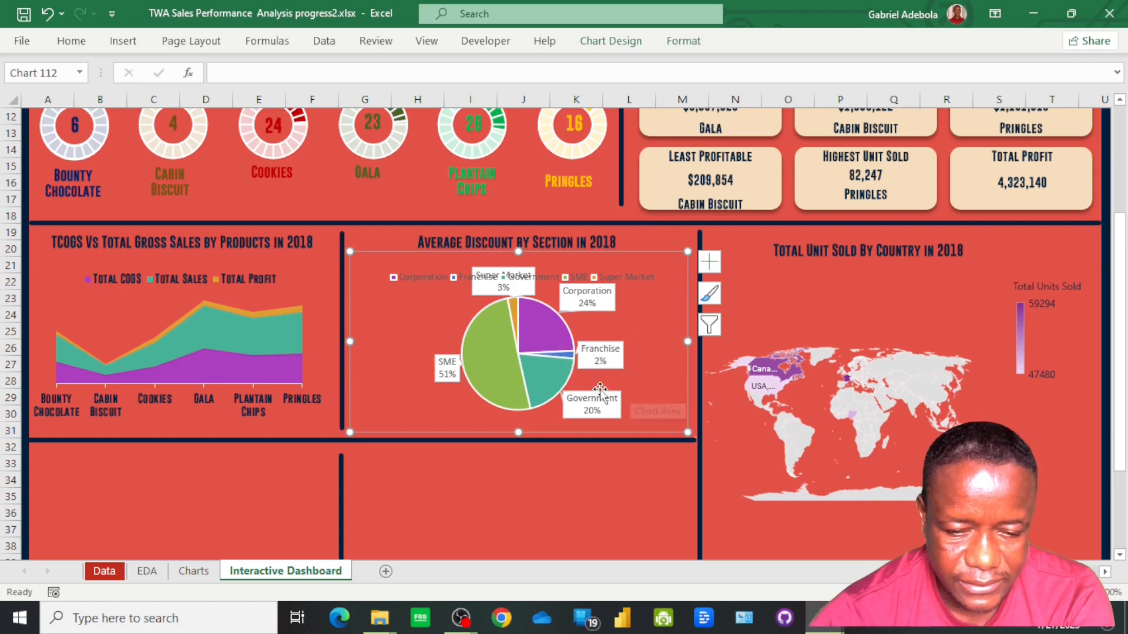
pyautogui.click(714, 265)
pyautogui.click(837, 316)
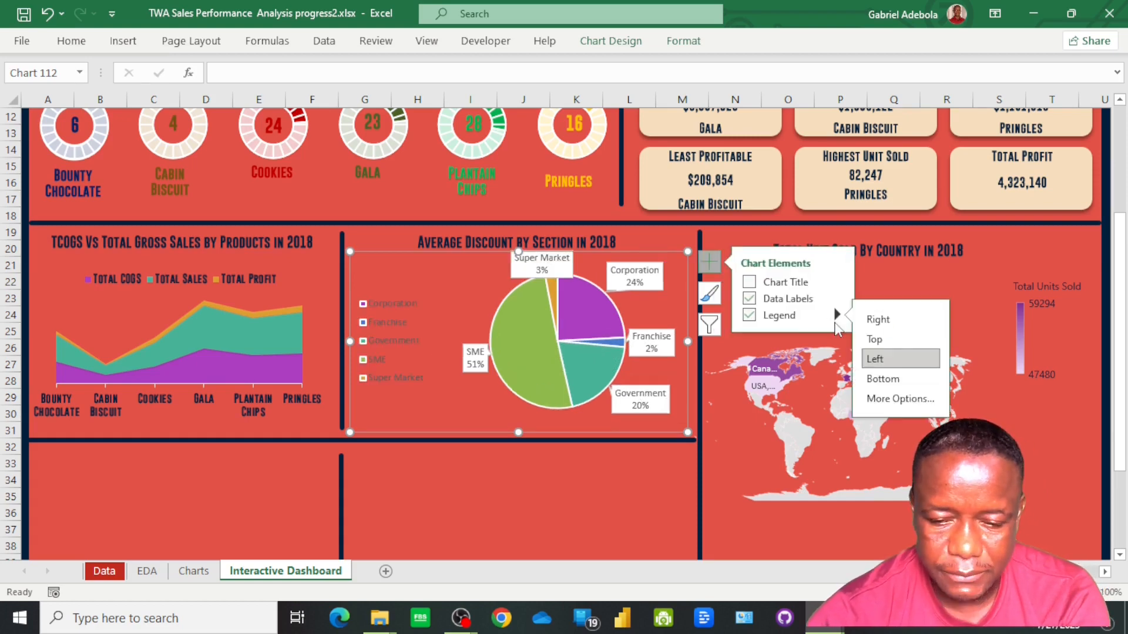
pyautogui.click(900, 322)
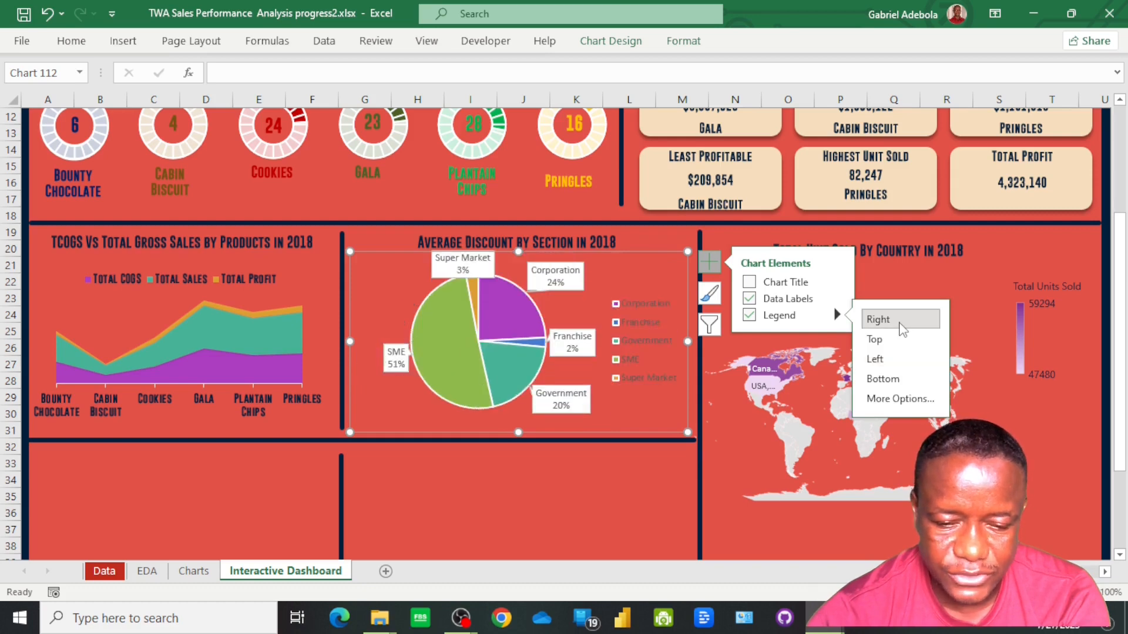
# Restyle the pie chart legend's text in dark navy with the Gobold Bold font
pyautogui.click(654, 352)
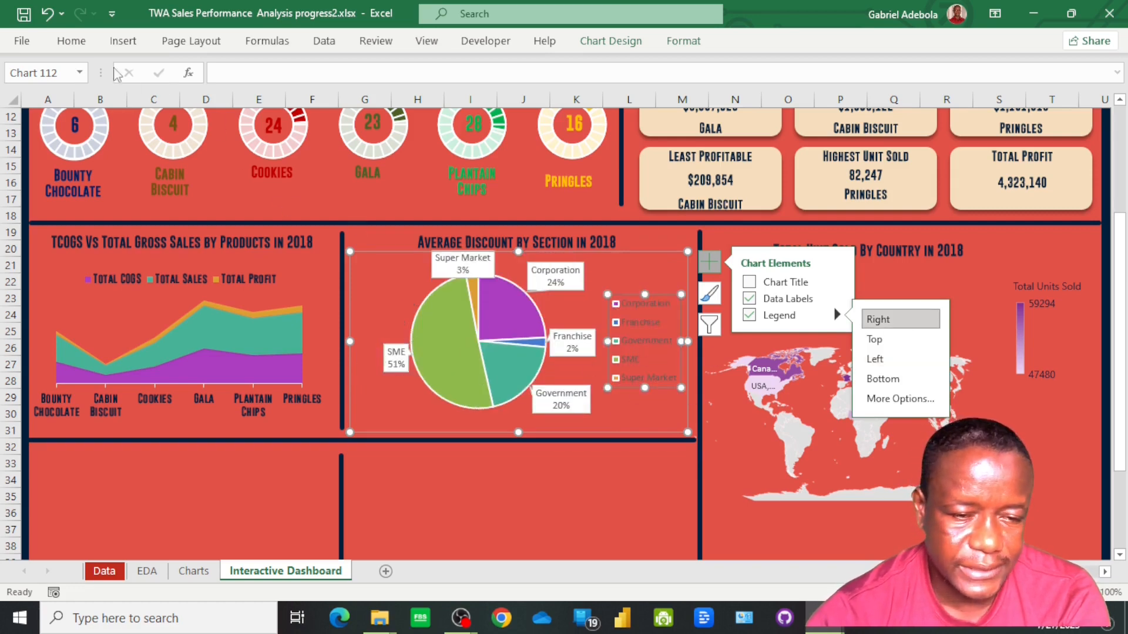
pyautogui.click(81, 48)
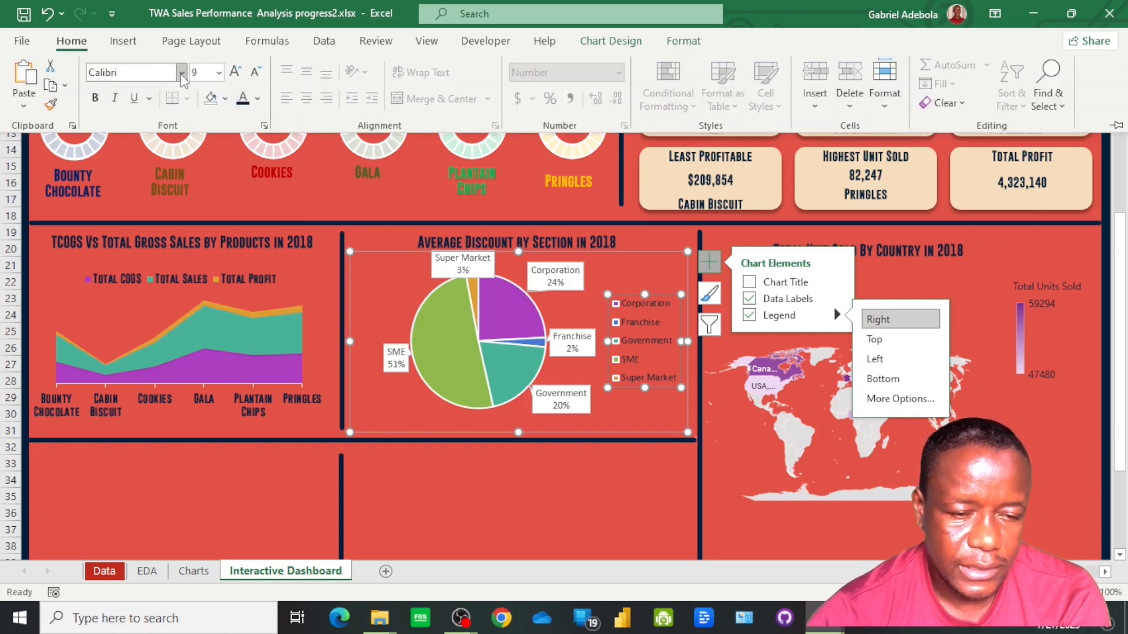
pyautogui.click(182, 72)
pyautogui.click(139, 189)
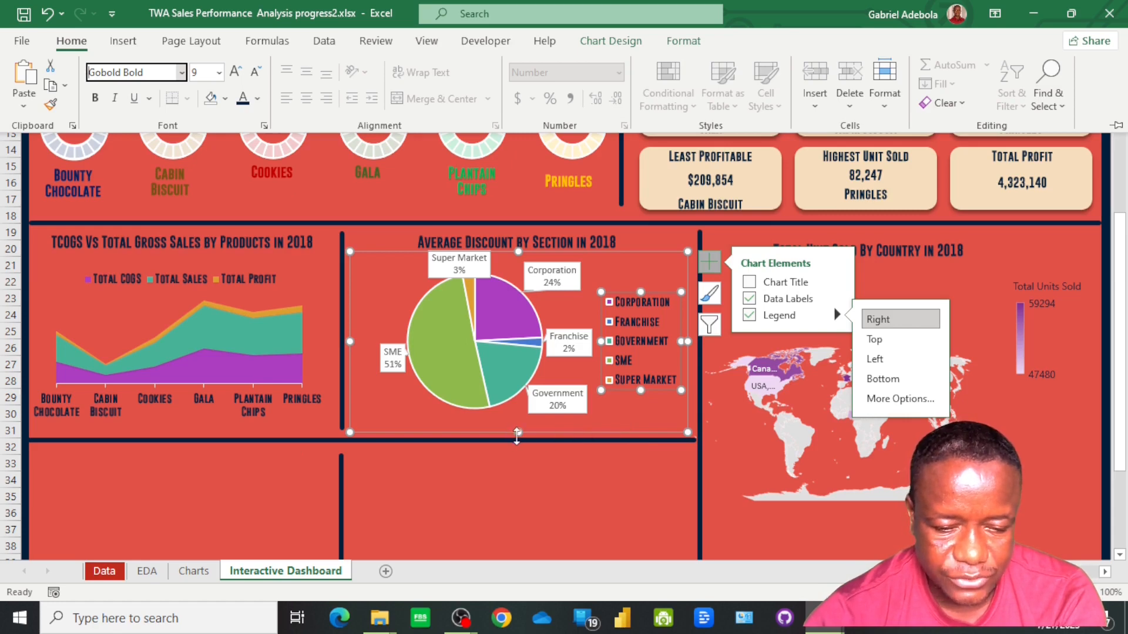
# On the Charts sheet, reword the heading in L18 above the country column chart to "Sale vs Profit by Country"
pyautogui.click(517, 436)
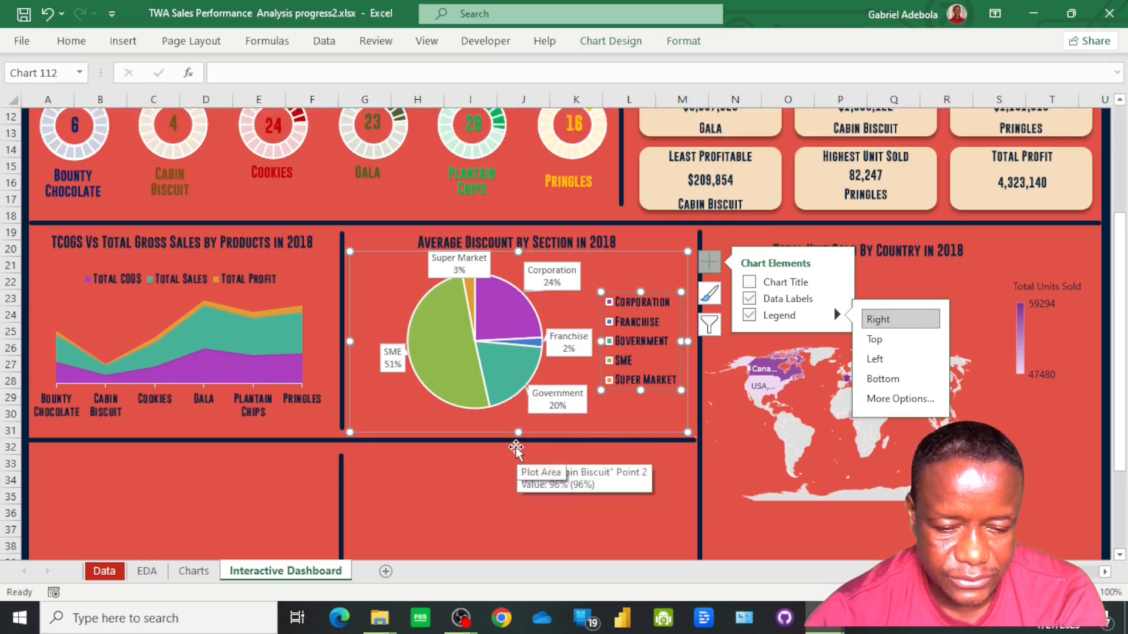
pyautogui.scroll(-2, 411, 426)
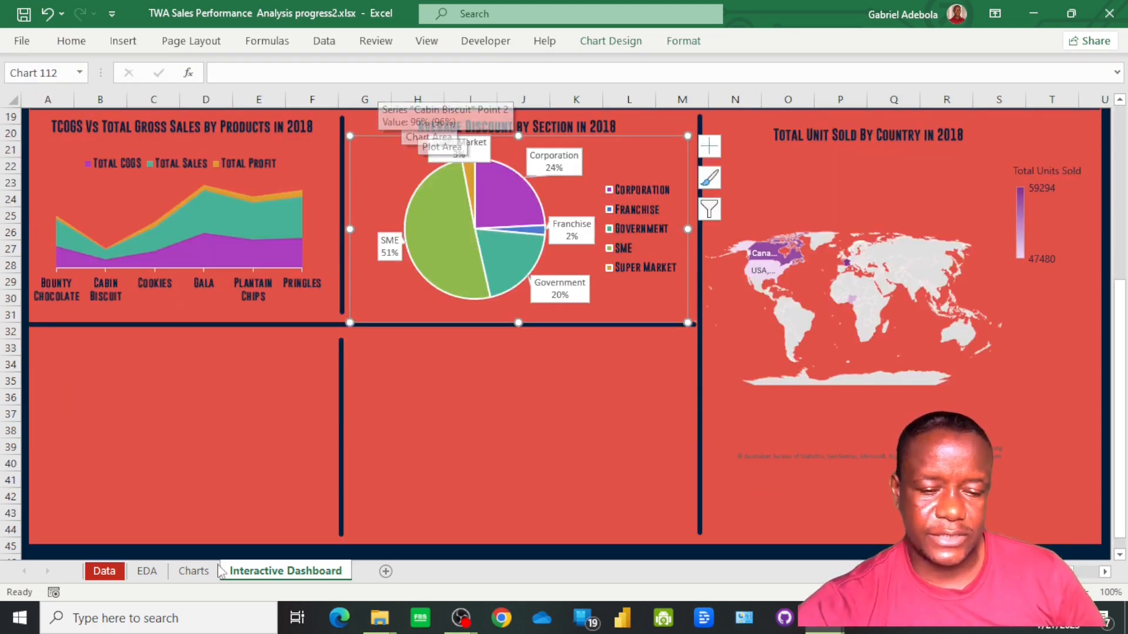
pyautogui.click(193, 571)
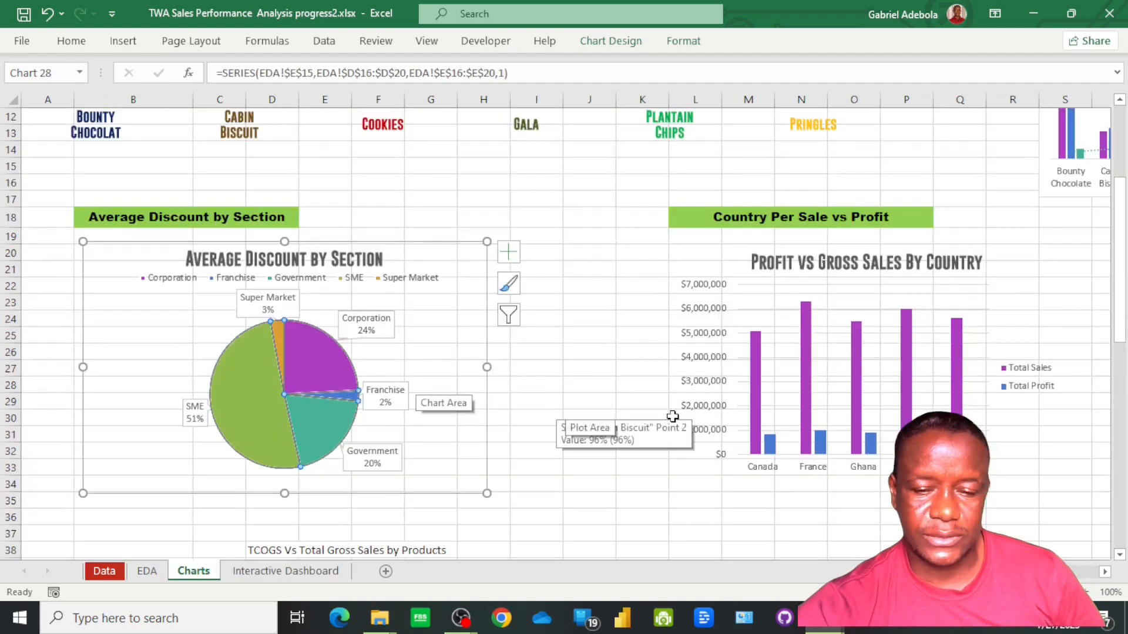
pyautogui.hscroll(4, 670, 415)
pyautogui.click(210, 201)
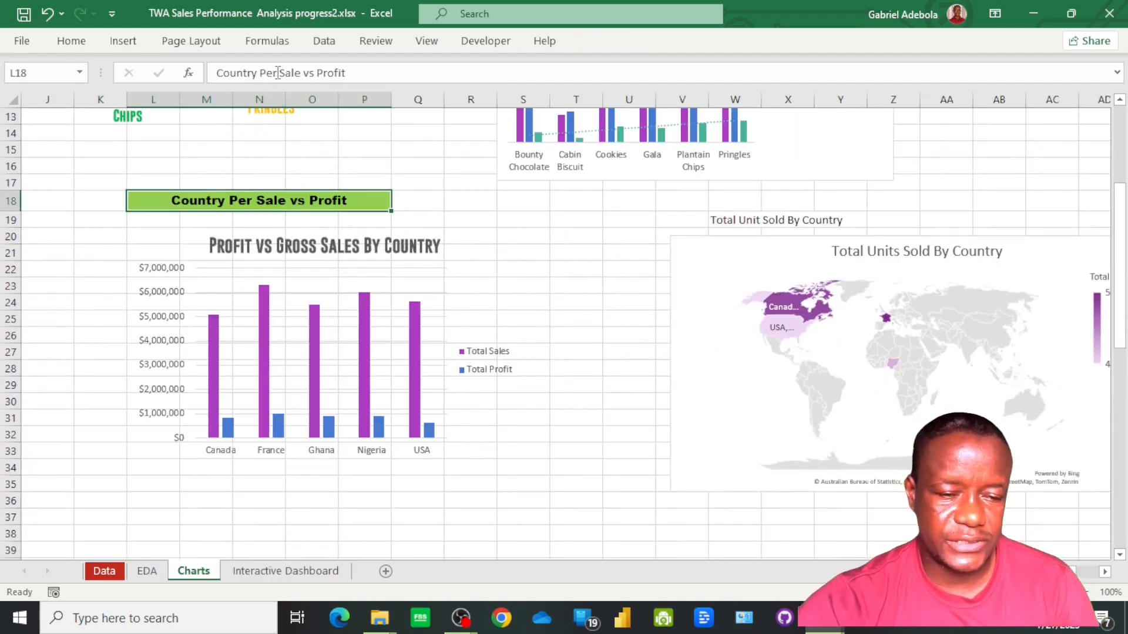
pyautogui.moveTo(277, 73); pyautogui.dragTo(213, 70)
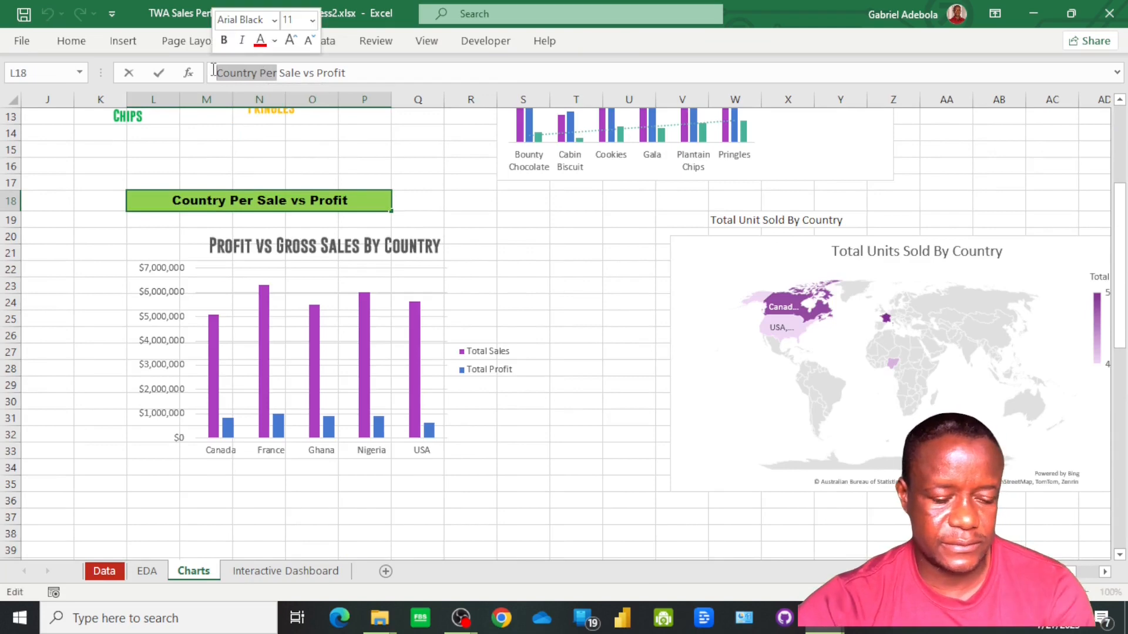
pyautogui.press('BackSpace')
pyautogui.click(298, 73)
pyautogui.write('by Country')
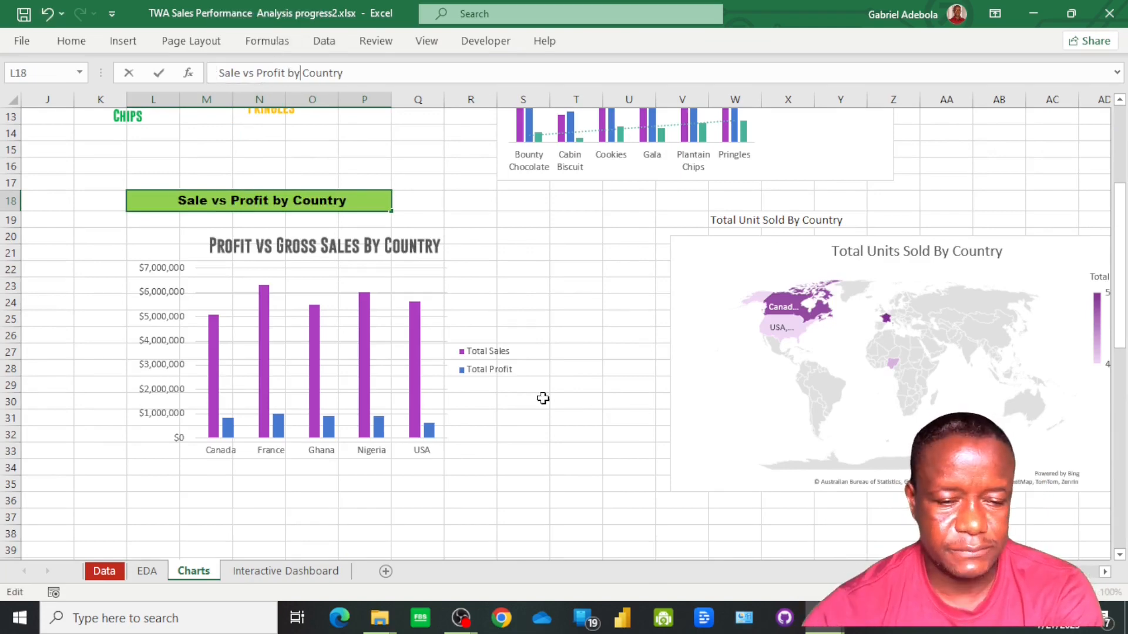
# Start a CONCAT formula in cell B70, directly under the last entry of the Headings list
pyautogui.scroll(-3, 541, 398)
pyautogui.scroll(-2, 199, 437)
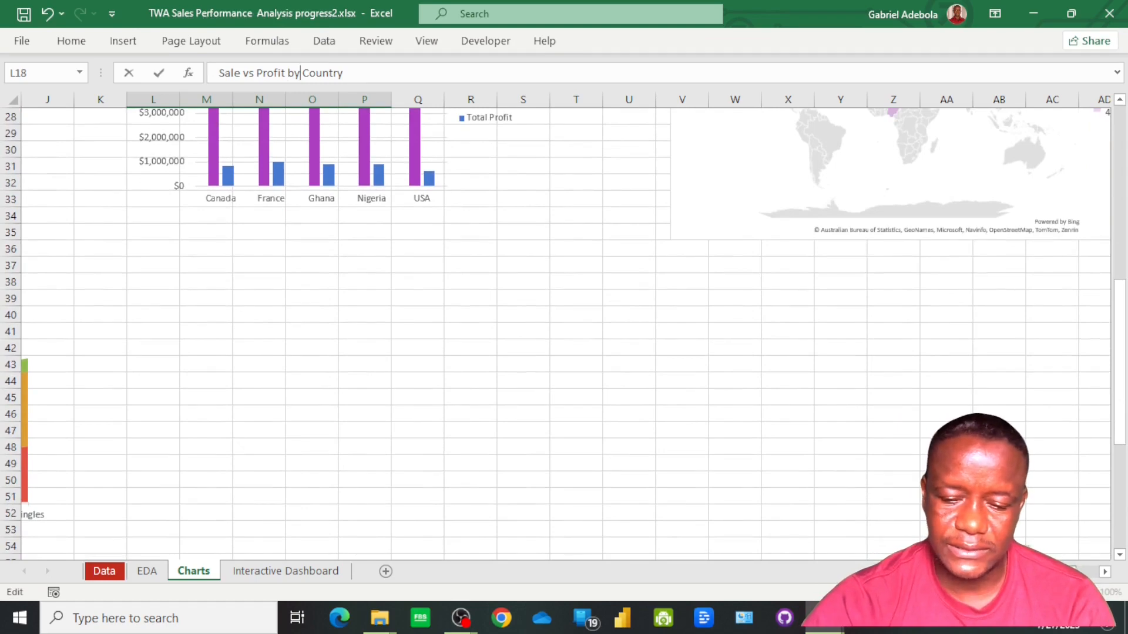
pyautogui.hscroll(-3, 350, 378)
pyautogui.scroll(-6, 350, 378)
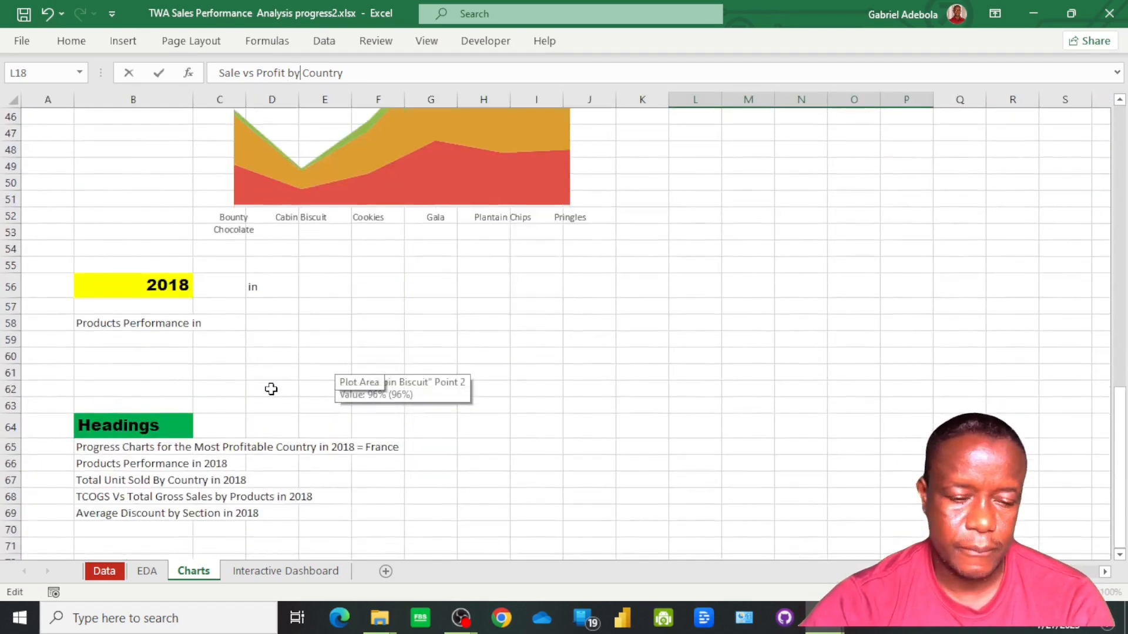
pyautogui.scroll(-2, 271, 389)
pyautogui.click(127, 431)
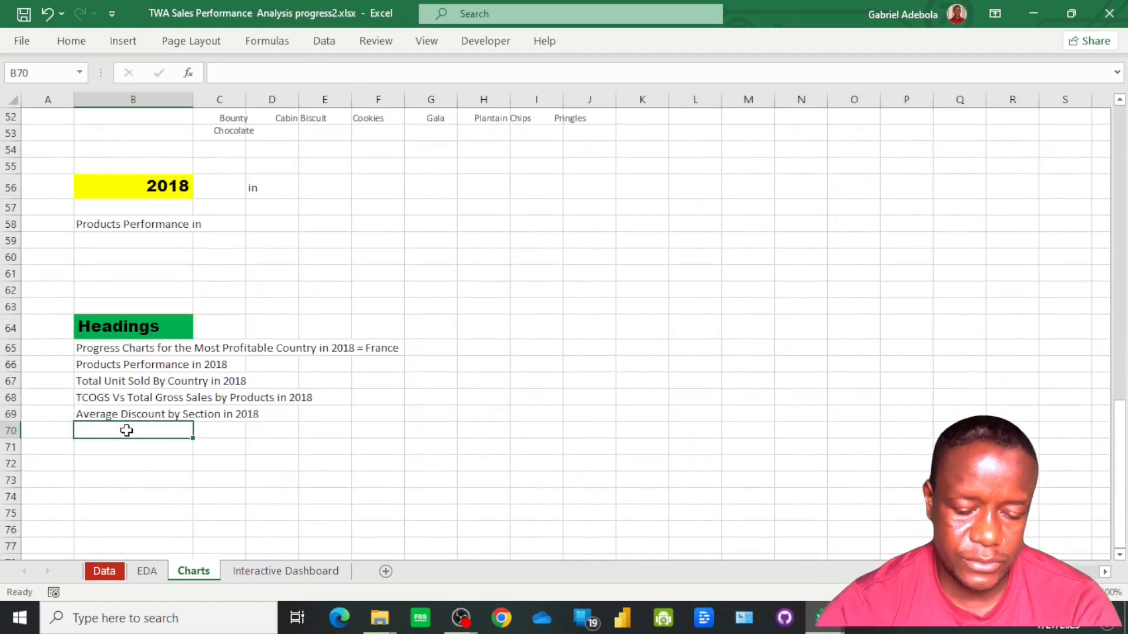
pyautogui.write('=conc')
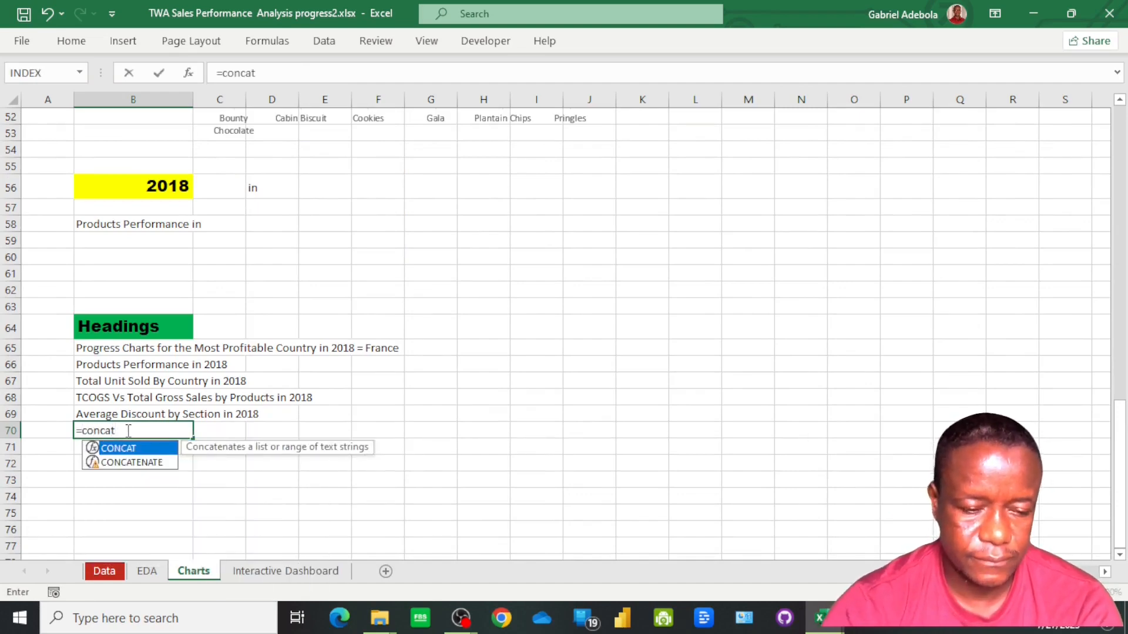
pyautogui.write('at')
pyautogui.press('Tab')
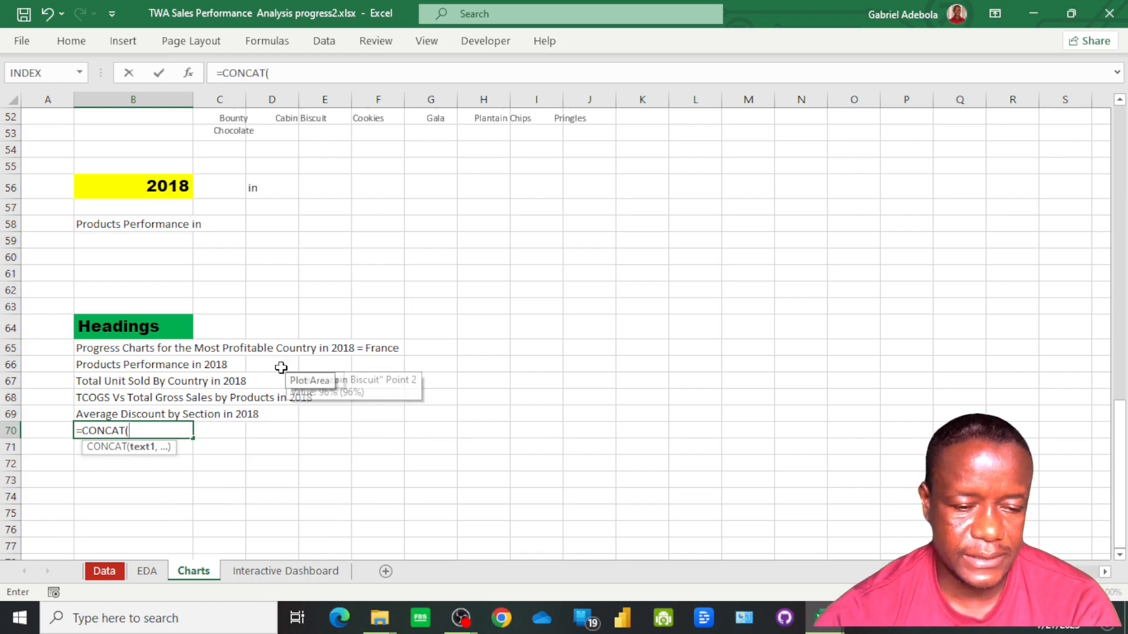
# Complete the B70 formula by joining L18, D56 and B56 with a space between each: CONCAT(L18," ",D56," ",B56)
pyautogui.scroll(15, 235, 338)
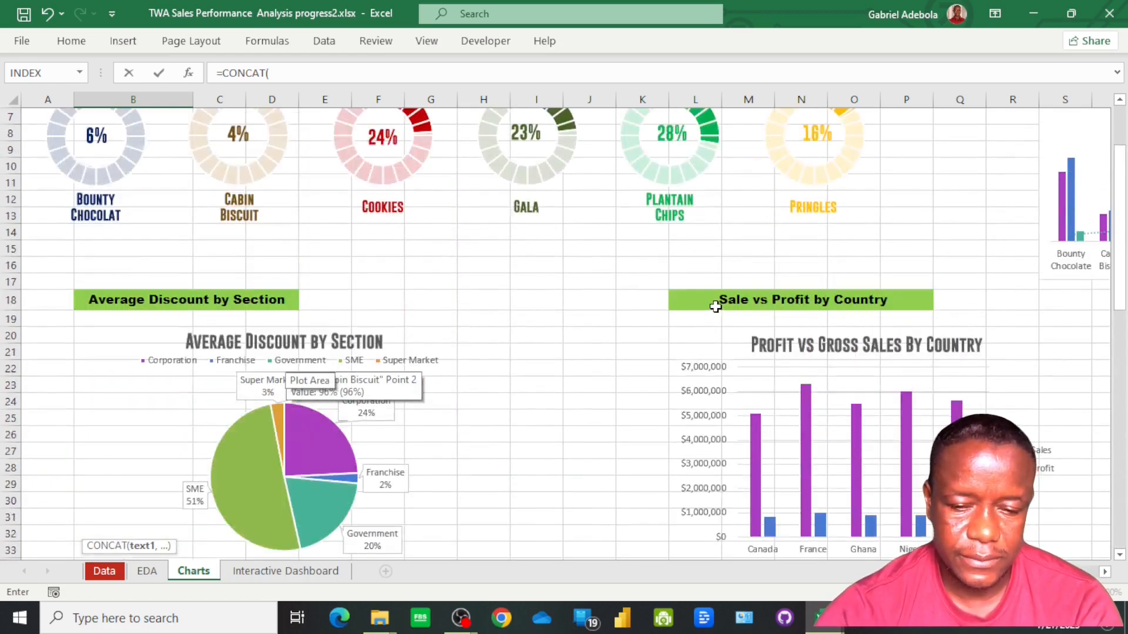
pyautogui.click(716, 307)
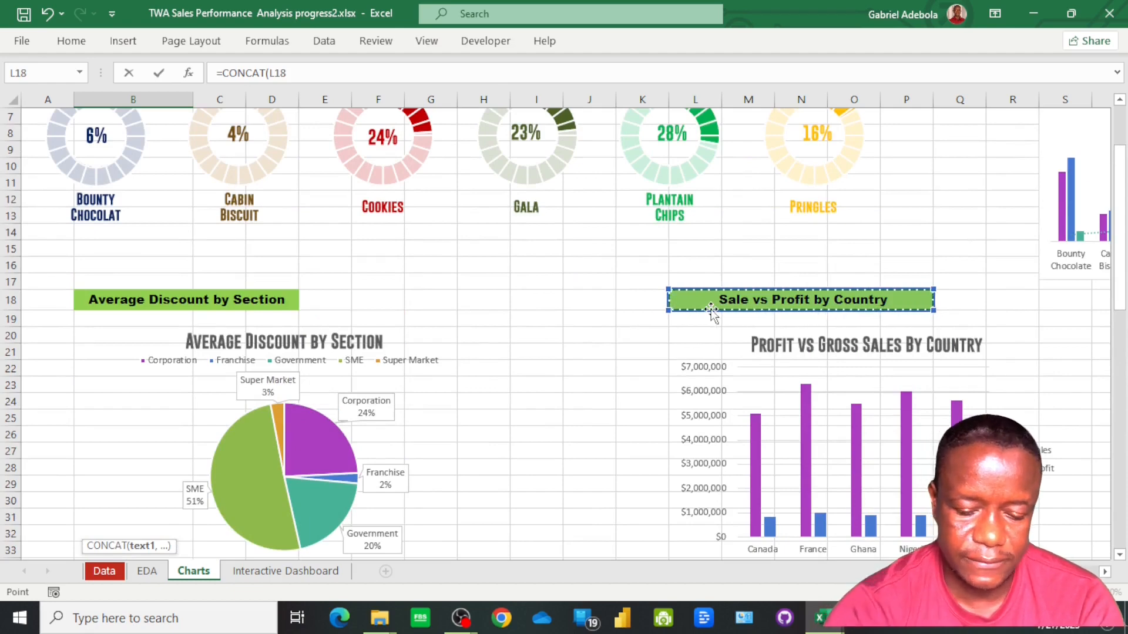
pyautogui.write(',')
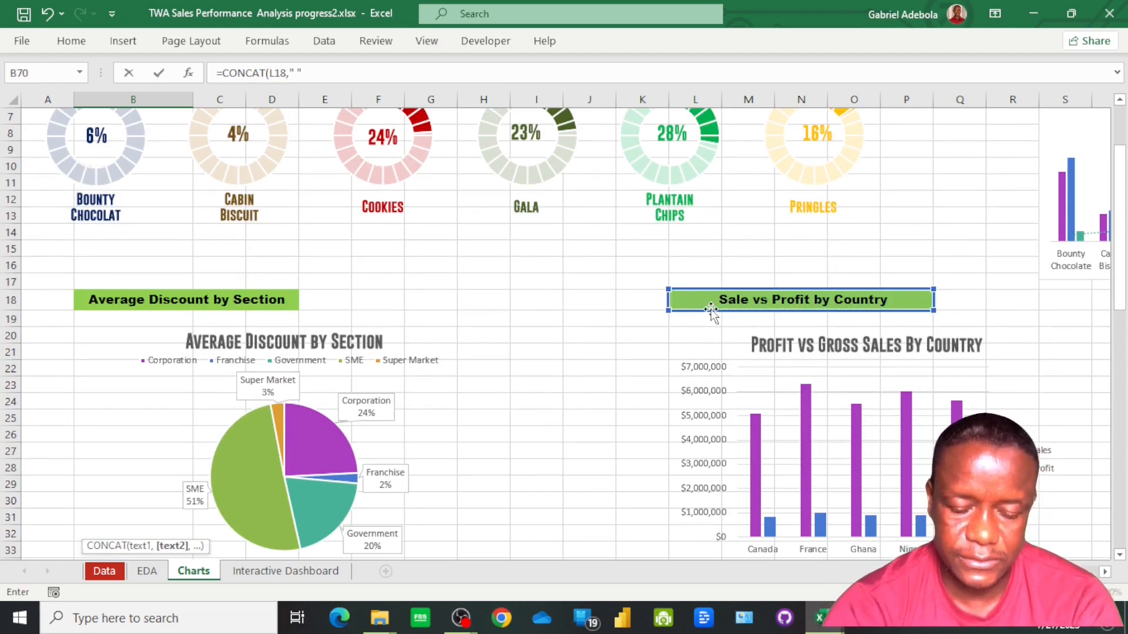
pyautogui.write('" ",')
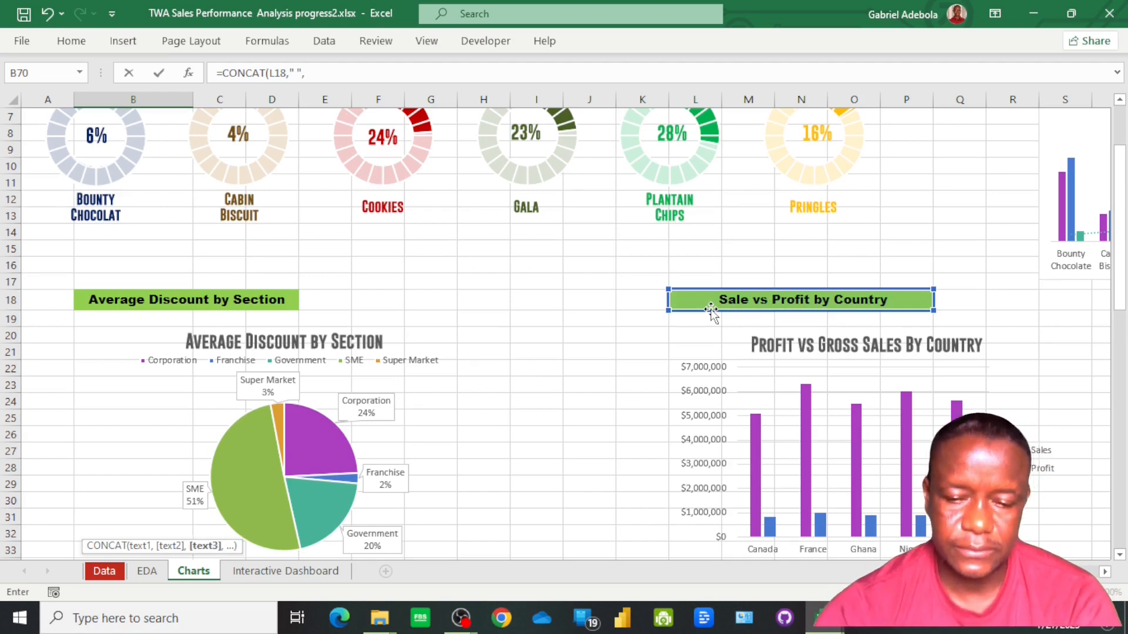
pyautogui.scroll(-9, 579, 377)
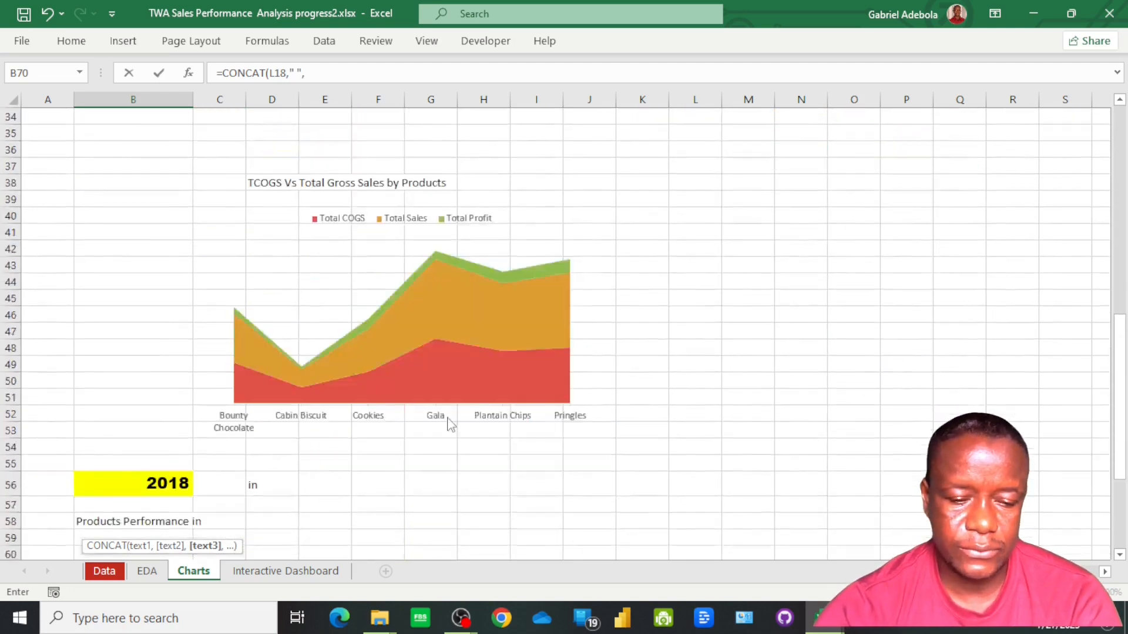
pyautogui.scroll(-2, 450, 424)
pyautogui.click(261, 386)
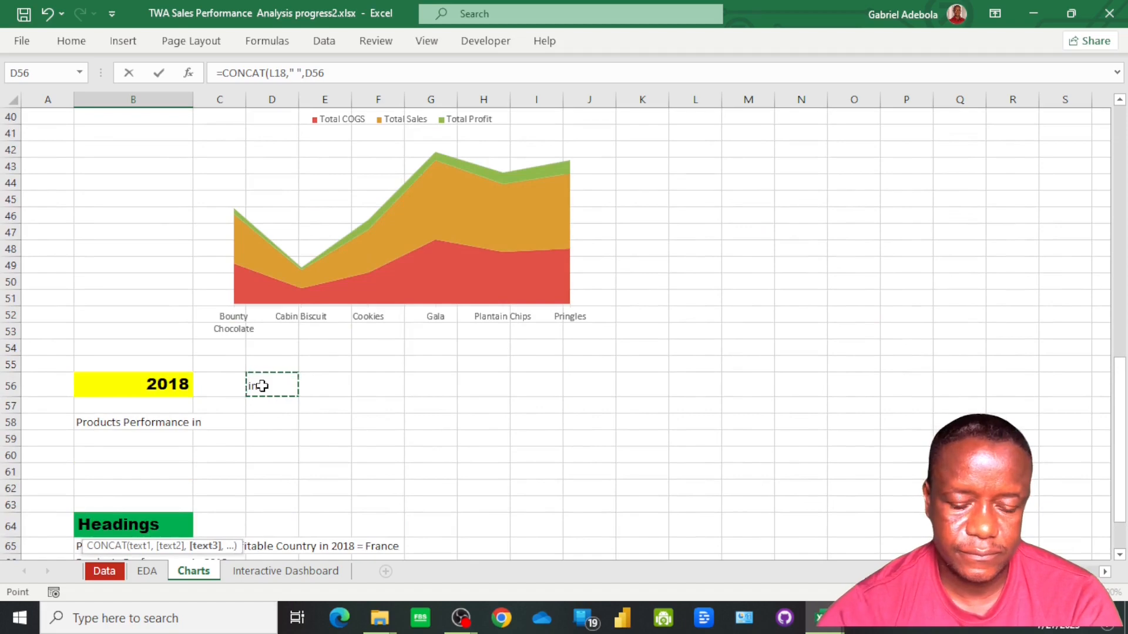
pyautogui.write(',')
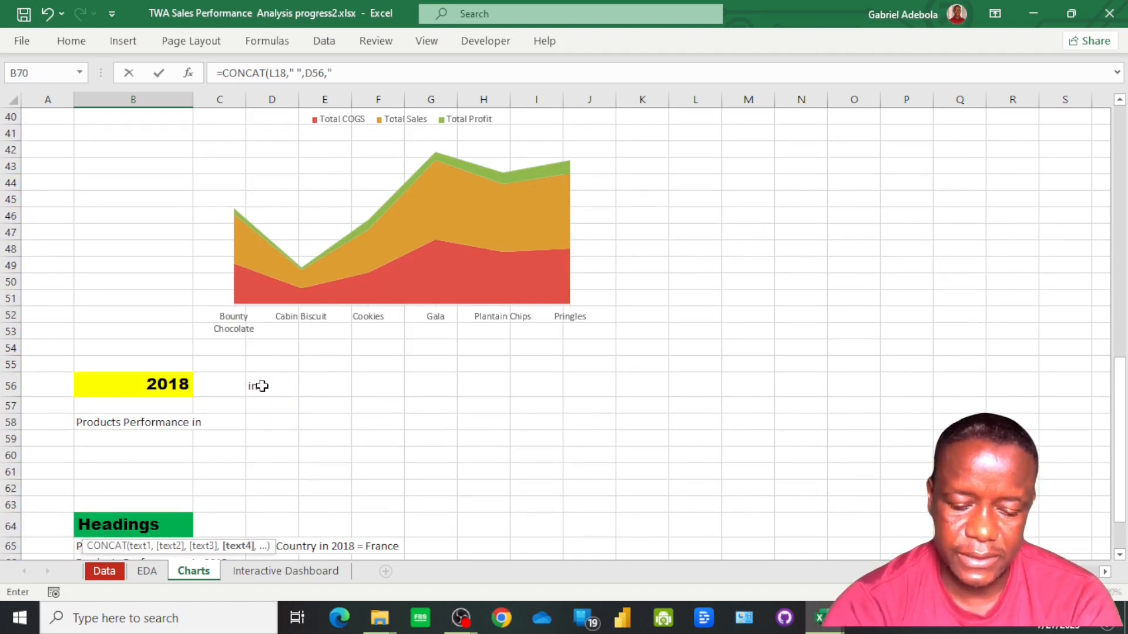
pyautogui.write('" ",')
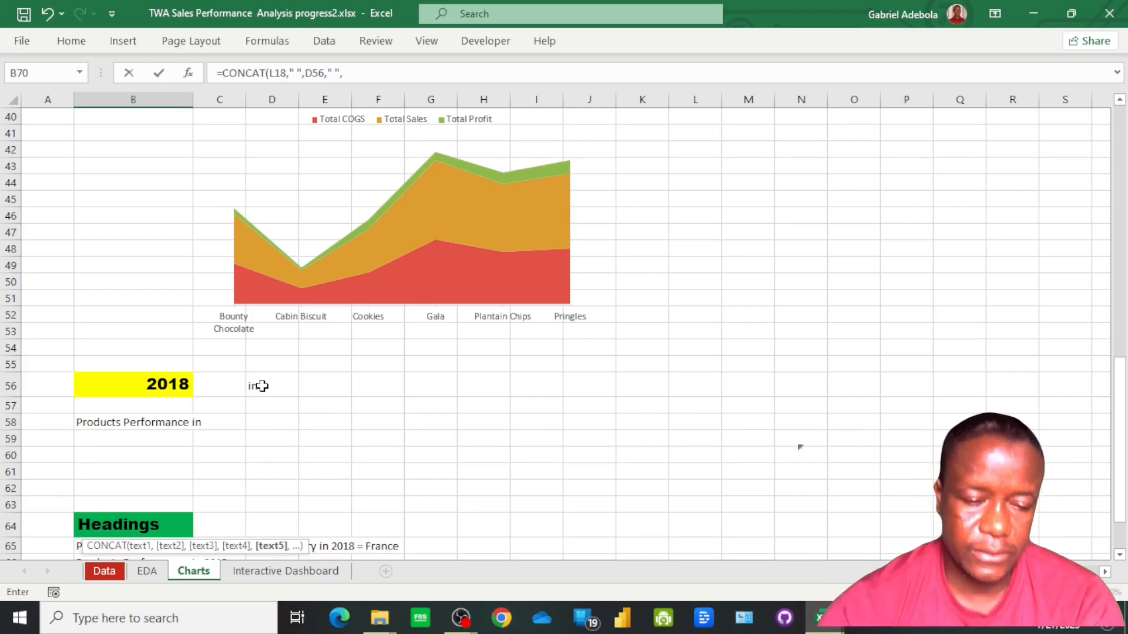
pyautogui.click(165, 386)
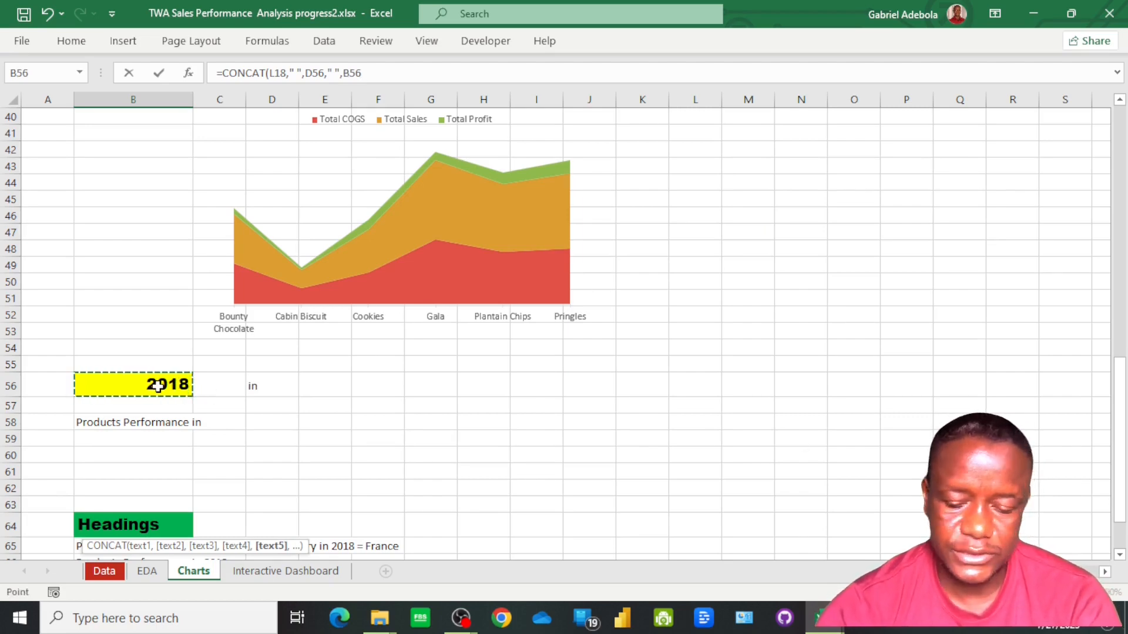
pyautogui.press('Return')
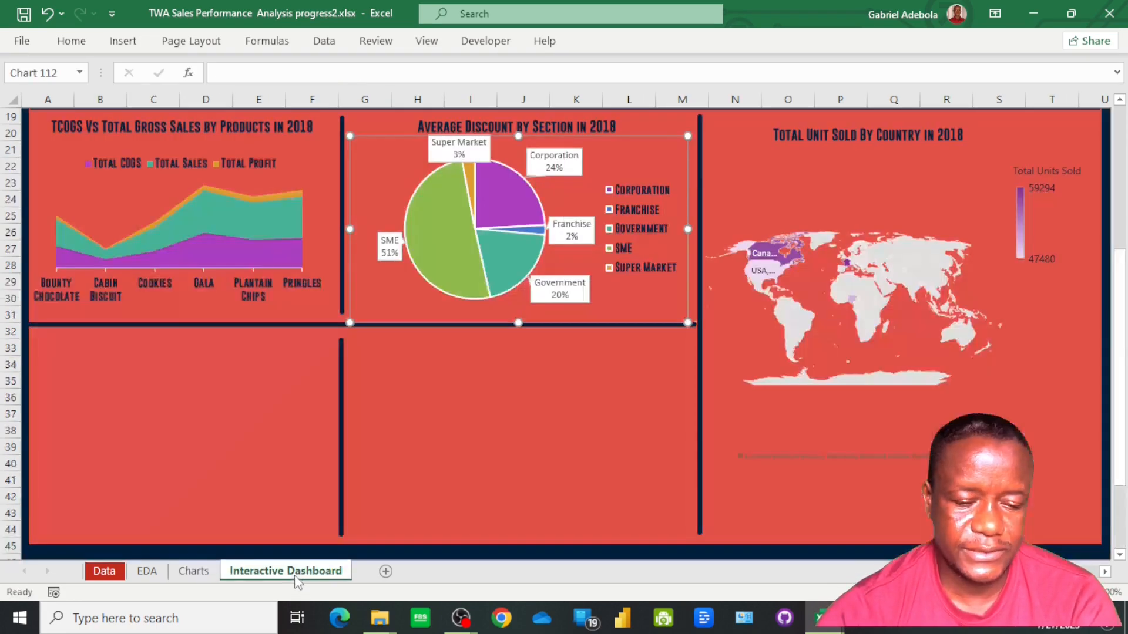
# On the Interactive Dashboard sheet, duplicate the Average Discount heading text box into the empty panel below the TCOGS area chart
pyautogui.click(297, 571)
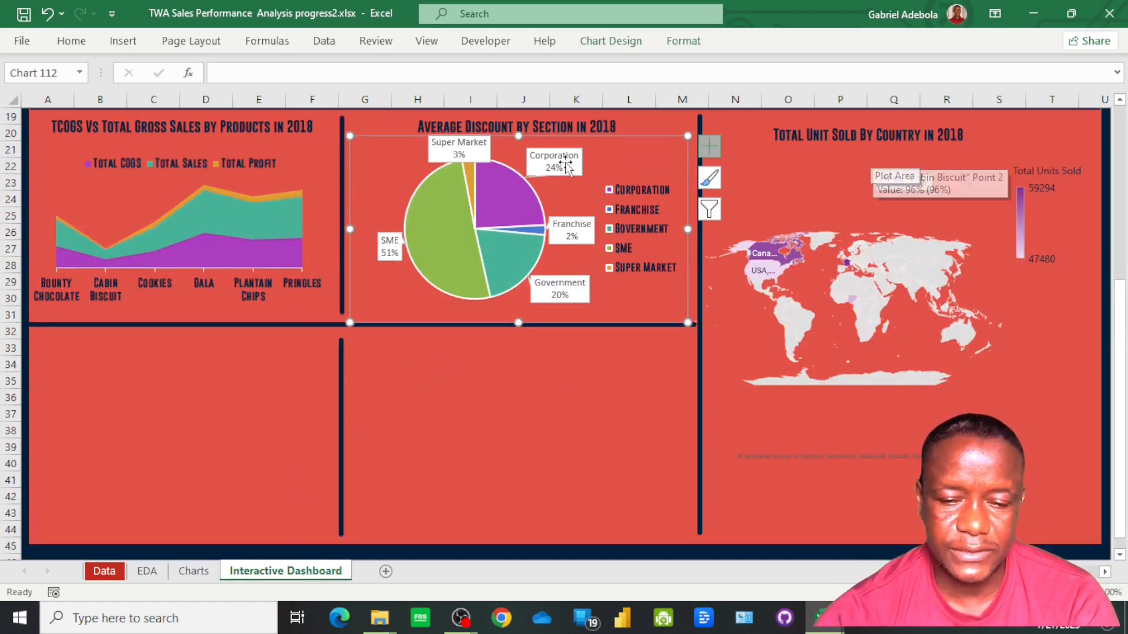
pyautogui.click(561, 124)
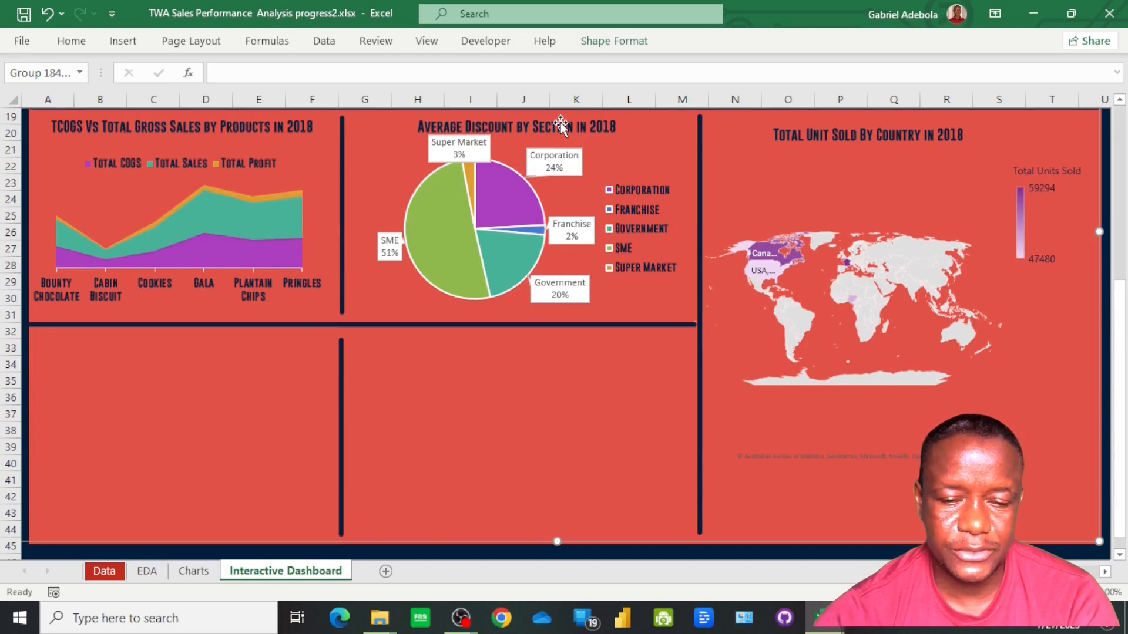
pyautogui.click(561, 124)
pyautogui.moveTo(561, 124); pyautogui.dragTo(228, 345)
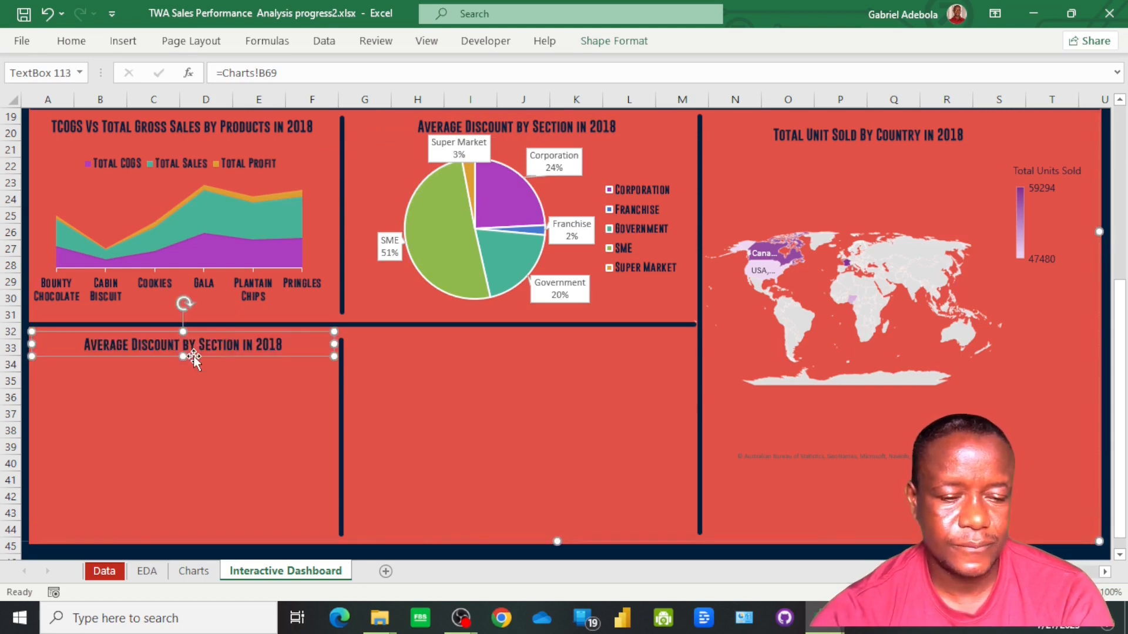
# Link the duplicated heading text box to =Charts!B70
pyautogui.click(296, 73)
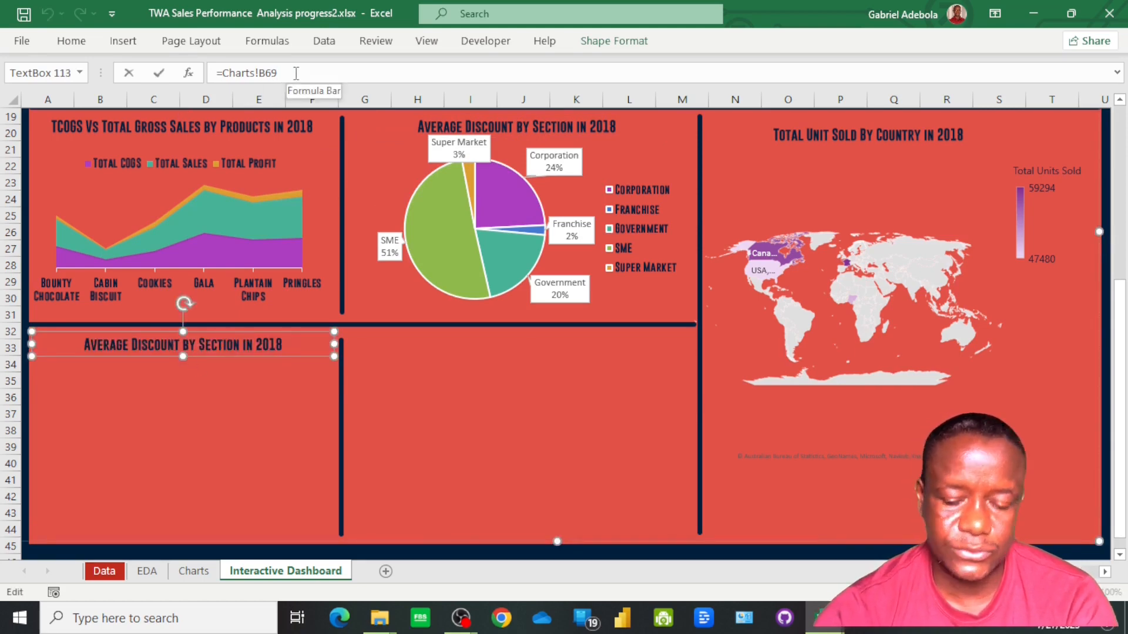
pyautogui.press('BackSpace')
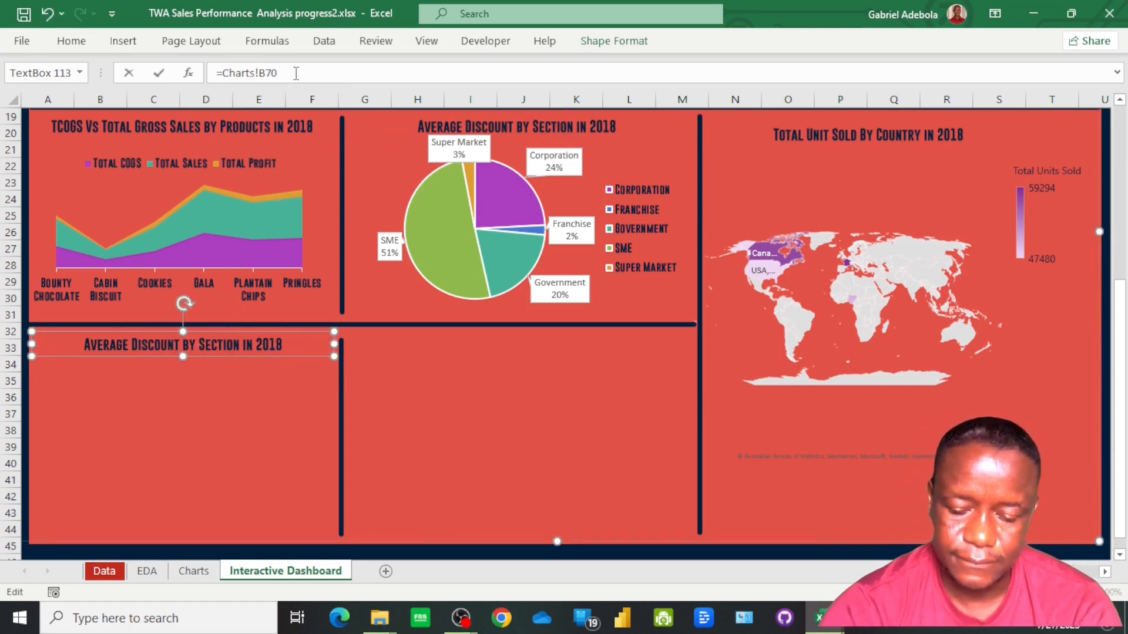
pyautogui.write('70')
pyautogui.press('Return')
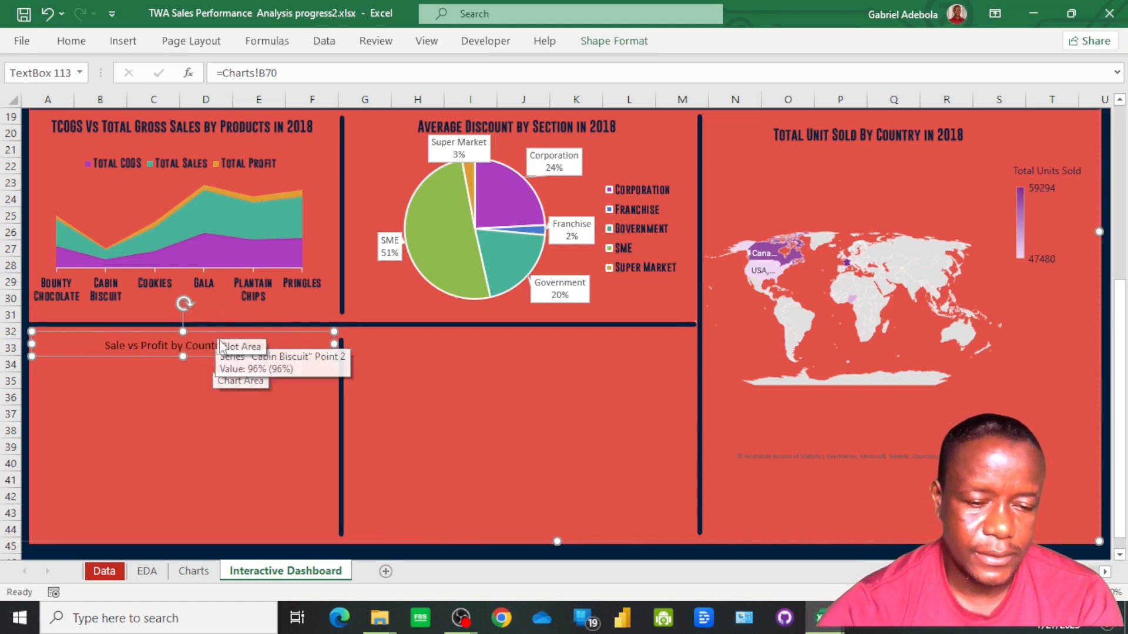
# Copy the Average Discount heading's formatting onto the Sale vs Profit by Country heading with Format Painter
pyautogui.click(530, 124)
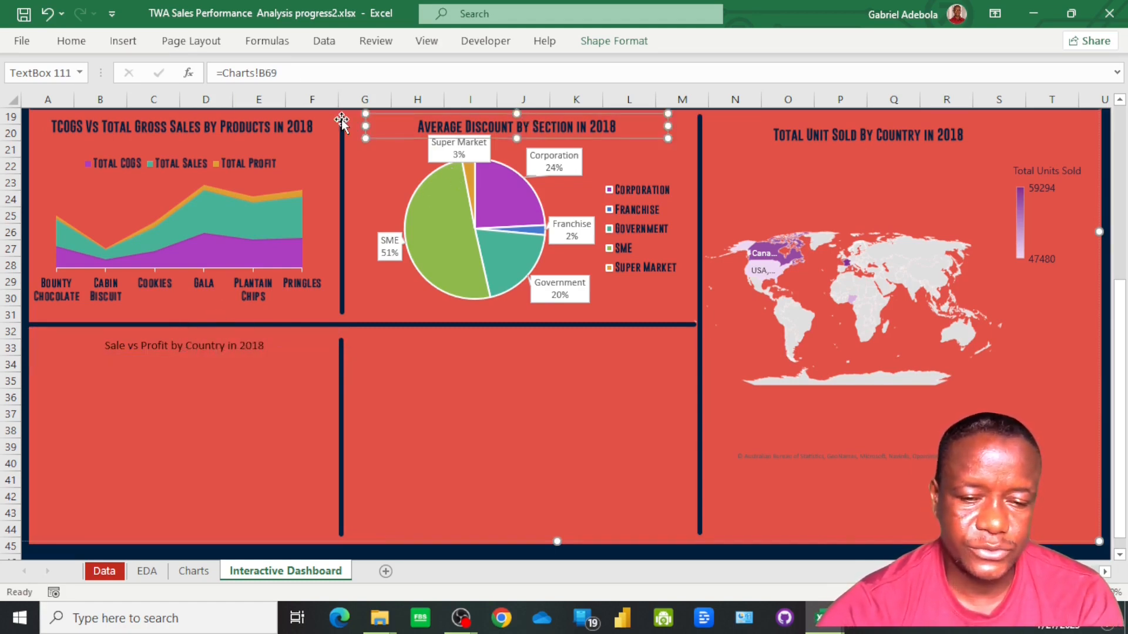
pyautogui.click(71, 42)
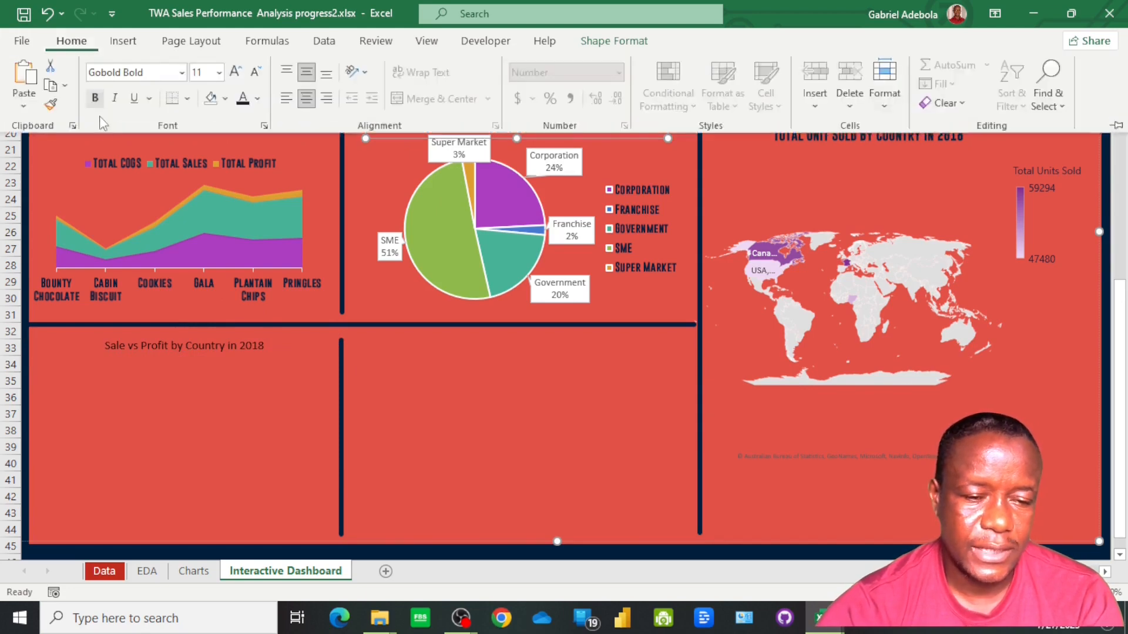
pyautogui.click(51, 106)
pyautogui.click(121, 343)
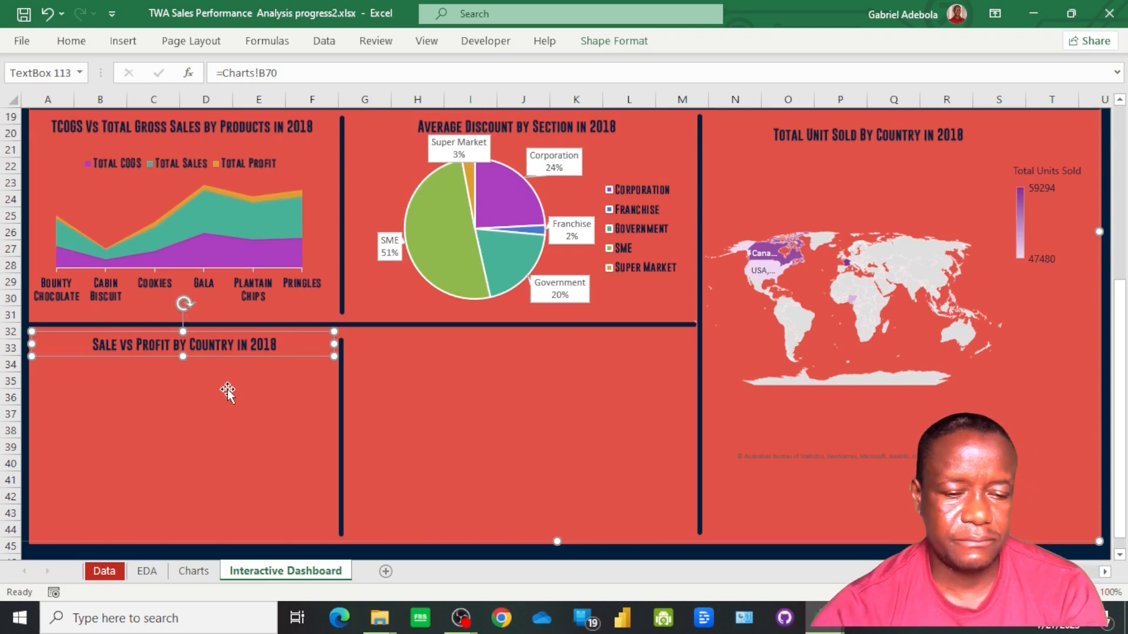
# Copy the Profit vs Gross Sales By Country column chart from the Charts sheet and paste it onto the Interactive Dashboard sheet
pyautogui.click(191, 575)
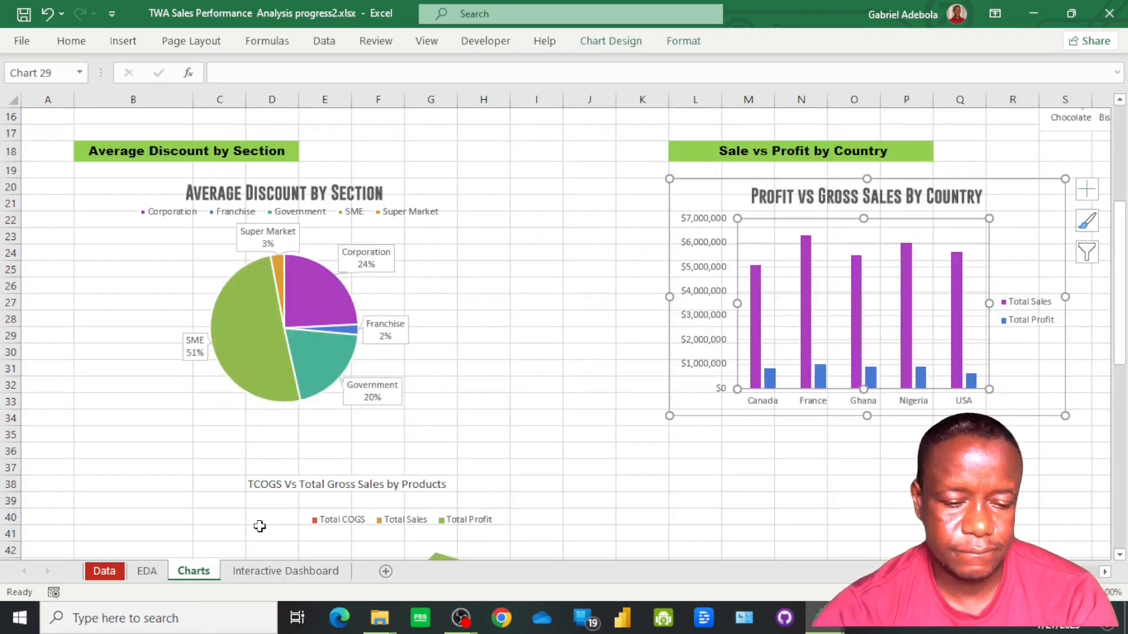
pyautogui.click(277, 571)
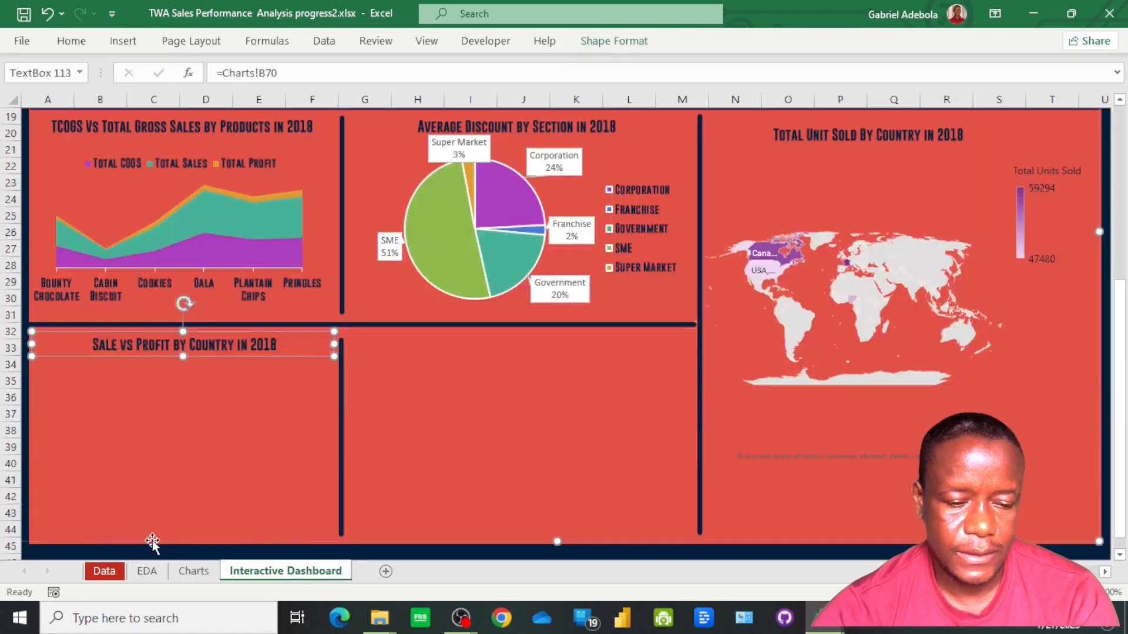
pyautogui.click(114, 549)
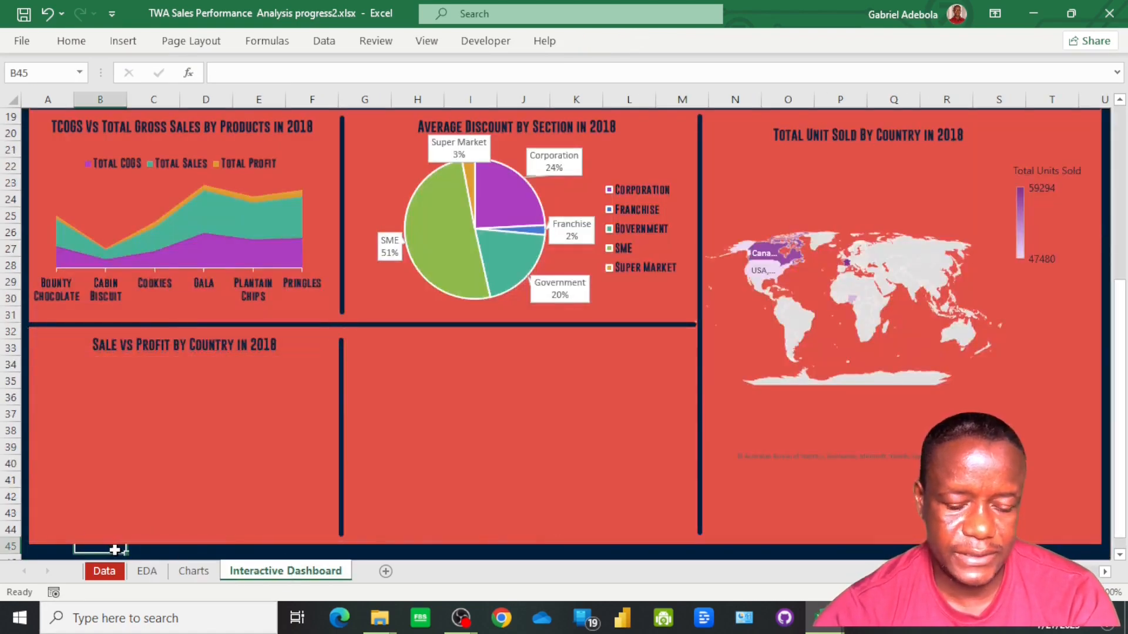
pyautogui.hotkey('ctrl', 'v')
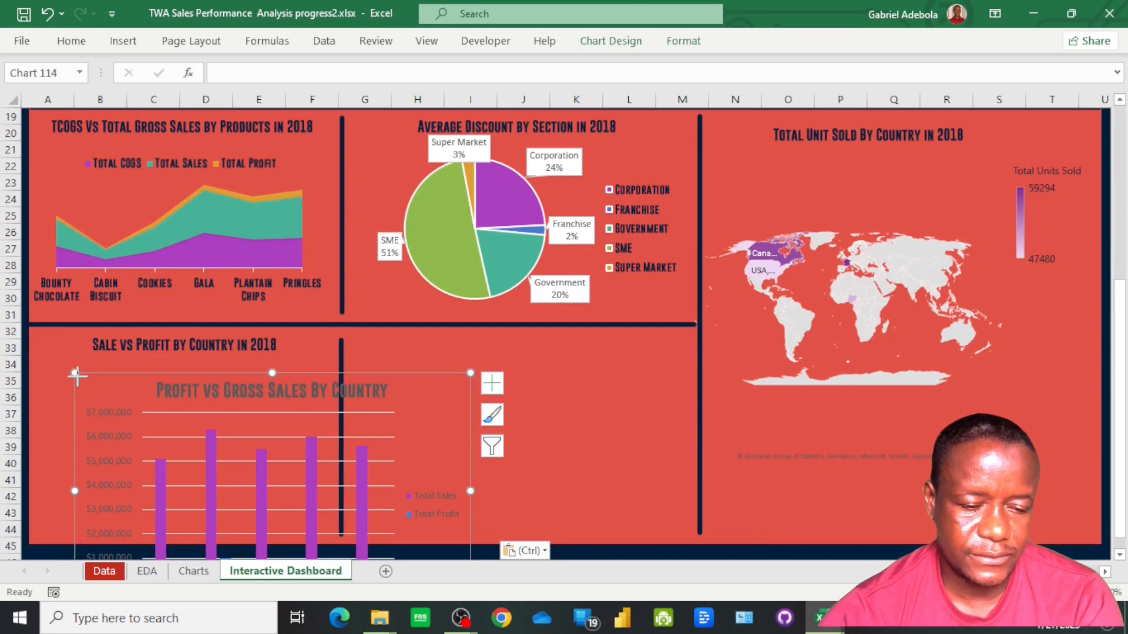
# Move and resize the pasted Profit vs Gross Sales By Country chart to fit the panel beneath the Sale vs Profit by Country heading
pyautogui.moveTo(76, 374); pyautogui.dragTo(34, 358)
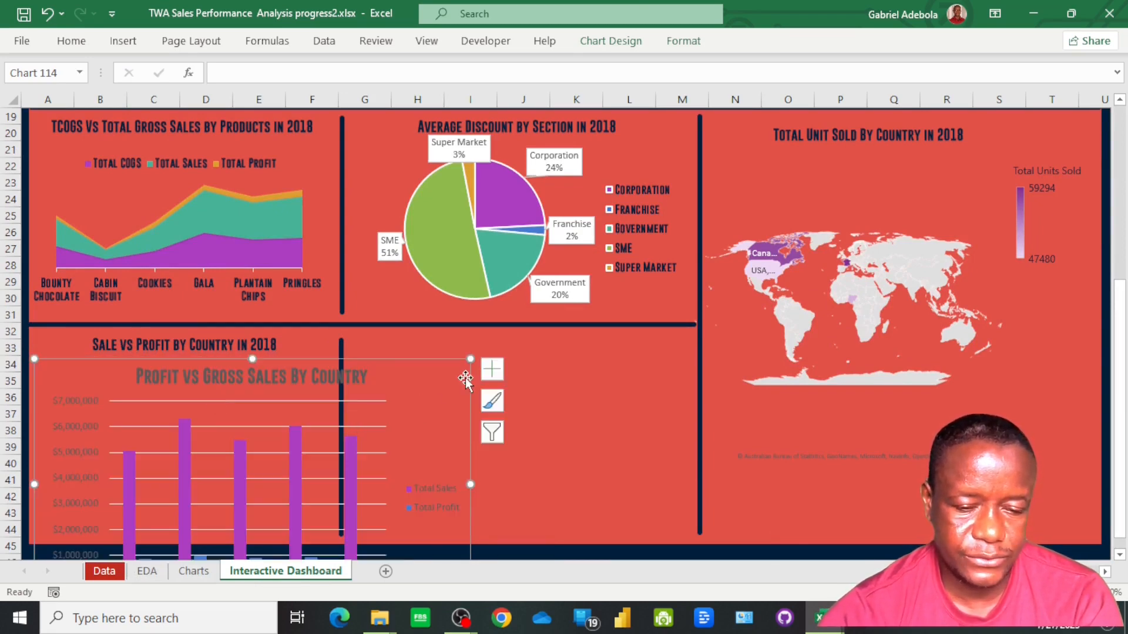
pyautogui.moveTo(469, 357); pyautogui.dragTo(332, 360)
pyautogui.scroll(-3, 326, 492)
pyautogui.moveTo(330, 463); pyautogui.dragTo(333, 387)
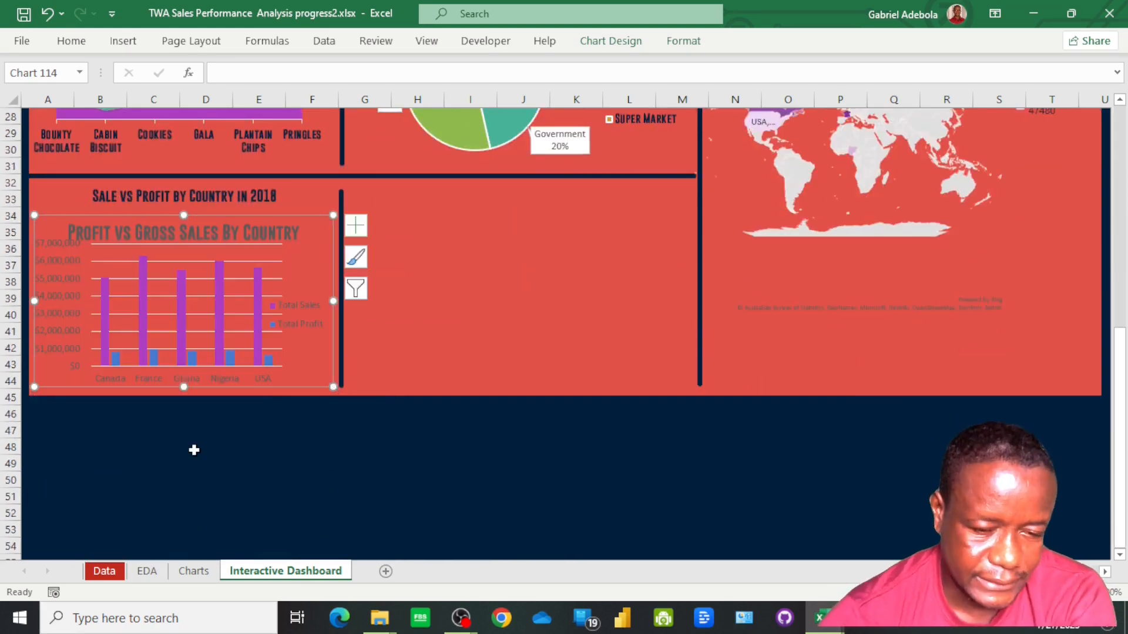
# Remove the country chart's vertical axis, title and gridlines, and widen the plot area to fill the freed space
pyautogui.click(62, 298)
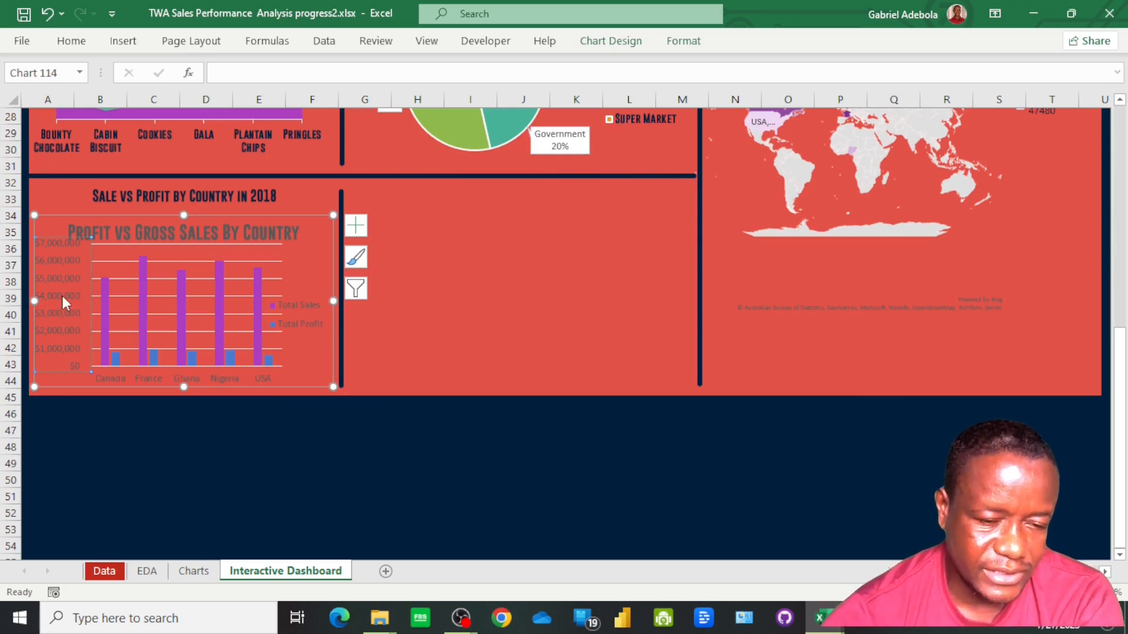
pyautogui.press('Delete')
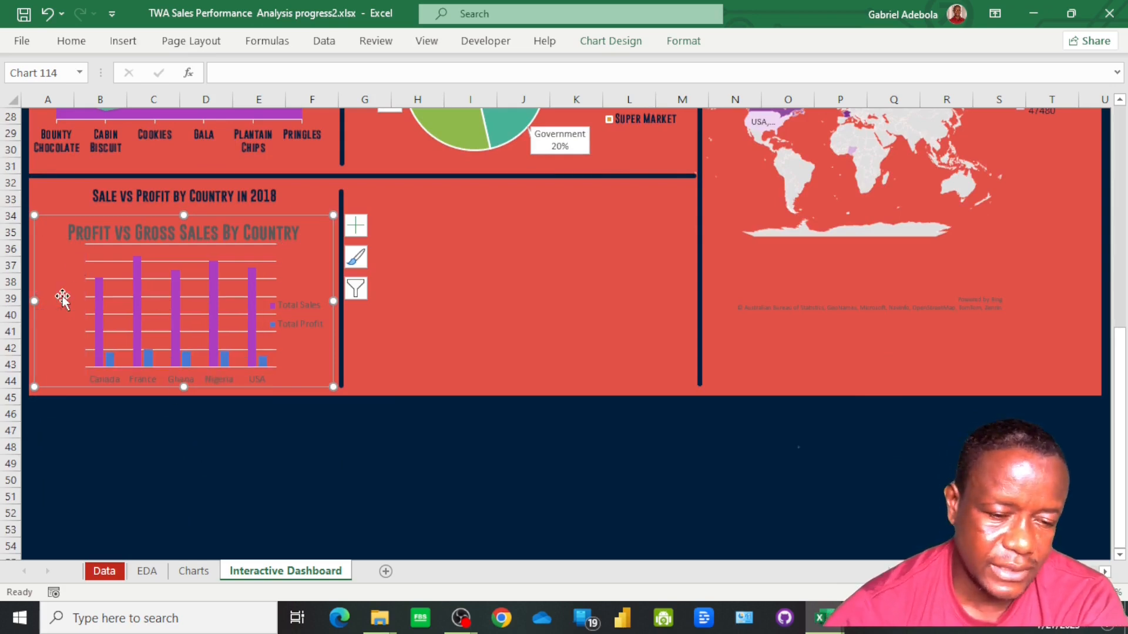
pyautogui.click(137, 232)
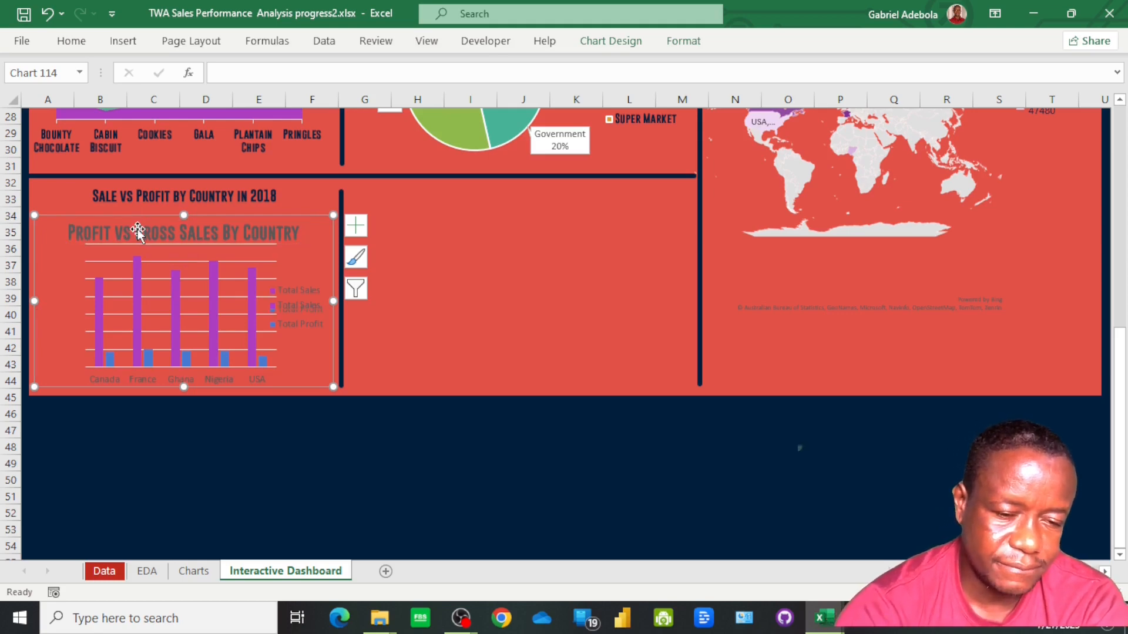
pyautogui.press('Delete')
pyautogui.click(355, 225)
pyautogui.moveTo(392, 355)
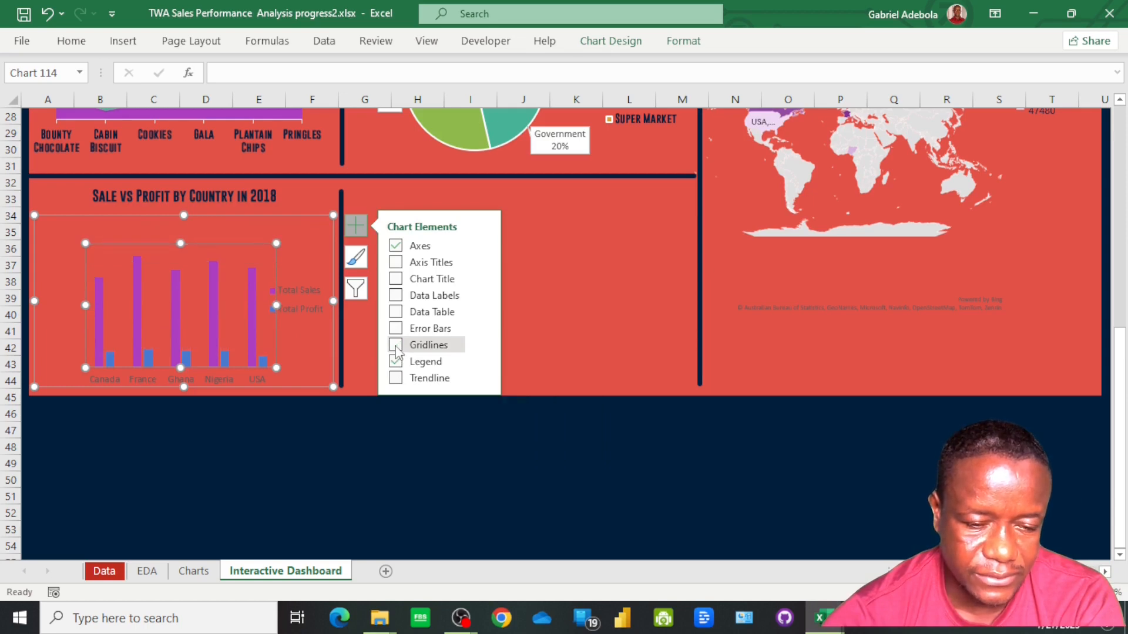
pyautogui.click(396, 347)
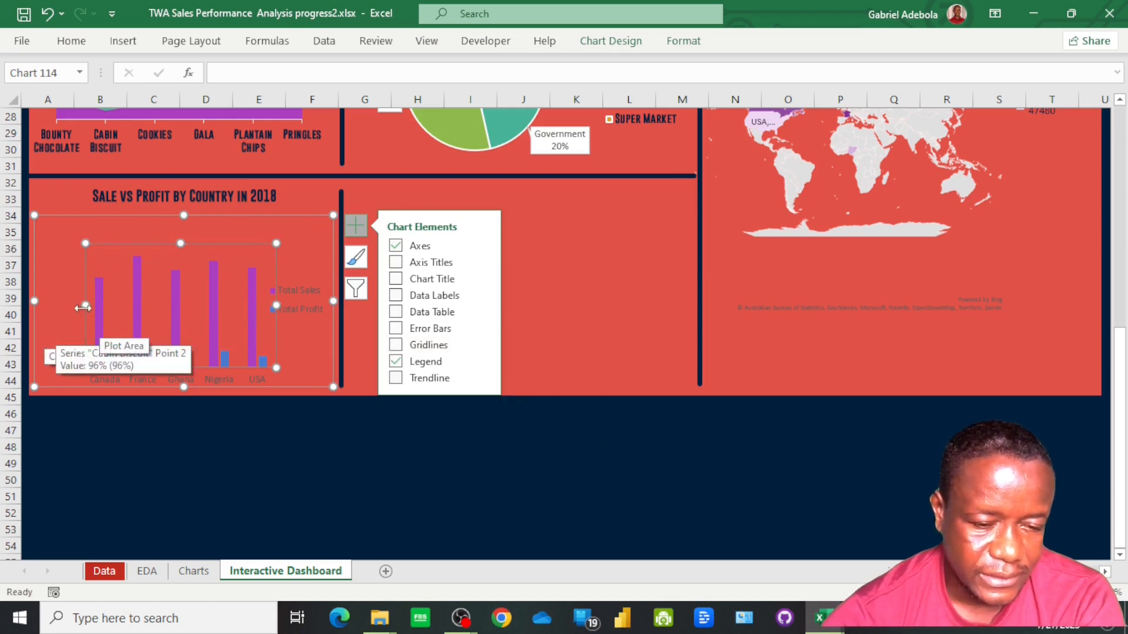
pyautogui.moveTo(82, 308); pyautogui.dragTo(47, 305)
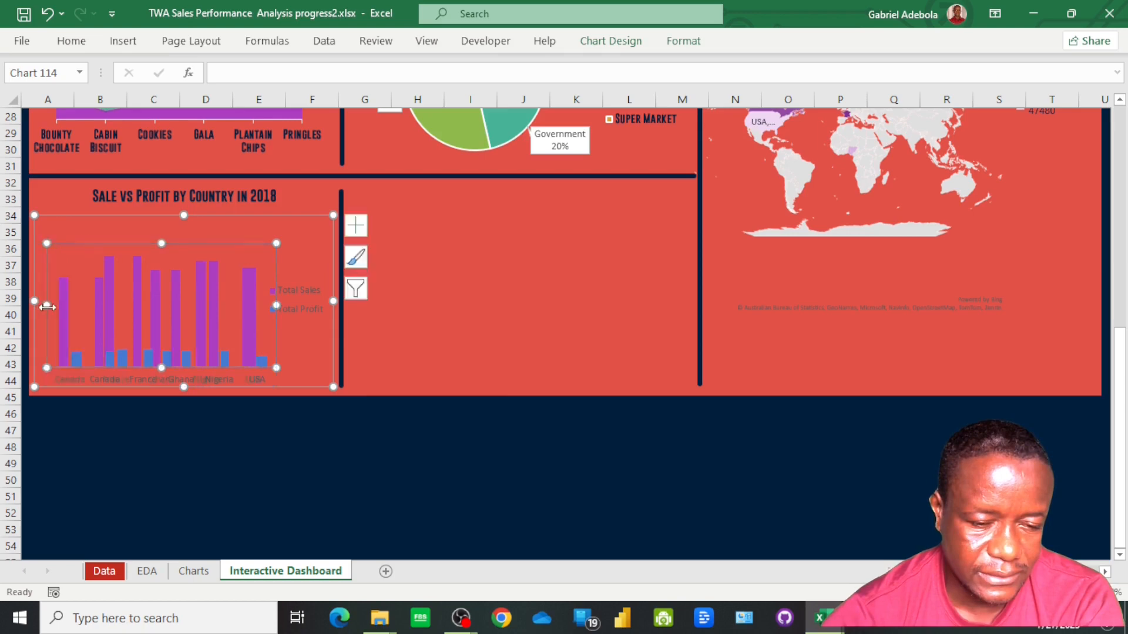
# Give the country axis labels a dark font colour and the Gobold Bold font, and raise the plot area's lower edge
pyautogui.click(167, 382)
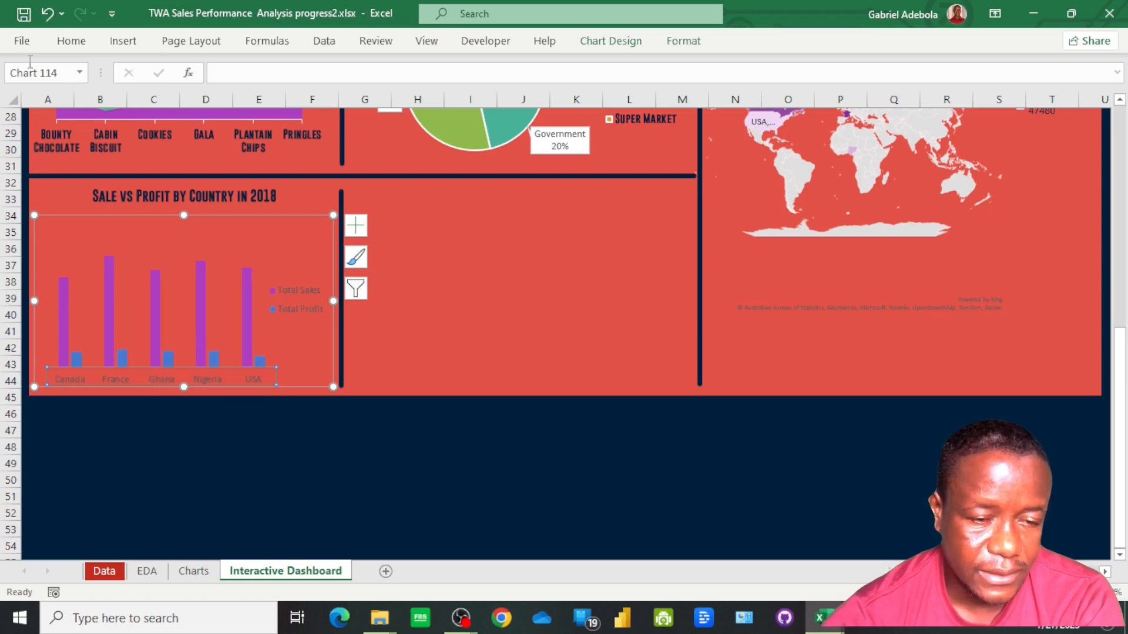
pyautogui.click(69, 47)
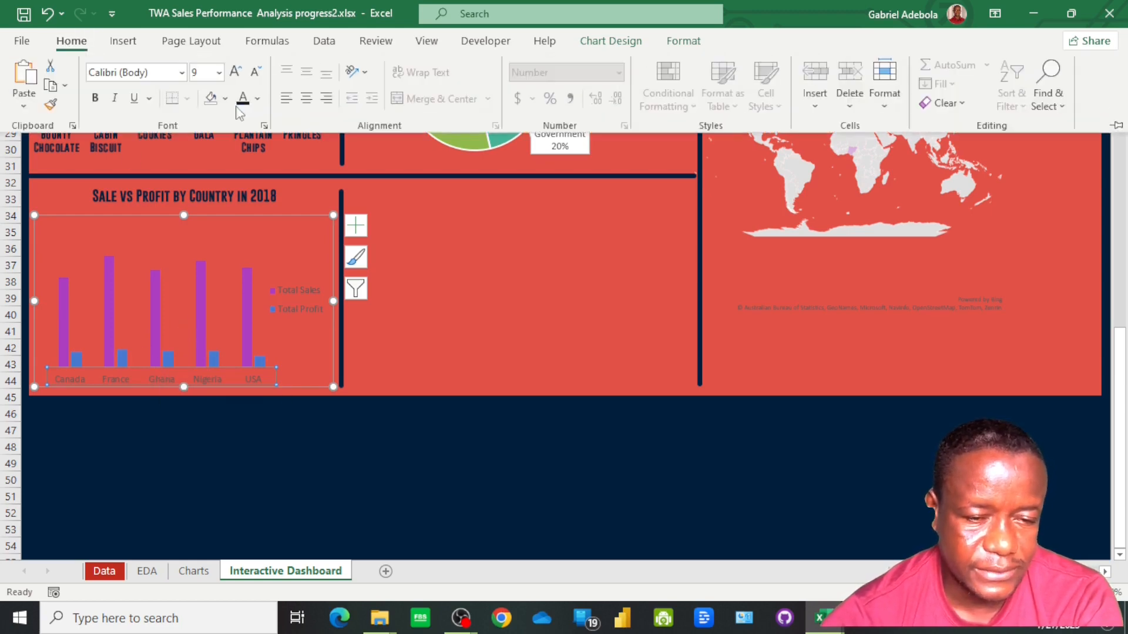
pyautogui.click(182, 72)
pyautogui.click(147, 190)
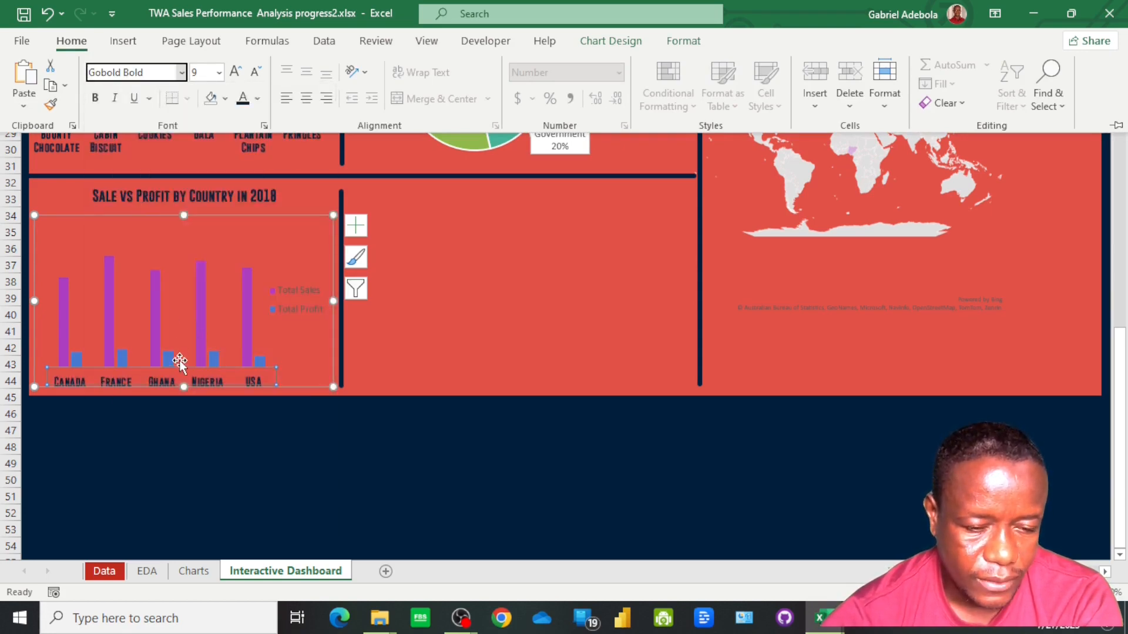
pyautogui.click(179, 333)
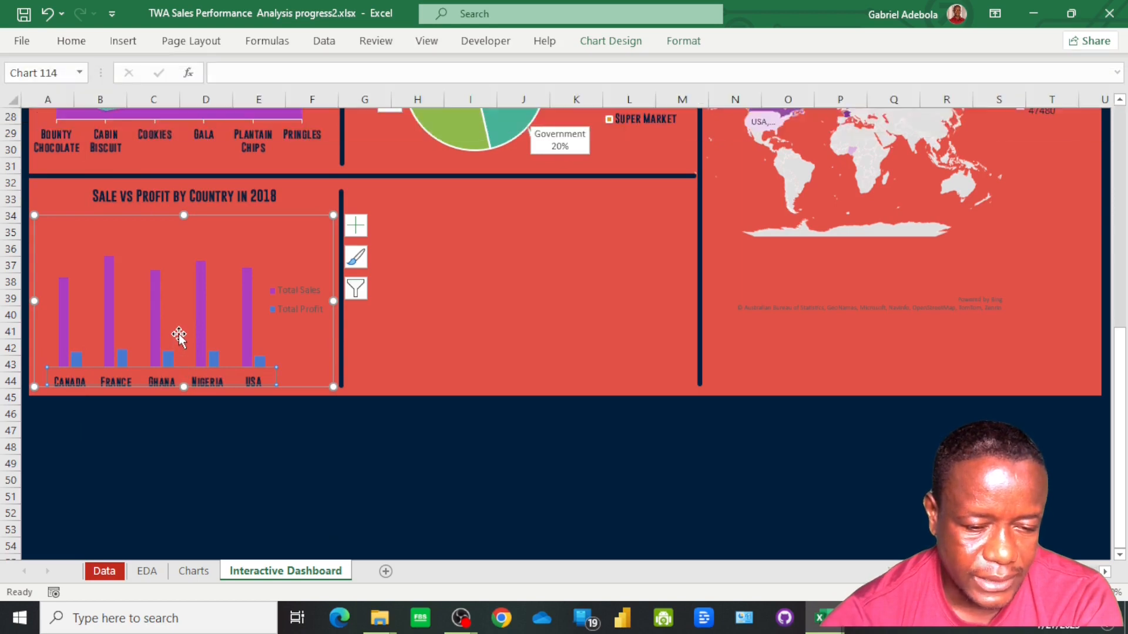
pyautogui.click(190, 299)
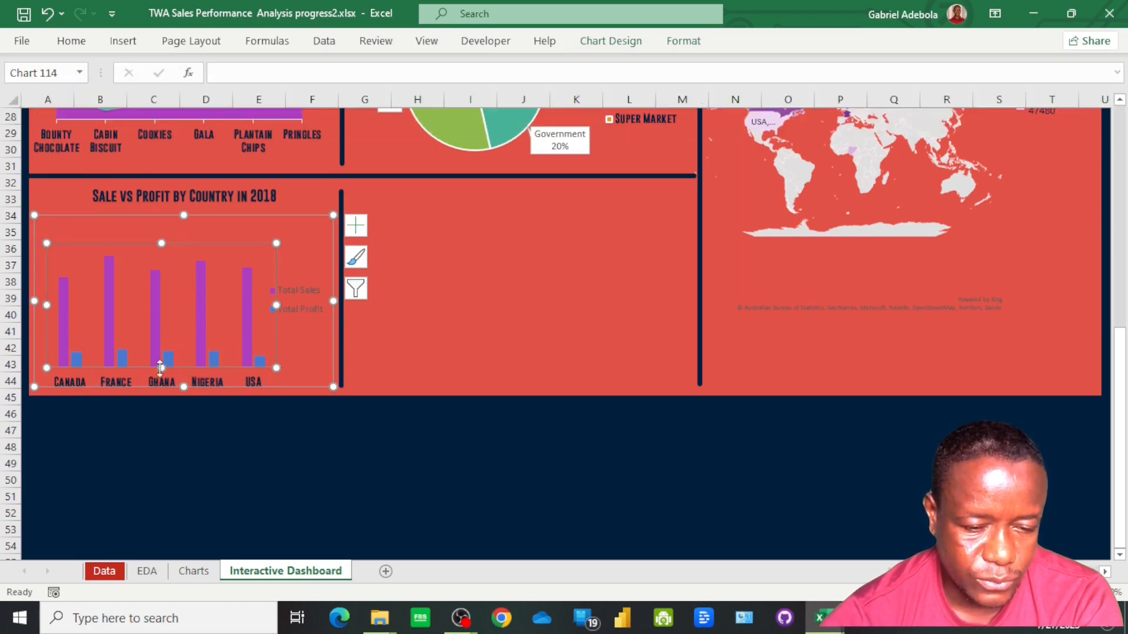
pyautogui.moveTo(160, 367); pyautogui.dragTo(160, 345)
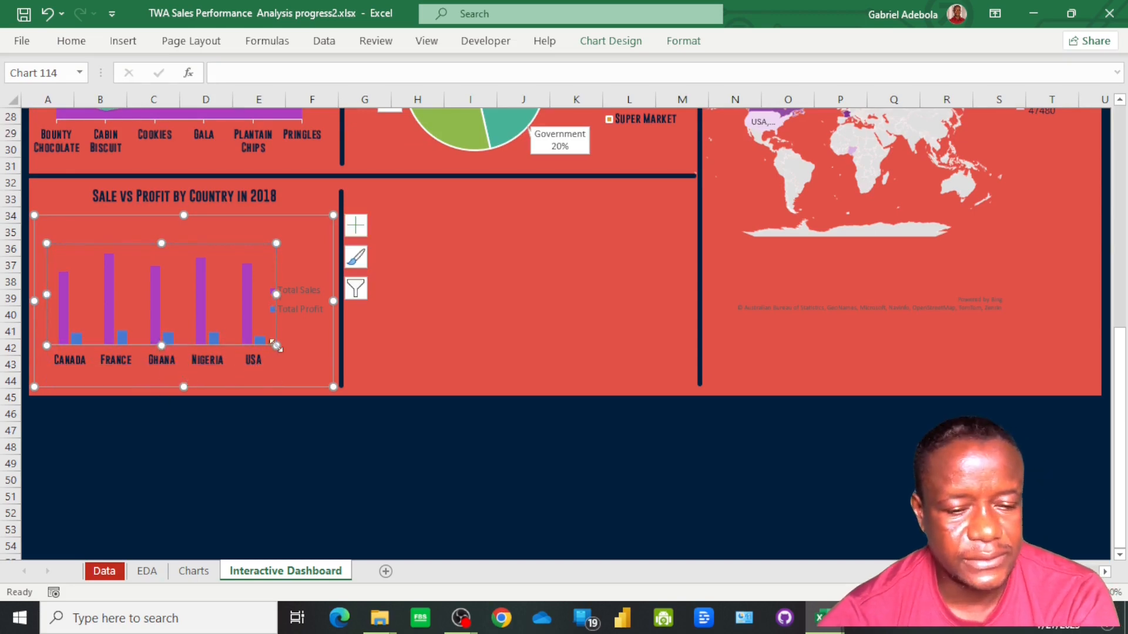
# Format the country chart's legend in dark Gobold Bold text and narrow it so it clears the columns
pyautogui.click(298, 297)
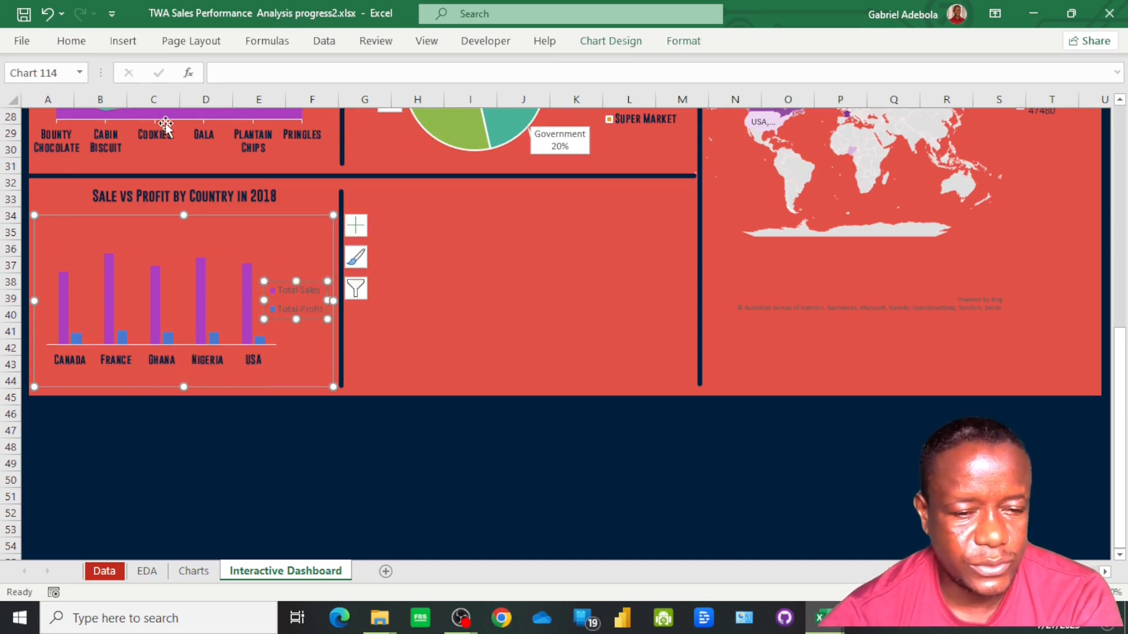
pyautogui.click(73, 43)
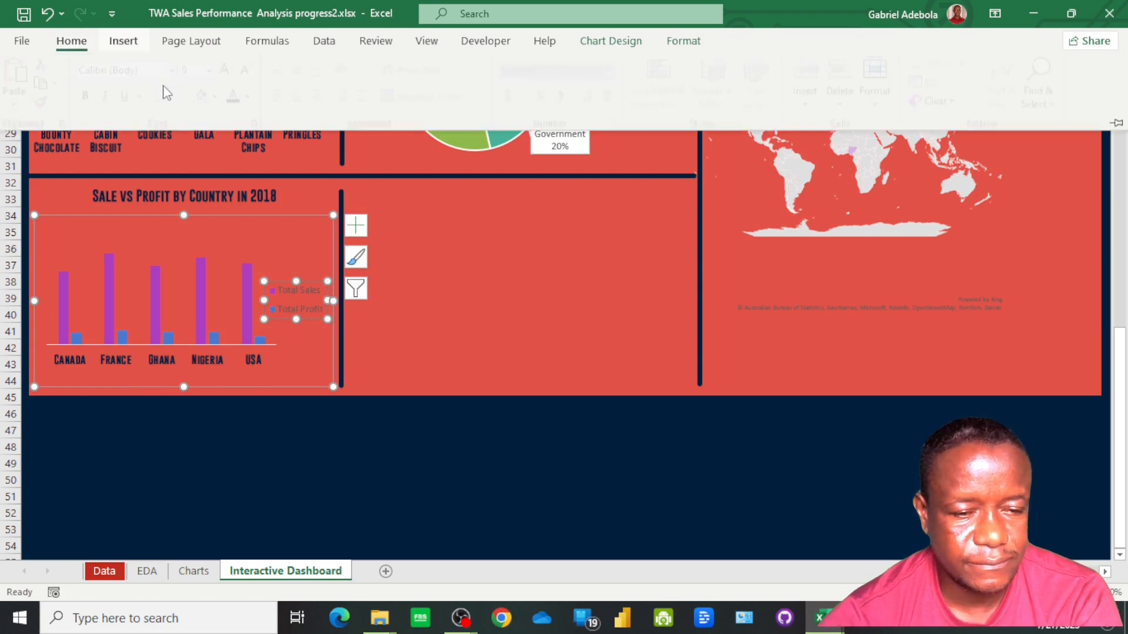
pyautogui.click(243, 98)
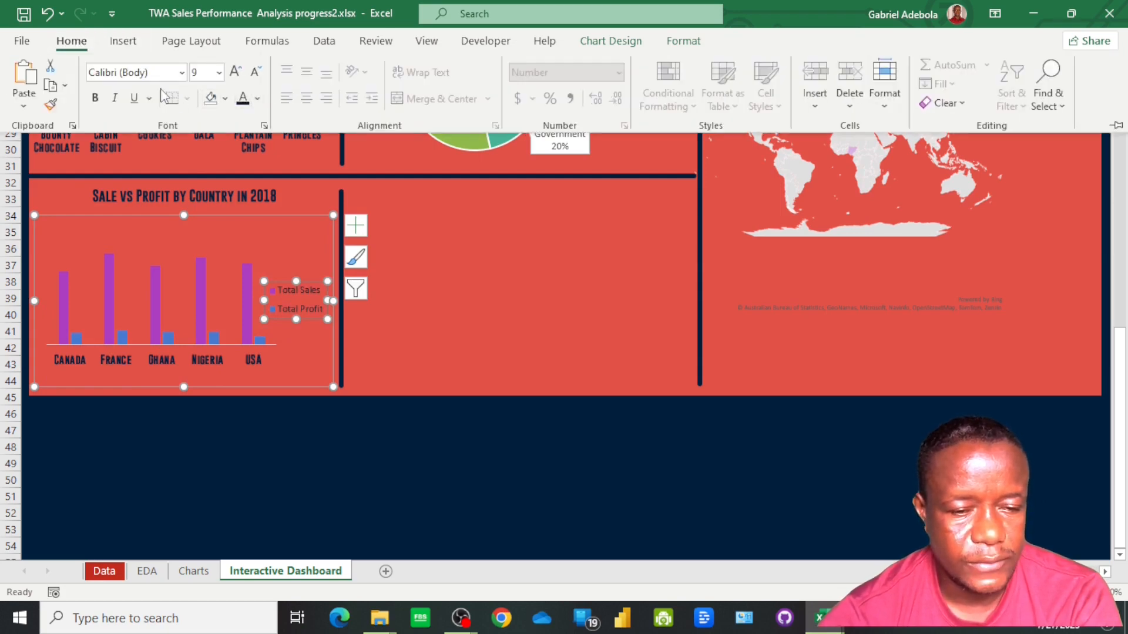
pyautogui.click(182, 73)
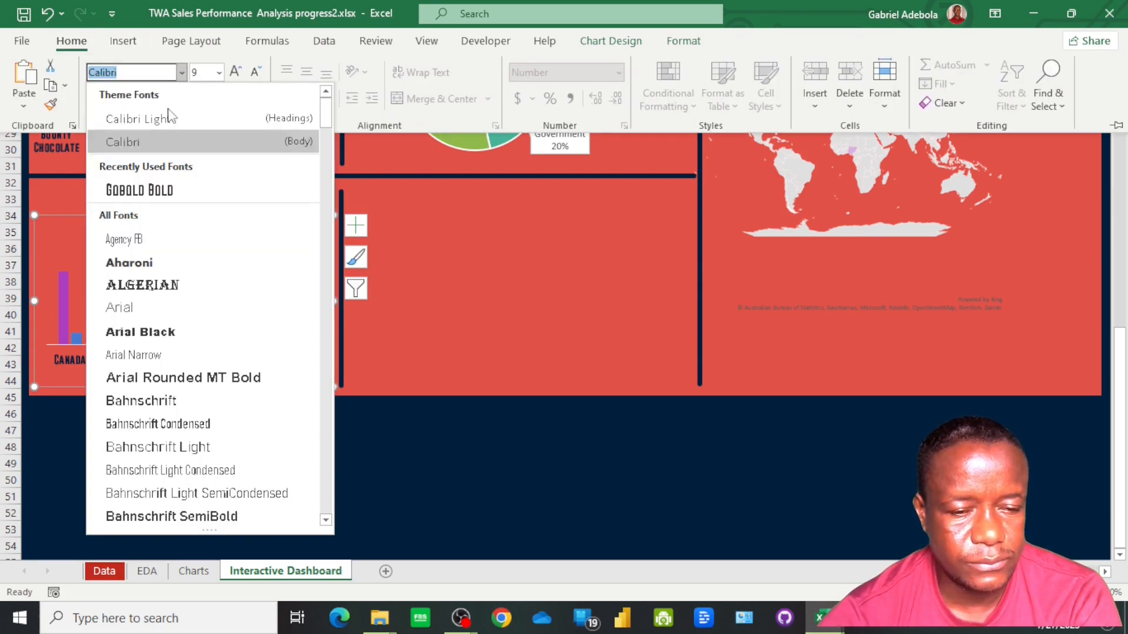
pyautogui.click(154, 191)
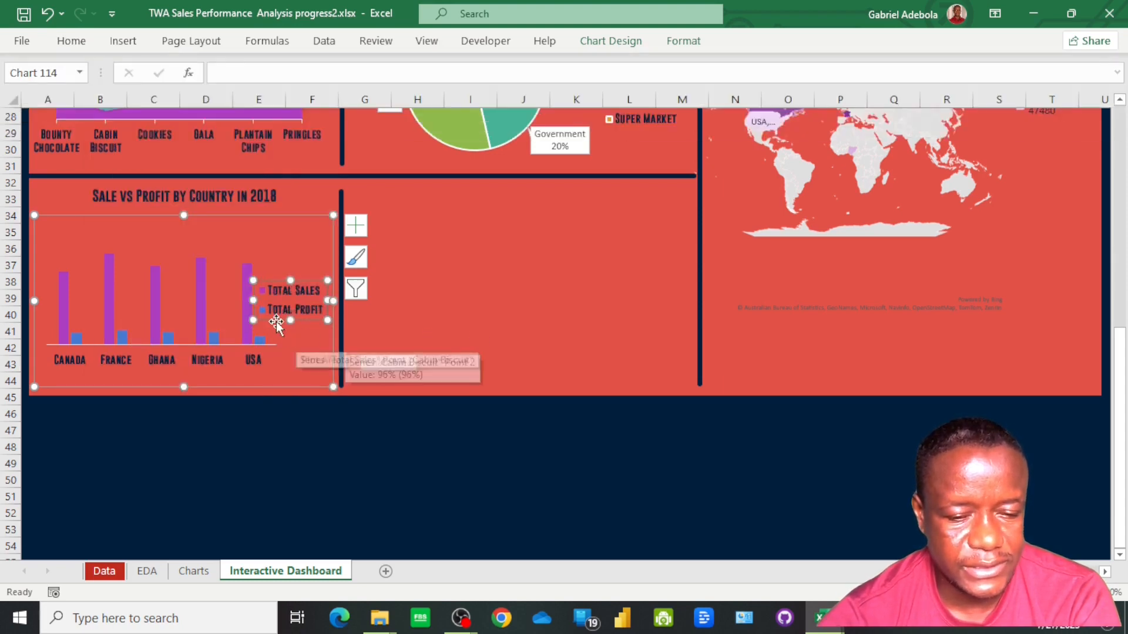
pyautogui.moveTo(253, 300); pyautogui.dragTo(276, 303)
pyautogui.click(194, 392)
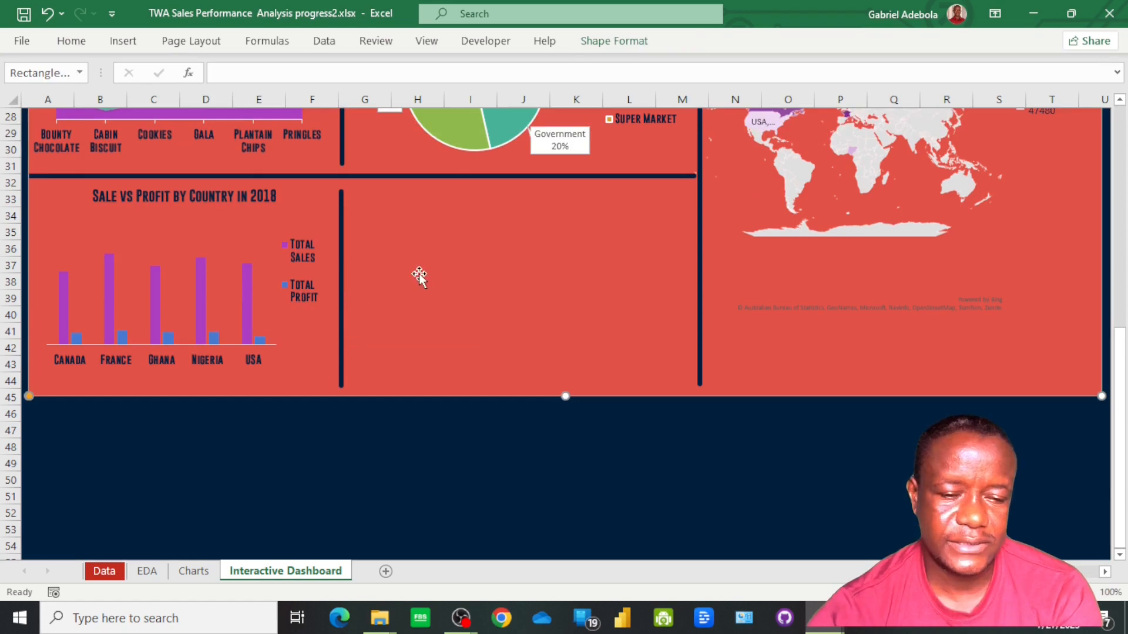
# On the Charts sheet, replace the formula in B71 under Headings with =CONCAT(S2," ",D56," ",B56)
pyautogui.click(194, 571)
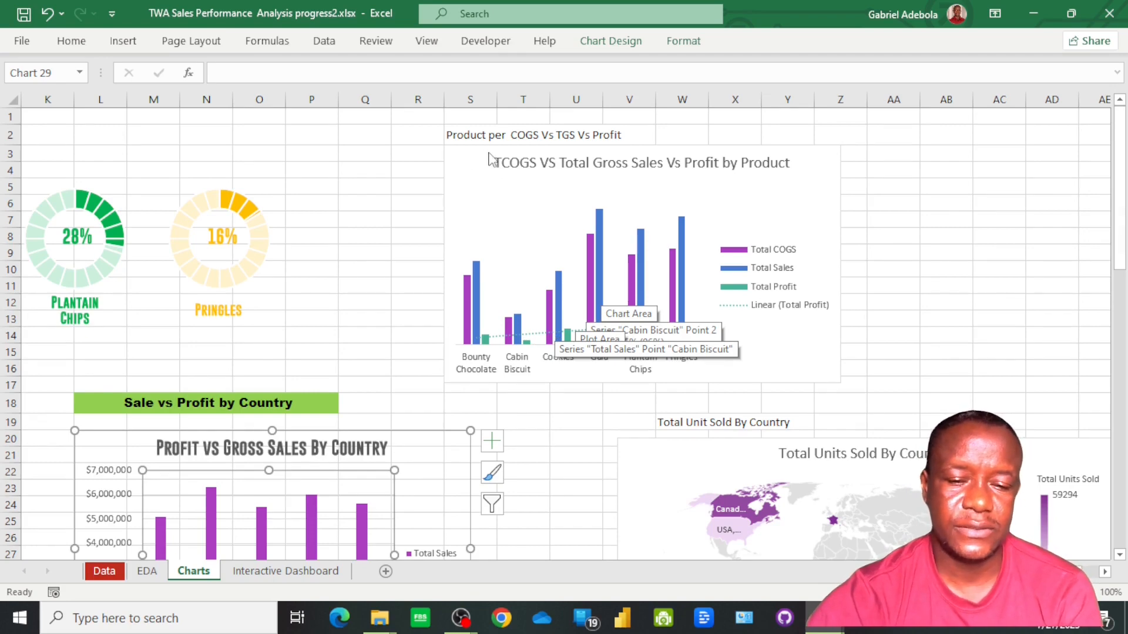
pyautogui.moveTo(1120, 160); pyautogui.dragTo(1122, 372)
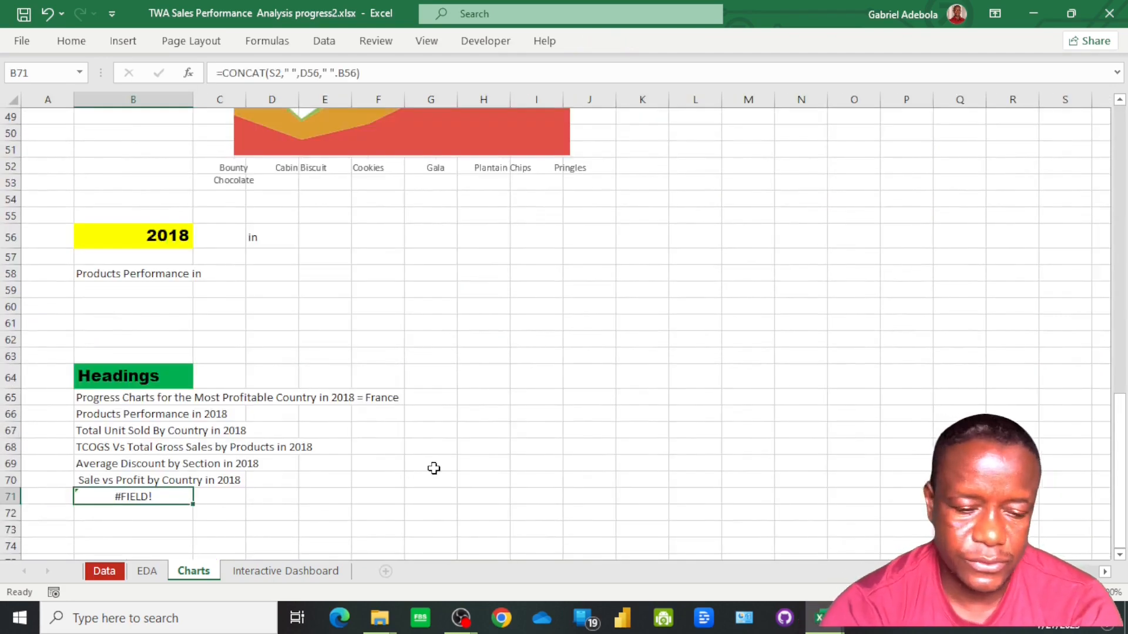
pyautogui.write('=con')
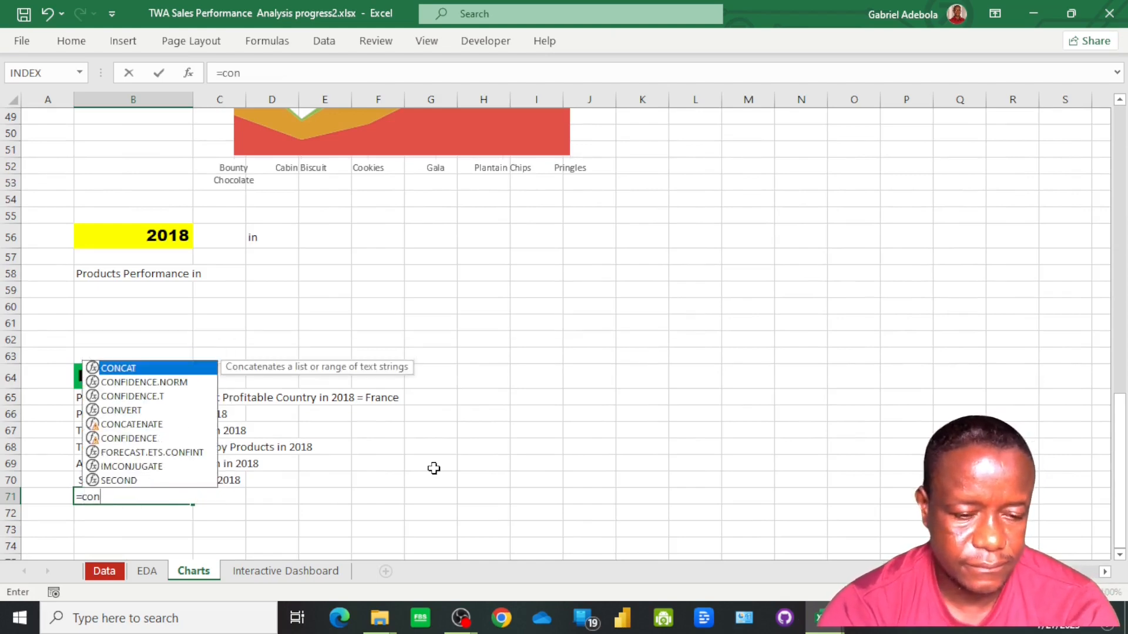
pyautogui.press('Tab')
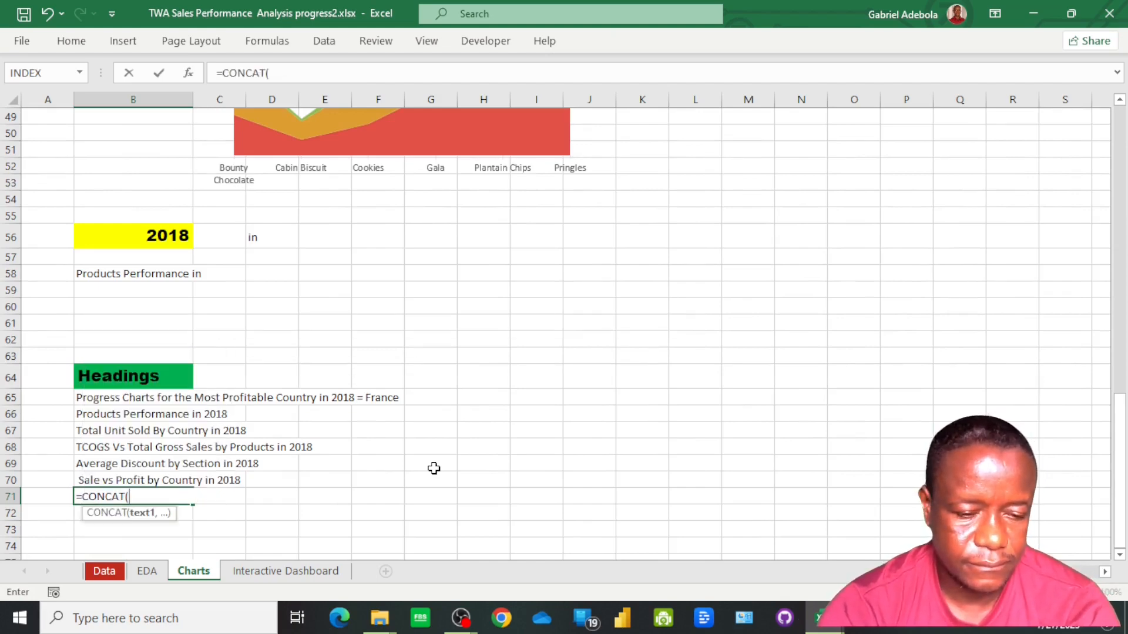
pyautogui.scroll(9, 830, 401)
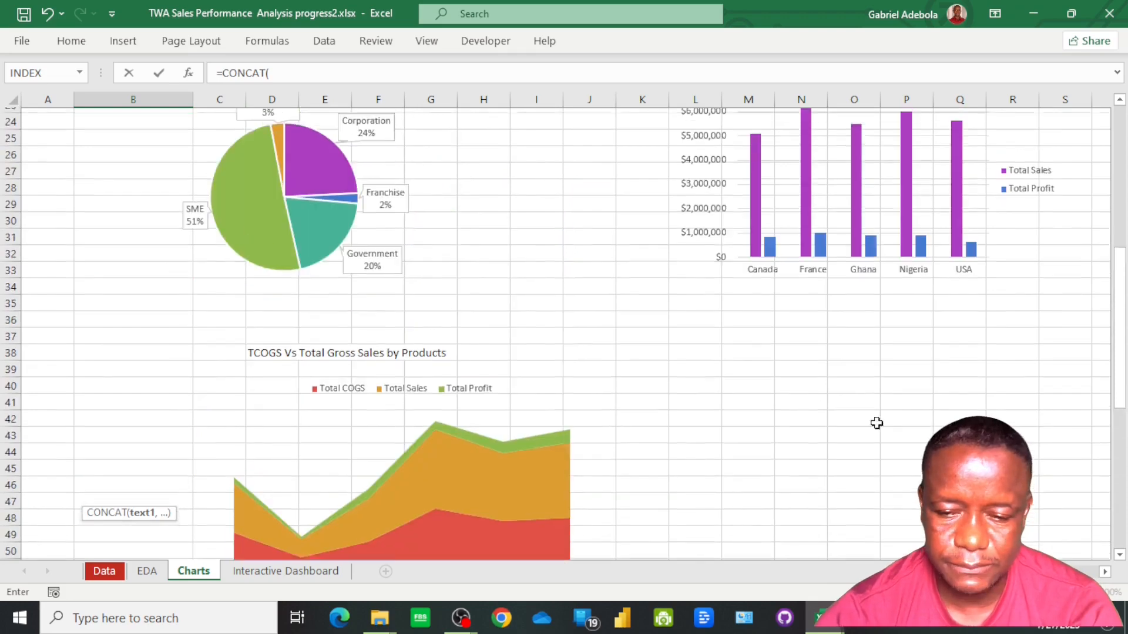
pyautogui.click(676, 134)
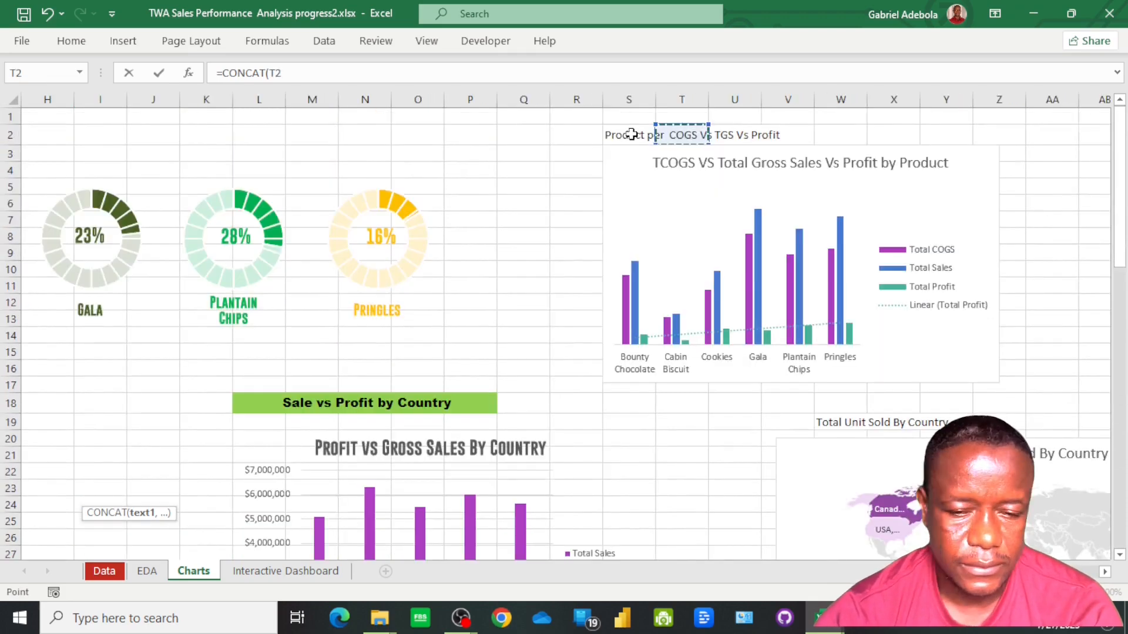
pyautogui.click(631, 134)
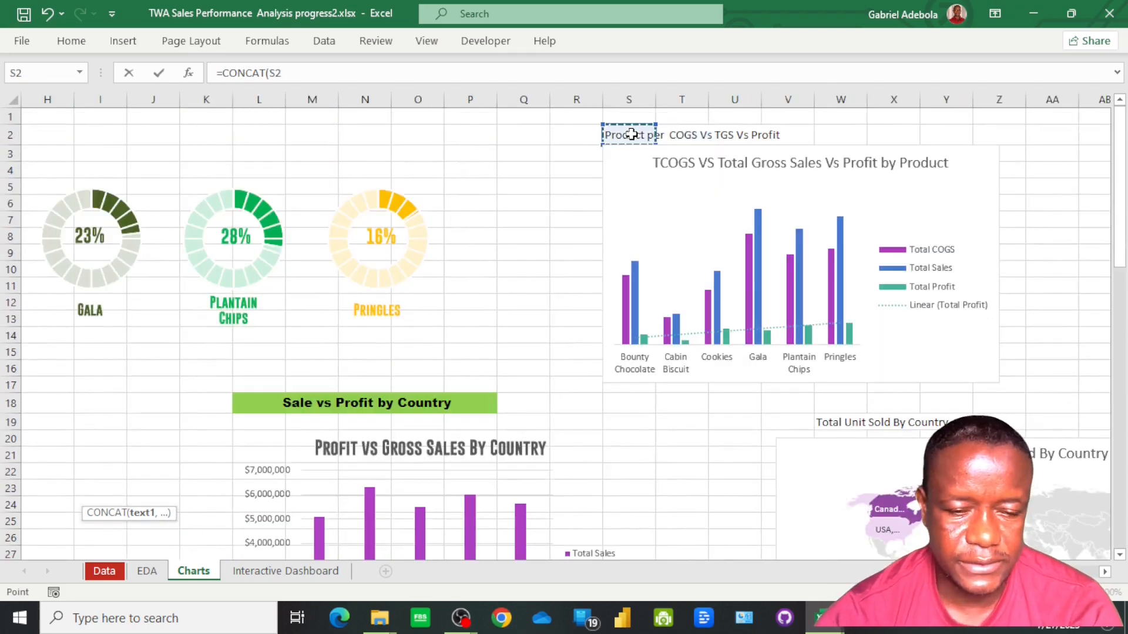
pyautogui.write(',')
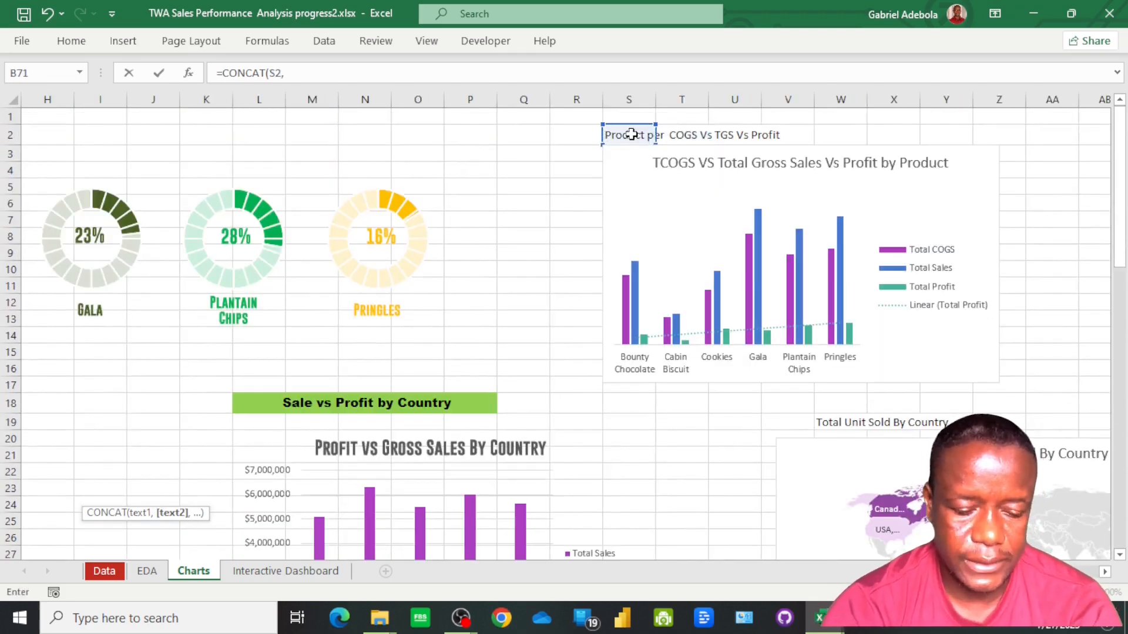
pyautogui.write('" ",')
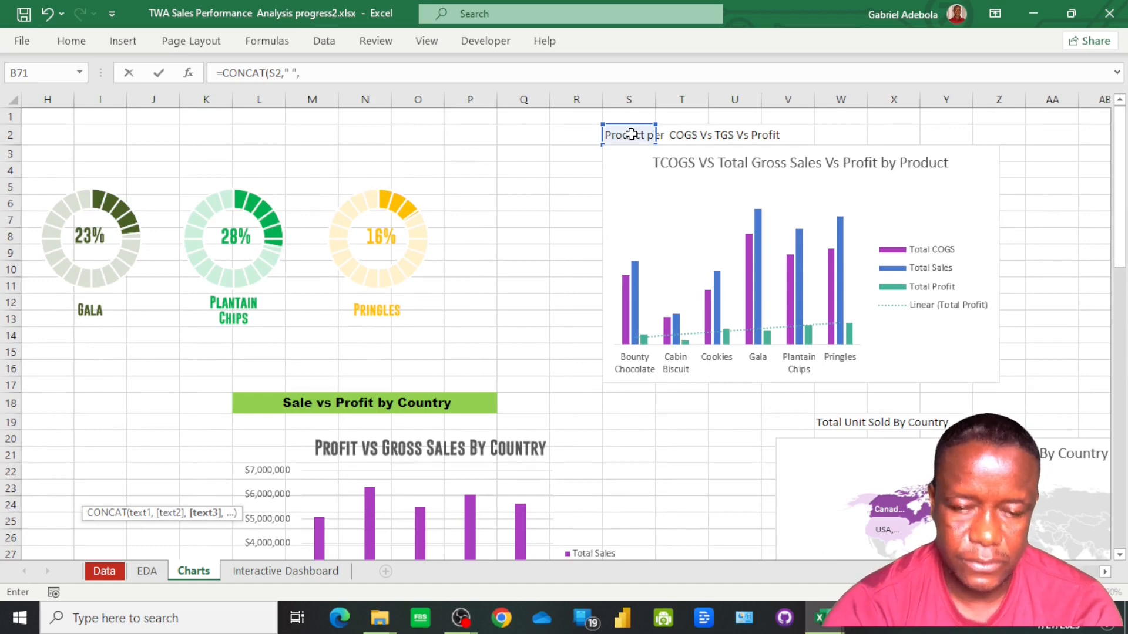
pyautogui.scroll(-11, 428, 375)
pyautogui.scroll(-5, 332, 427)
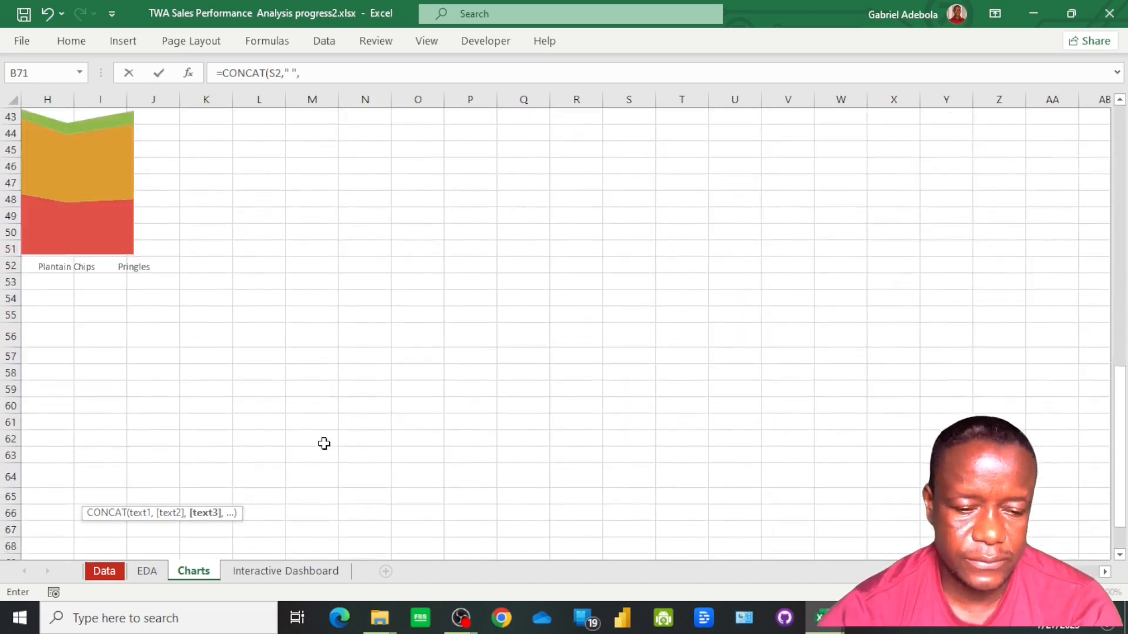
pyautogui.hscroll(-3, 322, 443)
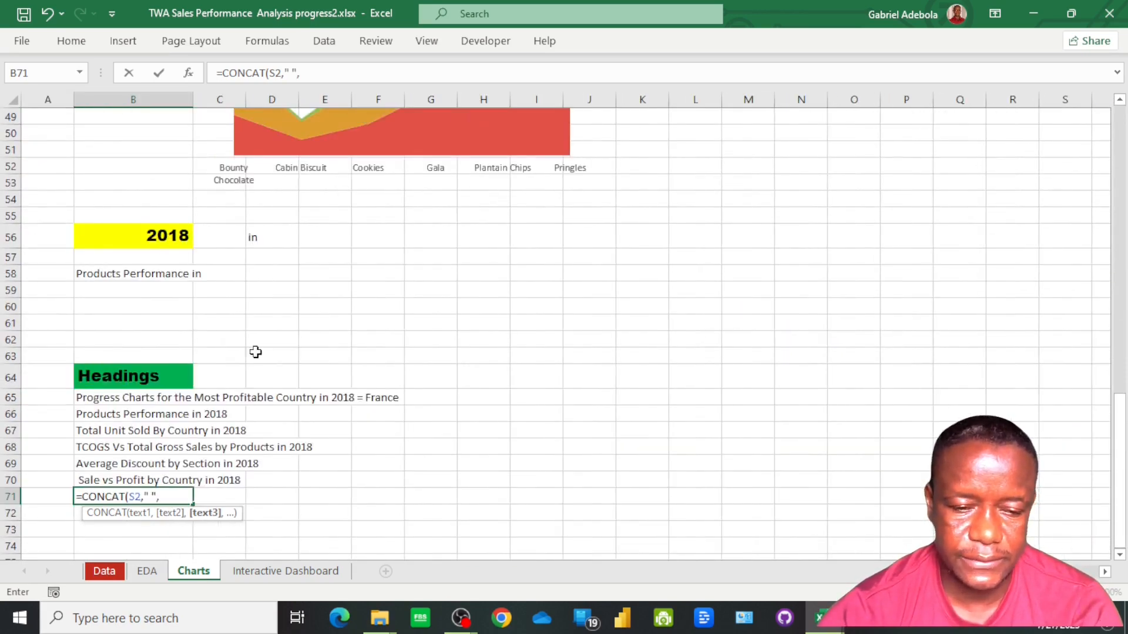
pyautogui.click(257, 240)
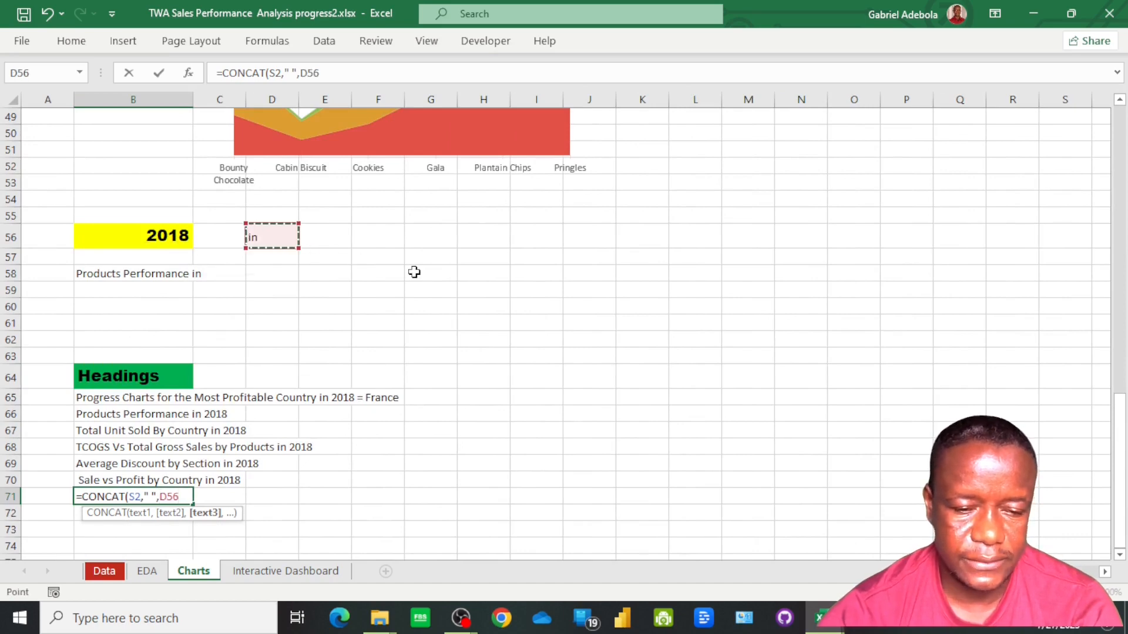
pyautogui.write(',')
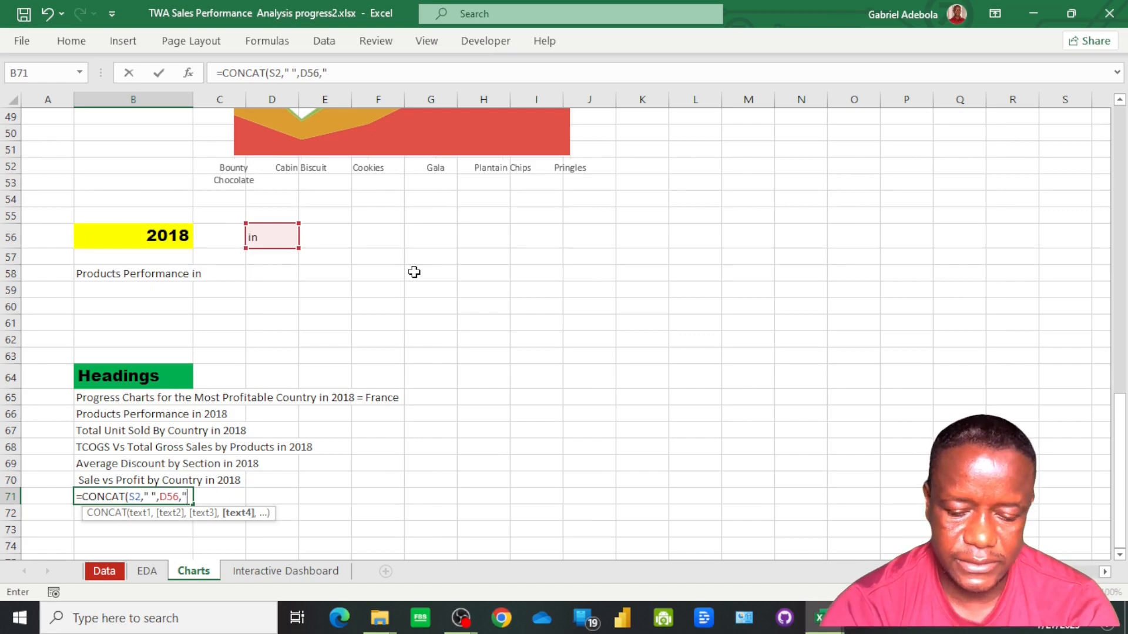
pyautogui.write('" "')
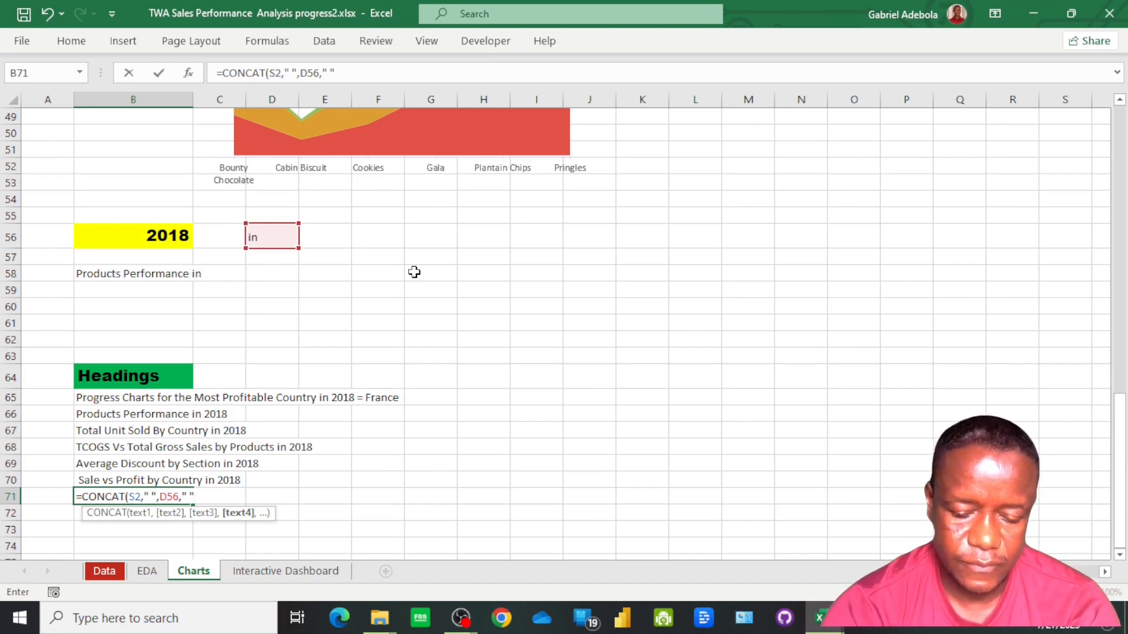
pyautogui.write(',')
pyautogui.click(169, 232)
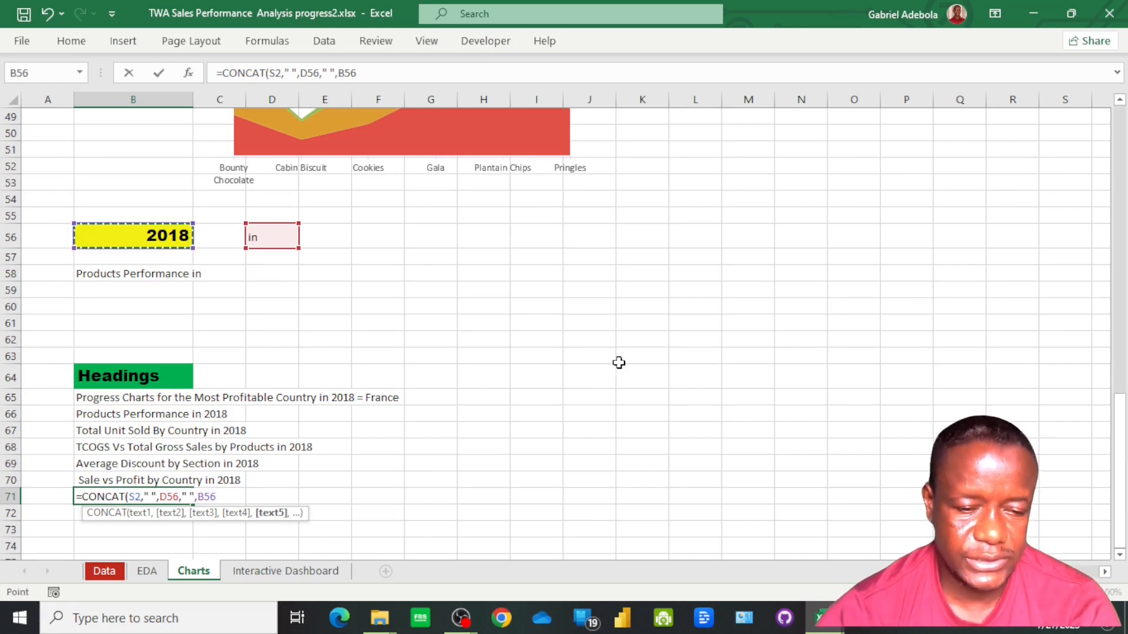
pyautogui.press('Return')
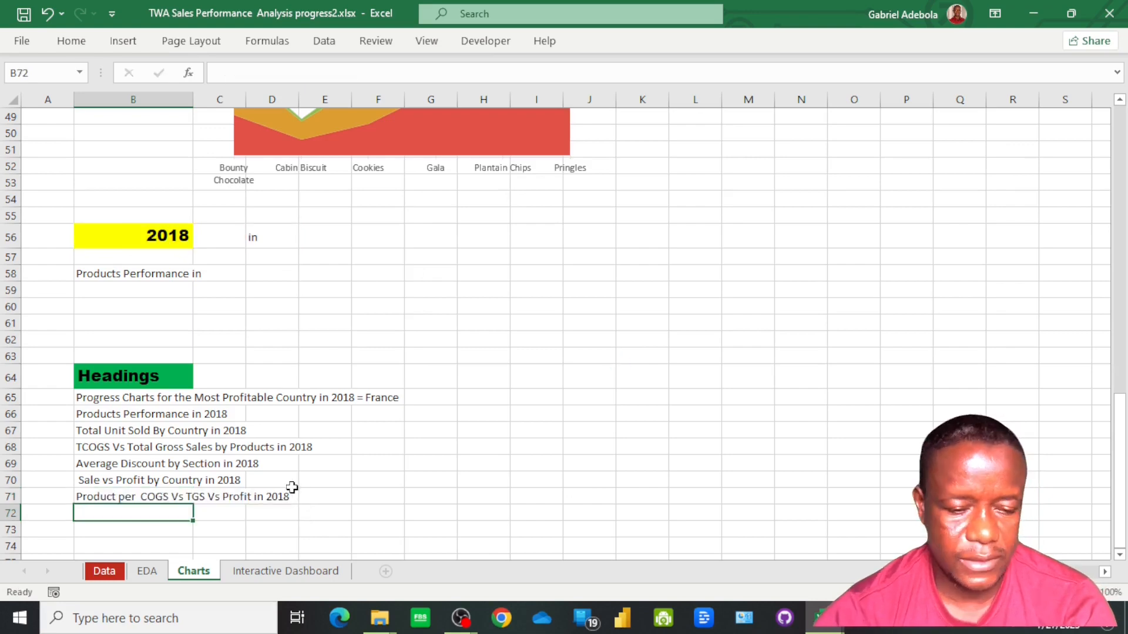
# On the Interactive Dashboard sheet, copy the Sale vs Profit by Country heading into the empty panel beside it and link it to =Charts!B71
pyautogui.click(276, 571)
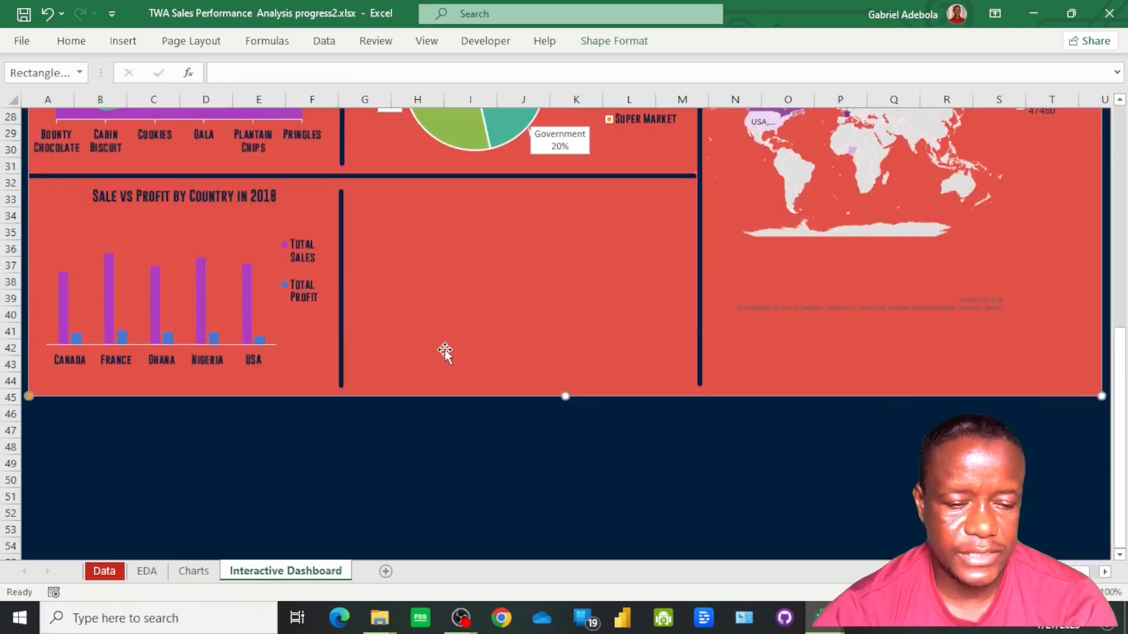
pyautogui.scroll(1, 117, 242)
pyautogui.click(150, 251)
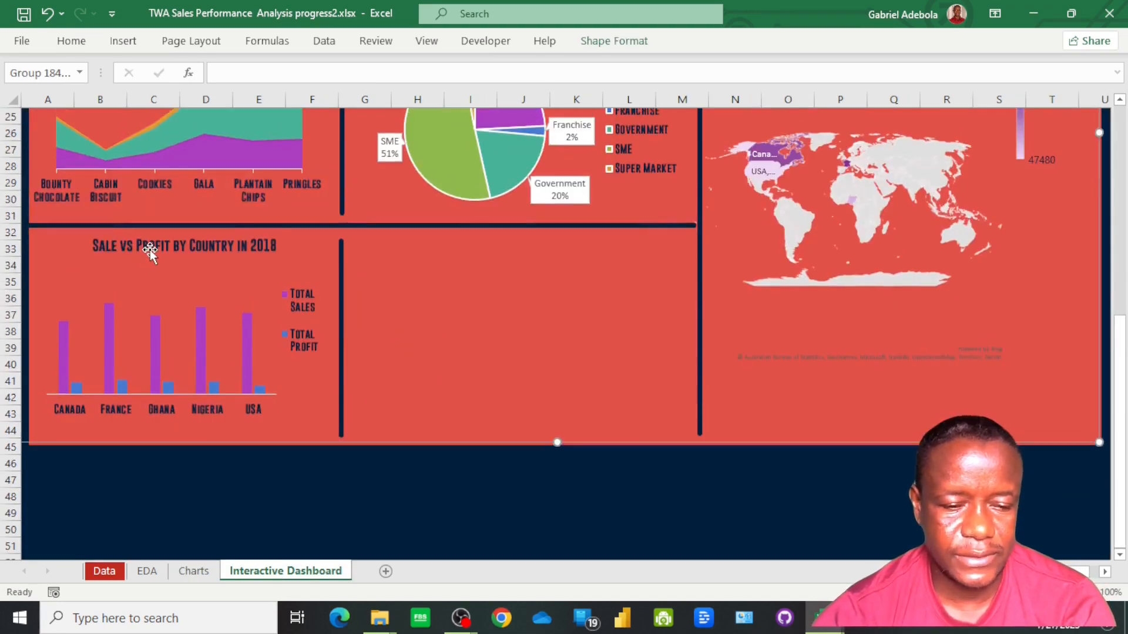
pyautogui.click(151, 249)
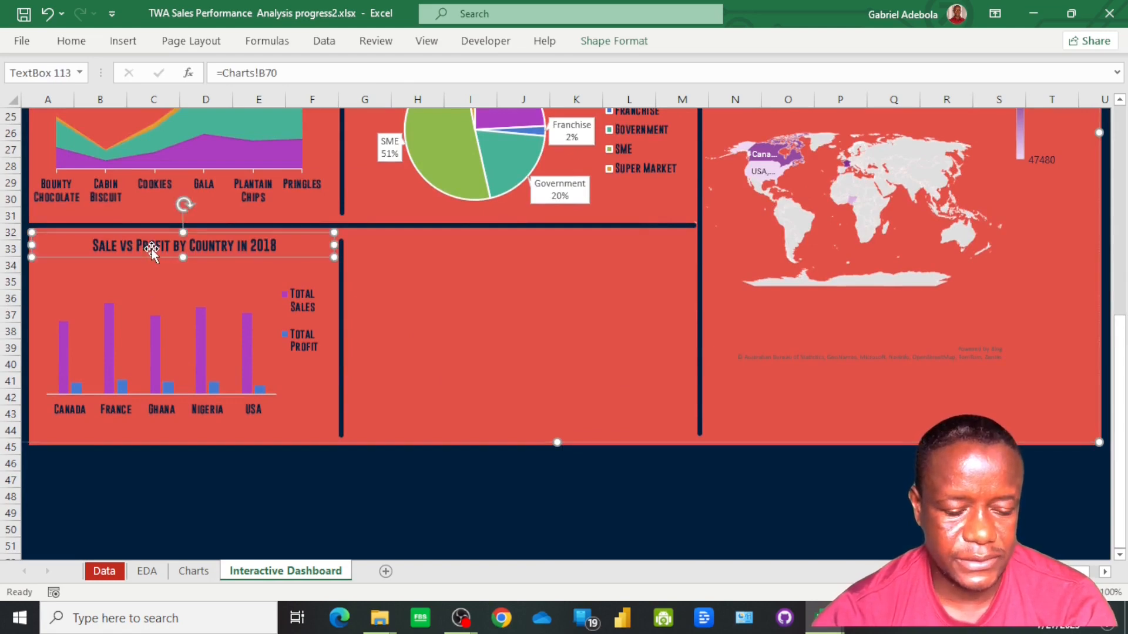
pyautogui.moveTo(151, 248); pyautogui.dragTo(487, 249)
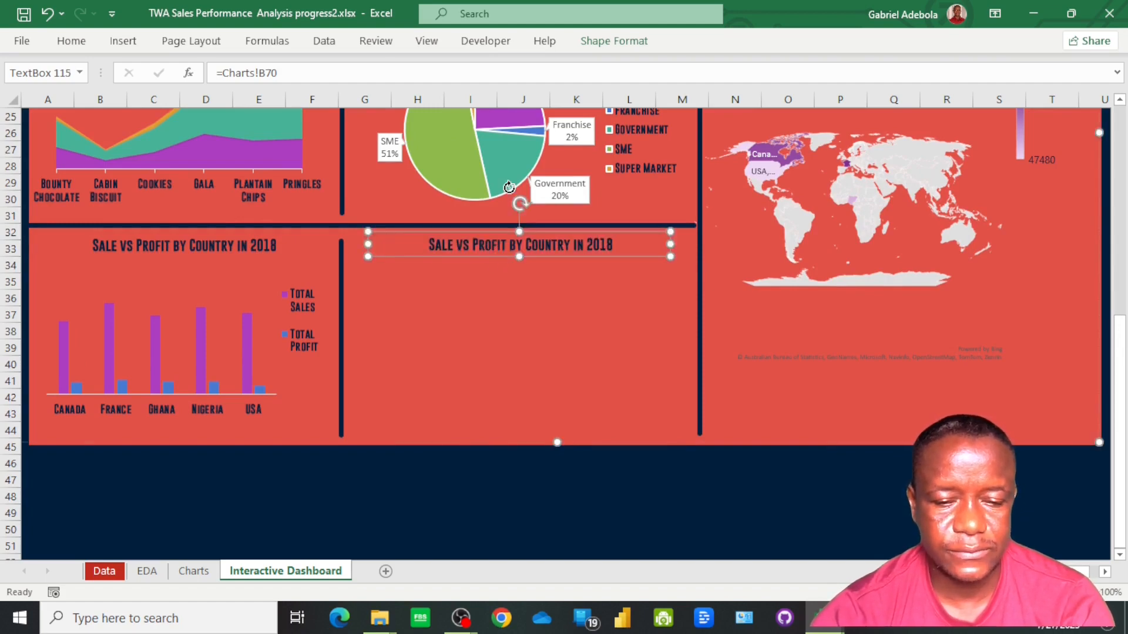
pyautogui.click(289, 73)
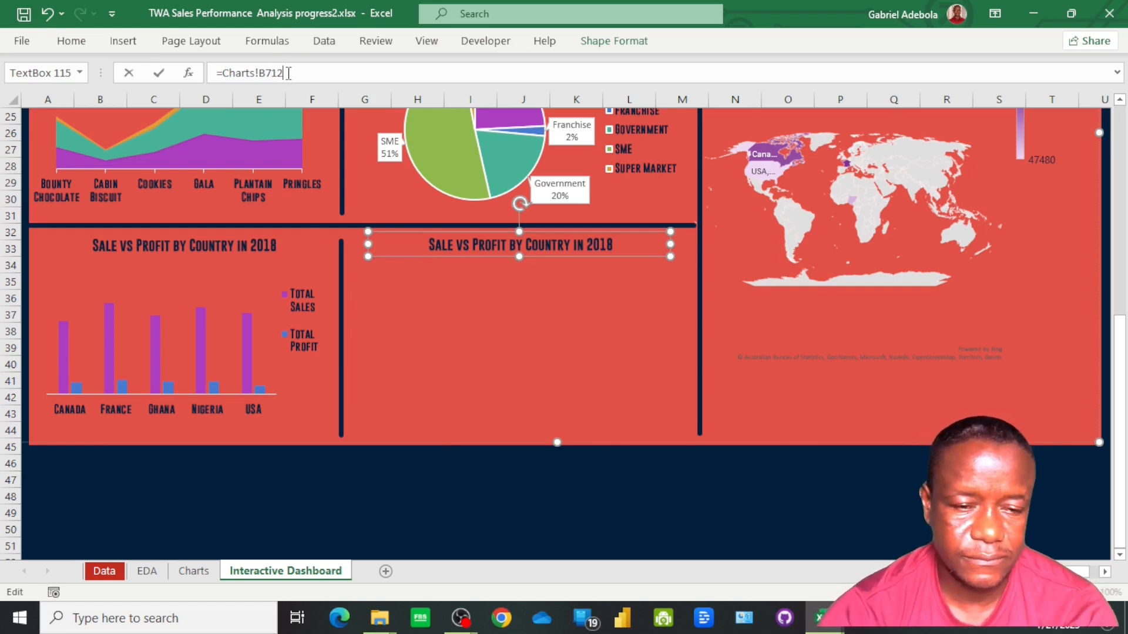
pyautogui.press('Return')
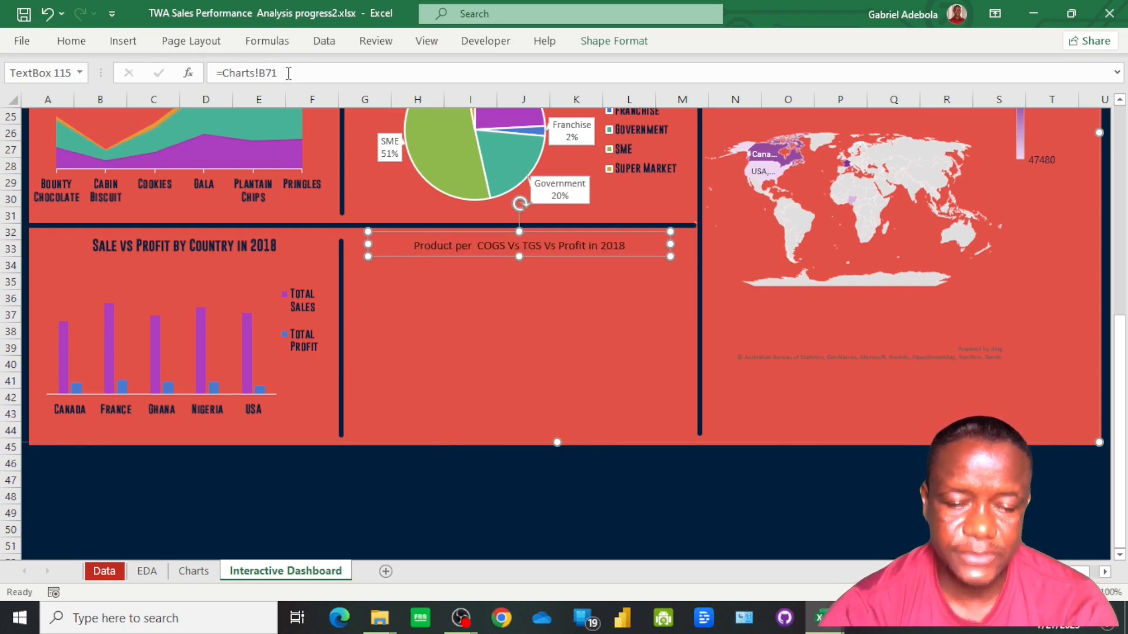
# Copy the text formatting of the Sale vs Profit by Country heading onto the Product per COGS Vs TGS Vs Profit heading
pyautogui.click(160, 251)
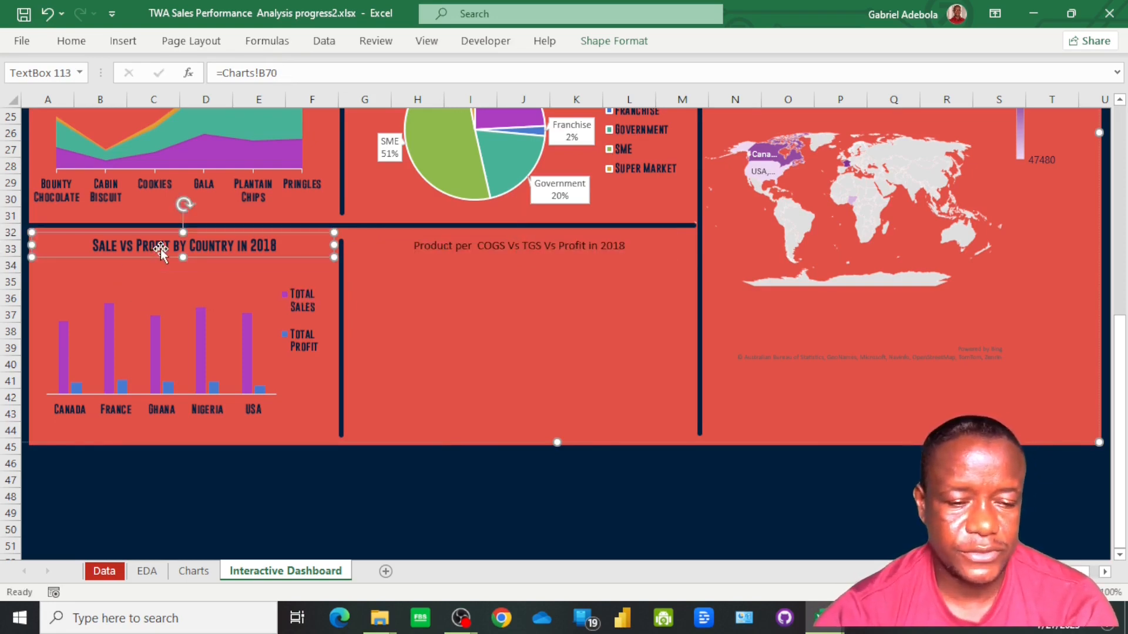
pyautogui.click(79, 46)
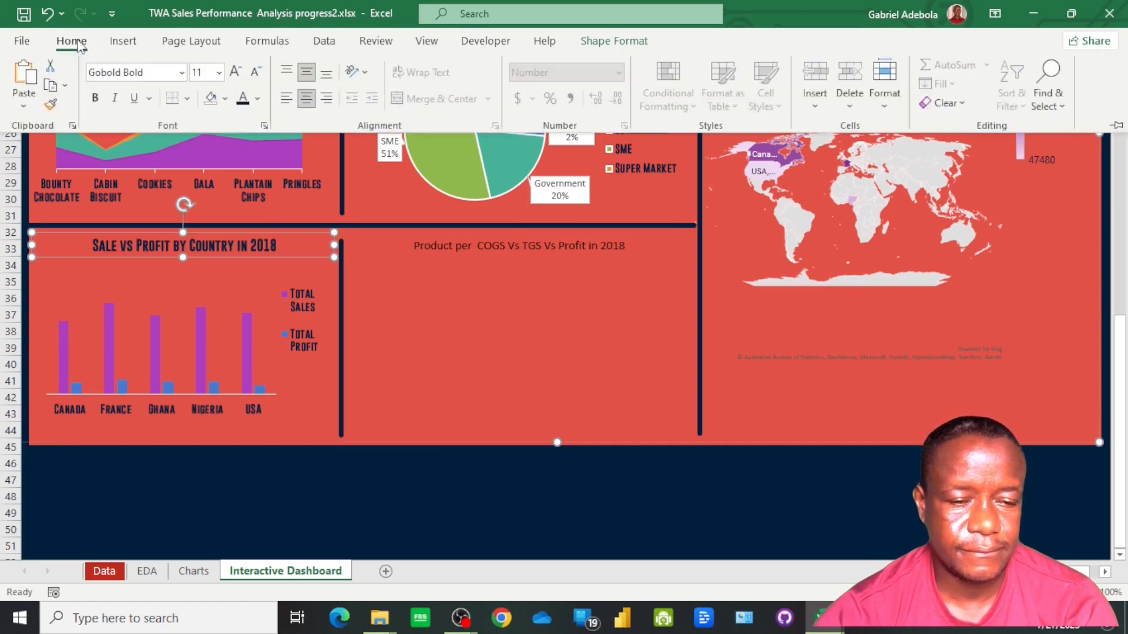
pyautogui.click(50, 105)
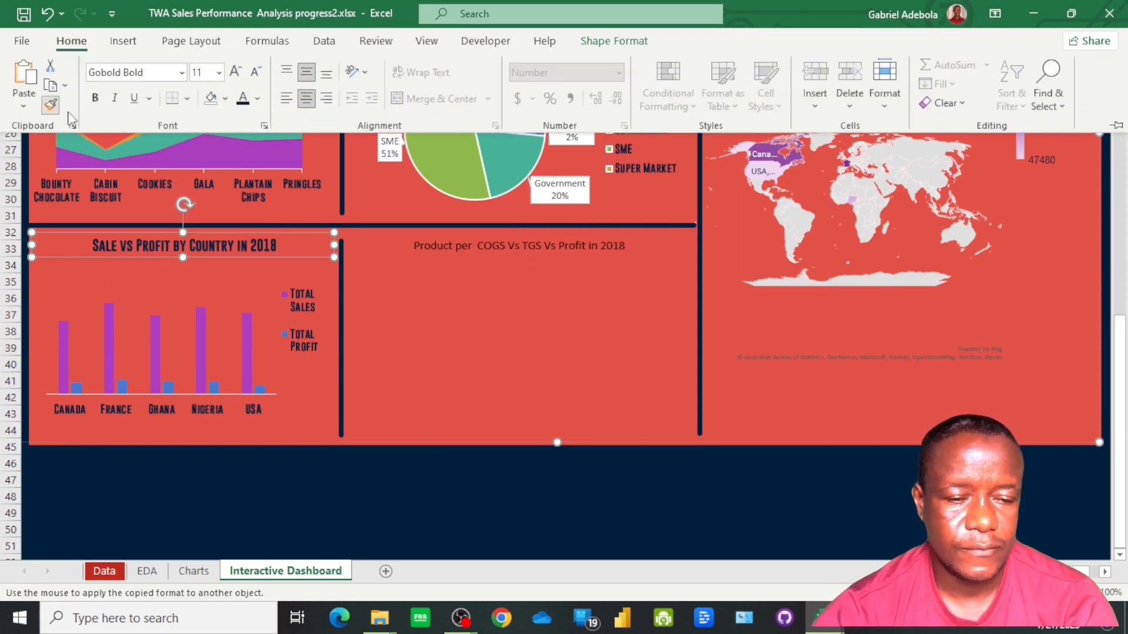
pyautogui.click(492, 240)
# Copy the TCOGS VS Total Gross Sales Vs Profit by Product chart from the Charts sheet and paste it into the Interactive Dashboard
pyautogui.hotkey('ctrl', 'pageup')
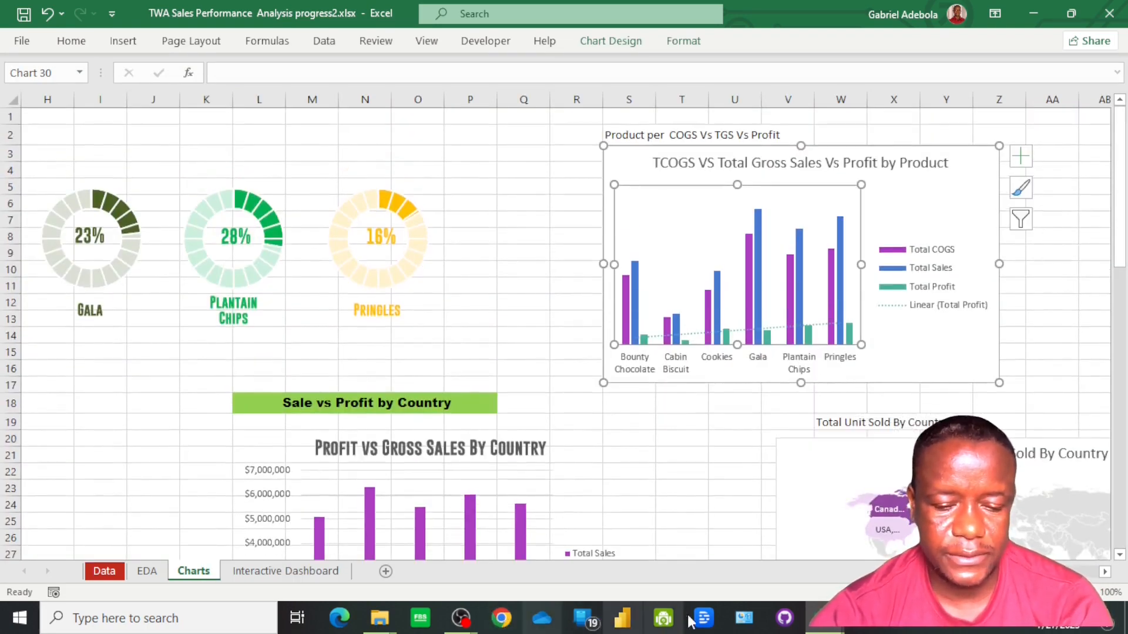
pyautogui.click(317, 573)
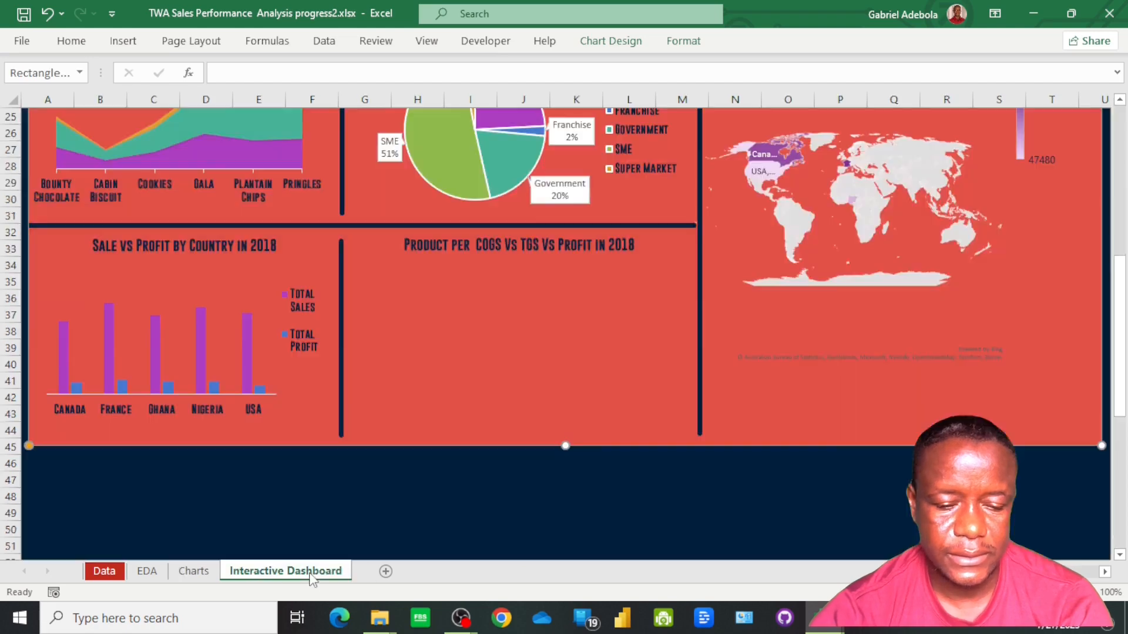
pyautogui.click(442, 495)
pyautogui.hotkey('ctrl', 'v')
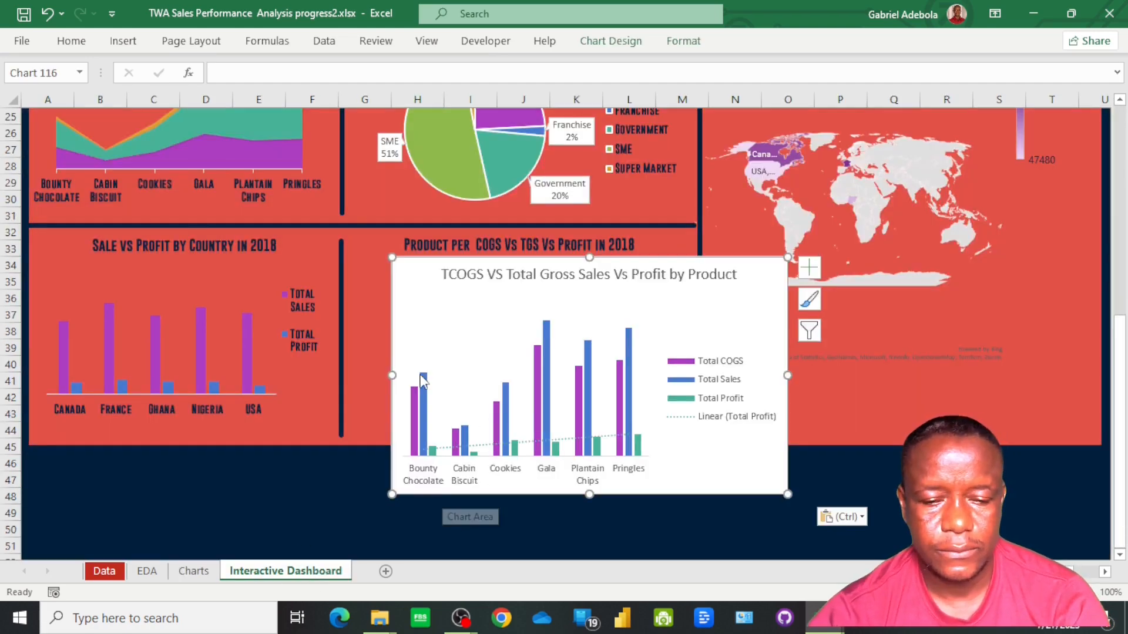
# Resize the pasted product chart to fit its panel under the Product per COGS Vs TGS Vs Profit heading
pyautogui.moveTo(390, 257); pyautogui.dragTo(350, 256)
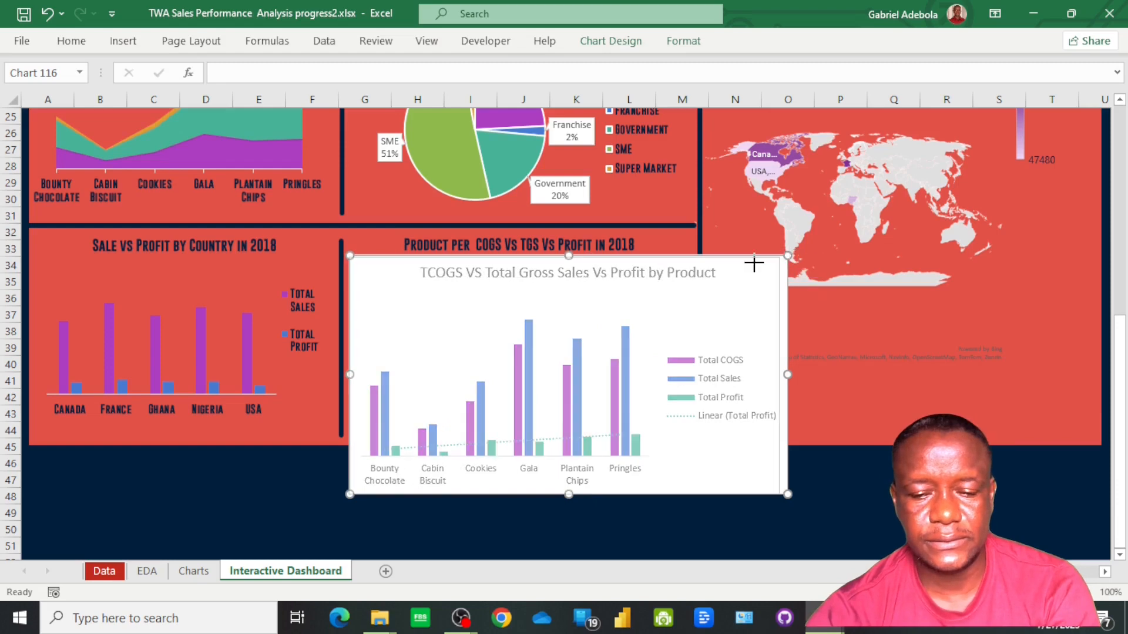
pyautogui.moveTo(694, 272); pyautogui.dragTo(690, 260)
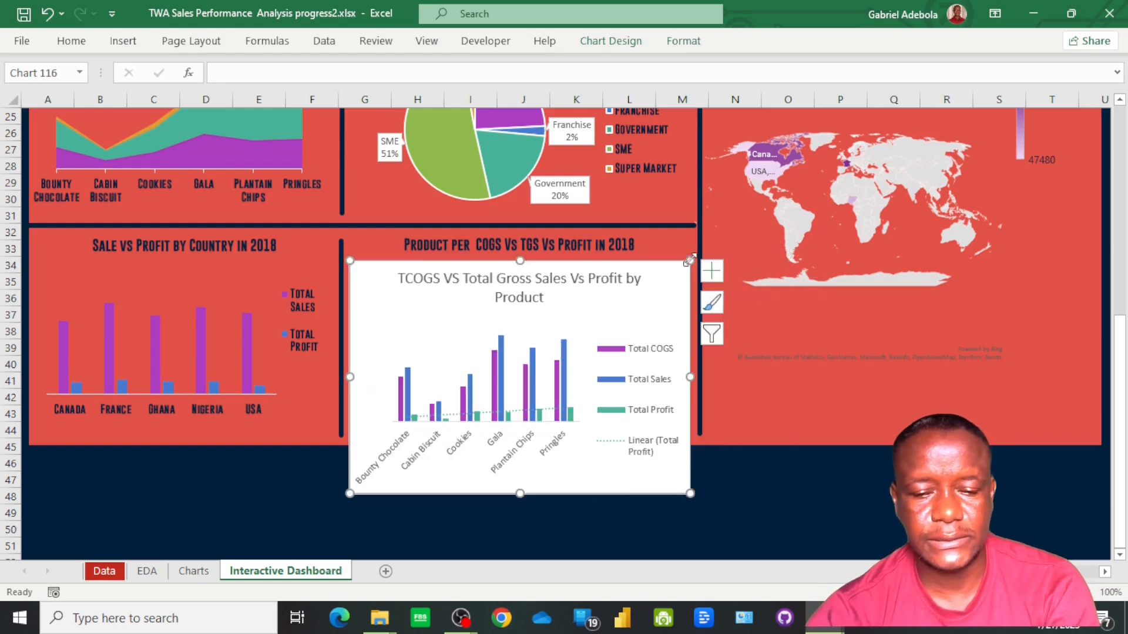
pyautogui.moveTo(351, 494); pyautogui.dragTo(355, 429)
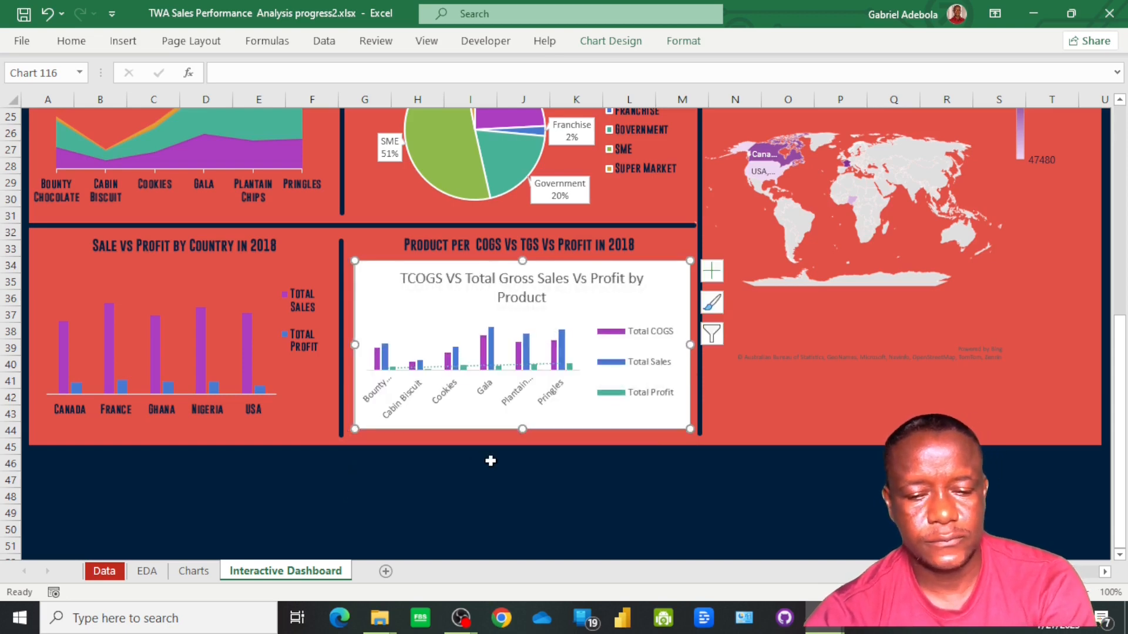
pyautogui.moveTo(355, 428); pyautogui.dragTo(350, 430)
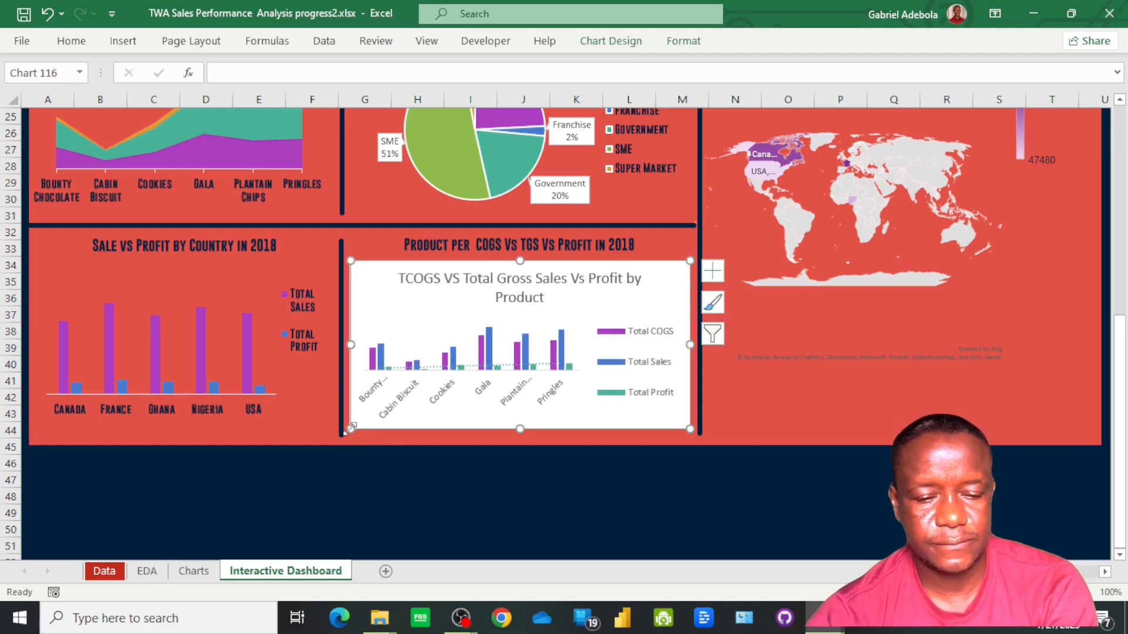
# Delete the product chart's built-in title and set its chart area to No Fill and No Outline
pyautogui.click(531, 278)
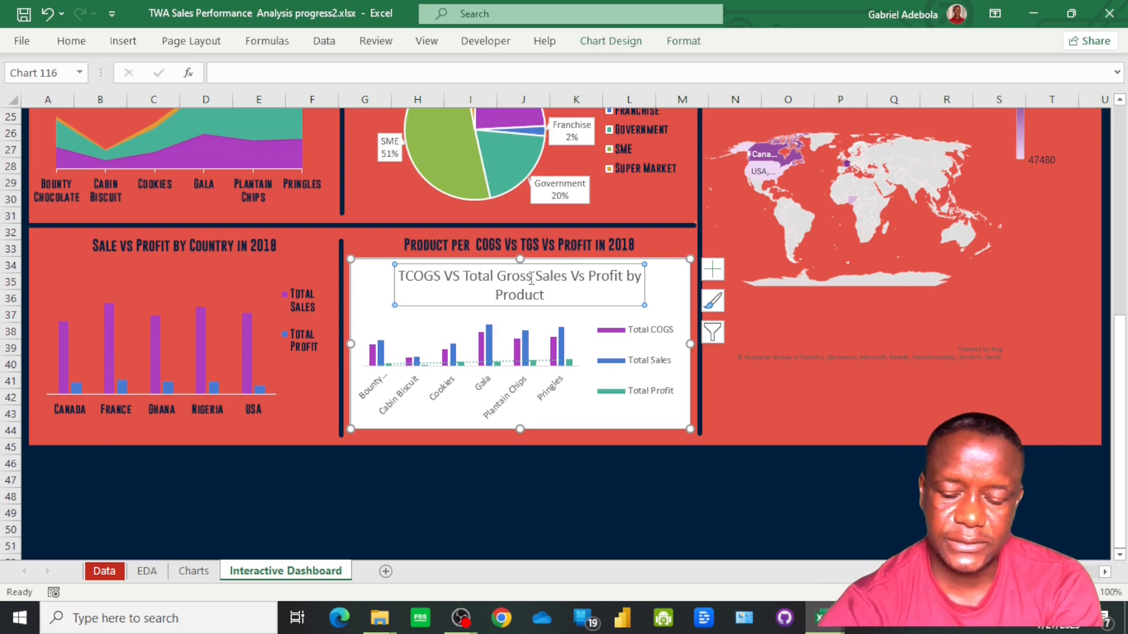
pyautogui.press('Delete')
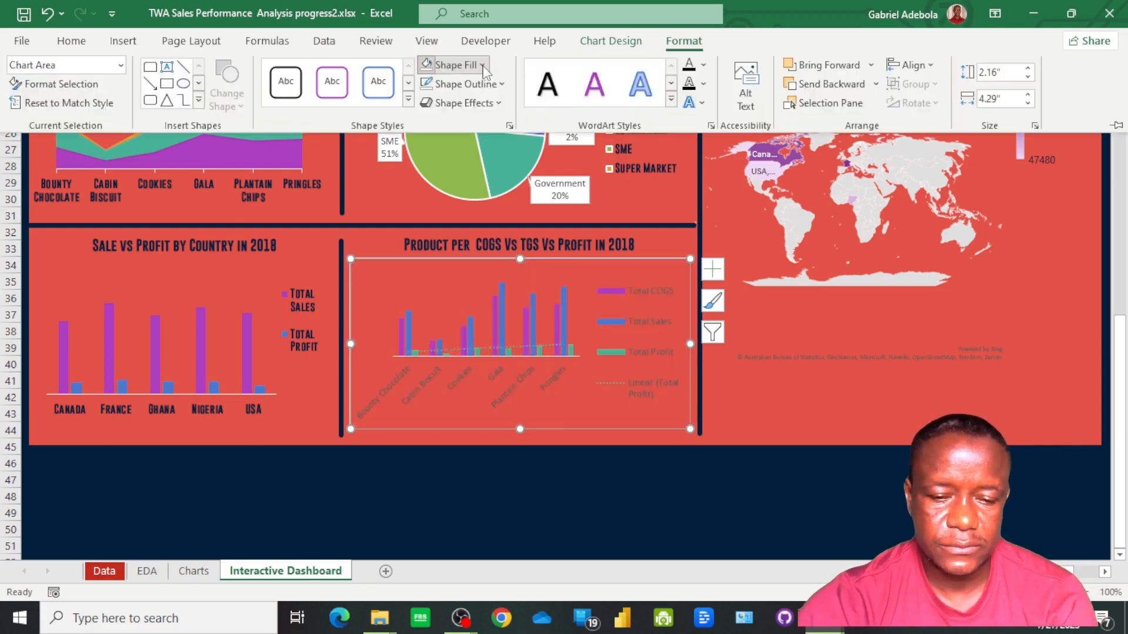
pyautogui.click(483, 66)
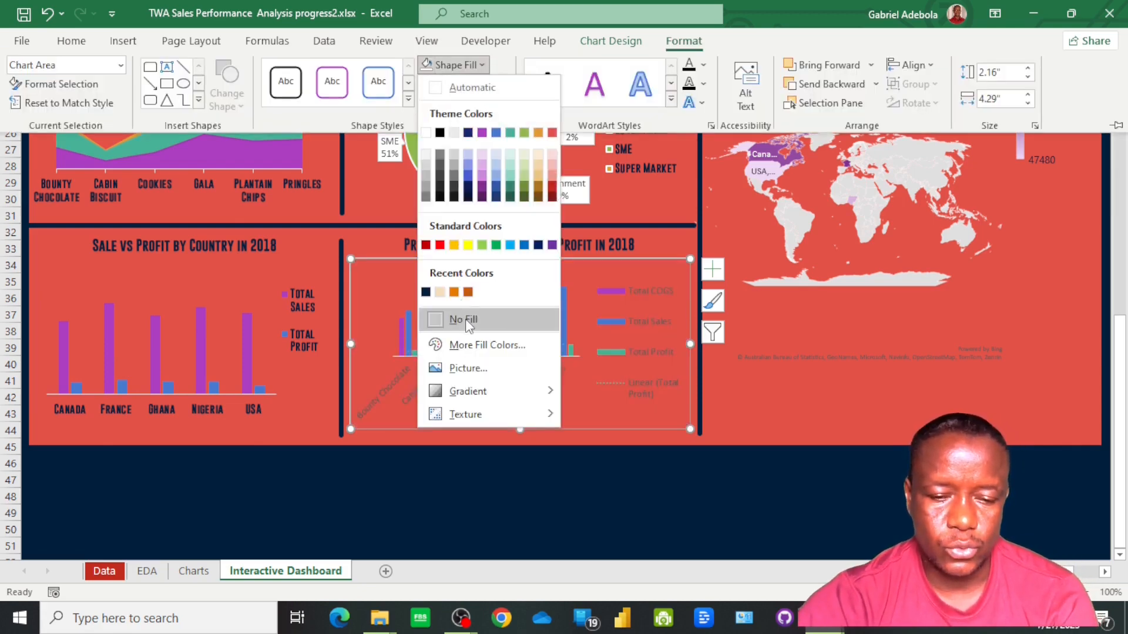
pyautogui.click(504, 63)
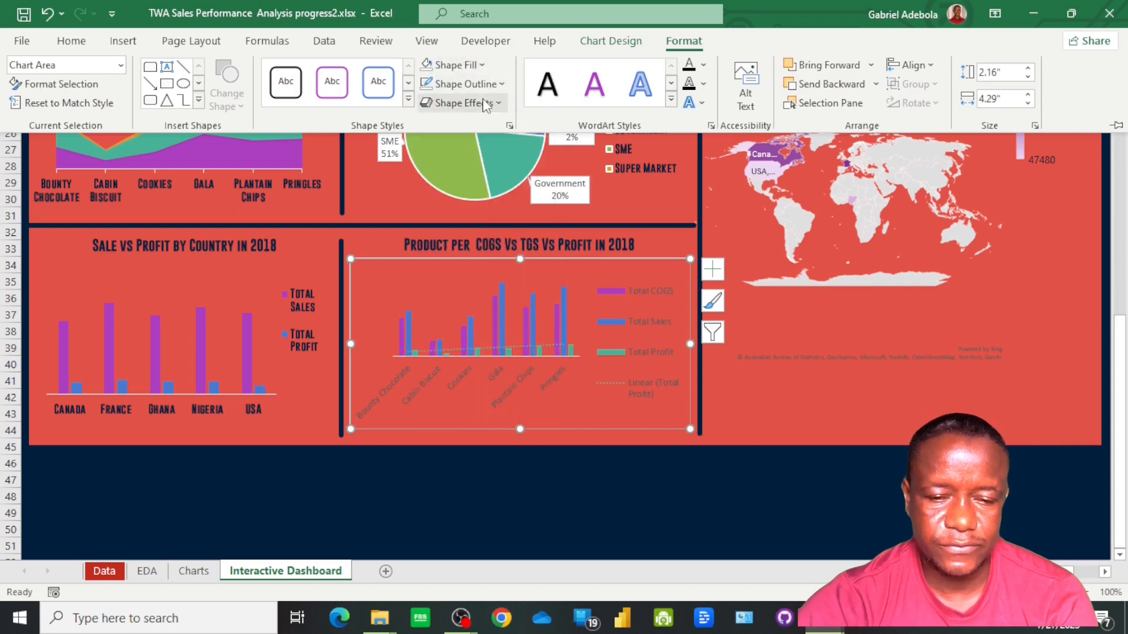
pyautogui.click(467, 84)
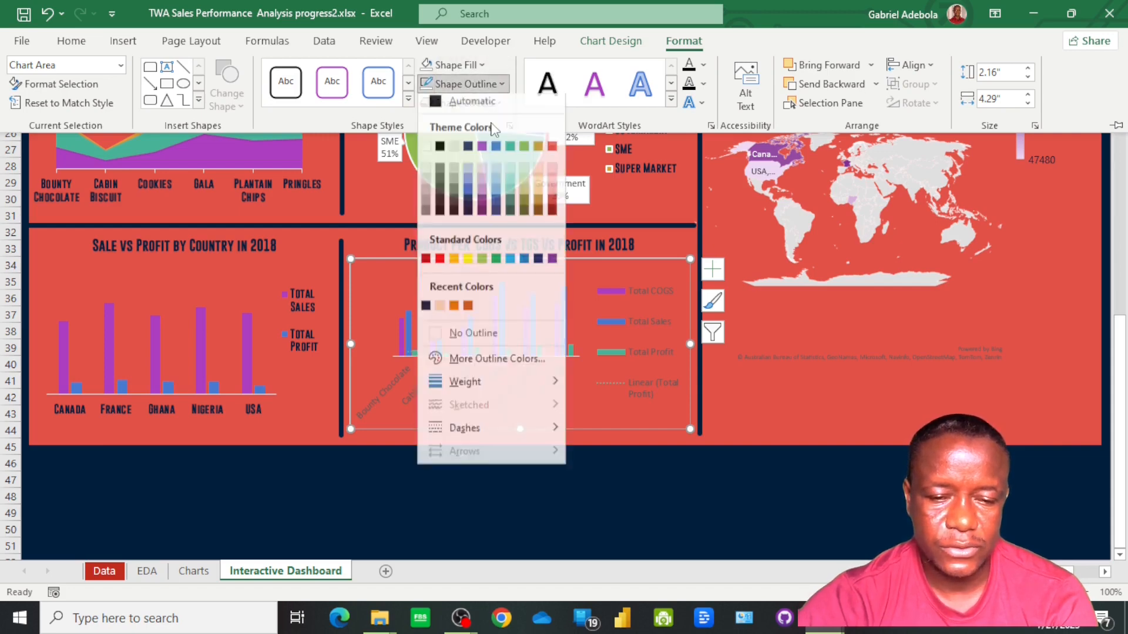
pyautogui.click(478, 339)
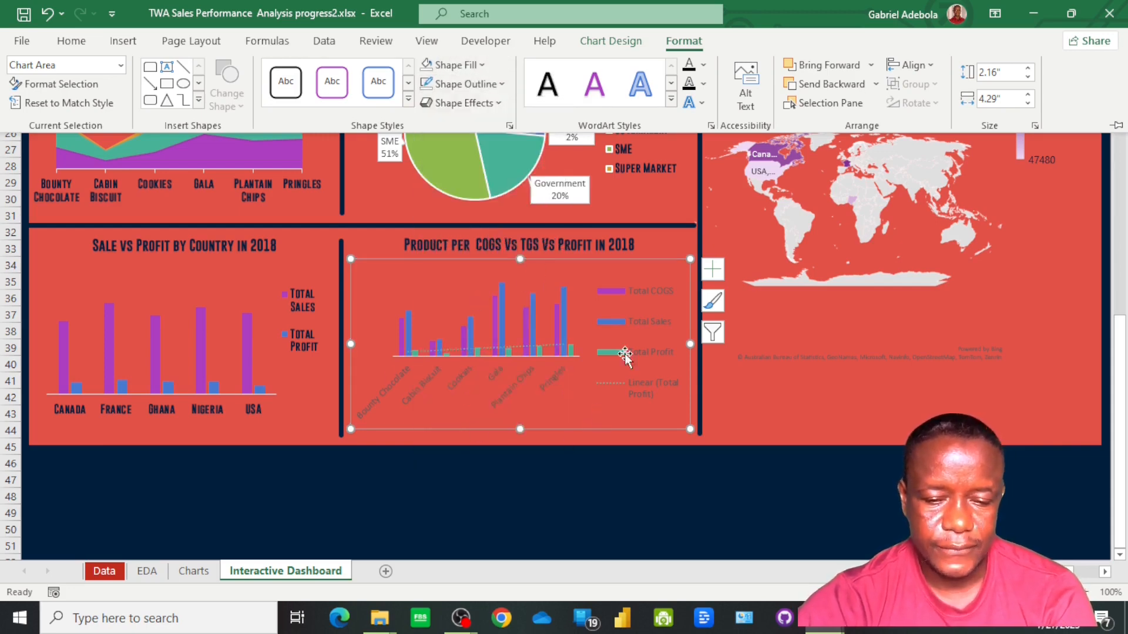
# Format the product chart's legend text with a dark font colour and the Gobold Bold font
pyautogui.click(648, 310)
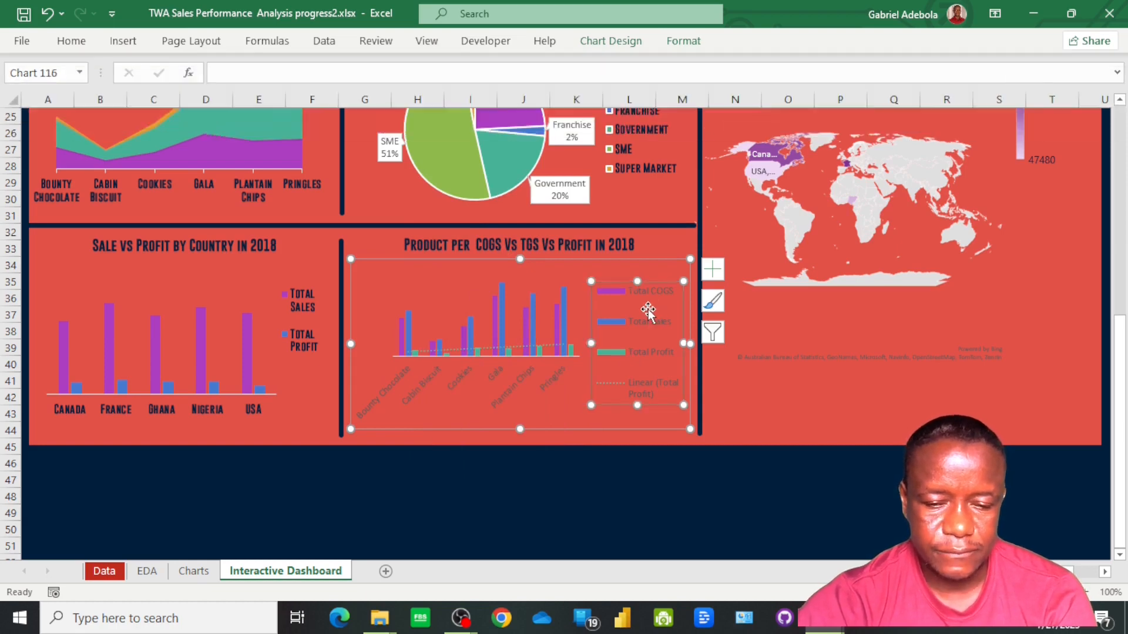
pyautogui.click(73, 41)
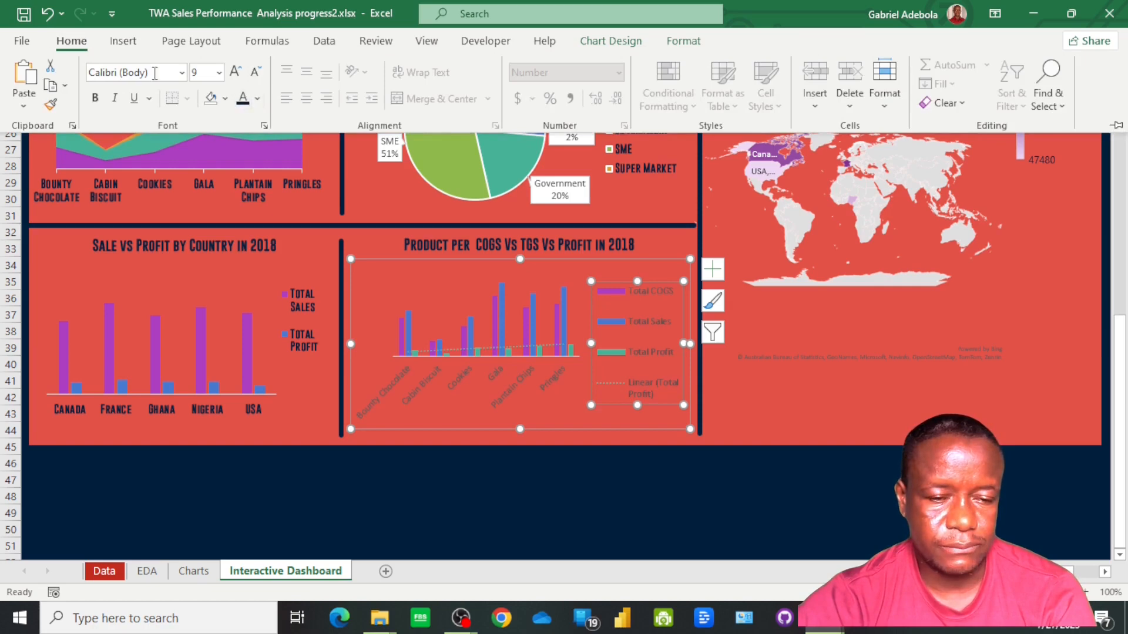
pyautogui.click(182, 71)
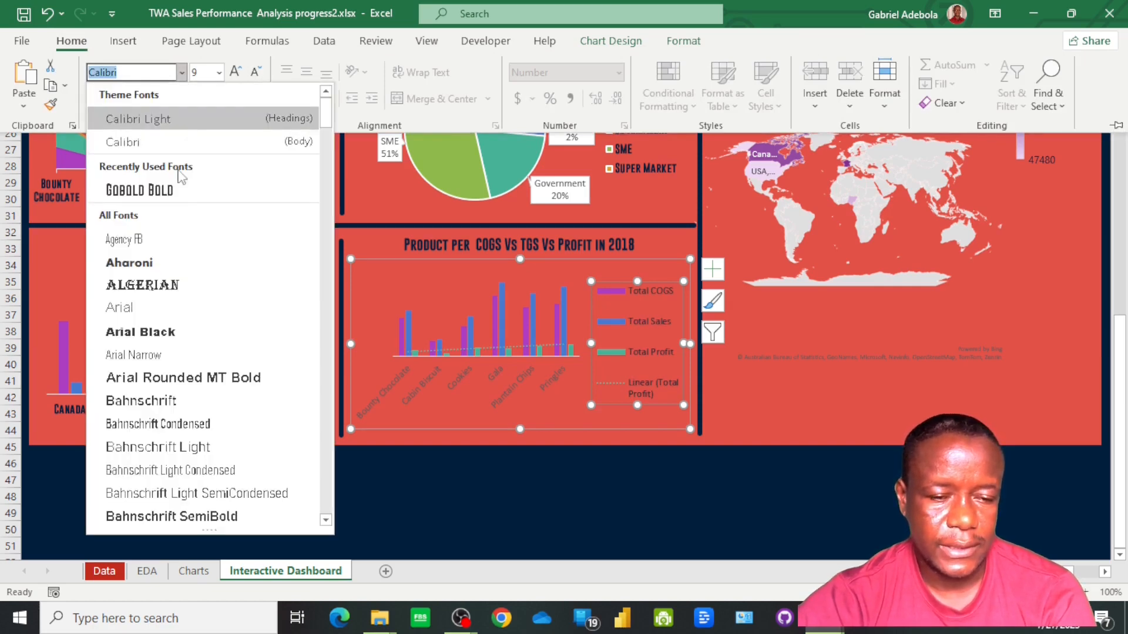
pyautogui.click(172, 189)
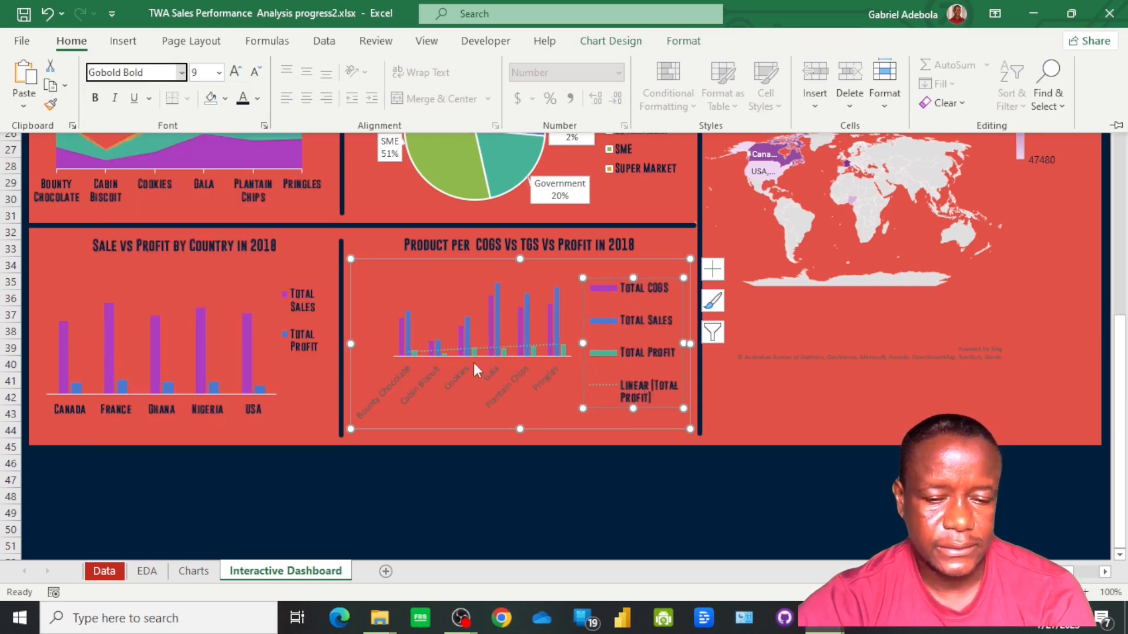
# Give the product chart's horizontal axis labels a dark font colour and the Gobold Bold font
pyautogui.click(491, 386)
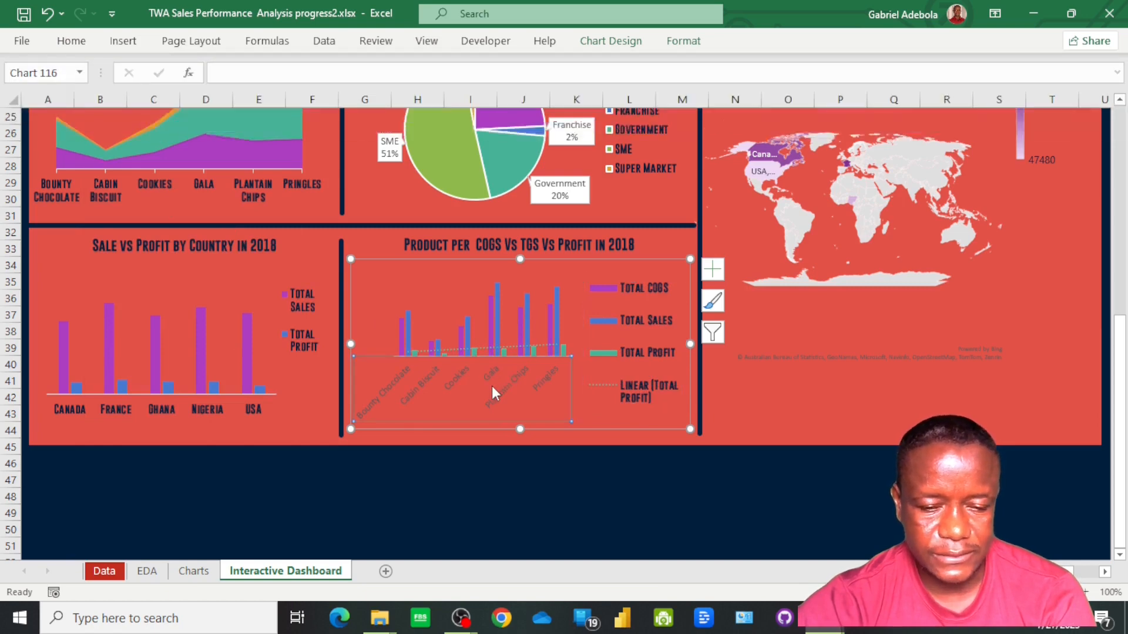
pyautogui.click(72, 42)
pyautogui.click(181, 72)
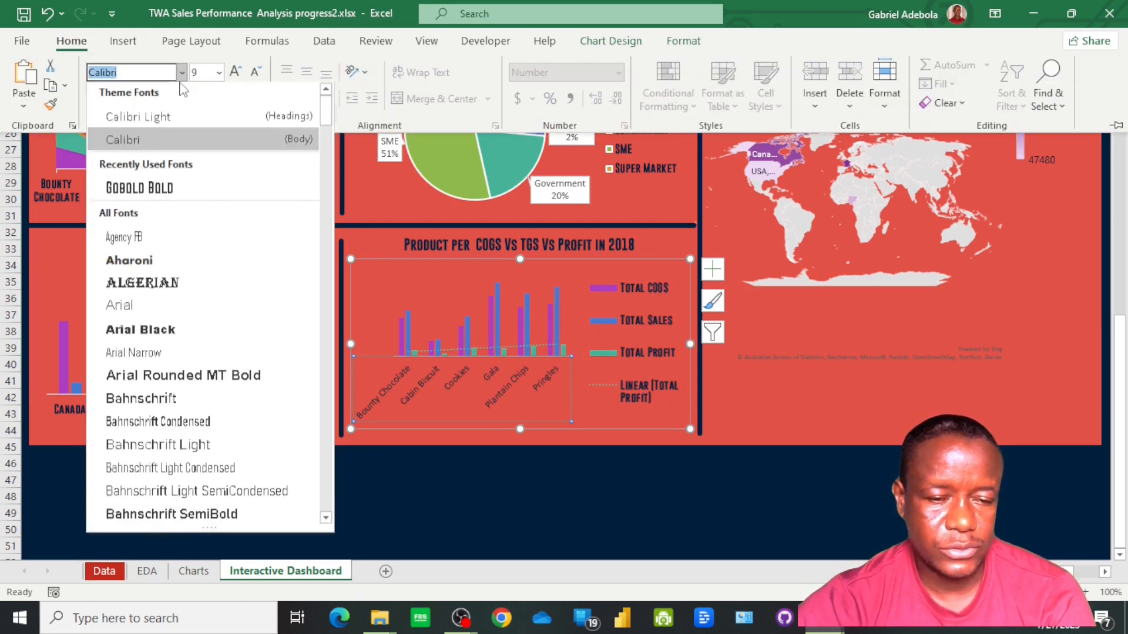
pyautogui.click(178, 193)
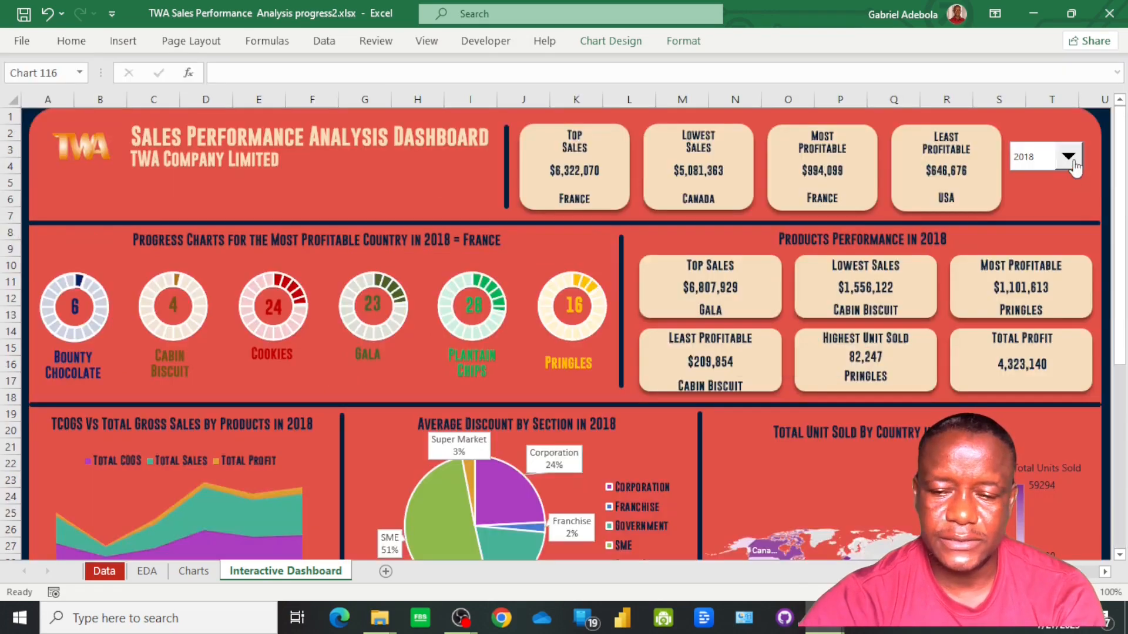
# Pick a year from the dashboard's year selector
pyautogui.click(1068, 156)
pyautogui.click(1029, 177)
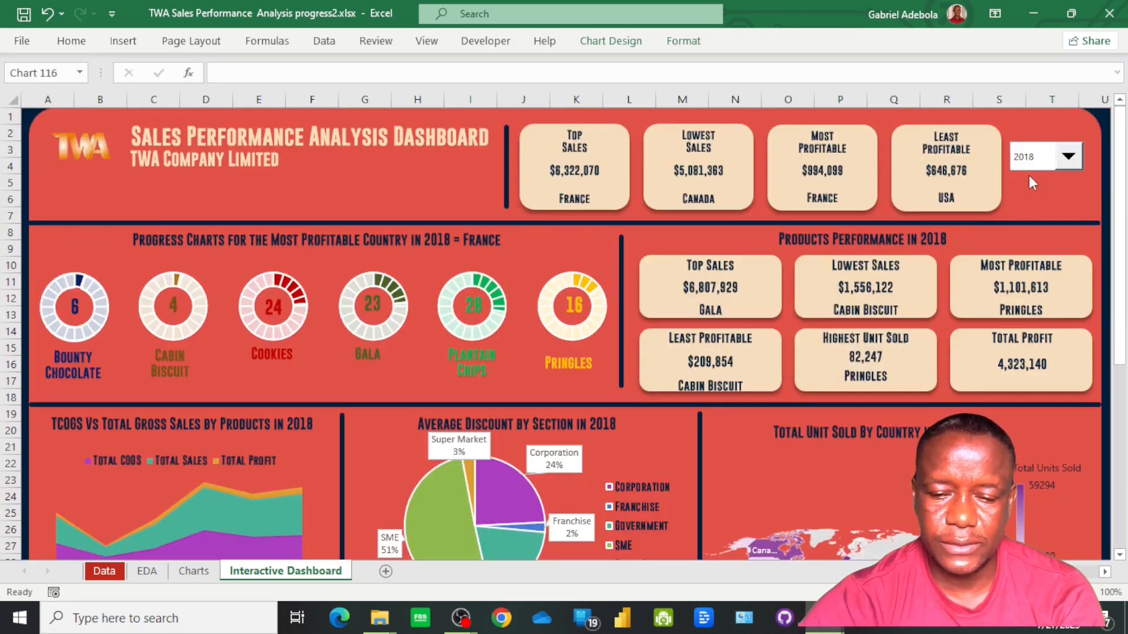